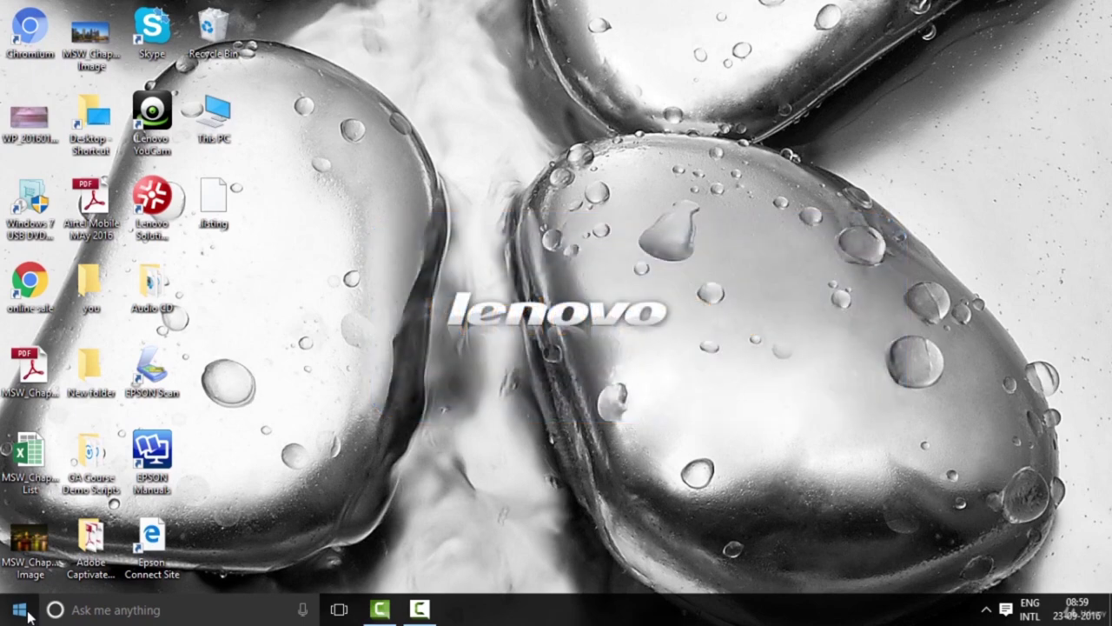
Step: Search the Start menu for Excel and dismiss the results without launching anything
click(20, 610)
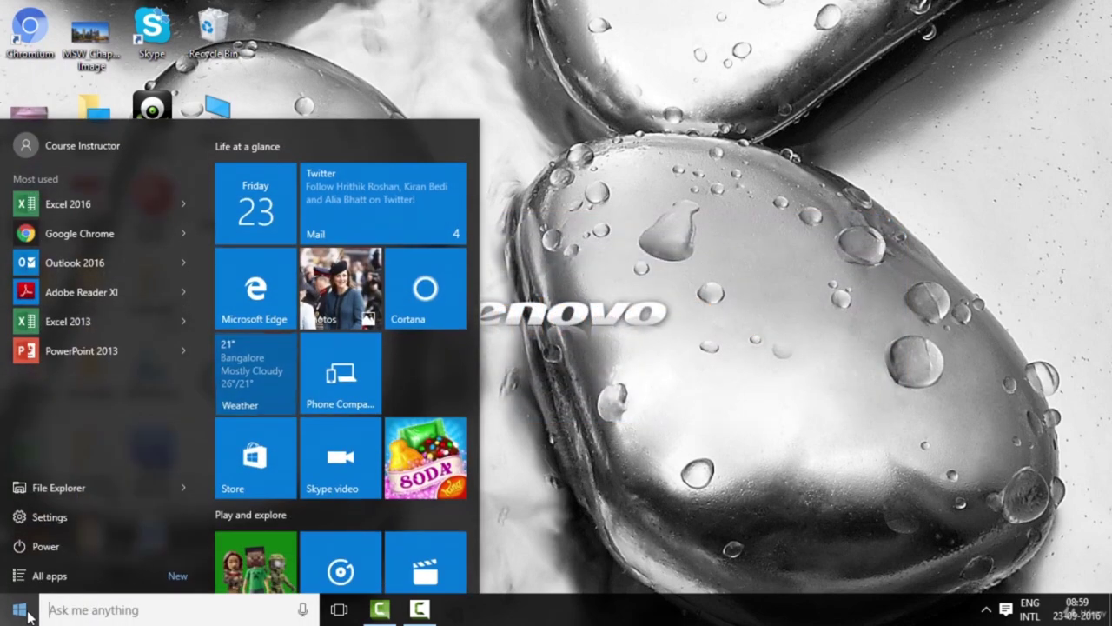
text(Excel)
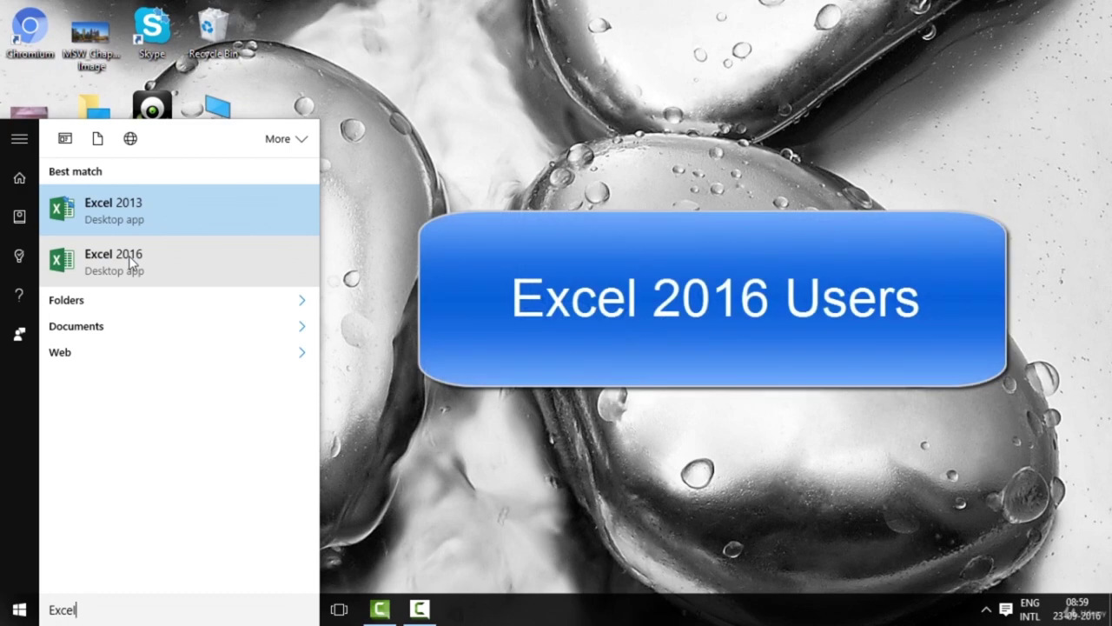
click(492, 499)
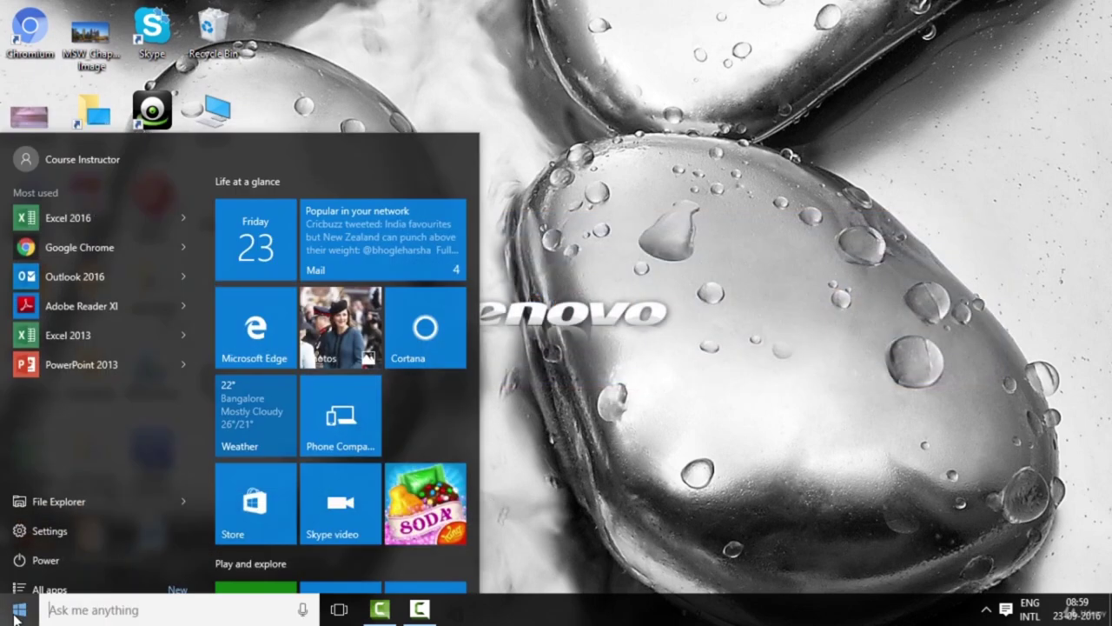
Step: Browse the full list of installed apps down to the Excel 2016 entry and close the list
click(18, 612)
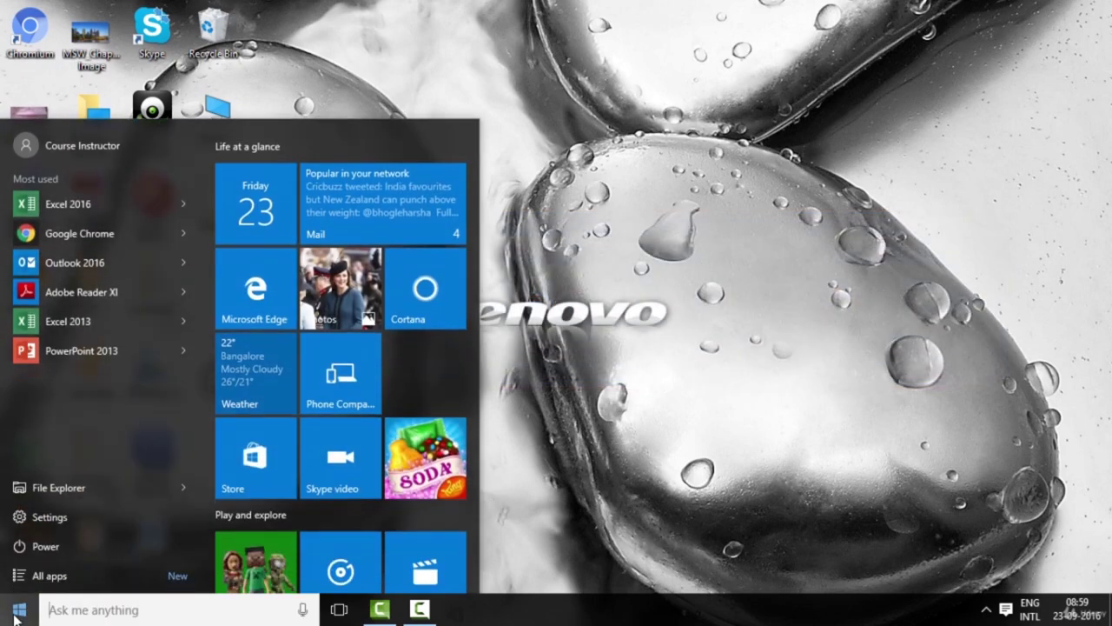
click(52, 577)
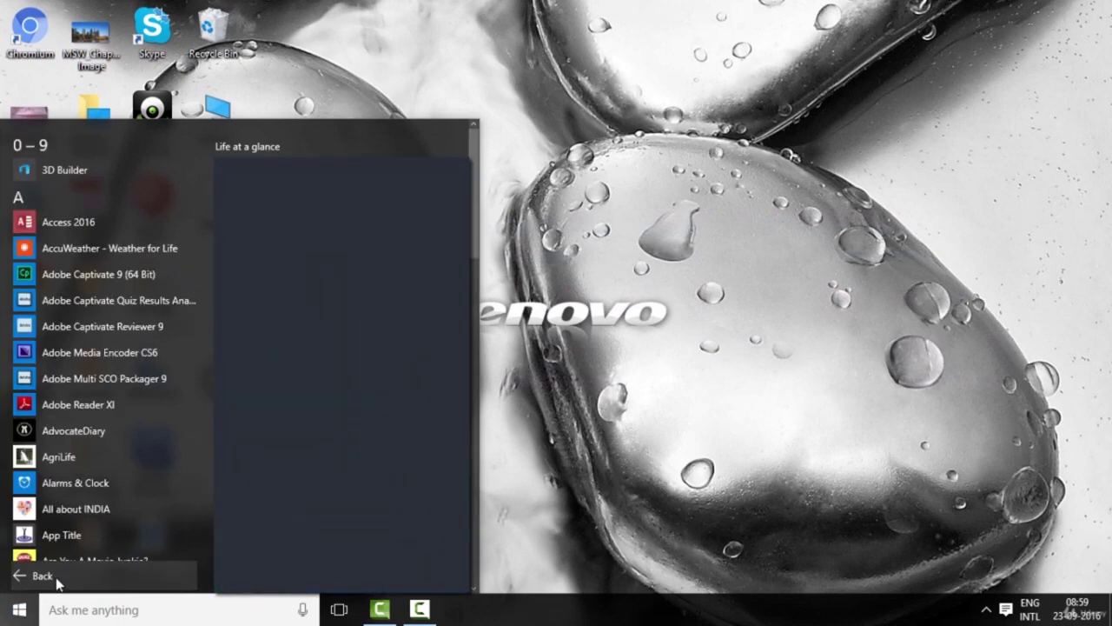
scroll(200, 206, down, 2)
drag(201, 206, 198, 248)
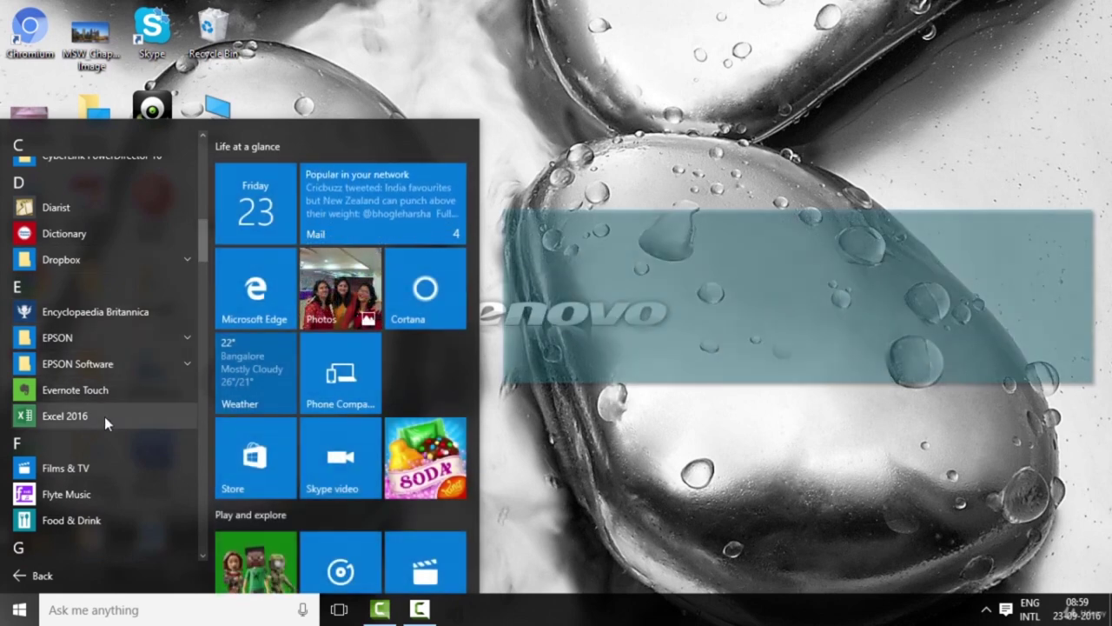
click(19, 611)
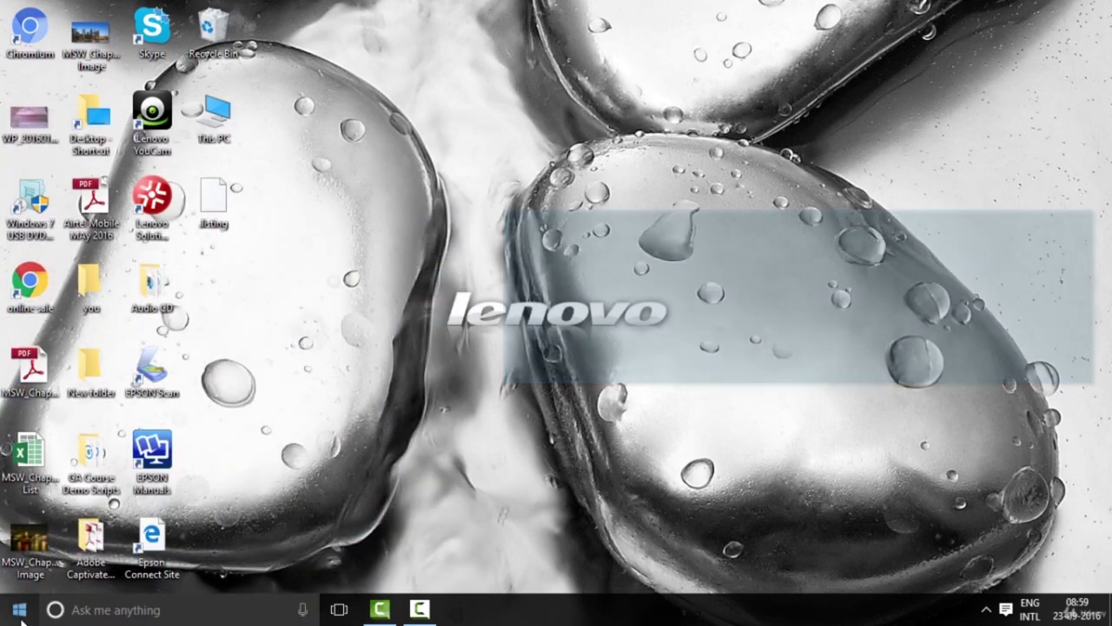
Step: Expand the Microsoft Office 2013 folder in the full list of installed apps
click(19, 611)
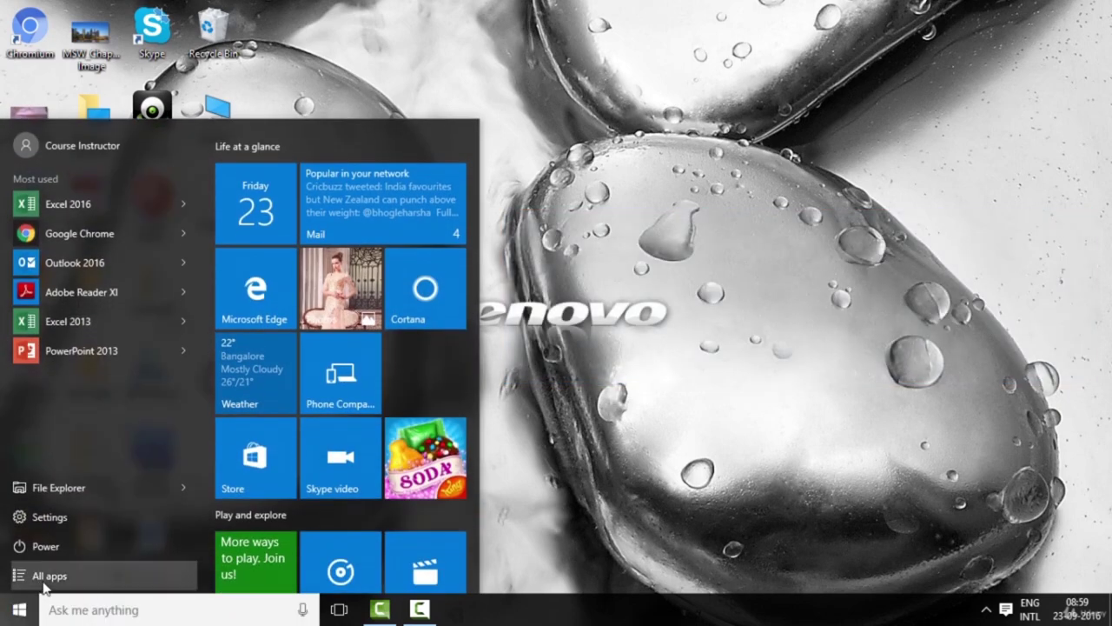
click(43, 584)
scroll(206, 237, down, 3)
scroll(206, 236, down, 10)
scroll(206, 355, down, 5)
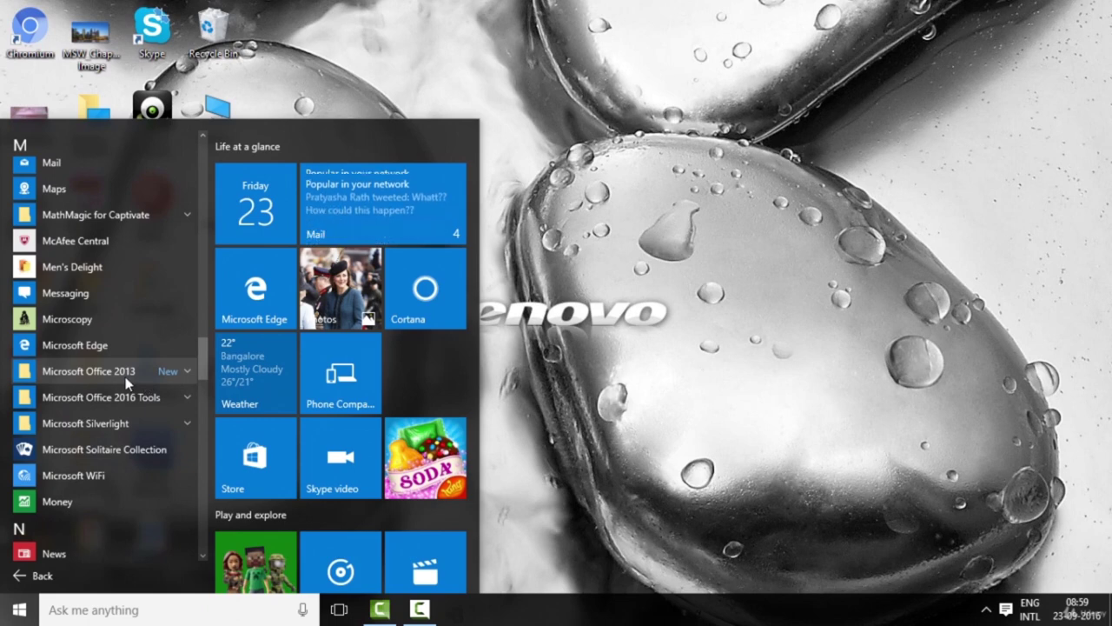
click(183, 372)
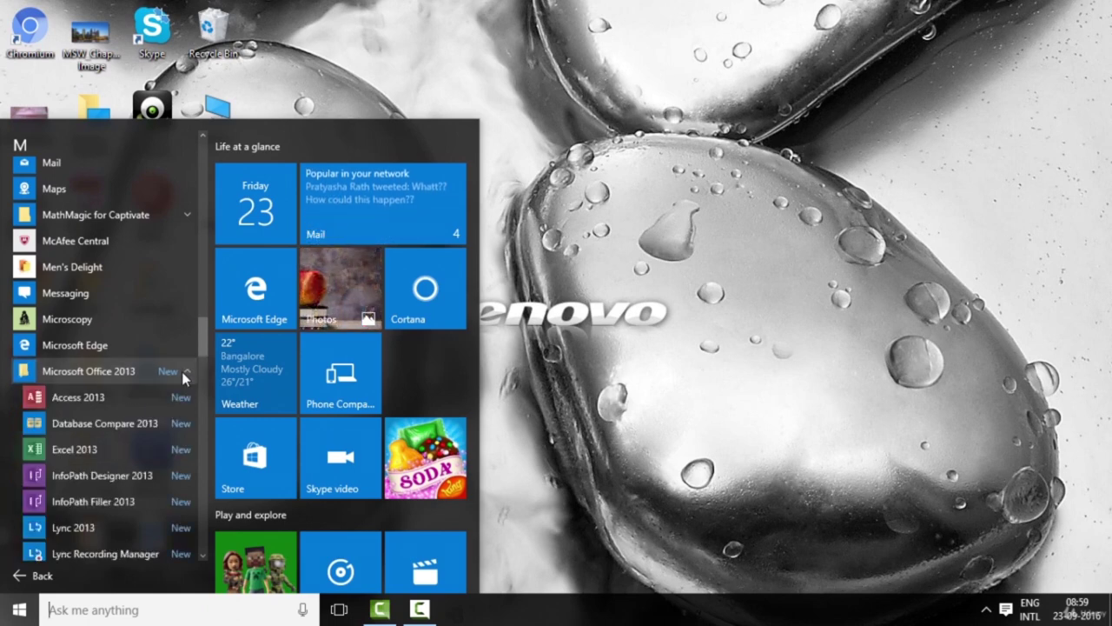
Step: Pin Excel 2013 to Start from the Microsoft Office 2013 folder
click(105, 450)
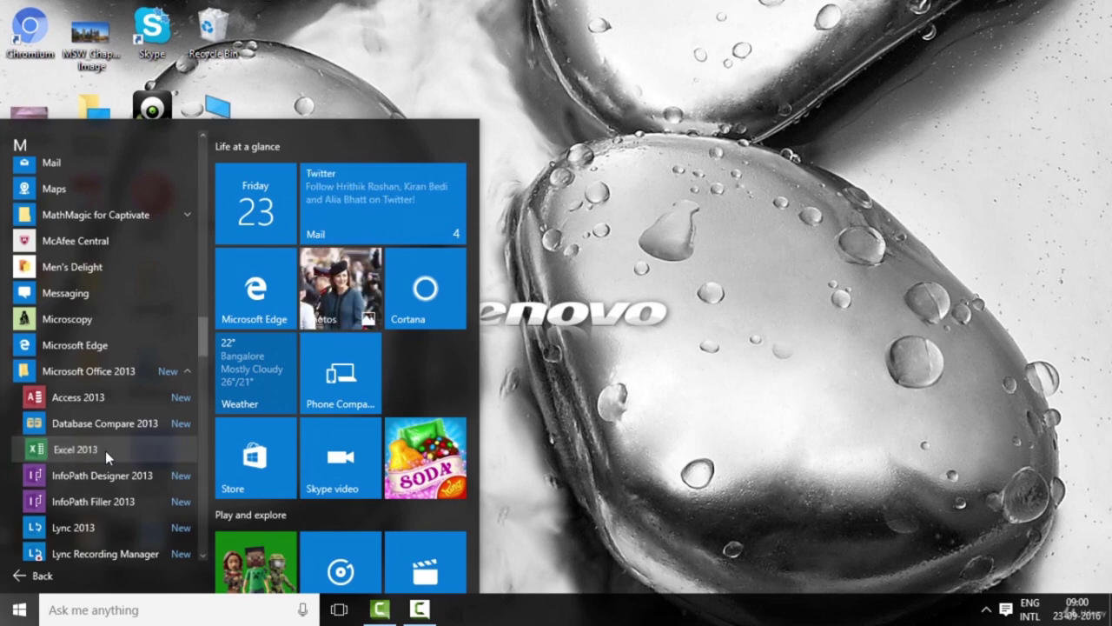
right_click(105, 451)
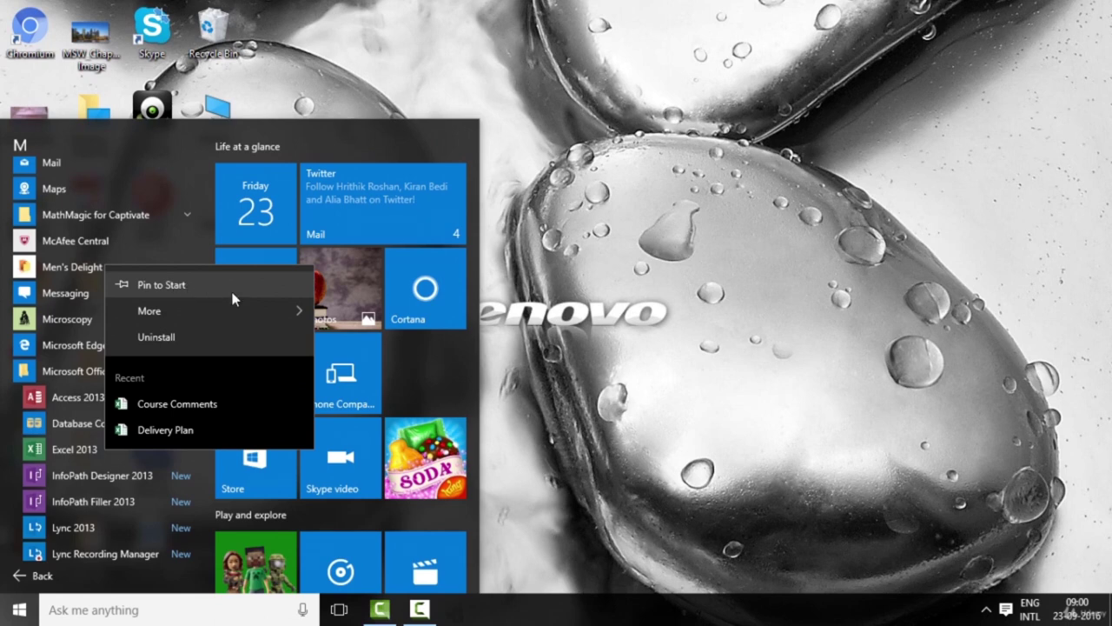
mouse_move(290, 313)
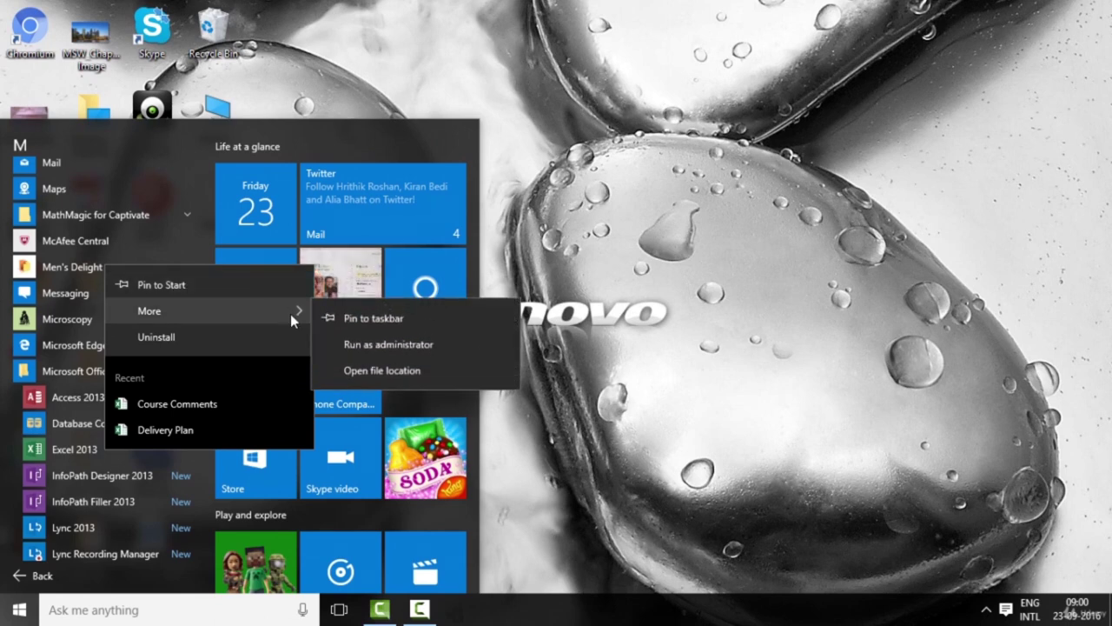
click(203, 288)
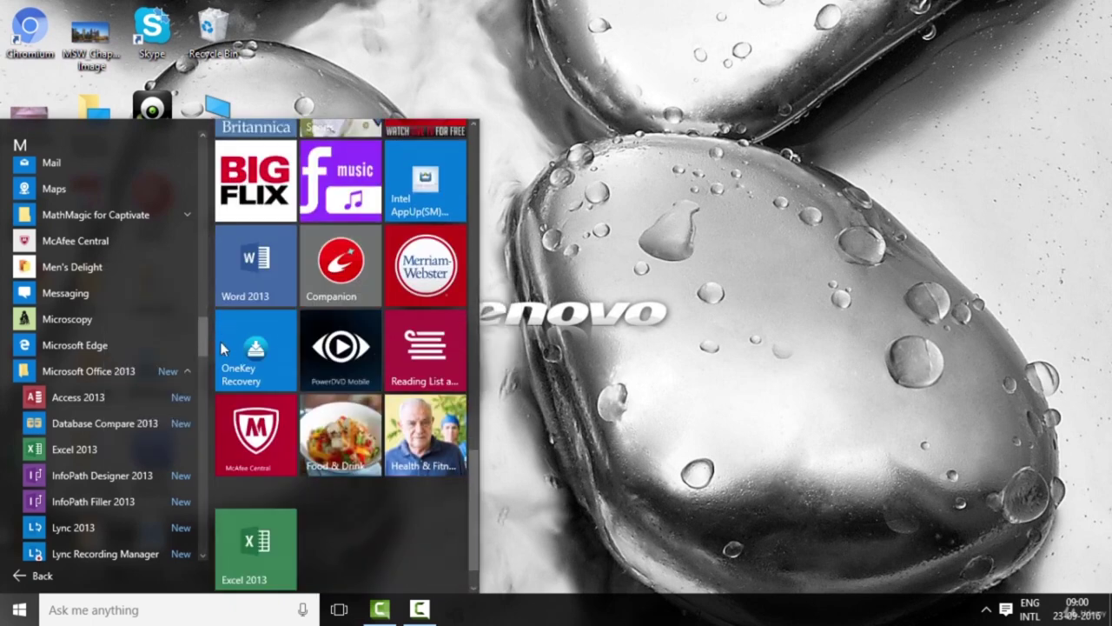
Step: Launch Excel 2013 from its pinned Start tile and return to the desktop
click(262, 583)
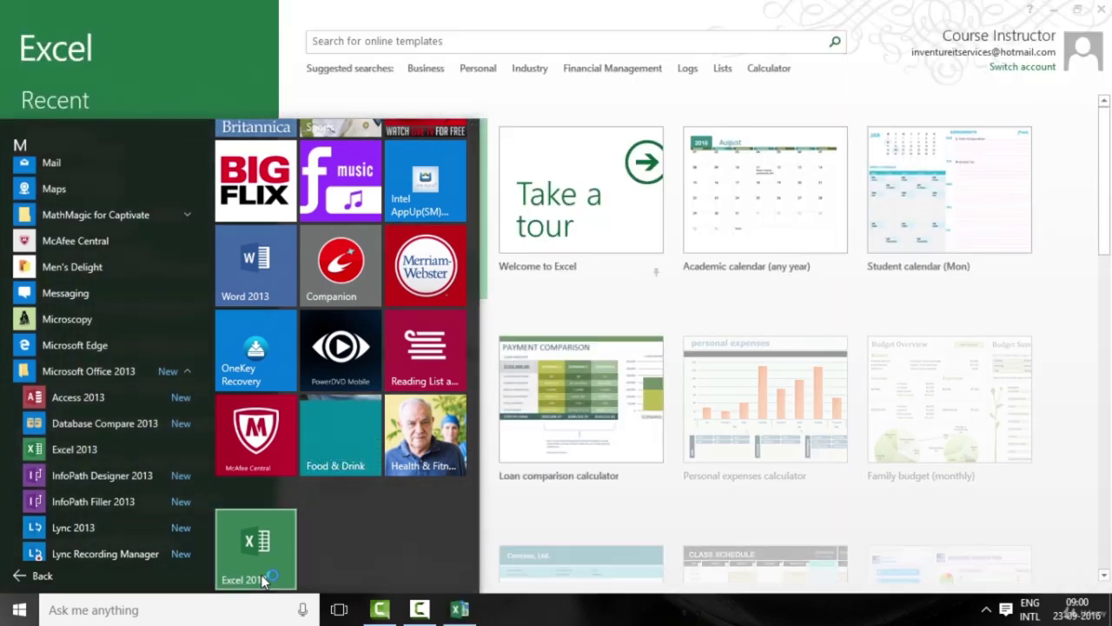
click(1065, 534)
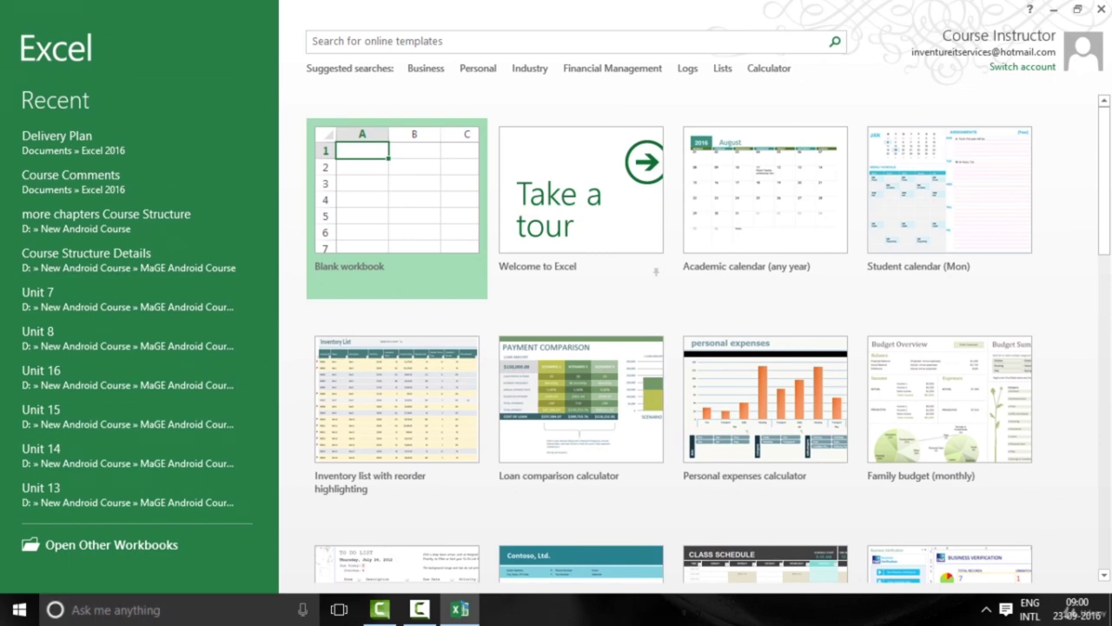
click(1053, 9)
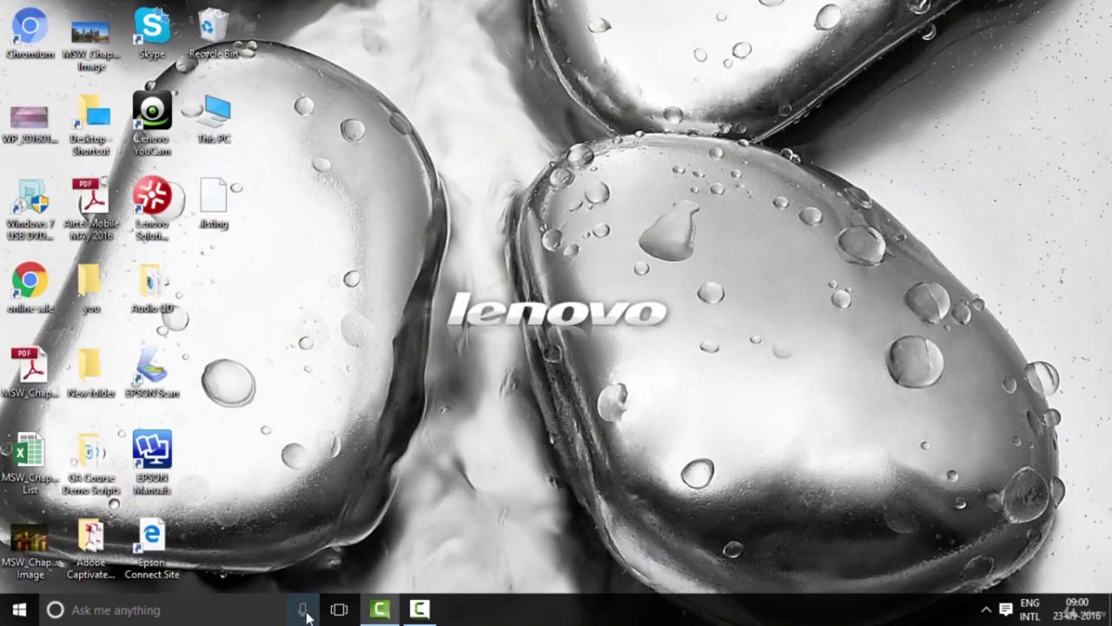
click(304, 611)
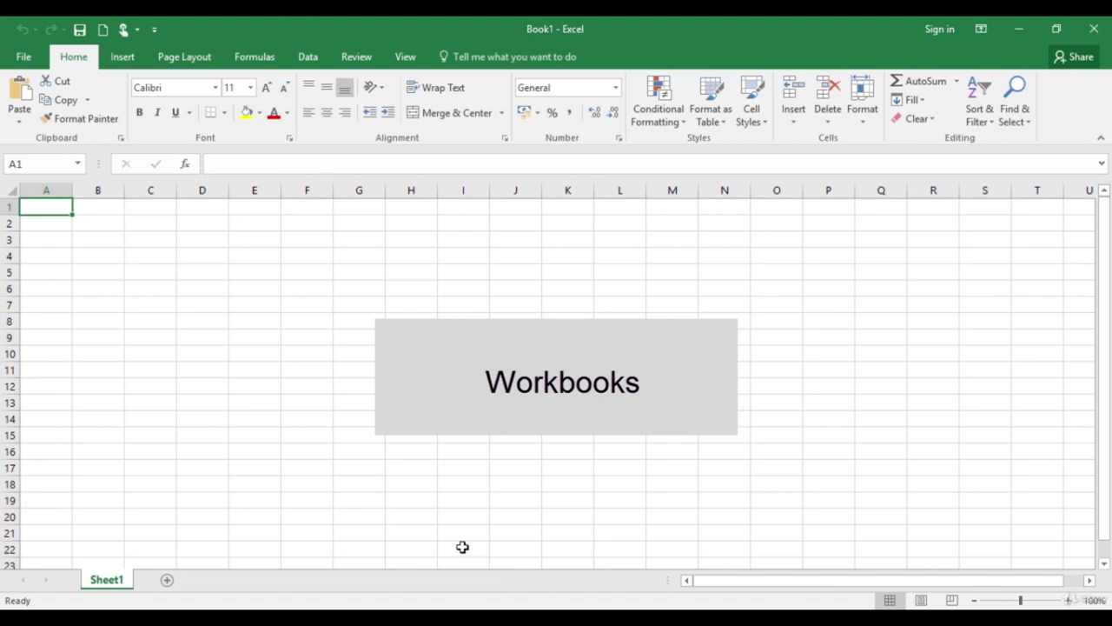
Step: Rename the worksheet Sheet1 as "My Sheet"
click(387, 481)
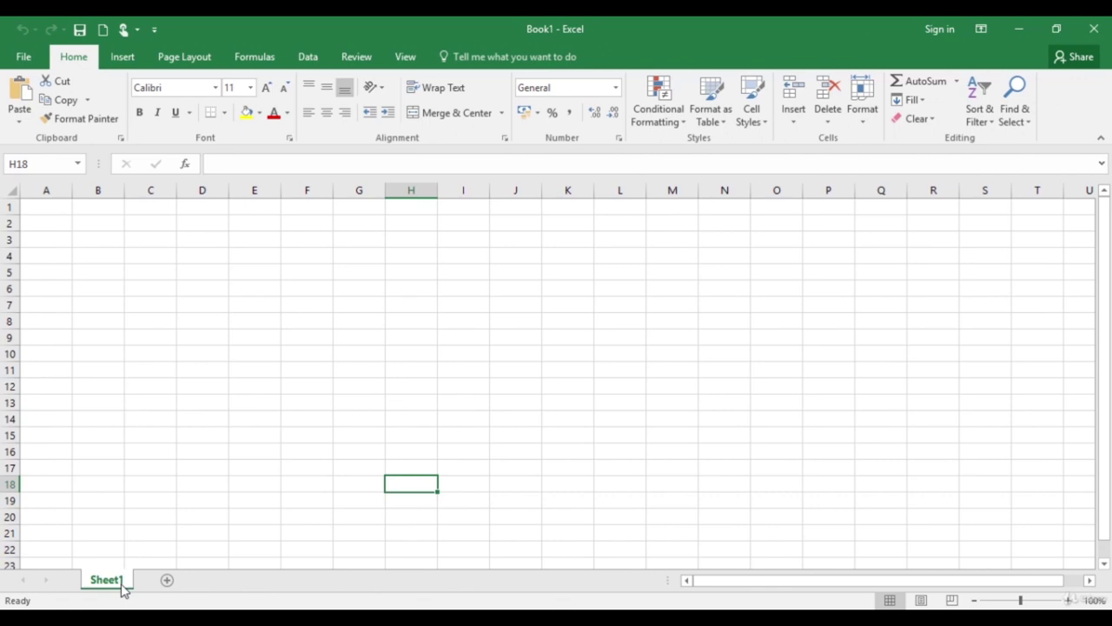
right_click(123, 588)
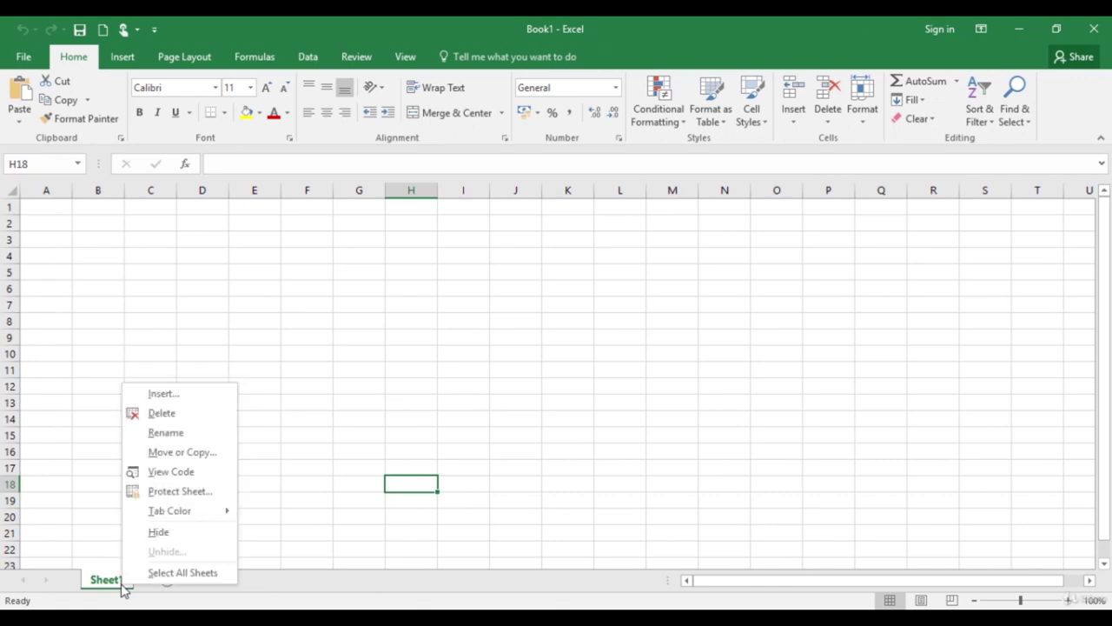
click(166, 433)
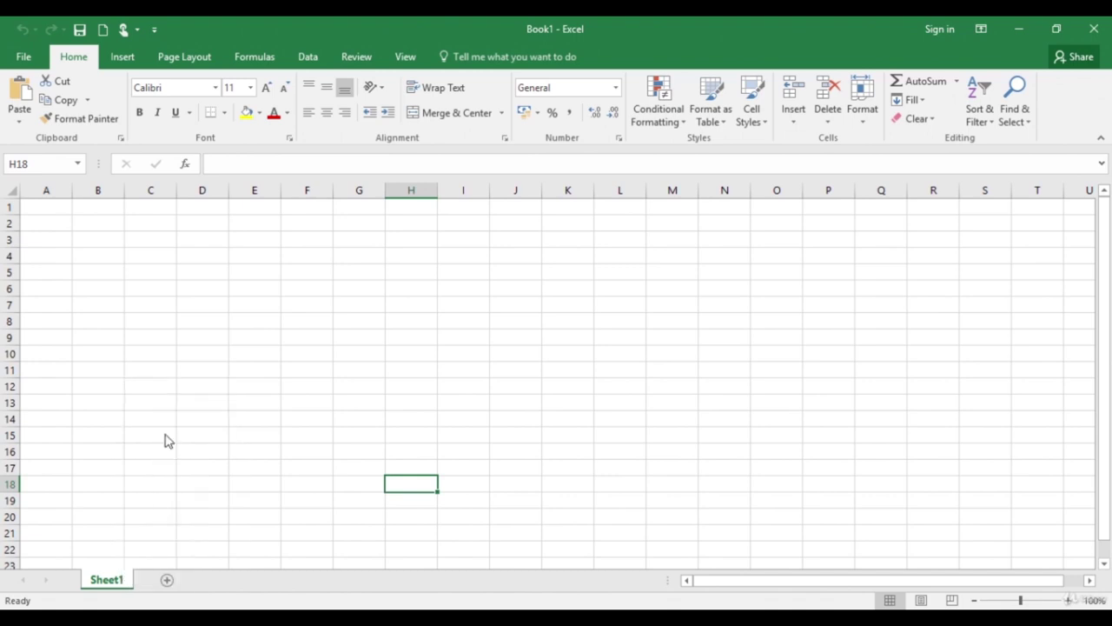
text(M)
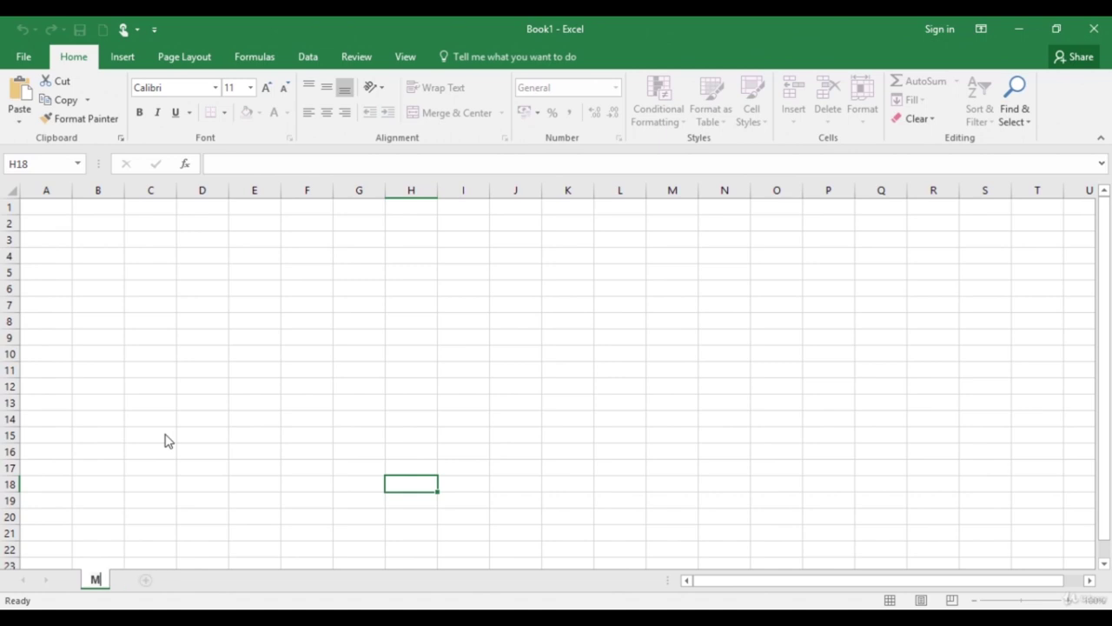
text(y Sheet)
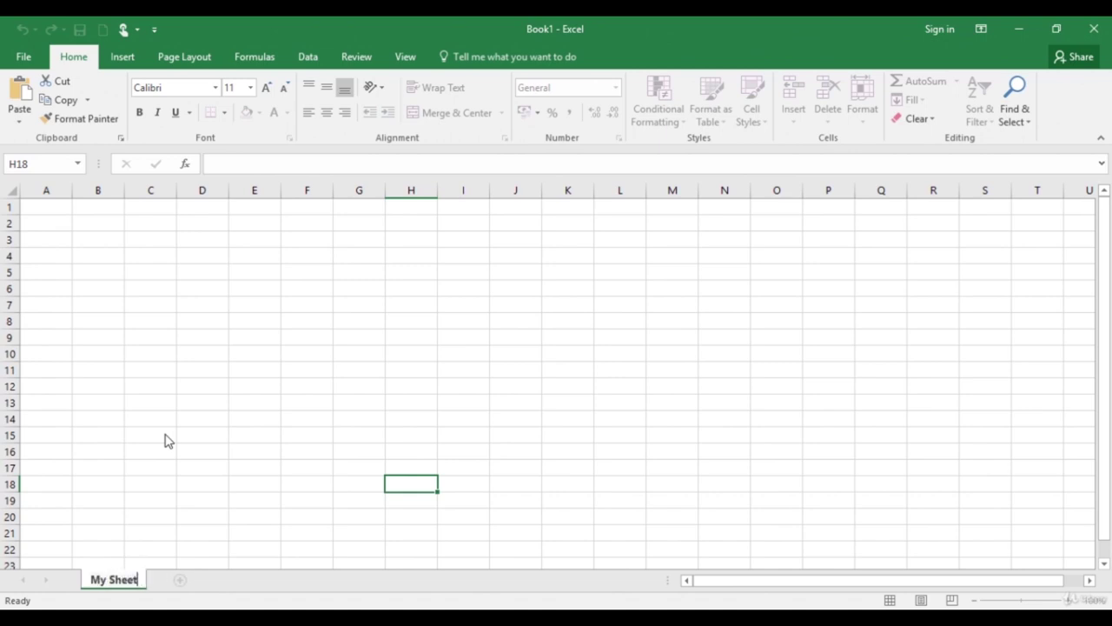
key(Return)
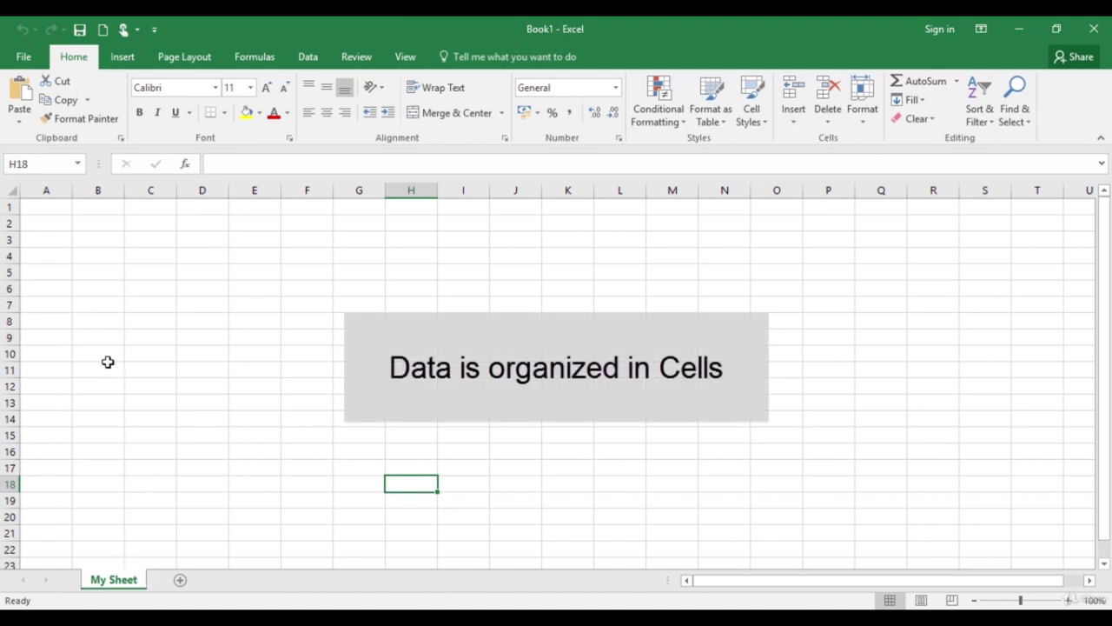
Step: Select cell D3, followed by the whole of row 3 and the whole of column E
click(224, 242)
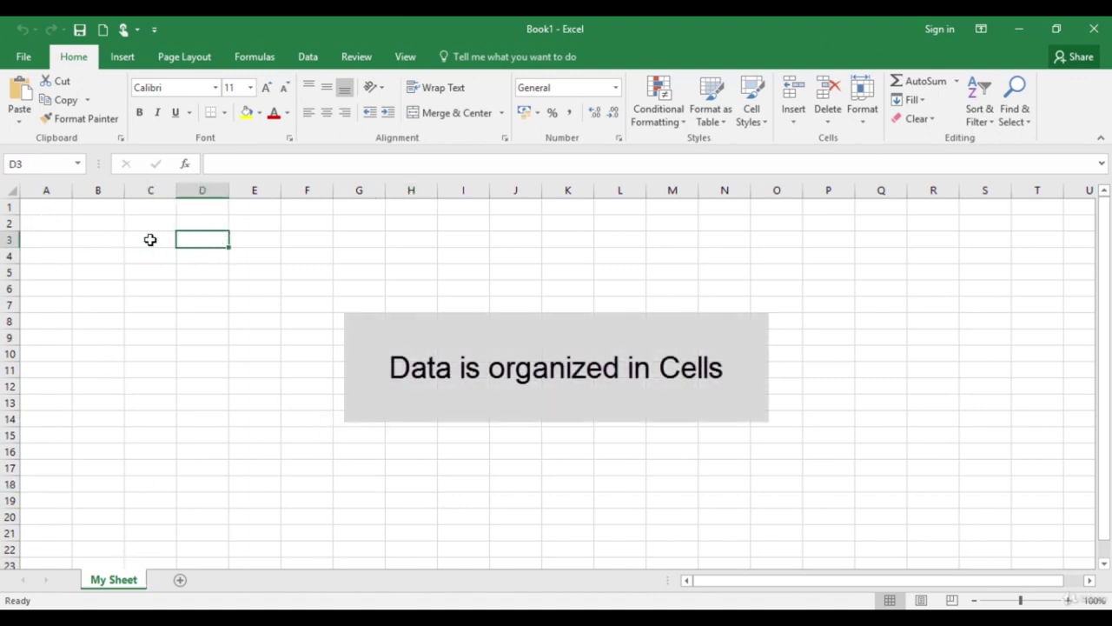
click(6, 240)
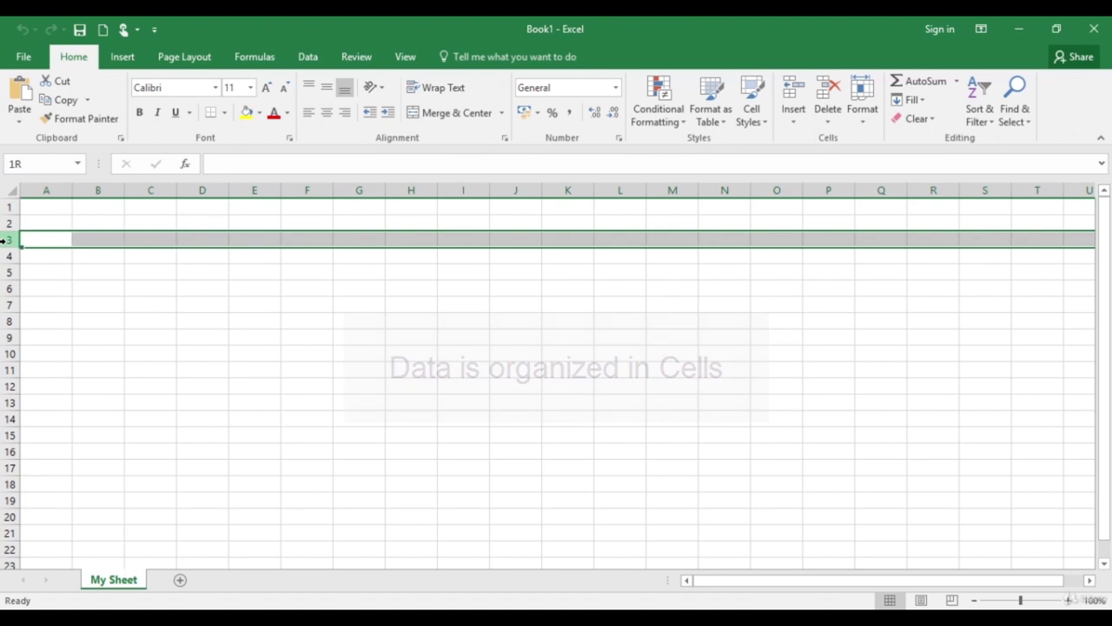
click(254, 190)
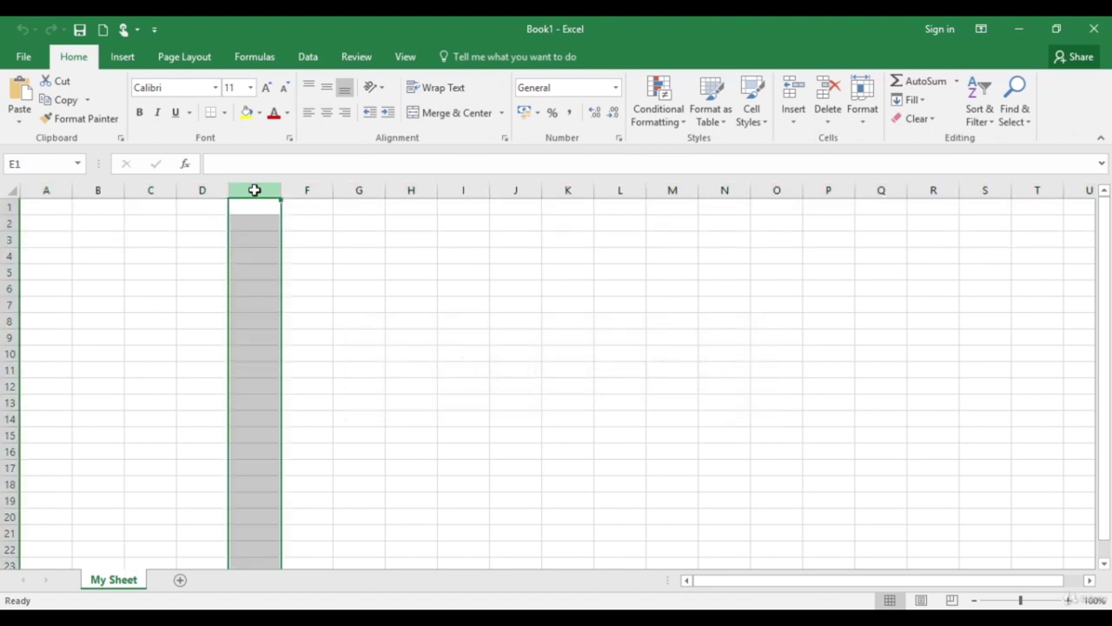
Step: Select columns A, B and C one at a time, followed by rows 1, 2 and 3
click(52, 192)
click(95, 190)
click(145, 190)
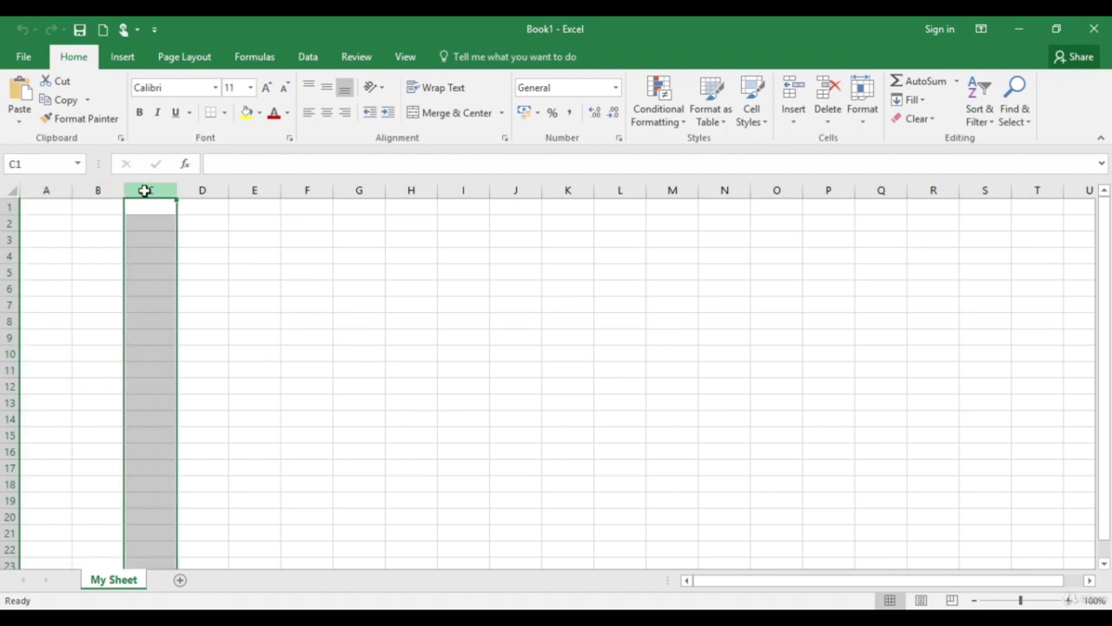
click(10, 207)
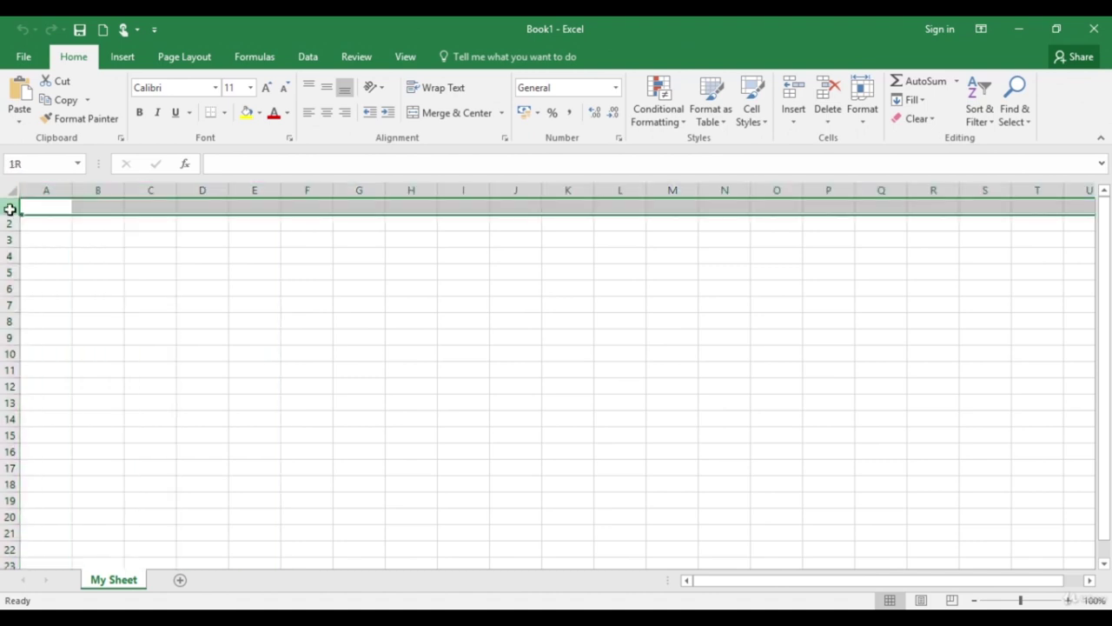
click(7, 223)
click(8, 240)
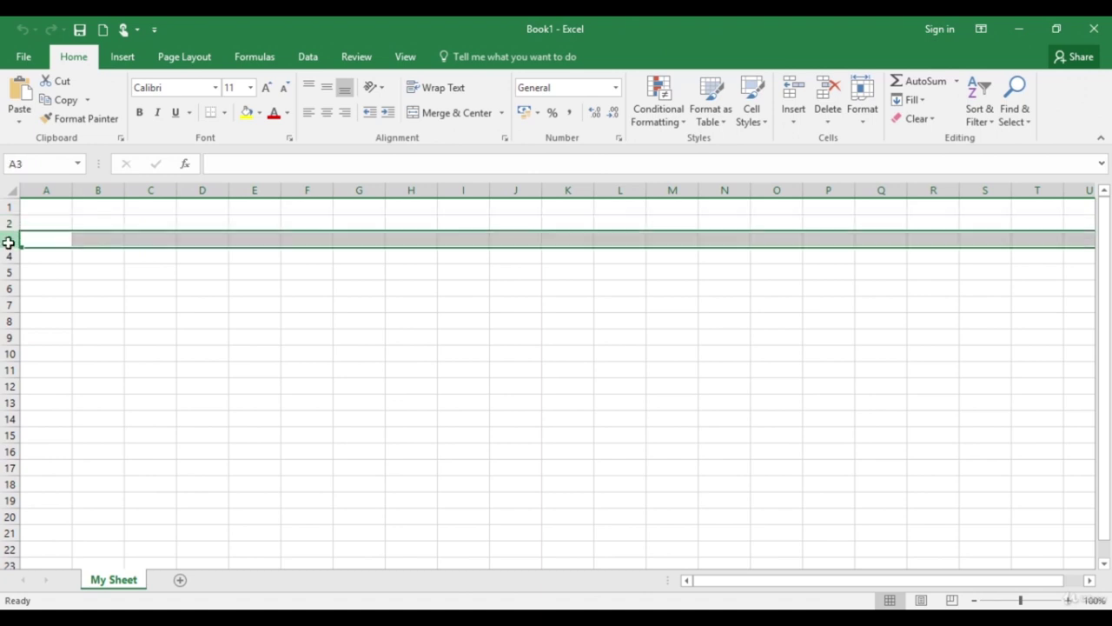
Step: Select column A and row 1 in turn, followed by cell A1 where they intersect
click(50, 190)
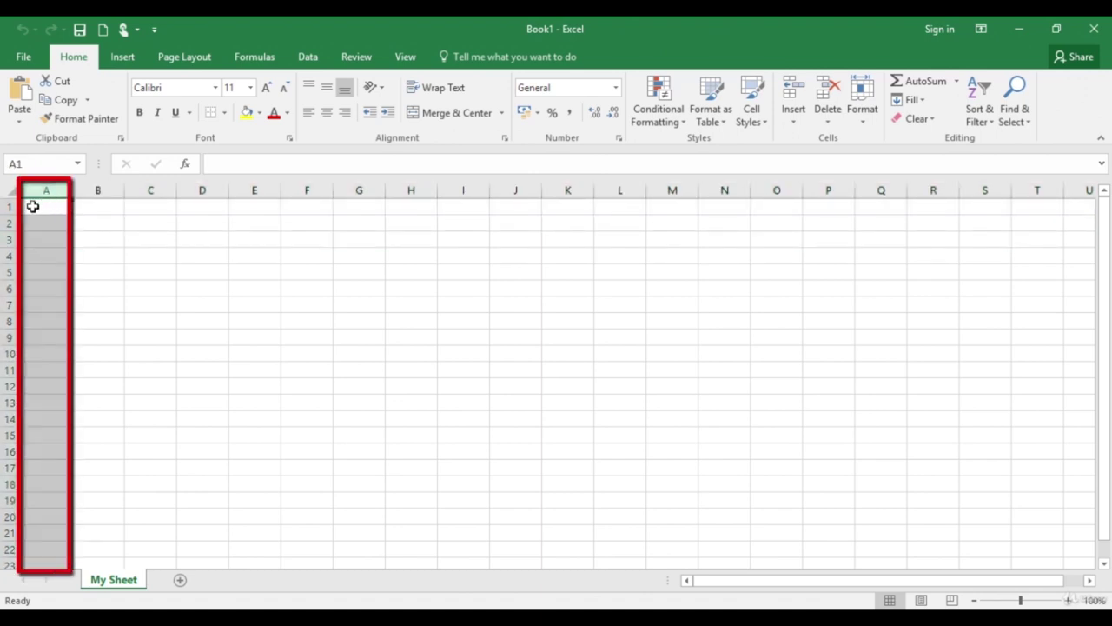
click(5, 207)
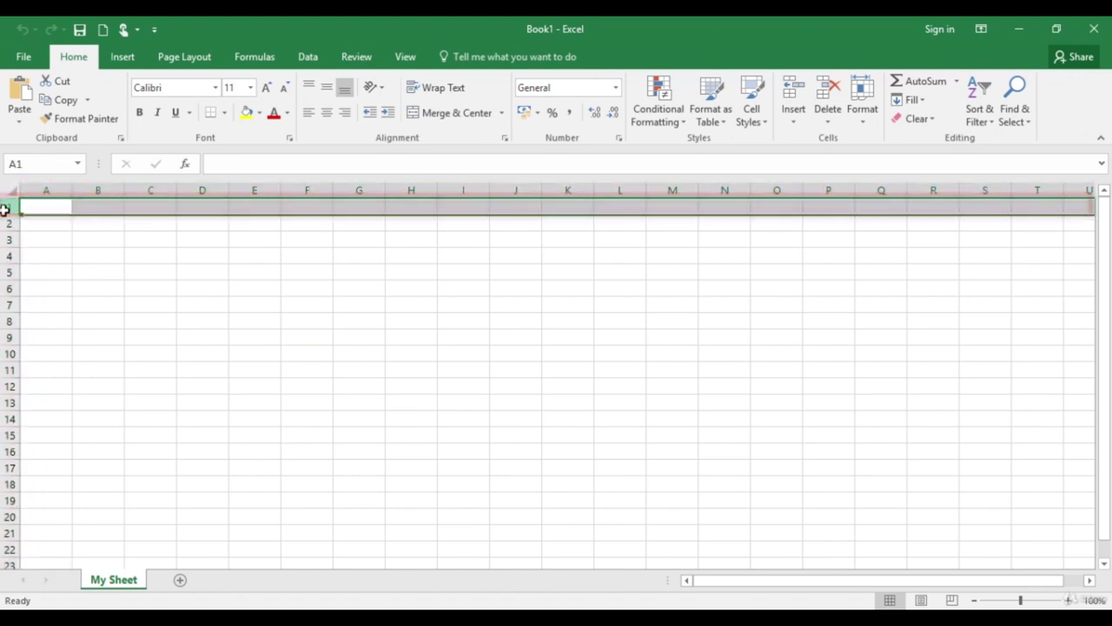
click(32, 209)
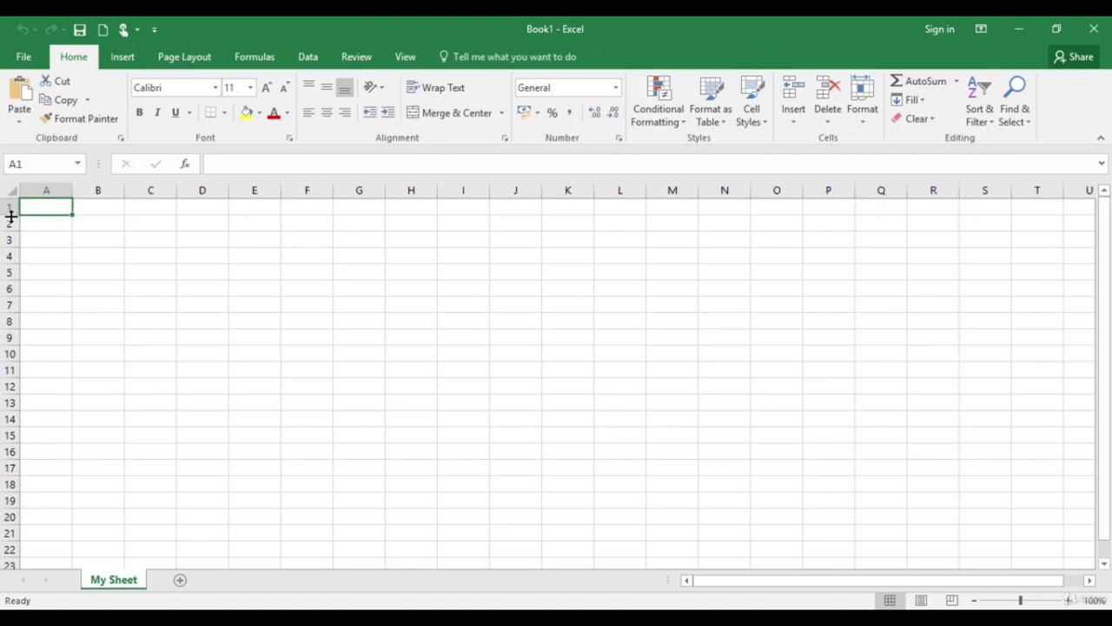
Step: Select cell E5 and move the active cell two columns to the right, to G5
click(122, 266)
click(269, 268)
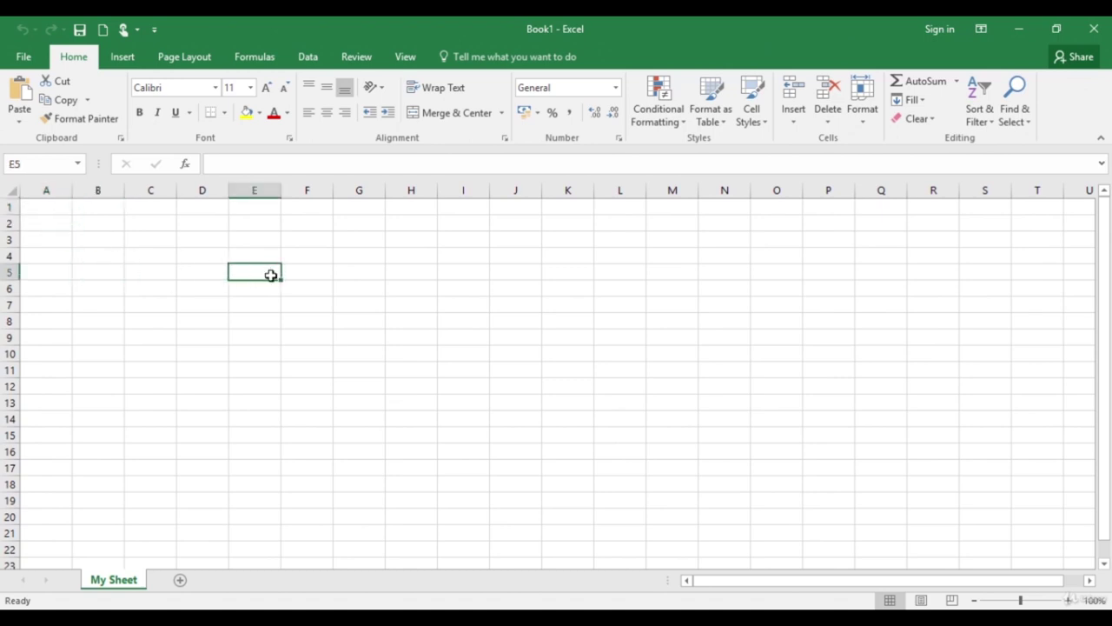
key(Right)
key(Right)
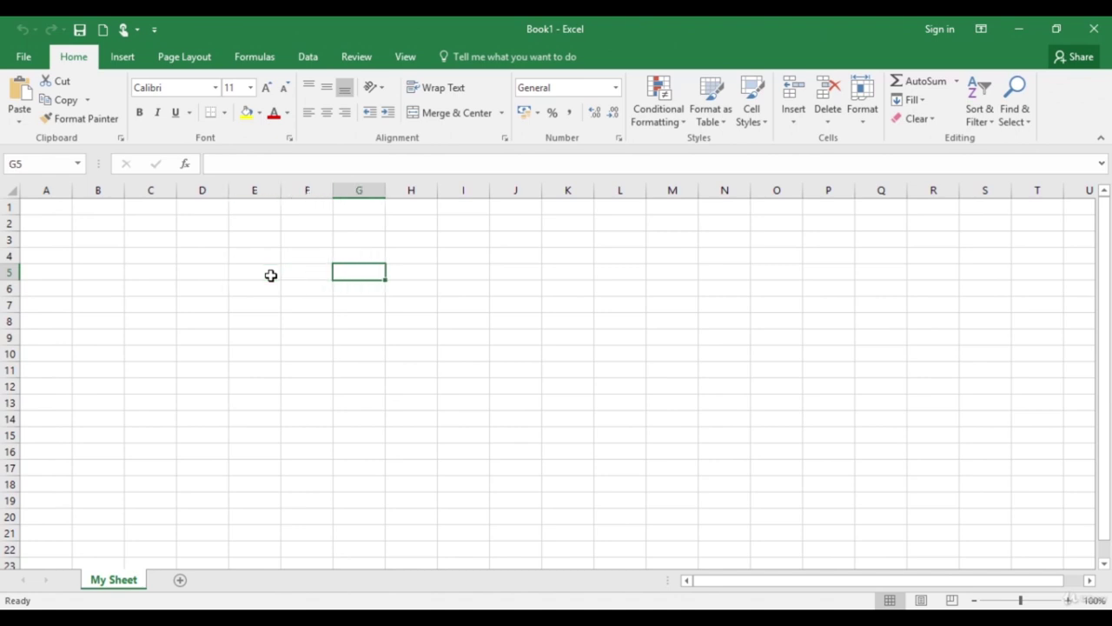
Step: Move the active cell up column G from G5 and back down to G6
key(Up)
key(Up)
key(Down)
key(Down)
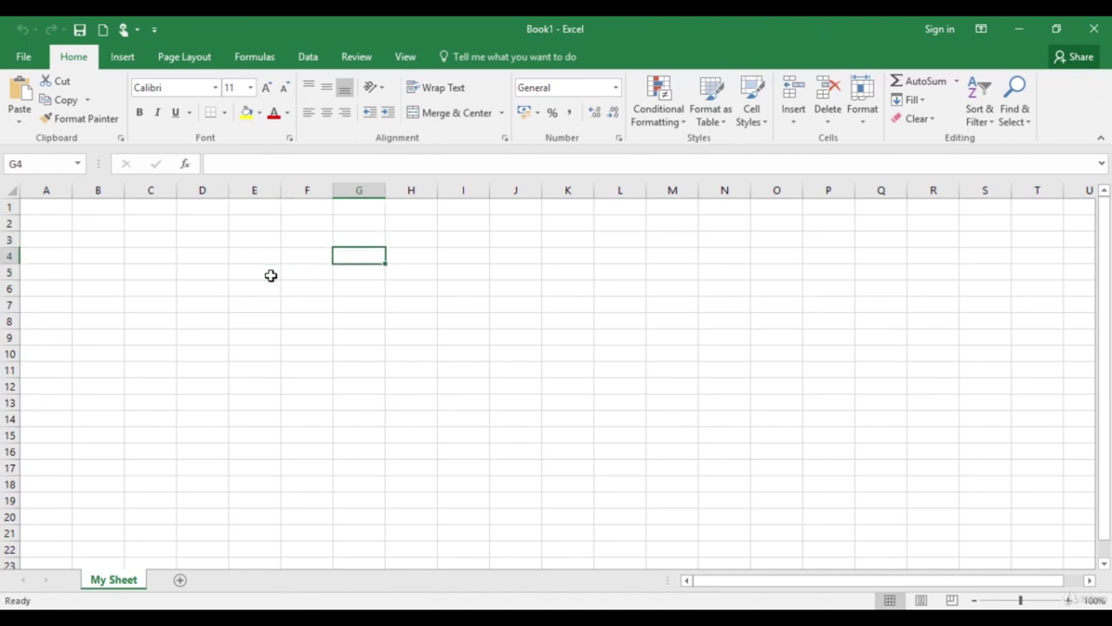
key(Down)
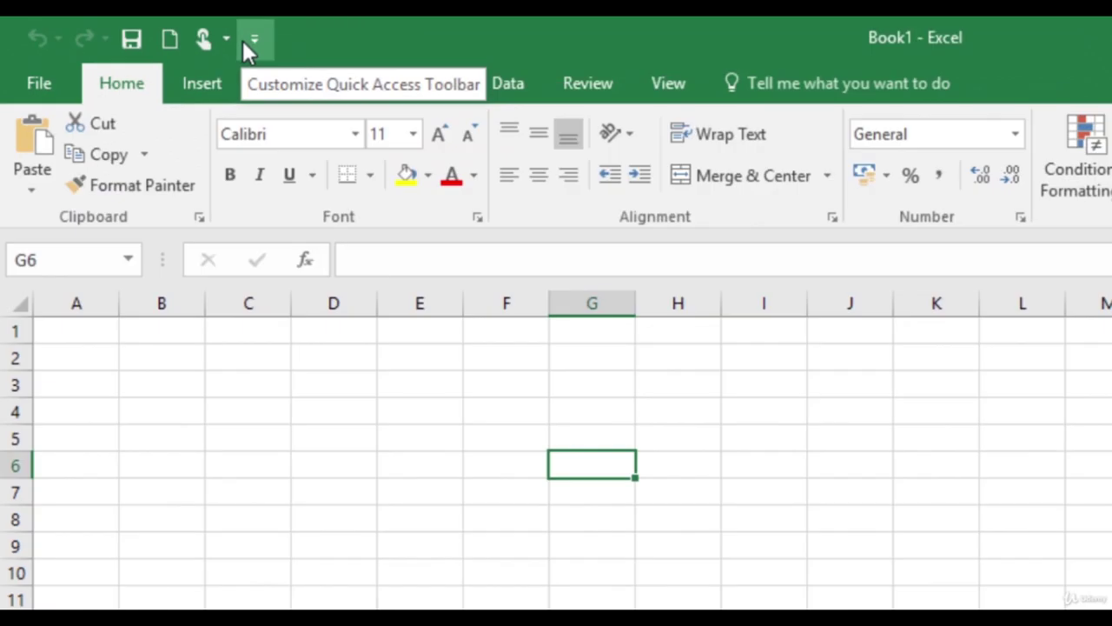
Step: Add the Open command to the Quick Access Toolbar and view the further commands available for it without changing anything
click(247, 42)
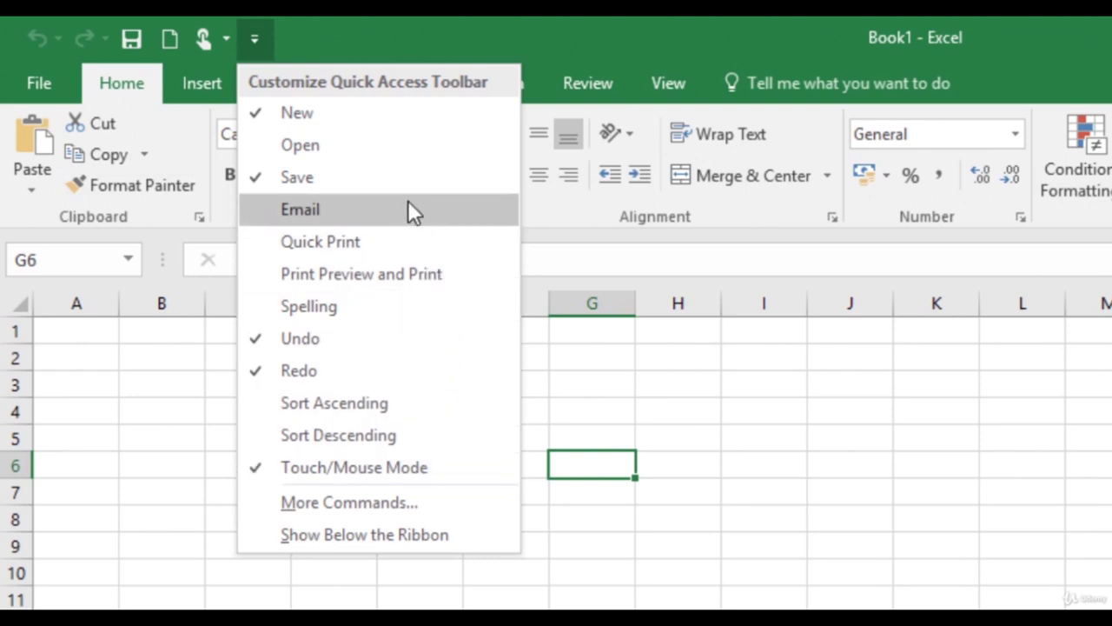
click(383, 145)
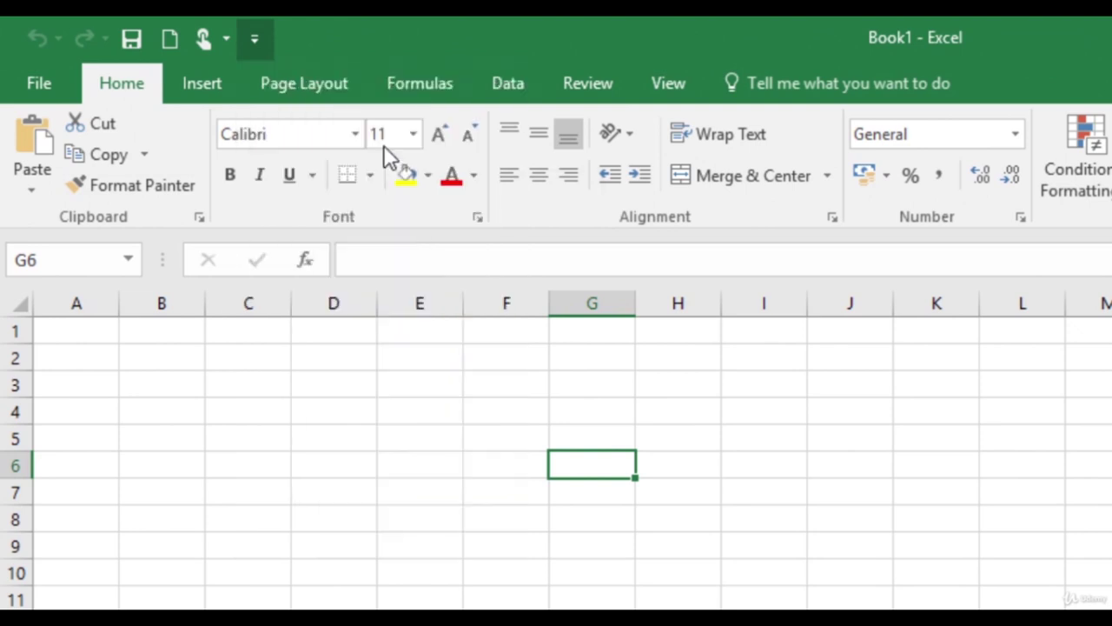
click(294, 39)
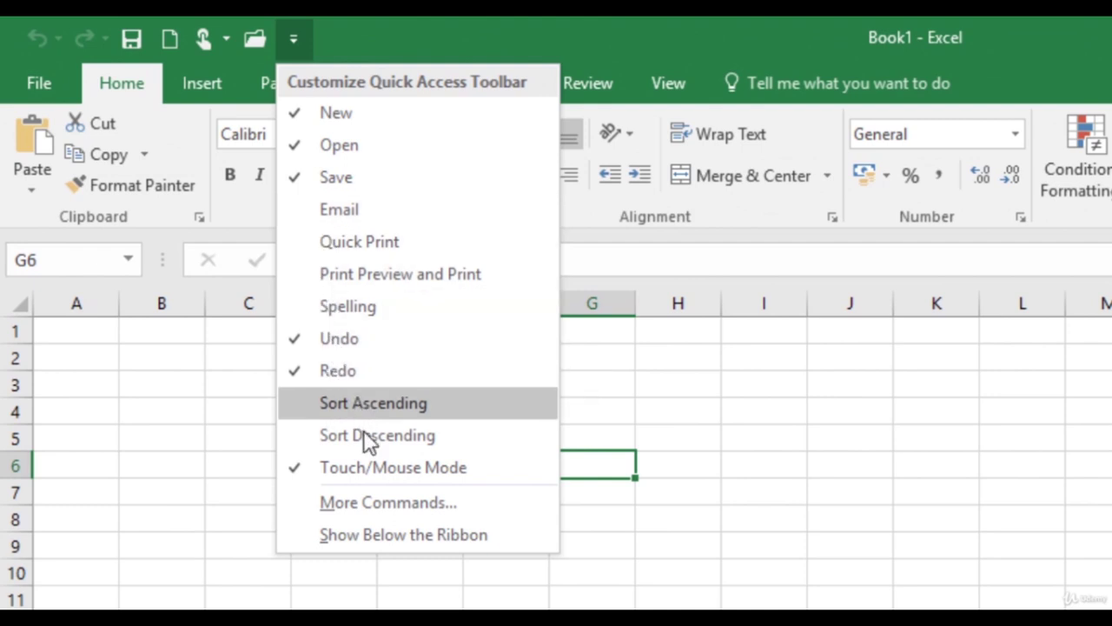
click(372, 504)
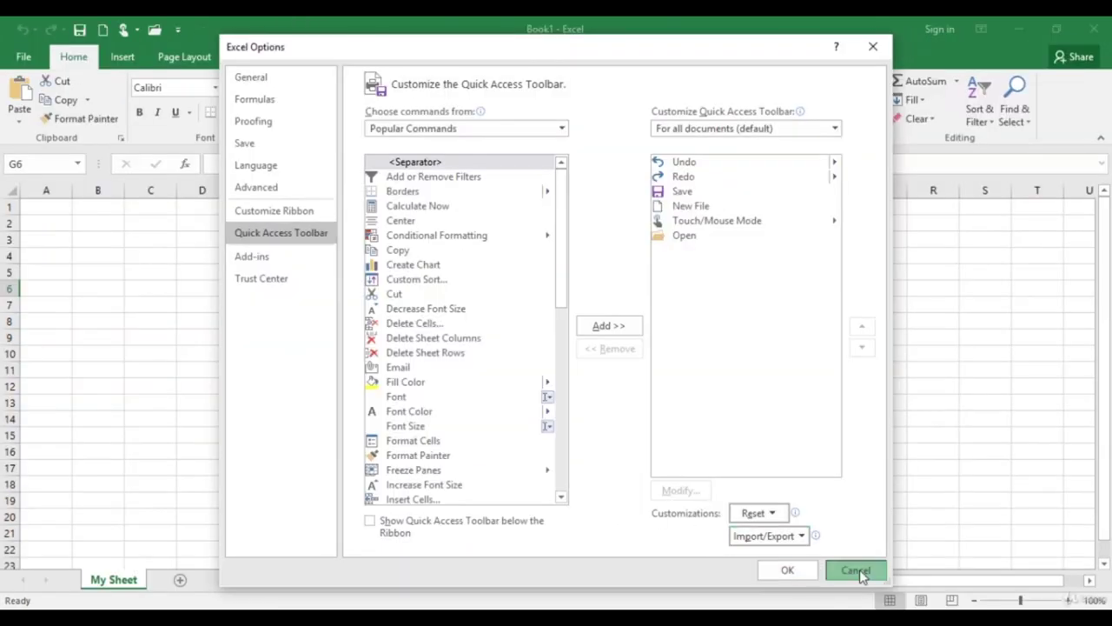
click(855, 569)
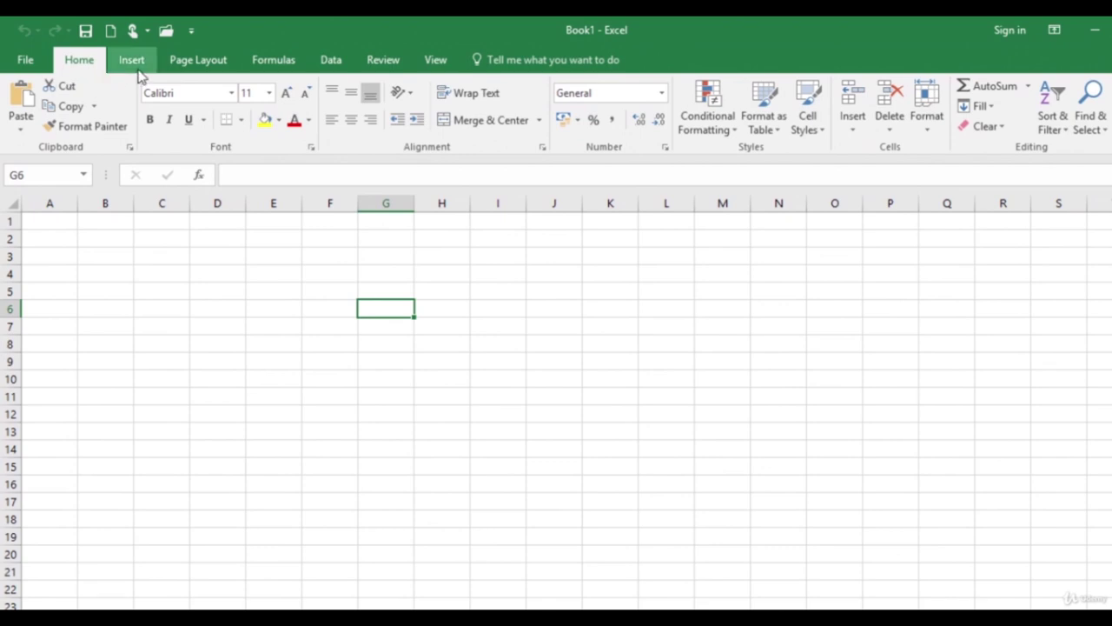
Step: Look briefly through the Insert, Data, Review and View command sets of the ribbon
scroll(200, 72, down, 3)
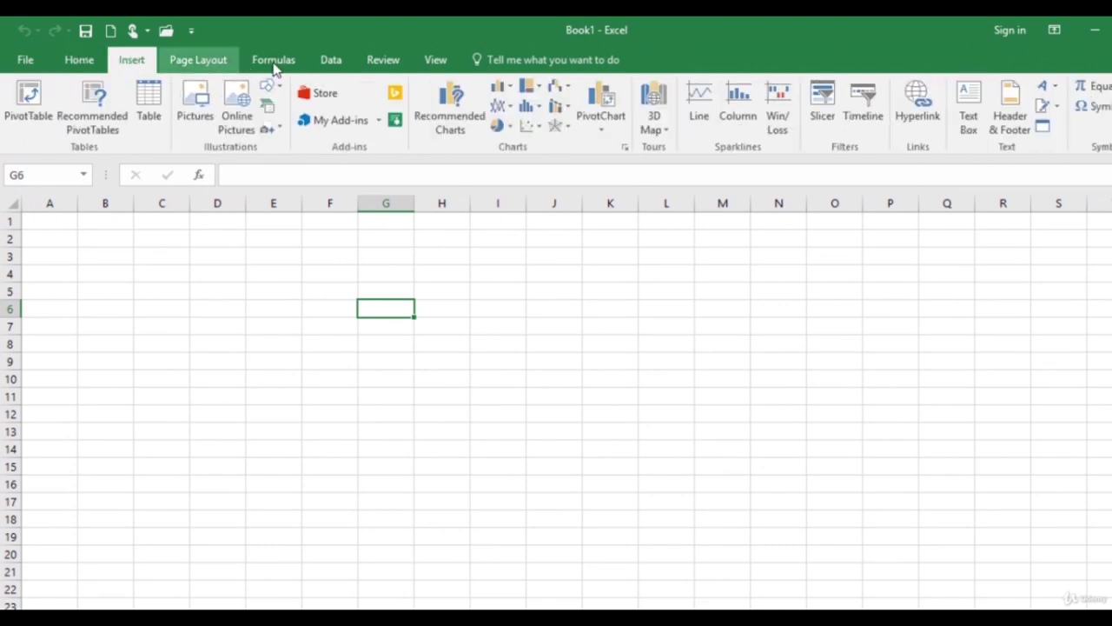
click(336, 69)
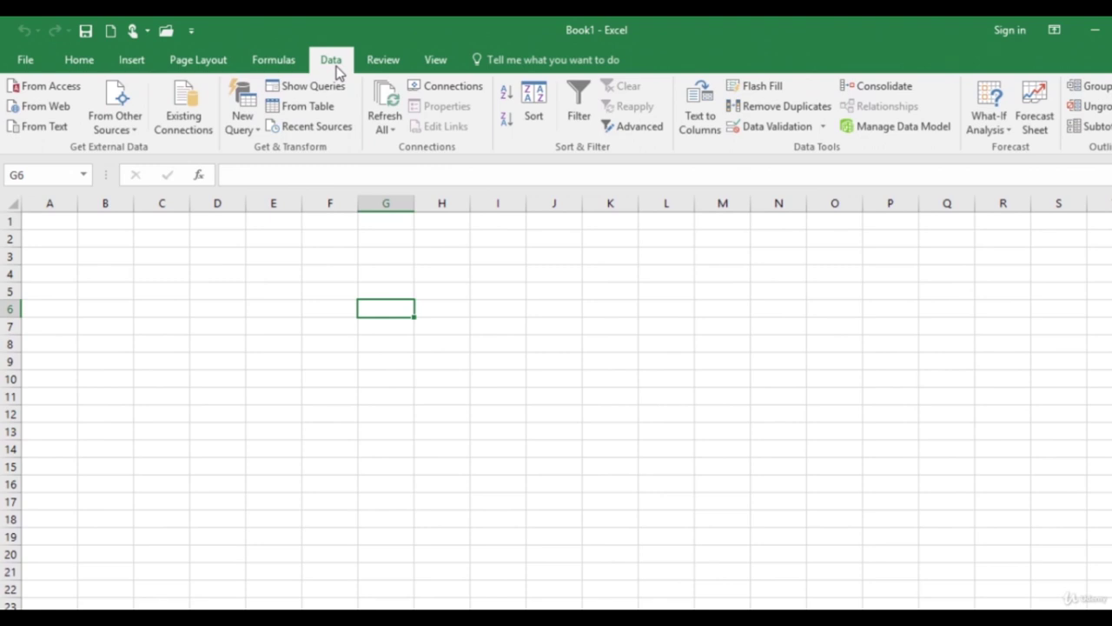
click(383, 66)
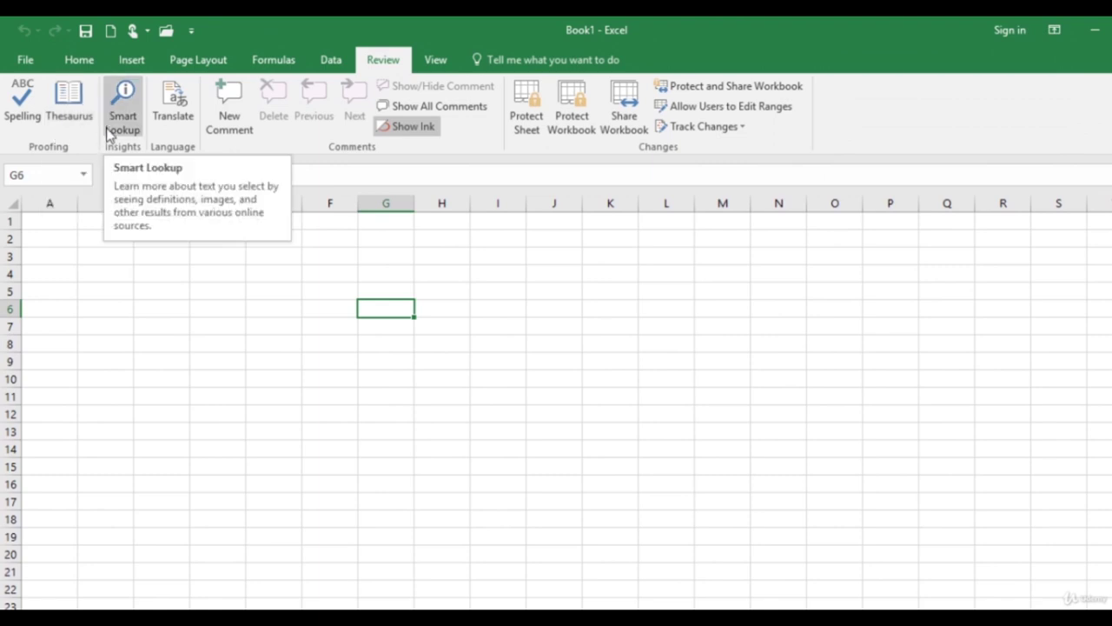
click(437, 61)
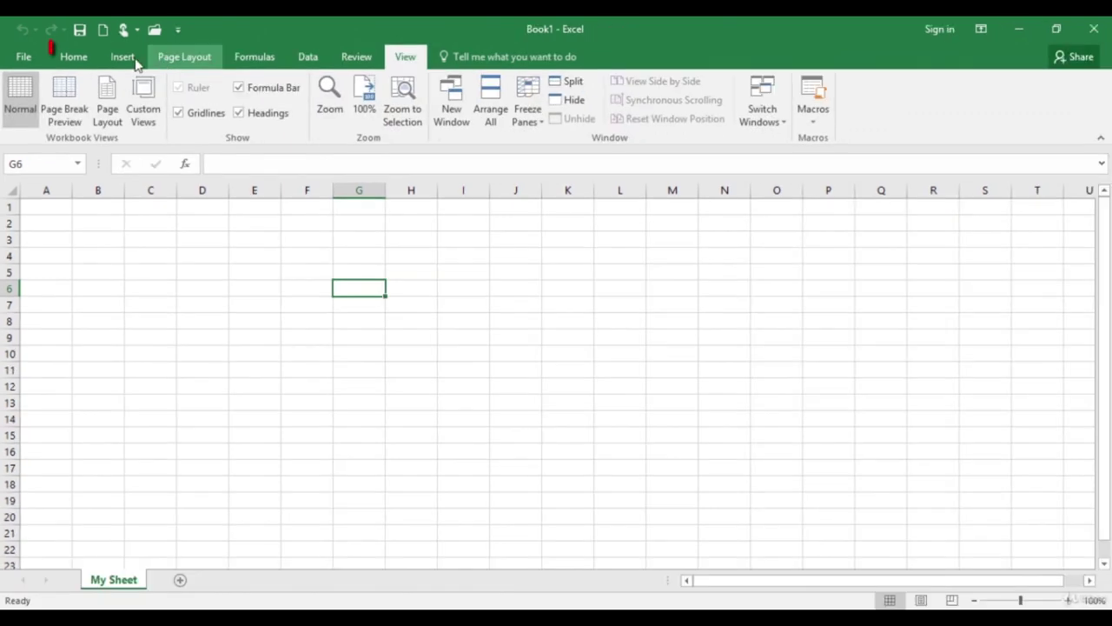
Step: Examine the command groups of every ribbon category in order, from Home and Insert through Page Layout, Formulas, Data and Review to View
click(79, 59)
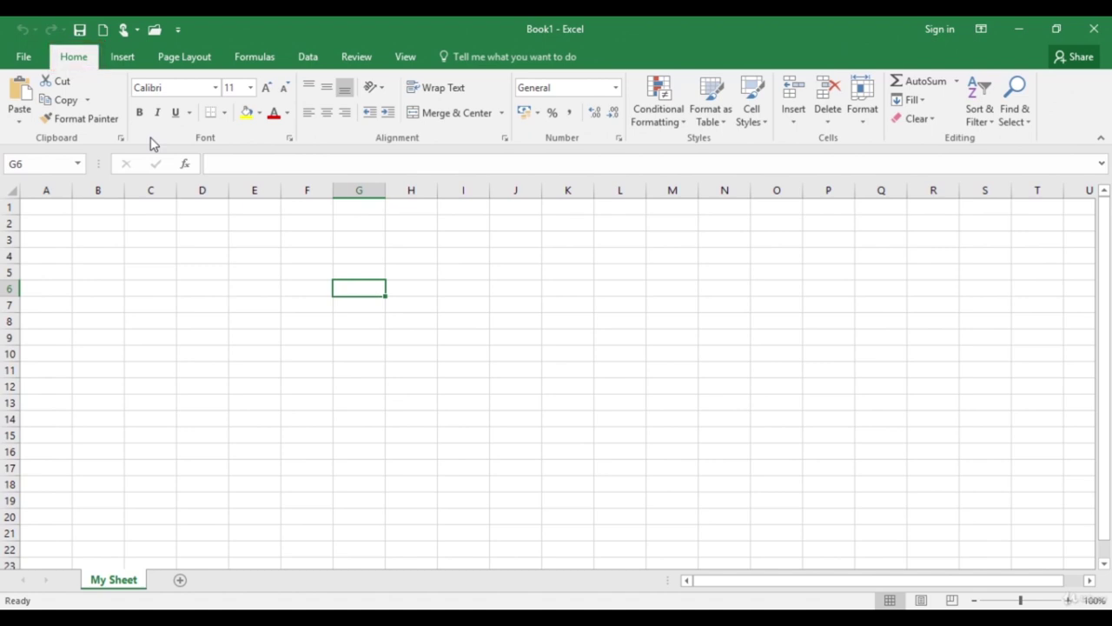
click(120, 61)
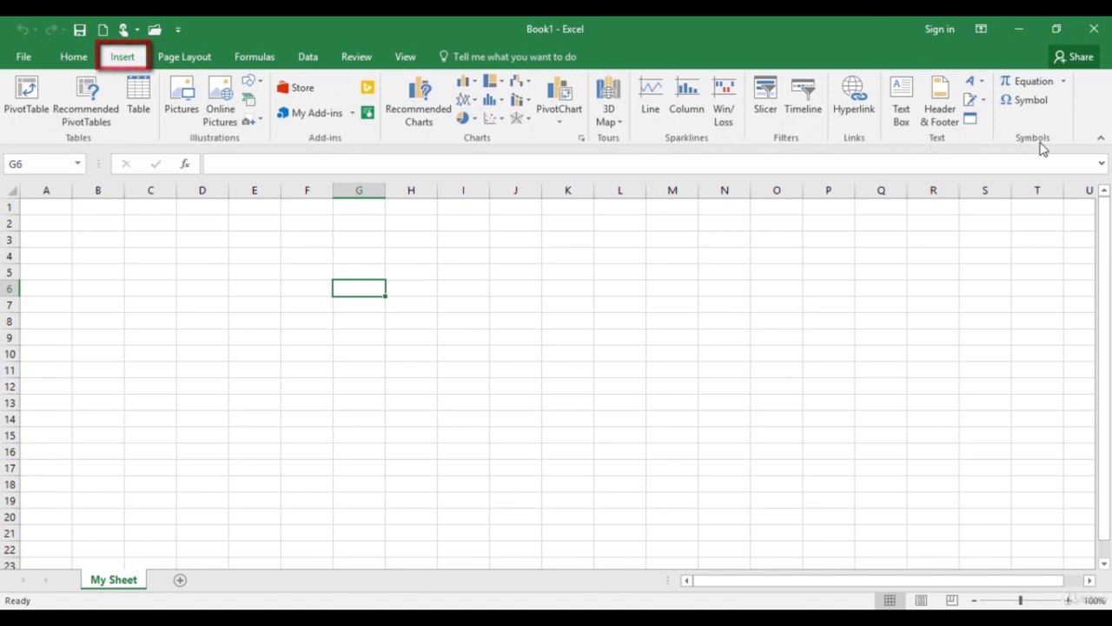
click(182, 58)
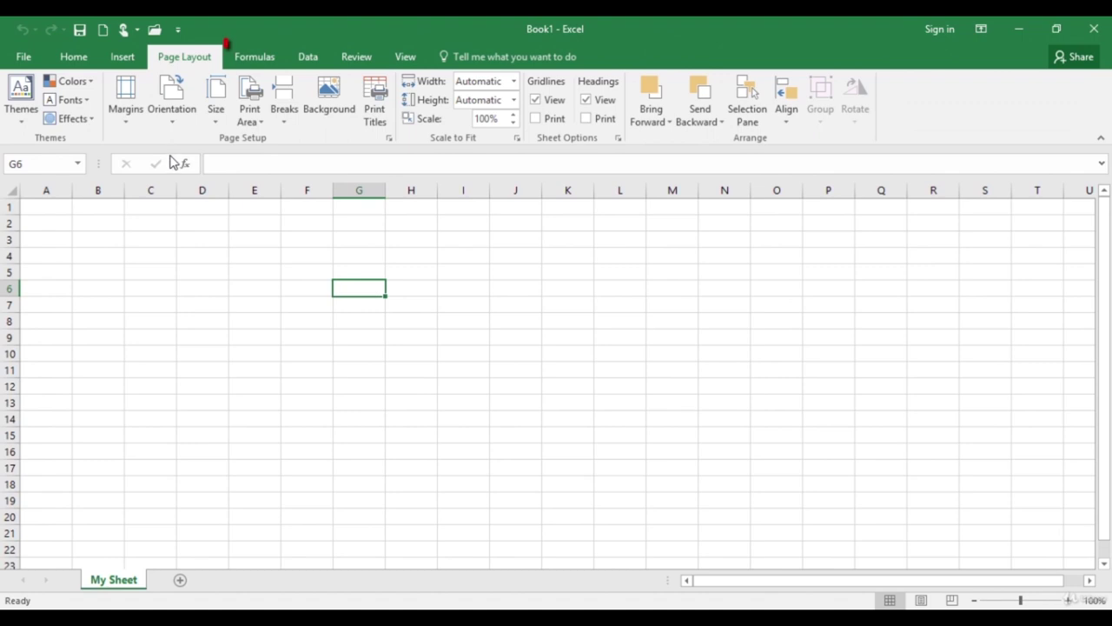
click(259, 59)
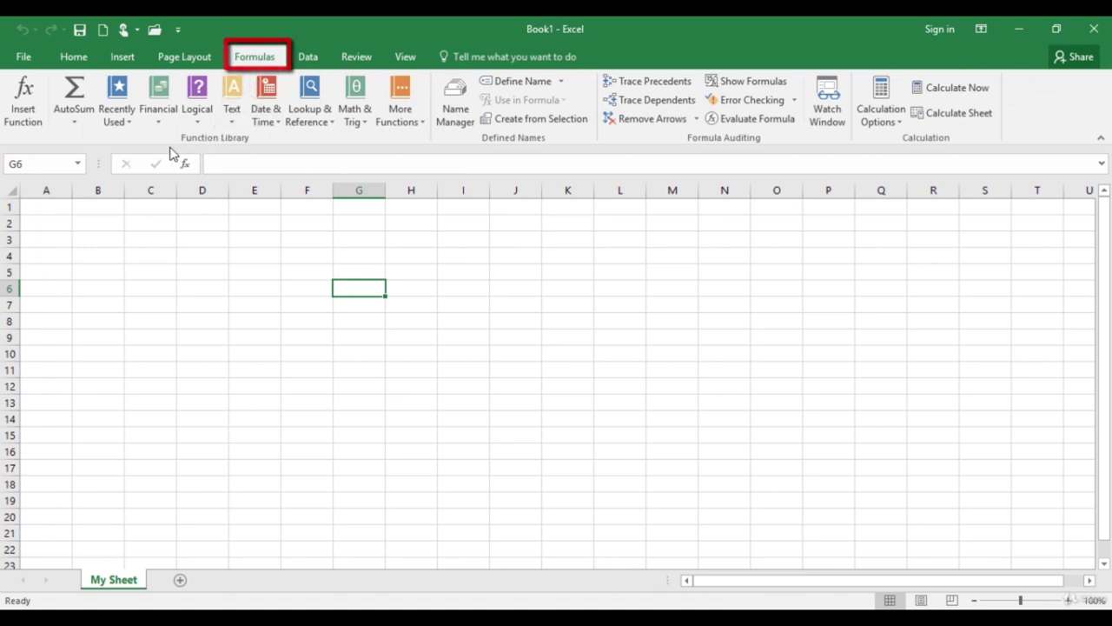
click(314, 59)
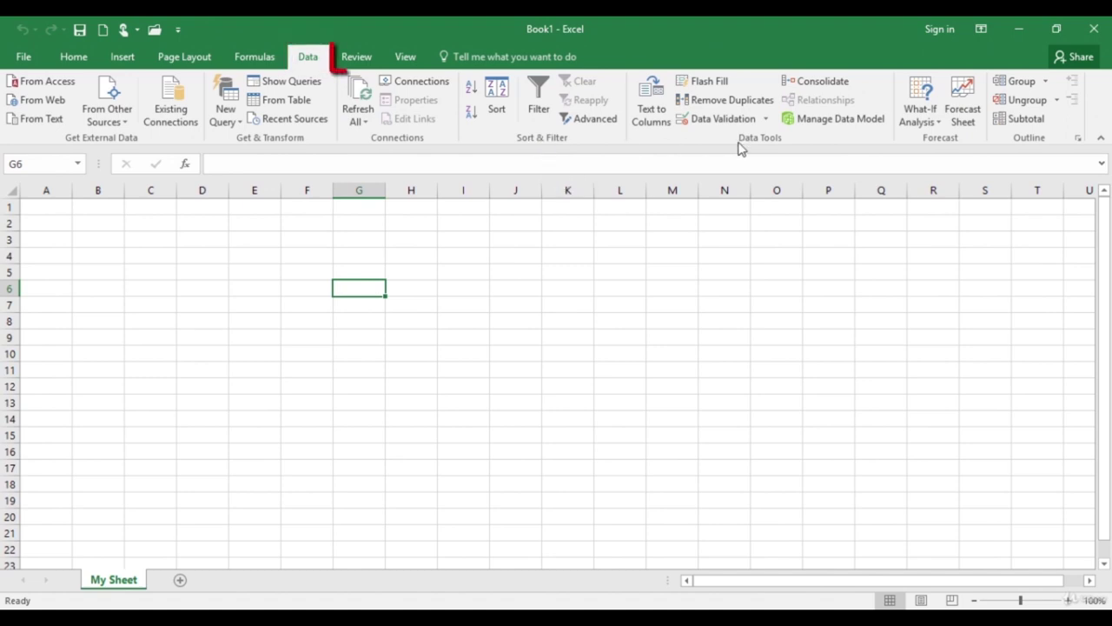
click(361, 59)
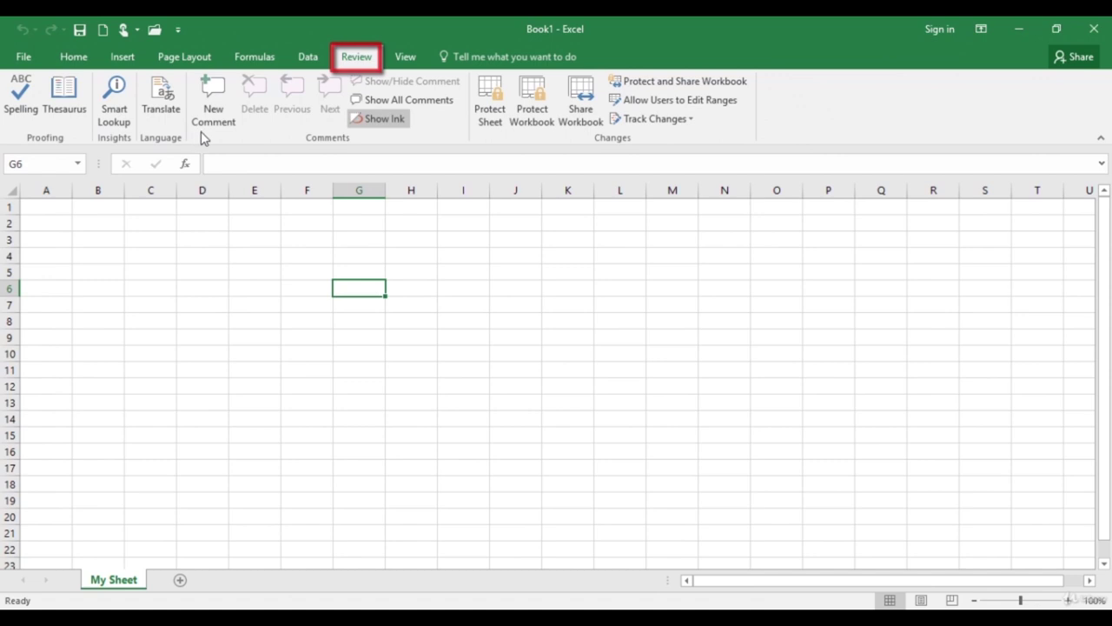
click(404, 59)
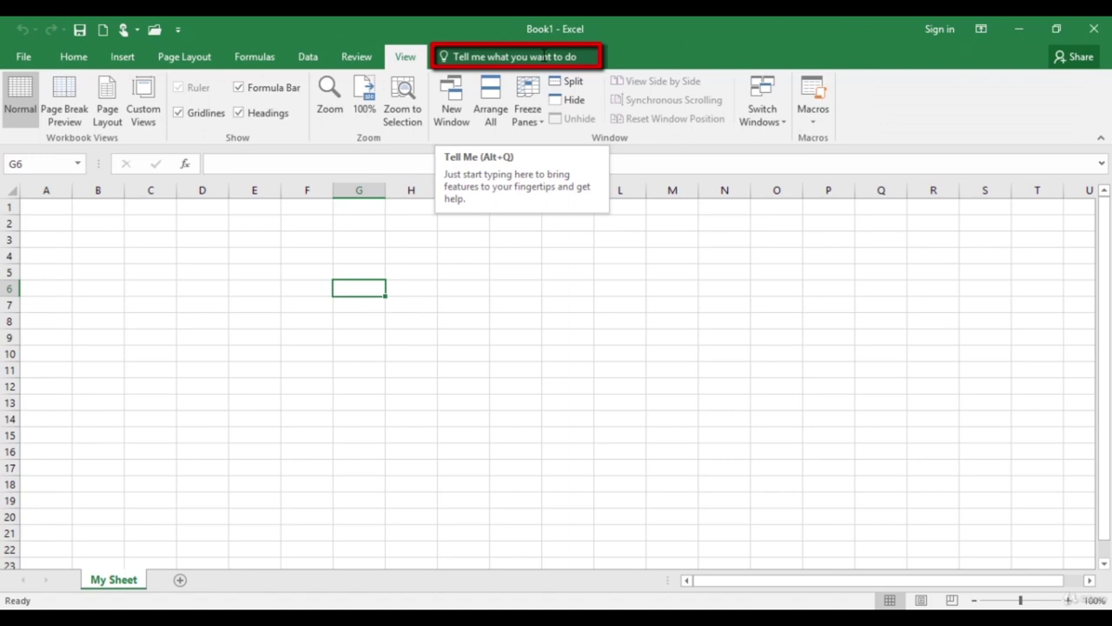
Step: Find Insert Table through the Tell Me search with "Insert" and create a table at G6 without the headers option
click(544, 56)
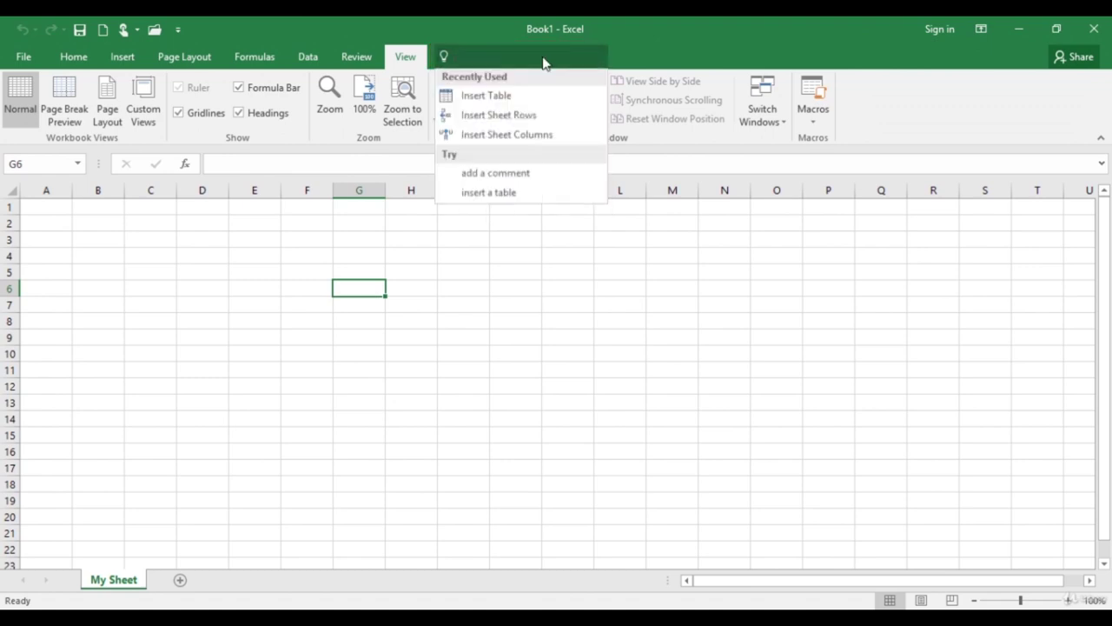
text(Insert)
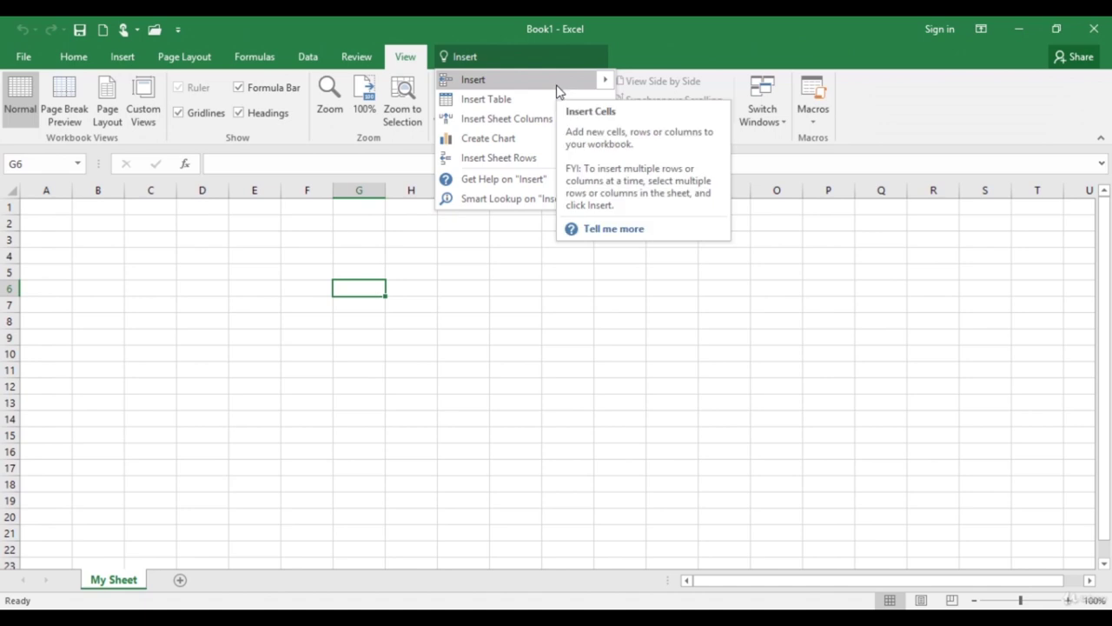
click(513, 102)
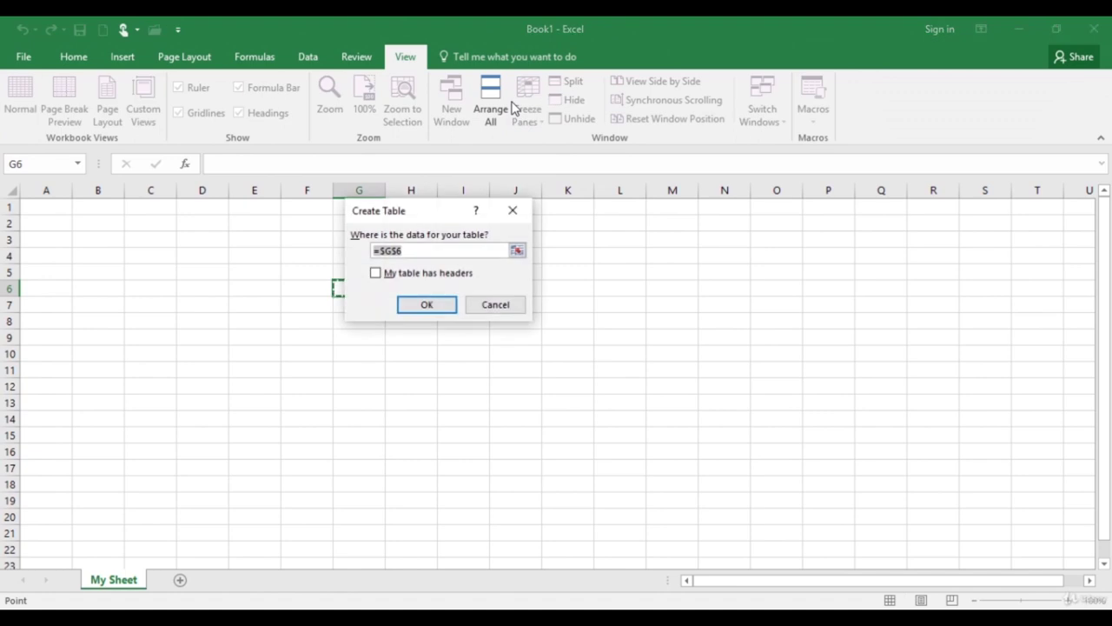
click(432, 304)
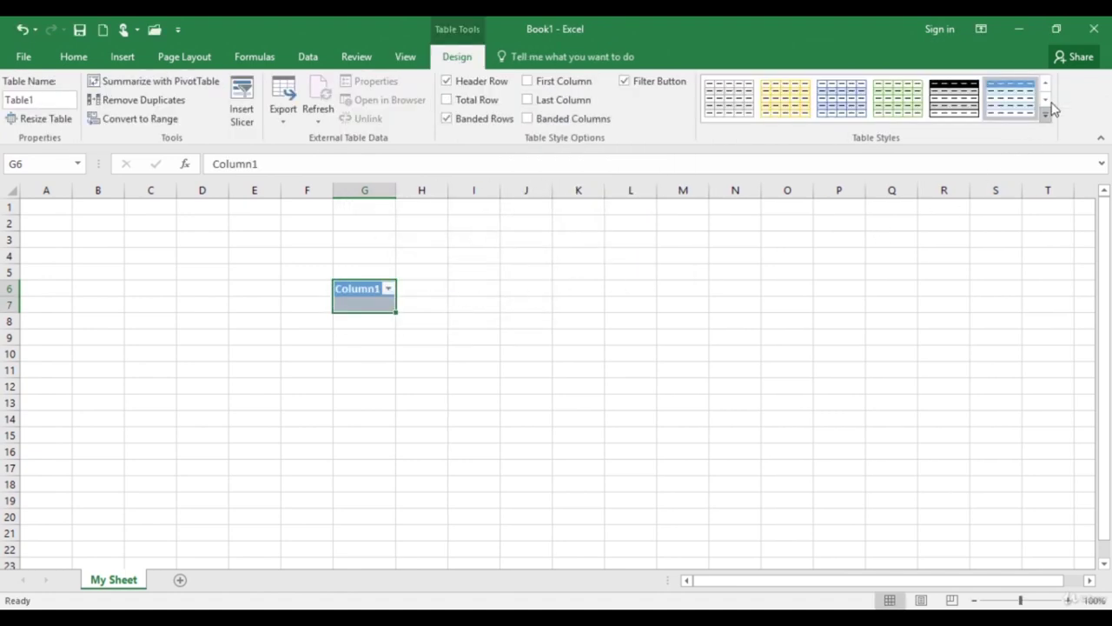
Step: View the workbook's sharing options, close them and select cell J8
click(1077, 58)
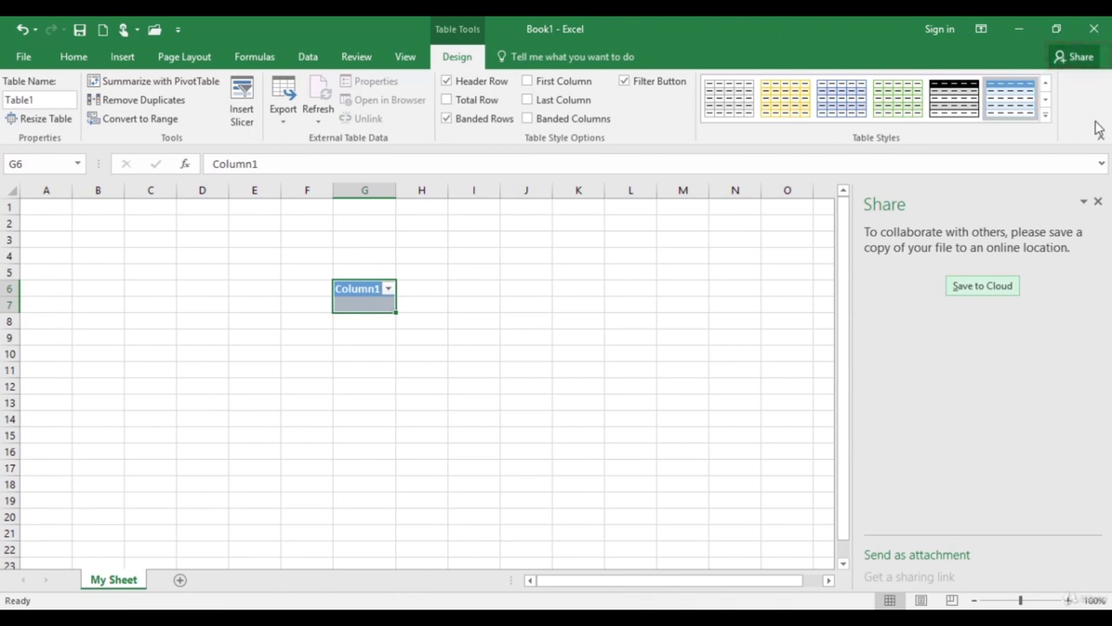
click(1098, 202)
click(526, 320)
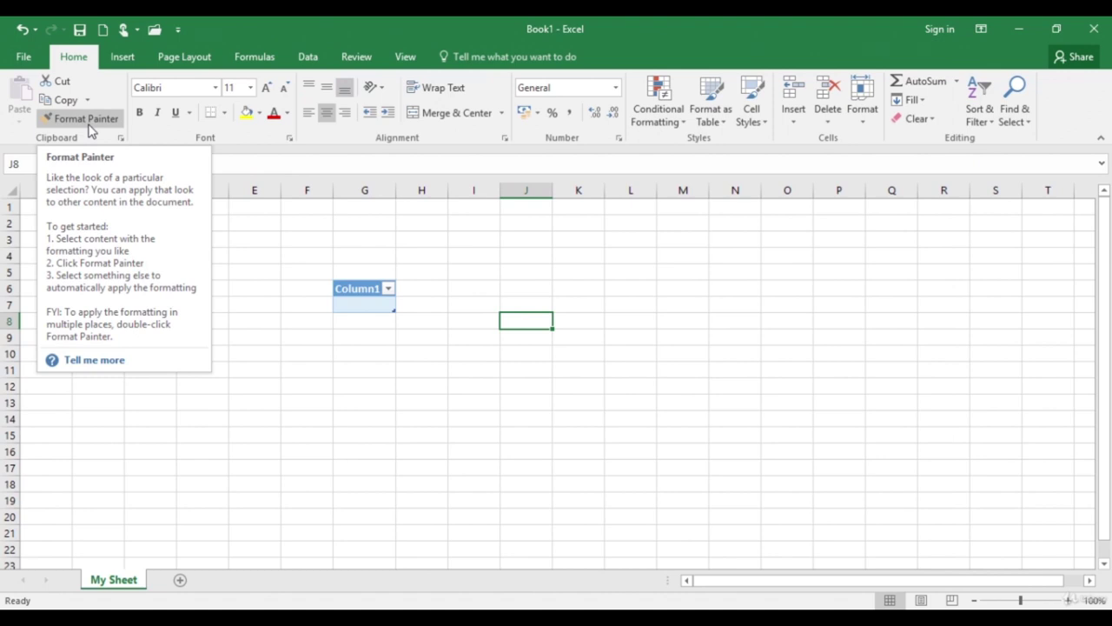
Step: View the available fonts and the Highlight Cells Rules of Conditional Formatting without applying any of them
click(217, 90)
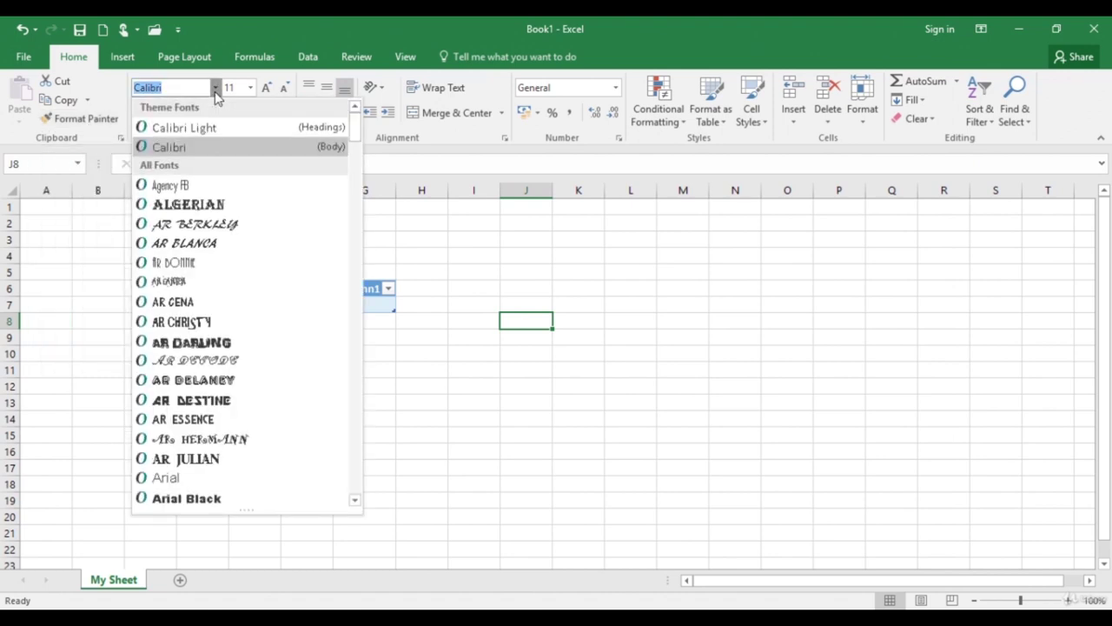
key(Escape)
click(687, 126)
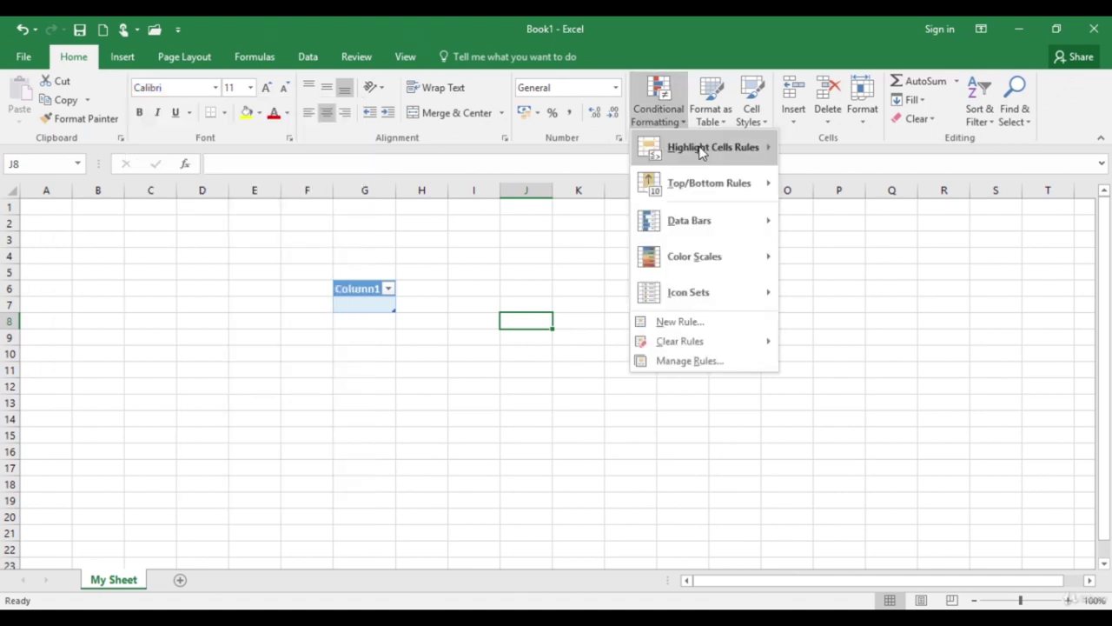
mouse_move(702, 150)
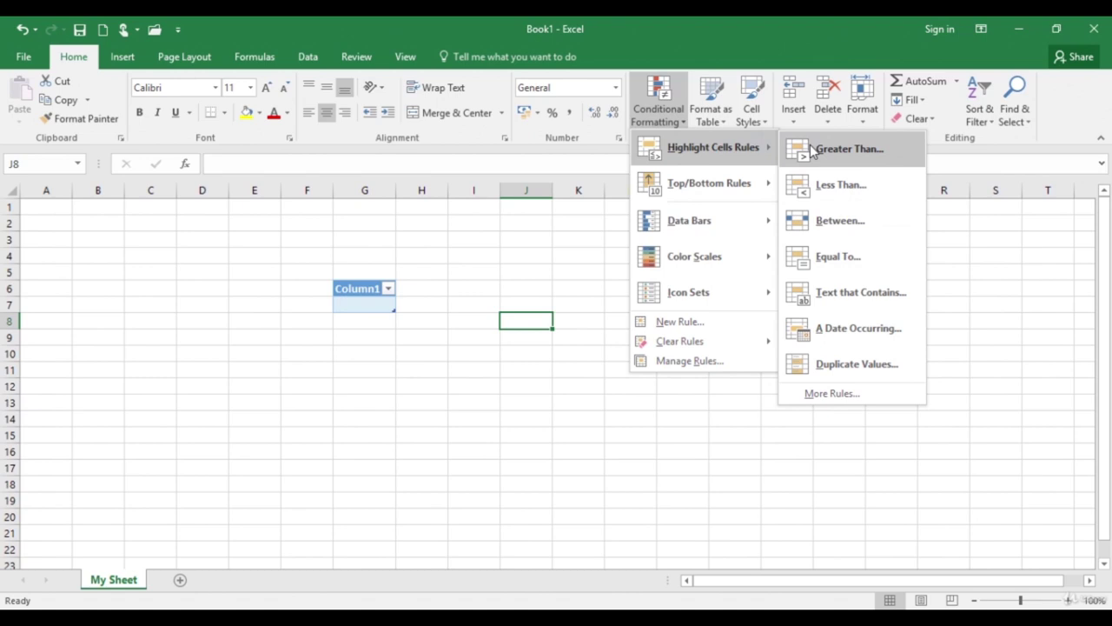
click(973, 243)
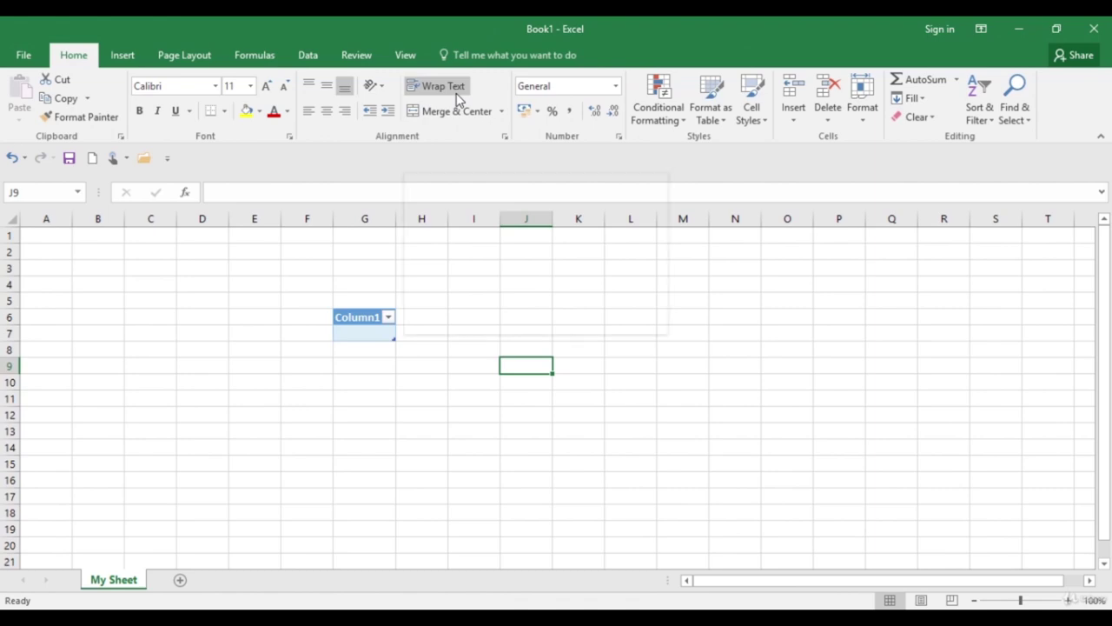
Step: Restore the workbook window to its smaller size and maximize it again
click(1056, 28)
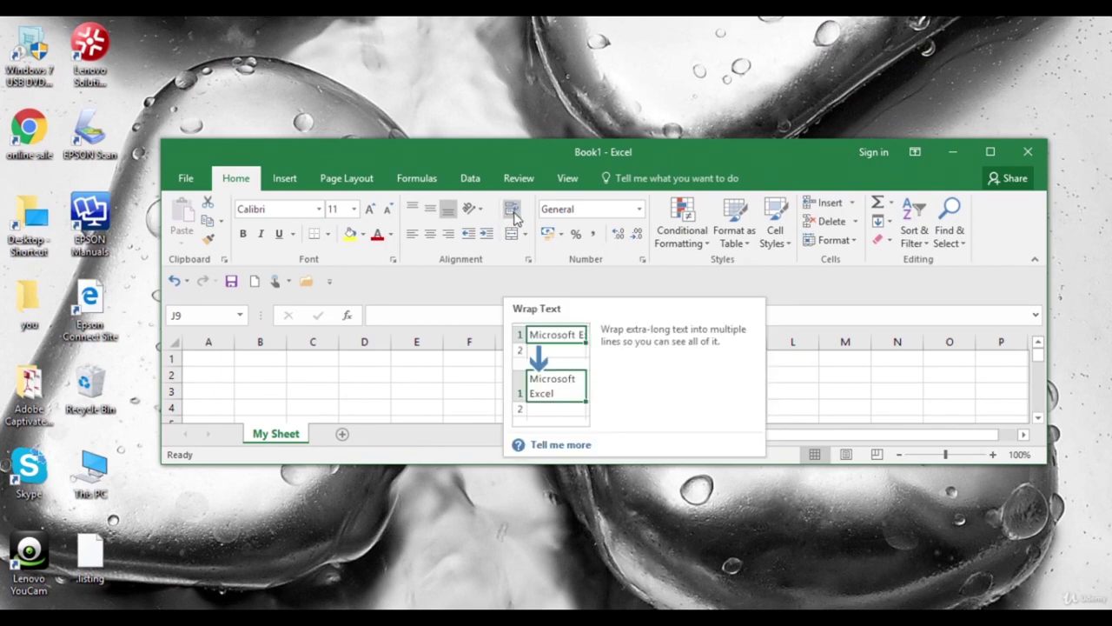
click(990, 151)
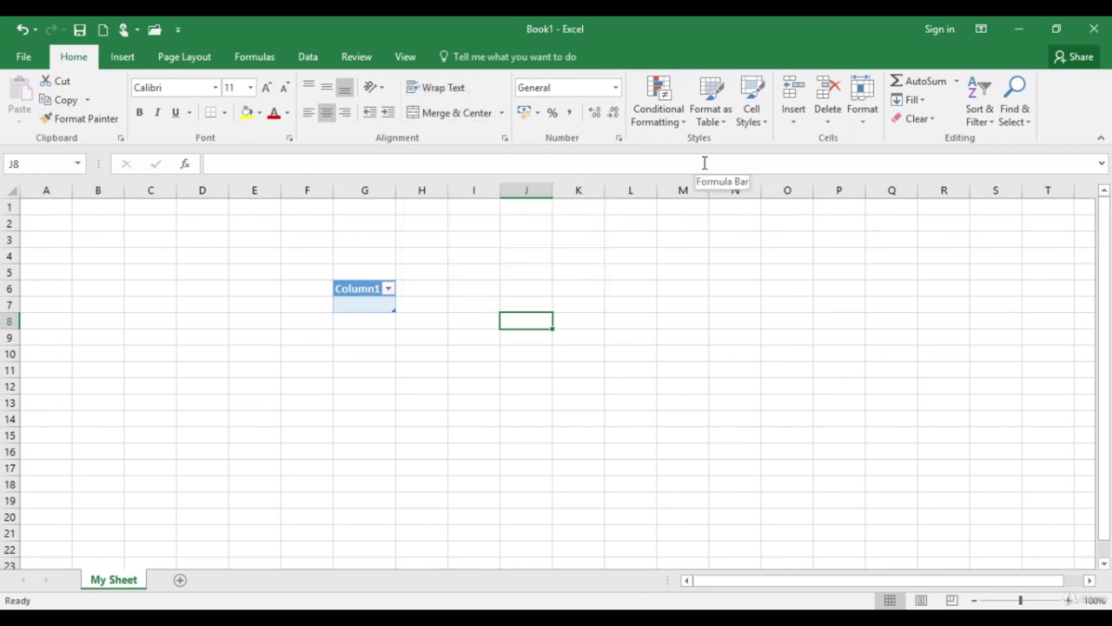
Step: Collapse the ribbon and expand it again on the Review commands
right_click(365, 66)
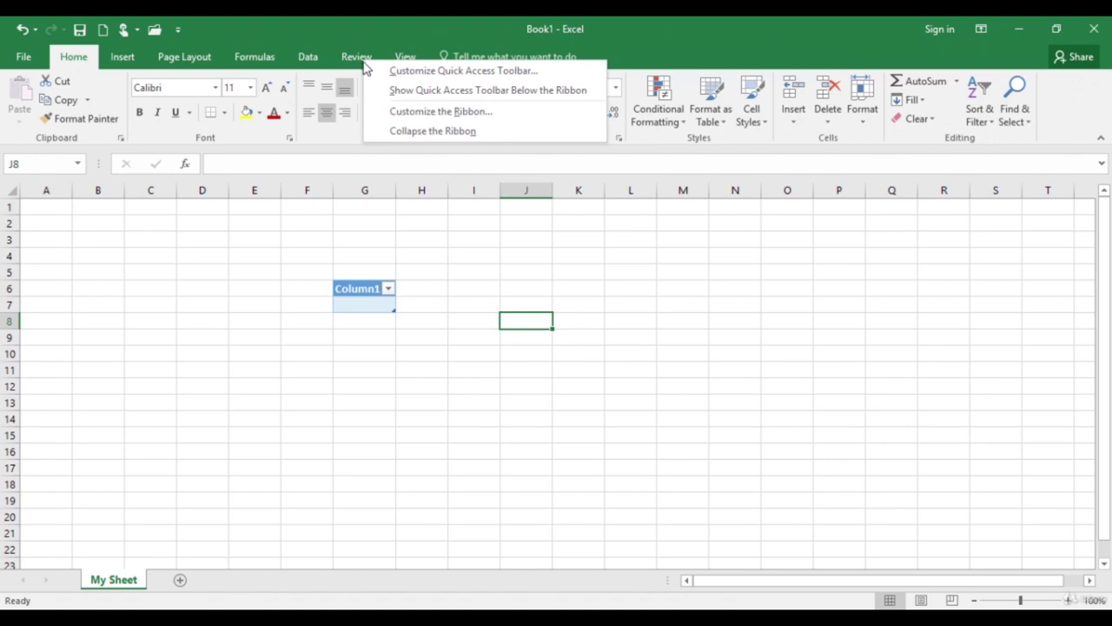
click(401, 131)
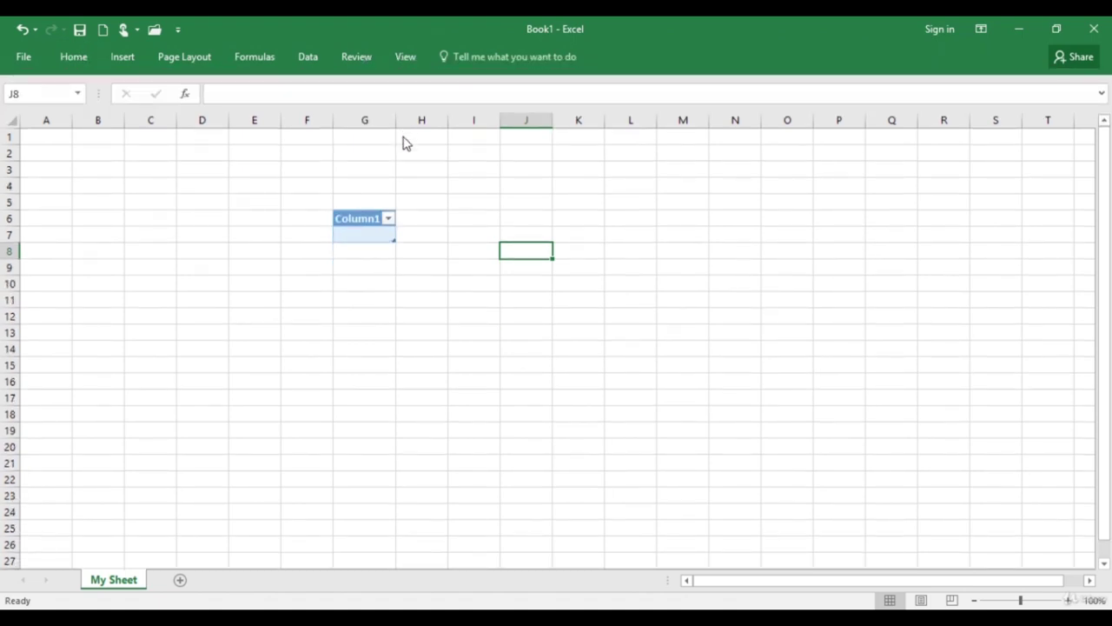
double_click(366, 63)
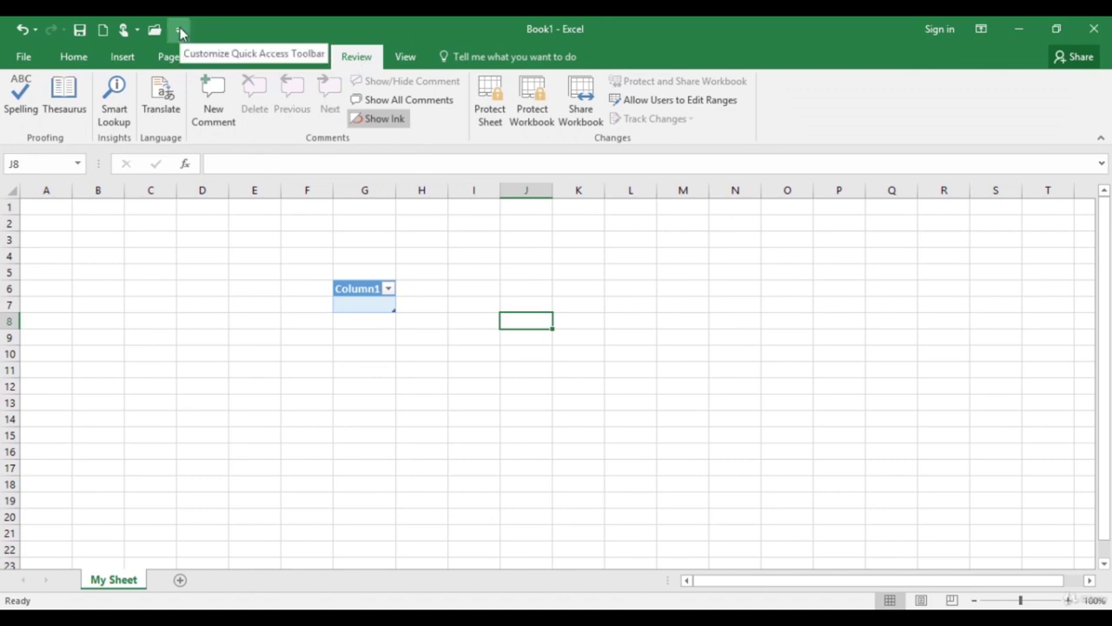
Step: Show the Quick Access Toolbar below the ribbon
right_click(170, 50)
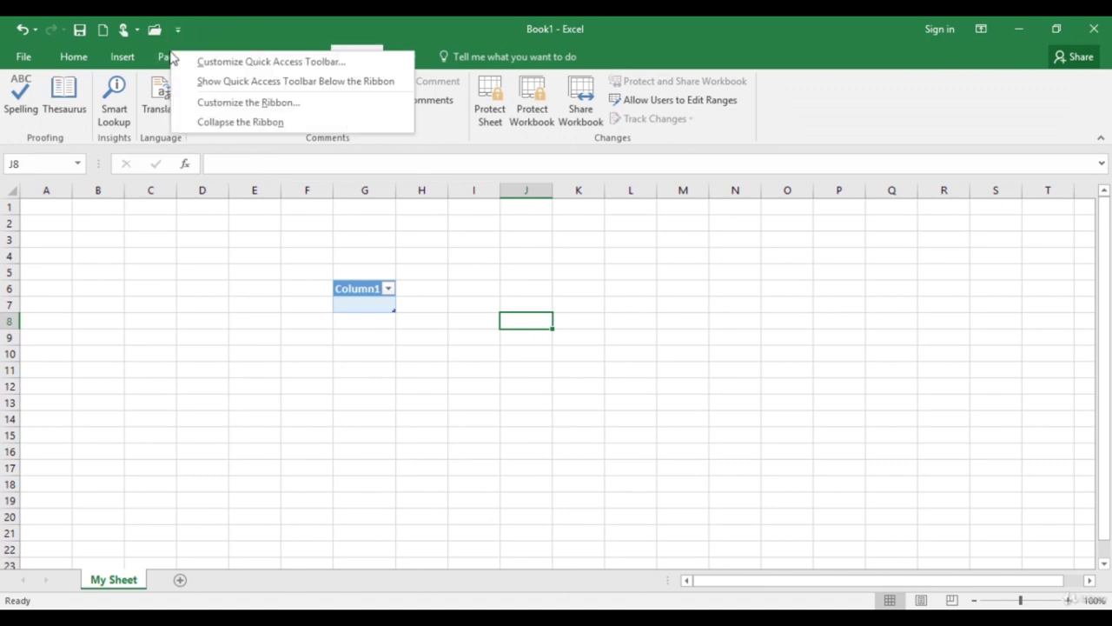
click(205, 84)
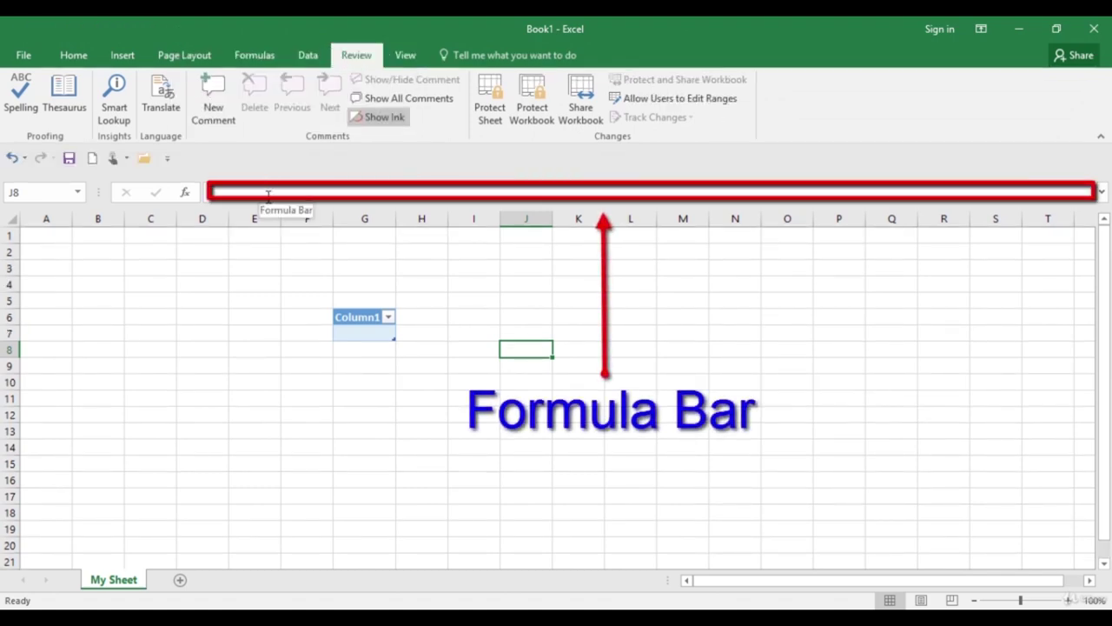
Step: Enter Monthly Sales in cell E5, adding the word Sales through the formula bar
click(268, 195)
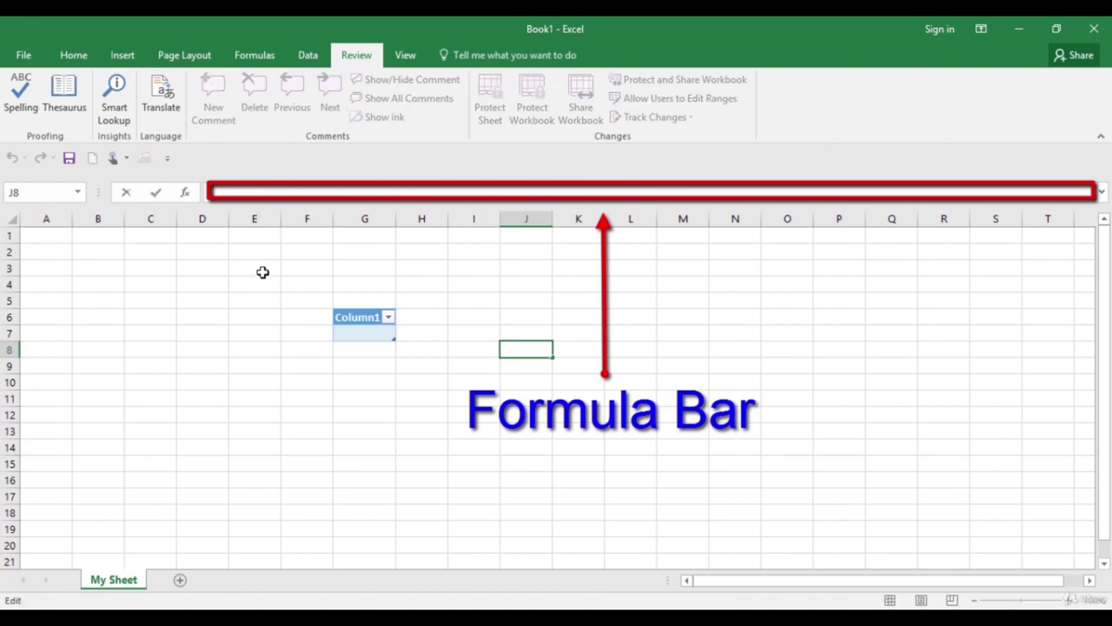
click(262, 303)
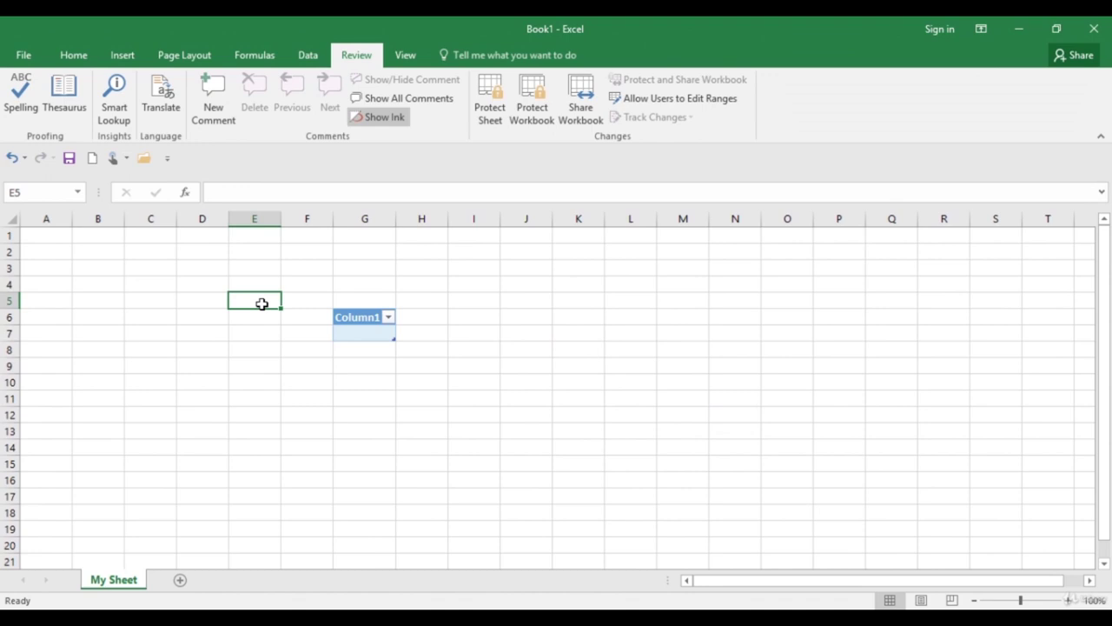
text(Month)
text(l)
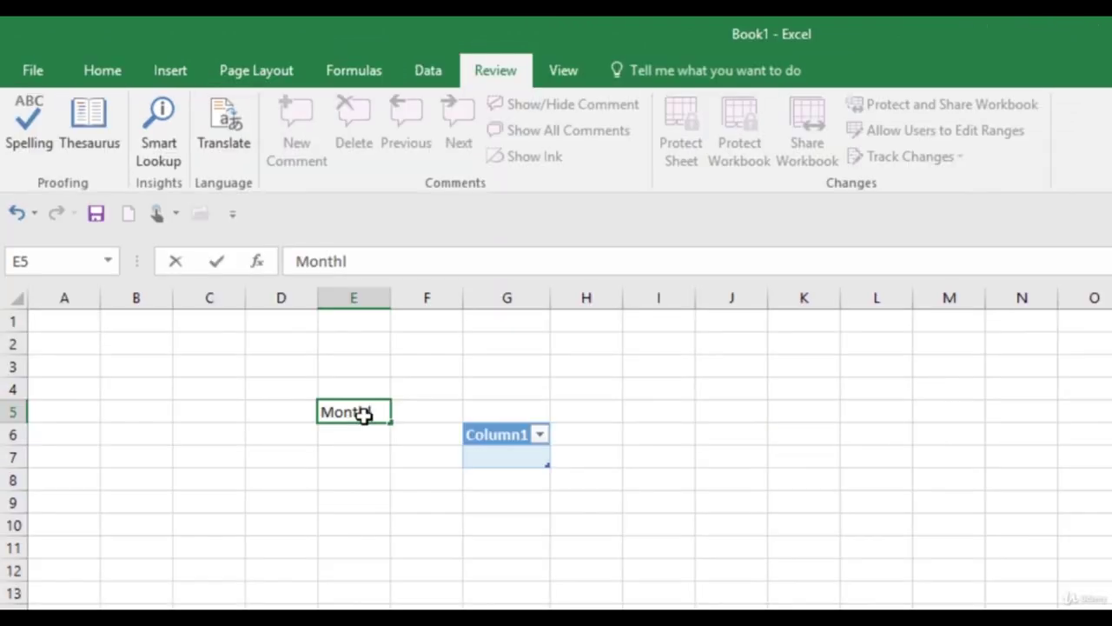
text(y)
click(371, 266)
text(Sales)
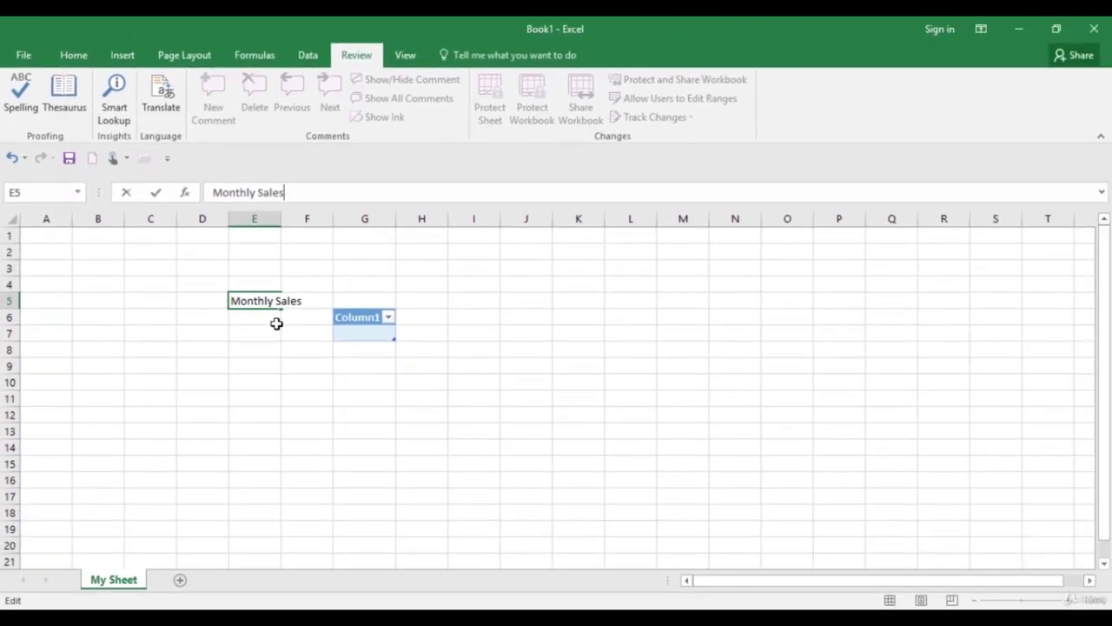
click(276, 323)
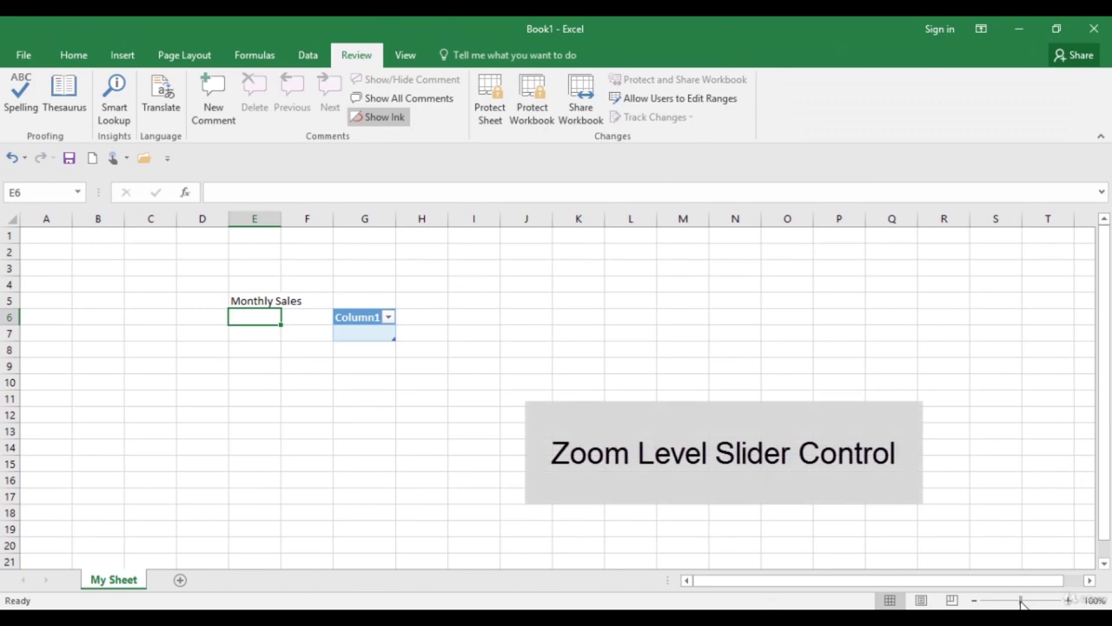
Step: Zoom the worksheet in slightly and return it to 100%
drag(1022, 602, 1027, 602)
drag(1028, 601, 1020, 600)
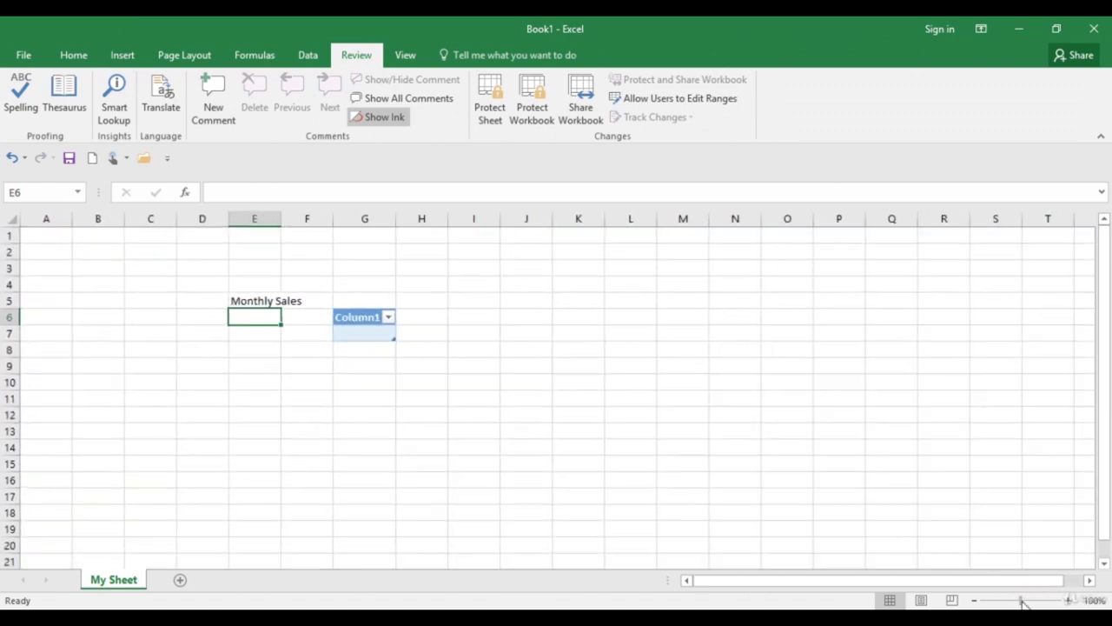
Step: Enter 2 in each of the cells K10, K11 and K12 and select the three cells together
click(571, 382)
text(2)
key(Return)
text(2)
key(Return)
text(2)
drag(582, 387, 580, 417)
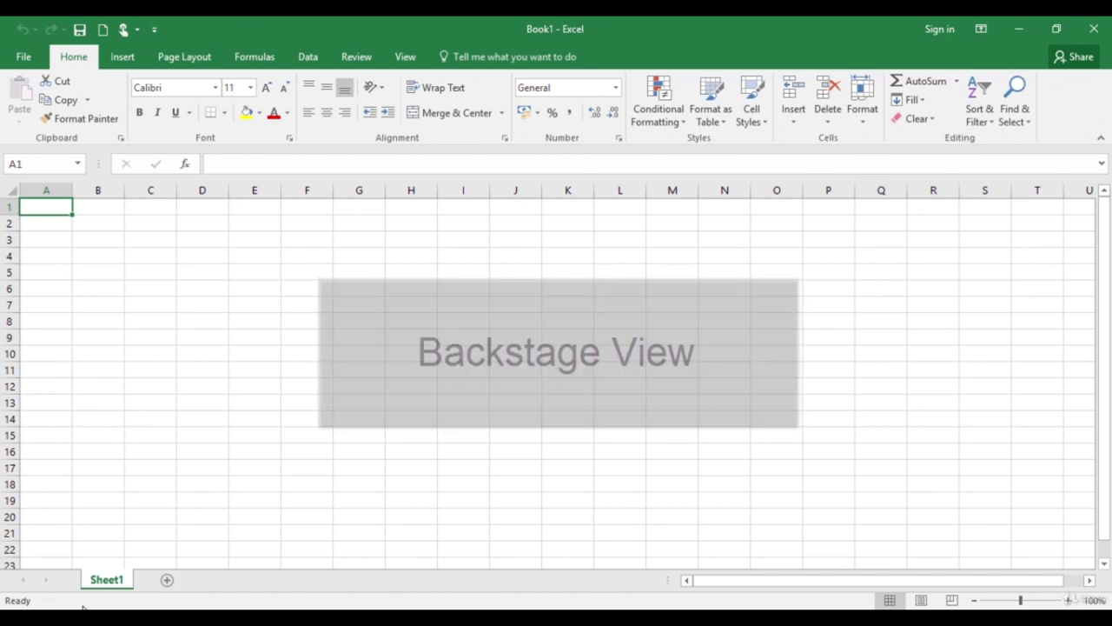
Step: Look up the default local file location in the Save settings of Excel Options and leave the settings unchanged
click(23, 57)
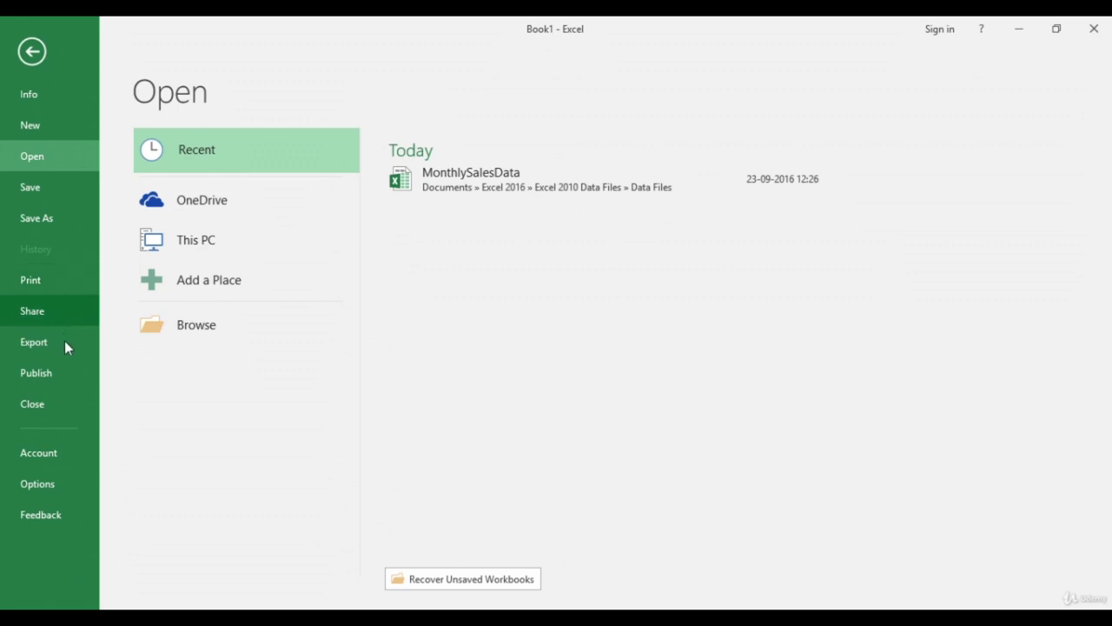
click(50, 489)
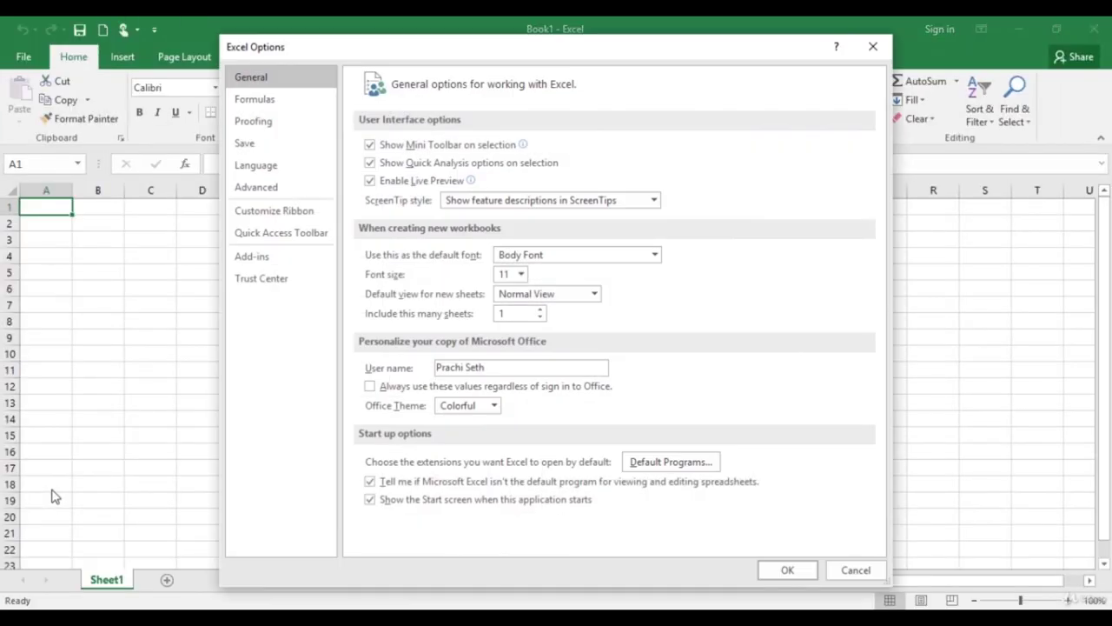
click(248, 152)
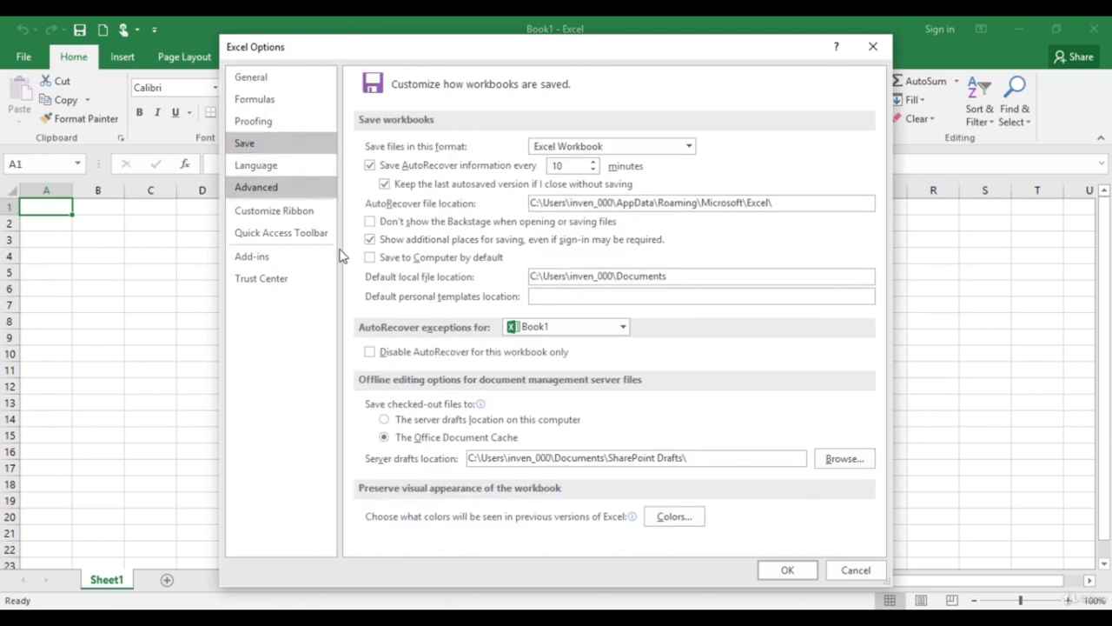
click(688, 278)
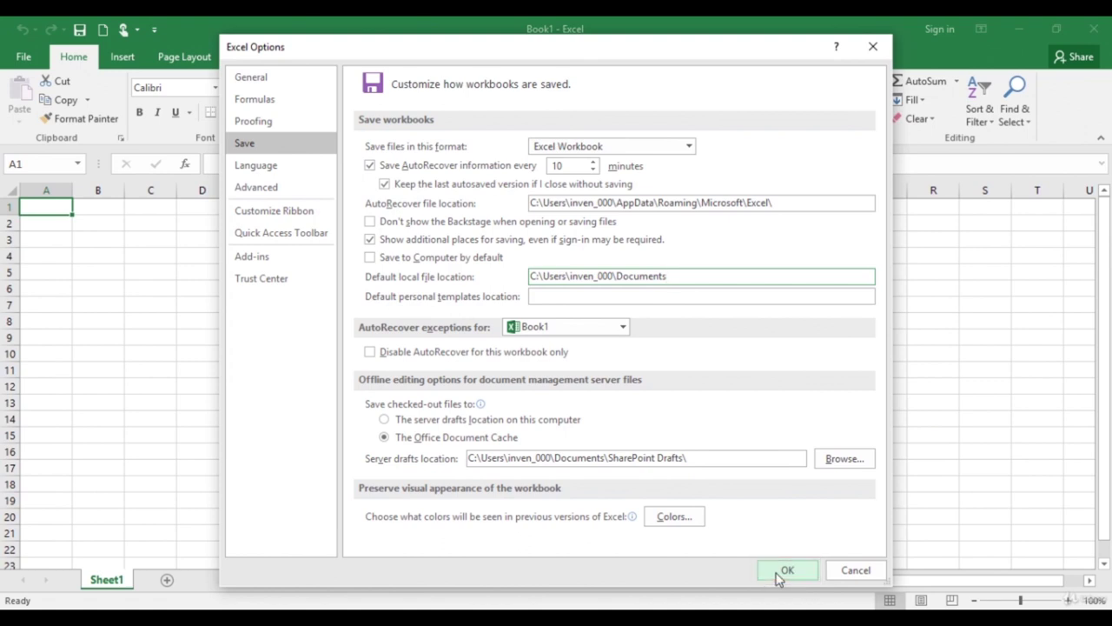
click(852, 571)
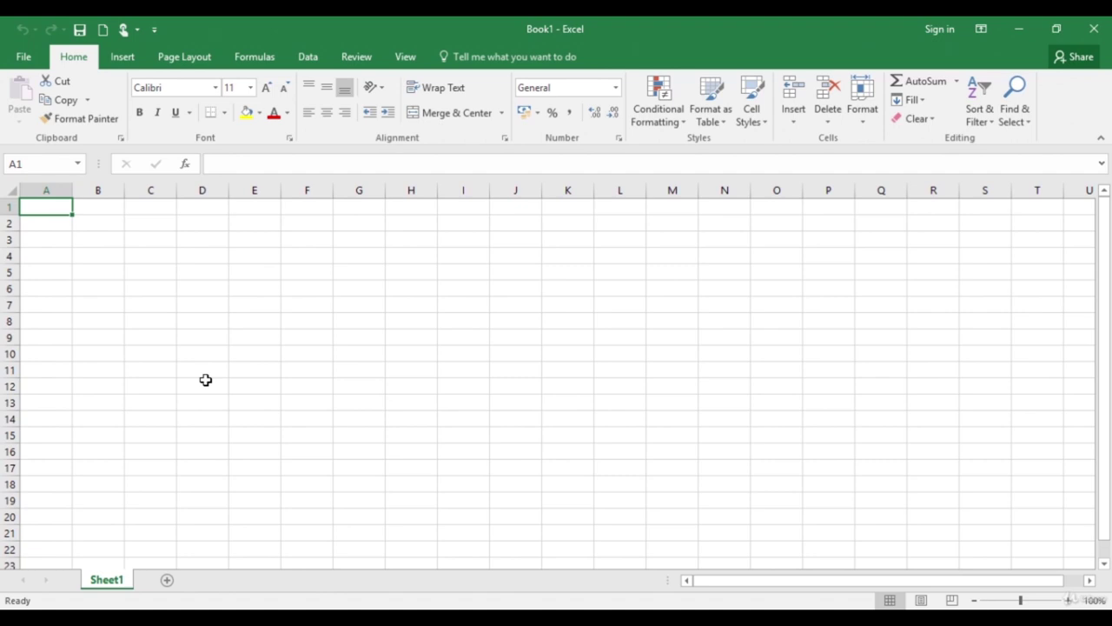
Step: Save the workbook in the Documents folder as My First File in Excel Workbook format
click(22, 57)
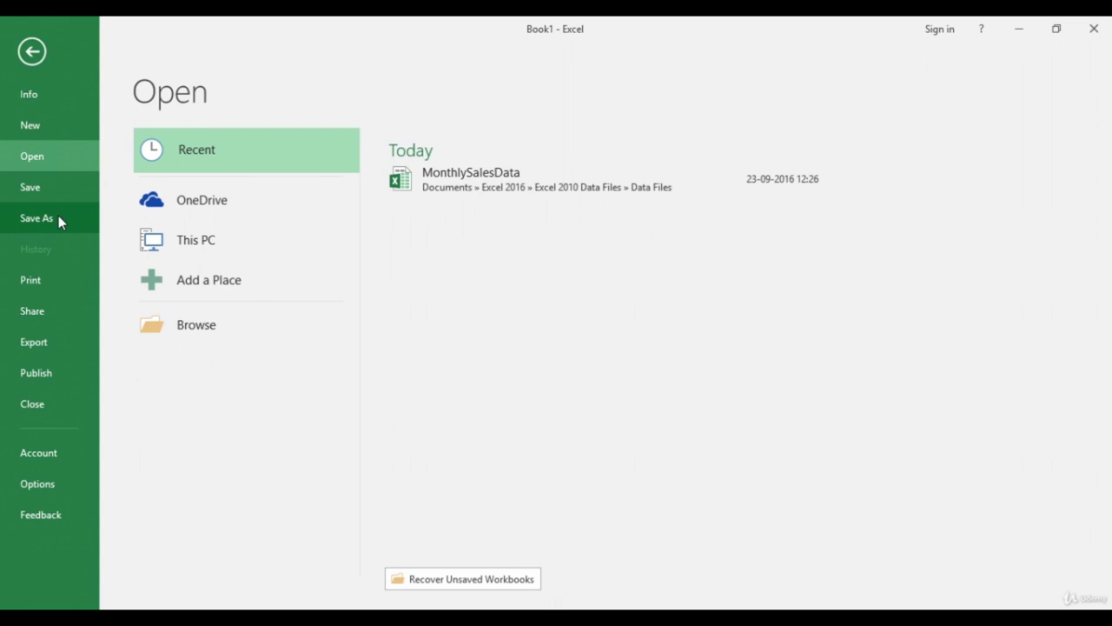
click(58, 196)
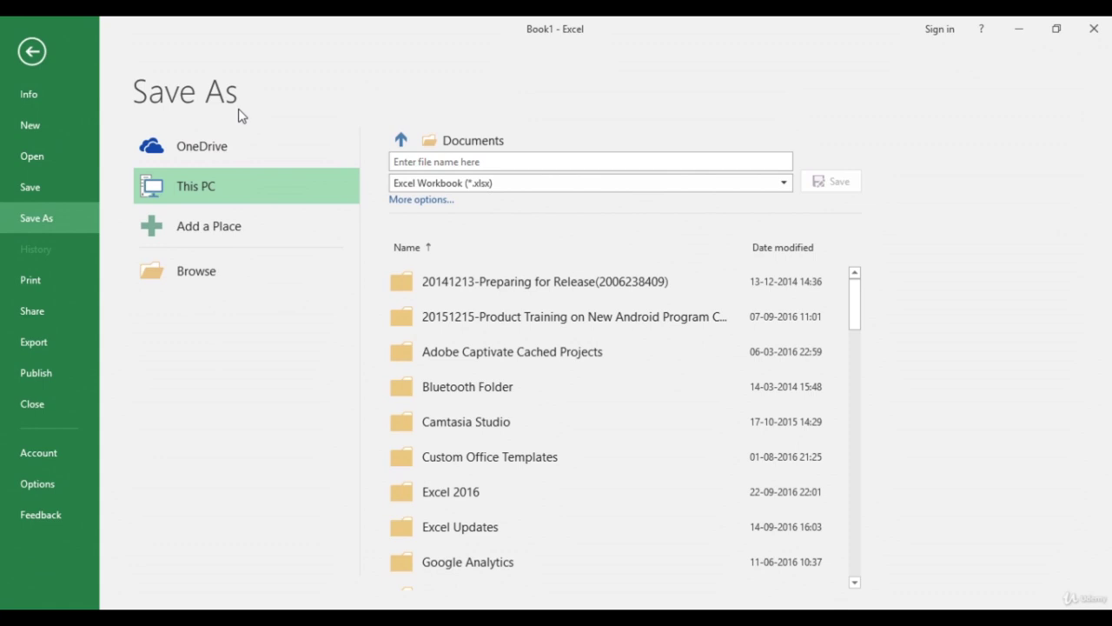
click(418, 165)
text(My F)
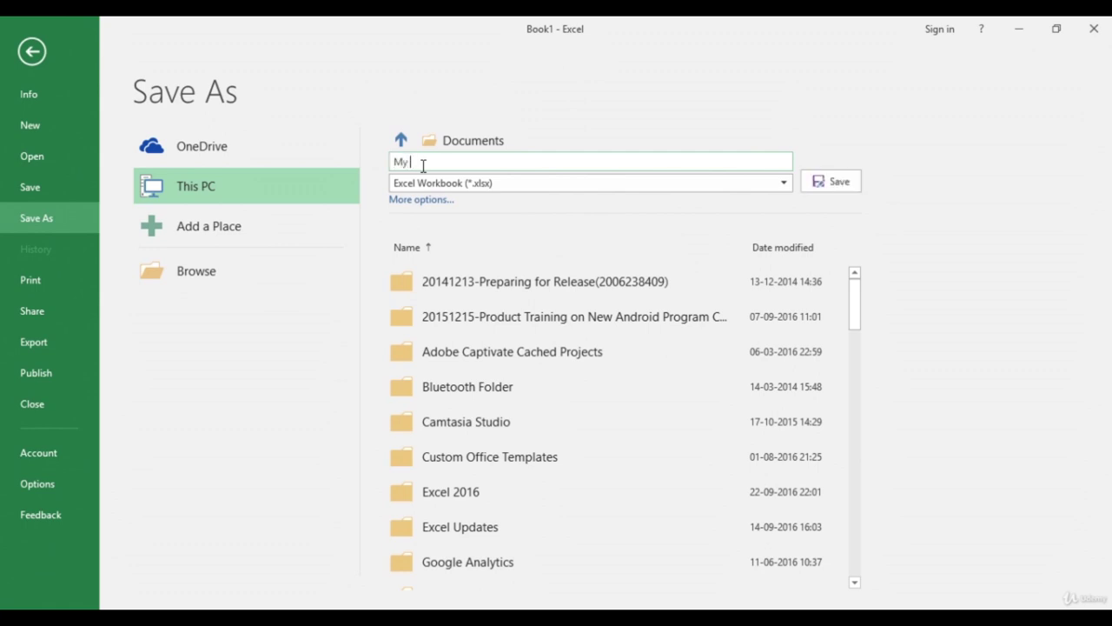
text(irst File)
click(839, 184)
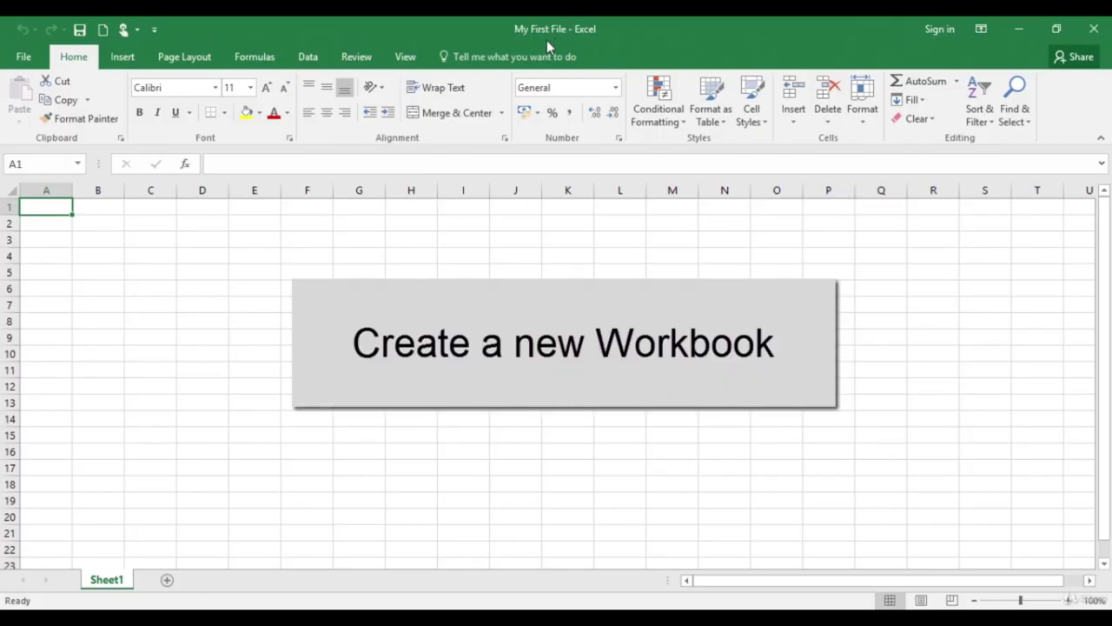
Step: Create two new blank workbooks
click(24, 57)
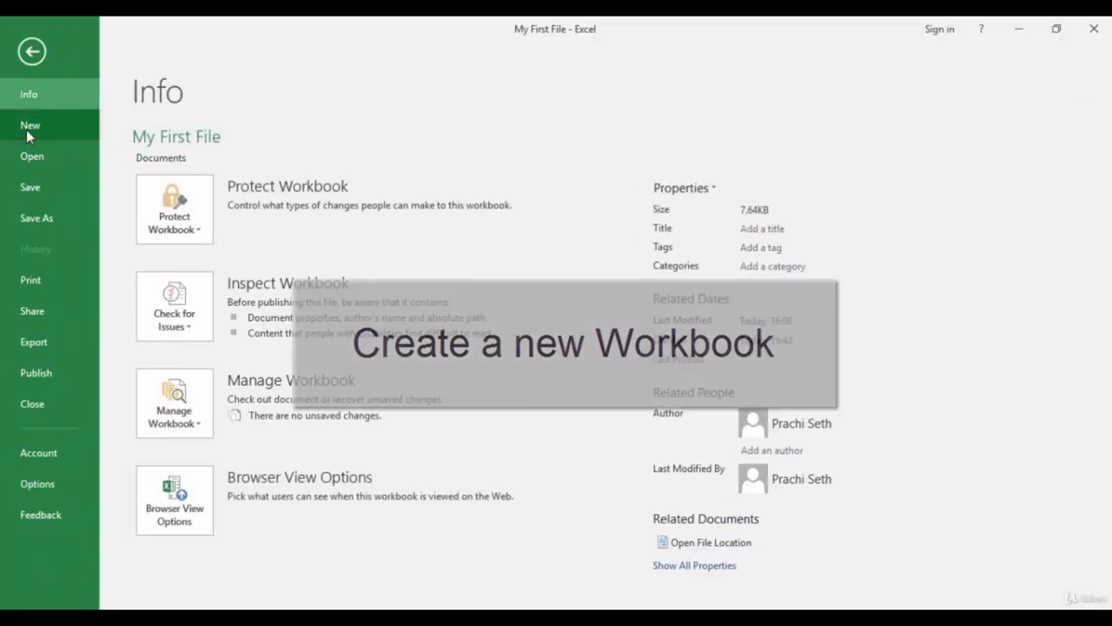
click(26, 129)
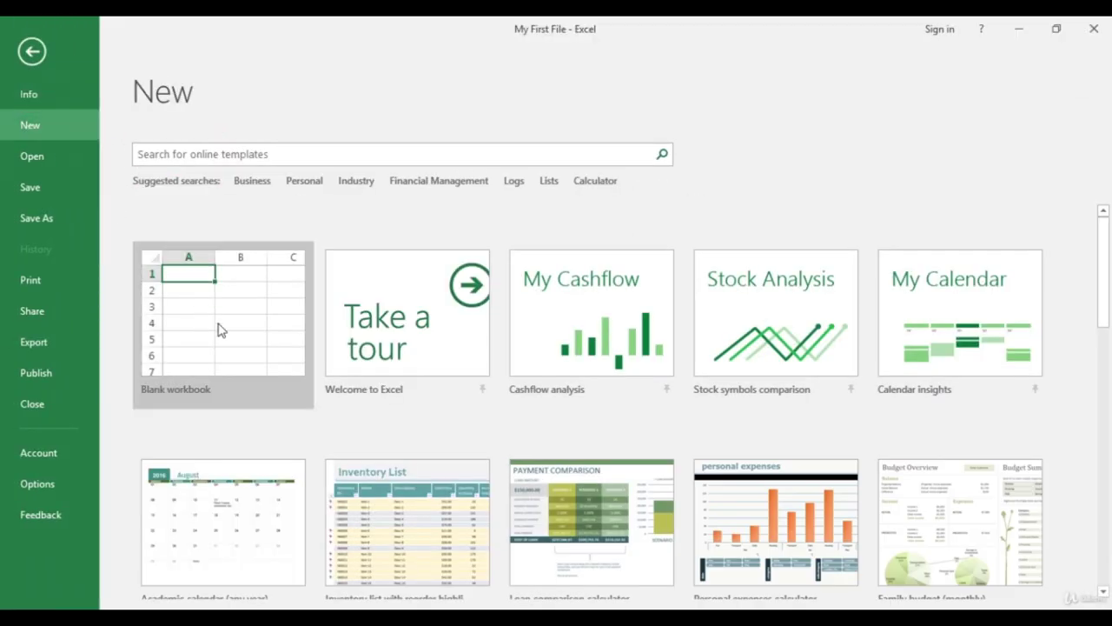
click(218, 329)
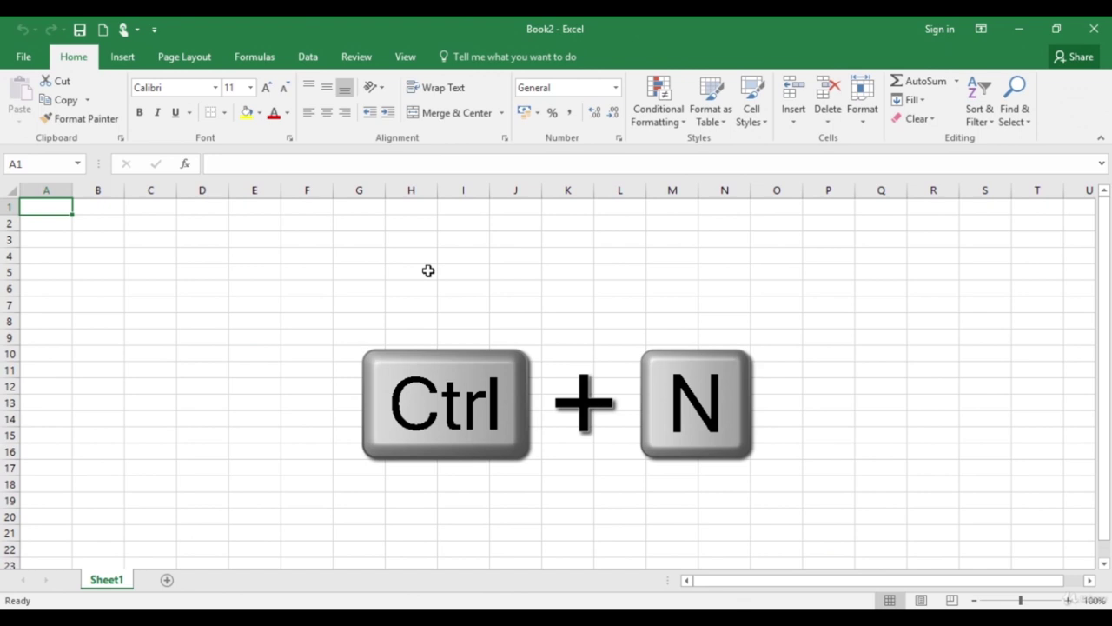
key(ctrl+n)
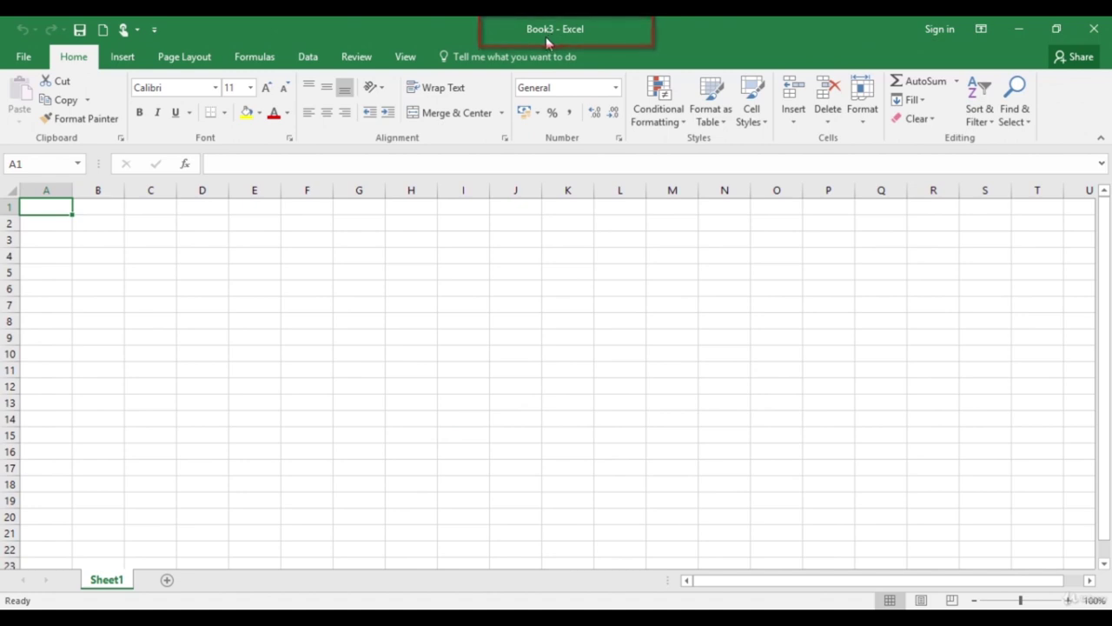
Step: Create a workbook from the Personal expenses calculator template
click(21, 58)
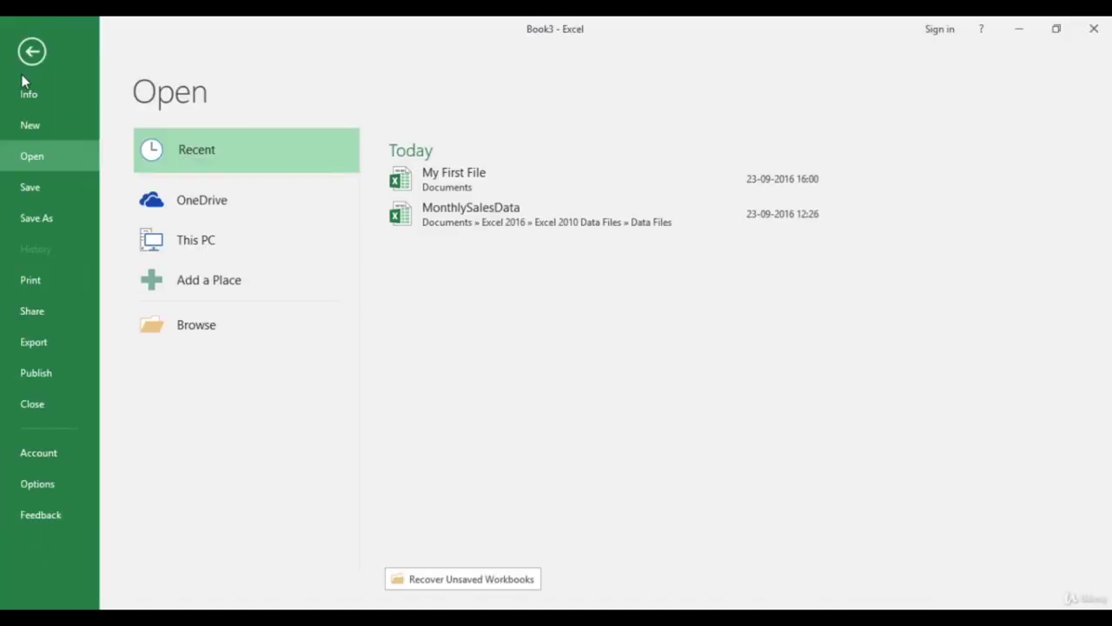
click(33, 127)
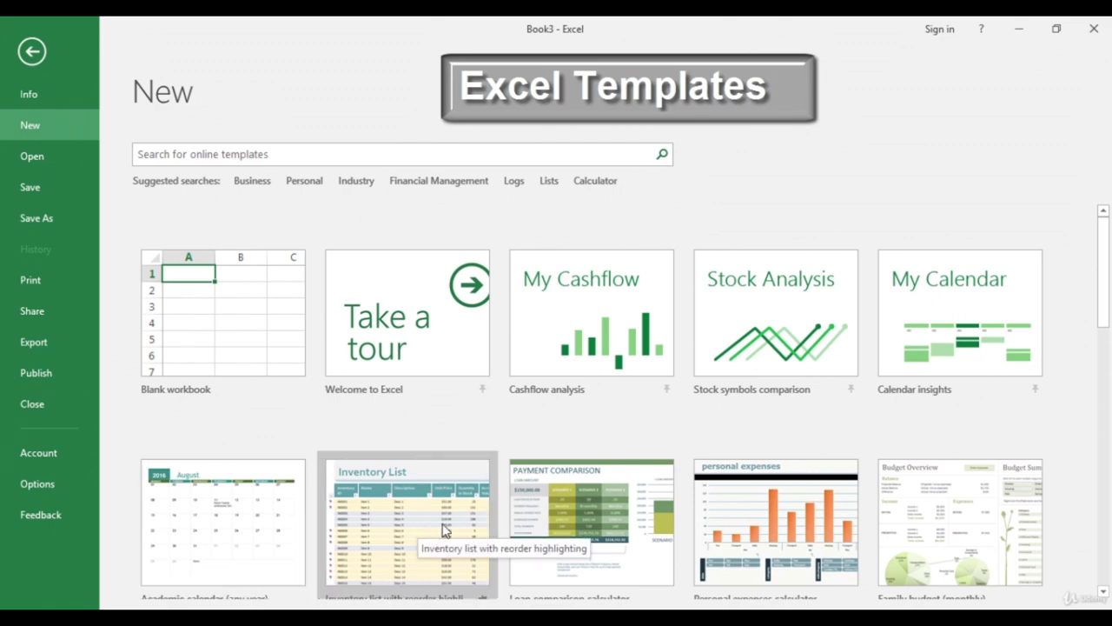
click(713, 547)
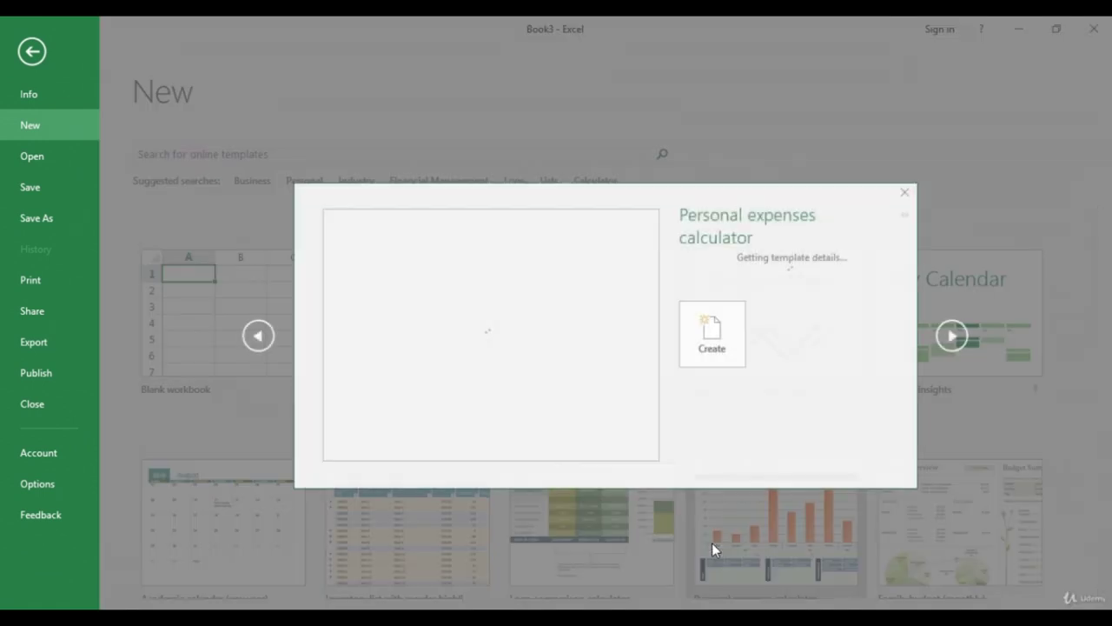
click(714, 427)
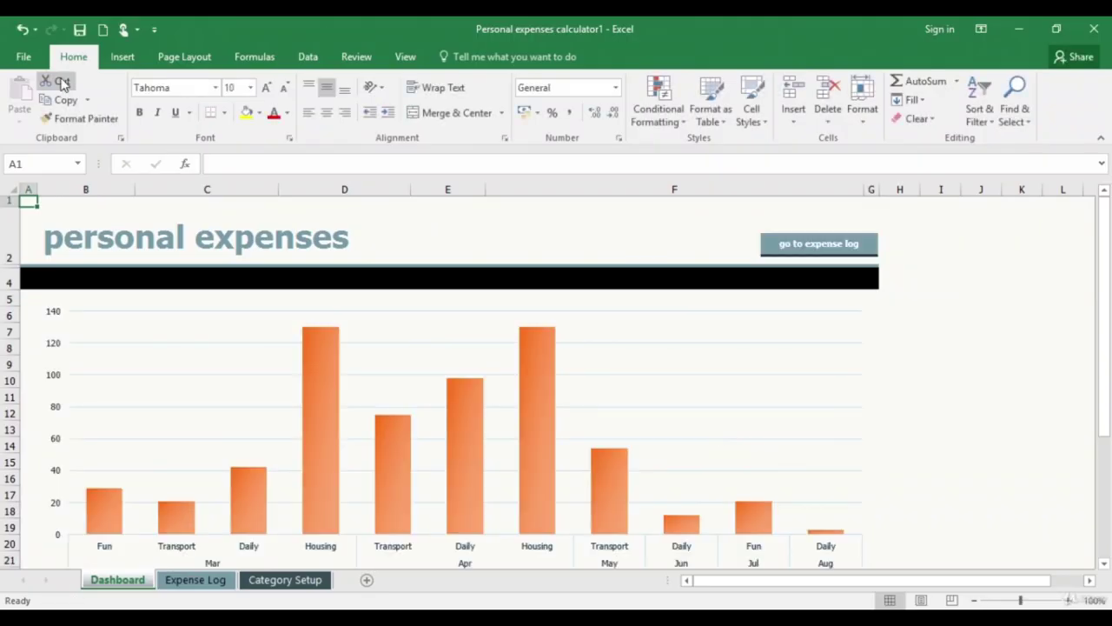
Step: View the online template search and its suggested searches, such as Business, for new workbooks
click(31, 59)
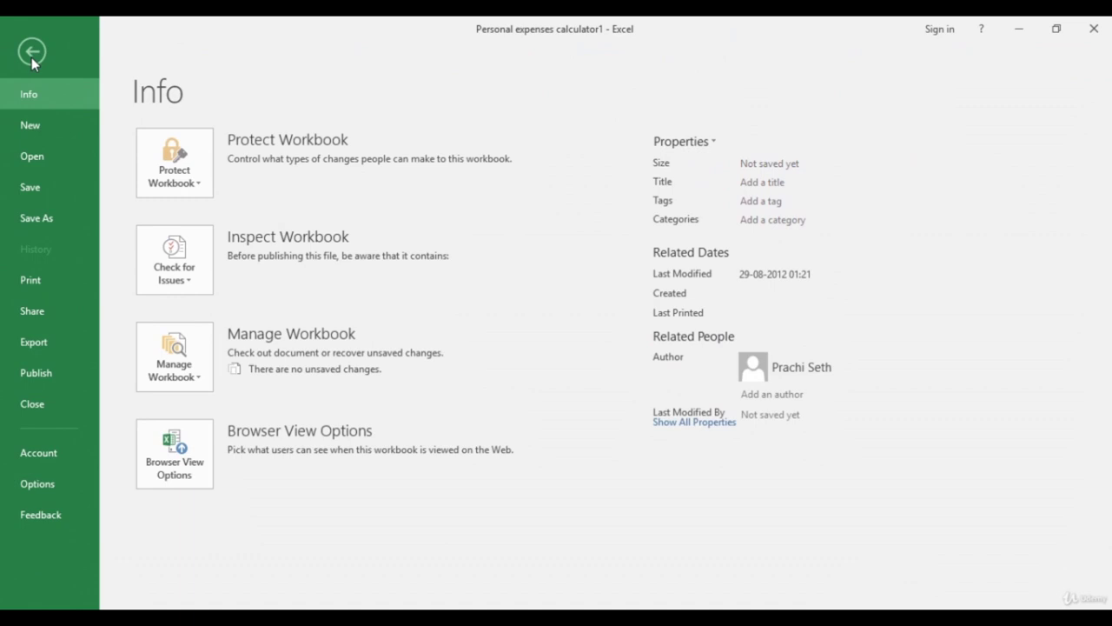
click(44, 122)
click(174, 153)
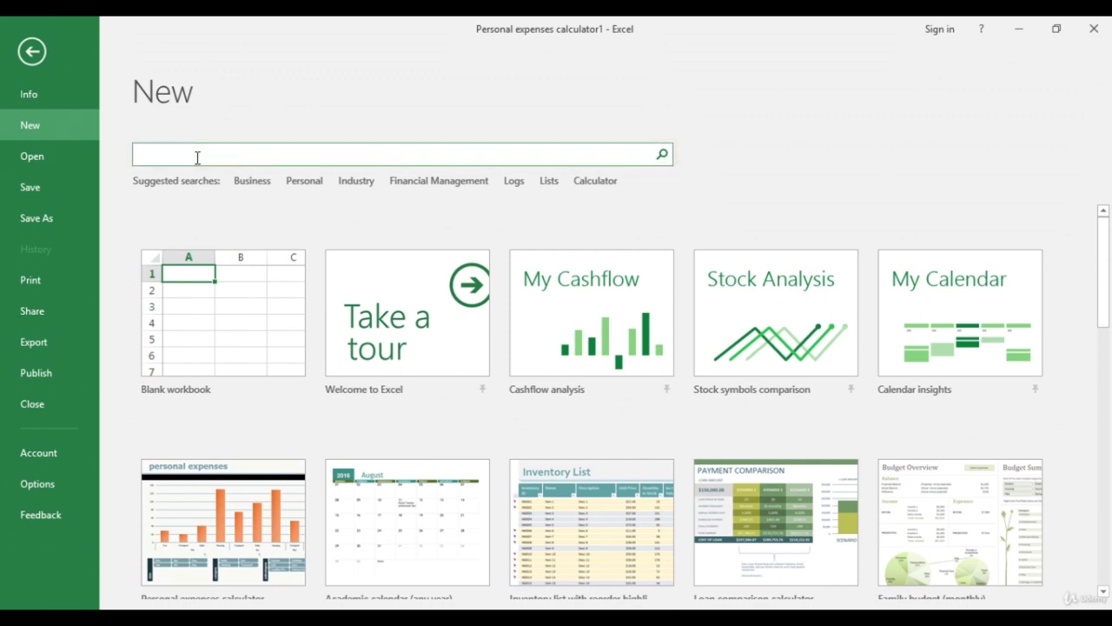
click(241, 184)
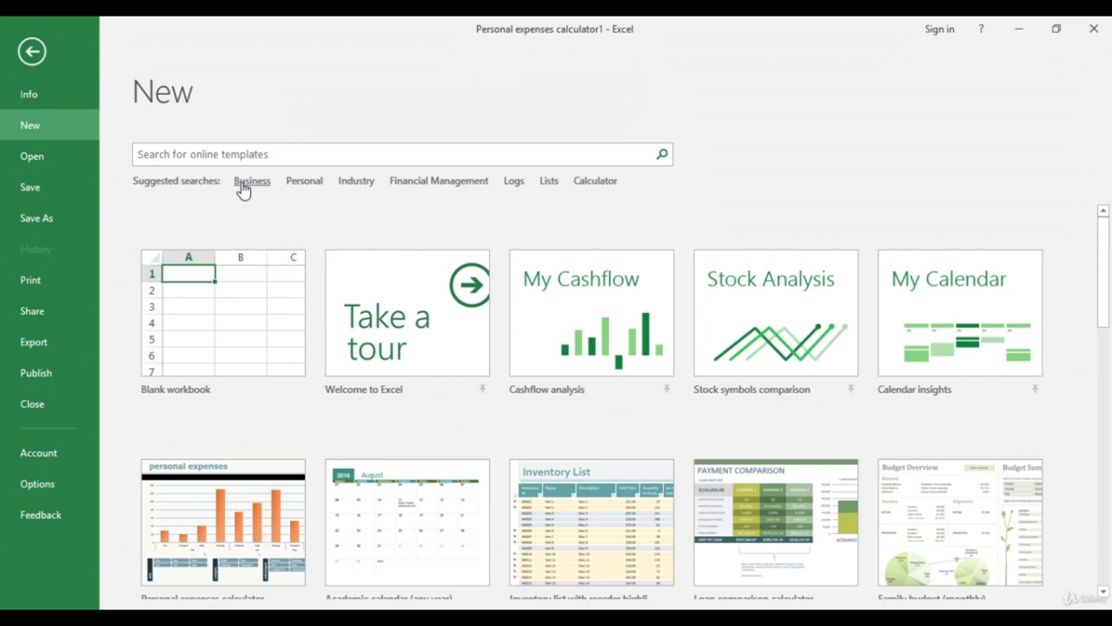
Step: Open the saved workbook My First File and the workbook MonthlySalesData
click(37, 163)
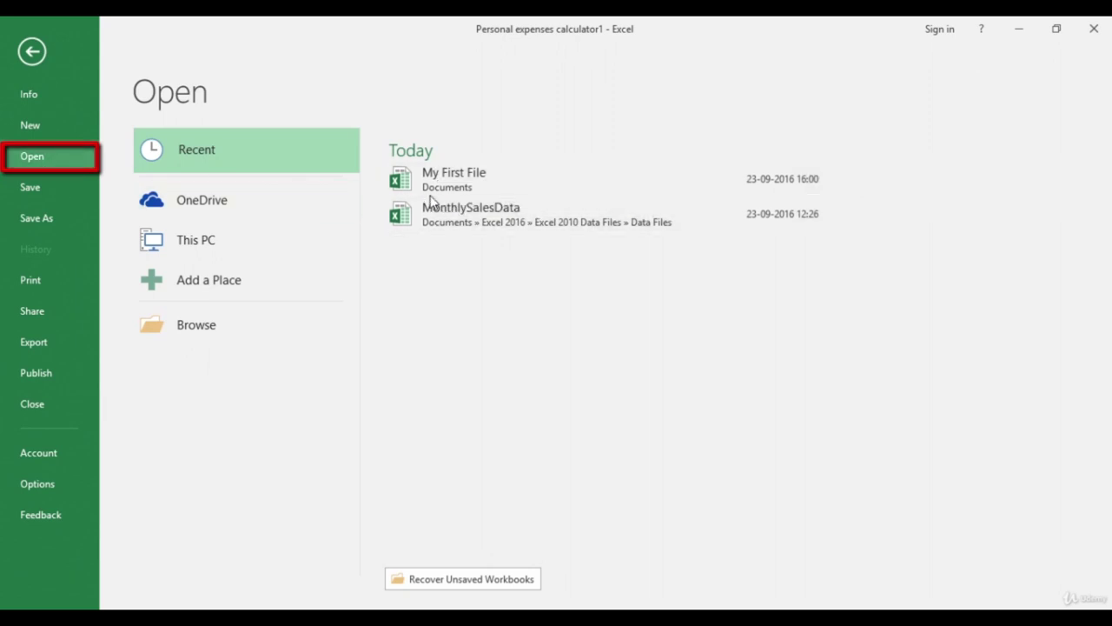
click(437, 180)
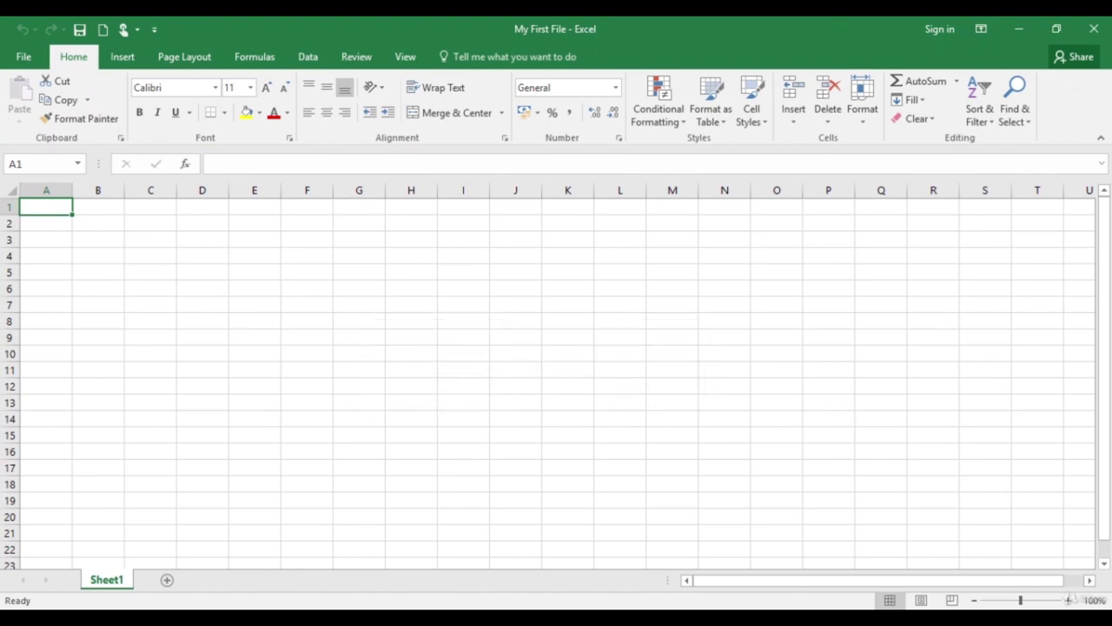
key(ctrl+o)
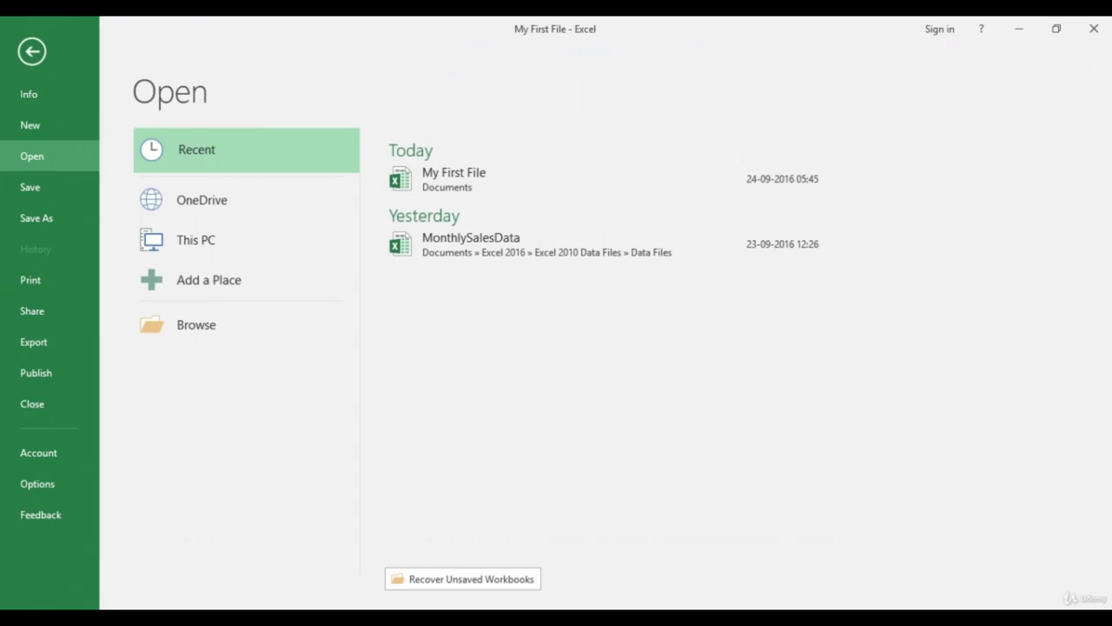
click(229, 256)
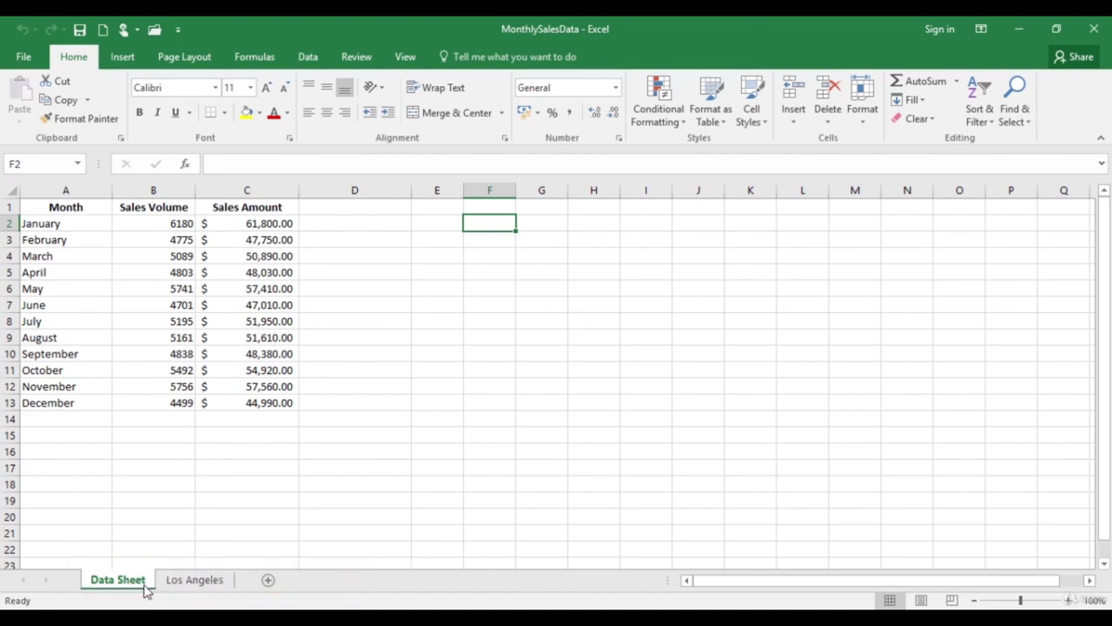
Step: Switch back and forth between the Data Sheet and Los Angeles worksheets, ending on Data Sheet
click(195, 582)
click(135, 585)
click(194, 582)
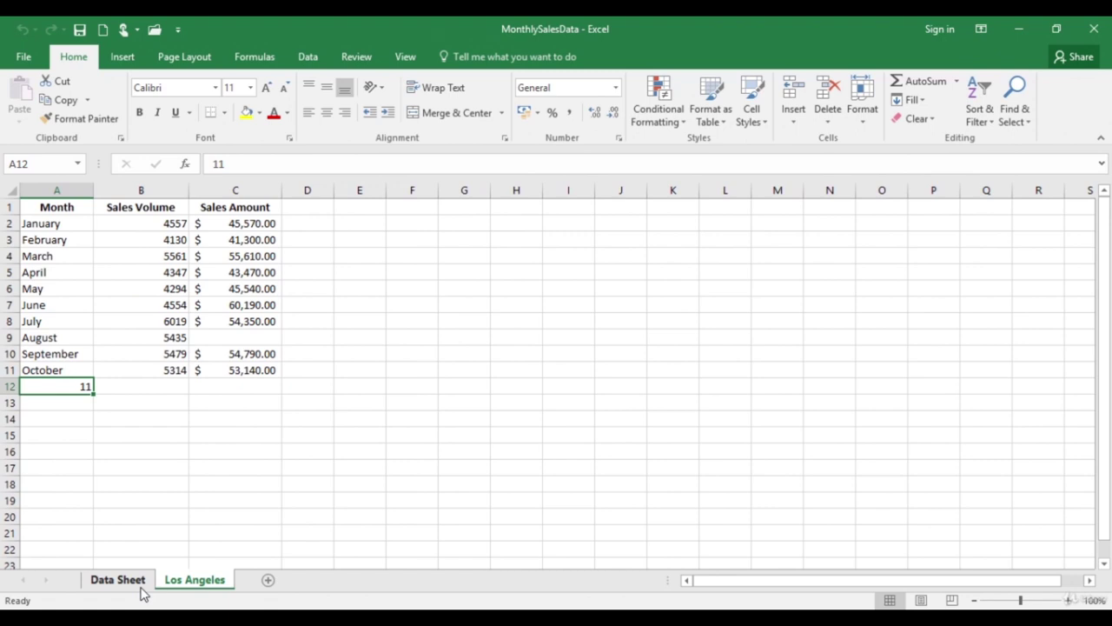
click(143, 593)
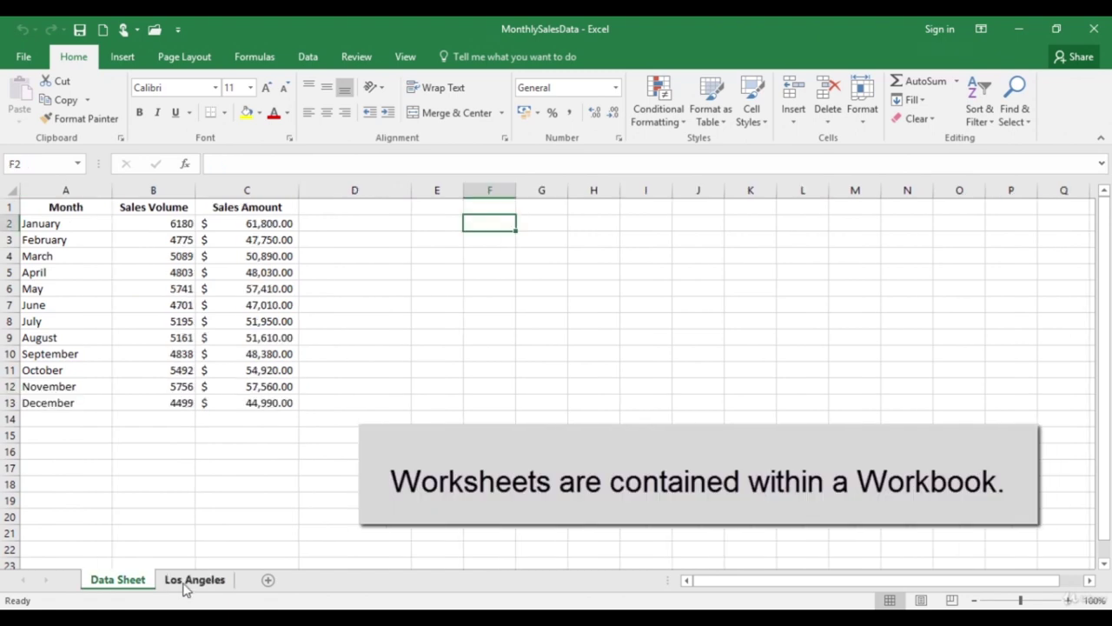
click(179, 587)
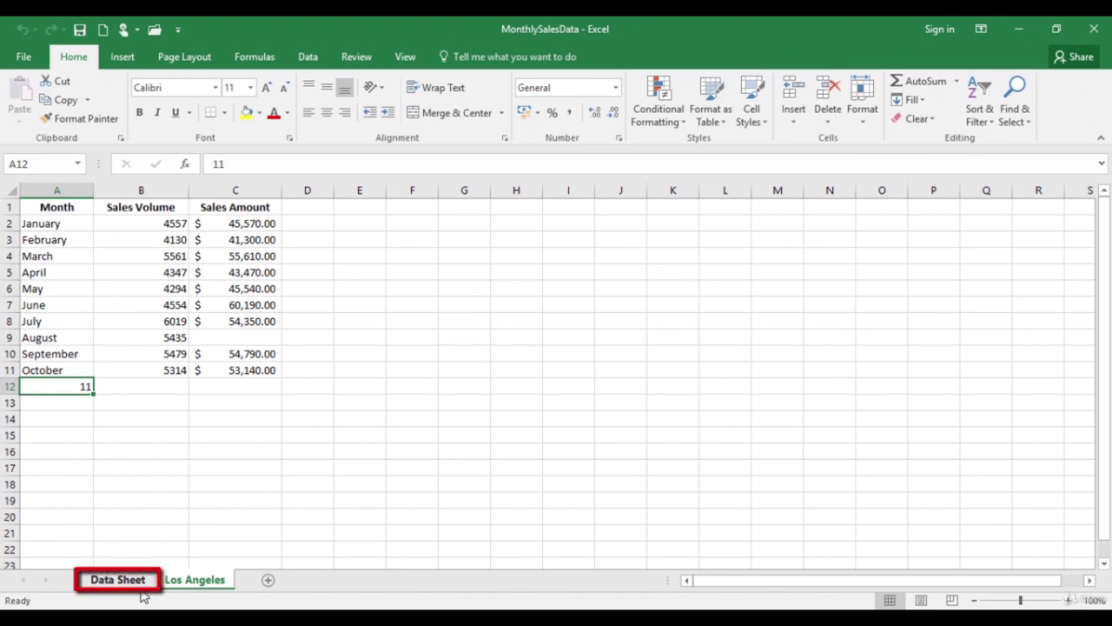
click(142, 588)
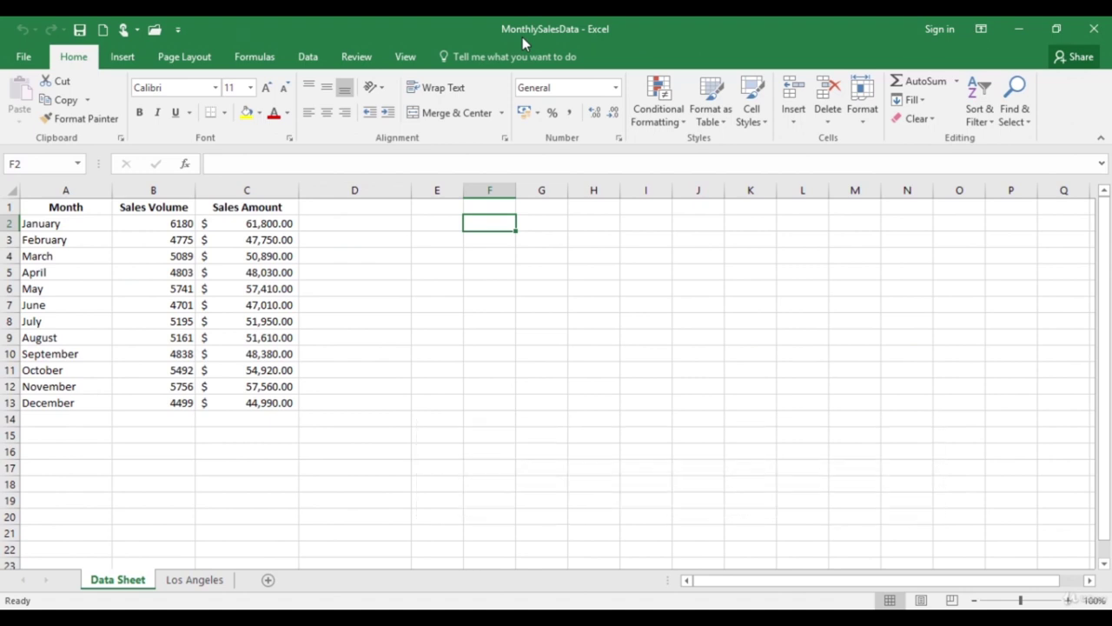
Step: Add the tag Sales to the MonthlySalesData workbook's properties
click(23, 59)
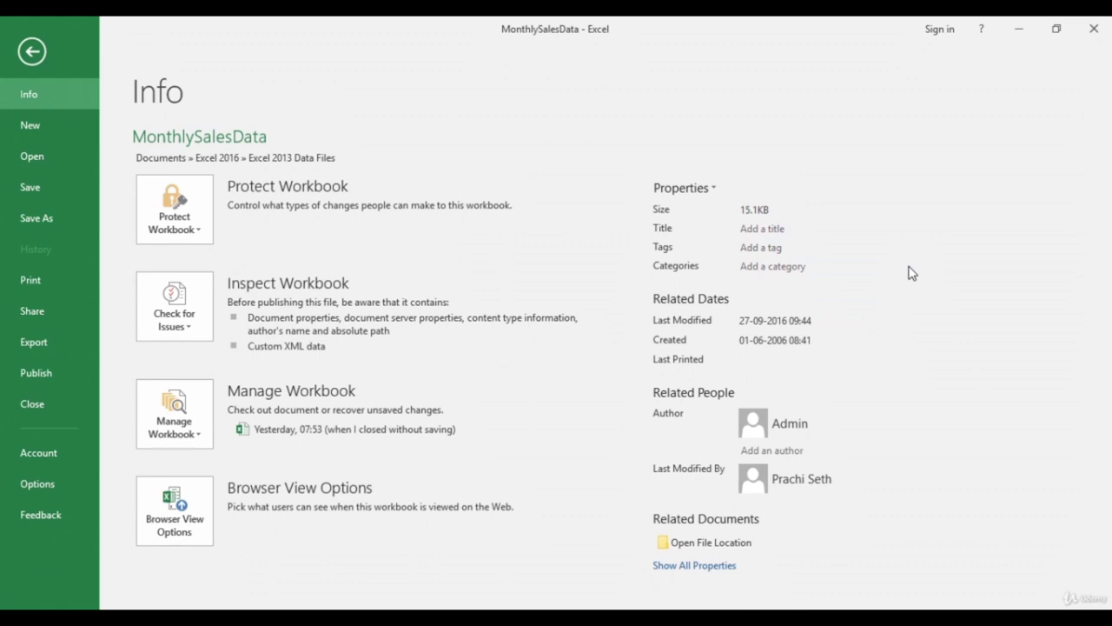
click(762, 229)
click(766, 246)
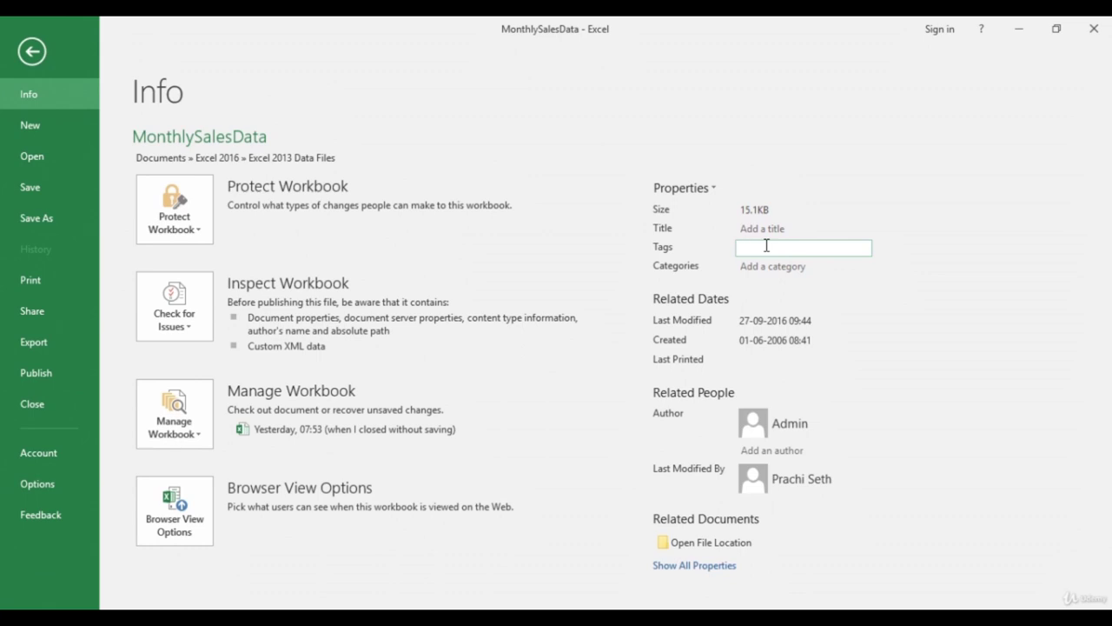
text(Sales)
click(926, 254)
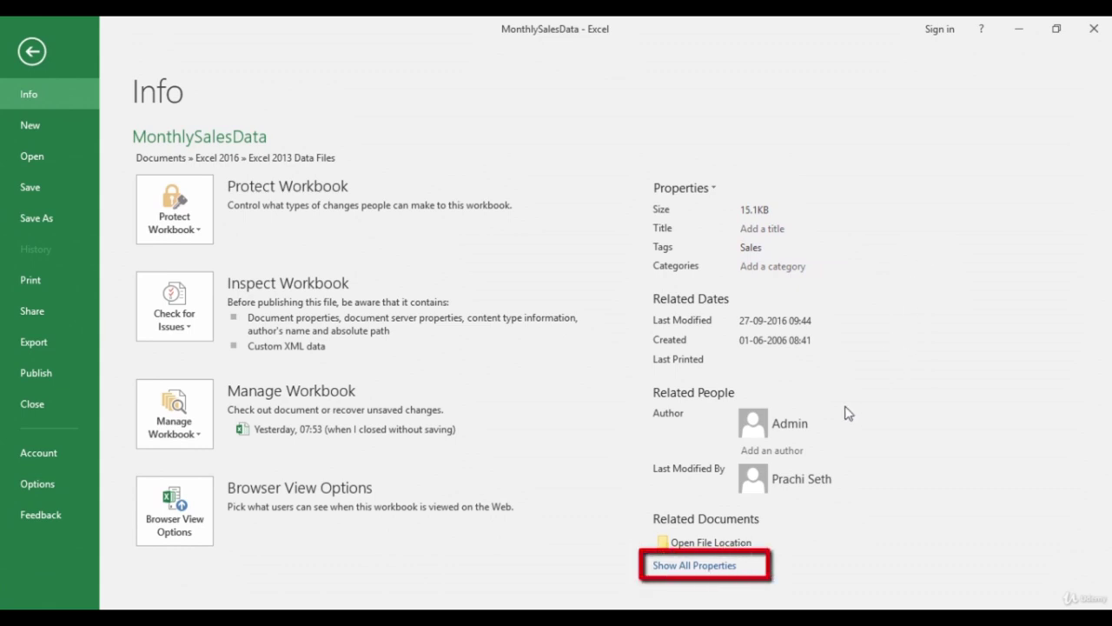
Step: Expand the full list of workbook properties, set the company to Manipal, and collapse the list again
click(704, 566)
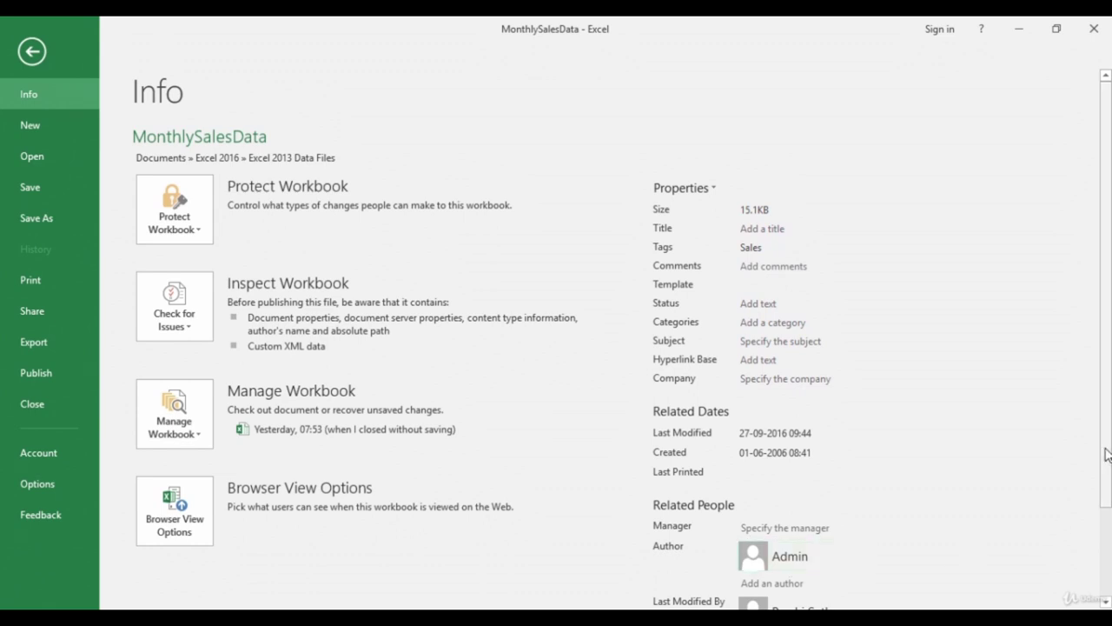
scroll(1107, 451, down, 2)
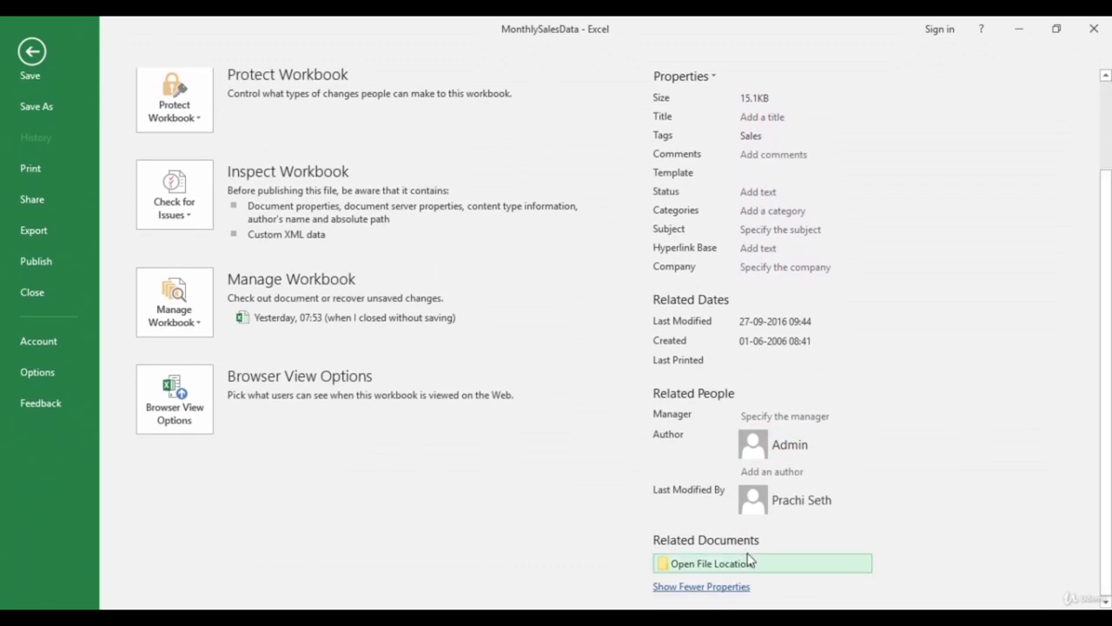
click(773, 231)
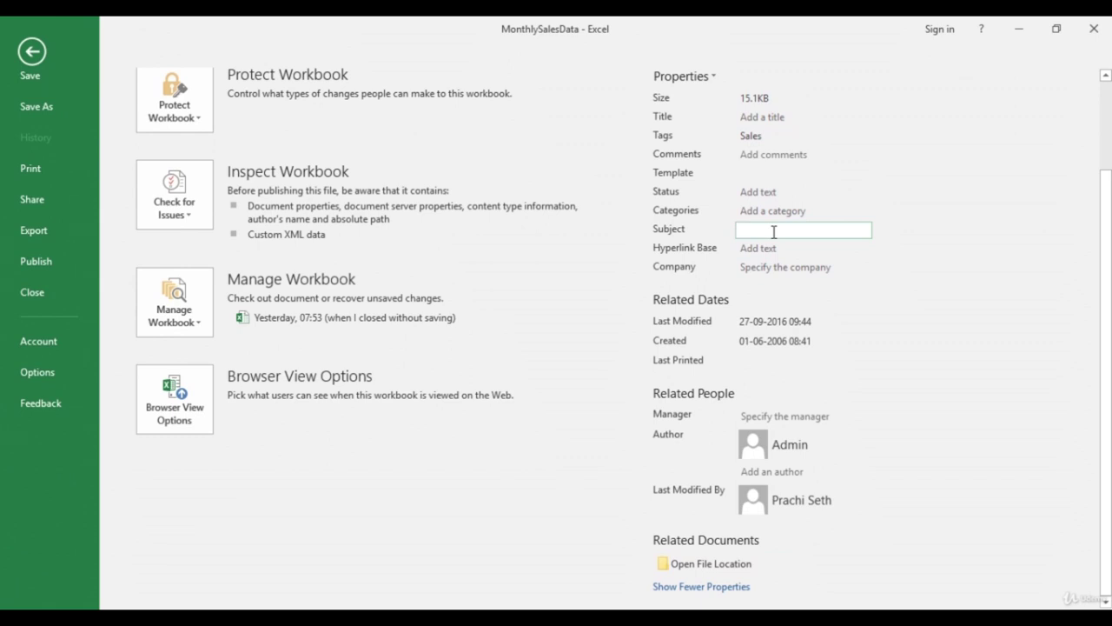
click(776, 268)
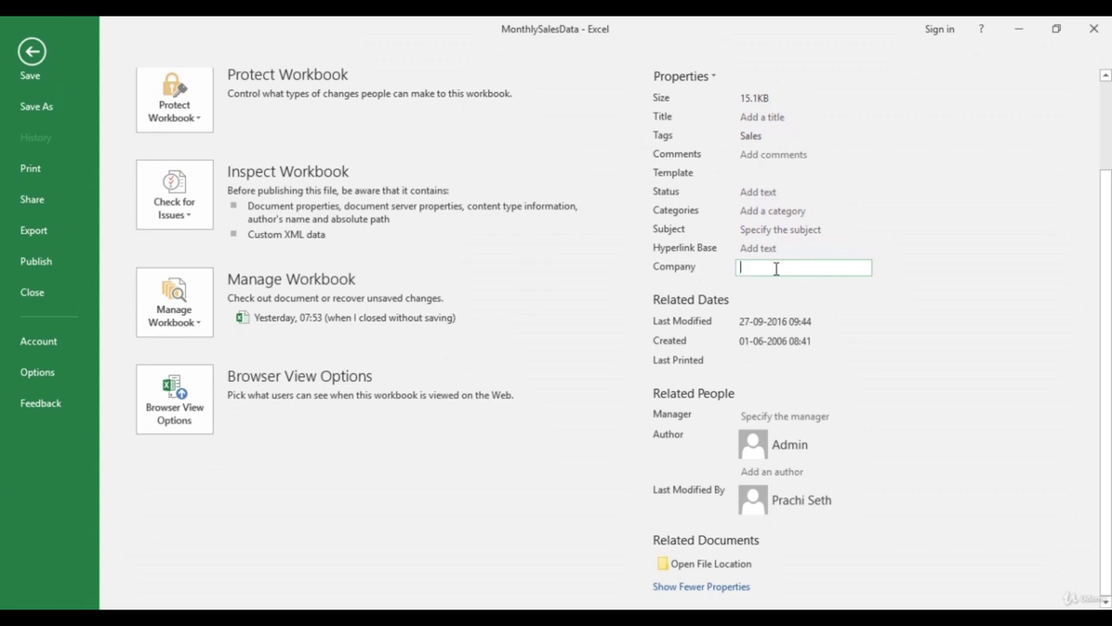
text(Manipal)
click(912, 336)
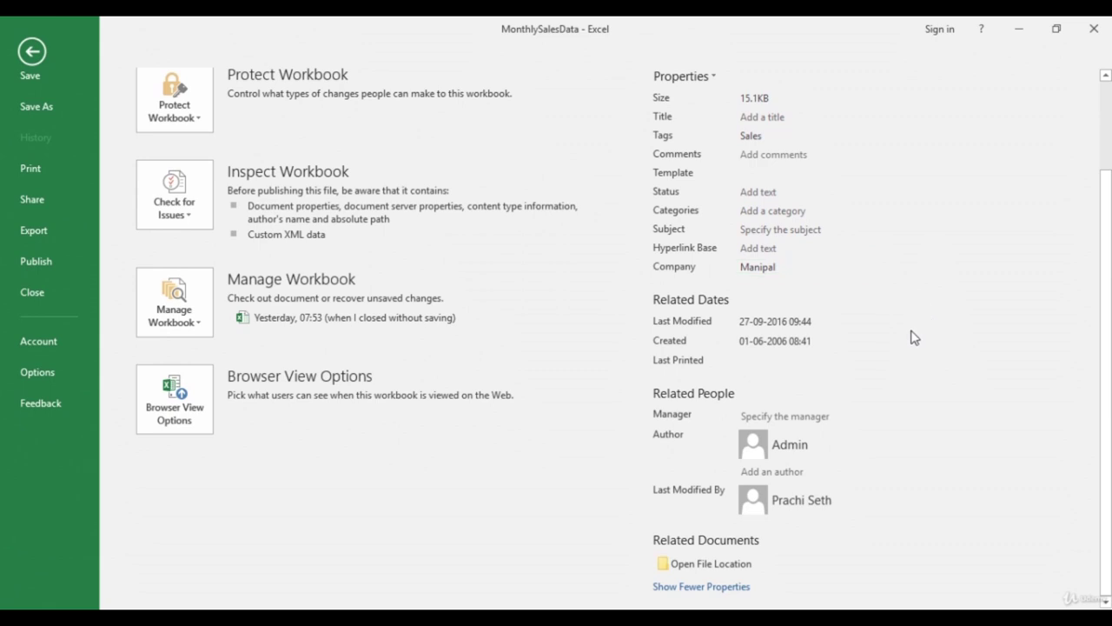
click(807, 471)
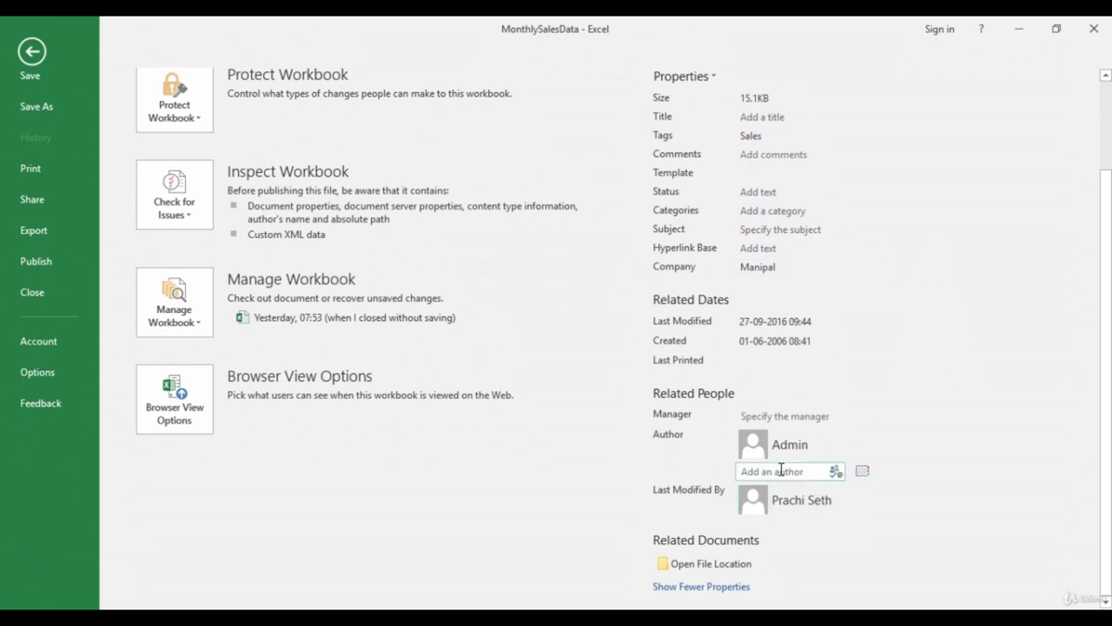
click(701, 587)
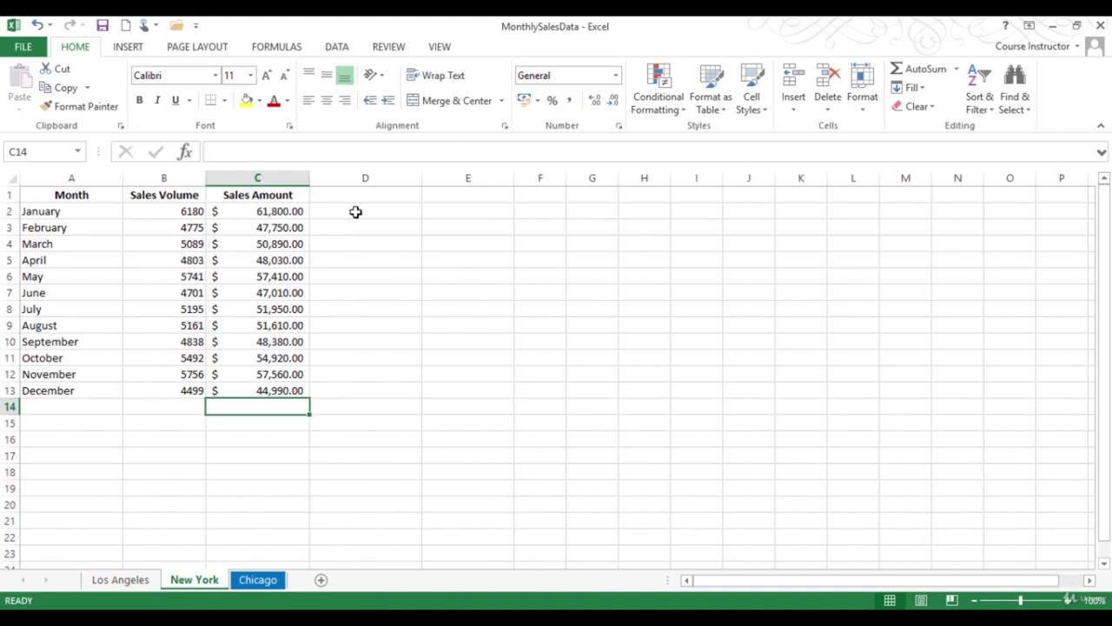
Step: Insert a sheet column before the Sales Amount column on the New York worksheet
click(259, 196)
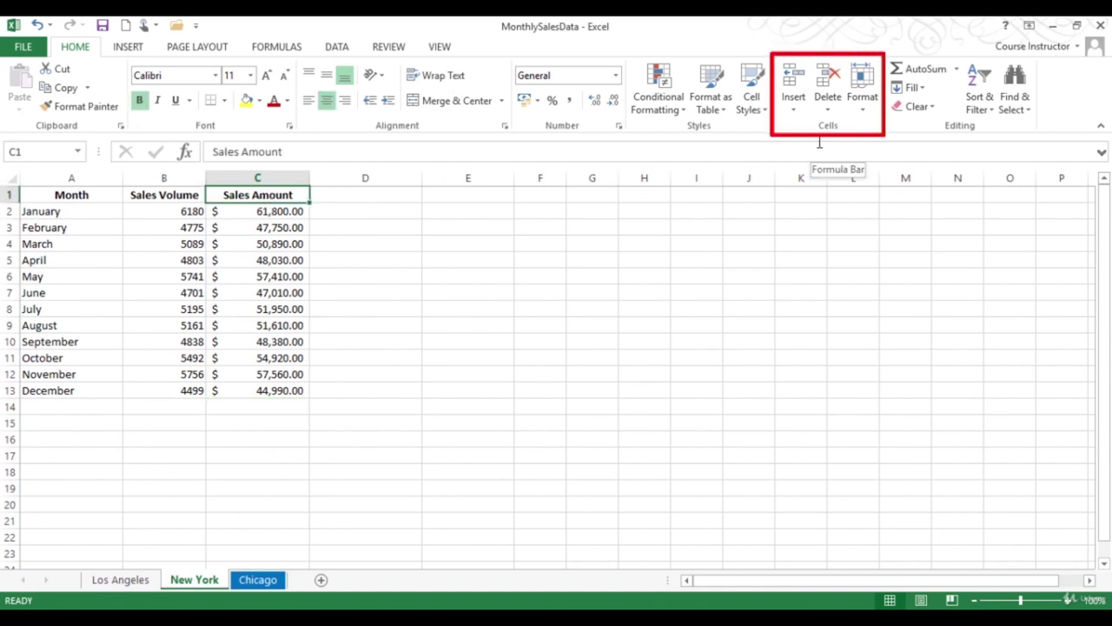
click(794, 111)
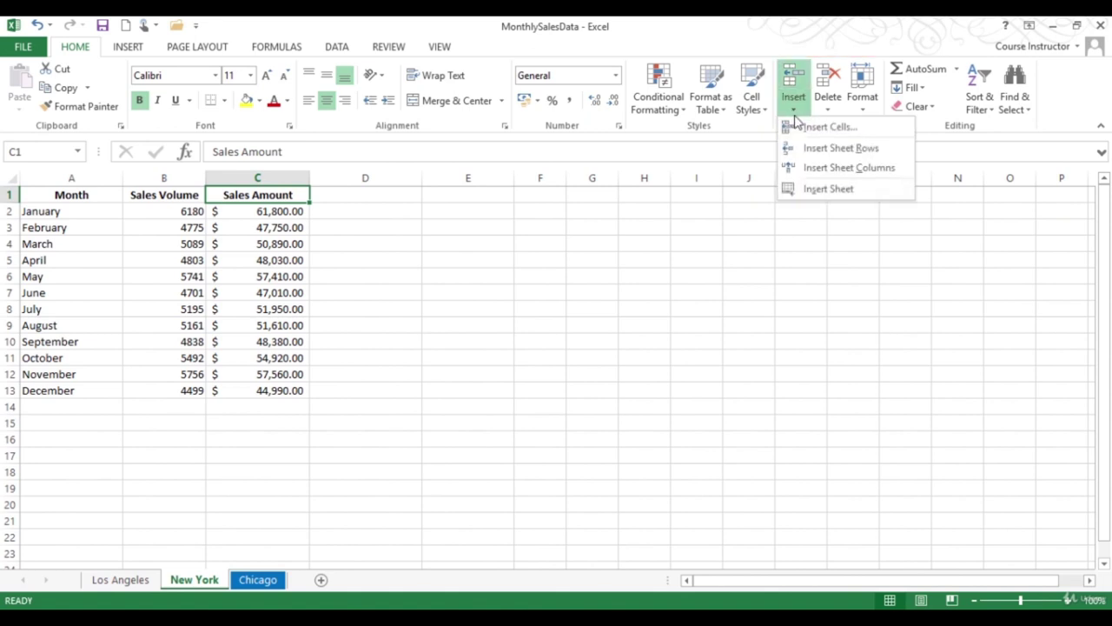
click(817, 171)
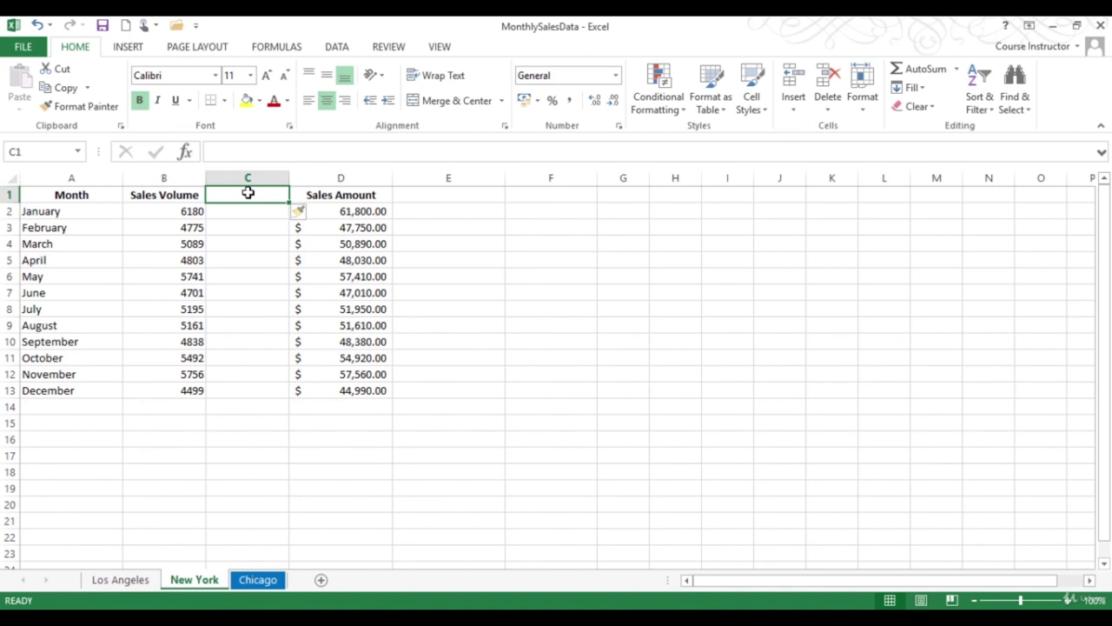
Step: Enter the heading No Of Units Sold in C1 and widen column C to fit it
text(No)
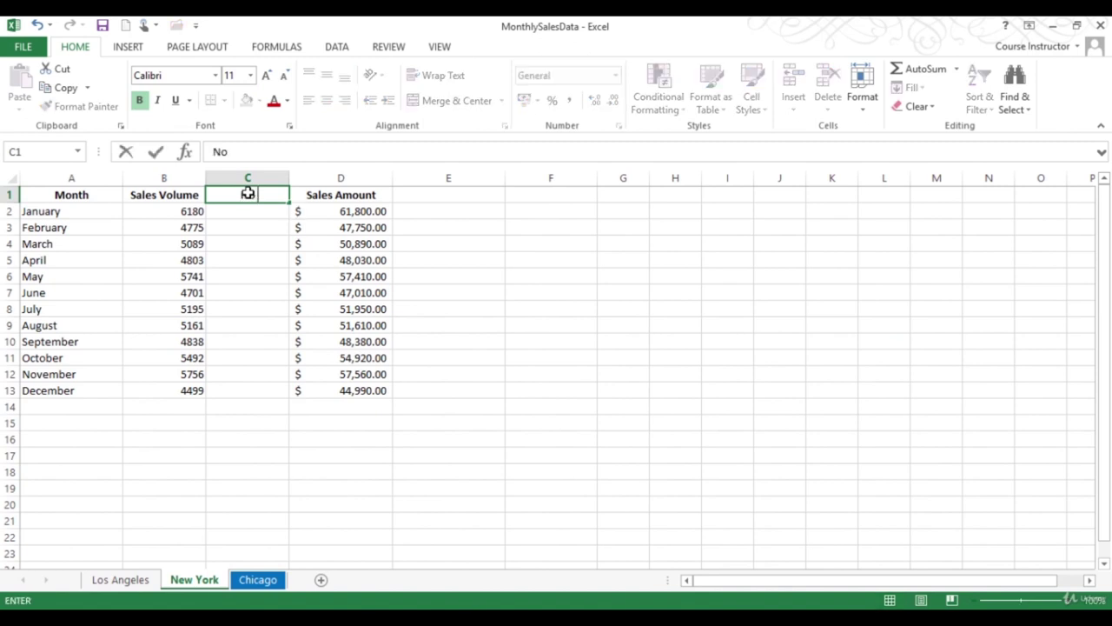
text( Of Units S)
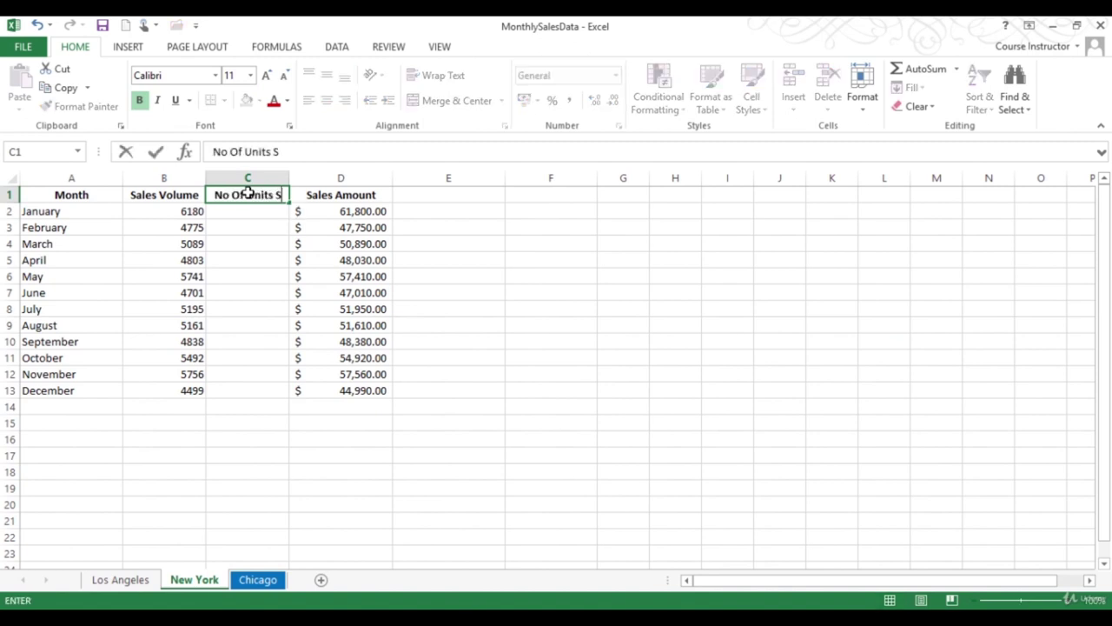
text(old)
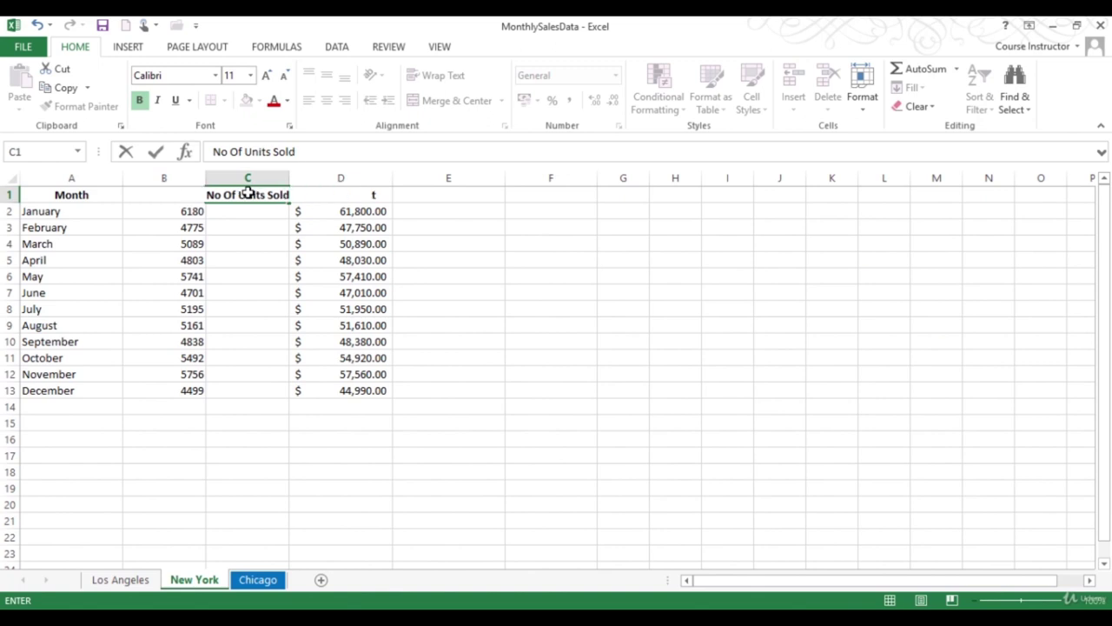
click(285, 177)
drag(289, 177, 304, 177)
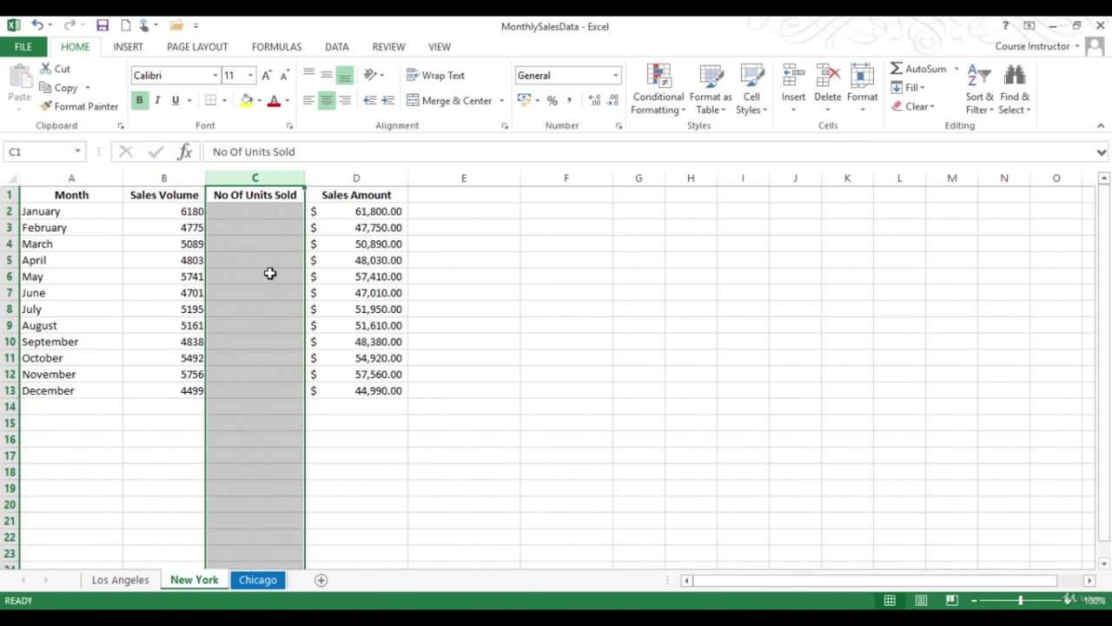
Step: Insert an entire column before Sales Amount at cell D1 and give it the heading Unit Price
click(363, 194)
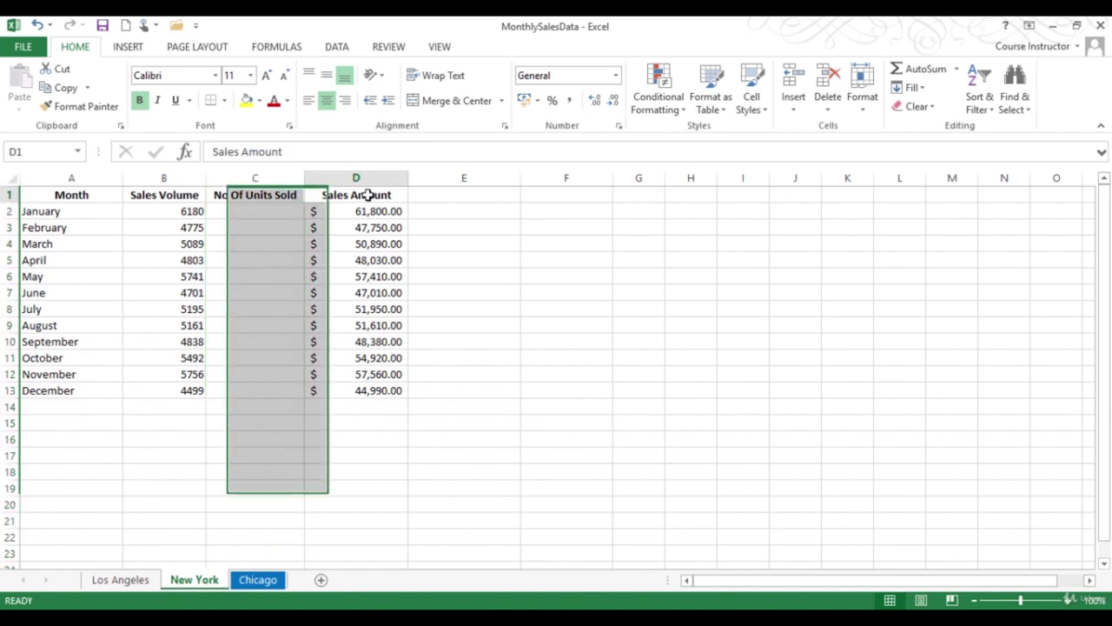
right_click(369, 196)
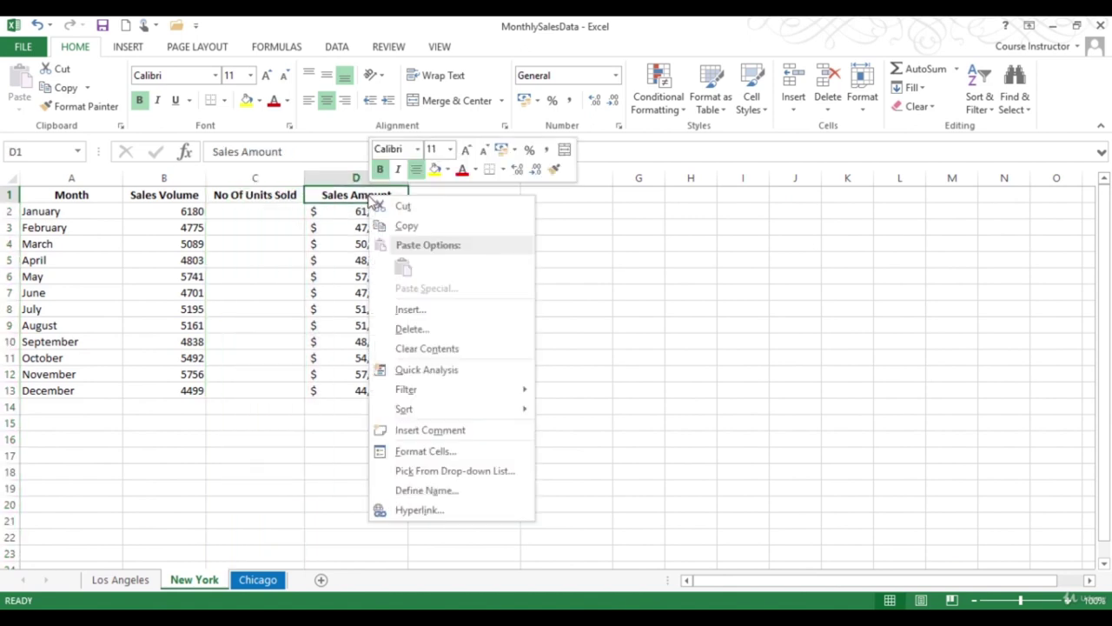
click(410, 311)
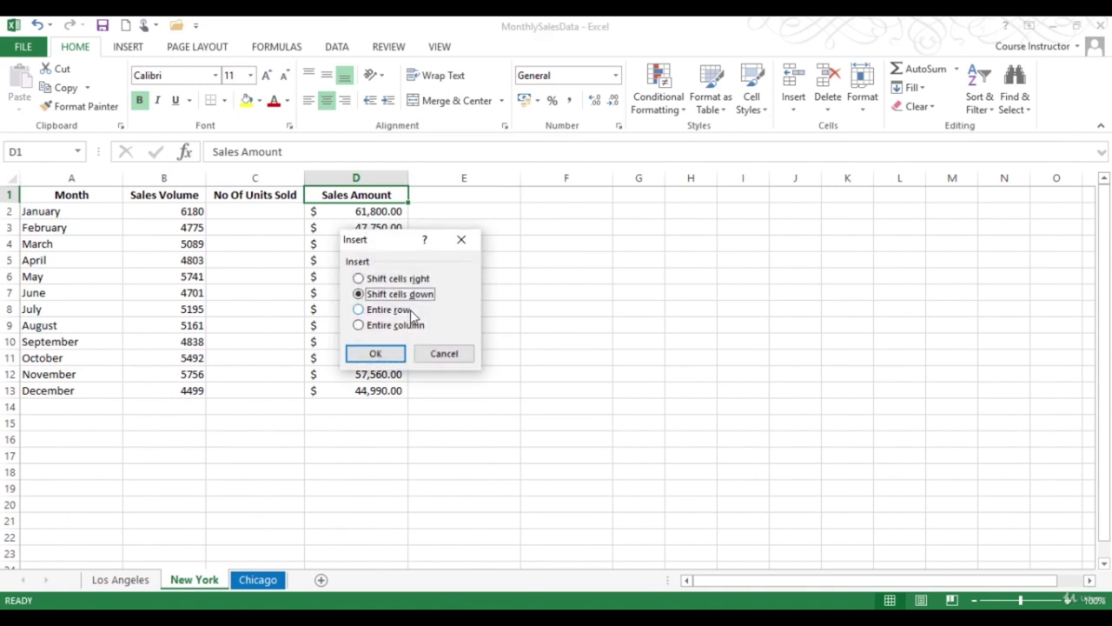
click(359, 325)
click(375, 356)
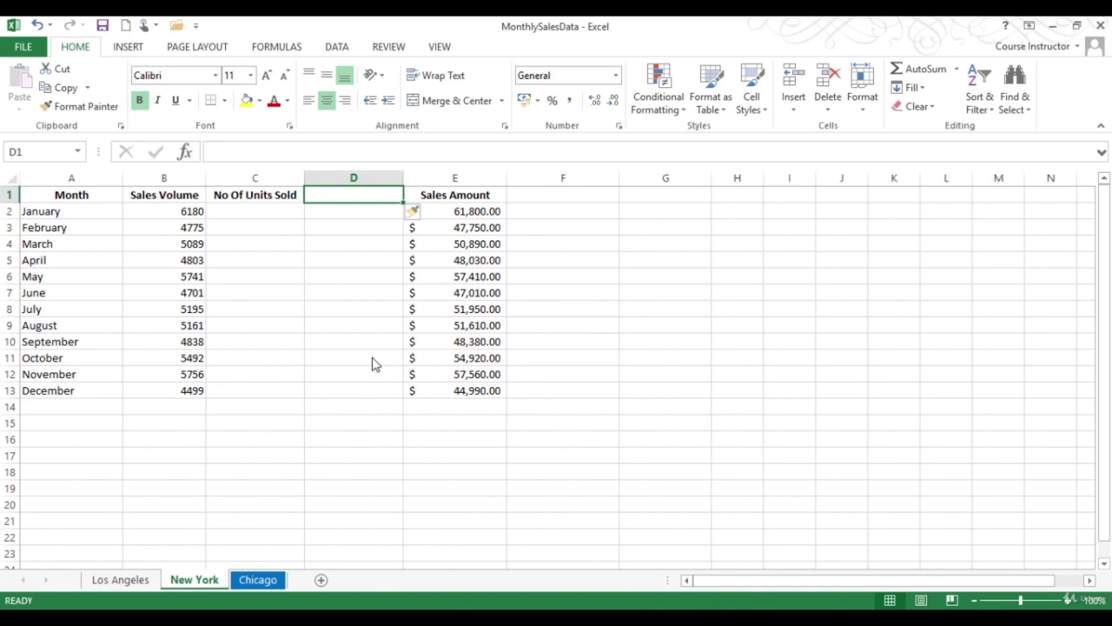
text(U)
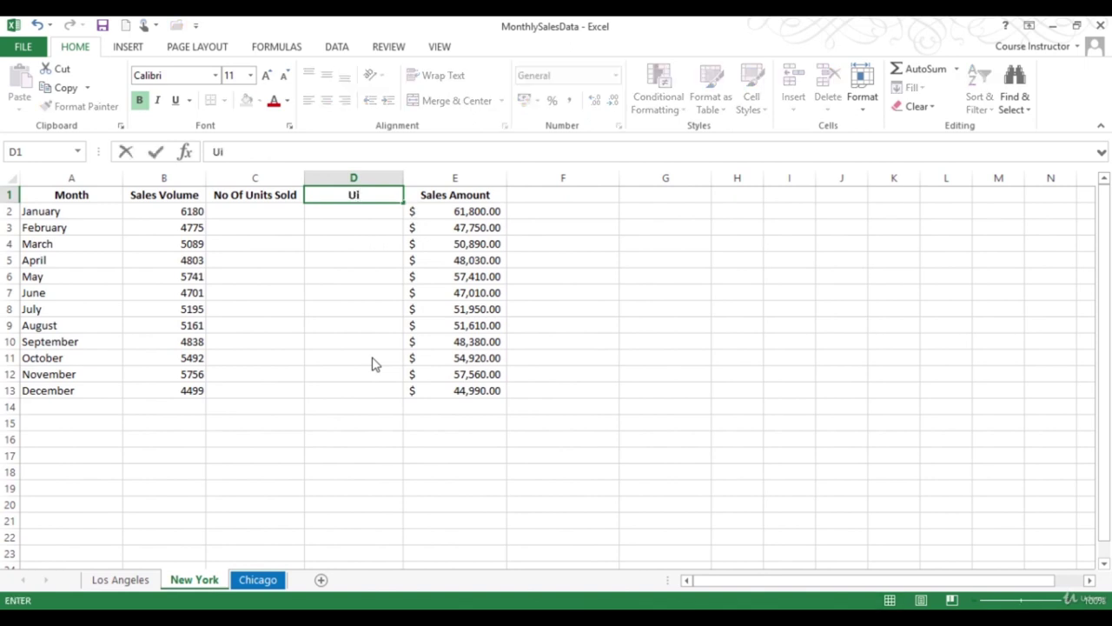
text(nit Price)
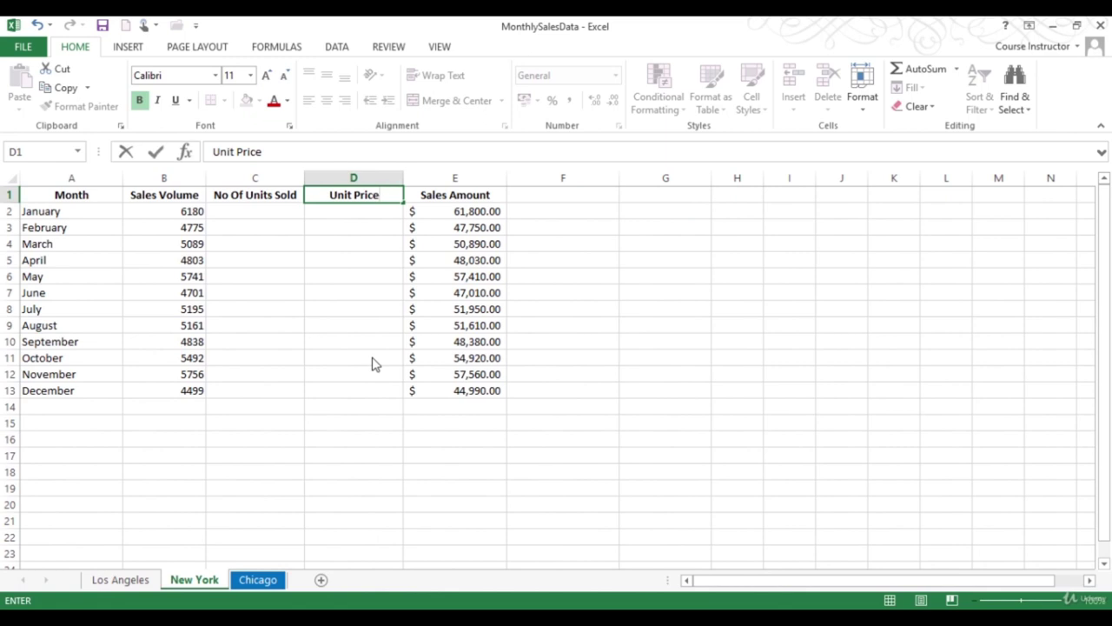
click(538, 199)
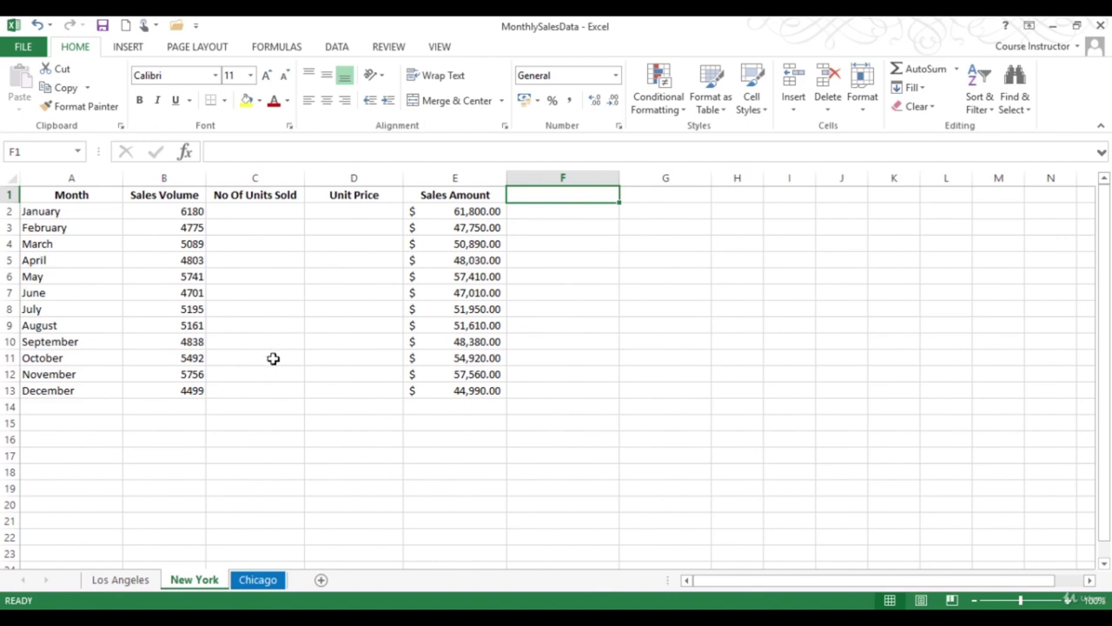
Step: Insert a sheet row above the December row
click(115, 389)
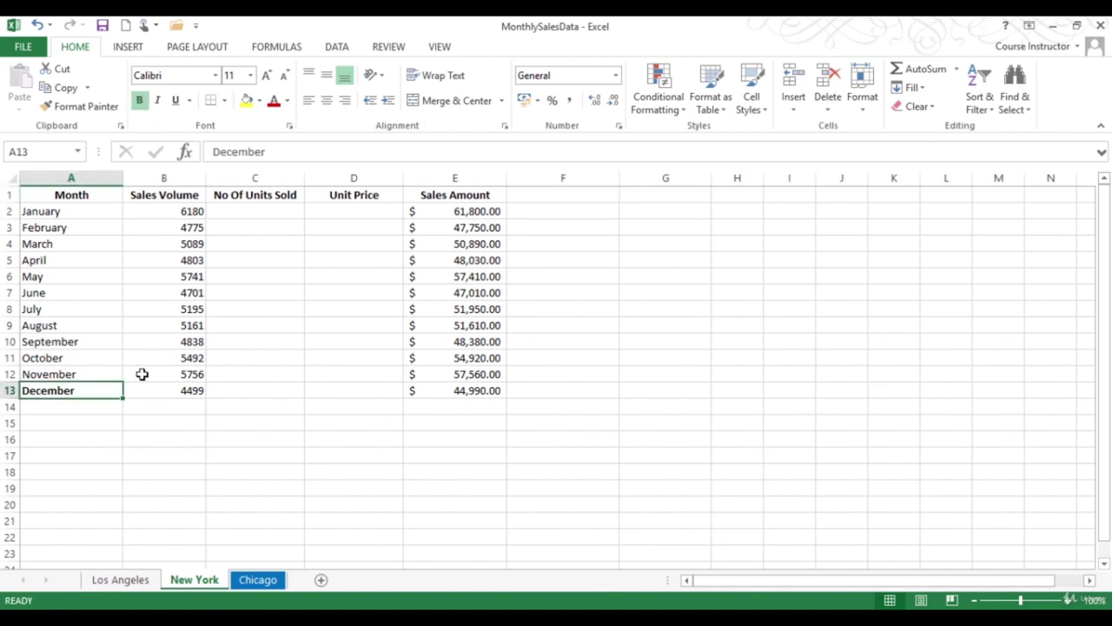
click(796, 111)
click(796, 111)
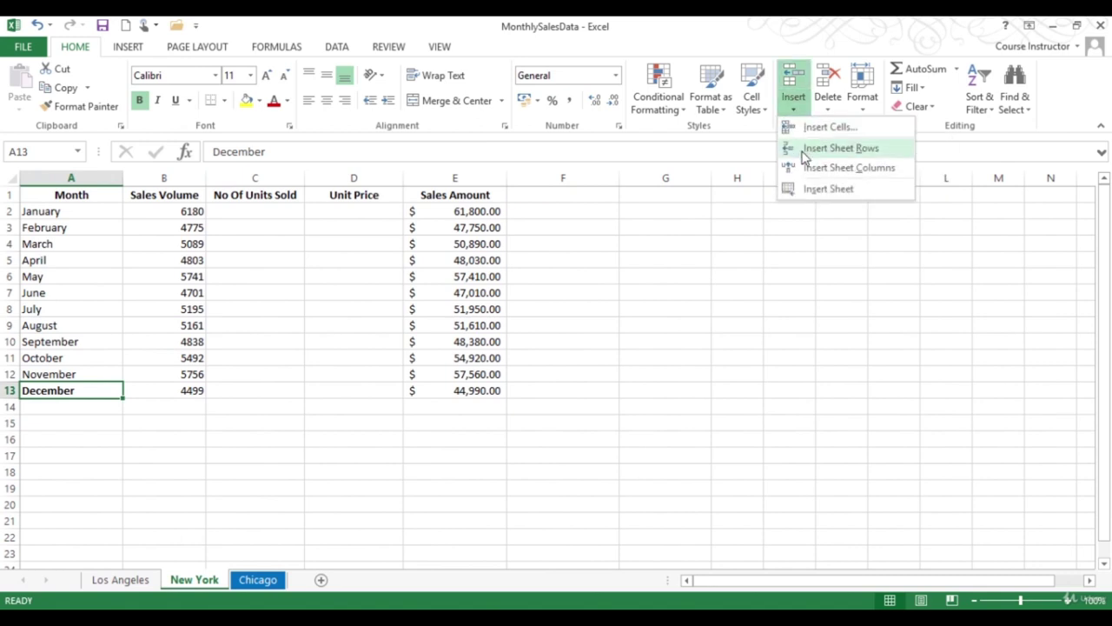
click(804, 149)
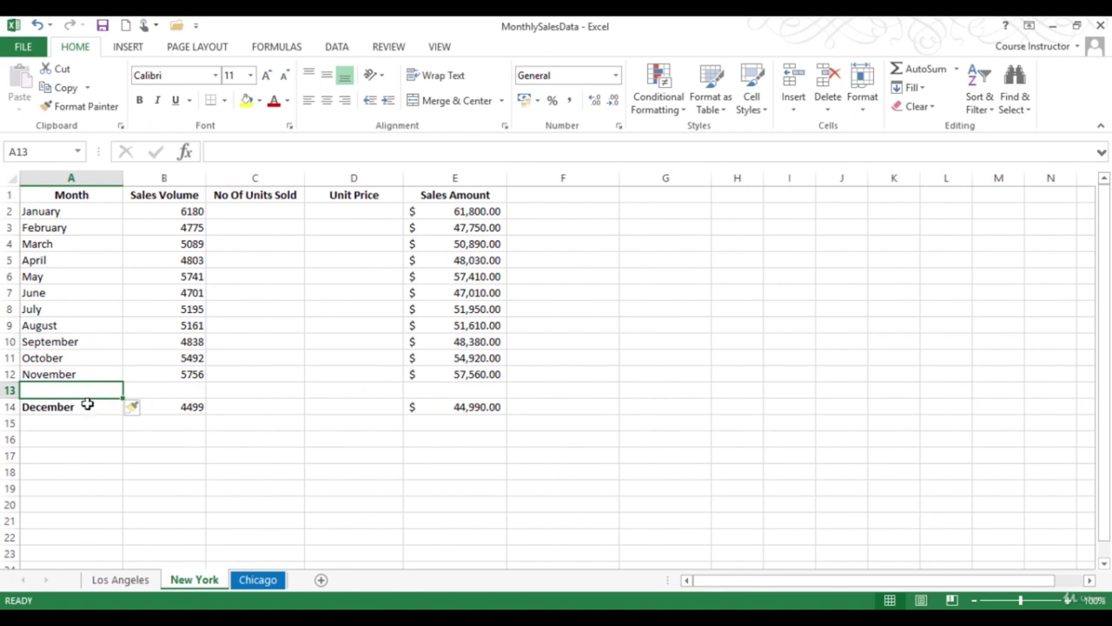
Step: Insert an entire row above the November row using the Insert dialog's Entire row option
click(89, 373)
right_click(89, 375)
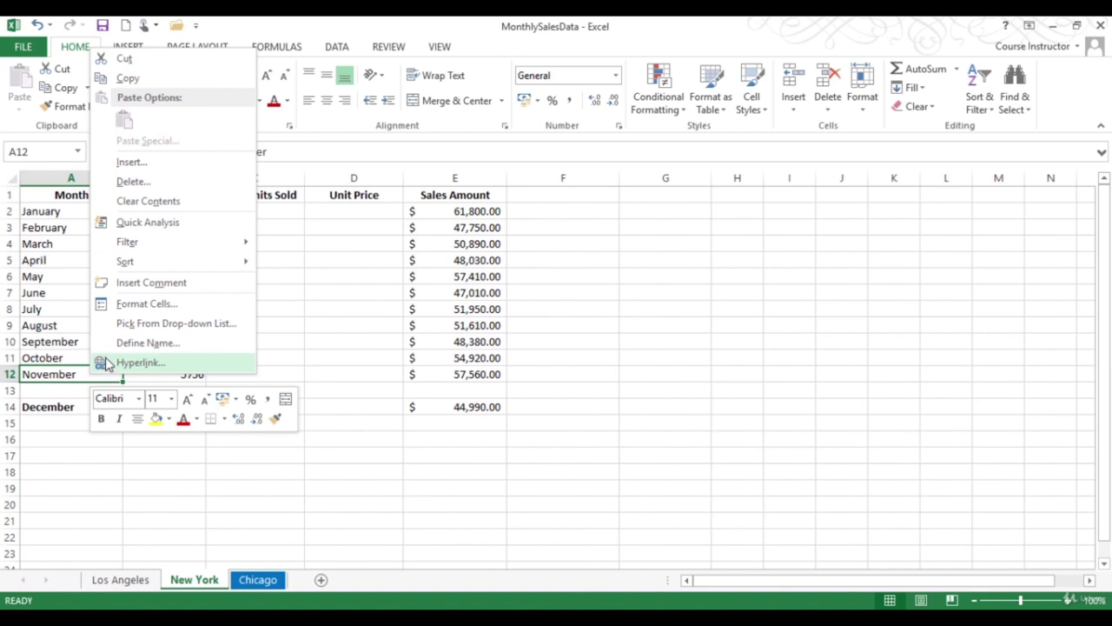
click(132, 163)
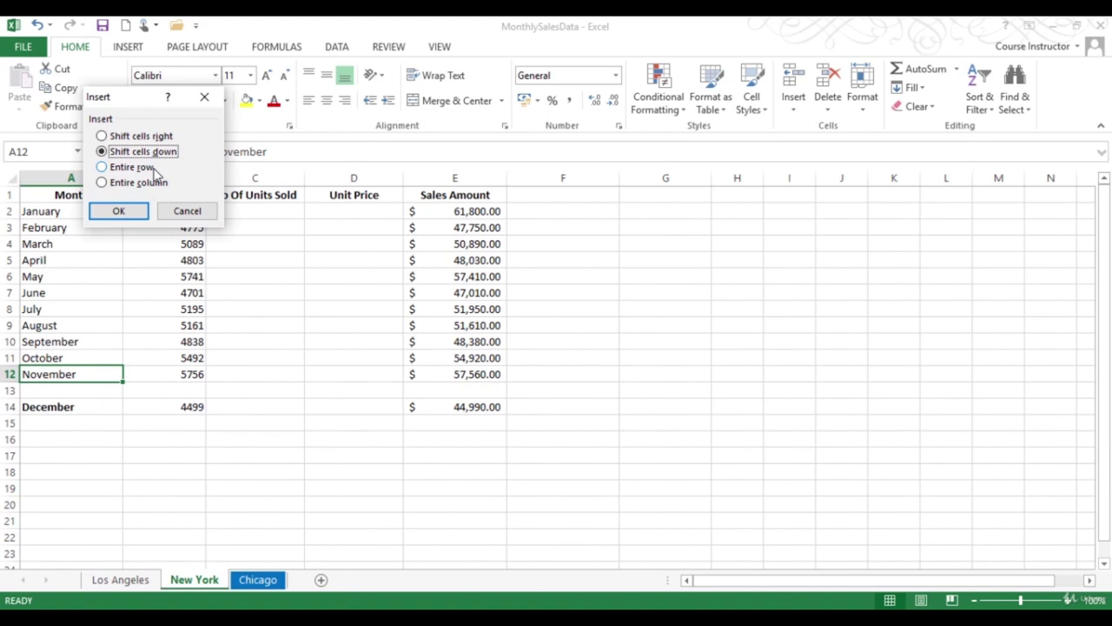
click(150, 169)
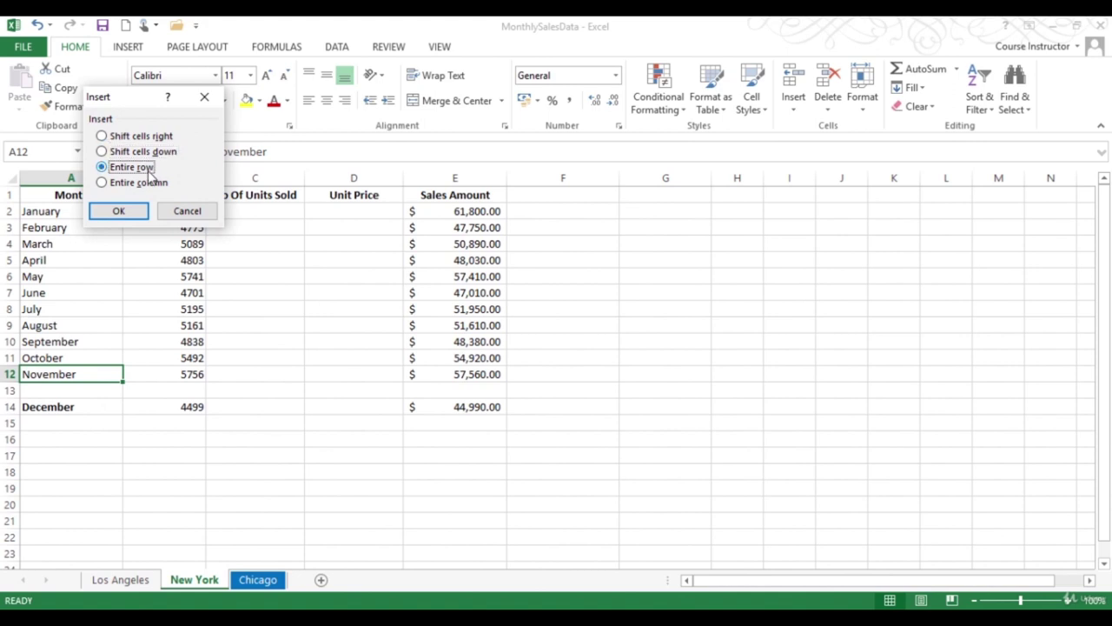
click(128, 213)
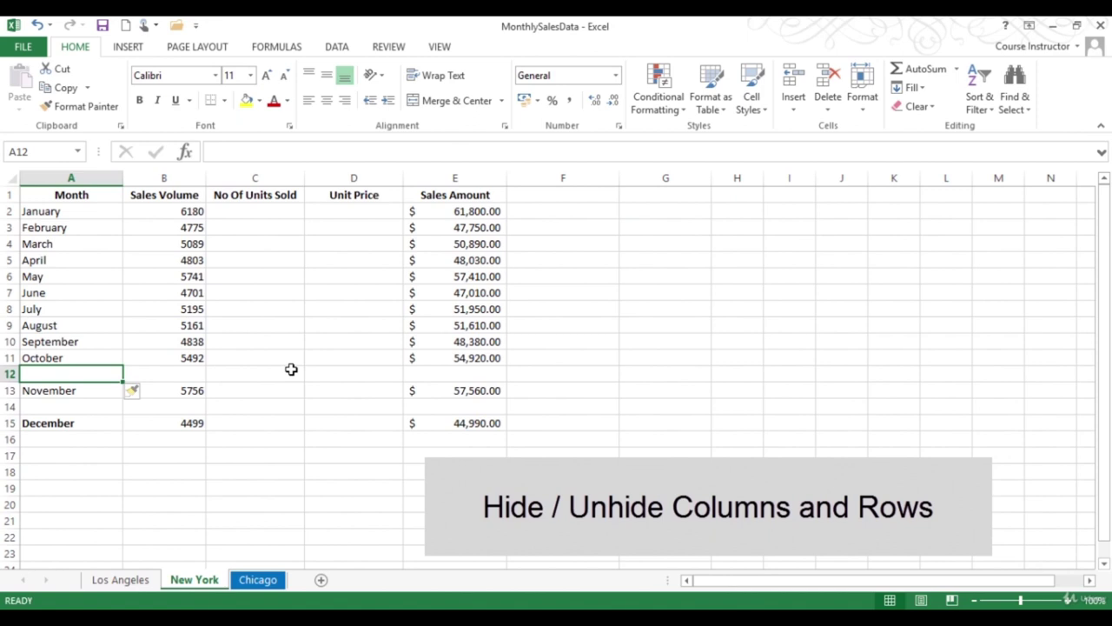
Step: Hide the No Of Units Sold column
right_click(275, 179)
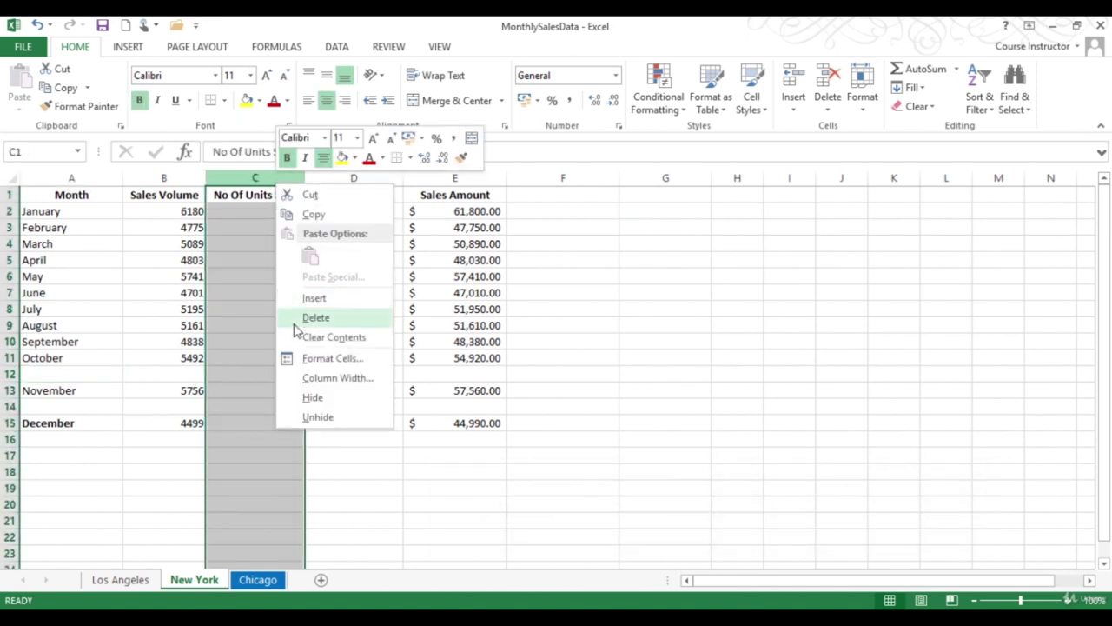
click(313, 399)
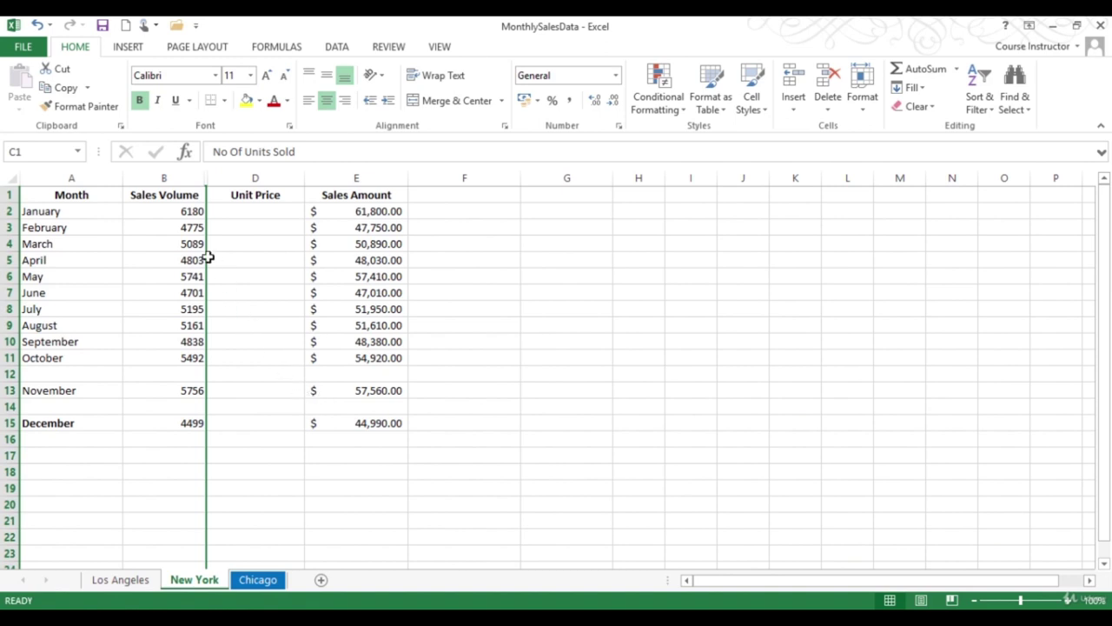
Step: Unhide the No Of Units Sold column between the Sales Volume and Unit Price columns
drag(184, 178, 225, 182)
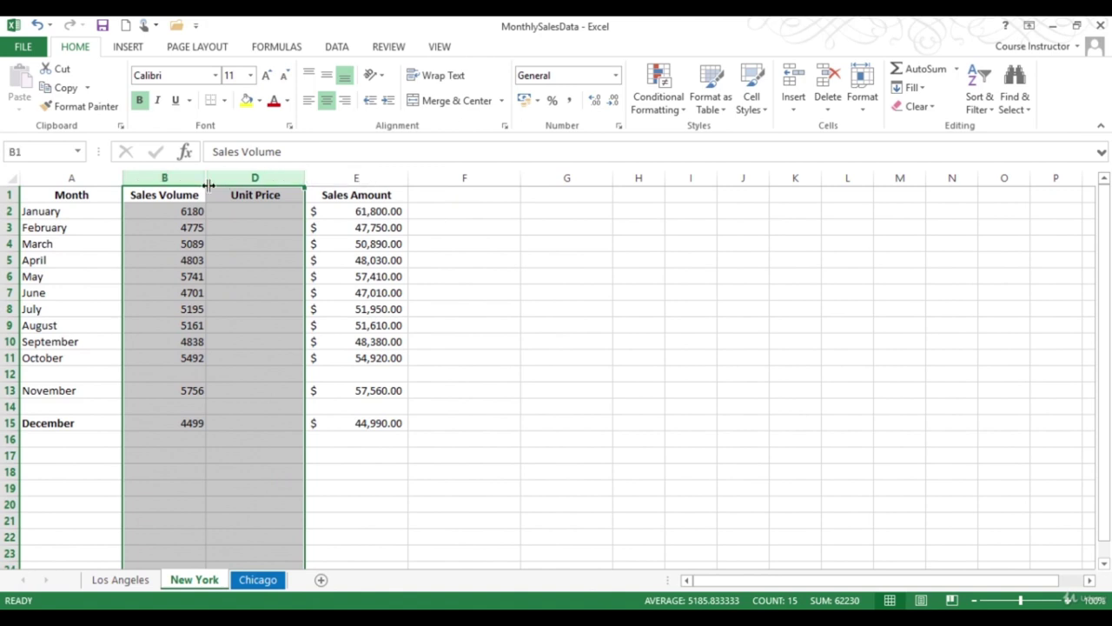
right_click(216, 185)
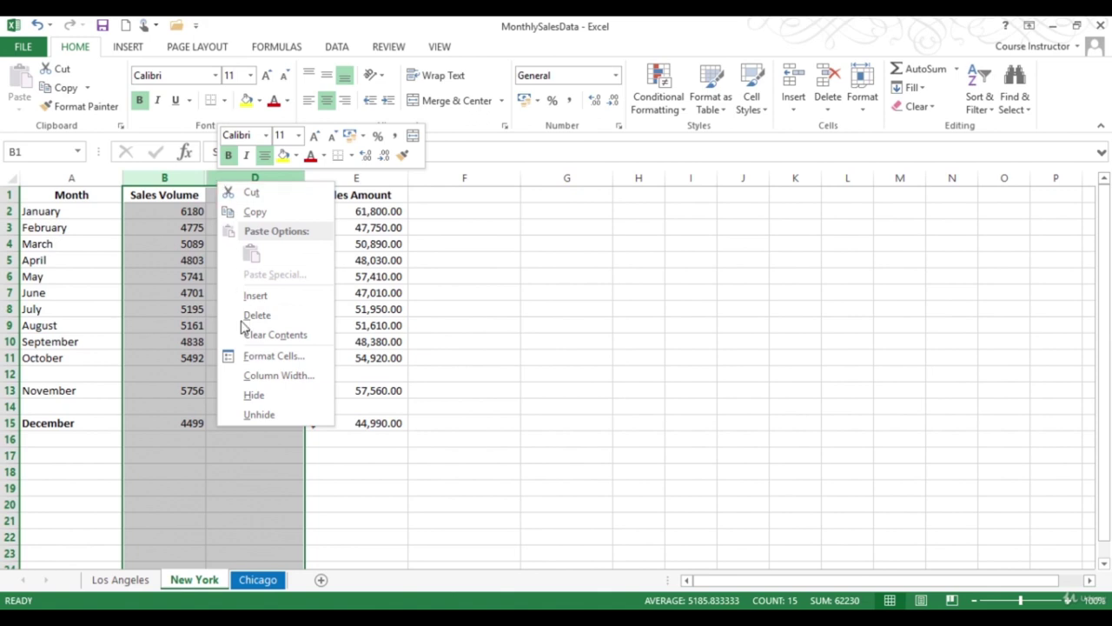
click(260, 416)
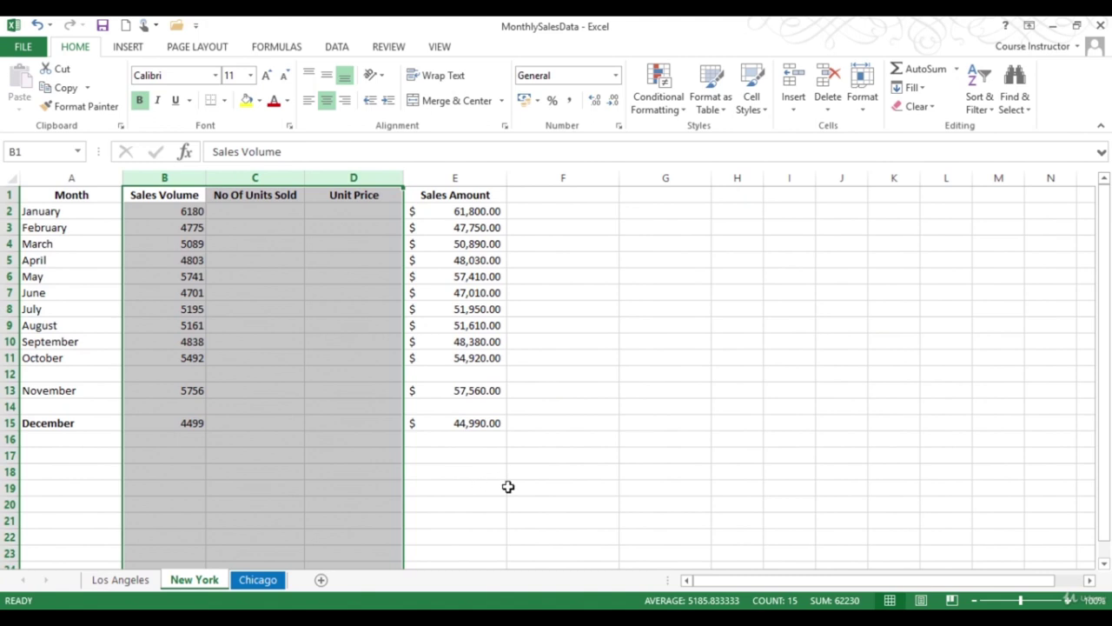
click(863, 94)
mouse_move(886, 274)
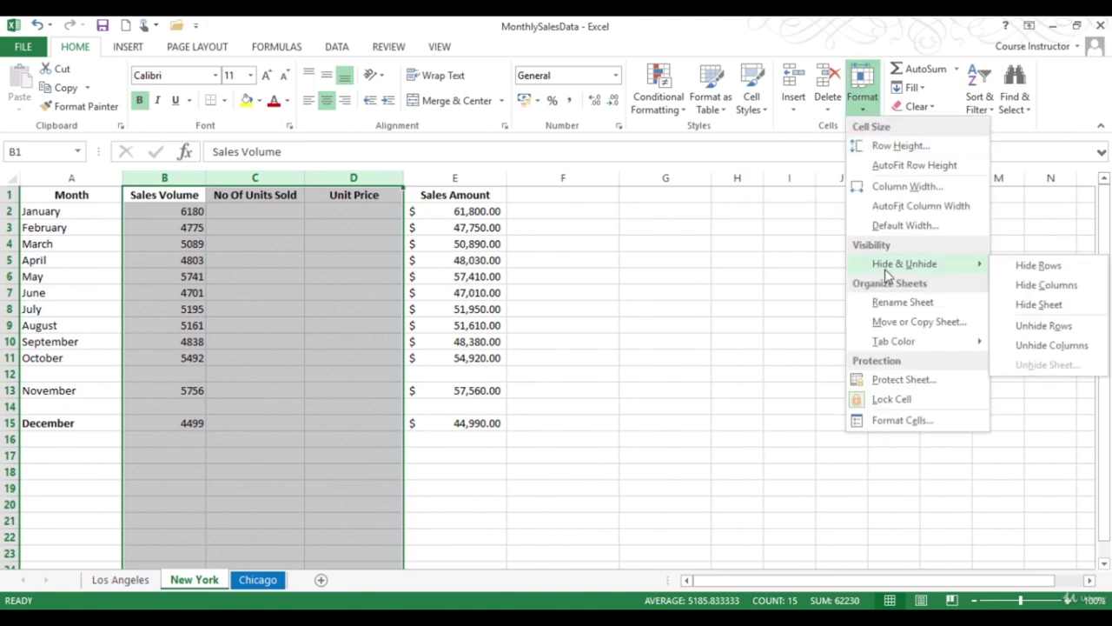
key(Escape)
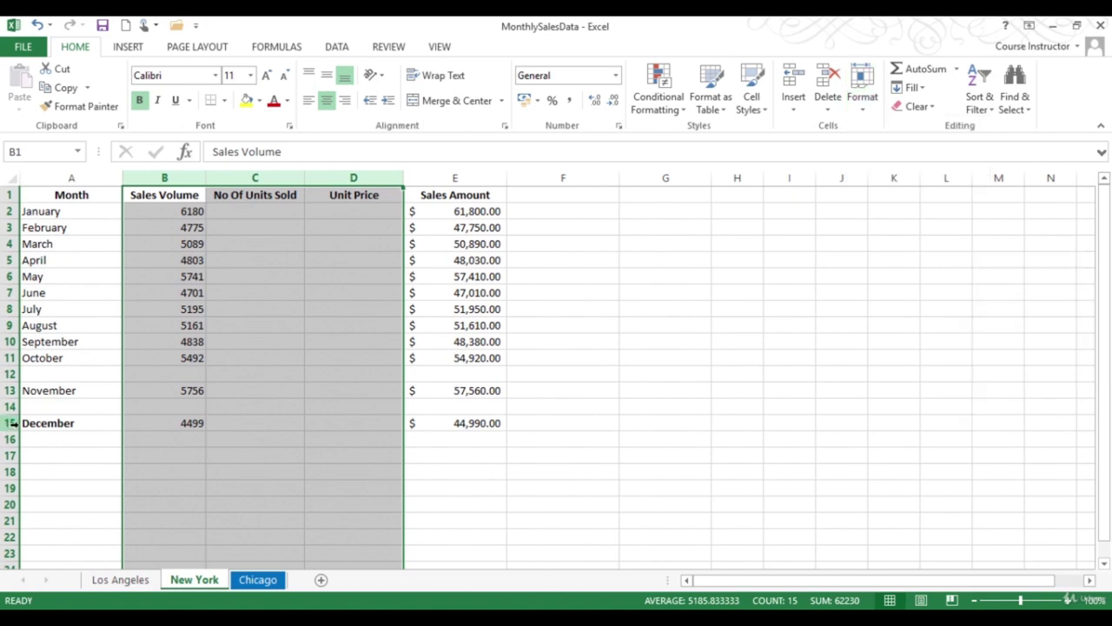
Step: Hide the December row, row 15, on the New York sheet
click(9, 423)
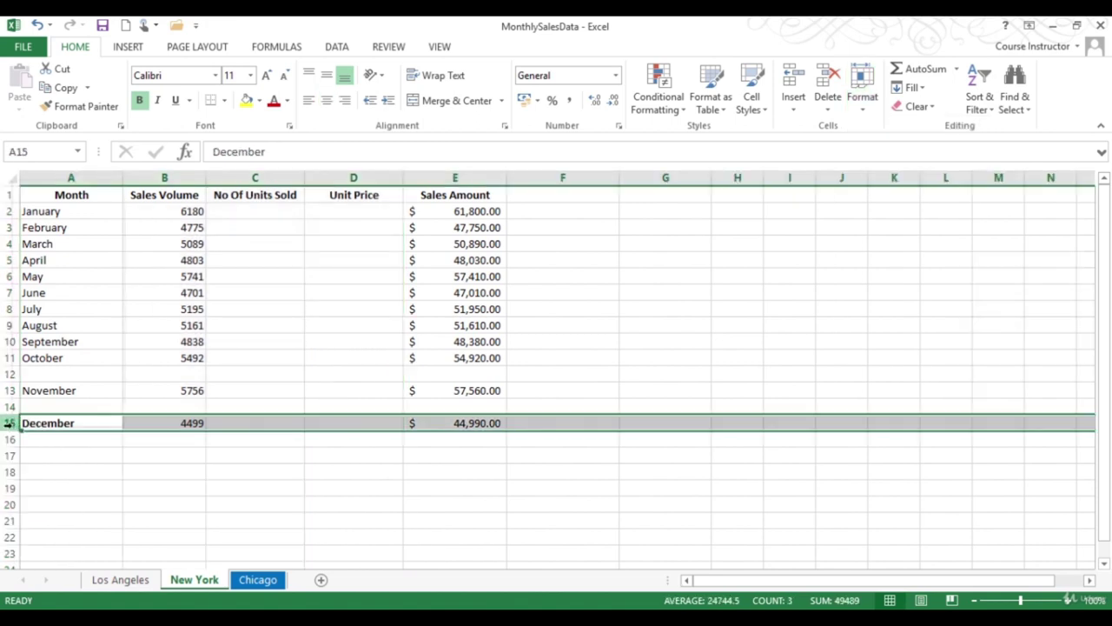
right_click(8, 424)
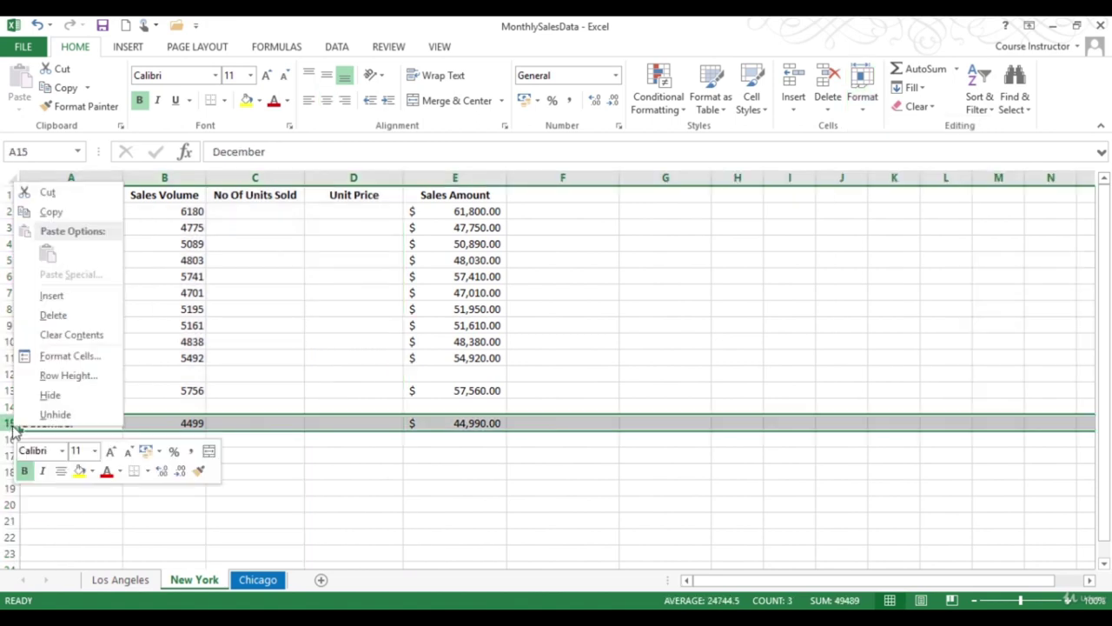
click(50, 395)
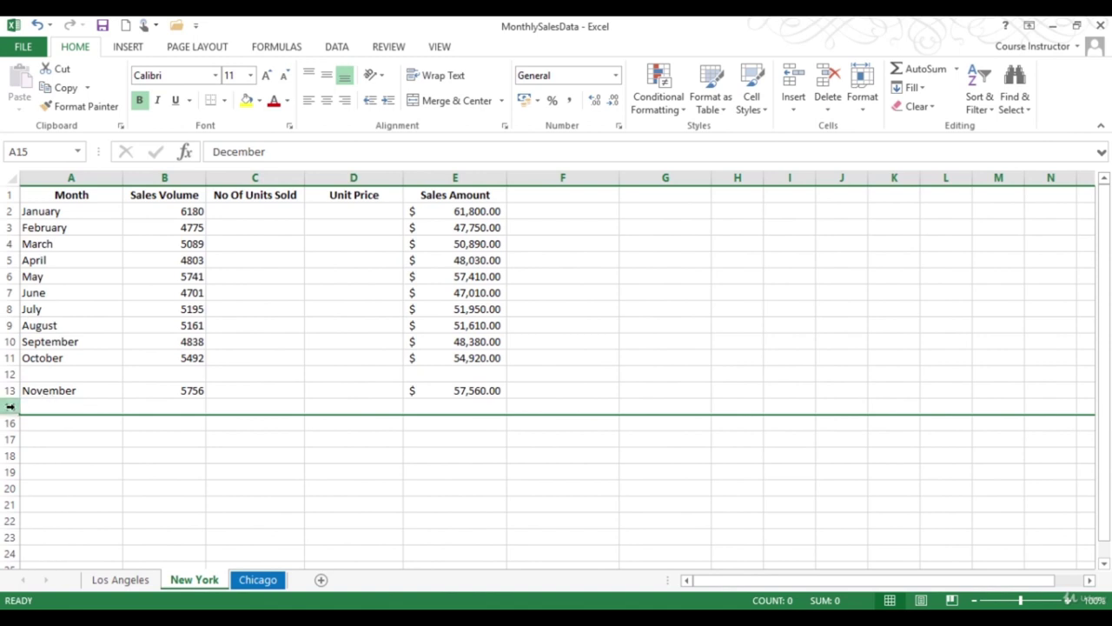
Step: Unhide the December row between rows 14 and 16
drag(11, 406, 14, 423)
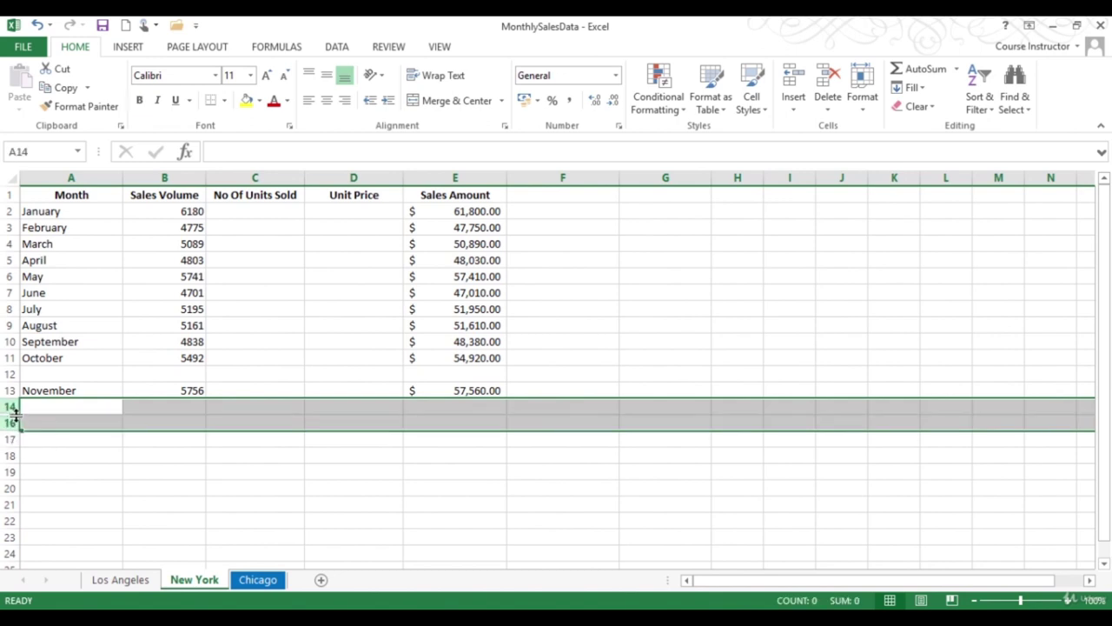
right_click(15, 423)
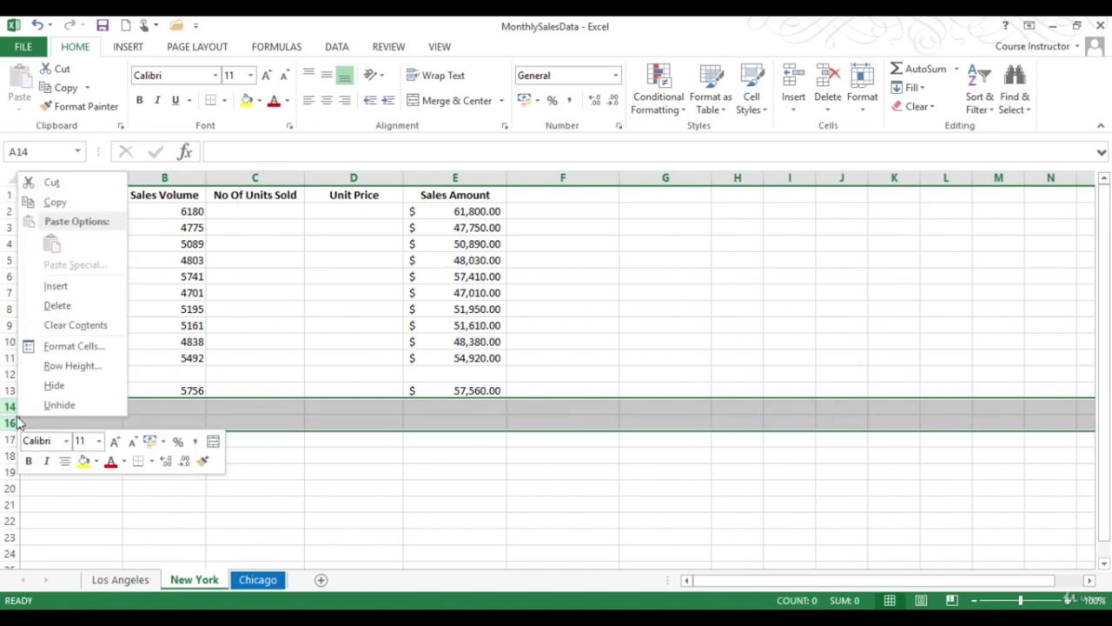
click(65, 406)
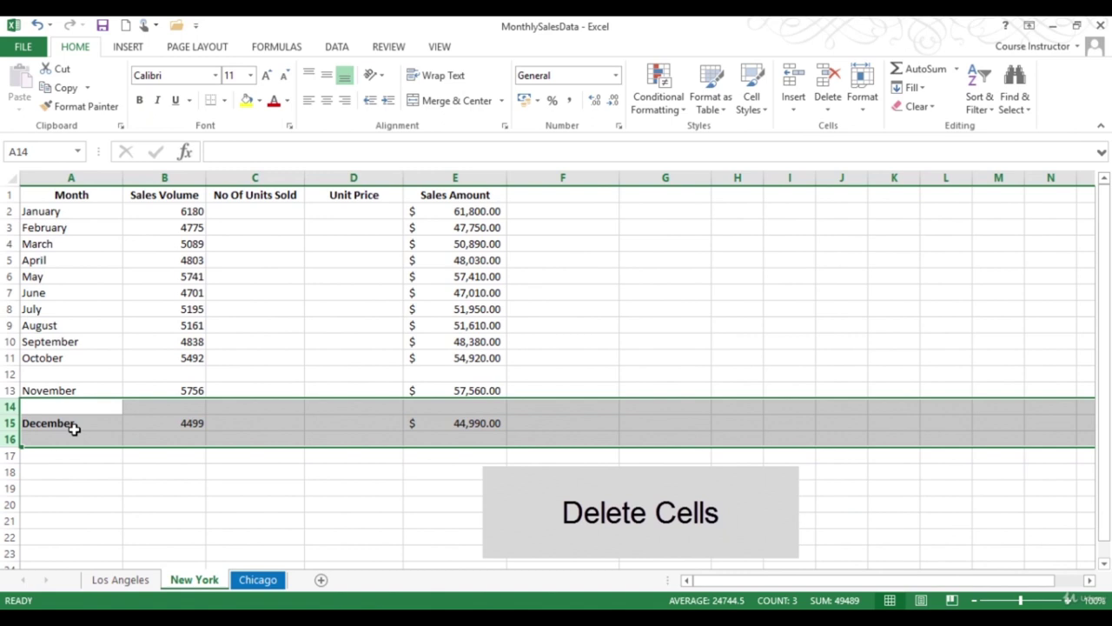
Step: On the Los Angeles sheet, delete the empty August Sales Amount cell C9 with the Shift cells up option
click(121, 584)
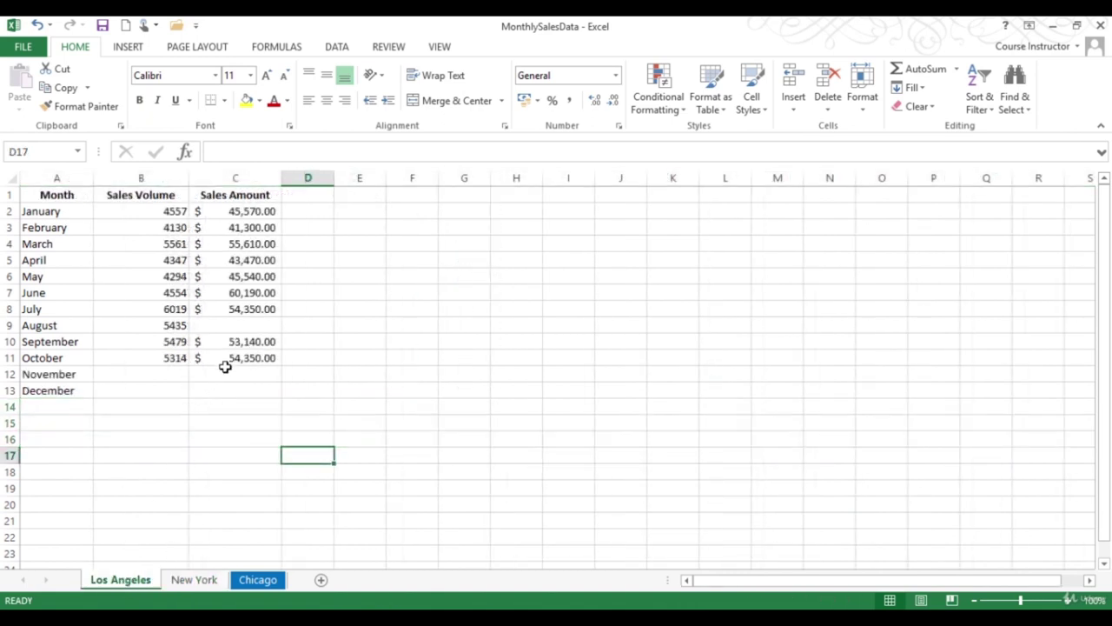
click(246, 328)
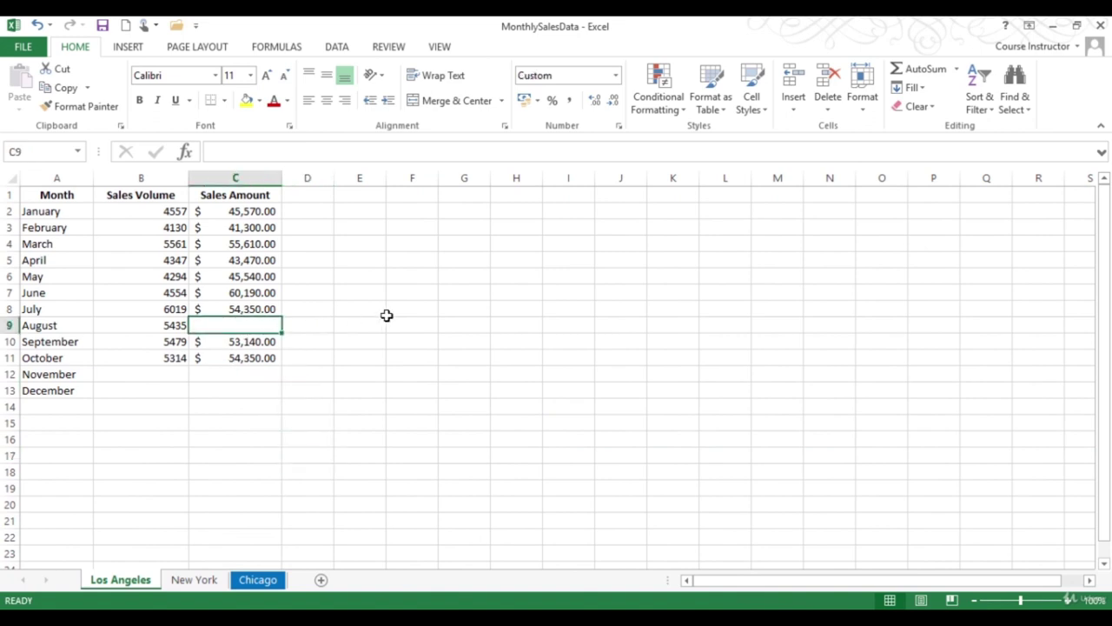
click(830, 111)
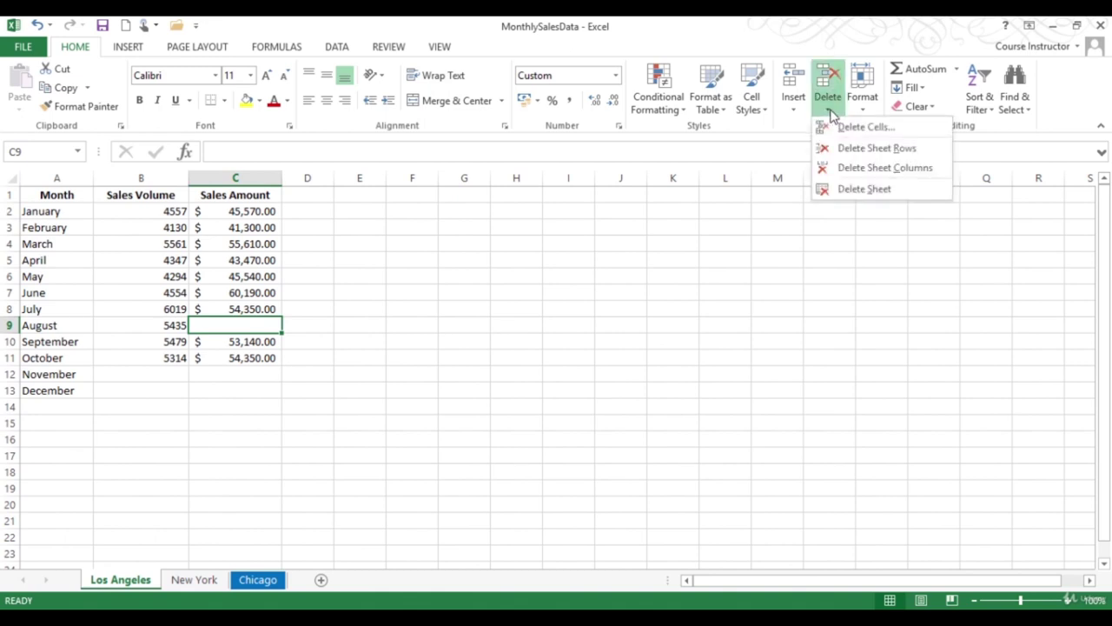
click(846, 131)
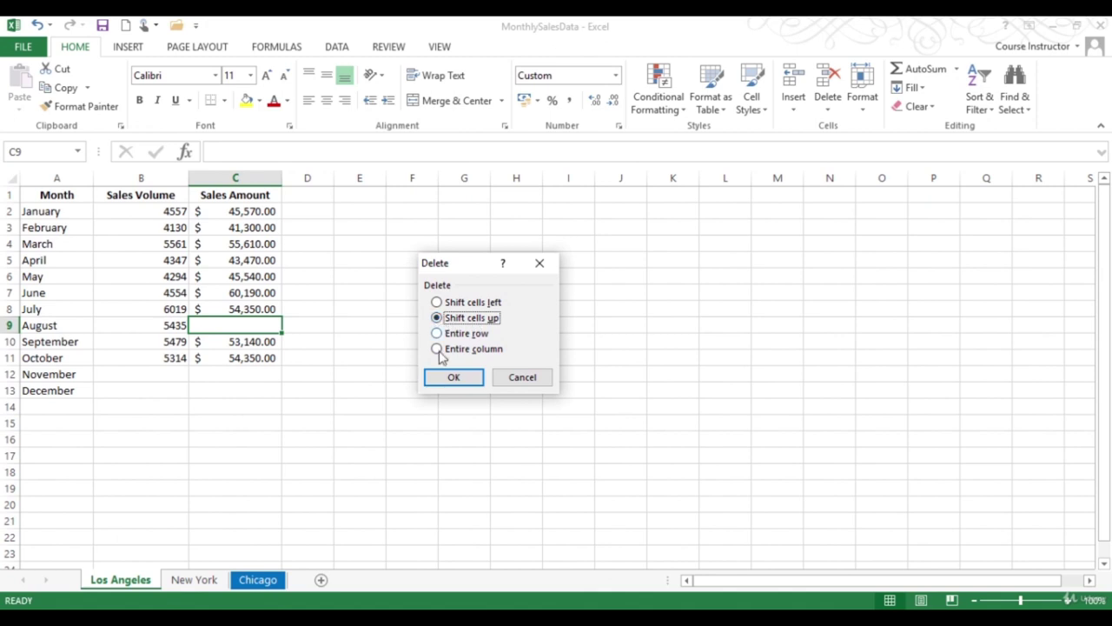
click(447, 378)
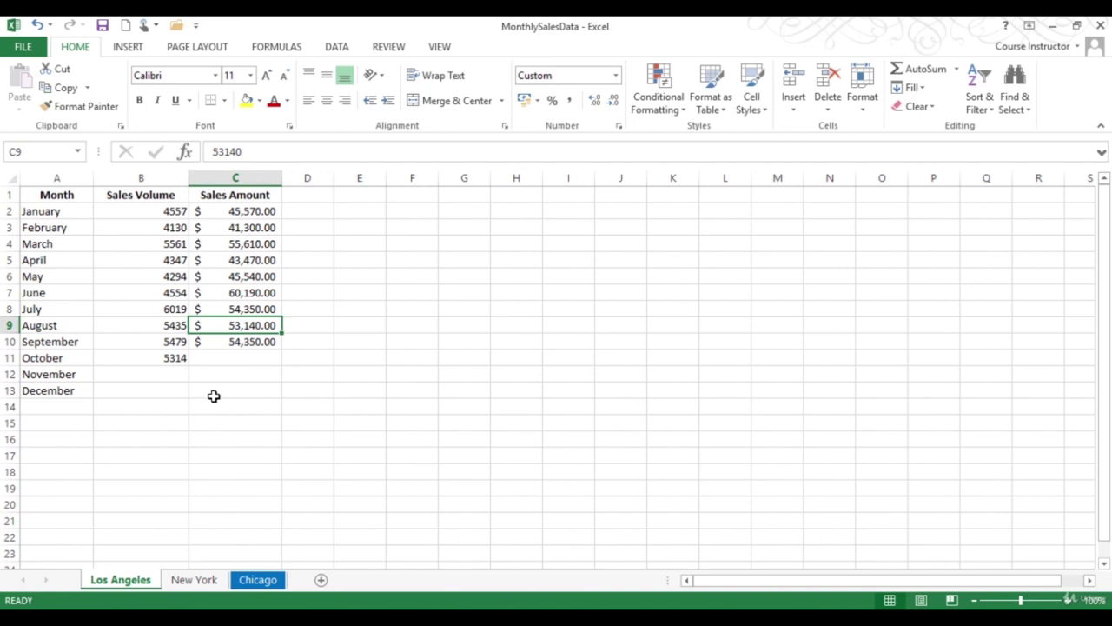
Step: Insert a blank cell at the November cell A12 with the Shift cells right option
click(56, 373)
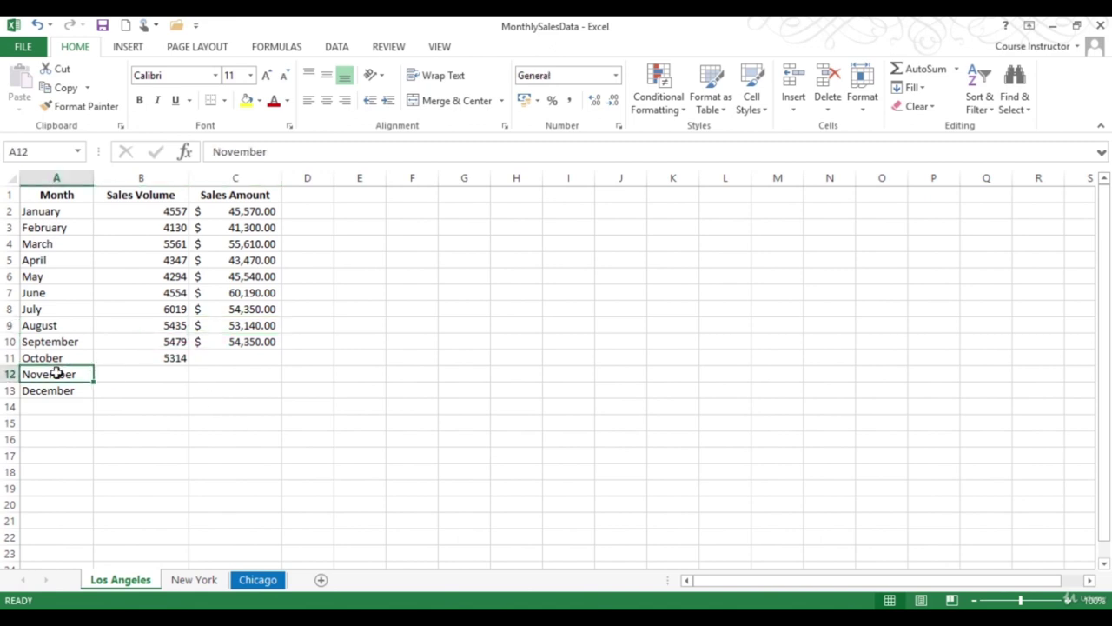
click(794, 109)
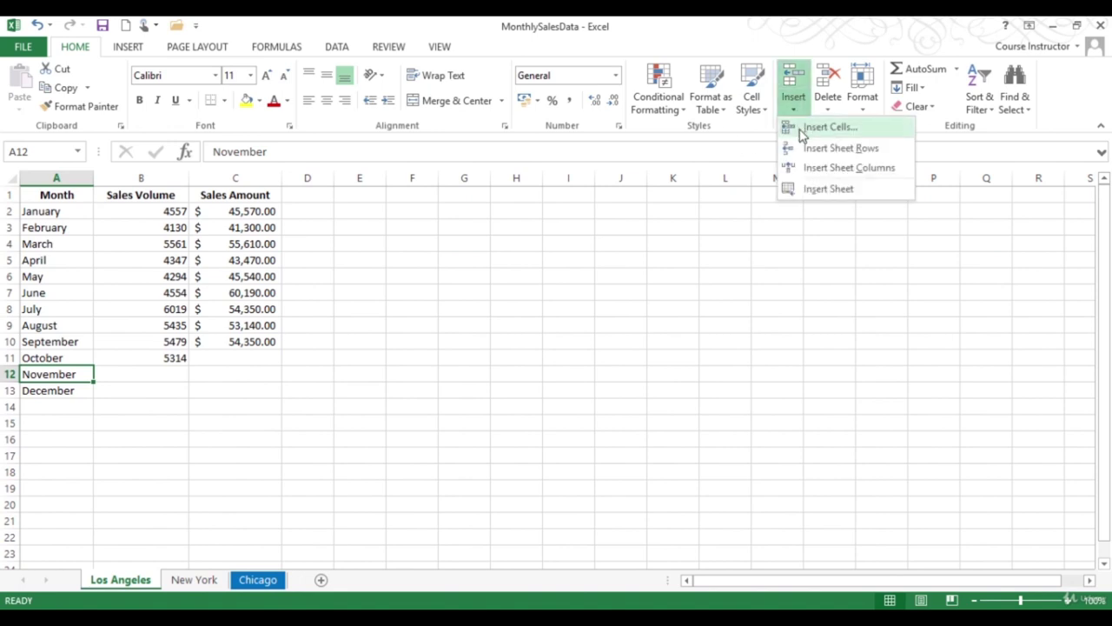
click(826, 127)
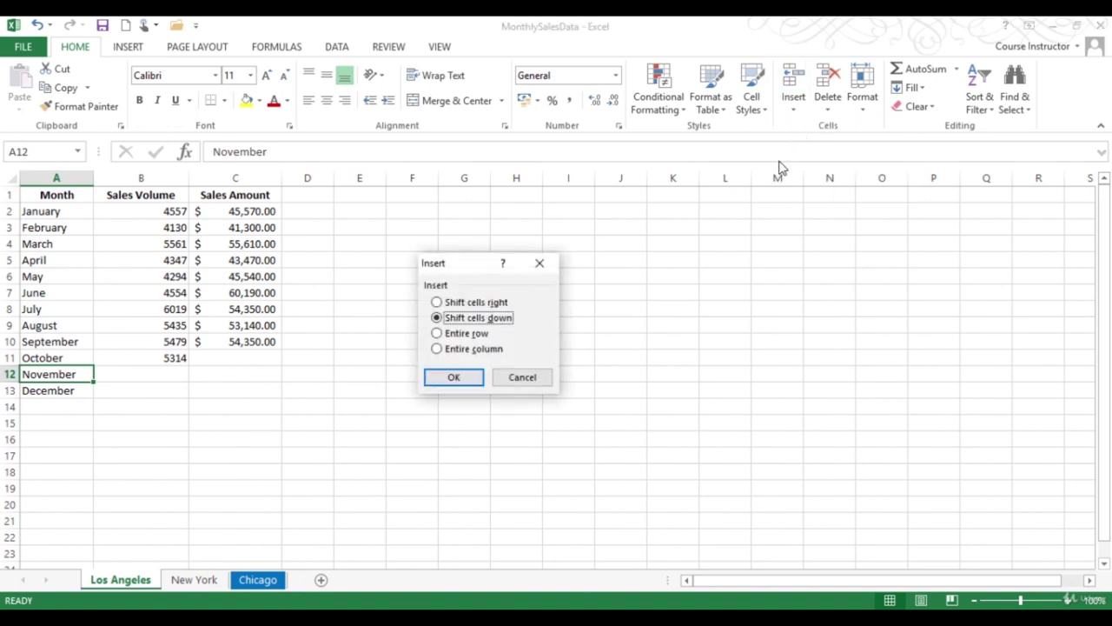
click(486, 304)
click(447, 383)
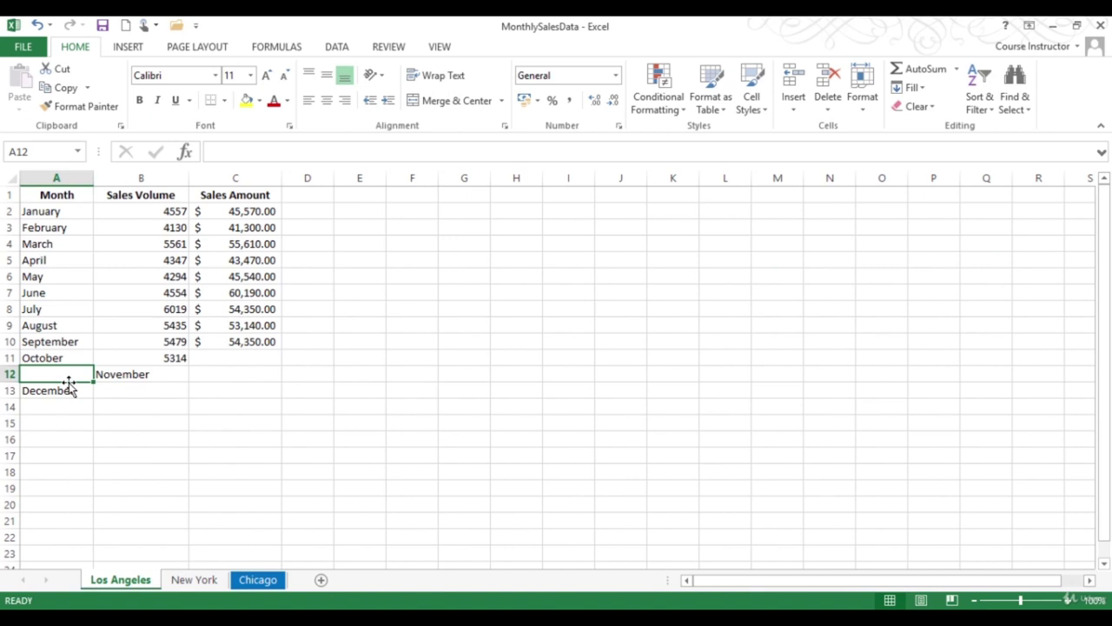
right_click(144, 374)
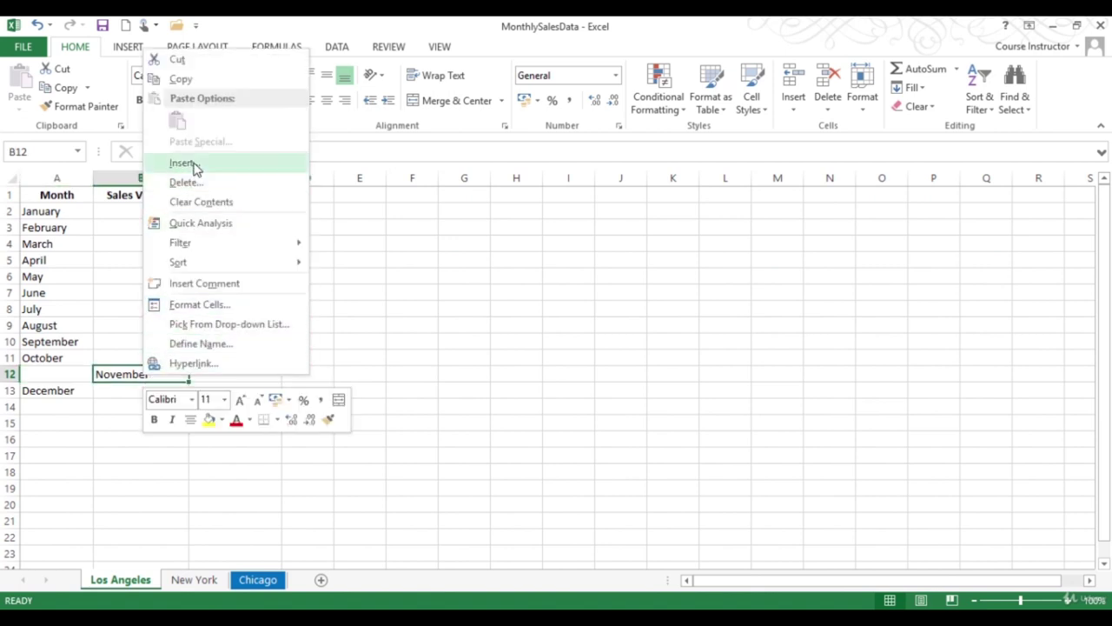
click(192, 452)
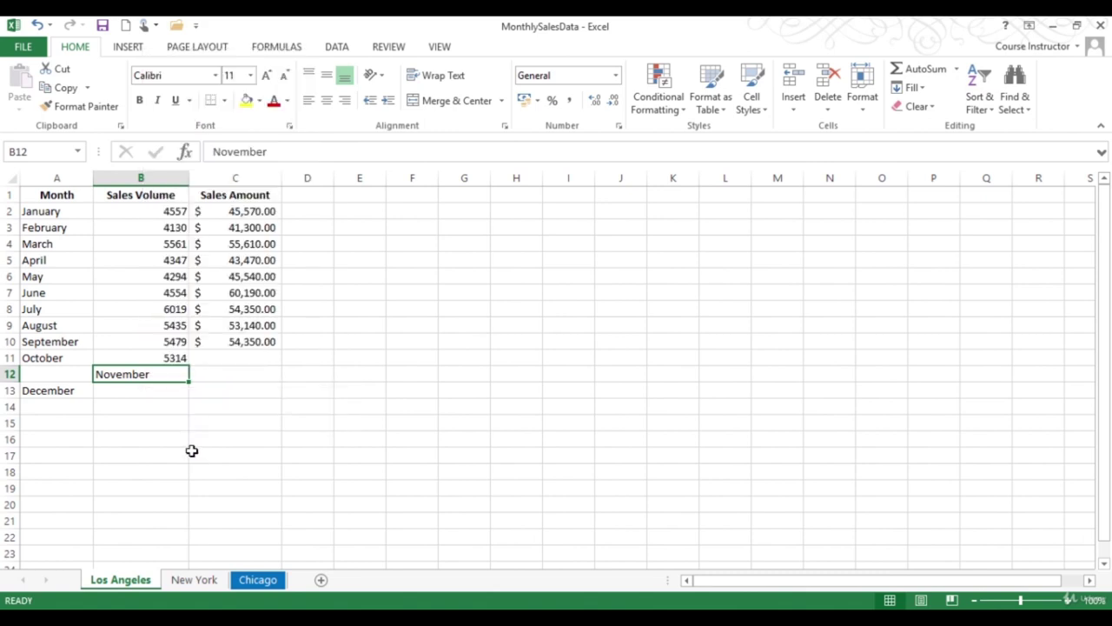
Step: Select the range A1:C6 and move it along the same rows into the empty columns beyond the sales data
click(83, 196)
drag(82, 196, 217, 272)
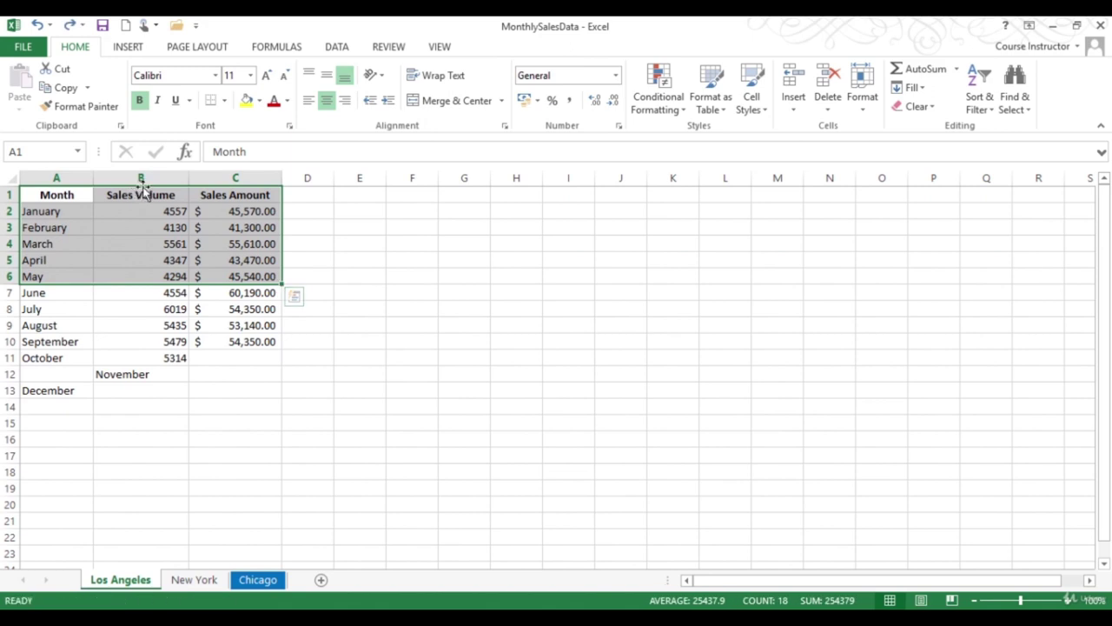
drag(148, 191, 532, 192)
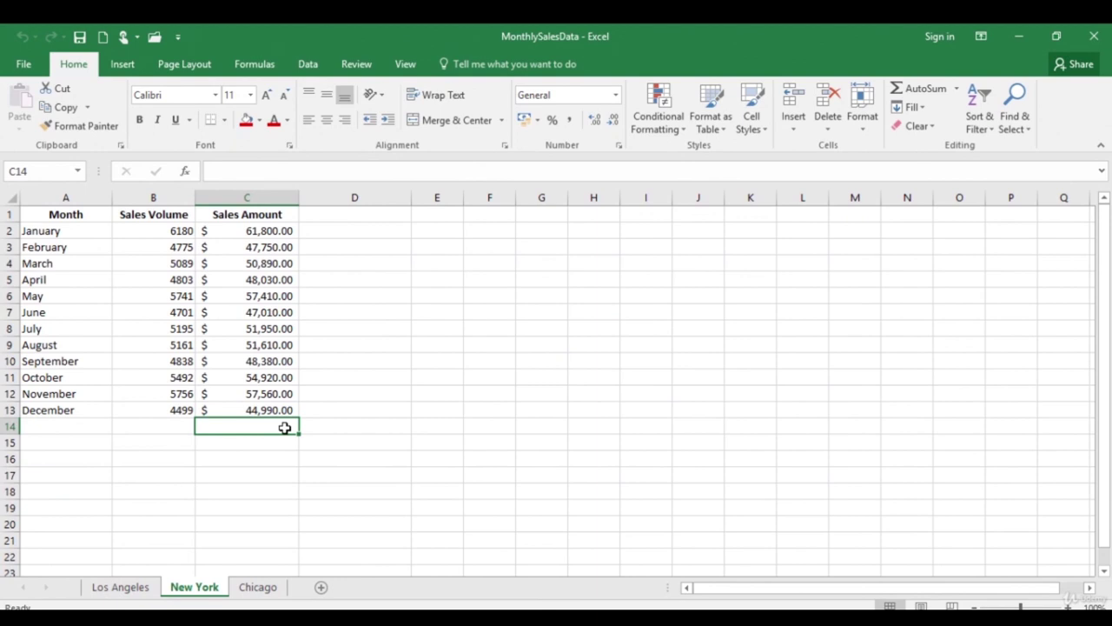
Step: Enter 66788 in cell C14, below December's Sales Amount on the New York sheet
text(66788)
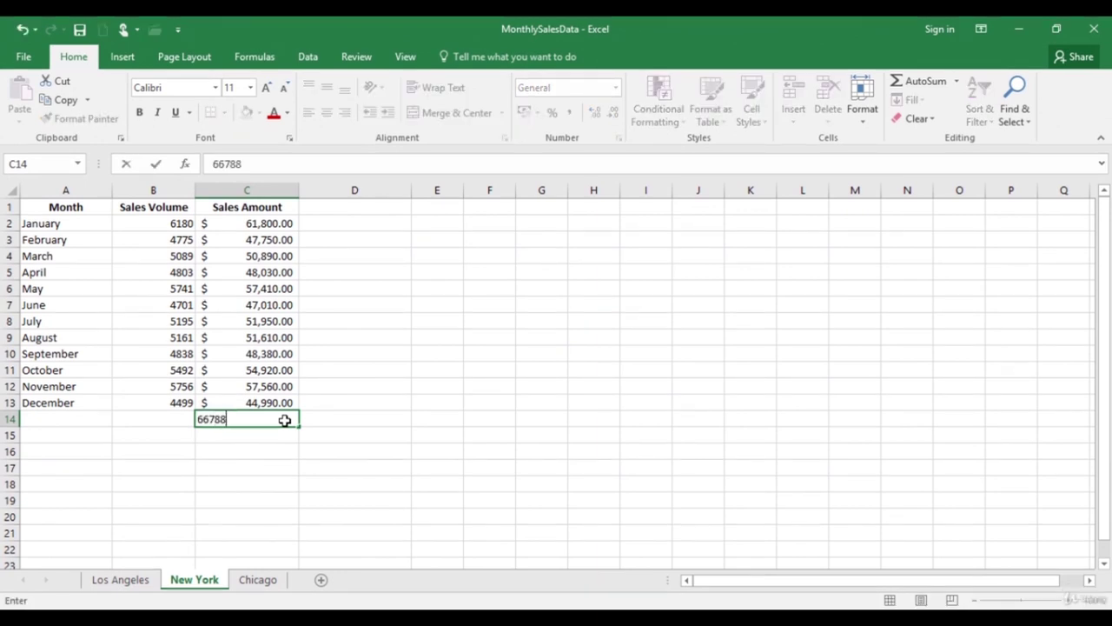
key(Return)
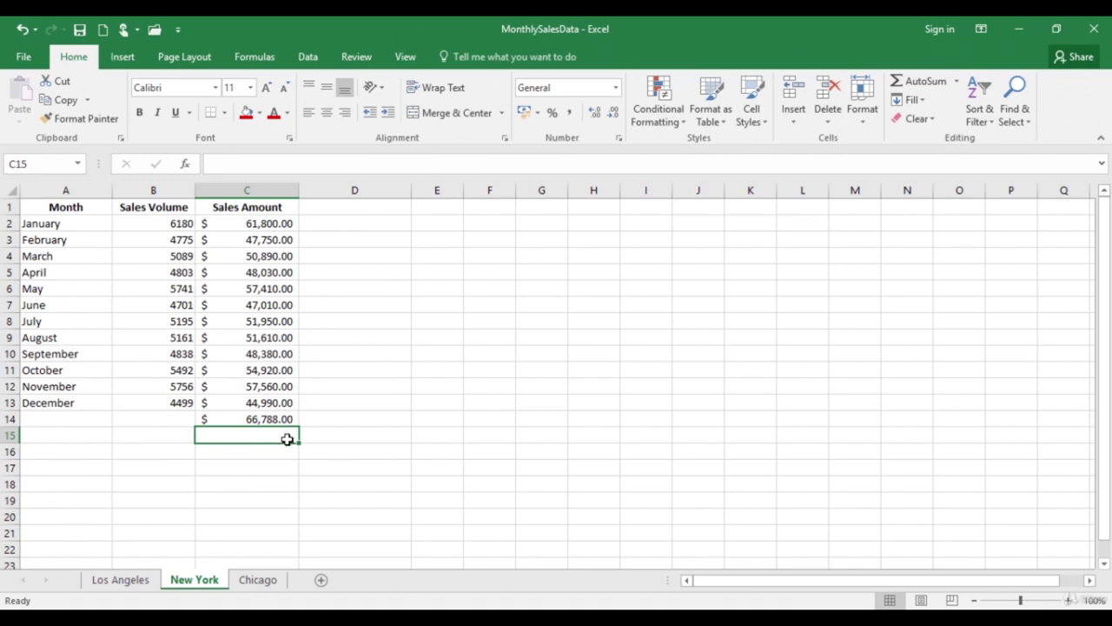
Step: Add a new worksheet after New York and rename it San Francisco
click(324, 580)
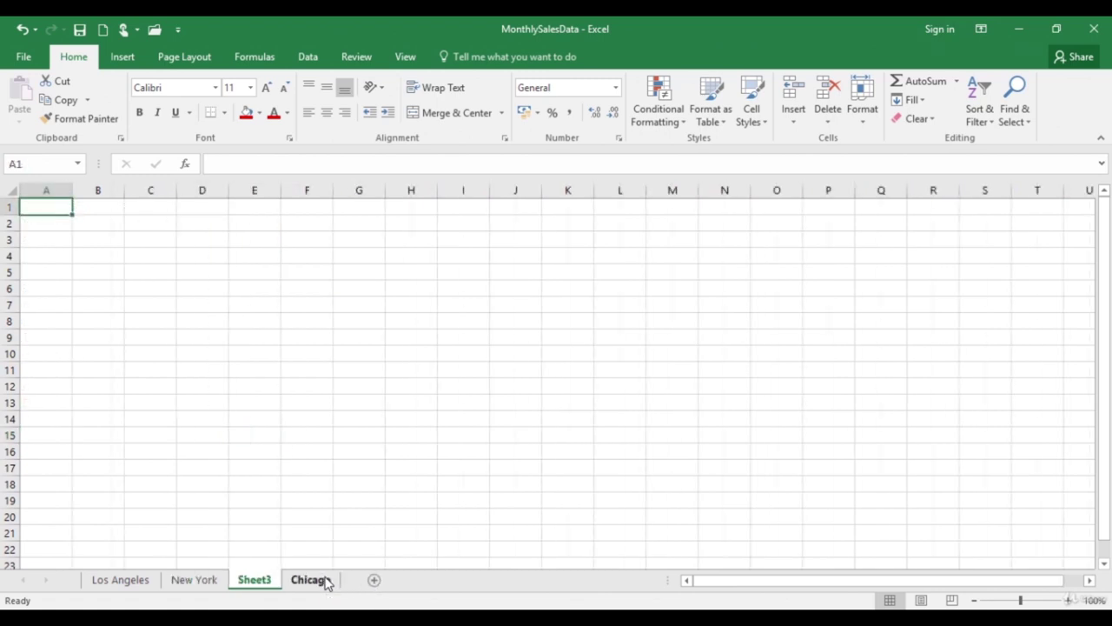
right_click(263, 574)
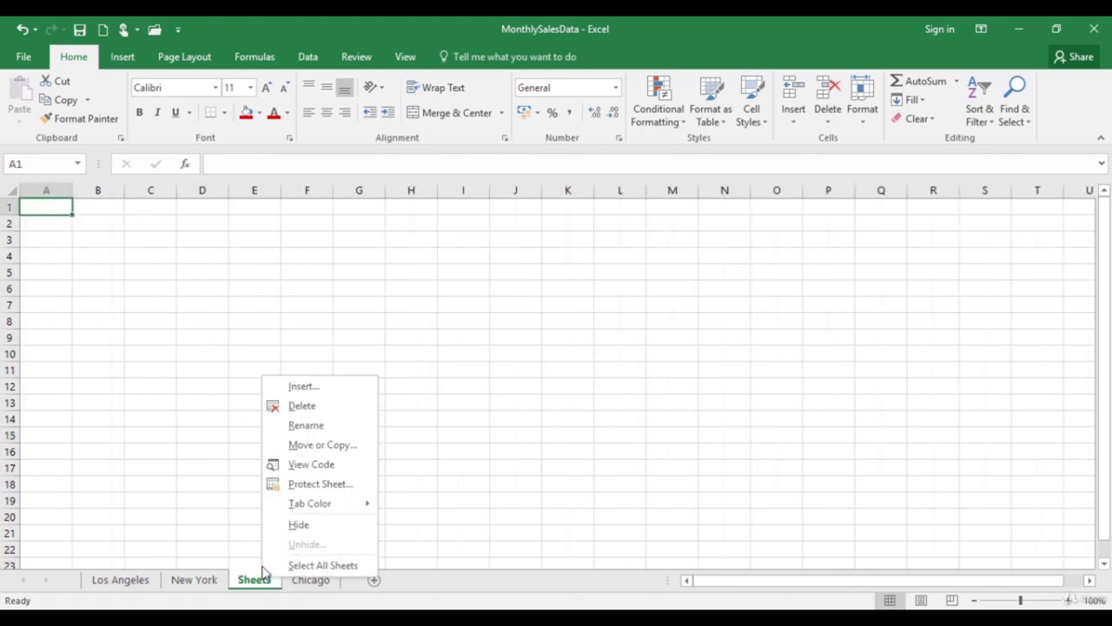
click(300, 426)
text(San)
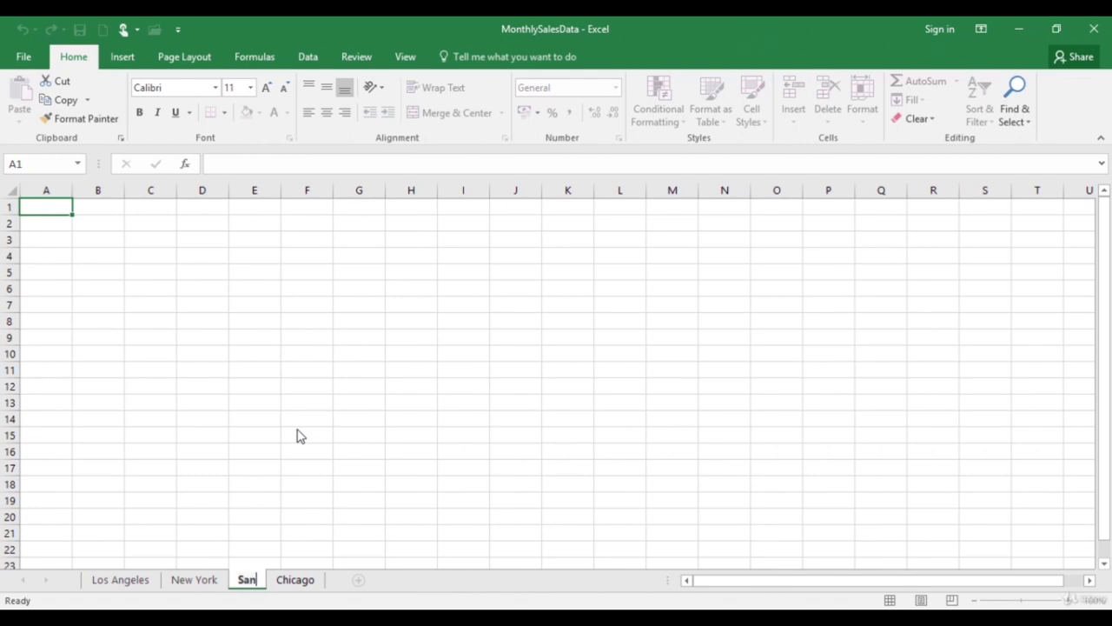
text( Francisco)
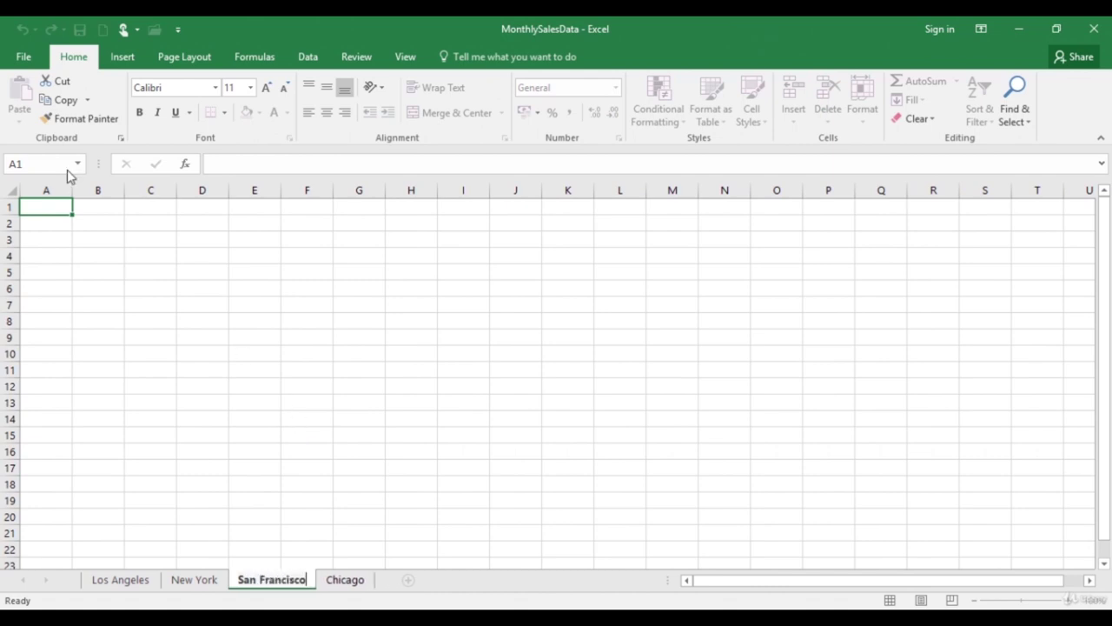
Step: Enter Month in cell A1 and January in A2 of the San Francisco sheet, widening column A
click(68, 203)
text(Month)
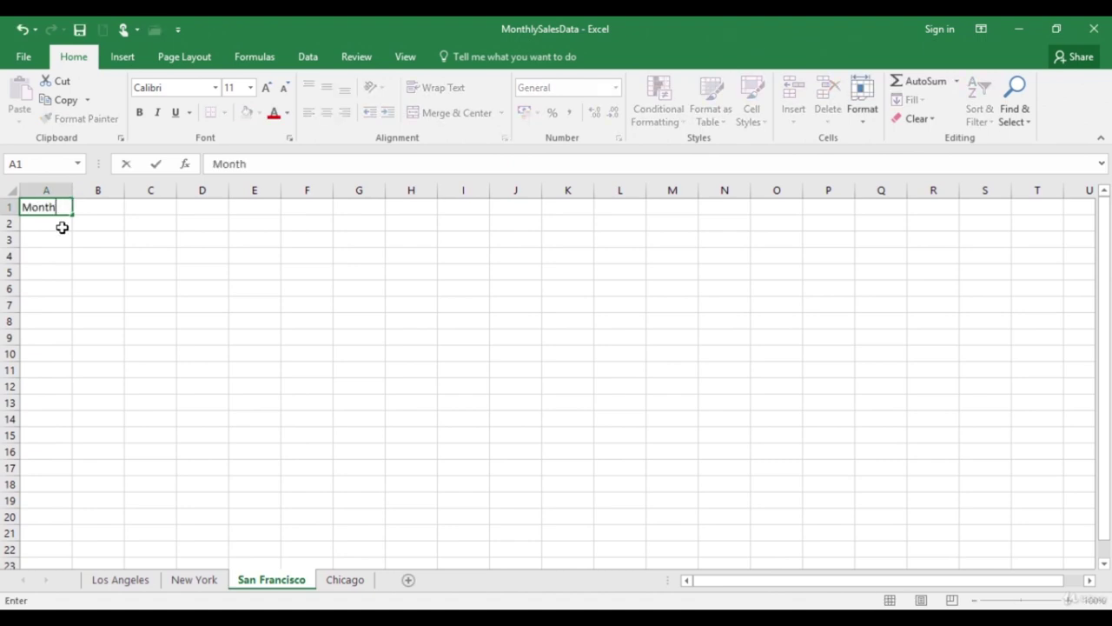
key(Return)
drag(72, 190, 117, 197)
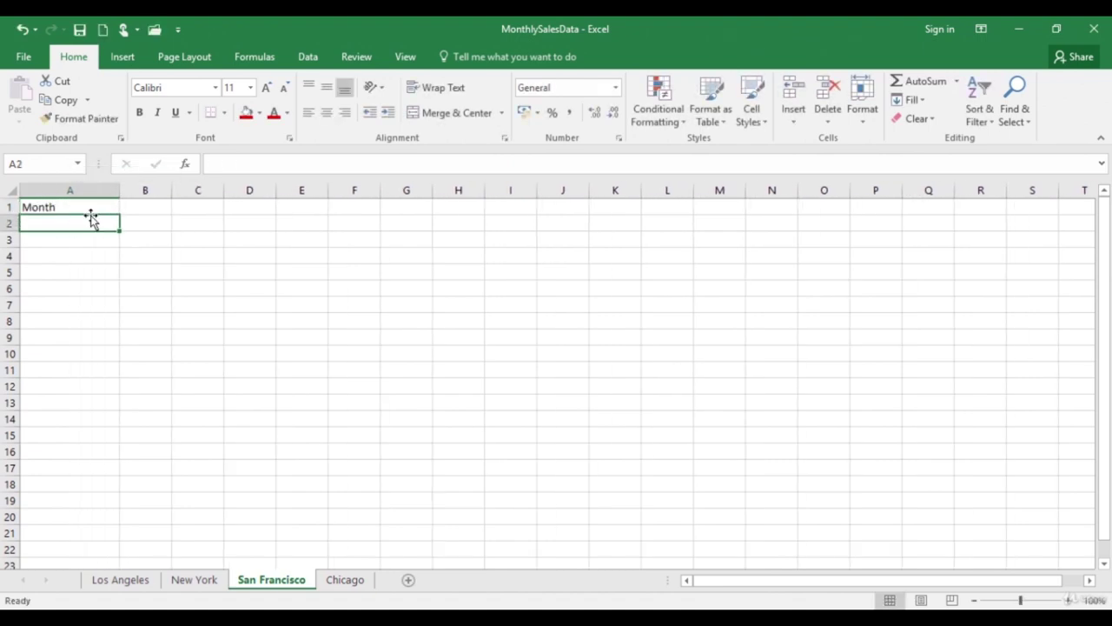
text(January)
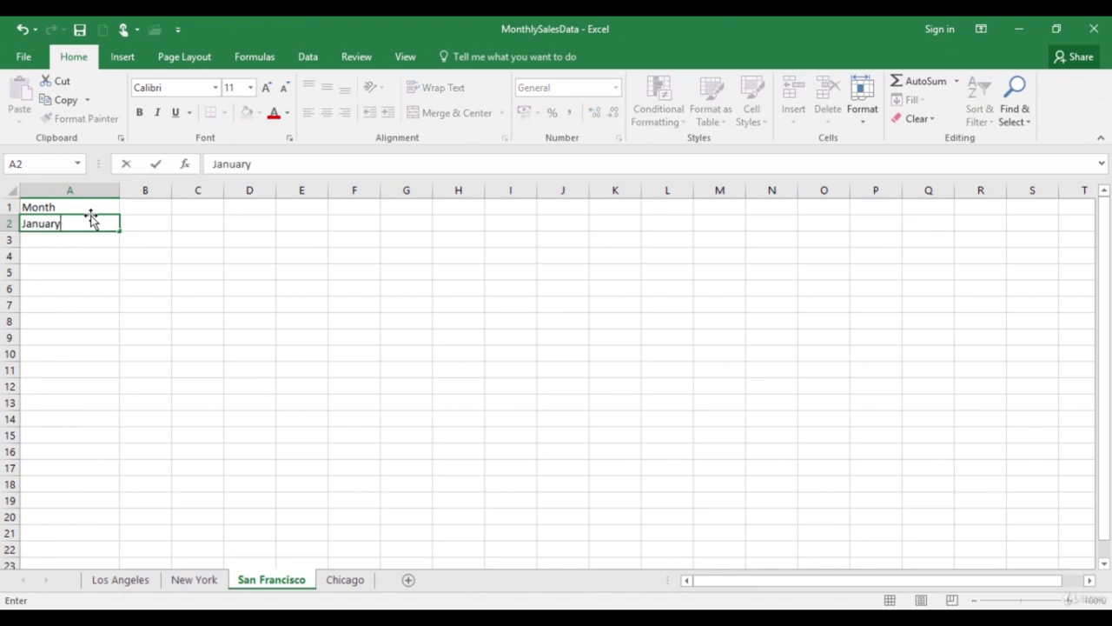
key(Return)
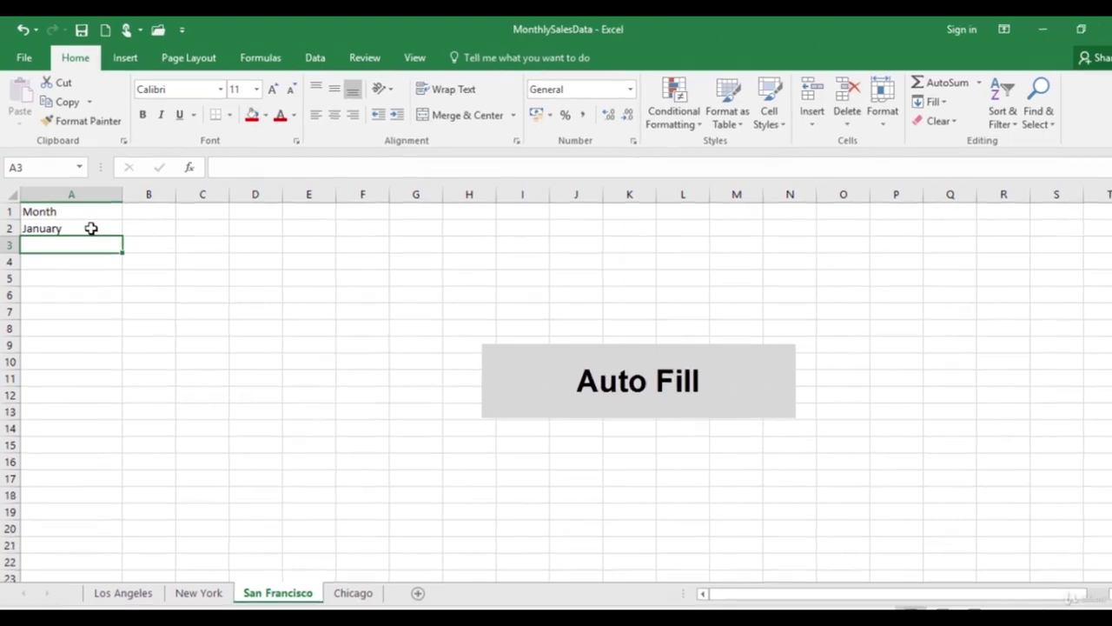
Step: Auto Fill the months from January in A2 down to December in A13
click(91, 227)
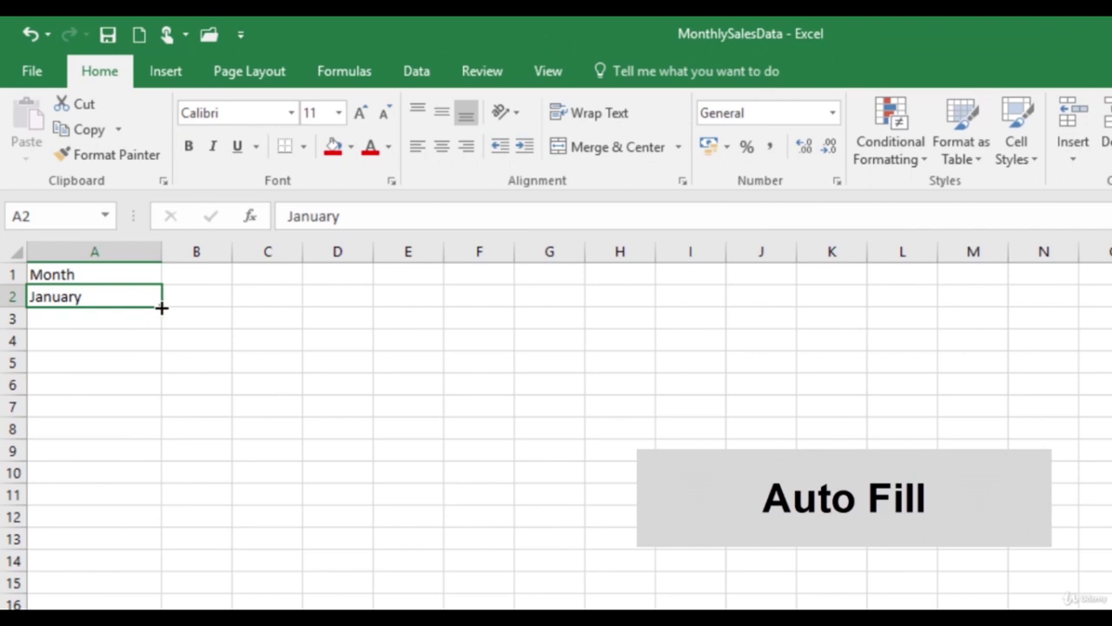
drag(162, 308, 154, 550)
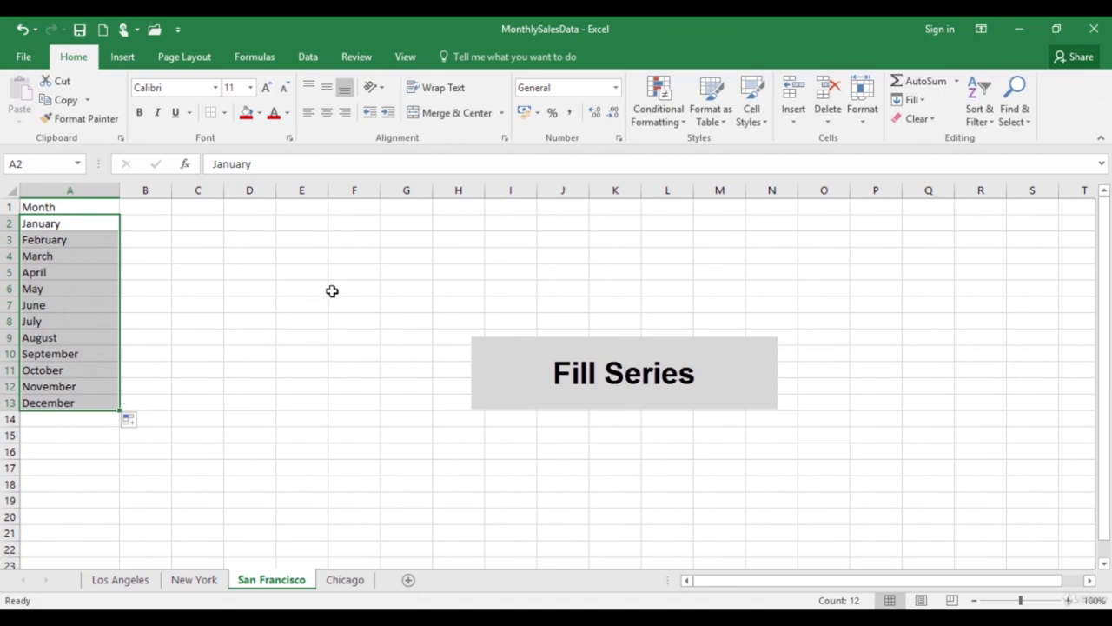
Step: Enter 1 in F5 and 3 in F6, and extend the pair as a number series down to F13
click(362, 272)
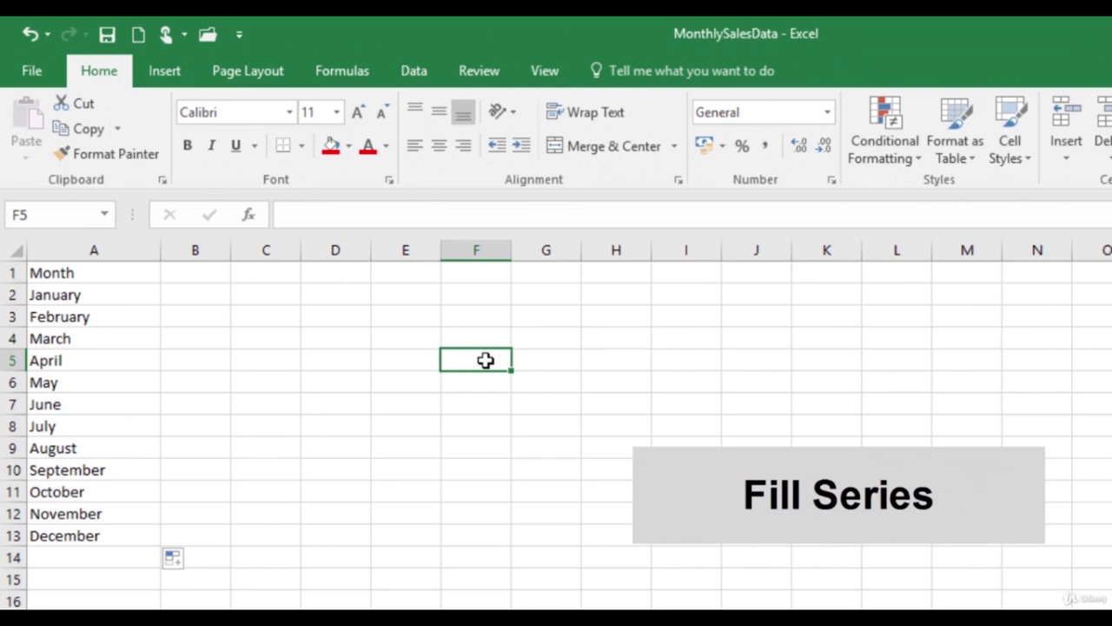
text(1)
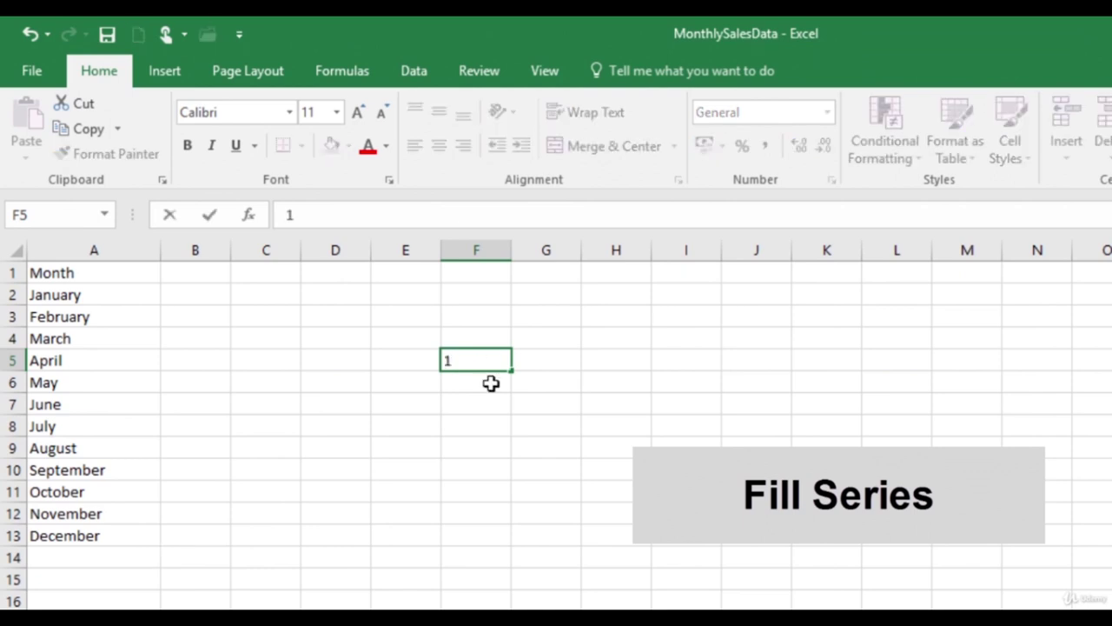
key(Return)
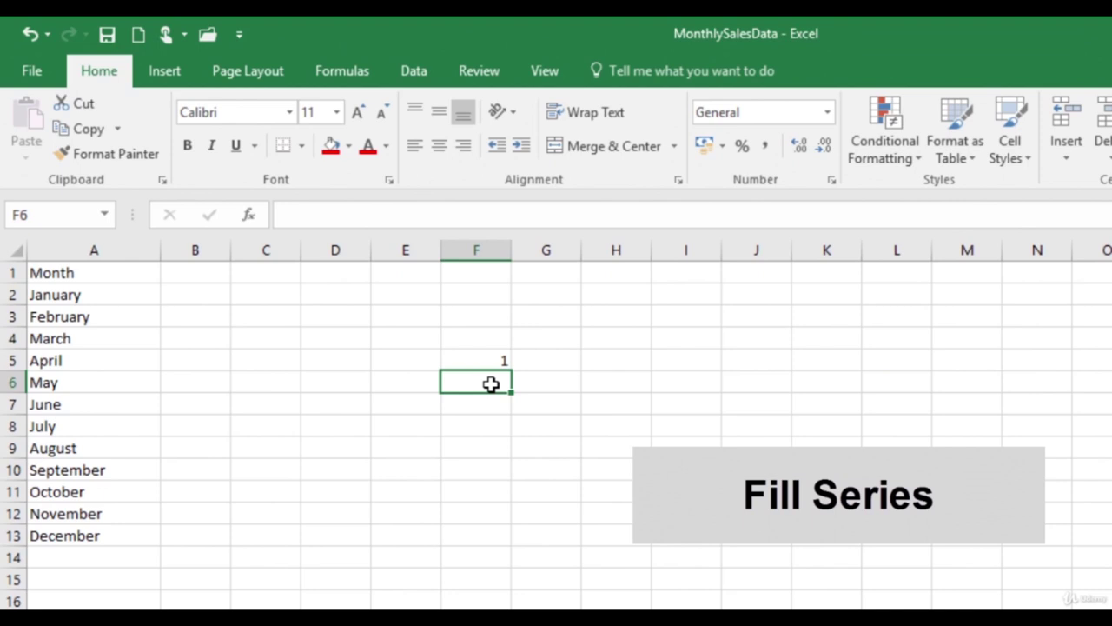
text(3)
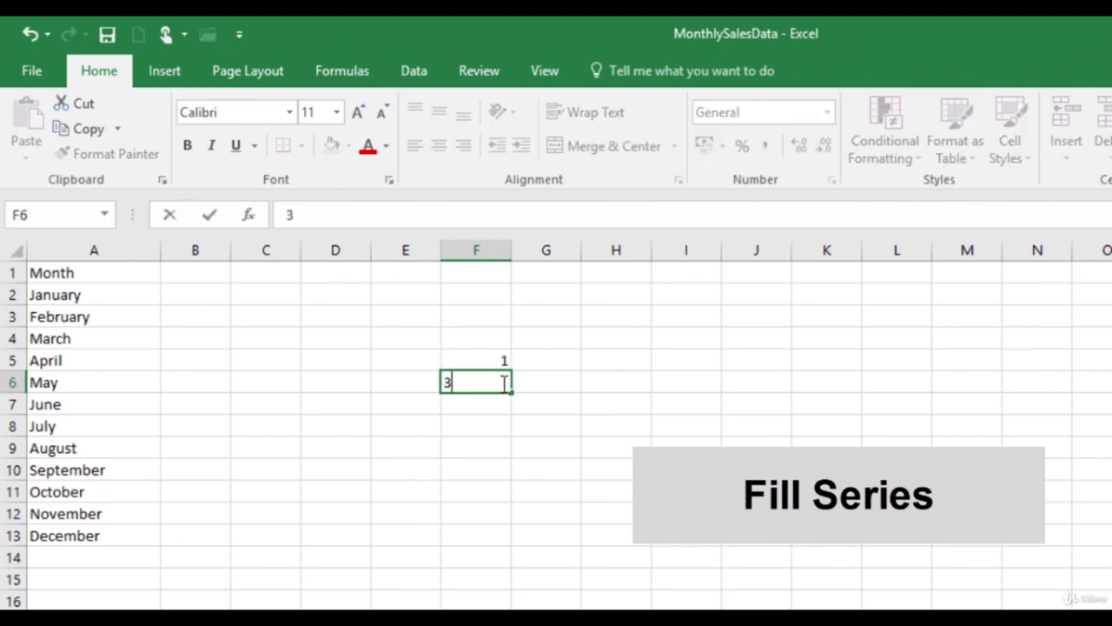
click(526, 380)
click(484, 363)
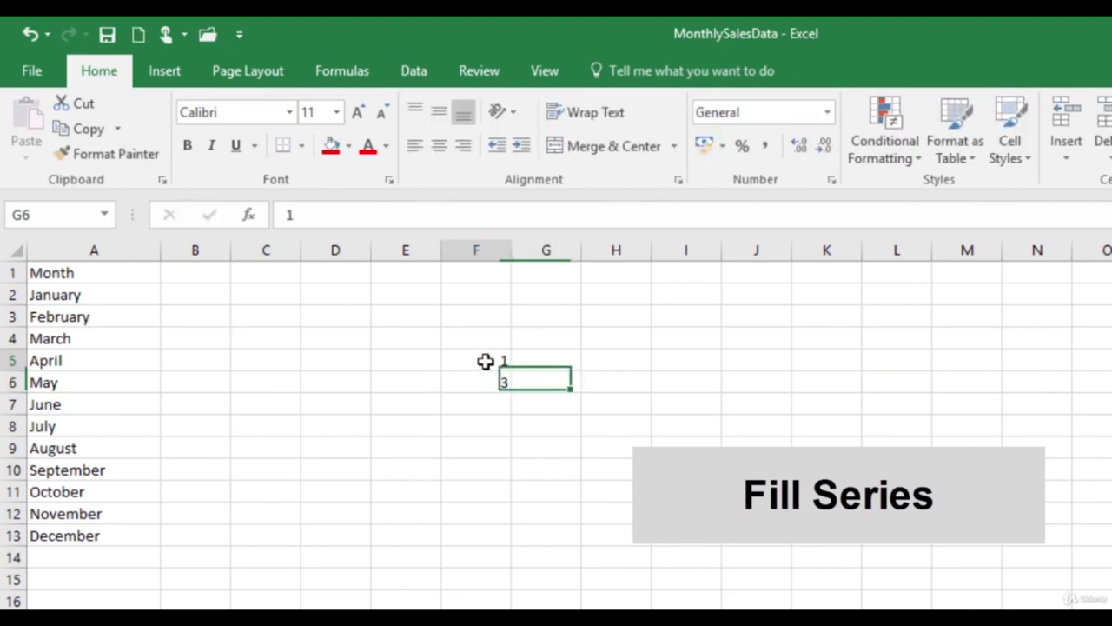
drag(487, 369, 487, 379)
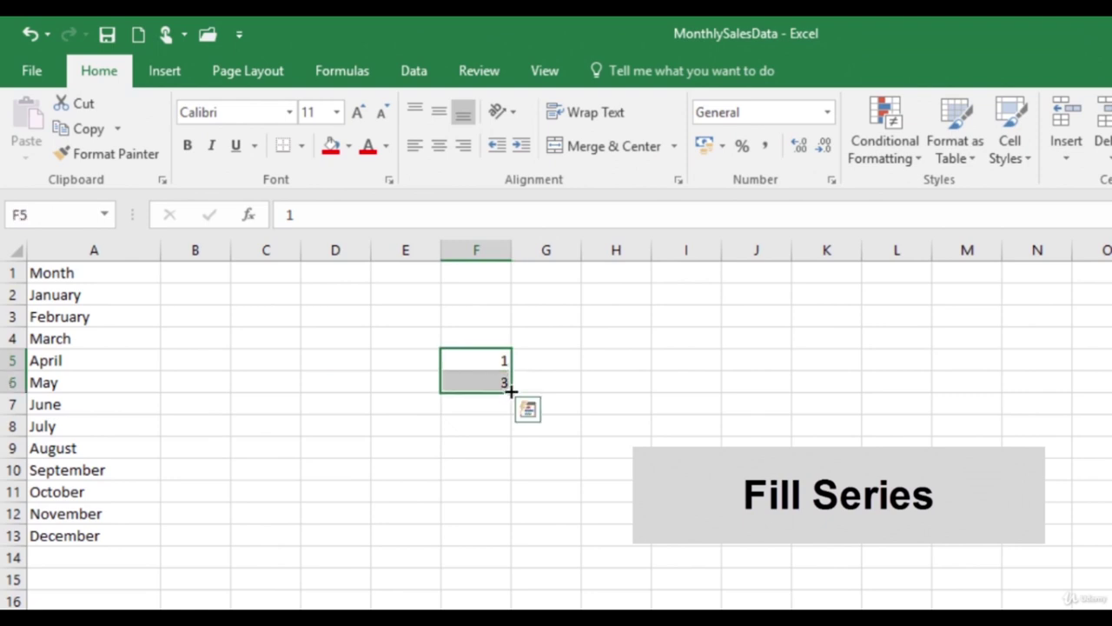
drag(512, 400, 503, 542)
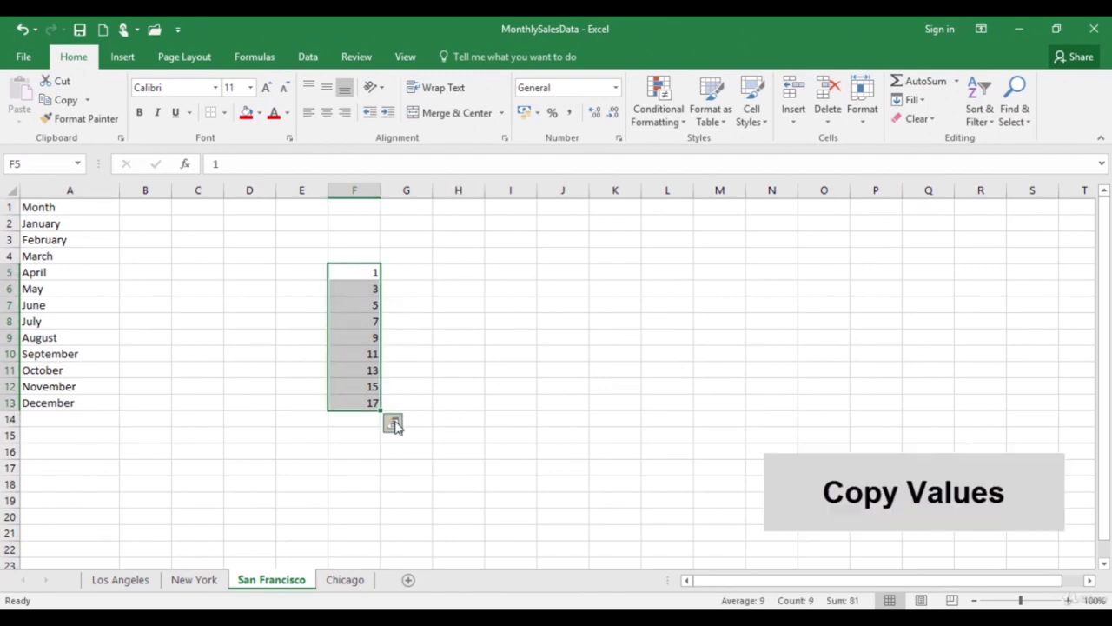
Step: Enter 1 in H5 and 3 in H6, and fill down to H13 with the Copy Cells option
click(465, 275)
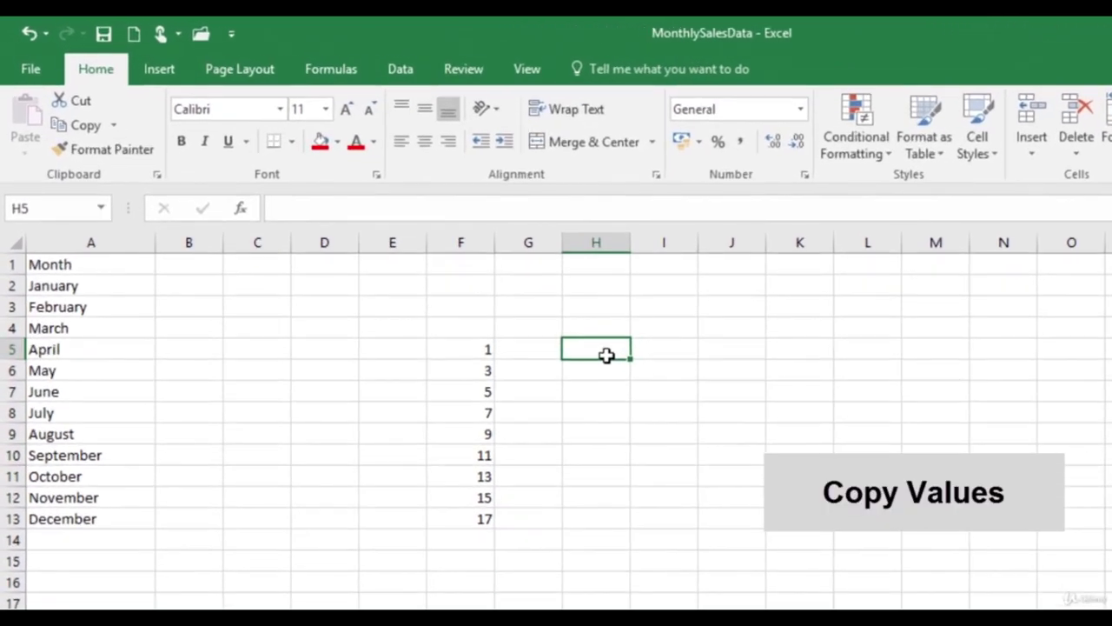
text(1)
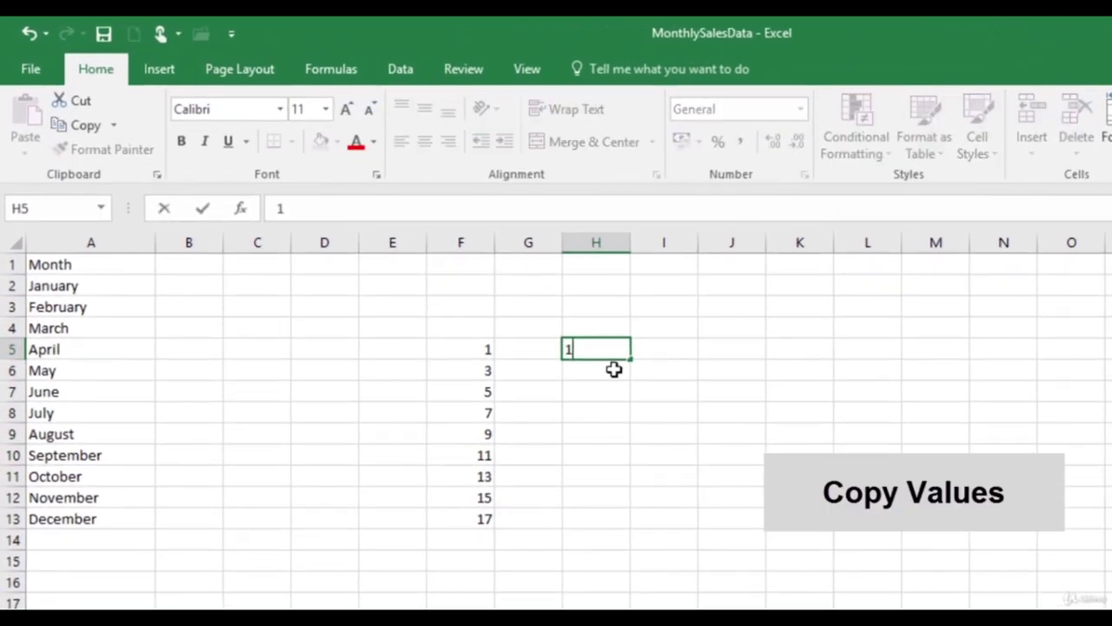
key(Return)
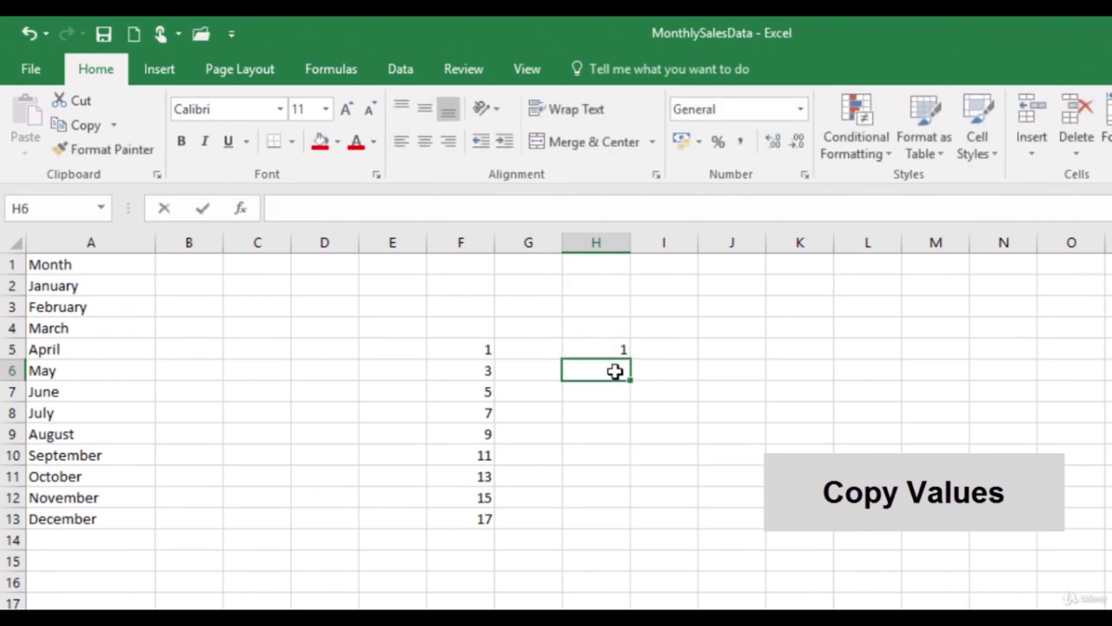
text(3)
key(Return)
drag(614, 350, 633, 525)
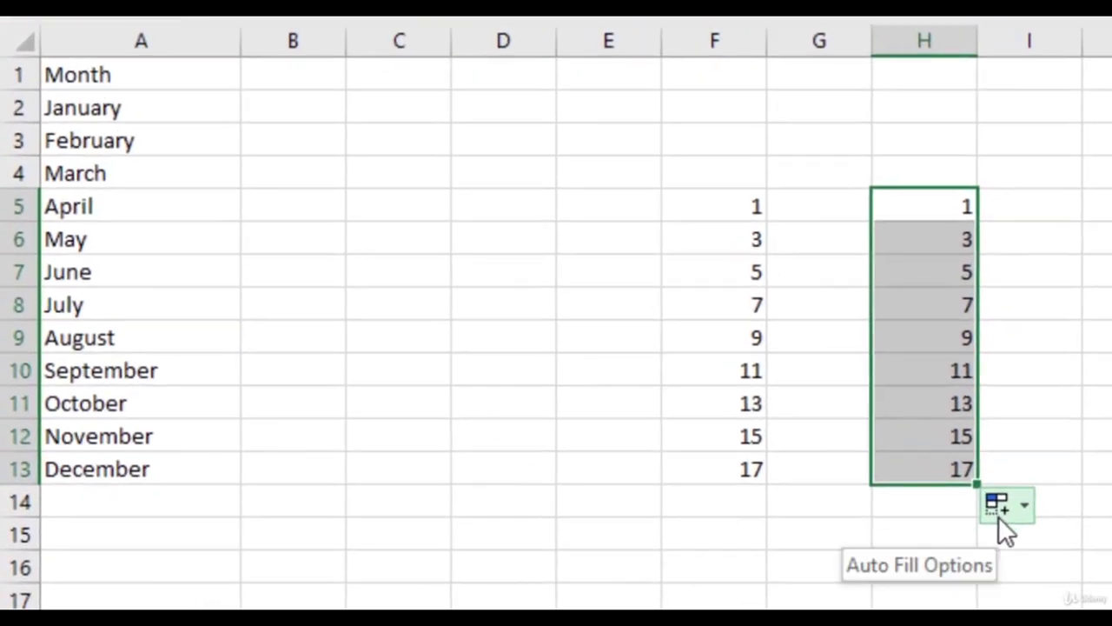
click(998, 517)
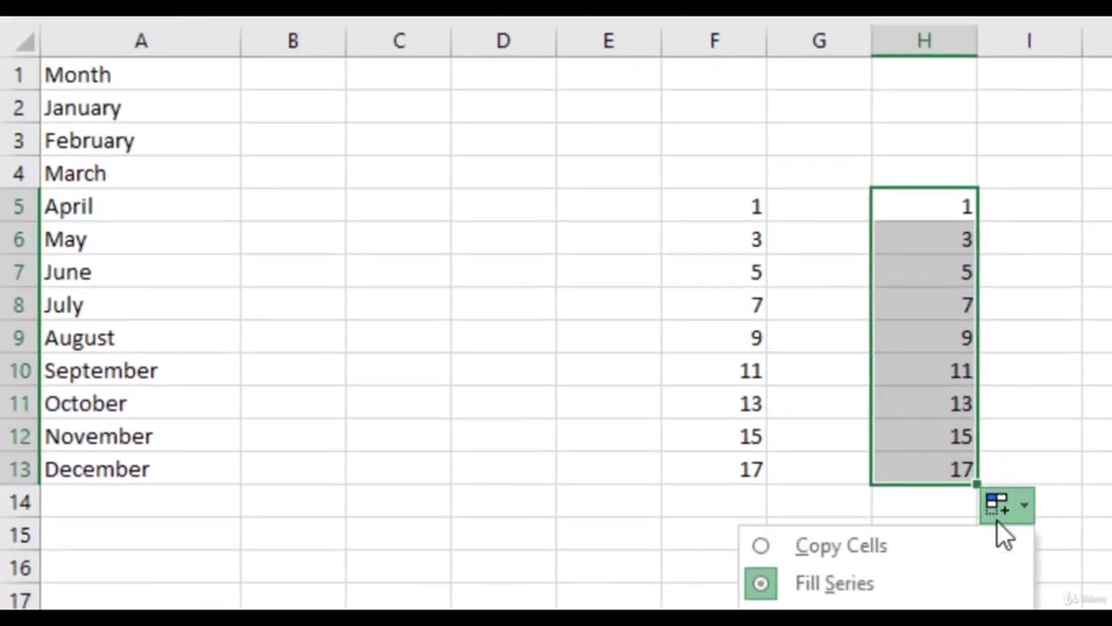
click(872, 547)
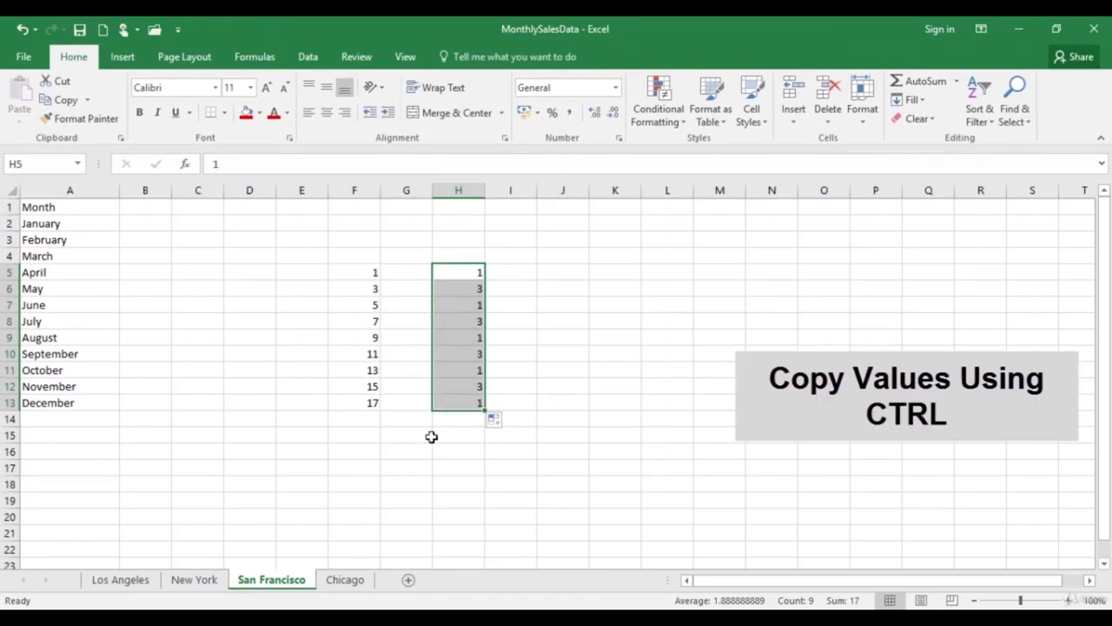
Step: Enter 1 in J5 and 3 in J6, and fill down to J13 so the two values repeat instead of continuing a series
click(561, 274)
text(1)
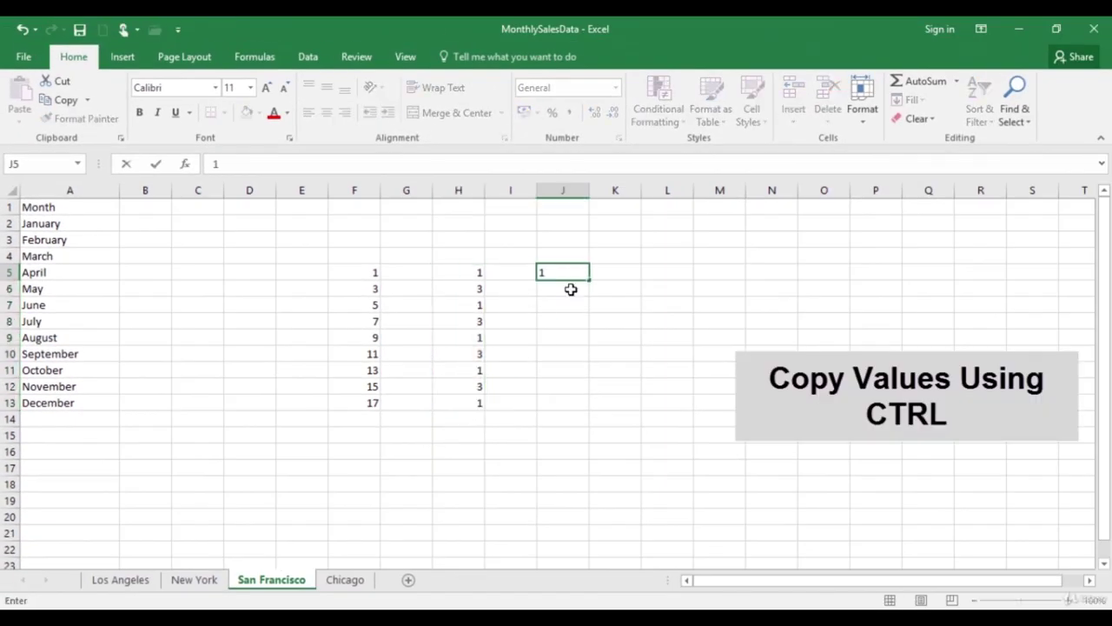
key(Return)
text(3)
drag(574, 274, 578, 409)
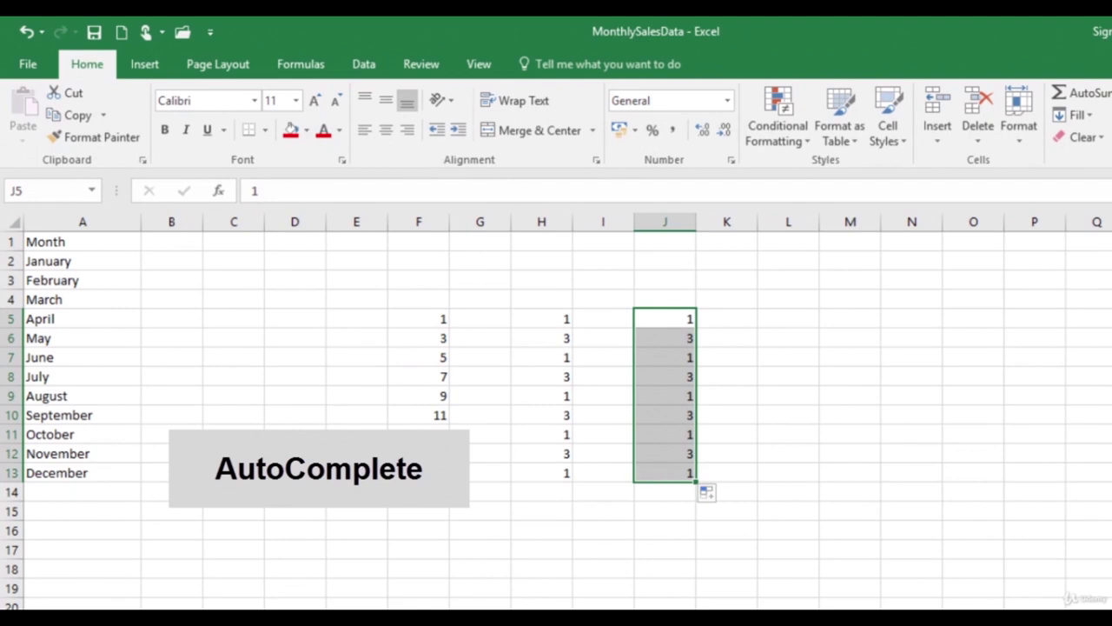
Step: Enter January in cell A14 below the month list, accepting the AutoComplete suggestion
click(101, 494)
text(JAnuary)
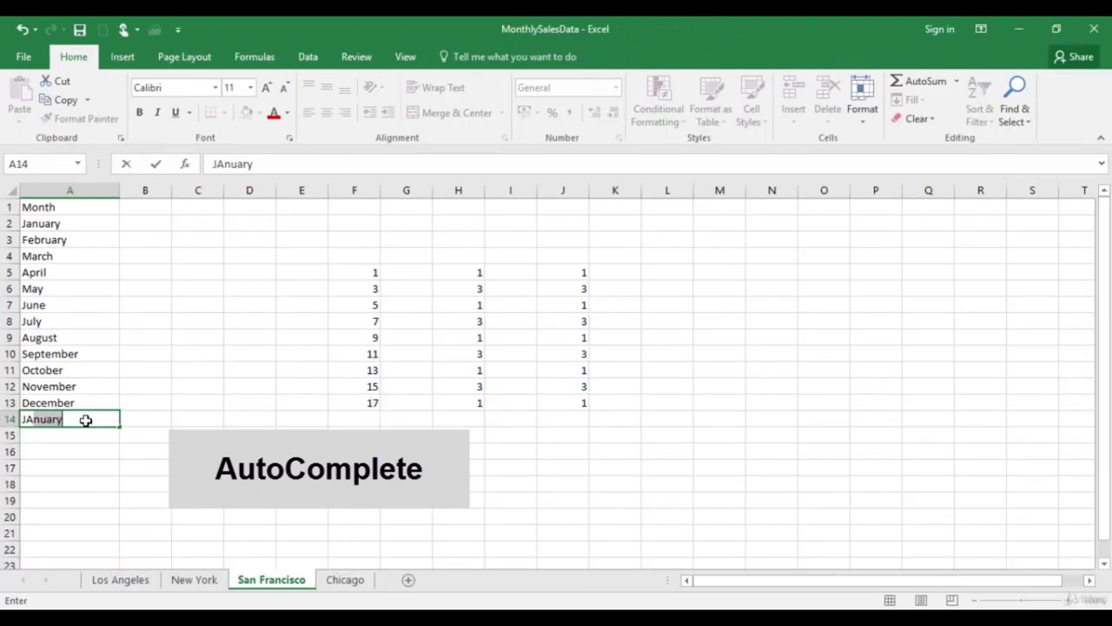
key(Return)
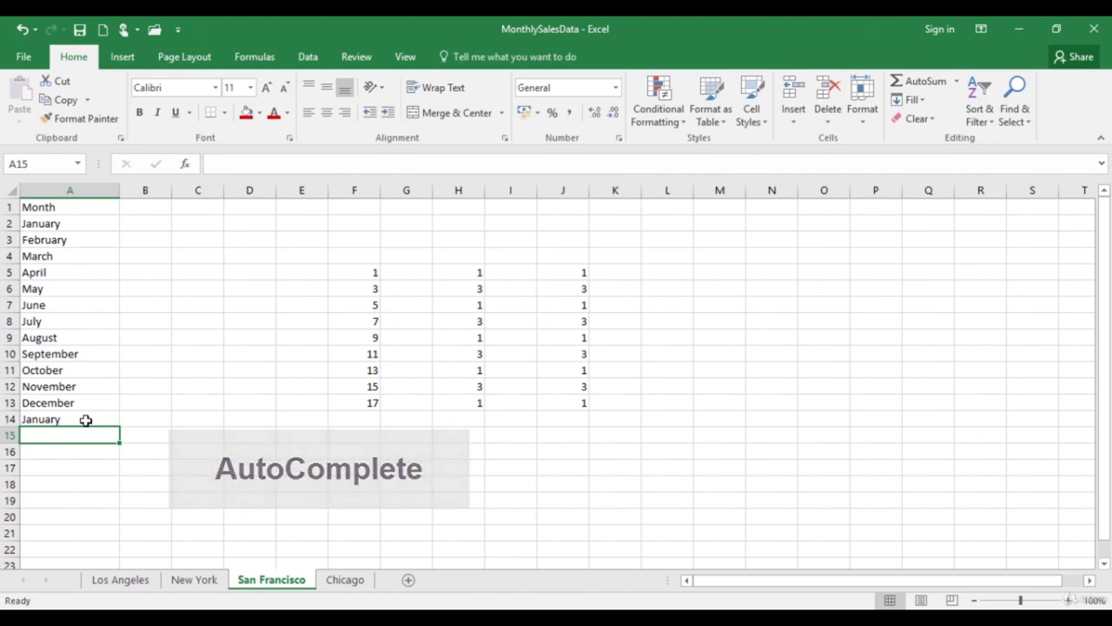
Step: Enter 5314 in every cell of the range L5:L13 at once
click(665, 274)
drag(687, 273, 691, 409)
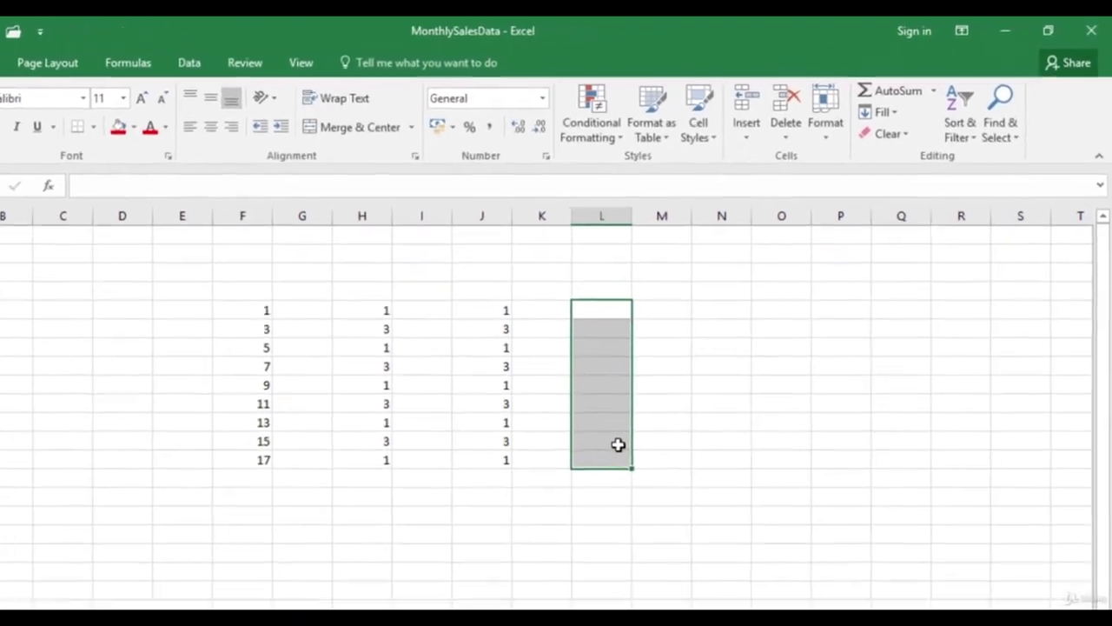
text(5314)
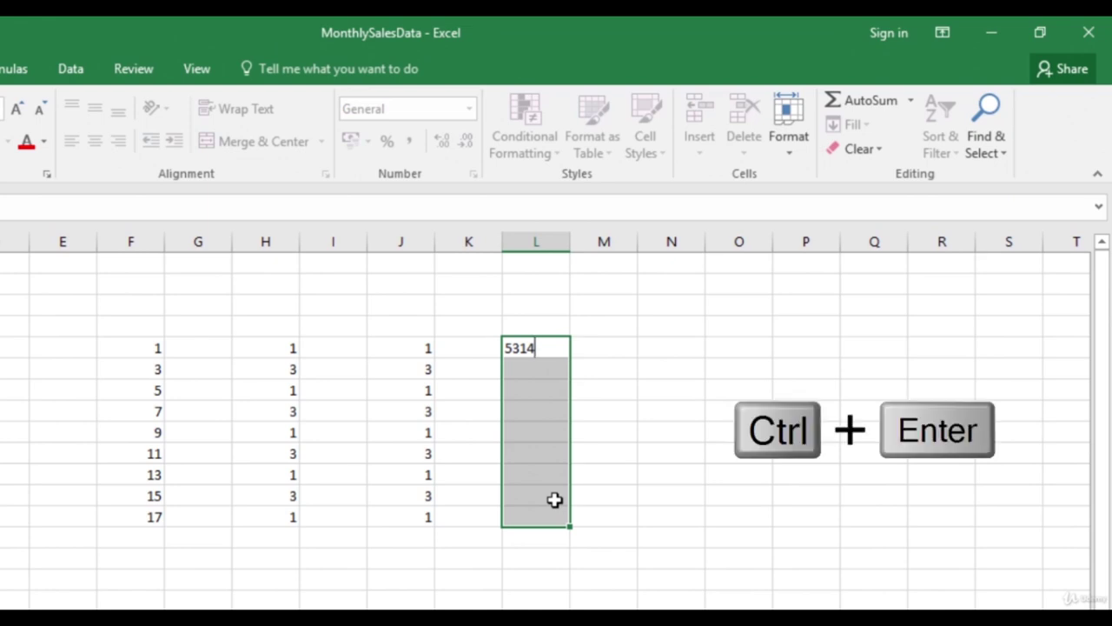
key(ctrl+Return)
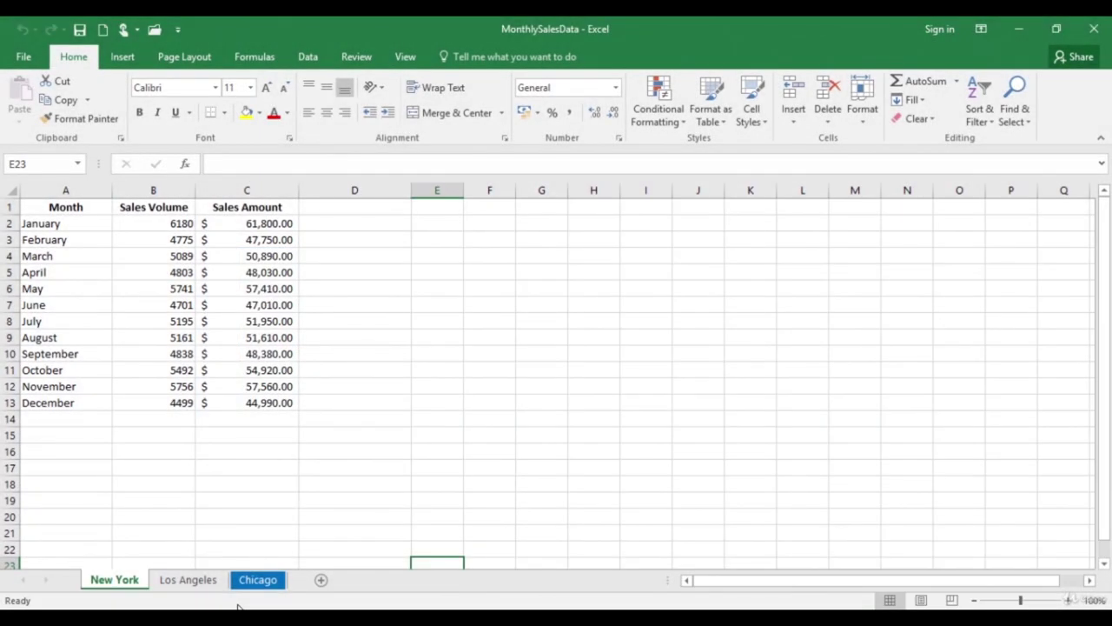
Step: Examine how rows, columns, cells and the range A1:C13 are laid out and referenced on the New York sheet
click(10, 256)
click(154, 190)
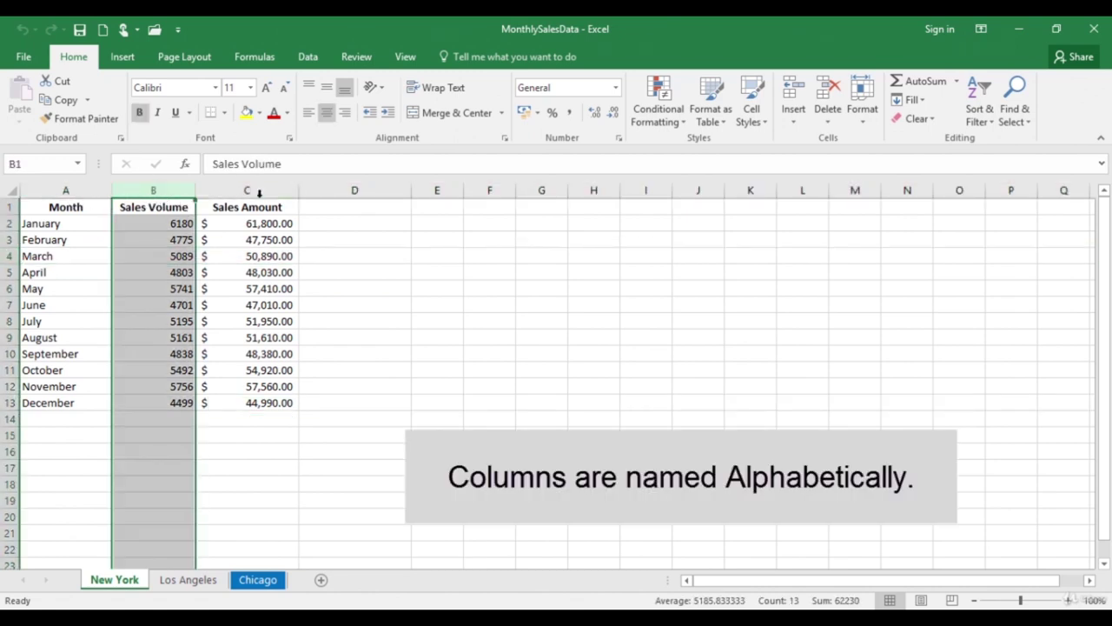
click(9, 207)
click(7, 224)
click(9, 240)
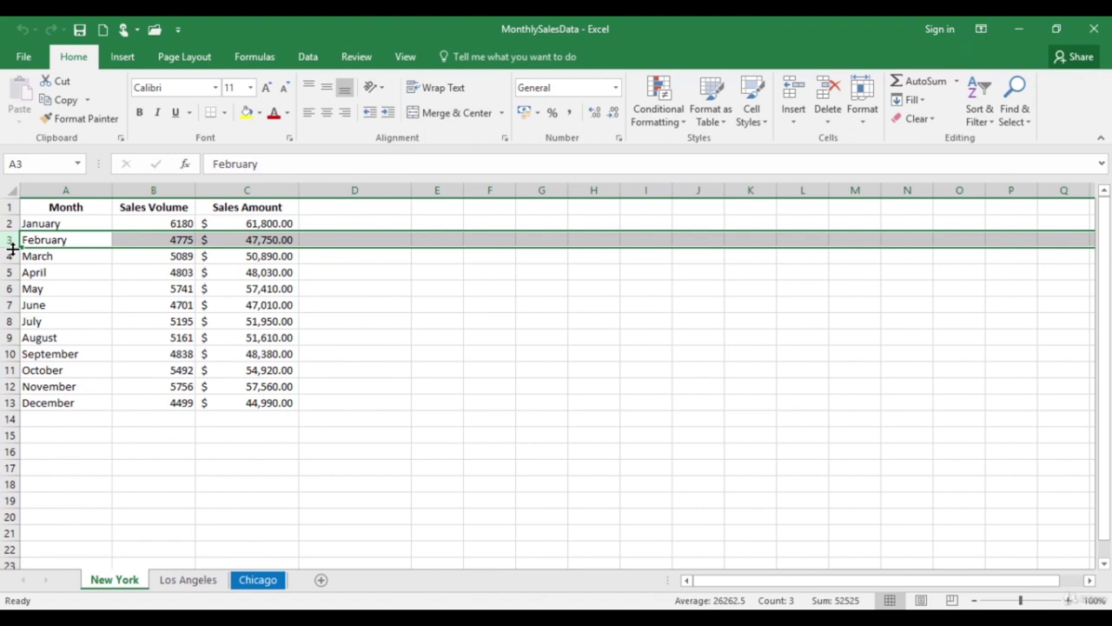
click(154, 240)
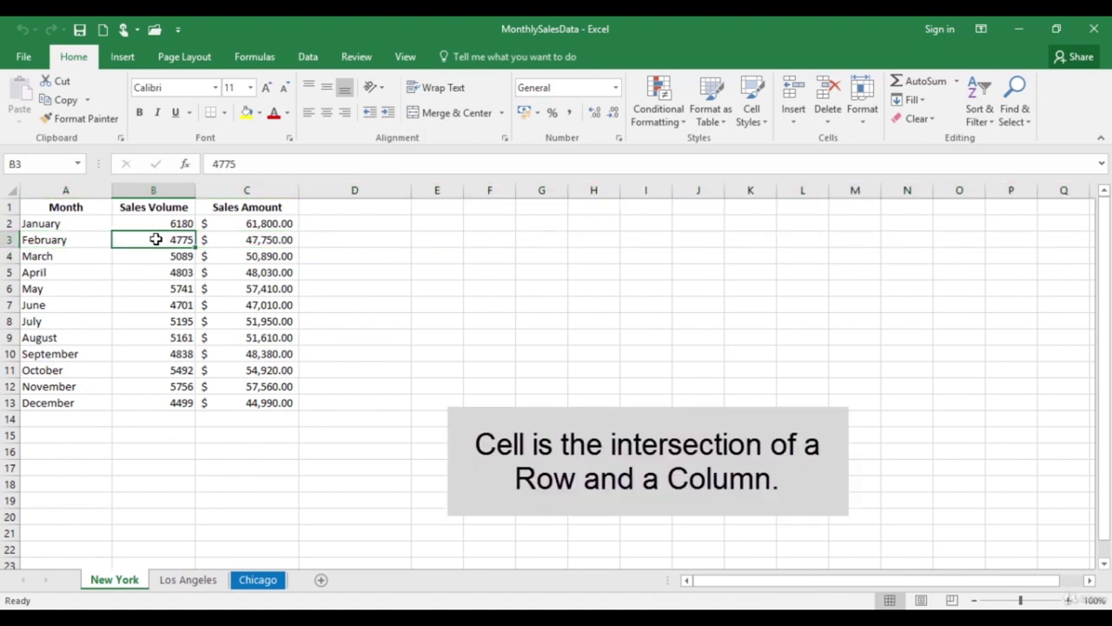
click(72, 212)
drag(72, 212, 264, 405)
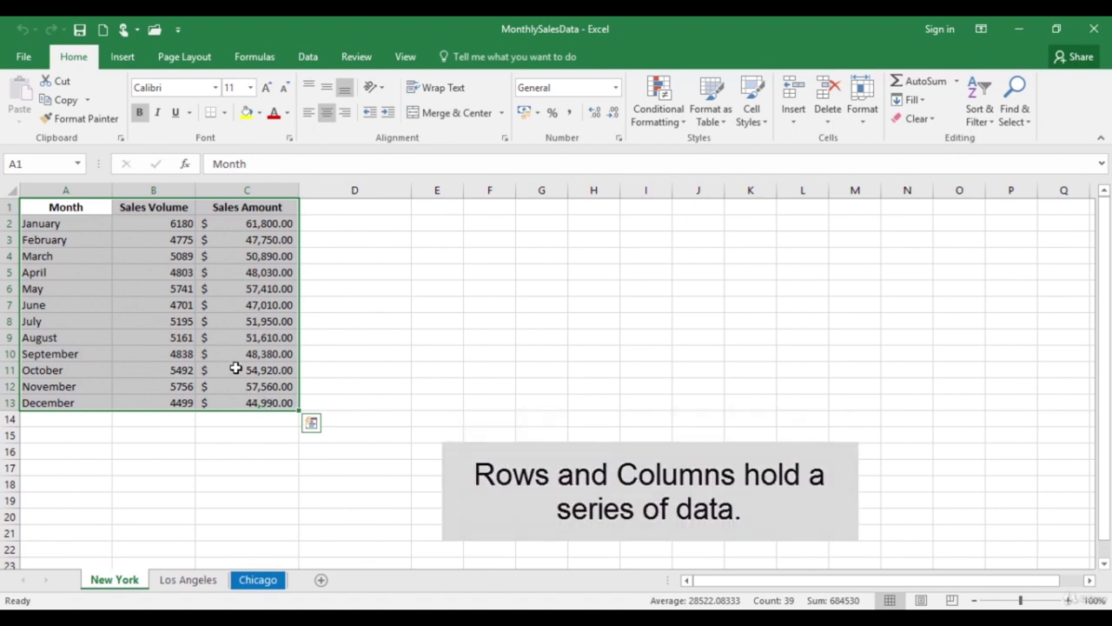
click(250, 321)
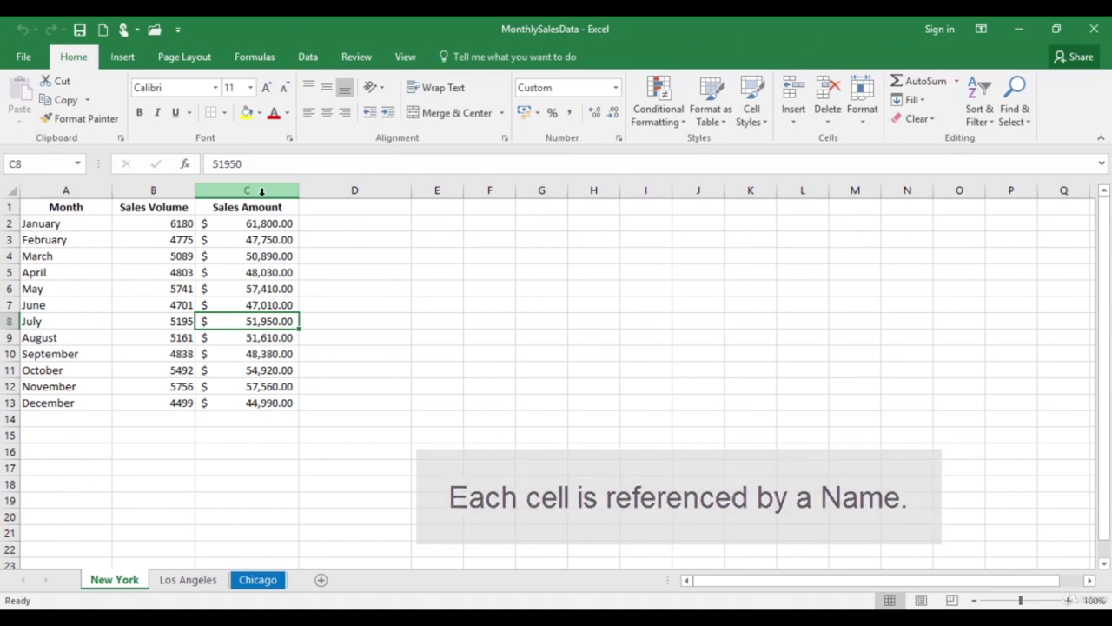
click(243, 294)
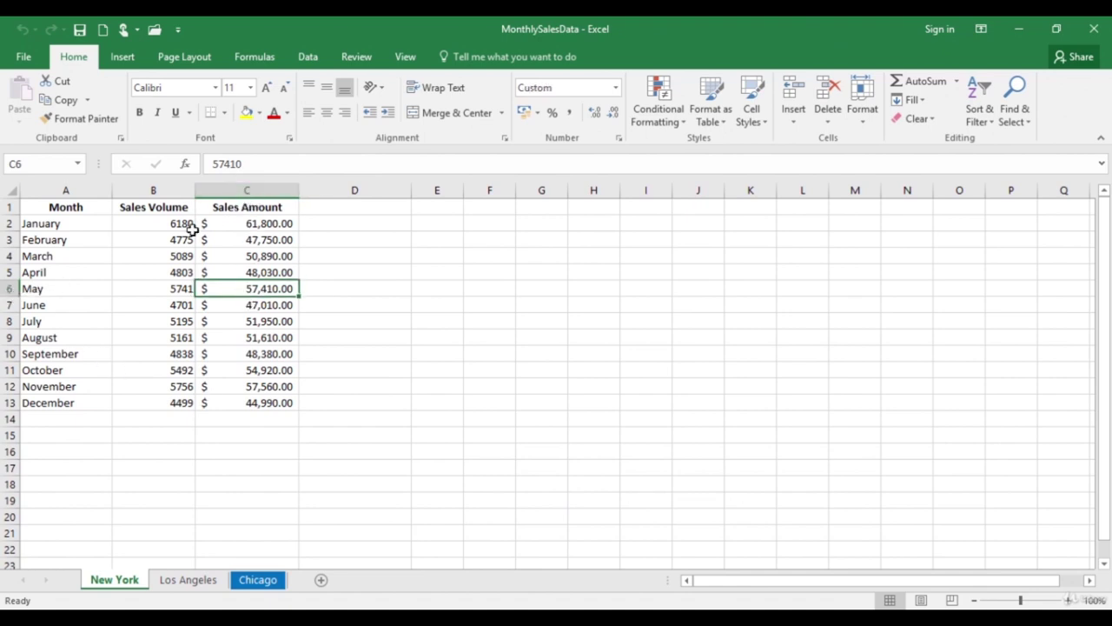
click(223, 401)
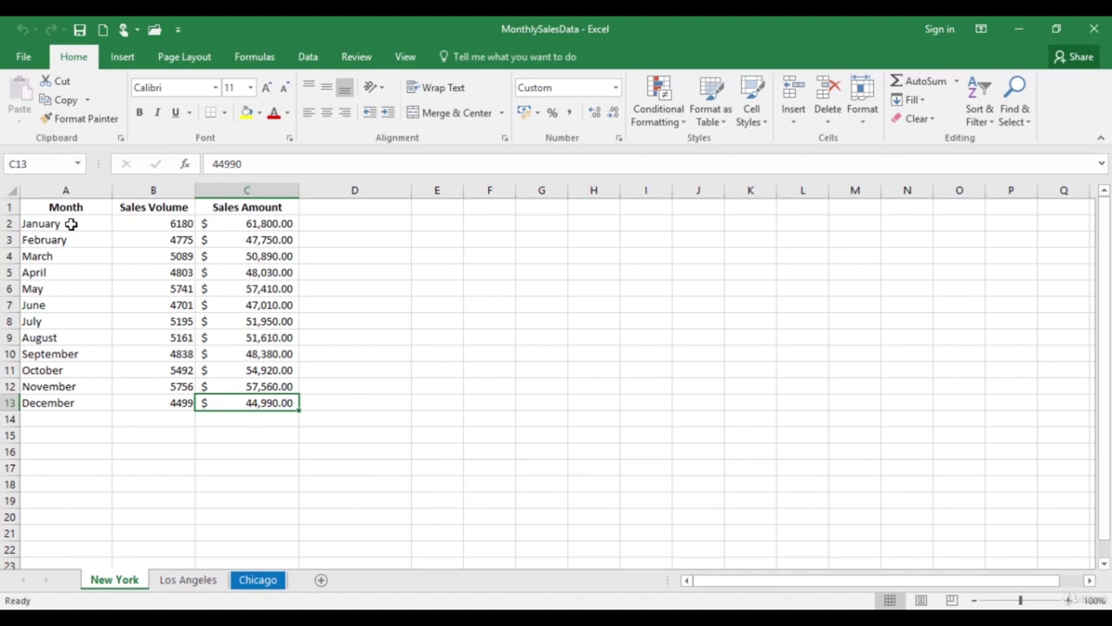
Step: Name the range A2:C4, covering January to March on the New York sheet, First_Quarter
drag(71, 223, 240, 257)
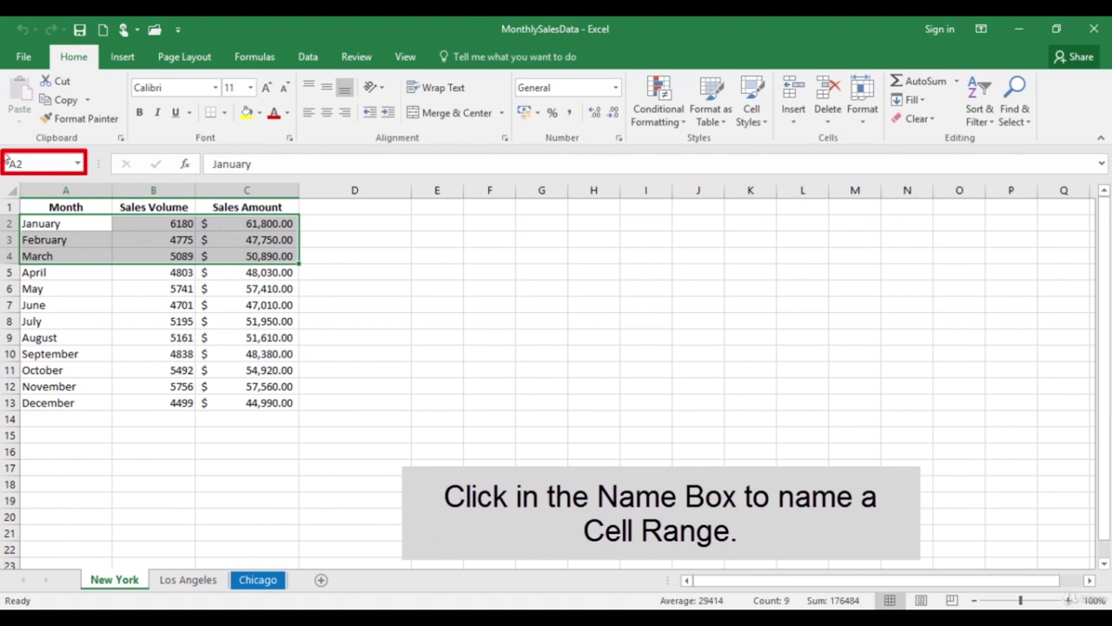
click(31, 164)
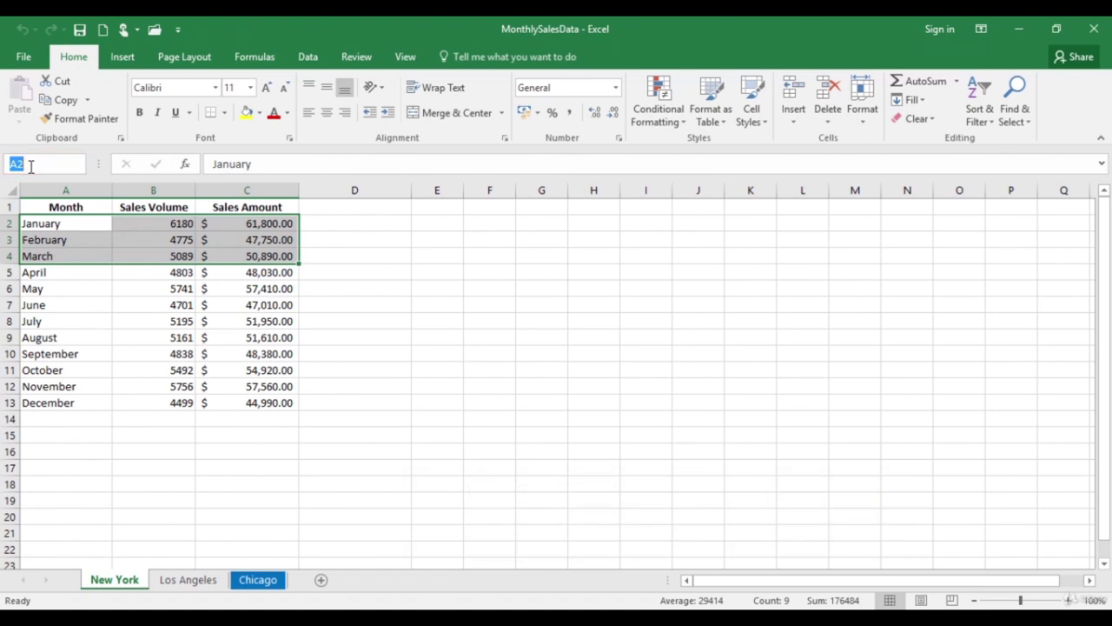
text(F)
text(irst)
text(_Quarter)
key(Return)
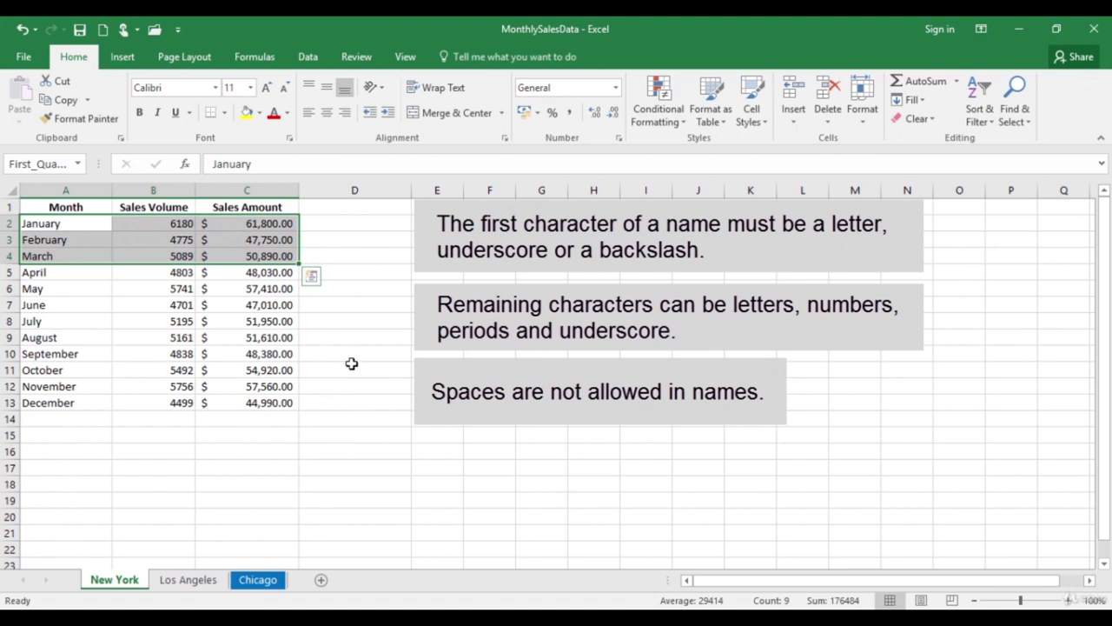
Step: Deselect the range by choosing cell D2, and go to the First_Quarter range by its name
click(330, 223)
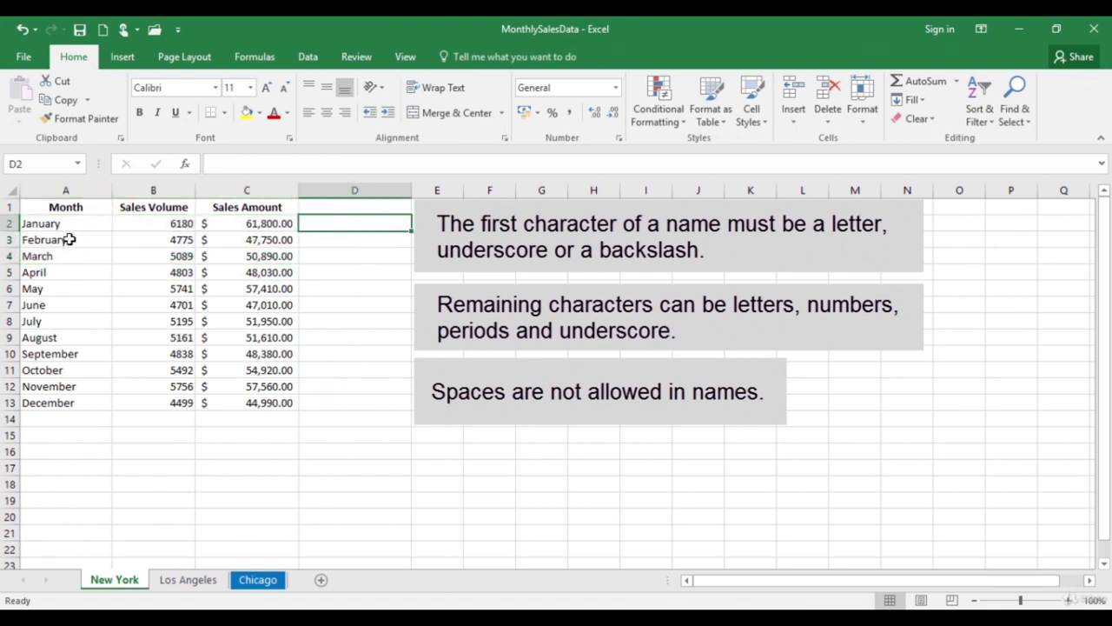
click(77, 163)
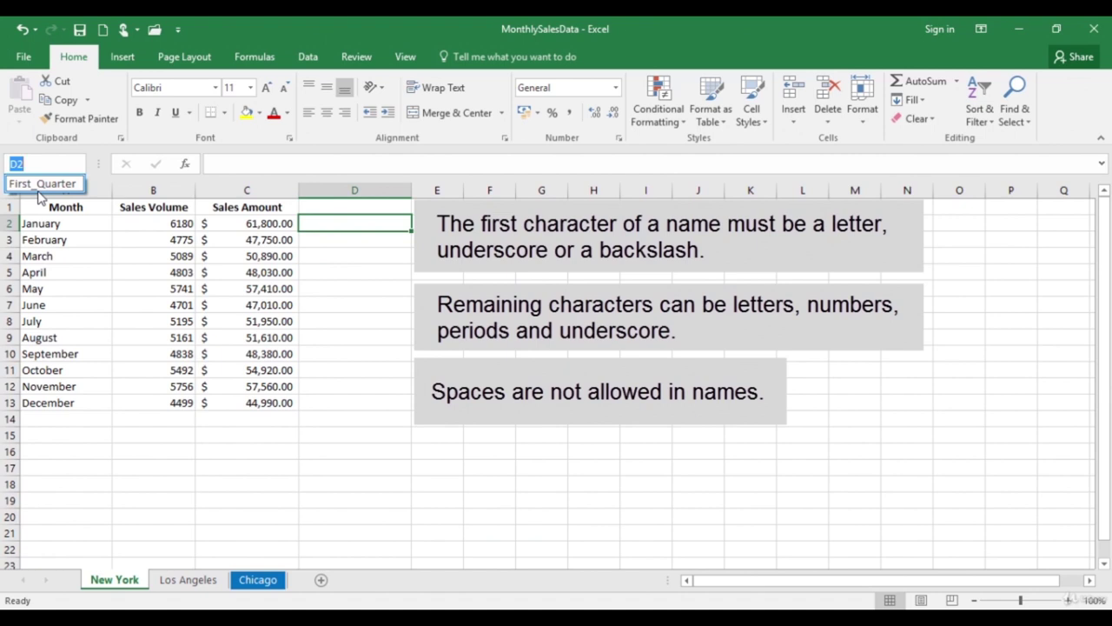
click(41, 185)
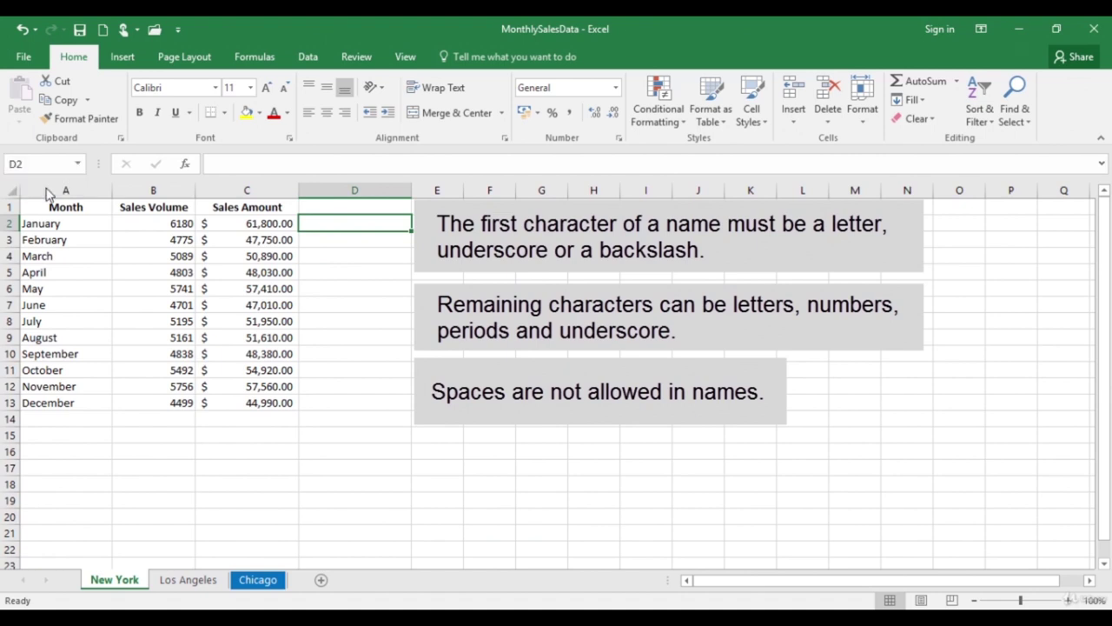
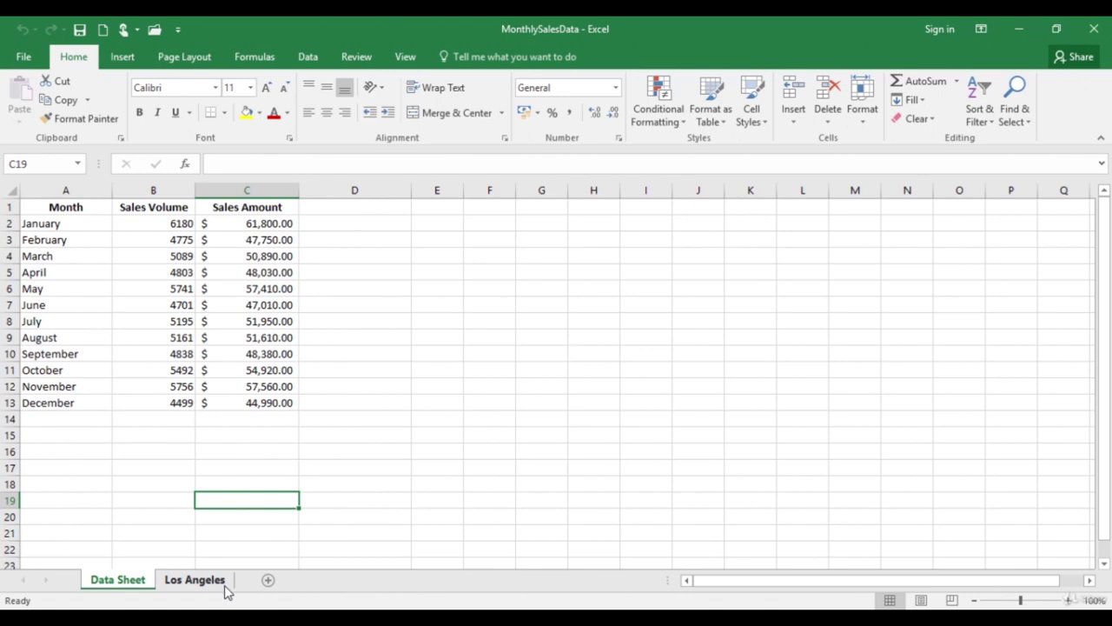
Step: Insert a new worksheet between Data Sheet and Los Angeles and rename it Chicago
click(269, 582)
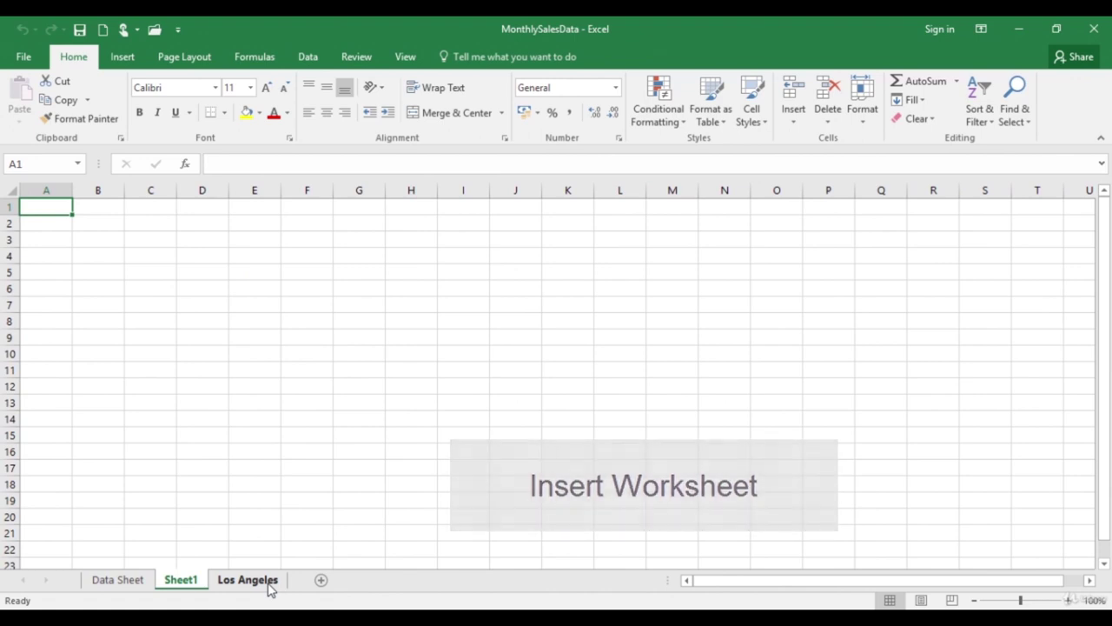
right_click(191, 588)
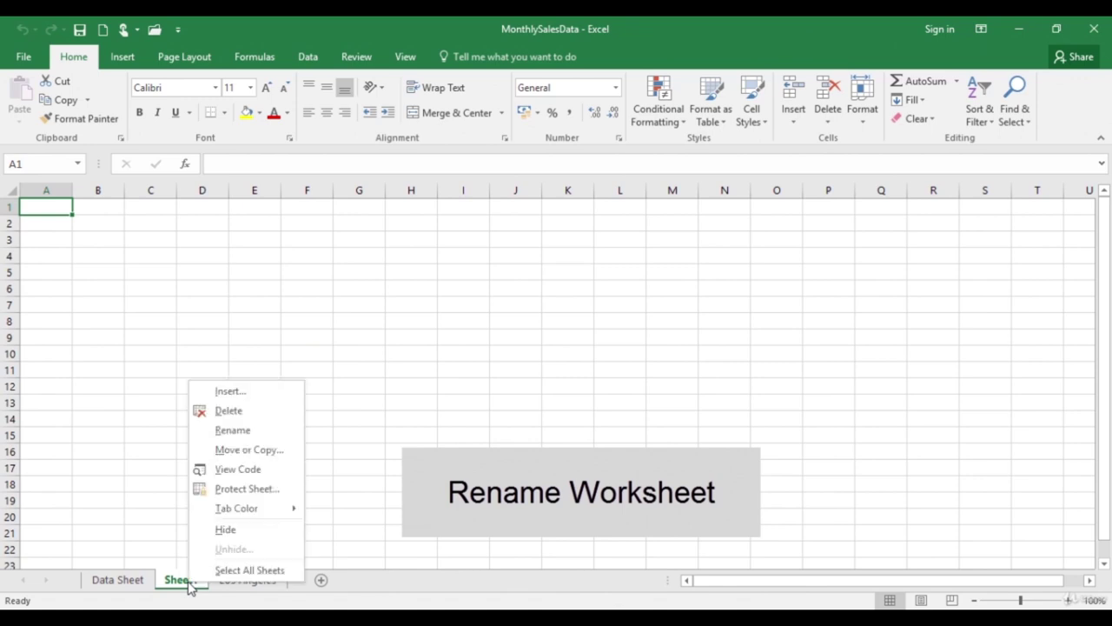
click(244, 436)
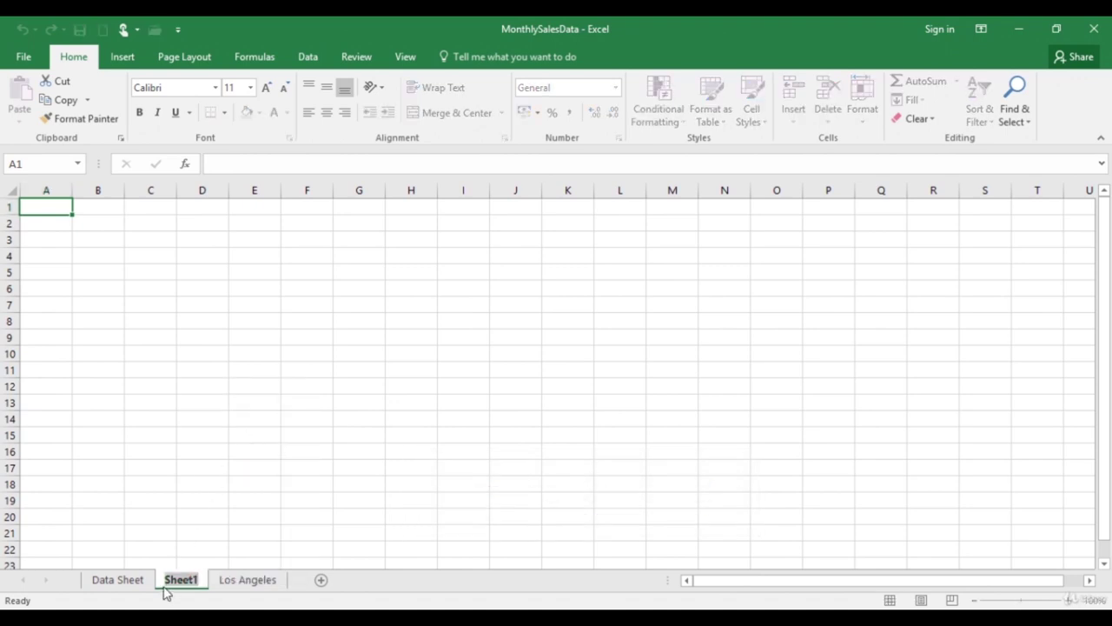
click(199, 585)
text(Ch)
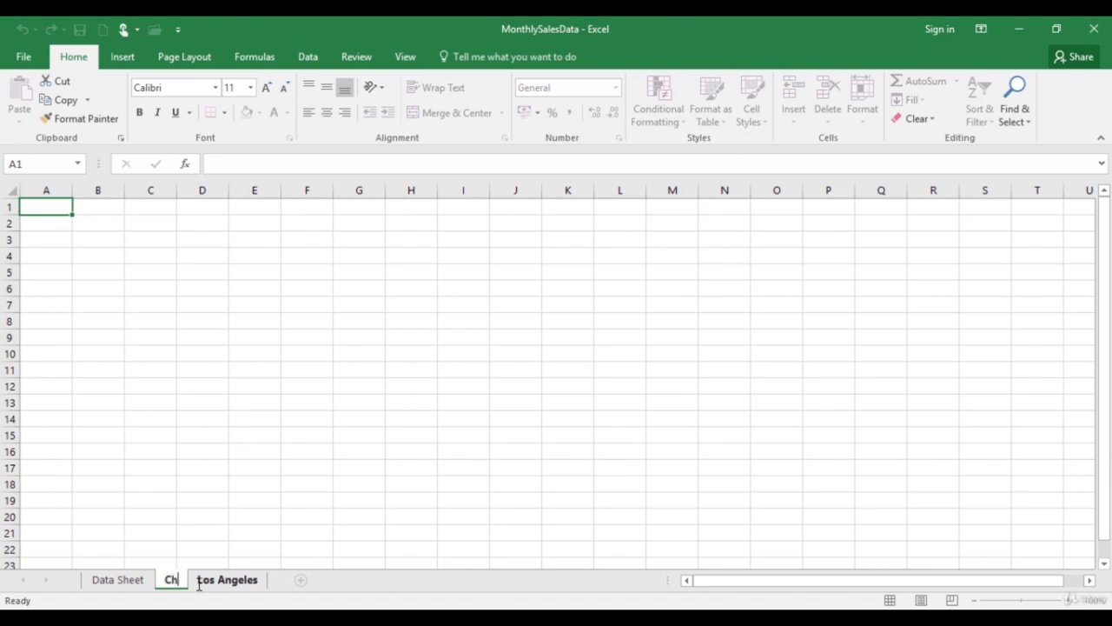
text(icago)
click(254, 517)
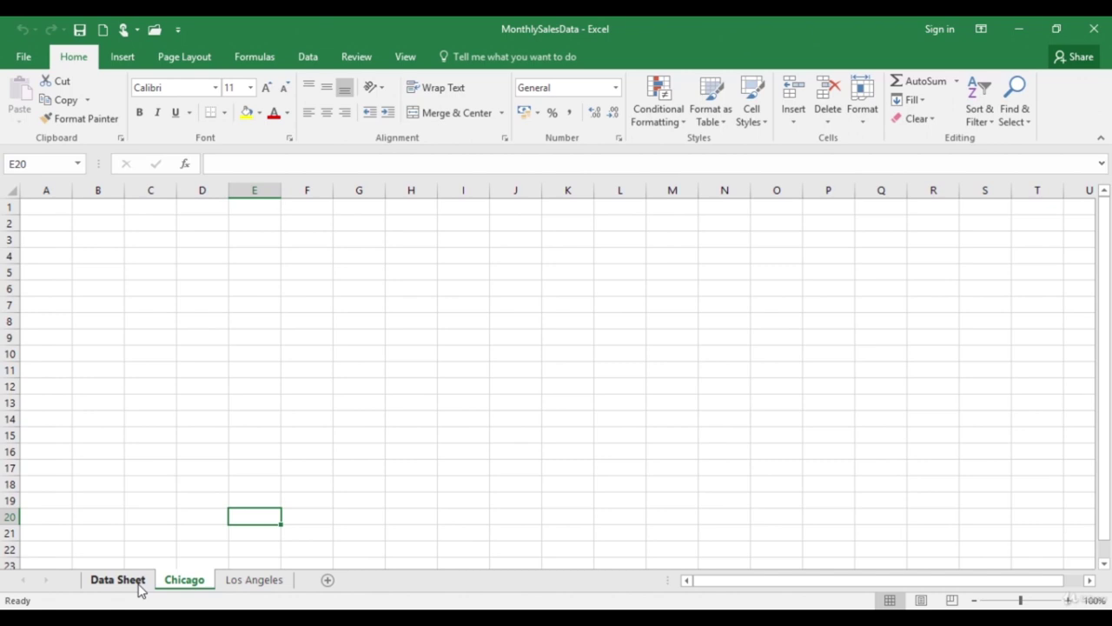
Step: Rename the Data Sheet worksheet as New York
double_click(139, 586)
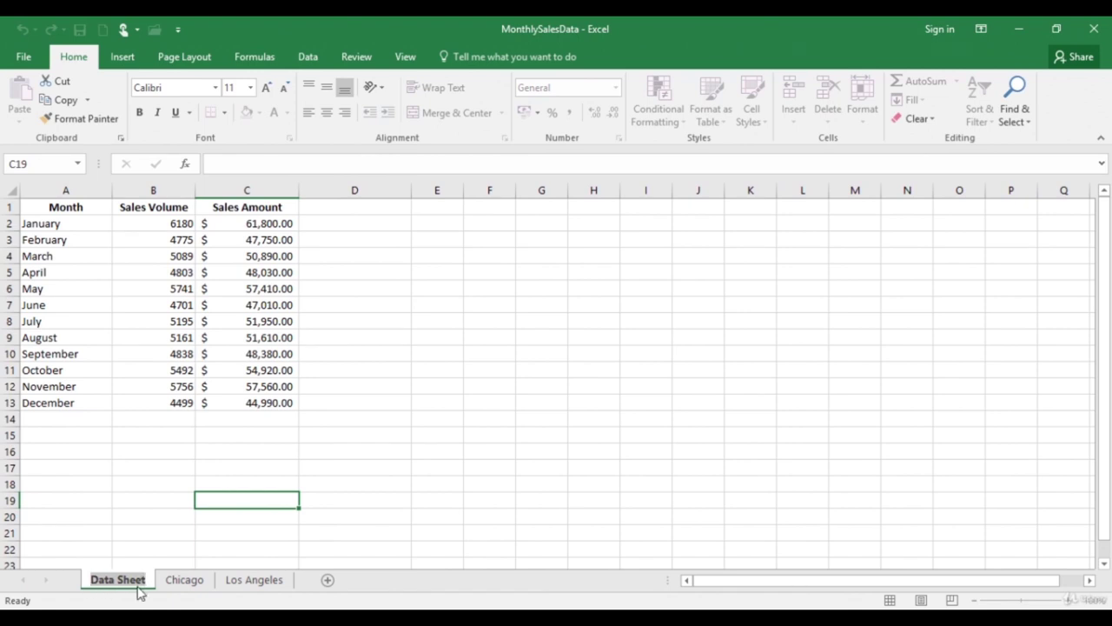
text(N)
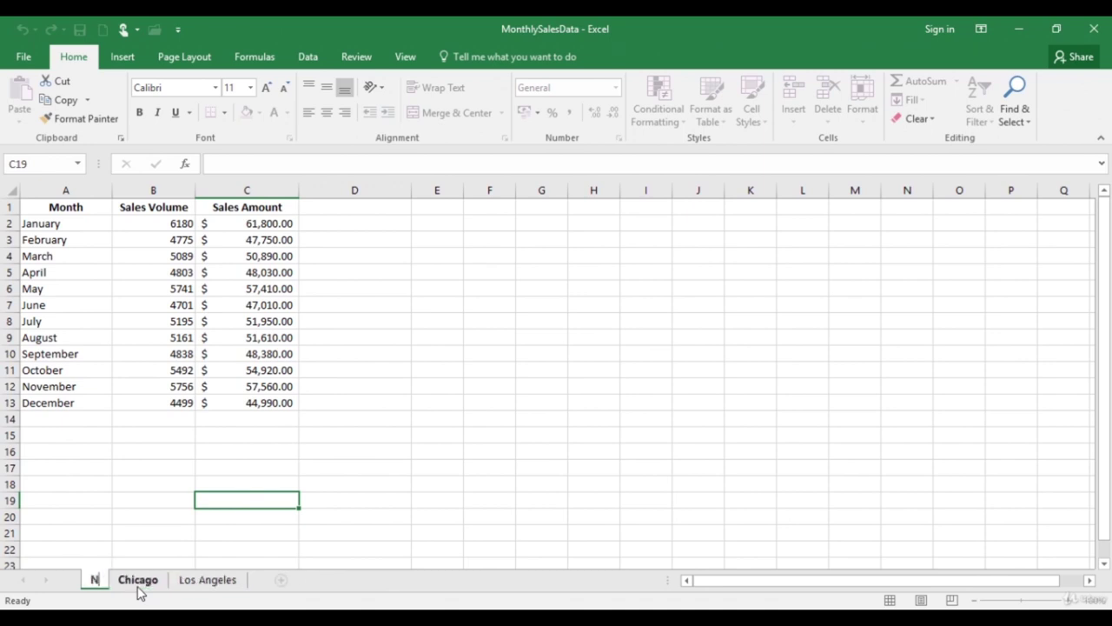
text(ew York)
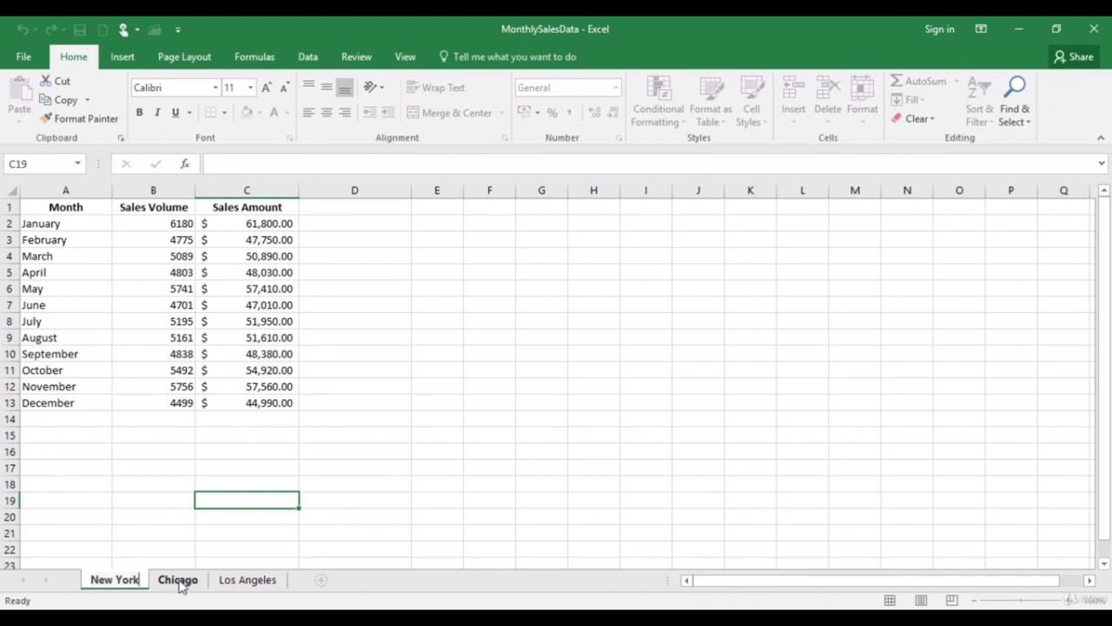
right_click(178, 583)
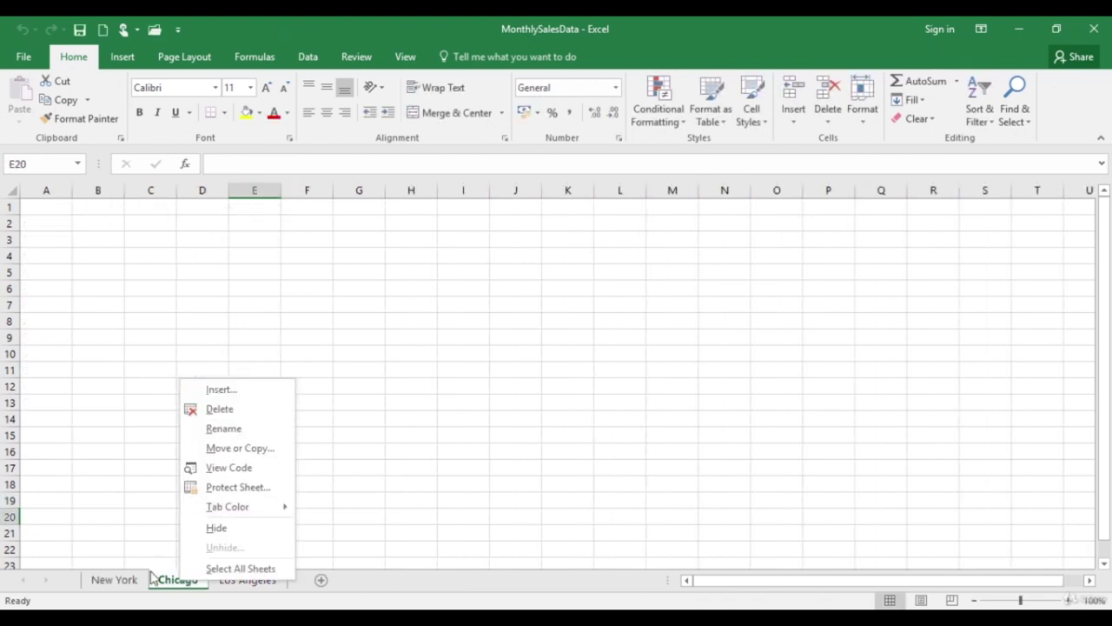
click(239, 590)
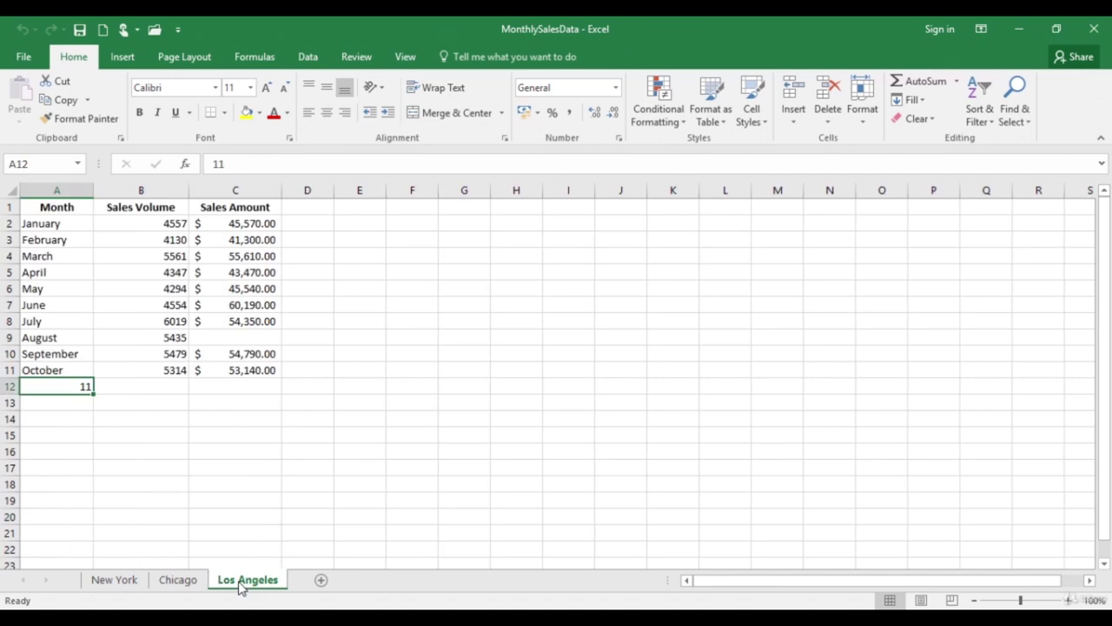
click(870, 111)
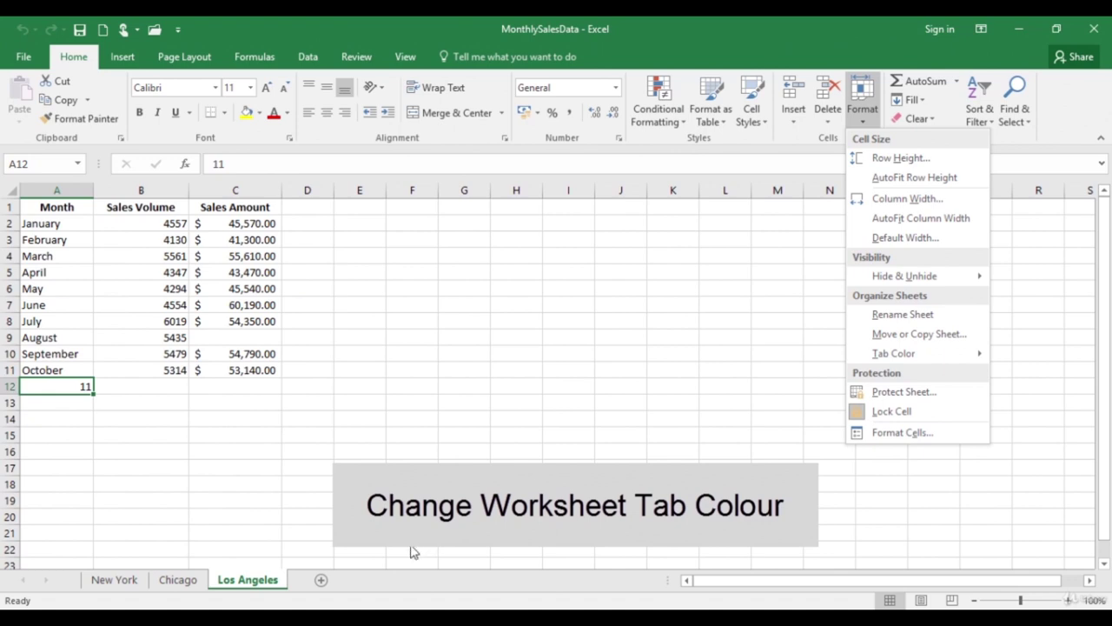
Step: Set the tab color of the Chicago worksheet to the standard blue
click(179, 582)
right_click(180, 584)
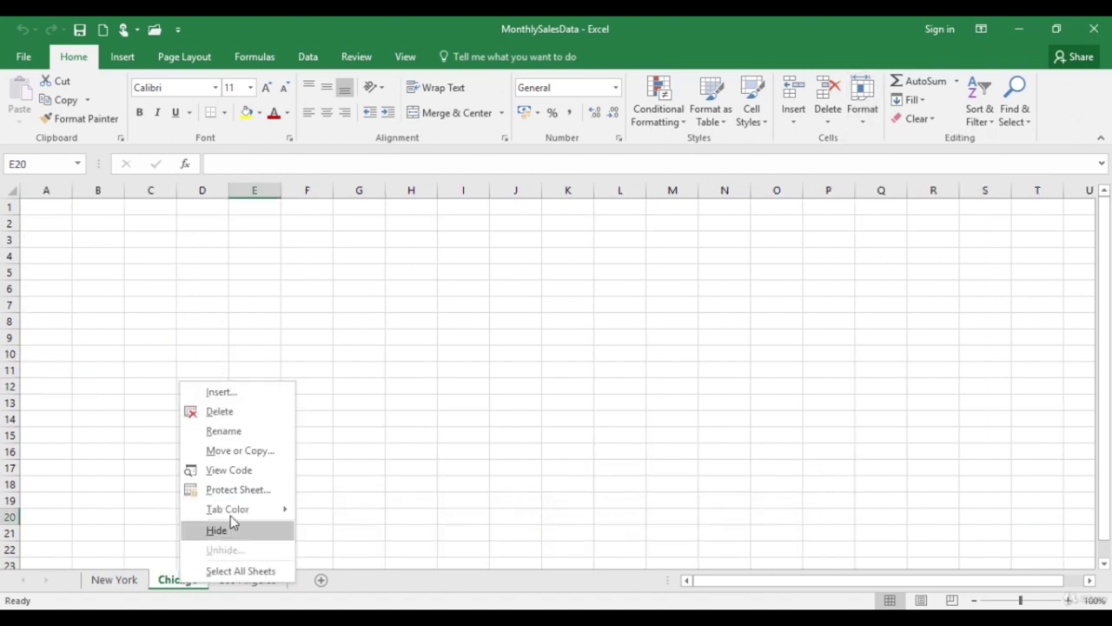
mouse_move(234, 518)
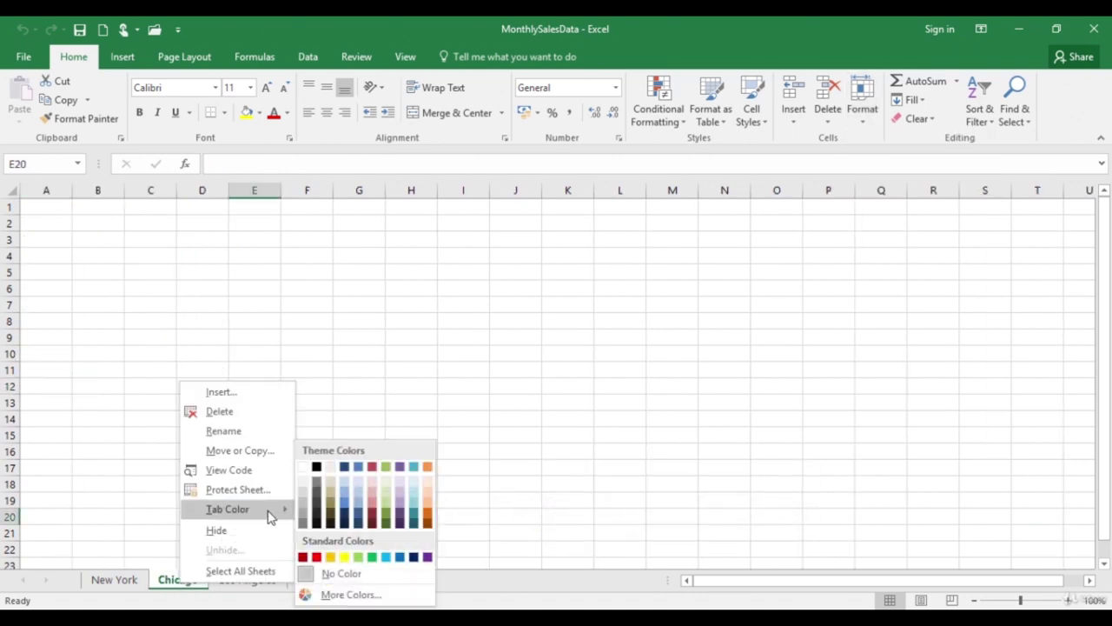
click(404, 561)
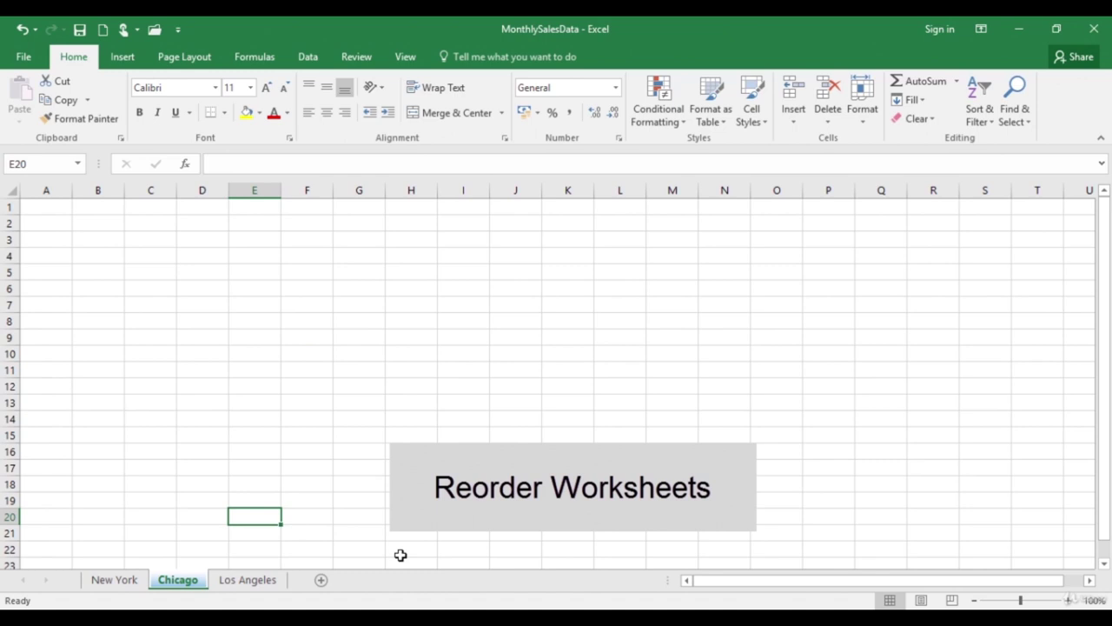
Step: Move the Los Angeles worksheet between New York and Chicago, and hide it
mouse_move(264, 581)
mouse_down()
mouse_move(191, 566)
mouse_move(150, 573)
mouse_up()
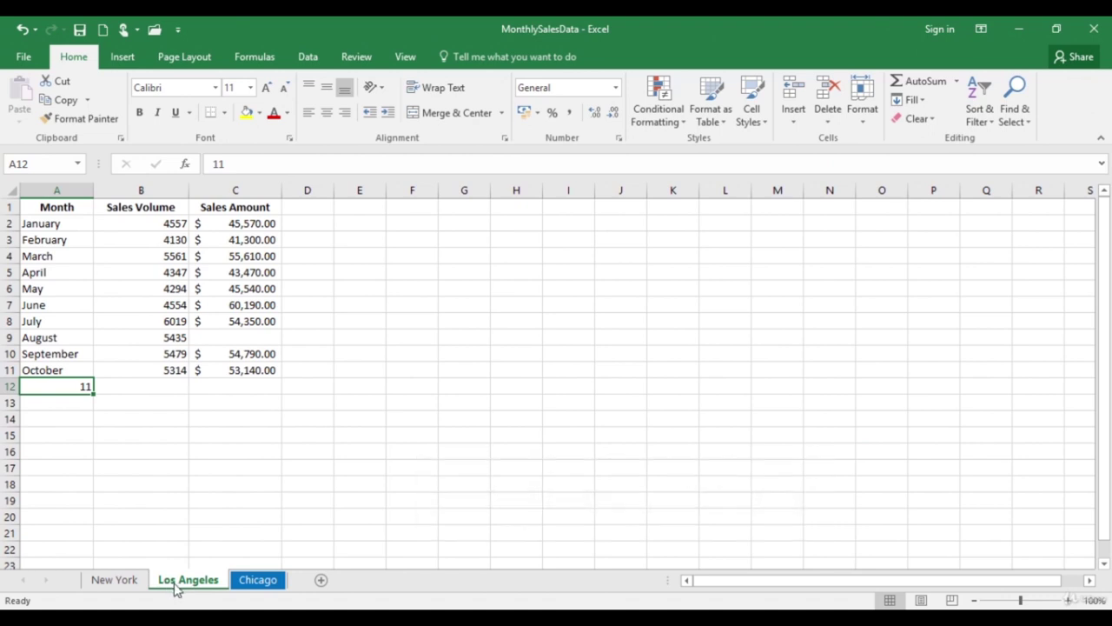
right_click(179, 589)
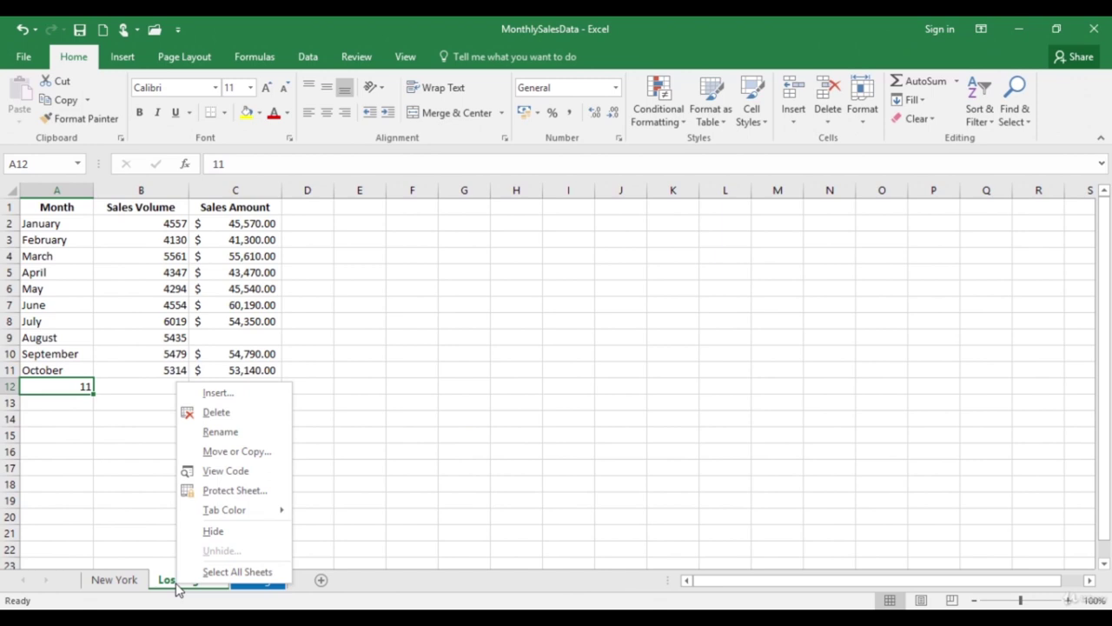
click(213, 531)
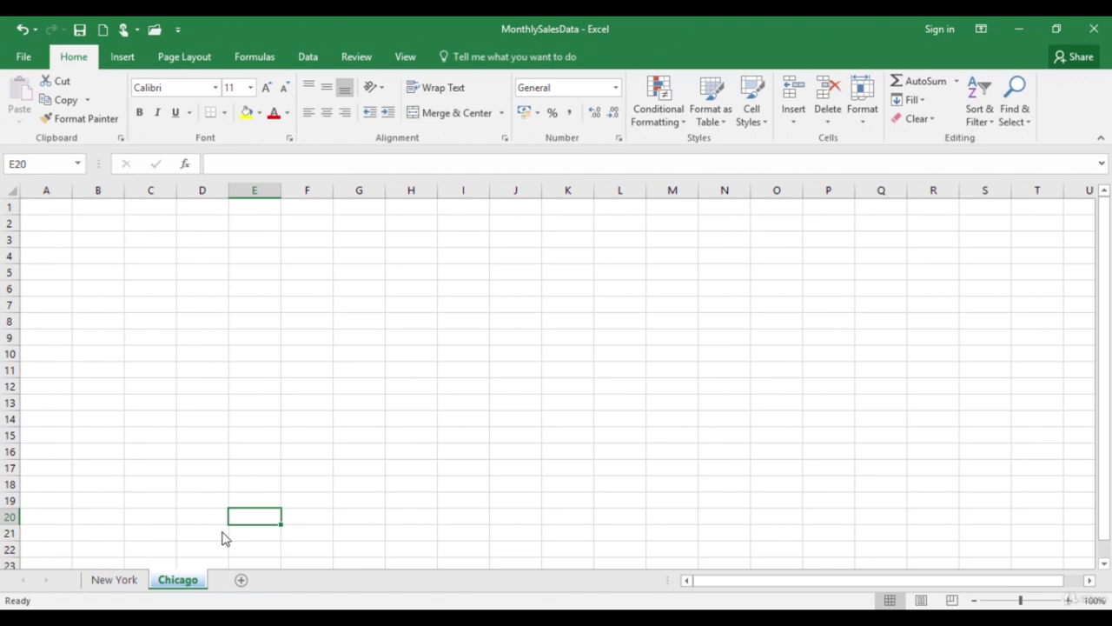
Step: Unhide the Los Angeles worksheet
right_click(172, 585)
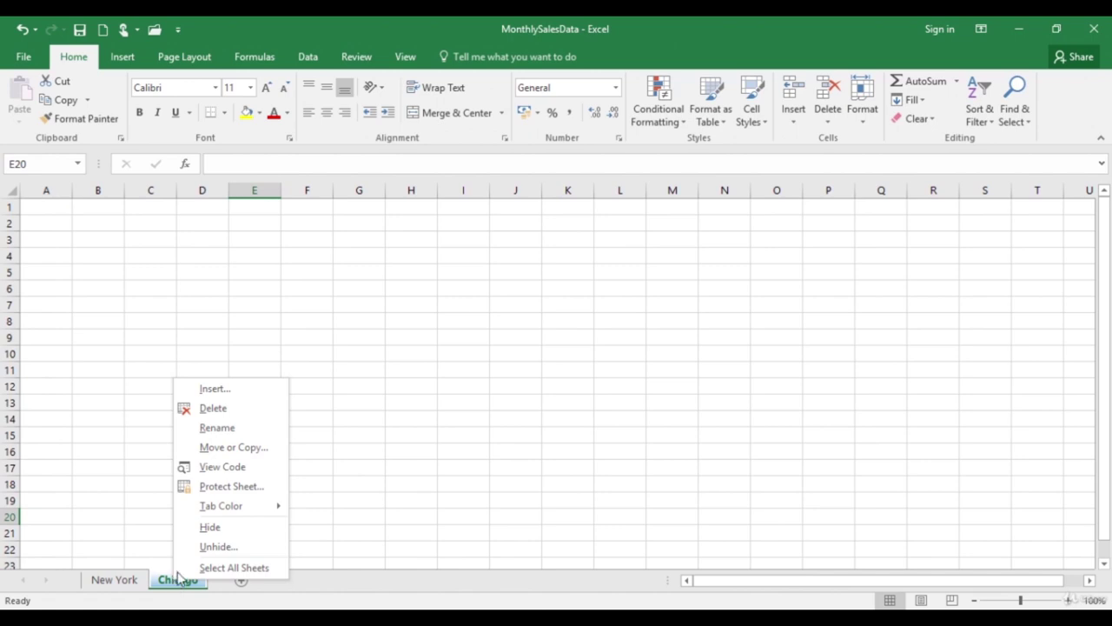
click(208, 547)
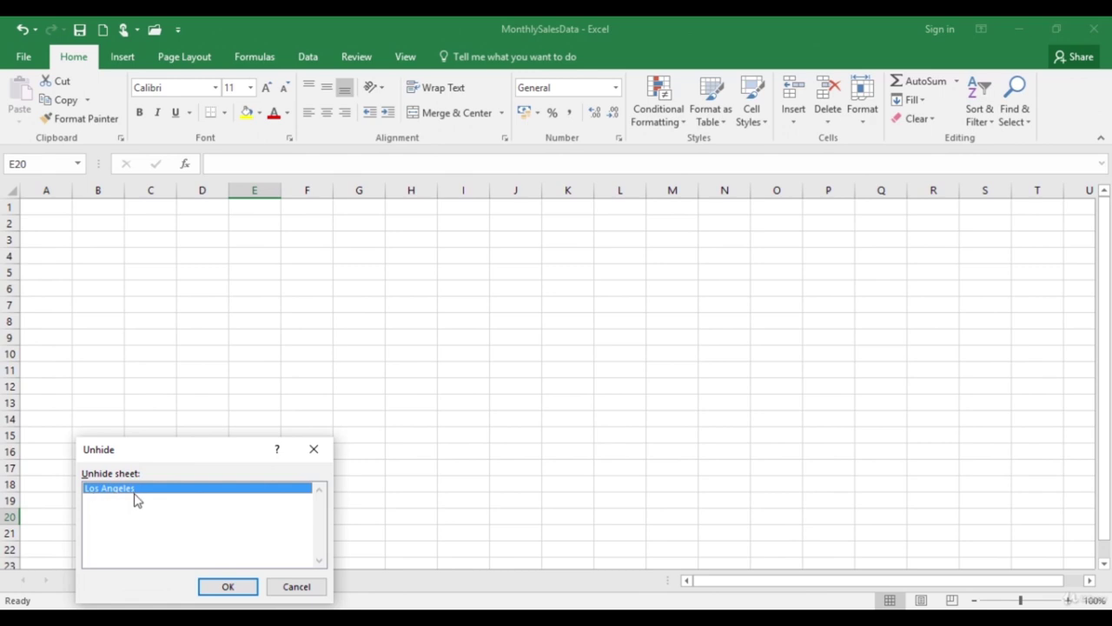
click(228, 587)
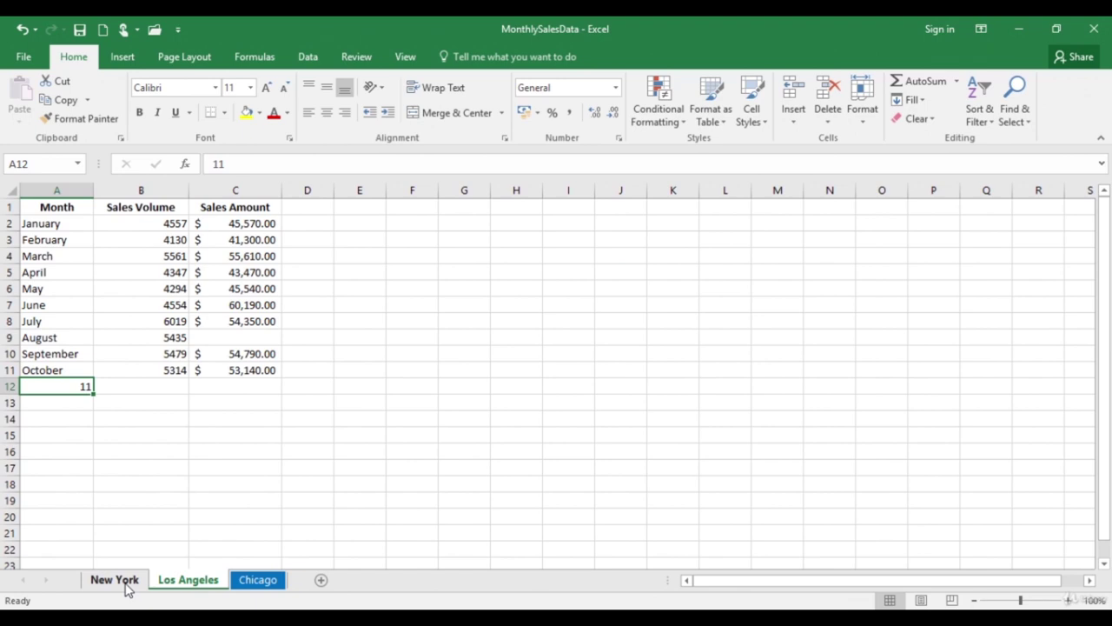
Step: Create a copy of the New York worksheet at the end of the MonthlySalesData.xlsx workbook
right_click(126, 589)
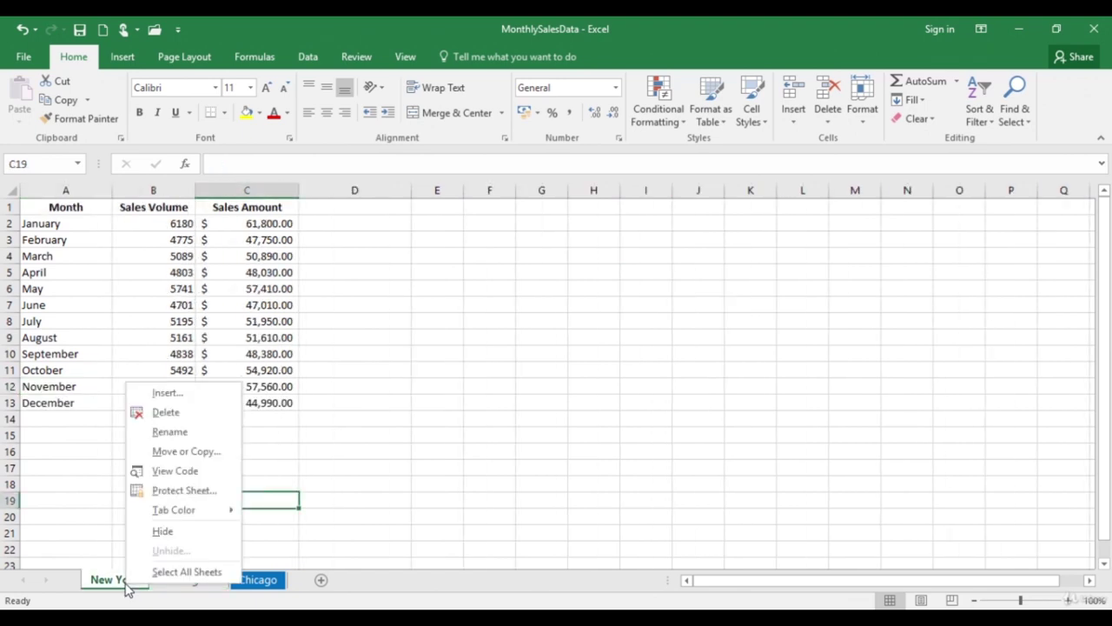
click(187, 453)
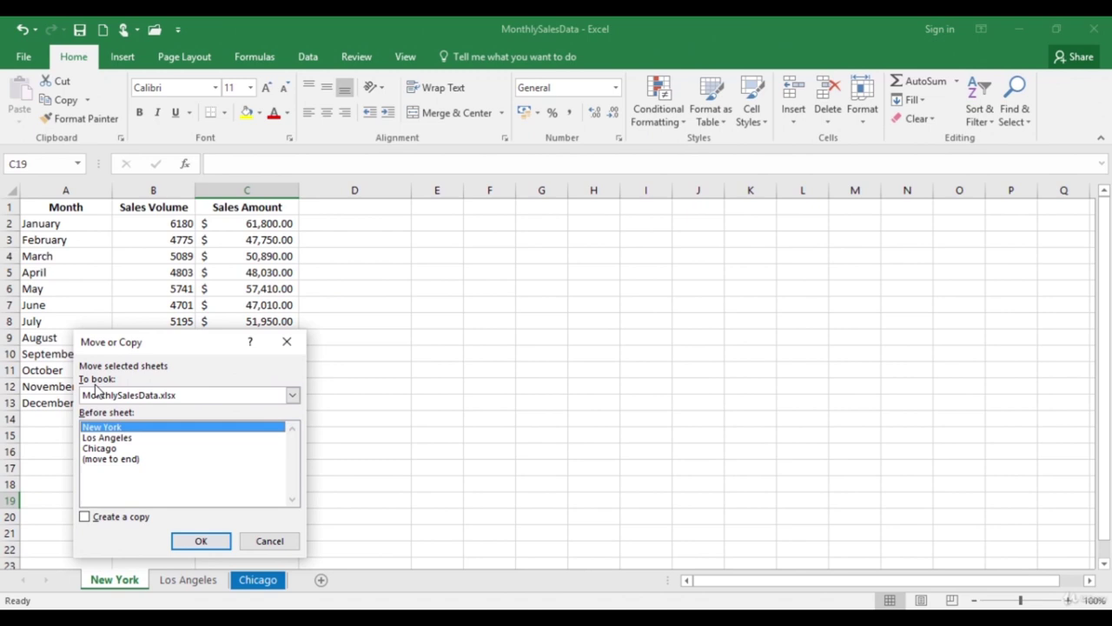
click(293, 396)
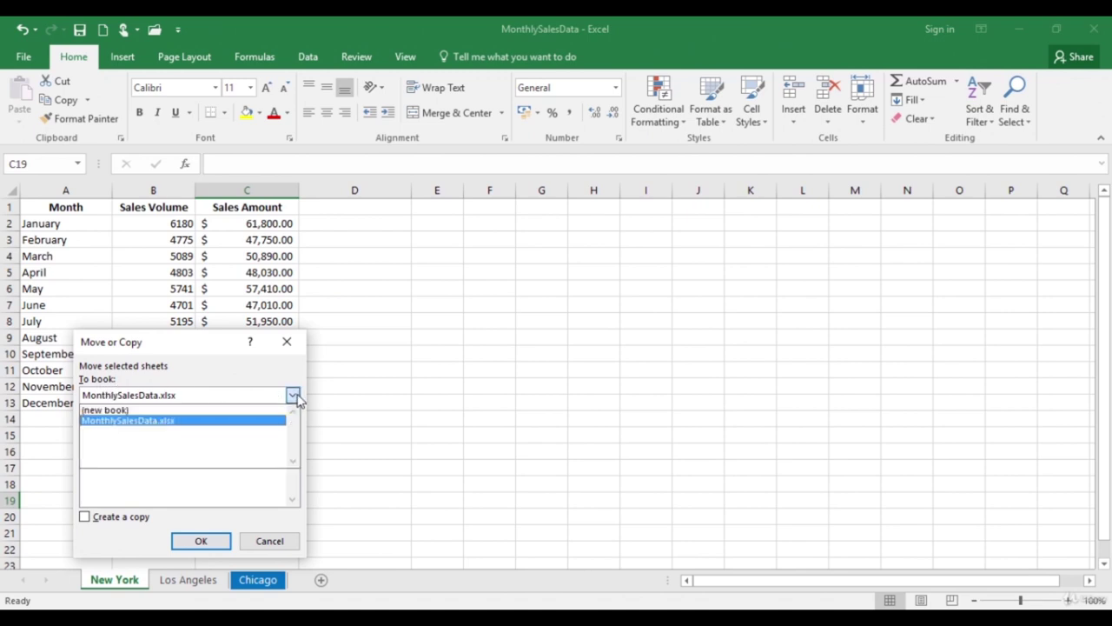
click(155, 422)
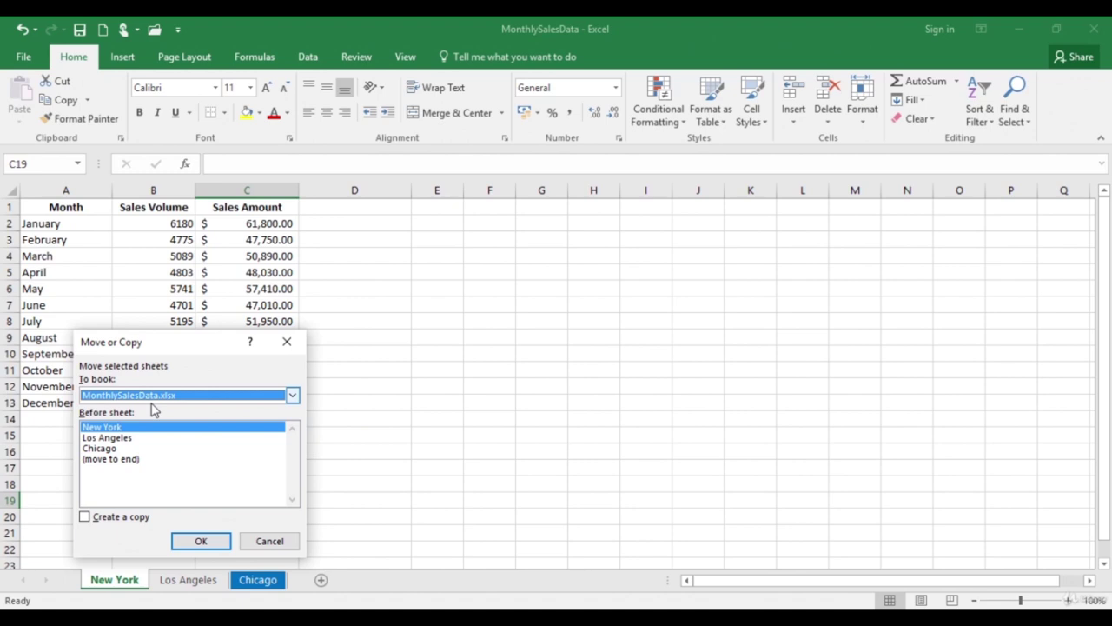
click(128, 464)
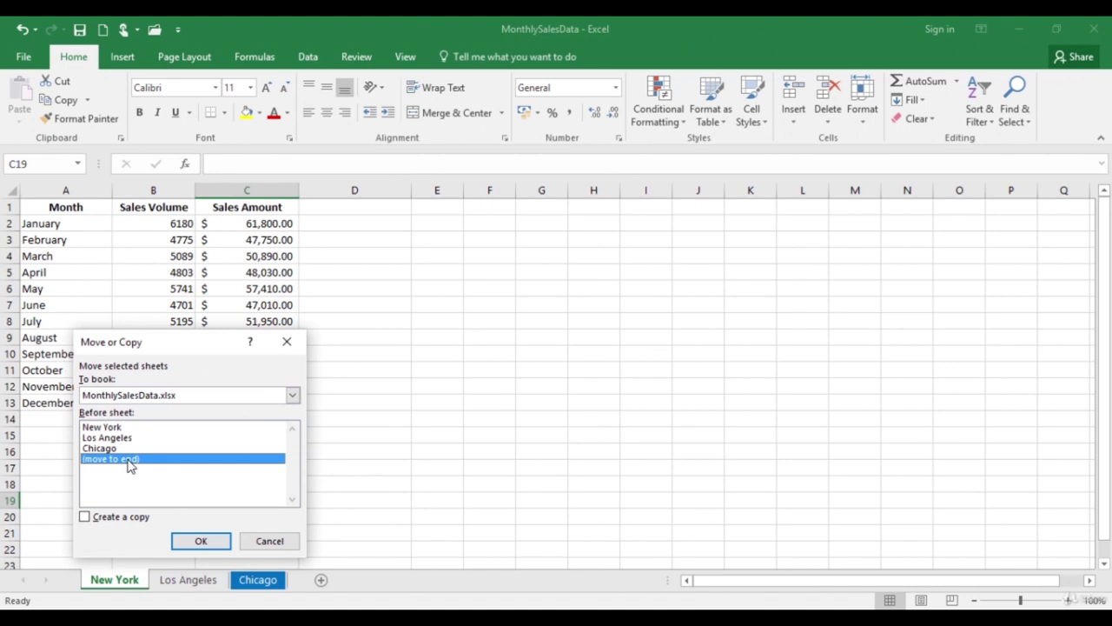
click(120, 520)
click(201, 542)
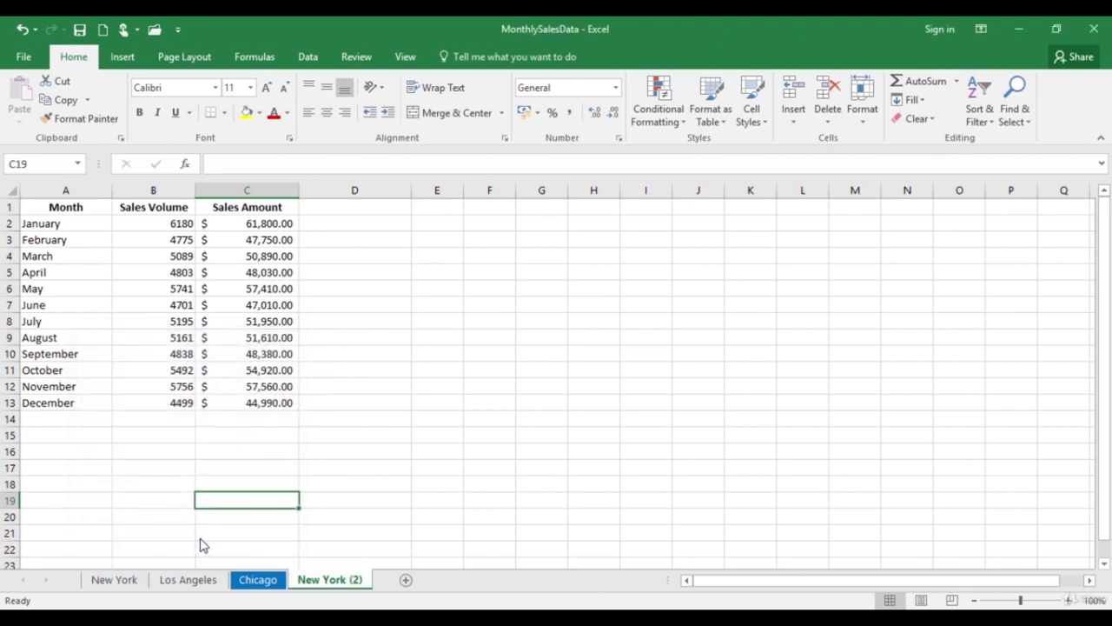
Step: Delete the copied New York worksheet at the end of the workbook
right_click(358, 588)
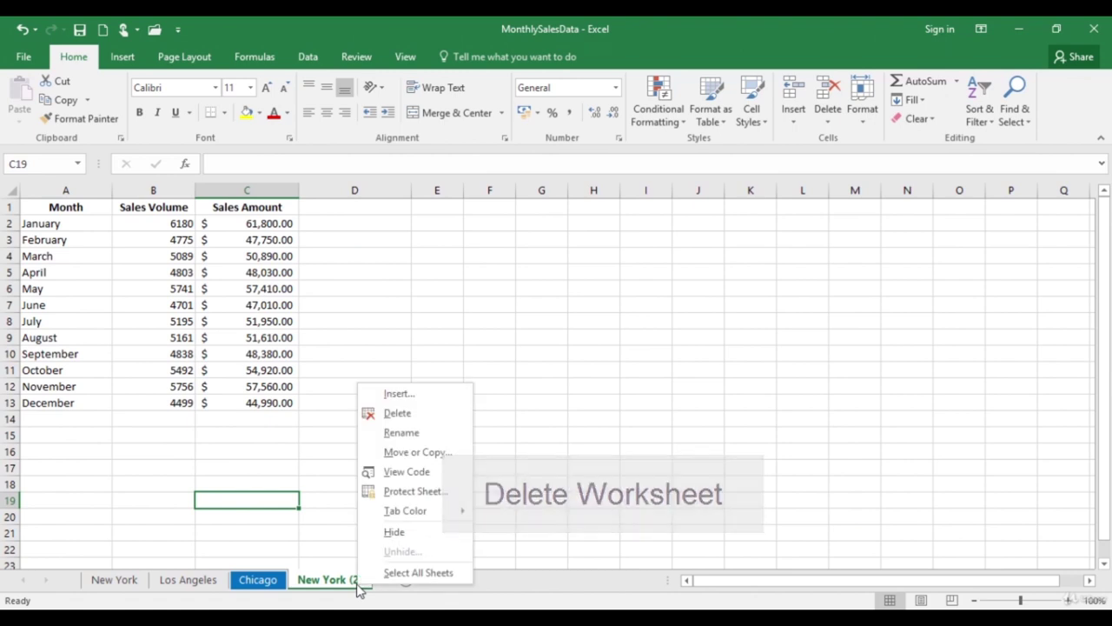
click(403, 416)
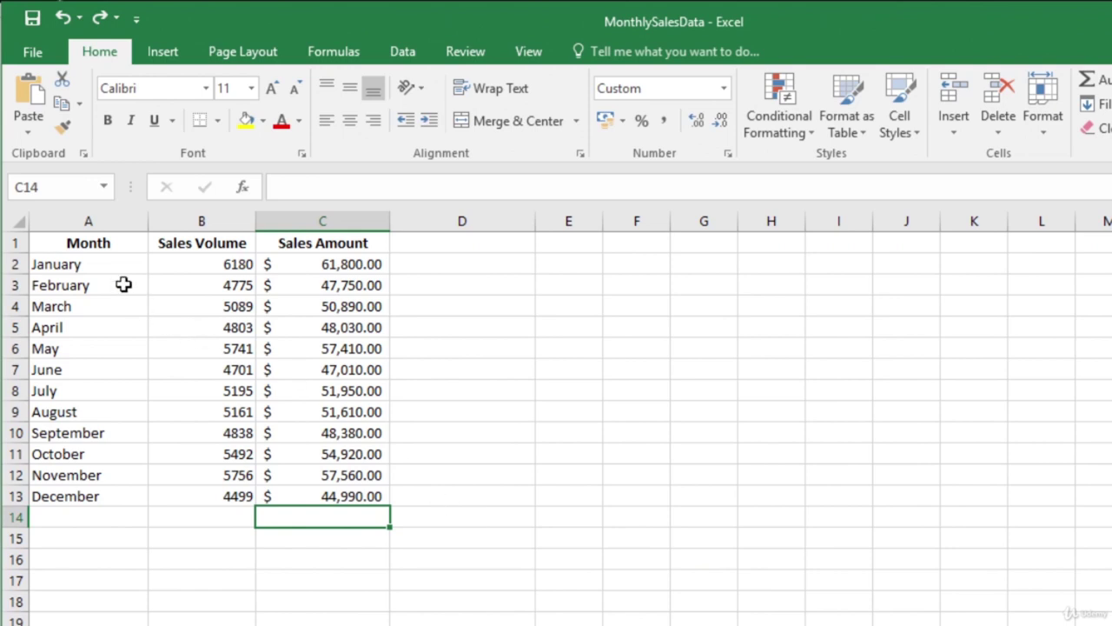
Step: Format the New York sales data in A1:C13 as a table with headers in a medium aqua style, and turn on banded columns
click(96, 243)
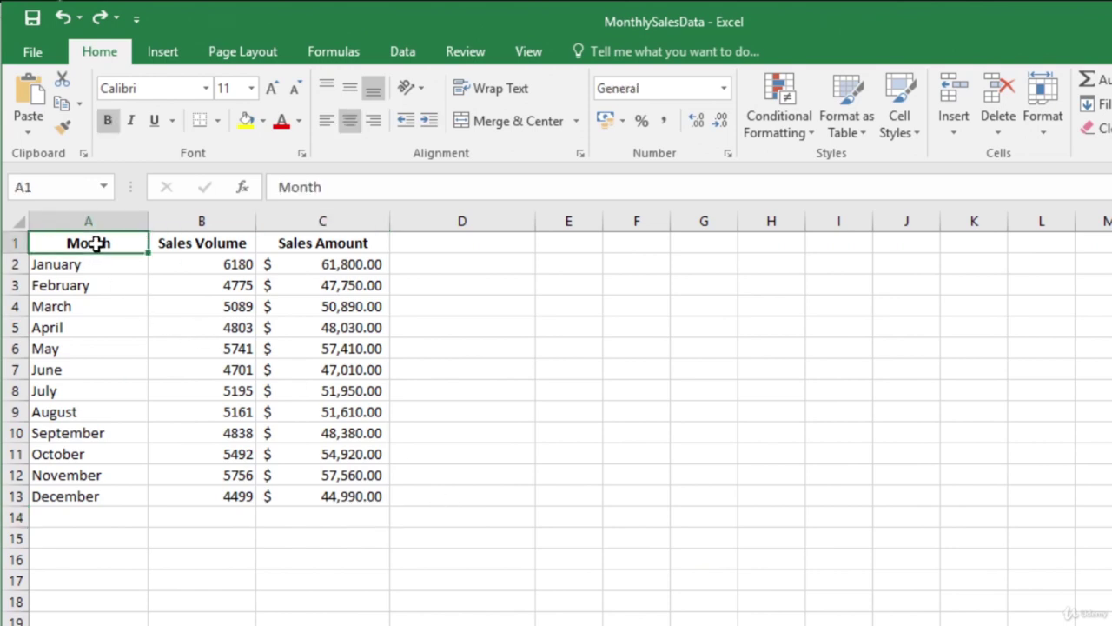
click(849, 132)
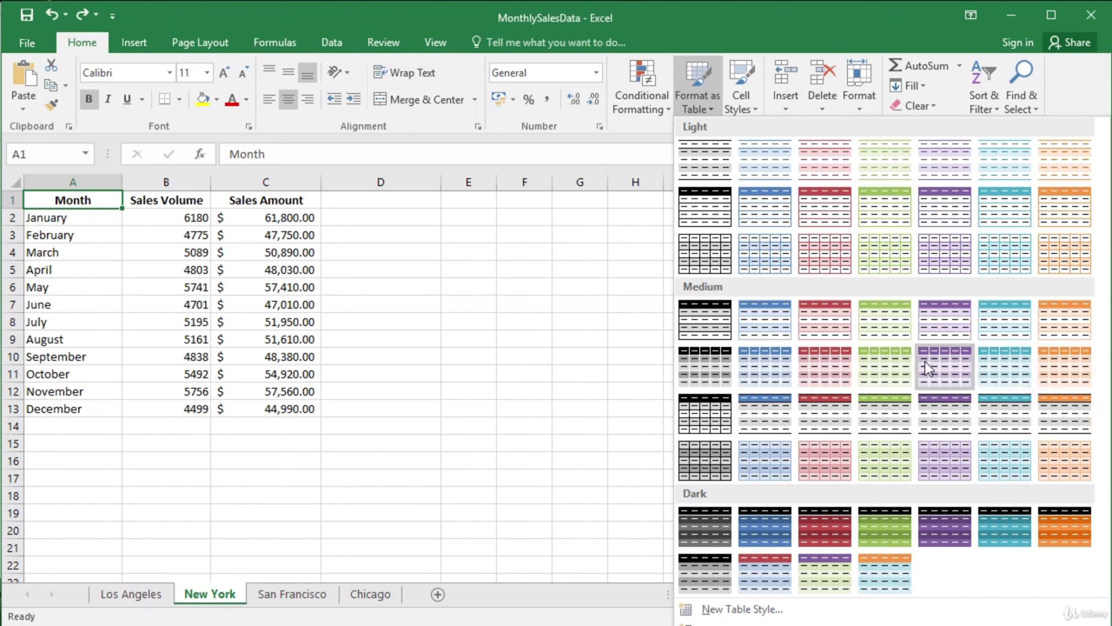
right_click(776, 369)
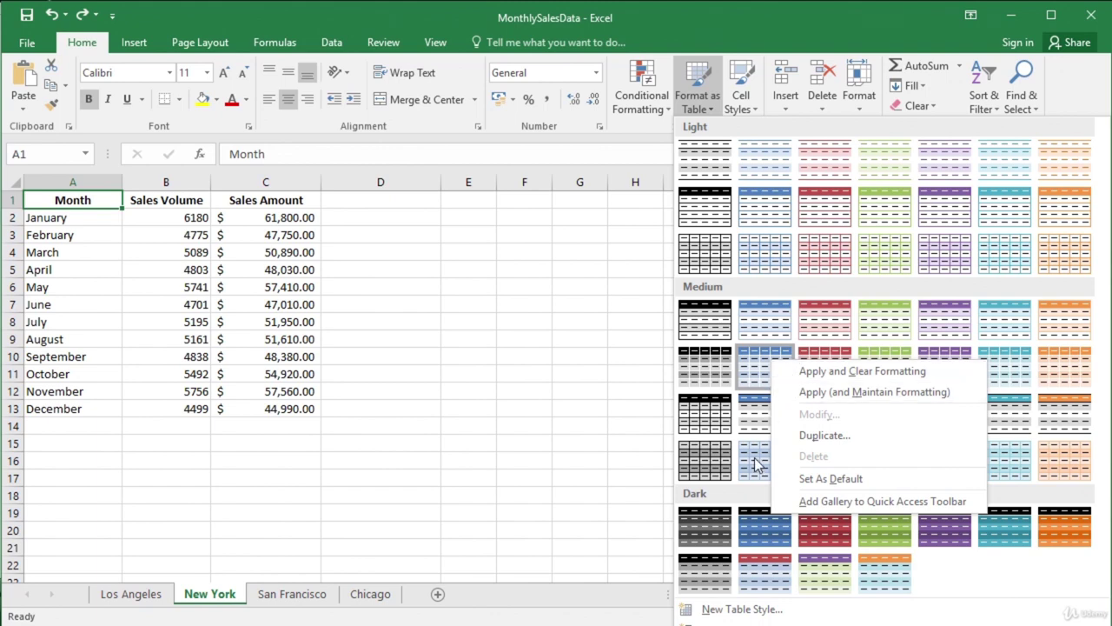
click(1026, 375)
click(1025, 376)
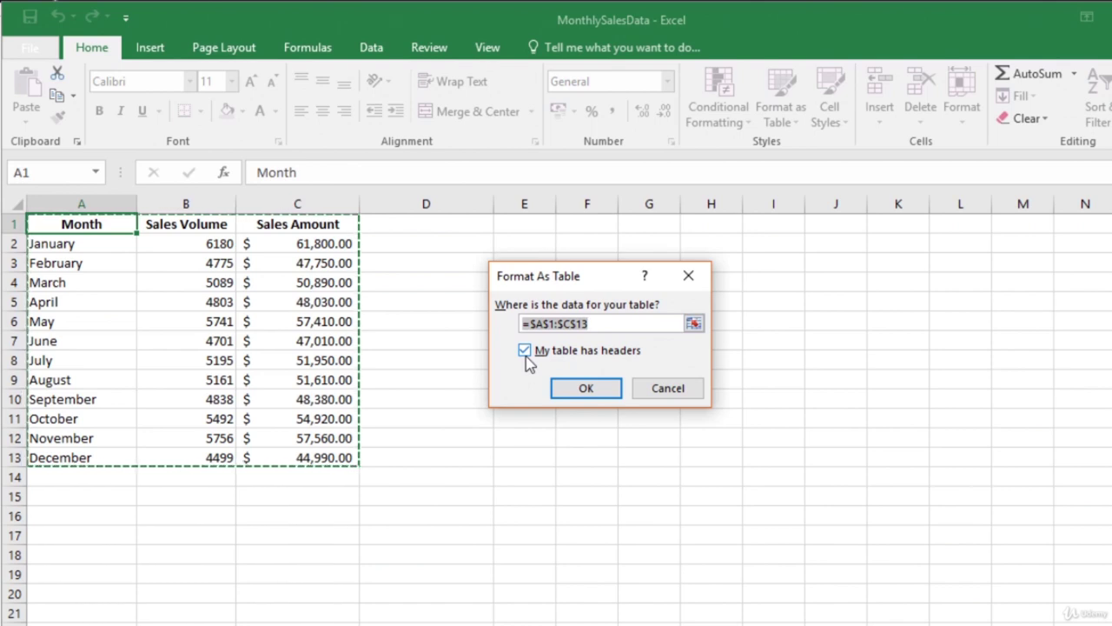
click(584, 389)
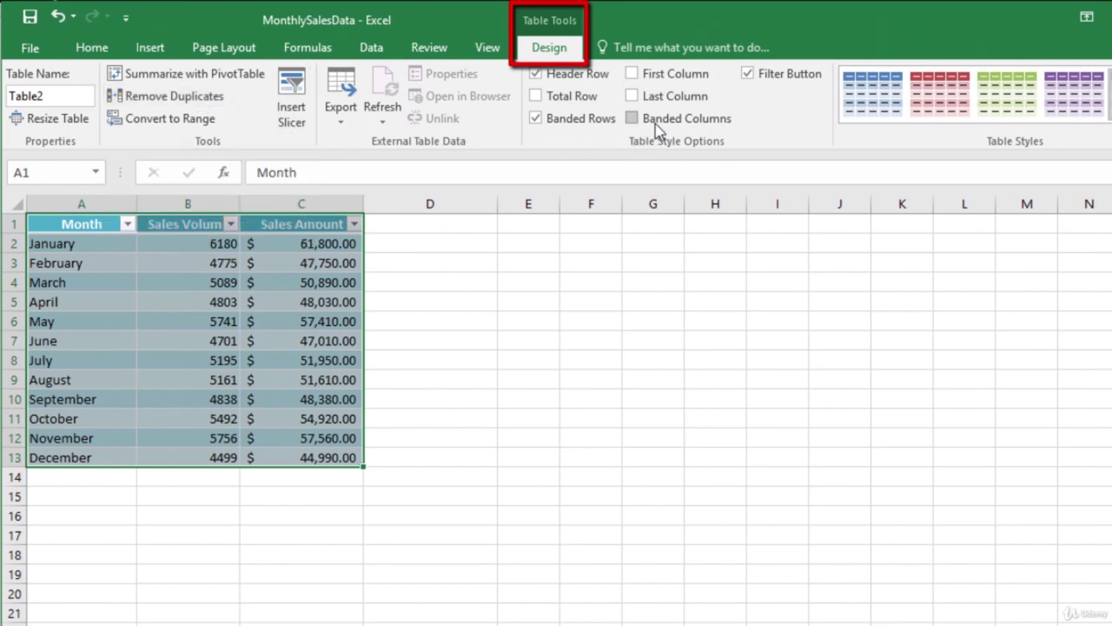
click(633, 119)
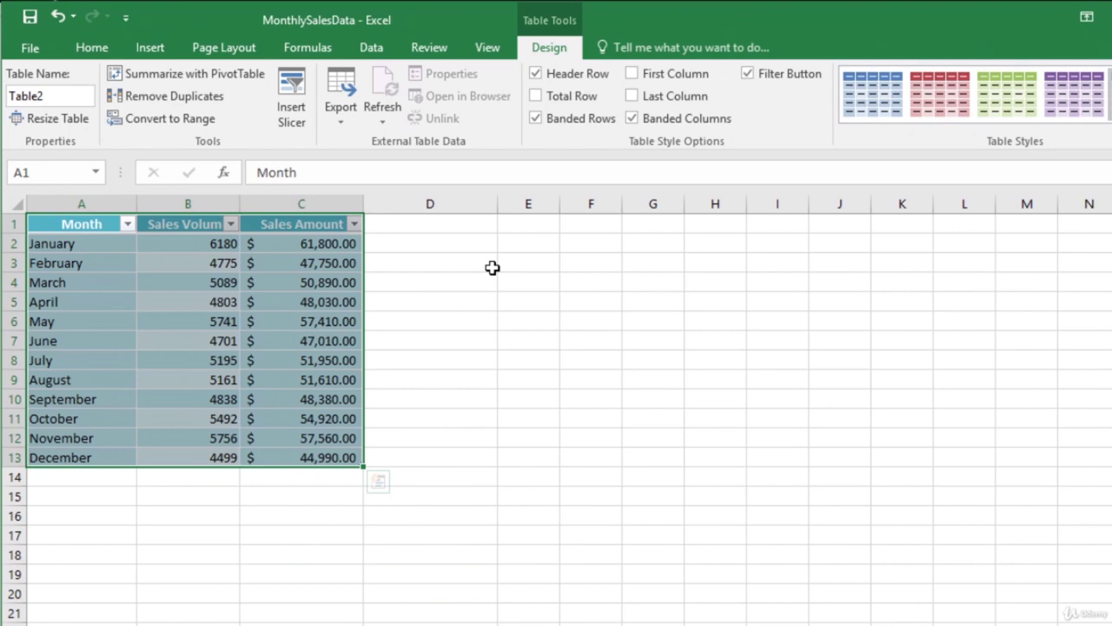
Step: Add a row directly below December in the table with January, sales volume 5650 and sales amount 56500
click(90, 476)
text(Ja)
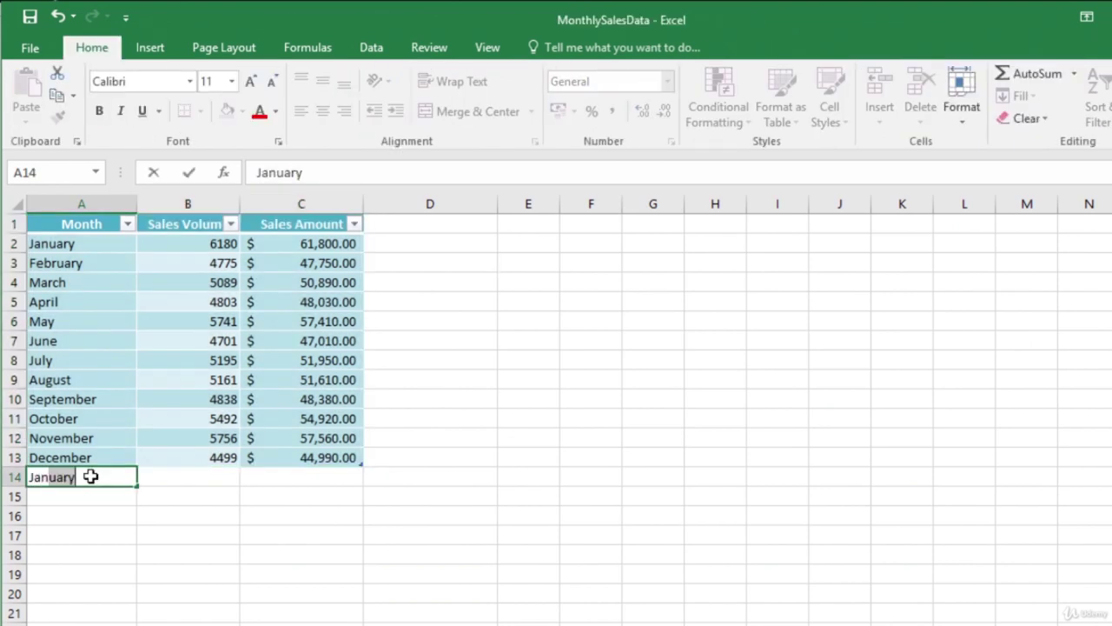
key(Tab)
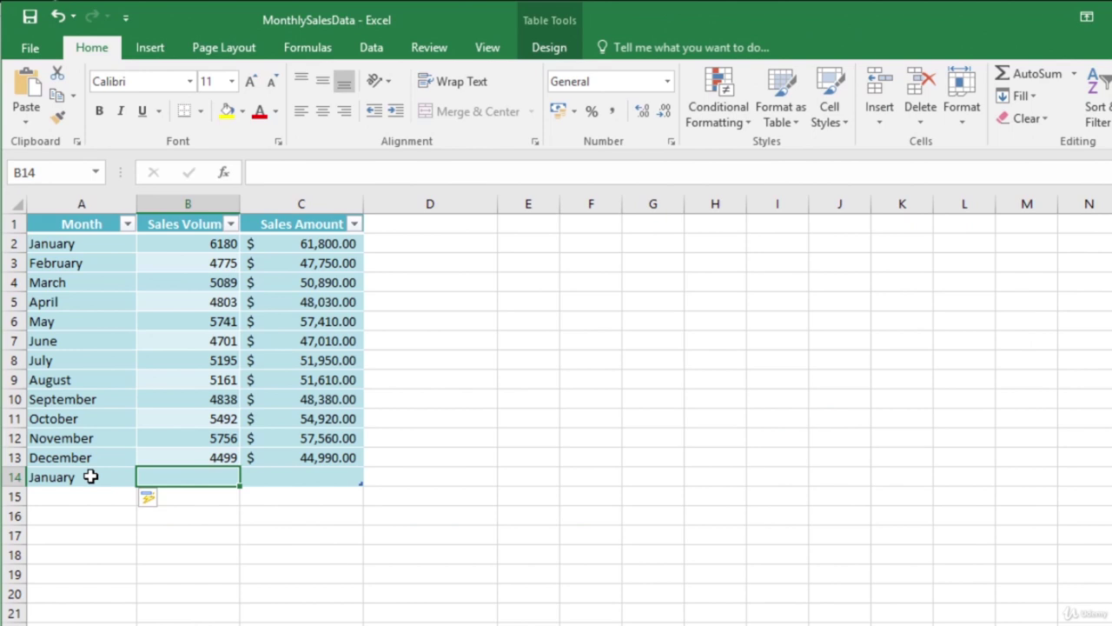
text(5)
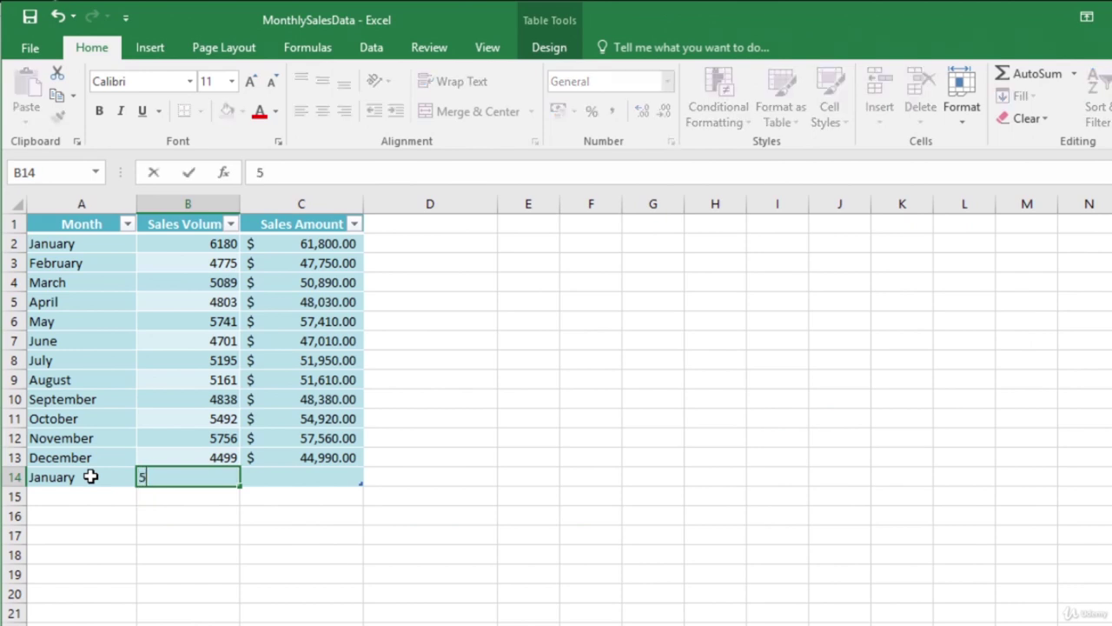
text(650)
key(Tab)
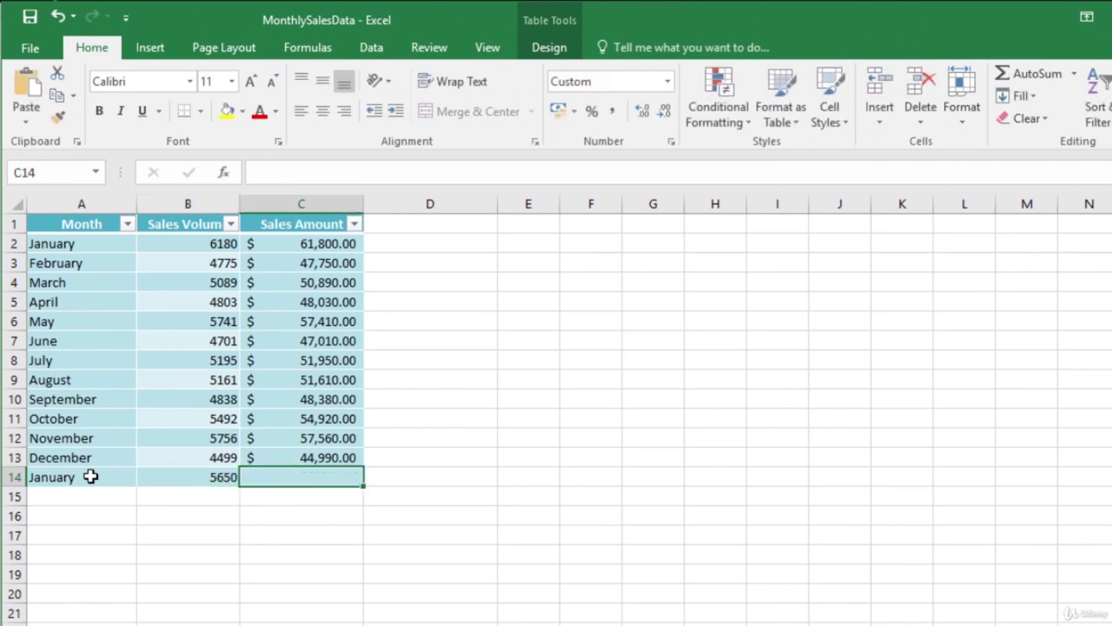
text(56500)
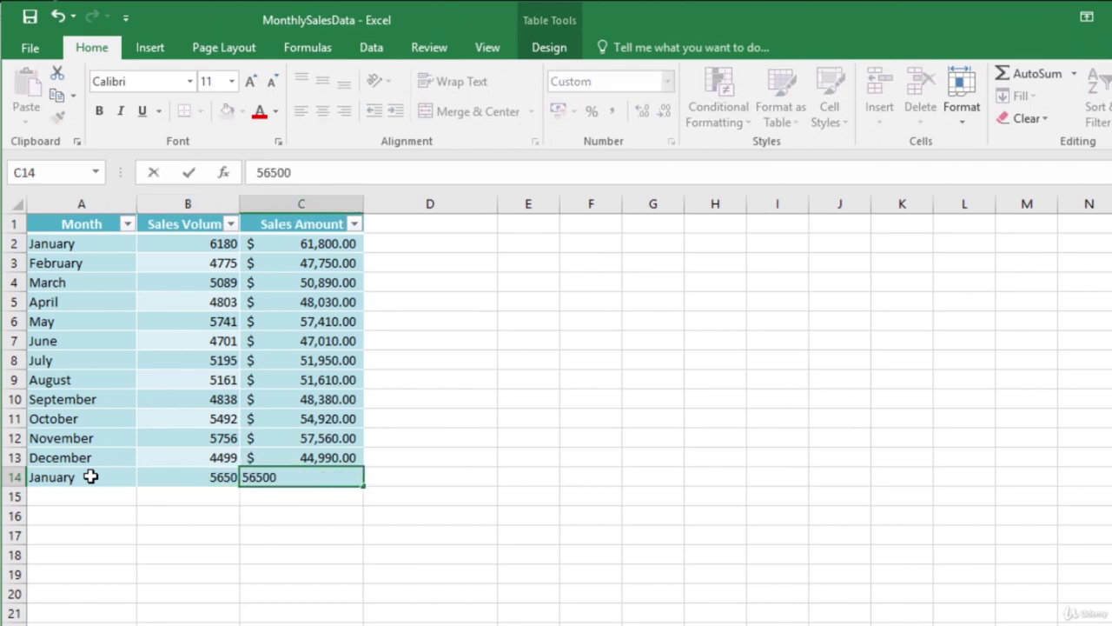
key(Return)
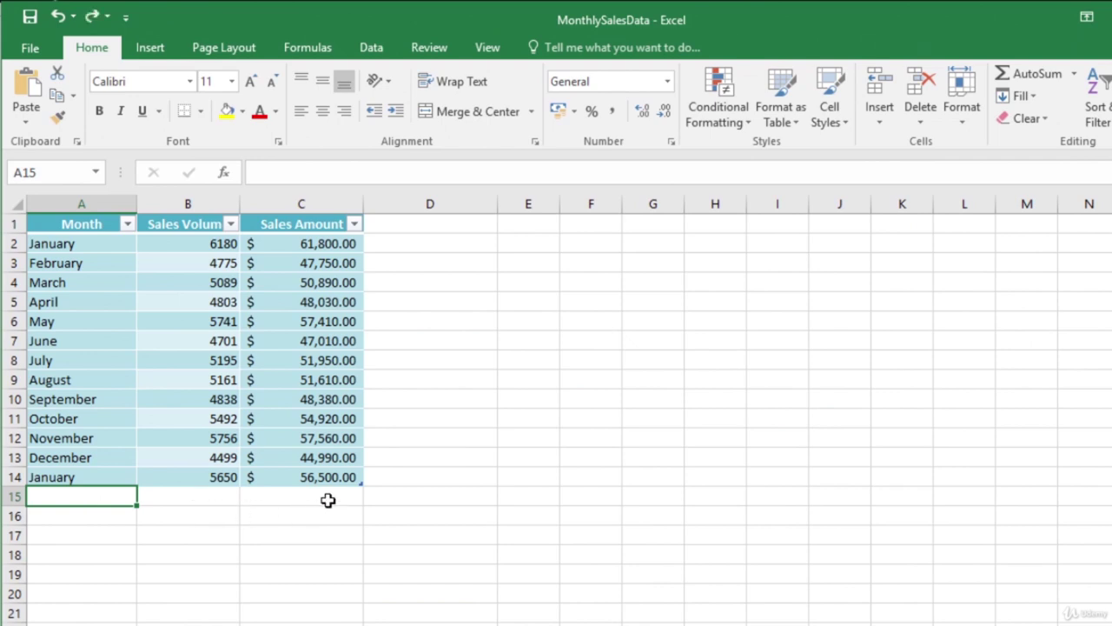
Step: Enter February in D14, the cell adjoining the table's last row, so the table expands by a column
click(327, 498)
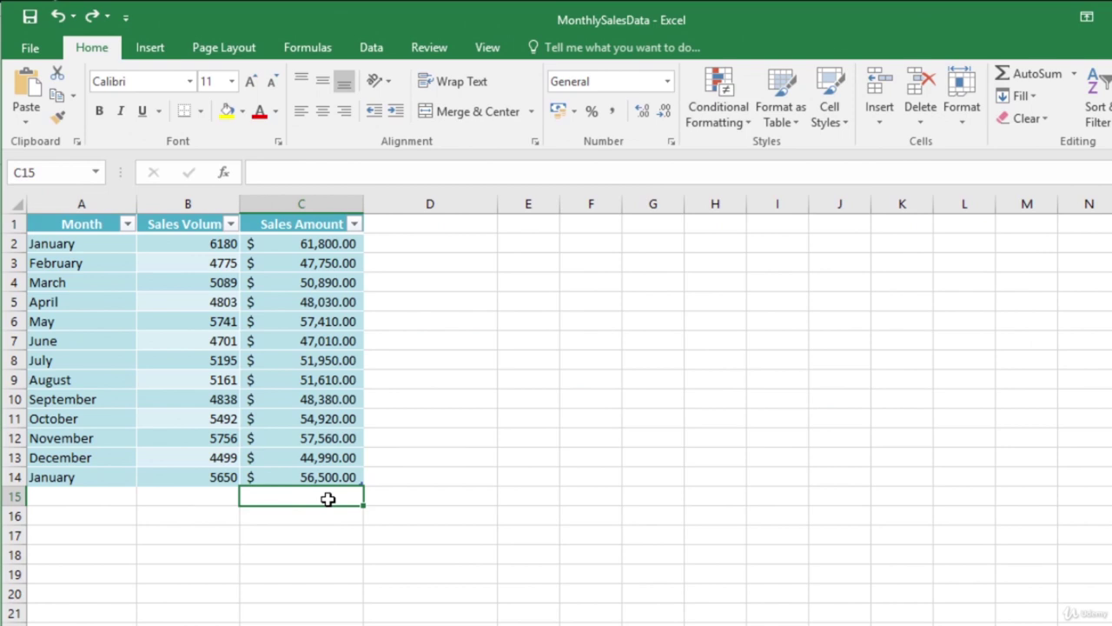
click(414, 480)
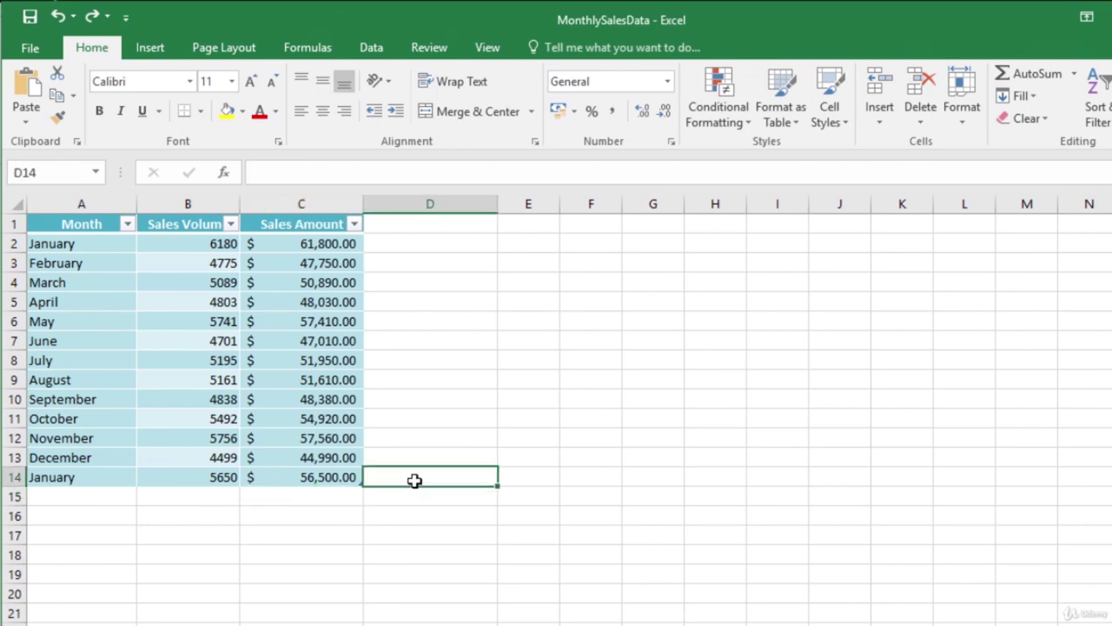
key(Left)
key(Down)
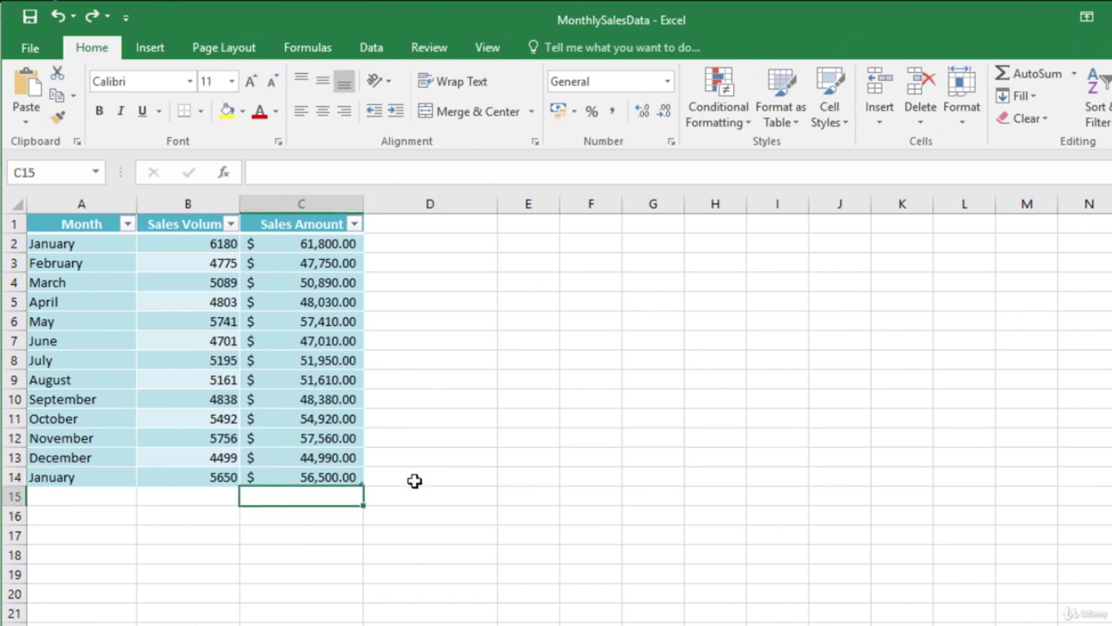
click(415, 481)
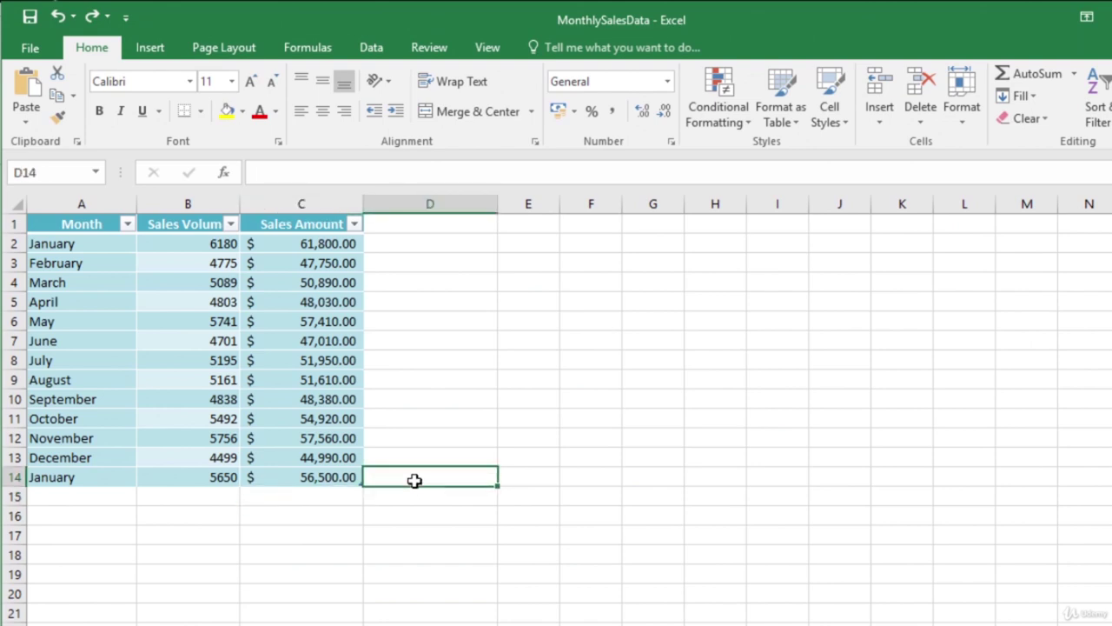
text(Feb)
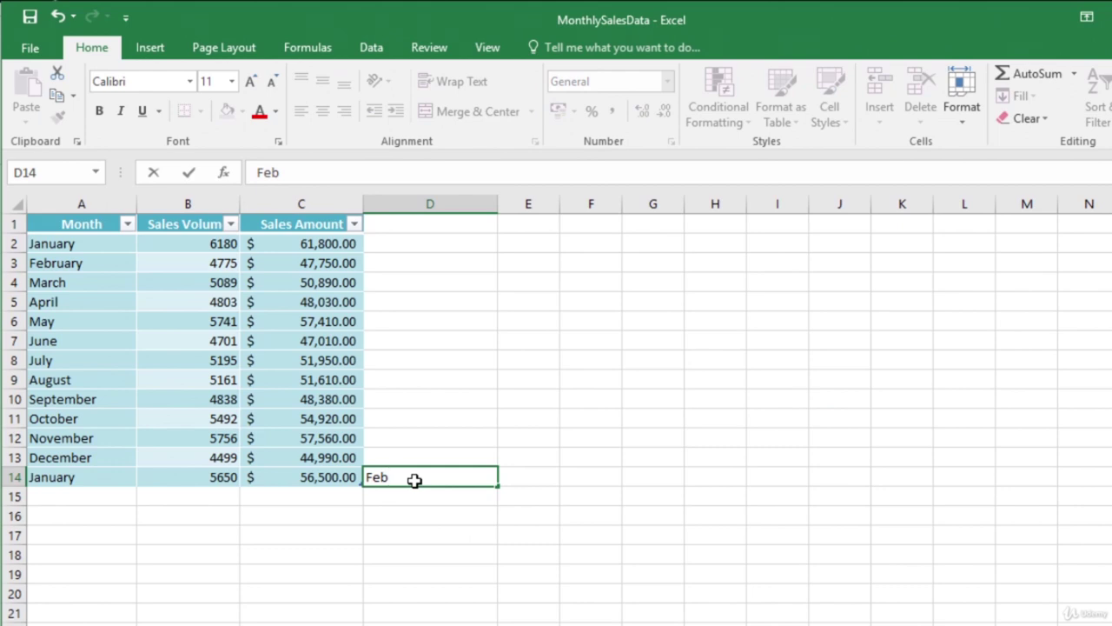
text(ruary)
key(Tab)
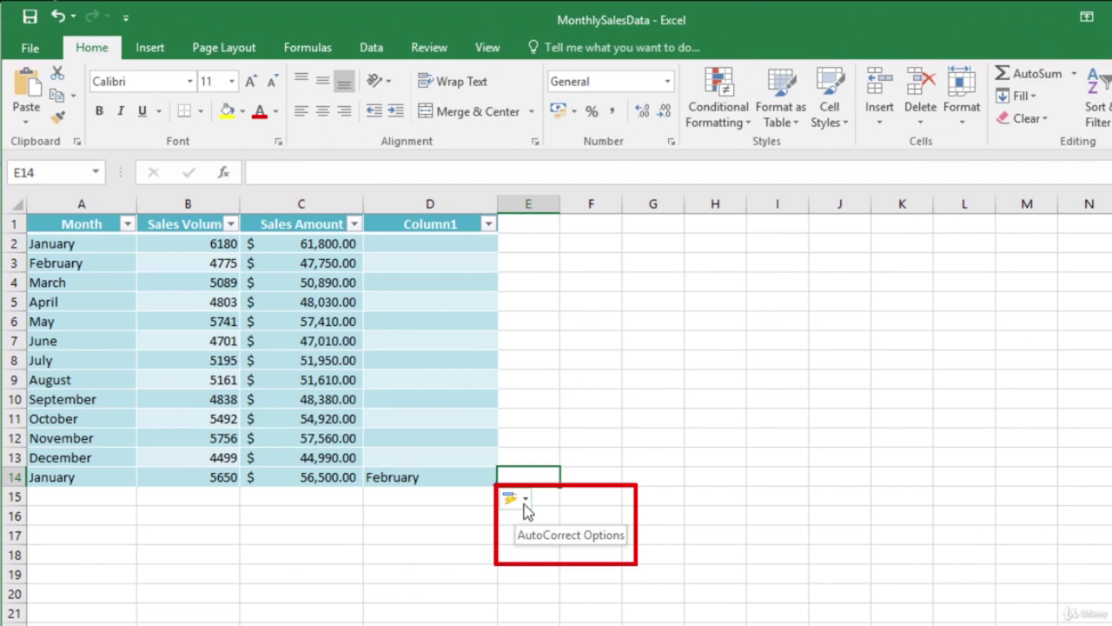
Step: Review the AutoCorrect options for table expansion without choosing one, and extend the table manually to include column E
click(526, 502)
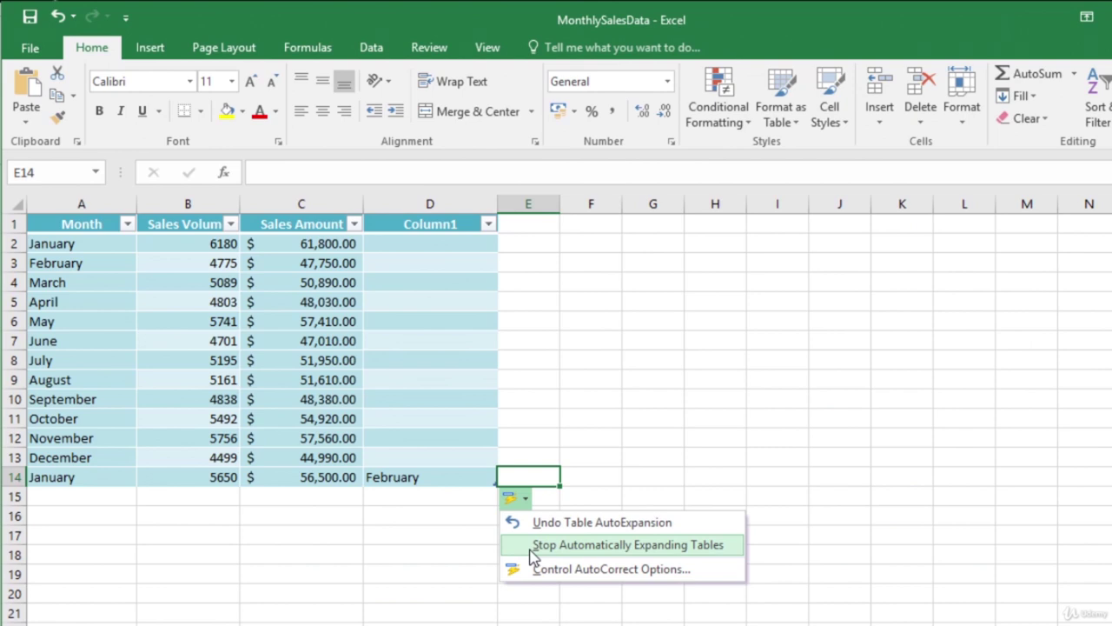
click(458, 535)
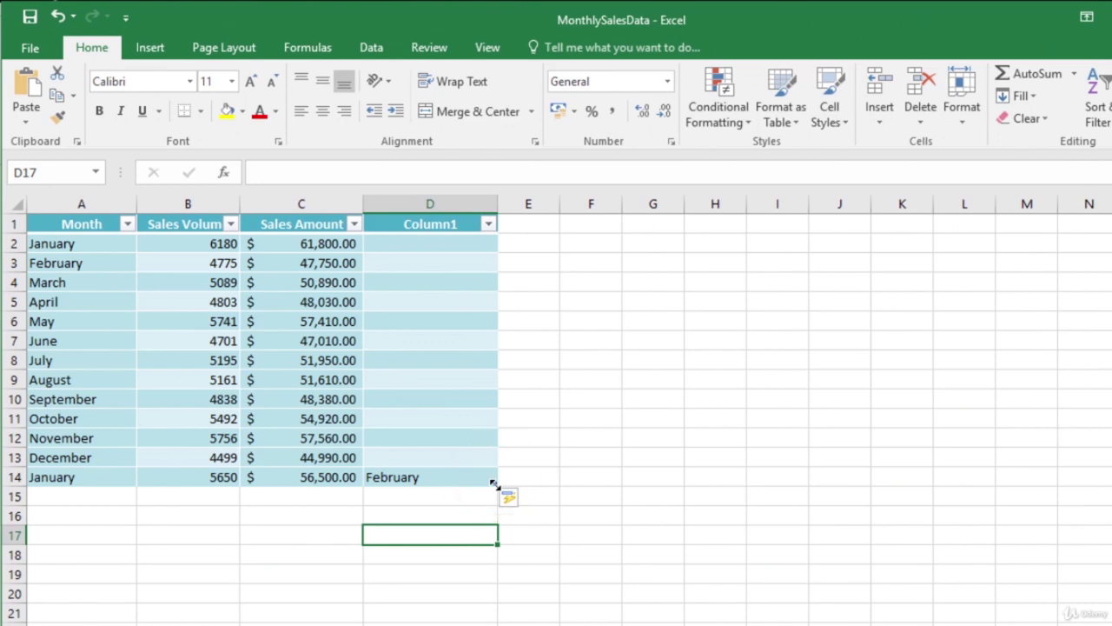
drag(494, 483, 543, 453)
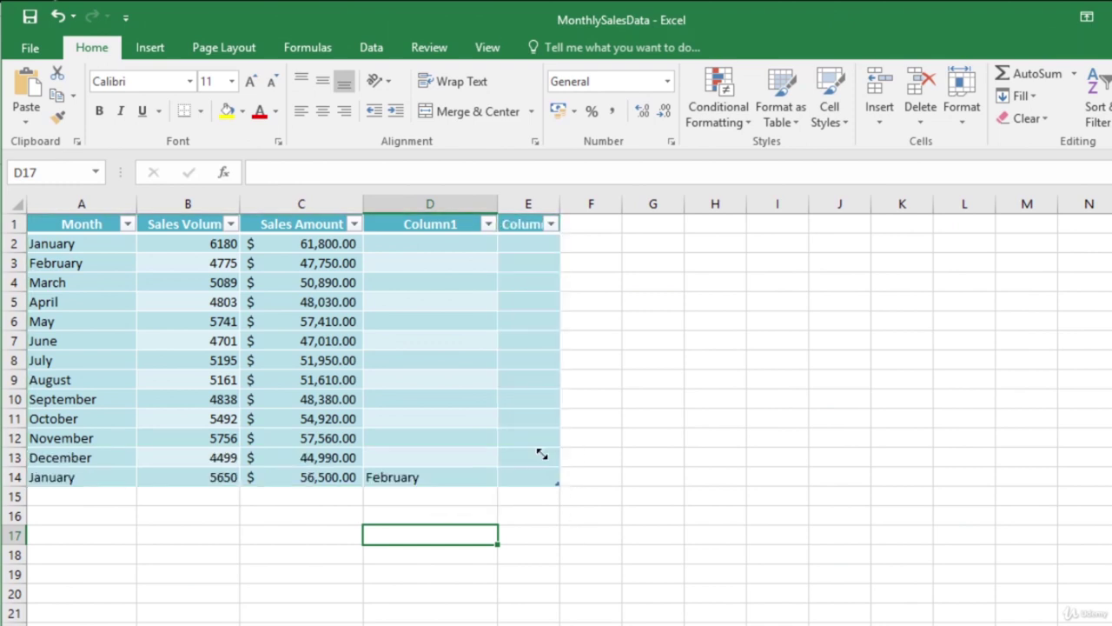
drag(559, 447, 618, 516)
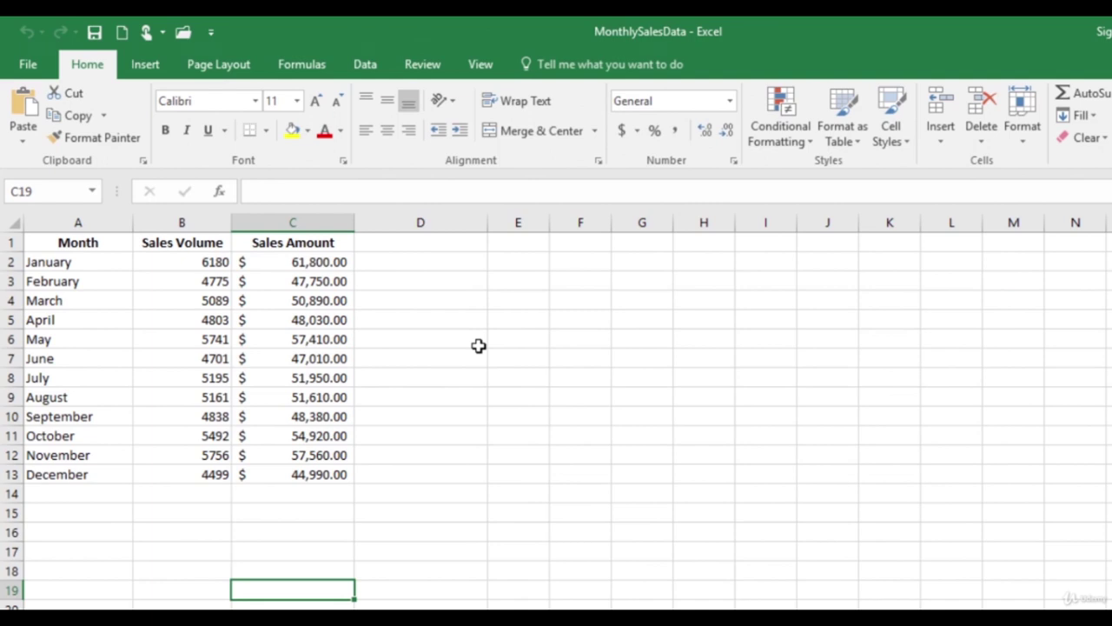
Step: Insert the SUM function from the Math & Trig category in C14 to total the sales amounts in C2:C13
click(299, 494)
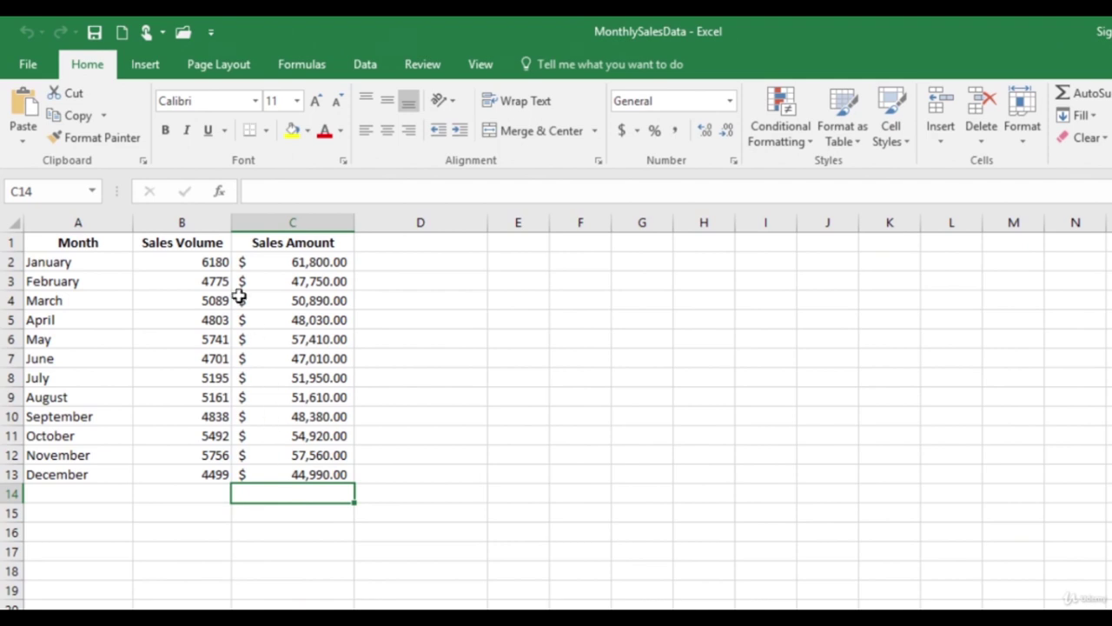
click(221, 192)
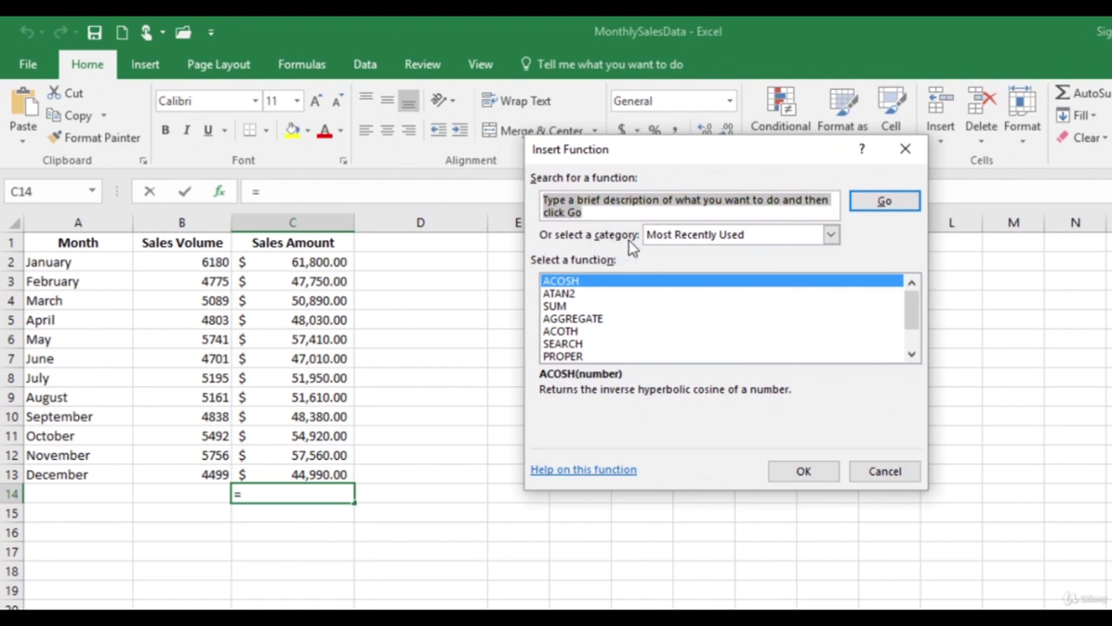
click(832, 236)
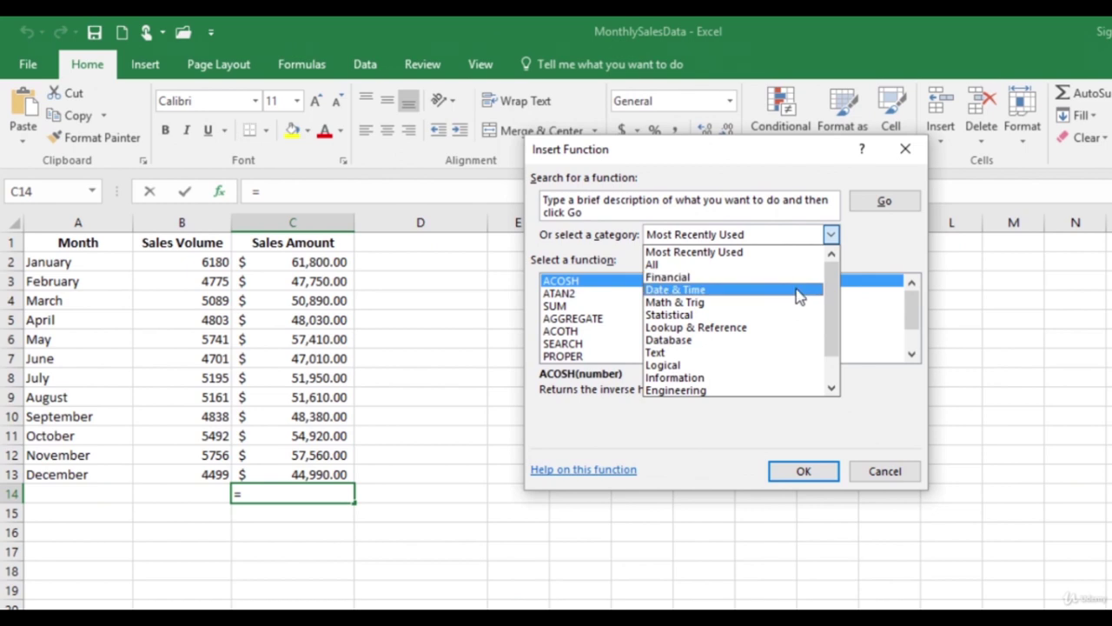
click(686, 302)
drag(913, 299, 925, 339)
click(556, 331)
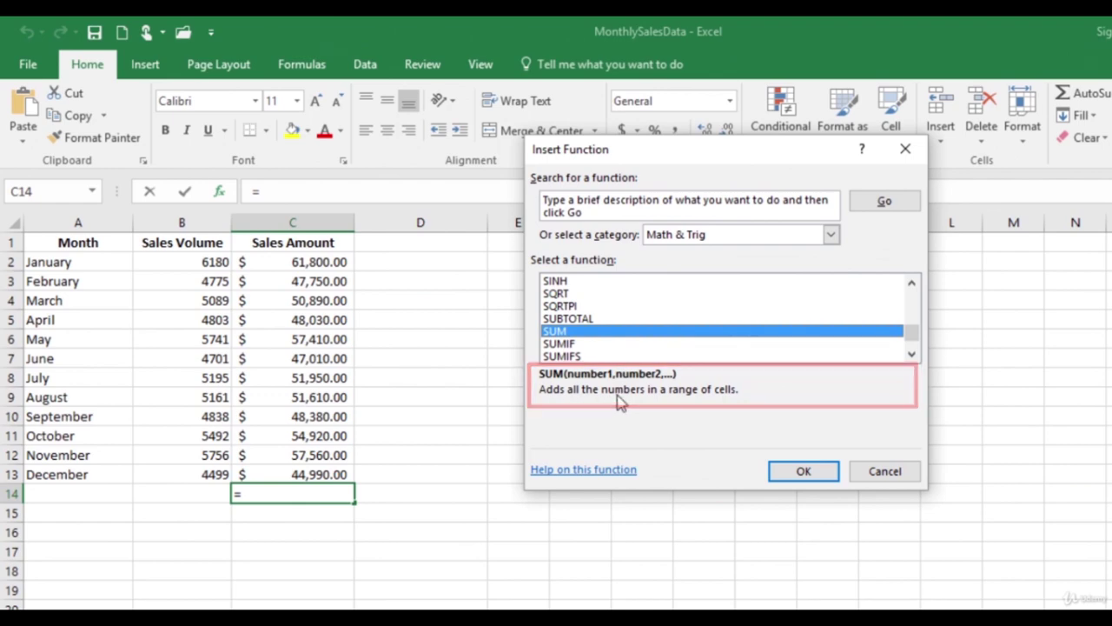
click(817, 472)
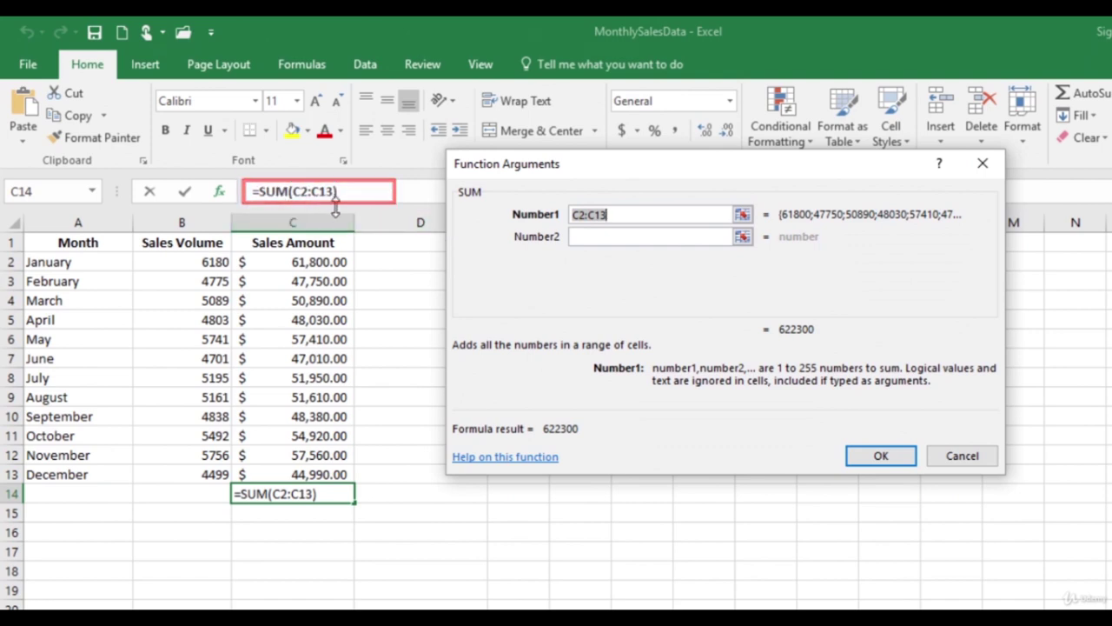
click(896, 463)
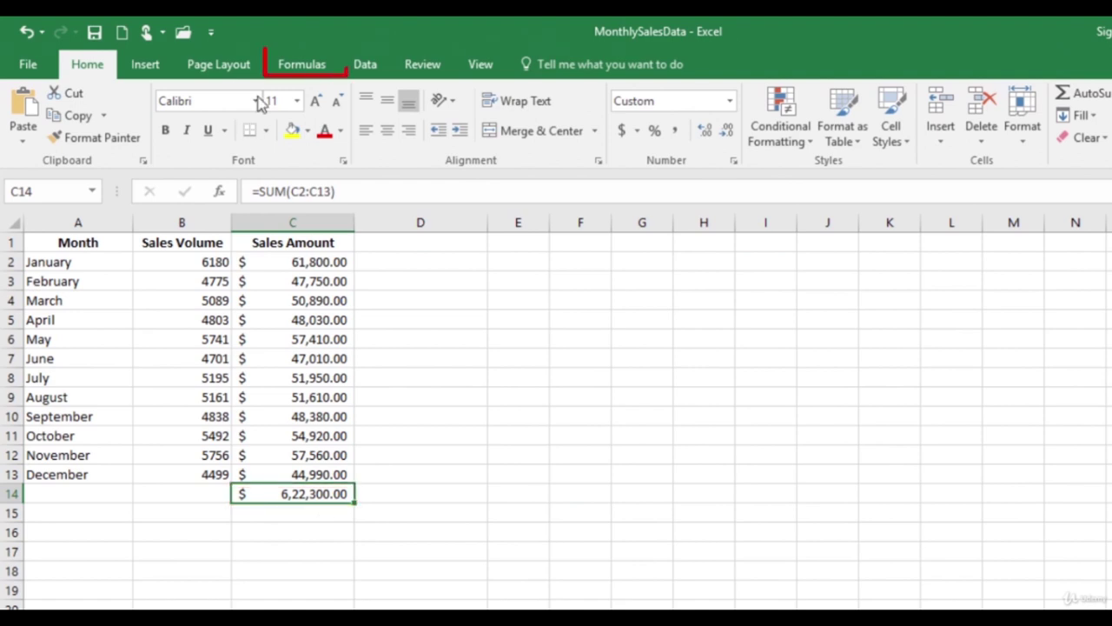
click(296, 66)
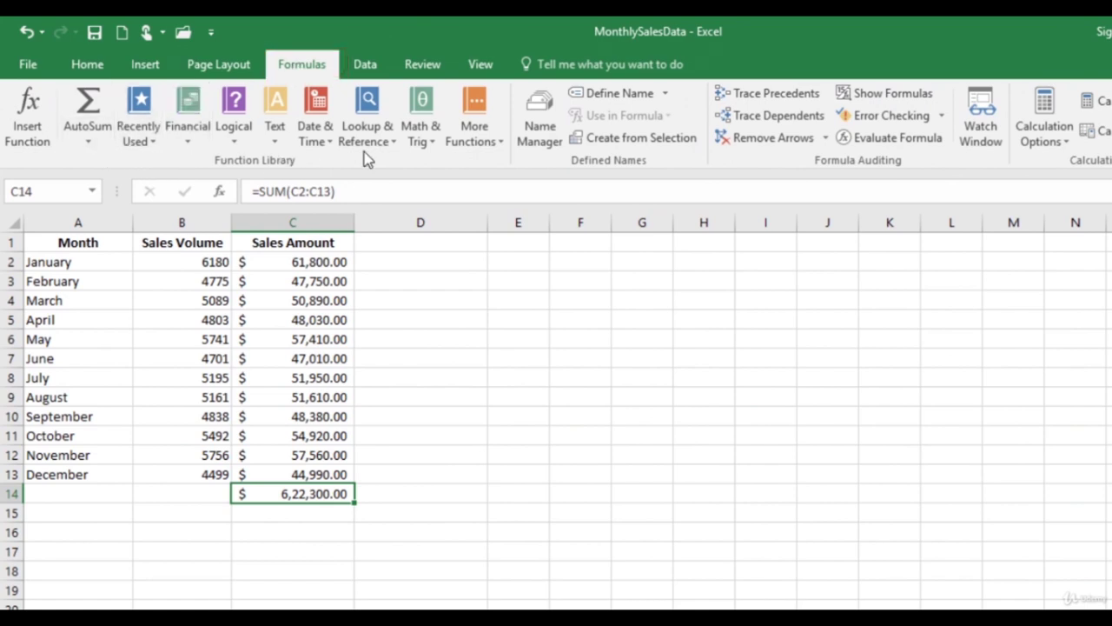
click(427, 148)
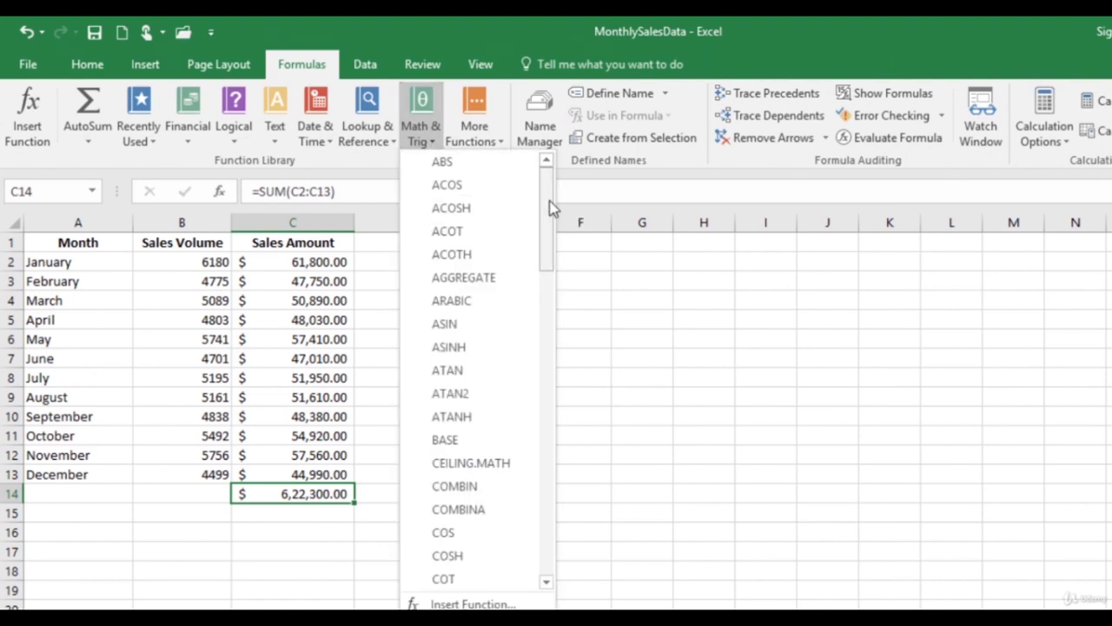
drag(553, 216, 556, 508)
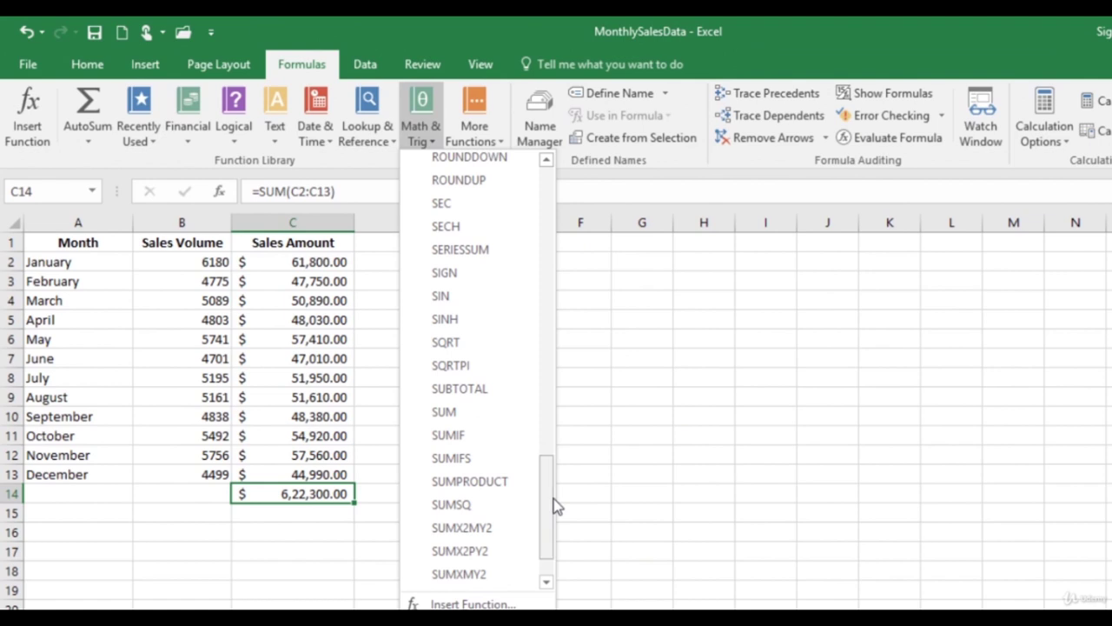
click(445, 415)
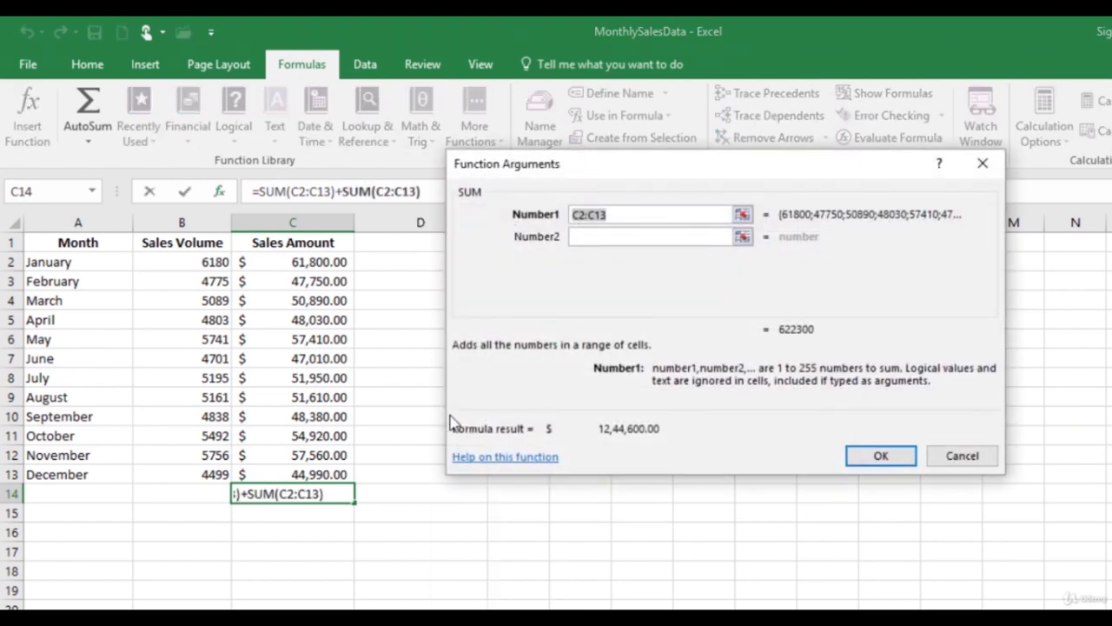
click(965, 460)
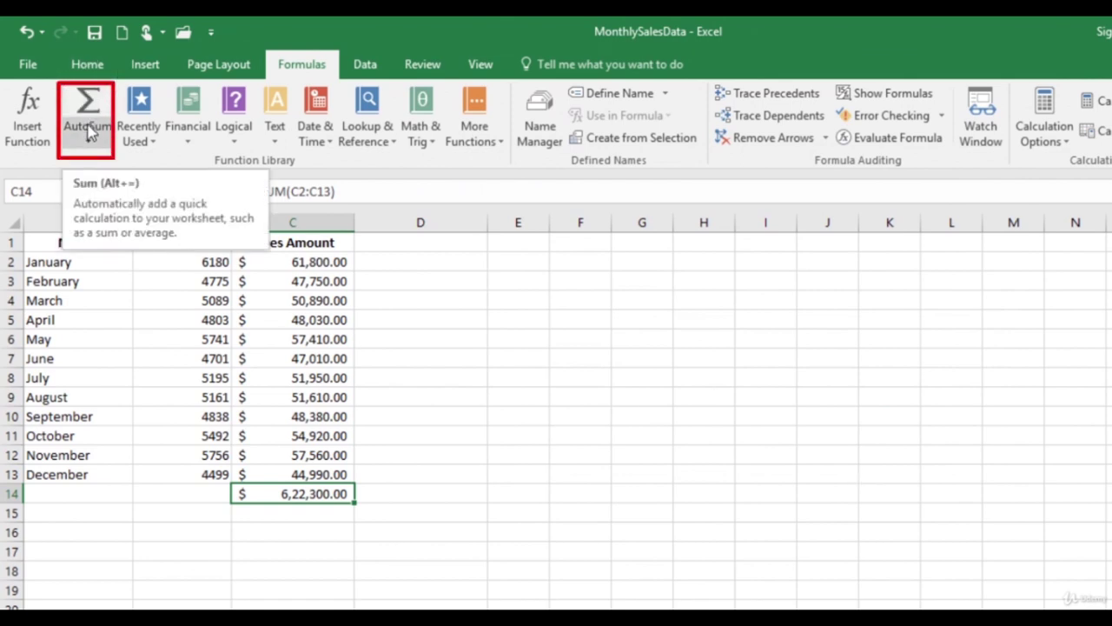
Step: Total the sales volumes in B2:B13 in cell B14 with AutoSum
click(200, 490)
click(87, 102)
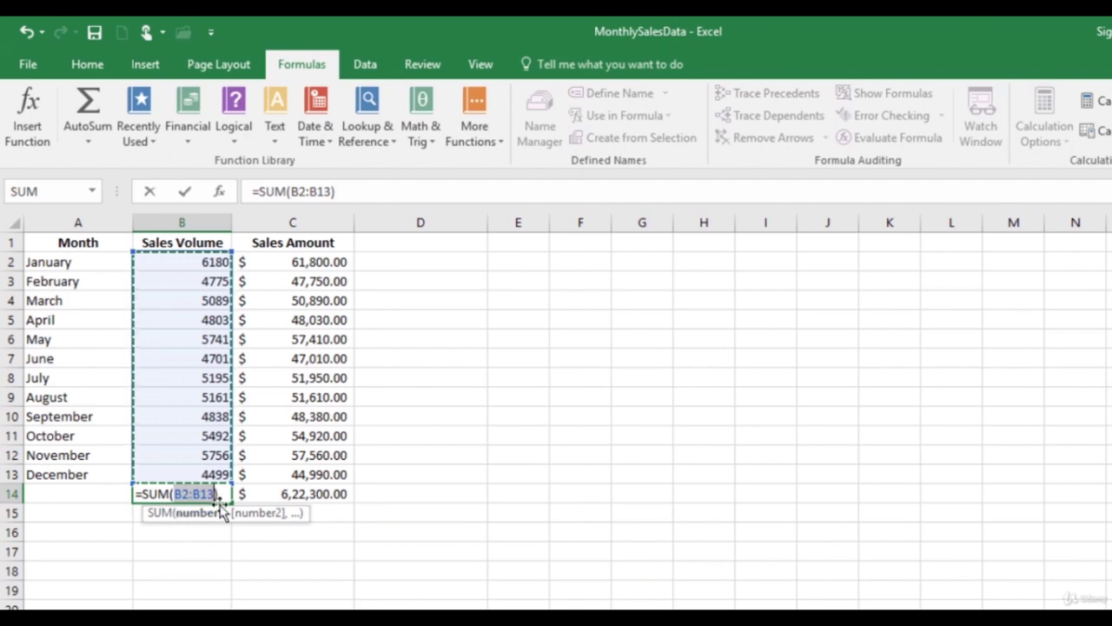
key(Return)
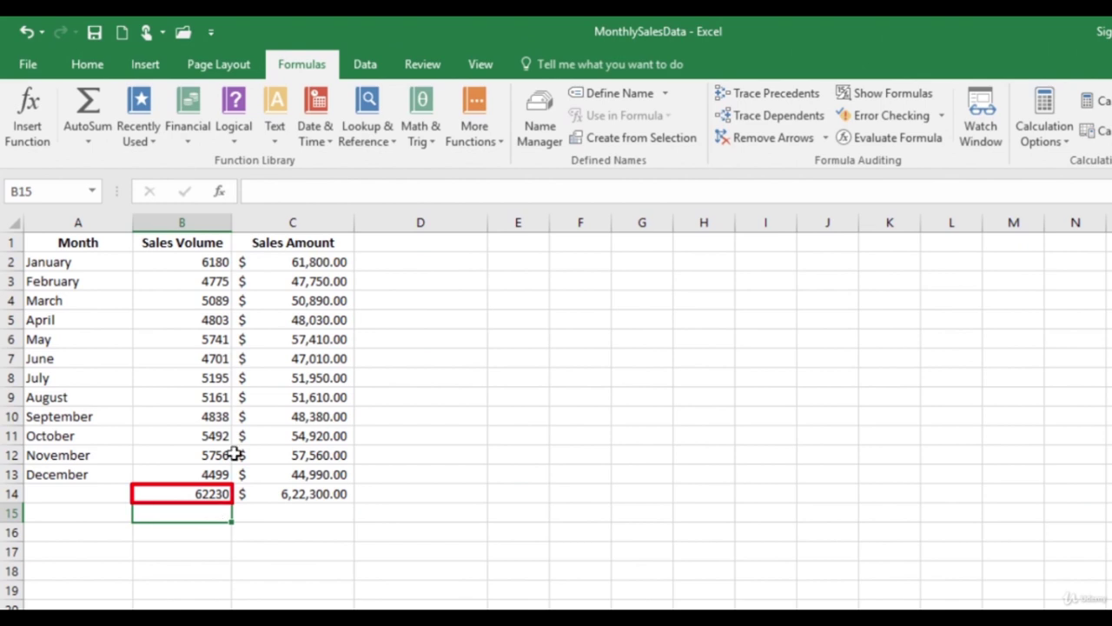
click(91, 146)
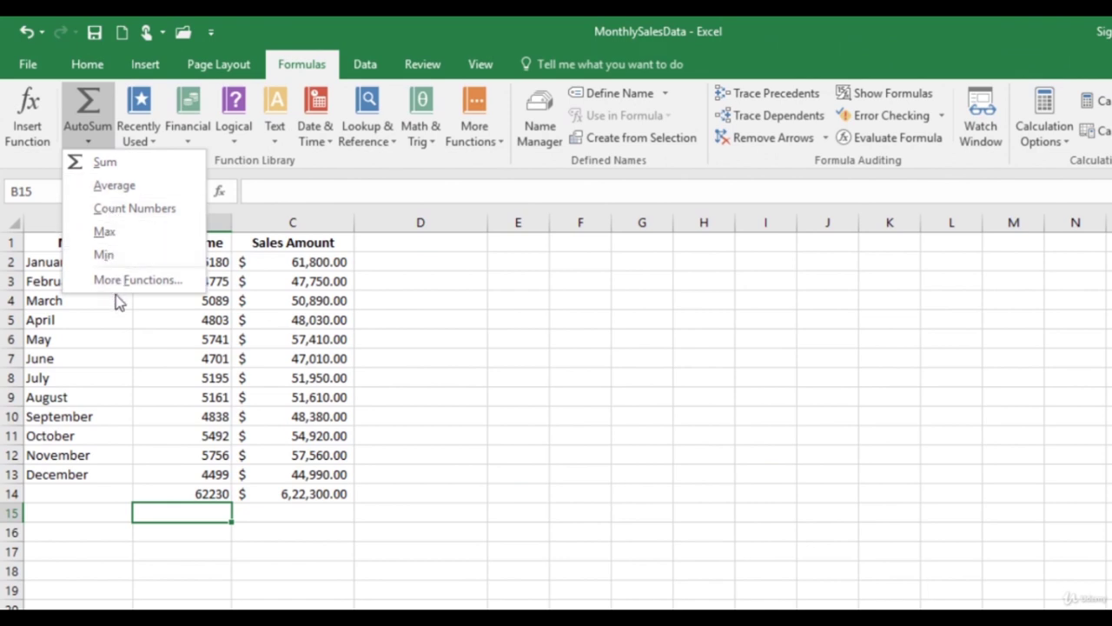
click(393, 355)
Step: Enter a SUM formula in D7 that adds the June to December sales amounts in C7:C13
click(393, 355)
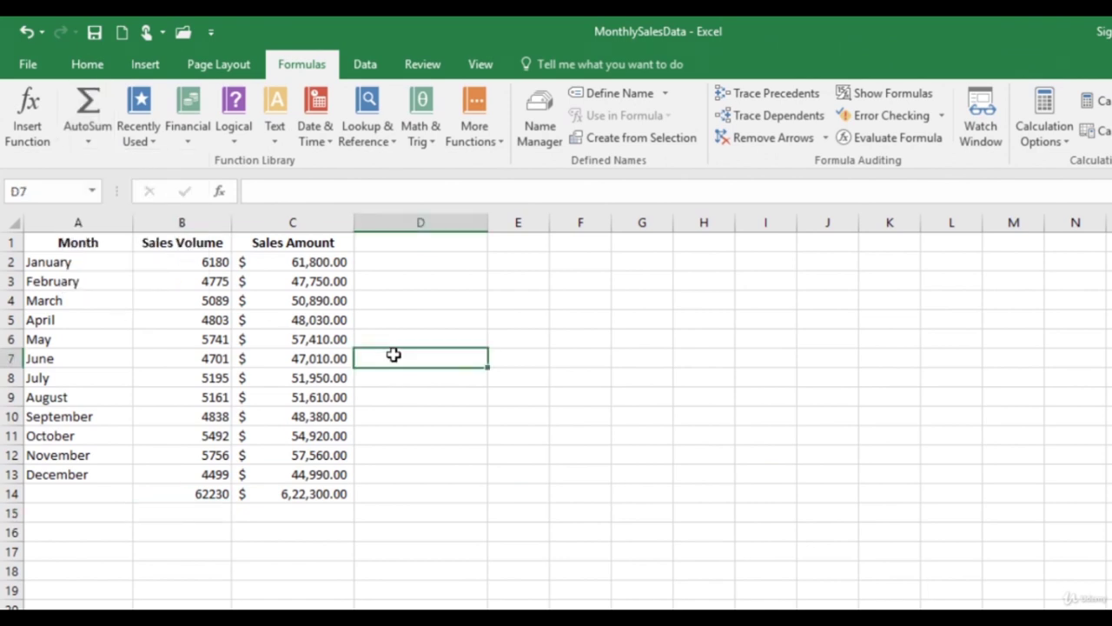
text(=sum)
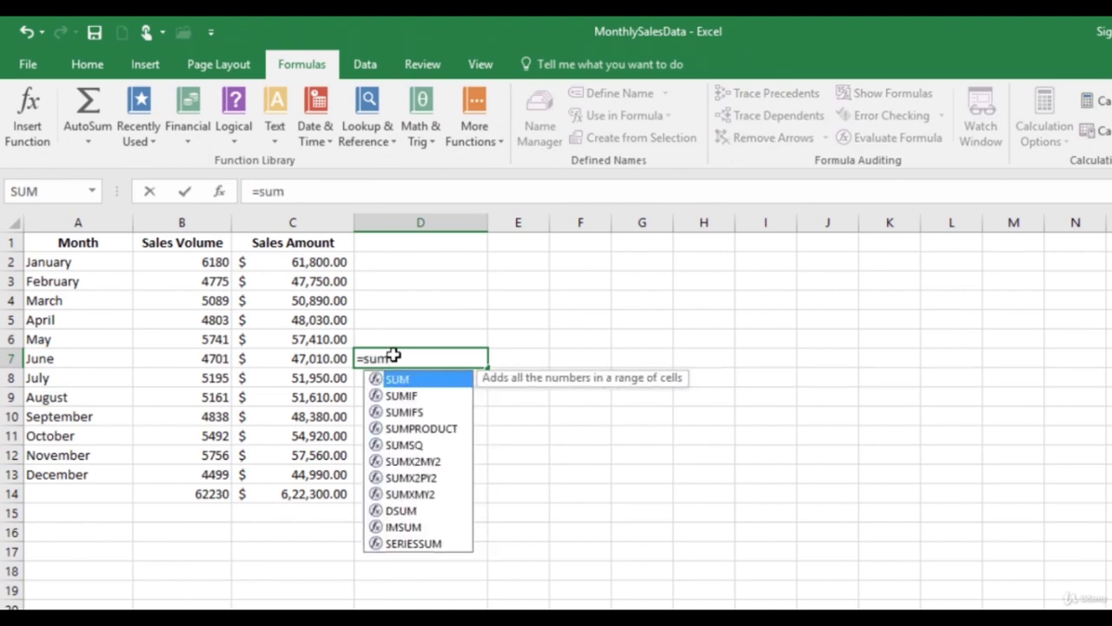
double_click(435, 382)
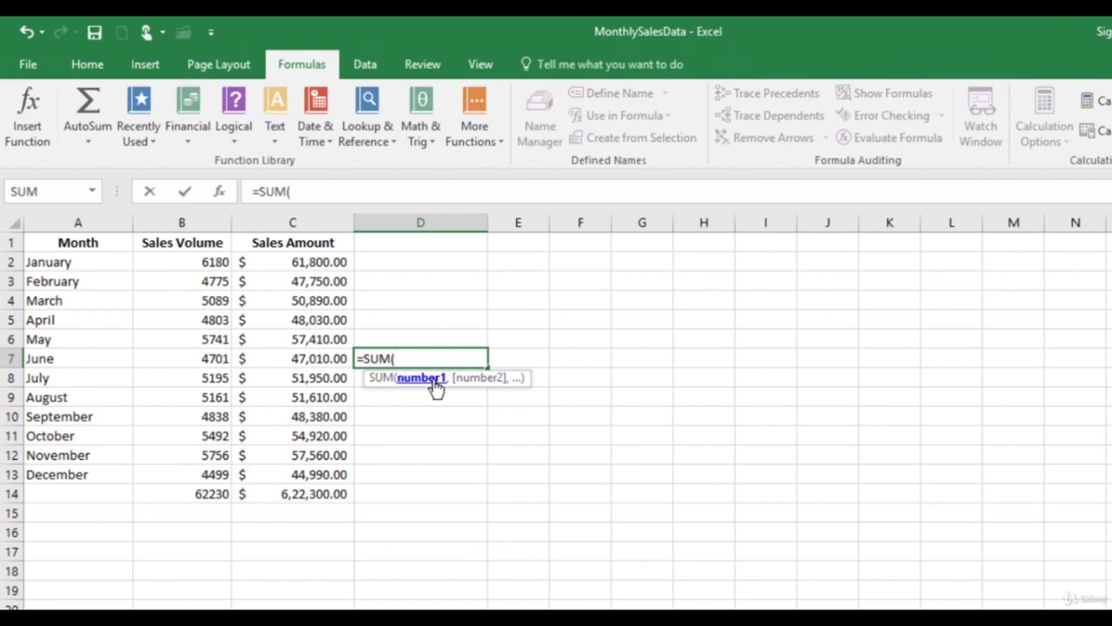
click(314, 359)
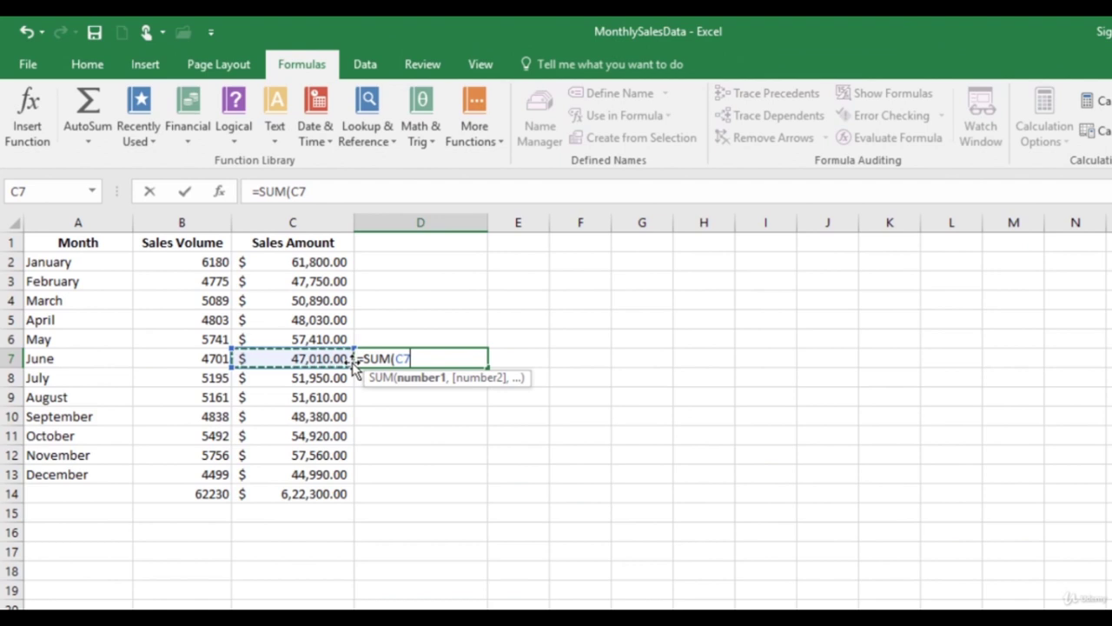
drag(354, 366, 345, 477)
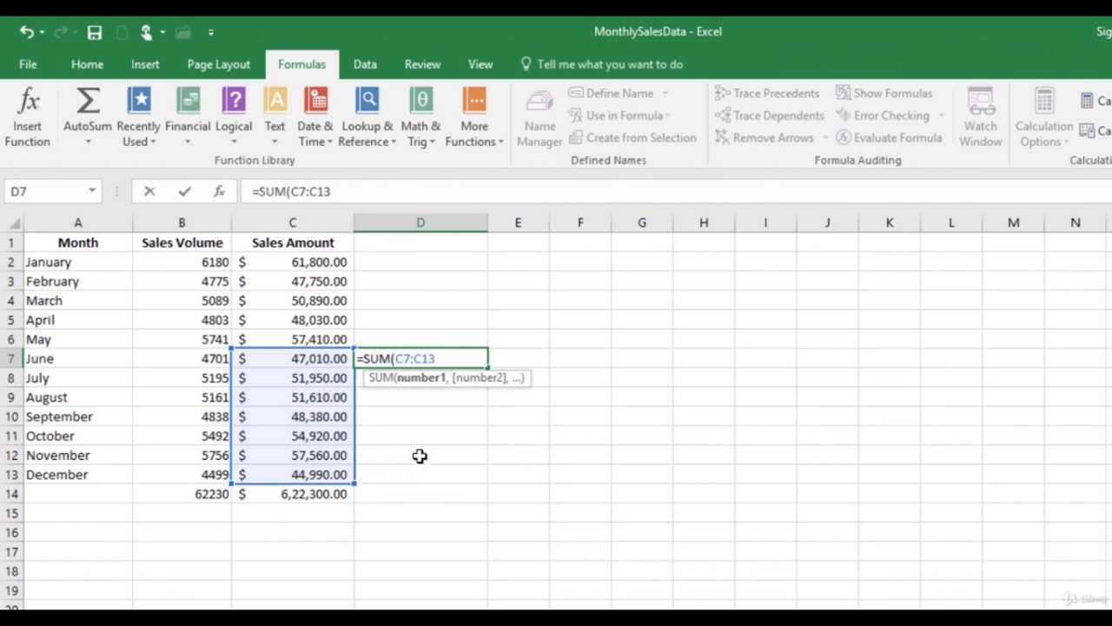
text())
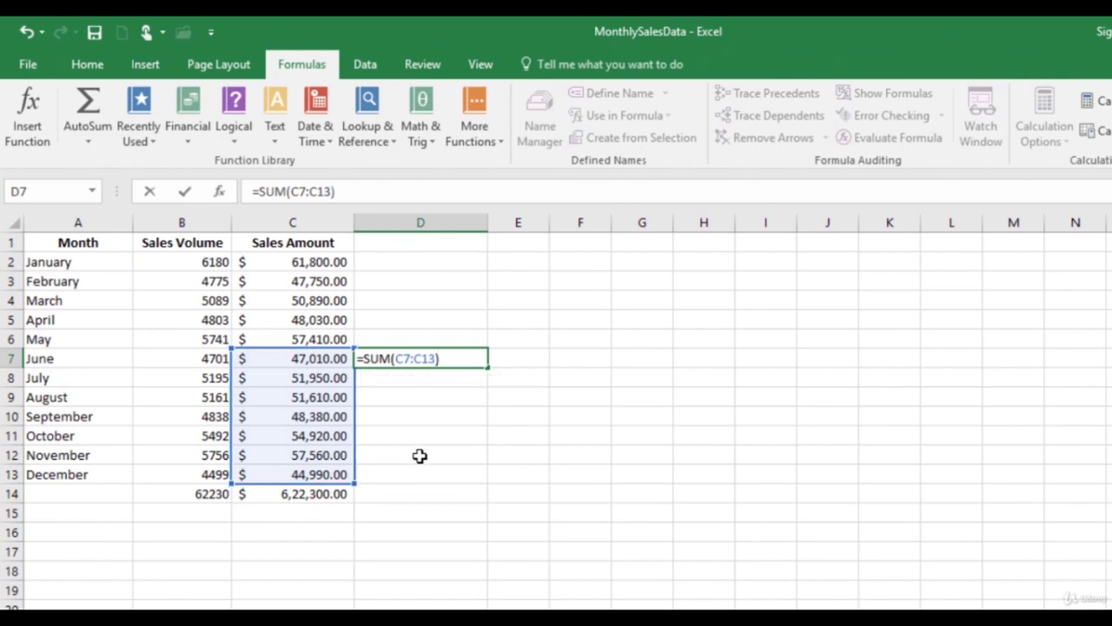
key(Return)
key(Up)
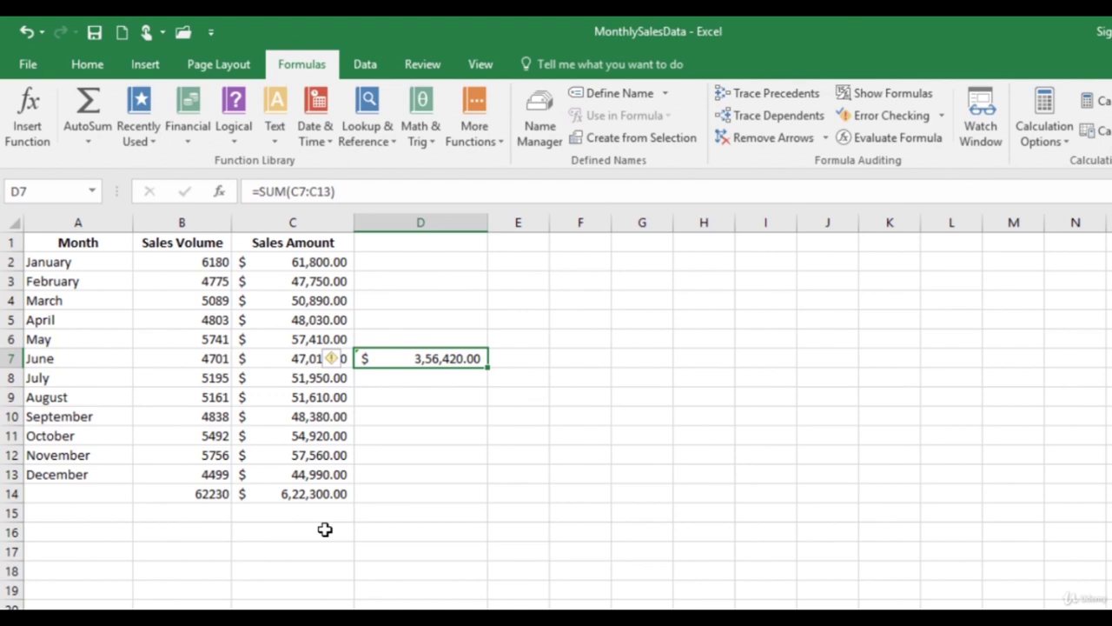
Step: Enter the formula =C2-C3 in D2 to subtract February's sales amount from January's
click(416, 262)
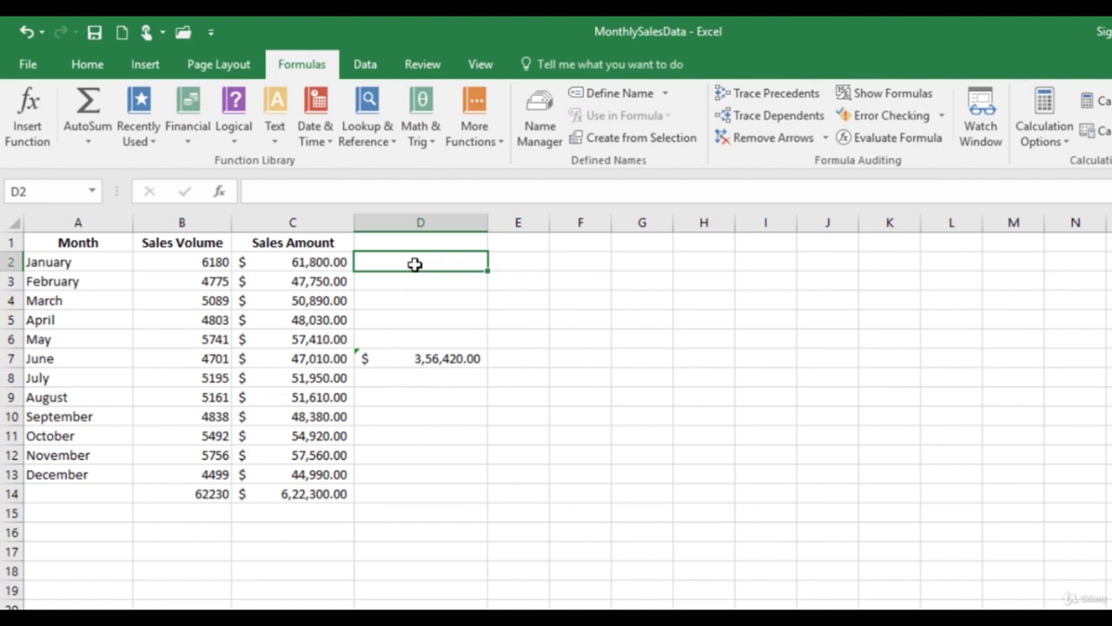
text(=)
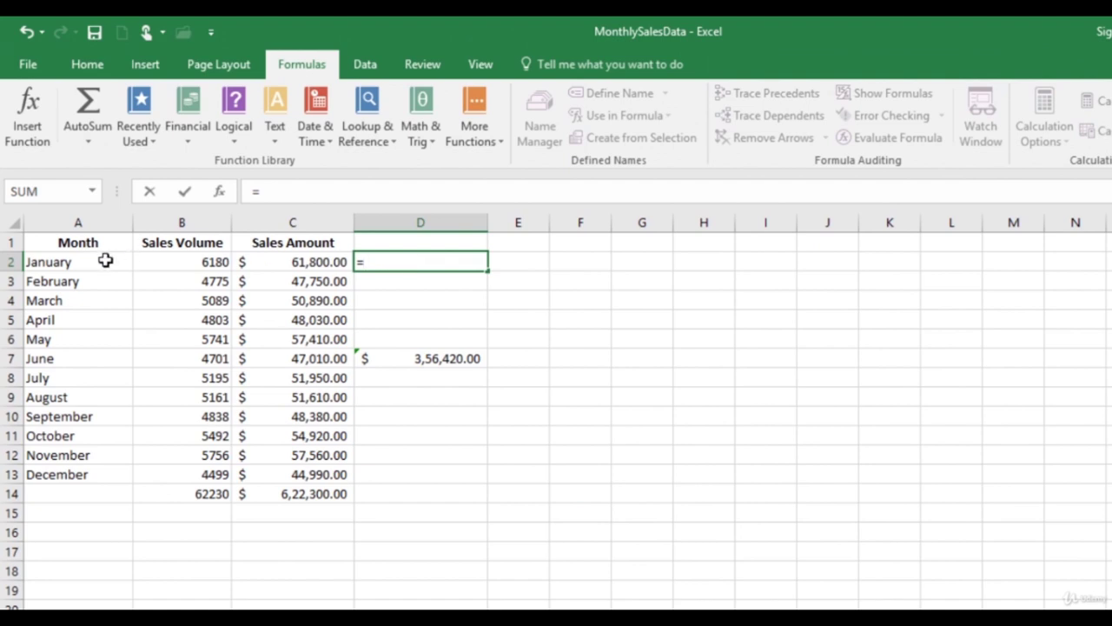
click(285, 263)
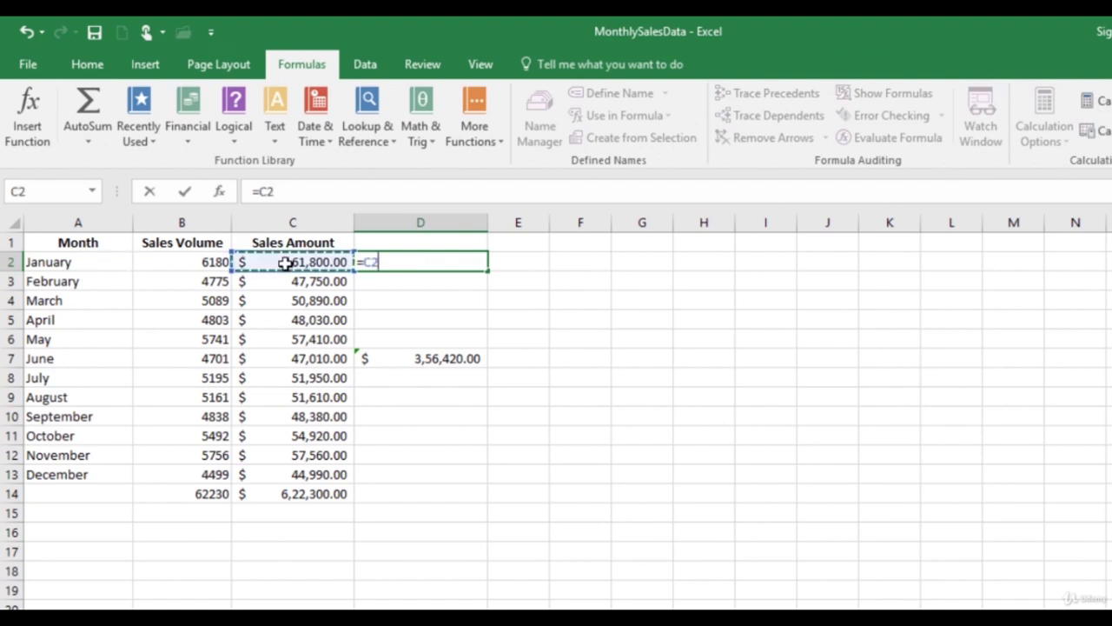
text(-)
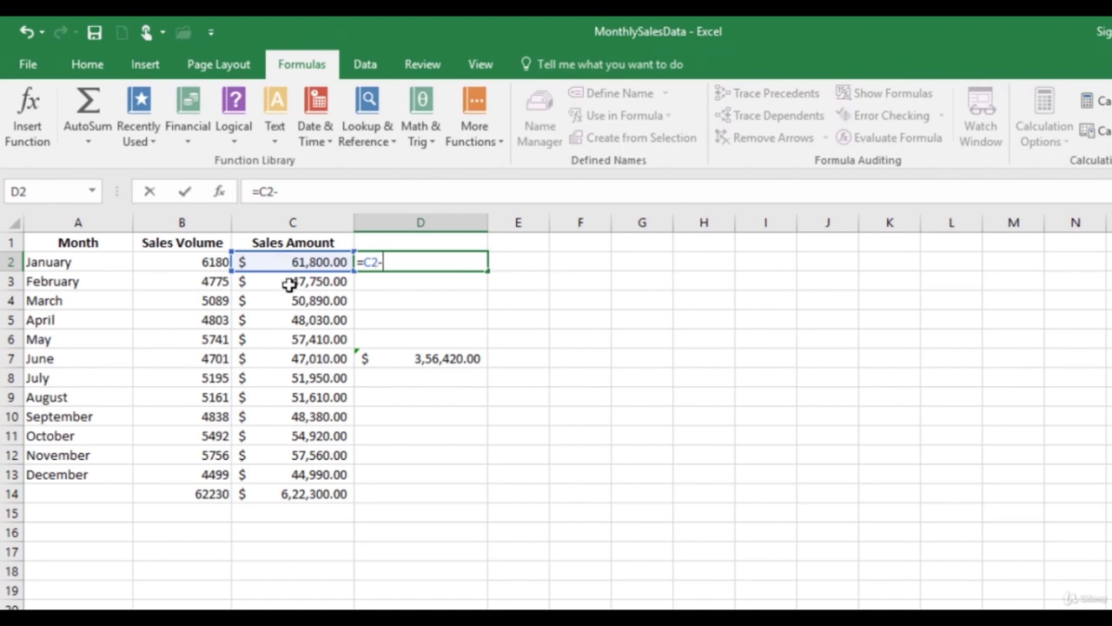
click(288, 284)
key(Return)
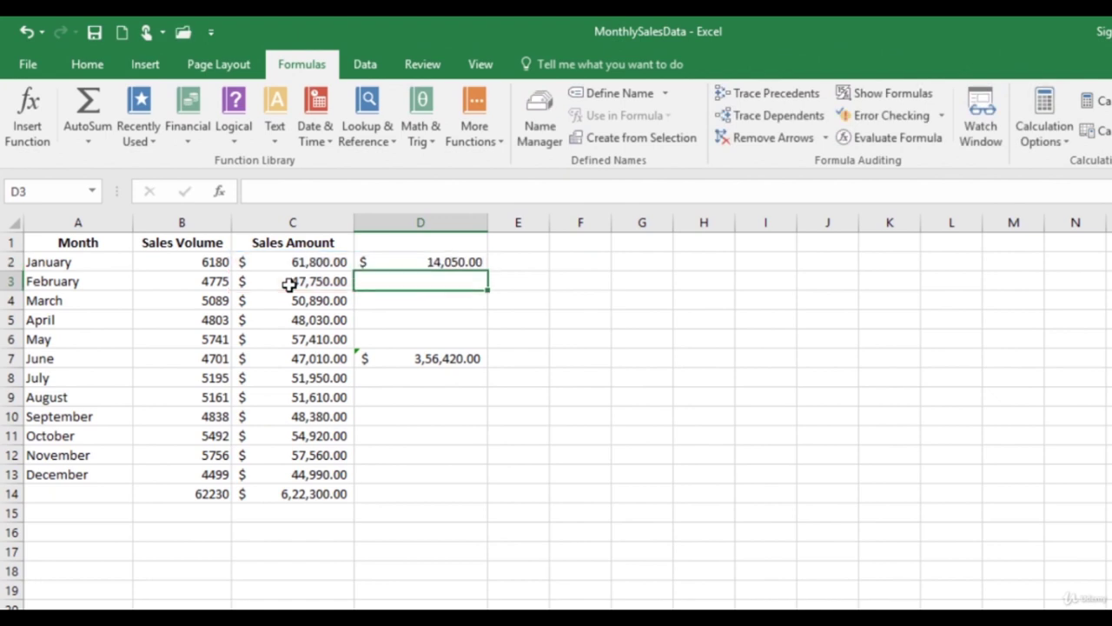
click(414, 263)
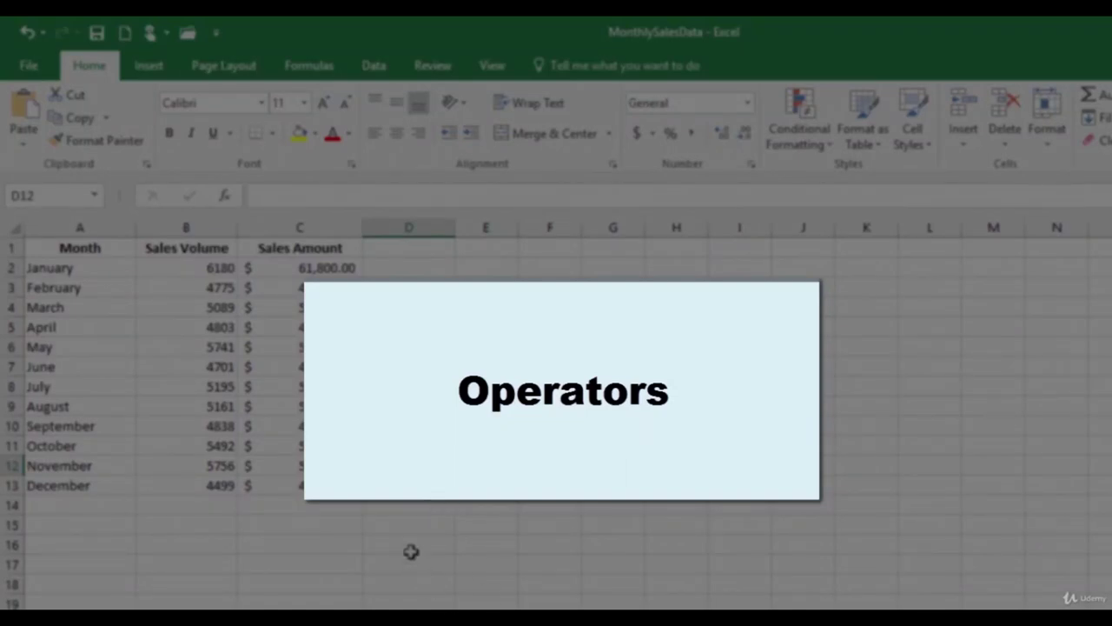
Step: Enter the formula =C12+C13 in E13 to add the November and December sales amounts
click(399, 523)
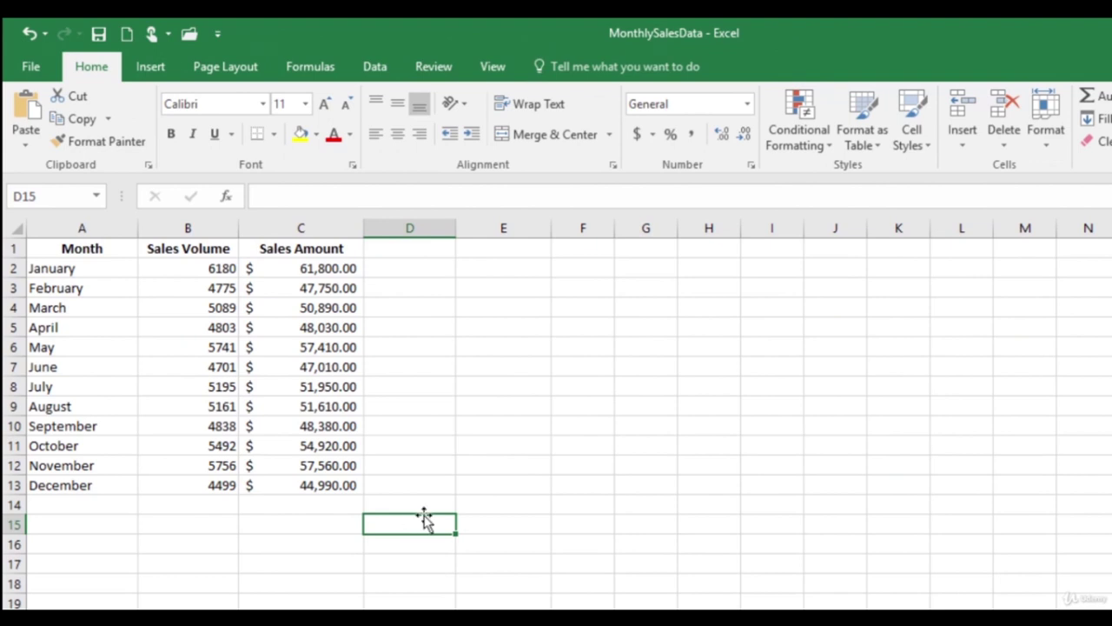
click(495, 489)
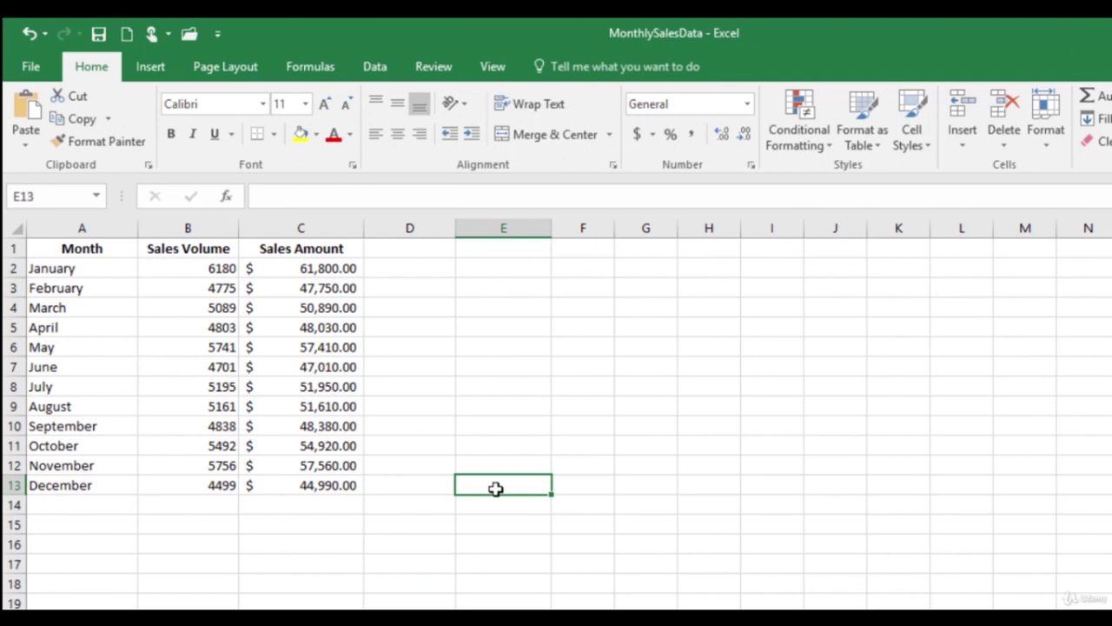
text(=)
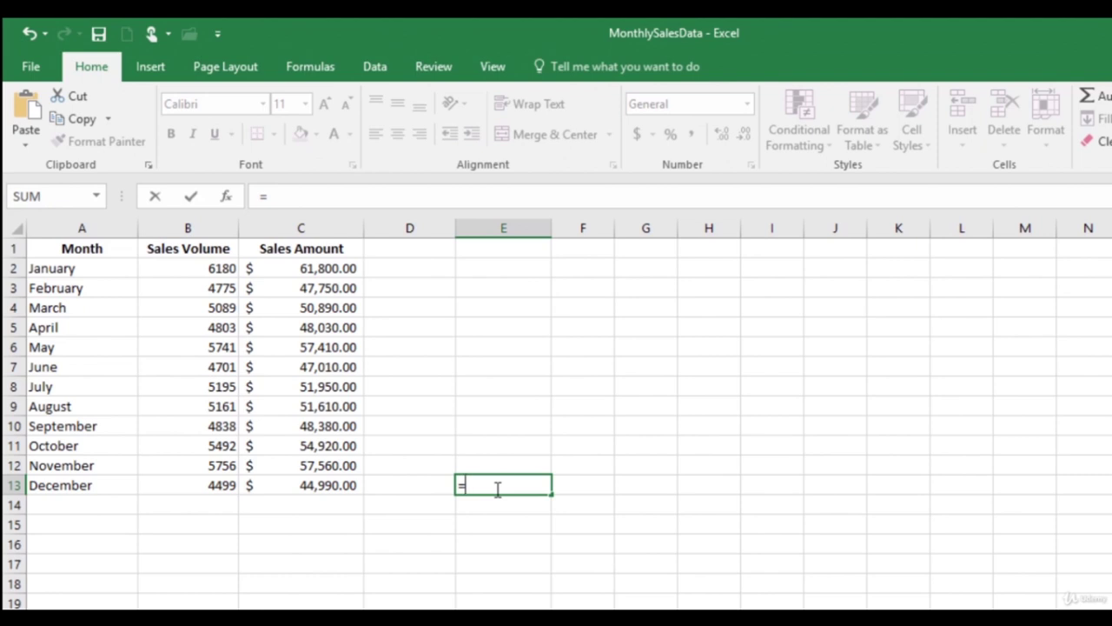
click(339, 465)
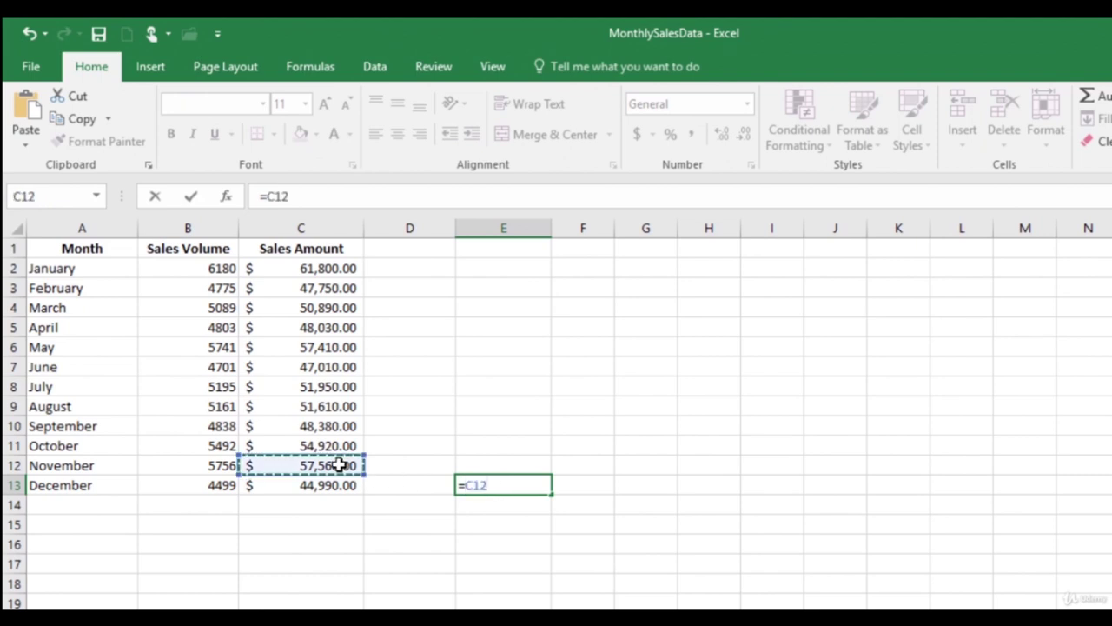
text(+)
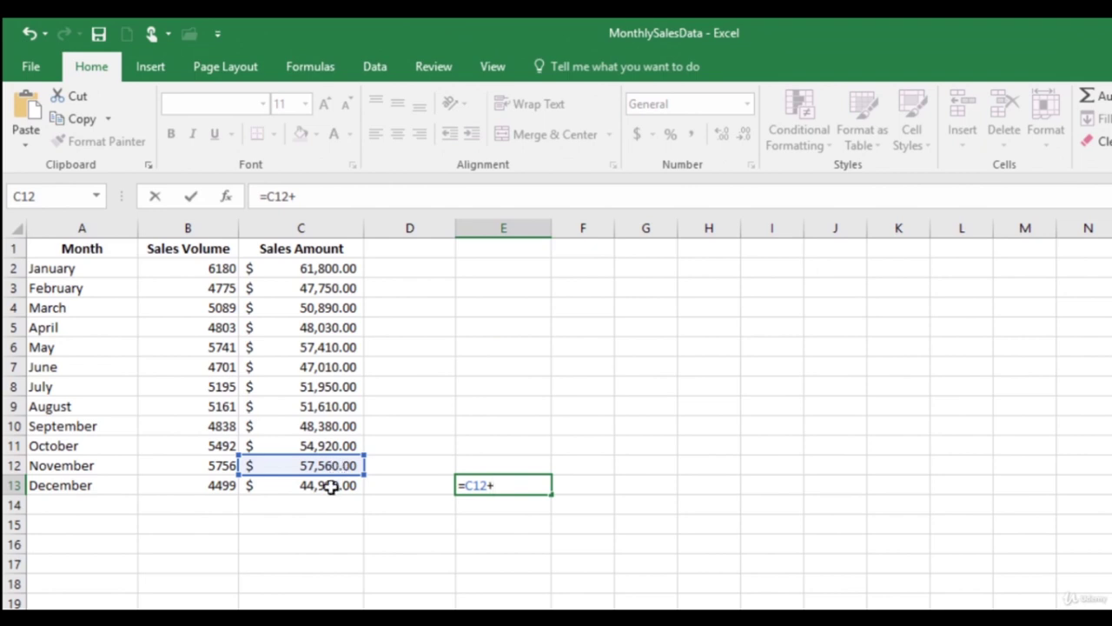
click(331, 488)
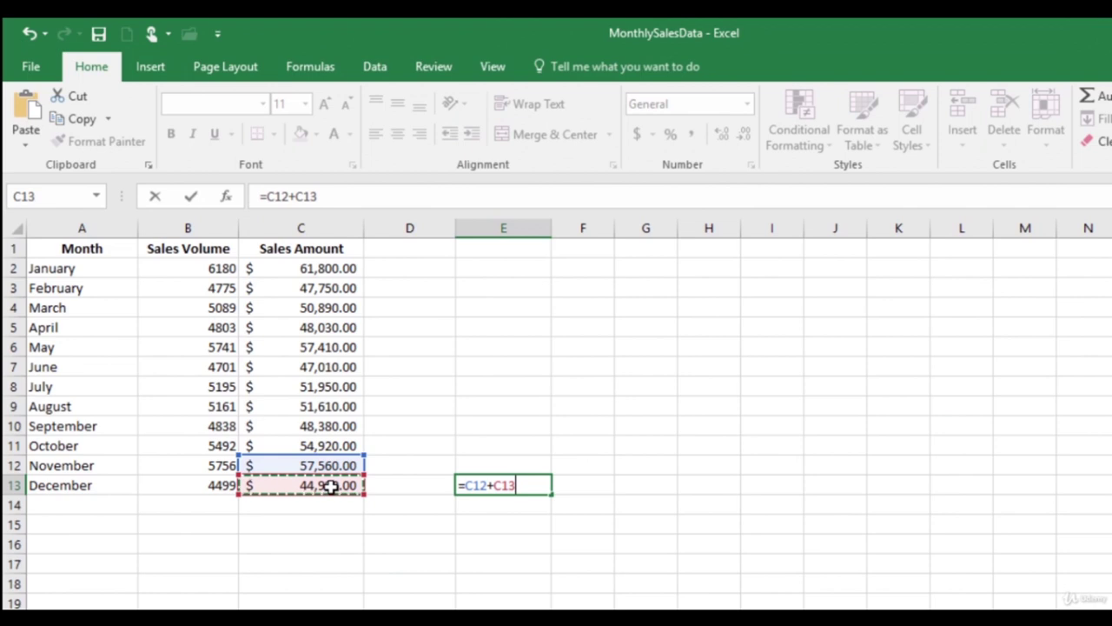
key(Return)
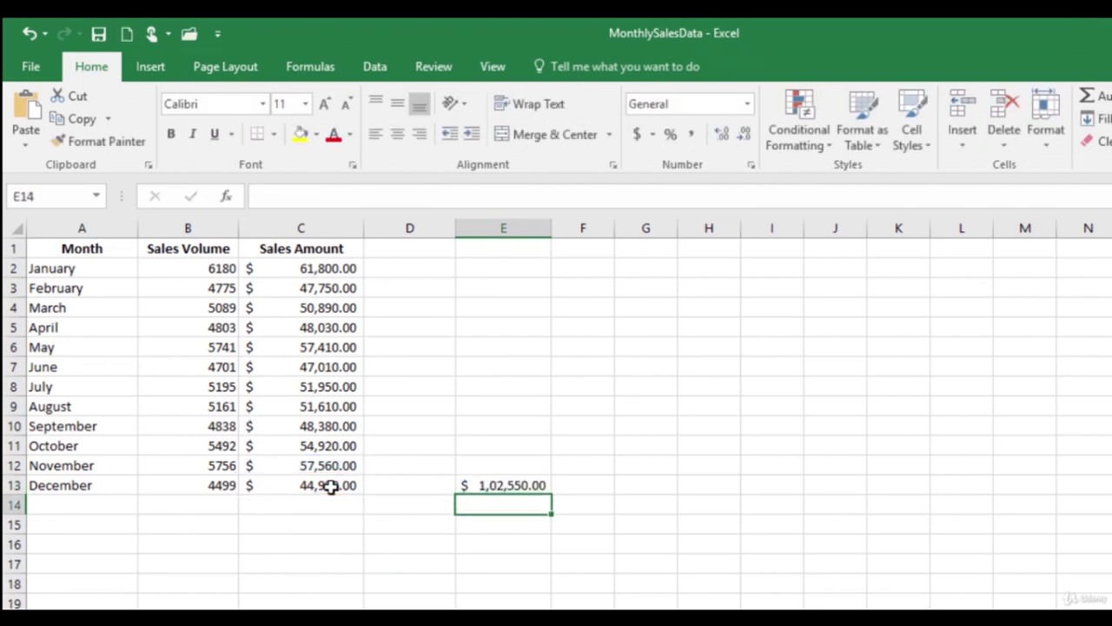
click(514, 485)
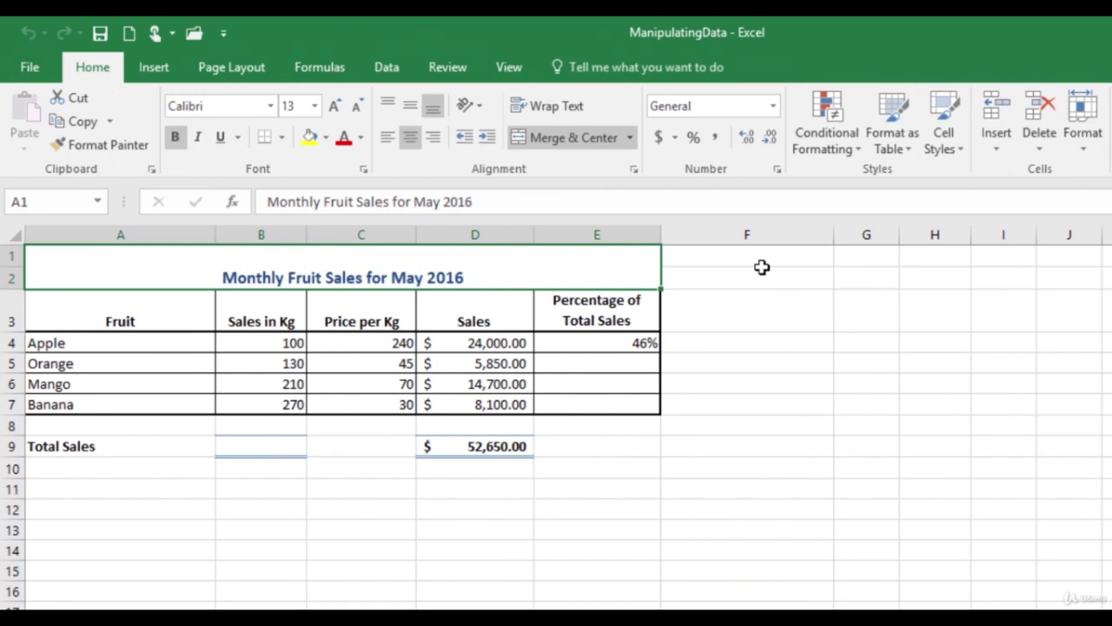
Step: Copy the Total Sales formula from D9 and paste it into B9 under Sales in Kg, ending copy mode
click(492, 447)
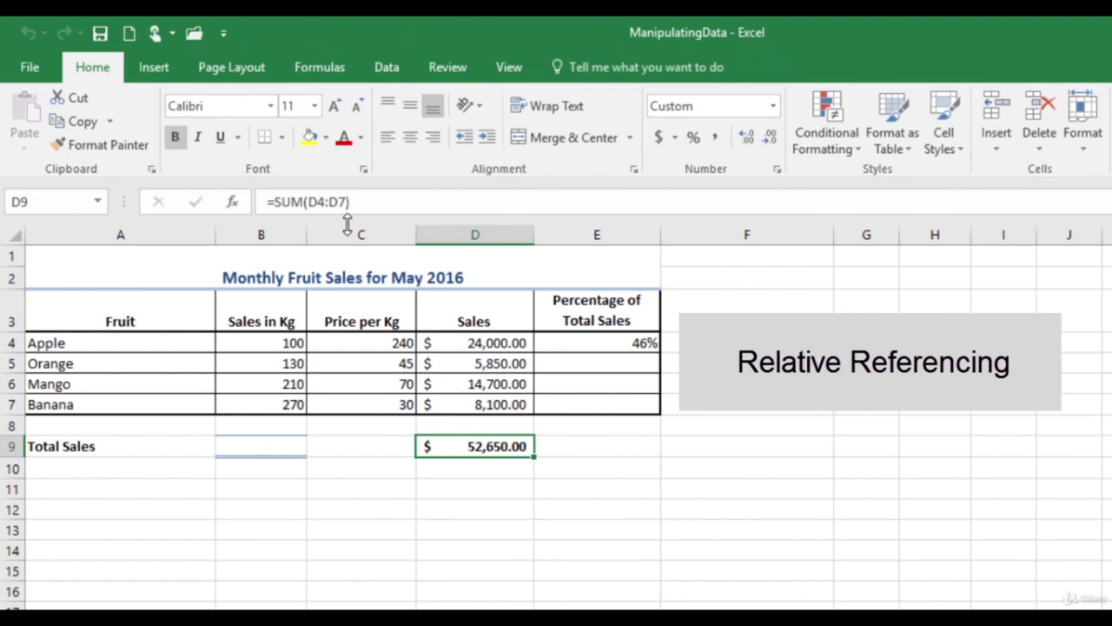
right_click(502, 445)
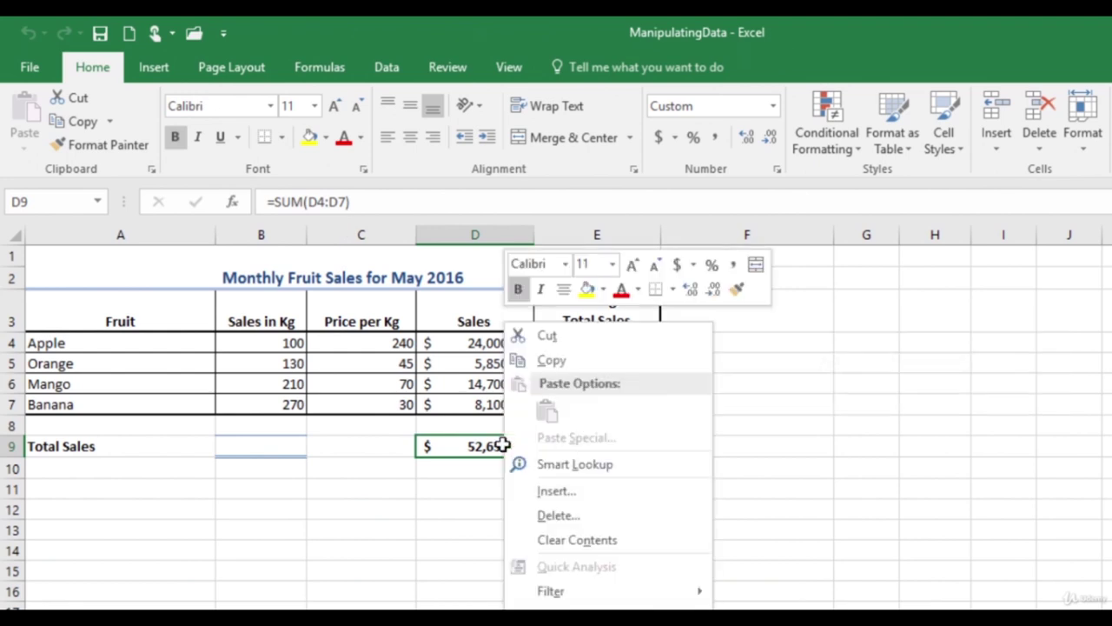
click(551, 360)
click(260, 443)
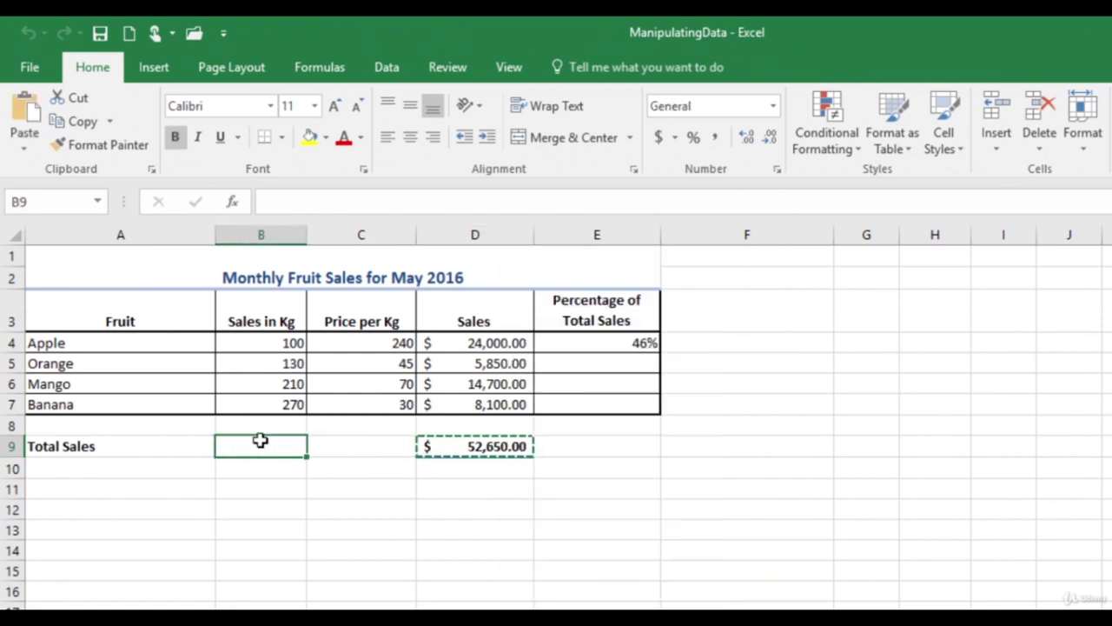
right_click(260, 443)
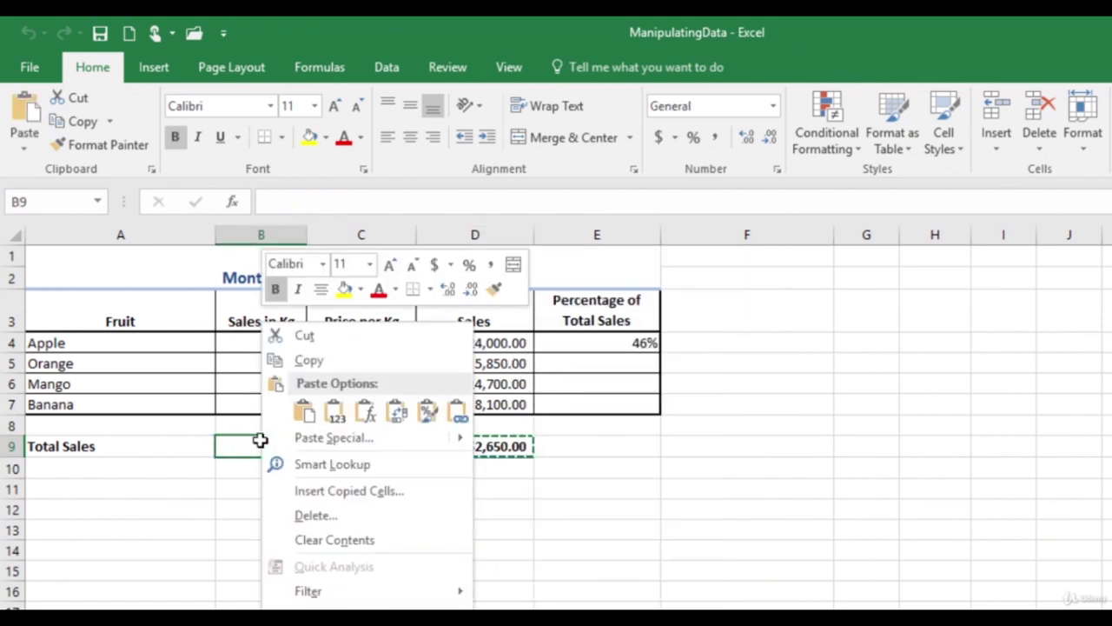
click(304, 415)
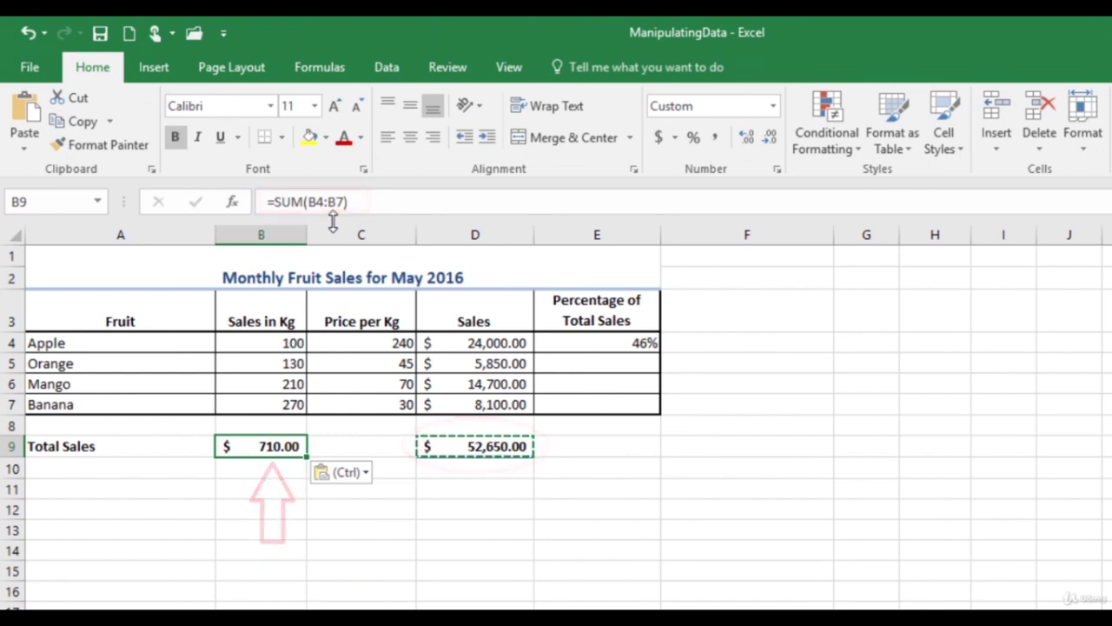
click(626, 448)
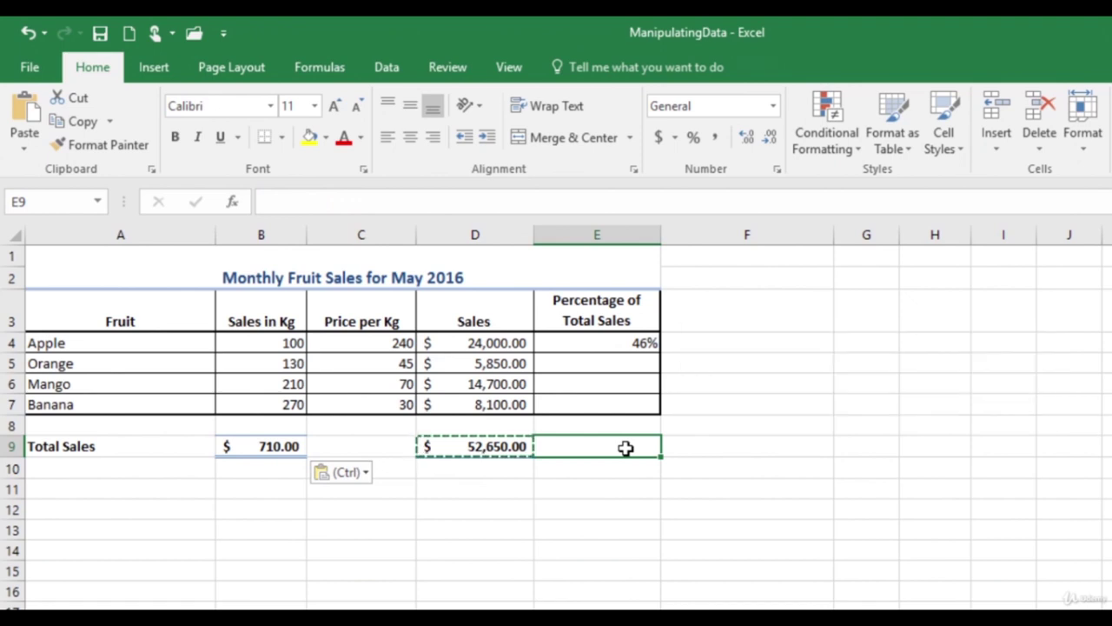
double_click(625, 448)
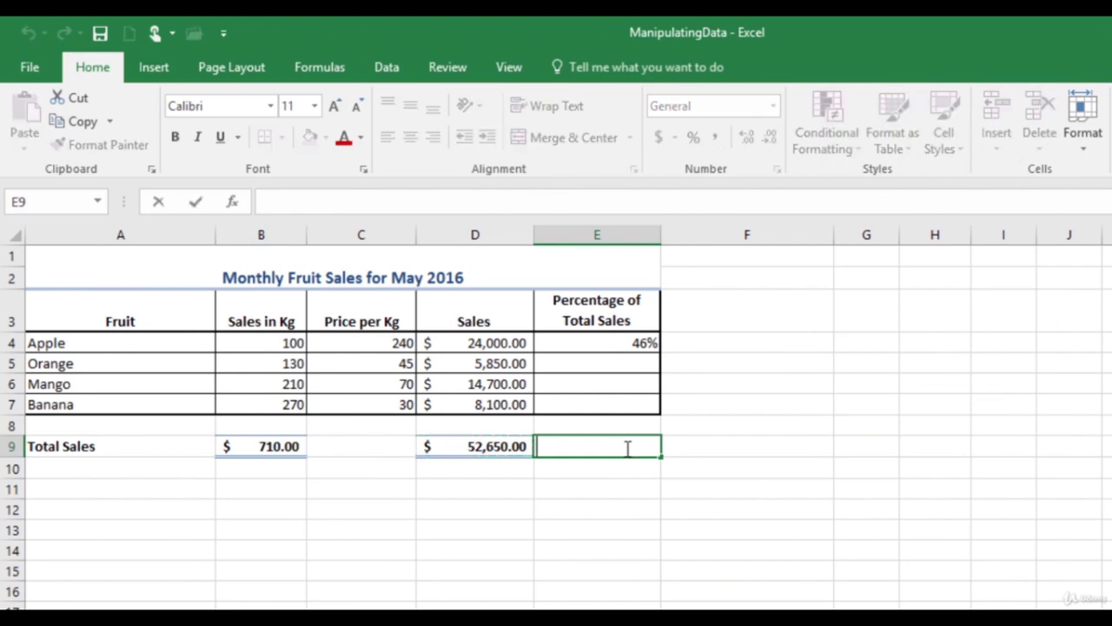
Step: Check Apple's percentage formula in E4 against the total in D9, and paste only that formula into E5 for Orange
click(630, 345)
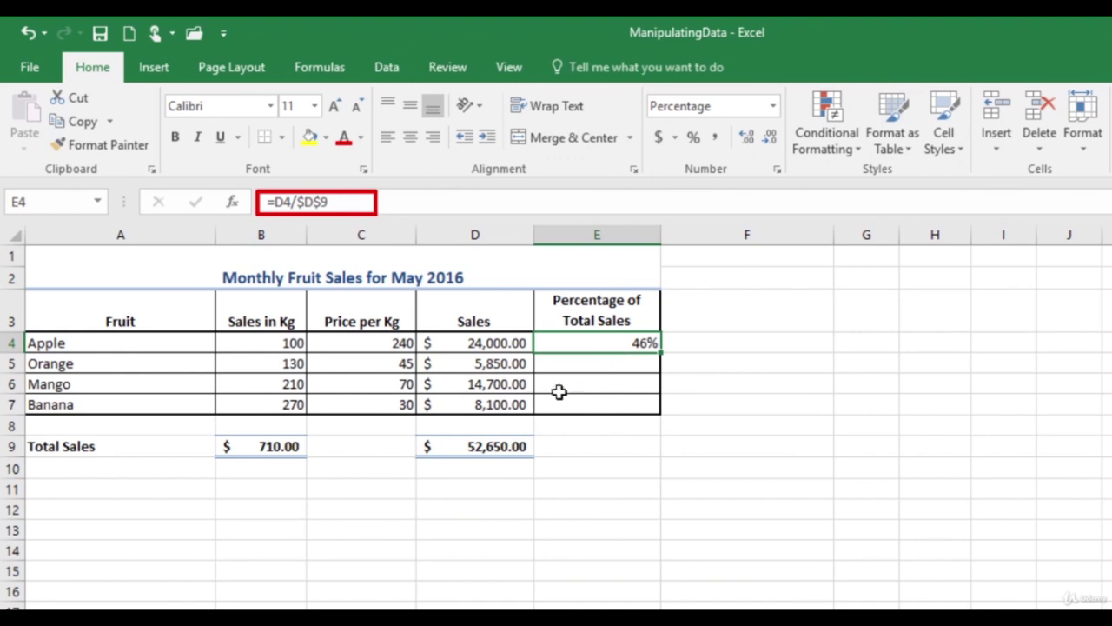
click(500, 456)
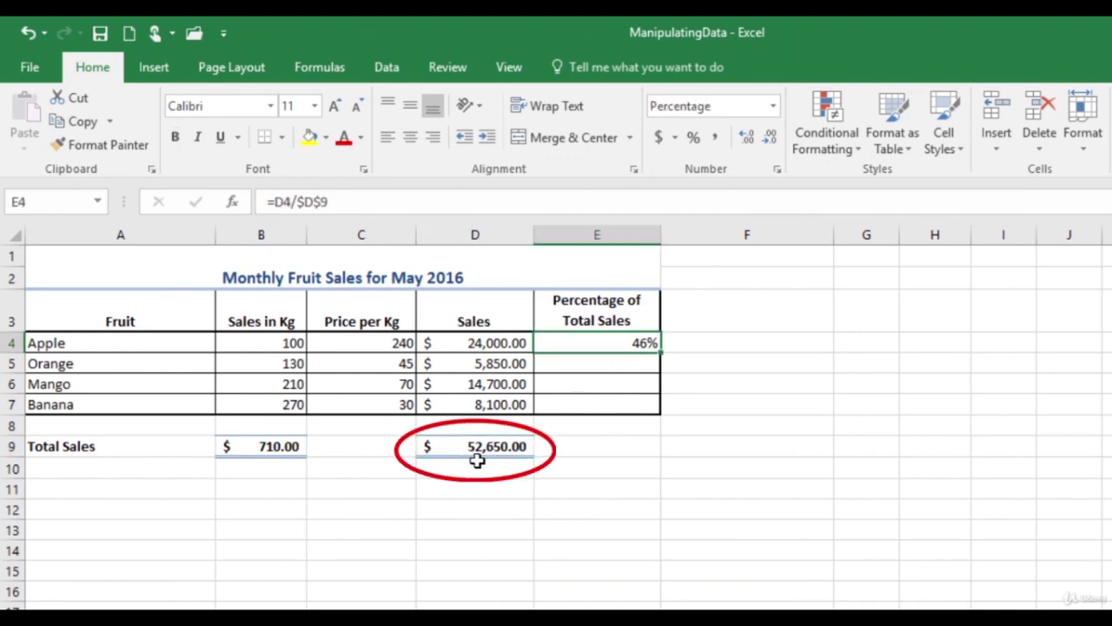
click(501, 459)
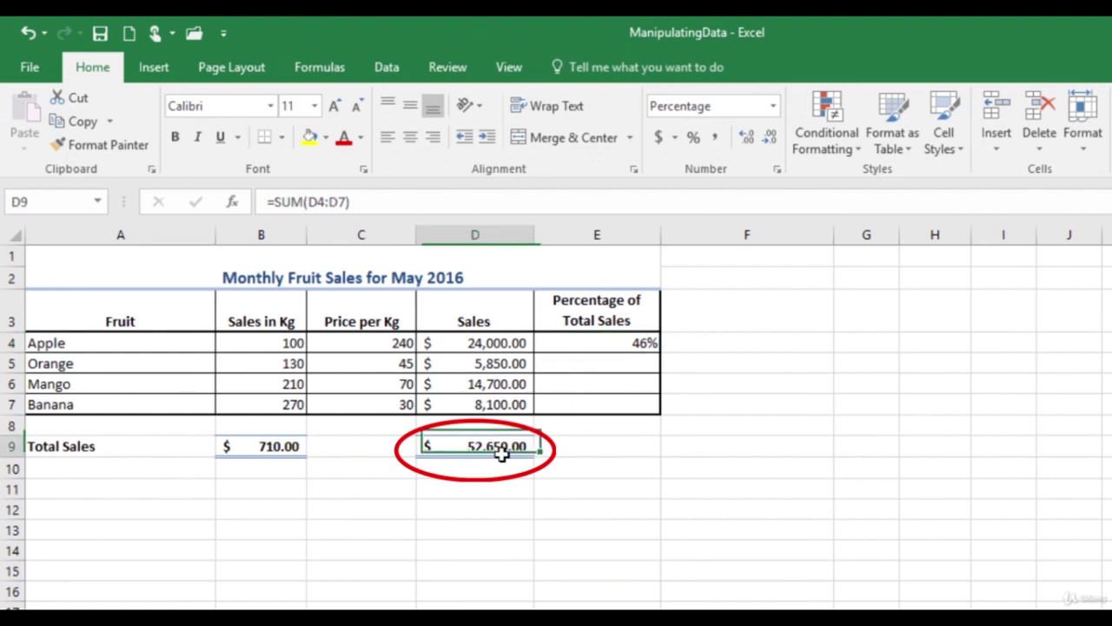
click(598, 351)
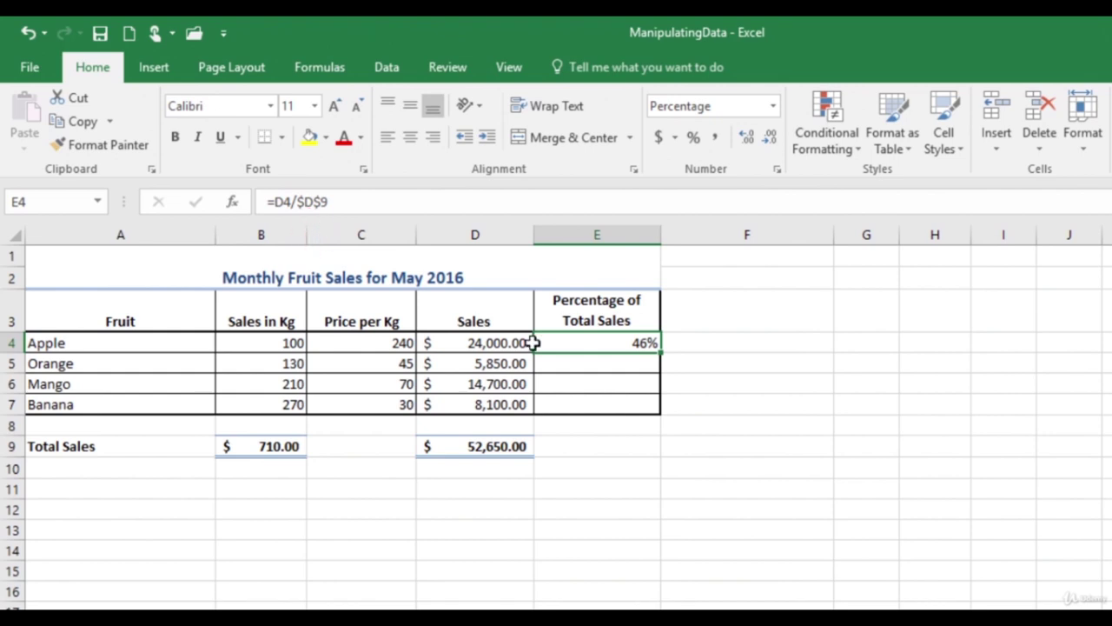
click(77, 123)
click(584, 365)
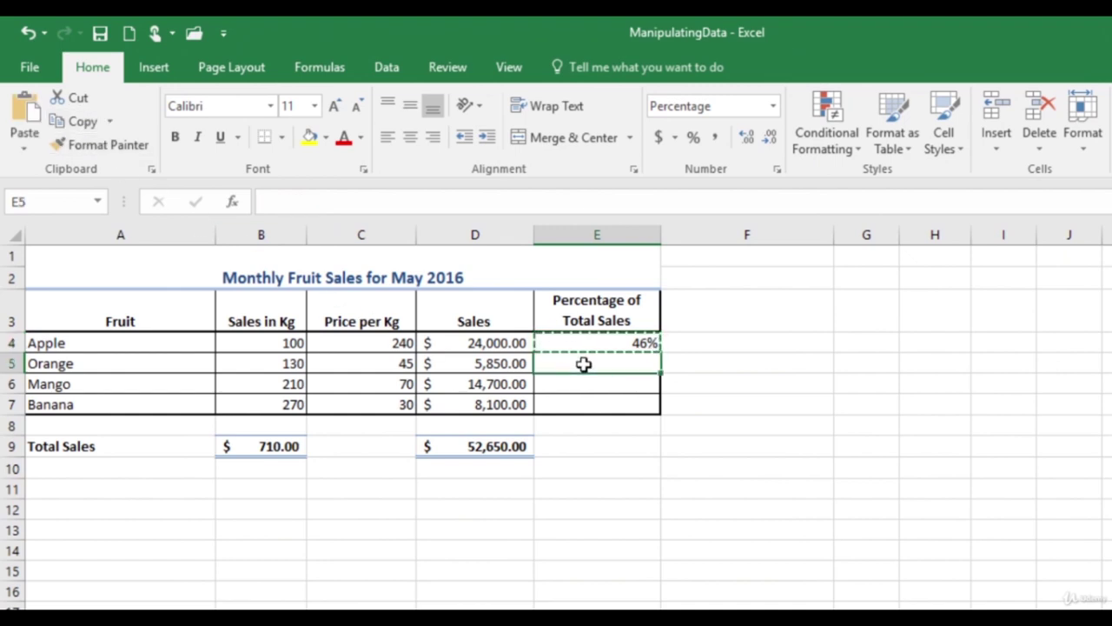
click(24, 153)
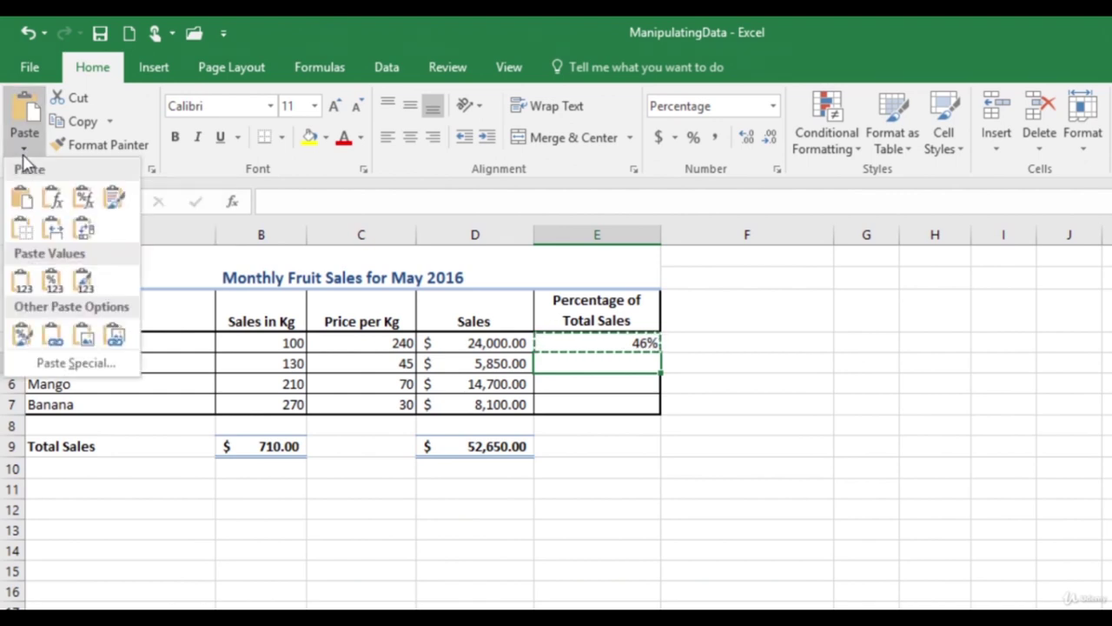
click(53, 202)
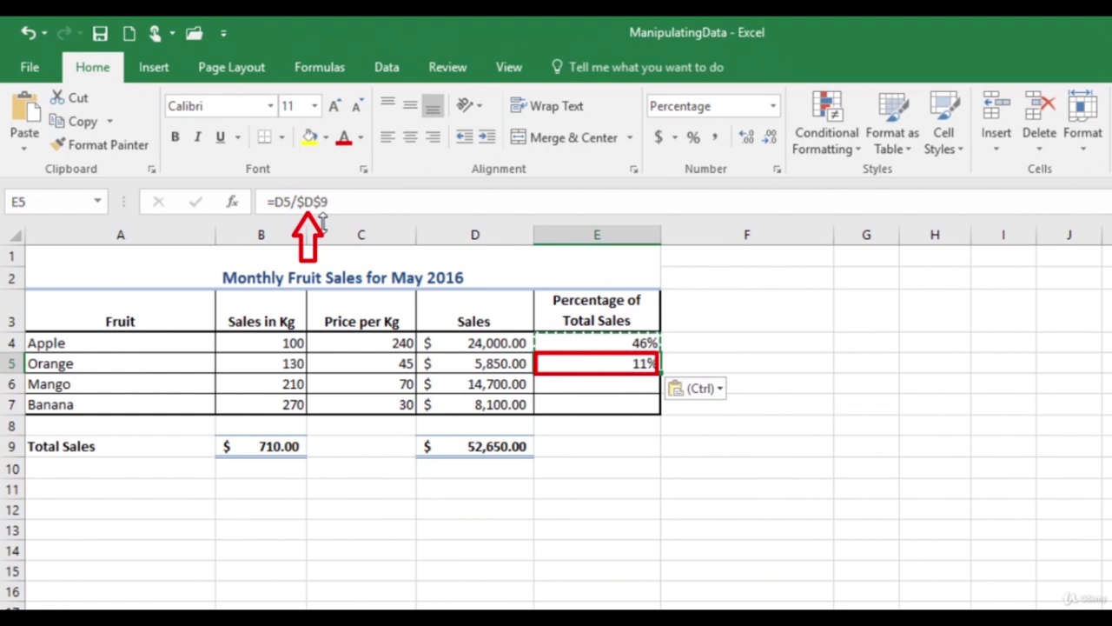
Step: Copy Orange's percentage formula from E5 and paste it into E6 for Mango
right_click(585, 364)
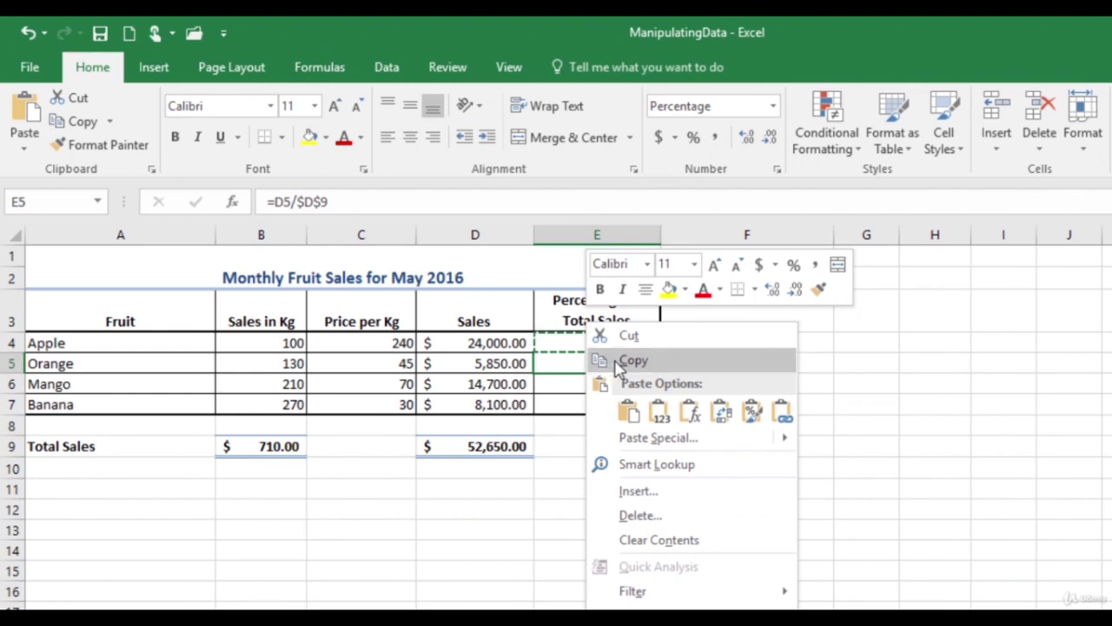
click(619, 362)
click(601, 383)
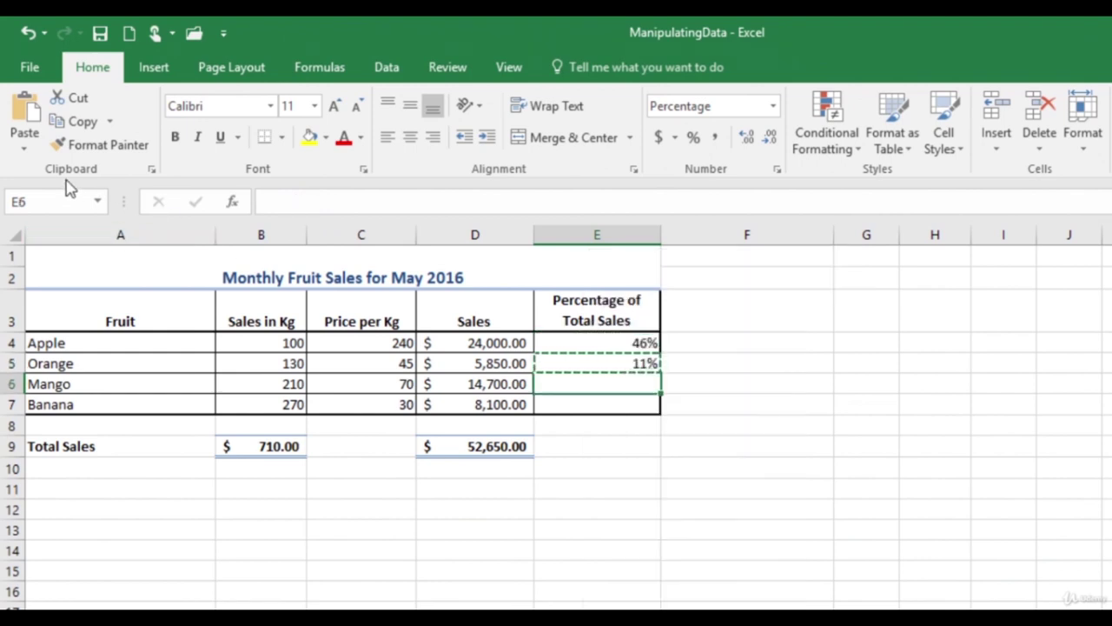
click(39, 126)
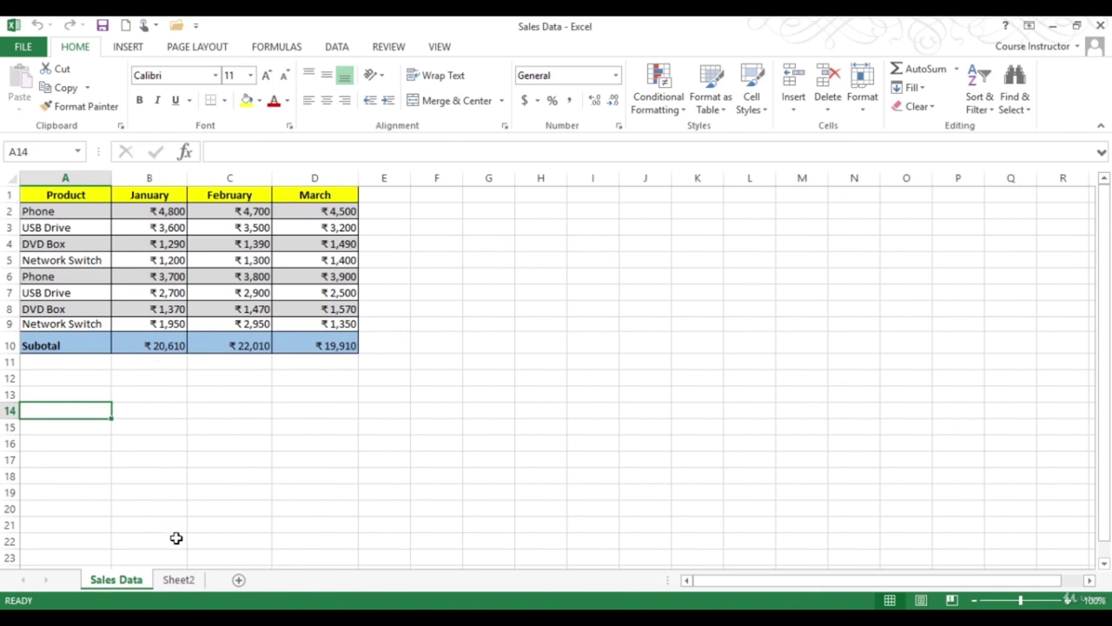
Step: Copy the April figures in A1:A9 of Sheet2 and paste them with formatting at E1 of the Sales Data sheet, ending copy mode
click(182, 580)
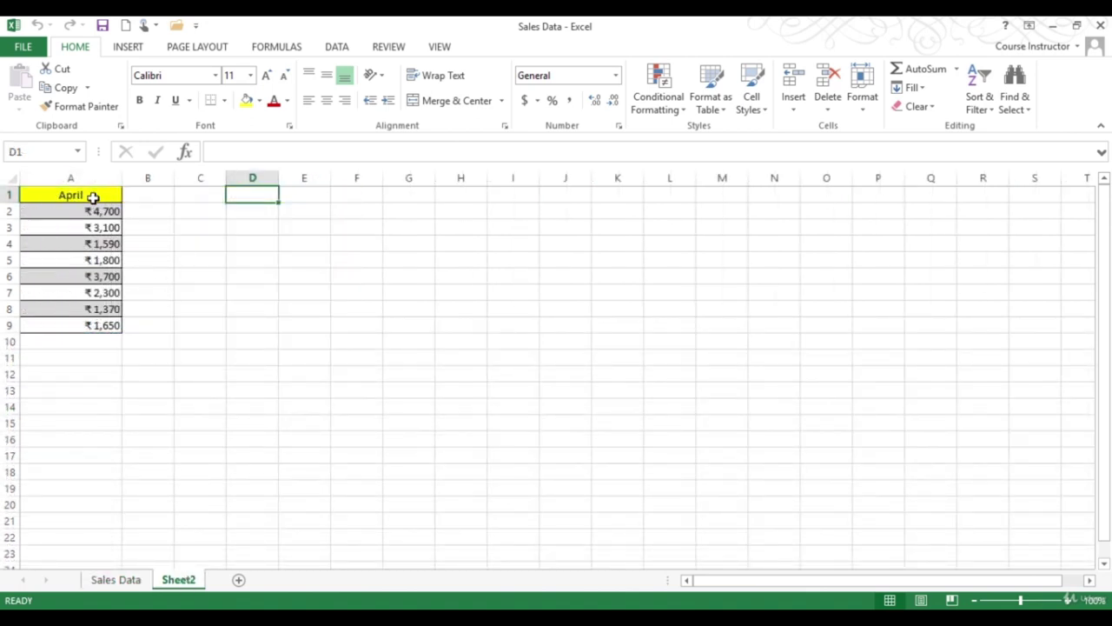
drag(93, 195, 108, 325)
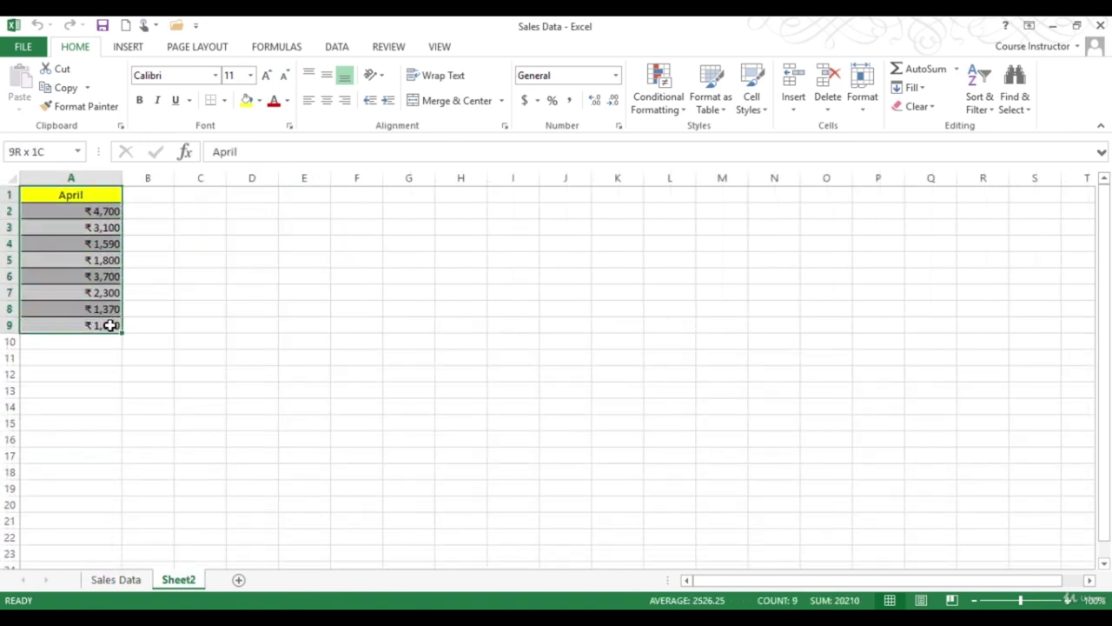
click(65, 88)
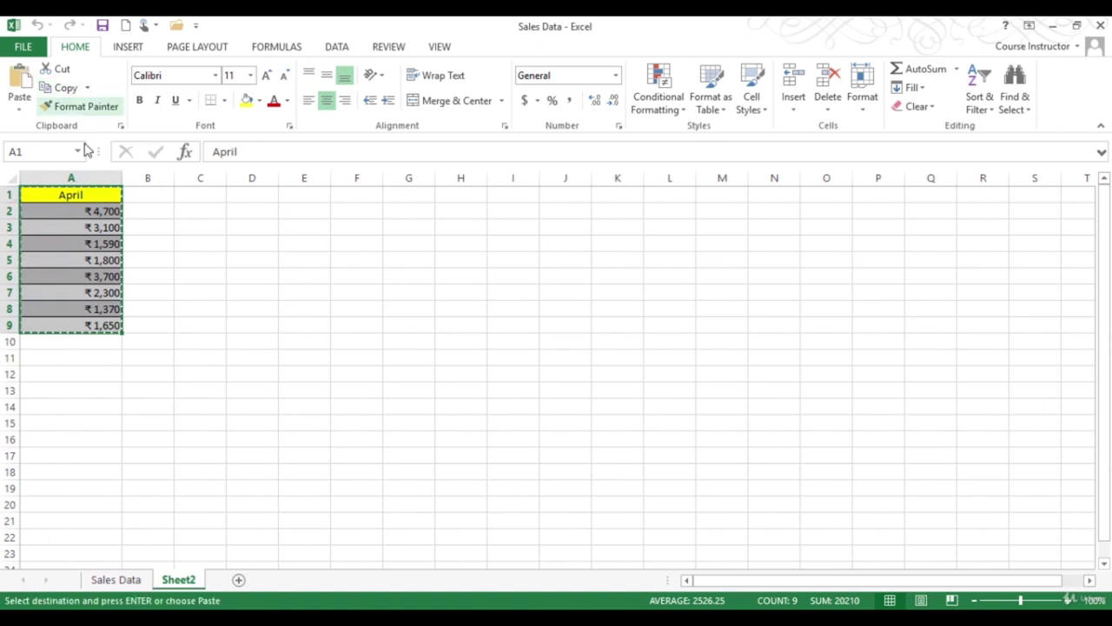
click(129, 579)
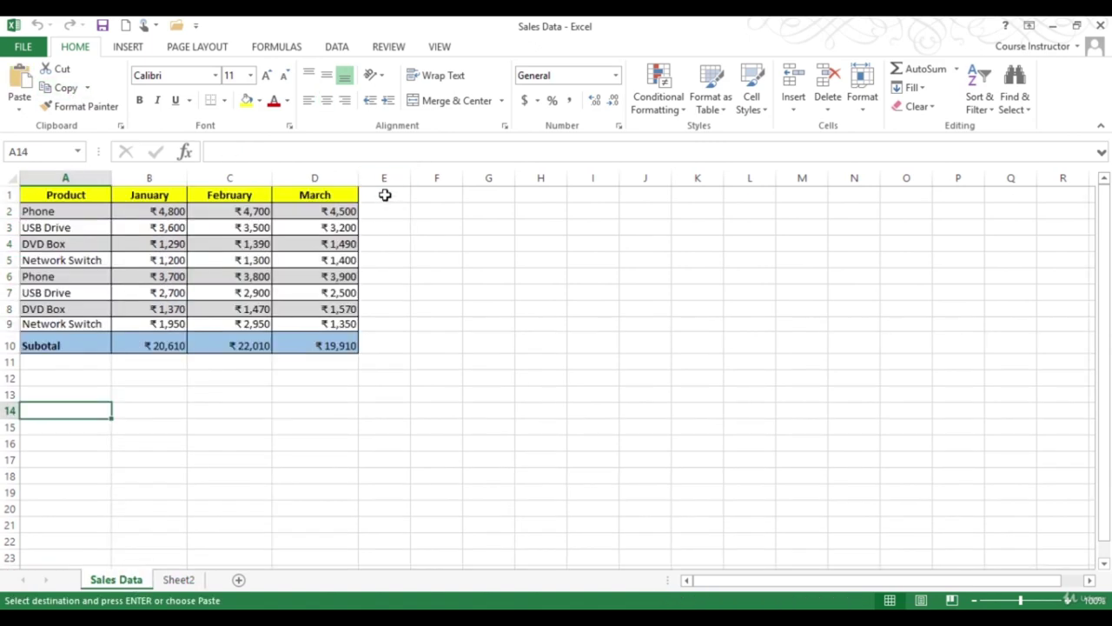
right_click(384, 195)
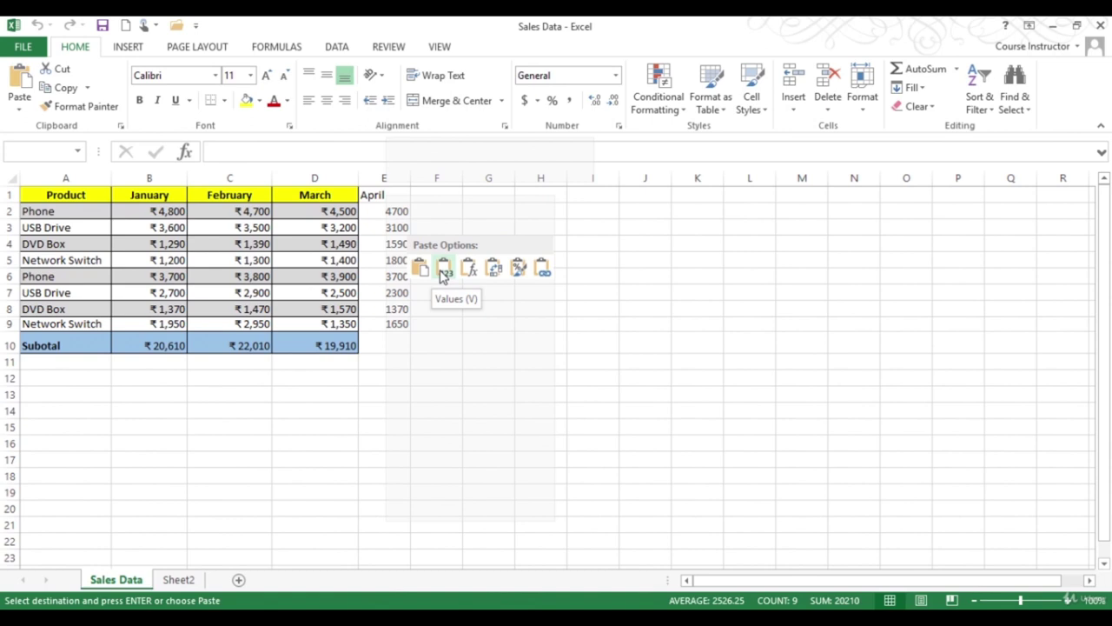
mouse_move(434, 290)
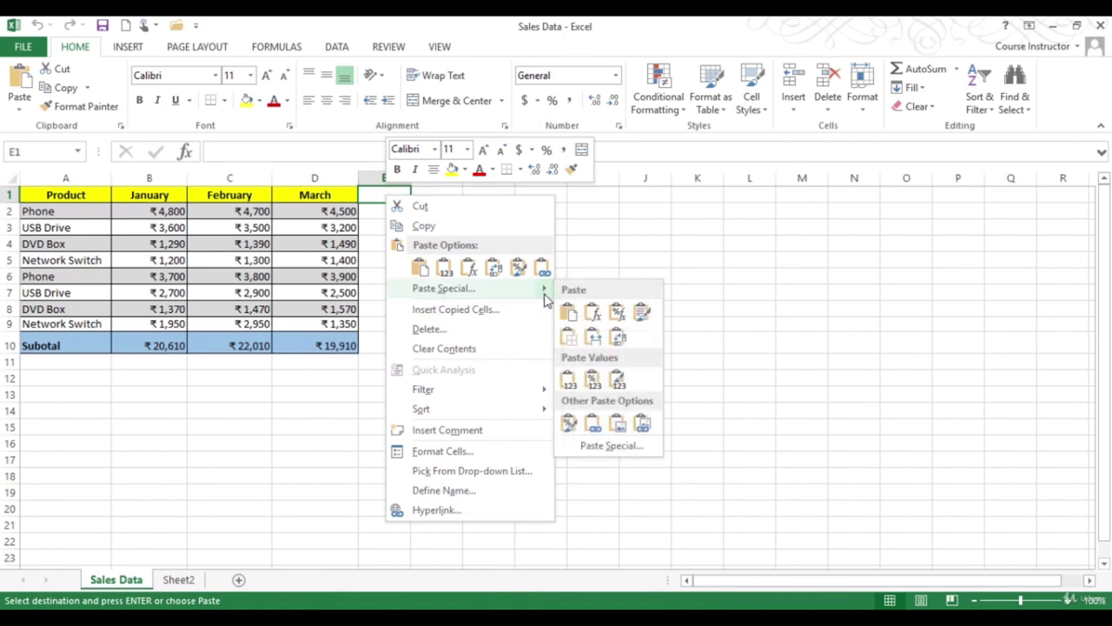
click(569, 313)
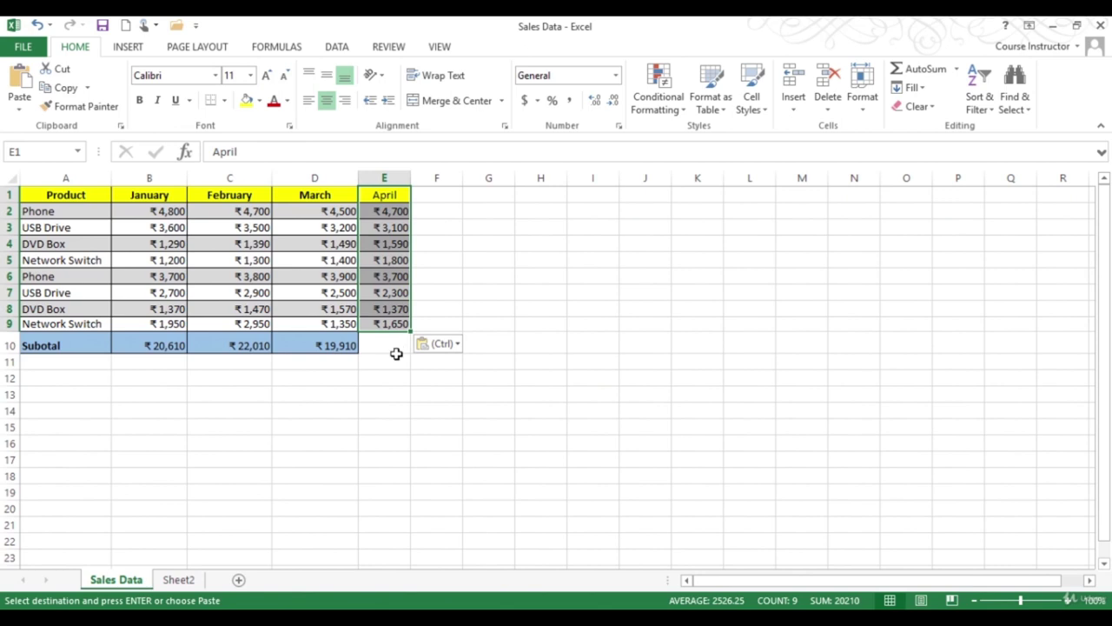
key(Escape)
click(426, 348)
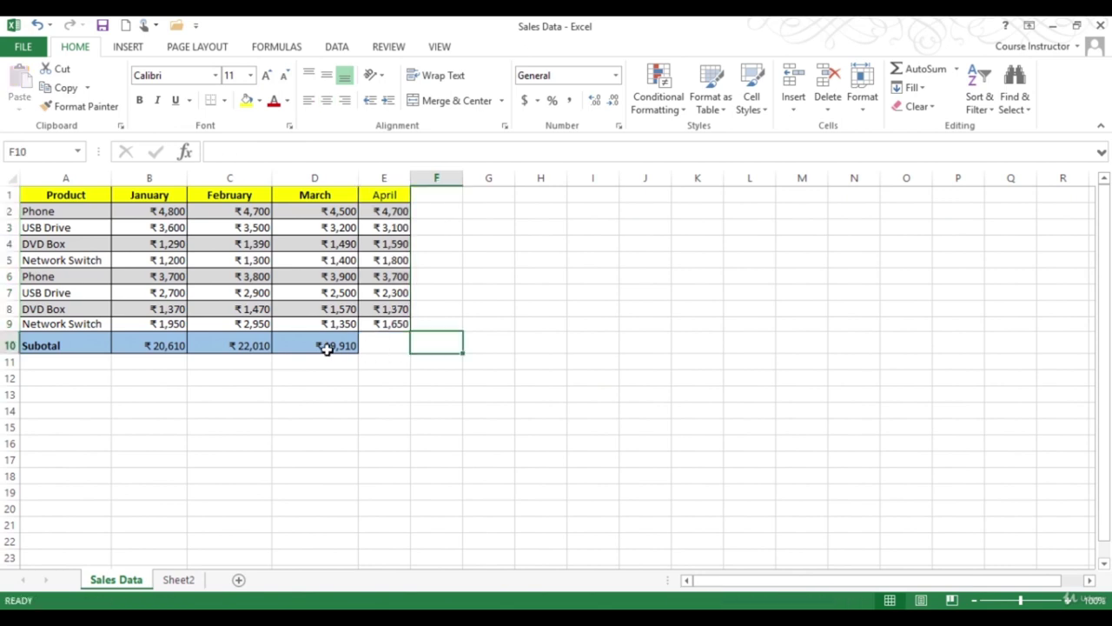
Step: Copy March's subtotal formula from D10 and paste it with its formatting into E10 for April
click(326, 348)
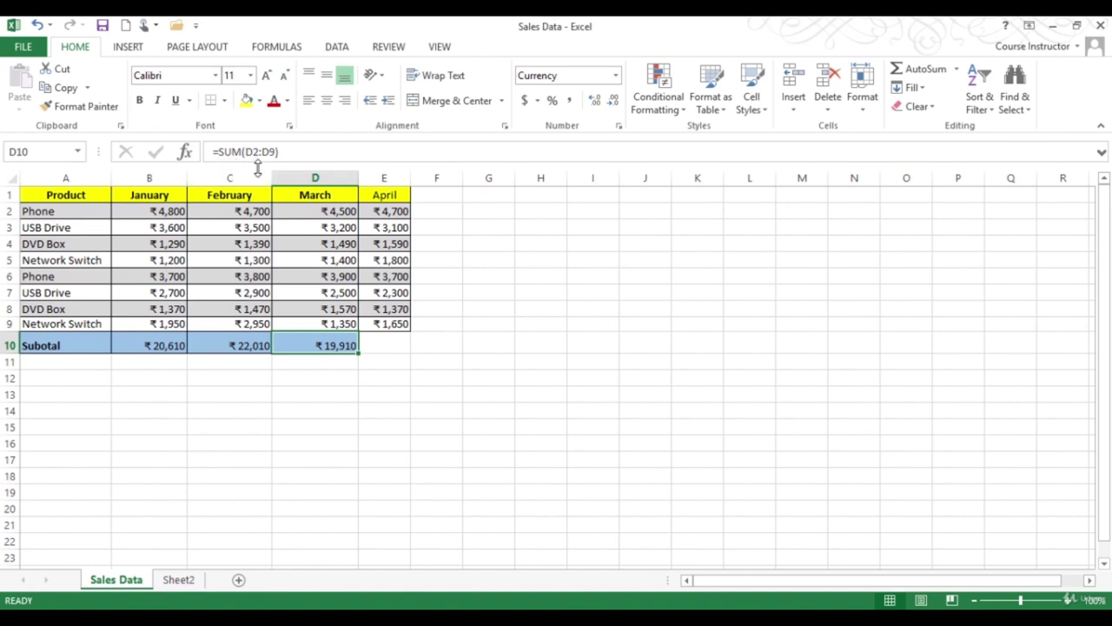
click(59, 88)
click(374, 342)
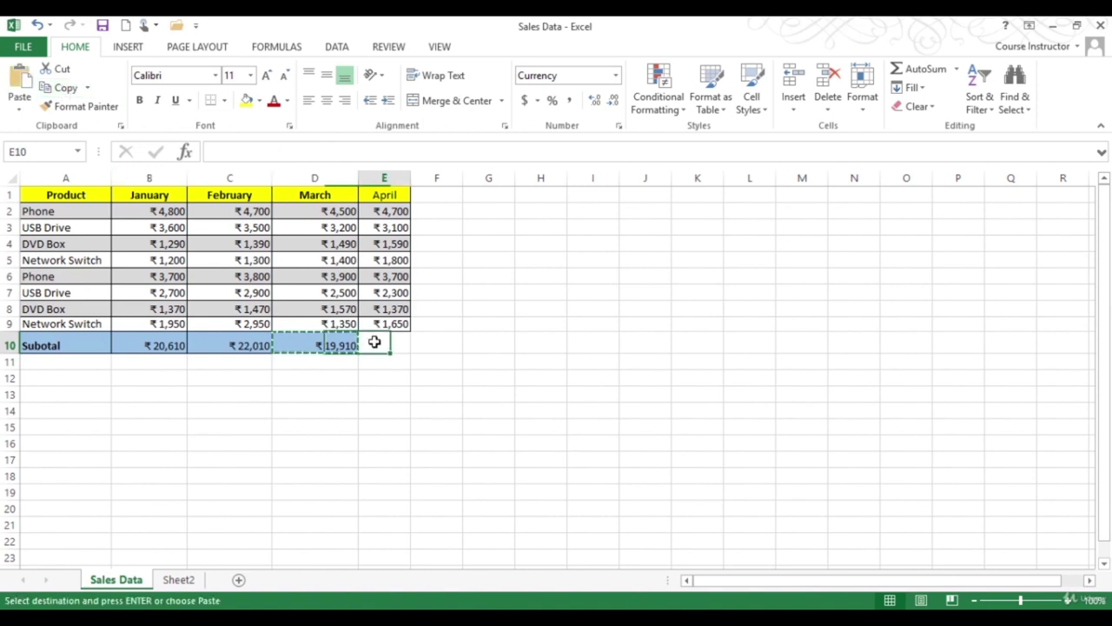
right_click(375, 344)
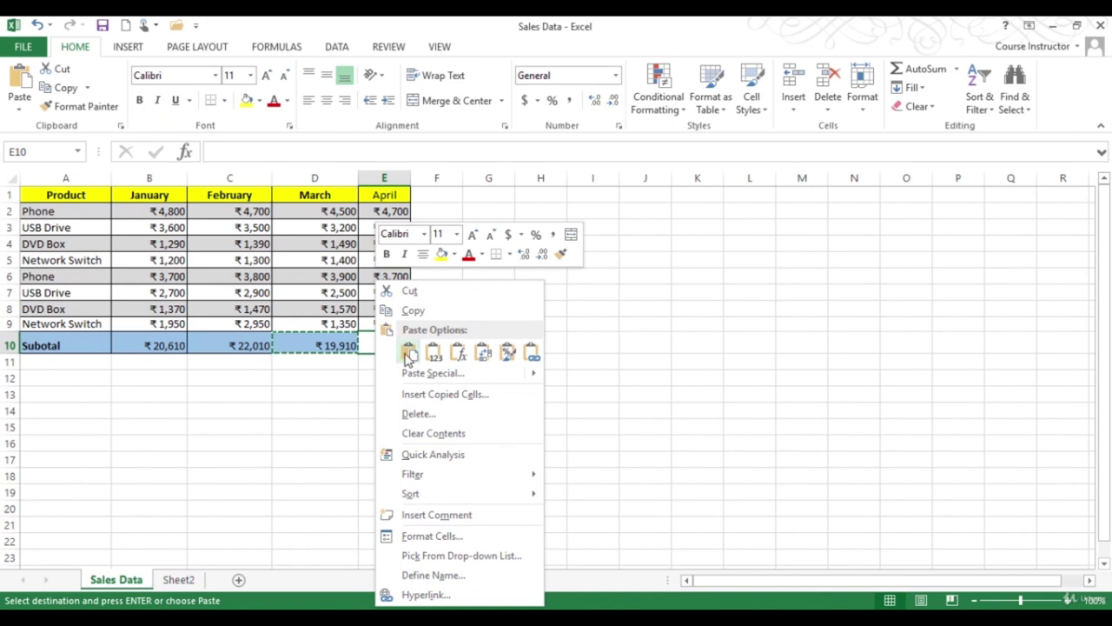
click(409, 352)
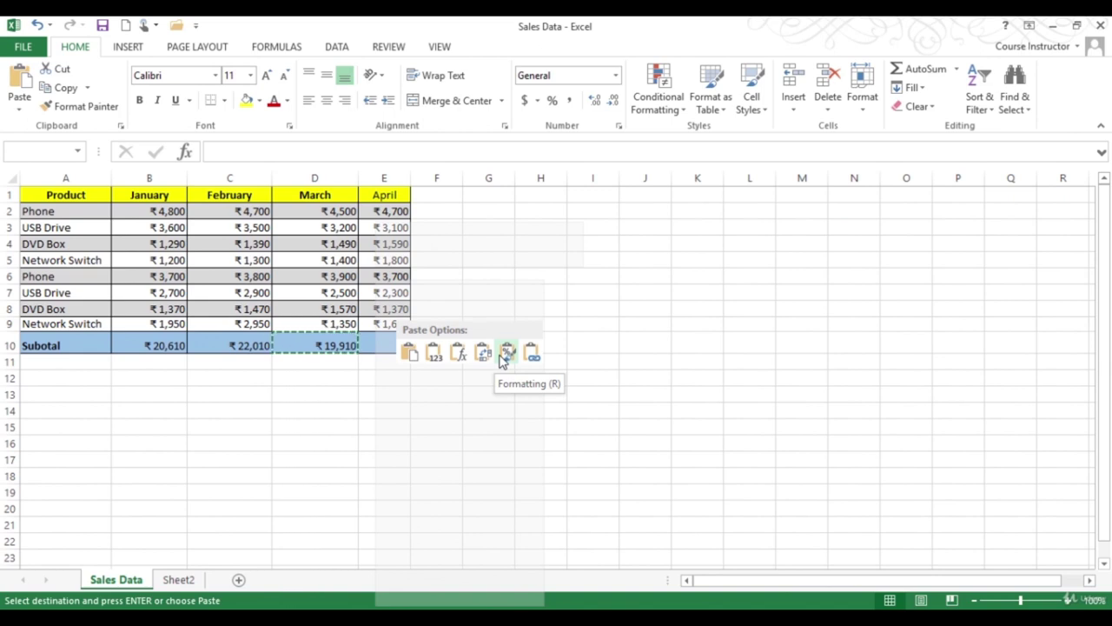
click(409, 353)
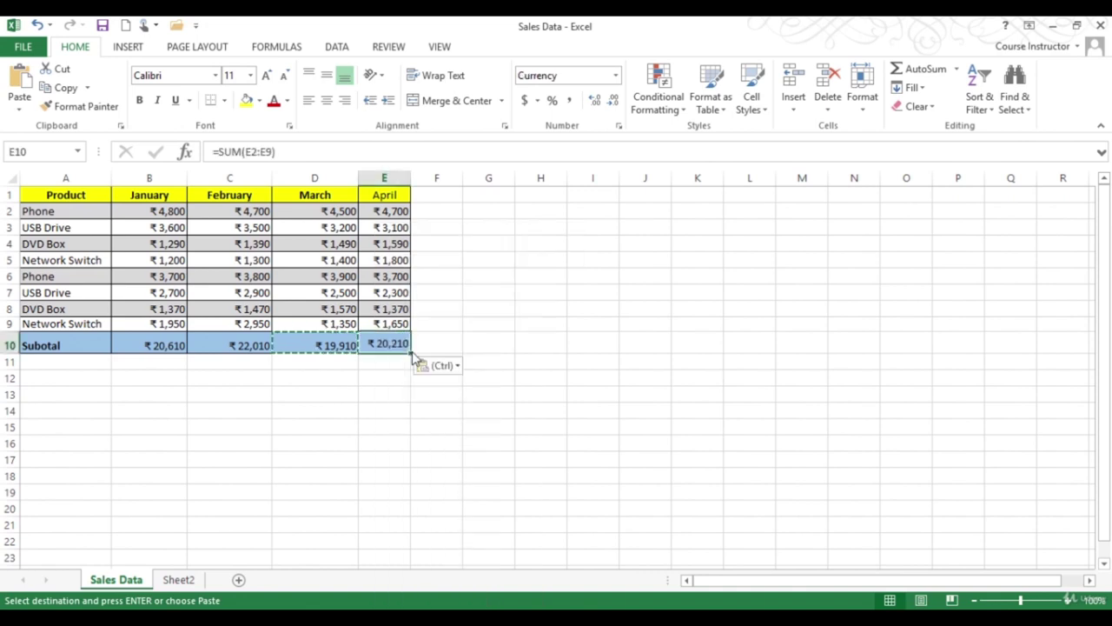
click(457, 371)
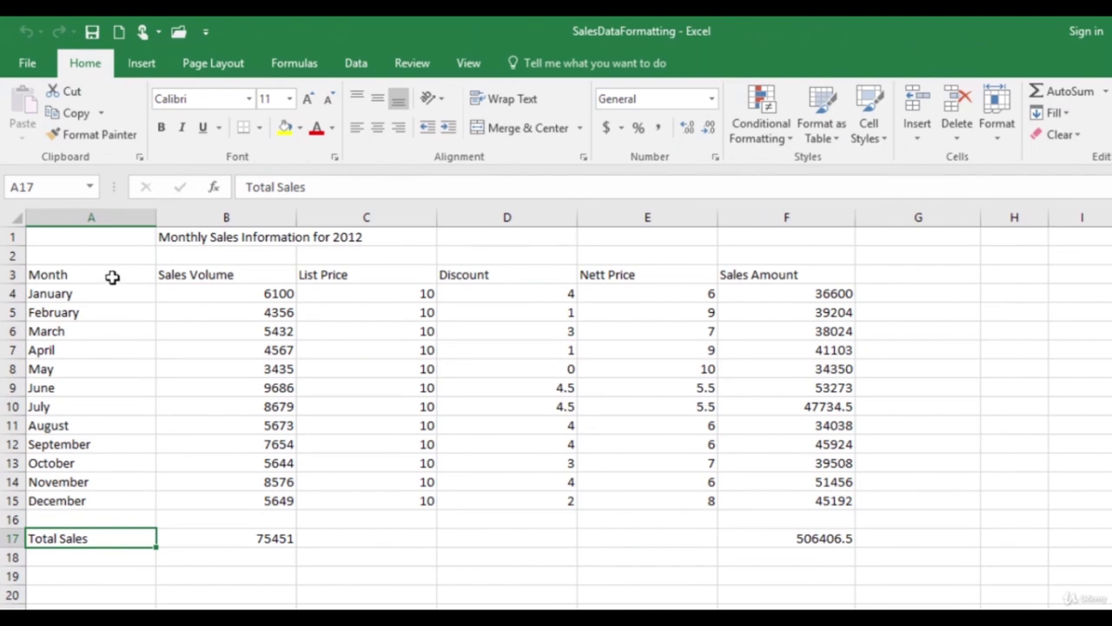
Step: Make the column headings in A3:F3 of the SalesDataFormatting workbook bold
drag(113, 276, 787, 265)
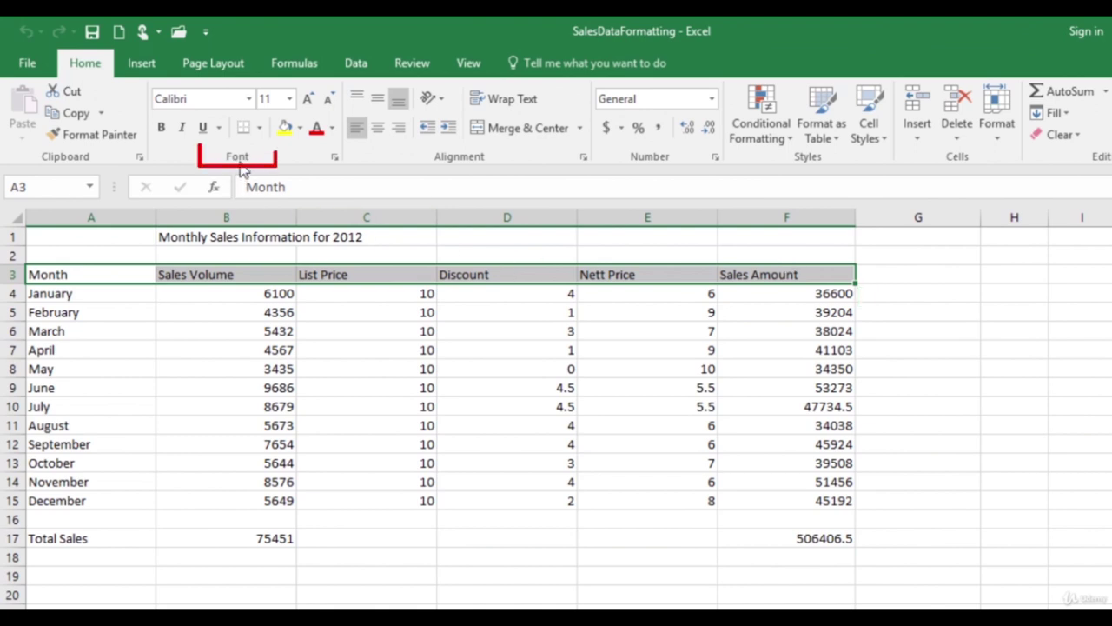
click(161, 137)
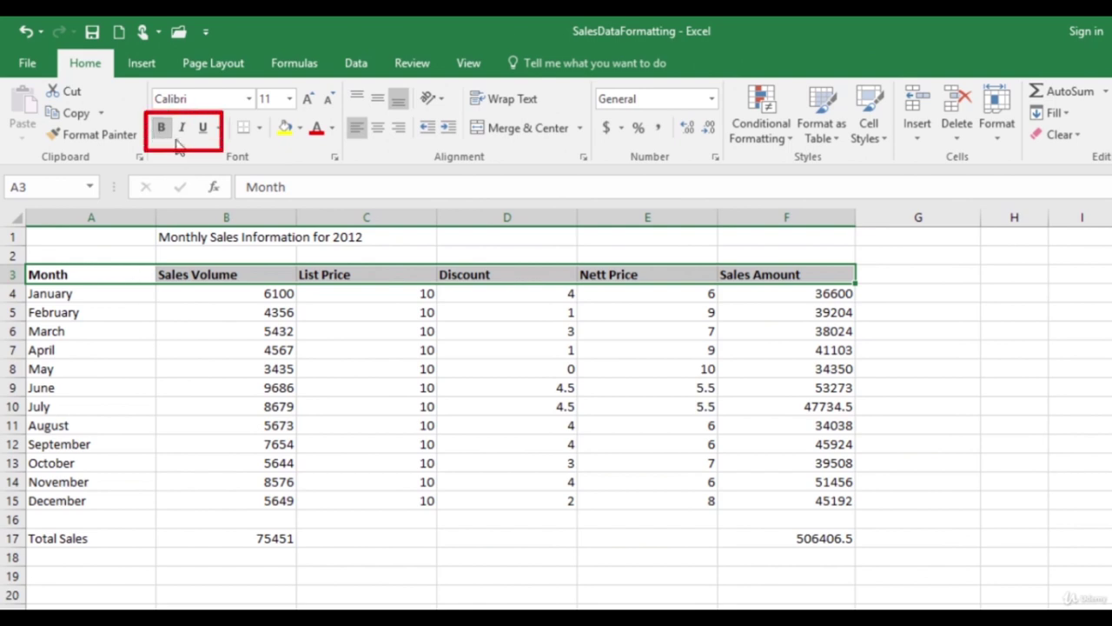
Step: Try italic, single underline and double underline on the headings in row 3, leaving only bold applied
click(182, 132)
click(206, 138)
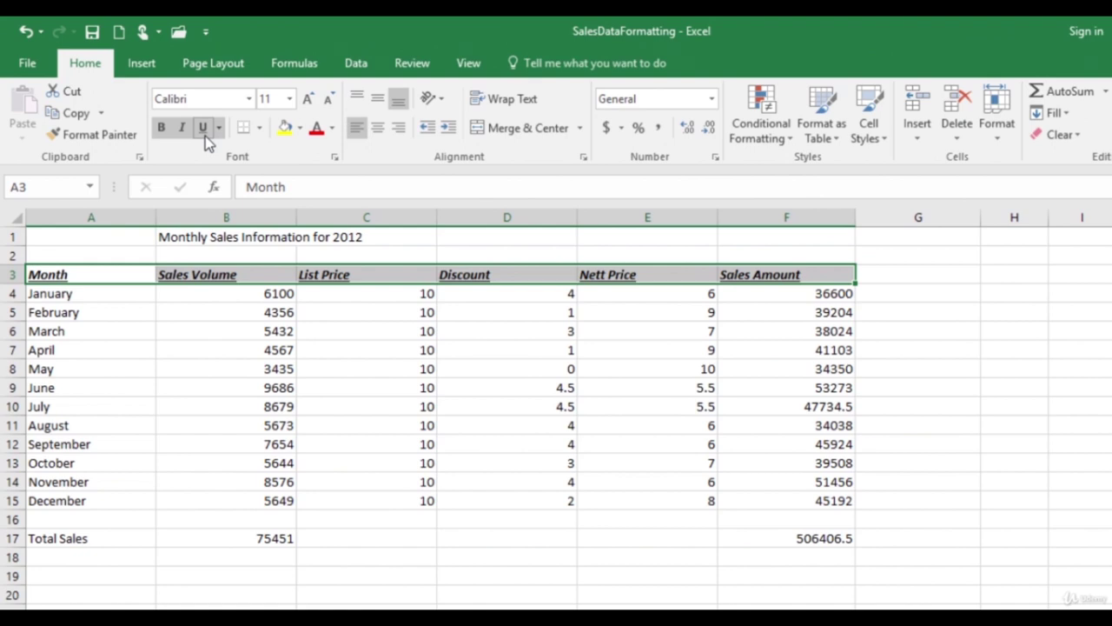
click(205, 136)
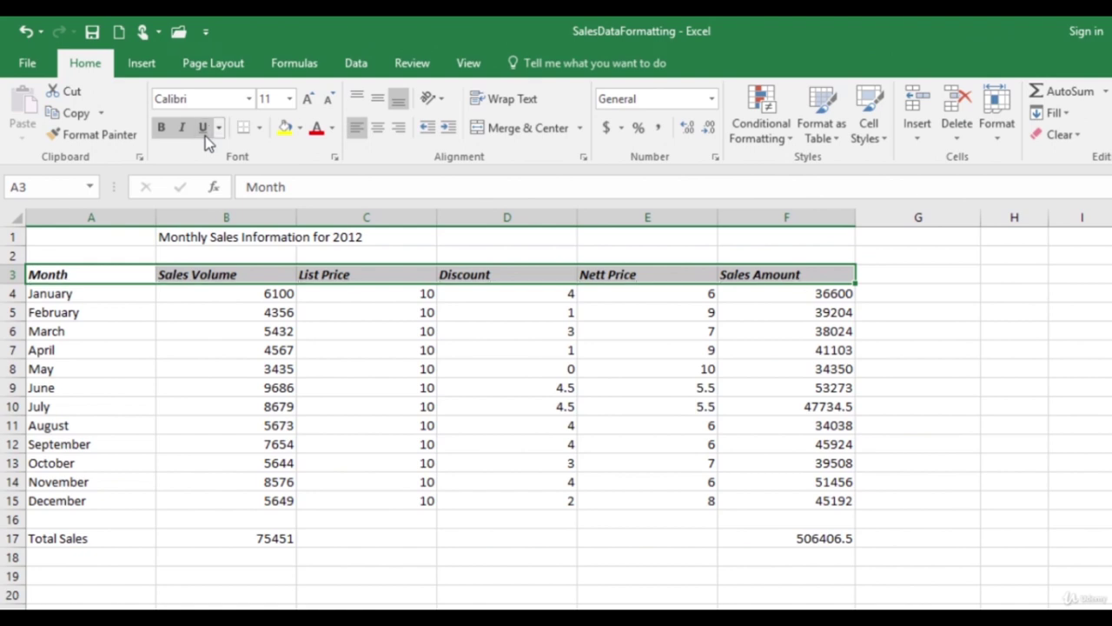
click(184, 129)
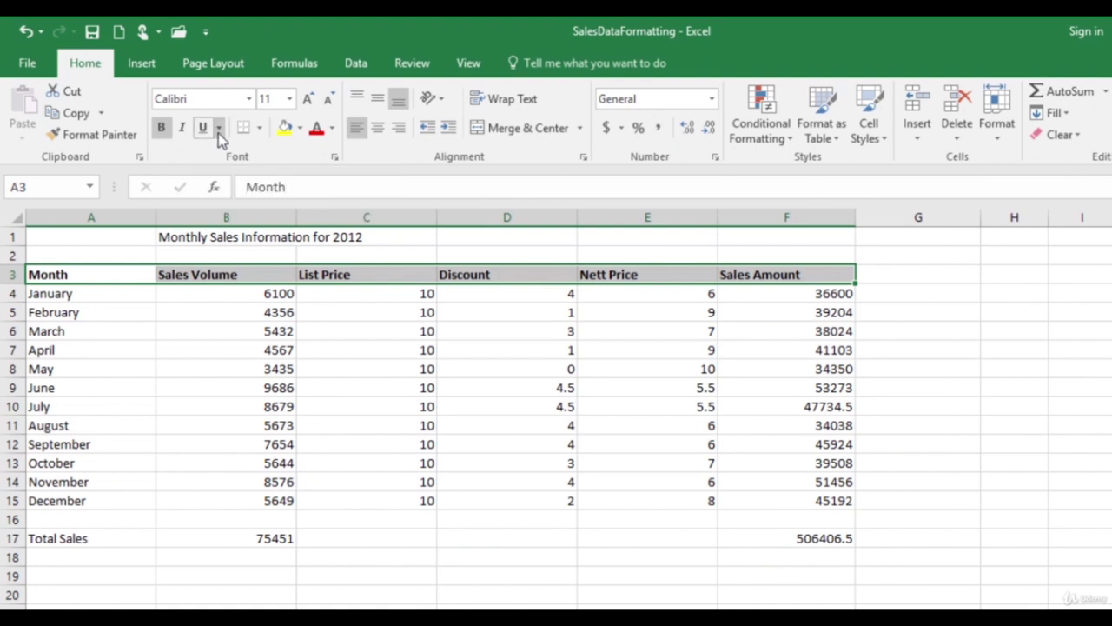
click(220, 128)
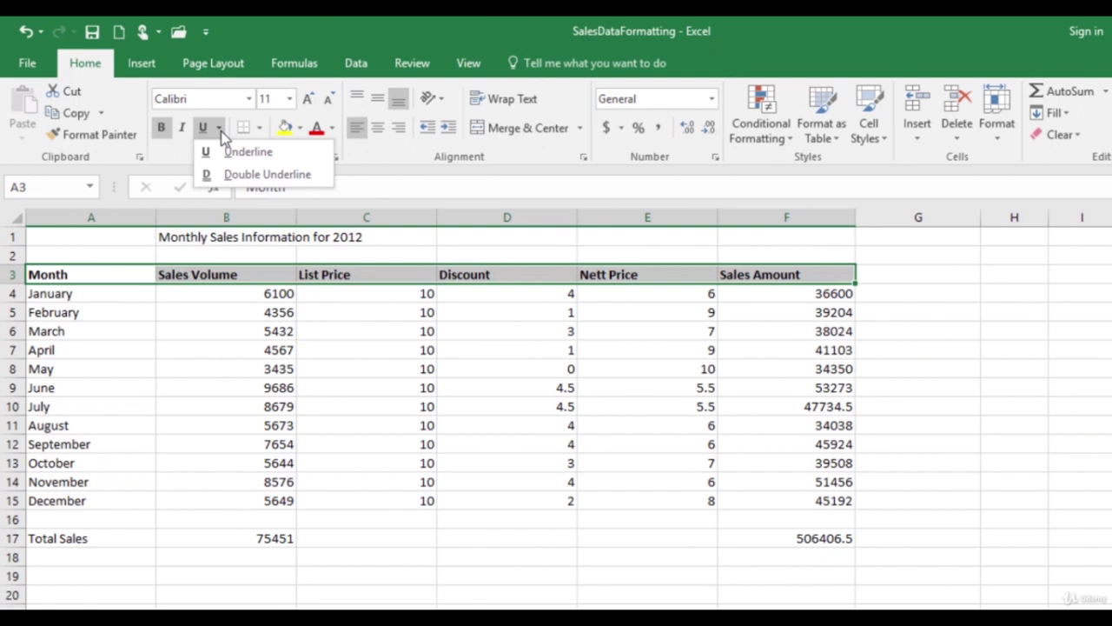
click(278, 175)
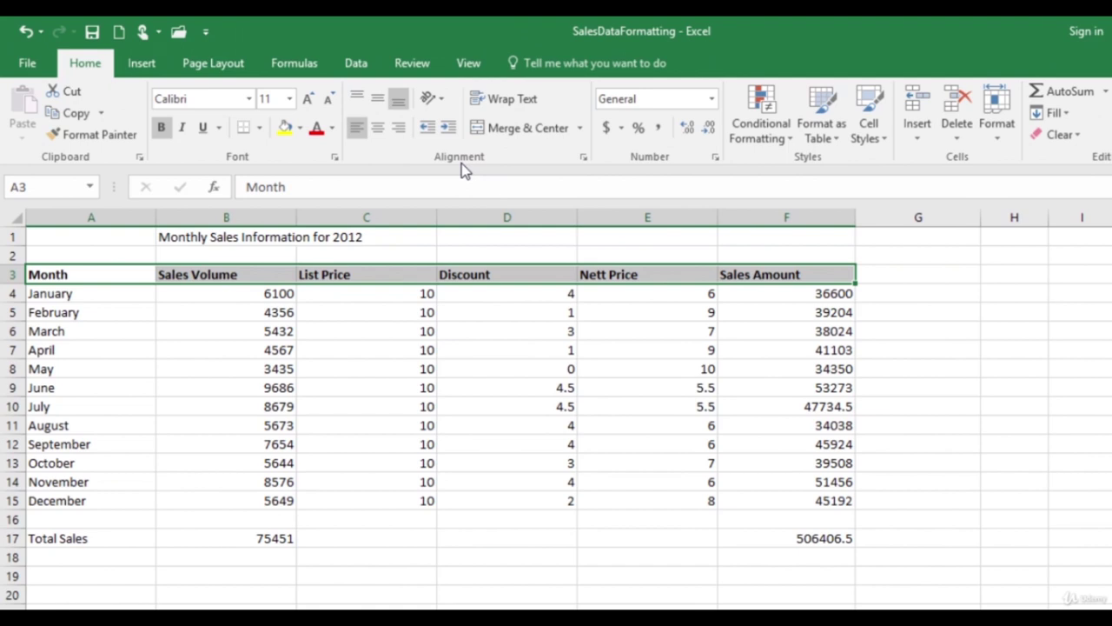
Step: Try centre alignment on the headings in row 3 and return them to left alignment
click(377, 137)
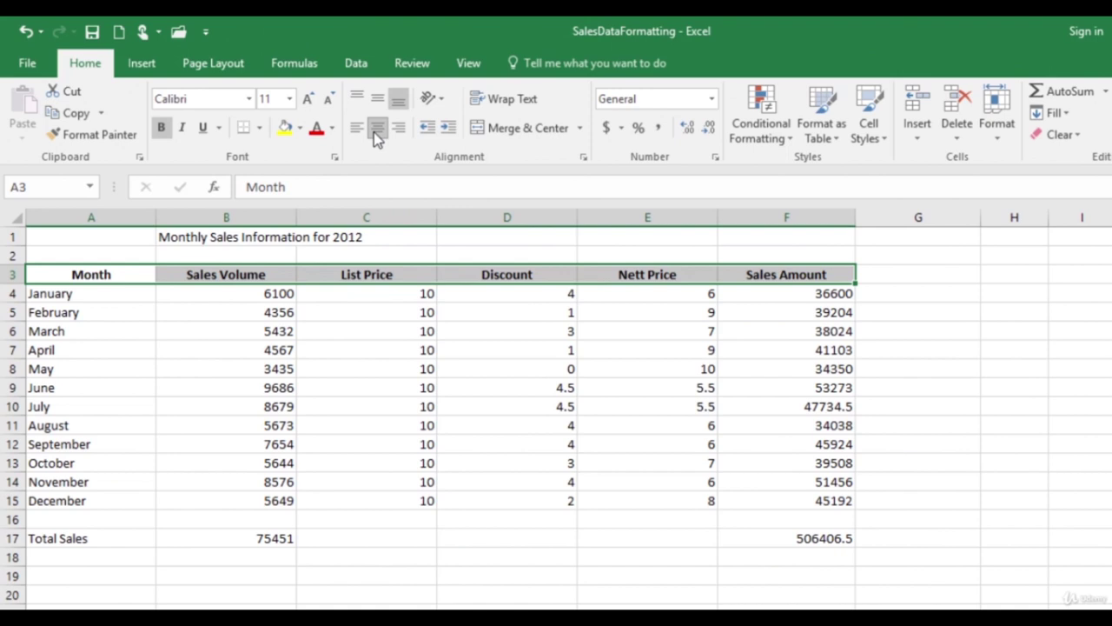
click(374, 132)
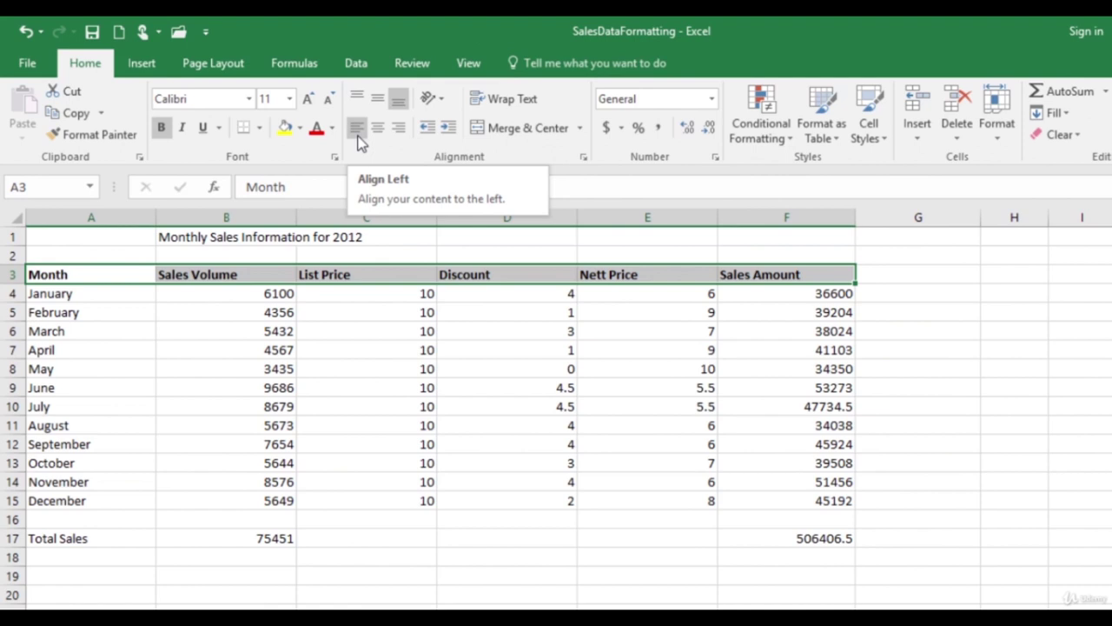
click(358, 137)
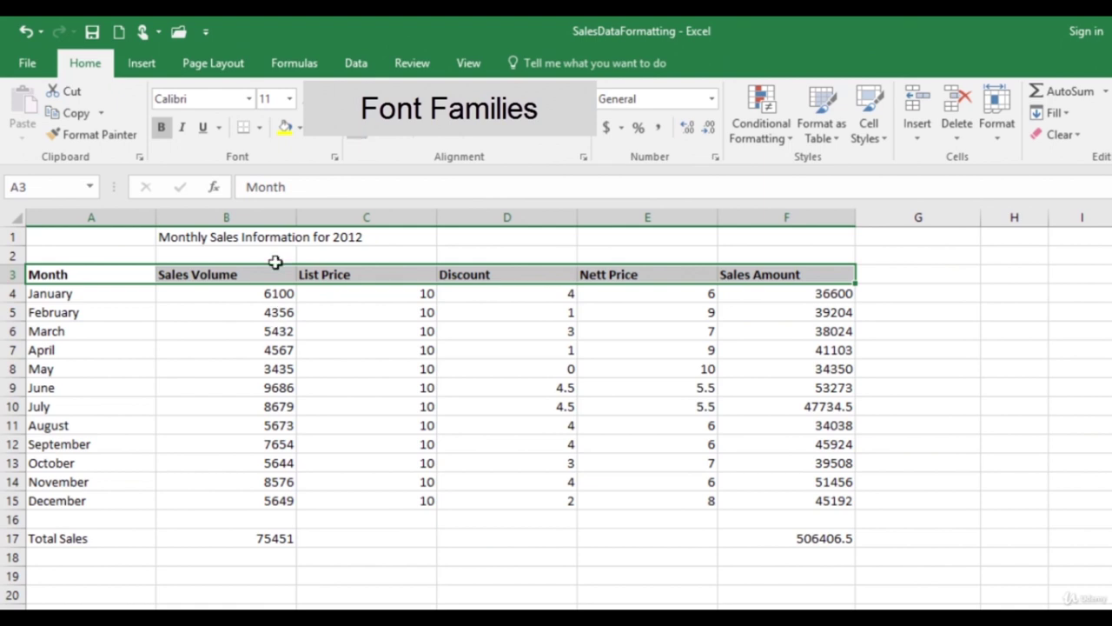
Step: Change the font of the headings in A3:F3 to Arial
click(248, 100)
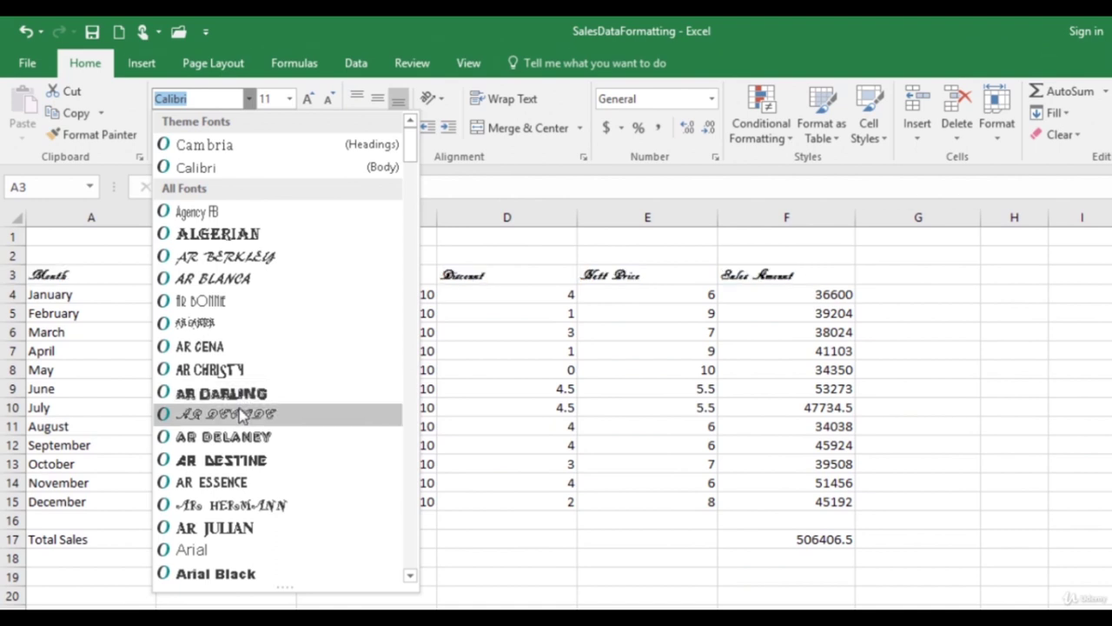
click(219, 551)
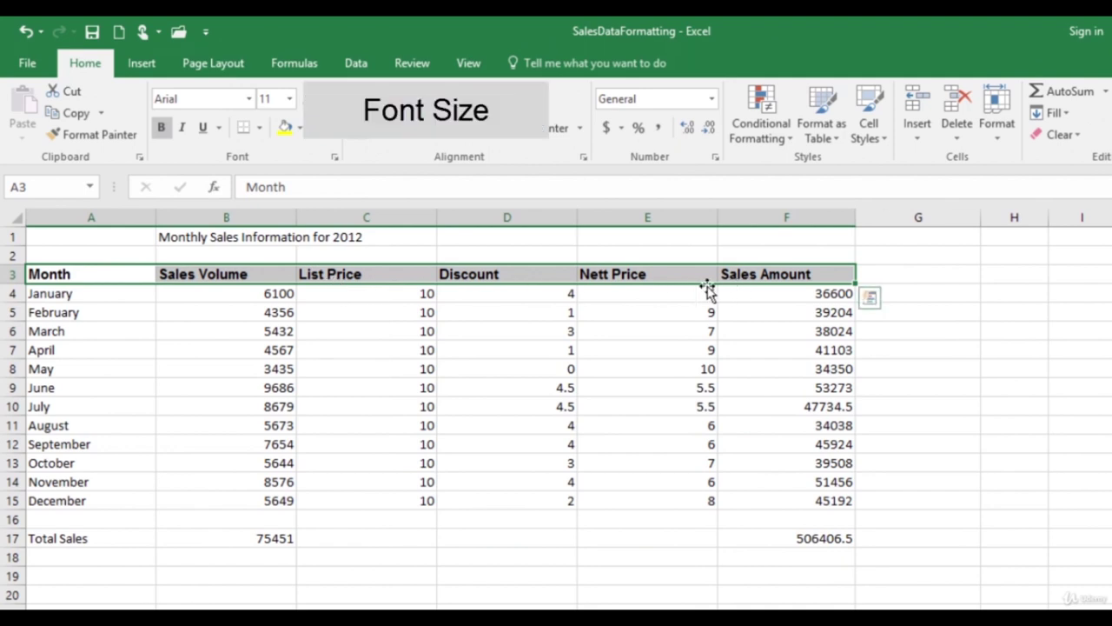
Step: Set the font size of the header cells A3:F3 to 13
click(291, 99)
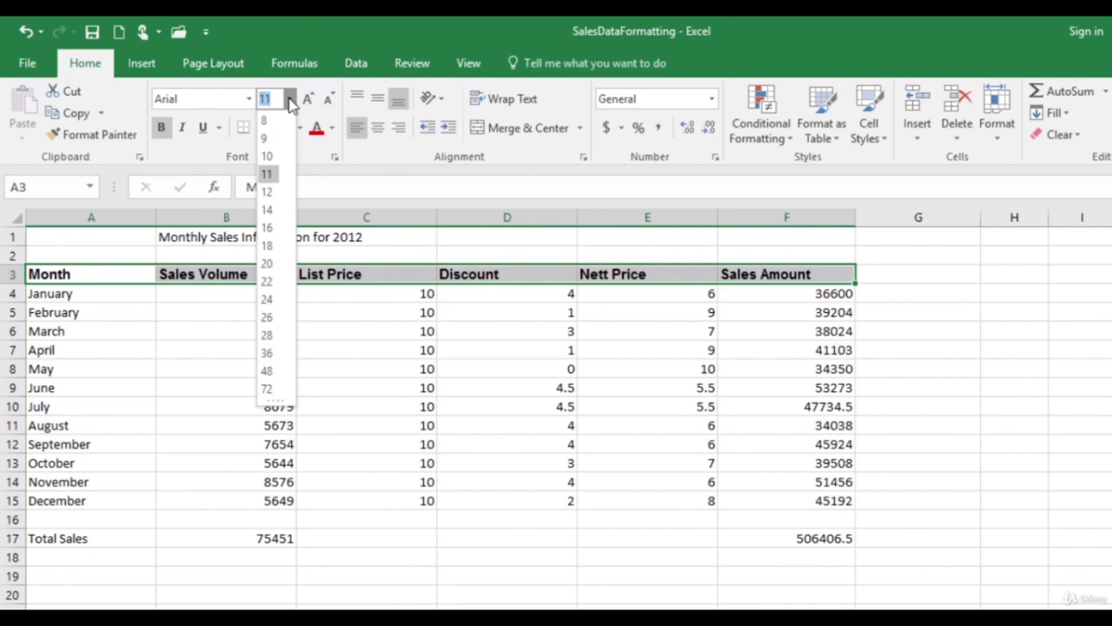
click(270, 212)
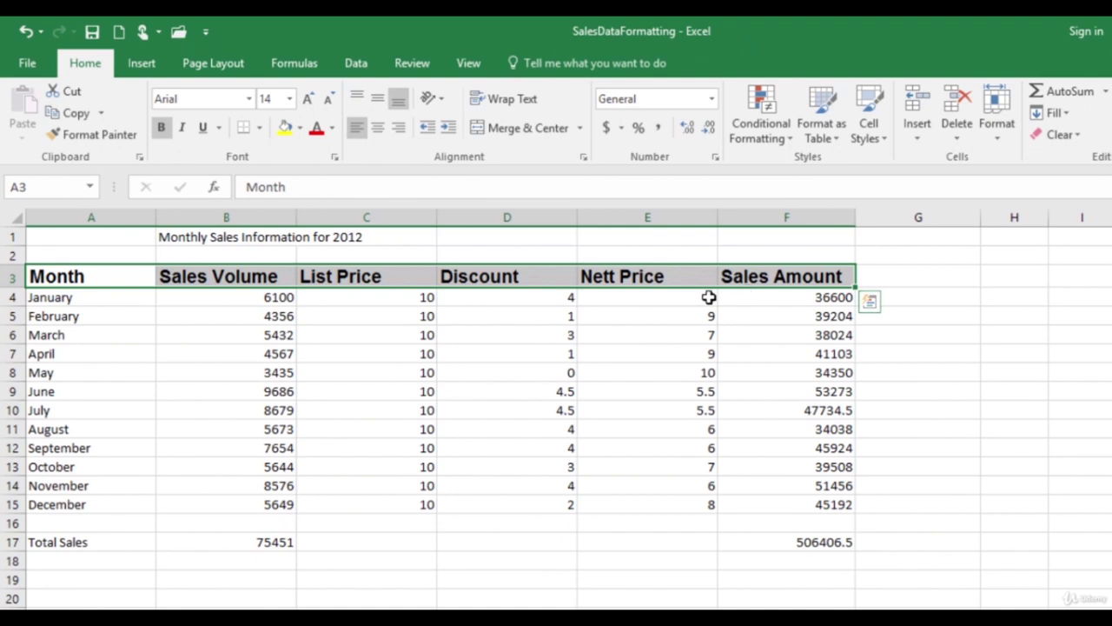
click(269, 98)
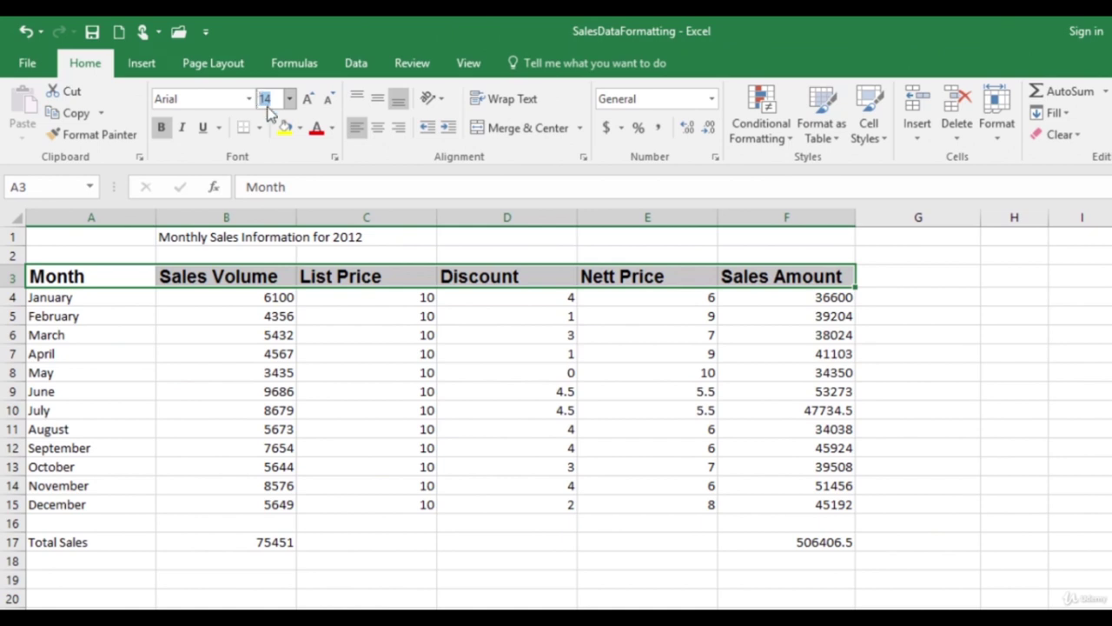
text(13)
key(Return)
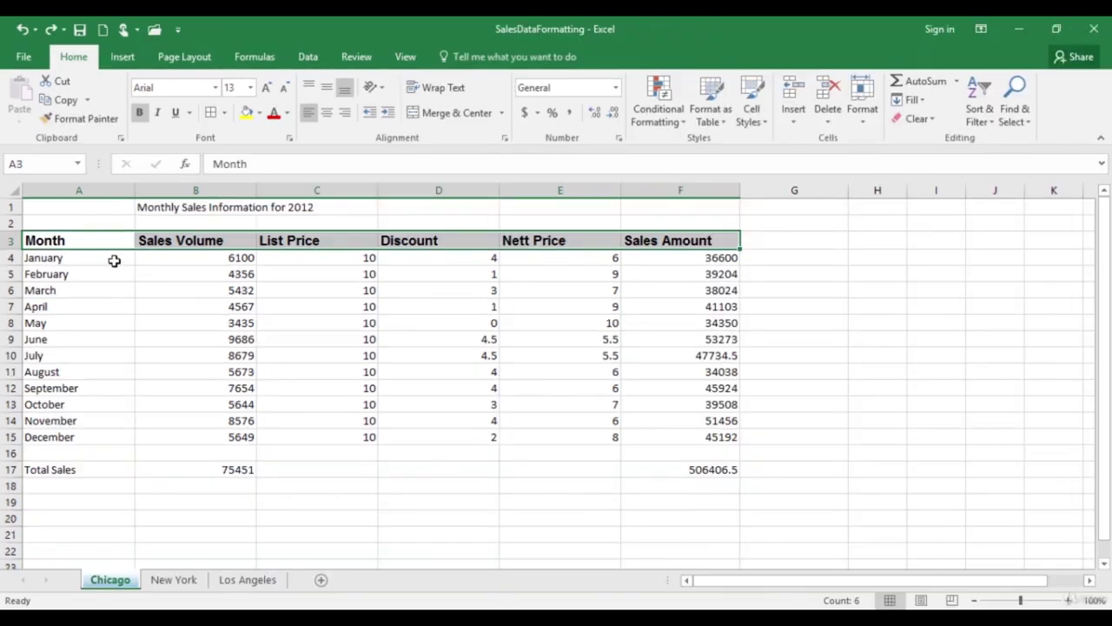
Step: Apply All Borders to the monthly data range A4:F15
drag(129, 295, 466, 395)
drag(402, 344, 670, 432)
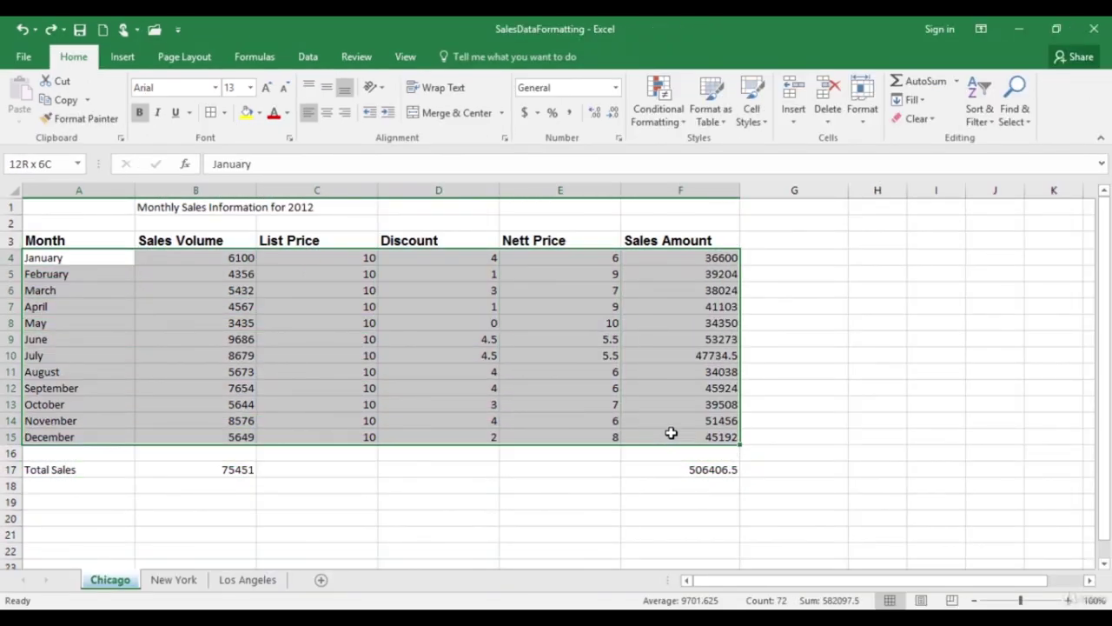
click(225, 114)
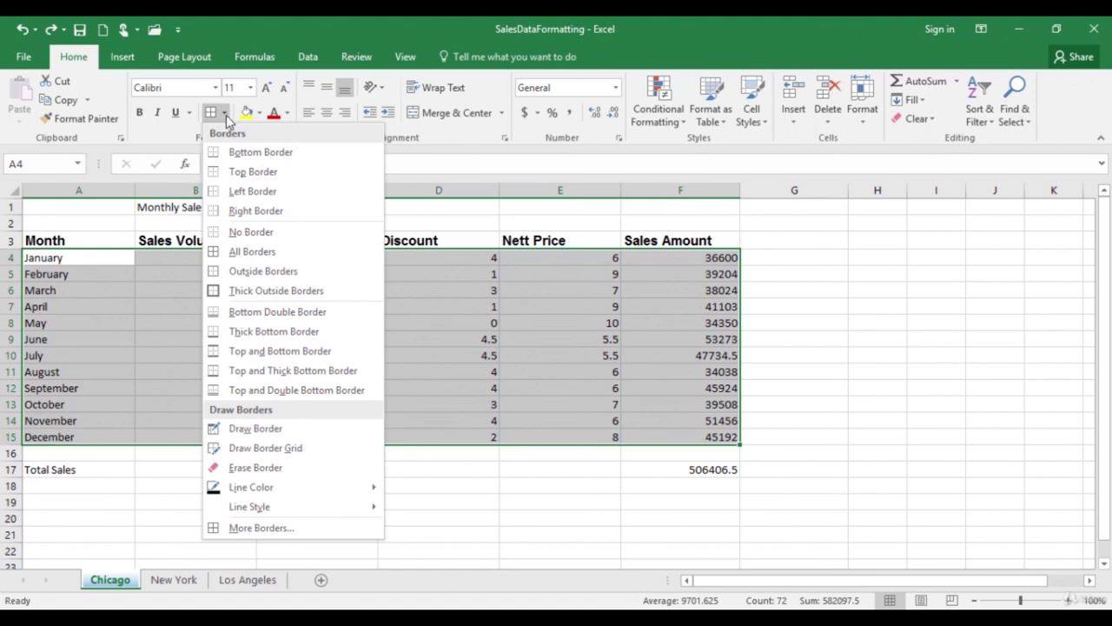
click(231, 252)
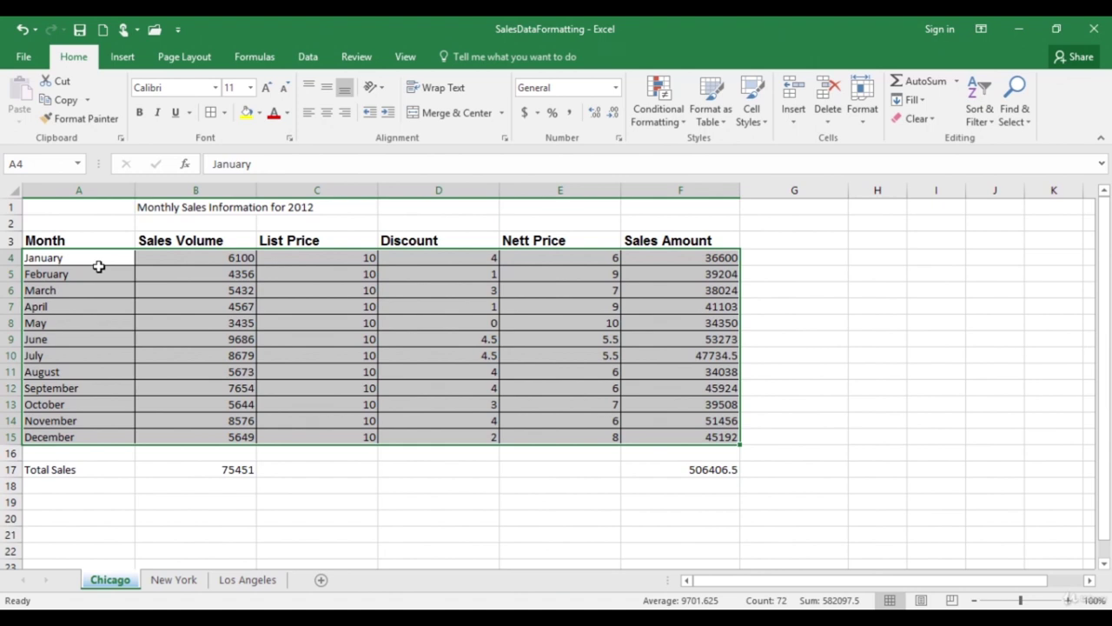
Step: Merge and center the title "Monthly Sales Information for 2012" across cells A1:F1
click(203, 211)
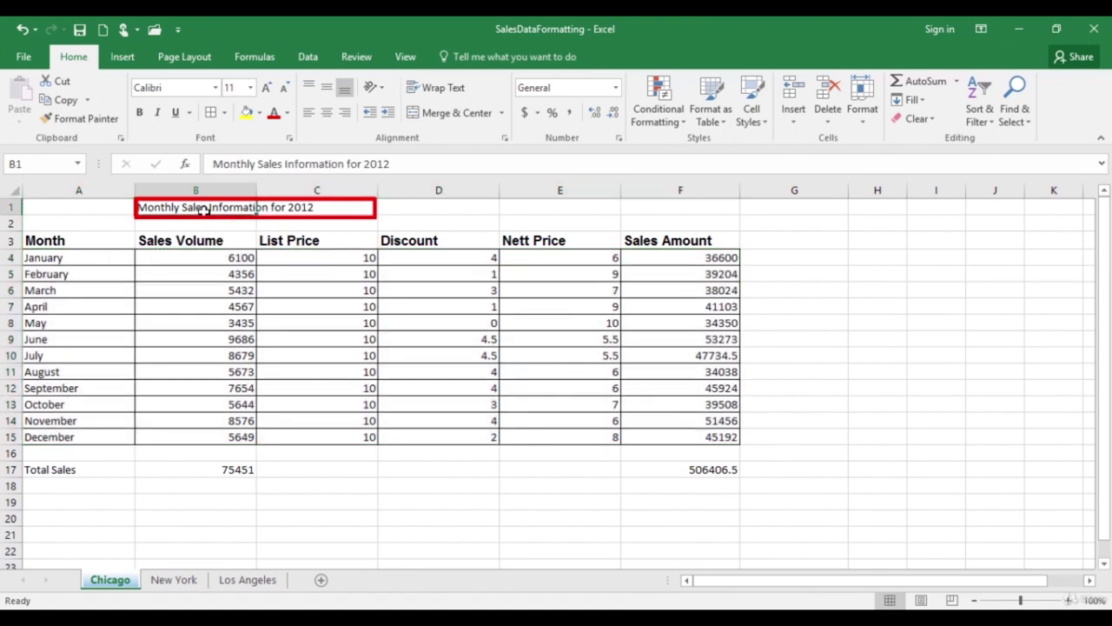
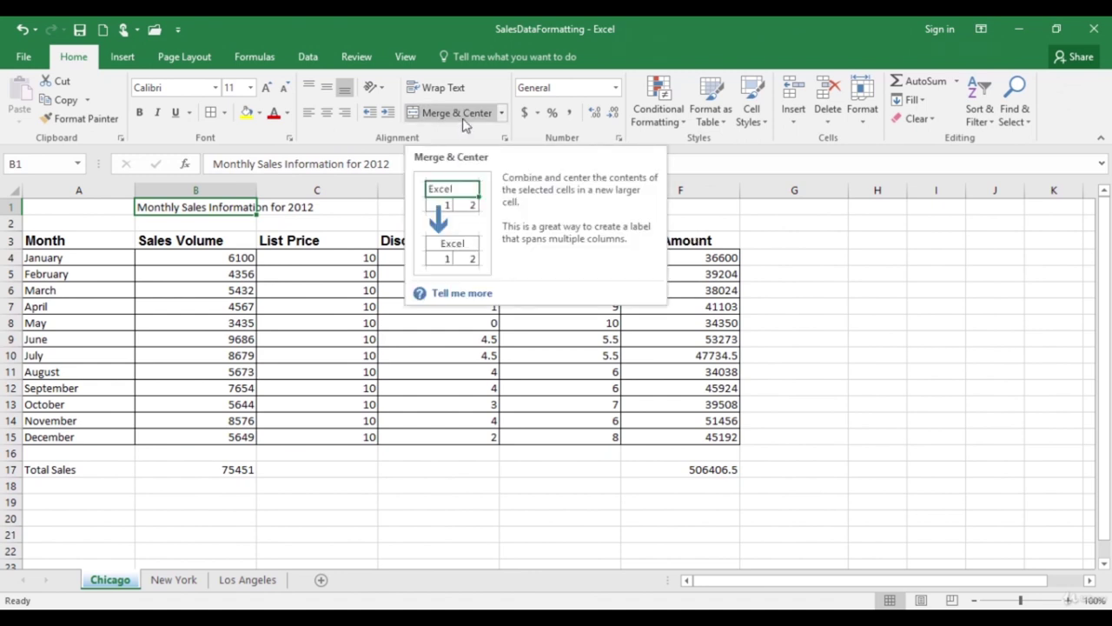
drag(114, 208, 641, 208)
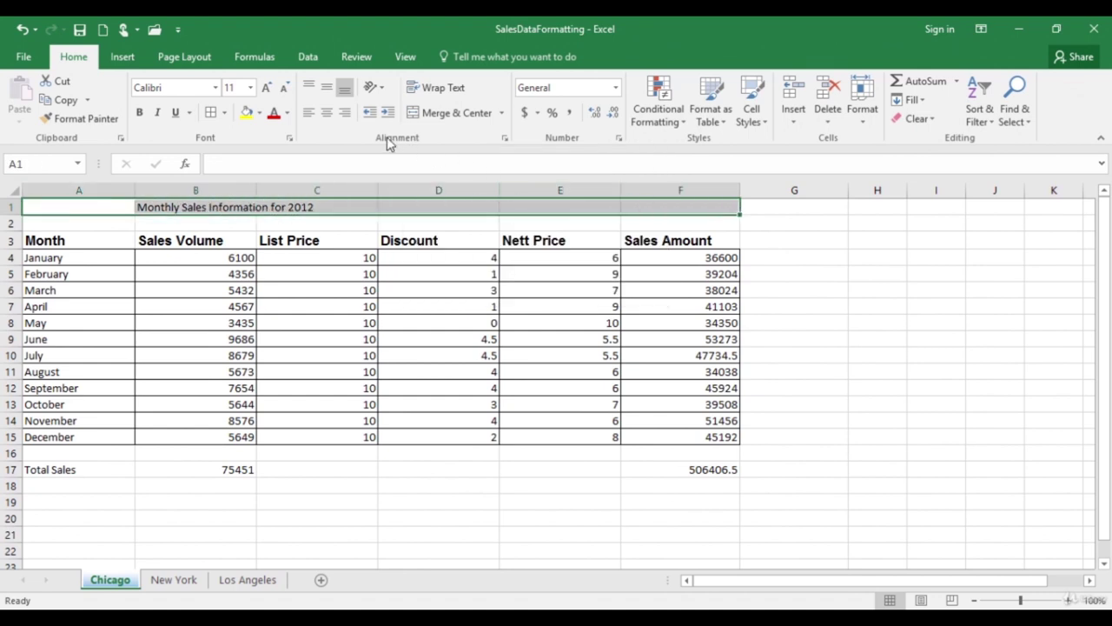
click(454, 114)
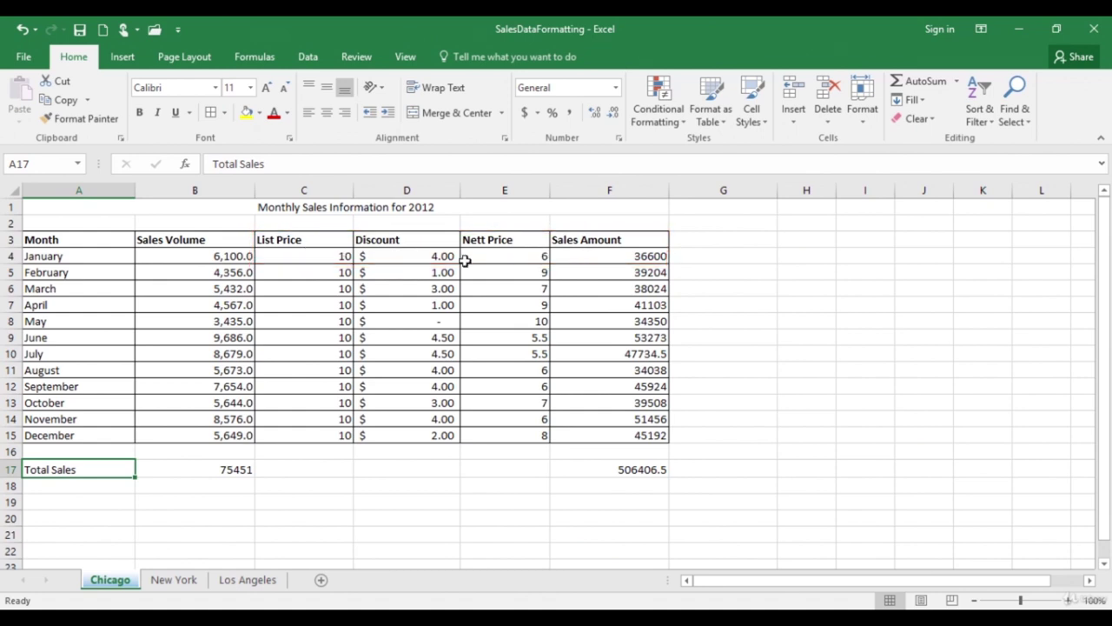
Step: Copy the formatting of the Discount values D4:D15 onto the List Price values C4:C15 with Format Painter
drag(407, 260, 410, 435)
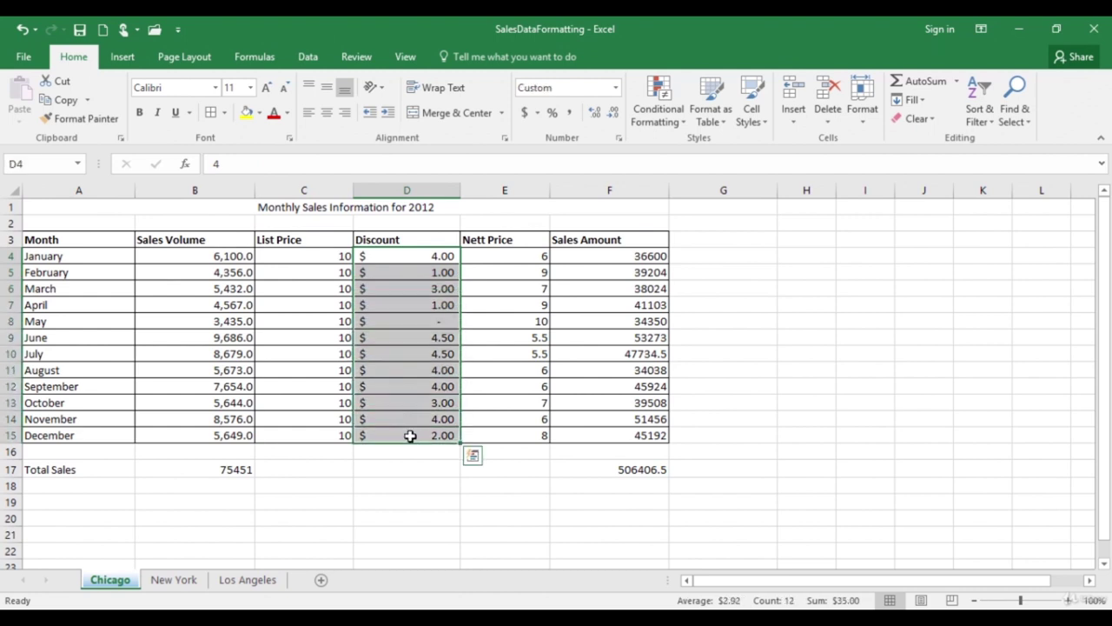
click(90, 121)
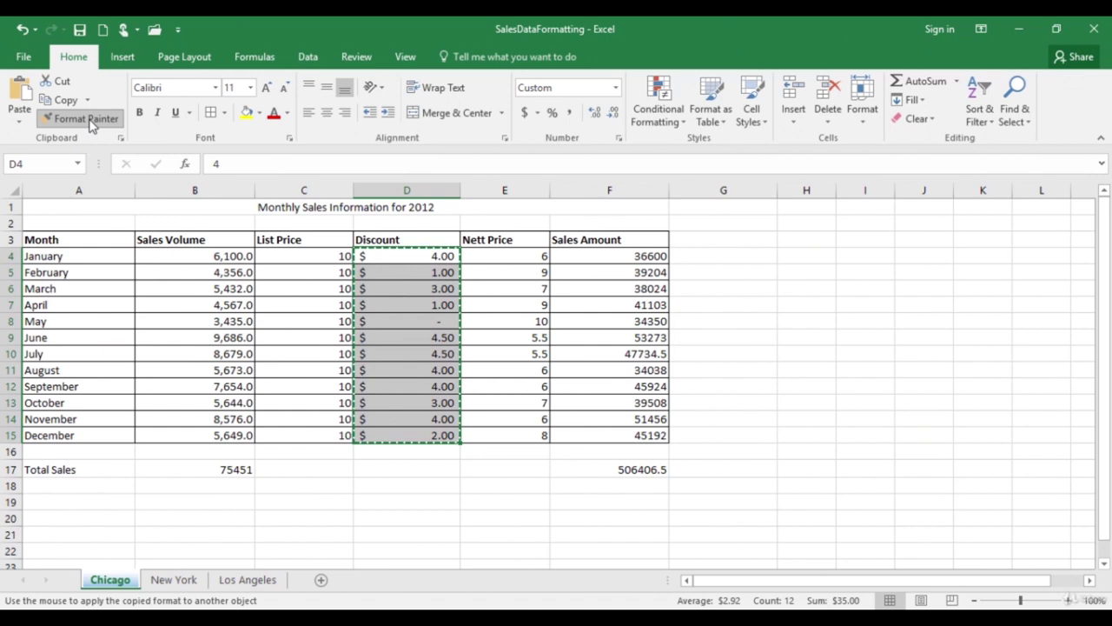
drag(305, 260, 304, 434)
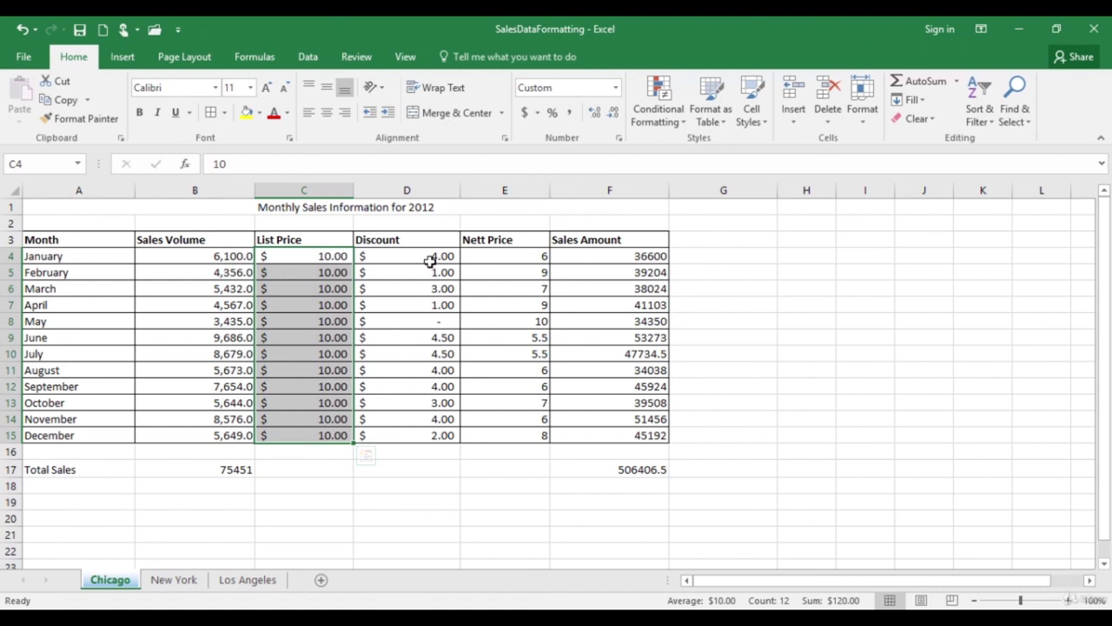
Step: Copy the formatting of the Discount values D4:D15 onto the Nett Price values E4:E15 with Format Painter
drag(402, 259, 396, 431)
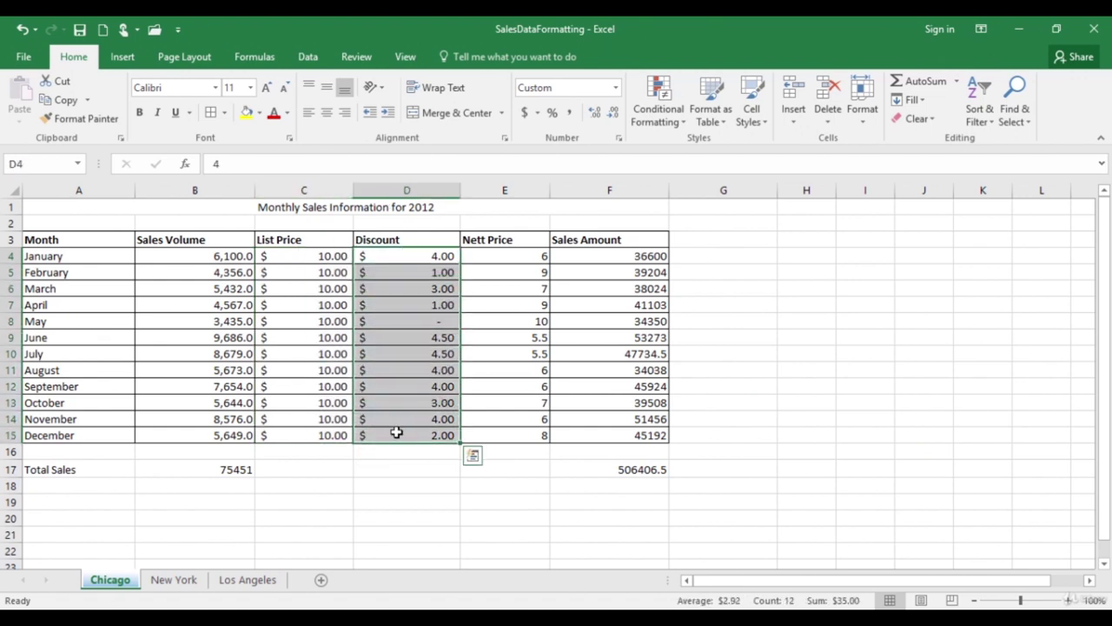
click(92, 124)
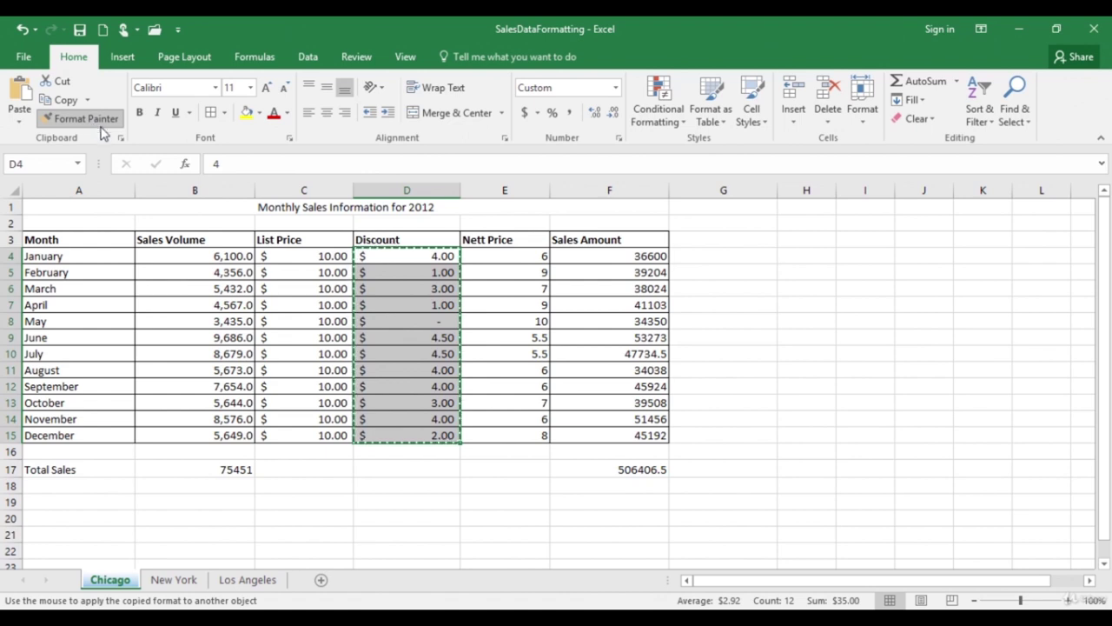
drag(517, 257, 508, 433)
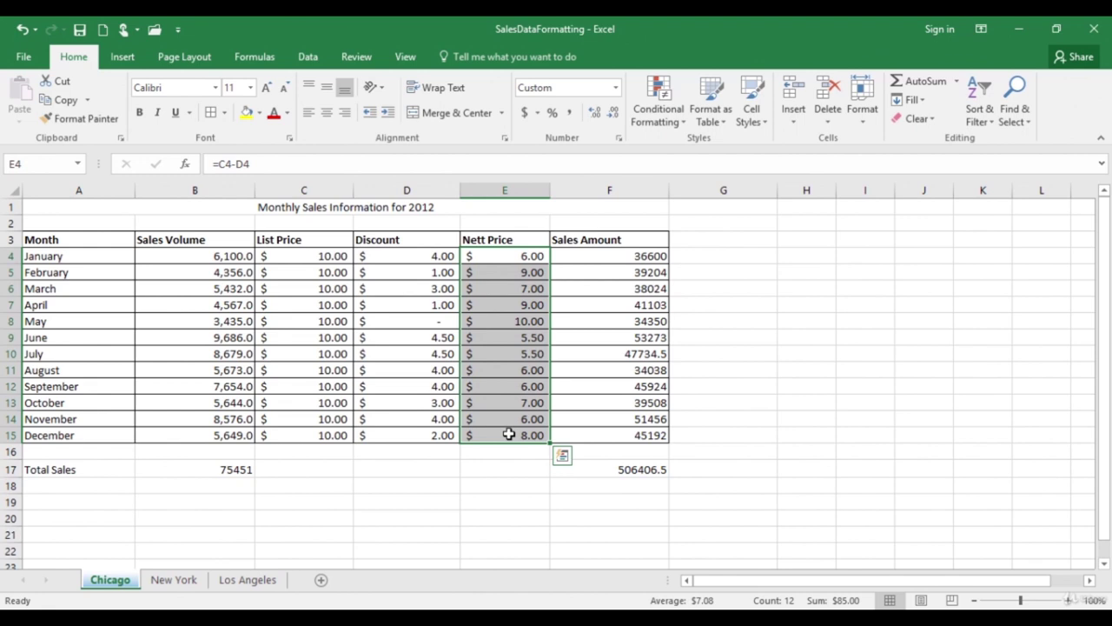
Step: Format the Sales Amount values F4:F15 with the $ English (United States) accounting format
drag(598, 256, 600, 438)
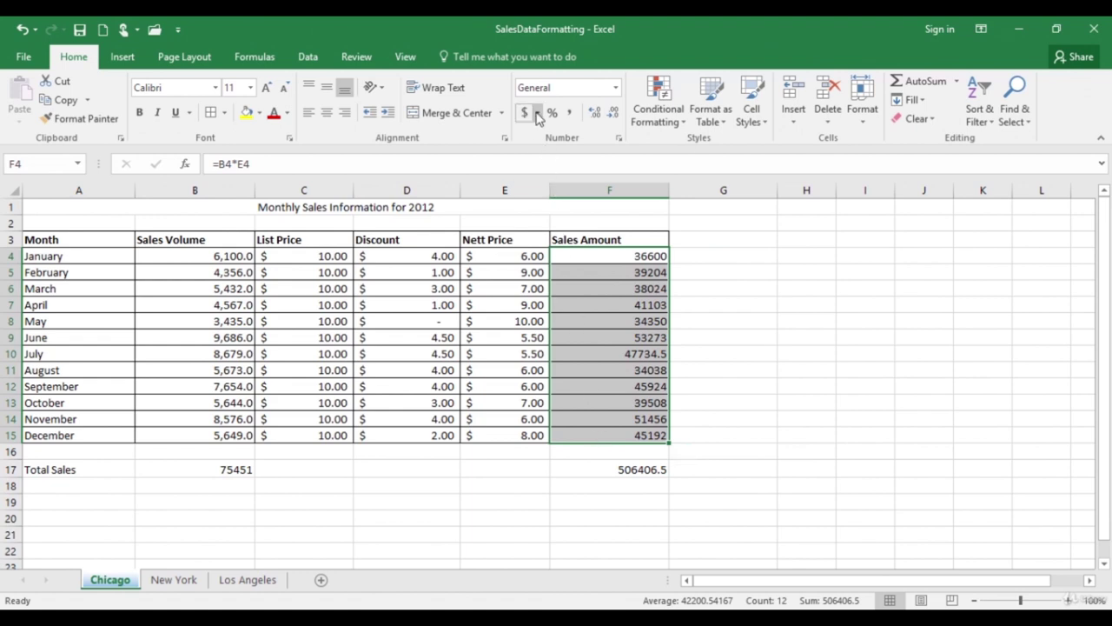
click(537, 113)
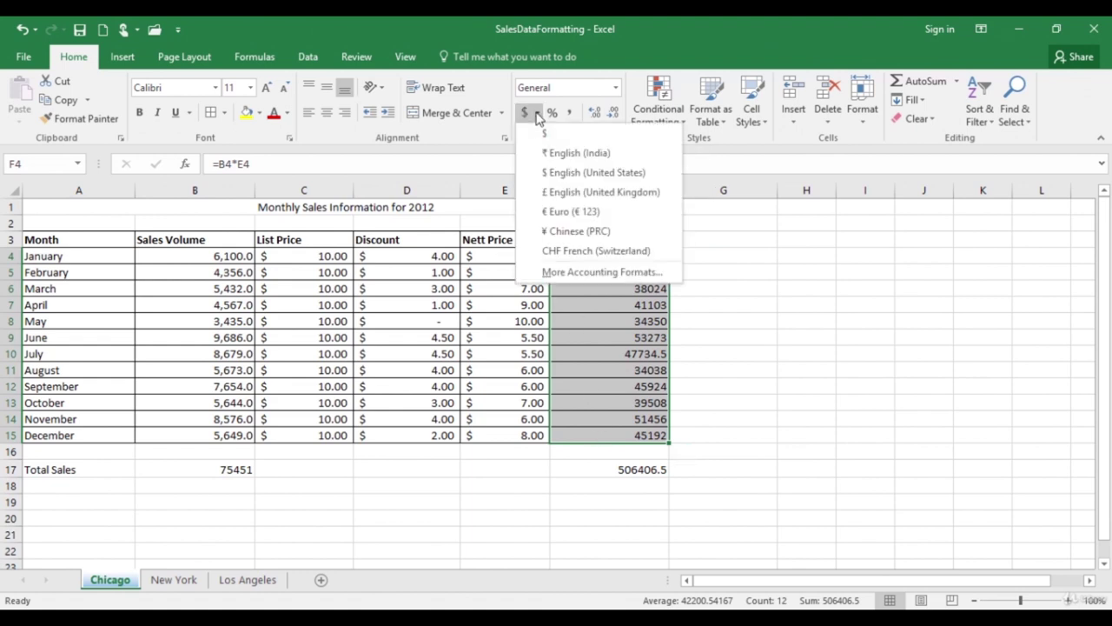
click(557, 178)
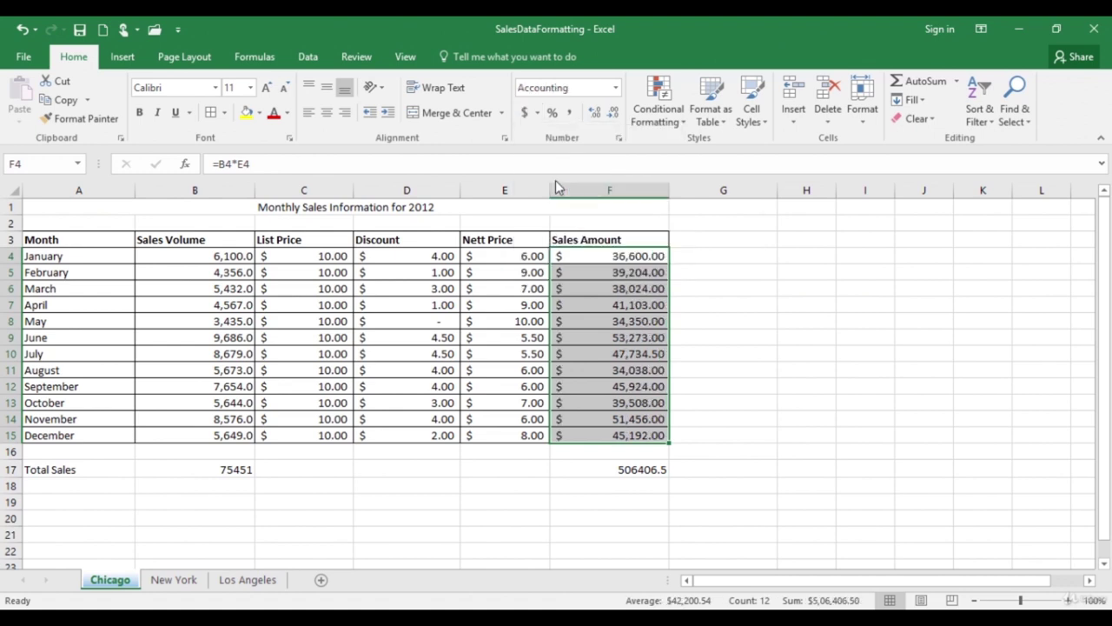
Step: Apply the Heading 1 cell style to the merged title in row 1
click(355, 211)
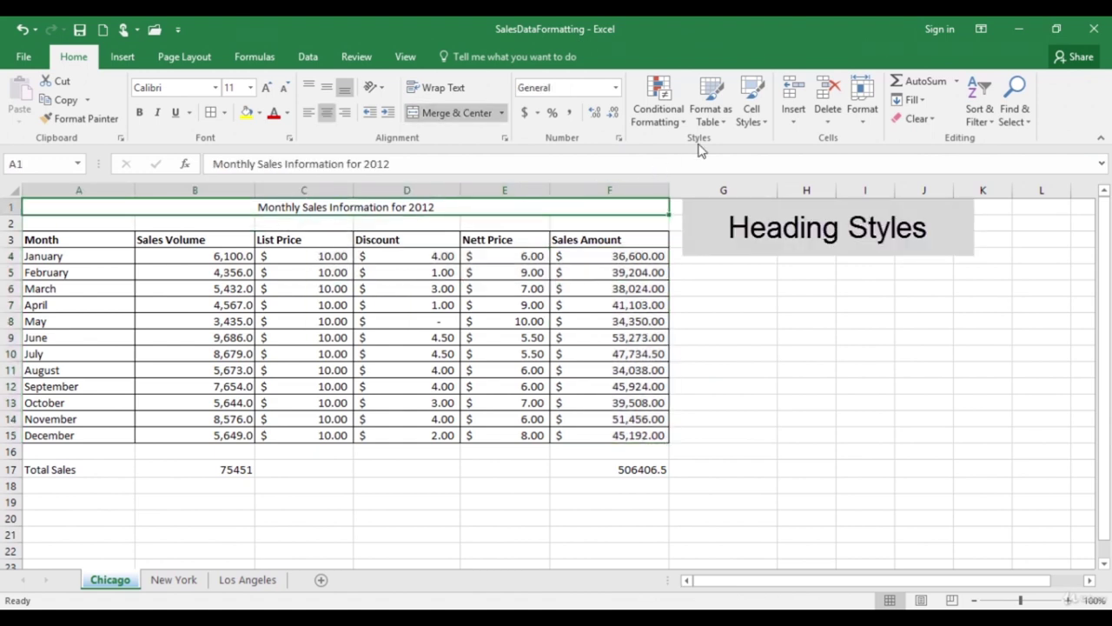
click(764, 121)
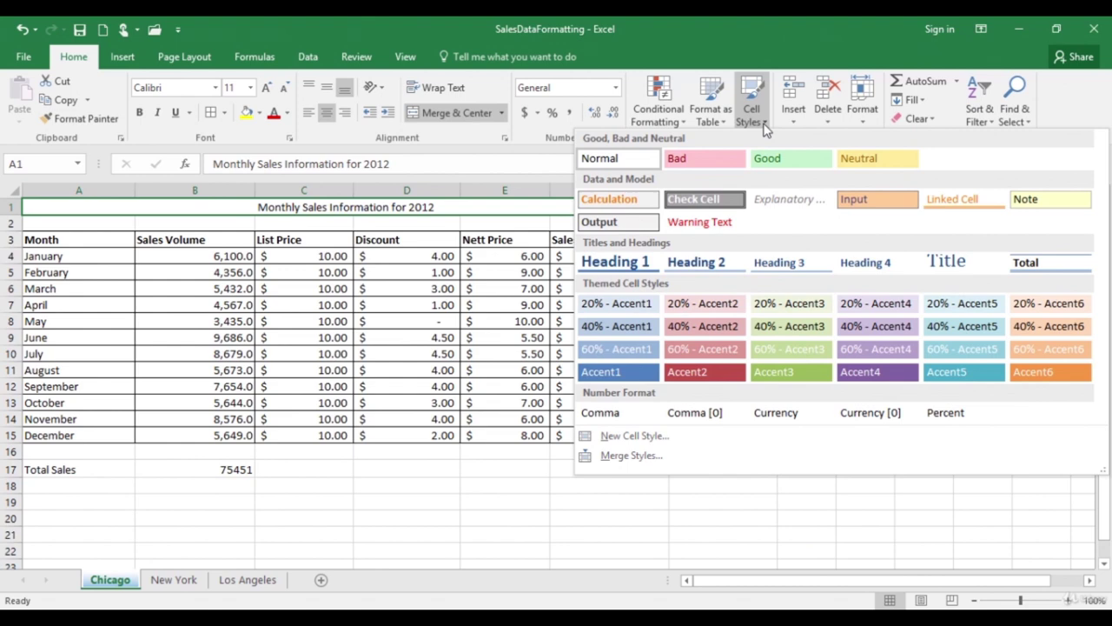
click(613, 263)
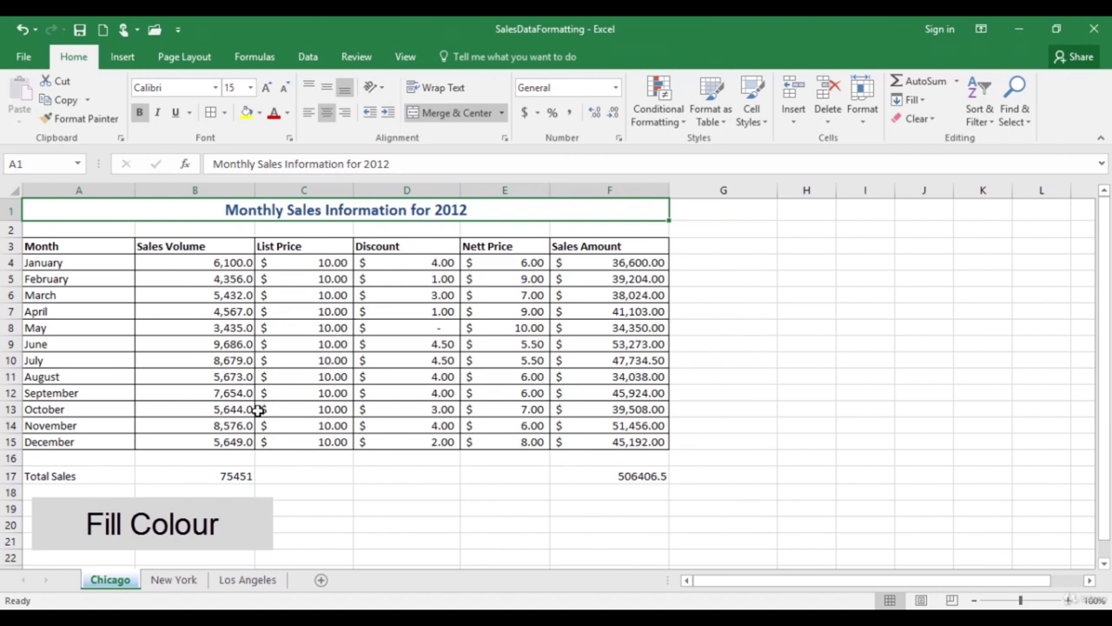
Step: Fill the Total Sales label cell A17 with the standard light blue and set its font colour to white
click(93, 476)
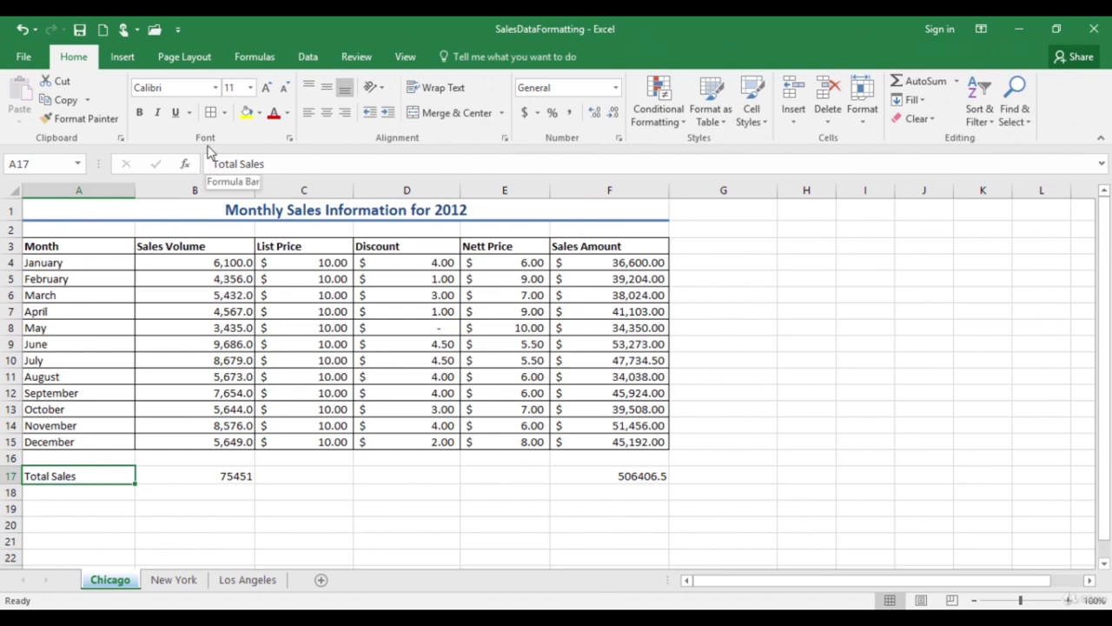
click(259, 115)
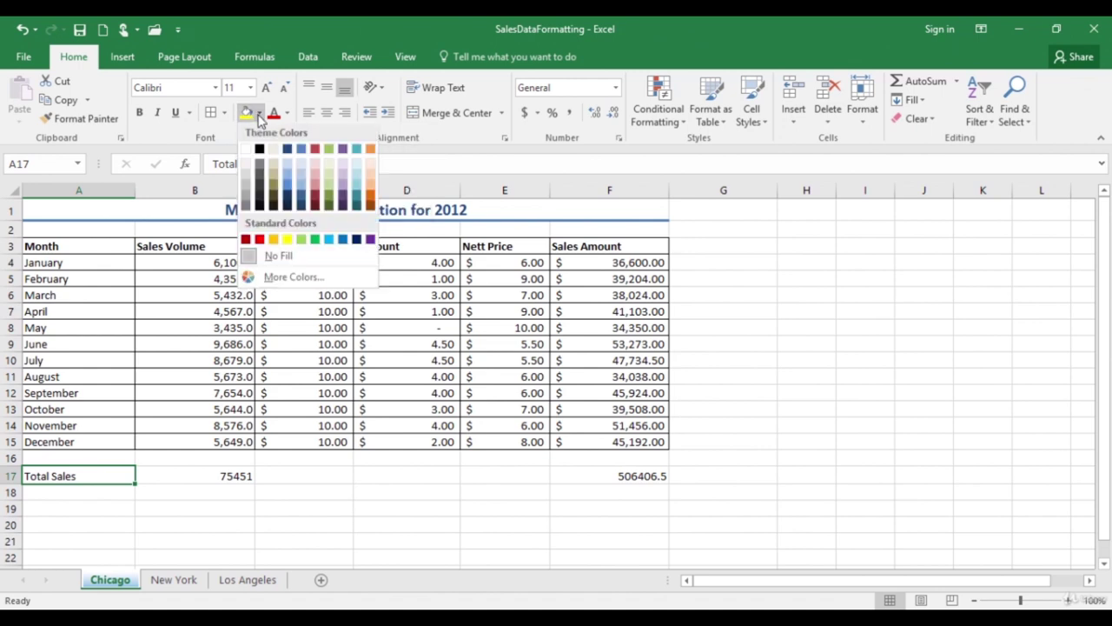
click(331, 248)
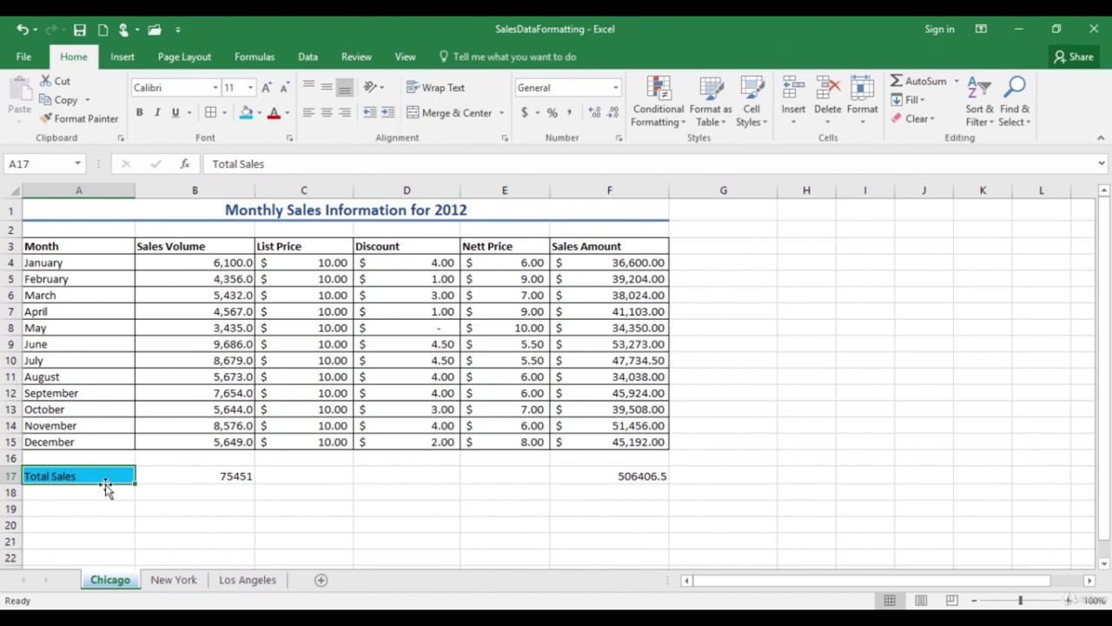
click(287, 115)
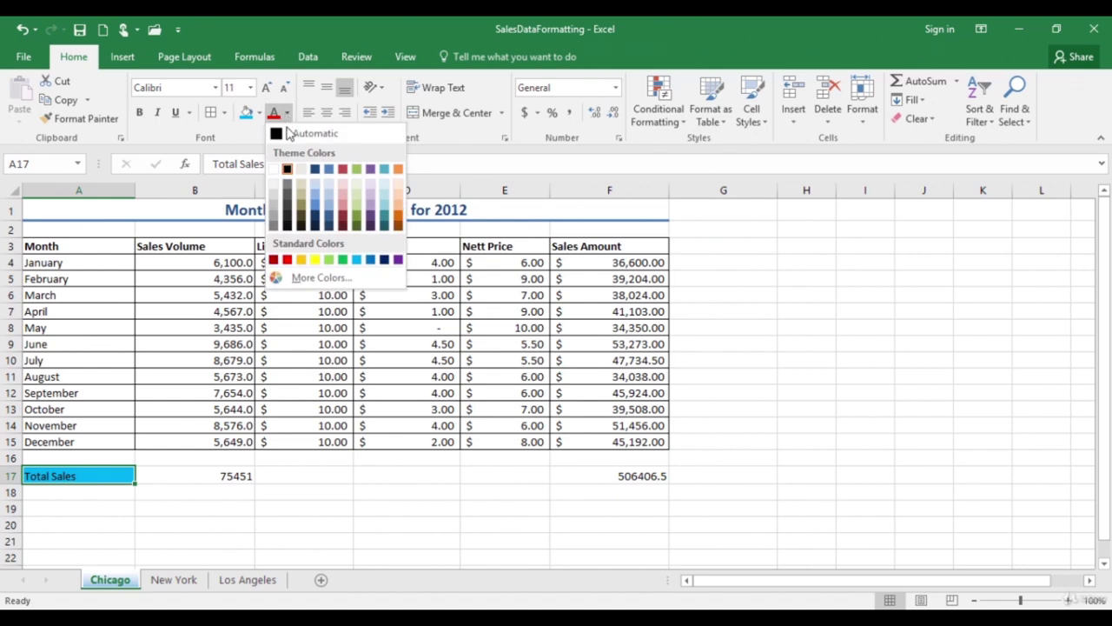
click(273, 168)
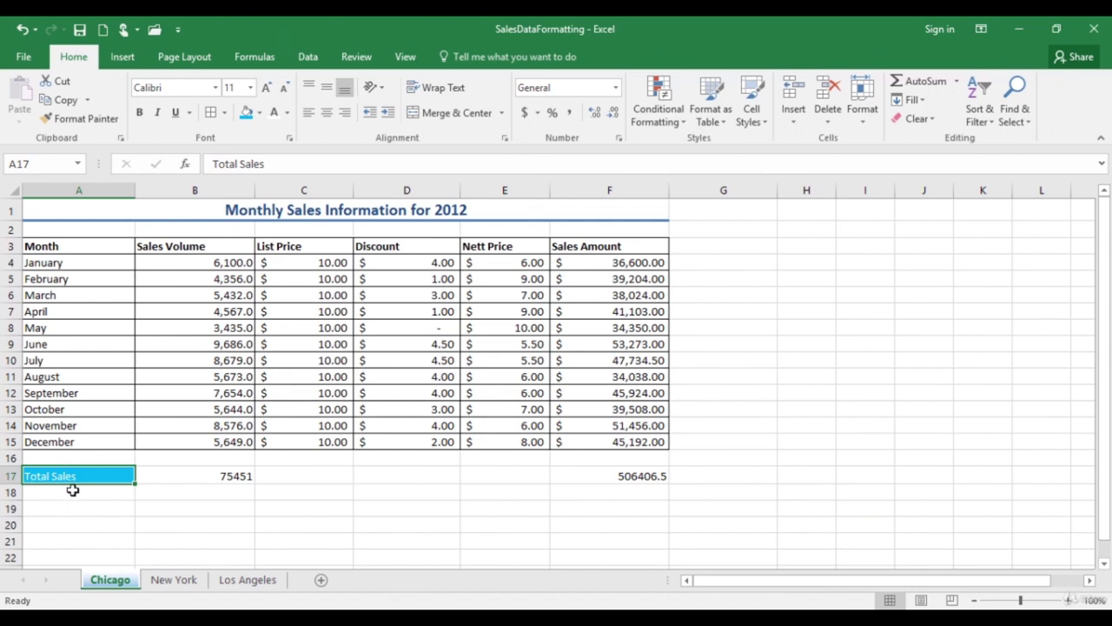
Step: Set the row height of the Total Sales row 17 to 20
click(161, 474)
drag(117, 475, 656, 477)
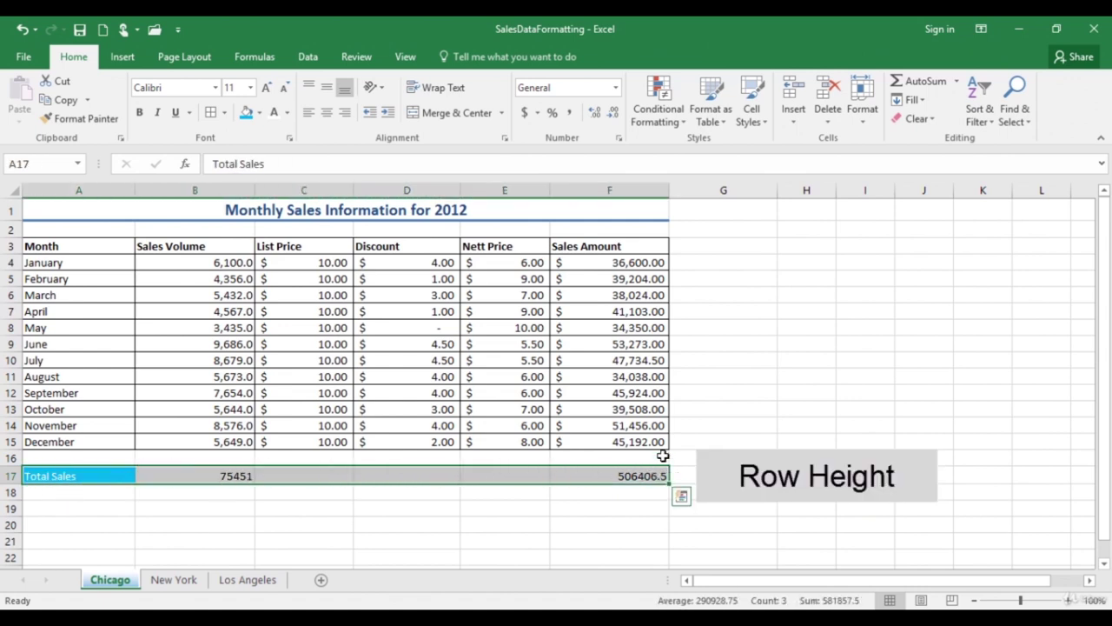
click(864, 122)
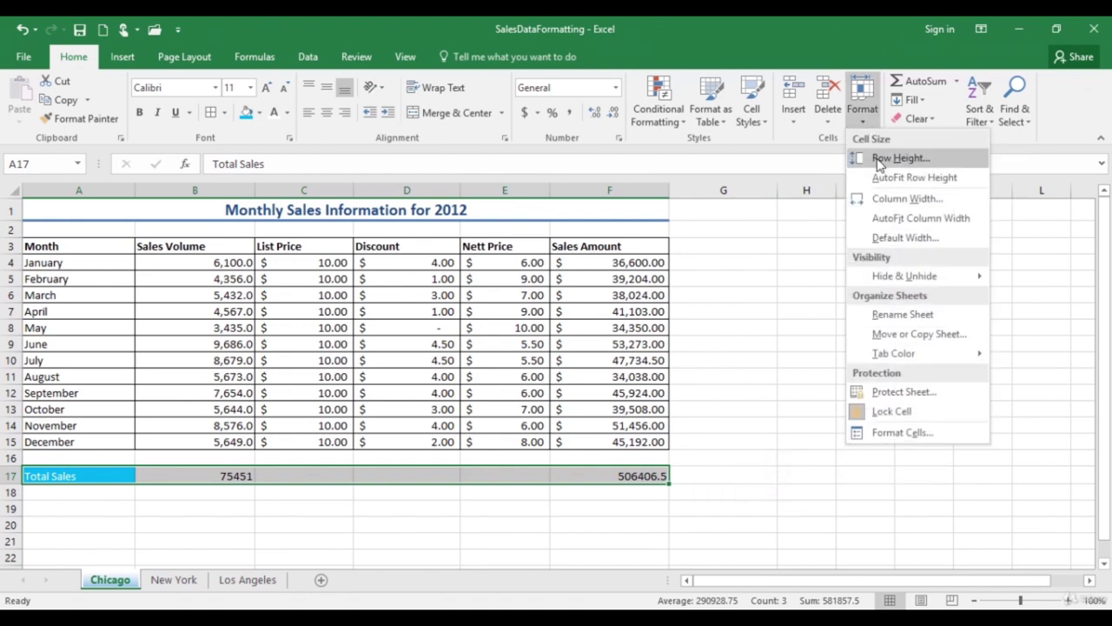
click(880, 159)
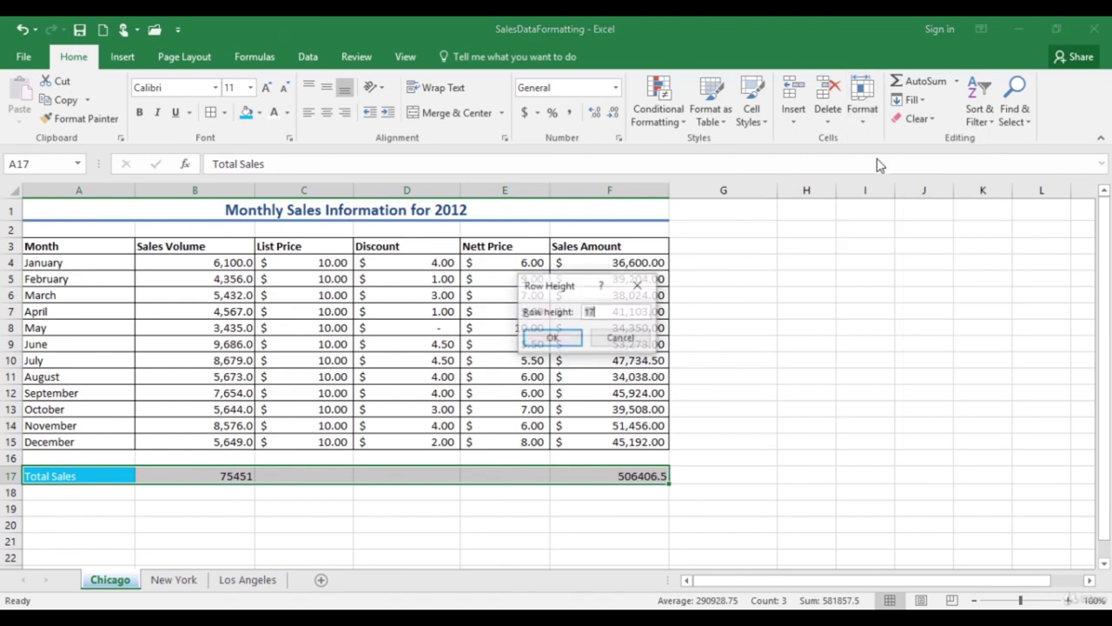
text(20)
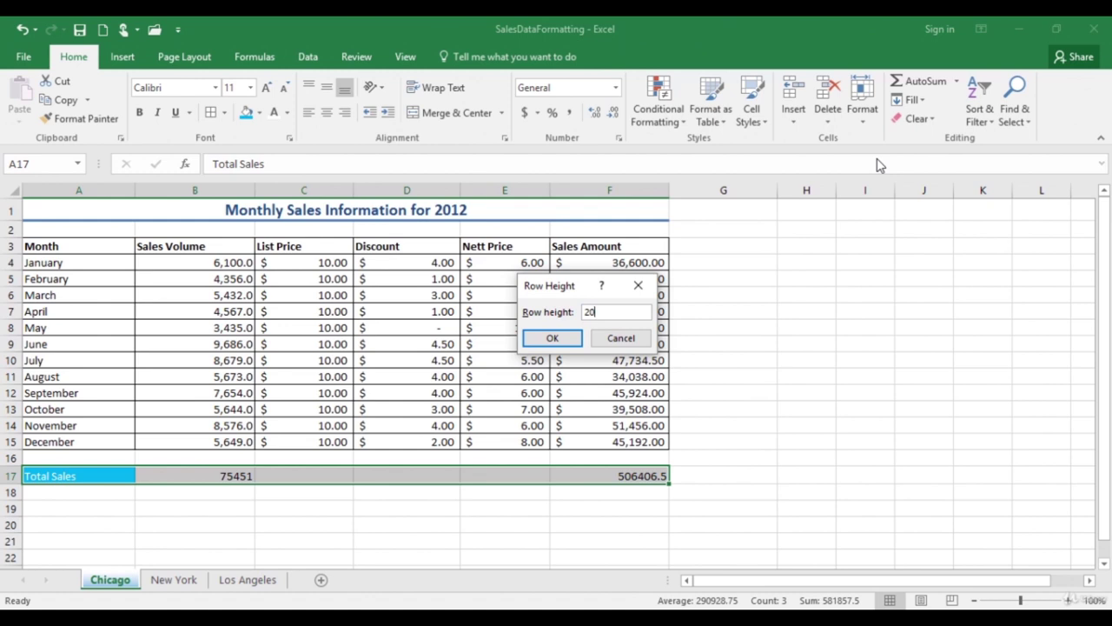
click(553, 339)
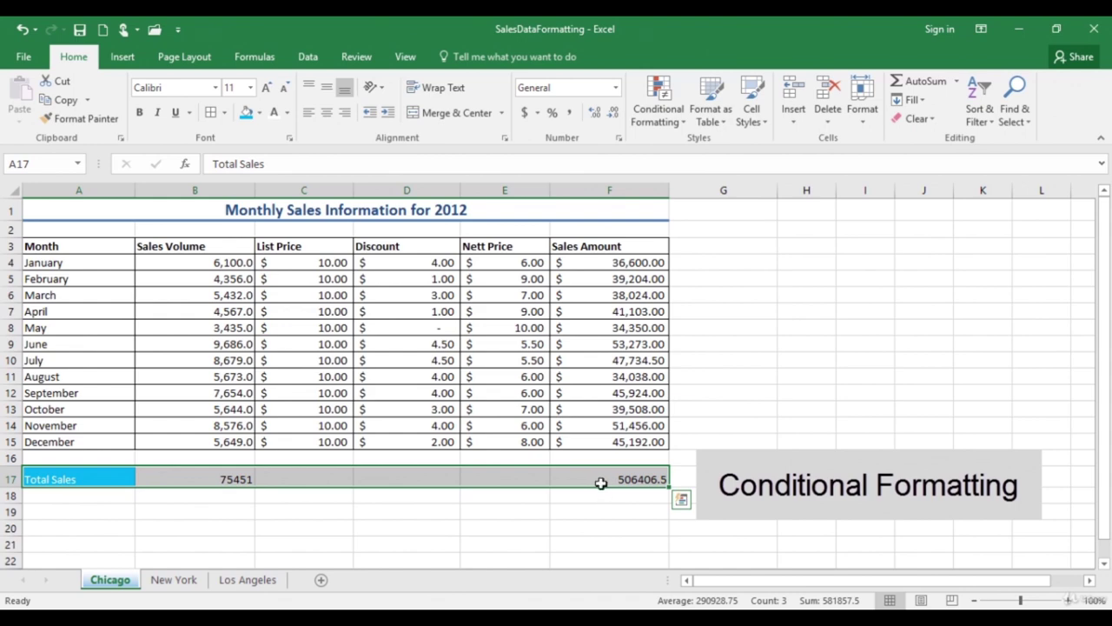
Step: Highlight Sales Amount values in F4:F15 greater than 40000 with Green Fill with Dark Green Text using conditional formatting
click(607, 479)
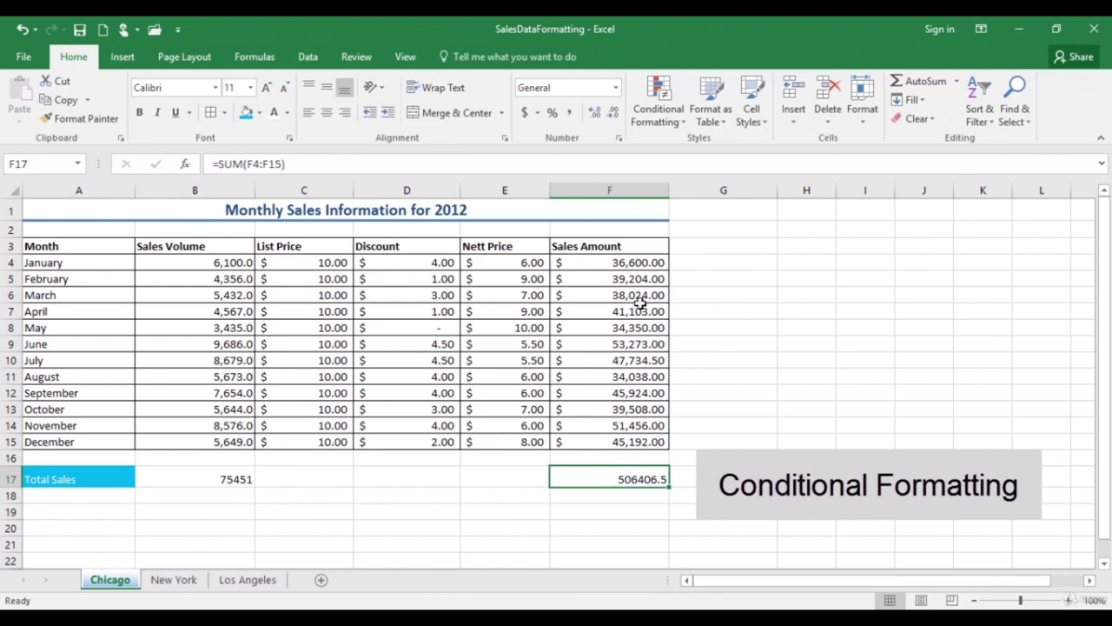
drag(641, 262, 639, 437)
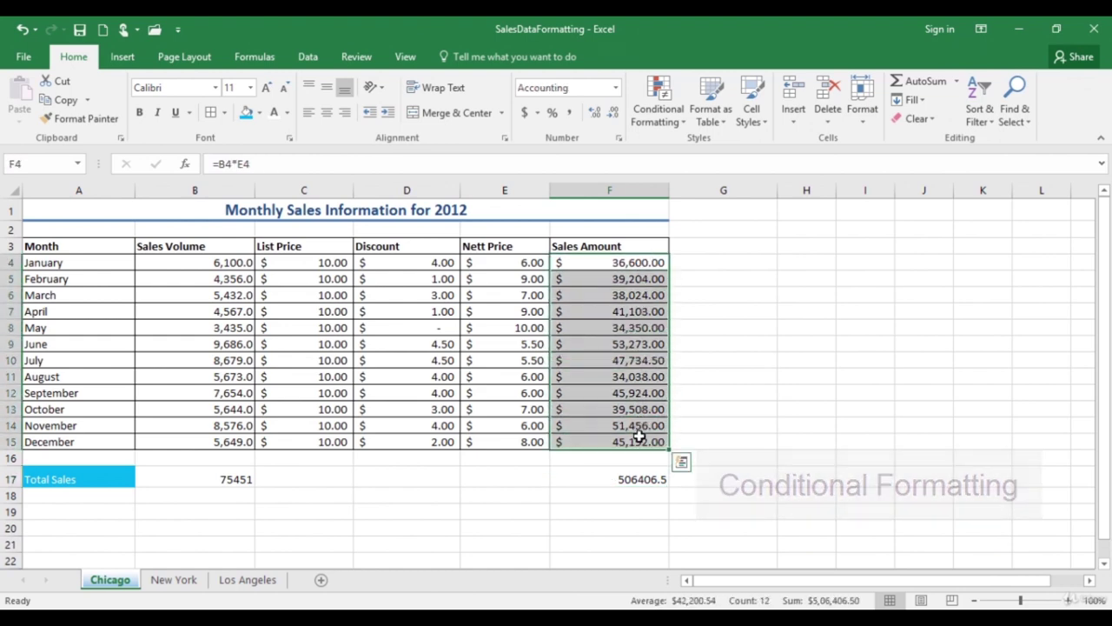
click(677, 119)
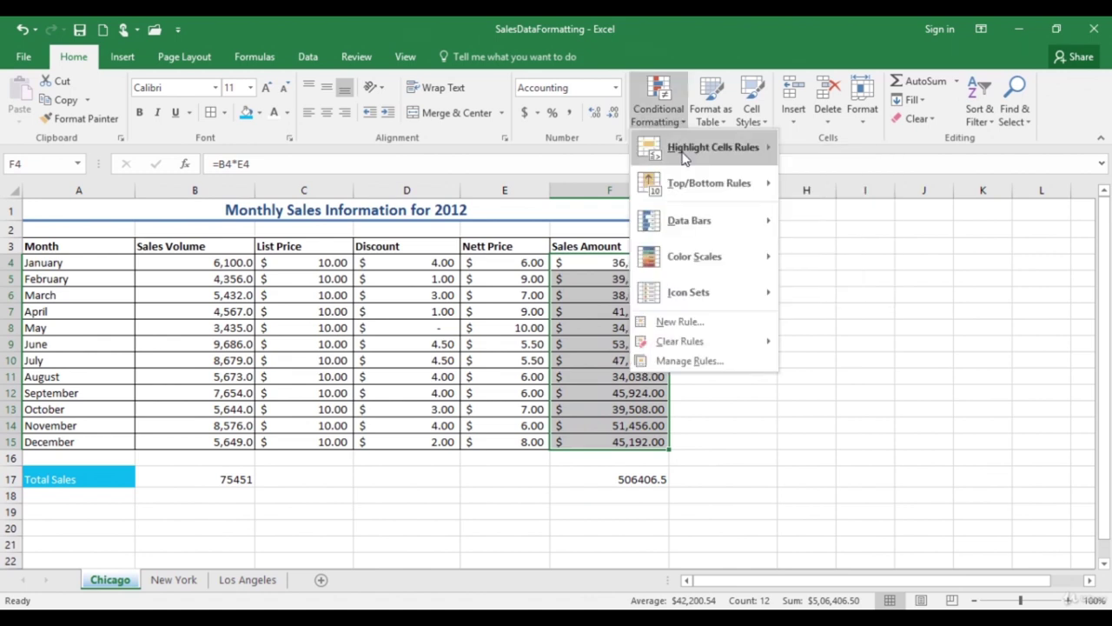
mouse_move(684, 156)
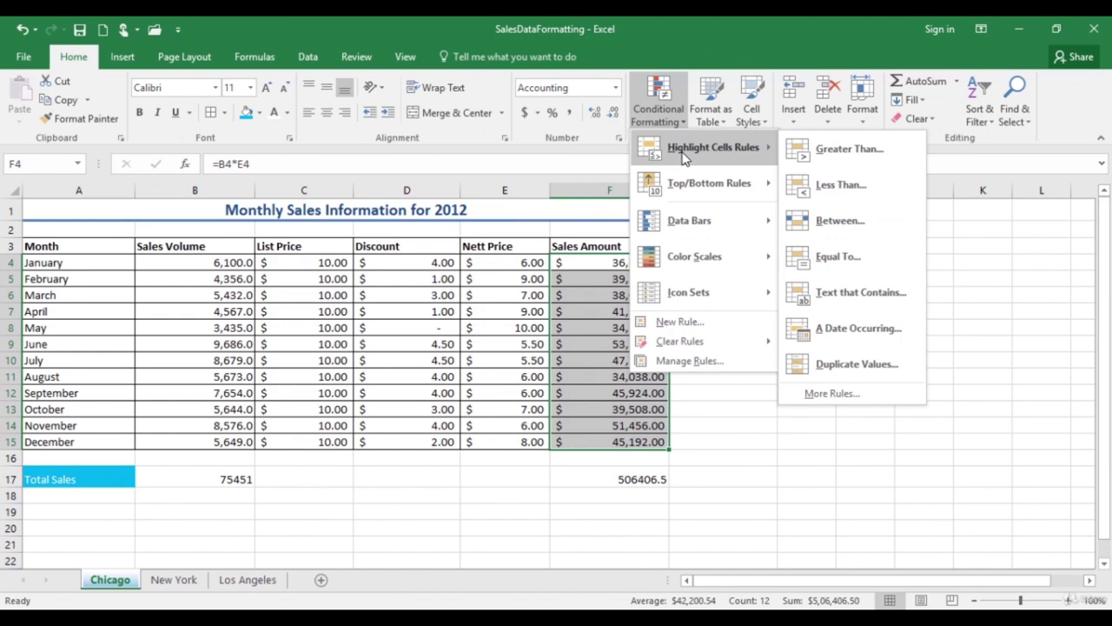
click(832, 150)
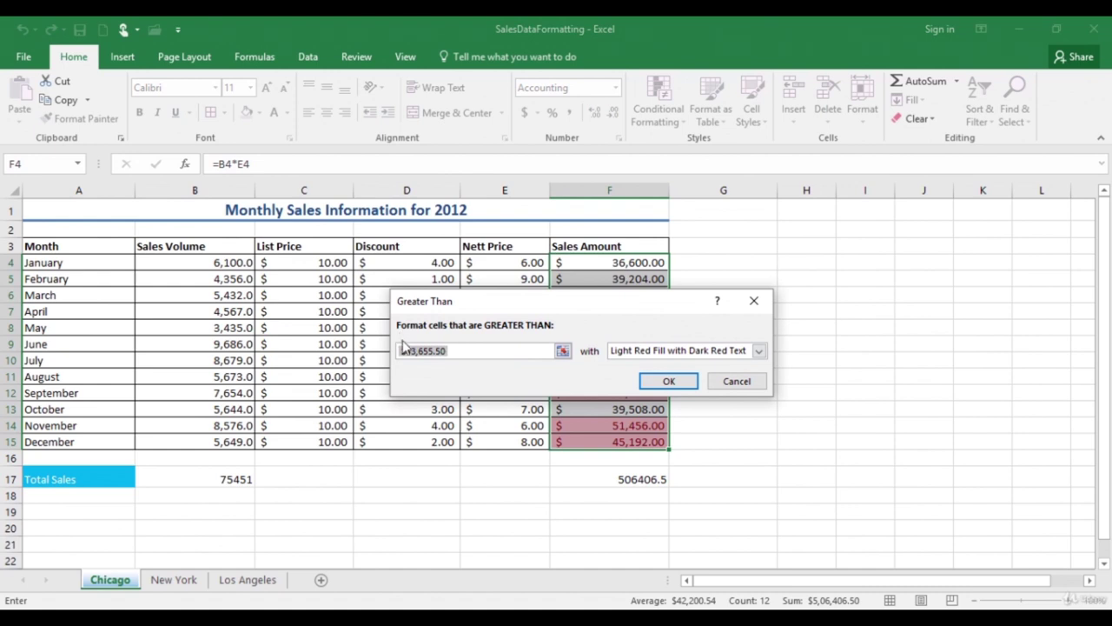
drag(463, 348, 384, 352)
text(40000)
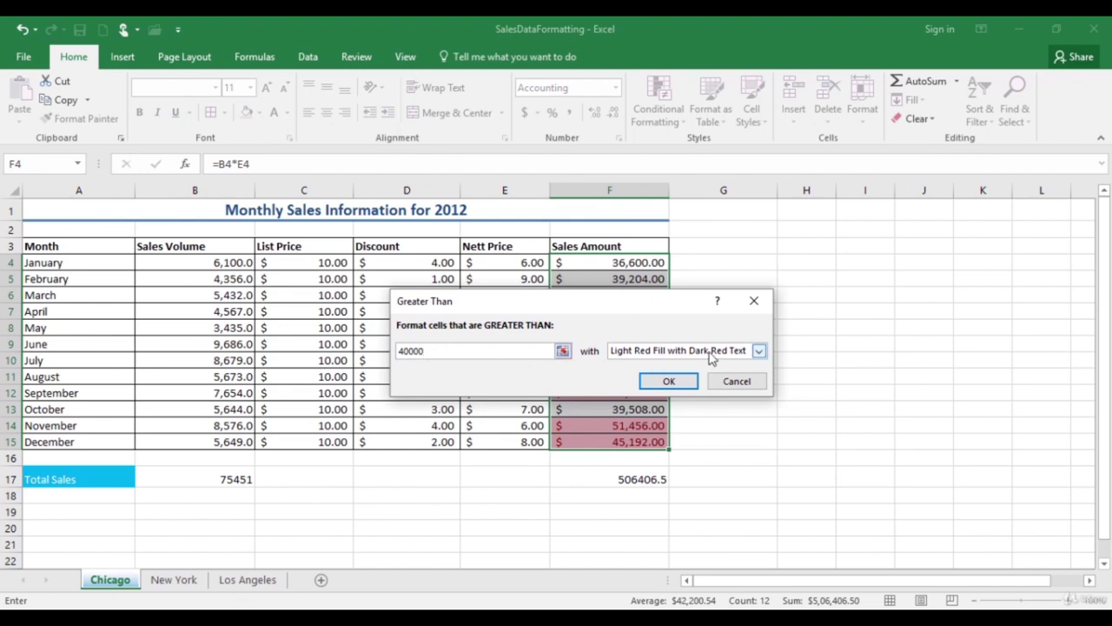
click(757, 351)
click(744, 387)
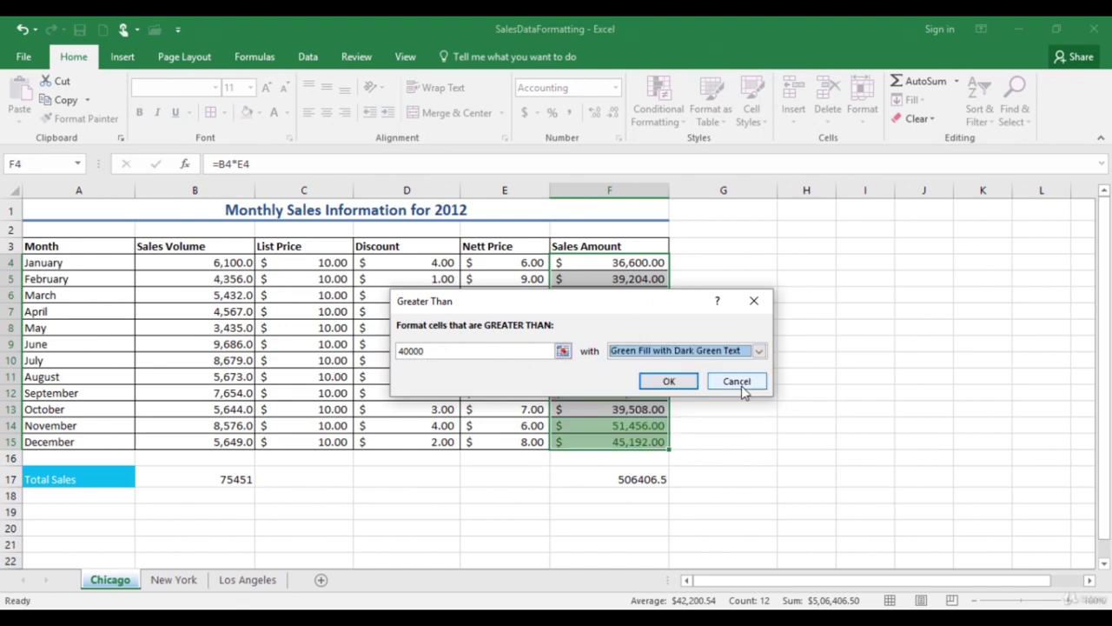
click(664, 383)
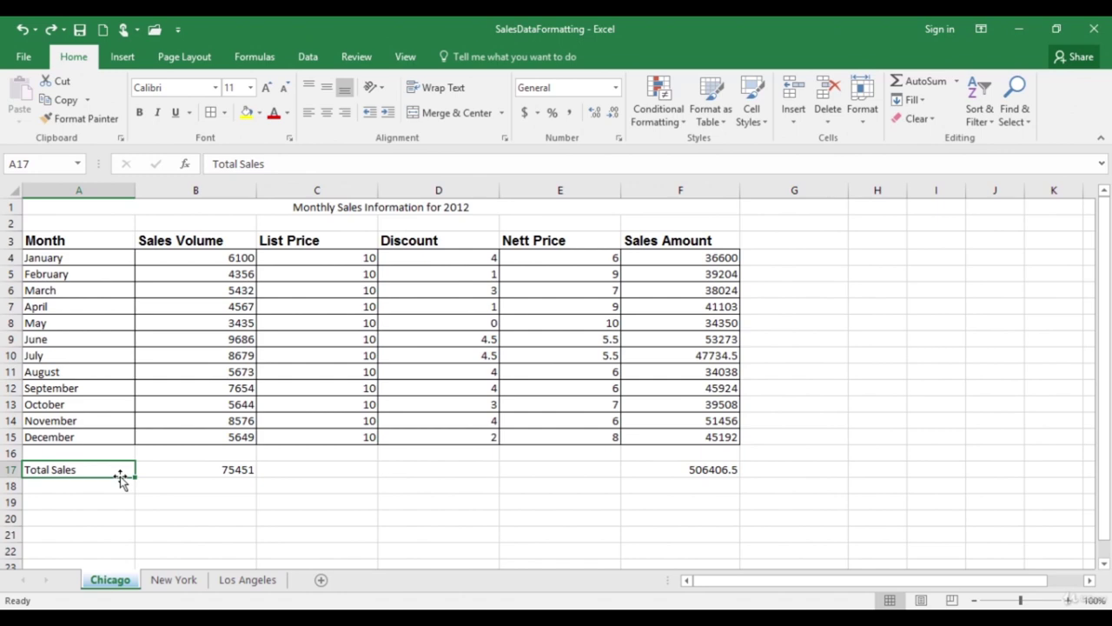
Step: Apply the Number format to the Sales Volume values in B4:B15
drag(214, 259, 227, 437)
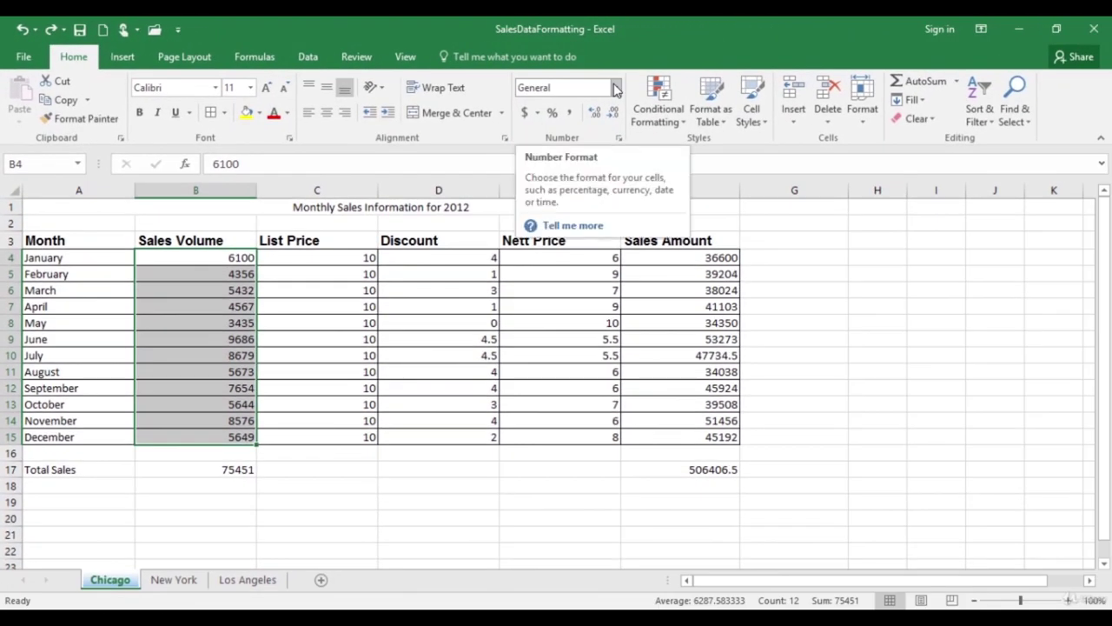
click(615, 87)
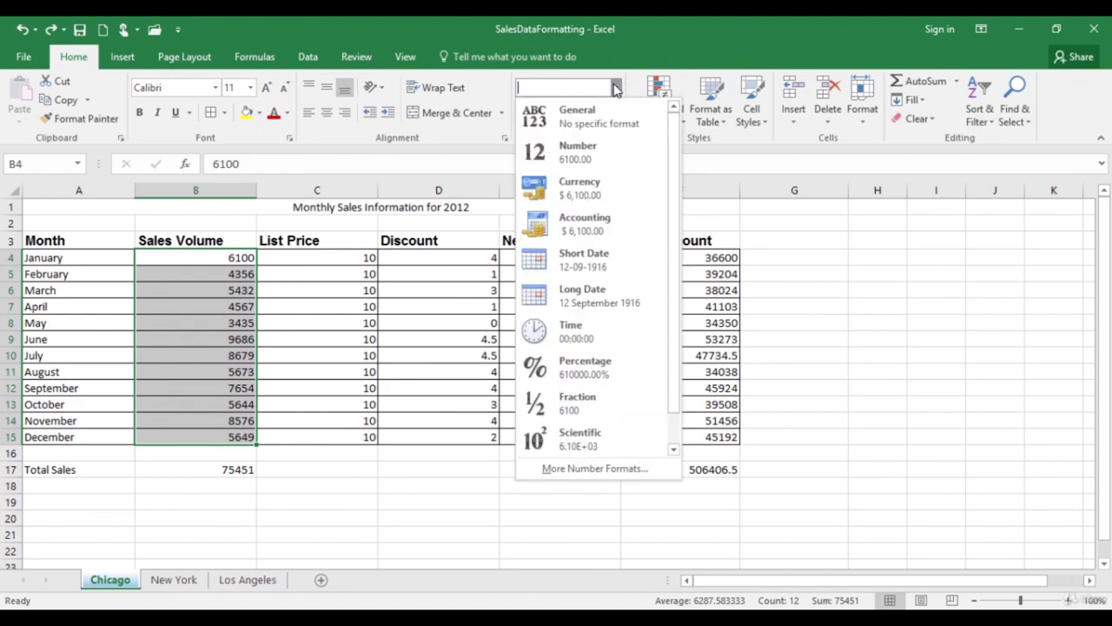
click(587, 155)
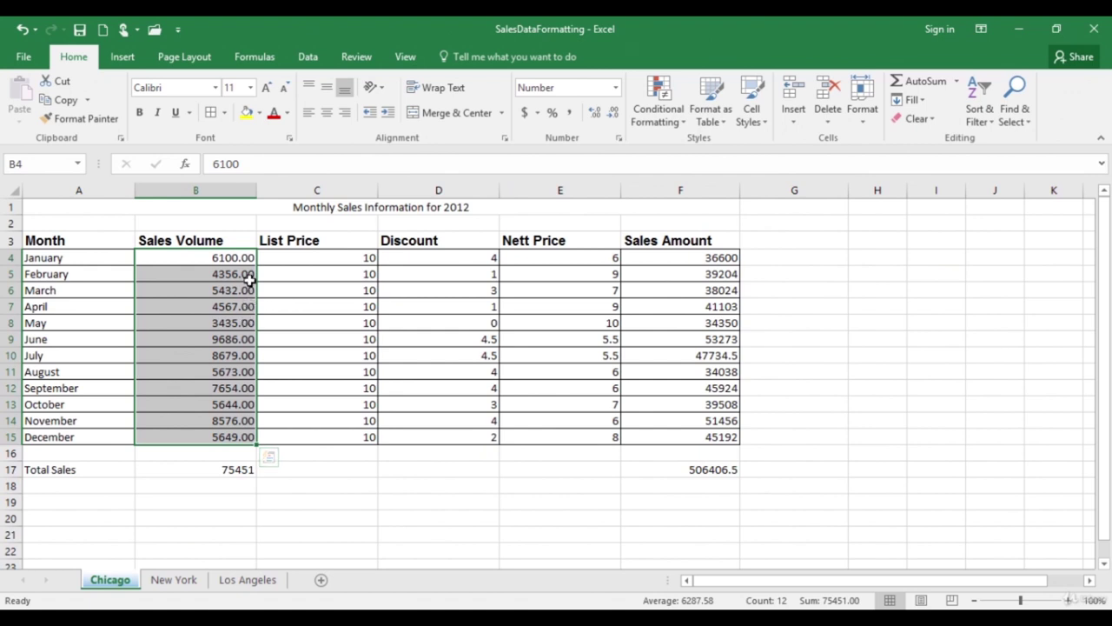
click(615, 88)
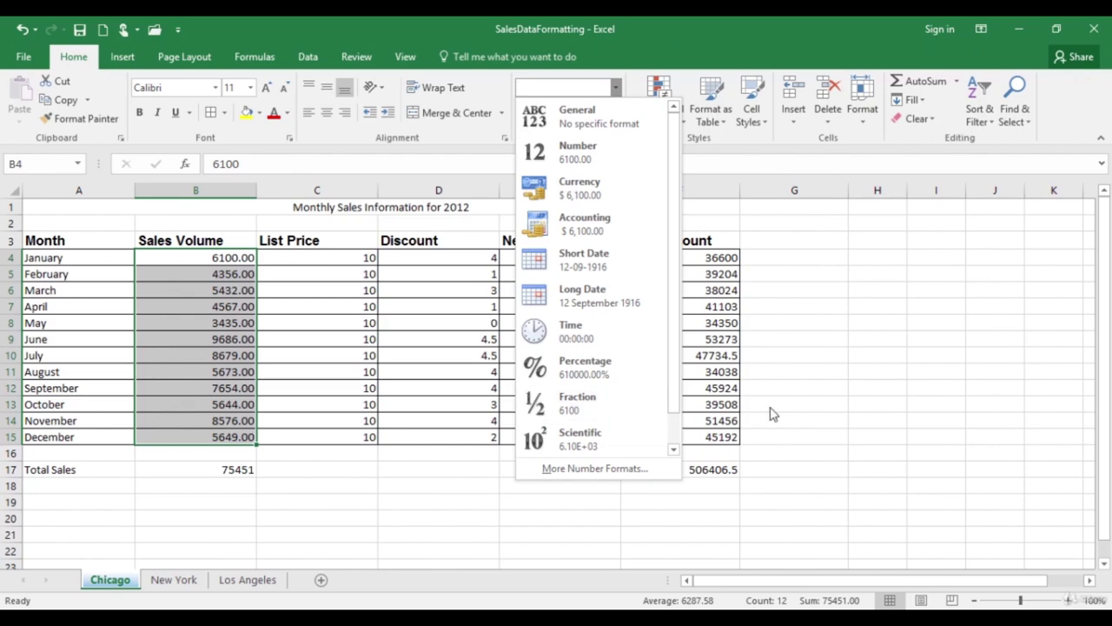
key(Escape)
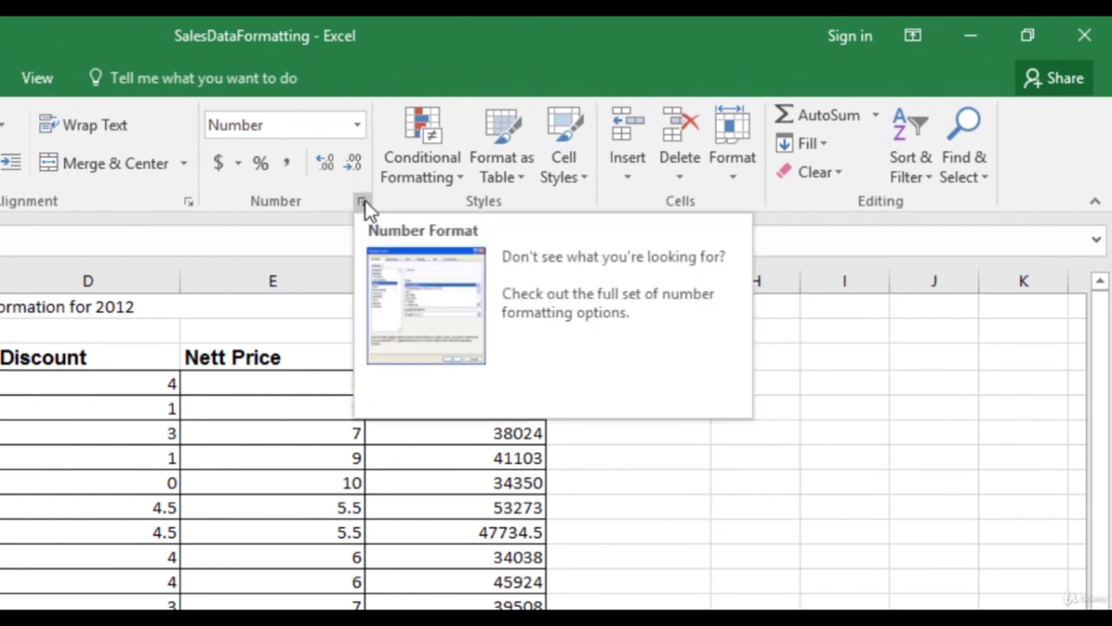
Step: Set the Sales Volume number format to 1 decimal place with the 1000 separator
click(362, 200)
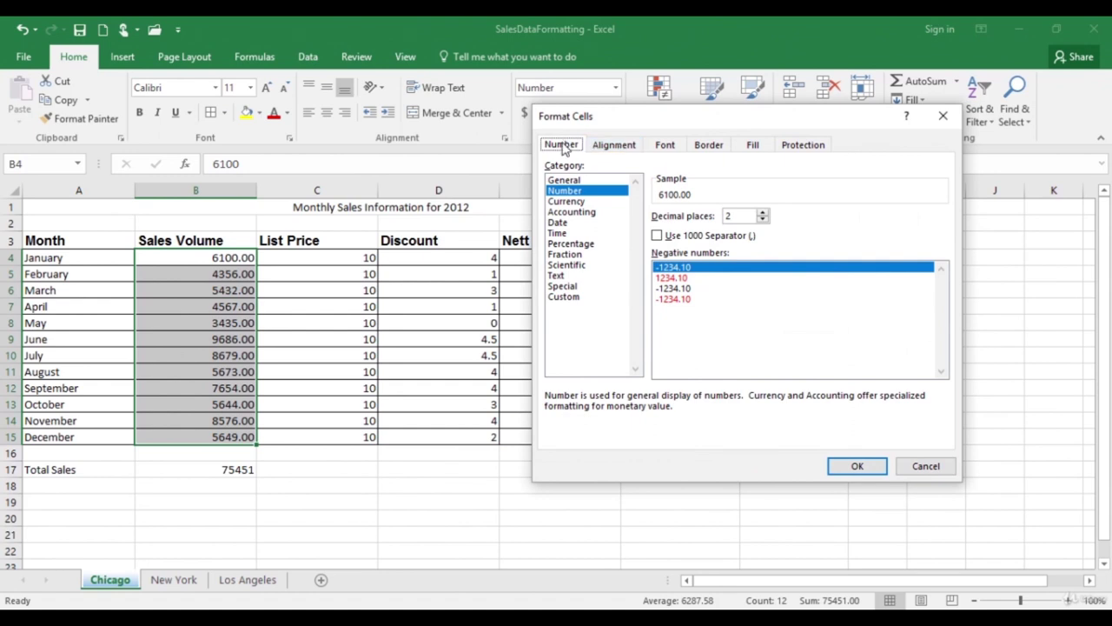
click(573, 192)
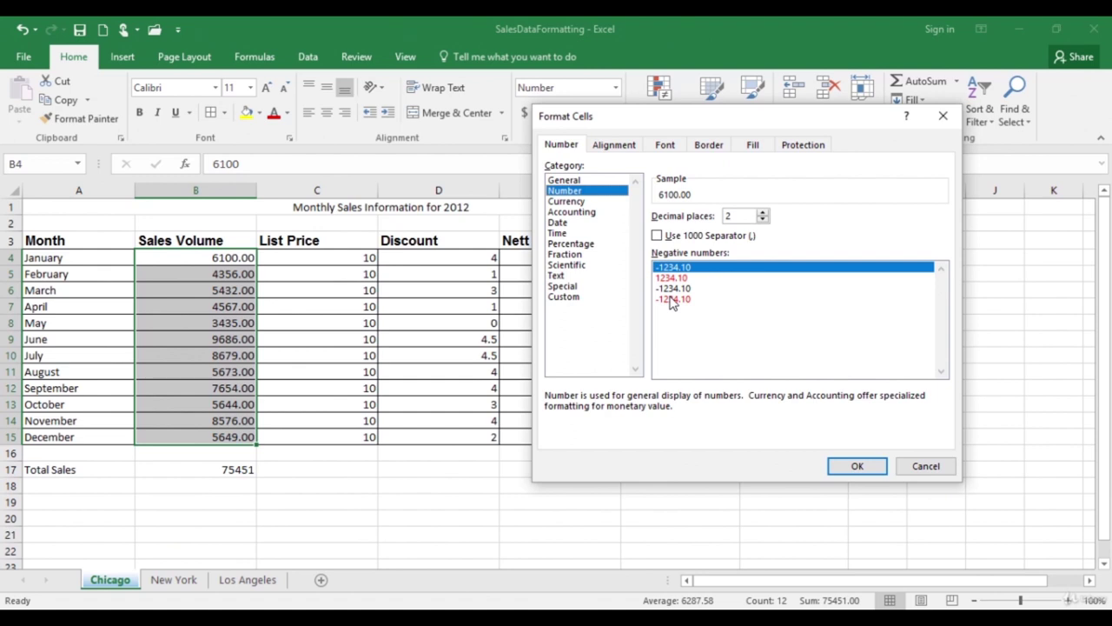
click(762, 214)
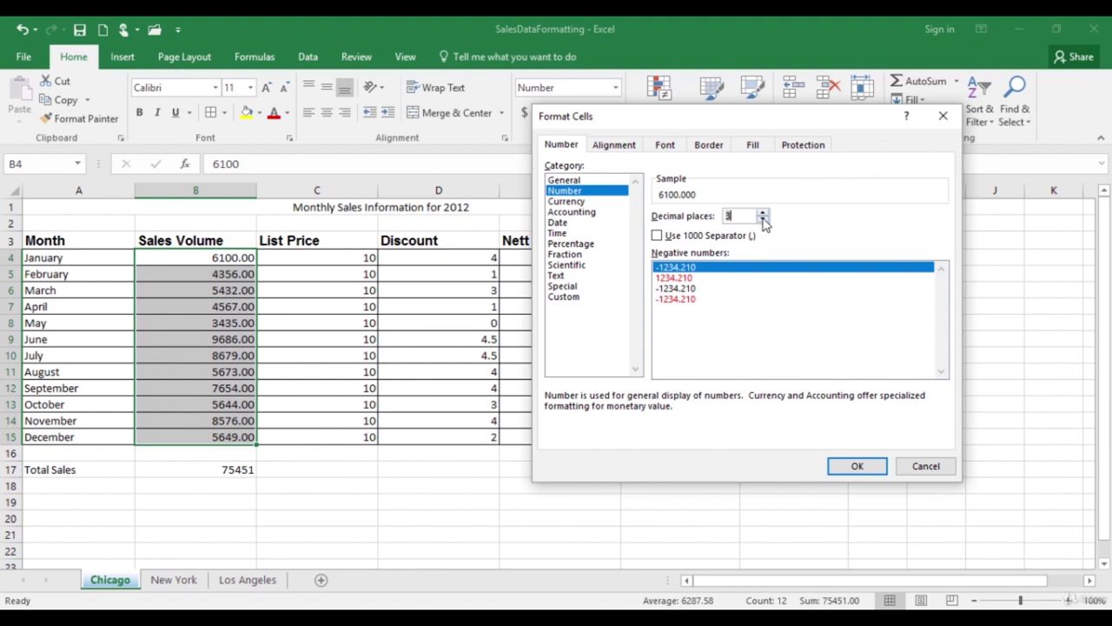
click(762, 213)
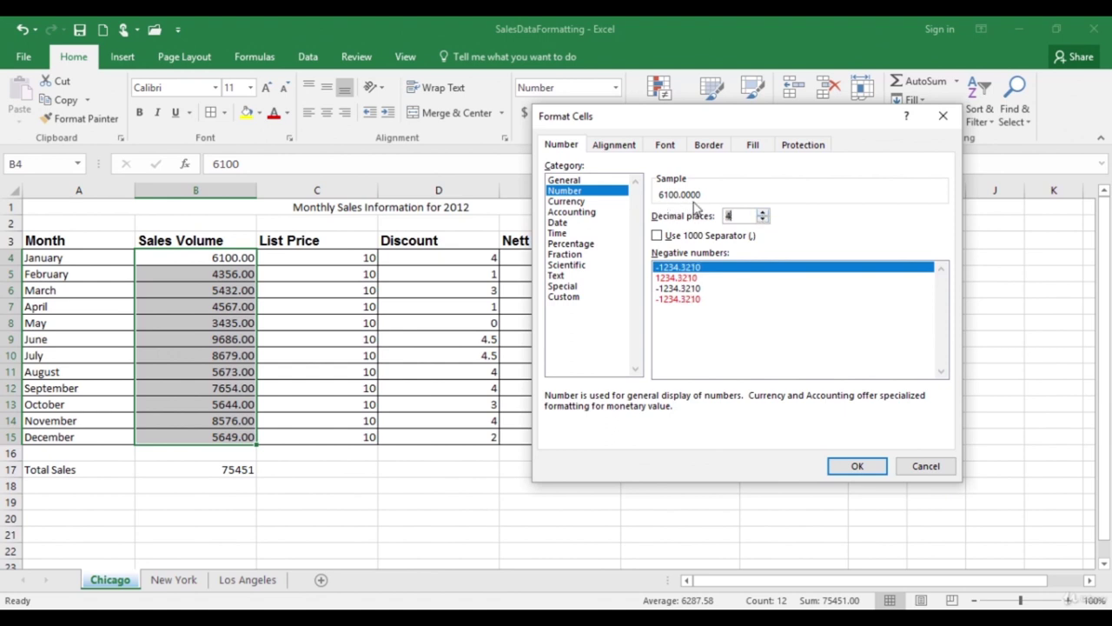
click(763, 220)
click(763, 220)
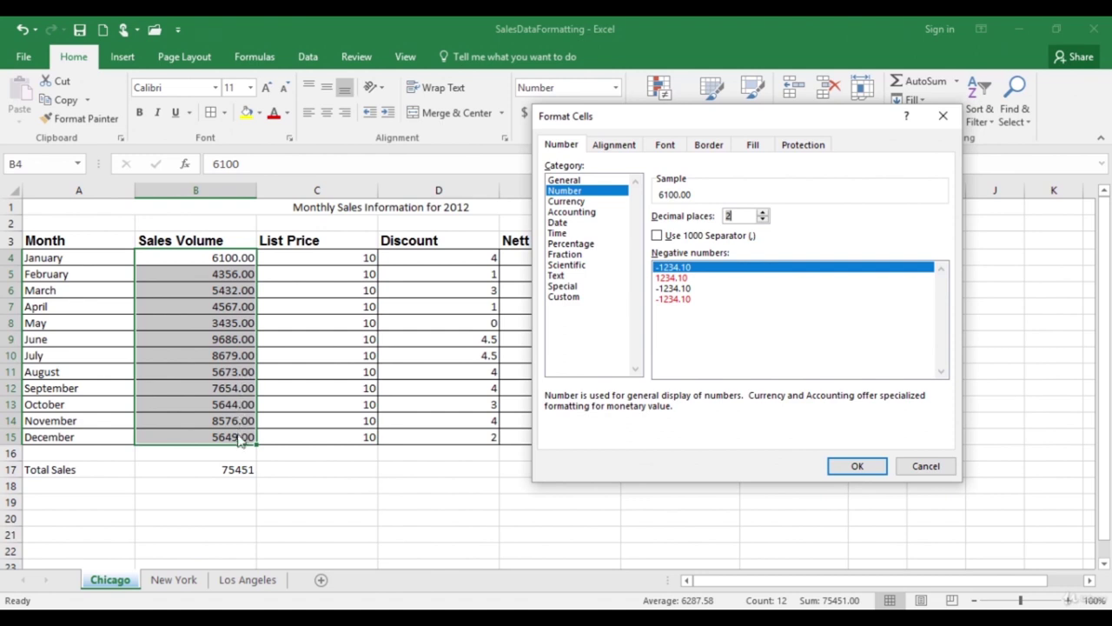
click(762, 220)
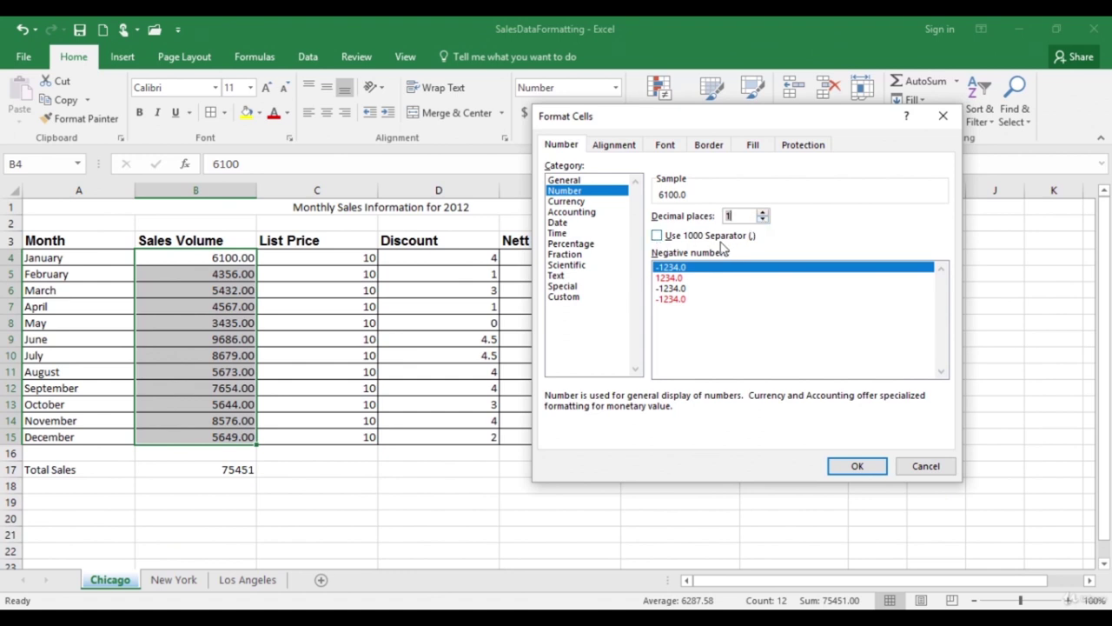
click(658, 239)
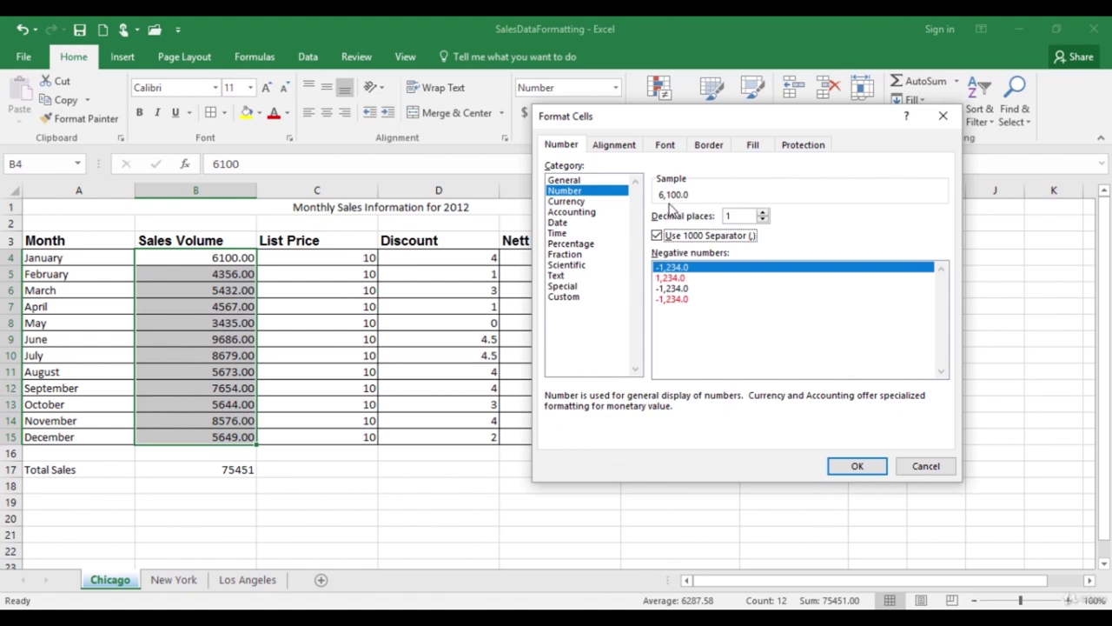
click(854, 467)
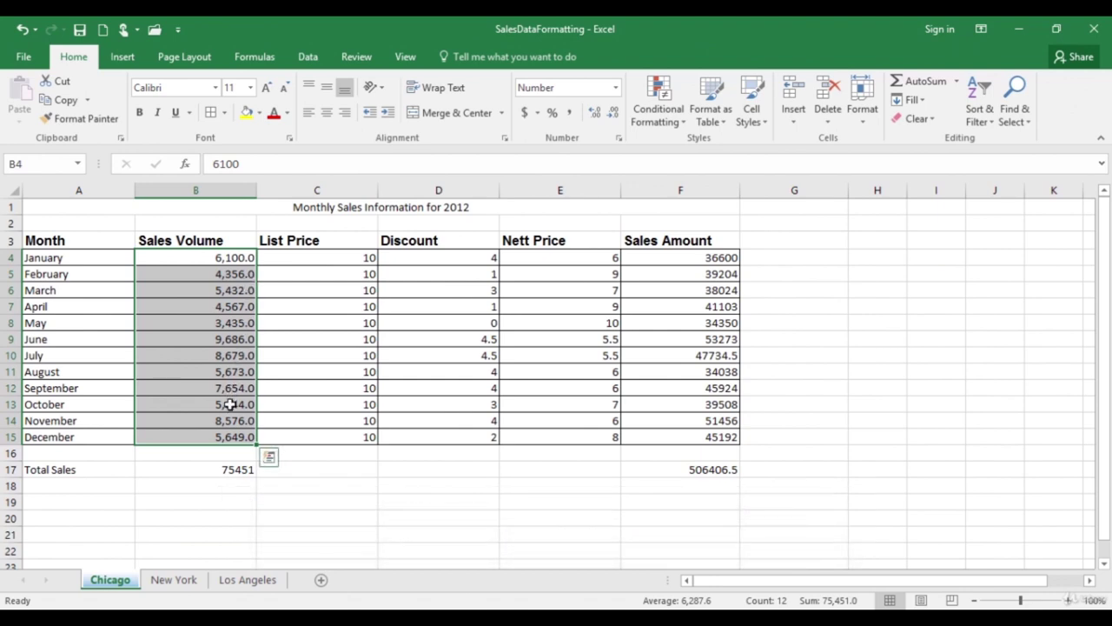
Step: Enter the sample values 19.45 in B18 and 20.45 in B19, and select both cells
click(232, 490)
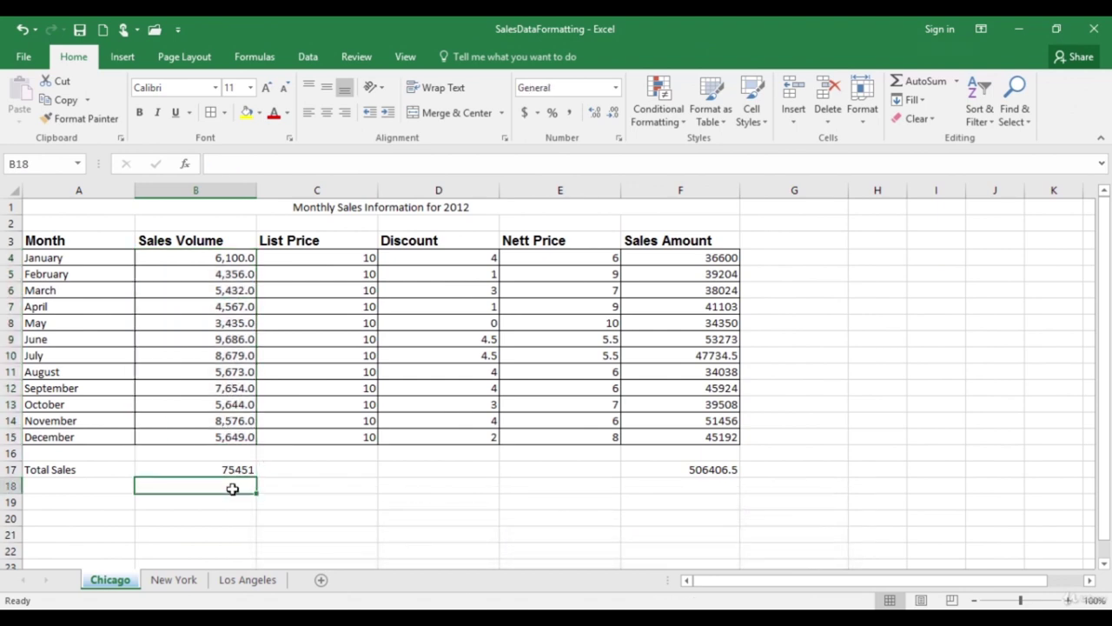
text(19.45)
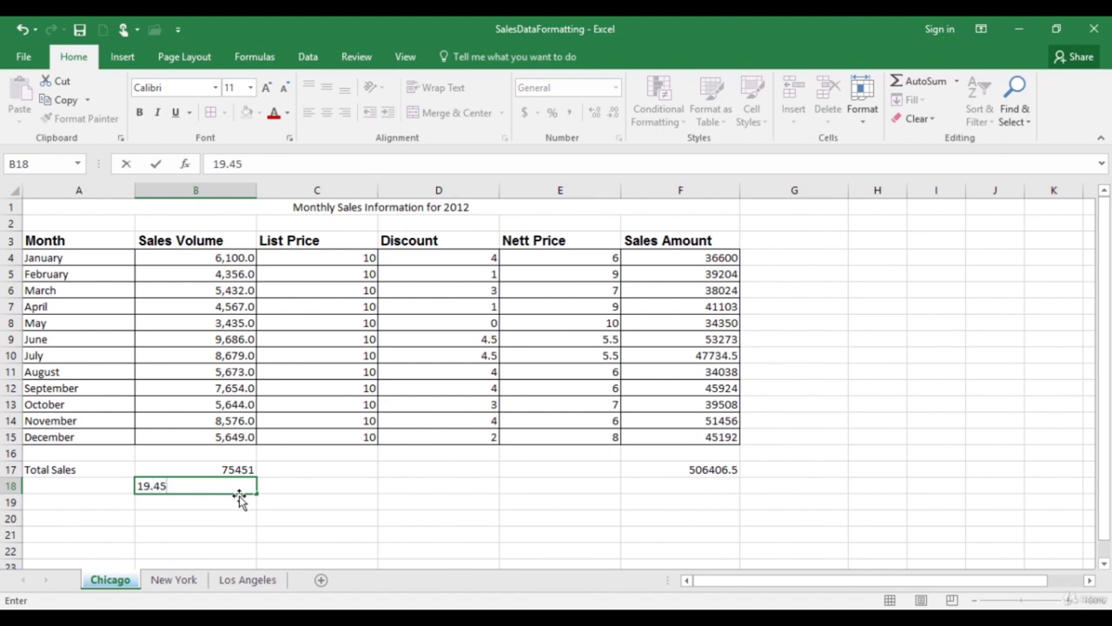
key(Return)
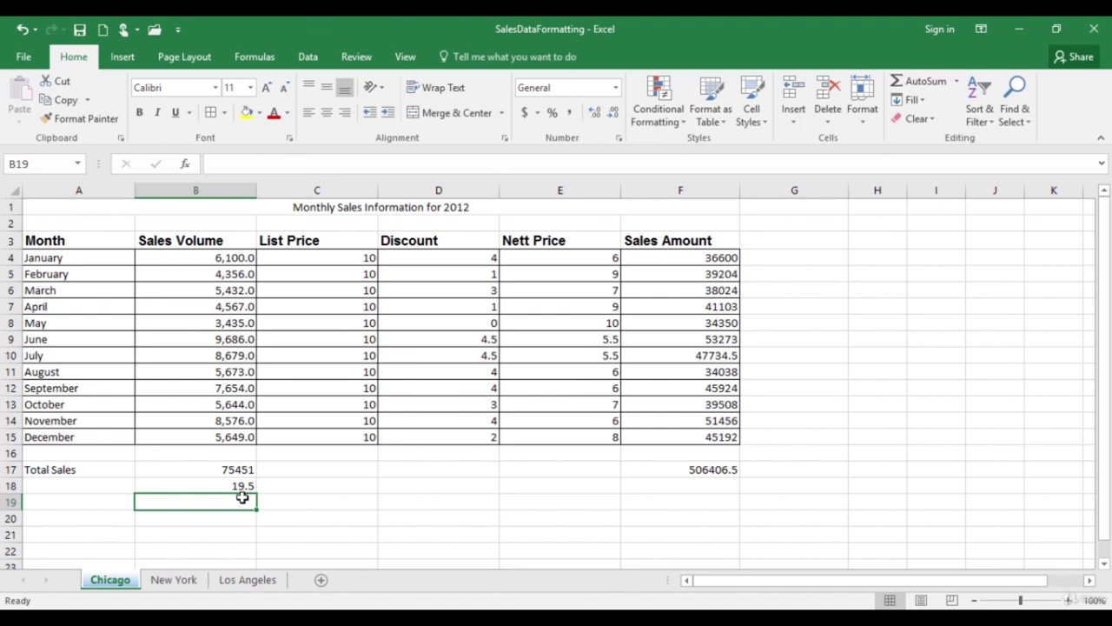
text(20)
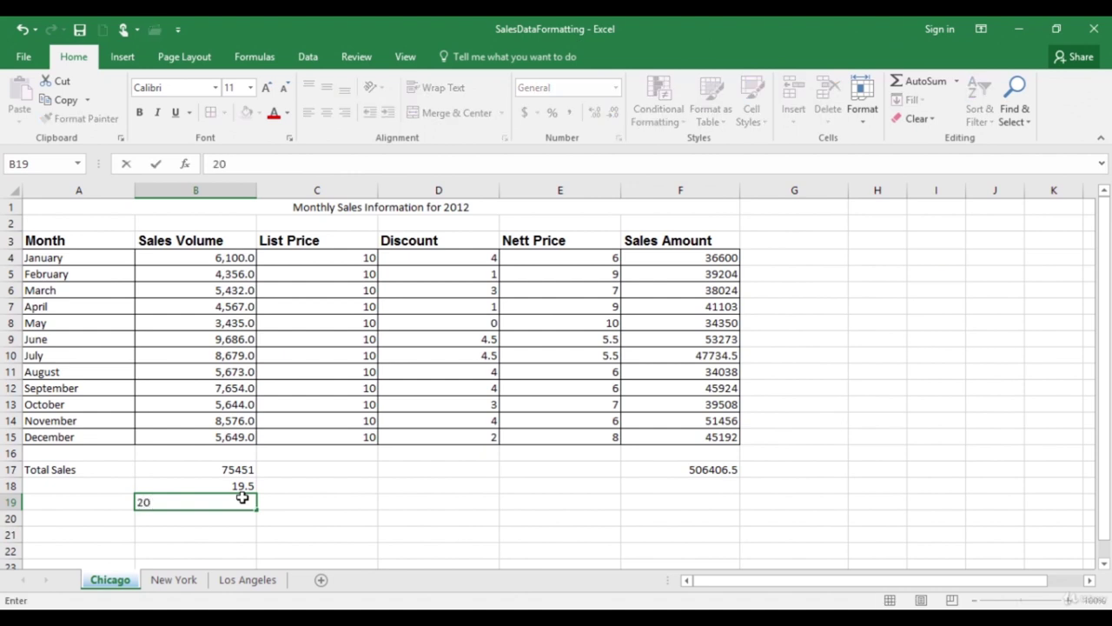
text(.45)
click(246, 519)
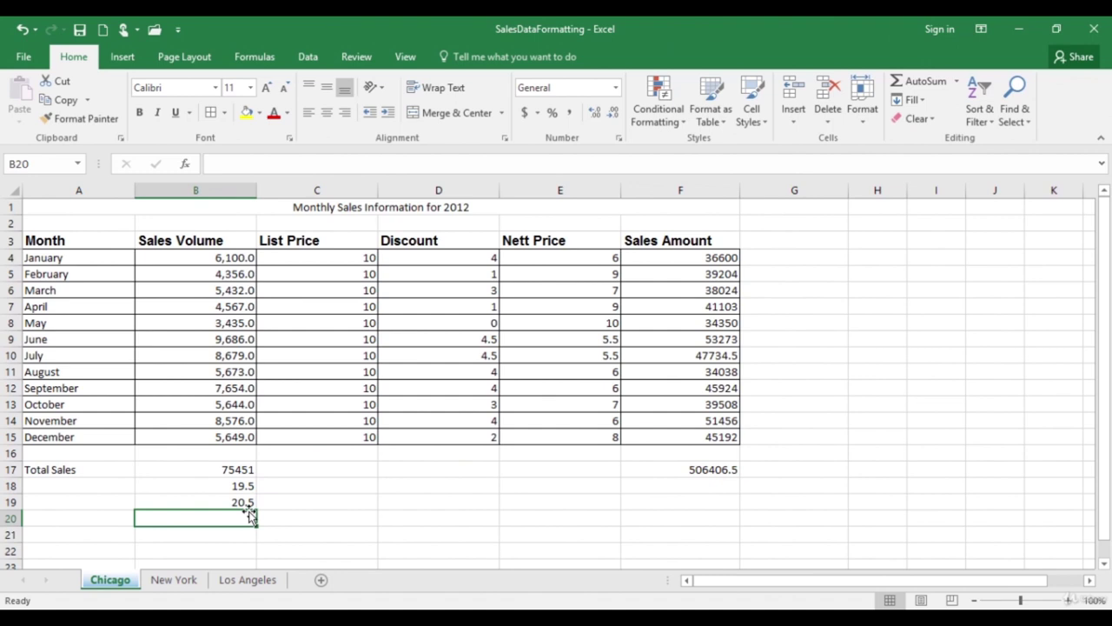
click(246, 487)
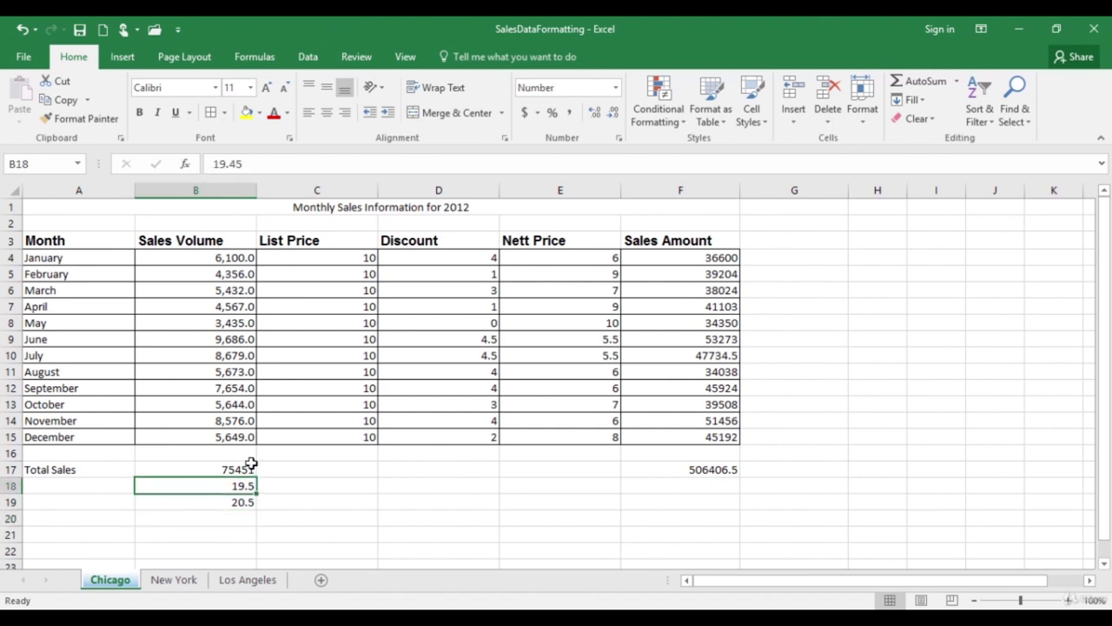
click(280, 513)
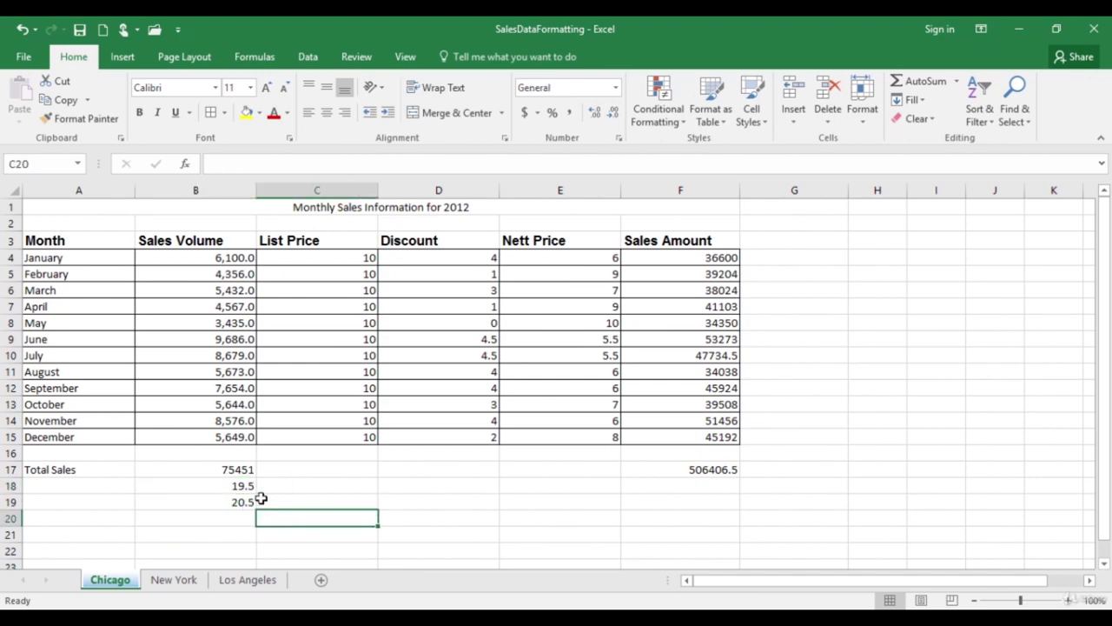
drag(247, 486, 243, 503)
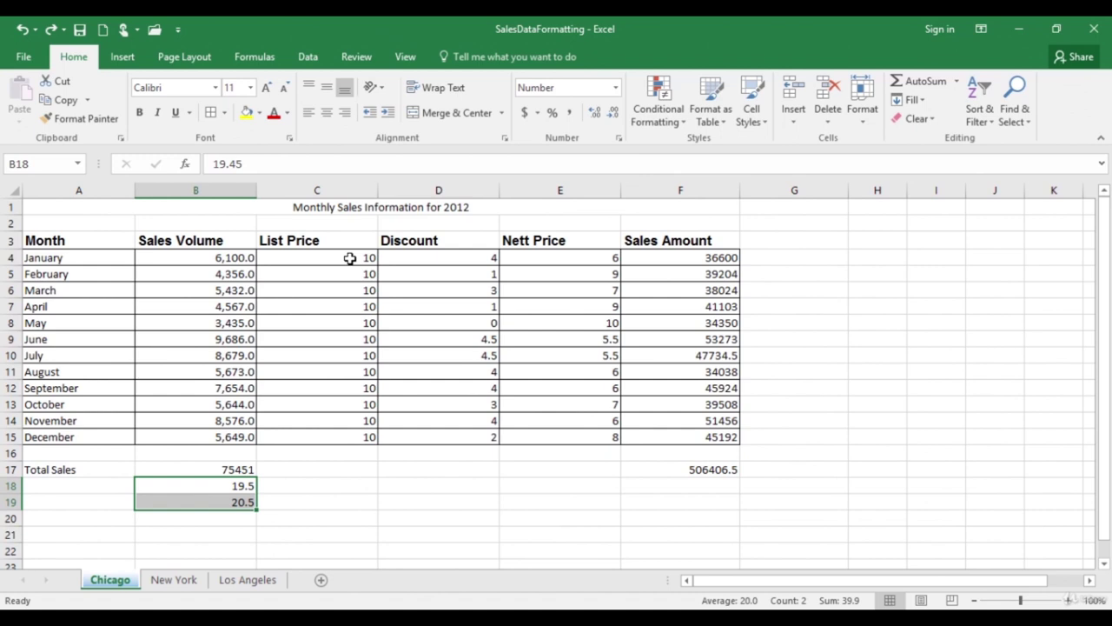
Step: Apply the $ accounting number format to the List Price values in C4:C15
drag(350, 258, 338, 438)
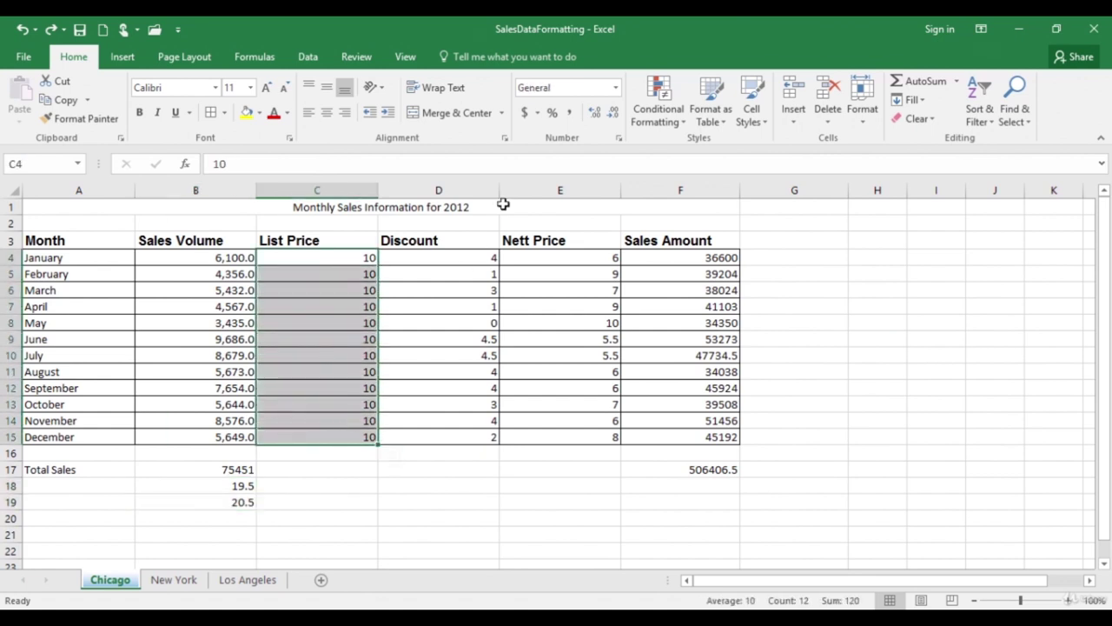
click(527, 114)
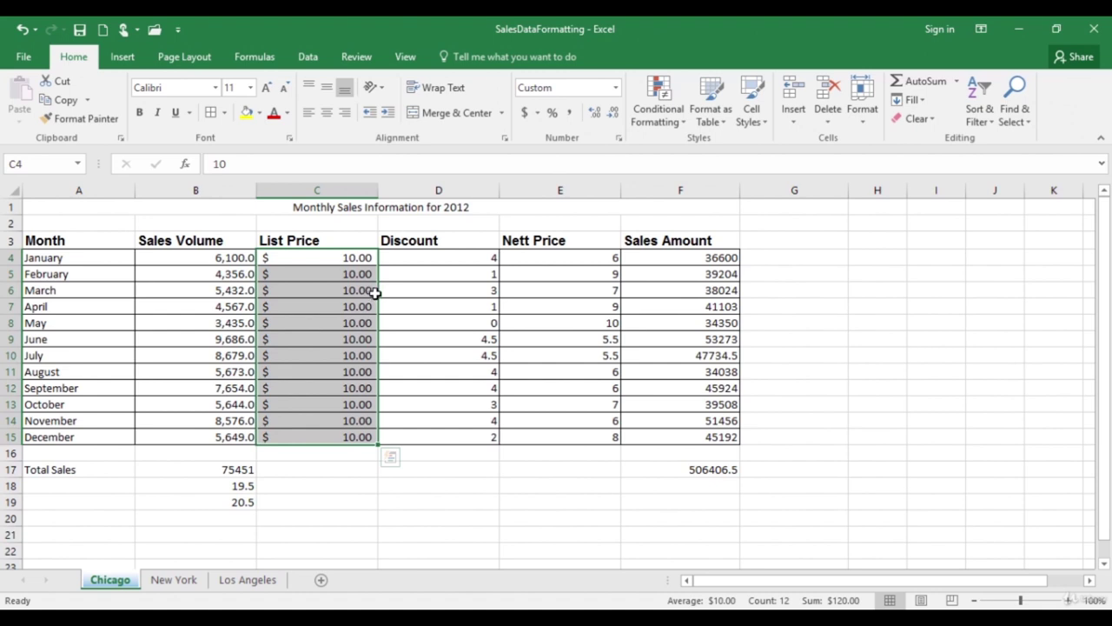
Step: Apply the Currency number format to the Discount values in D4:D15
drag(463, 255, 479, 436)
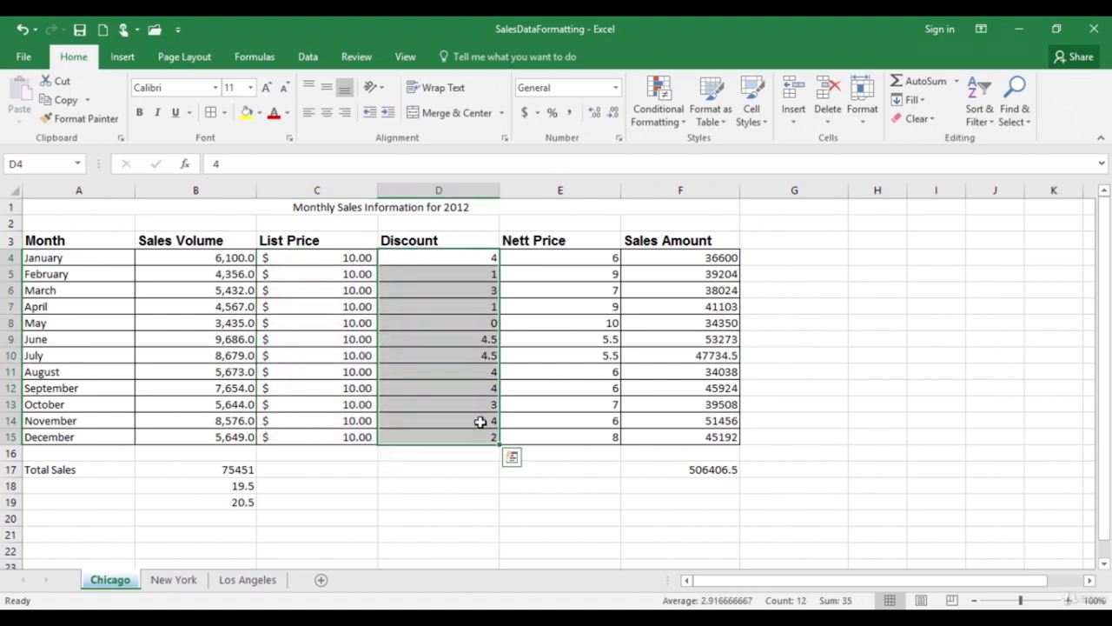
click(615, 88)
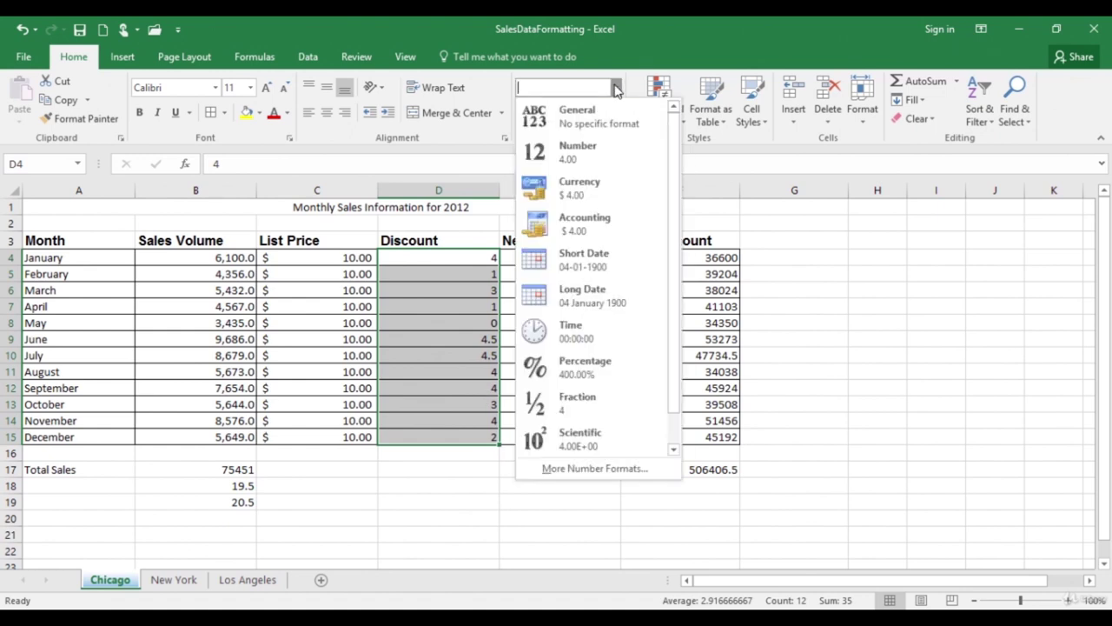
click(577, 187)
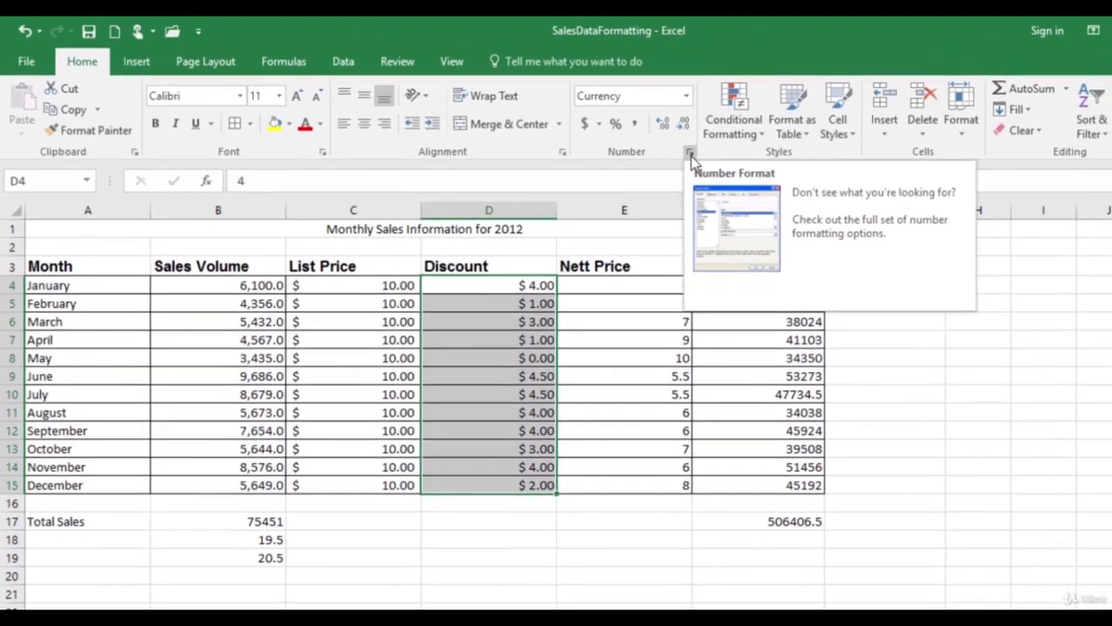
Step: Change the currency symbol of the Discount values in D4:D15 to ₹
click(752, 167)
click(751, 173)
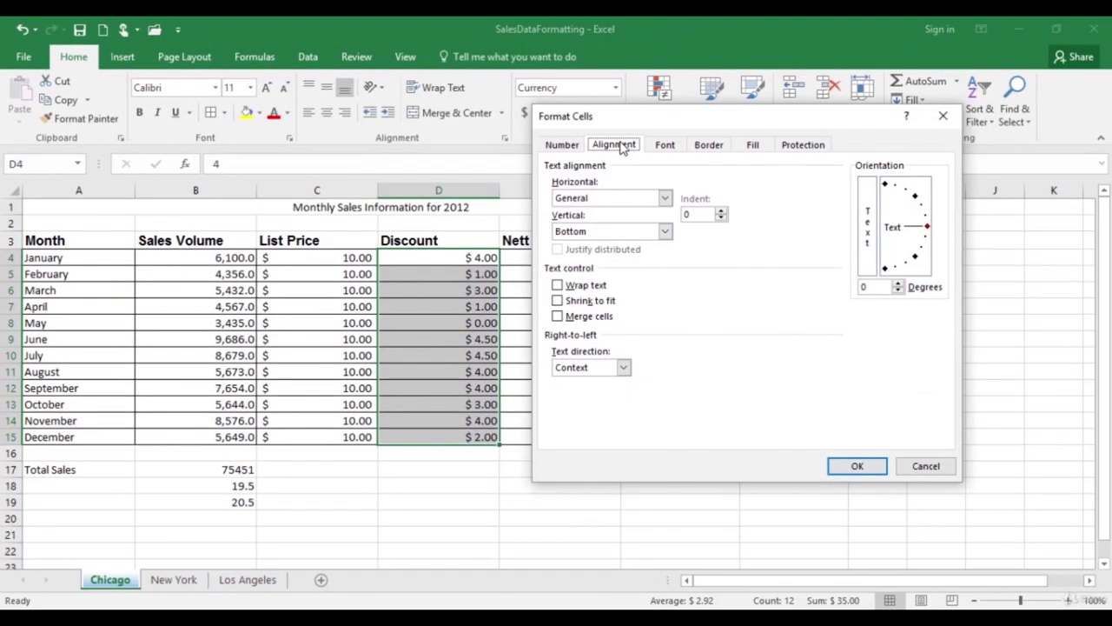
click(560, 146)
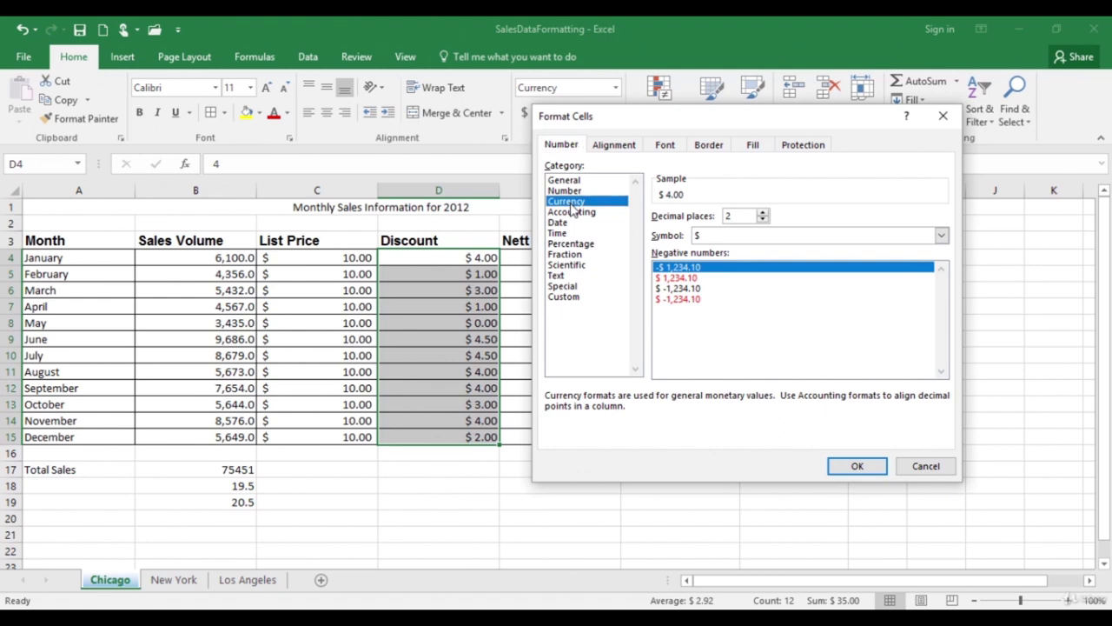
click(942, 235)
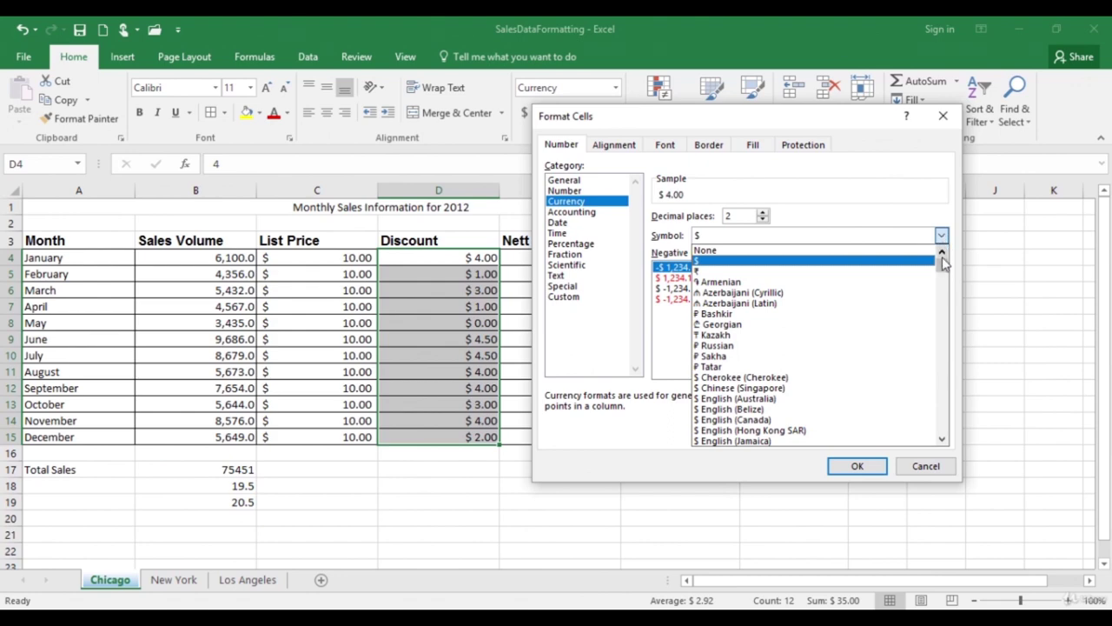
mouse_move(944, 276)
mouse_down()
mouse_move(945, 289)
mouse_move(946, 276)
mouse_up()
click(754, 271)
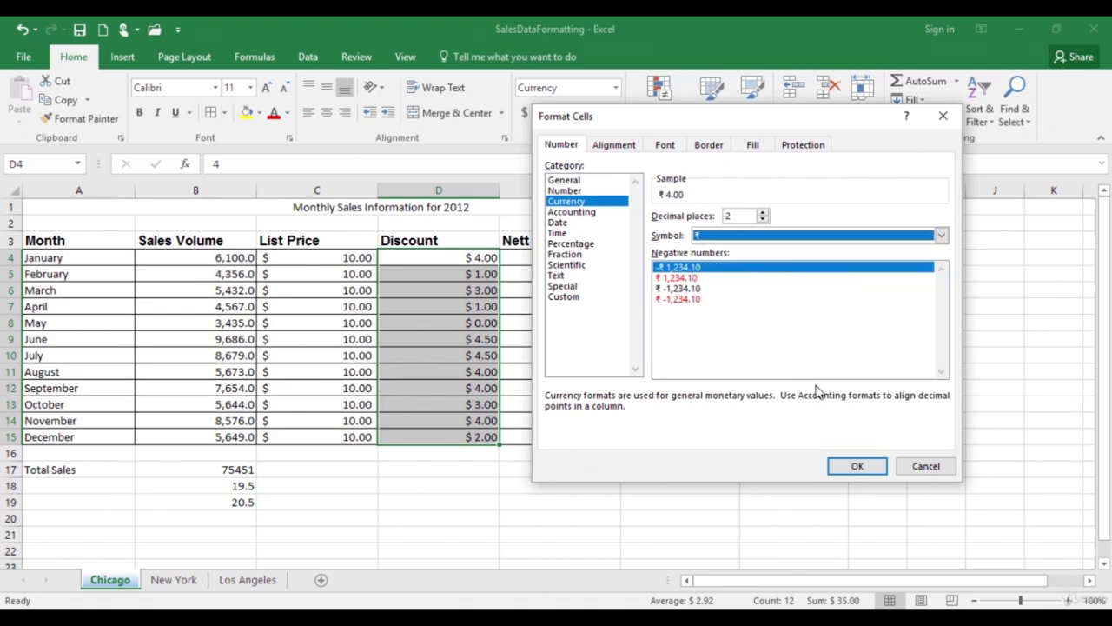
click(856, 469)
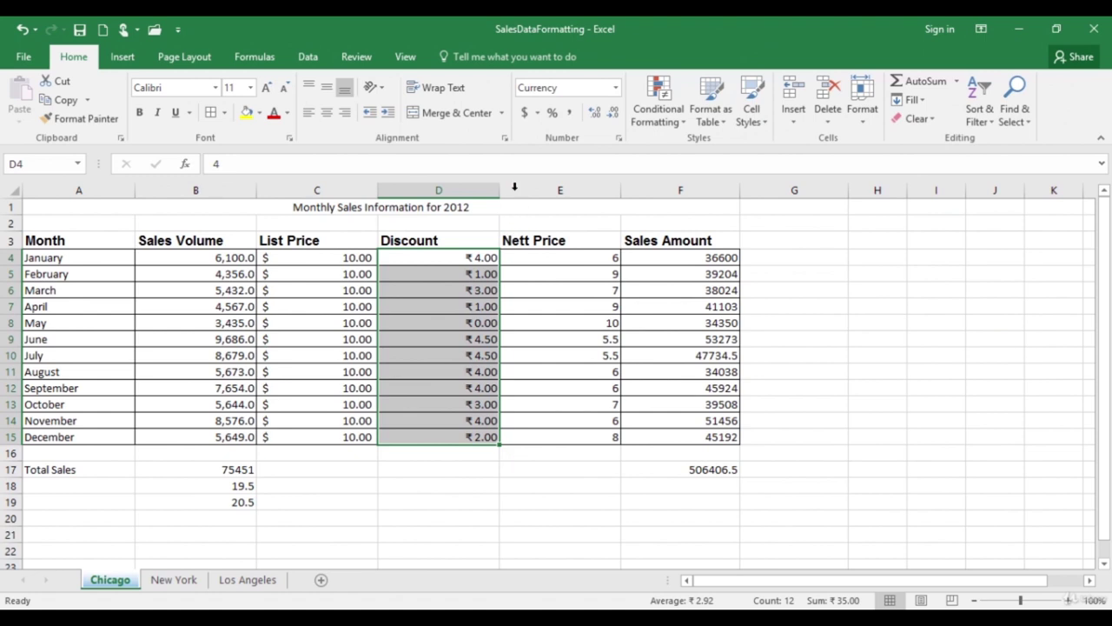
Step: Apply the Accounting format with 2 decimal places and the $ symbol to the Discount values in D4:D15
click(538, 116)
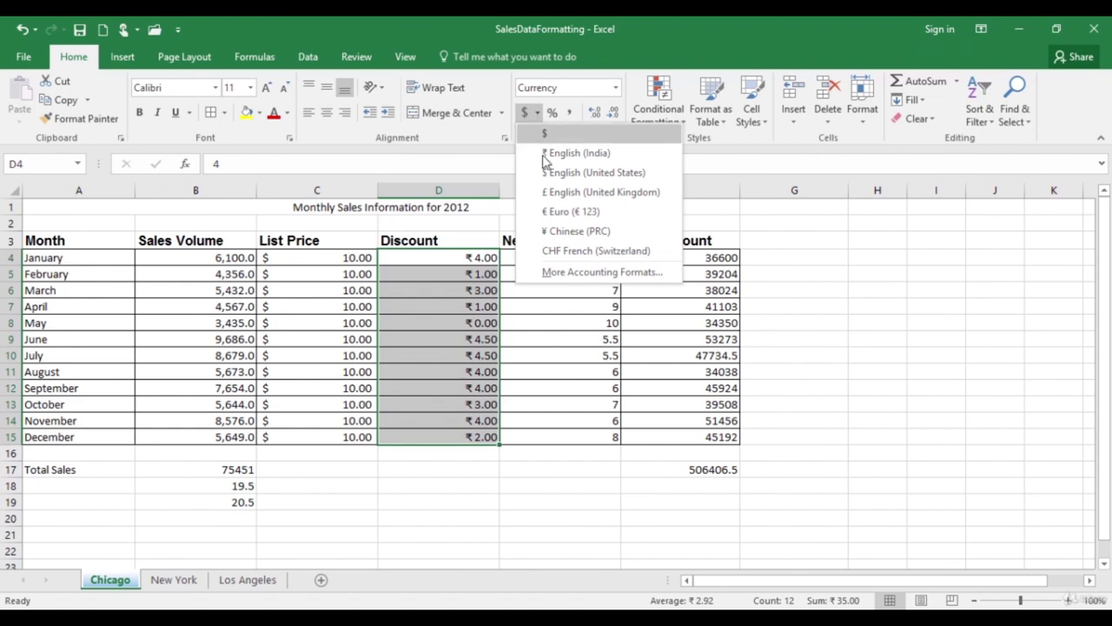
click(577, 272)
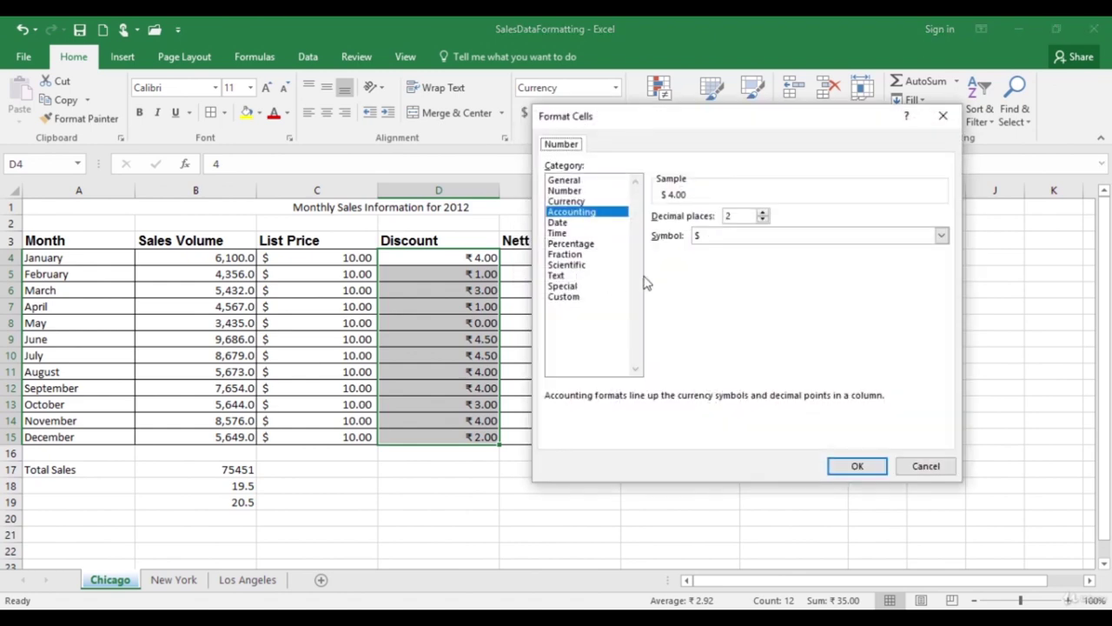
click(942, 236)
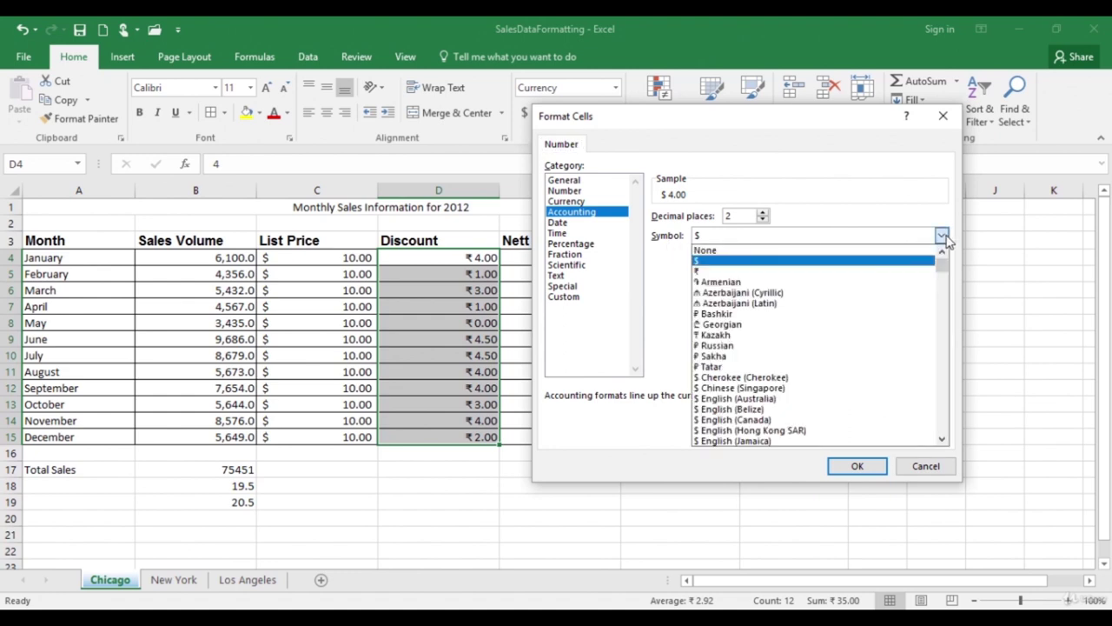
click(861, 400)
click(855, 466)
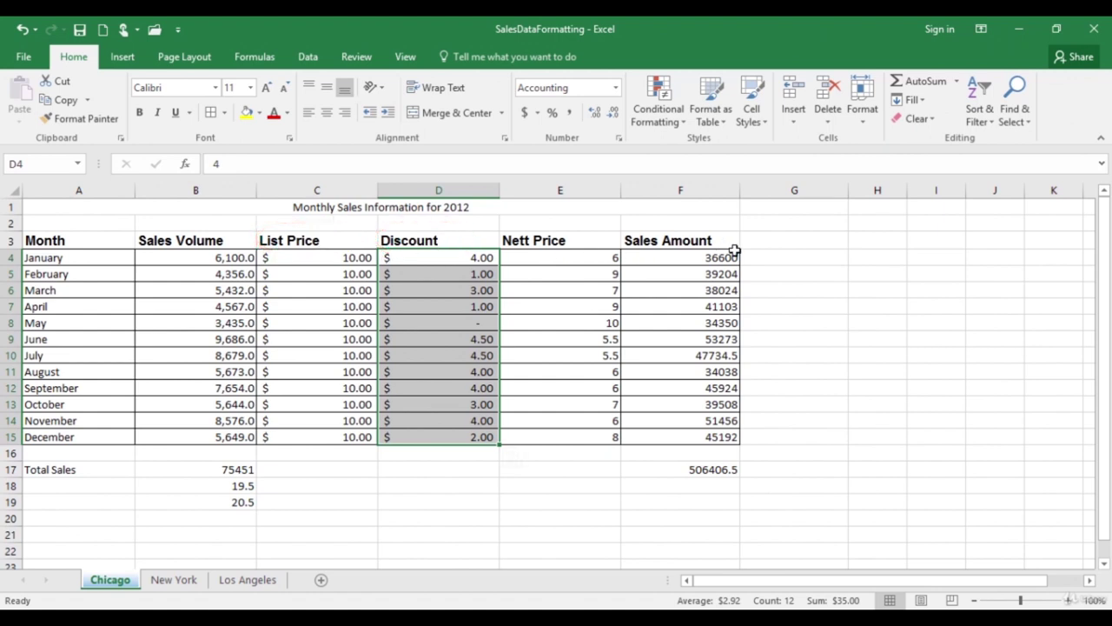
Step: Calculate January's discount rate in G4 with the formula =D4/C4 and format it with the Percent style
click(785, 258)
text(=)
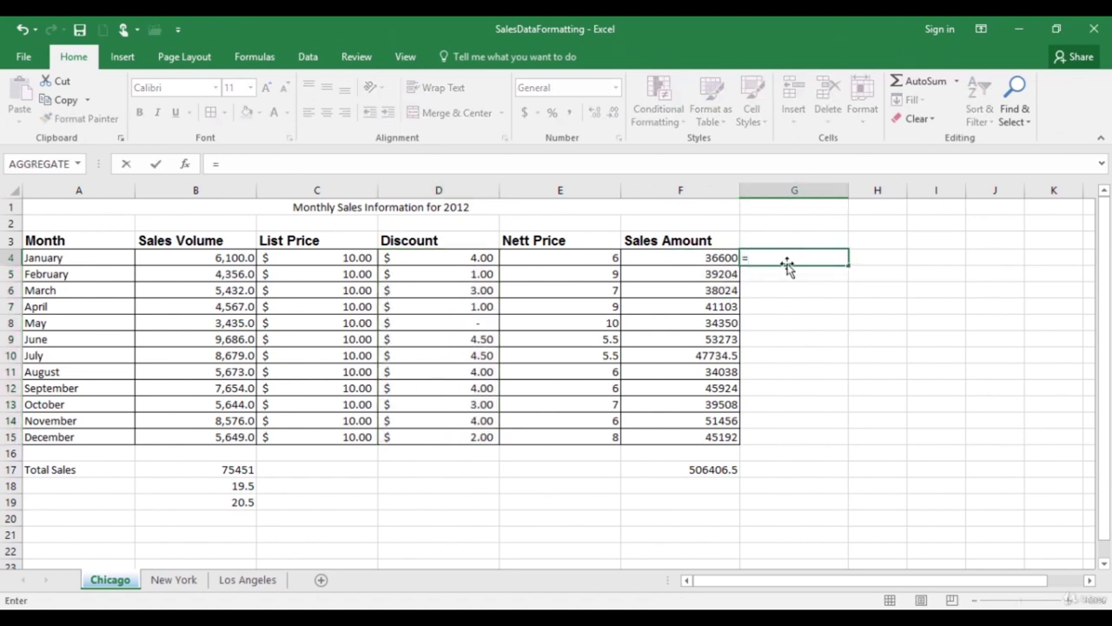
click(456, 258)
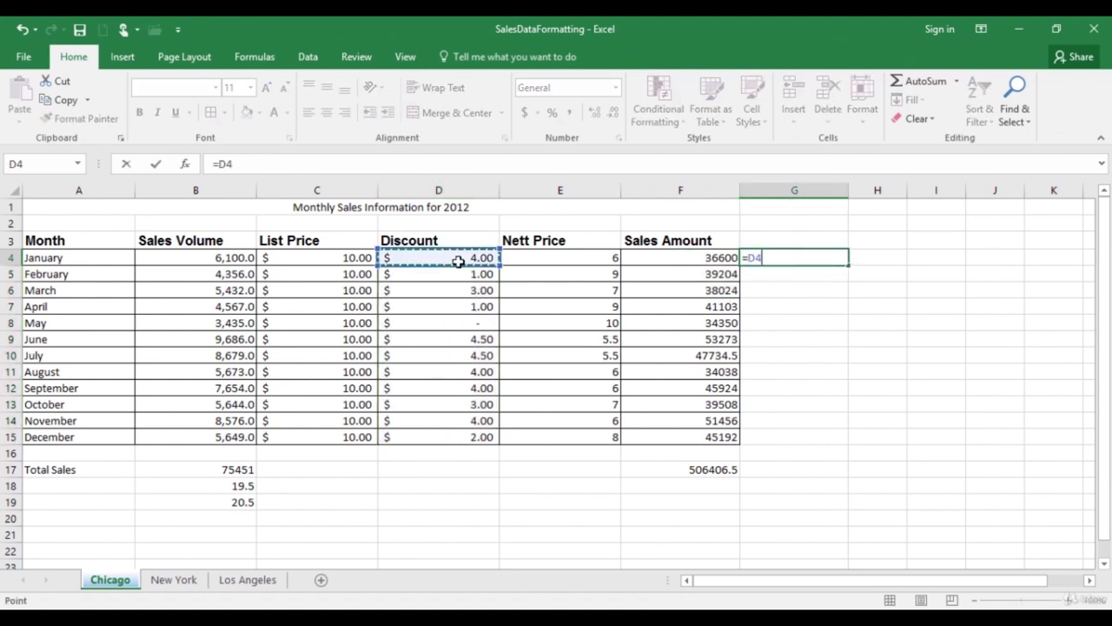
text(/)
click(336, 258)
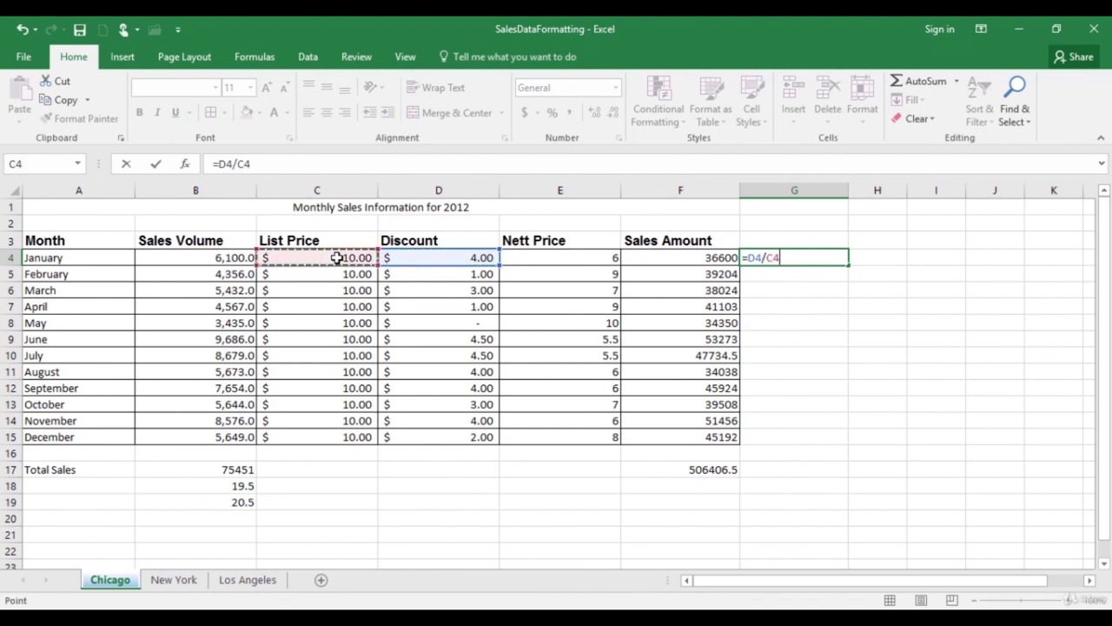
key(Return)
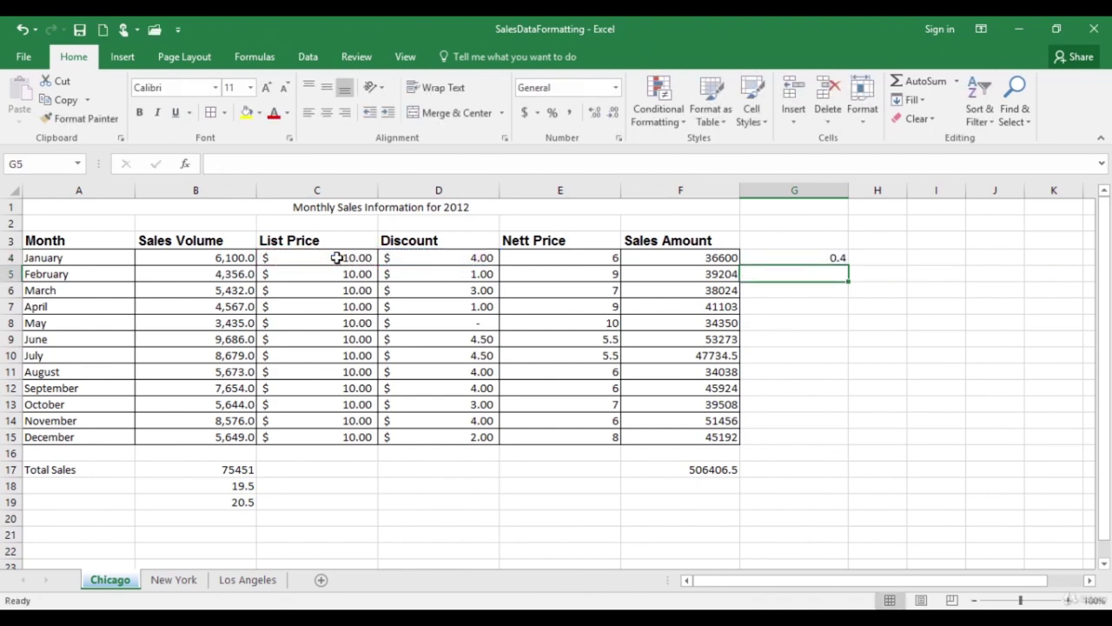
click(806, 258)
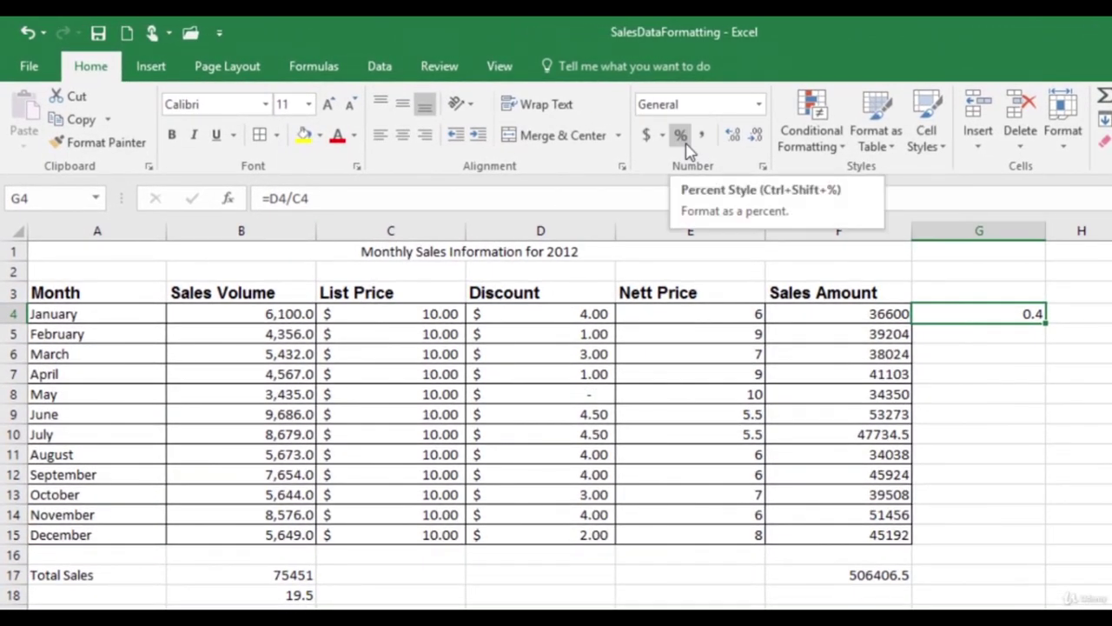
click(686, 144)
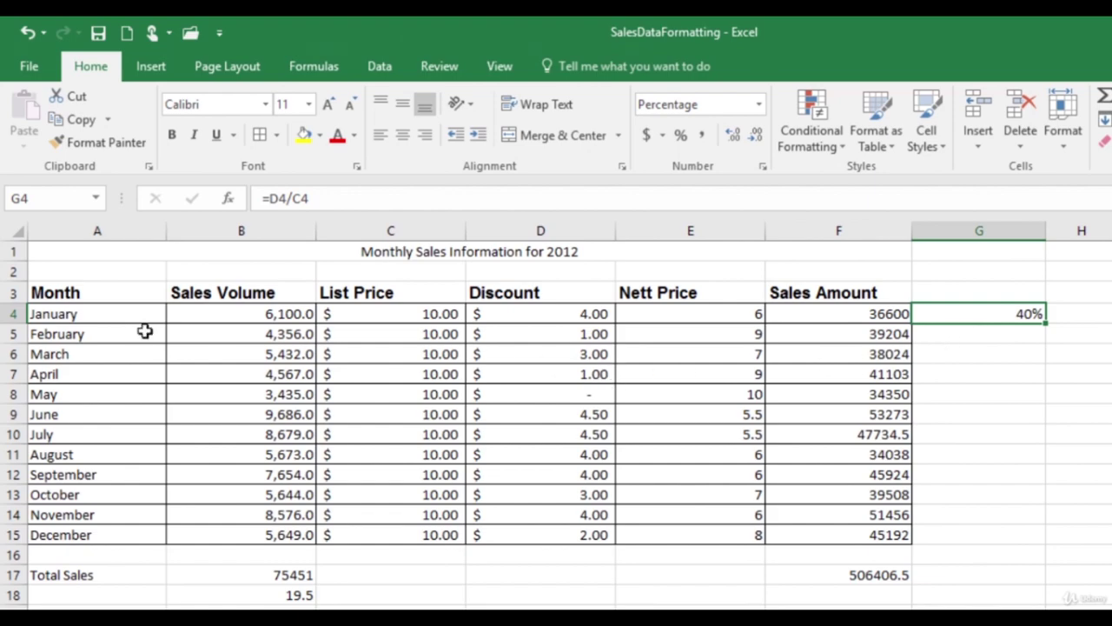
Step: Clear only the formats from the column headings in A3:F3
drag(128, 294, 599, 294)
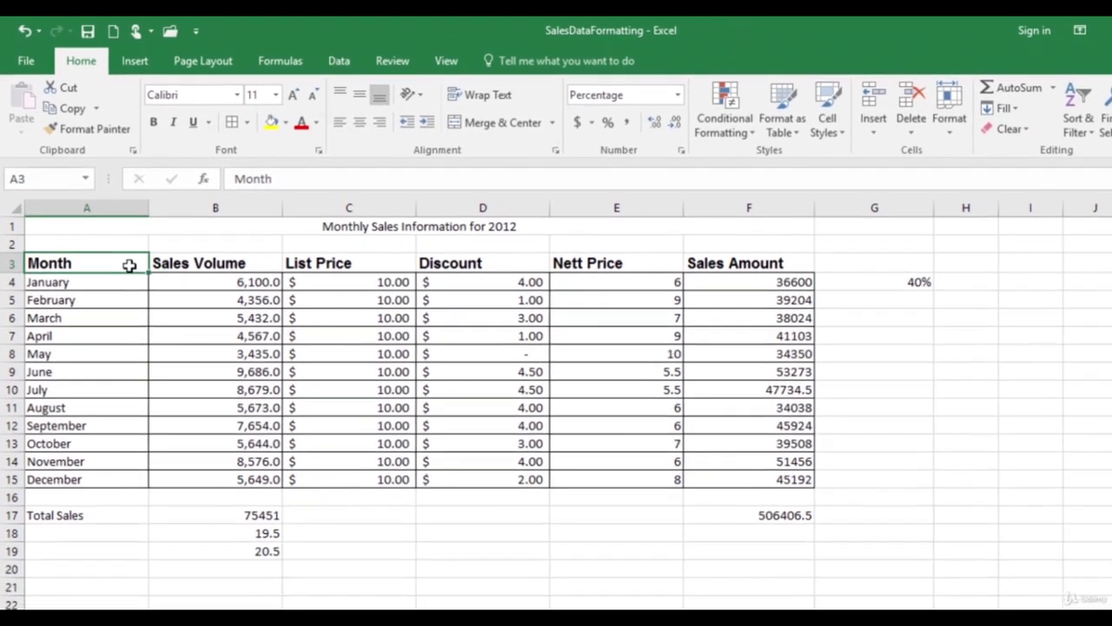
drag(487, 237, 666, 238)
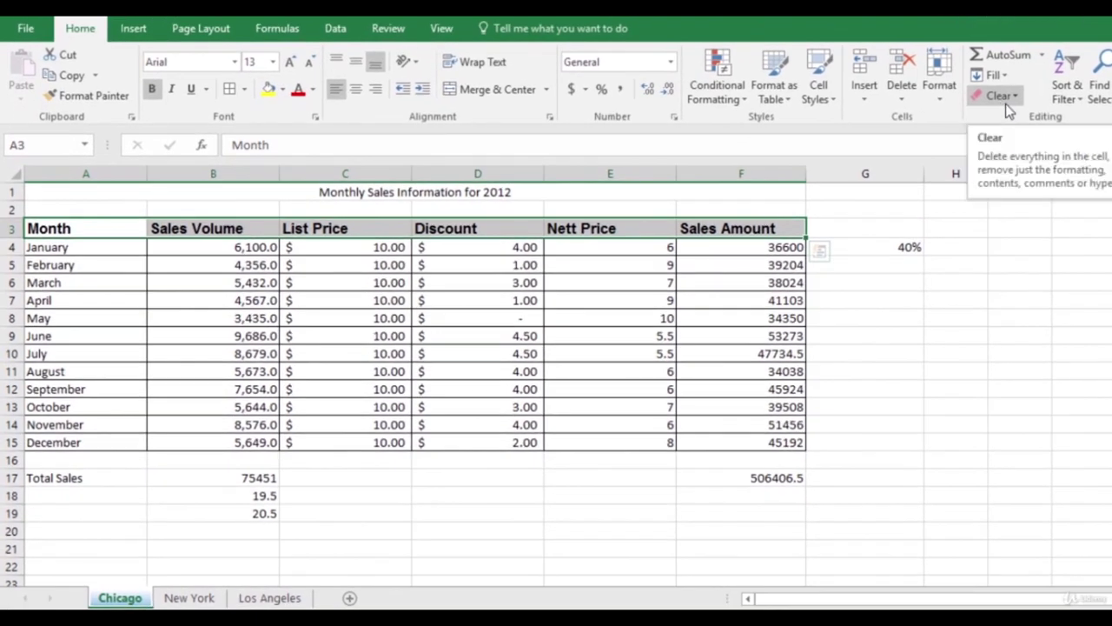
click(1010, 99)
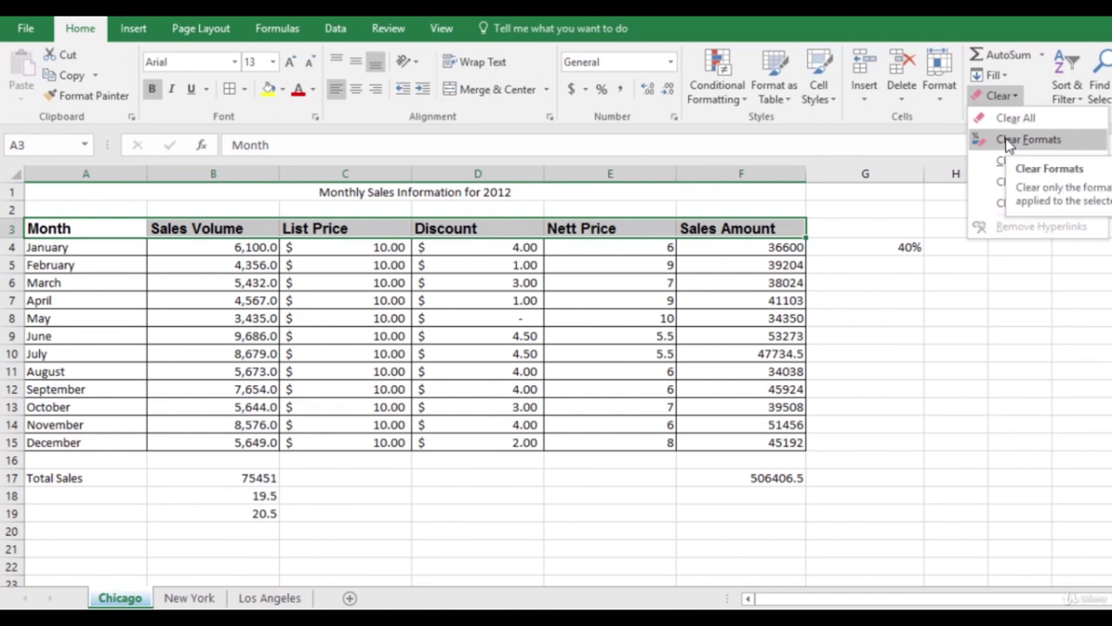
click(1008, 141)
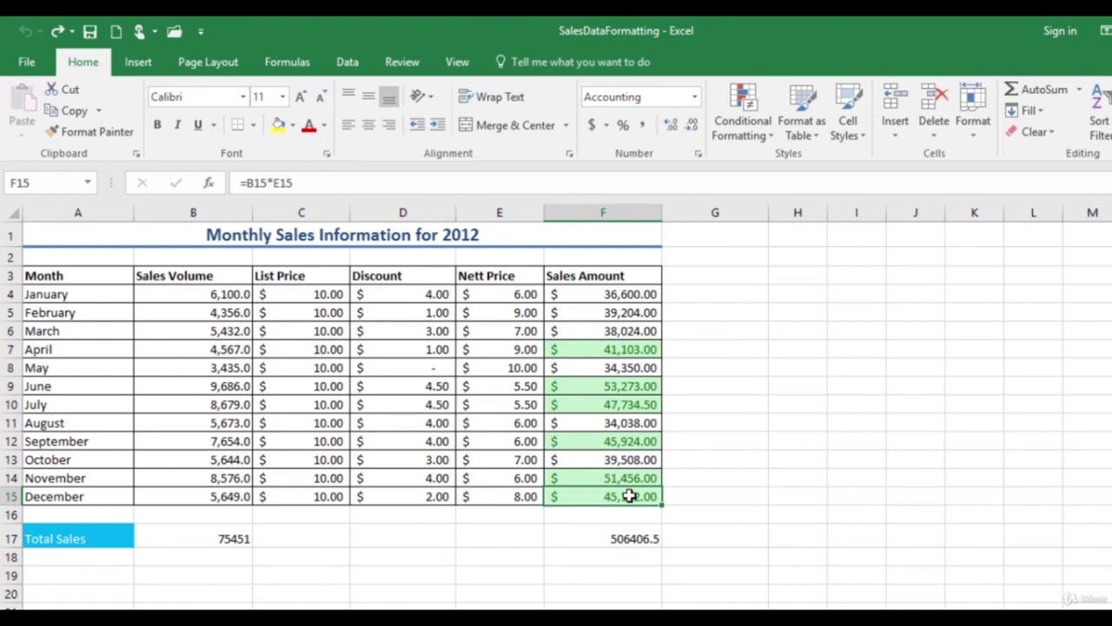
Step: Add the column heading Notes in cell G3, beside Sales Amount
click(722, 279)
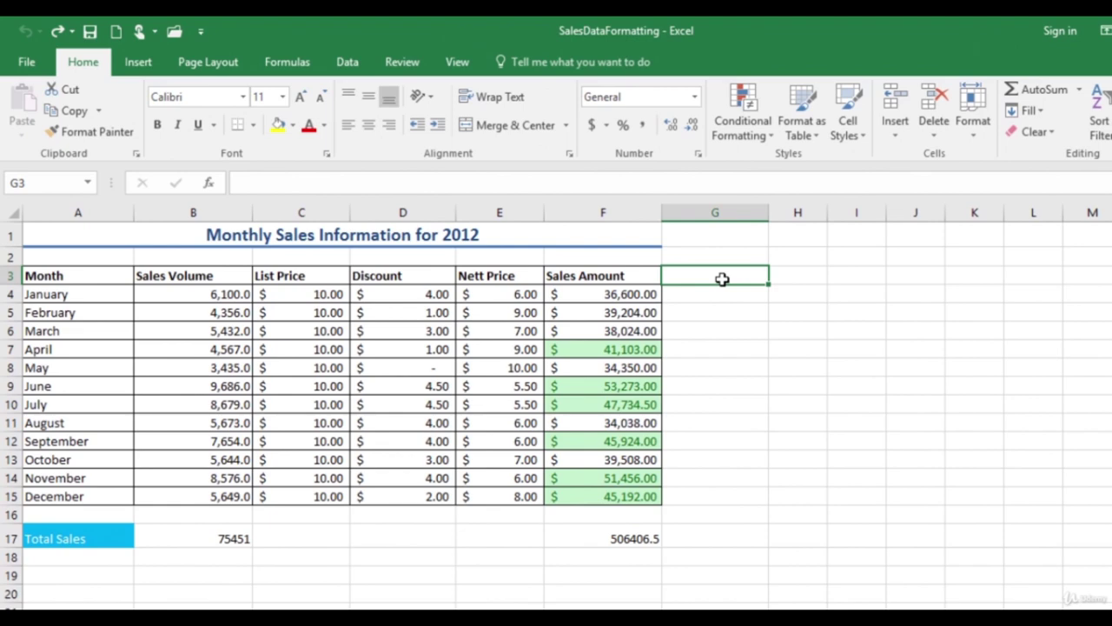
text(Notes)
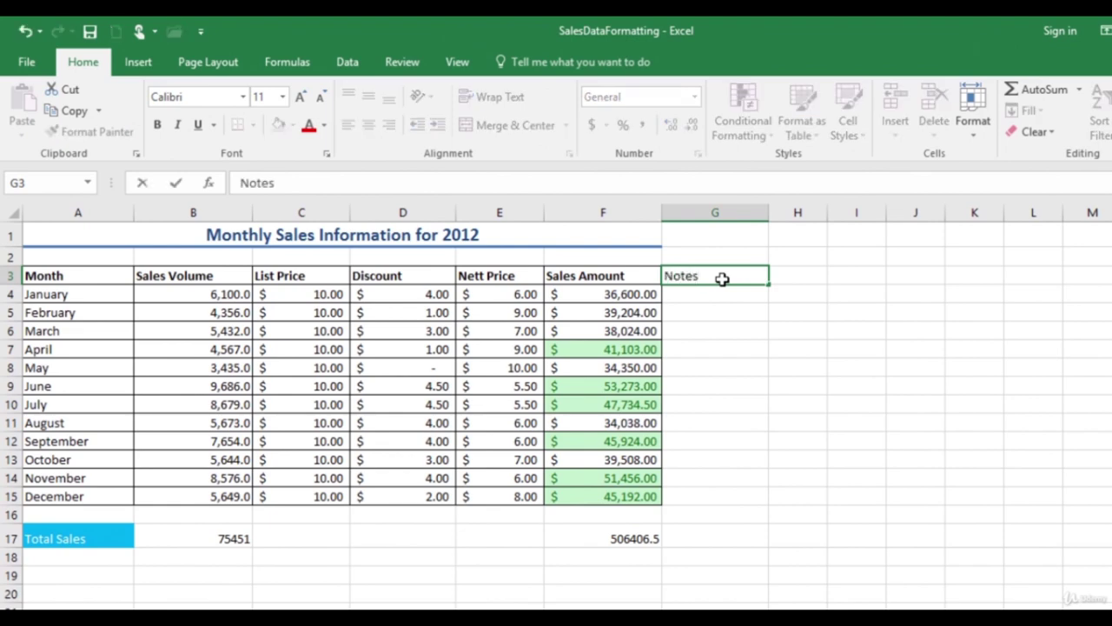
click(779, 275)
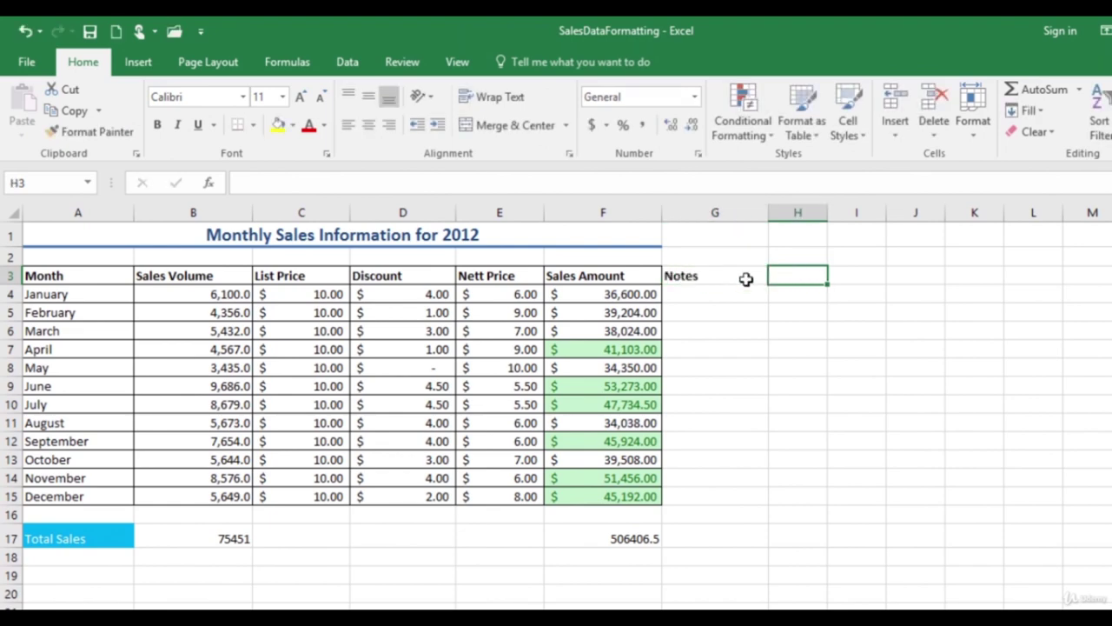
Step: Angle the Notes heading counterclockwise and middle-align the headings in A3:G3 vertically
click(689, 276)
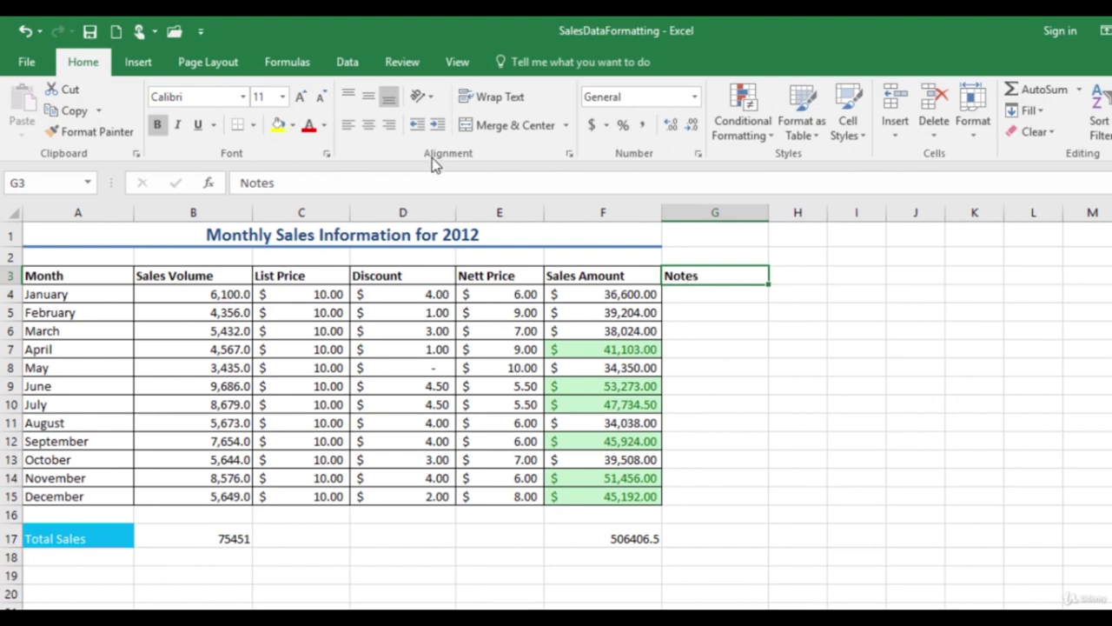
click(429, 98)
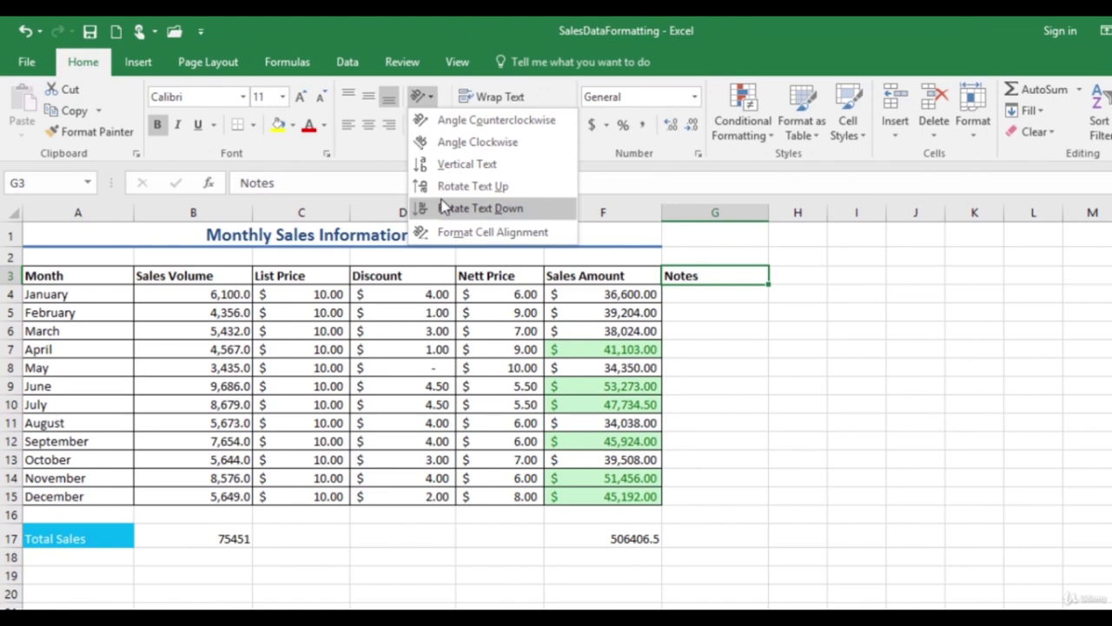
click(450, 127)
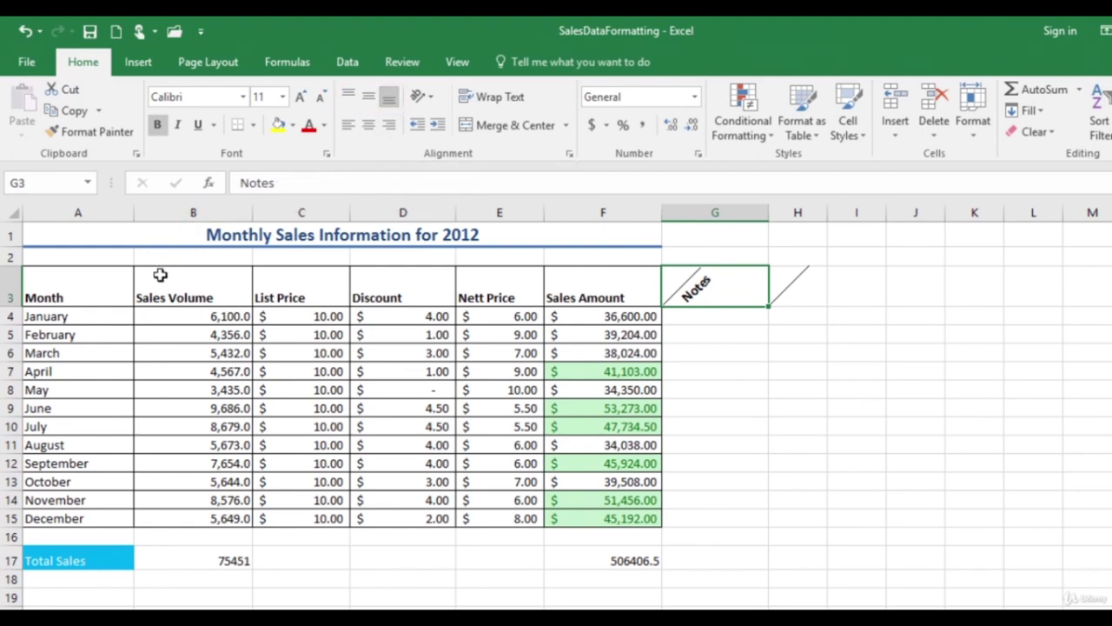
drag(102, 287, 711, 281)
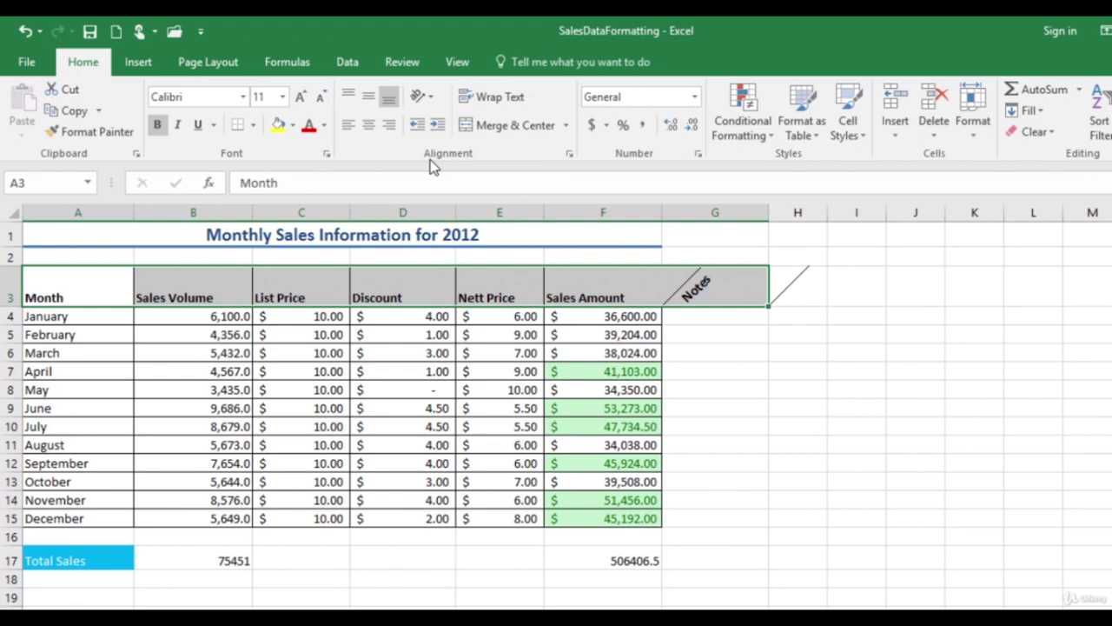
click(368, 103)
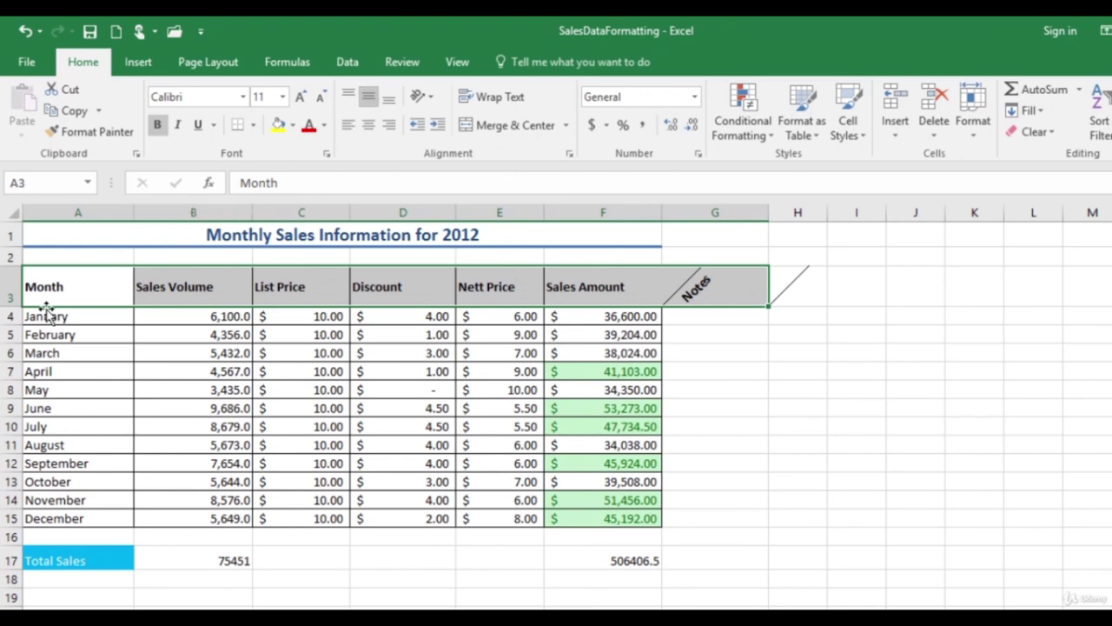
Step: Enter the January note "Mega Promotion for men's clothing" in G4 and wrap its text within the cell
click(723, 314)
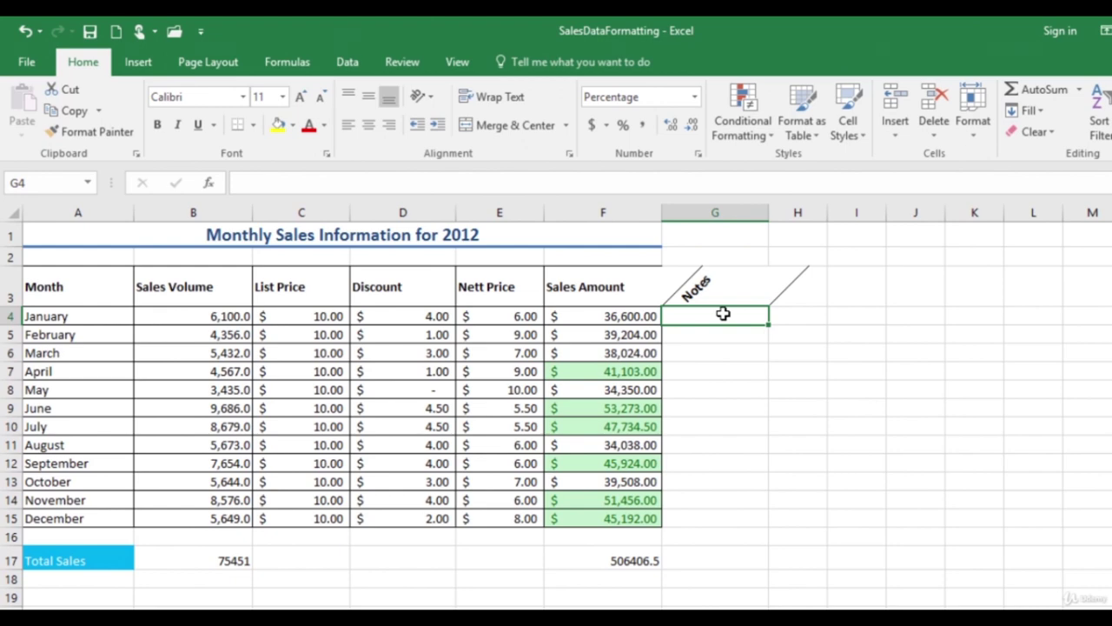
text(Mega Promotion for men's clothing)
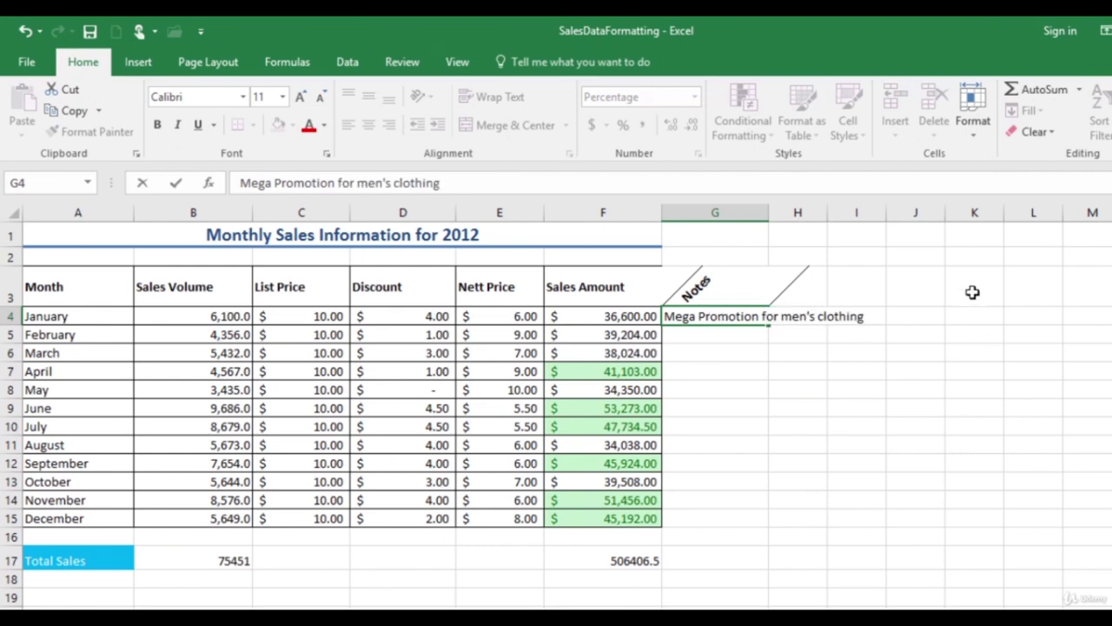
click(665, 317)
click(905, 317)
click(728, 320)
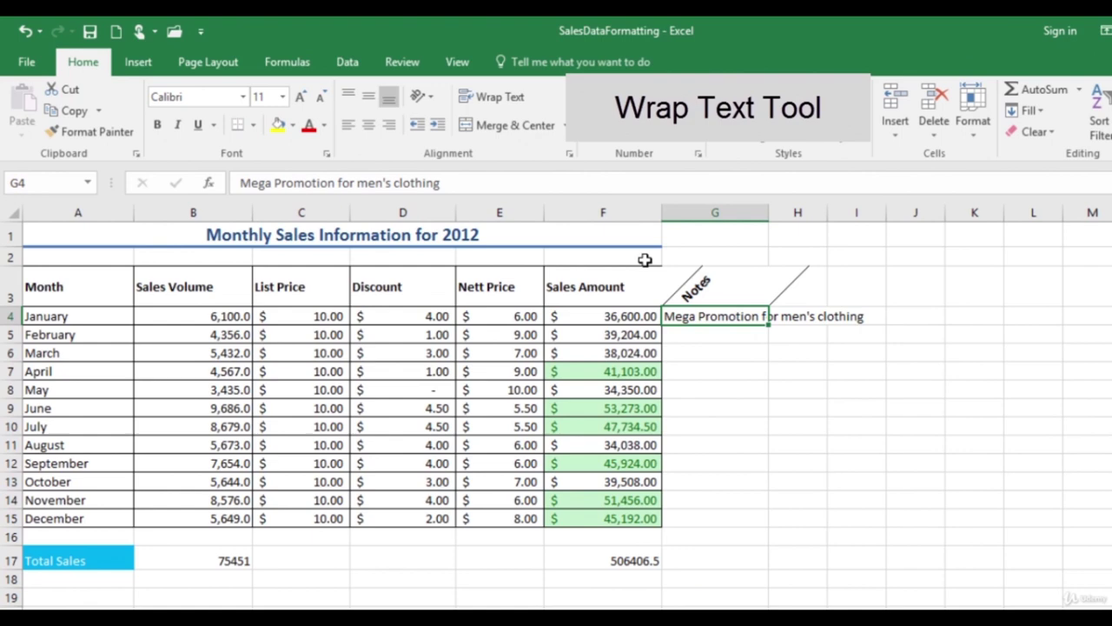
click(504, 99)
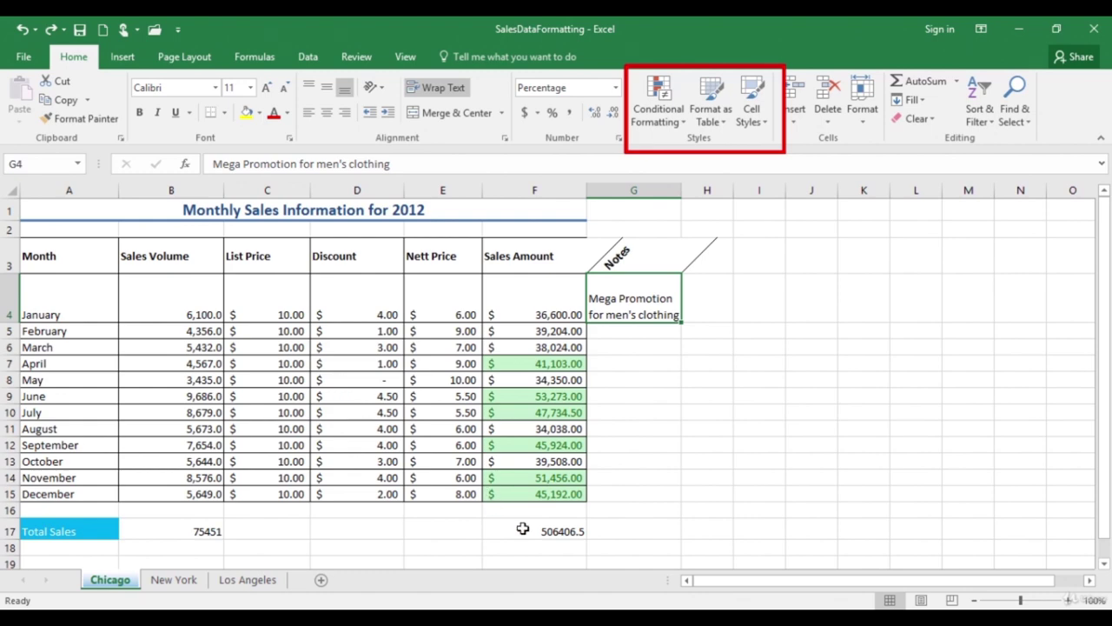
Step: Apply the Accent4 cell style to the sales amount total in F17 and increase its indent
click(522, 528)
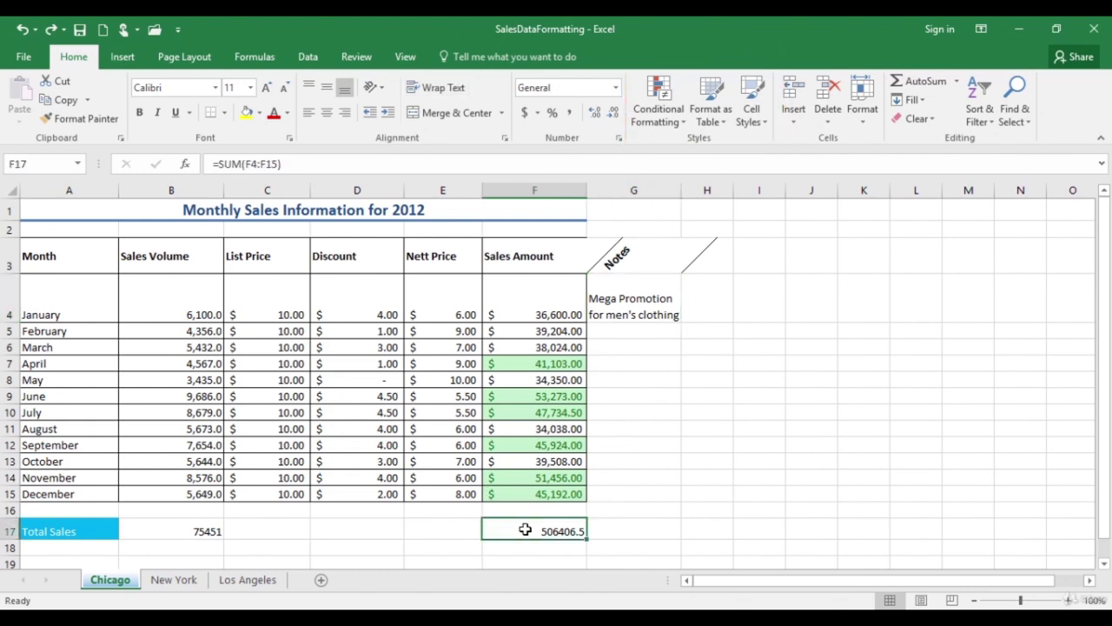
click(763, 124)
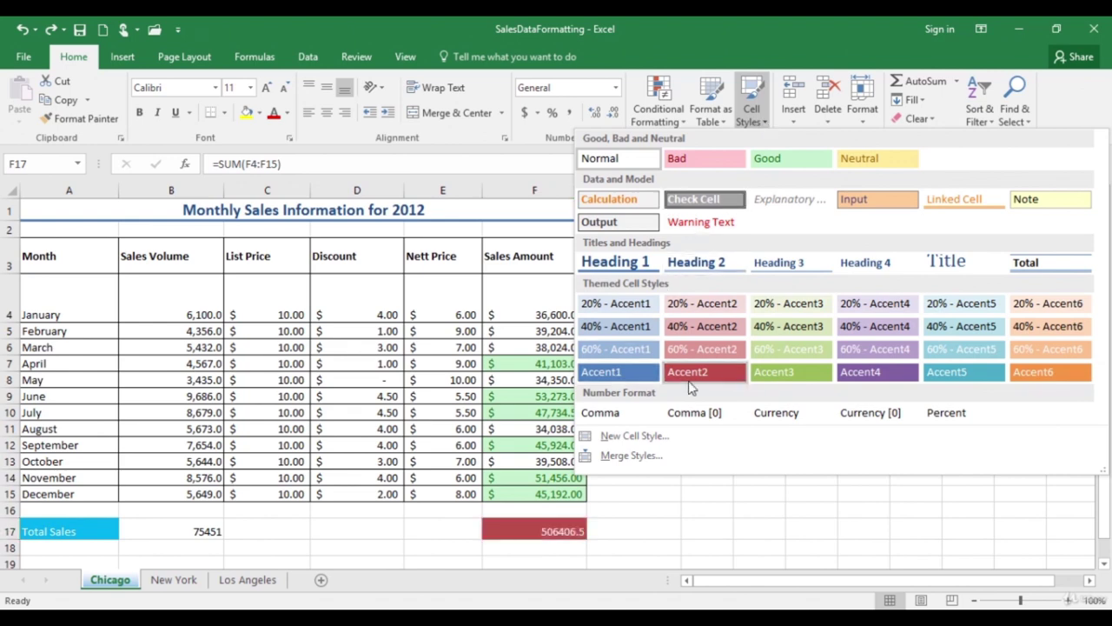
click(904, 381)
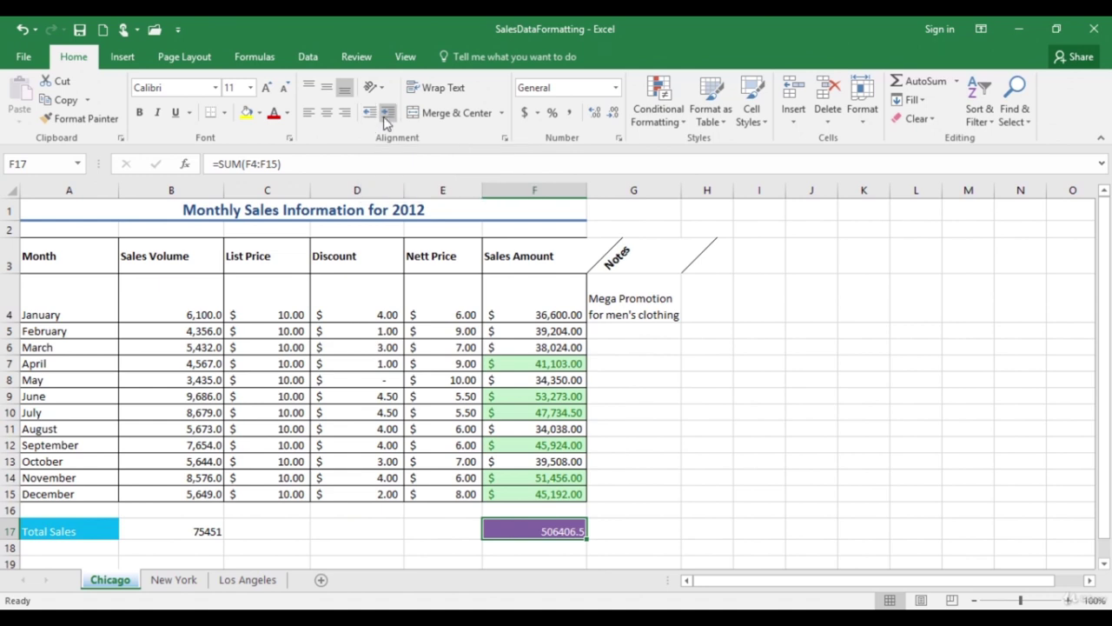
click(386, 114)
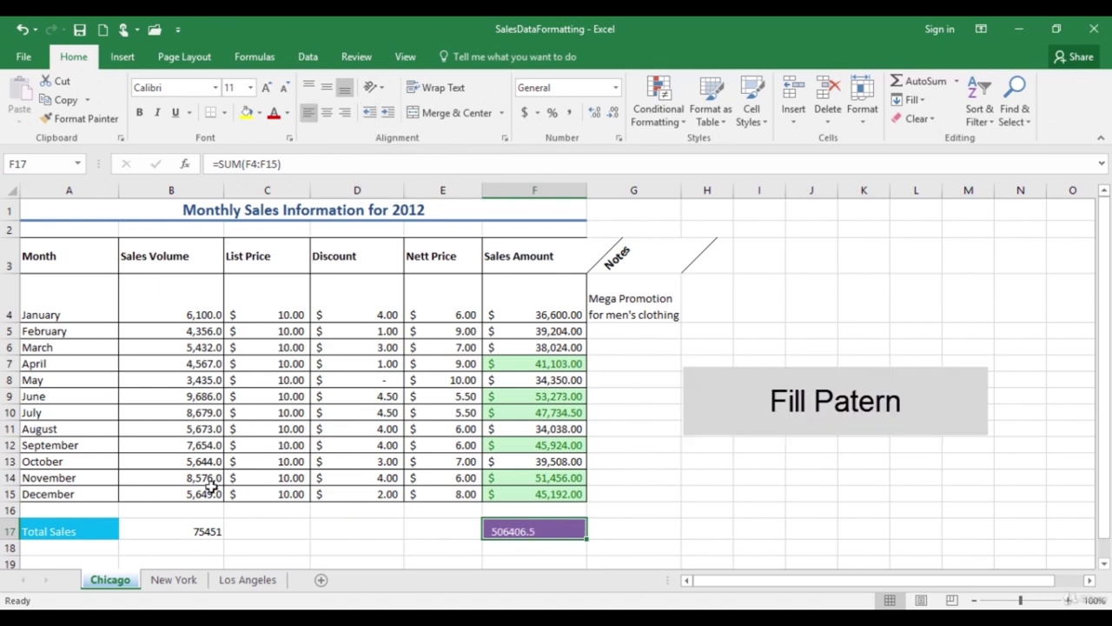
Step: Fill the sales volume total in B17 with a medium gray pattern style, keeping the pattern color Automatic
click(204, 533)
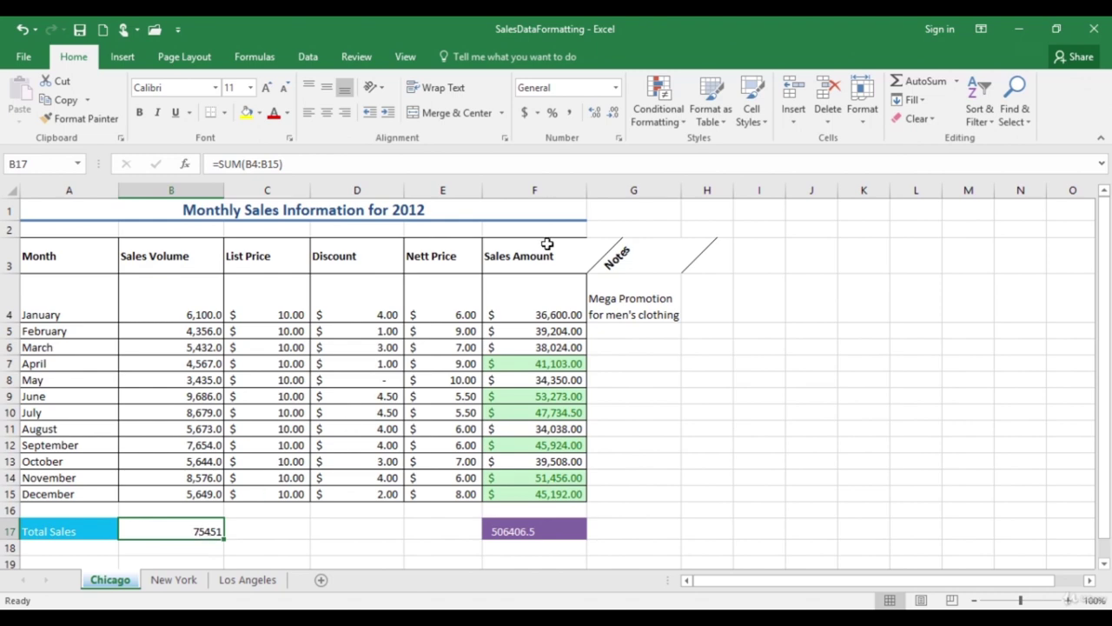
click(619, 139)
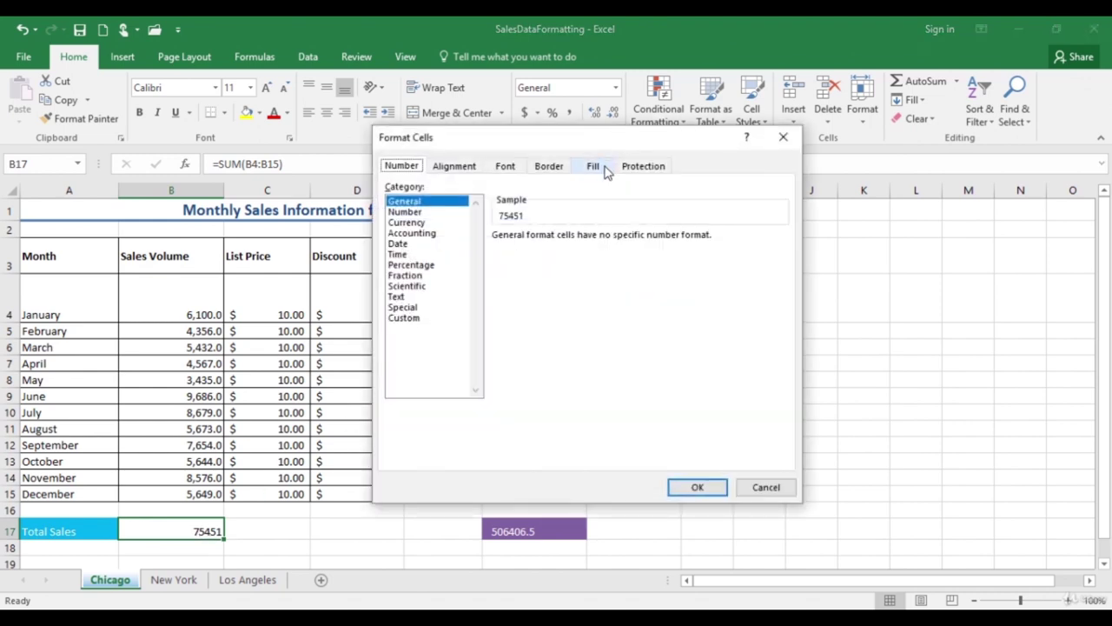
click(606, 168)
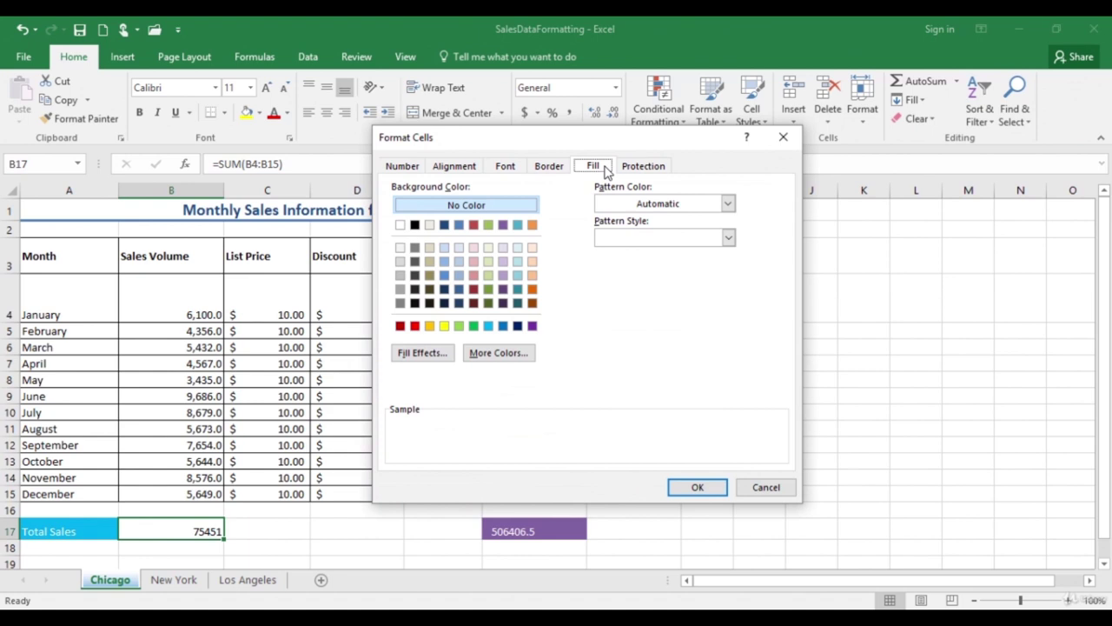
click(728, 239)
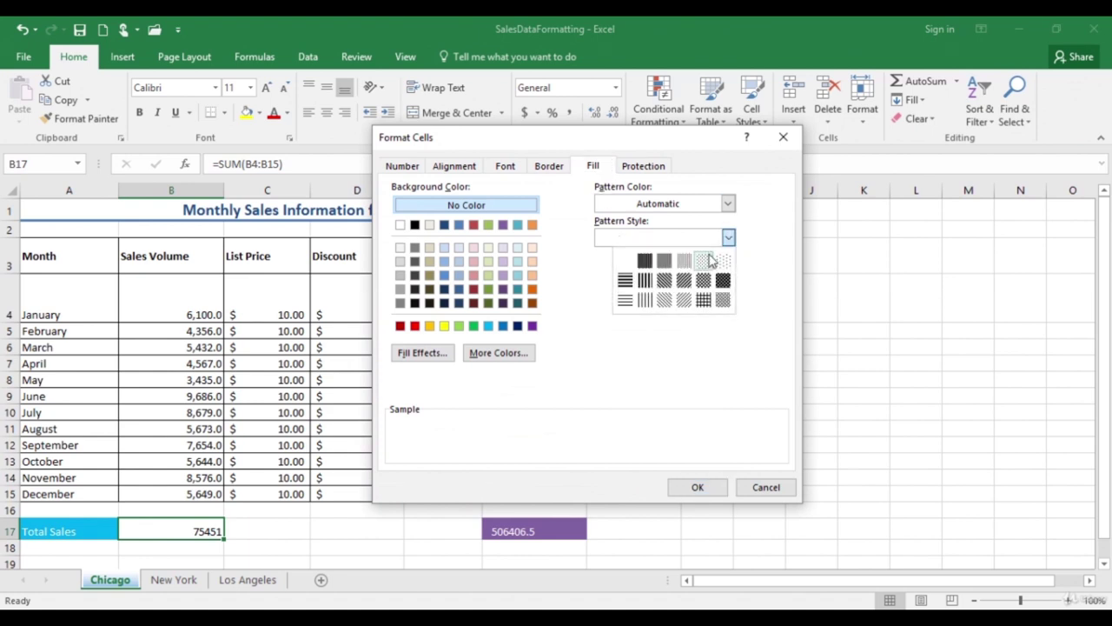
click(665, 261)
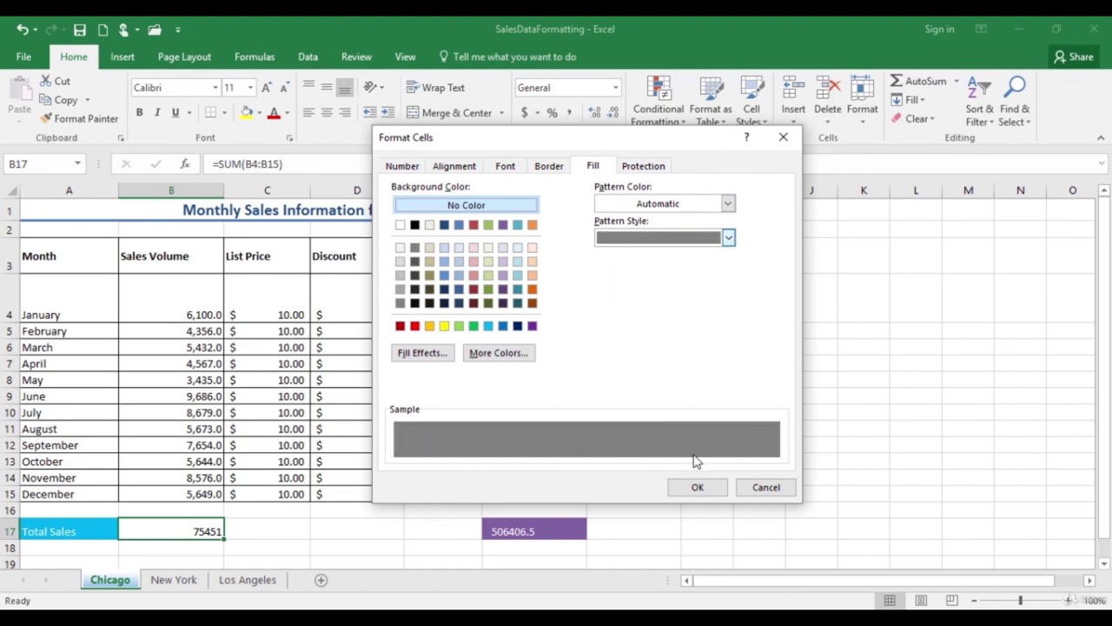
click(698, 487)
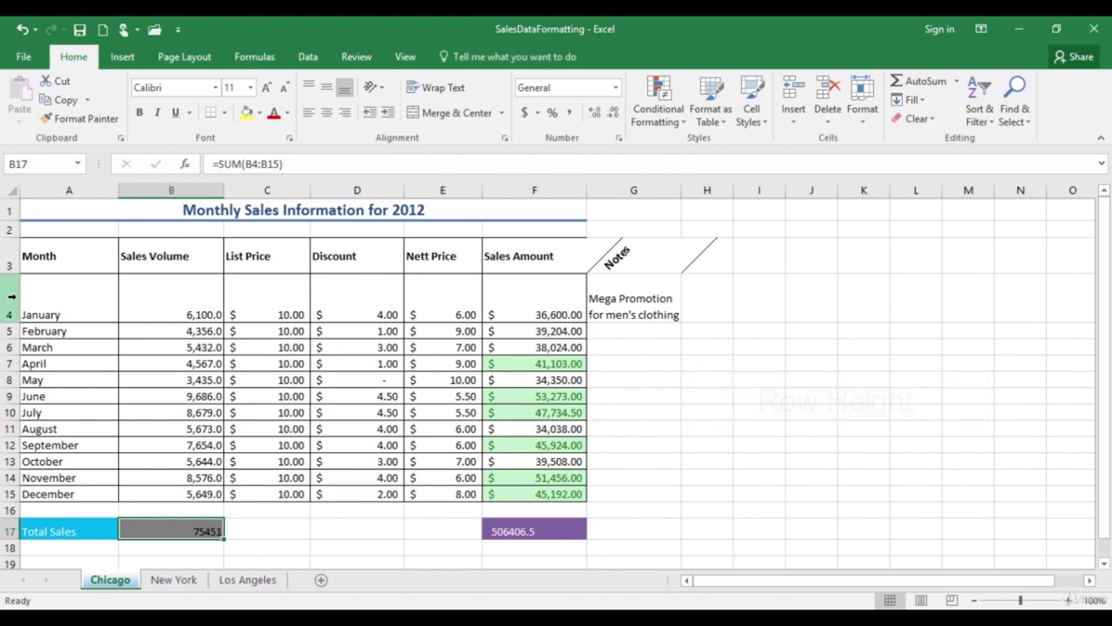
Step: Increase the height of rows 4 to 15, January through December, to one uniform larger size
drag(12, 296, 7, 496)
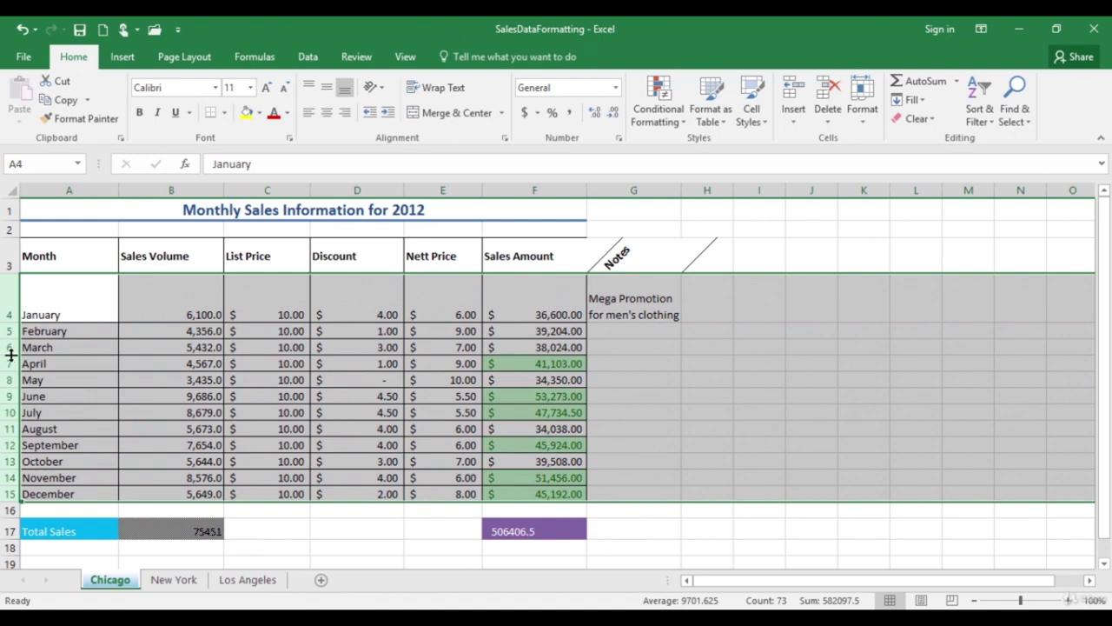
drag(11, 356, 11, 366)
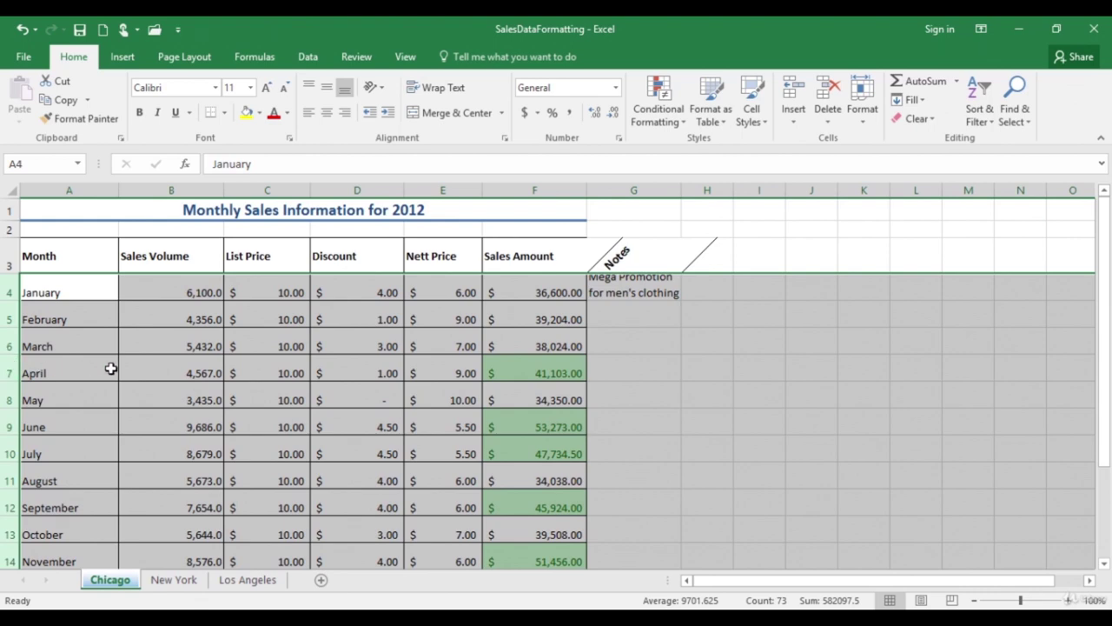
drag(1103, 335, 1109, 289)
click(691, 338)
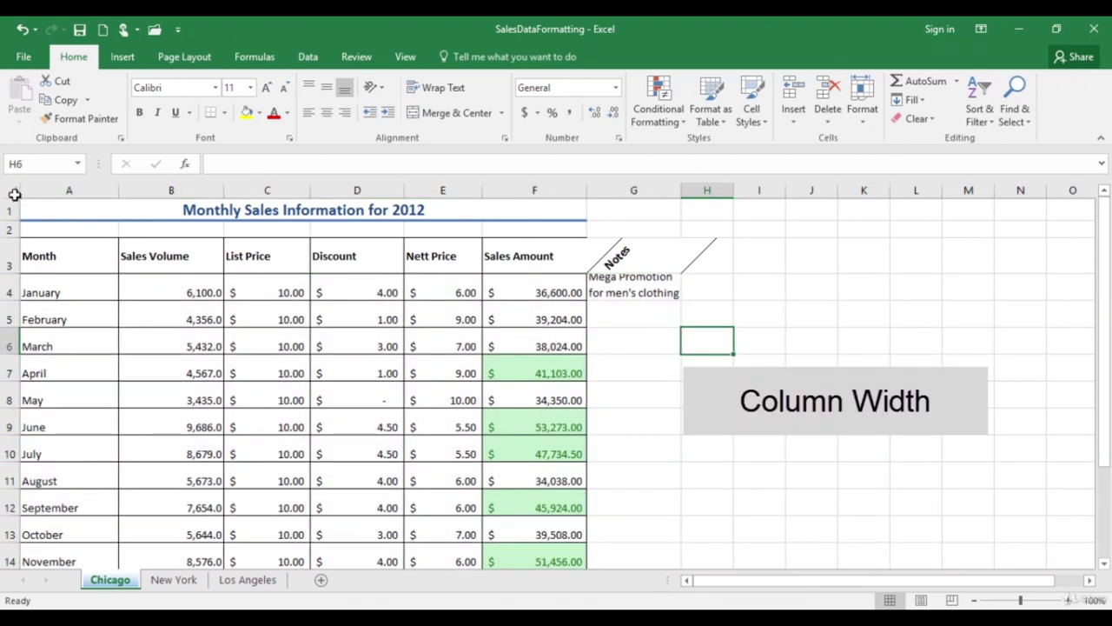
Step: Select the whole worksheet and narrow all columns to the same width
click(13, 192)
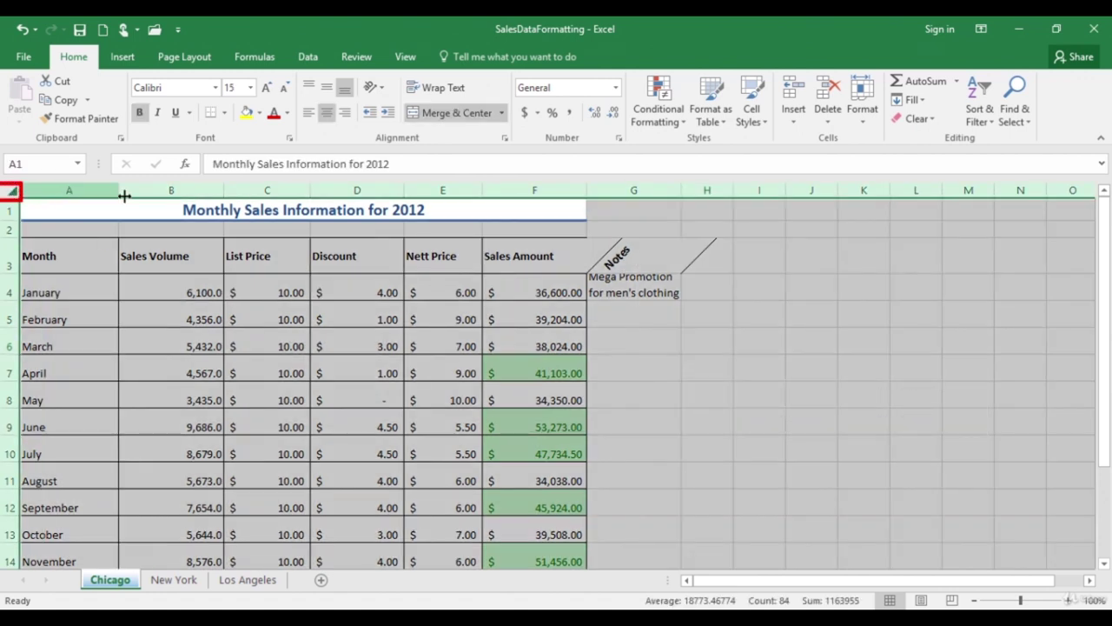
drag(480, 189, 469, 192)
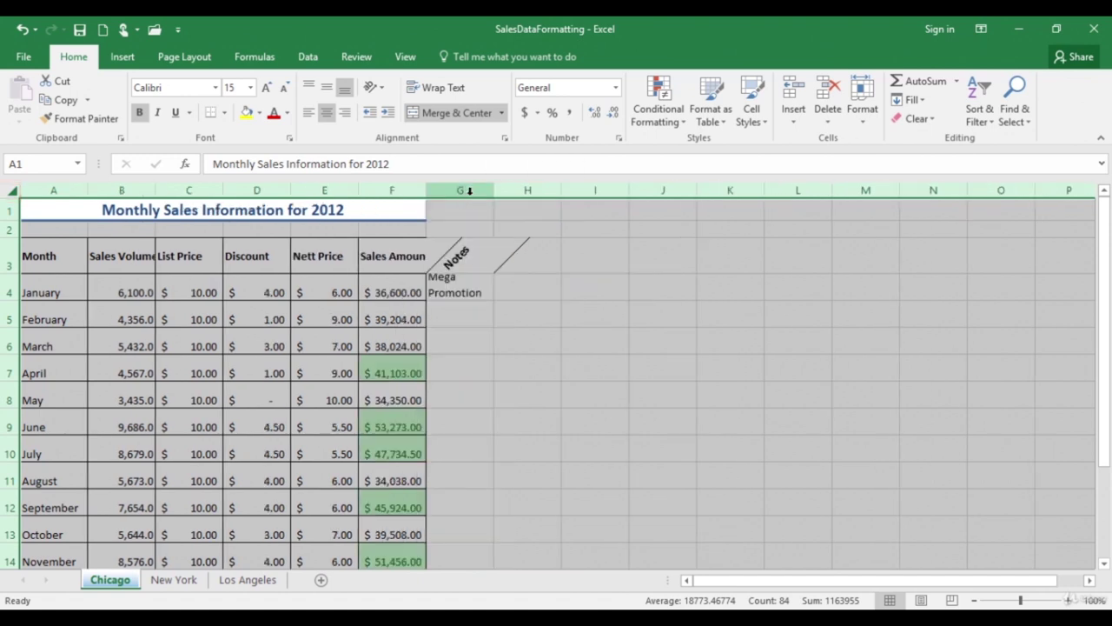
drag(1104, 293, 1103, 230)
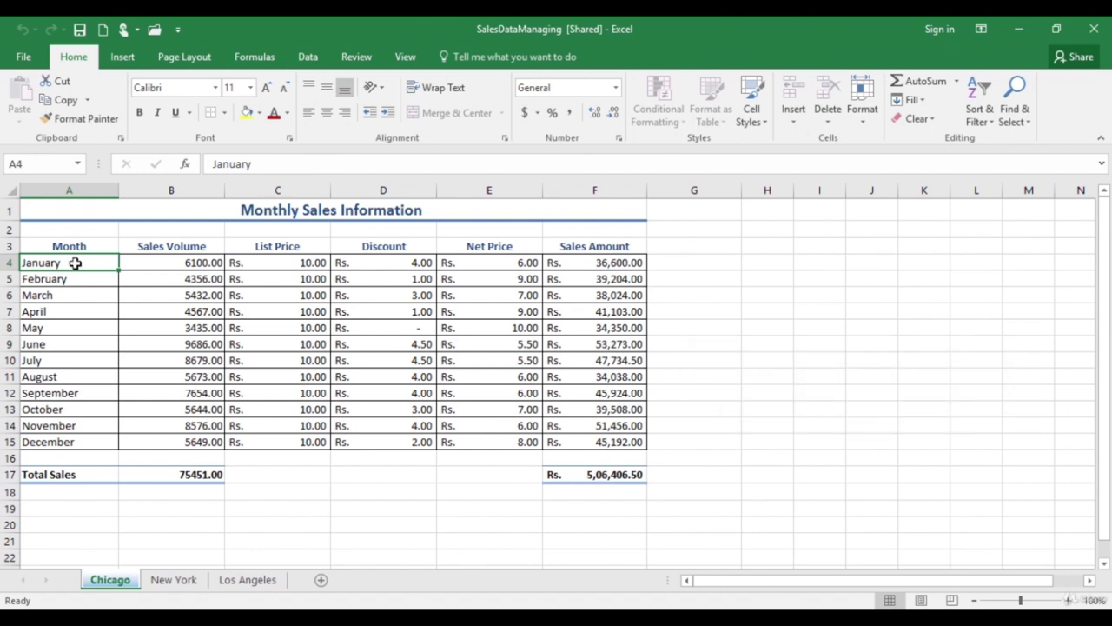
Step: Name the monthly data range A4:F15 in the SalesDataManaging workbook MonthlySalesData and check the list of defined names
drag(81, 266, 594, 434)
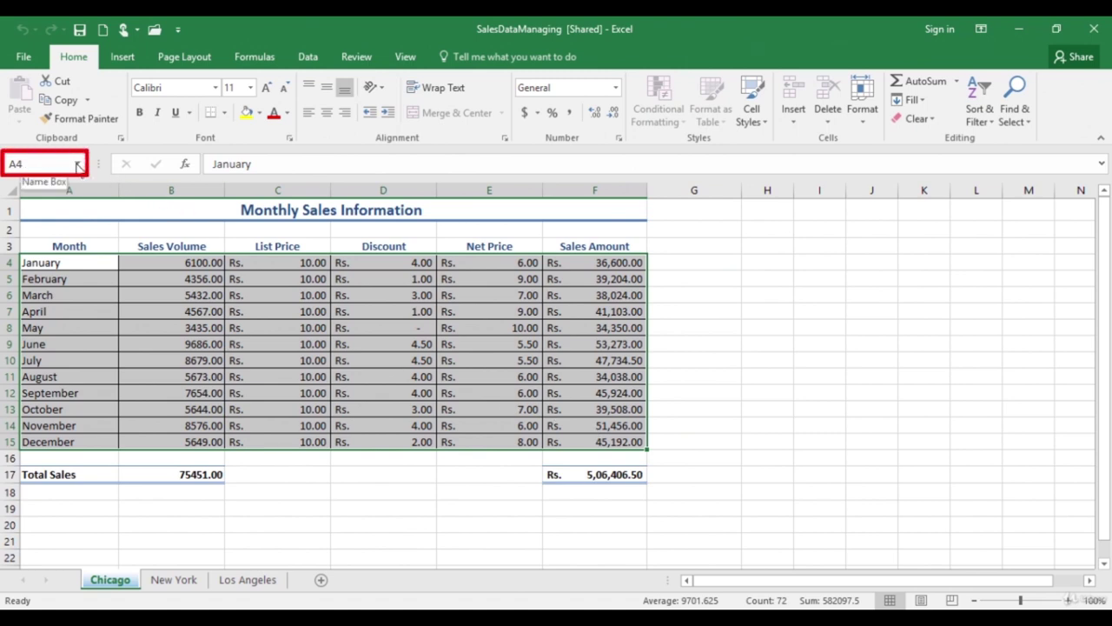
click(55, 162)
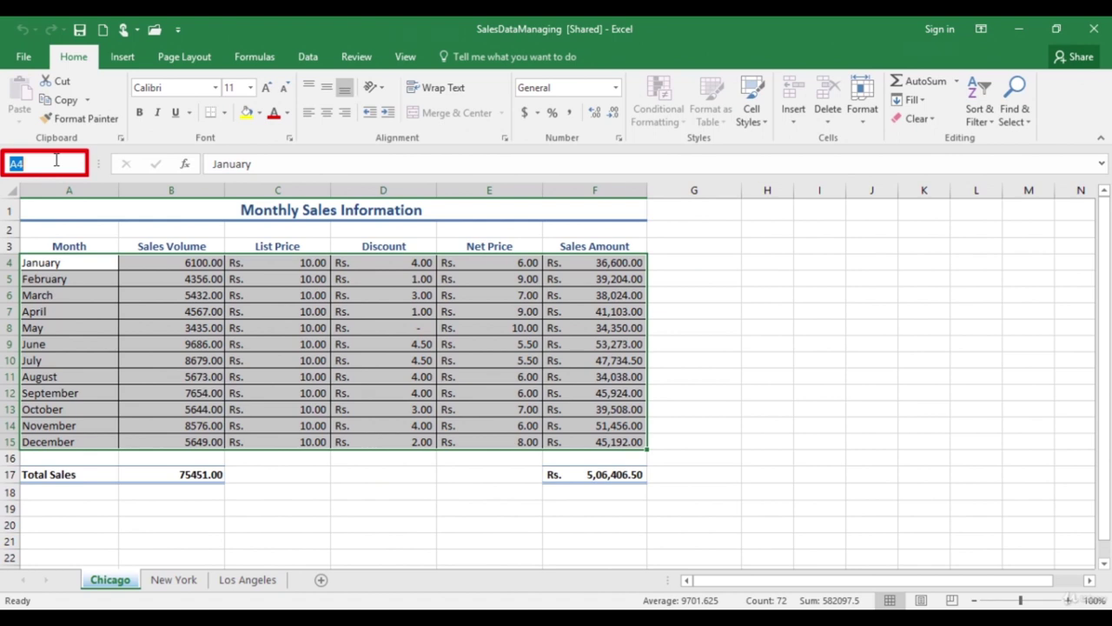
text(Monthl)
text(ySales)
text(Data)
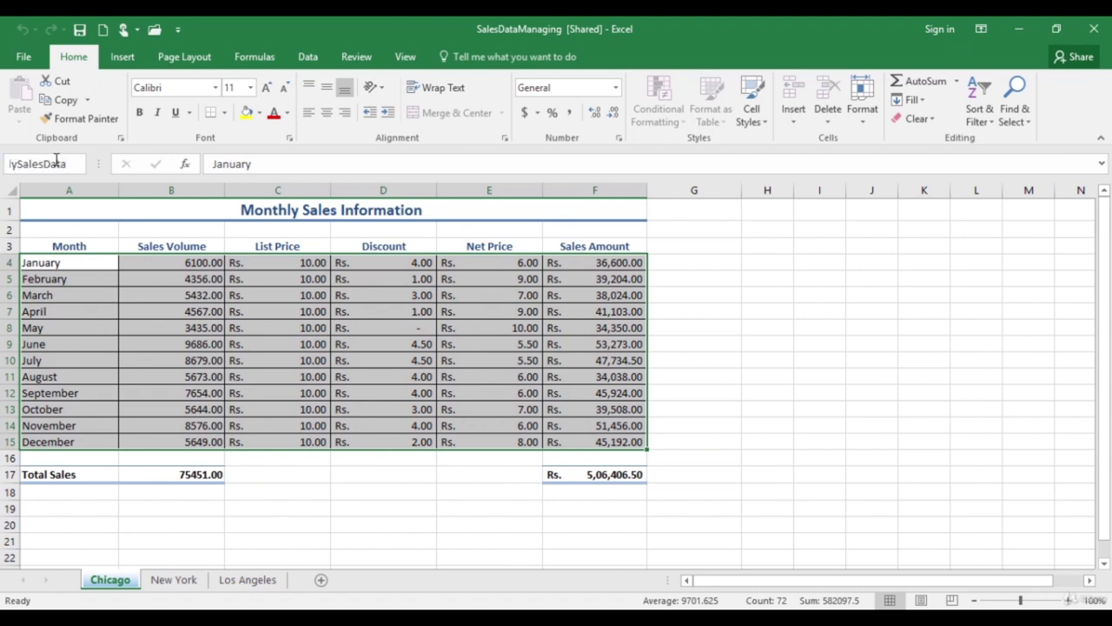
key(Return)
click(78, 164)
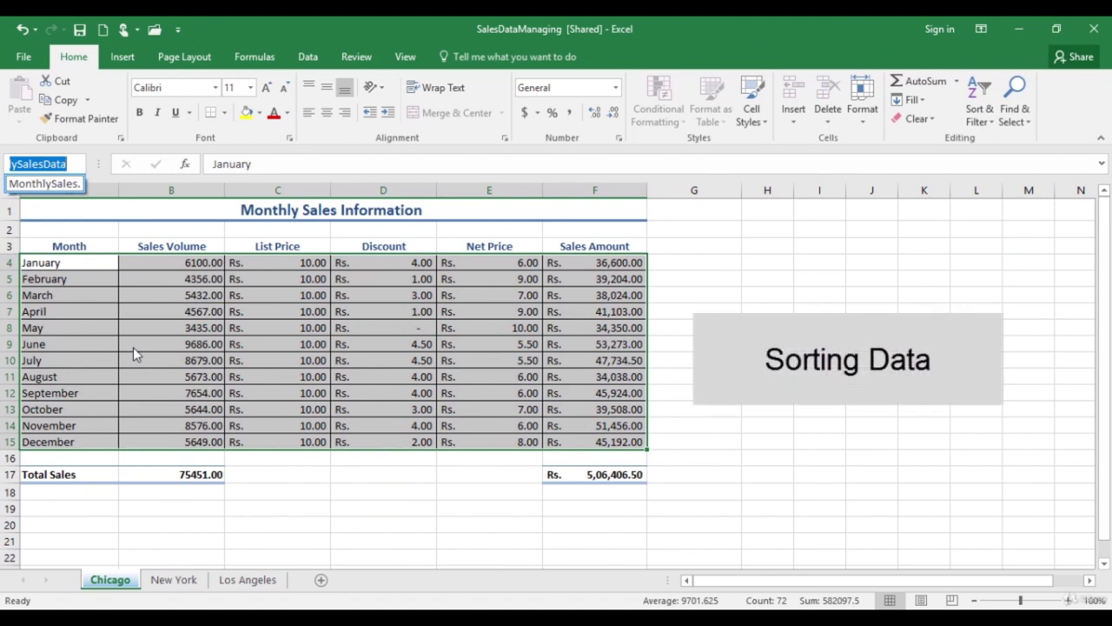
click(371, 459)
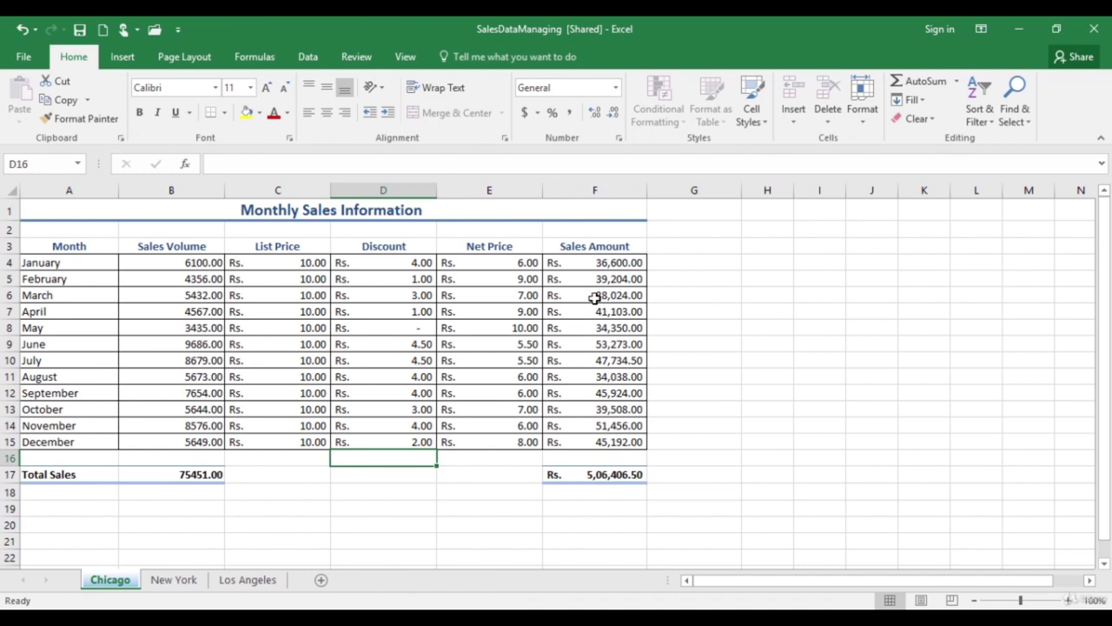
Step: Start a custom sort of the monthly data in A4:F15 with Column F, Sales Amount, as the sort column
click(610, 251)
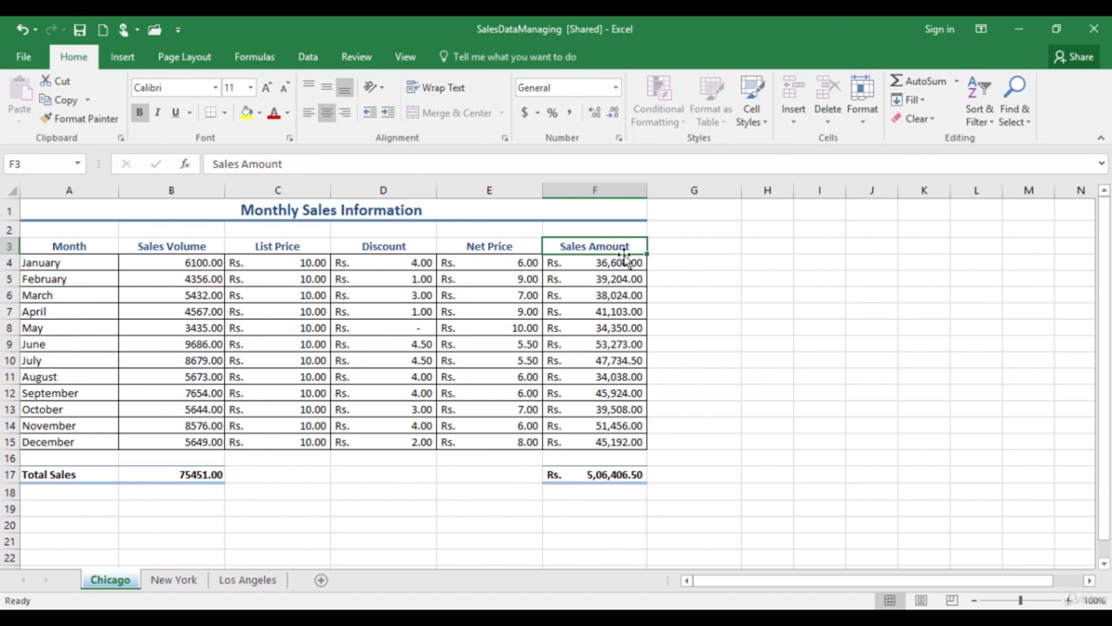
drag(637, 262, 627, 443)
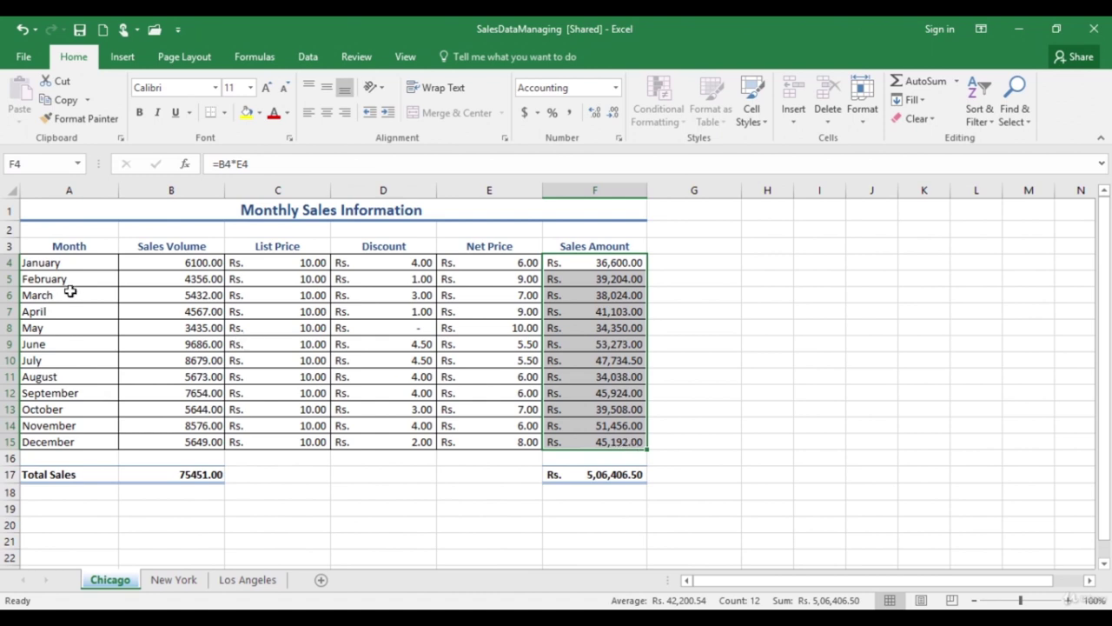
click(82, 262)
drag(83, 262, 588, 447)
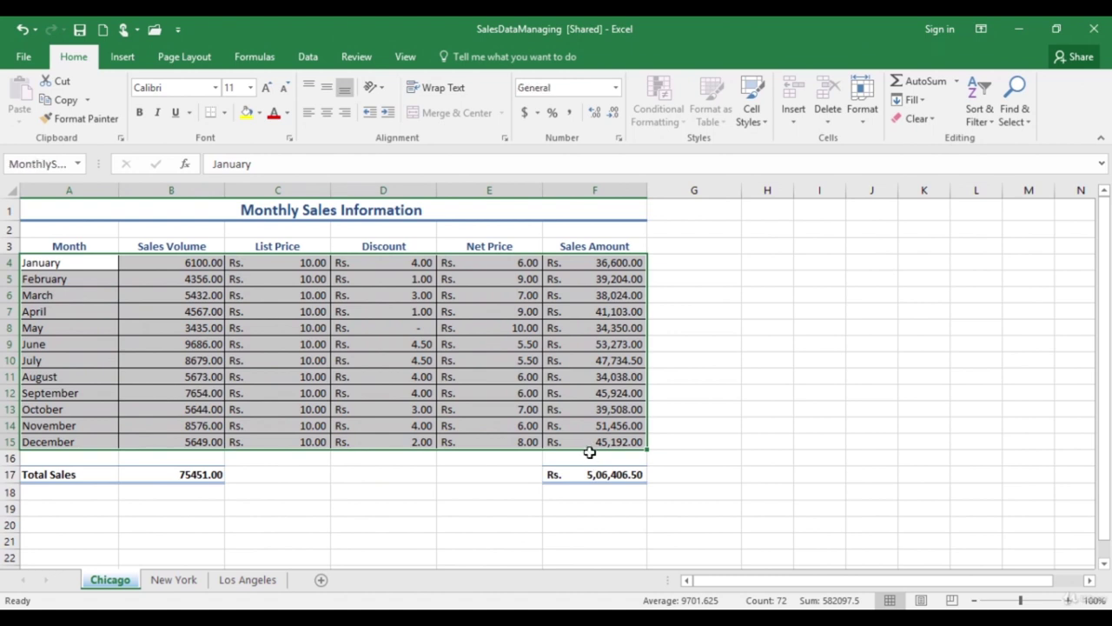
click(991, 123)
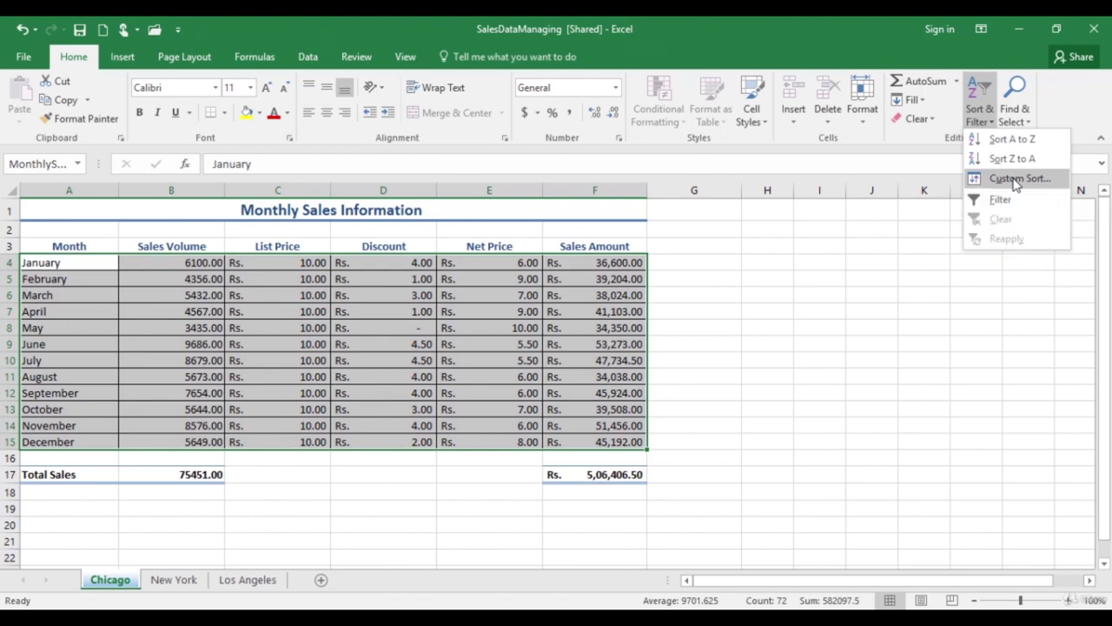
click(1014, 179)
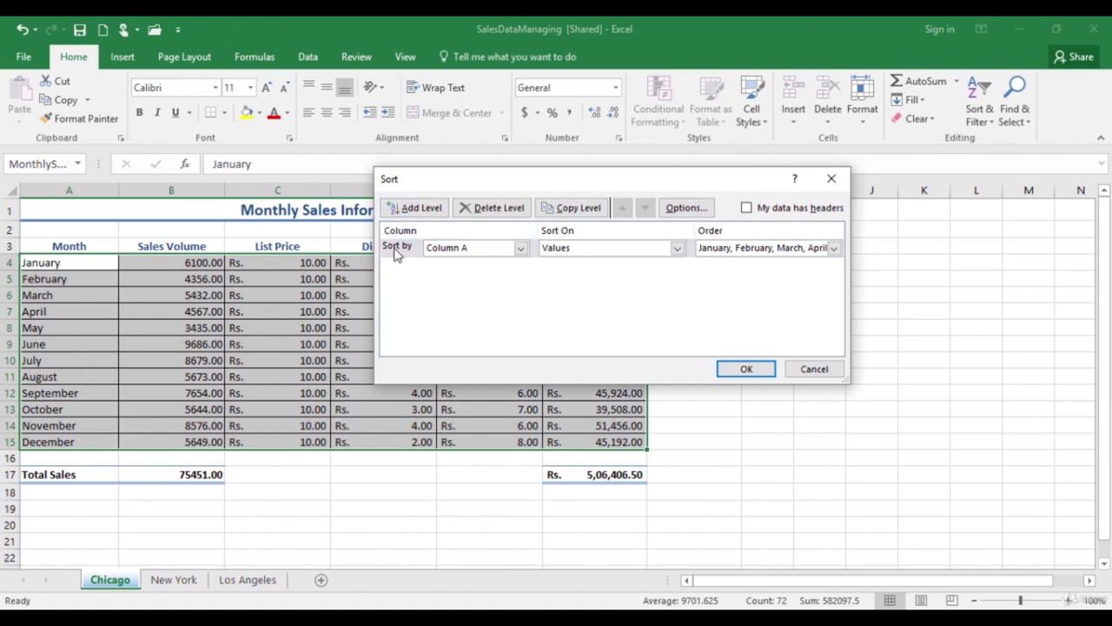
click(520, 250)
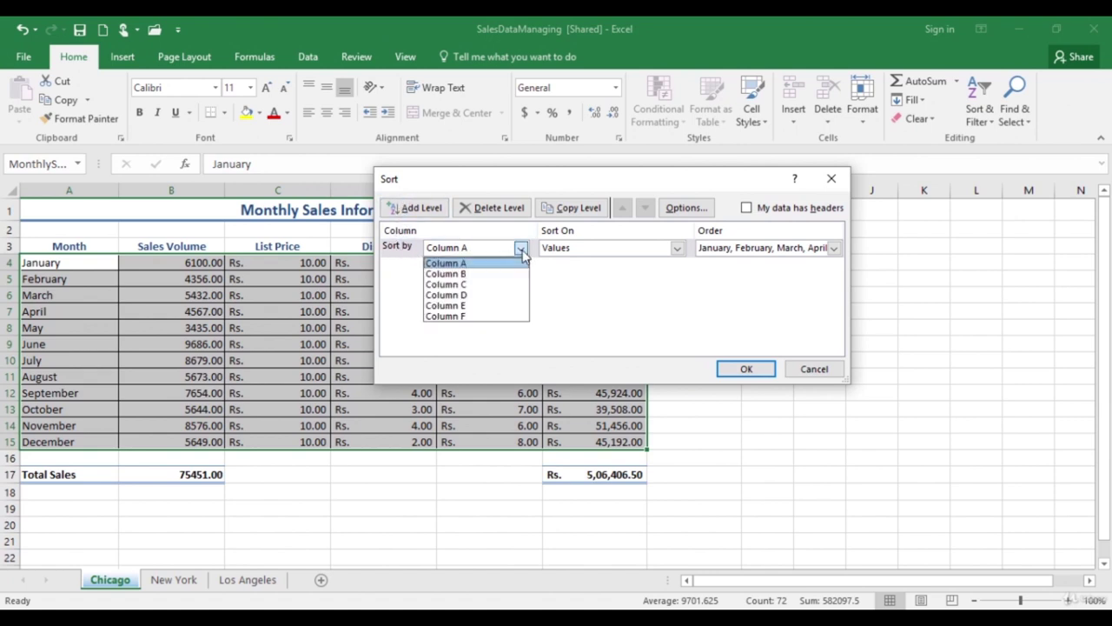
click(484, 317)
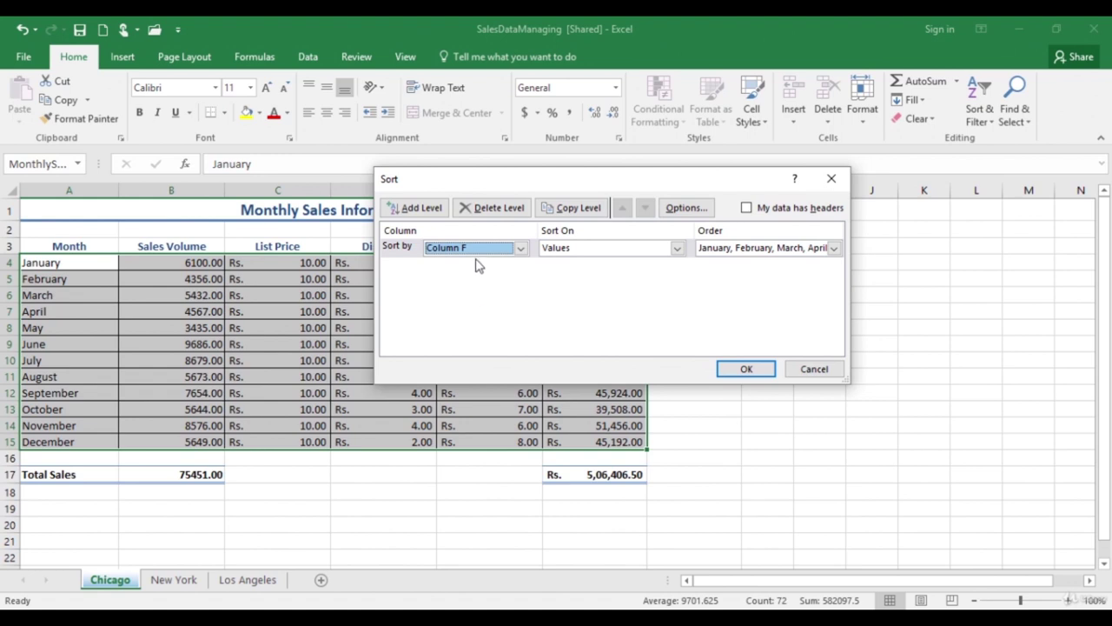
drag(524, 183, 795, 182)
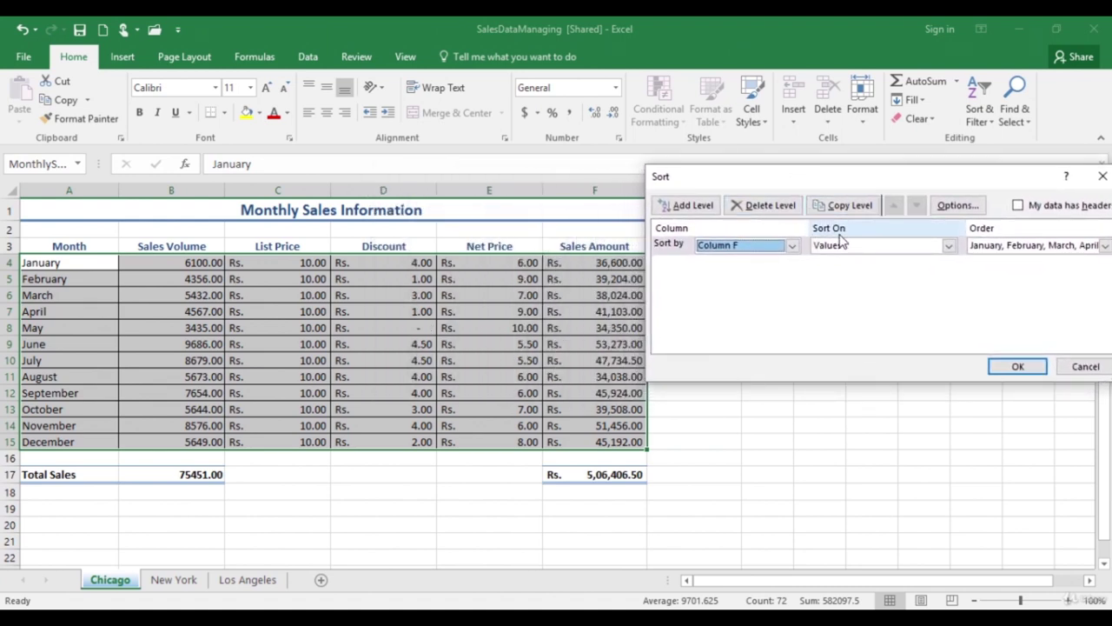
Step: Sort the monthly data on Values in Largest to Smallest order
click(948, 248)
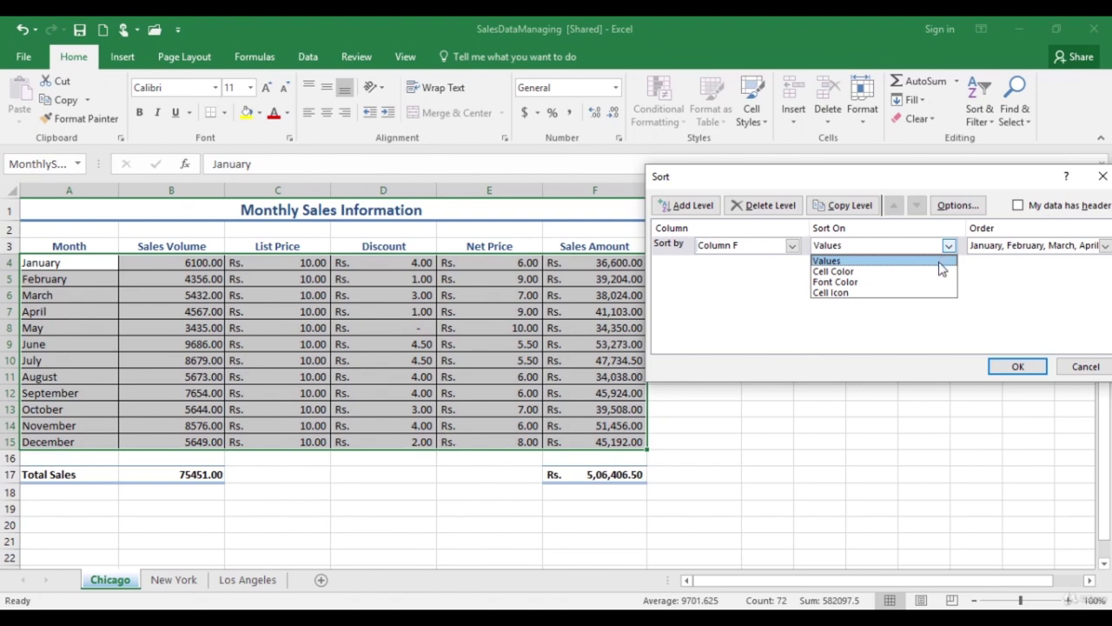
click(941, 270)
drag(943, 175, 879, 171)
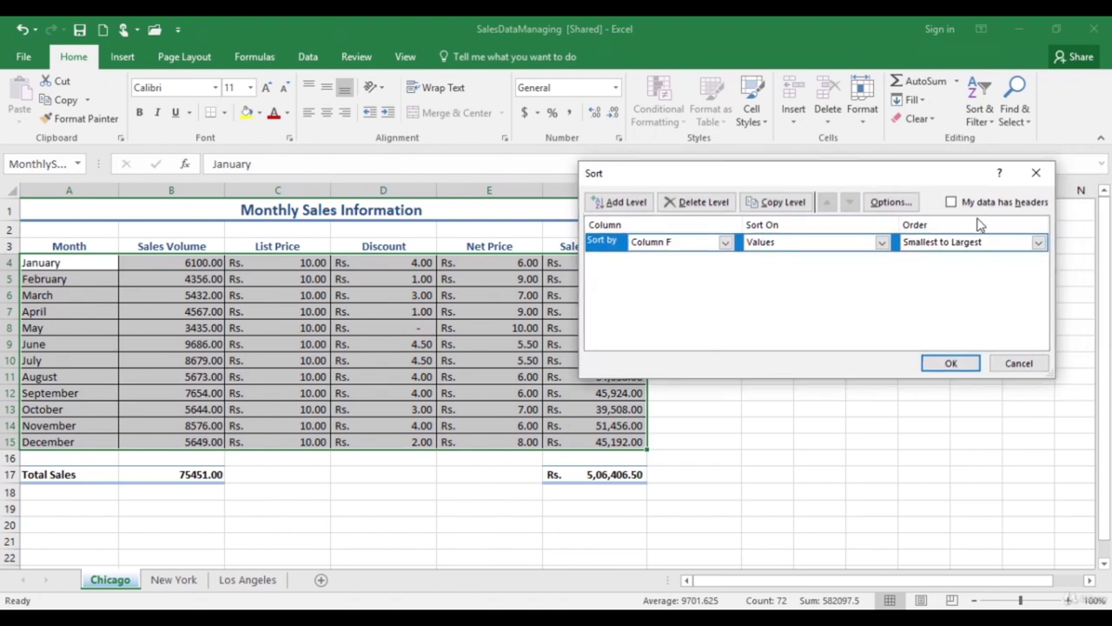
click(1039, 245)
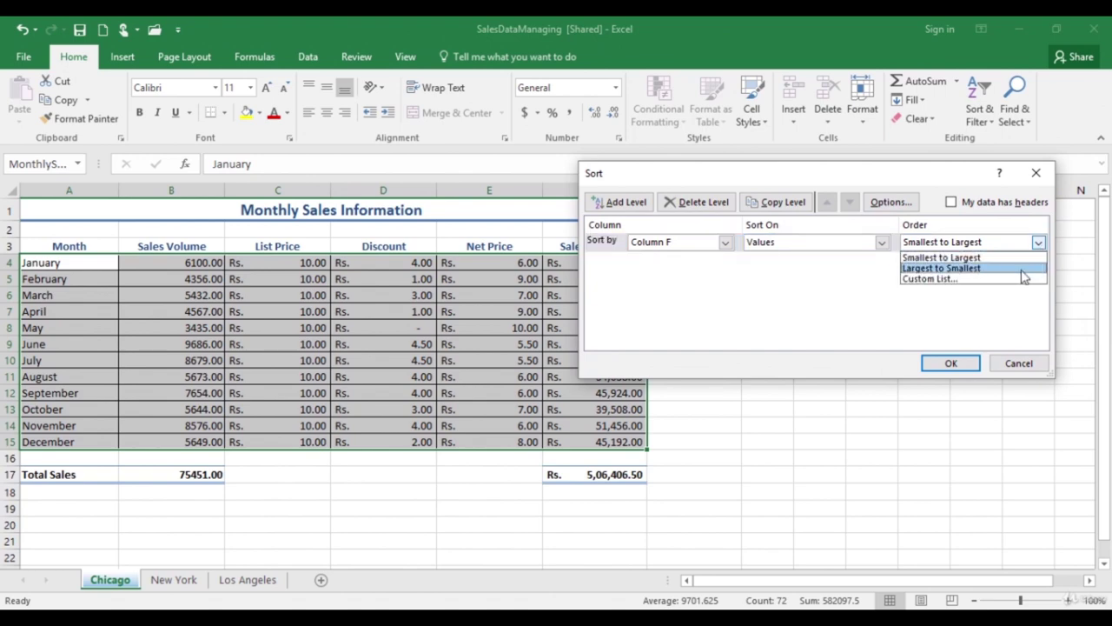
click(1025, 269)
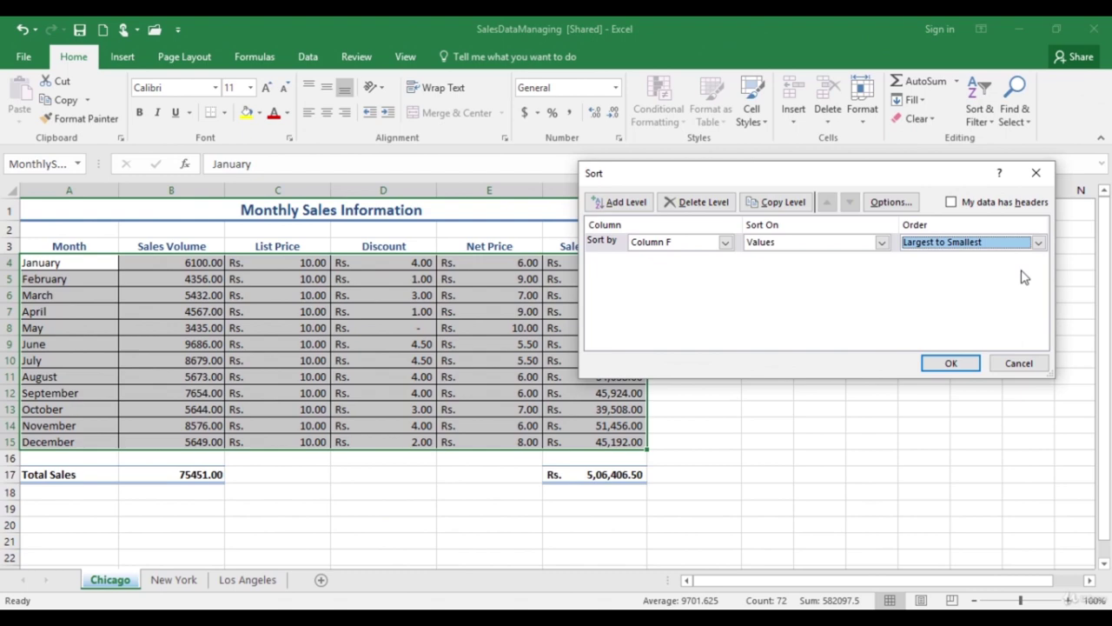
click(952, 363)
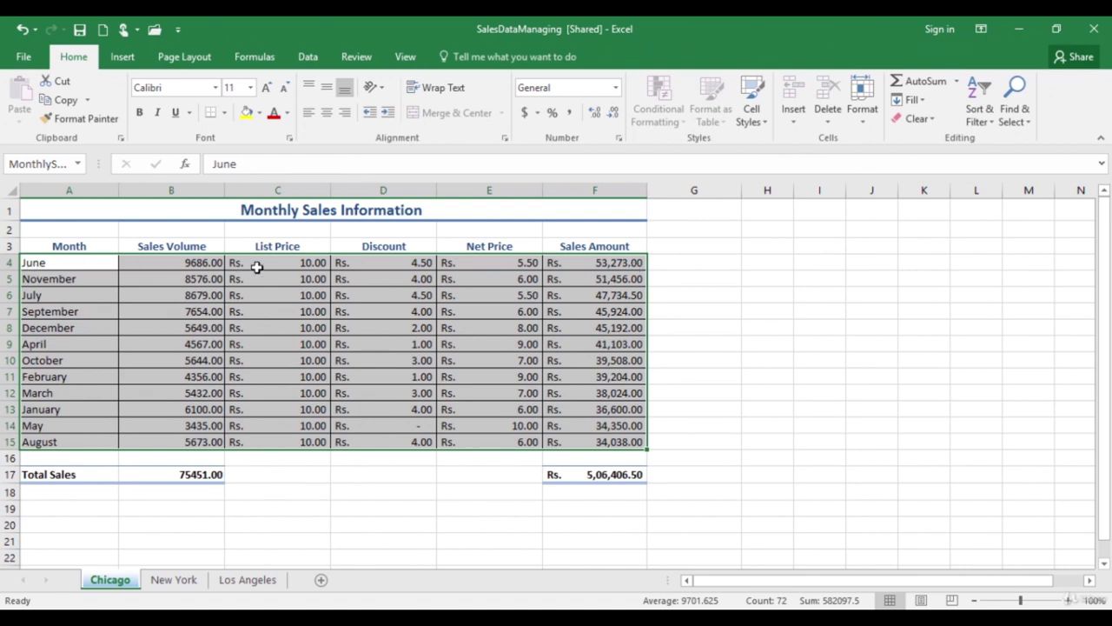
click(639, 267)
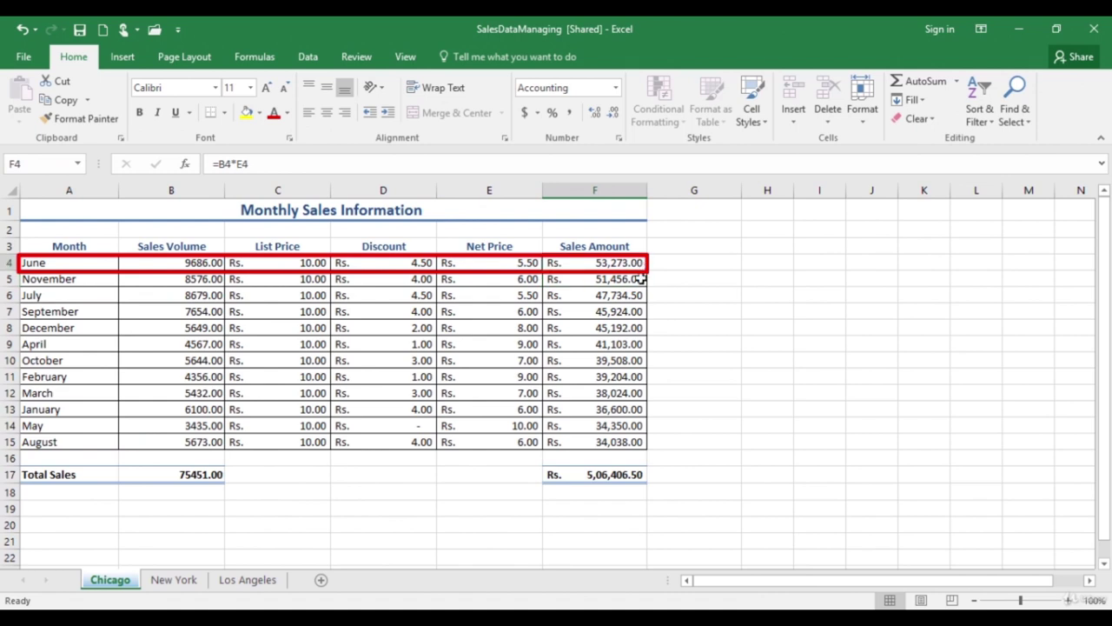
Step: Start a custom sort of the monthly data in A4:F15 by Column A, the month column, sorted on Values
drag(66, 261, 612, 435)
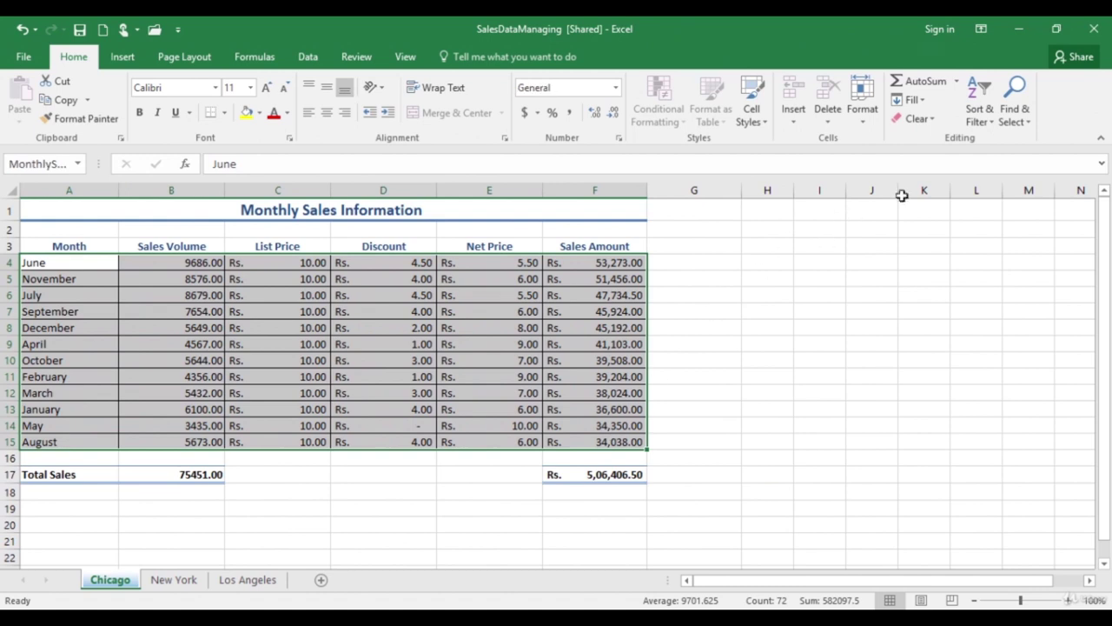
click(990, 127)
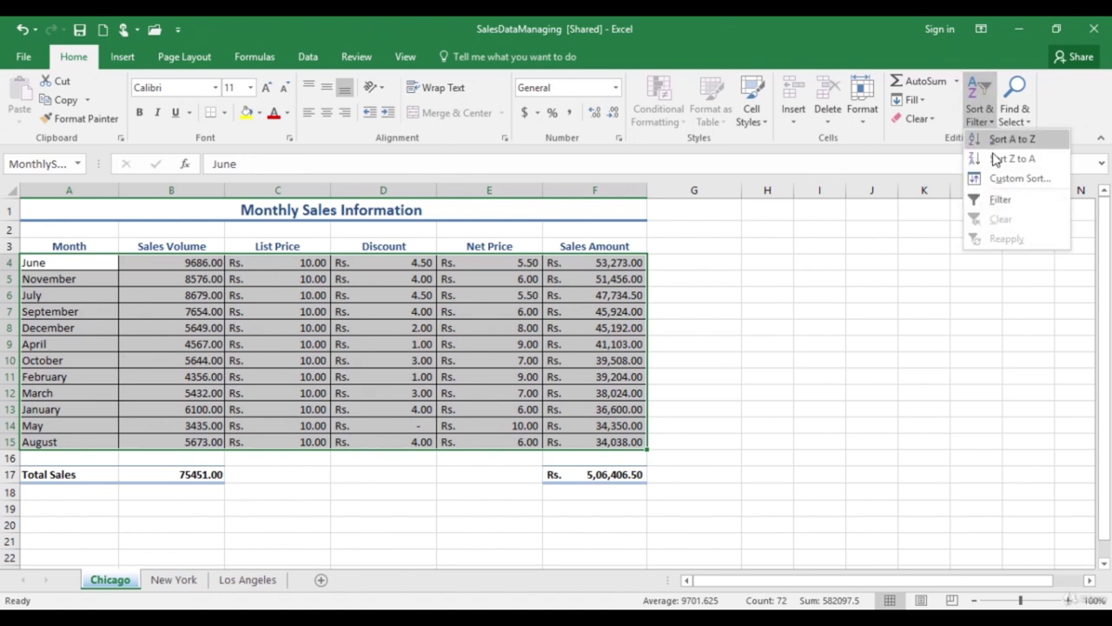
click(998, 184)
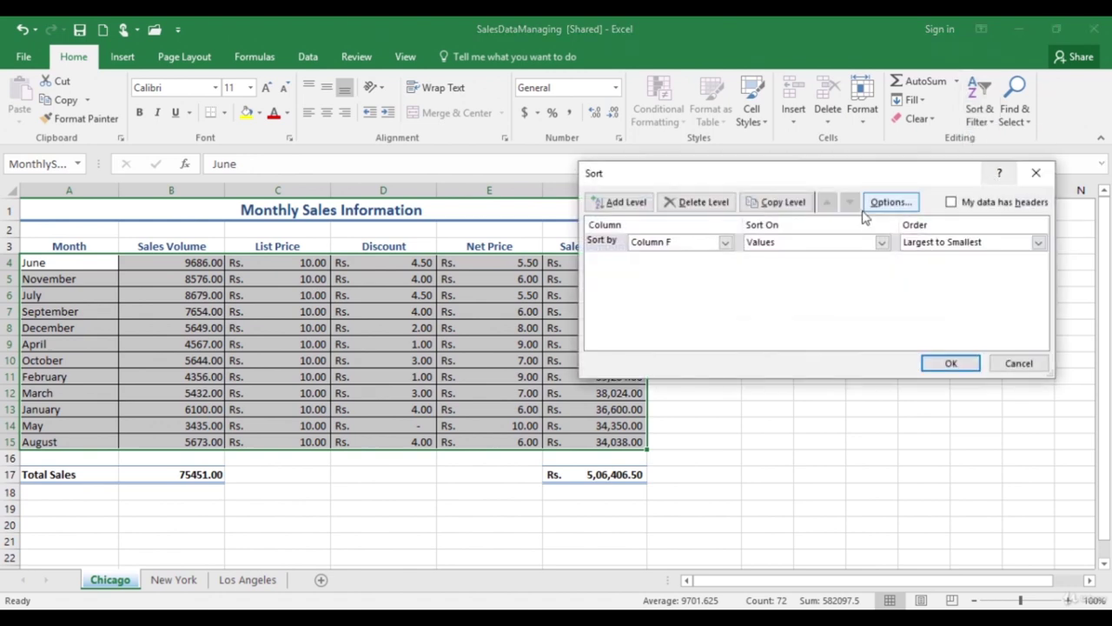
click(725, 243)
click(714, 258)
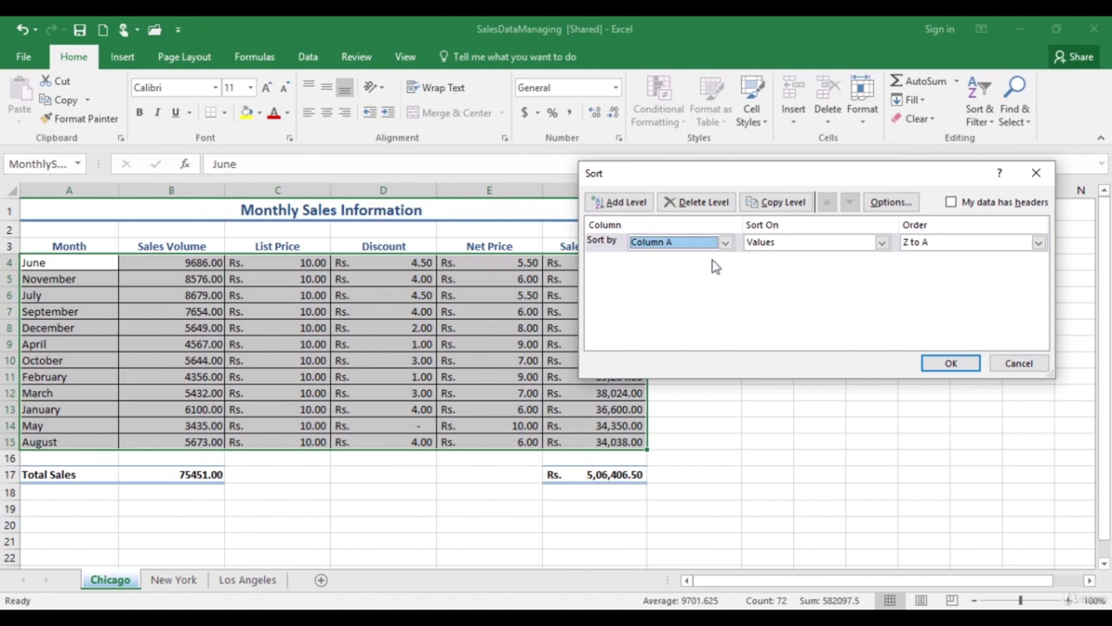
click(881, 244)
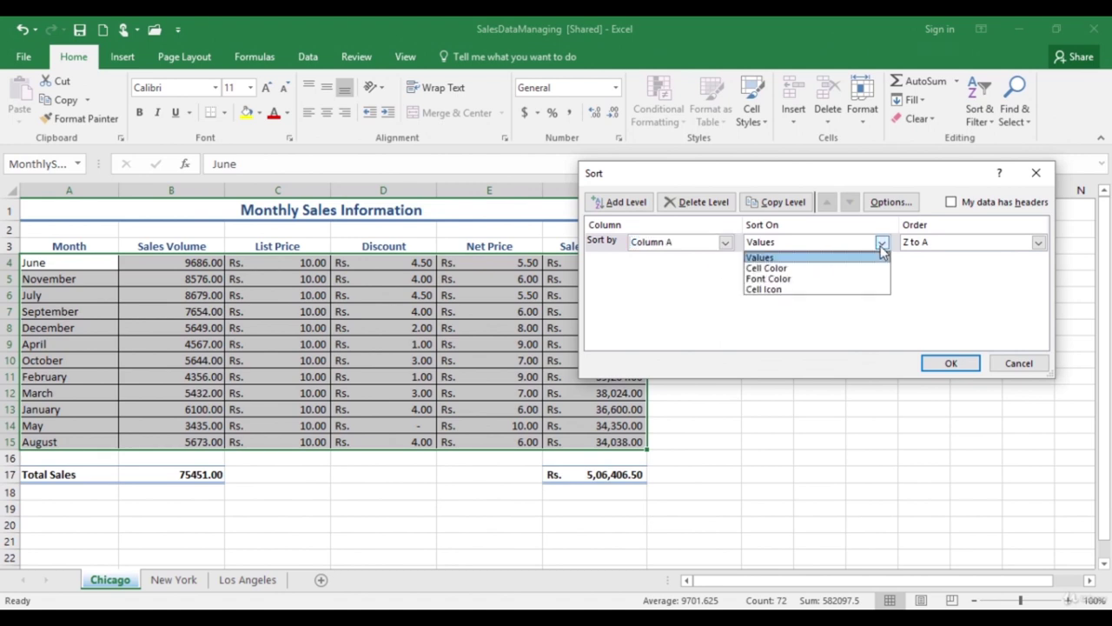
click(878, 254)
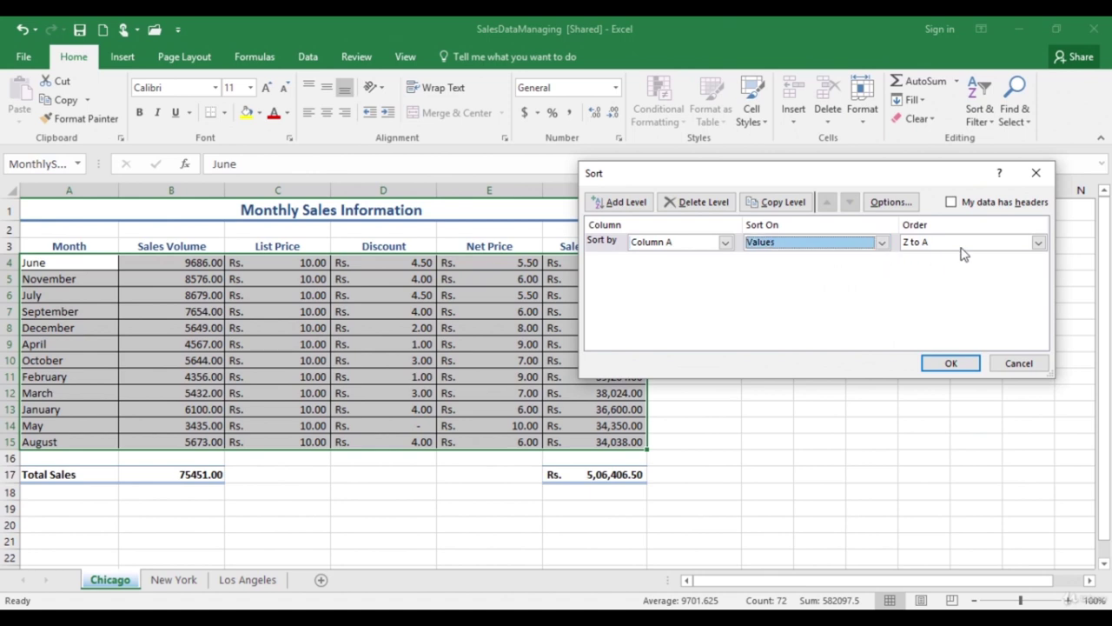
Step: Set the sort order to the custom list starting January, February, March, April and apply the sort
click(1038, 243)
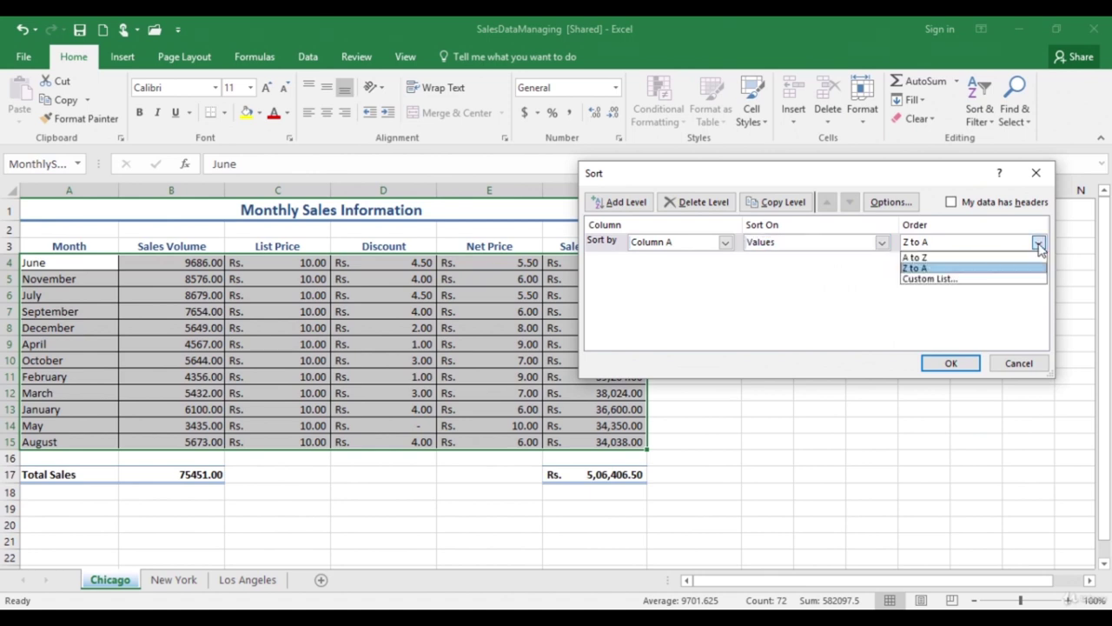
click(956, 279)
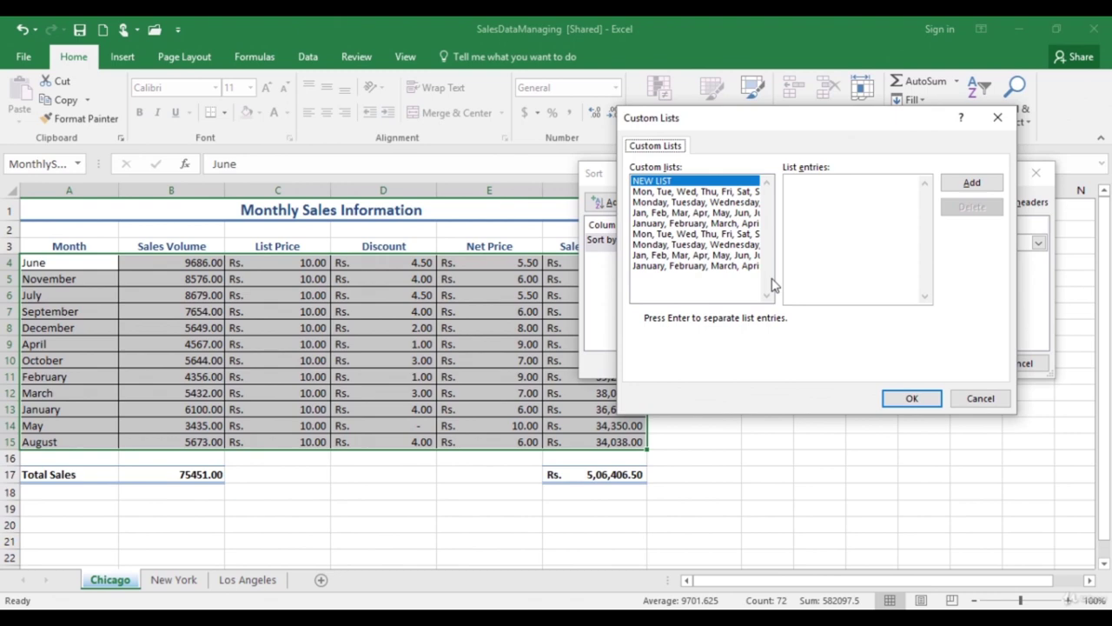
click(644, 224)
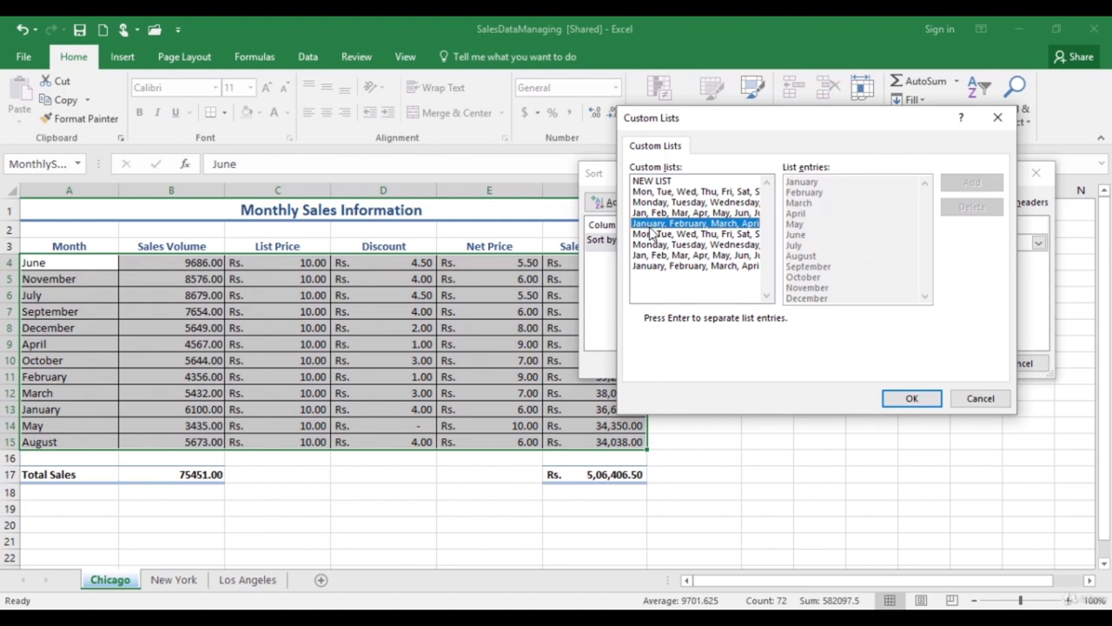
click(906, 400)
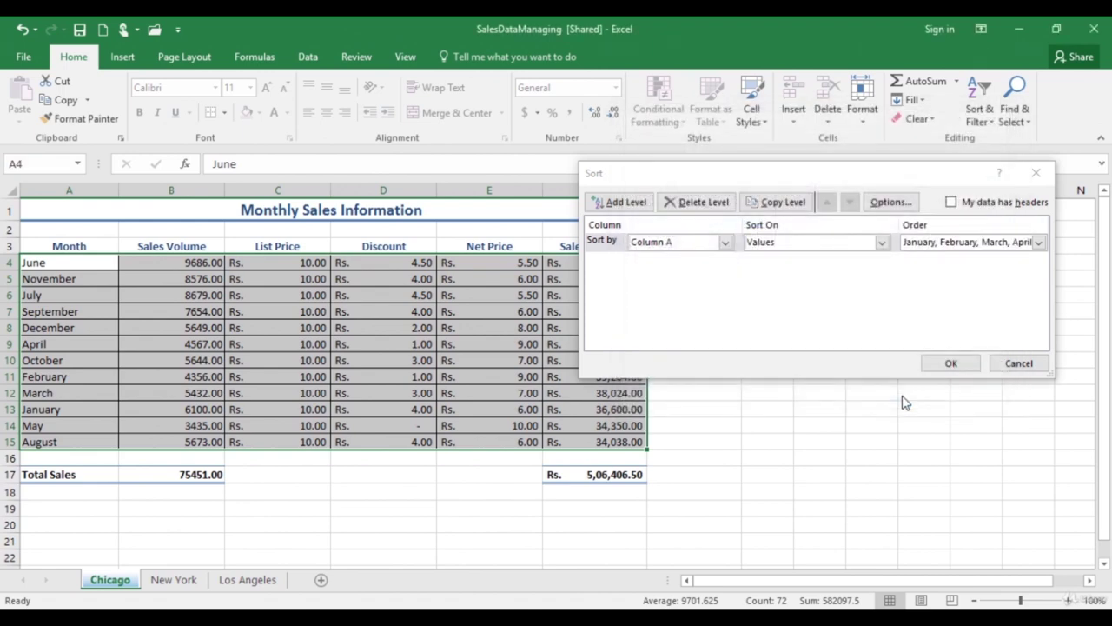
click(952, 369)
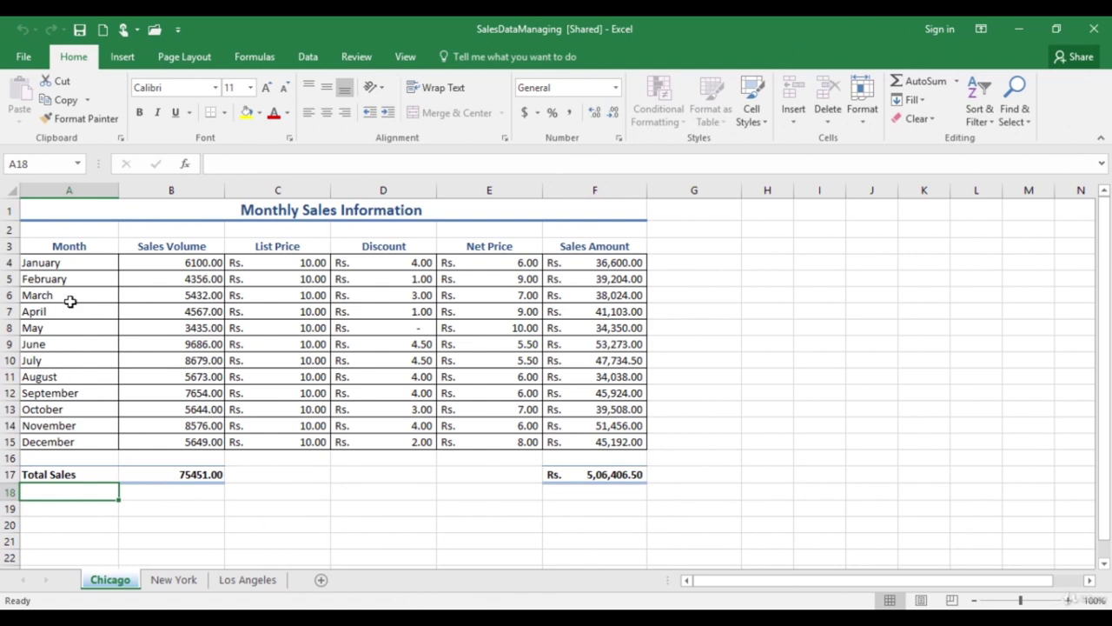
Step: Turn on filtering for the header row of the monthly sales table
click(82, 262)
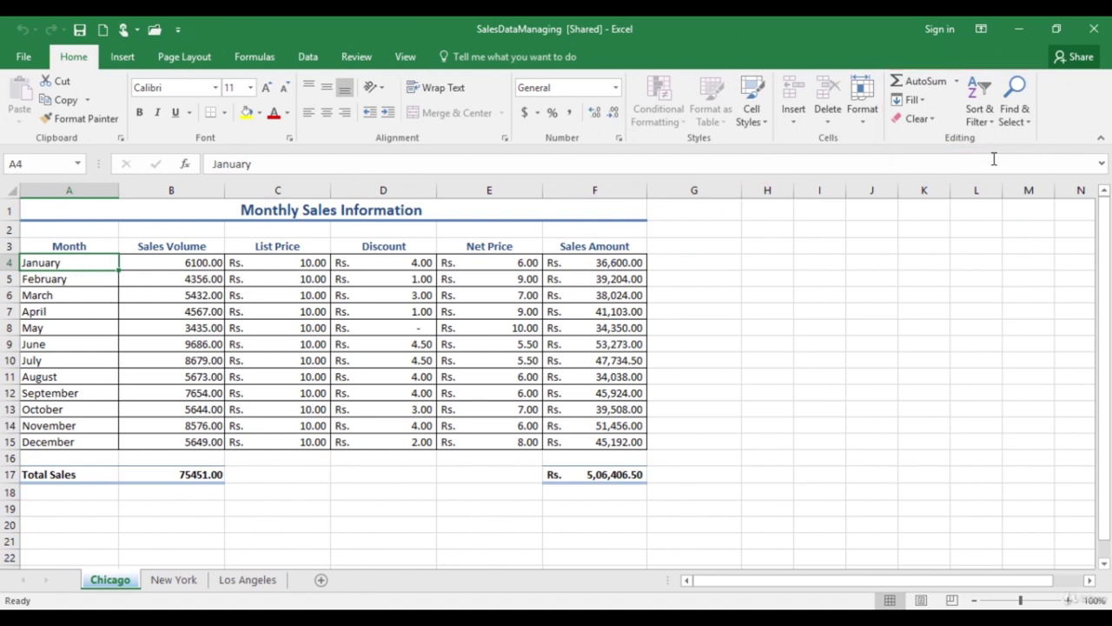
click(993, 123)
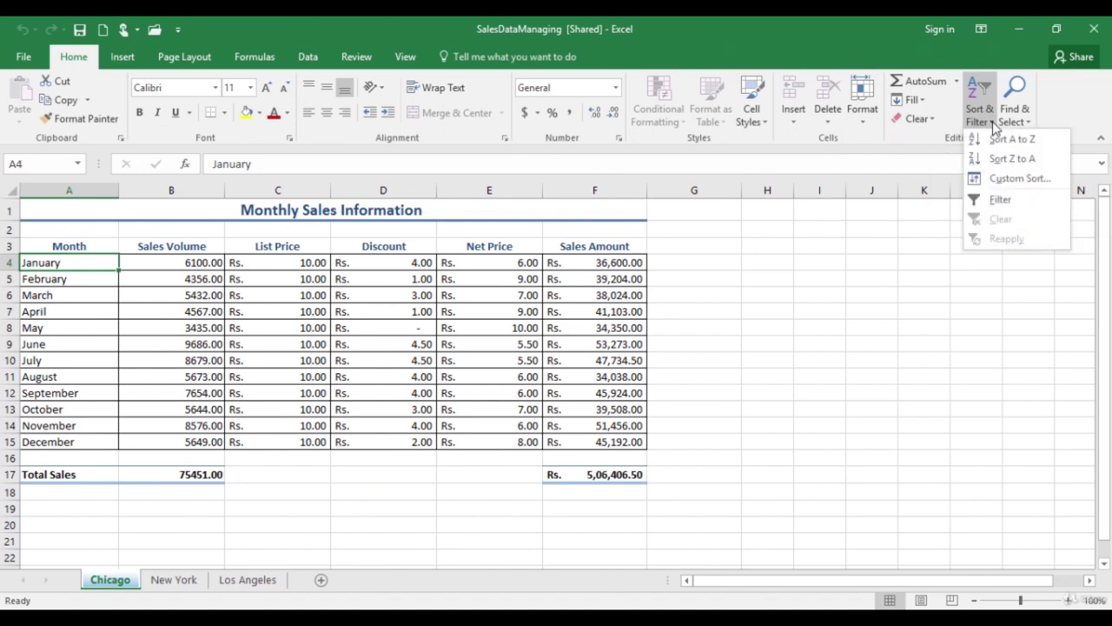
click(988, 202)
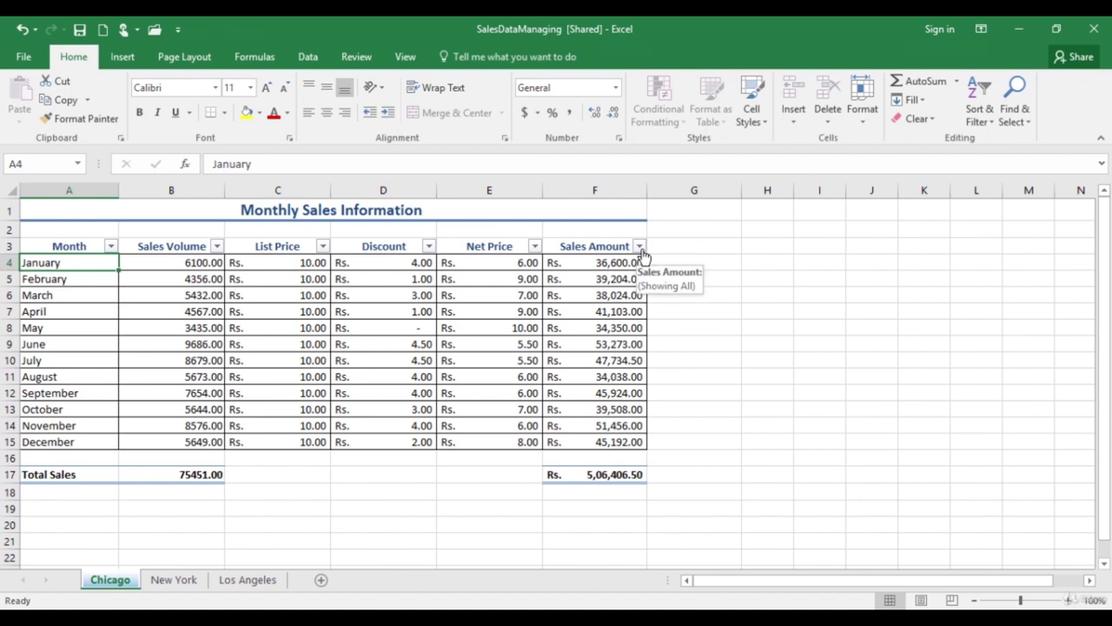
Step: Filter the Sales Amount column to values greater than 40000 and clear that filter after viewing the rows
click(639, 248)
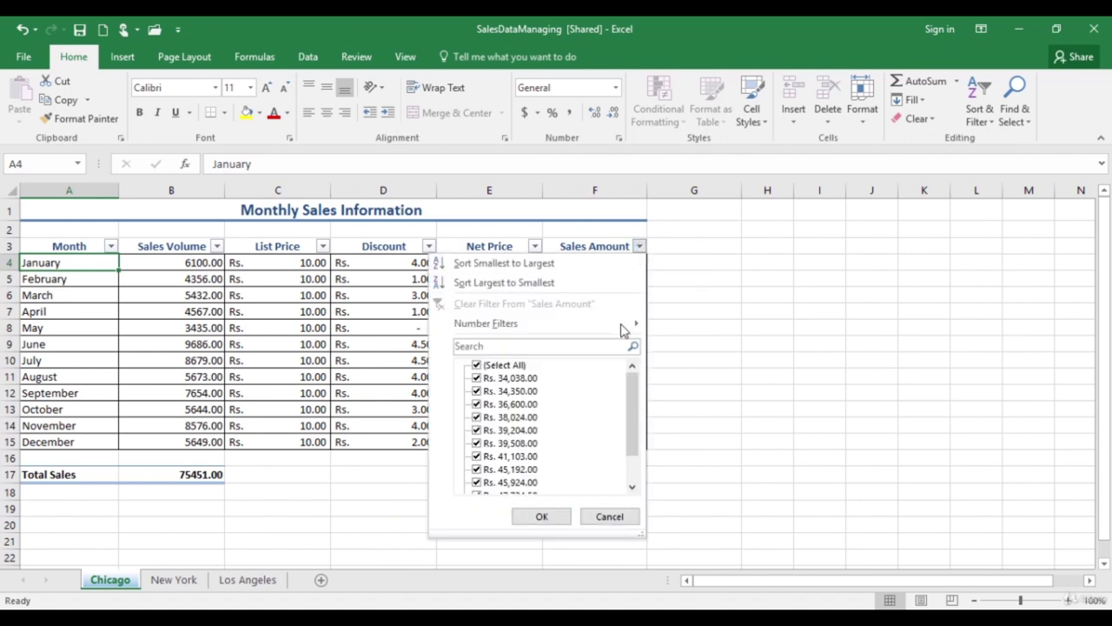
click(497, 328)
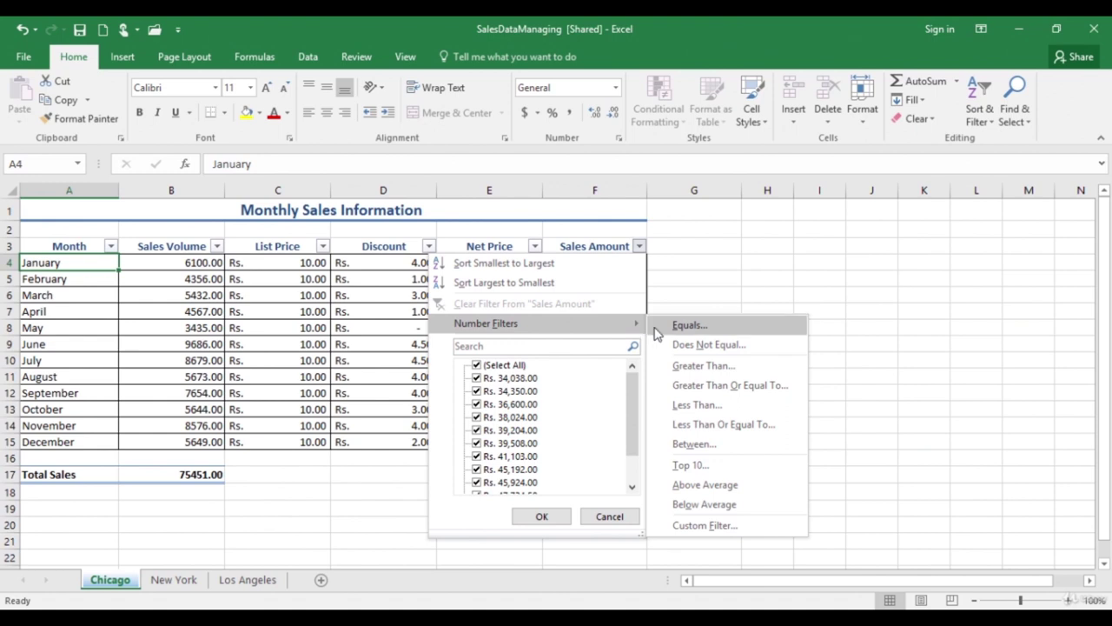
click(687, 368)
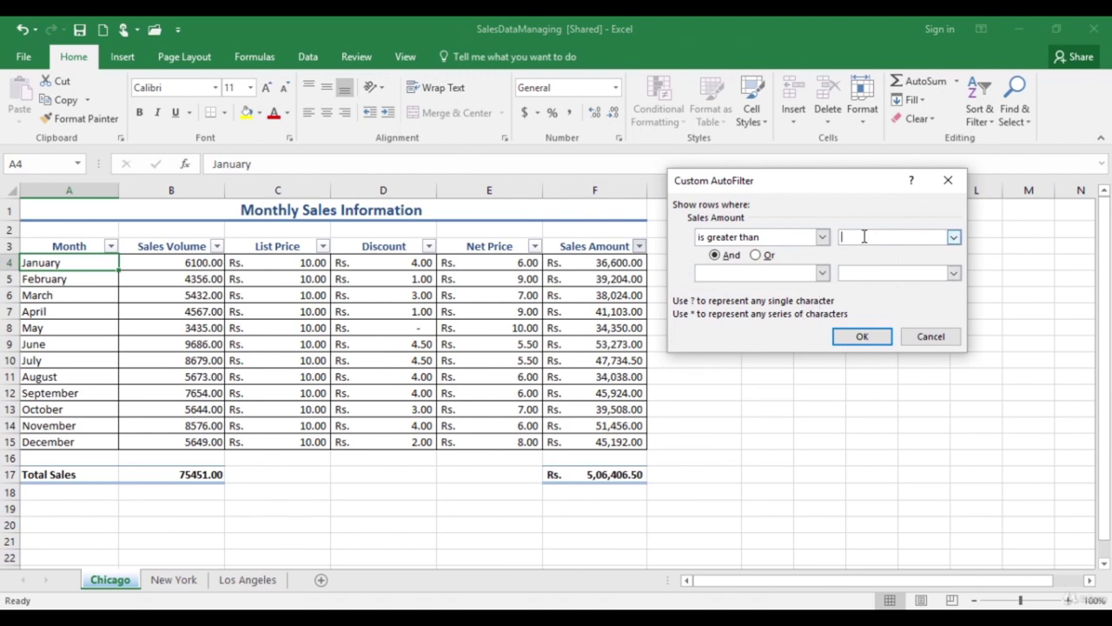
text(40000)
click(857, 337)
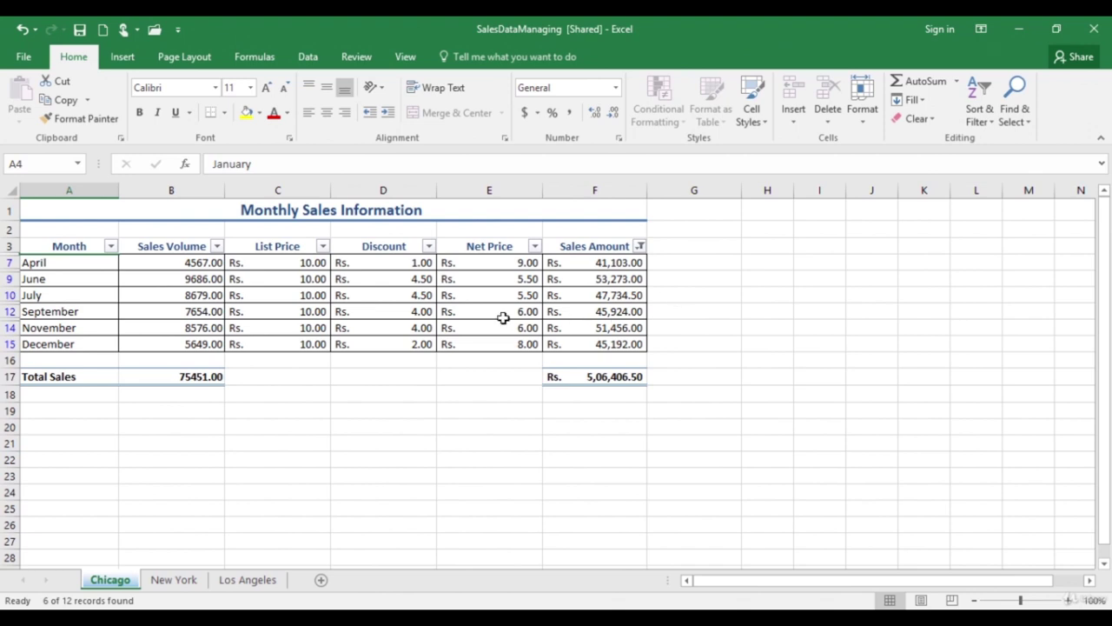
click(640, 248)
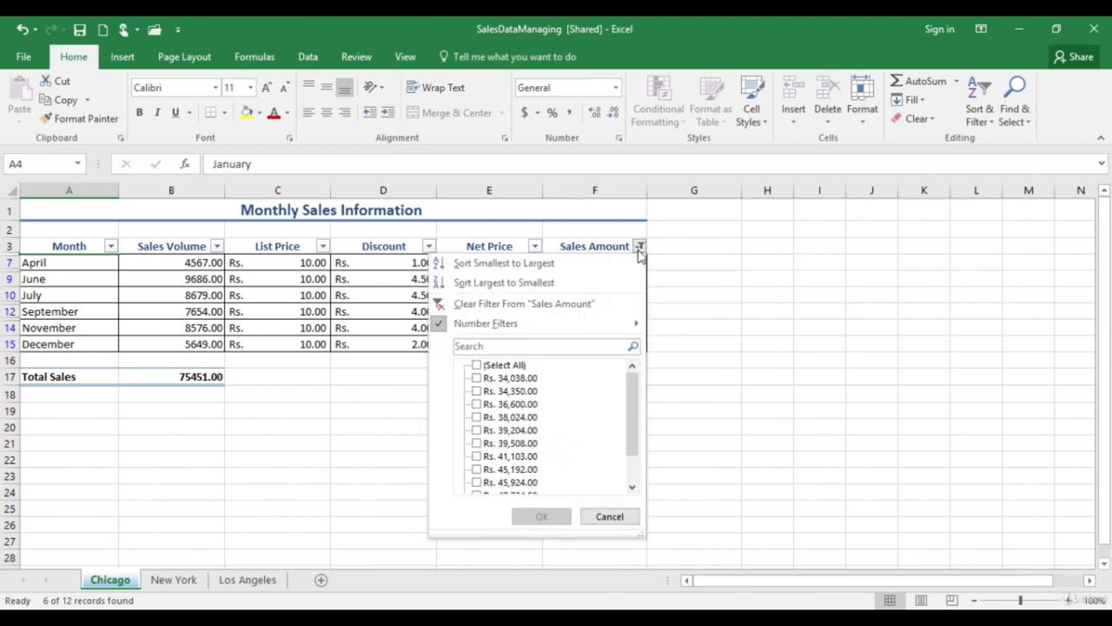
click(499, 304)
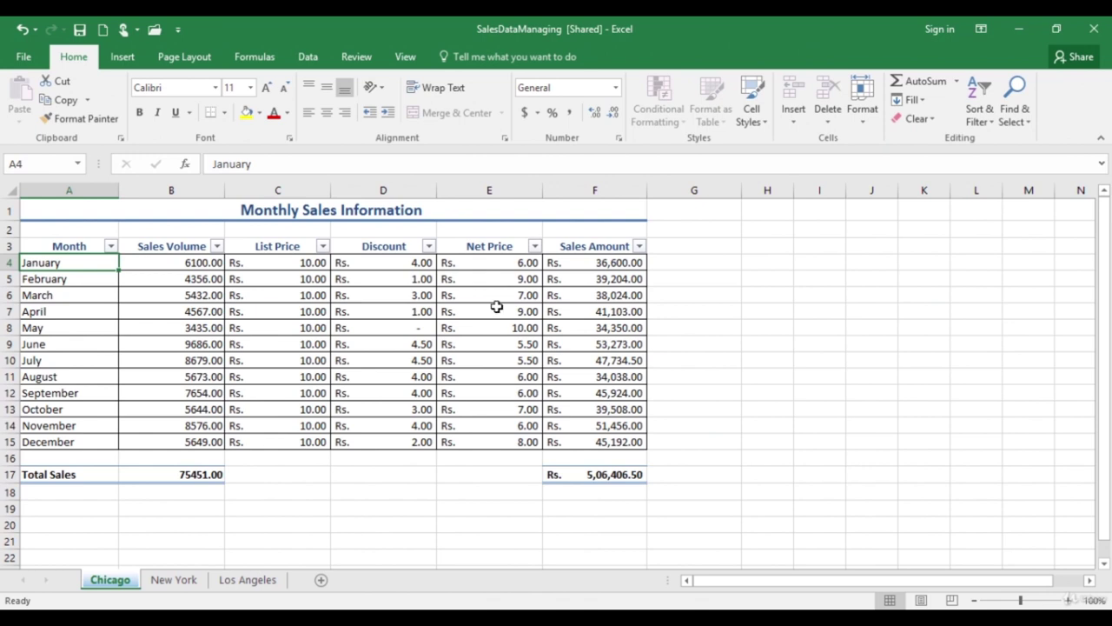
Step: Filter the Month column to October by searching its values for Oct
click(111, 248)
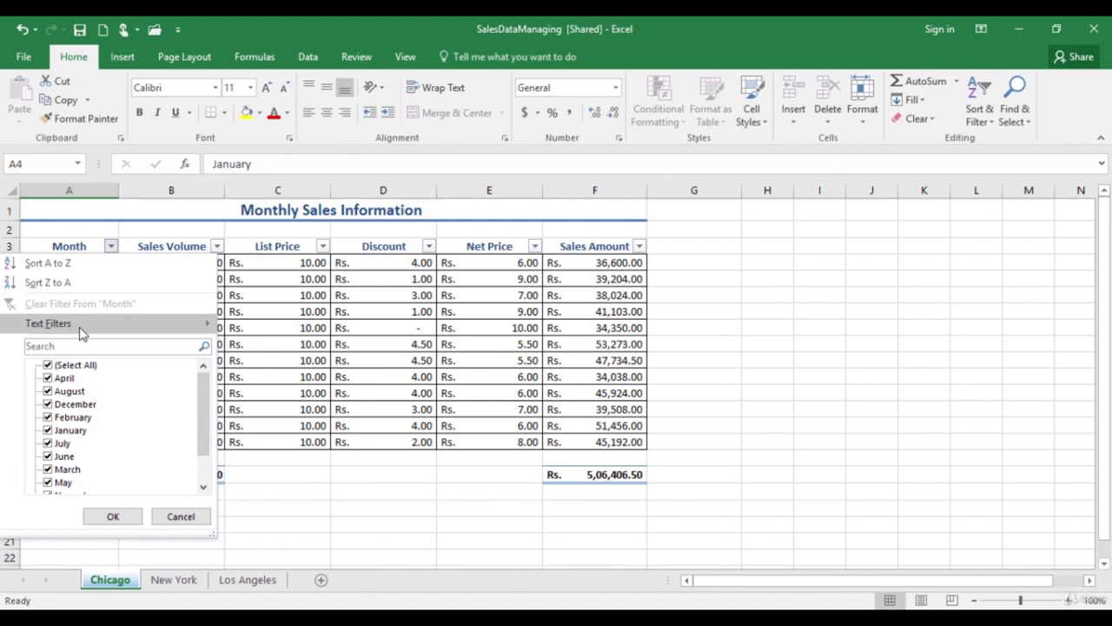
click(49, 366)
click(49, 346)
text(Oct)
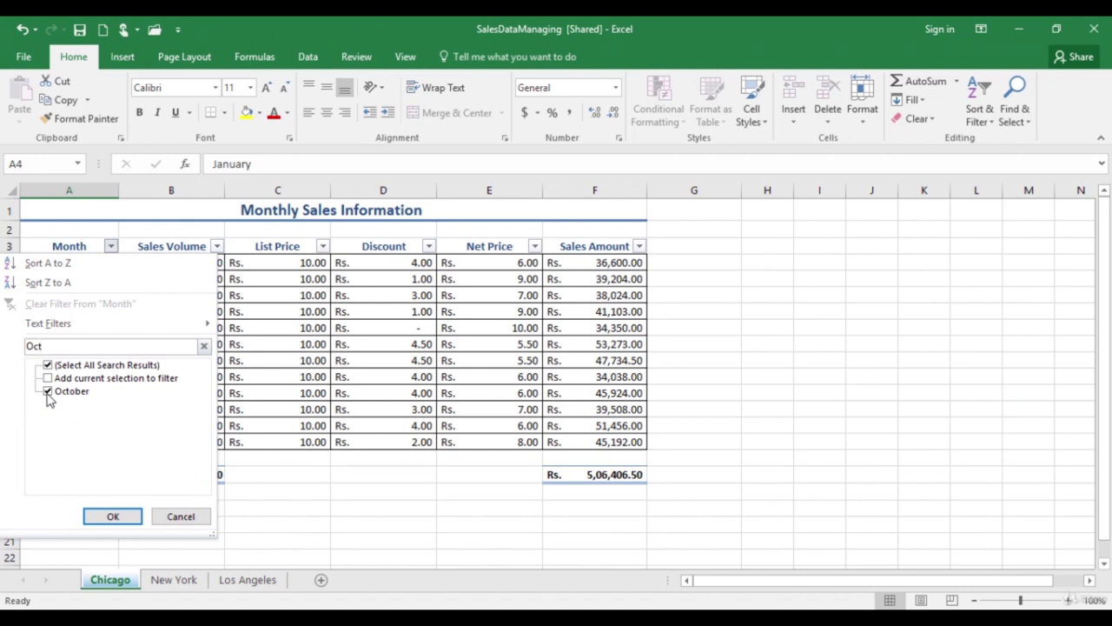
click(111, 517)
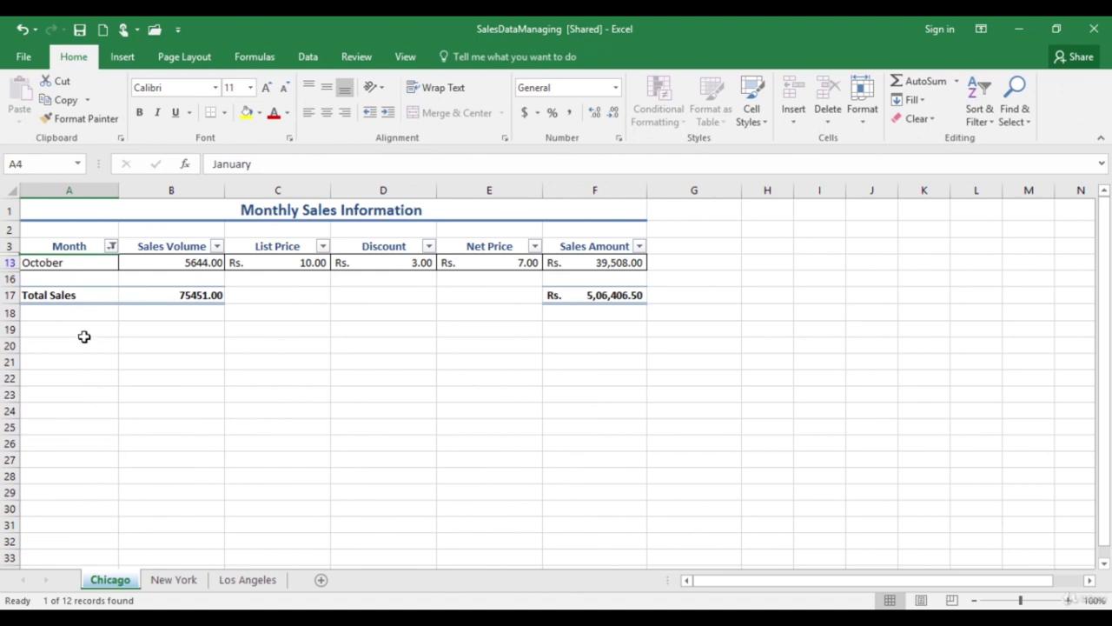
Step: Clear the Month filter and turn off filtering for the monthly sales table
click(112, 246)
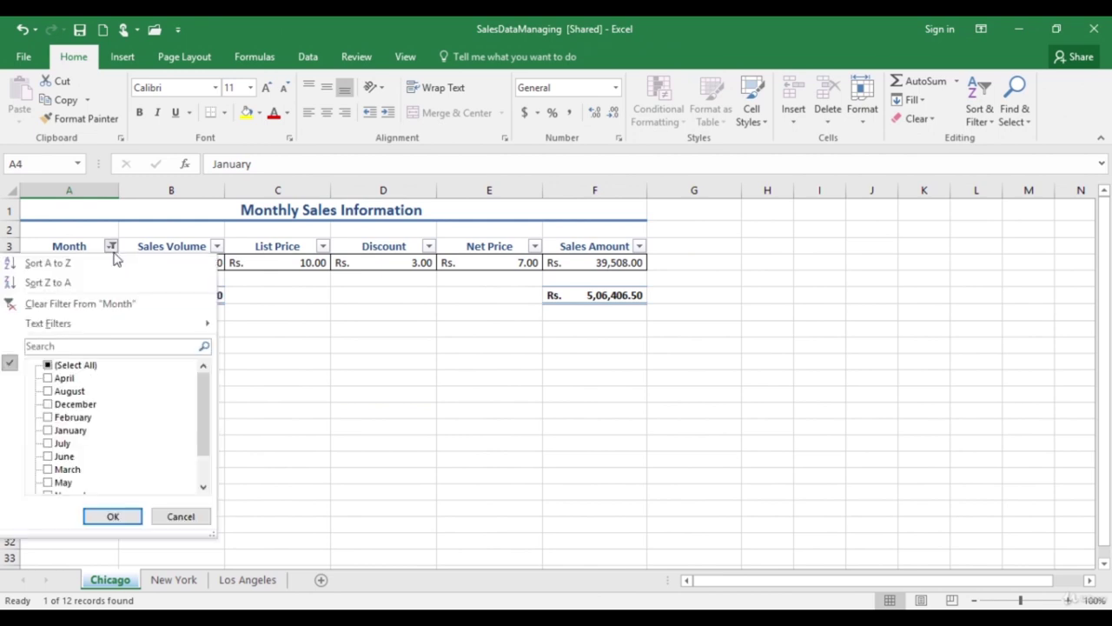
click(100, 306)
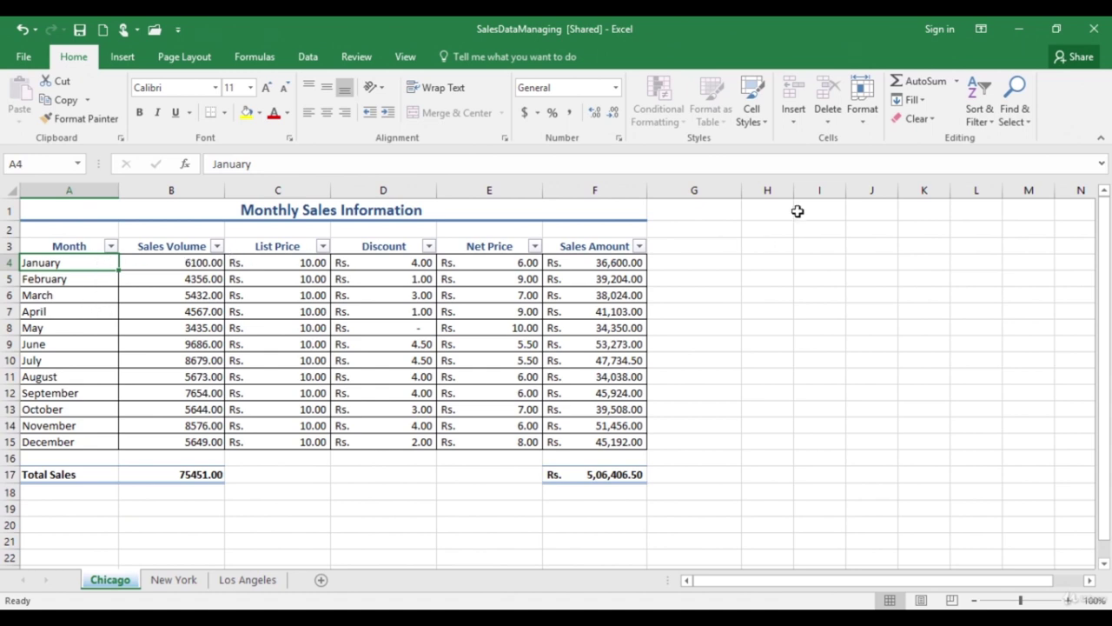
click(979, 120)
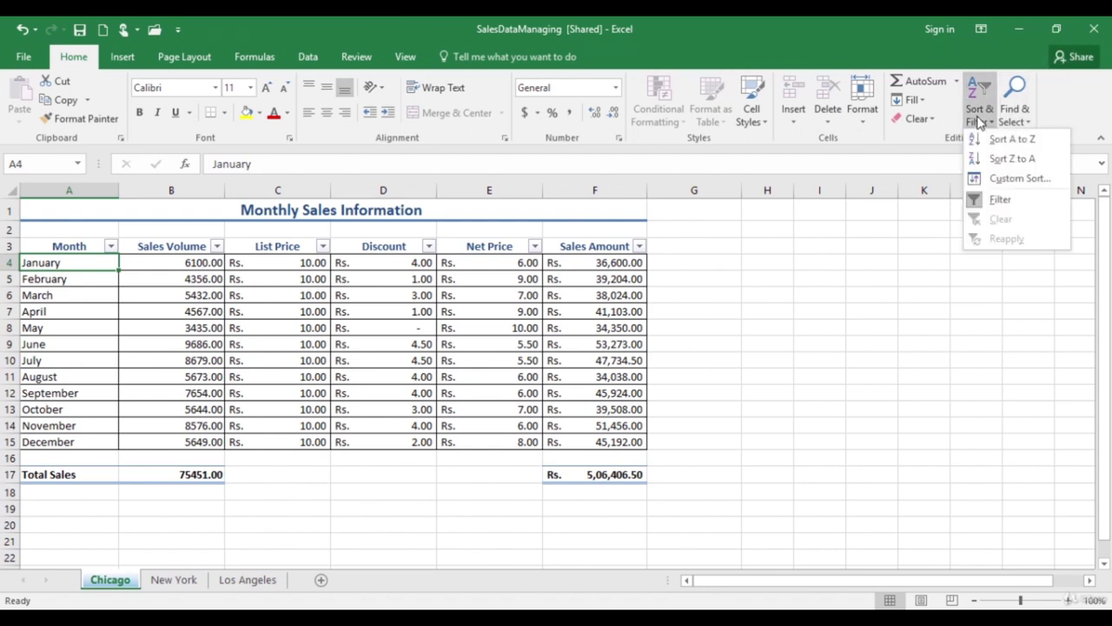
click(1001, 200)
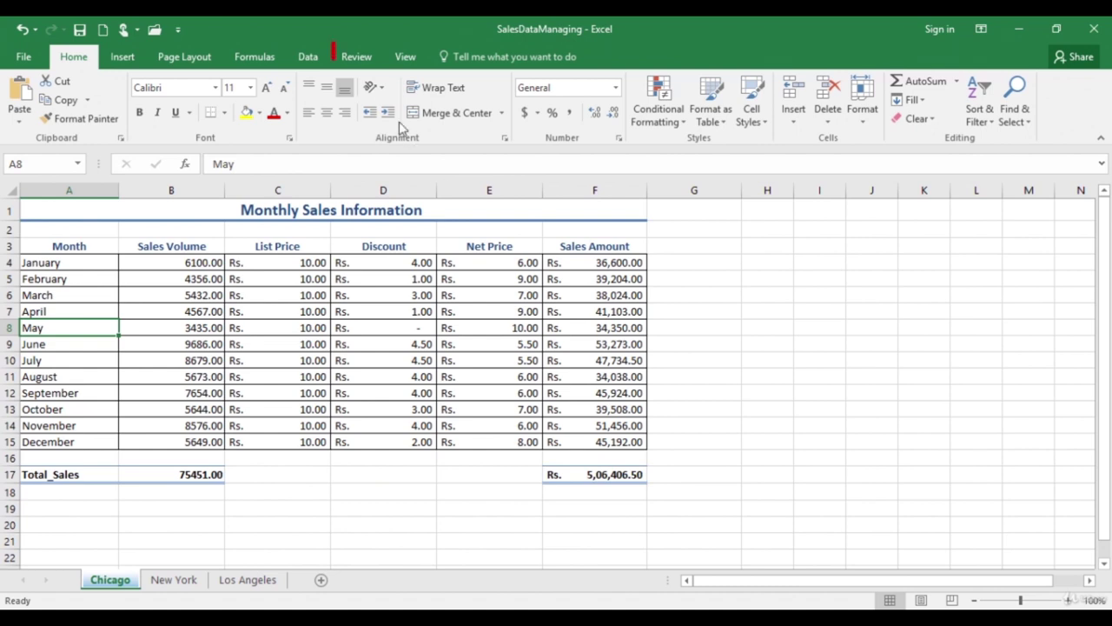
Step: Add a comment to the May sales amount in F8 reading "Sales were low as there was no promotion in may"
click(356, 59)
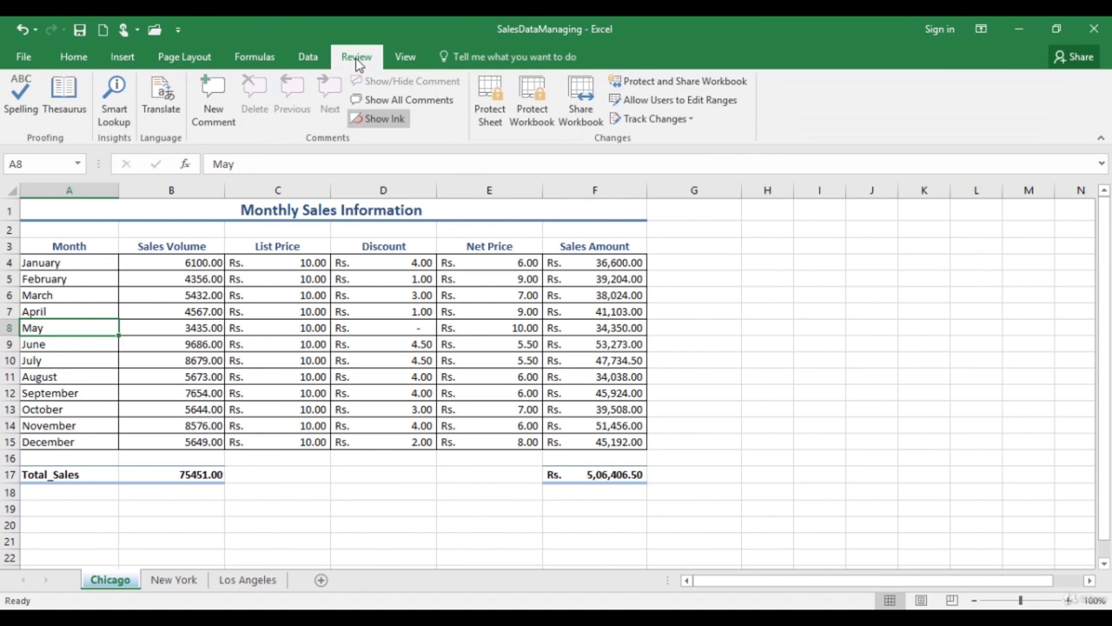
click(569, 329)
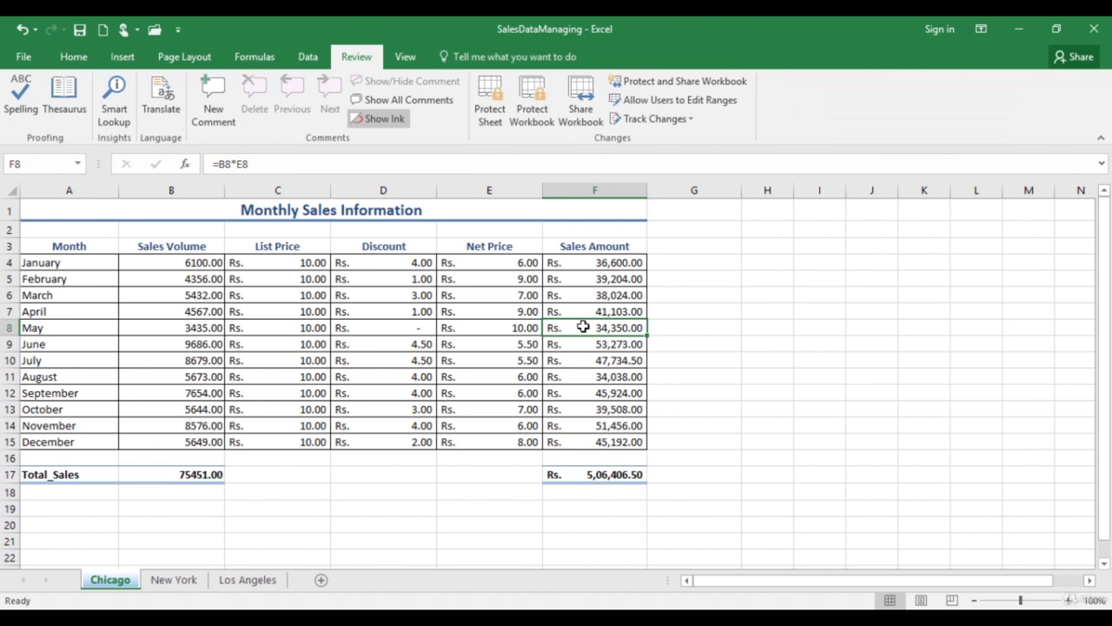
click(214, 104)
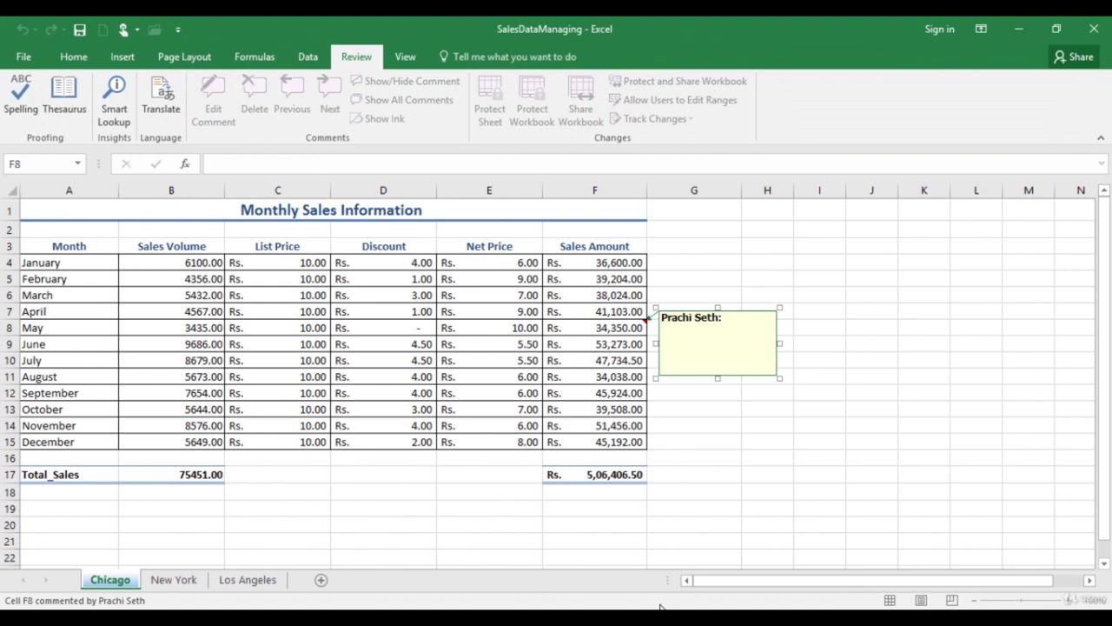
click(668, 333)
text(Sales)
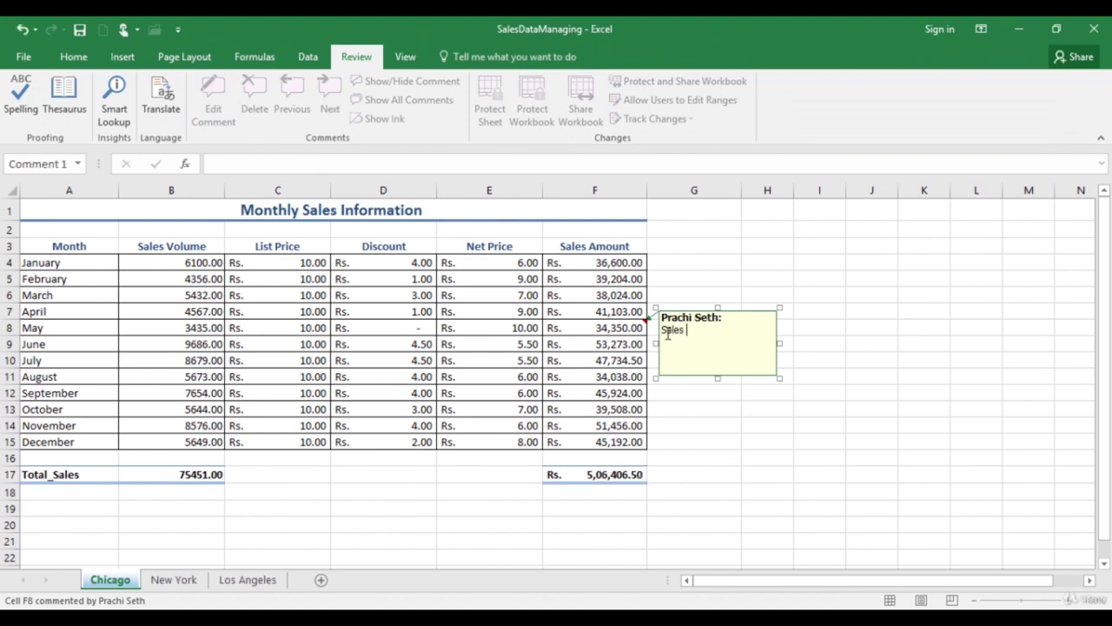
text( were low as there was no promo)
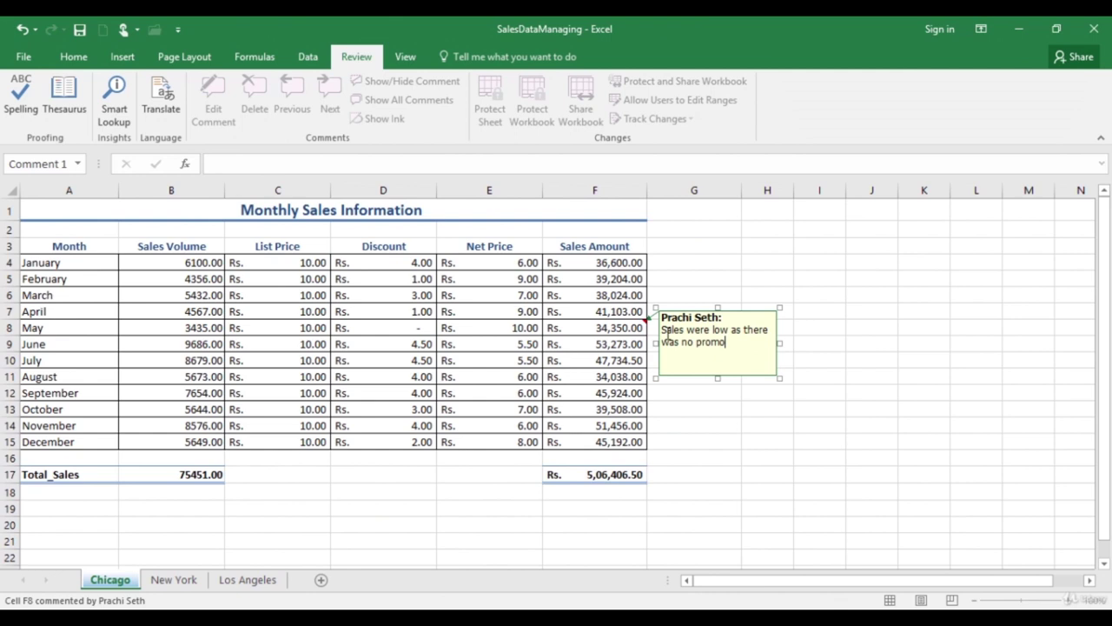
text(tion in may)
click(701, 383)
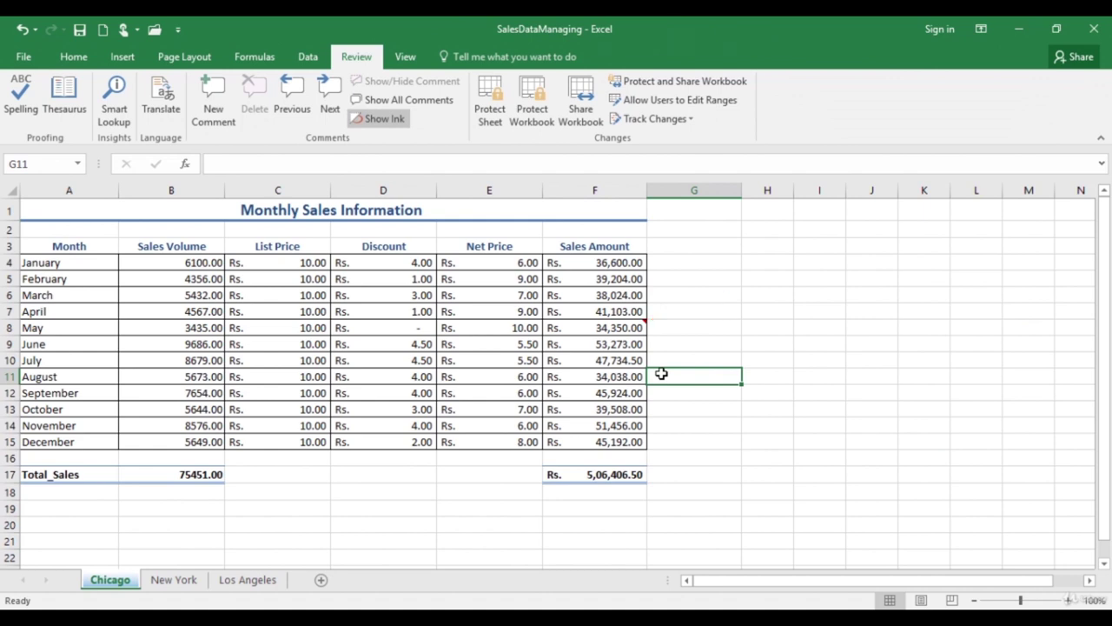
Step: Show all comments on the Chicago sheet, select the May sales amount in F8, and hide the comments again
click(408, 101)
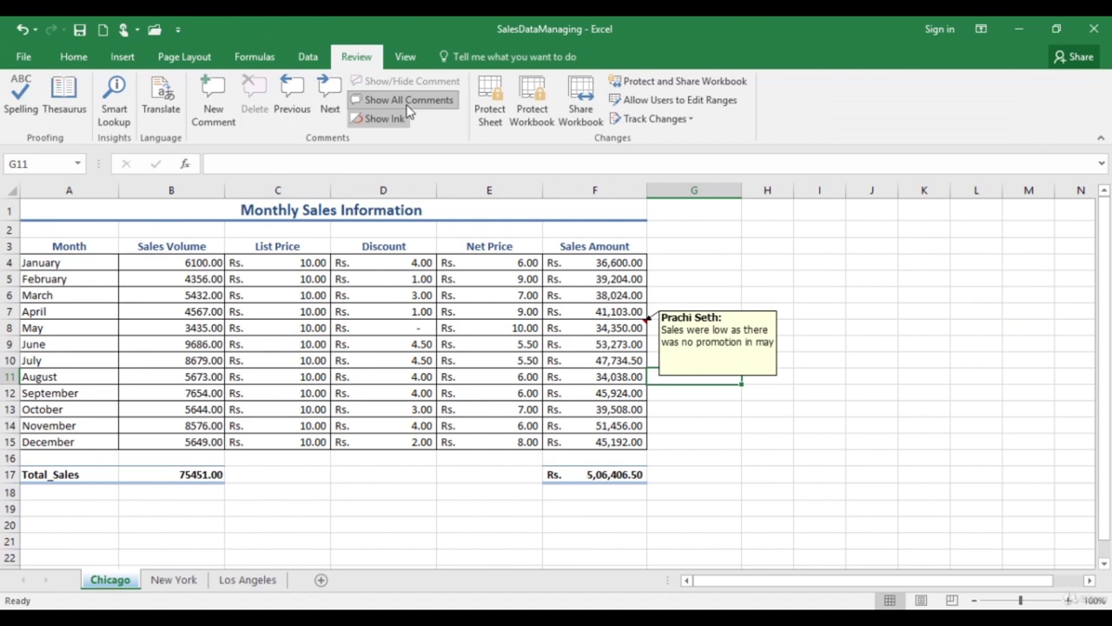
click(619, 329)
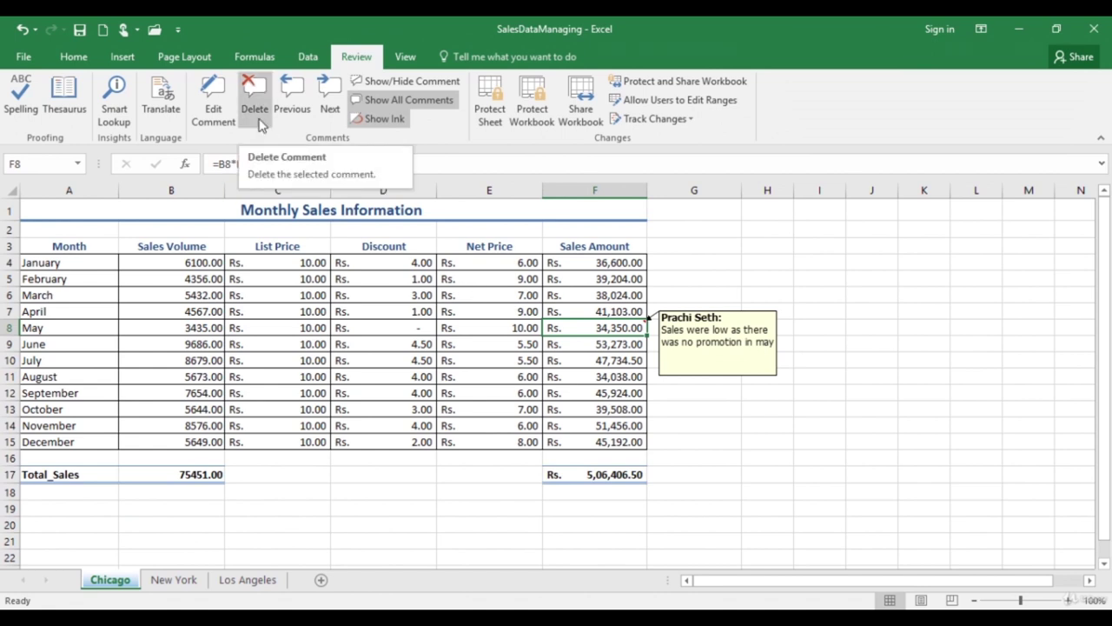
click(387, 99)
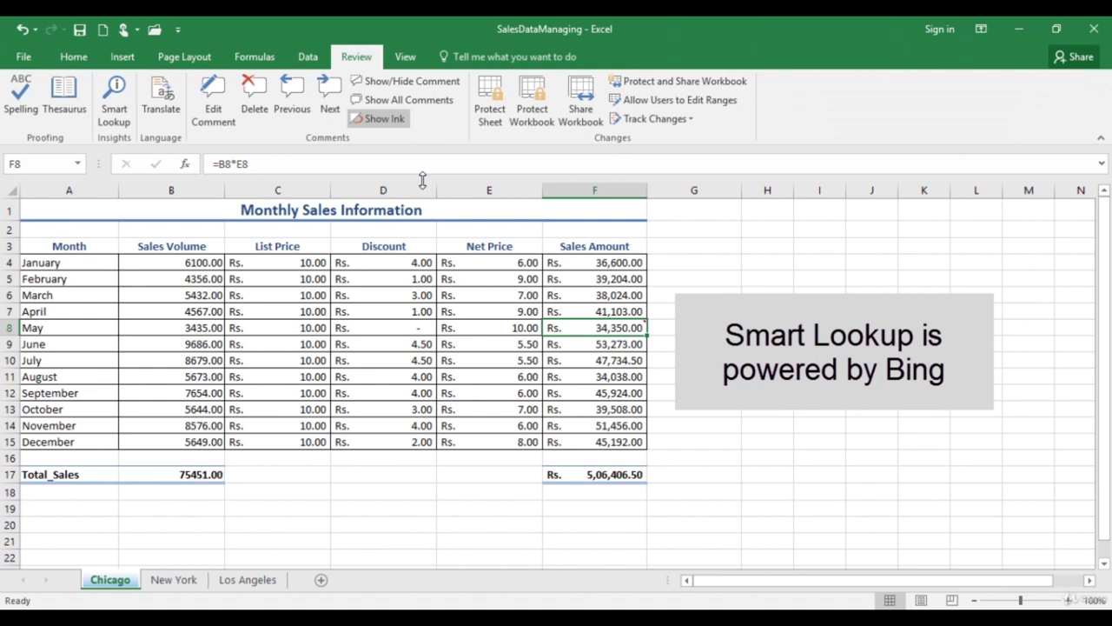
Step: Run Smart Lookup on the Discount header in D3
click(420, 247)
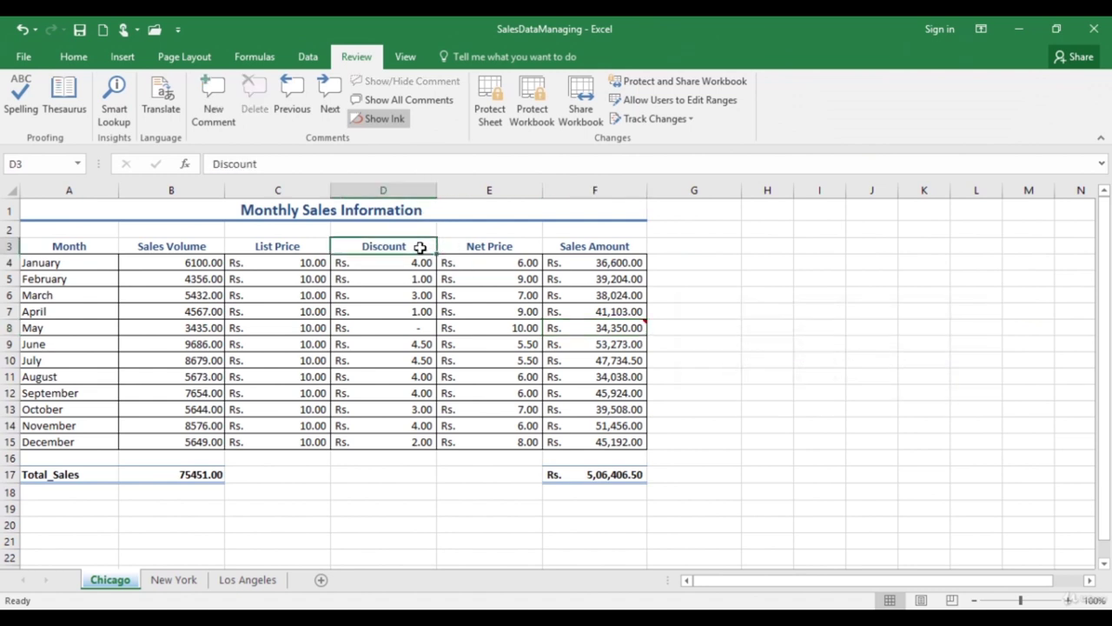
right_click(420, 248)
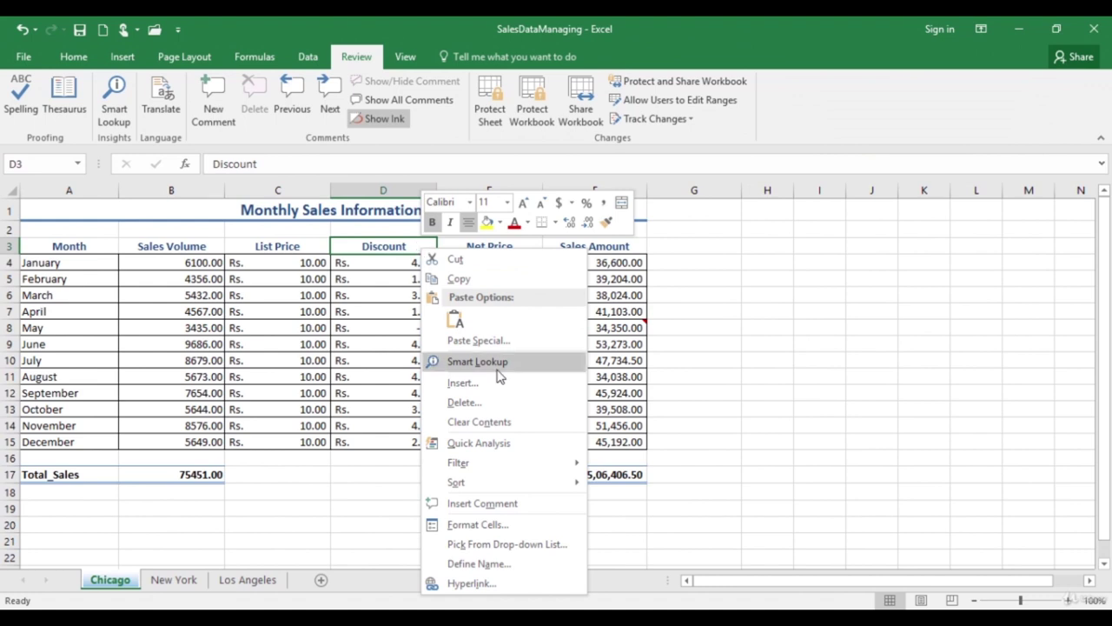
key(Escape)
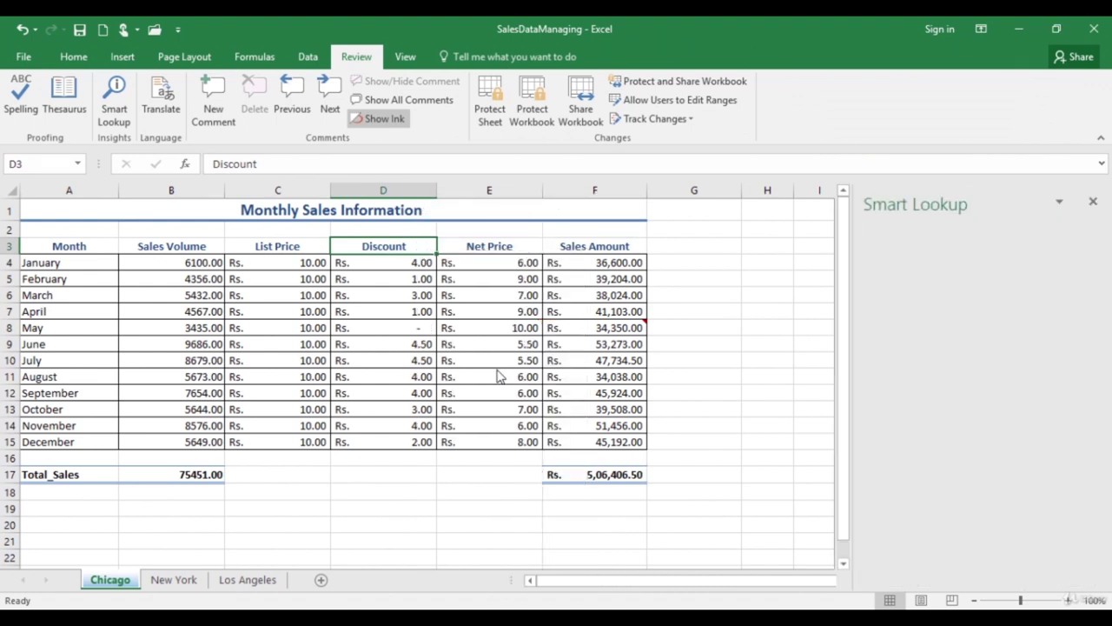
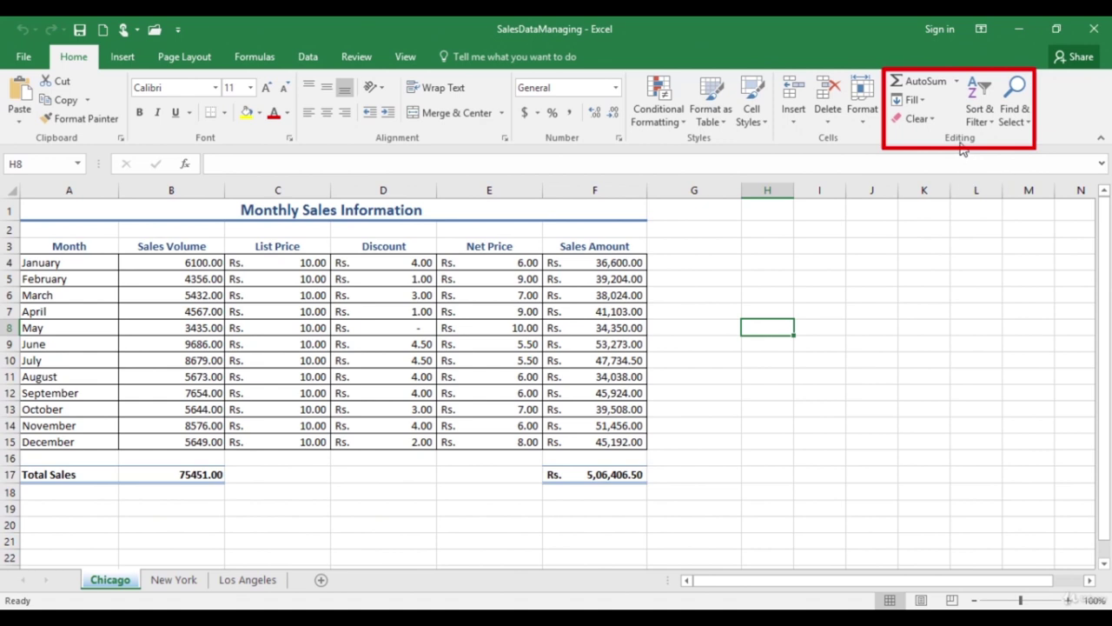
Step: Find the text "May" within the sheet, searching by rows and looking in values
click(1026, 125)
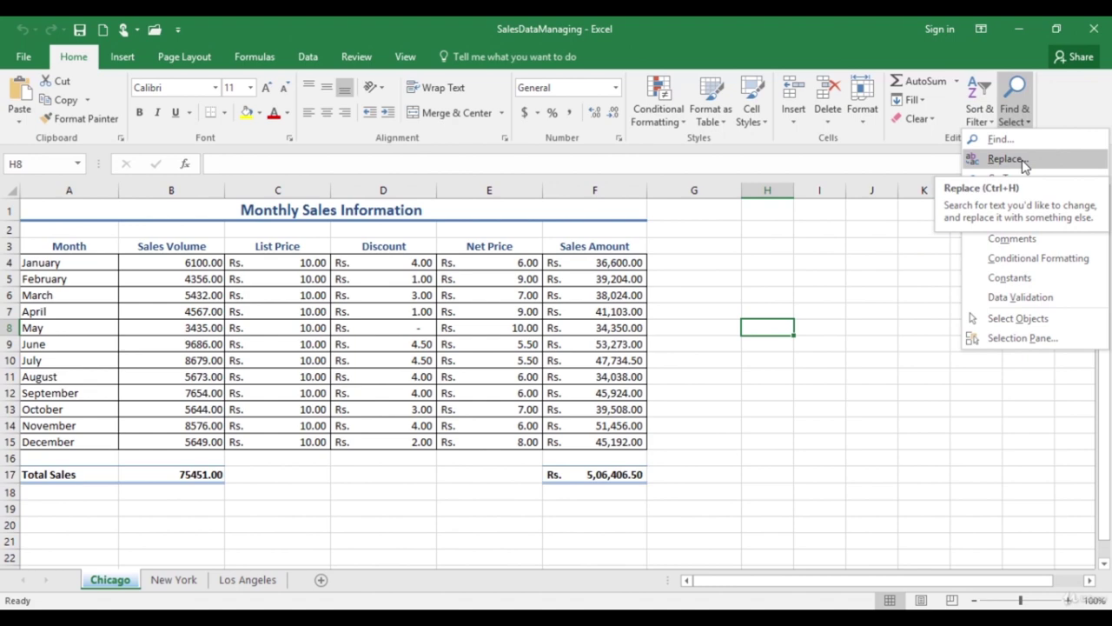
click(1067, 144)
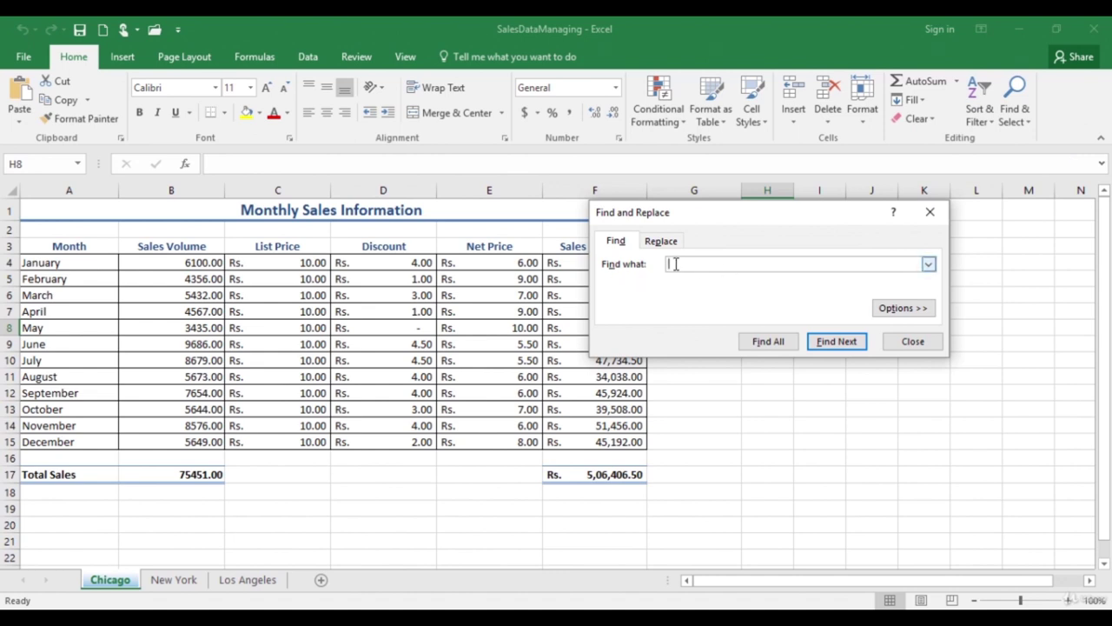
text(May)
click(885, 311)
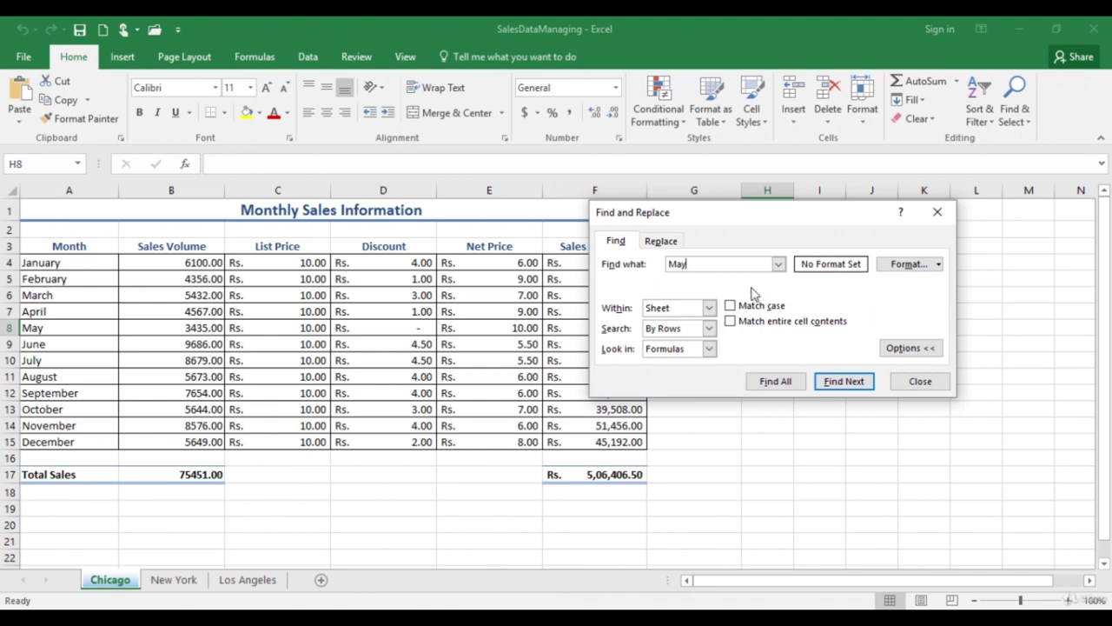
click(709, 309)
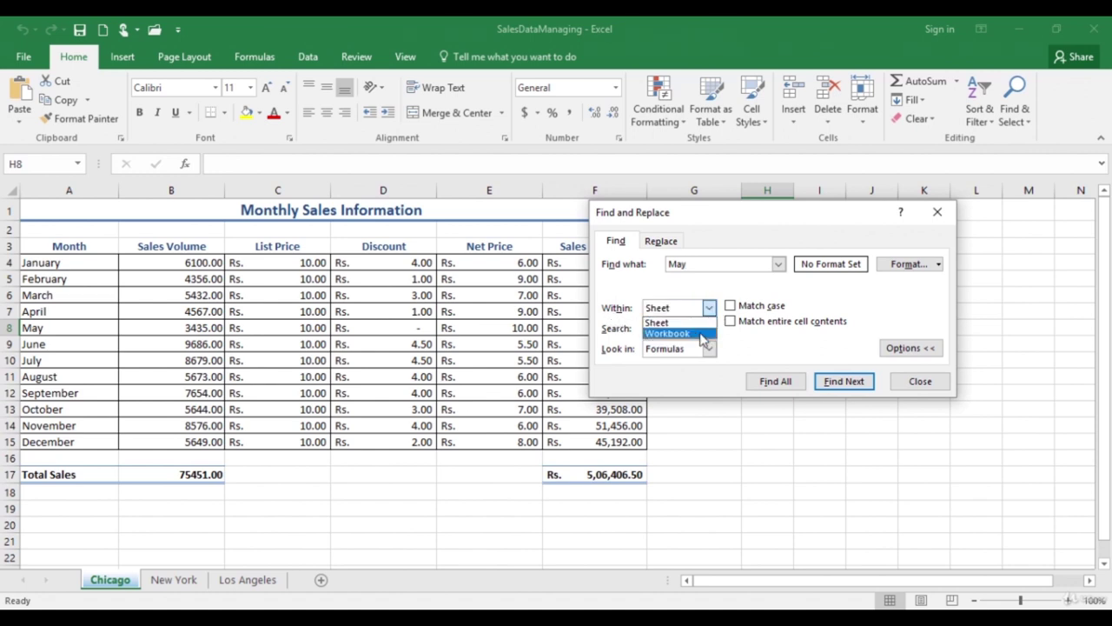
key(Escape)
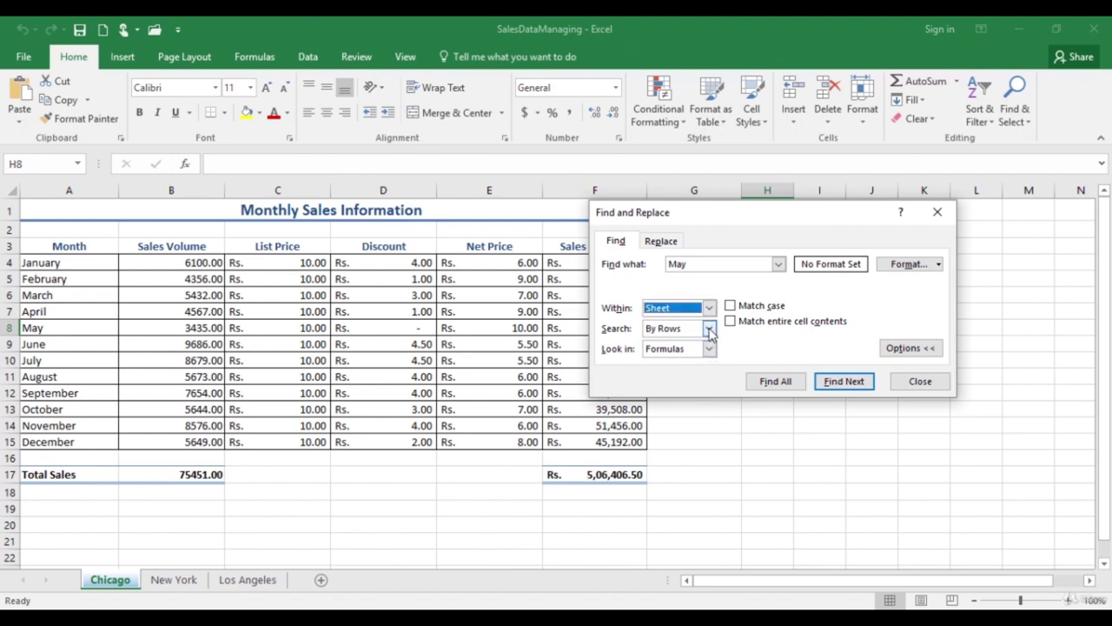
click(709, 328)
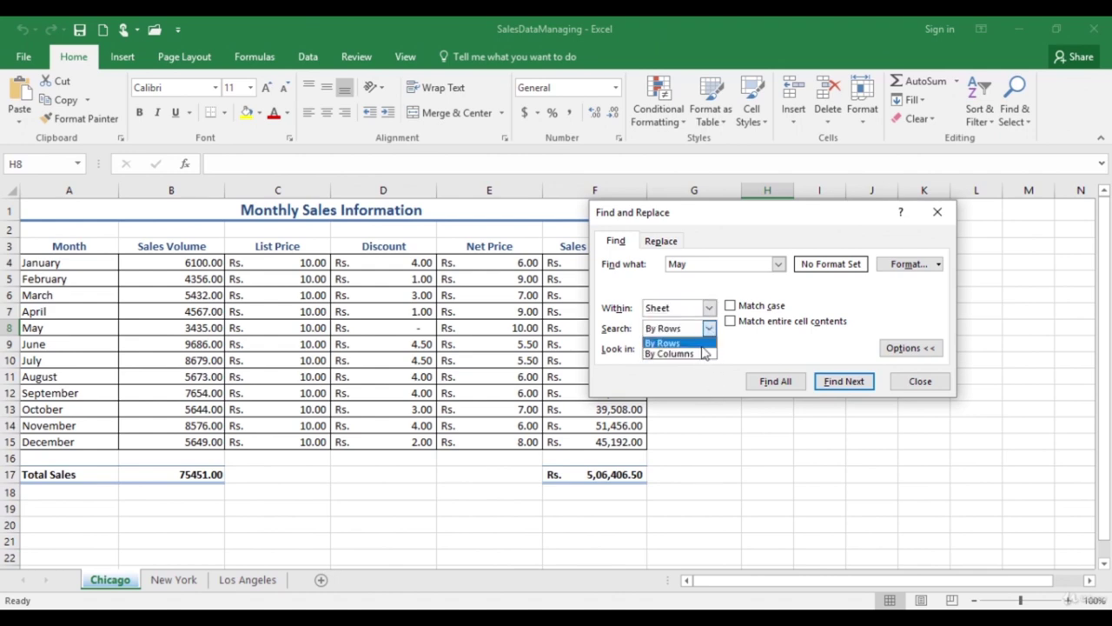
key(Escape)
click(709, 348)
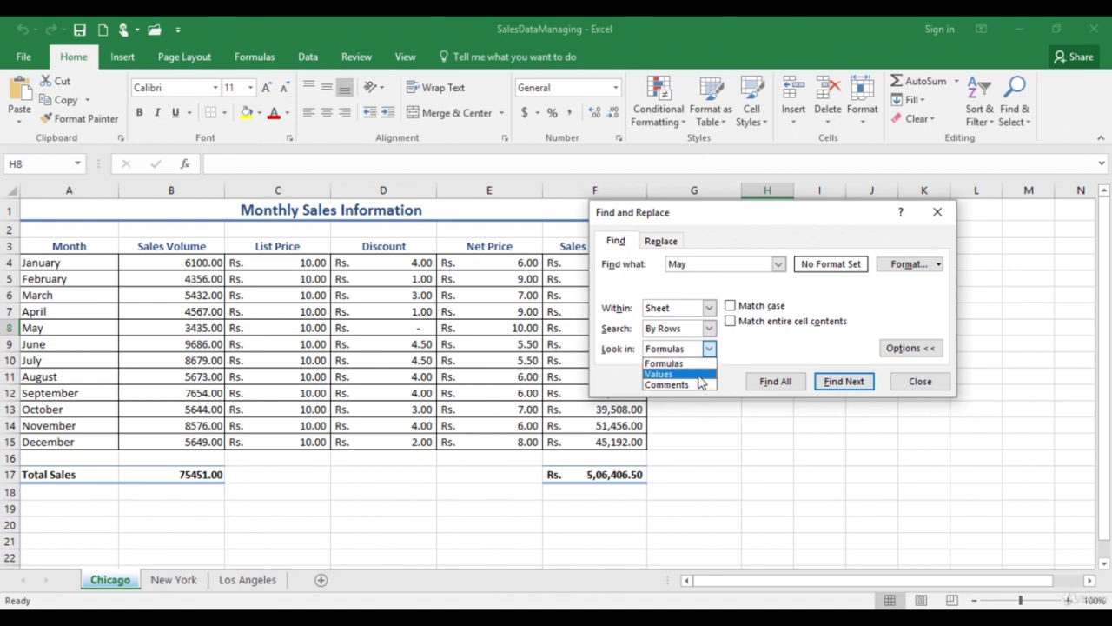
click(699, 375)
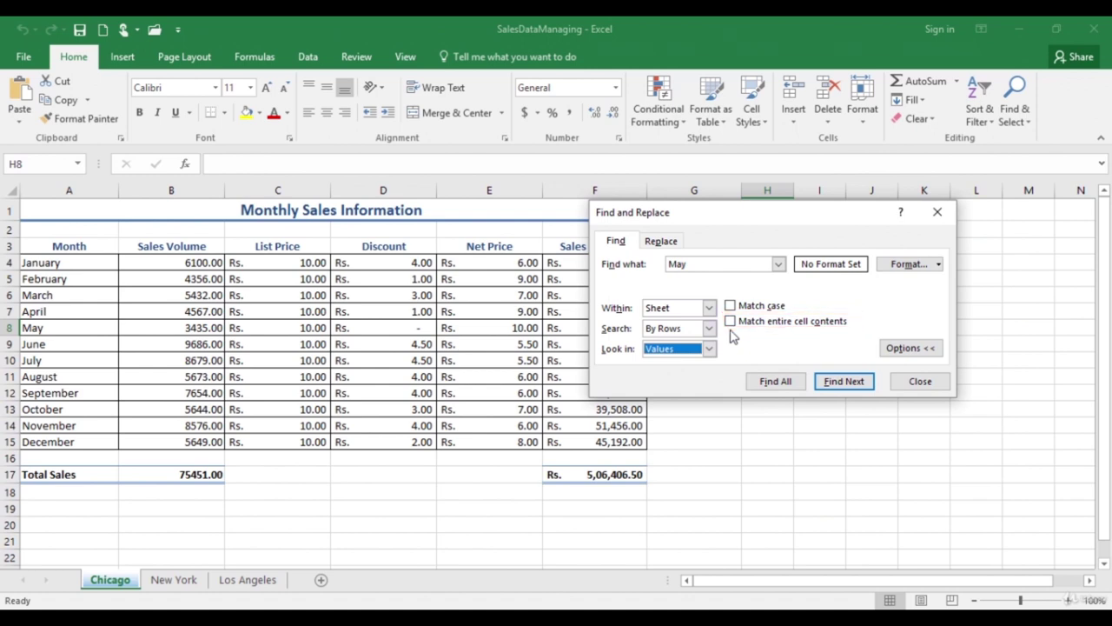
click(845, 385)
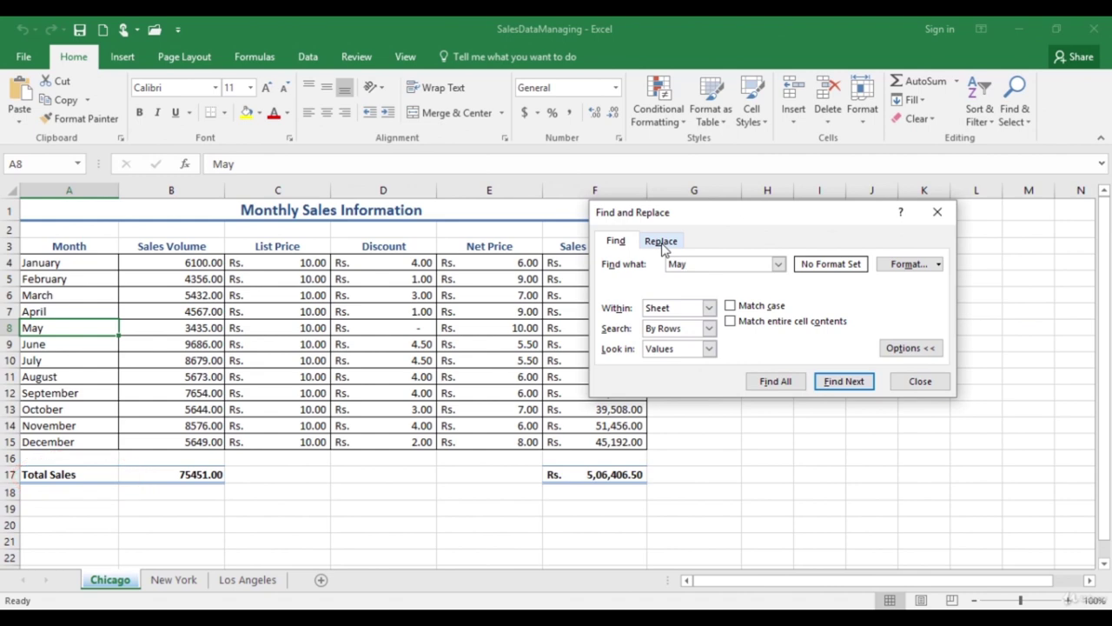
Step: Replace all occurrences of "Total Sales" with "Total_Sales" on the sheet and close Find and Replace
click(662, 243)
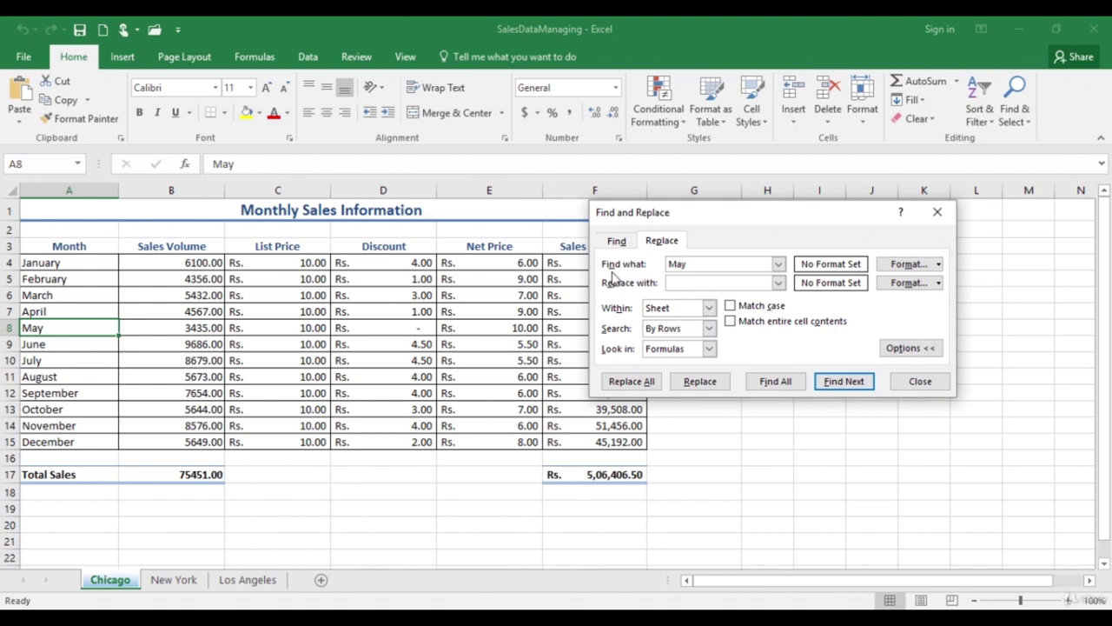
drag(687, 264, 661, 270)
text(Total Sales)
click(700, 283)
text(Total_Sales)
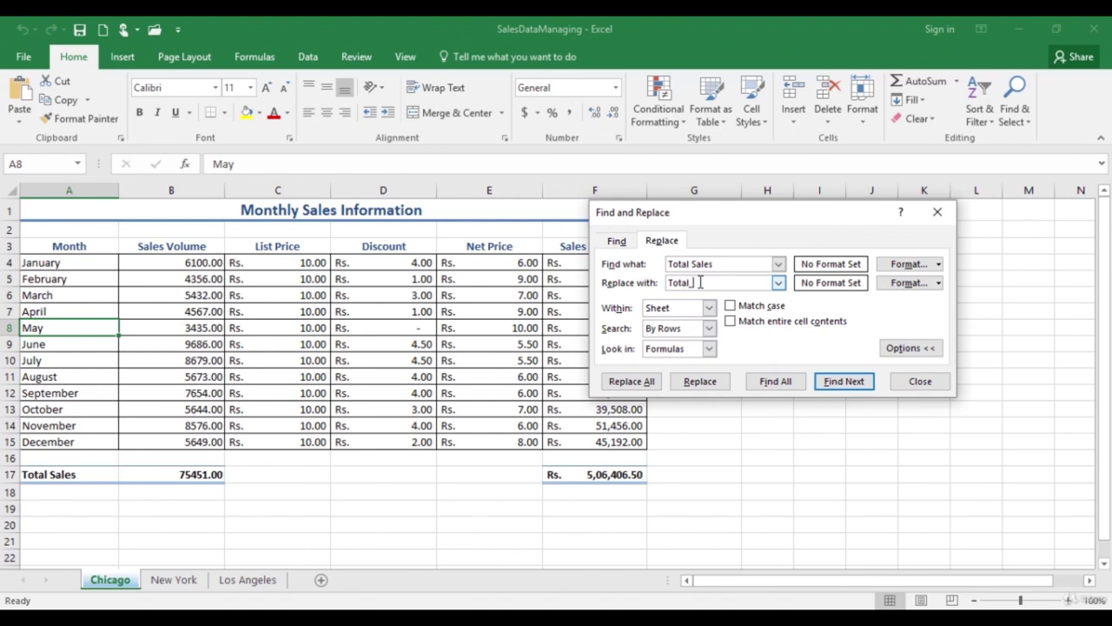
click(648, 389)
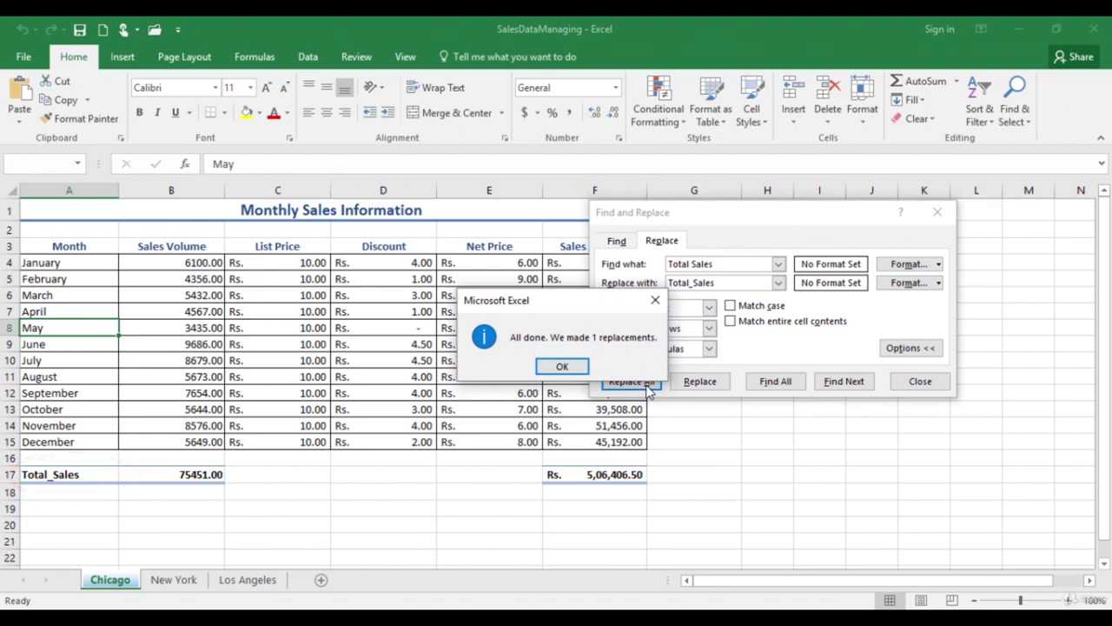
click(559, 368)
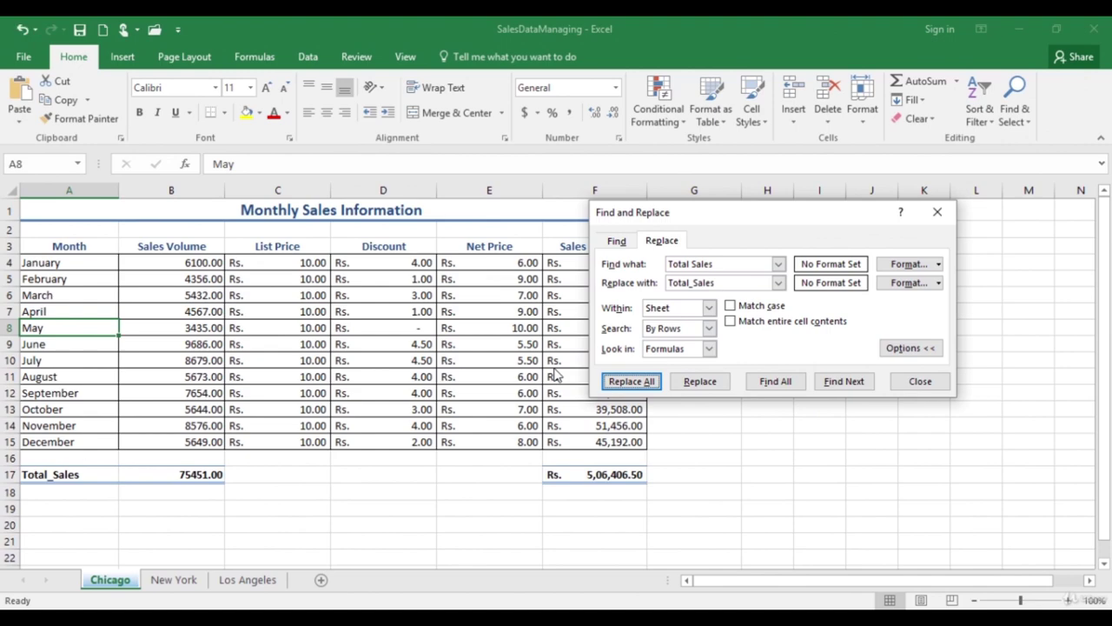
click(920, 383)
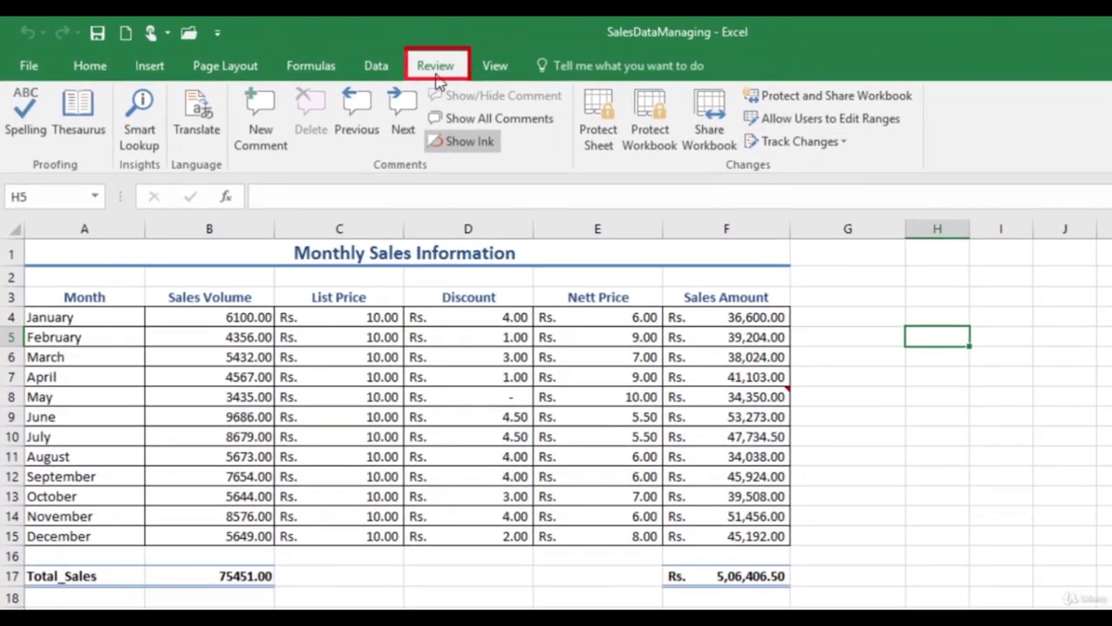
Step: Share the workbook for simultaneous editing by multiple users, keep change history for 40 days, and accept saving it
click(718, 151)
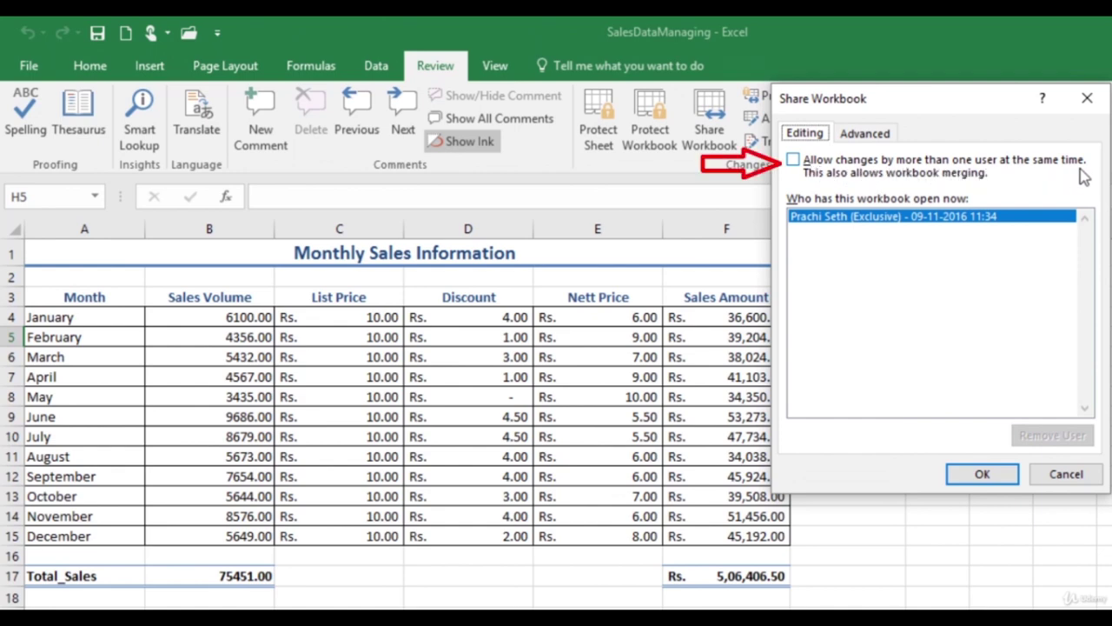
click(797, 163)
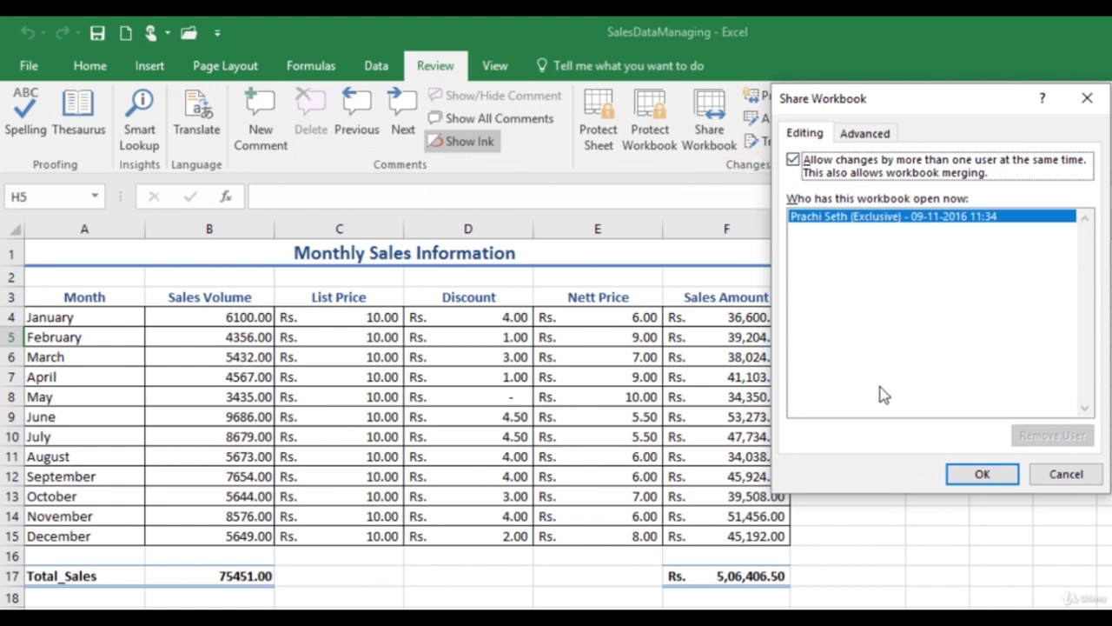
click(866, 134)
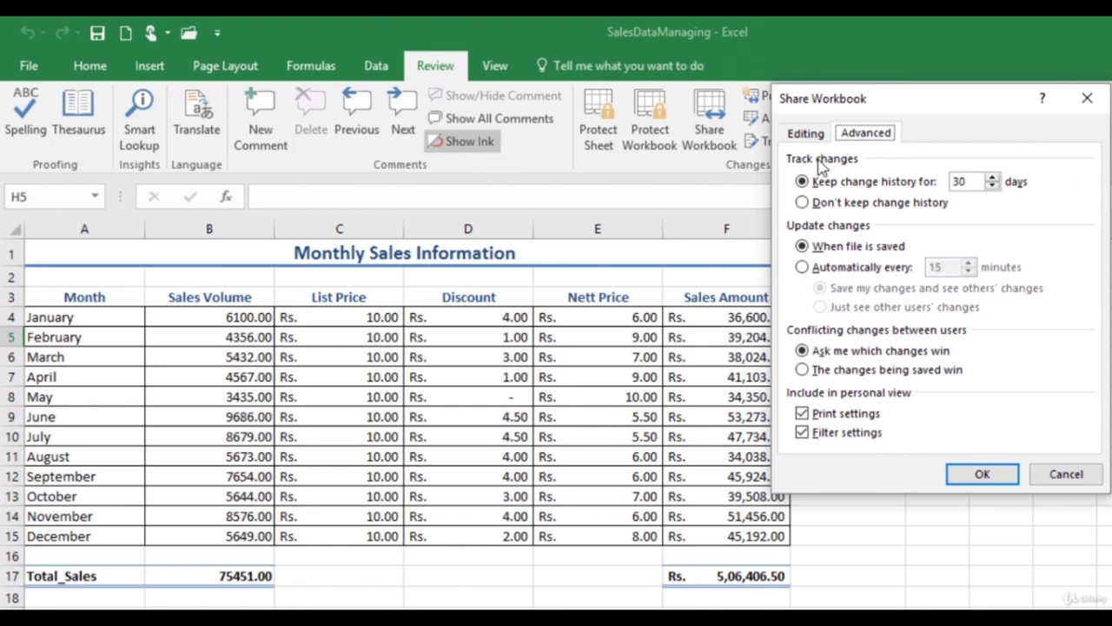
double_click(960, 180)
text(40)
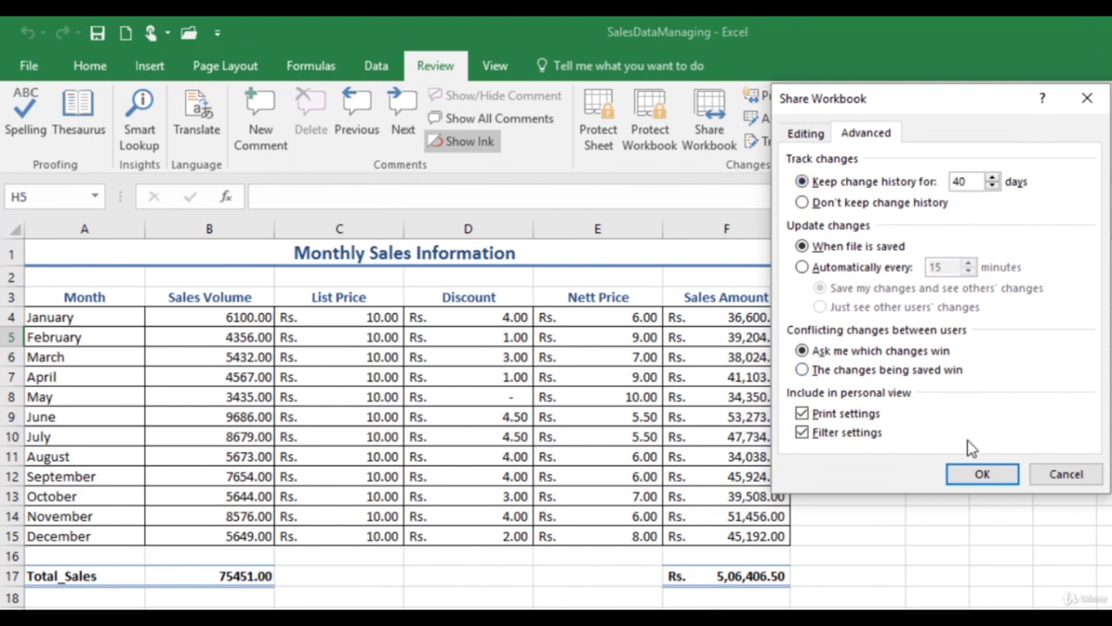
click(982, 474)
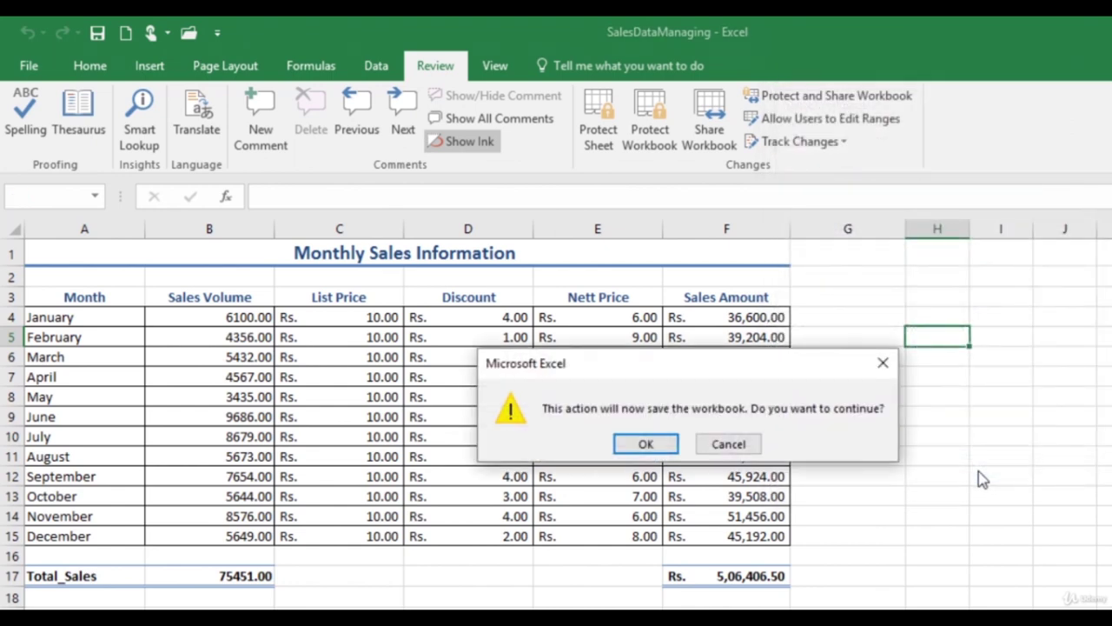
click(646, 444)
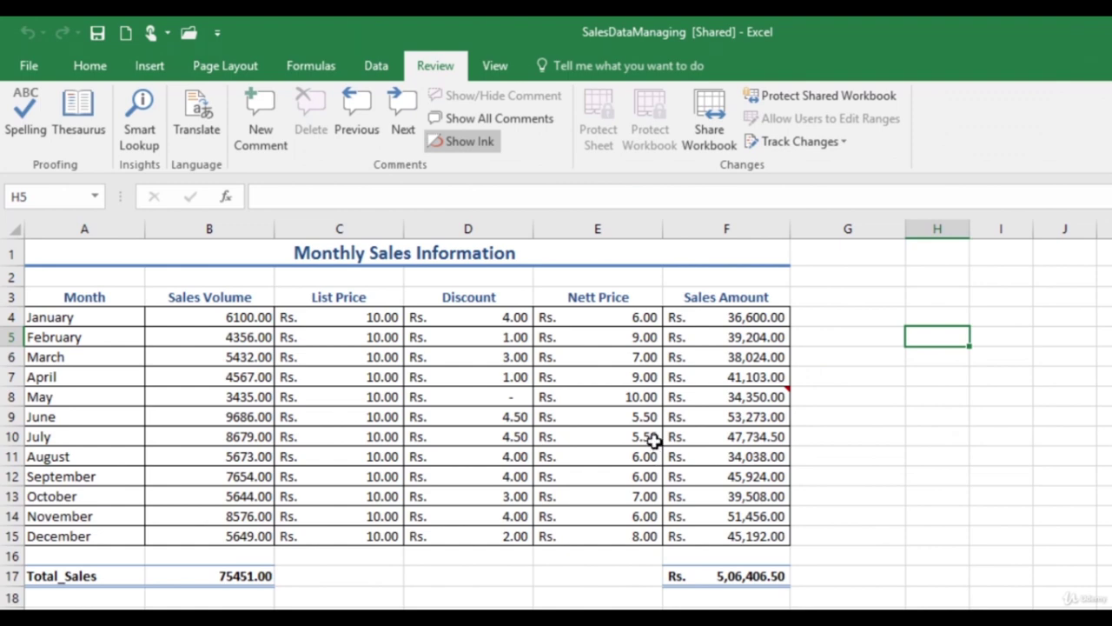
Step: Set tracked changes made since the last save to be highlighted on screen, without restricting them by user or range
click(843, 142)
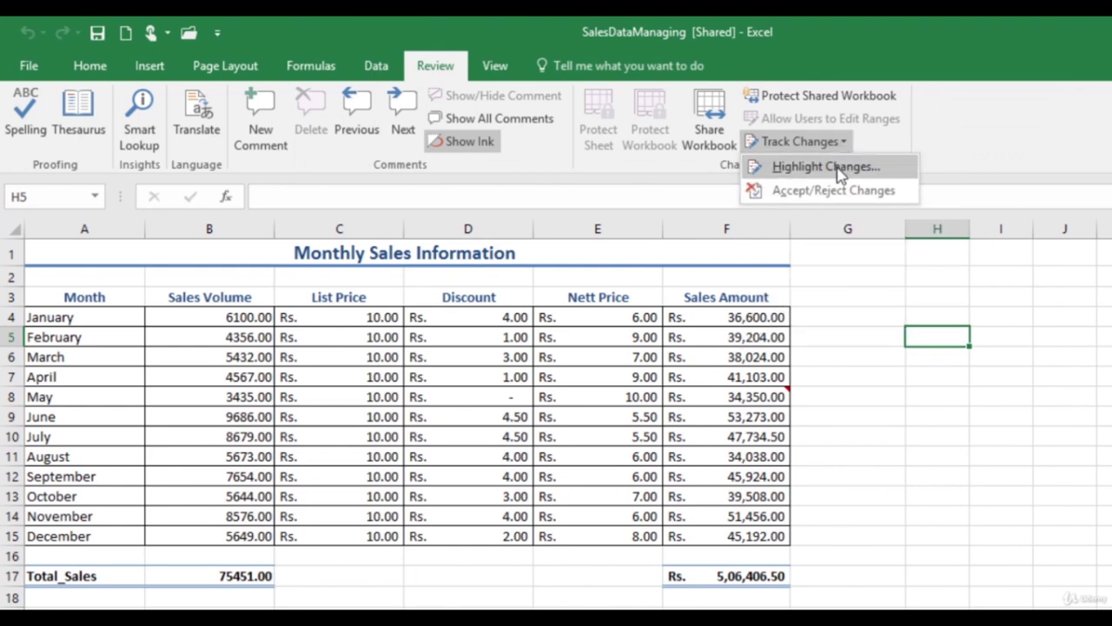
click(838, 168)
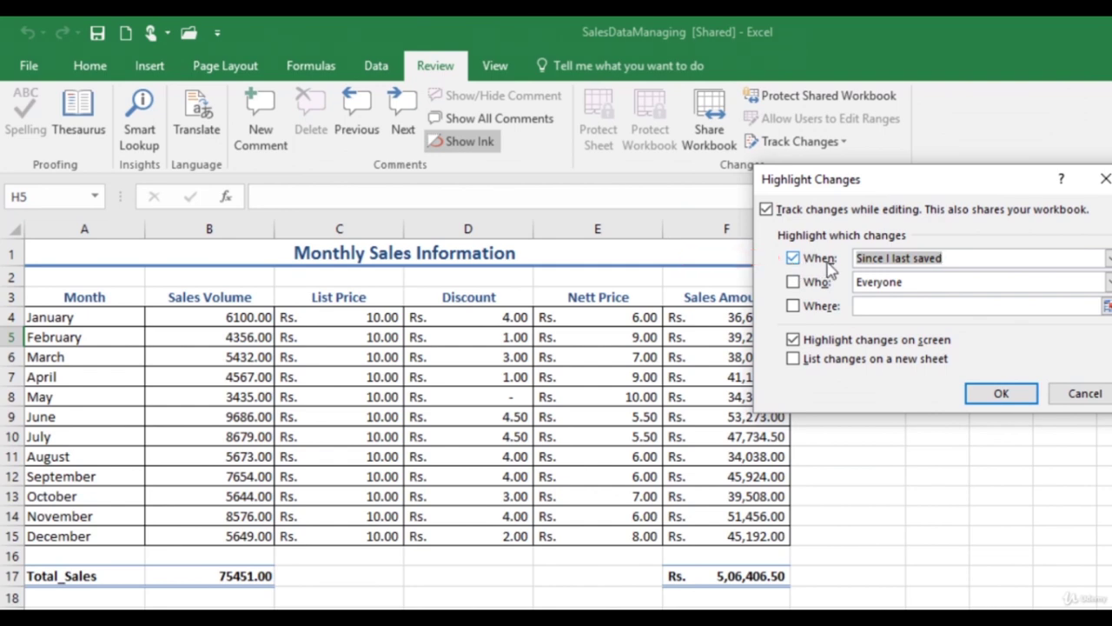
click(1107, 258)
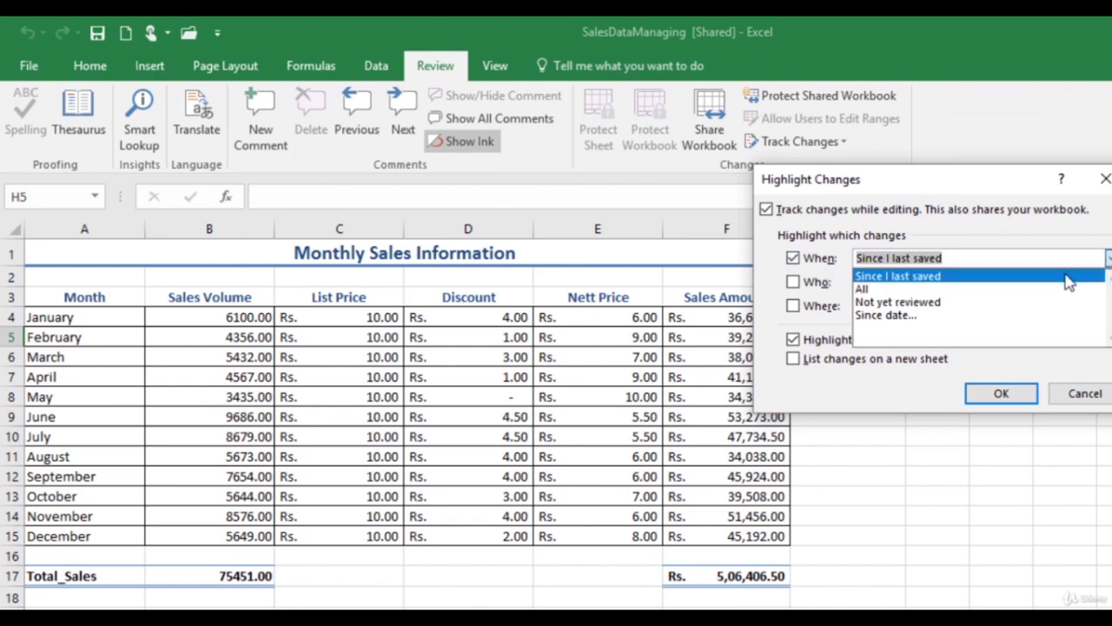
click(1069, 276)
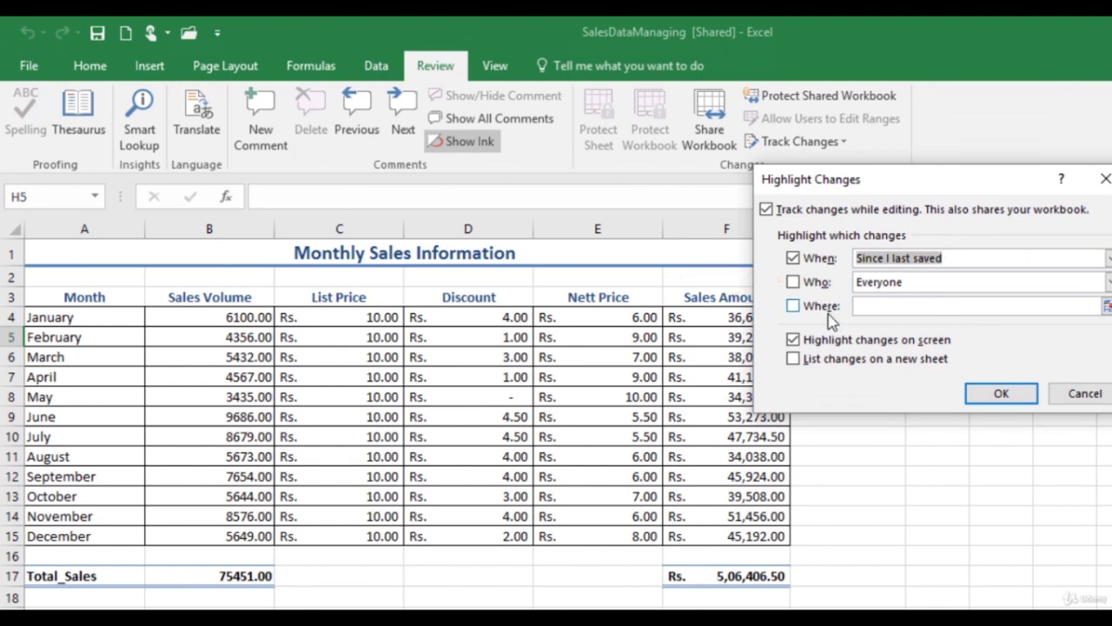
click(875, 306)
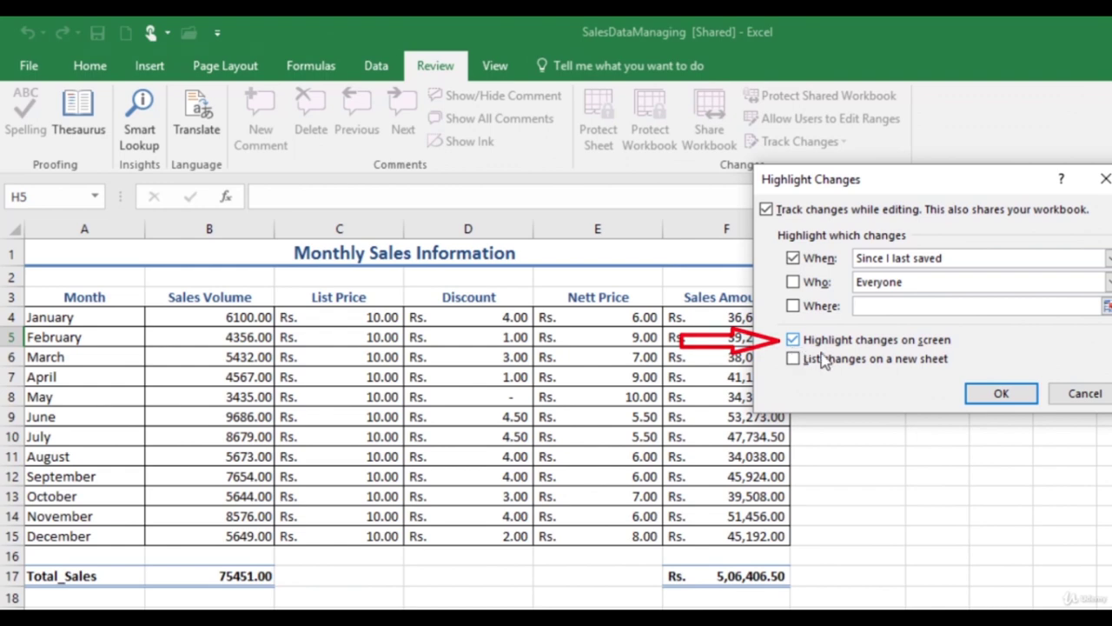
click(987, 396)
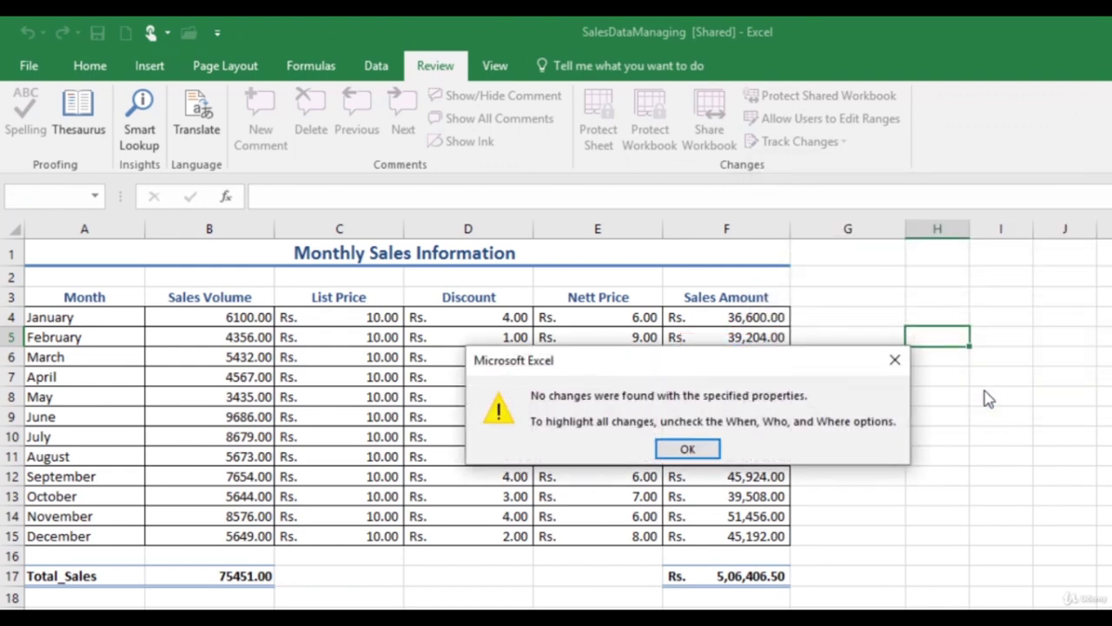
click(687, 450)
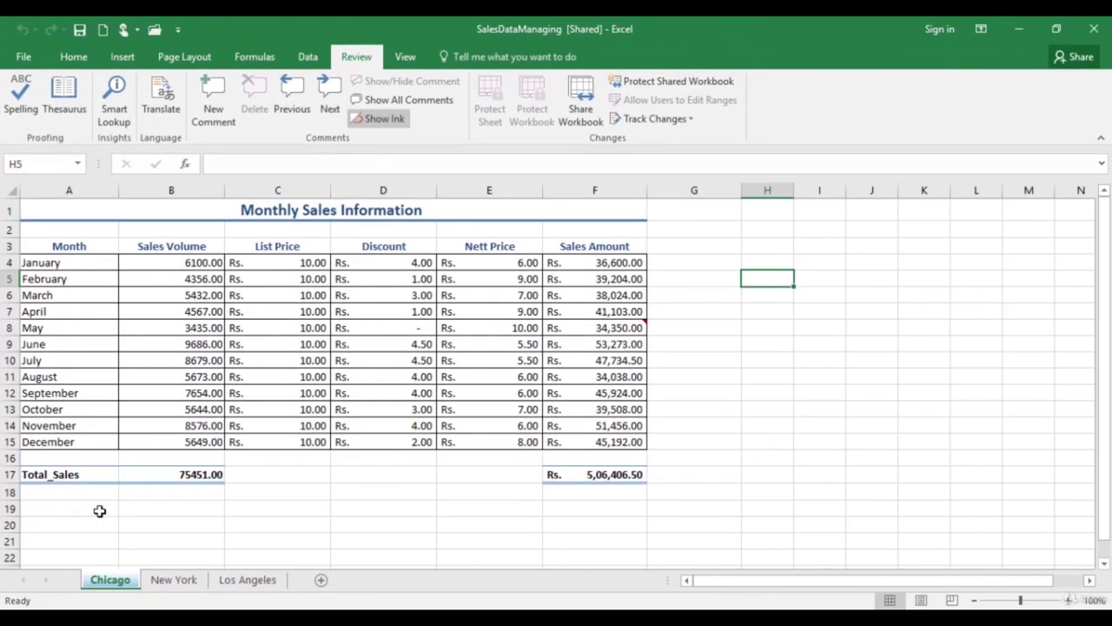
Step: Enter the label "Tagret" in A19, 75000 in B19 and 490000 in F19 on the Chicago sheet
click(100, 511)
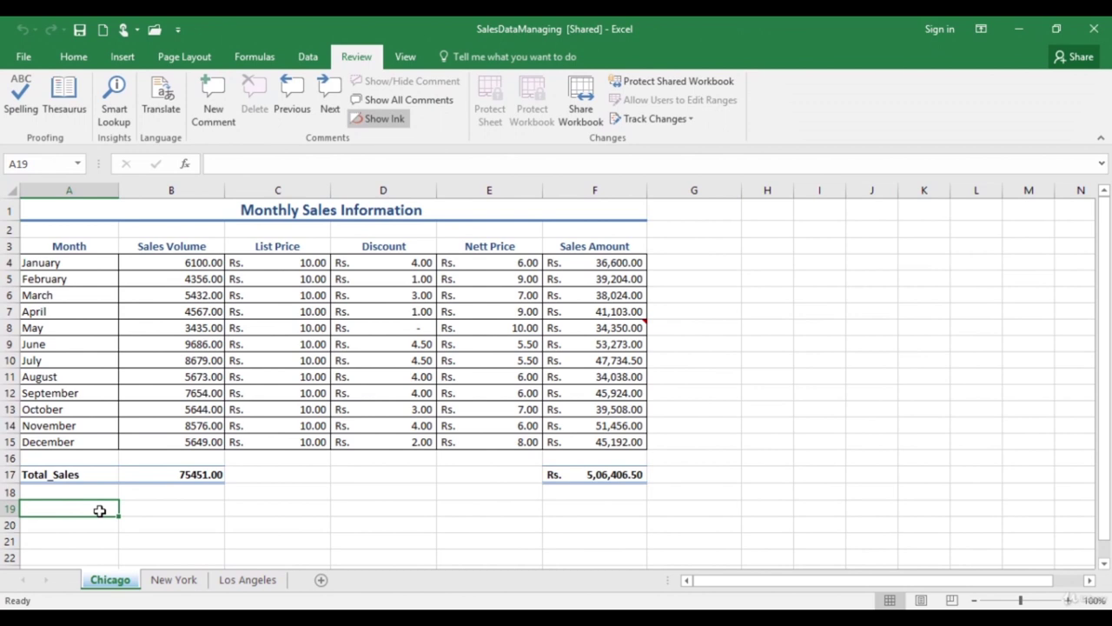
text(Tag)
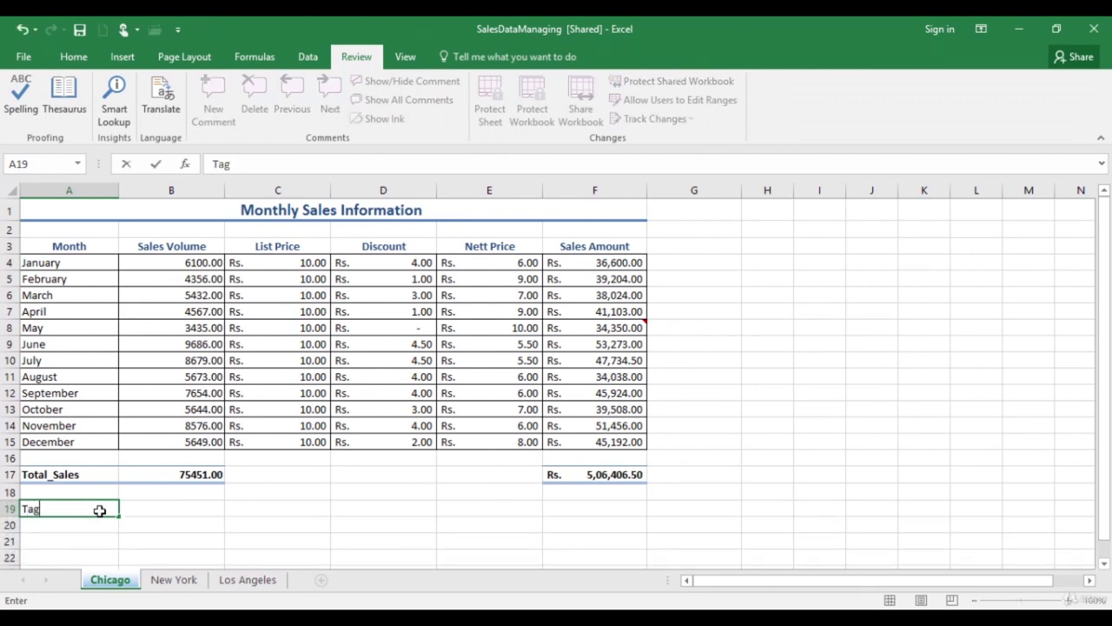
text(ret)
click(154, 510)
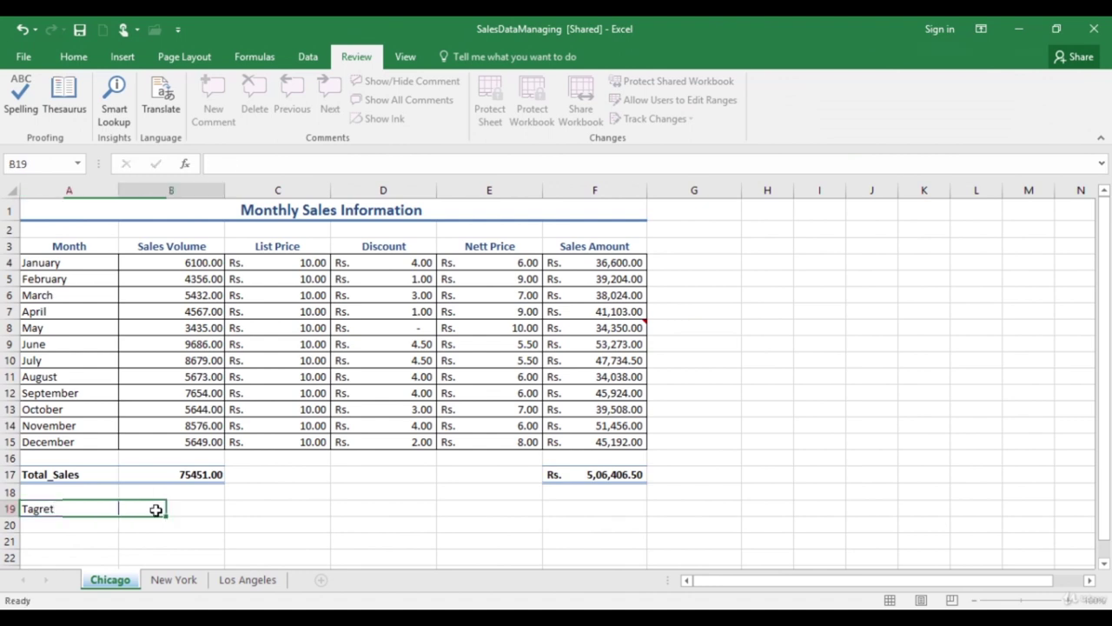
text(75000)
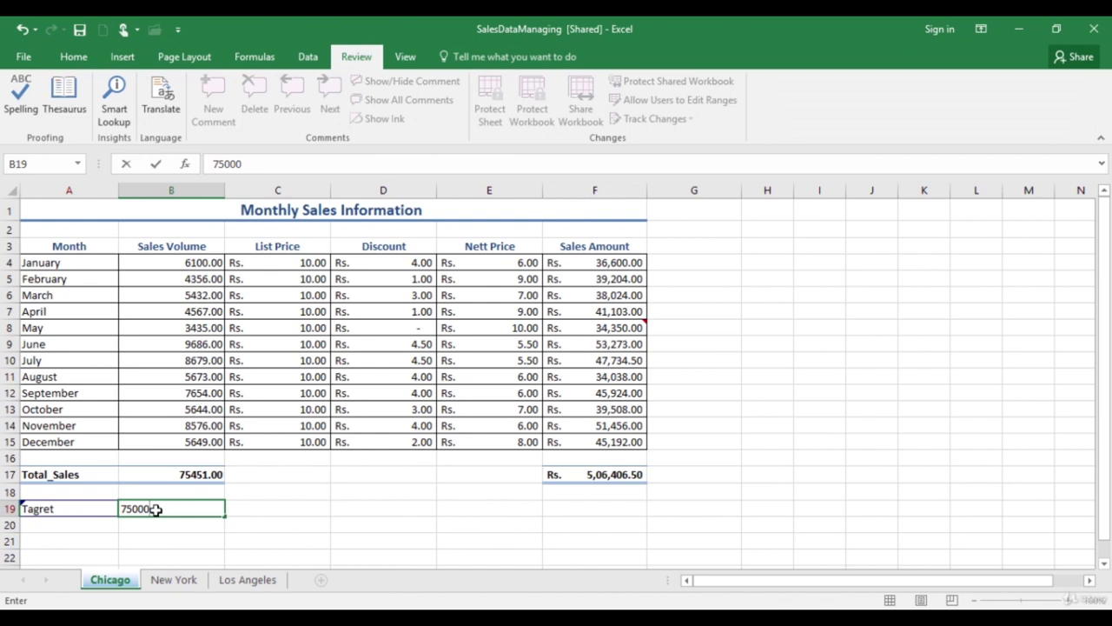
click(599, 506)
text(490000)
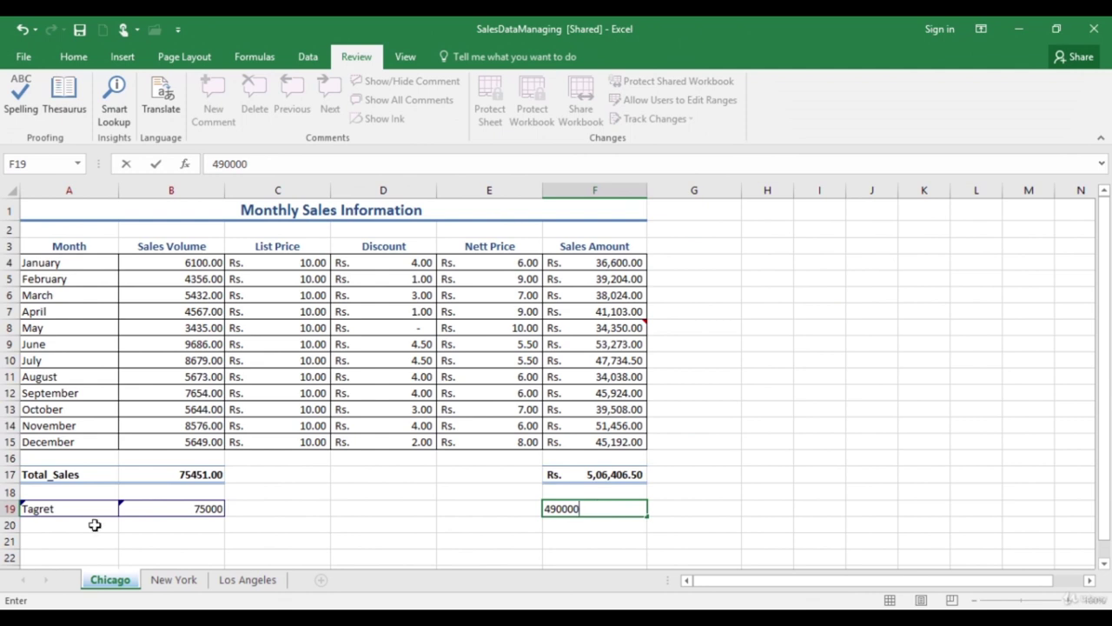
mouse_move(89, 514)
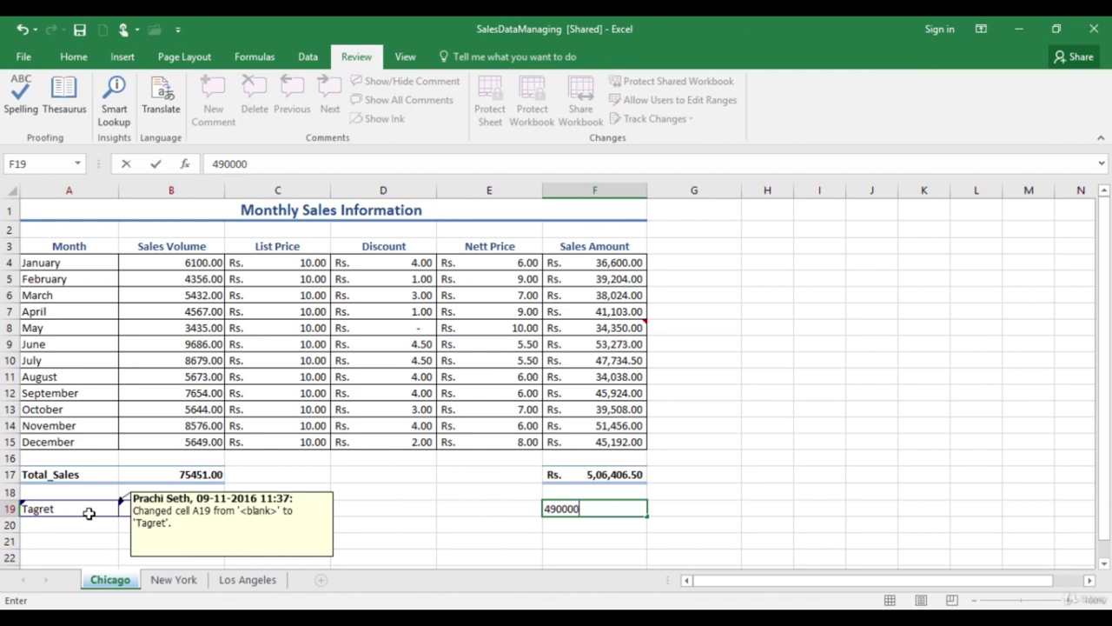
mouse_move(167, 513)
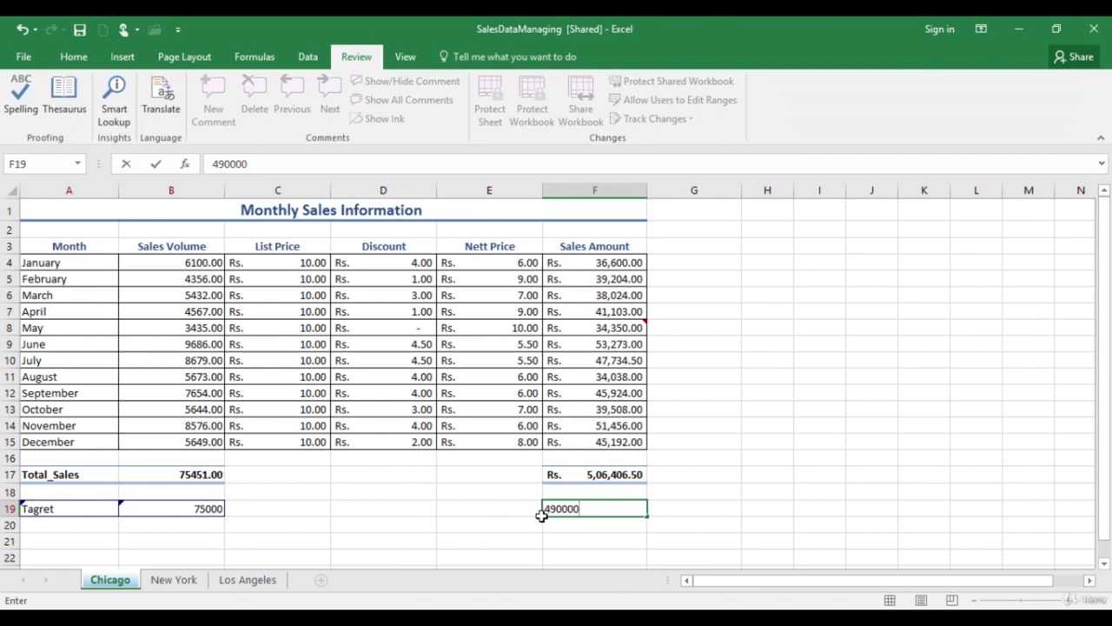
click(672, 508)
mouse_move(616, 514)
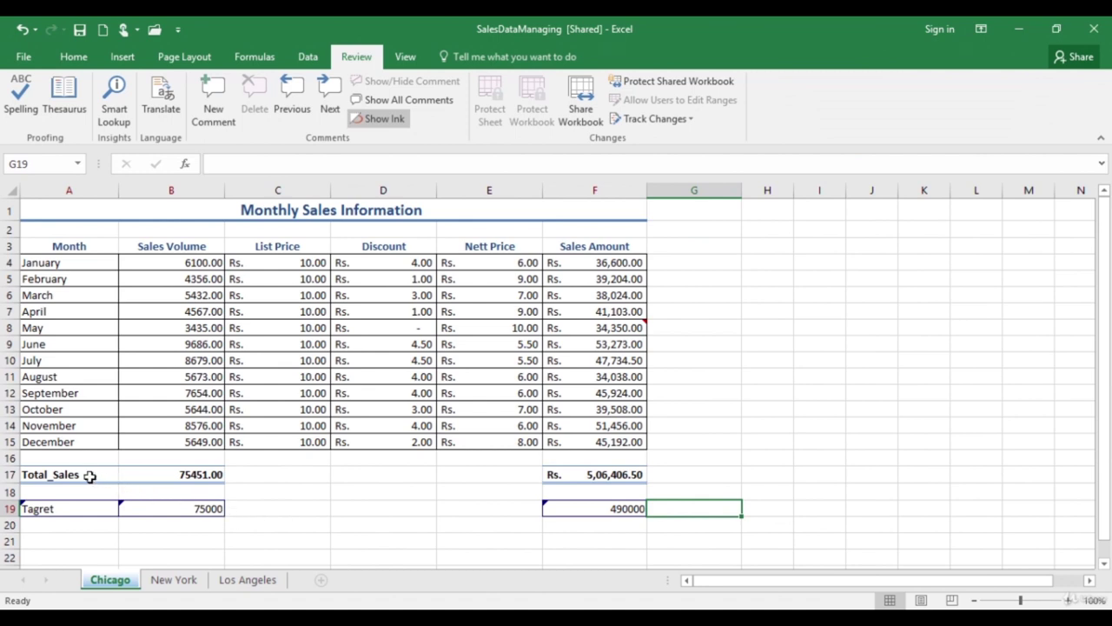
Step: Copy the formatting of the Total_Sales row A17:F17 onto A19:F19 with Format Painter and save the workbook
drag(89, 476, 587, 473)
click(73, 58)
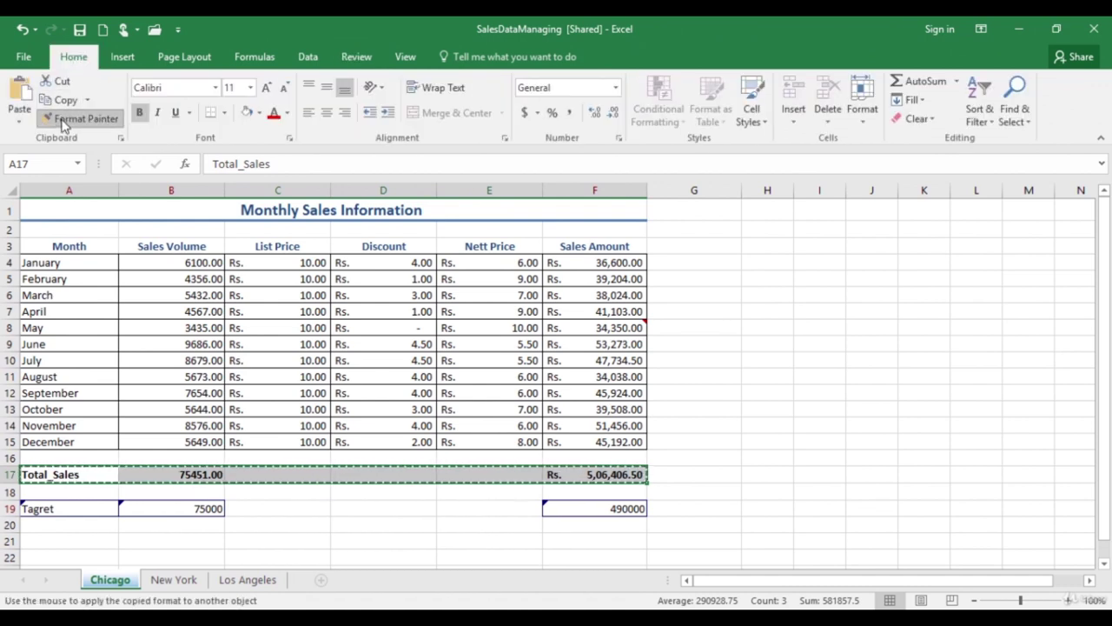
drag(92, 508, 595, 511)
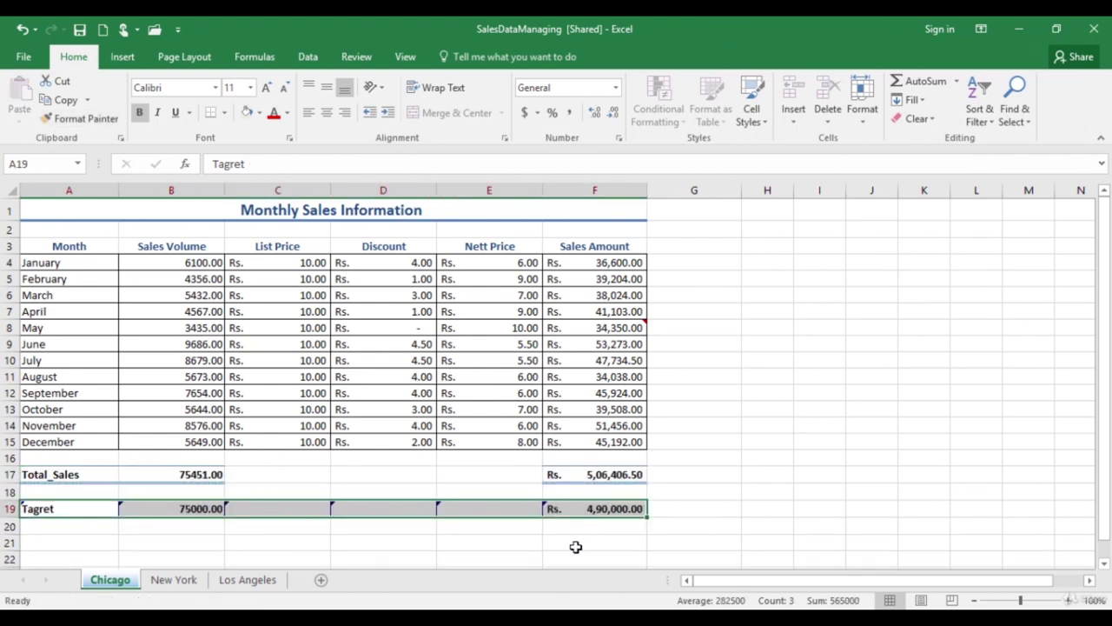
click(492, 539)
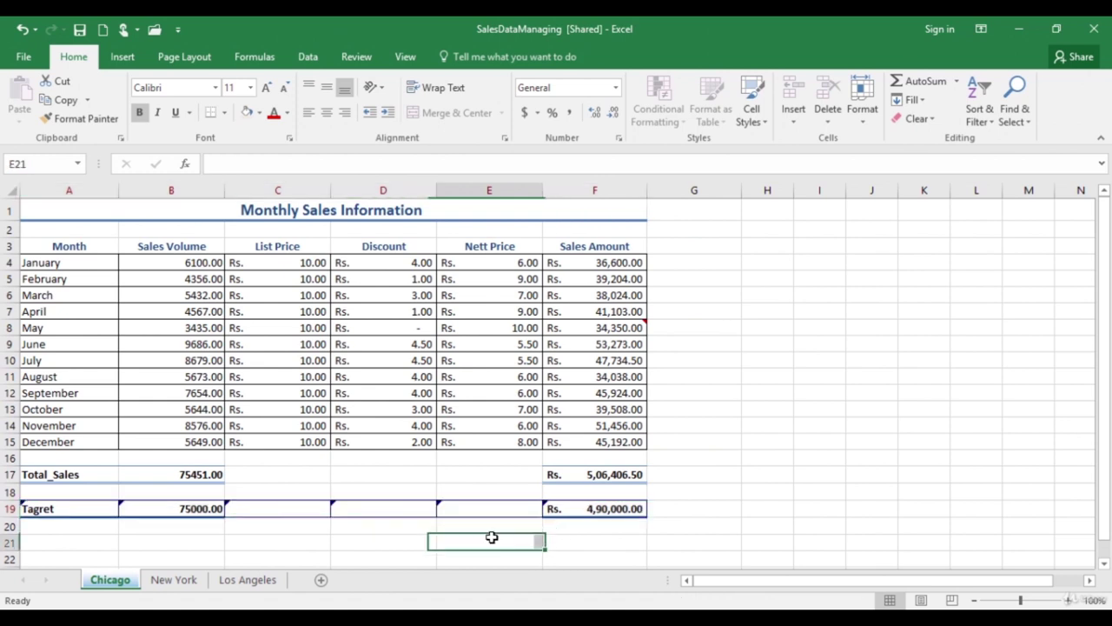
mouse_move(199, 515)
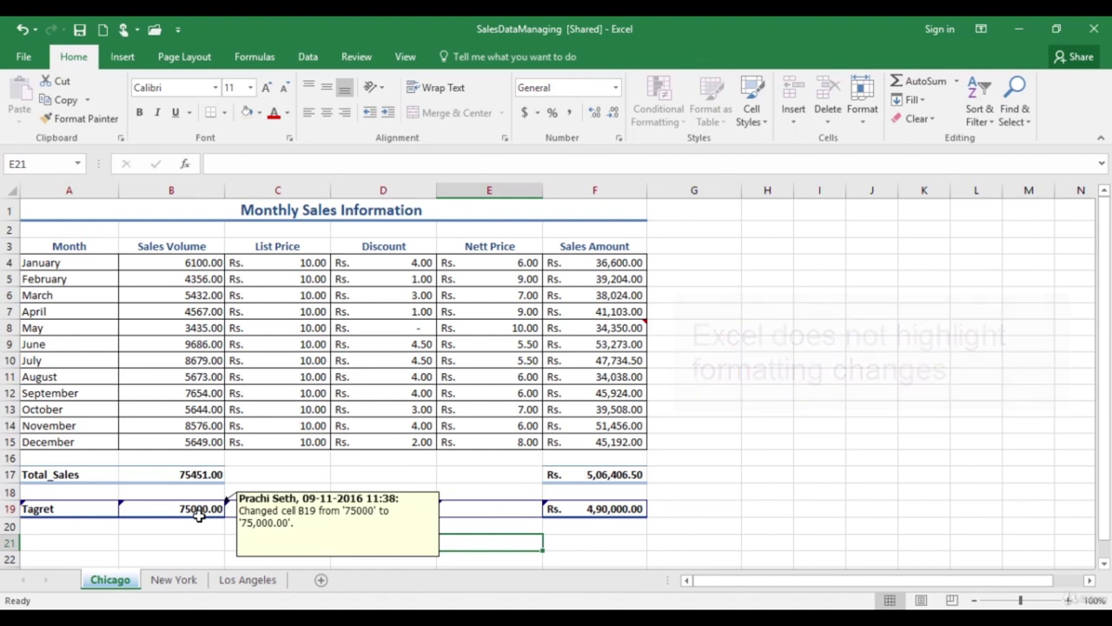
click(80, 30)
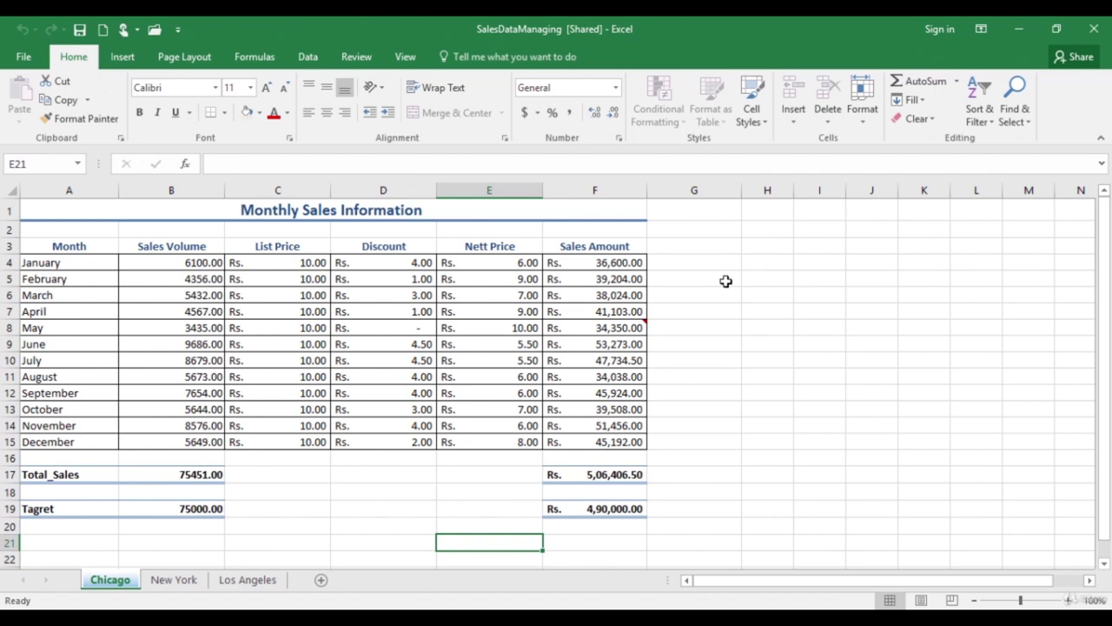
Step: Spell check the sheet, ignoring "Nett" once and changing "Tagret" to "Target"
click(357, 56)
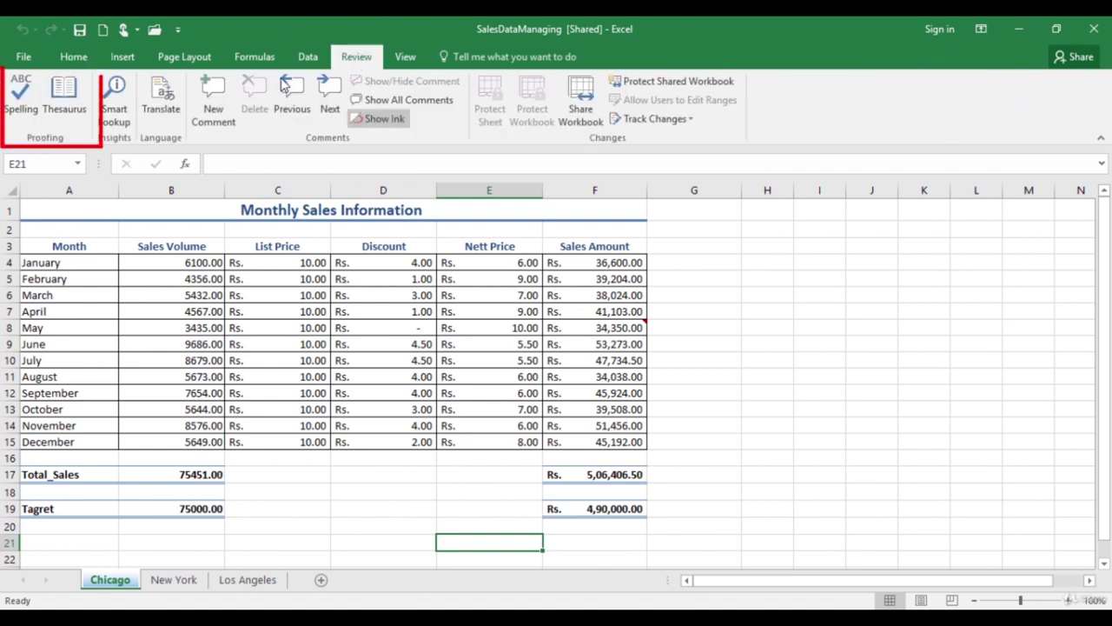
click(22, 113)
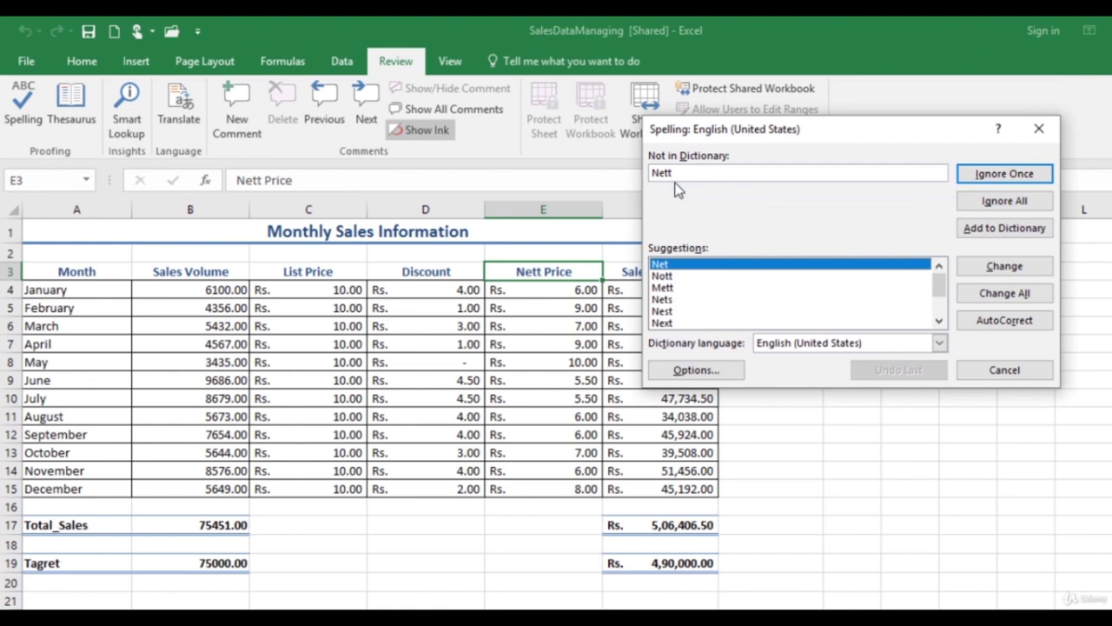
click(974, 173)
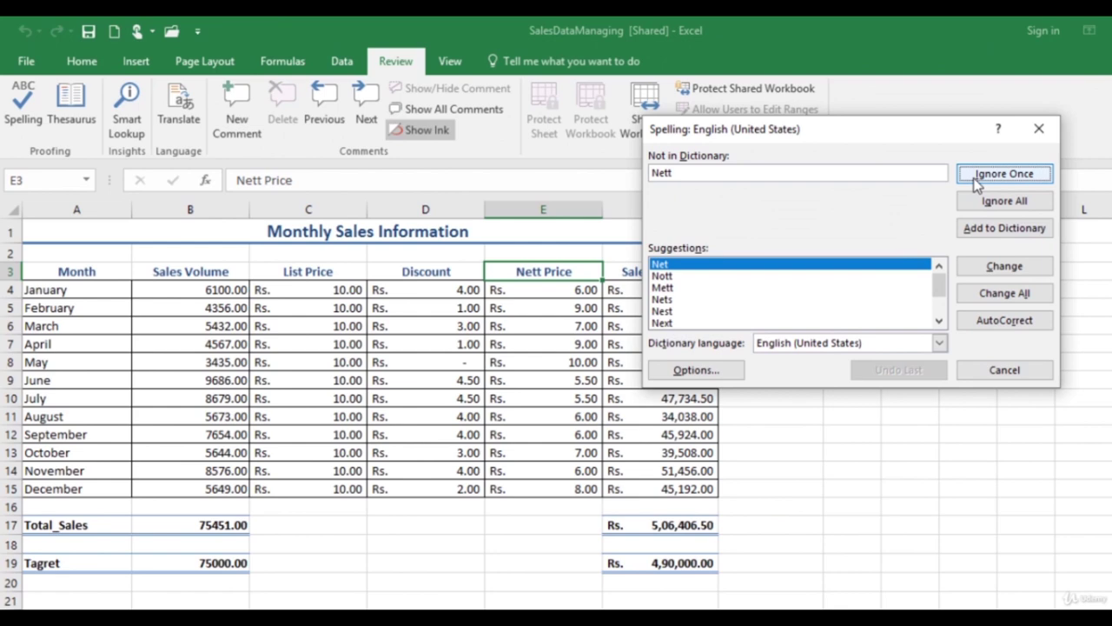
click(1003, 175)
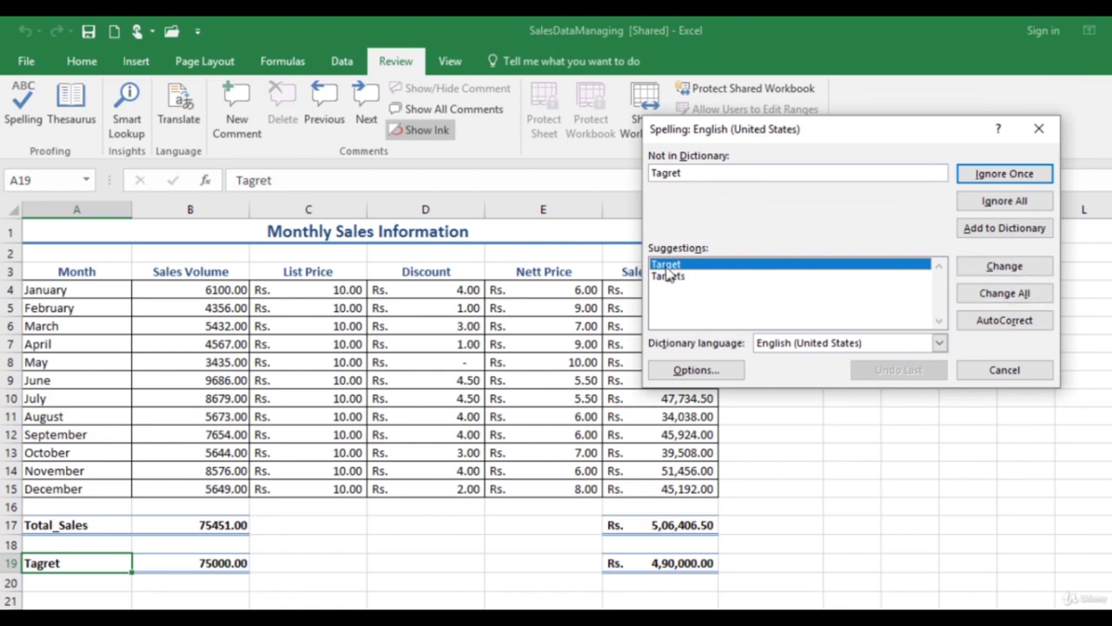
click(1008, 266)
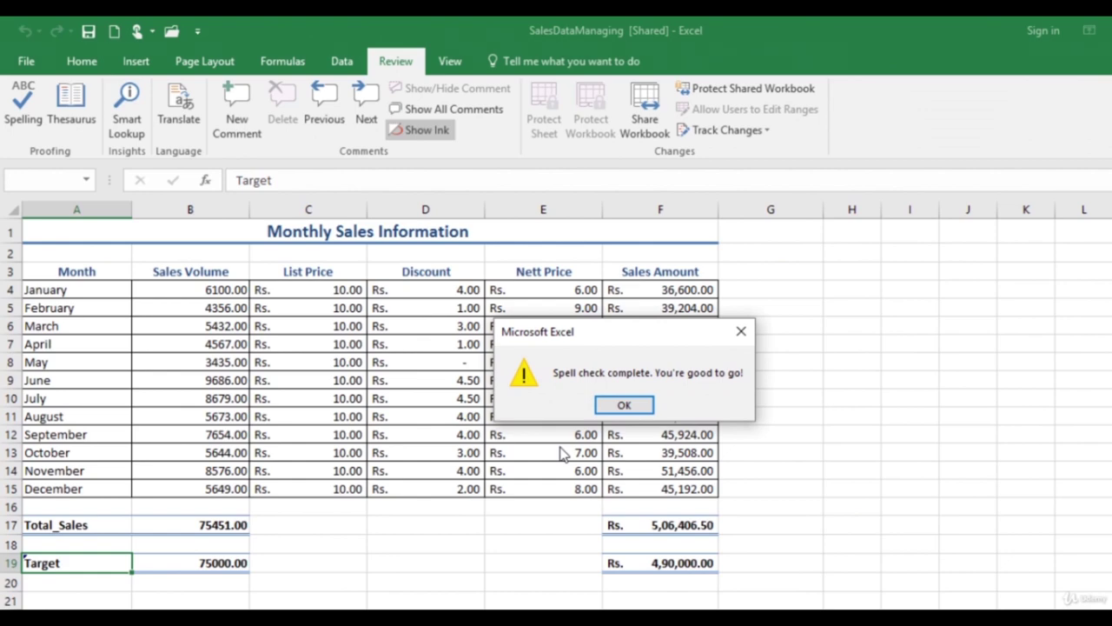
click(633, 409)
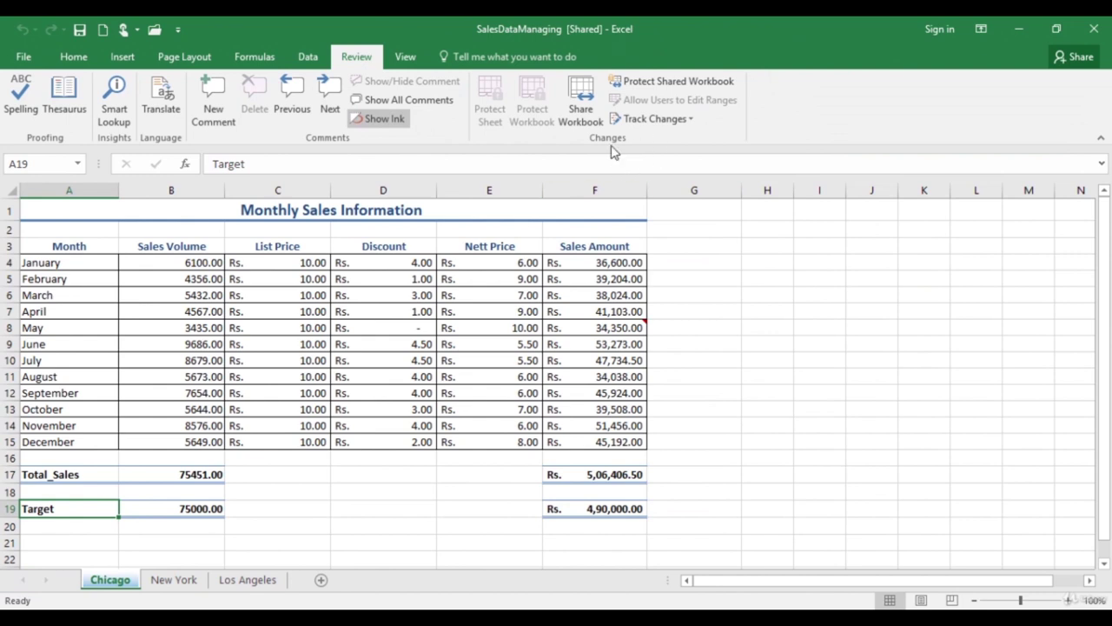
Step: Set Highlight Changes to cover all changes and list them on a new sheet as well as highlighting them on screen
click(692, 122)
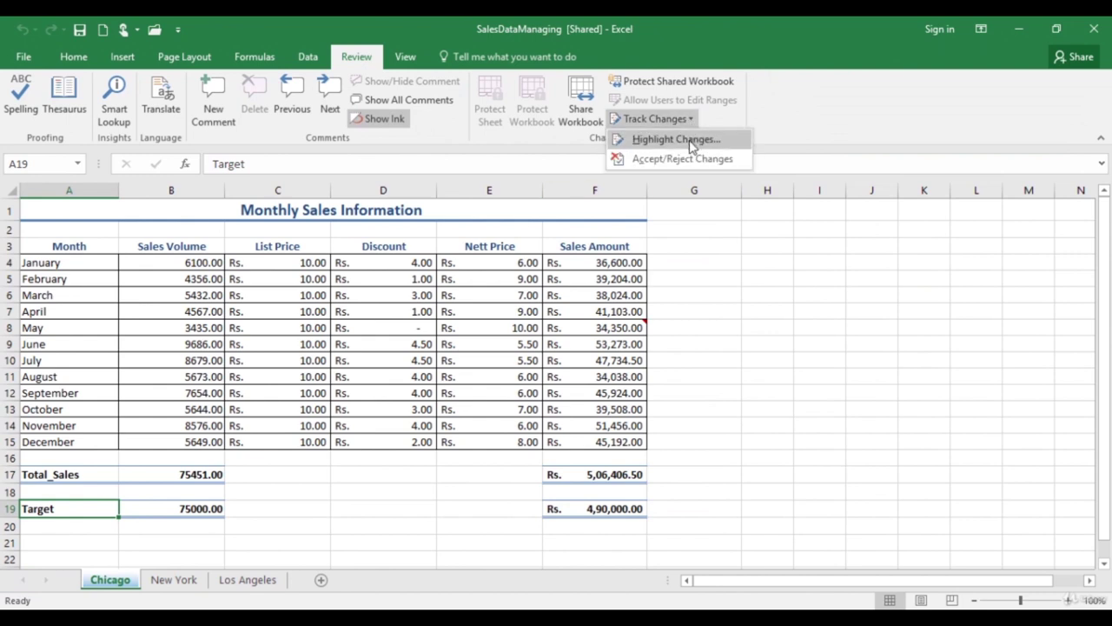
click(692, 141)
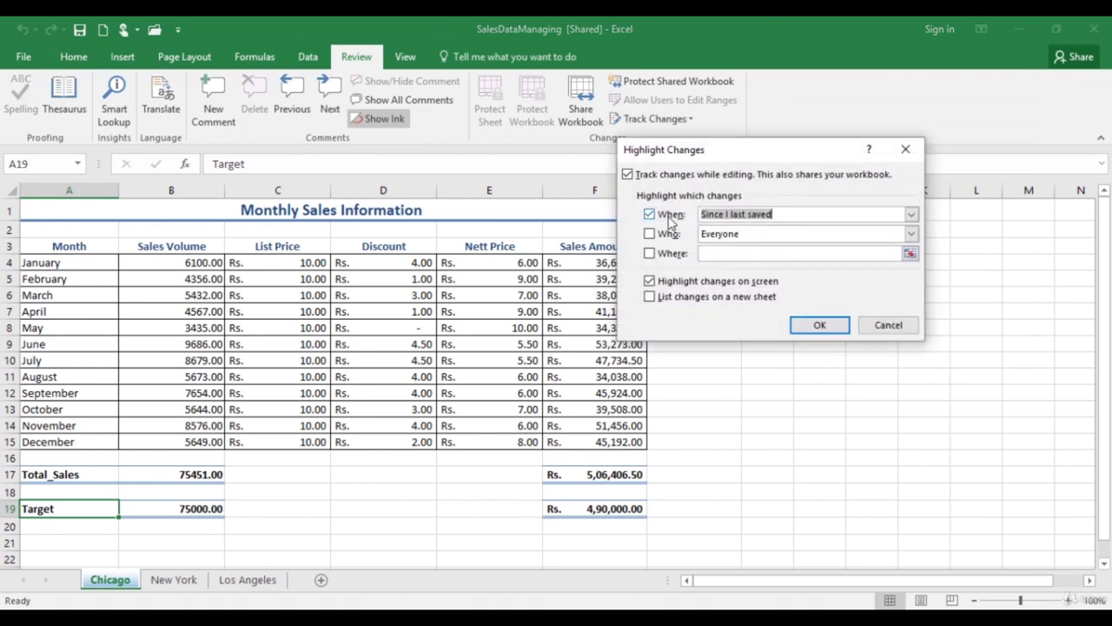
click(911, 213)
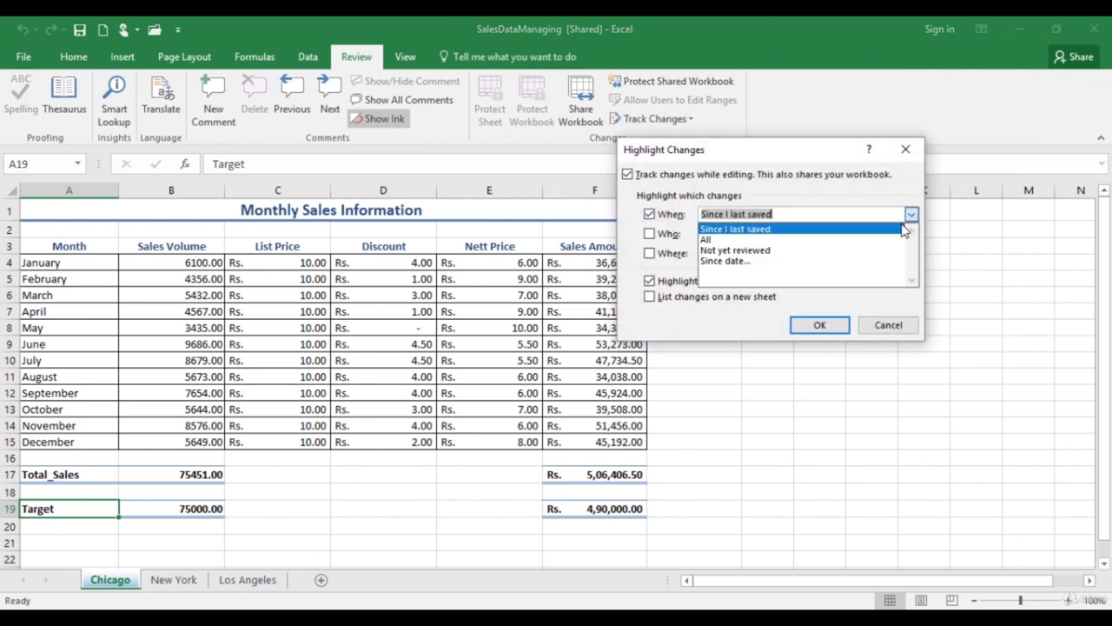
click(825, 240)
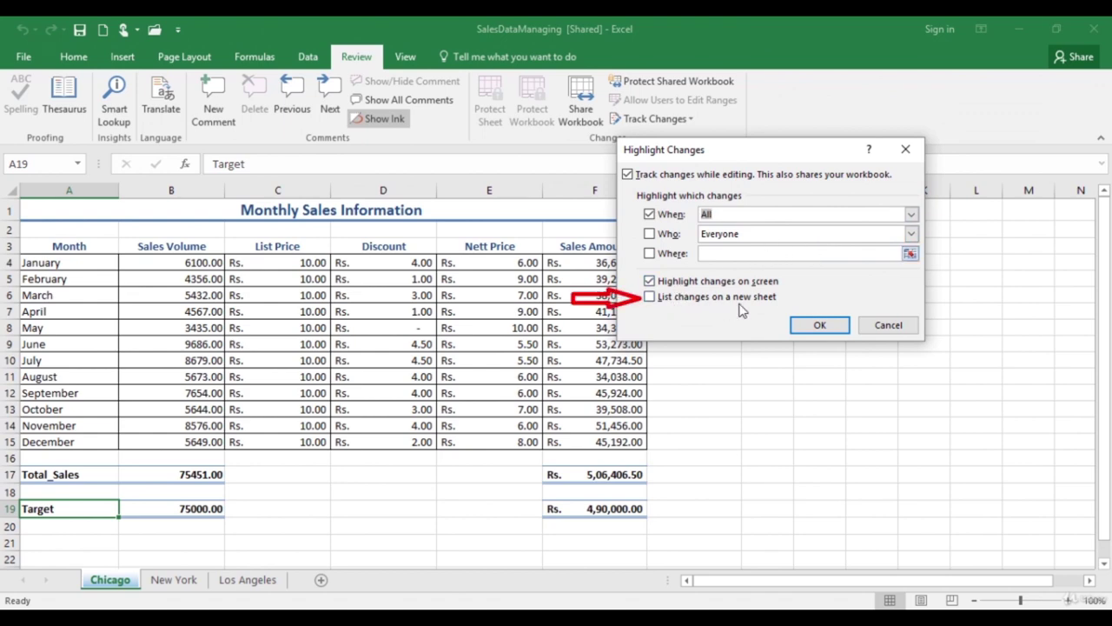
click(653, 298)
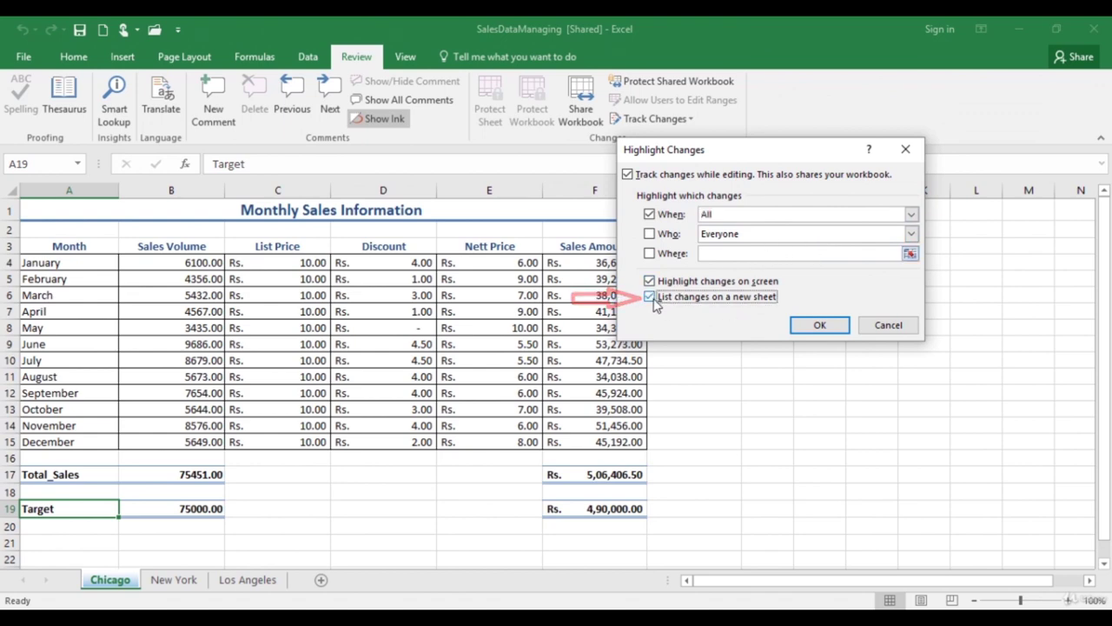
click(819, 324)
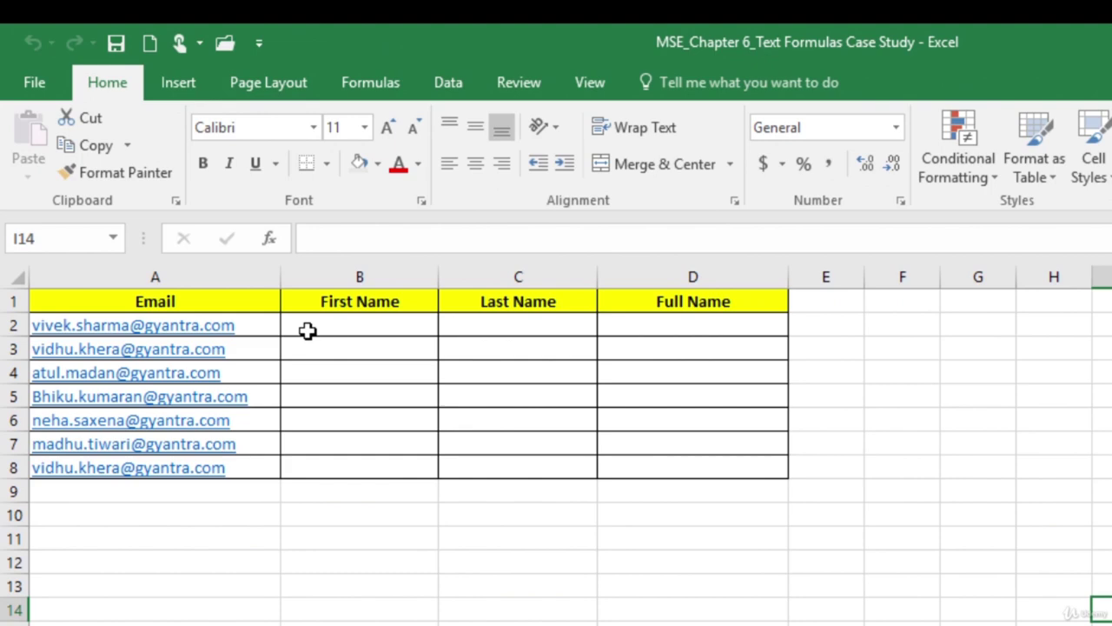
Step: In the MSE_Chapter 6_Text Formulas Case Study workbook, examine the name part, @ sign and domain of the e-mail address in A2
click(260, 330)
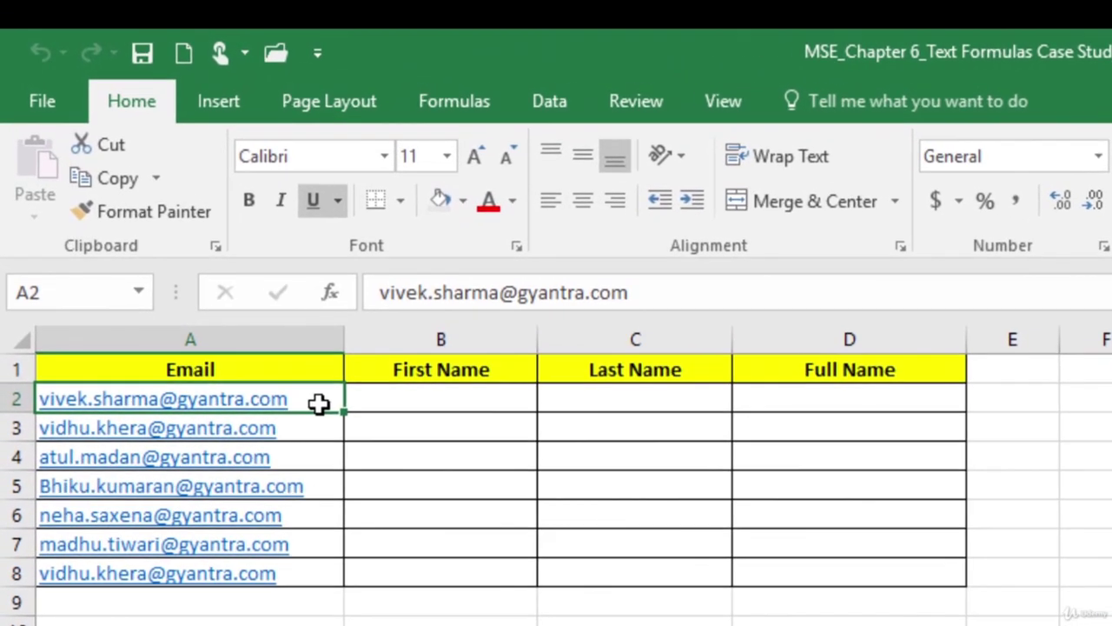
click(380, 292)
drag(402, 296, 500, 294)
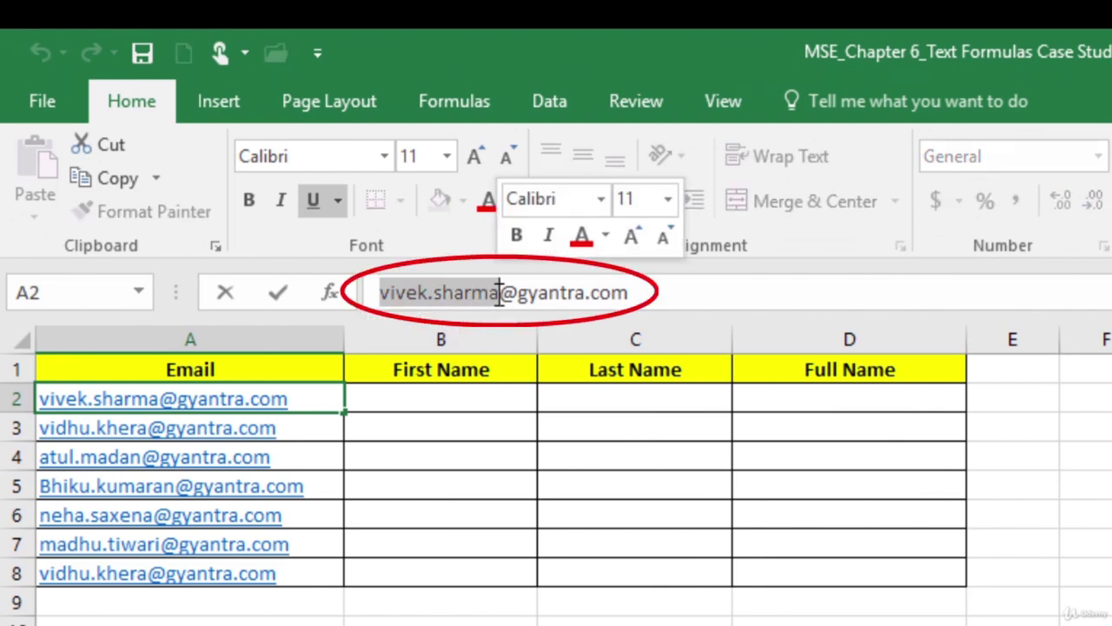
click(534, 297)
drag(533, 297, 627, 296)
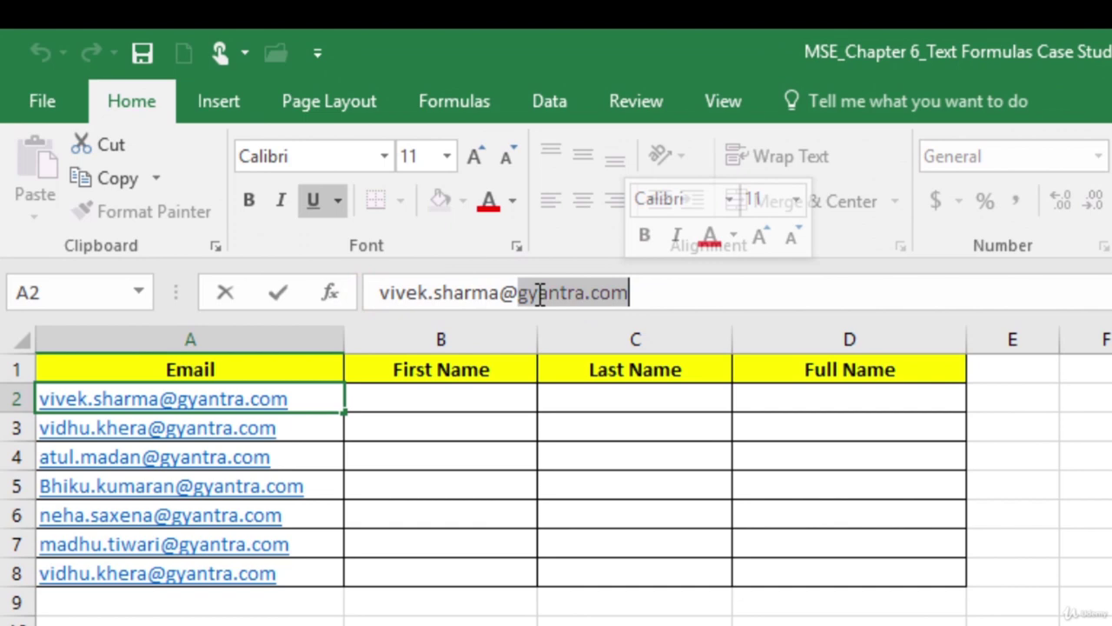
click(508, 294)
double_click(511, 294)
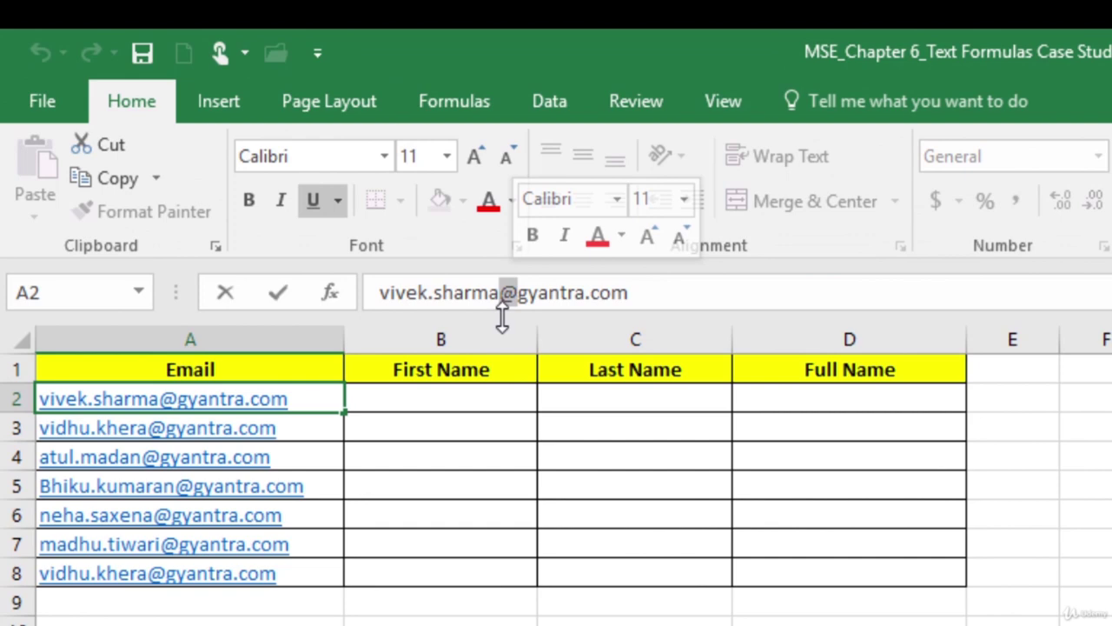
drag(377, 295, 499, 308)
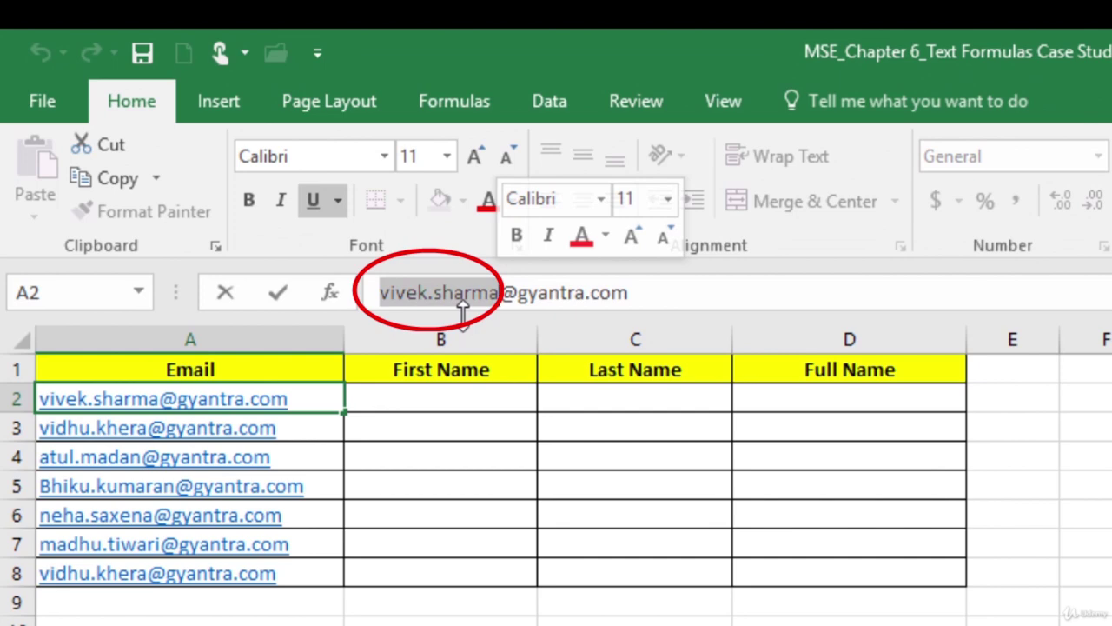
click(428, 297)
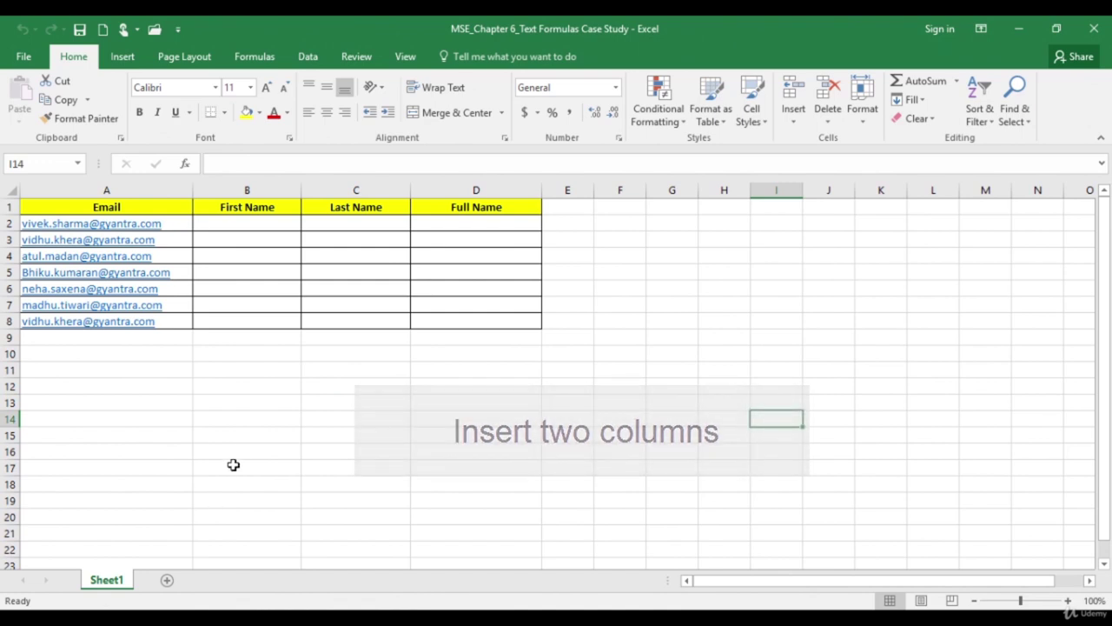
Step: Insert two blank sheet columns between the Email and First Name columns
click(264, 186)
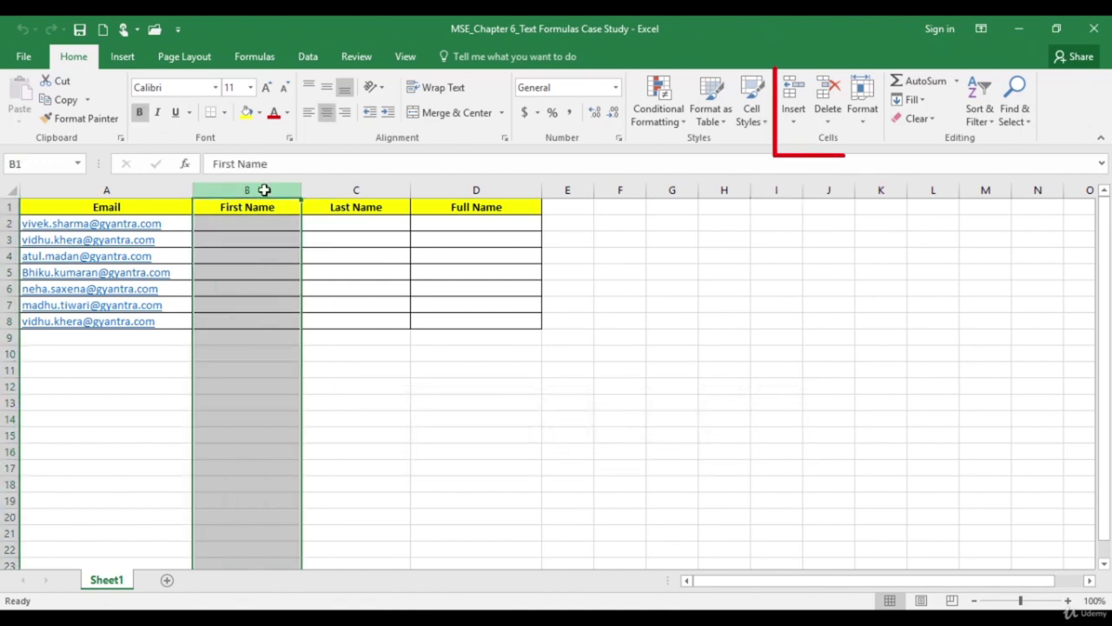
click(794, 122)
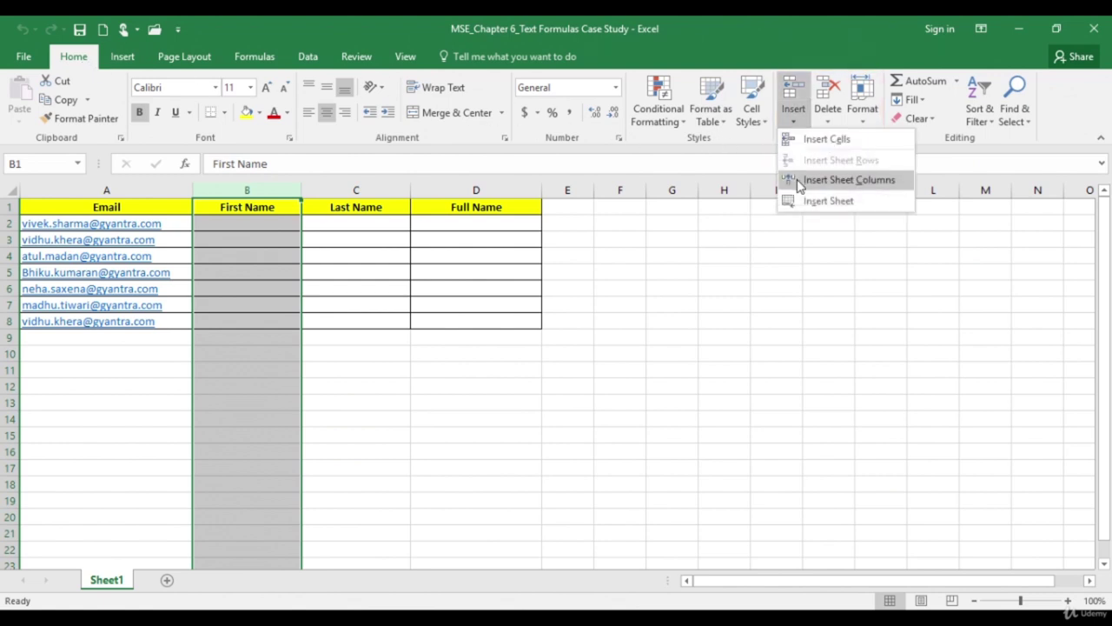
click(848, 180)
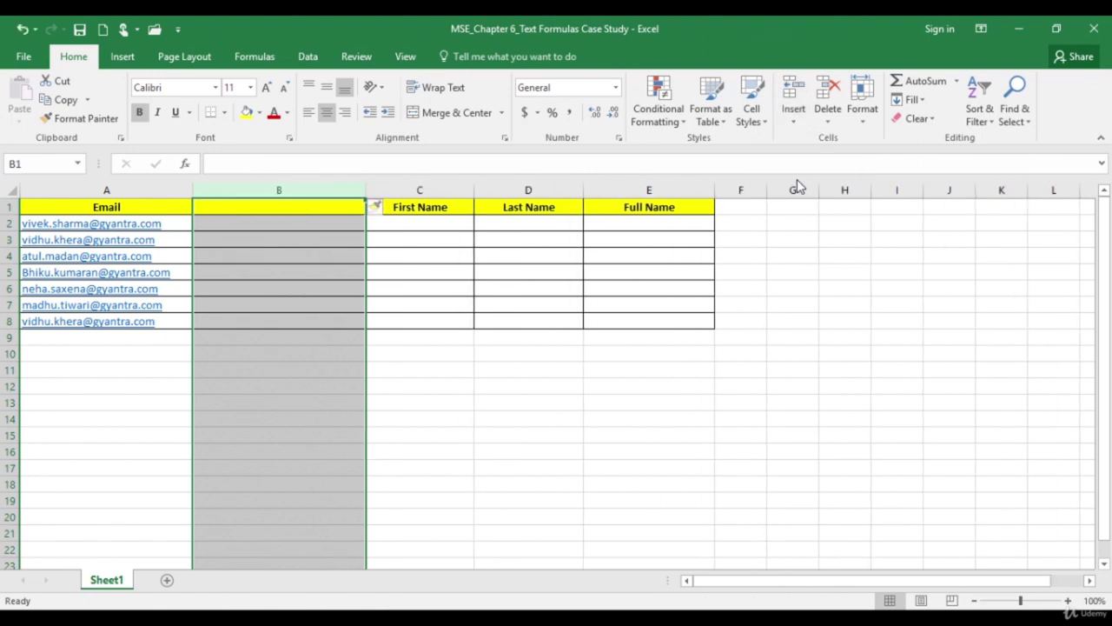
click(795, 121)
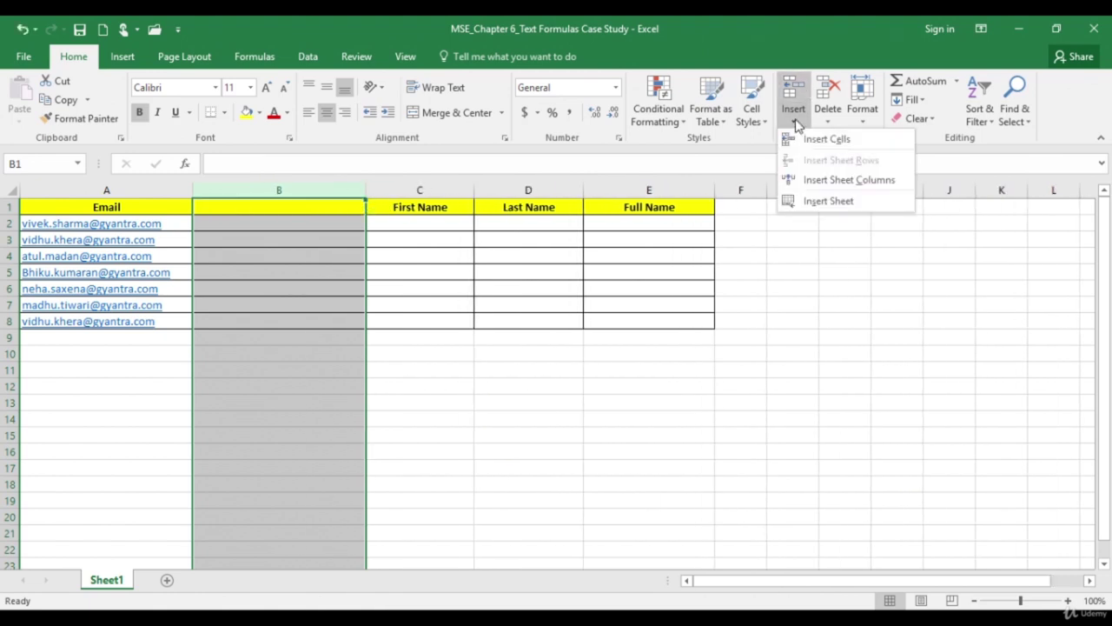
click(819, 180)
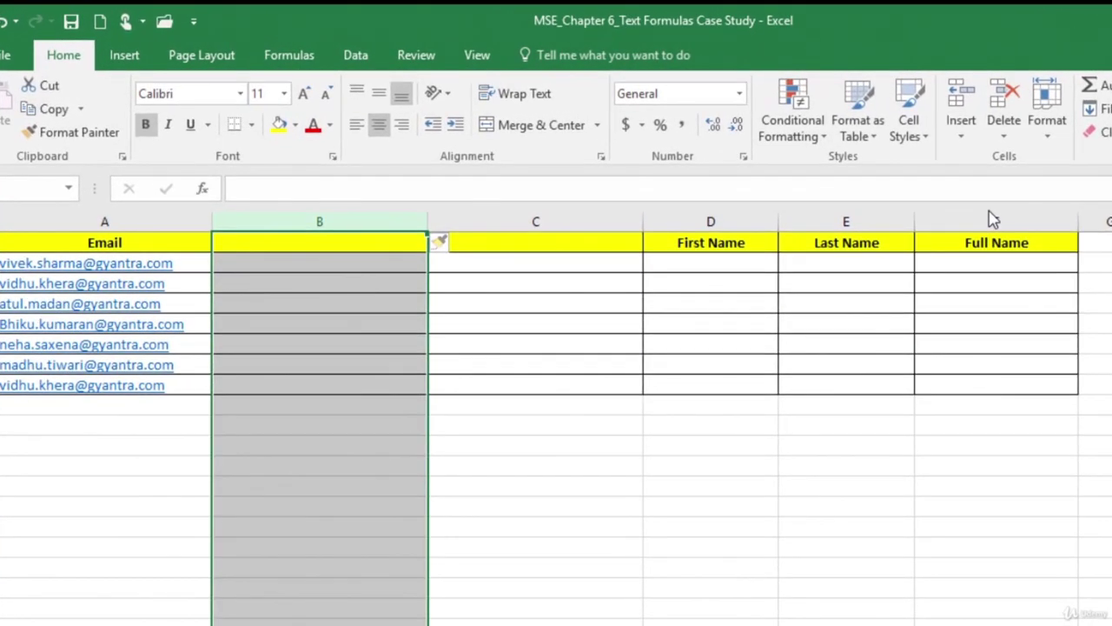
Step: Enter the headings "Name Length" in B1 and "Extracted Name" in C1
click(336, 249)
text(Name)
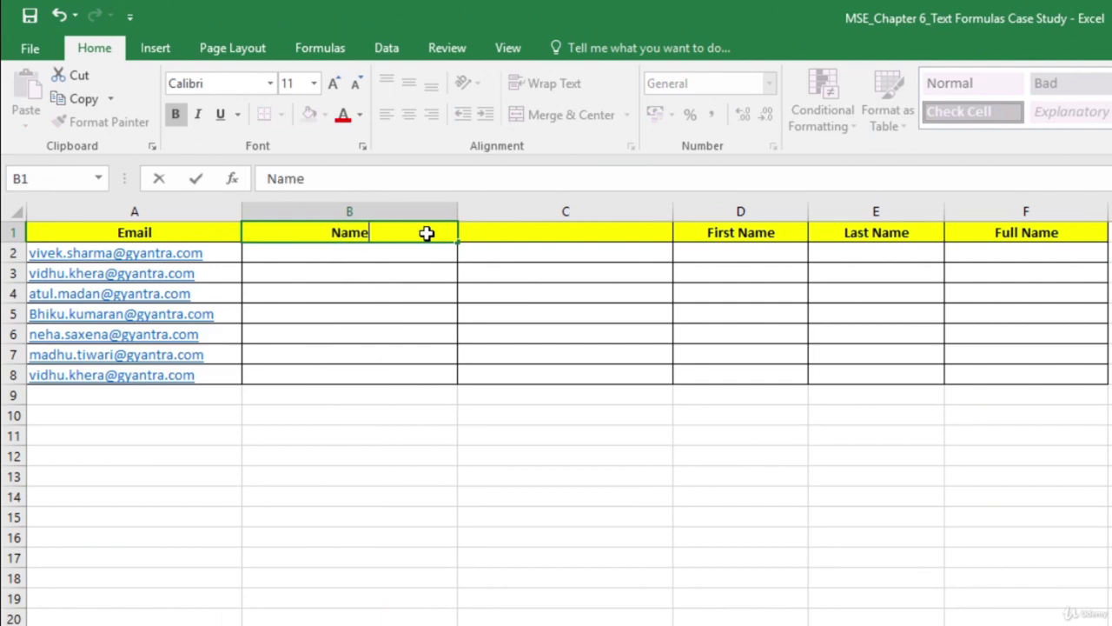
text( Length)
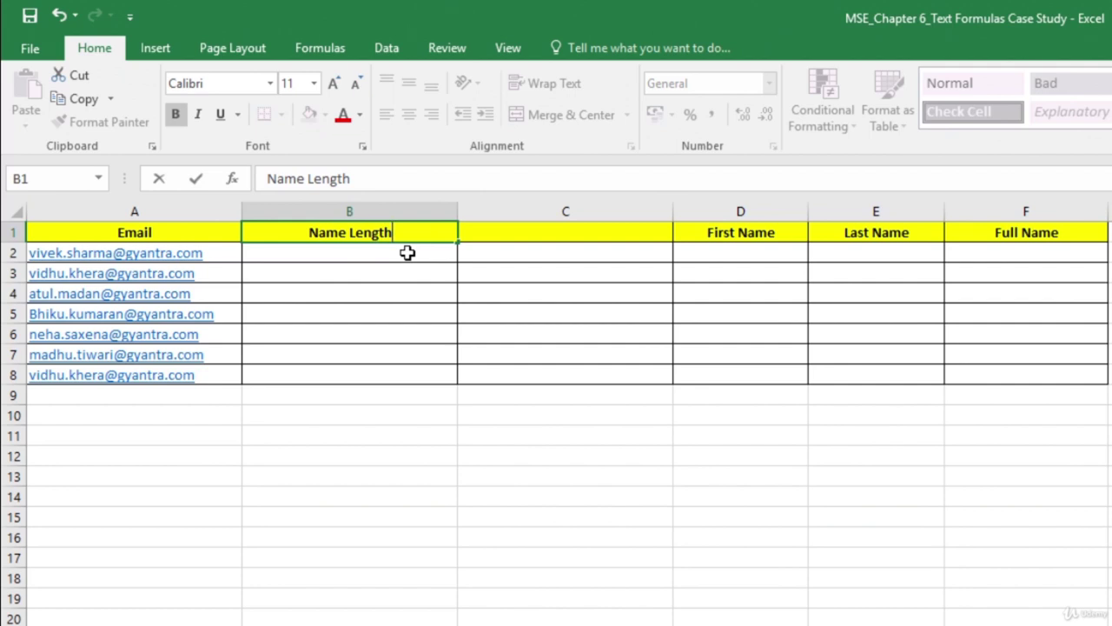
click(526, 234)
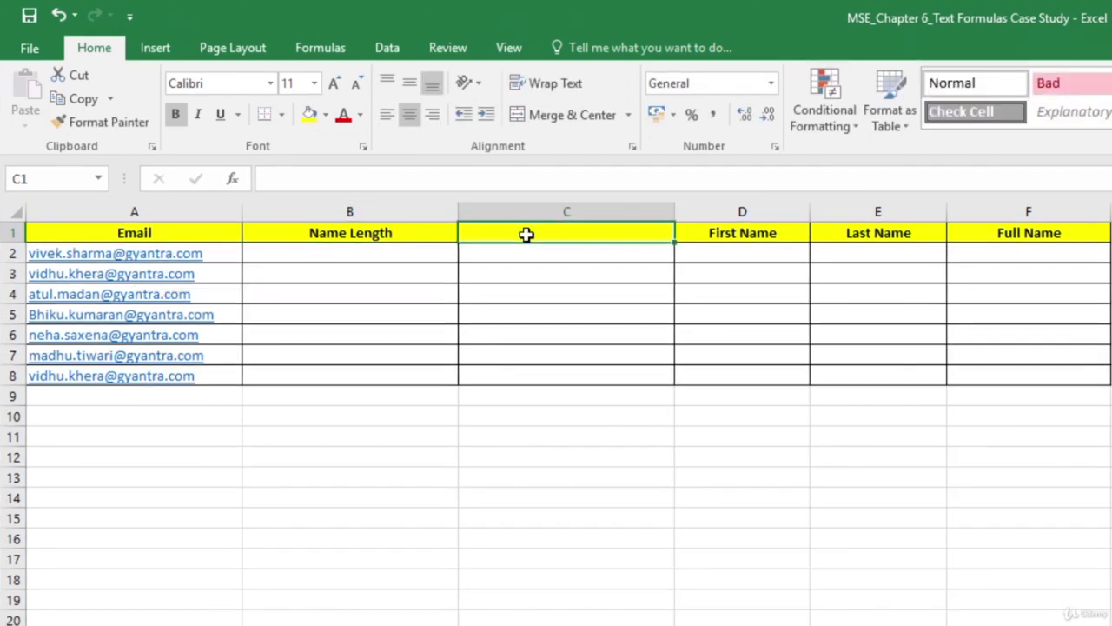
text(Extr)
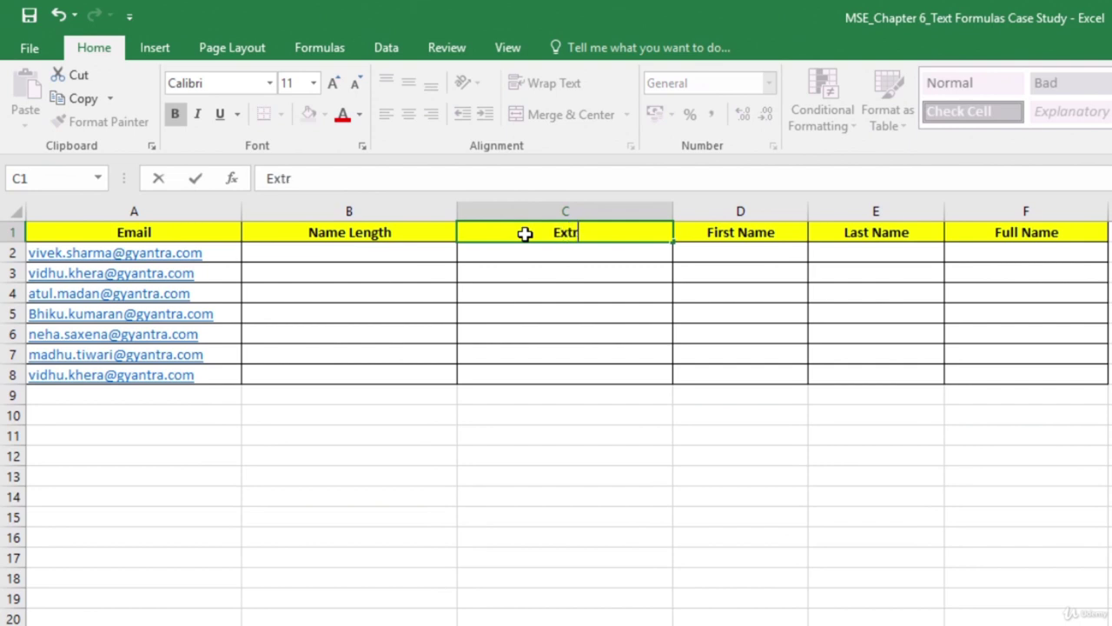
text(acte)
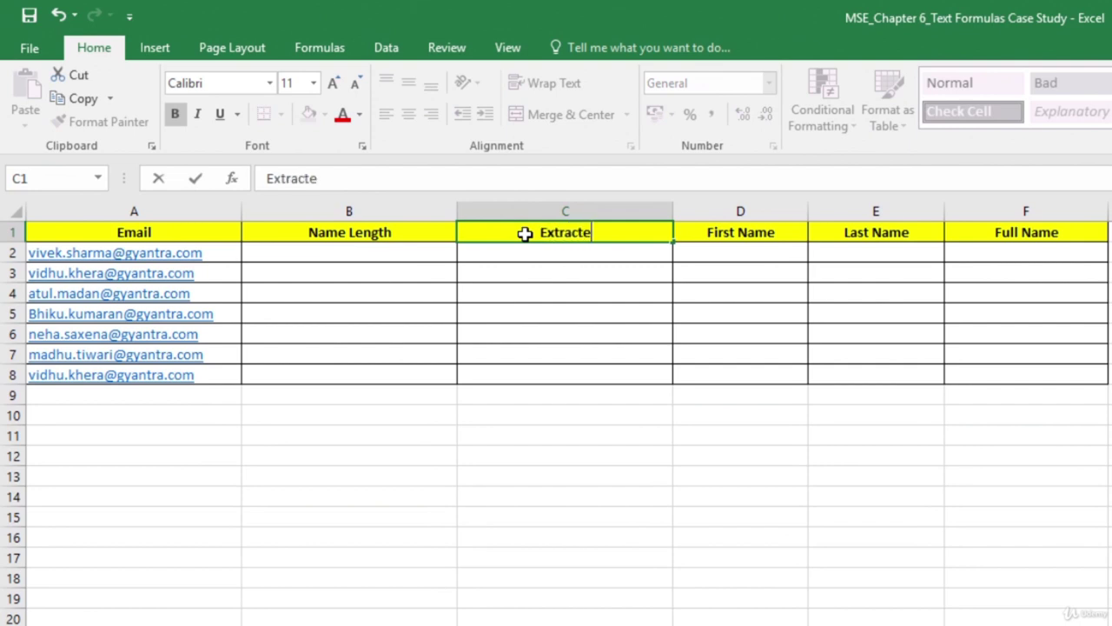
text(d Name)
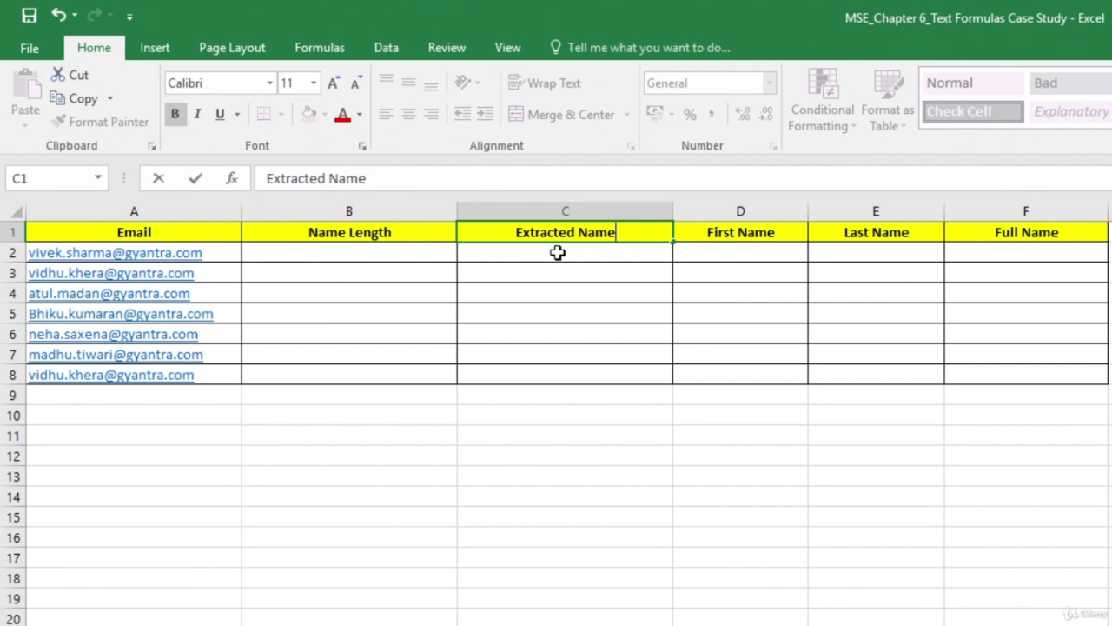
Step: Enter =FIND("@",A2) in B2 to locate the @ sign in the first e-mail address
click(332, 254)
text(=)
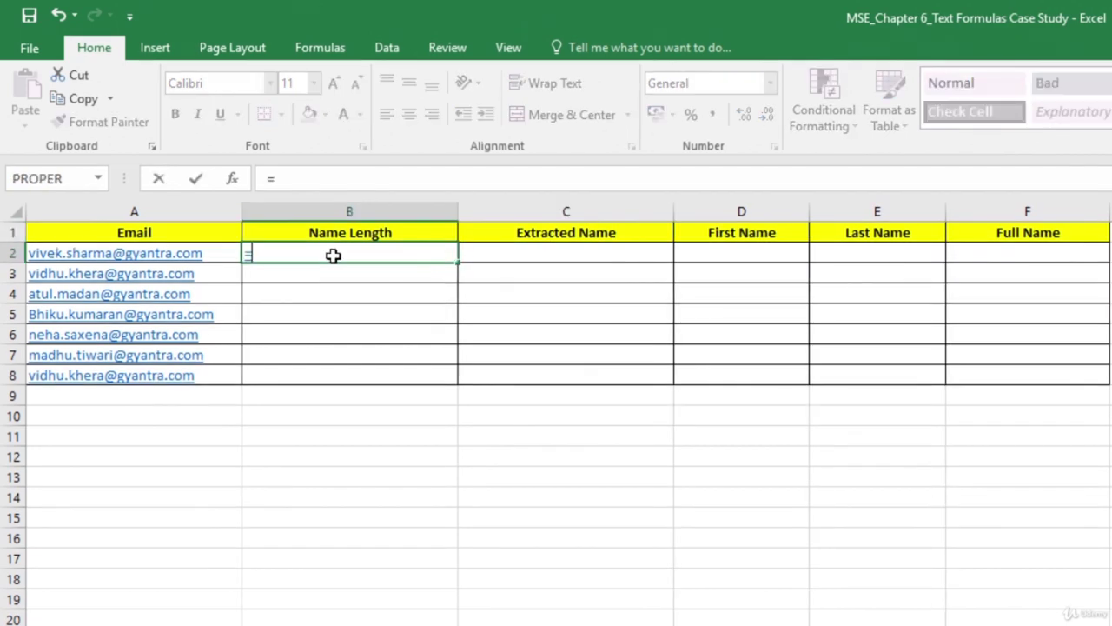
text(FI)
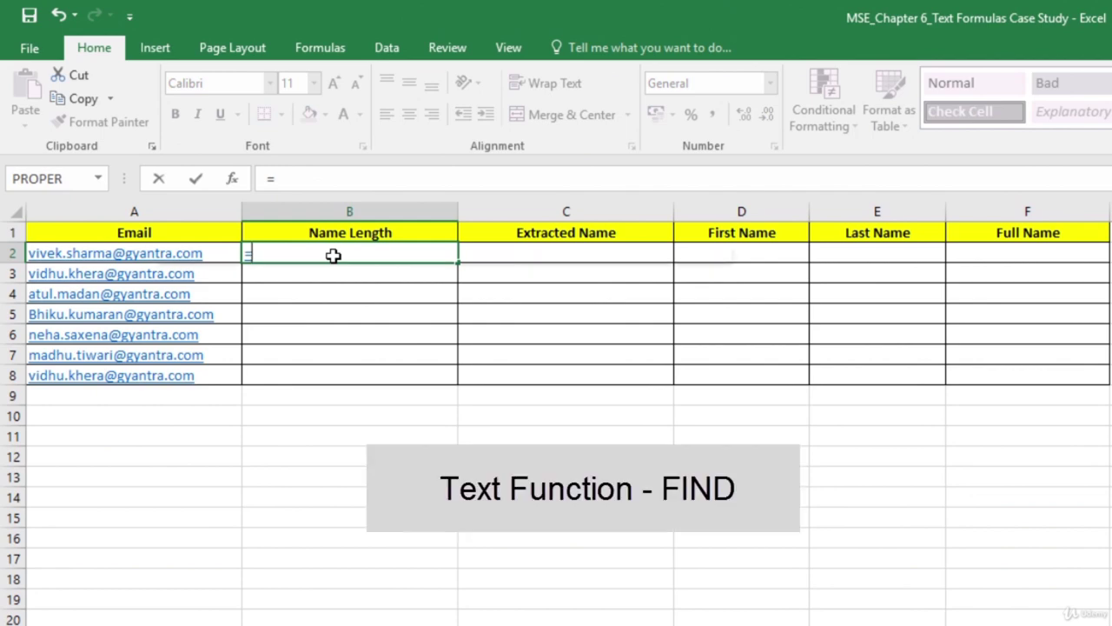
double_click(295, 296)
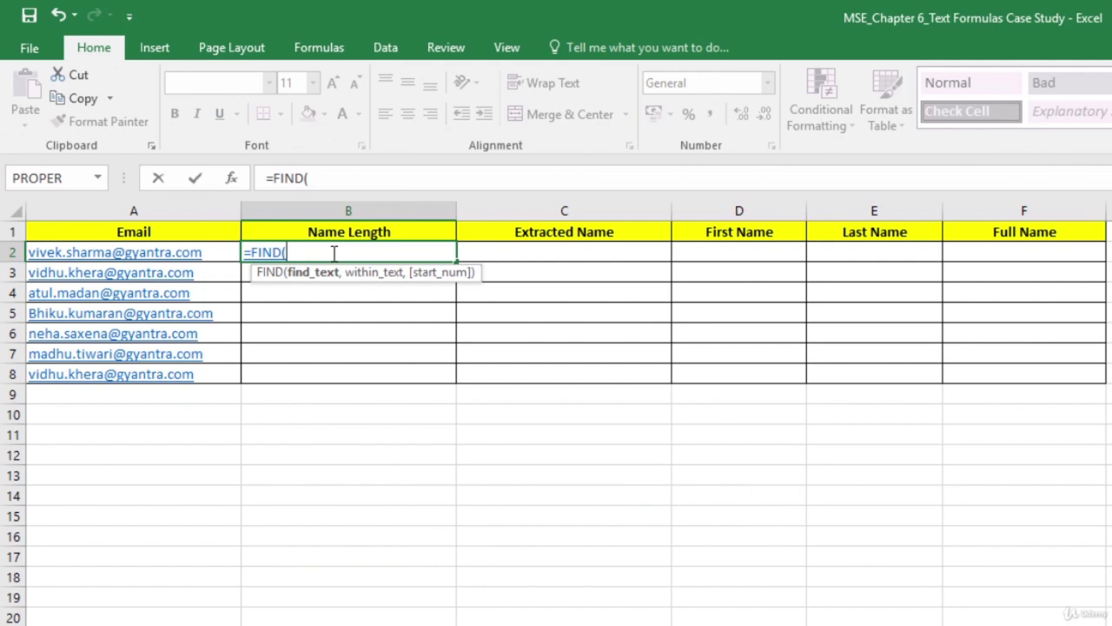
text("@",)
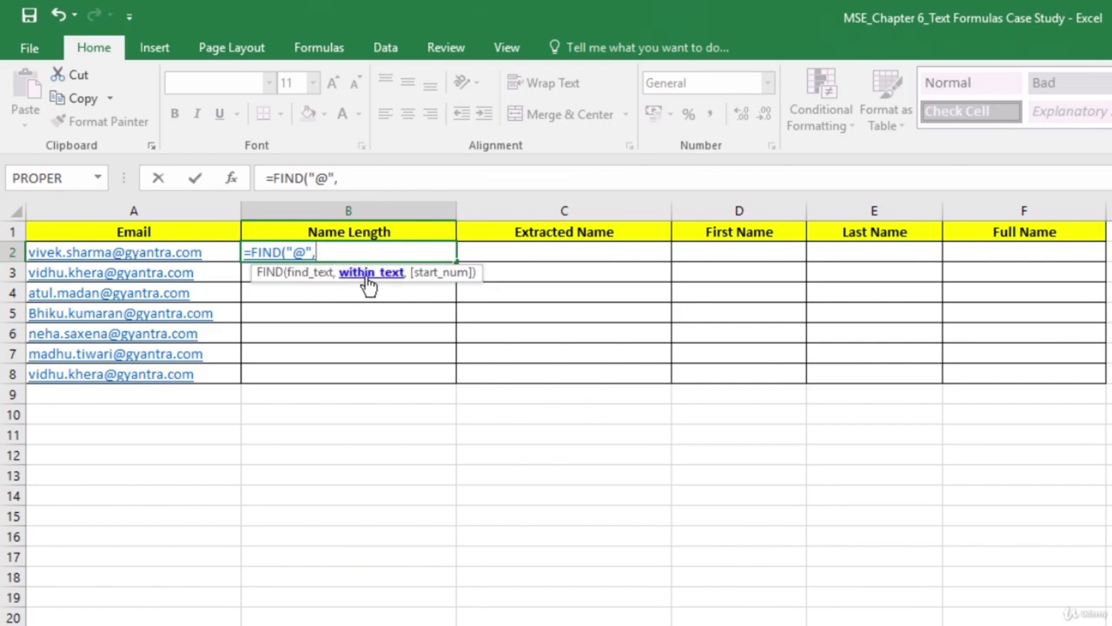
click(224, 254)
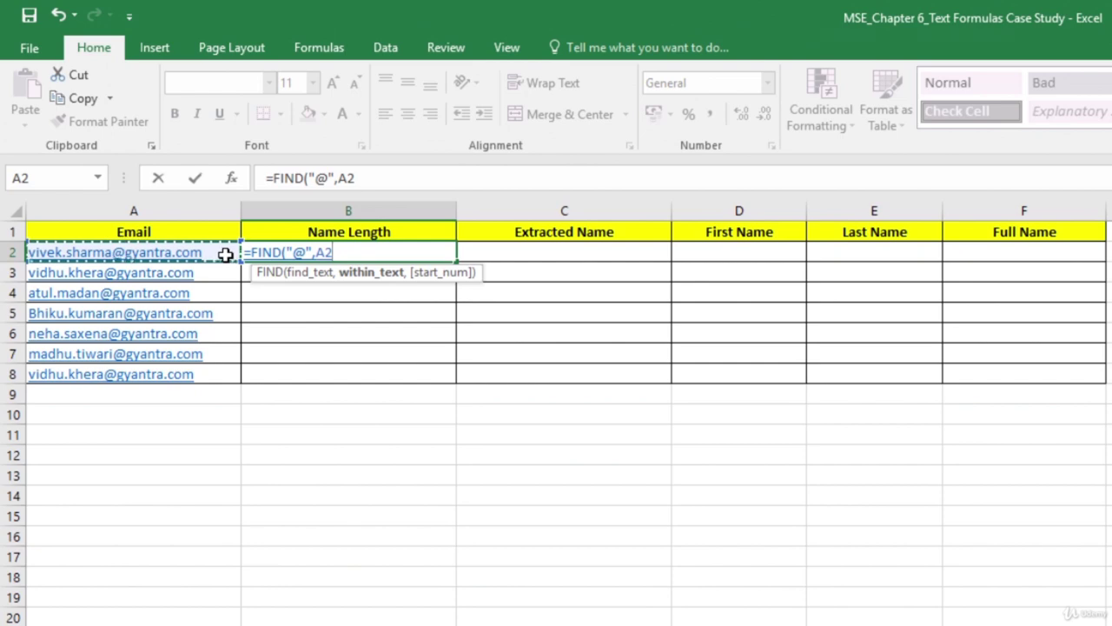
text())
key(ctrl+Return)
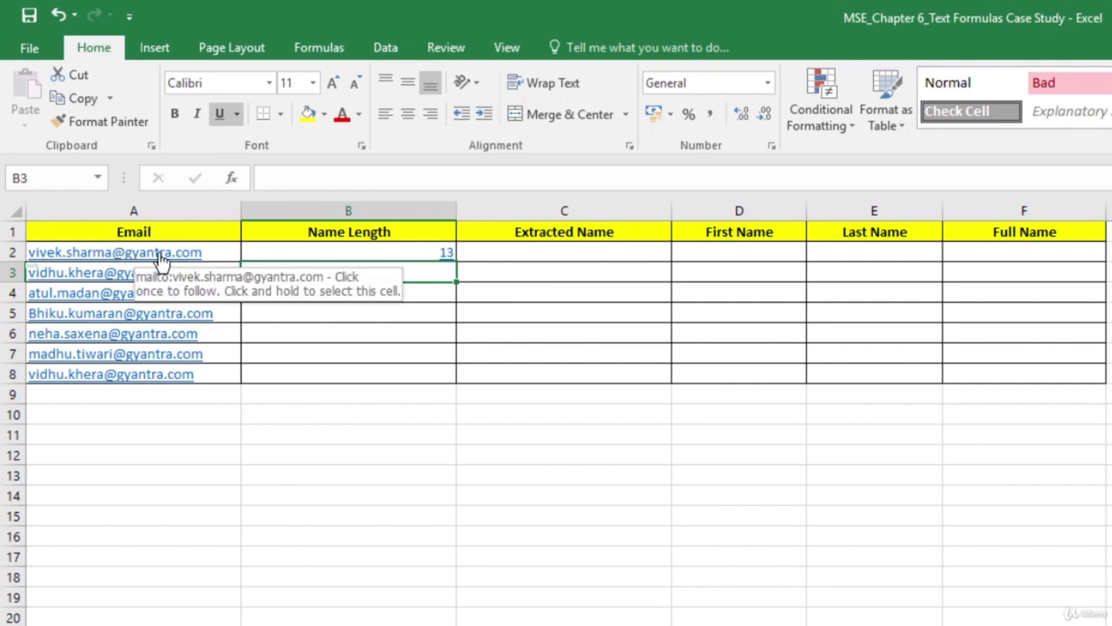
Step: Insert the LEFT function from the Text category into C2 under Extracted Name
click(654, 253)
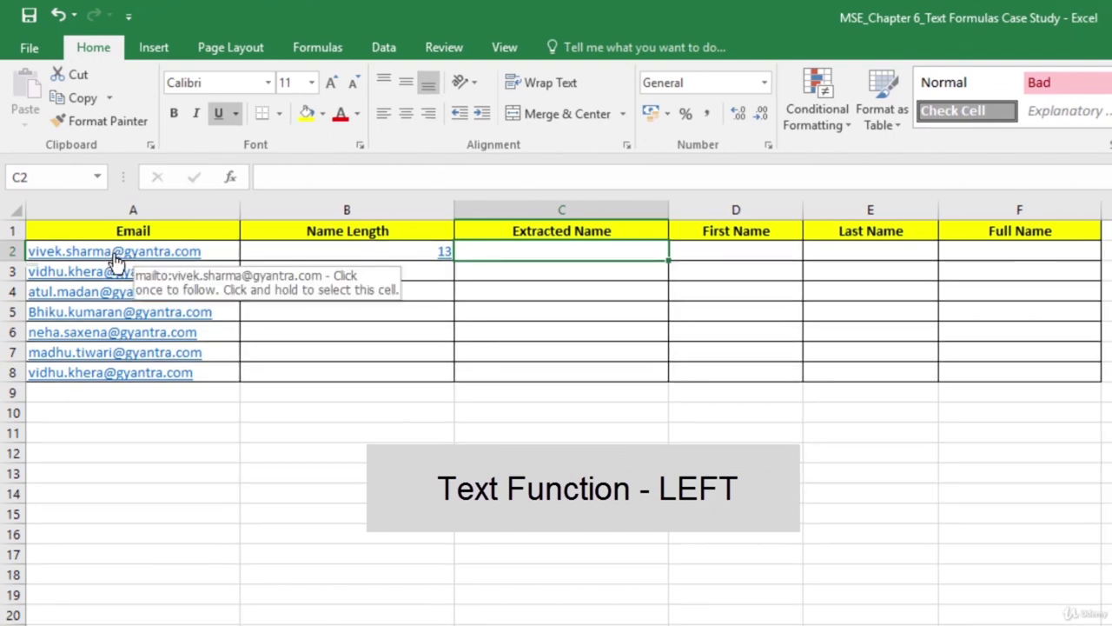
key(F2)
key(shift+F3)
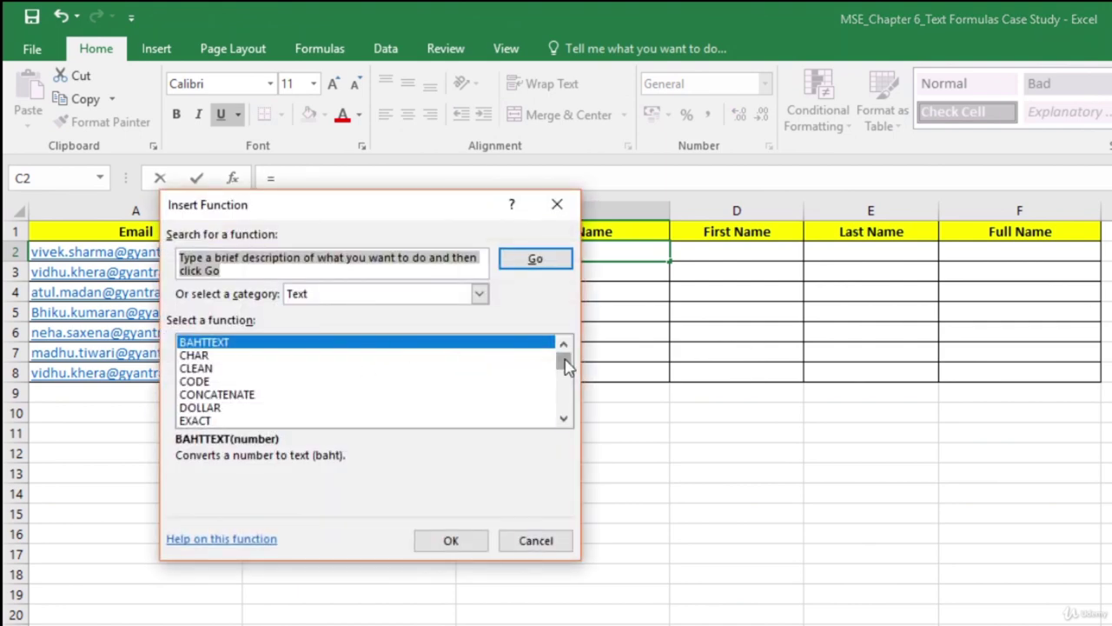
drag(562, 360, 561, 366)
click(240, 394)
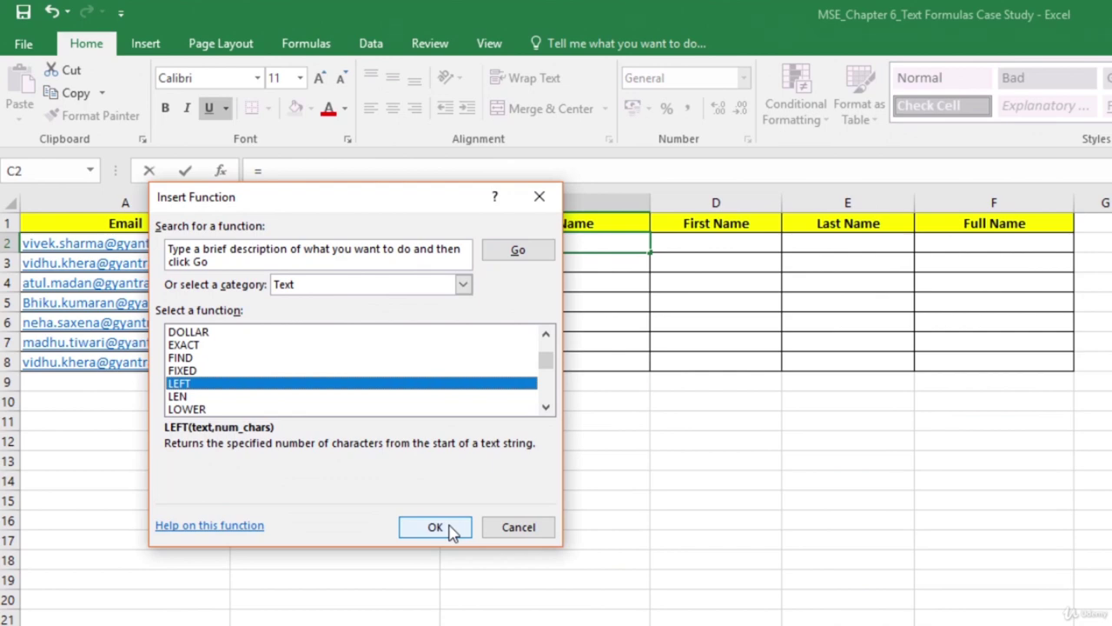
click(450, 528)
Step: Set the LEFT arguments in C2 to Text A2 and Num_chars B2-1, and complete the formula
drag(474, 251, 582, 365)
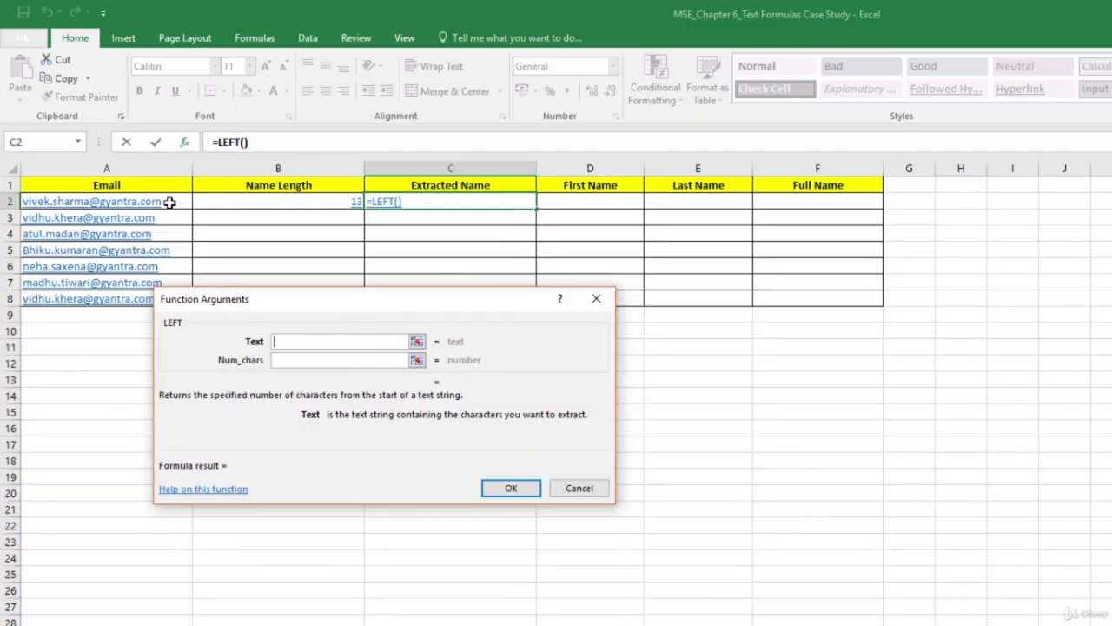
click(201, 245)
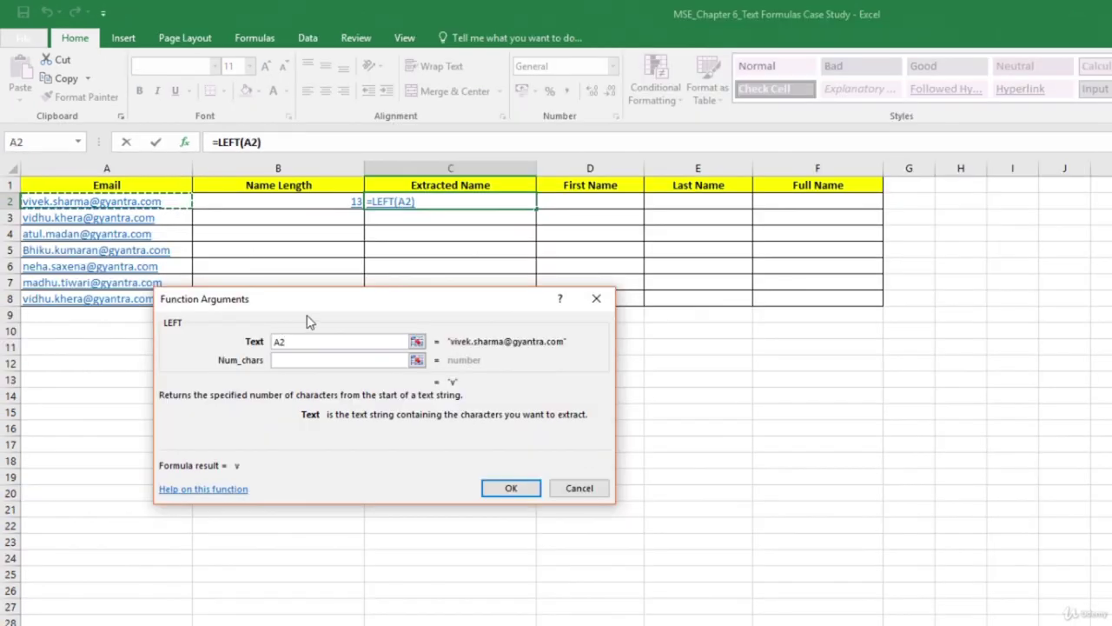
click(334, 359)
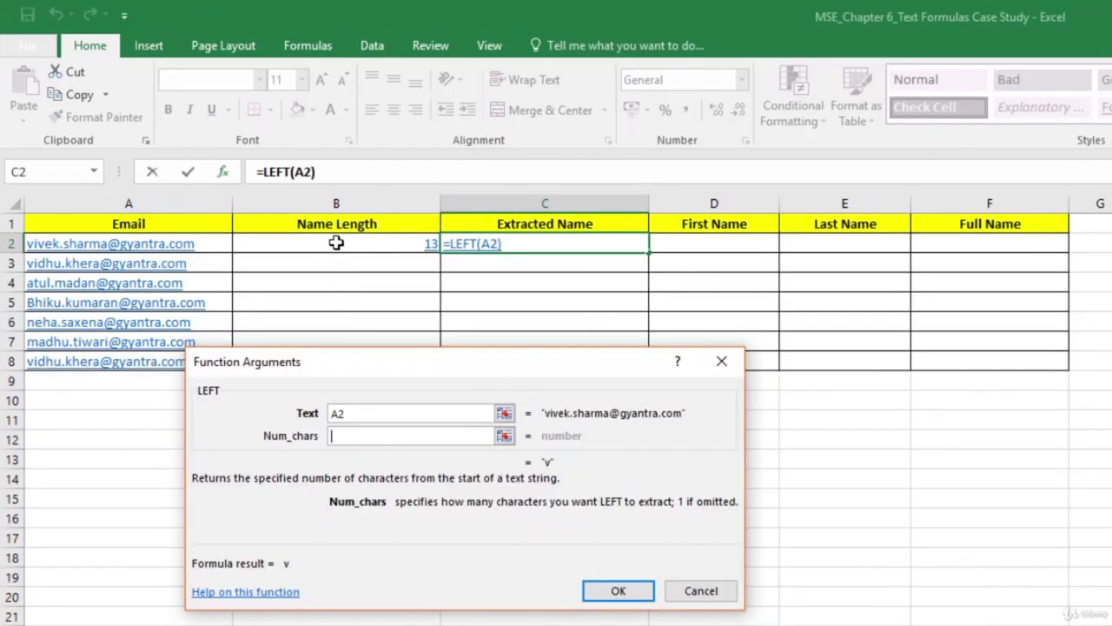
click(278, 200)
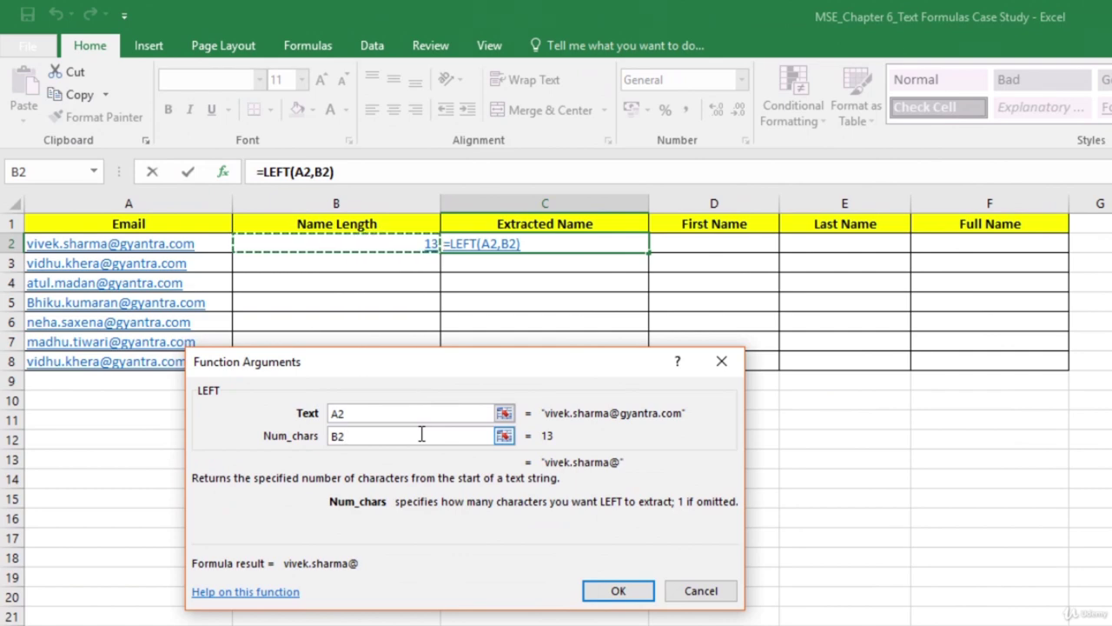
text(-1)
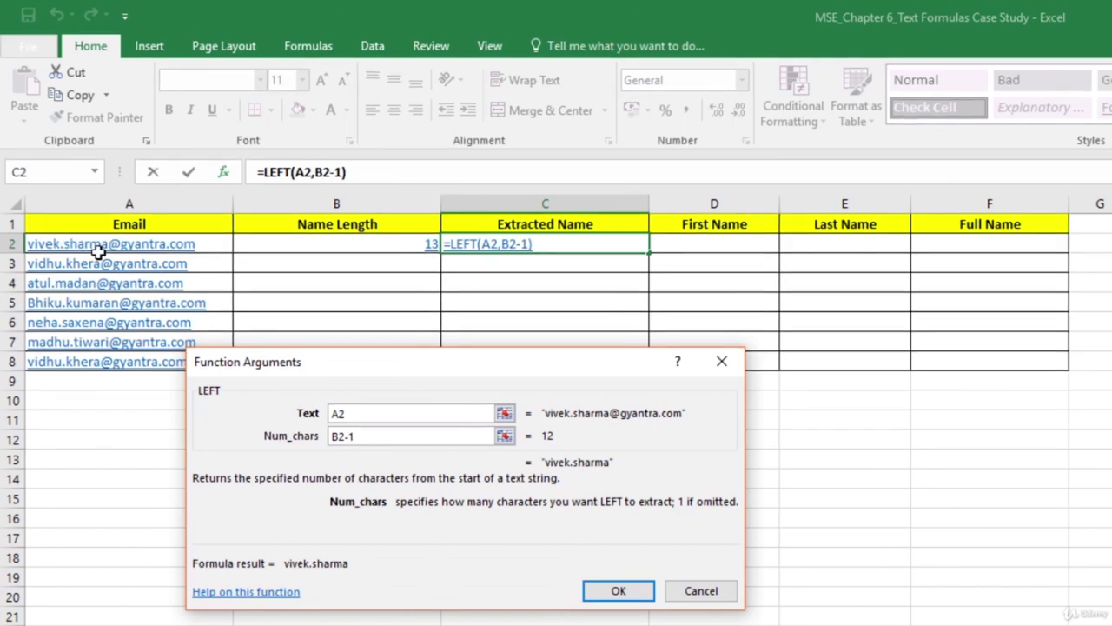
click(619, 591)
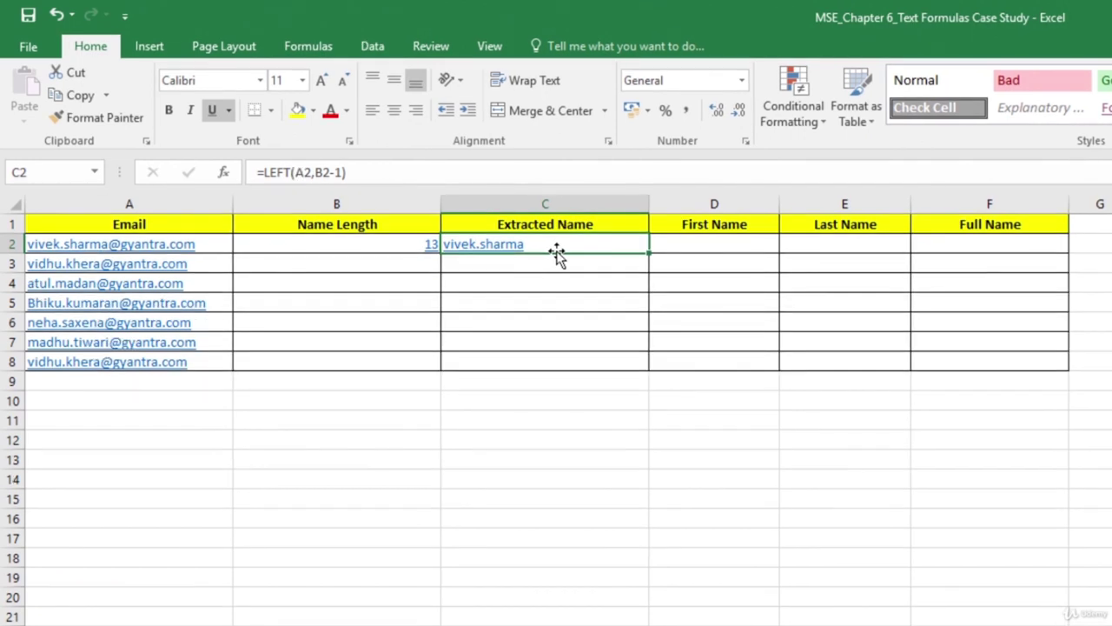
Step: Enter =LEFT(C2,FIND(".",C2)-1) in D2 to extract the first name from the extracted name
click(711, 243)
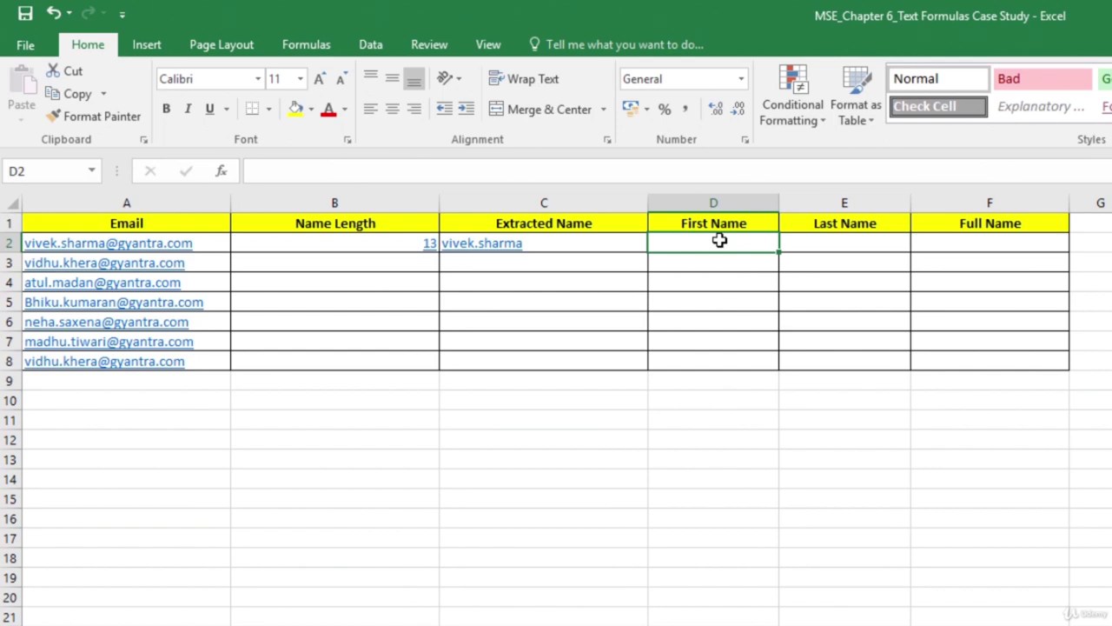
text(=LEFT)
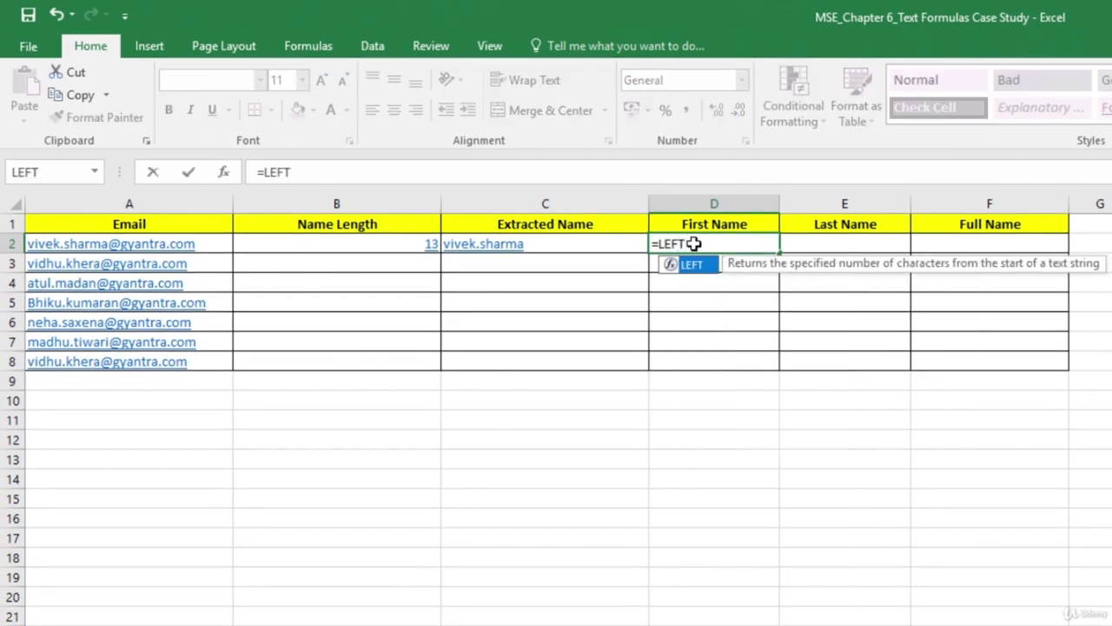
text(()
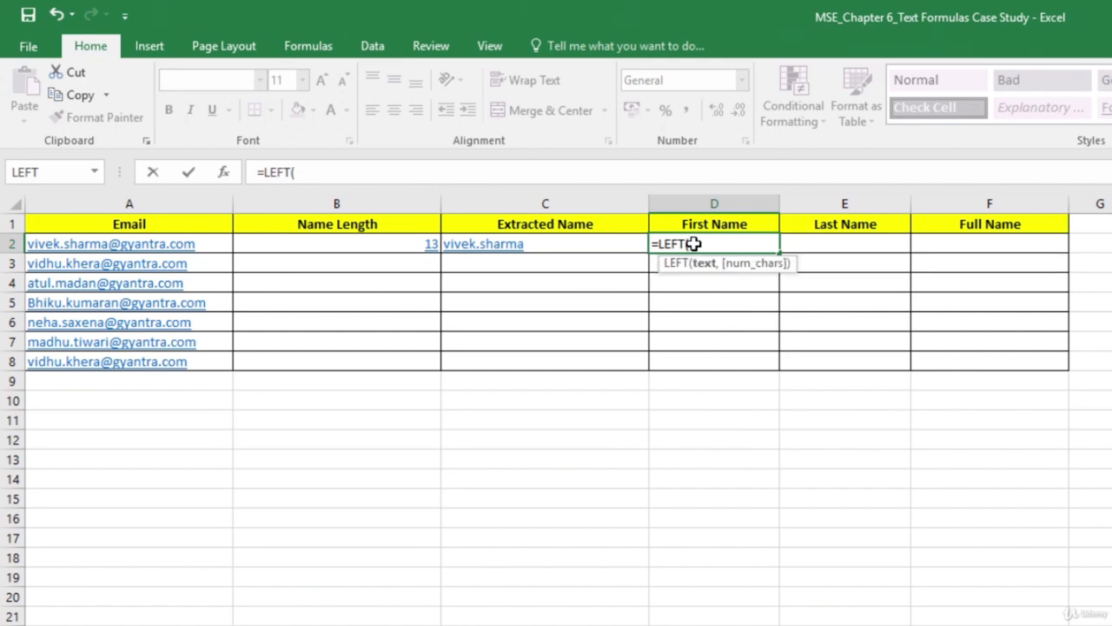
click(561, 245)
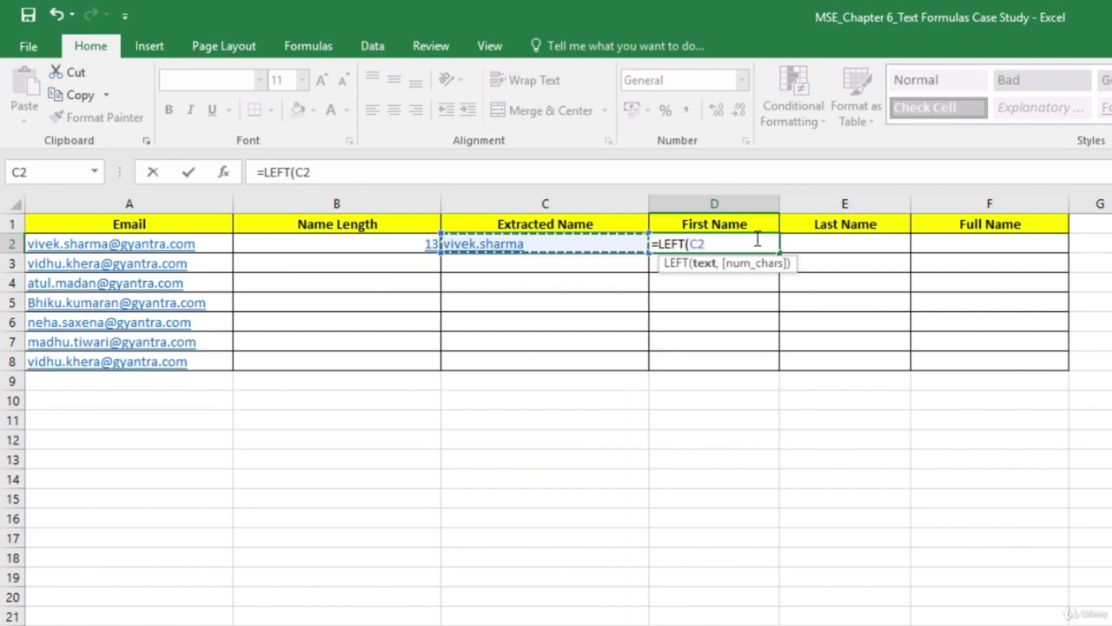
text(,)
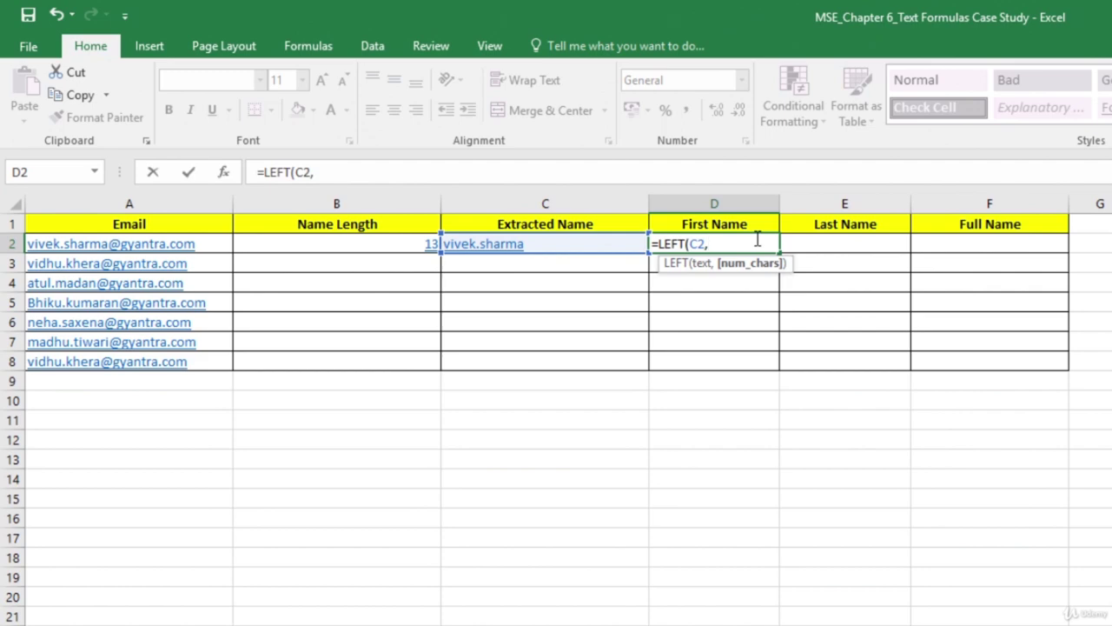
text(F)
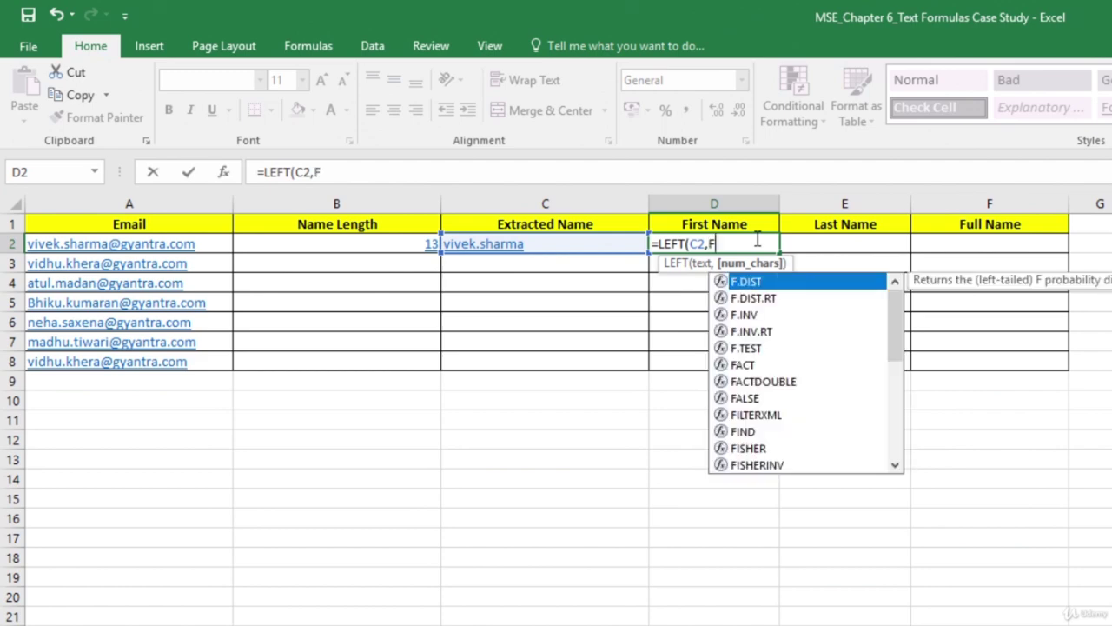
text(IND)
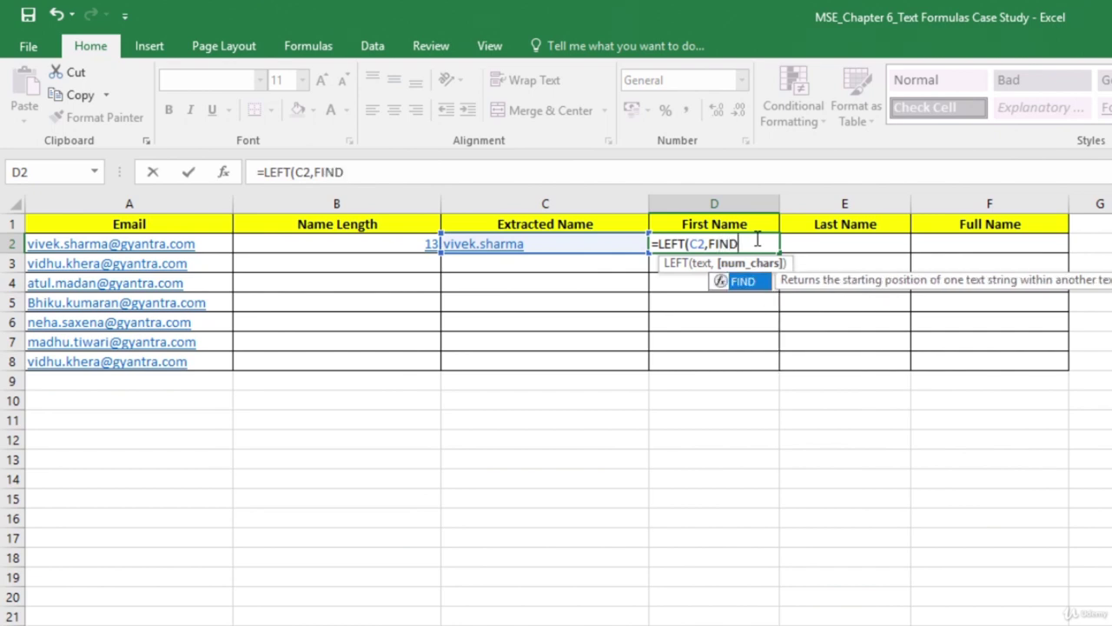
text((".")
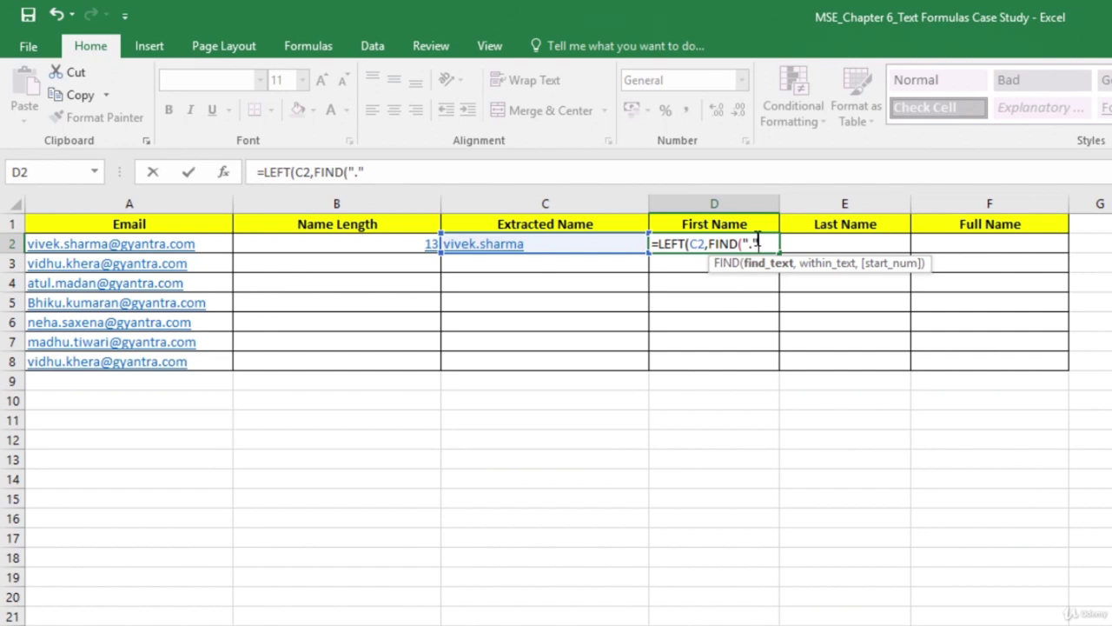
text(,)
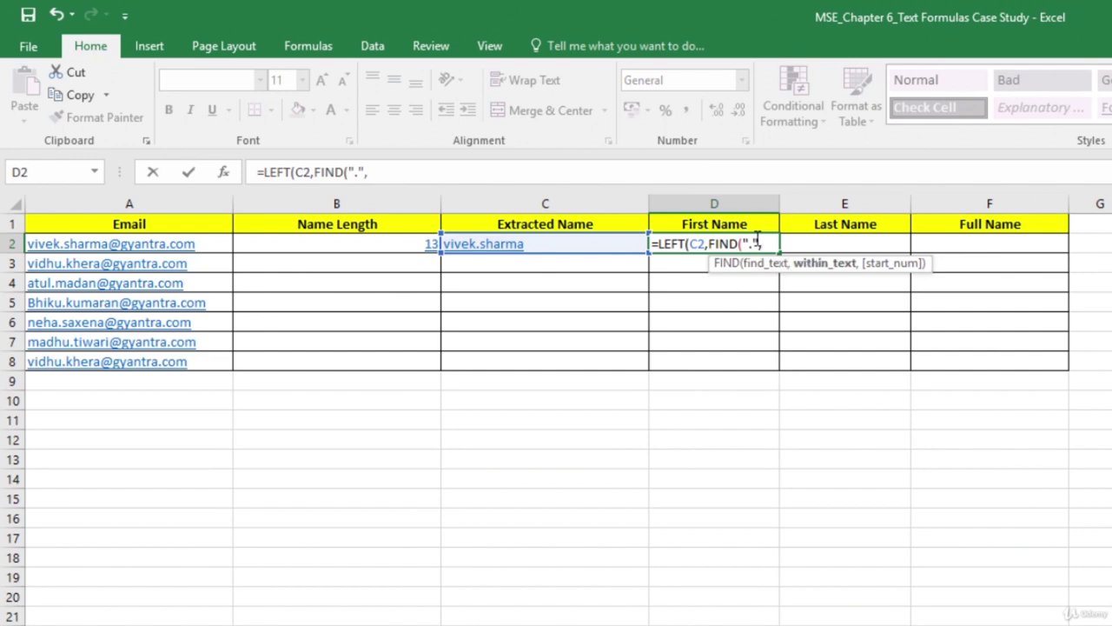
click(595, 244)
text()-)
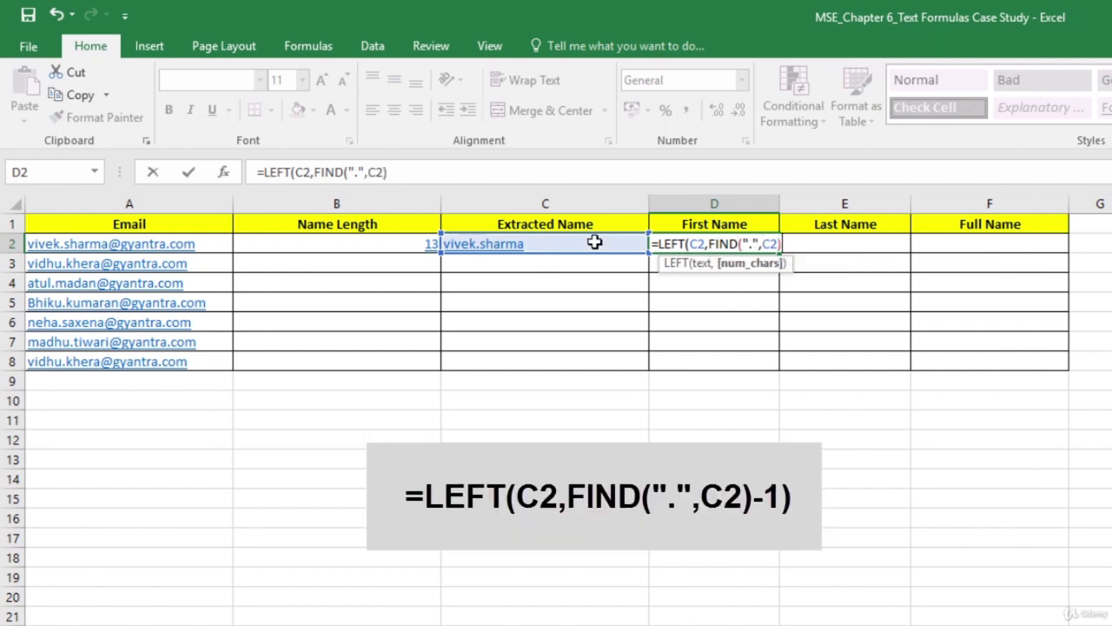
text(1))
key(Return)
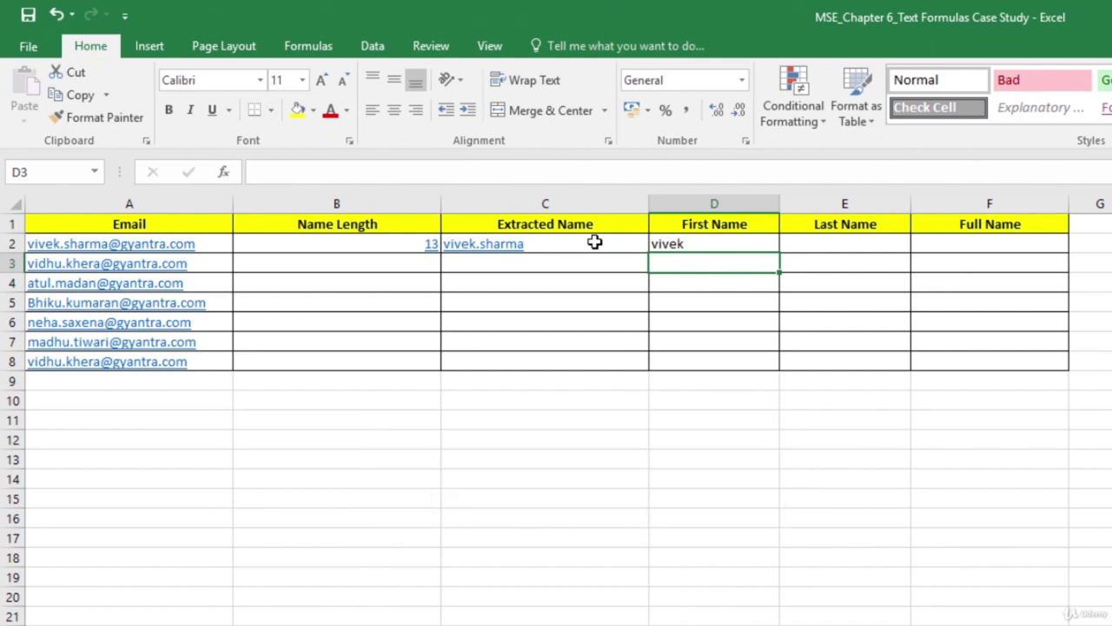
Step: Enter =RIGHT(C2,LEN(C2)-FIND(".",C2)) in E2 to extract the last name from the extracted name
click(859, 246)
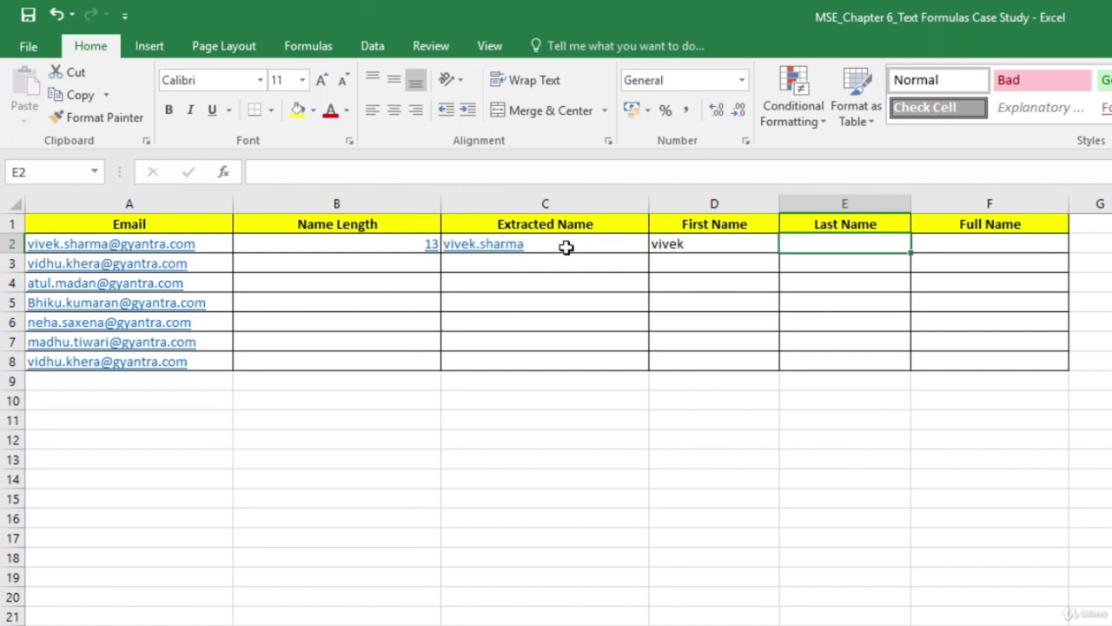
text(=)
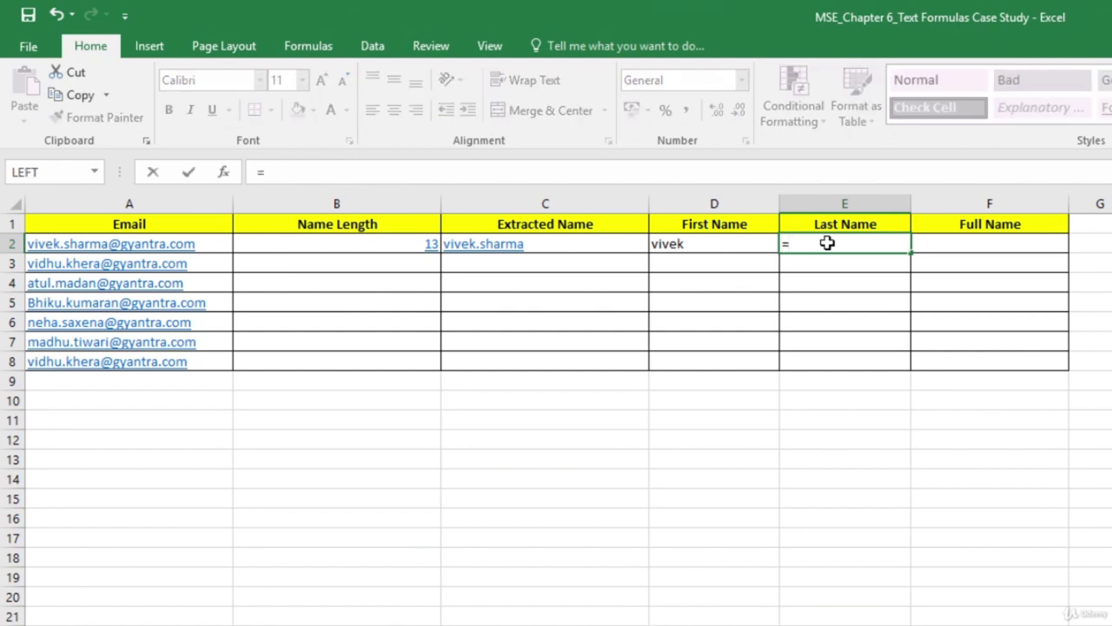
text(RIGH)
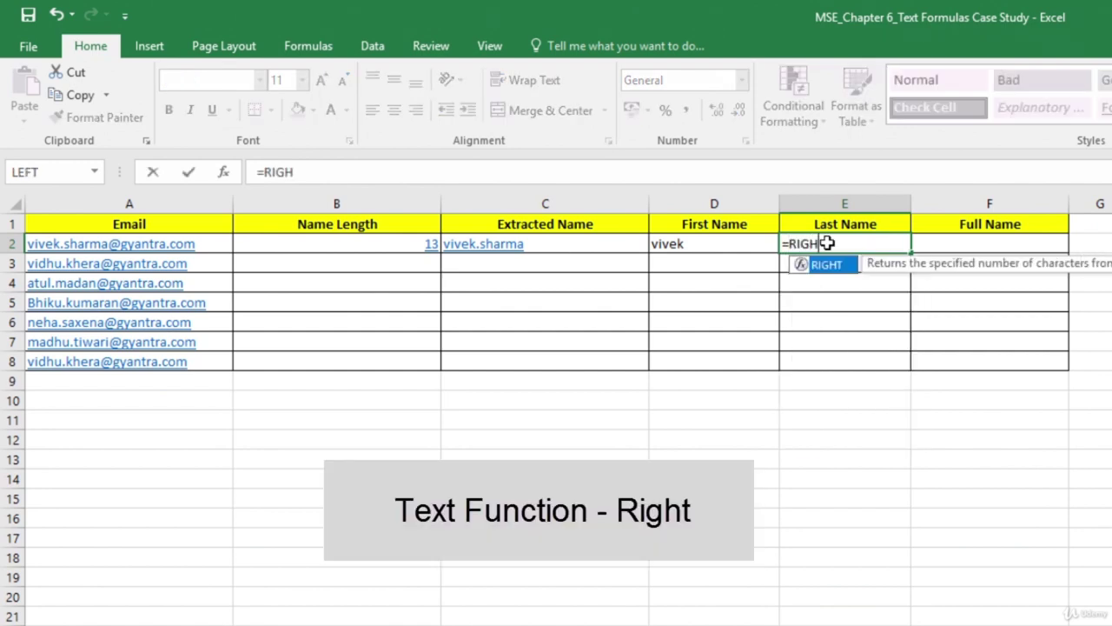
text(T()
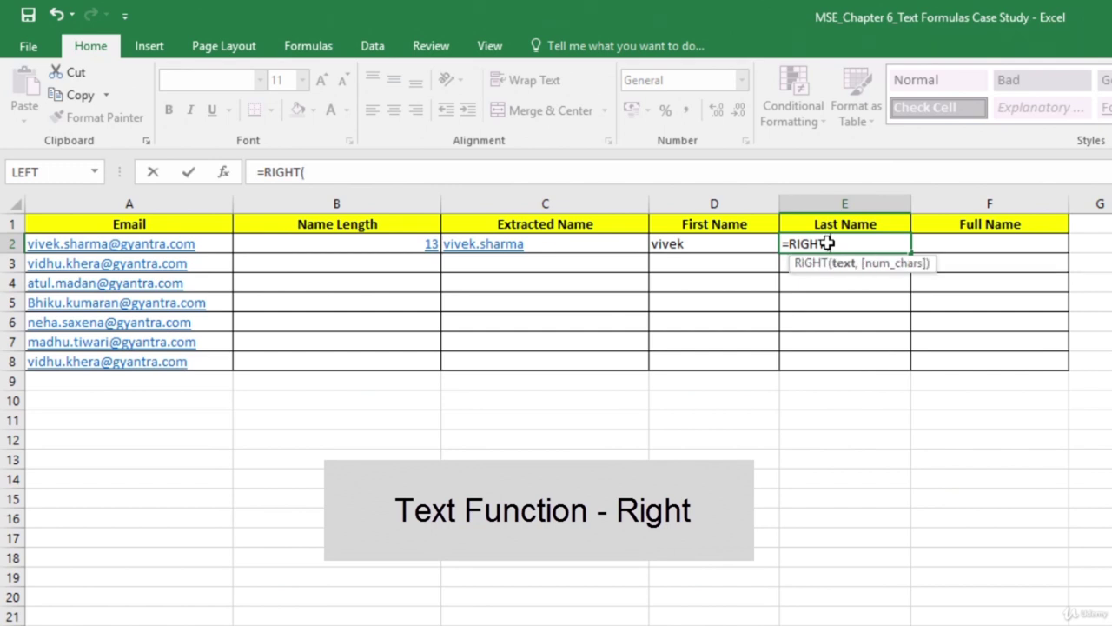
click(544, 246)
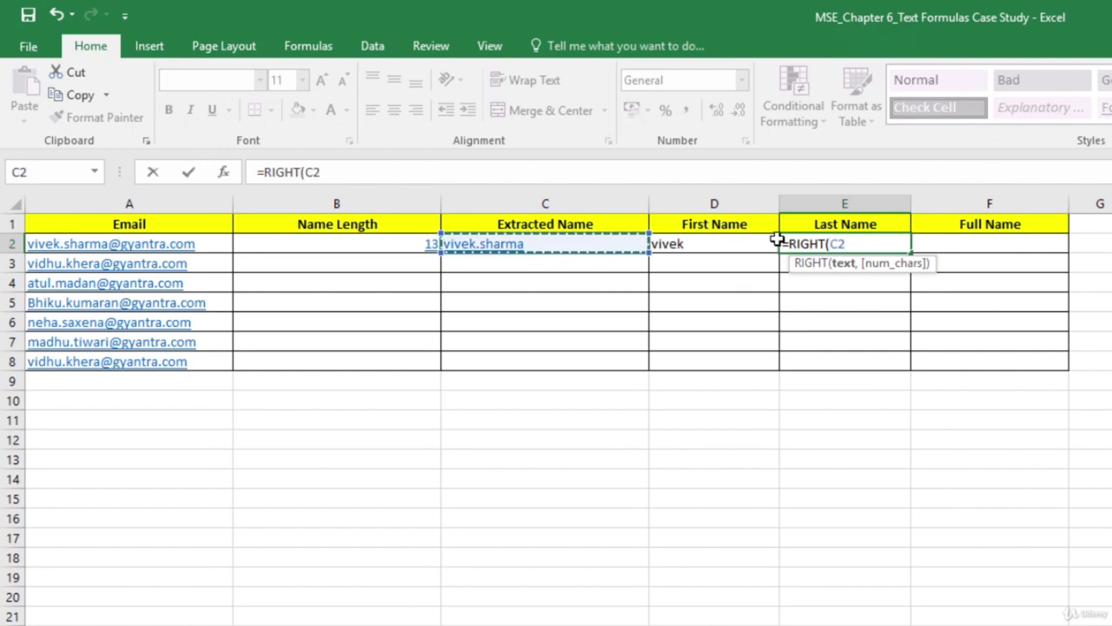
text(,)
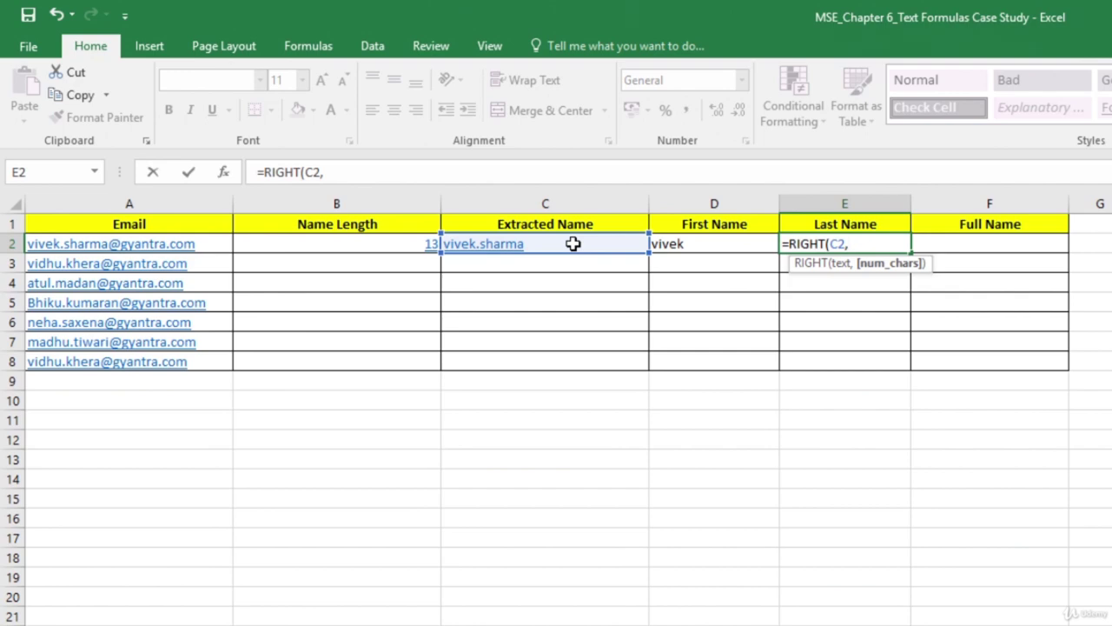
text(LE)
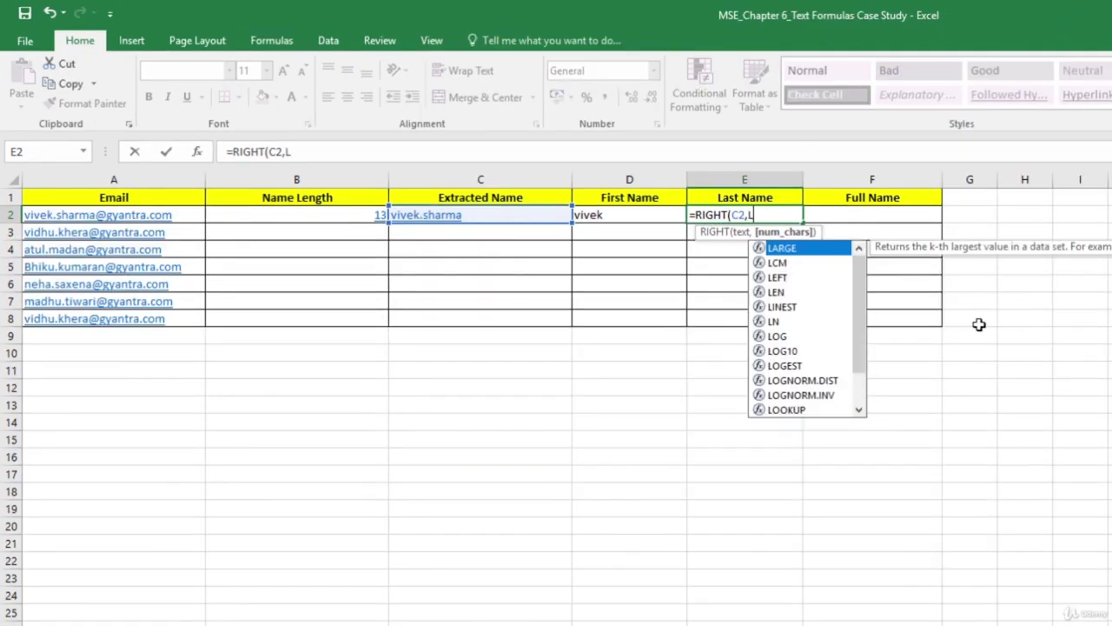
text(N()
click(611, 247)
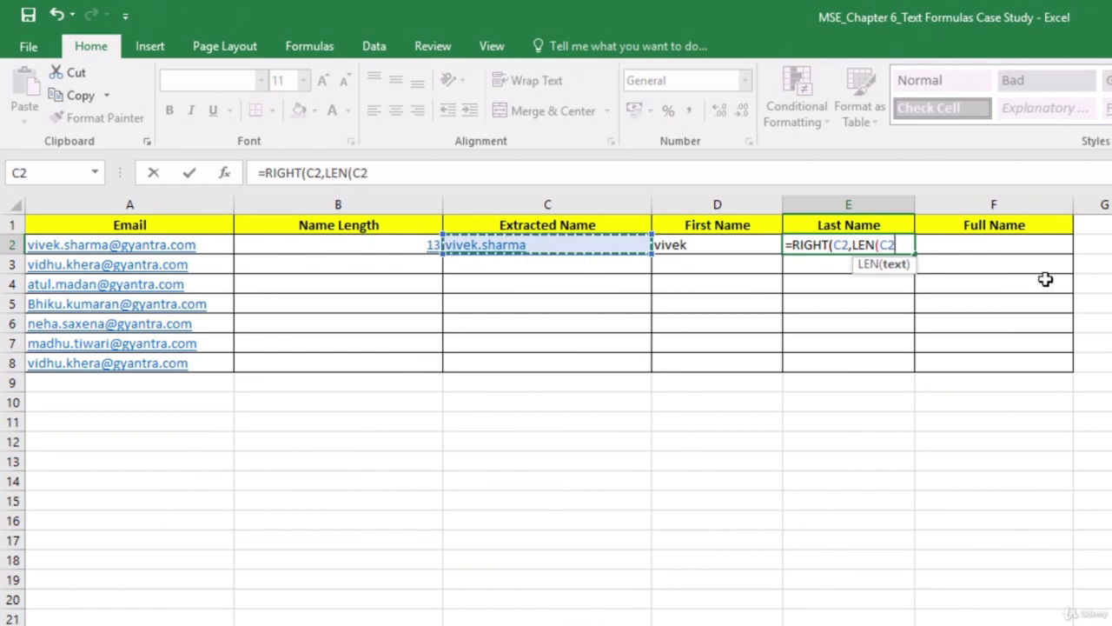
text())
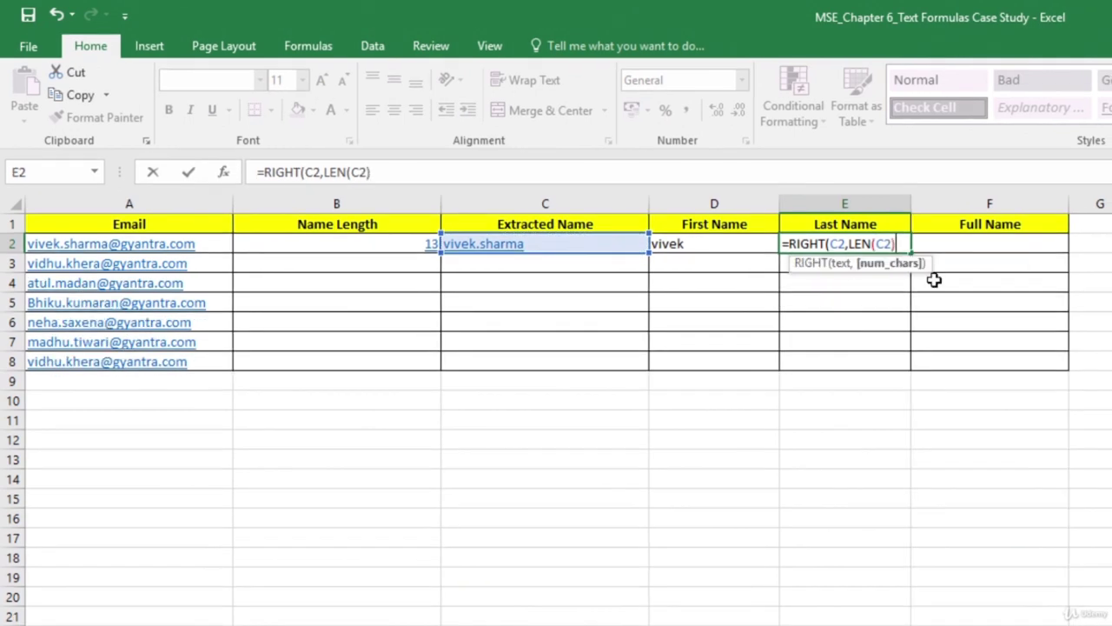
text(-)
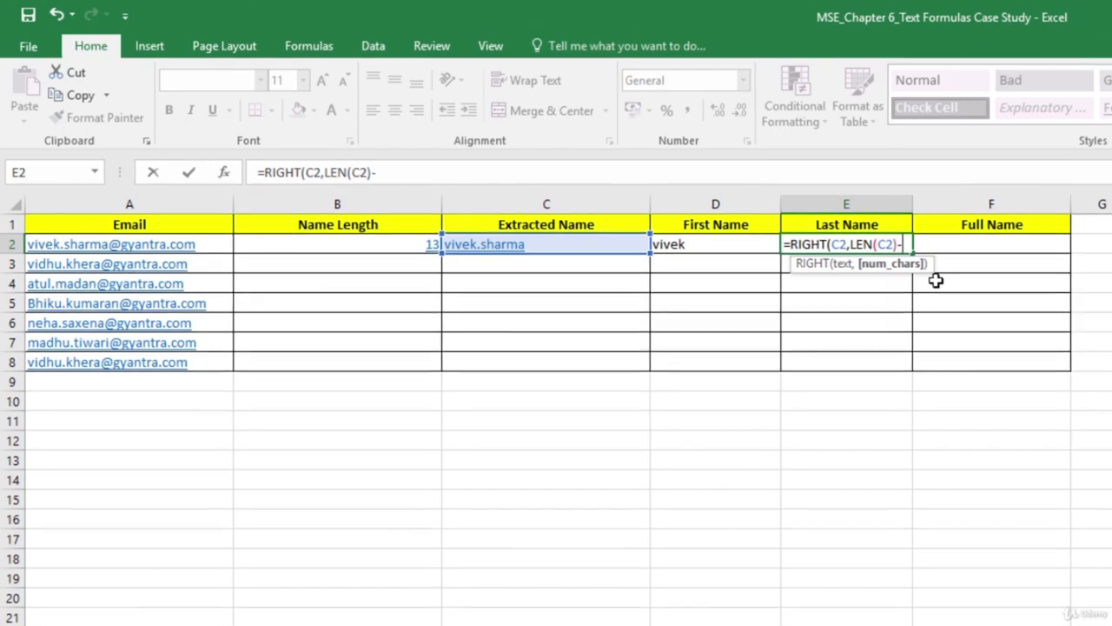
text(FIND)
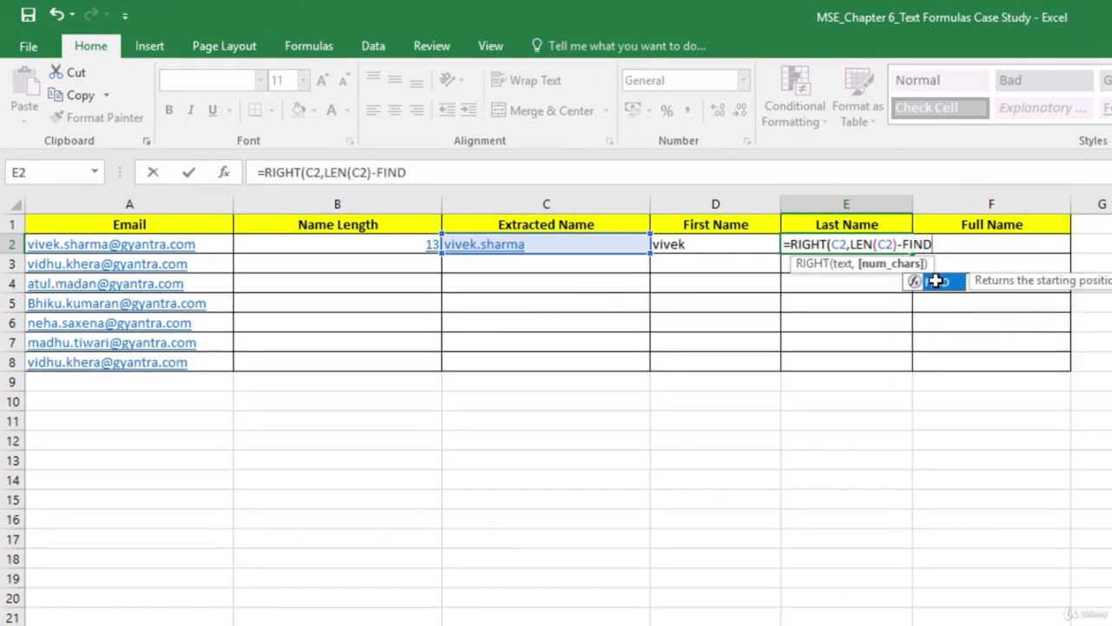
text((".)
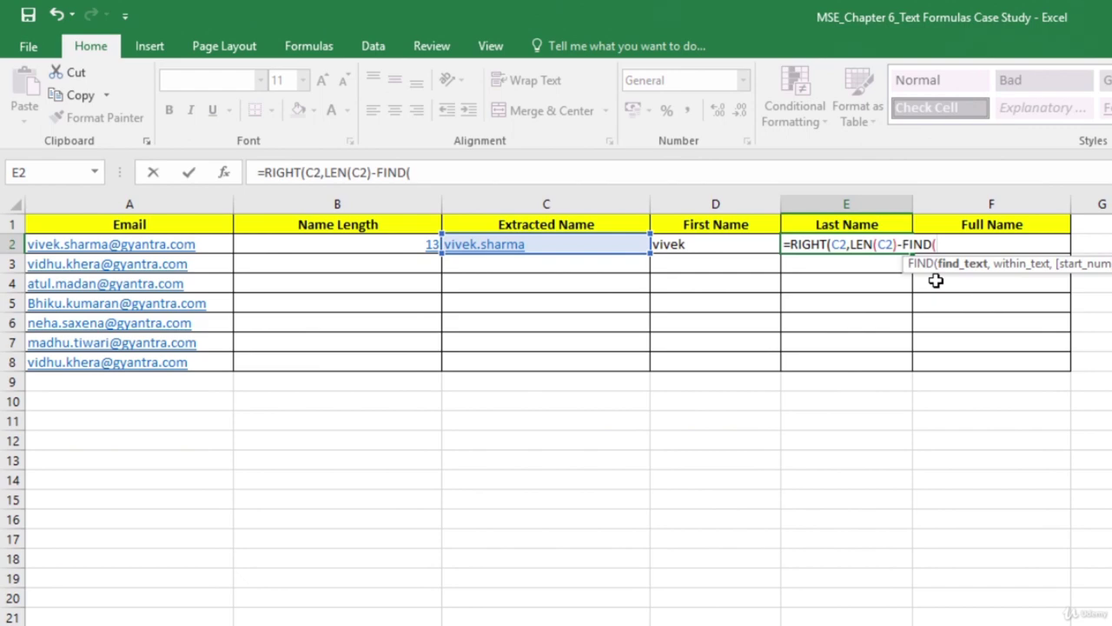
text(")
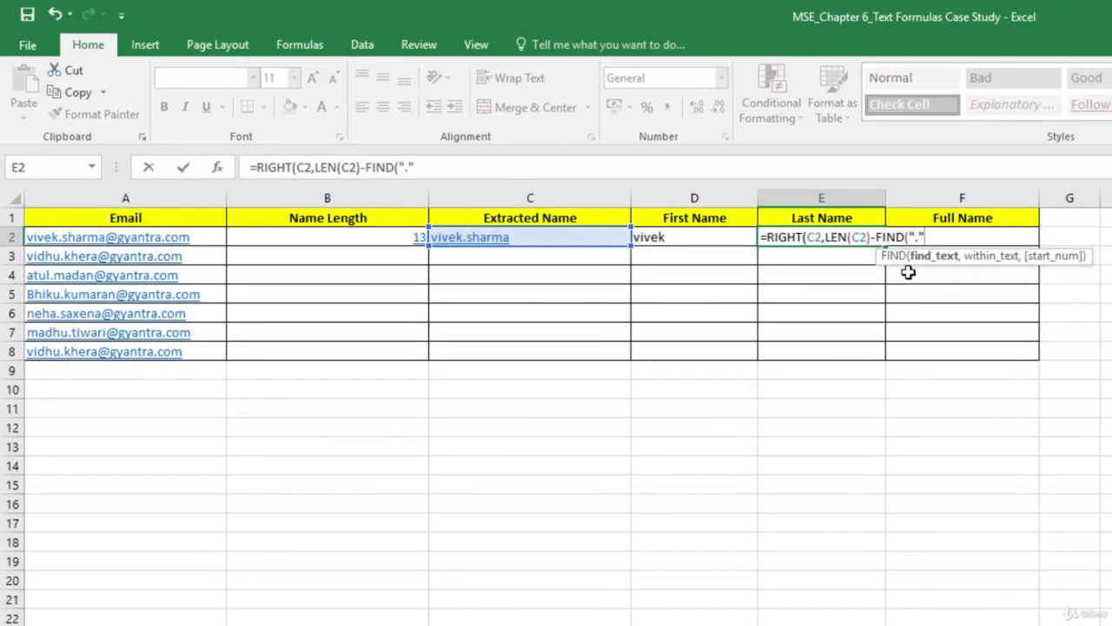
text(,)
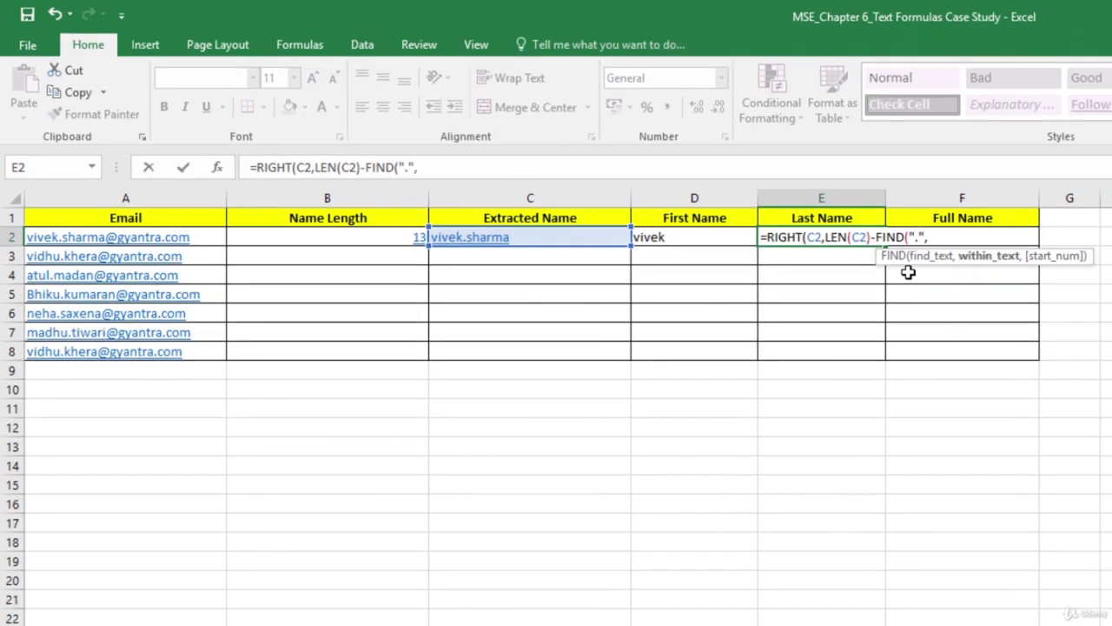
click(581, 238)
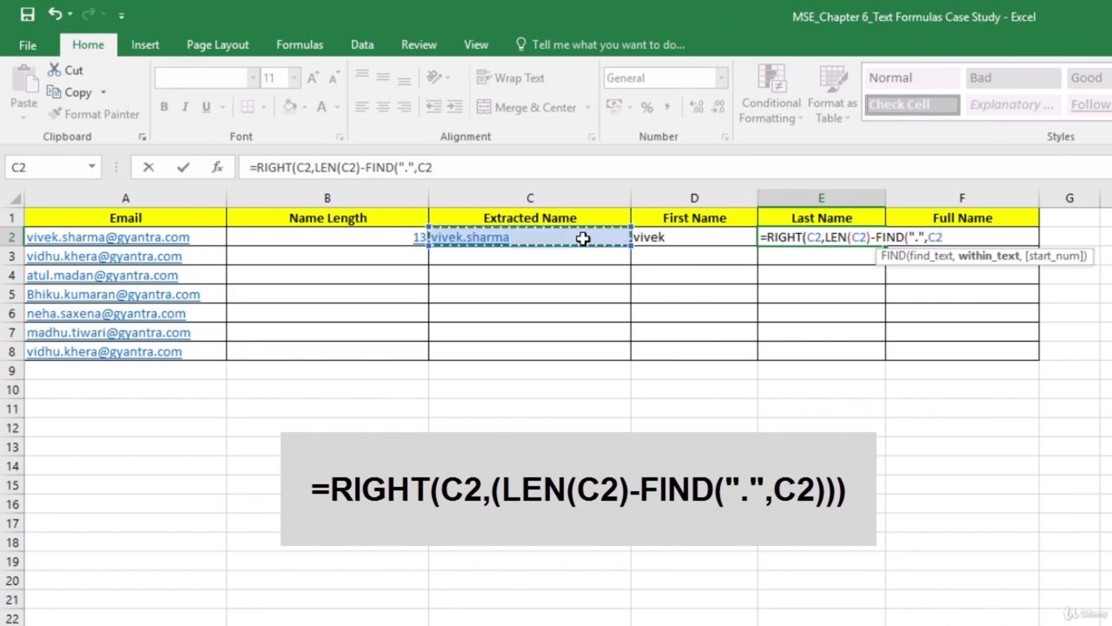
text()))
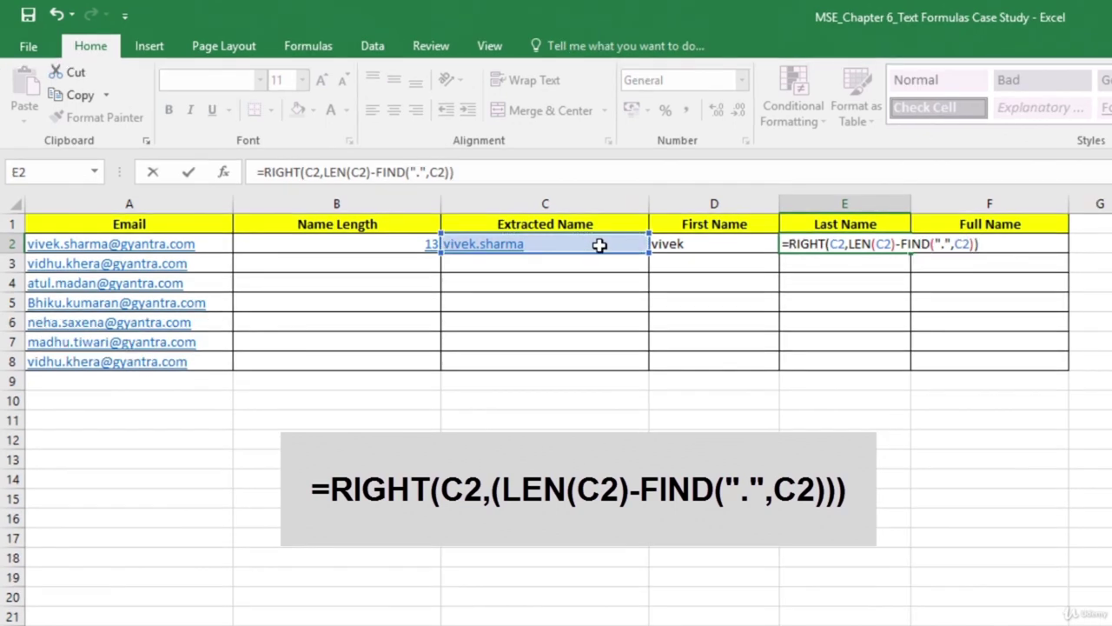
key(Return)
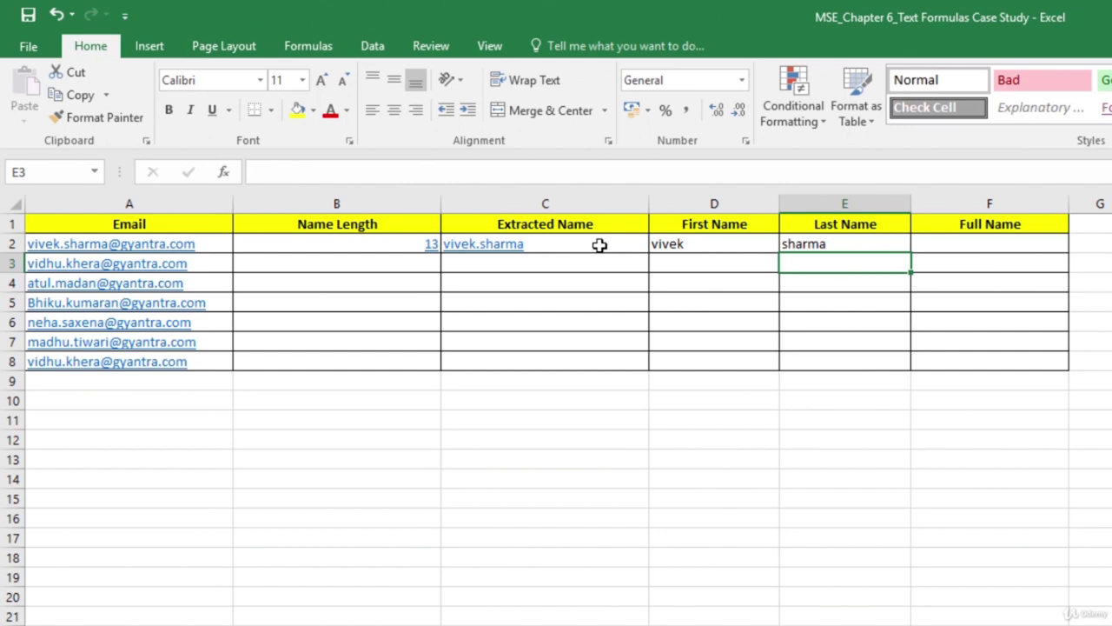
Step: Insert the CONCATENATE function from the Text category into F2 under Full Name
click(1000, 248)
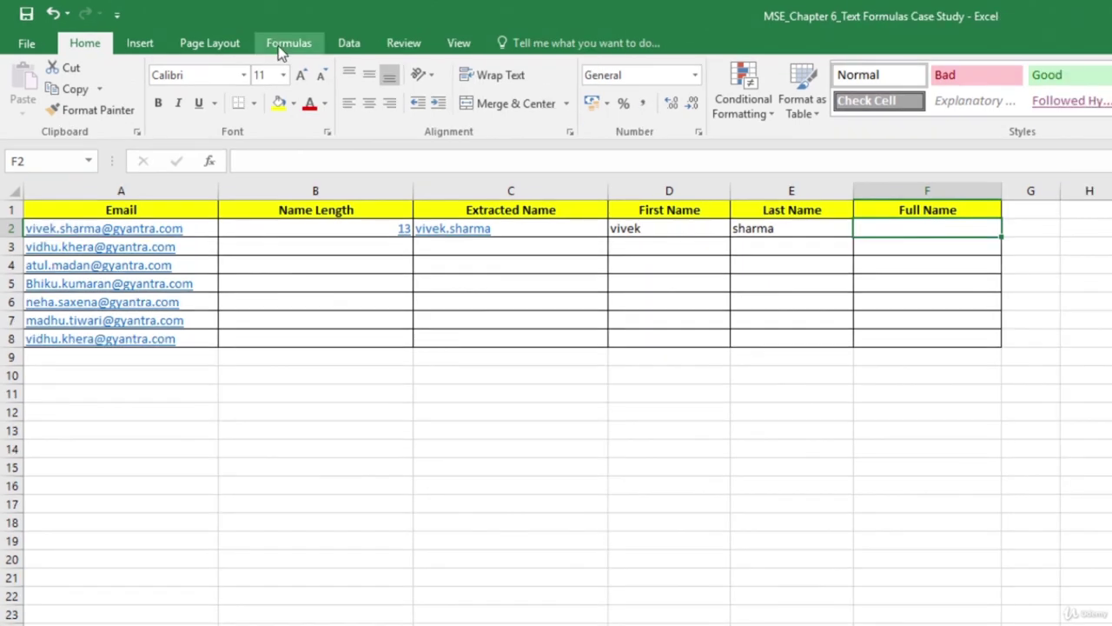
click(299, 52)
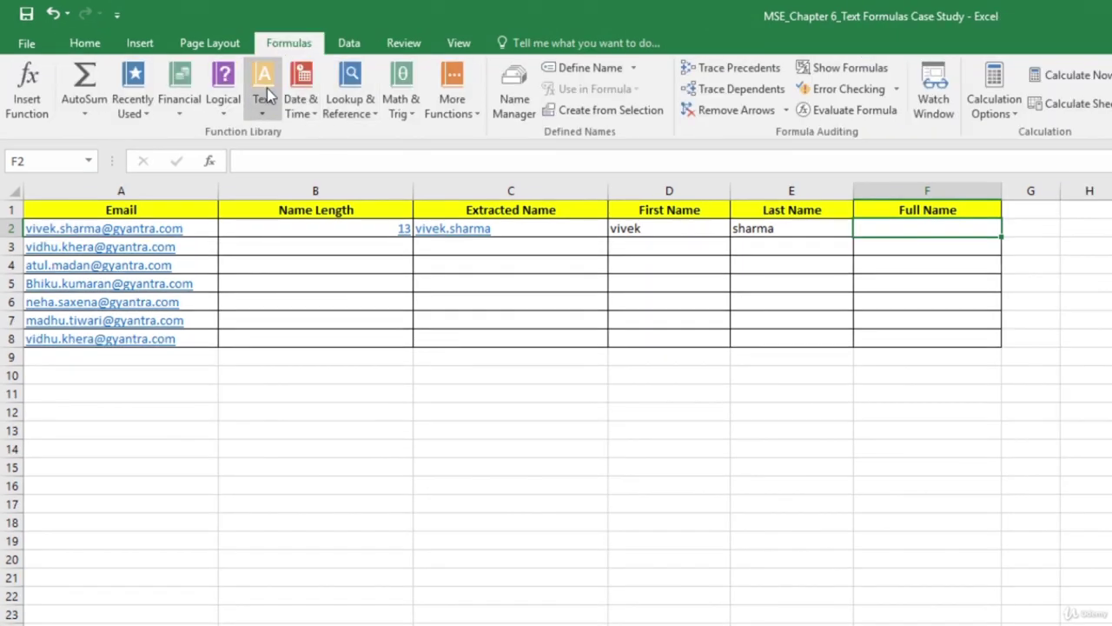
click(265, 87)
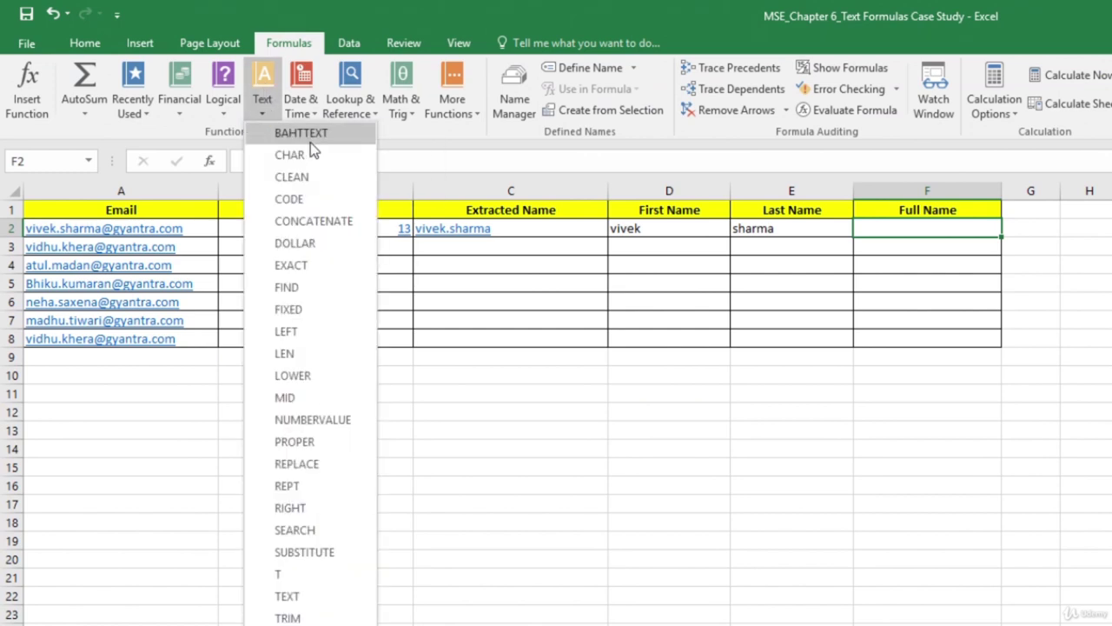
click(328, 224)
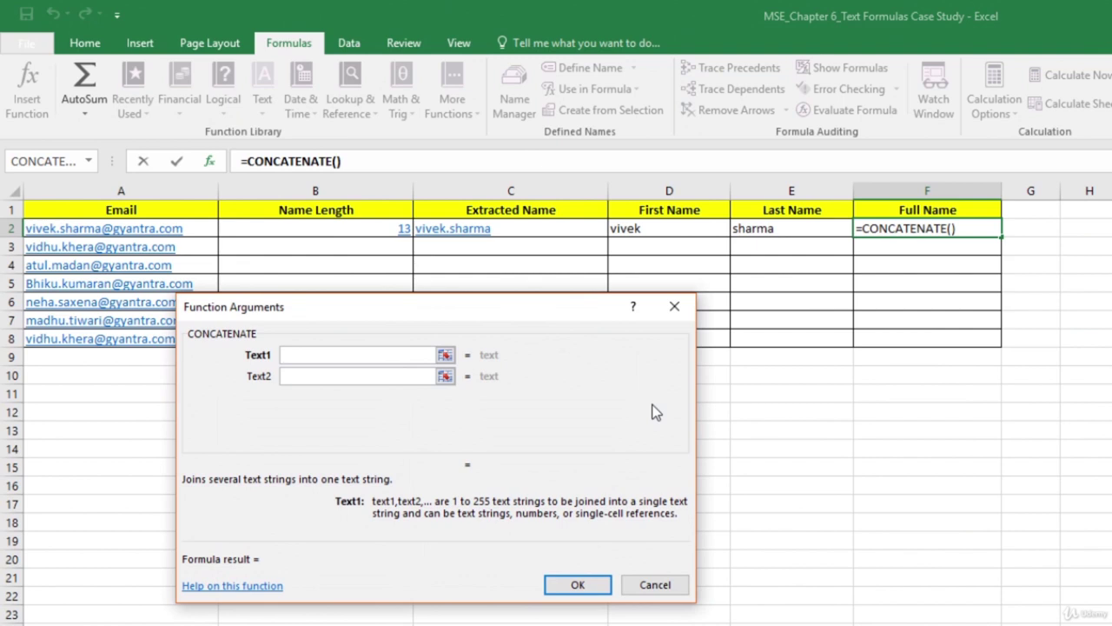
Step: Set the CONCATENATE arguments in F2 to D2, a space " " and E2, and complete the formula
click(676, 227)
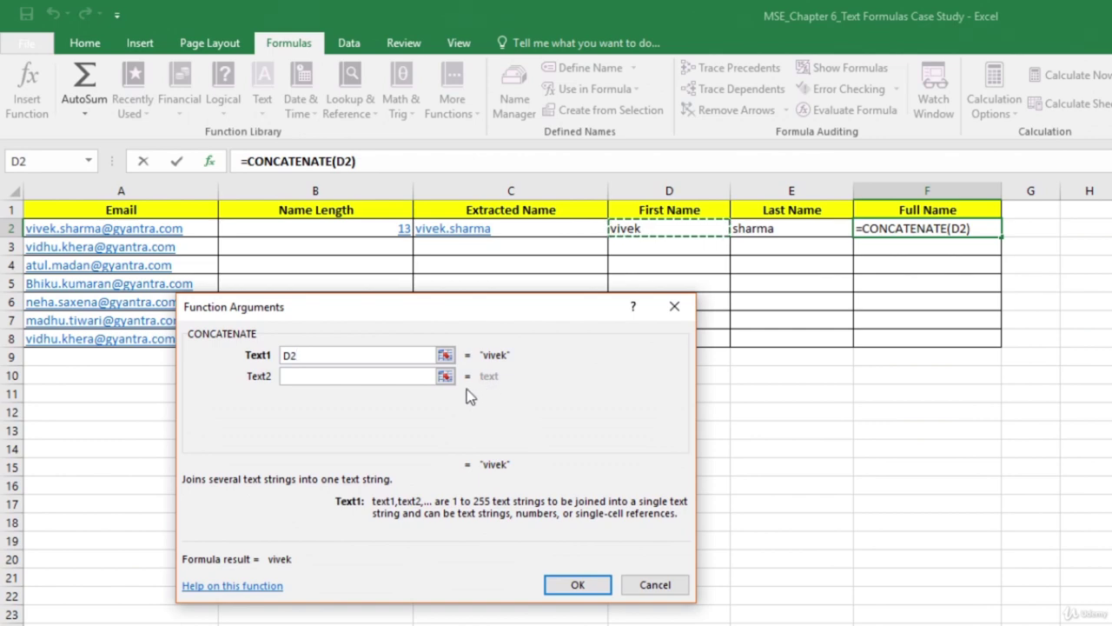
click(368, 377)
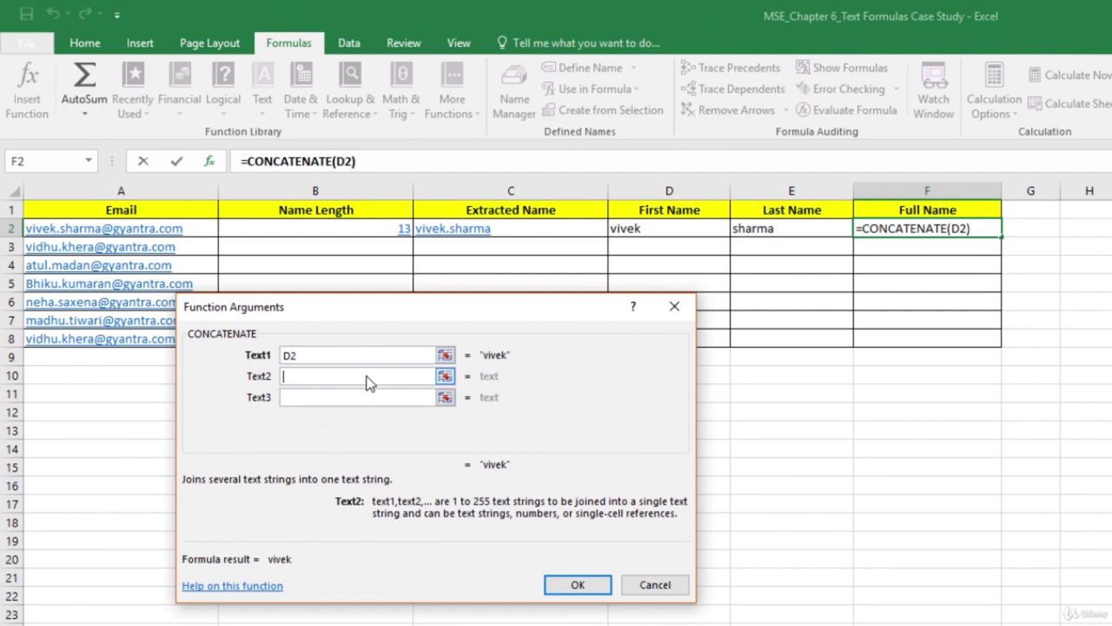
text(" ")
click(346, 400)
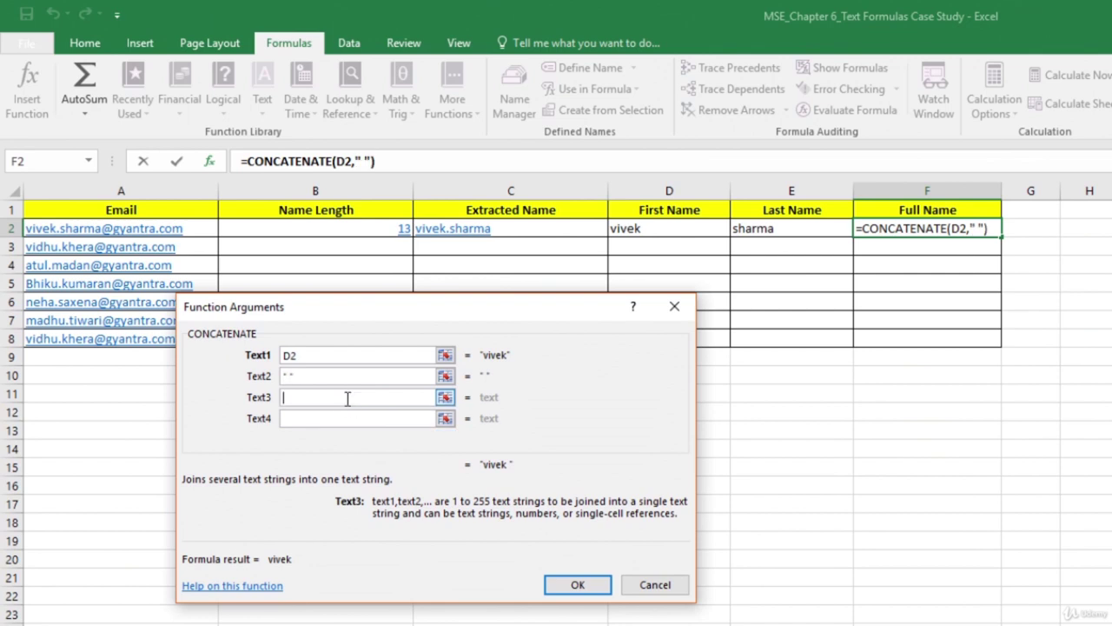
click(803, 228)
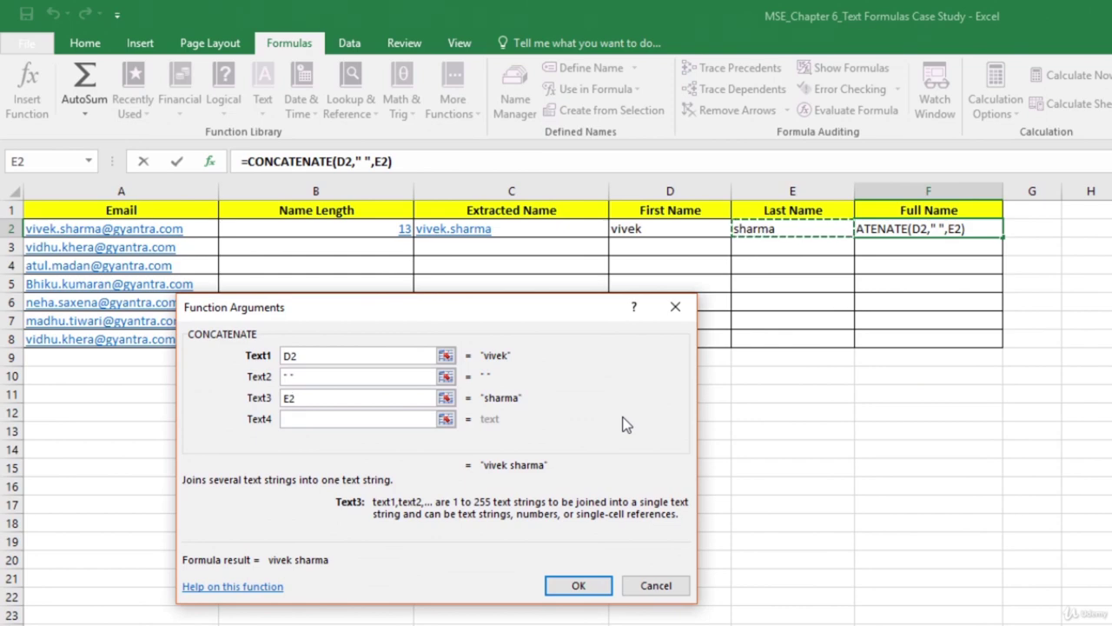
click(578, 586)
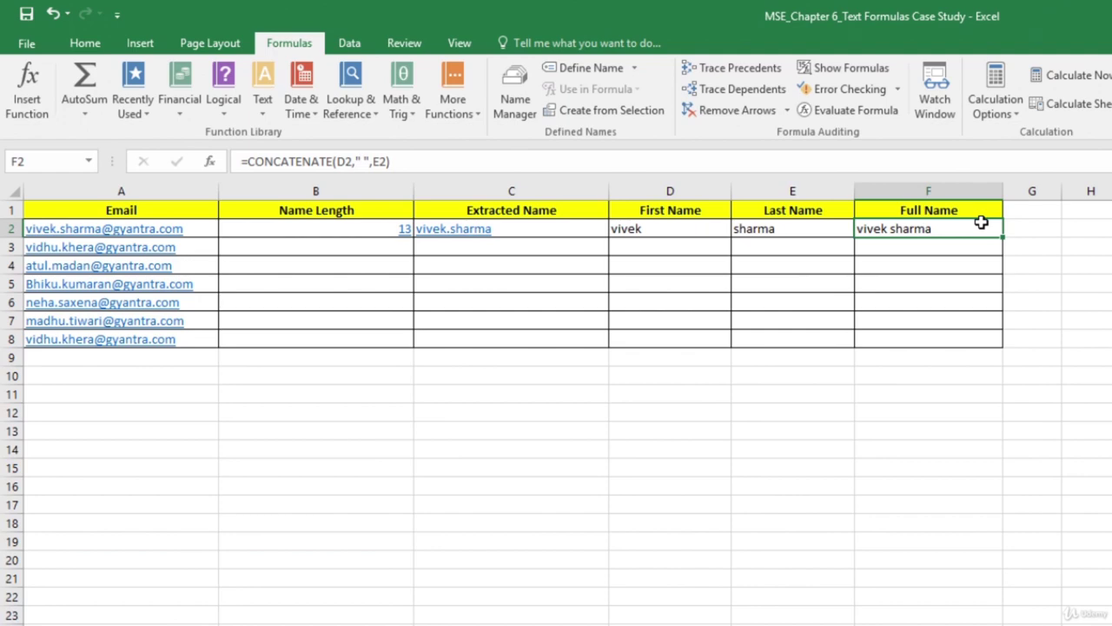
Step: Insert a new sheet column at G and enter the heading Proper Full Name in G1
click(1043, 191)
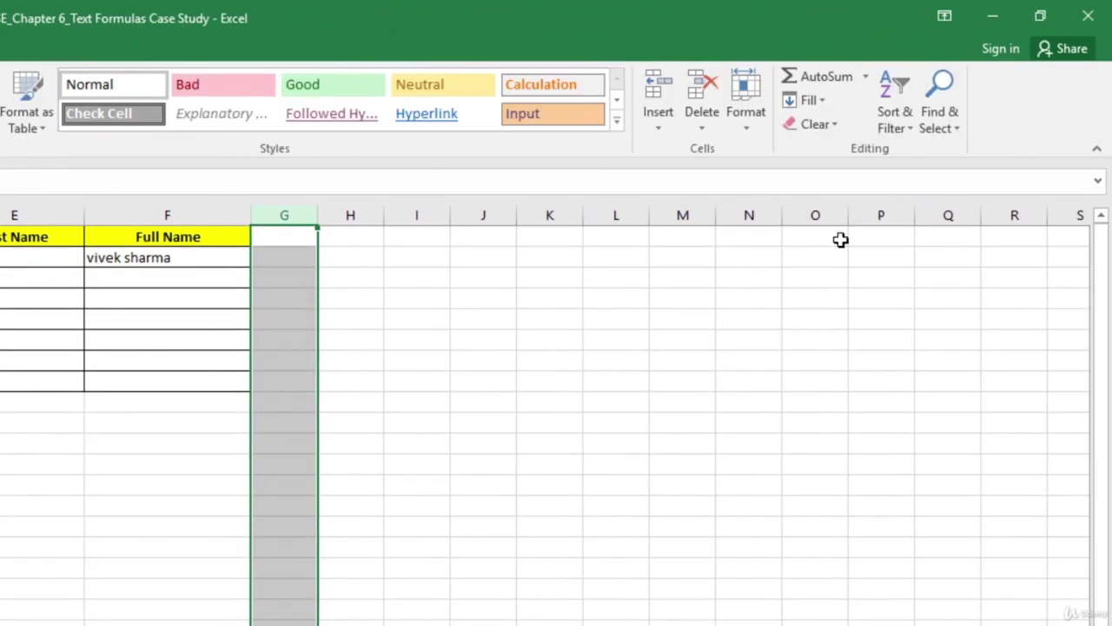
click(661, 127)
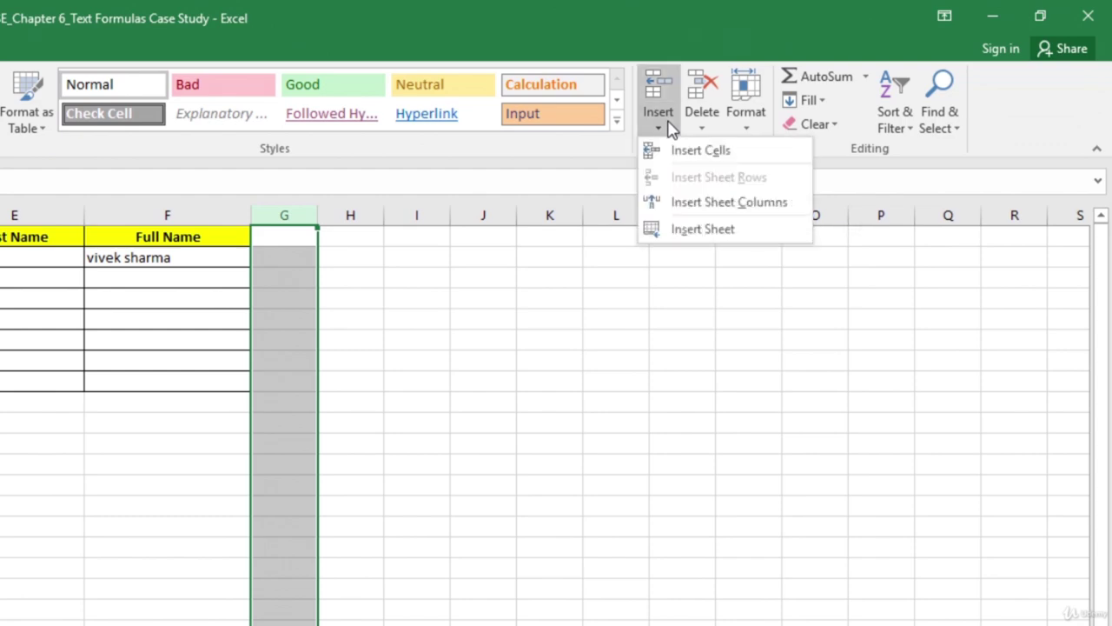
click(729, 202)
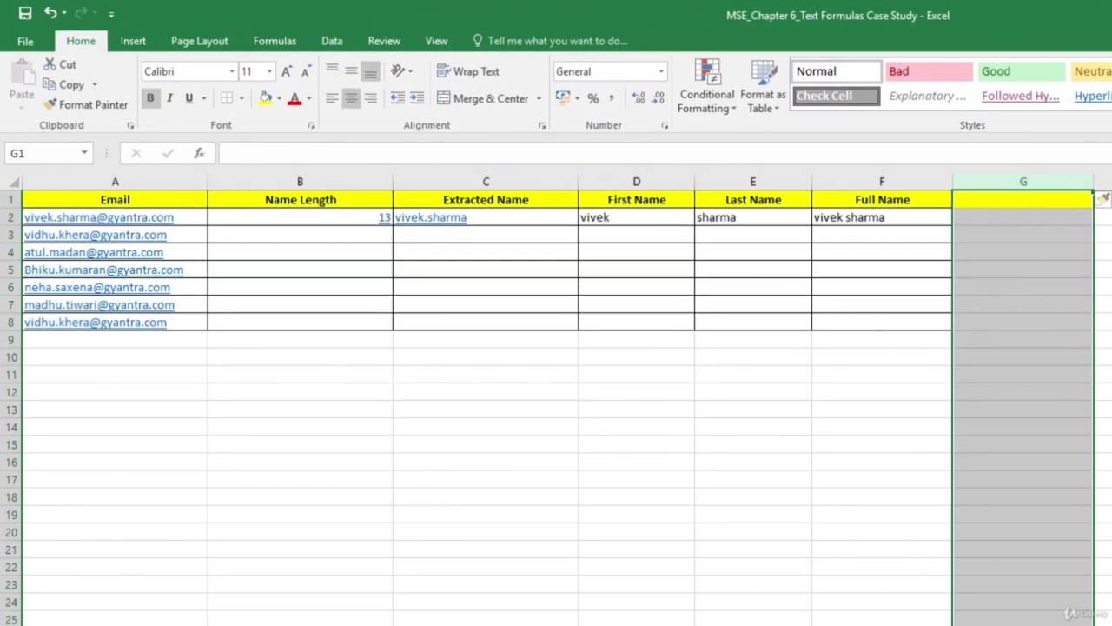
click(1024, 201)
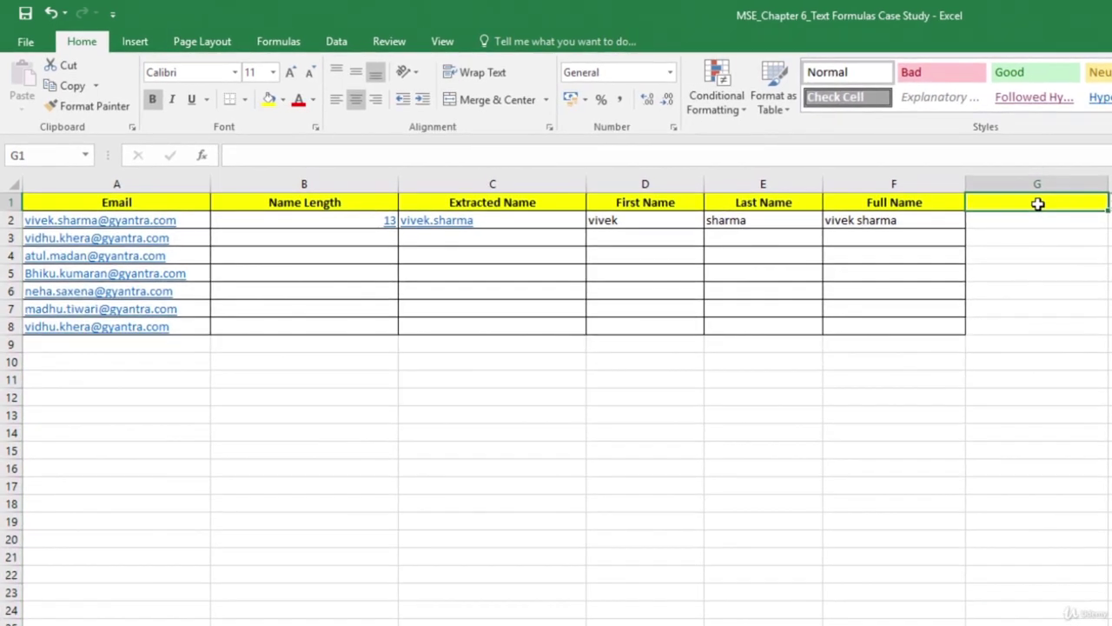
text(Prope)
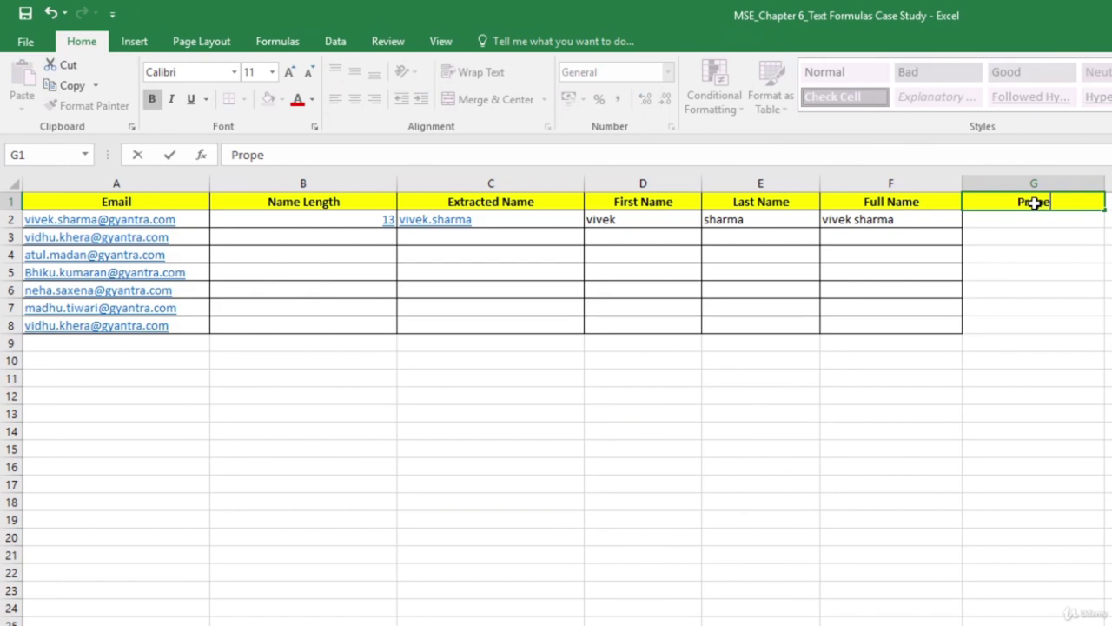
text(r Full Name)
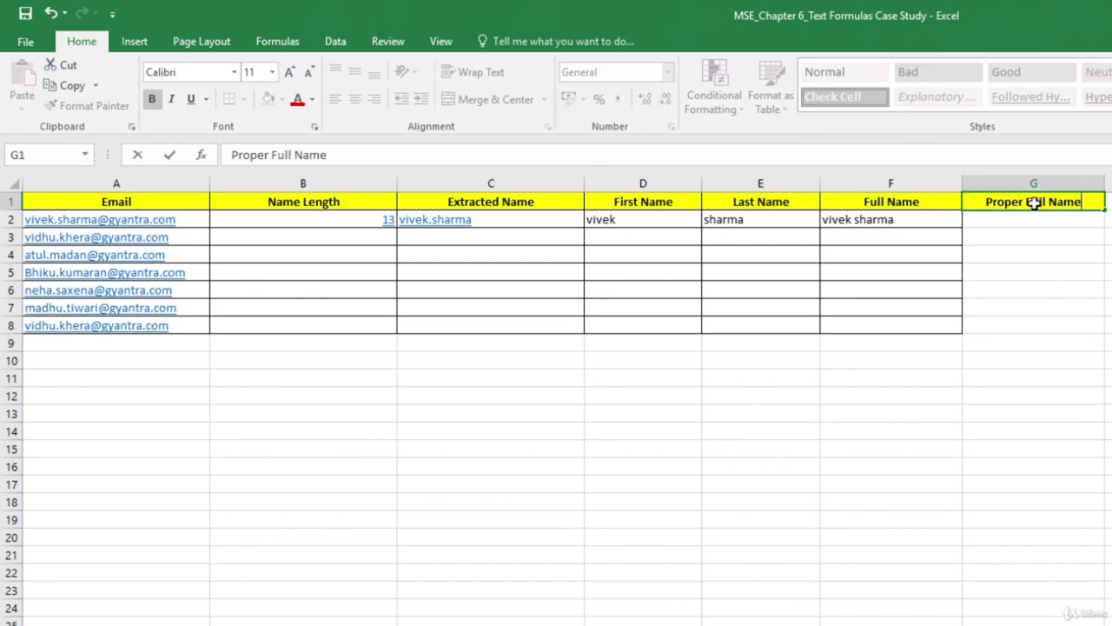
key(Return)
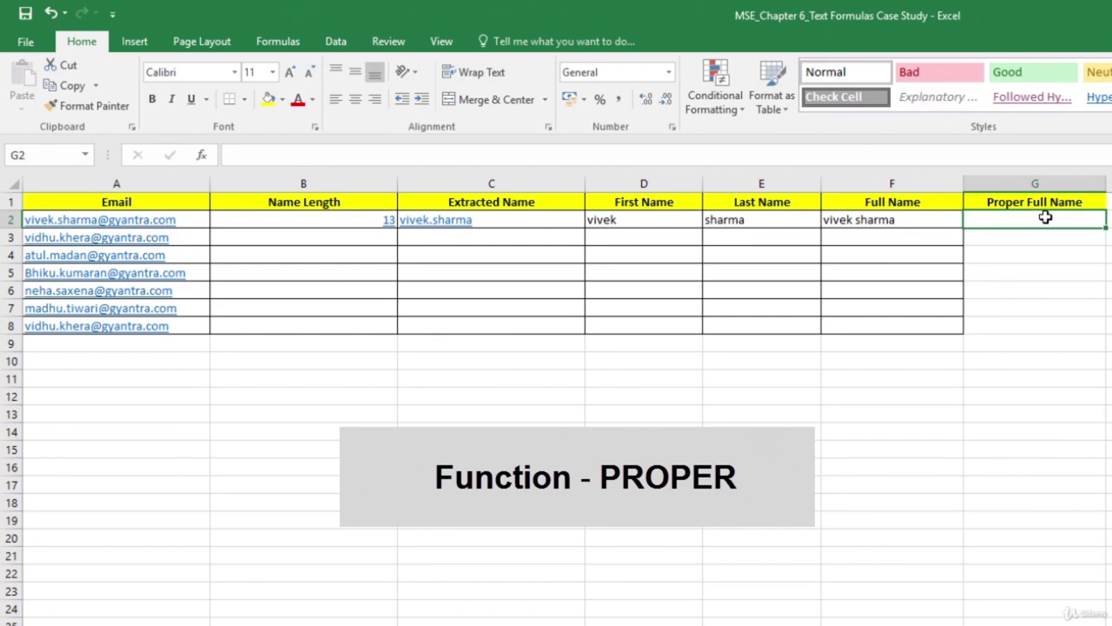
Step: Enter =PROPER(F2) in G2 using the PROPER text function to capitalise the full name
click(275, 42)
click(252, 87)
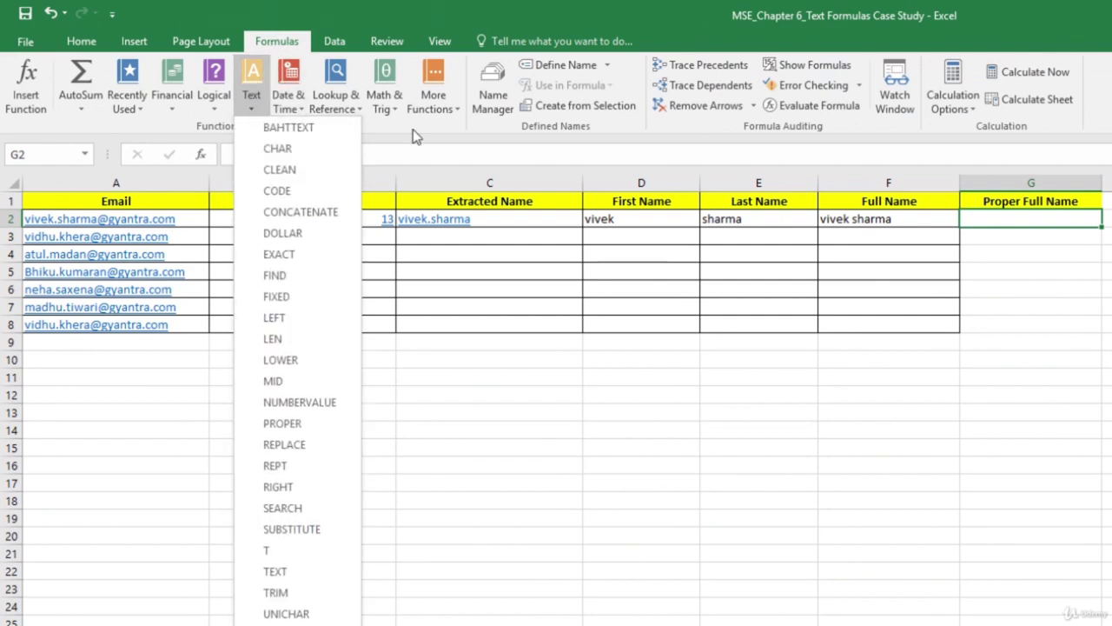
click(312, 426)
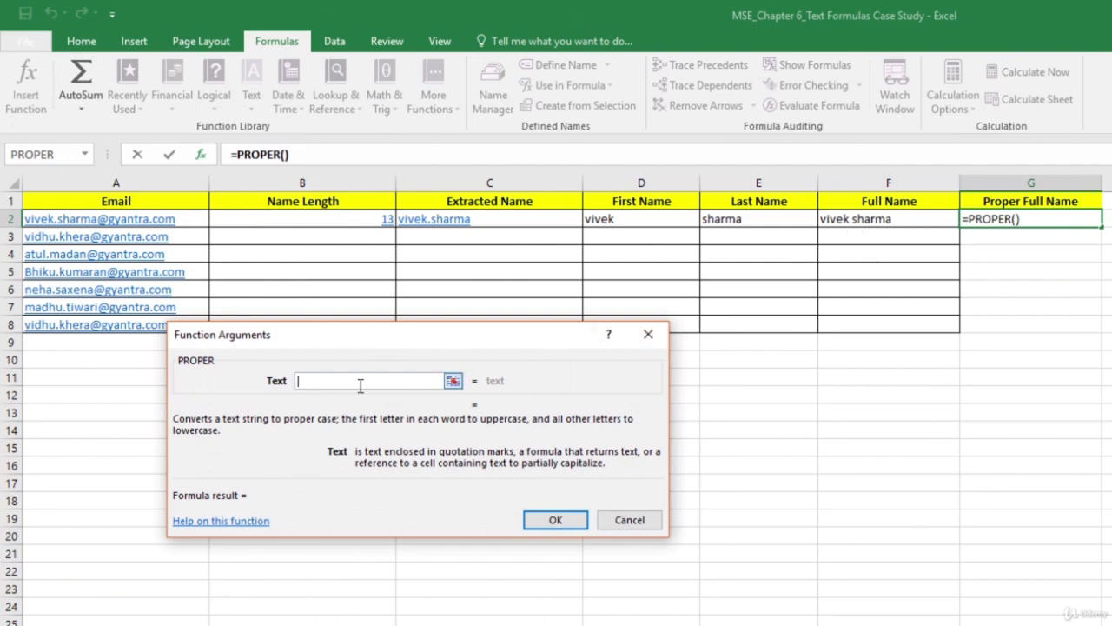
click(906, 220)
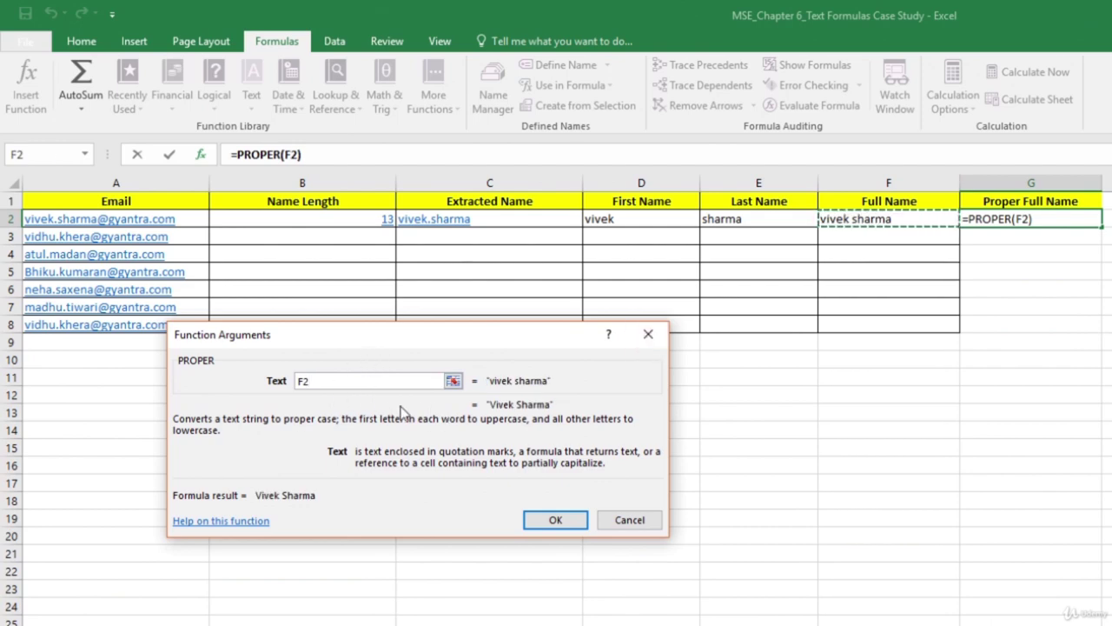
click(560, 524)
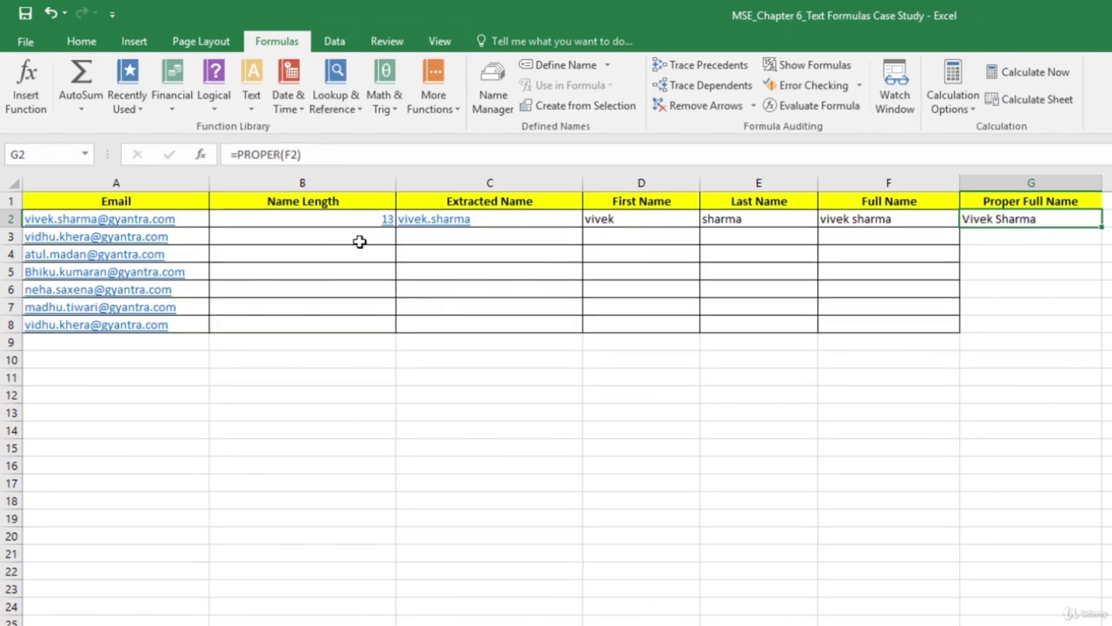
Step: Copy the formulas in B2:G2 and paste them into rows 3 to 8 for the remaining e-mail addresses
click(299, 220)
key(ctrl+c)
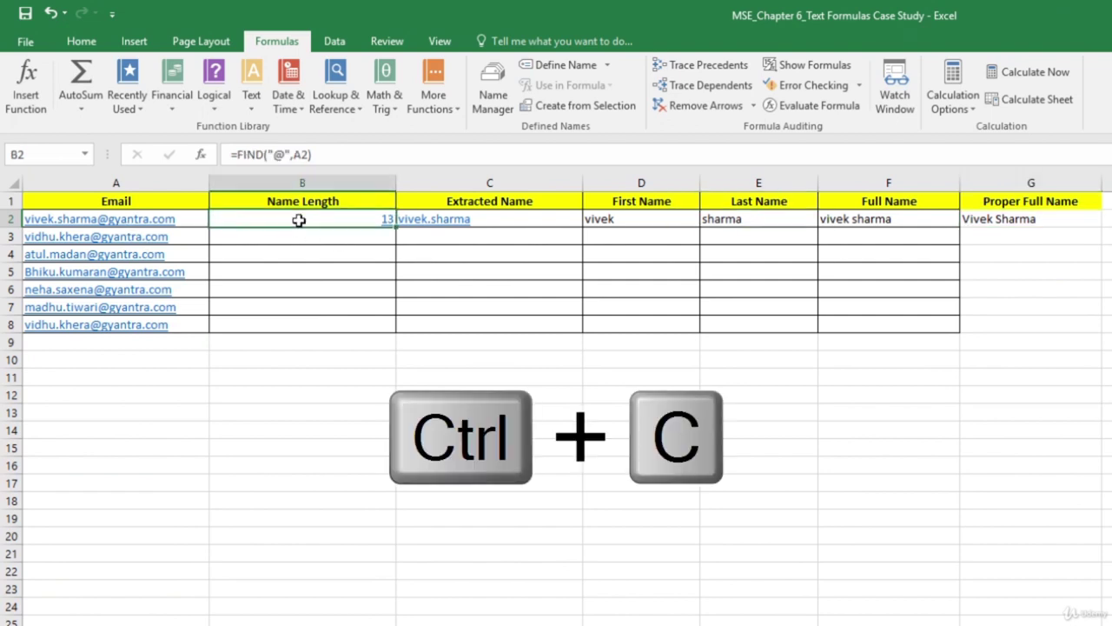
shift+click(1061, 219)
key(ctrl+c)
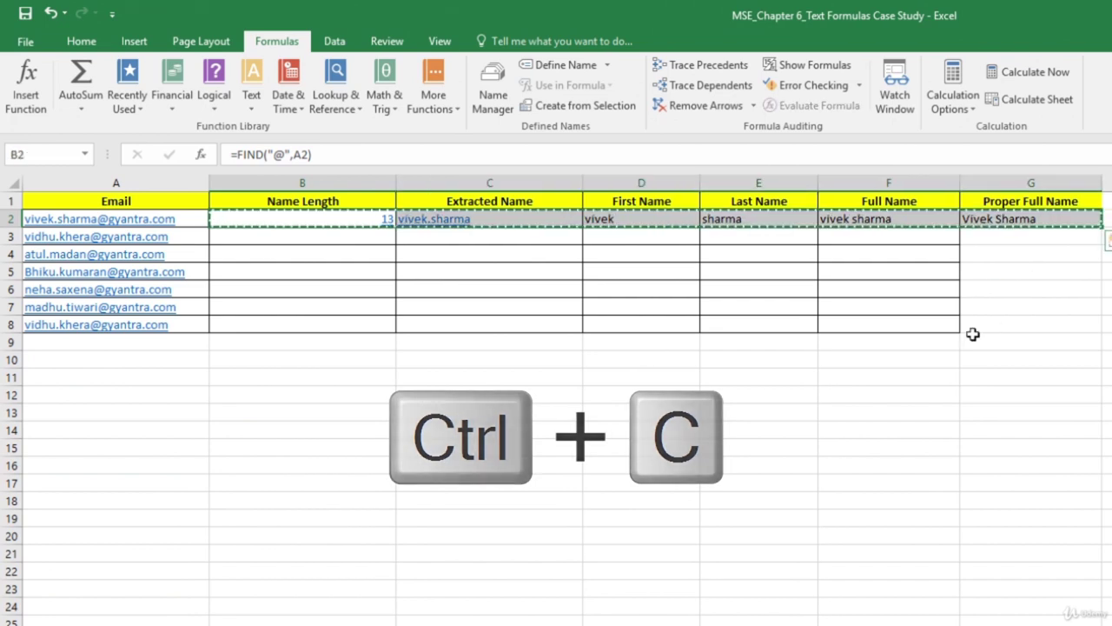
click(338, 241)
key(shift+Down)
key(shift+Down)
key(shift+Down)
key(shift+Down)
key(shift+Down)
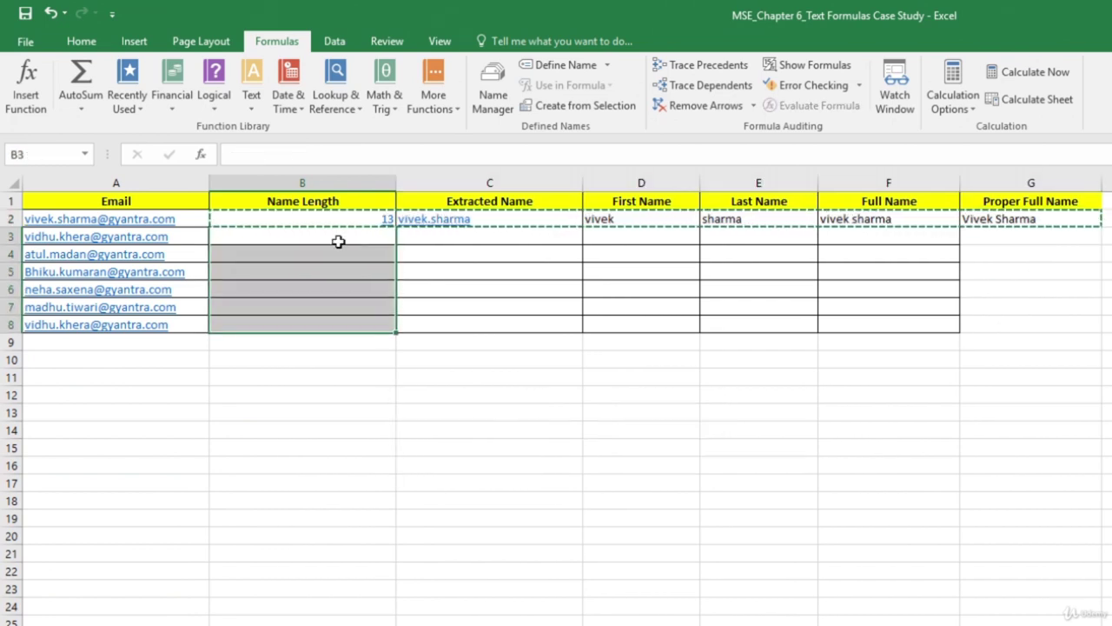
key(ctrl+v)
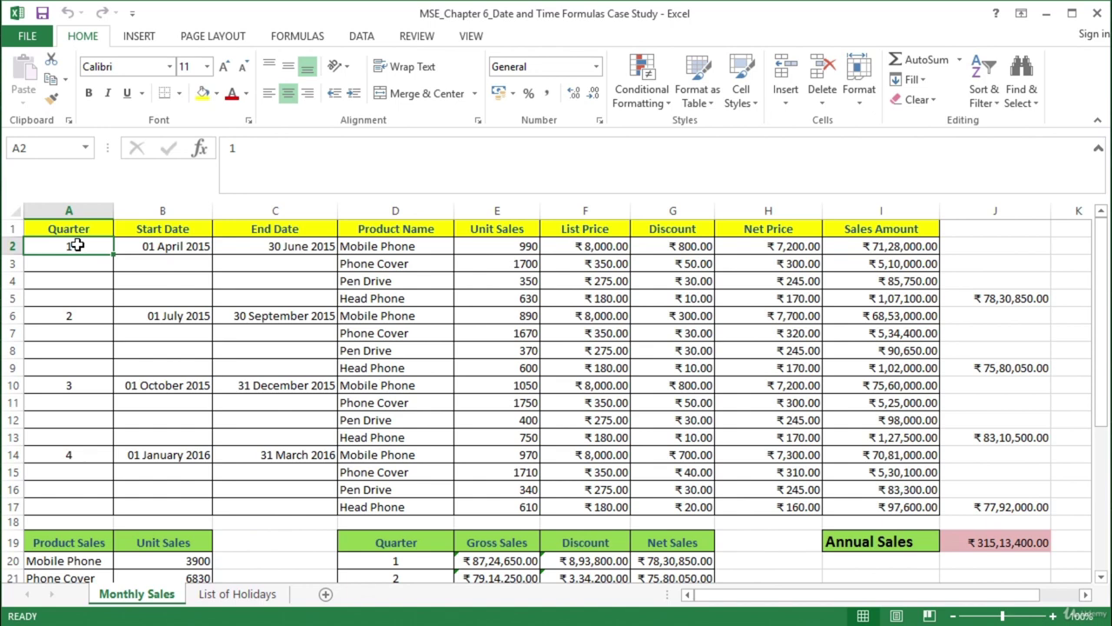
Step: Examine the working days and Sales / Day table in A26:C30 of Monthly Sales and the quarterly dates on the List of Holidays sheet
drag(1101, 332, 1103, 428)
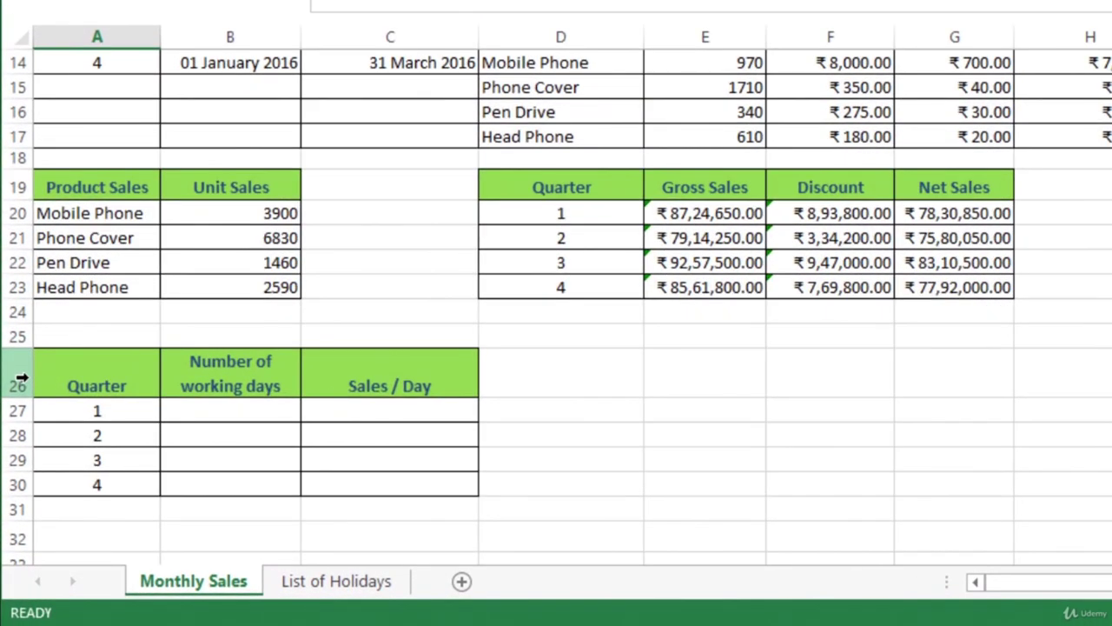
drag(109, 377, 362, 487)
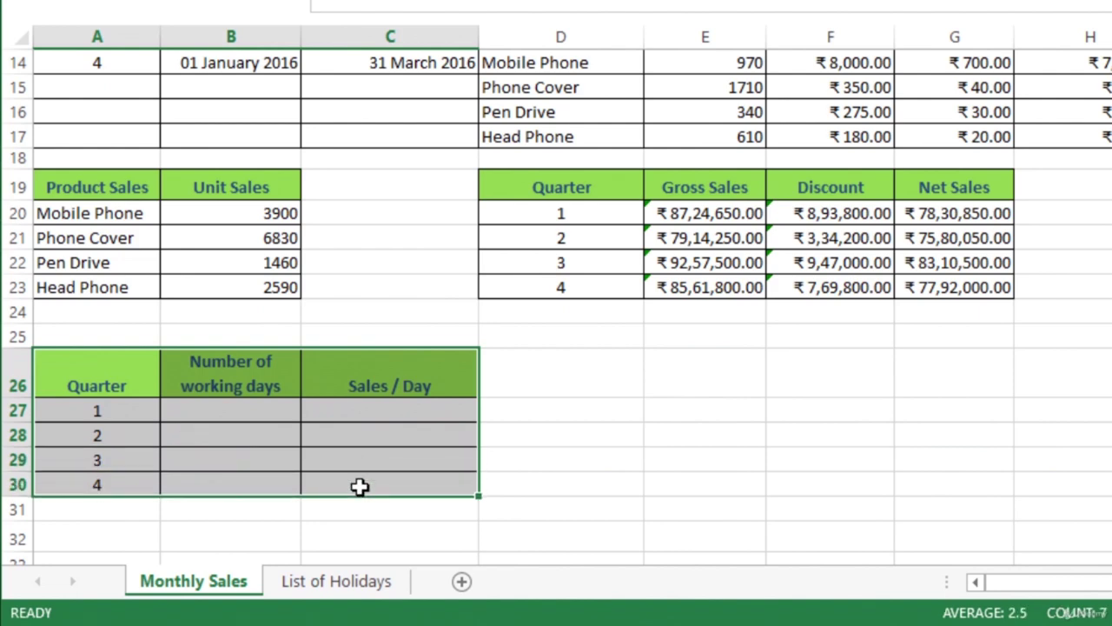
click(256, 412)
drag(255, 412, 243, 475)
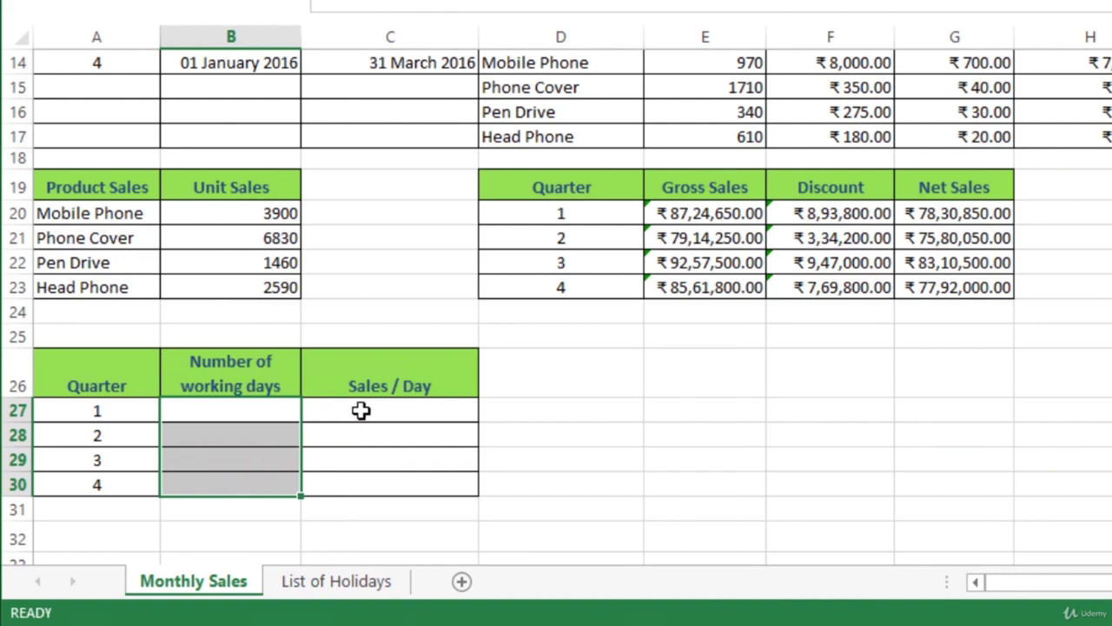
drag(360, 411, 360, 492)
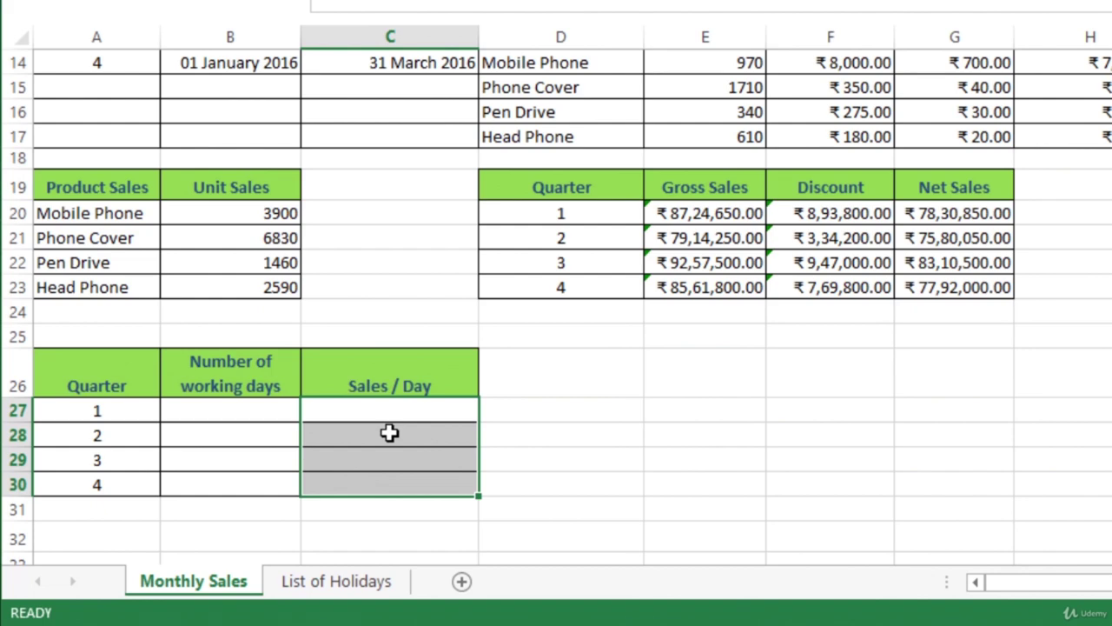
click(337, 588)
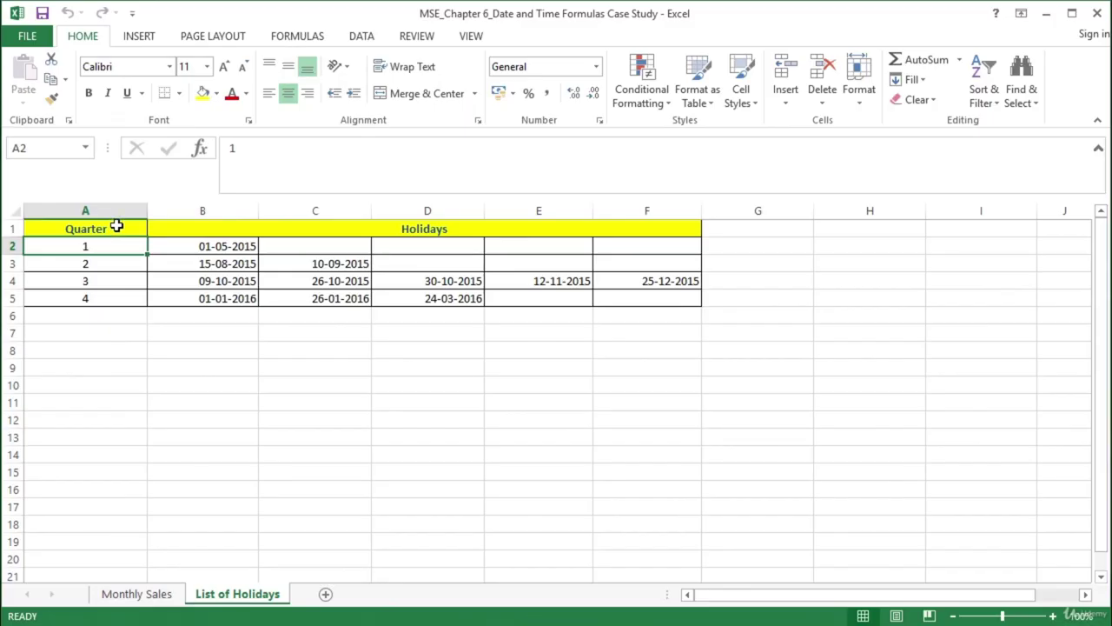
drag(116, 226, 274, 300)
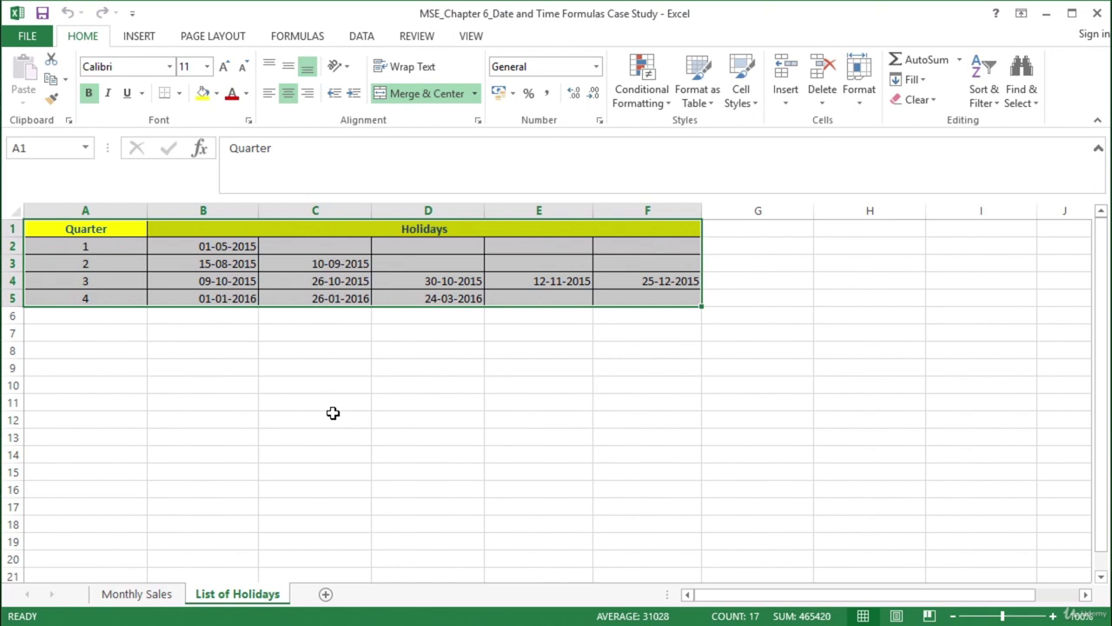
click(223, 248)
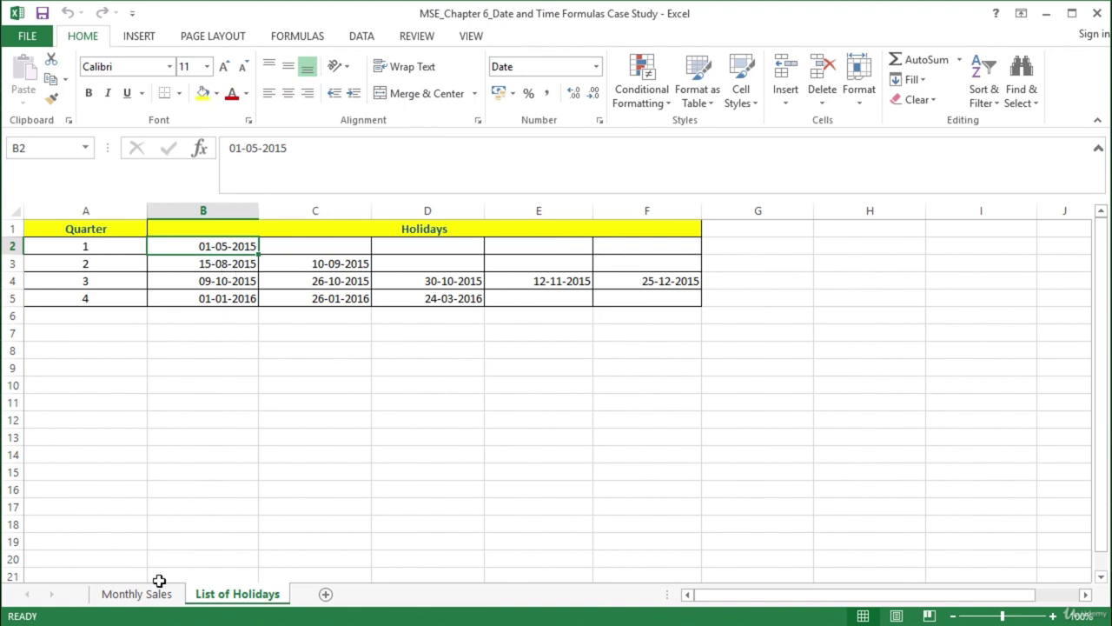
Step: Insert the NETWORKDAYS.INTL function from the Date & Time category into B27 of the Monthly Sales sheet
click(136, 594)
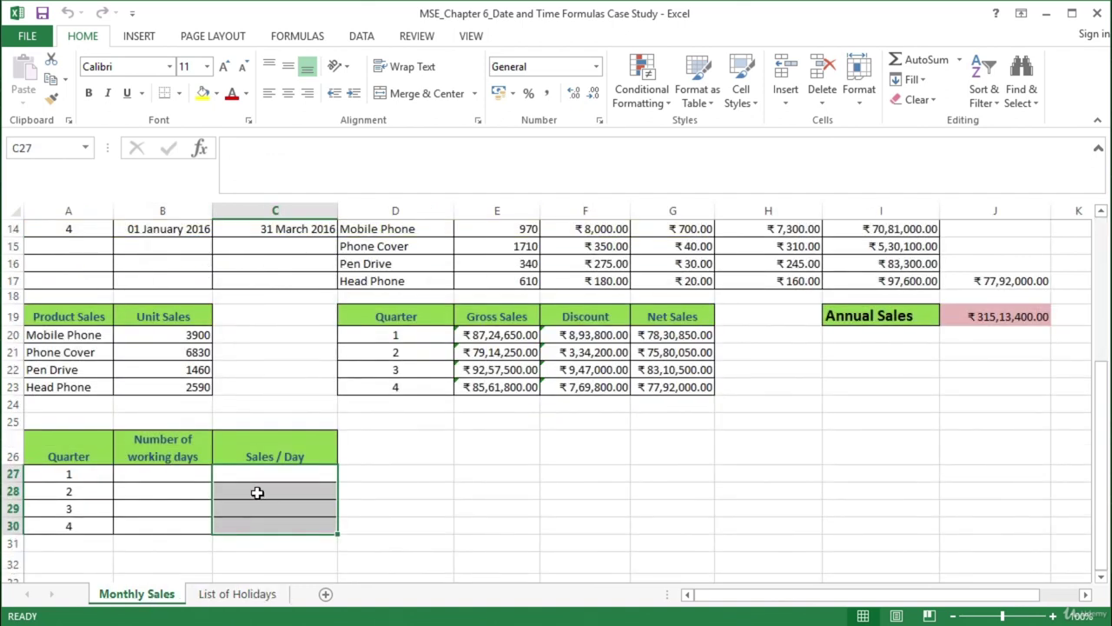
click(167, 480)
drag(168, 483, 164, 523)
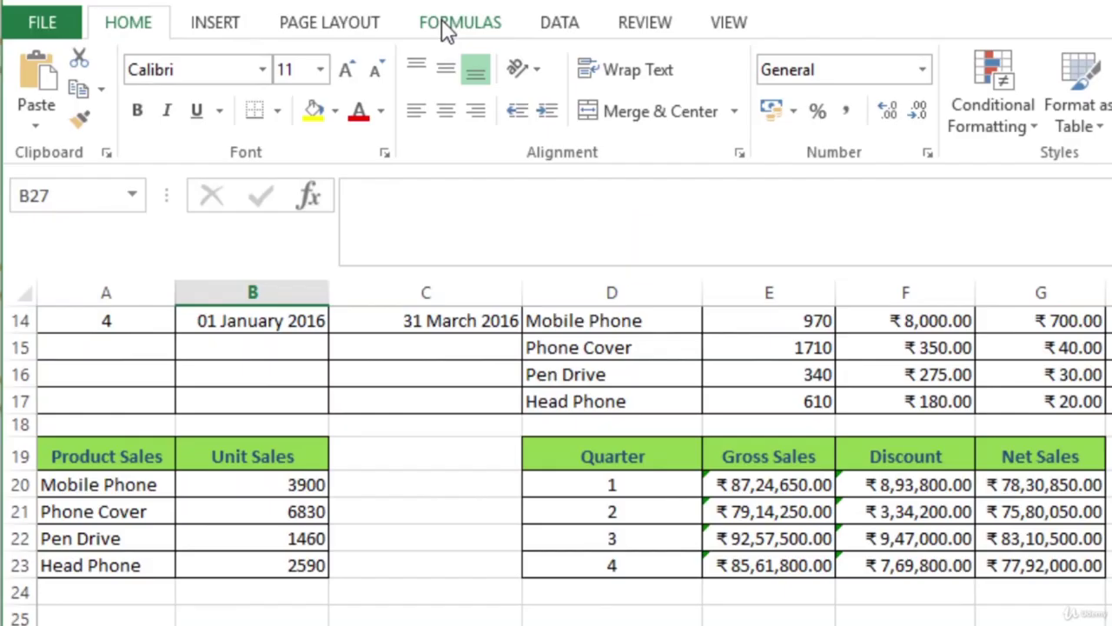
click(312, 13)
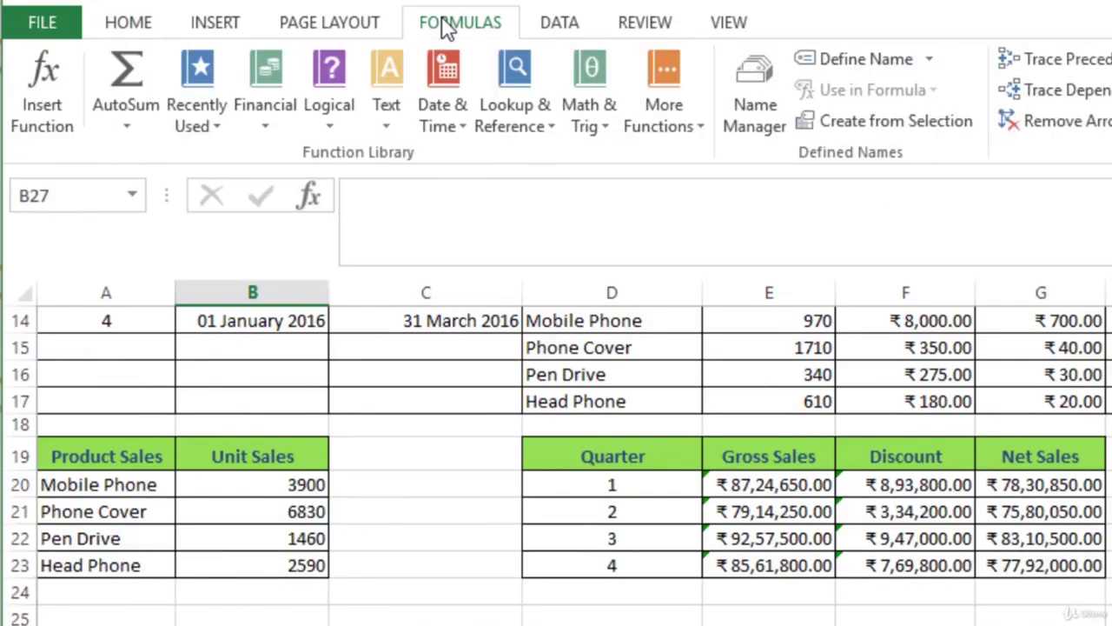
click(447, 81)
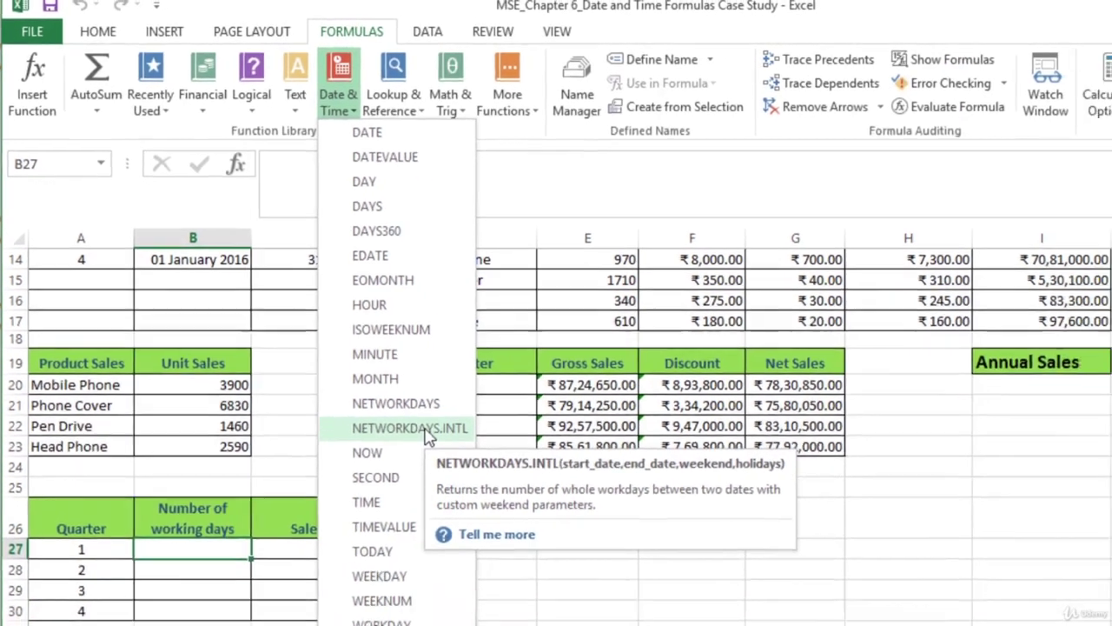
click(547, 540)
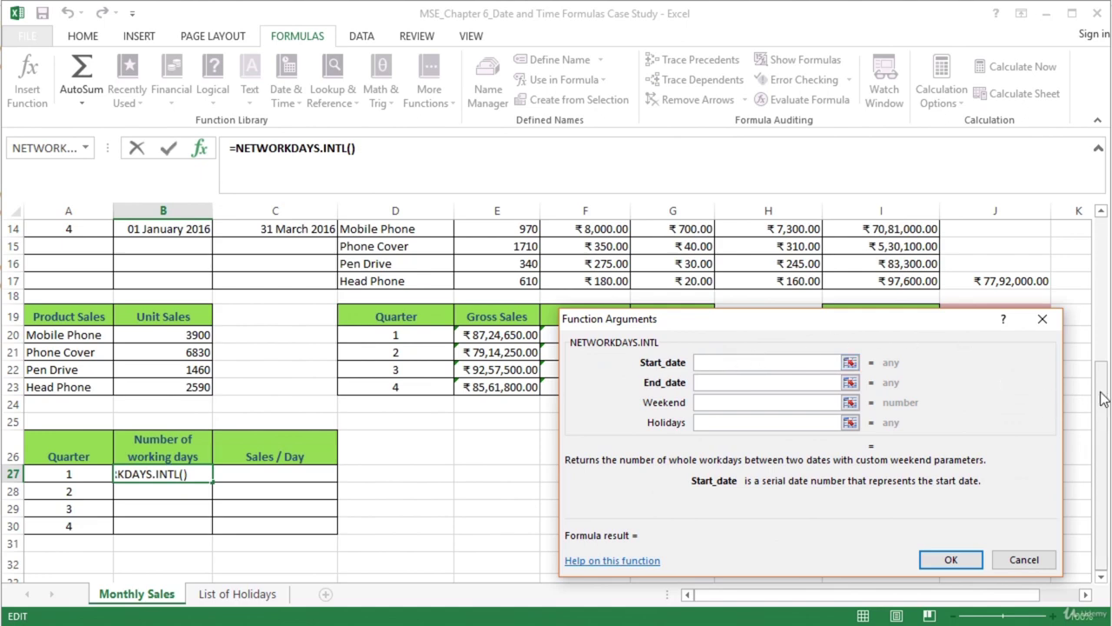
Step: Set the NETWORKDAYS.INTL arguments to Start_date B2, End_date C2 and Weekend 11 for quarter 1
drag(1104, 398, 1107, 249)
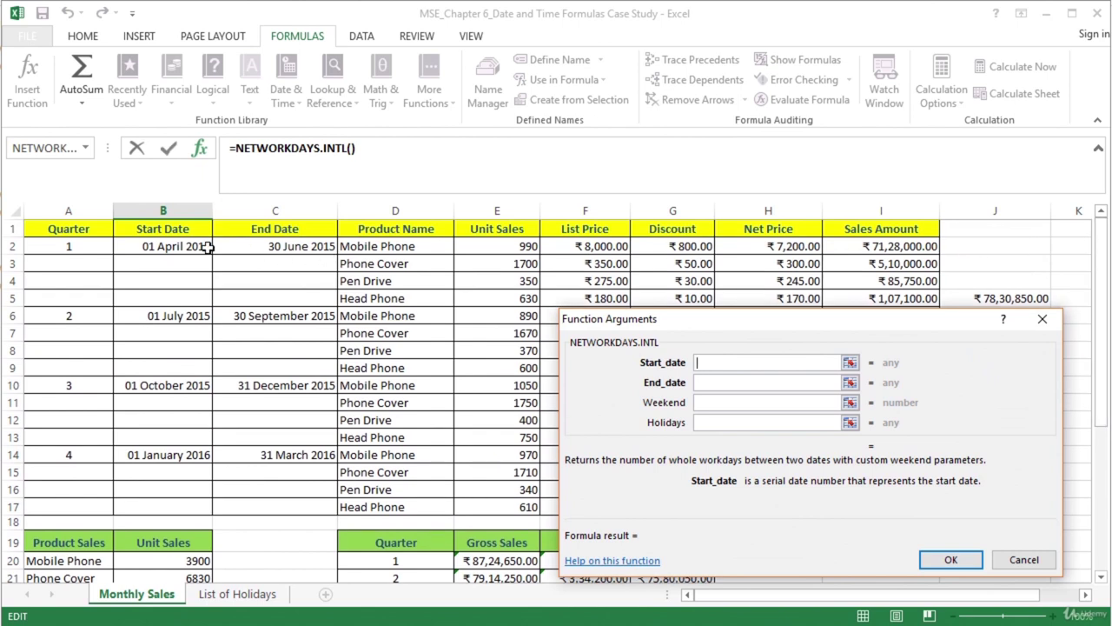
click(162, 247)
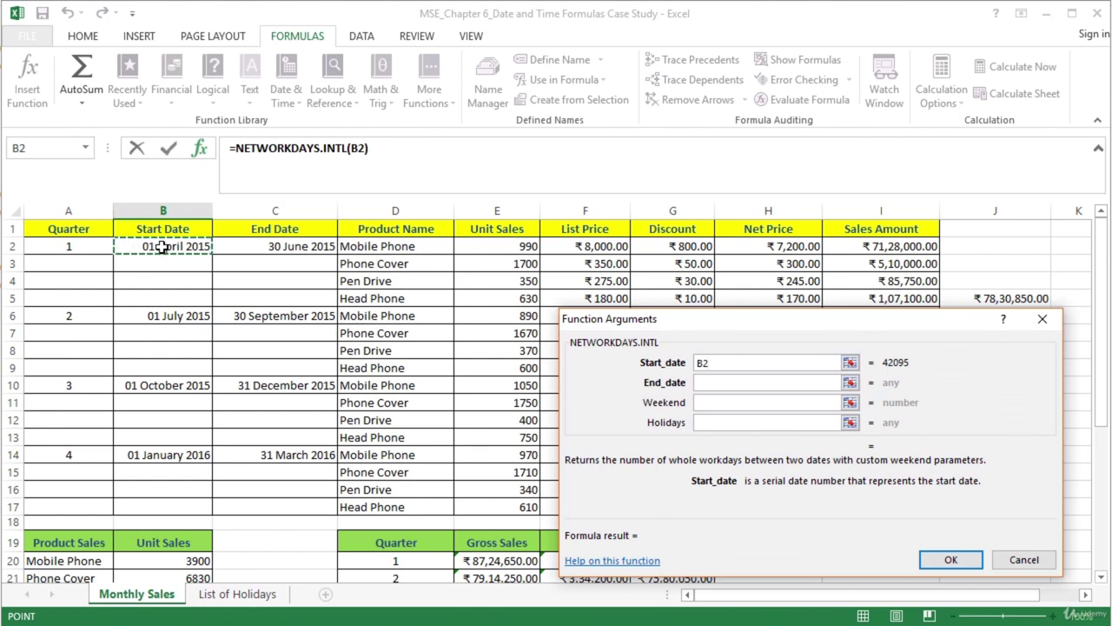
click(708, 383)
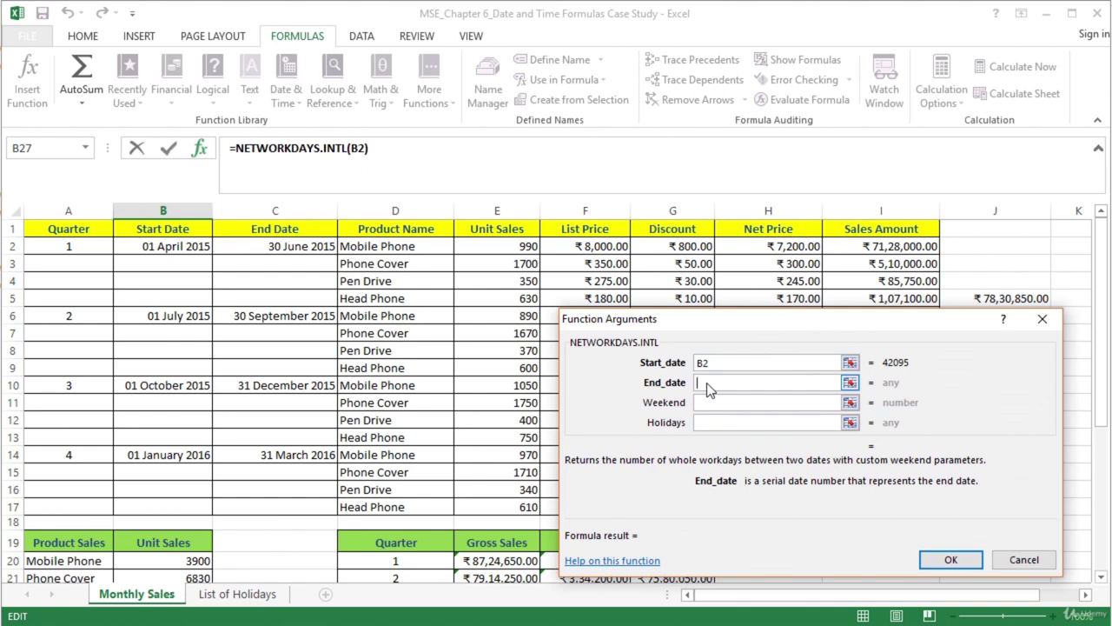
click(273, 246)
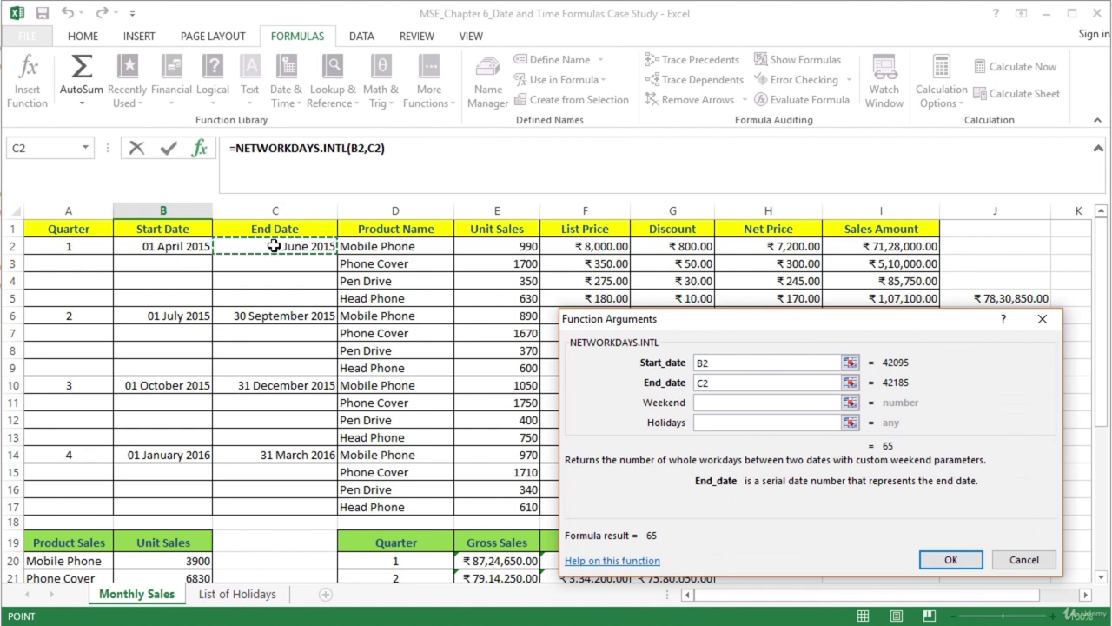
click(746, 409)
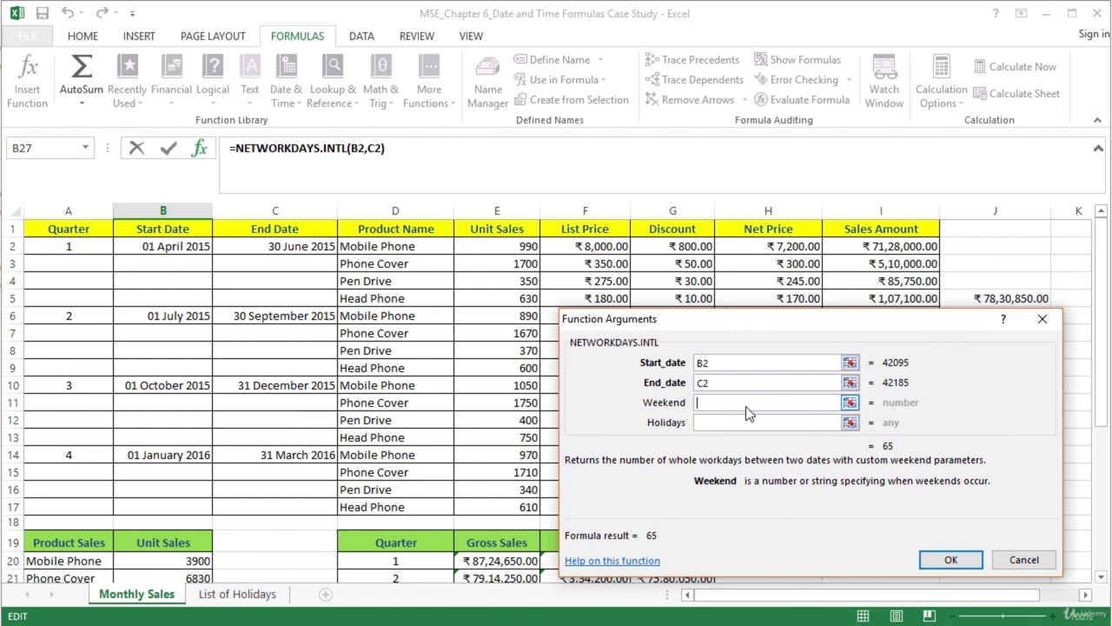
text(11)
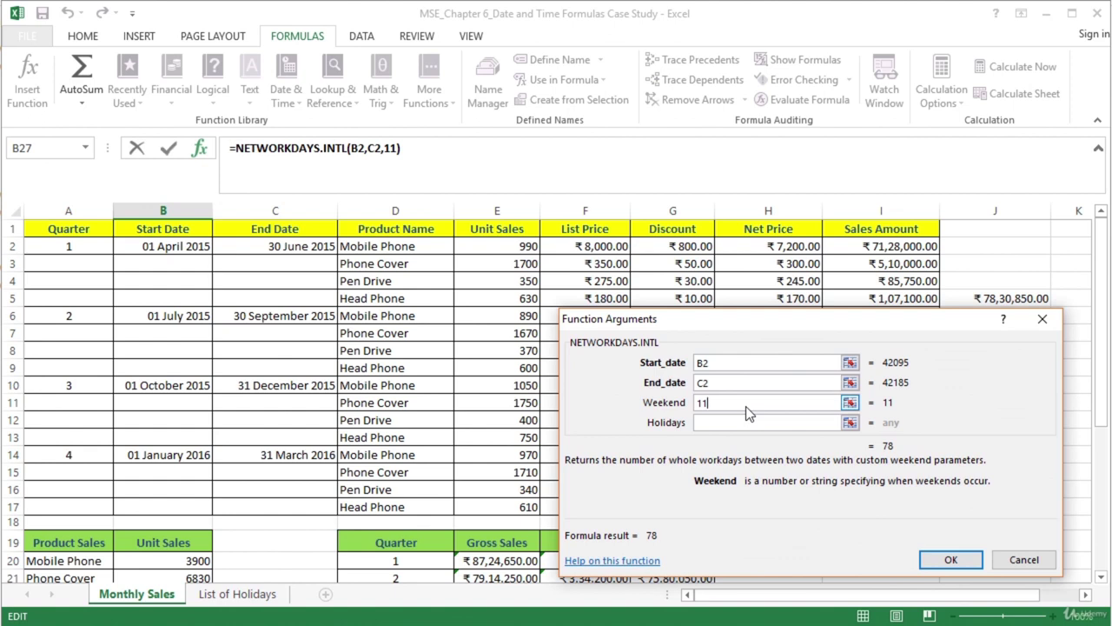
Step: Set the Holidays argument to 'List of Holidays'!B2 and complete the quarter 1 working days formula in B27
click(751, 422)
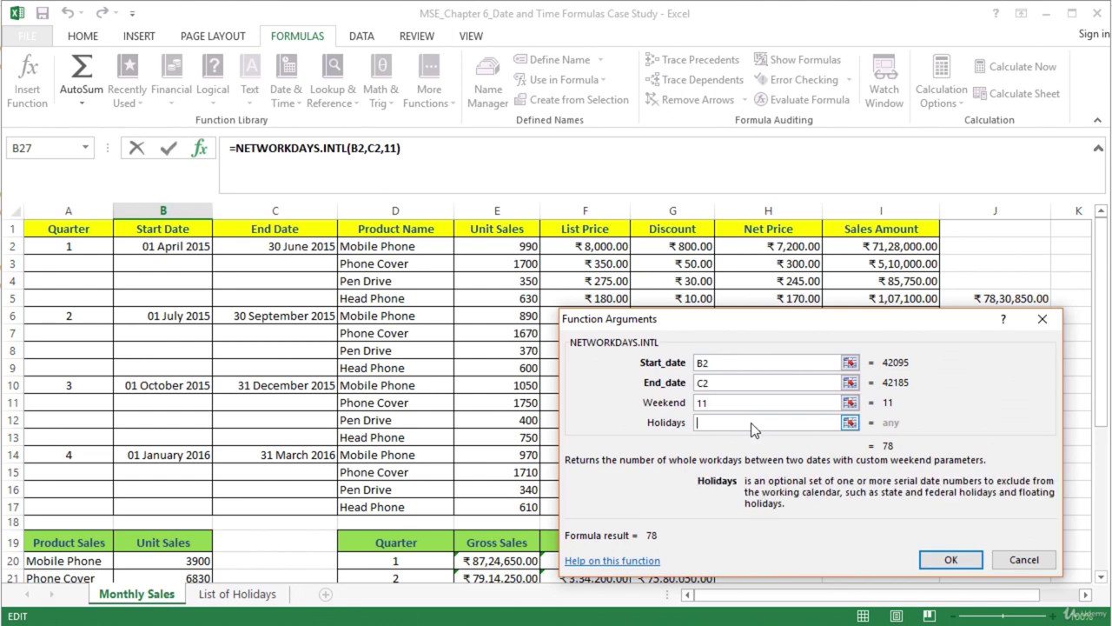
click(245, 598)
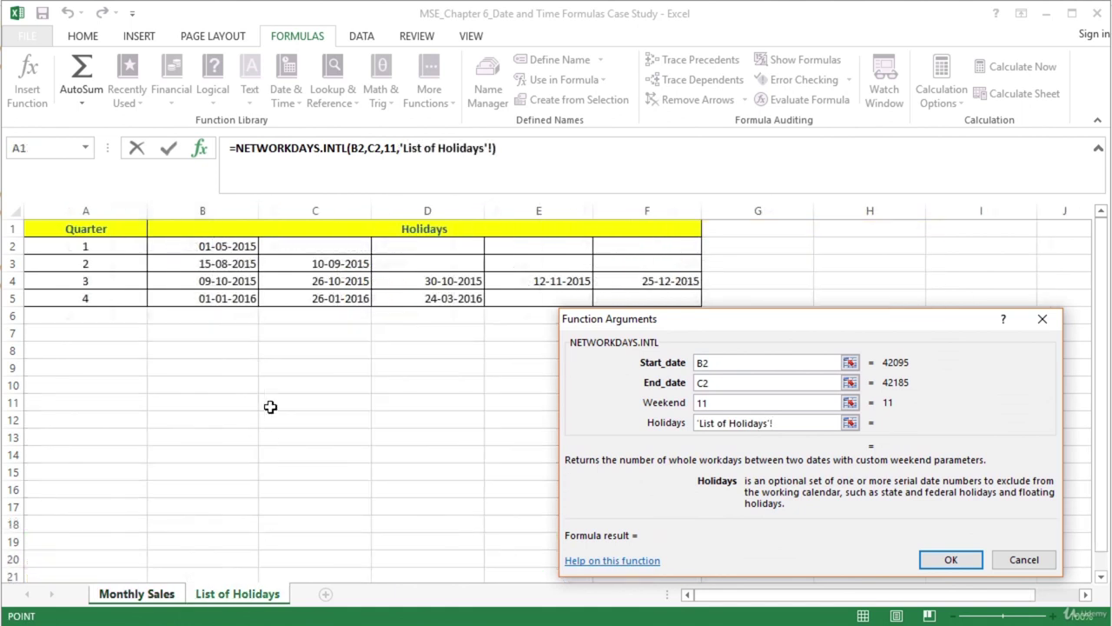
click(210, 246)
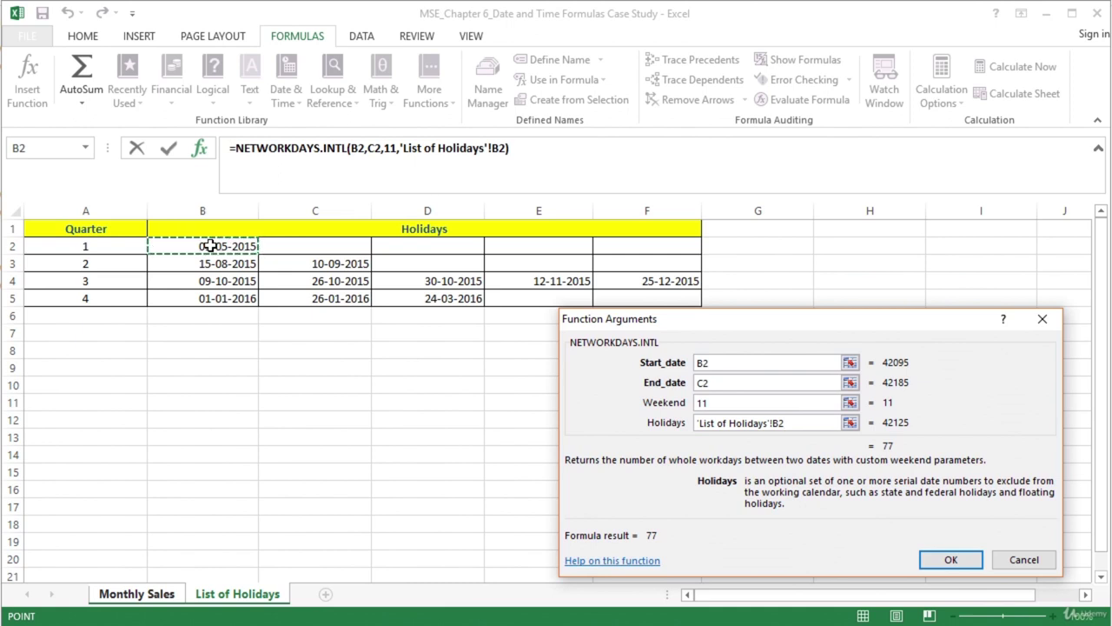
click(947, 560)
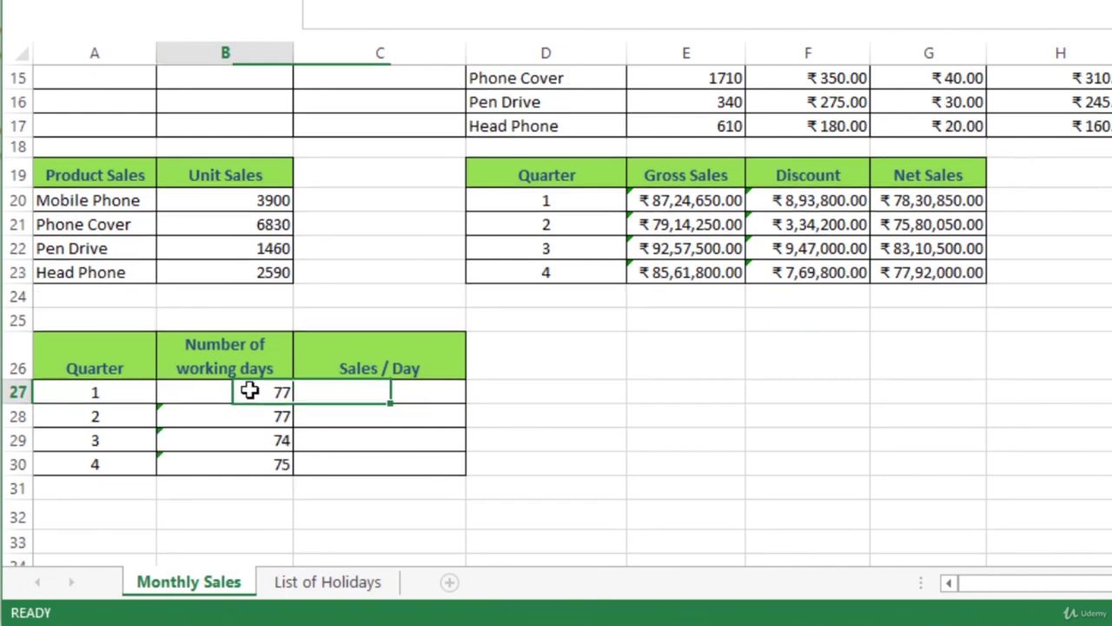
Step: Begin the quarter 1 Sales / Day formula in C27 with a reference to its net sales in G20
drag(248, 392, 250, 463)
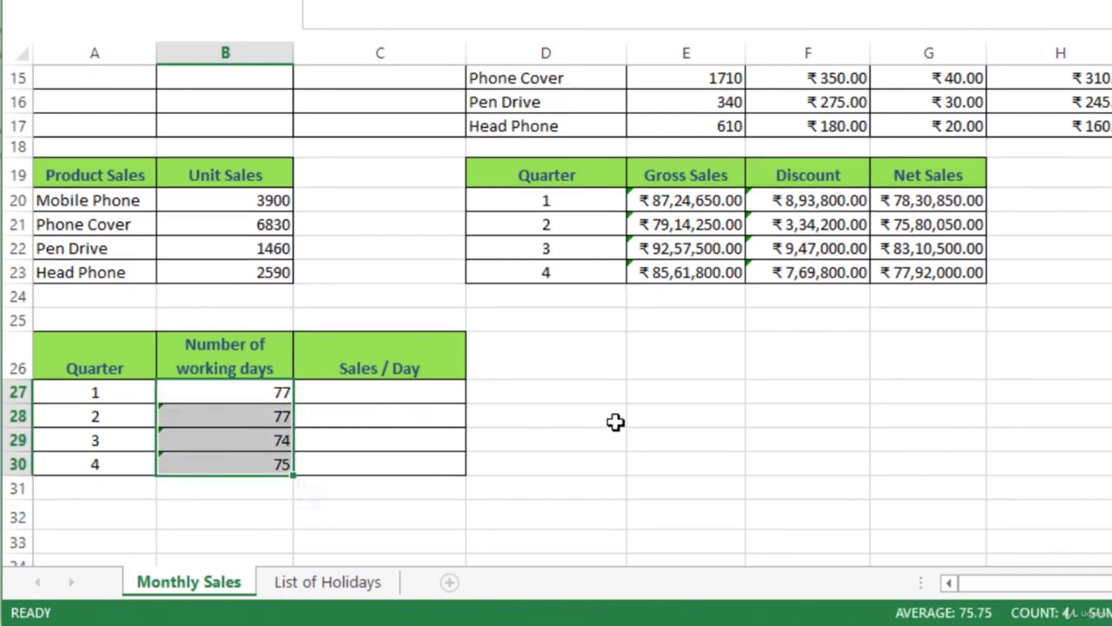
click(417, 393)
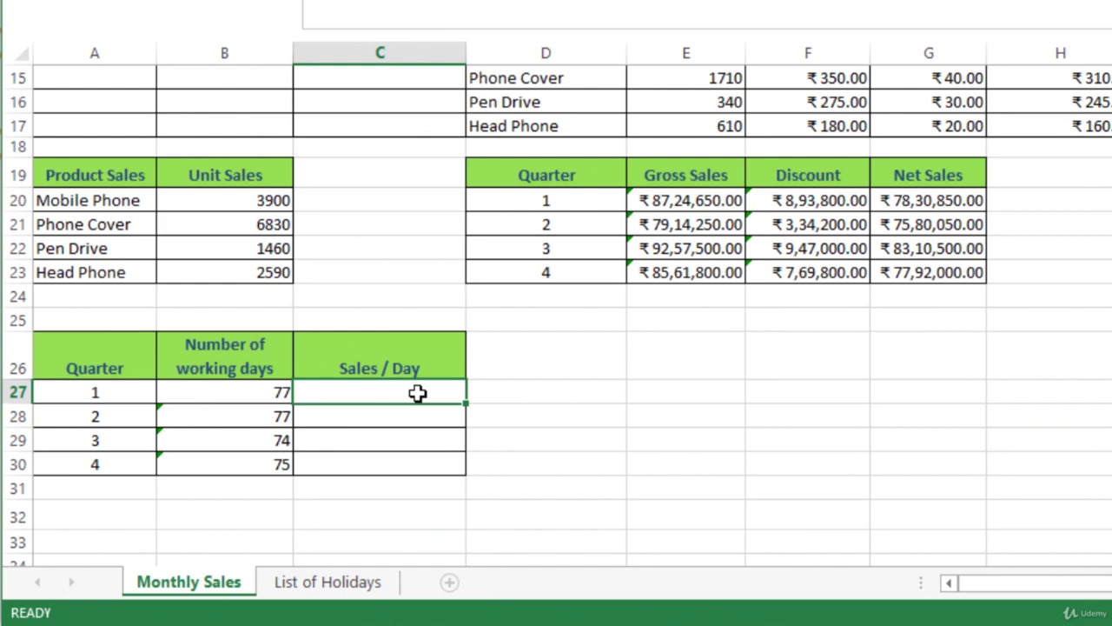
click(960, 200)
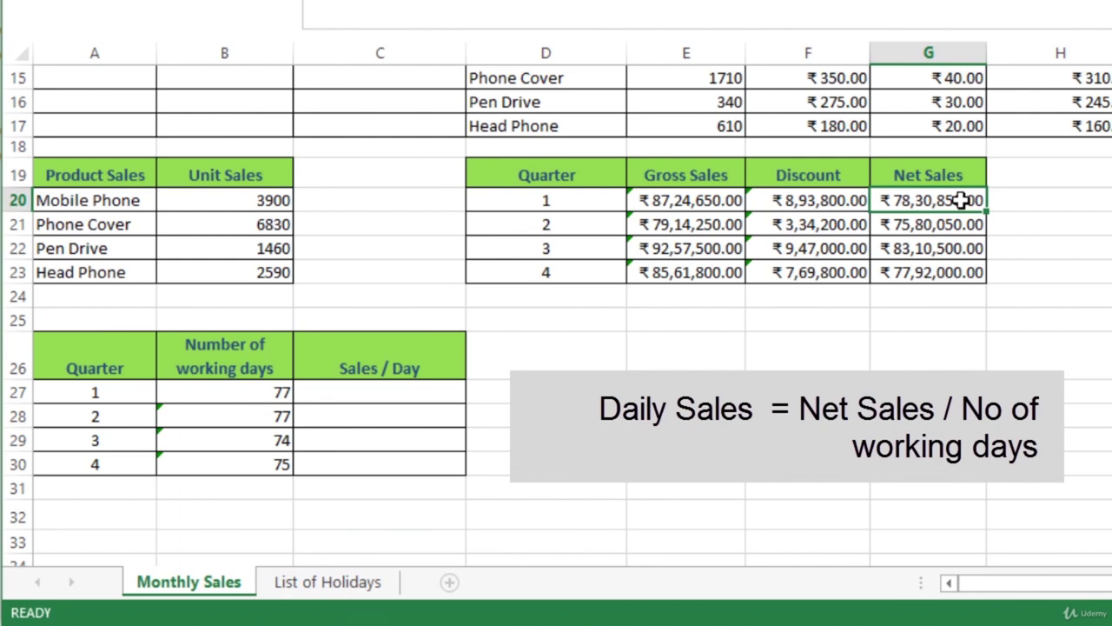
click(256, 392)
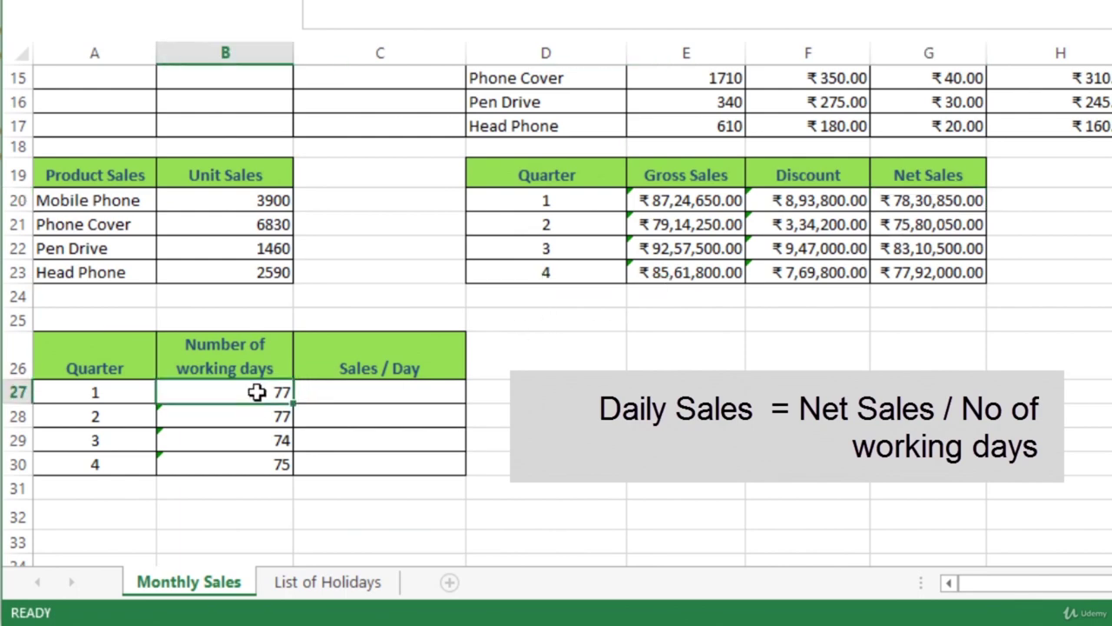
click(391, 393)
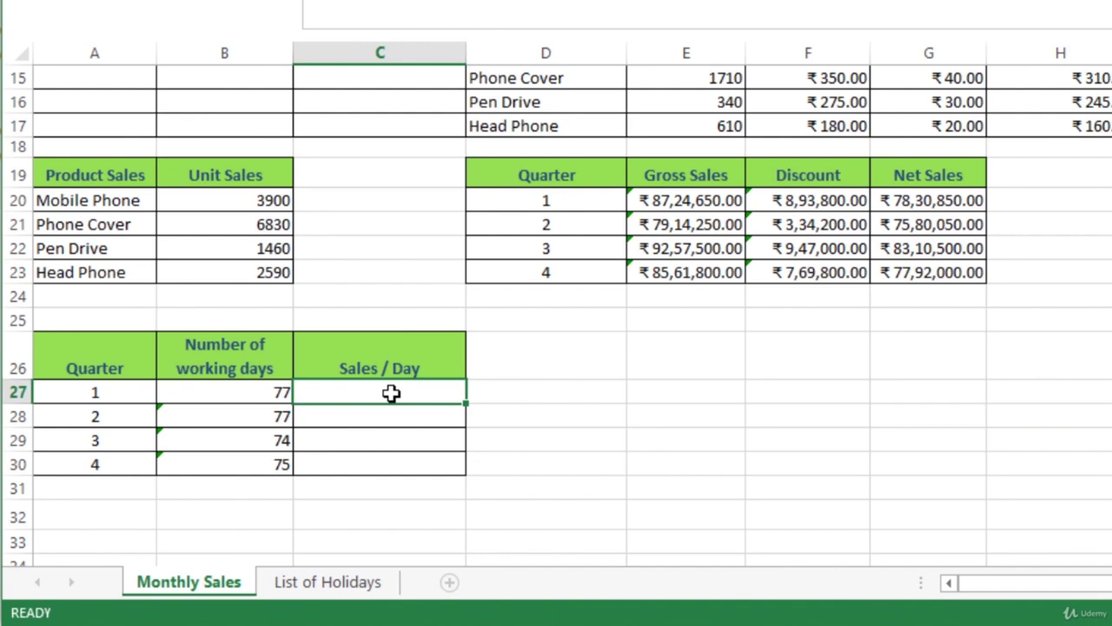
text(=)
click(935, 199)
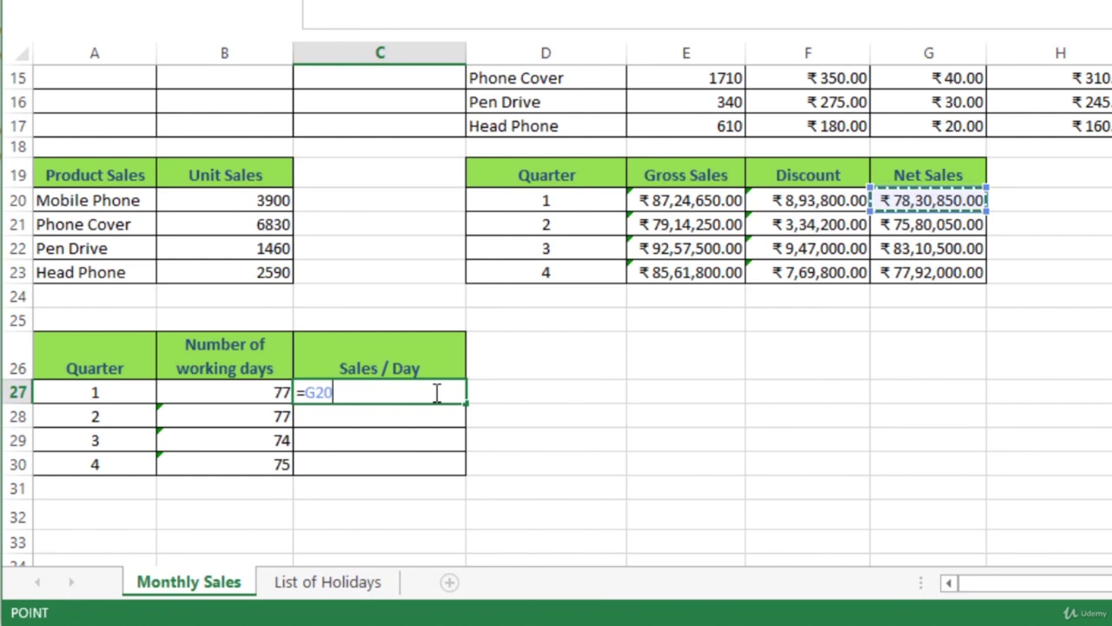
Step: Complete the formula =G20/B27 in C27 for the first quarter's sales per day and fill it down to C30
text(/)
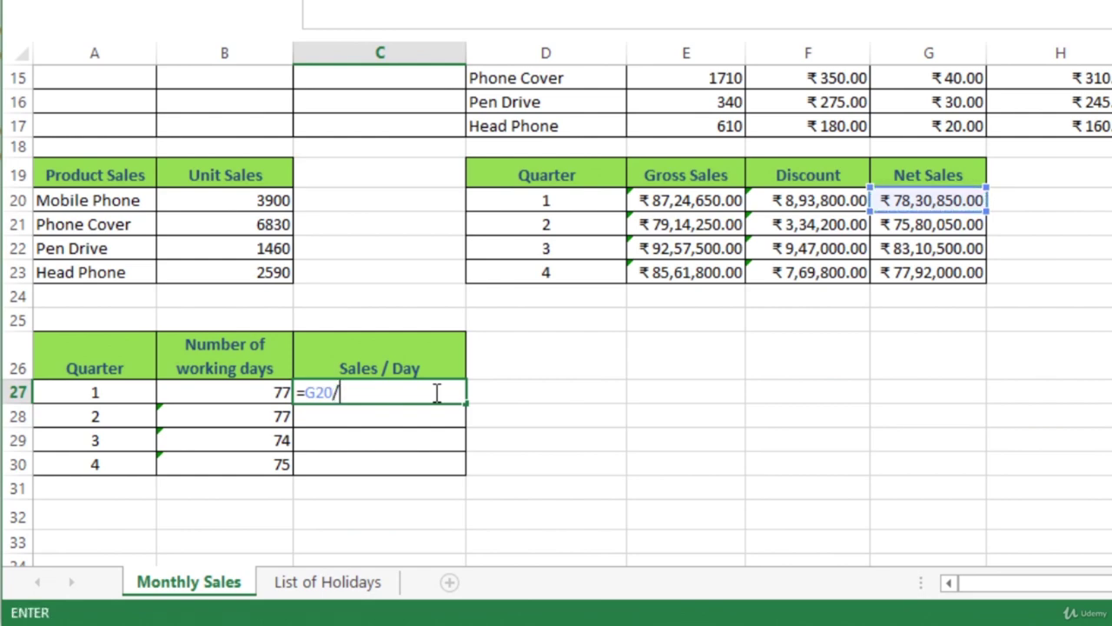
click(236, 392)
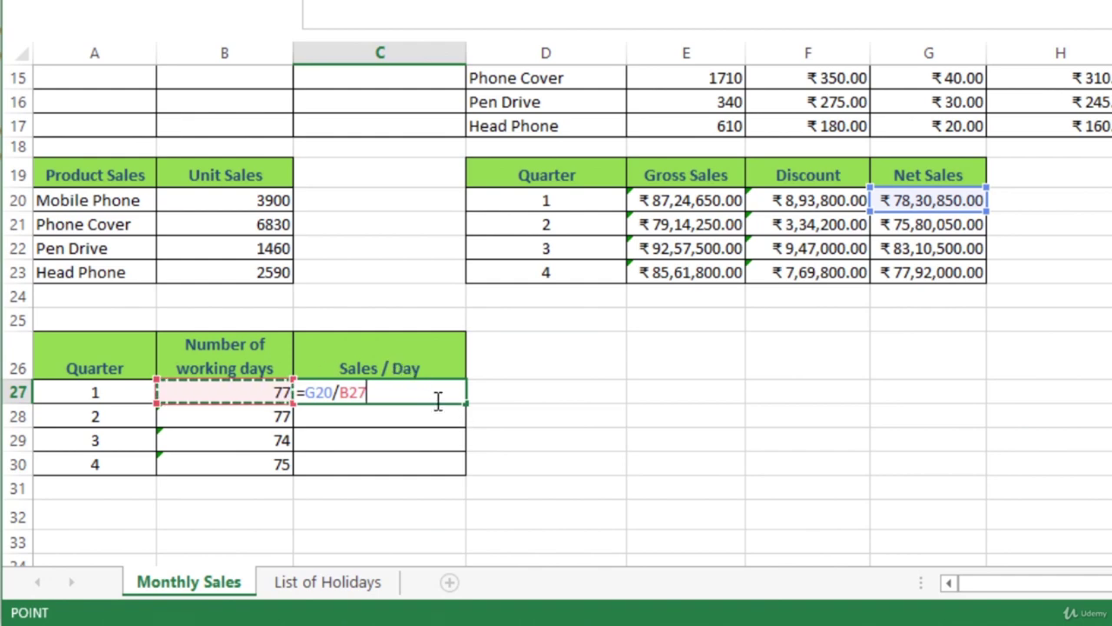
key(Return)
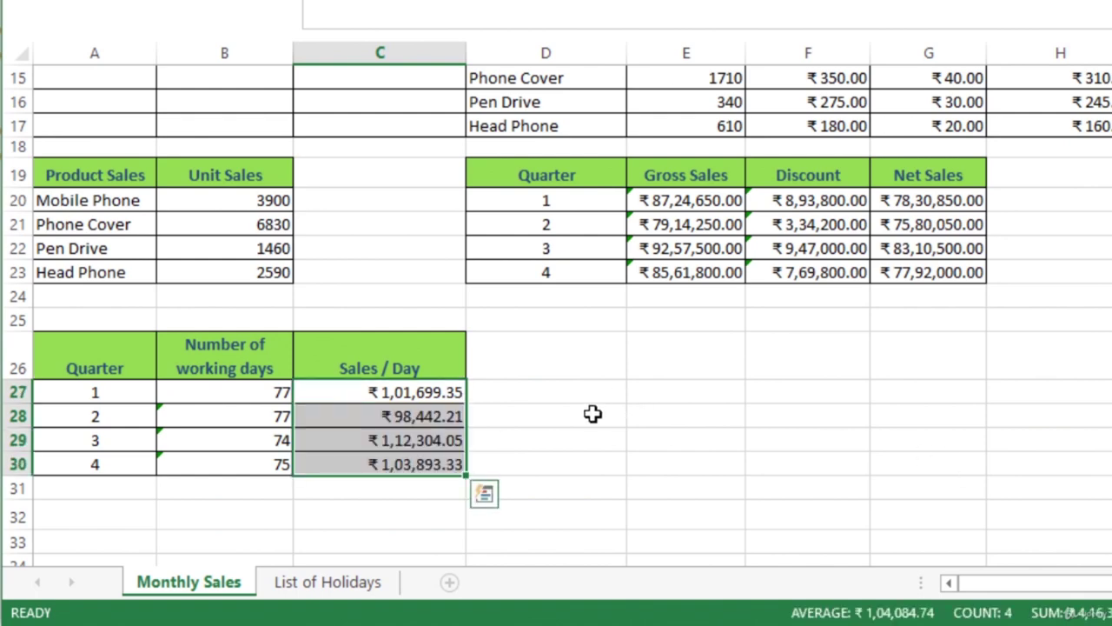
Step: Review the sales per day calculated for each quarter in the Sales / Day column
click(423, 439)
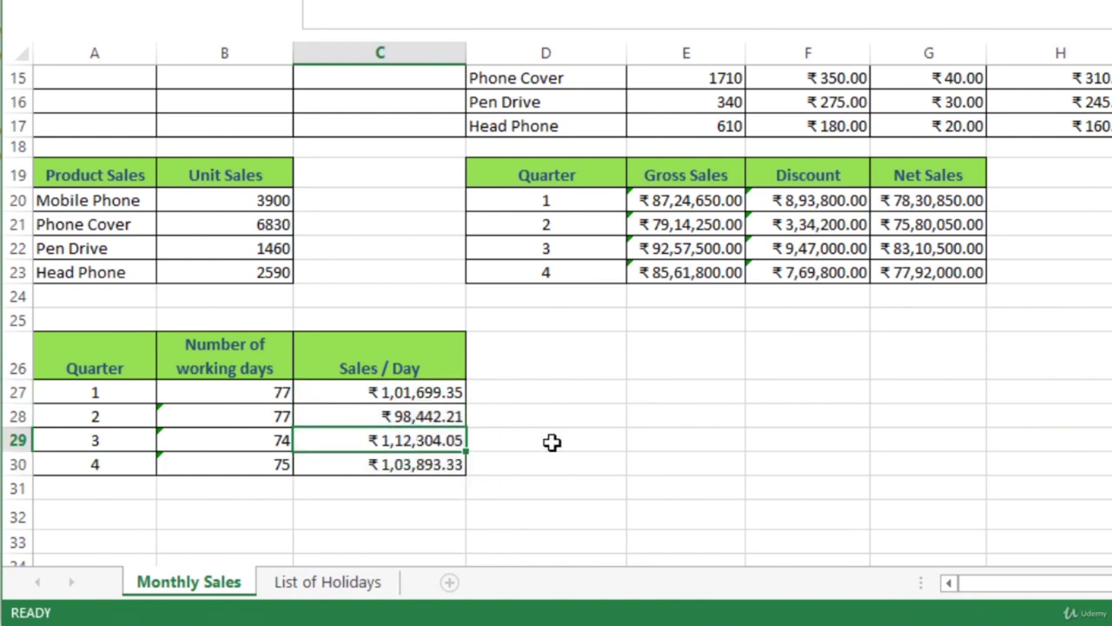
click(377, 464)
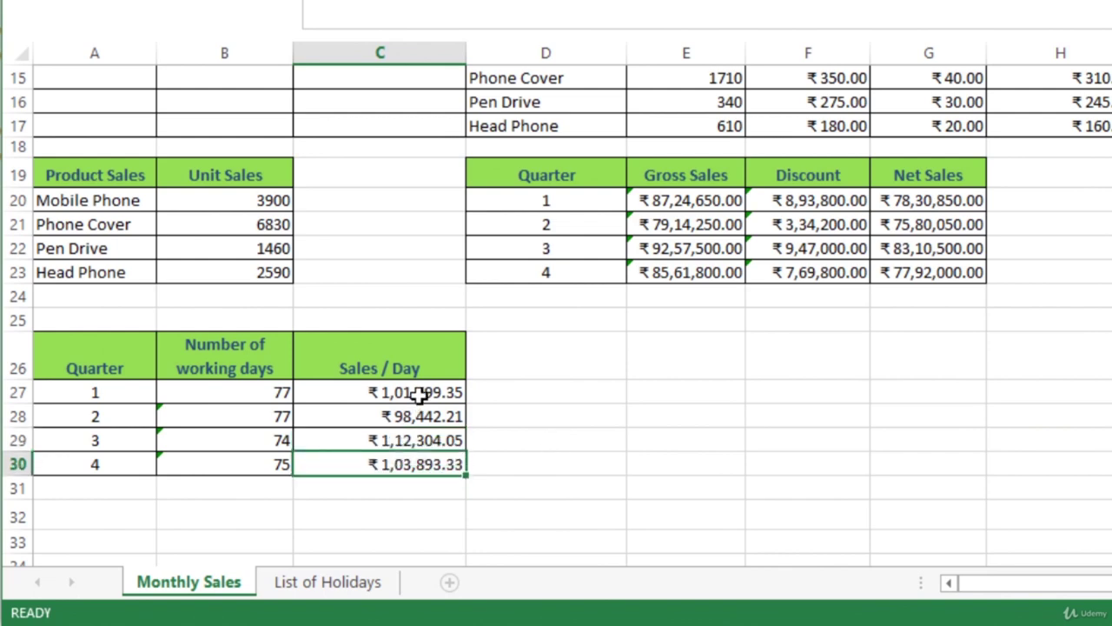
key(Up)
key(Up)
key(Up)
click(401, 417)
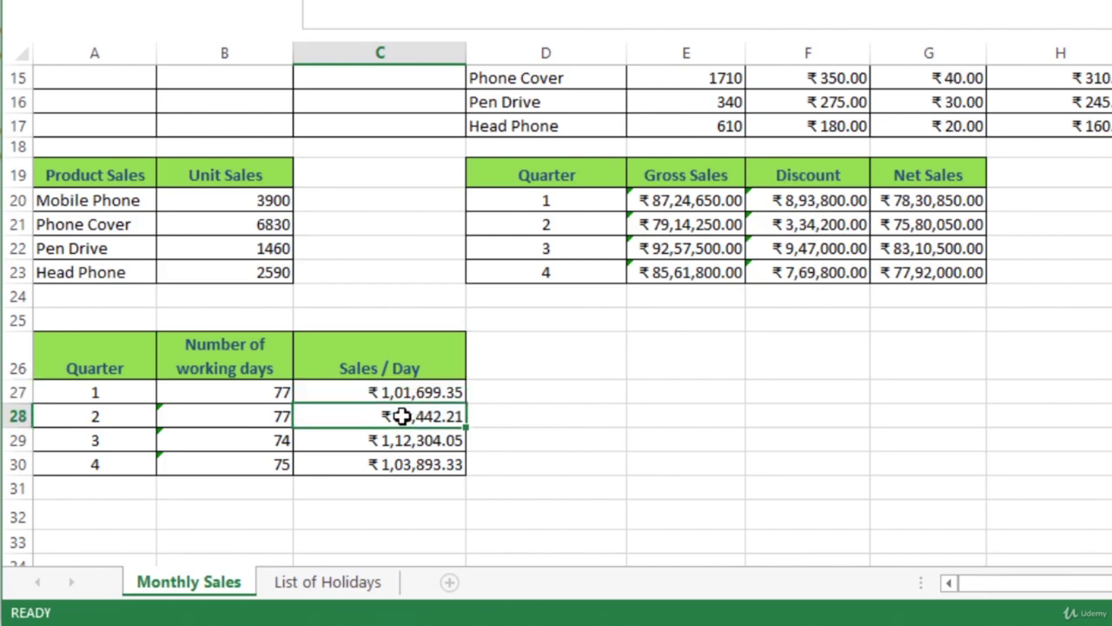
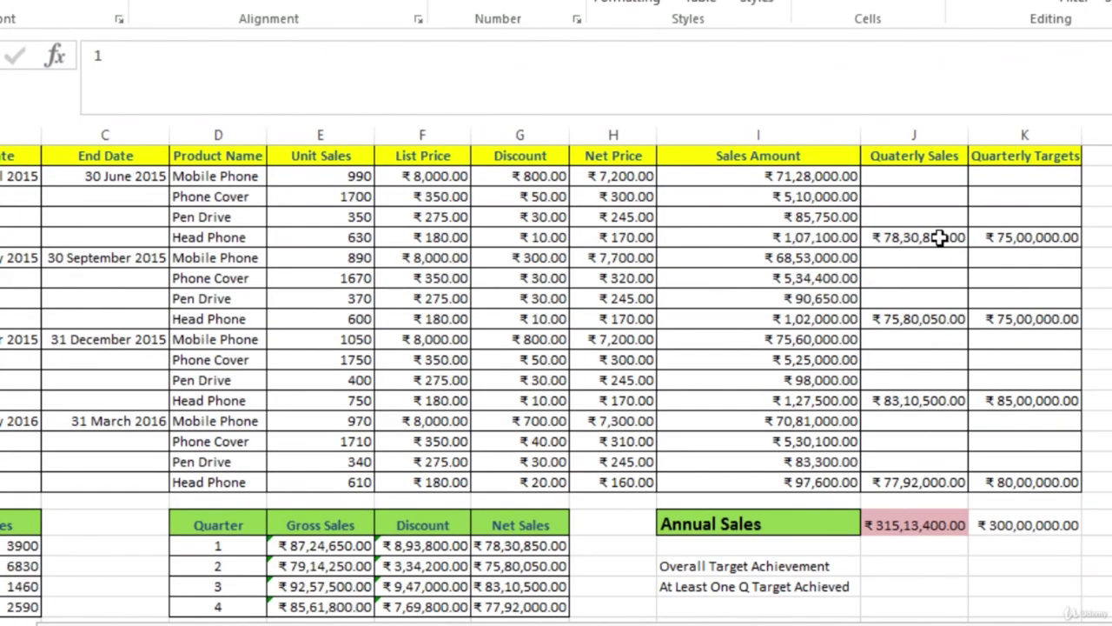
Step: Examine the quarterly sales subtotals in column J and the annual sales total in J19
click(873, 288)
click(928, 319)
click(923, 400)
click(923, 482)
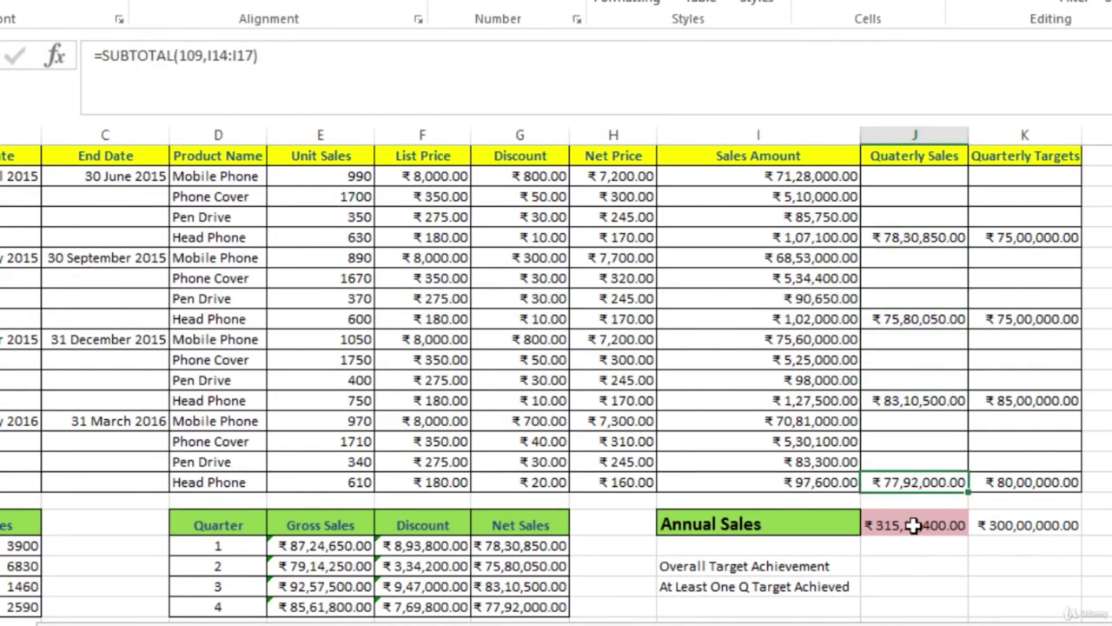
click(915, 522)
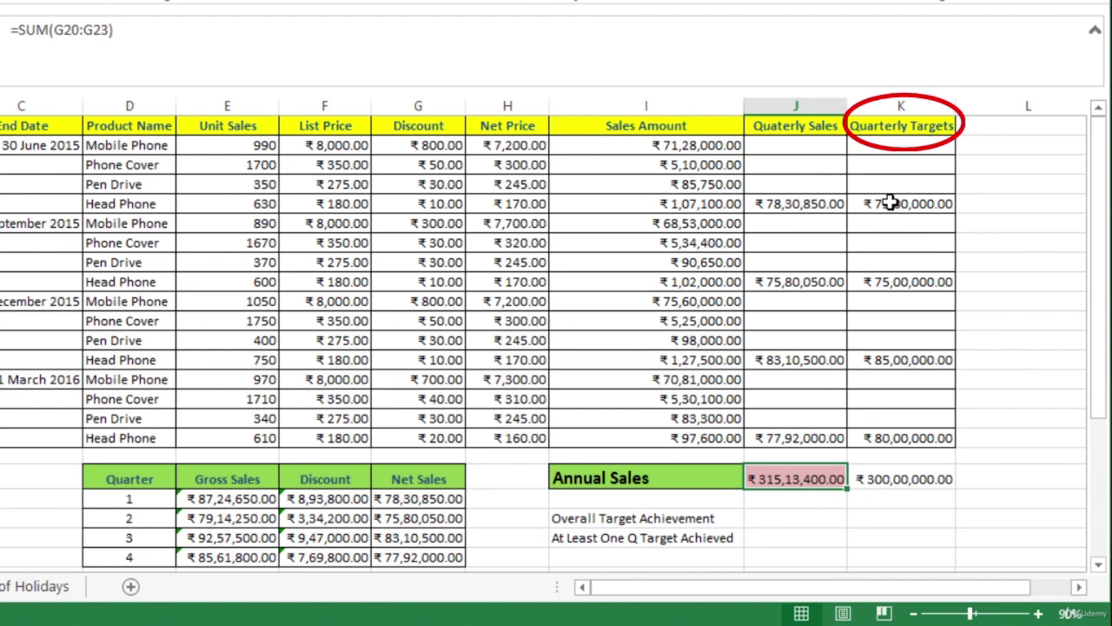
Step: Examine the quarterly targets and annual target in column K, and compare the first quarter's target with its sales
click(891, 202)
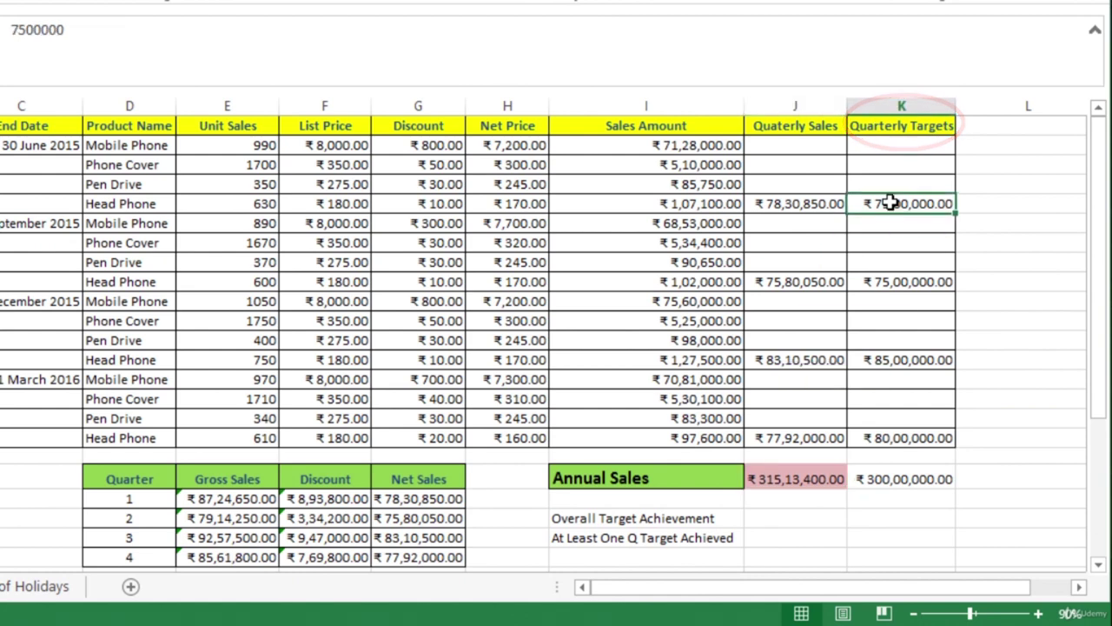
click(910, 283)
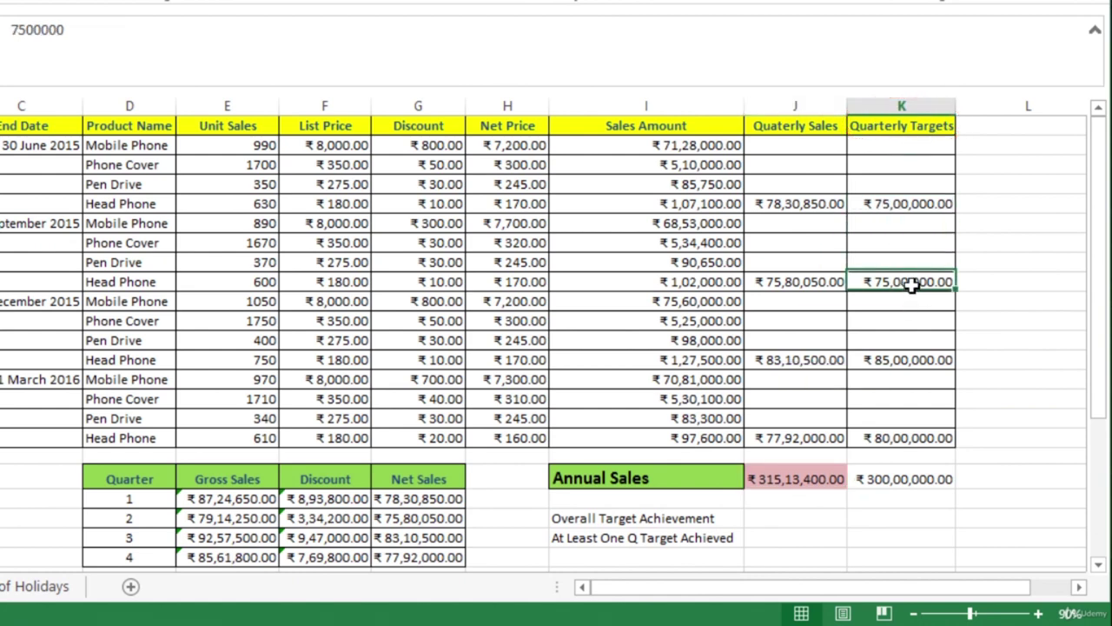
click(914, 361)
click(908, 440)
click(912, 478)
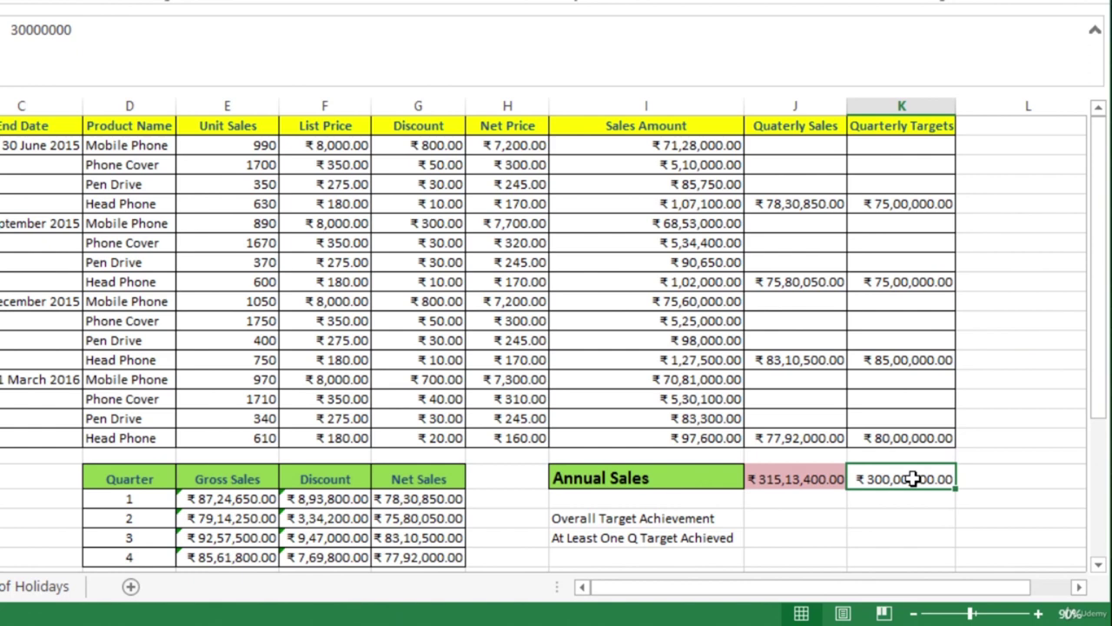
click(917, 205)
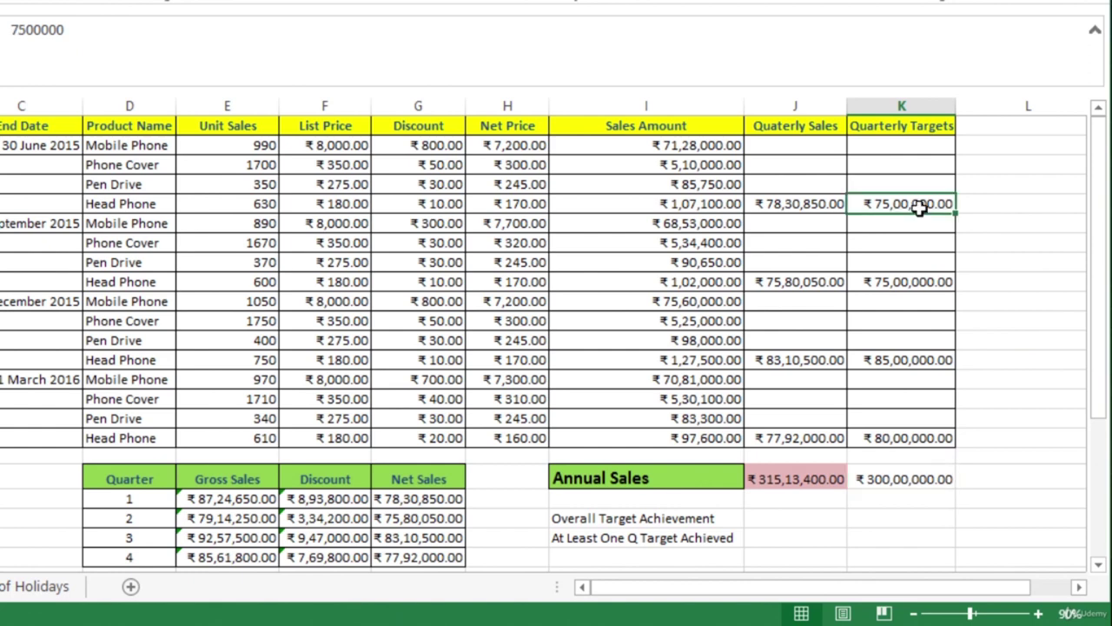
click(794, 203)
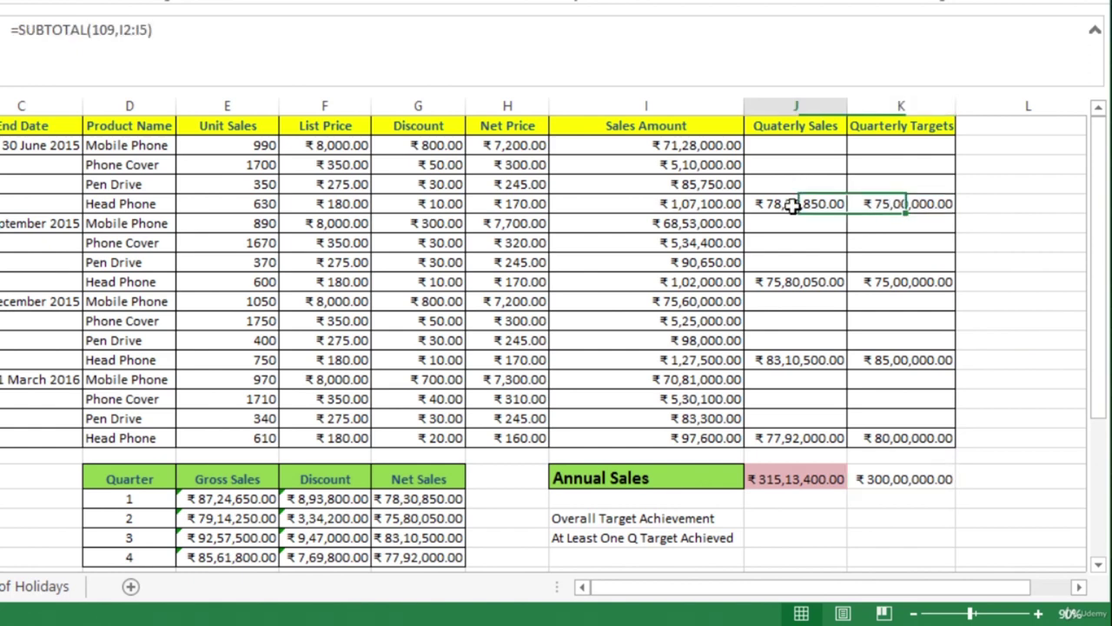
click(908, 203)
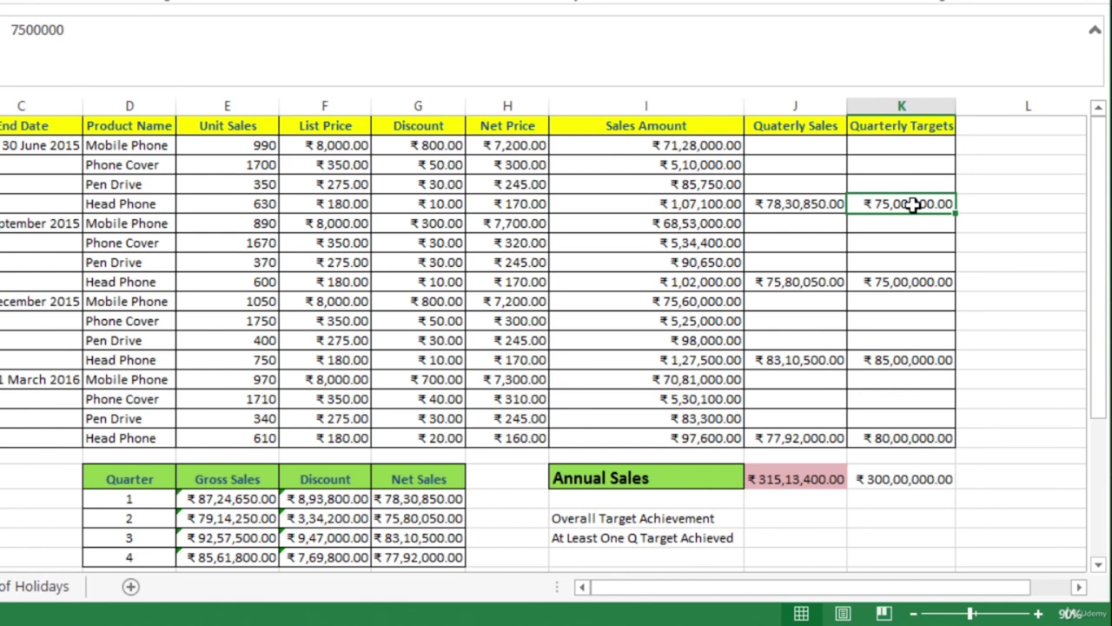
Step: Inspect the empty result cells for Overall Target Achievement, At Least One Q Target Achieved and each quarter in column L
click(826, 519)
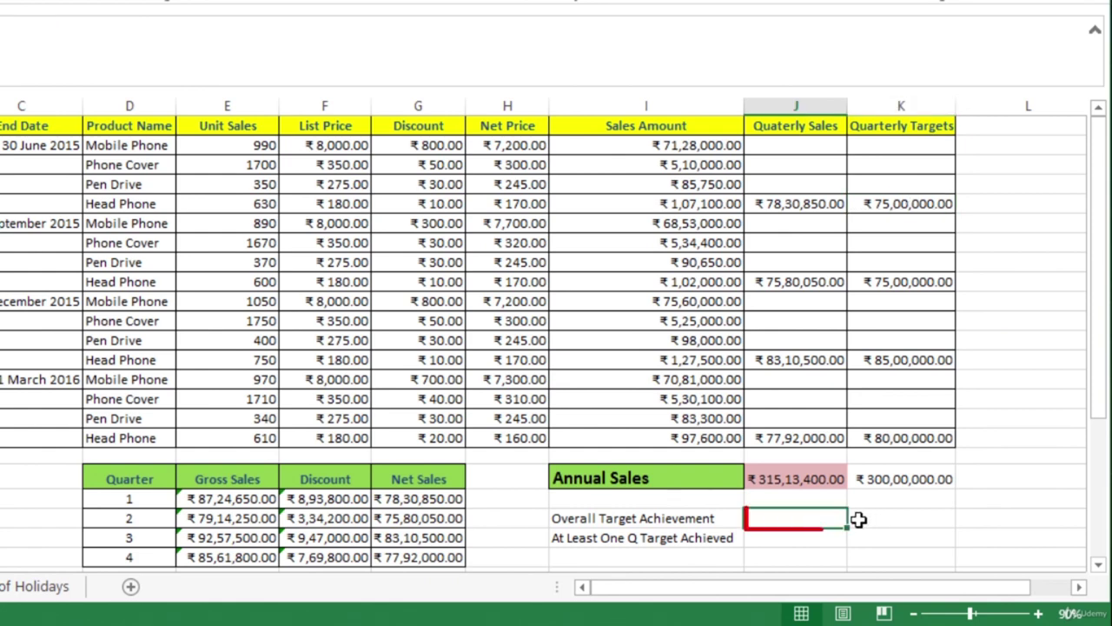
click(809, 541)
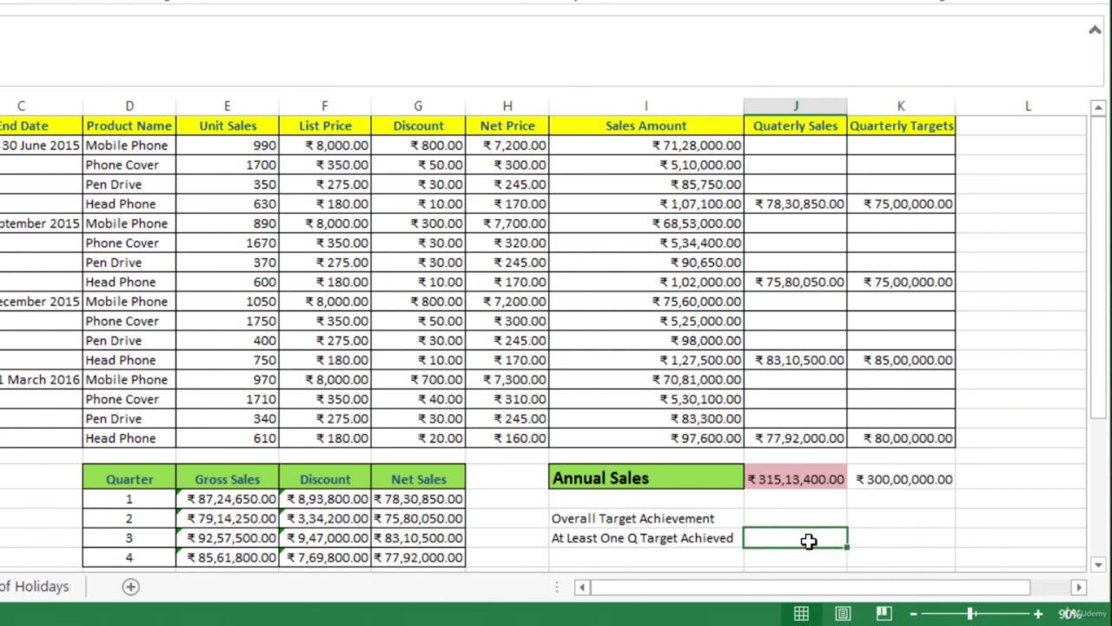
click(988, 200)
click(998, 301)
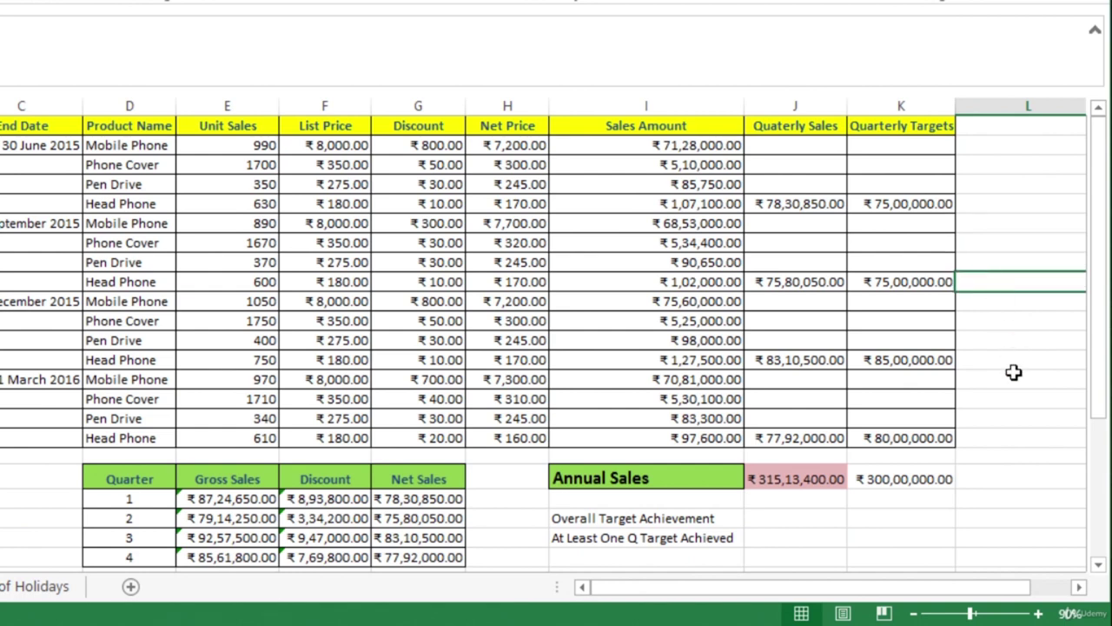
click(1011, 358)
click(1011, 439)
click(784, 519)
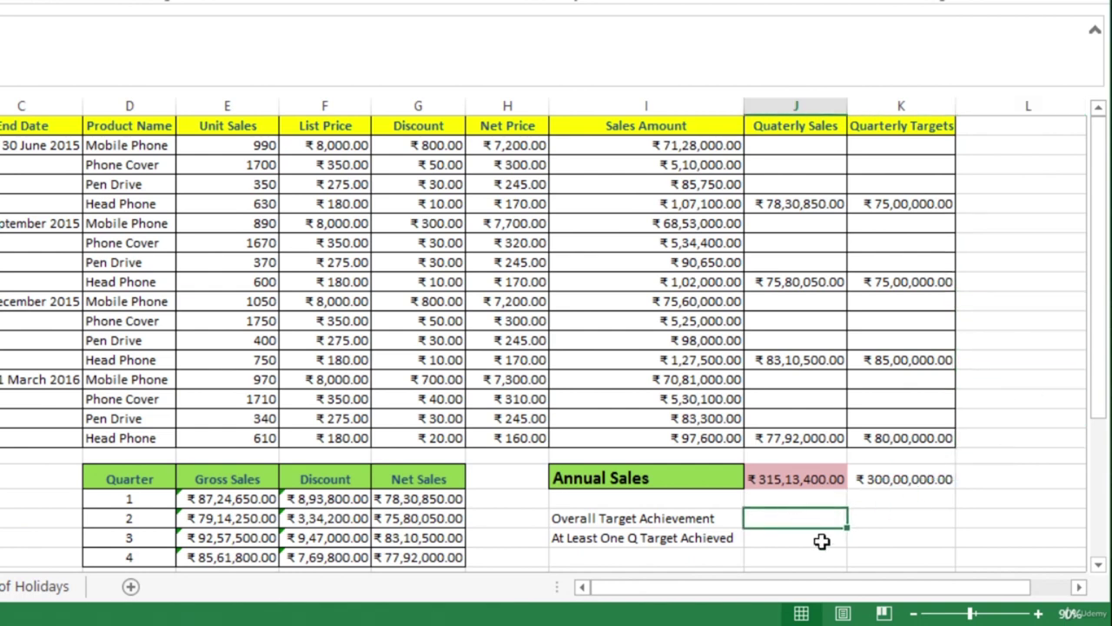
click(821, 534)
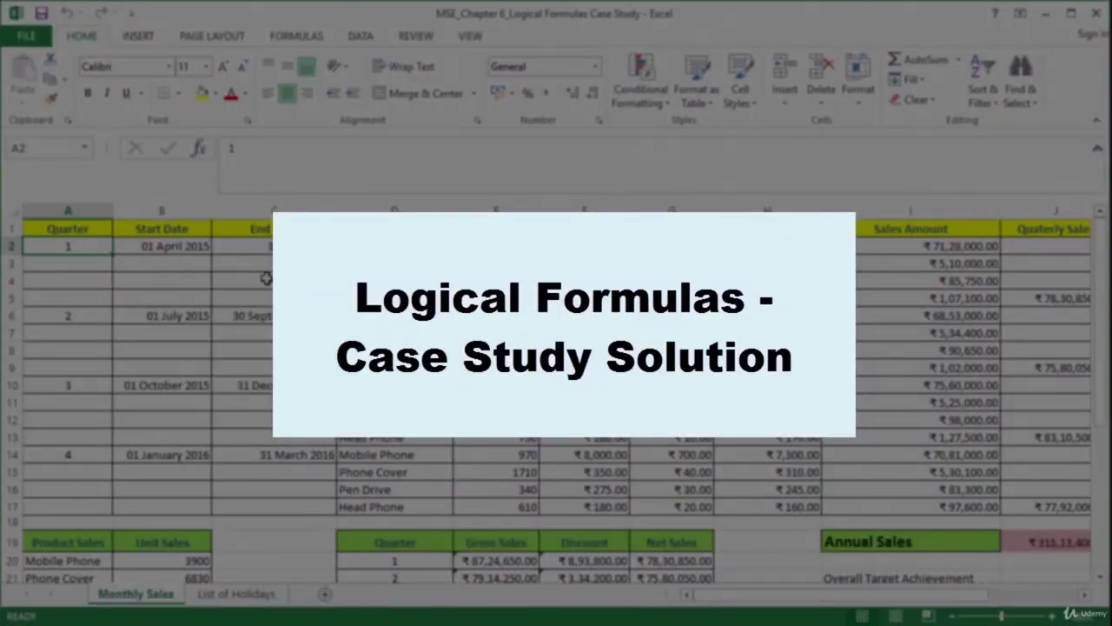
Step: Compare the first quarter's target in K5 with the quarterly sales in J5
drag(898, 598, 988, 597)
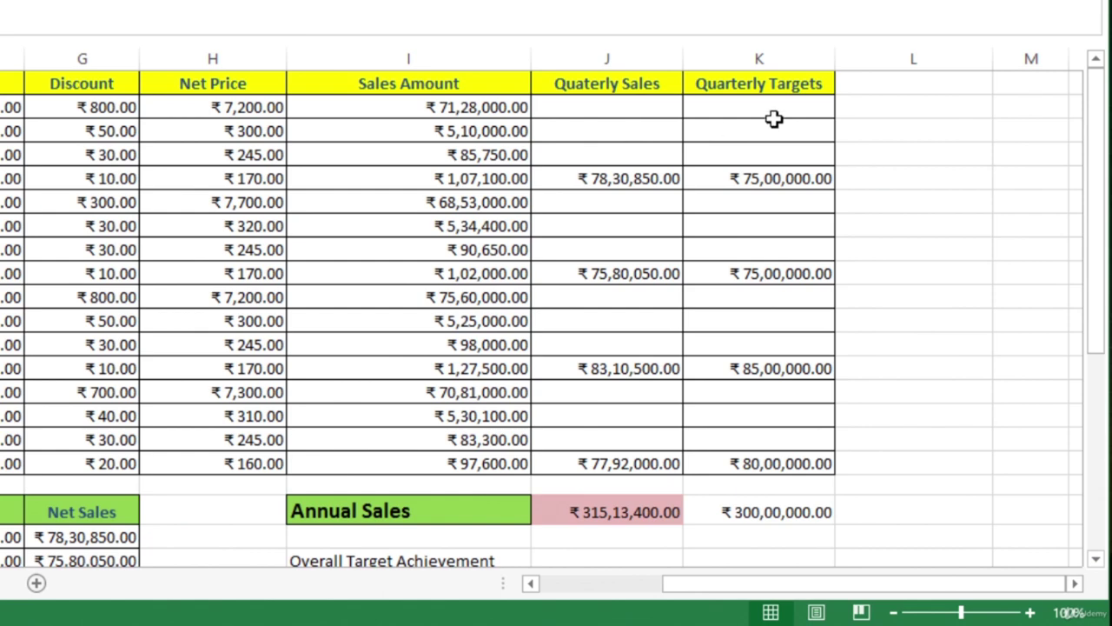
click(778, 179)
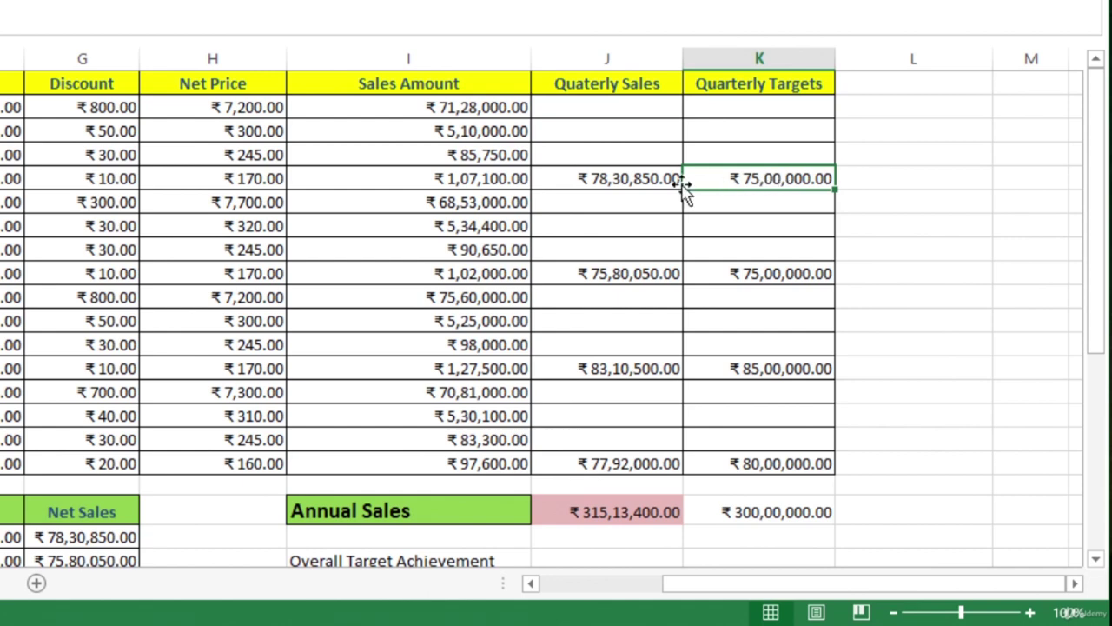
click(650, 181)
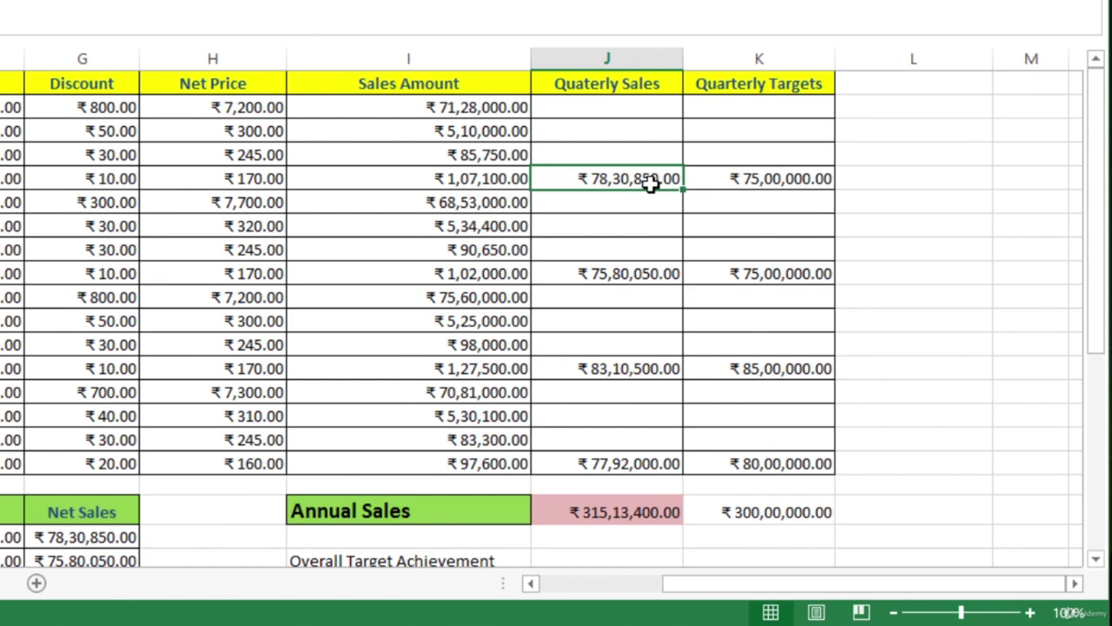
Step: Insert an IF function in L5 with the logical test J5>K5
click(883, 177)
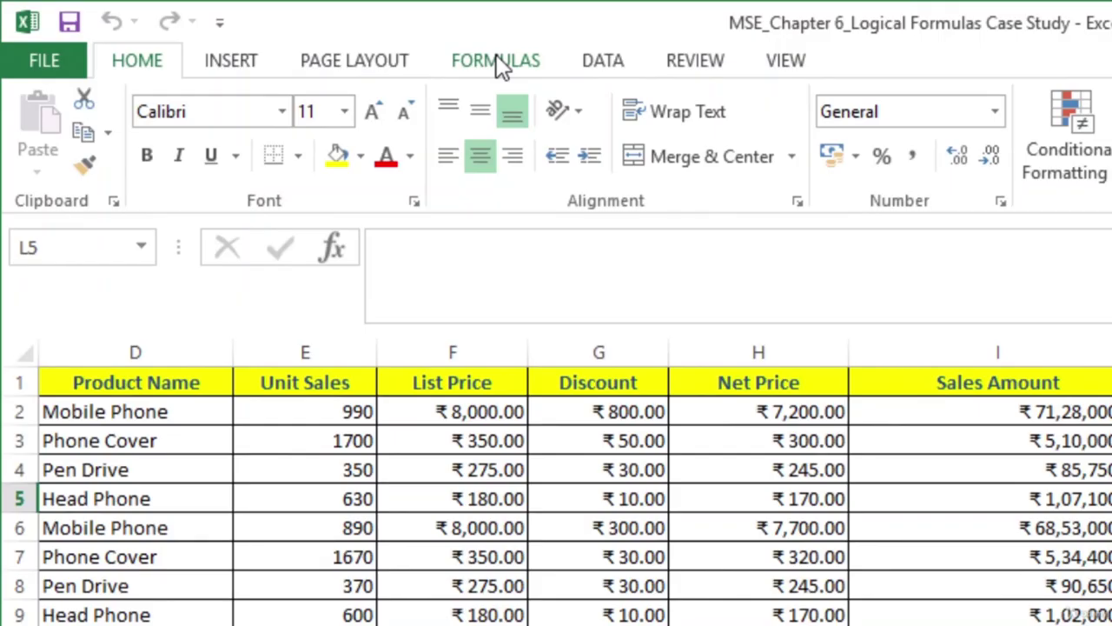
click(497, 61)
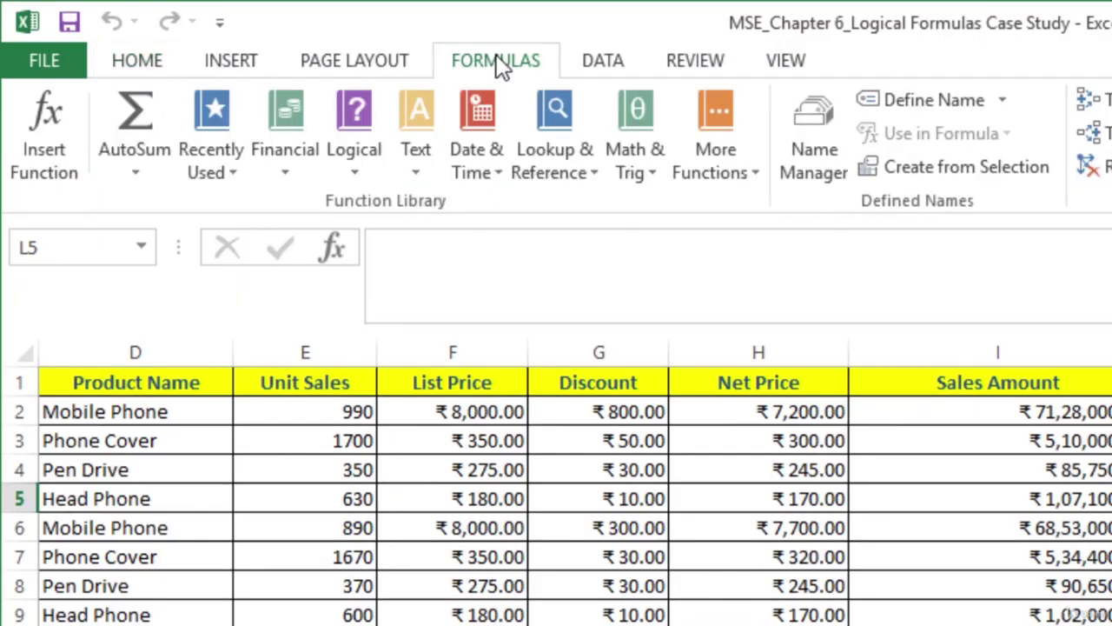
click(365, 120)
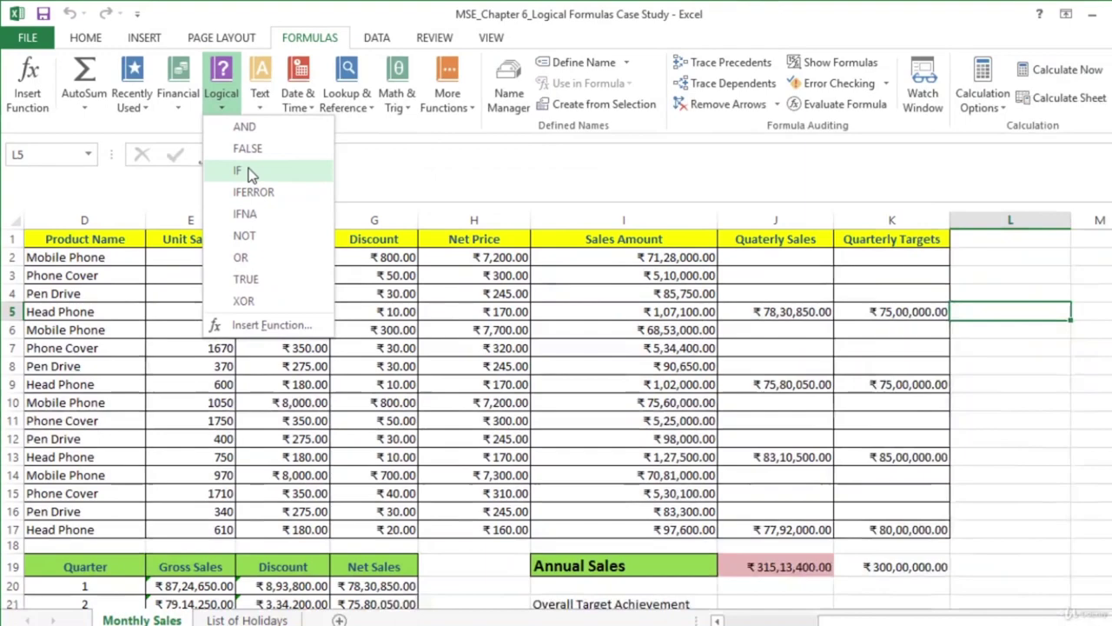
click(397, 273)
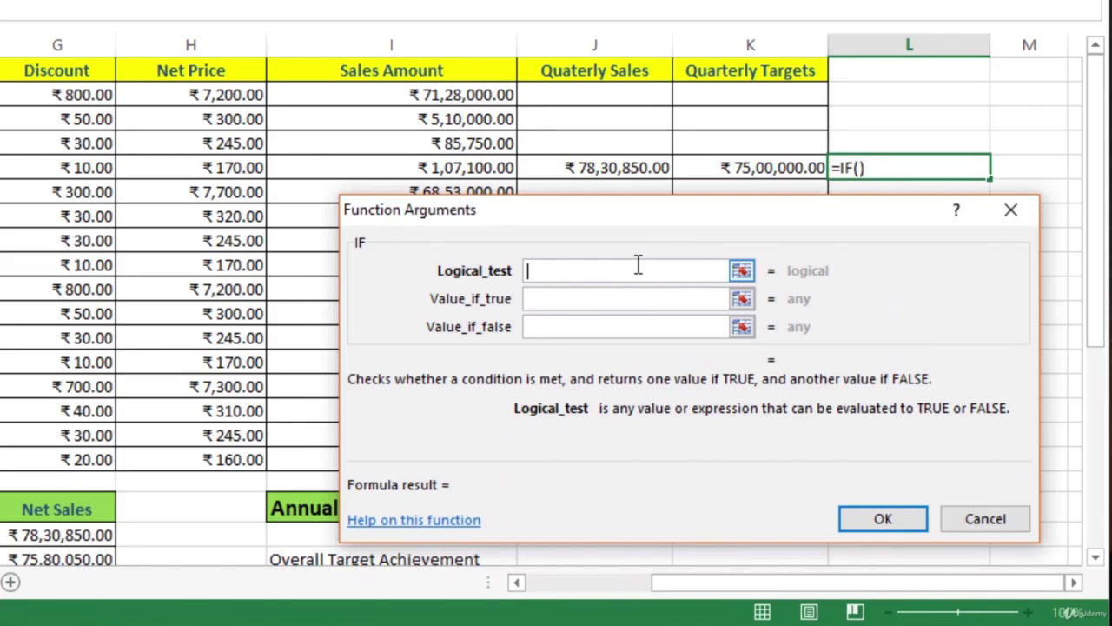
click(753, 295)
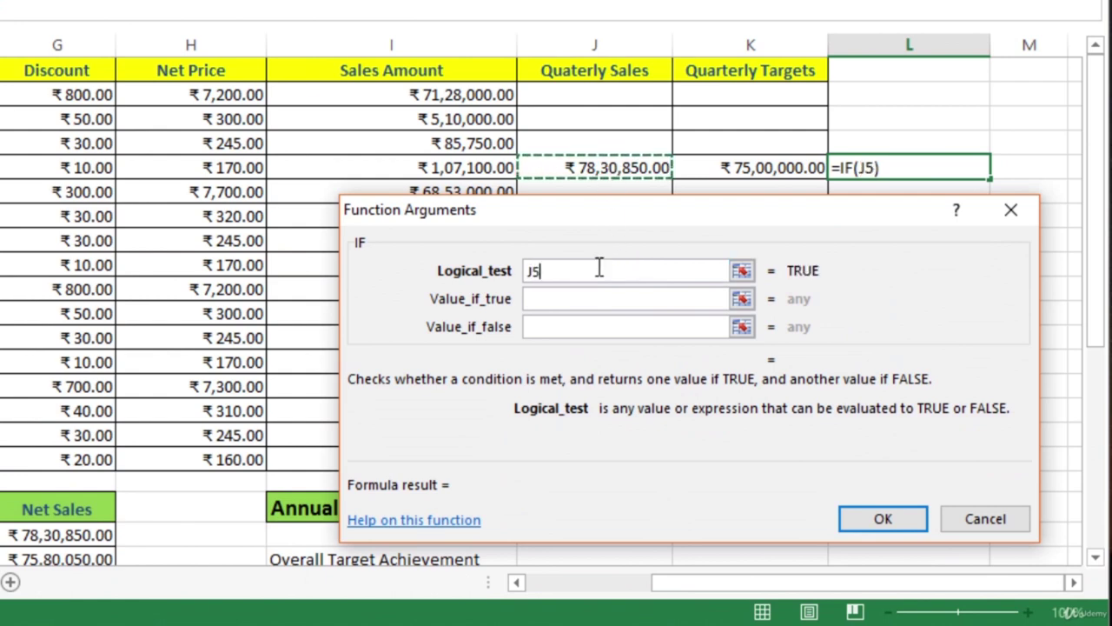
text(>)
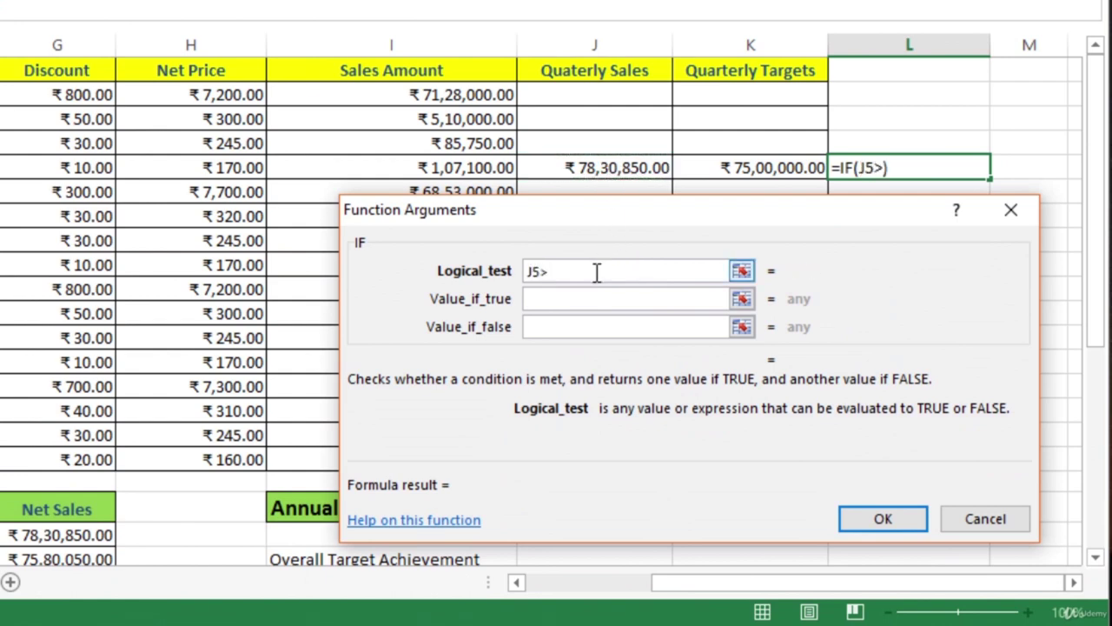
click(776, 167)
Step: Complete the IF function in L5 to return "Target Achieved" when true and "Target Not Achieved" when false
click(620, 296)
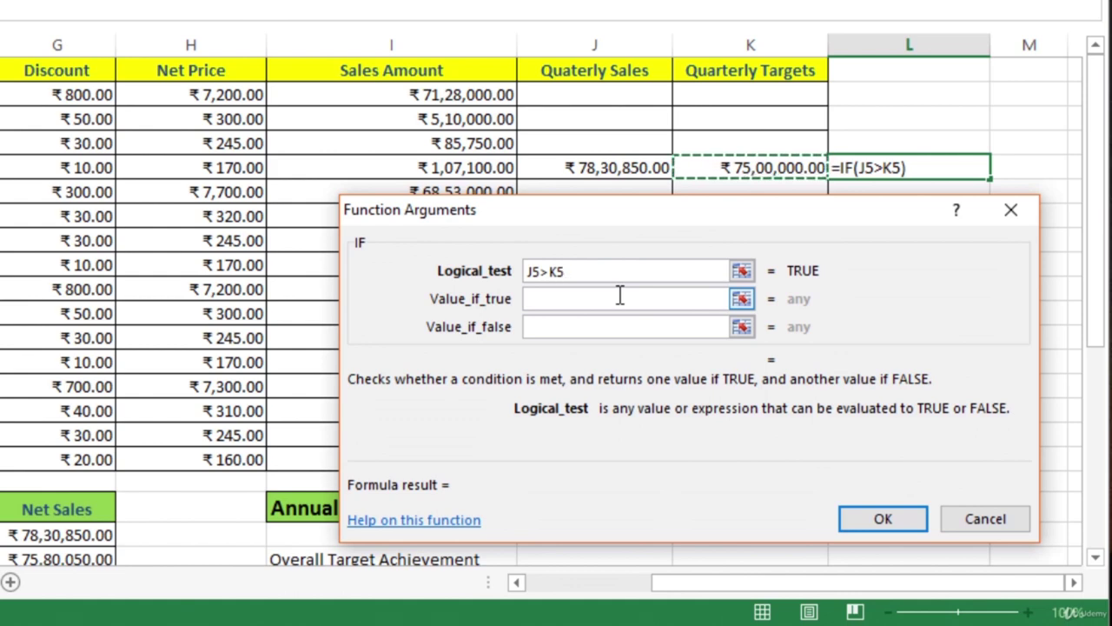
click(619, 297)
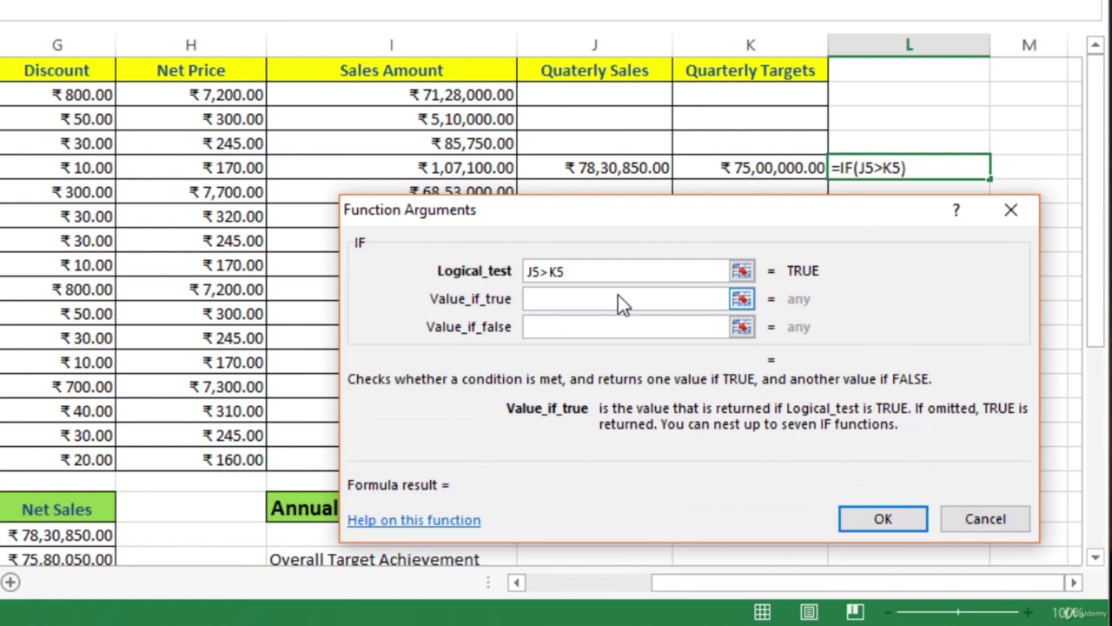
text(Targ)
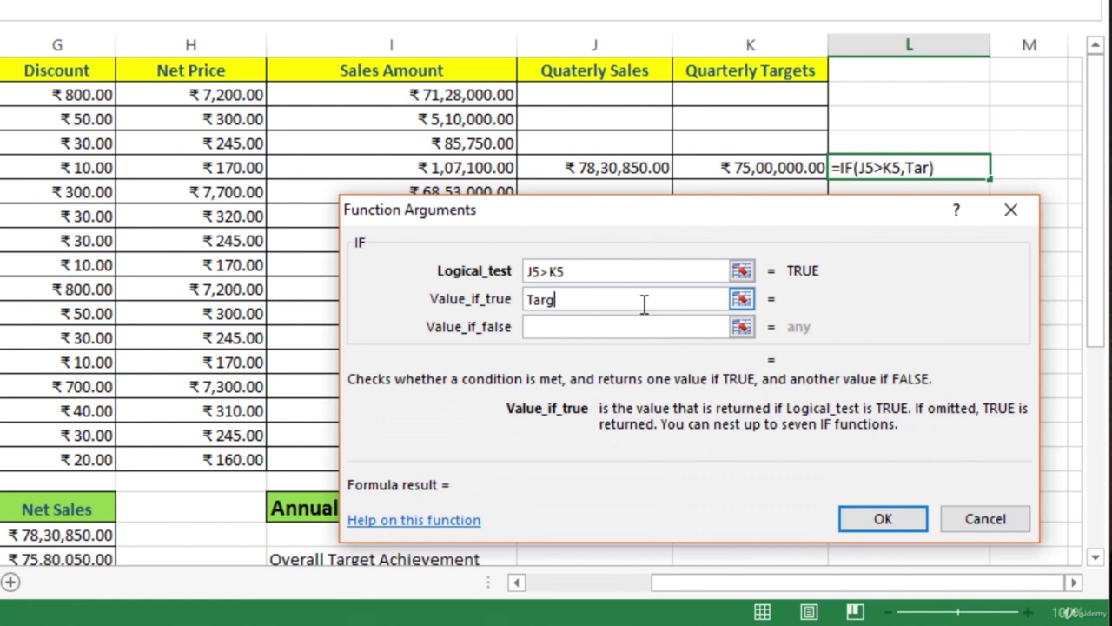
text(et Achieved)
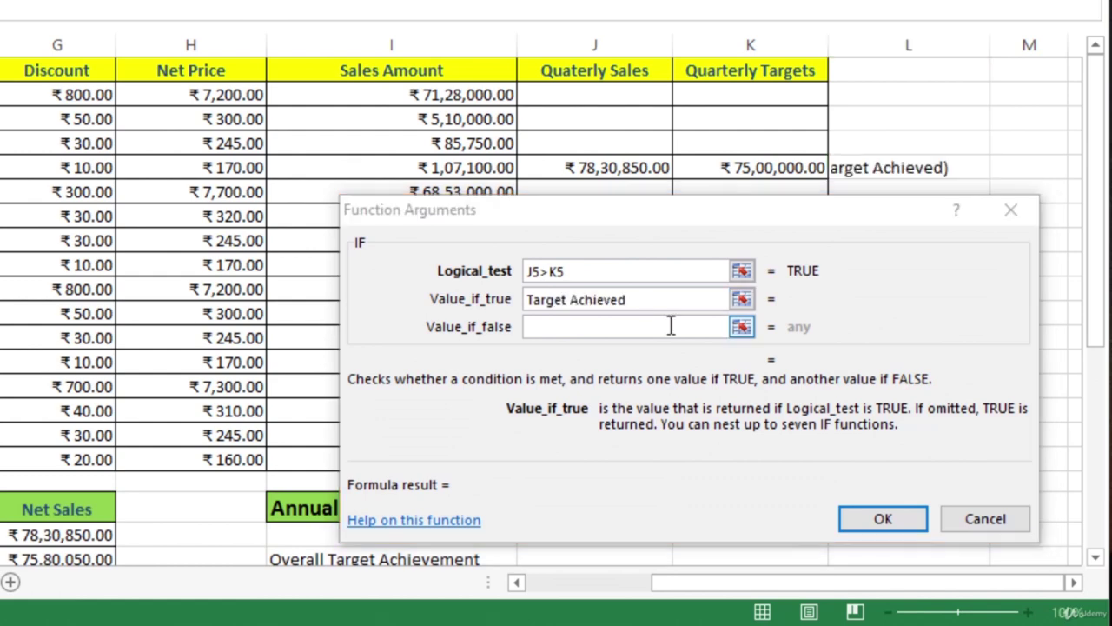
click(671, 326)
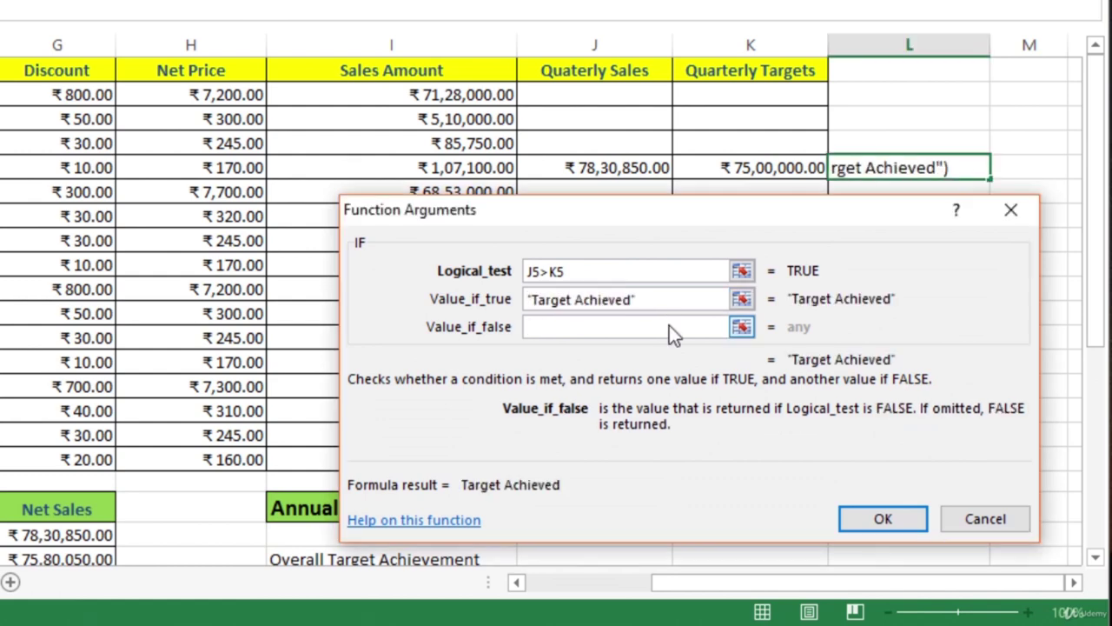
text(Ta)
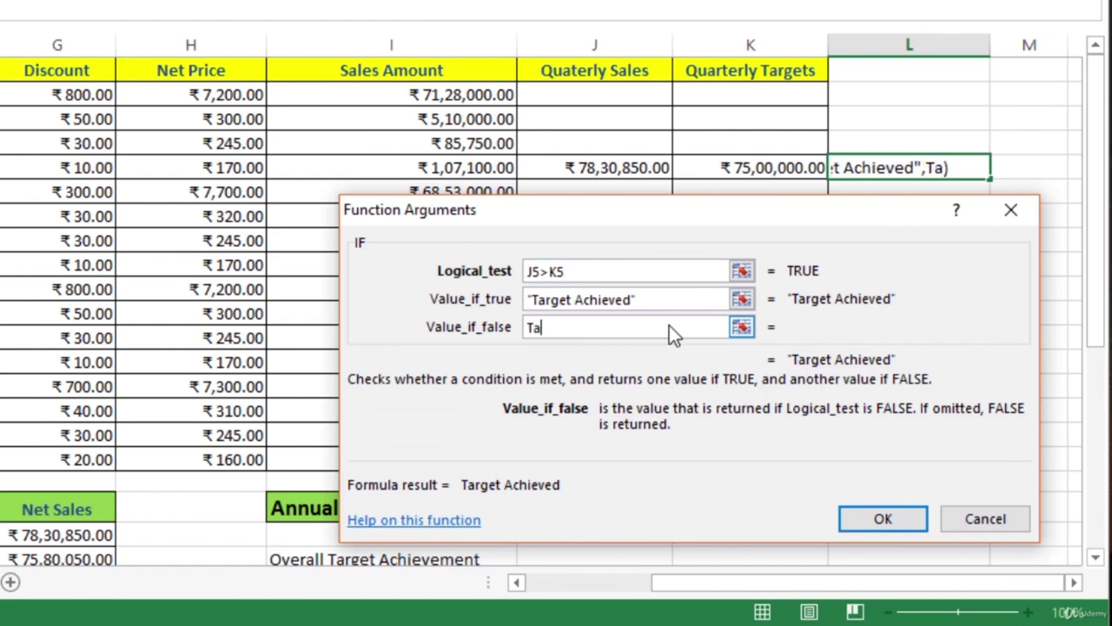
text(rget Not Achieved)
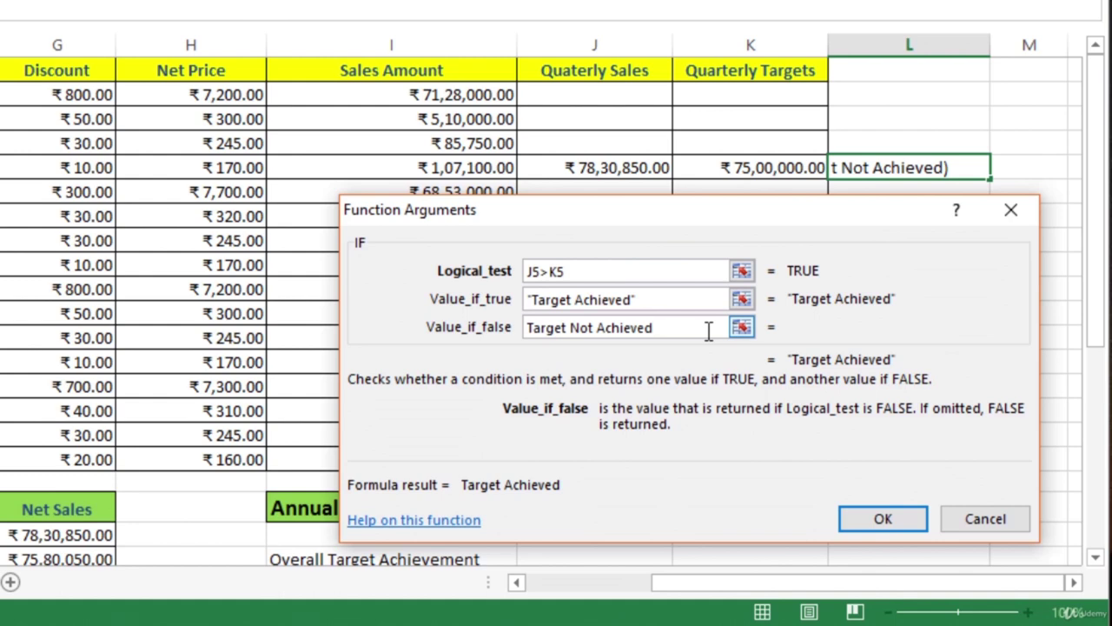
click(880, 515)
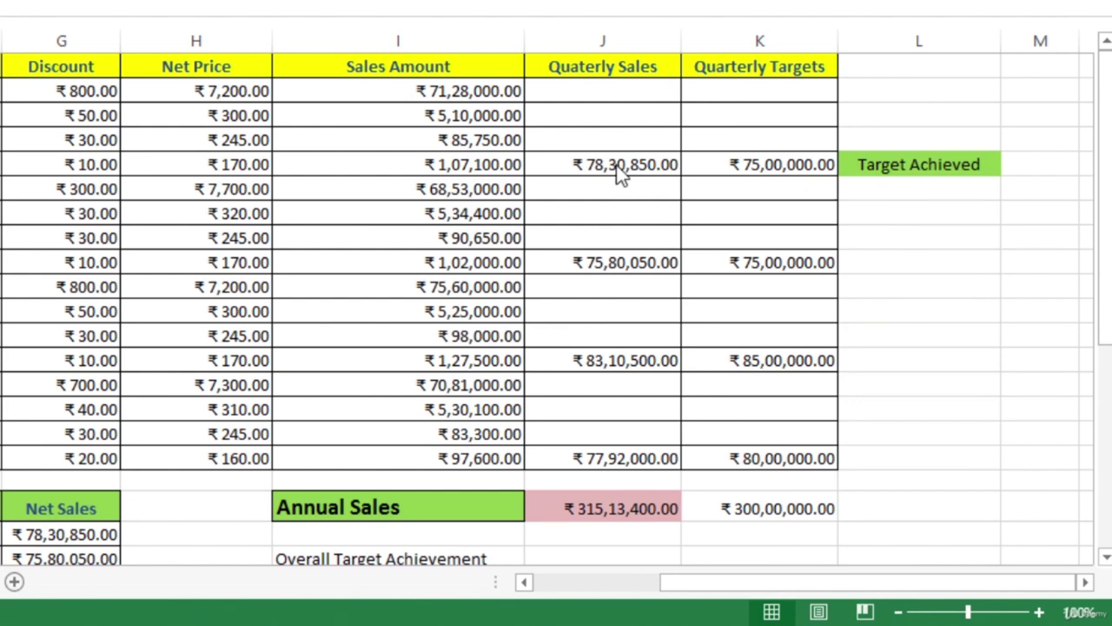
Step: Copy the IF formula from L5 to the other quarters' cells L9, L13 and L17 and to the Annual Sales row
click(896, 164)
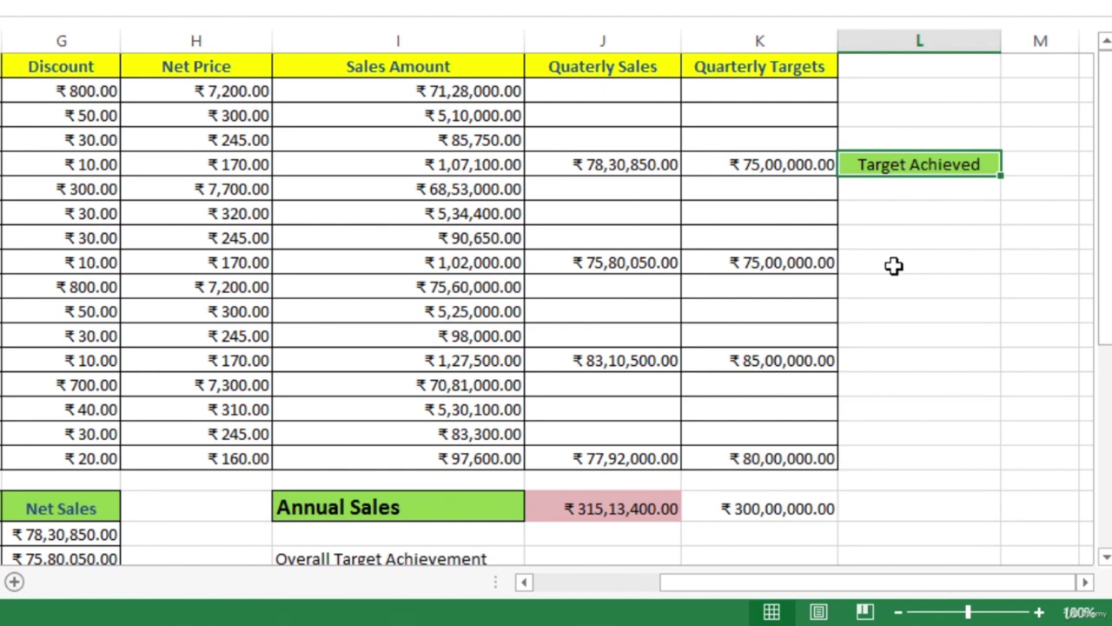
key(ctrl+c)
shift+click(935, 459)
key(ctrl+v)
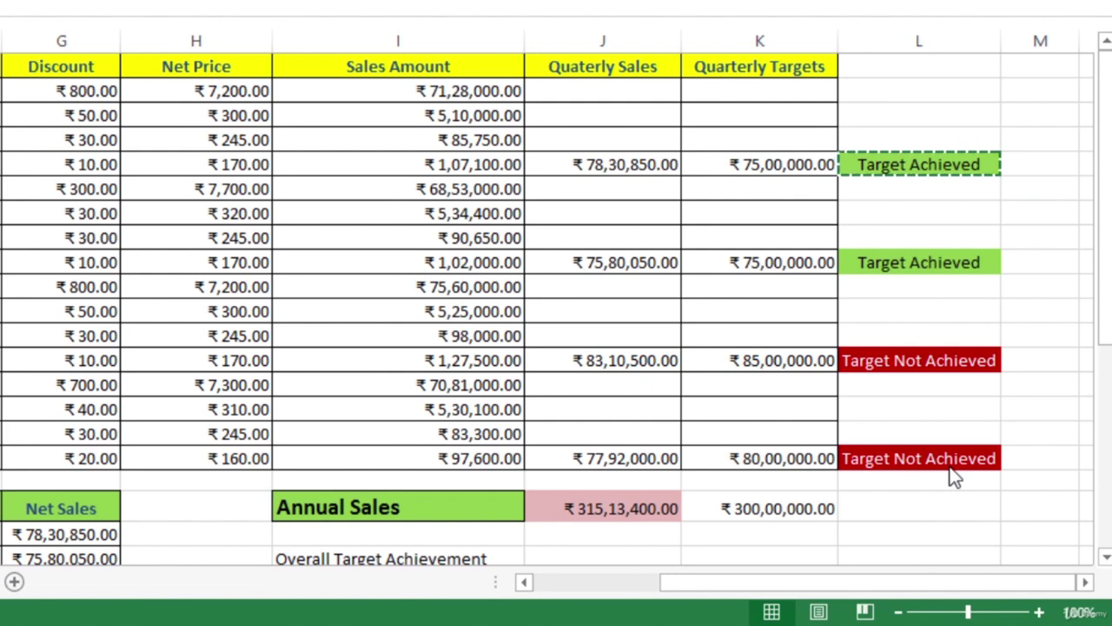
click(921, 502)
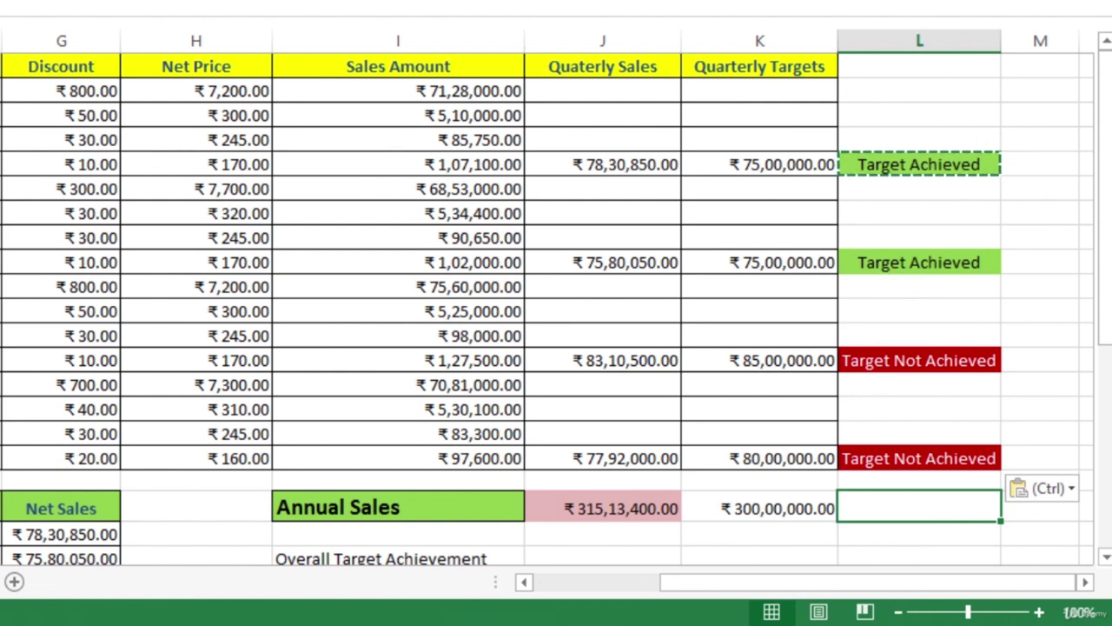
key(ctrl+v)
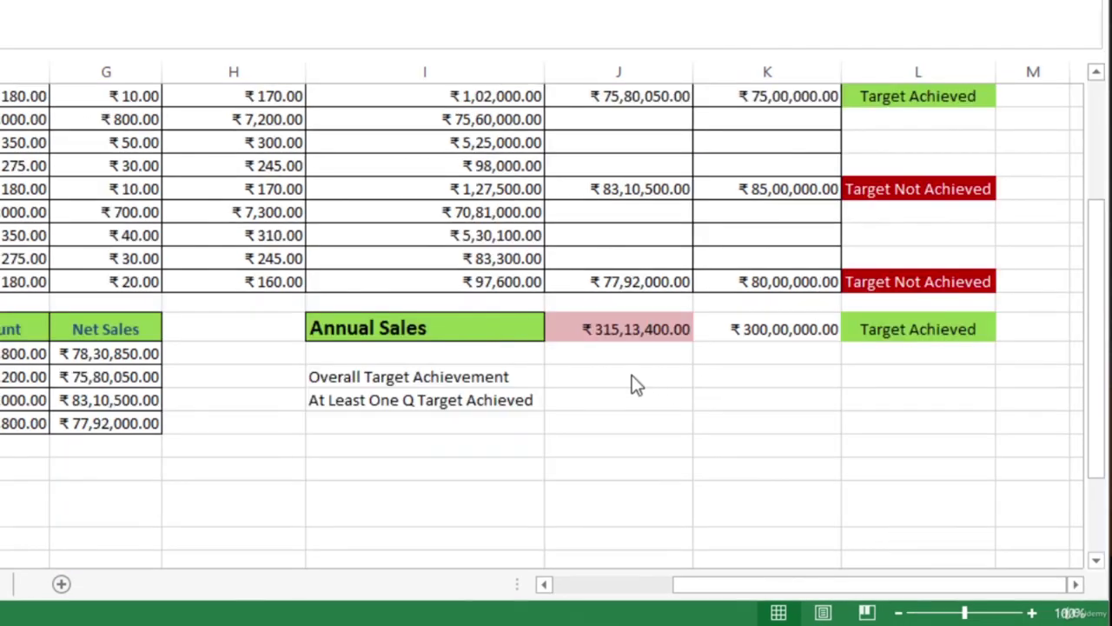
Step: Enter an AND formula for Overall Target Achievement in J21 testing whether L5, L9, L13 and L17 all equal "Target Achieved"
click(574, 376)
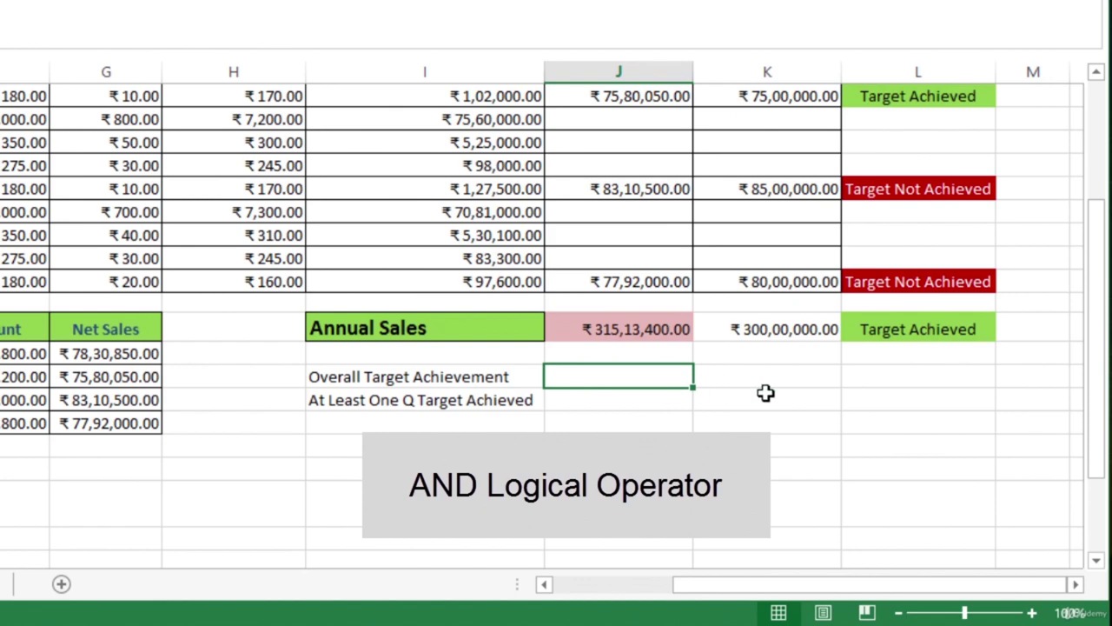
drag(1101, 327, 1099, 265)
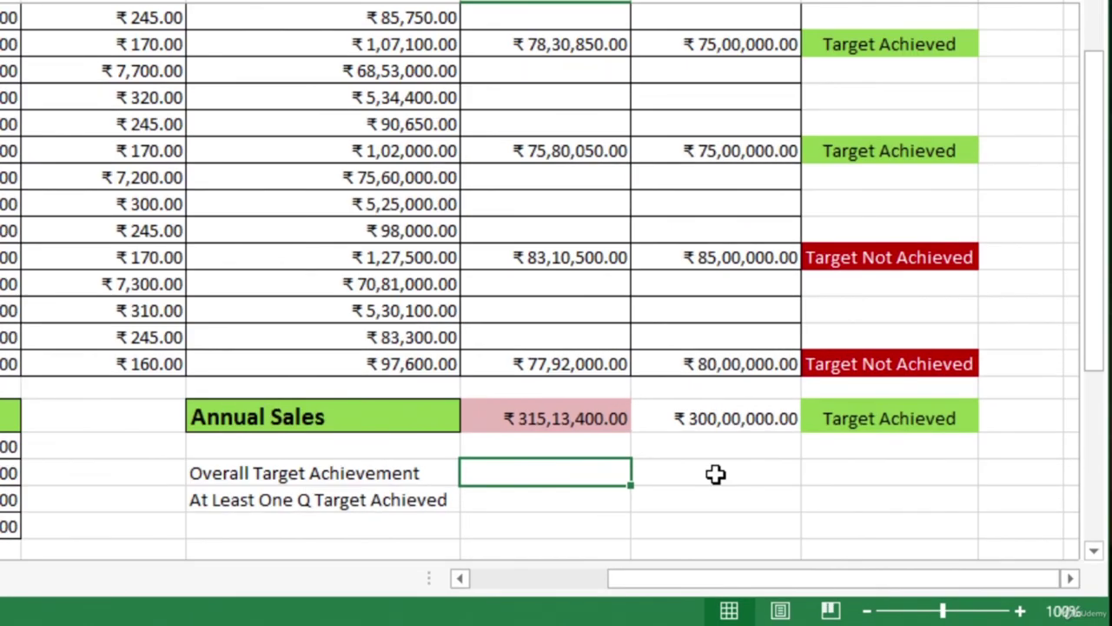
text(=AND)
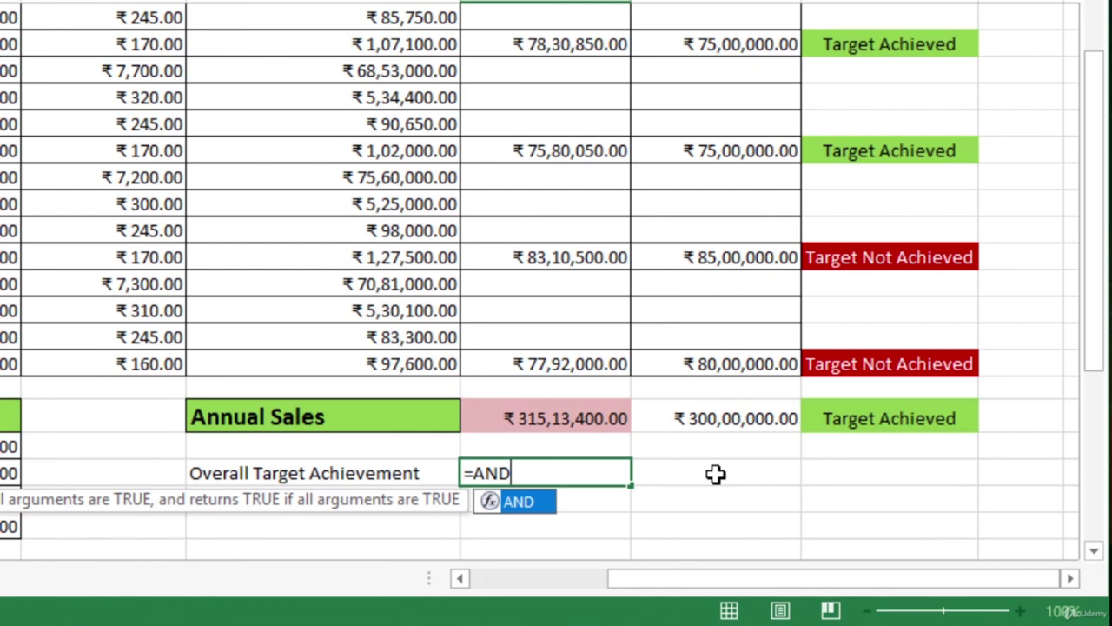
double_click(529, 511)
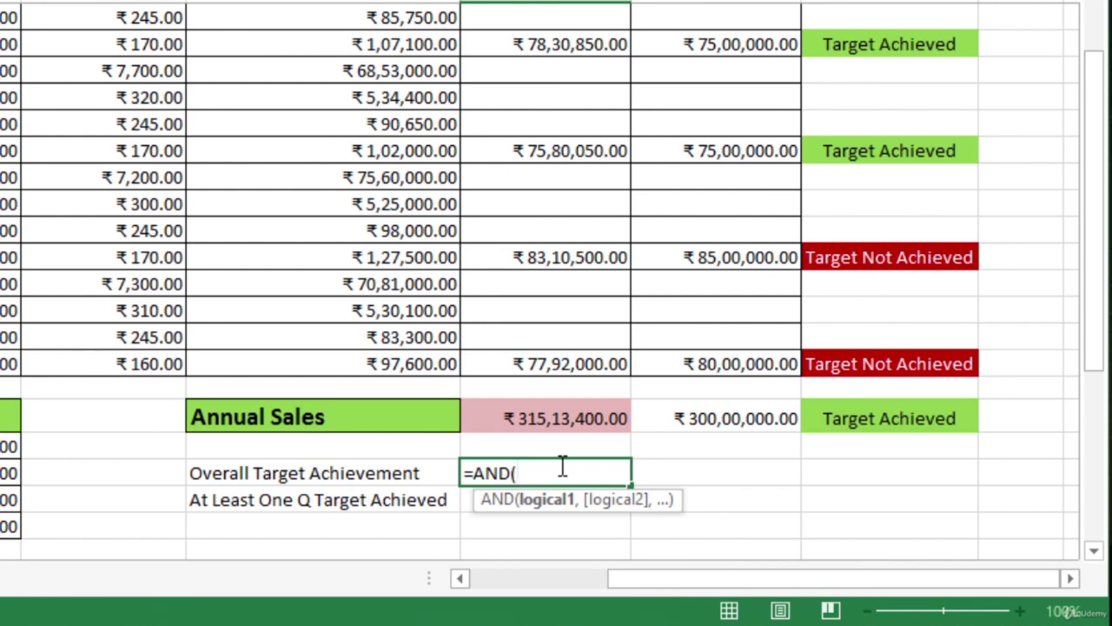
text(L5="Target Achieved",)
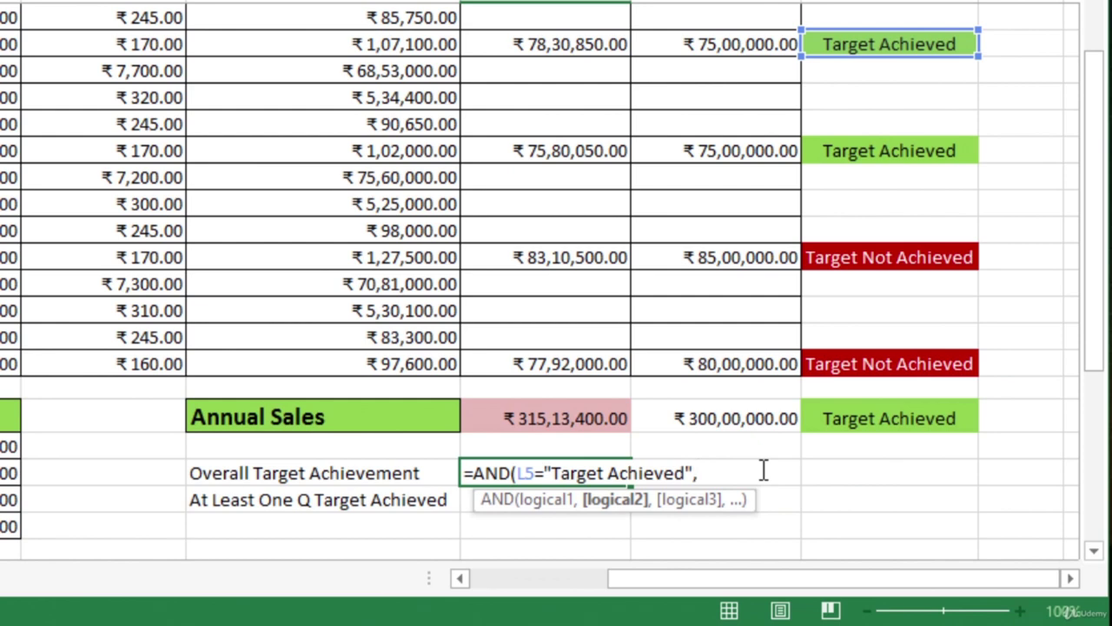
text(L9="Target Achieved", L13="Target Achieved", L17="Target Achieved"))
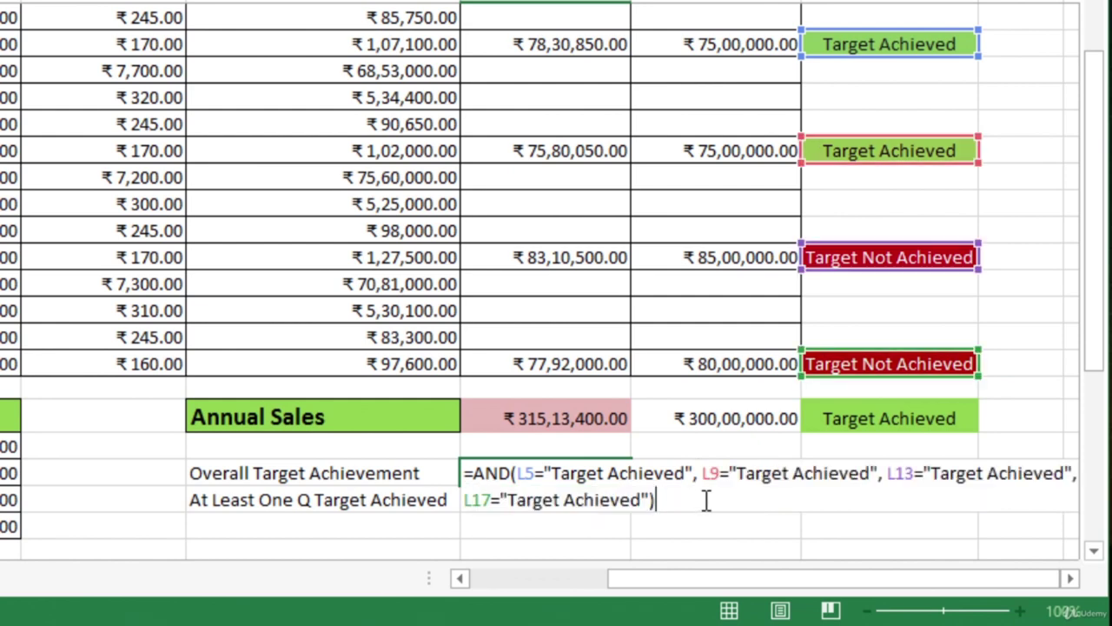
key(Return)
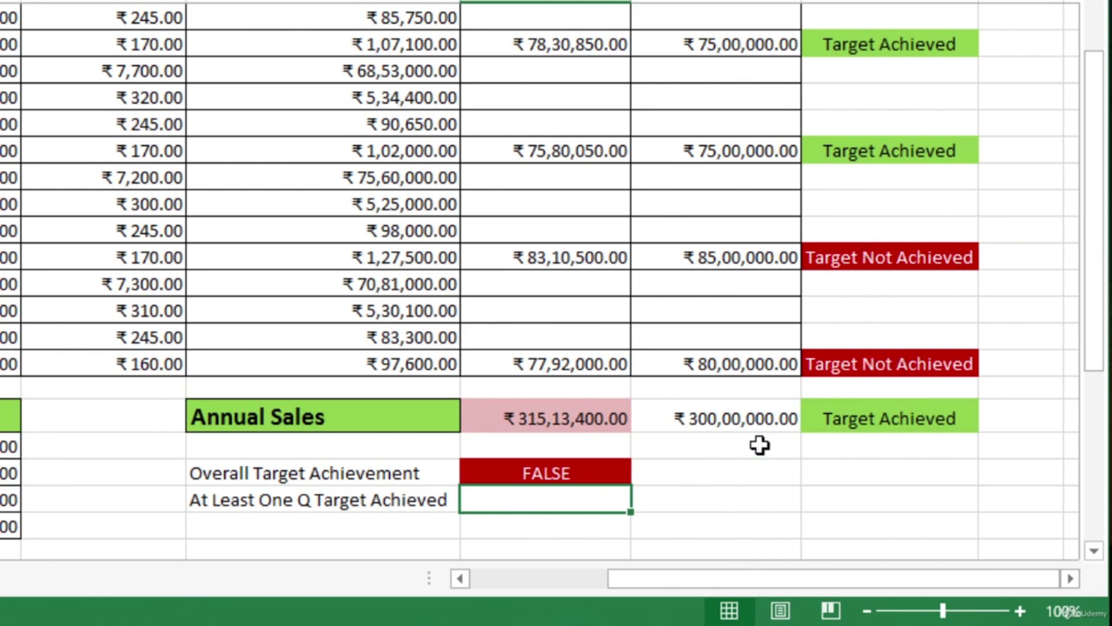
click(588, 474)
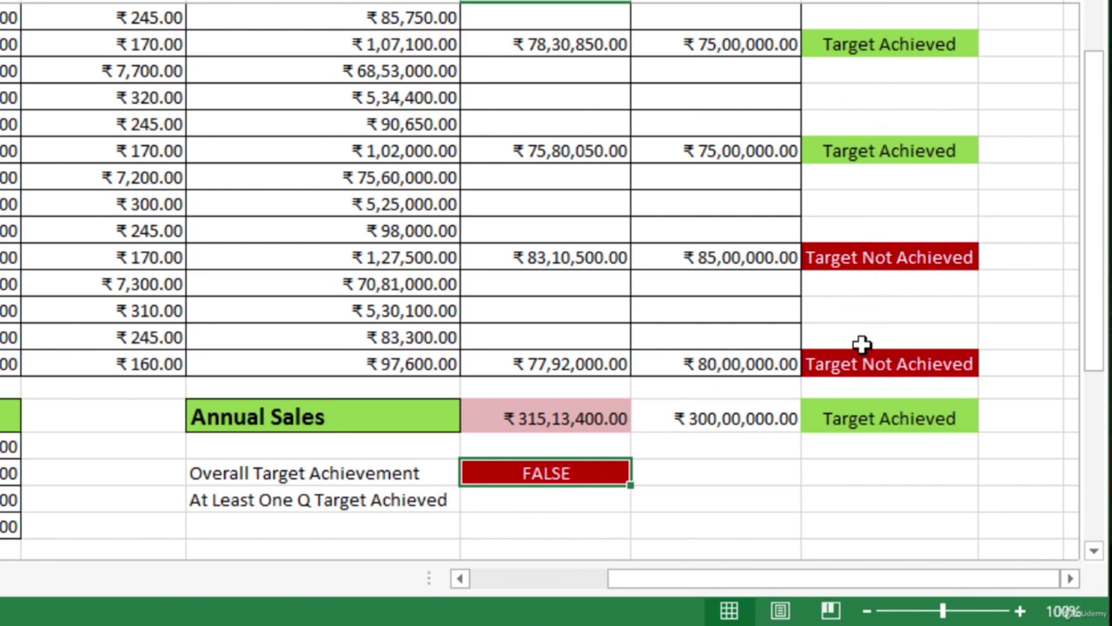
Step: Enter an OR formula for At Least One Q Target Achieved in J22 testing whether L5, L9, L13 or L17 equals "Target Achieved"
click(569, 506)
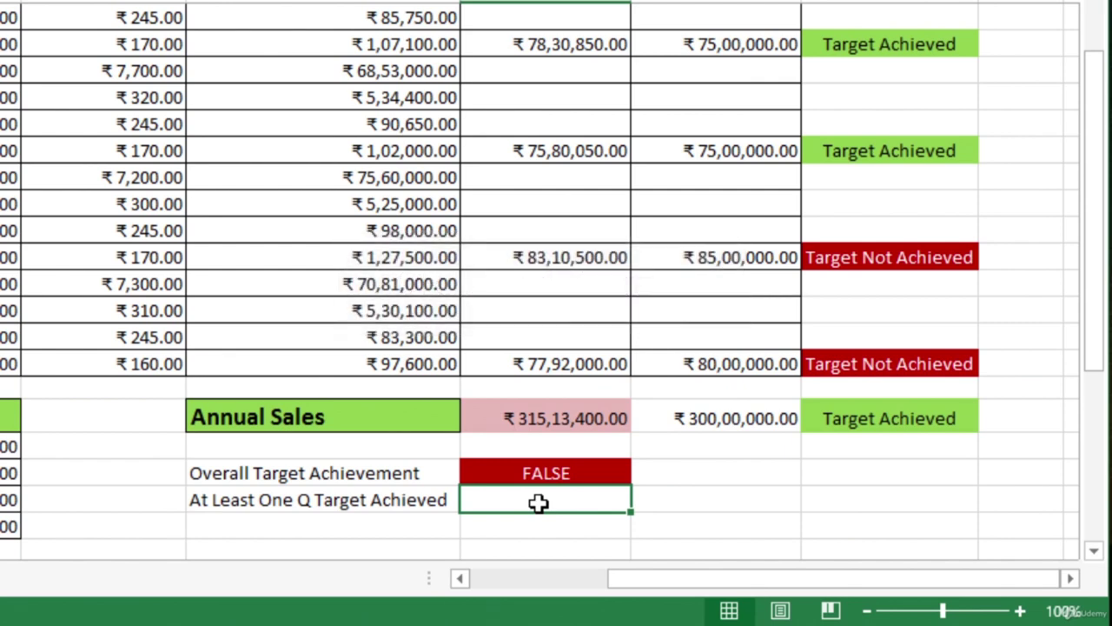
text(=)
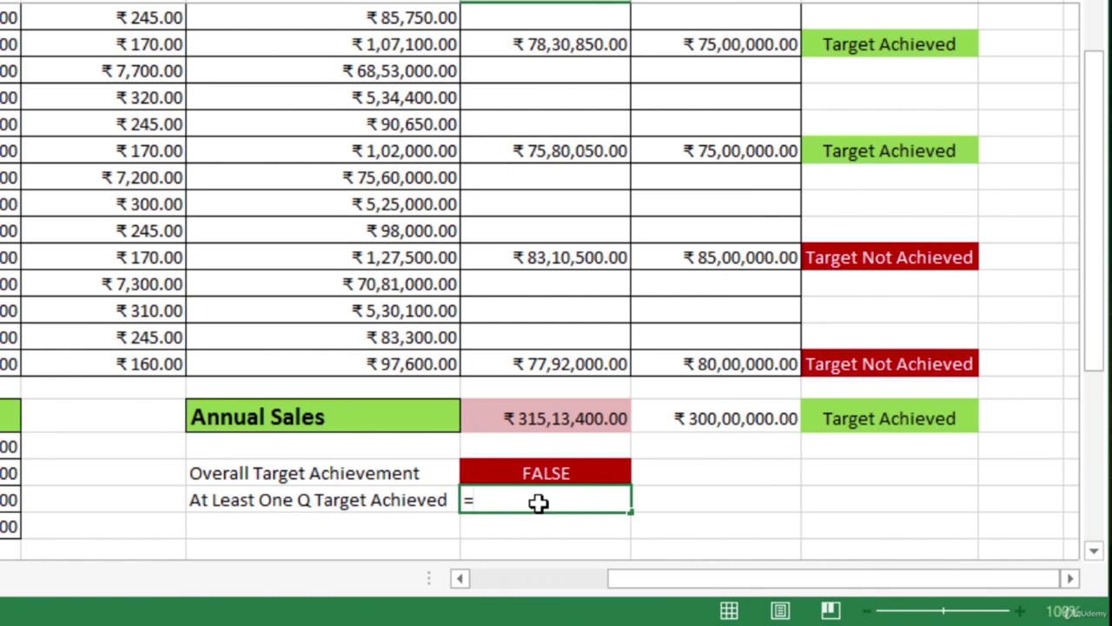
text(OR)
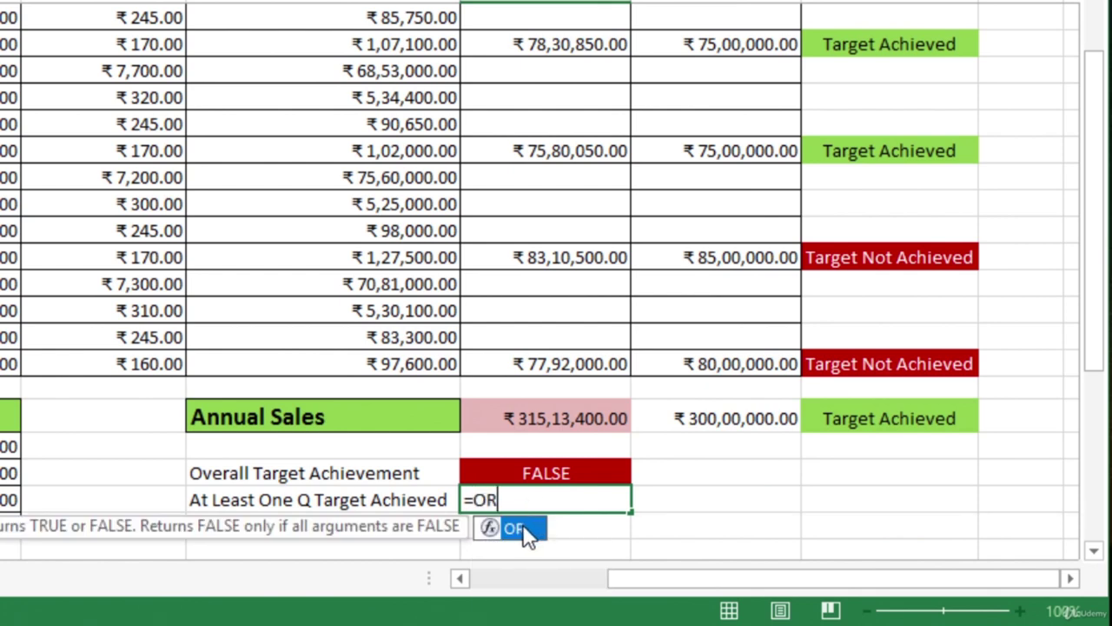
double_click(530, 534)
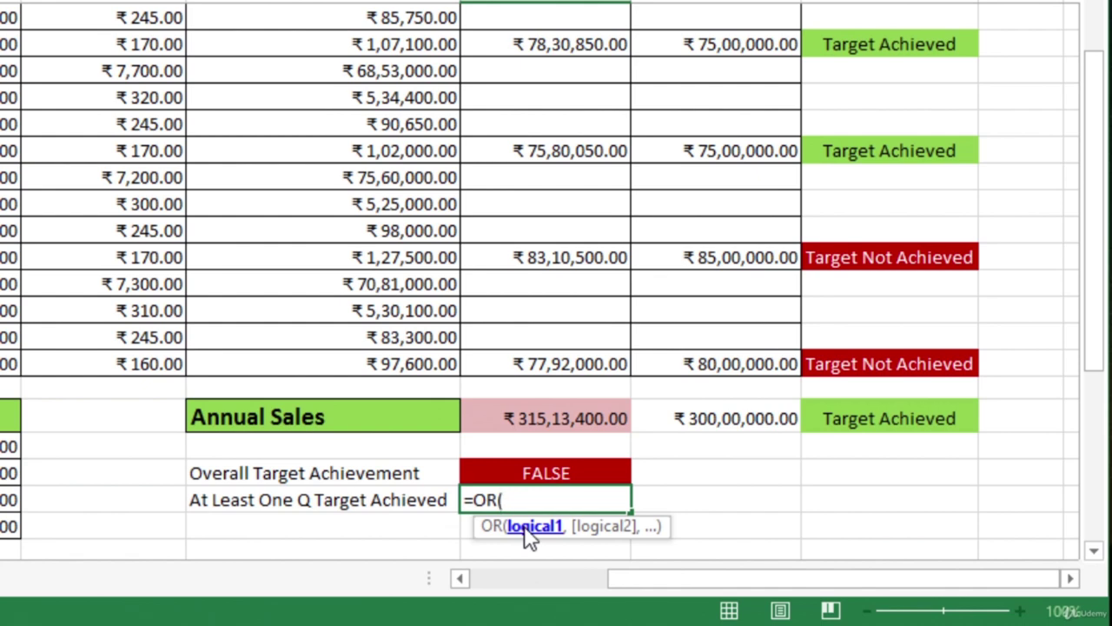
text(L5=)
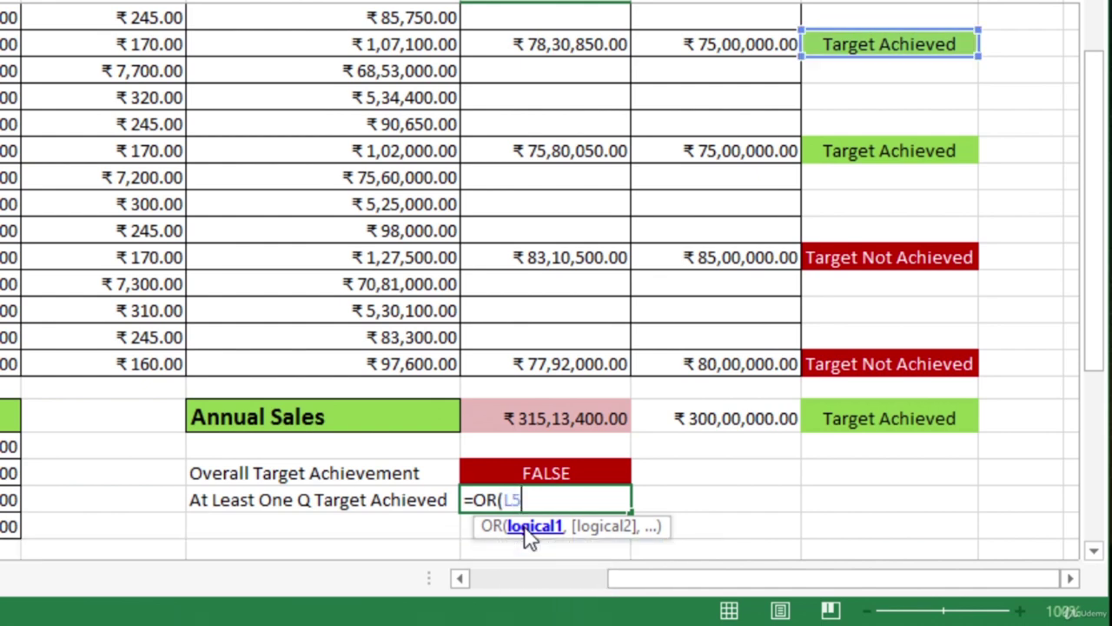
text("Target Achieved",)
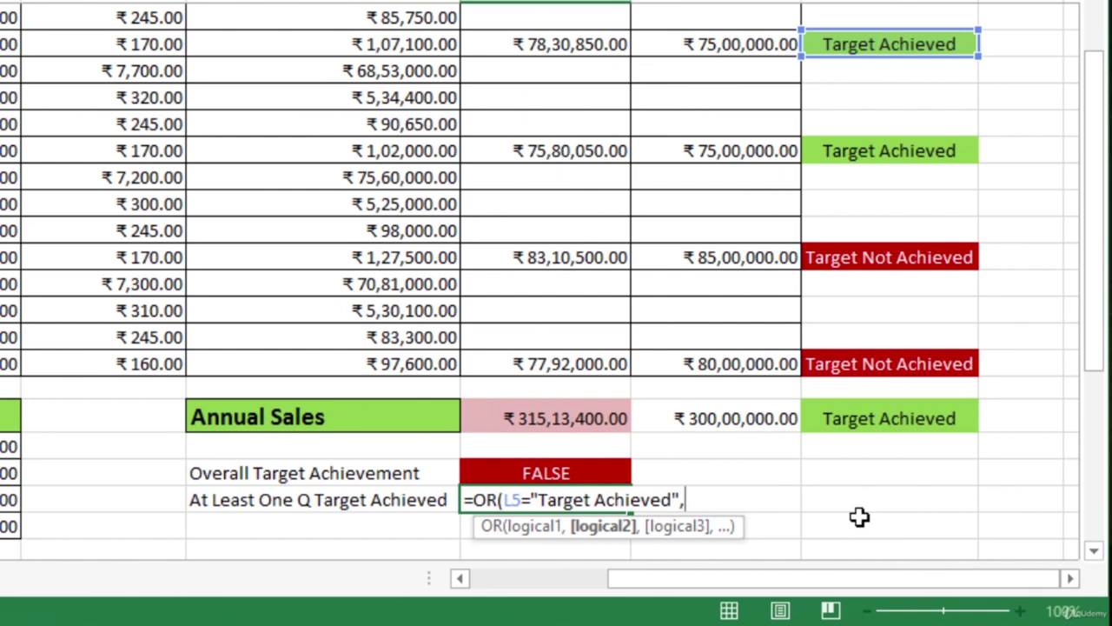
text(L9="Target Achieved", L13="Target Achieved", L17="Target Achieved"))
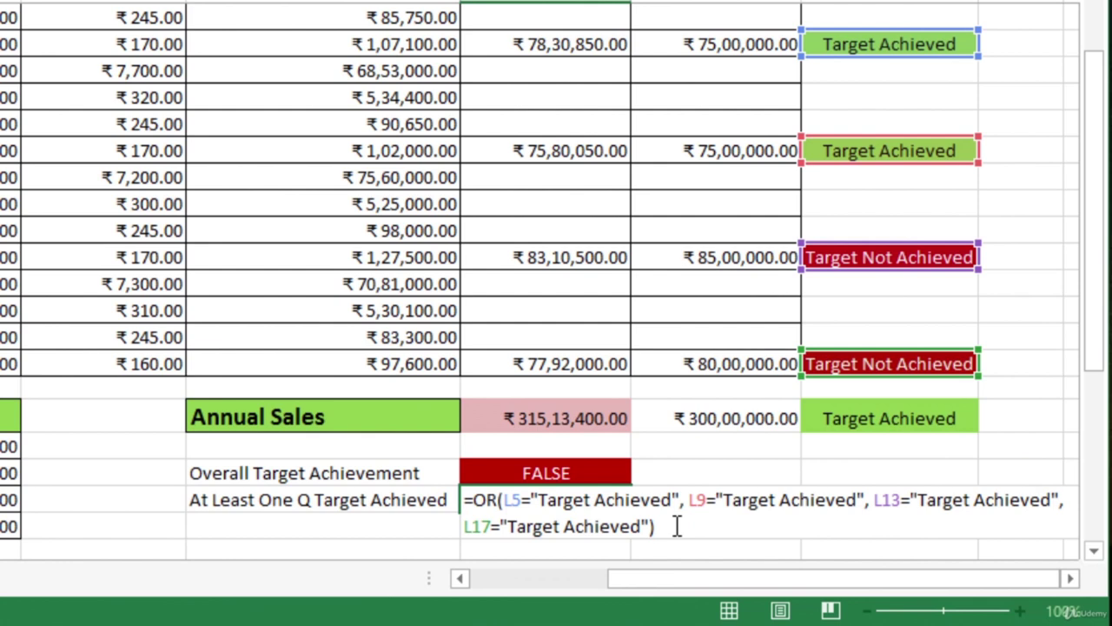
key(Return)
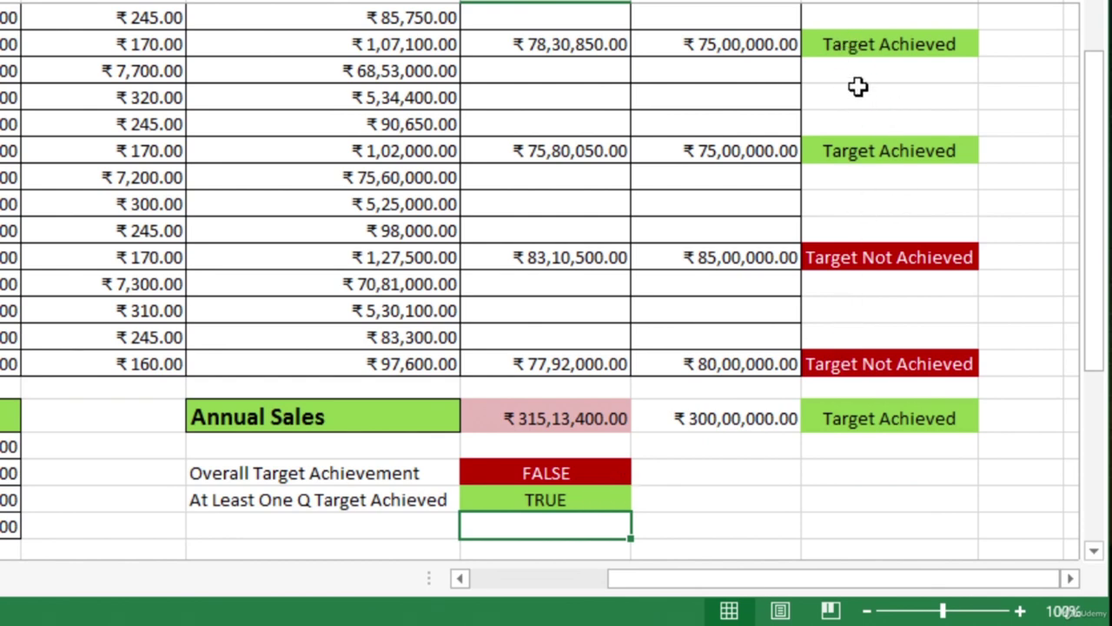
Step: Review the OR formula in J22, focusing on its L5 and L9 conditions
click(627, 500)
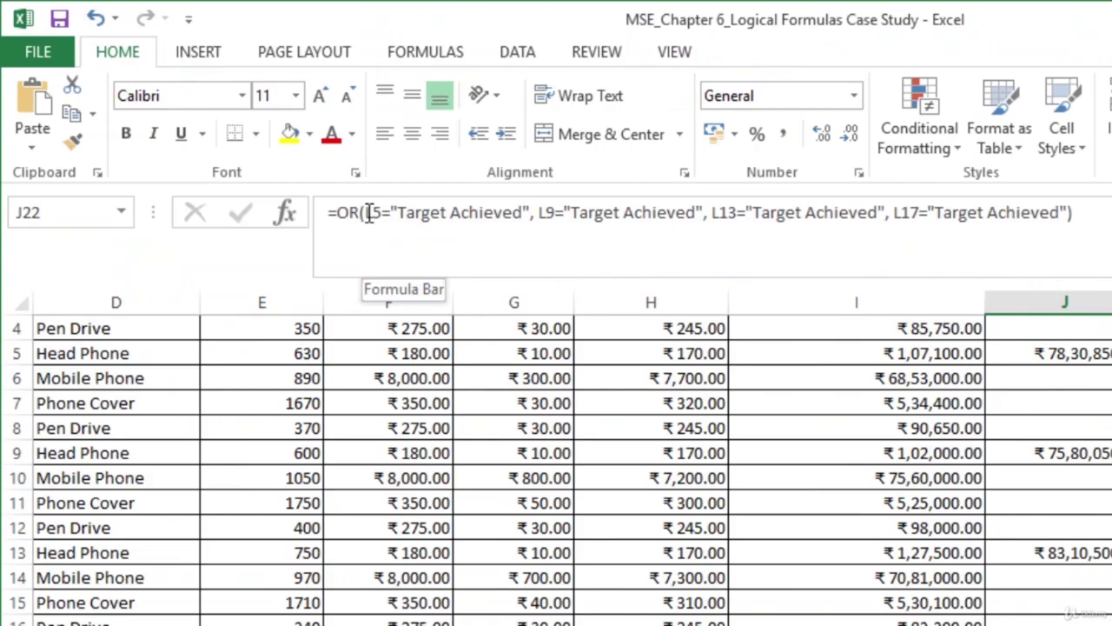
click(372, 213)
drag(372, 213, 704, 217)
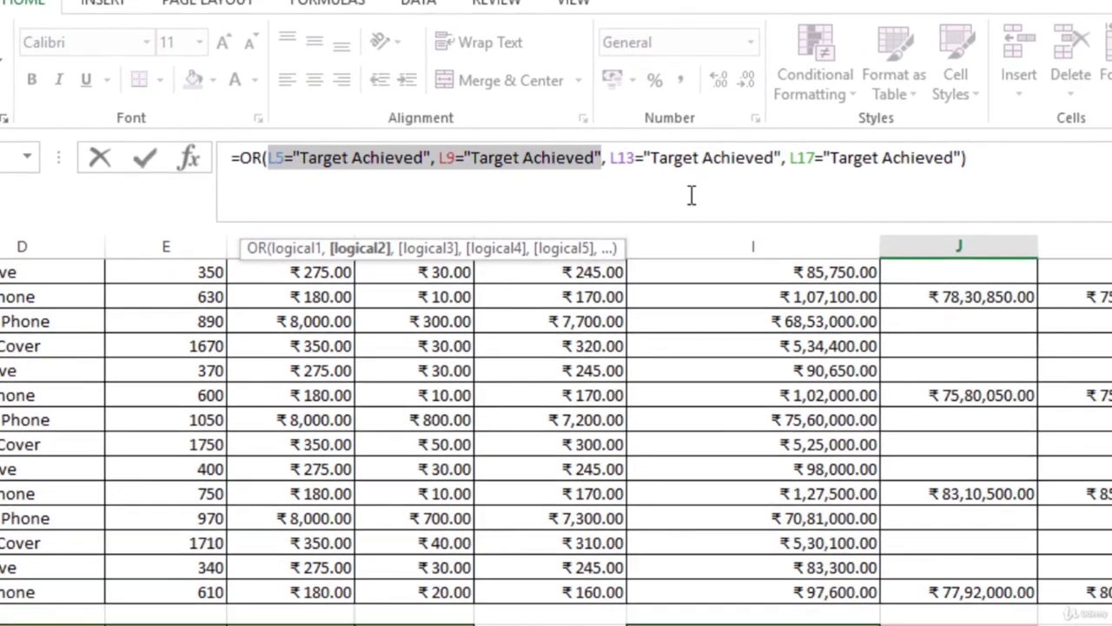
key(Return)
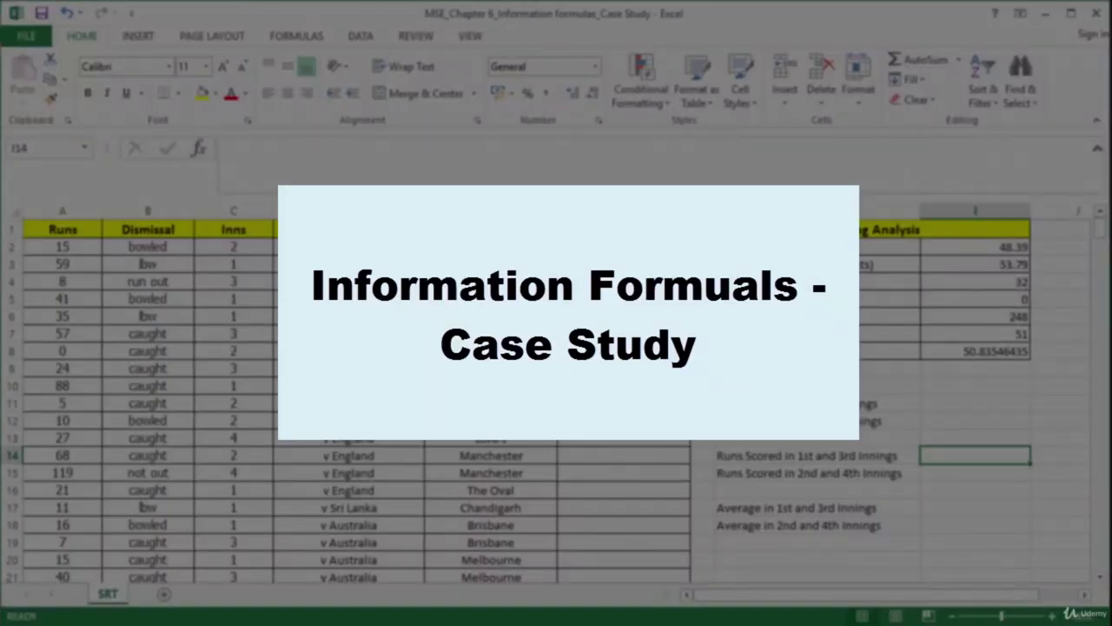
Step: In the Information formulas case study workbook, examine the Runs, Inns and 1st / 3rd Innings? columns of the batting data
click(77, 247)
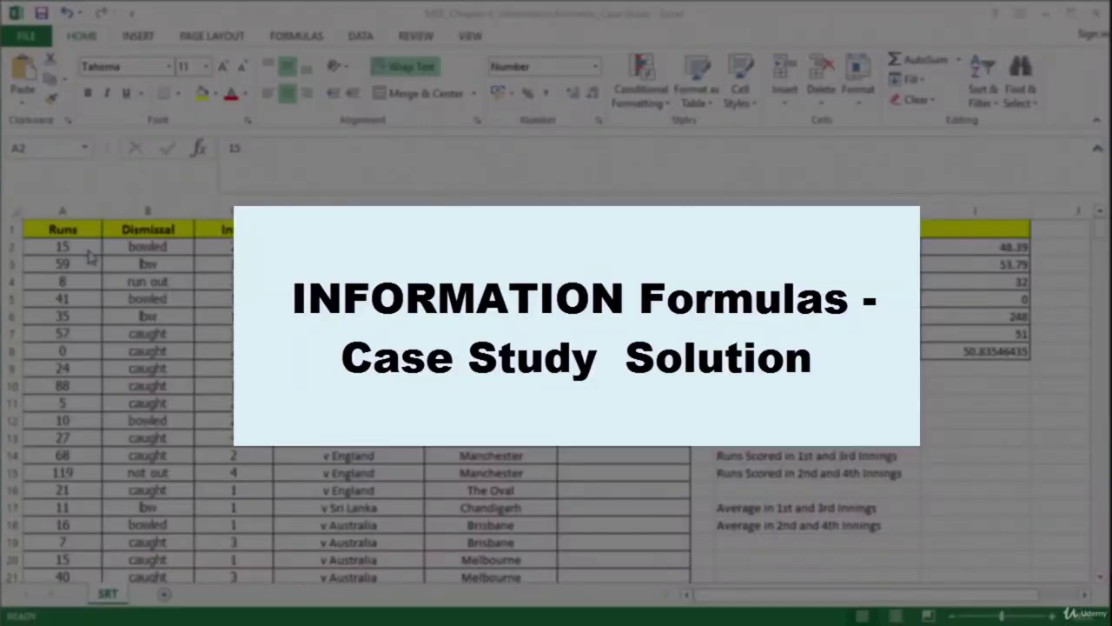
click(88, 250)
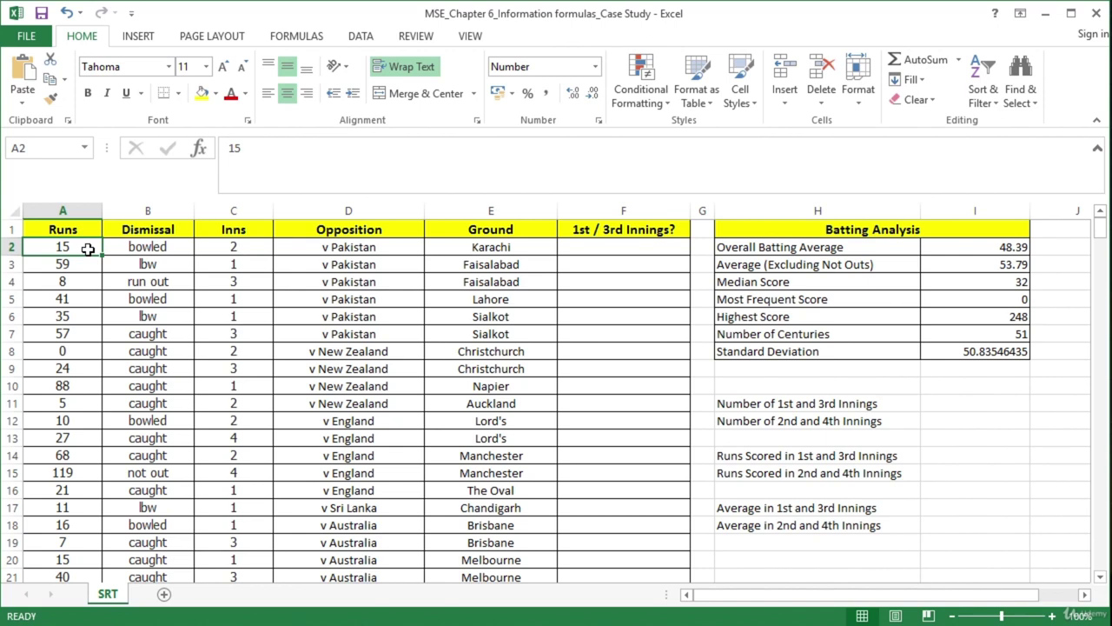
click(630, 244)
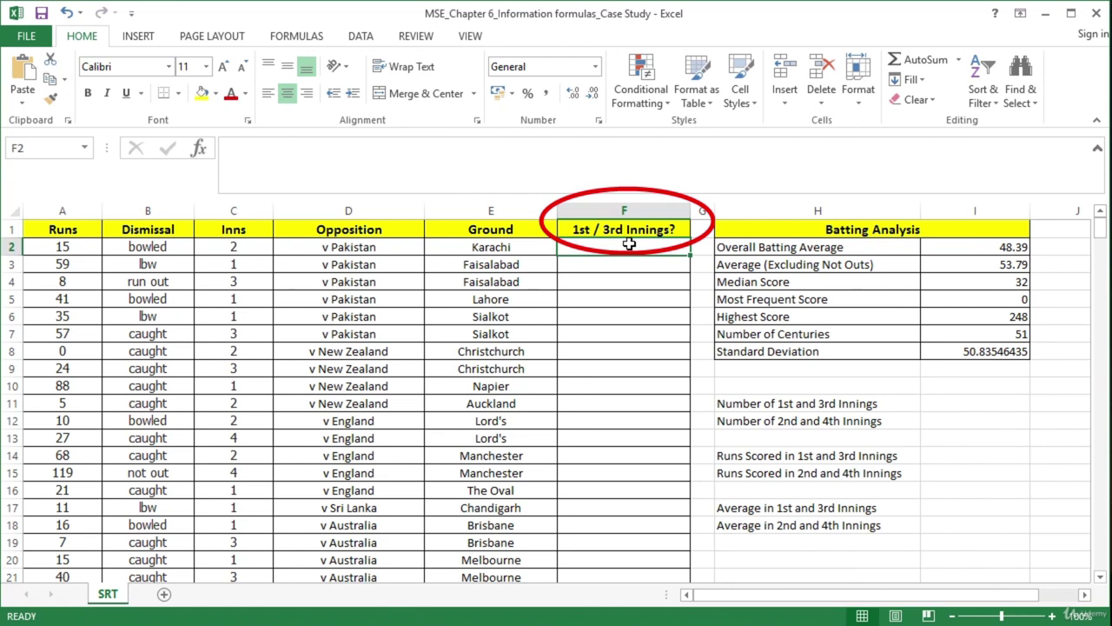
click(250, 249)
key(Down)
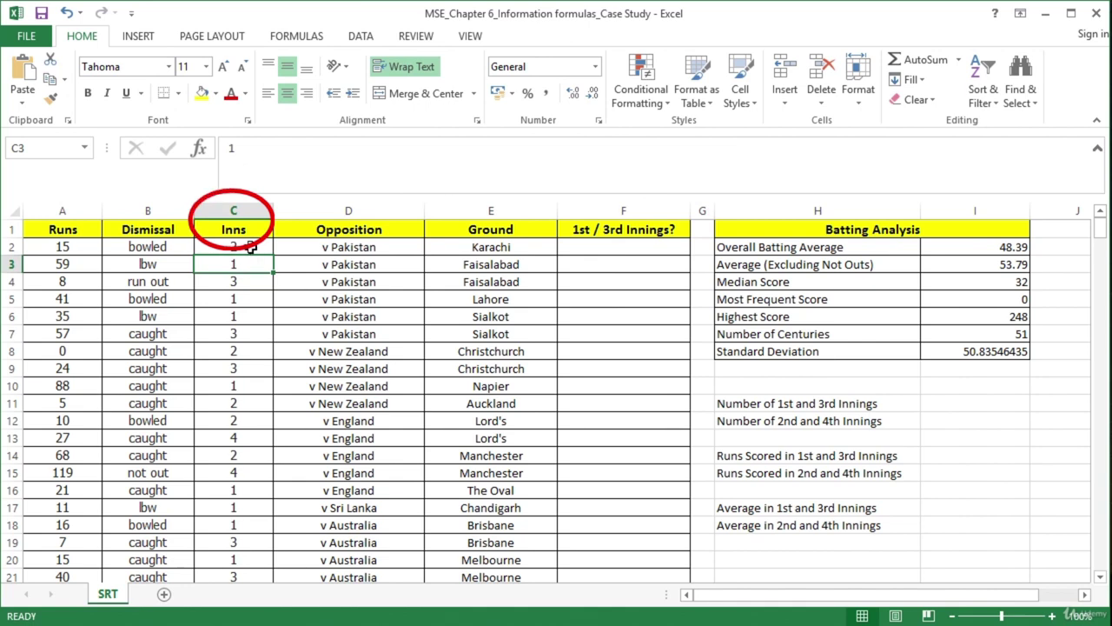
Step: Enter an ISODD formula in F2 of the 1st / 3rd Innings? column that tests the Inns value in C2
click(661, 246)
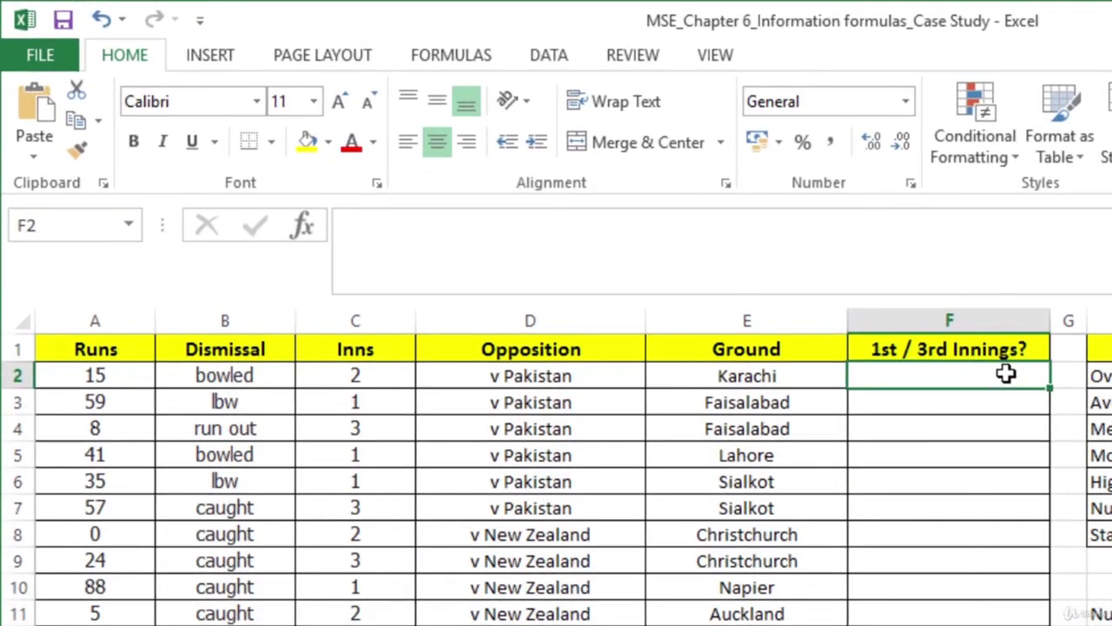
click(337, 375)
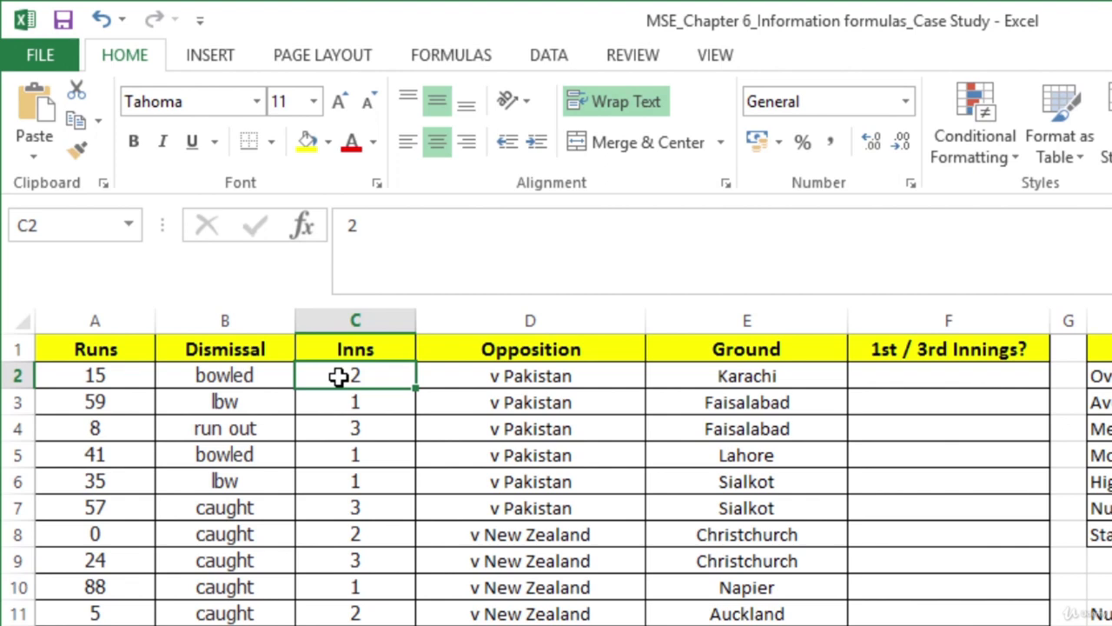
click(917, 377)
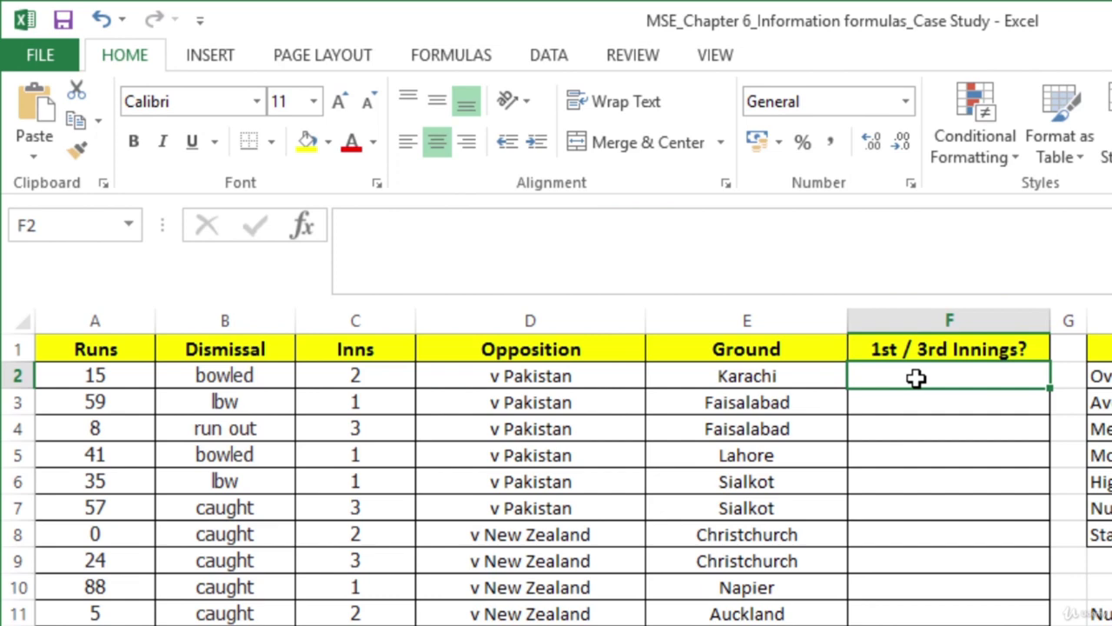
click(382, 403)
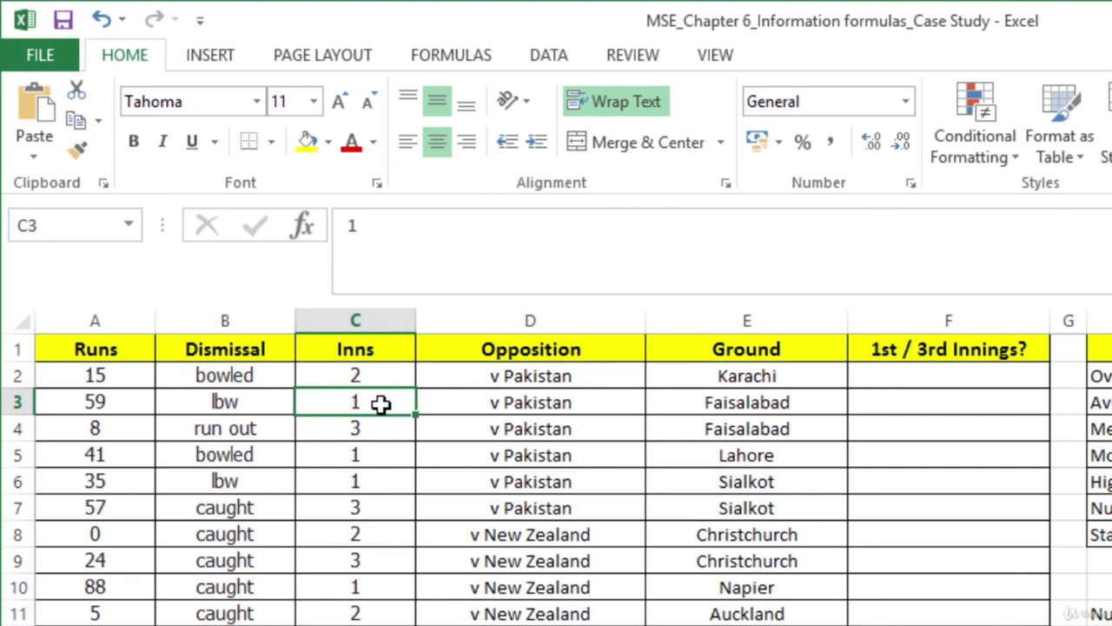
click(947, 402)
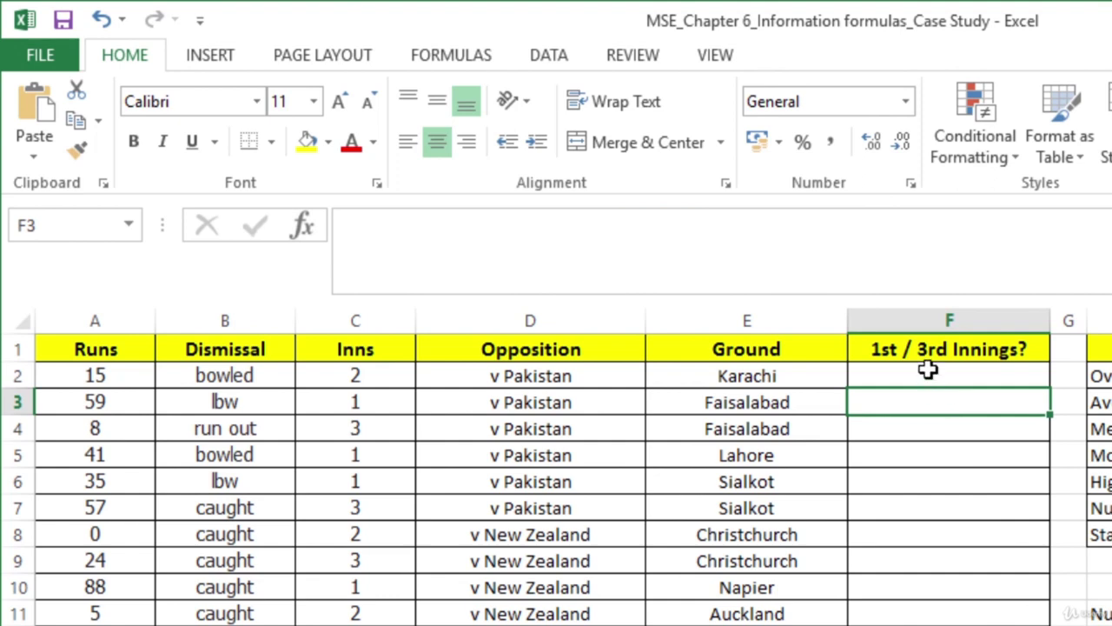
click(928, 370)
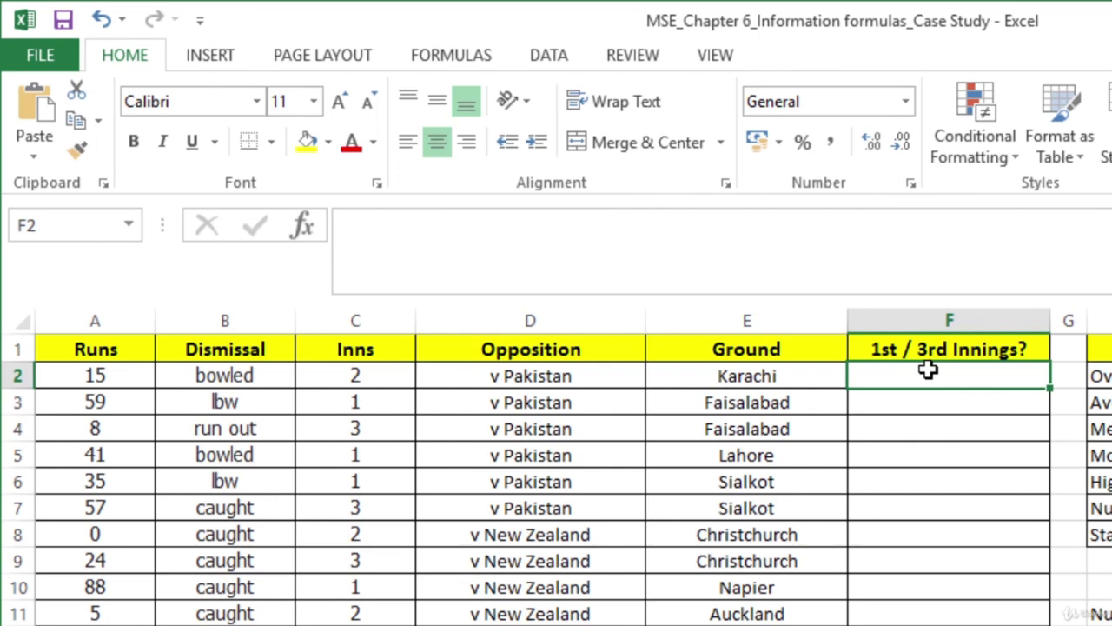
text(=I)
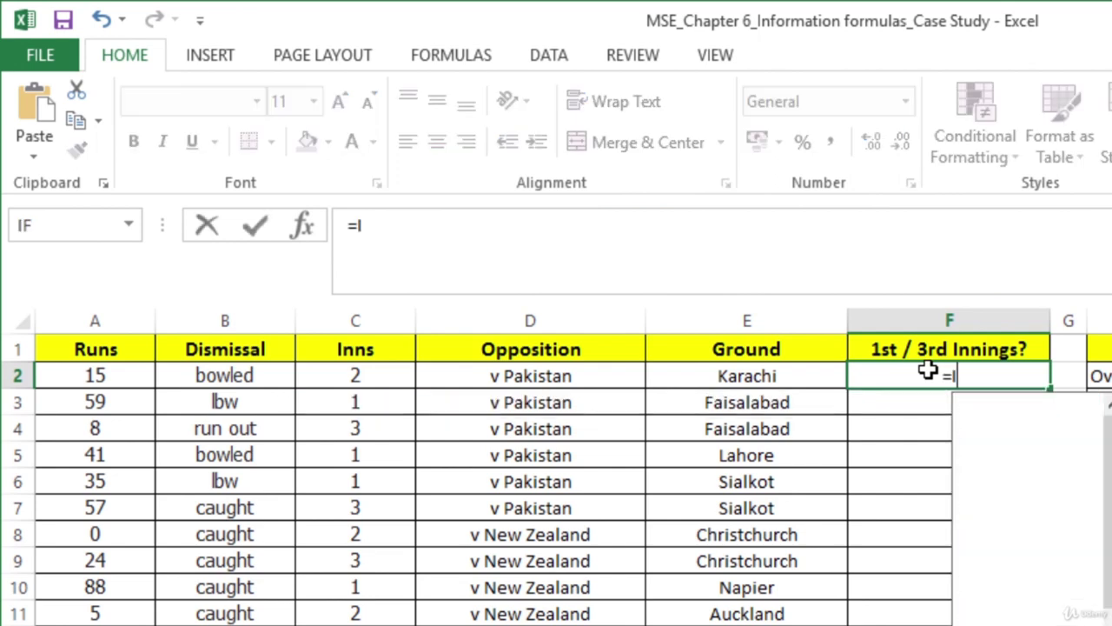
text(SODD)
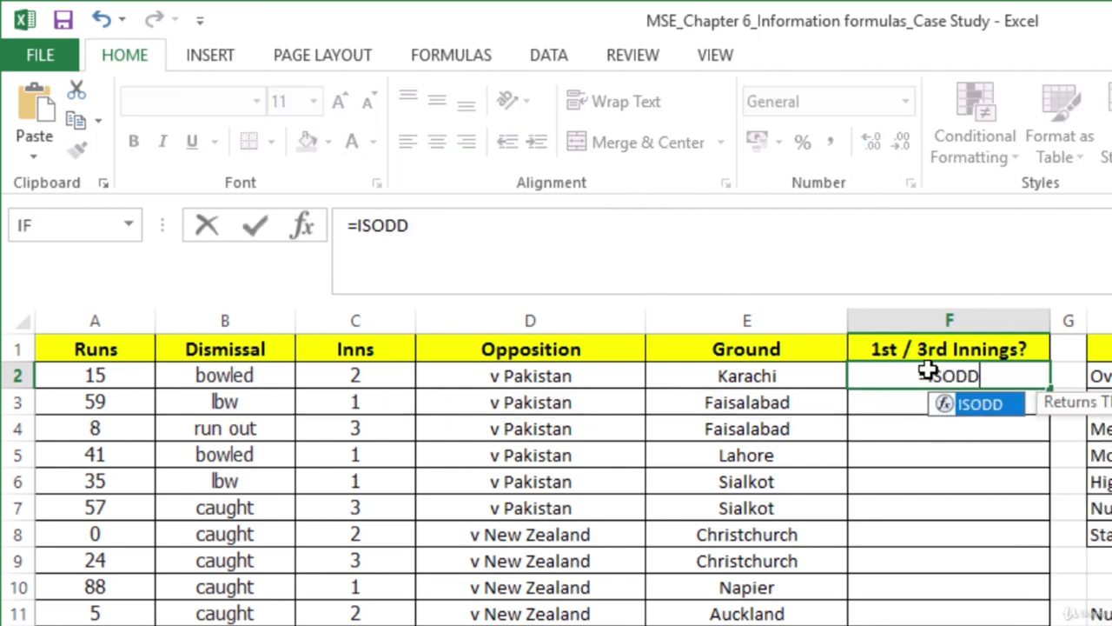
text(()
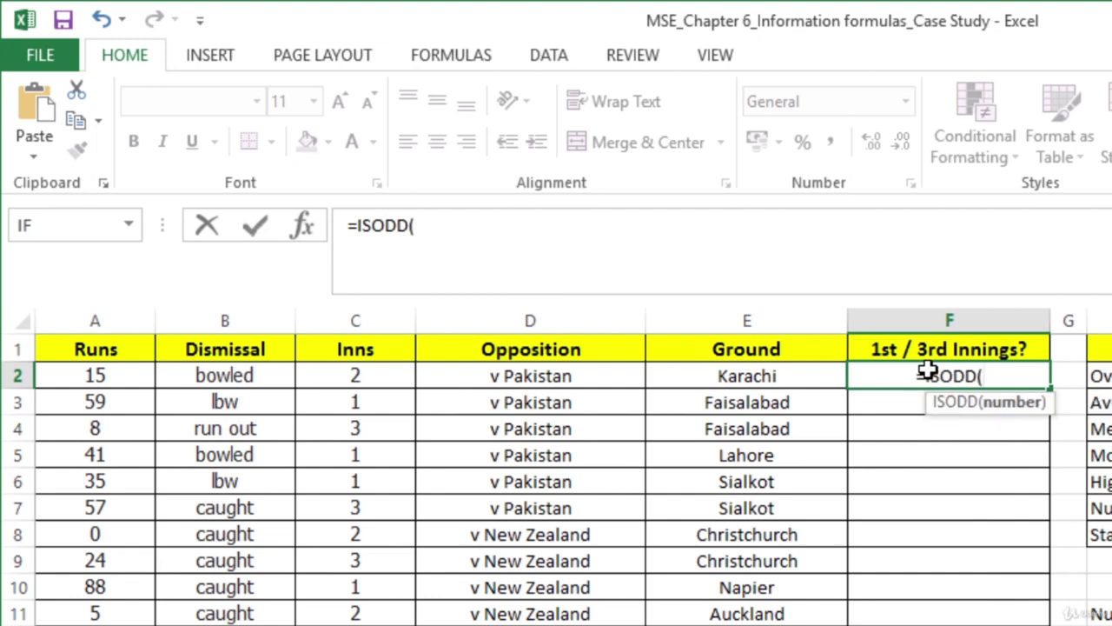
click(361, 375)
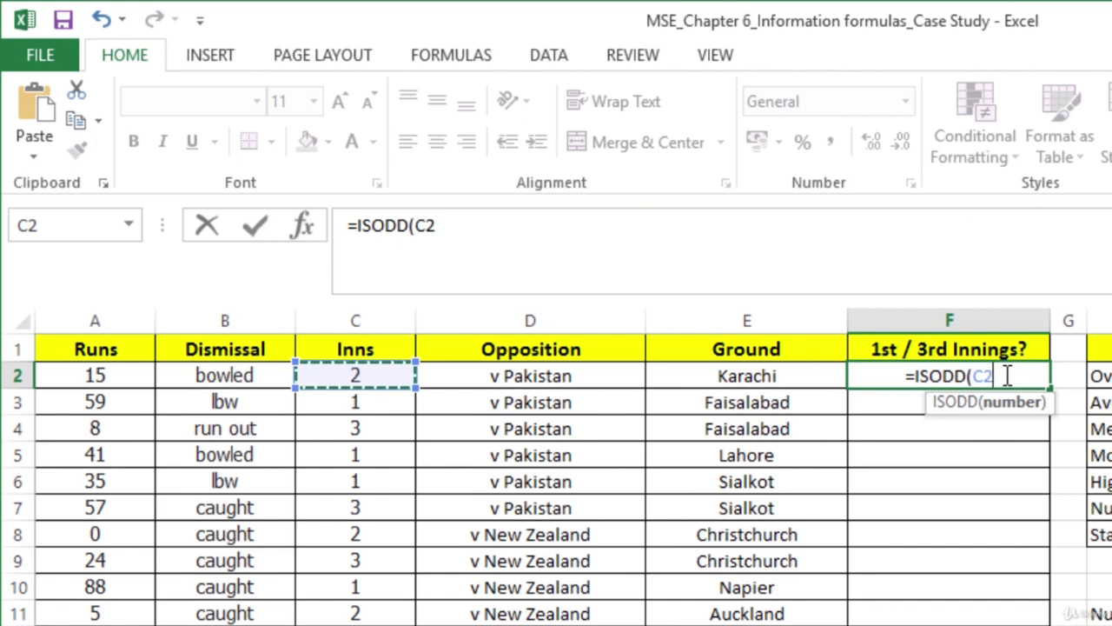
text())
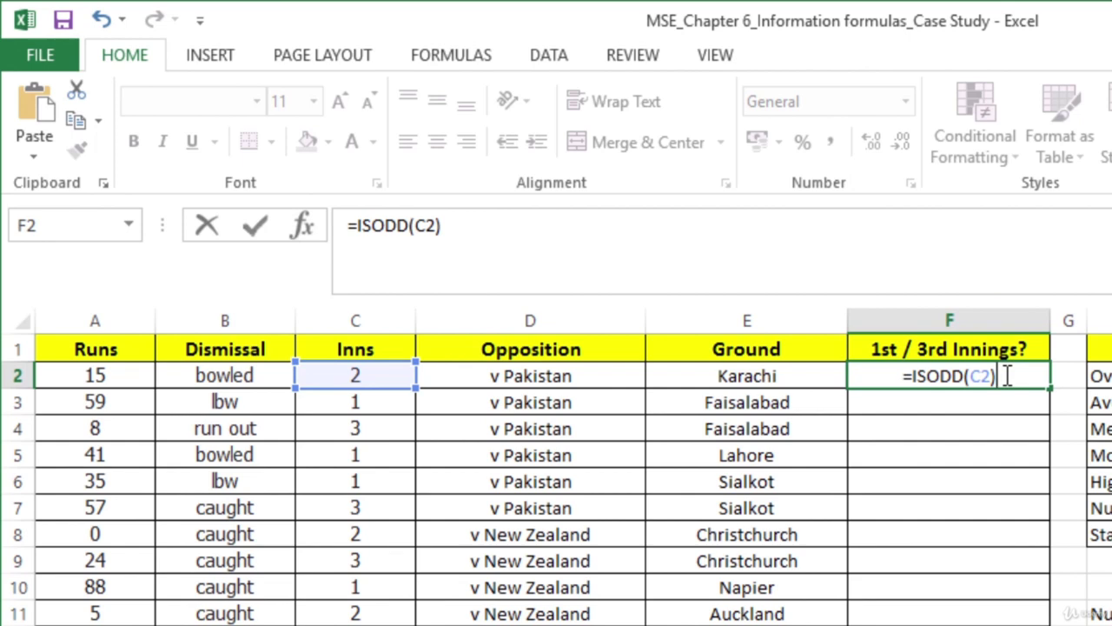
key(Return)
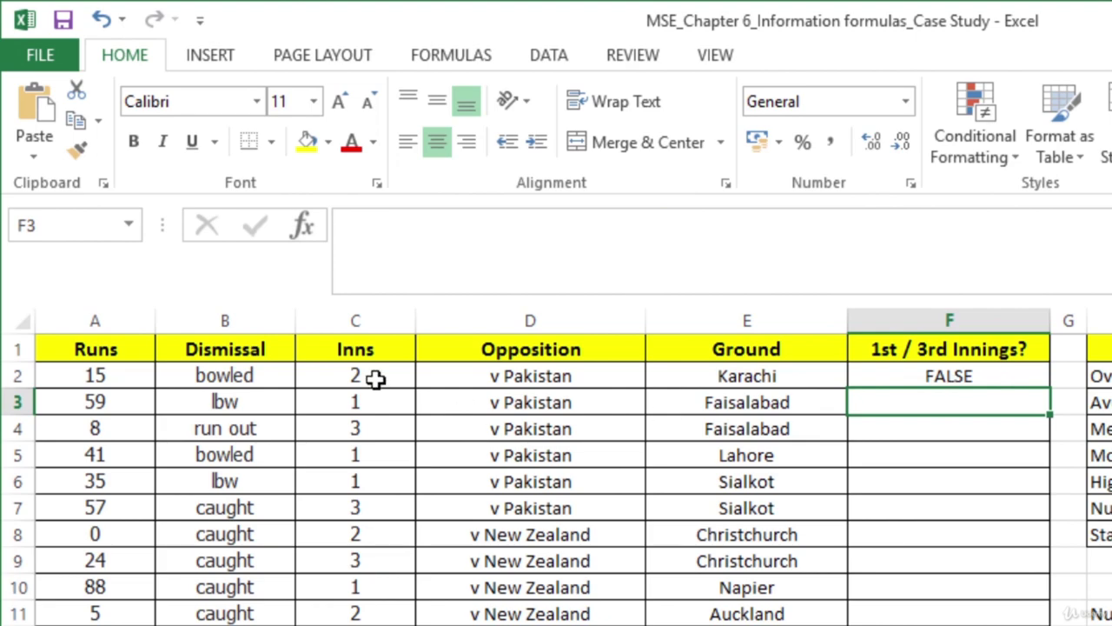
Step: Copy the ISODD formula from F2 down through the remaining rows of the 1st / 3rd Innings? column
key(Up)
click(76, 120)
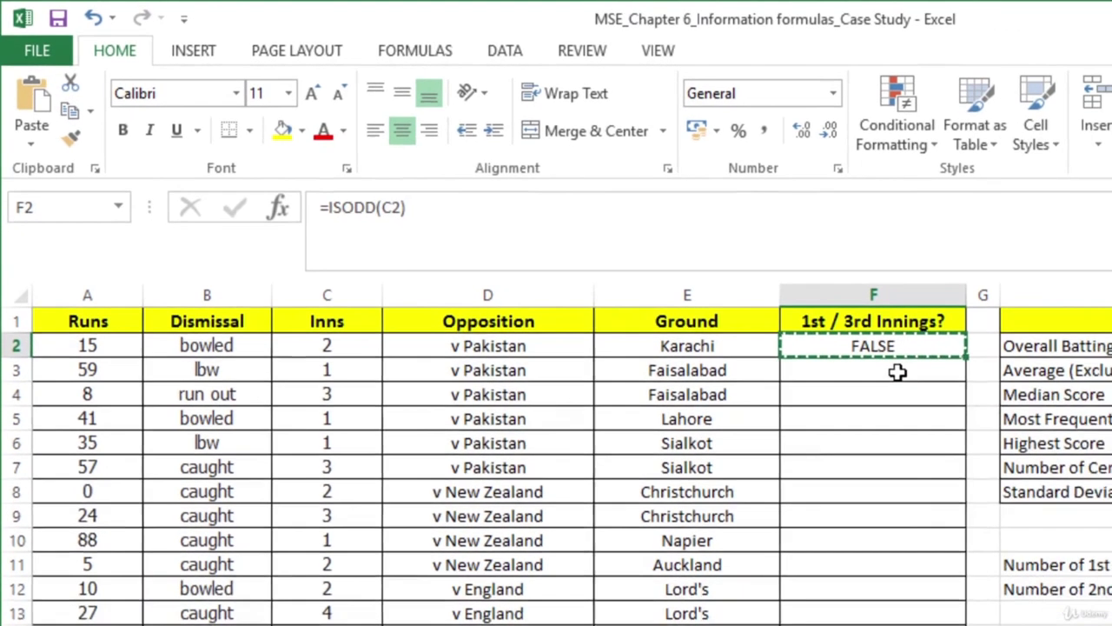
click(977, 405)
drag(730, 305, 719, 502)
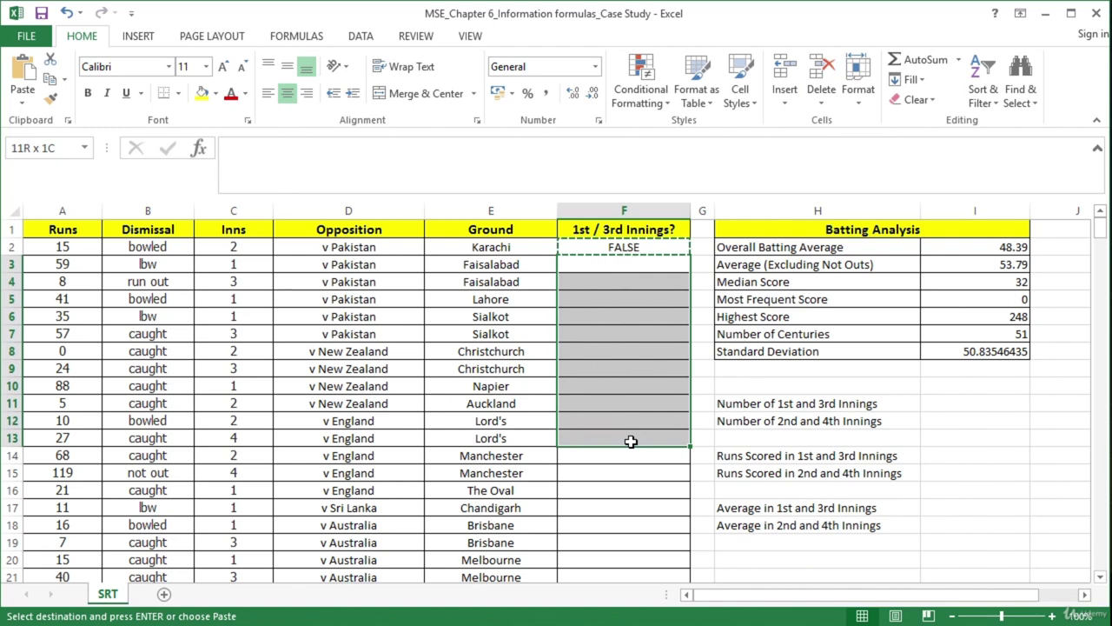
key(Return)
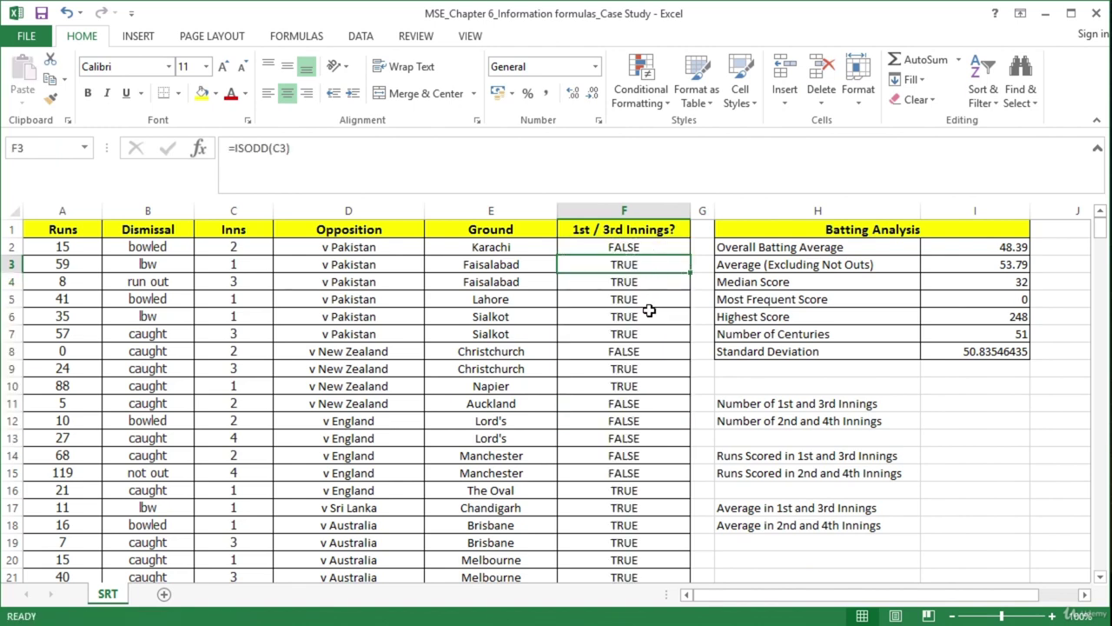
click(653, 248)
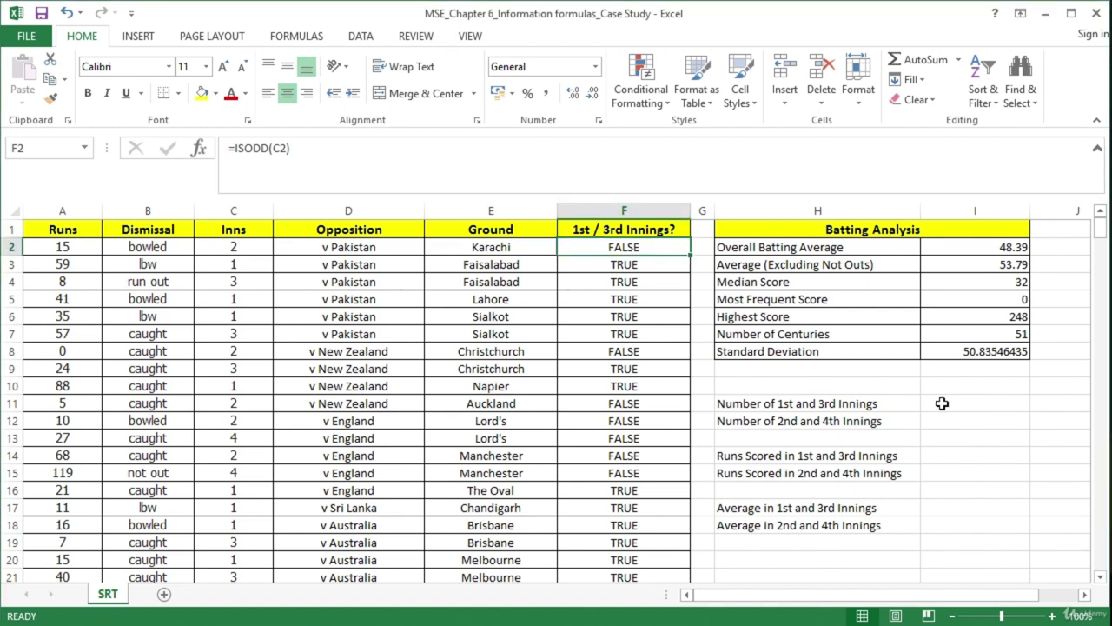
Step: Enter a COUNTIF formula for Number of 1st and 3rd Innings in I11, counting "TRUE" in F2:F330
click(942, 403)
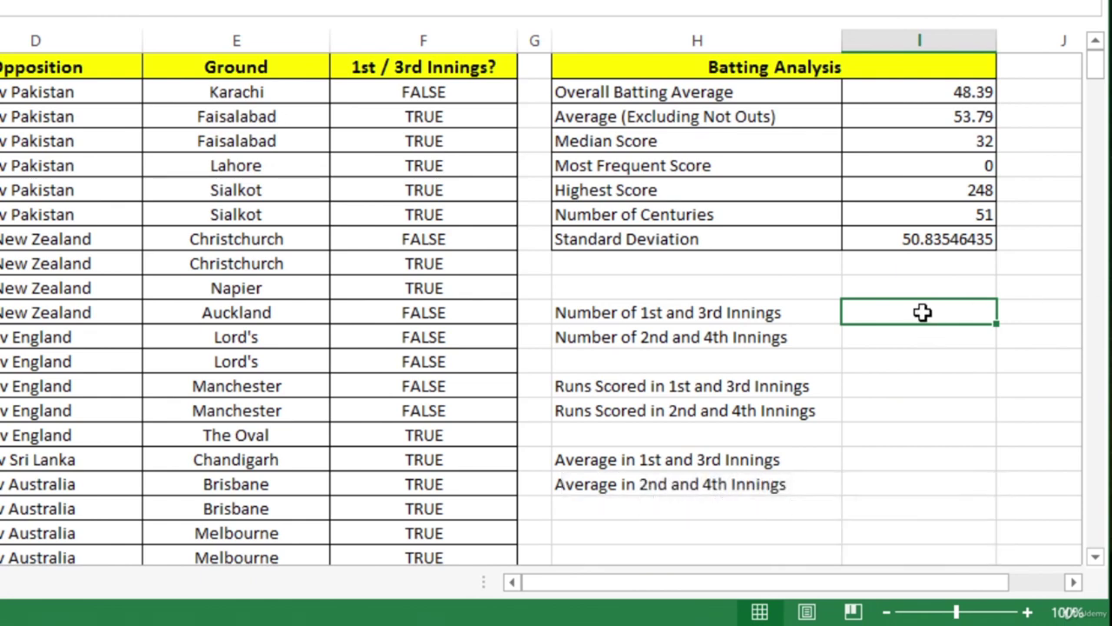
text(=)
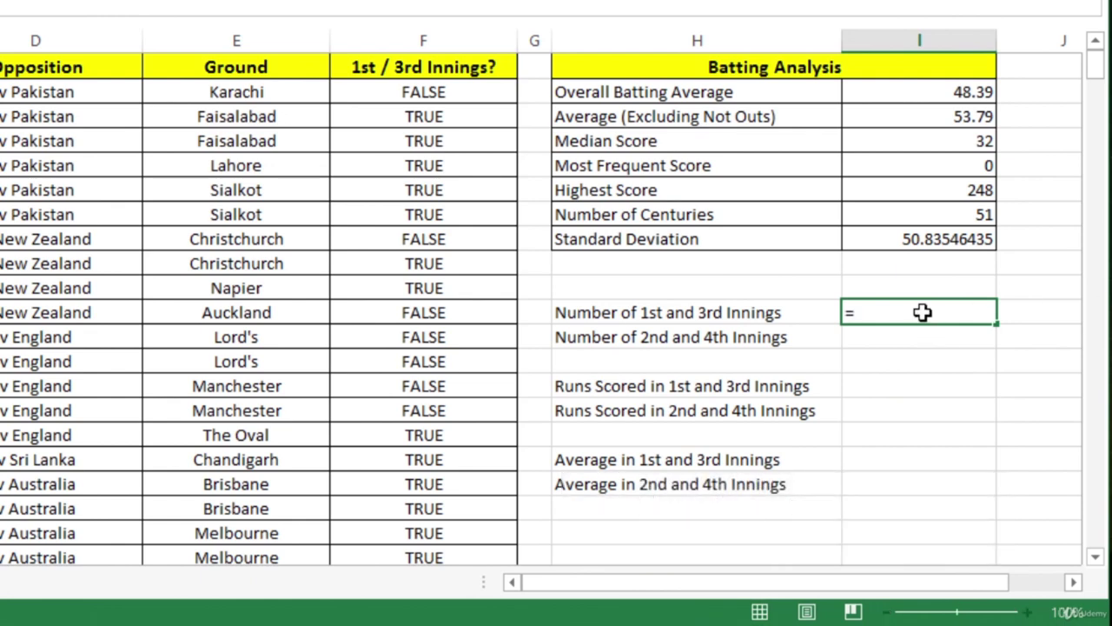
text(COUNTI)
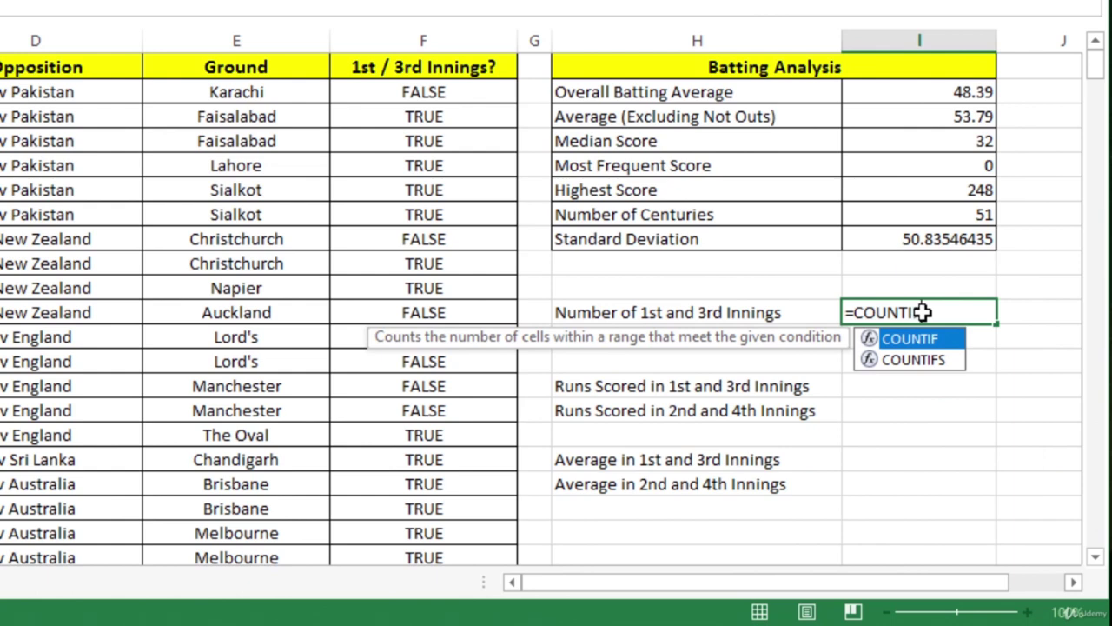
text(F()
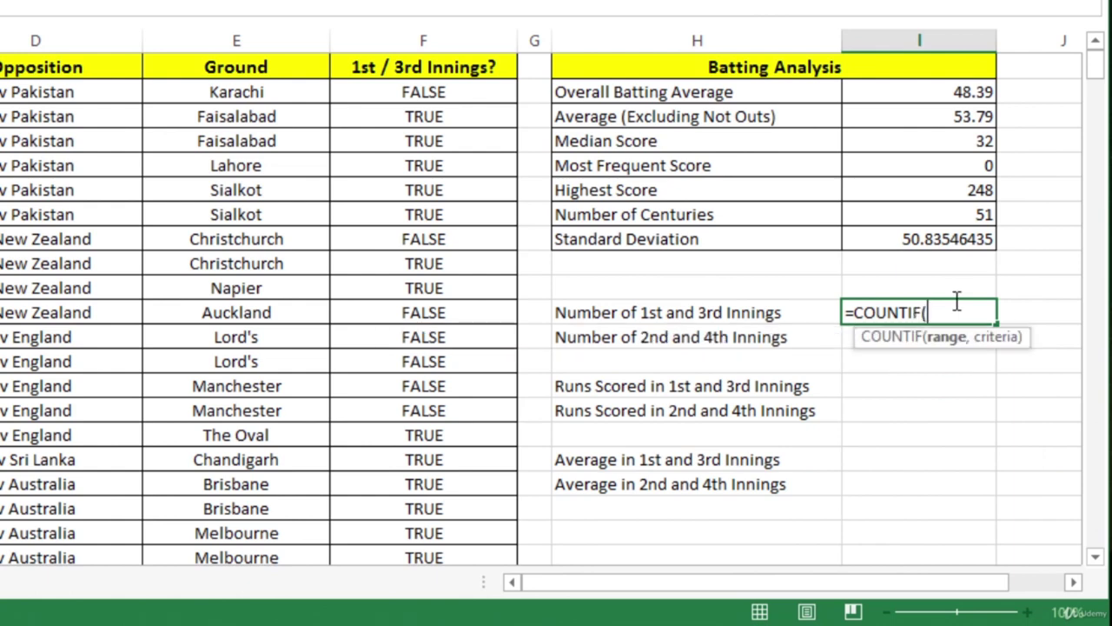
text(F2:F330)
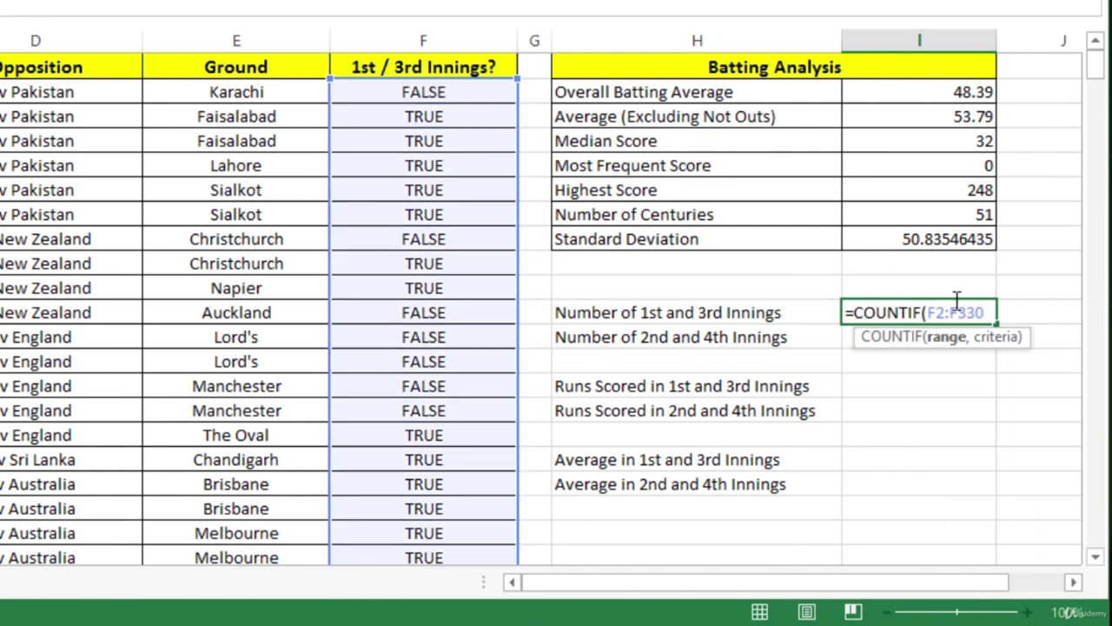
text(,")
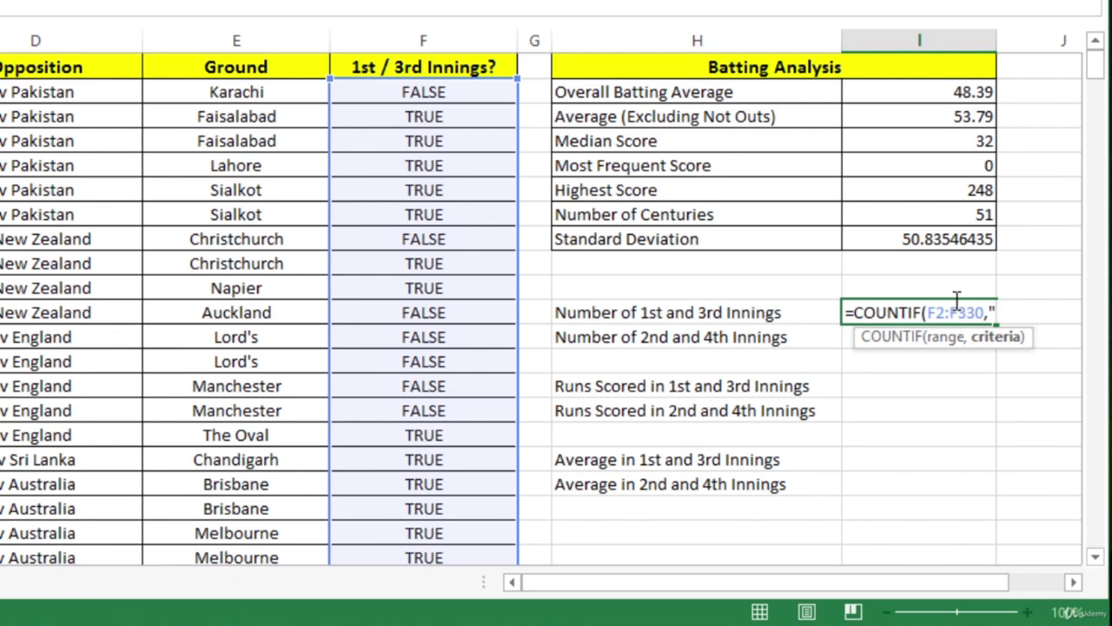
text(TRUE"))
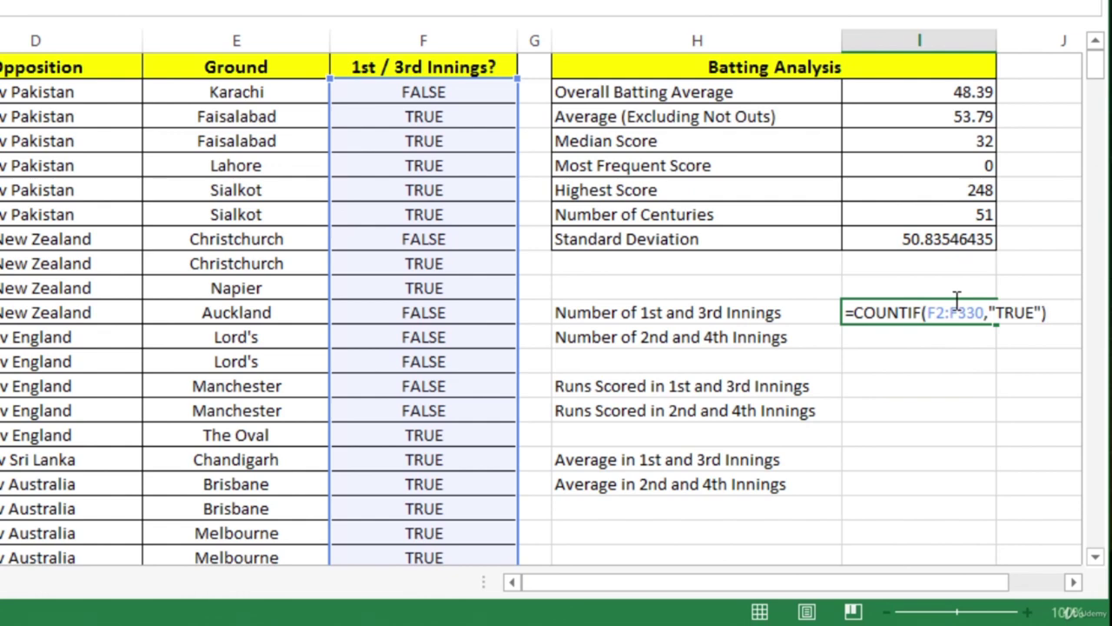
key(Return)
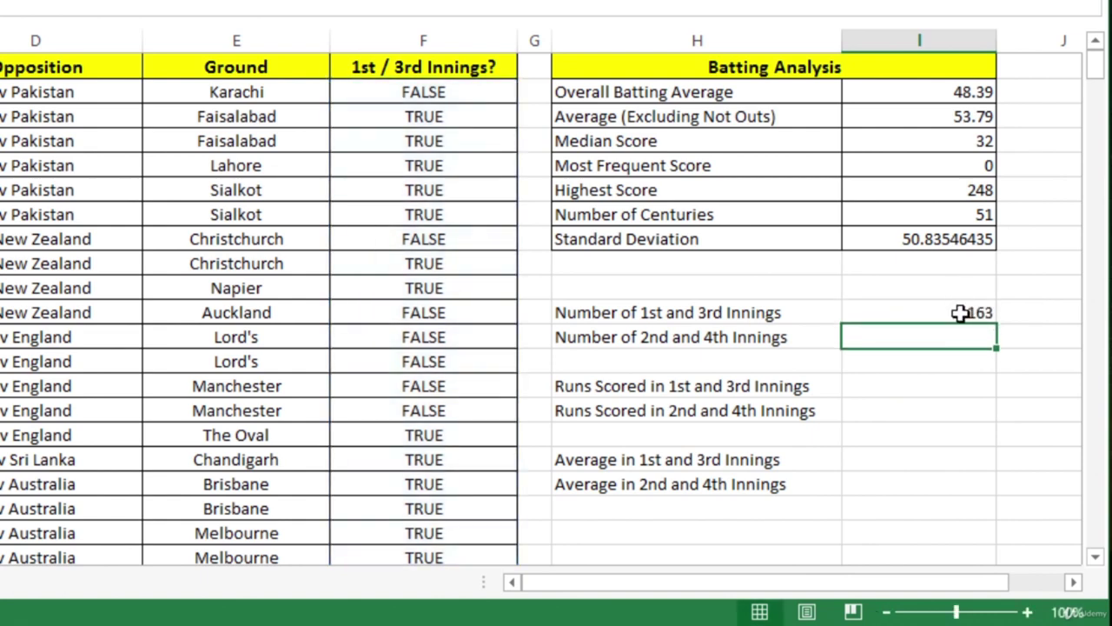
click(960, 313)
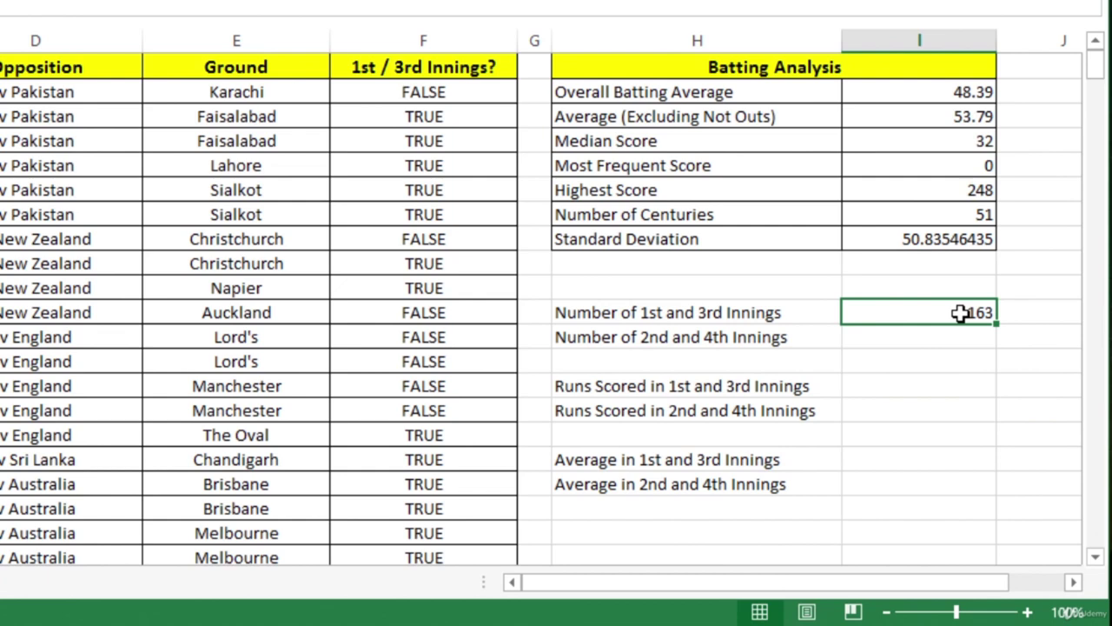
Step: Enter a COUNTIF formula for Number of 2nd and 4th Innings in I12, counting "FALSE" in F2:F330
click(956, 336)
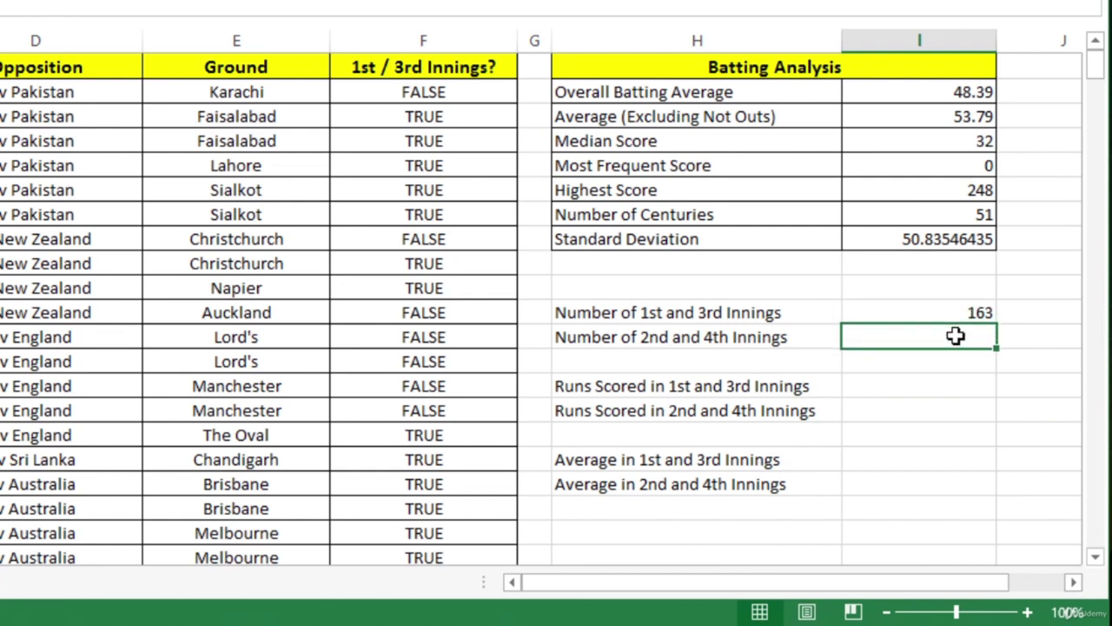
text(=CO)
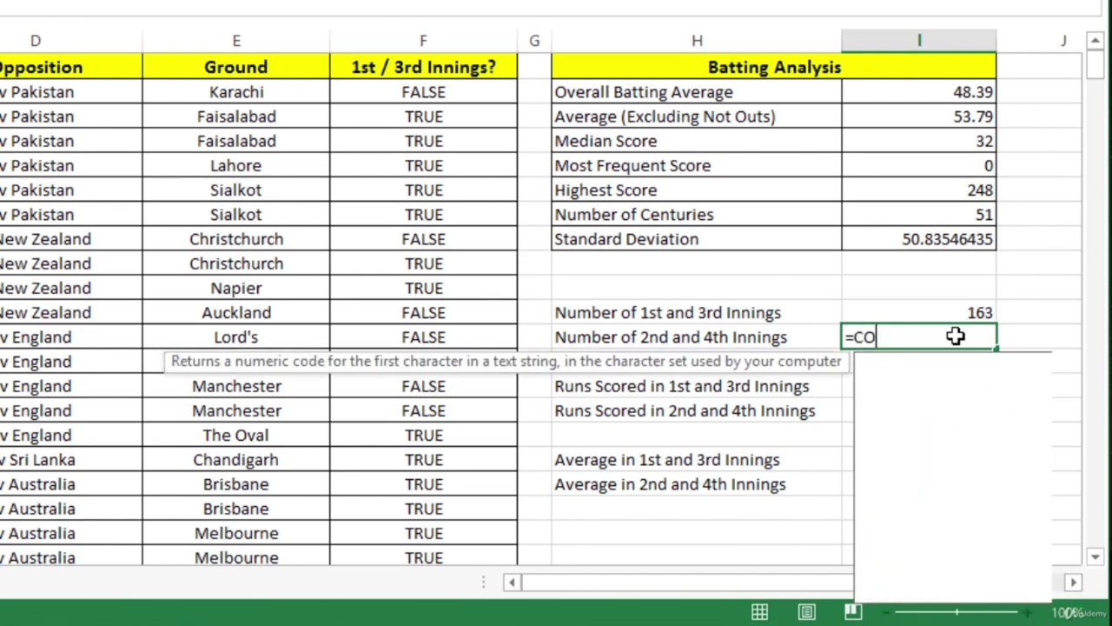
text(UNTIF)
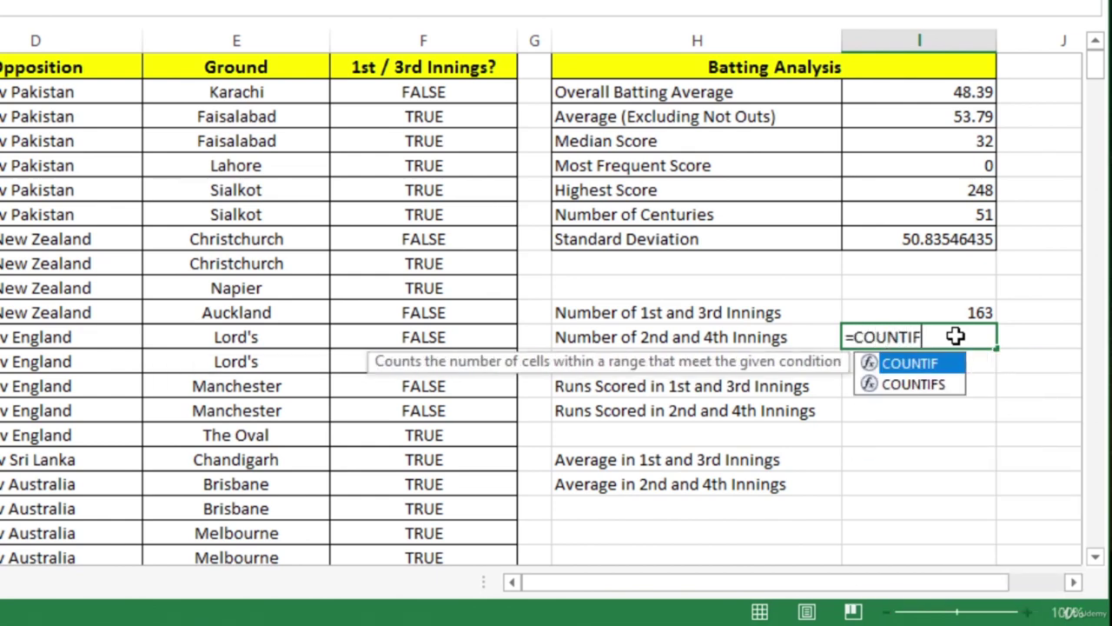
text((F2)
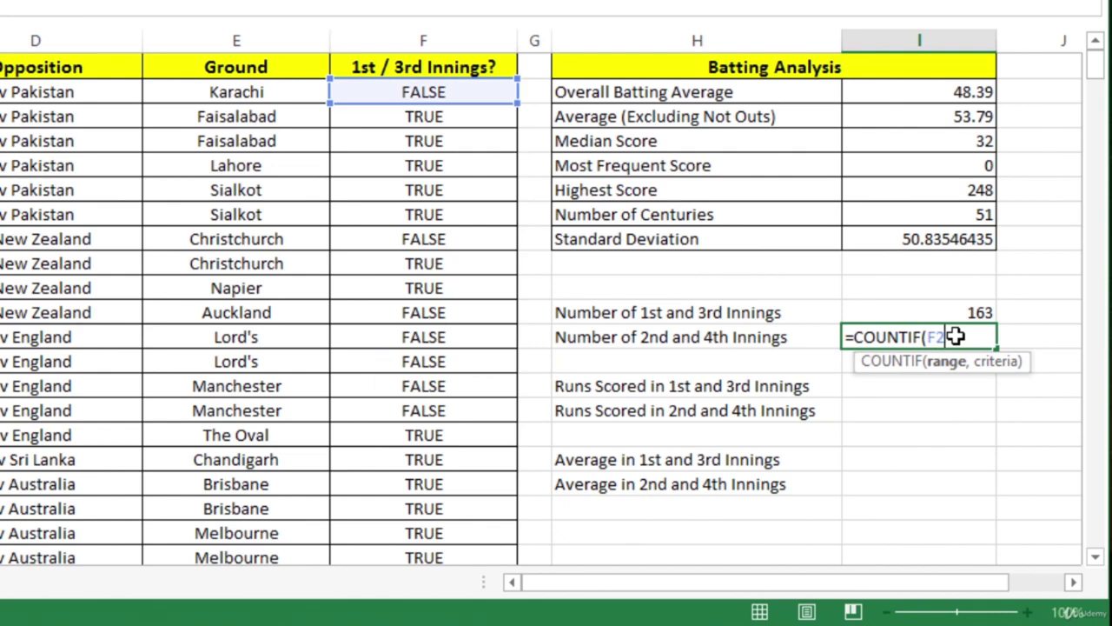
text(:F)
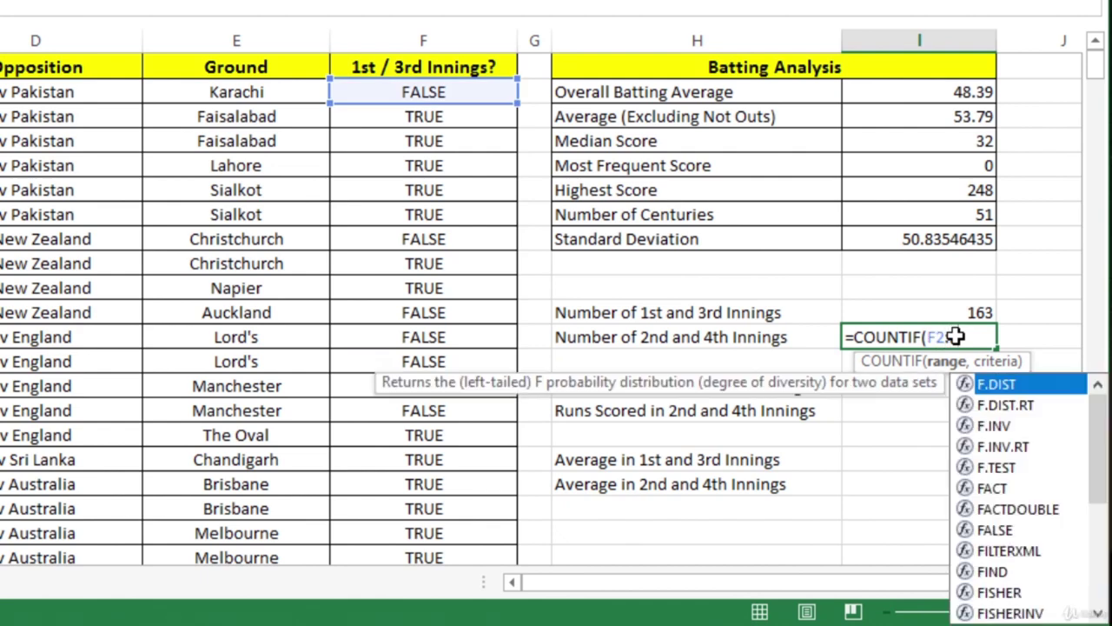
text(30)
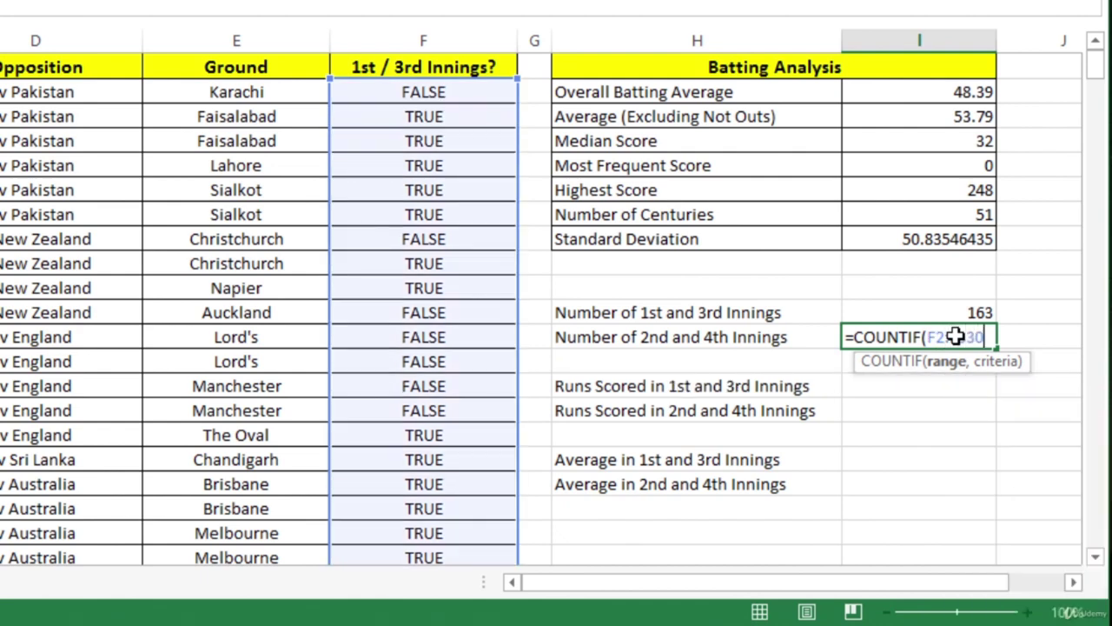
text(,)
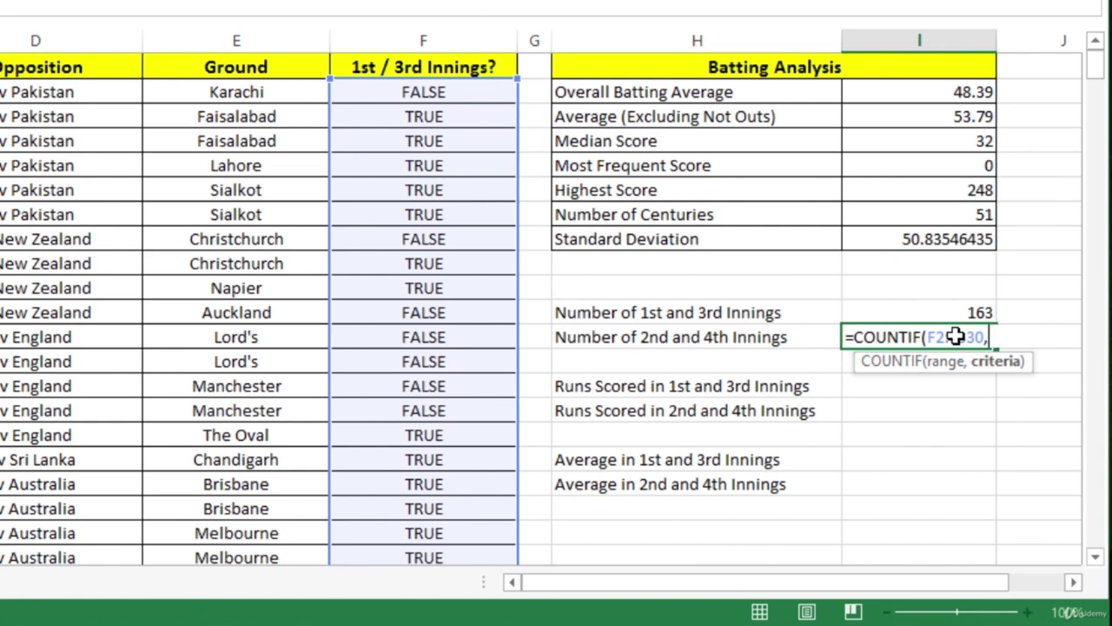
text("FALSE")
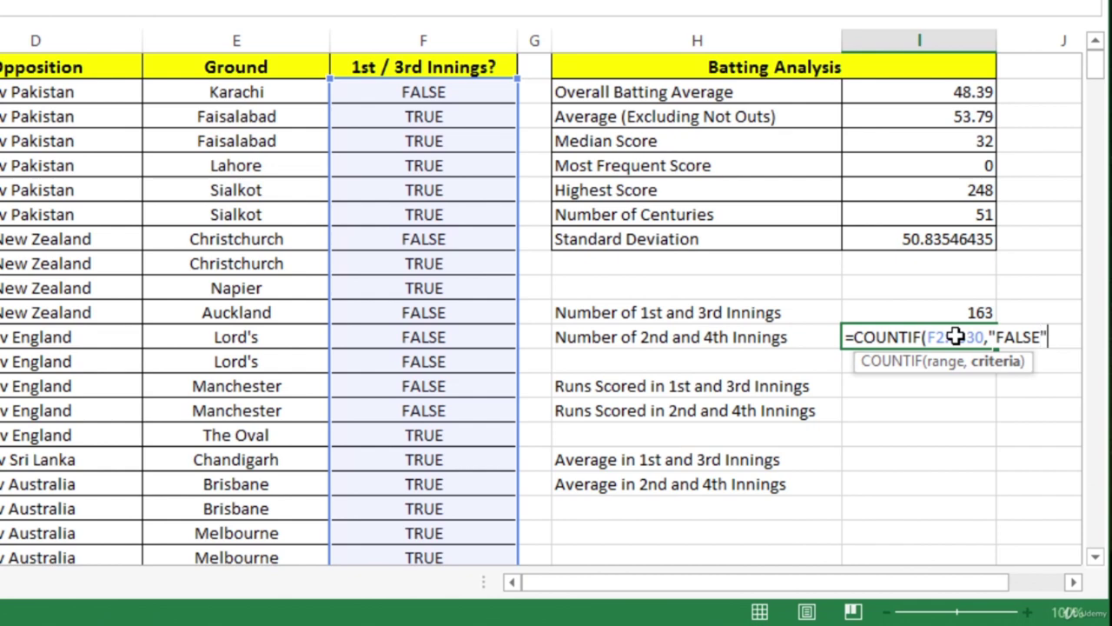
text())
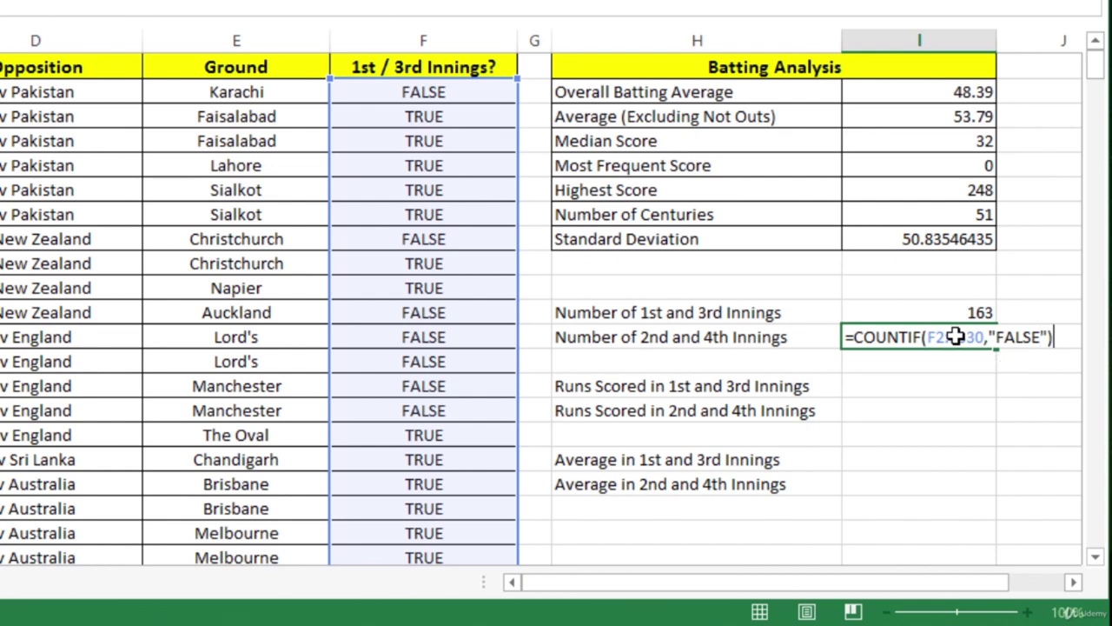
key(ctrl+Return)
key(Return)
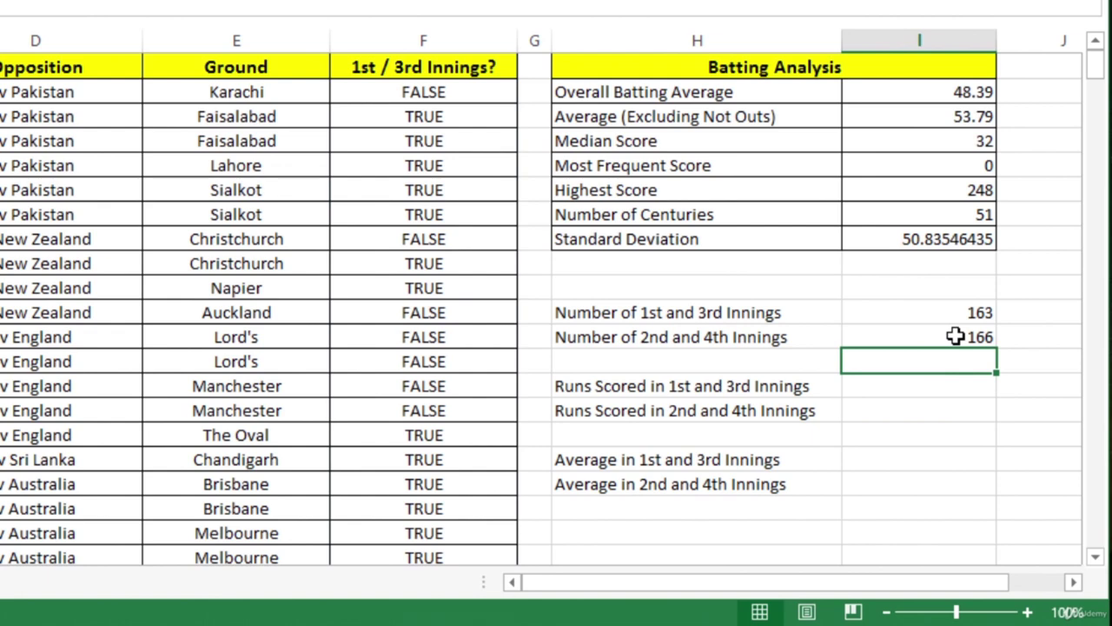
Step: Enter a SUMIF formula for Runs Scored in 1st and 3rd Innings in I14, summing A2:A330 where F2:F330 is "TRUE"
click(954, 388)
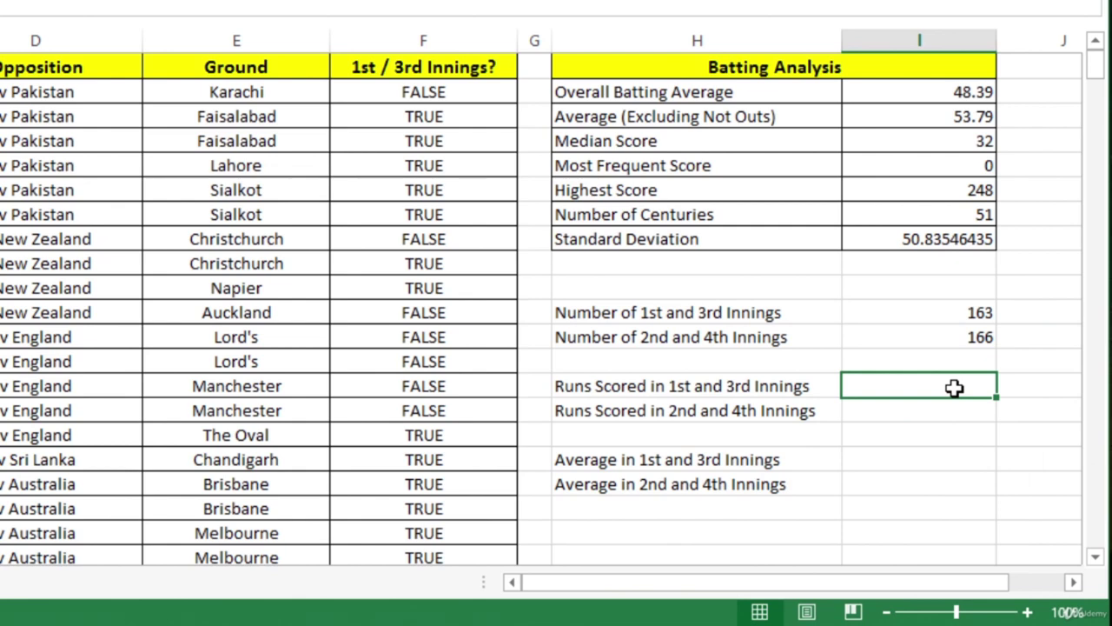
text(=)
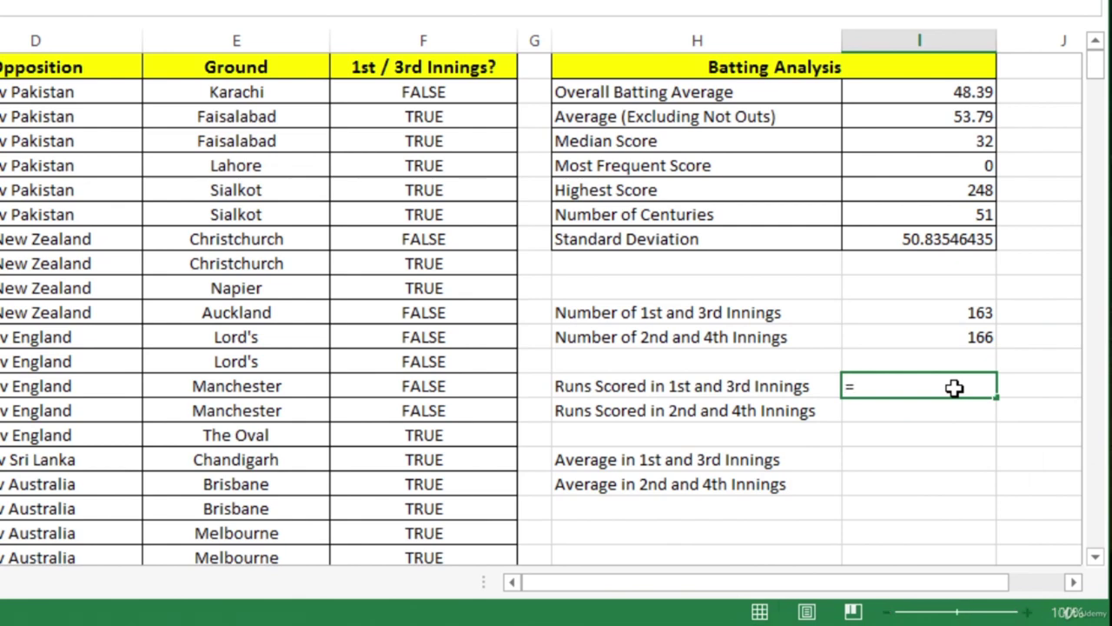
text(SUMIF()
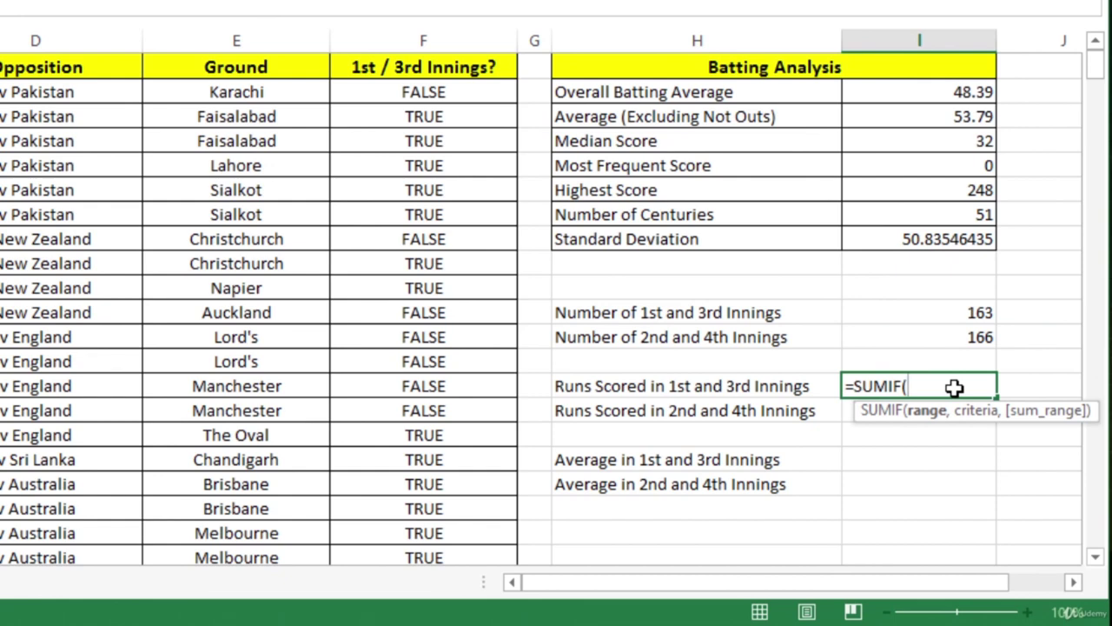
text(F)
text(2)
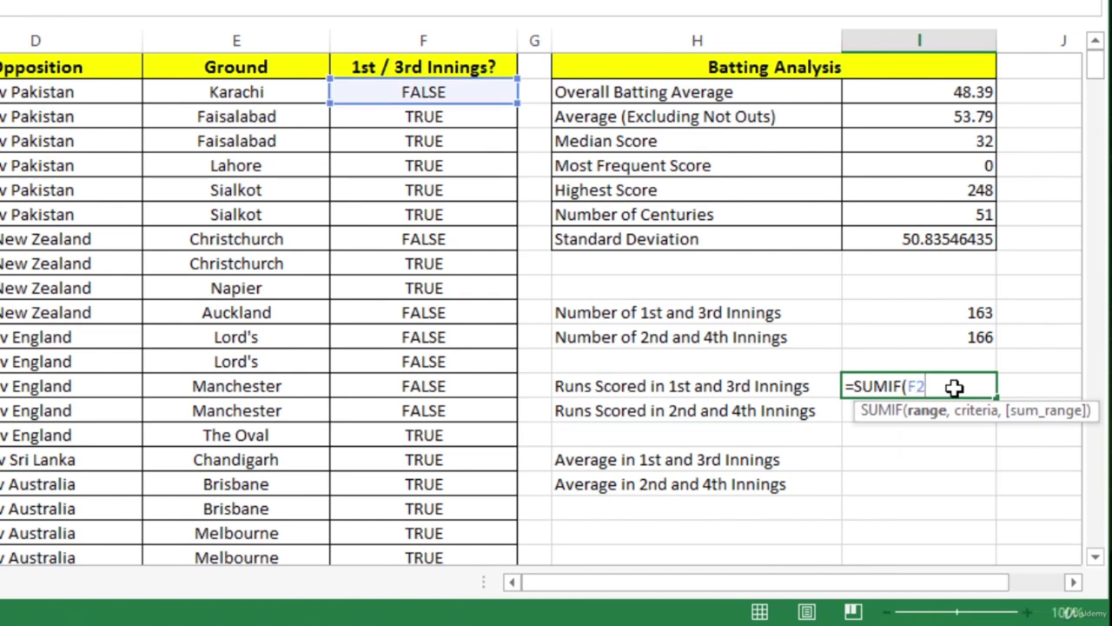
text(:F3)
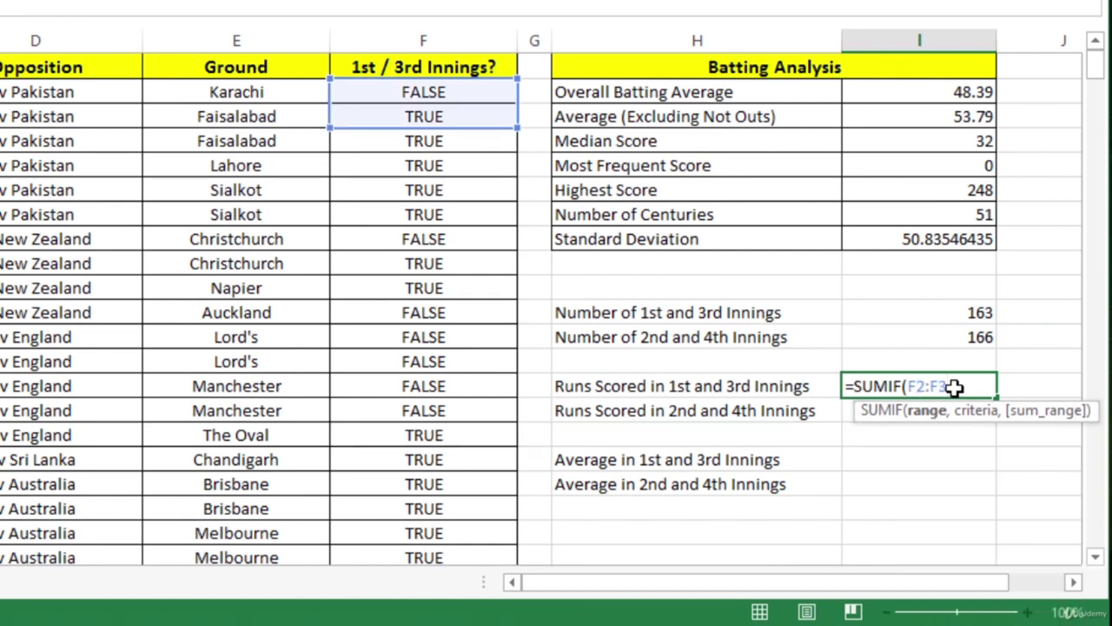
key(ctrl+shift+Down)
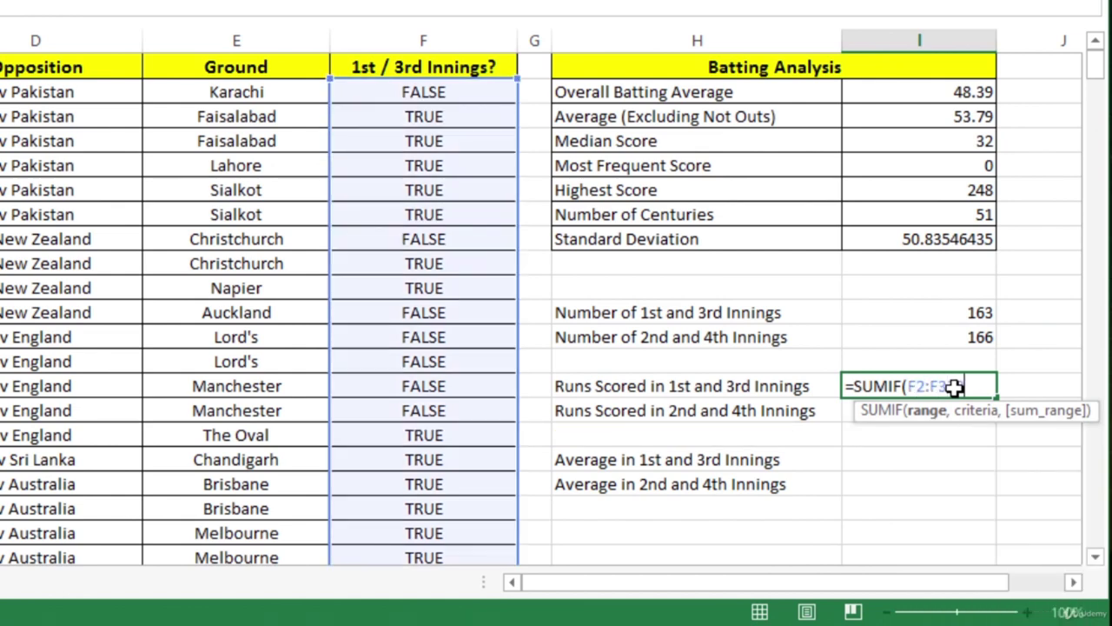
text(,")
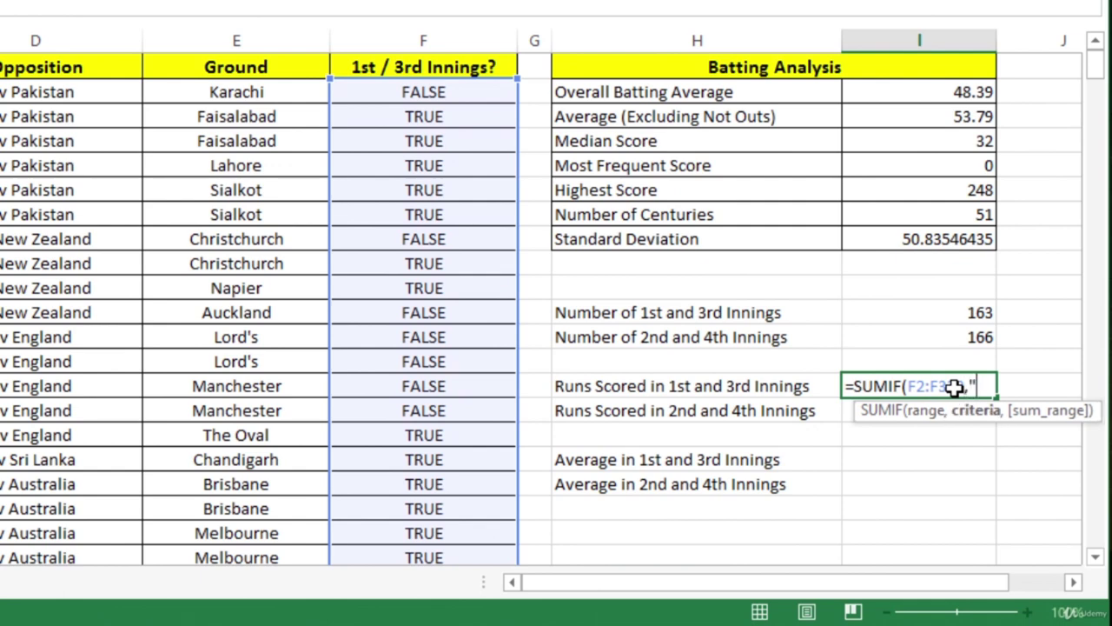
text(TRUE",)
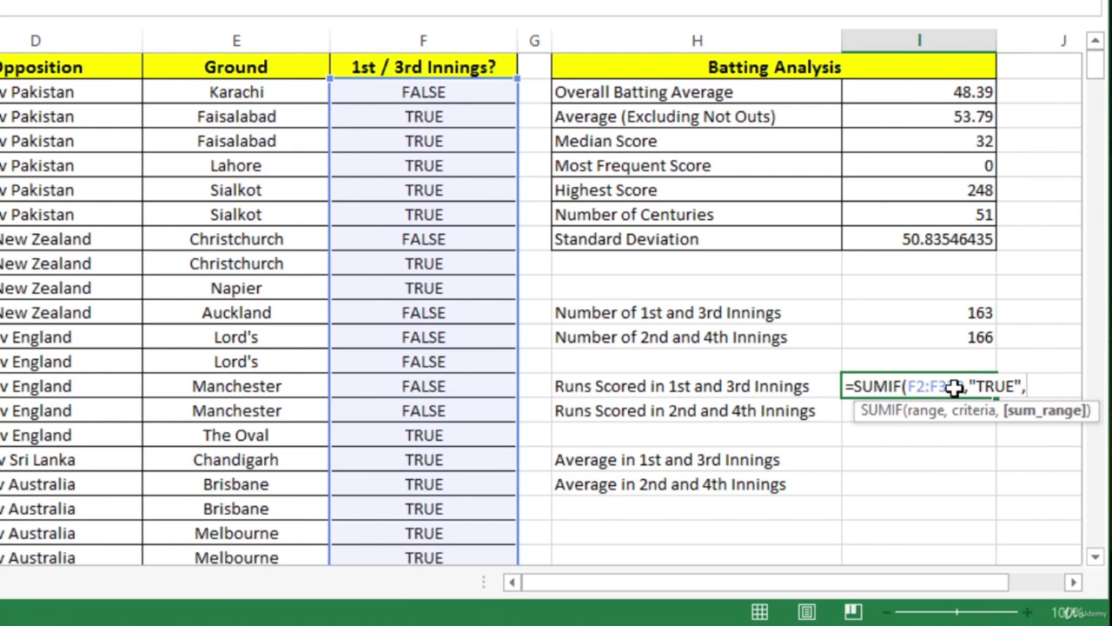
text(A)
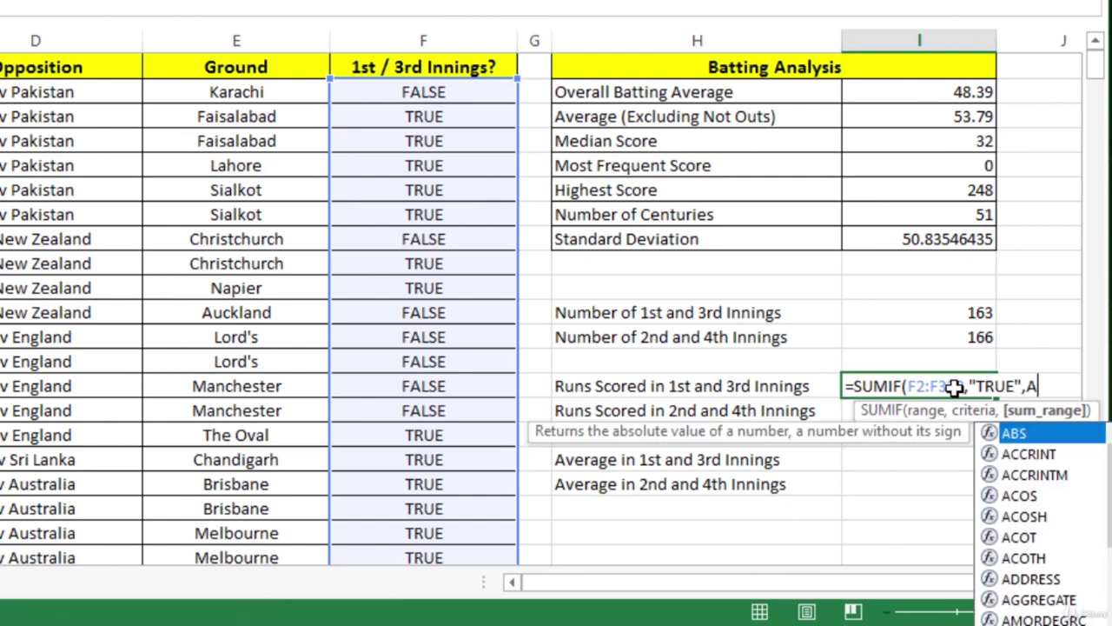
text(2:A330))
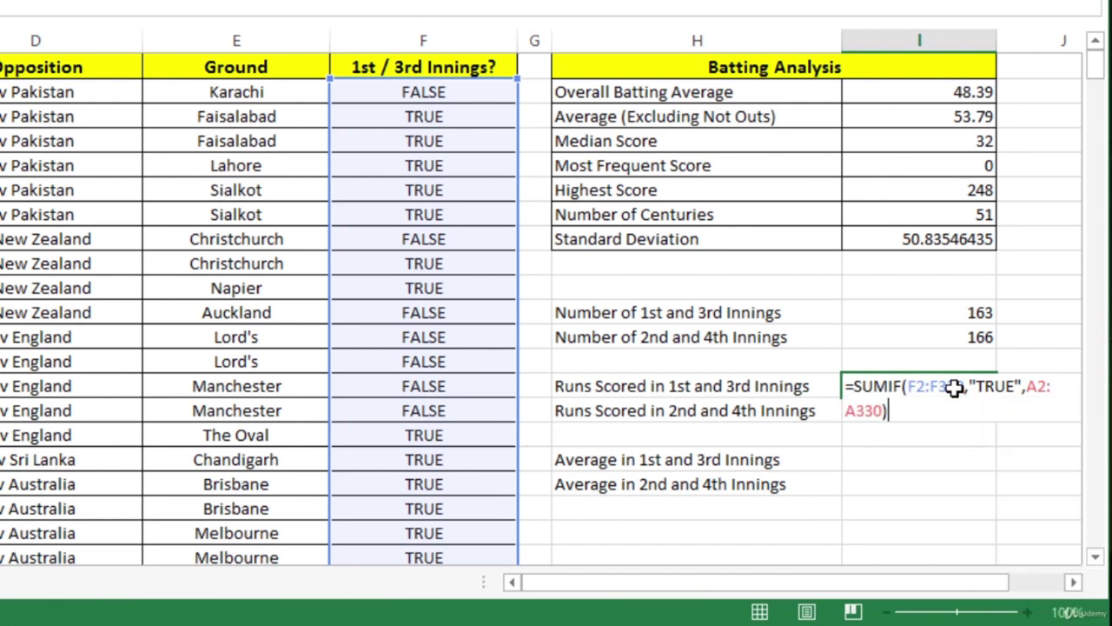
key(Return)
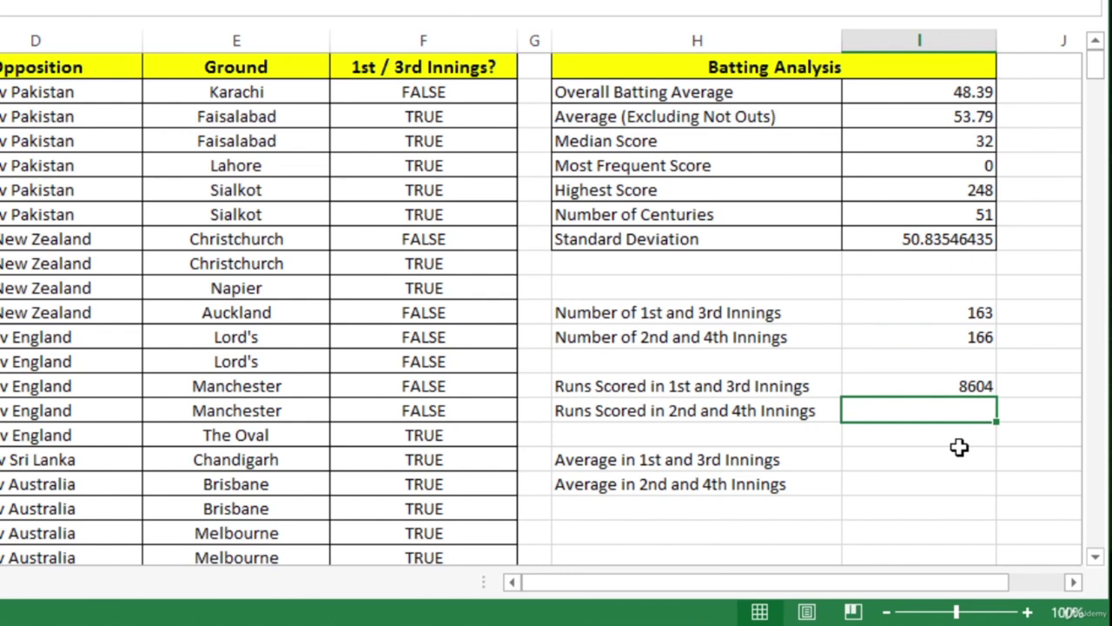
Step: Enter a SUMIF formula for Runs Scored in 2nd and 4th Innings in I15, summing A2:A330 where F2:F330 is "FALSE"
text(=SUMIF()
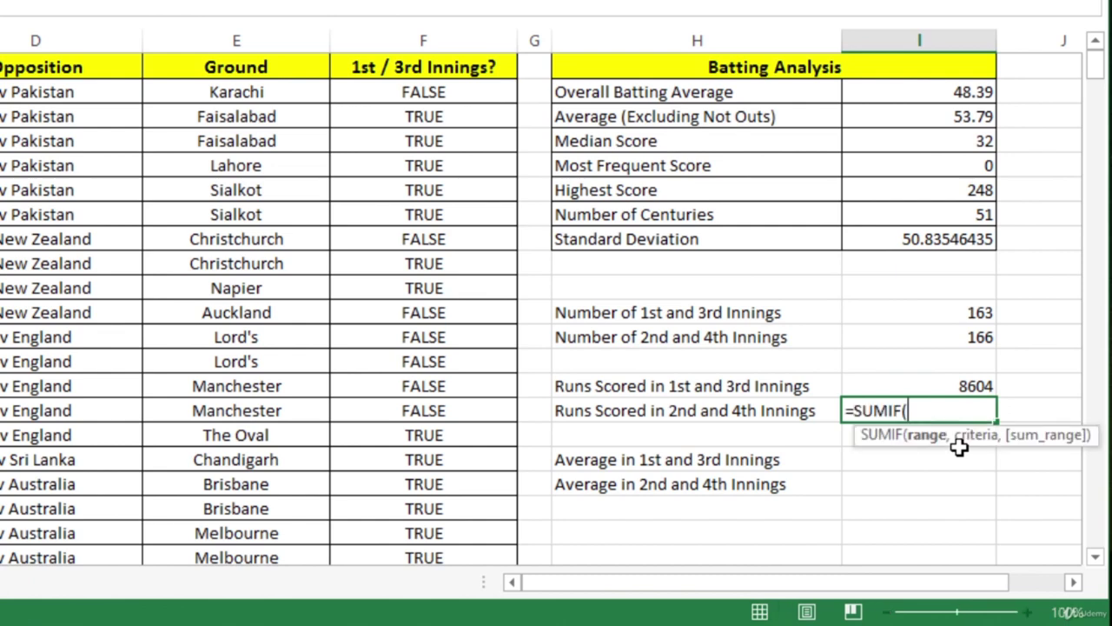
text(F2)
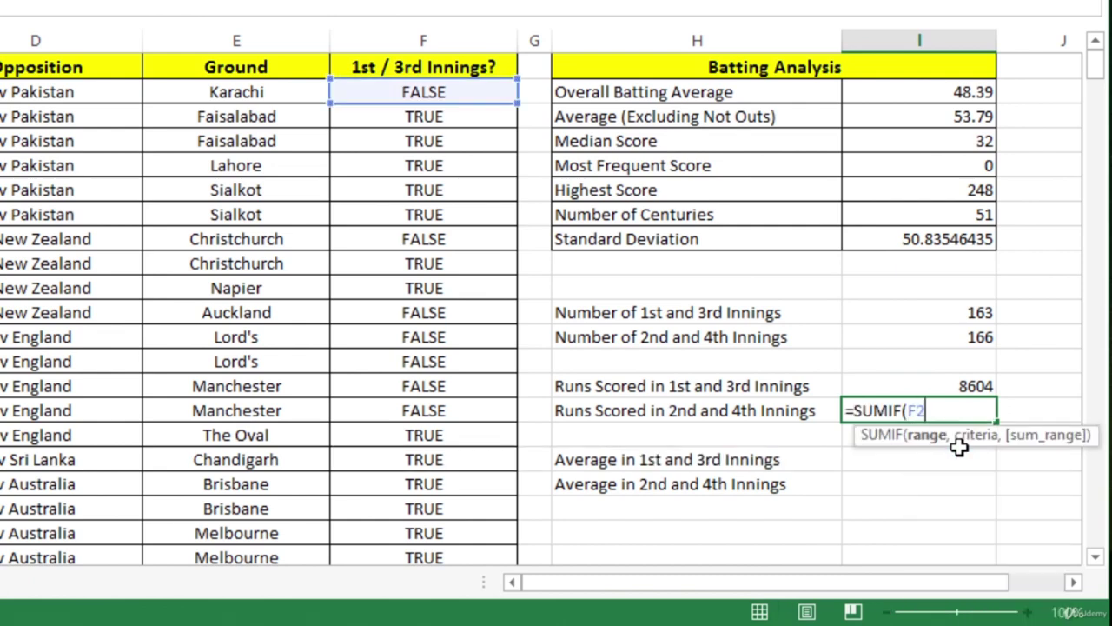
text(:F)
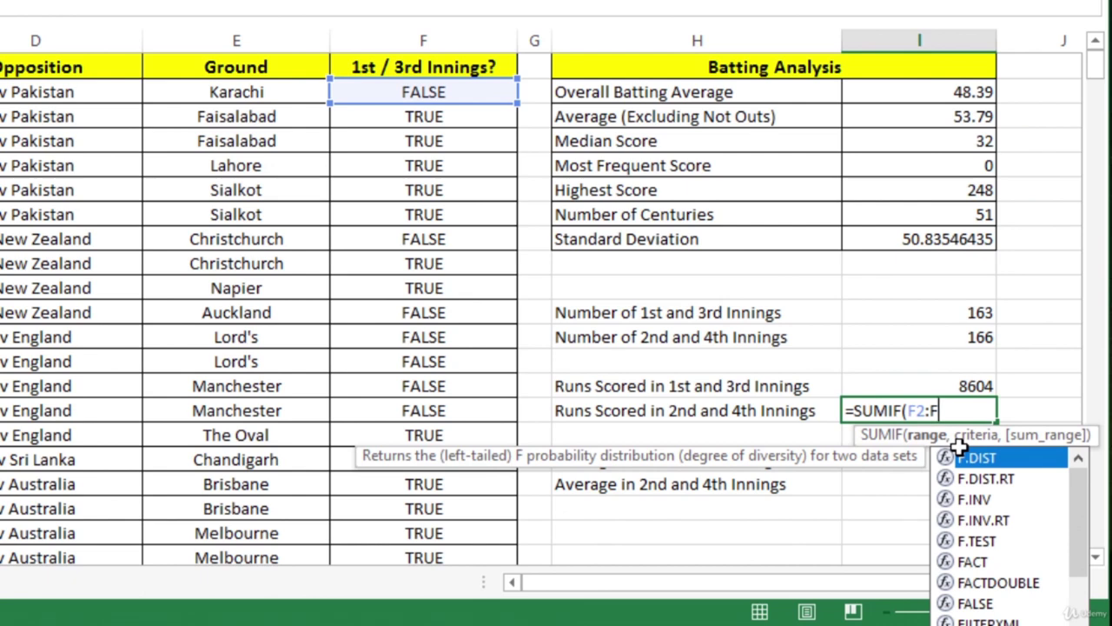
text(330,)
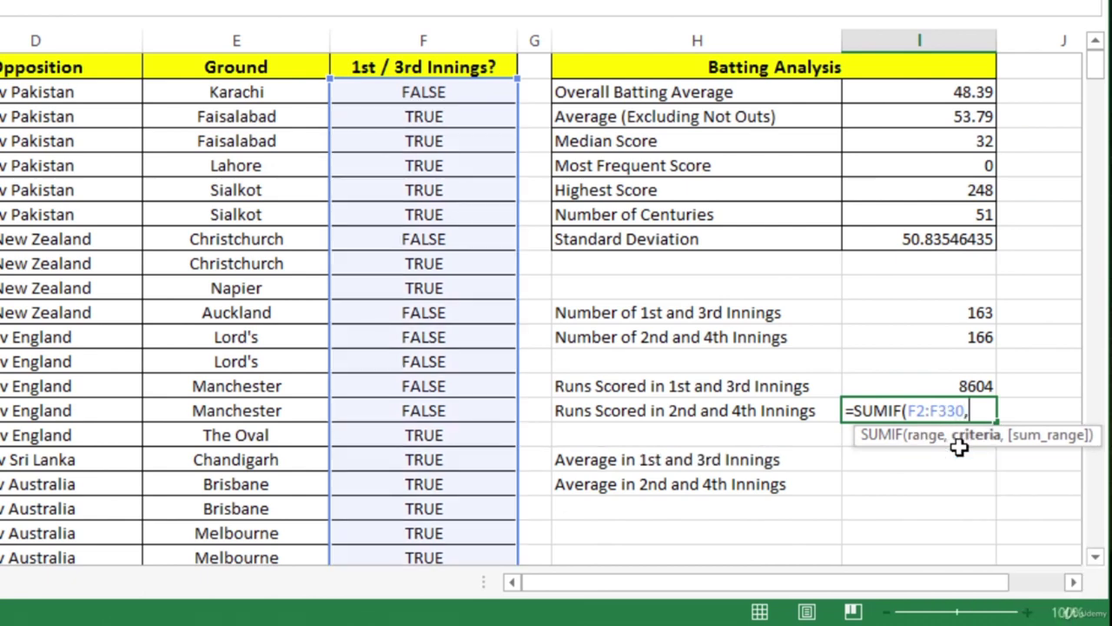
text("FALSE")
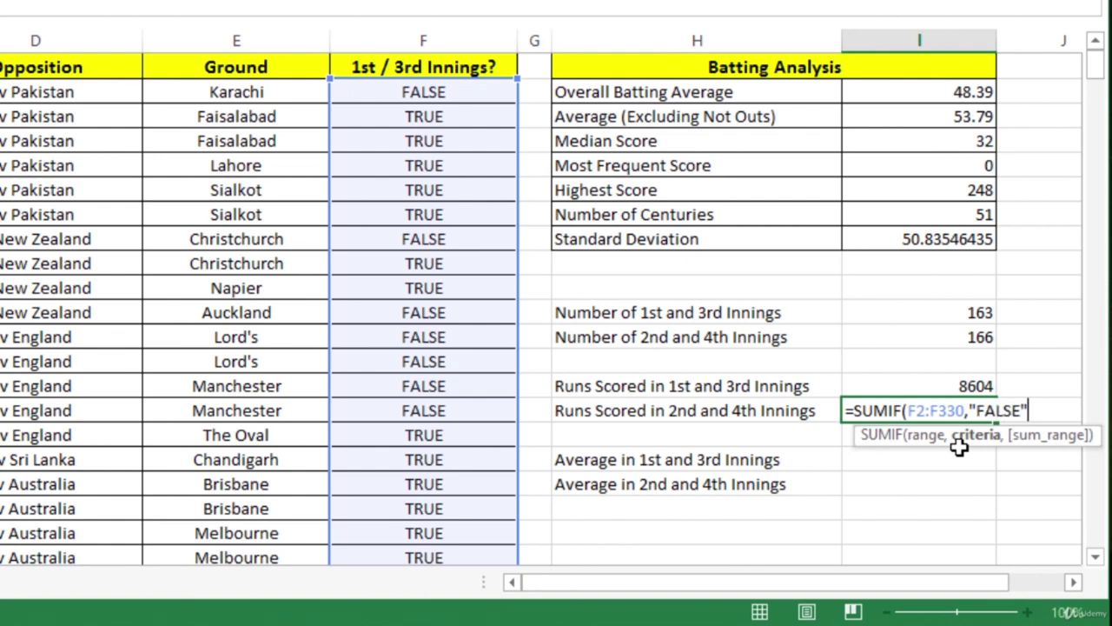
text(,)
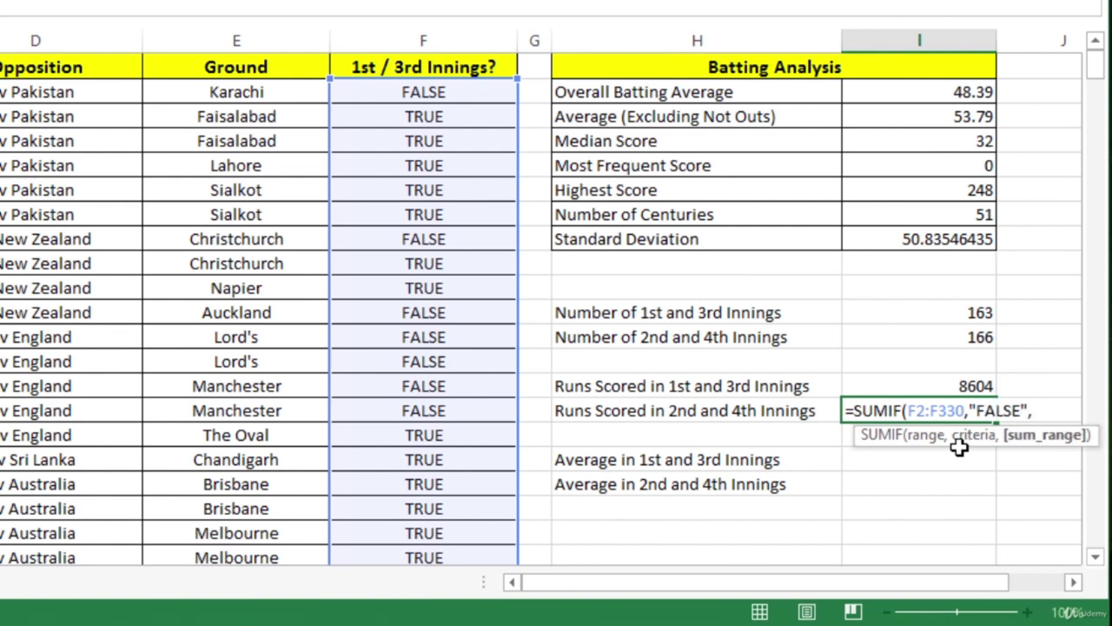
text(A2:A330)
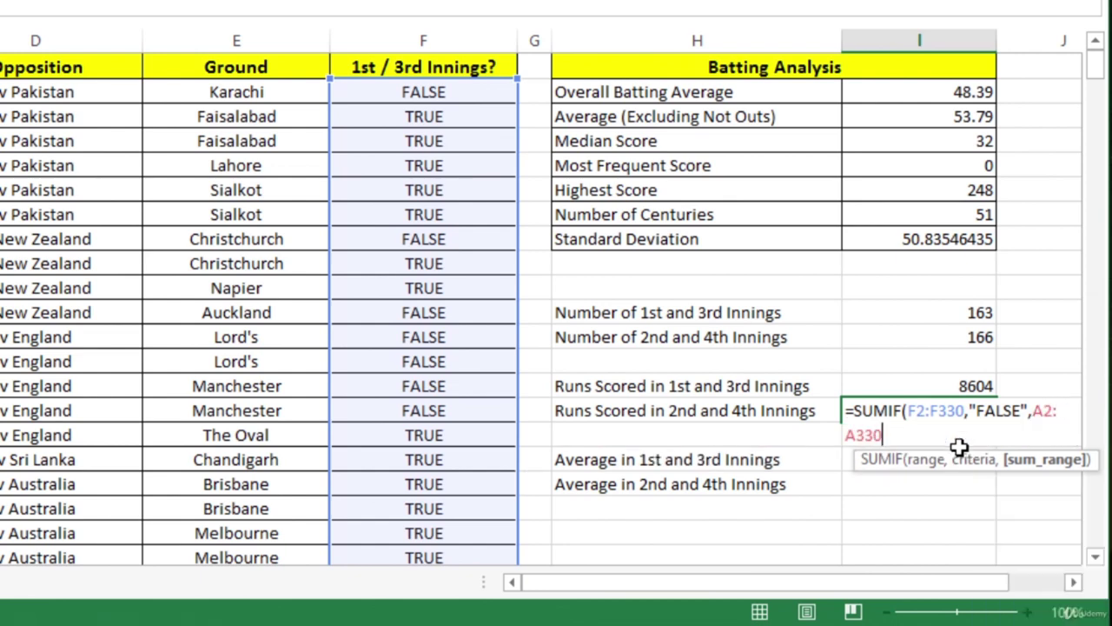
key(Return)
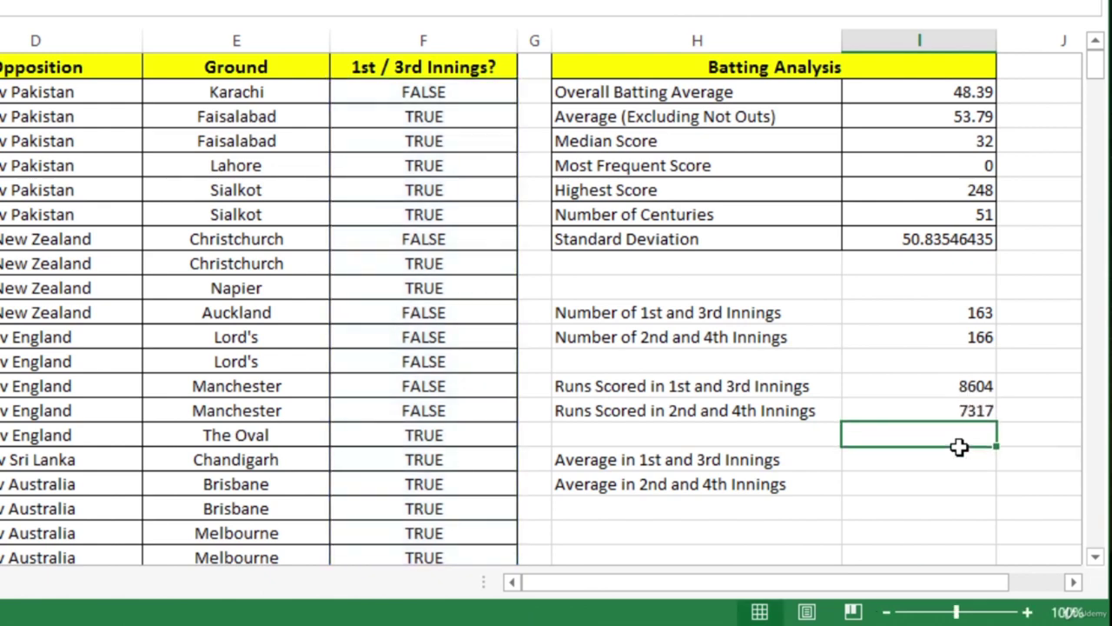
Step: Calculate the Average in 1st and 3rd Innings in I17 with the formula =I14/I11
click(959, 446)
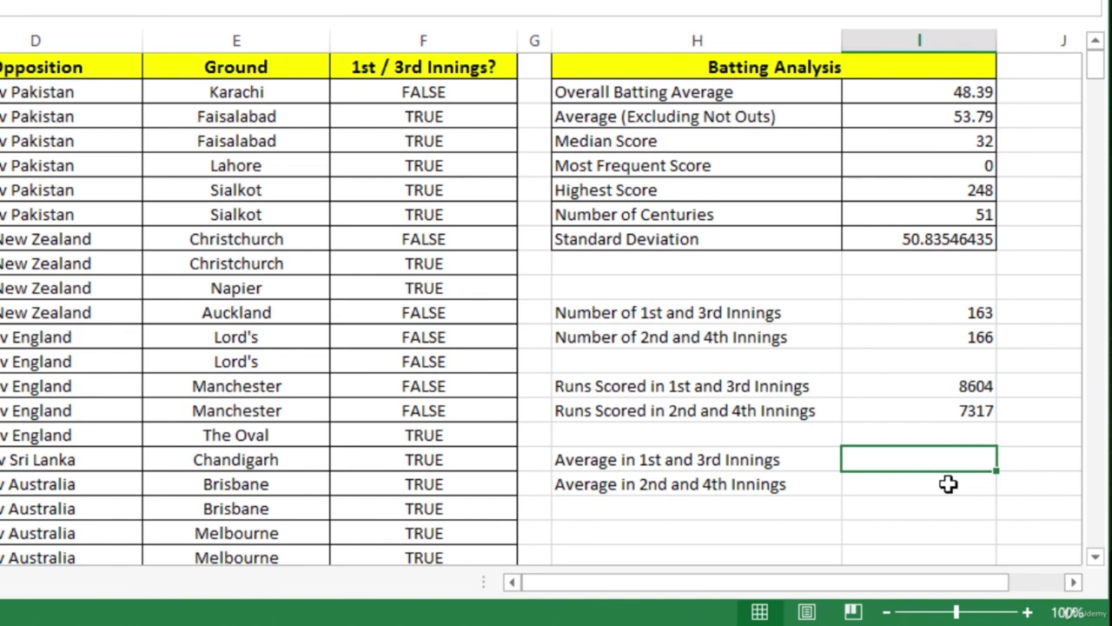
text(=)
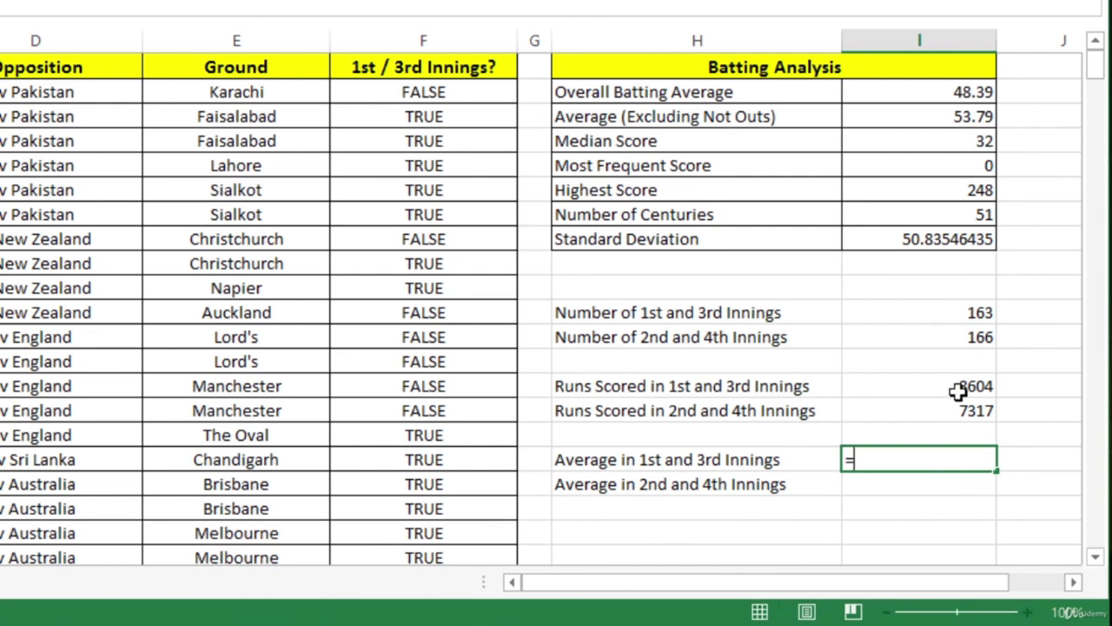
click(959, 390)
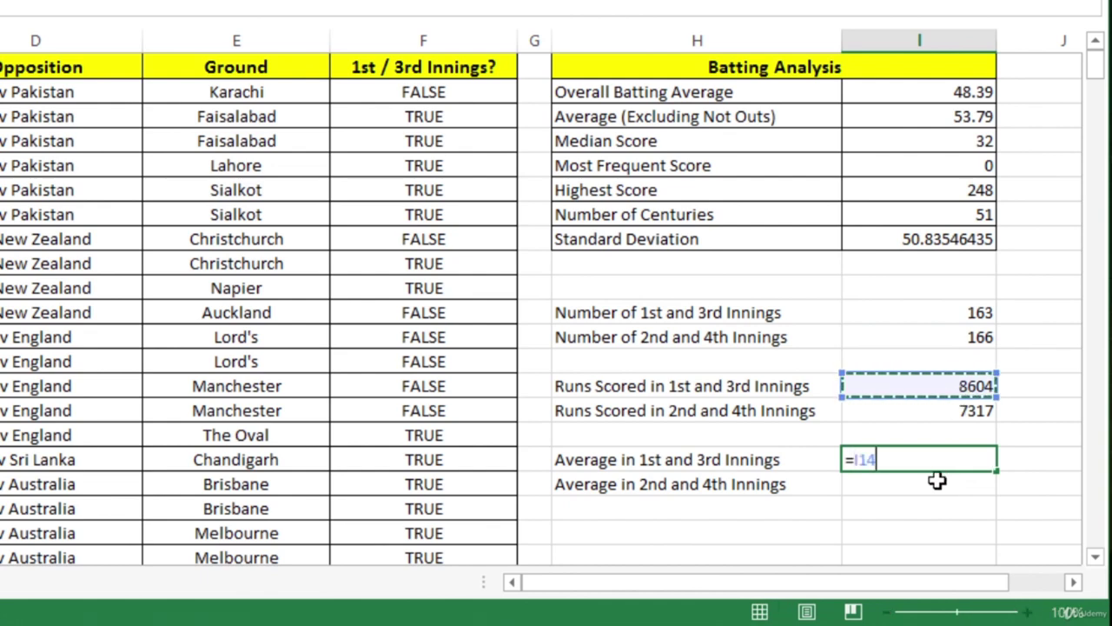
text(/)
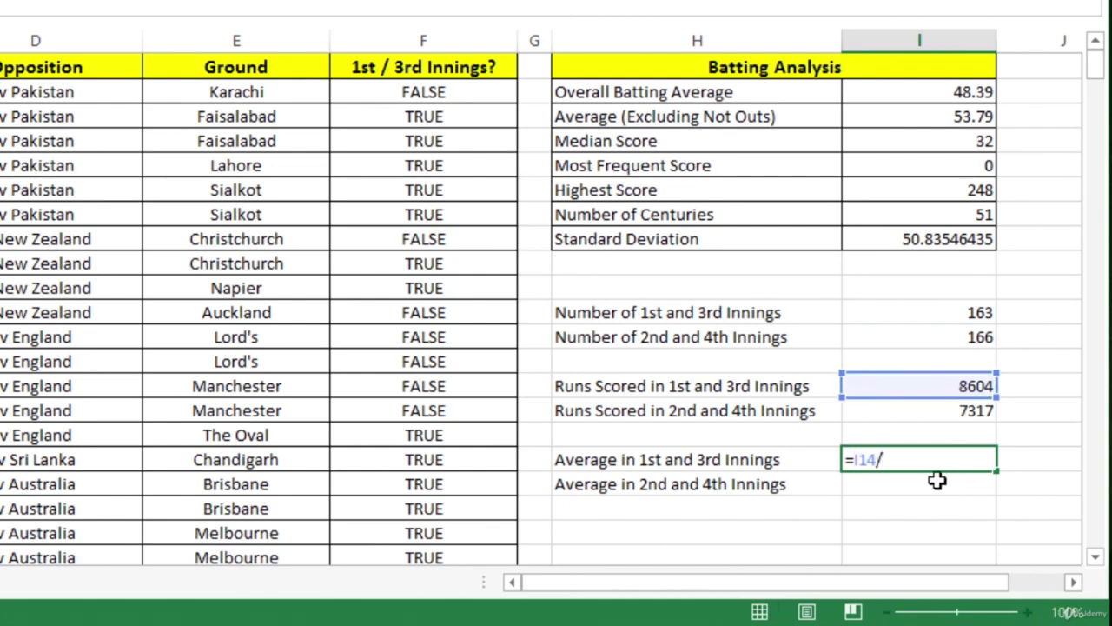
click(954, 313)
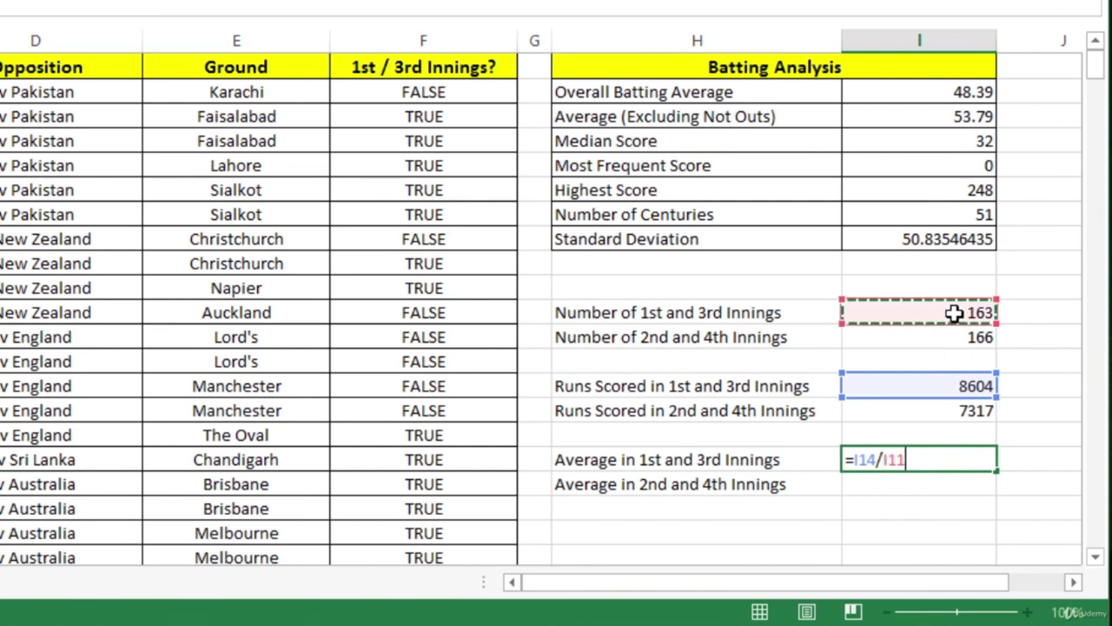
key(Return)
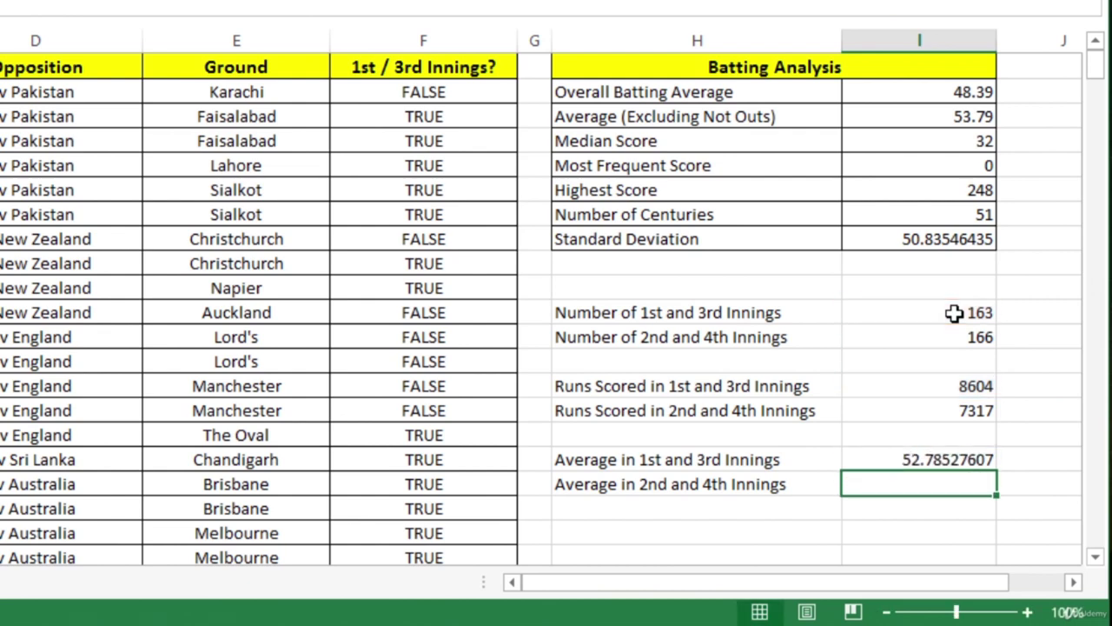
click(961, 458)
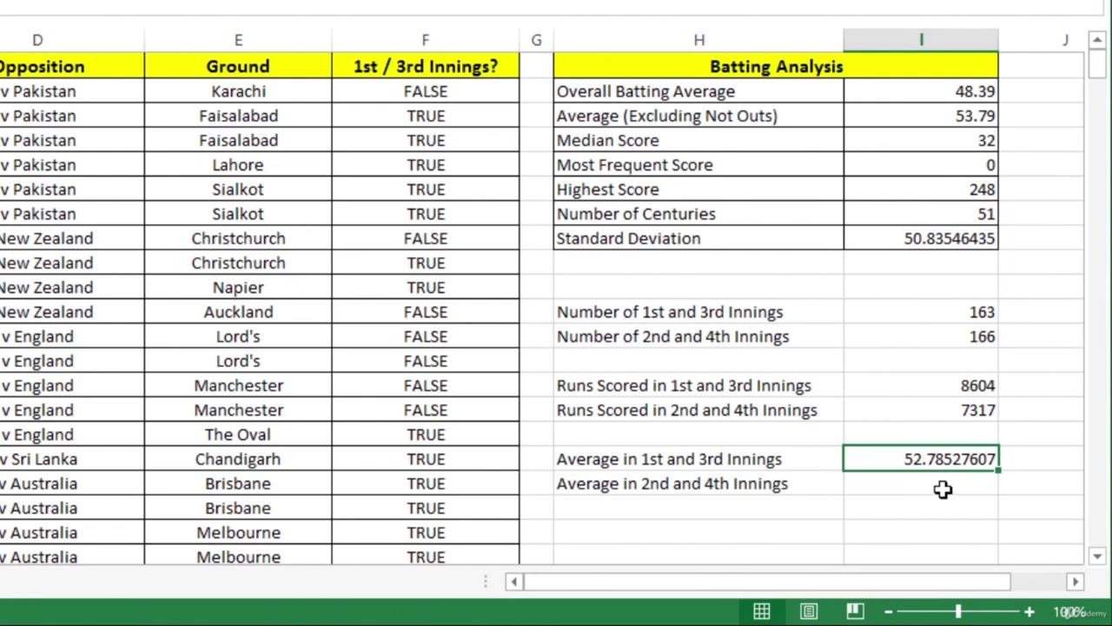
Step: Calculate the Average in 2nd and 4th Innings in I18 with the formula =I15/I12
click(943, 489)
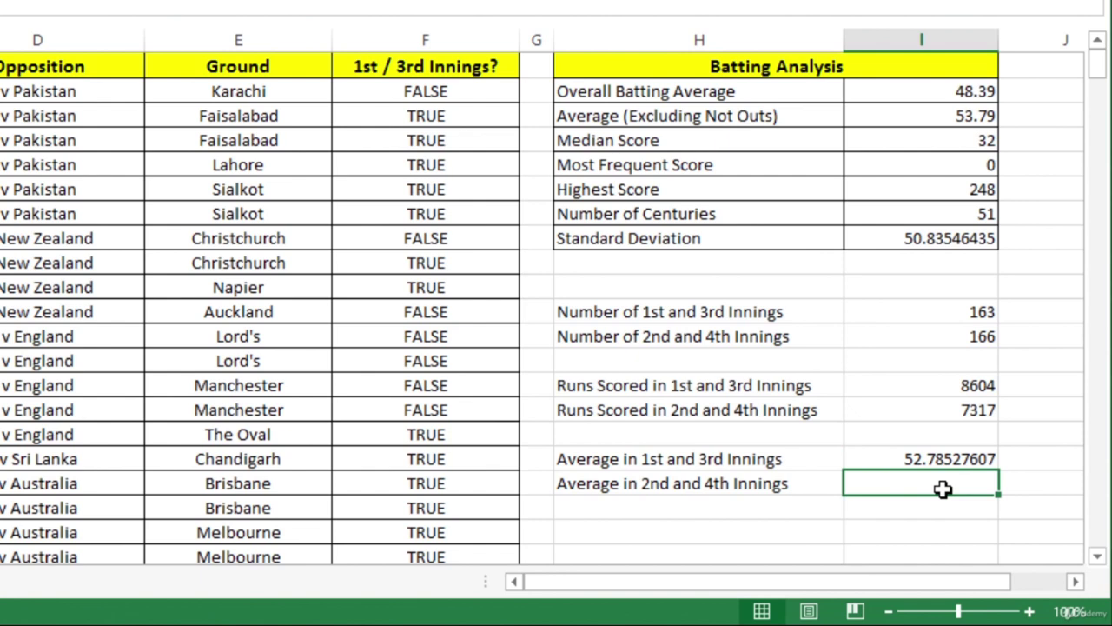
text(=)
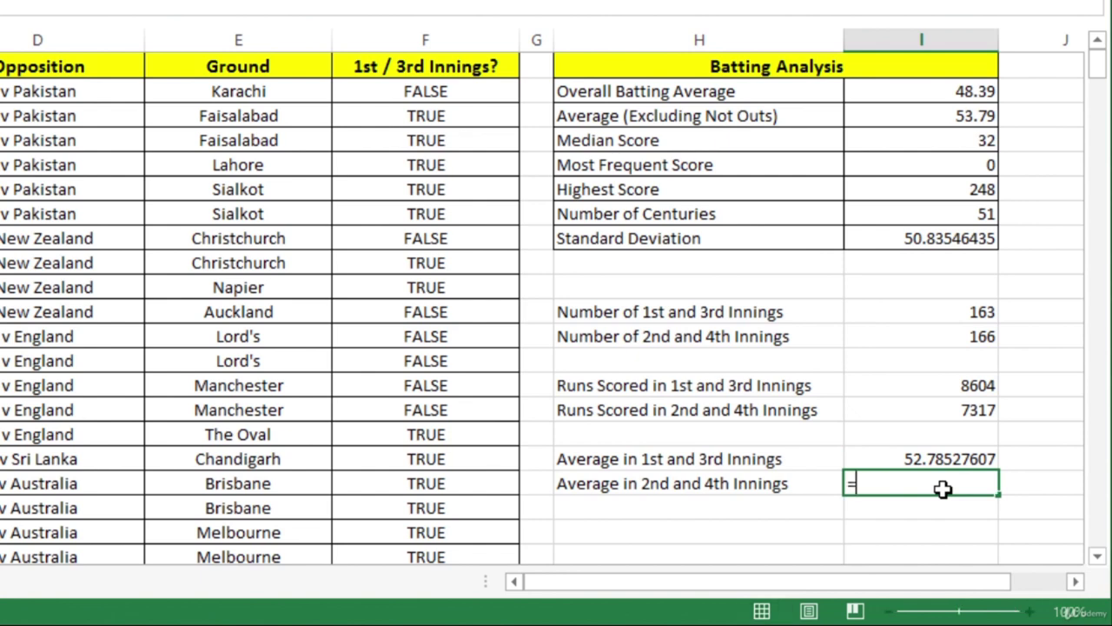
click(931, 410)
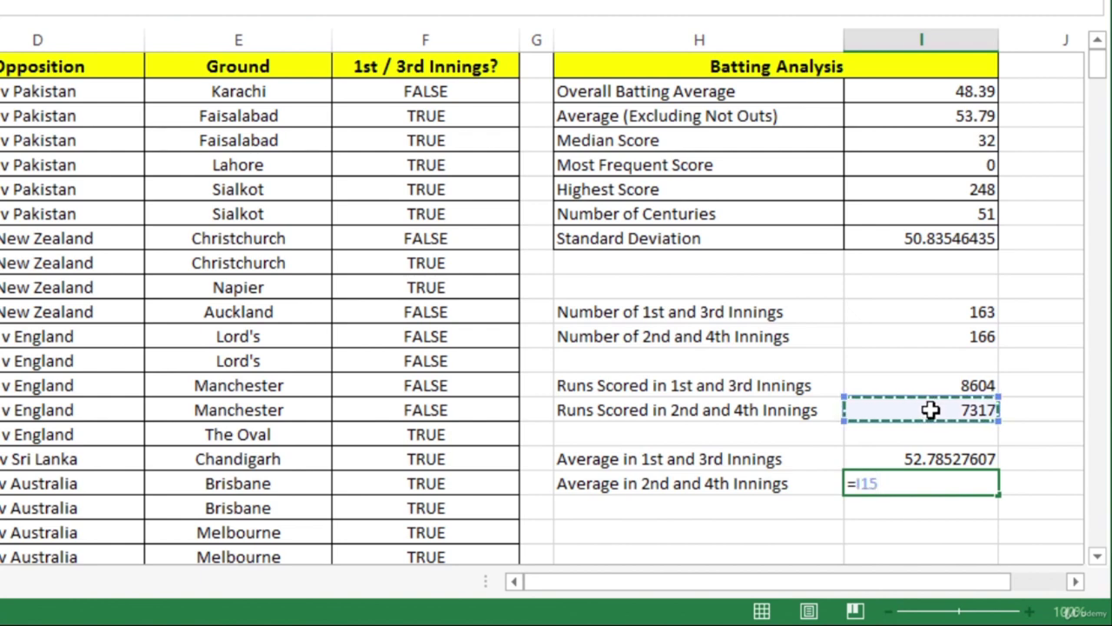
text(/)
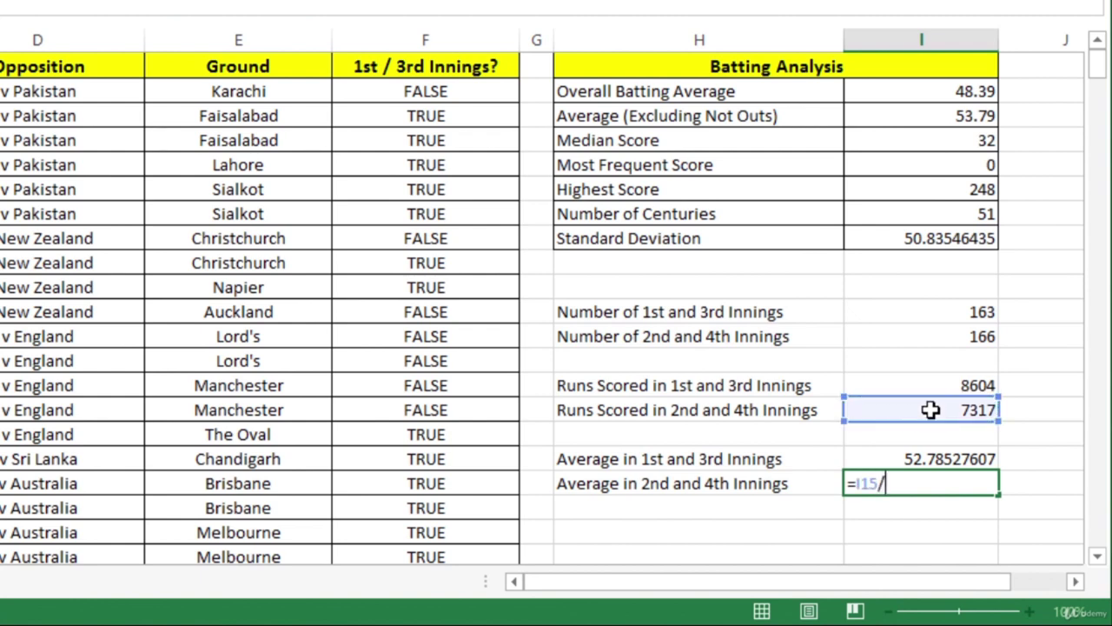
click(942, 335)
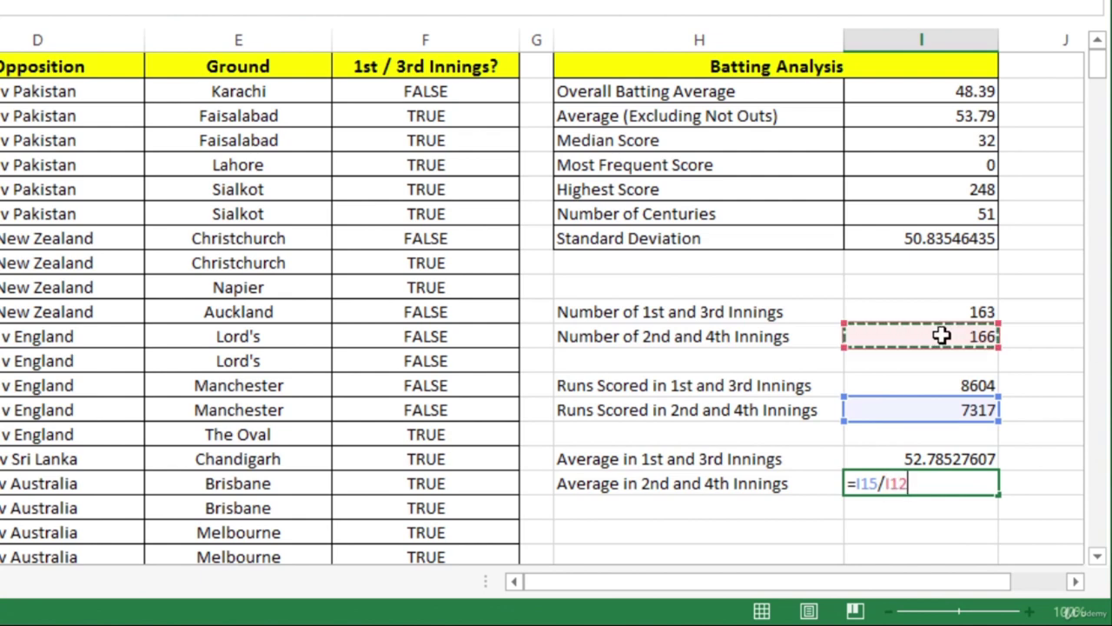
key(Return)
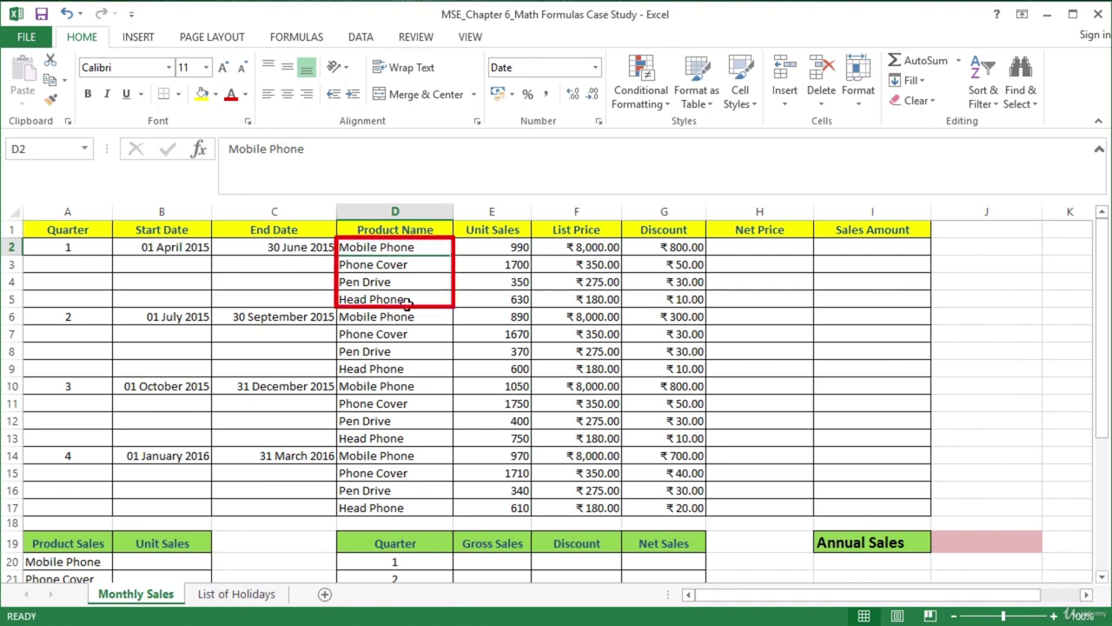
Step: Examine the first quarter's product names and the Net Price and Sales Amount columns of the Monthly Sales sheet in the Math Formulas case study
drag(396, 249, 410, 298)
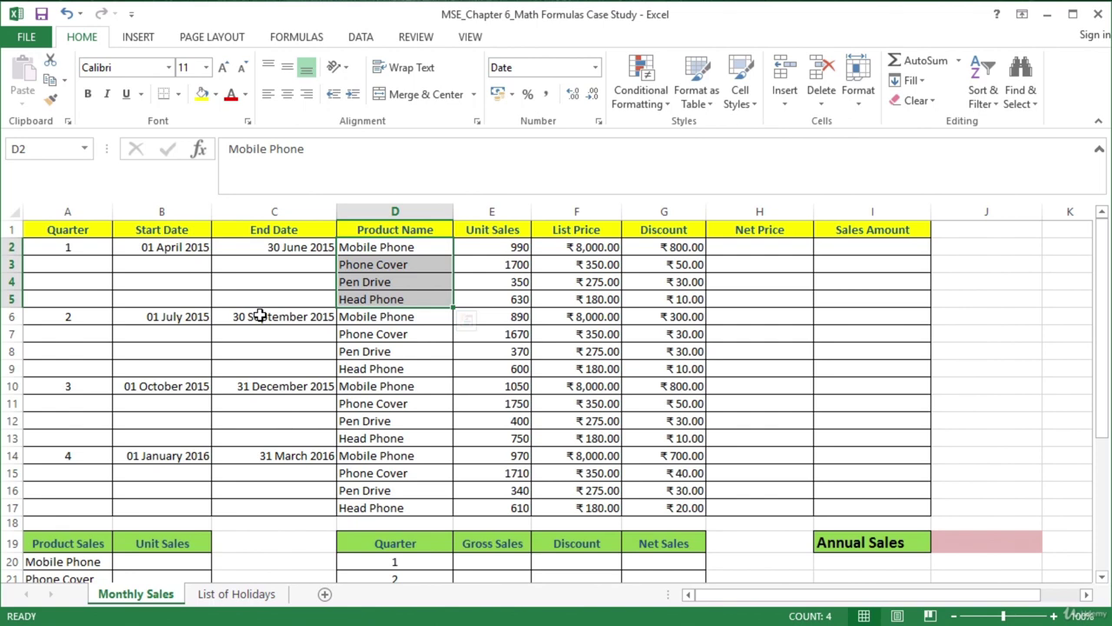
click(761, 247)
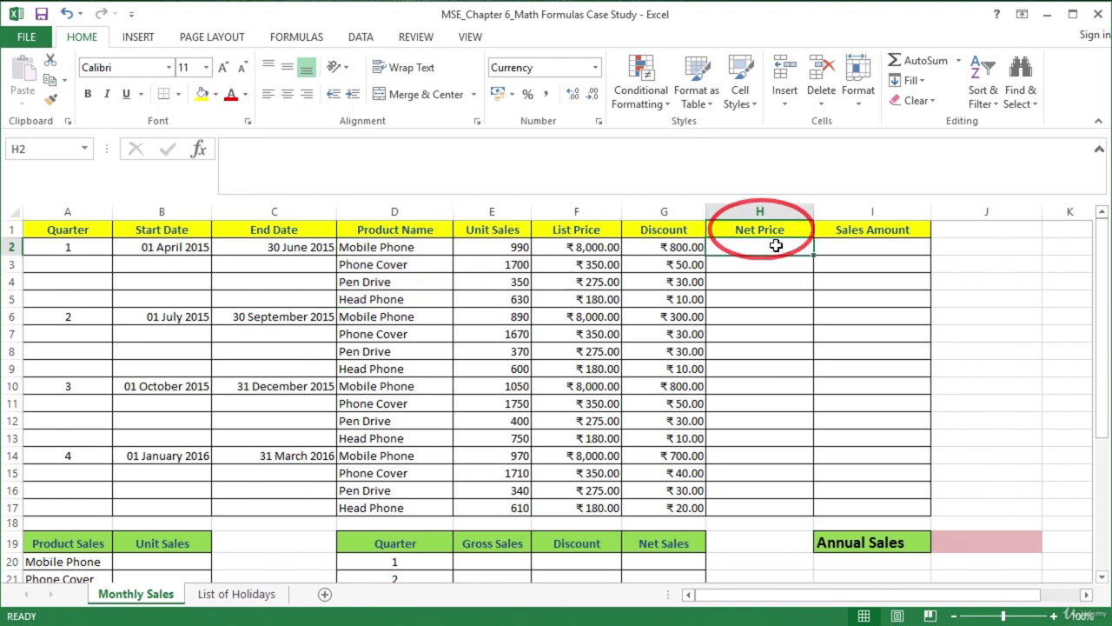
click(870, 248)
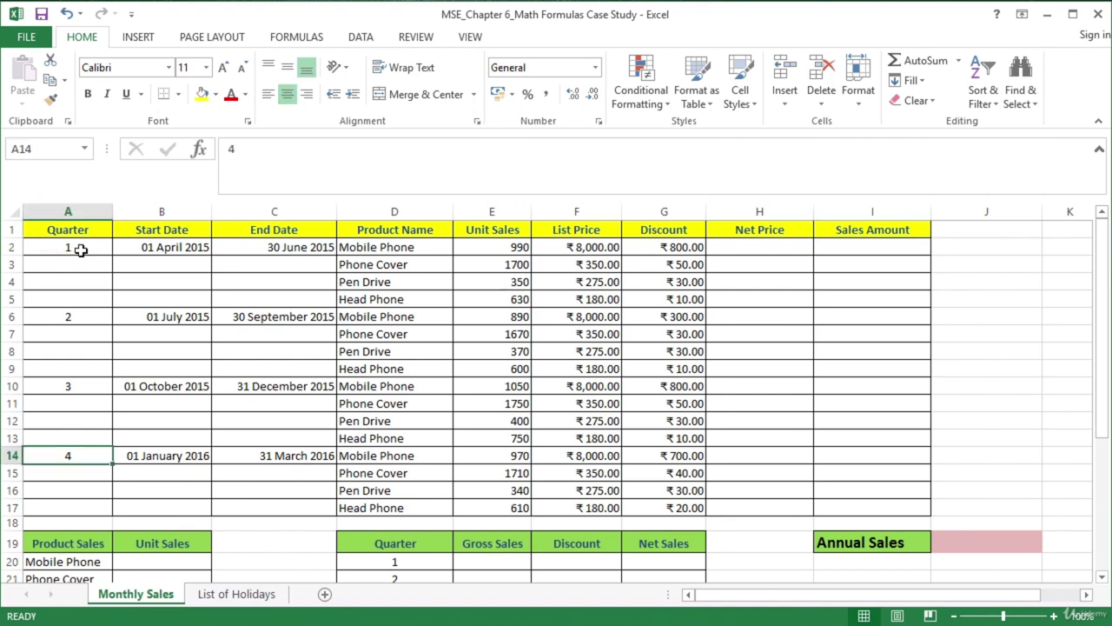
Step: Examine the four quarter numbers in the Quarter column and the first quarter's Start Date and End Date
click(80, 250)
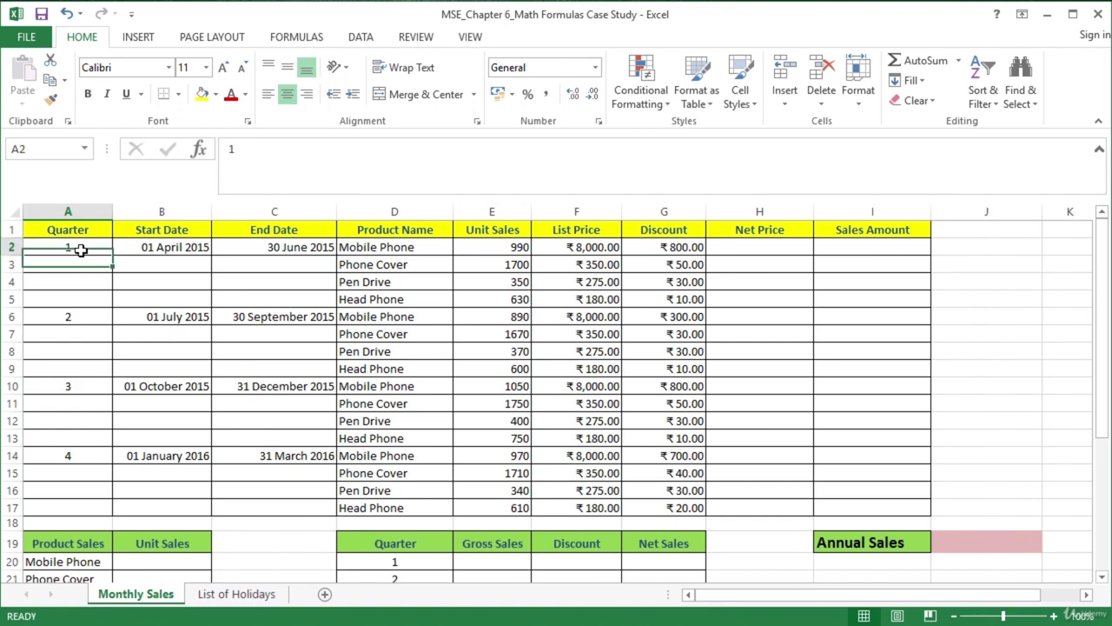
click(79, 316)
click(91, 385)
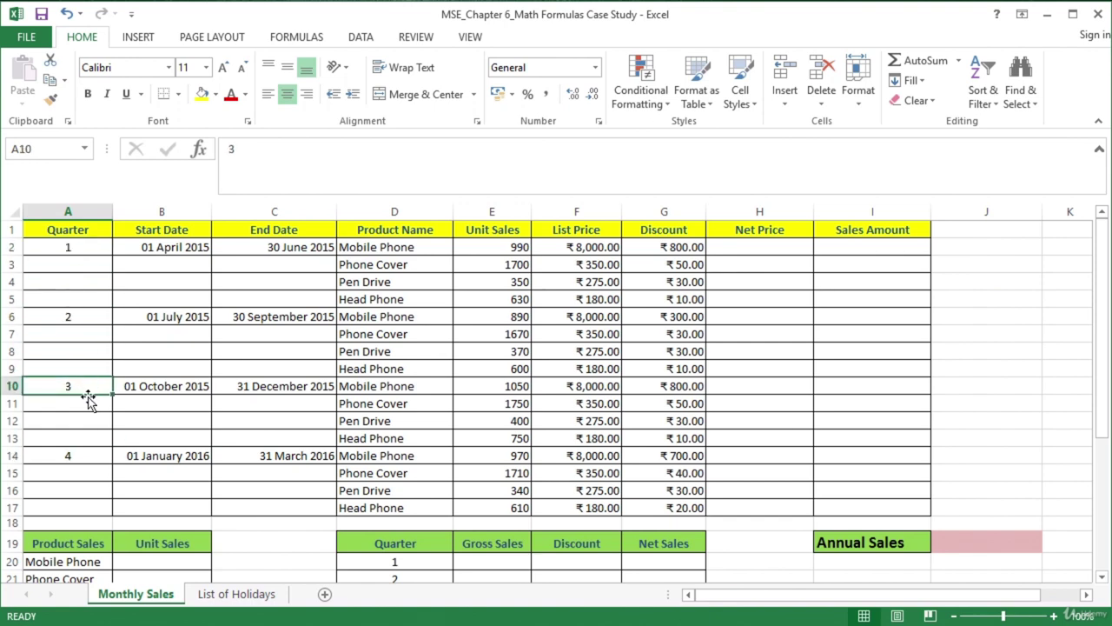
click(87, 456)
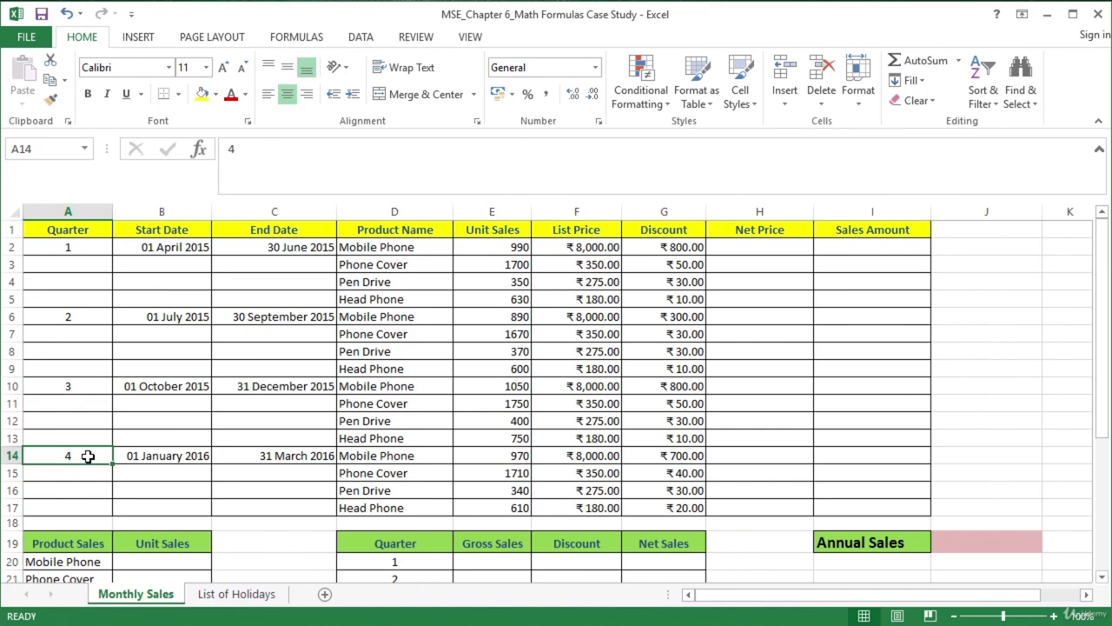
click(180, 247)
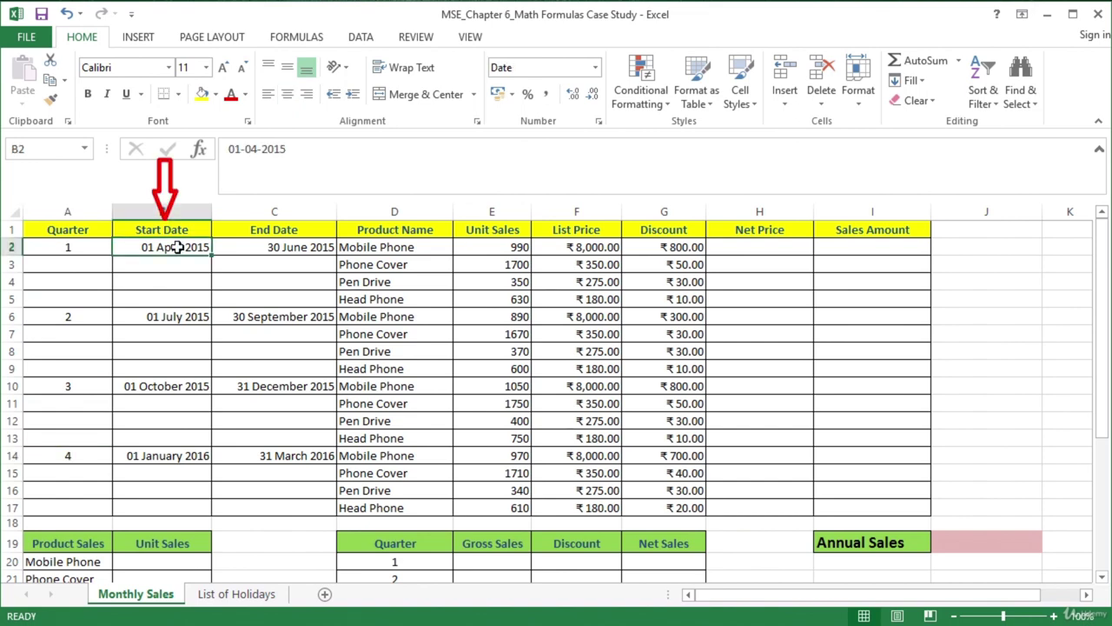
click(296, 249)
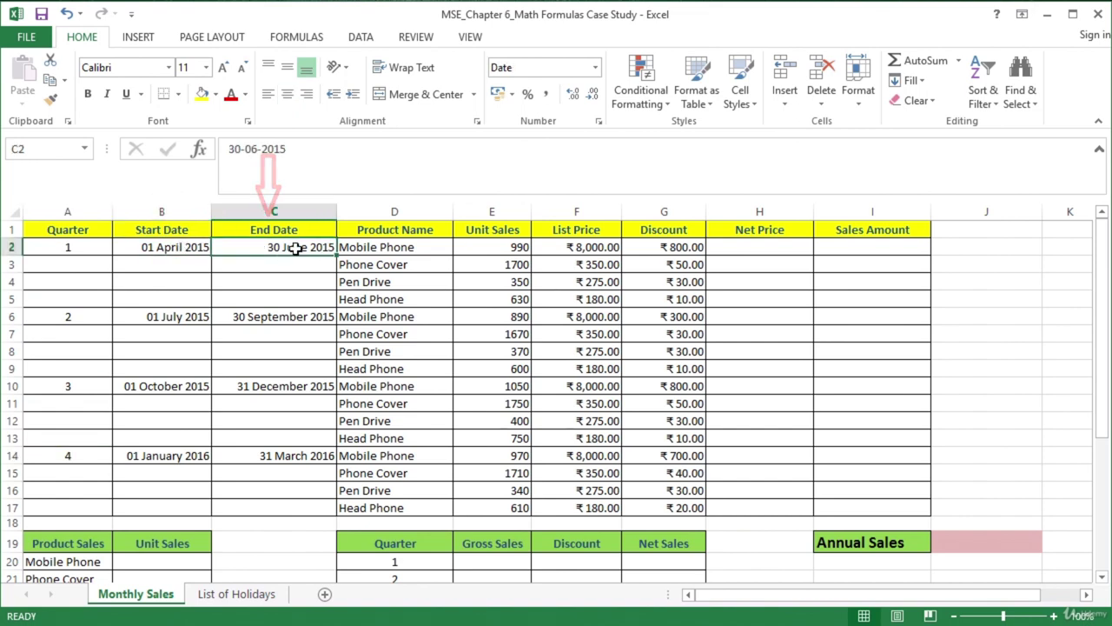
Step: Examine the first quarter's product names, Unit Sales, List Price and Discount entries, and the Net Price and Sales Amount cells
drag(419, 249, 413, 297)
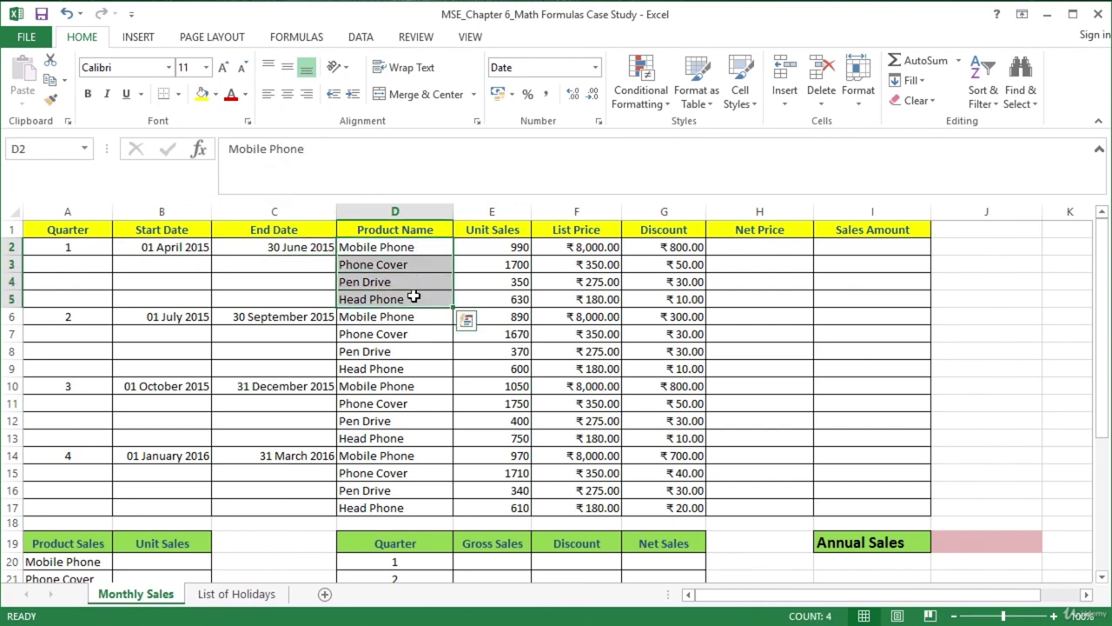
click(500, 248)
drag(496, 253, 499, 298)
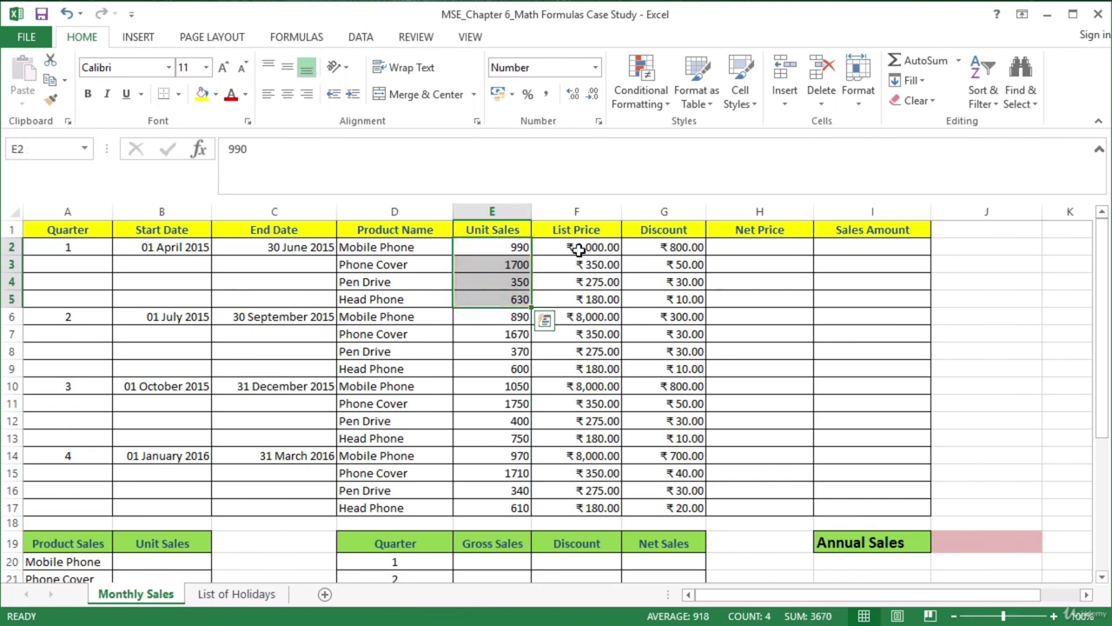
drag(578, 250, 571, 296)
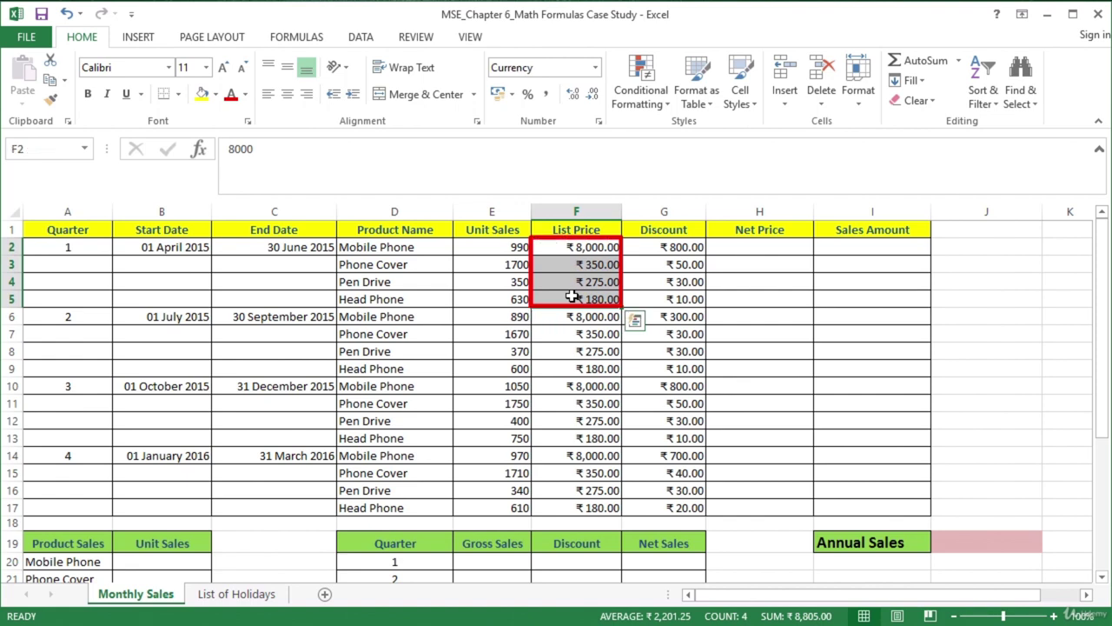
click(673, 248)
drag(674, 248, 664, 298)
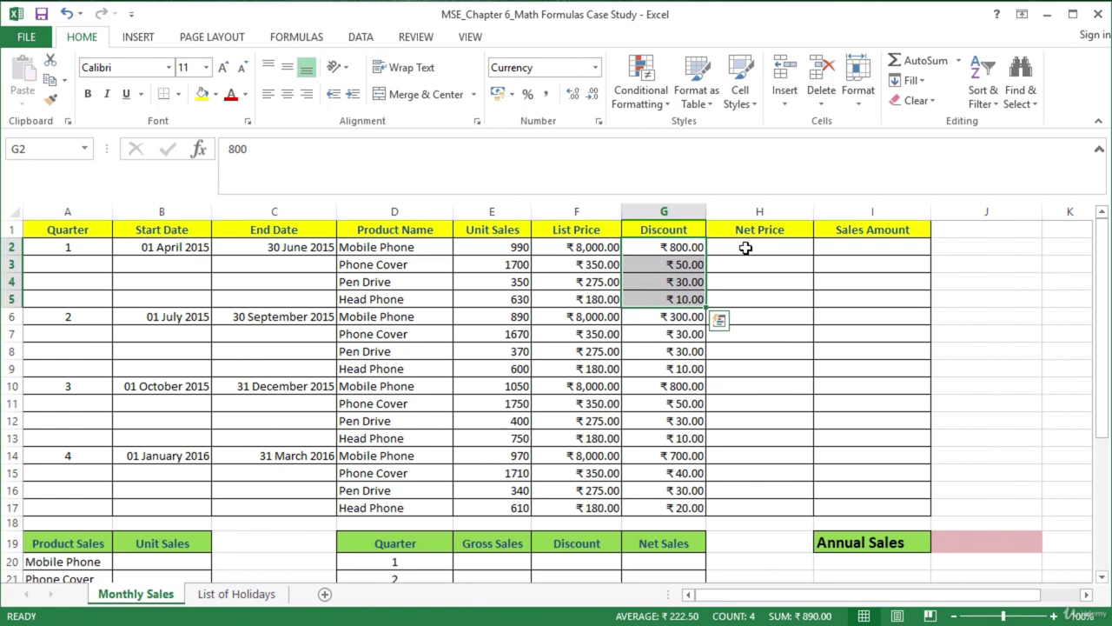
click(746, 247)
click(857, 248)
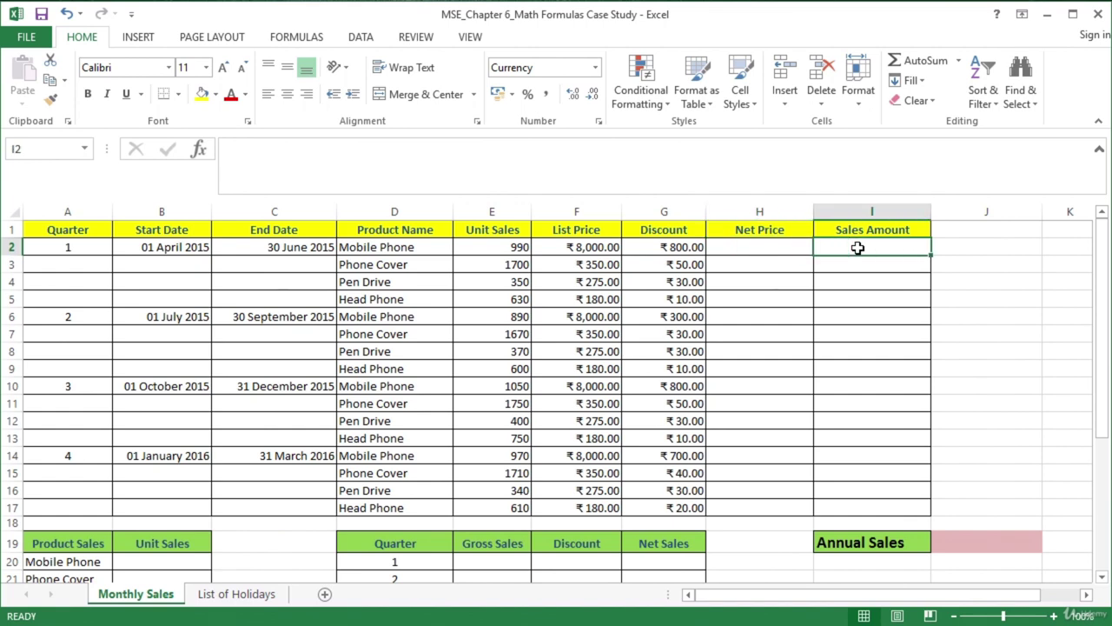
Step: Examine the Product Sales table, the quarterly Gross Sales, Discount and Net Sales table, and the Annual Sales cell below the data
drag(1101, 298, 1100, 404)
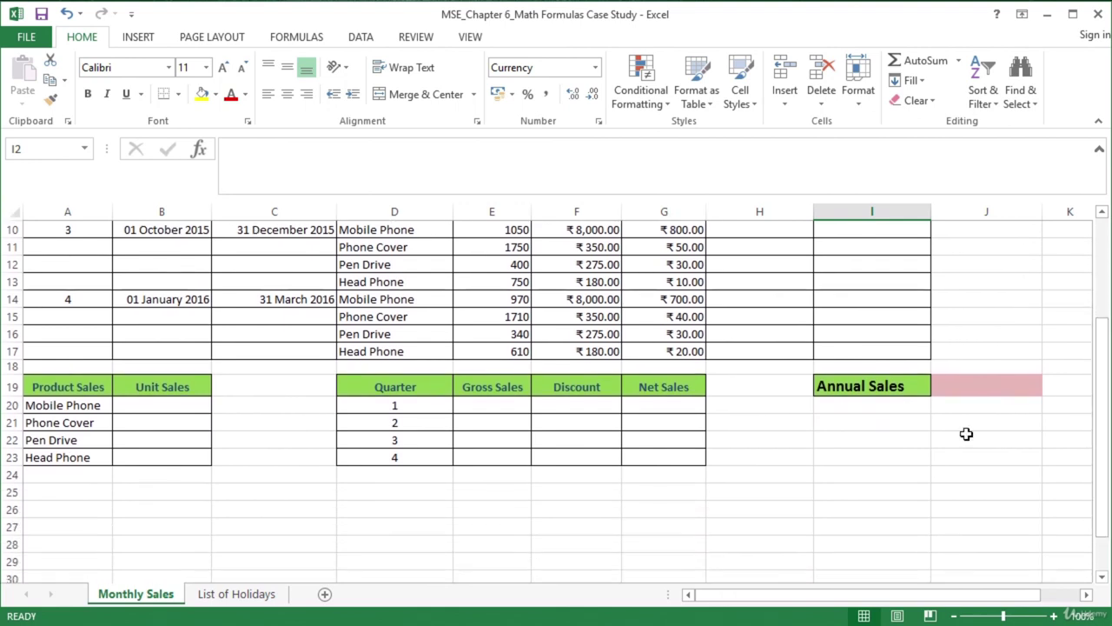
click(167, 404)
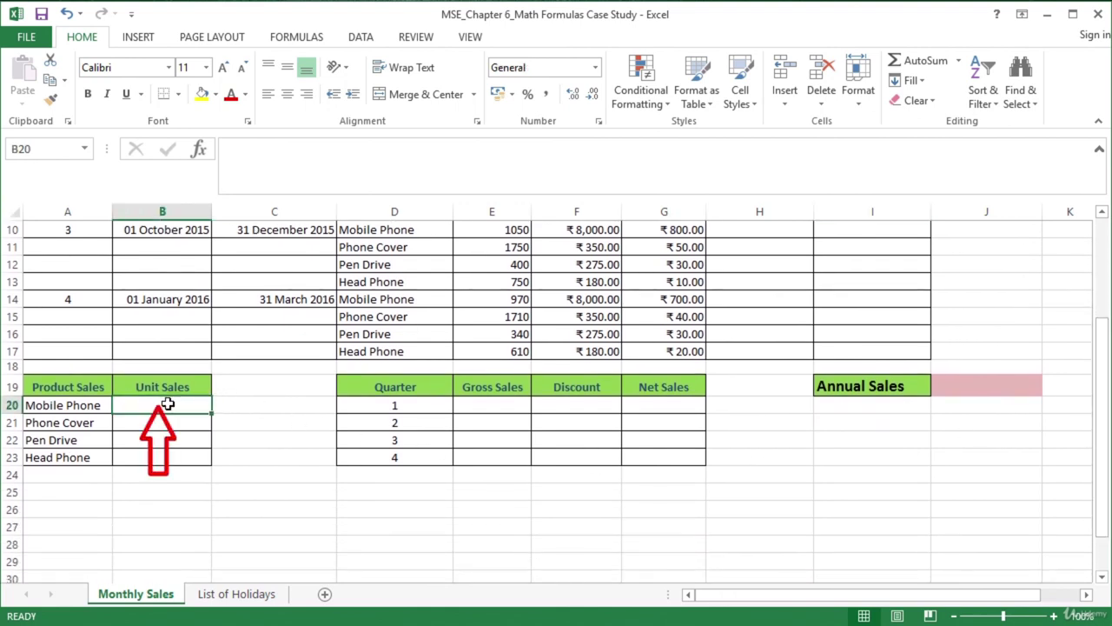
click(488, 404)
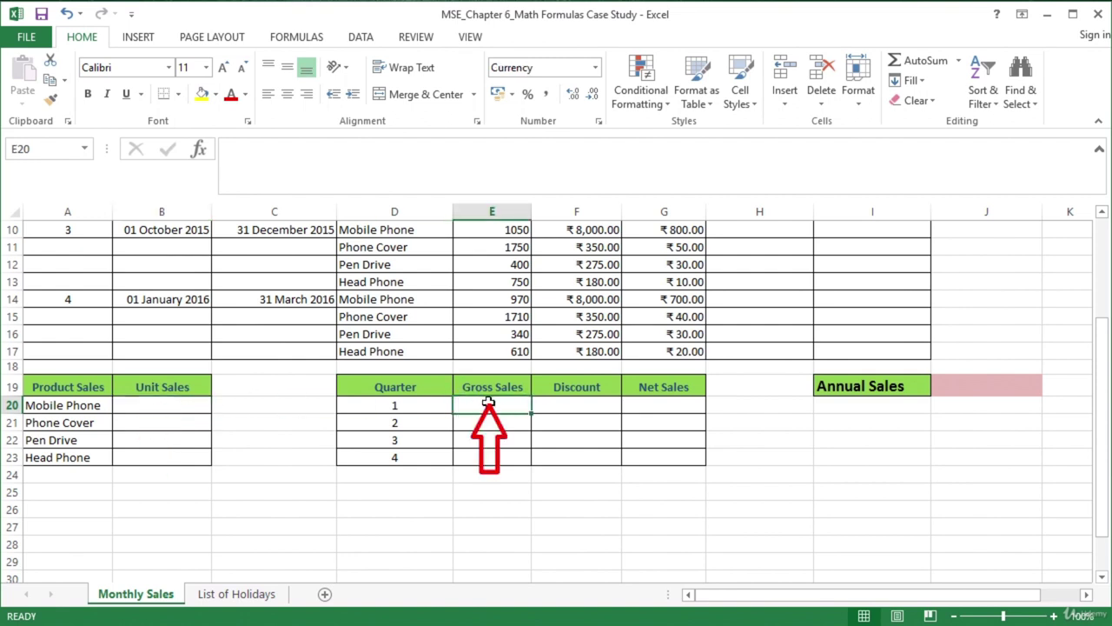
click(580, 403)
click(651, 406)
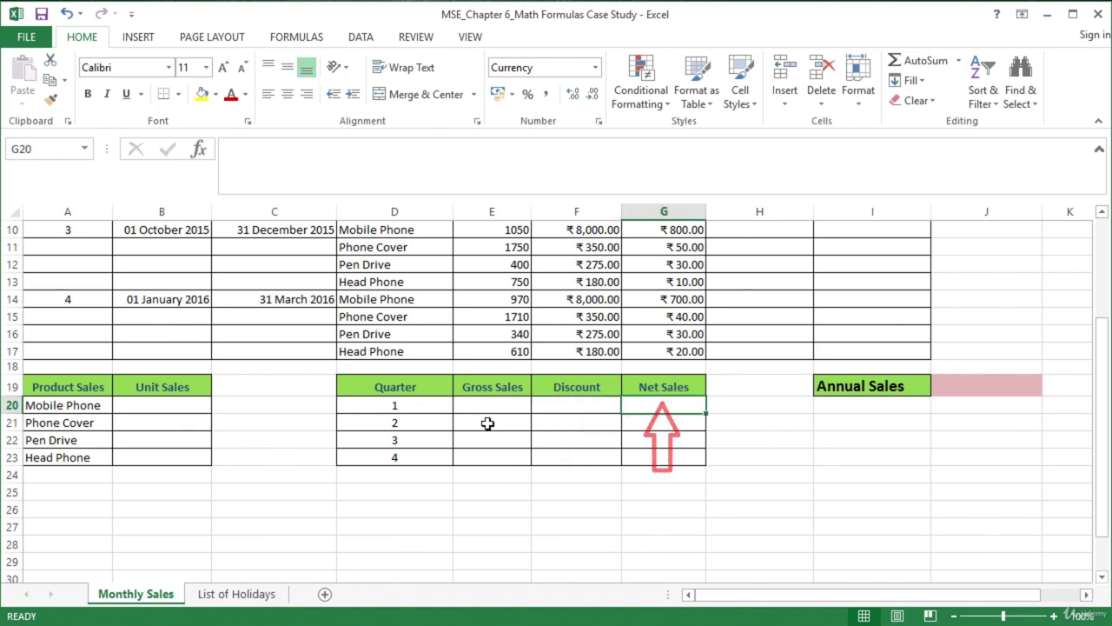
click(988, 386)
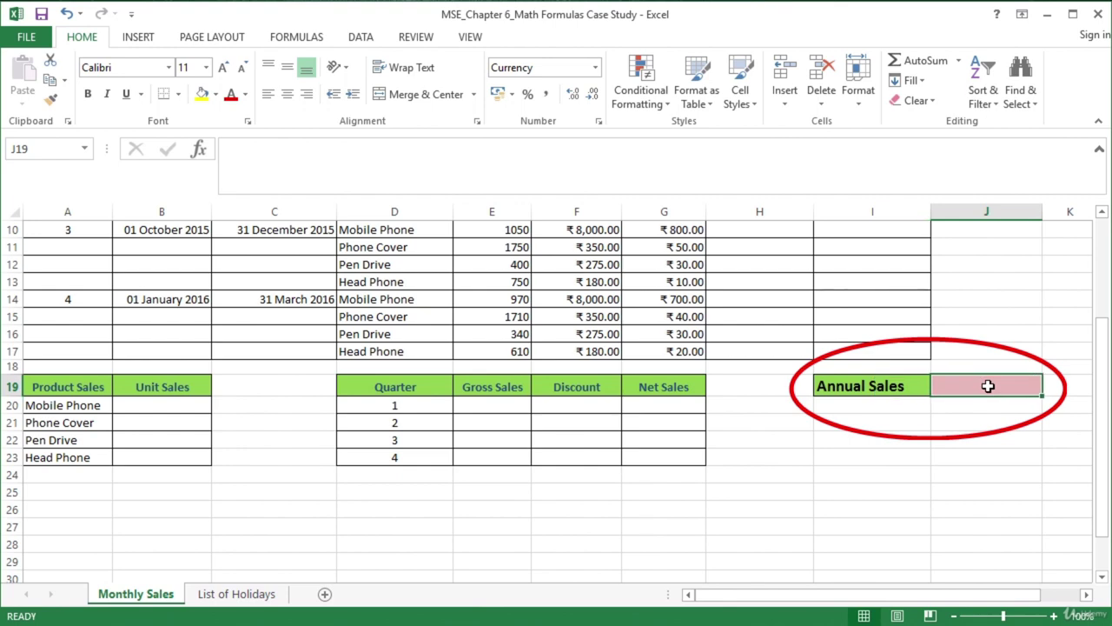
drag(1102, 339, 1049, 264)
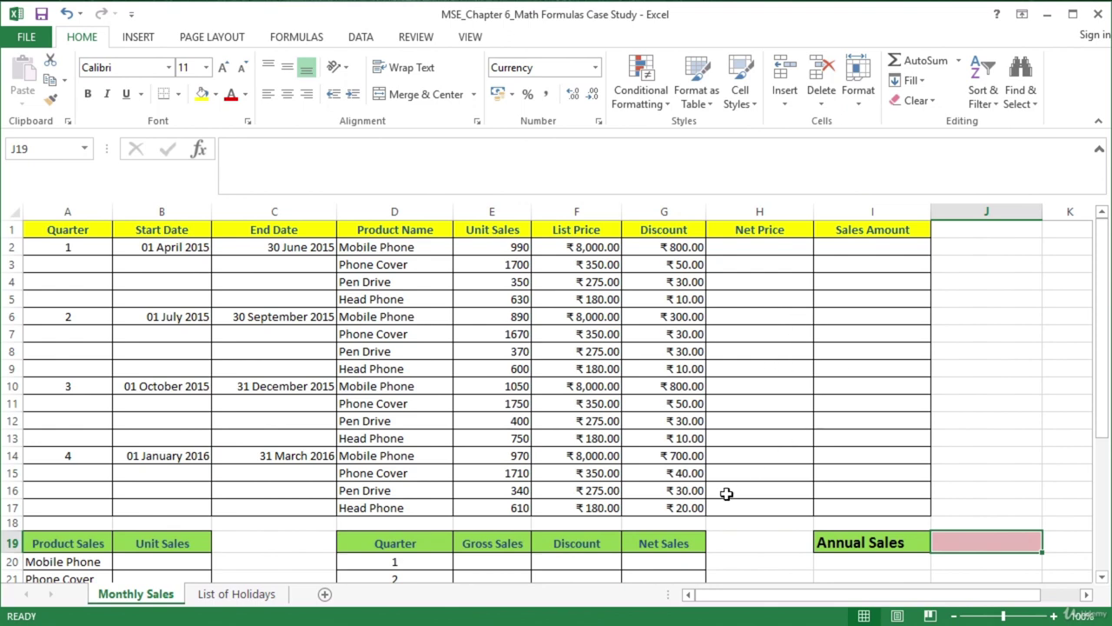
drag(1100, 408, 1102, 473)
drag(666, 457, 664, 502)
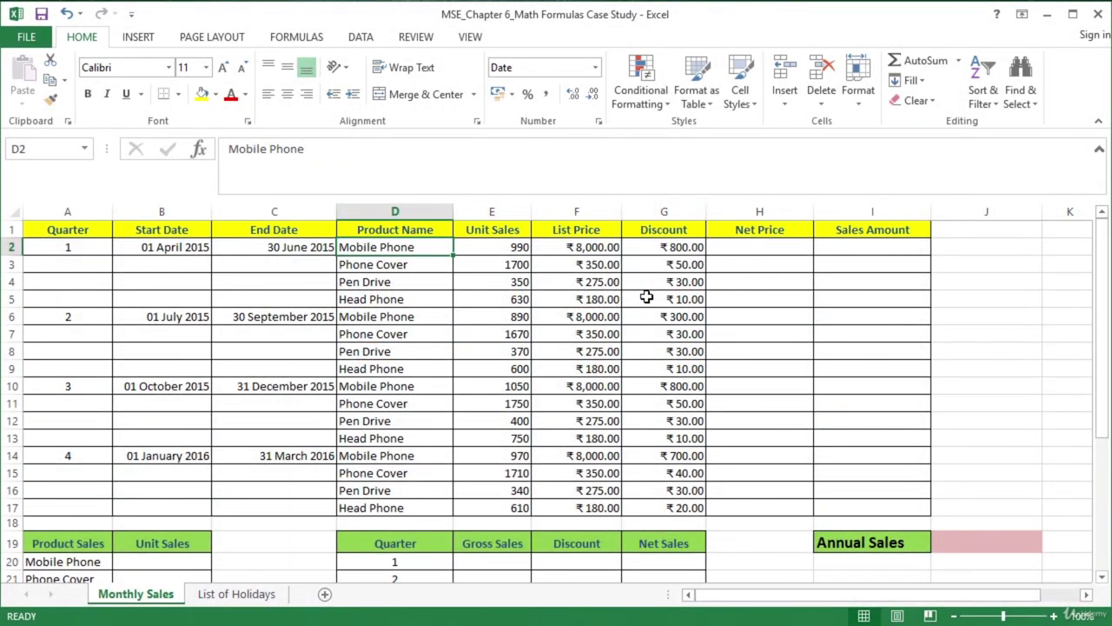
Step: Calculate the first quarter's Mobile Phone Net Price in H2 with the formula =F2-G2
click(738, 247)
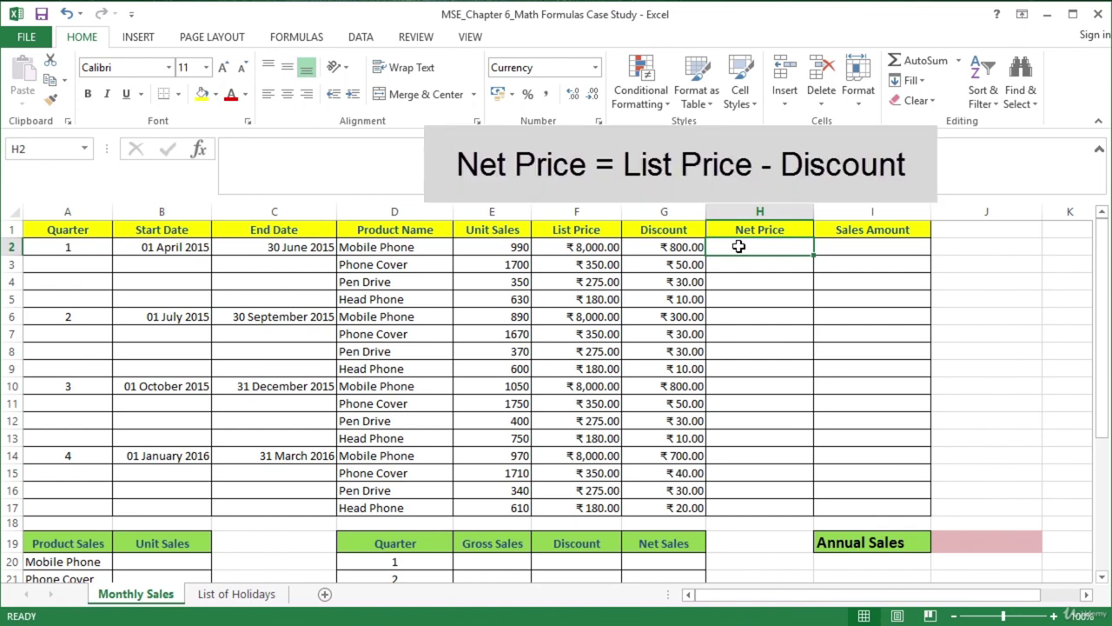
click(576, 250)
click(666, 248)
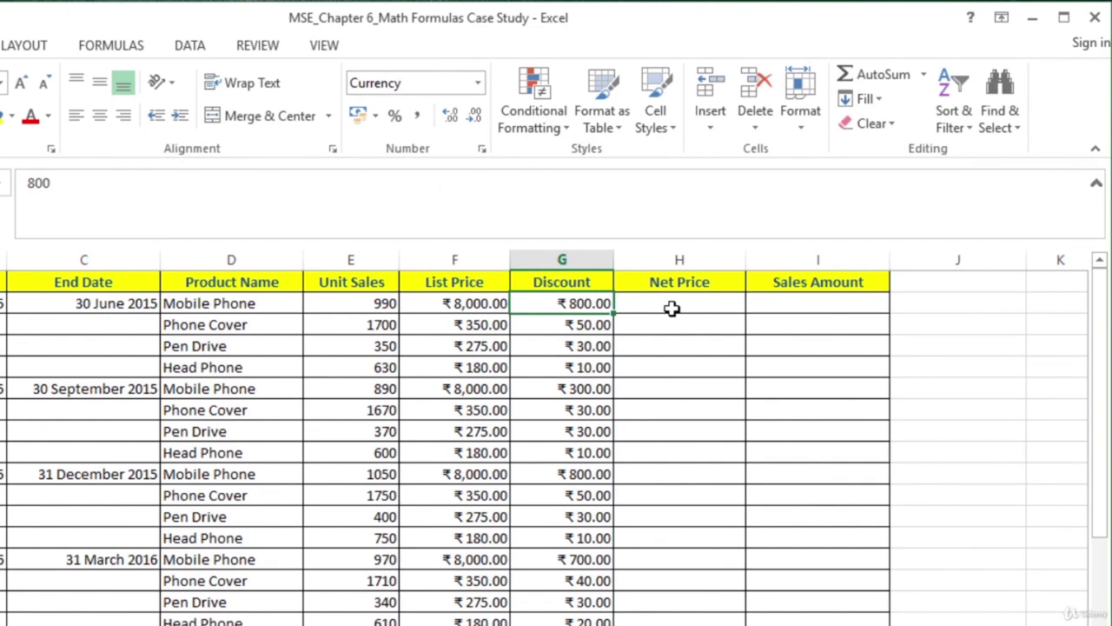
click(671, 304)
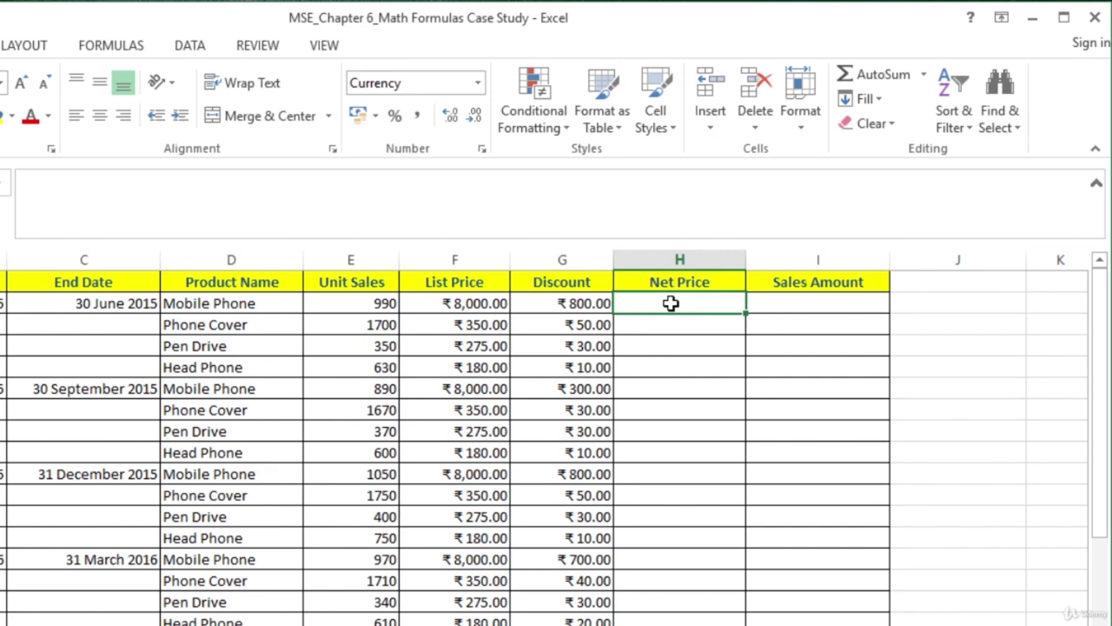
text(=)
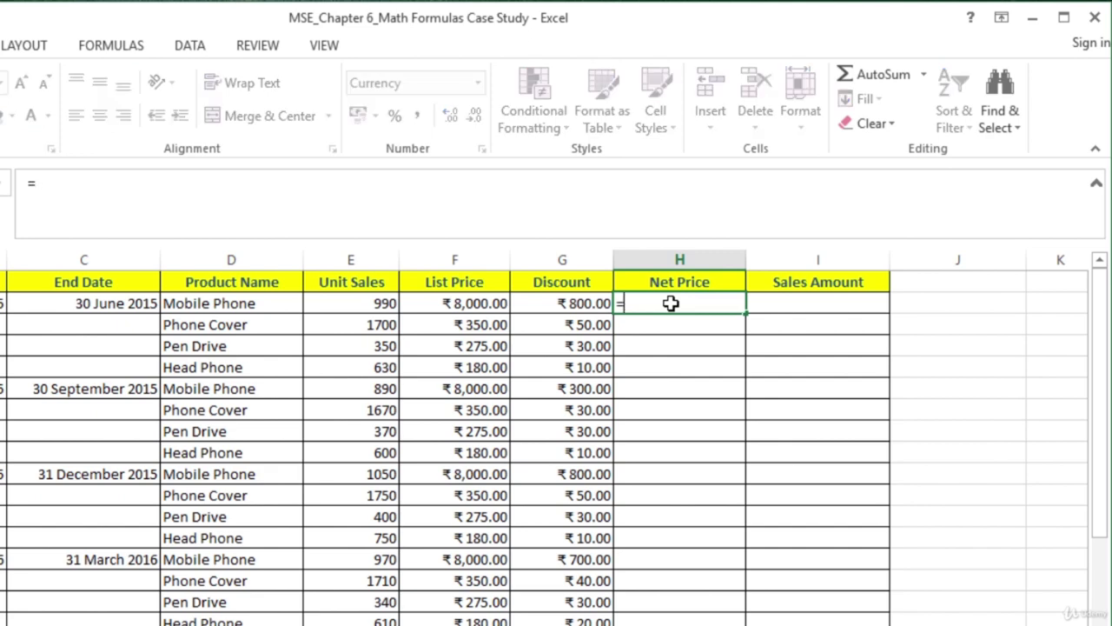
click(463, 304)
text(-)
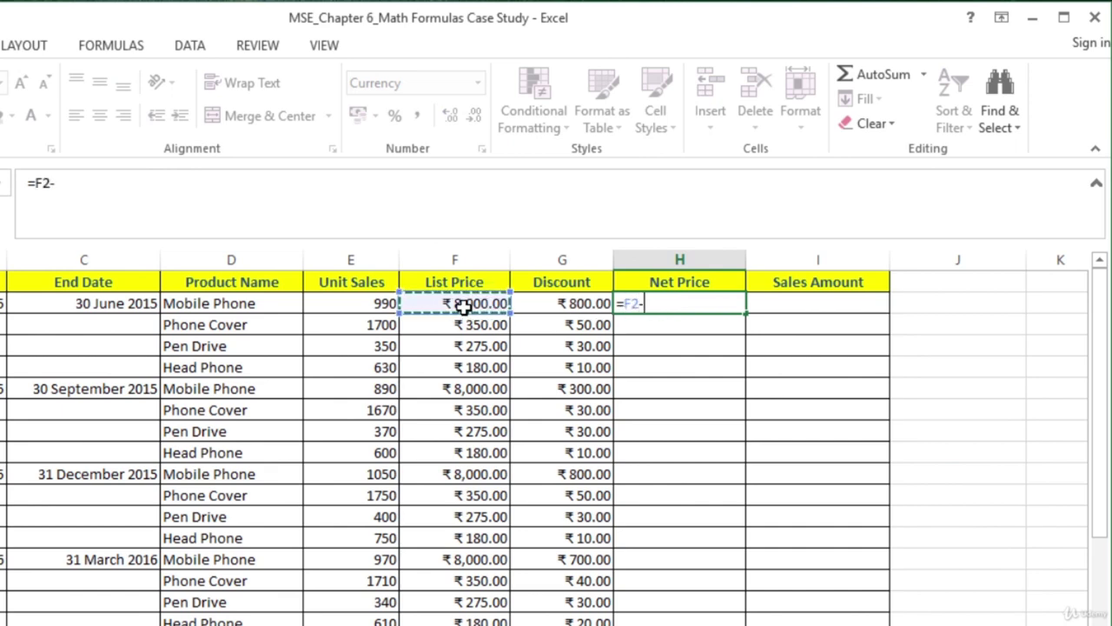
click(572, 306)
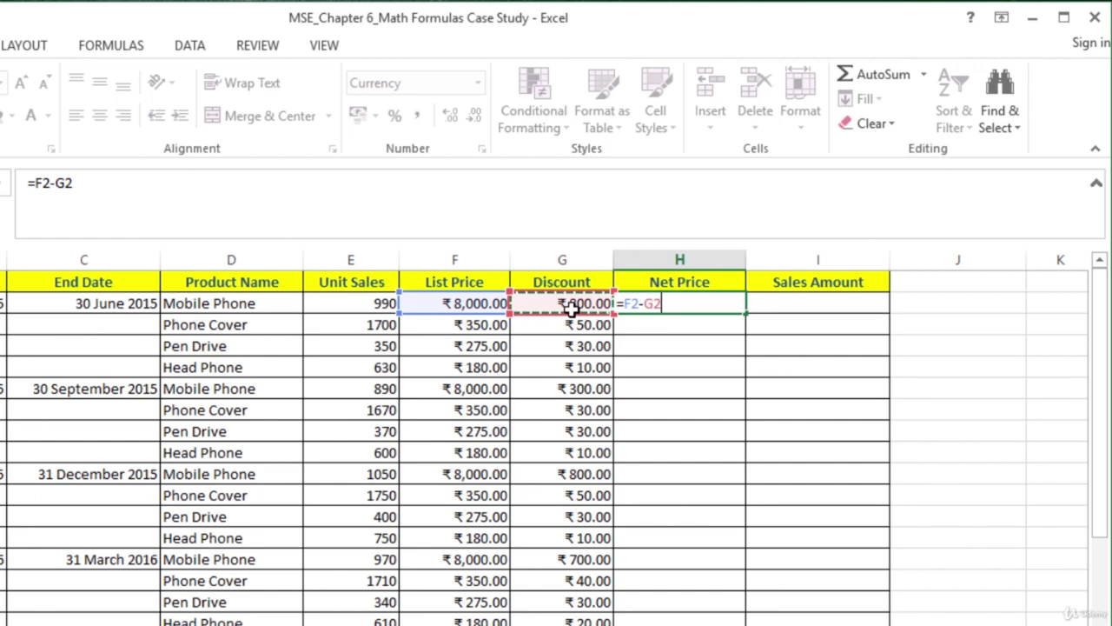
key(Return)
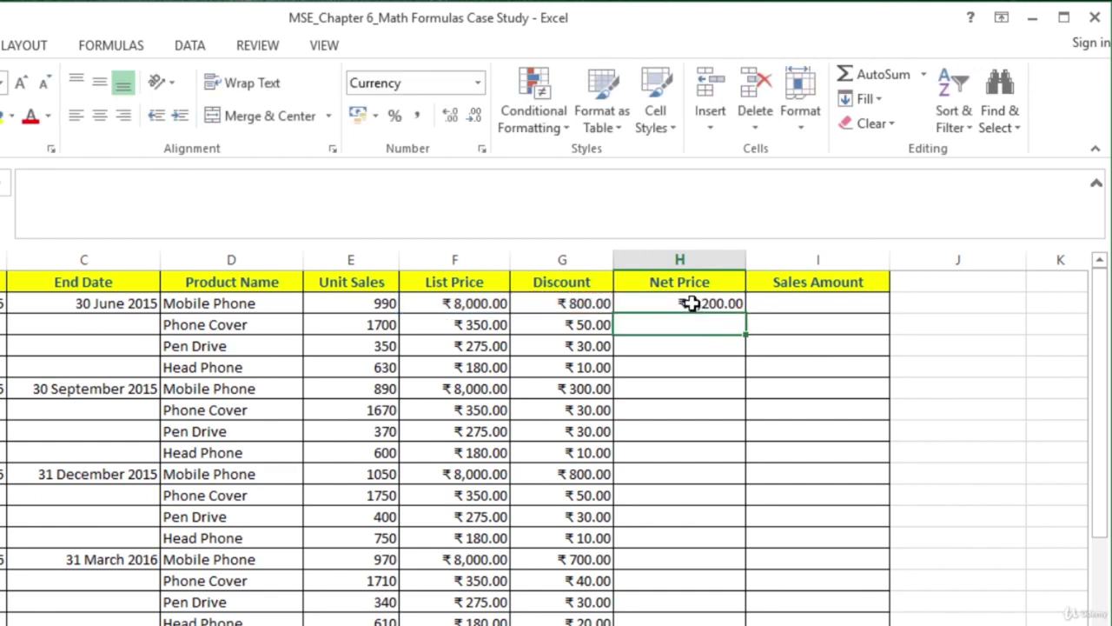
click(691, 303)
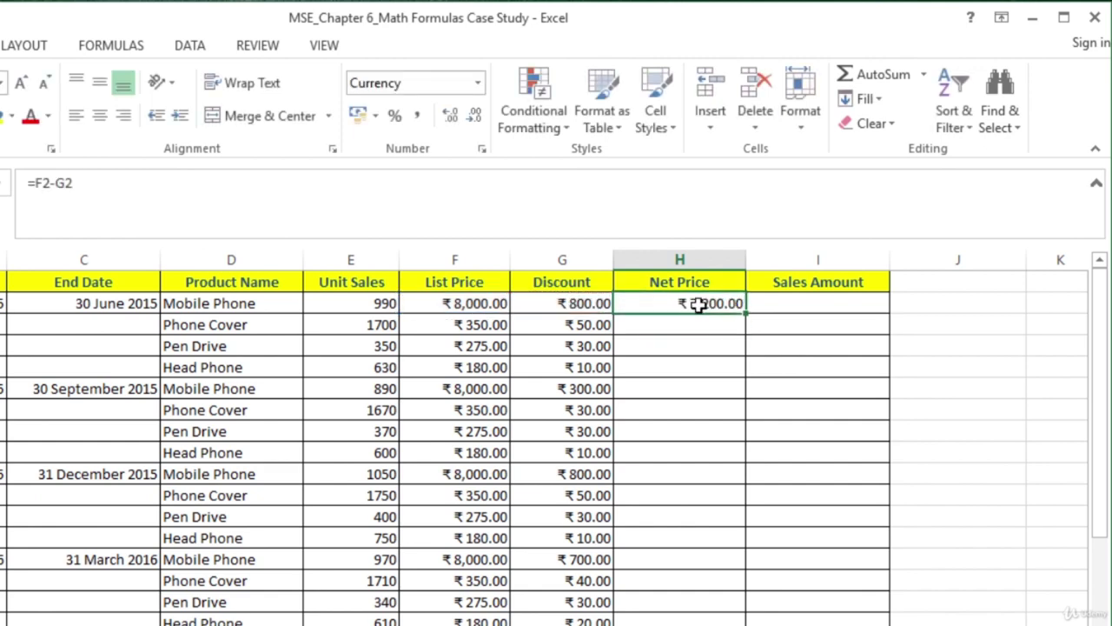
Step: Calculate the first quarter's Mobile Phone Sales Amount in I2 with the formula =E2*H2
click(799, 305)
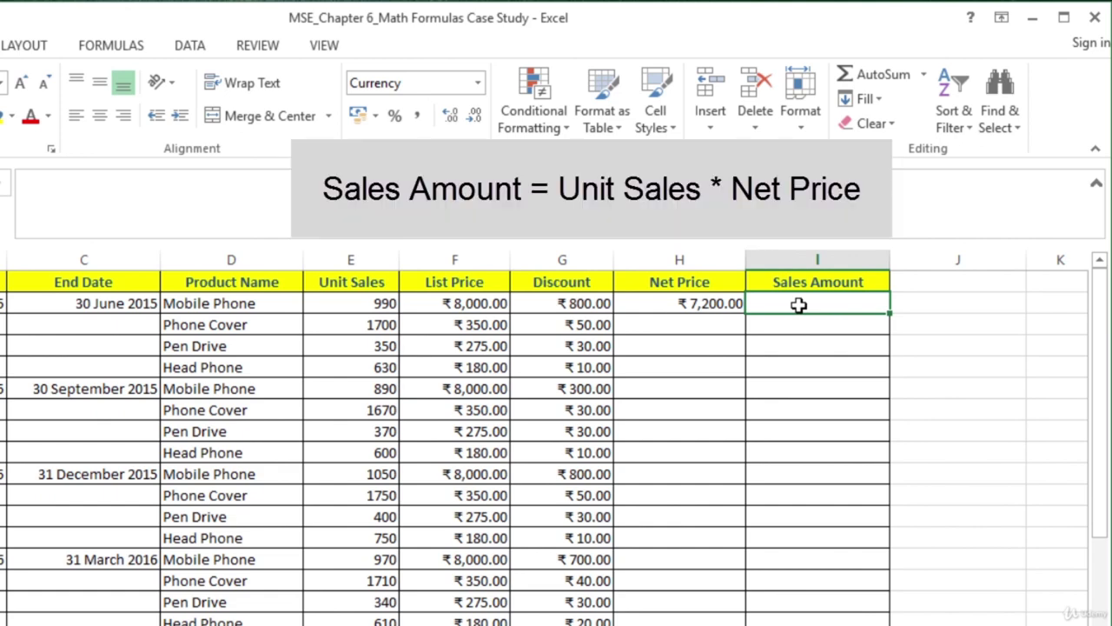
click(364, 303)
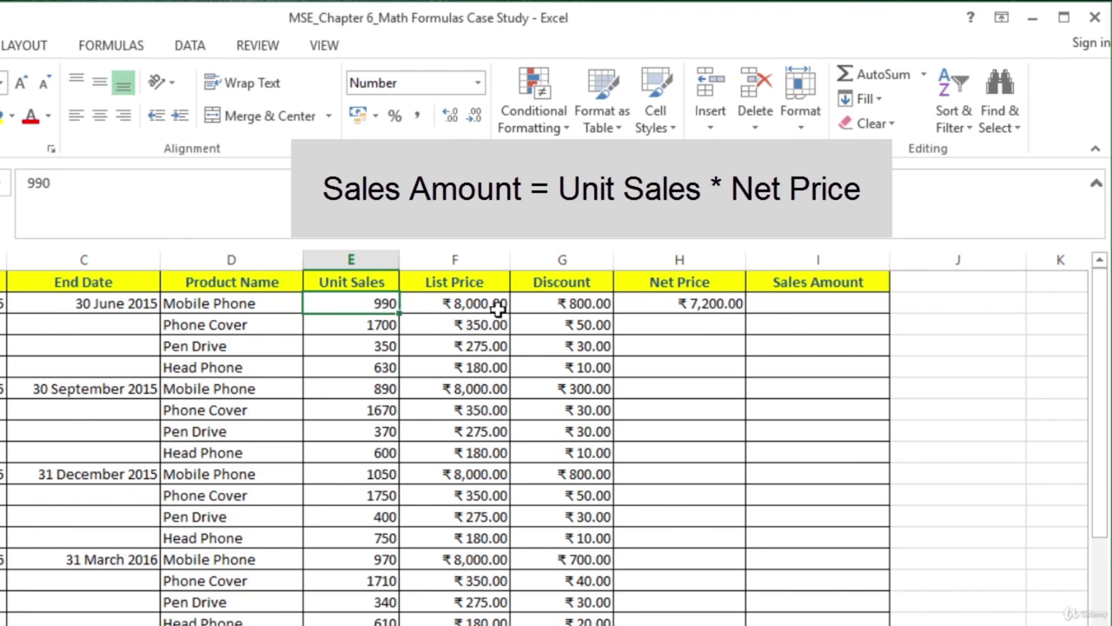
click(653, 303)
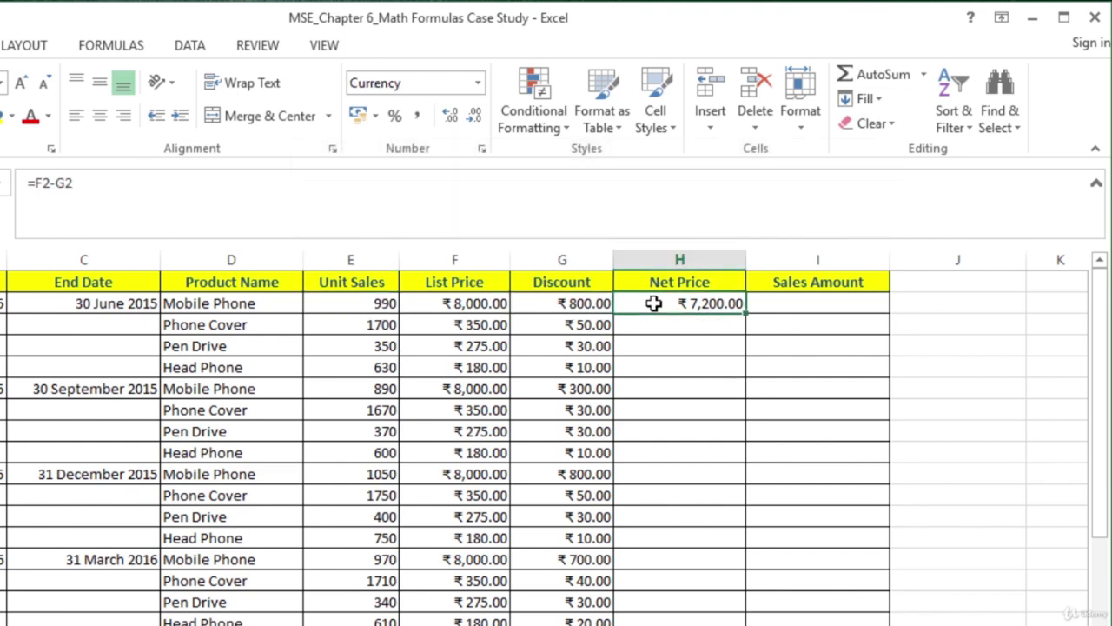
click(805, 302)
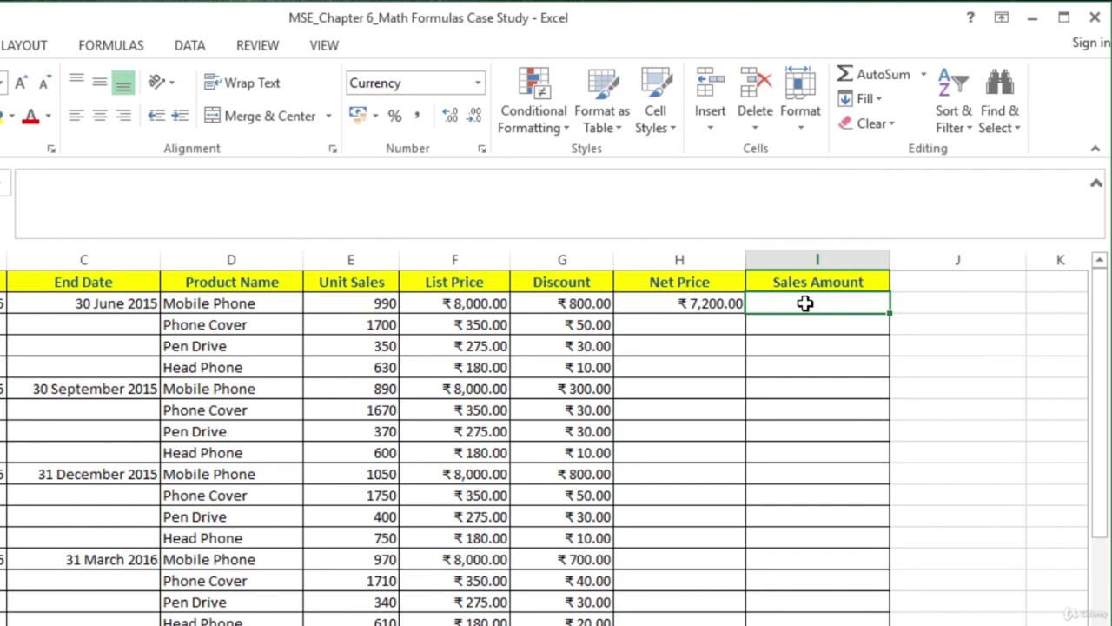
text(=)
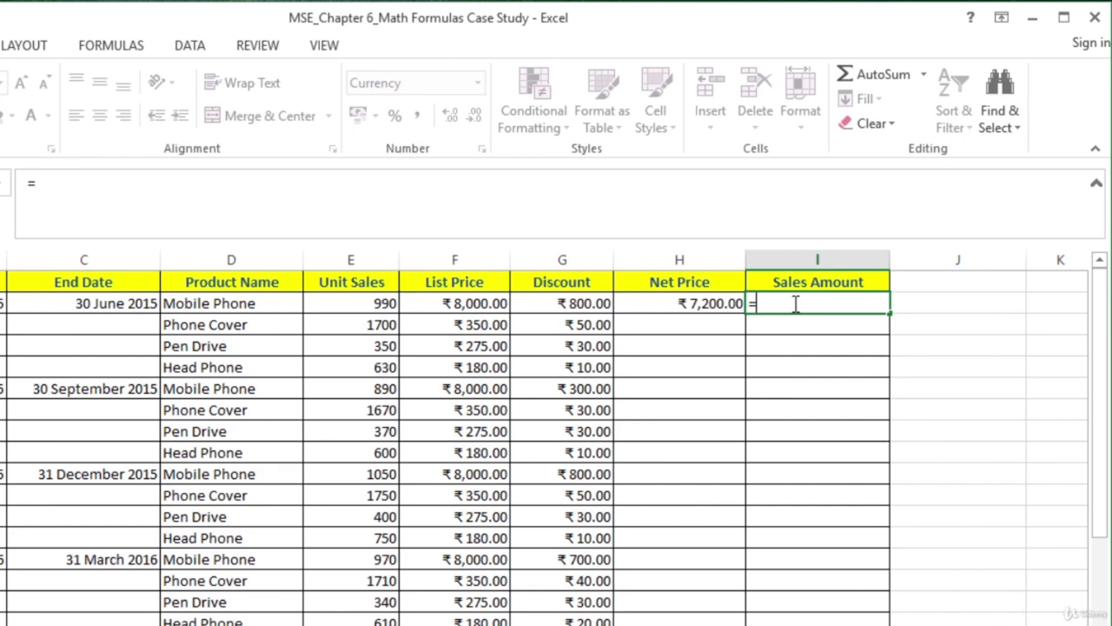
click(333, 303)
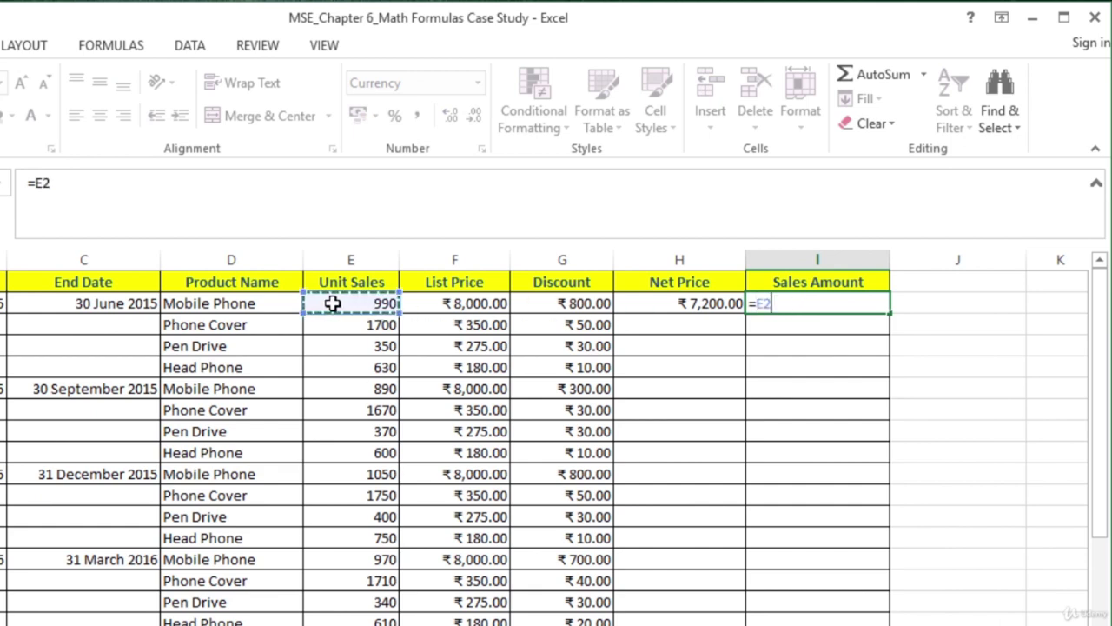
text(*)
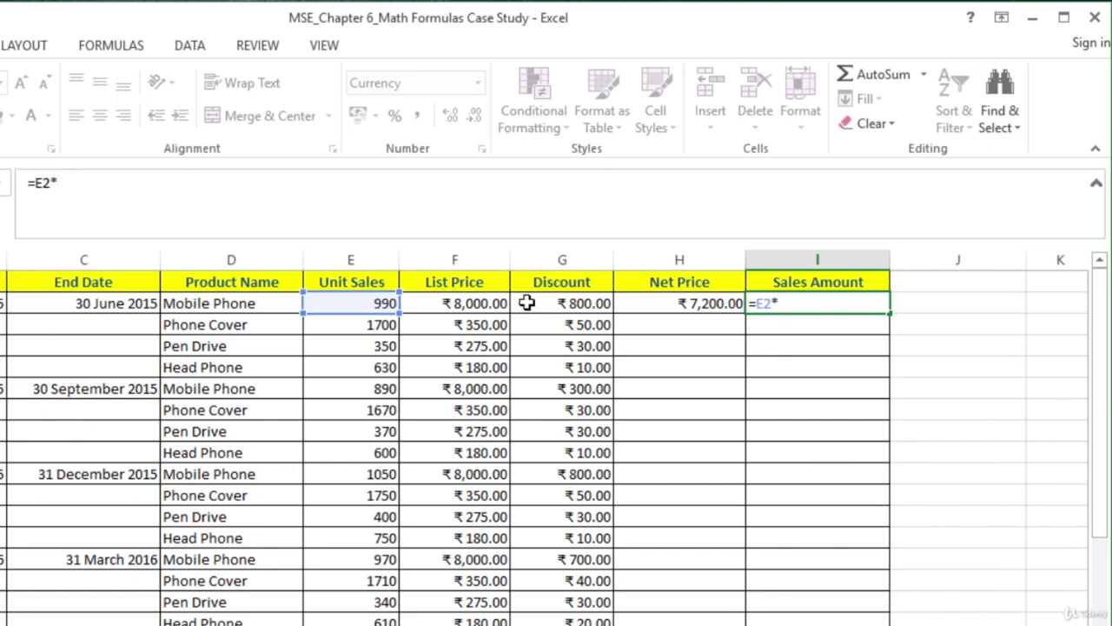
click(721, 302)
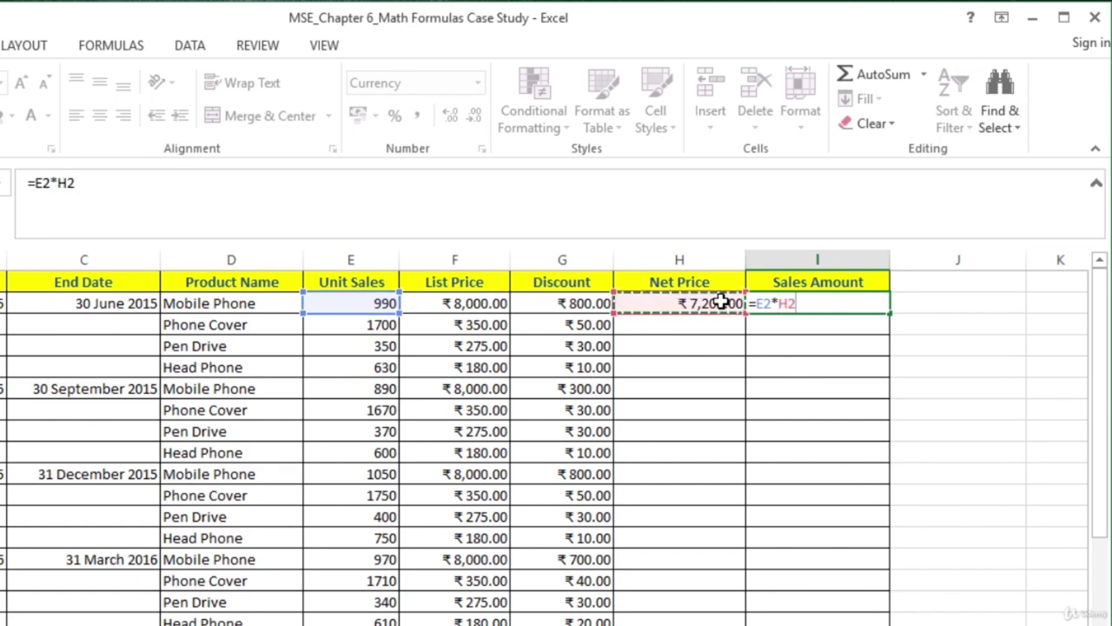
key(Return)
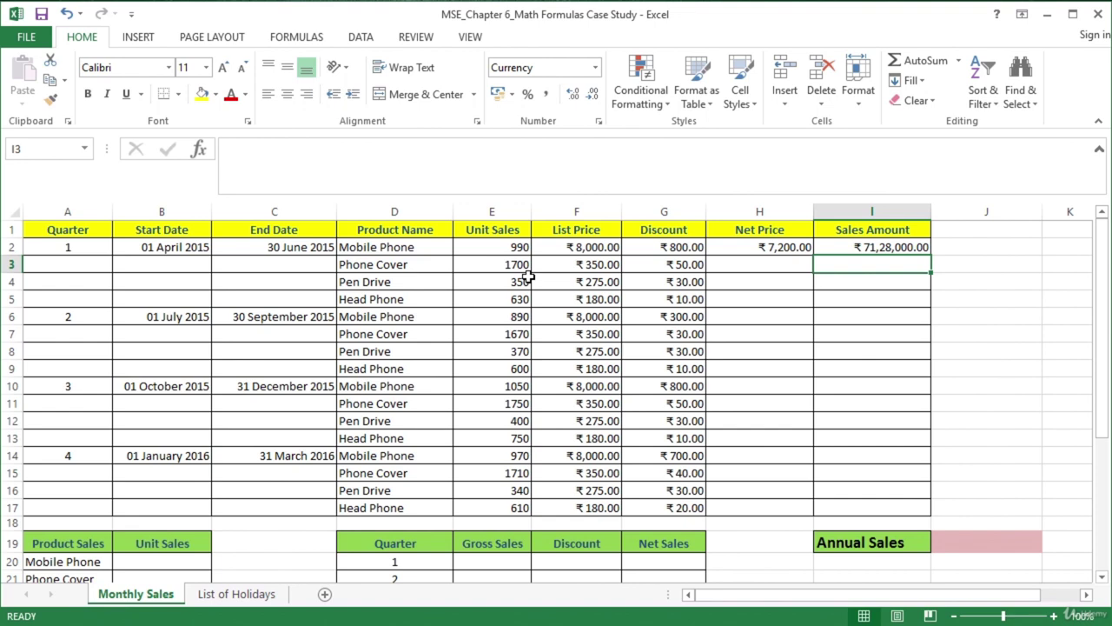
Step: Copy the Net Price and Sales Amount formulas from H2:I2 to rows 3 through 17
click(746, 247)
drag(776, 247, 826, 250)
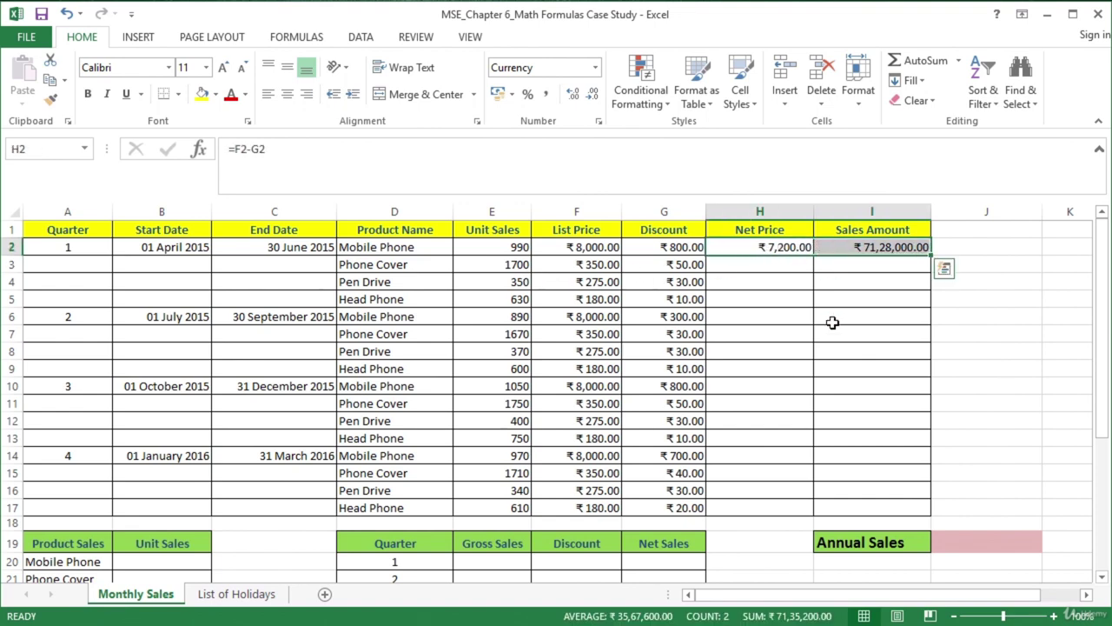
click(52, 81)
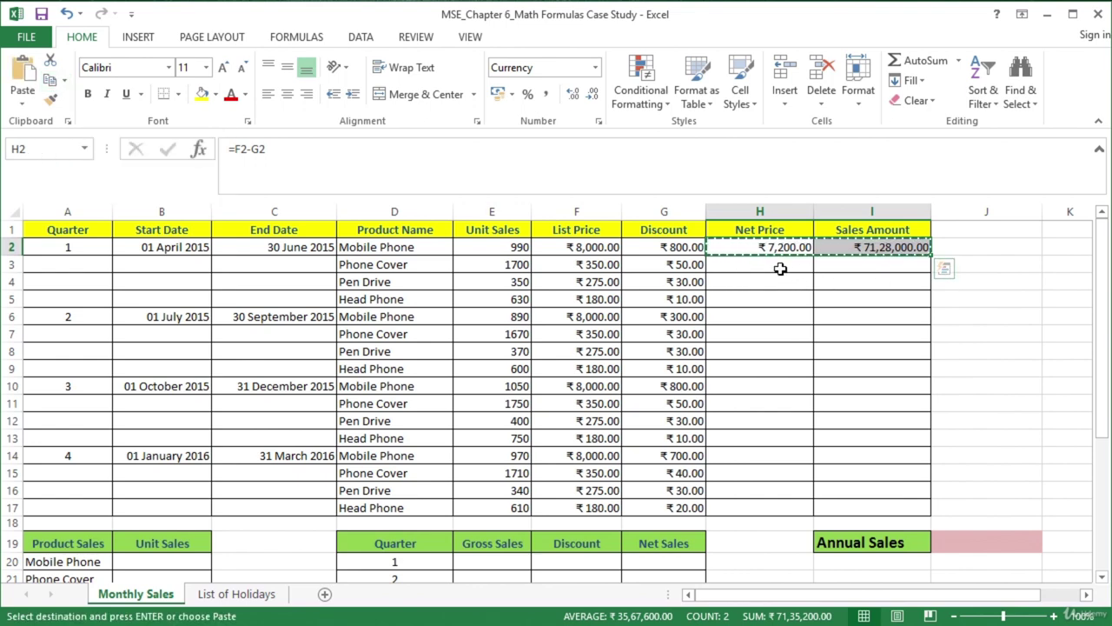
drag(779, 266, 767, 507)
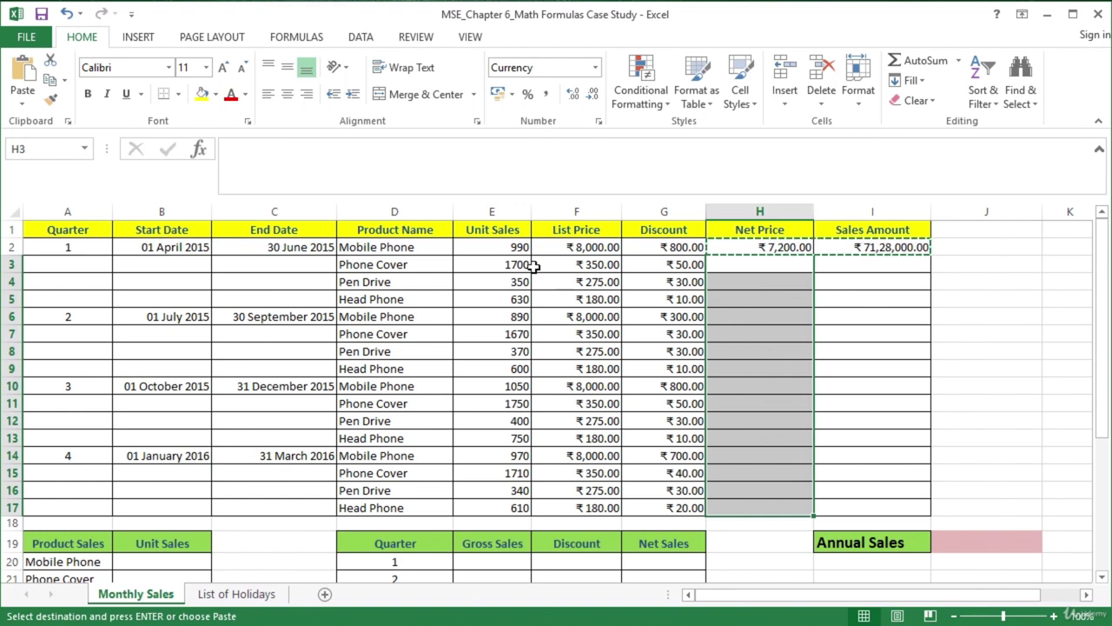
click(19, 73)
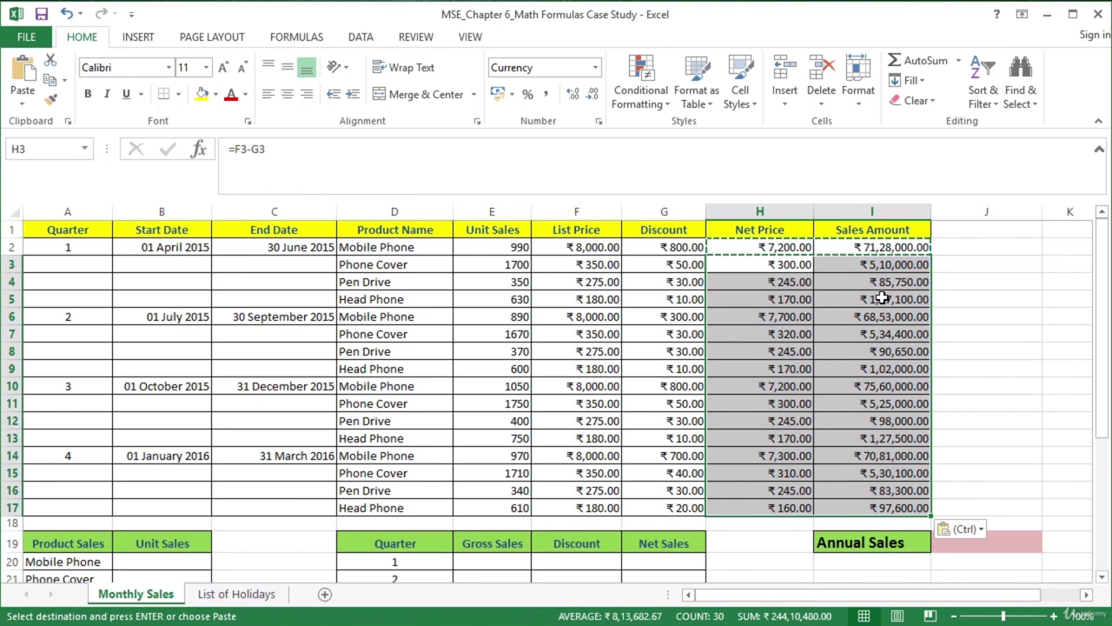
Step: Calculate the first quarter's total Sales Amount in J5 with the formula =SUBTOTAL(109,I2:I5)
click(968, 299)
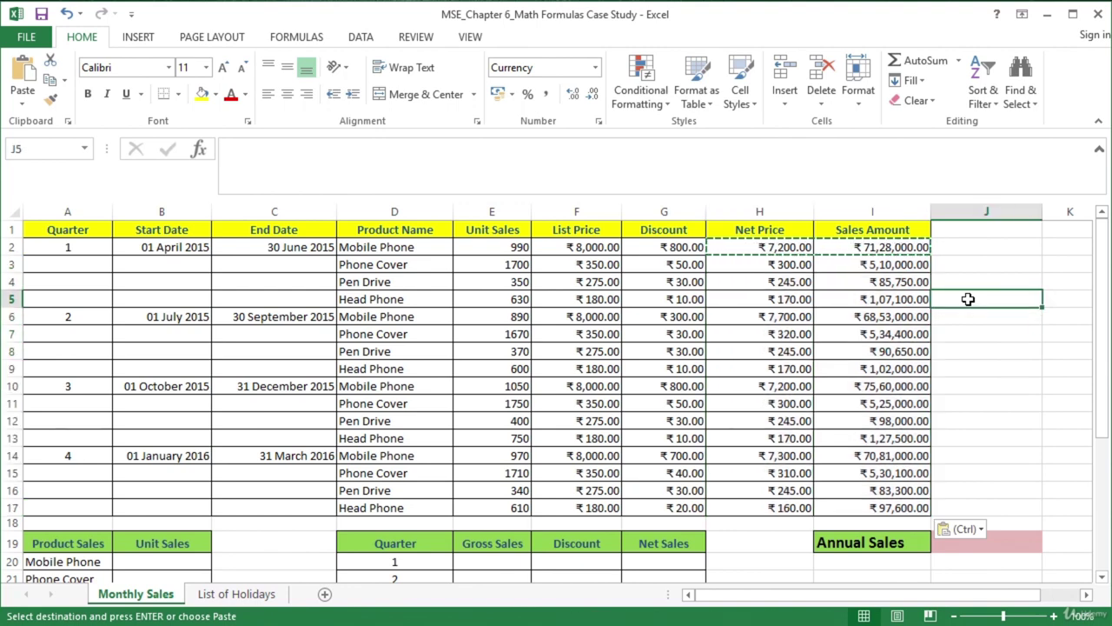
key(Escape)
text(=)
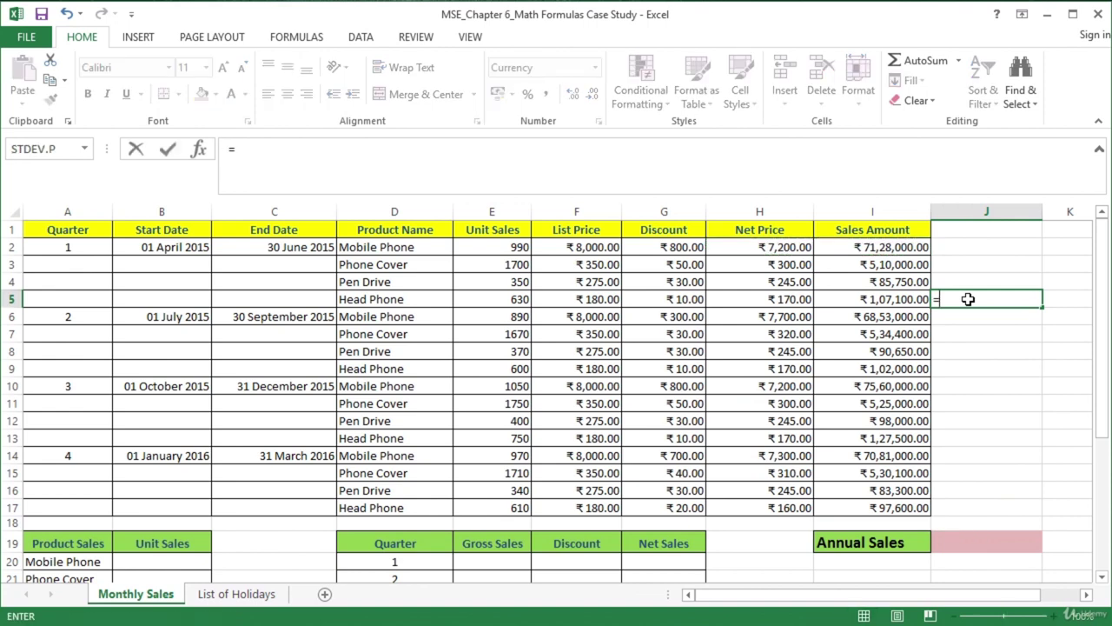
text(S)
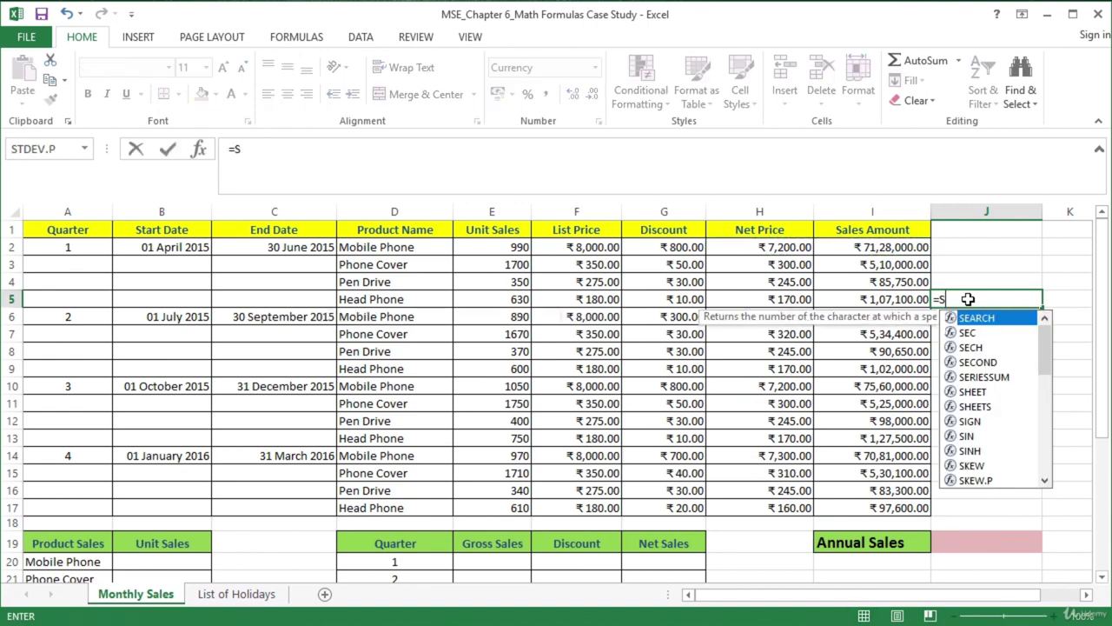
text(UB)
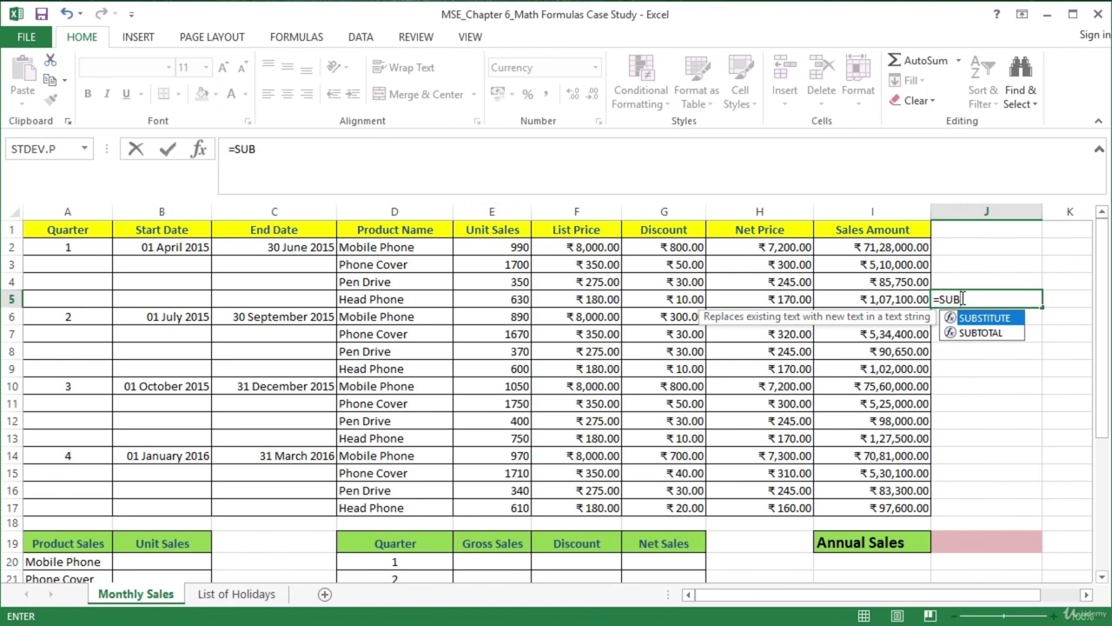
double_click(982, 333)
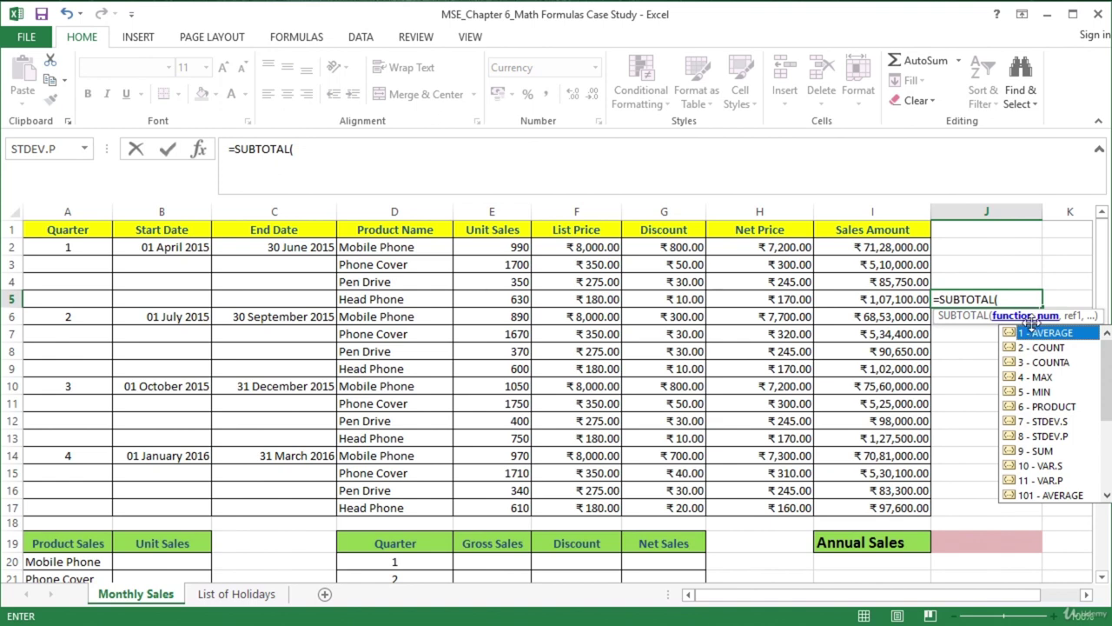
drag(1106, 352, 1099, 422)
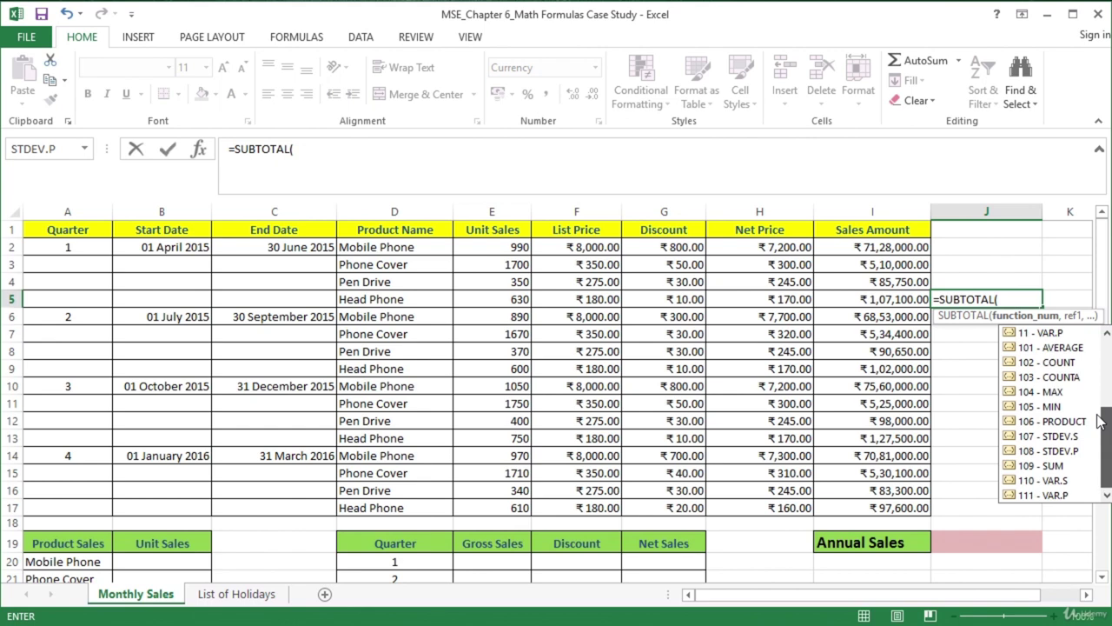
click(1029, 467)
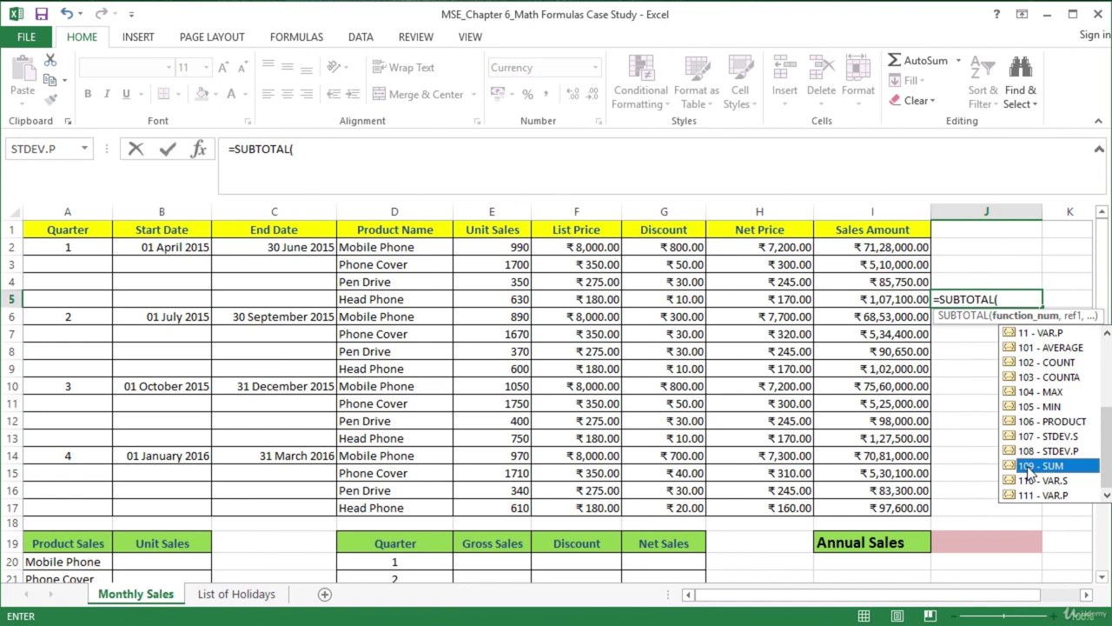
double_click(1029, 466)
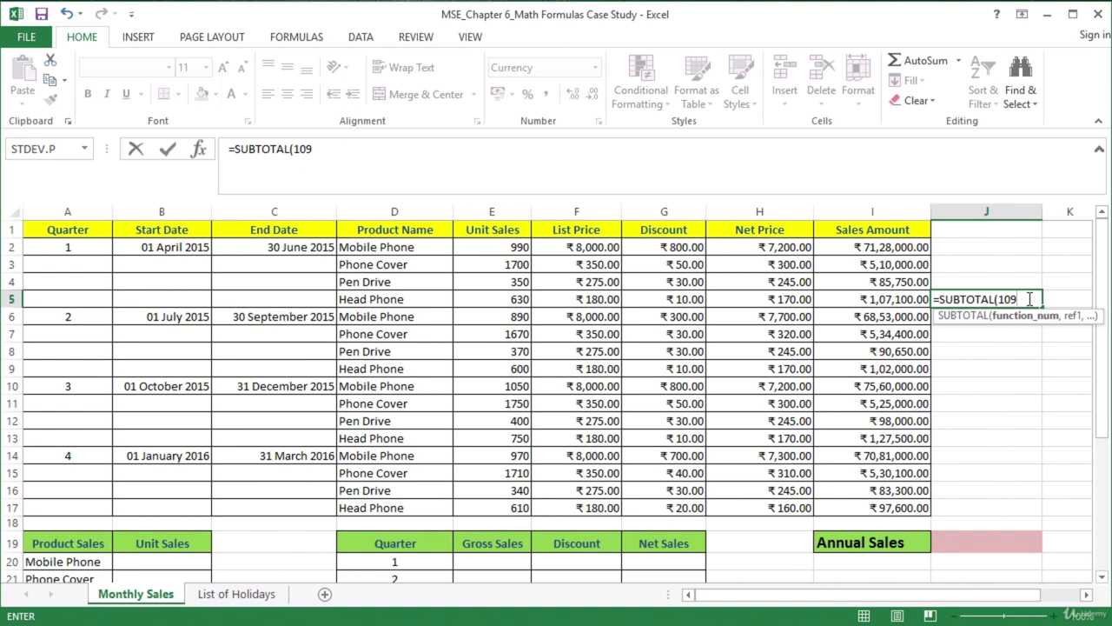
text(,)
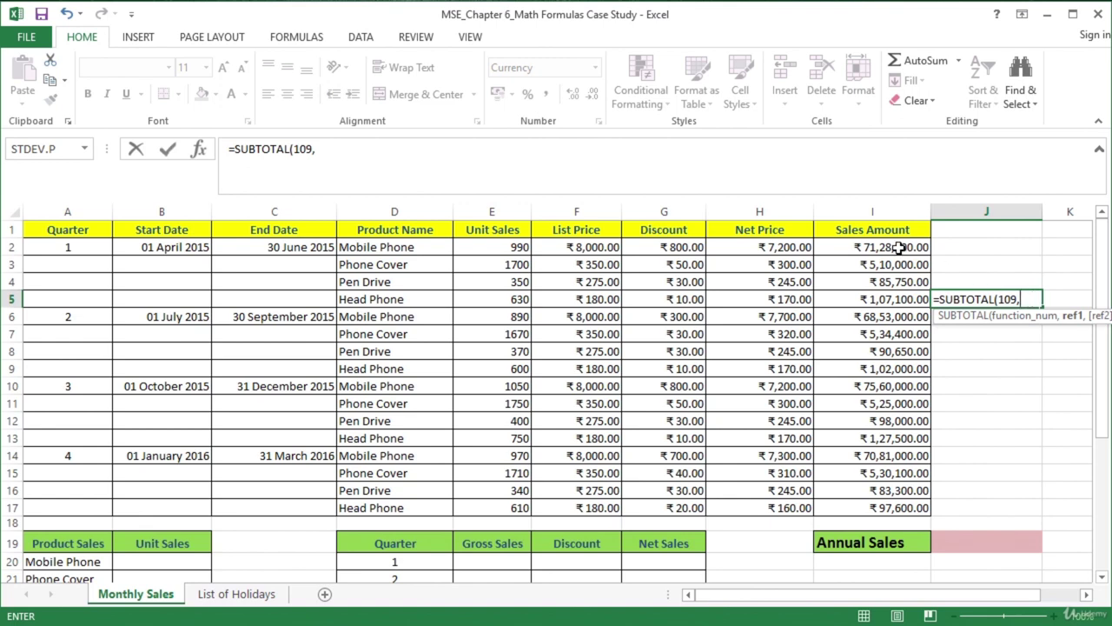
drag(899, 247, 897, 297)
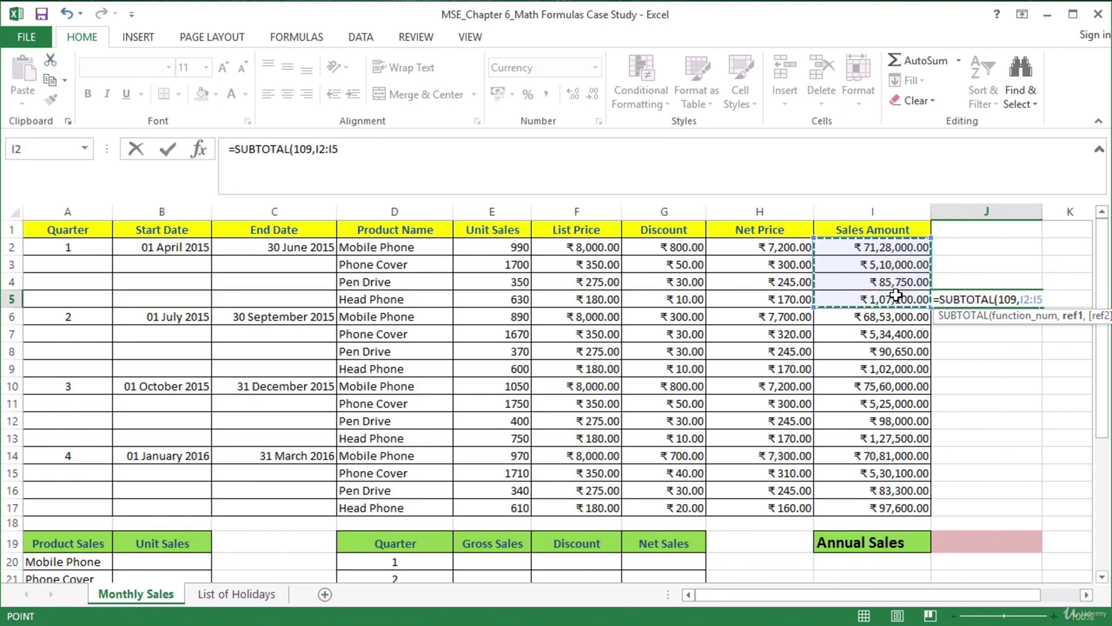
text())
key(ctrl+Return)
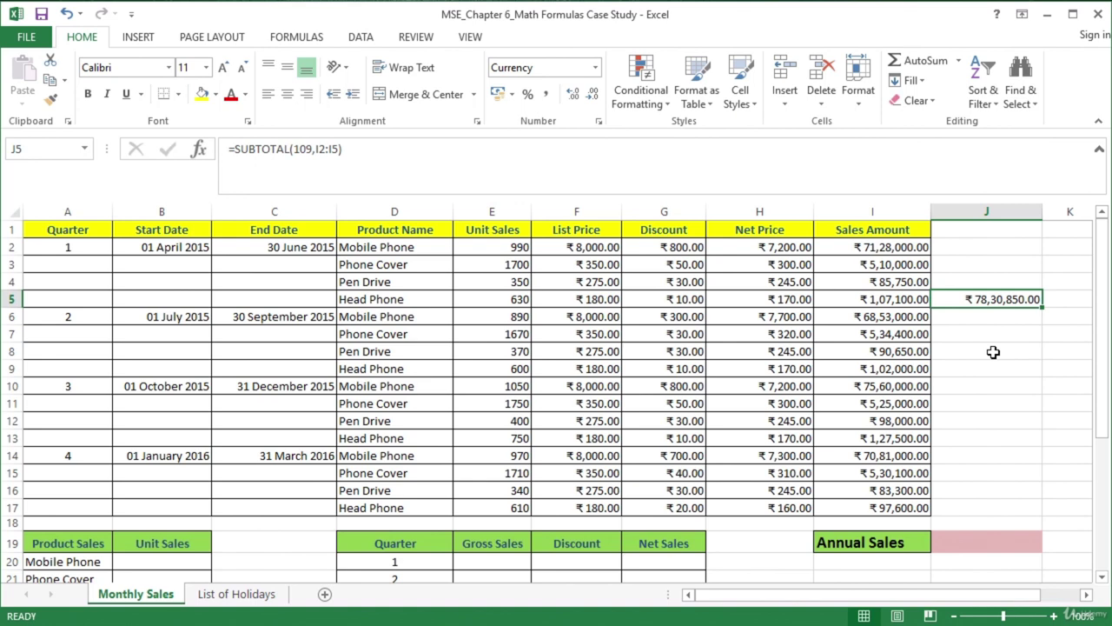
Step: Copy the quarterly subtotal formula from J5 to J9, J13 and J17 for the other three quarters
click(50, 79)
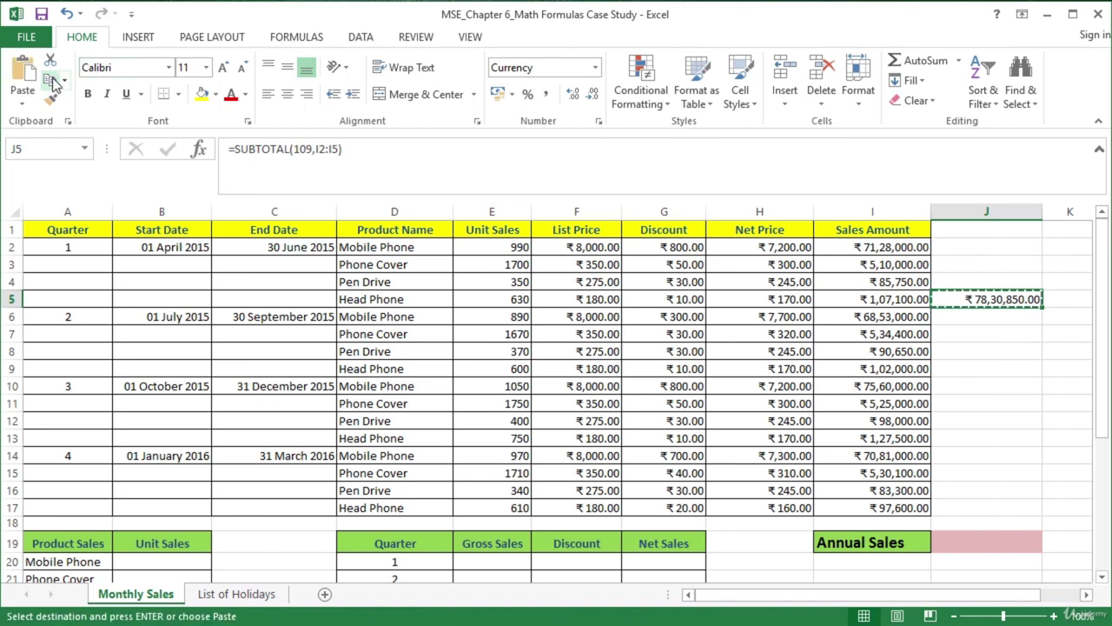
click(975, 369)
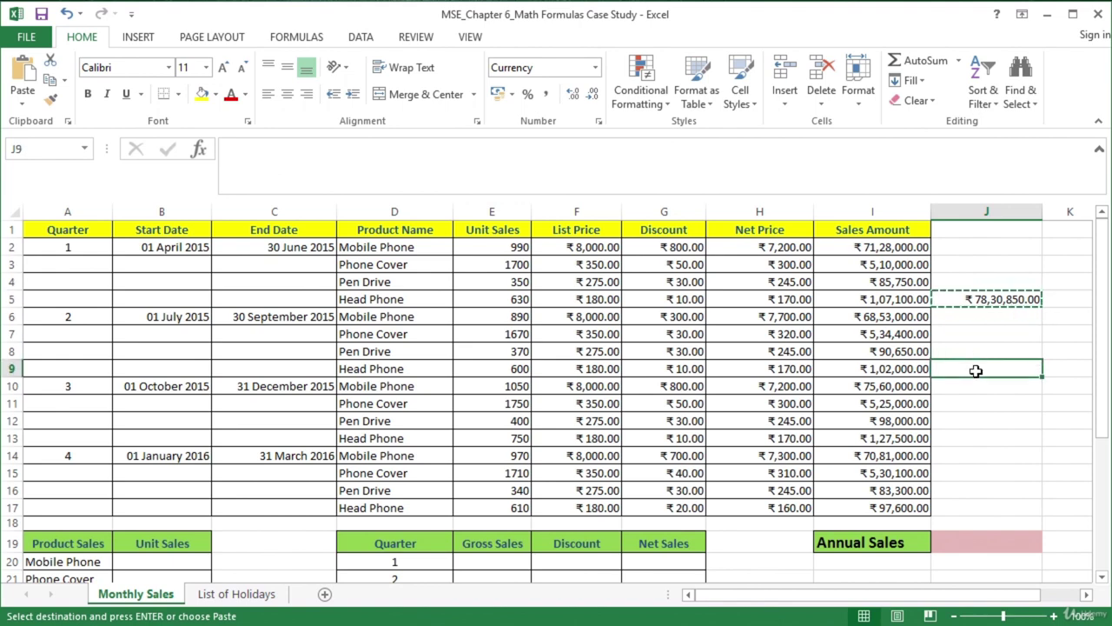
key(ctrl+v)
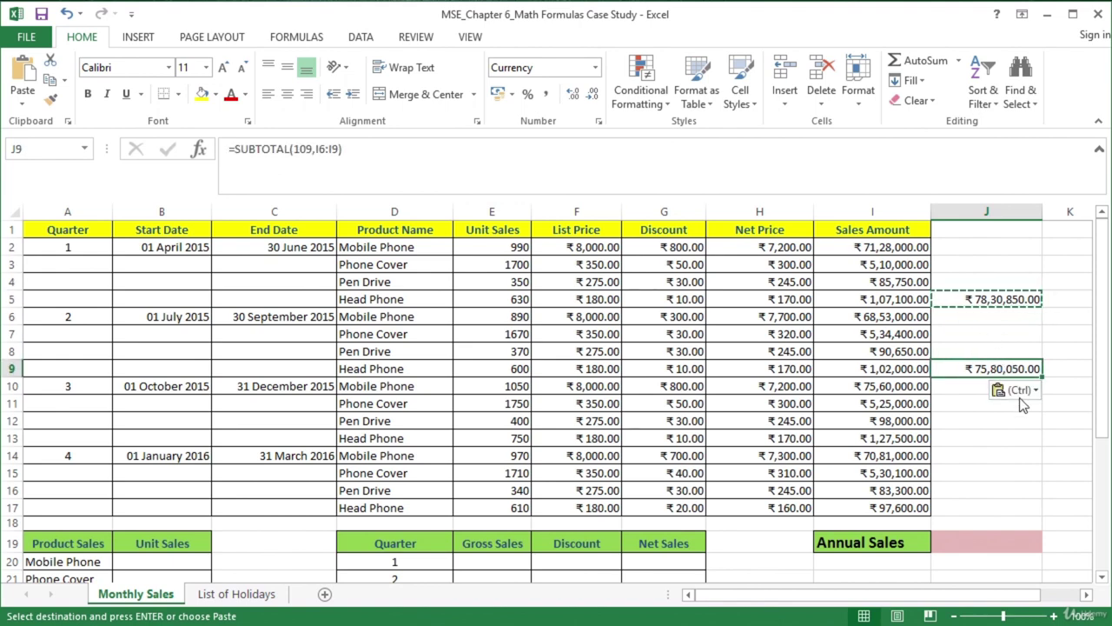
click(986, 442)
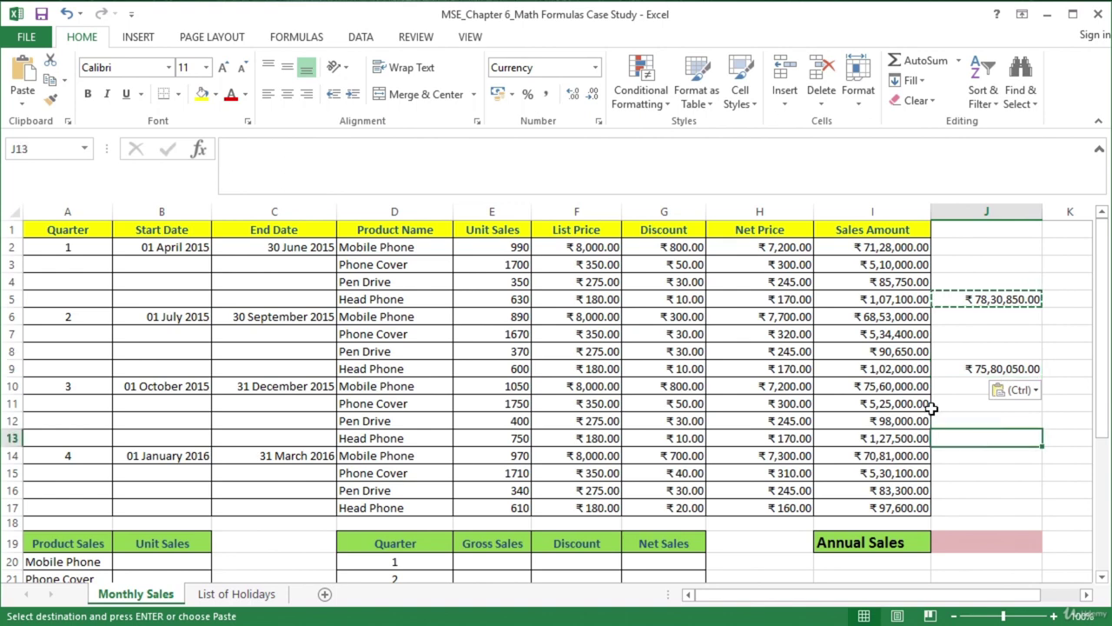
click(28, 69)
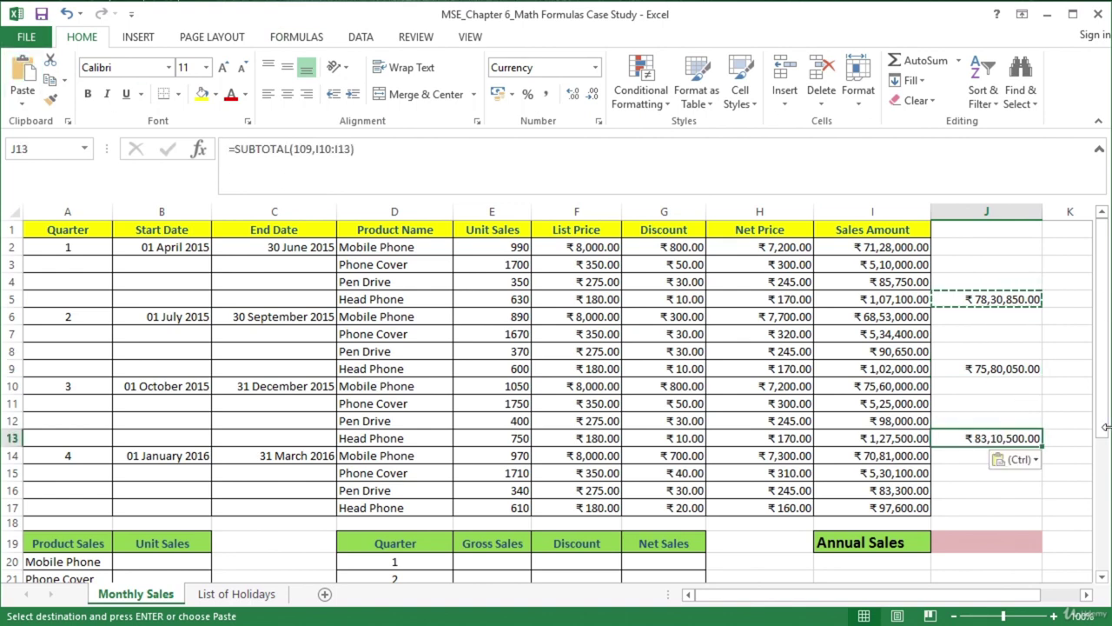
click(996, 507)
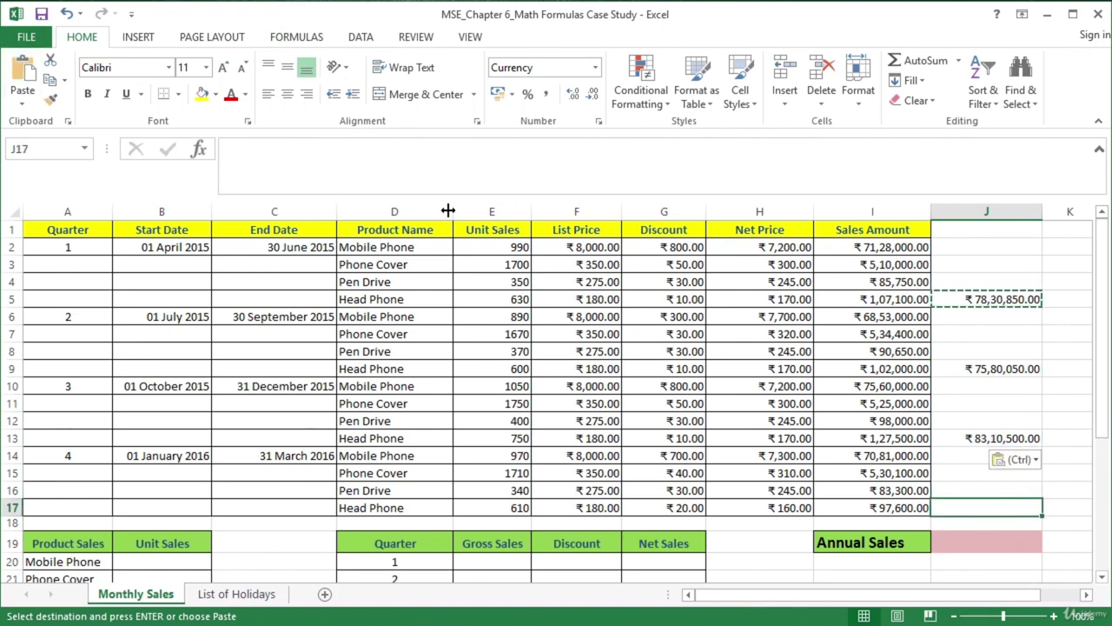
click(21, 74)
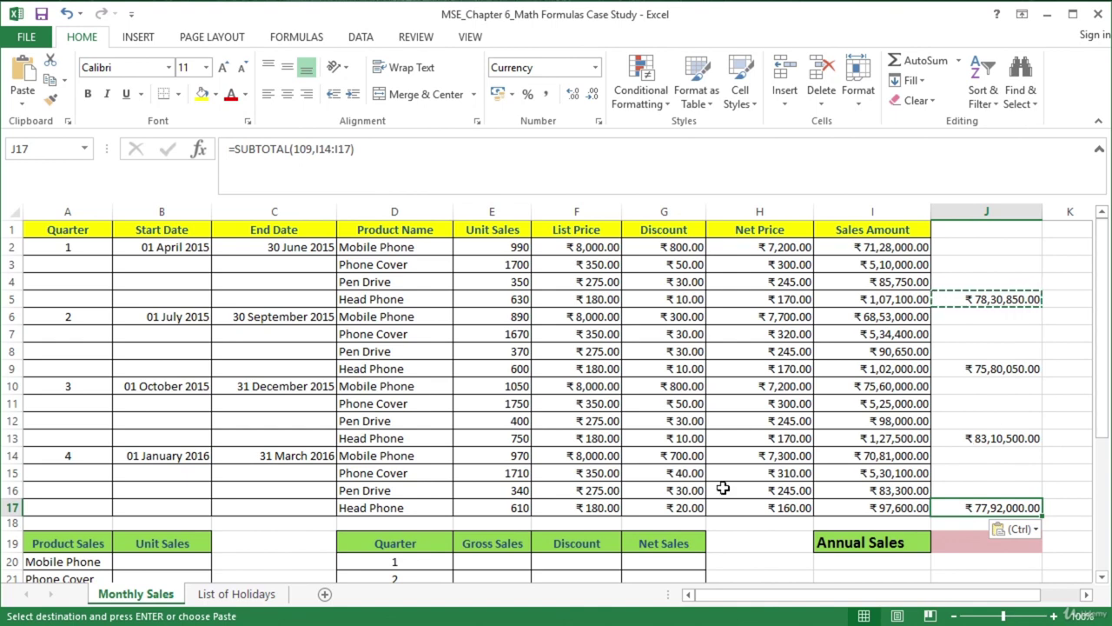
Step: Insert a SUMIF function in B20 for the Mobile Phone Unit Sales, with the product names D2:D17 as its range
click(175, 559)
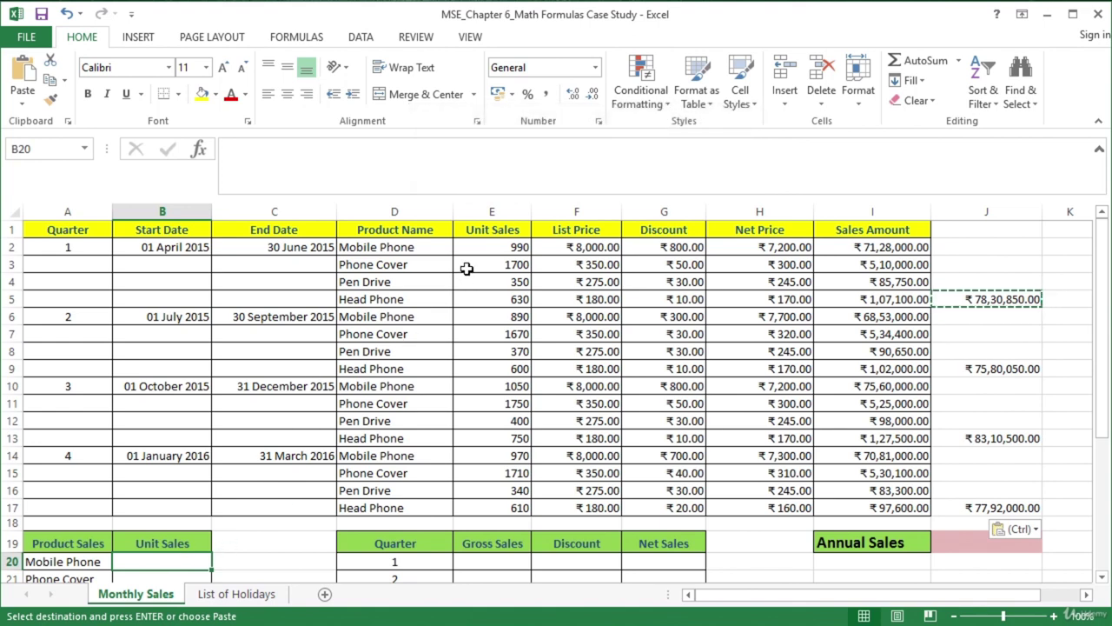
click(398, 249)
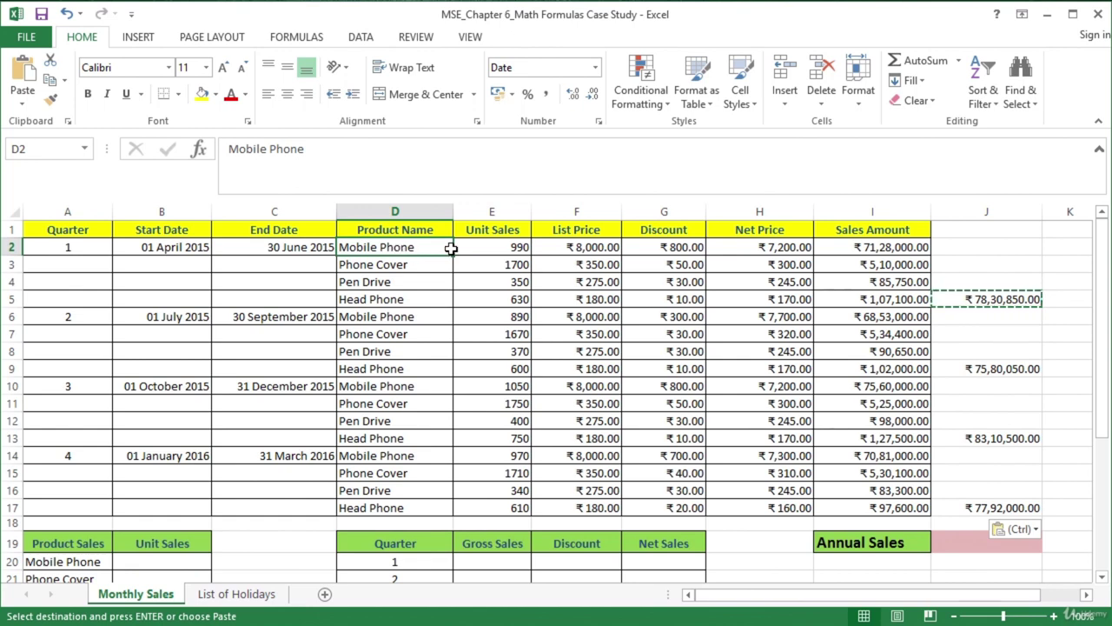
click(501, 248)
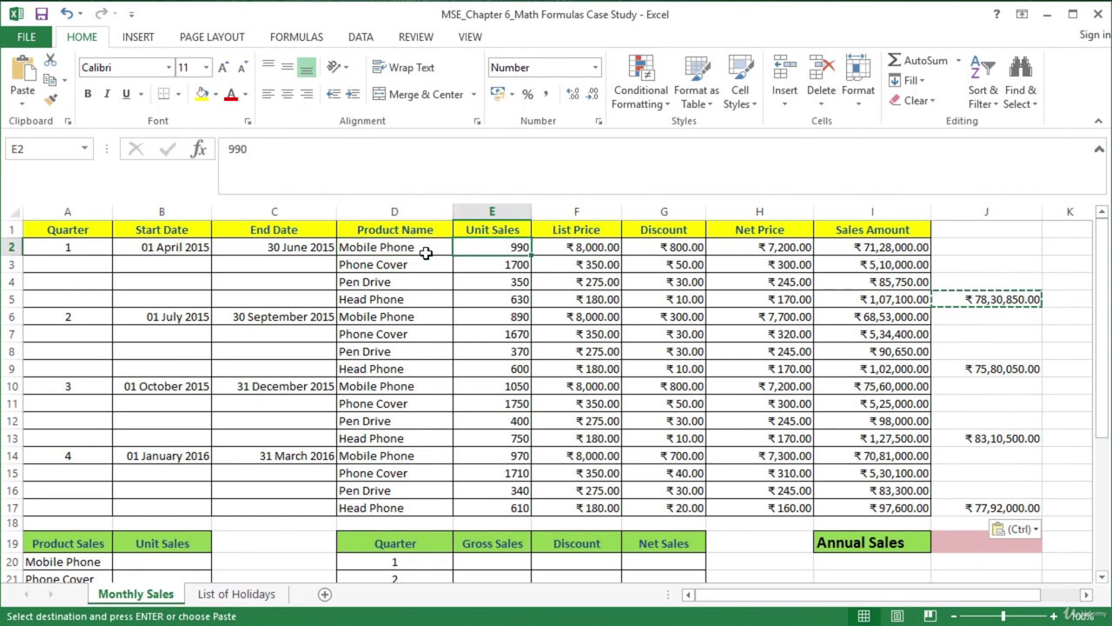
drag(473, 250, 479, 507)
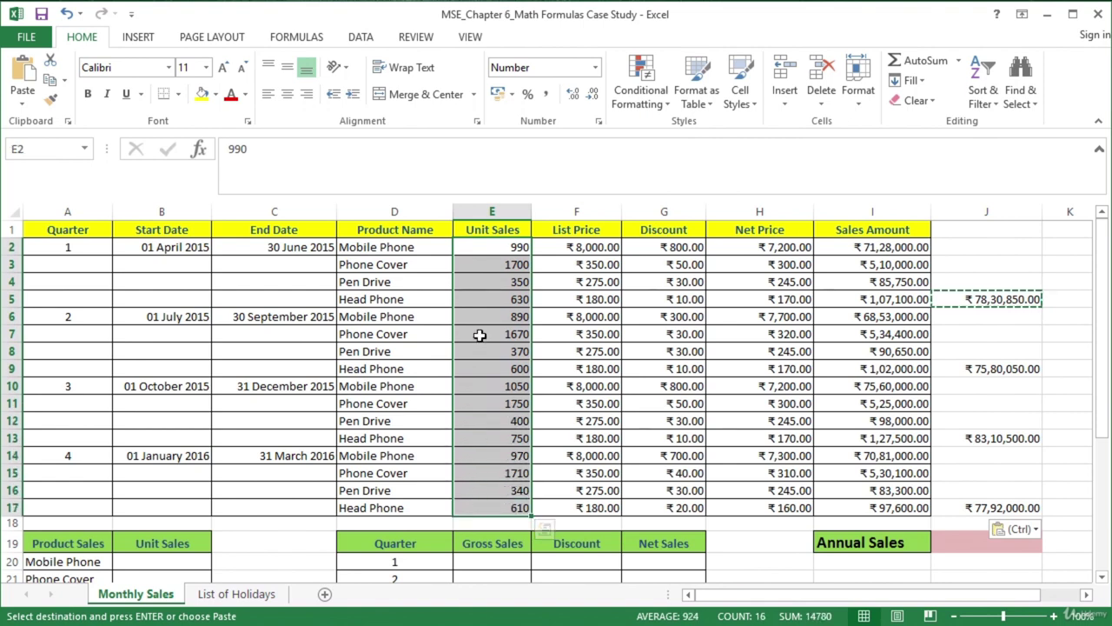
click(165, 562)
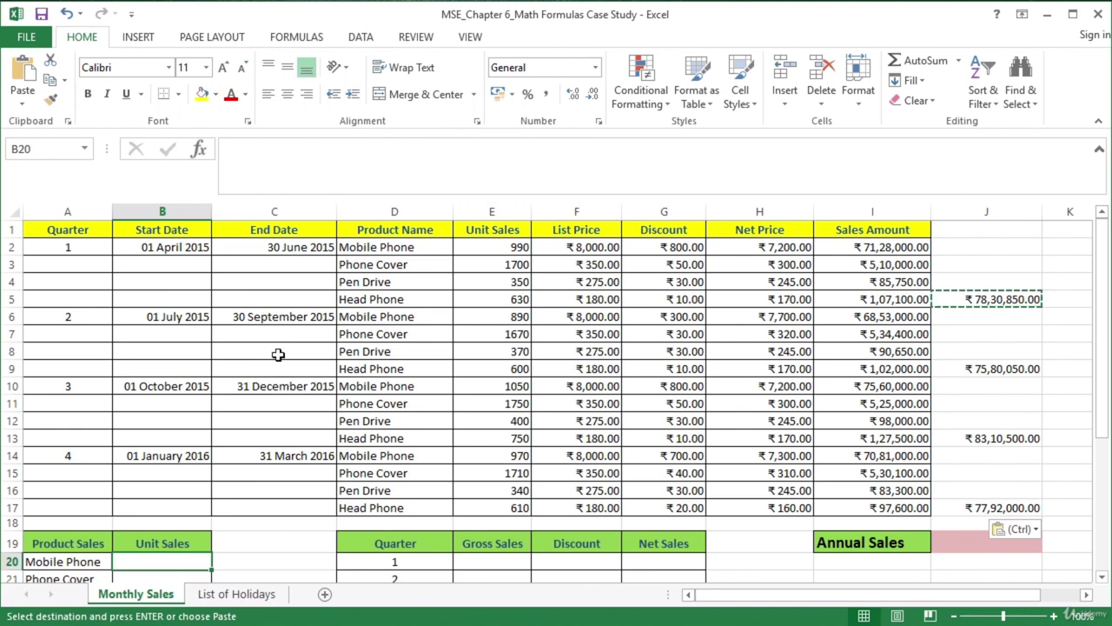
click(296, 37)
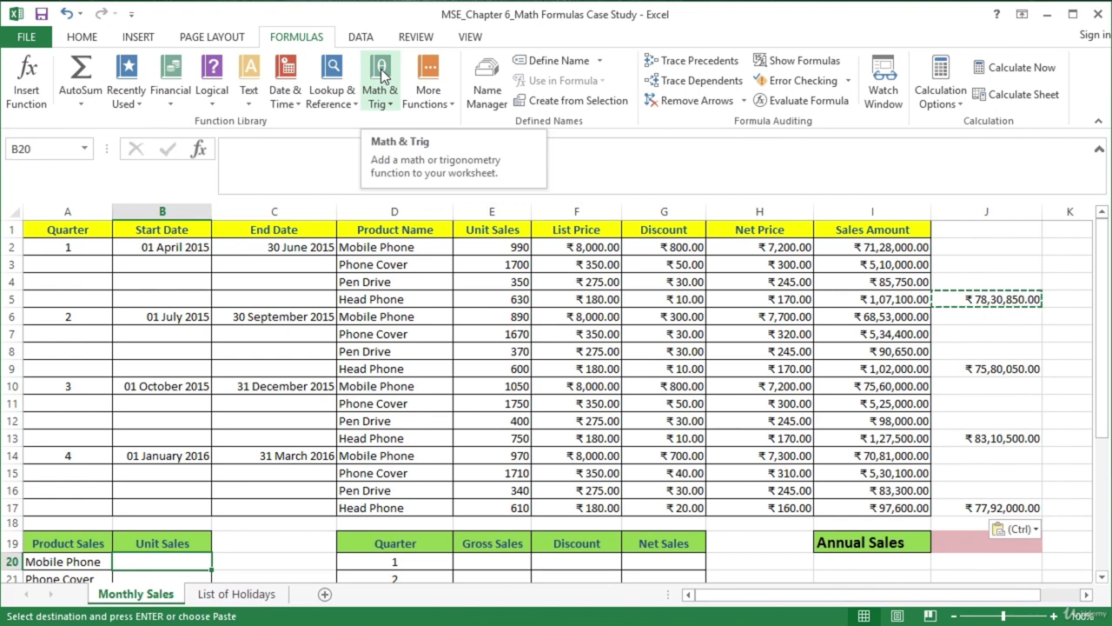
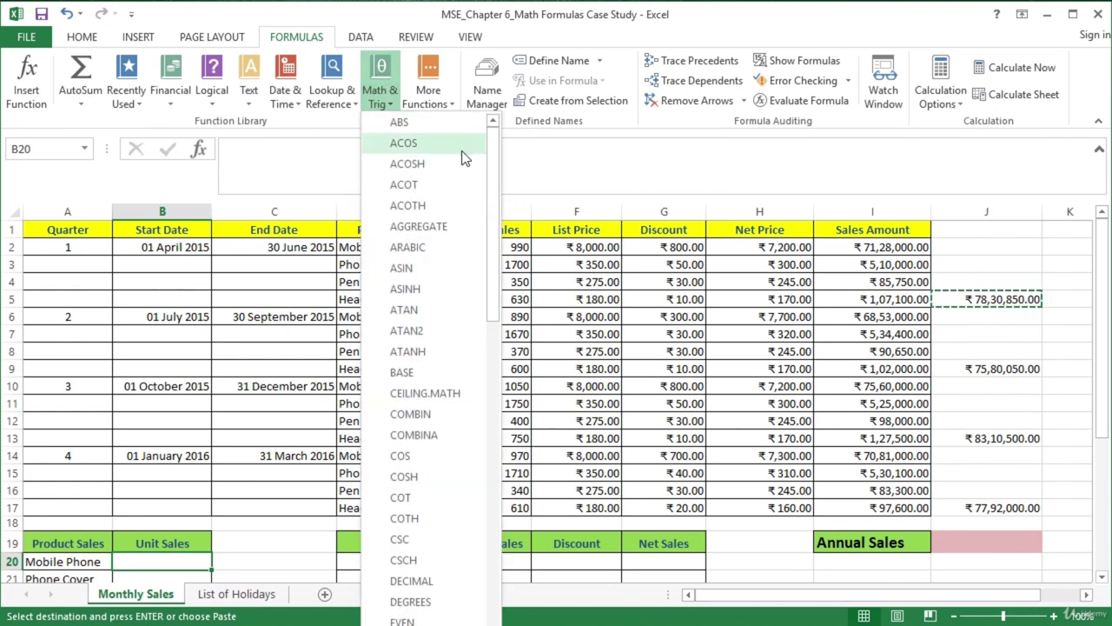
scroll(410, 477, down, 10)
click(412, 478)
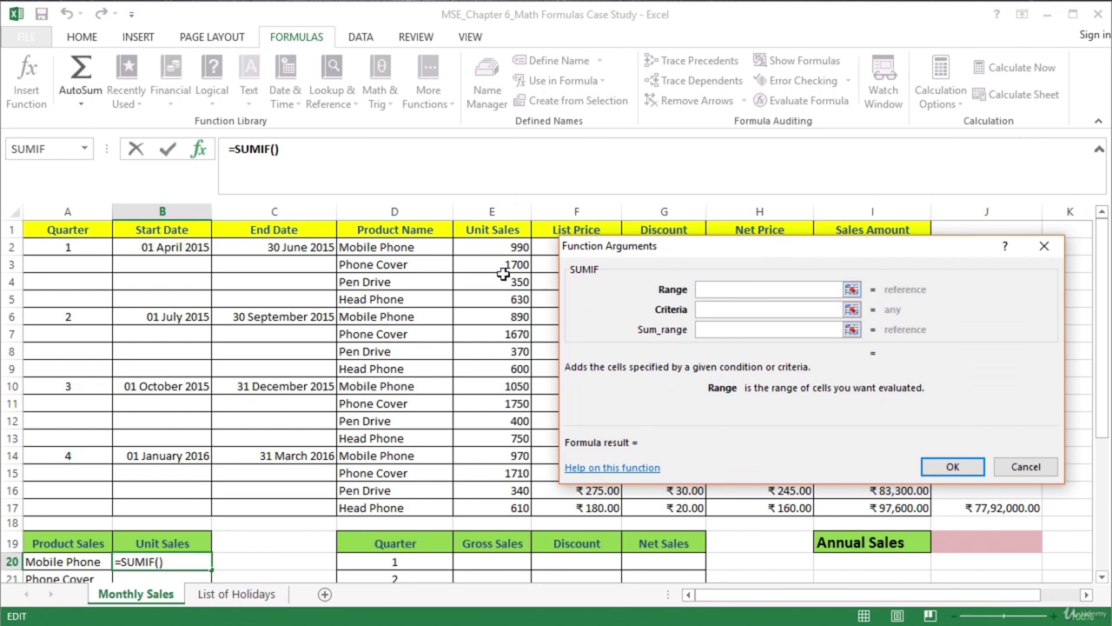
drag(406, 247, 390, 509)
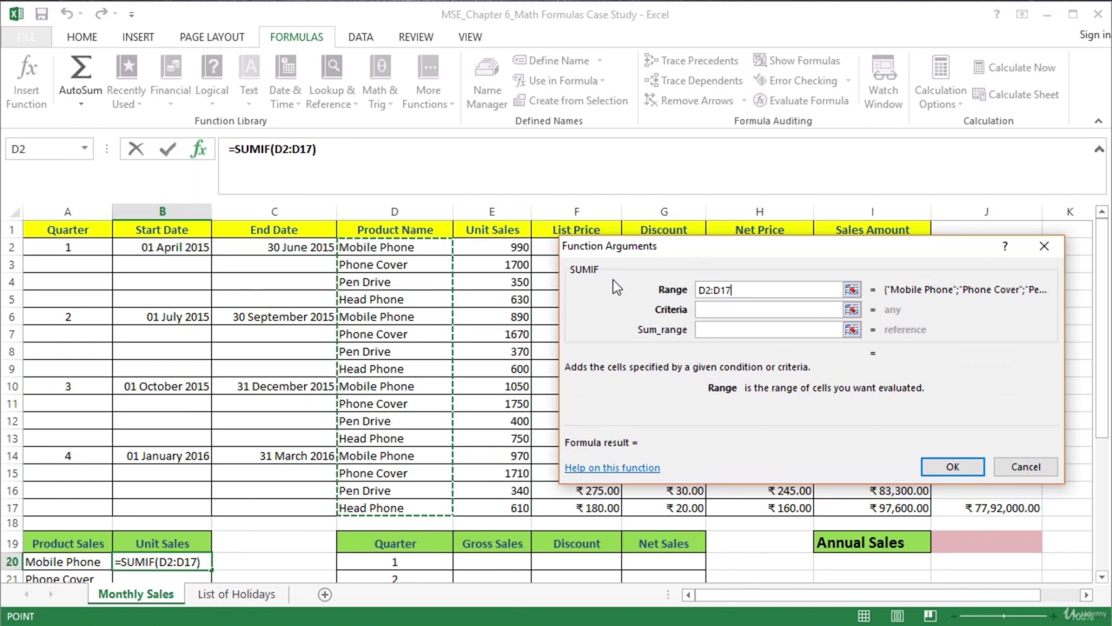
Step: Complete the SUMIF in B20 with D2 as the criteria and the Unit Sales E2:E17 as the sum range
click(731, 310)
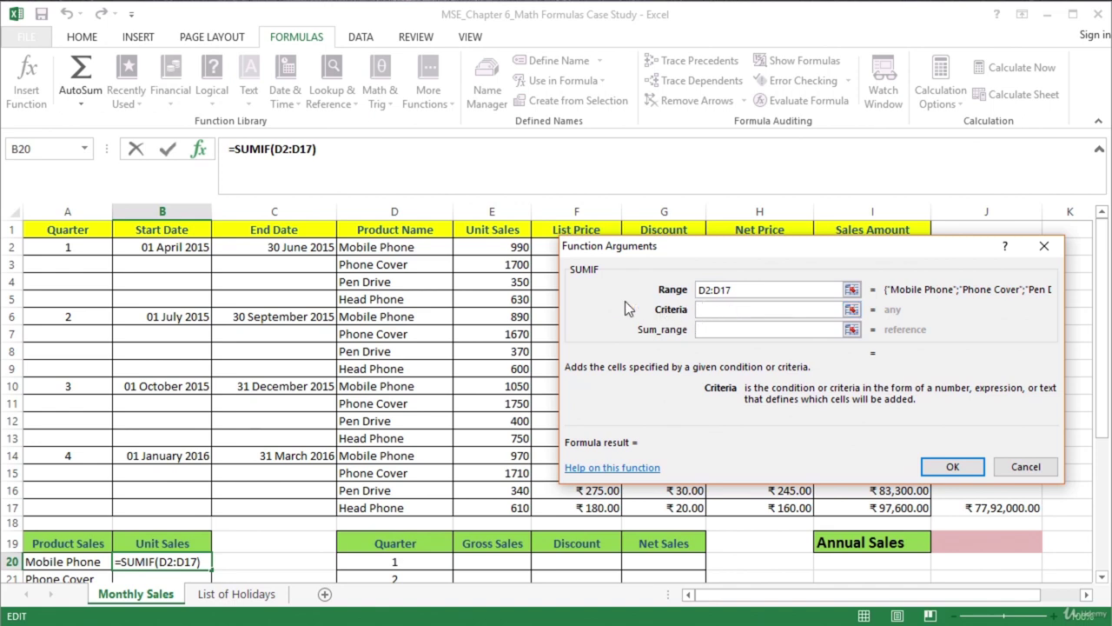
click(408, 247)
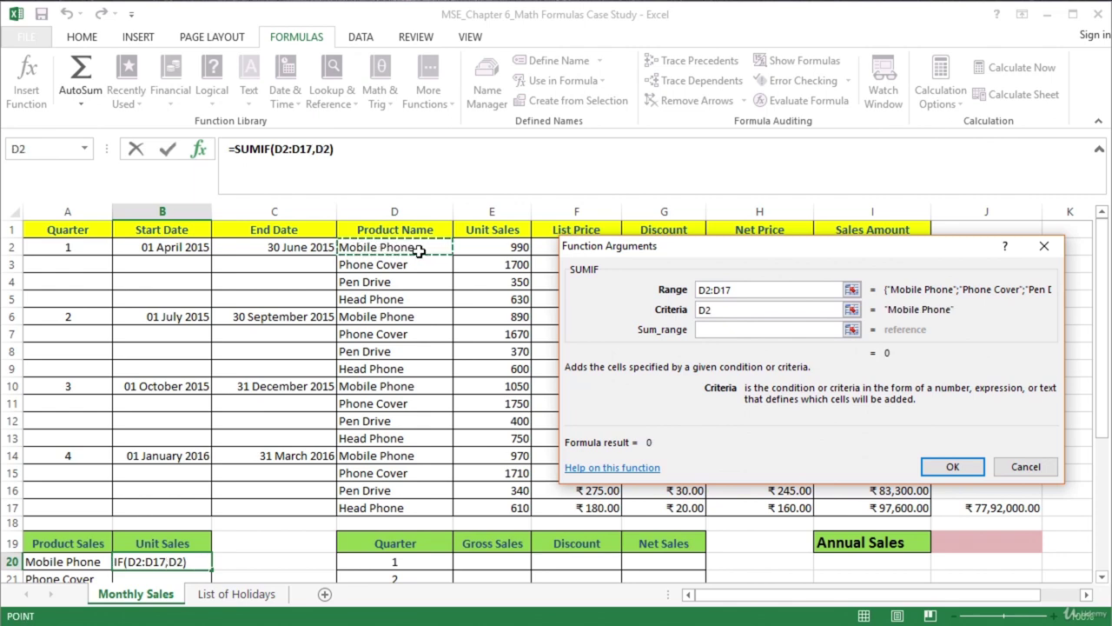
click(768, 331)
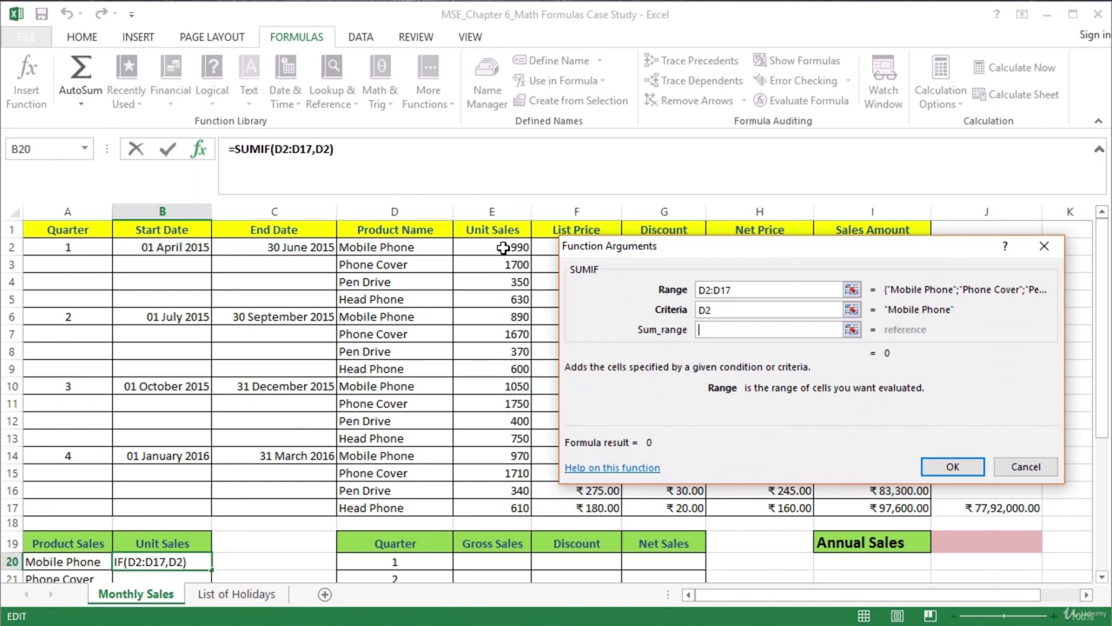
drag(503, 248, 496, 506)
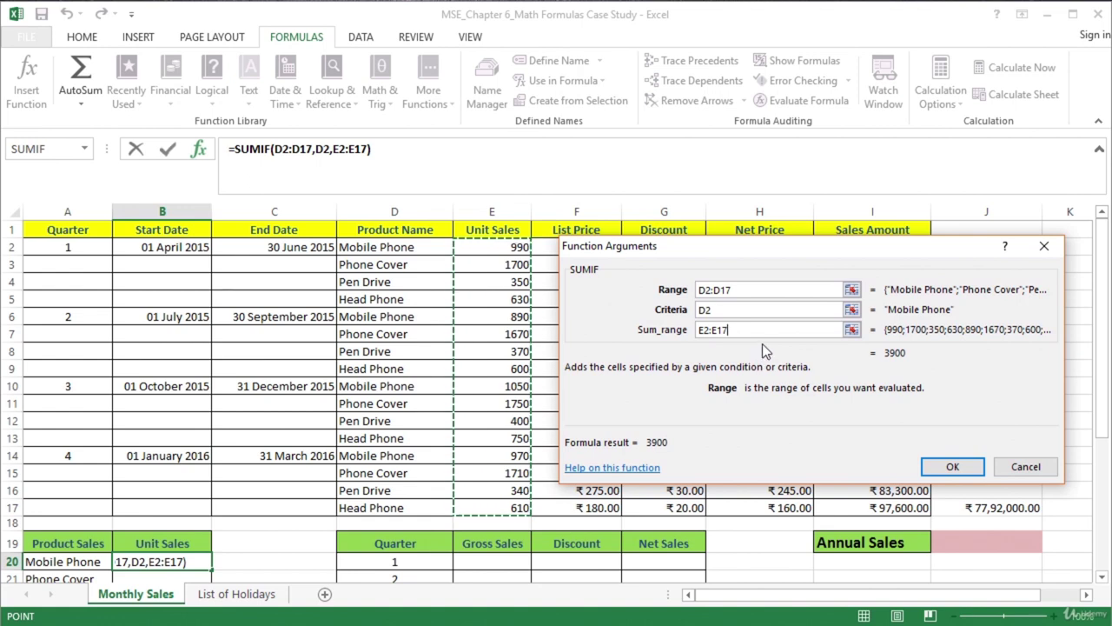
click(944, 465)
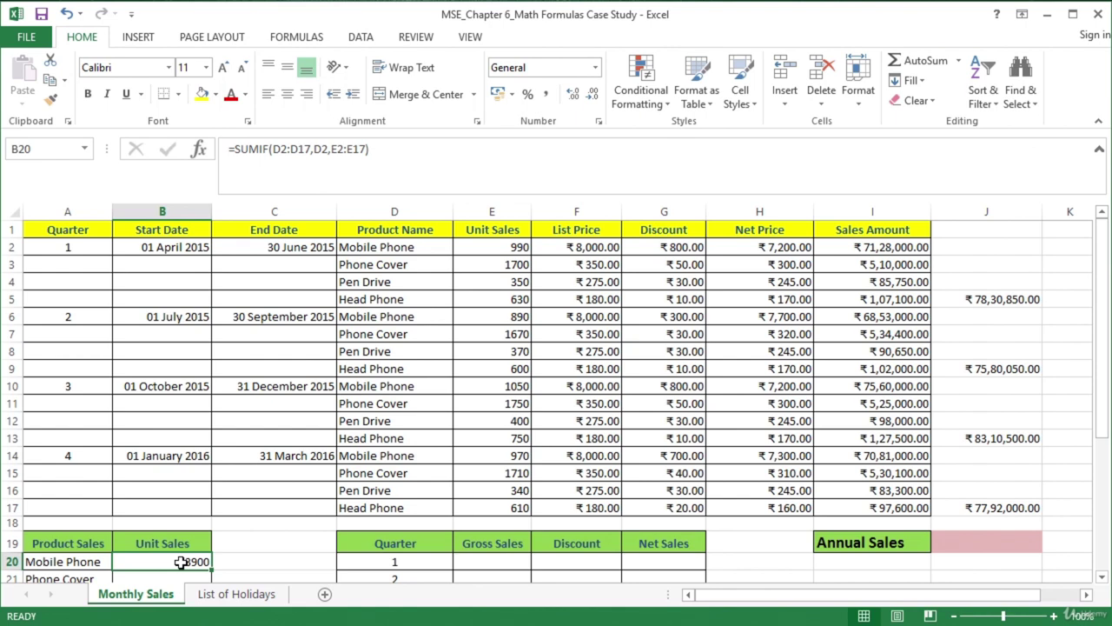
Step: Make the product name range in B20's SUMIF formula absolute as $D$2:$D$17
click(274, 150)
drag(273, 150, 309, 151)
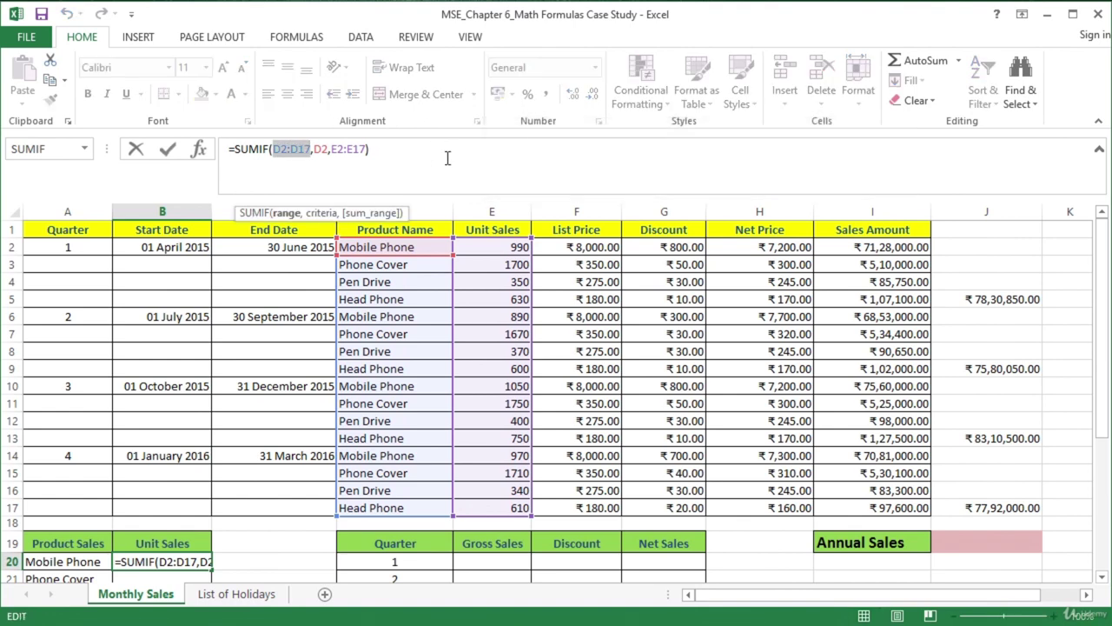
click(275, 149)
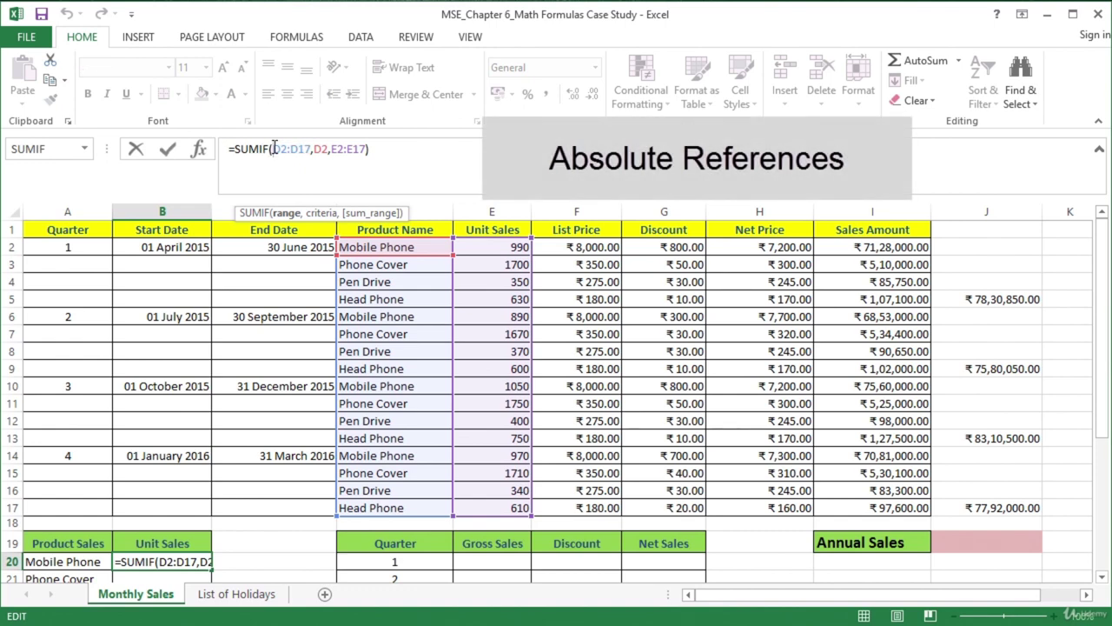
text($)
key(Right)
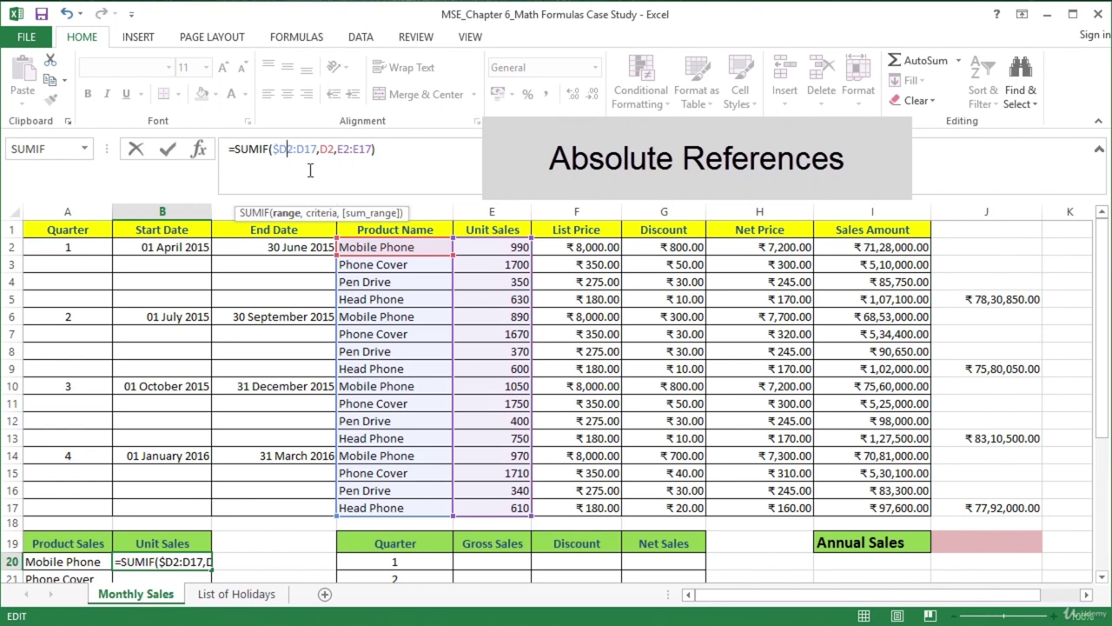
text($)
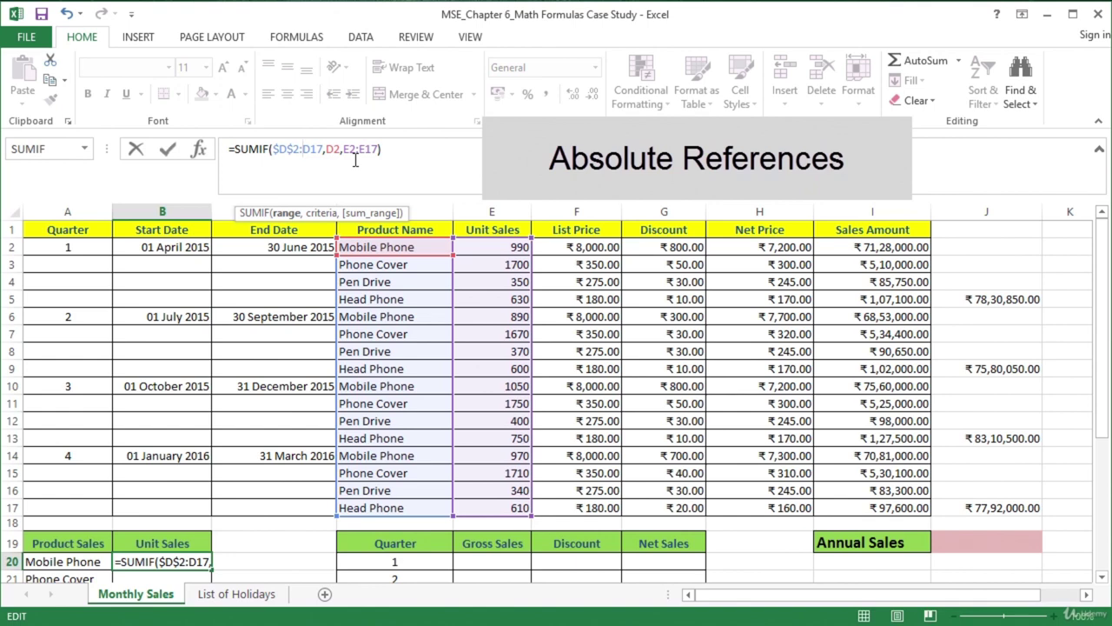
key(Right)
text($D)
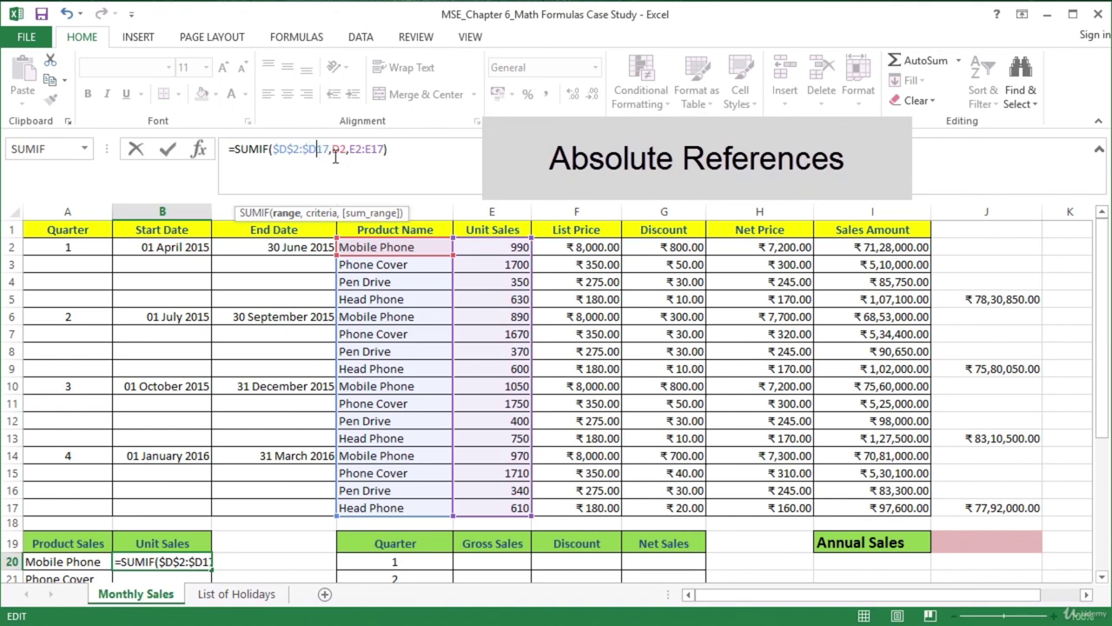
text($)
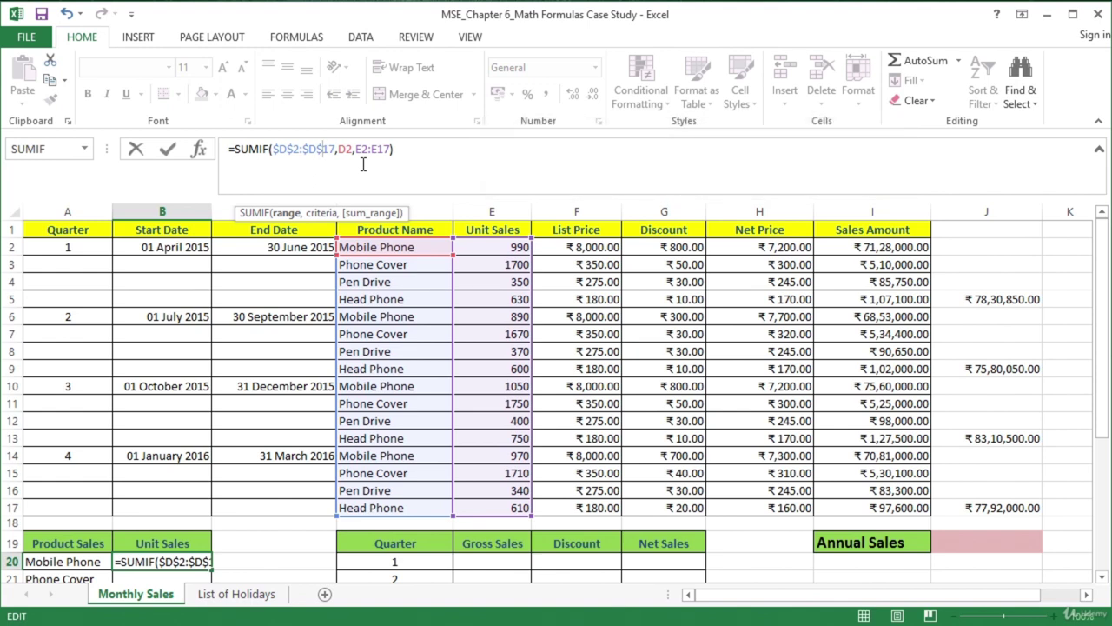
Step: Make the sum range in B20's SUMIF formula absolute as $E$2:$E$17, keep the criteria D2 relative, and enter the formula
click(356, 150)
text($)
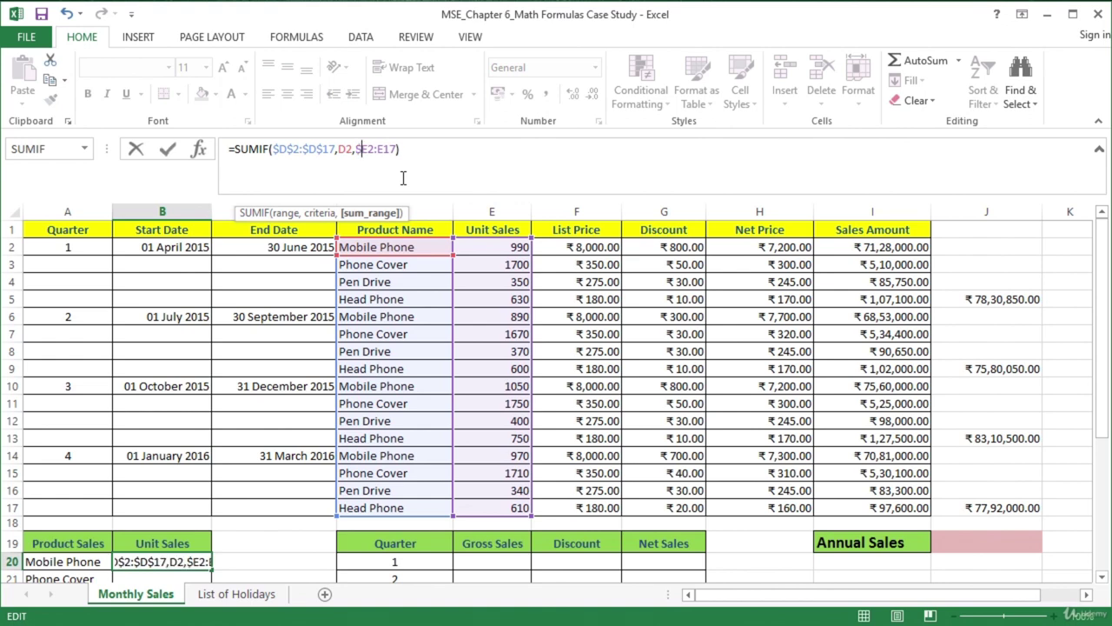
key(Right)
text($)
click(408, 161)
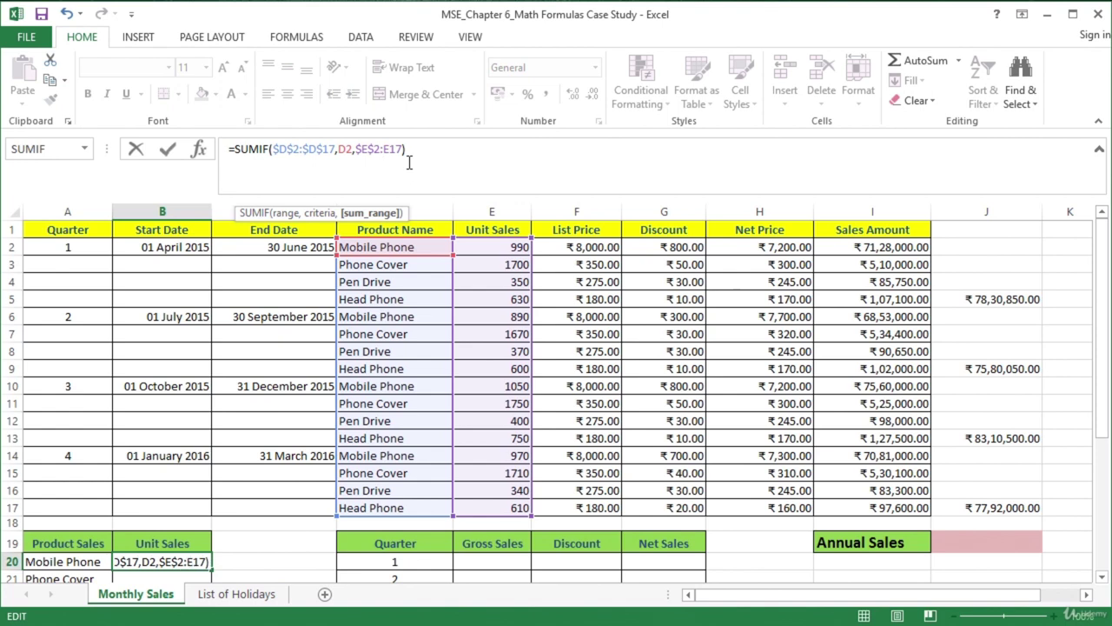
text($)
key(Right)
text($)
key(End)
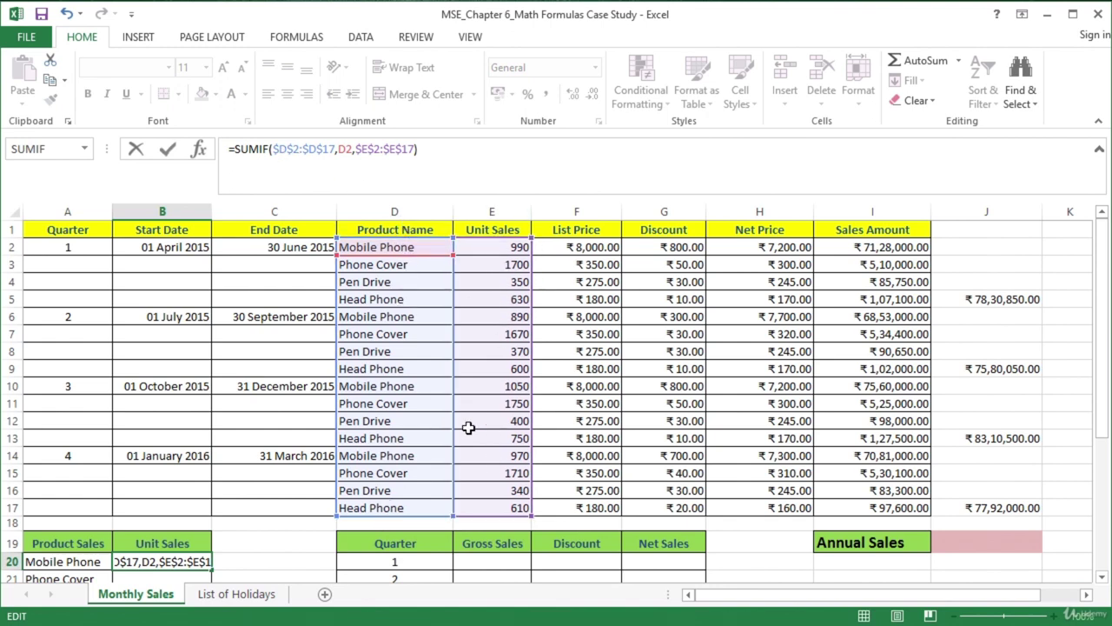
double_click(344, 149)
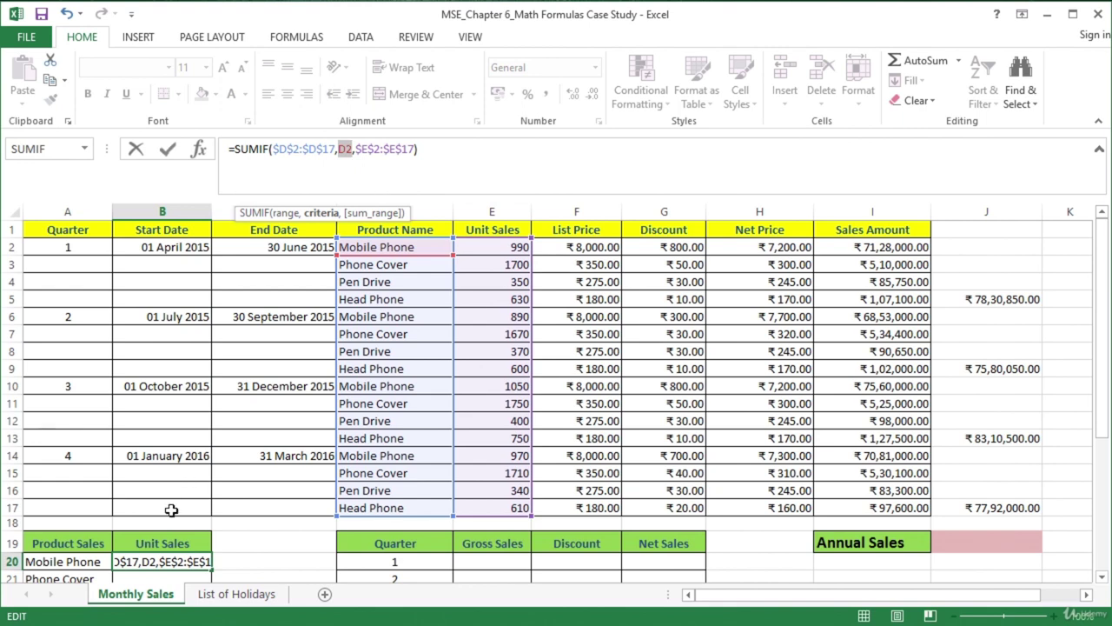
drag(1103, 380, 1107, 395)
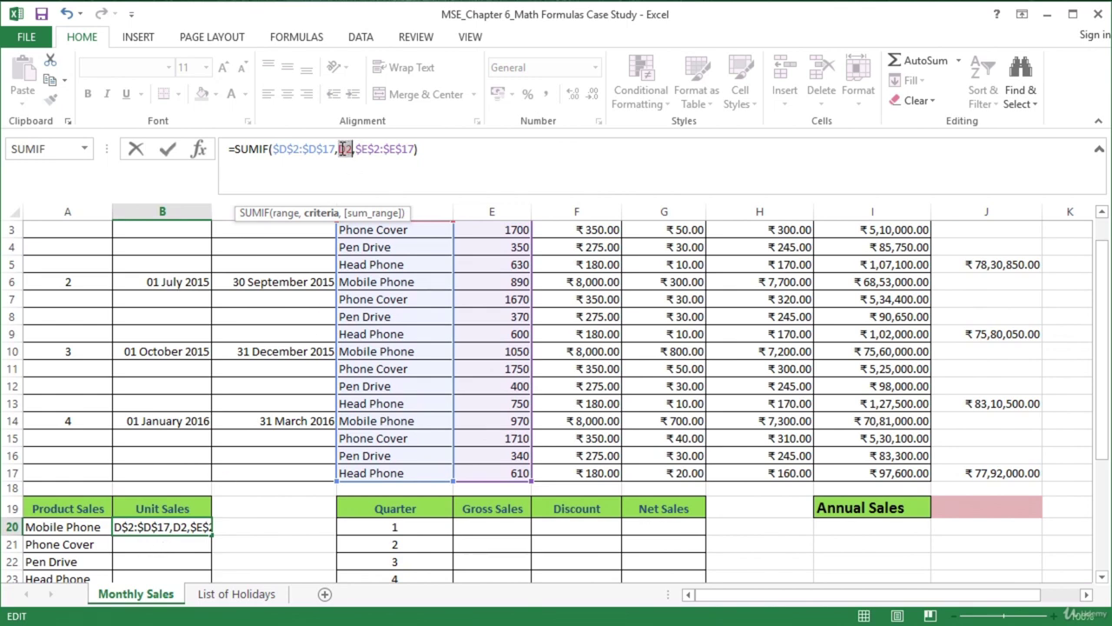
drag(1103, 384, 1104, 363)
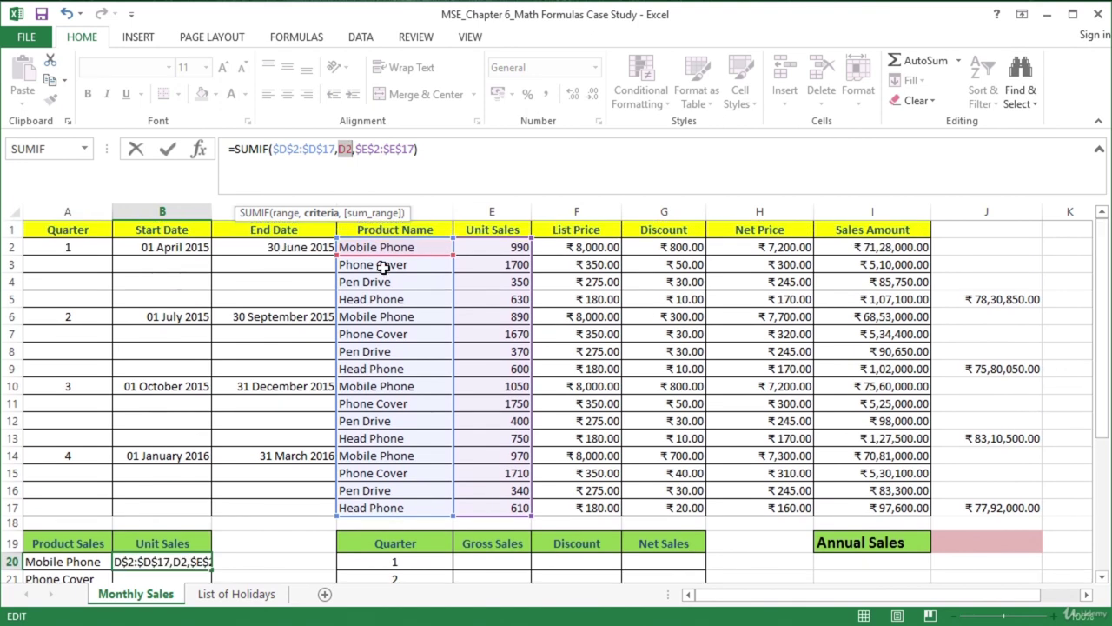
key(Return)
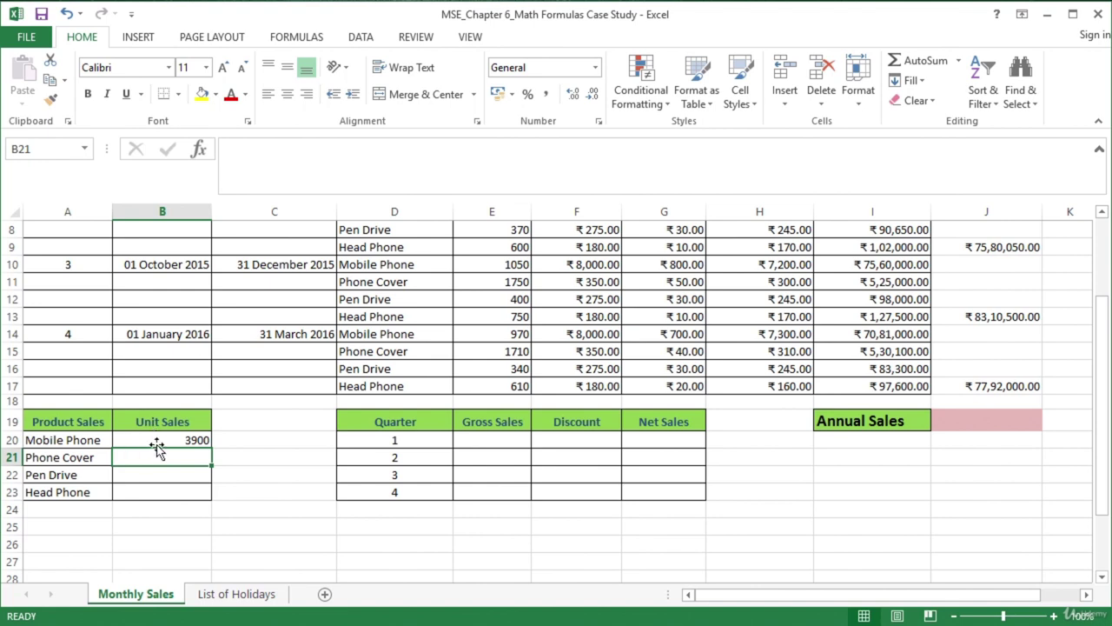
Step: Copy the Mobile Phone Unit Sales formula from B20 to B21:B23 for Phone Cover, Pen Drive and Head Phone
click(157, 440)
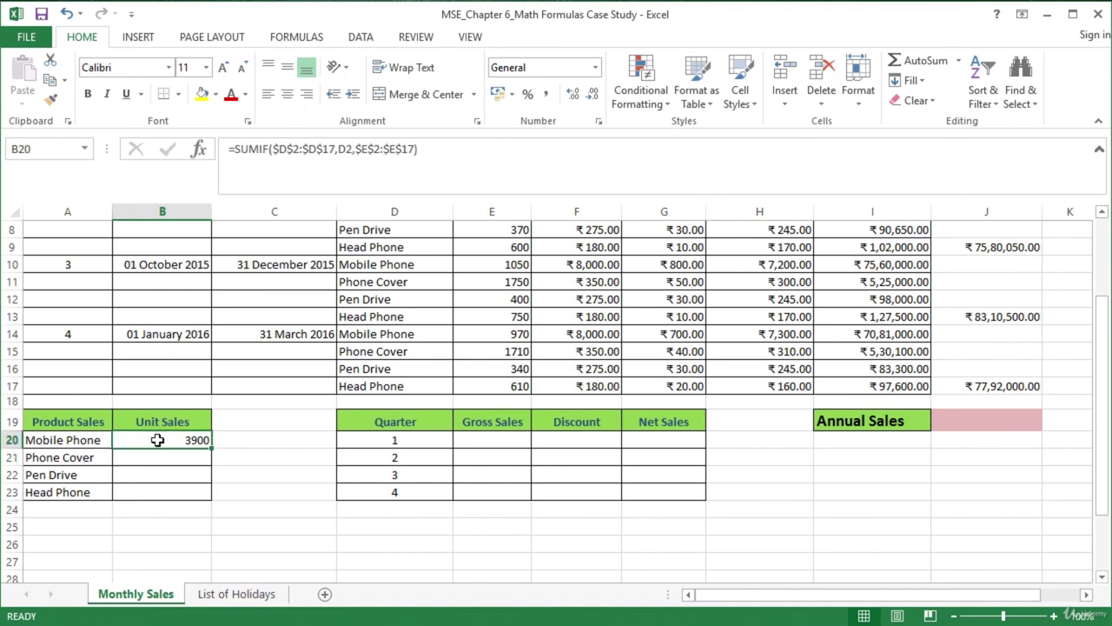
click(50, 85)
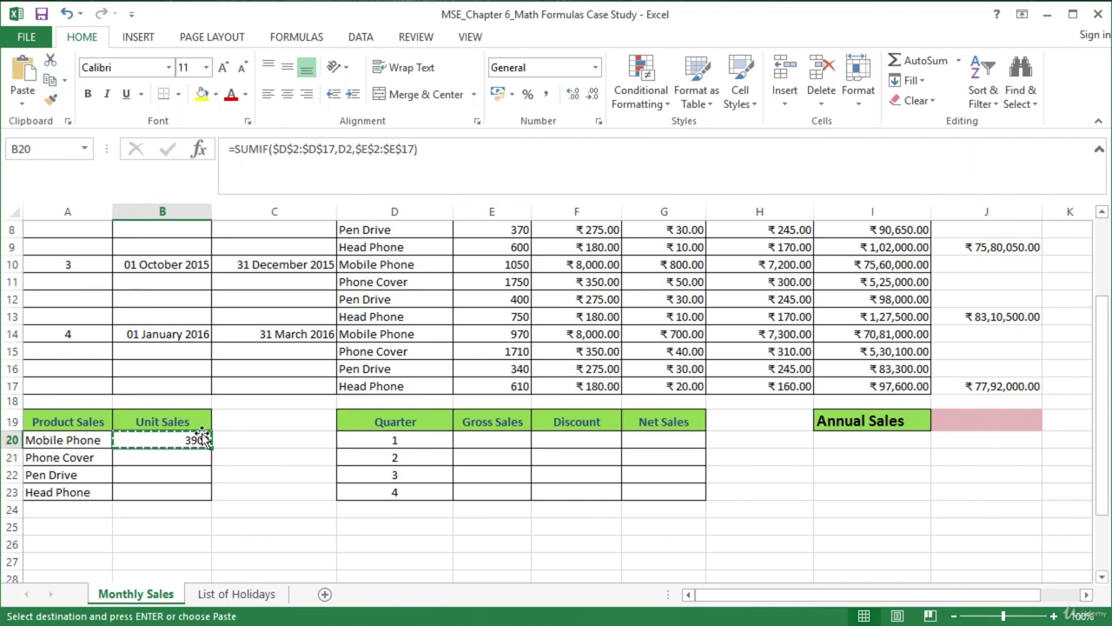
drag(166, 456, 164, 484)
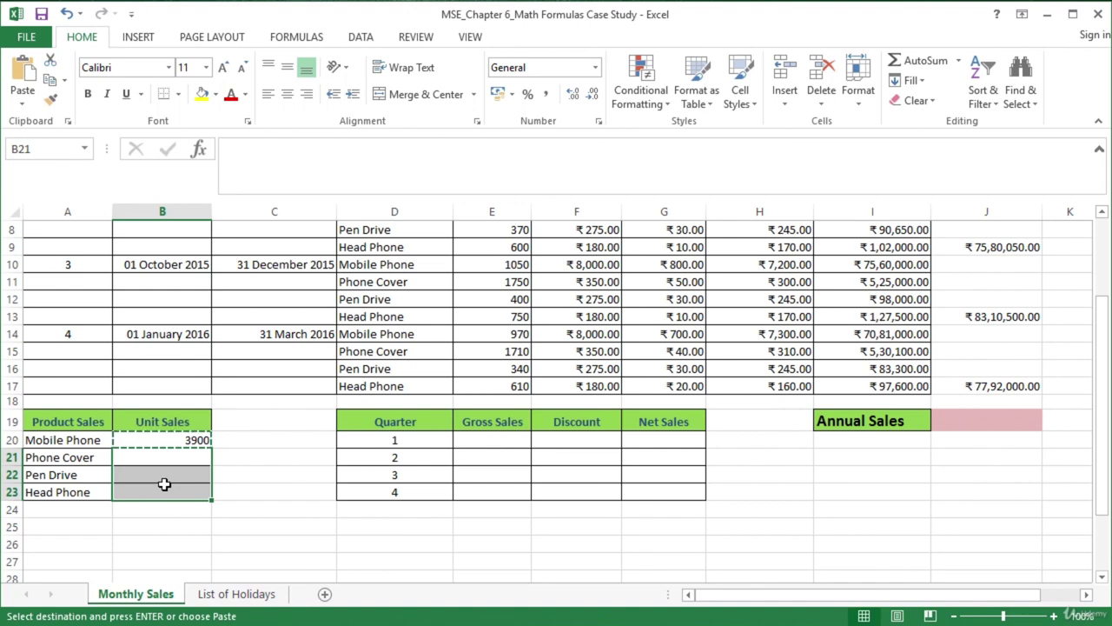
click(23, 77)
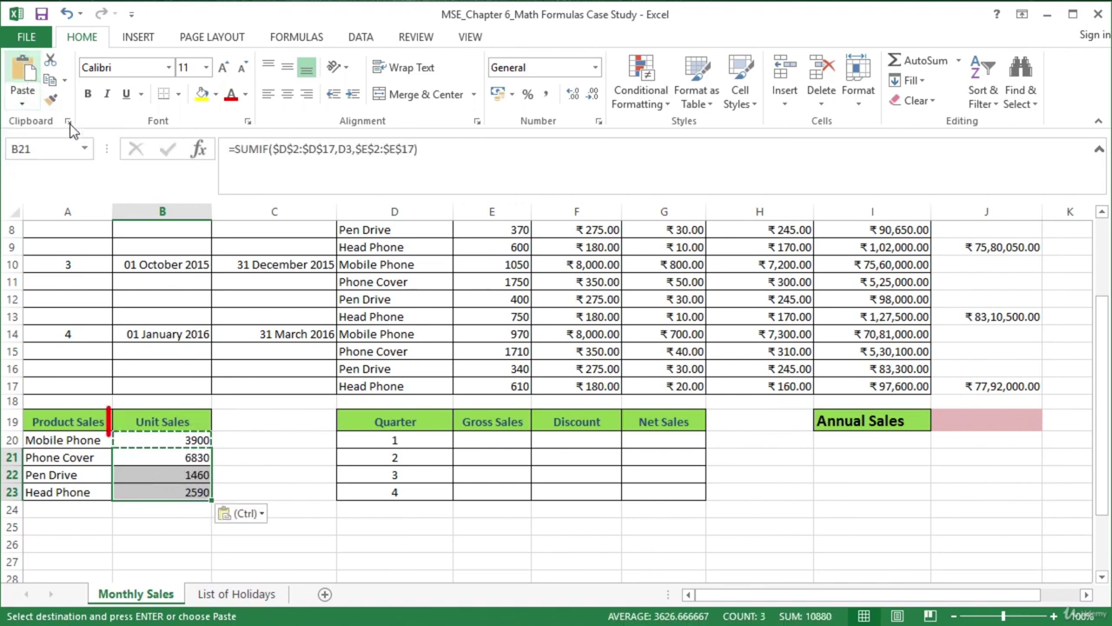
click(184, 470)
Step: Examine the quarterly summary table and the Quarter 1 Unit Sales and List Price ranges that Gross Sales is based on
scroll(270, 464, up, 1)
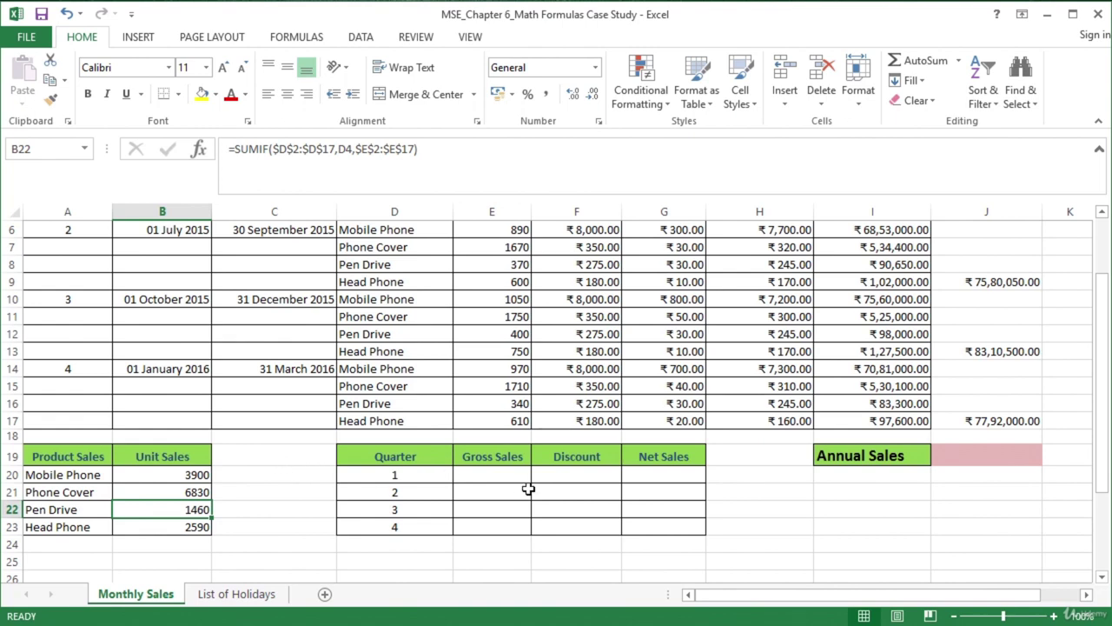
click(492, 477)
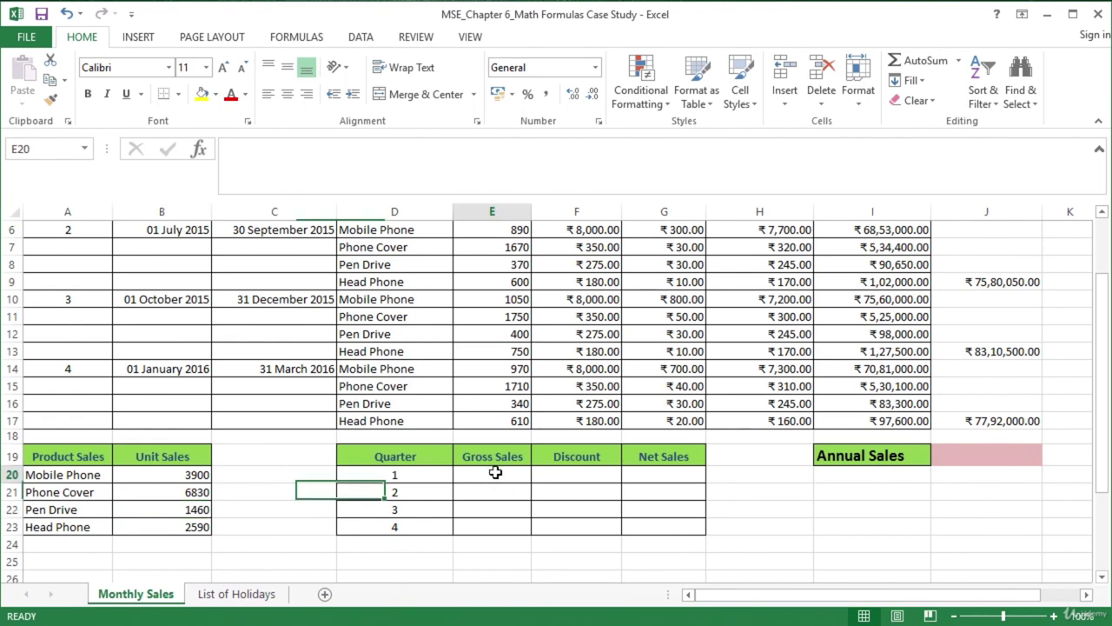
click(602, 476)
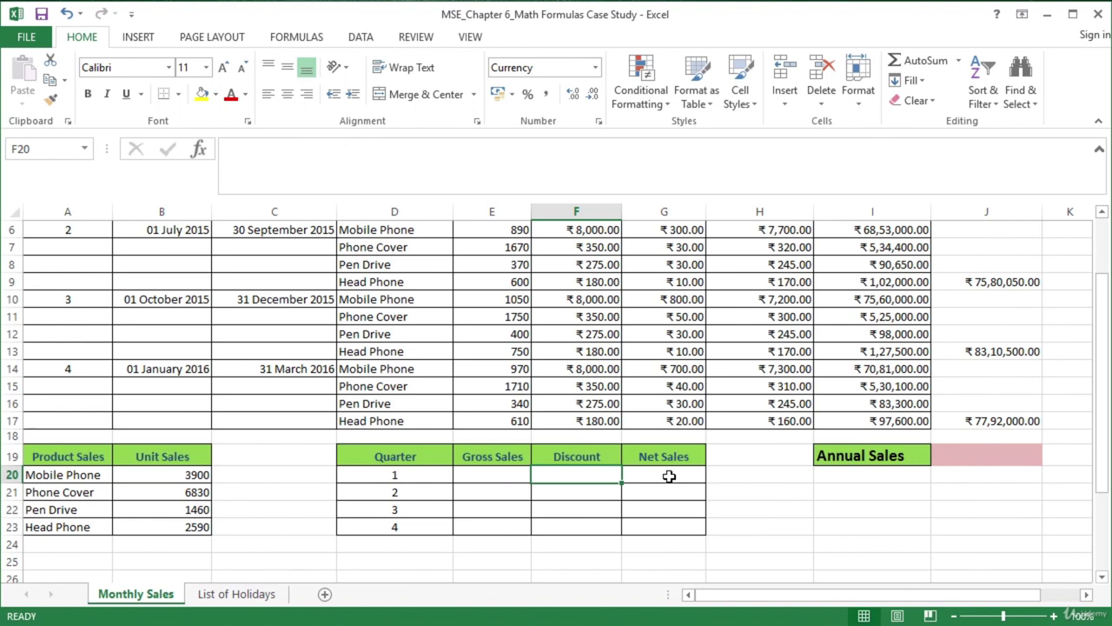
click(669, 477)
drag(1101, 324, 1102, 278)
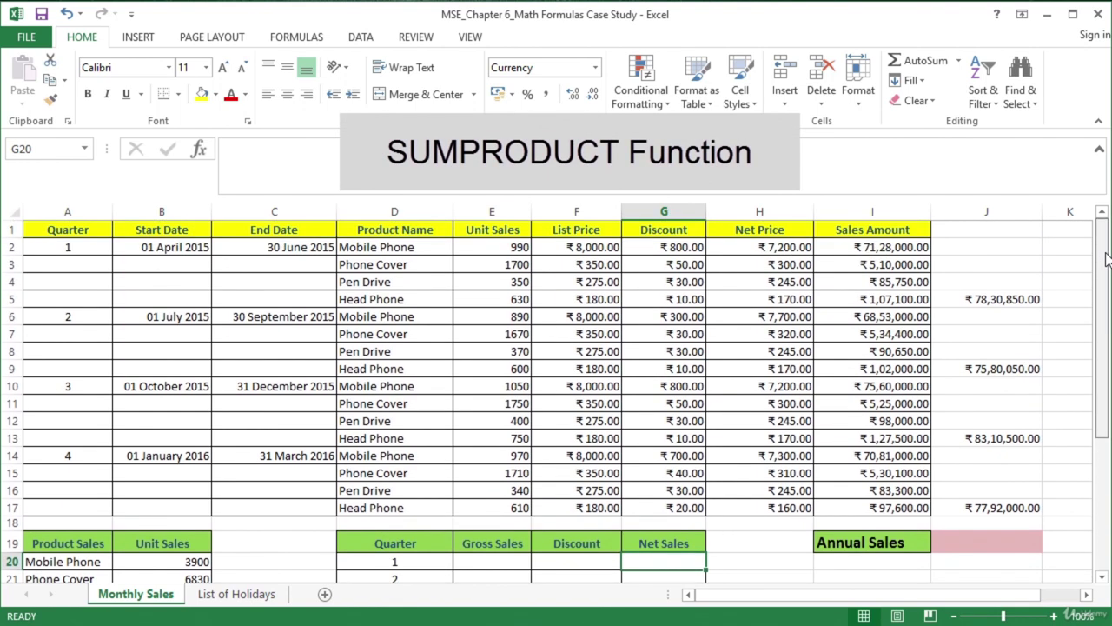
click(480, 564)
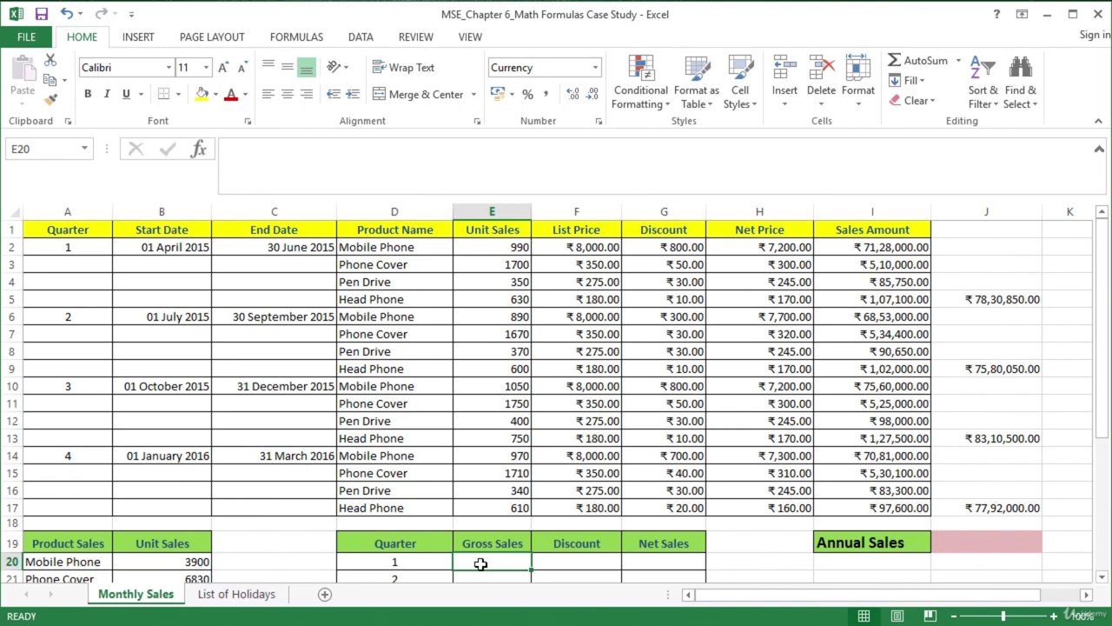
click(503, 249)
drag(503, 249, 508, 306)
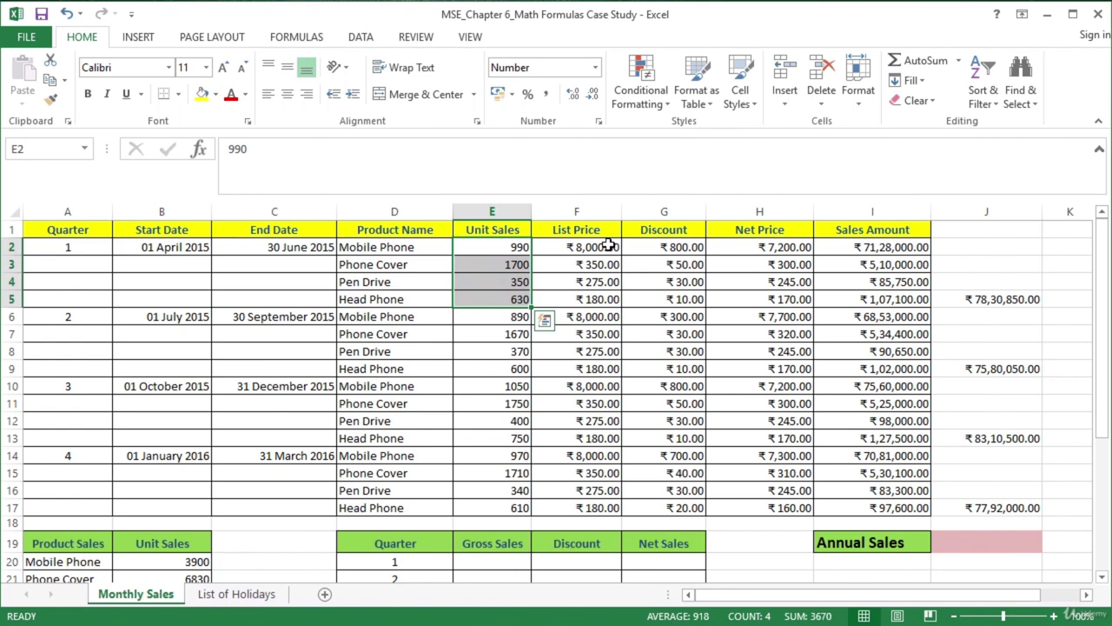
drag(608, 247, 605, 301)
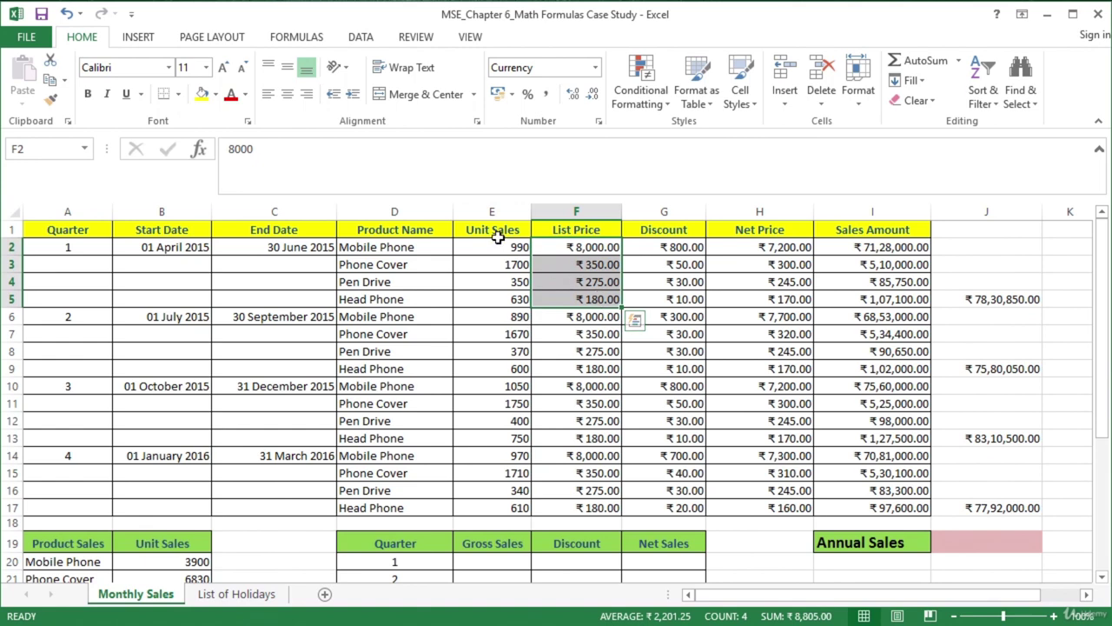
drag(502, 247, 501, 247)
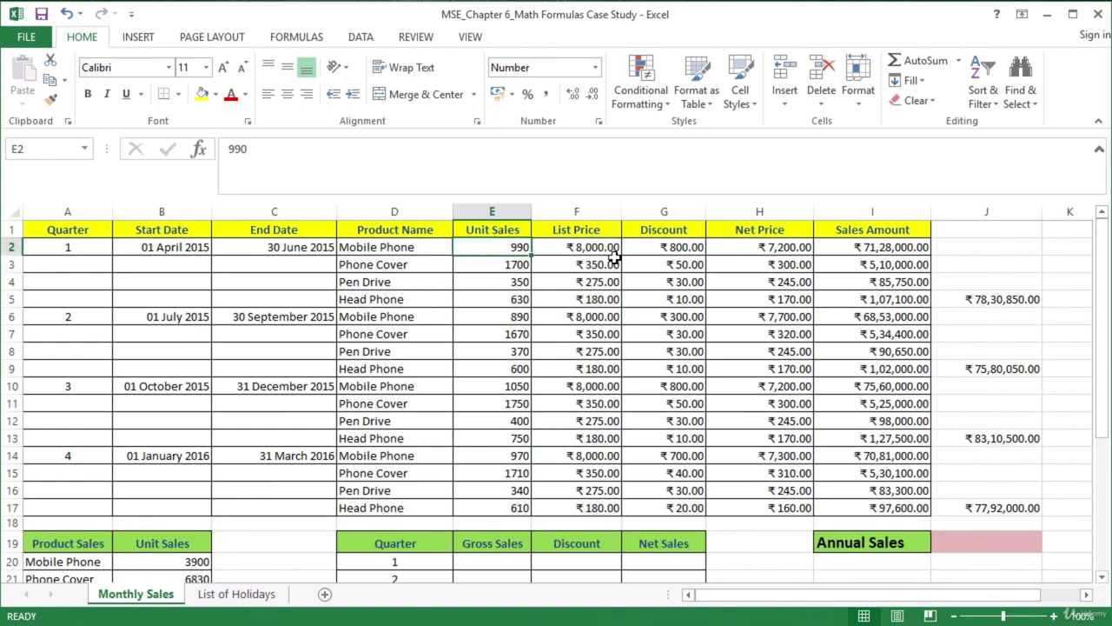
click(599, 247)
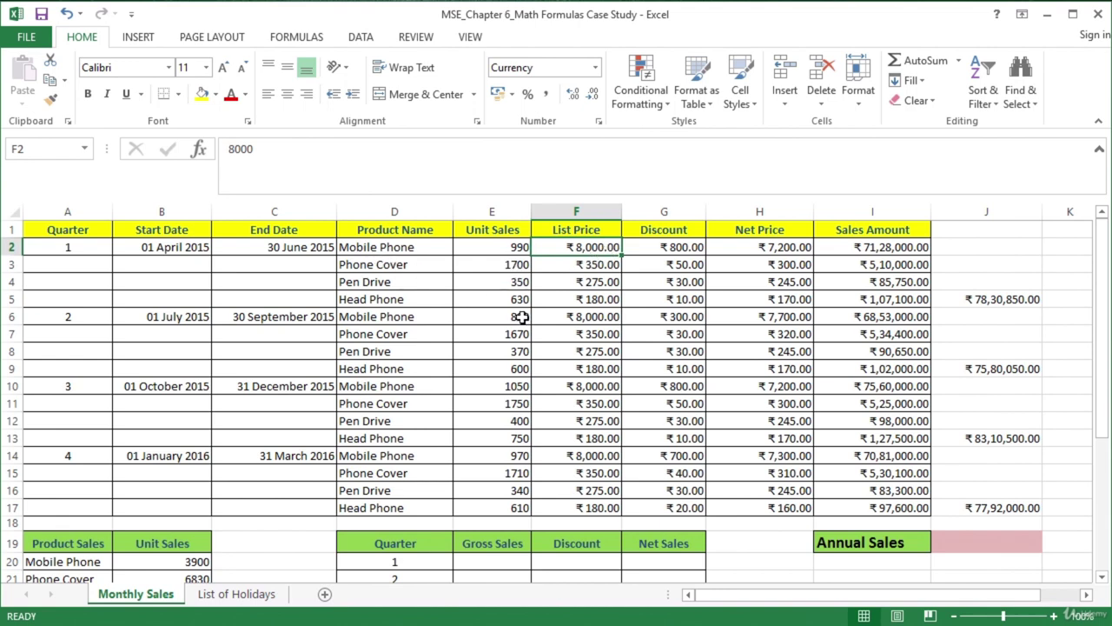
click(492, 561)
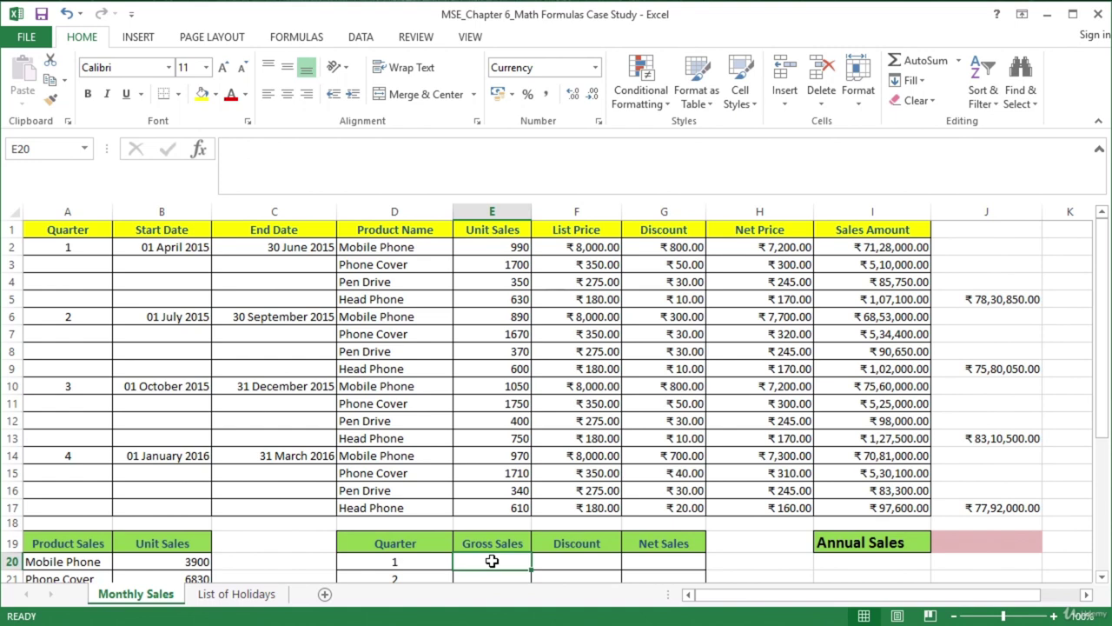
Step: Review the Quarter 1 Unit Sales alongside the Discount and Net Price ranges needed for the Discount and Net Sales totals
click(572, 563)
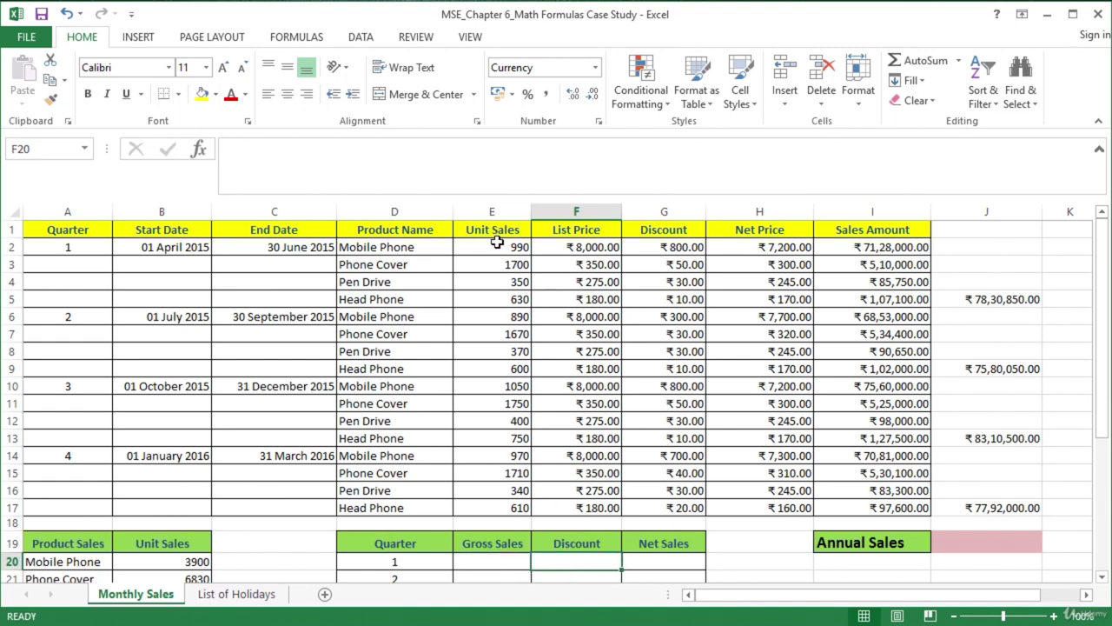
drag(496, 246, 493, 298)
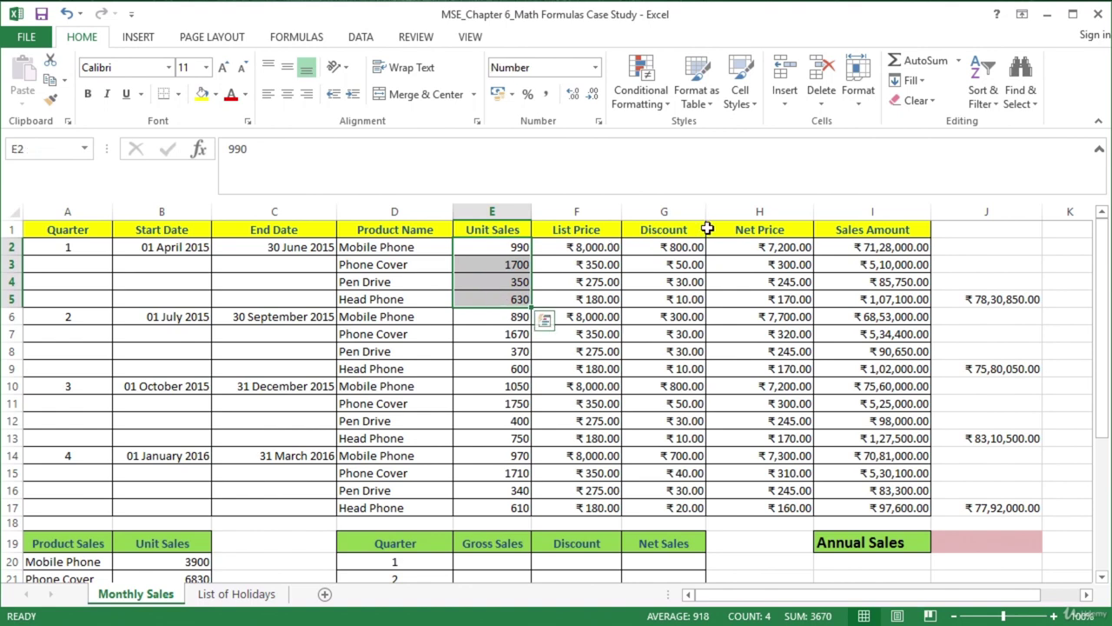
drag(663, 249, 658, 298)
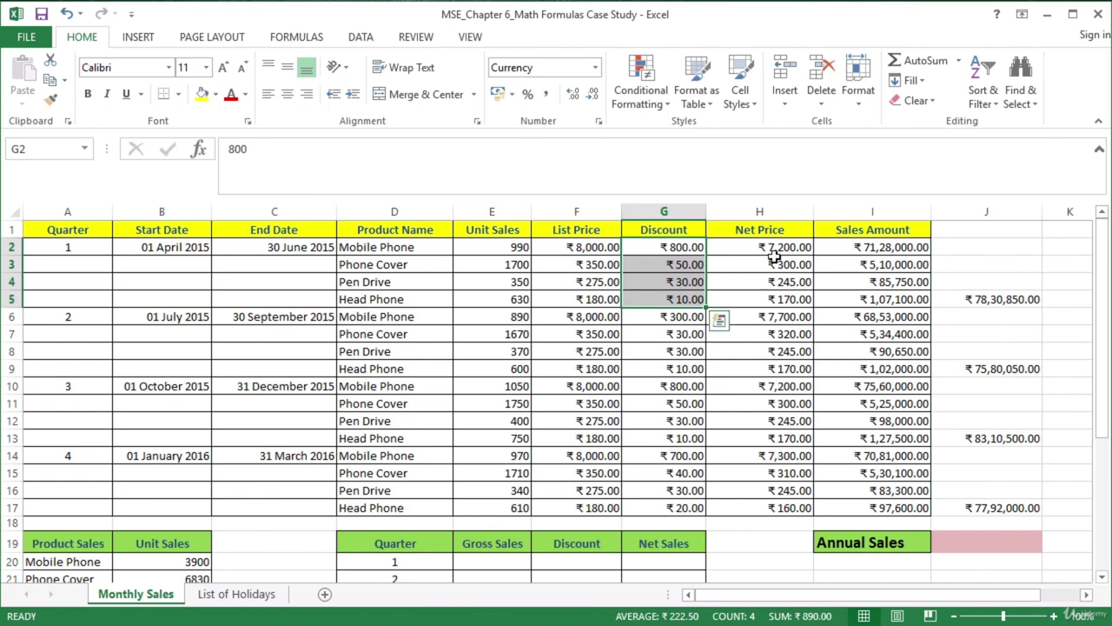
drag(505, 245, 507, 298)
drag(738, 248, 737, 298)
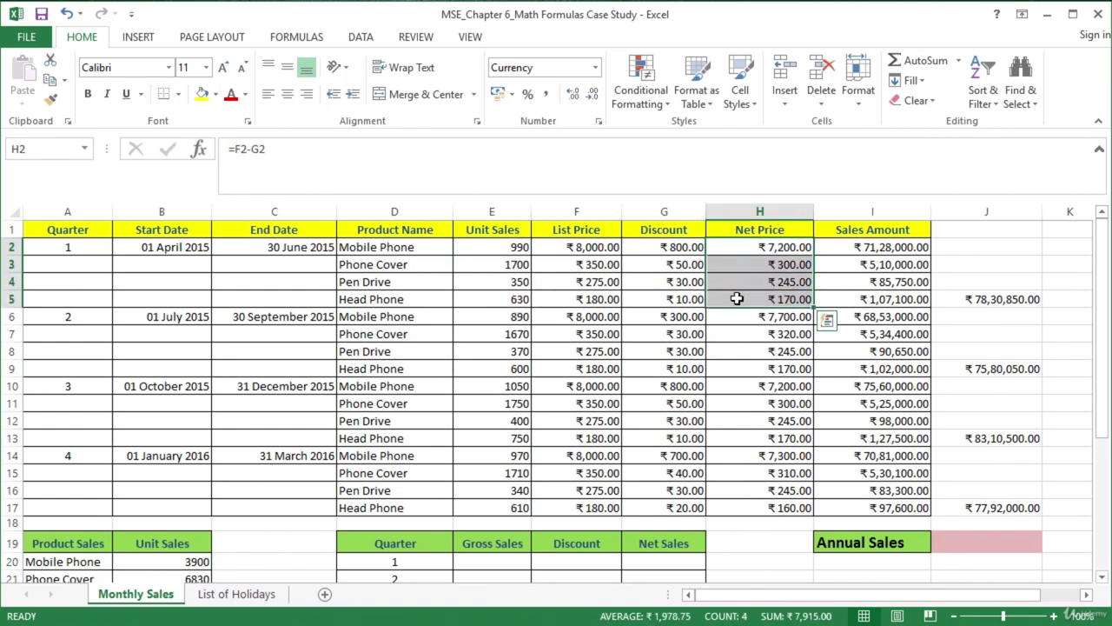
Step: Insert a SUMPRODUCT function in E20 for Quarter 1 Gross Sales with the Unit Sales E2:E5 as Array1
click(492, 560)
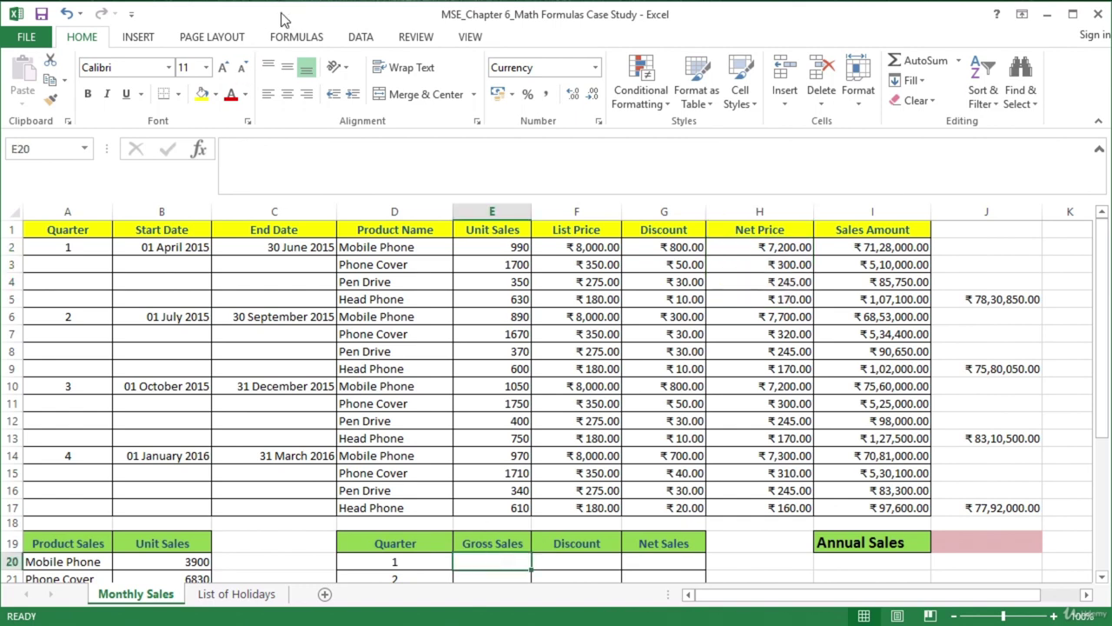
click(296, 37)
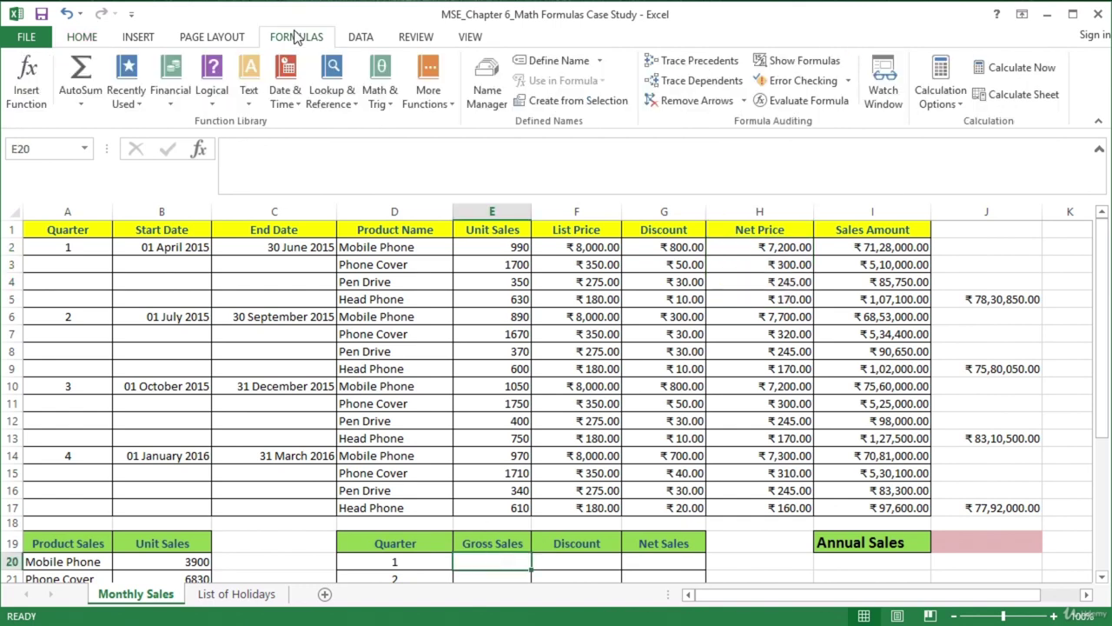
click(386, 68)
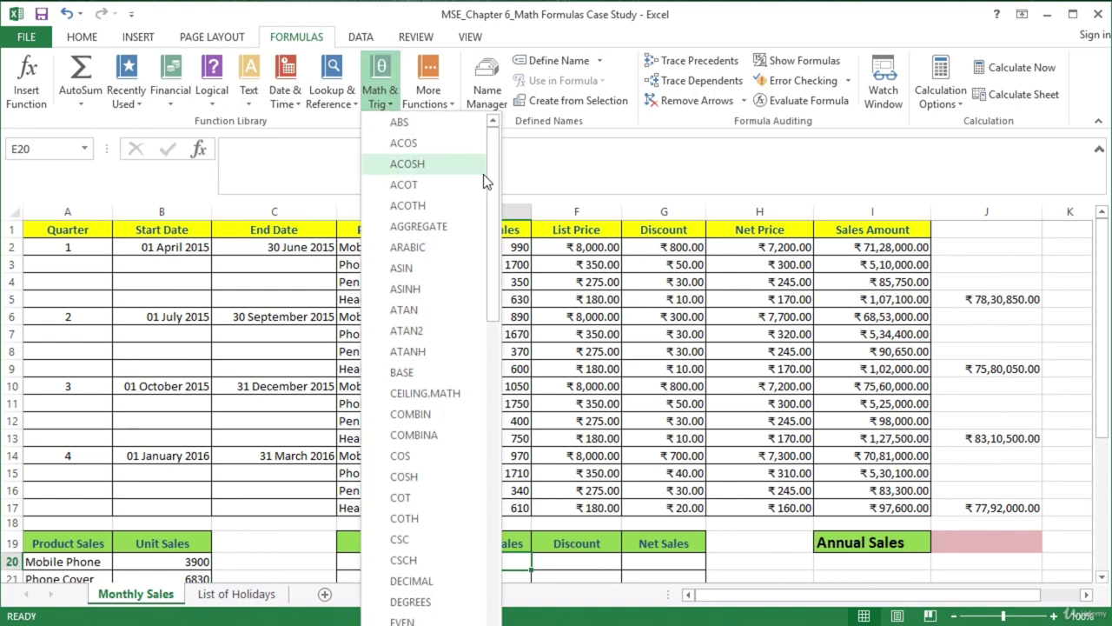
drag(493, 171, 493, 511)
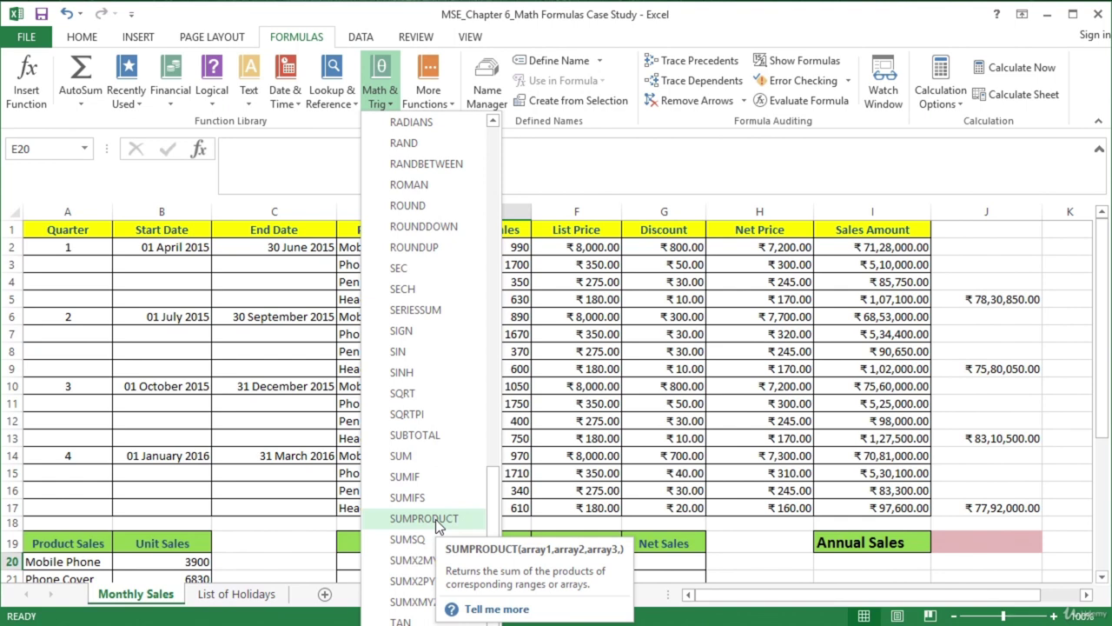
click(424, 519)
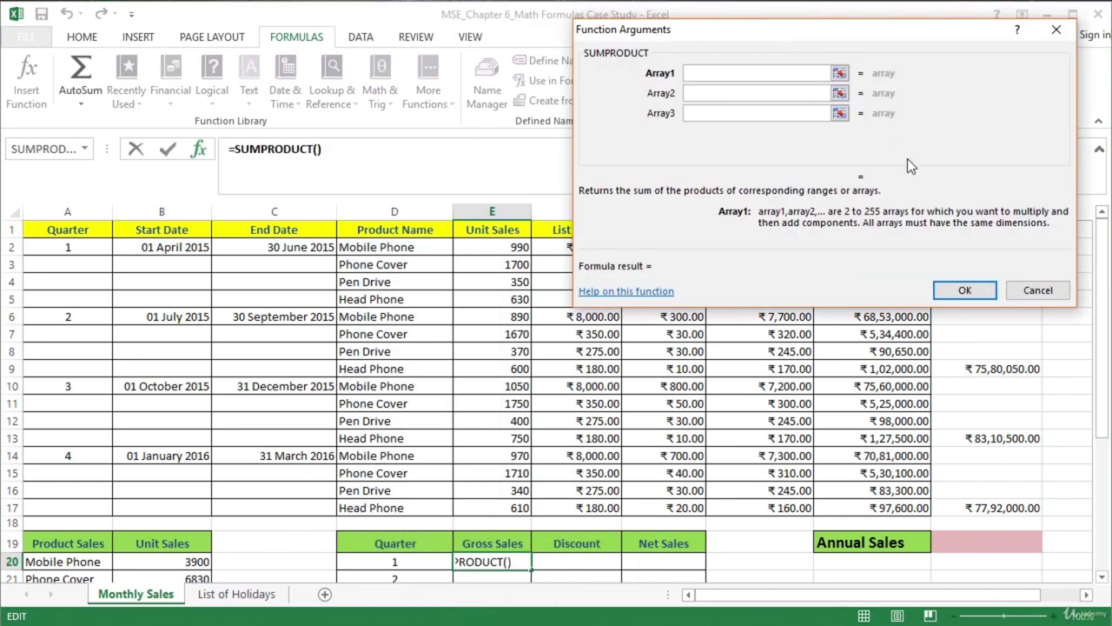
drag(502, 247, 498, 295)
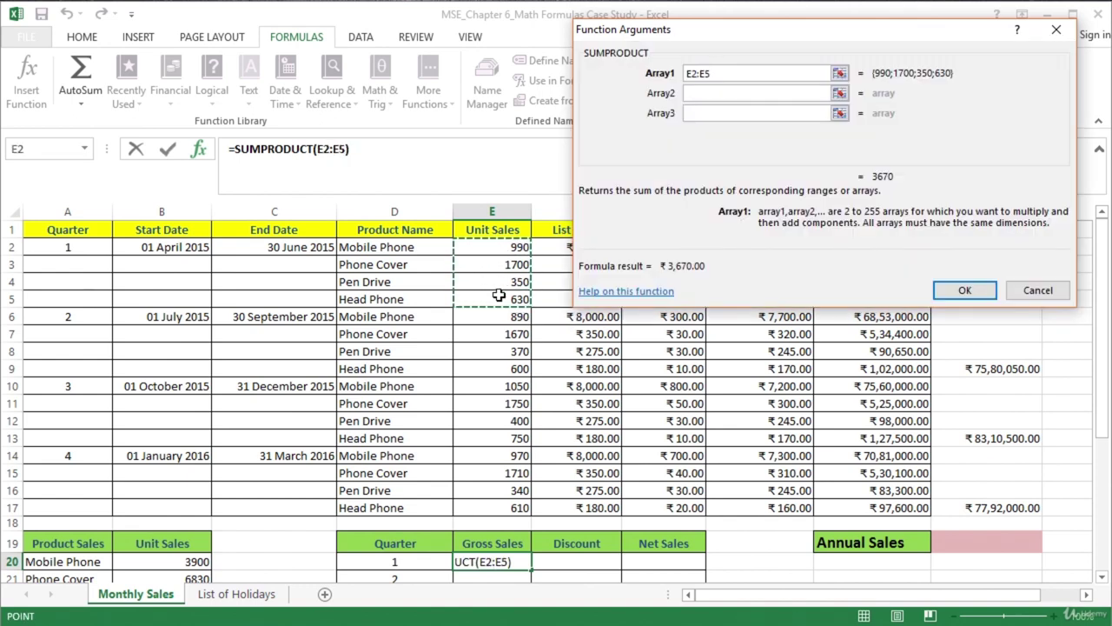
Step: Complete the SUMPRODUCT in E20 with the List Price range F2:F5 as Array2
drag(896, 34, 340, 36)
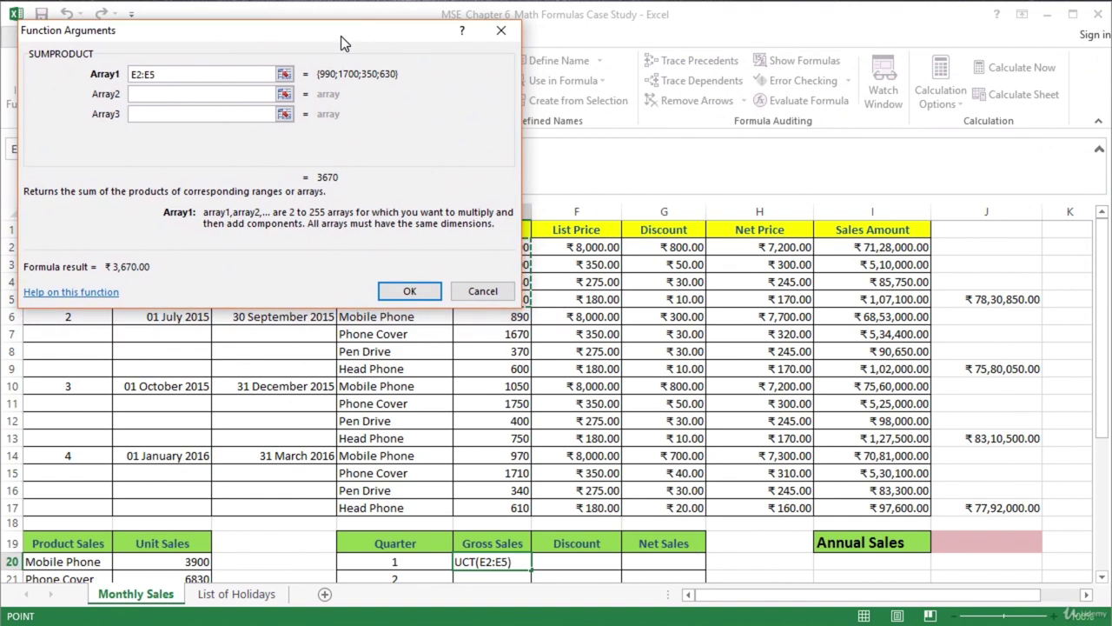
click(181, 94)
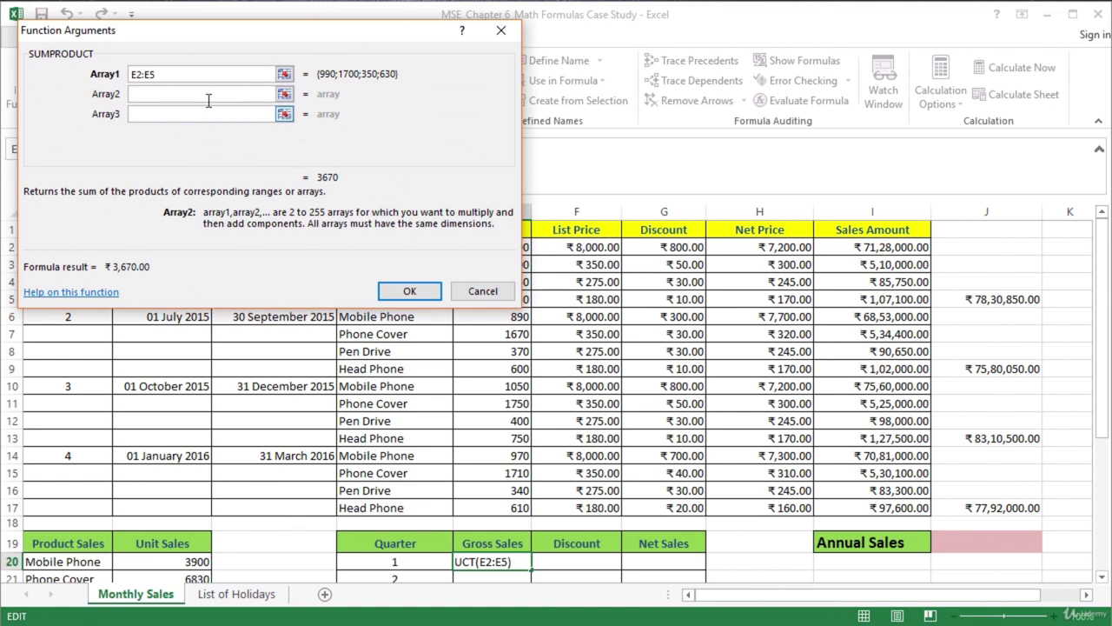
drag(599, 248, 597, 297)
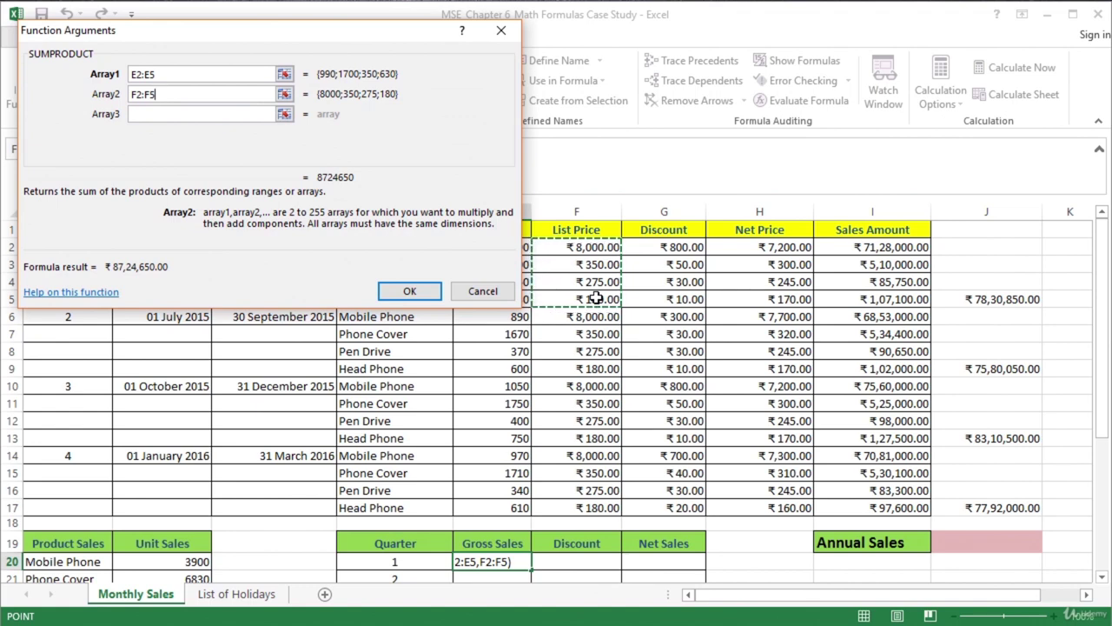
click(425, 297)
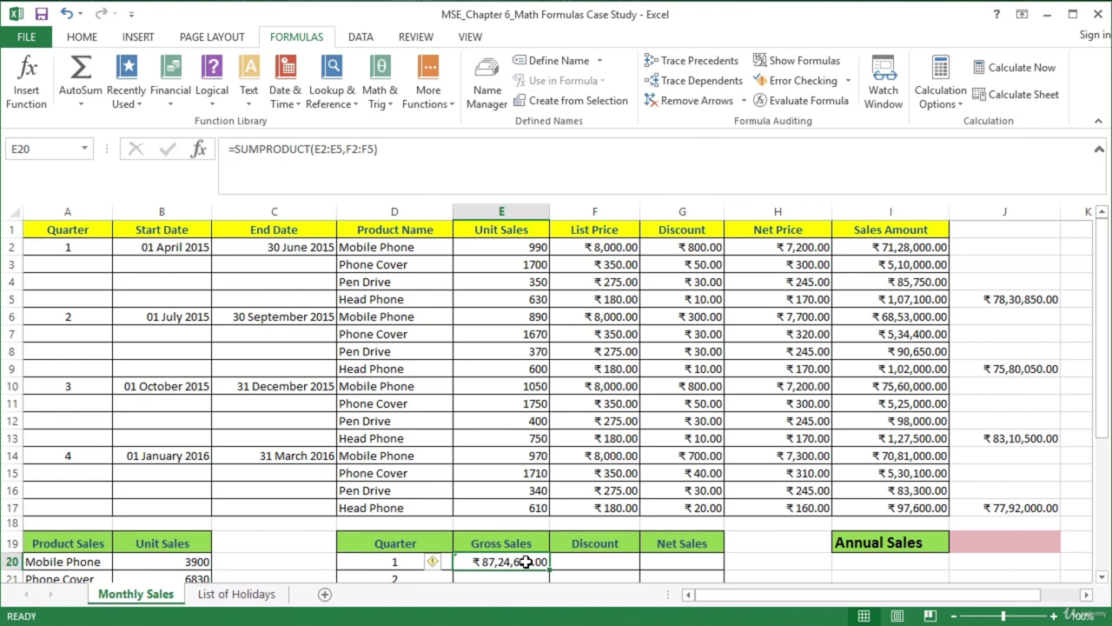
Step: Make the start of the Unit Sales range in E20's SUMPRODUCT formula absolute as $E$2
scroll(474, 310, down, 2)
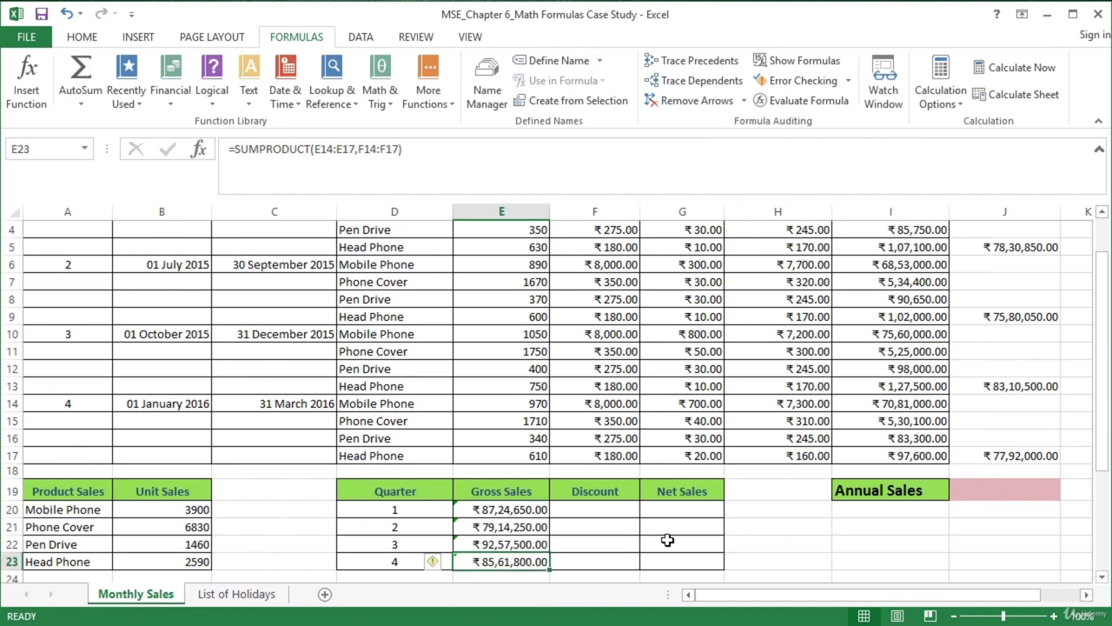
click(582, 509)
scroll(605, 563, up, 1)
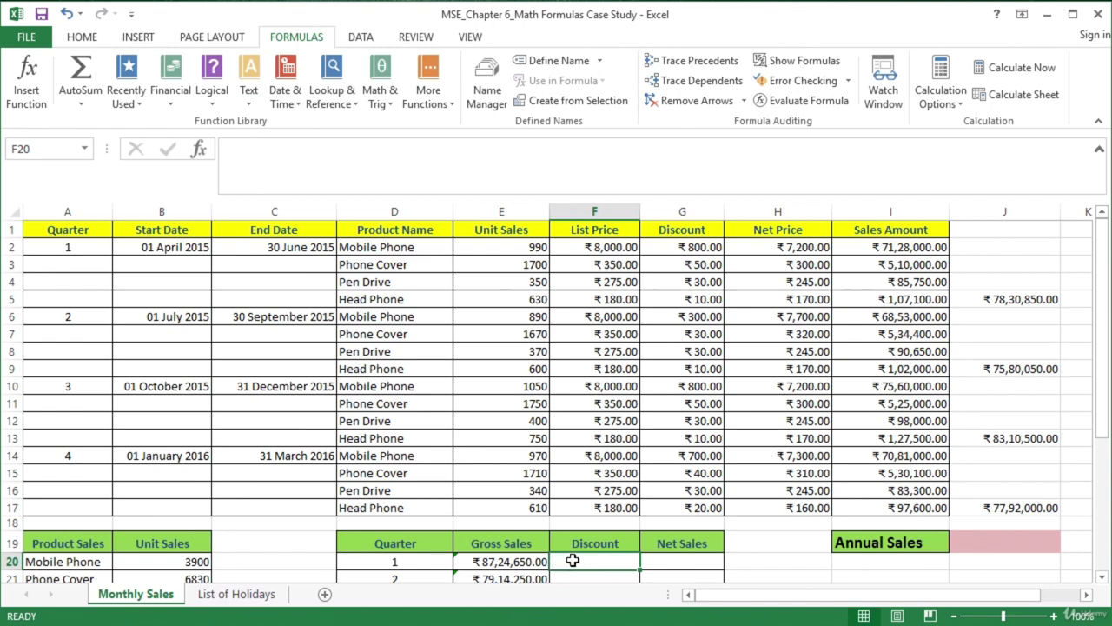
click(503, 561)
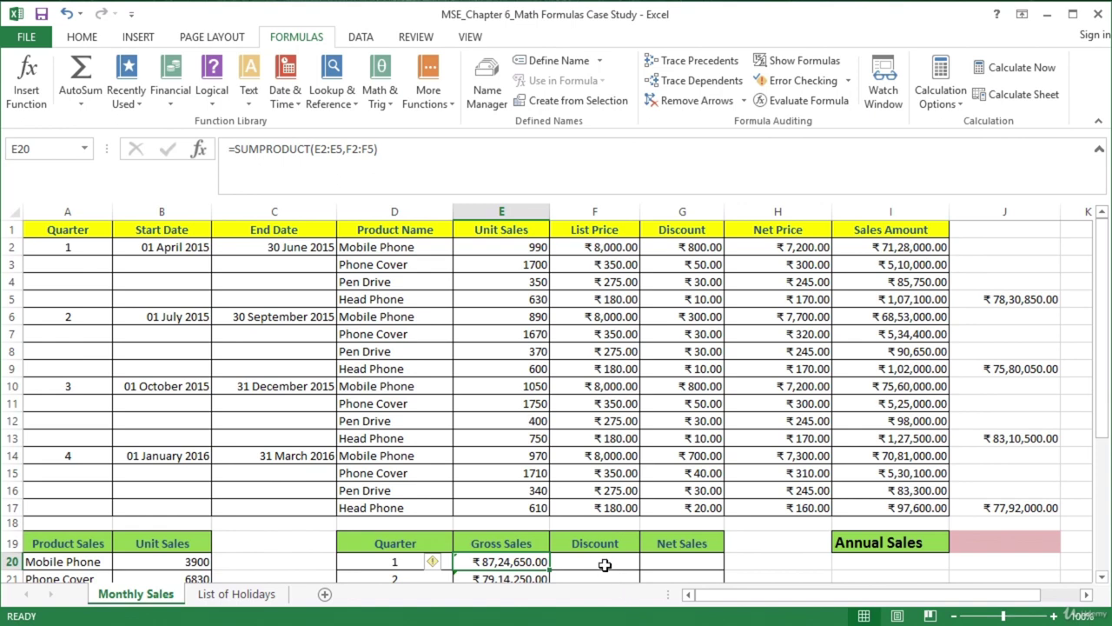
click(315, 148)
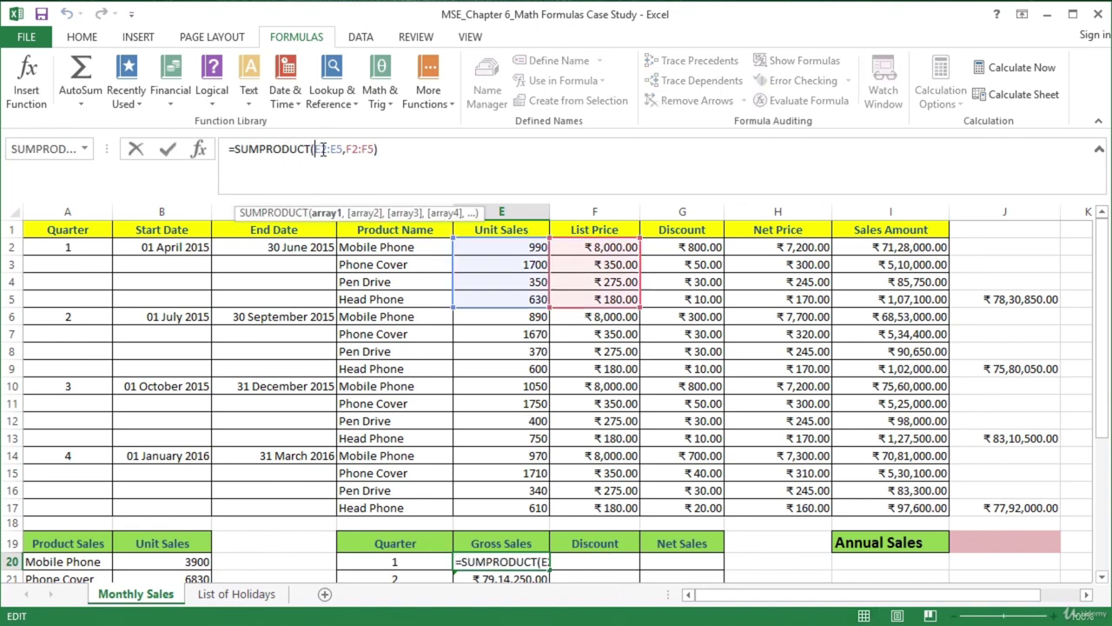
text($)
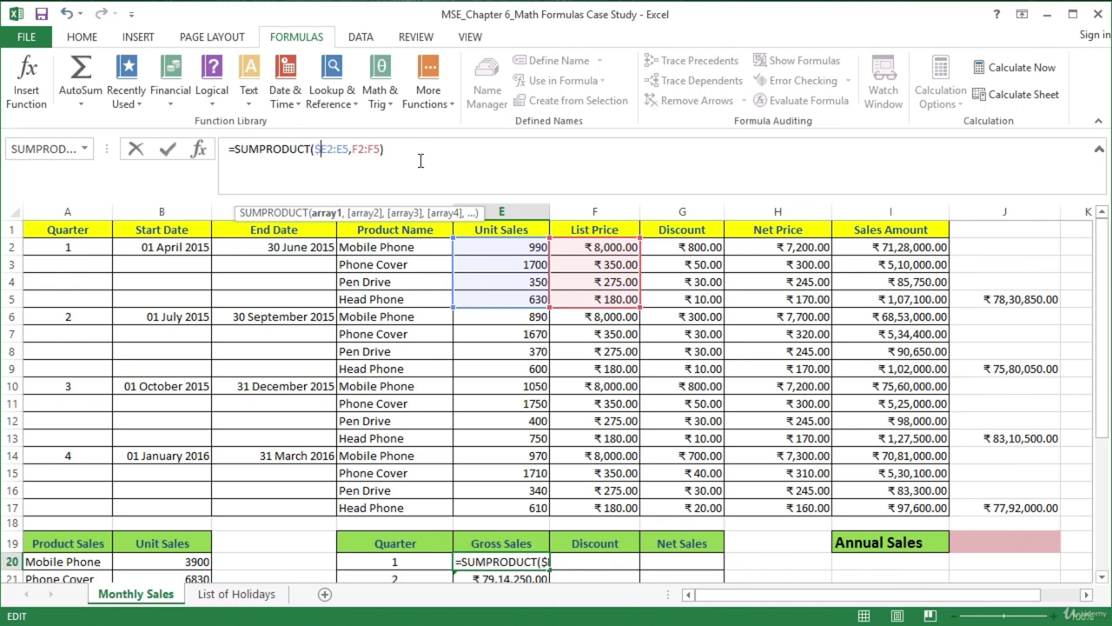
key(Right)
text($)
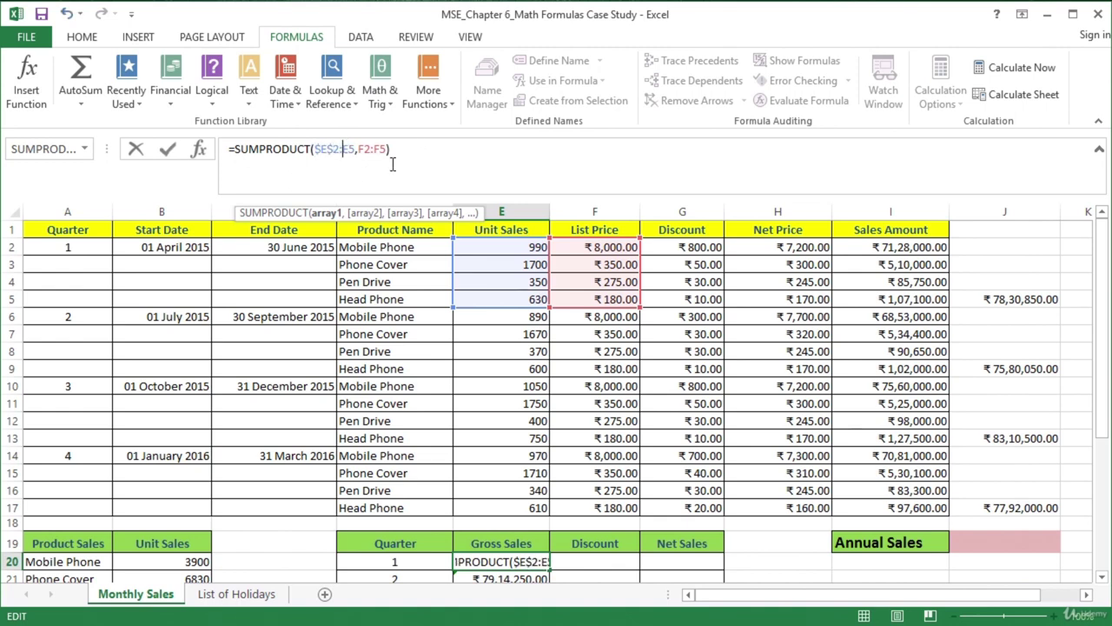
Step: Make the end of the Unit Sales range in E20 absolute as $E$5, keep F2:F5 relative, and enter the formula
click(342, 149)
text($)
key(Right)
text($)
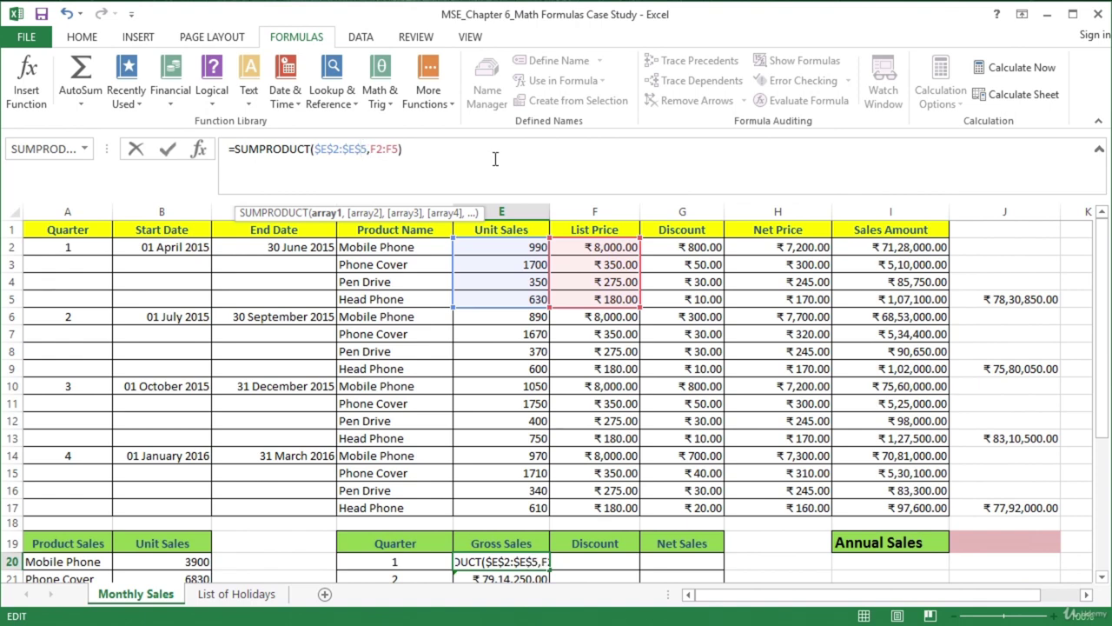
key(Return)
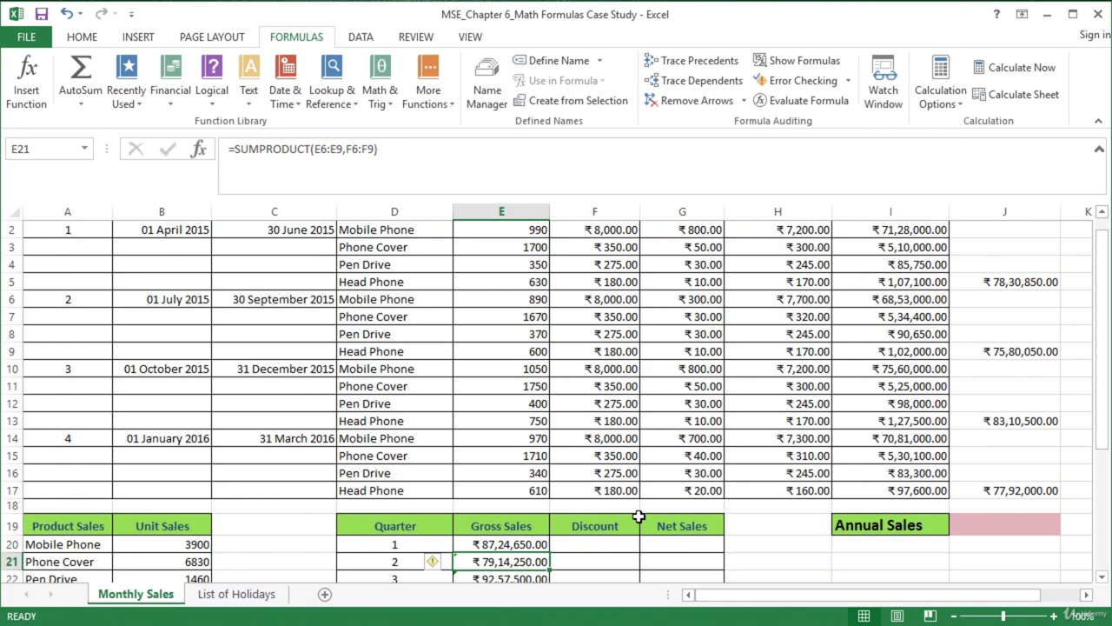
Step: Copy the Quarter 1 Gross Sales formula from E20 to the Discount cell F20 and check its G2:G5 reference
click(511, 544)
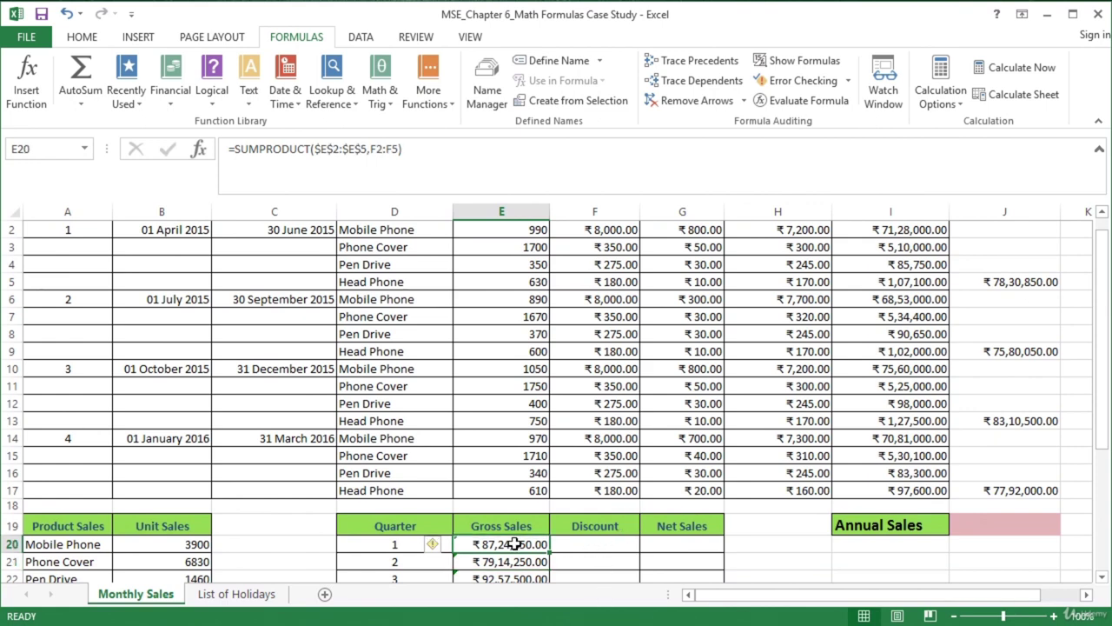
click(90, 39)
click(50, 79)
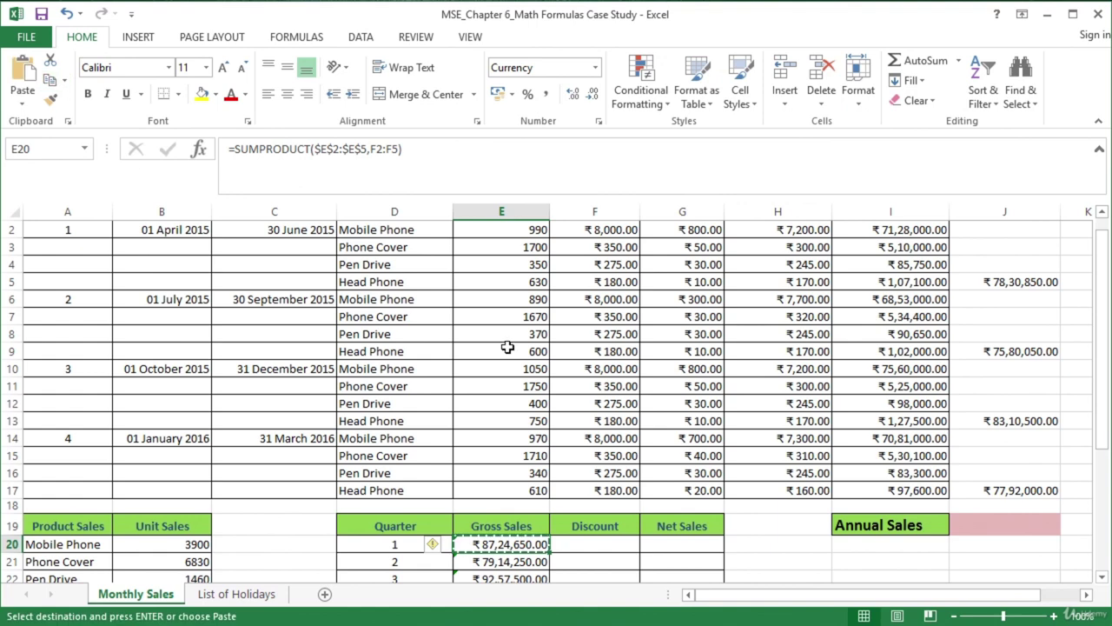
click(625, 547)
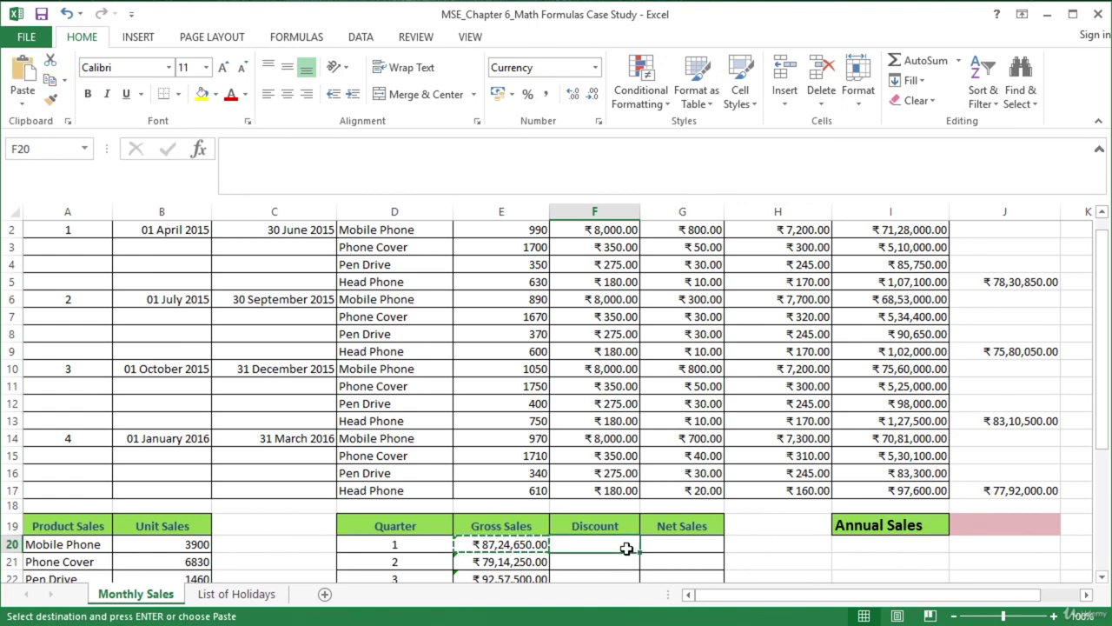
click(24, 71)
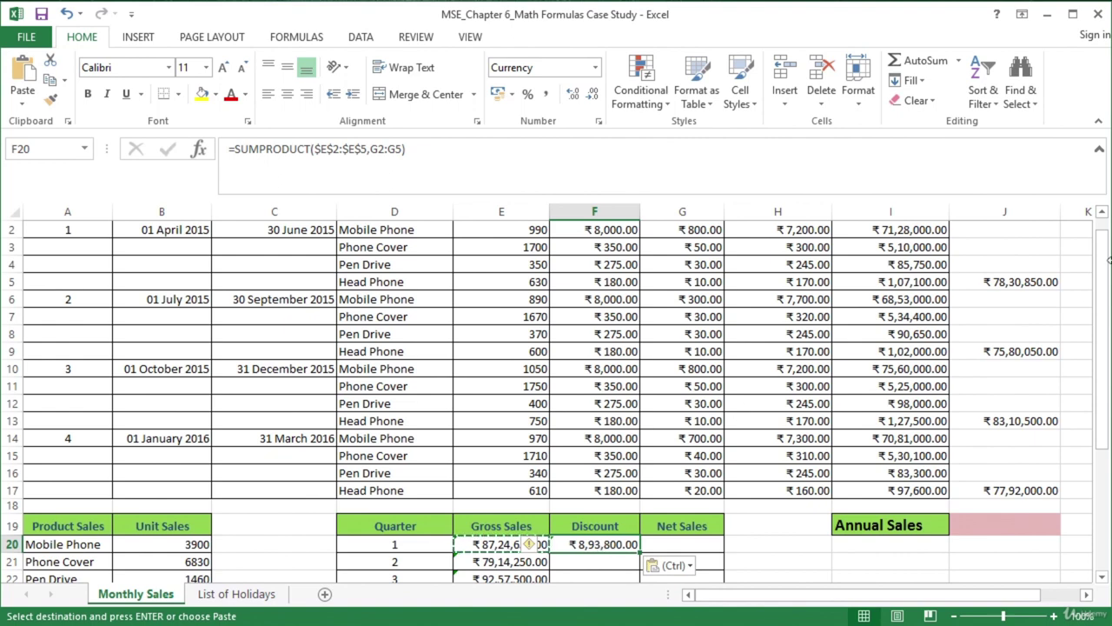
drag(1104, 254, 1103, 237)
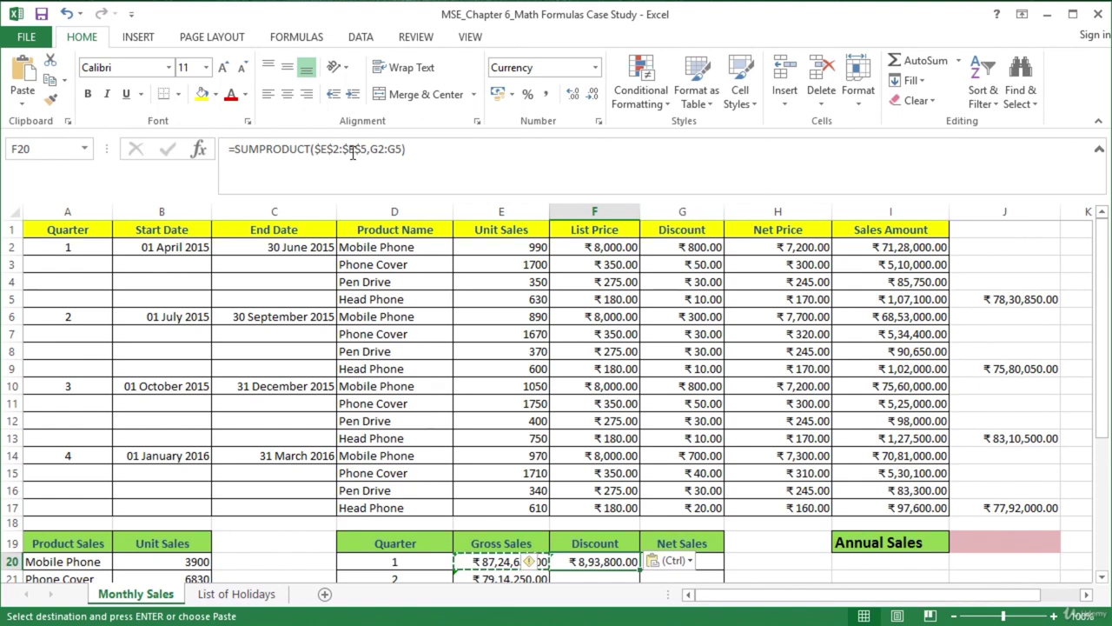
drag(370, 150, 404, 149)
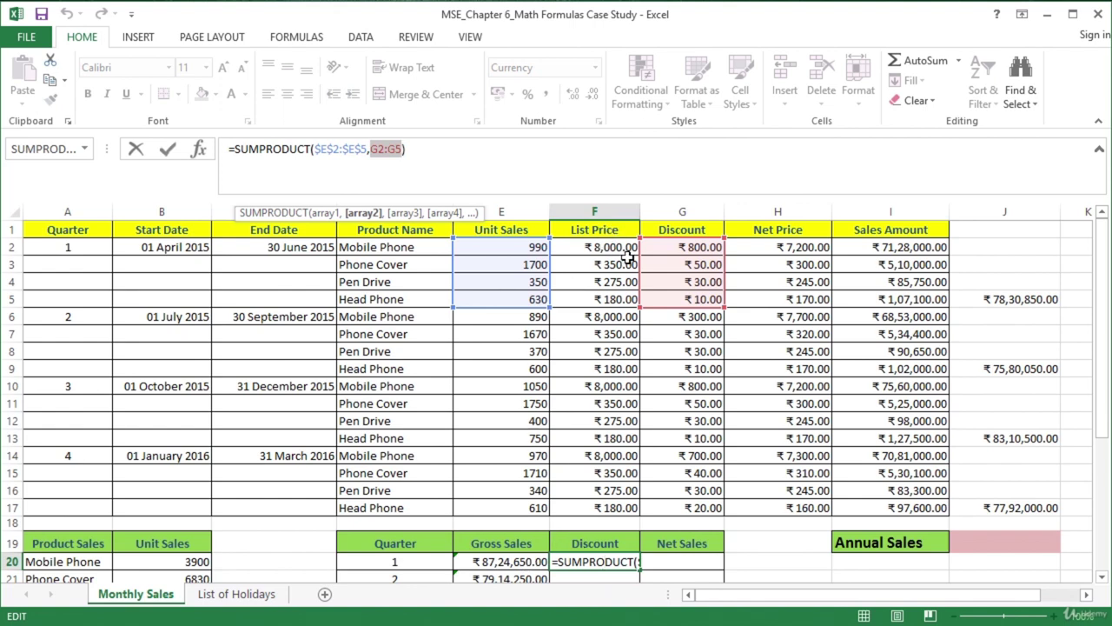
key(Return)
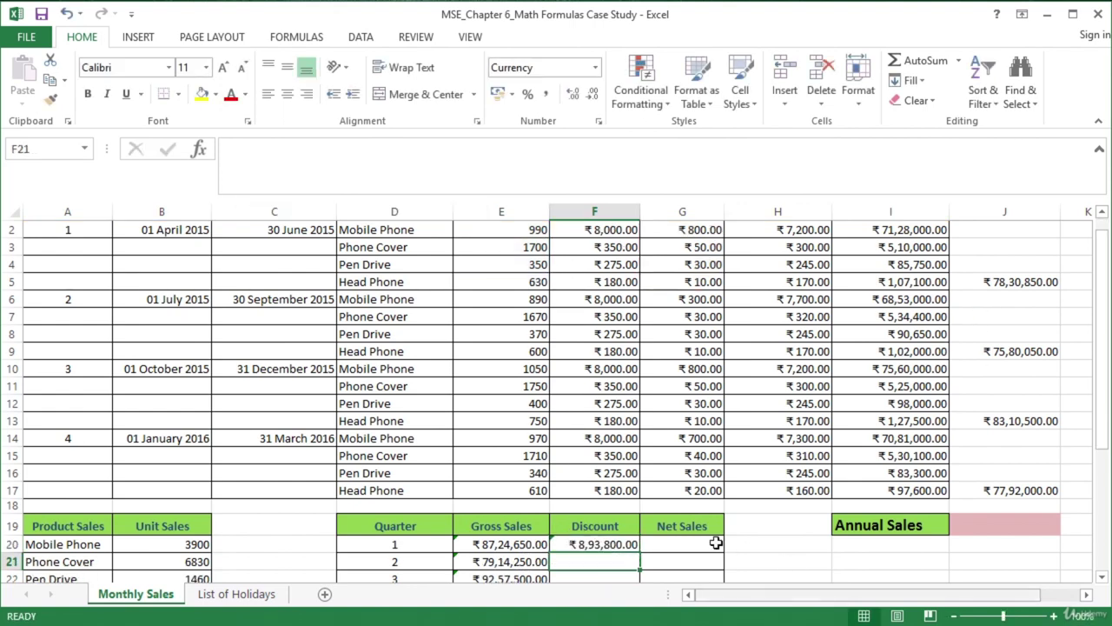
Step: Copy the Quarter 1 Discount formula from F20 to the Net Sales cell G20
click(599, 543)
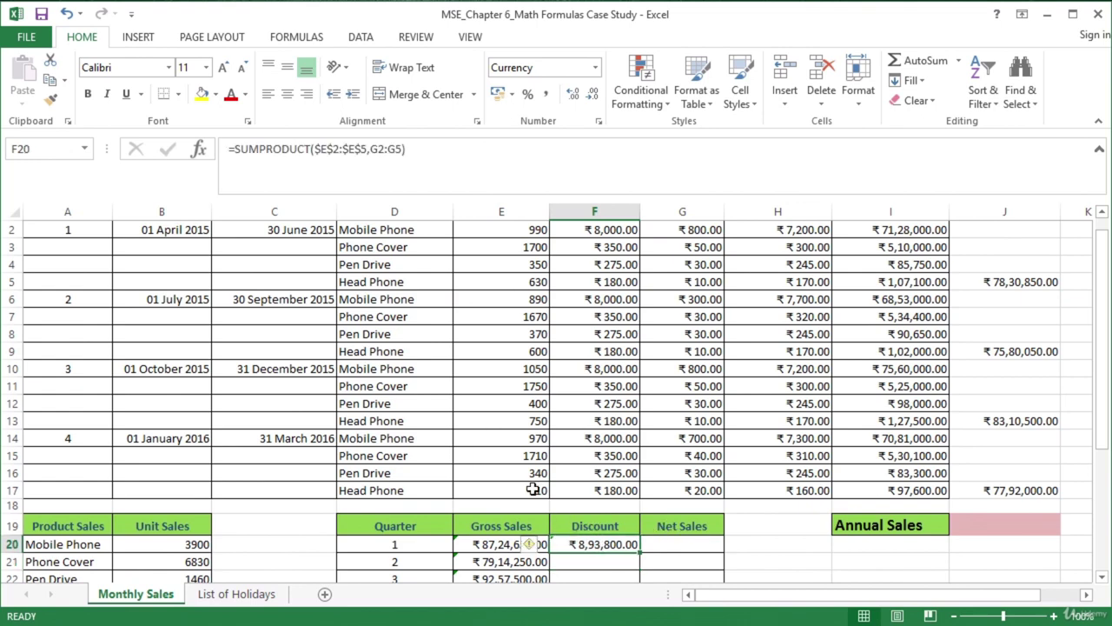
click(49, 81)
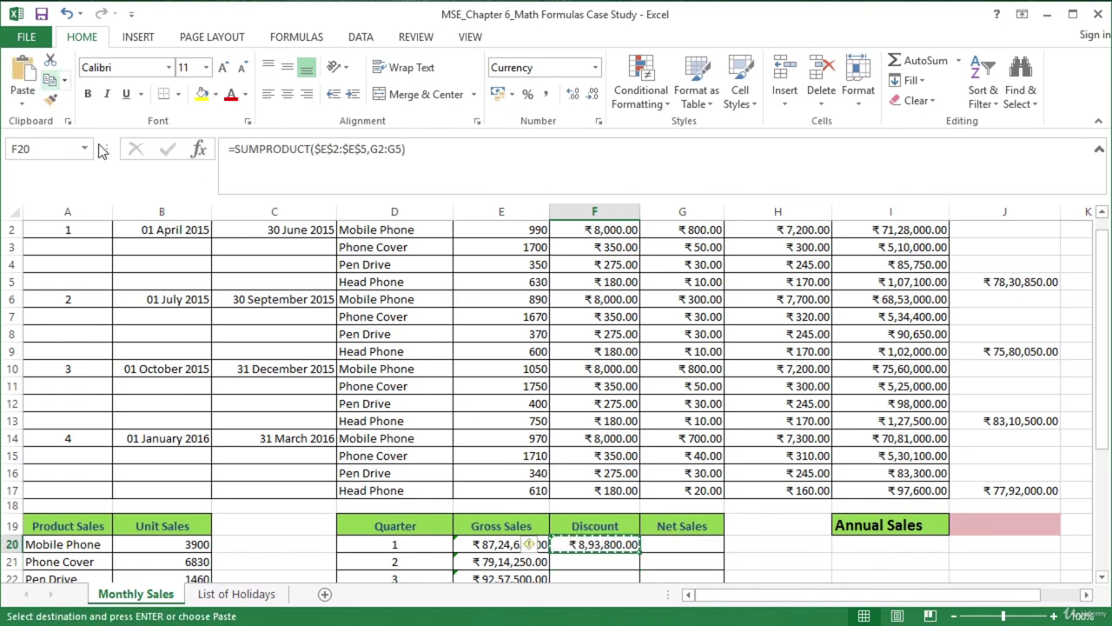
click(684, 546)
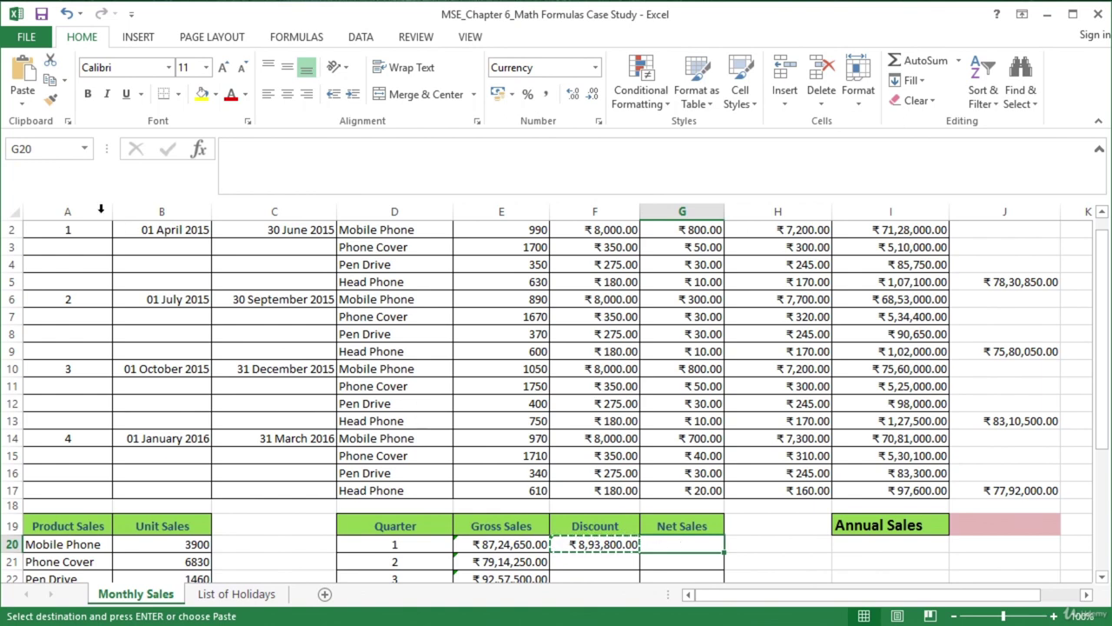
click(22, 73)
key(Escape)
Step: Copy the Gross Sales formulas in E21:E23 into the Discount and Net Sales cells F21:G23 for Quarters 2 to 4
scroll(527, 422, down, 3)
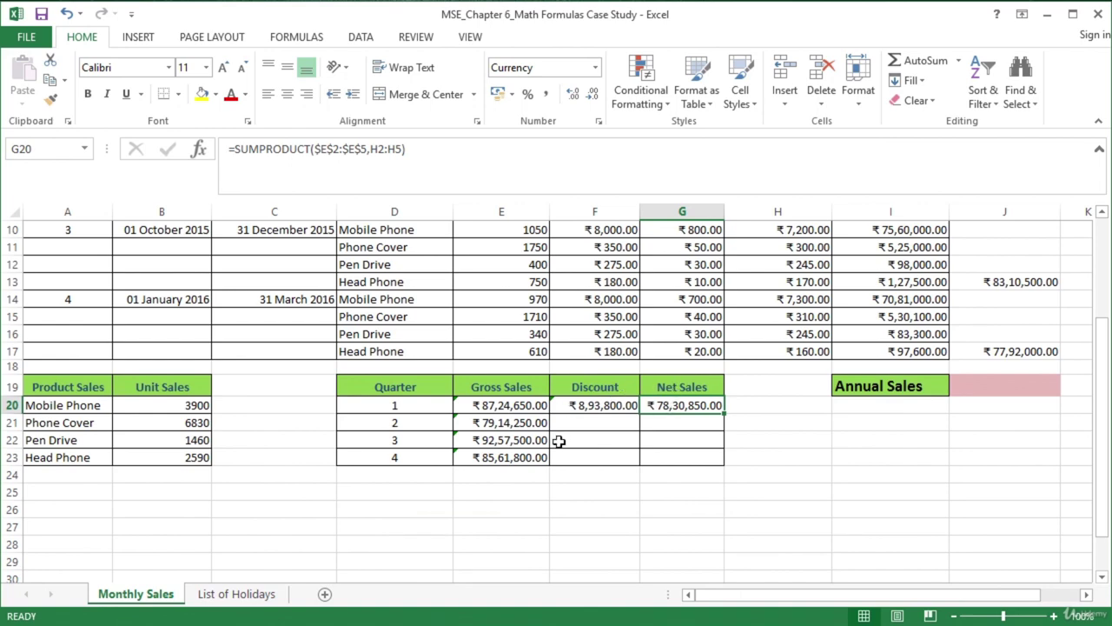
click(539, 425)
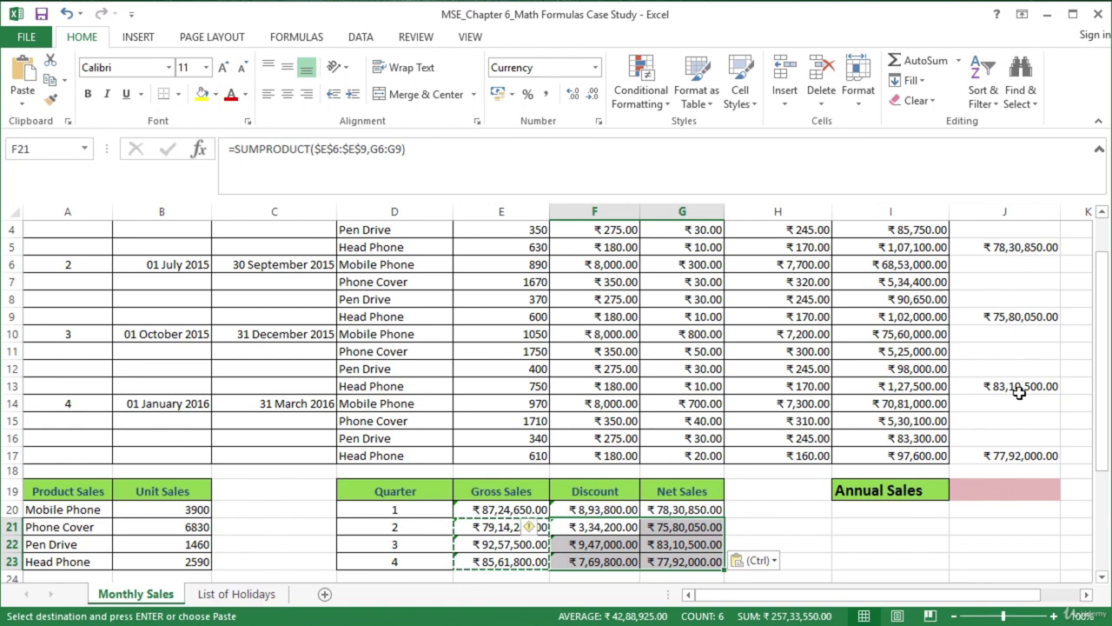
Step: Total the quarterly Net Sales in the Annual Sales cell J19 with =SUM(G20:G23)
click(1001, 489)
key(Escape)
text(=)
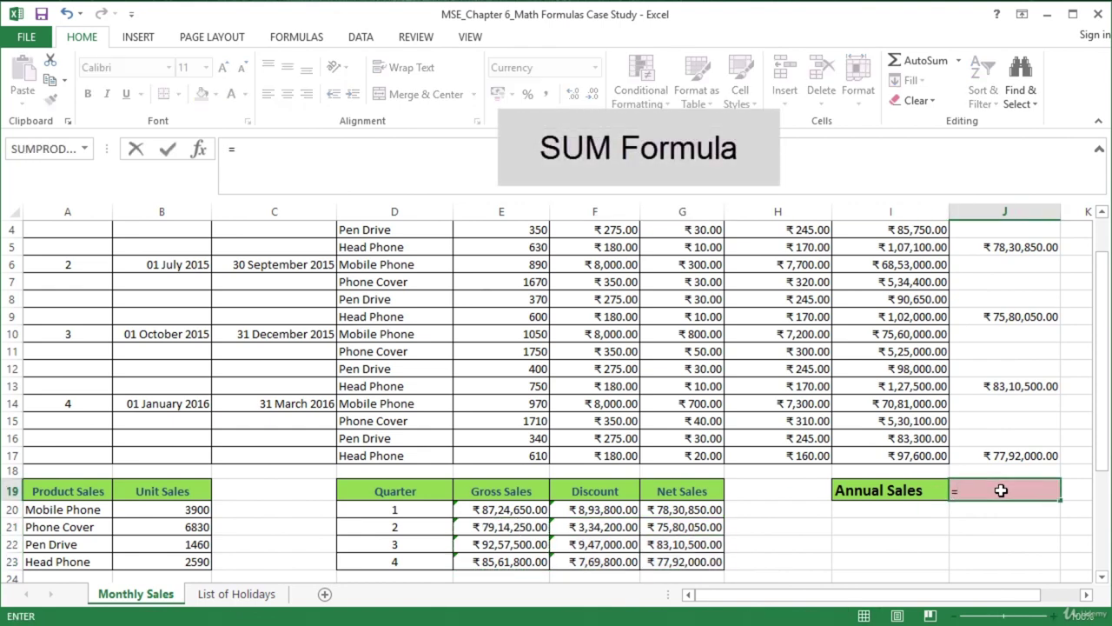
text(SUM()
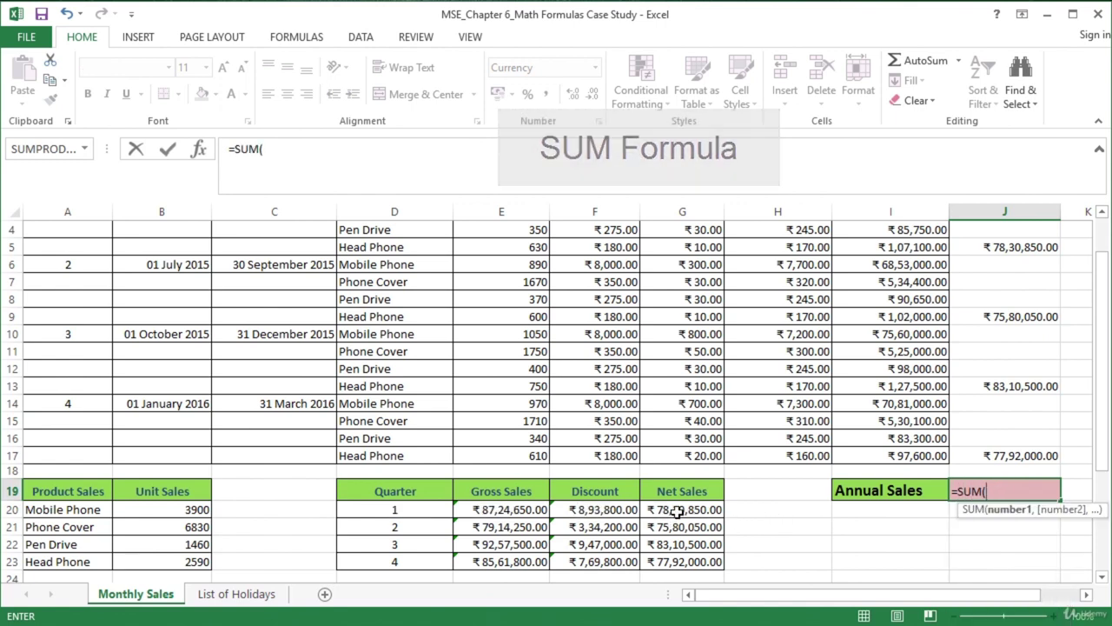
drag(677, 512, 679, 561)
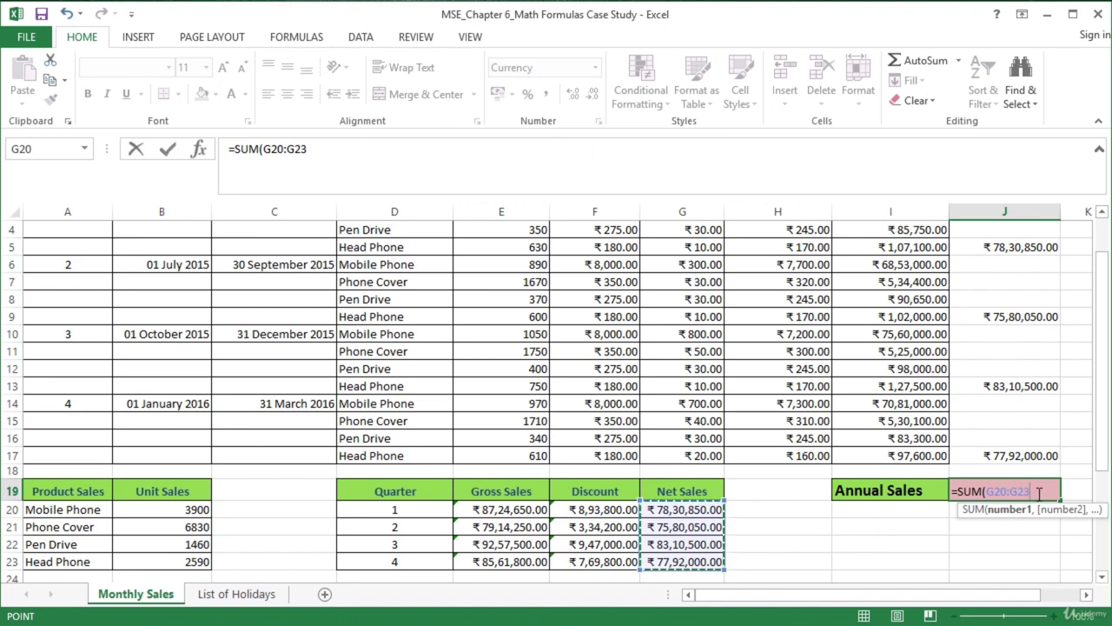
text())
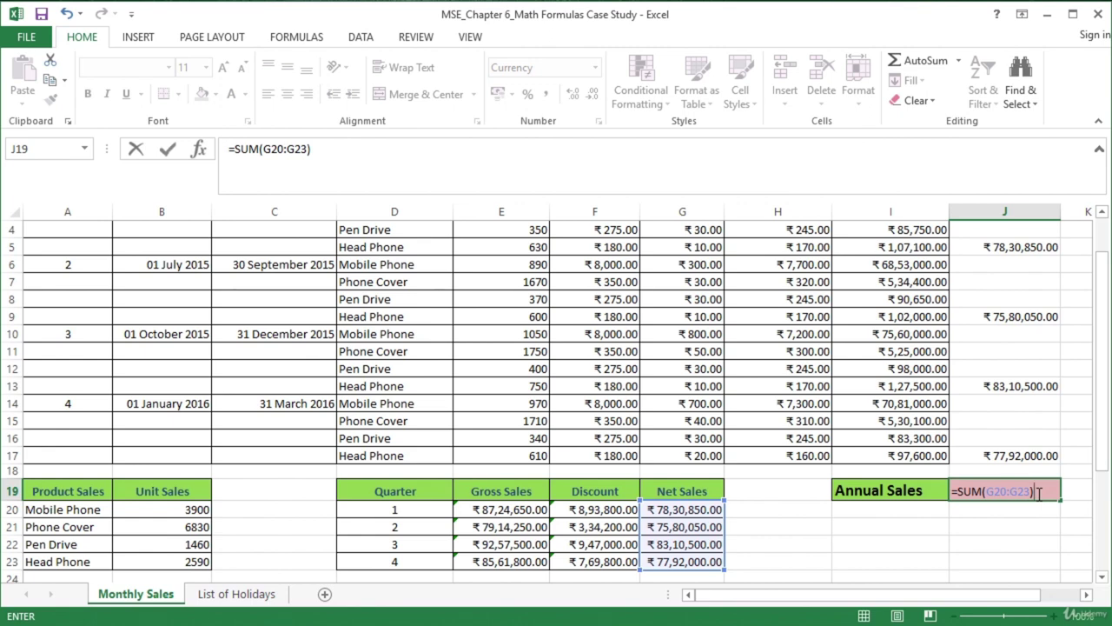
key(Return)
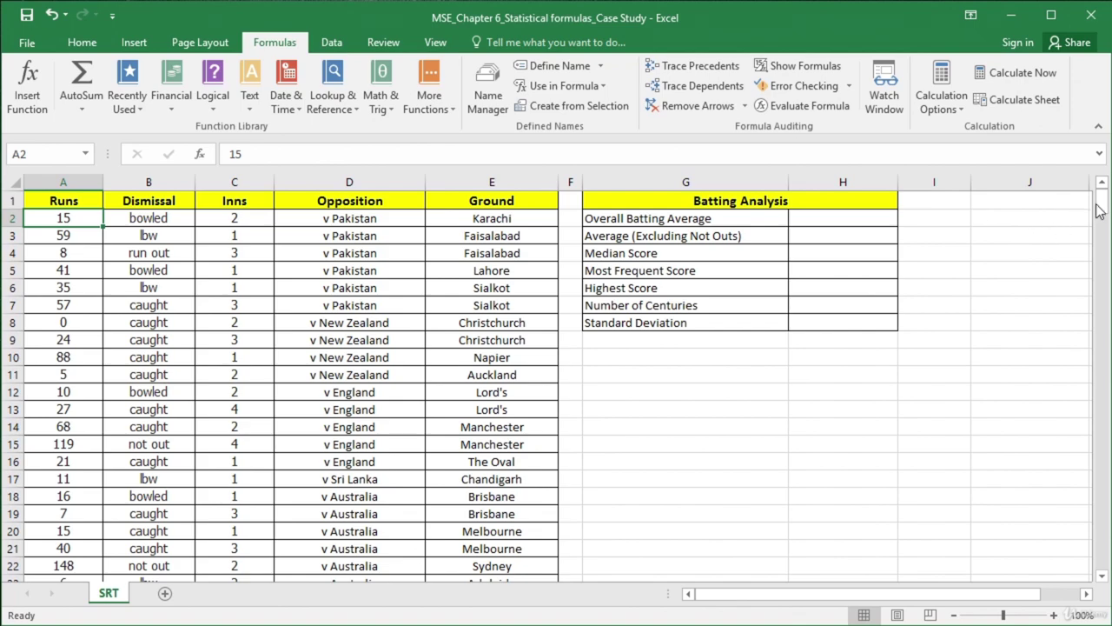
Step: In the Statistical formulas case study, insert an AVERAGE function in H2 for Overall Batting Average and clear its suggested Number1 range
drag(1102, 209, 1102, 570)
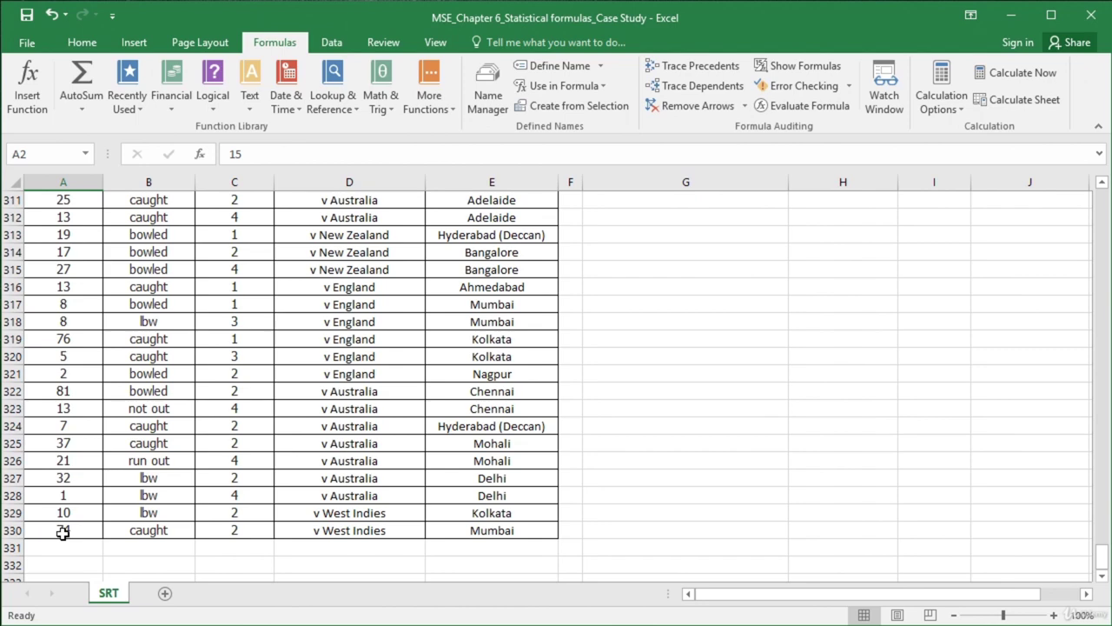
drag(1102, 556, 1103, 189)
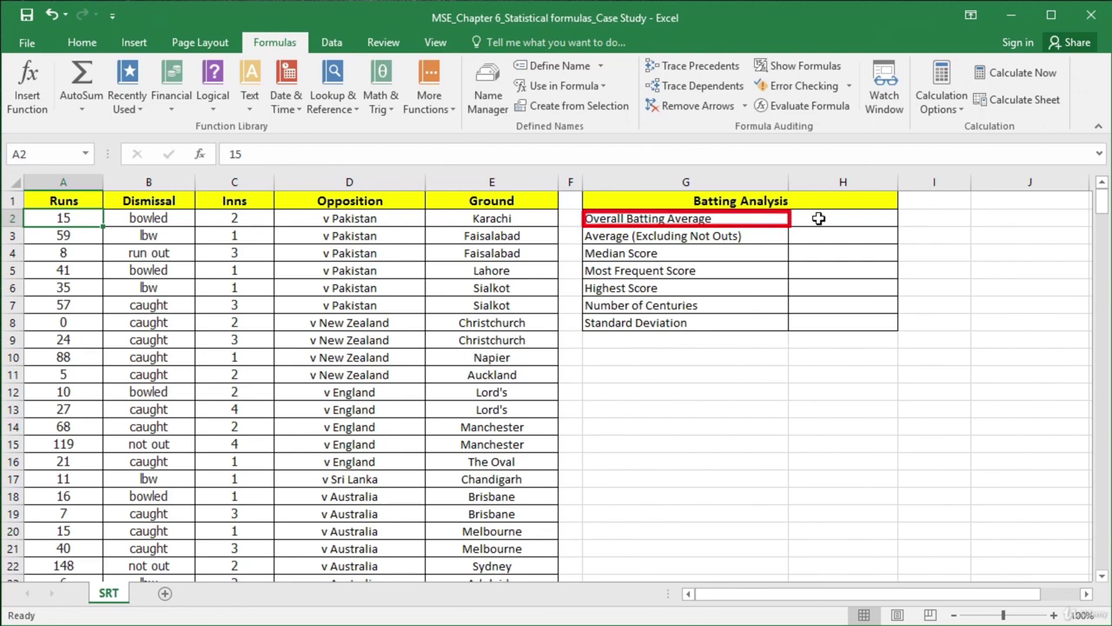
click(818, 218)
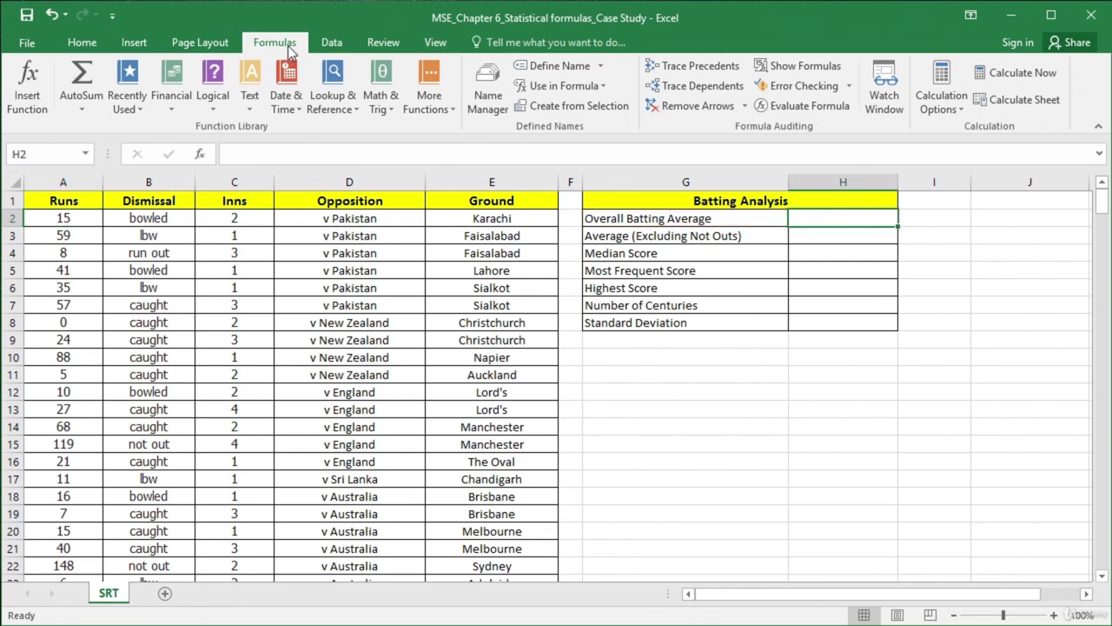
click(435, 87)
mouse_move(460, 132)
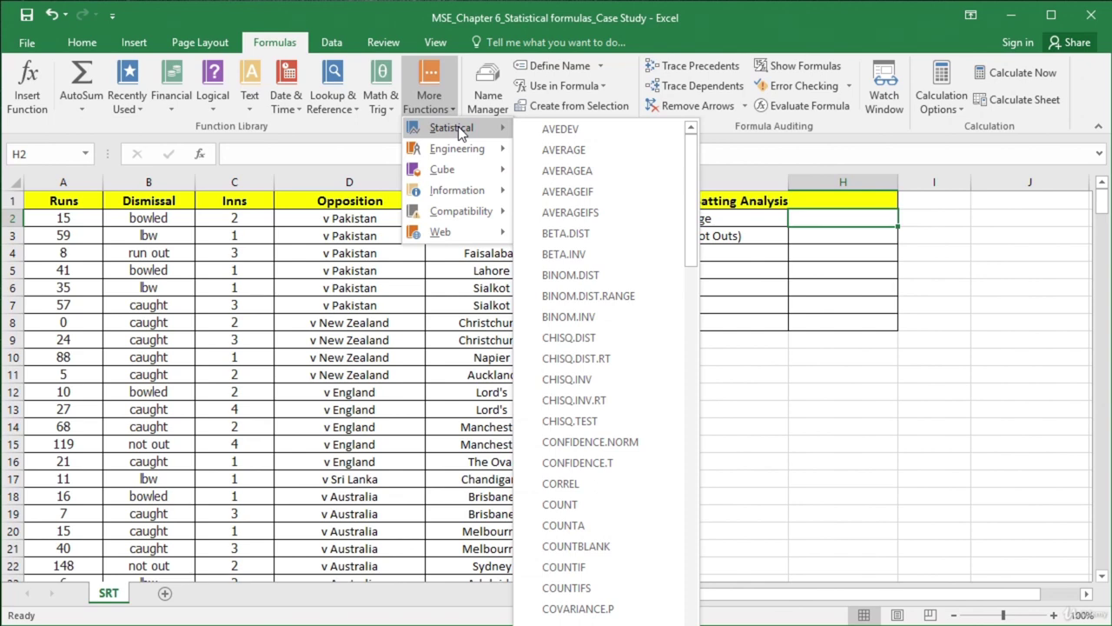
click(605, 150)
click(586, 351)
double_click(587, 350)
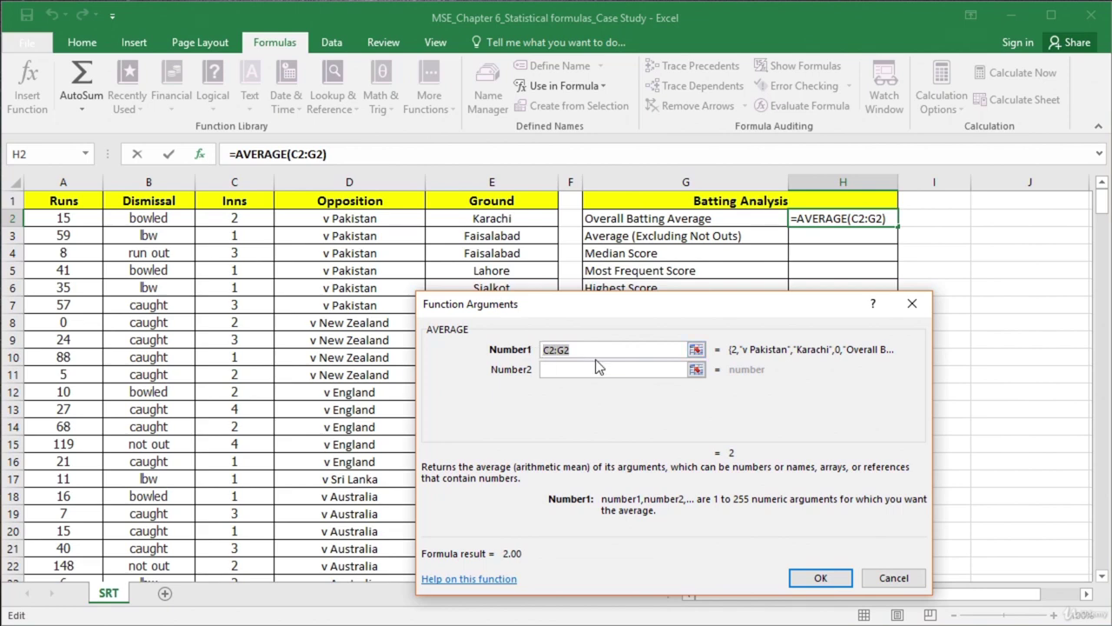
key(Delete)
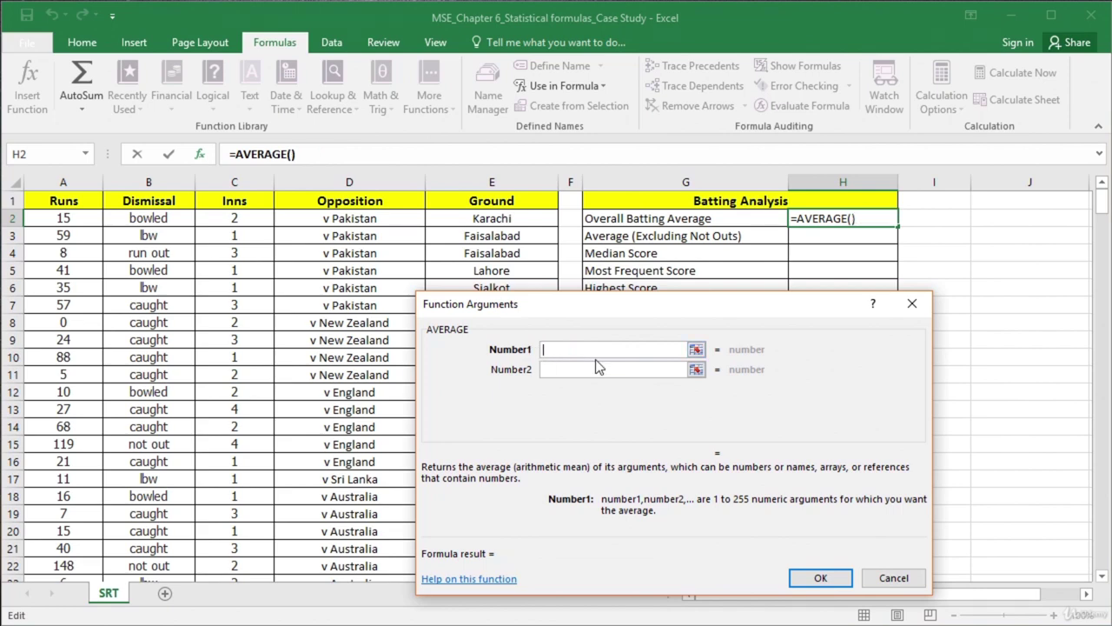
Step: Set Number1 of the AVERAGE function to the Runs range A2:A330 and enter the formula
click(79, 219)
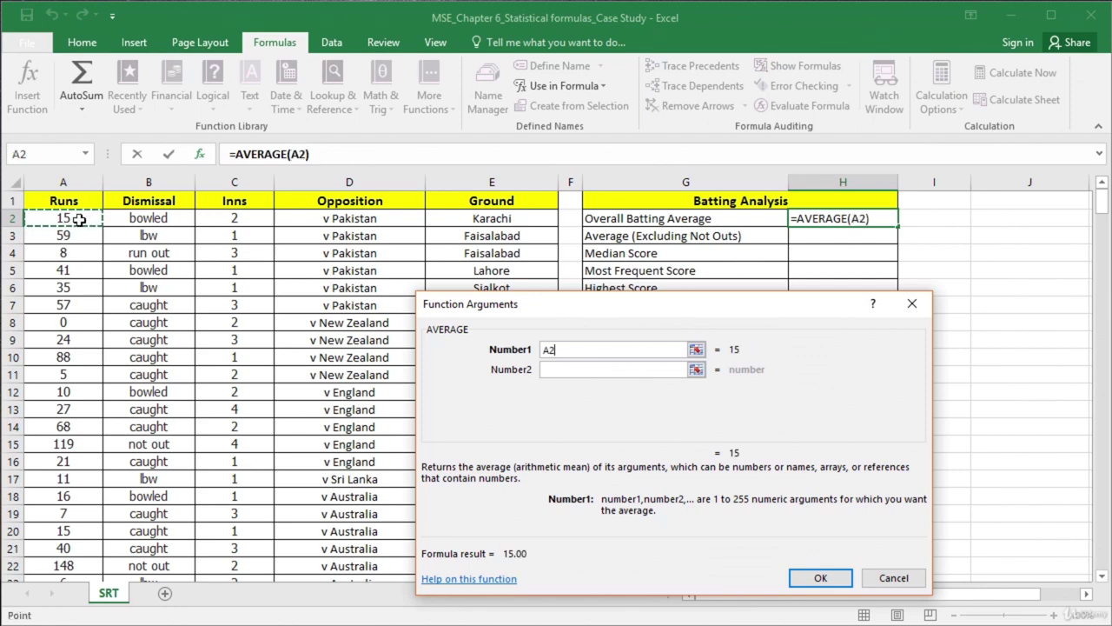
drag(1102, 202, 1101, 556)
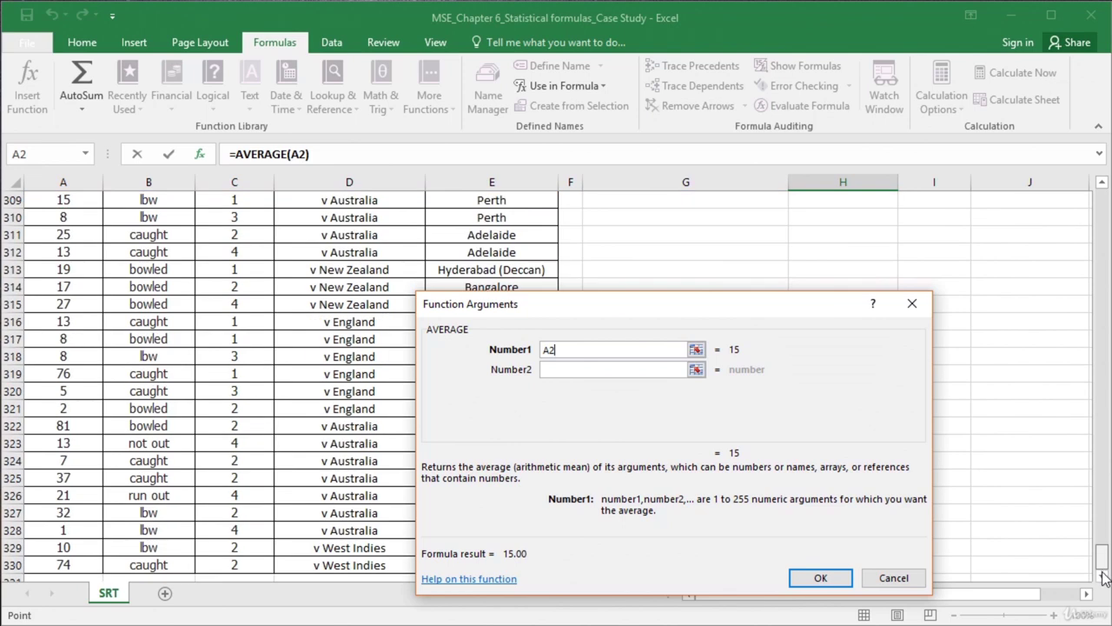
shift+click(68, 565)
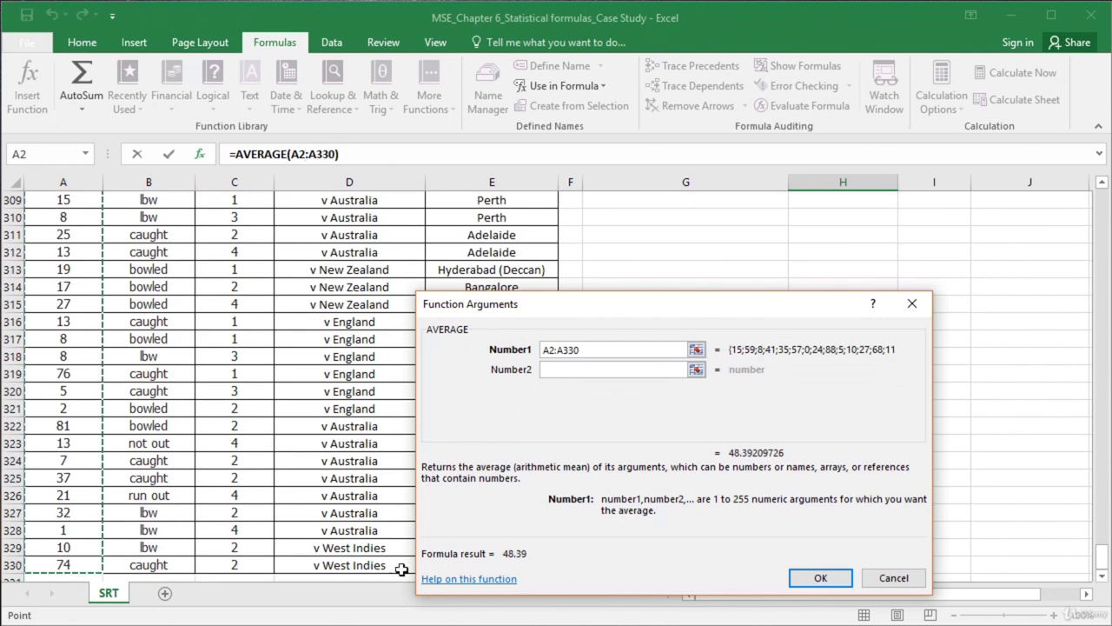
click(820, 578)
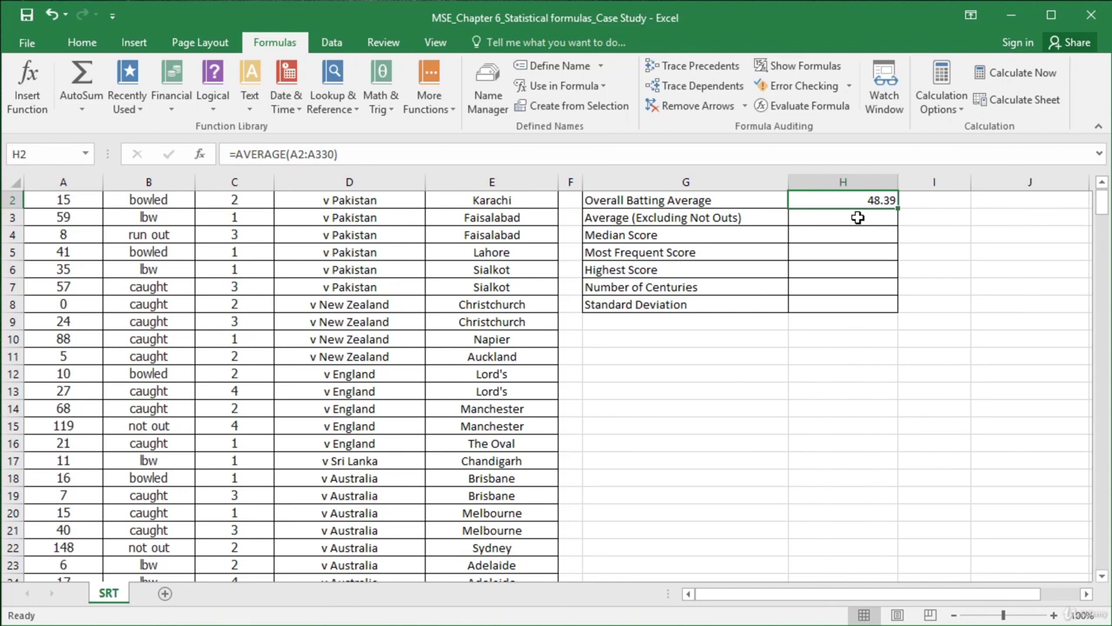
Step: Start the Average (Excluding Not Outs) formula in H3 with the sum of all runs, =(SUM(A2:A330)
click(858, 217)
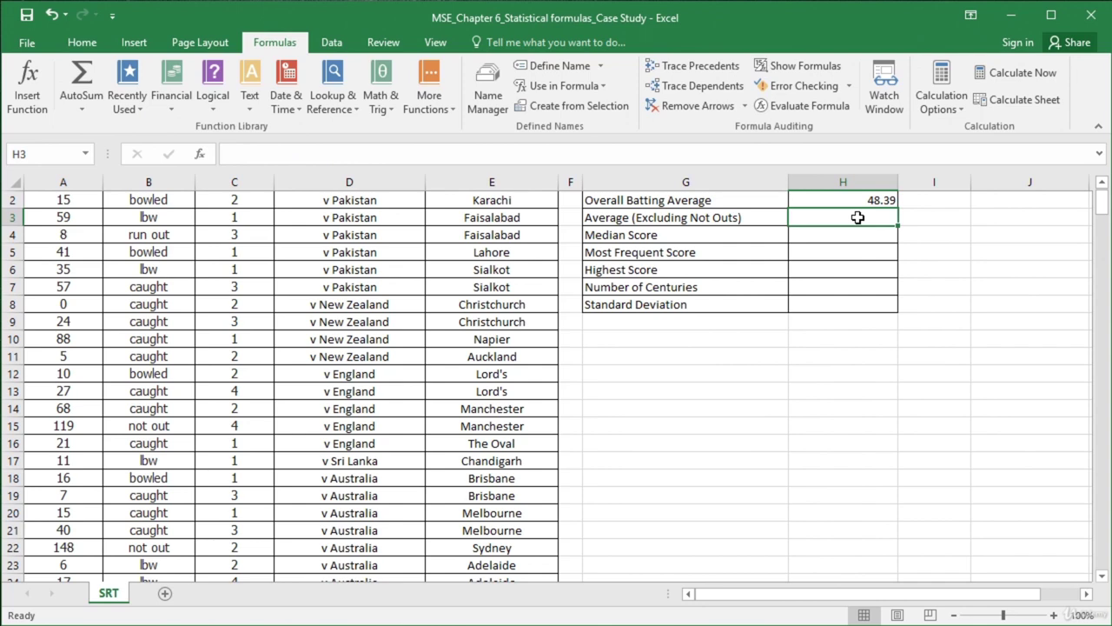
text(=)
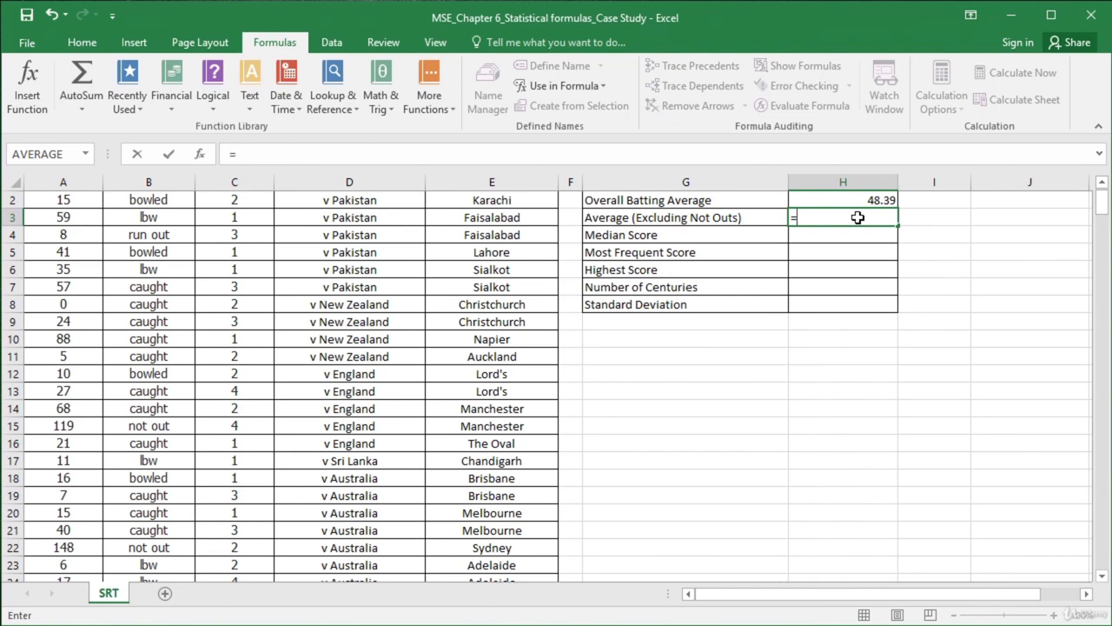
text((SUM)
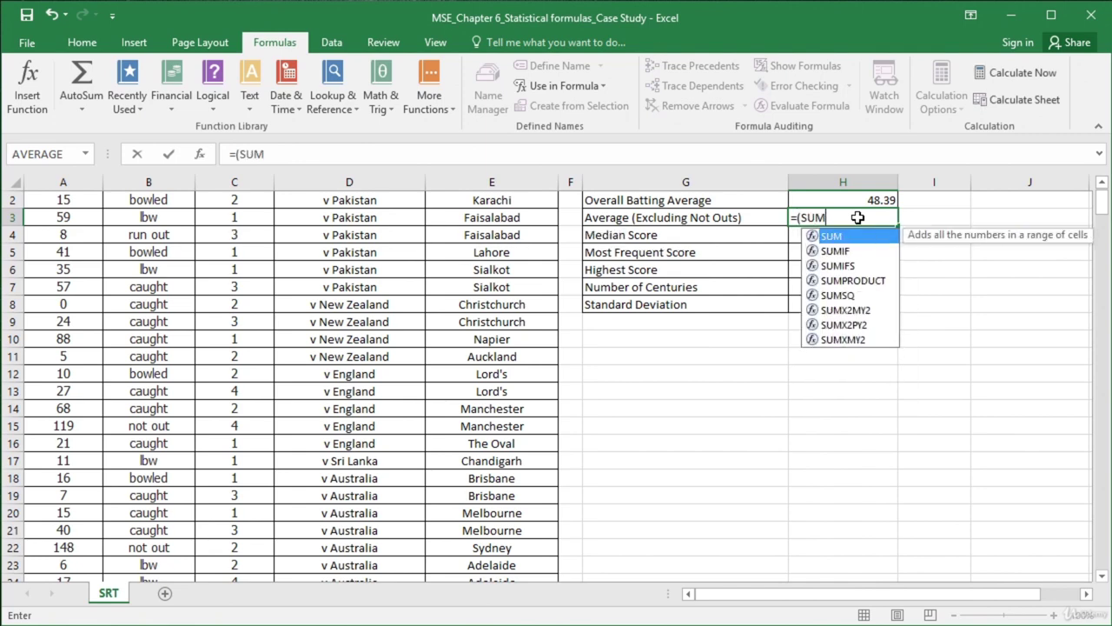
text((A2)
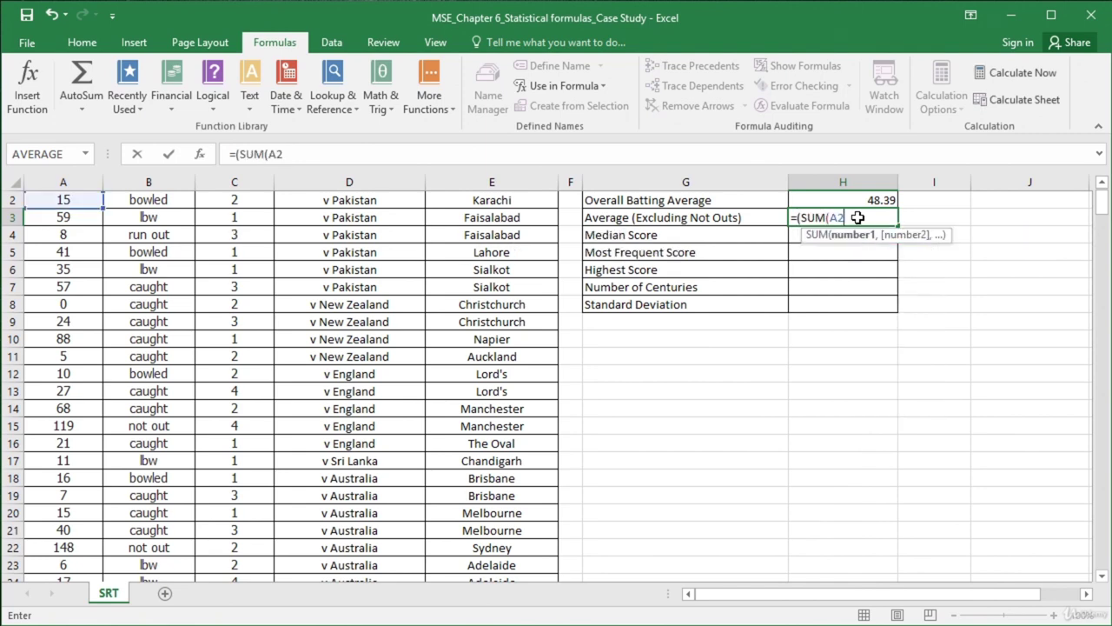
text(:A3)
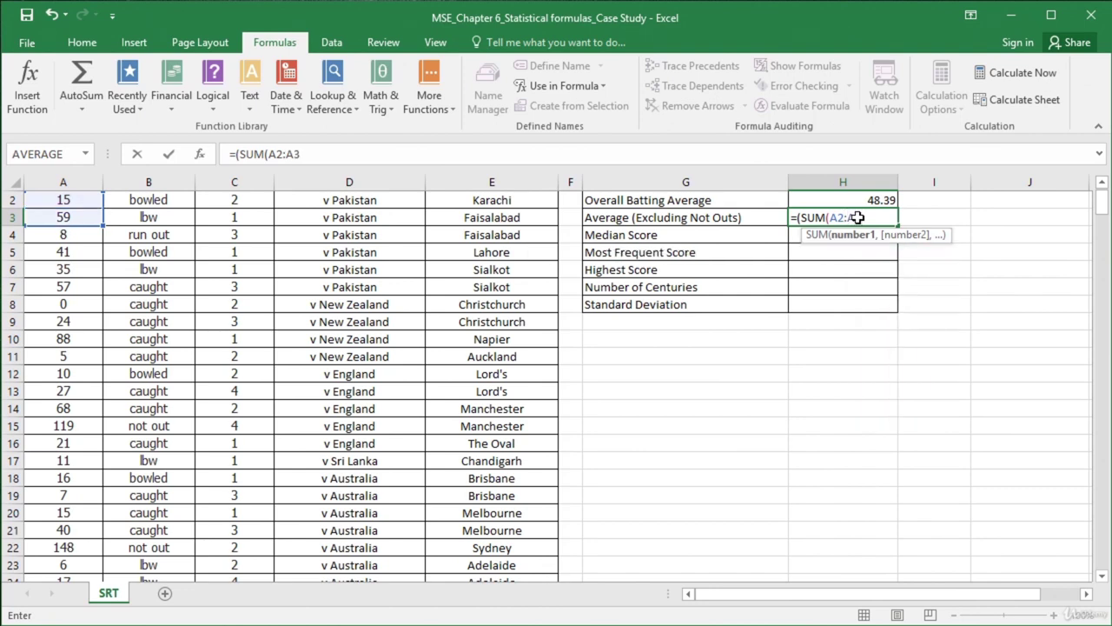
text(30))
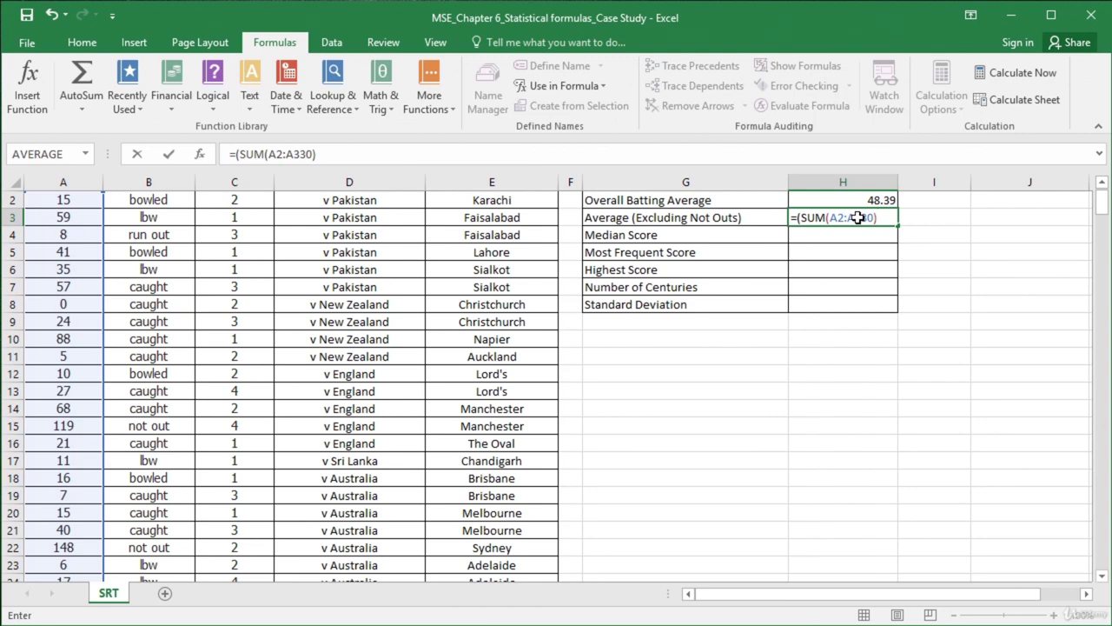
Step: Divide the sum in H3 by COUNTIF(B2:B330,"<>not out"), close the outer bracket and enter the formula
text(/COUNT)
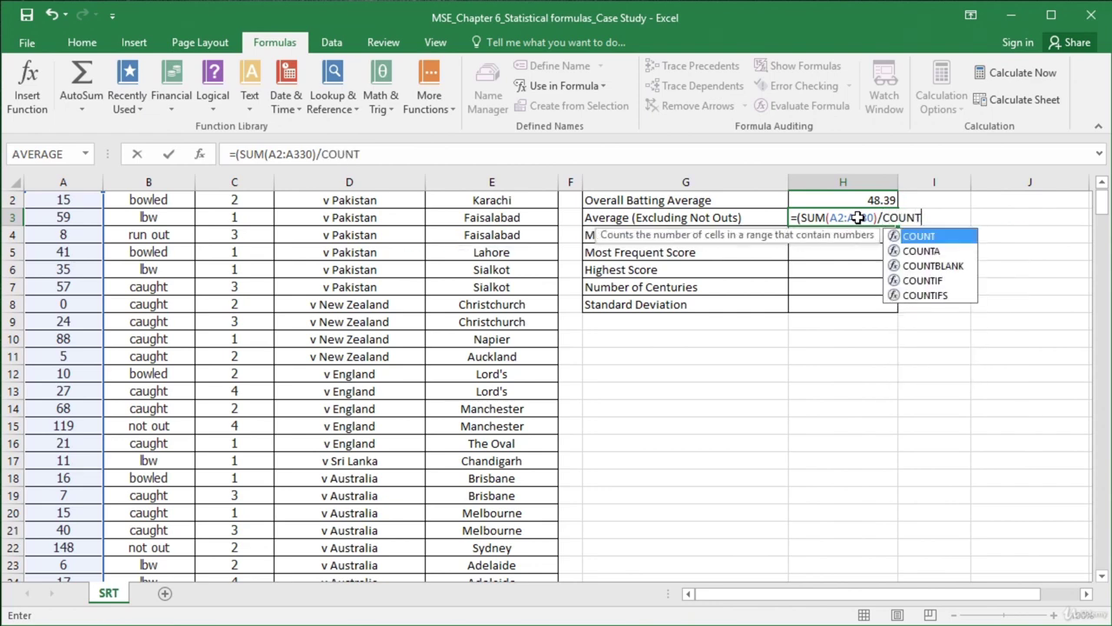
text(IF()
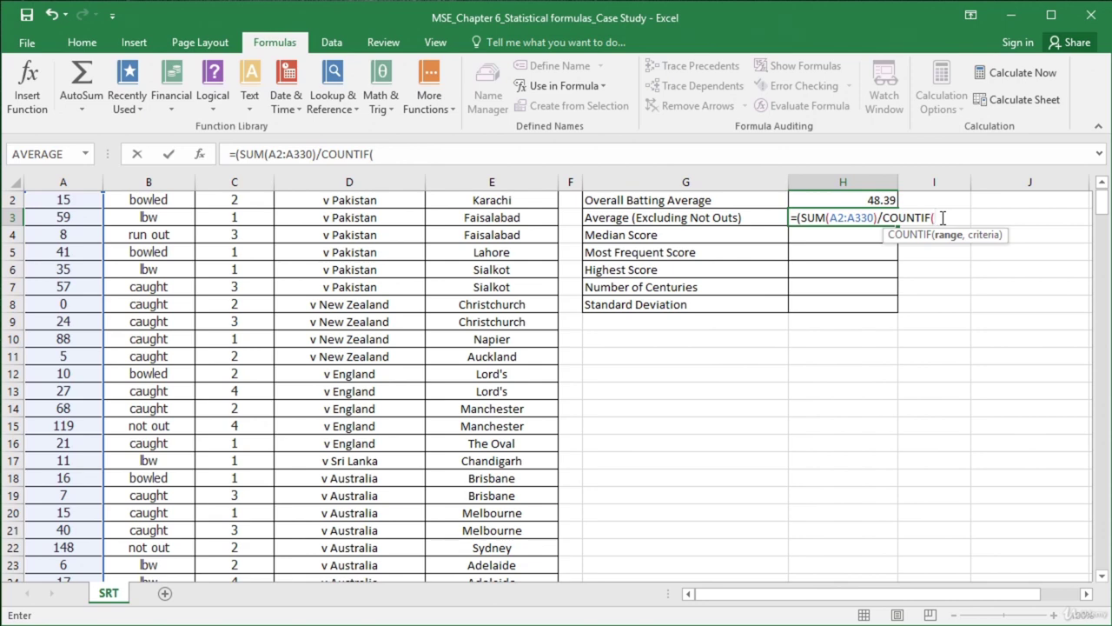
text(B2)
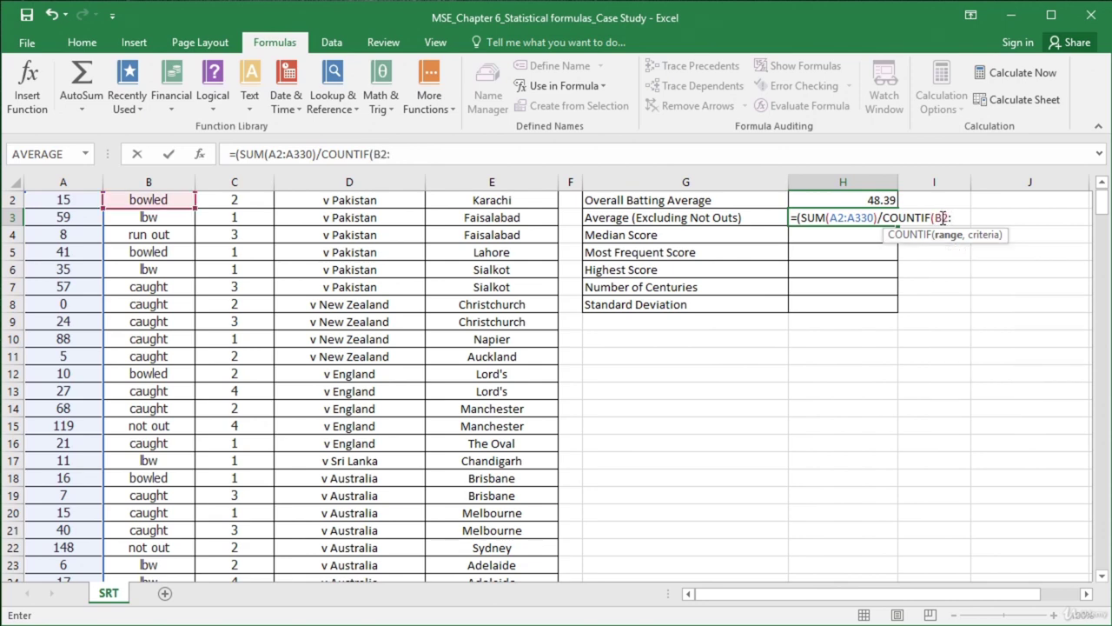
text(:B330)
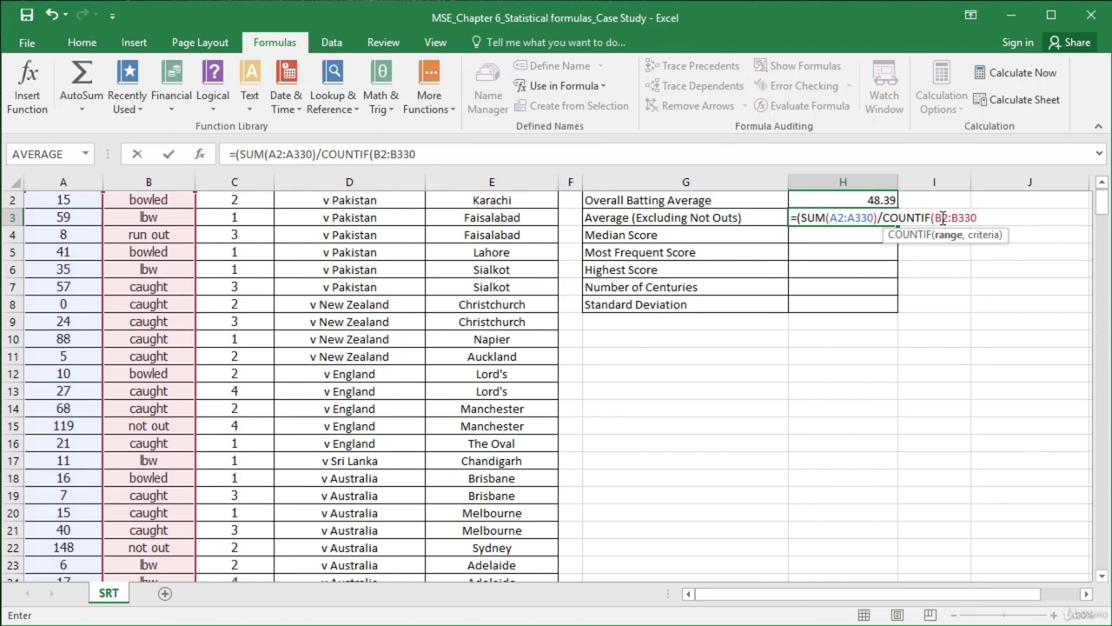
text(,)
text("<>not out)
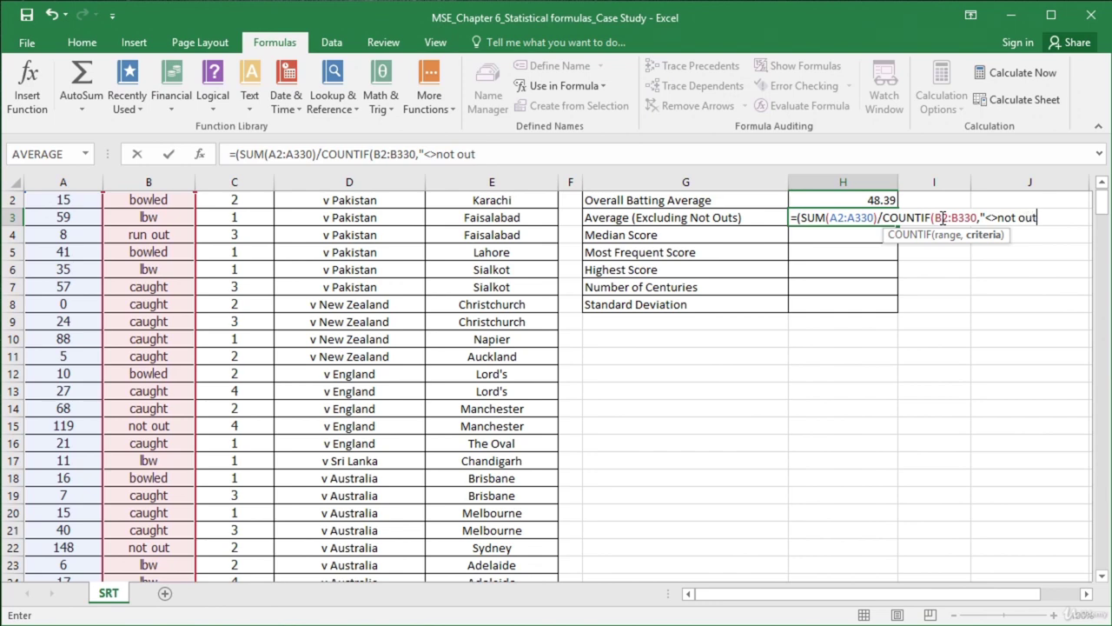
text("))
text())
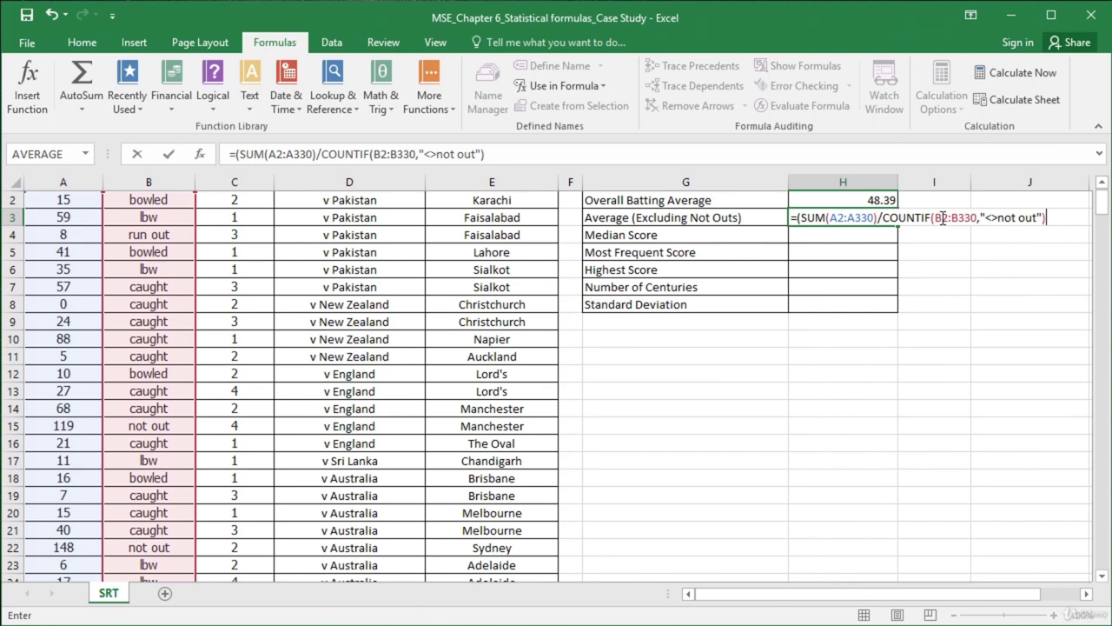
text())
key(Return)
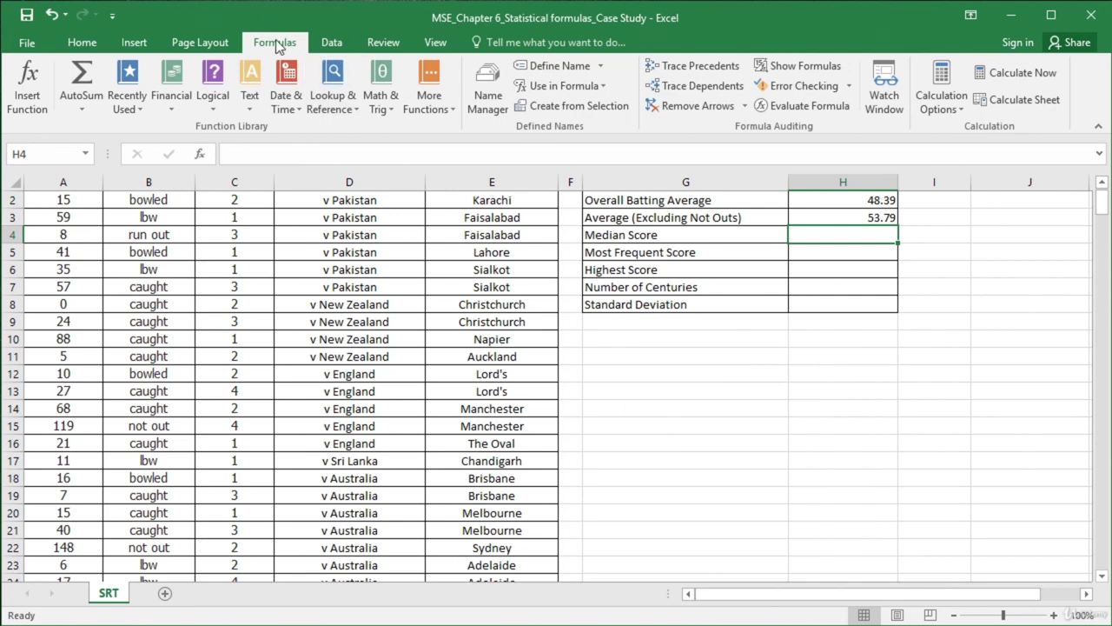
Step: Insert a MEDIAN function for Median Score in H4 with Number1 set to the runs range A2:A330
click(442, 86)
mouse_move(458, 128)
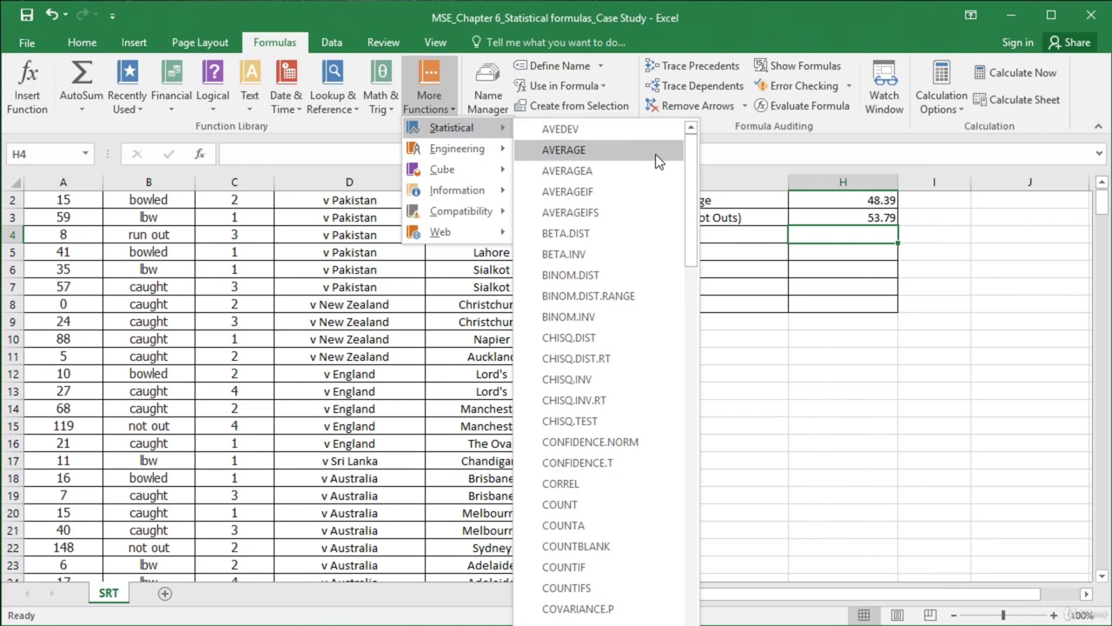
scroll(592, 280, down, 15)
click(592, 281)
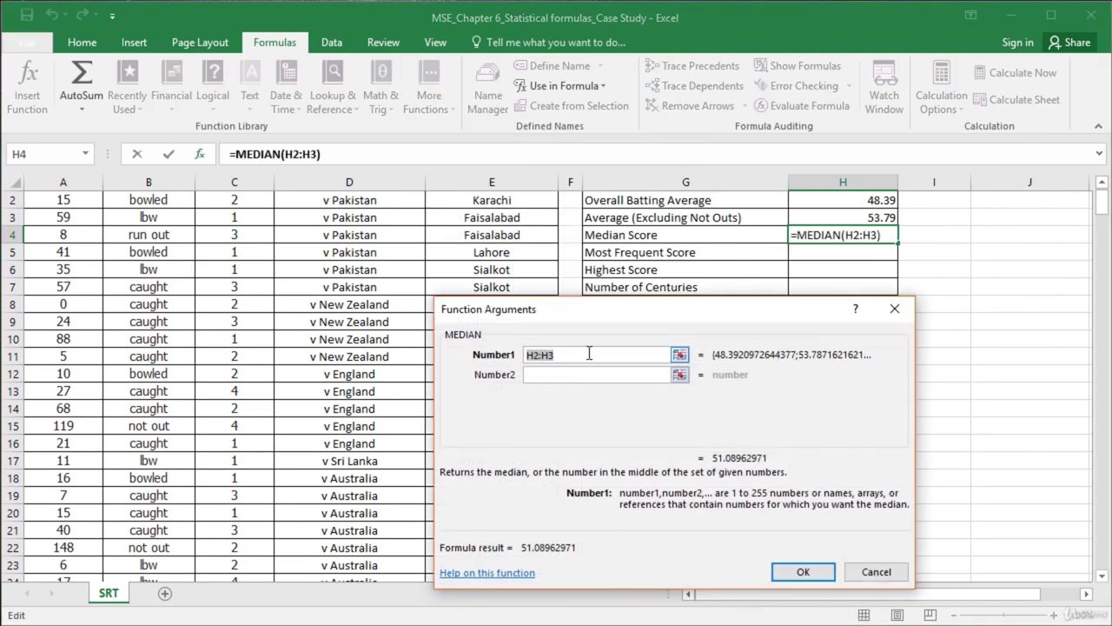
click(565, 354)
drag(566, 354, 525, 354)
key(BackSpace)
text(A2)
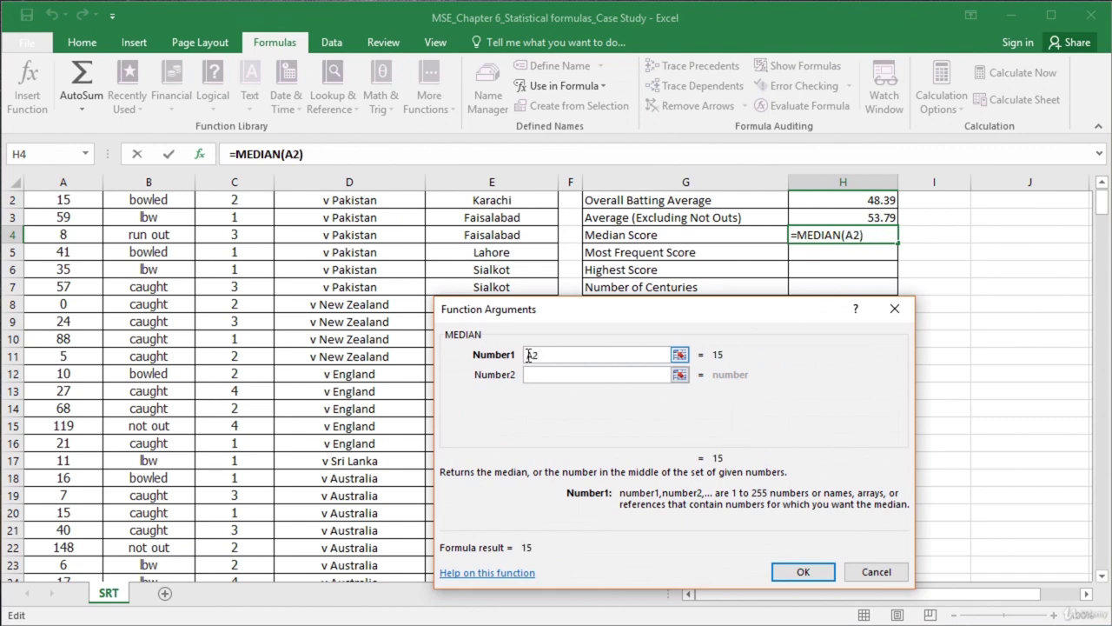
text(:A330)
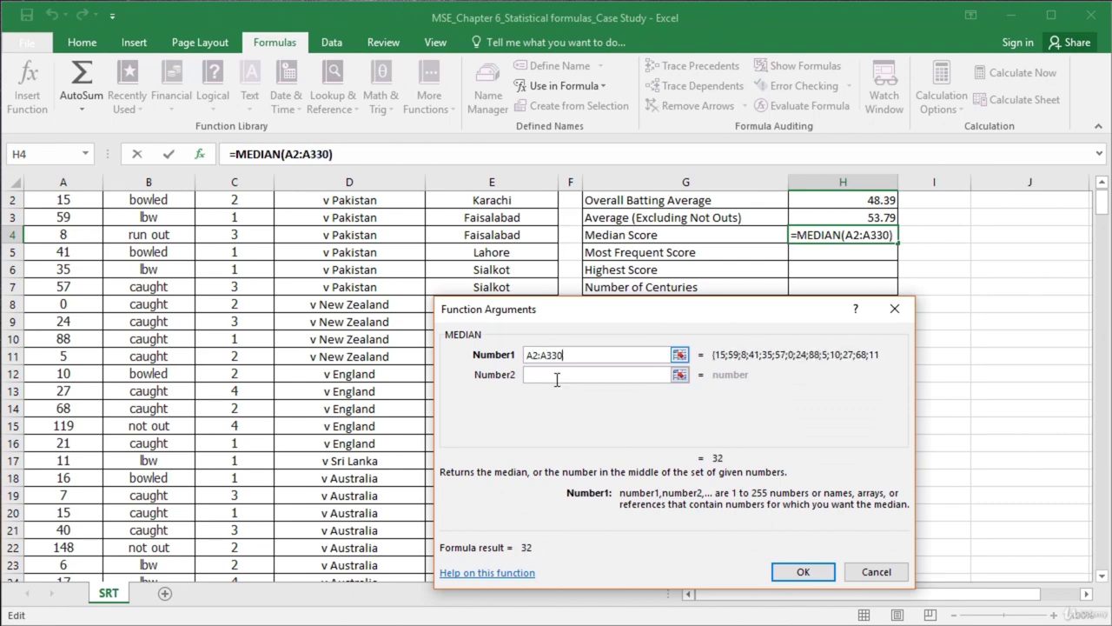
click(801, 572)
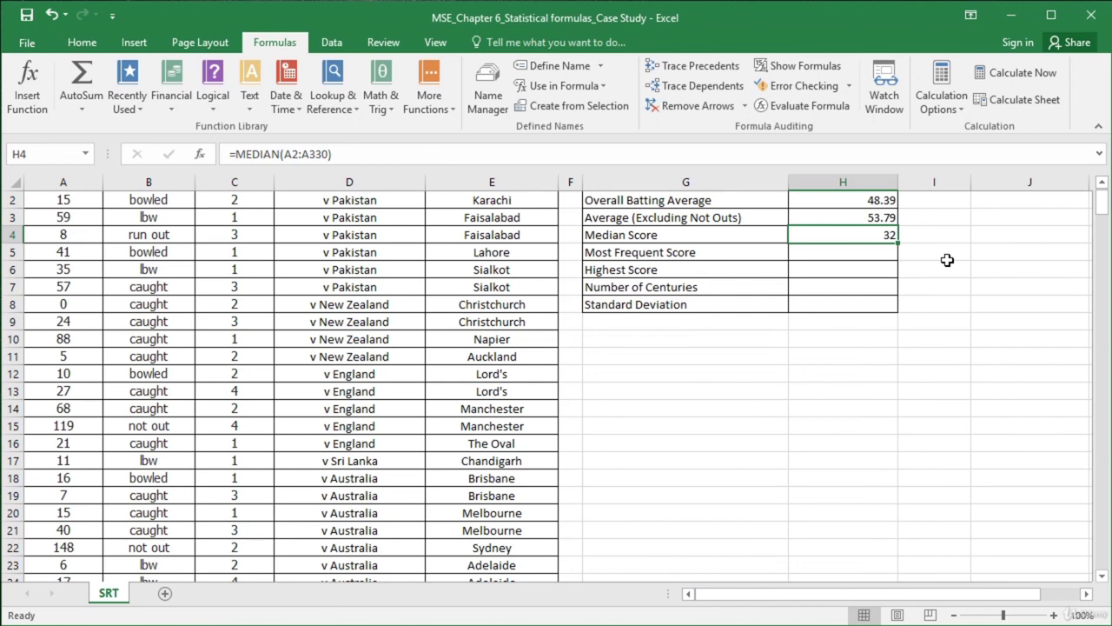
Step: Insert a MODE.SNGL function for Most Frequent Score in H5 with Number1 set to A2:A330
click(855, 253)
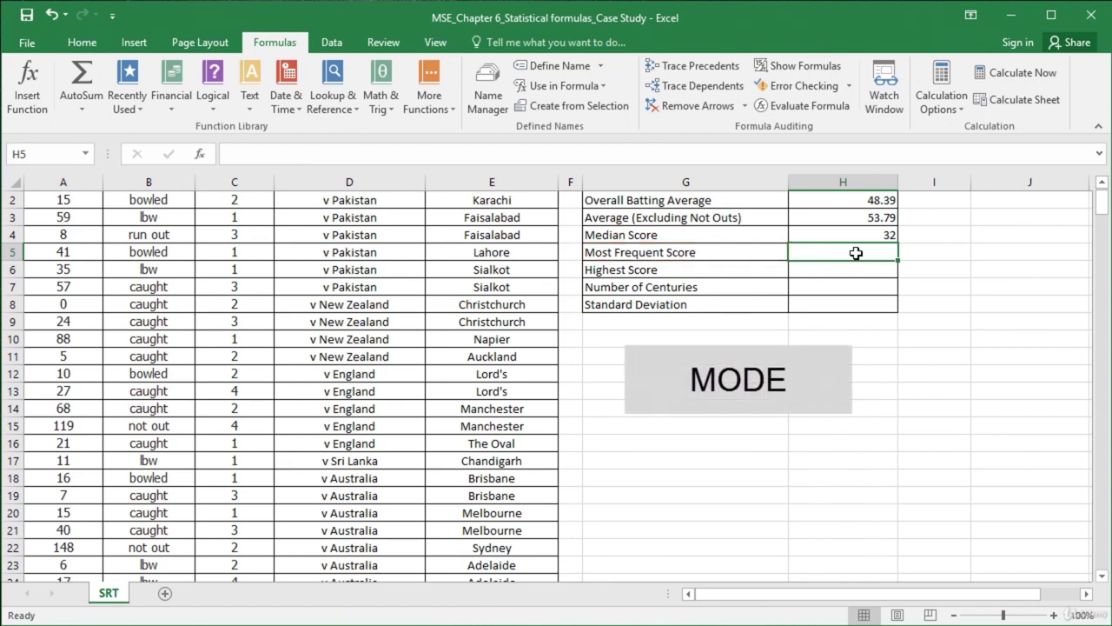
click(444, 76)
mouse_move(467, 131)
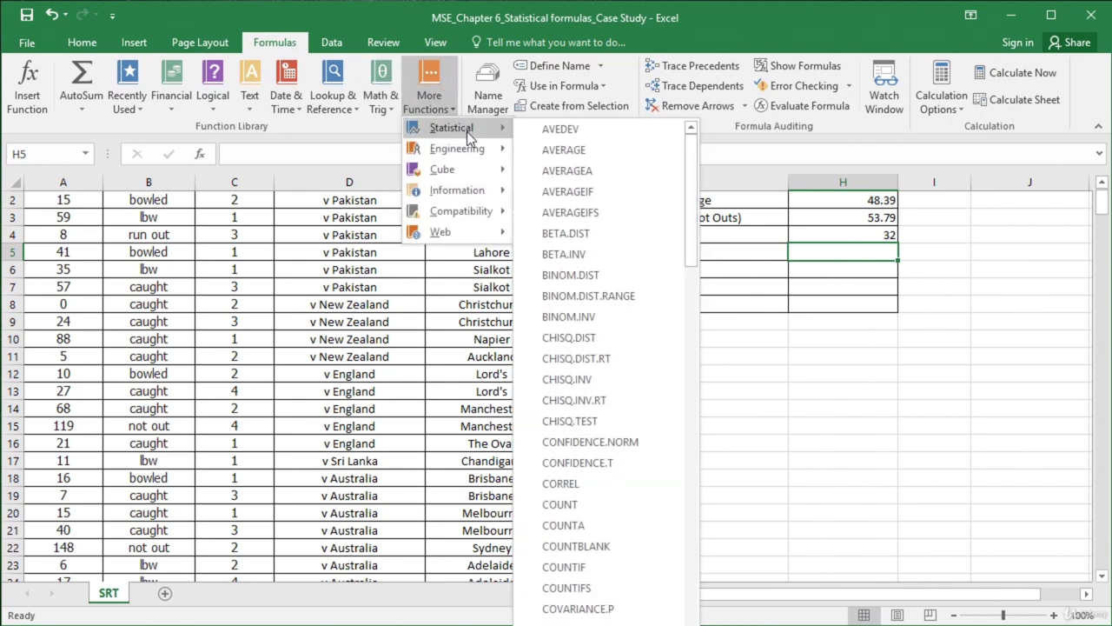
drag(690, 154, 598, 293)
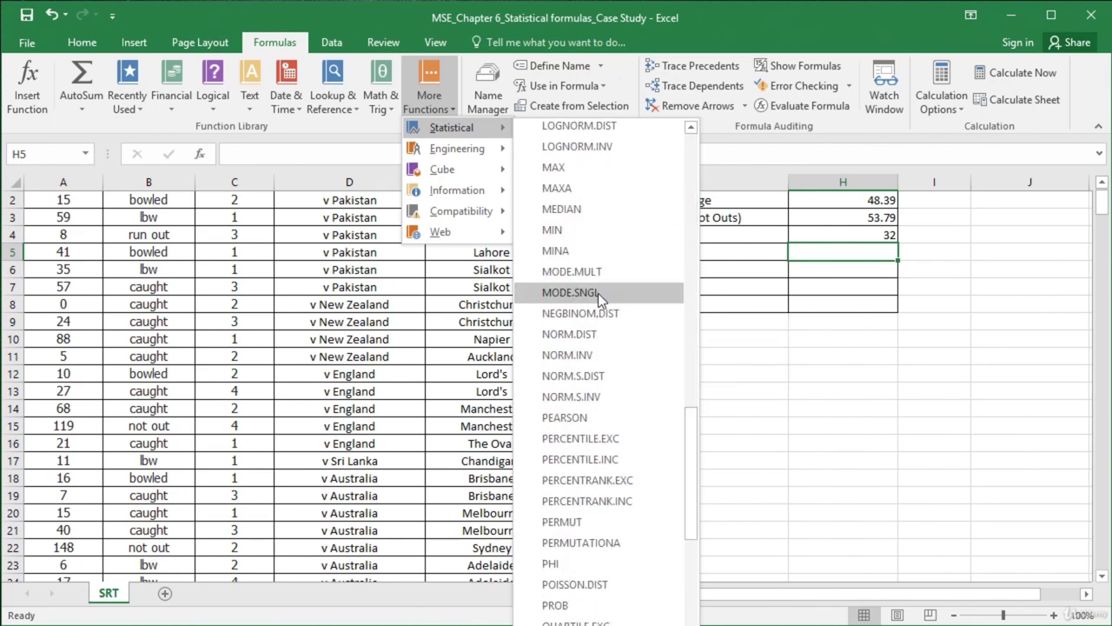
click(598, 293)
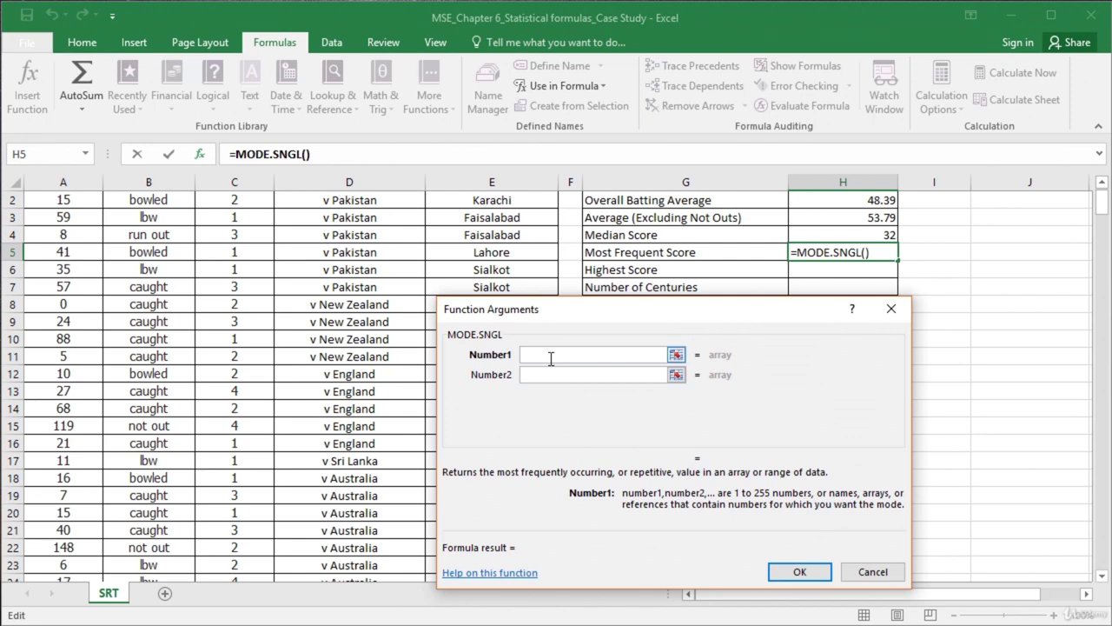
text(A2:A)
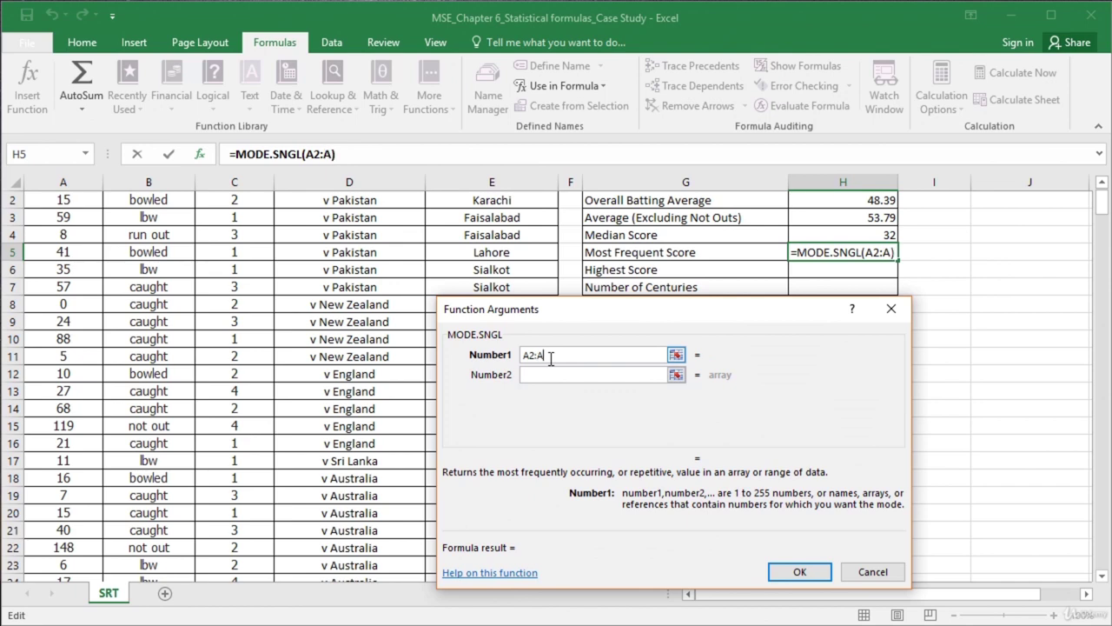
text(330)
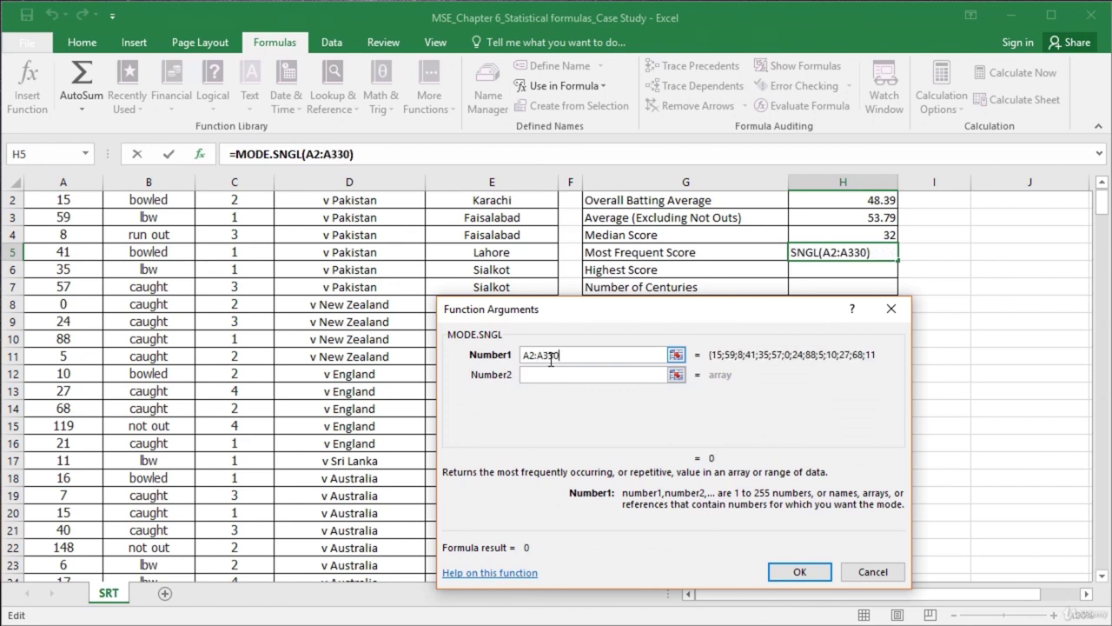
click(800, 573)
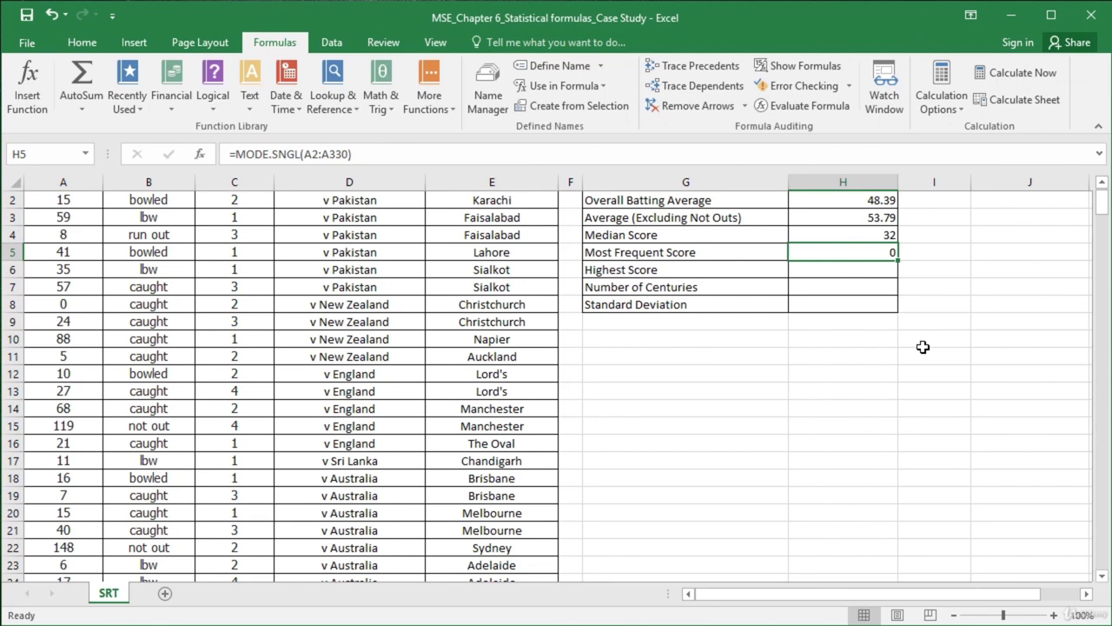
Step: Calculate the Highest Score in H6 with a MAX formula over the runs range A2:A330
click(858, 269)
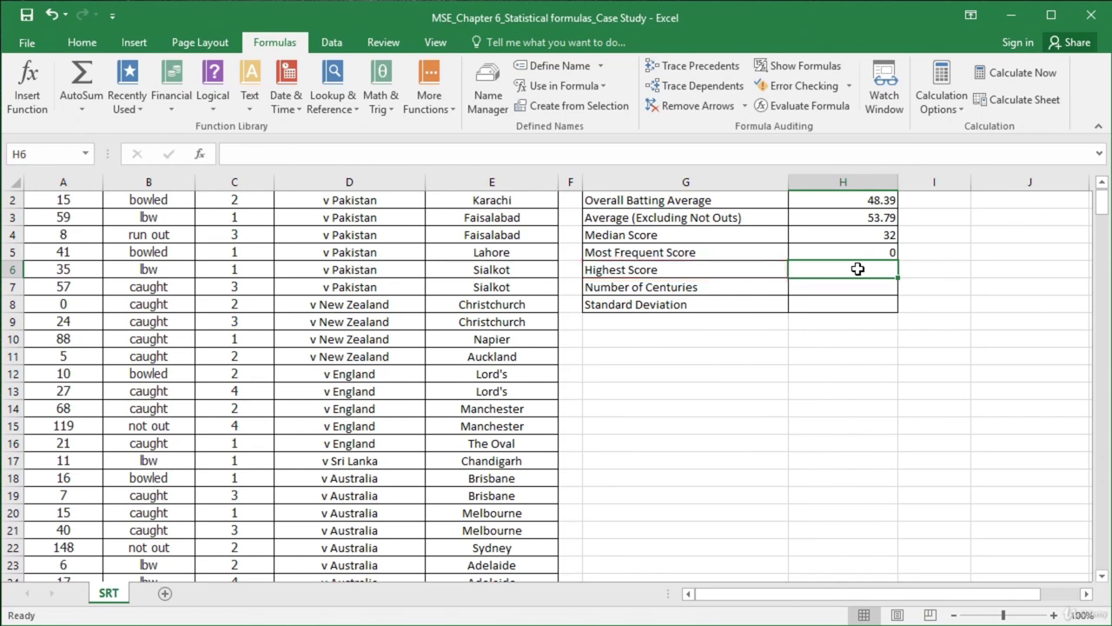
text(=)
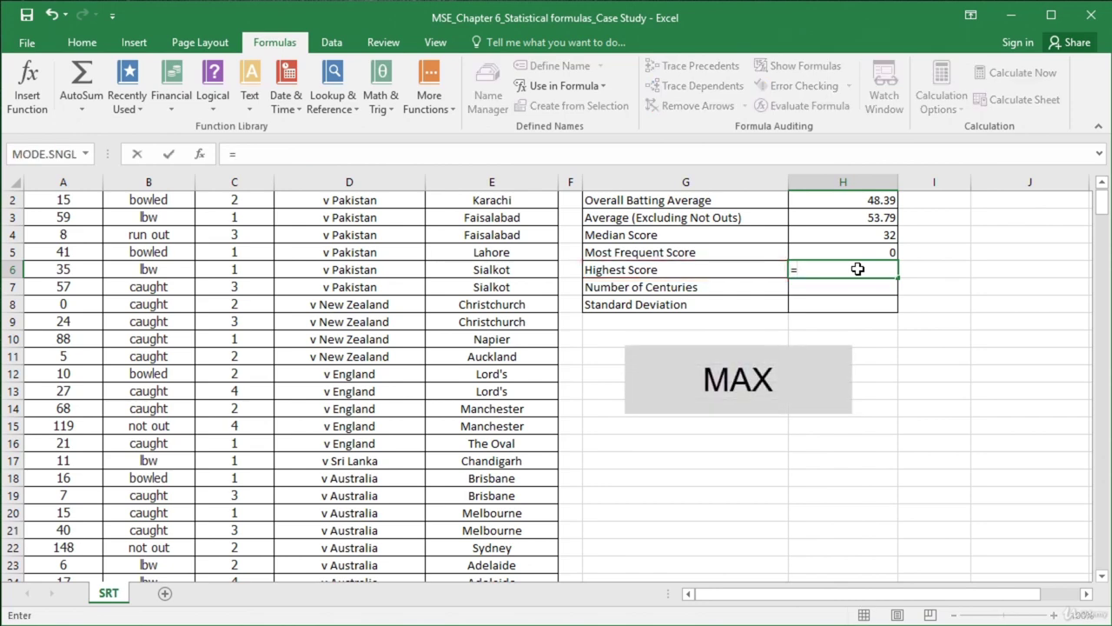
text(MAX)
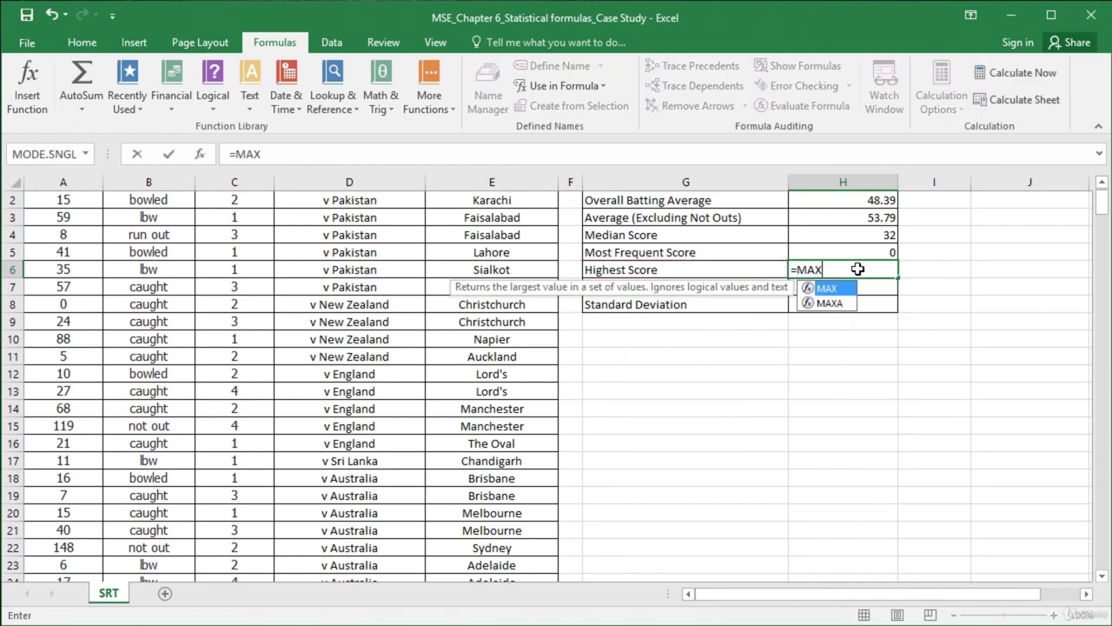
text(()
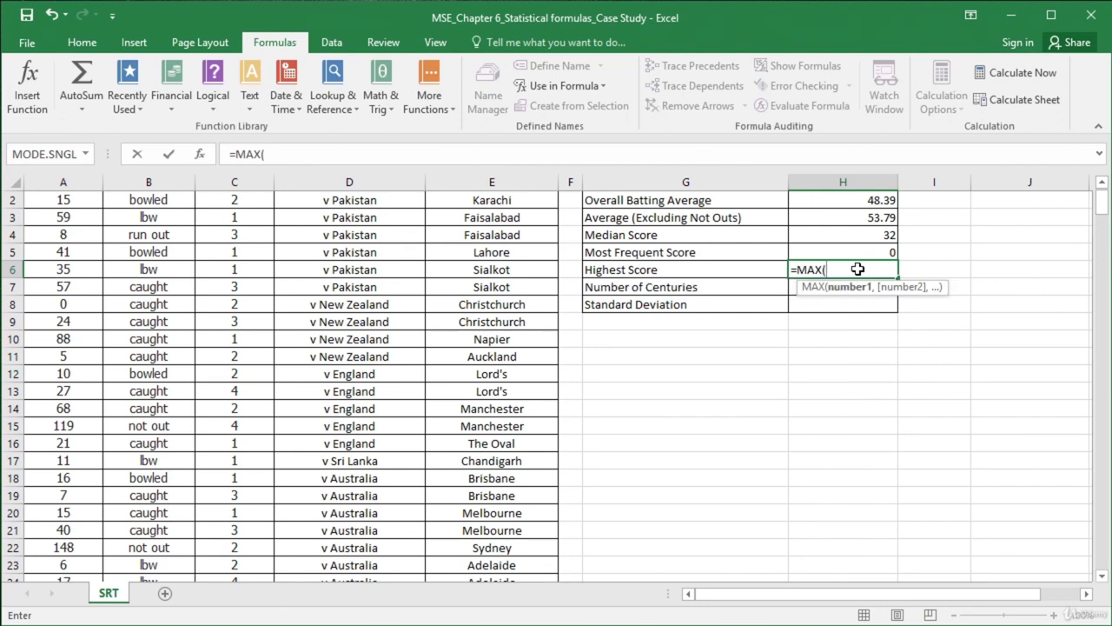
text(A2)
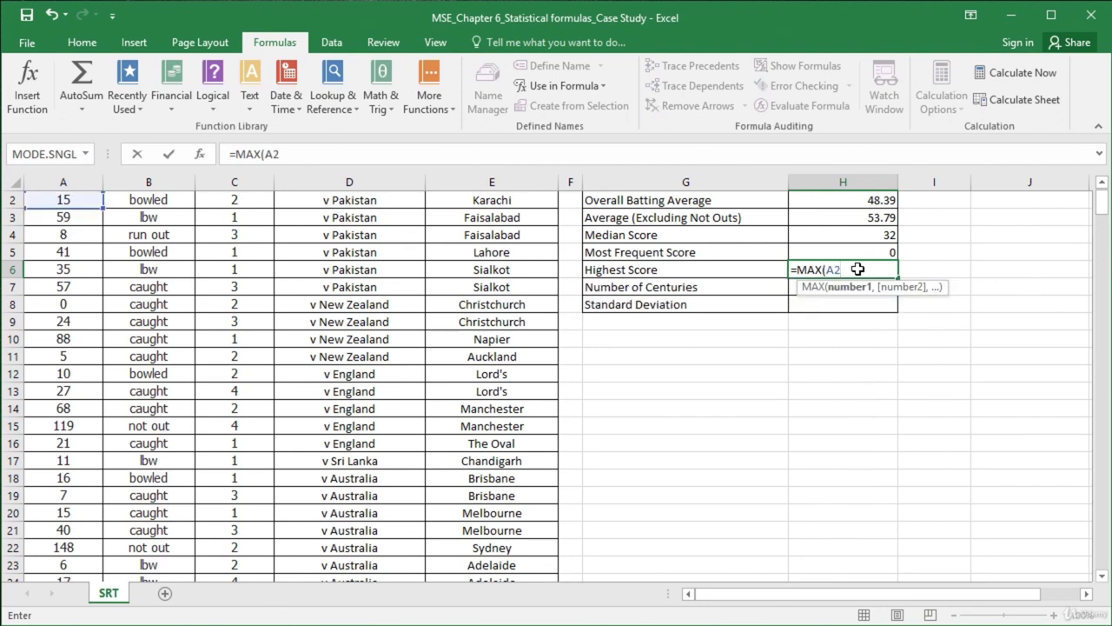
text(:A)
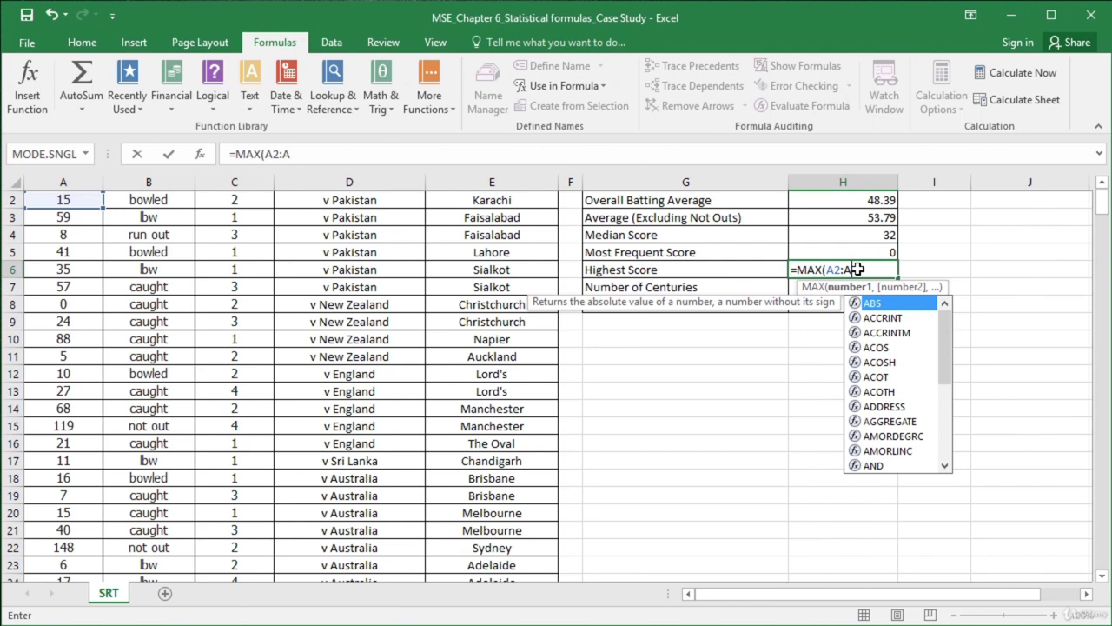
text(330)
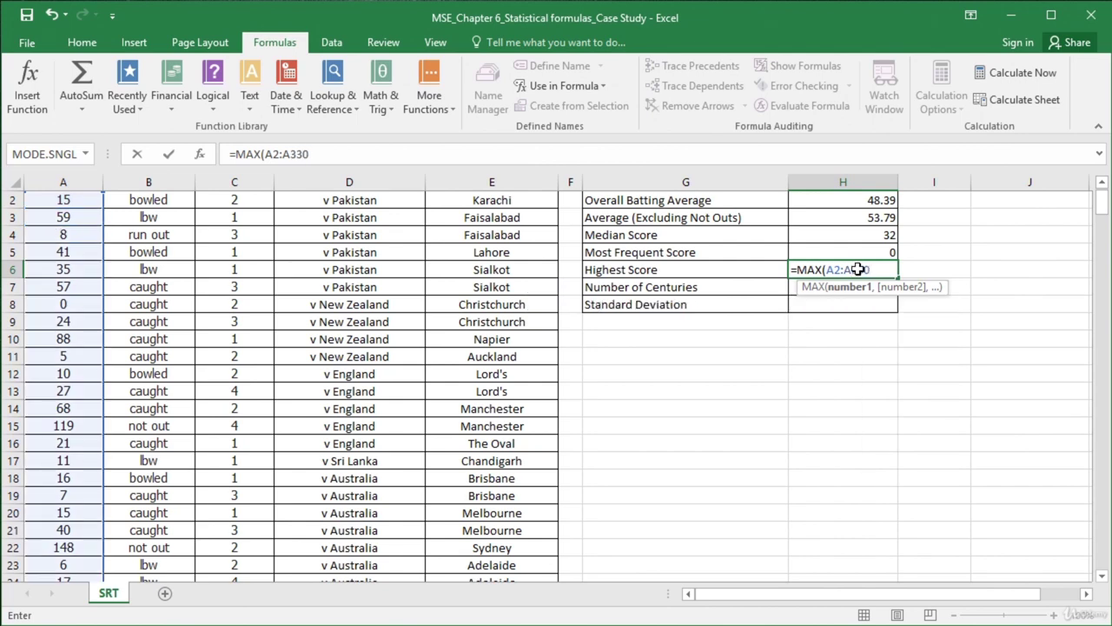
key(Return)
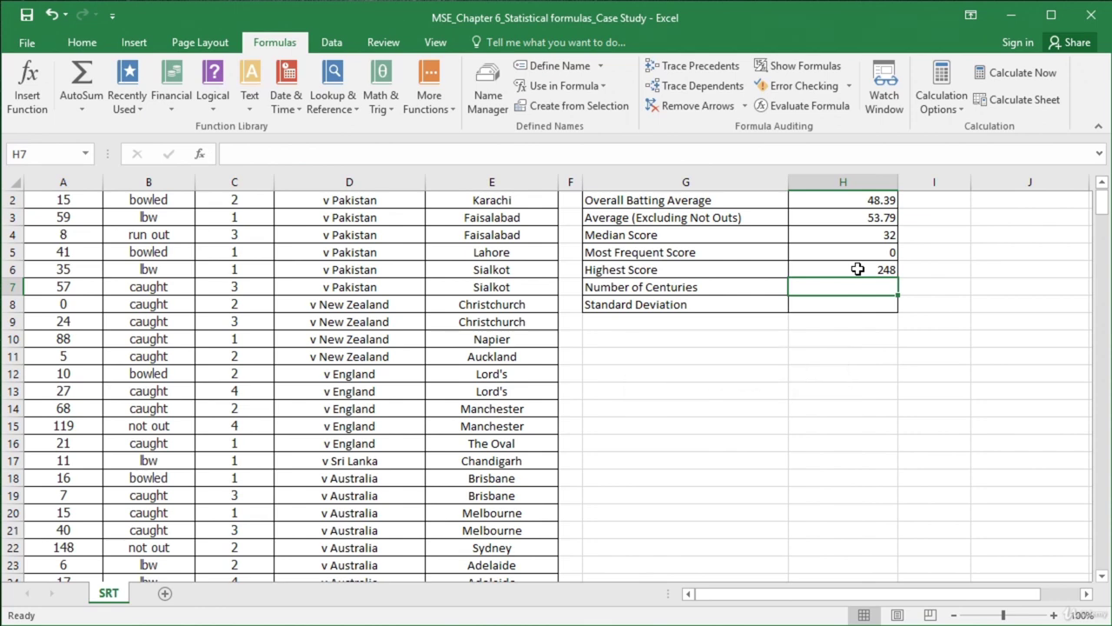
Step: Insert a COUNTIF function for Number of Centuries in H7 with range A2:A330 and criteria >99
click(429, 78)
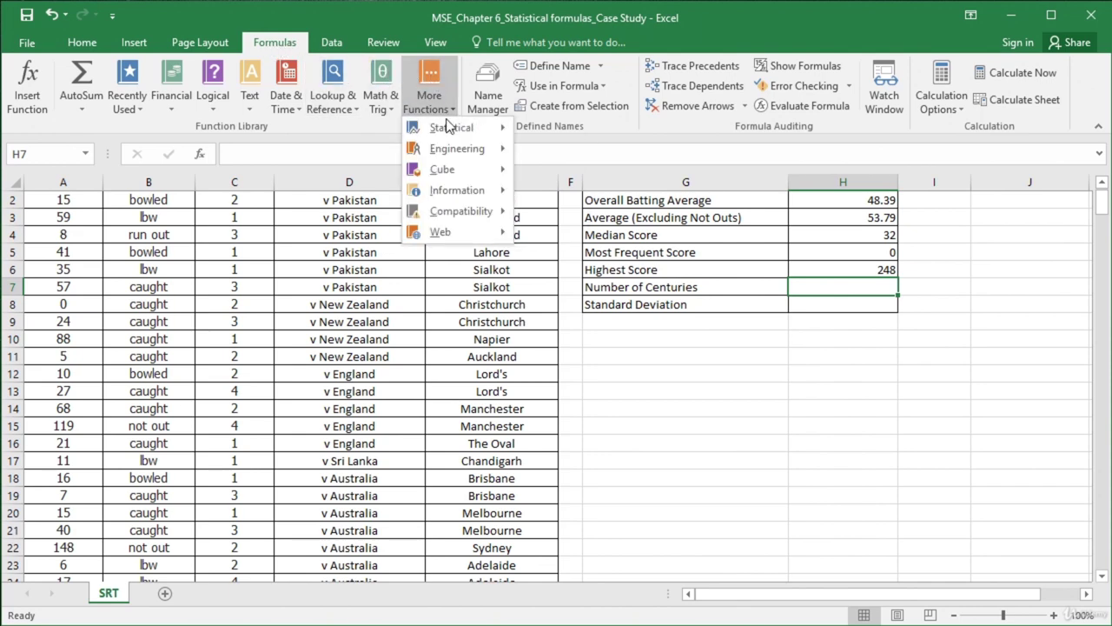
mouse_move(456, 125)
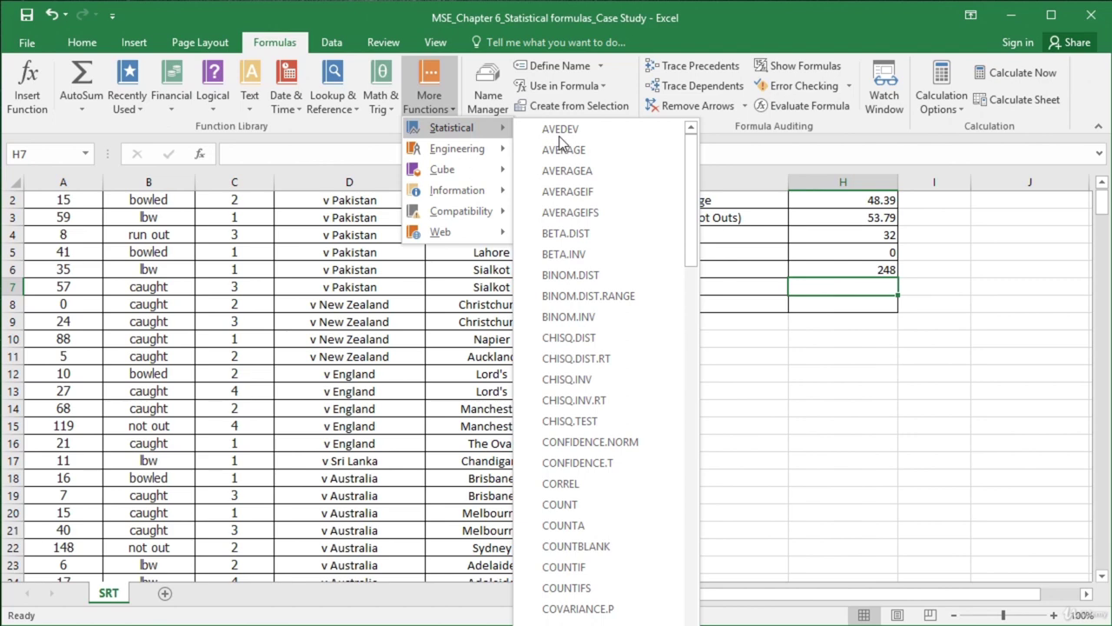
drag(695, 157, 695, 233)
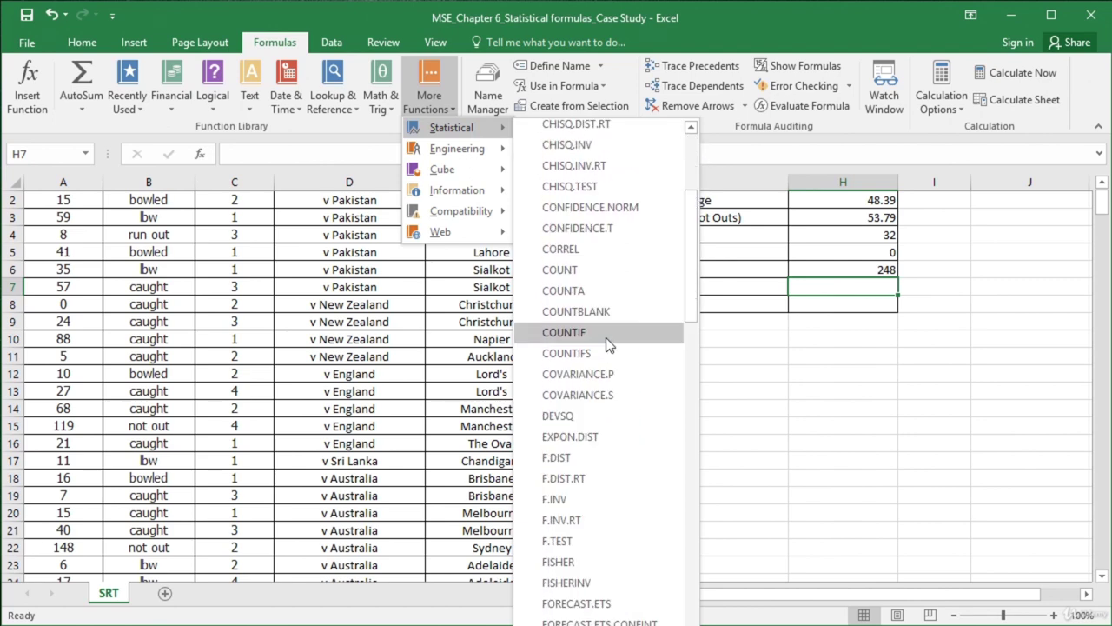
click(606, 337)
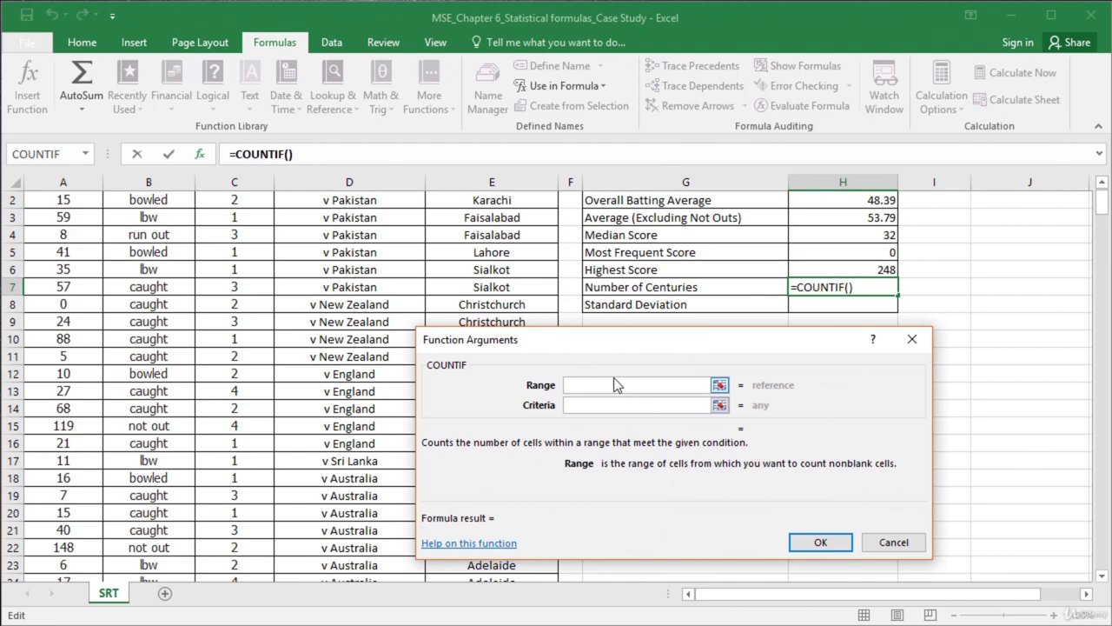
text(A2:A330)
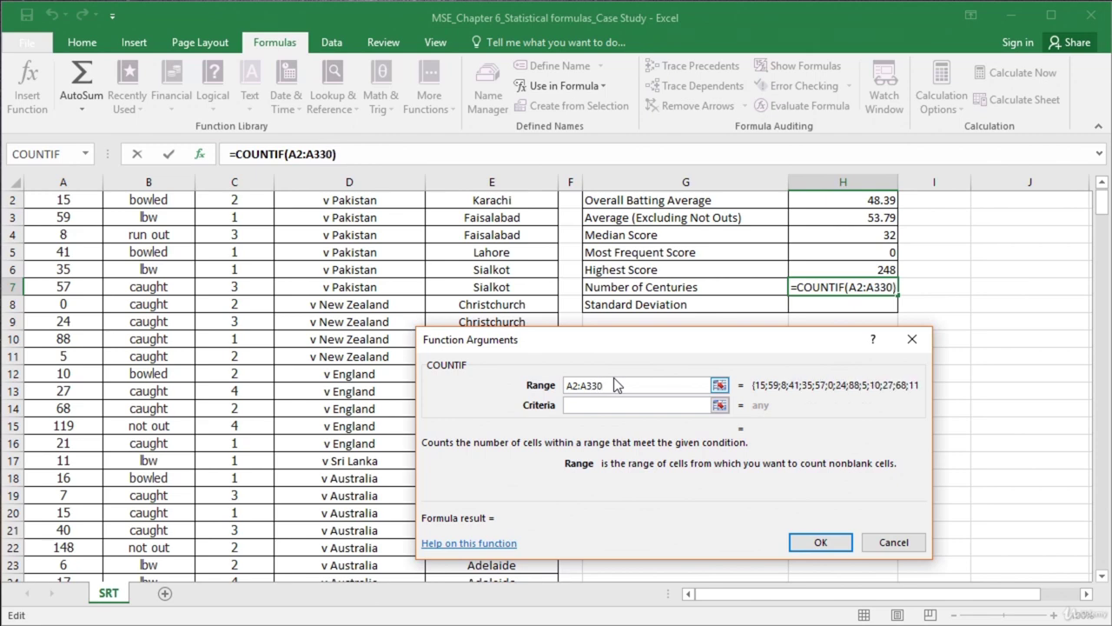
click(609, 408)
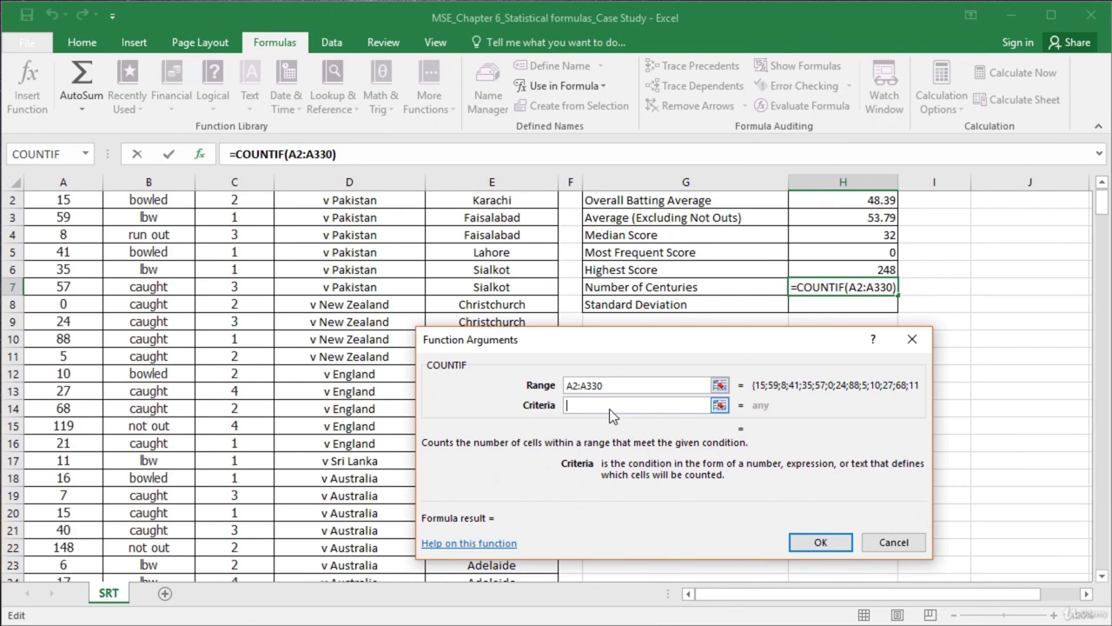
text(>99)
click(817, 541)
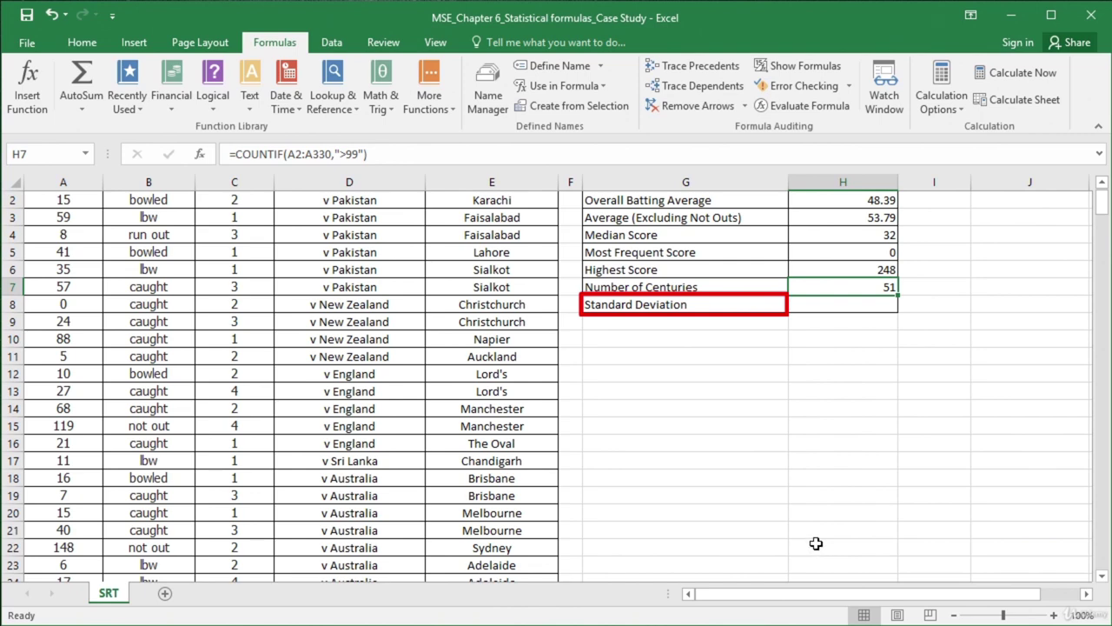
Step: Insert a STDEV.P function for Standard Deviation in H8 with Number1 set to the runs range A2:A330
click(829, 302)
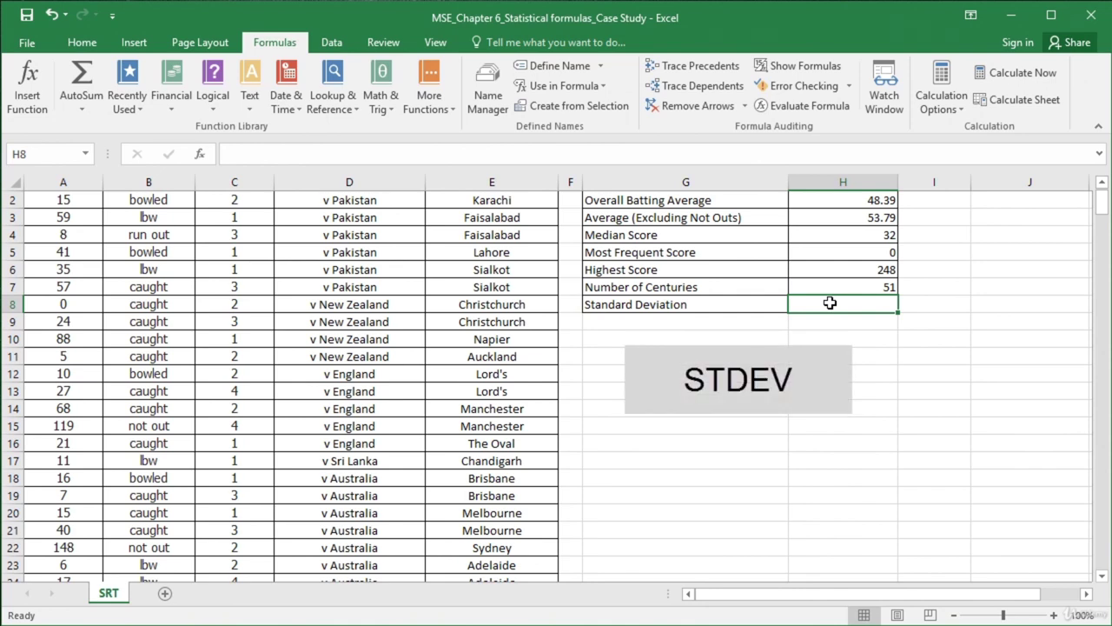
click(432, 76)
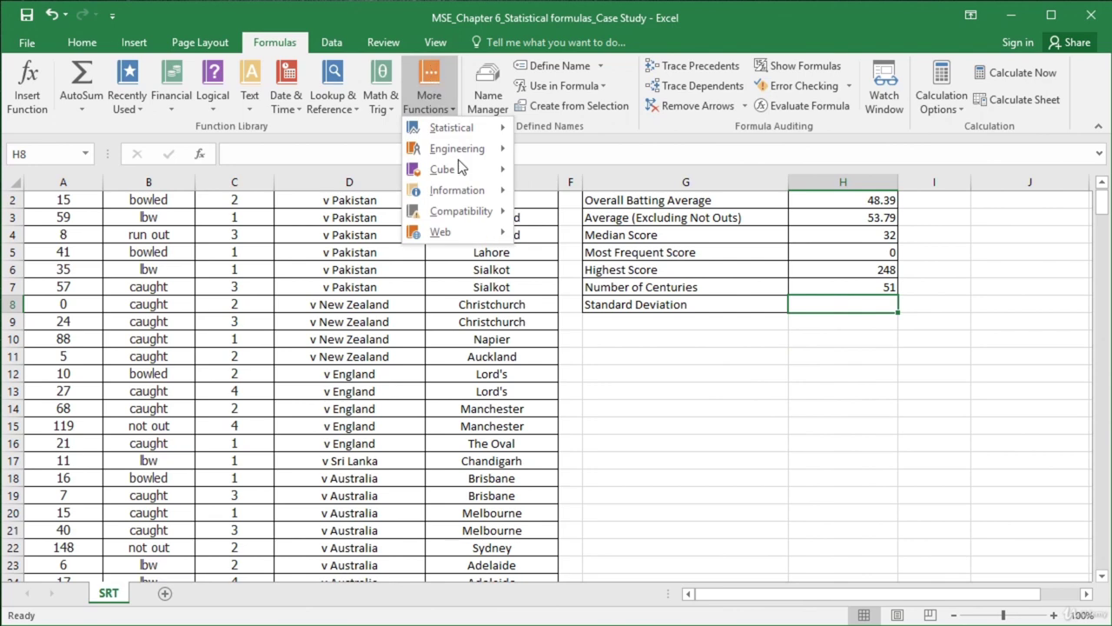
mouse_move(474, 135)
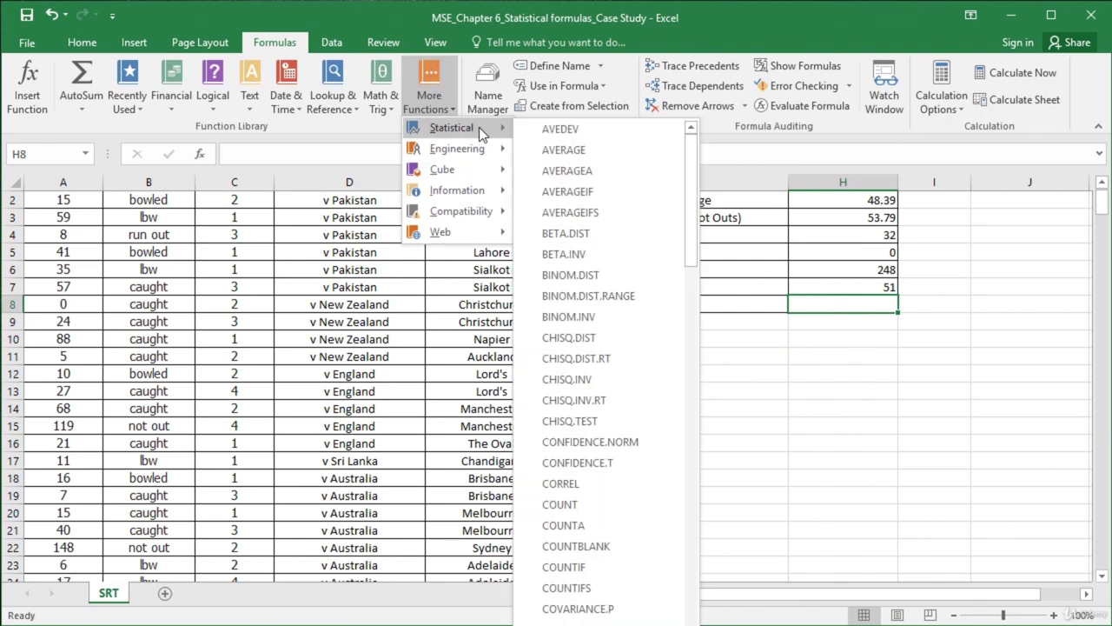
drag(695, 159, 620, 543)
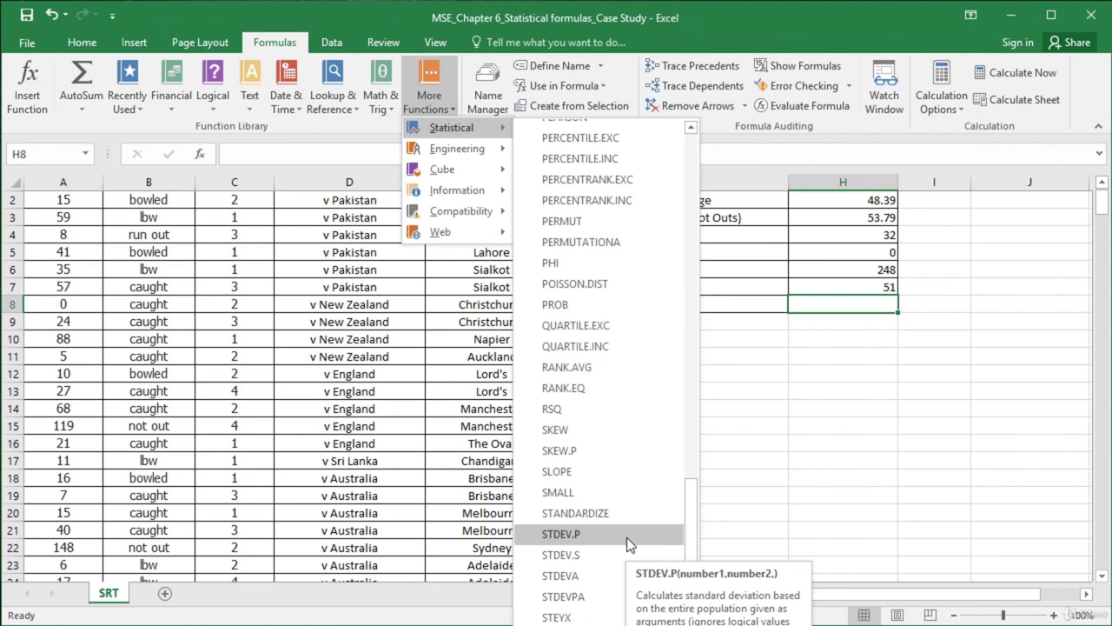
click(626, 537)
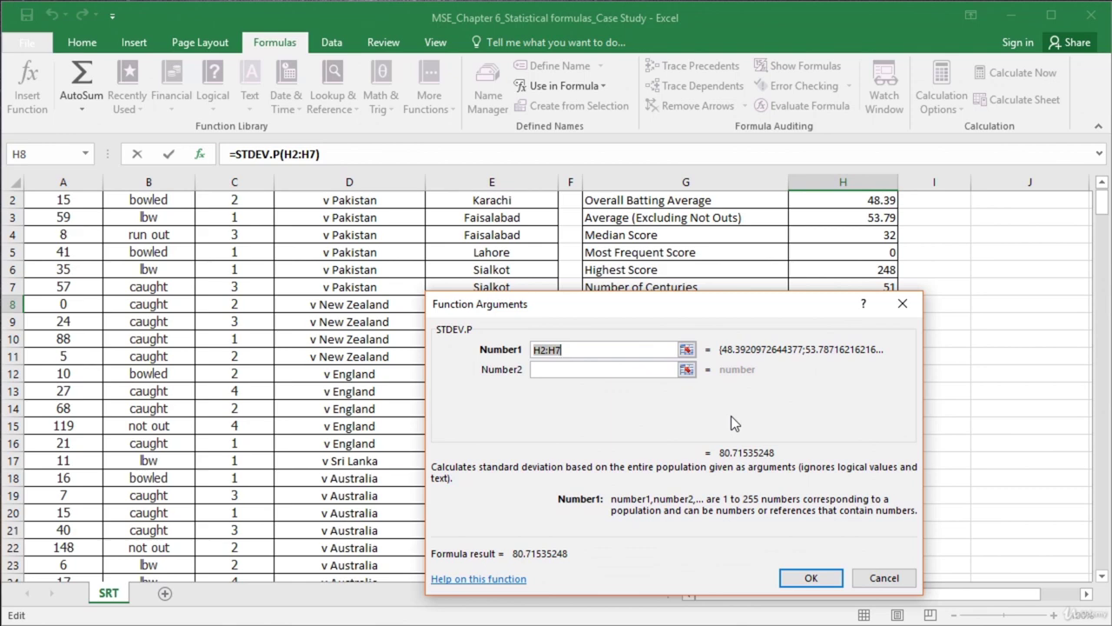
text(A2:A)
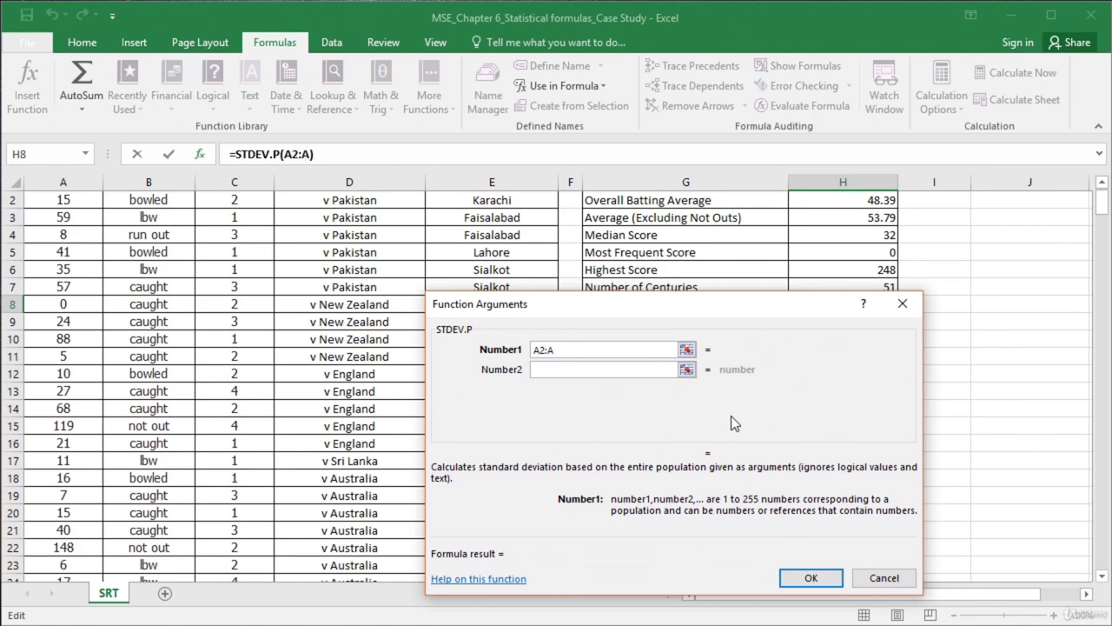
text(330)
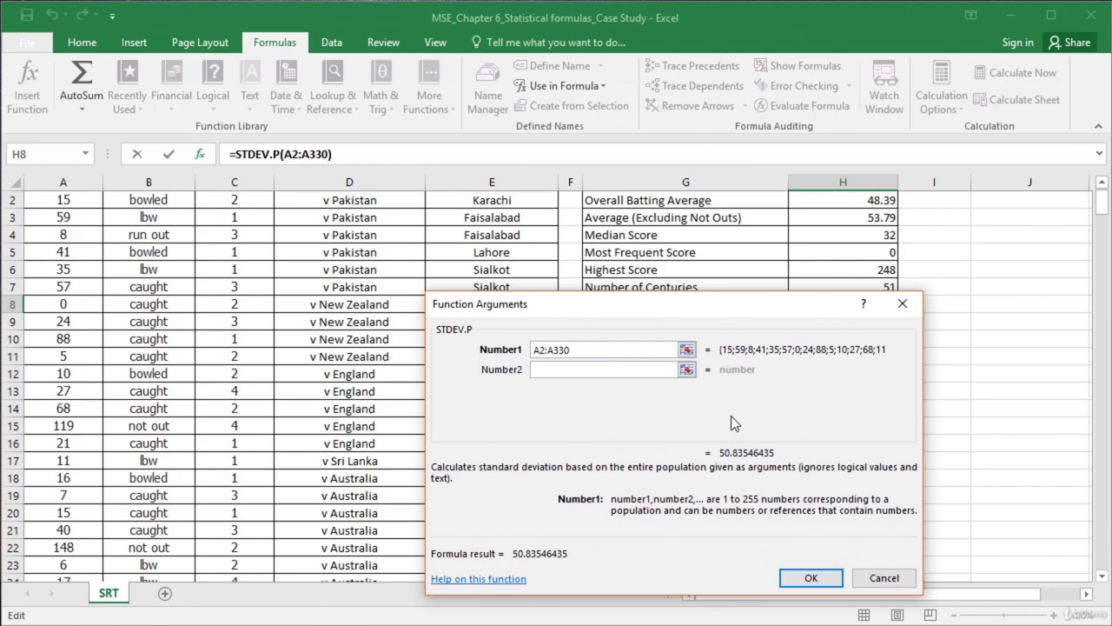
click(812, 578)
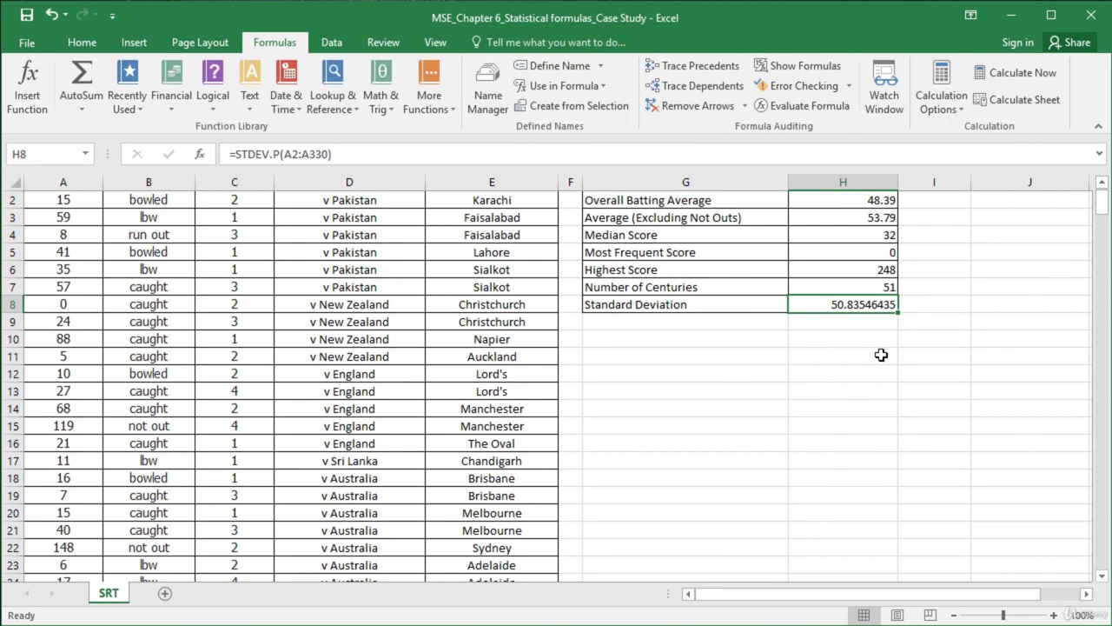
Step: Run the Descriptive Statistics analysis tool on A2:A330 with Summary statistics, output to a new worksheet named Summary Statistics
click(333, 44)
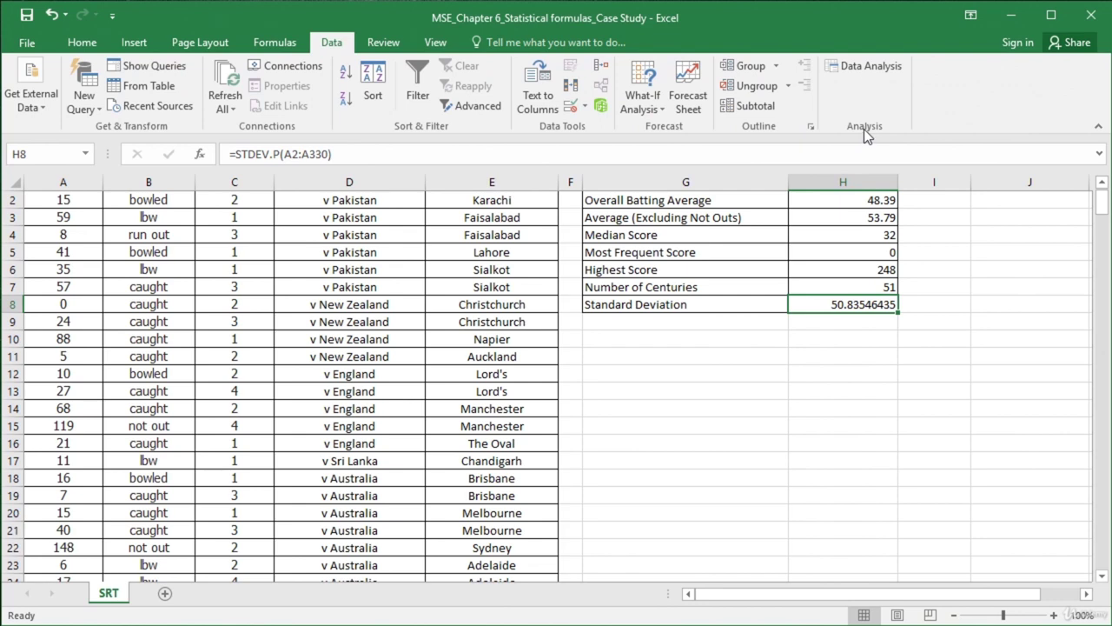
click(867, 67)
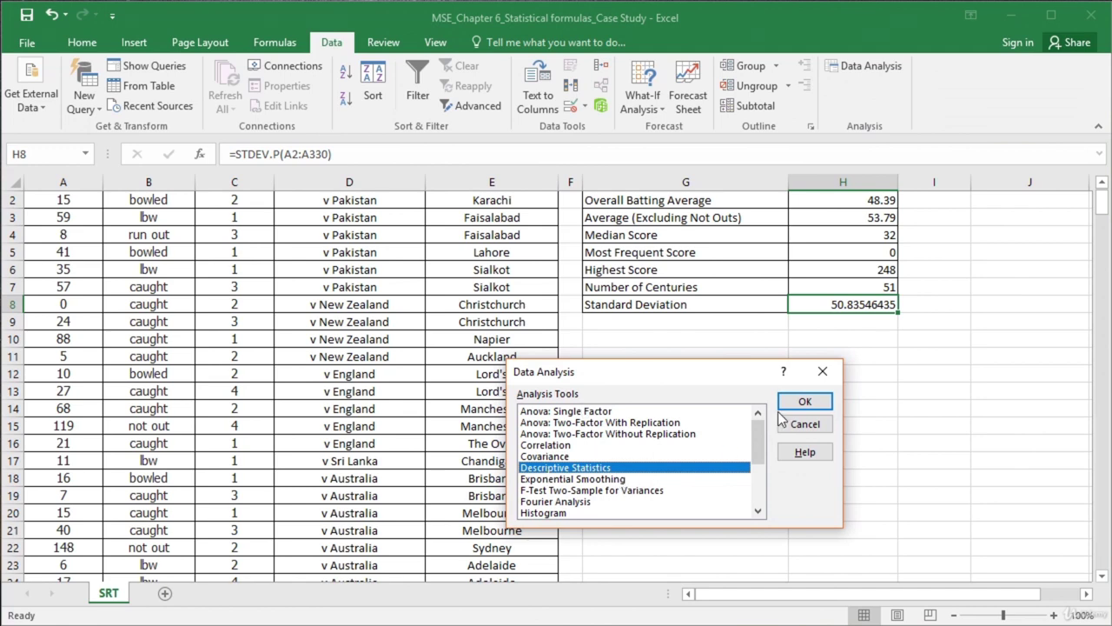
click(803, 404)
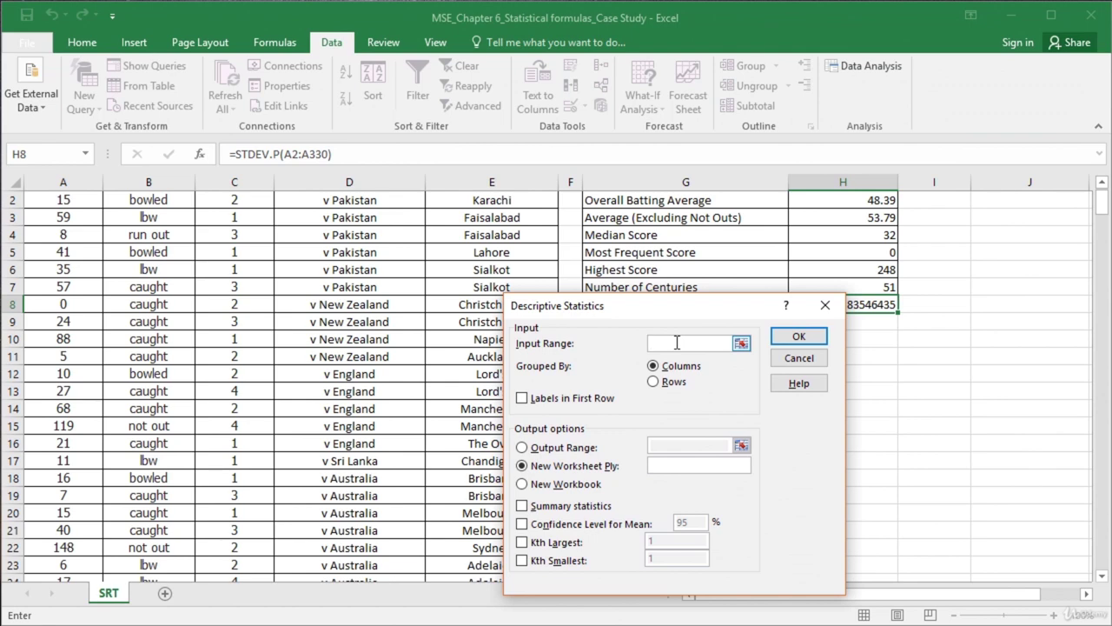
text(A2:A330)
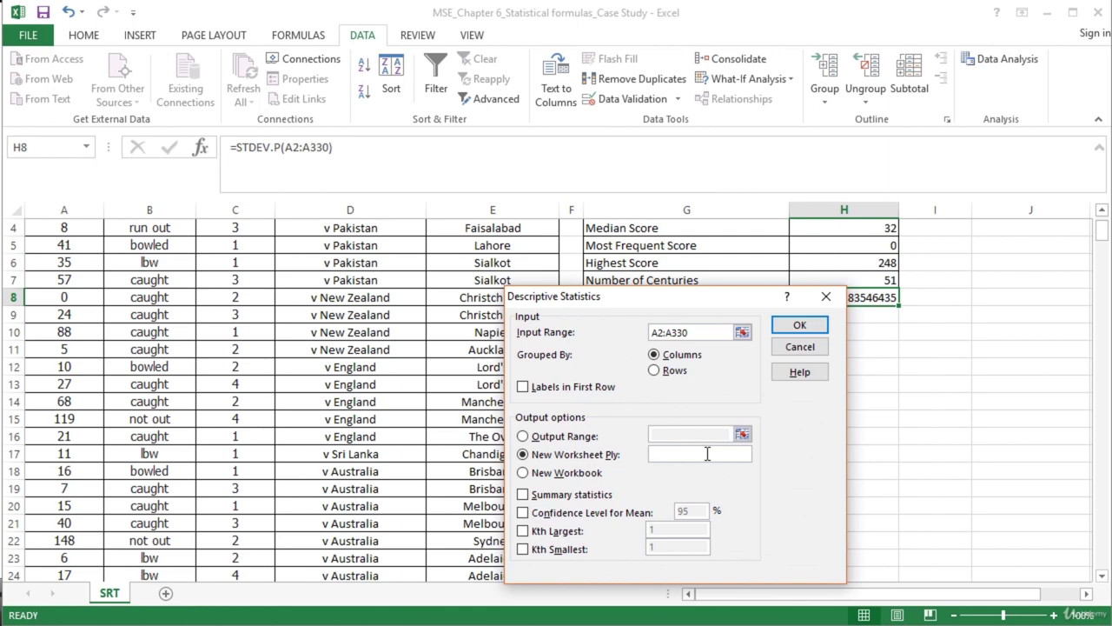
text(Summary Statistics)
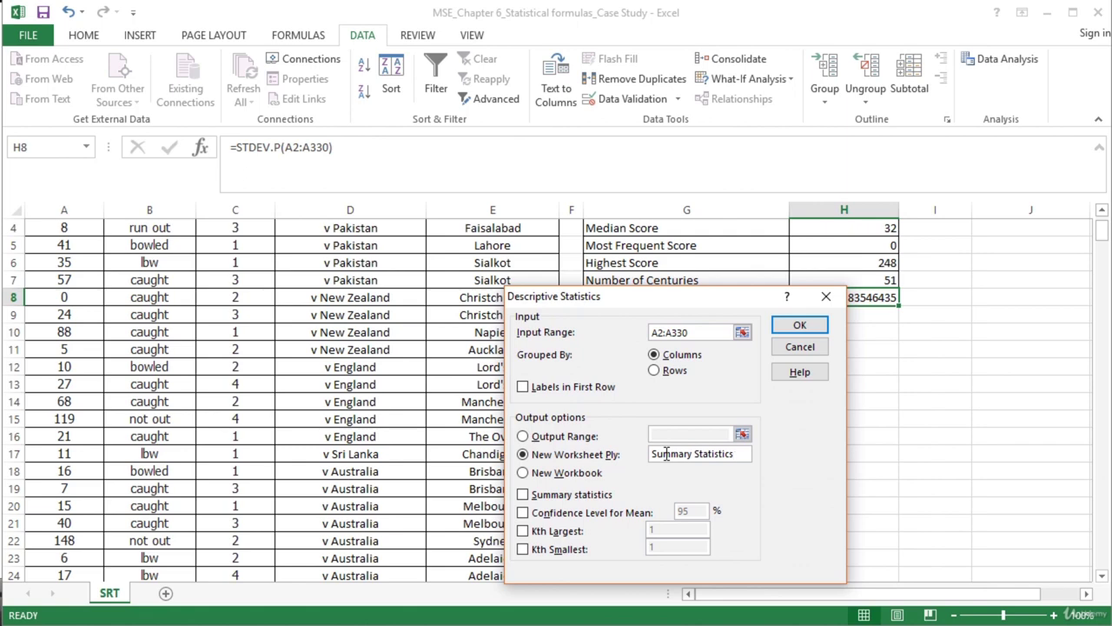
click(523, 494)
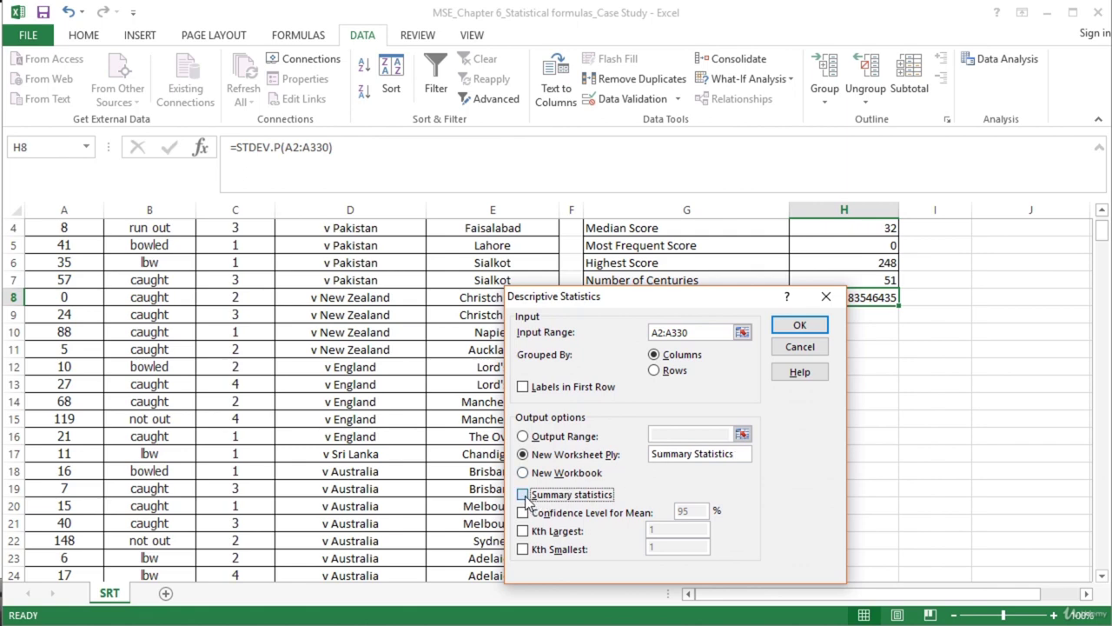
click(799, 325)
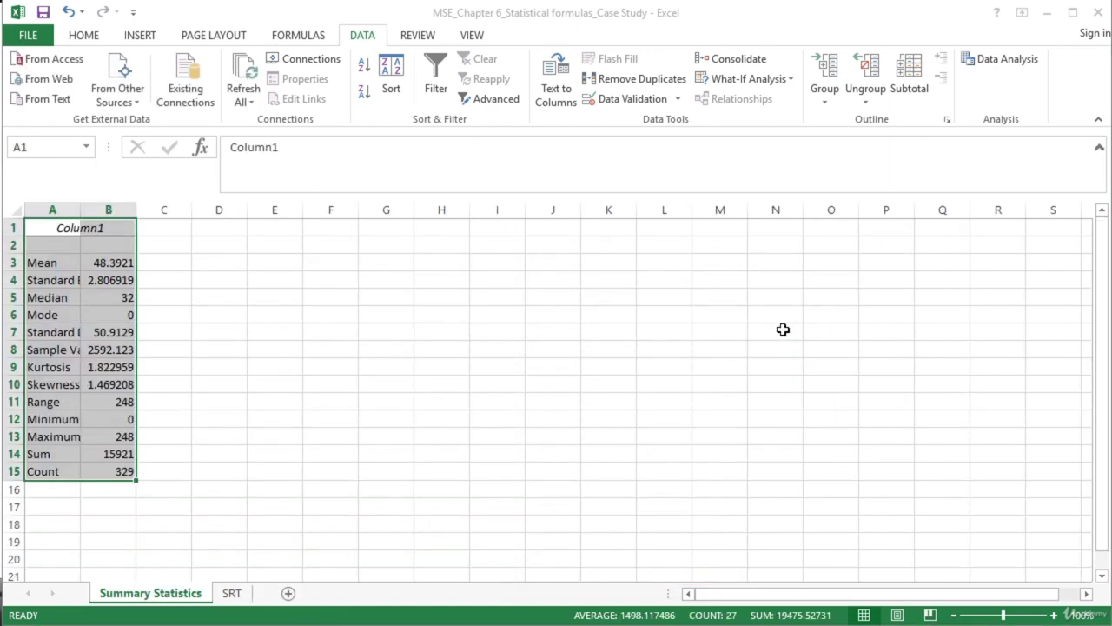
Step: Widen columns A and B of the Summary Statistics sheet to fit the full labels and values
drag(136, 211, 201, 215)
drag(81, 213, 153, 211)
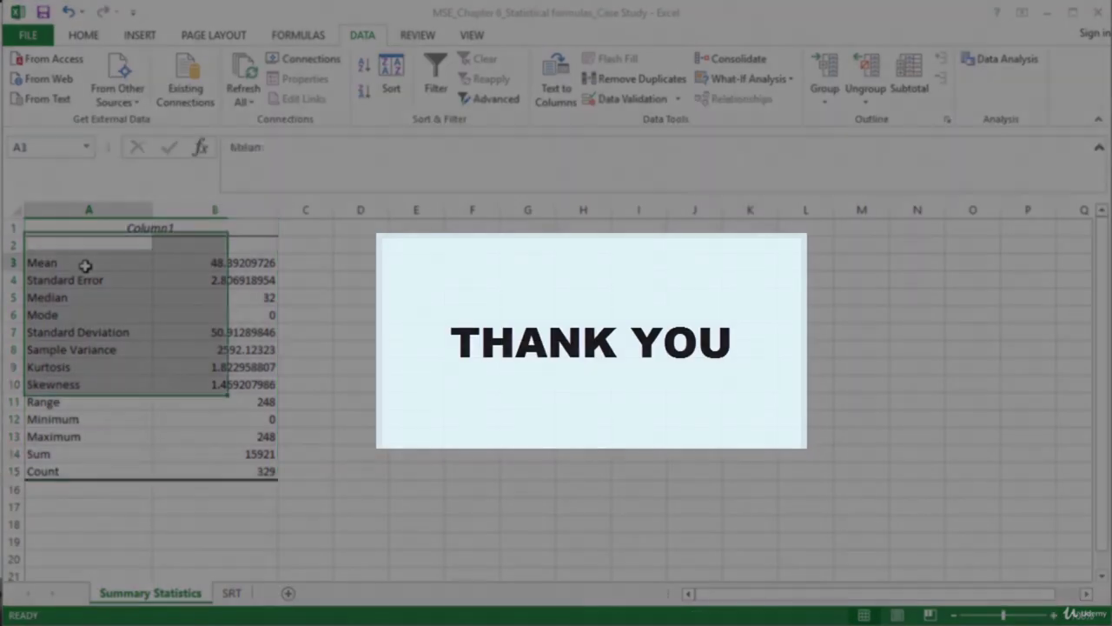
click(86, 264)
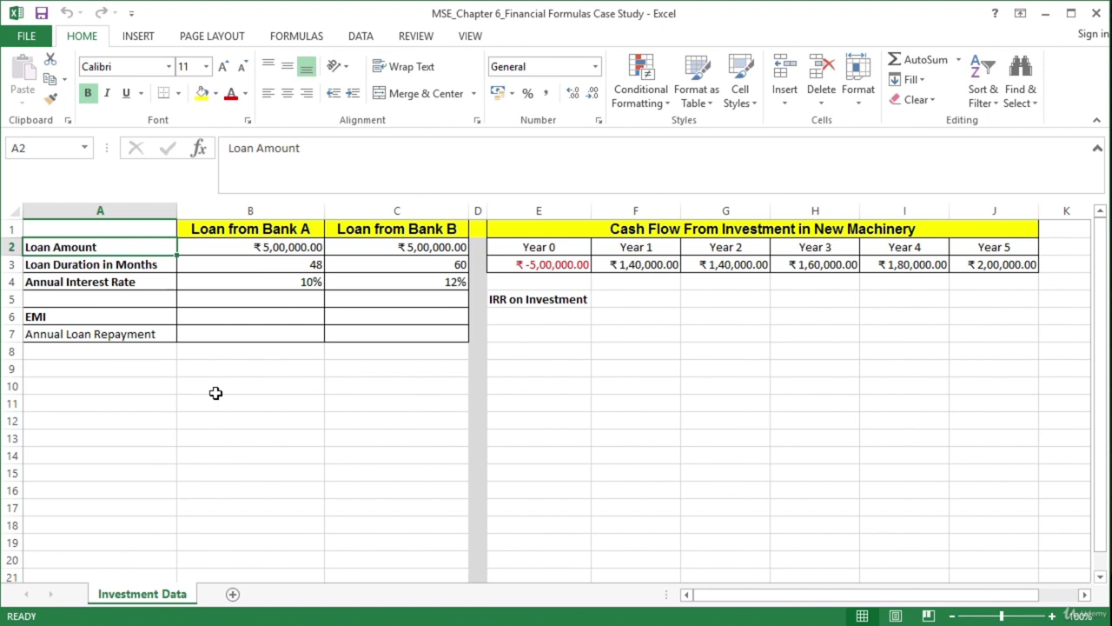
Step: Examine the loan amount, duration in months and annual interest rate offered by Bank A and Bank B
click(238, 229)
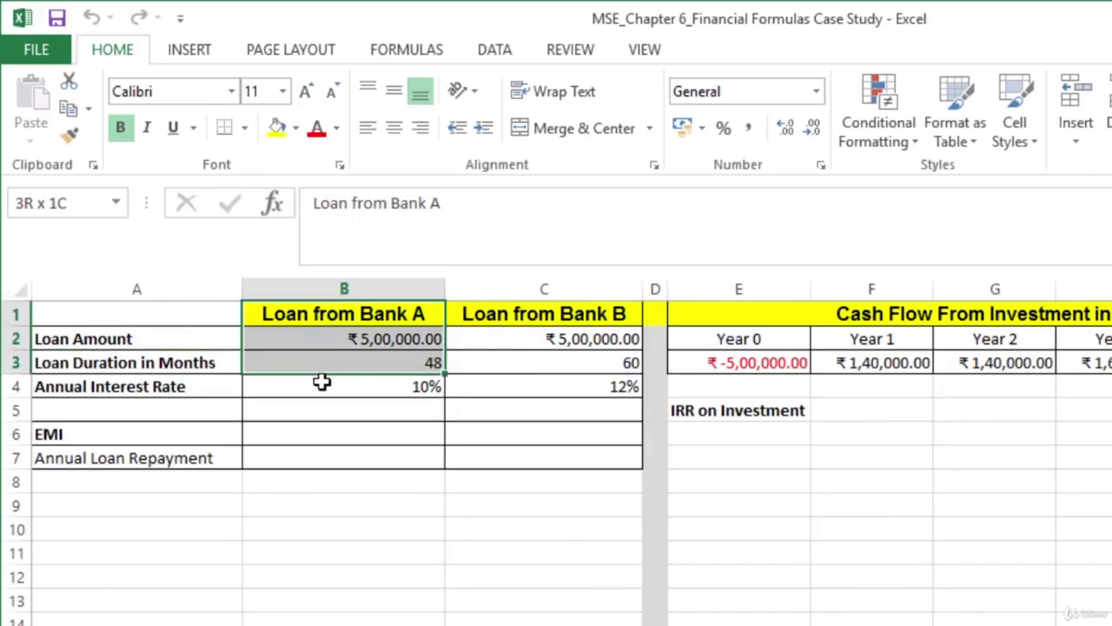
drag(322, 382, 322, 389)
drag(538, 315, 539, 388)
drag(334, 343, 492, 347)
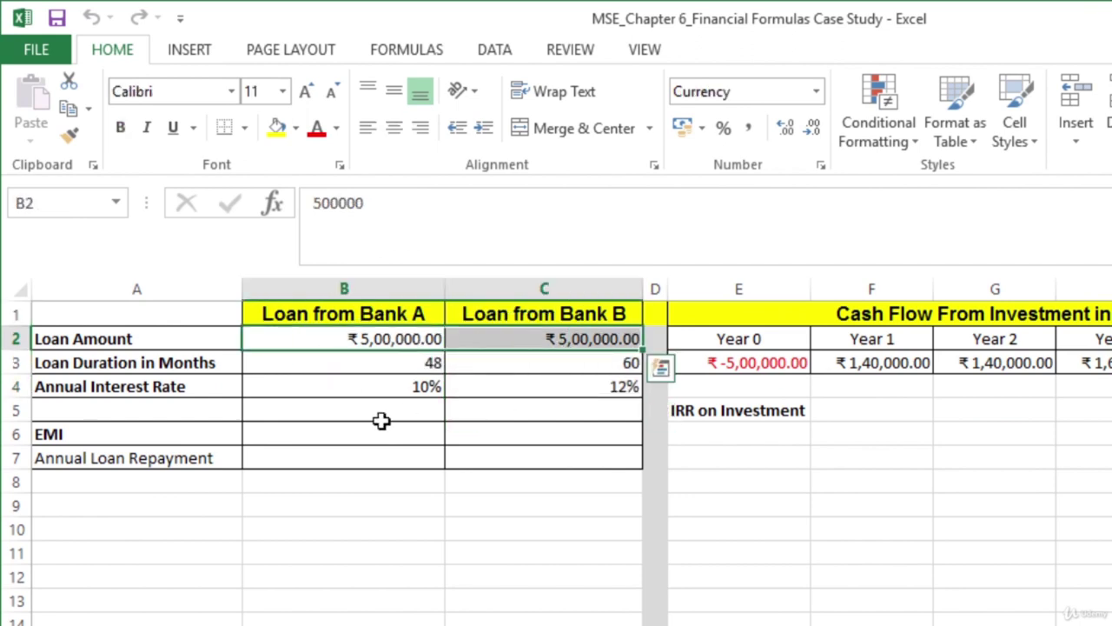
click(328, 361)
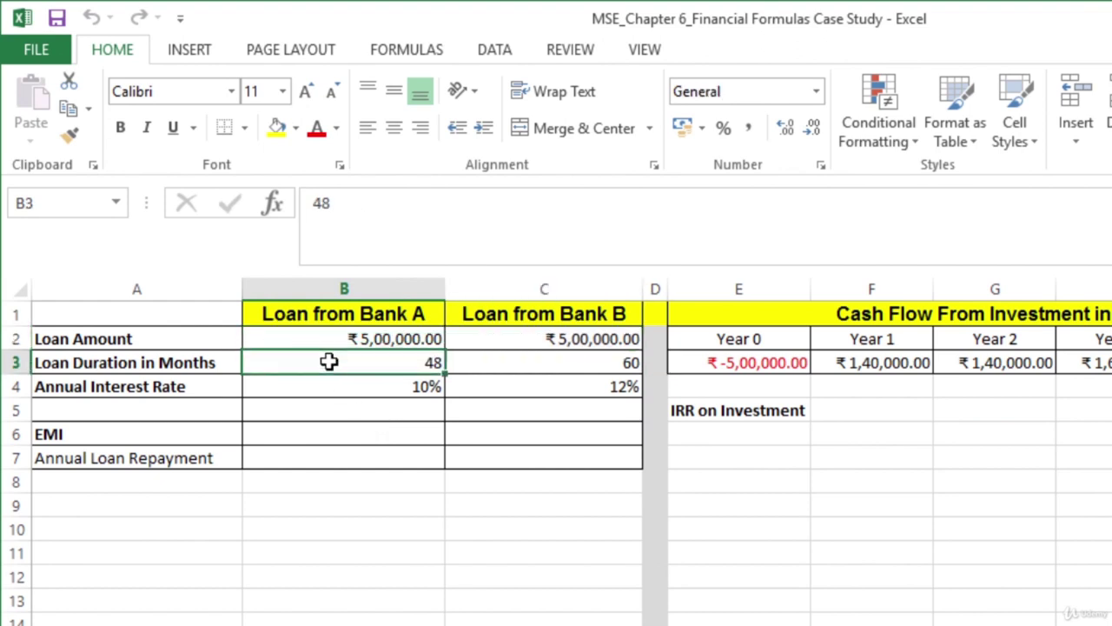
click(345, 393)
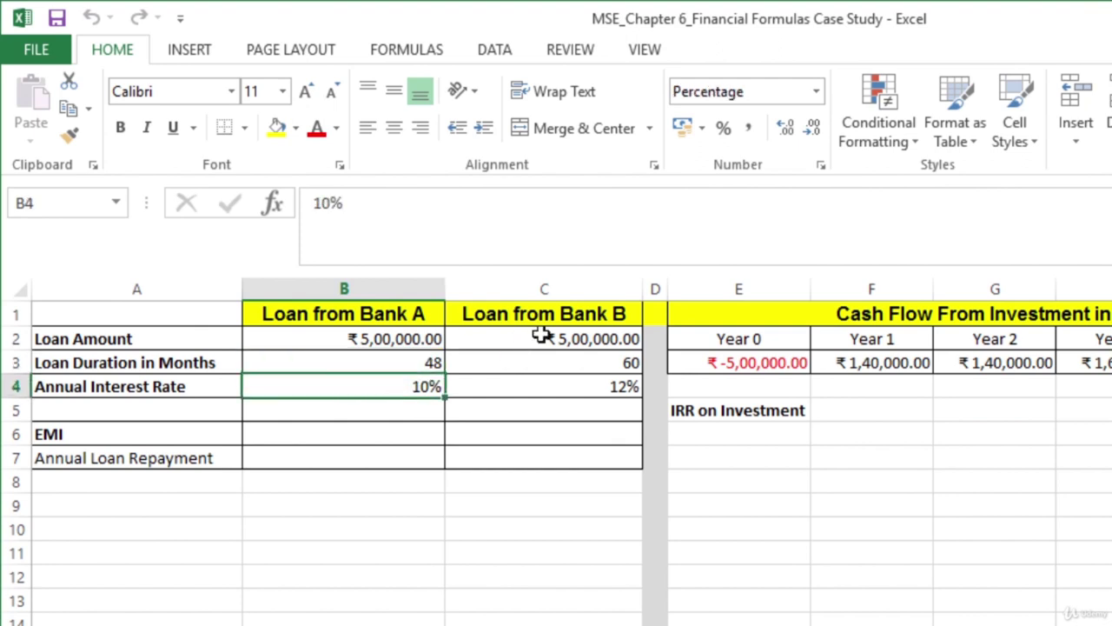
click(549, 367)
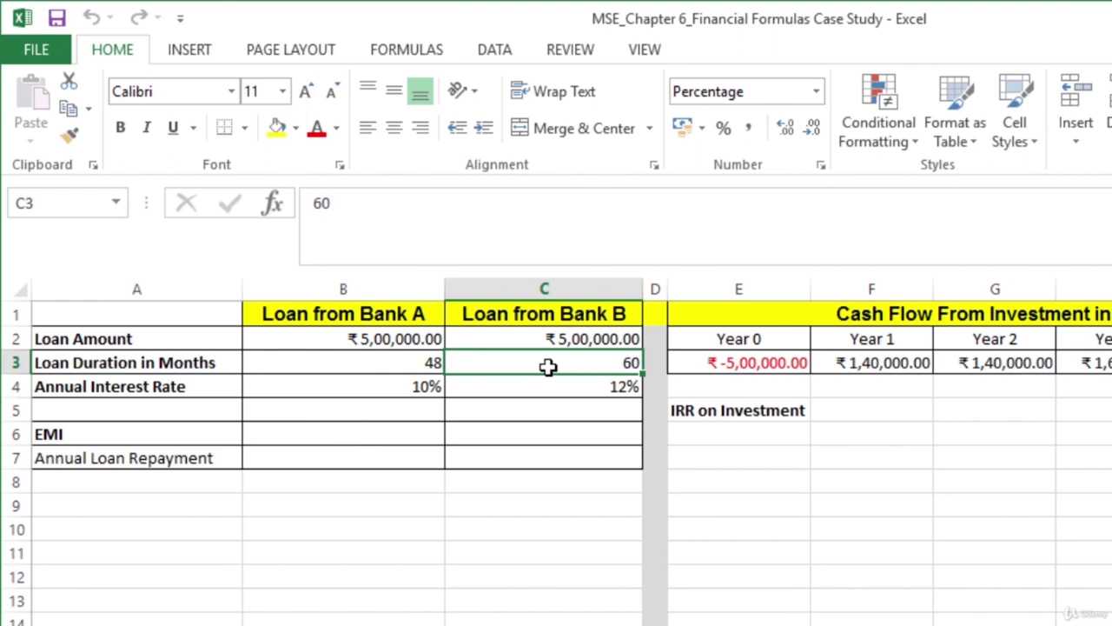
click(546, 386)
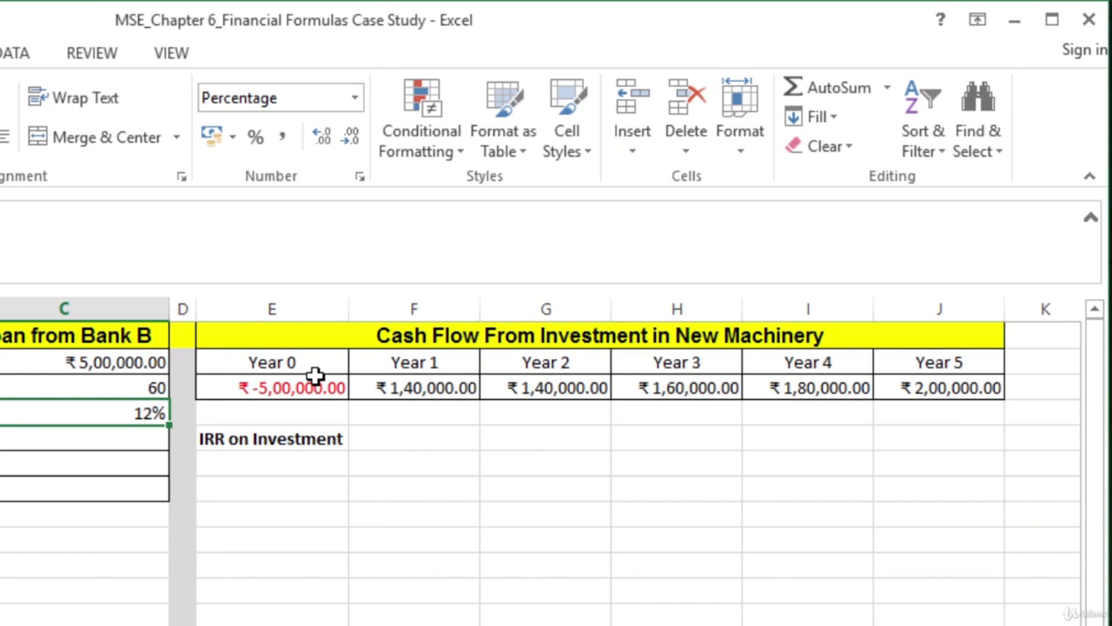
Step: Review the new machinery's cash flows, from the Year 0 investment through the yearly inflows of Years 1 to 5
drag(321, 364, 324, 387)
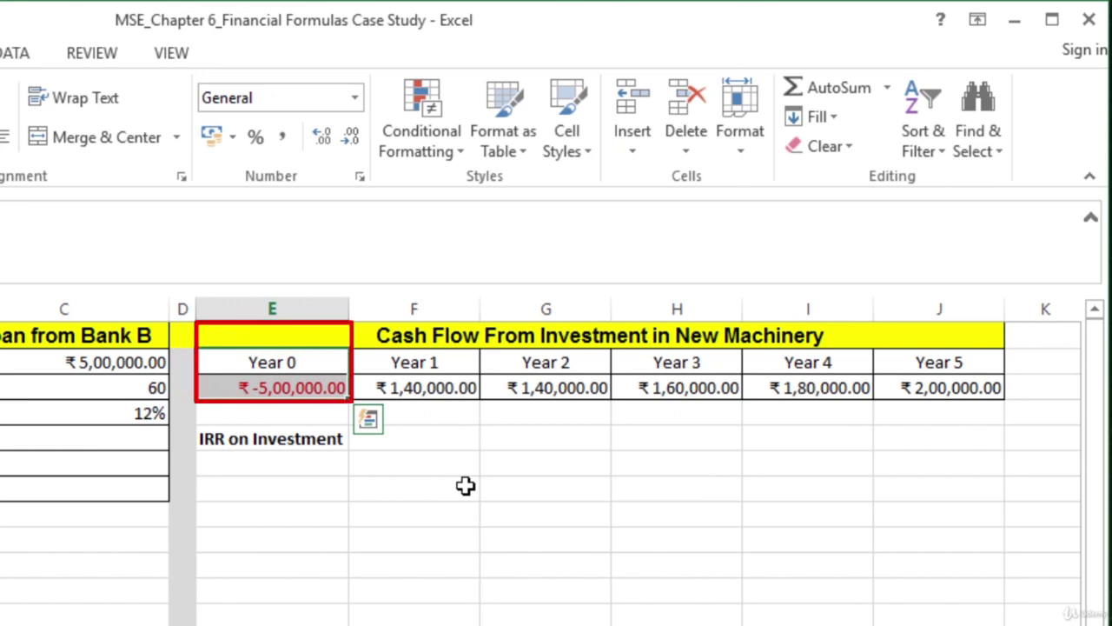
click(300, 388)
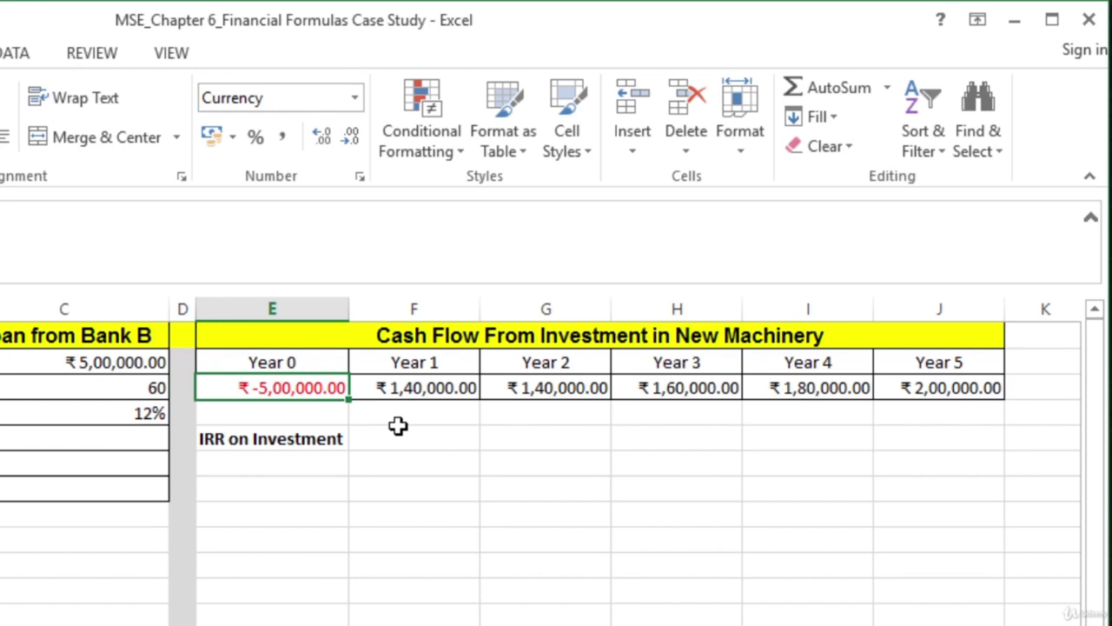
drag(429, 363, 933, 360)
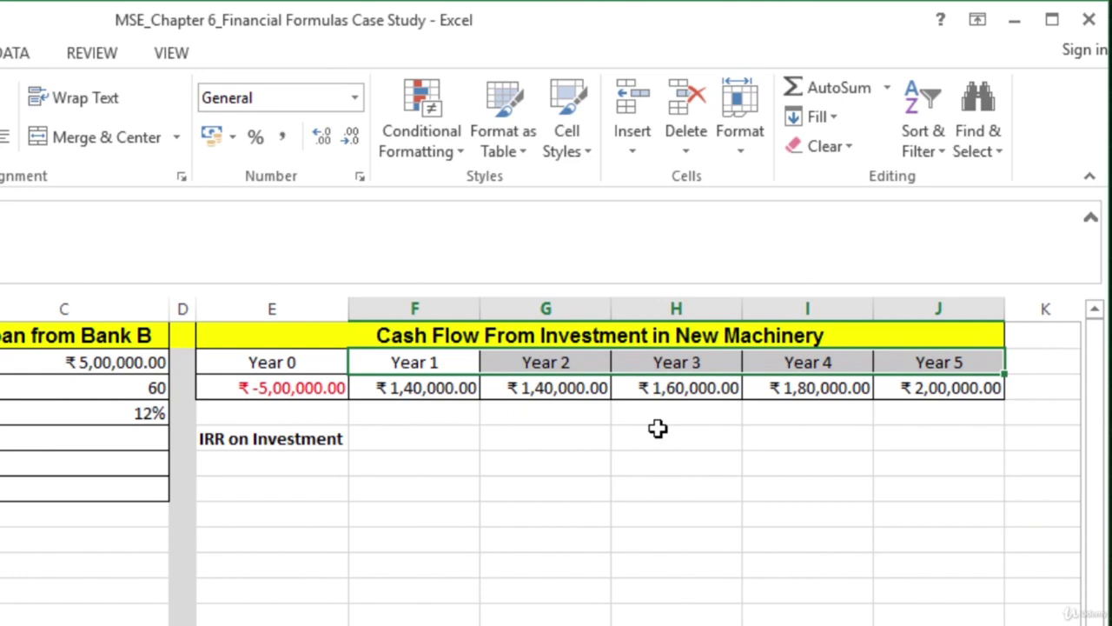
click(468, 391)
drag(468, 391, 885, 392)
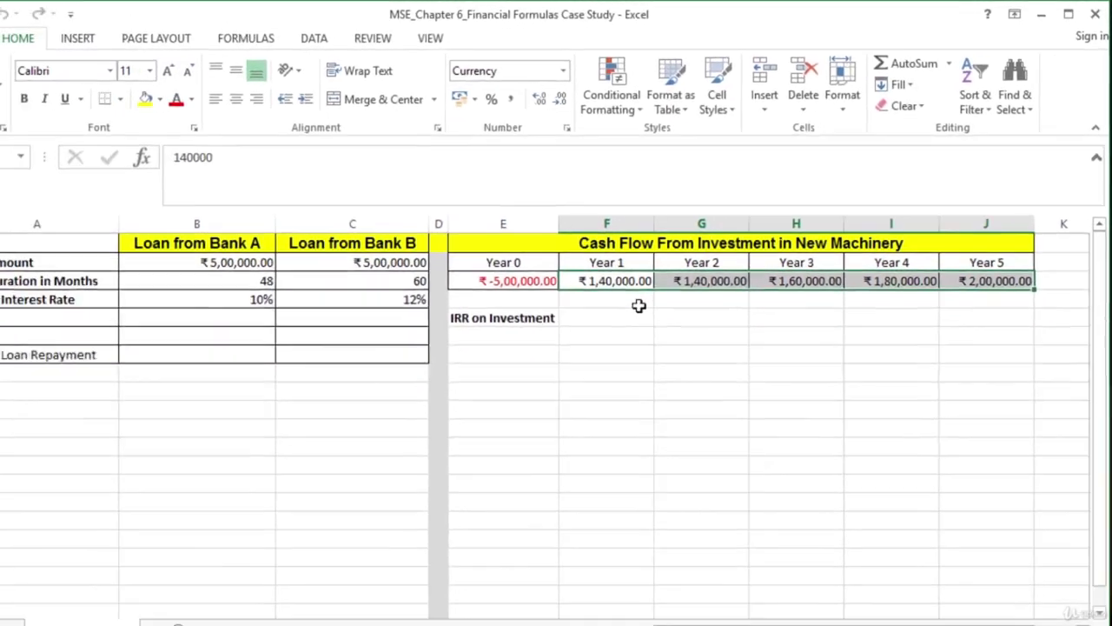
click(431, 393)
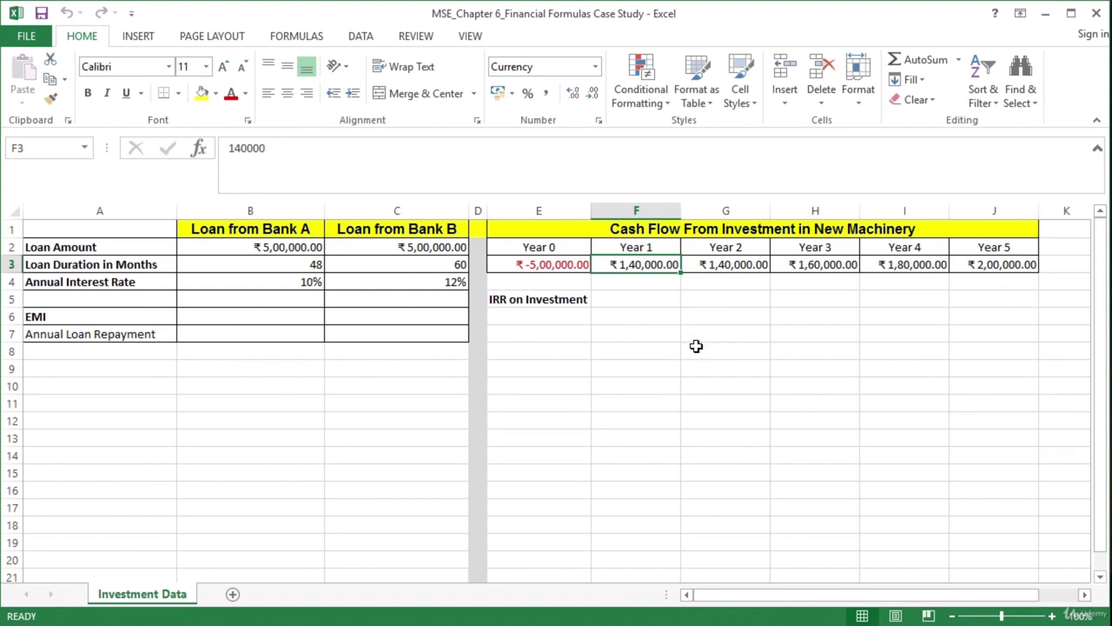
click(726, 264)
click(834, 264)
click(875, 264)
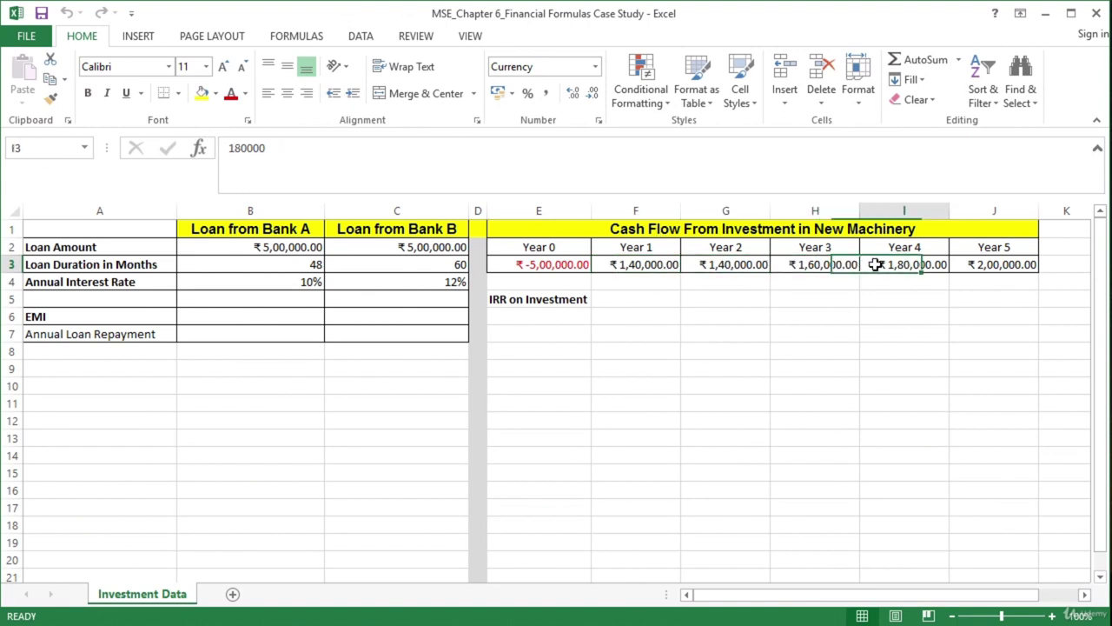
click(1004, 264)
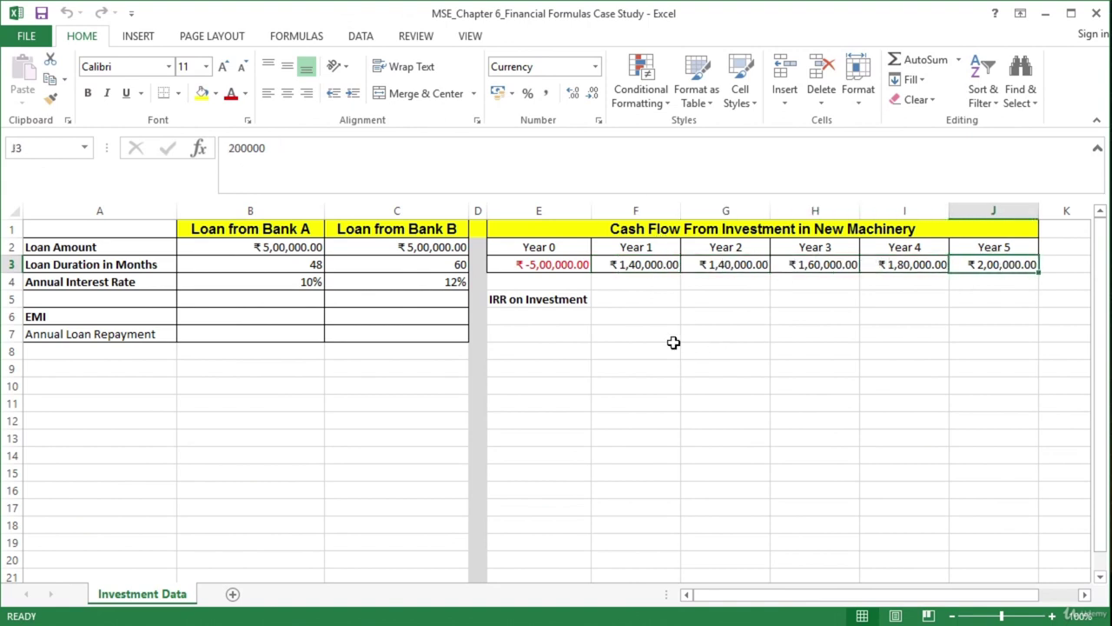
click(660, 265)
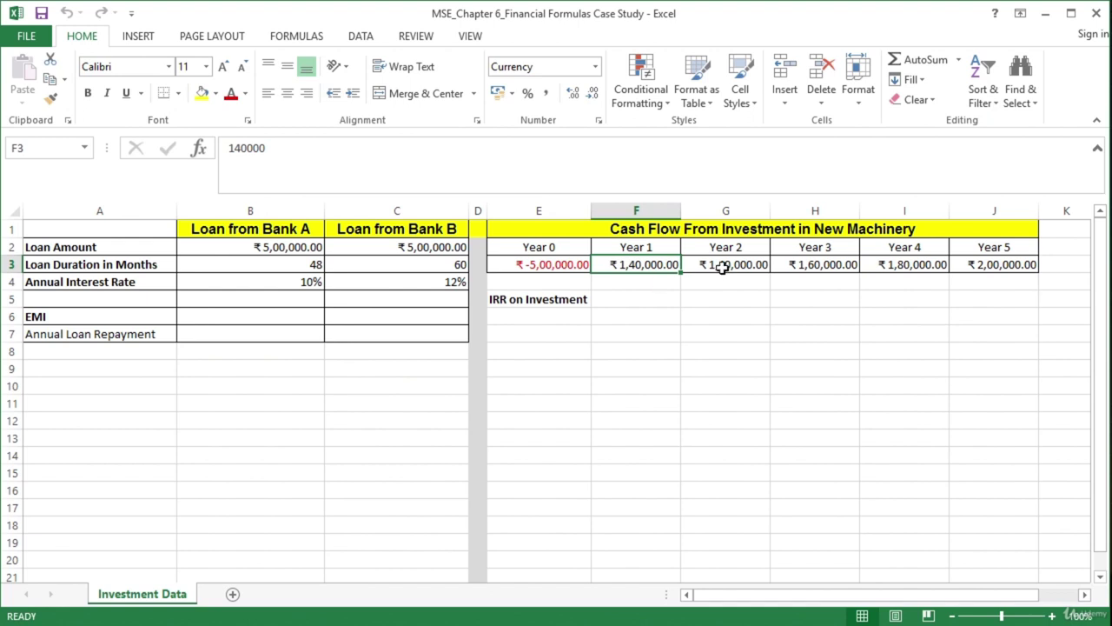
click(838, 268)
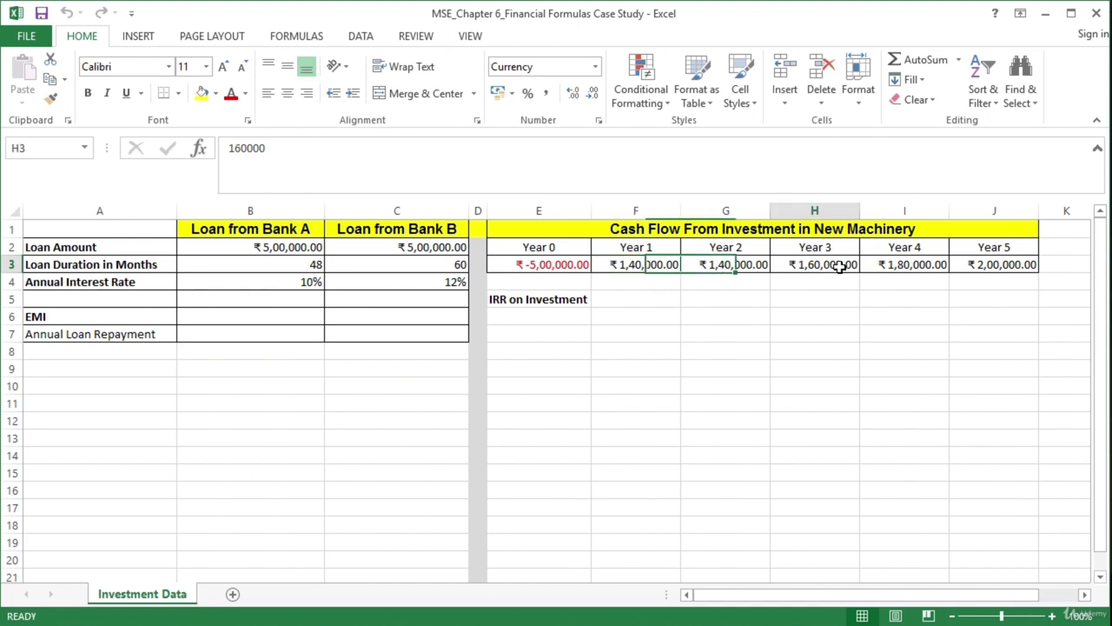
click(906, 264)
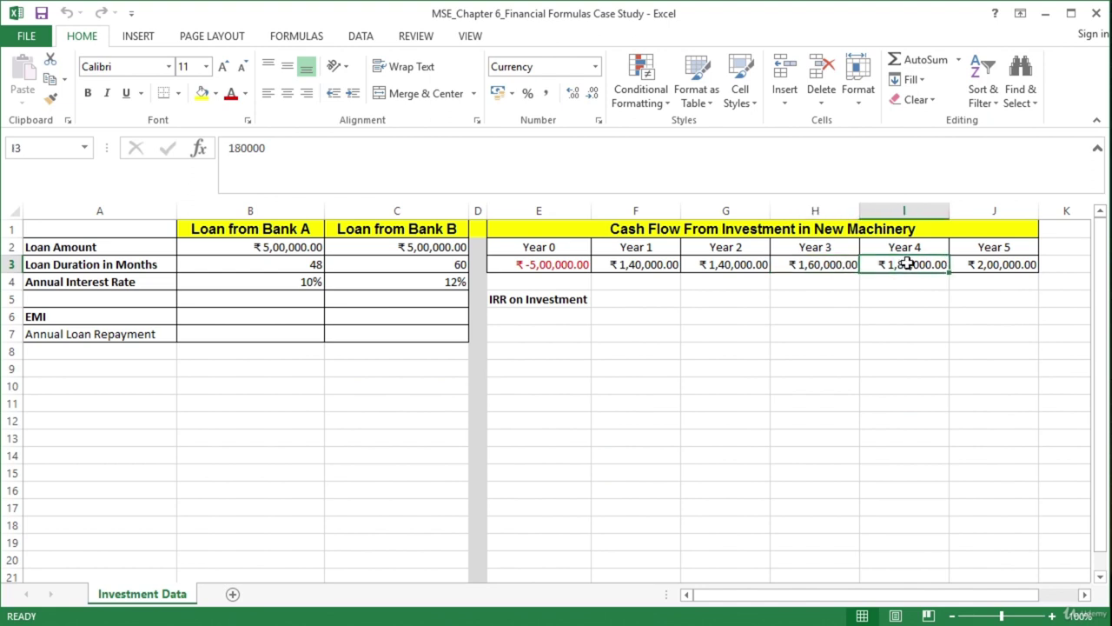
click(991, 263)
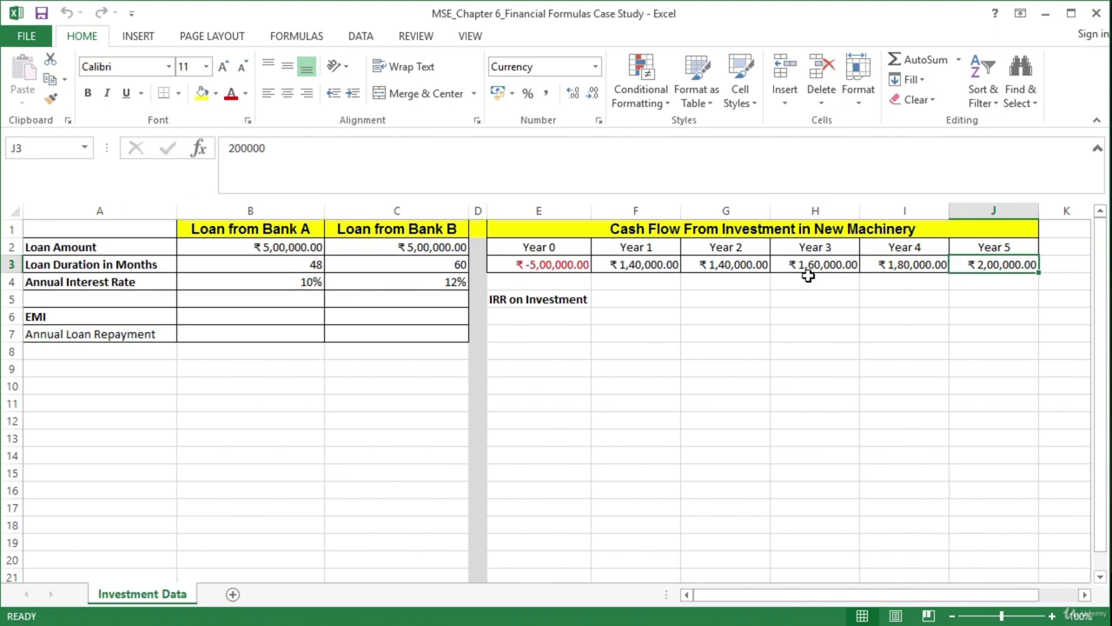
click(667, 268)
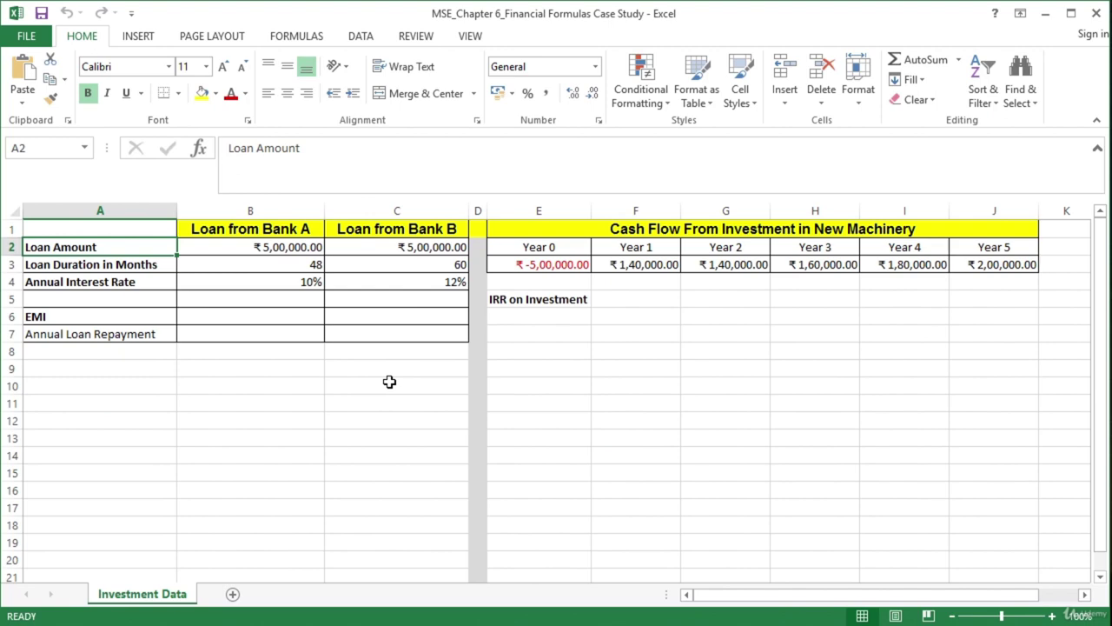
Step: Calculate the IRR on Investment in F5 from the Year 0 to Year 5 cash flows with =IRR(E3:J3)
click(649, 301)
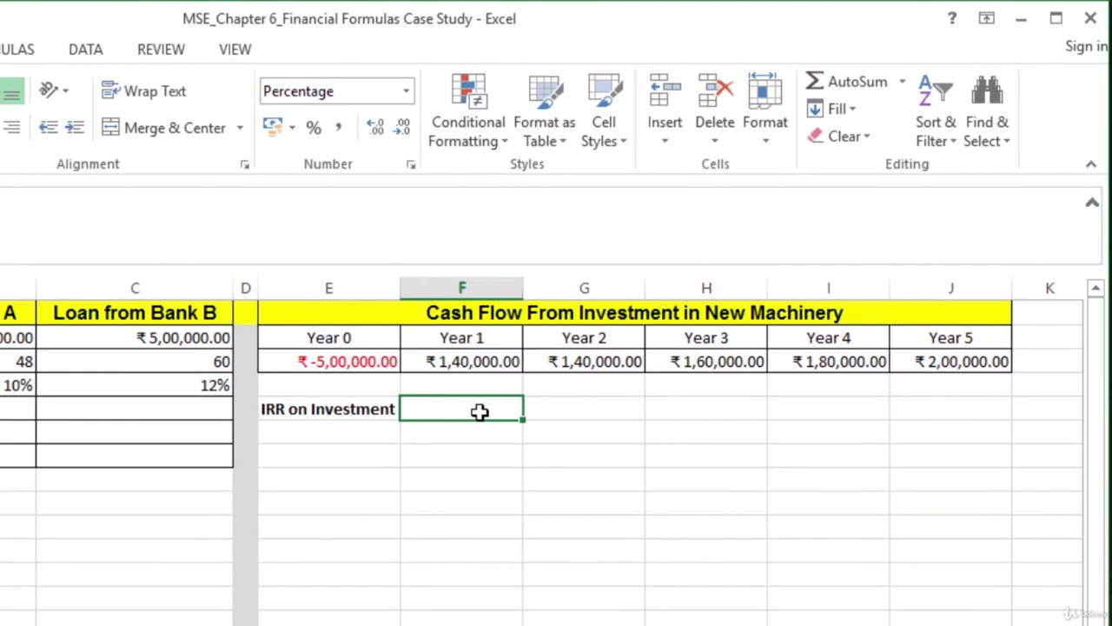
text(=)
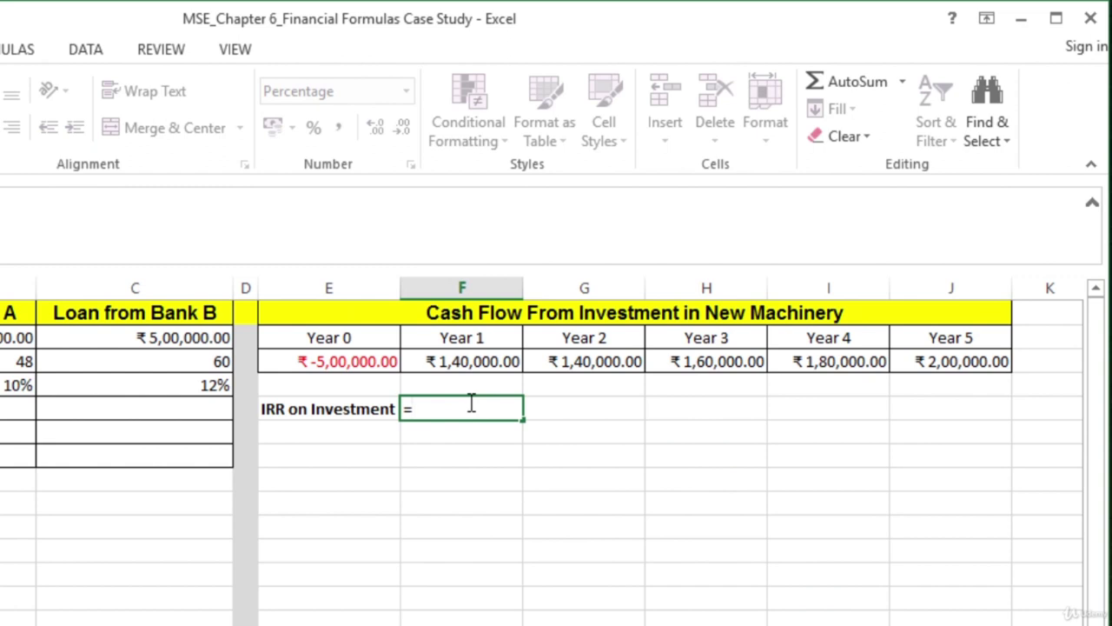
text(IRR)
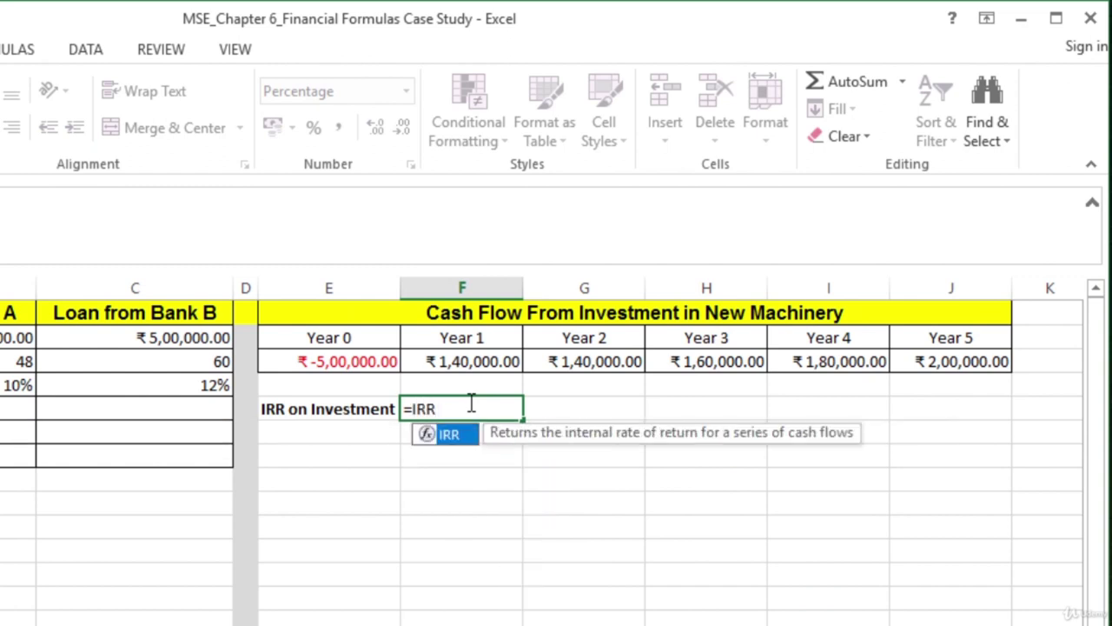
text(()
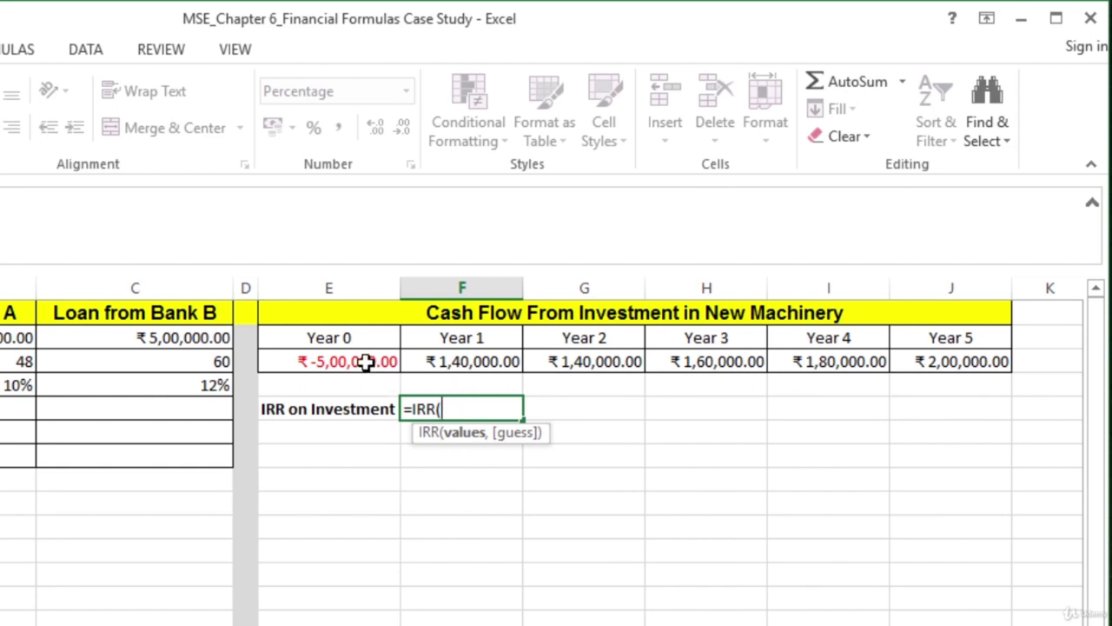
drag(365, 362, 903, 362)
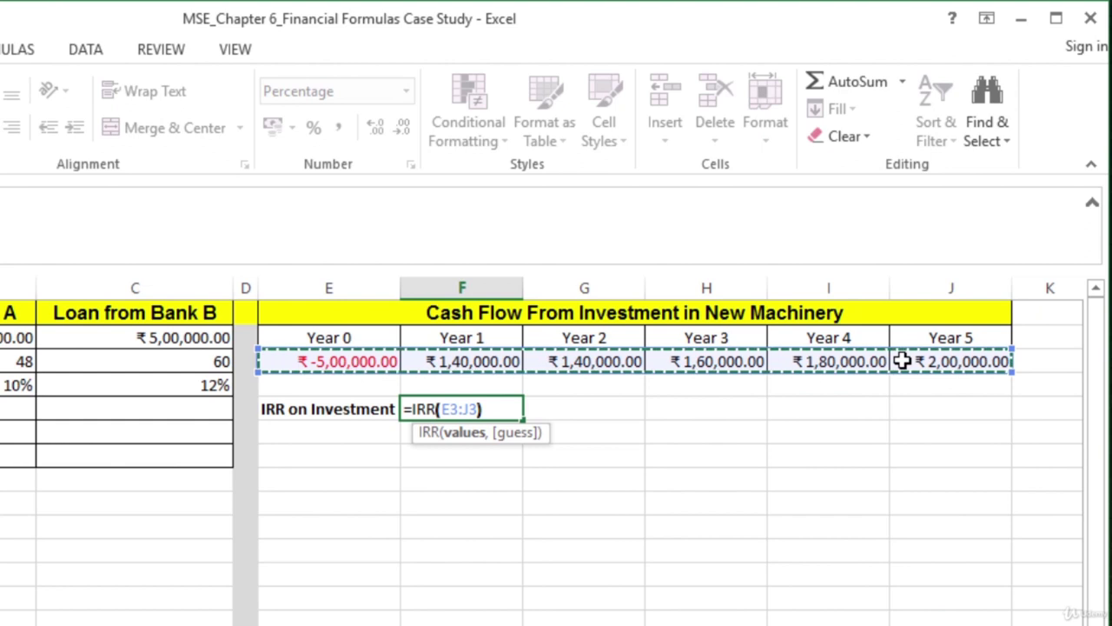
key(Return)
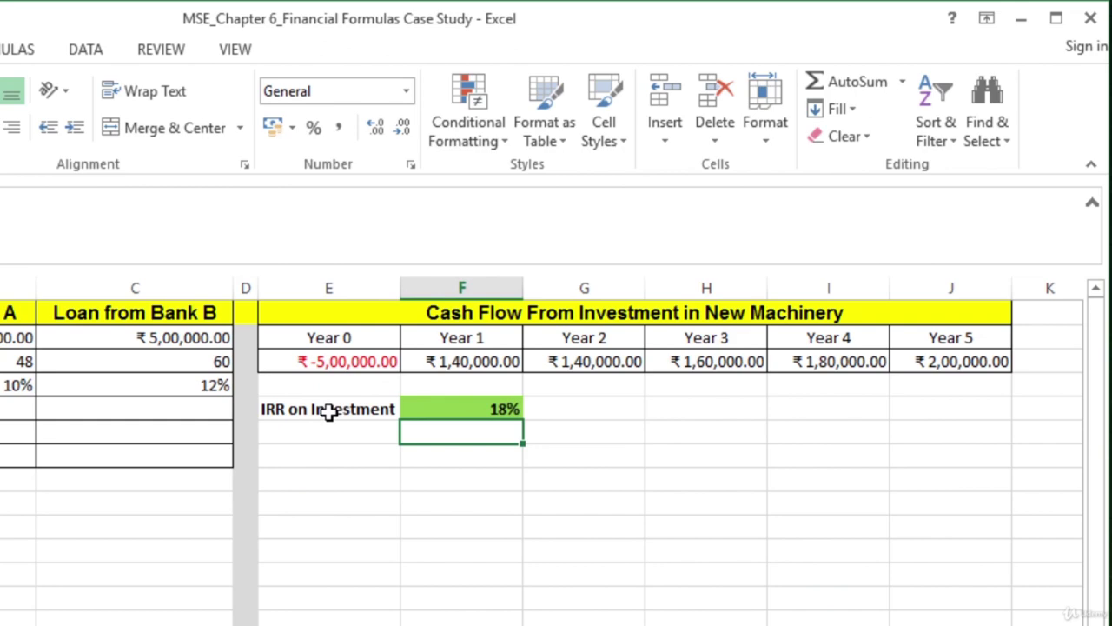
Step: Compare the calculated IRR on Investment with the annual interest rates of Bank A and Bank B
click(495, 410)
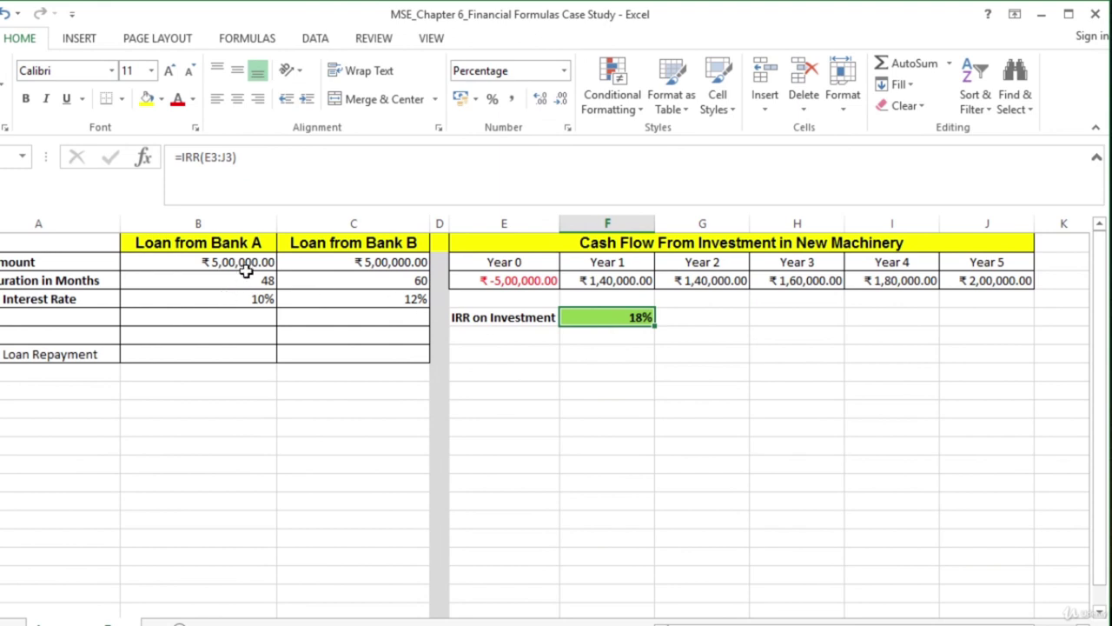
click(250, 300)
click(389, 299)
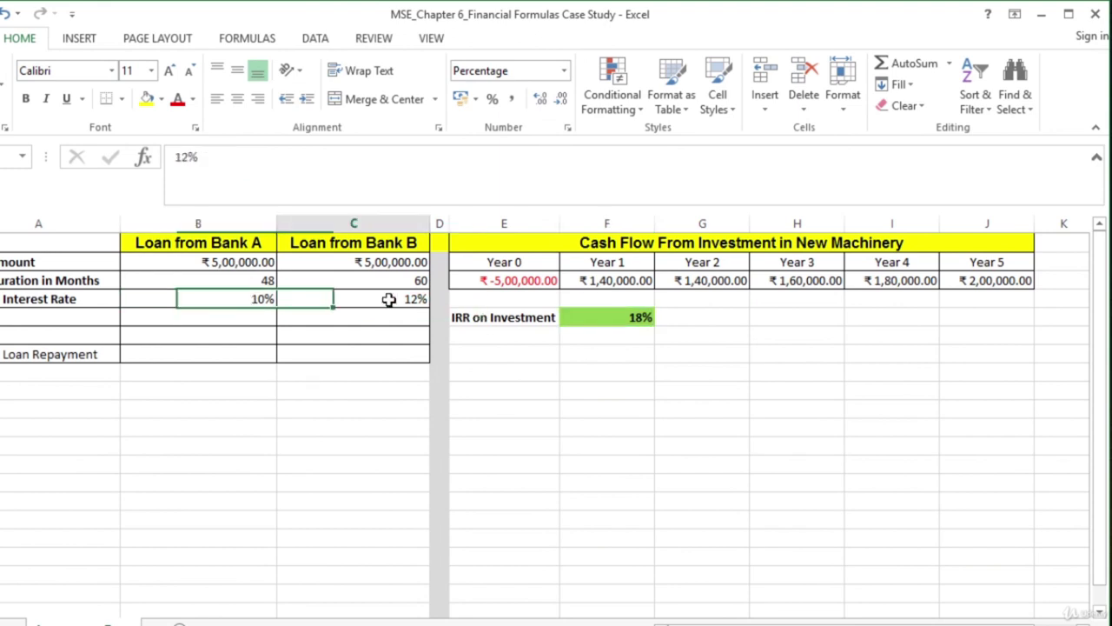
click(252, 298)
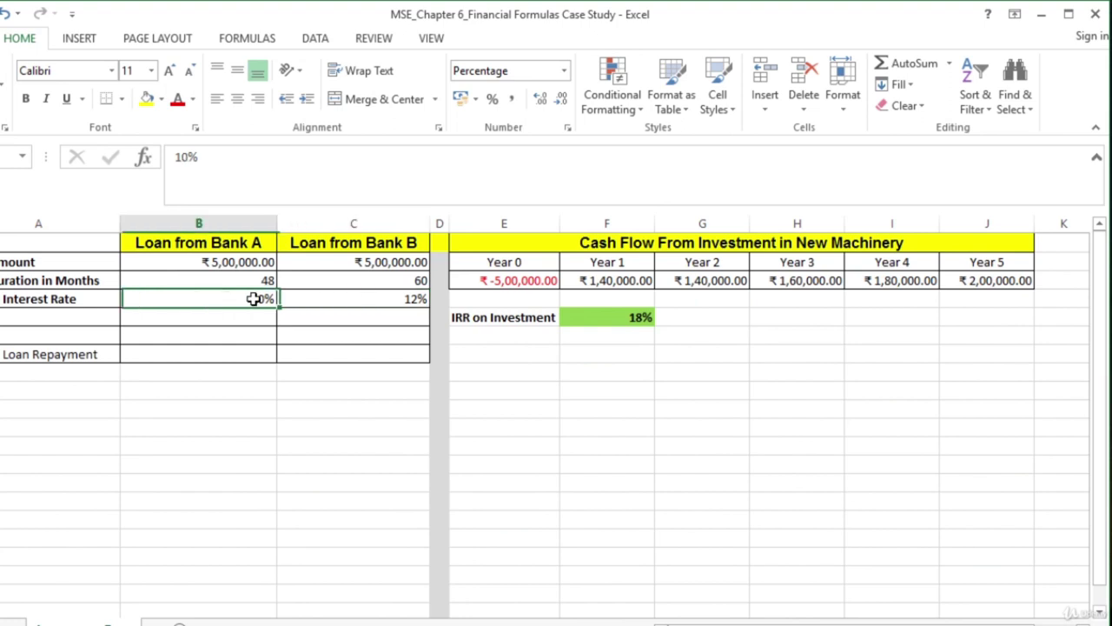
click(376, 298)
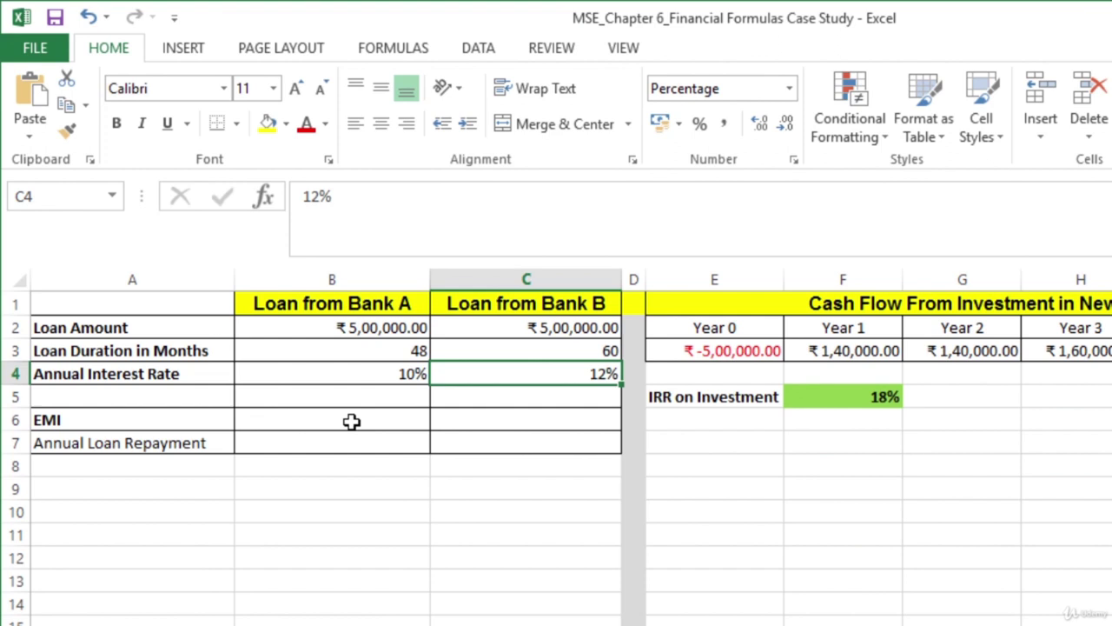
Step: Calculate Bank A's EMI in B6 from the monthly rate, loan duration and loan amount with =PMT(B4/12,B3,B2)
click(351, 421)
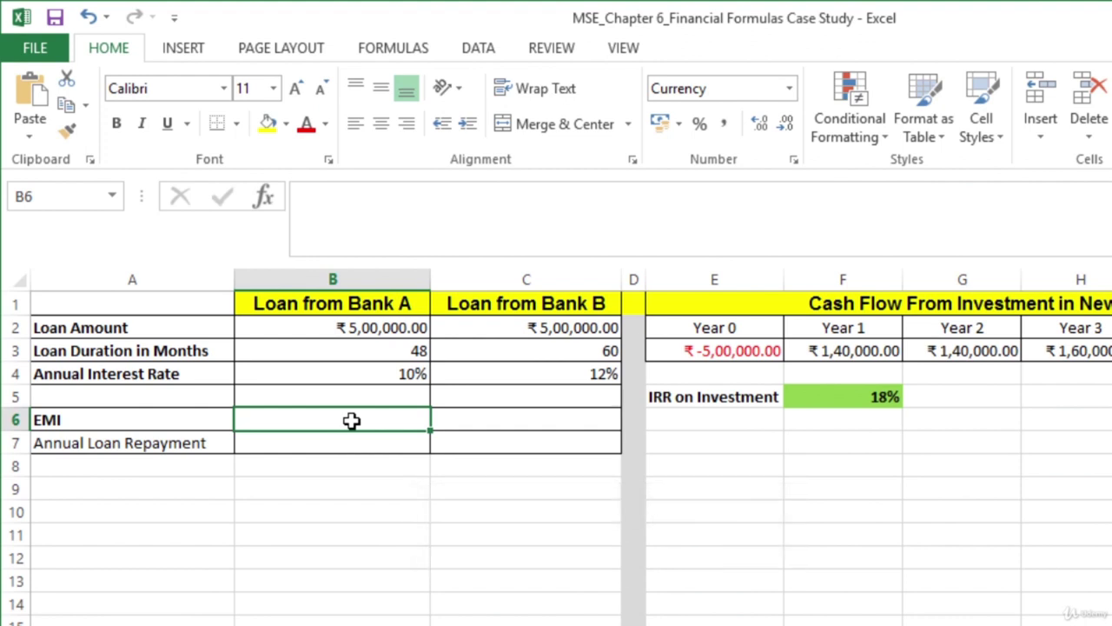
text(=)
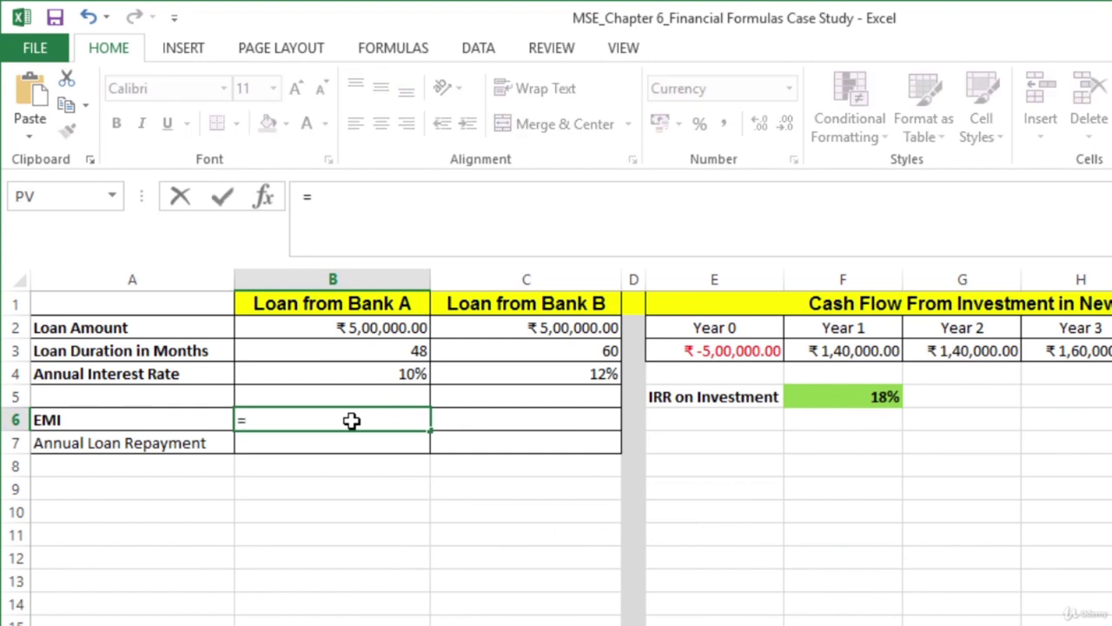
text(PMT()
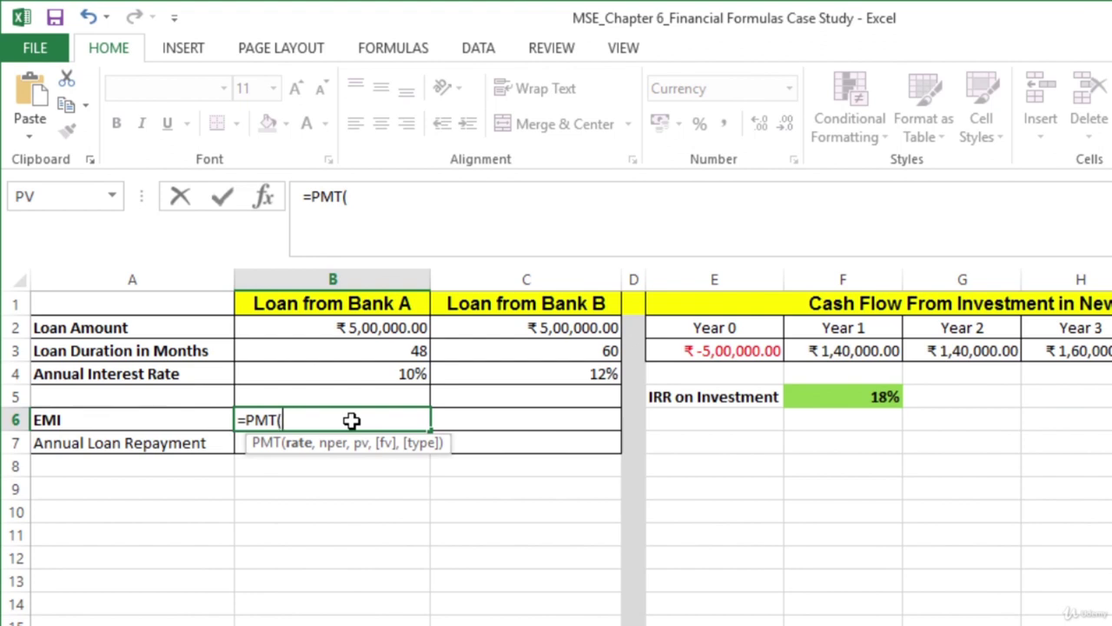
click(361, 372)
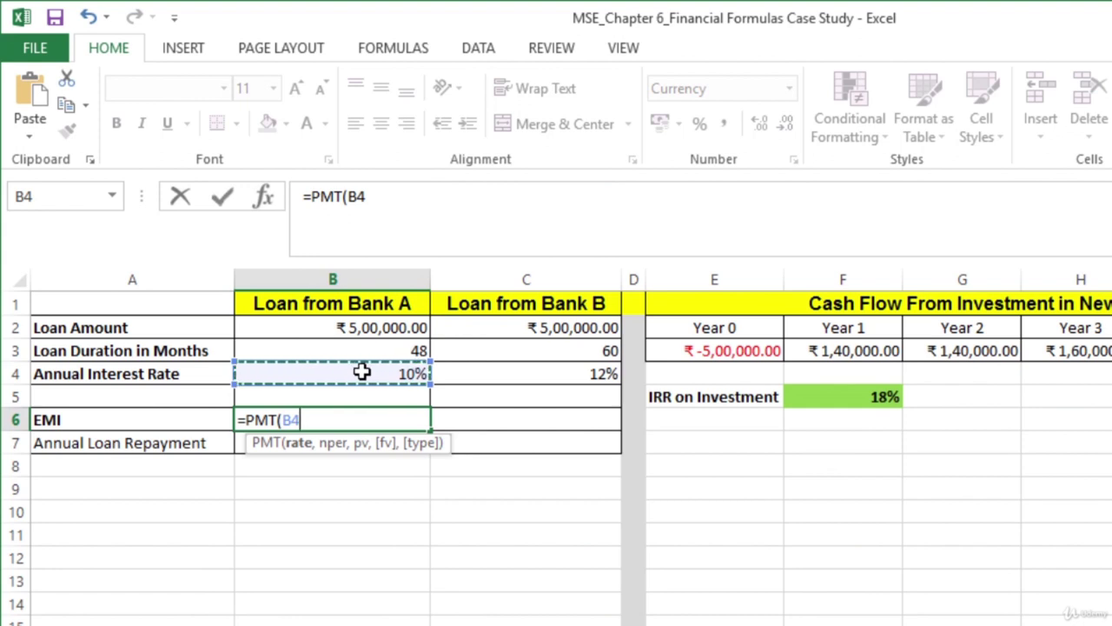
text(/)
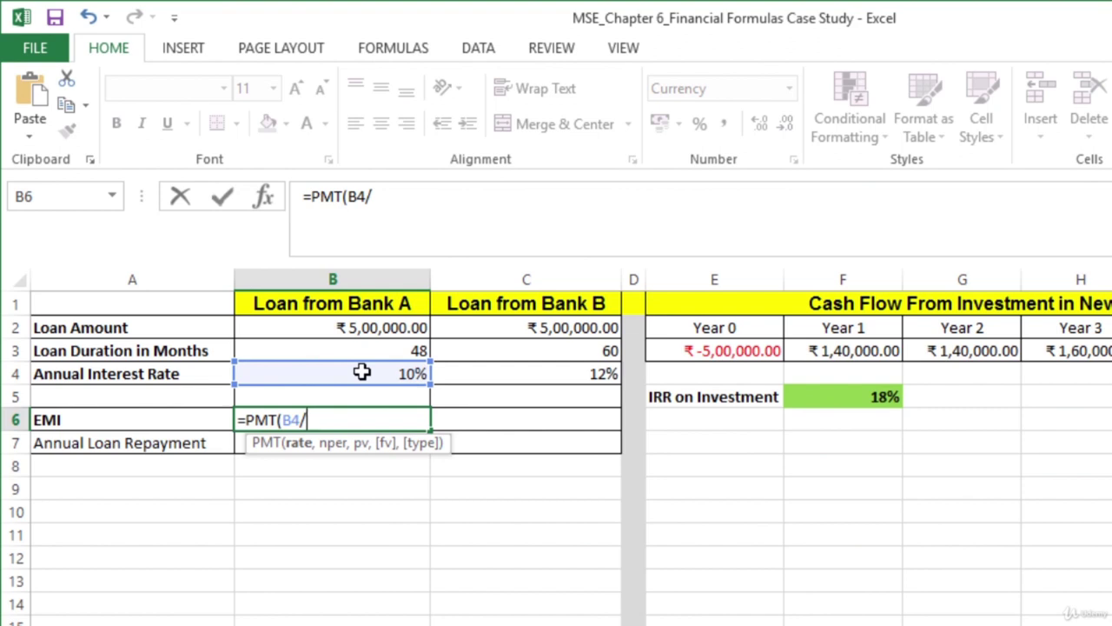
text(12,)
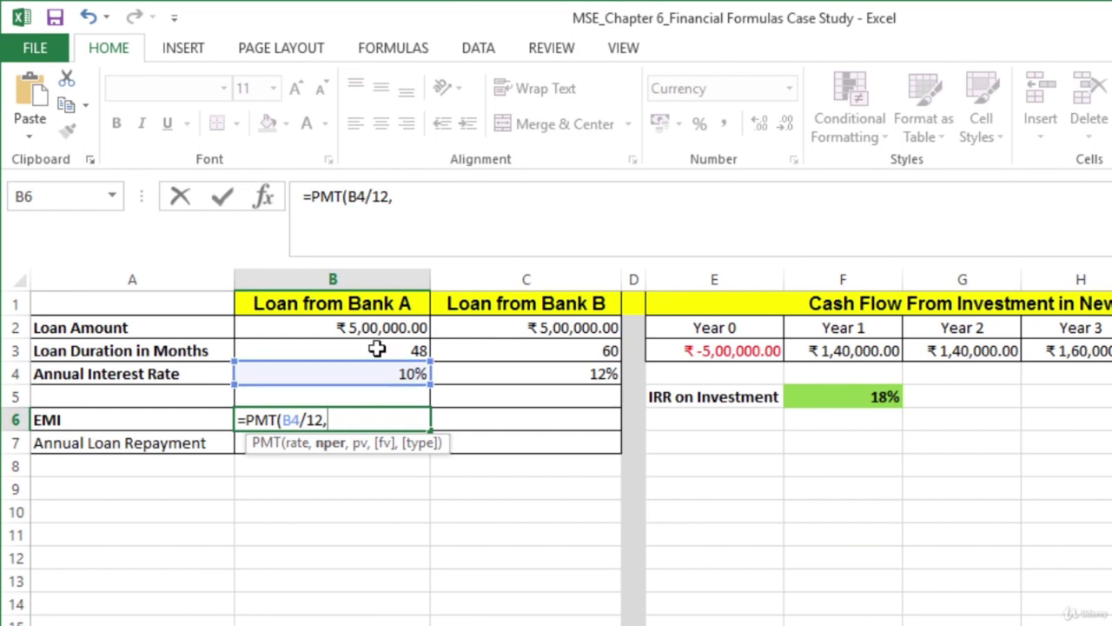
click(376, 349)
text(,)
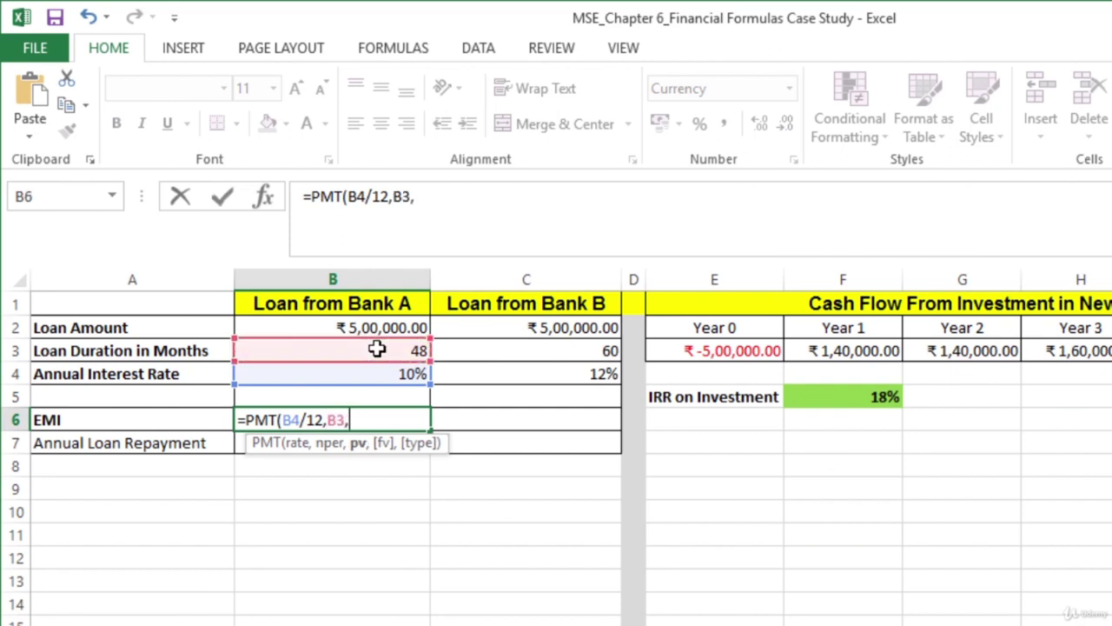
click(394, 327)
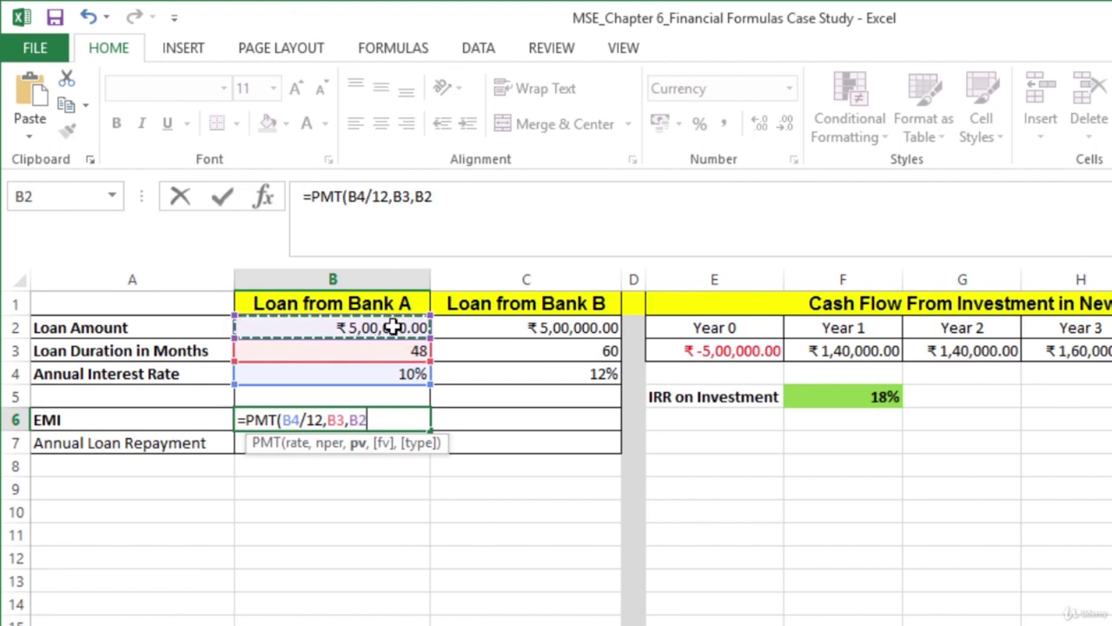
text())
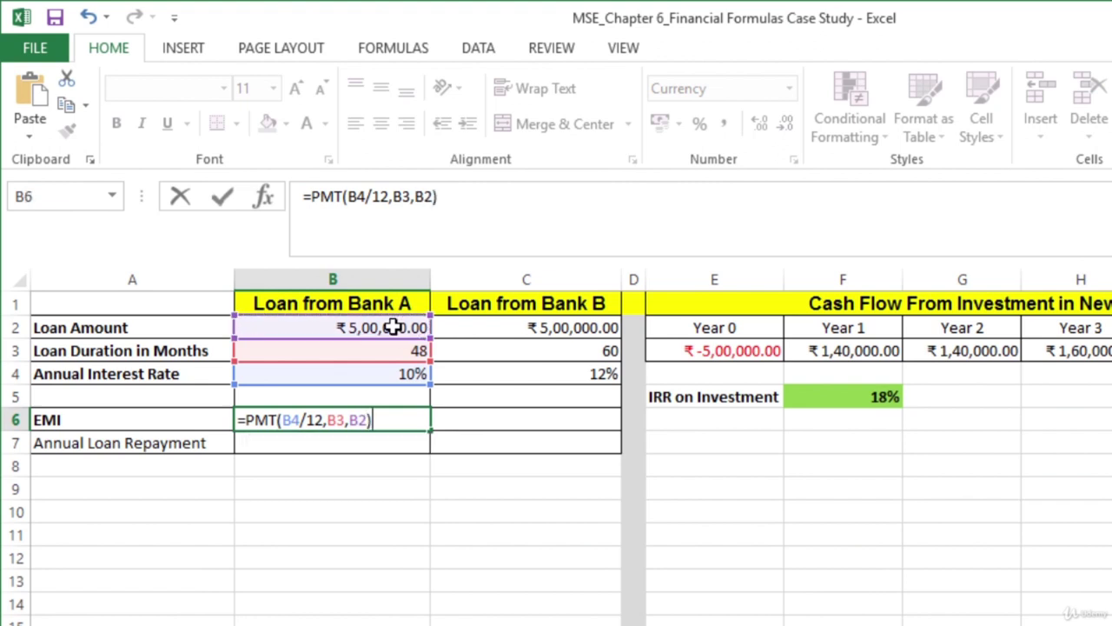
key(Return)
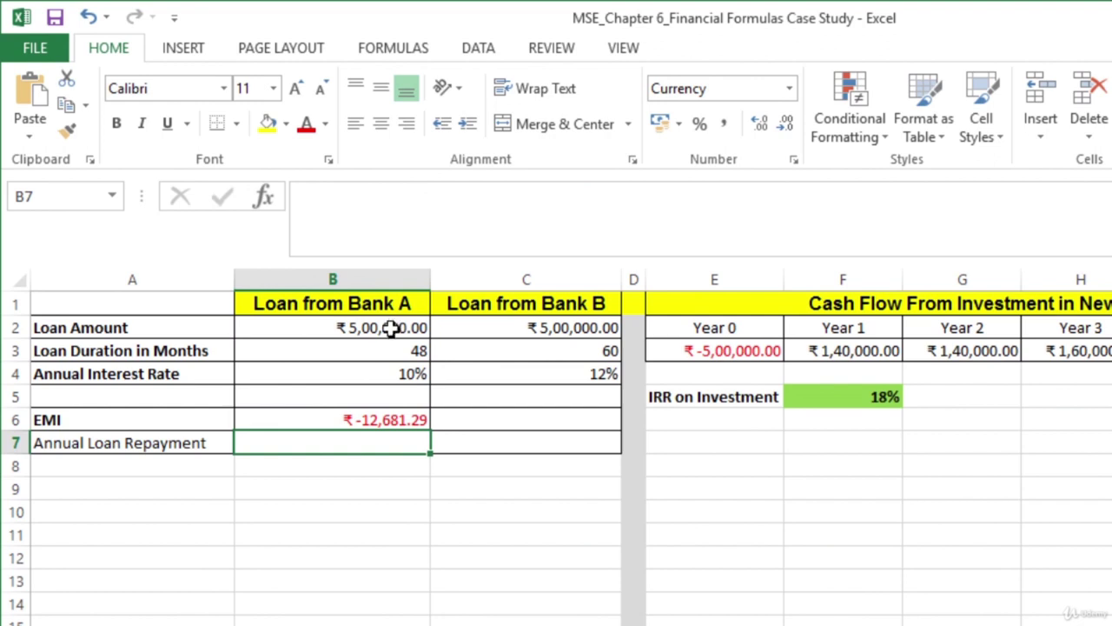
Step: Copy Bank A's EMI formula from B6 into C6 to calculate the EMI for Bank B
click(328, 420)
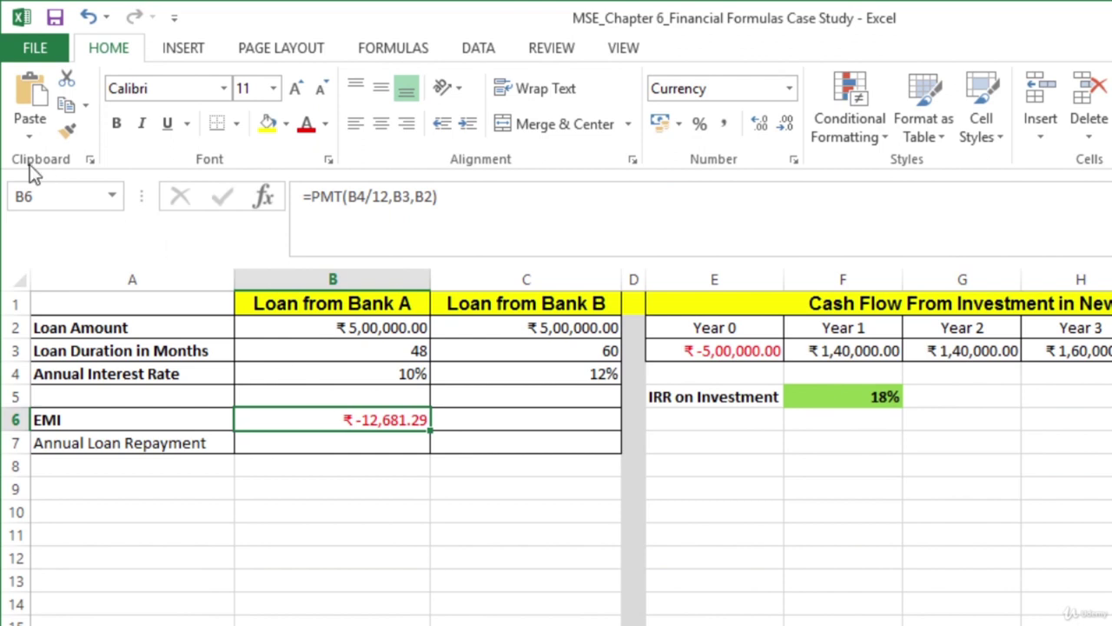
click(66, 105)
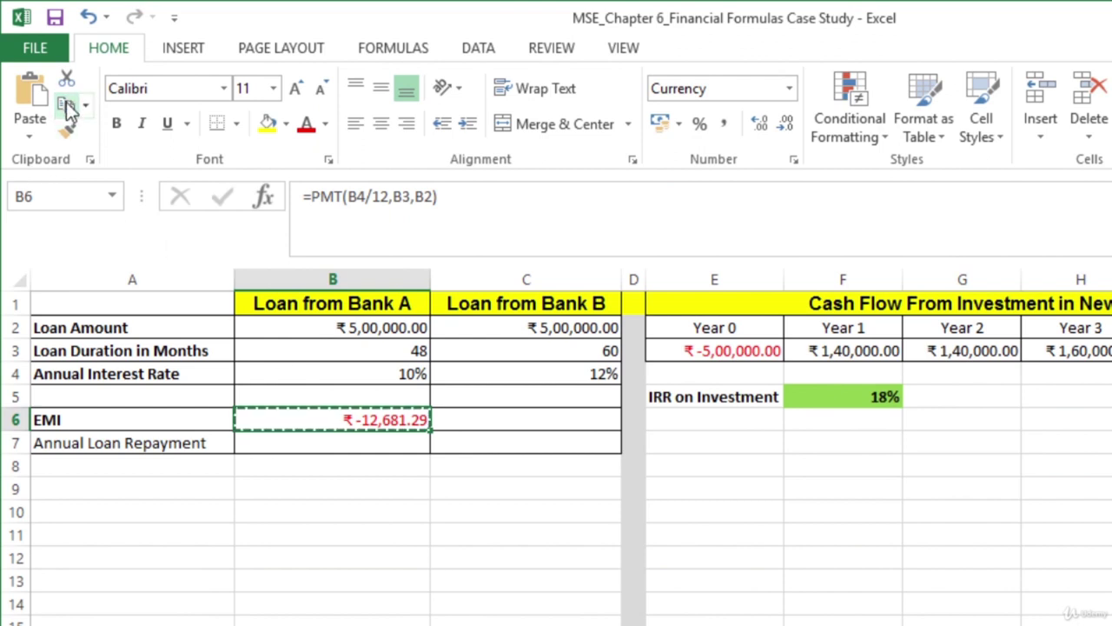
click(568, 414)
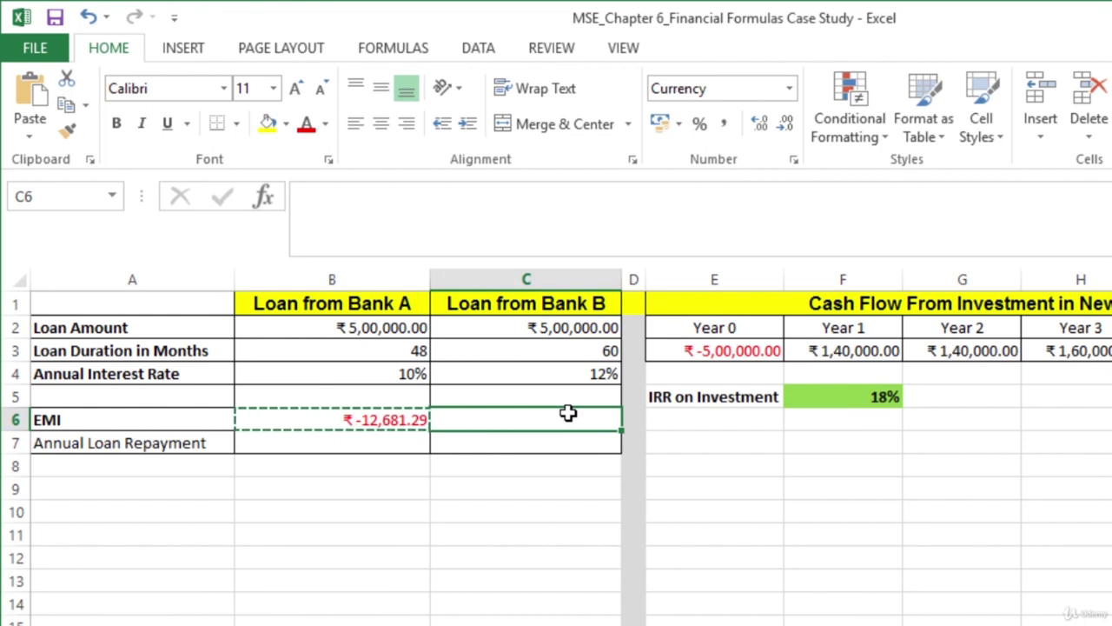
key(Return)
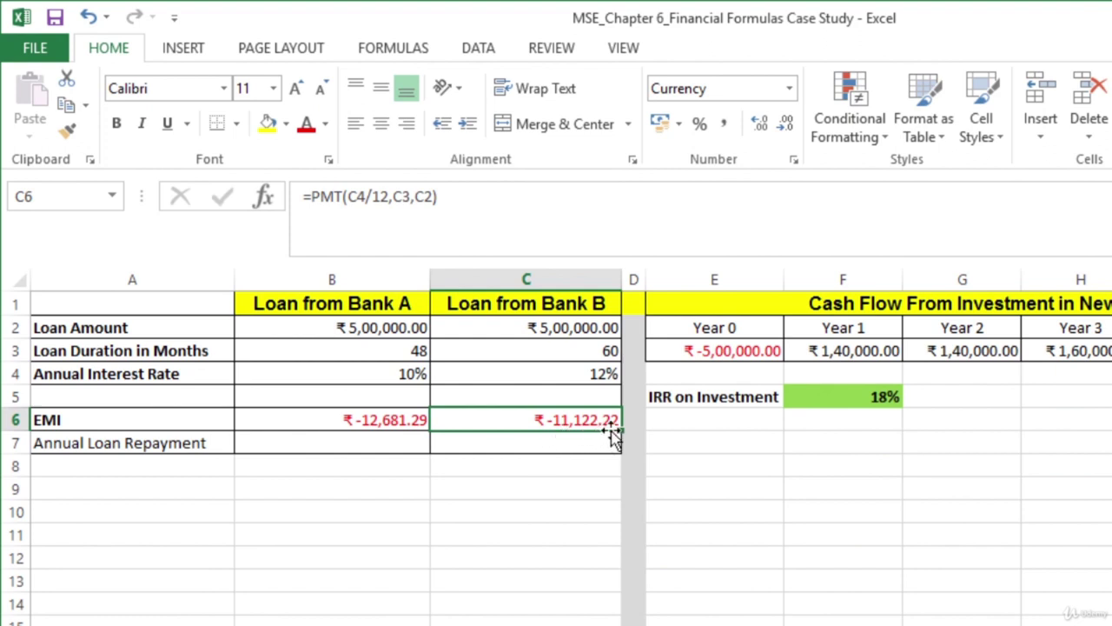
Step: Calculate Bank A's Annual Loan Repayment in B7 by multiplying its EMI by twelve with =B6*12
click(398, 443)
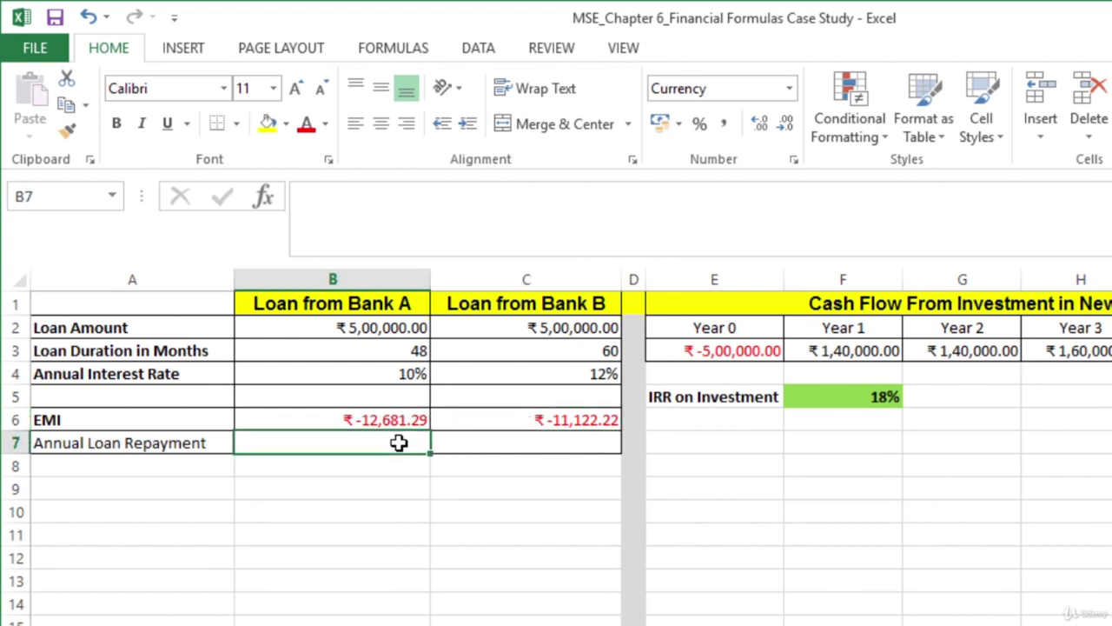
text(=)
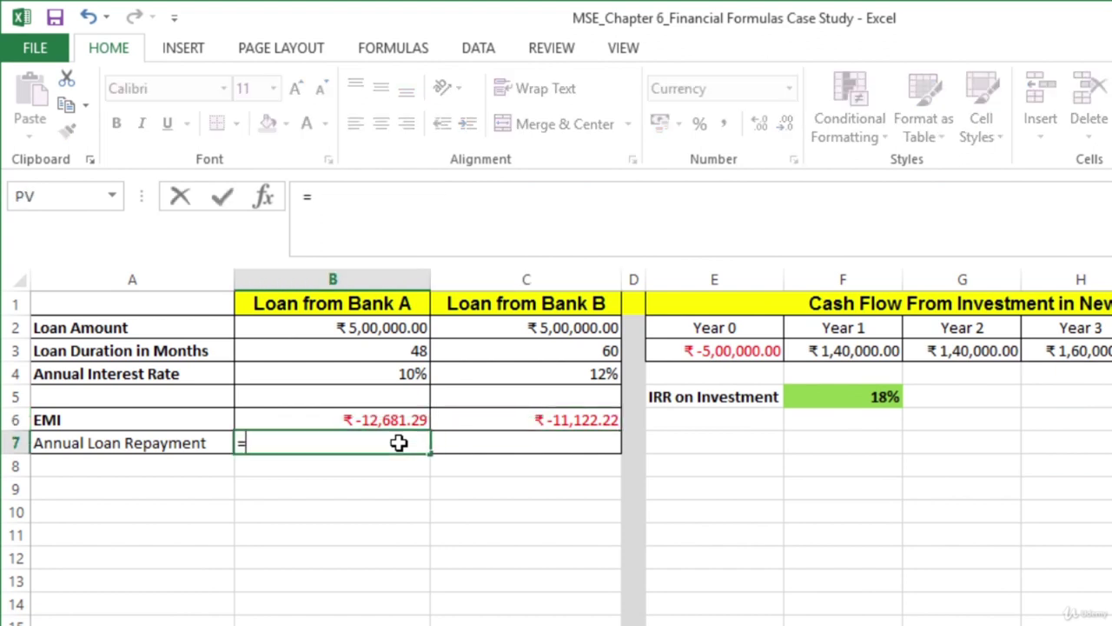
click(317, 417)
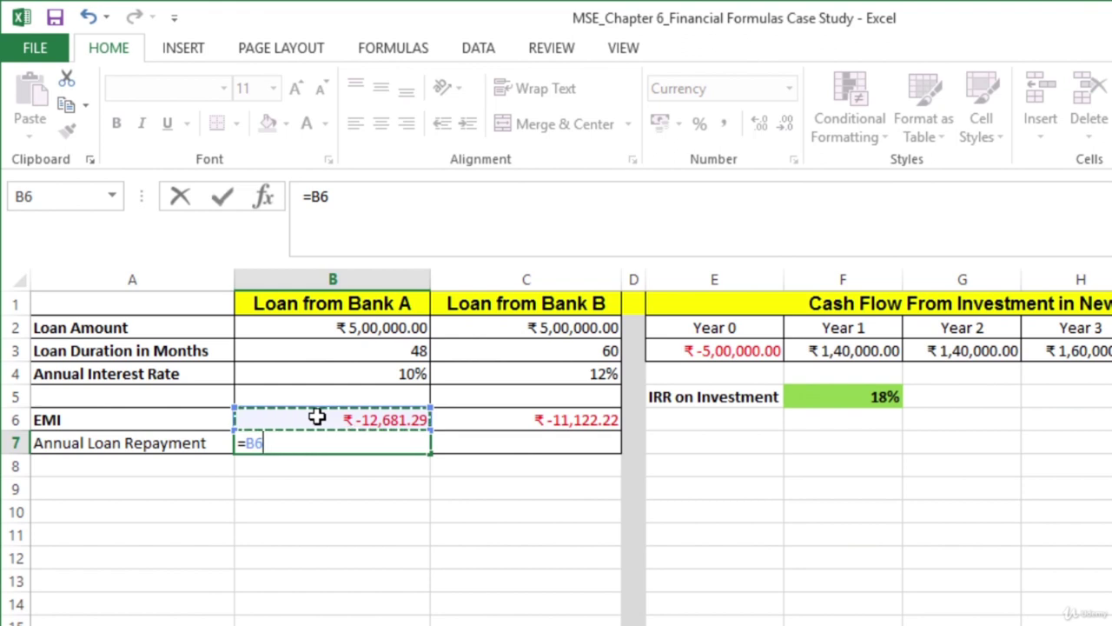
text(*12)
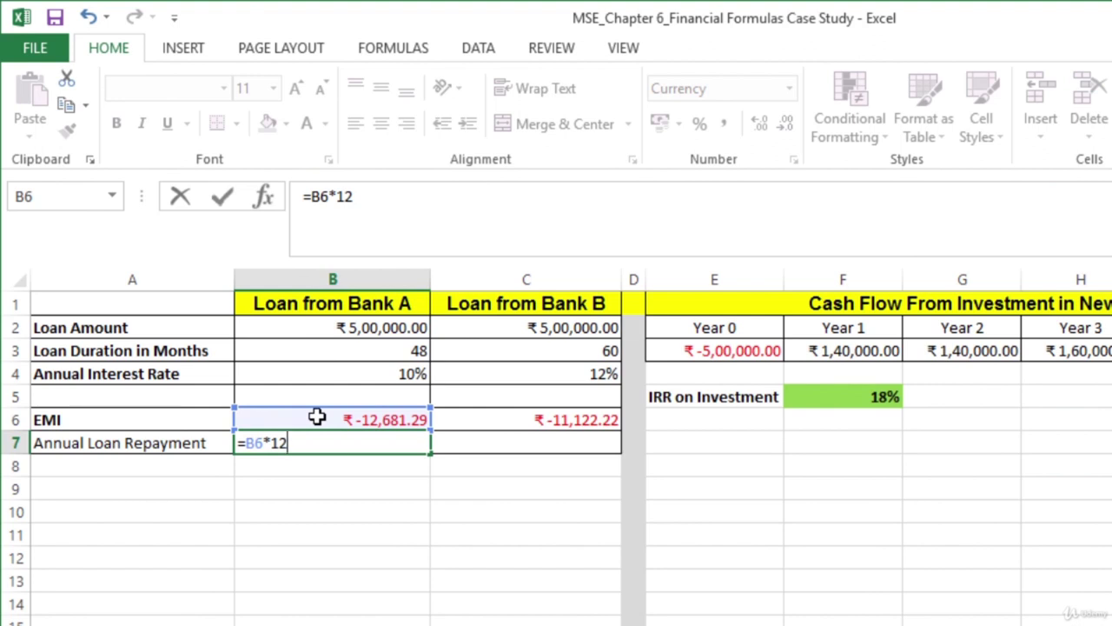
key(Return)
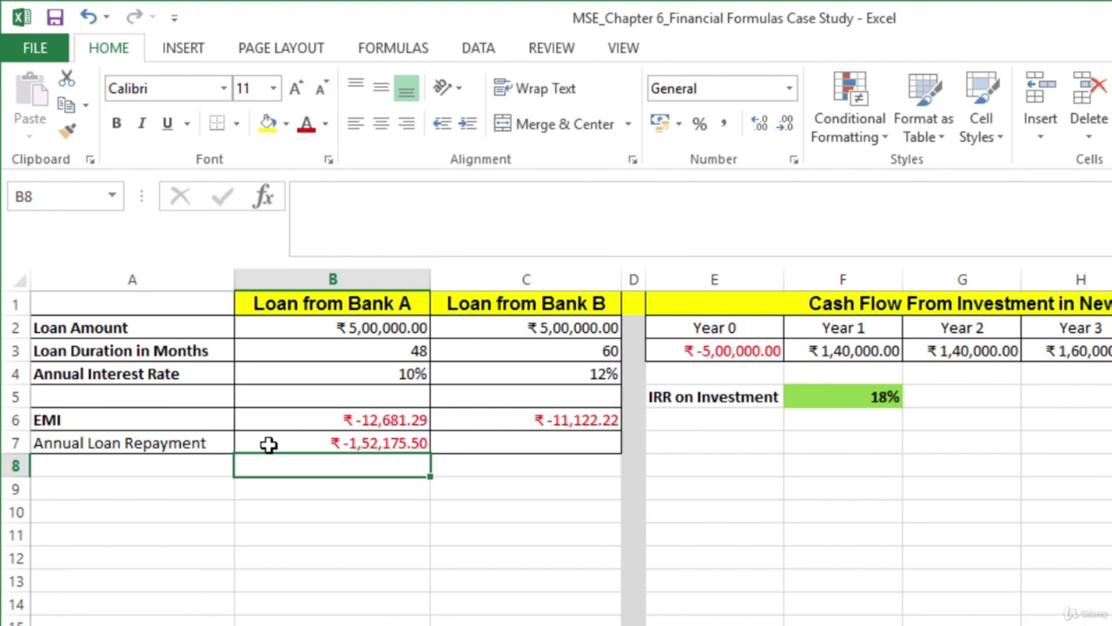
Step: Calculate Bank B's Annual Loan Repayment in C7 by multiplying its EMI by twelve with =C6*12
click(492, 440)
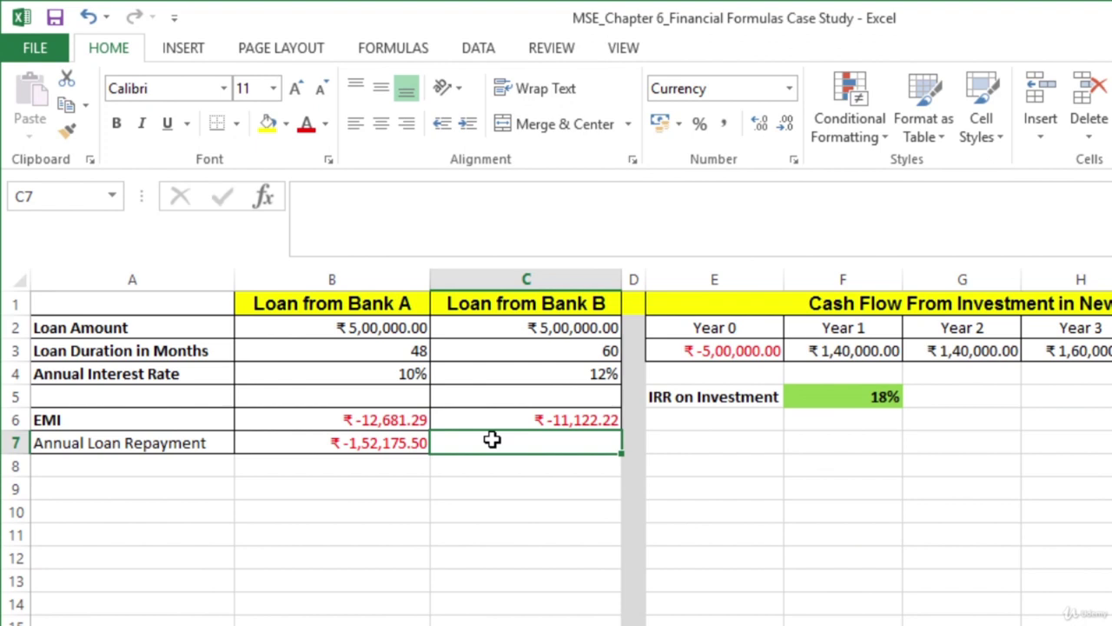
text(=)
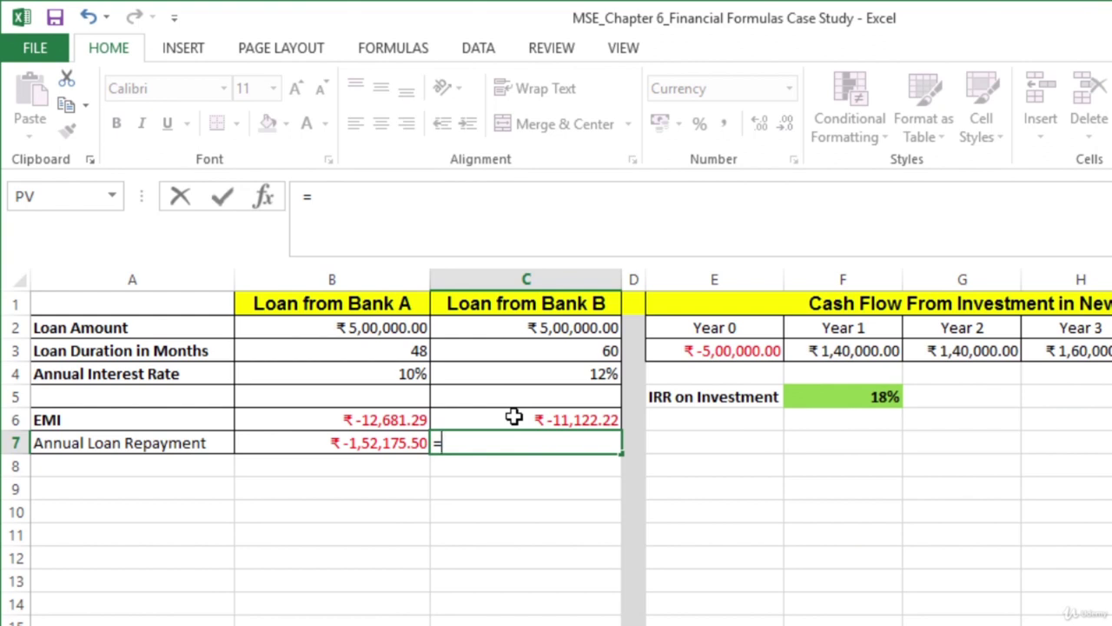
click(514, 418)
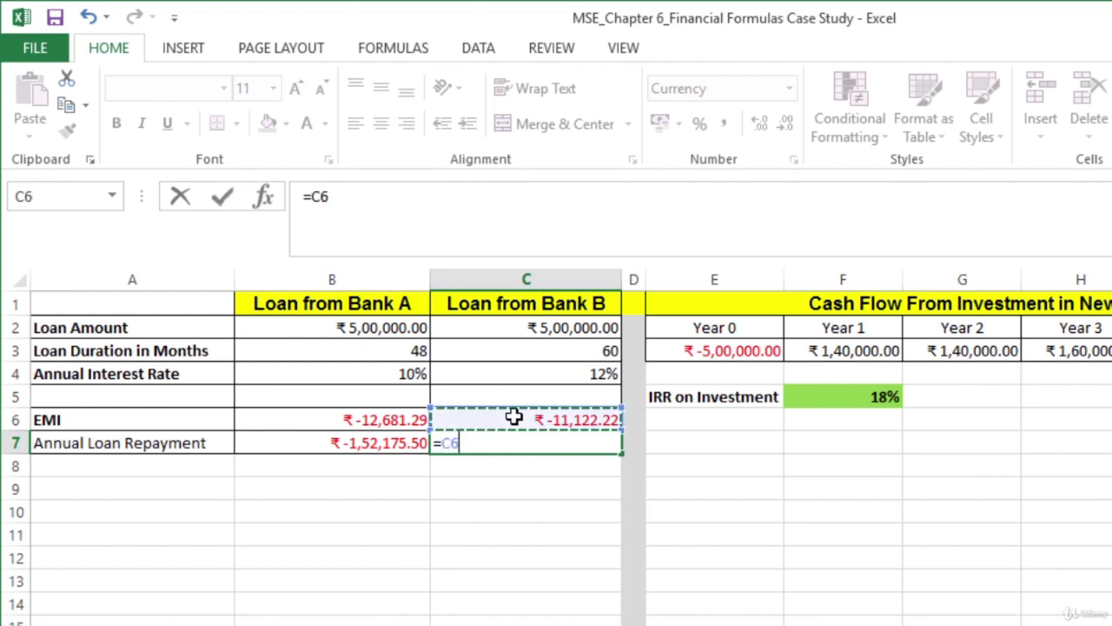
text(*12)
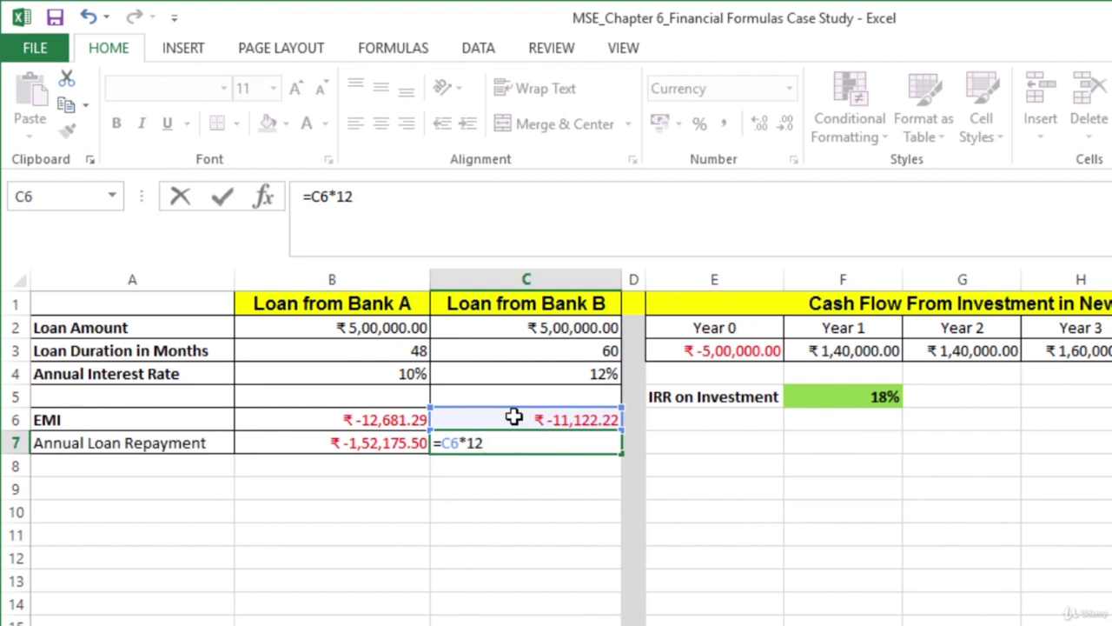
key(Return)
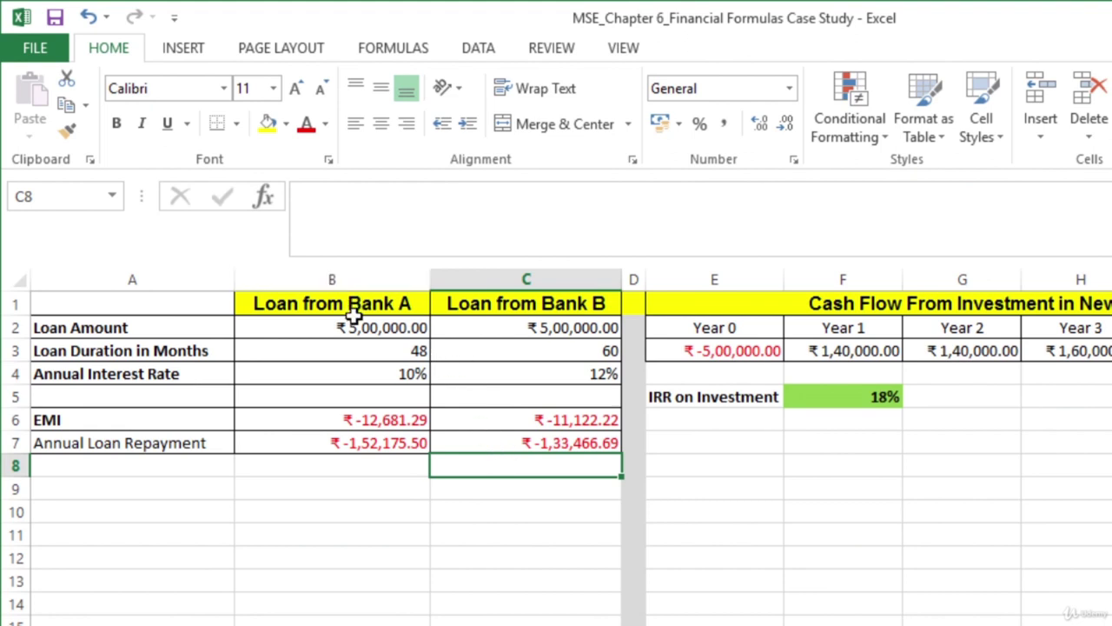
Step: Compare the annual loan repayments of Bank A and Bank B with the machinery's cash inflows in Years 1 to 5
click(297, 444)
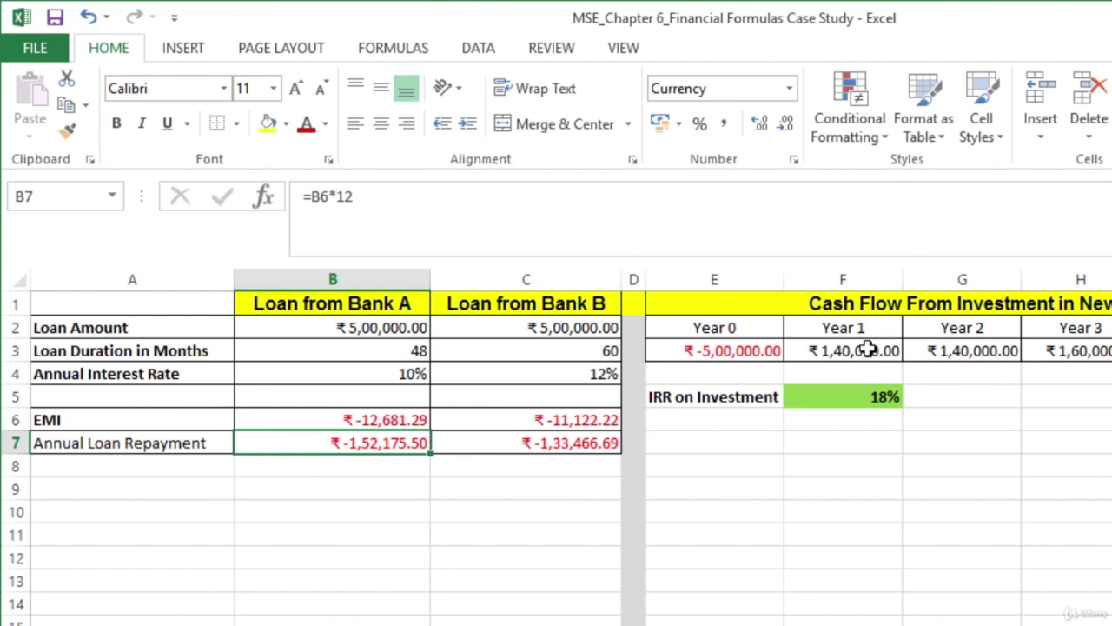
drag(869, 349, 918, 348)
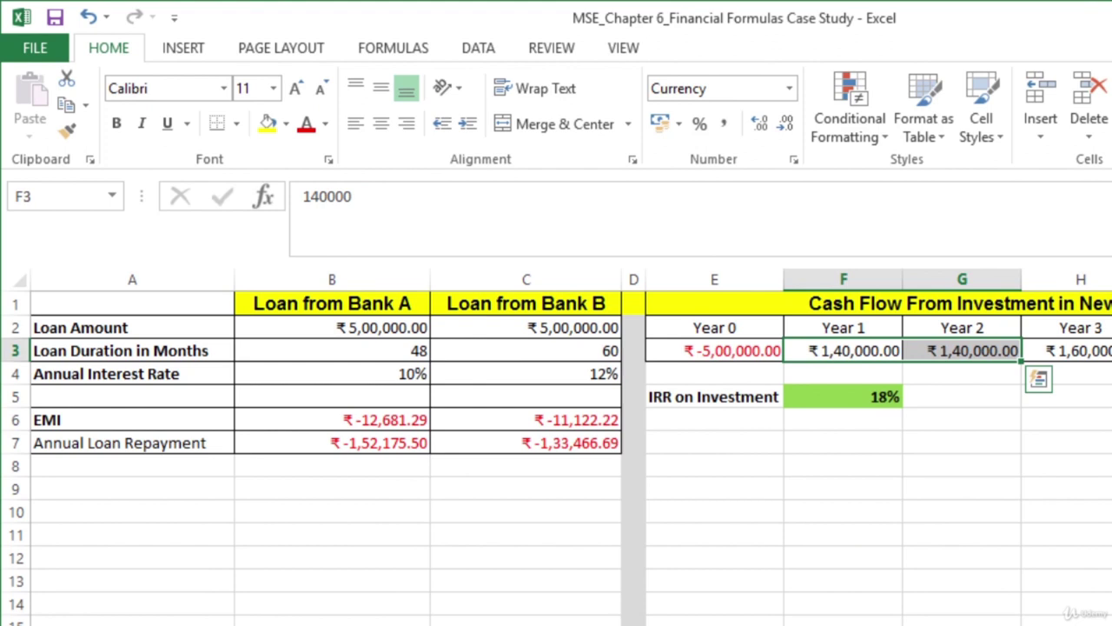
click(530, 444)
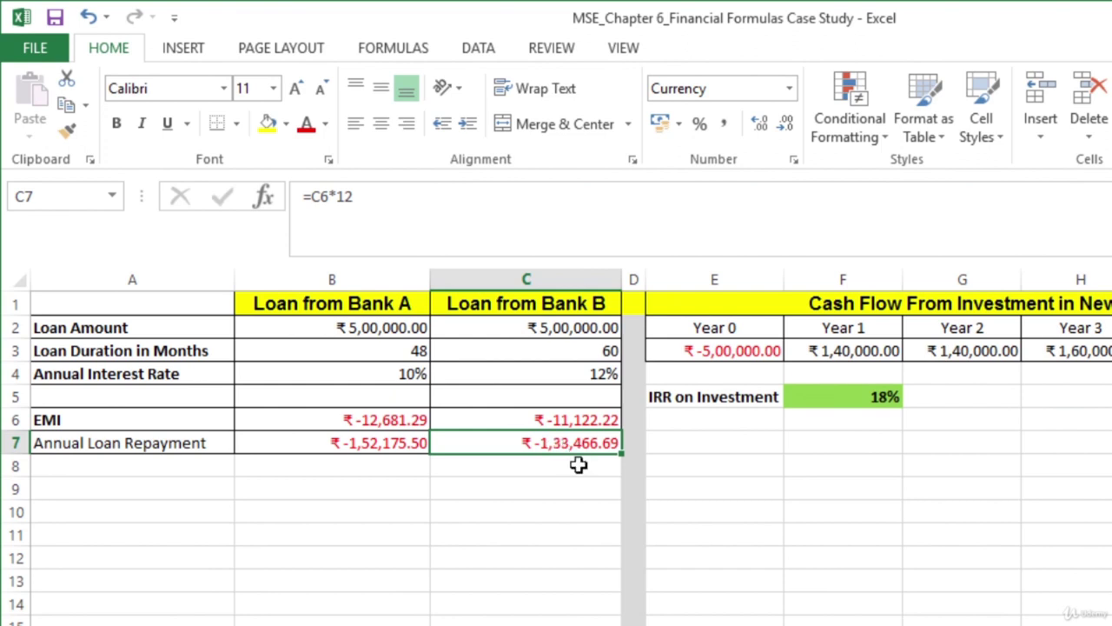
click(830, 350)
drag(901, 361, 936, 356)
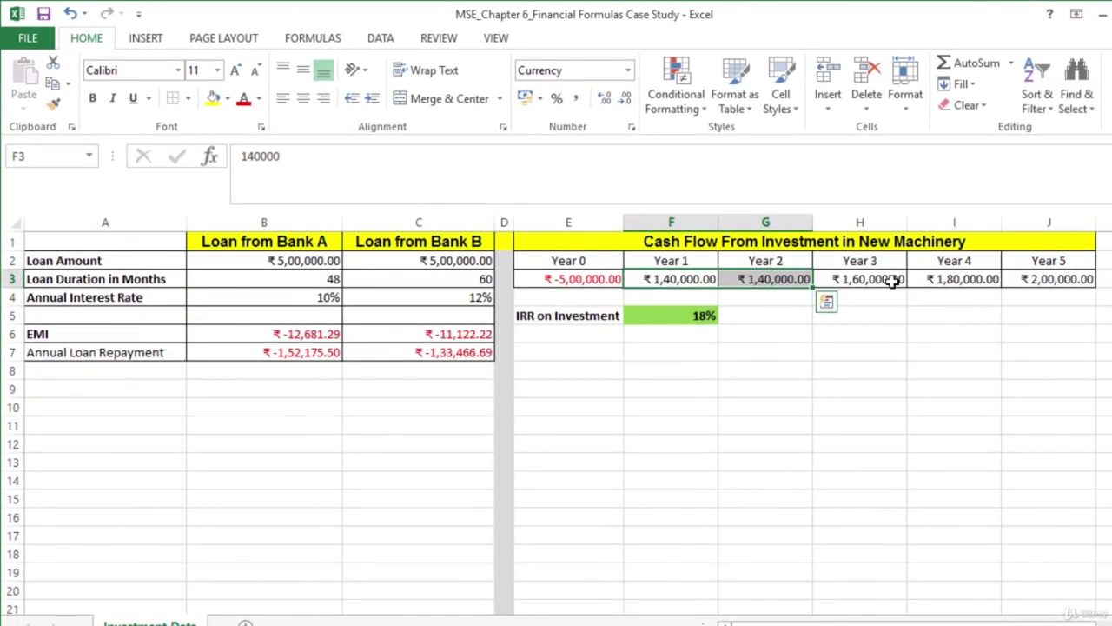
drag(894, 280, 1025, 280)
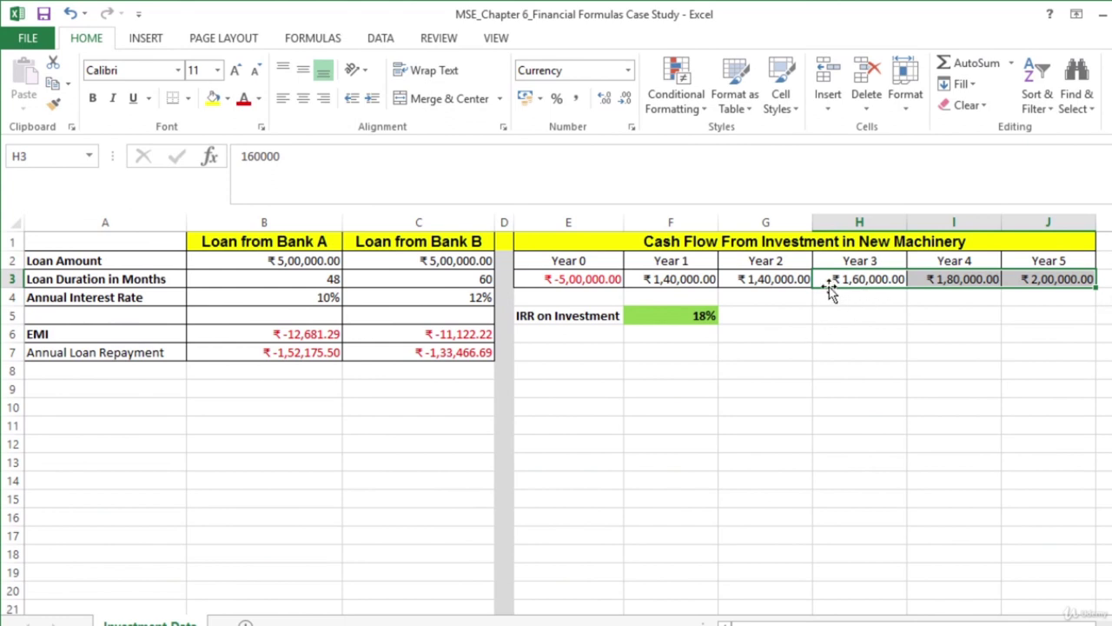
click(650, 279)
drag(714, 279, 1025, 280)
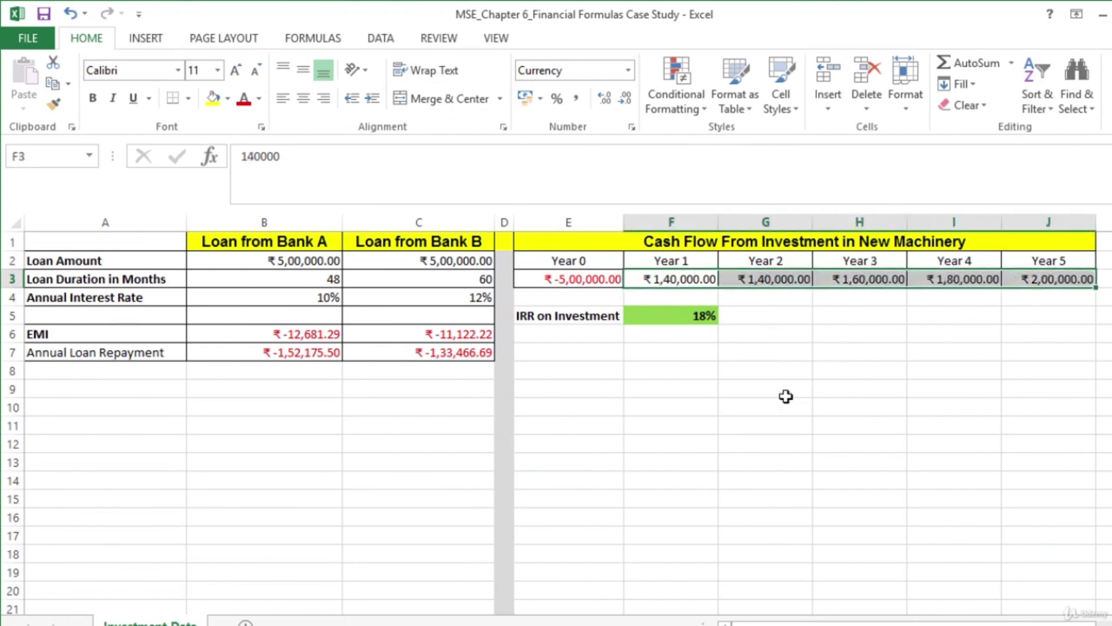
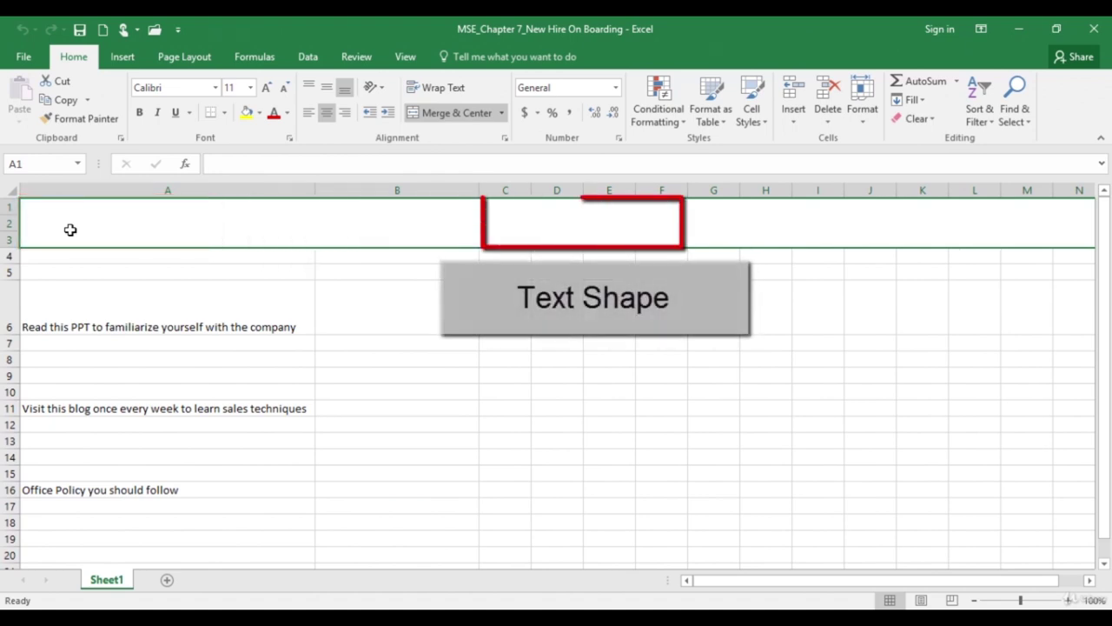
Step: Review the New Hire On Boarding sheet's empty cells beside the PPT, blog and office policy entries, and its merged heading area
click(401, 315)
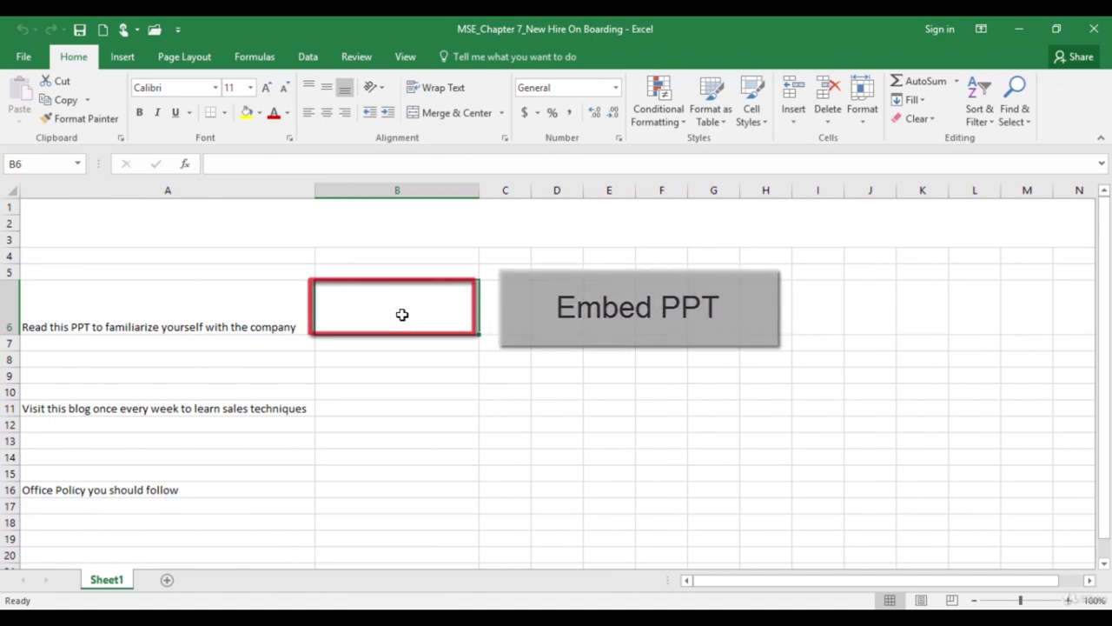
click(401, 413)
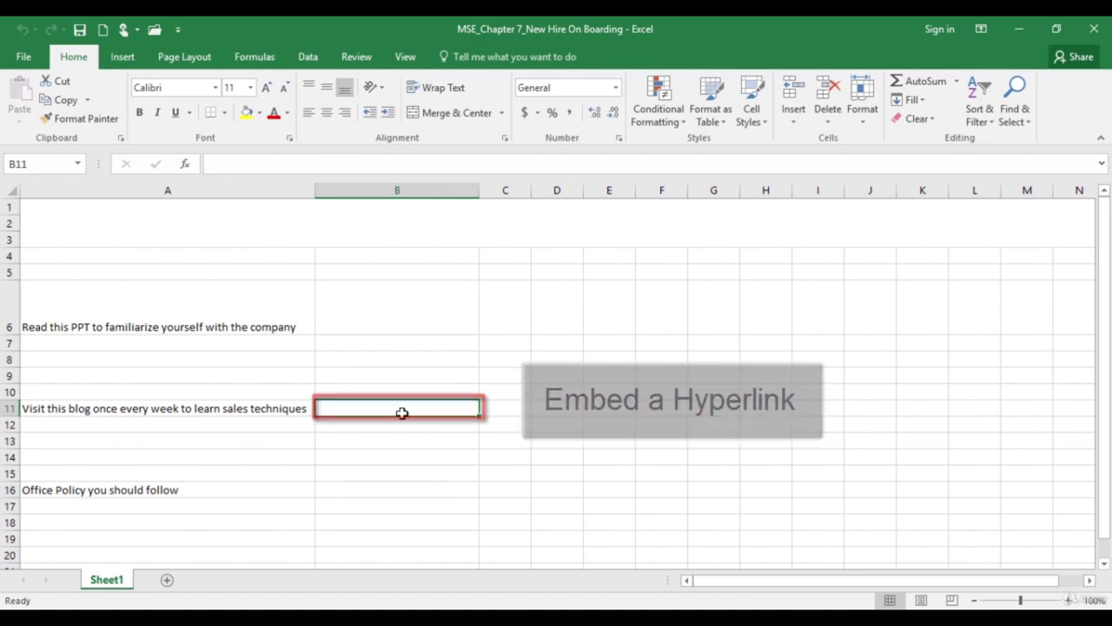
click(379, 489)
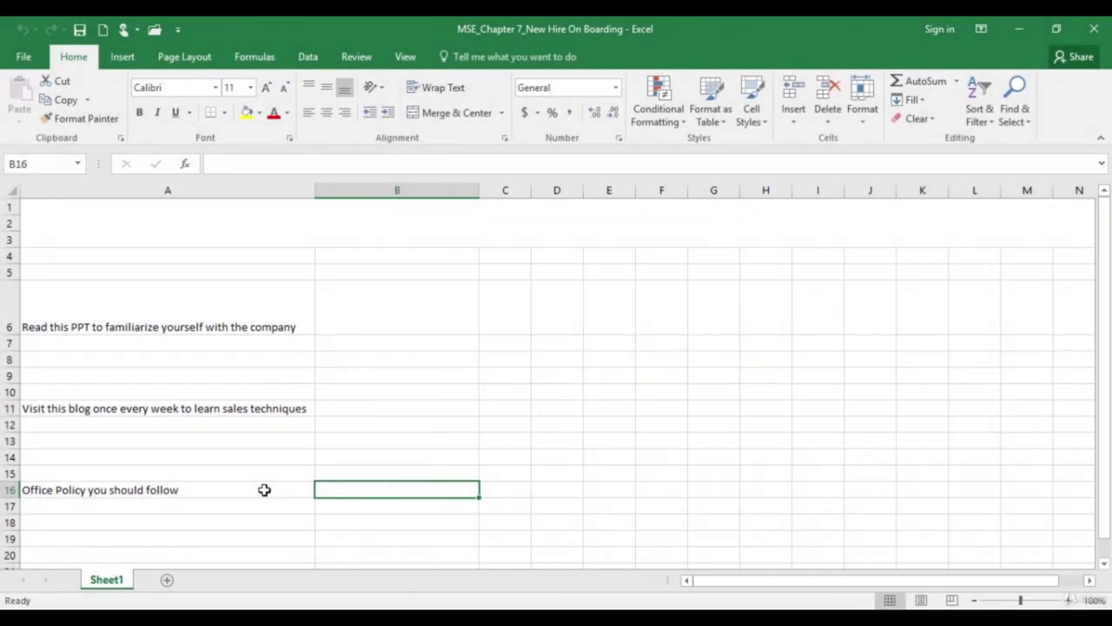
click(90, 223)
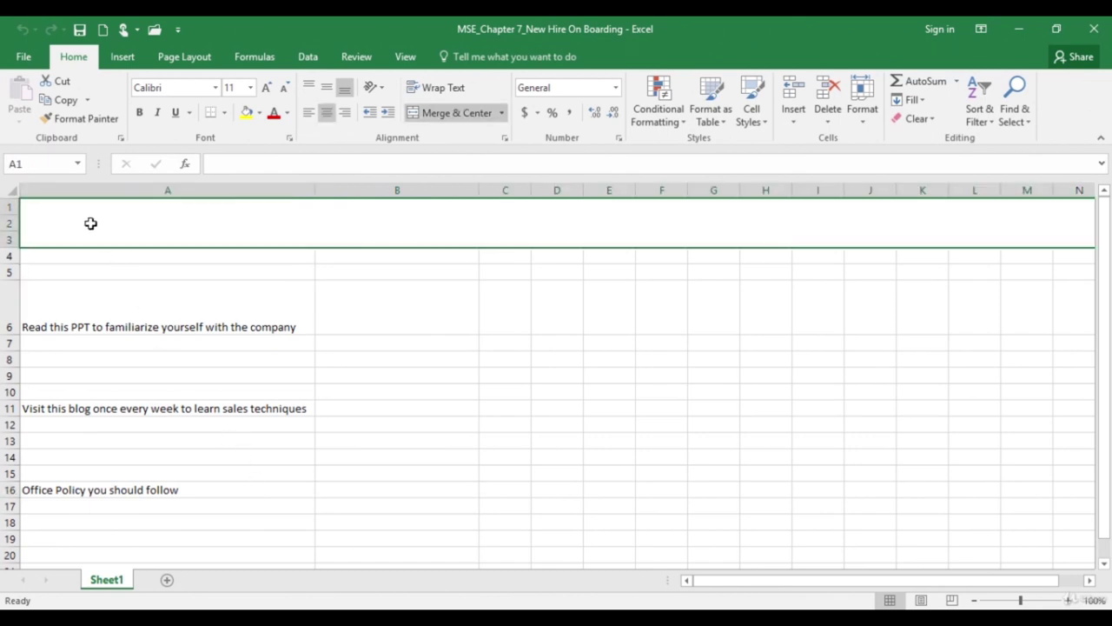
Step: Insert the Desktop picture "Chapter 7_Logo image" into the merged heading area and enlarge it to about 1.69 cm square
click(122, 57)
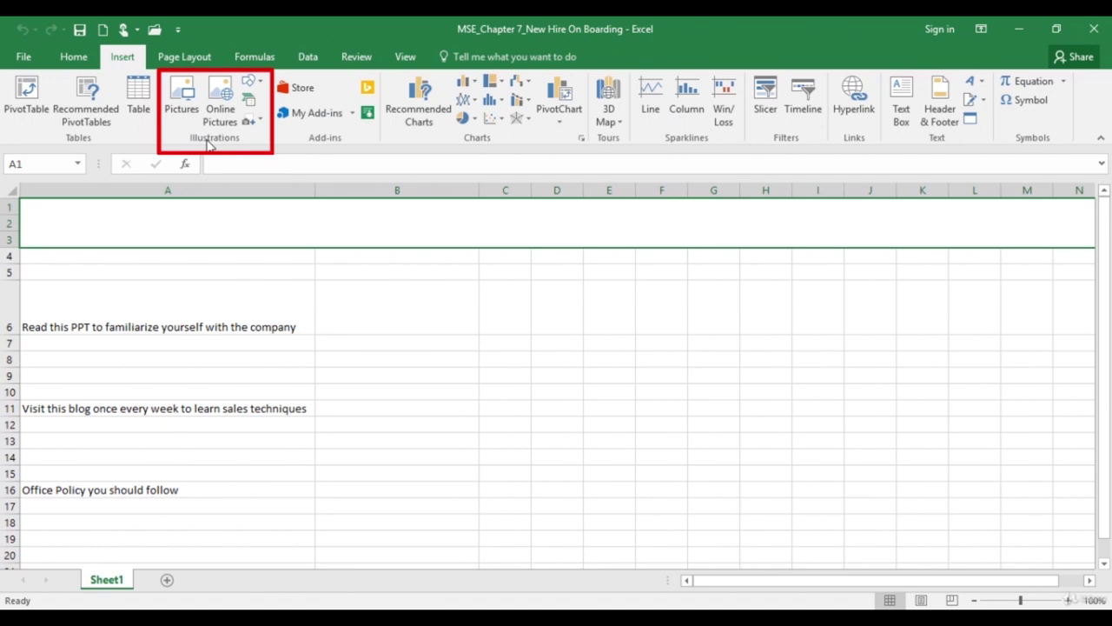
click(185, 112)
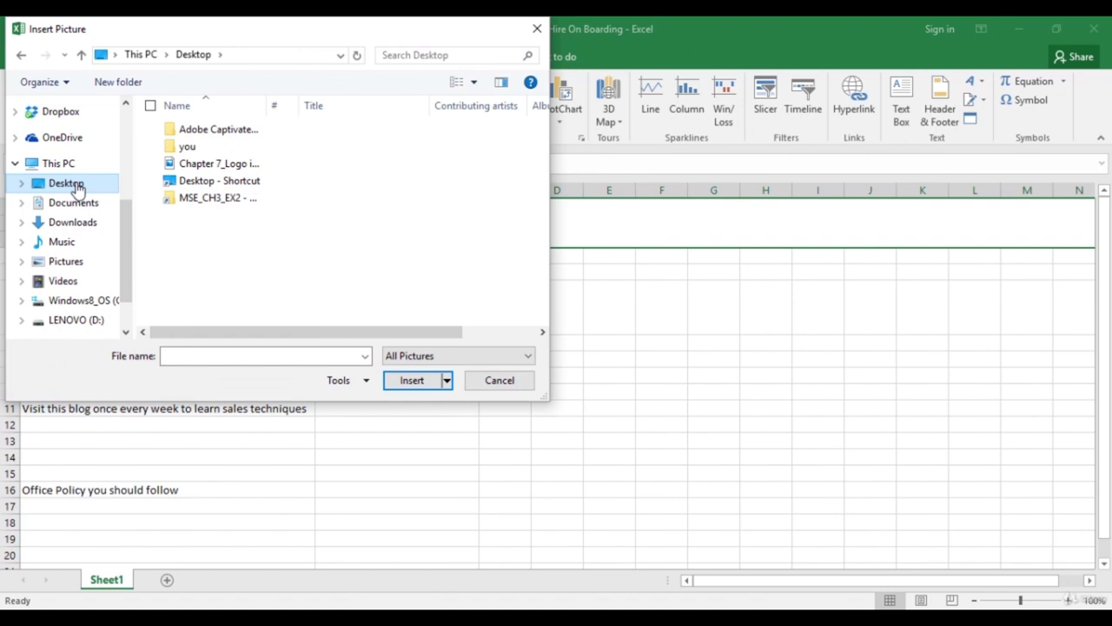
click(222, 169)
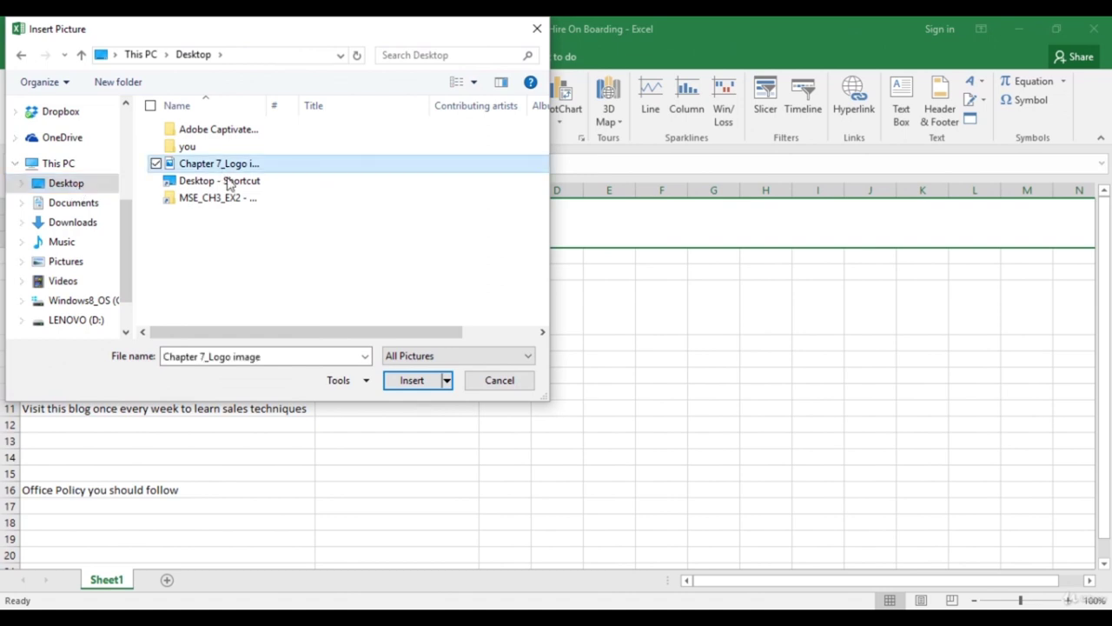
click(412, 380)
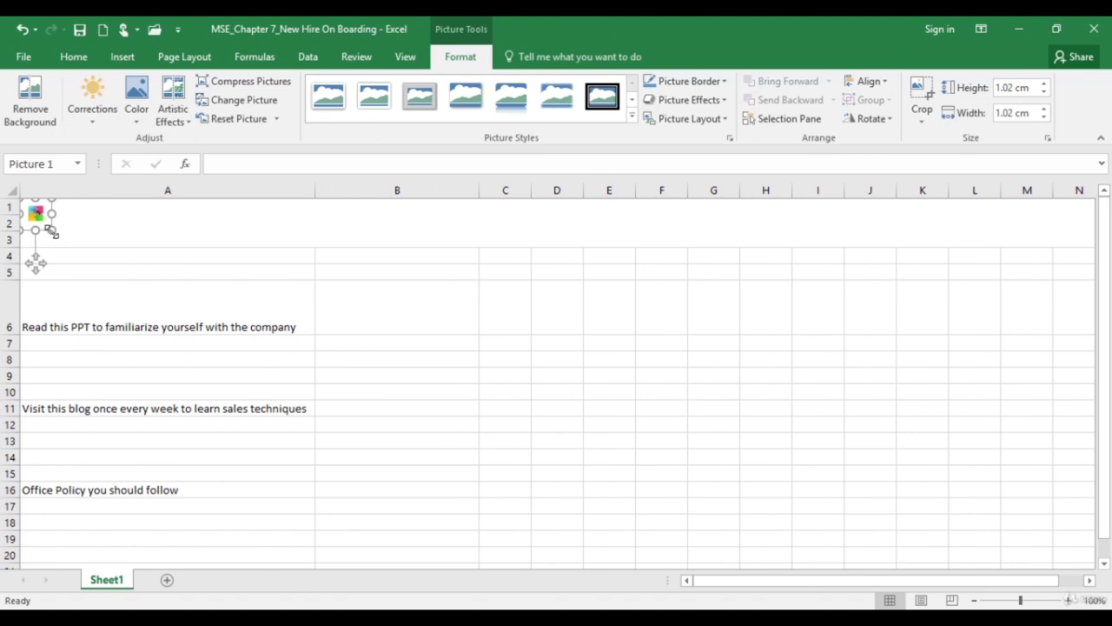
drag(50, 229, 72, 244)
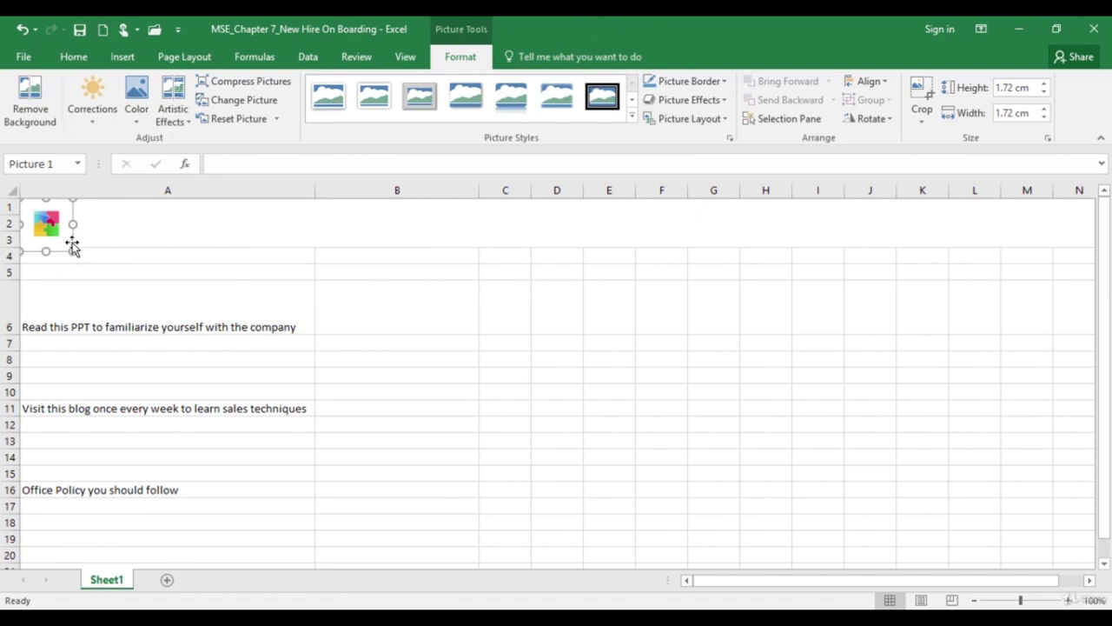
drag(72, 243, 73, 246)
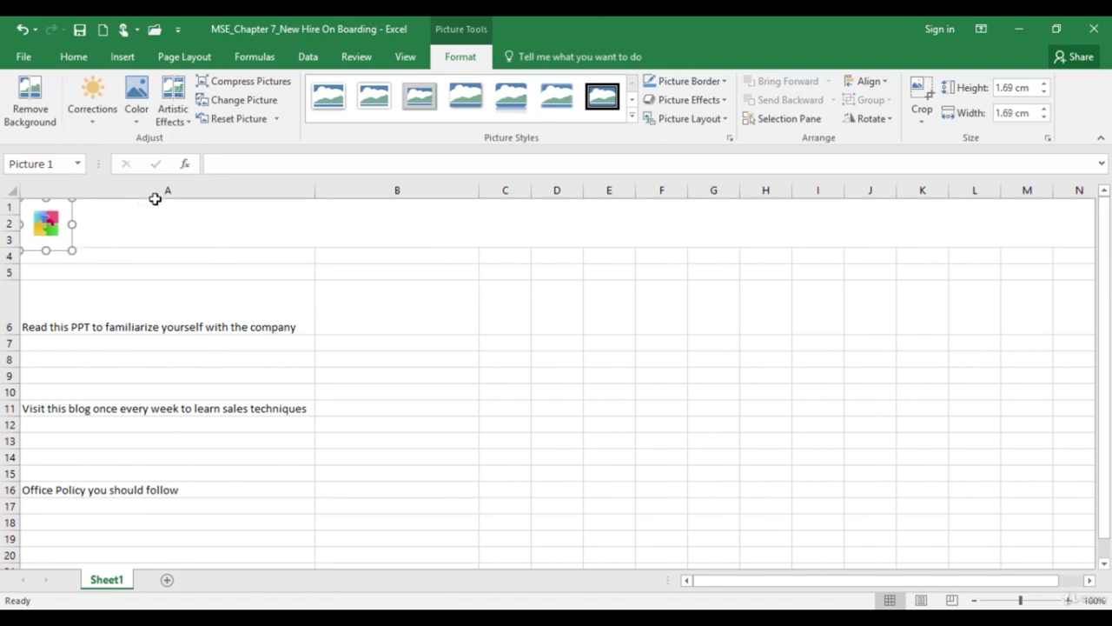
Step: Draw a rounded rectangle about 7.51 cm wide and 1.03 cm high in the middle of the merged heading, containing the text "Welcome"
click(596, 223)
click(126, 62)
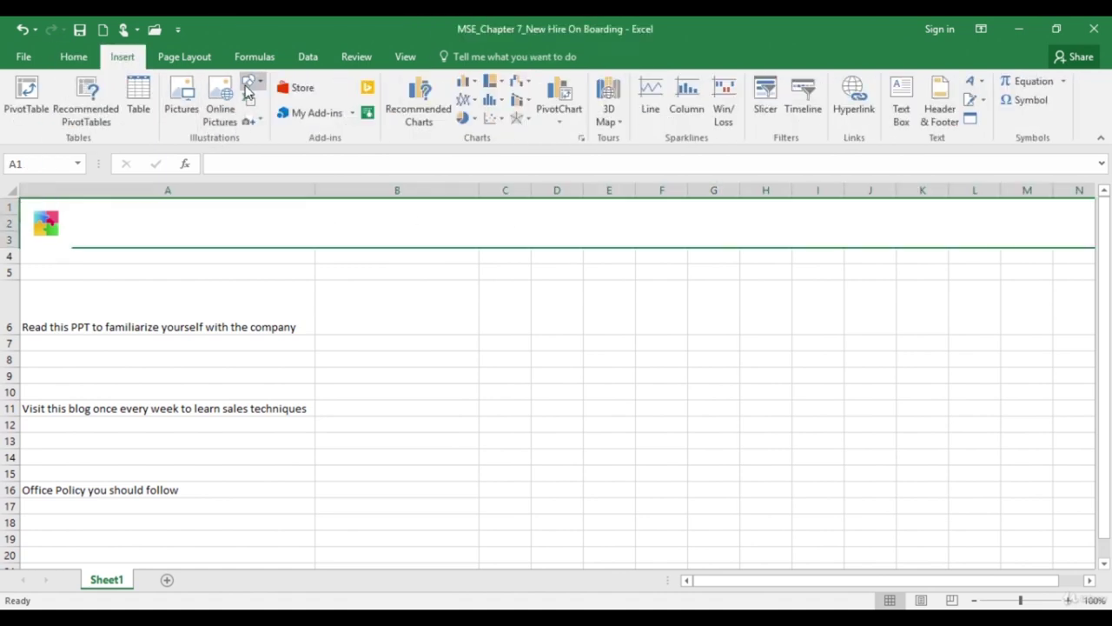
click(252, 84)
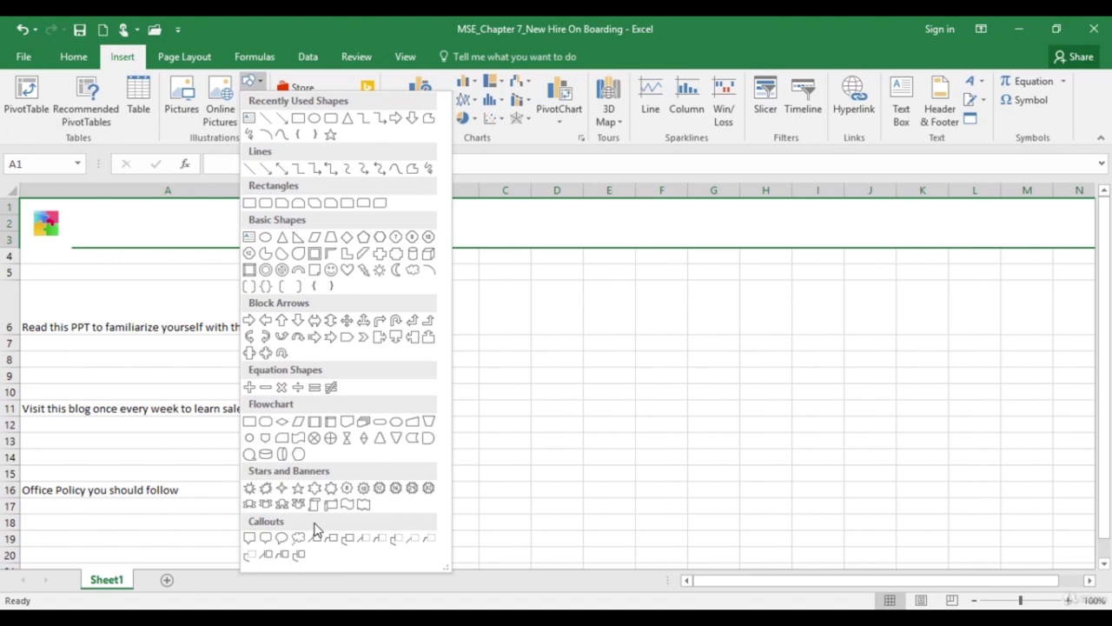
click(332, 119)
click(345, 122)
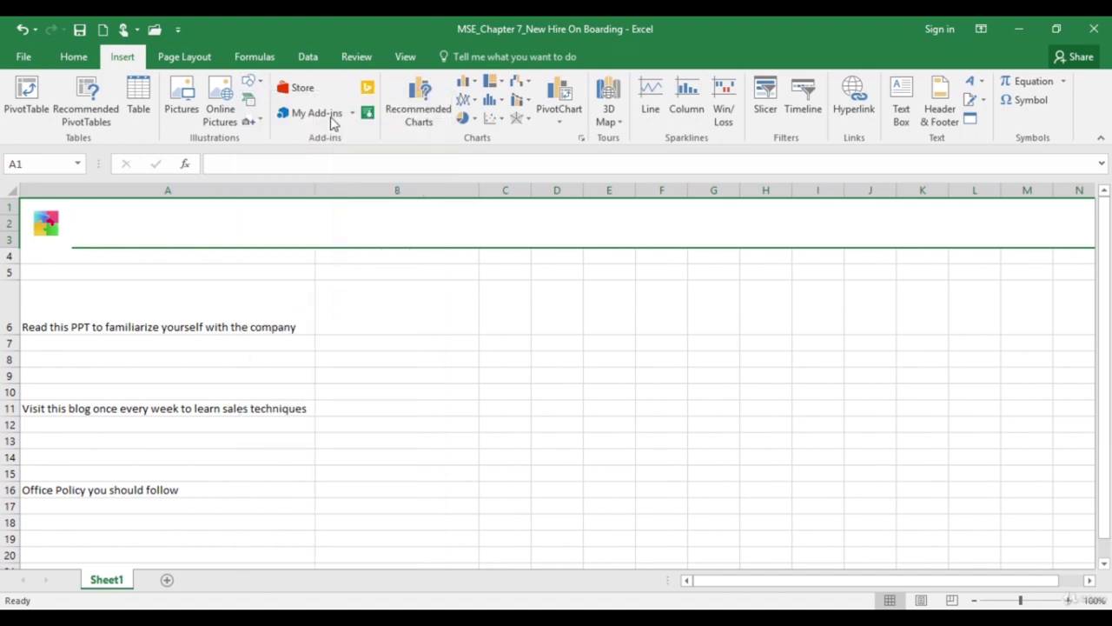
mouse_move(434, 210)
mouse_down()
mouse_move(645, 218)
mouse_move(666, 242)
mouse_up()
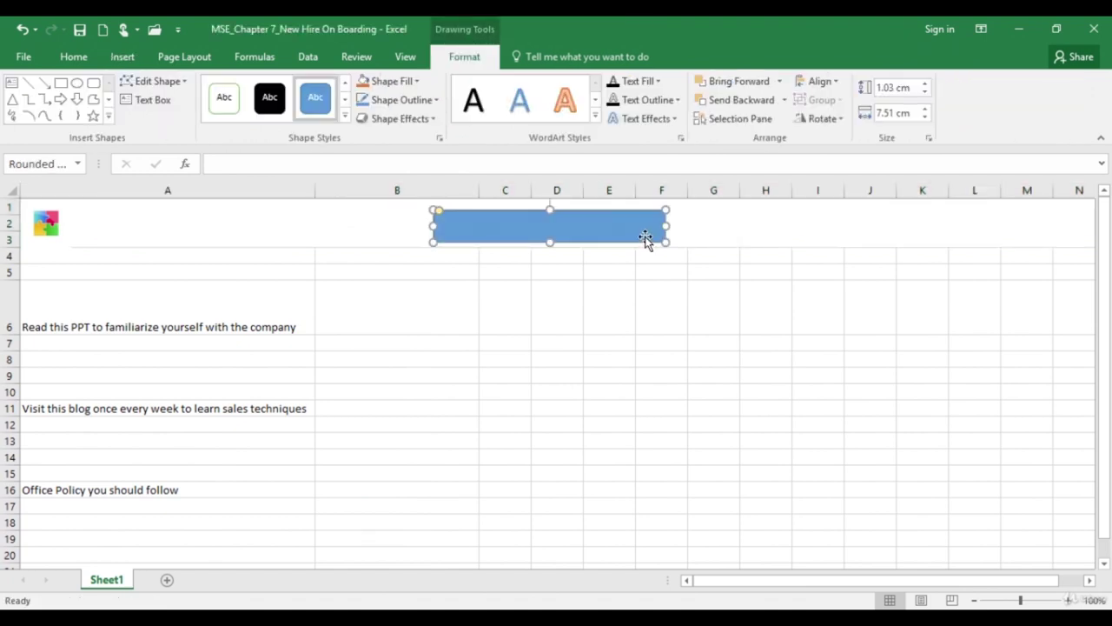
text(Welcome)
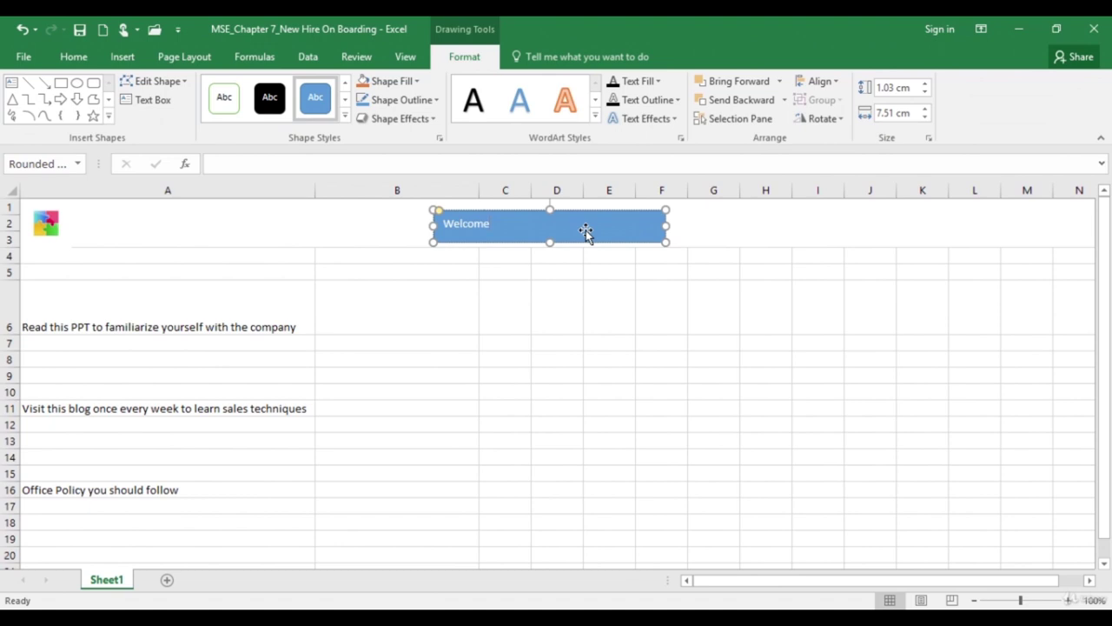
Step: Apply the light orange gradient theme style to the Welcome shape and format its text centred at 16 pt
click(346, 118)
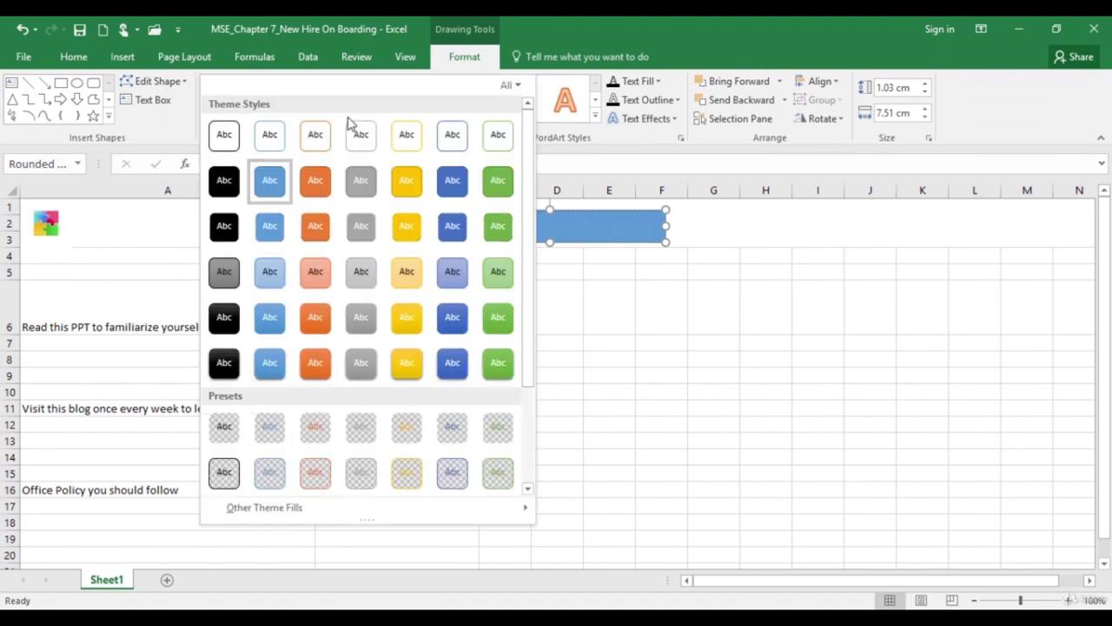
click(316, 271)
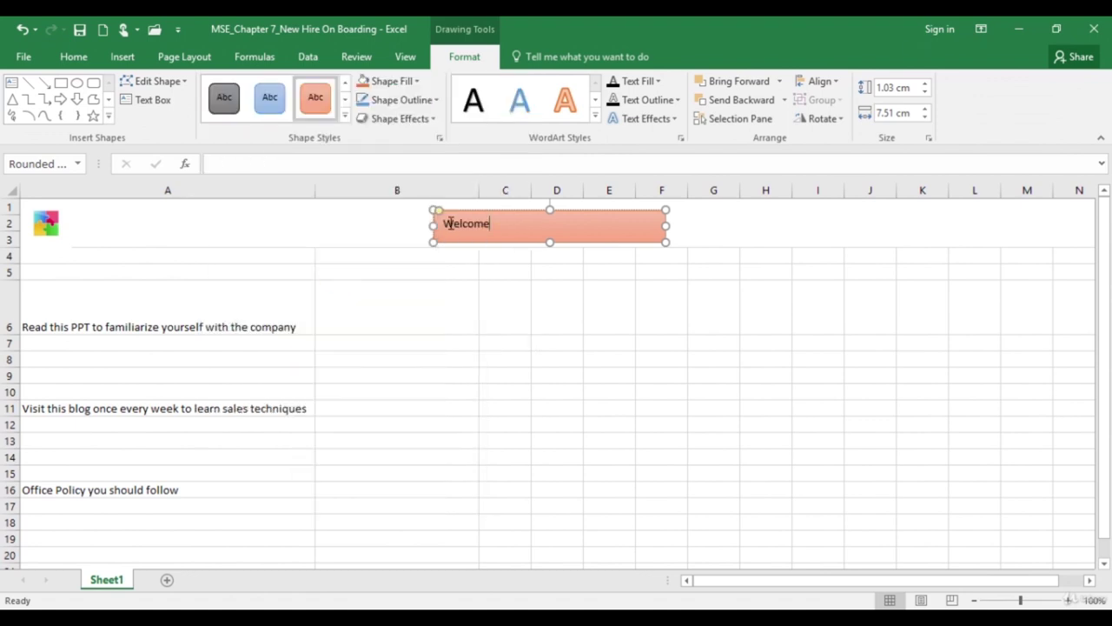
drag(445, 223, 508, 224)
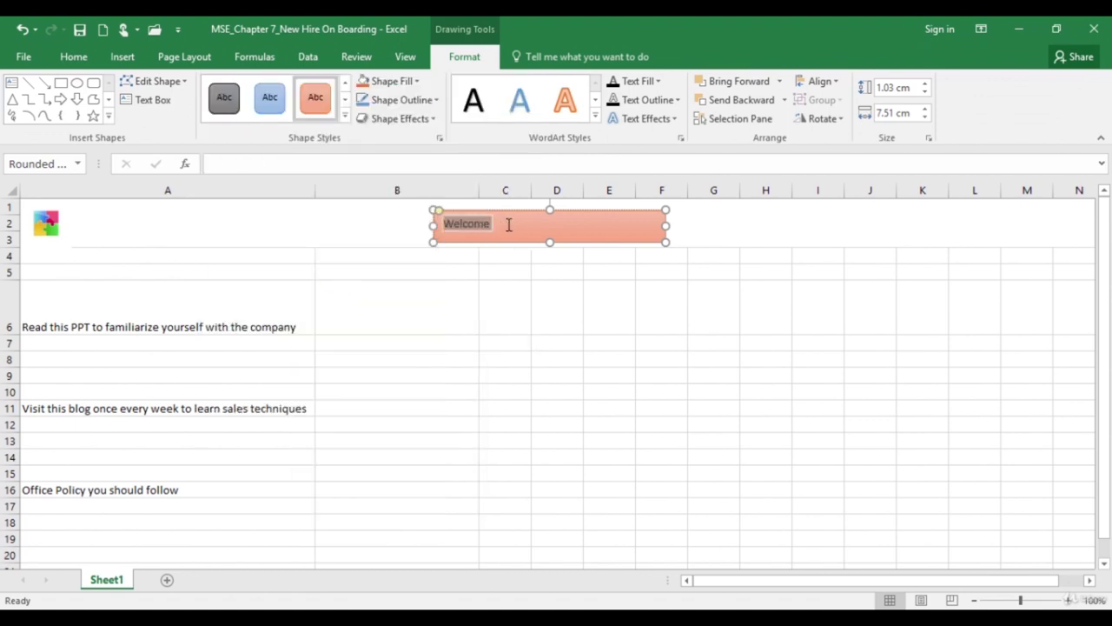
click(74, 59)
click(325, 115)
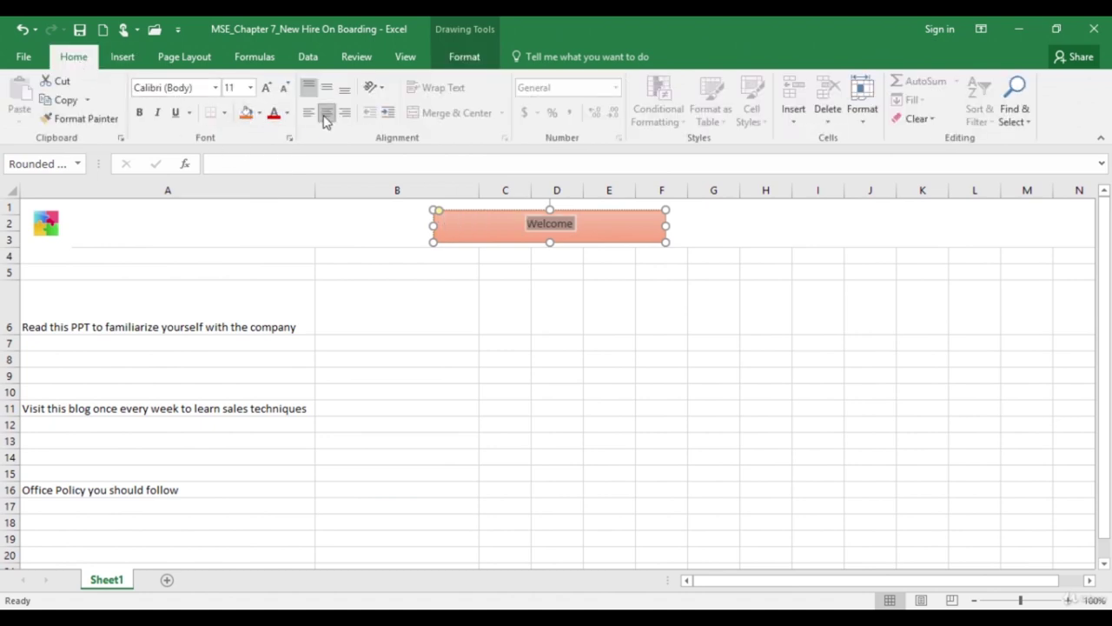
click(266, 88)
click(267, 88)
click(267, 88)
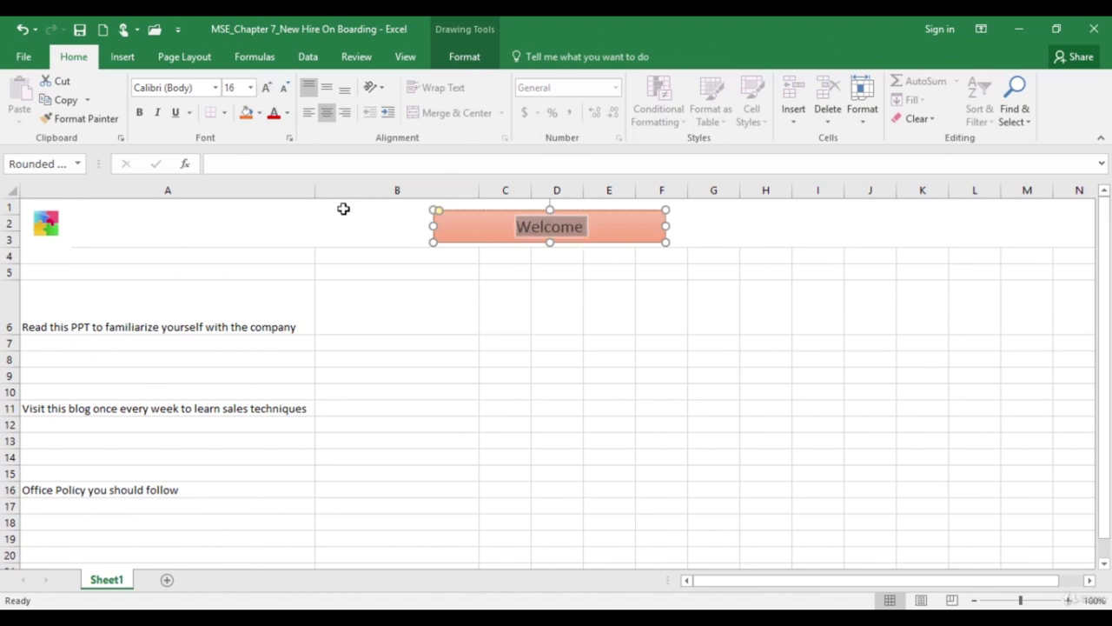
Step: Set up an object in B6 from the Desktop file "MSE_Chapter7_Mobile Phone Retail Store", displayed as an icon
click(384, 324)
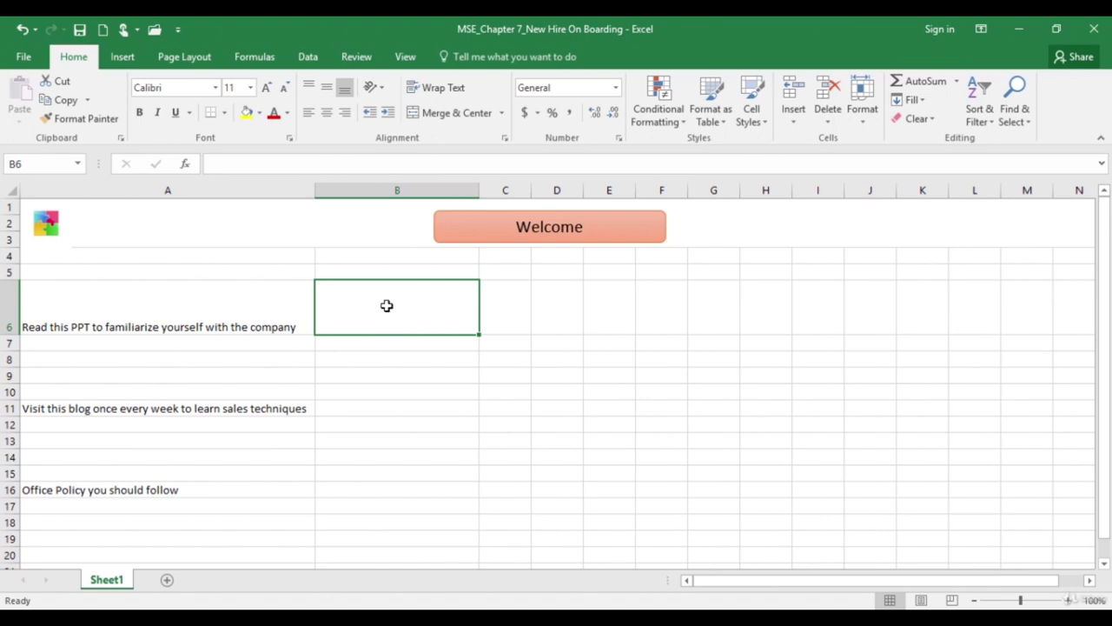
click(126, 59)
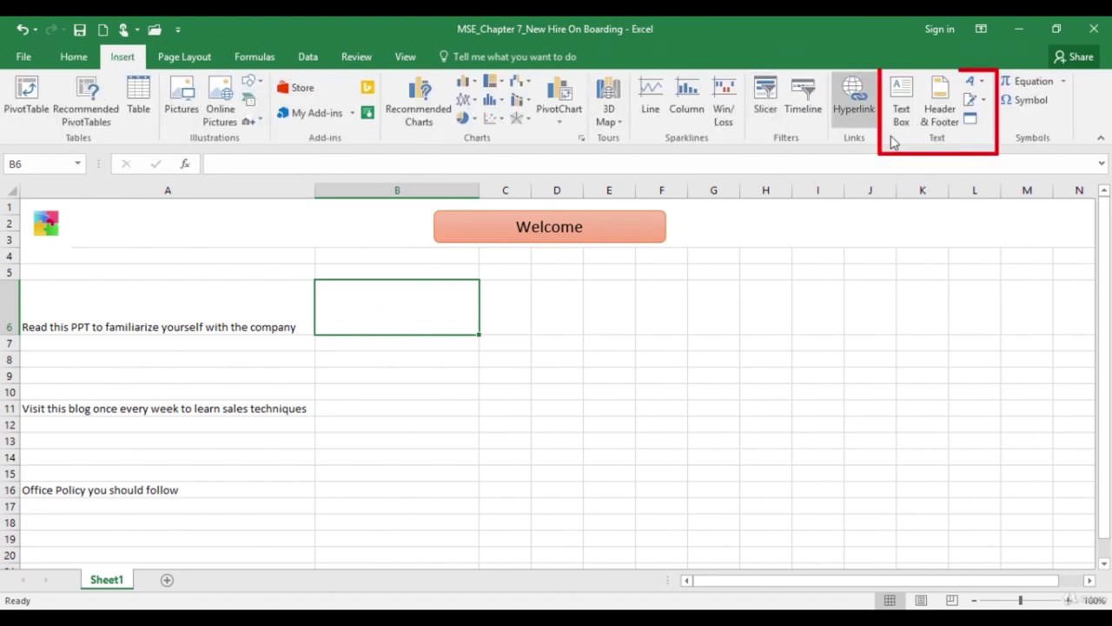
click(972, 120)
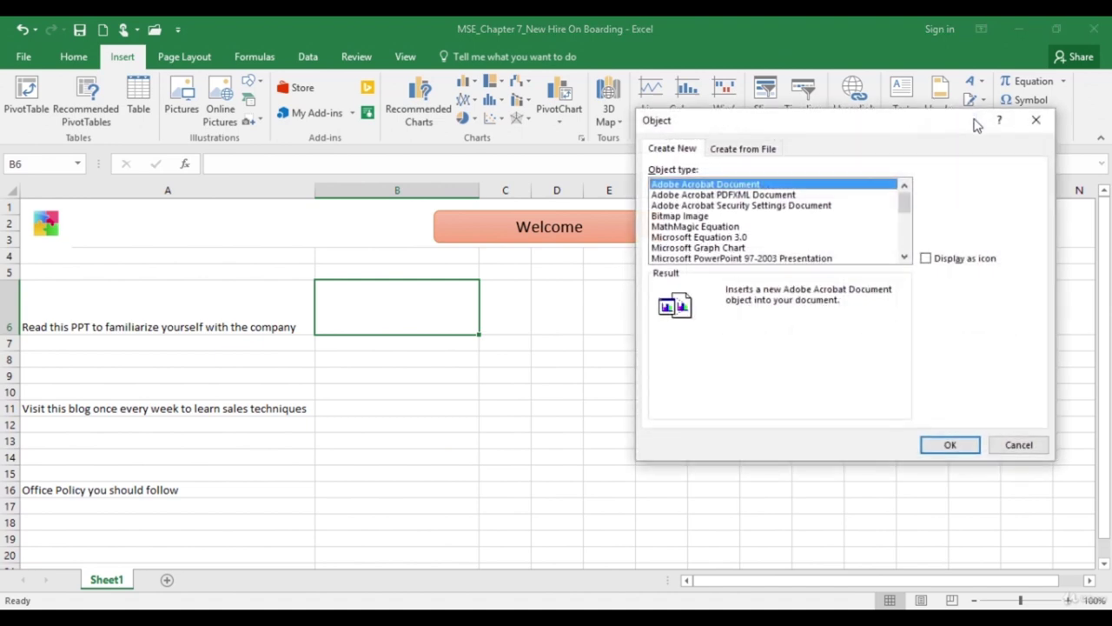
click(744, 151)
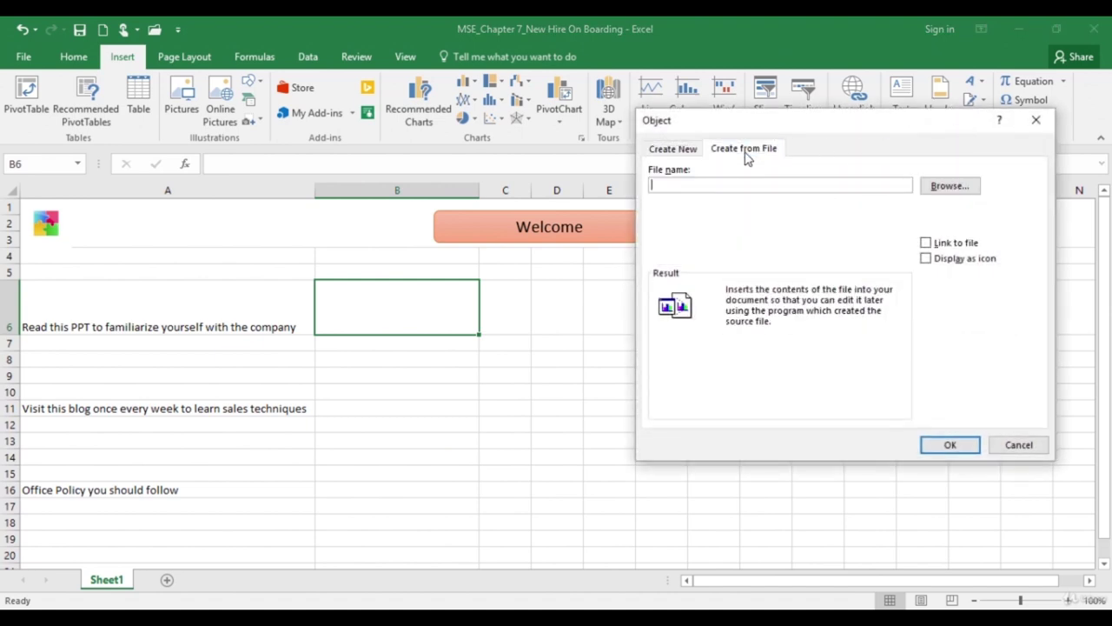
click(950, 191)
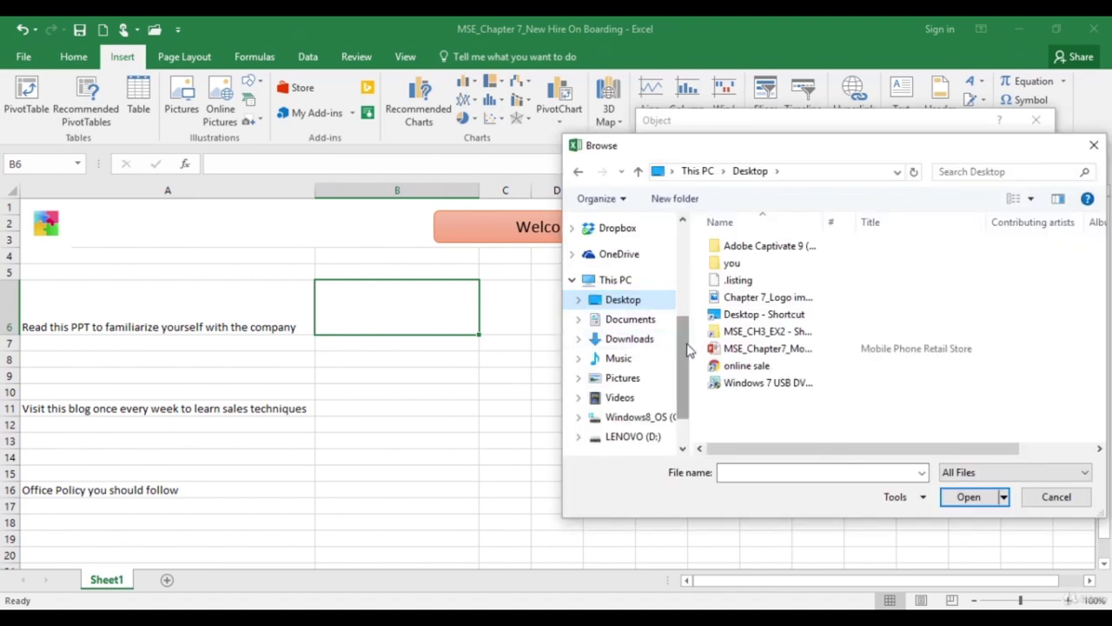
click(744, 349)
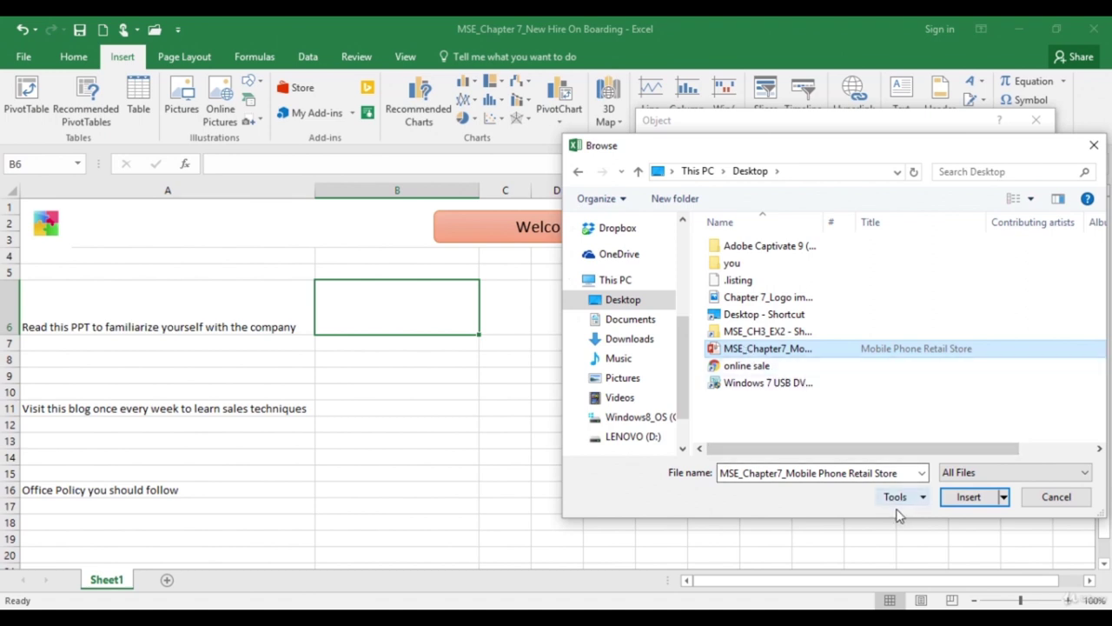
click(968, 499)
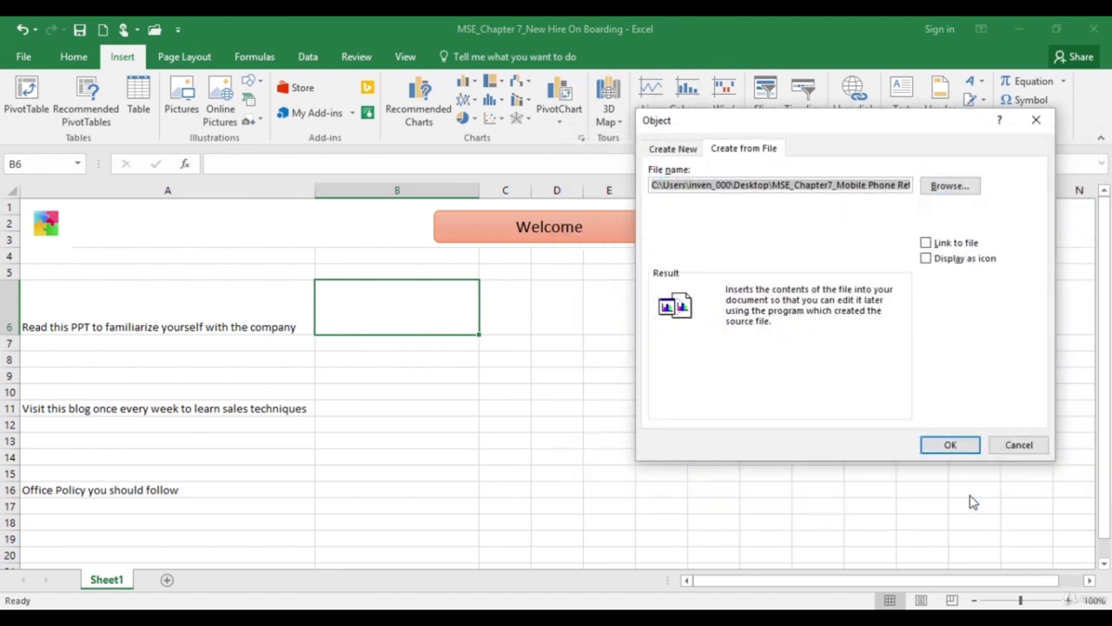
click(927, 259)
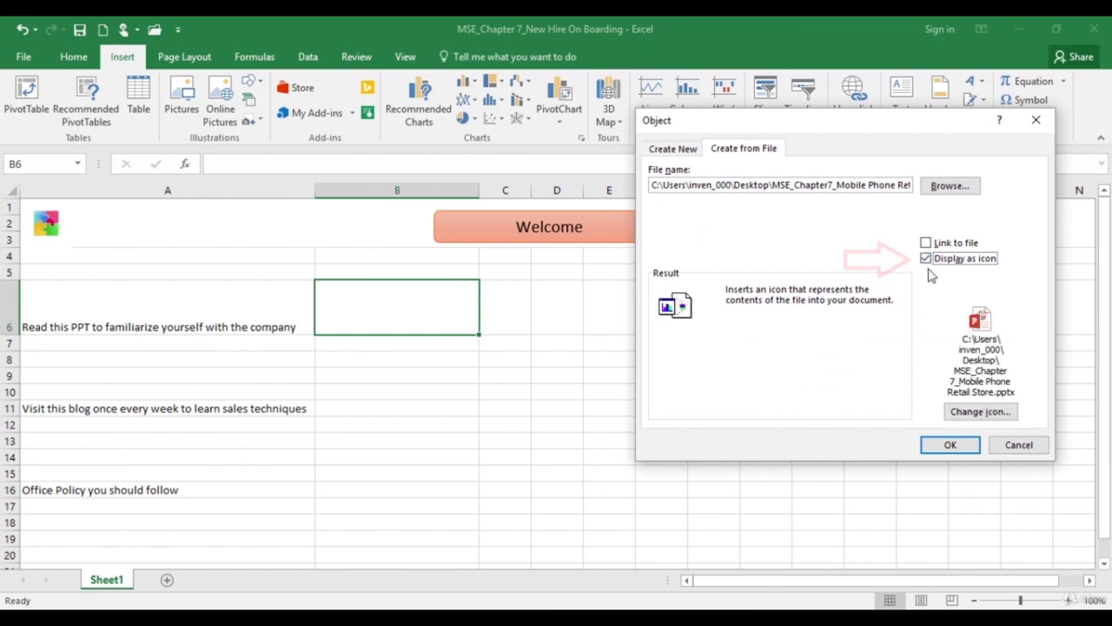
Step: Give the presentation object the PowerPoint table icon captioned "Intro PPT", and shrink the inserted object to fit row 6
click(973, 412)
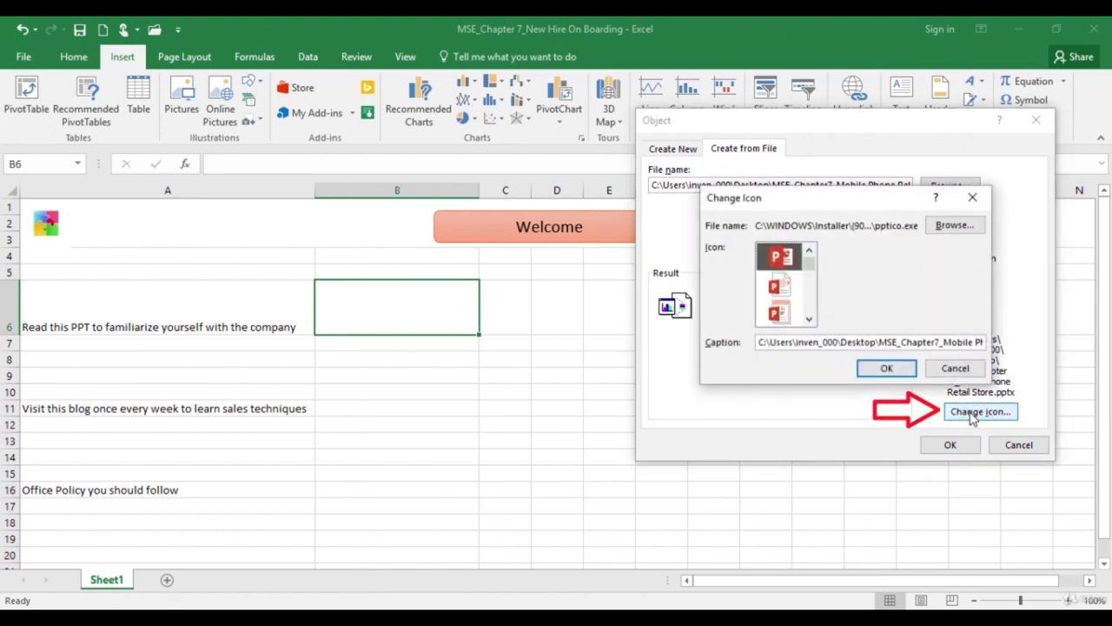
drag(808, 261, 811, 273)
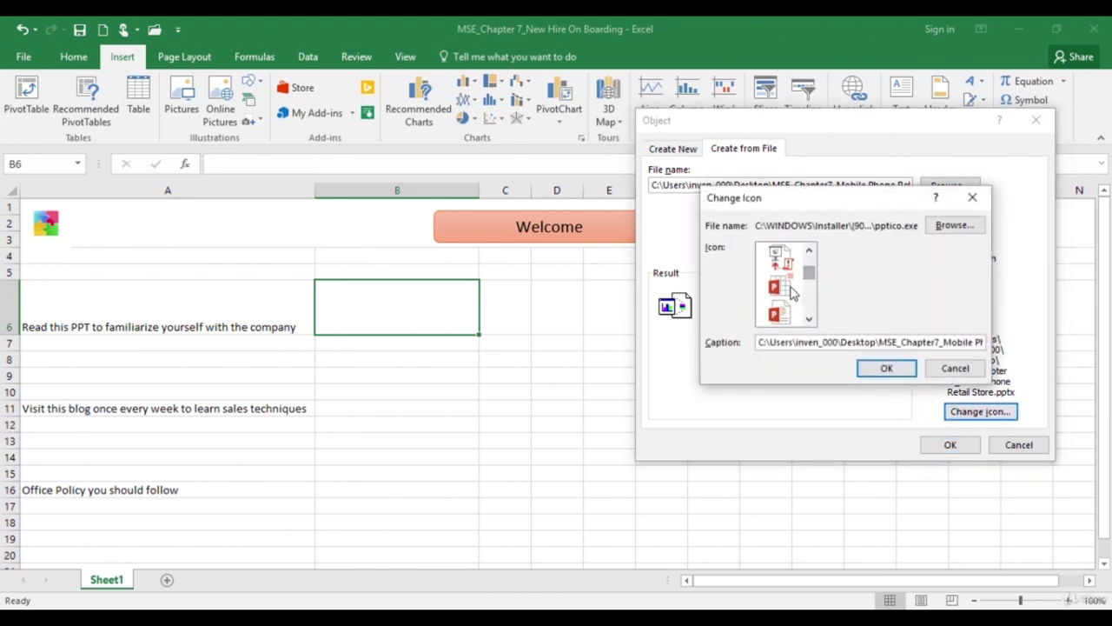
click(793, 289)
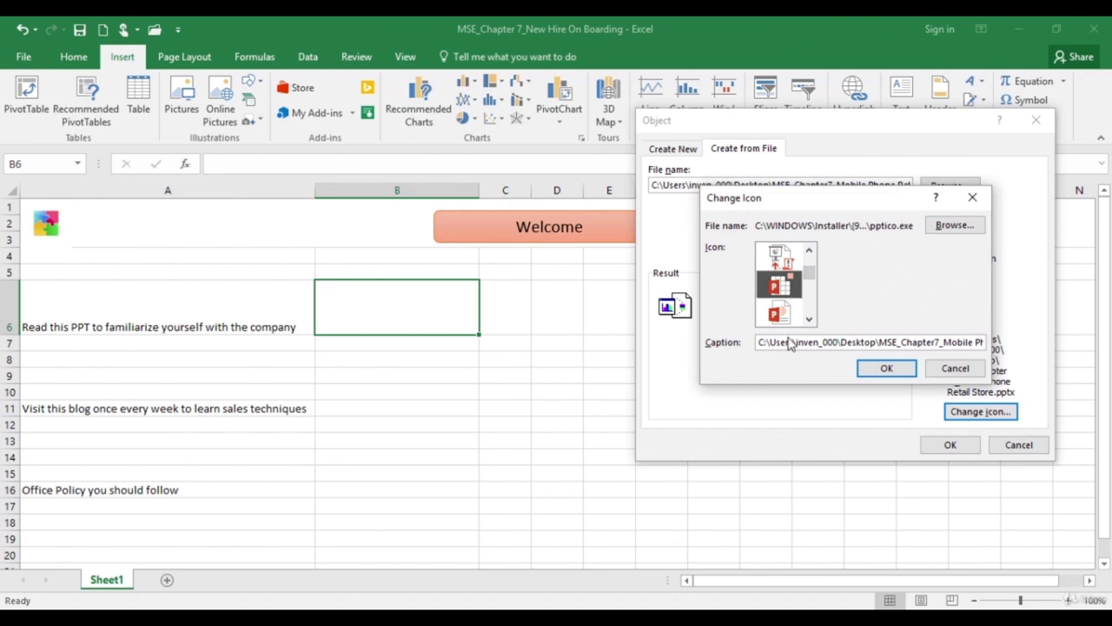
drag(761, 344, 990, 345)
text(In)
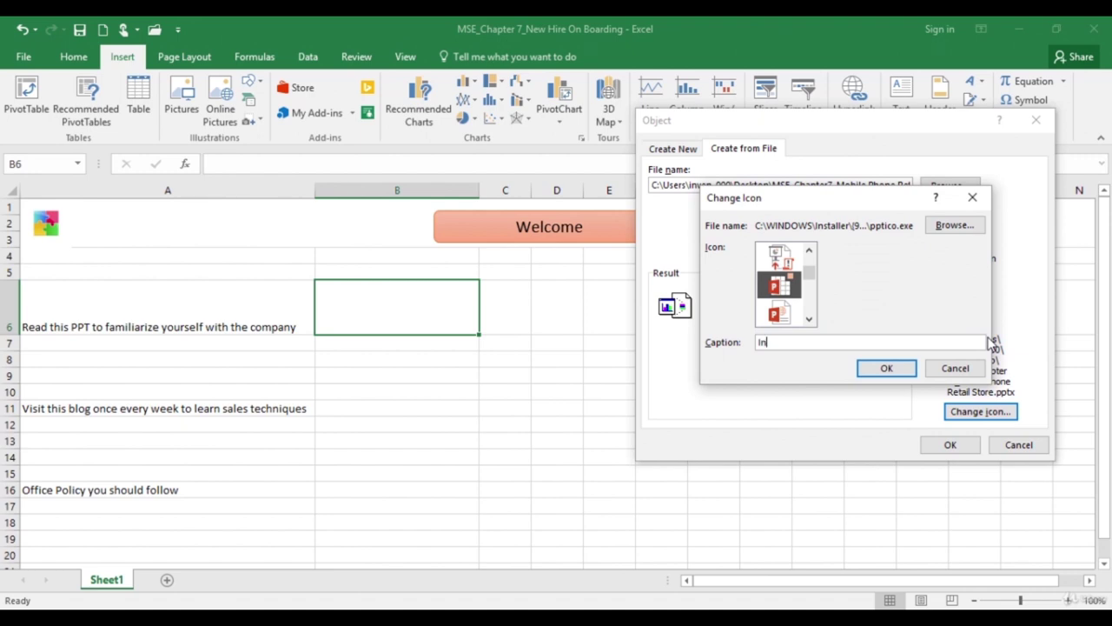
text(tro PPT)
click(886, 368)
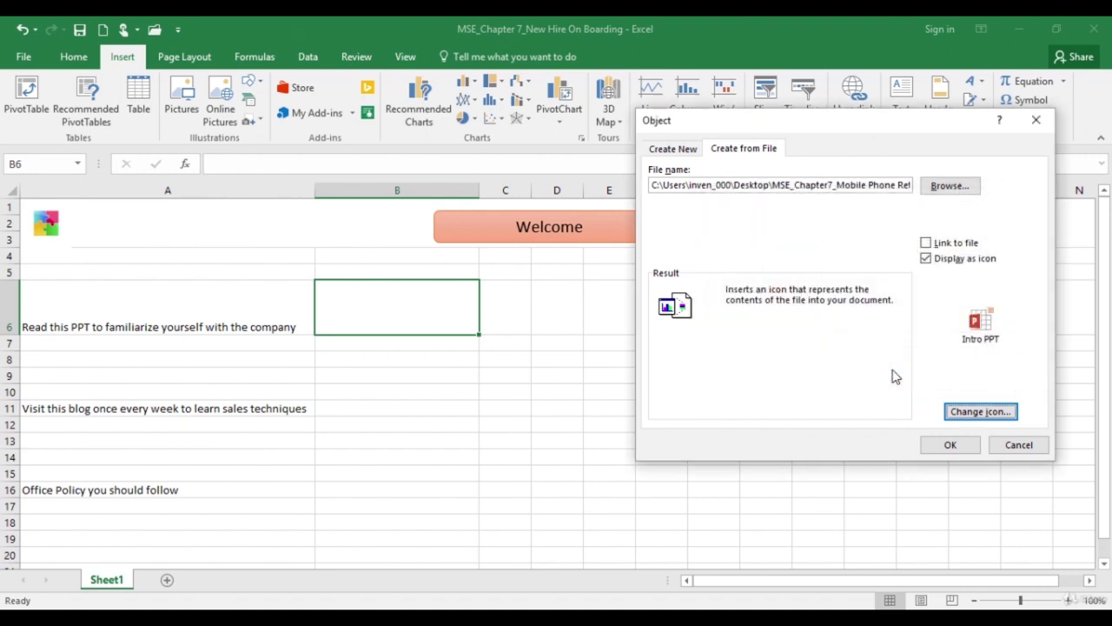
click(949, 444)
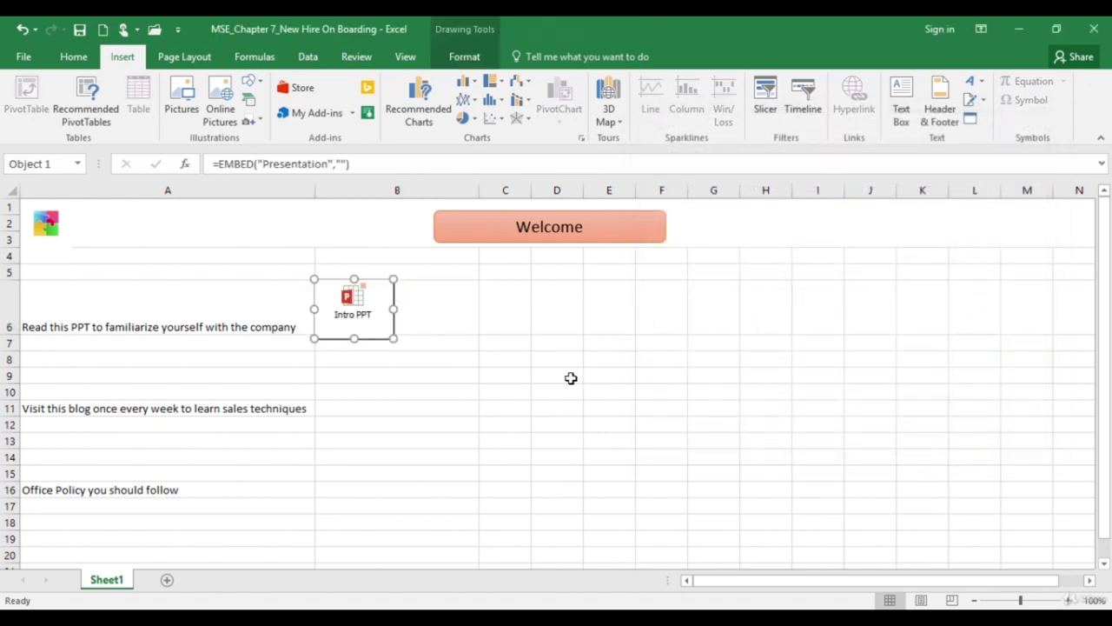
drag(394, 339, 386, 319)
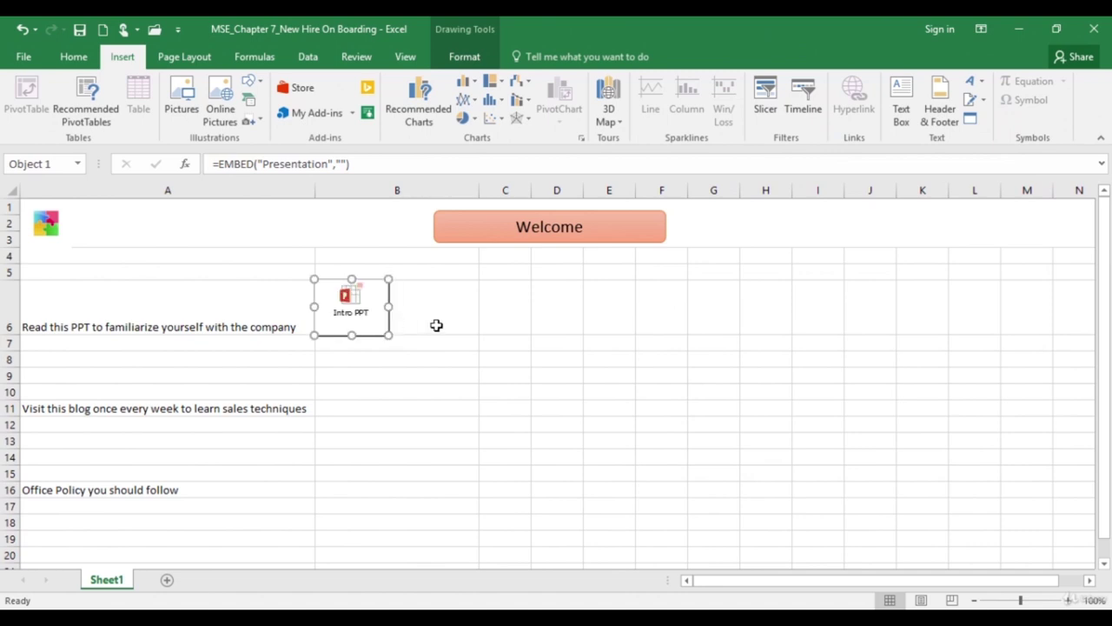
click(405, 407)
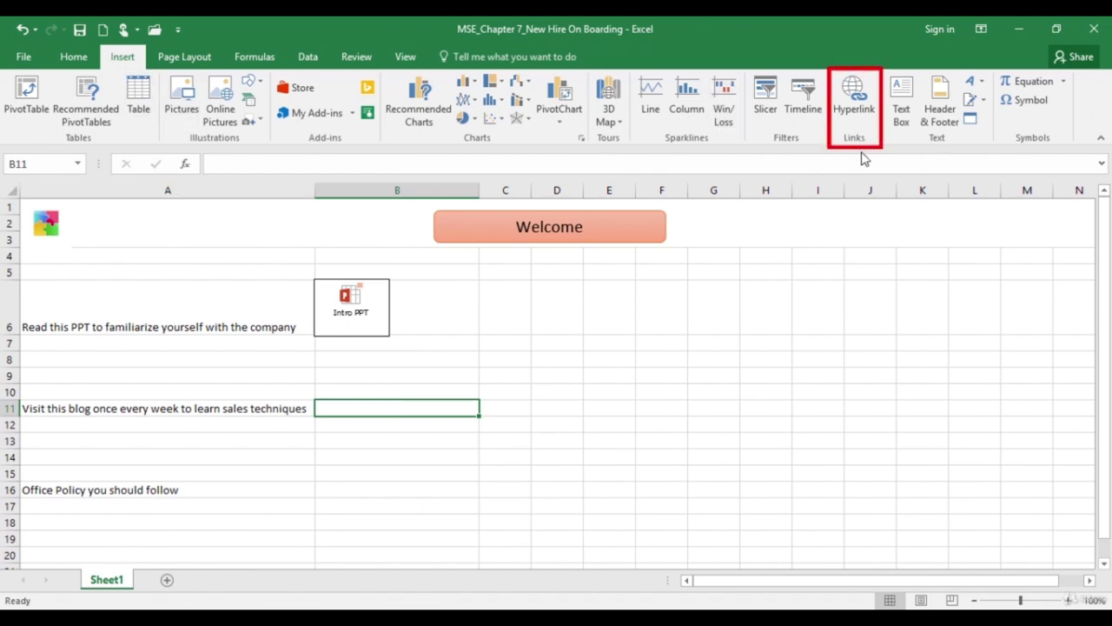
click(856, 106)
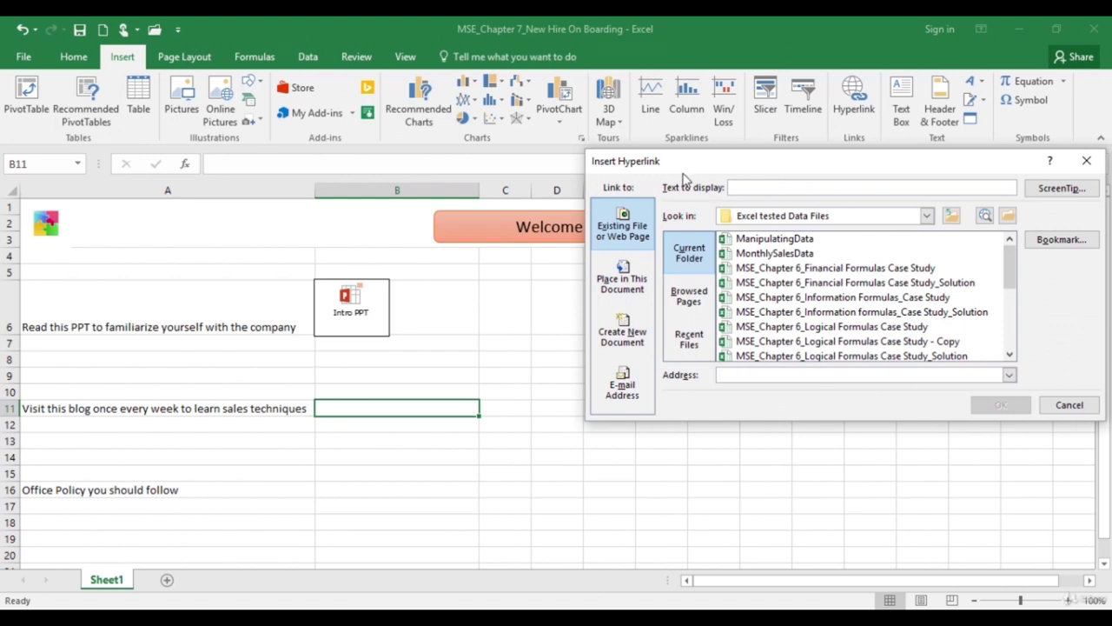
click(754, 189)
text(Sales Training Blog)
click(755, 374)
text(https://thesalesblog.com/blog/)
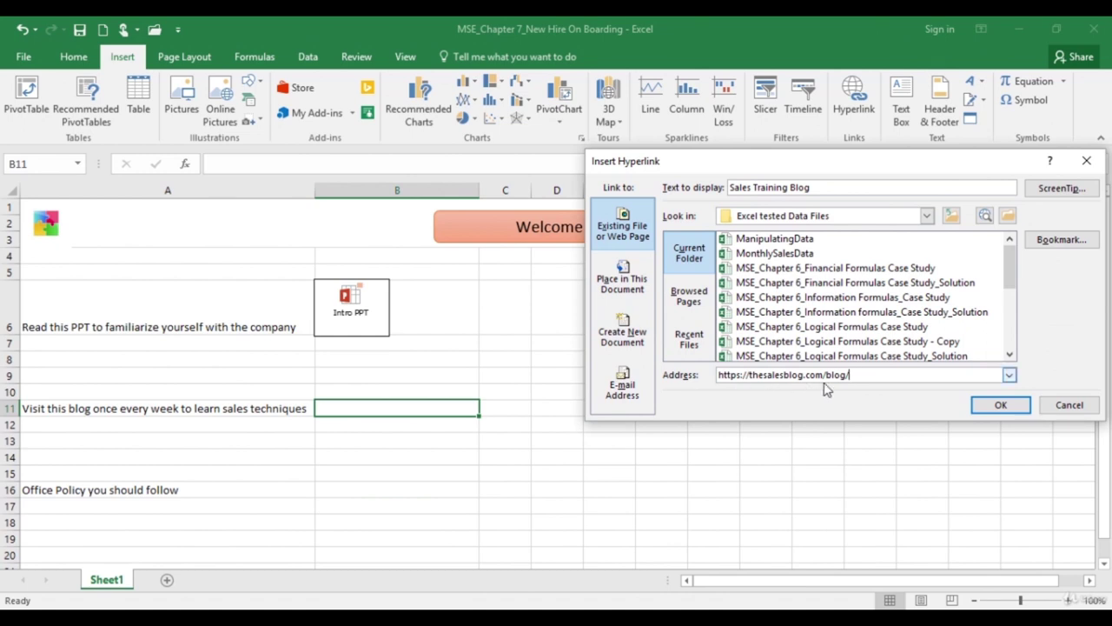
click(1006, 405)
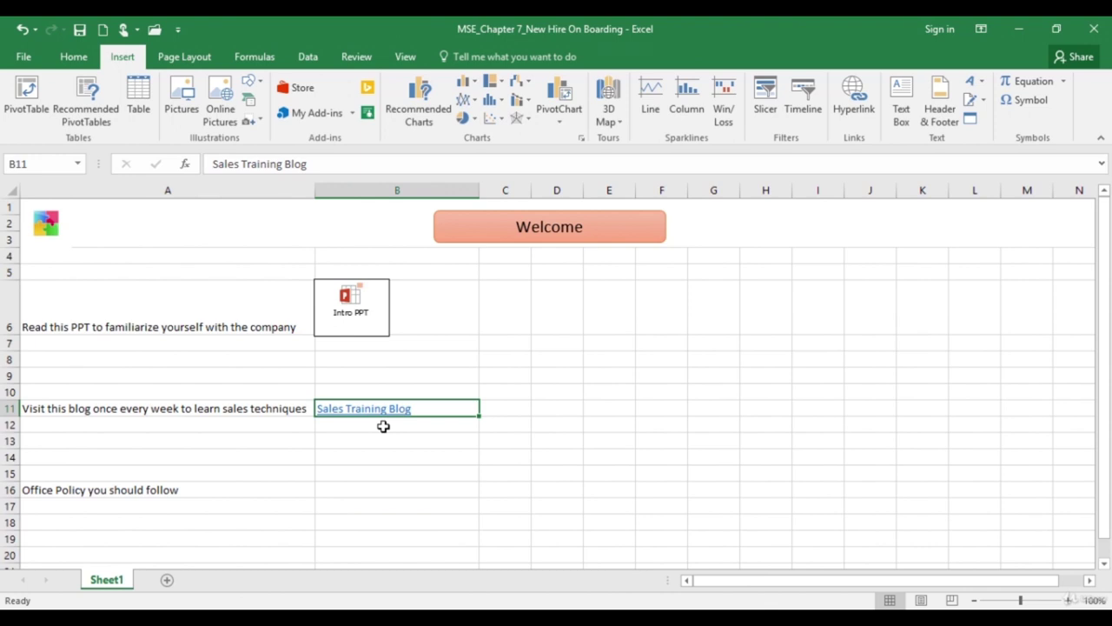
Step: Embed a new Microsoft Word Document object in B16 with the text '"Do not use unlicensed software". Type the office timings 9am to 6 pm.'
click(359, 492)
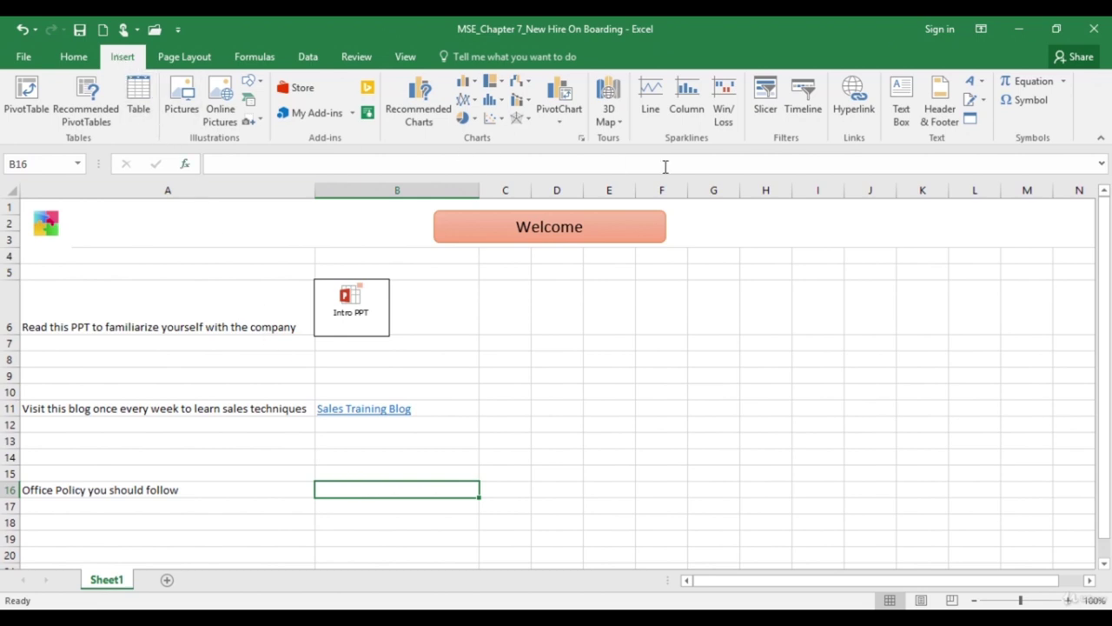
click(972, 124)
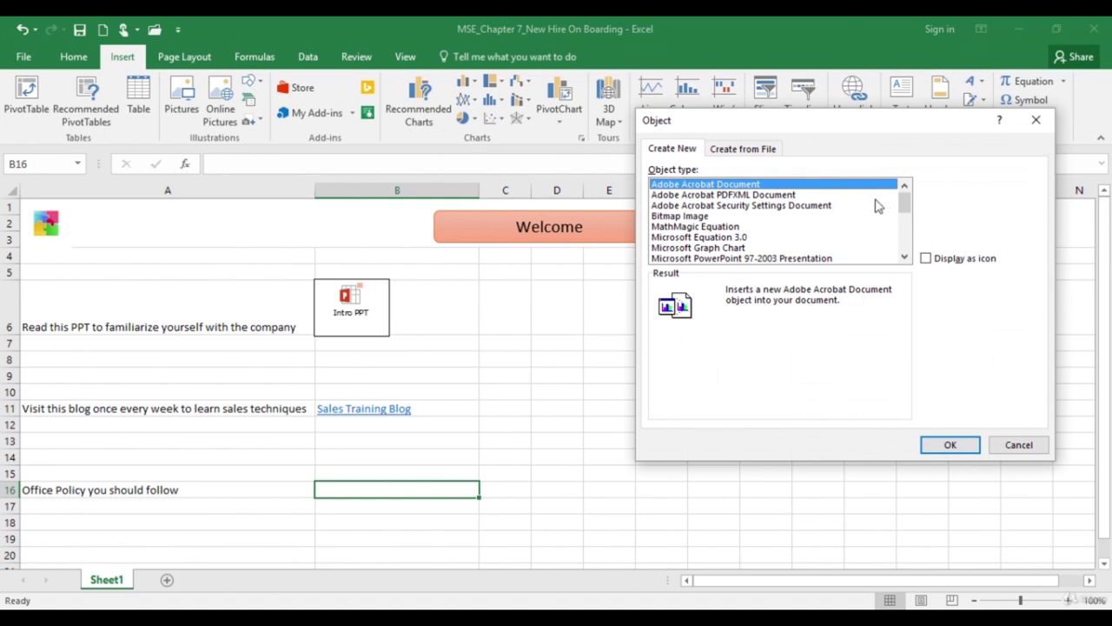
drag(904, 214, 907, 233)
click(765, 249)
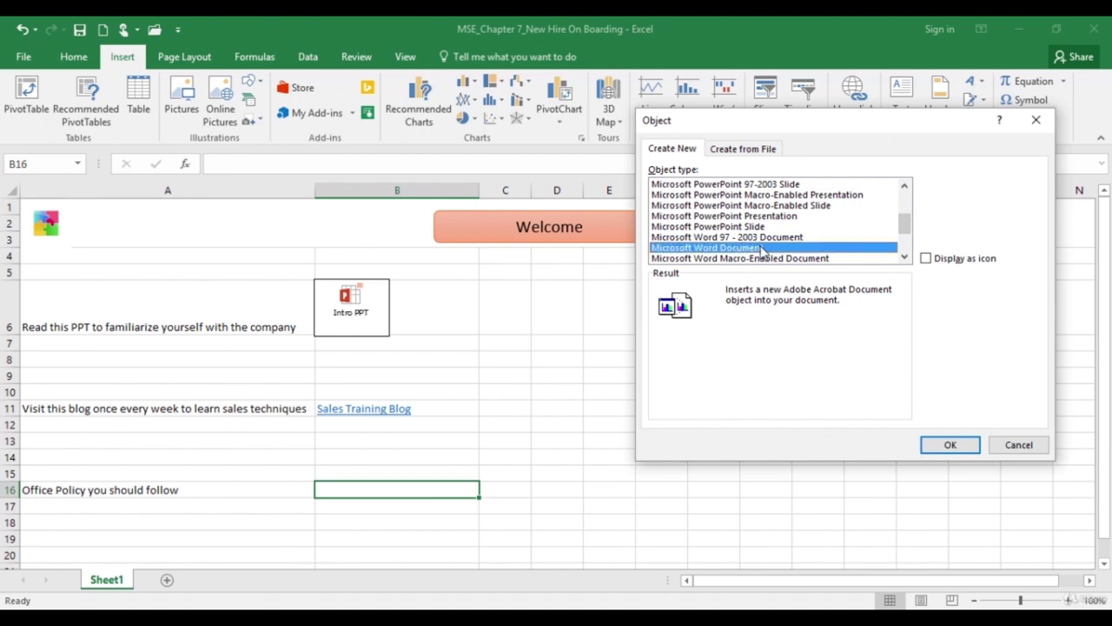
click(950, 446)
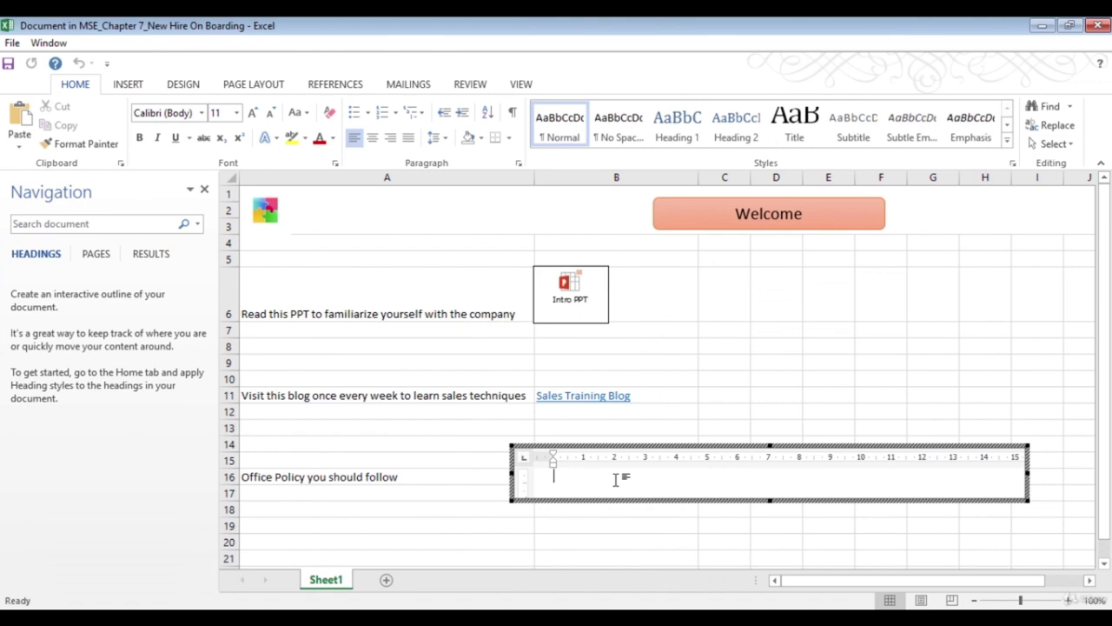
text("Do not use unlicensed software". Type the office timings 9am to 6 pm.)
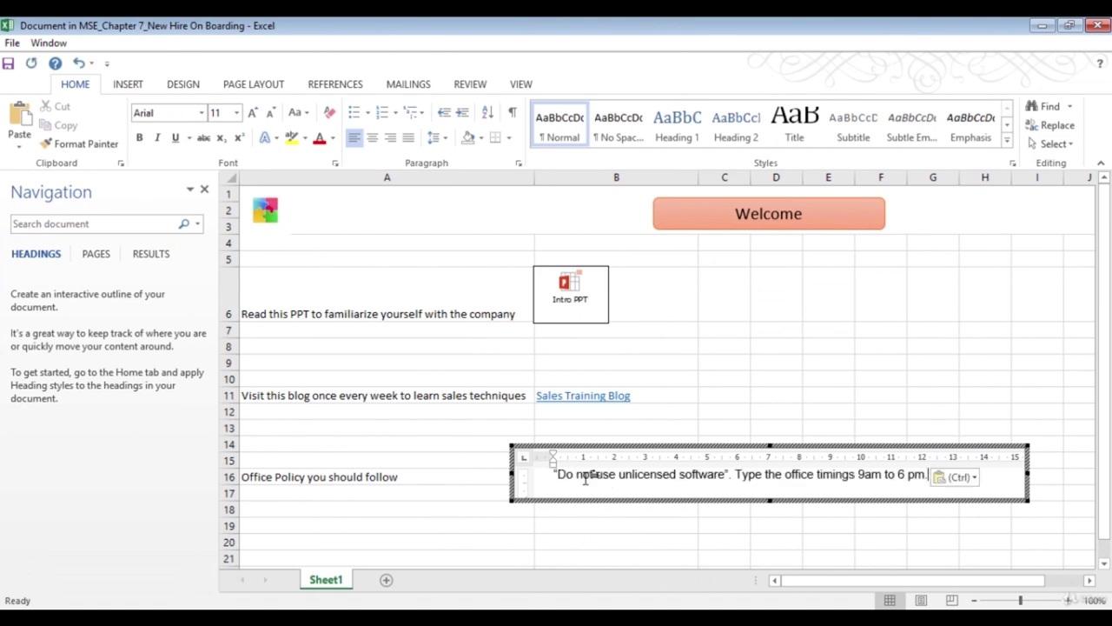
click(699, 535)
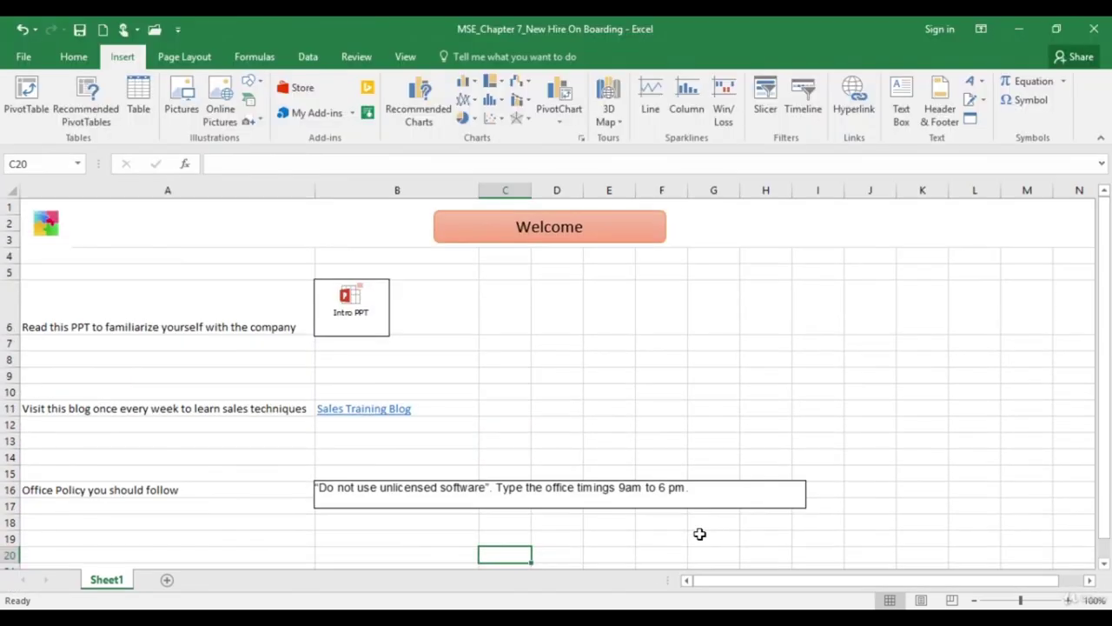
Step: Test the embedded Intro PPT presentation by opening and closing its slide show, and follow the Sales Training Blog link in B11
click(363, 312)
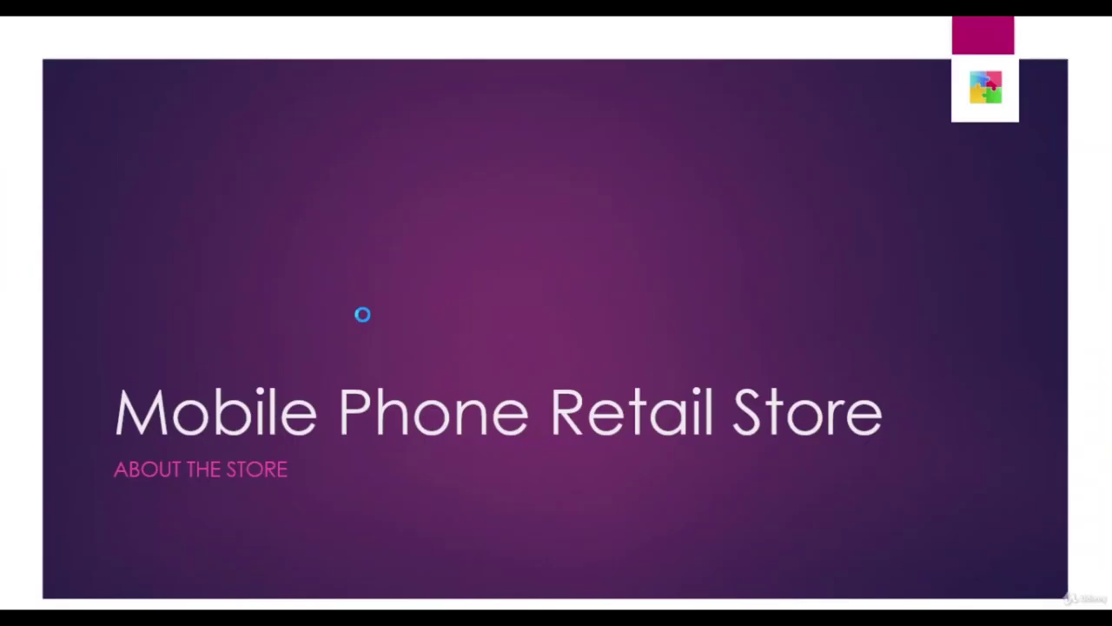
key(Escape)
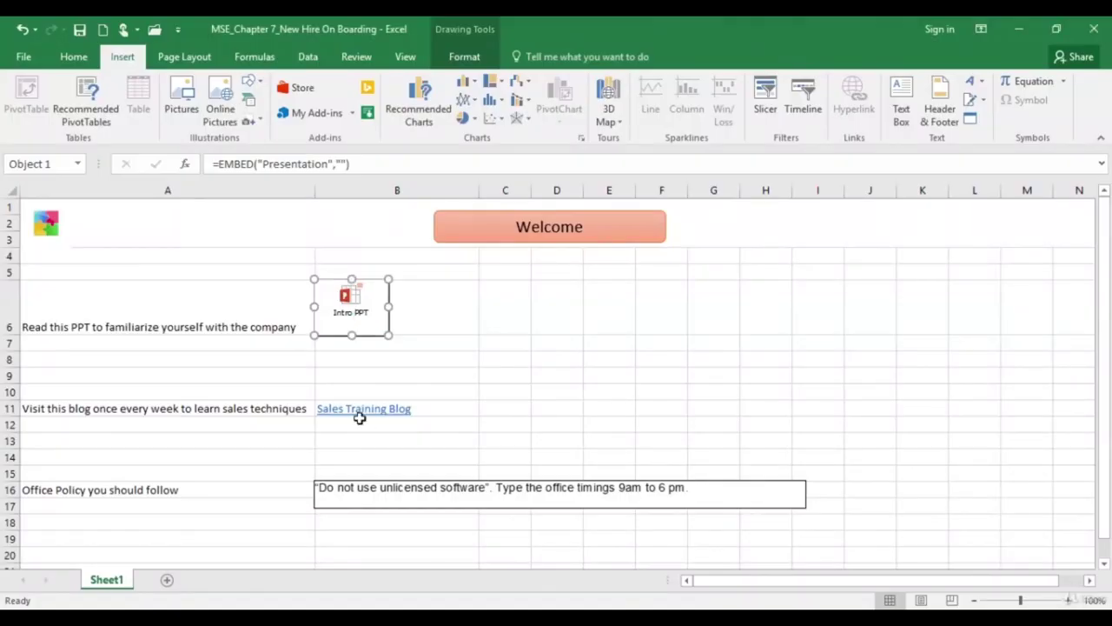
click(364, 416)
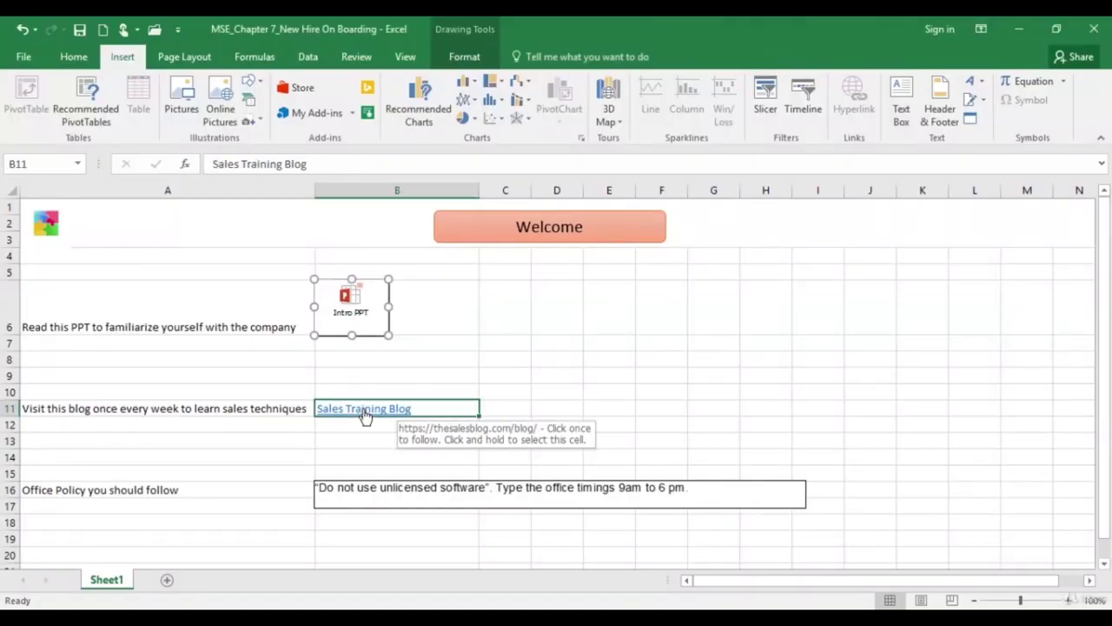
click(365, 416)
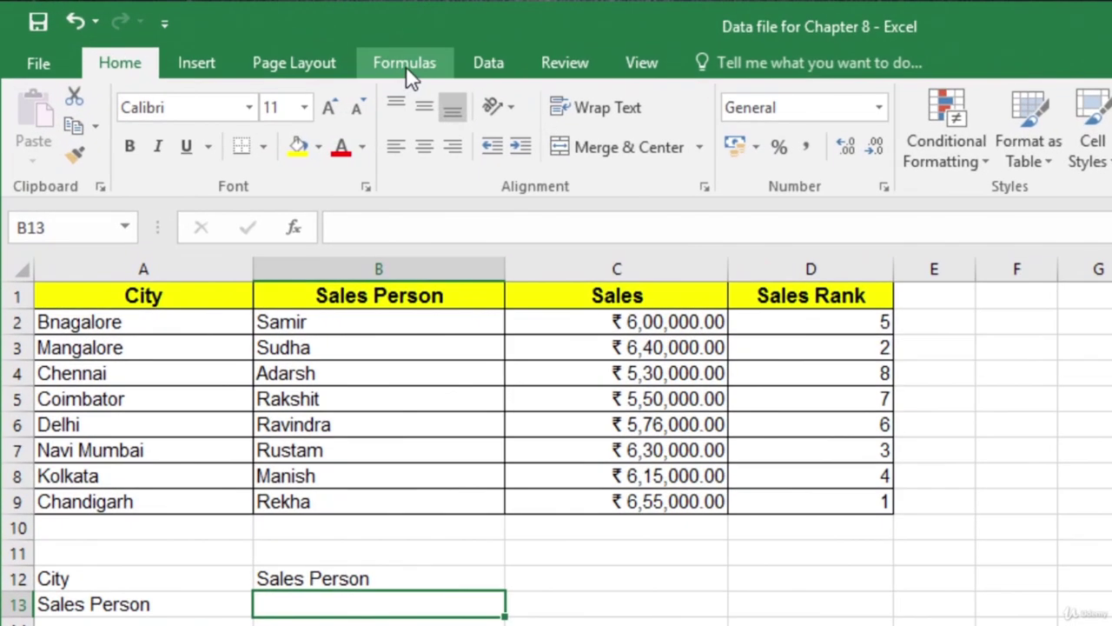
Step: Start an HLOOKUP function in B13 with A13 as the lookup value and A1:D9 as the table array
click(273, 42)
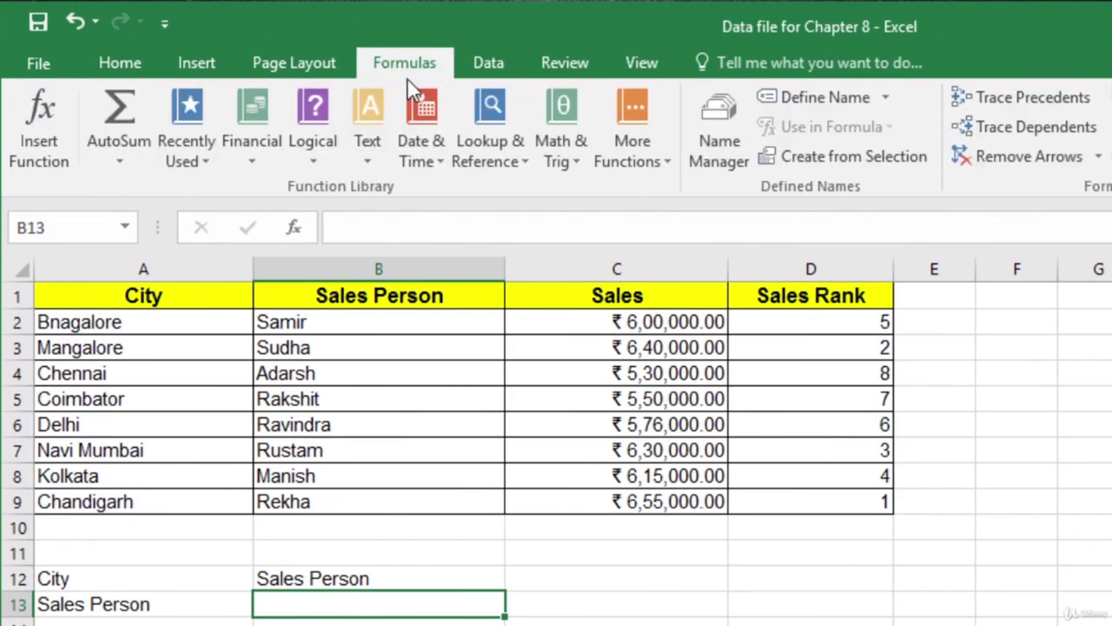
click(495, 112)
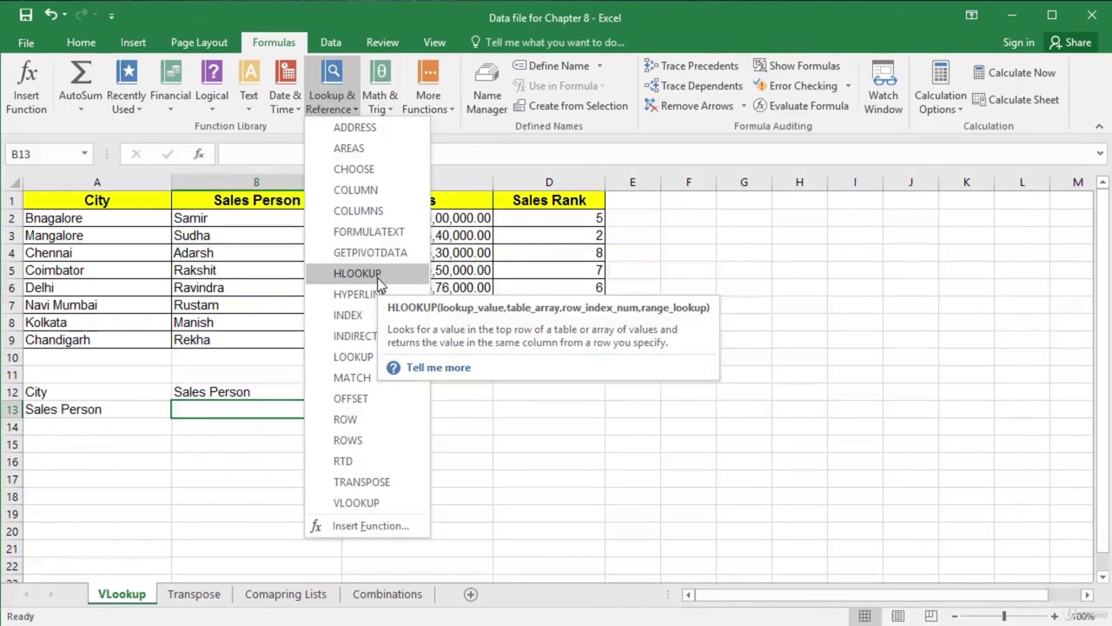
click(276, 481)
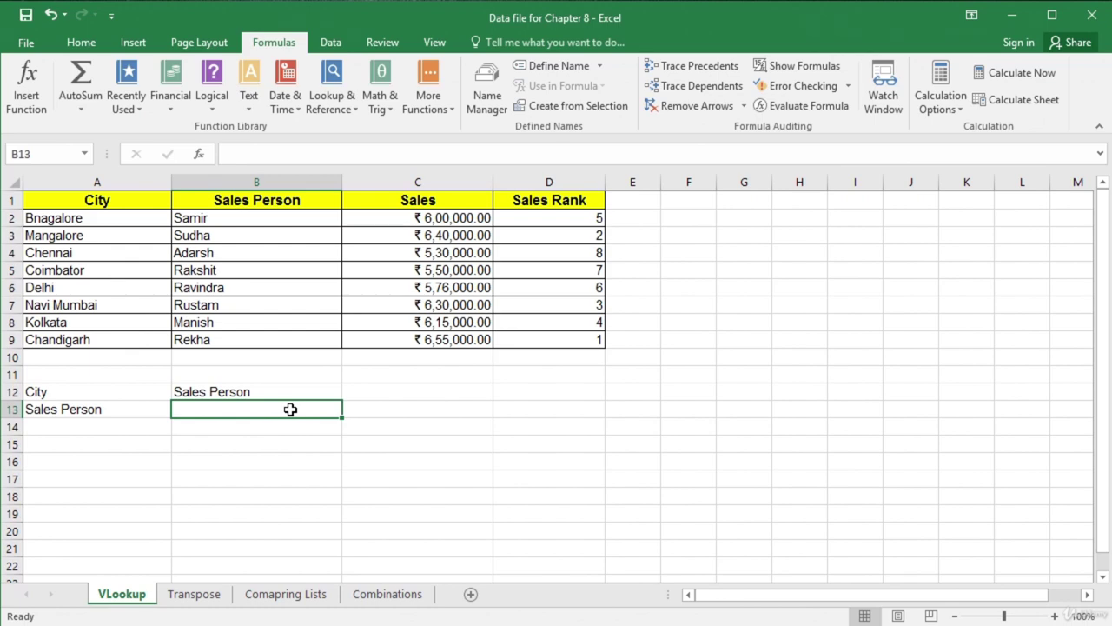
click(338, 68)
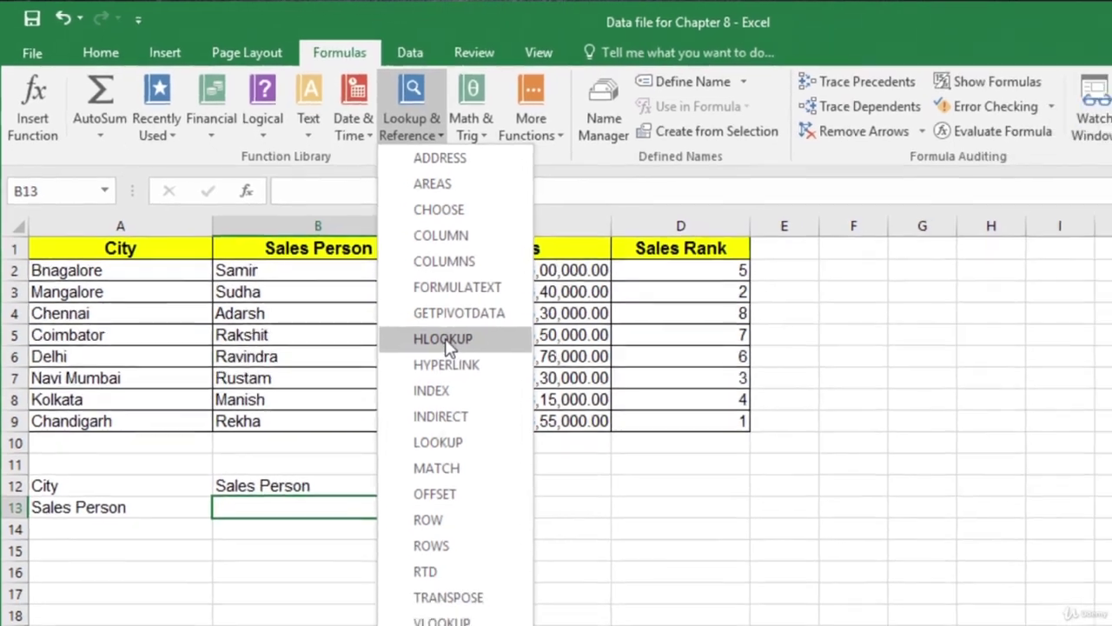
click(498, 381)
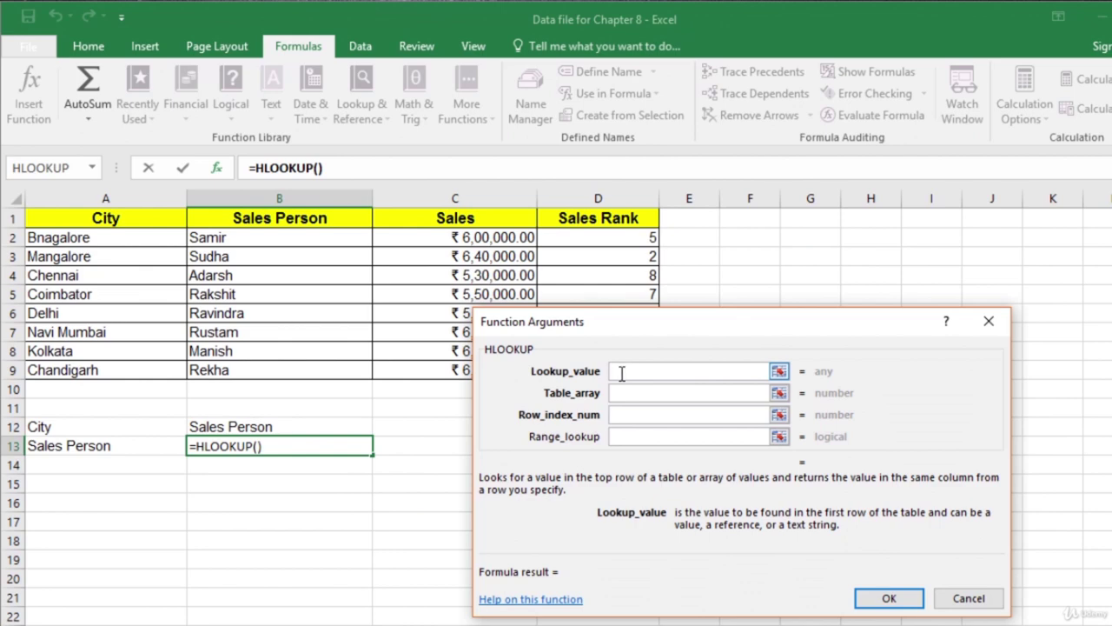
click(102, 446)
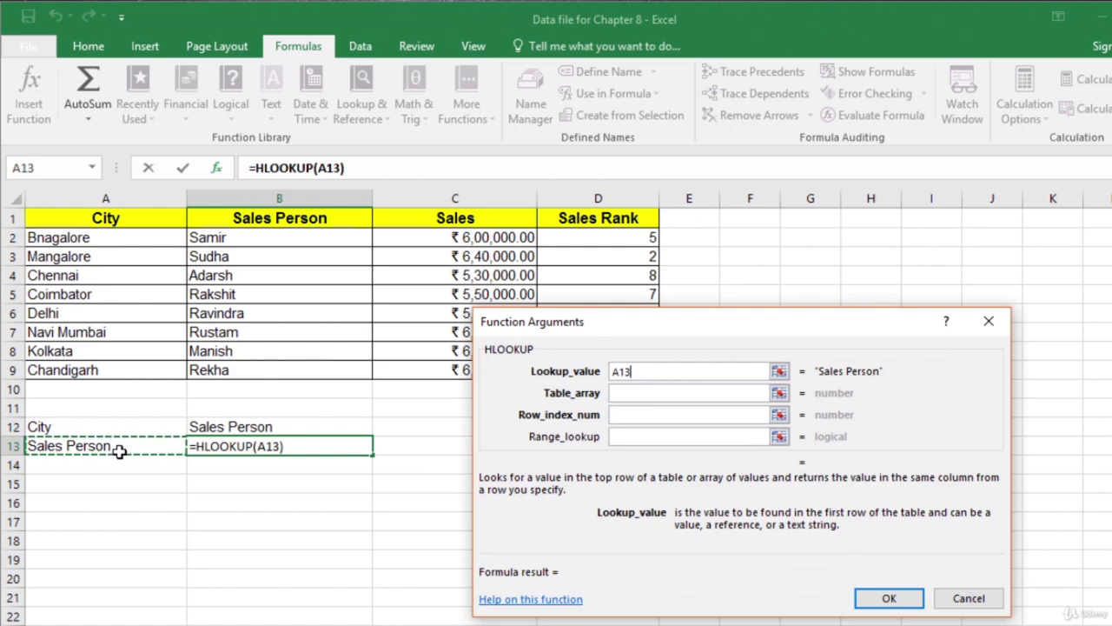
click(699, 396)
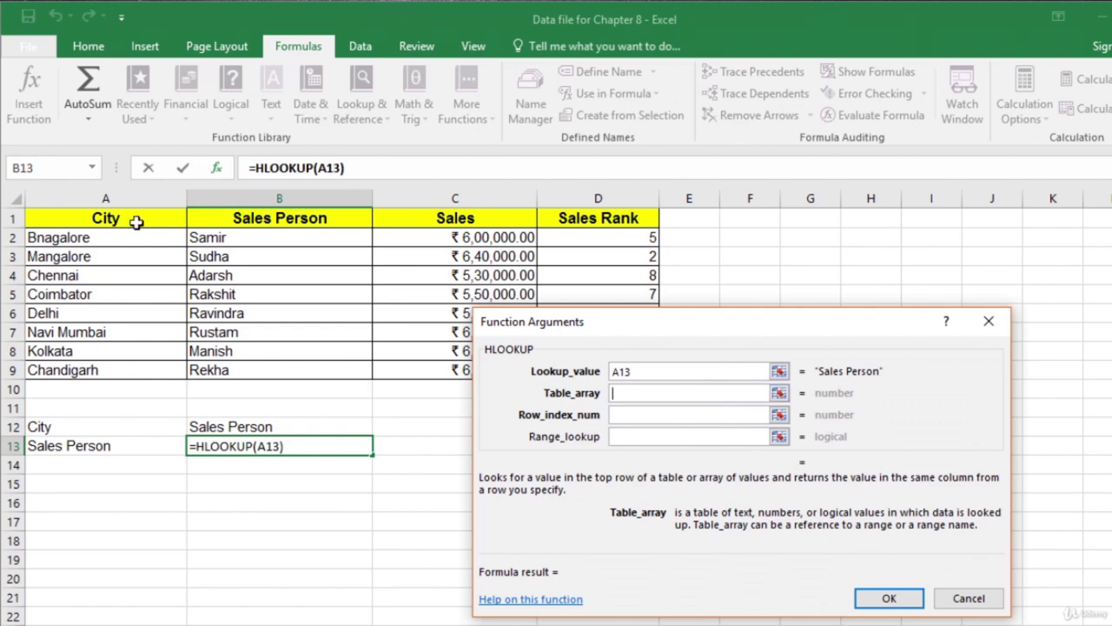
drag(137, 222, 576, 368)
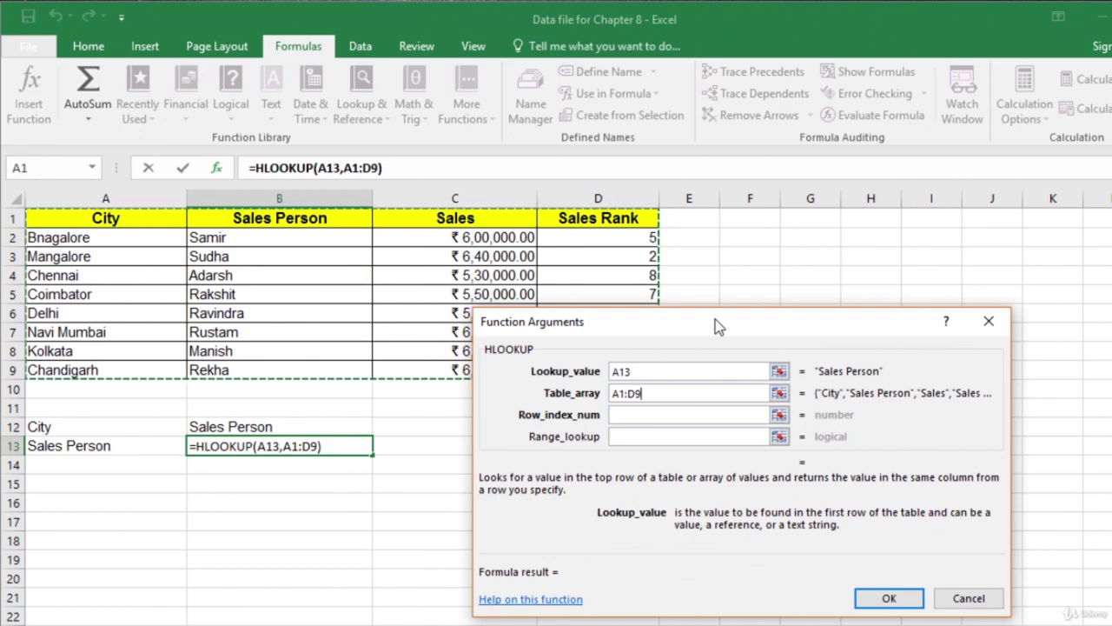
Step: Complete the HLOOKUP in B13 with row index number 4 and range lookup 0
click(684, 417)
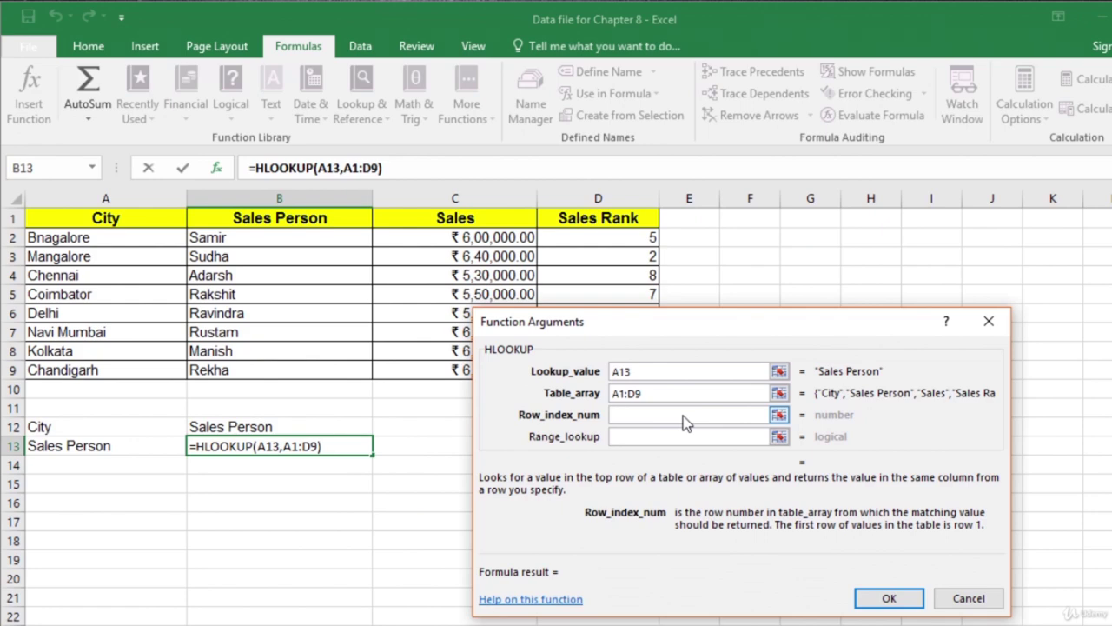
text(4)
click(676, 436)
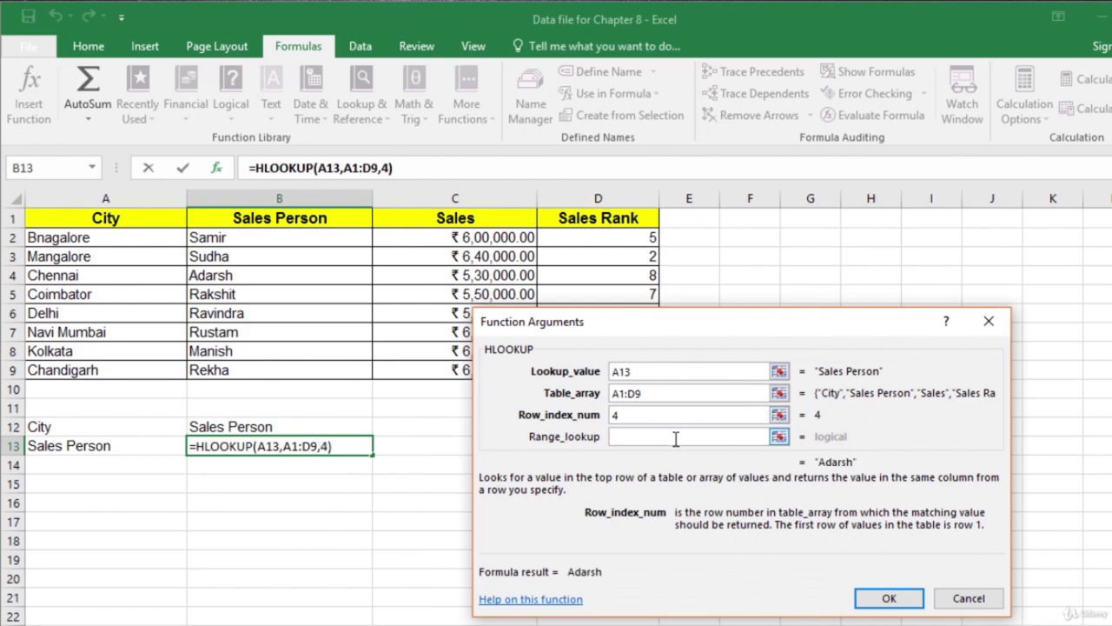
click(675, 439)
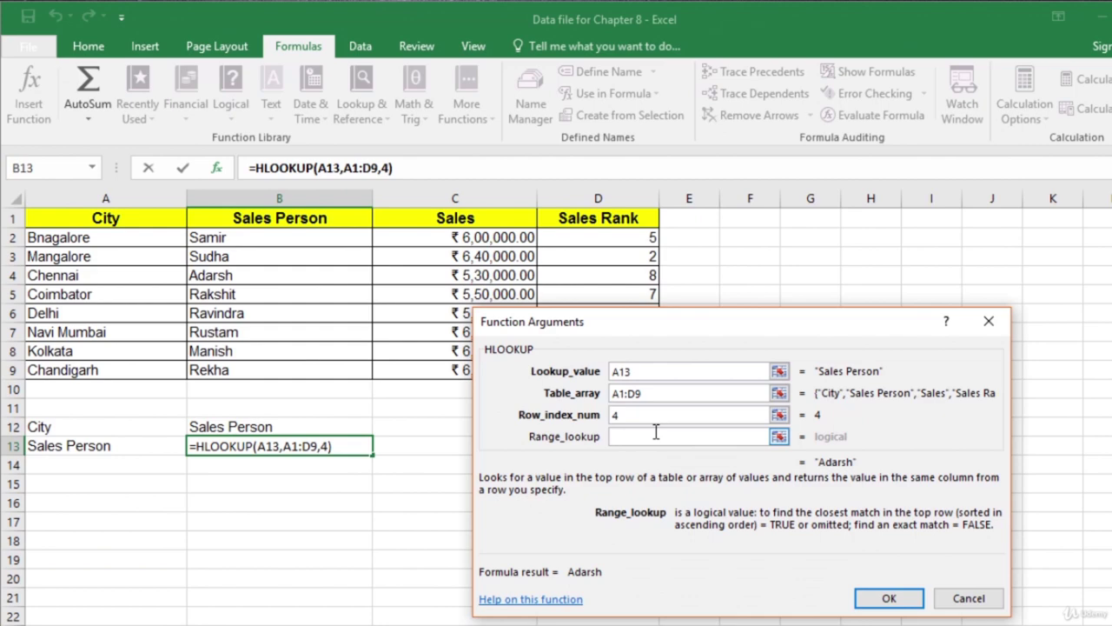
text(0)
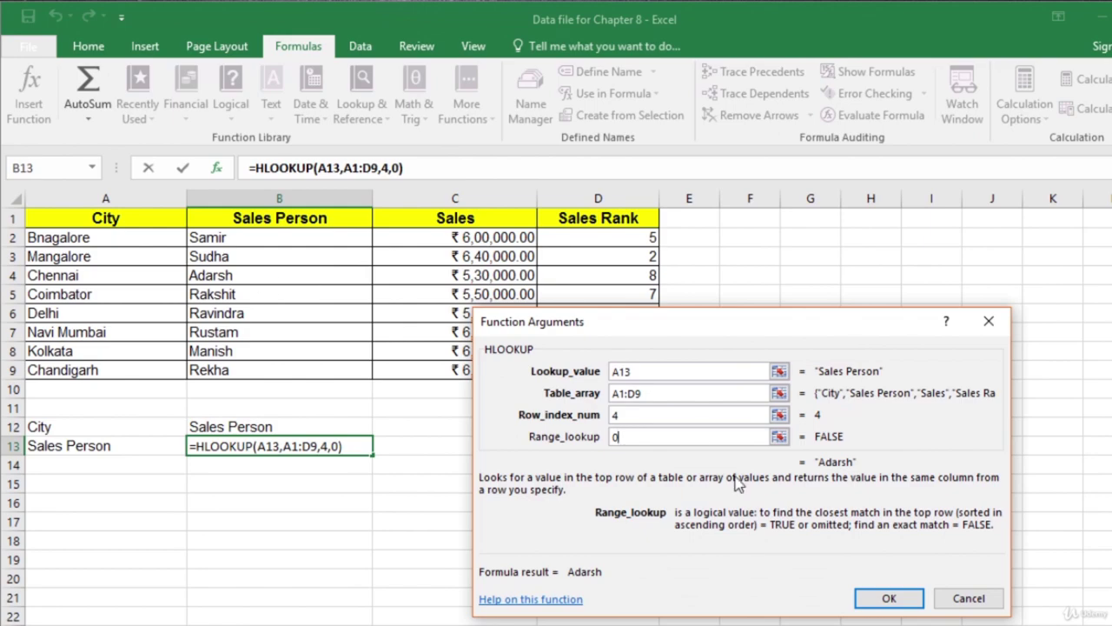
click(887, 597)
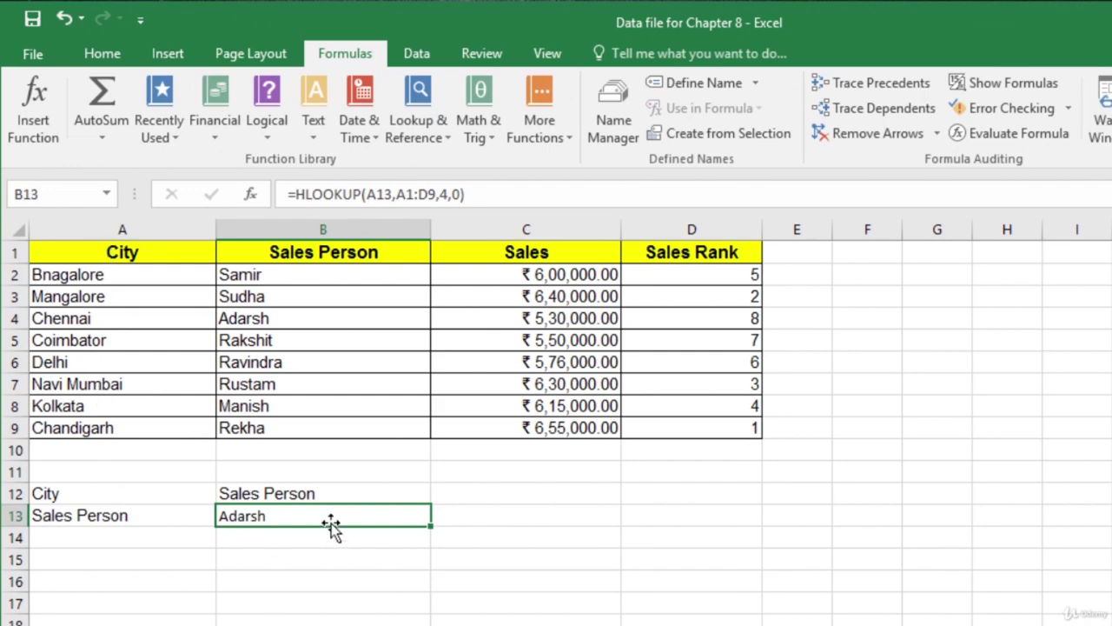
Step: Clear the HLOOKUP formula from B13 and replace the entry in A13 with Chennai
key(Delete)
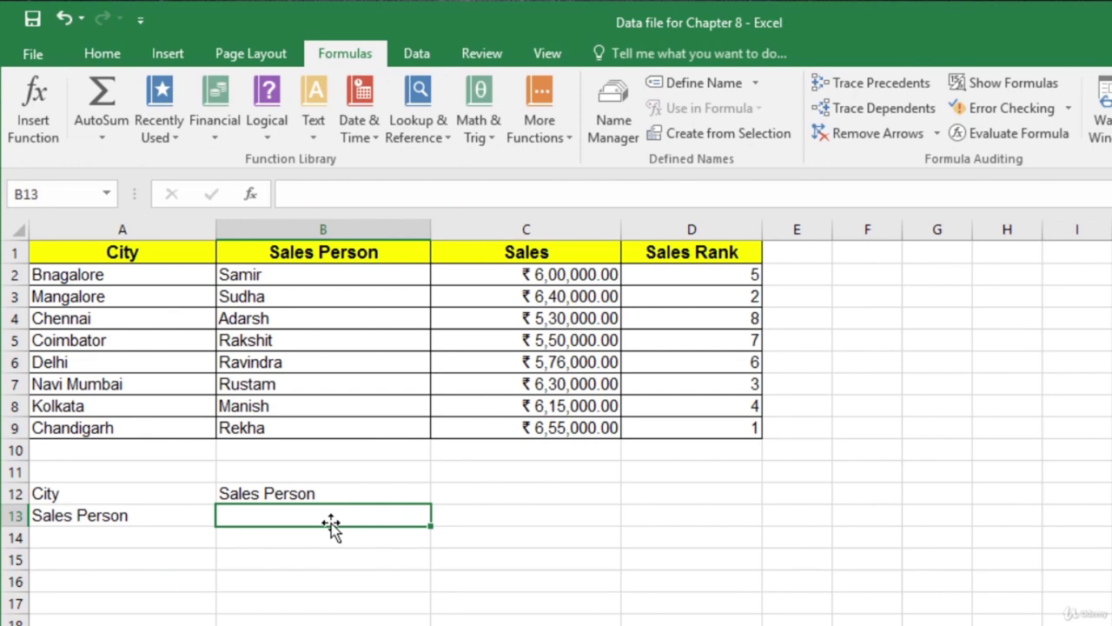
click(153, 517)
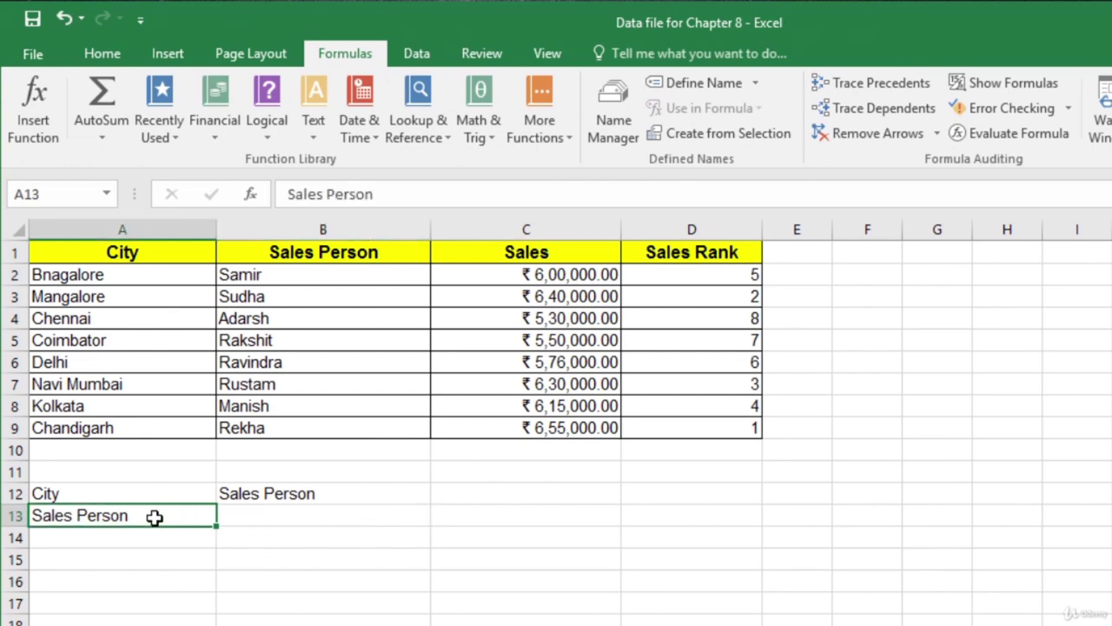
key(Delete)
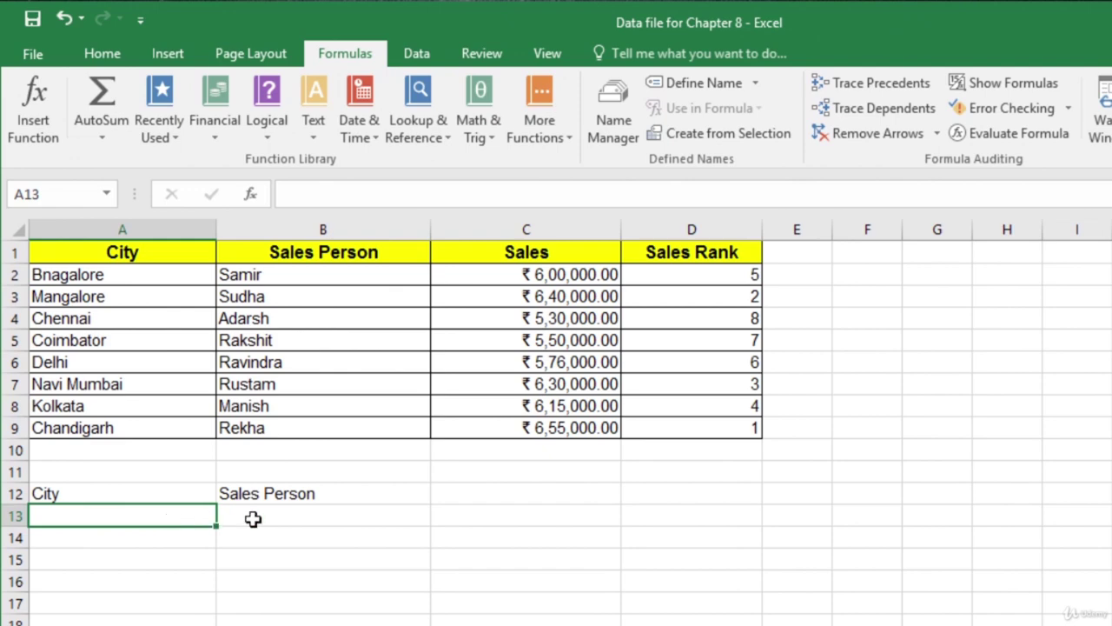
click(360, 519)
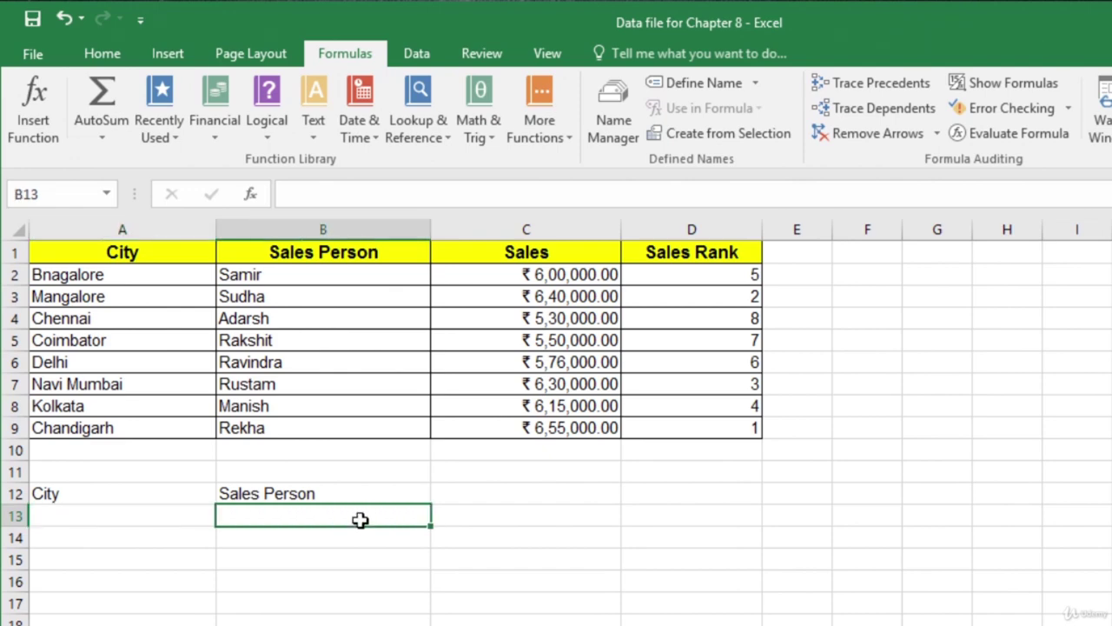
click(161, 514)
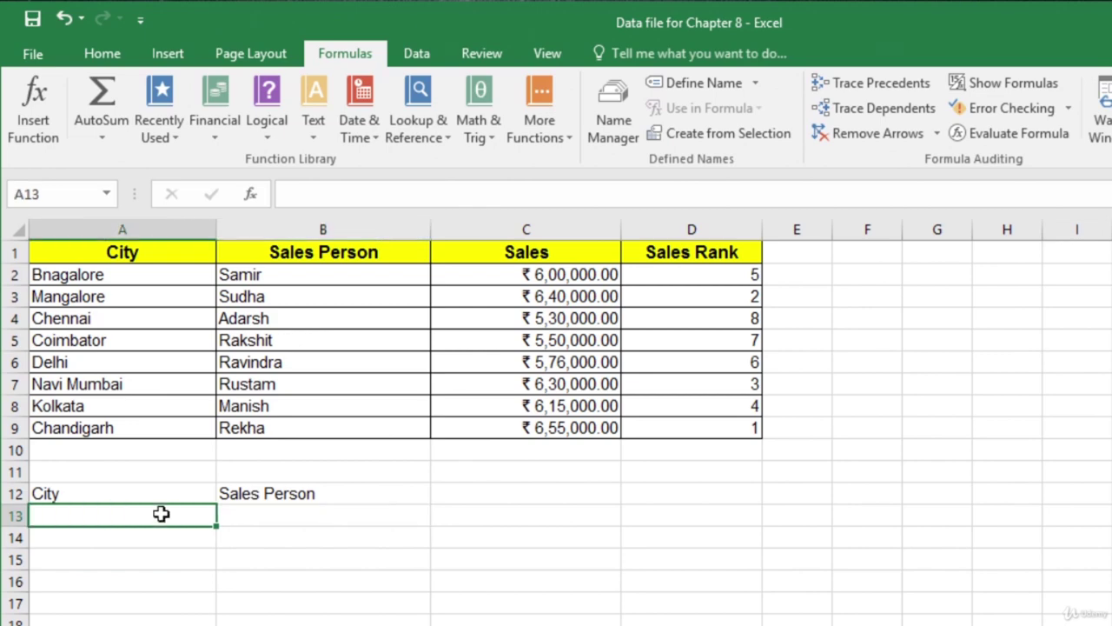
text(Chennai)
Step: Start a VLOOKUP function in B13 with A13 as the lookup value and A1:D9 as the table array
click(278, 513)
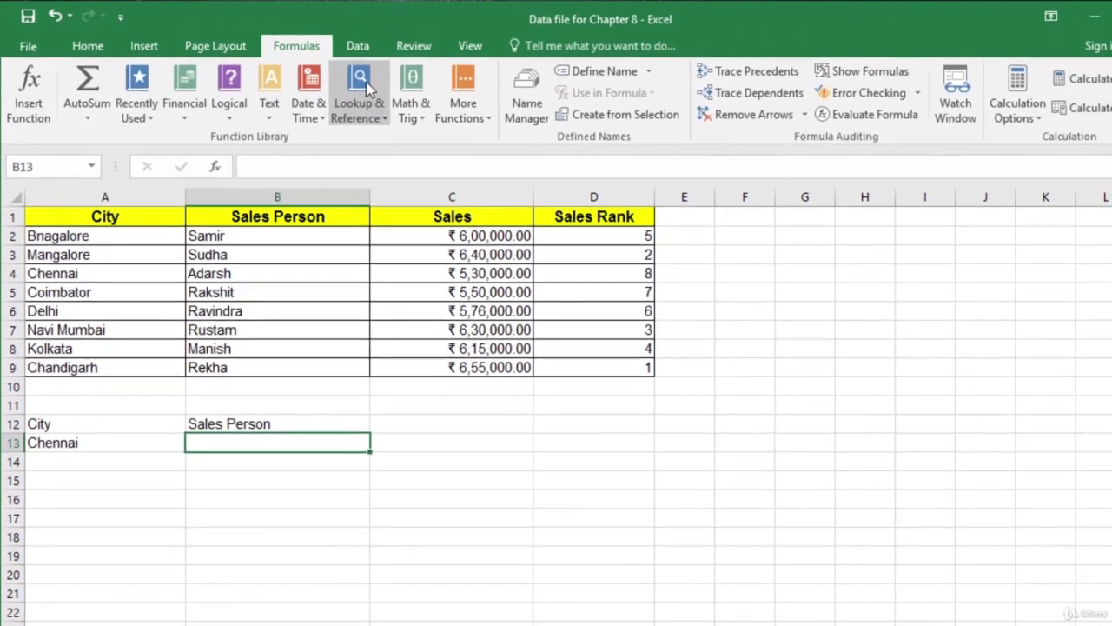
click(426, 97)
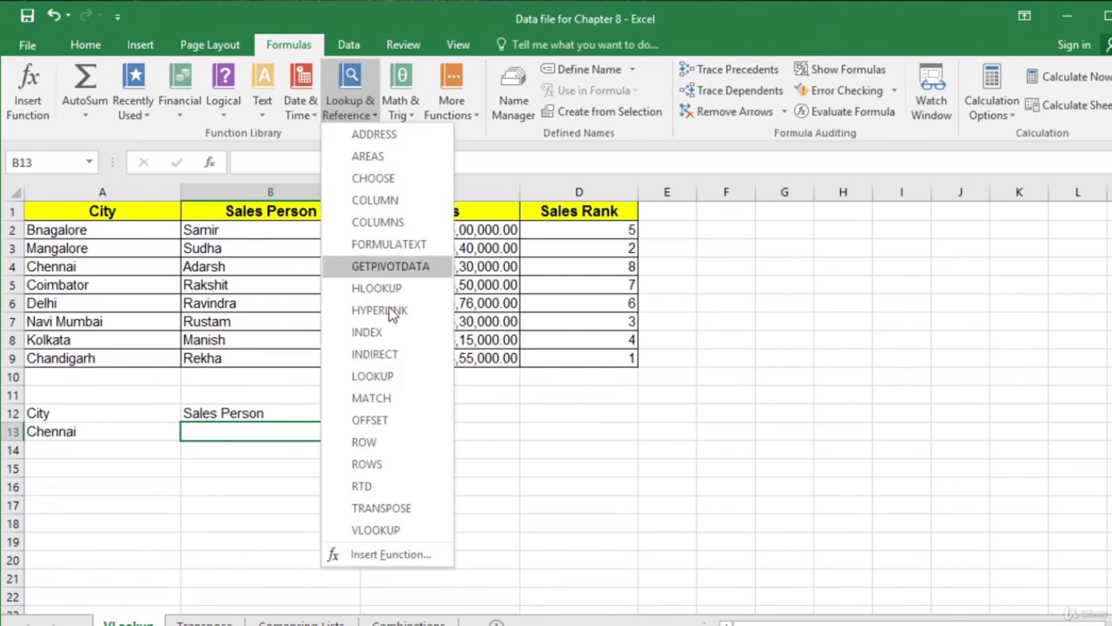
click(412, 529)
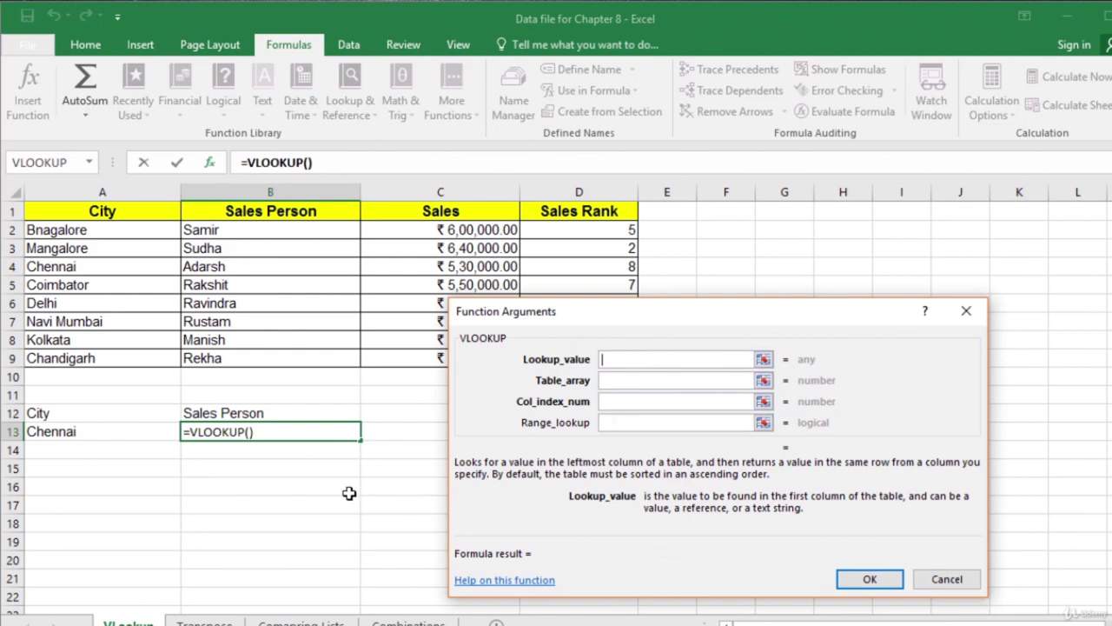
click(113, 433)
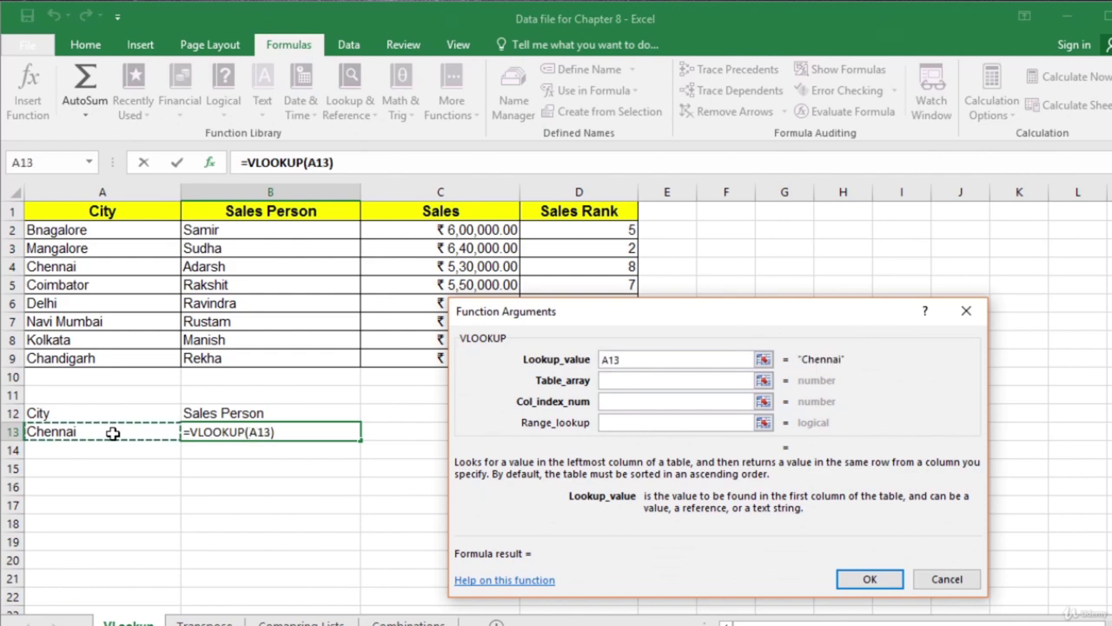
click(657, 383)
drag(92, 214, 598, 350)
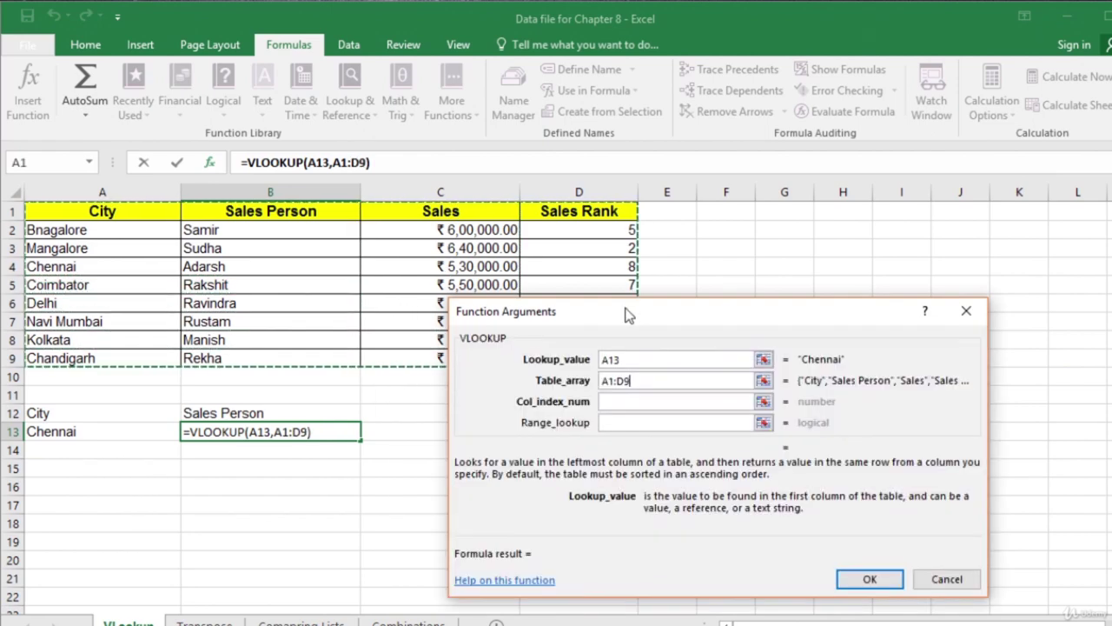
Step: Complete the VLOOKUP in B13 with column index number 2 and range lookup 0
click(647, 400)
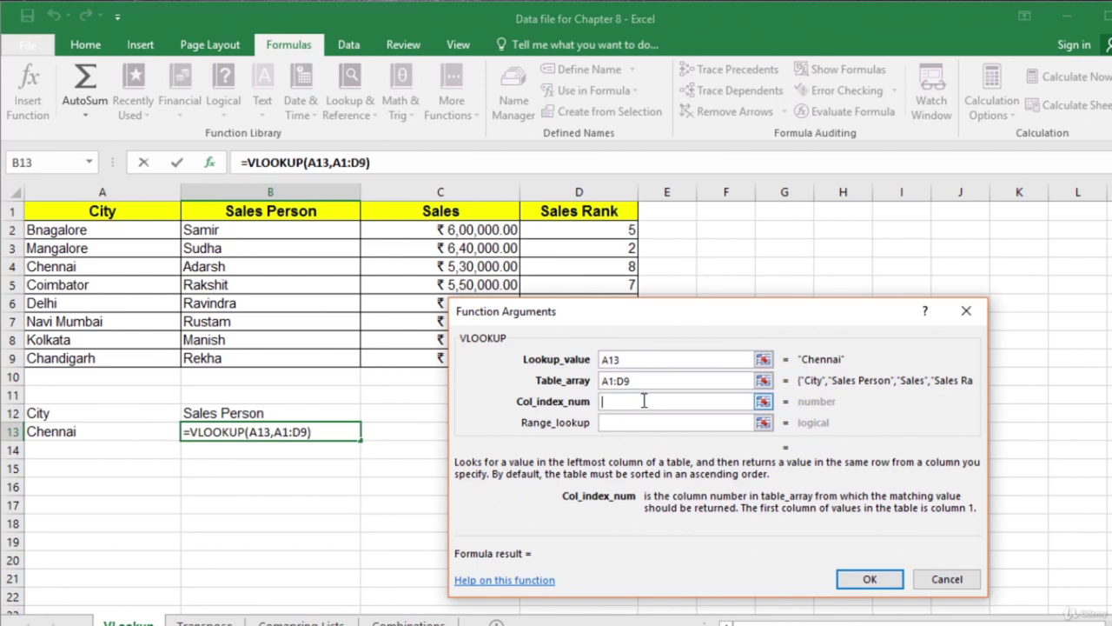
text(2)
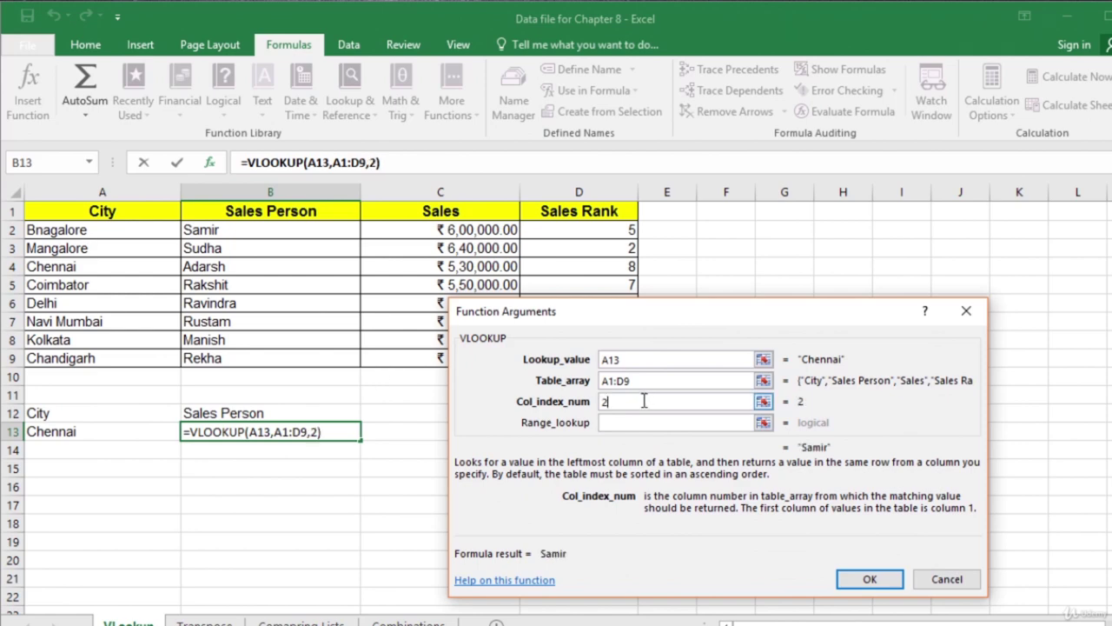
click(667, 424)
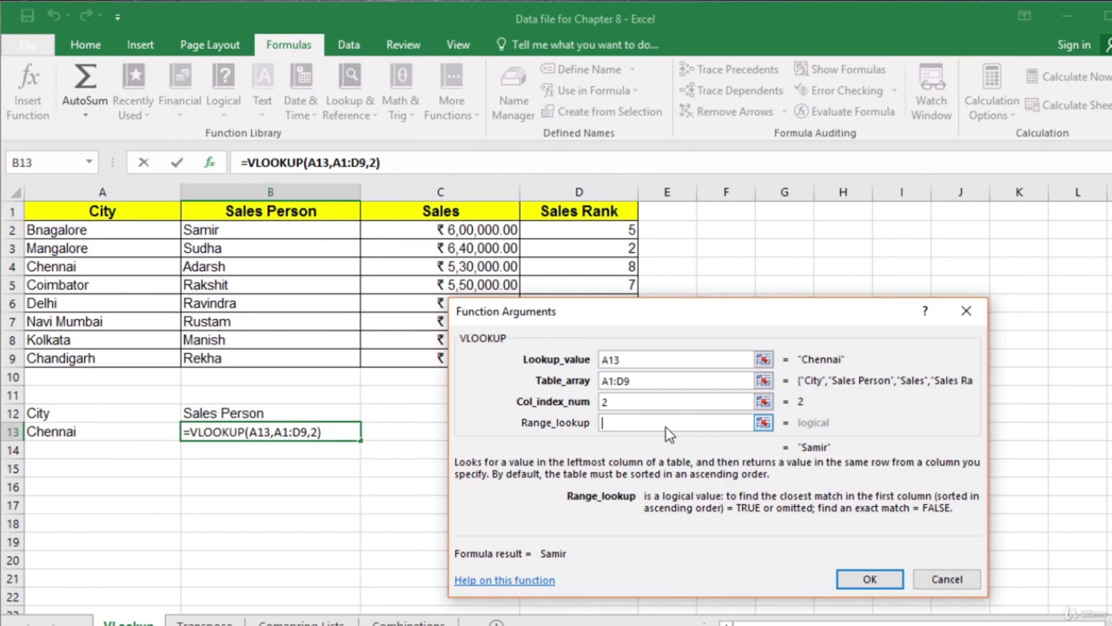
text(0)
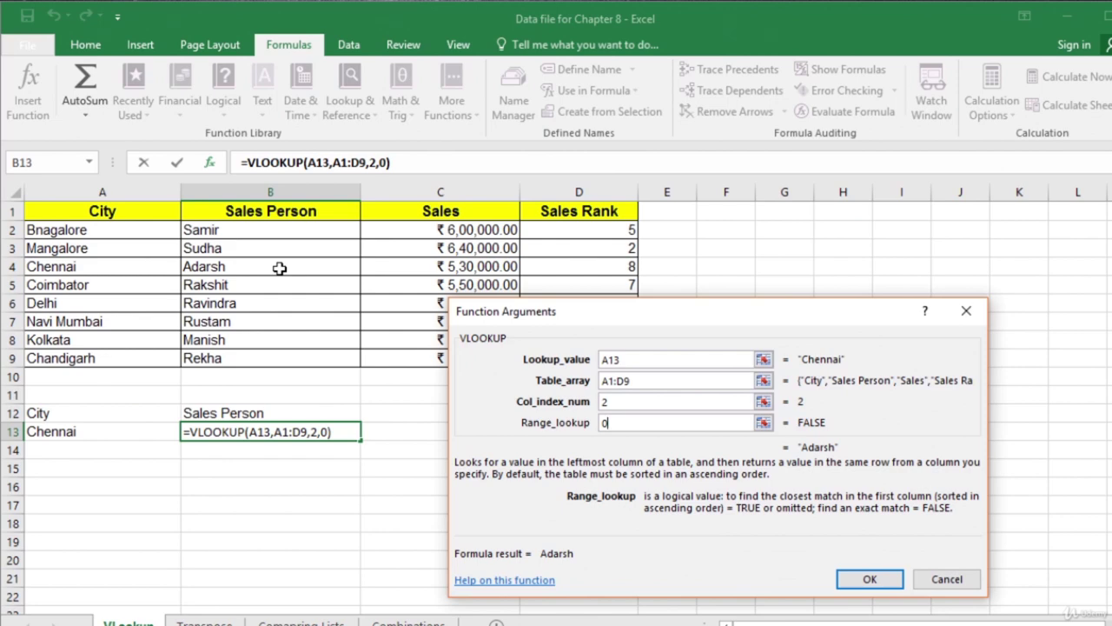
click(871, 579)
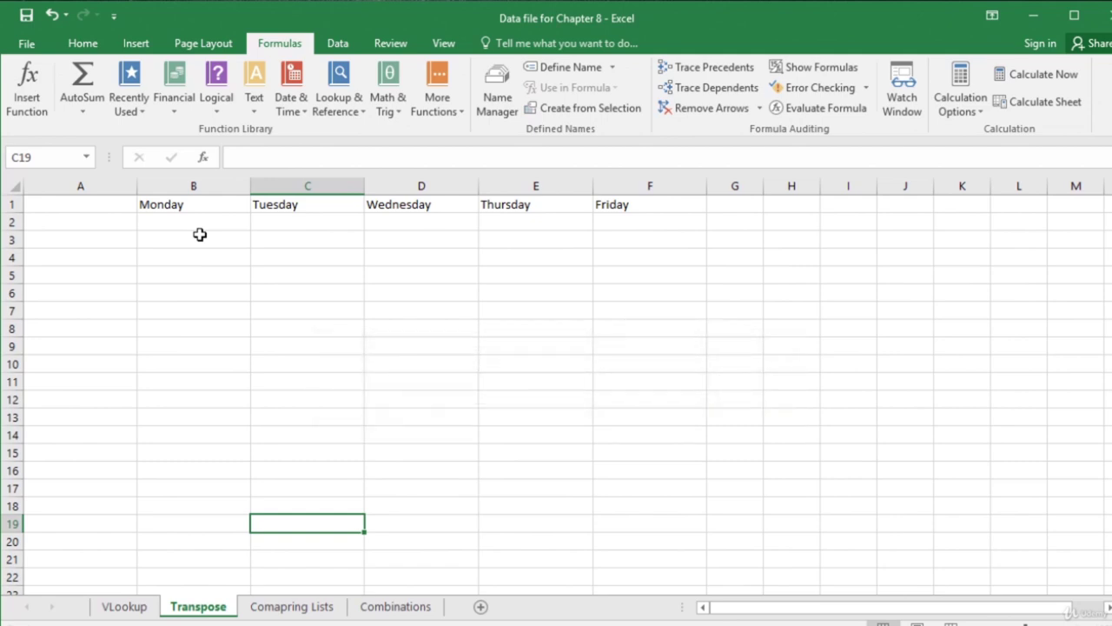
Step: On the Transpose sheet, insert a TRANSPOSE function in A1 with the weekday headings B1:F1 as the array
drag(207, 209, 620, 206)
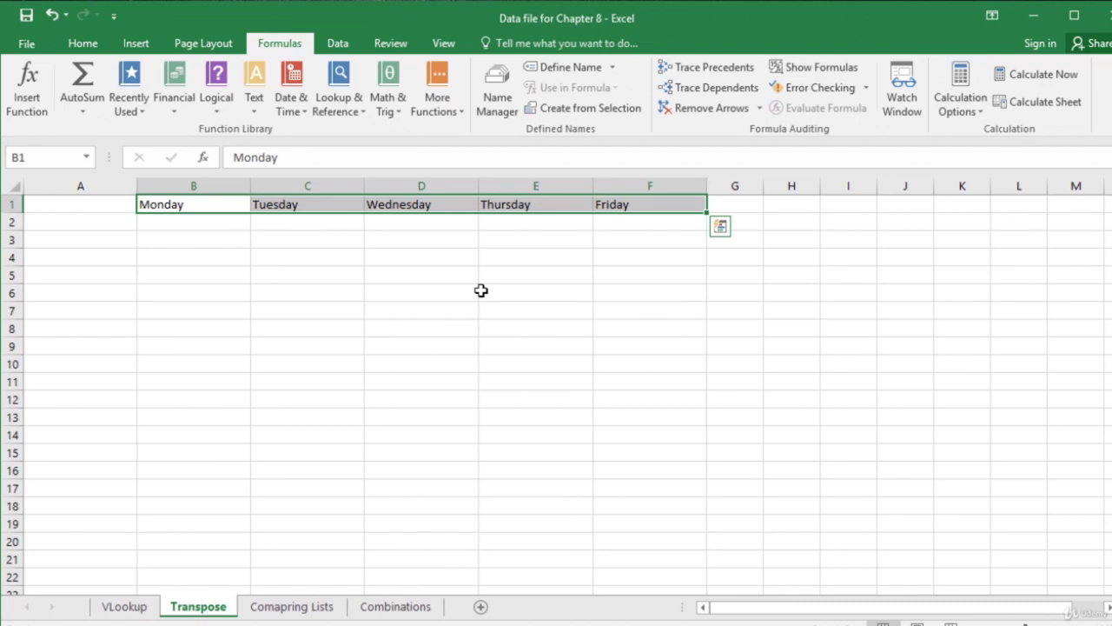
key(Escape)
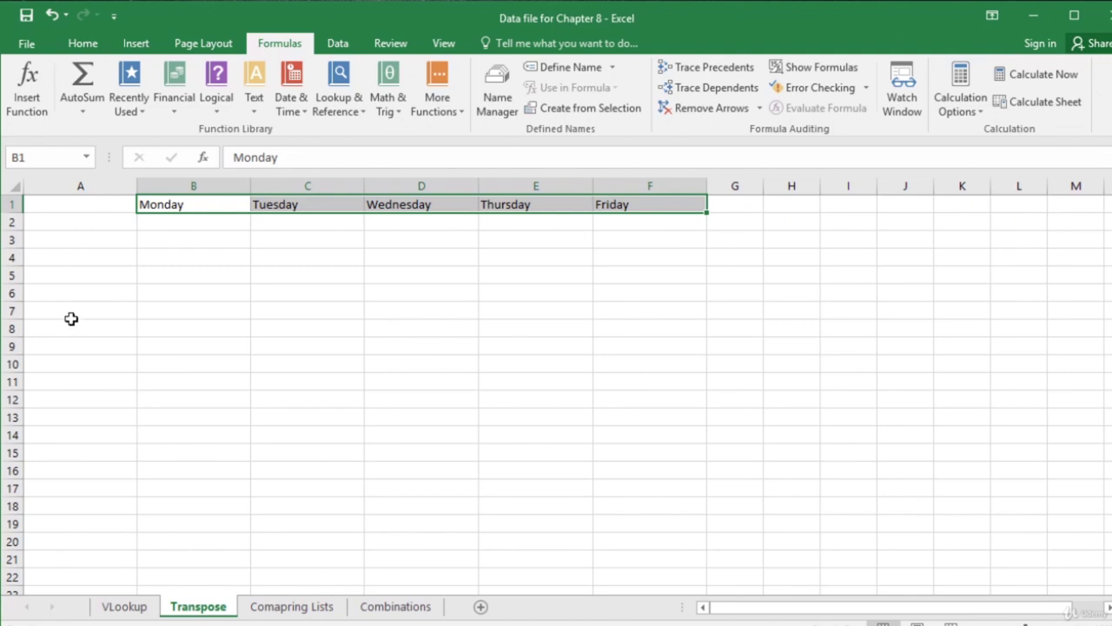
click(89, 204)
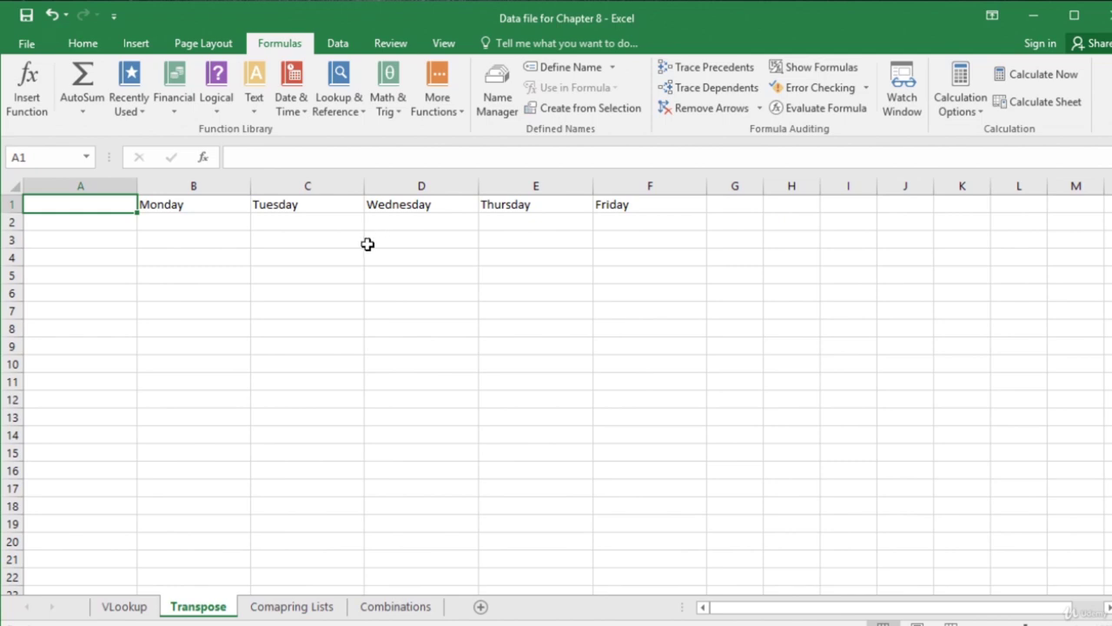
click(351, 80)
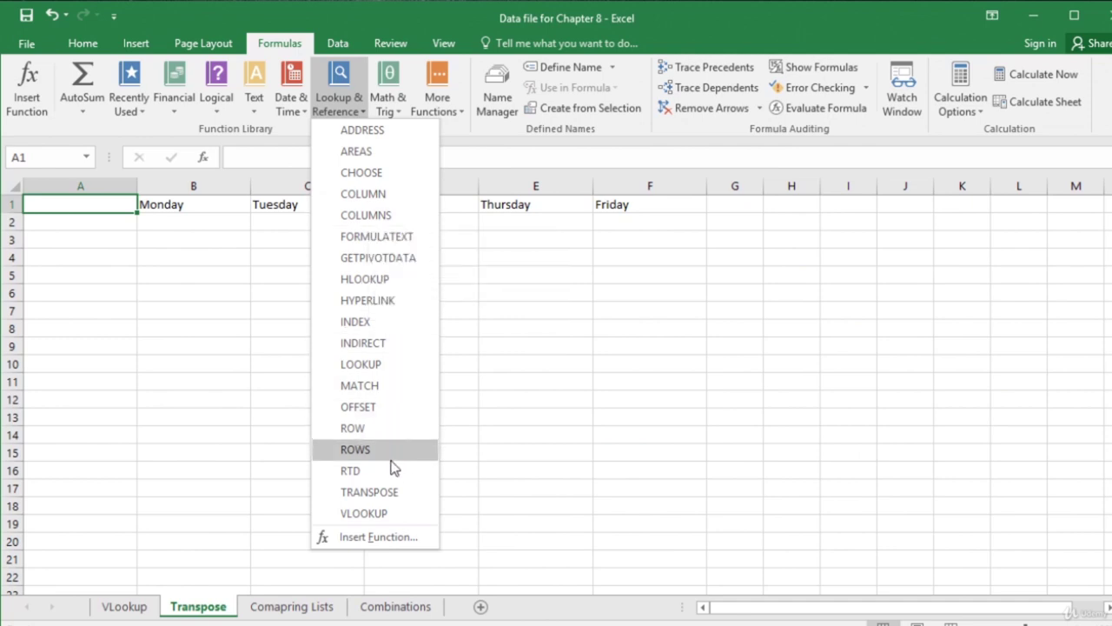
click(385, 492)
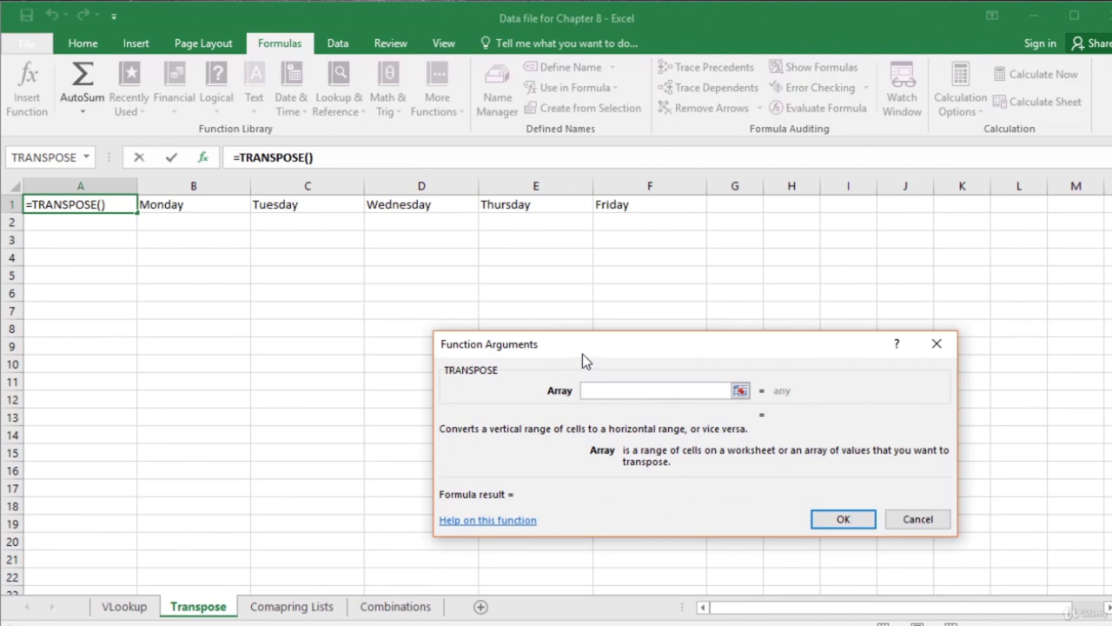
drag(211, 203, 604, 208)
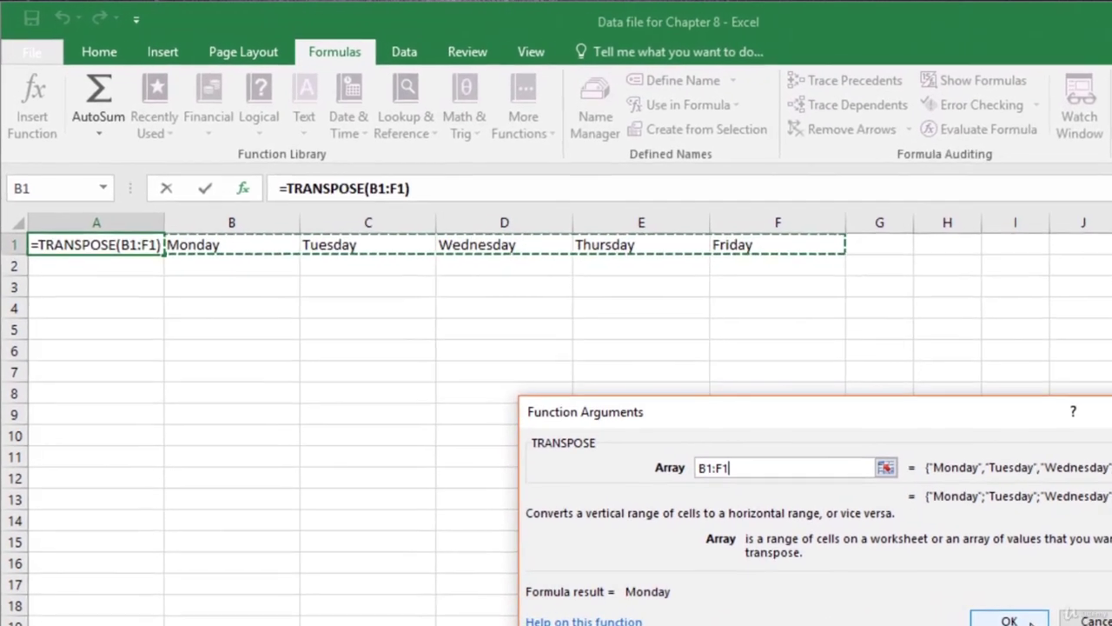
click(842, 518)
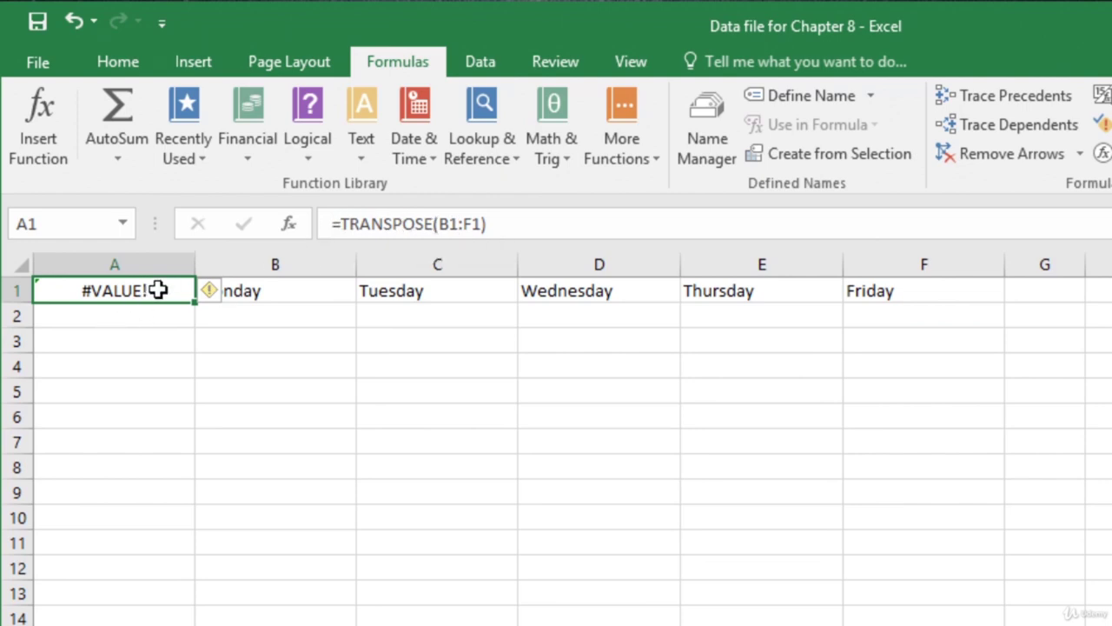
Step: Re-enter the TRANSPOSE formula from A1 as an array formula across A1:A5
drag(157, 290, 147, 385)
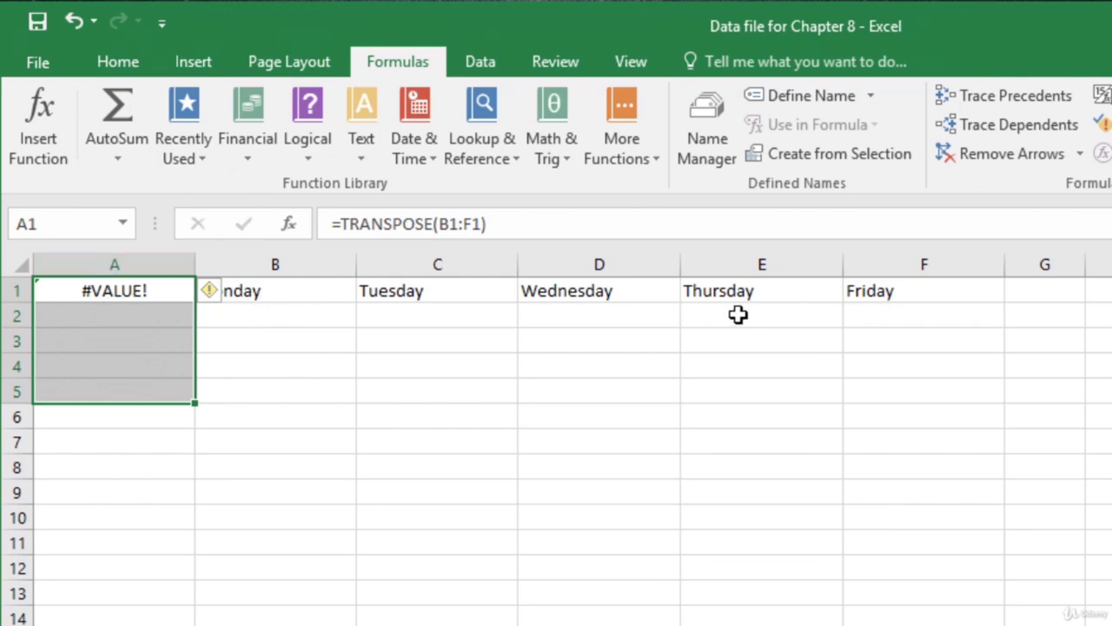
drag(171, 287, 157, 391)
click(596, 214)
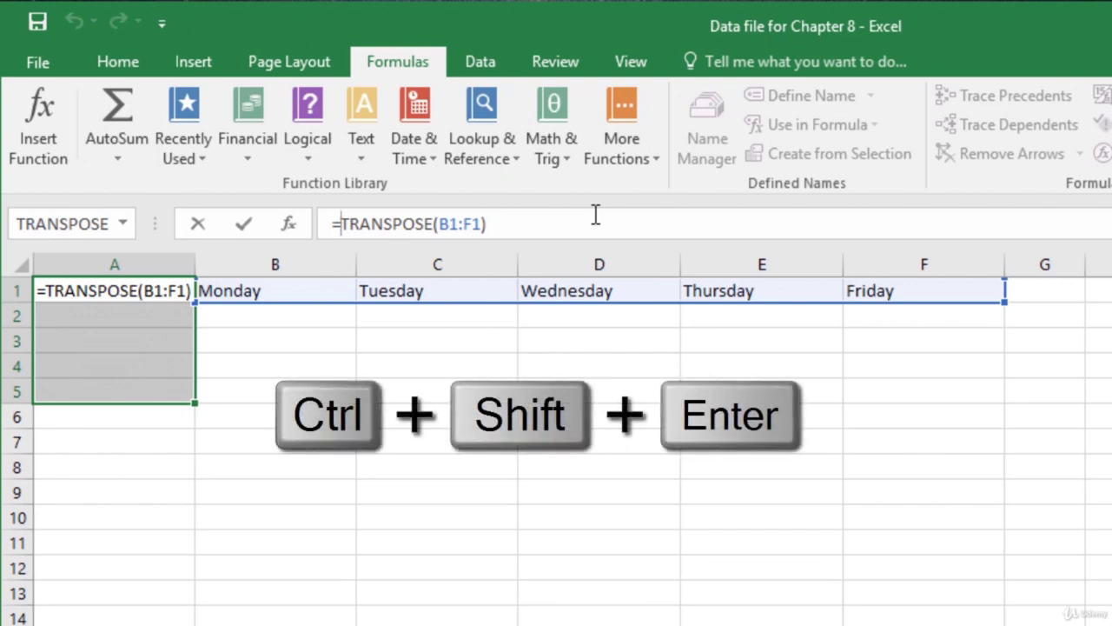
key(ctrl+shift+Return)
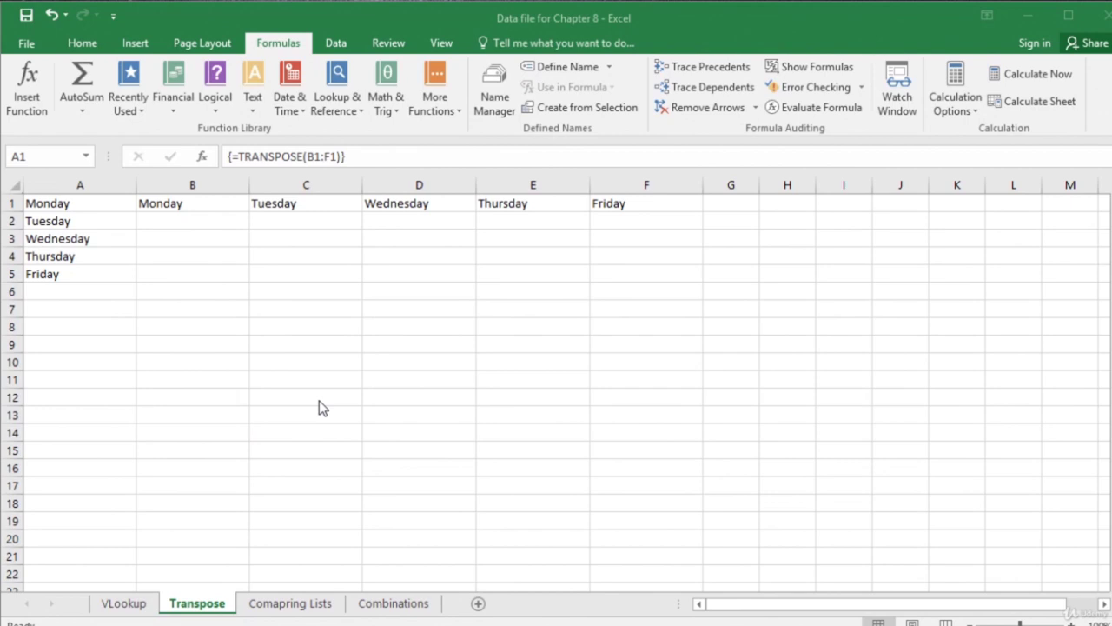
Step: Open the Comapring Lists sheet and examine the November invoices in column A against the December invoices in column C
click(289, 608)
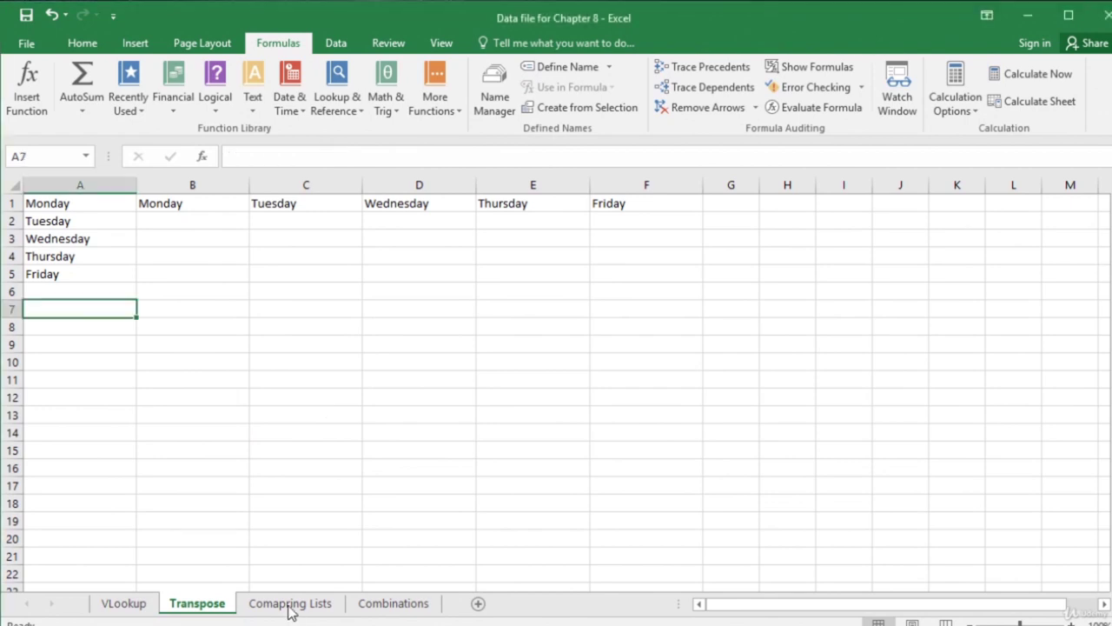
click(290, 609)
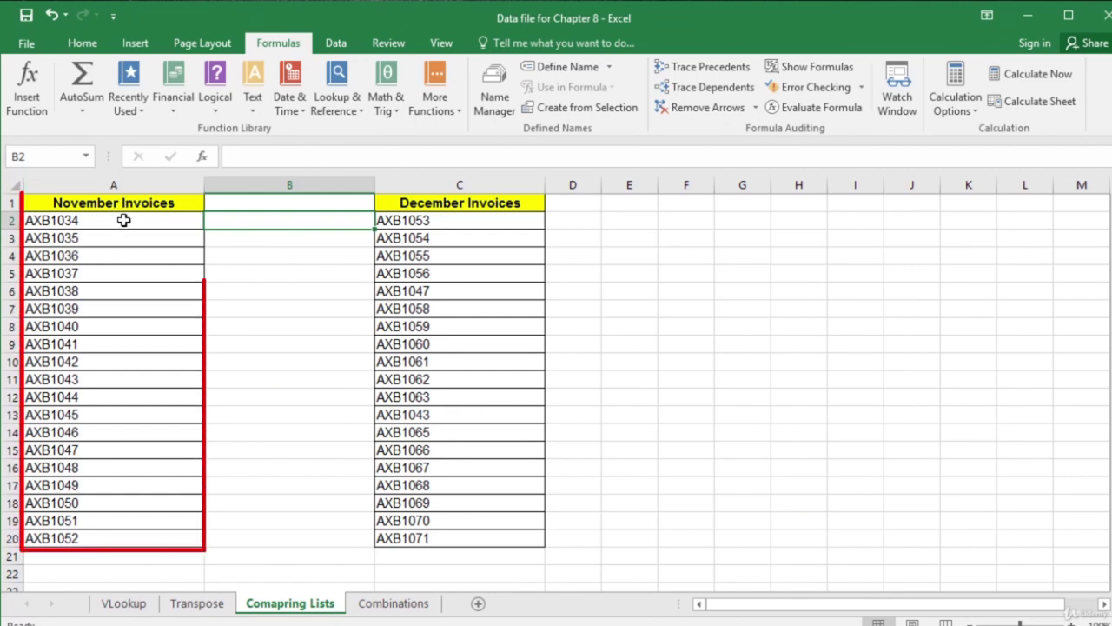
drag(125, 218, 87, 538)
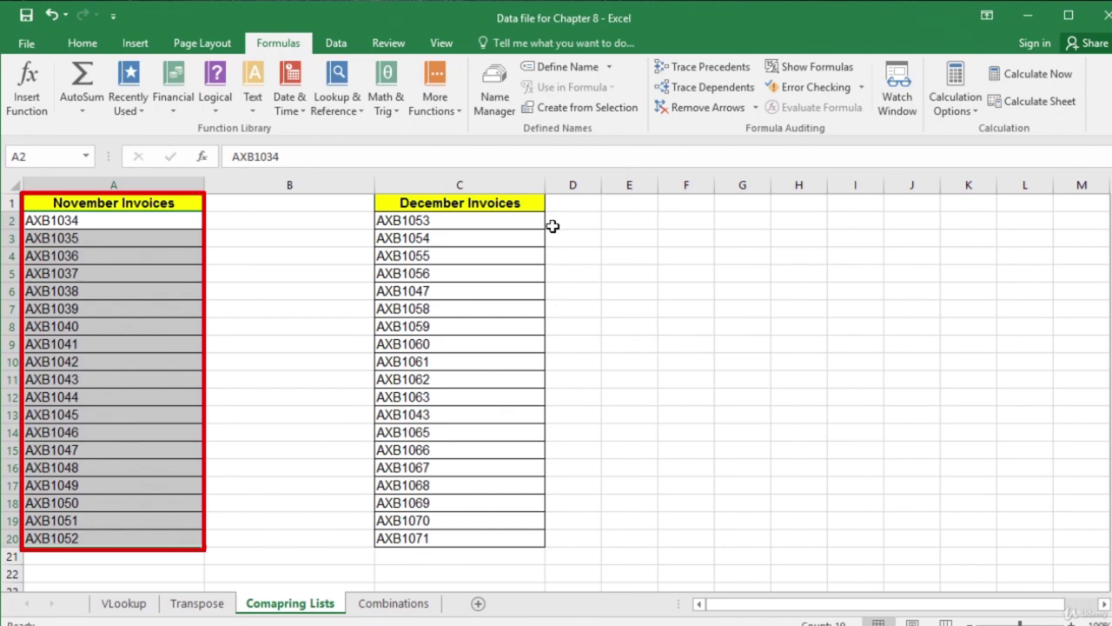
click(476, 221)
drag(475, 221, 441, 535)
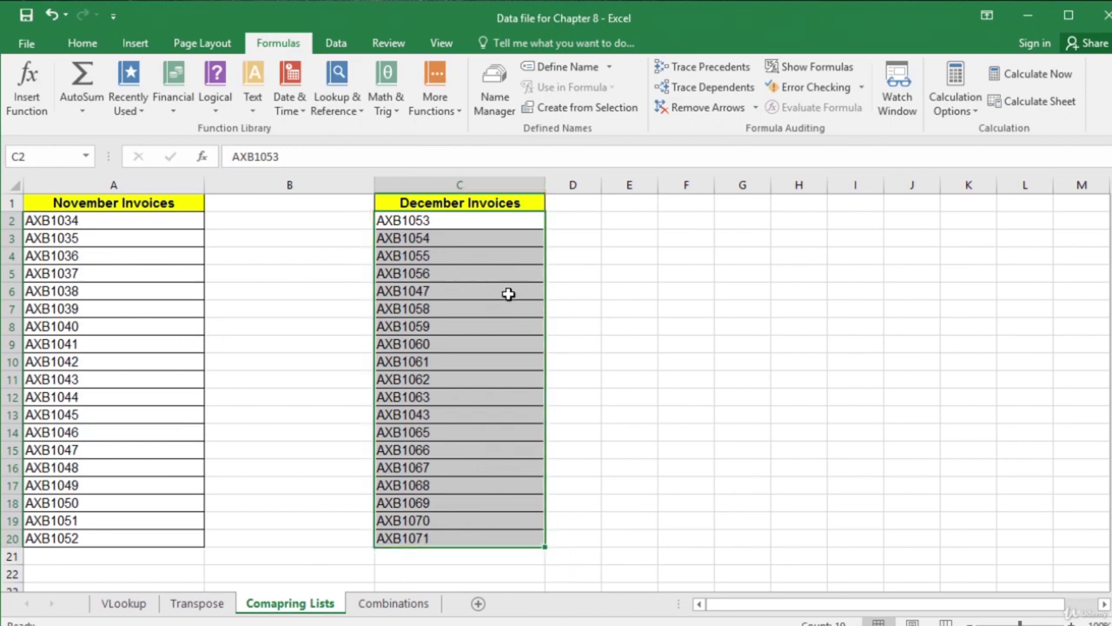
click(163, 324)
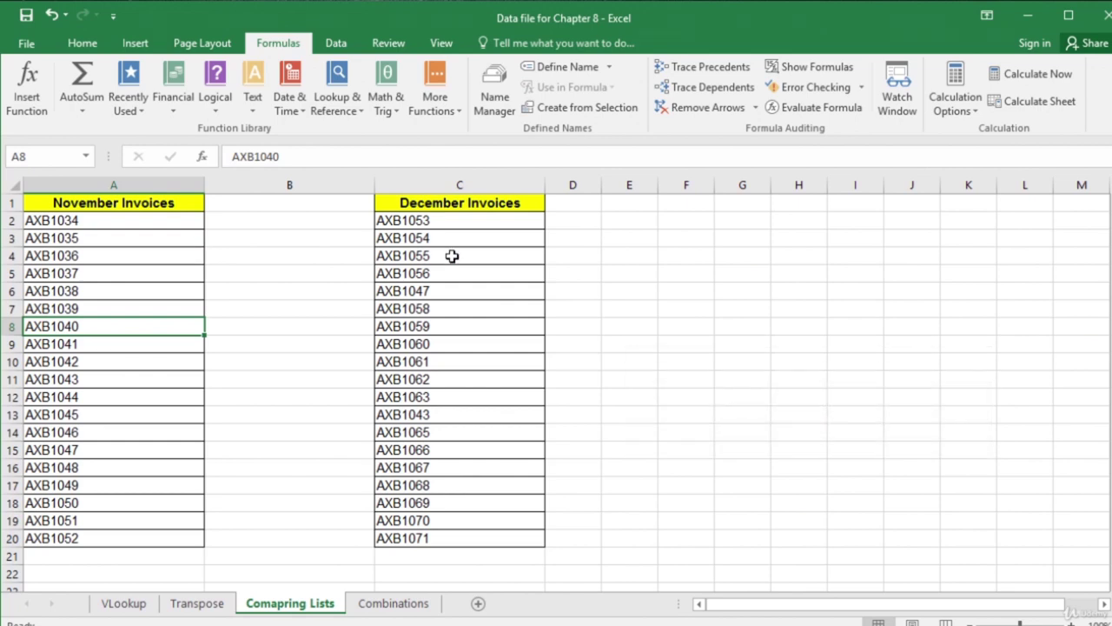
click(412, 222)
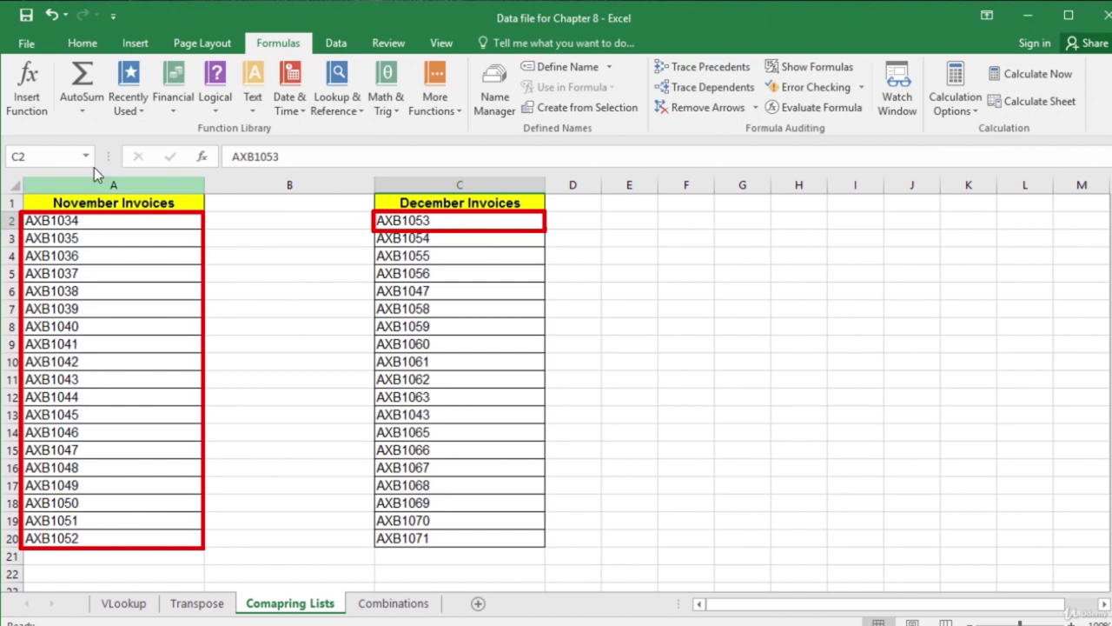
click(401, 239)
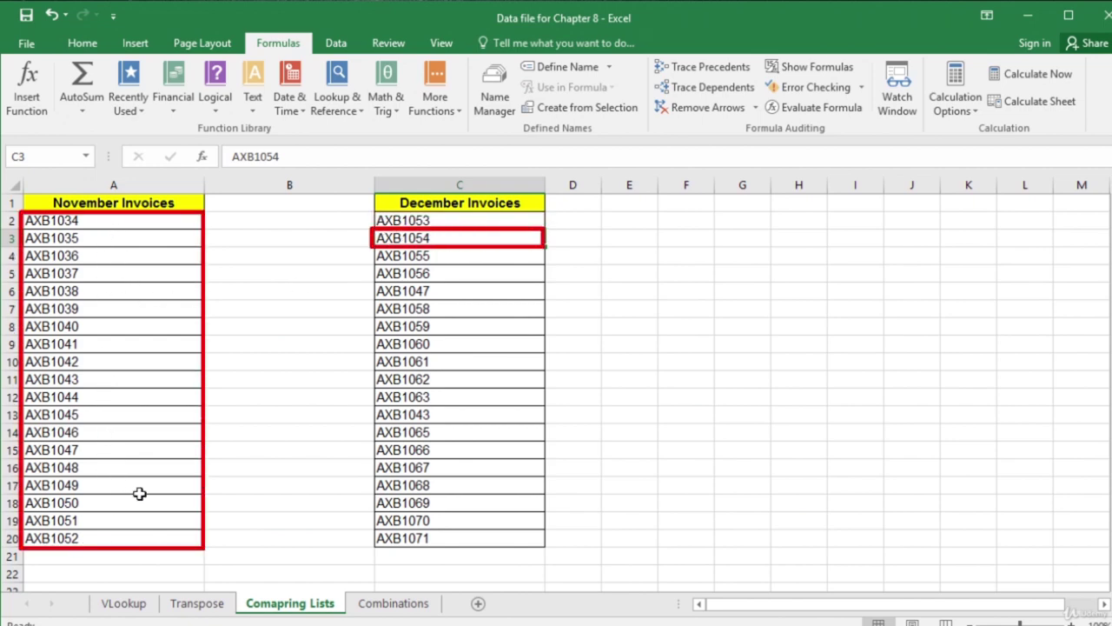
click(437, 541)
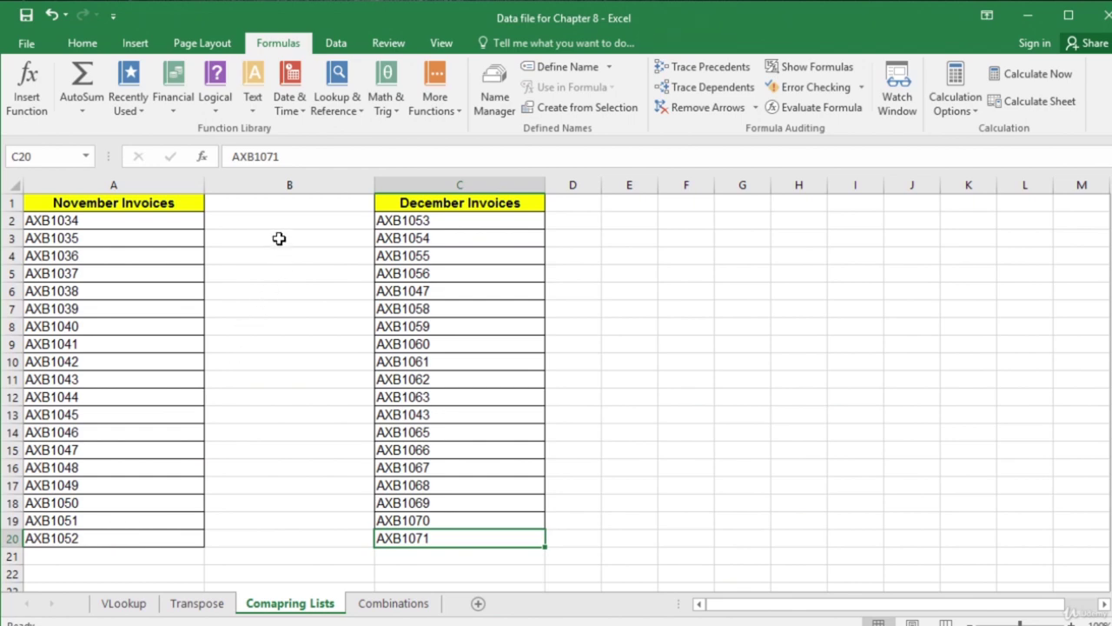
Step: Insert a VLOOKUP function in B2 with C2 as the lookup value and A2:A20 as the table array
click(276, 220)
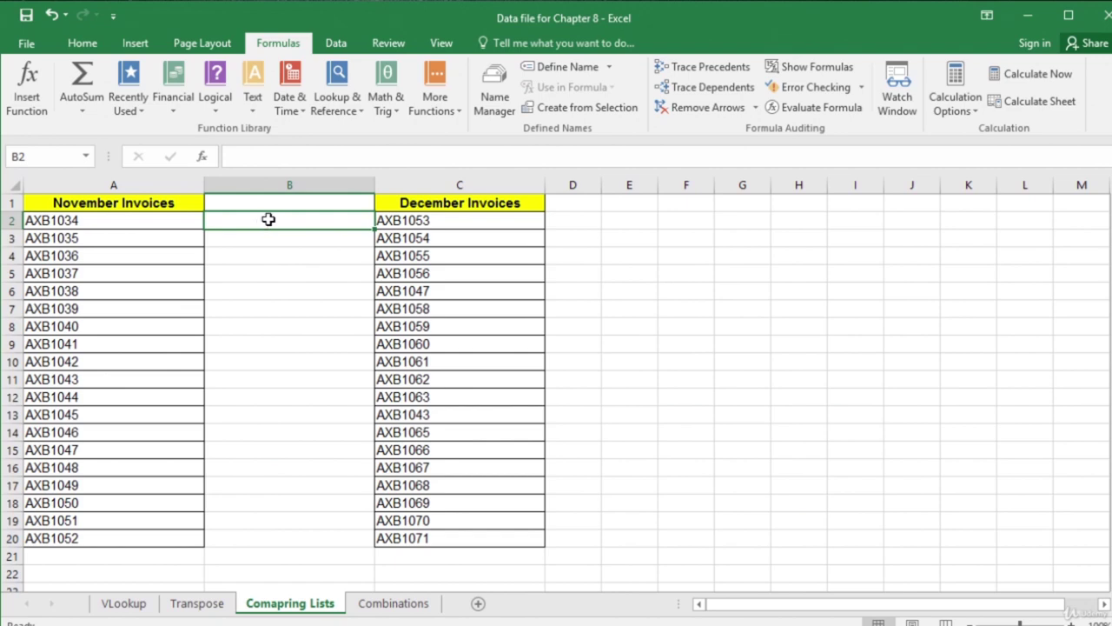
click(338, 92)
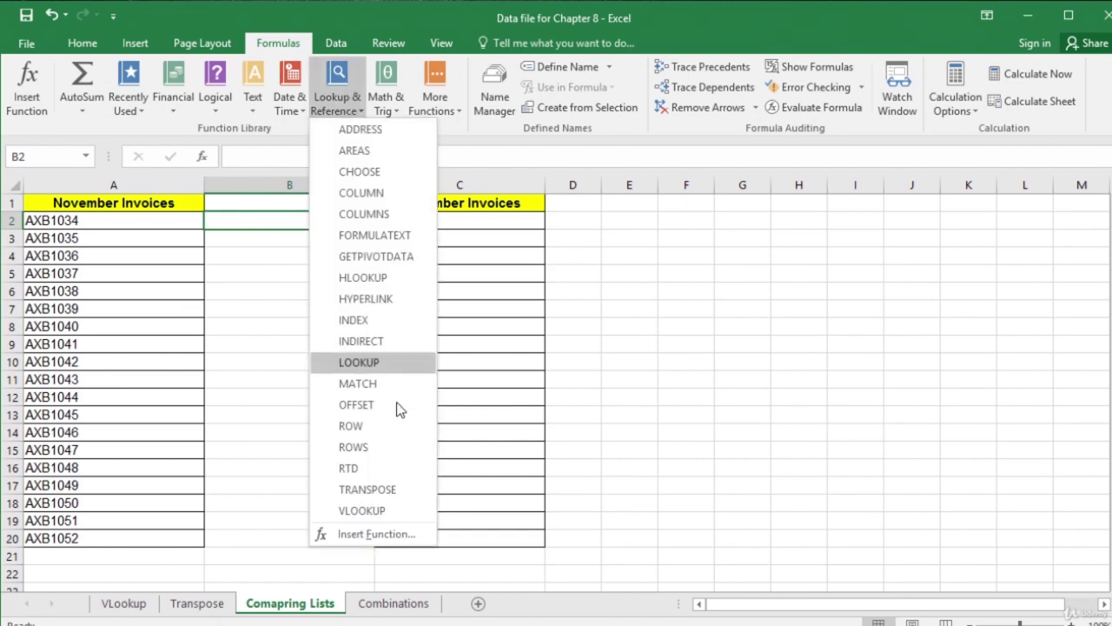
click(375, 510)
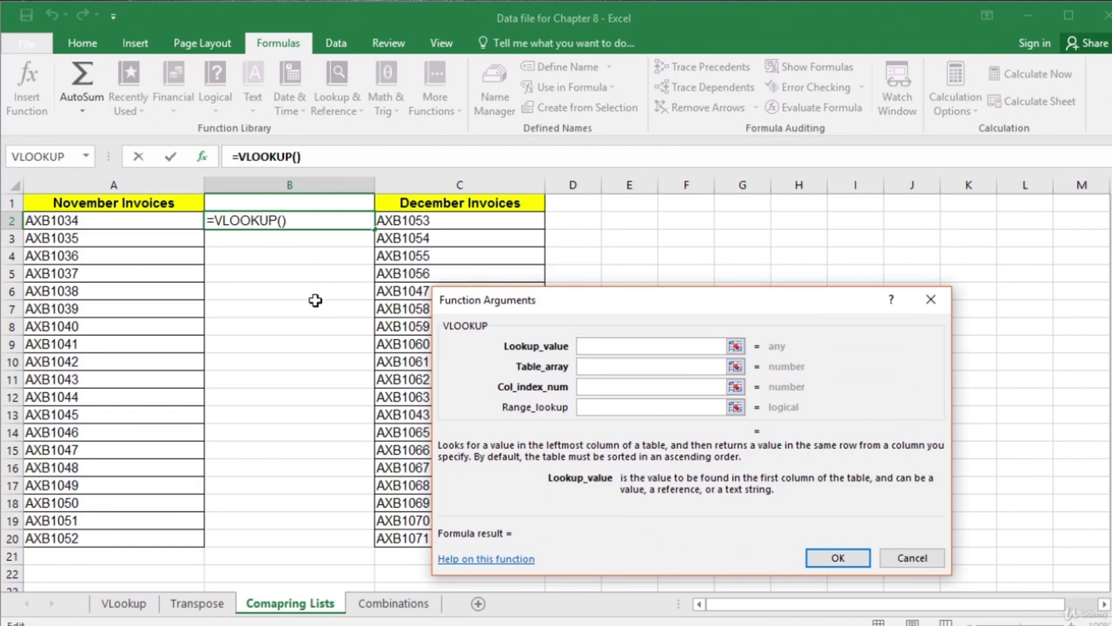
click(473, 224)
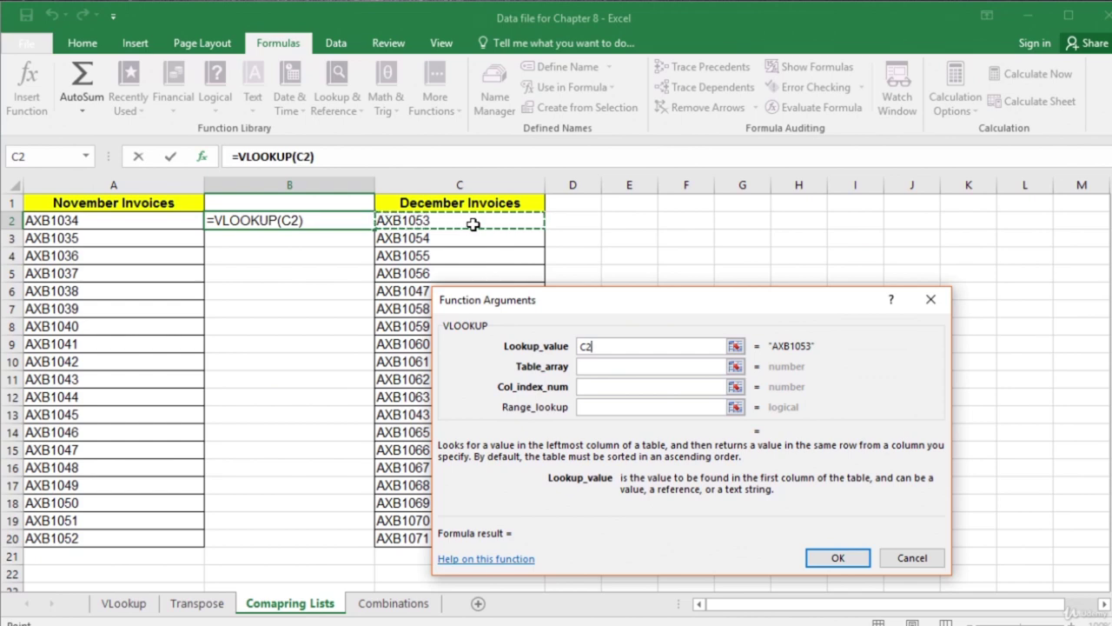
click(660, 370)
click(166, 221)
drag(166, 221, 104, 535)
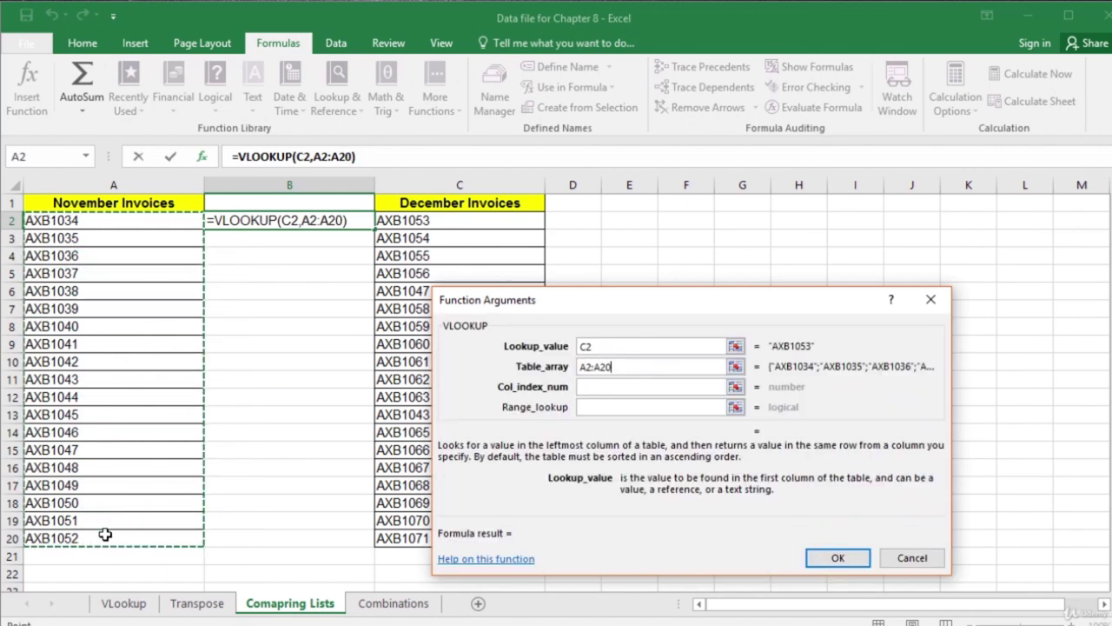
Step: Complete the B2 VLOOKUP with column index number 1 and range lookup 0, and check it against C2 and the November list
click(667, 384)
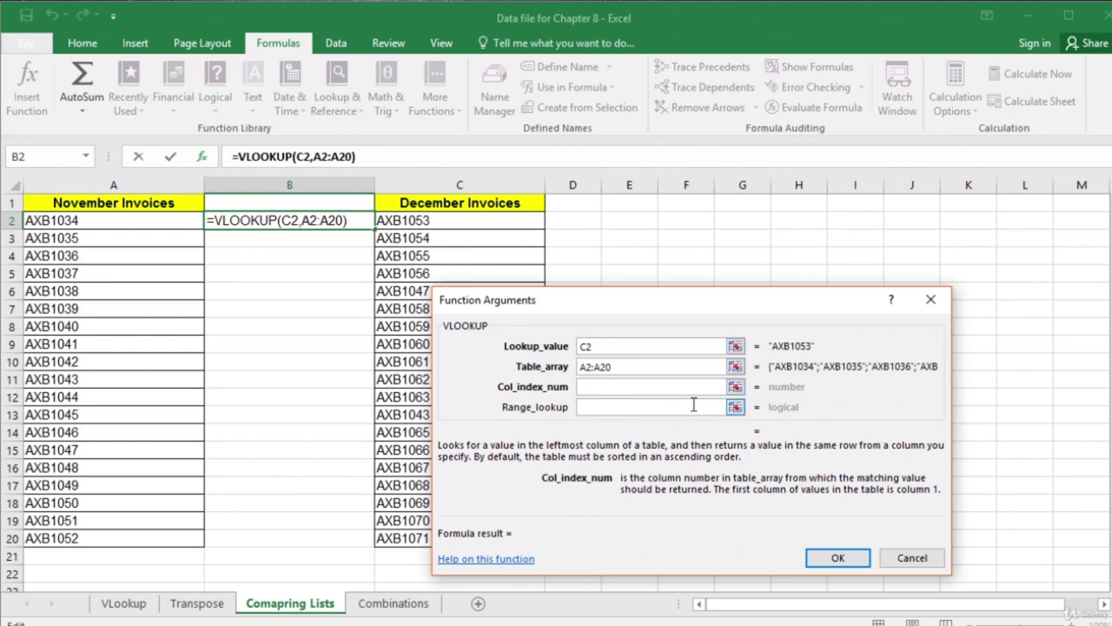
text(1)
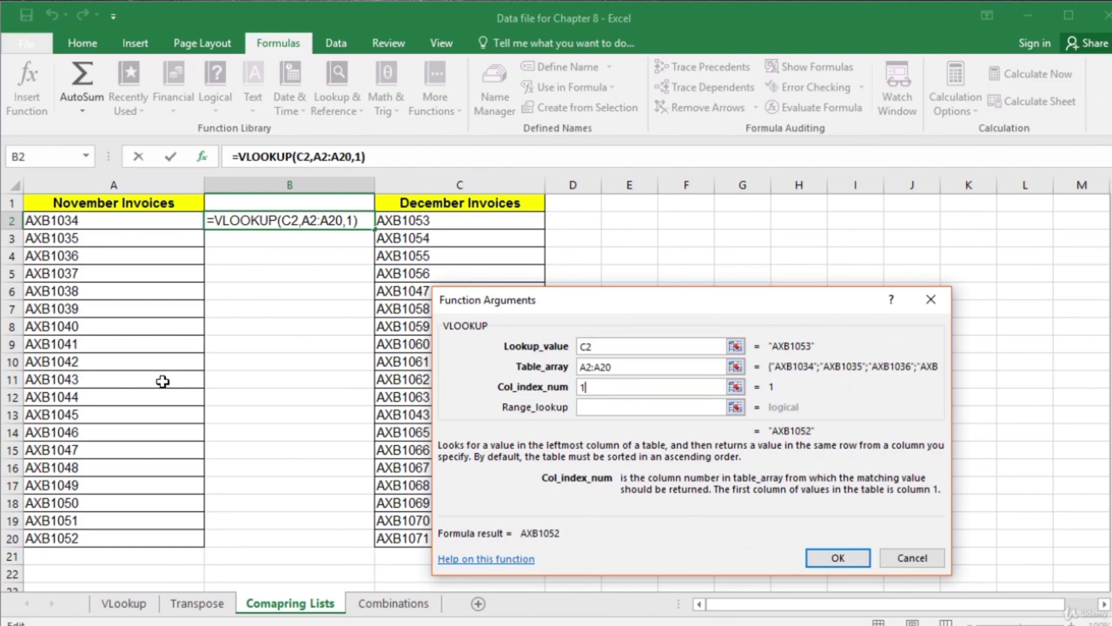
click(678, 408)
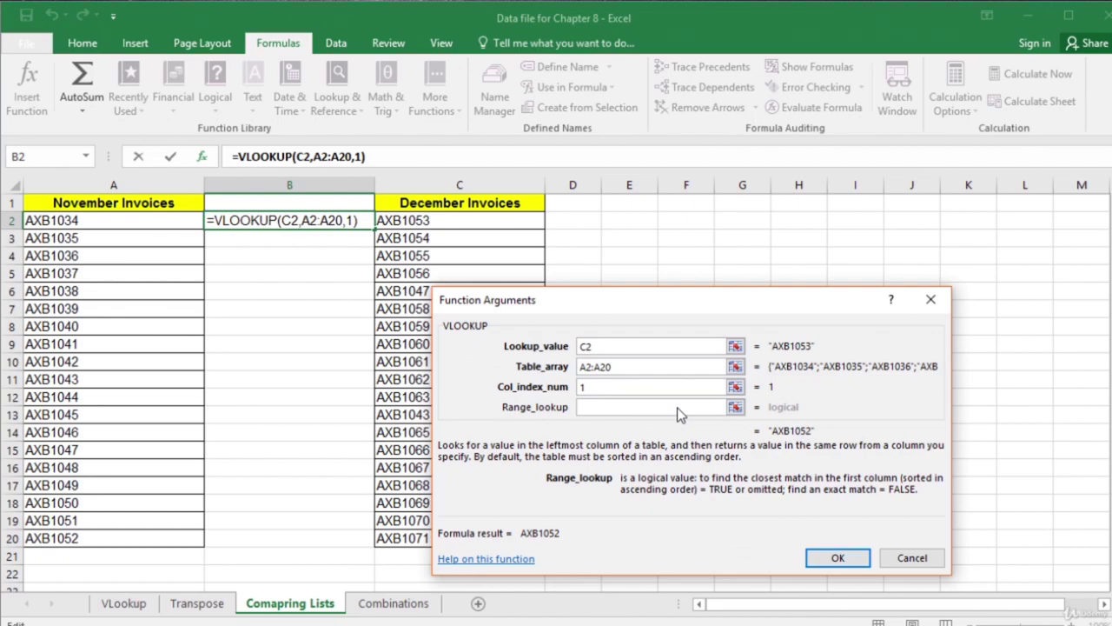
text(0)
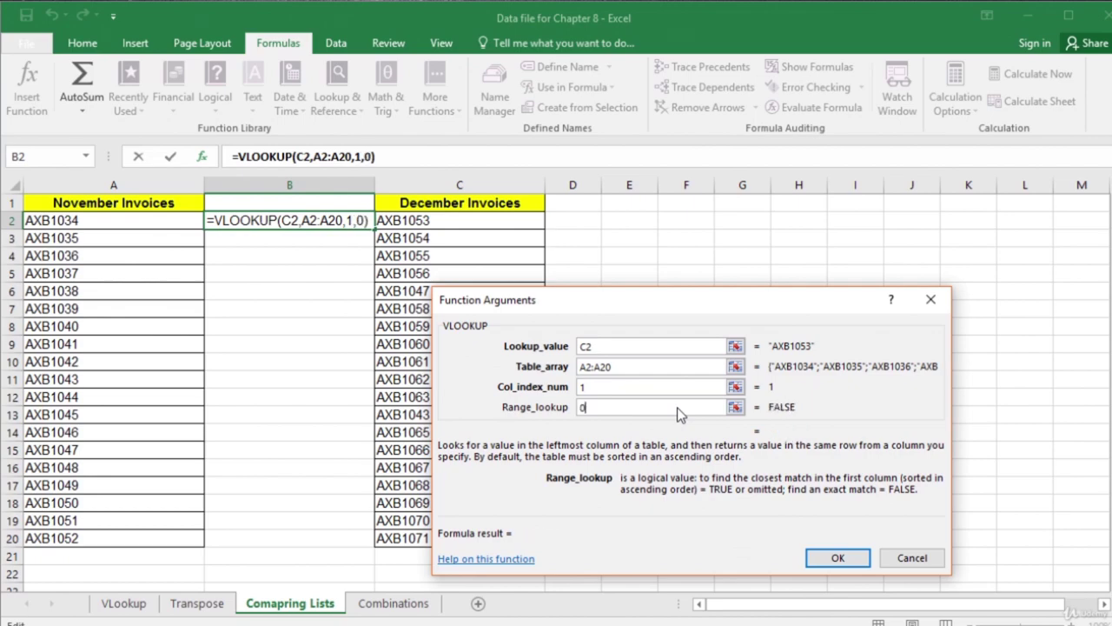
click(834, 558)
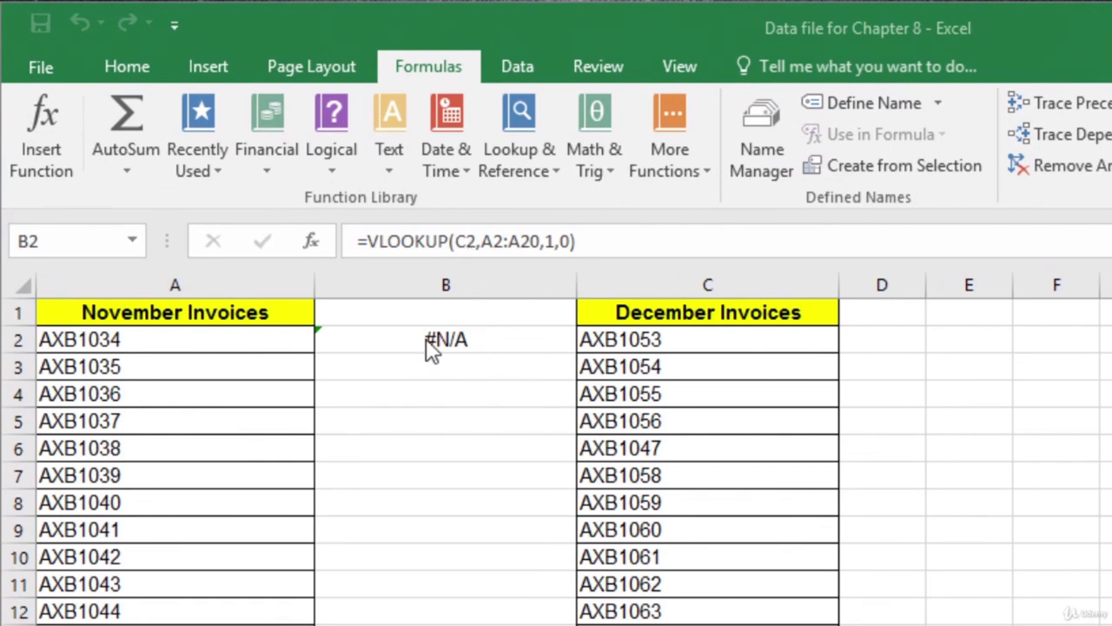
click(484, 338)
click(684, 341)
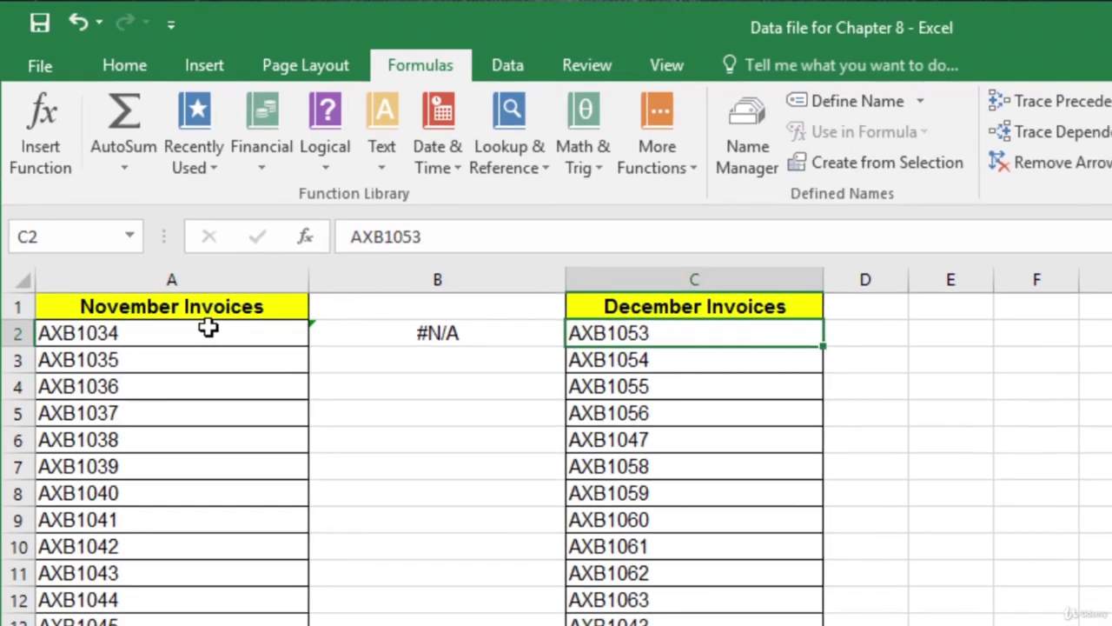
drag(200, 340, 207, 587)
drag(149, 421, 139, 597)
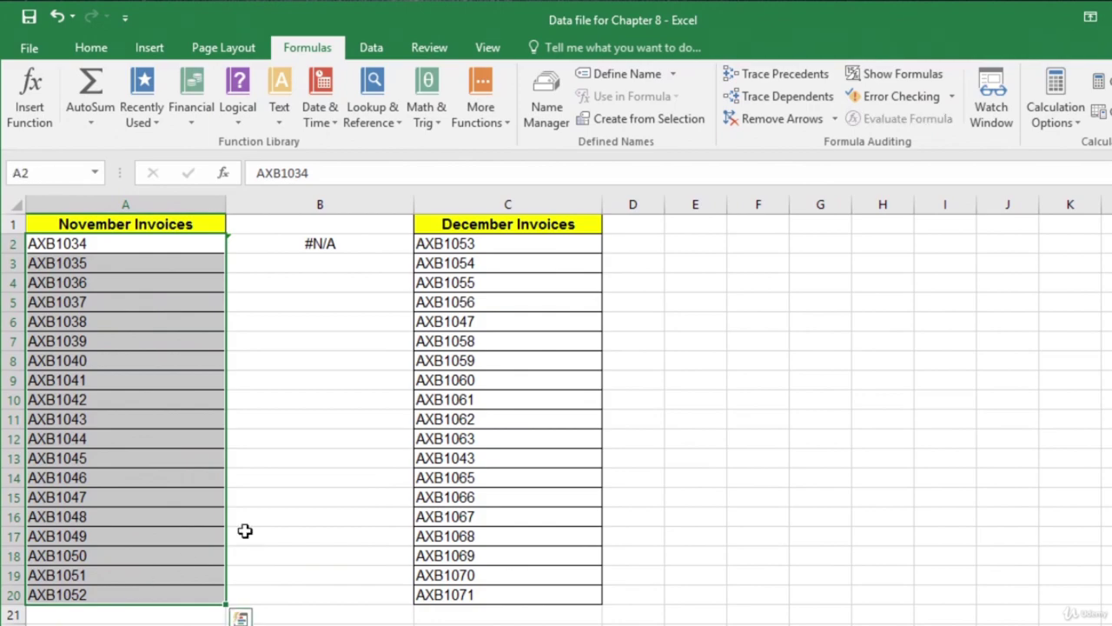
Step: Wrap the VLOOKUP formula in B2 in an ISERROR function
click(361, 242)
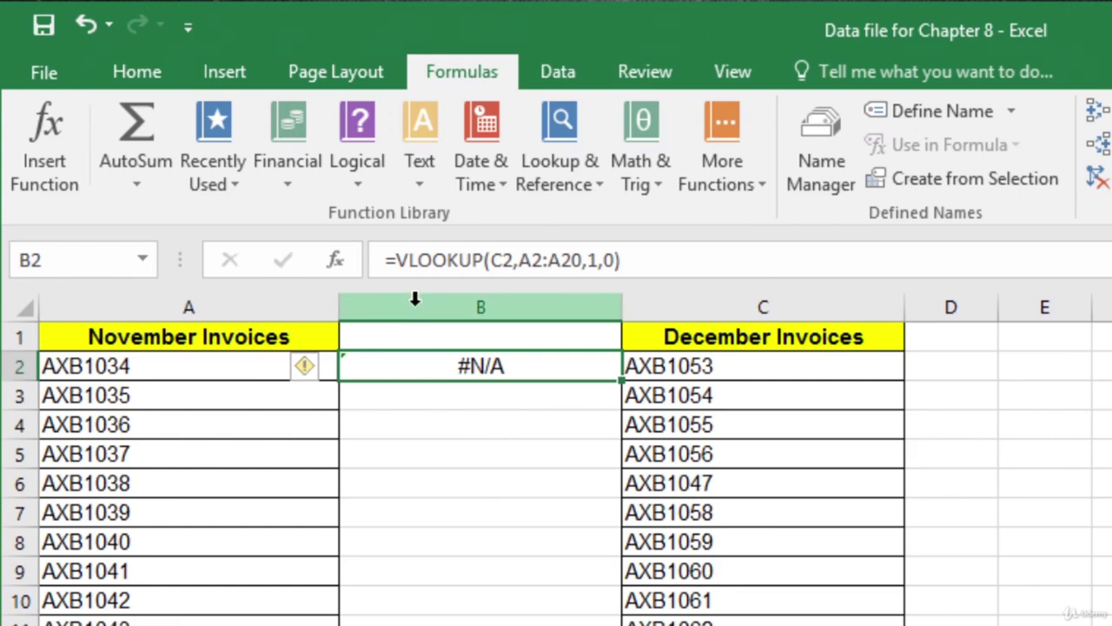
click(398, 260)
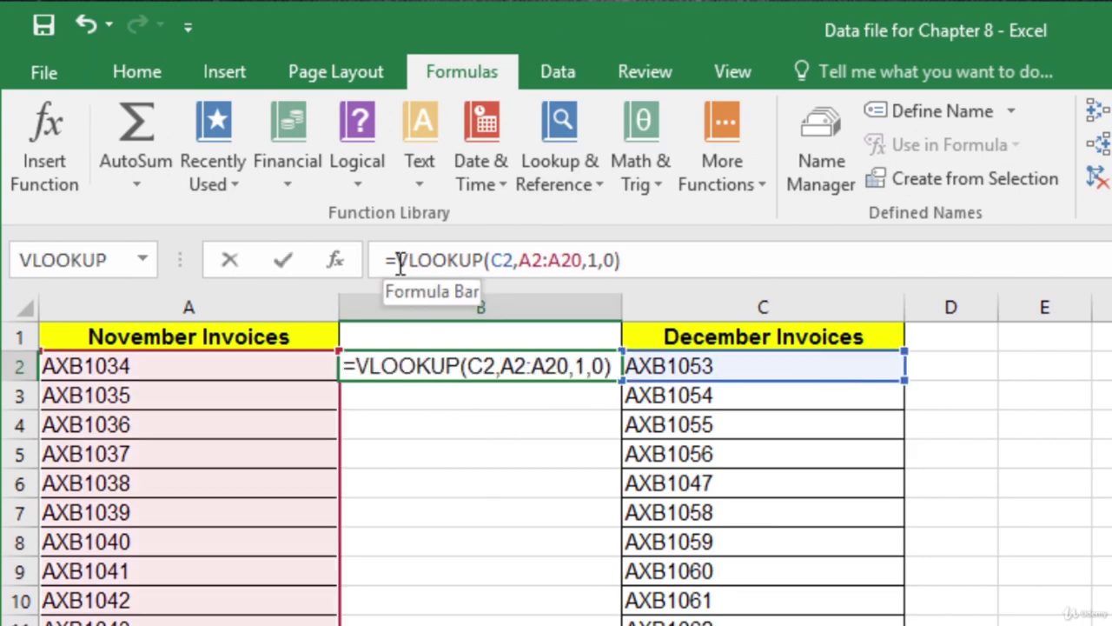
text(ISERROR()
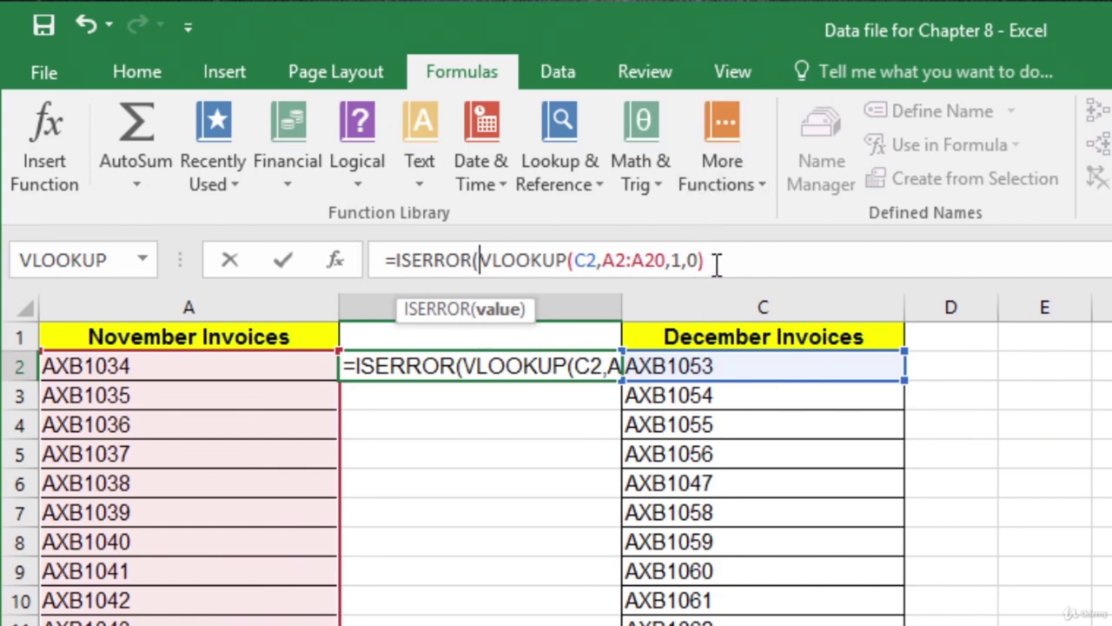
click(751, 259)
text())
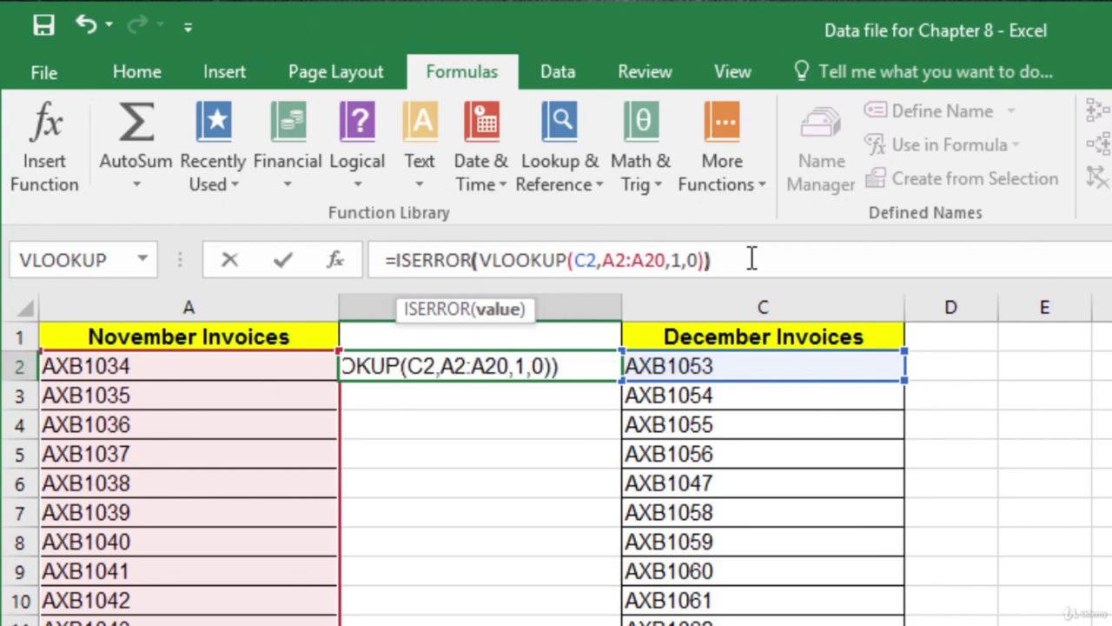
key(Return)
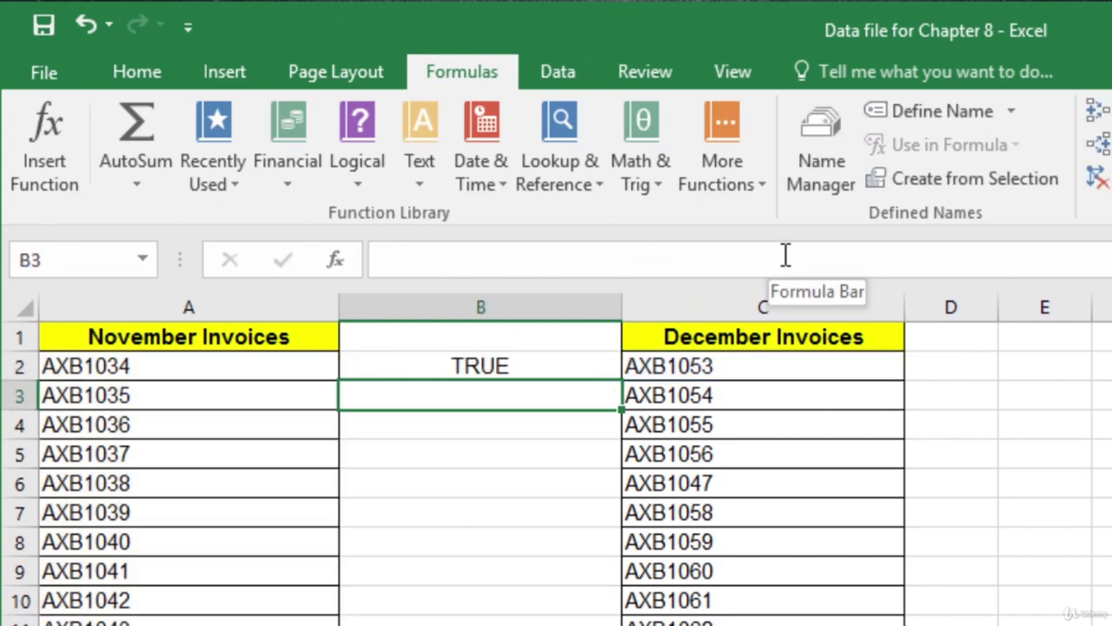
Step: Nest the B2 formula in an IF function that returns " " when true and "Yes" when false
click(545, 366)
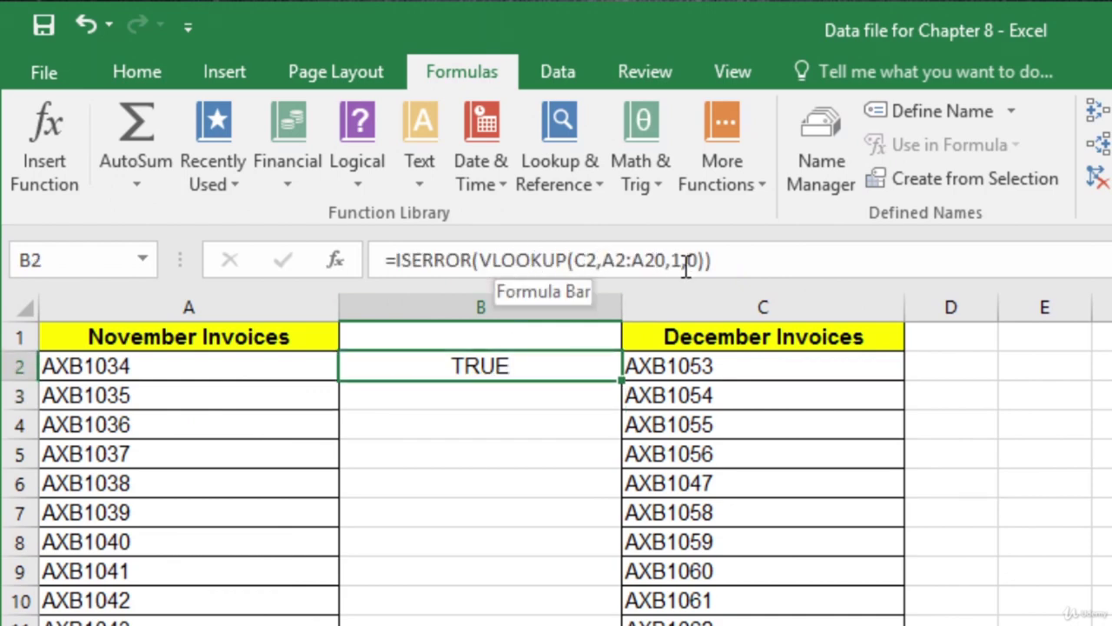
click(396, 260)
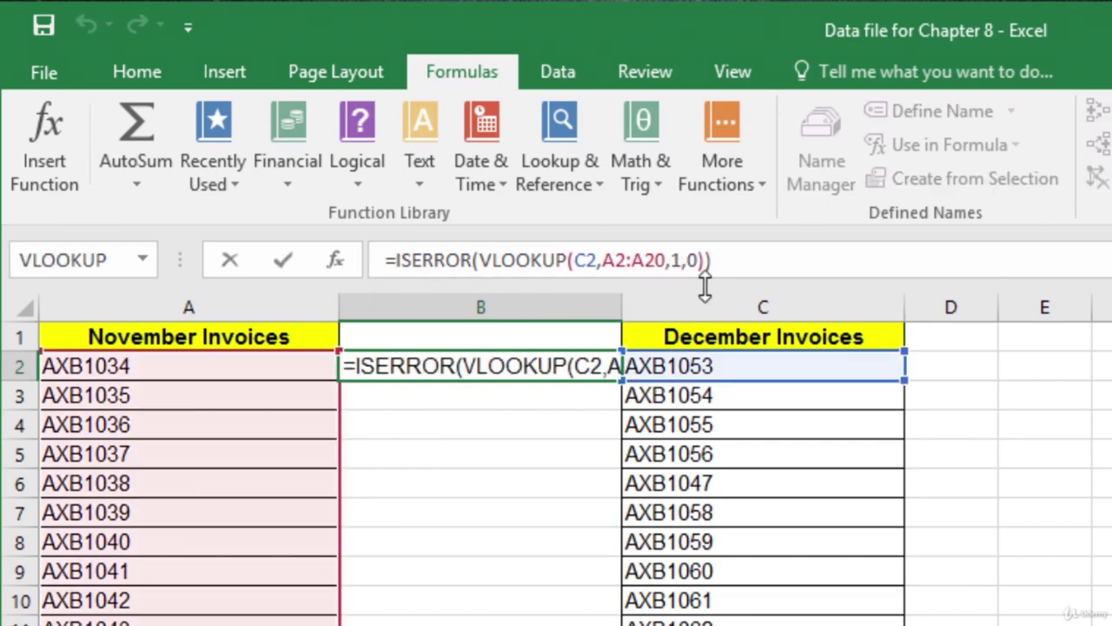
text(IF()
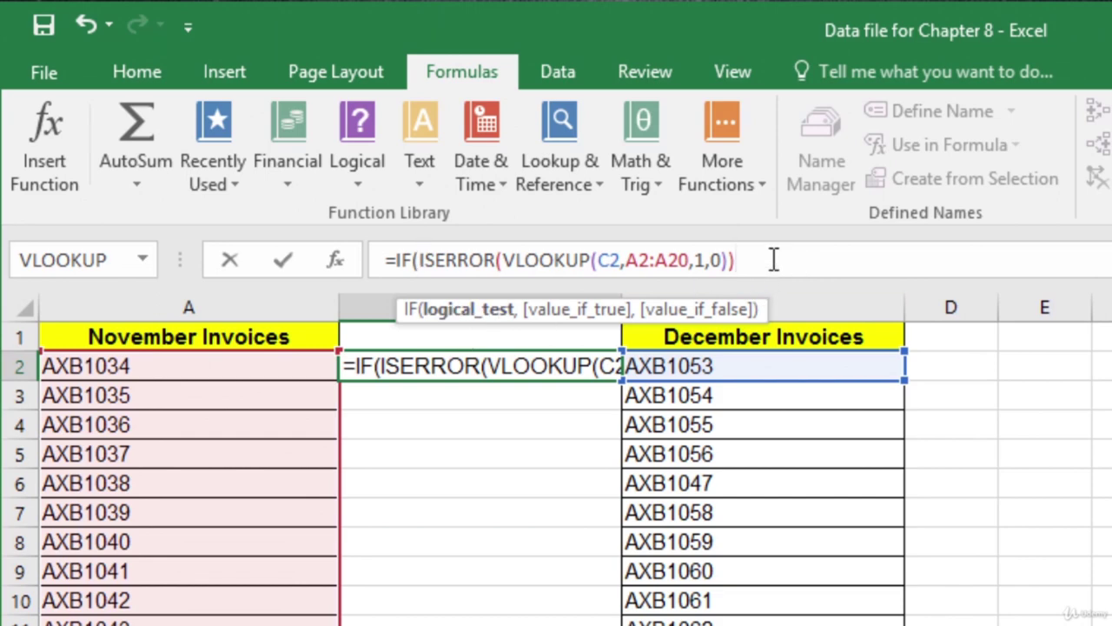
text(,)
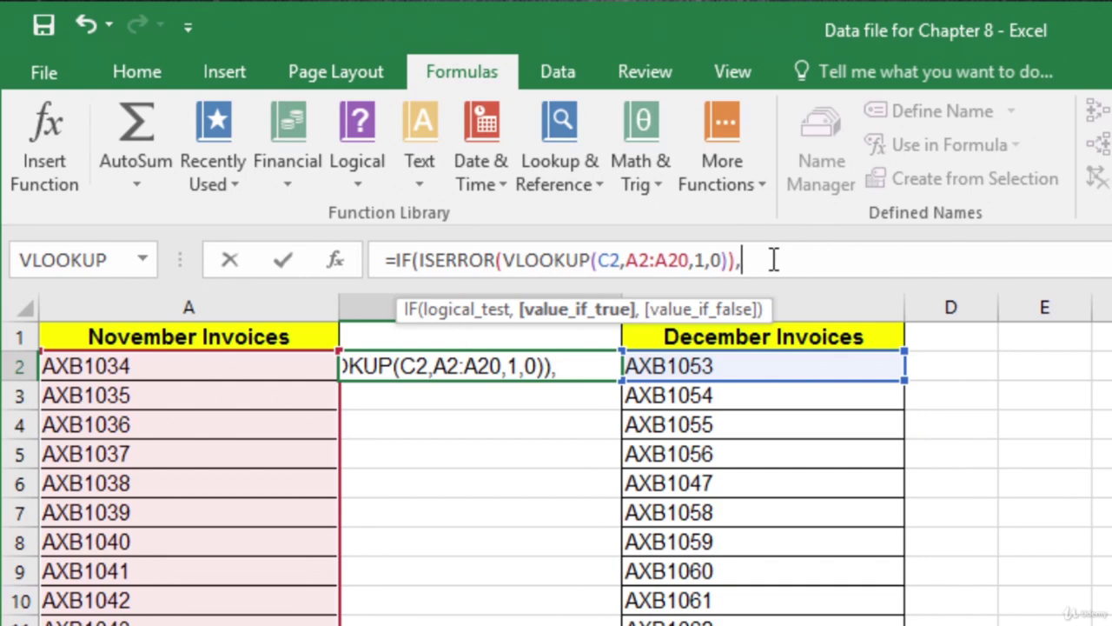
text(" ",)
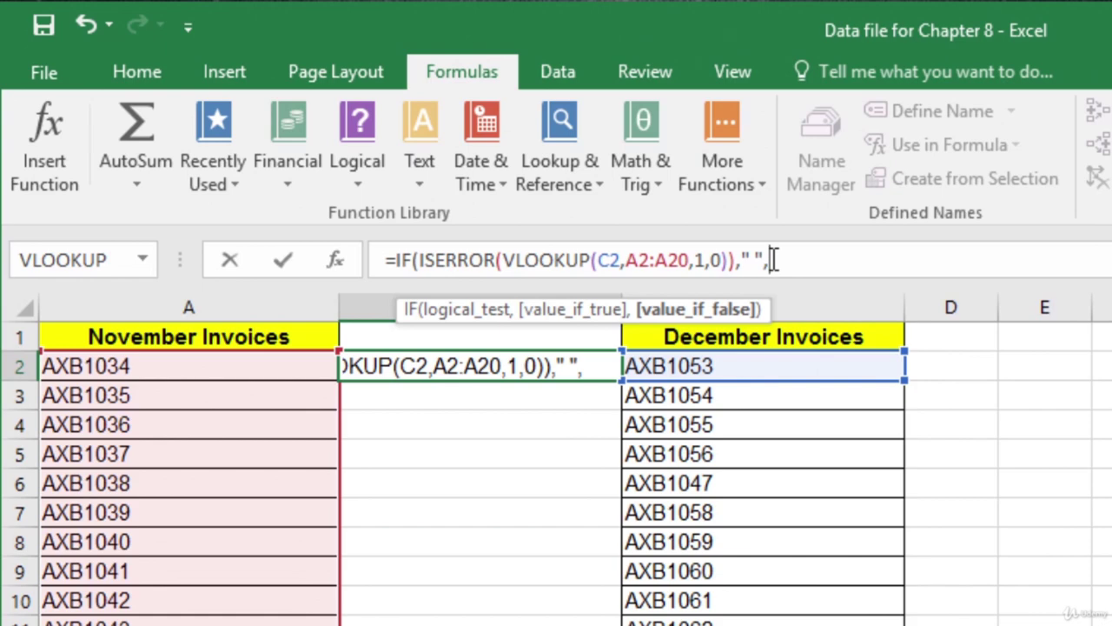
text("Yes"))
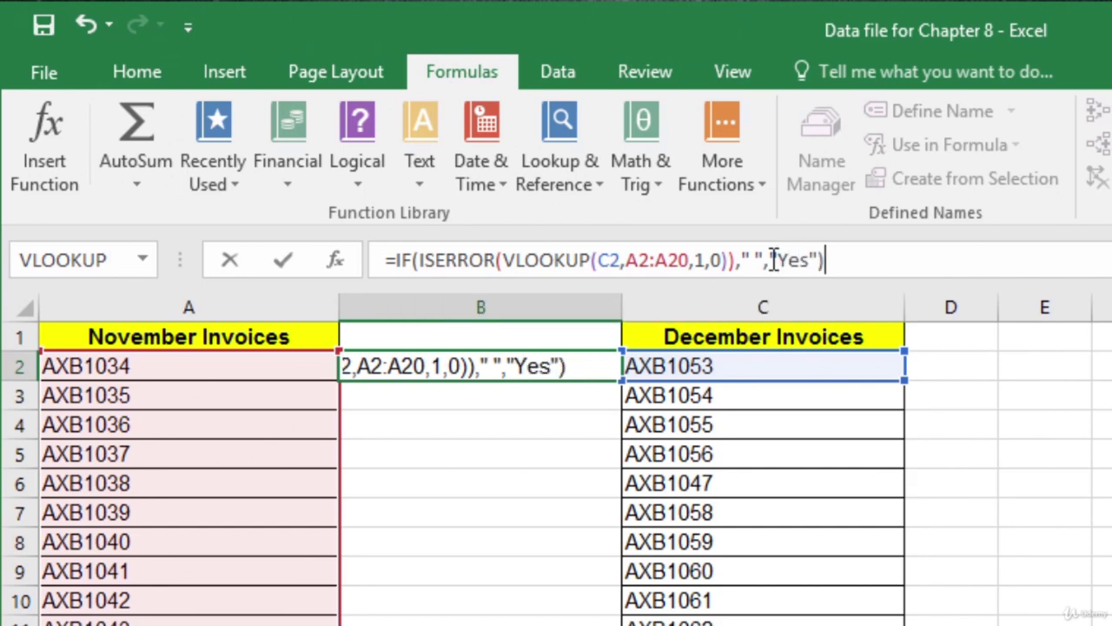
key(Return)
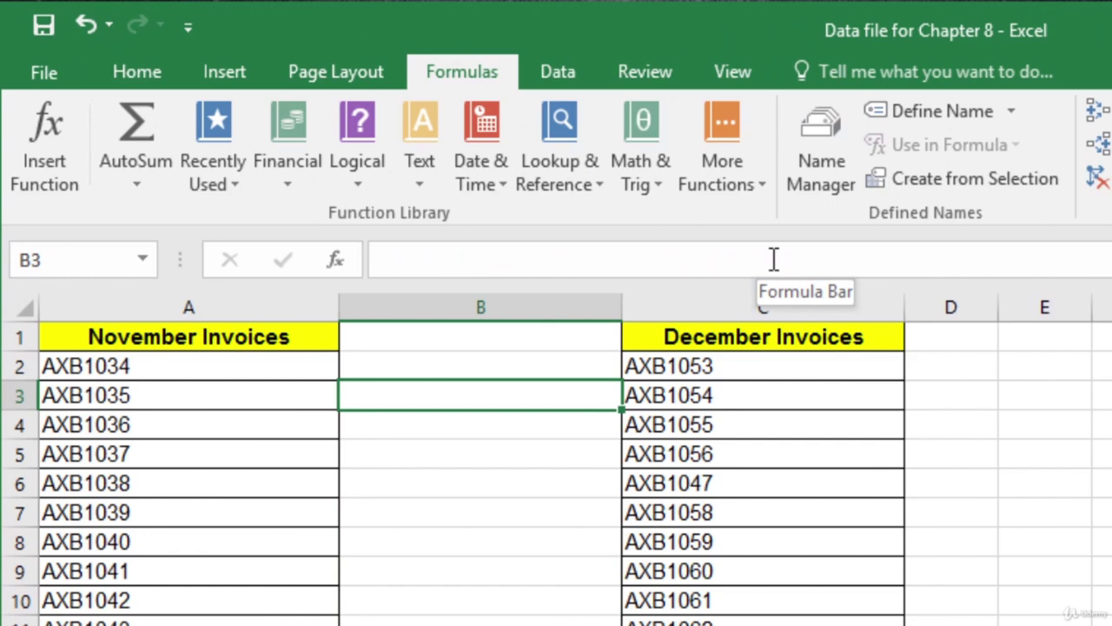
Step: Make the table array in the B2 formula absolute as $A$2:$A$20
click(521, 364)
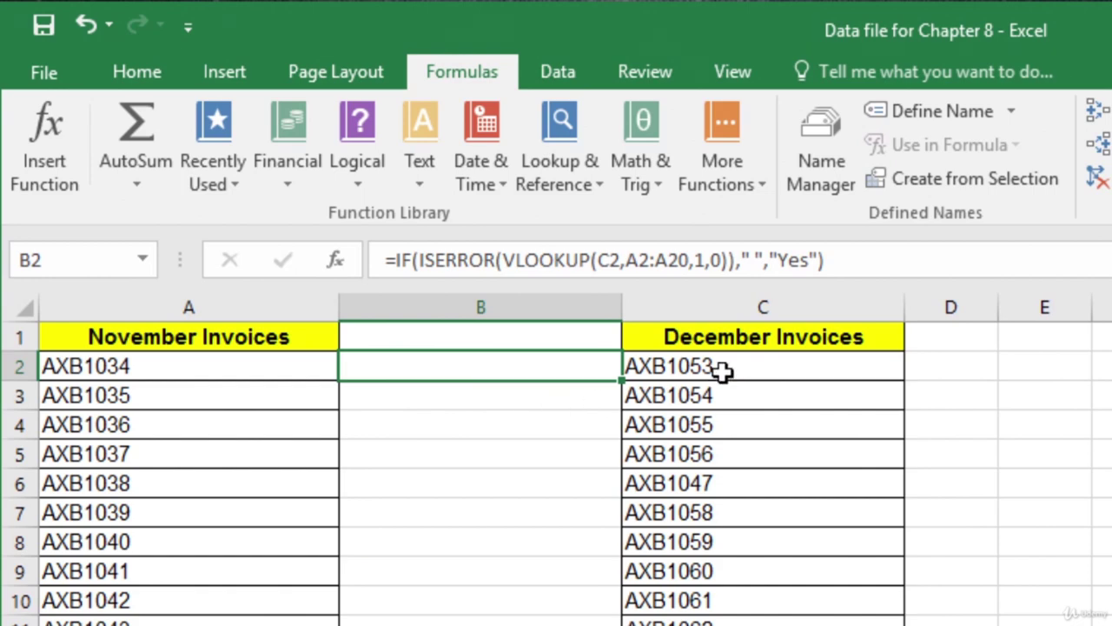
click(629, 258)
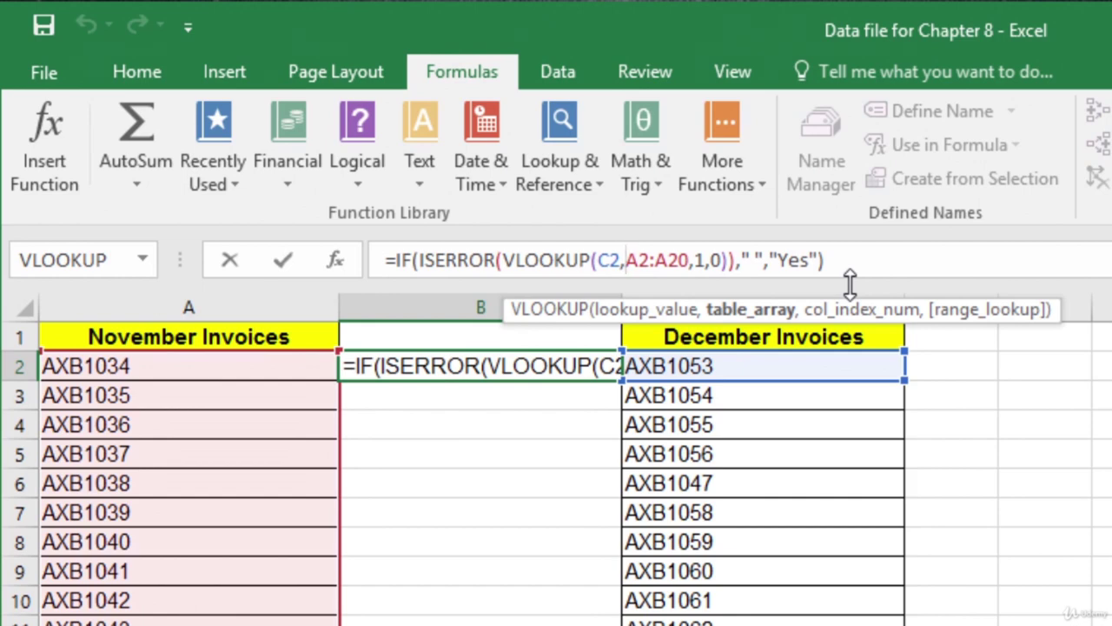
text($)
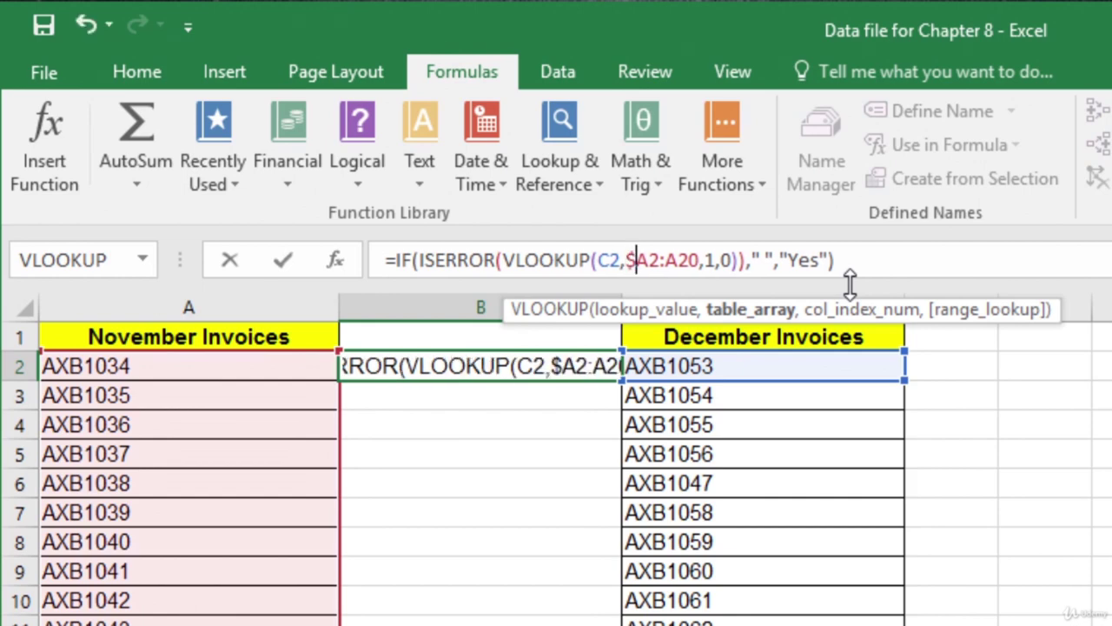
key(Right)
text($)
key(Right)
key(Right)
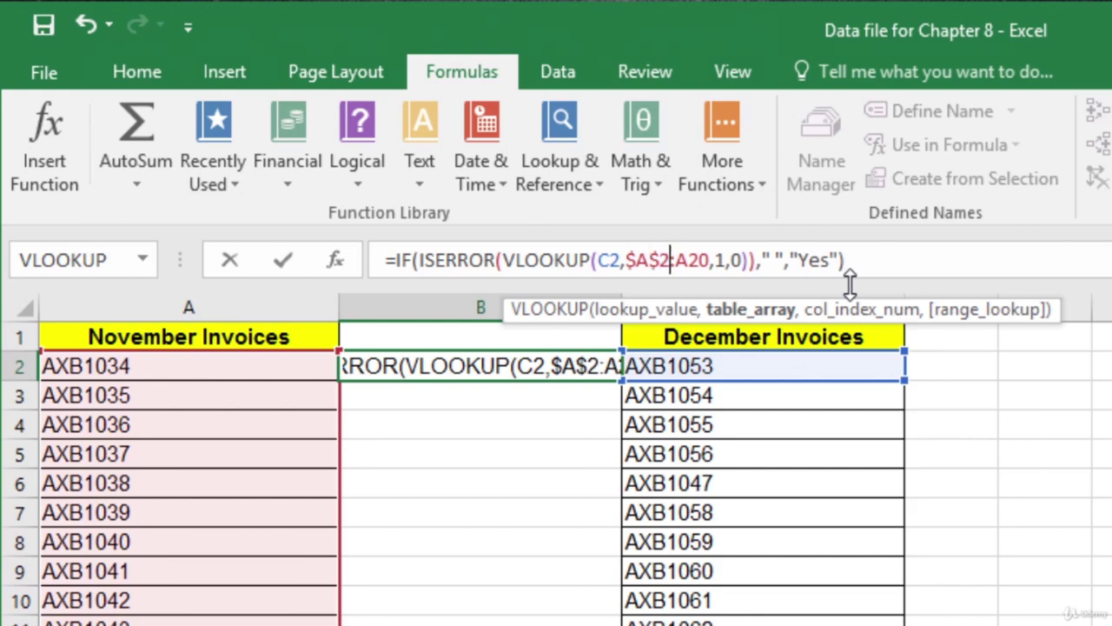
text($)
key(Right)
text($)
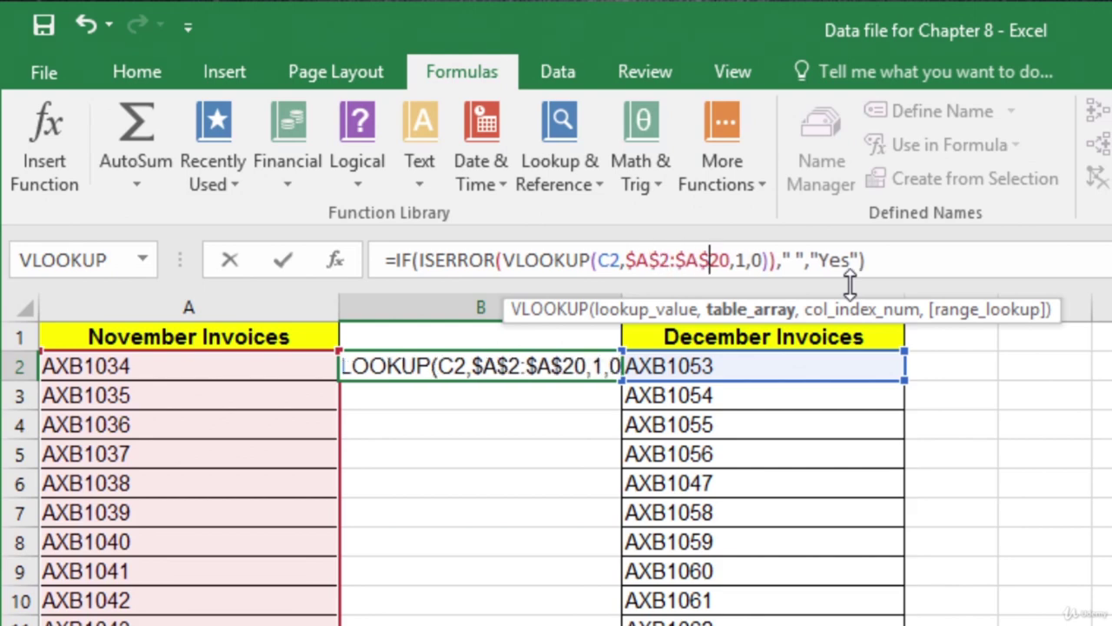
key(ctrl+Return)
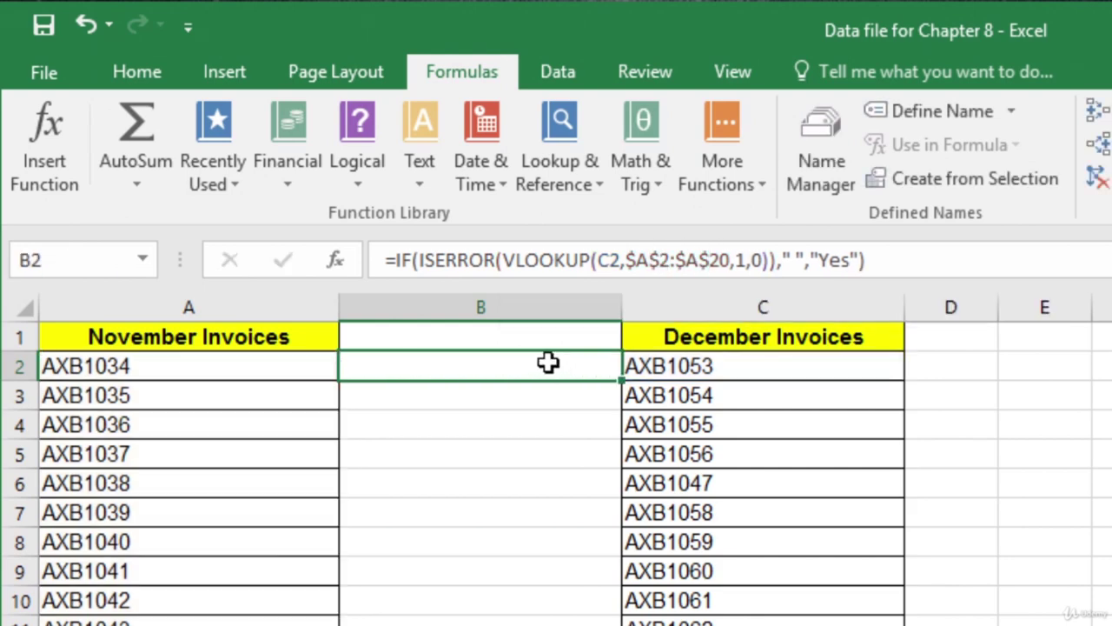
Step: Copy the formula from B2 to B3:B20 and check rows 6 and 13 against the December invoices
click(115, 73)
click(93, 141)
drag(480, 395, 374, 594)
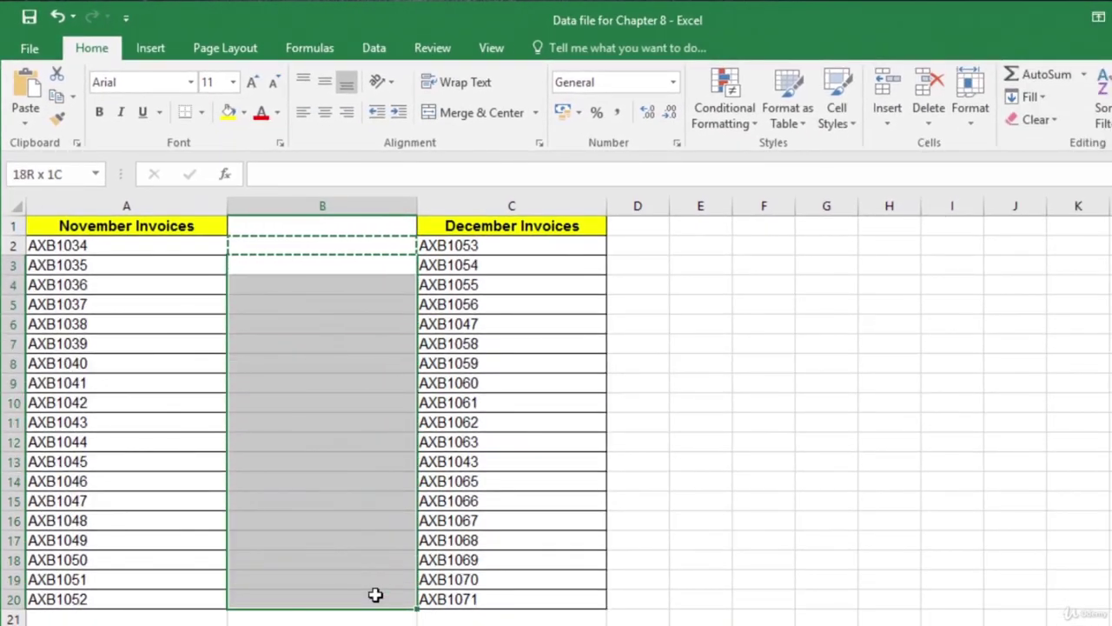
key(ctrl+v)
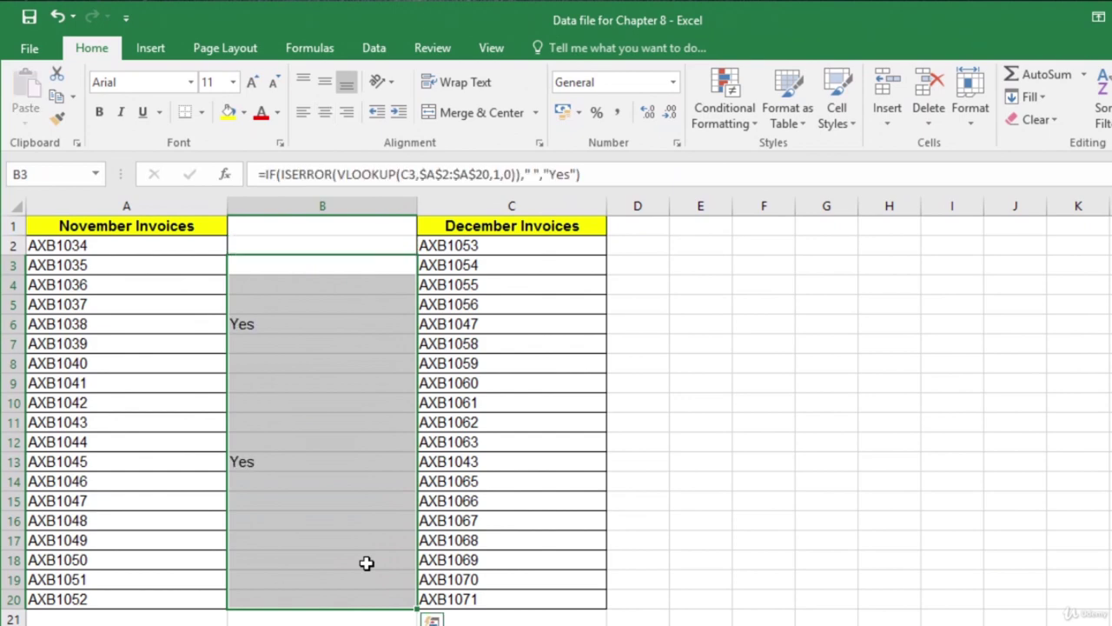
click(452, 323)
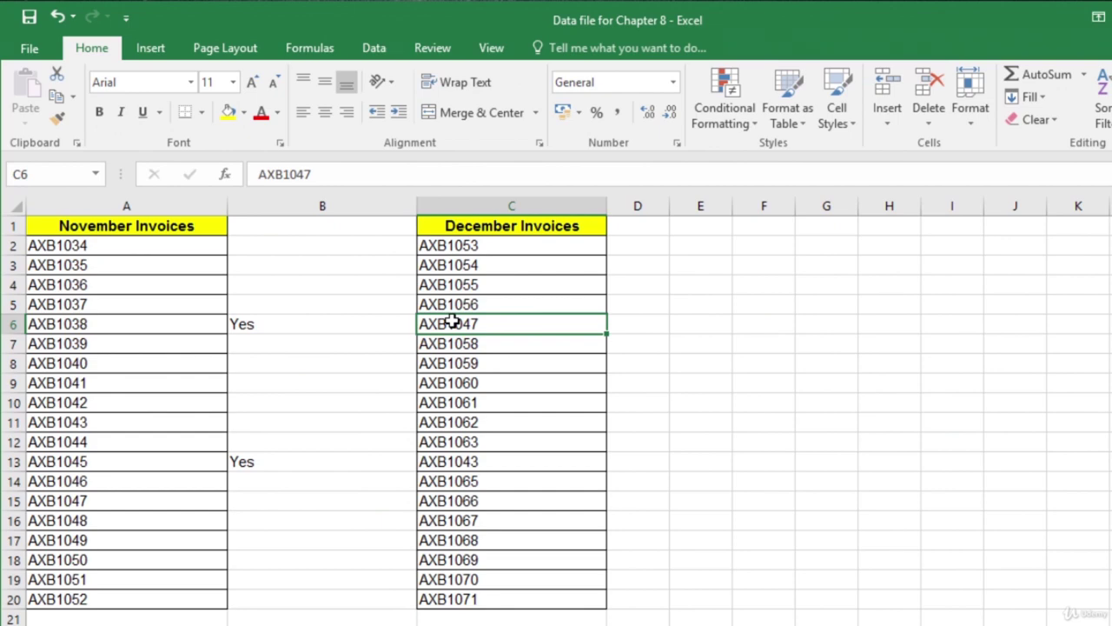
click(331, 325)
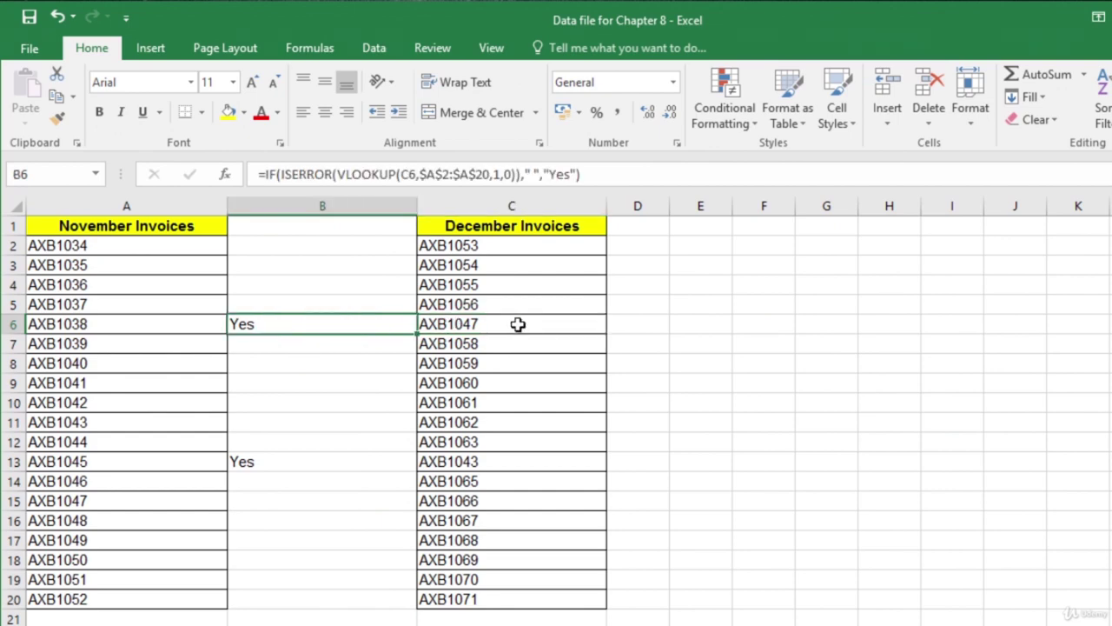
click(496, 460)
click(299, 462)
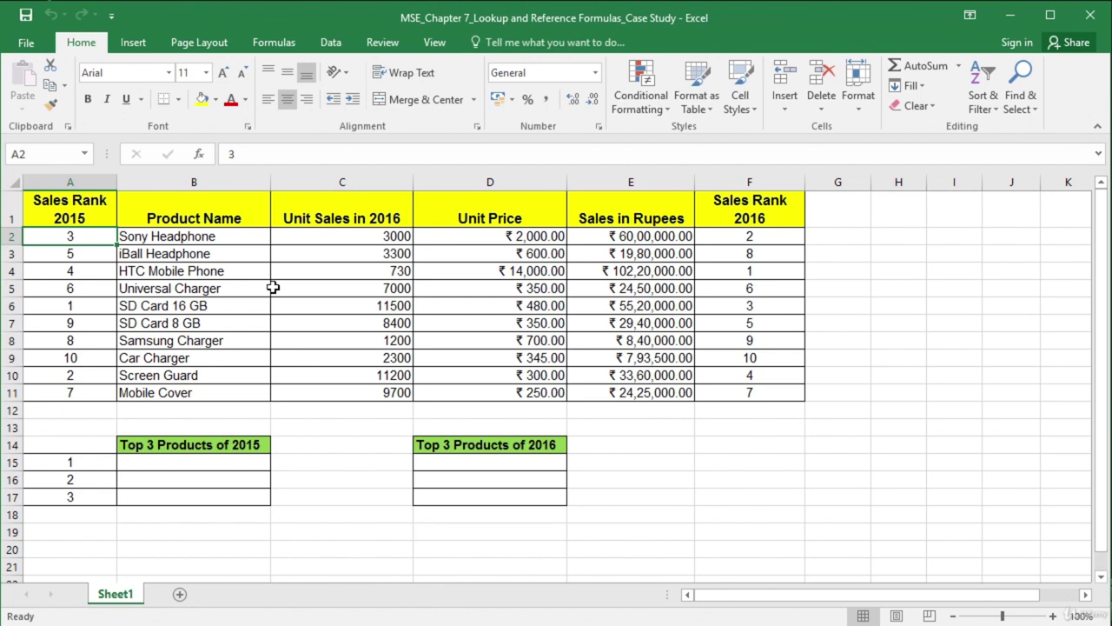
Step: Examine each column of the sales table and the empty Top 3 Products ranges for 2015 and 2016
drag(231, 211, 208, 393)
drag(322, 213, 362, 362)
drag(528, 214, 503, 395)
drag(635, 213, 629, 393)
drag(714, 209, 715, 392)
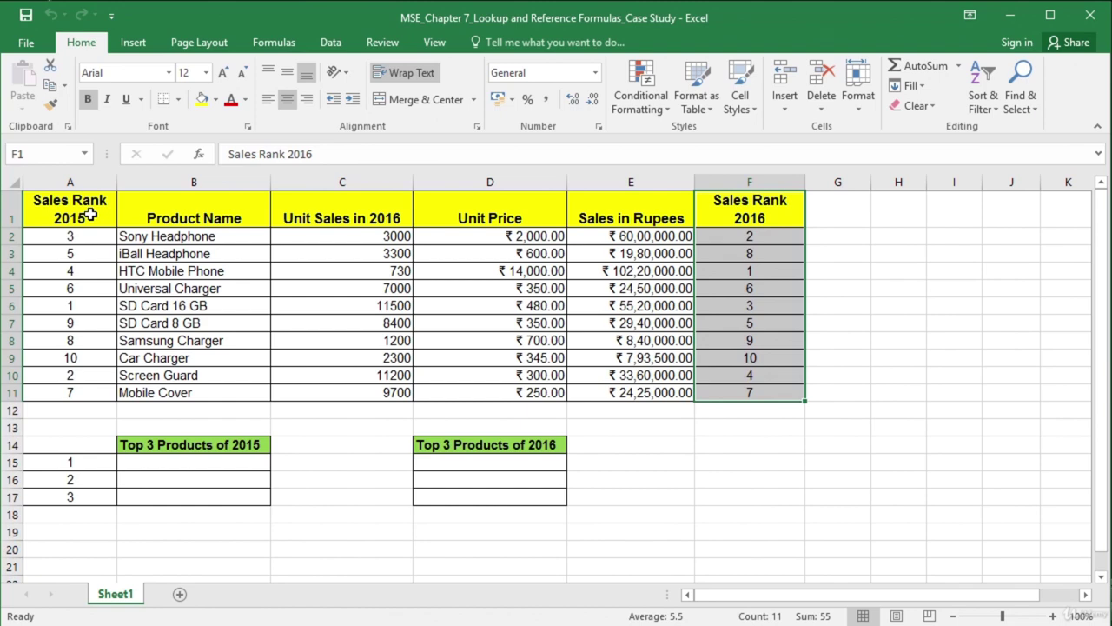
drag(91, 215, 89, 393)
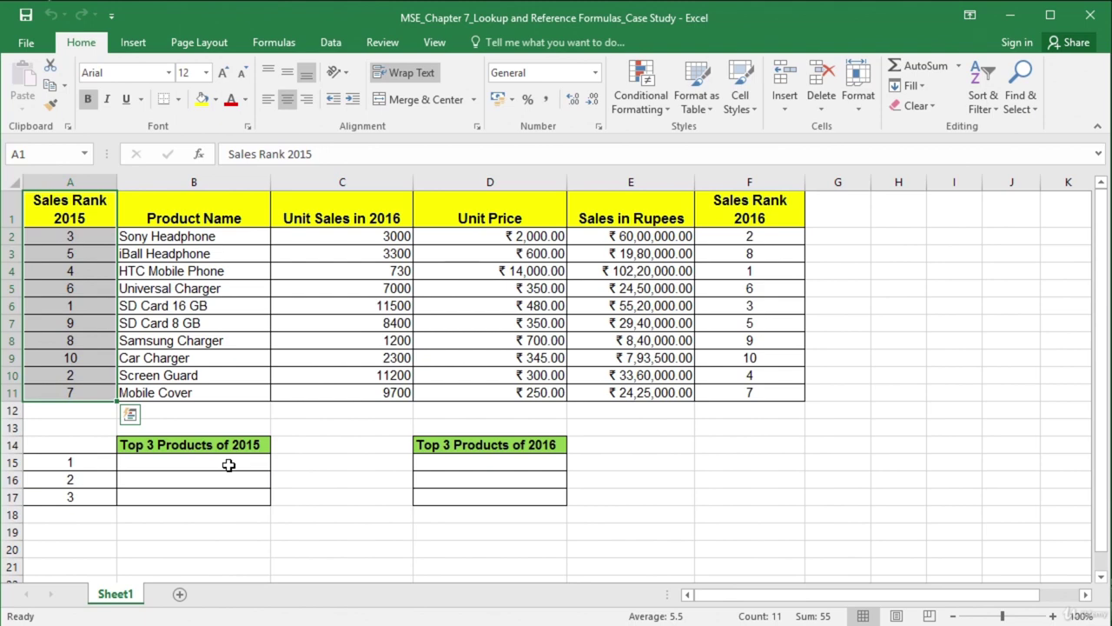
drag(229, 465, 227, 500)
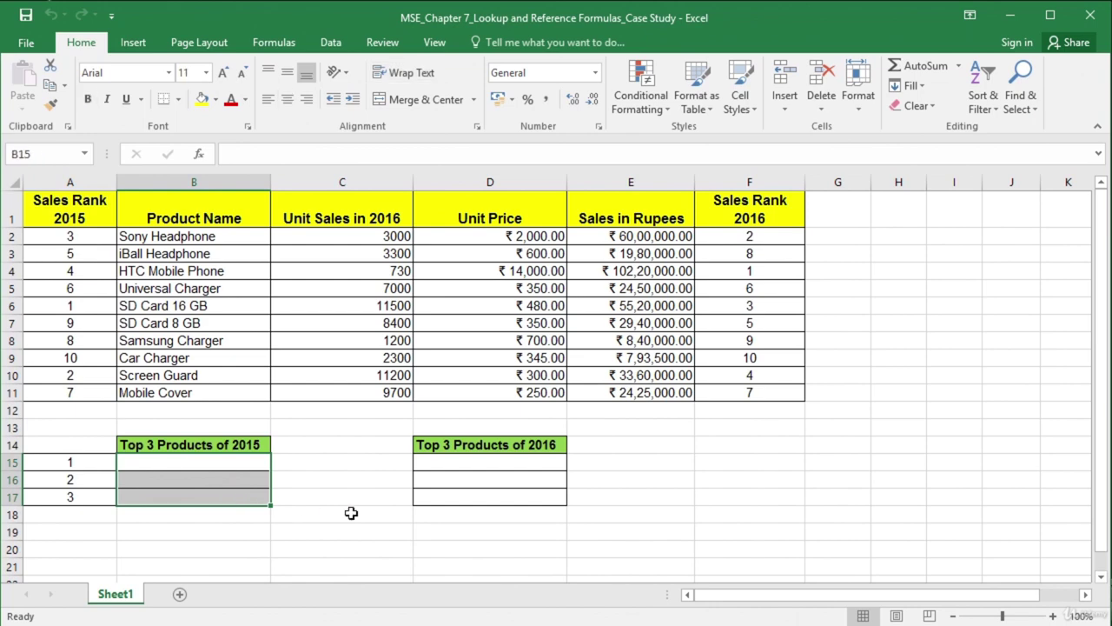
drag(446, 463, 481, 494)
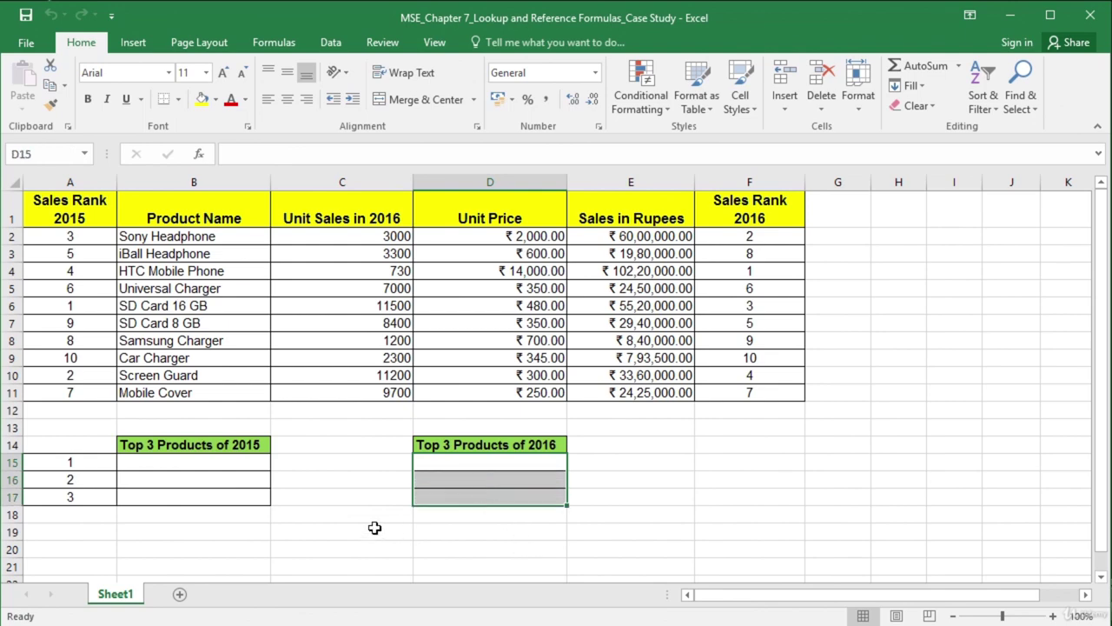
click(69, 236)
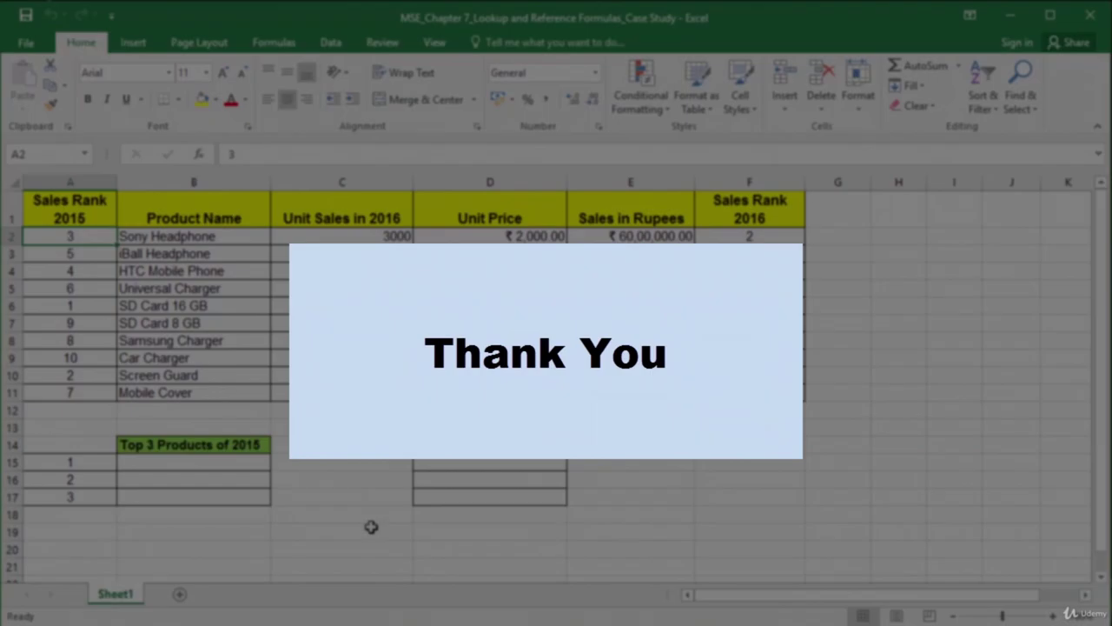
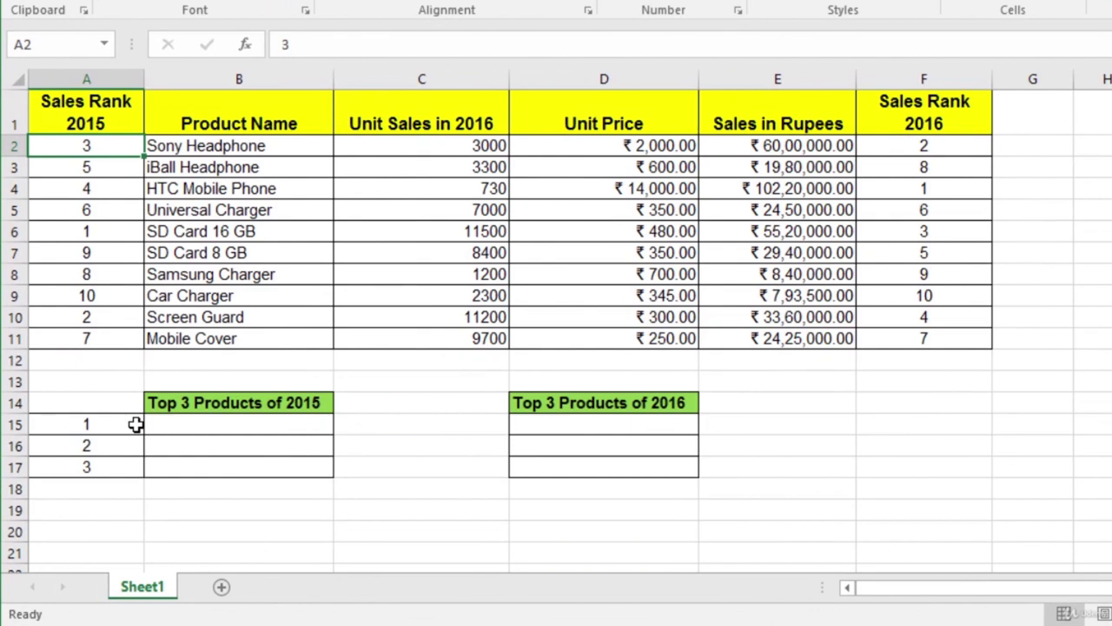
Step: Examine how the rank in A15 relates to the Sales Rank 2015 values in A2:A11 and the product names in B2:B11
click(136, 424)
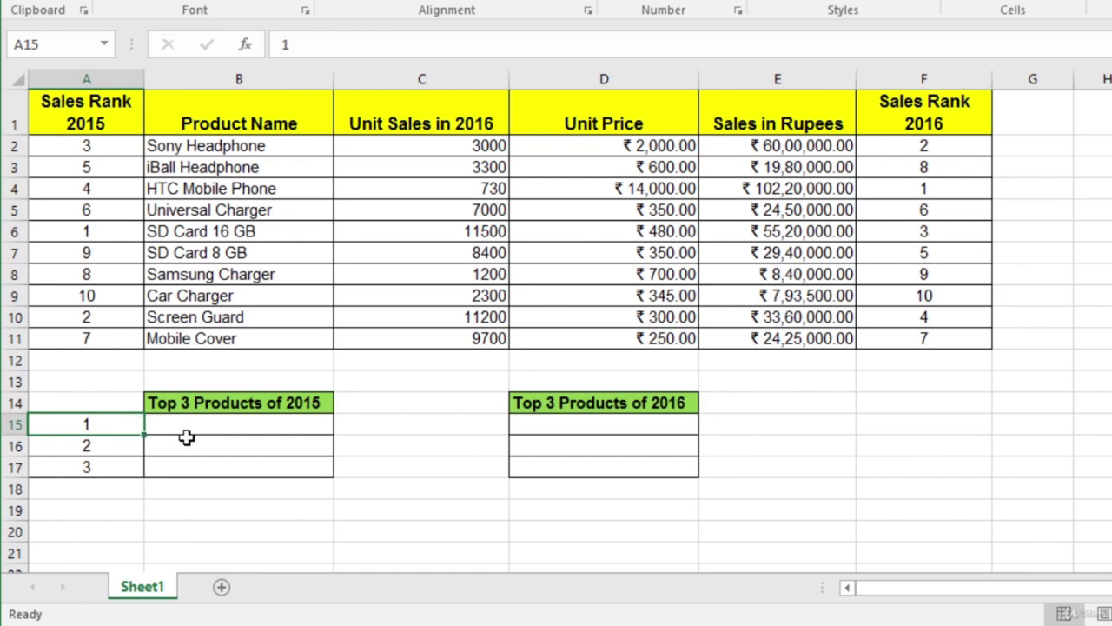
drag(86, 145, 230, 339)
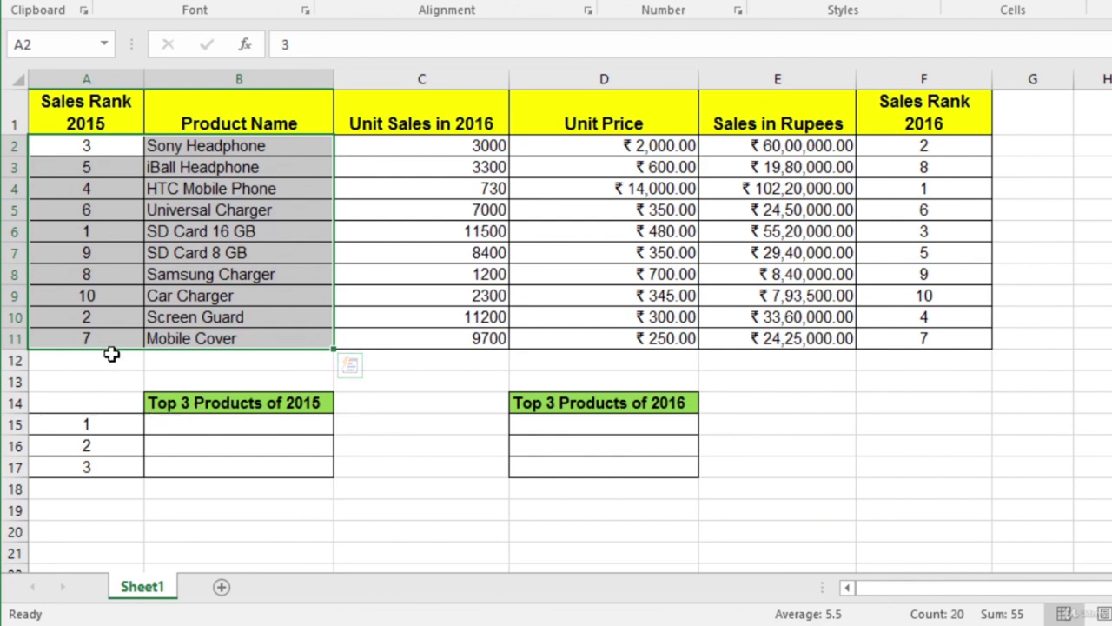
drag(102, 147, 86, 337)
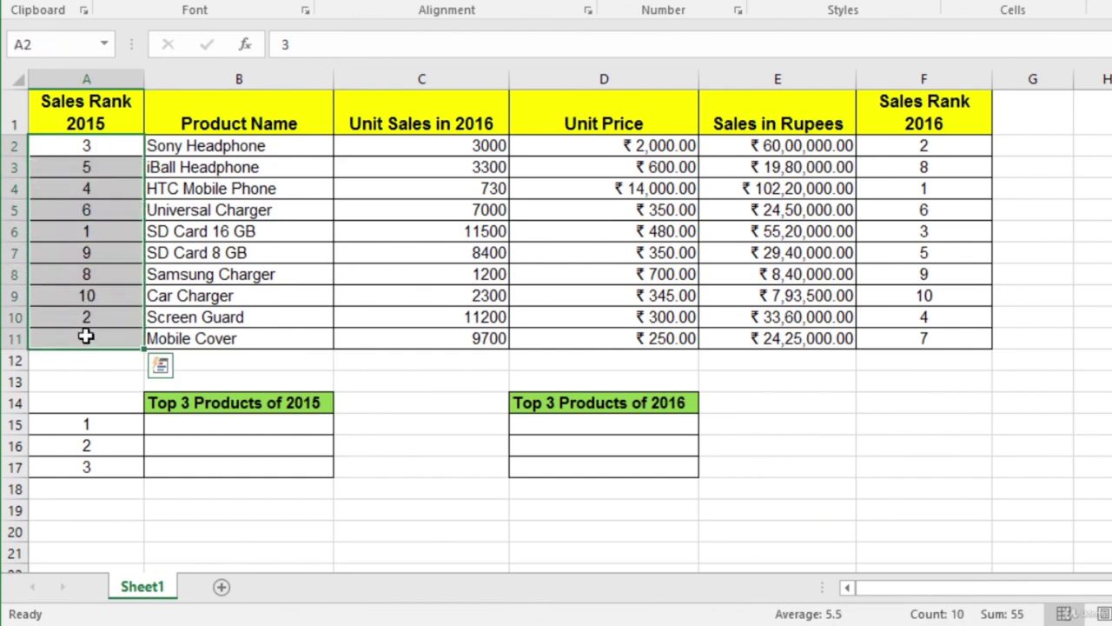
click(94, 232)
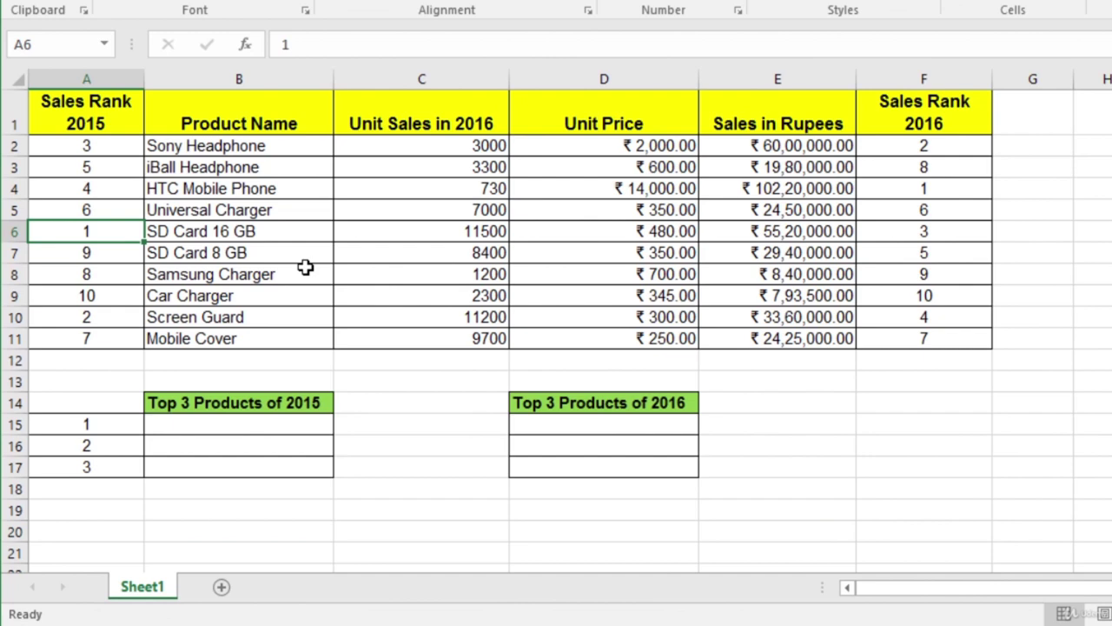
drag(259, 143, 217, 338)
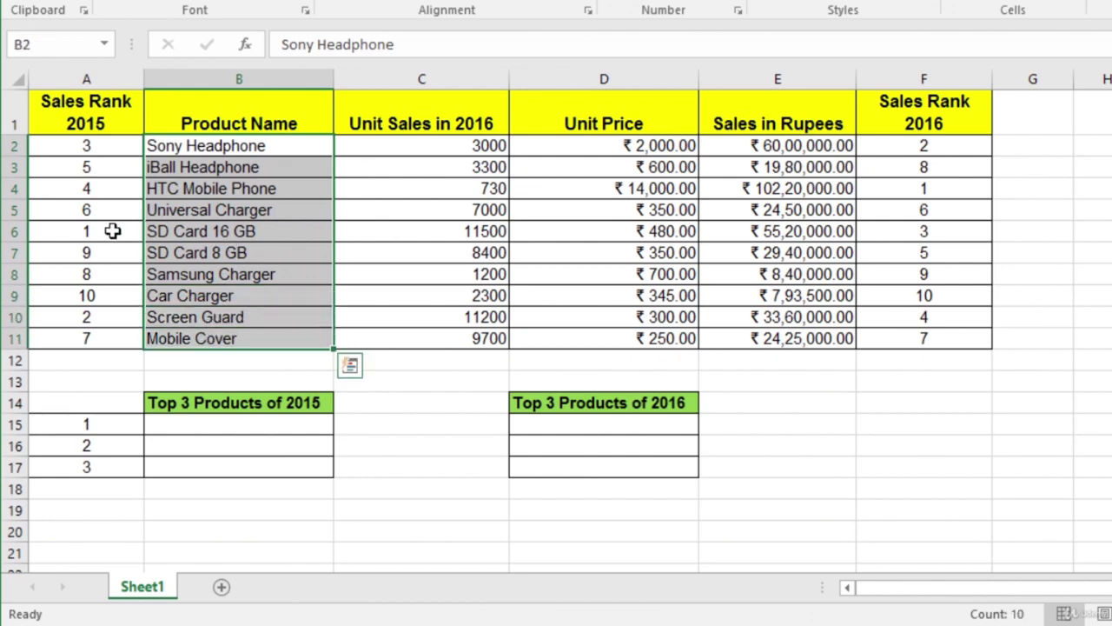
click(175, 231)
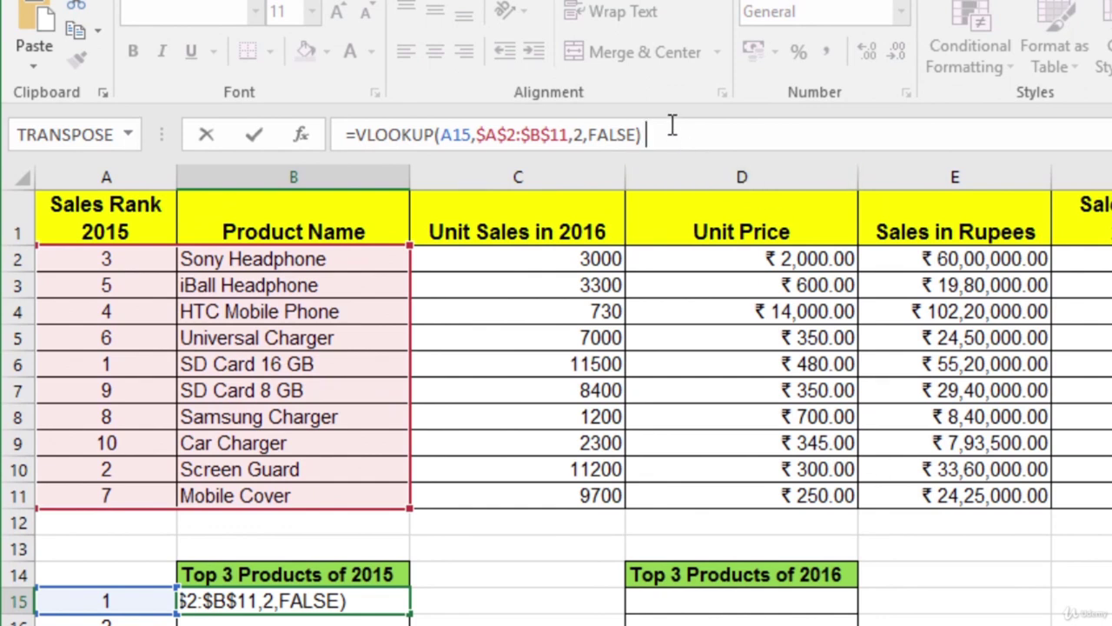
Step: Review each argument of =VLOOKUP(A15,$A$2:$B$11,2,FALSE) in B15, commit the formula and select B16:B17 with the products ranked 2 and 3
drag(348, 136, 800, 150)
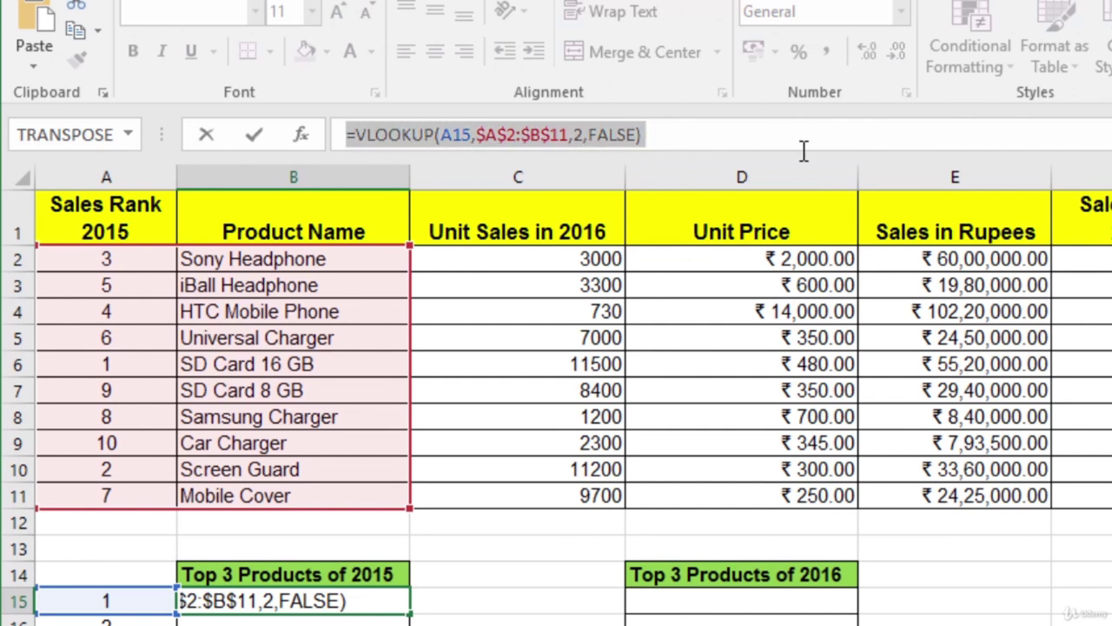
drag(356, 133, 433, 132)
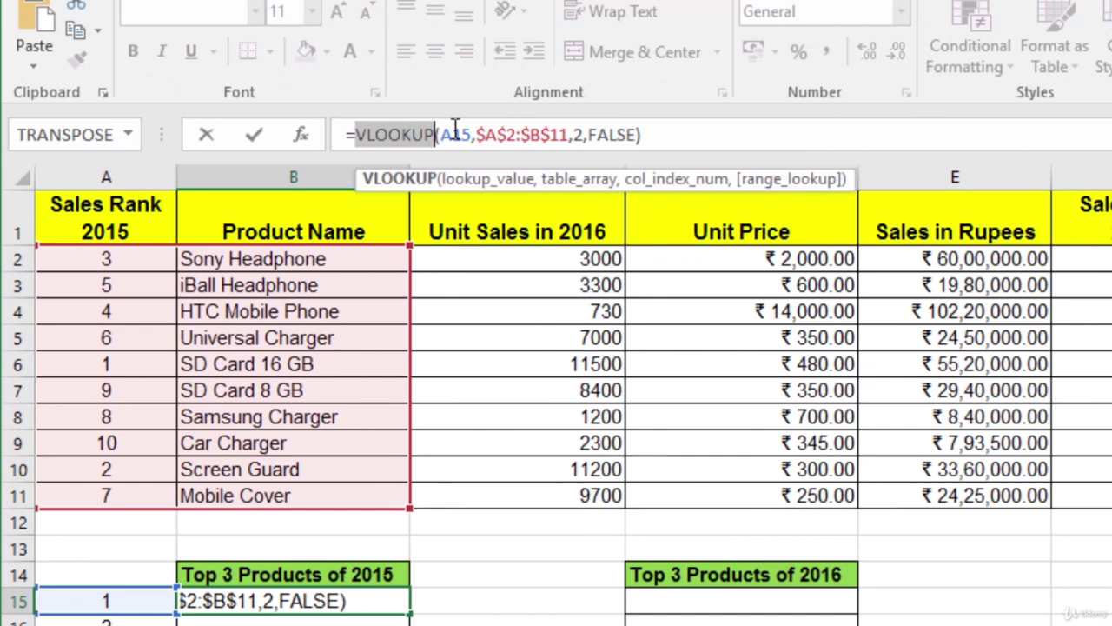
click(462, 134)
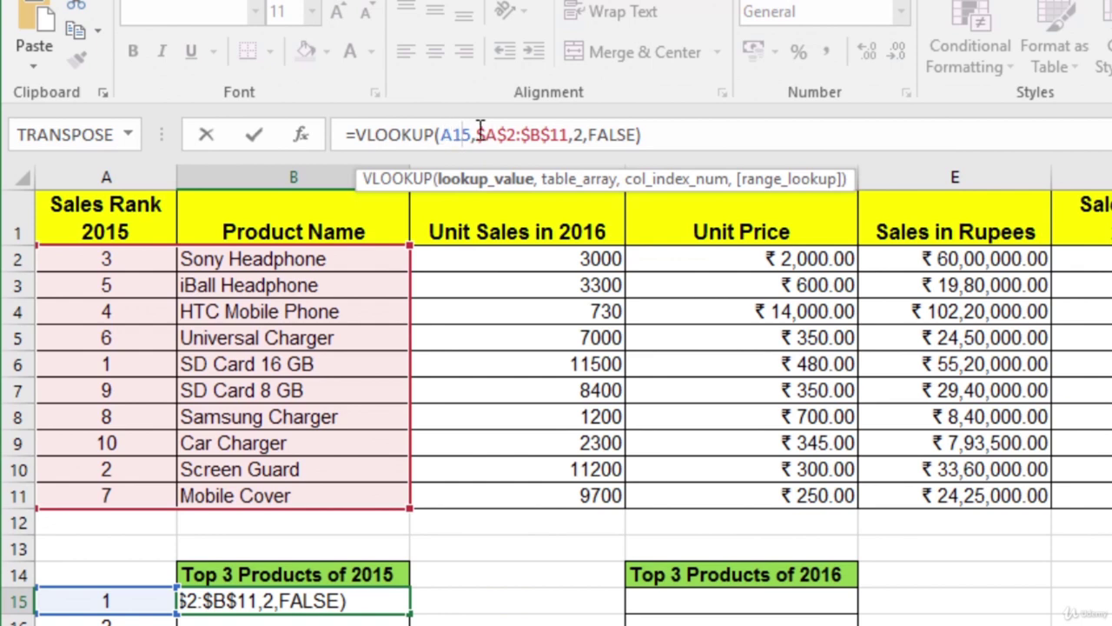
drag(476, 134, 565, 139)
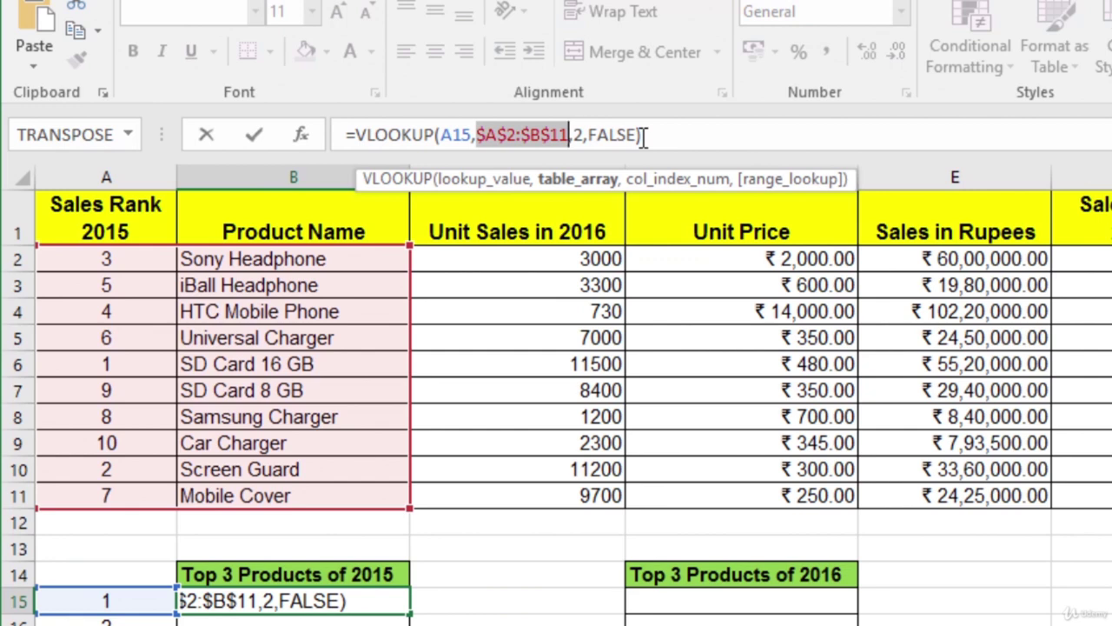
double_click(578, 135)
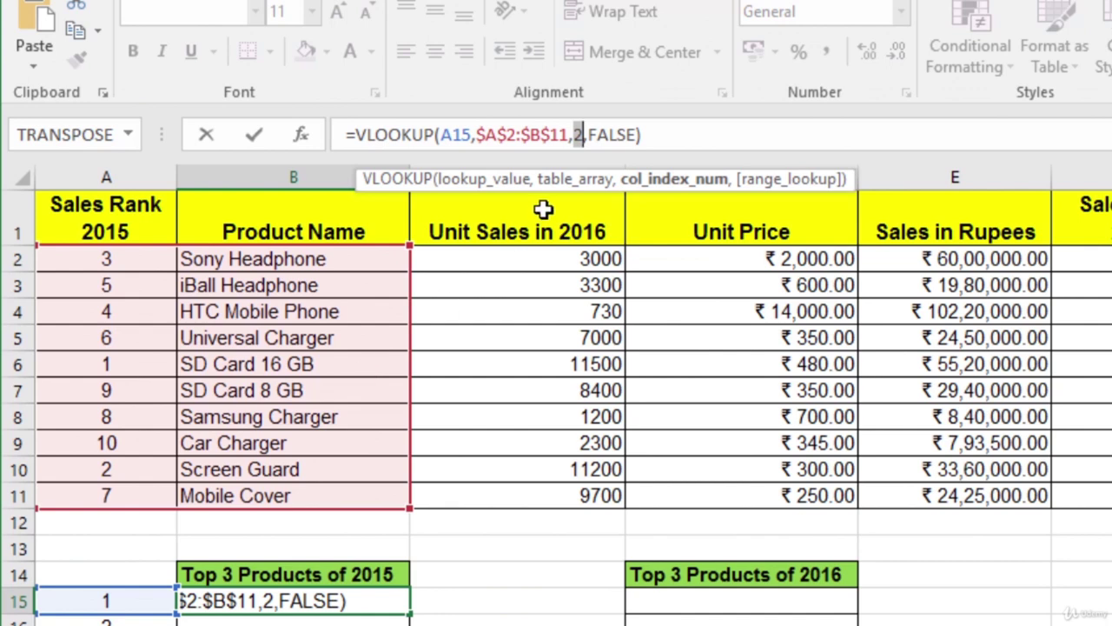
drag(590, 134, 640, 133)
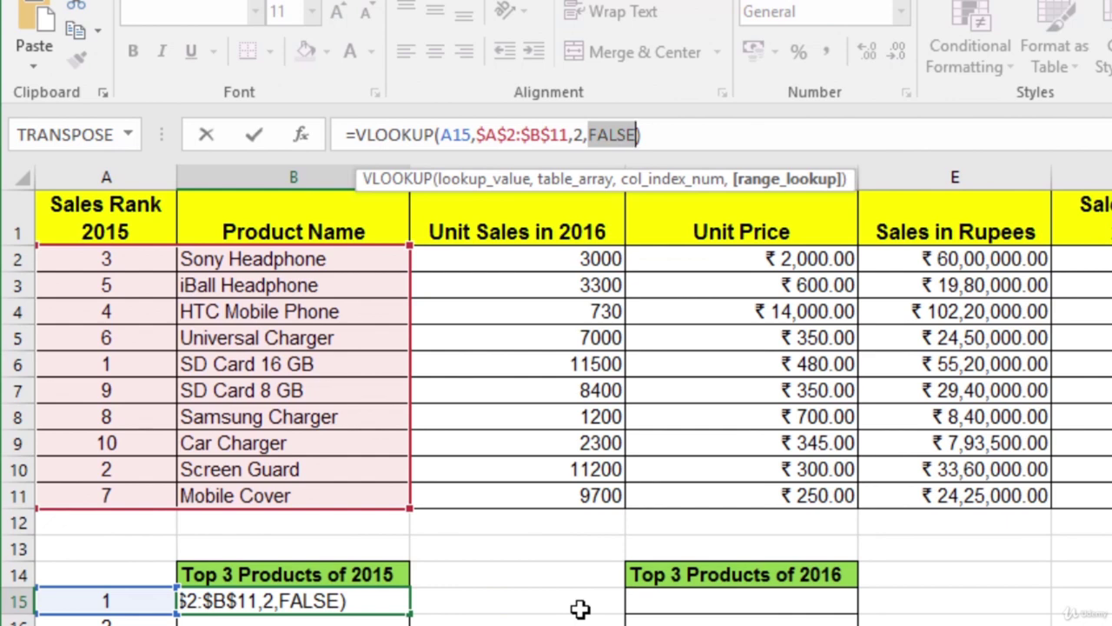
key(Return)
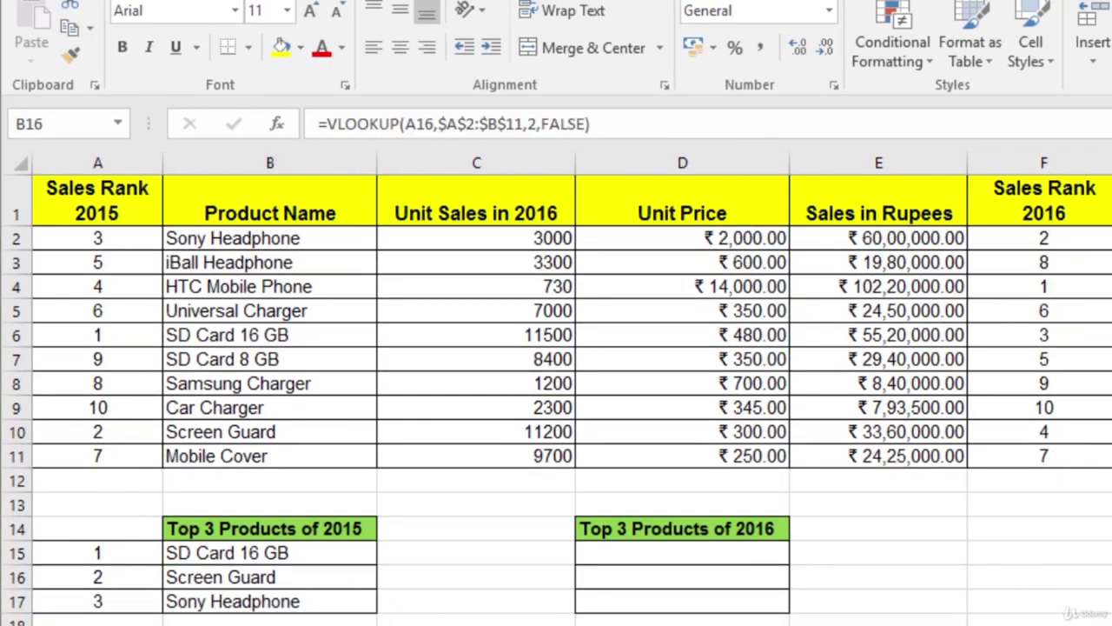
key(shift+Down)
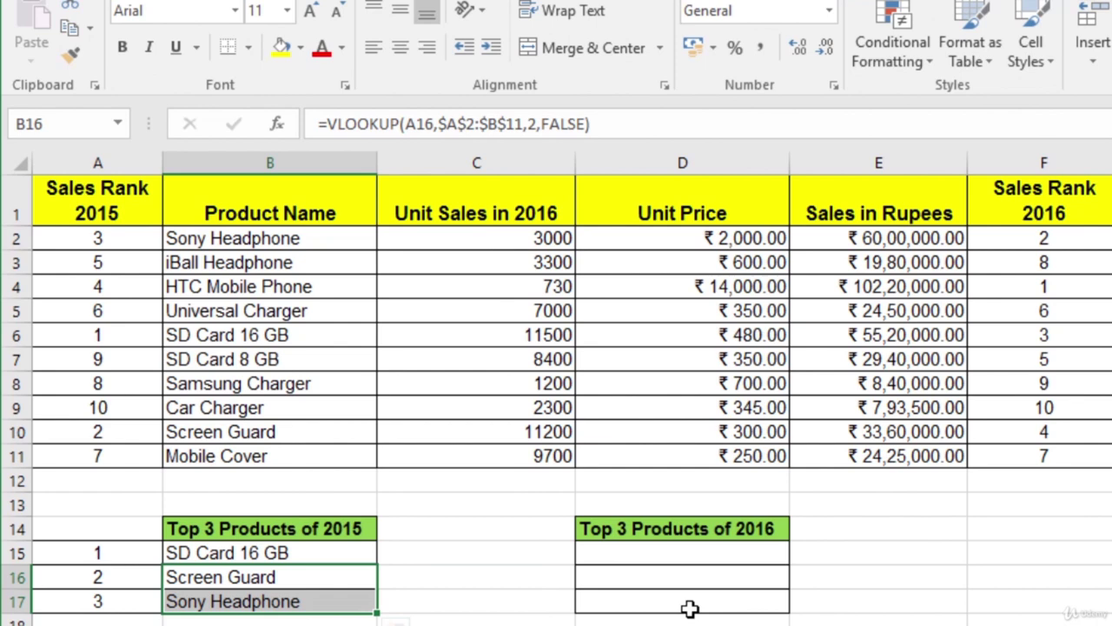
Step: Check the Sales Rank 2016 values in F2:F11 and enter =INDEX($B$2:$B$11, MATCH(A15,$F$2:$F$11,0)) in D15
click(702, 555)
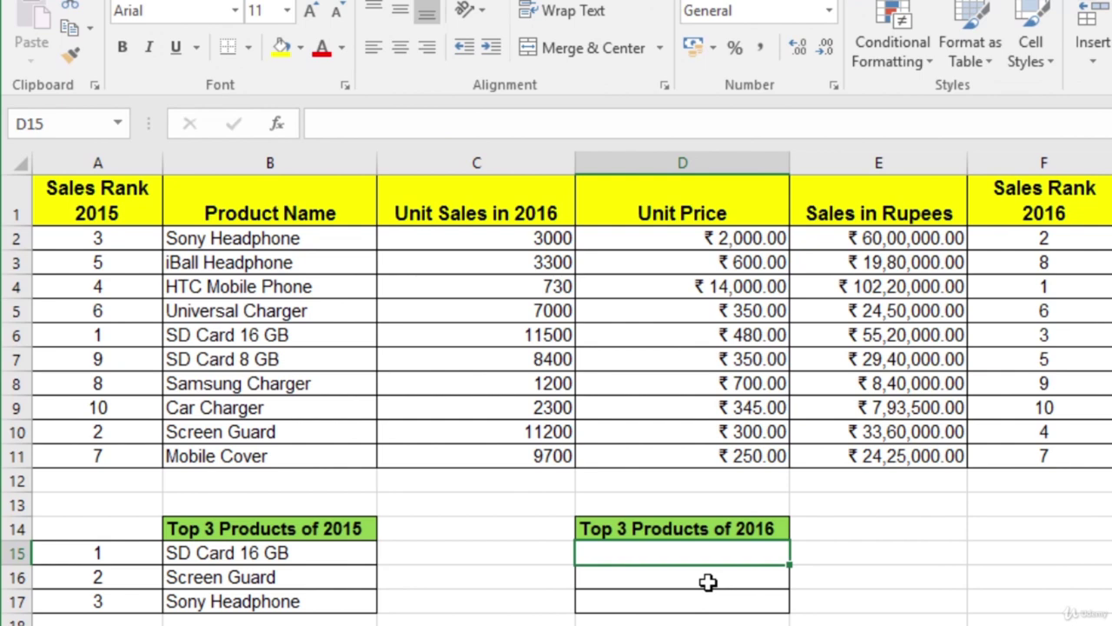
drag(1045, 239, 1053, 456)
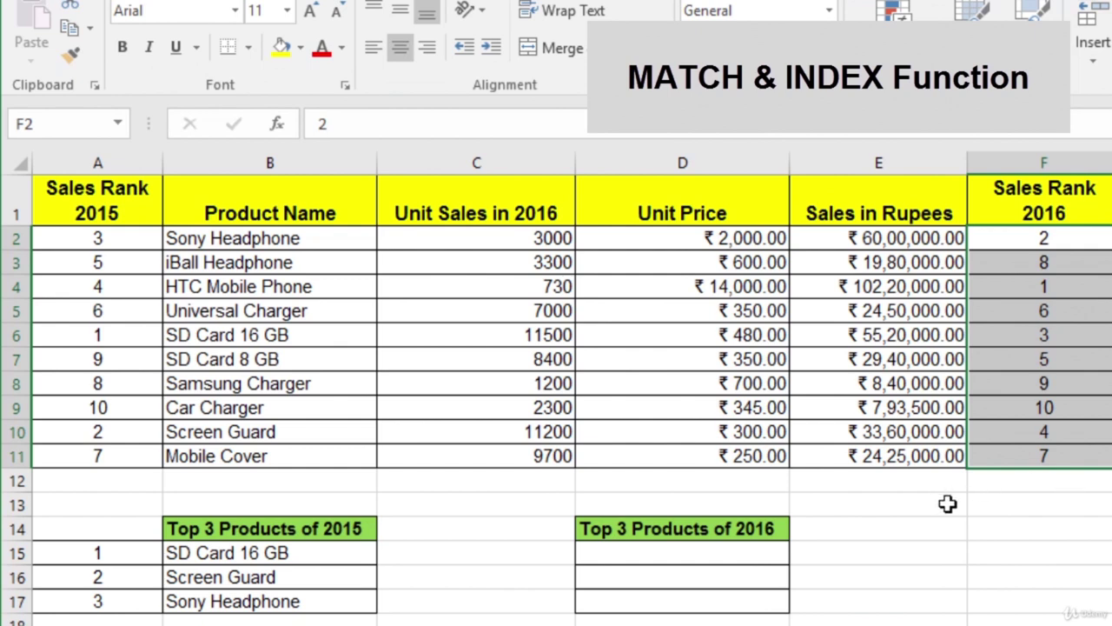
click(774, 558)
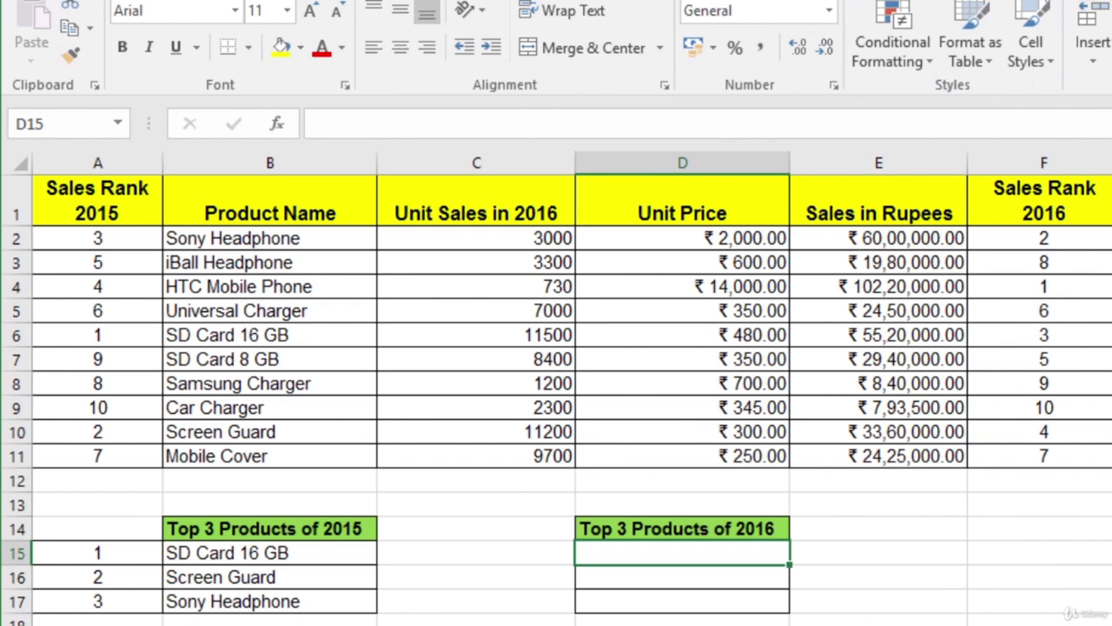
text(=INDEX($B$2:$B$11, MATCH(A15,$F$2:$F$11,0)))
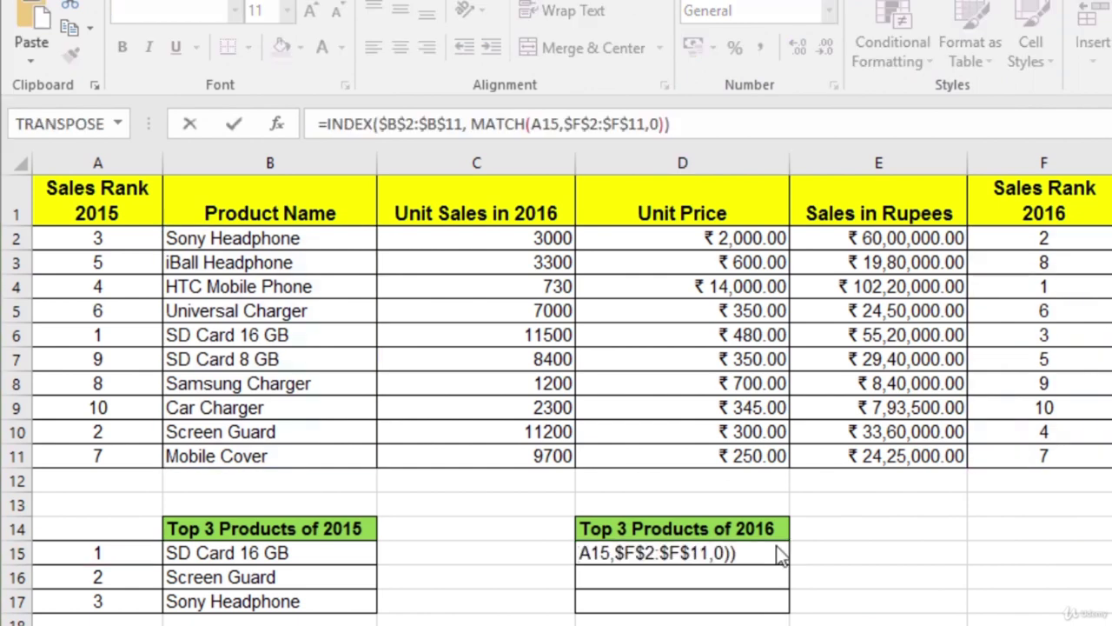
Step: Examine the structure of the D15 formula, from the outer INDEX function to the nested MATCH used as its row number
click(330, 124)
drag(331, 124, 671, 124)
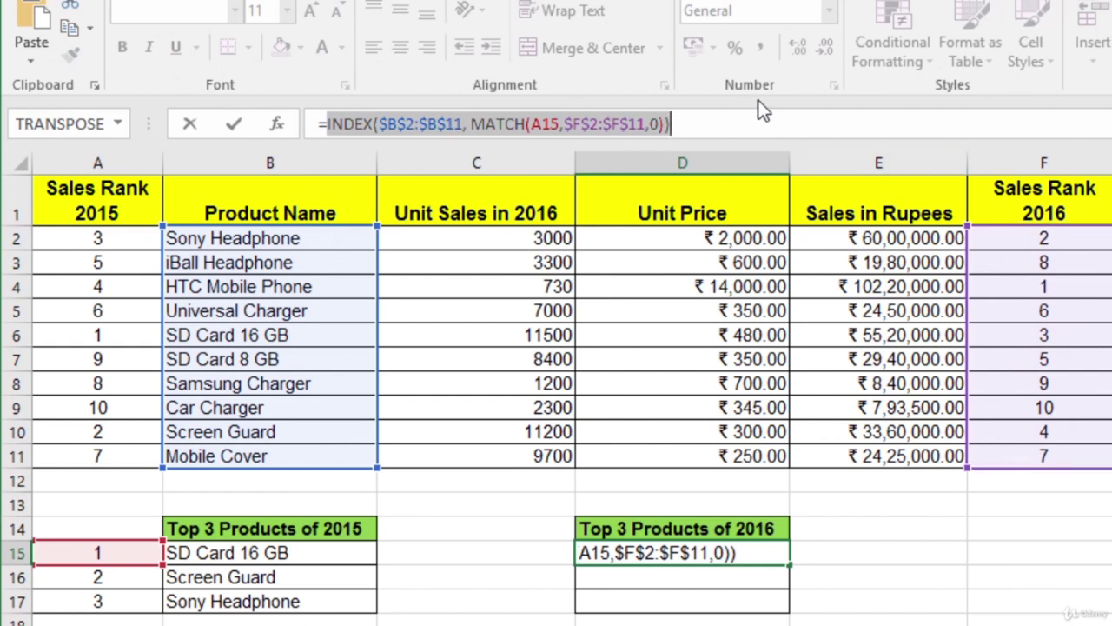
drag(328, 123, 374, 123)
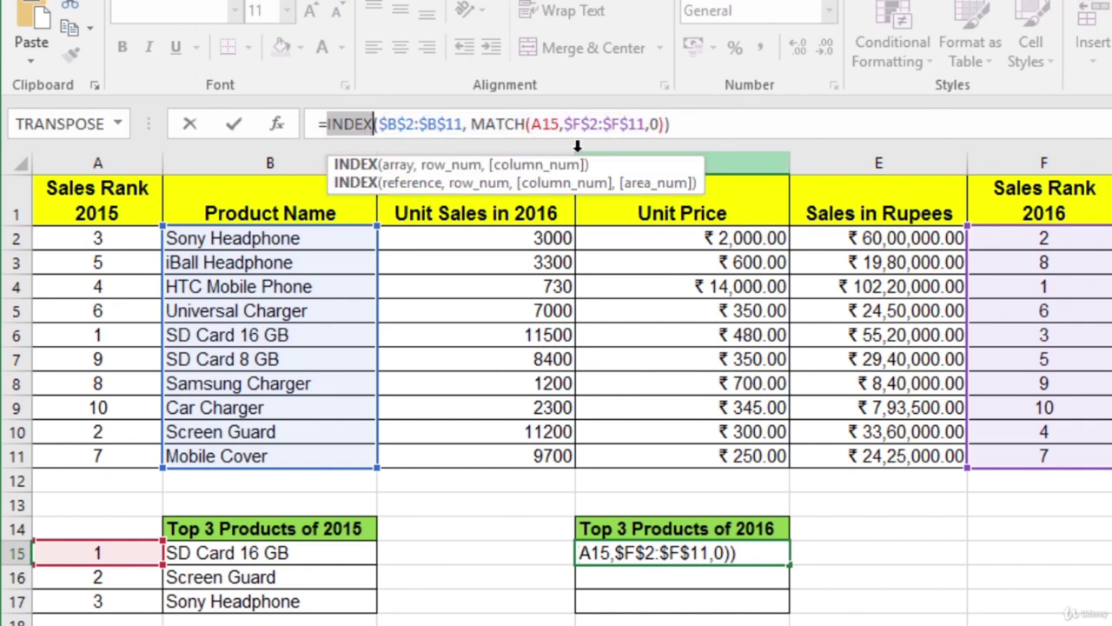
drag(471, 124, 526, 123)
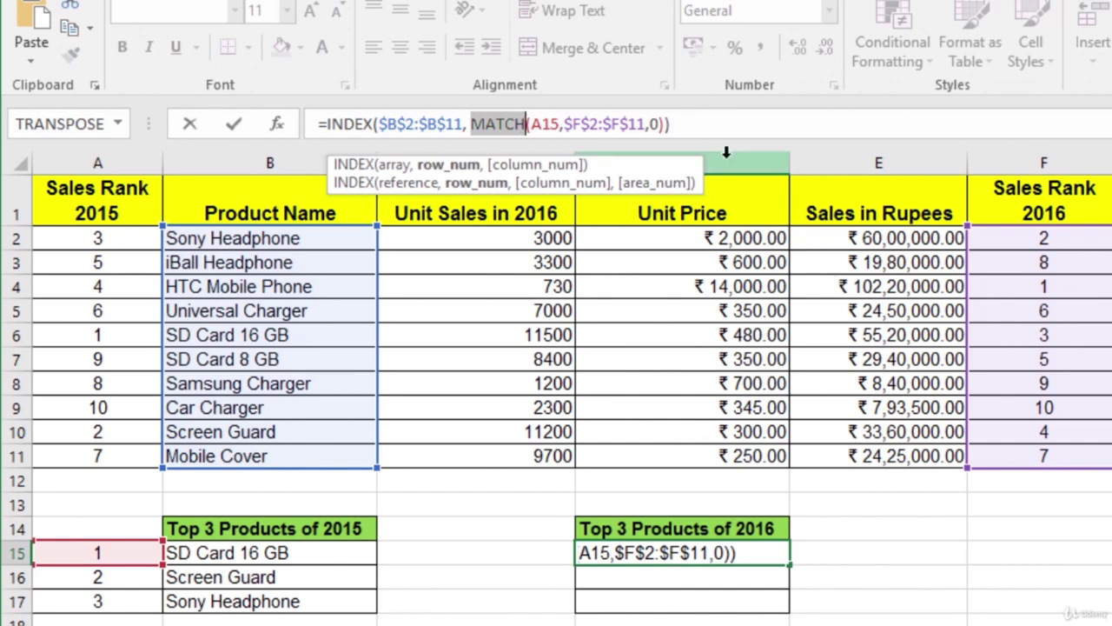
shift+click(663, 124)
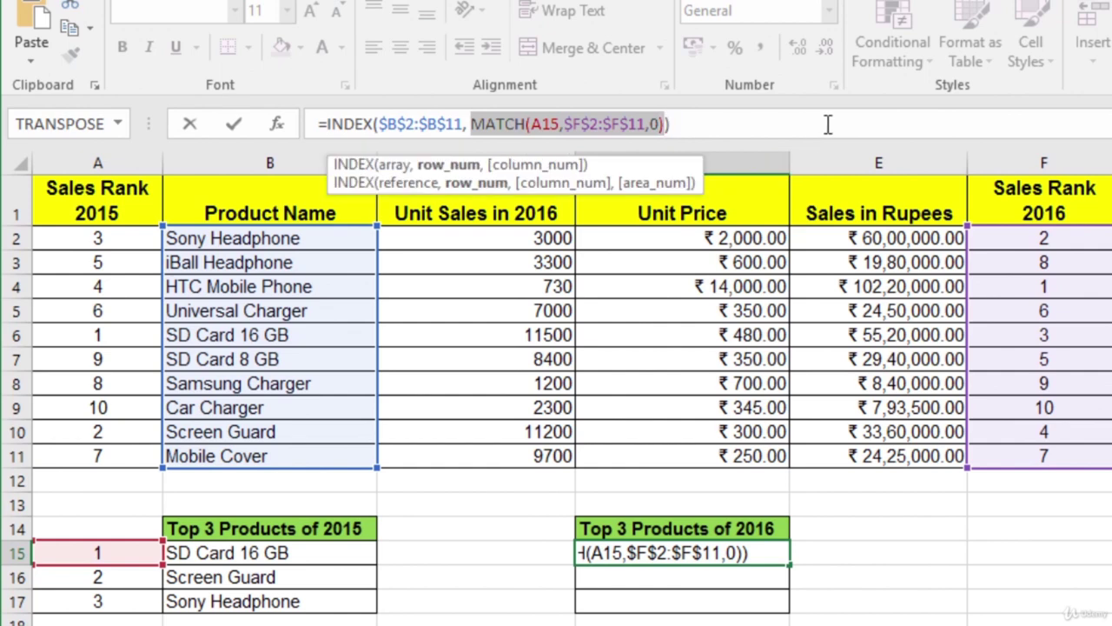
Step: Examine the MATCH arguments in the D15 formula: lookup value A15, lookup array $F$2:$F$11 and match type 0
click(550, 124)
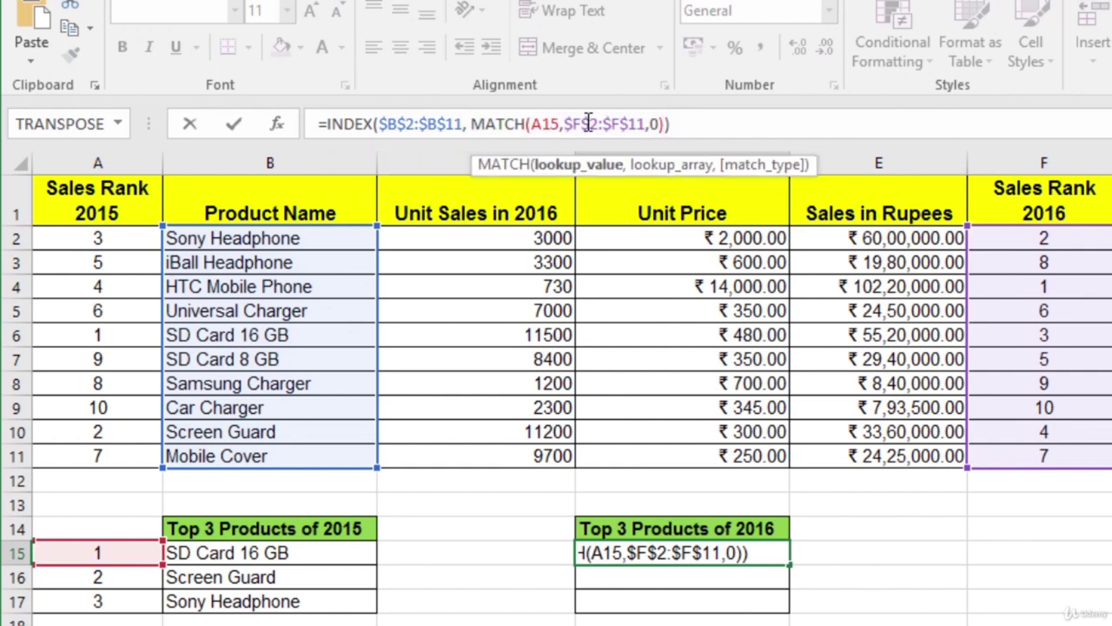
click(587, 123)
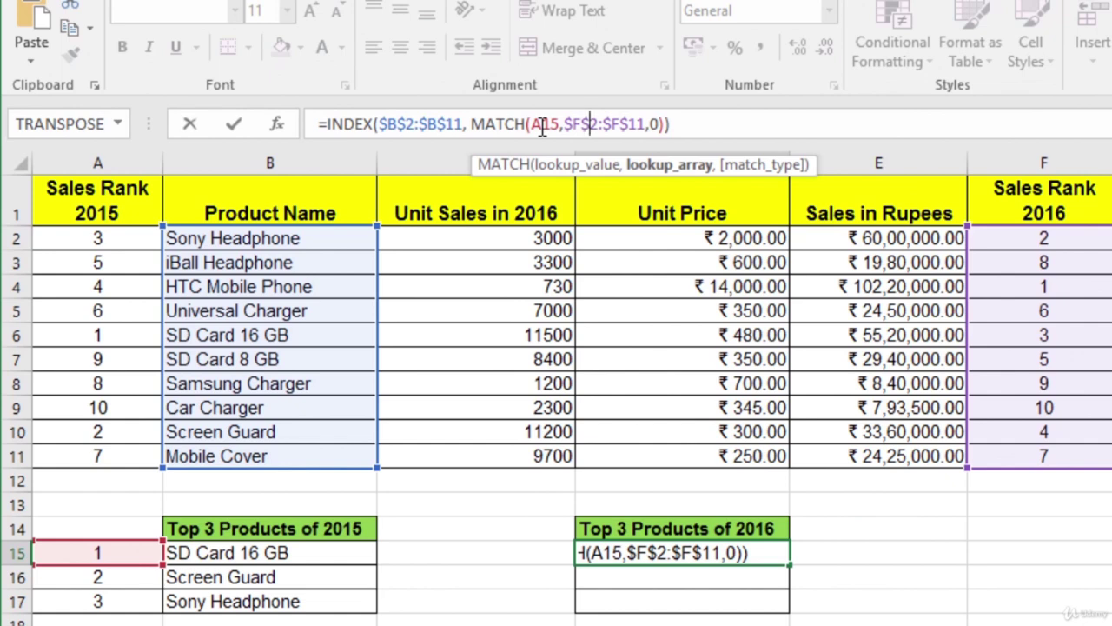
click(543, 126)
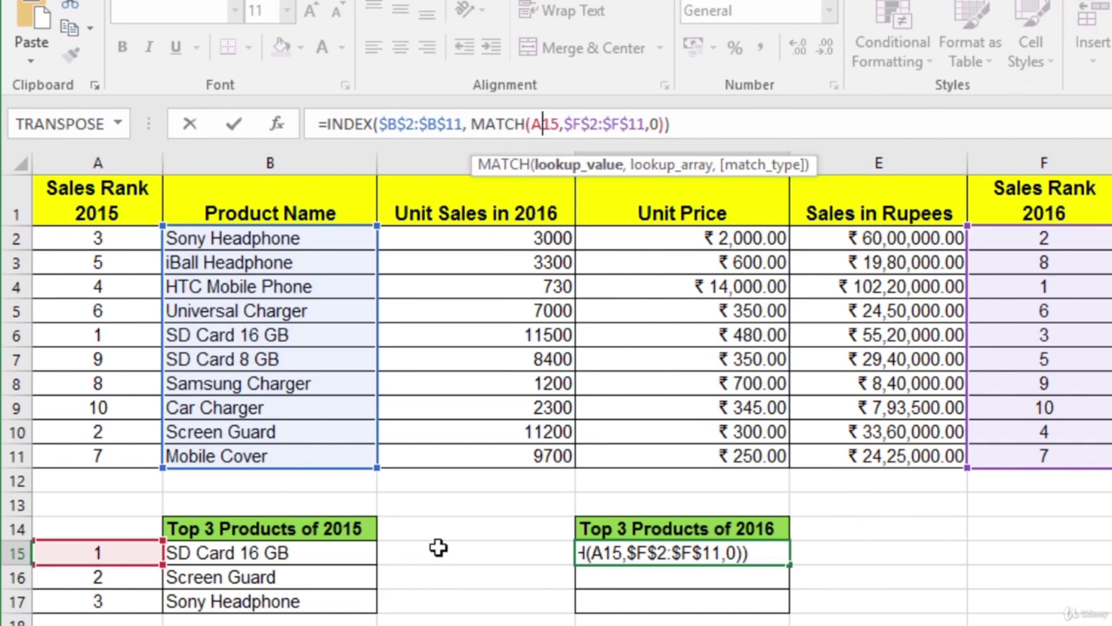
click(586, 125)
drag(569, 123, 643, 123)
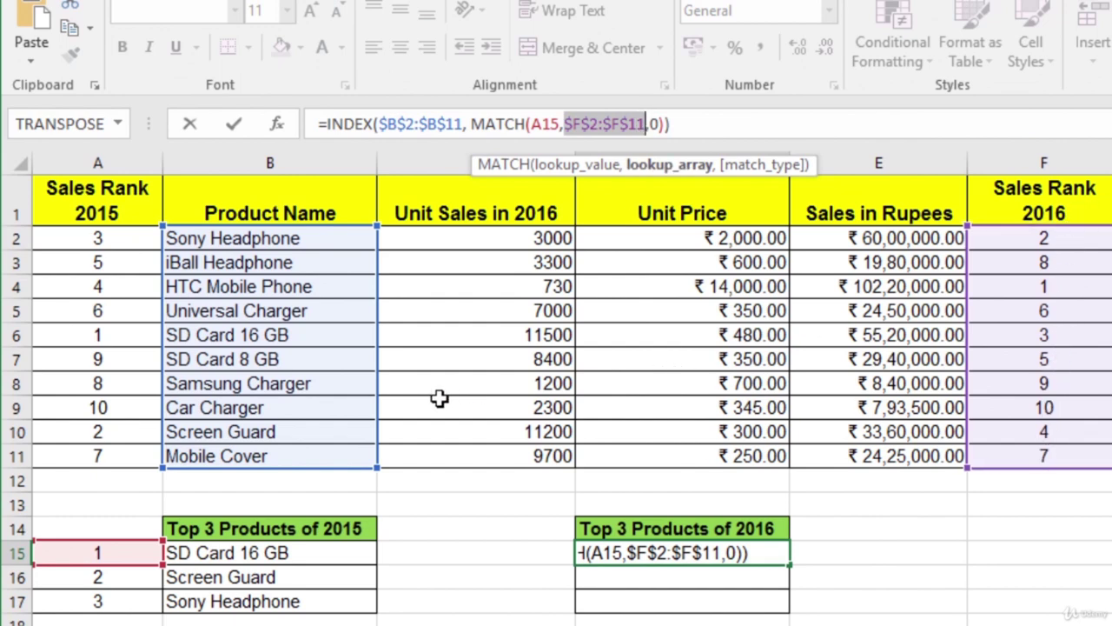
click(652, 123)
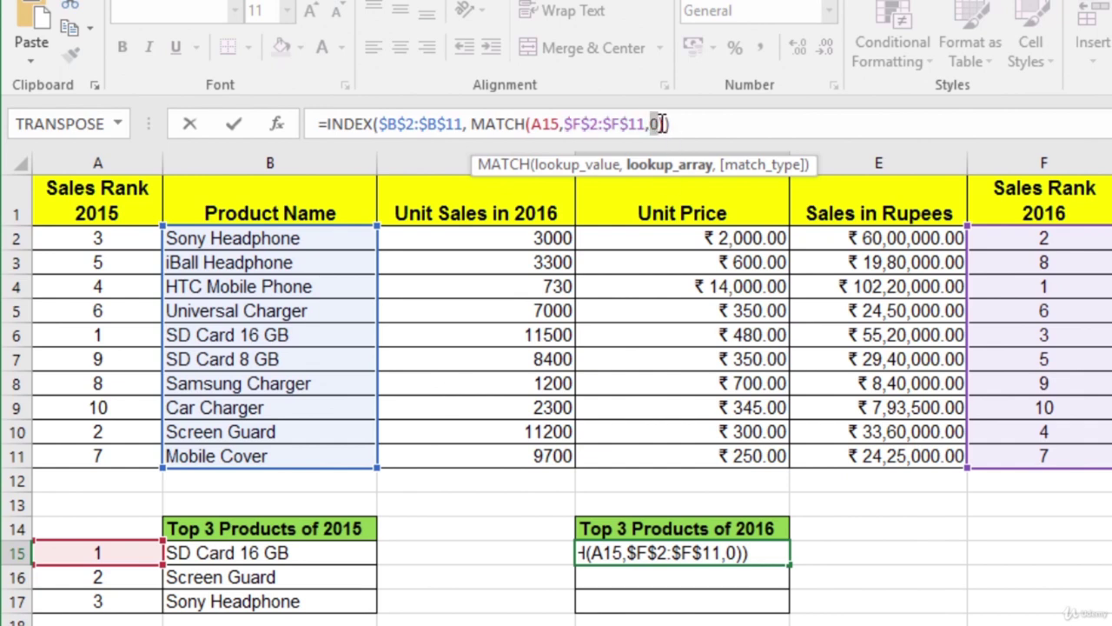
click(661, 123)
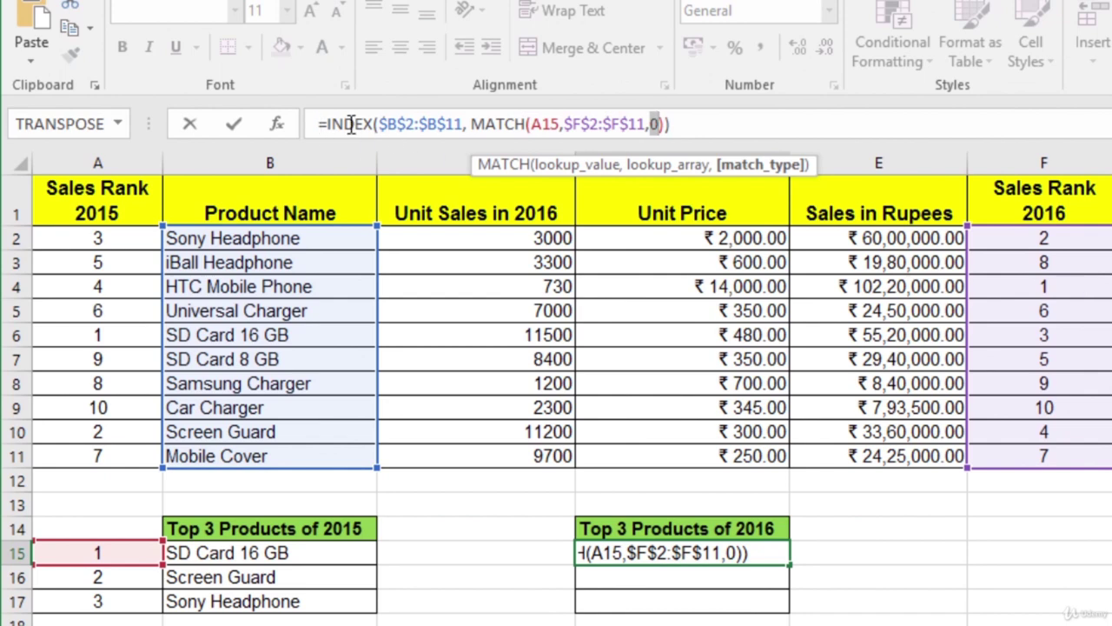
Step: Review the INDEX array $B$2:$B$11 and its row number argument, commit the D15 formula and select D16:D17
drag(328, 125, 463, 124)
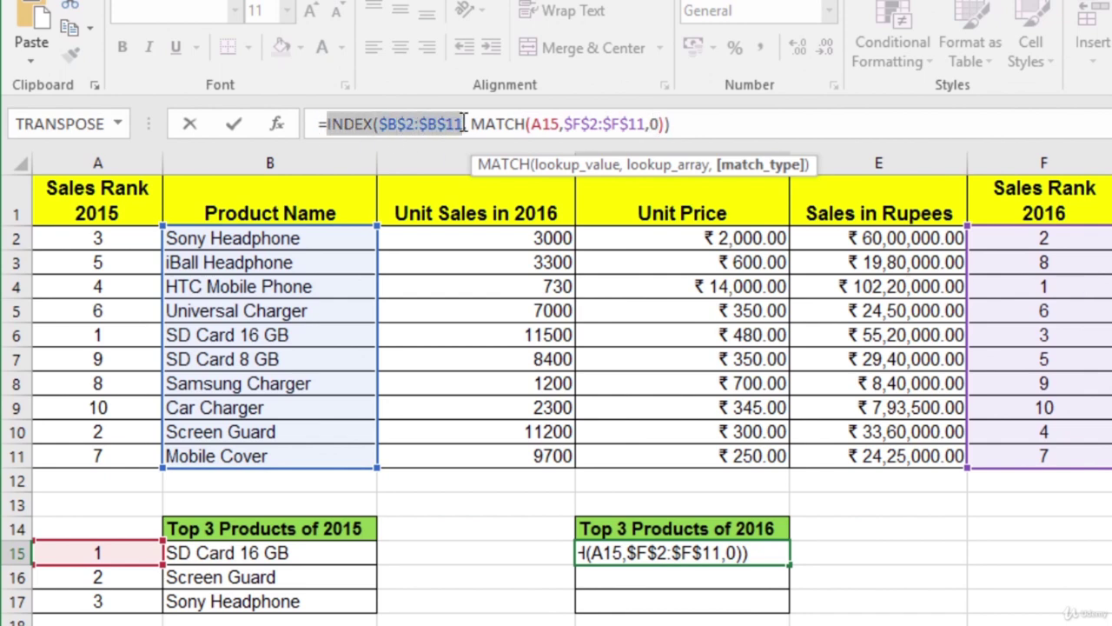
click(409, 124)
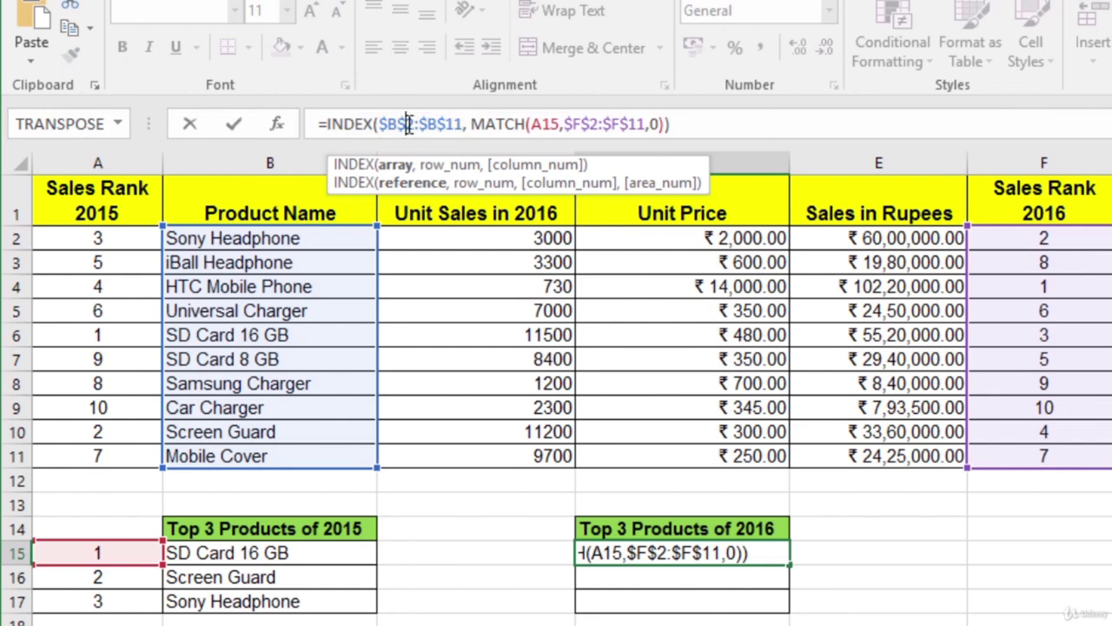
click(473, 124)
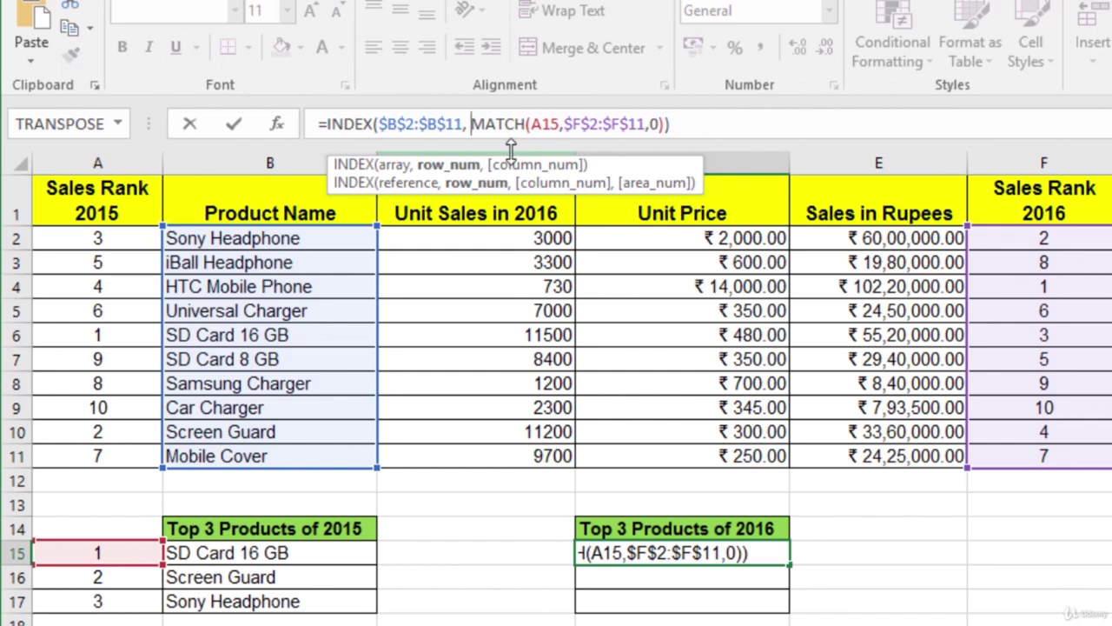
click(393, 123)
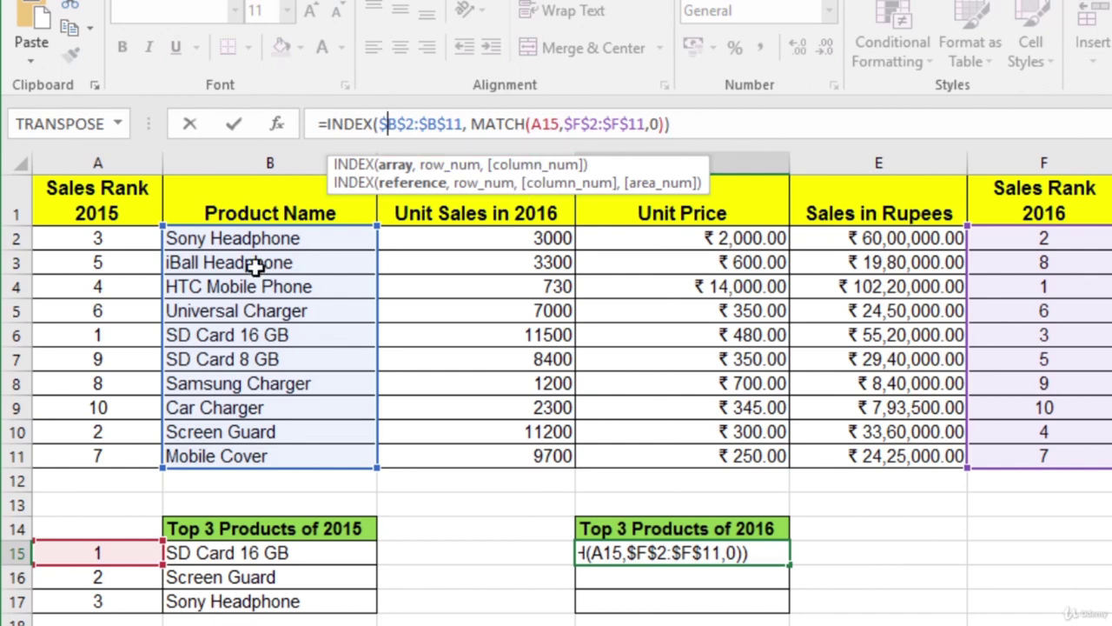
key(ctrl+shift+Right)
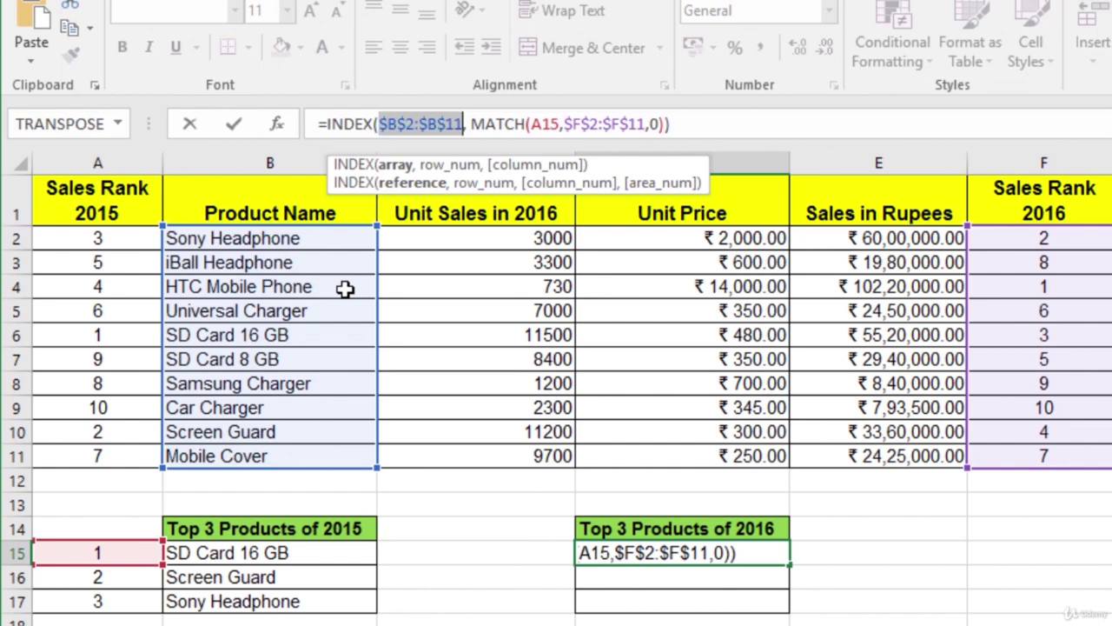
key(Return)
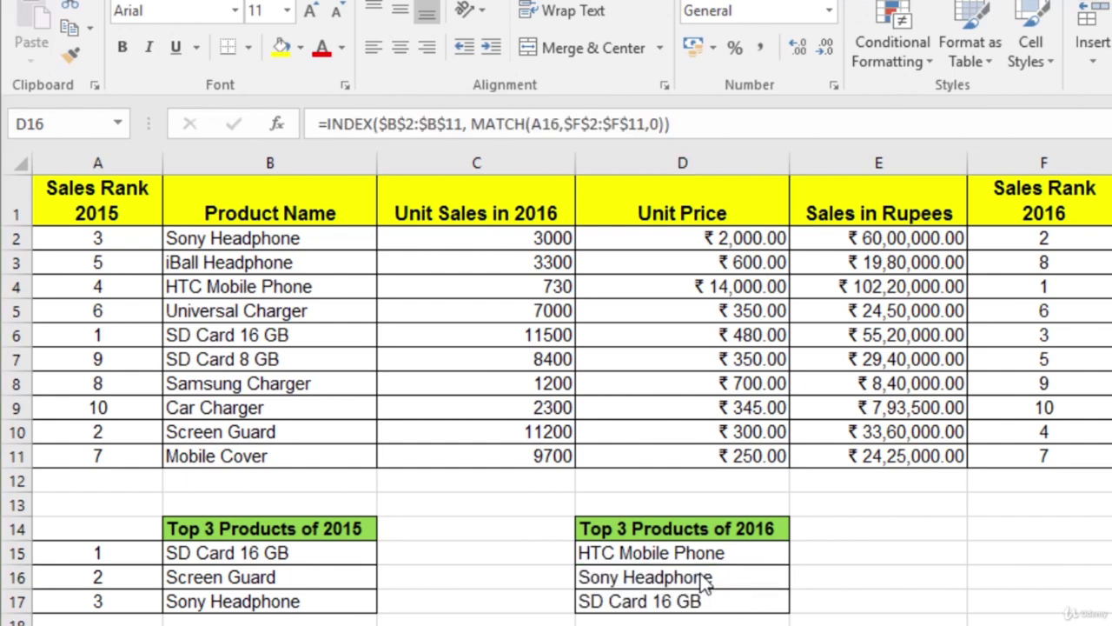
key(shift+Down)
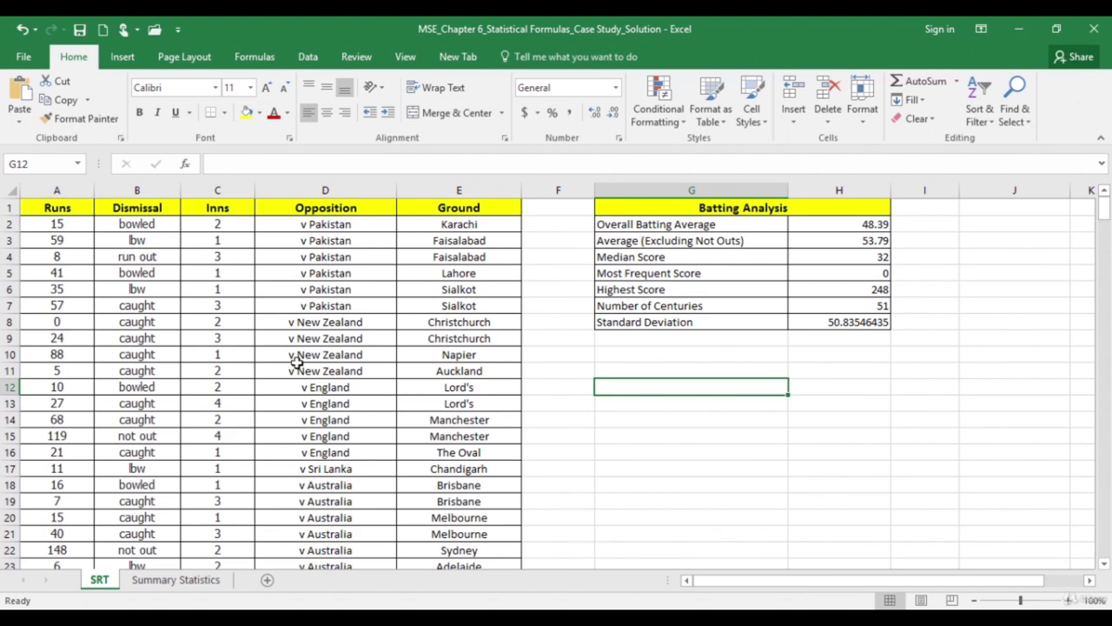
Step: Examine the Runs, Dismissal, Opposition and Ground column headers of the batting data on the SRT sheet of the Chapter 6 case study workbook
click(67, 207)
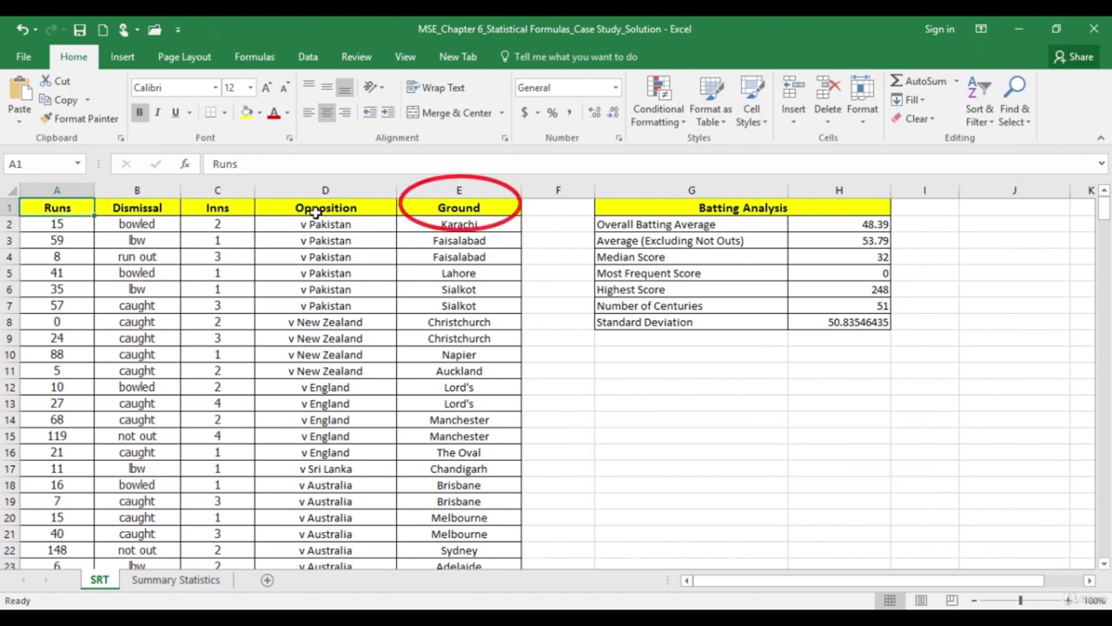
click(427, 208)
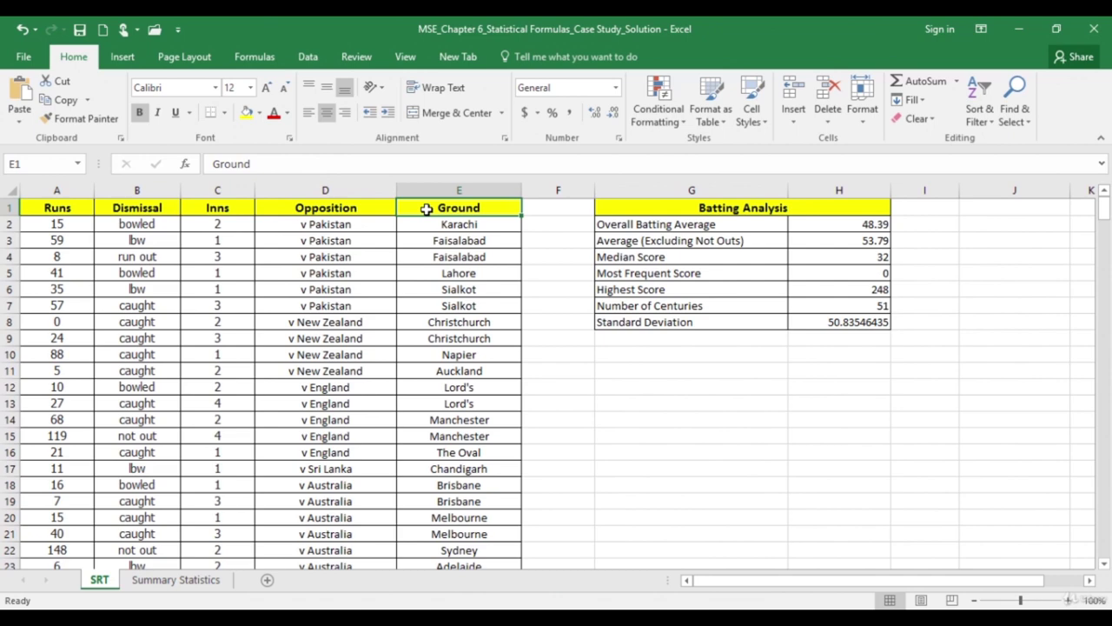
click(381, 209)
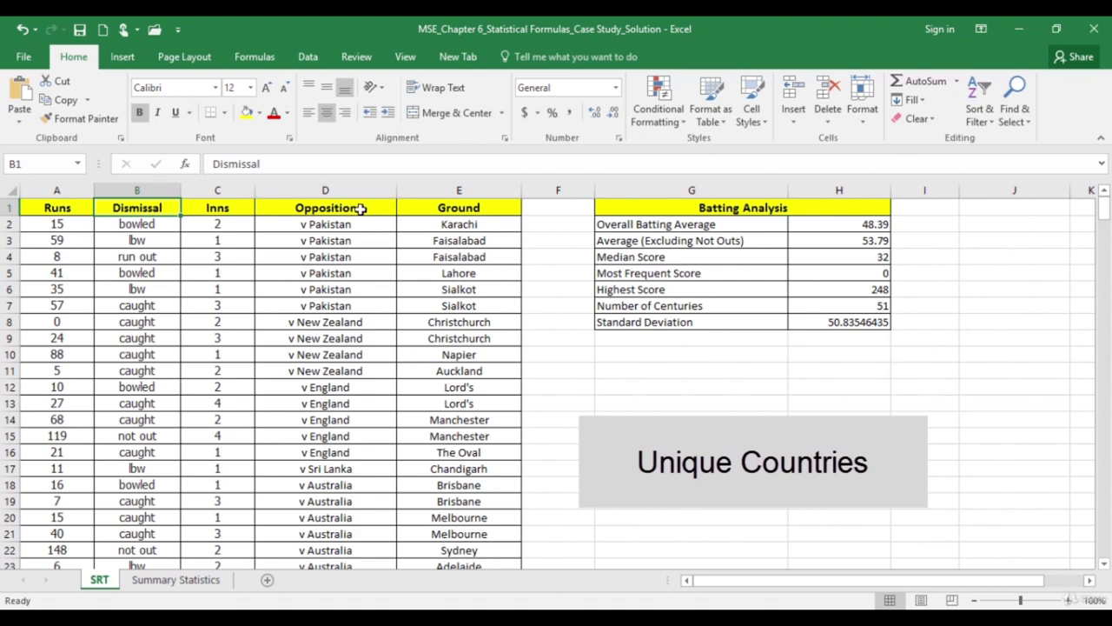
click(360, 208)
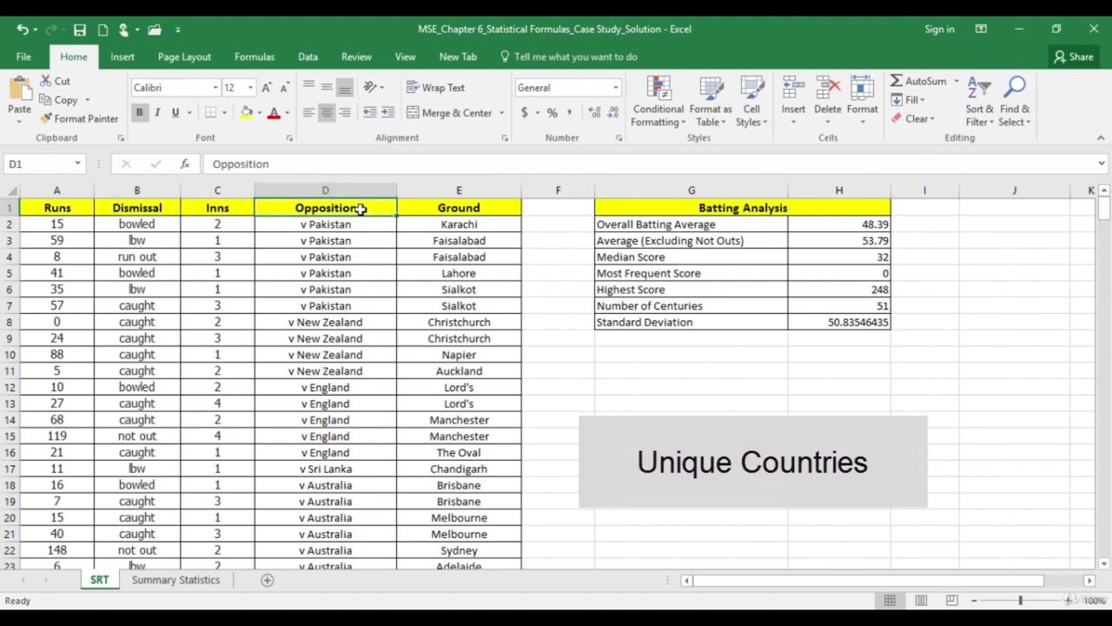
click(139, 212)
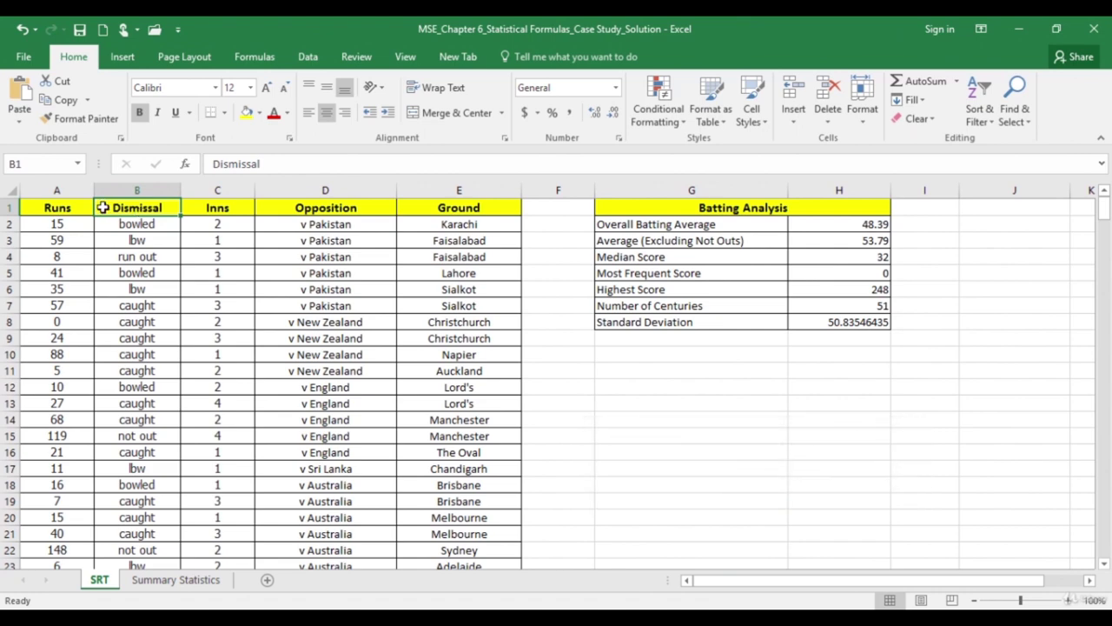
click(75, 207)
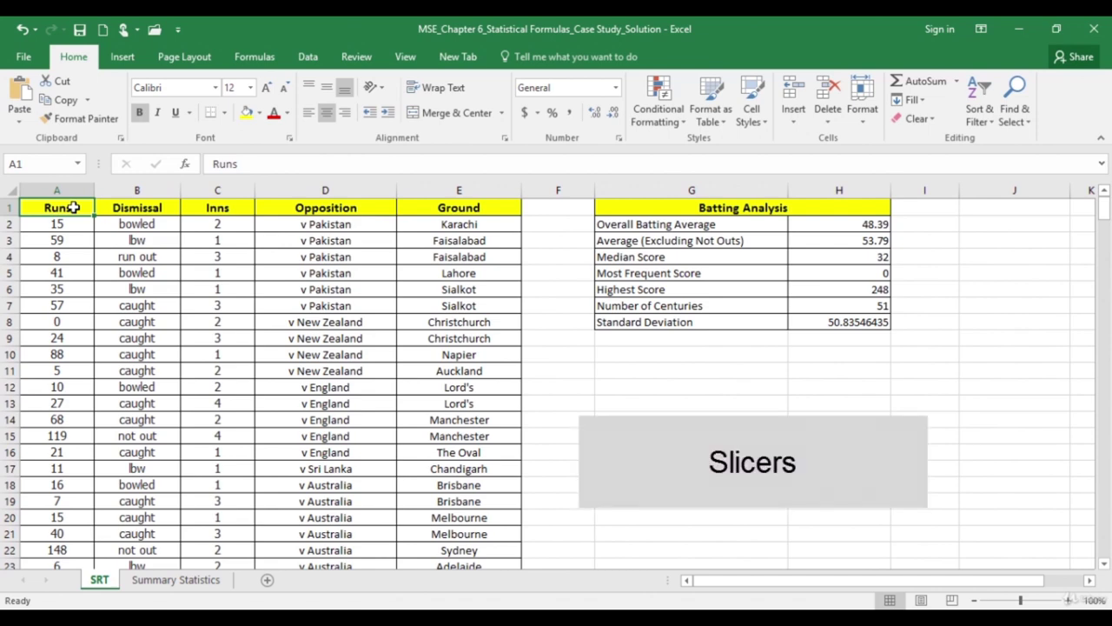
click(359, 209)
click(113, 208)
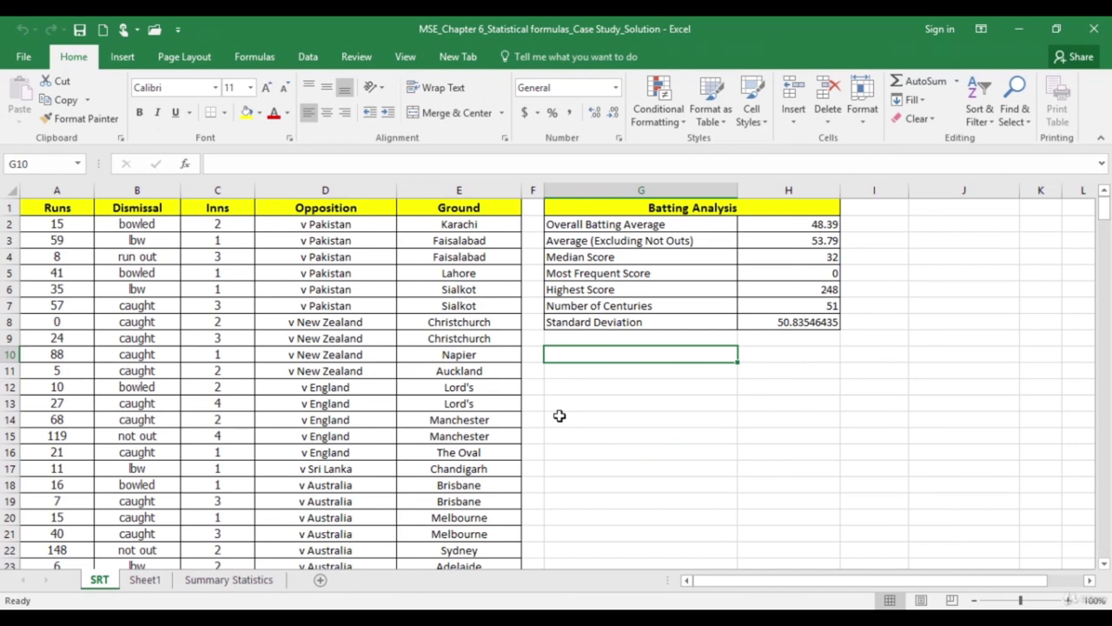
Step: Format the batting data in A1:E330 as a table with headers in a grey medium style and check the Runs filter options
click(50, 225)
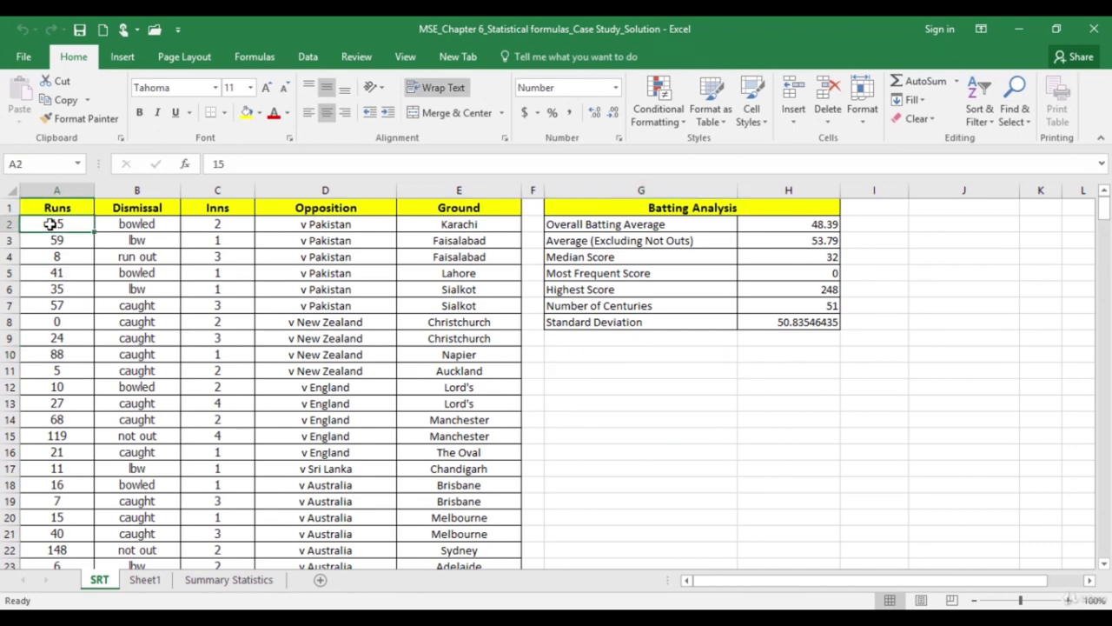
click(712, 113)
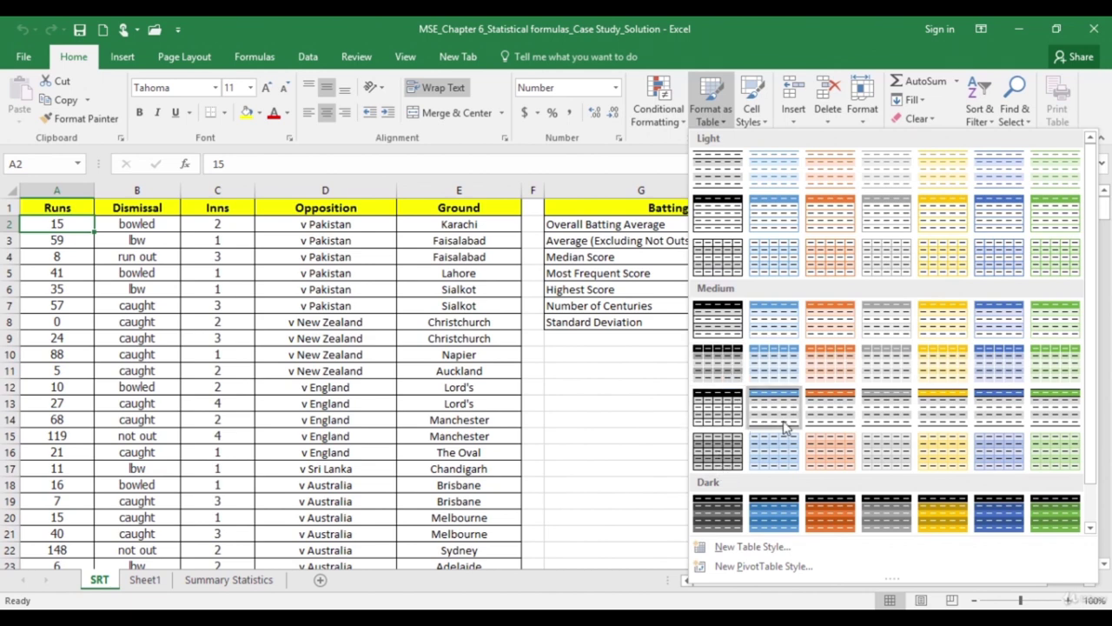
click(878, 449)
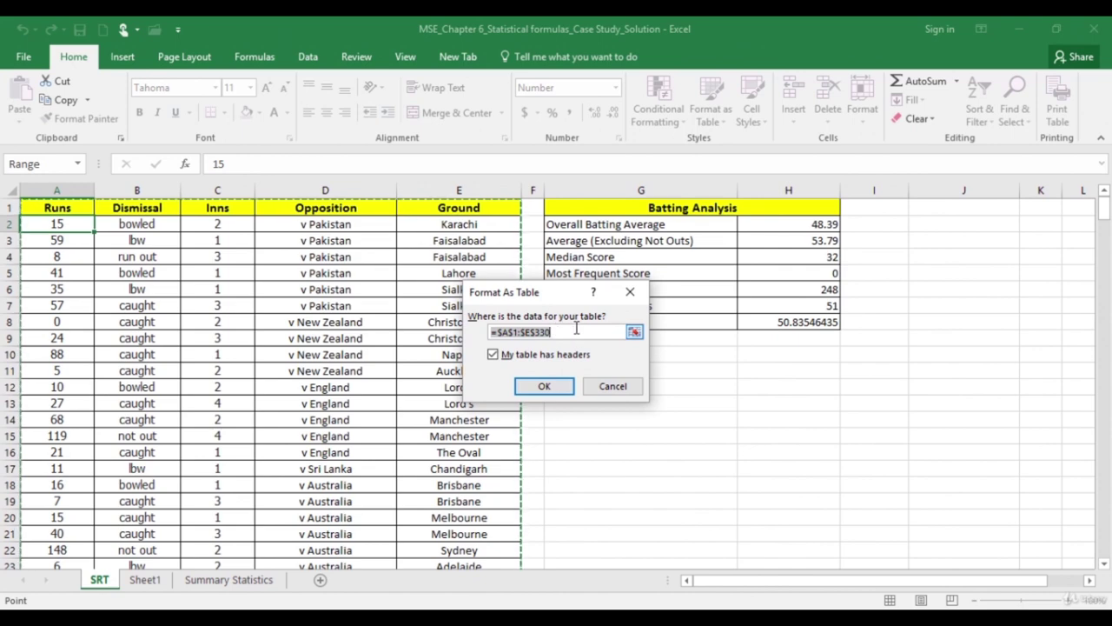
click(490, 333)
double_click(490, 335)
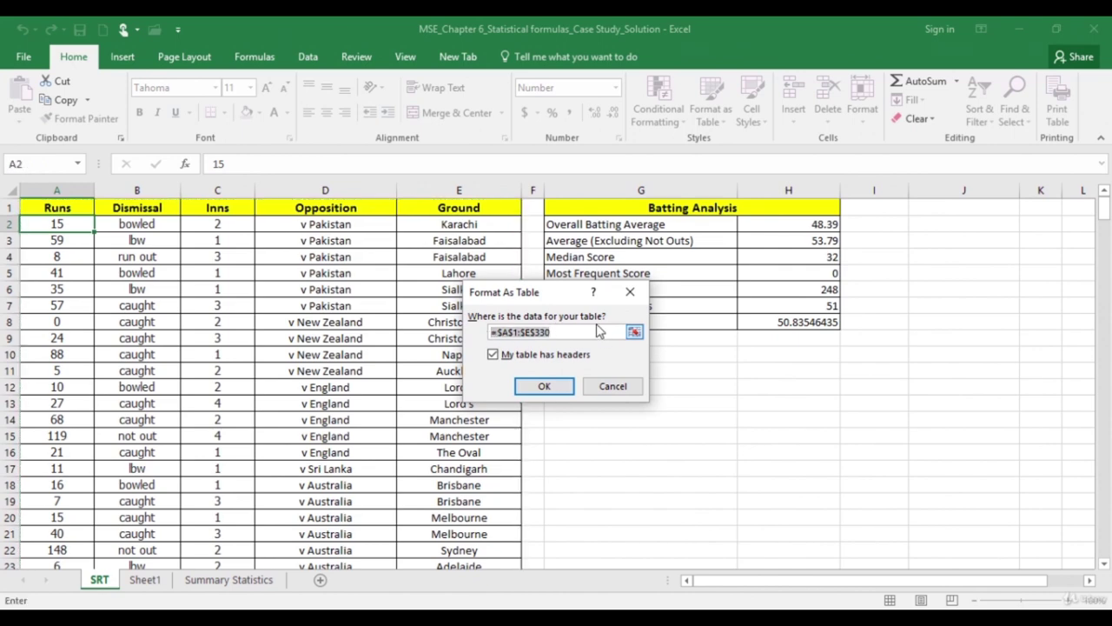
click(556, 387)
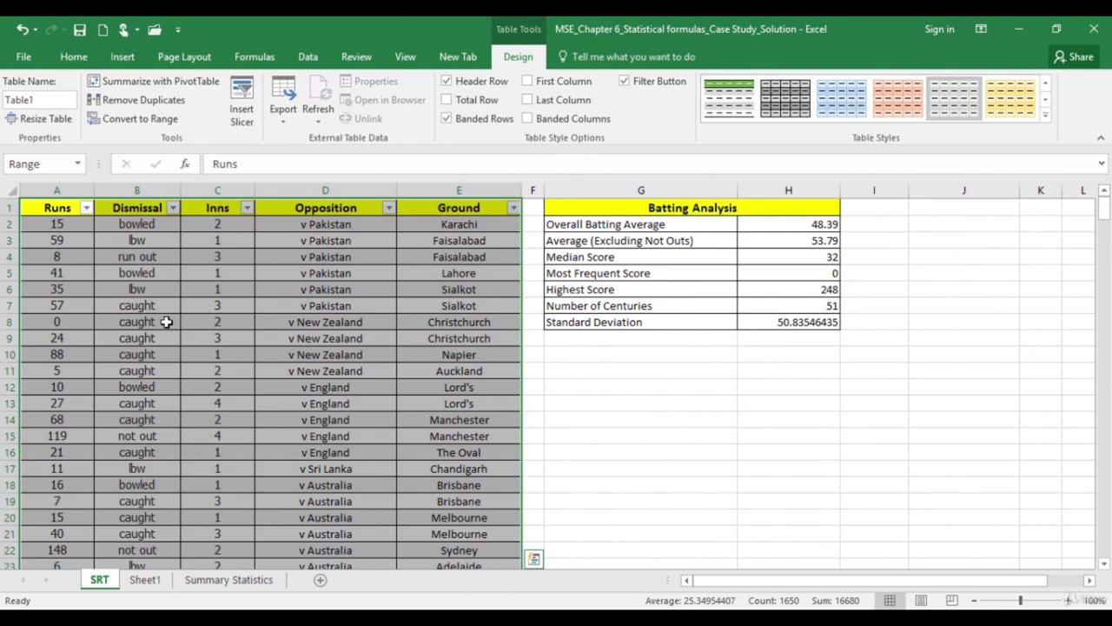
click(598, 375)
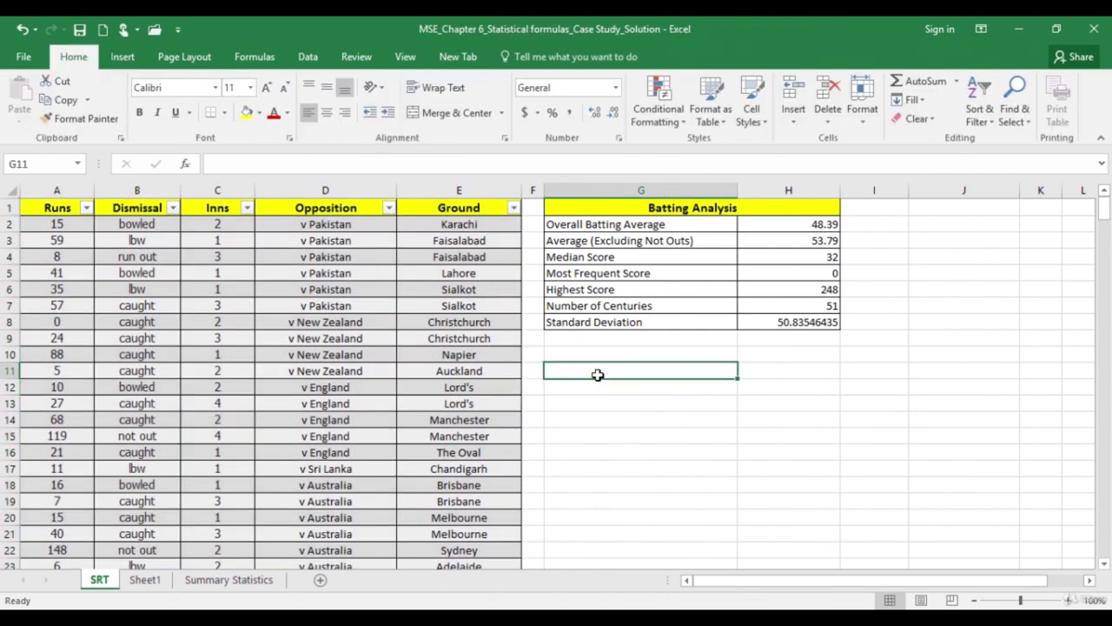
click(86, 209)
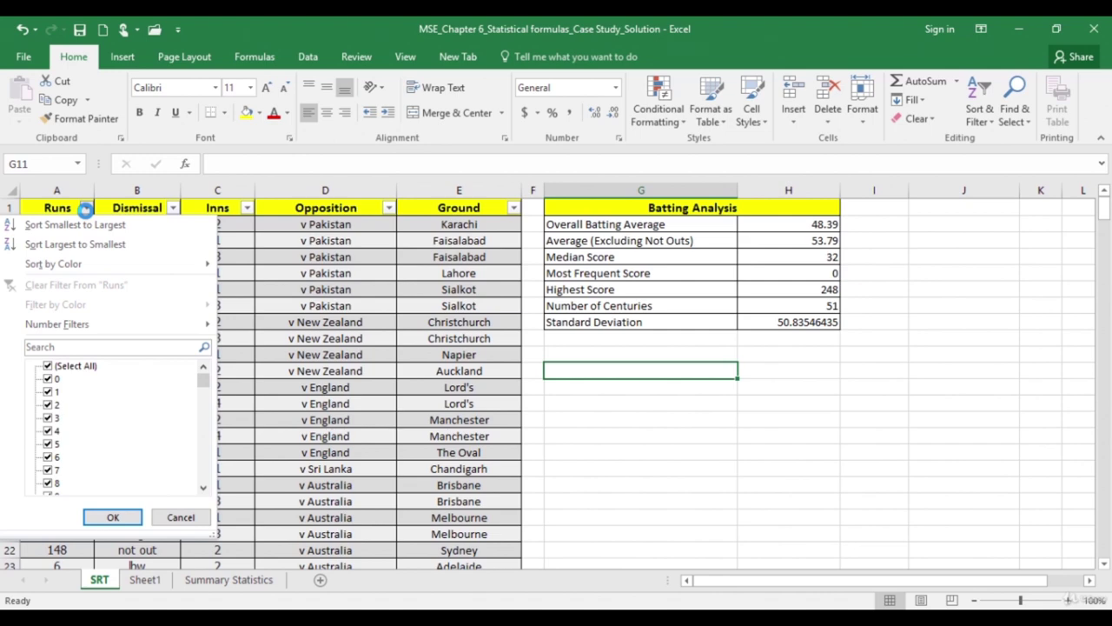
click(564, 419)
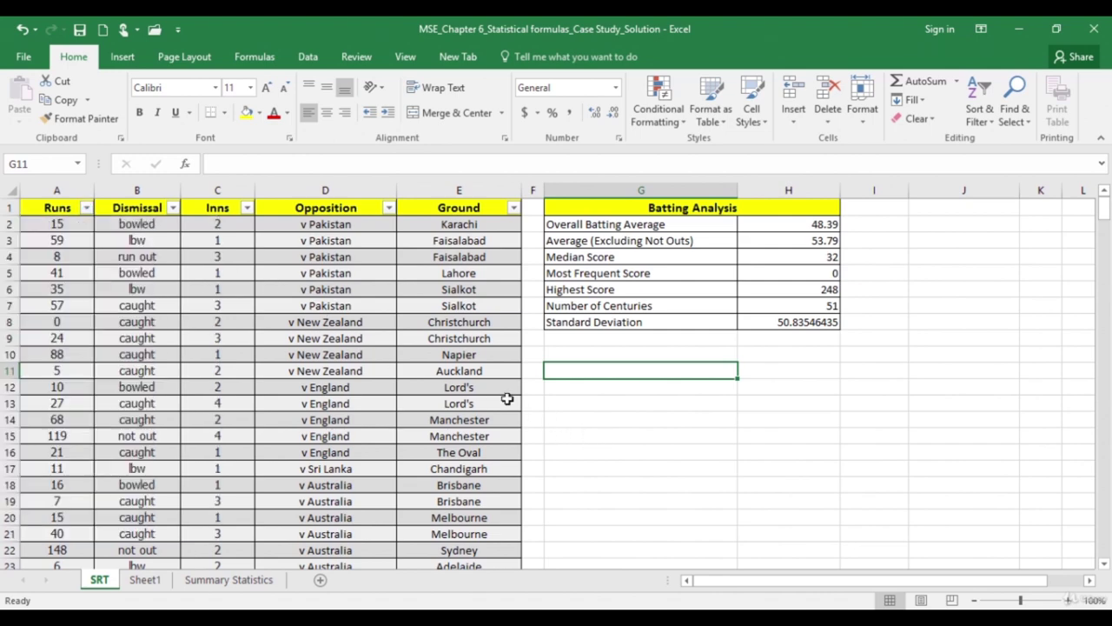
Step: Turn off banded rows and turn on banded columns and first column emphasis for the batting data table
click(137, 225)
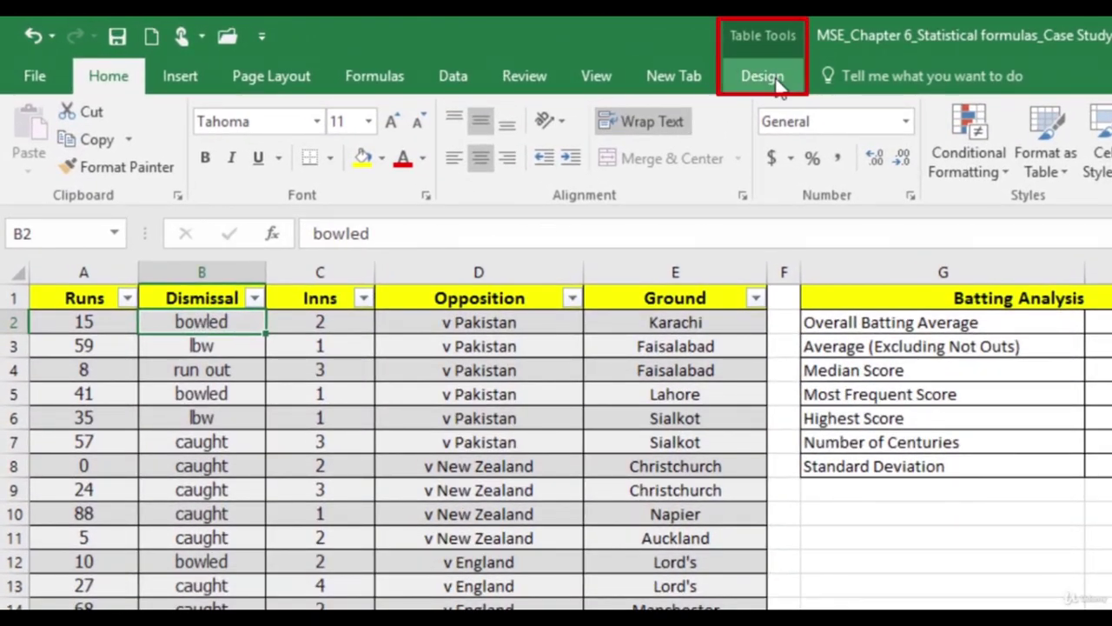
click(776, 77)
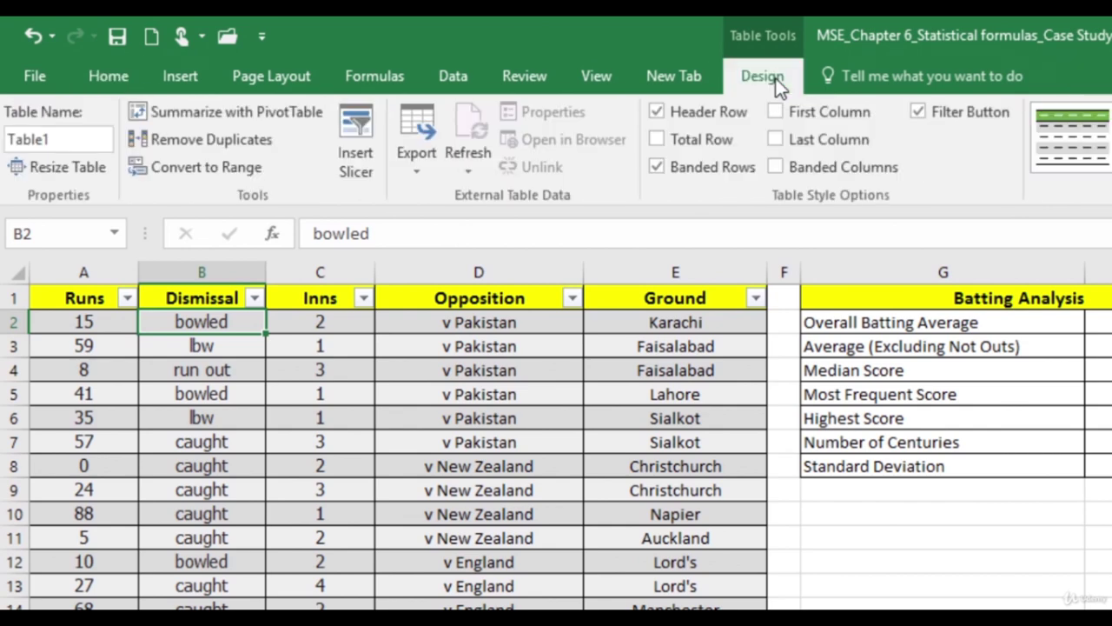
click(655, 167)
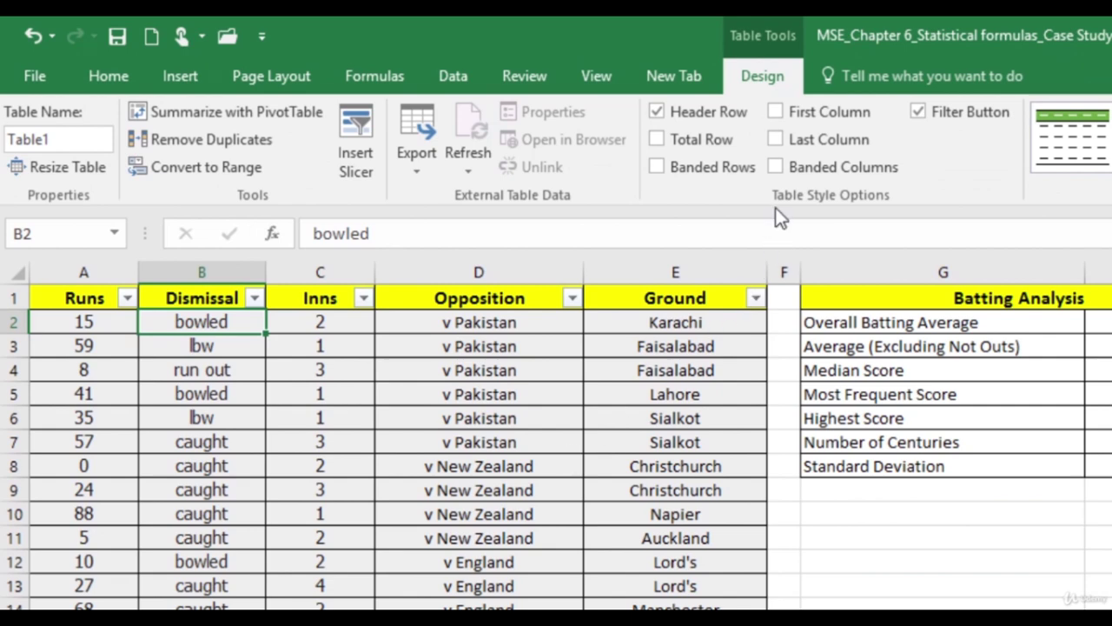
click(775, 166)
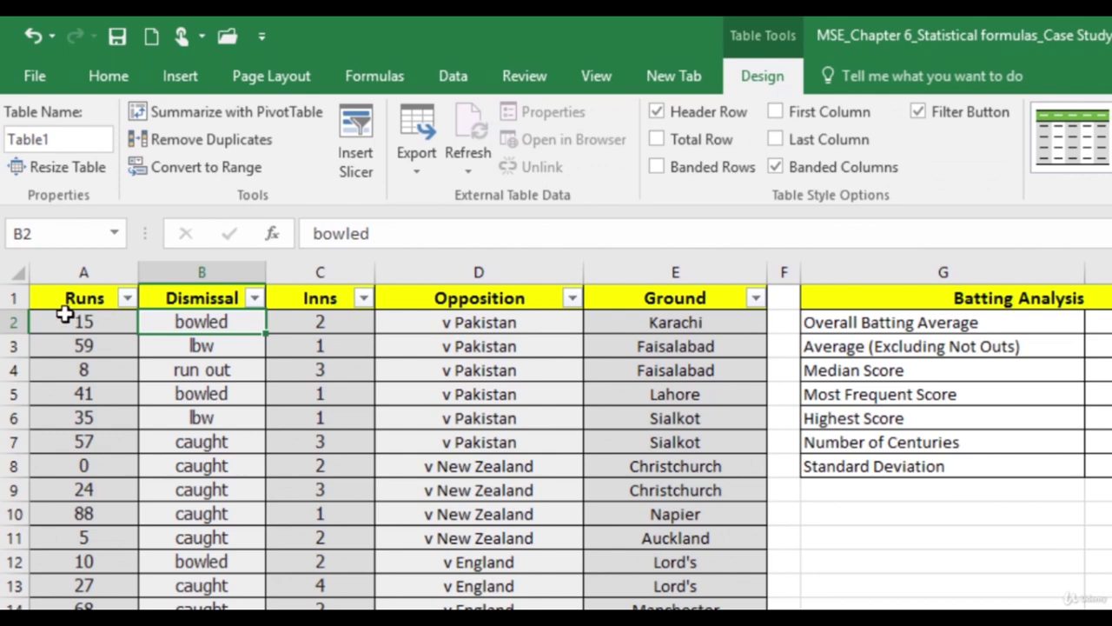
click(775, 112)
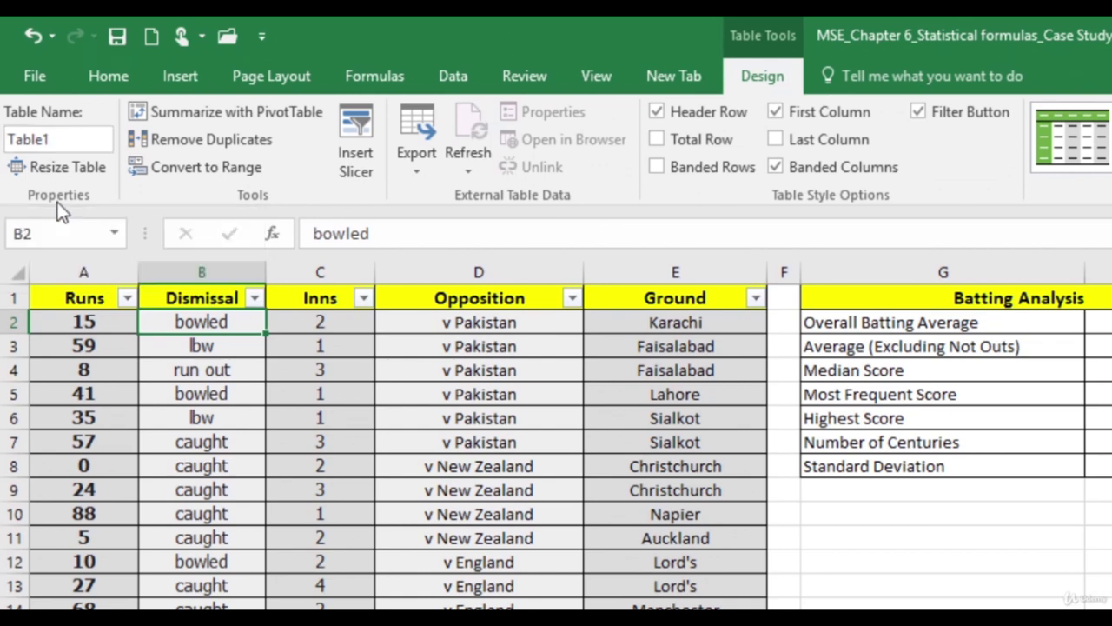
Step: Rename the batting data table as SachinPerformance
click(49, 140)
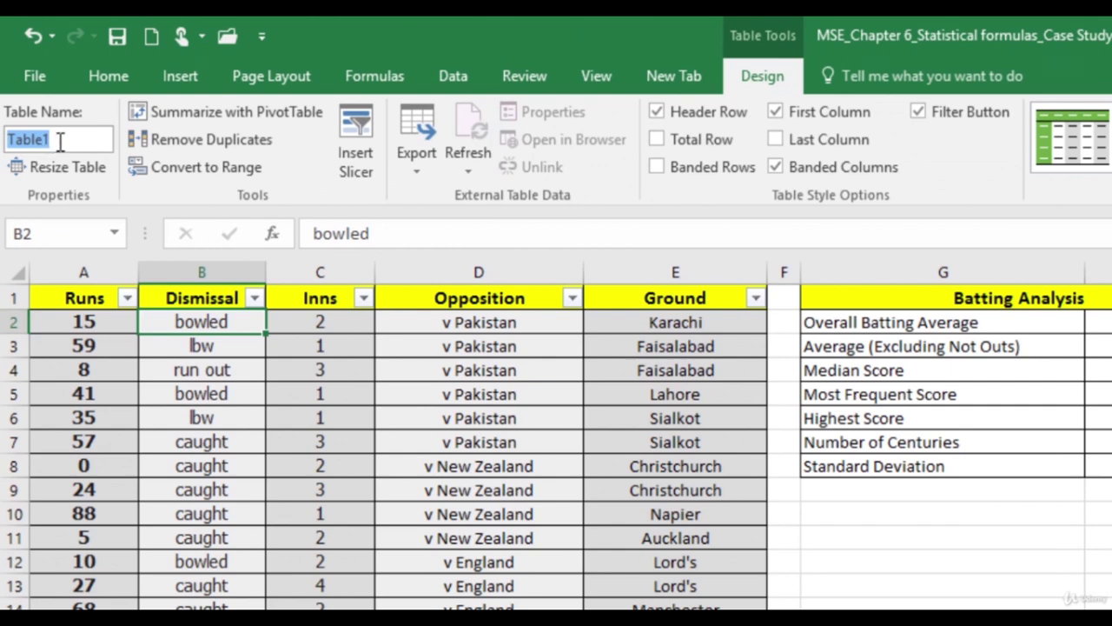
text(Sachi)
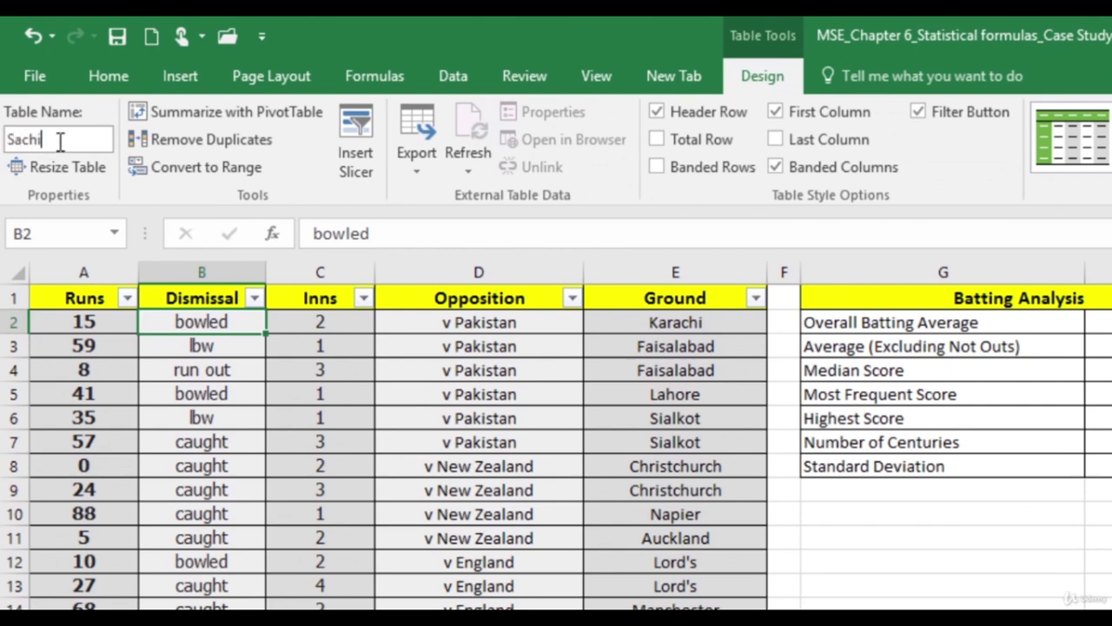
text(nPerformance)
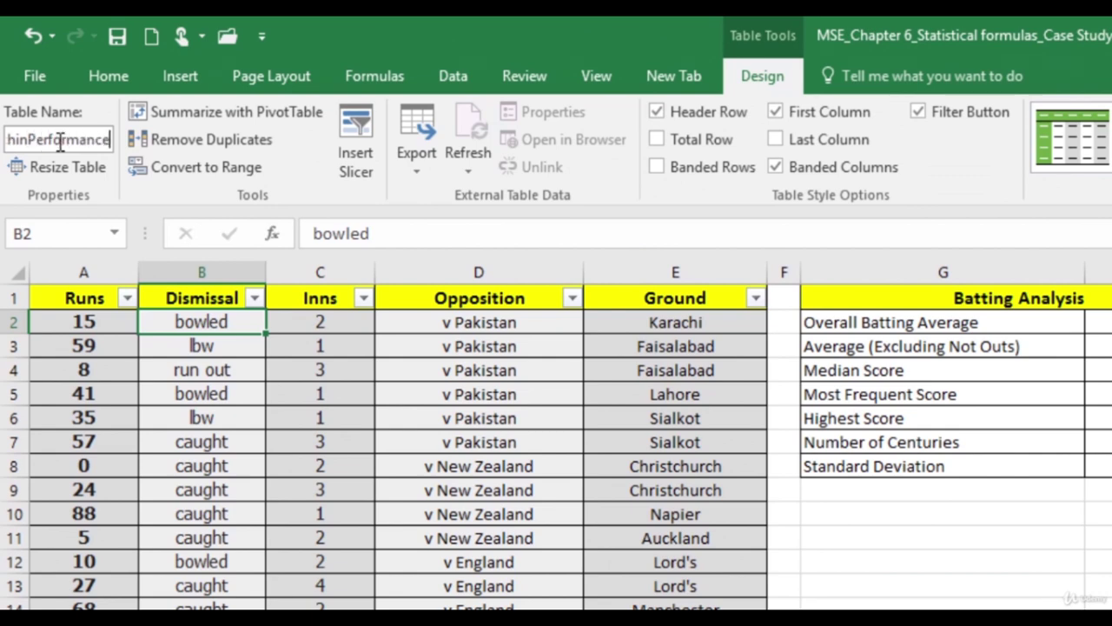
key(Return)
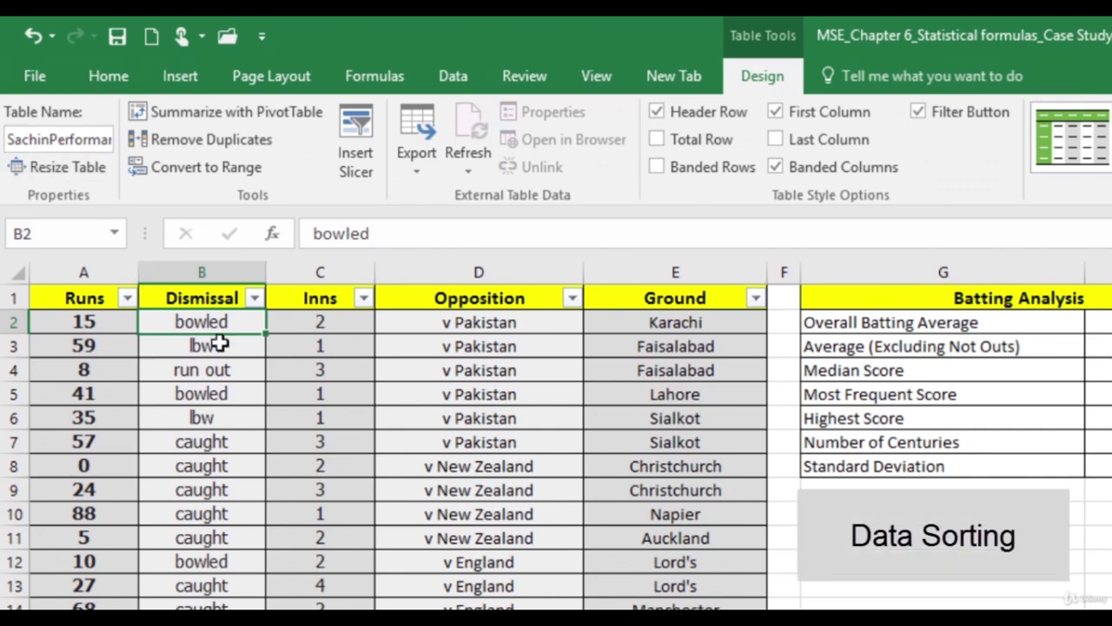
Step: Sort the batting table with three levels by Ground, Opposition and Dismissal, each on values in A to Z order
click(446, 76)
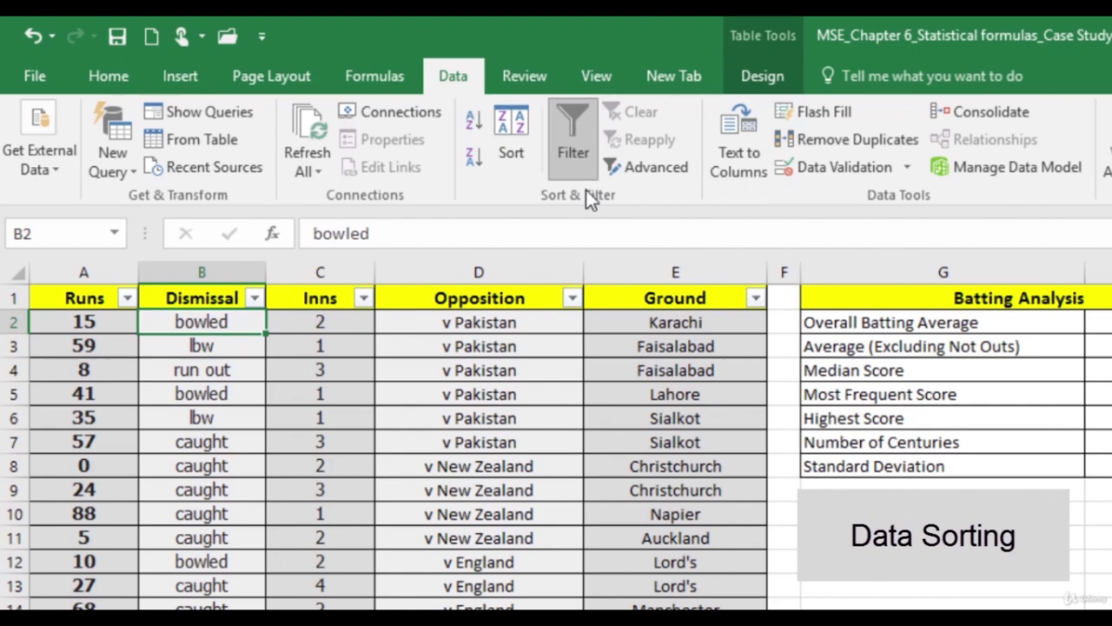
click(520, 137)
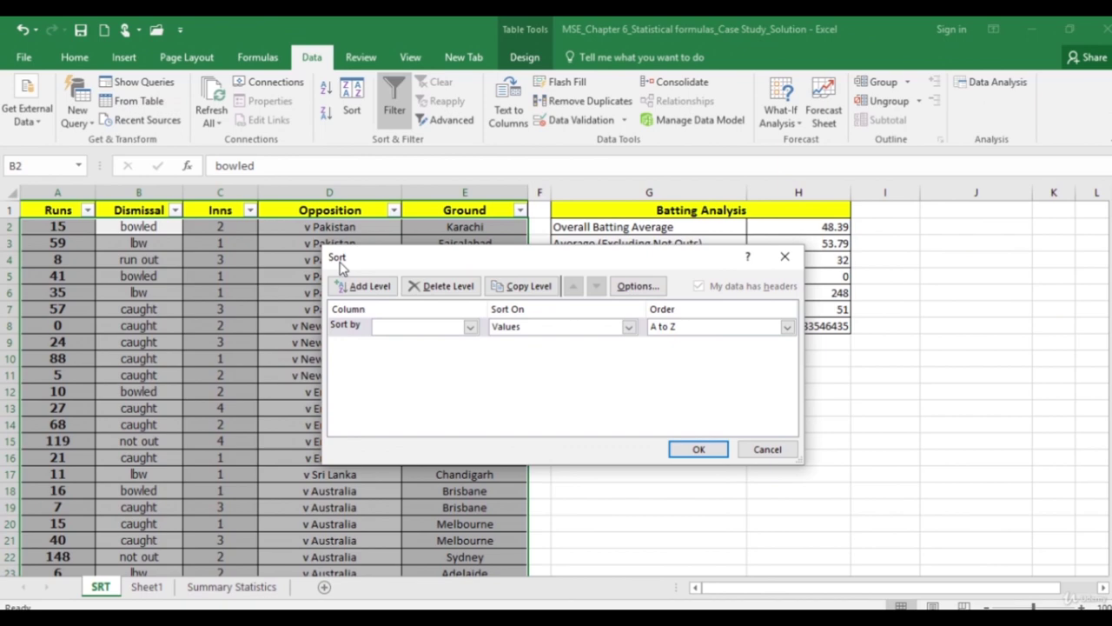
click(351, 322)
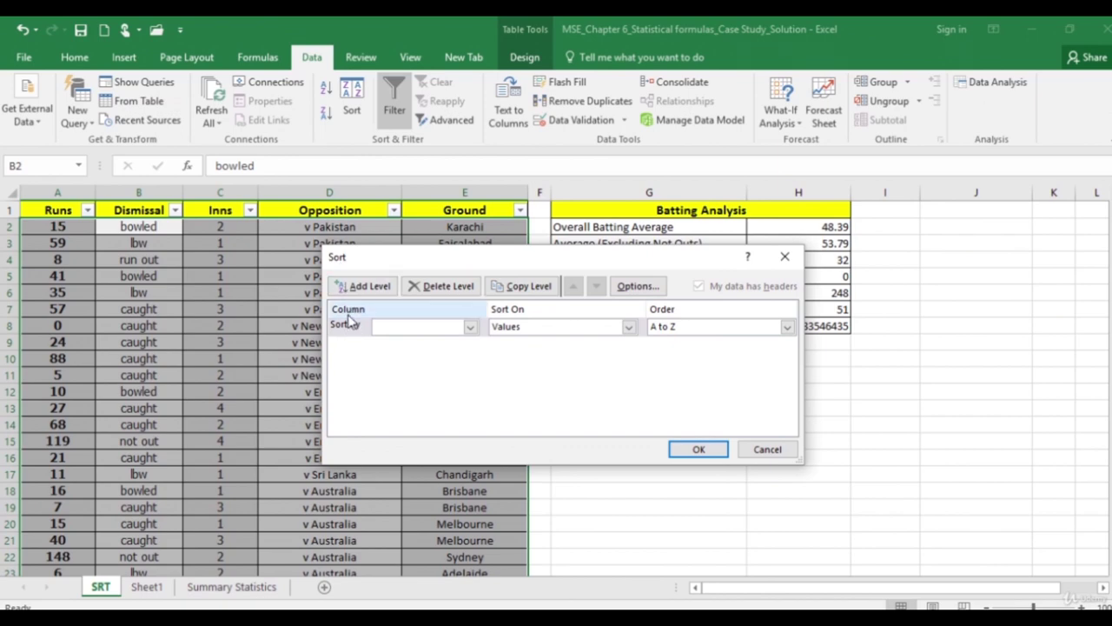
click(470, 327)
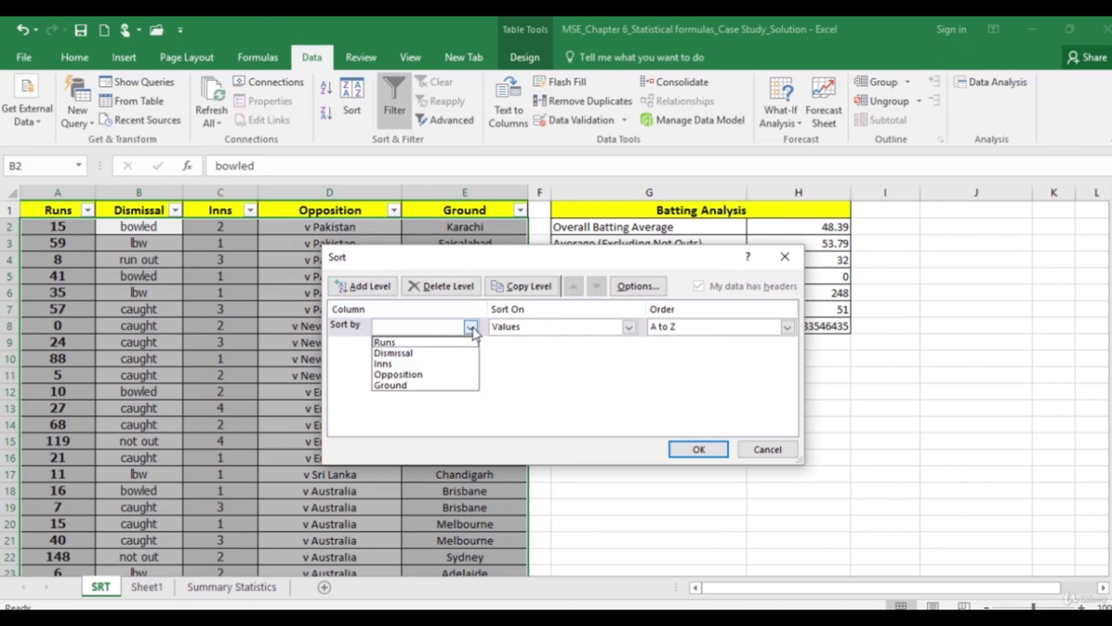
click(417, 386)
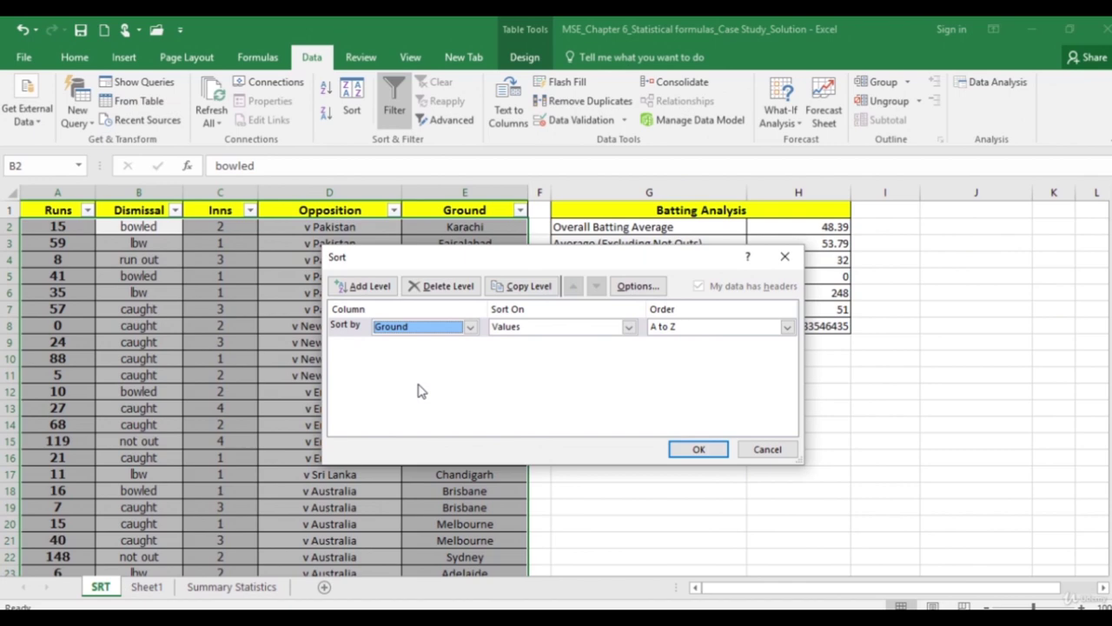
click(368, 288)
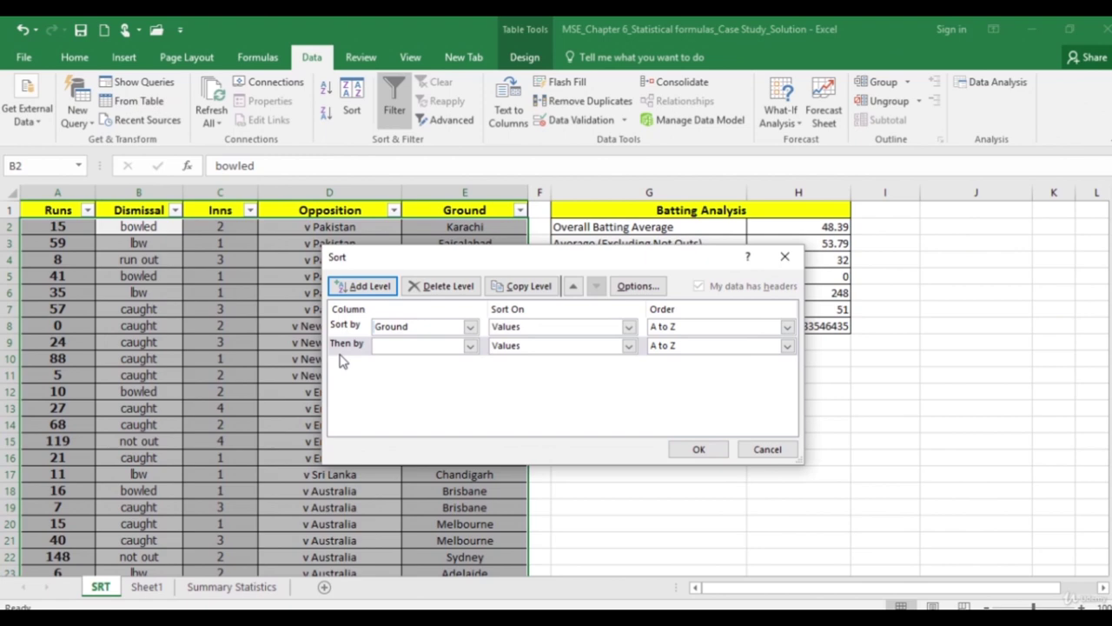
click(470, 347)
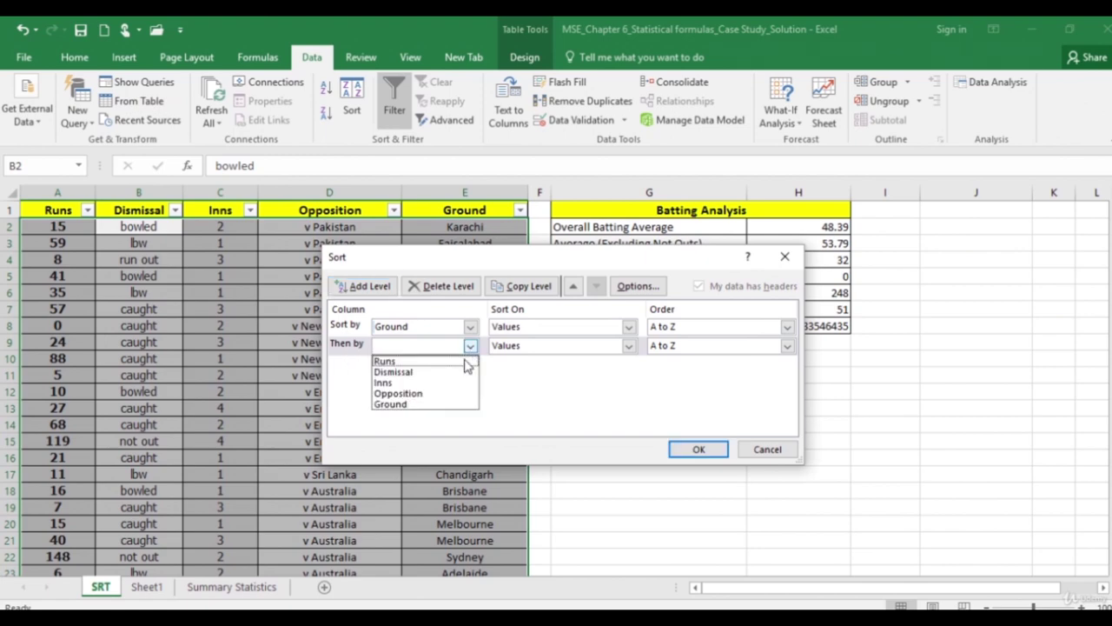
click(439, 397)
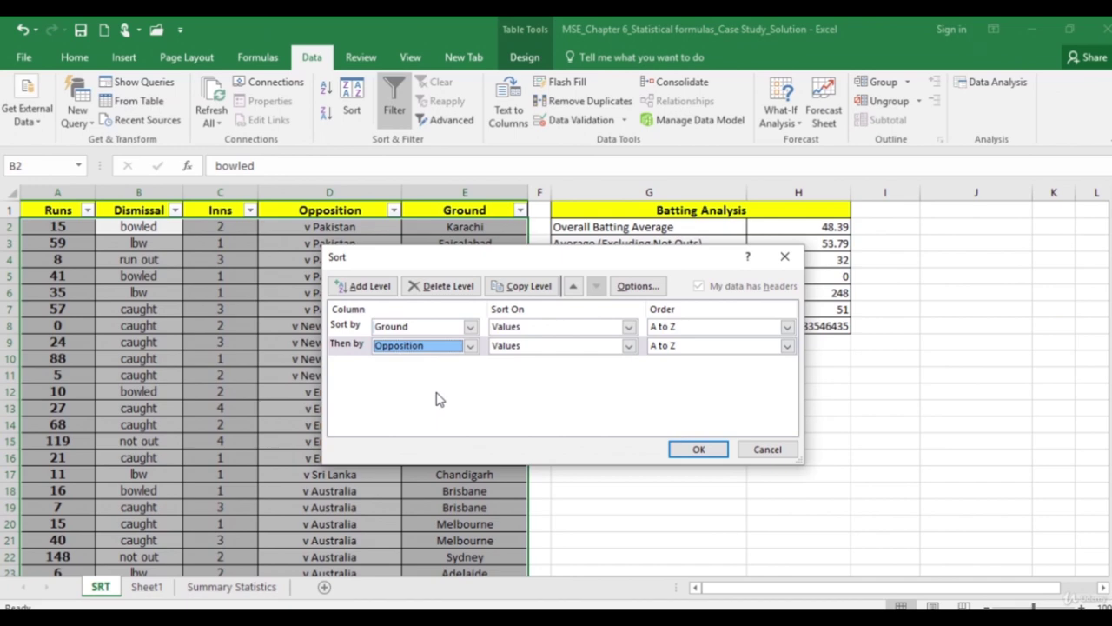
click(366, 290)
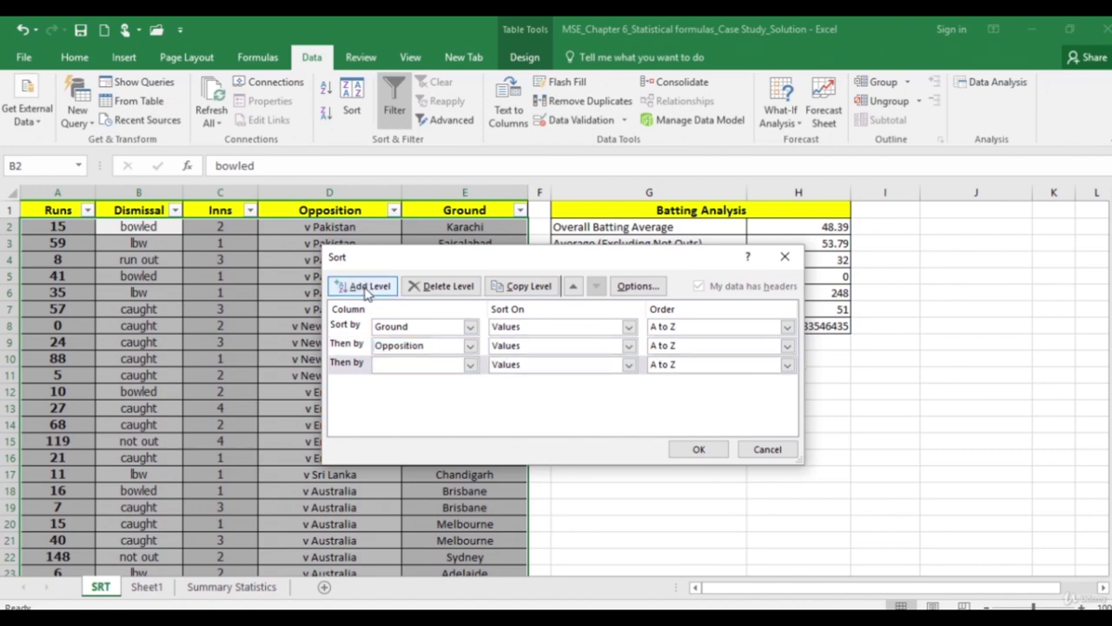
click(469, 365)
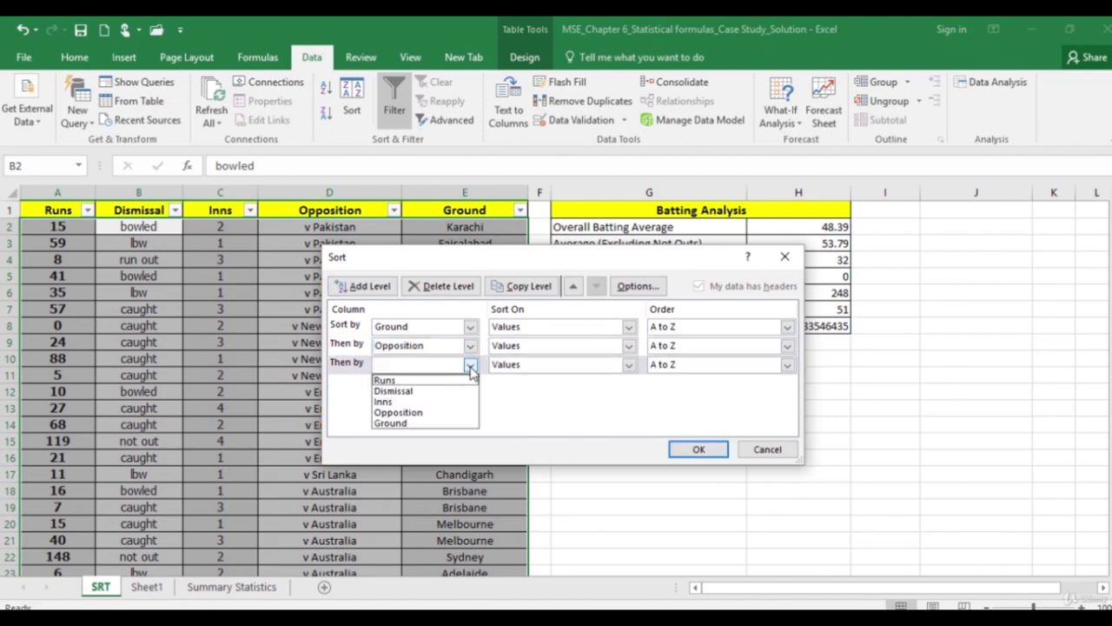
click(393, 391)
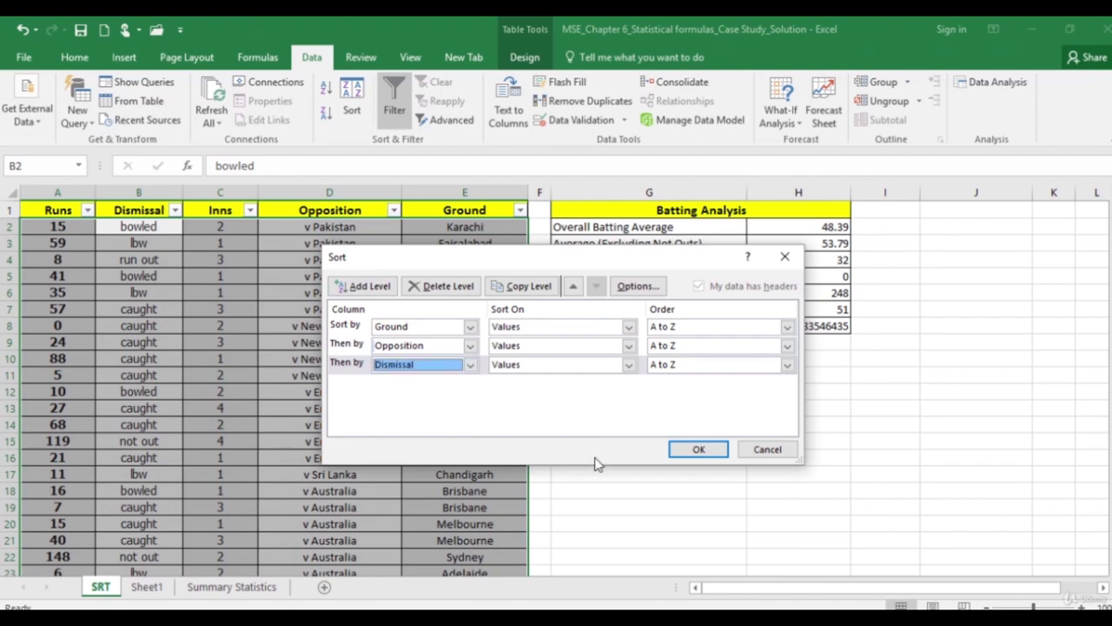
click(700, 449)
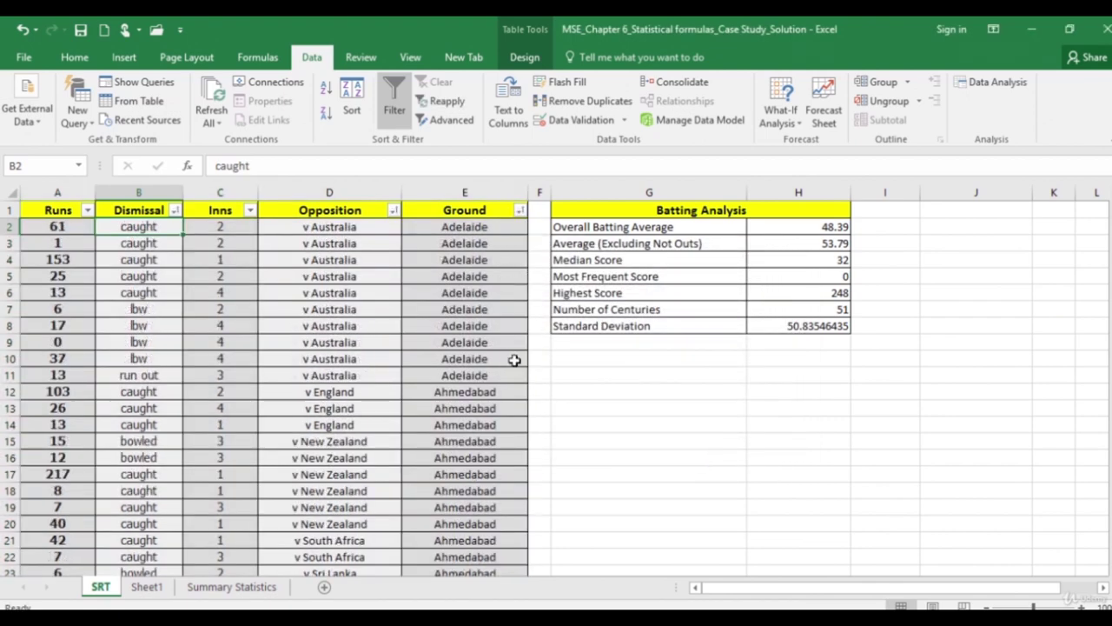
Step: Examine how the Ahmedabad rows are ordered across the Ground, Opposition and Dismissal columns of the sorted table
scroll(827, 241, down, 3)
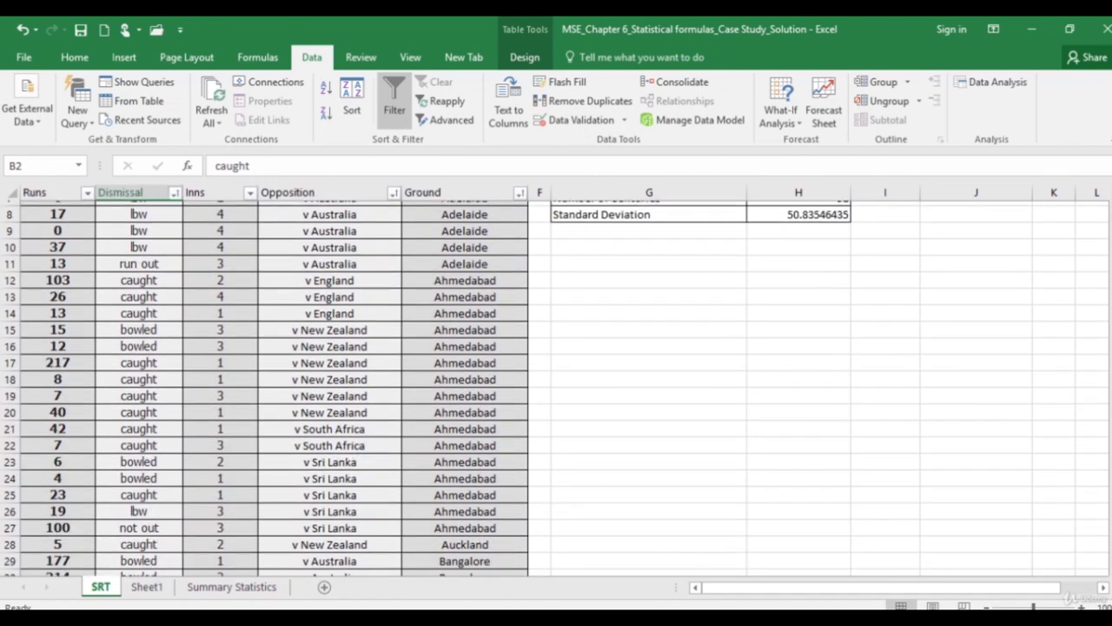
click(503, 244)
drag(508, 272, 509, 488)
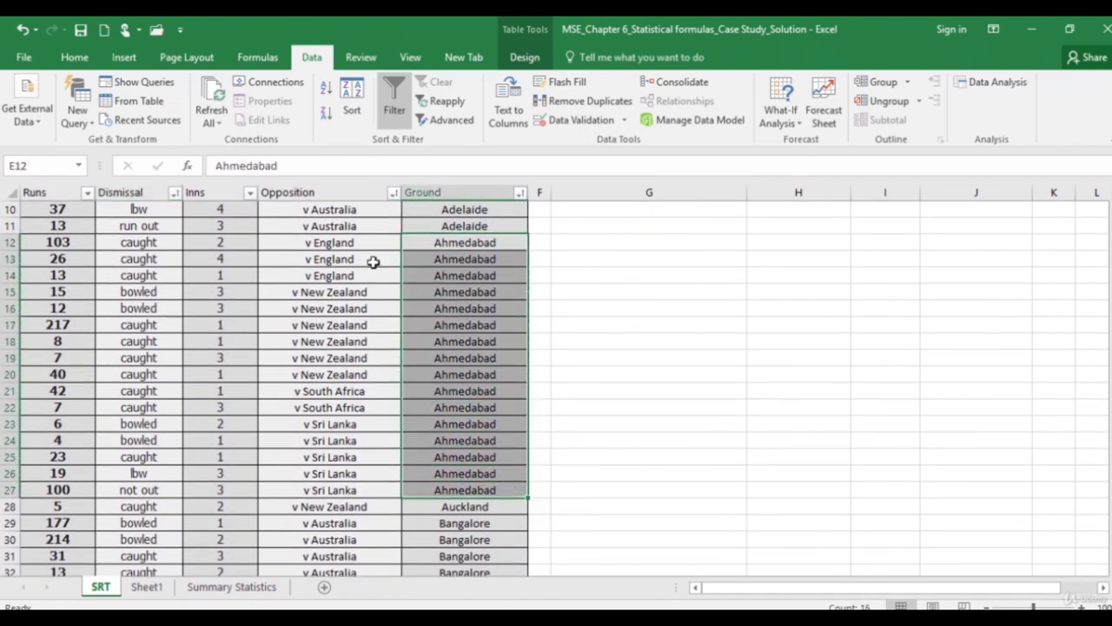
drag(372, 243, 377, 489)
drag(180, 246, 164, 465)
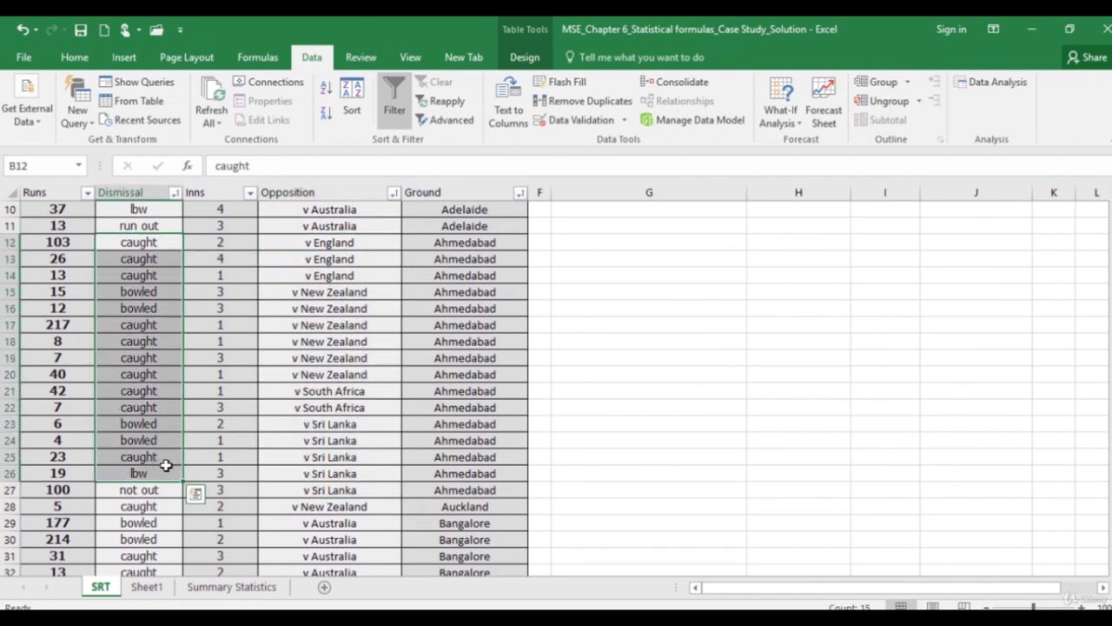
click(626, 427)
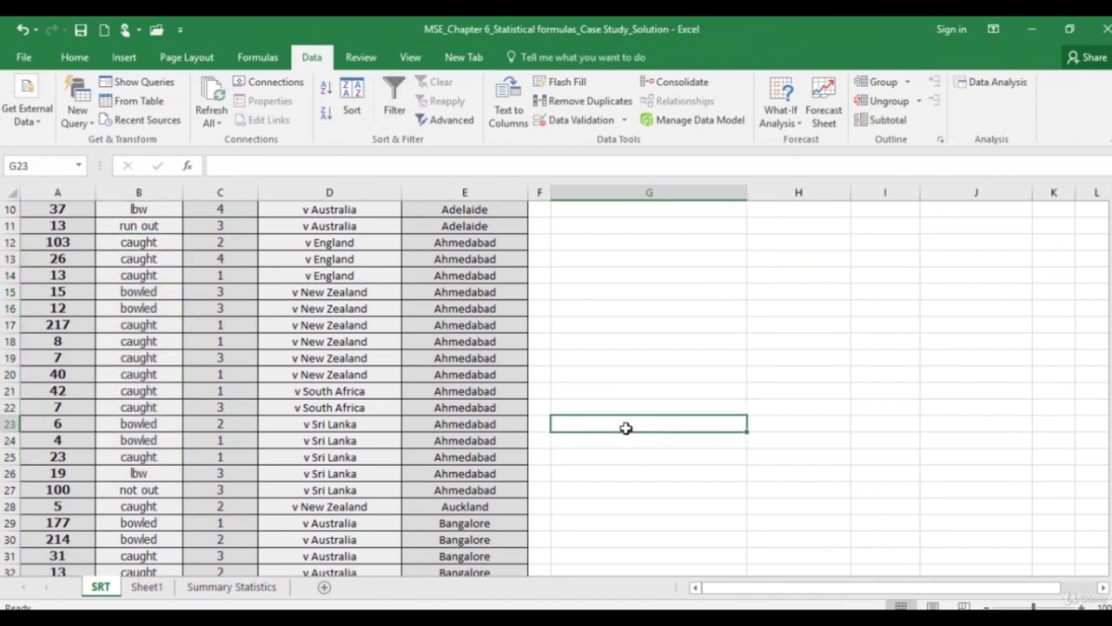
Step: Add a total row to the batting data table
click(362, 192)
click(526, 58)
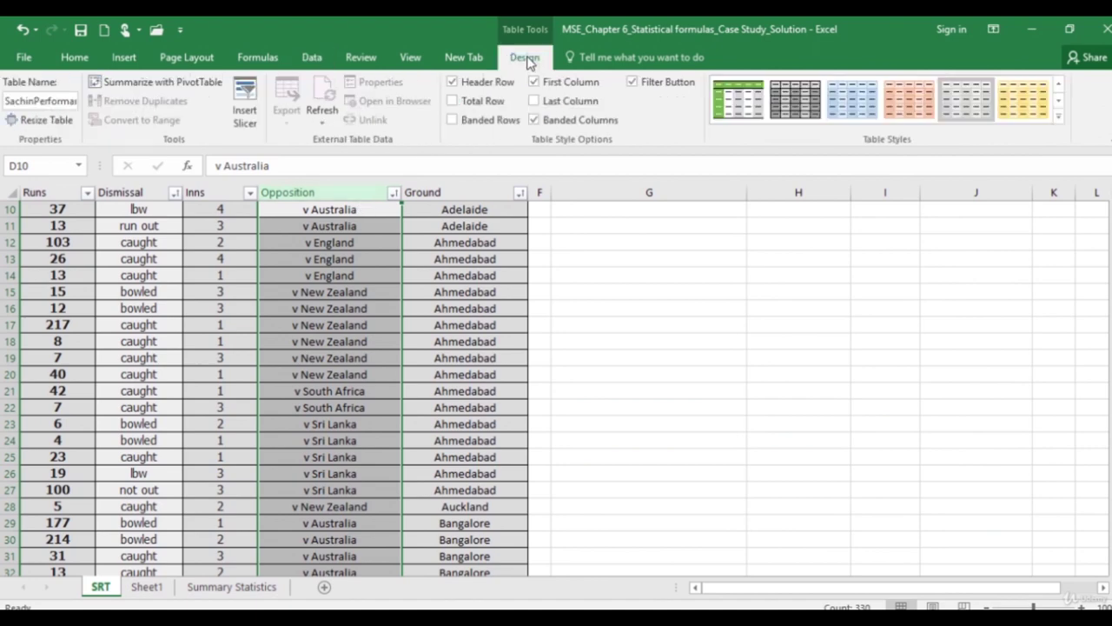
click(452, 101)
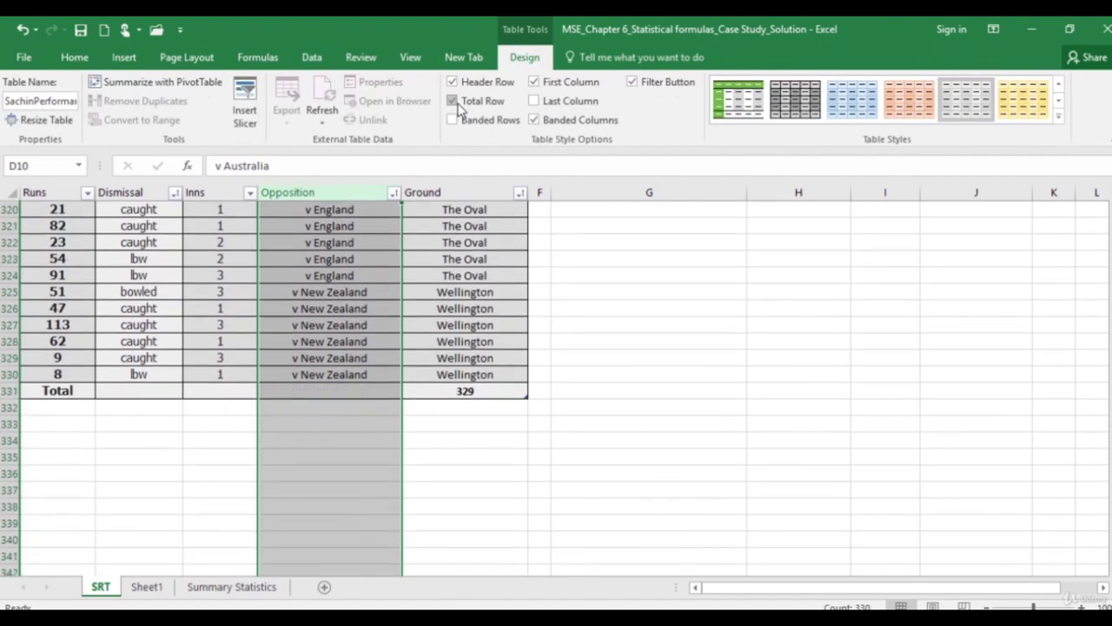
Step: Check the functions offered in the total row cells and set the Runs total in A331 to Sum
click(75, 391)
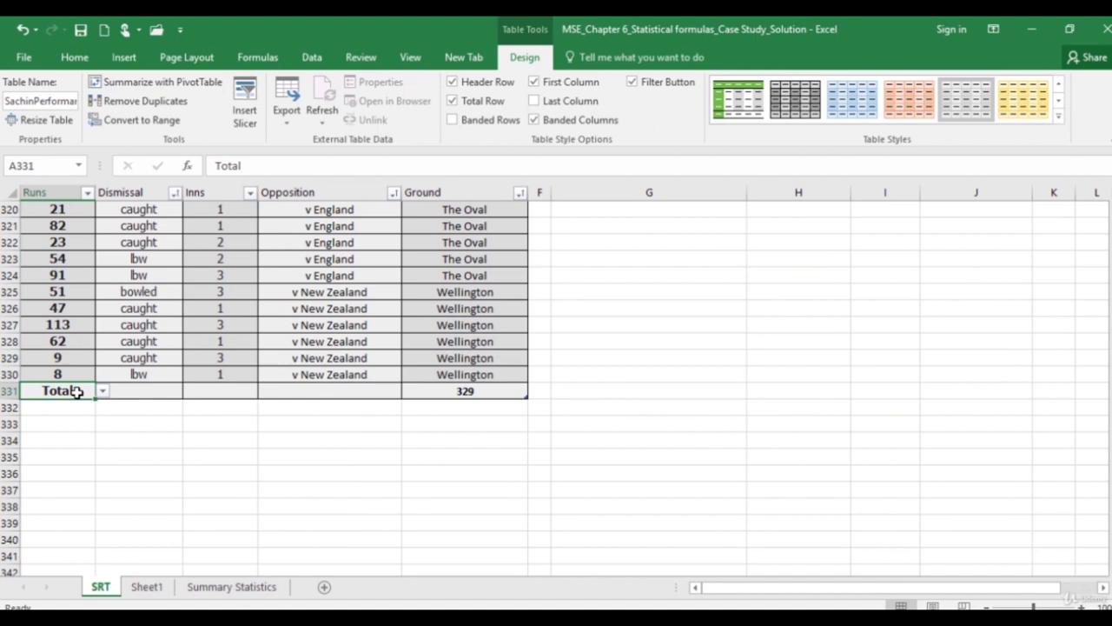
click(155, 392)
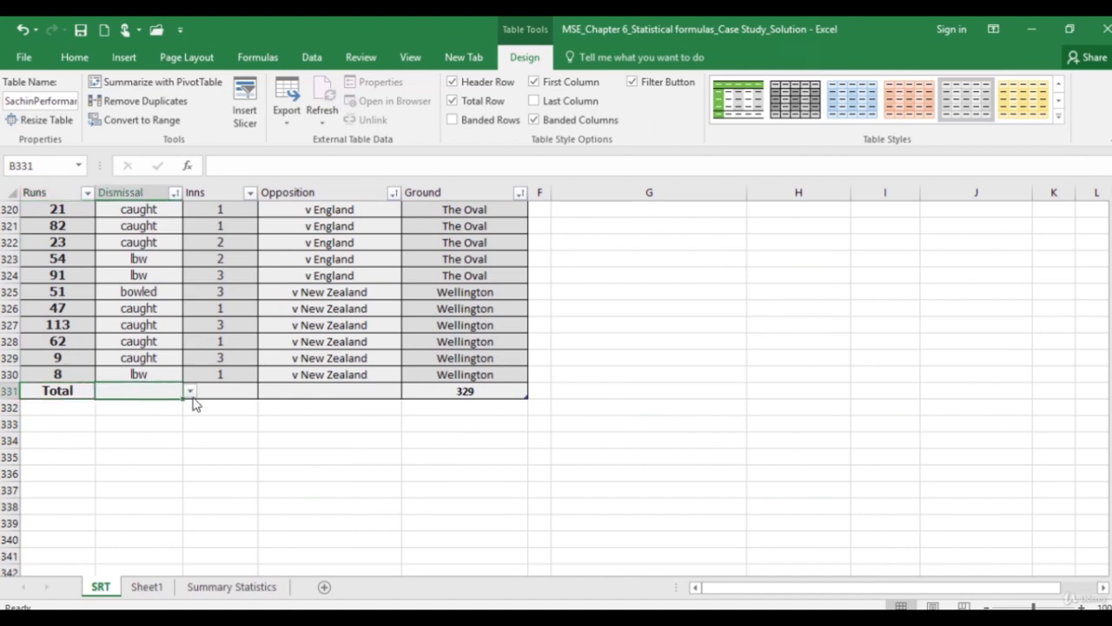
click(190, 392)
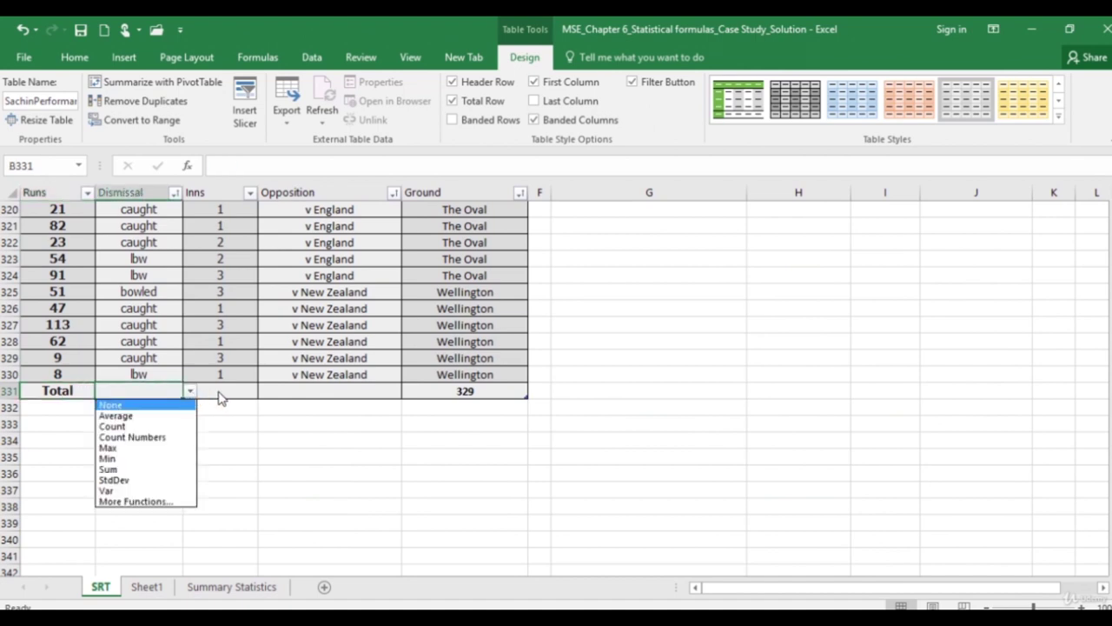
click(233, 396)
click(246, 391)
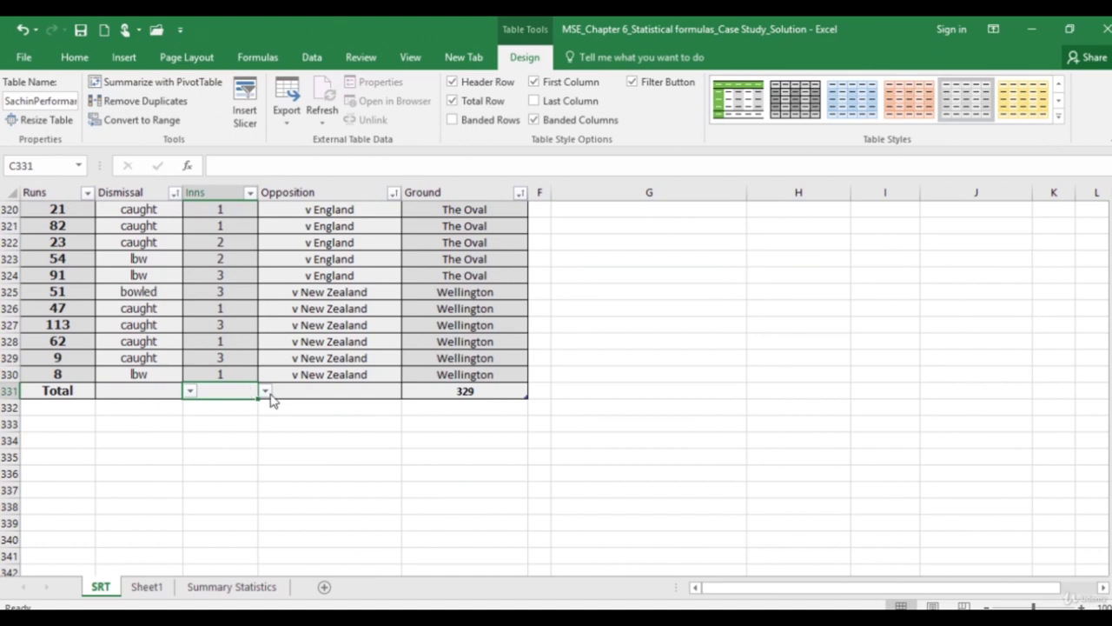
click(85, 392)
click(102, 392)
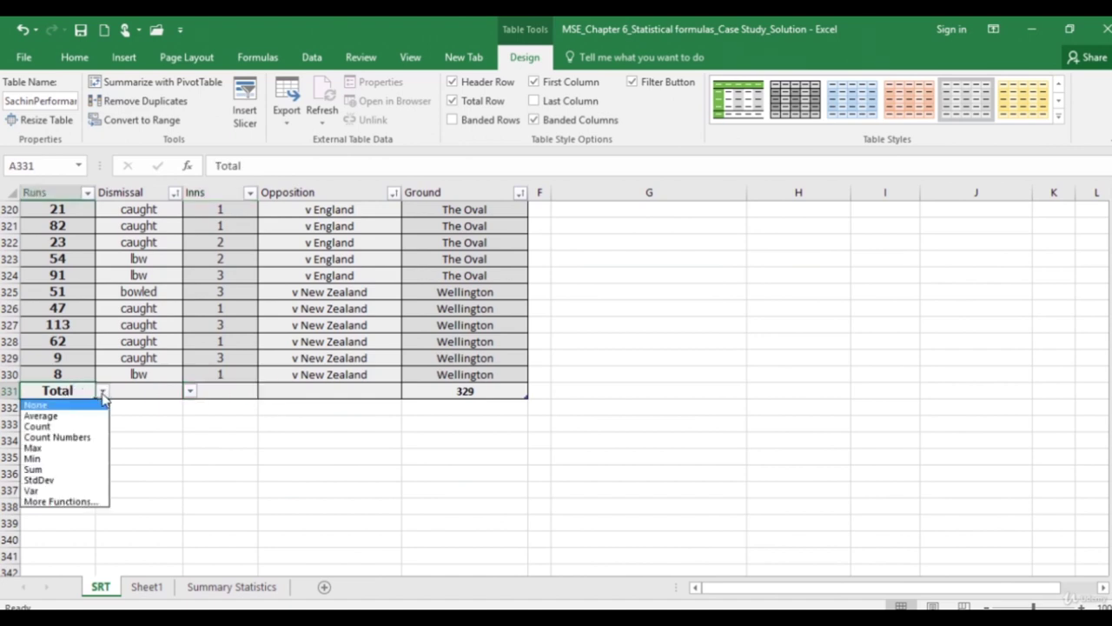
click(34, 470)
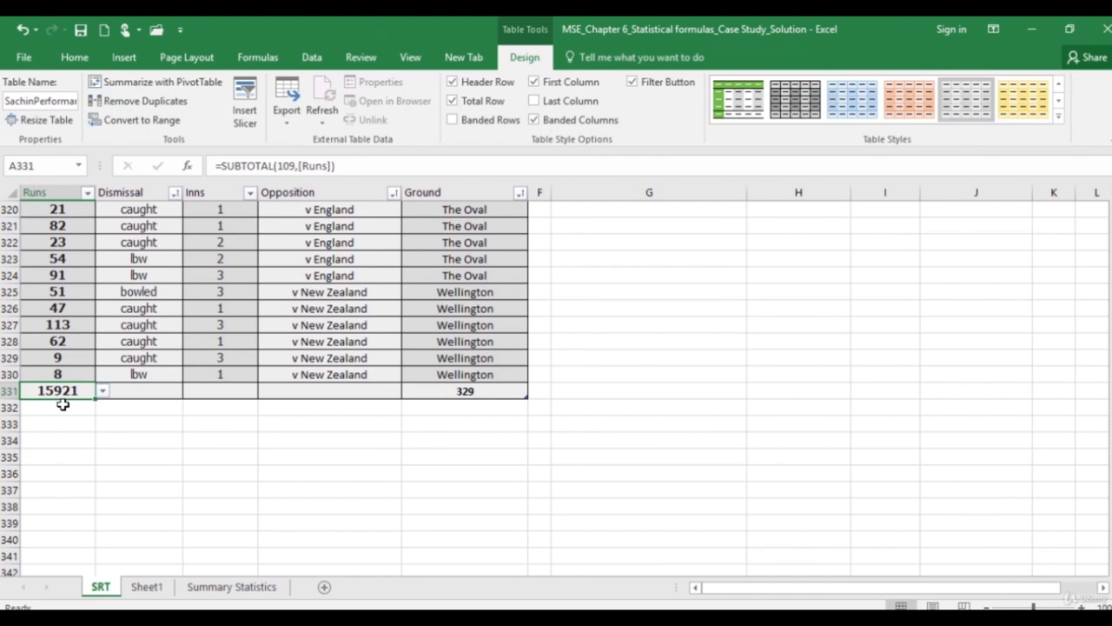
Step: Inspect the SUBTOTAL formula behind the Runs total in A331 and cancel the formula edit
click(338, 165)
drag(338, 165, 213, 165)
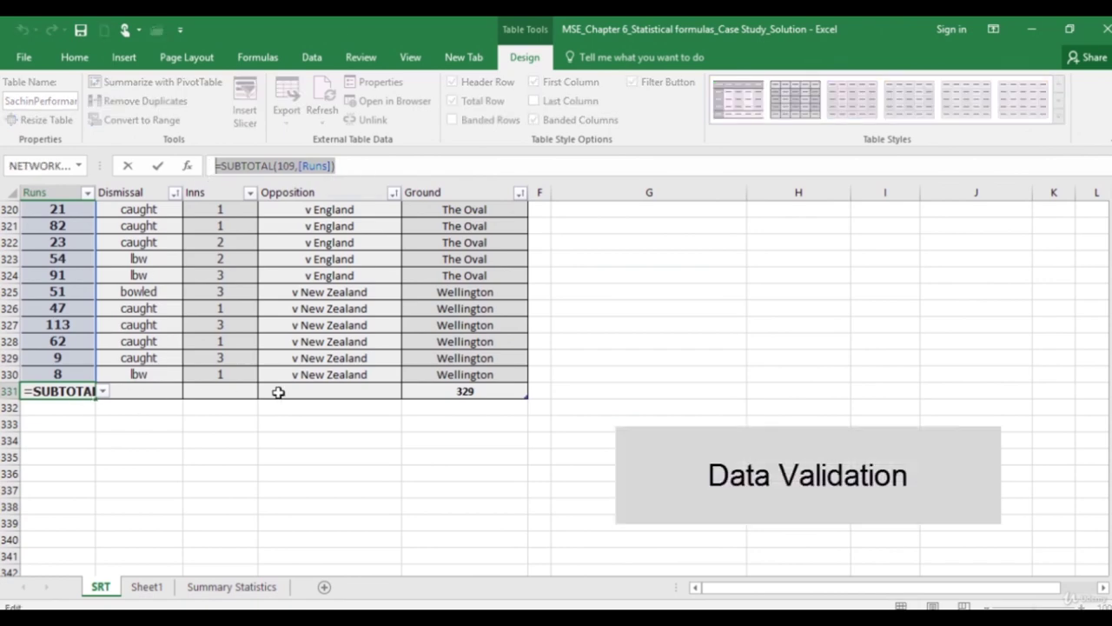
click(540, 373)
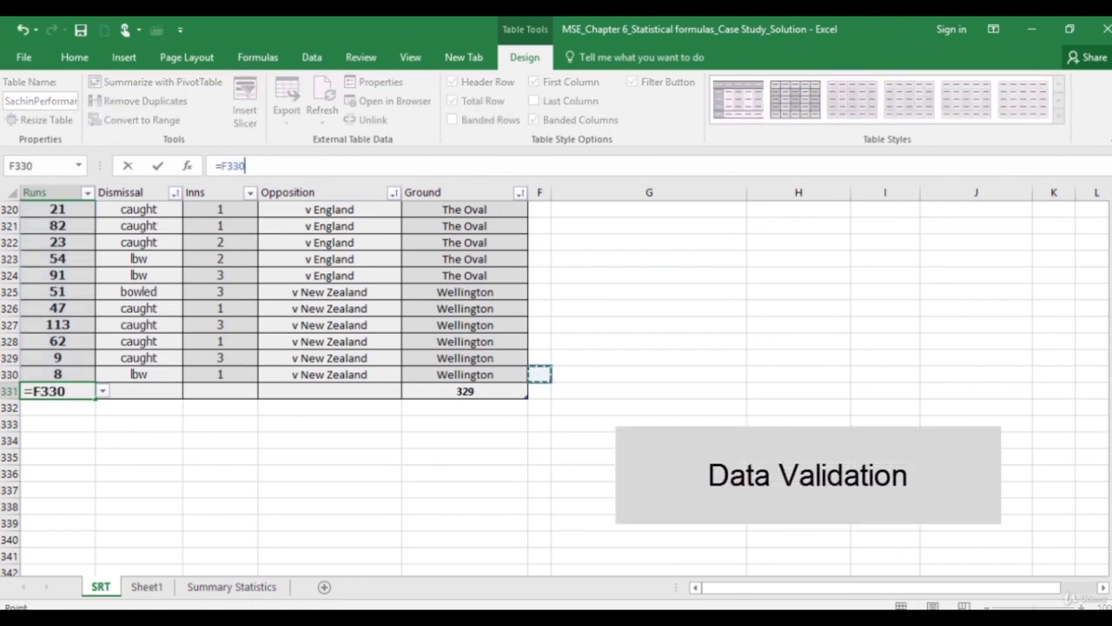
scroll(556, 313, up, 1)
scroll(556, 382, up, 15)
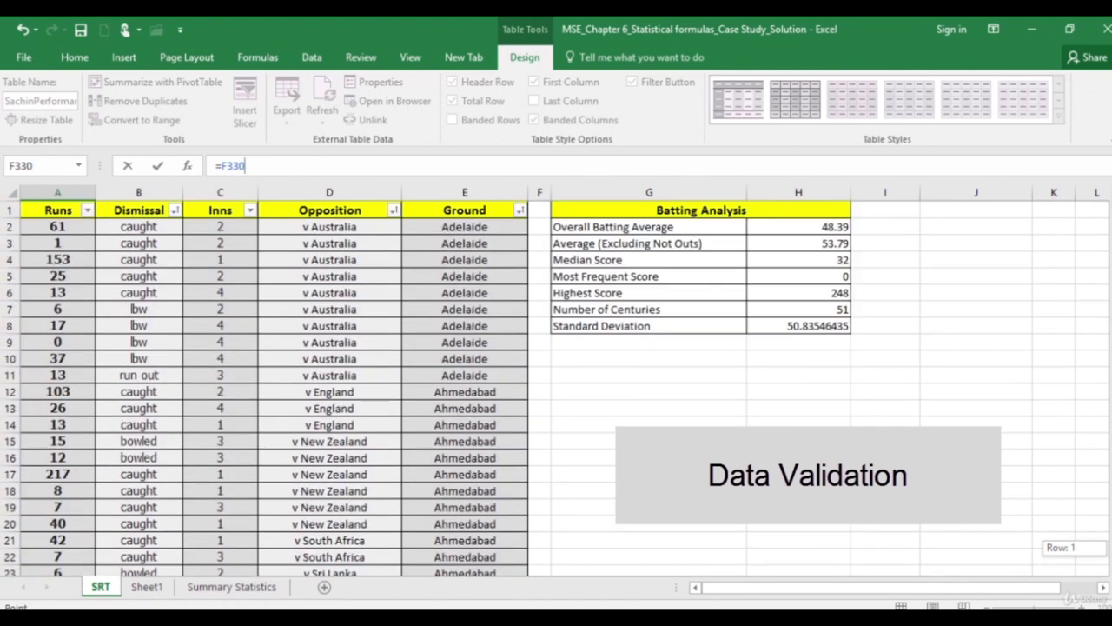
click(122, 210)
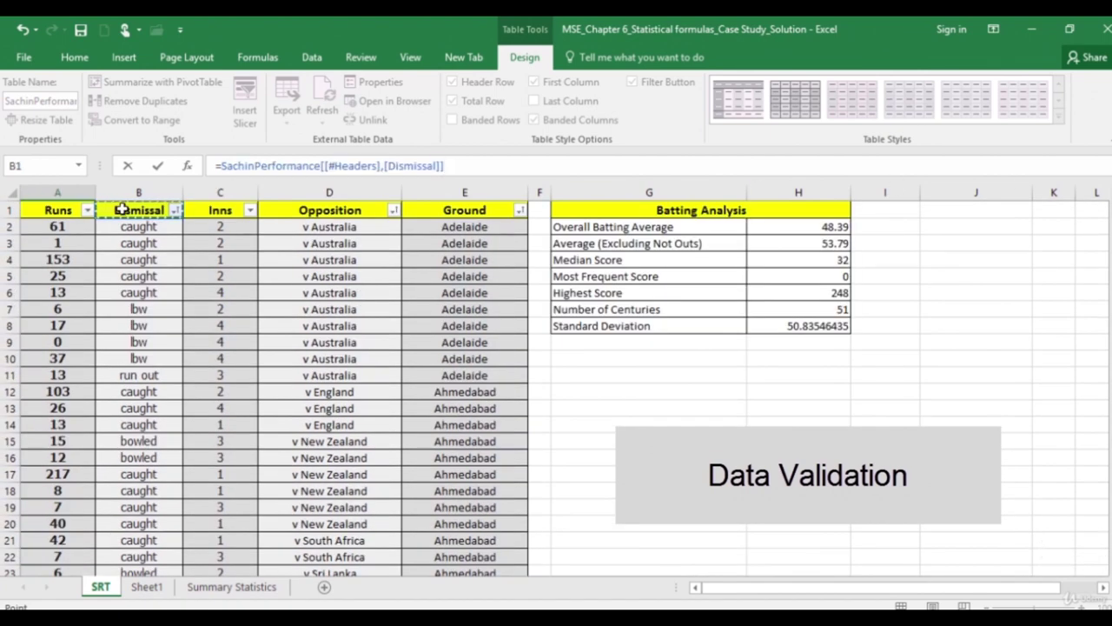
key(Escape)
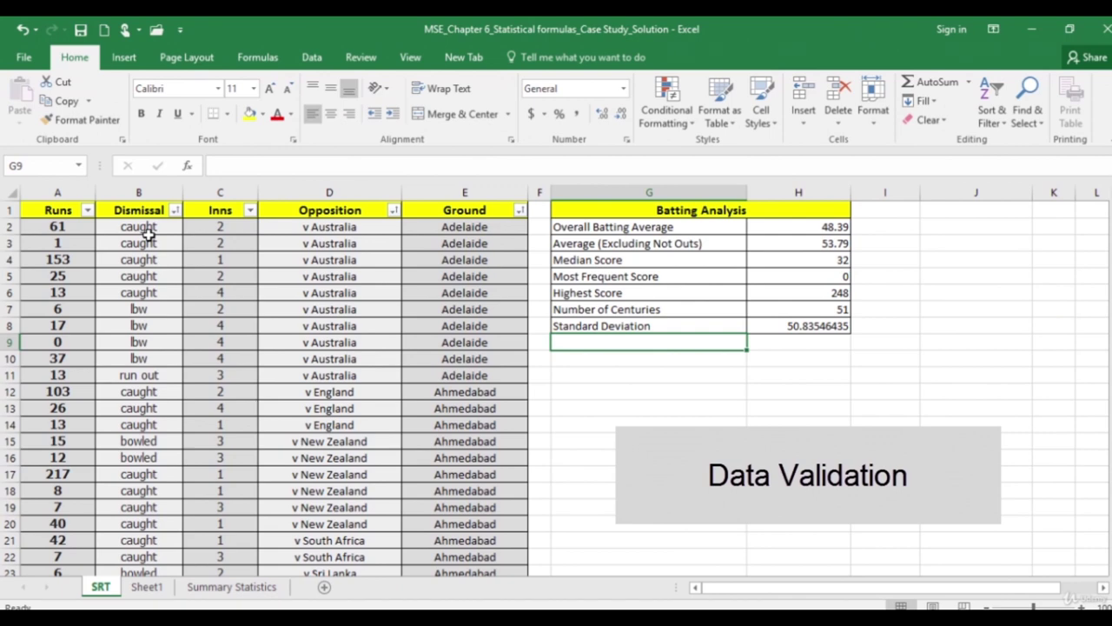
Step: Check the list of dismissal types on Sheet1 against the Dismissal column of the SRT sheet
click(144, 227)
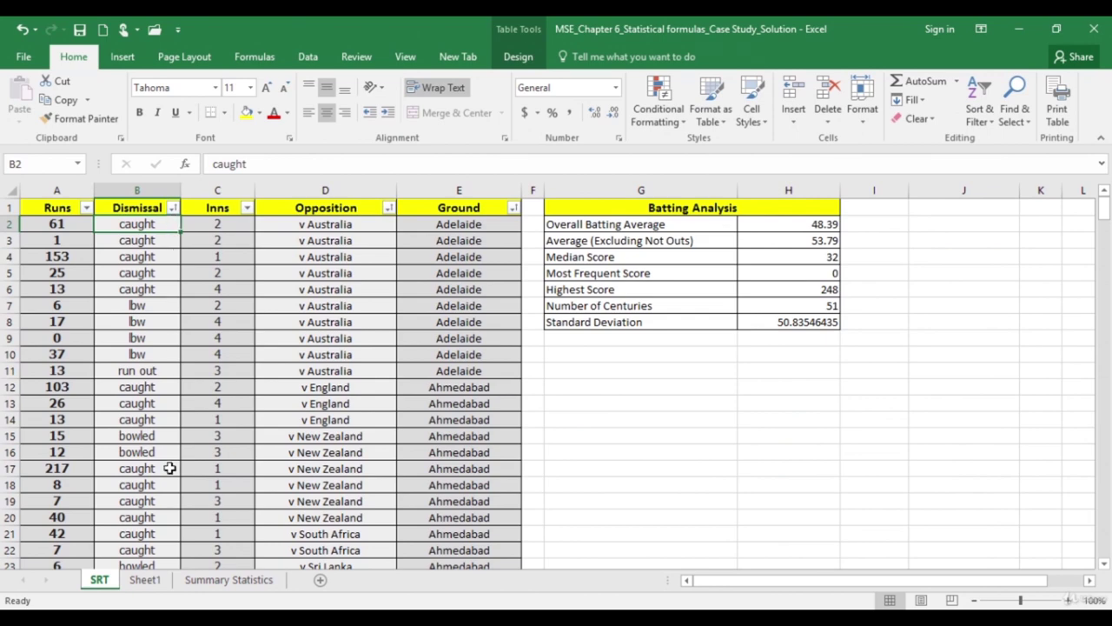
click(145, 584)
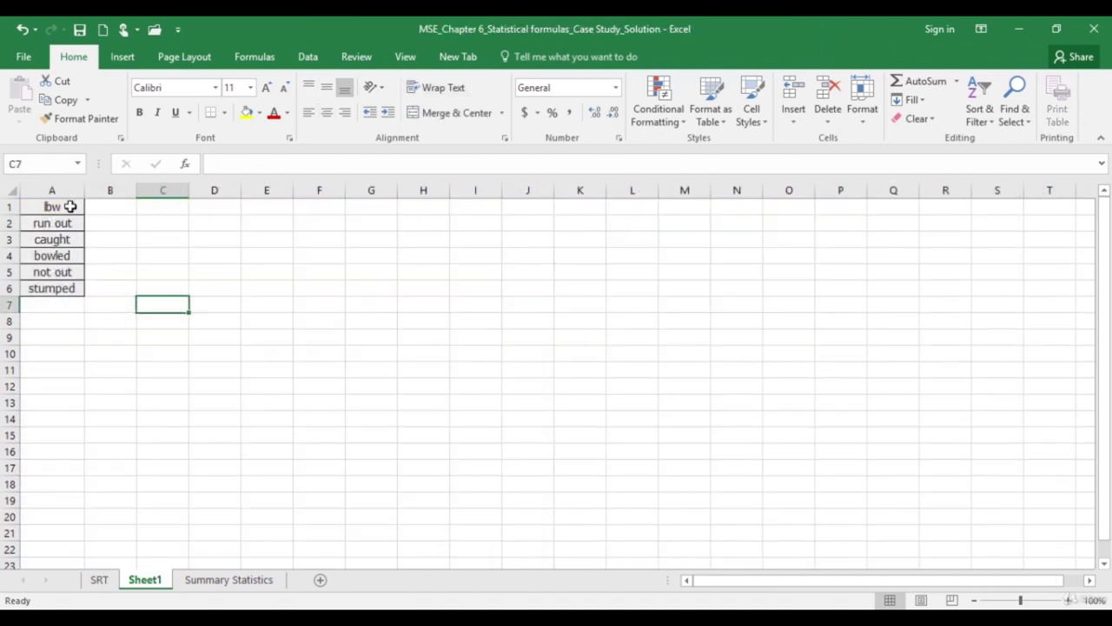
click(99, 580)
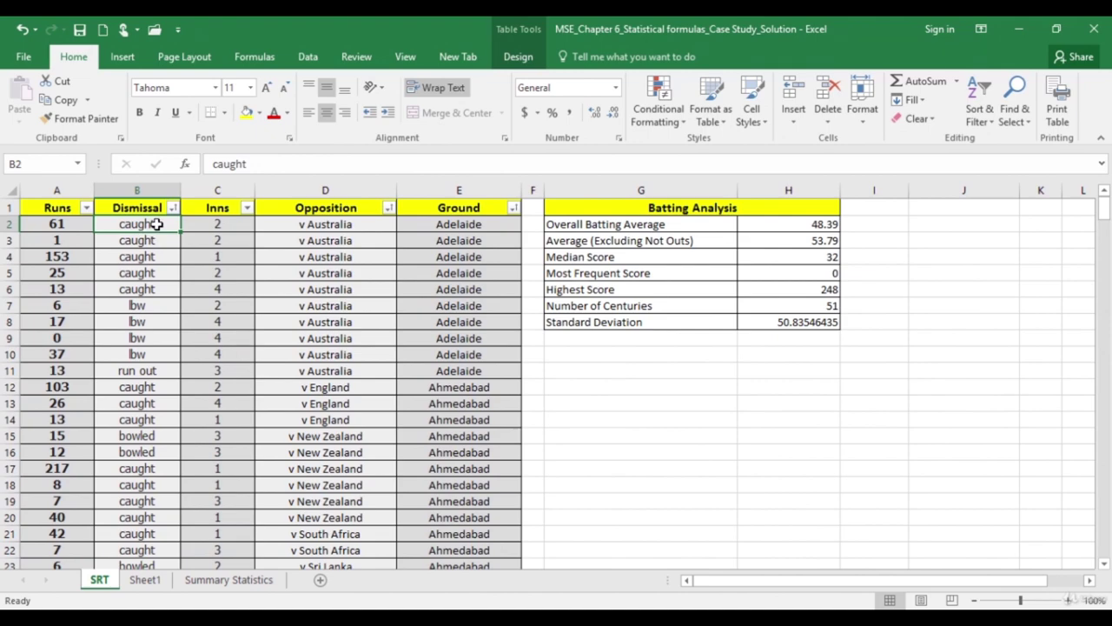
Step: Set up data validation for the Dismissal column B1:B330 that allows a list sourced from =Sheet1!$A$1:$A$6
drag(149, 209, 153, 545)
key(ctrl+shift+Down)
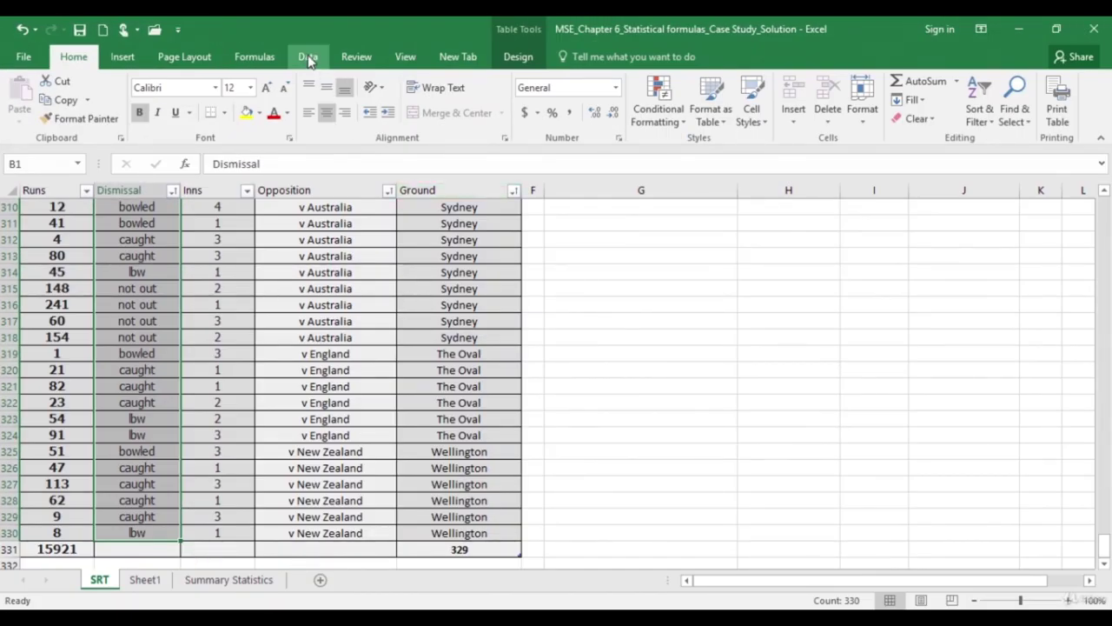
click(308, 57)
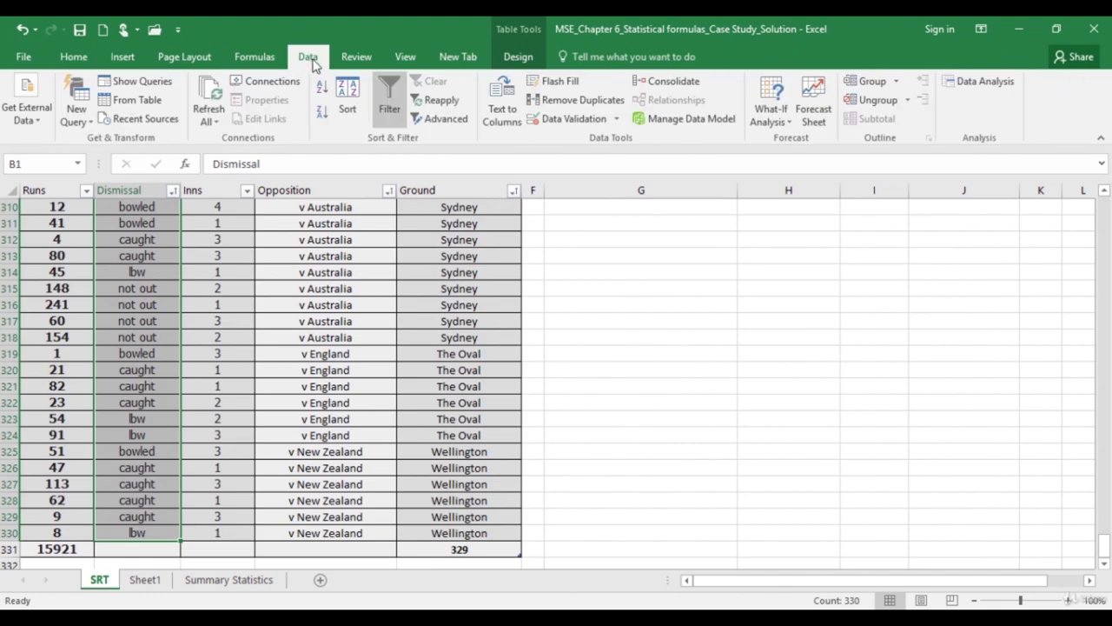
click(590, 119)
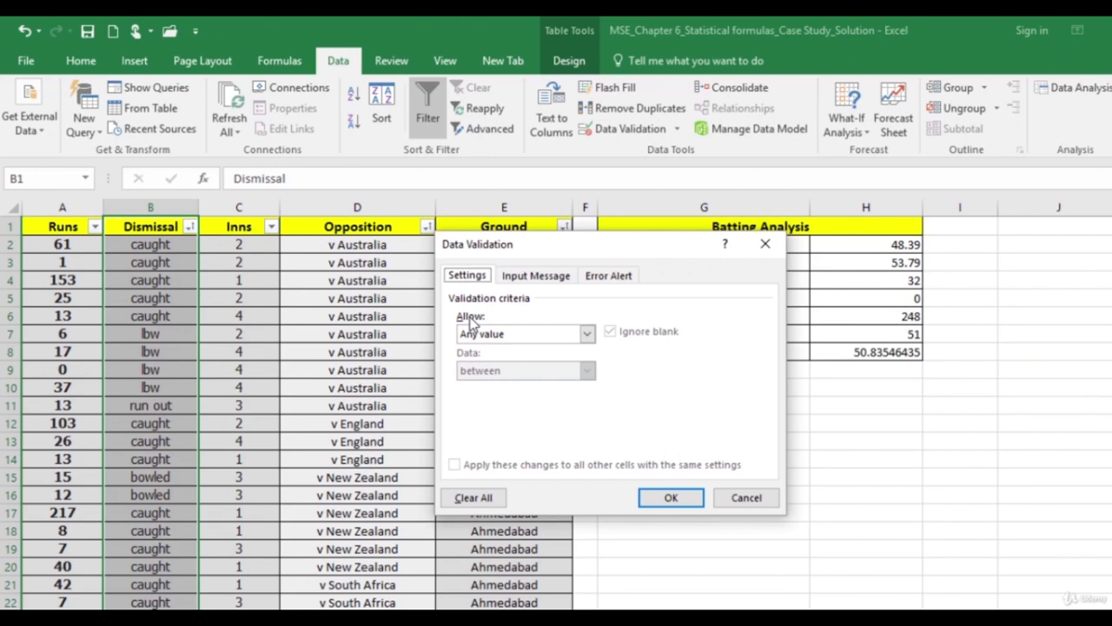
click(587, 335)
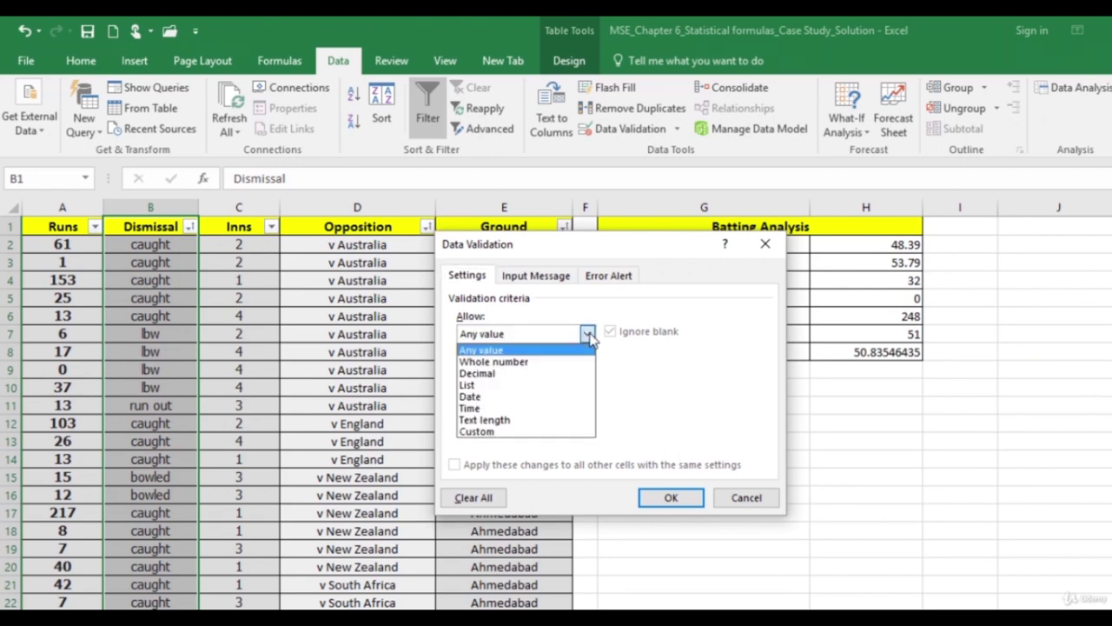
click(491, 385)
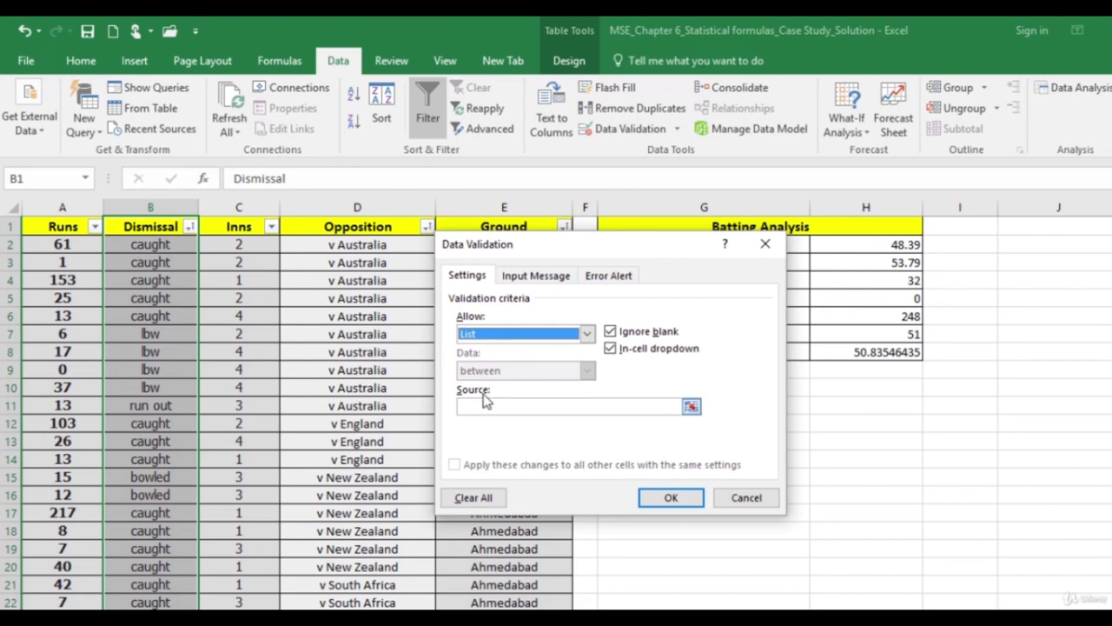
click(473, 405)
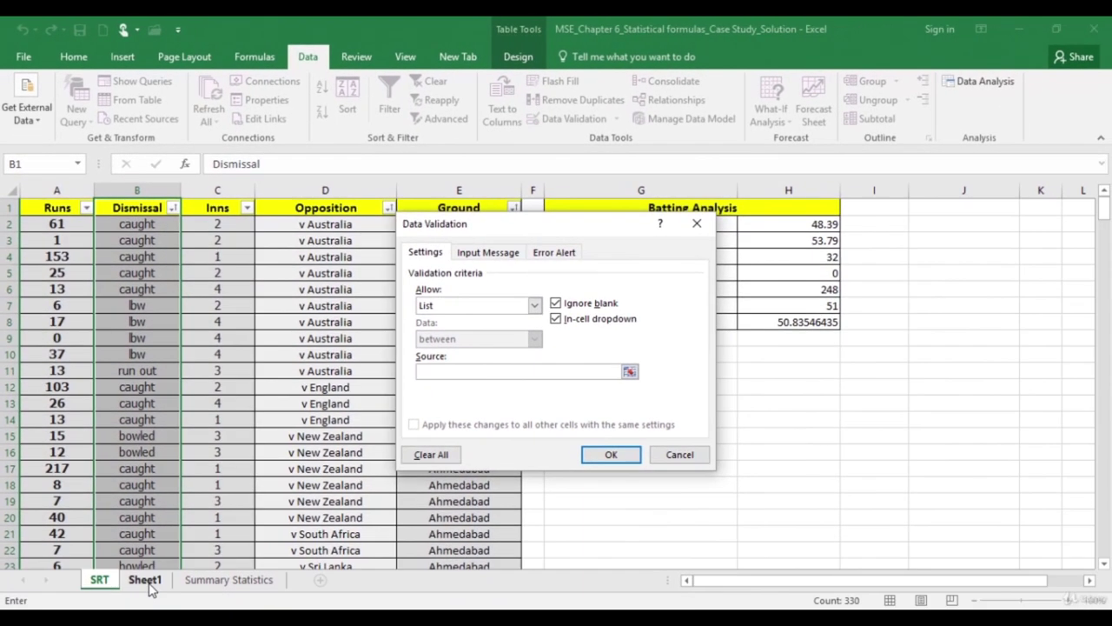
click(168, 622)
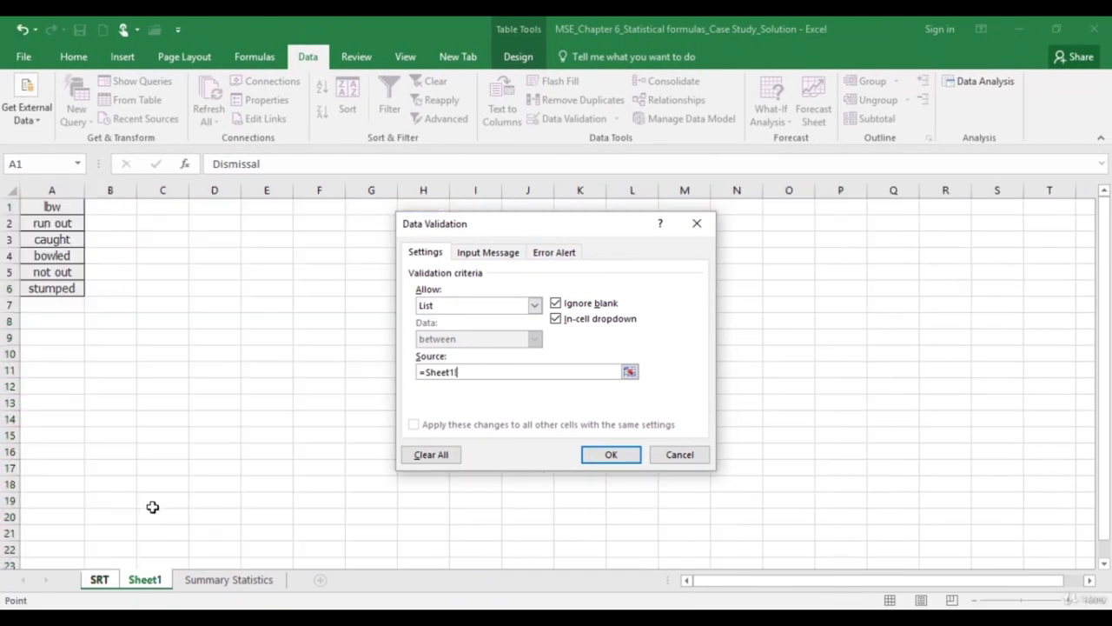
drag(69, 205, 75, 289)
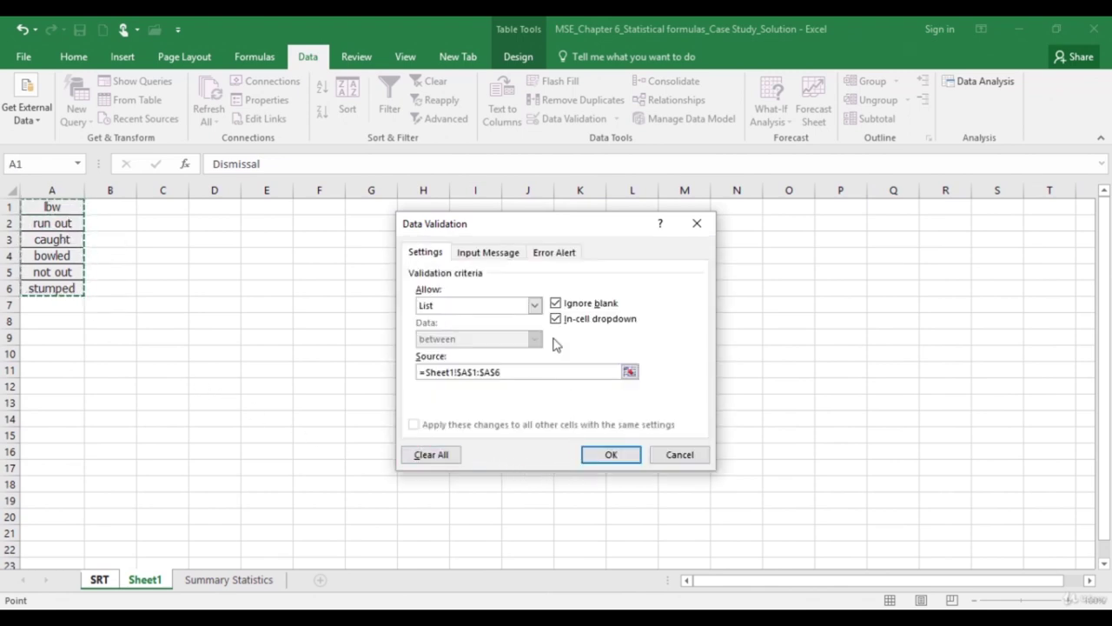
Step: Add the error alert message "This is not the Right Dismissal!" to the Dismissal validation and apply the rule
click(553, 252)
click(573, 365)
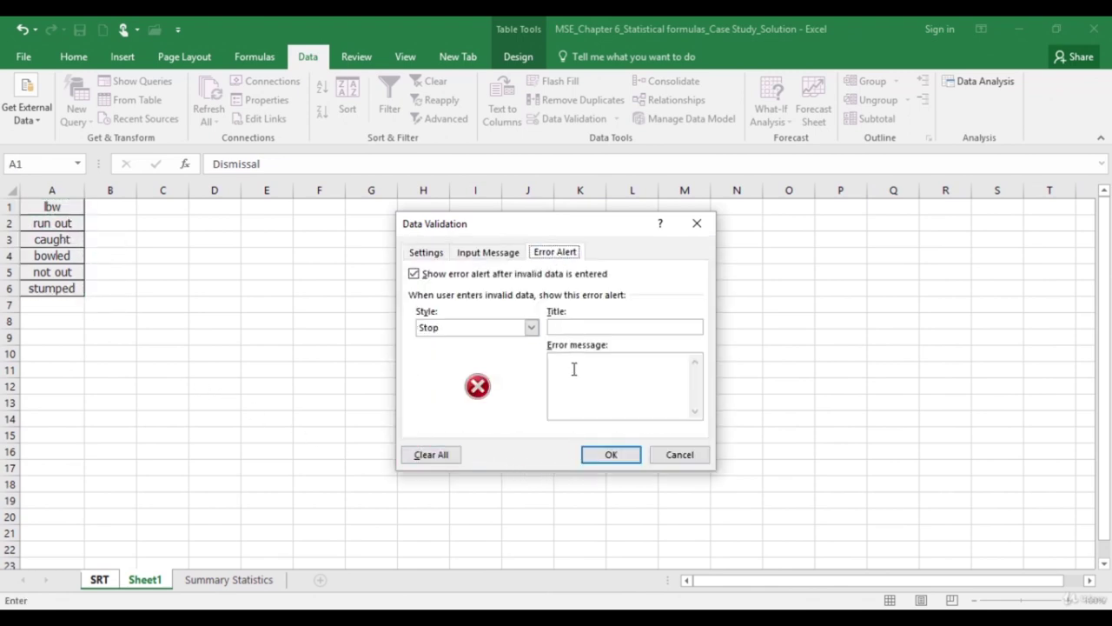
text(This )
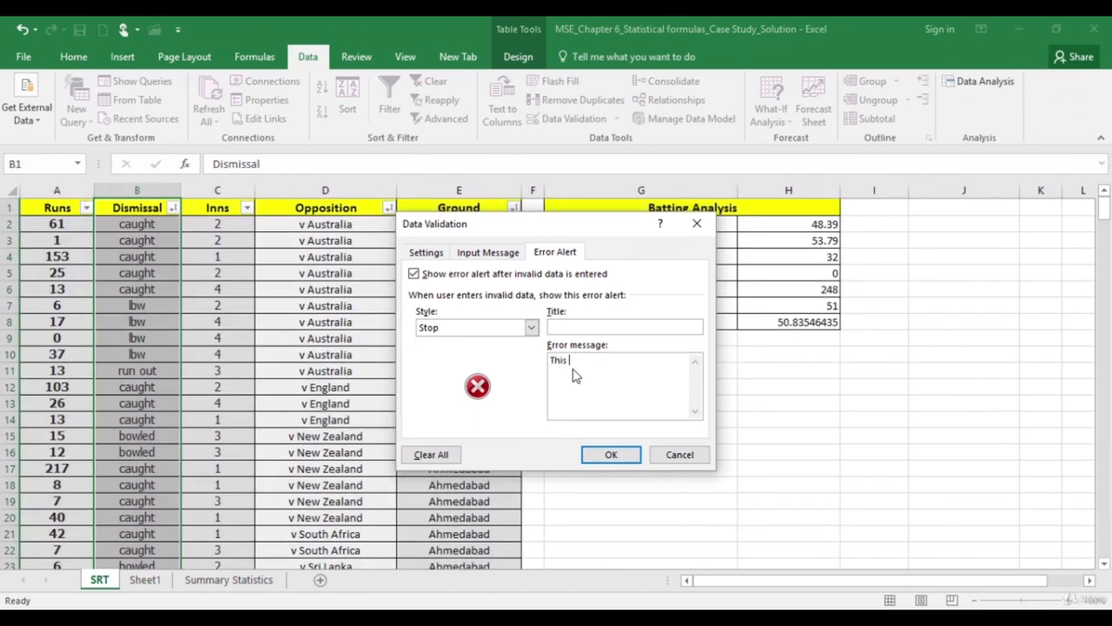
text(is not the Right Dismis)
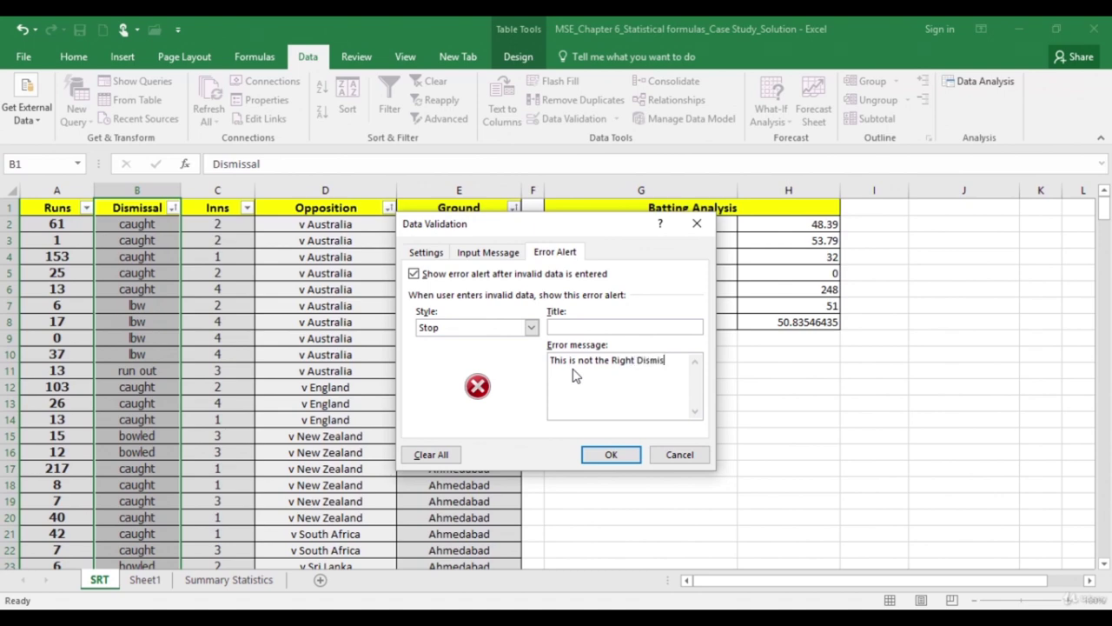
text(sal!)
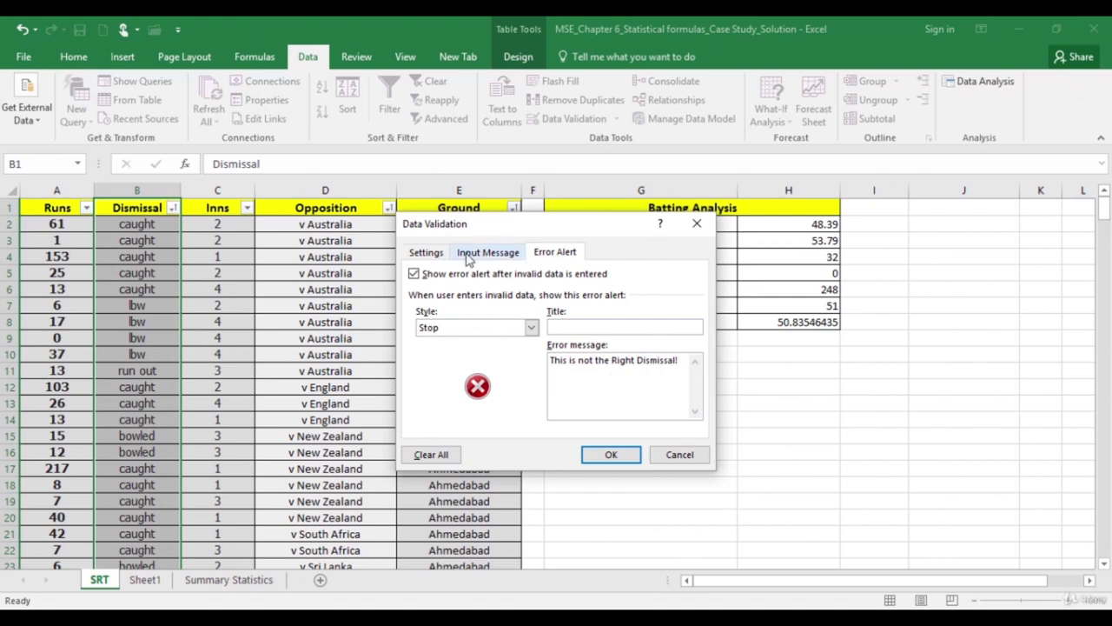
click(499, 260)
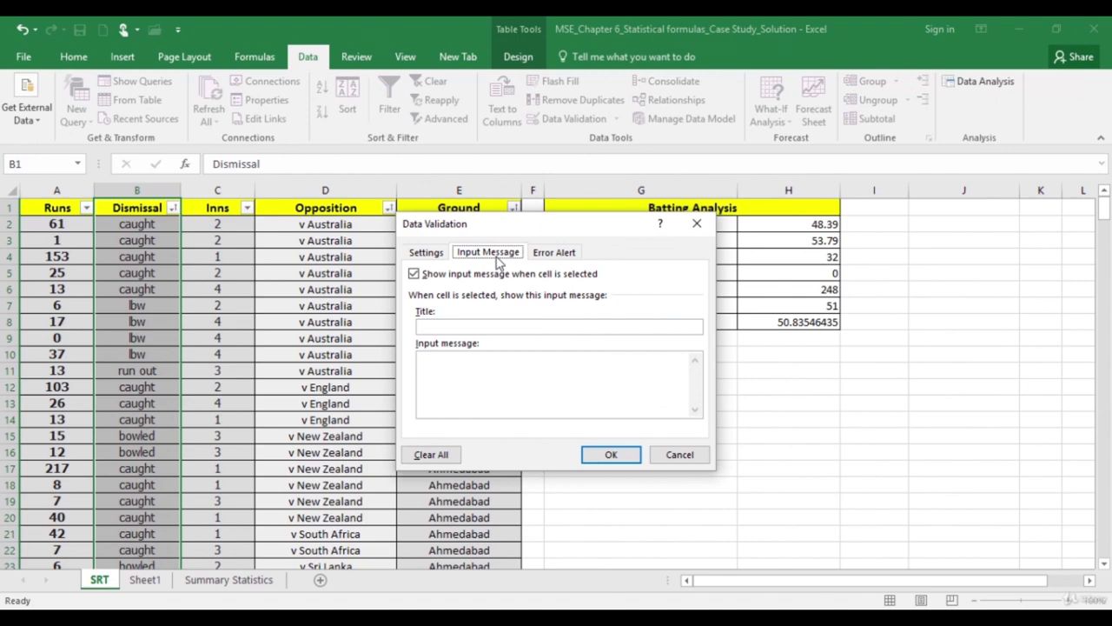
click(545, 258)
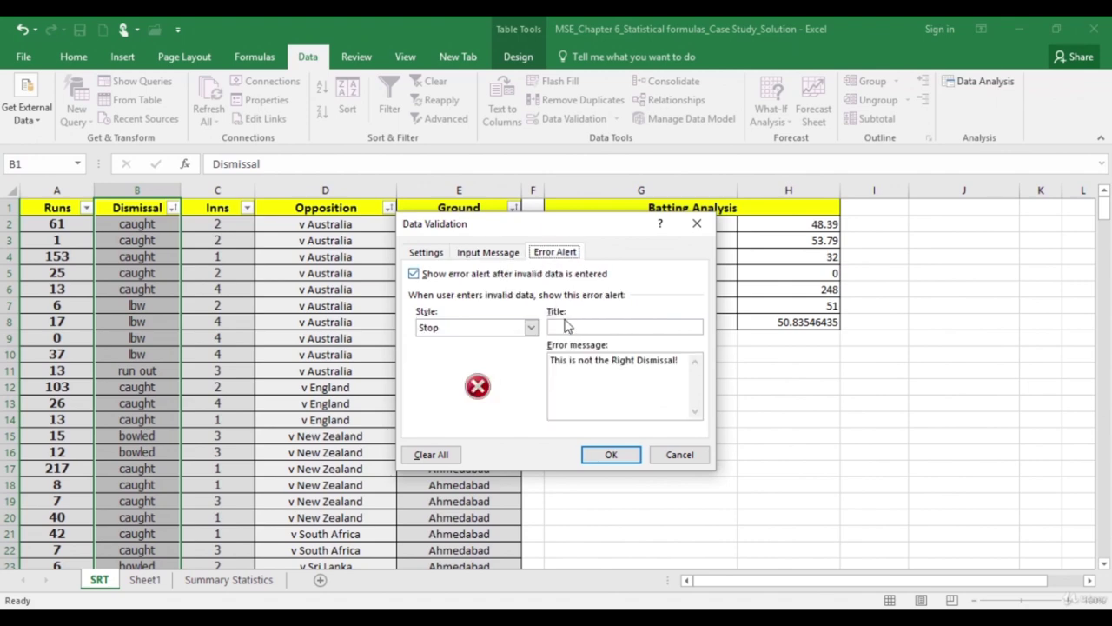
click(601, 455)
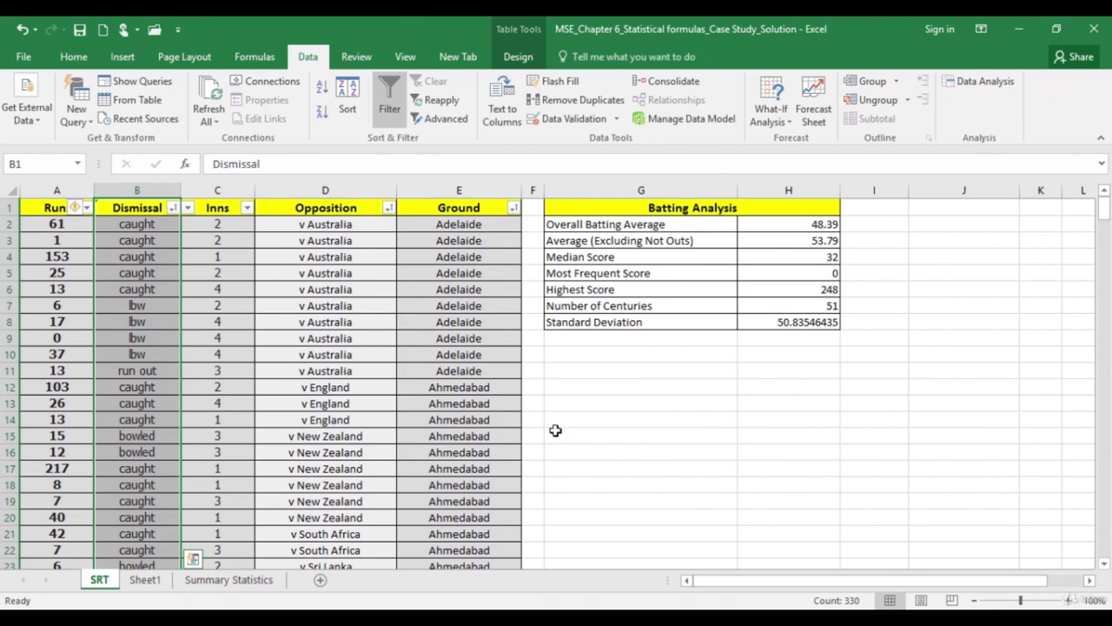
Step: Insert a blank row at row 10 of the batting data table
click(9, 355)
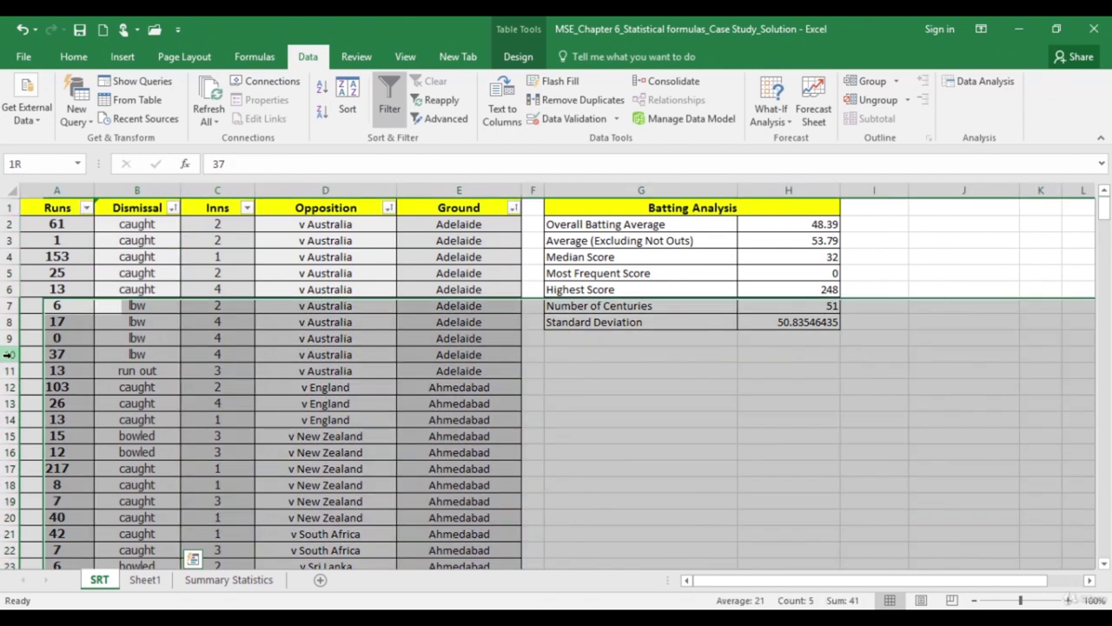
right_click(11, 356)
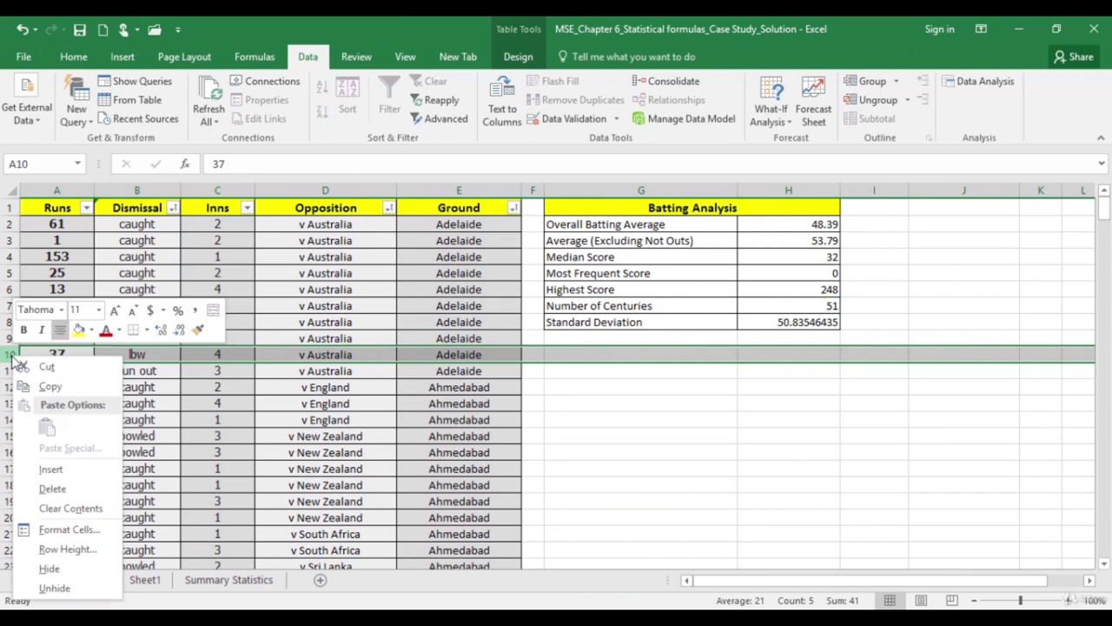
click(50, 470)
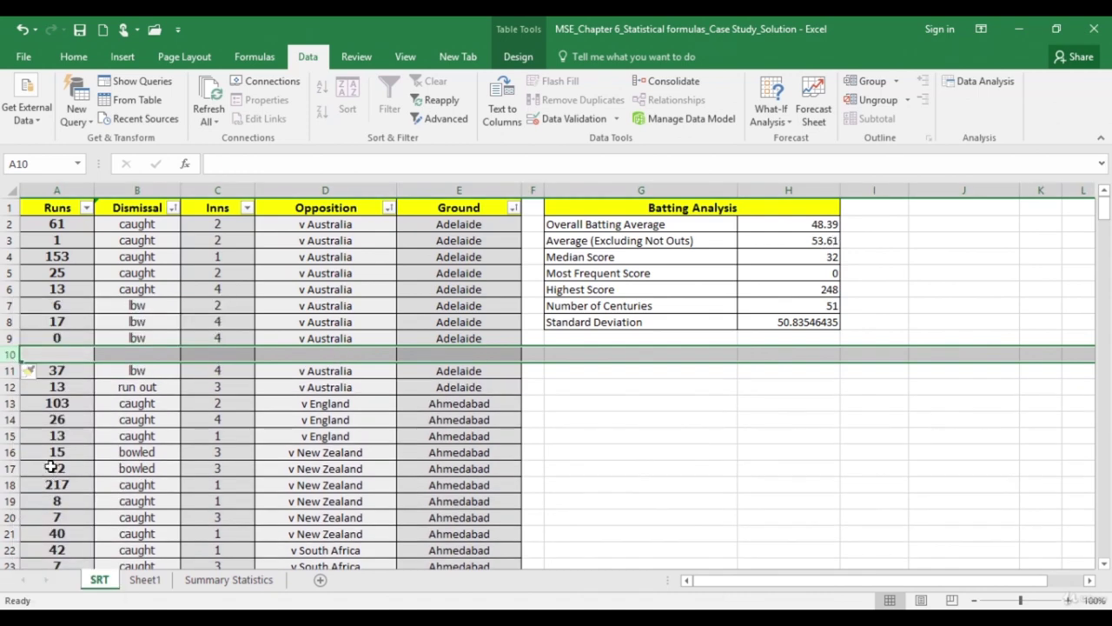
Step: Test the validation in B10 by trying the invalid entry kmn, and choose bowled from the cell's list instead
click(126, 355)
text(kmn)
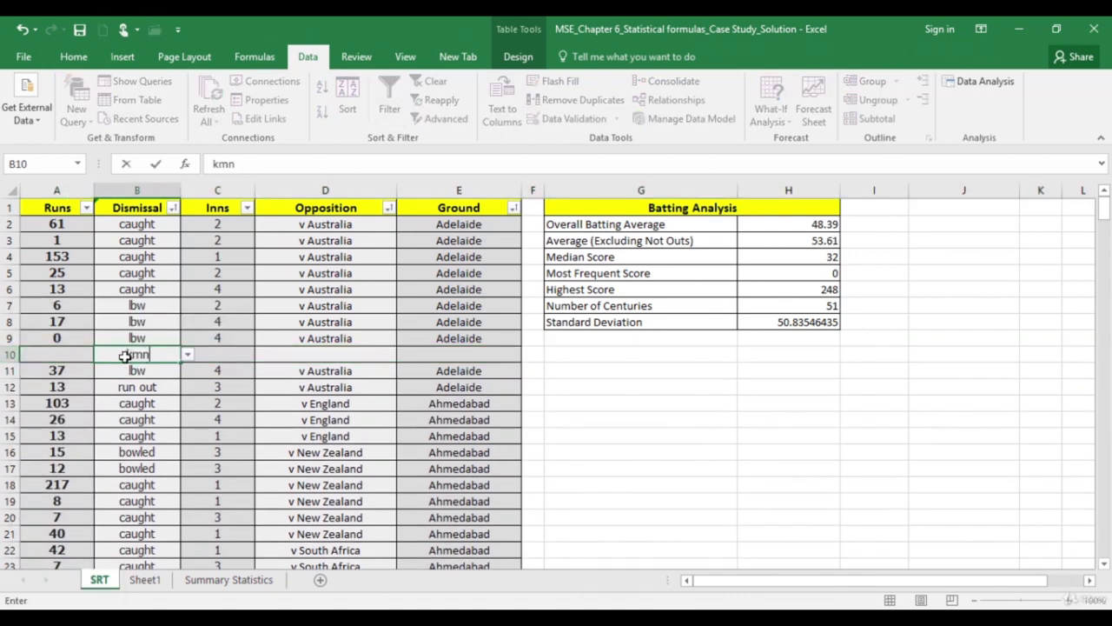
key(Return)
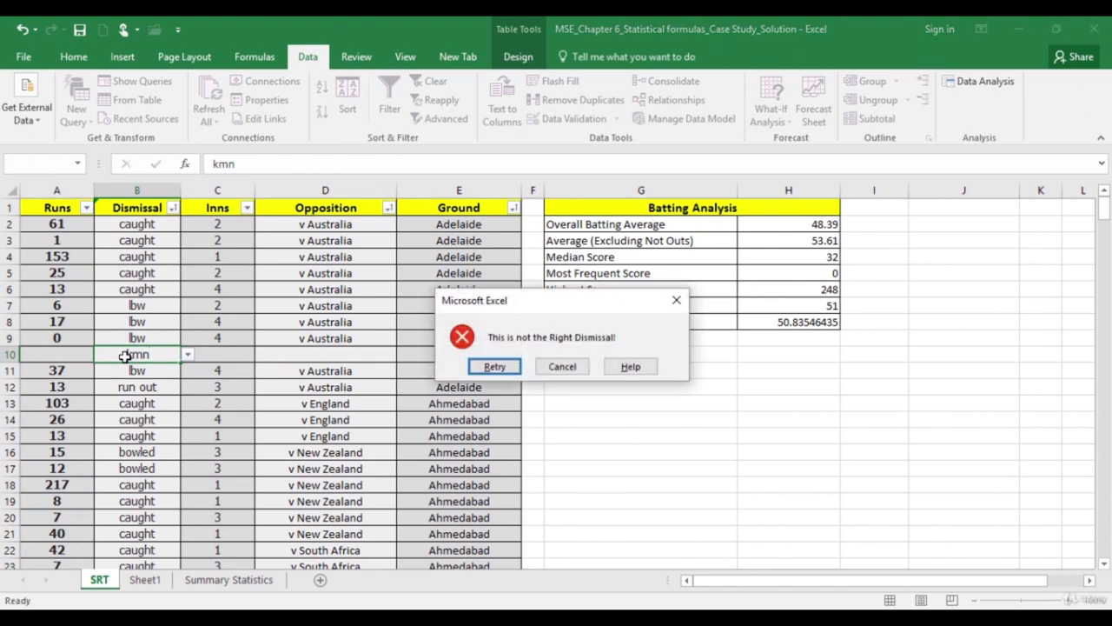
click(561, 367)
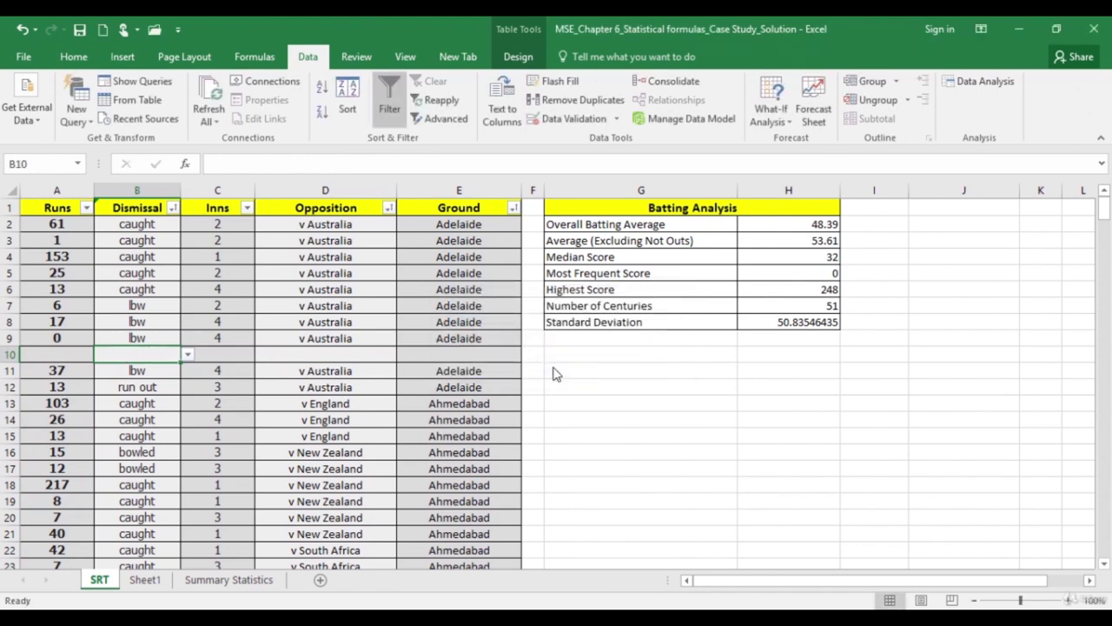
click(188, 356)
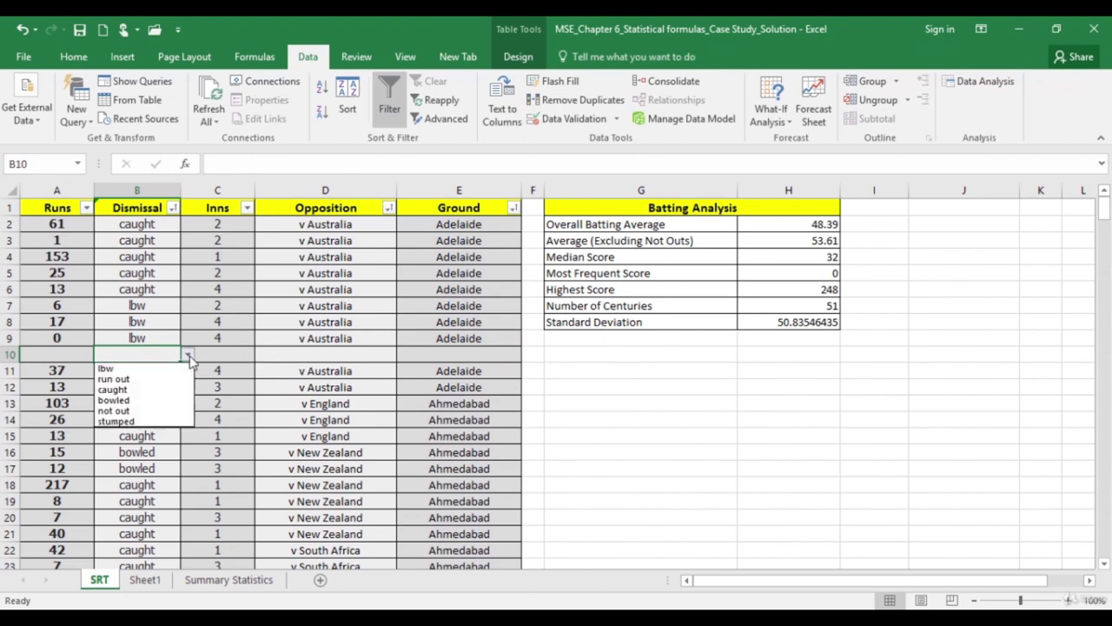
click(165, 404)
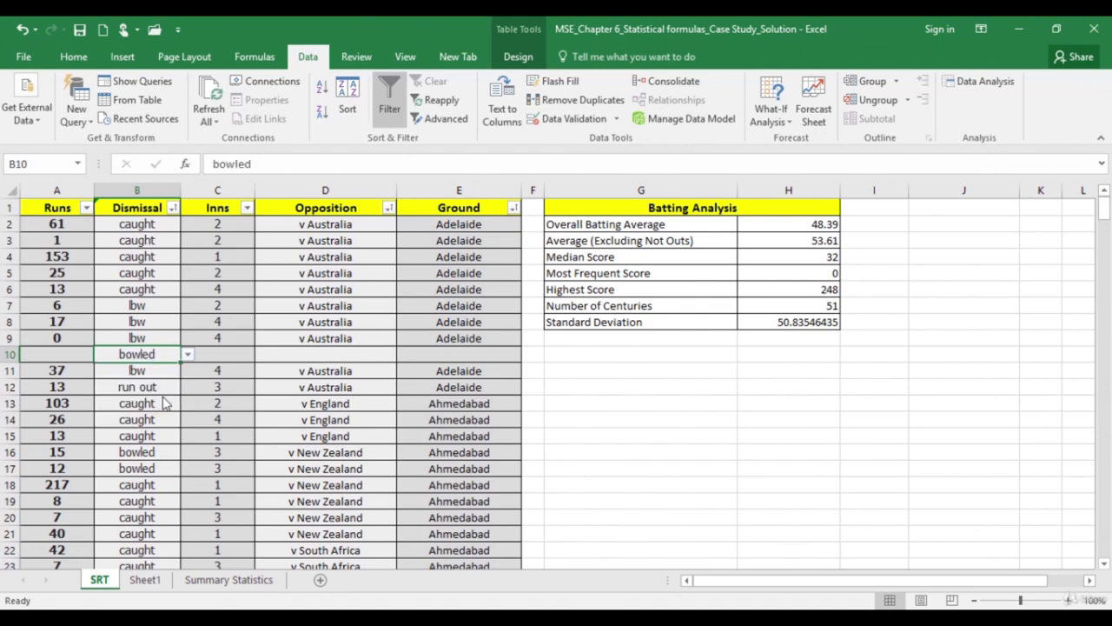
Step: Delete the test row 10 from the batting data table
click(8, 353)
right_click(8, 354)
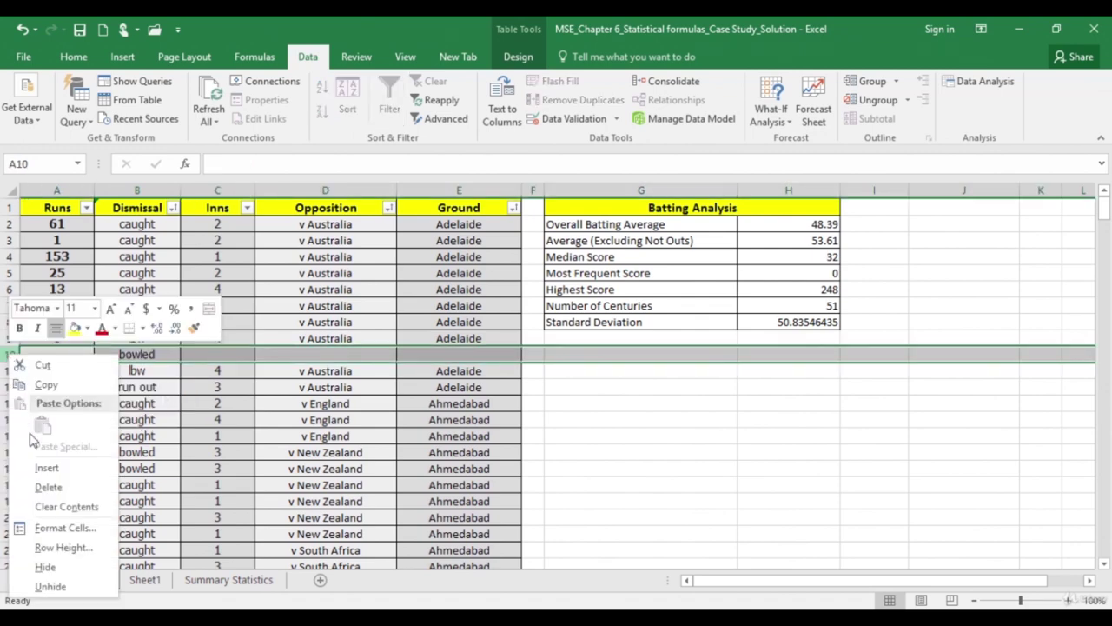
click(47, 486)
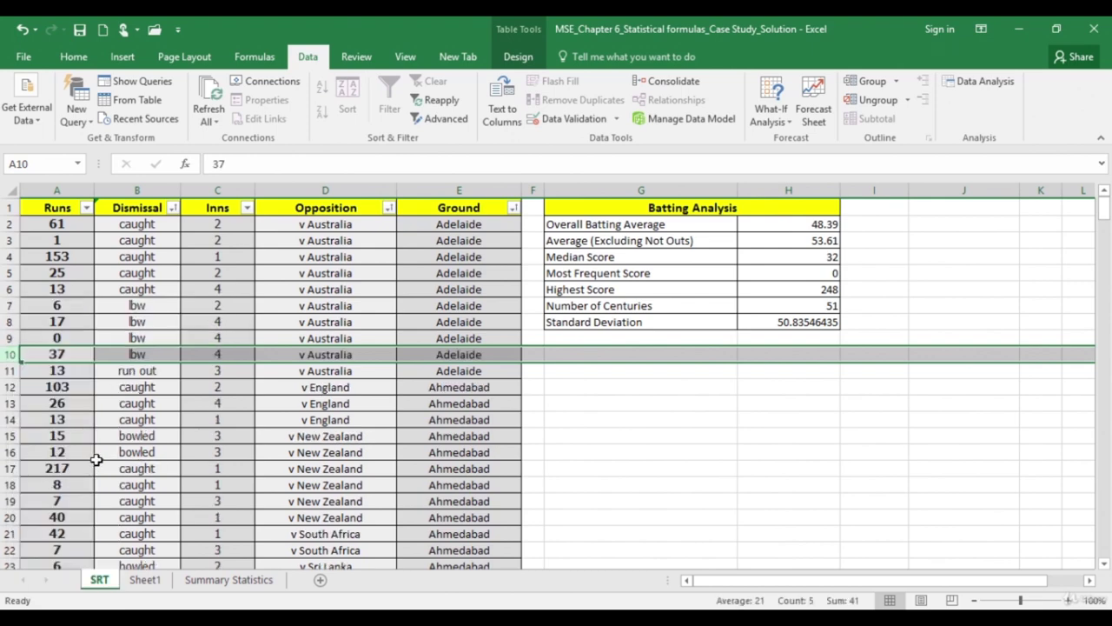
click(561, 398)
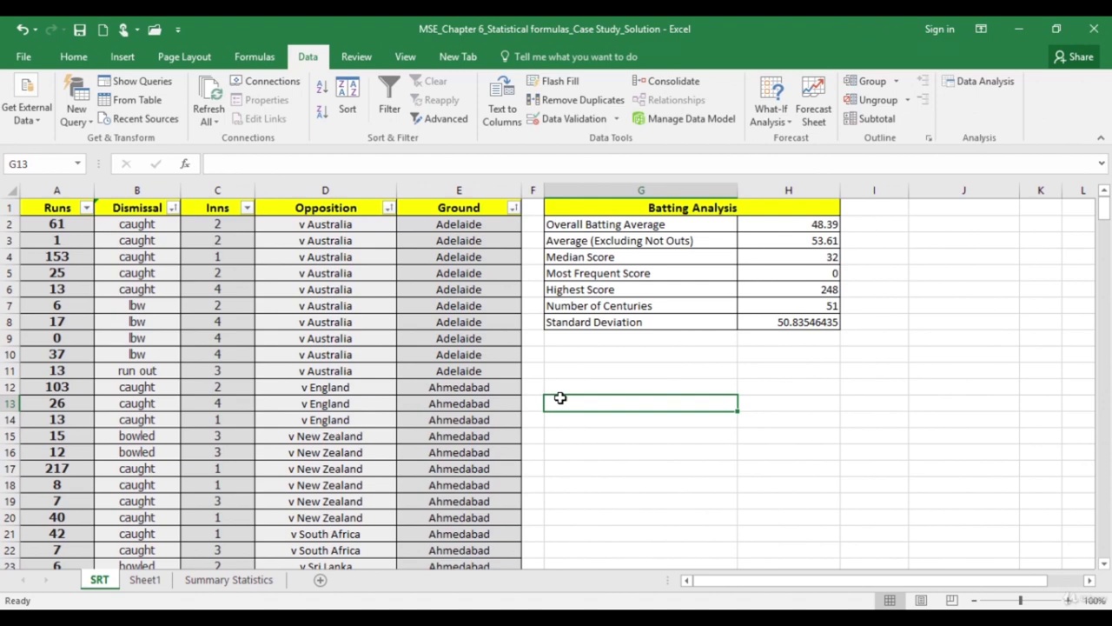
Step: Insert a slicer for the Opposition field of the batting data table
click(484, 226)
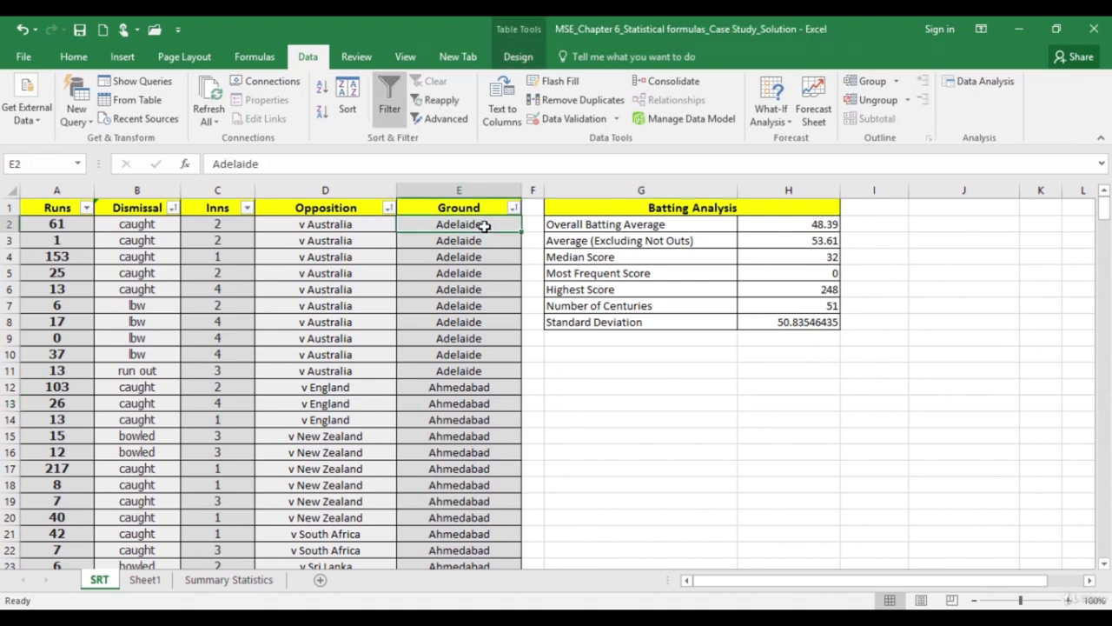
click(516, 57)
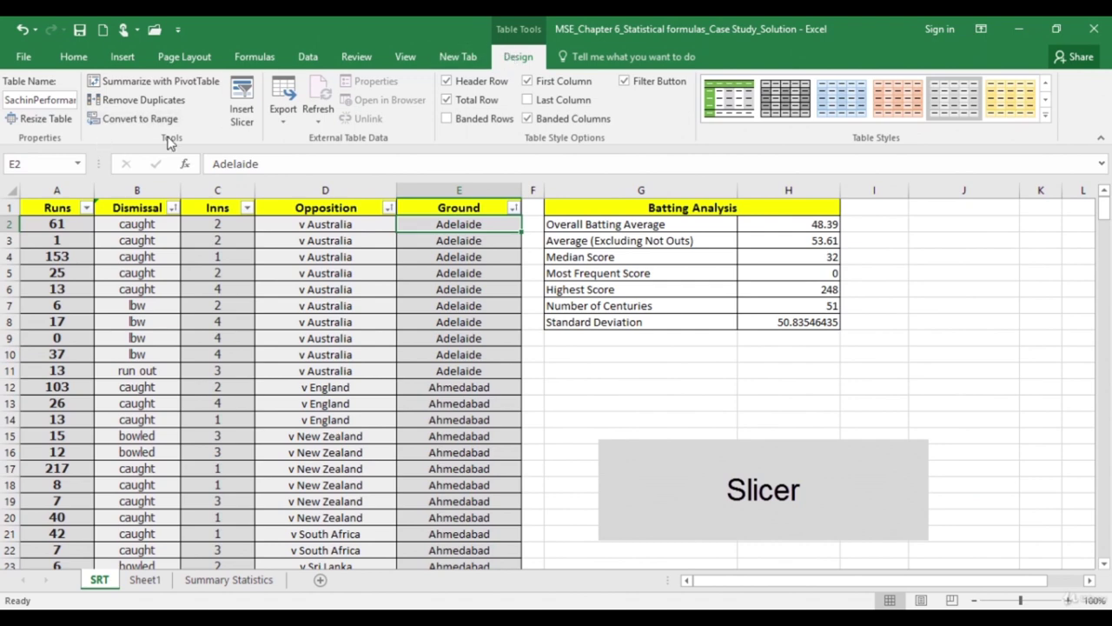
click(242, 109)
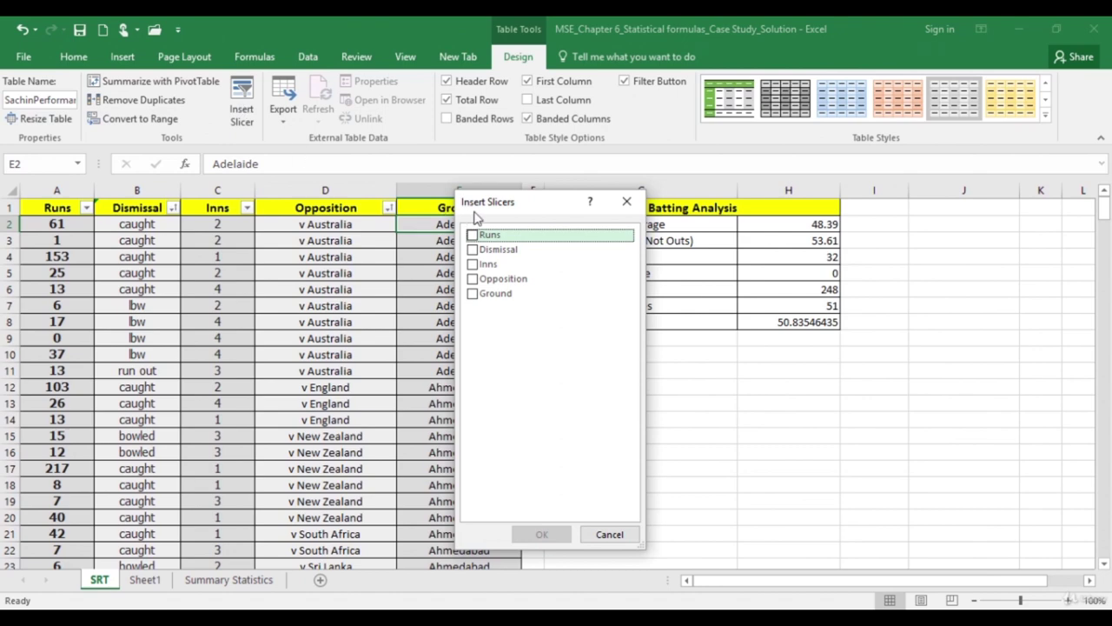
click(476, 281)
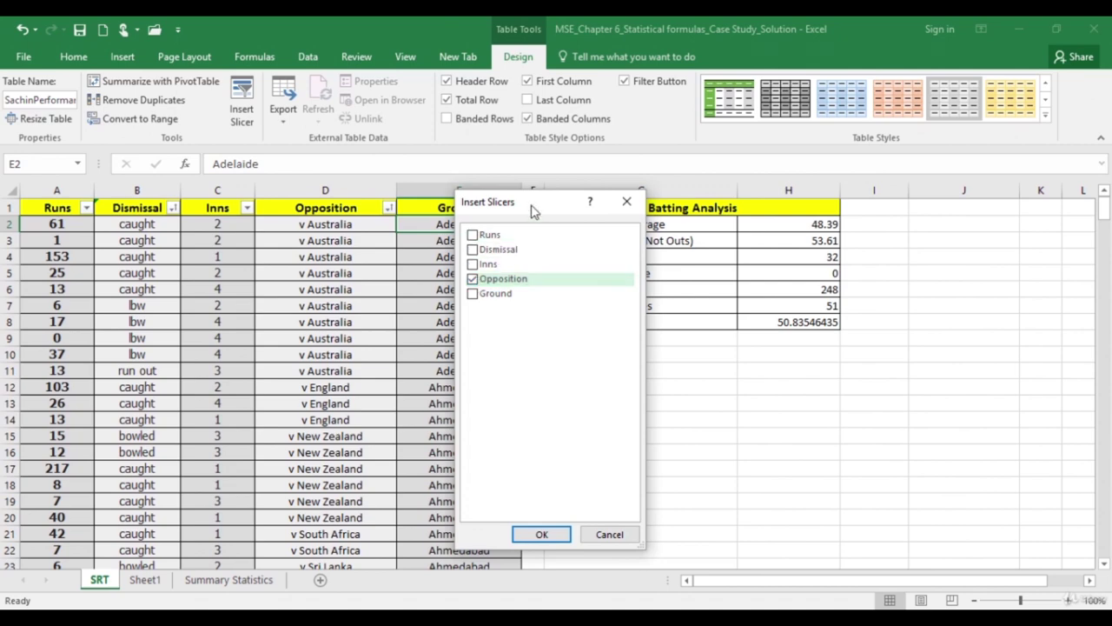
drag(537, 203, 608, 202)
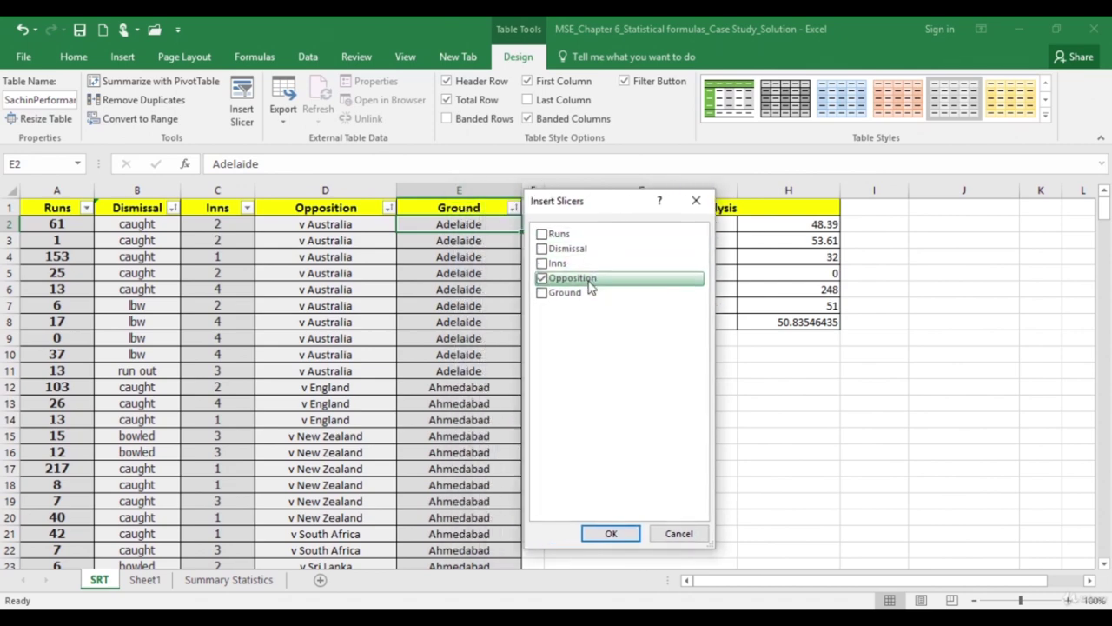
click(601, 531)
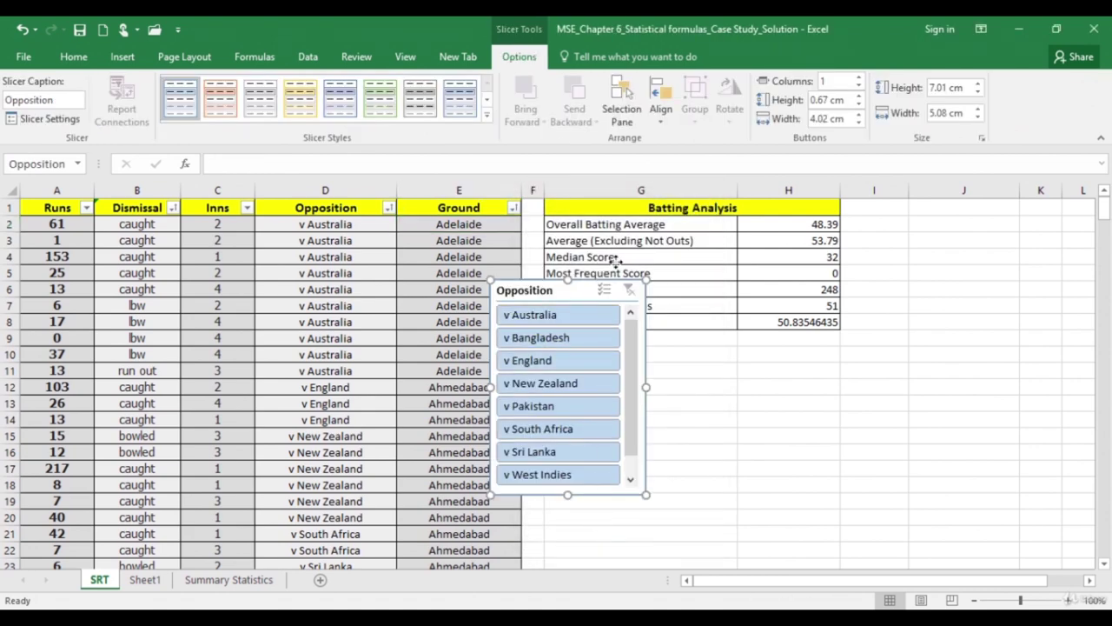
Step: Move the Opposition slicer to column G and filter the table to v Bangladesh, followed by v England
drag(587, 282, 642, 201)
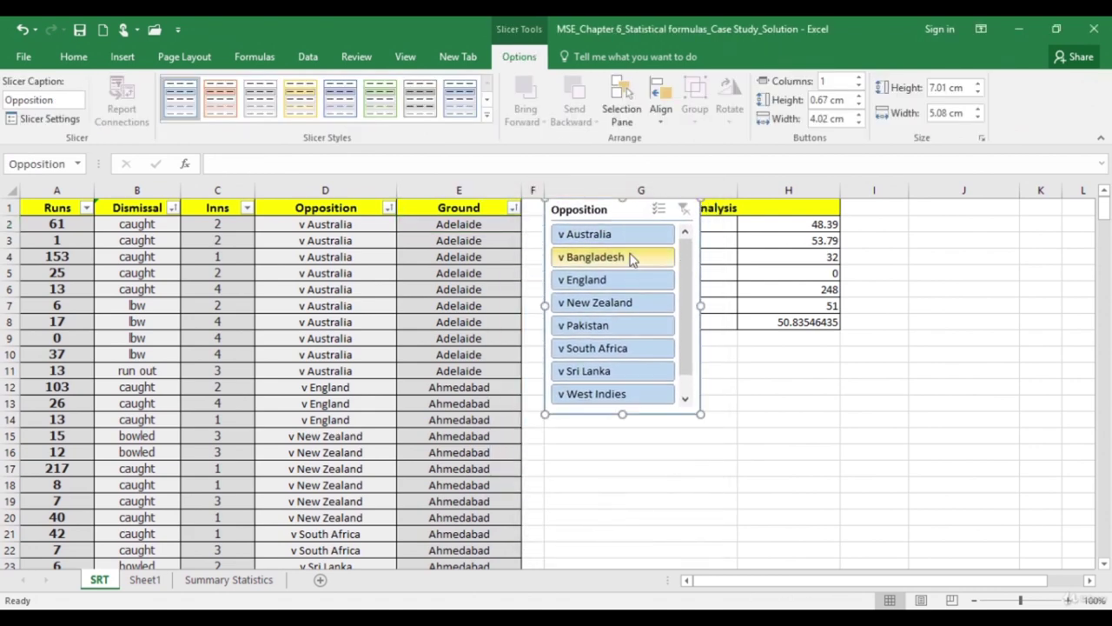
click(608, 257)
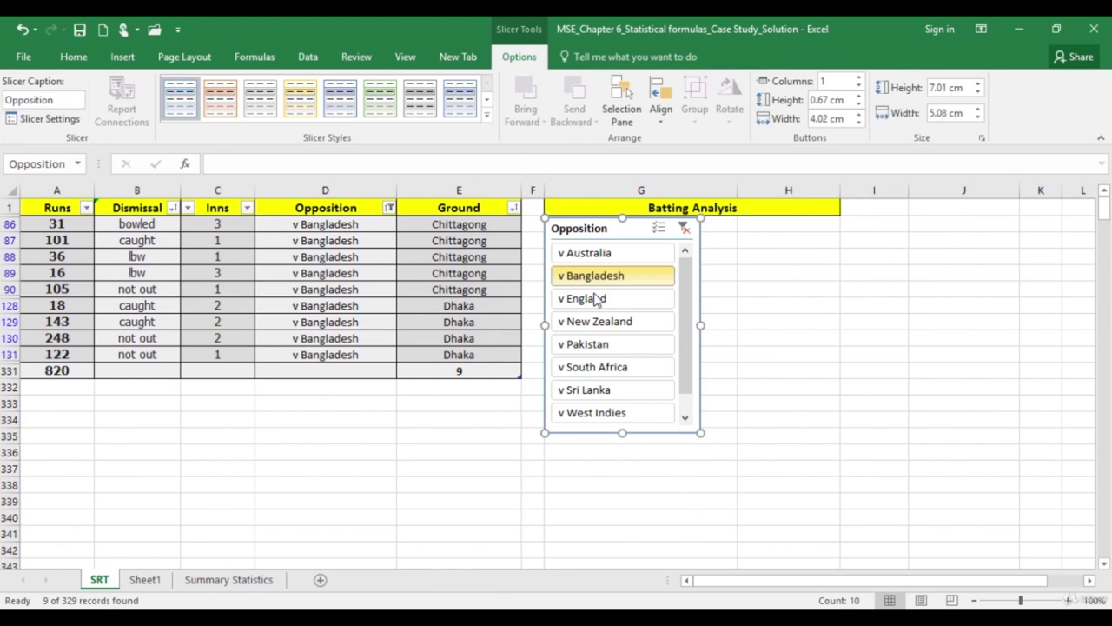
click(596, 300)
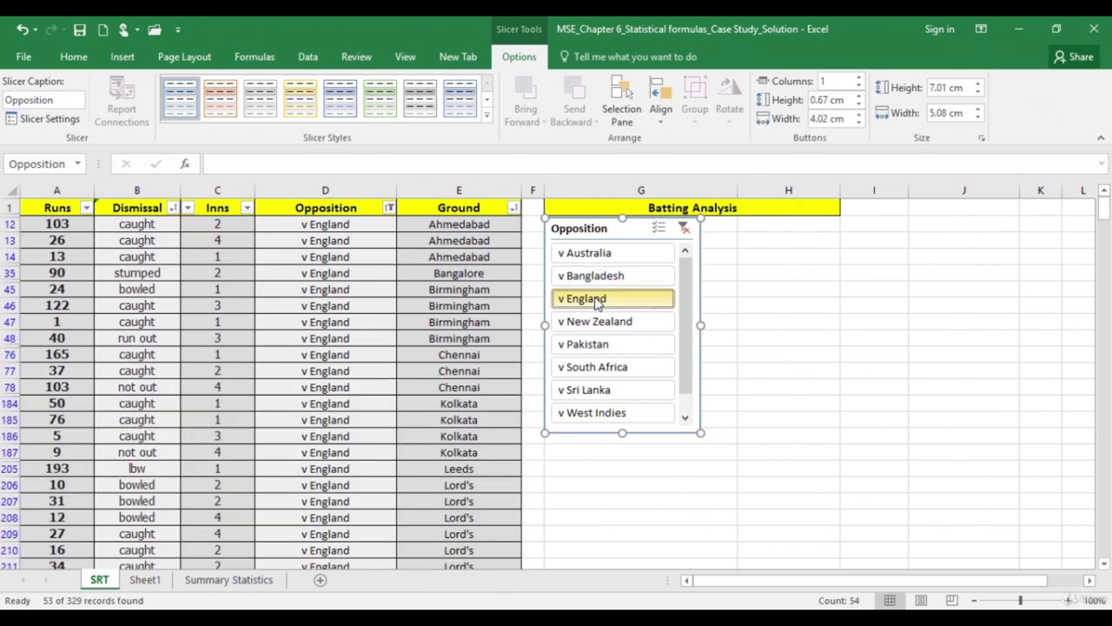
mouse_move(1103, 214)
mouse_down()
mouse_move(1107, 495)
mouse_move(1107, 222)
mouse_up()
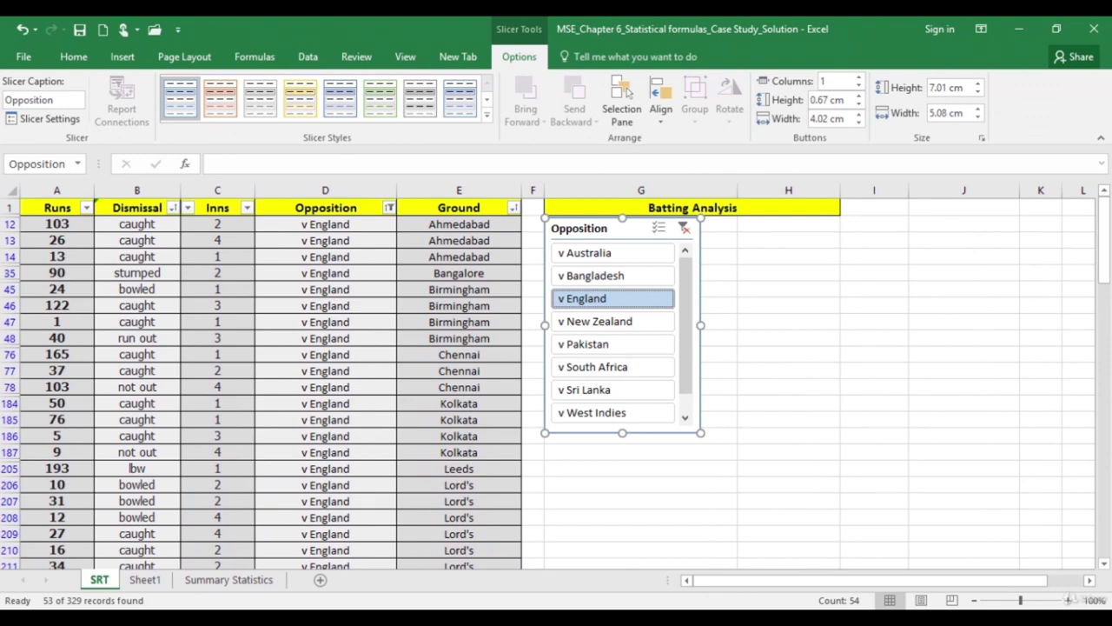
Step: Clear the Opposition slicer's filter and remove the slicer from the sheet
click(684, 229)
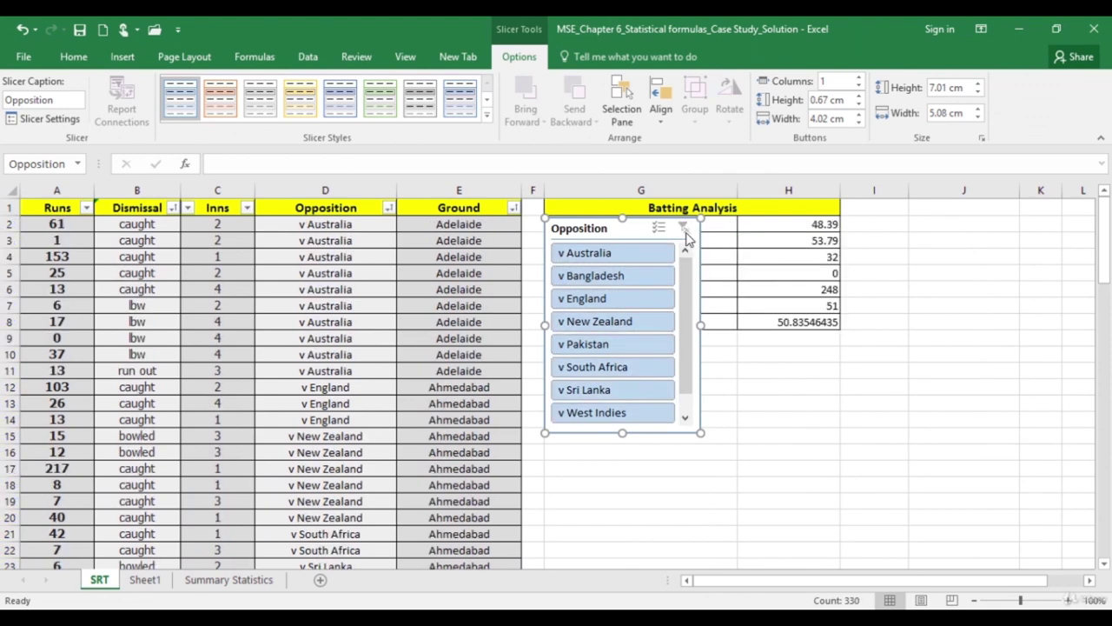
right_click(652, 345)
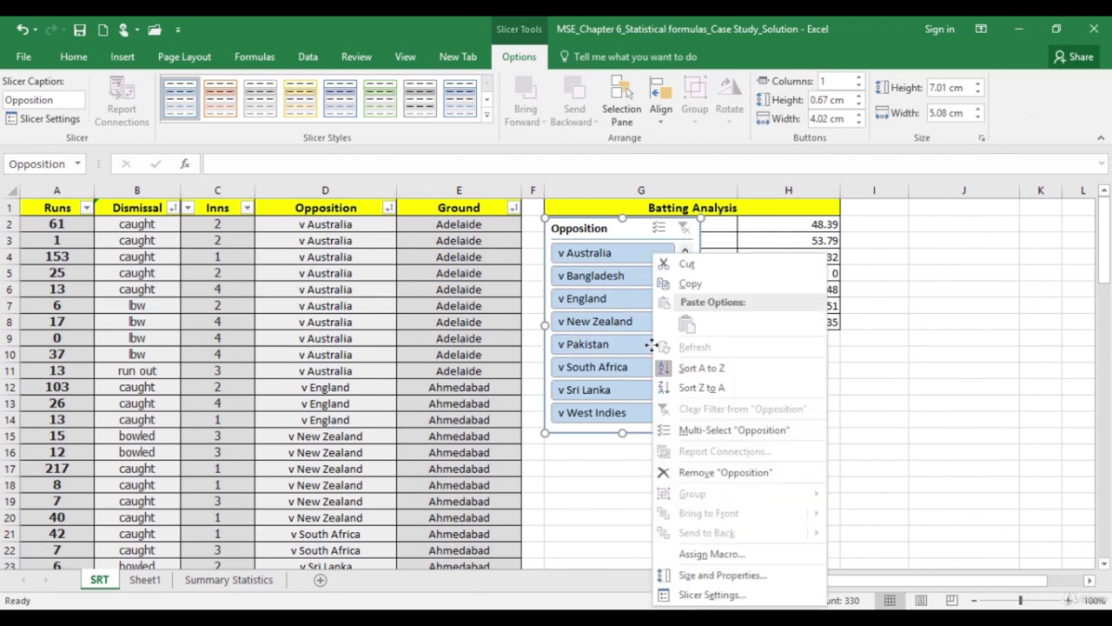
click(702, 471)
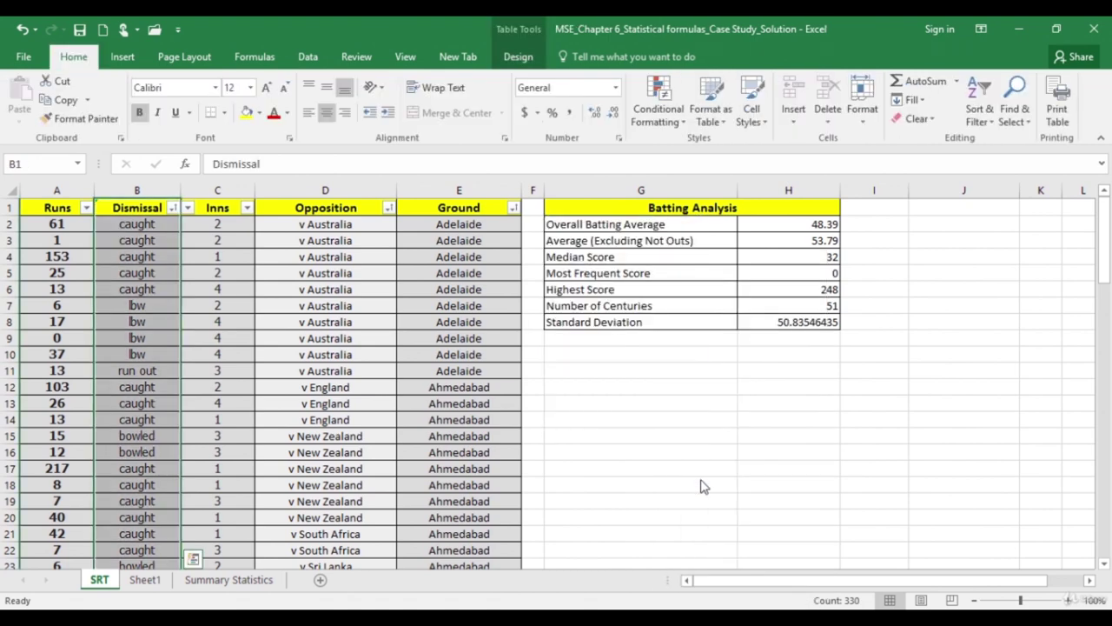
Step: Insert a blank column before the Batting Analysis block and widen empty columns F and G
click(608, 224)
key(ctrl+space)
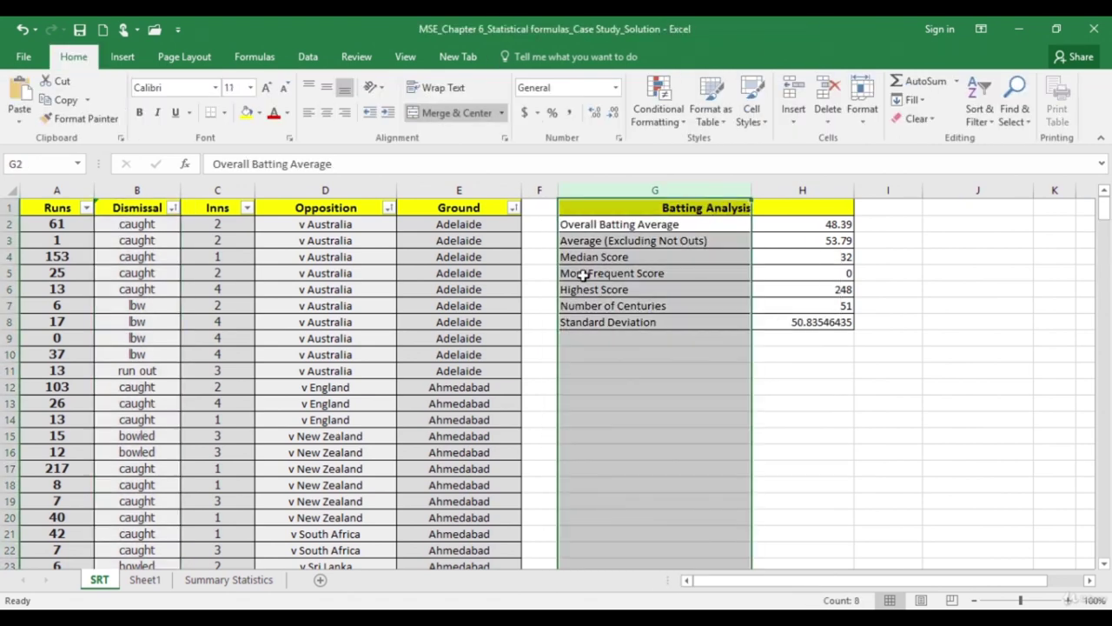
right_click(612, 197)
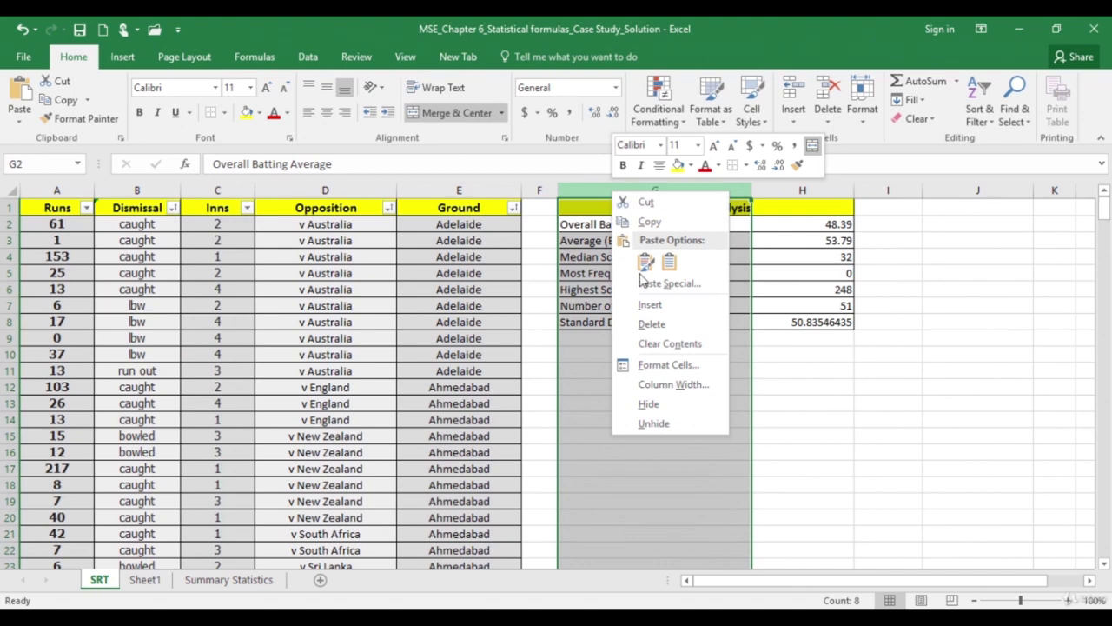
click(654, 306)
drag(595, 186, 671, 186)
drag(588, 194, 626, 193)
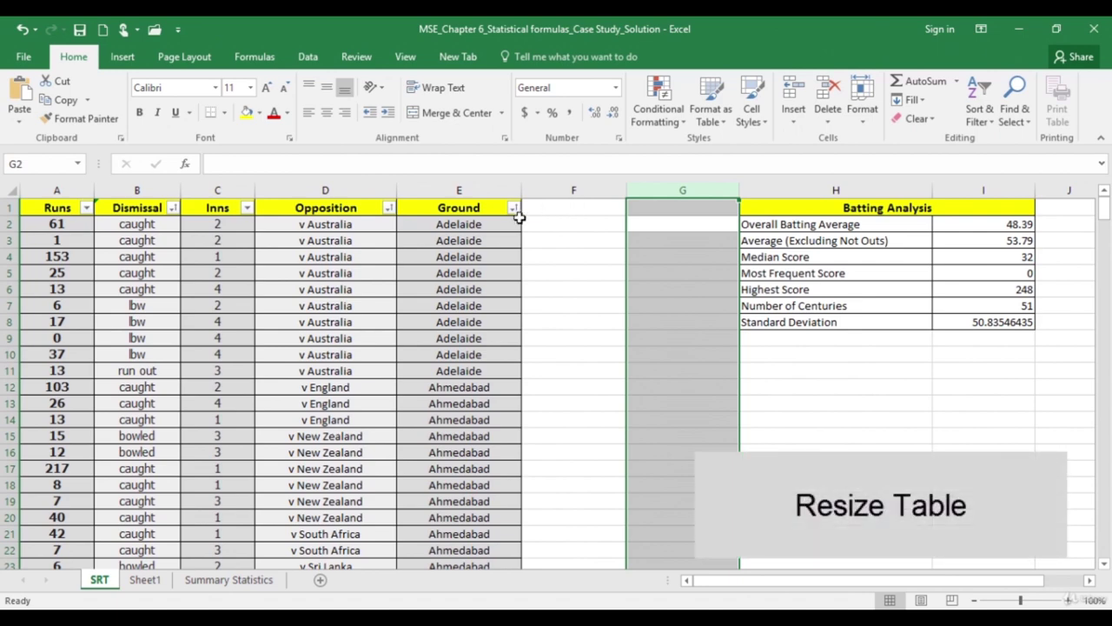
Step: Resize the batting data table to the range =$A$1:$F$331 so it includes column F
click(492, 224)
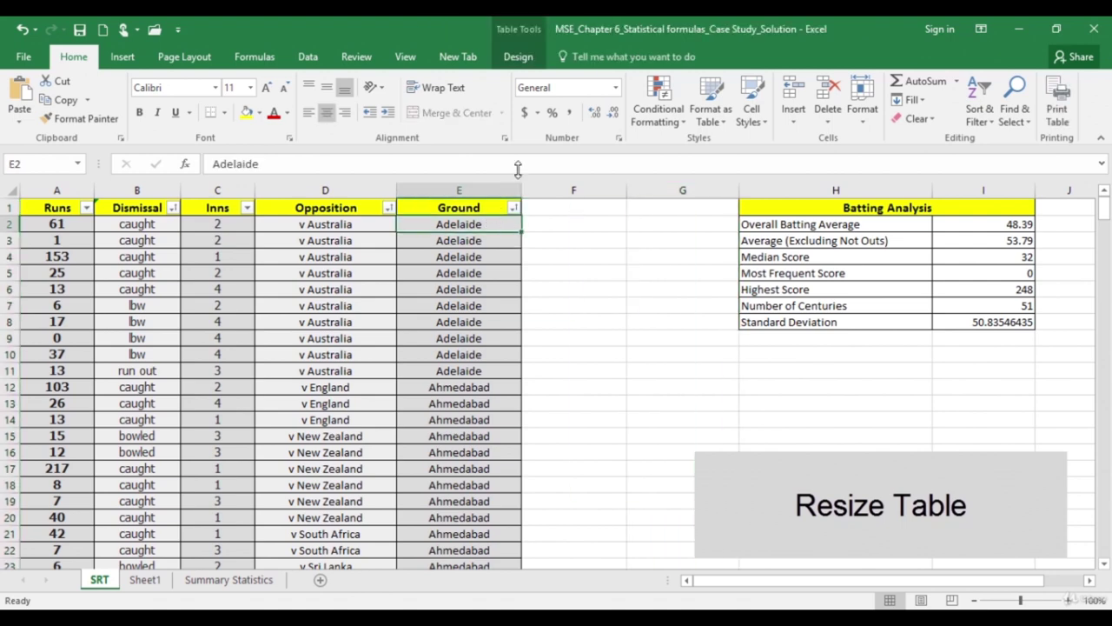
click(519, 56)
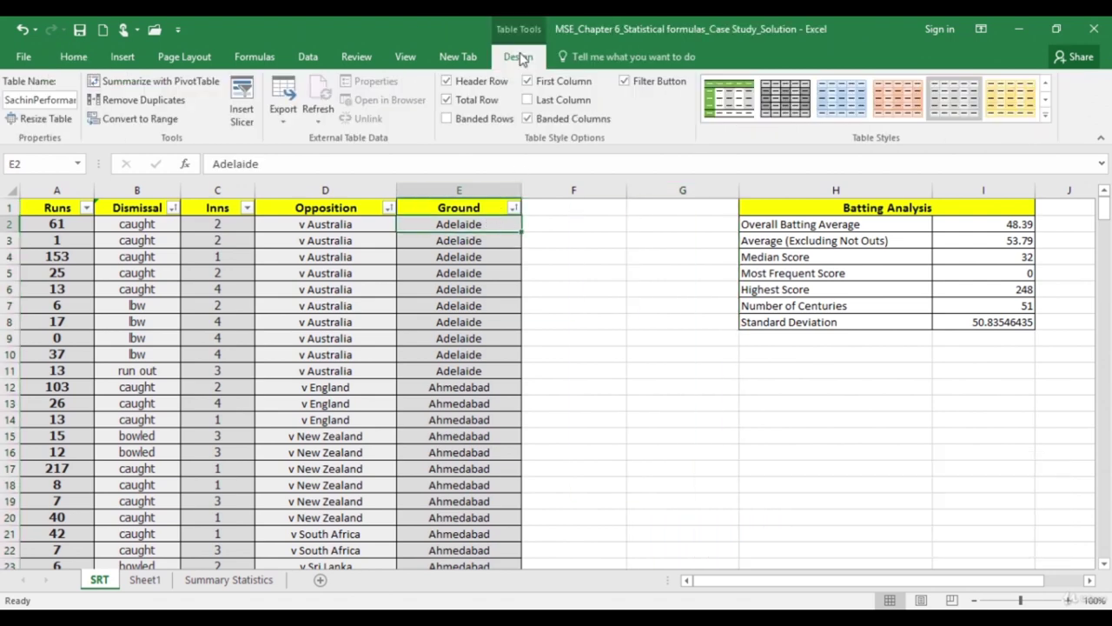
click(41, 124)
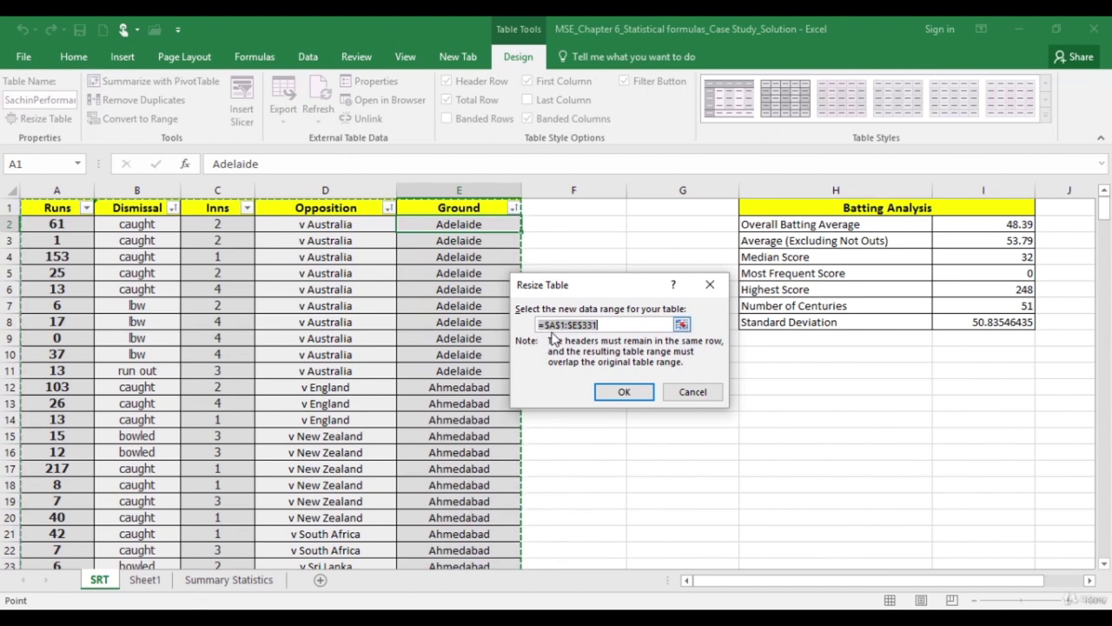
key(End)
click(574, 324)
key(BackSpace)
text(F)
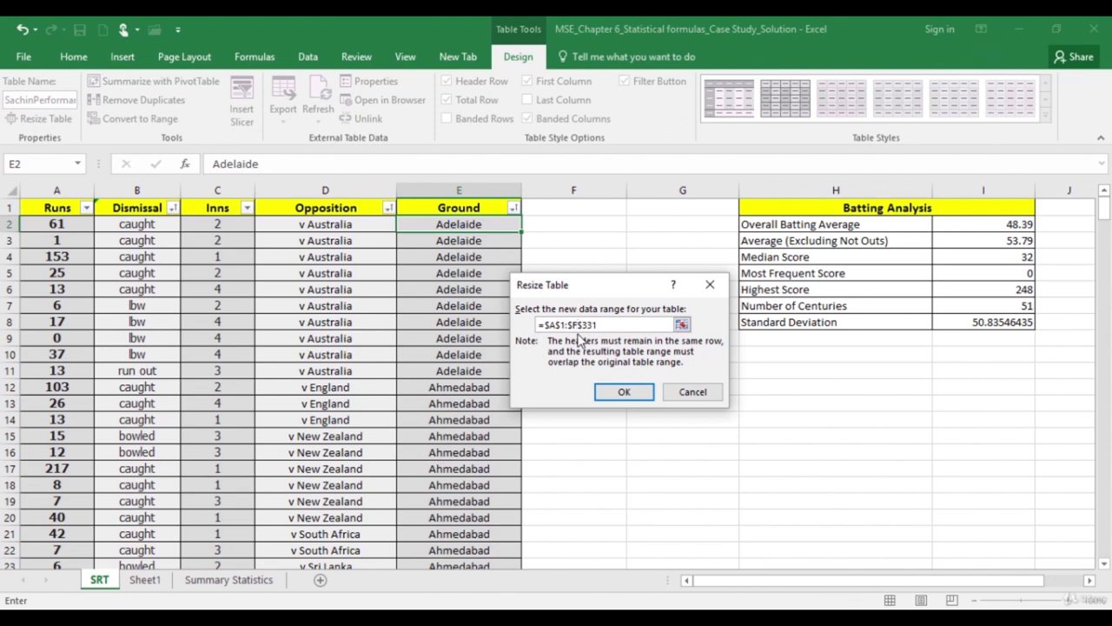
click(619, 392)
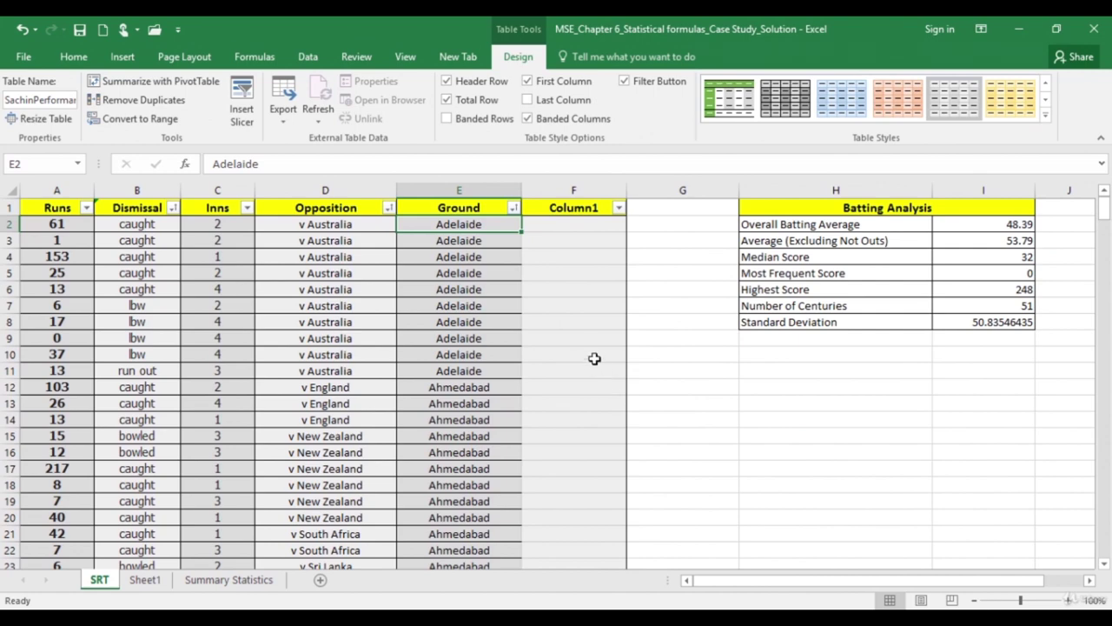
Step: Rename the new table column's header in F1 as Country
click(580, 214)
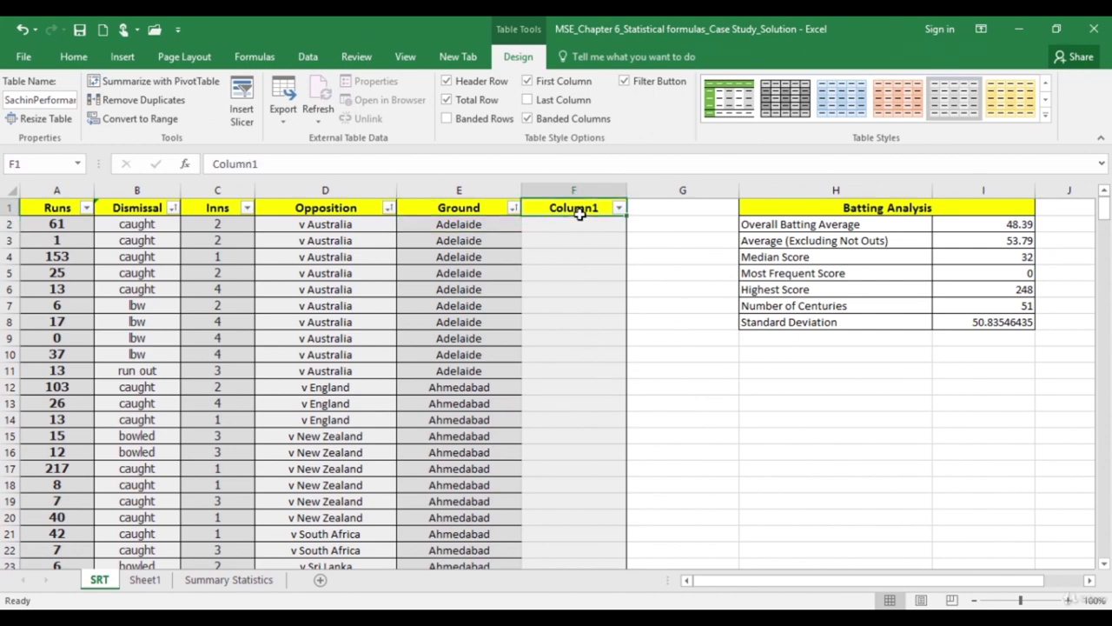
double_click(575, 211)
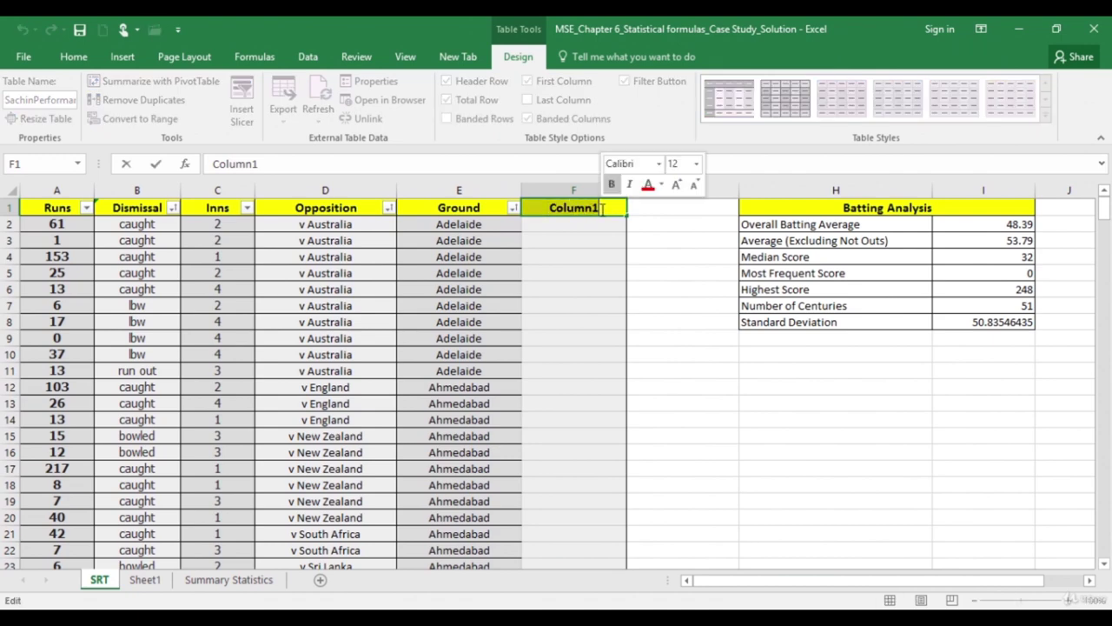
text(Country)
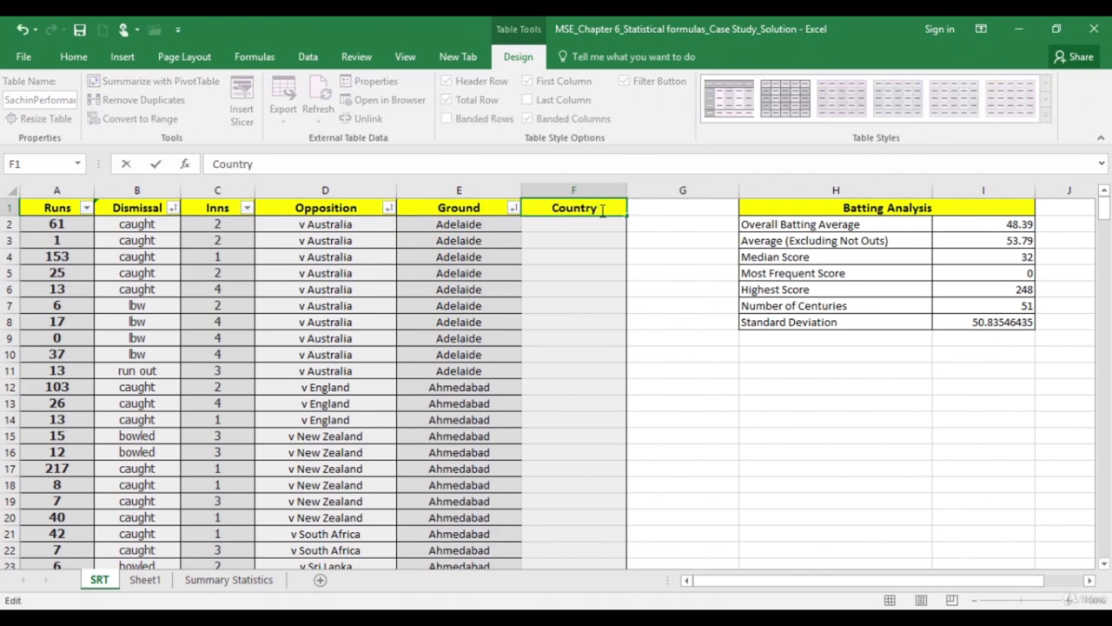
click(381, 226)
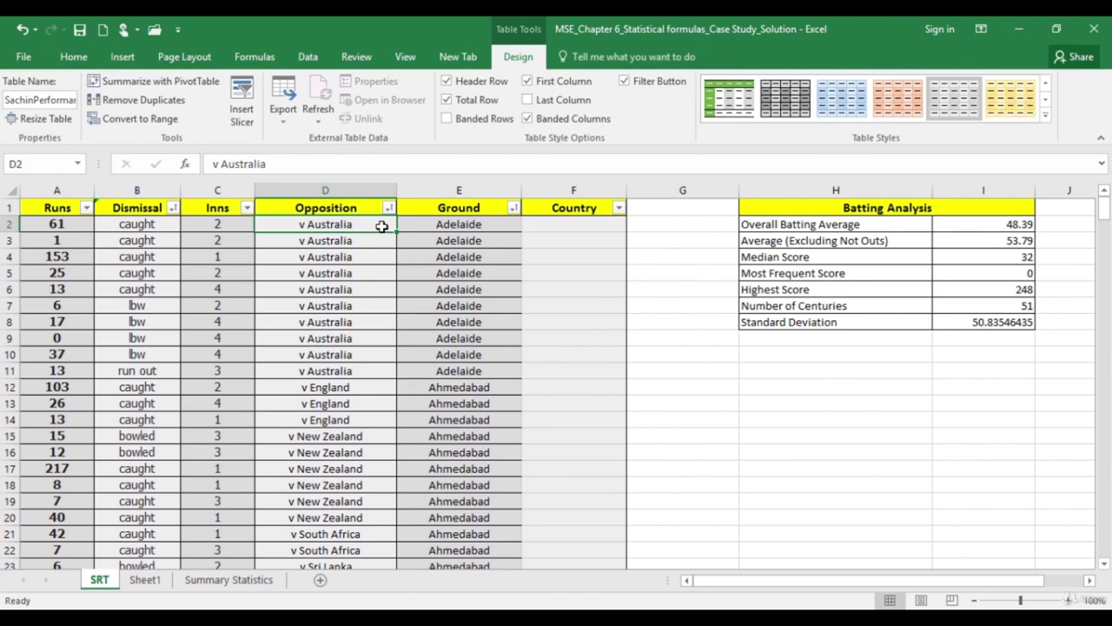
click(581, 227)
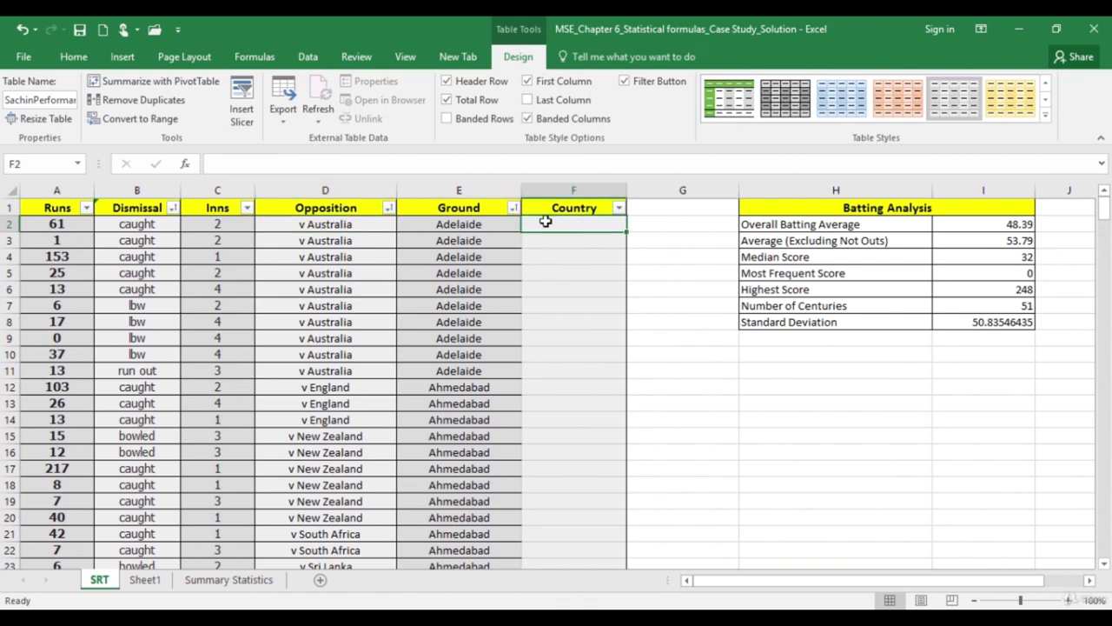
text(=)
text(MID([@Opposition],3,LEN([@Opposition])-2))
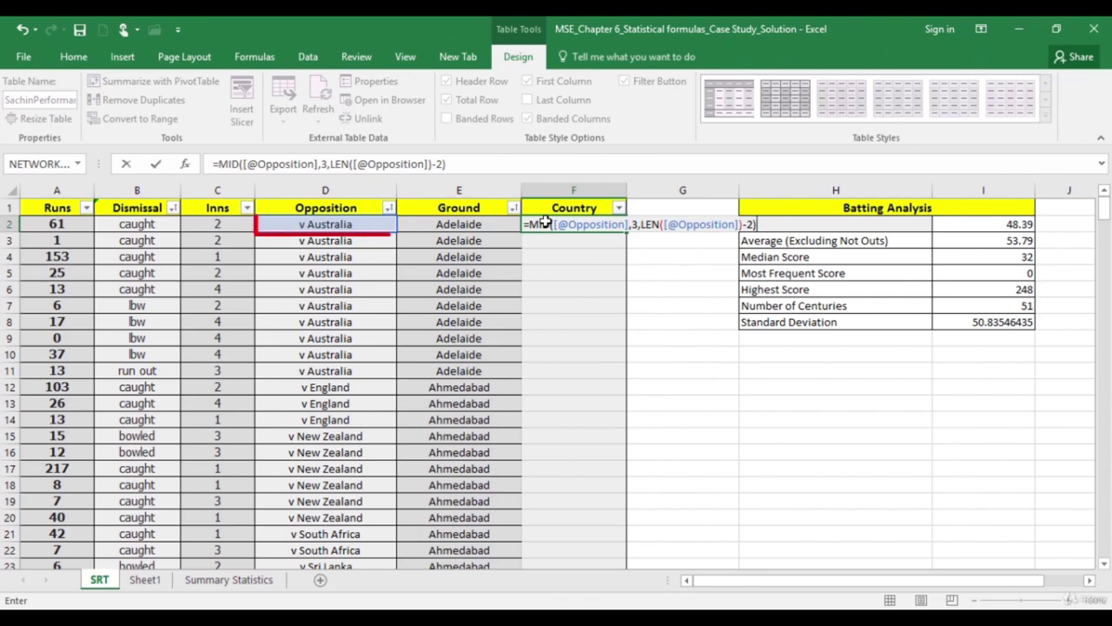
key(Return)
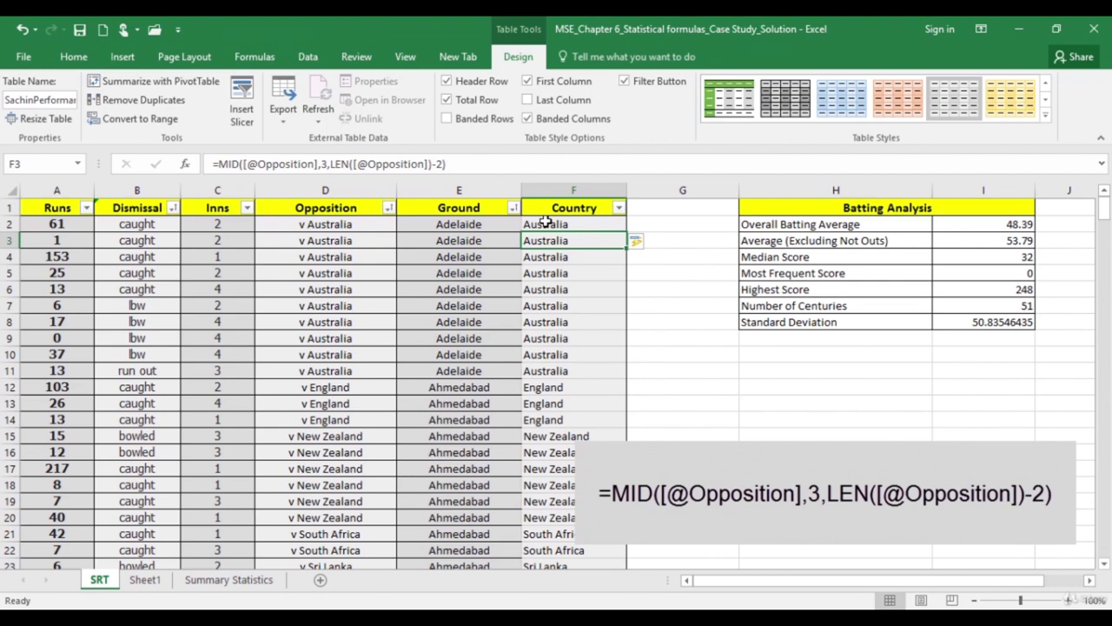
Step: Remove duplicate rows from the table, comparing only the Country column
click(356, 223)
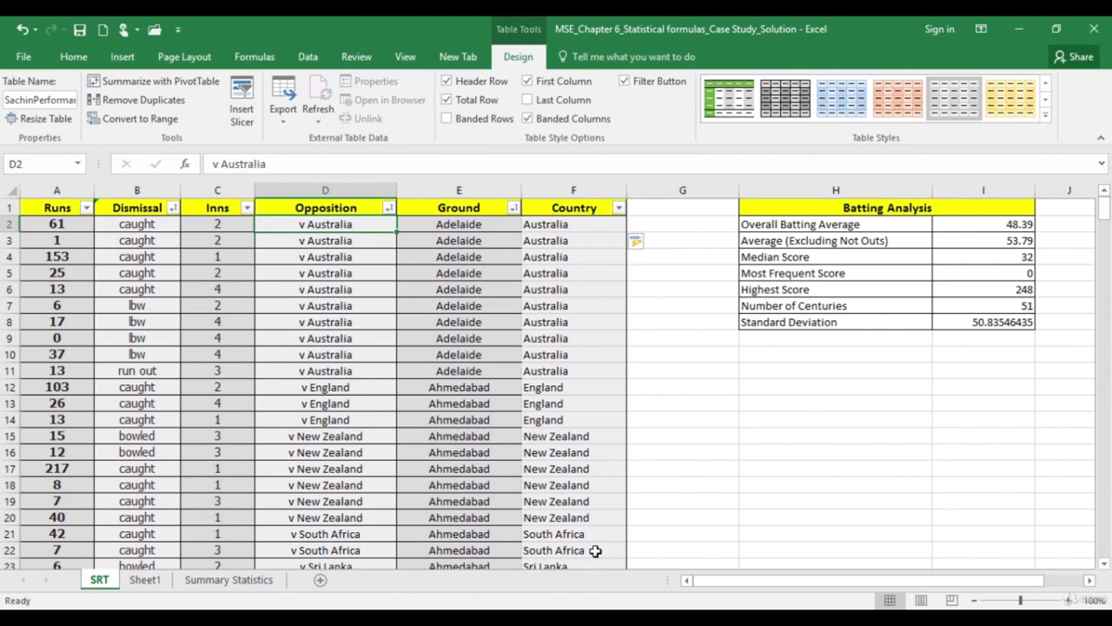
click(588, 212)
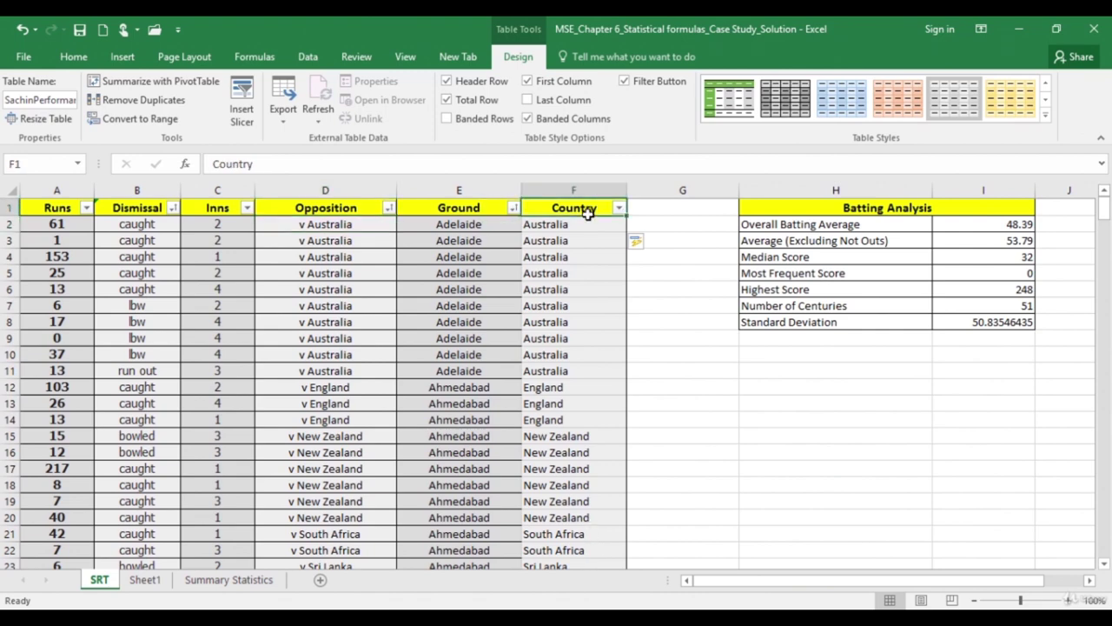
click(167, 107)
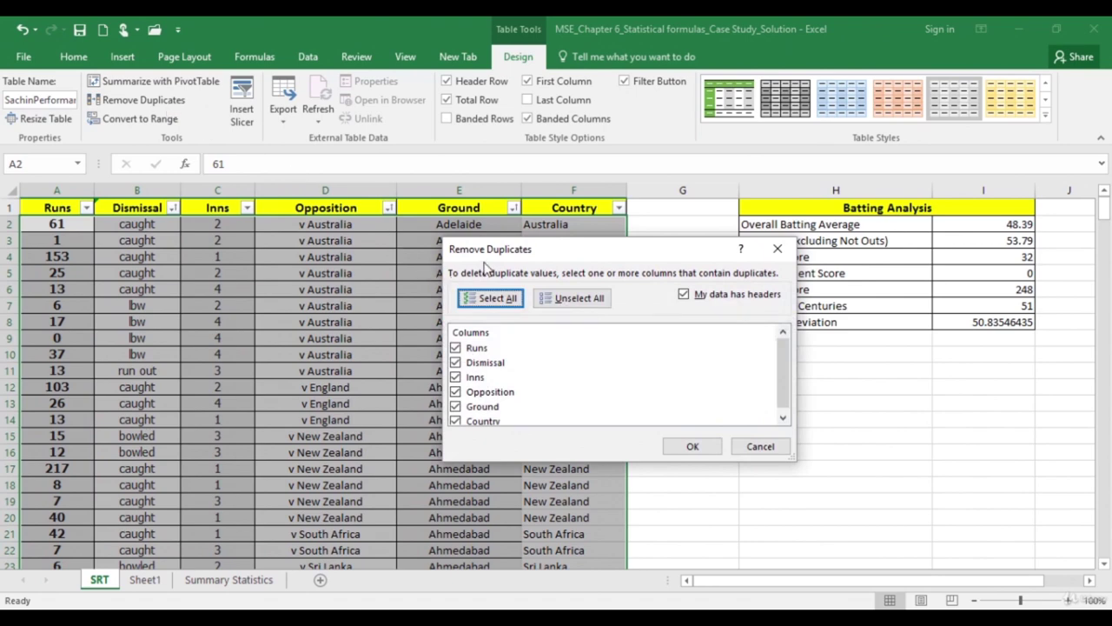
click(590, 306)
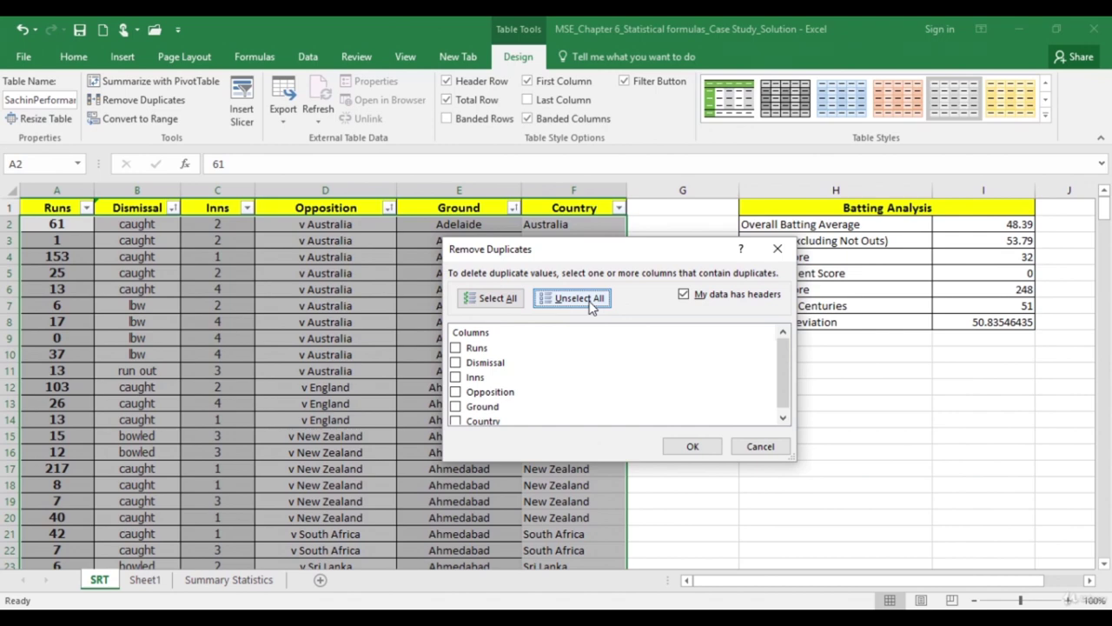
click(456, 423)
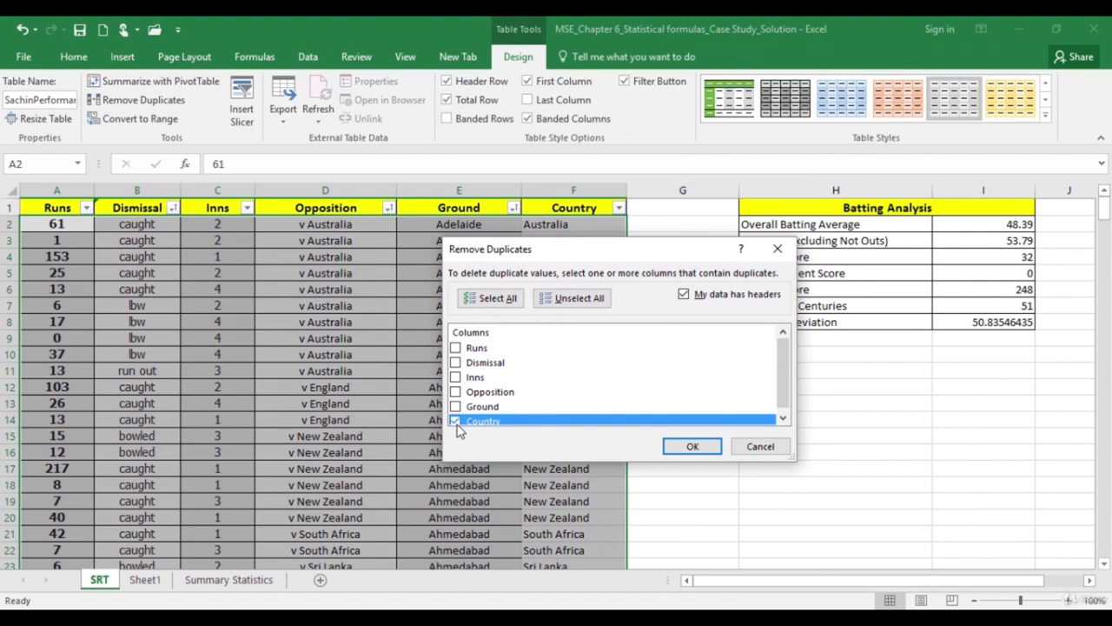
click(693, 446)
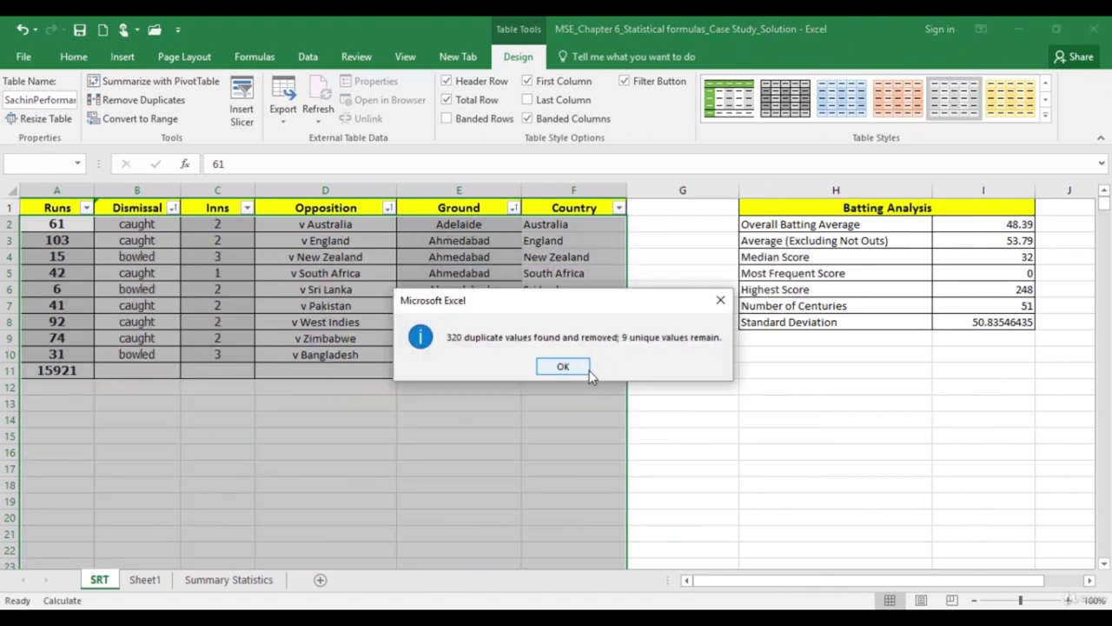
click(583, 370)
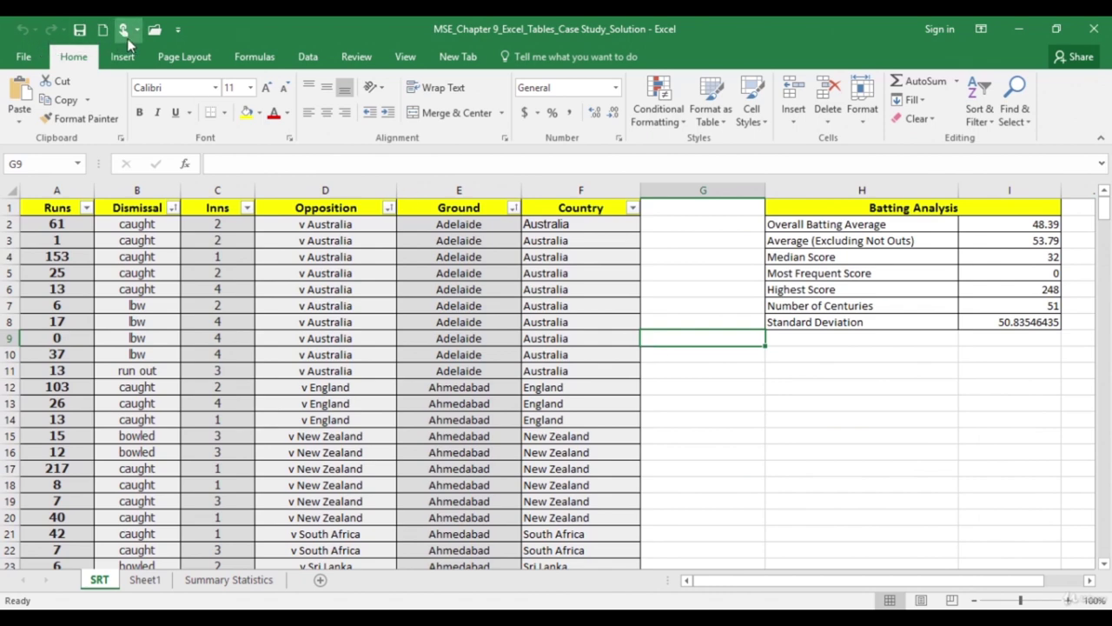
Step: Customize the ribbon by creating a new group in the Home tab and adding Print List from Commands Not in the Ribbon
right_click(792, 139)
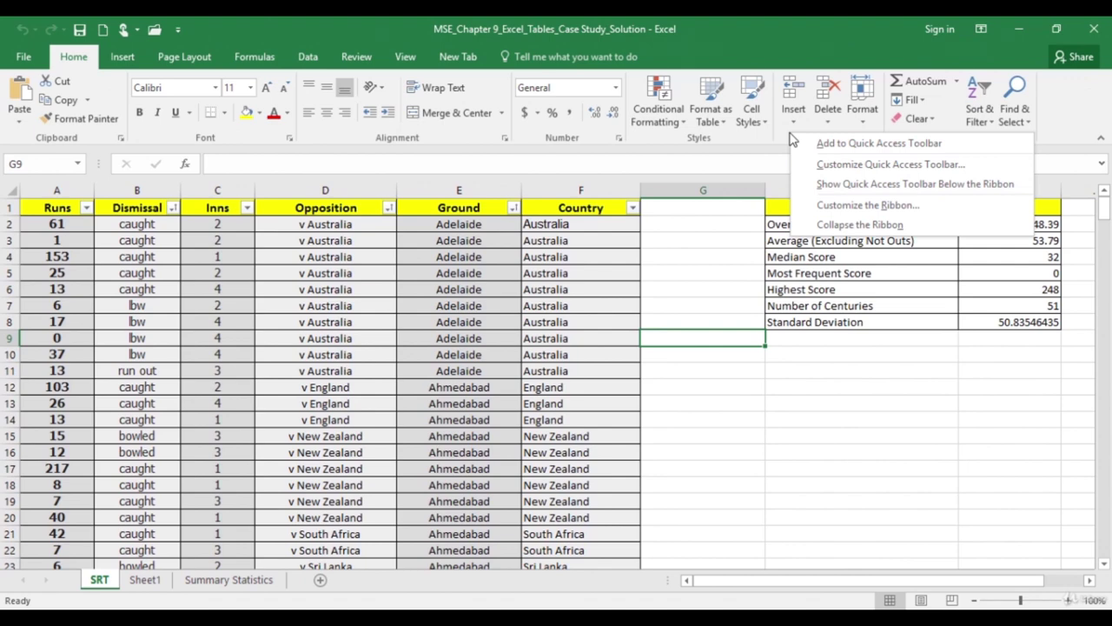
click(893, 214)
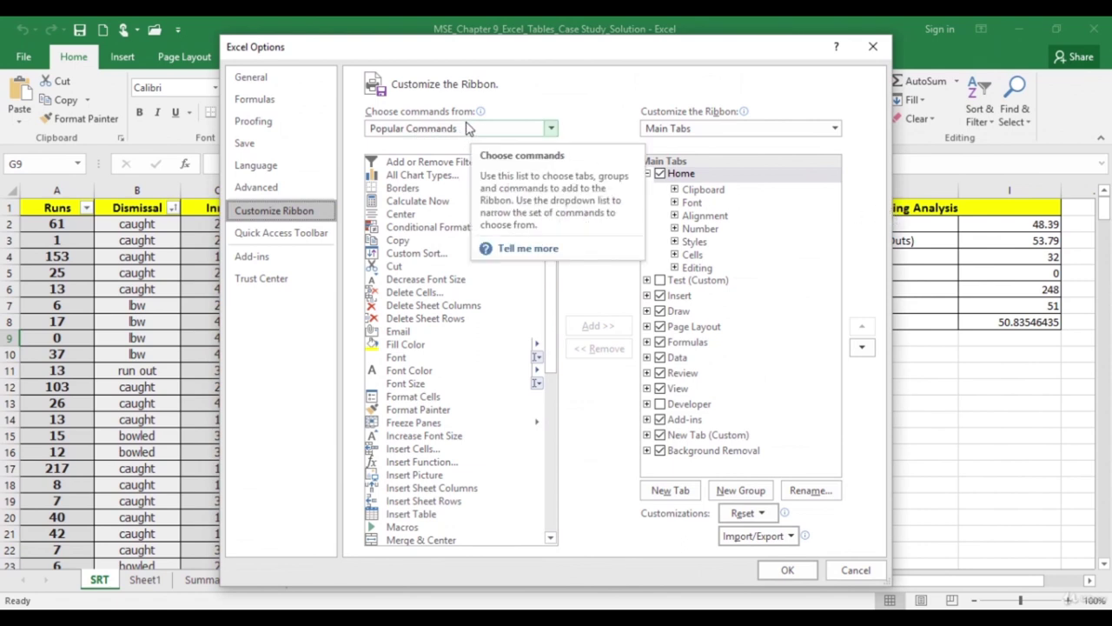
click(551, 128)
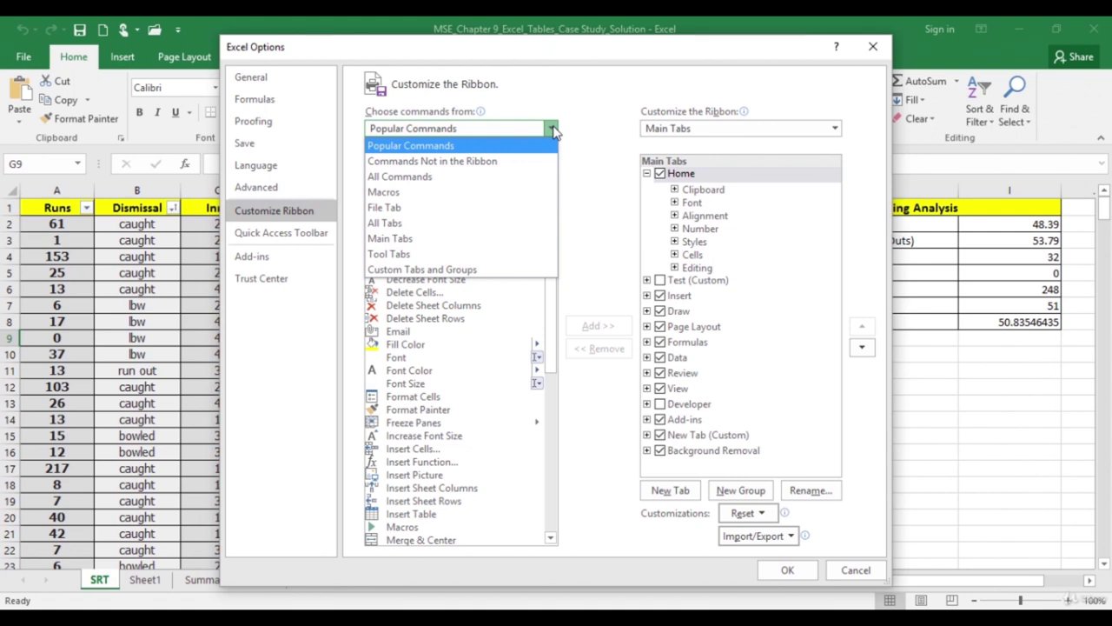
click(484, 170)
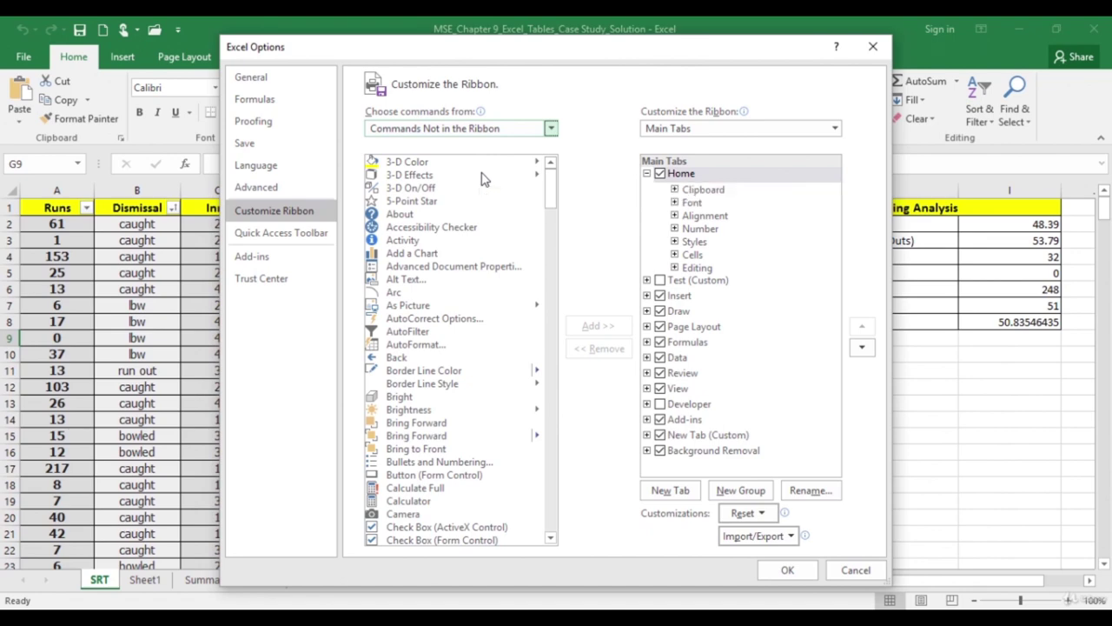
drag(551, 202, 573, 409)
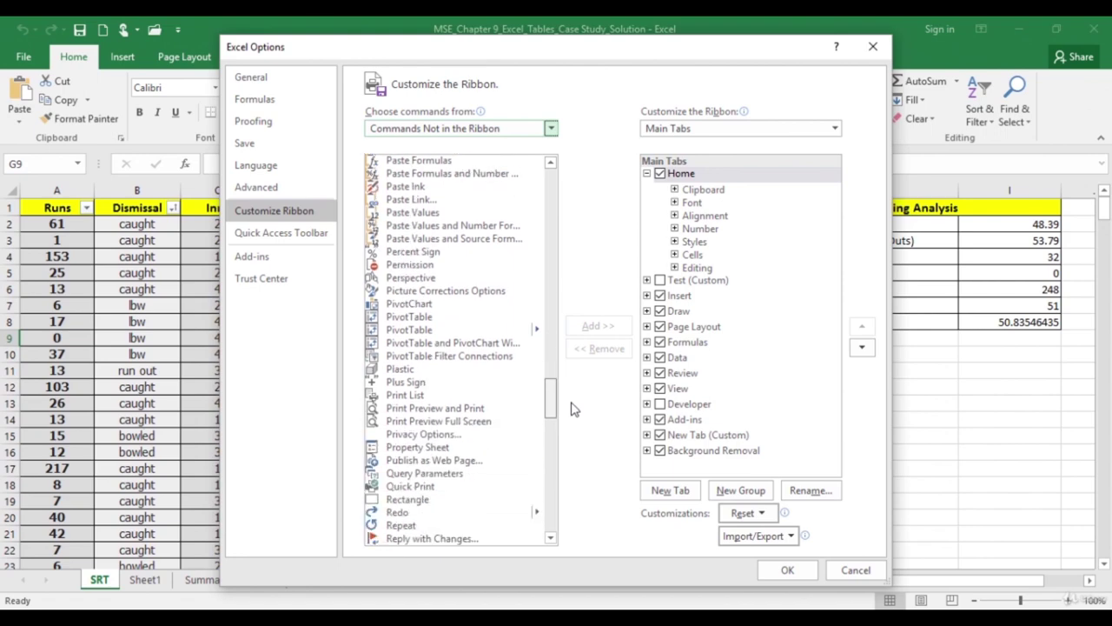
click(422, 396)
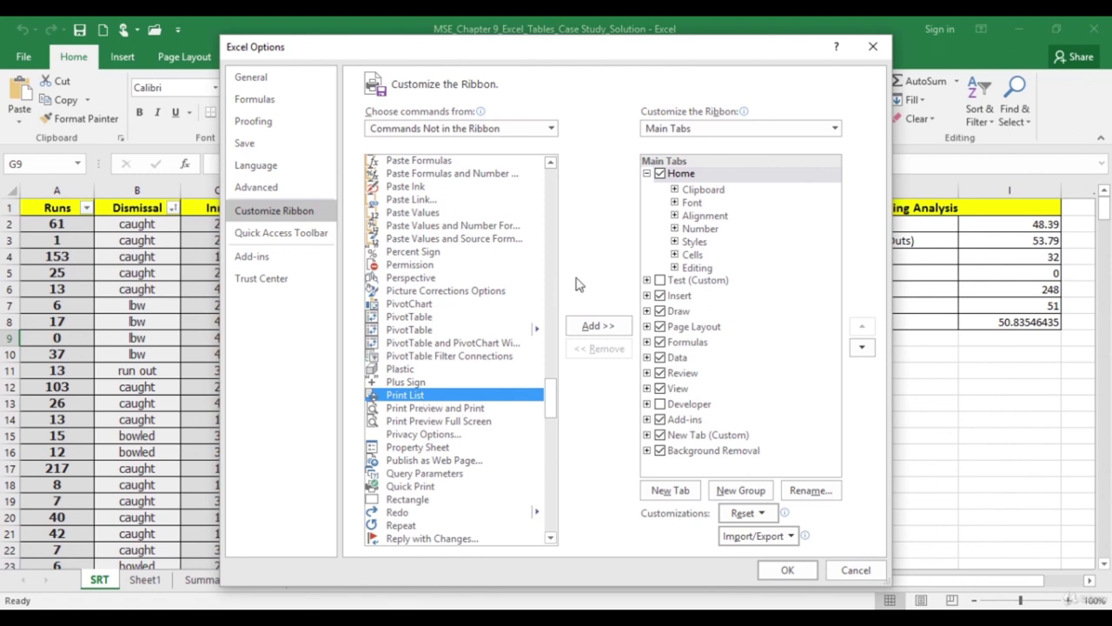
click(688, 175)
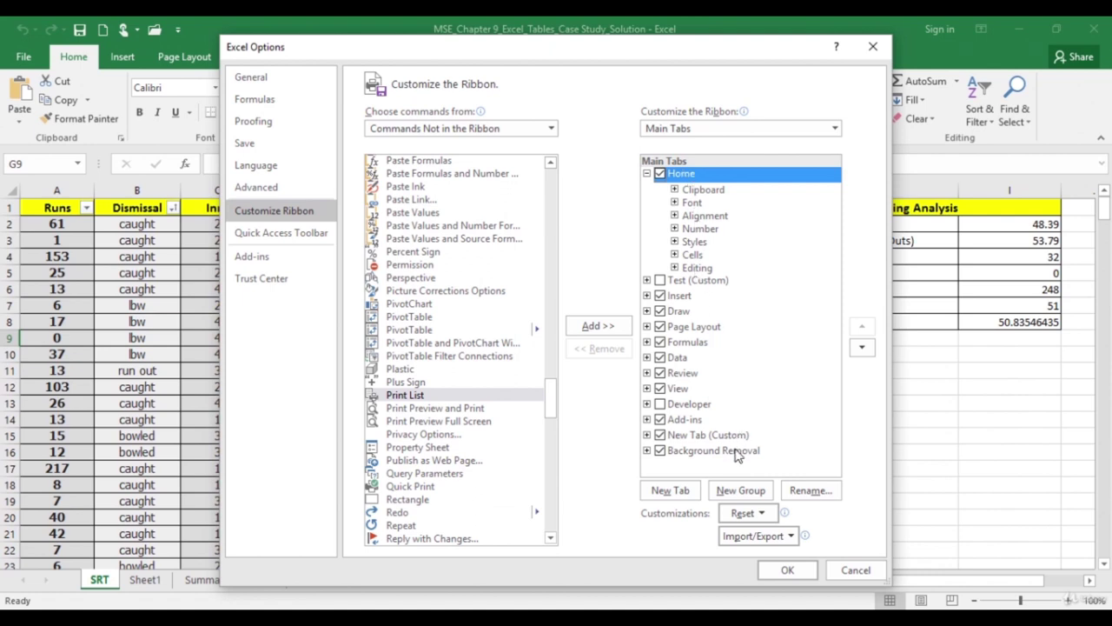
click(737, 492)
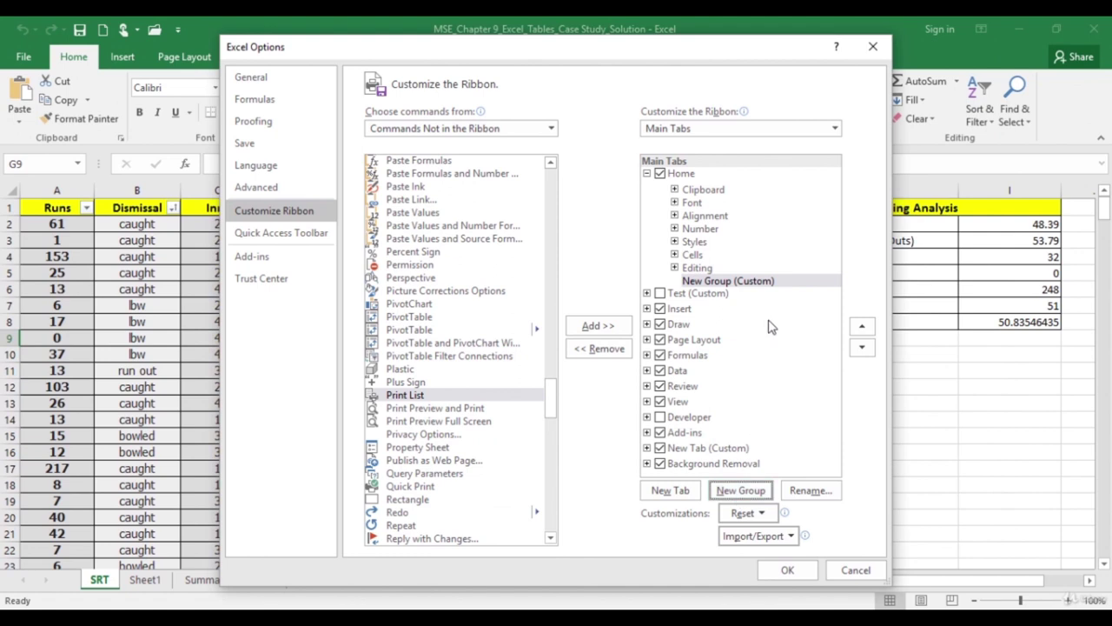
click(406, 398)
click(599, 327)
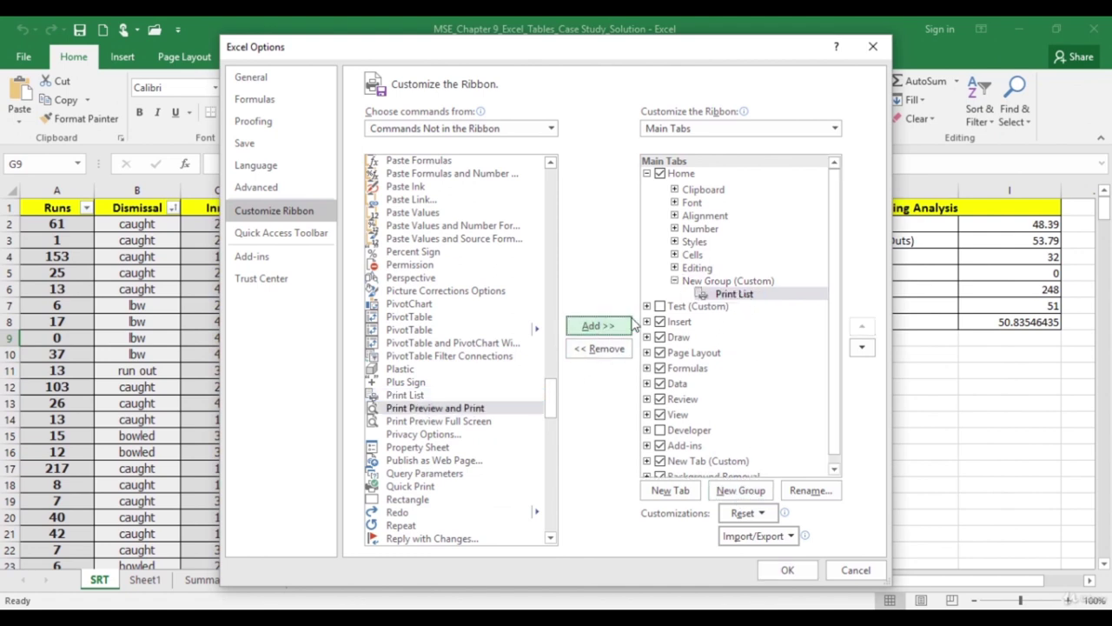
Step: Rename the new custom ribbon group to Printing and apply the ribbon customization
click(756, 285)
right_click(759, 290)
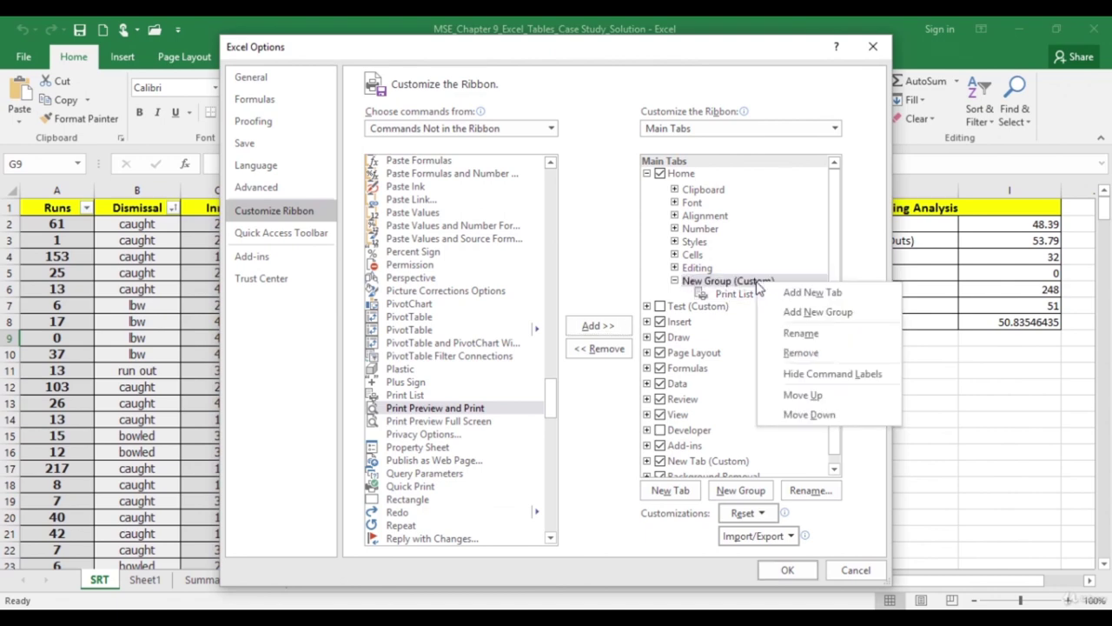
click(804, 333)
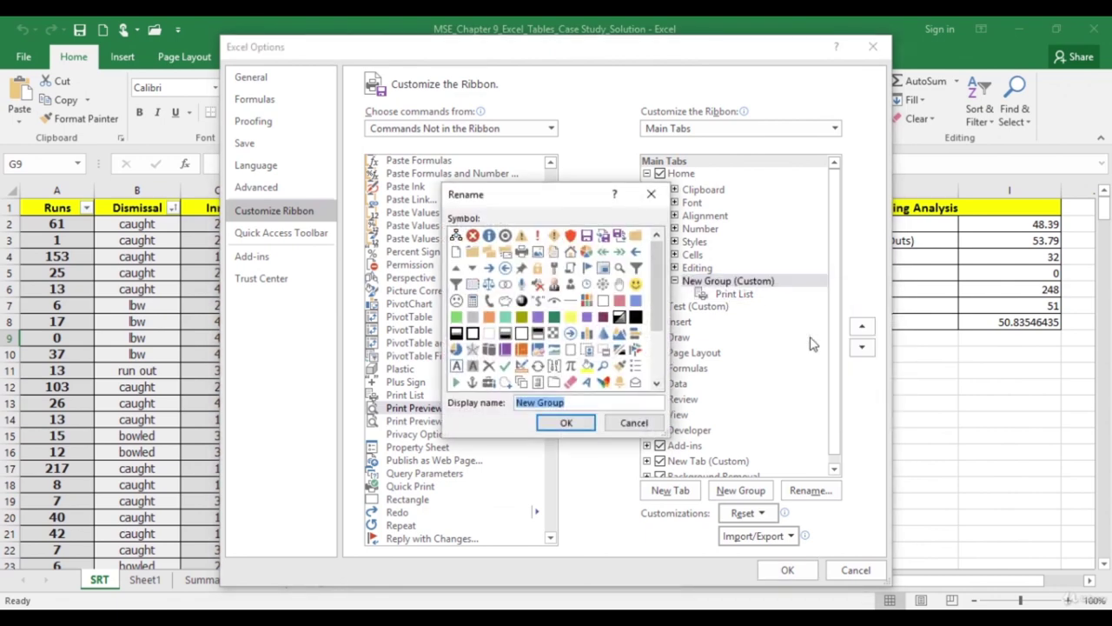
text(Printing)
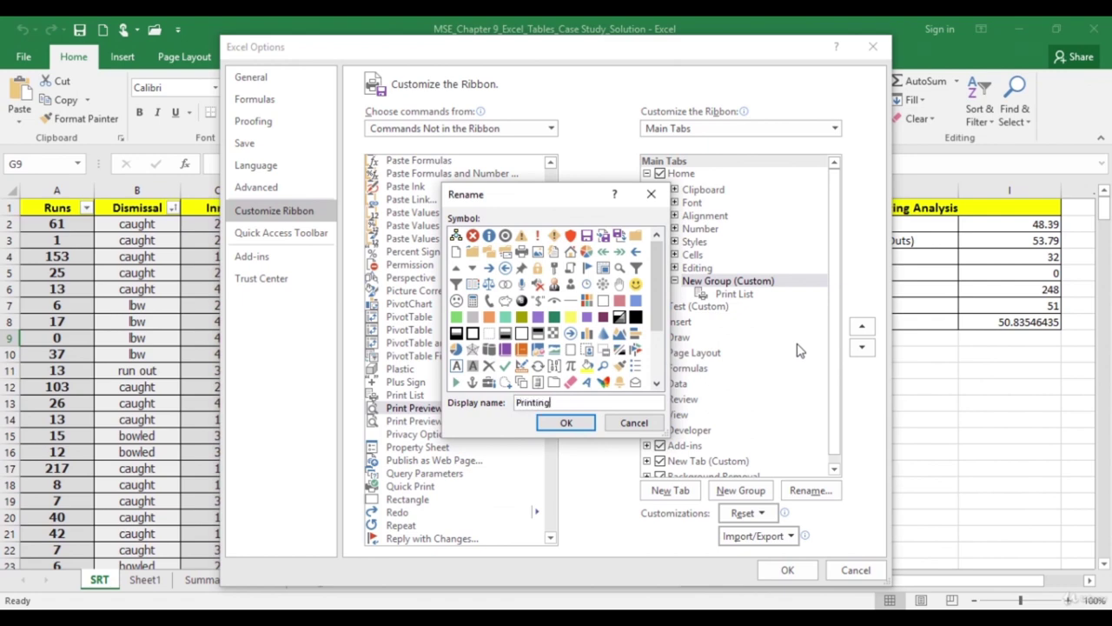
click(566, 422)
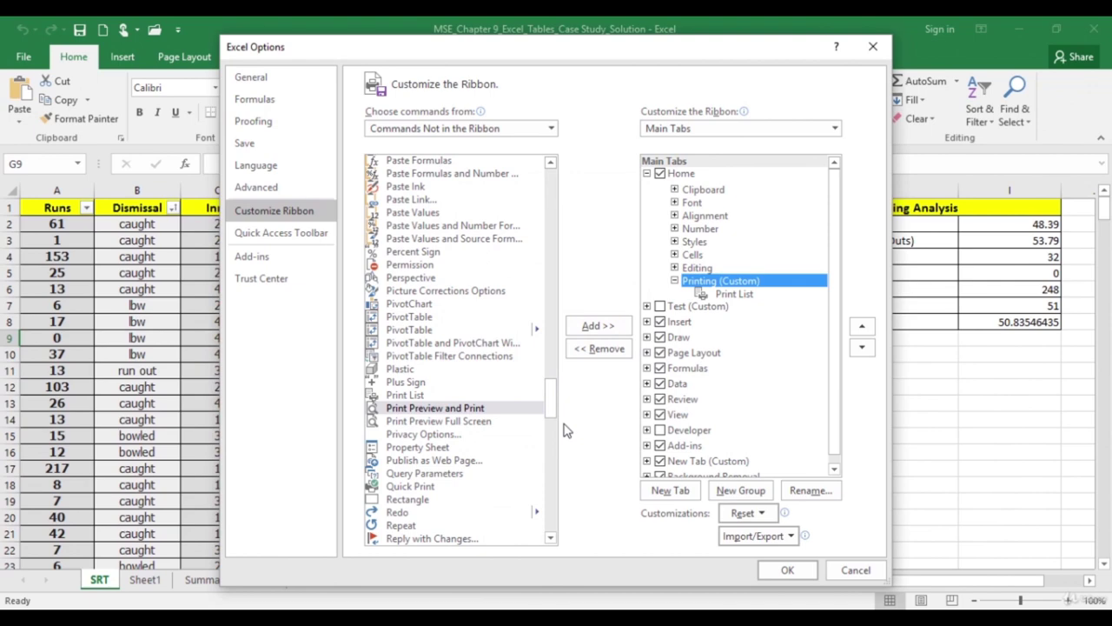
click(787, 570)
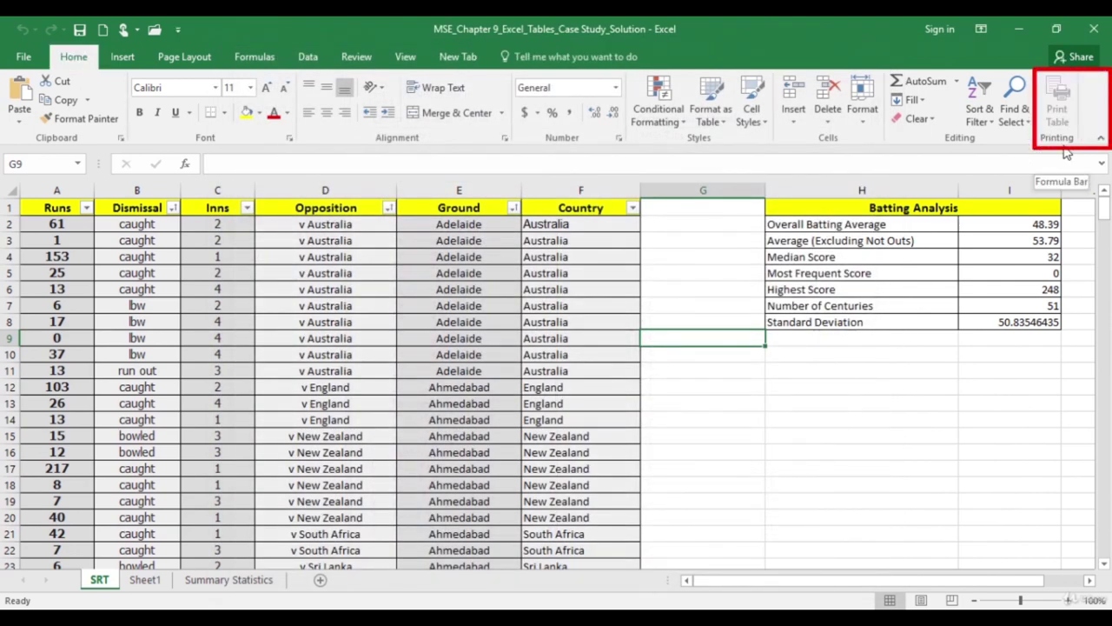
Step: Select cell A2 in the batting table and run the Print Table command
click(71, 228)
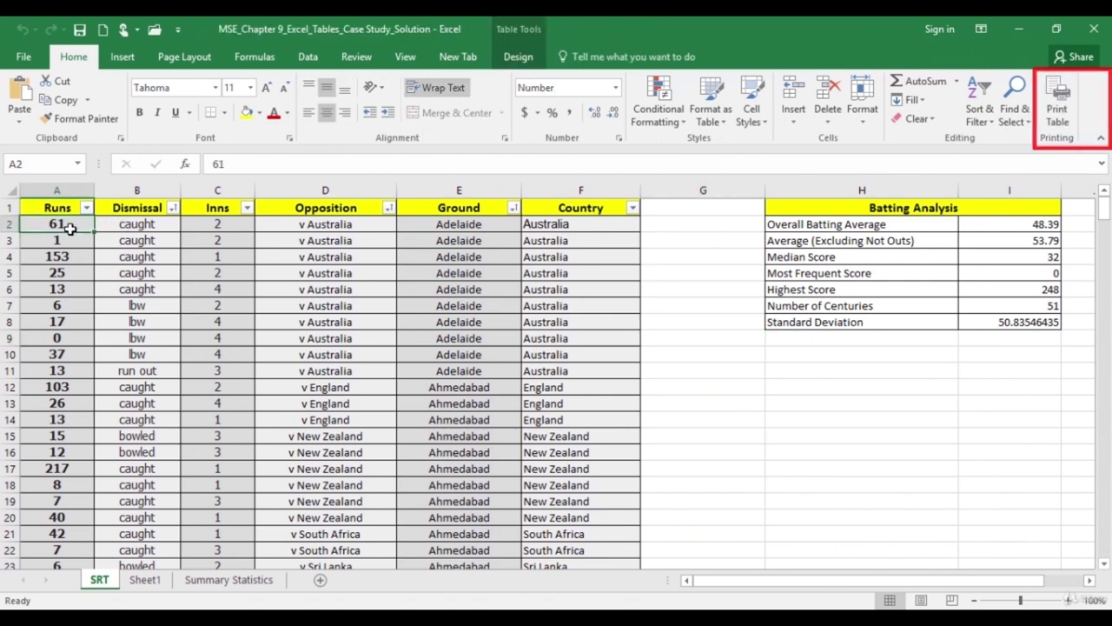
click(524, 54)
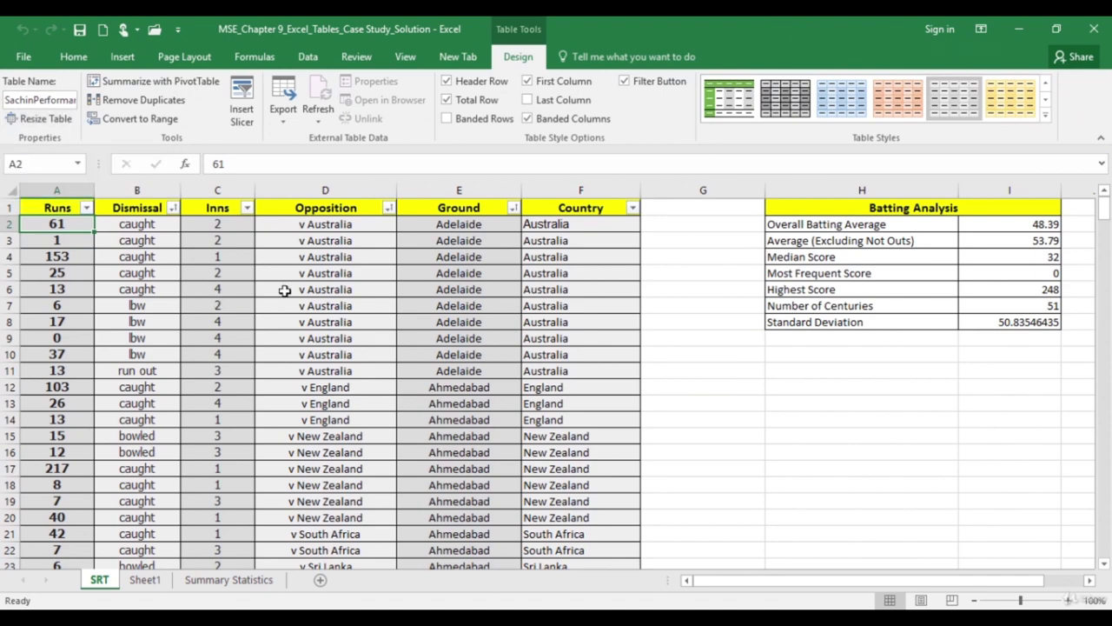
click(73, 56)
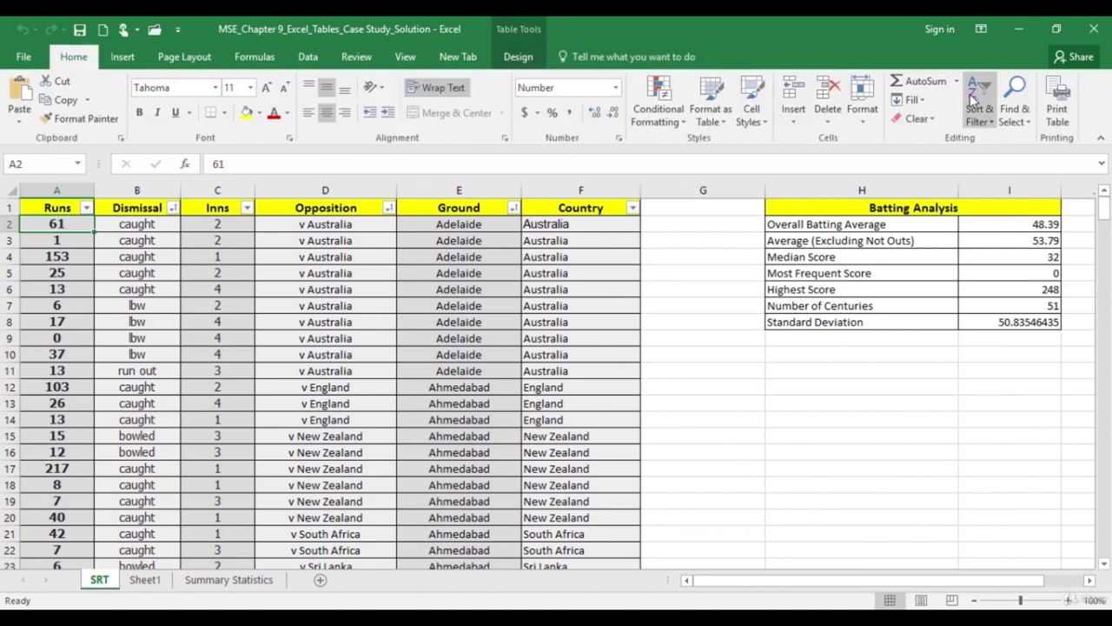
click(1059, 110)
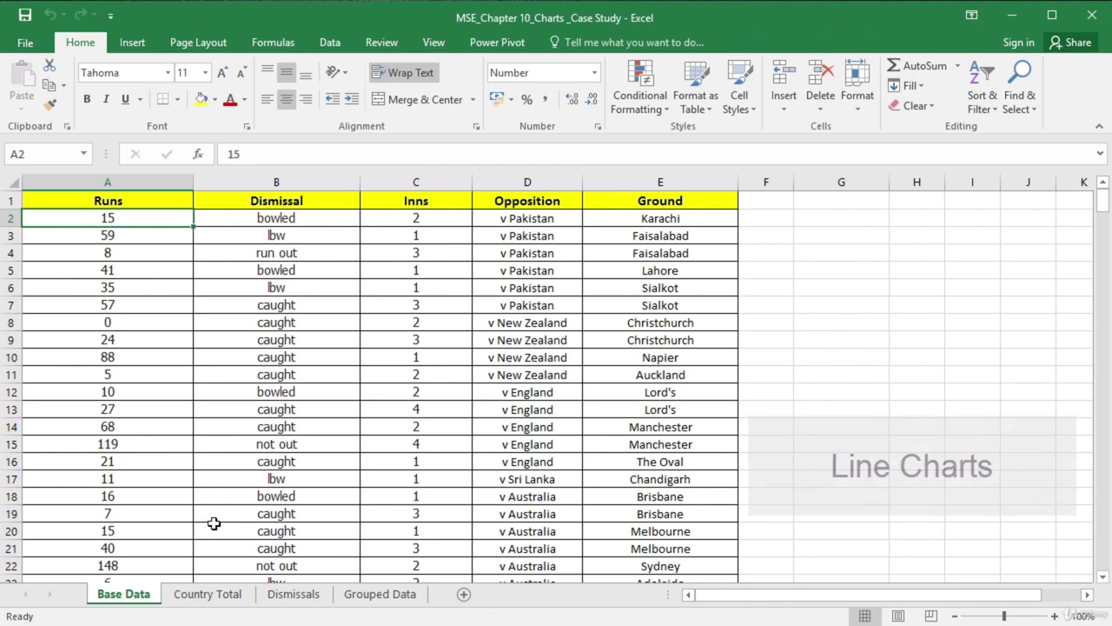
Step: Examine the source data on the Country Total, Dismissals and Grouped Data sheets of the Chapter 10 charts workbook
click(208, 594)
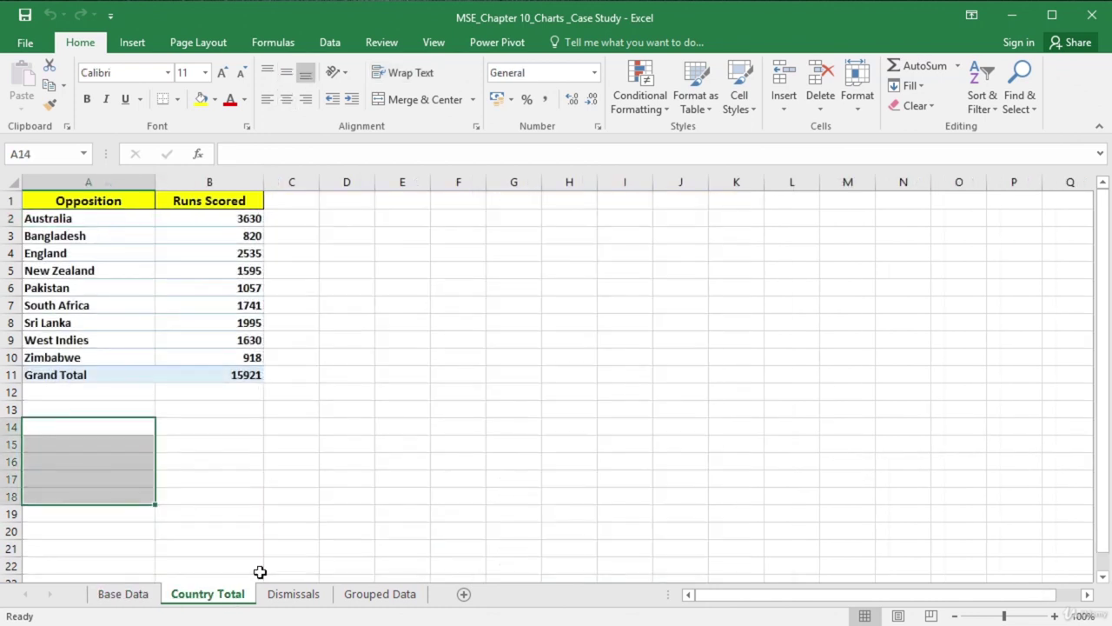
click(130, 219)
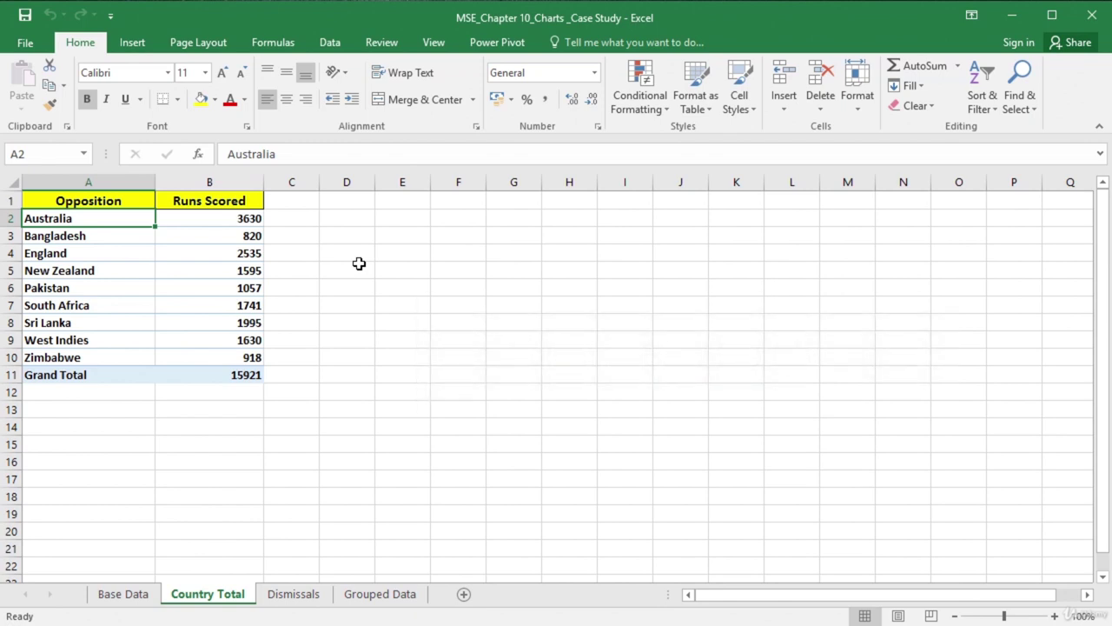
click(325, 591)
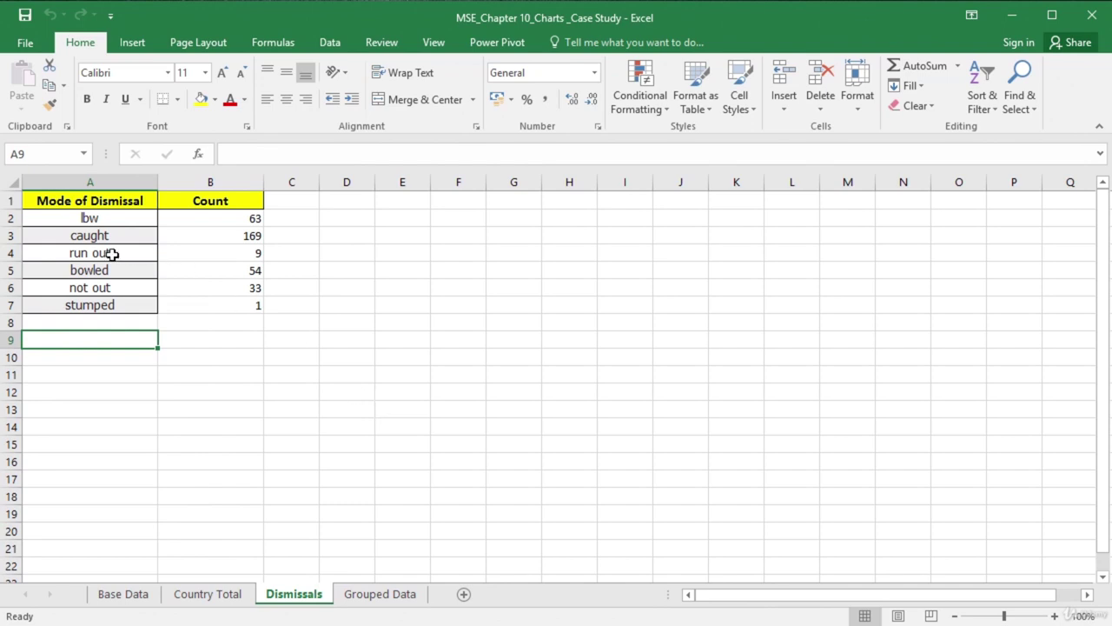
click(121, 218)
drag(155, 223, 256, 304)
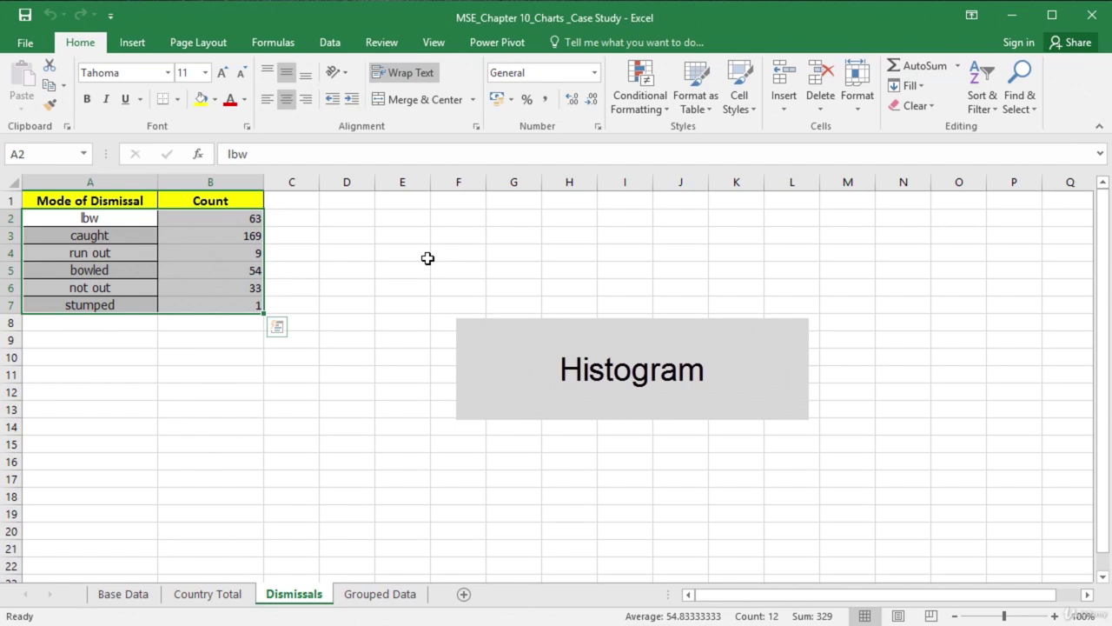
click(380, 594)
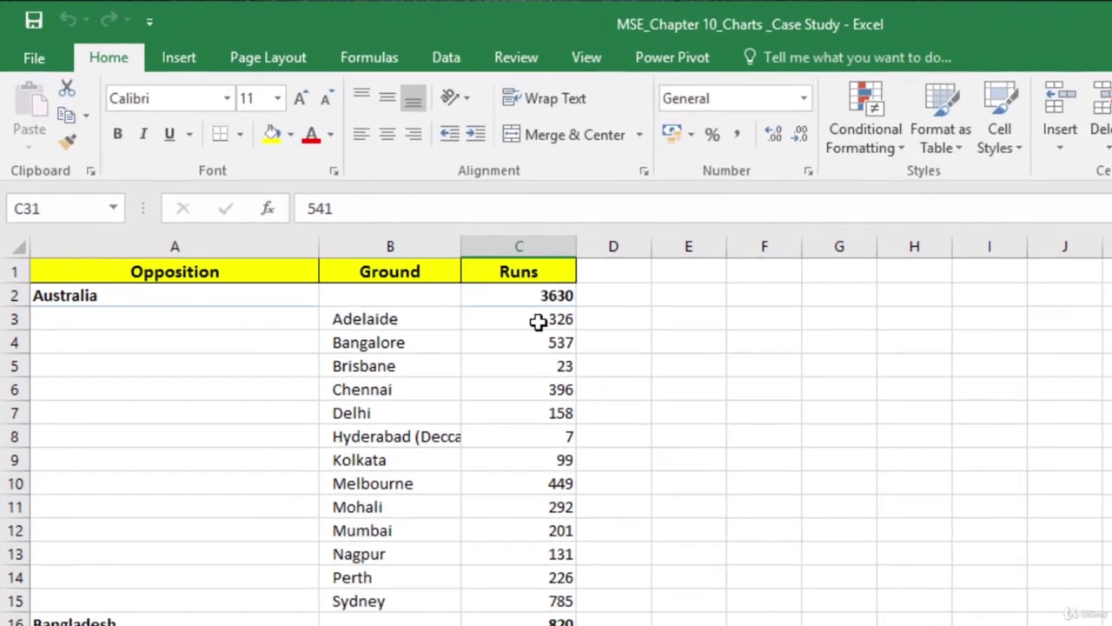
click(398, 236)
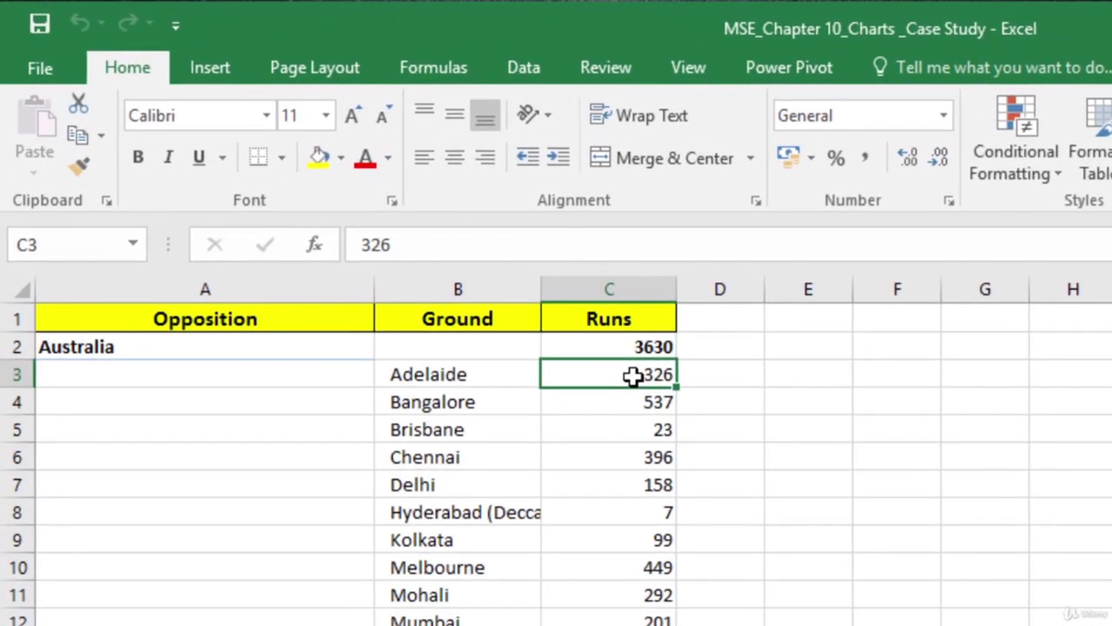
Step: Examine the Australia runs by ground in the grouped data and review the batting records on the Base Data sheet
click(491, 374)
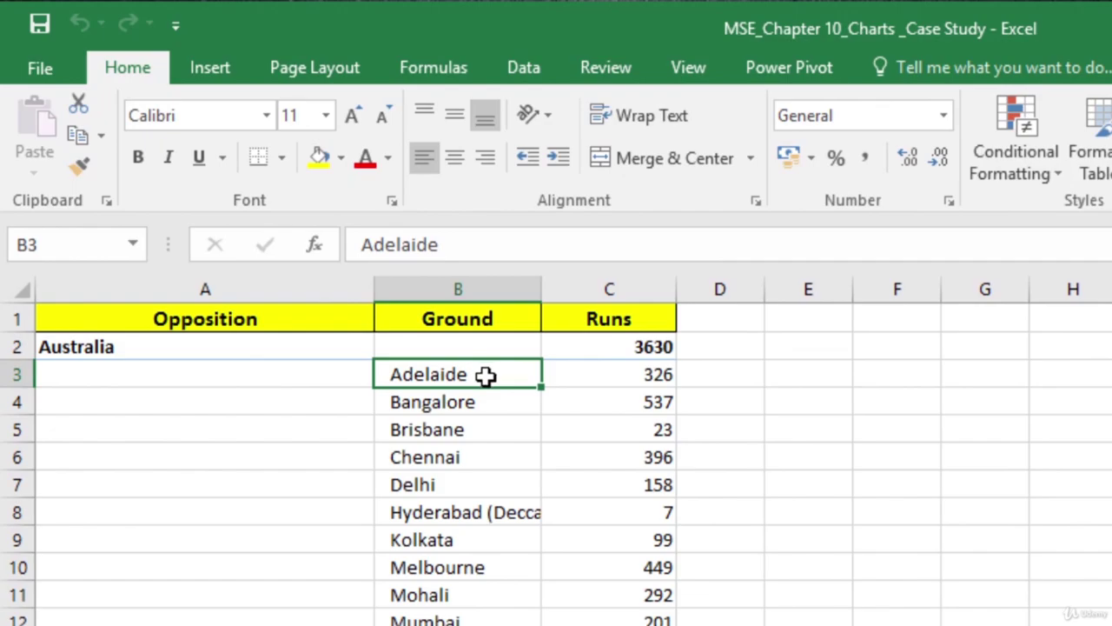
click(162, 350)
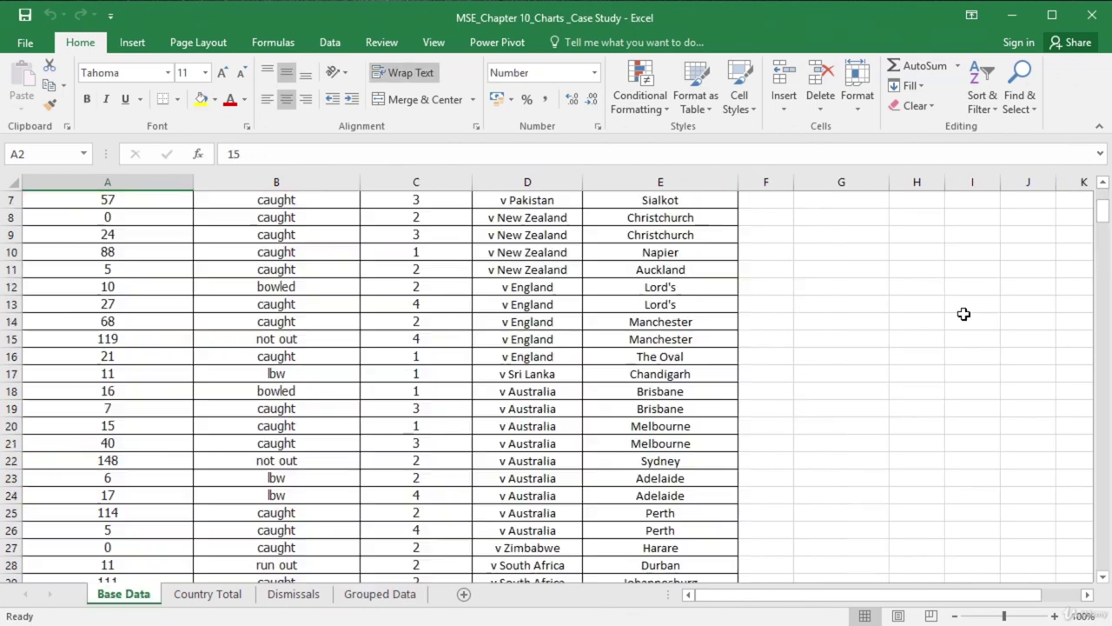
scroll(960, 313, up, 2)
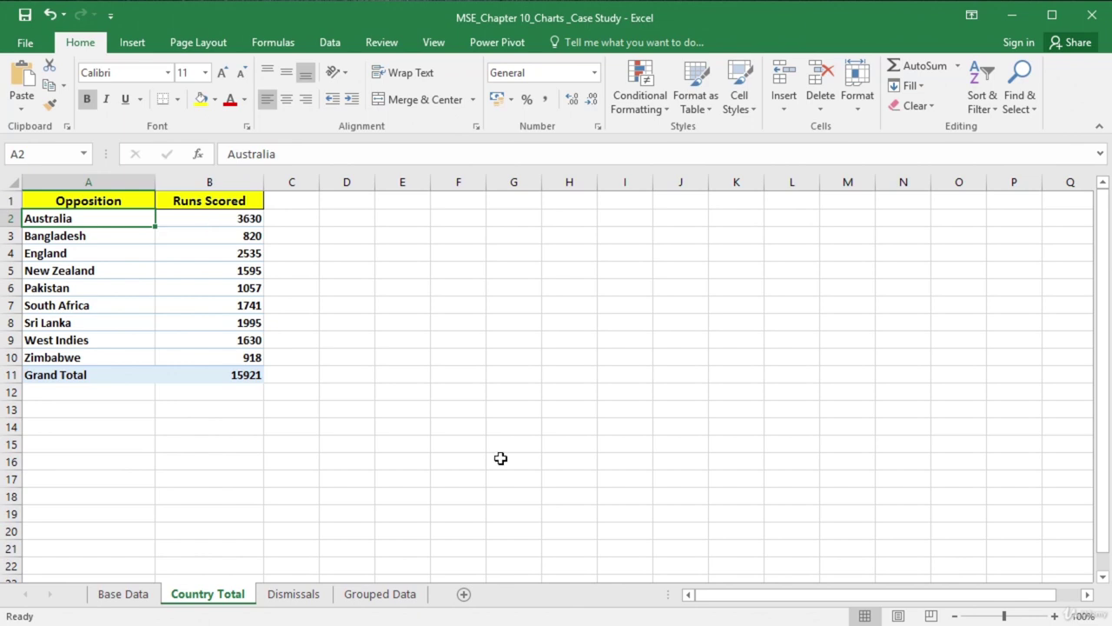
Step: Insert a 3-D Clustered Column chart from the opposition and runs data in A1:B10 of the Country Total sheet
drag(132, 201, 226, 352)
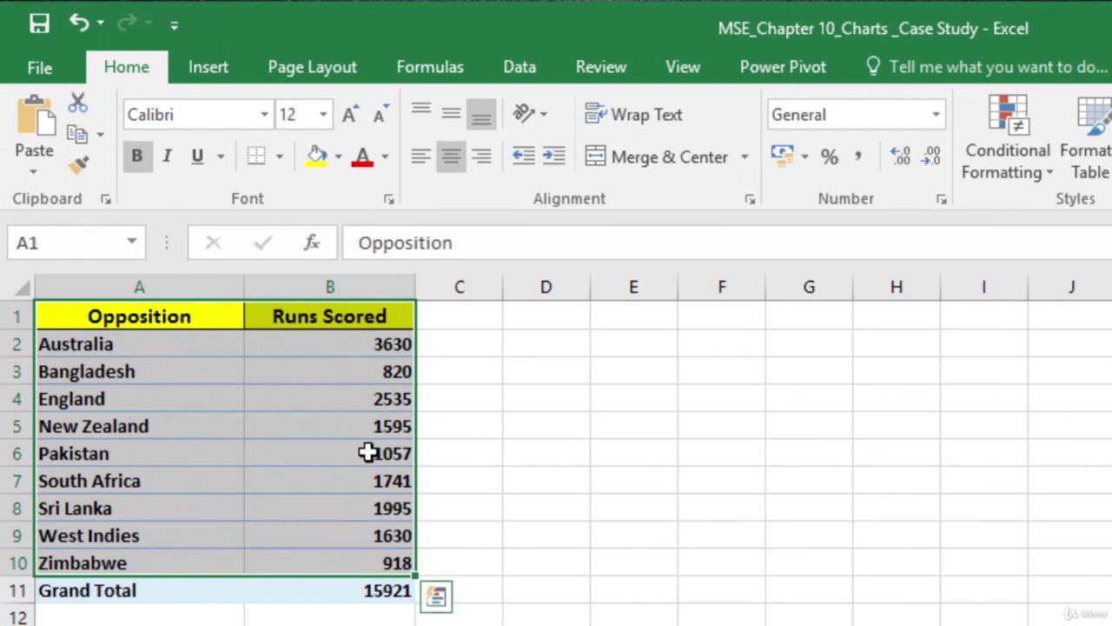
click(220, 70)
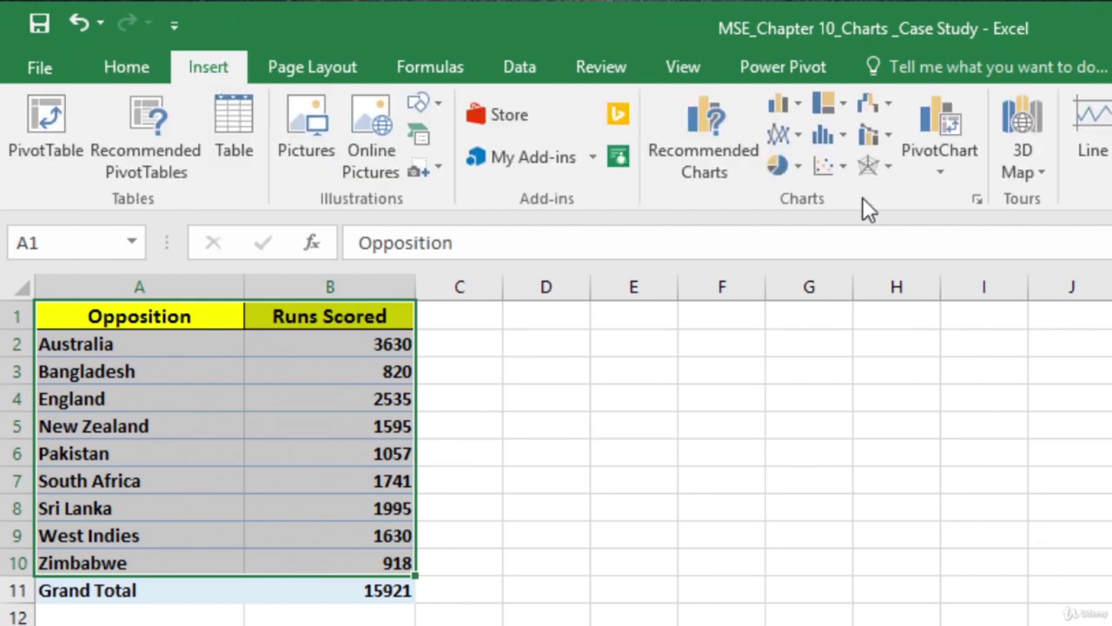
click(778, 99)
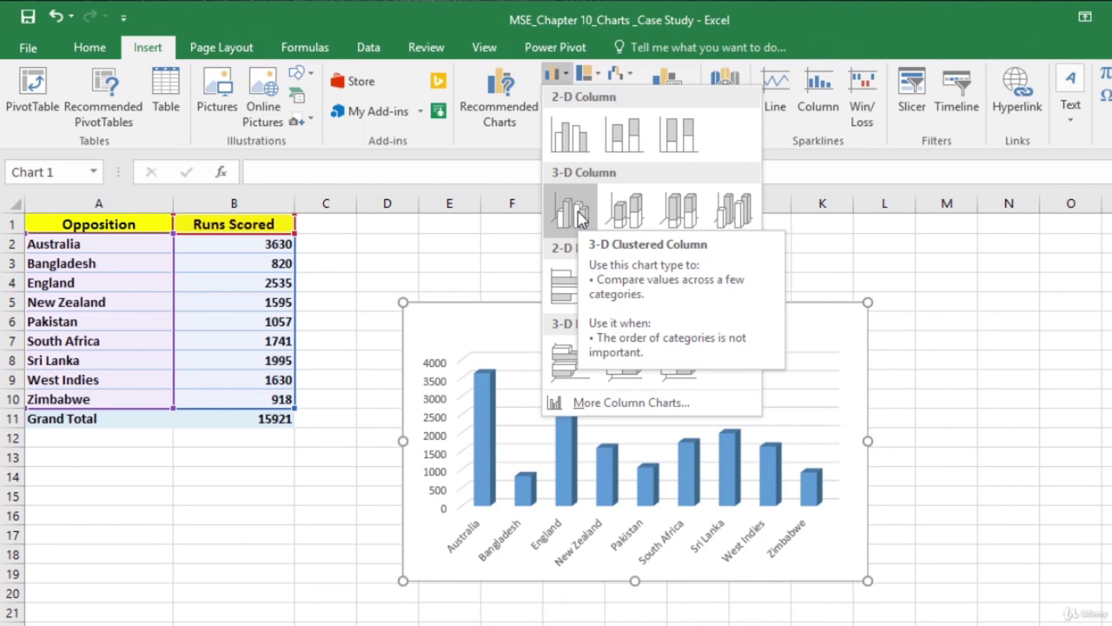
click(579, 214)
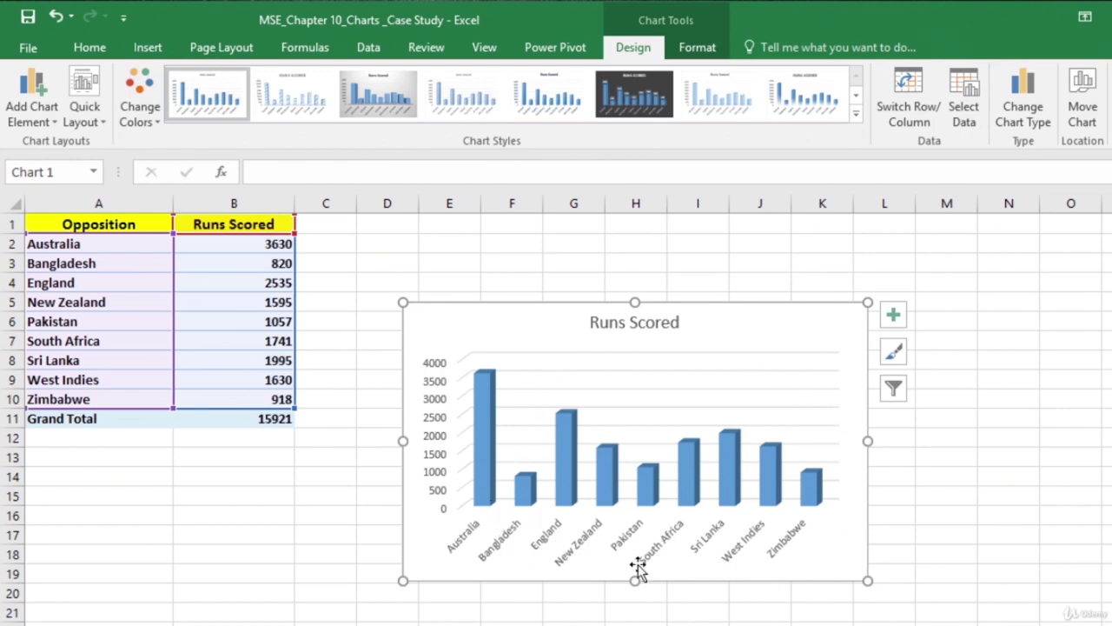
mouse_move(487, 507)
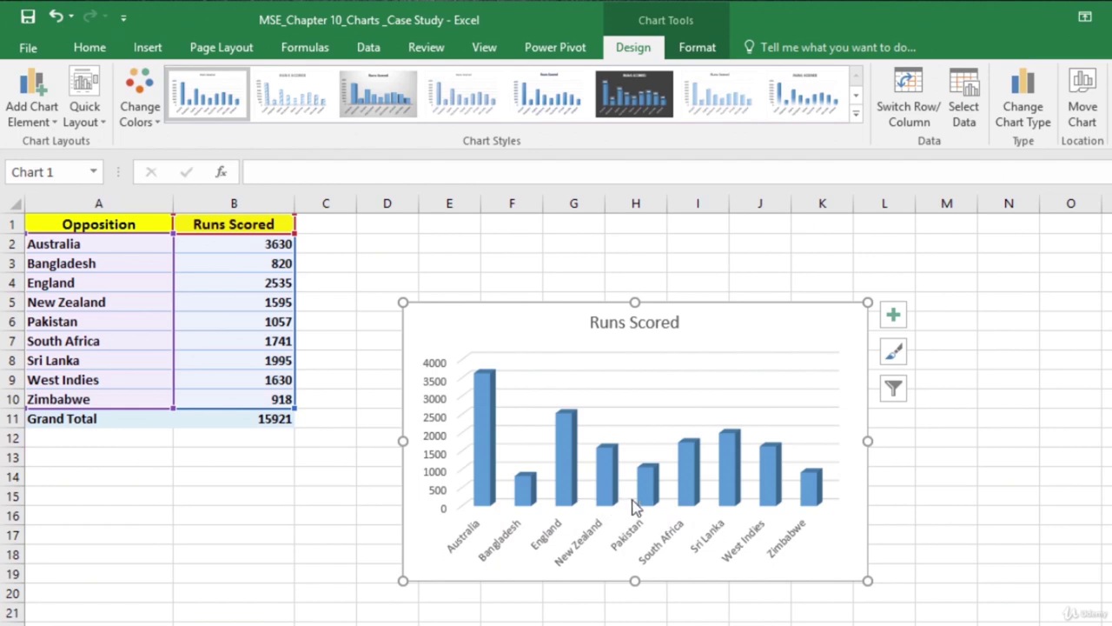
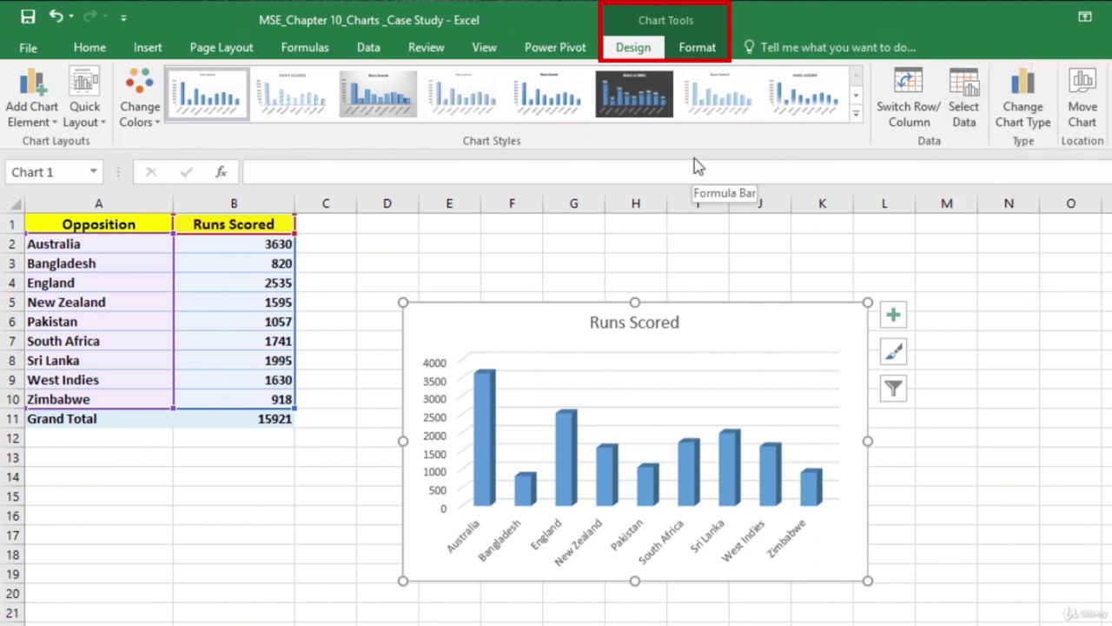
Step: Apply quick layout Layout 4 to the column chart
click(697, 48)
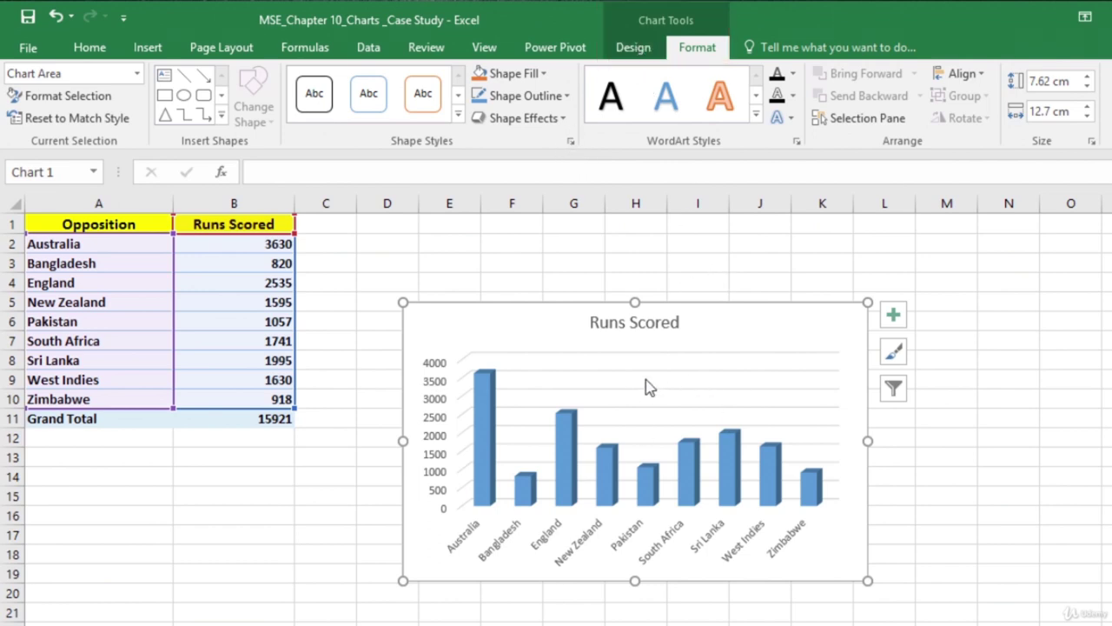
click(641, 54)
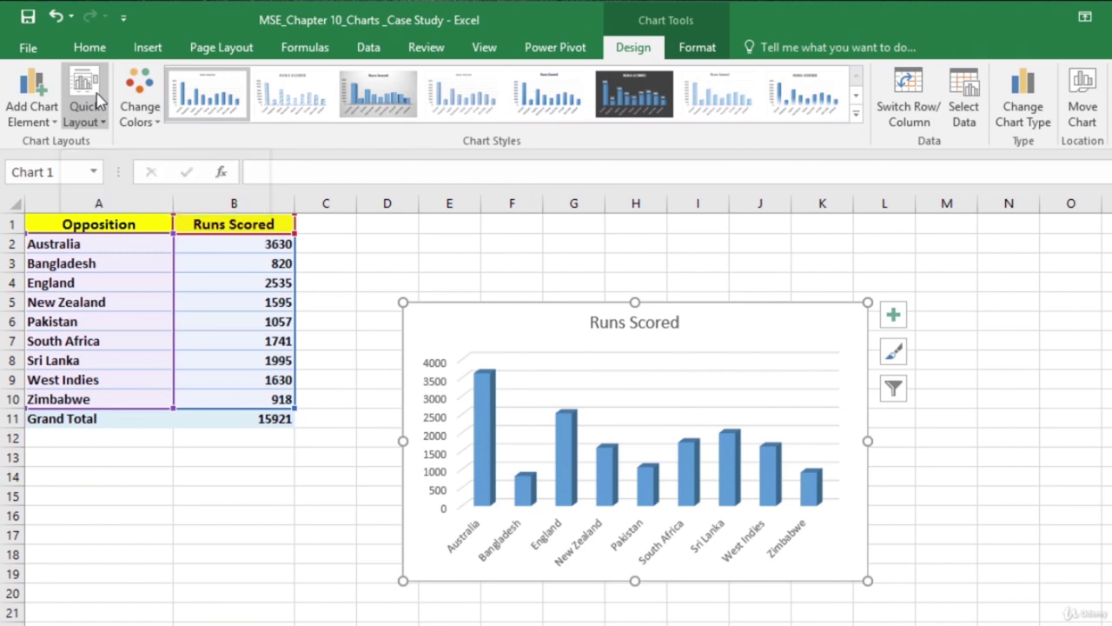
click(98, 100)
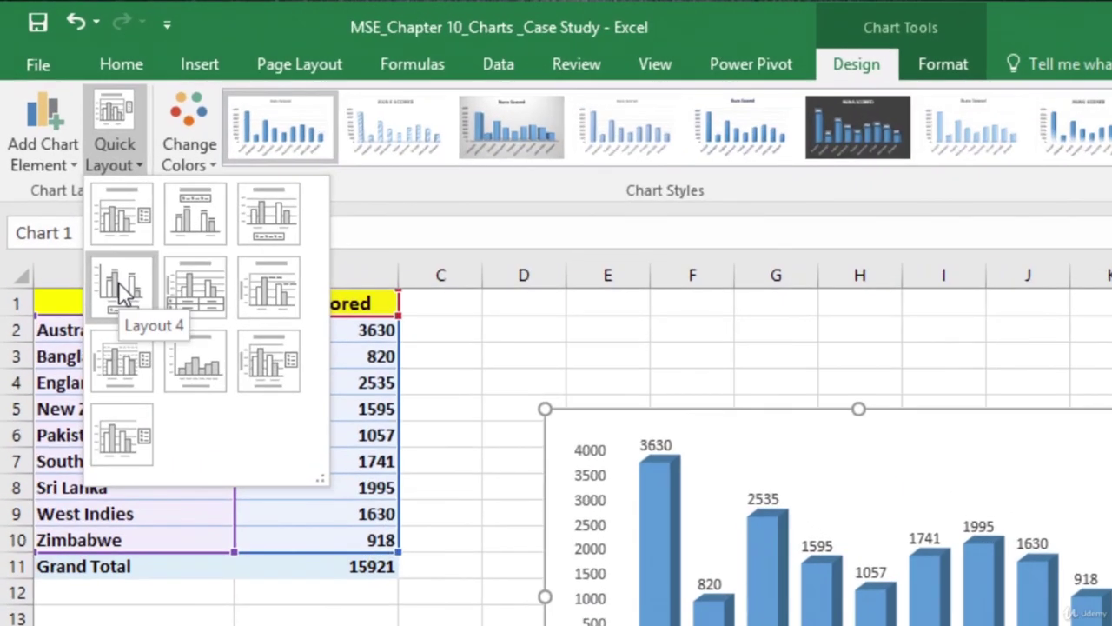
click(122, 291)
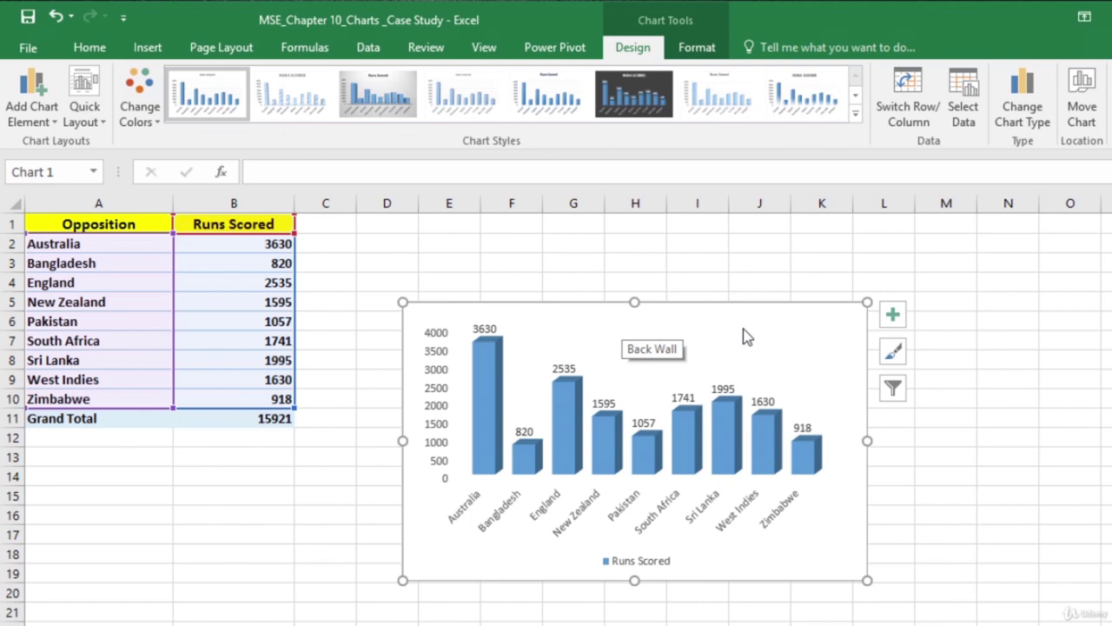
Step: Add a chart title to the column chart and change its text to Runs Scored by Opposition
click(895, 317)
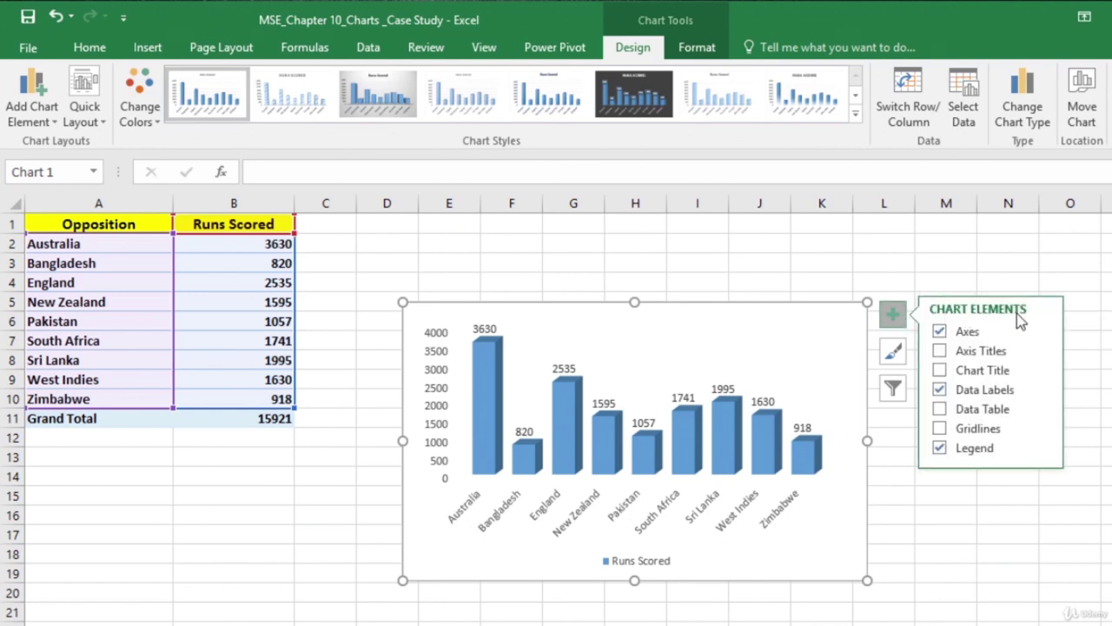
click(942, 371)
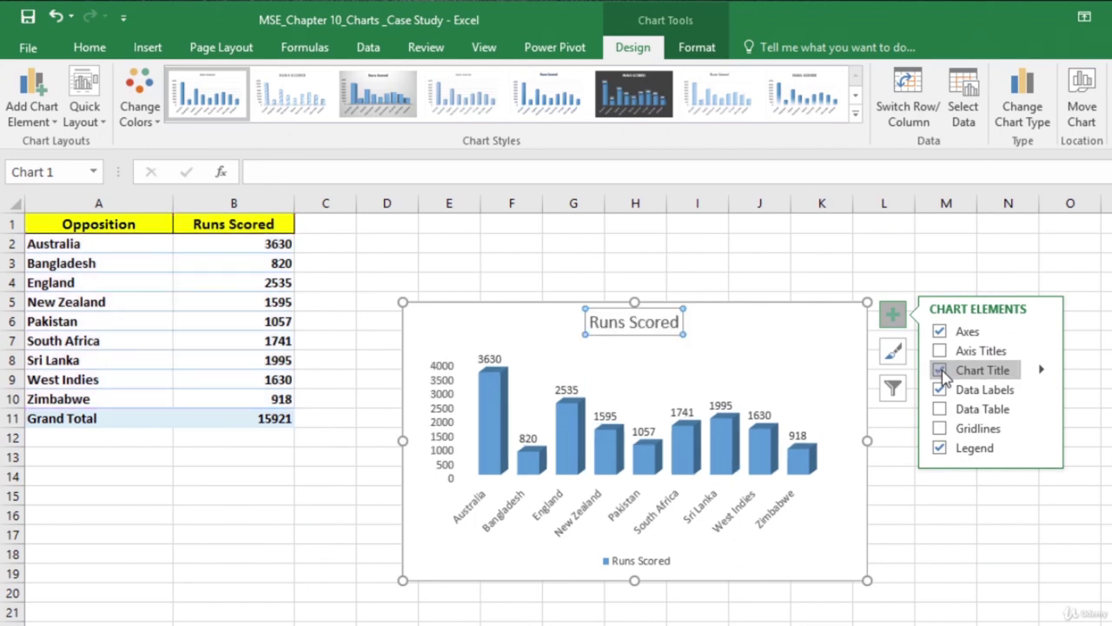
click(593, 324)
drag(593, 324, 652, 323)
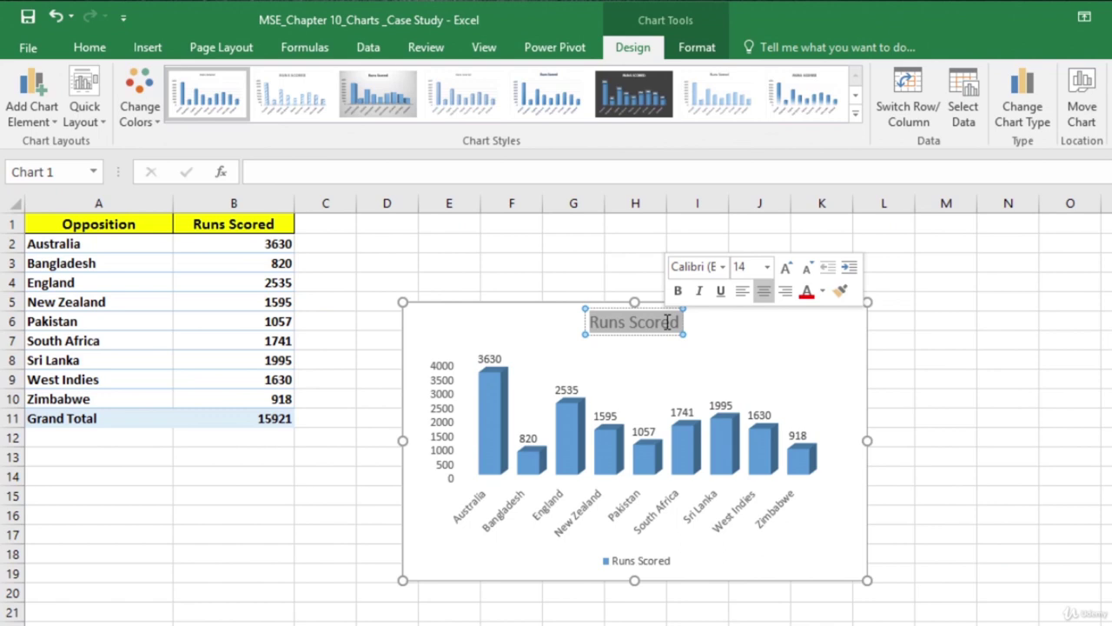
key(Delete)
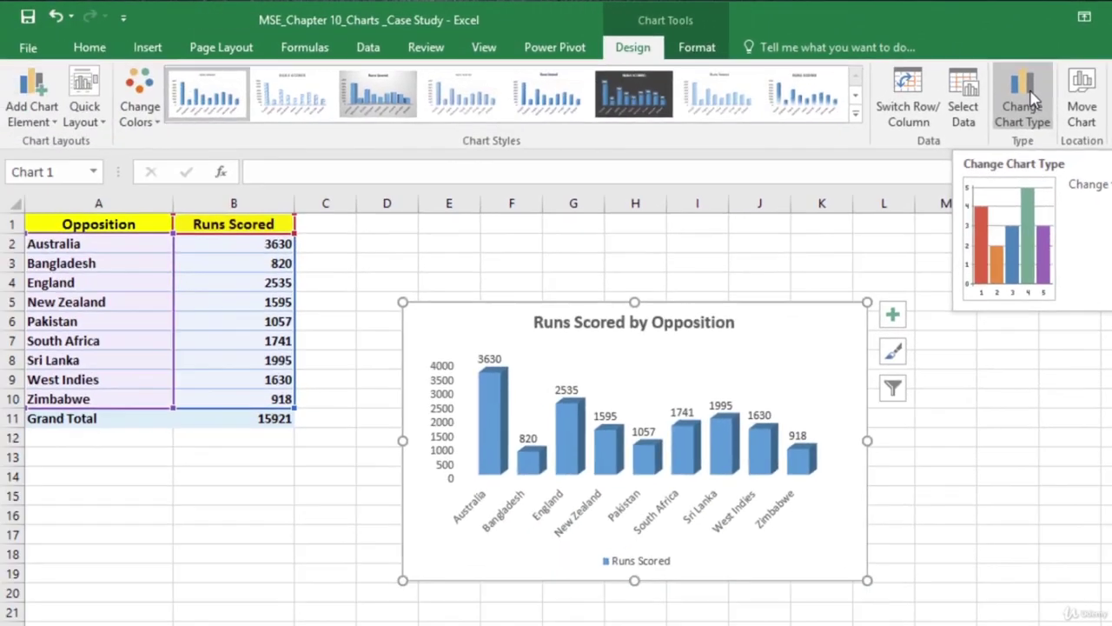
Step: Change the chart type to the Clustered Bar variant that shows each opposition as a separate coloured series
click(989, 133)
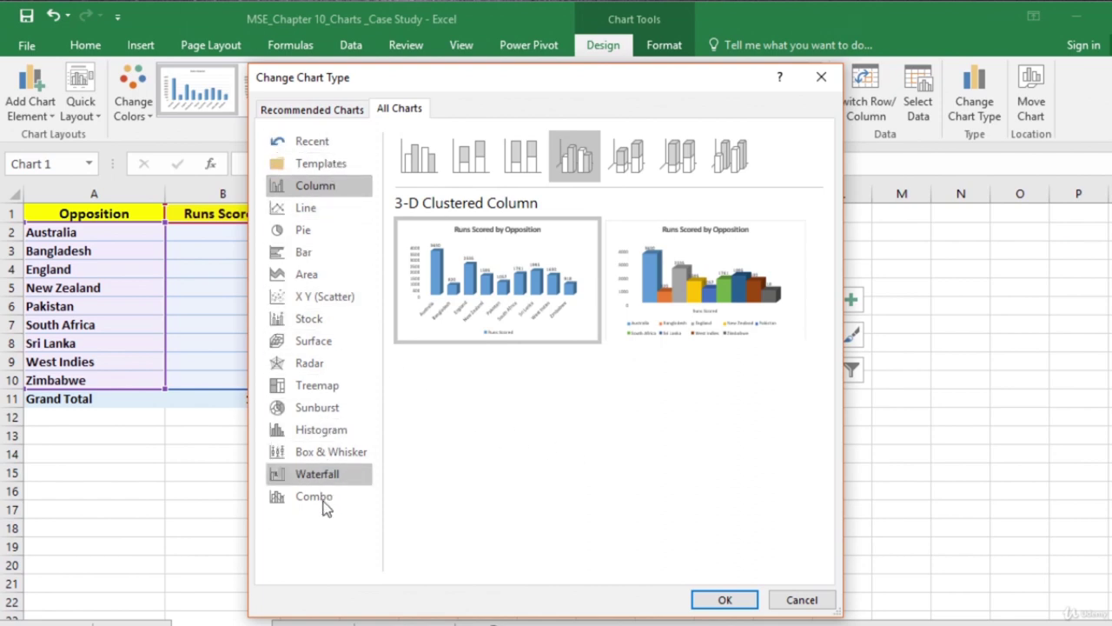
click(313, 251)
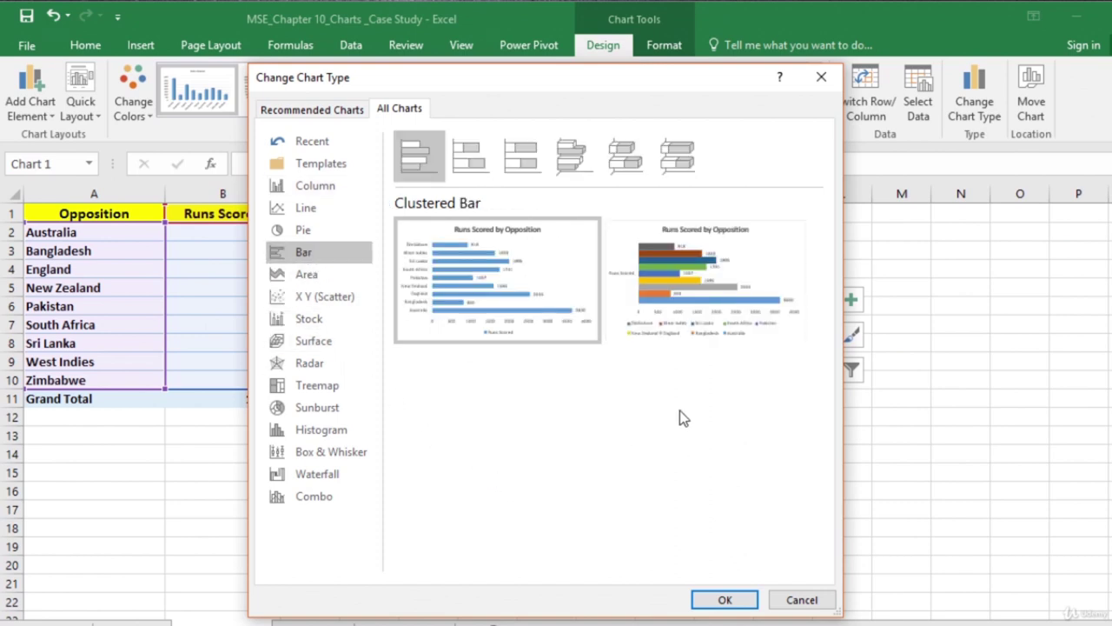
mouse_move(728, 293)
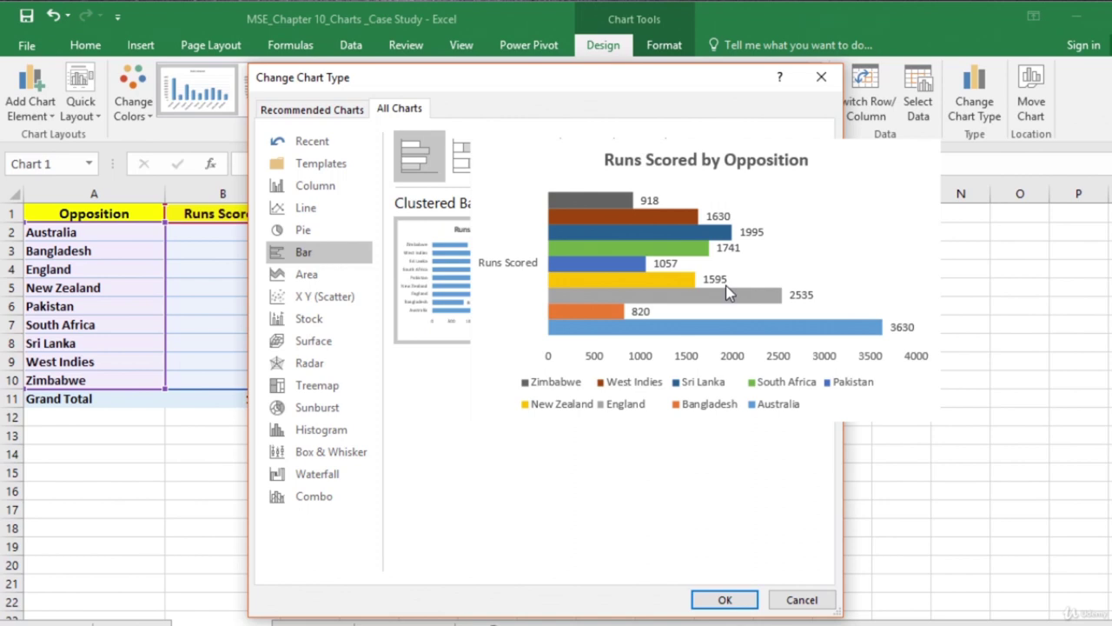
click(722, 600)
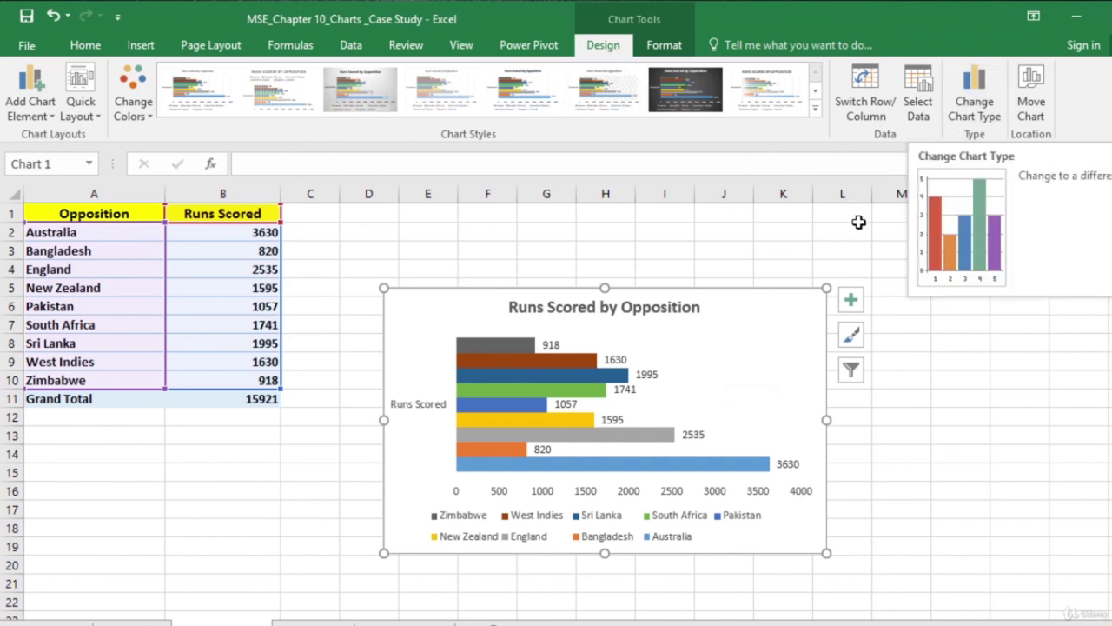
Step: Change the chart type to a Pie with one slice per opposition and enlarge the chart
click(985, 100)
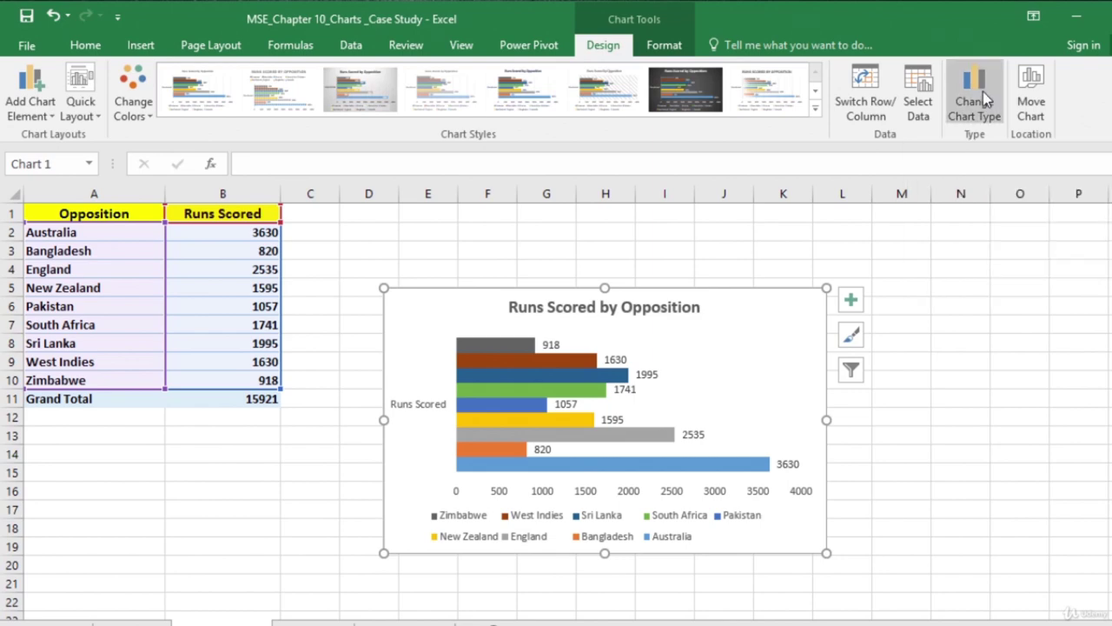
mouse_move(441, 358)
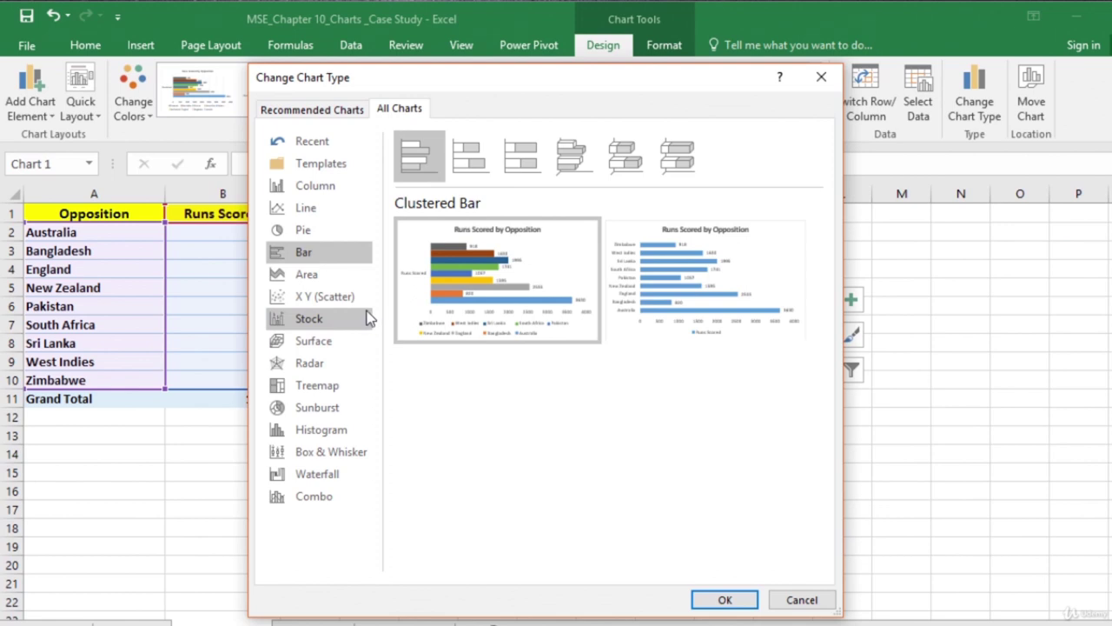
click(328, 234)
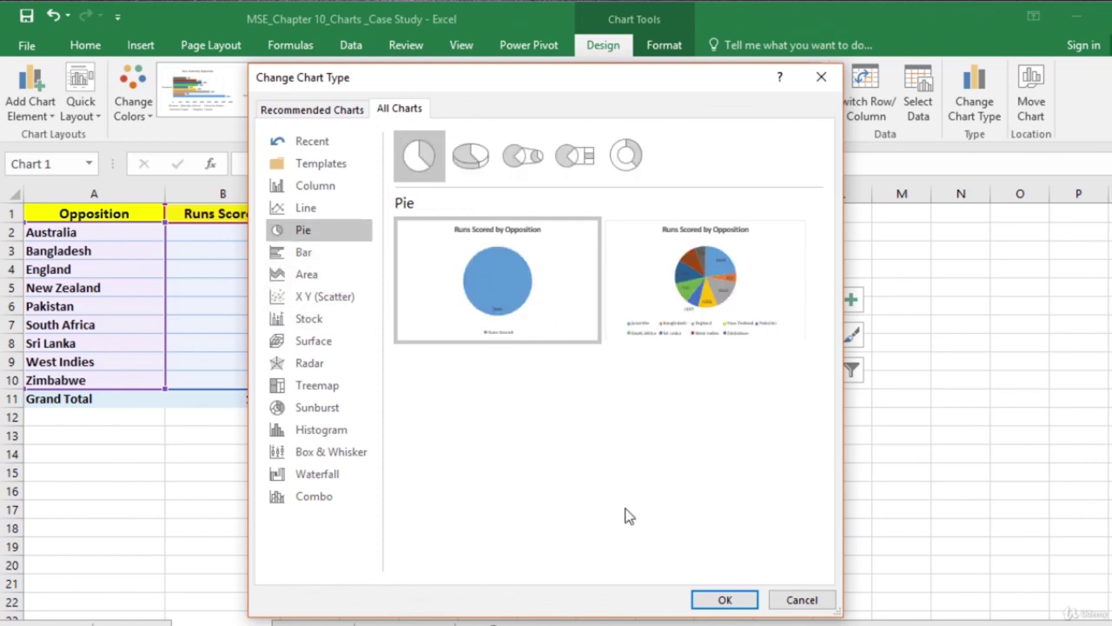
click(705, 278)
click(725, 599)
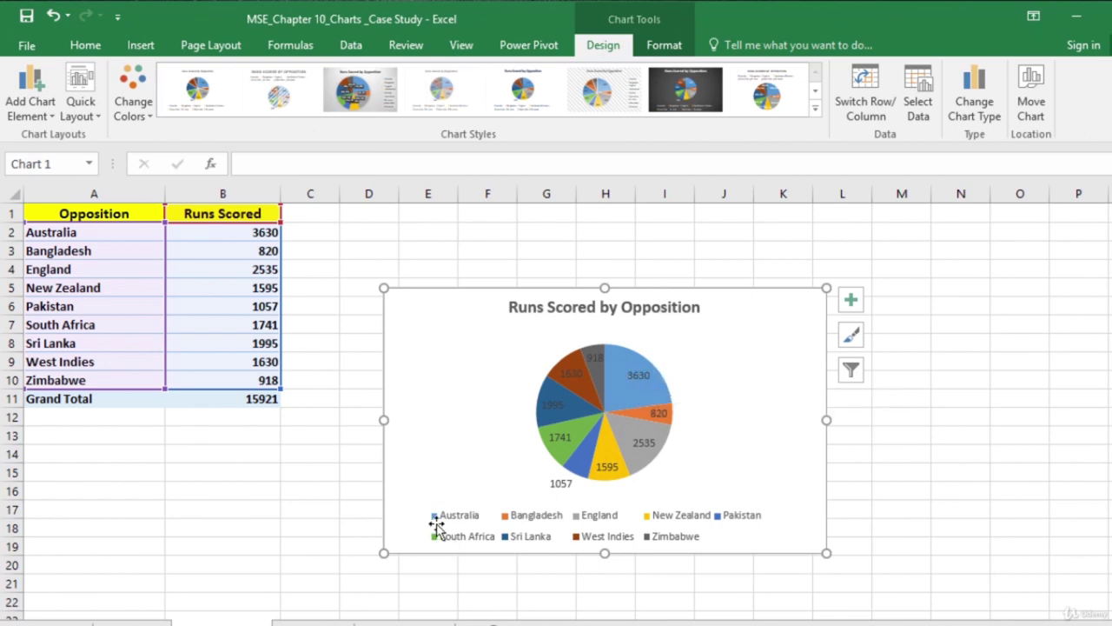
drag(856, 274, 908, 244)
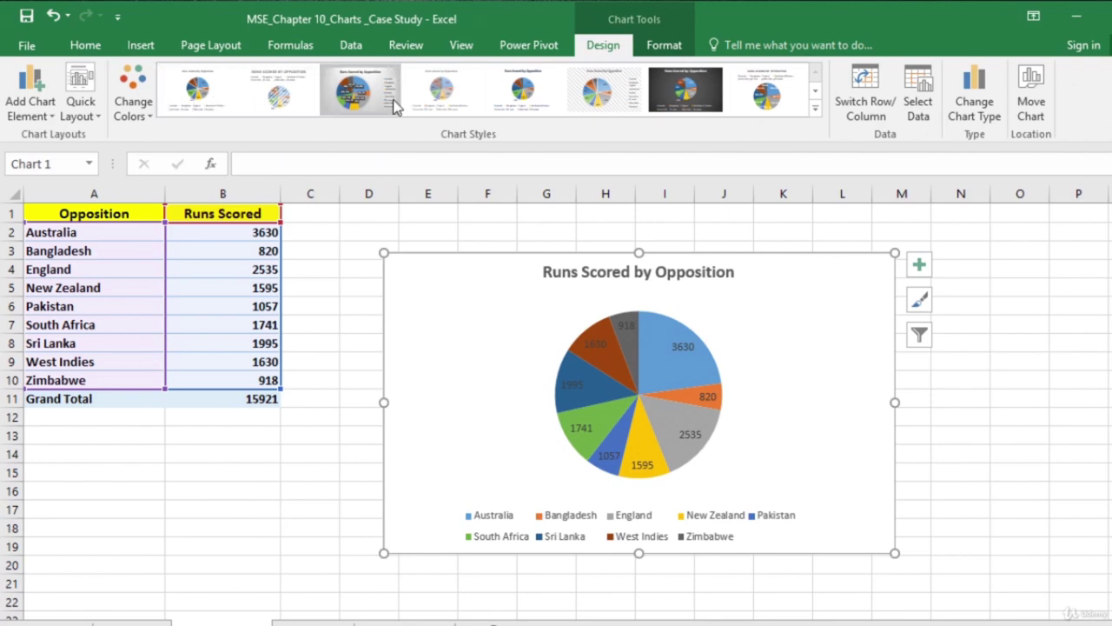
Step: Apply the chart style with a light hatched background and value-and-percentage labels to the pie chart
click(816, 109)
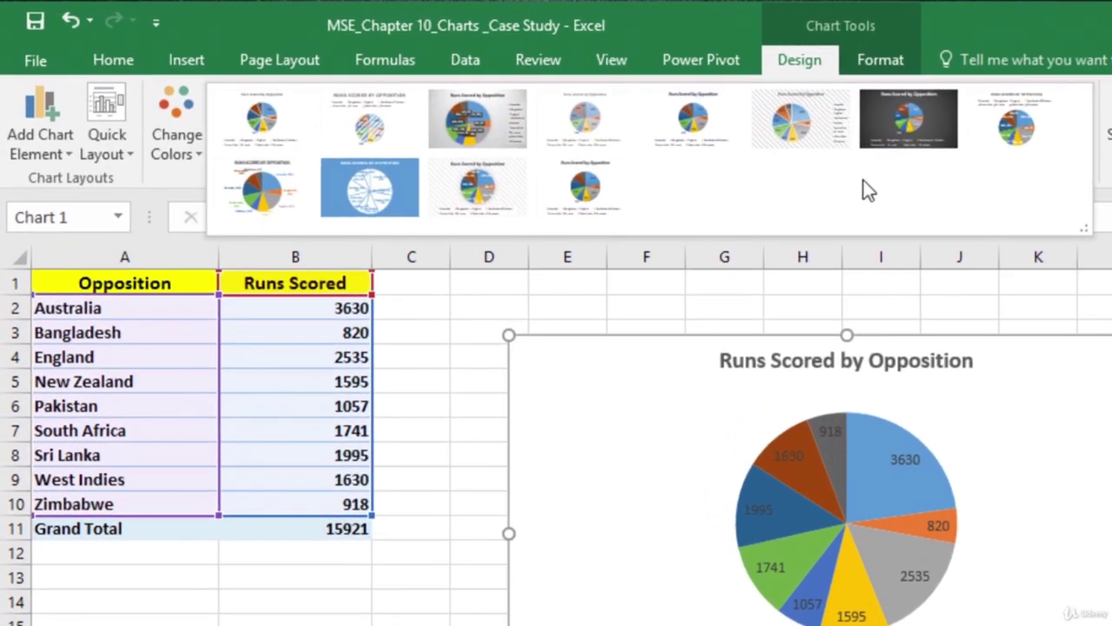
click(472, 189)
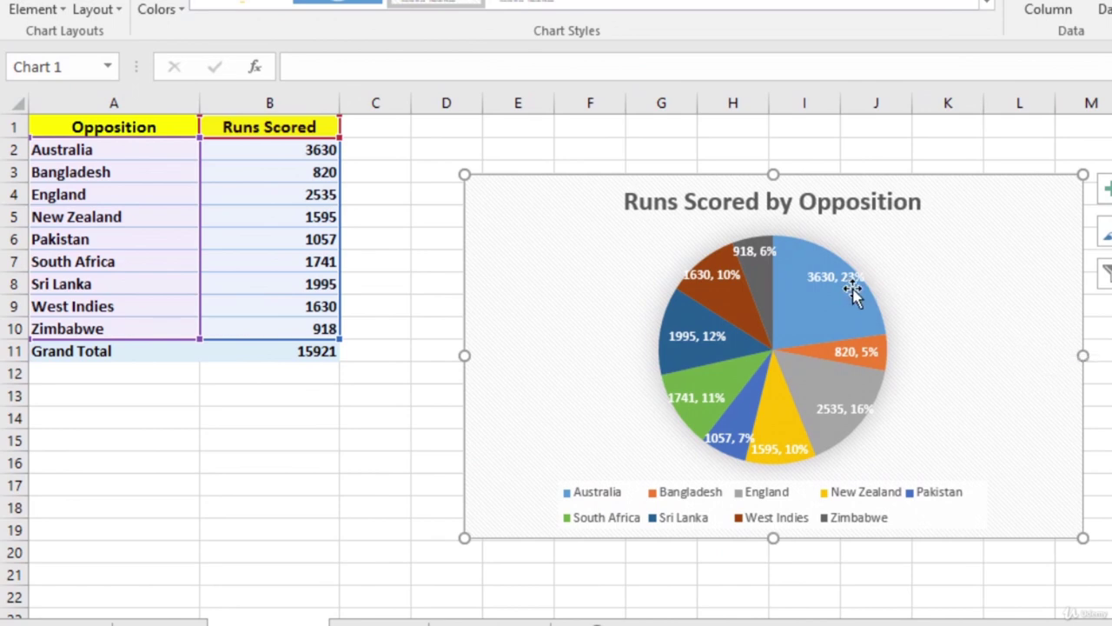
mouse_move(854, 296)
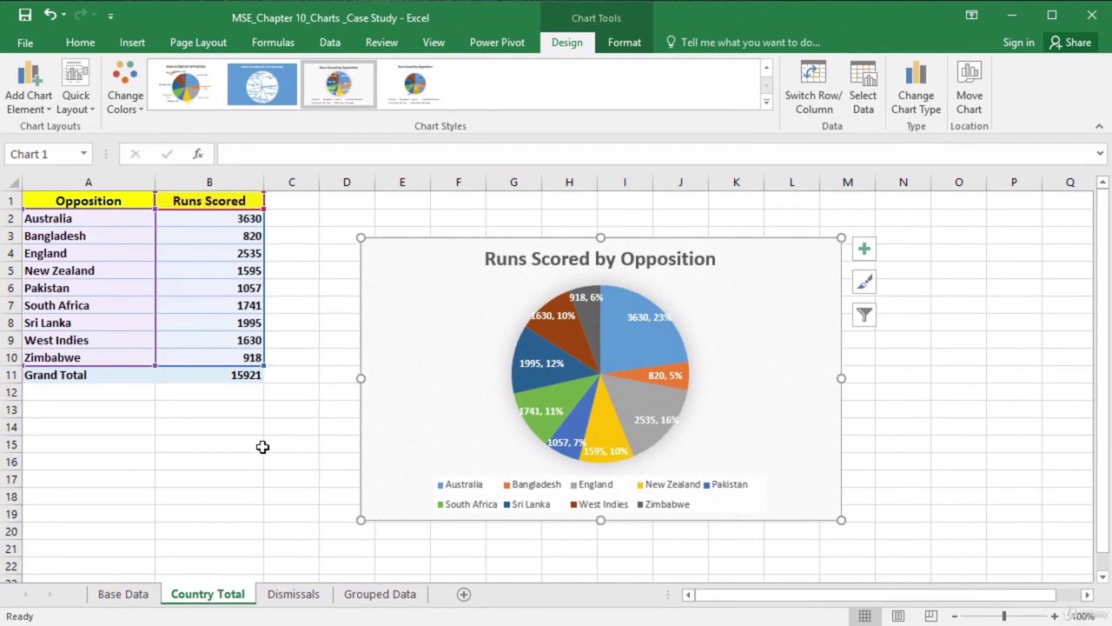
Step: Examine the modes of dismissal in A1:B7 of the Dismissals sheet and the COUNTIF formulas behind their counts
click(291, 596)
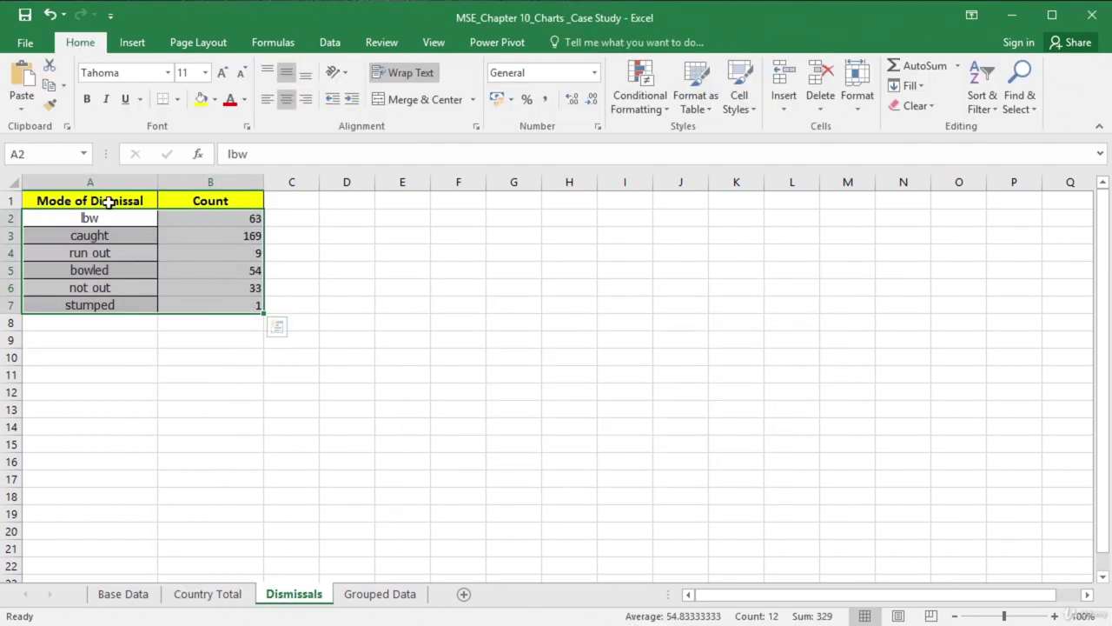
click(196, 217)
drag(110, 218, 203, 216)
click(140, 236)
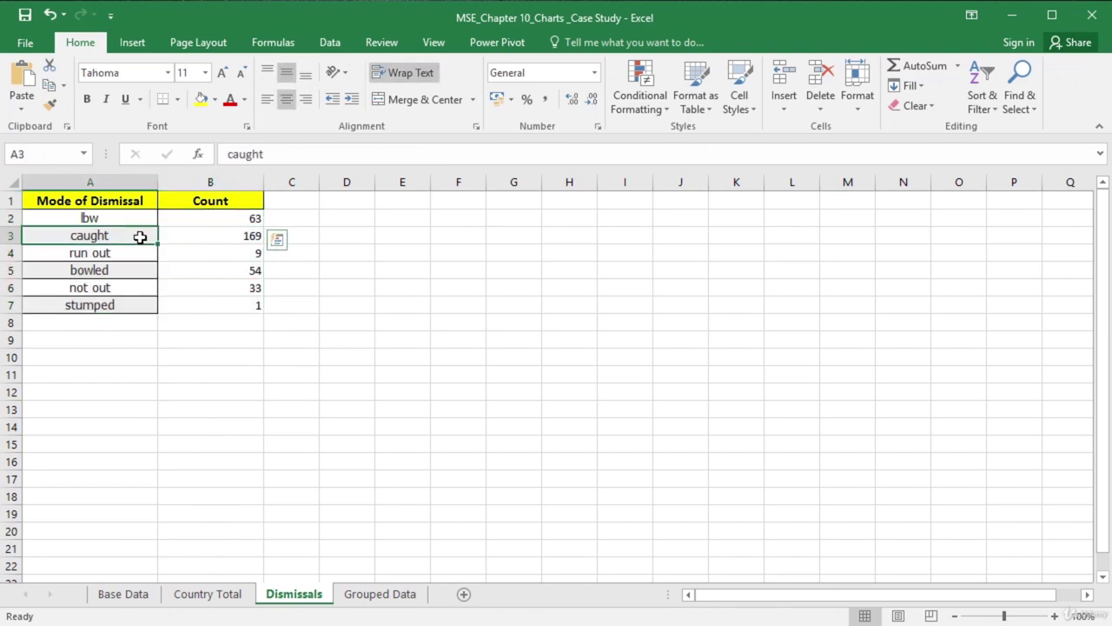
click(219, 232)
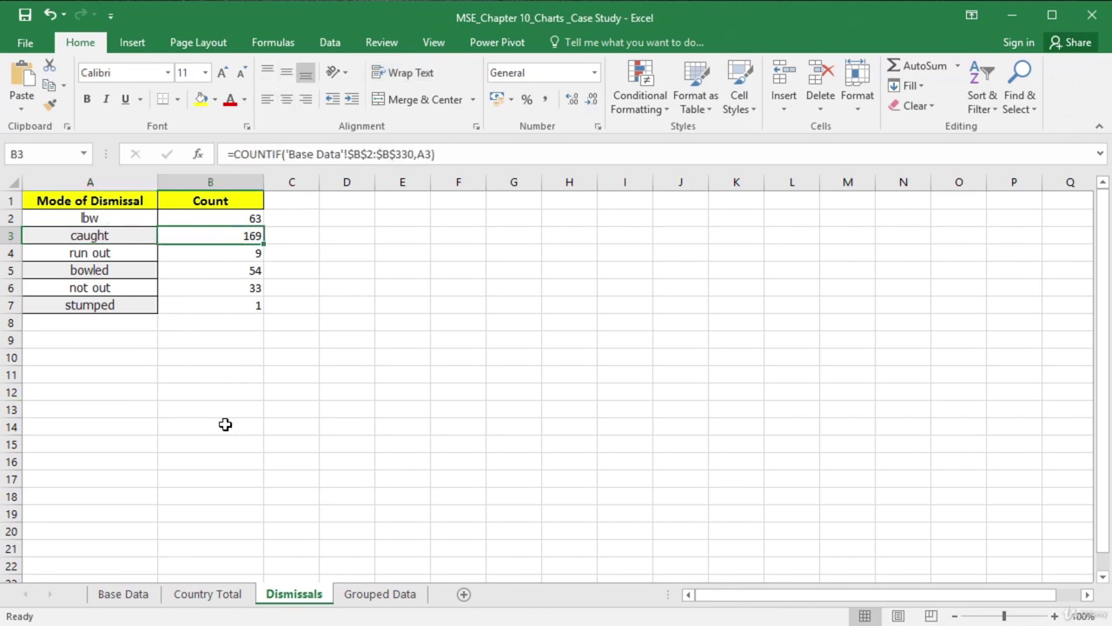
click(231, 308)
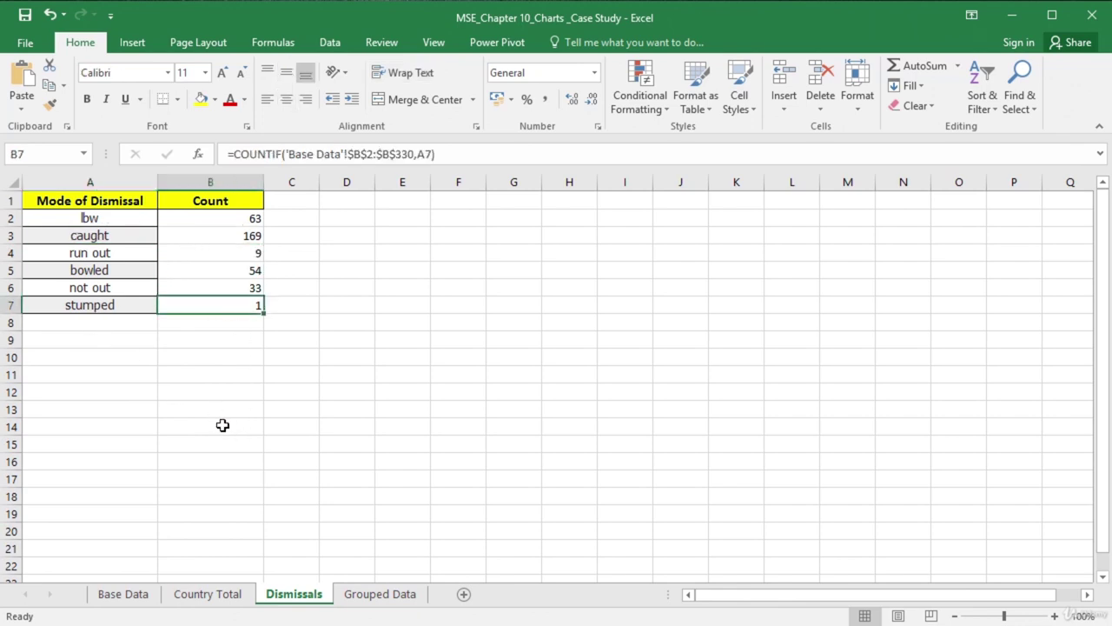
drag(113, 202, 205, 305)
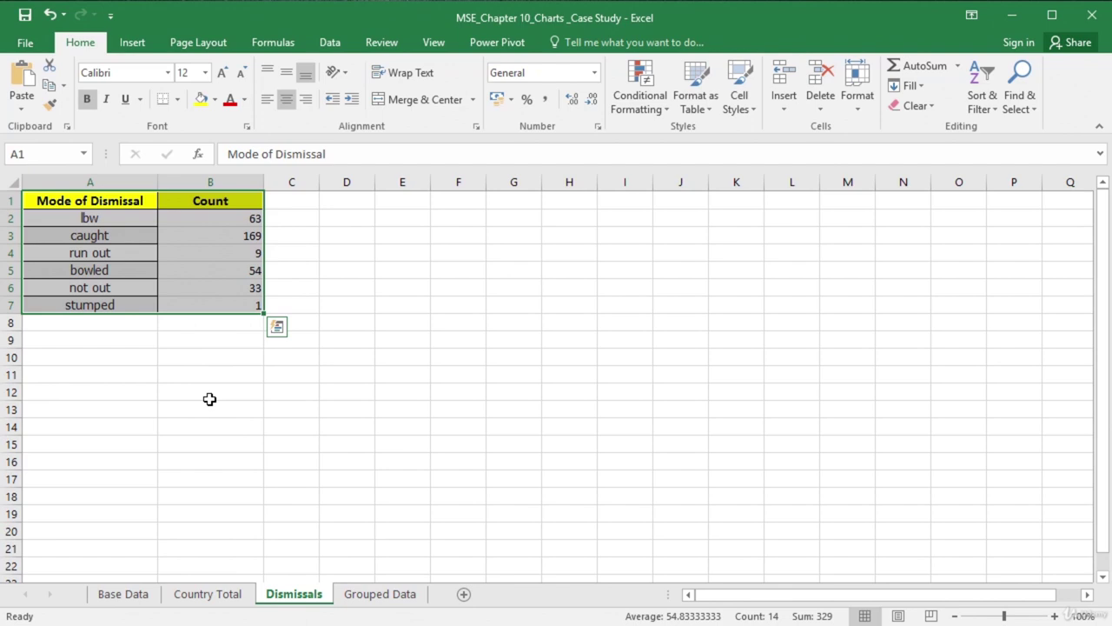
key(Down)
key(Down)
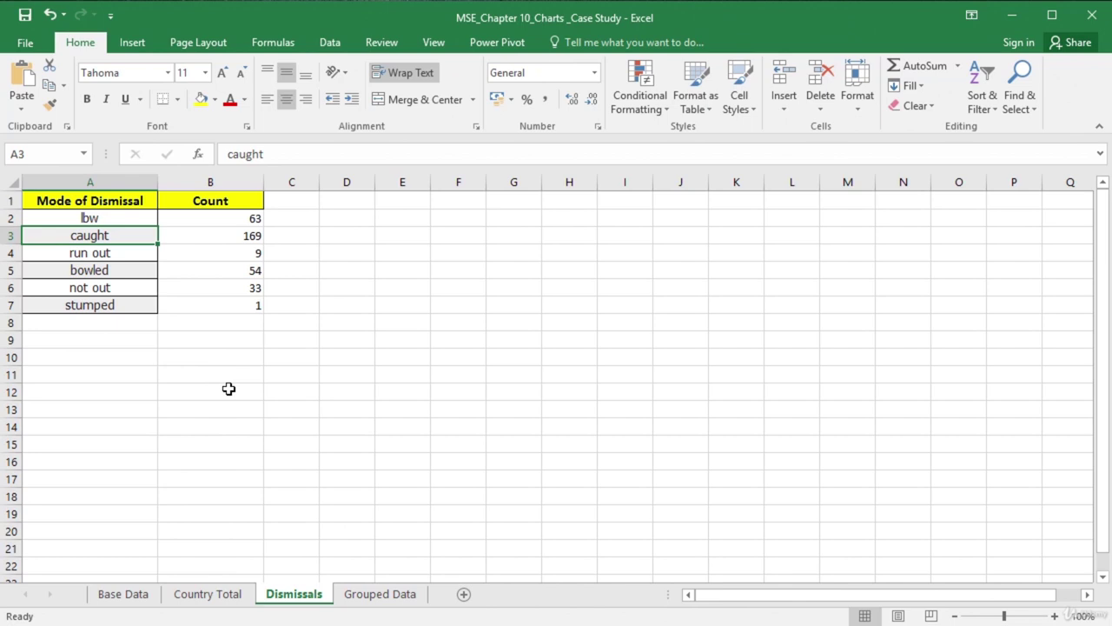
Step: Insert a Histogram chart from A1:B7 of the Dismissals sheet and move it closer to the data
key(ctrl+a)
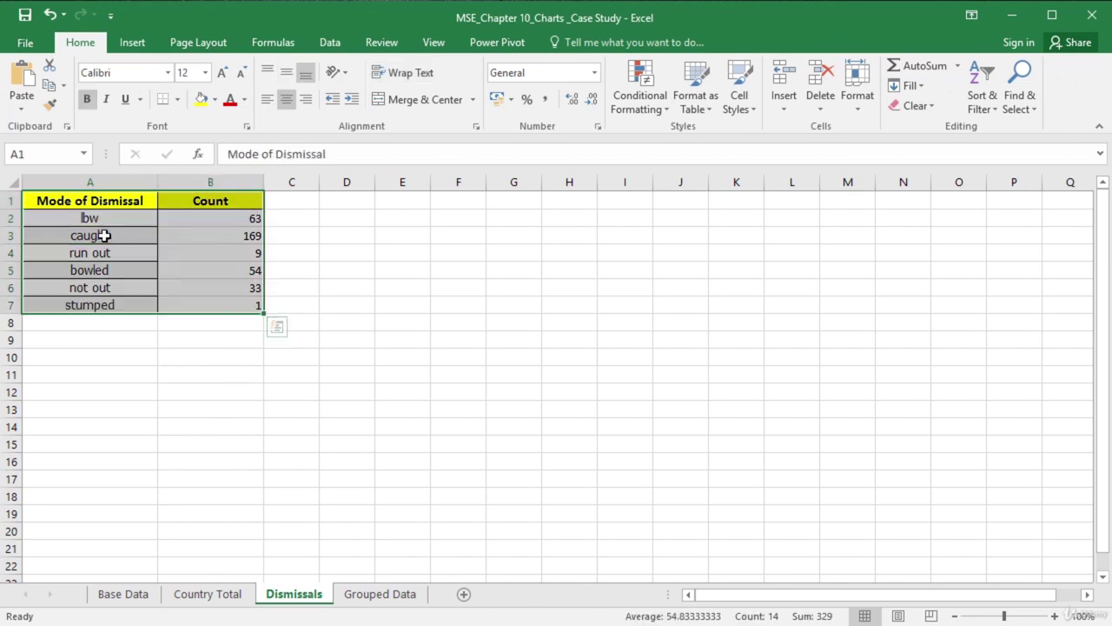
click(105, 236)
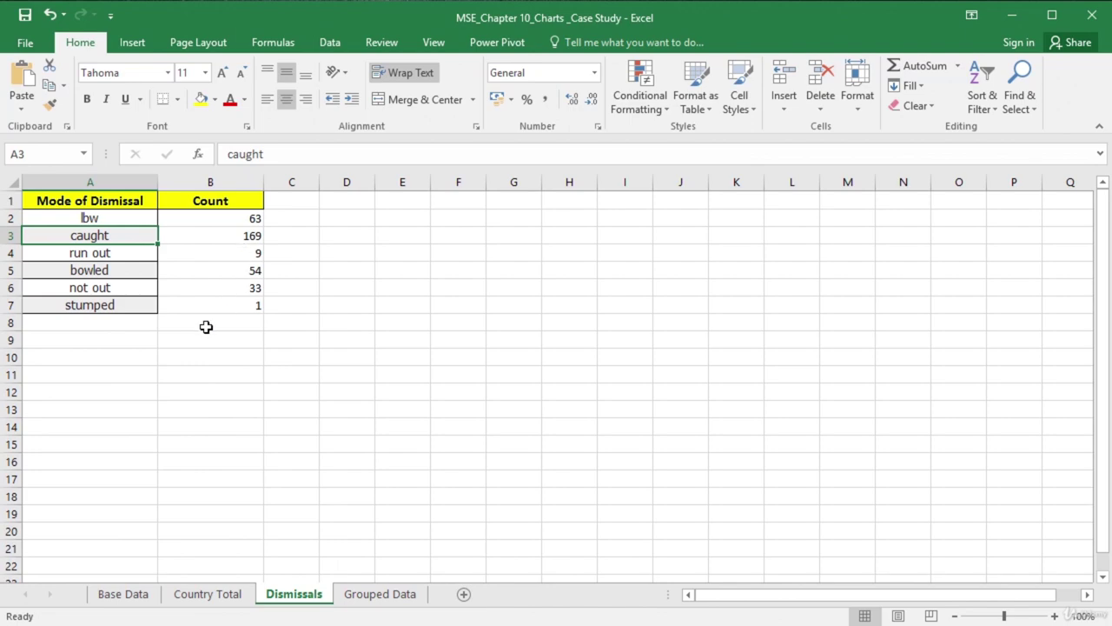
drag(130, 200, 185, 241)
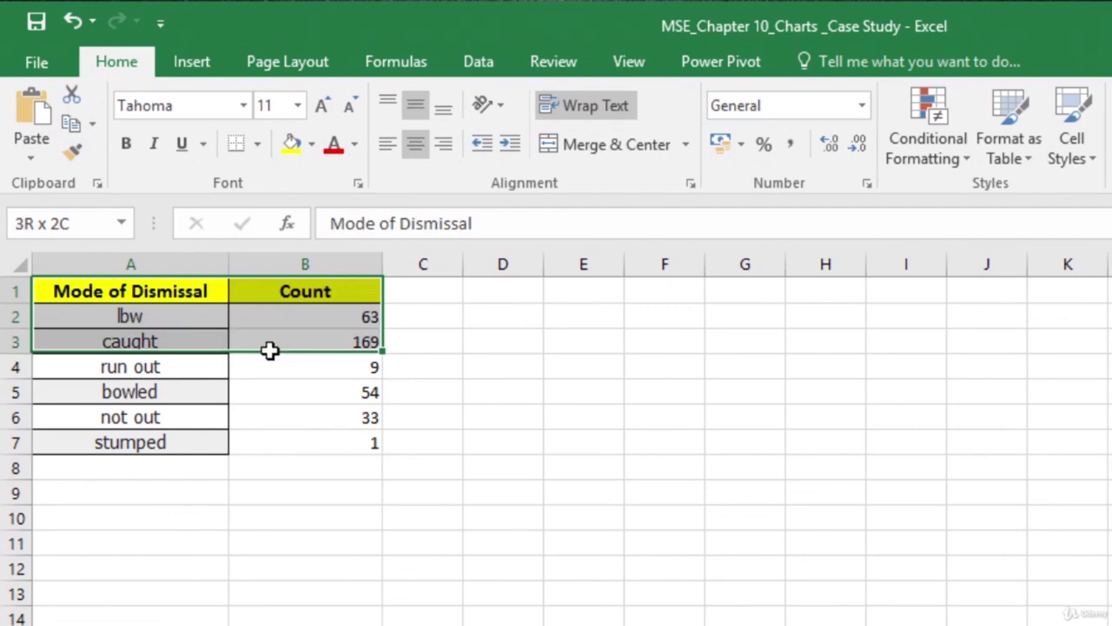
drag(270, 350, 273, 440)
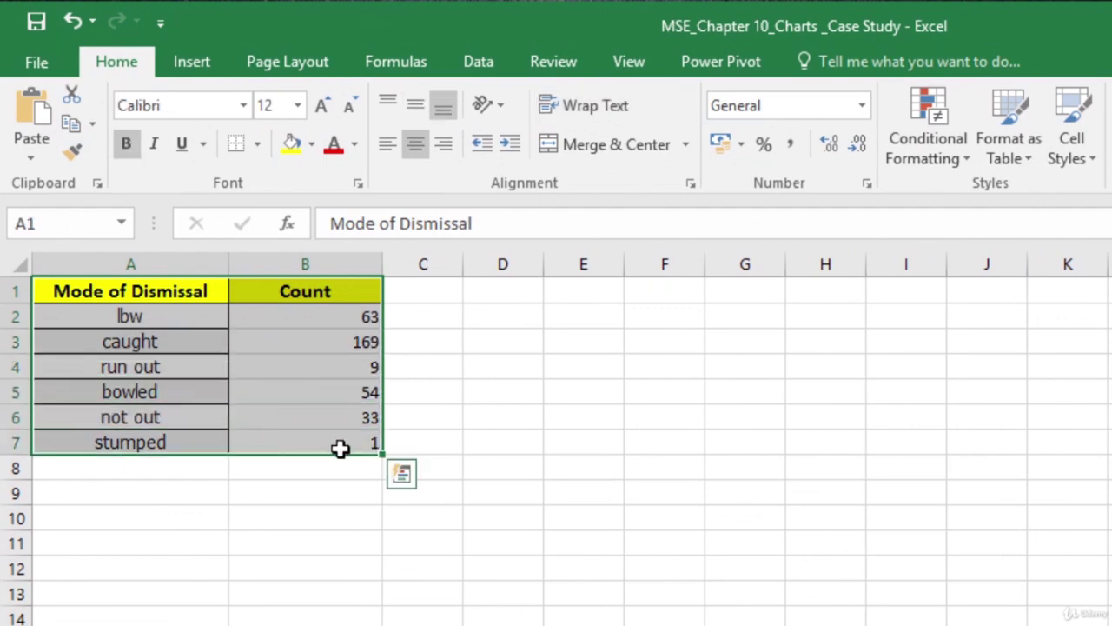
click(208, 60)
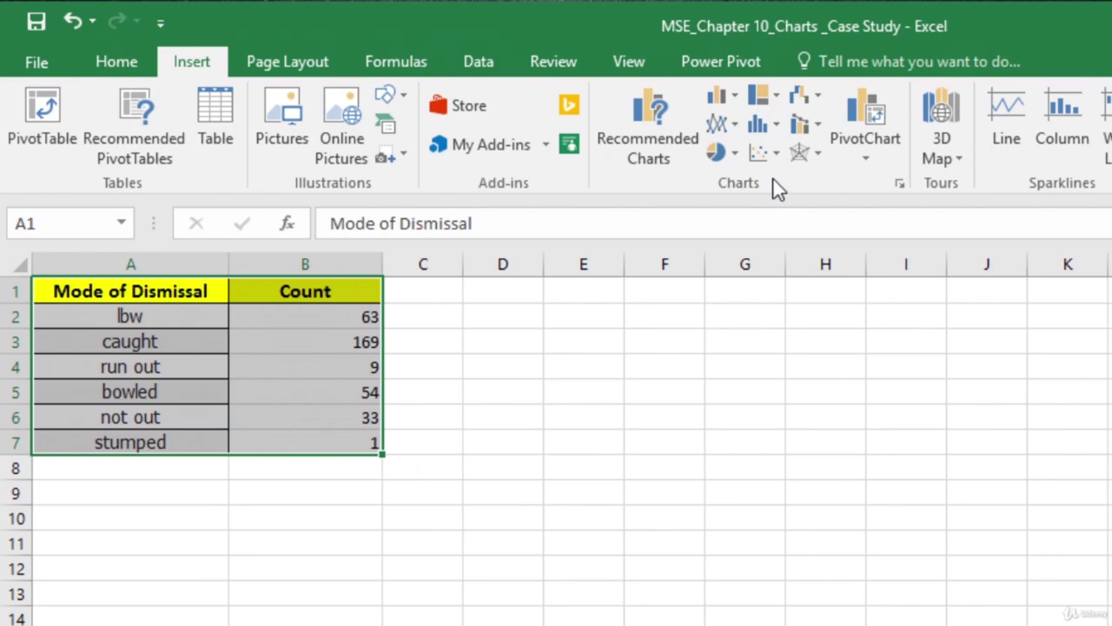
click(761, 127)
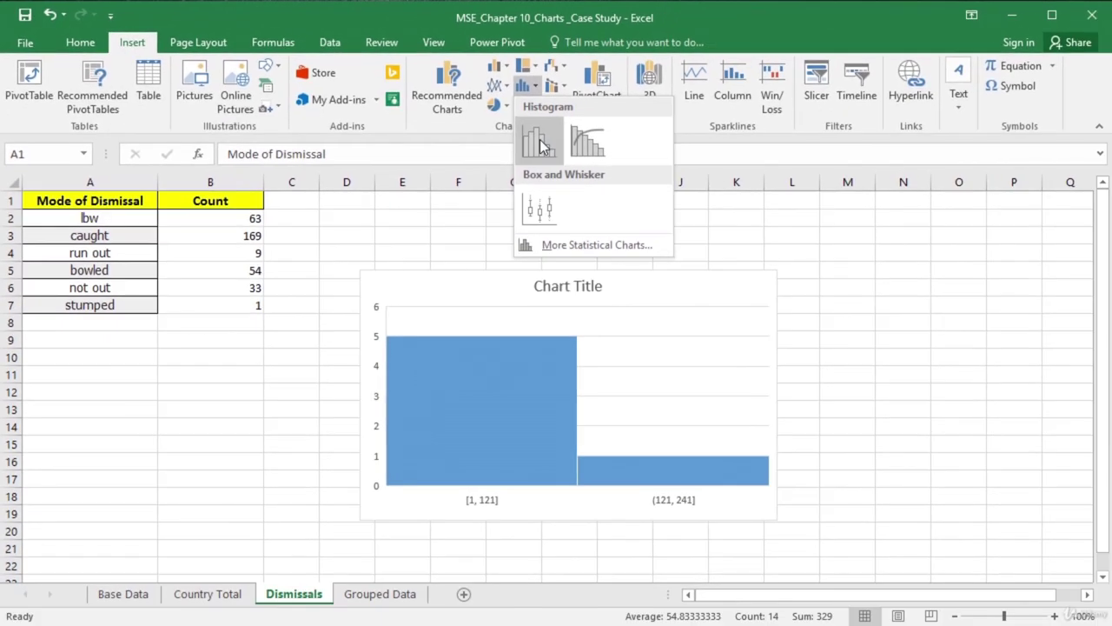
click(540, 143)
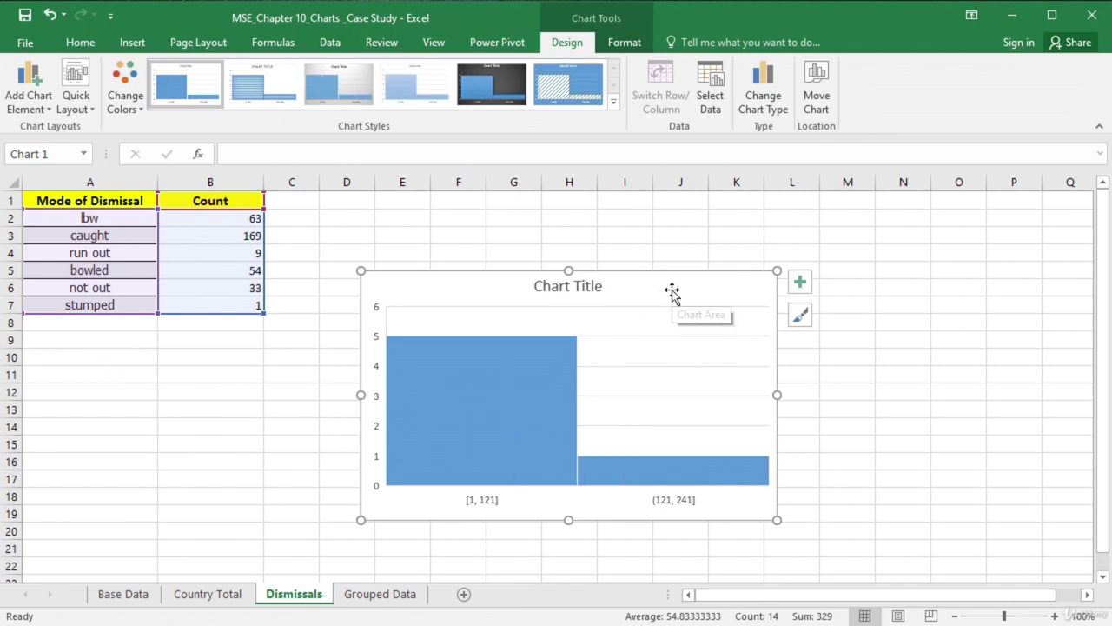
click(642, 279)
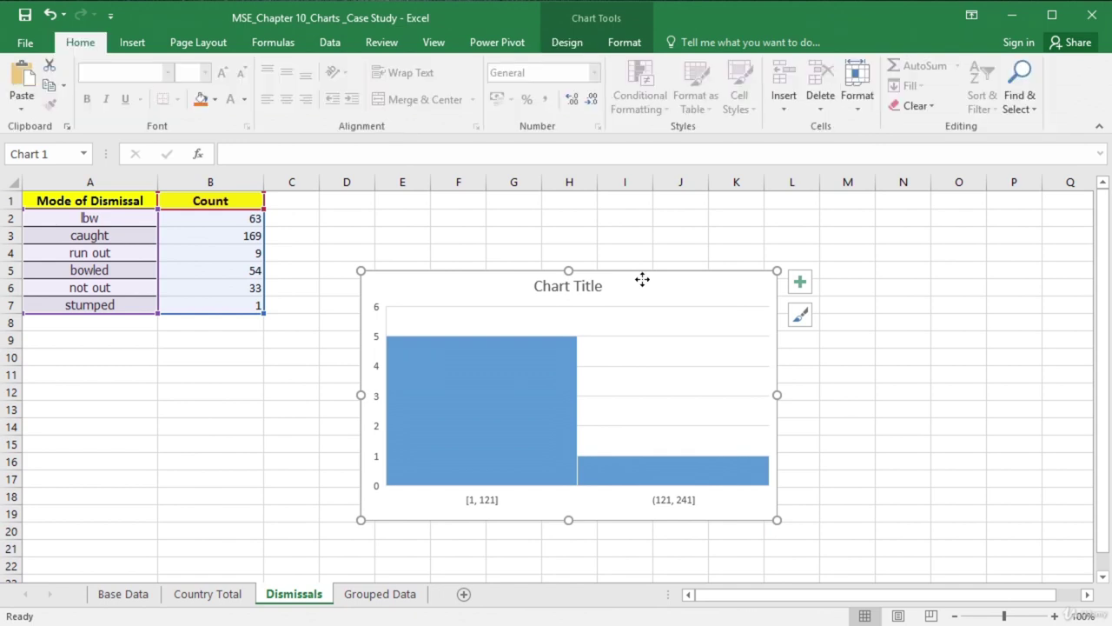
drag(642, 281, 420, 296)
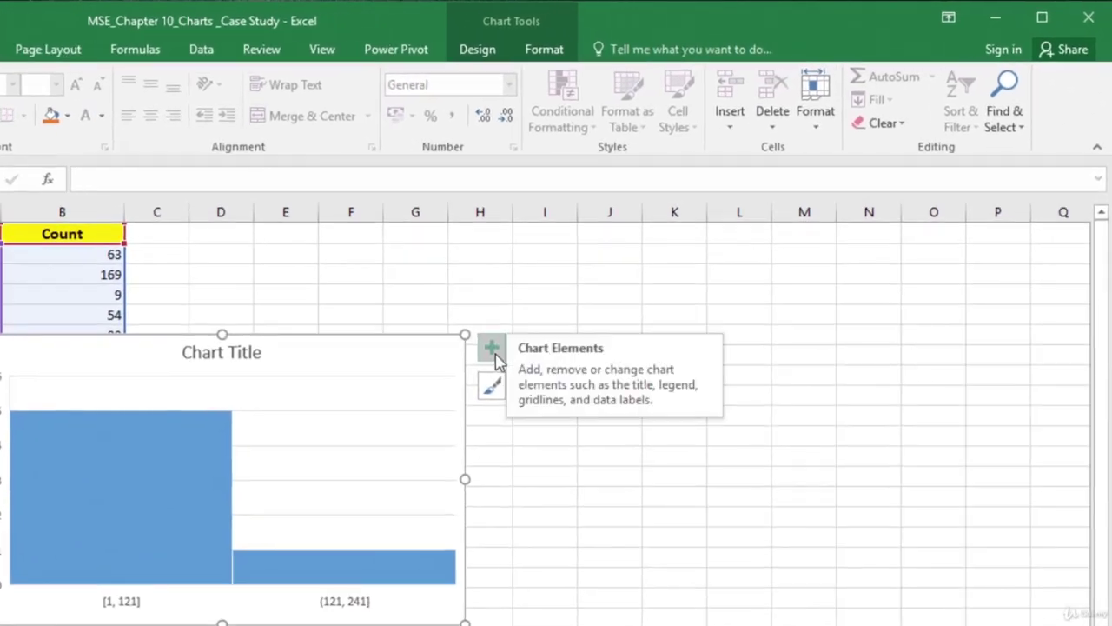
Step: Set the histogram's horizontal axis bins to By Category so each mode of dismissal gets its own bar
click(492, 351)
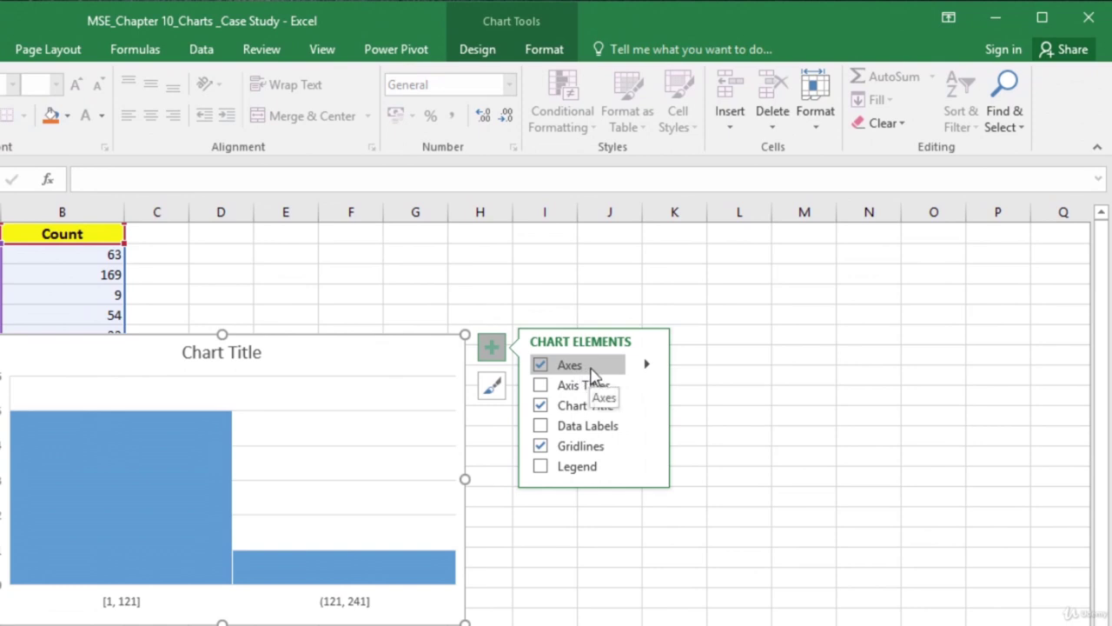
click(648, 365)
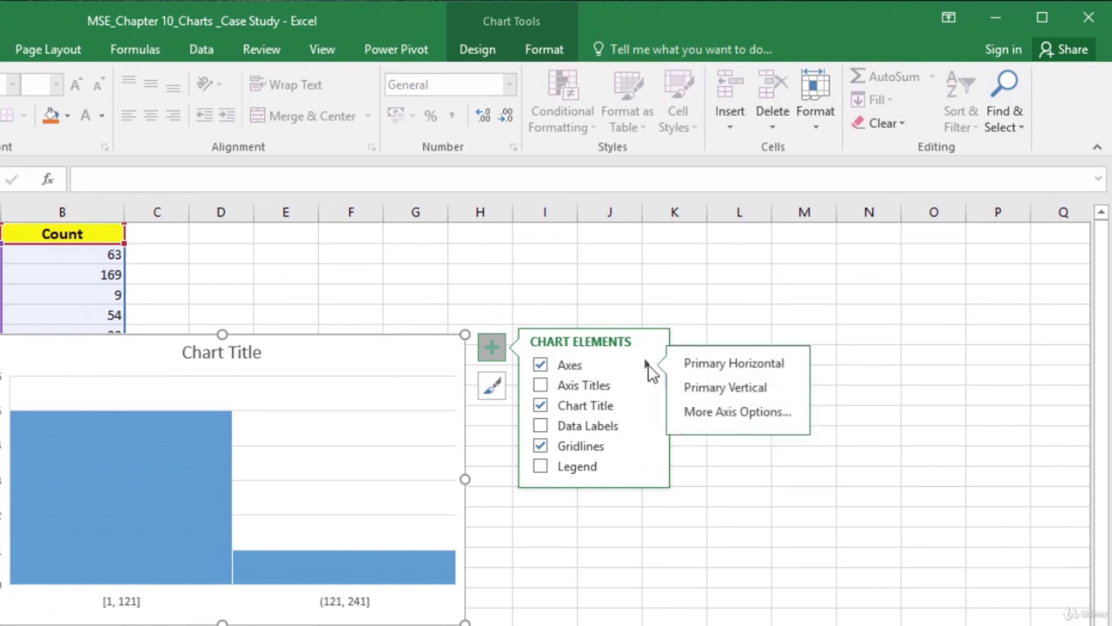
click(714, 412)
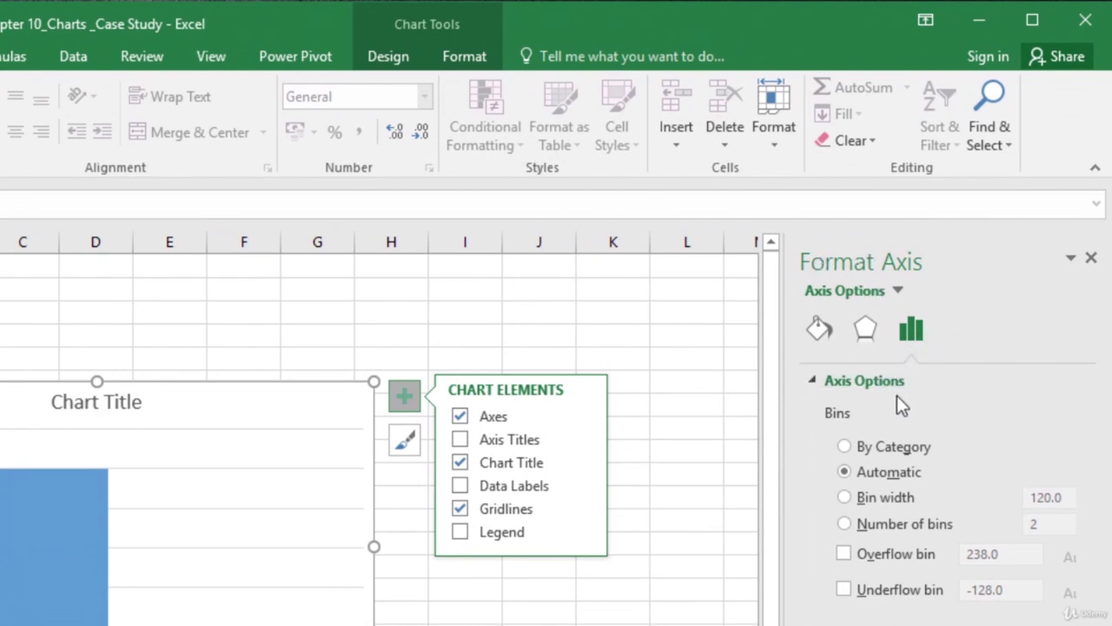
click(846, 447)
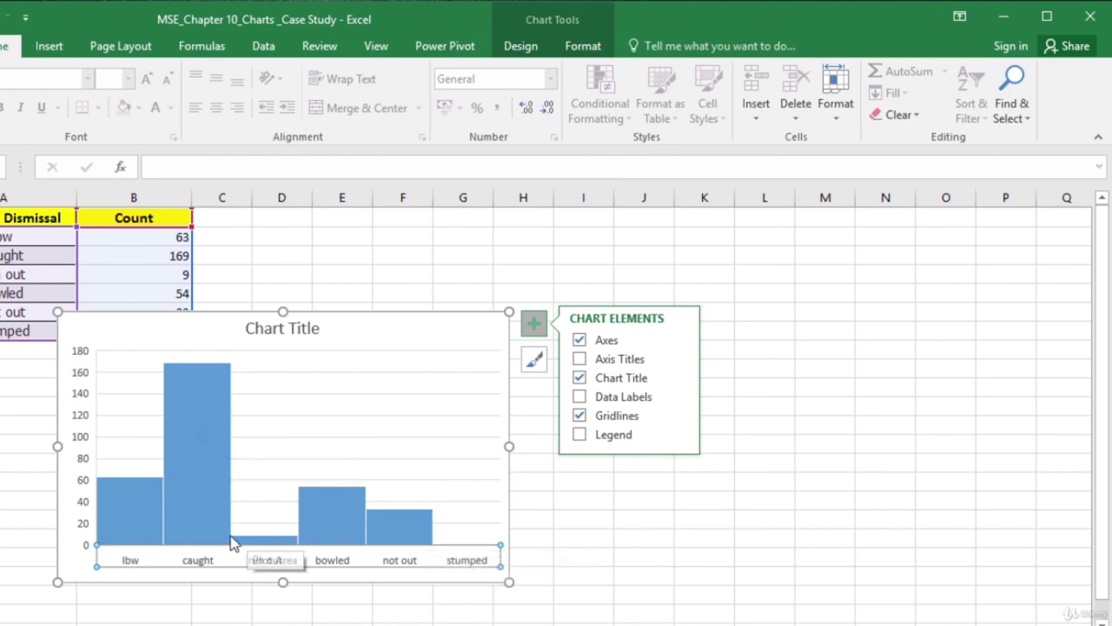
mouse_move(209, 508)
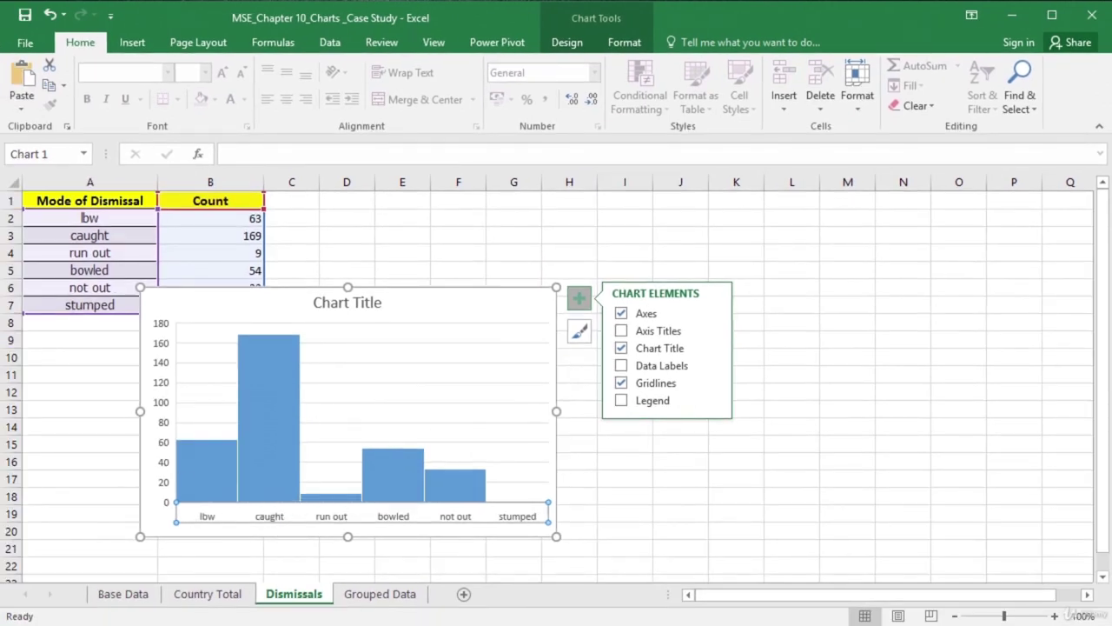
key(Escape)
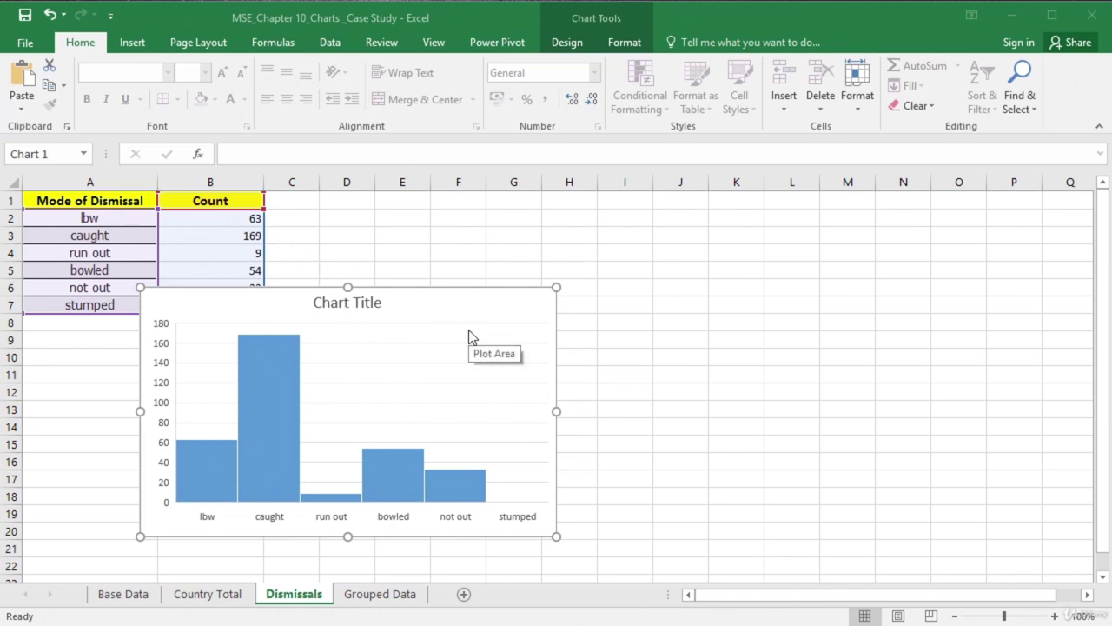
click(416, 514)
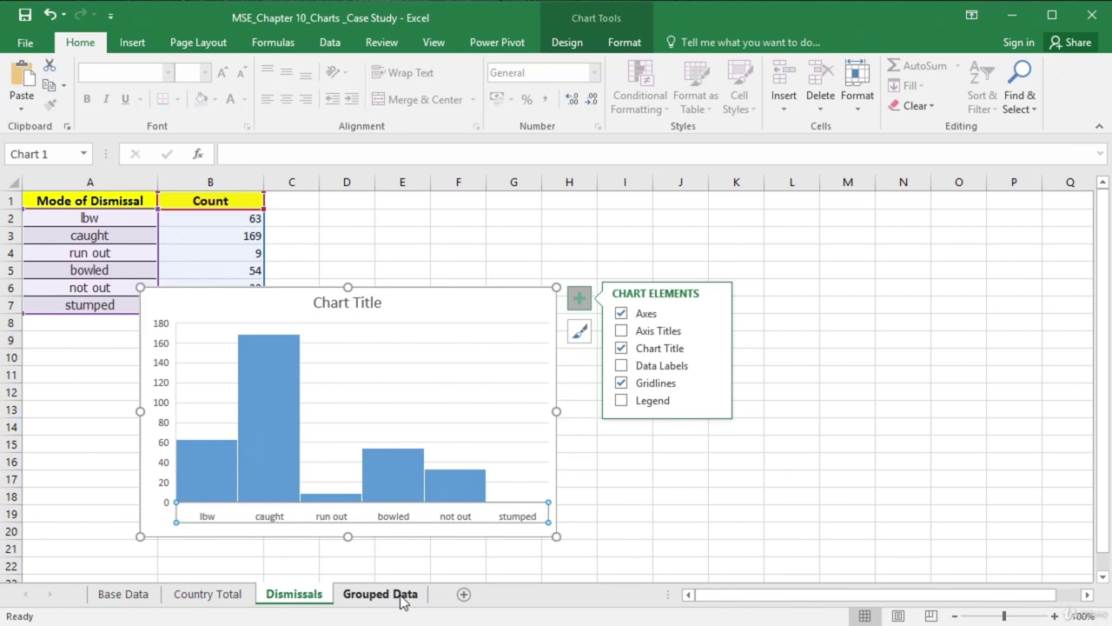
Step: Insert a Treemap chart from A2:C105 of the Grouped Data sheet, then reposition and enlarge it
click(403, 598)
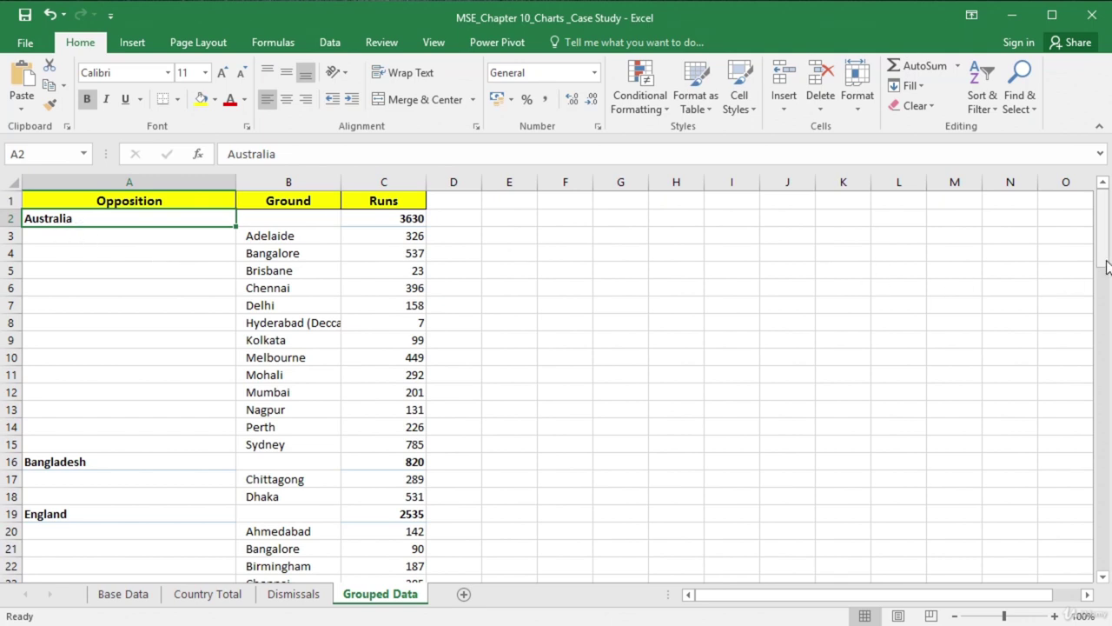
key(ctrl+shift+End)
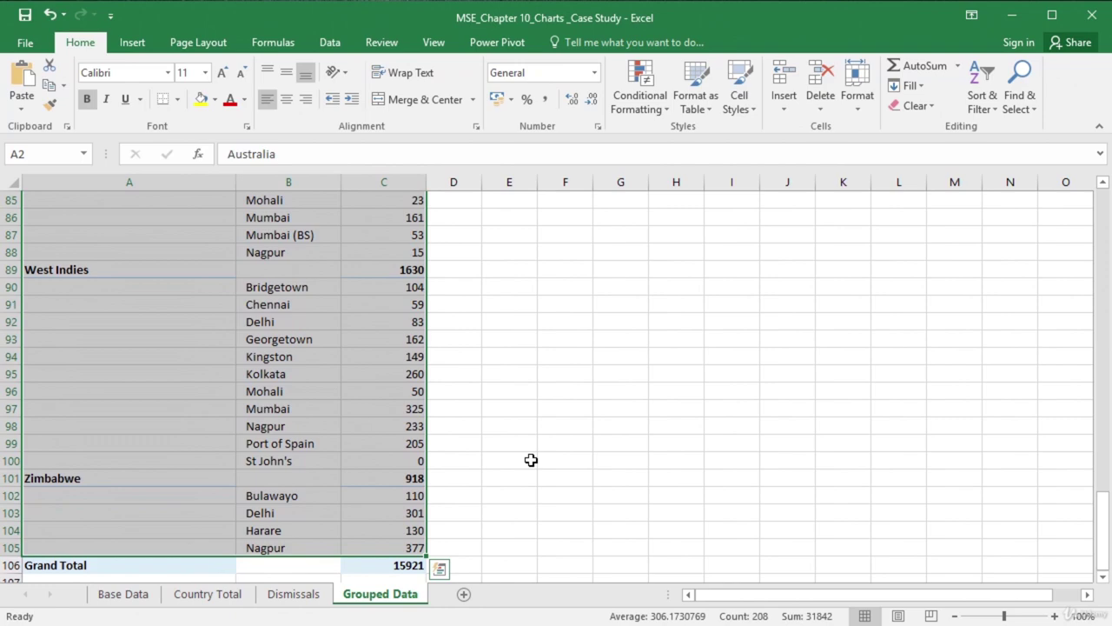
click(132, 42)
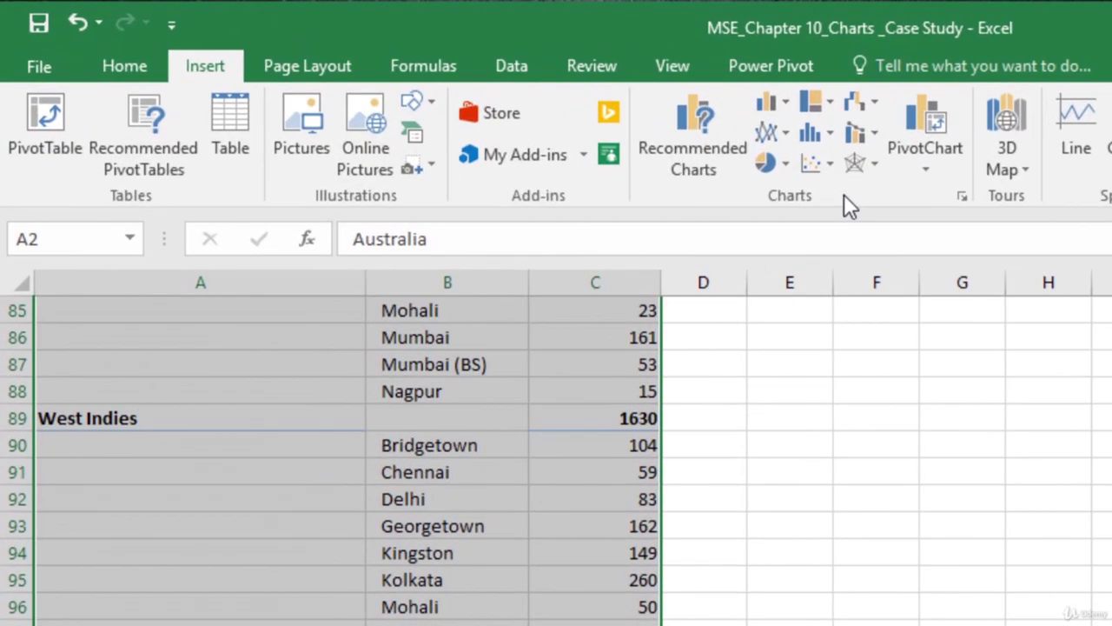
click(818, 98)
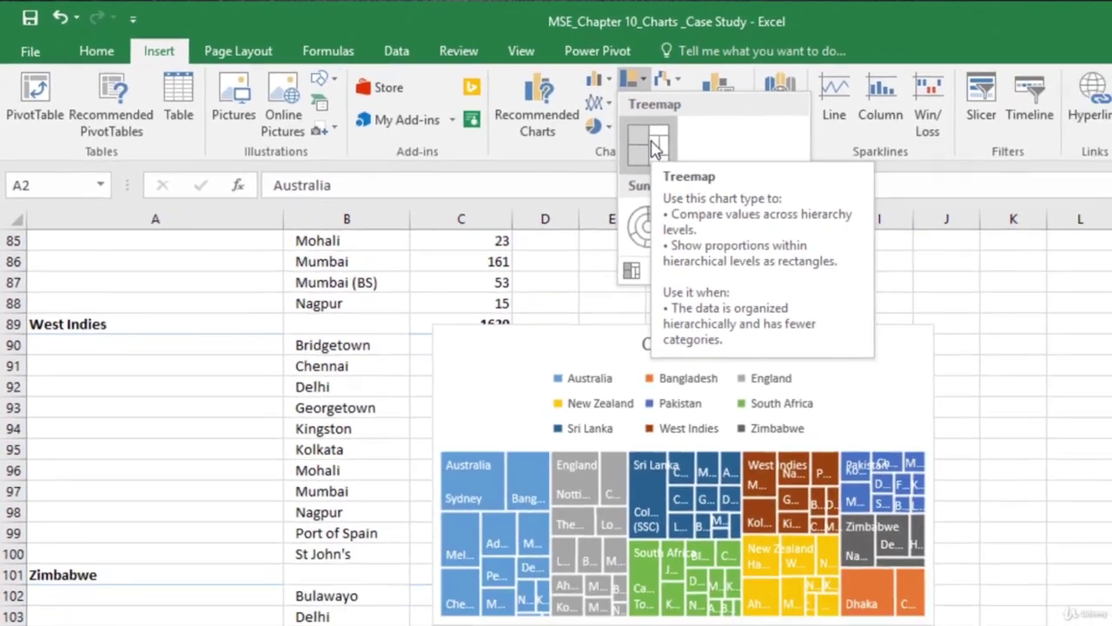
click(801, 174)
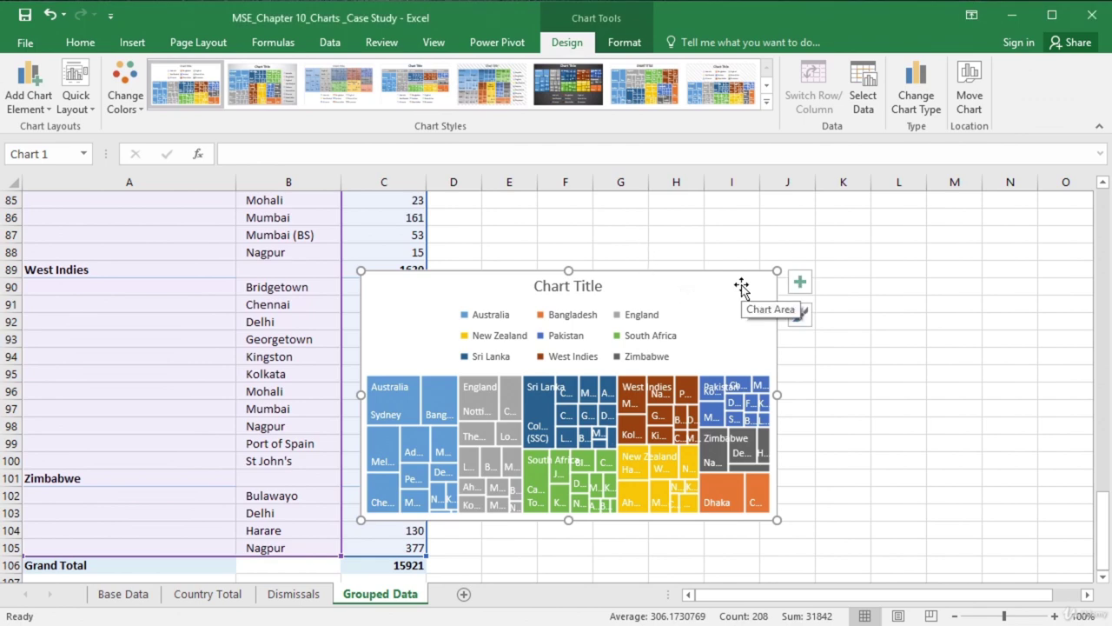
drag(739, 276, 732, 222)
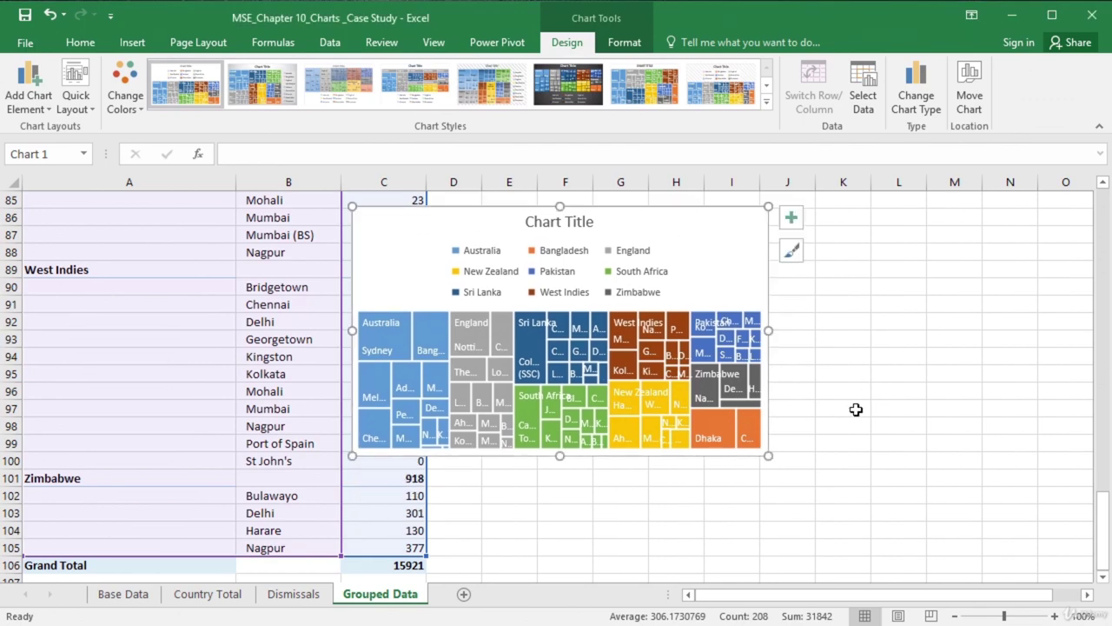
drag(768, 455, 945, 554)
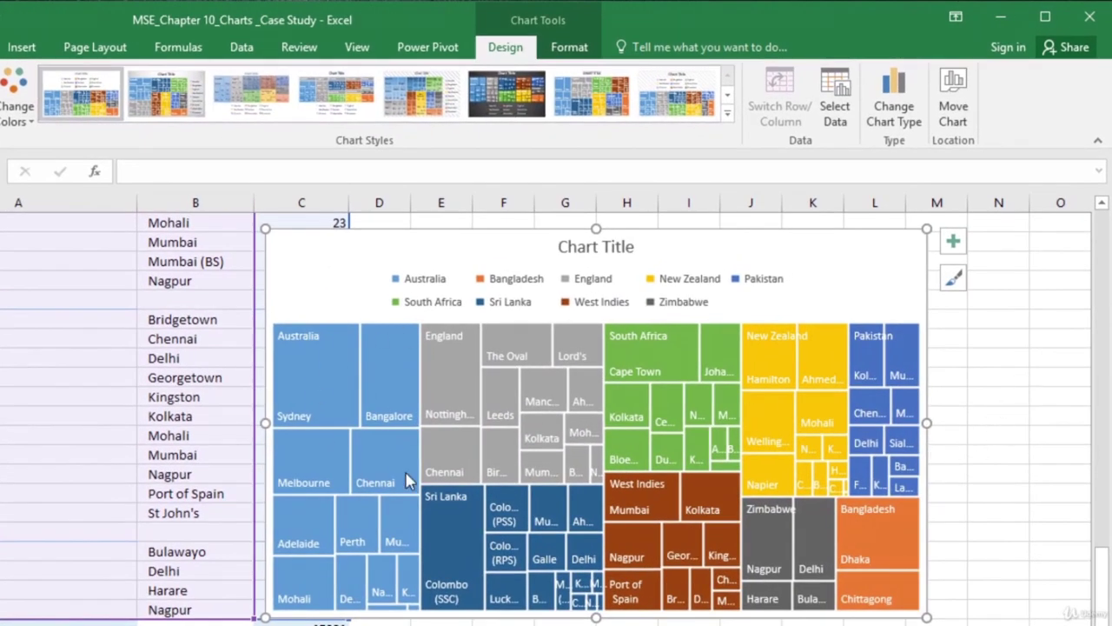
Step: Examine the treemap's ground tiles and their run values for oppositions such as Australia, England, South Africa and Sri Lanka, and its chart title
mouse_move(327, 359)
mouse_move(345, 470)
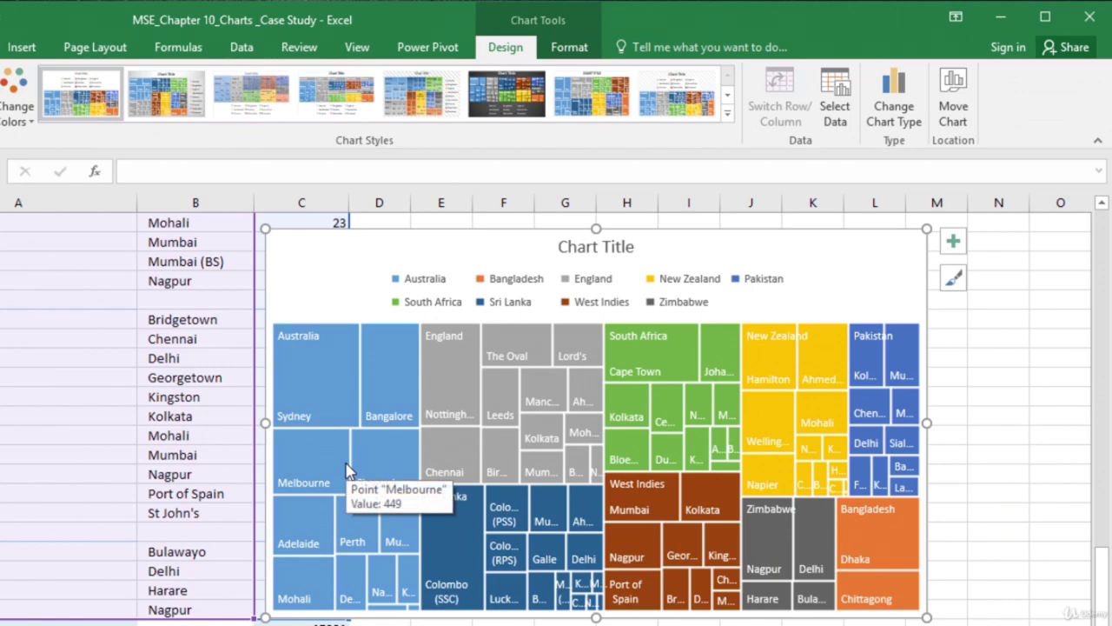
mouse_move(403, 393)
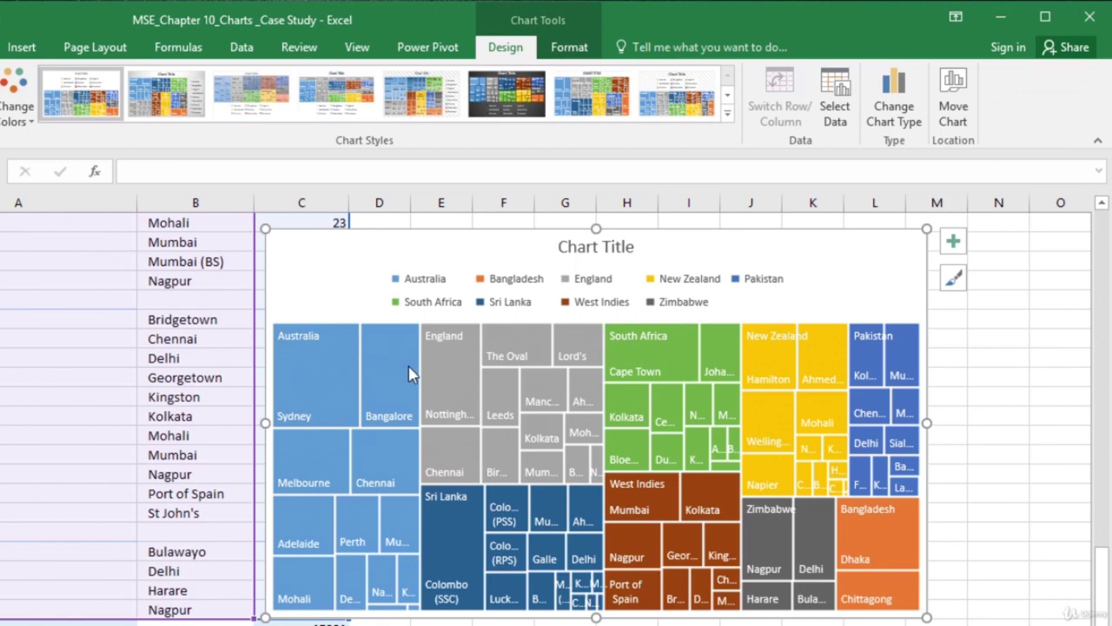
mouse_move(390, 365)
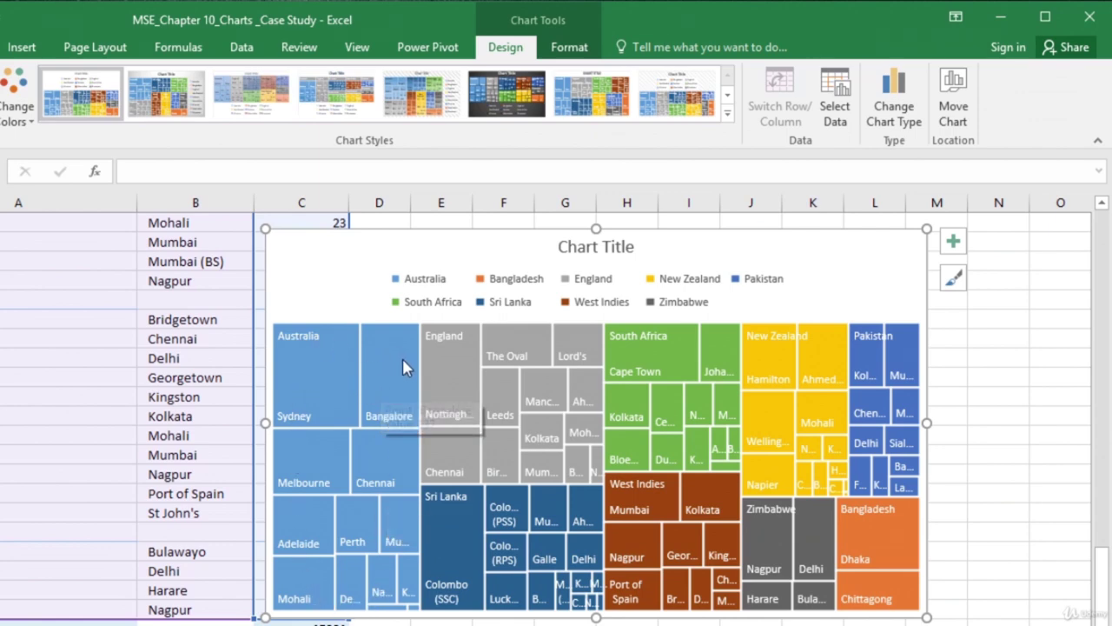
mouse_move(315, 392)
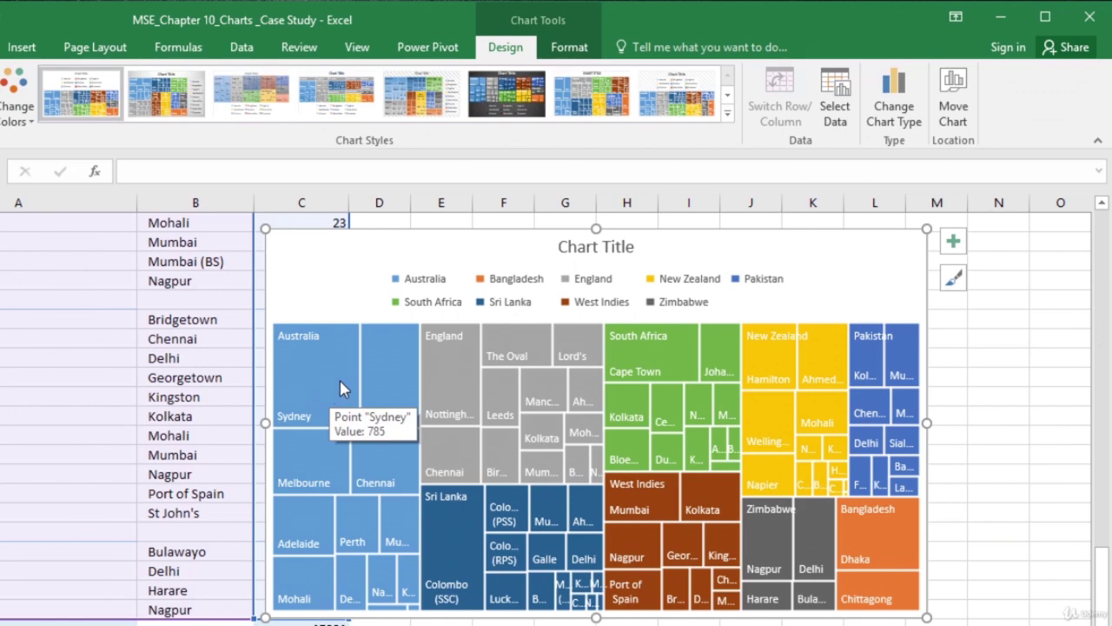
mouse_move(774, 388)
mouse_move(672, 365)
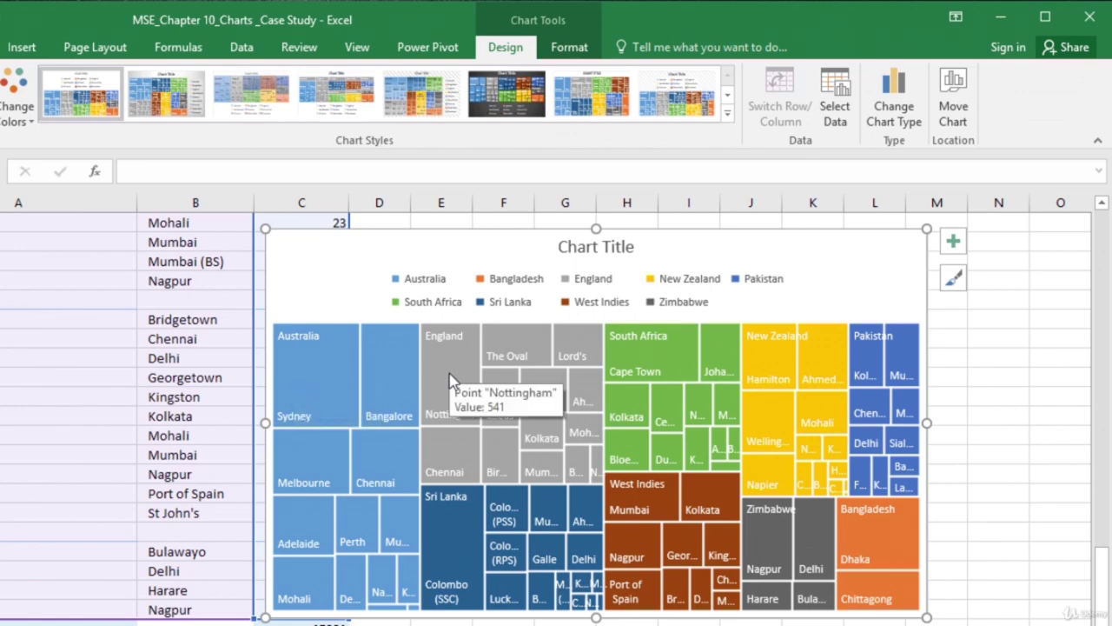
mouse_move(449, 383)
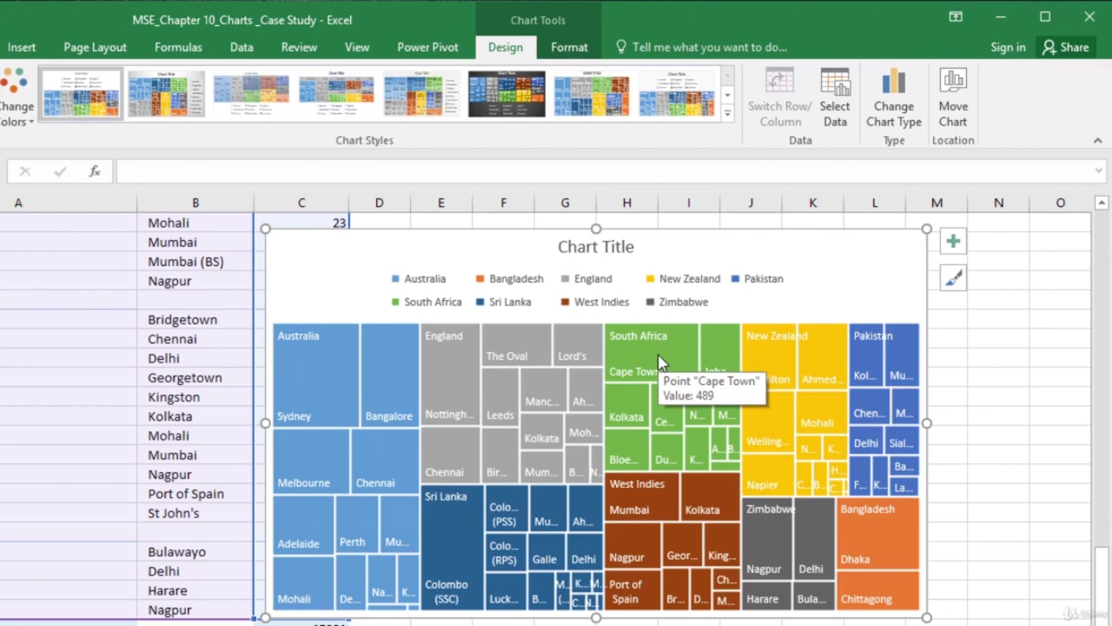
mouse_move(459, 539)
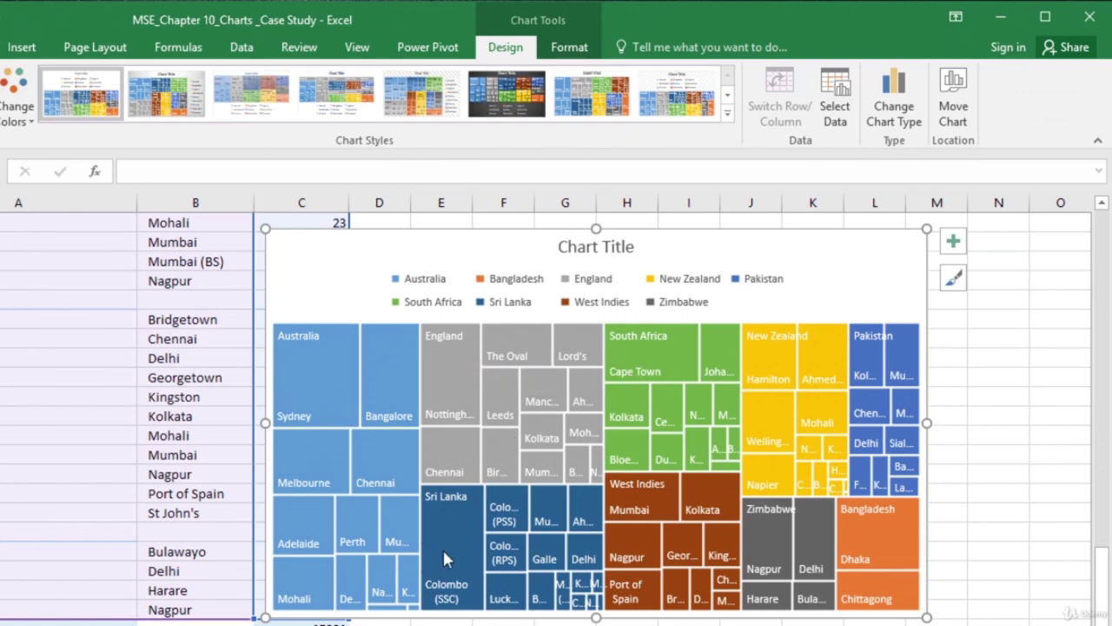
mouse_move(445, 558)
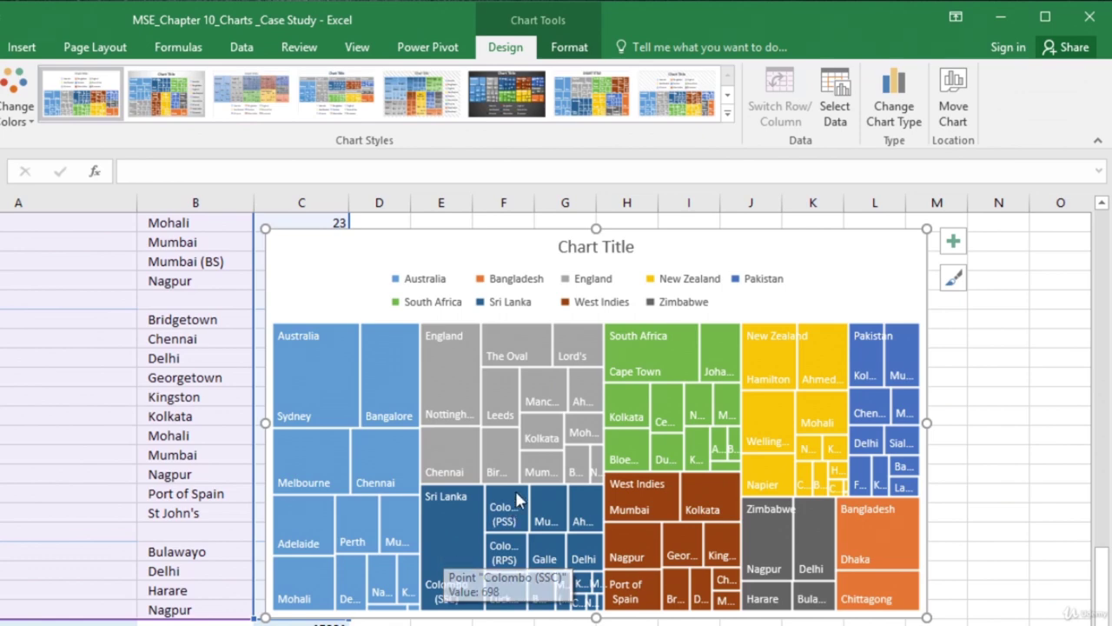
click(590, 250)
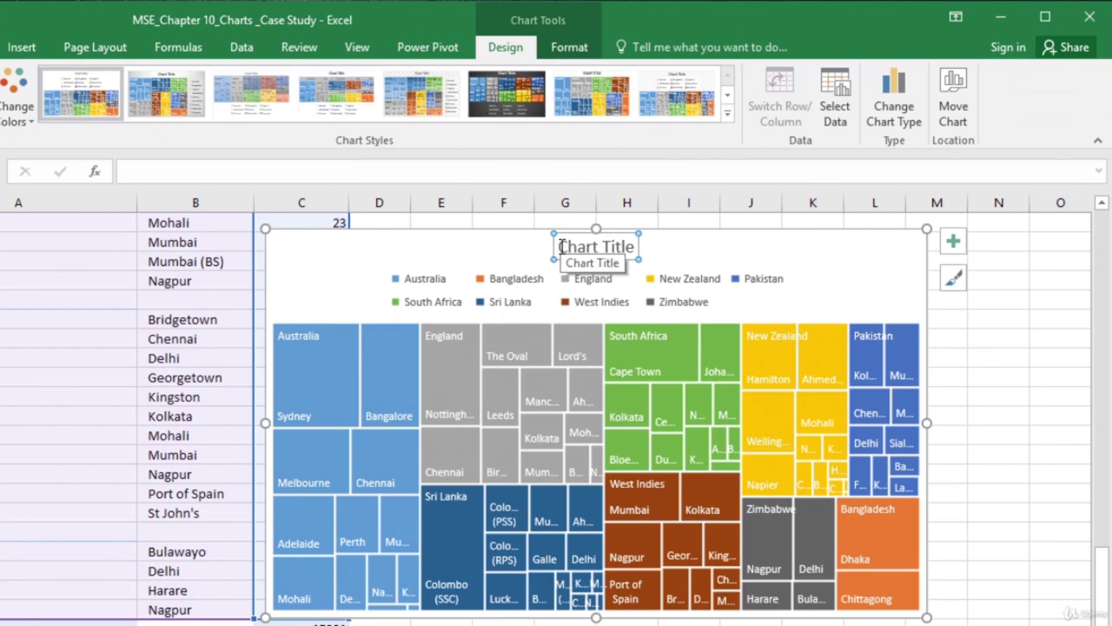
click(597, 248)
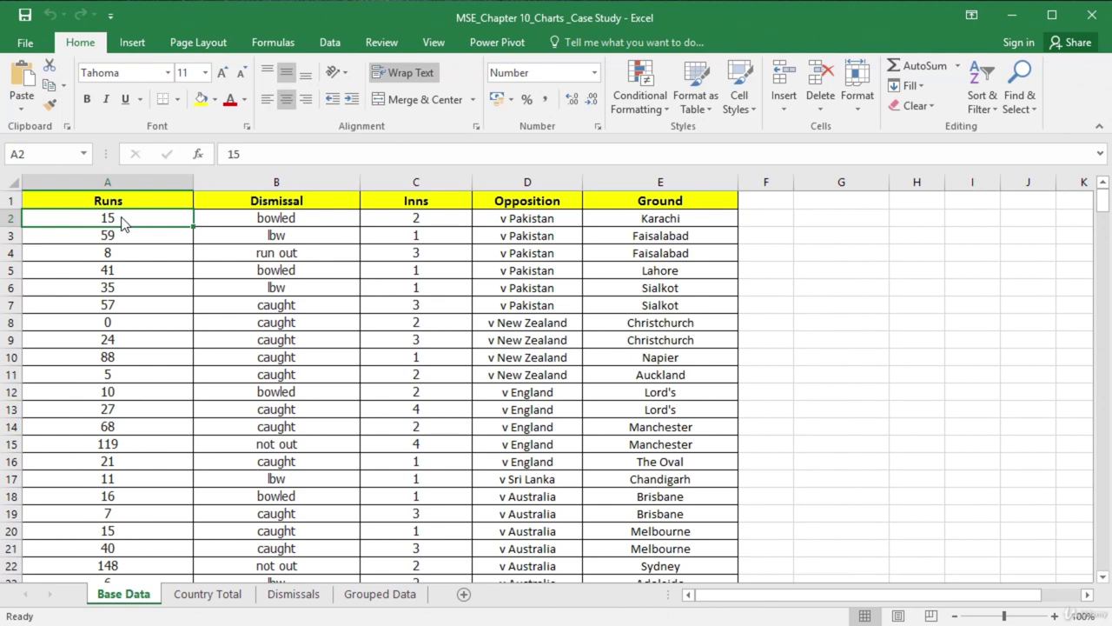
Step: Insert a 2-D Line chart of the runs in A2:A330 on the Base Data sheet, then enlarge it and move it up
key(ctrl+shift+Down)
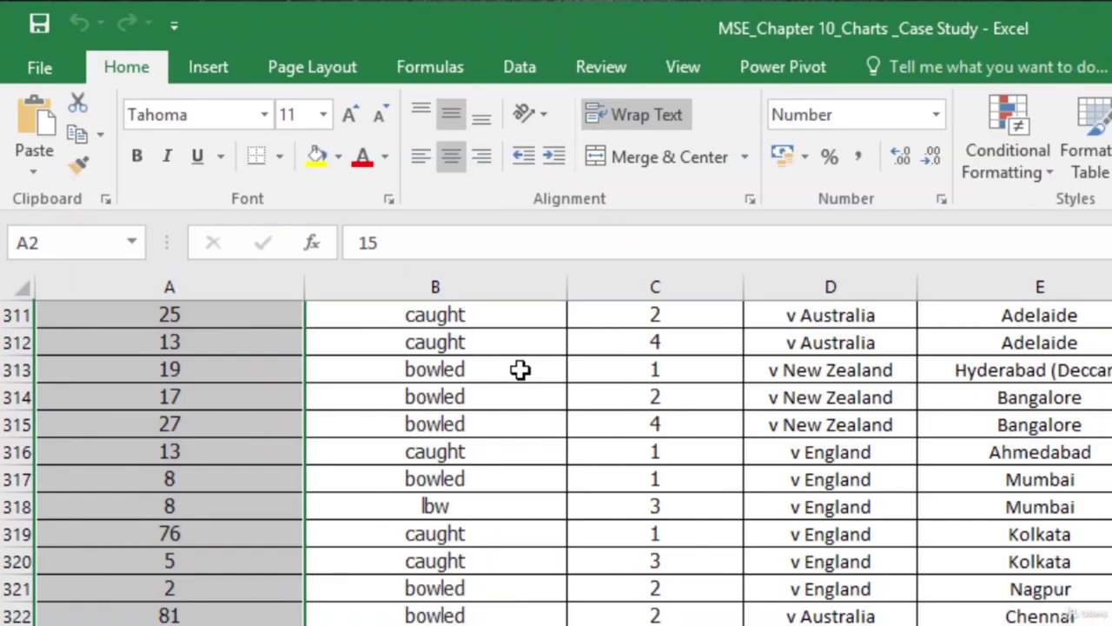
click(208, 68)
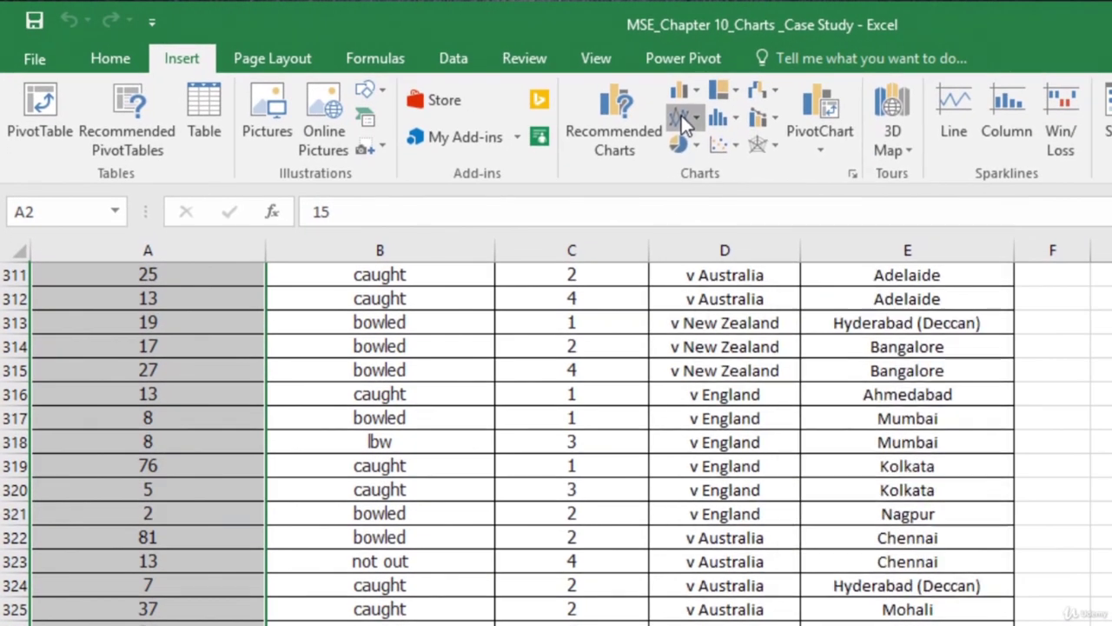
click(780, 134)
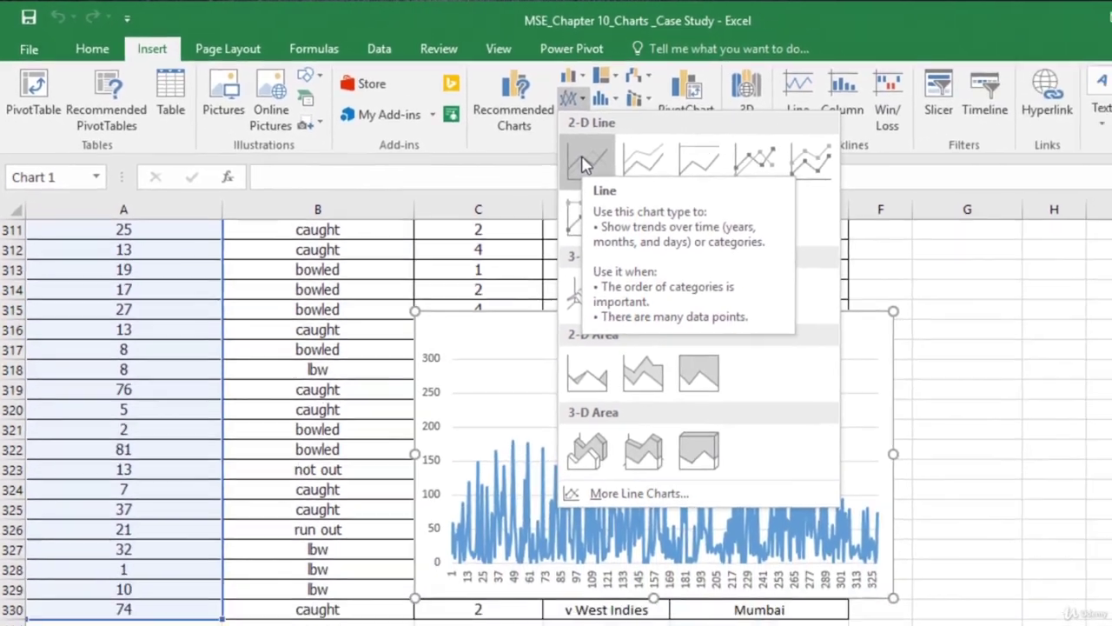
click(695, 186)
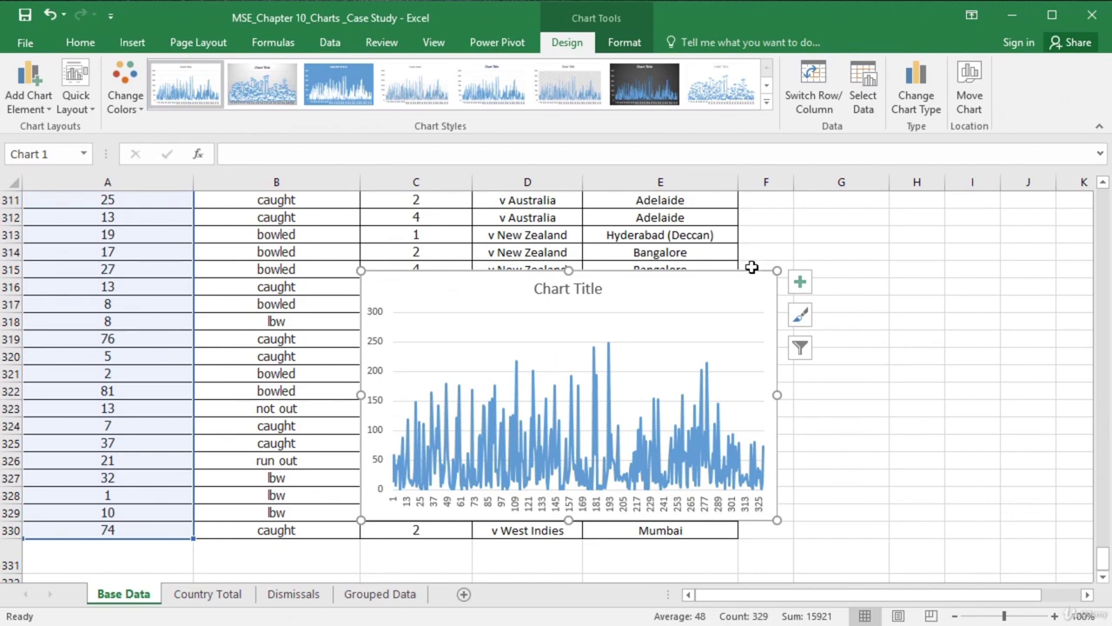
drag(776, 520, 870, 571)
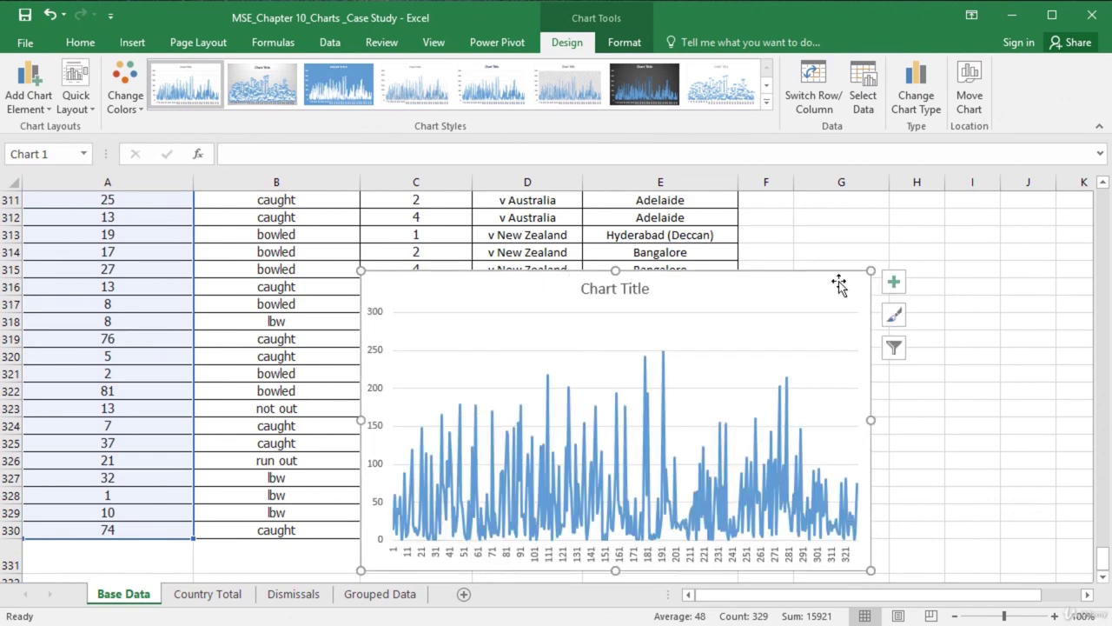
drag(811, 279, 823, 237)
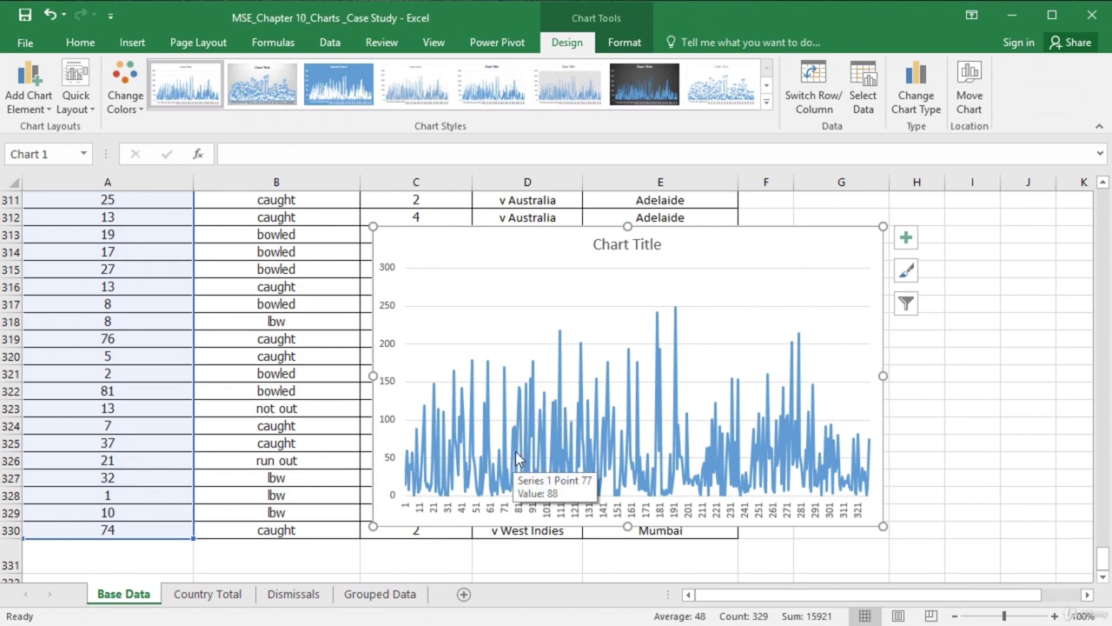
Step: Add a linear trendline to the runs line chart, plus a Moving Average trendline with a period of 10
mouse_move(579, 414)
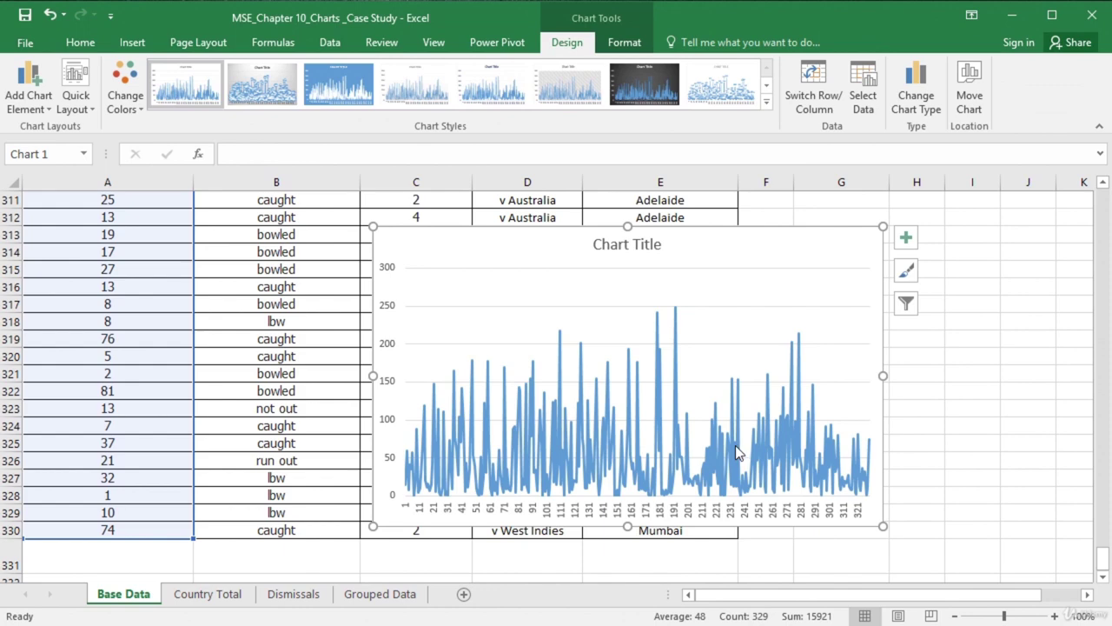
mouse_move(735, 445)
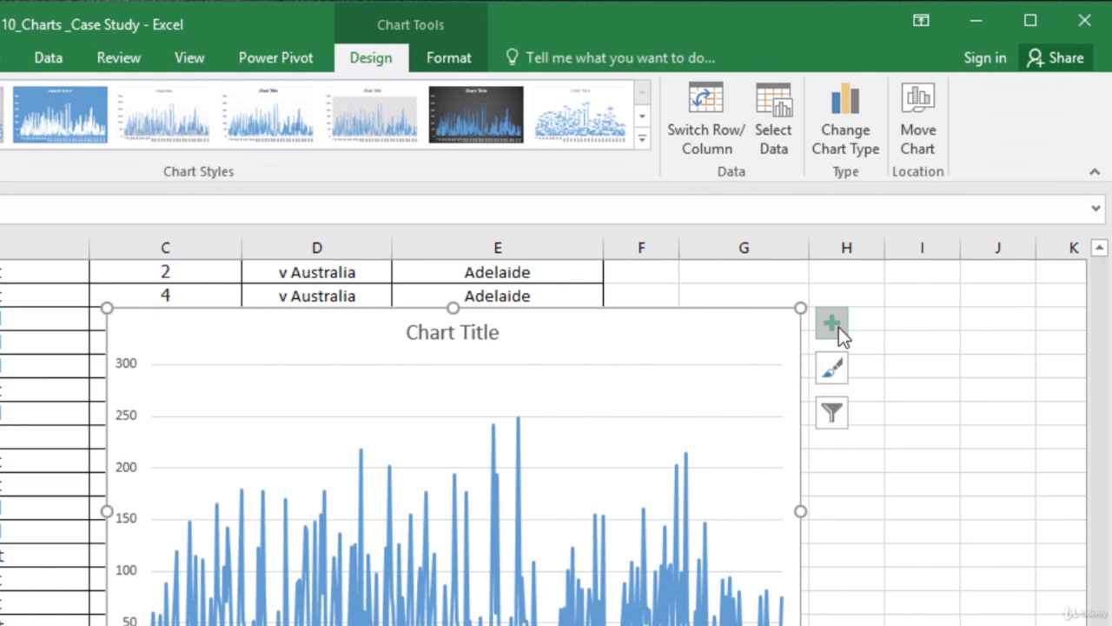
click(838, 327)
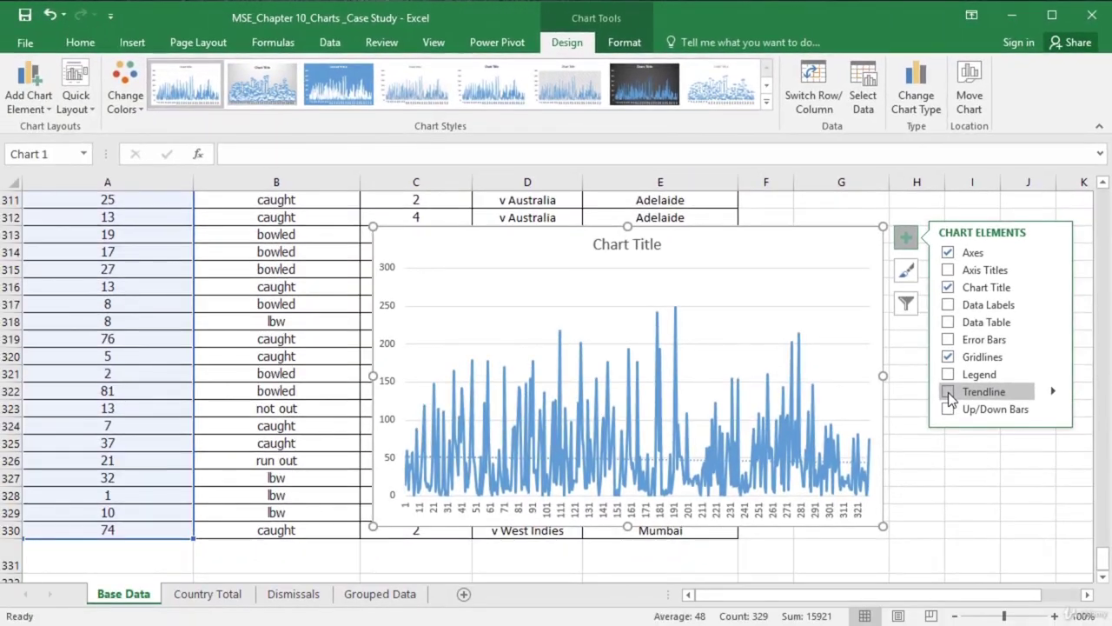
click(948, 392)
click(1053, 392)
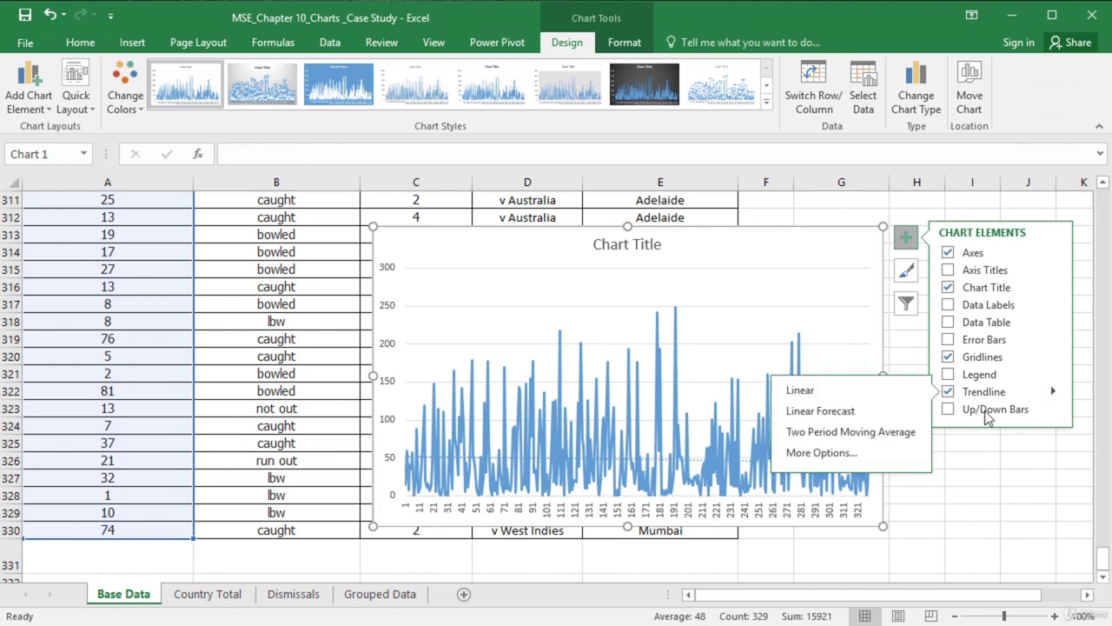
click(822, 453)
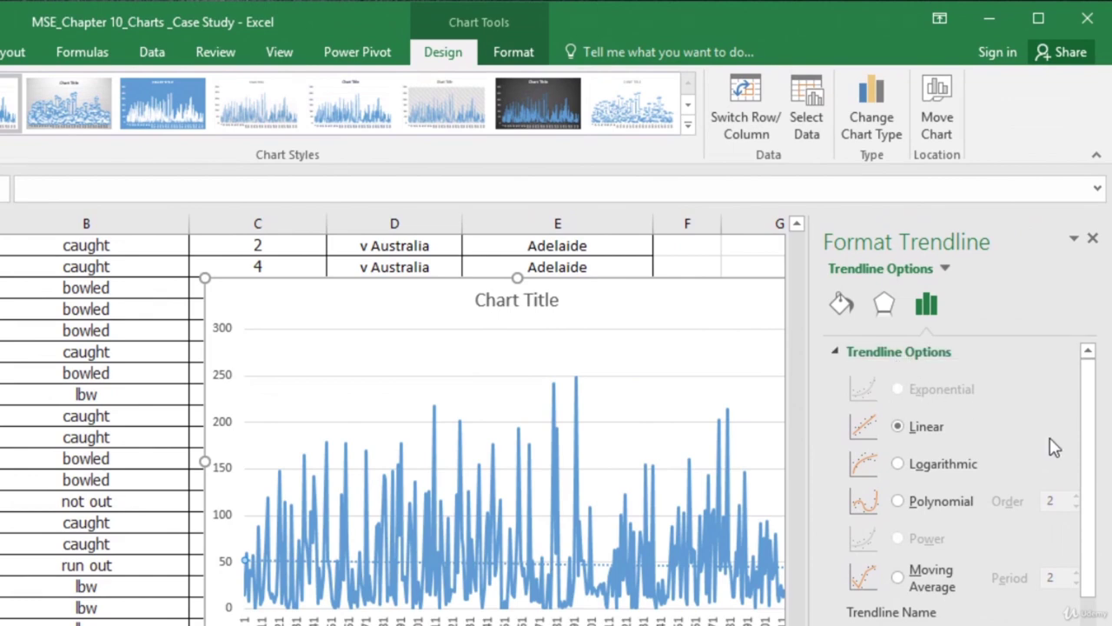
click(898, 578)
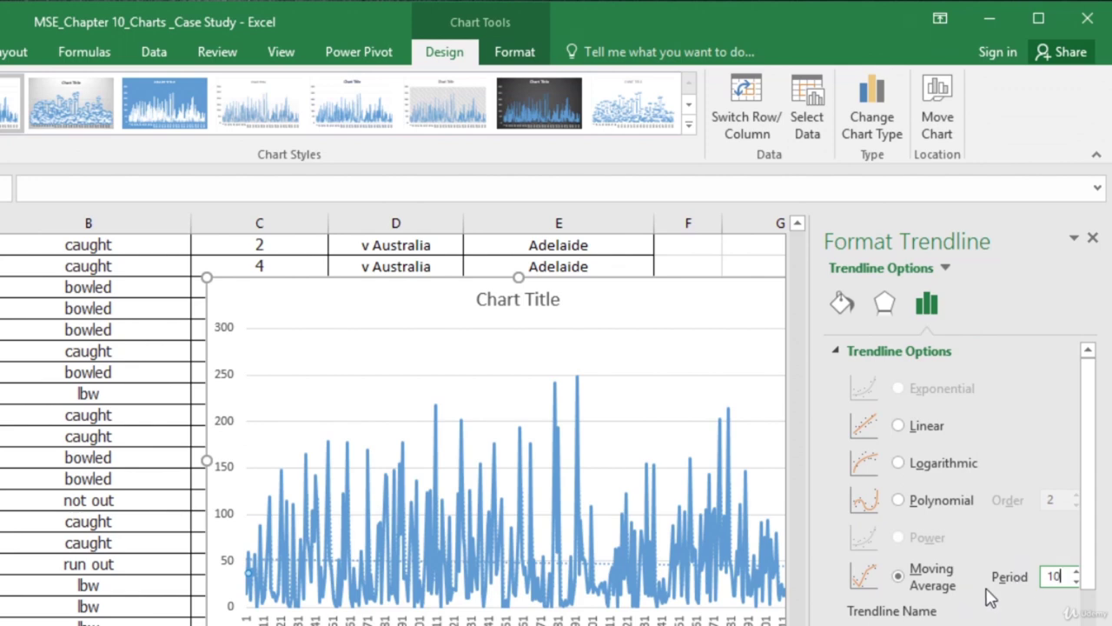
Step: Format the moving average trendline as a solid red line and close its formatting options
click(843, 304)
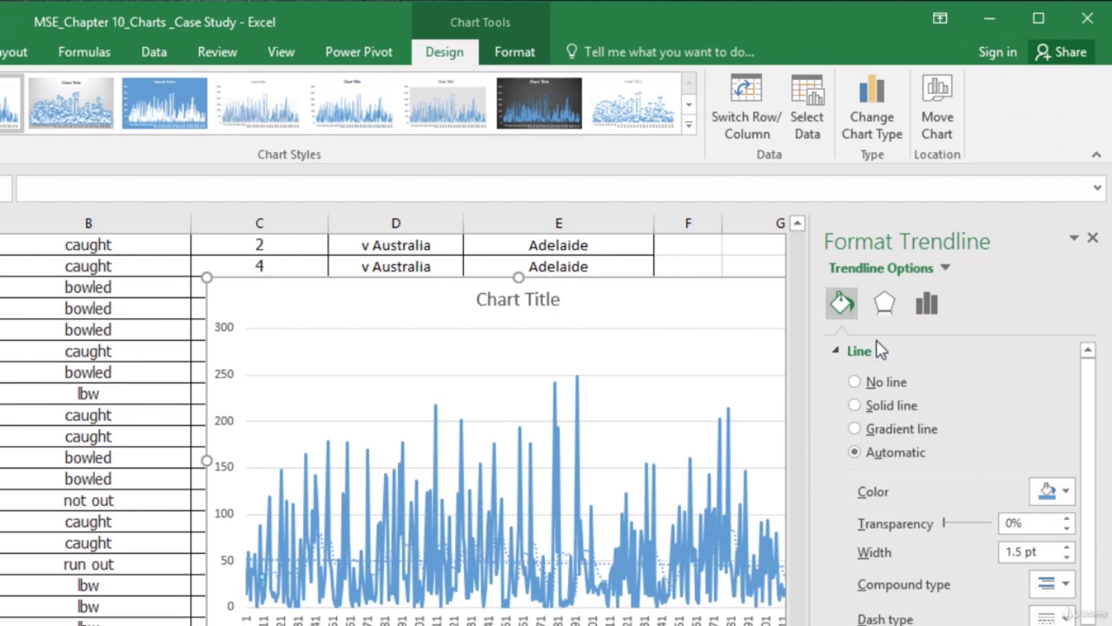
click(886, 409)
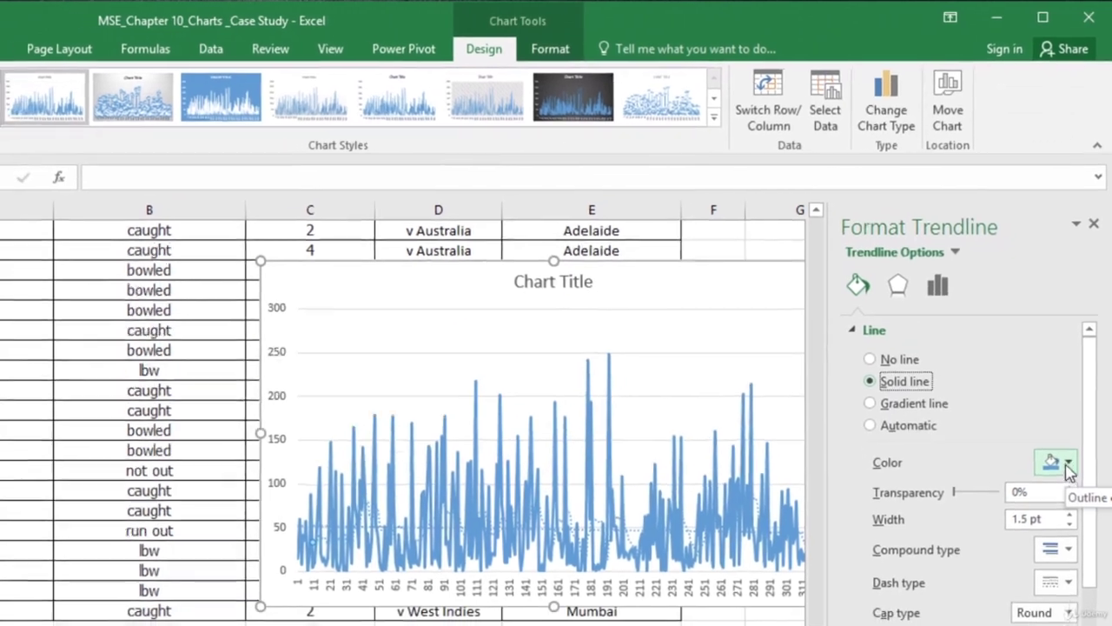
click(1066, 492)
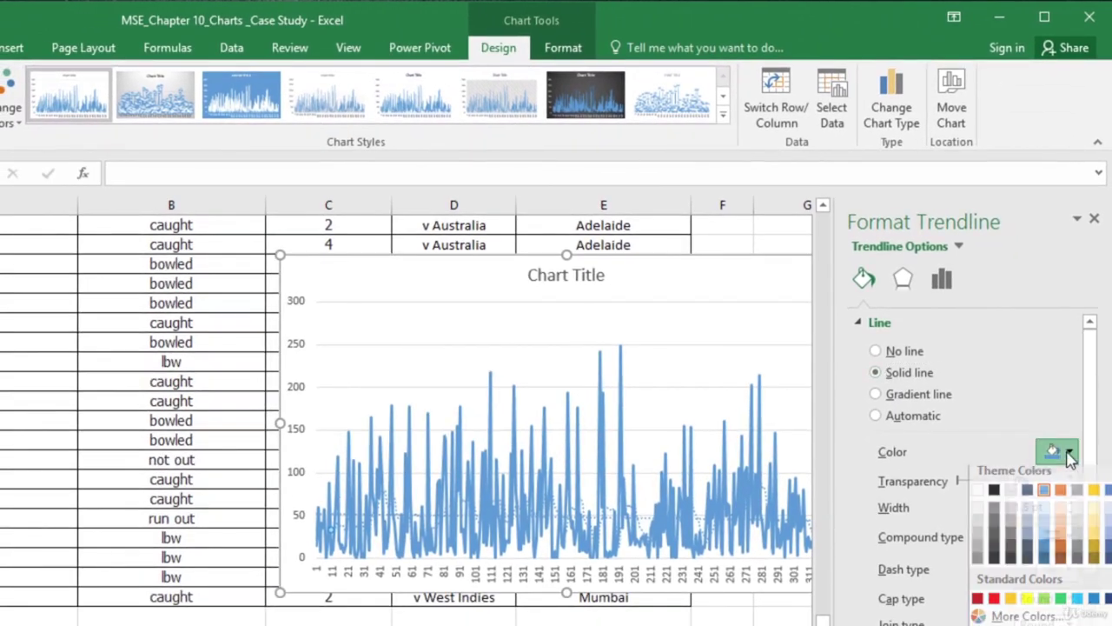
click(993, 598)
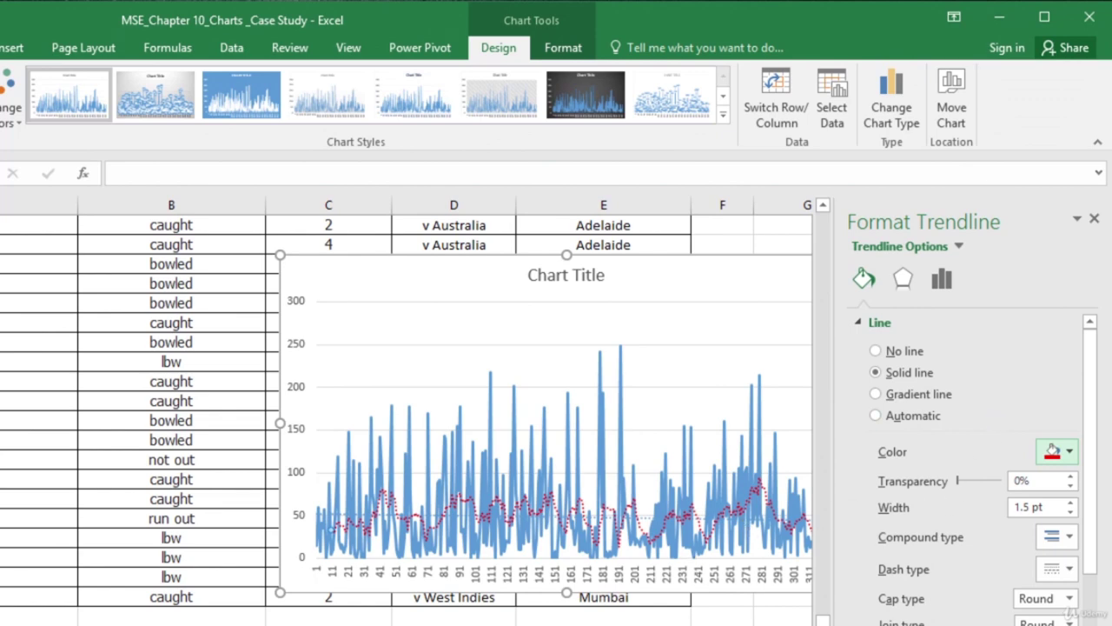
click(1095, 220)
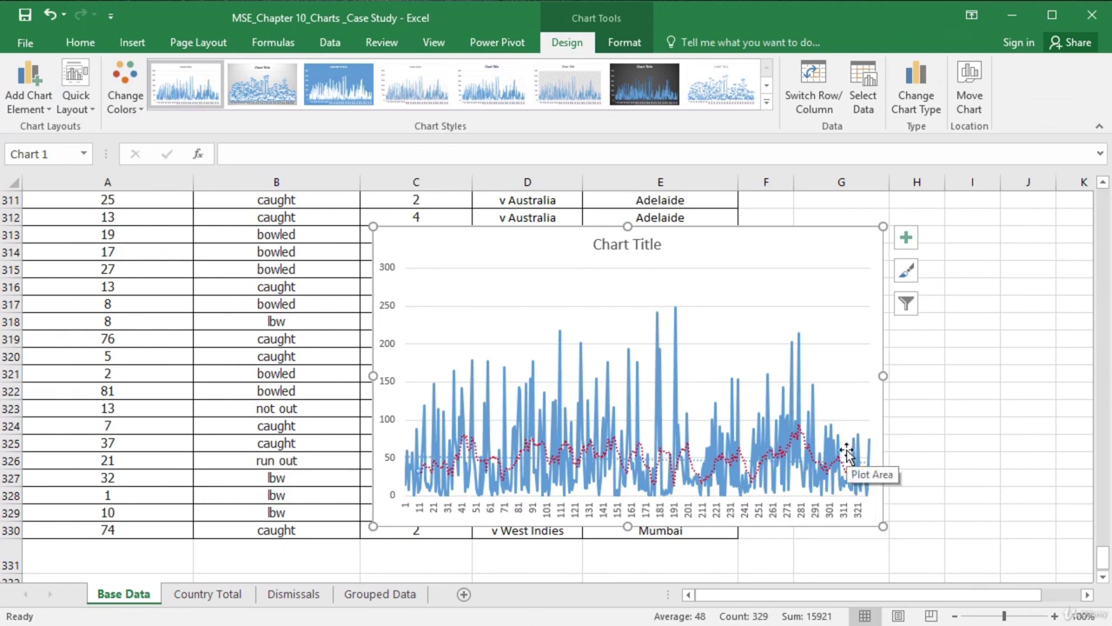
mouse_move(809, 416)
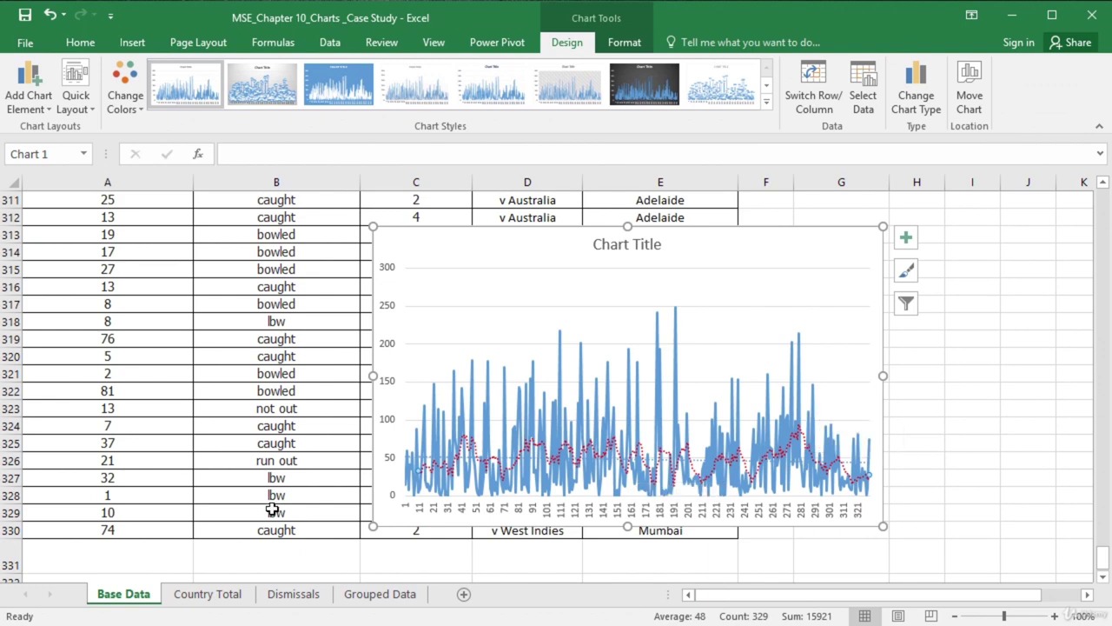
Step: Create a Line sparkline in A331 from the runs in A2:A330 and mark its high and low points
click(121, 553)
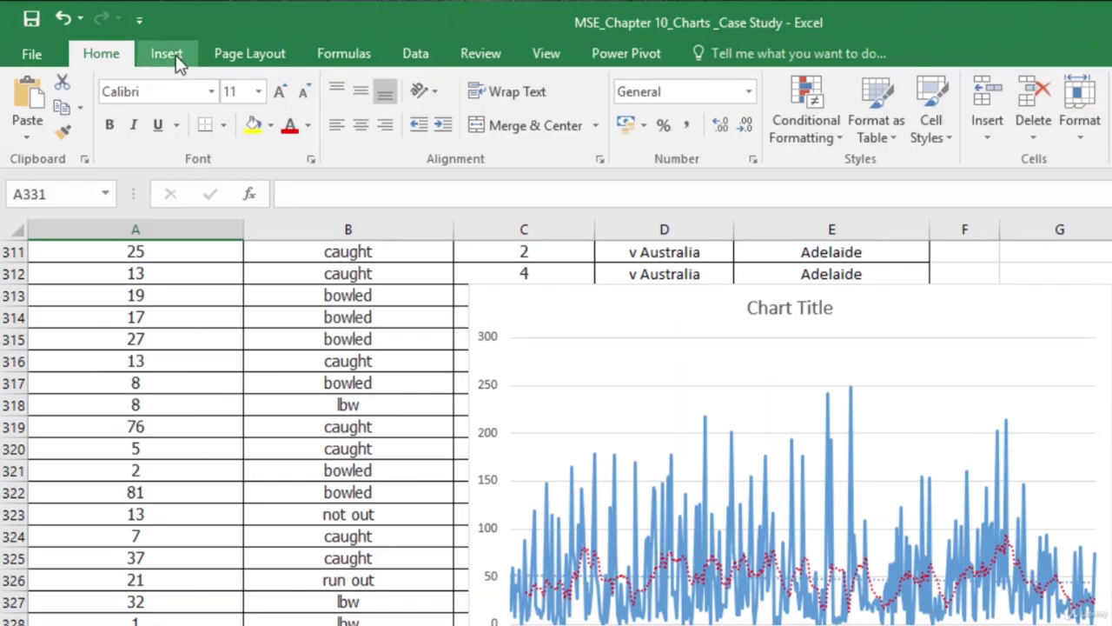
click(168, 55)
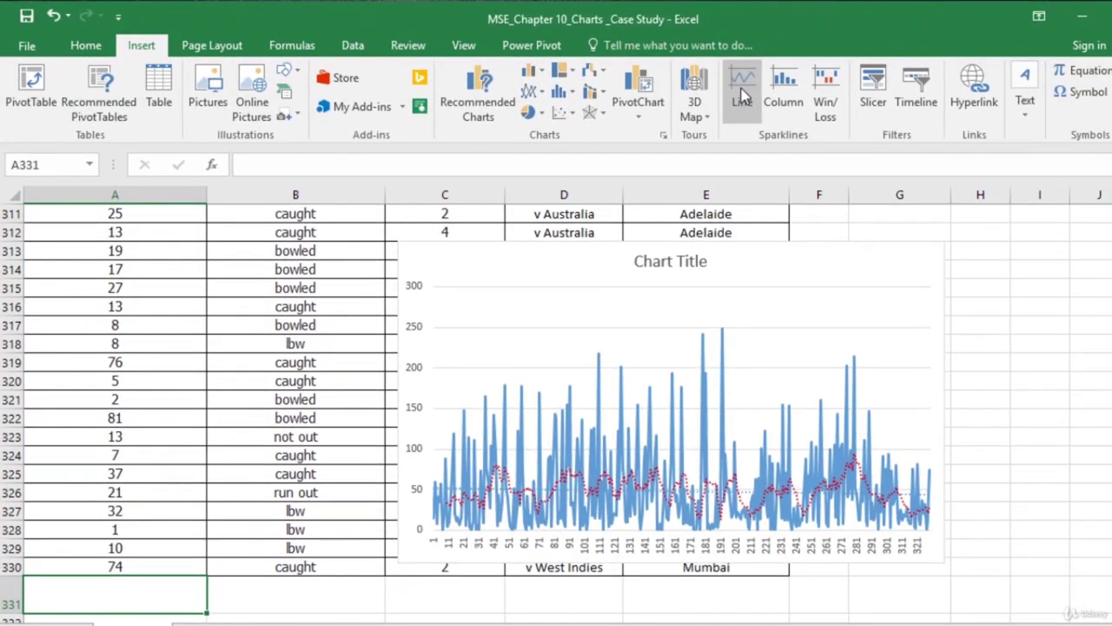
click(800, 134)
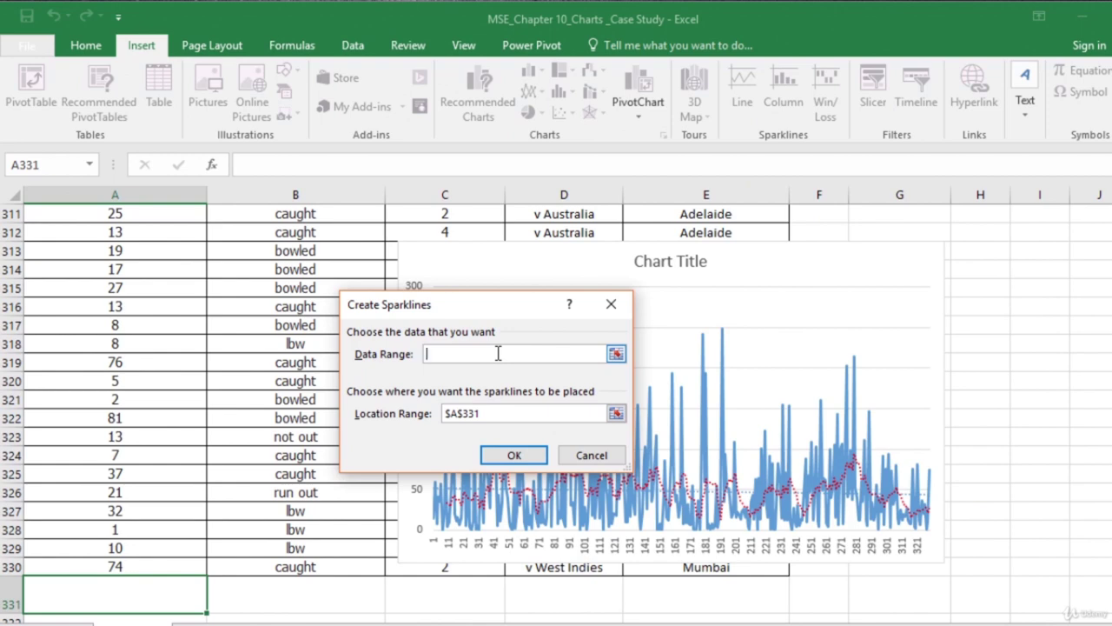
text(A2:A330)
click(535, 461)
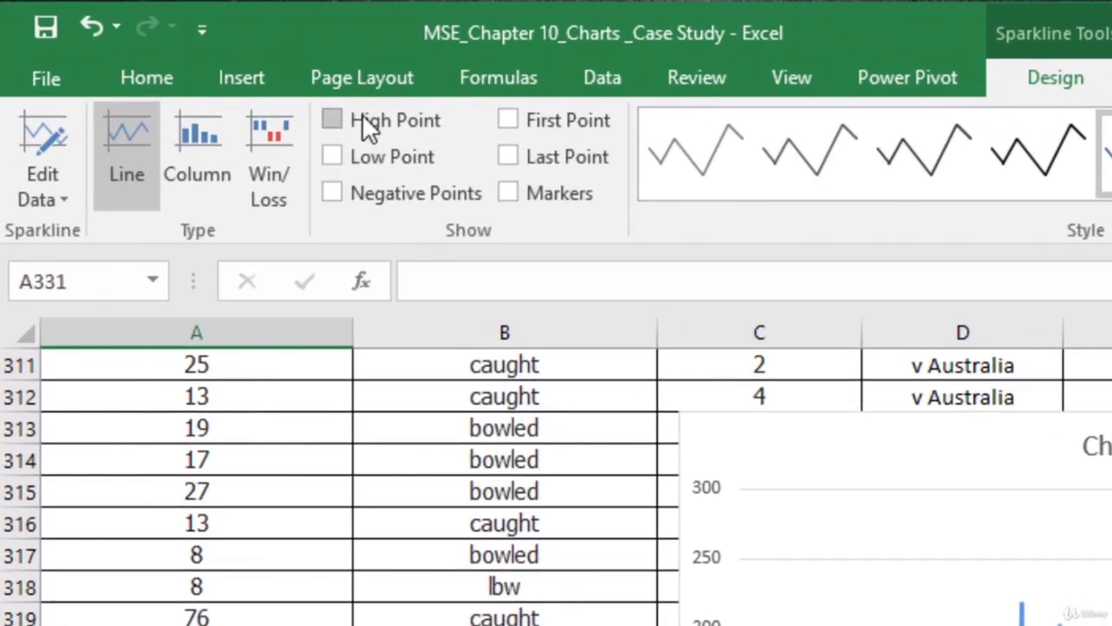
click(332, 120)
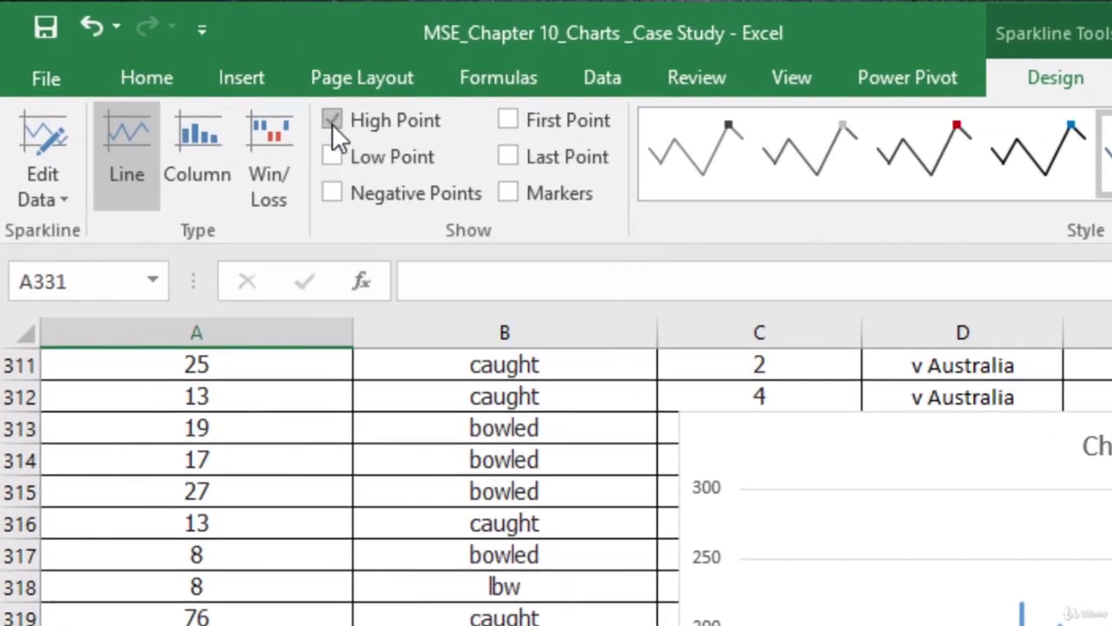
click(343, 174)
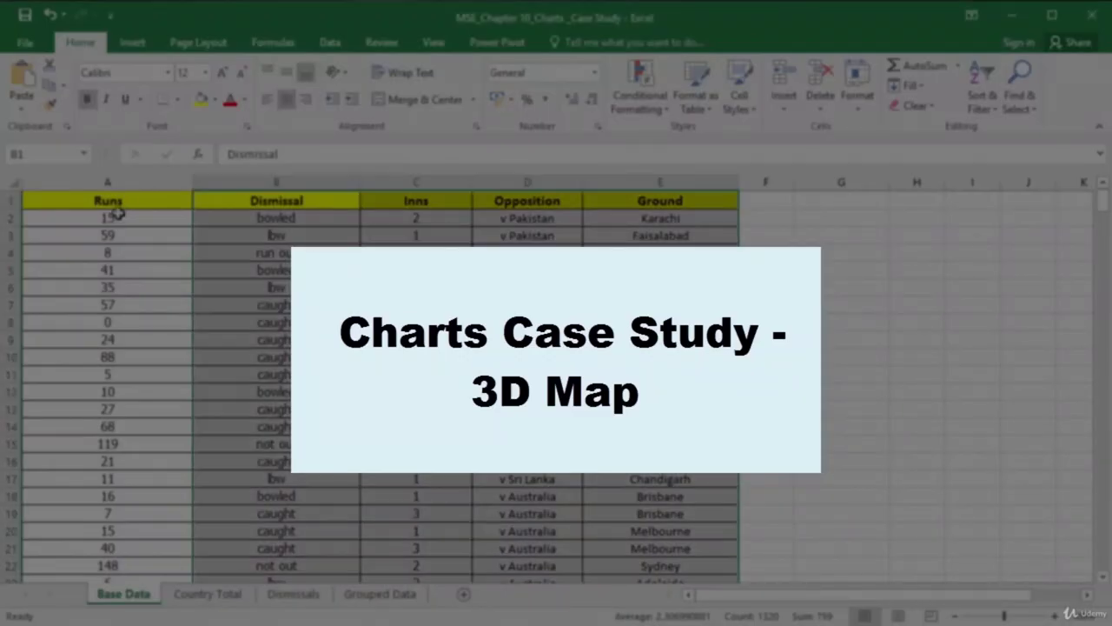
Step: Open a 3D Map from the entire Base Data table, try the flat map view and return to the globe
click(116, 217)
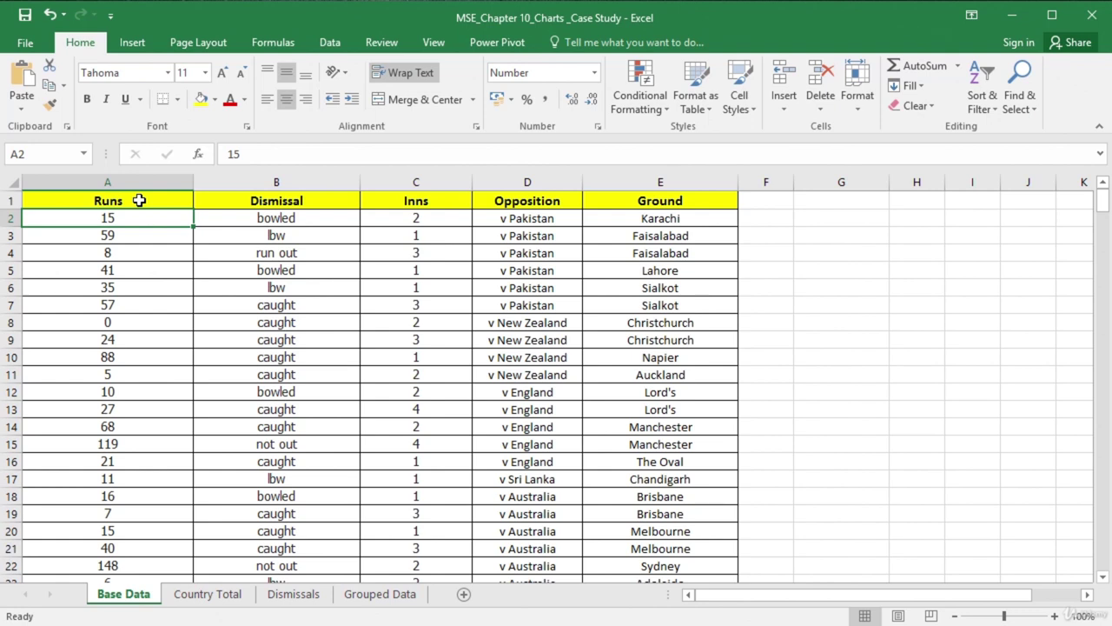
click(139, 200)
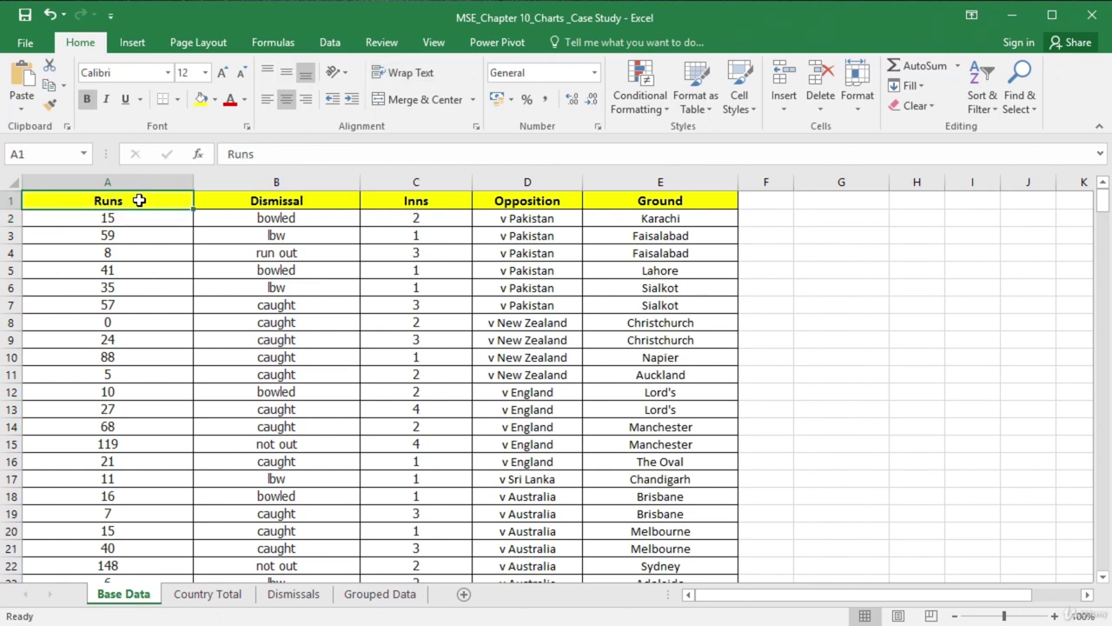
drag(1103, 201, 1106, 421)
key(ctrl+a)
click(132, 42)
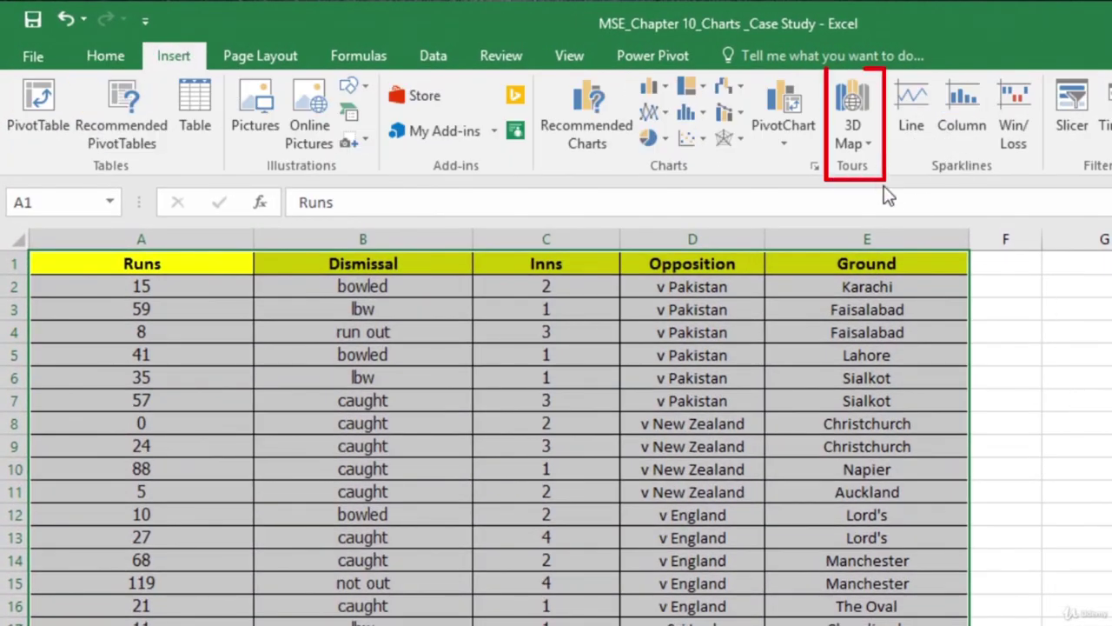
click(853, 122)
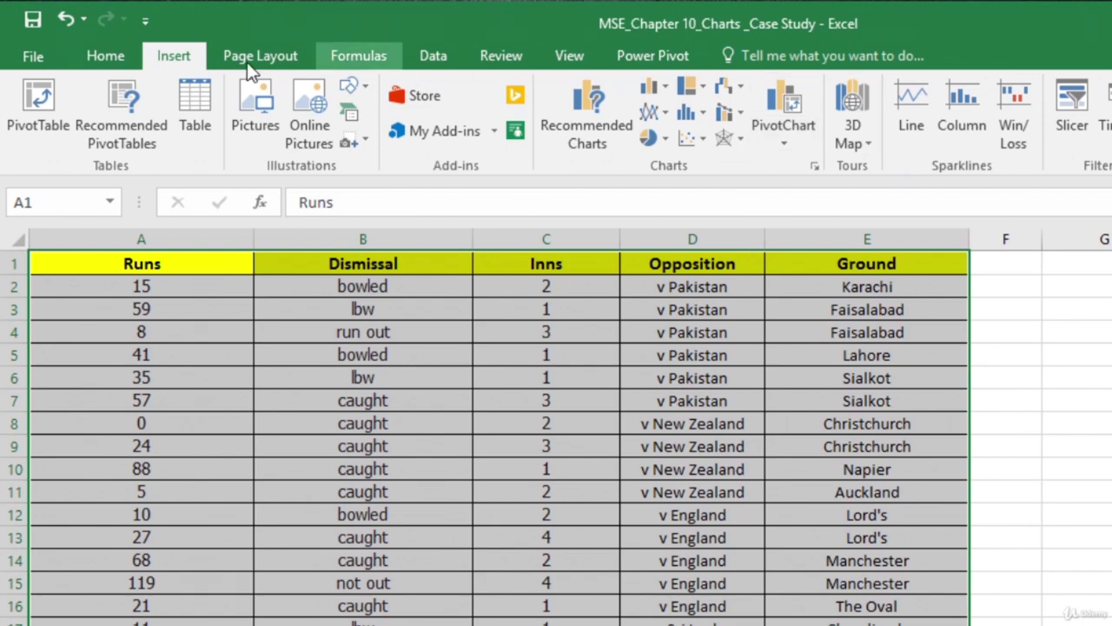
click(856, 92)
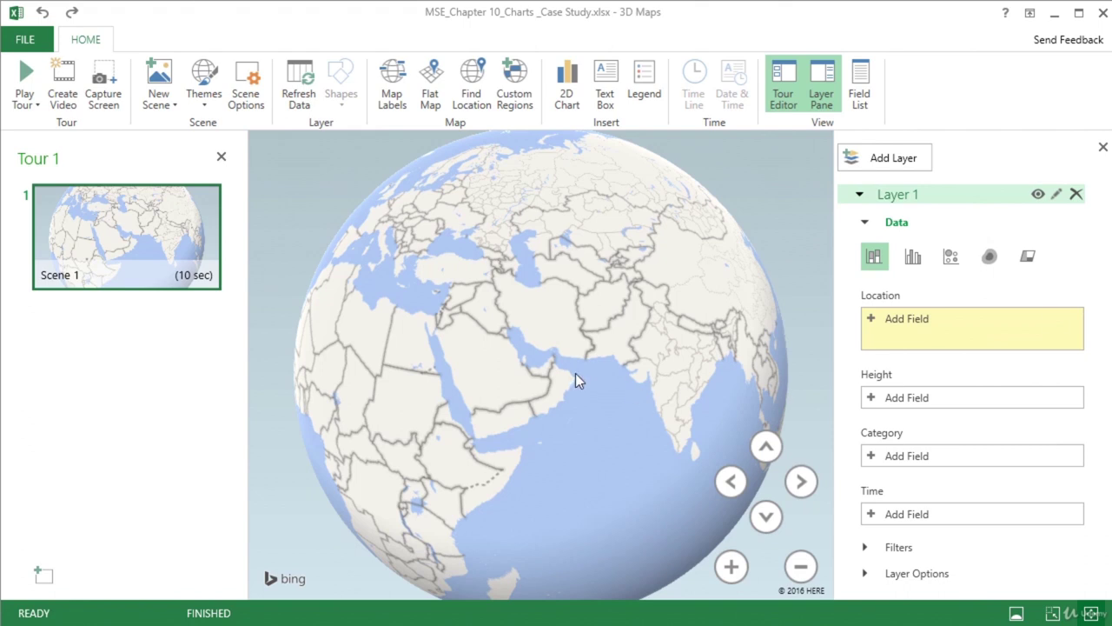
click(430, 81)
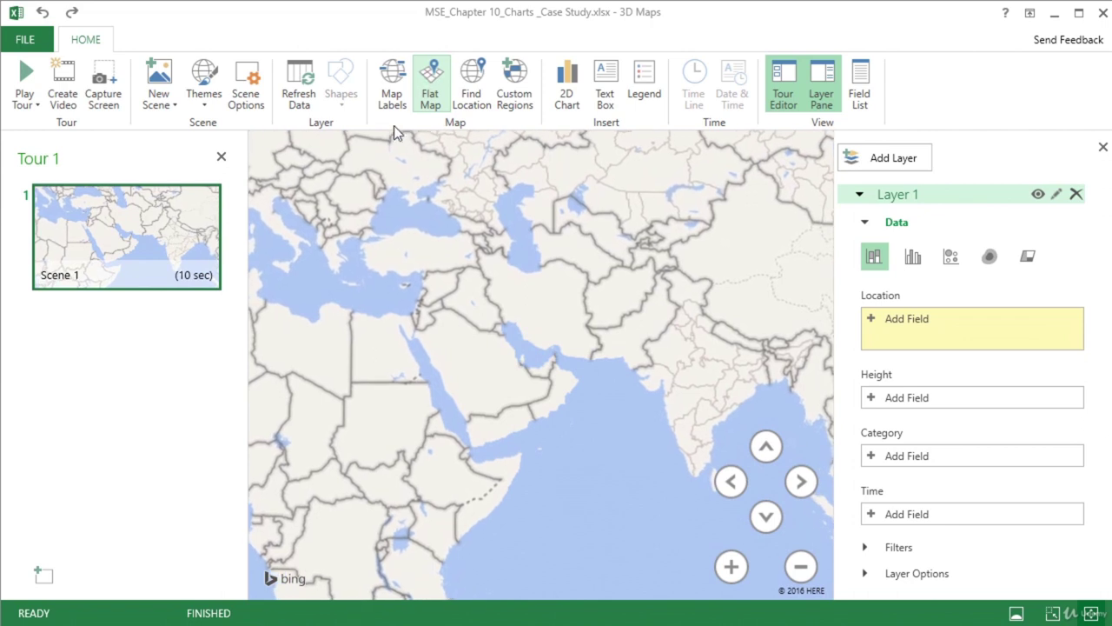
click(429, 85)
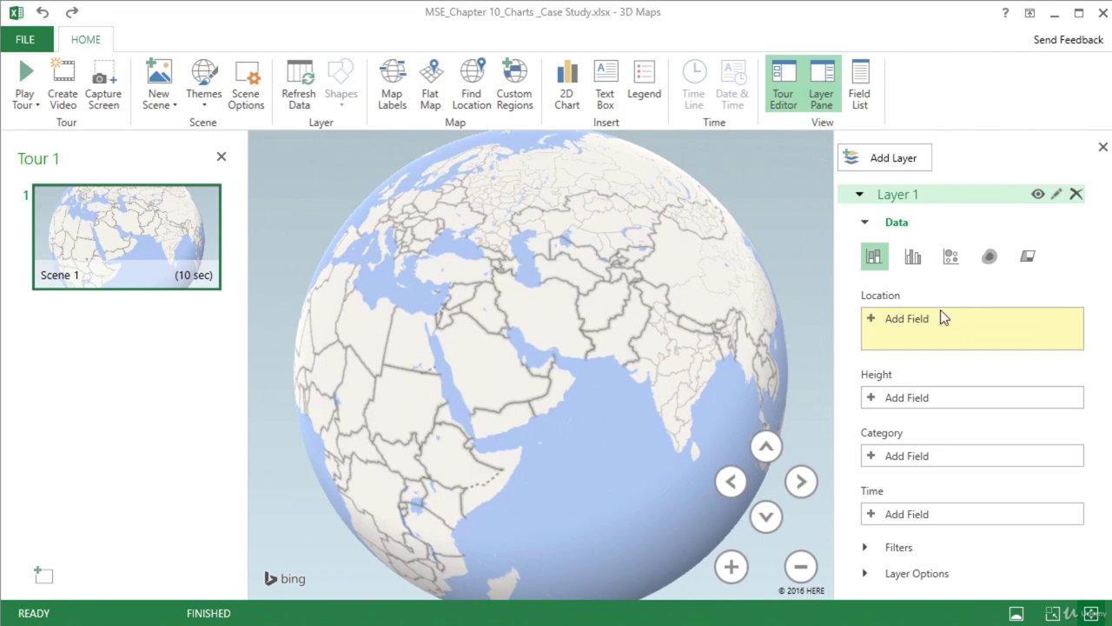
Step: Plot Layer 1 with Ground as the location and the sum of Runs as the column height
click(872, 320)
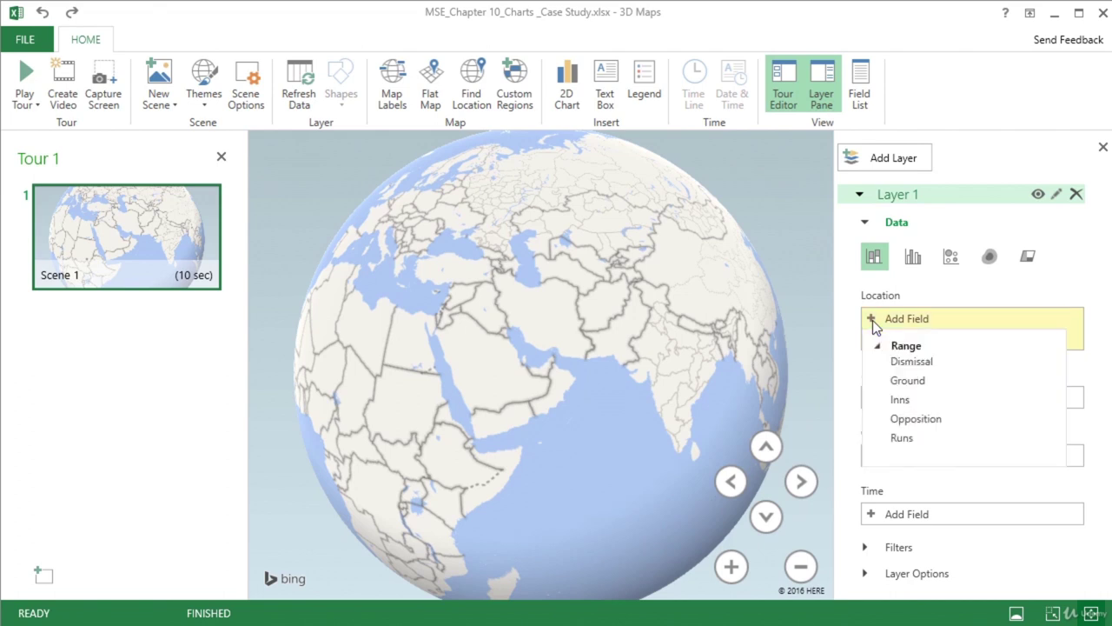
click(901, 379)
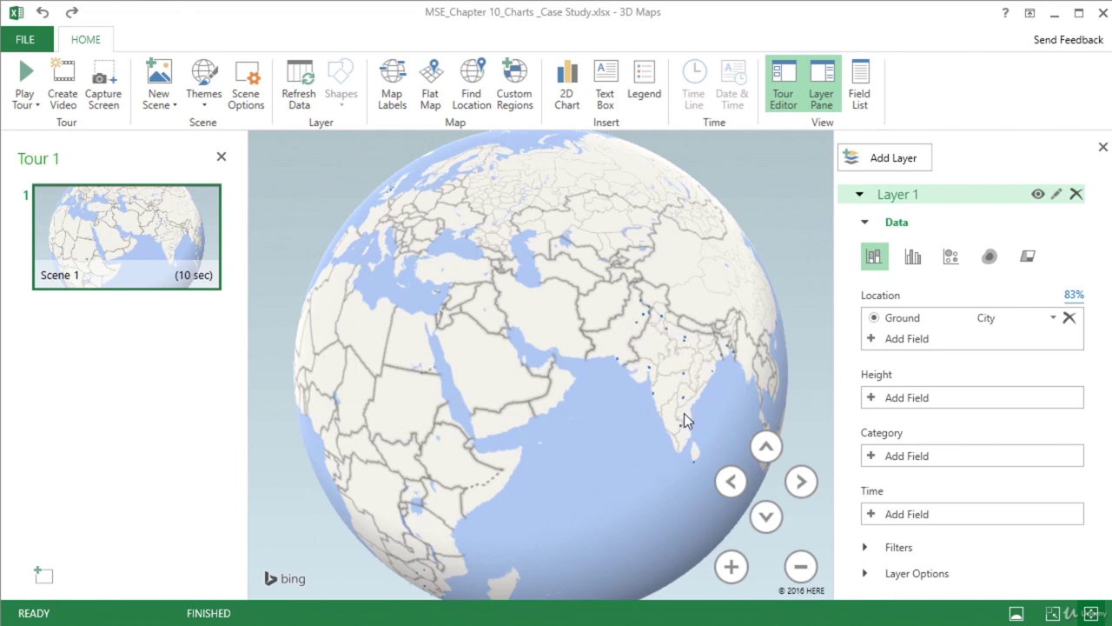
click(871, 401)
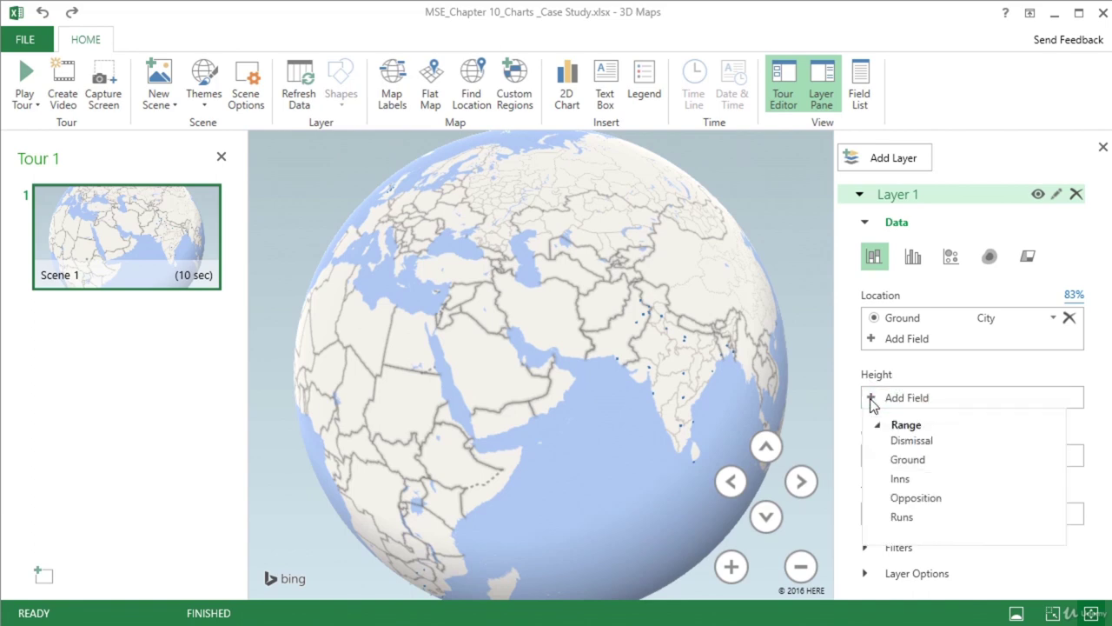
click(914, 520)
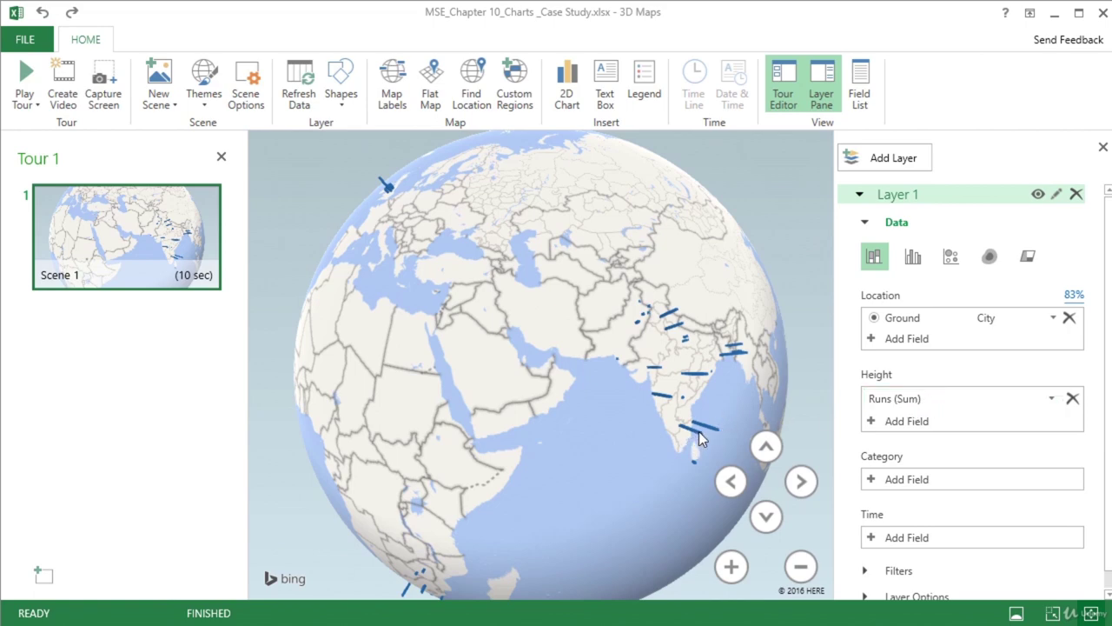
Step: Try the clustered column, bubble and heat map visualizations for the runs in Layer 1
mouse_move(707, 371)
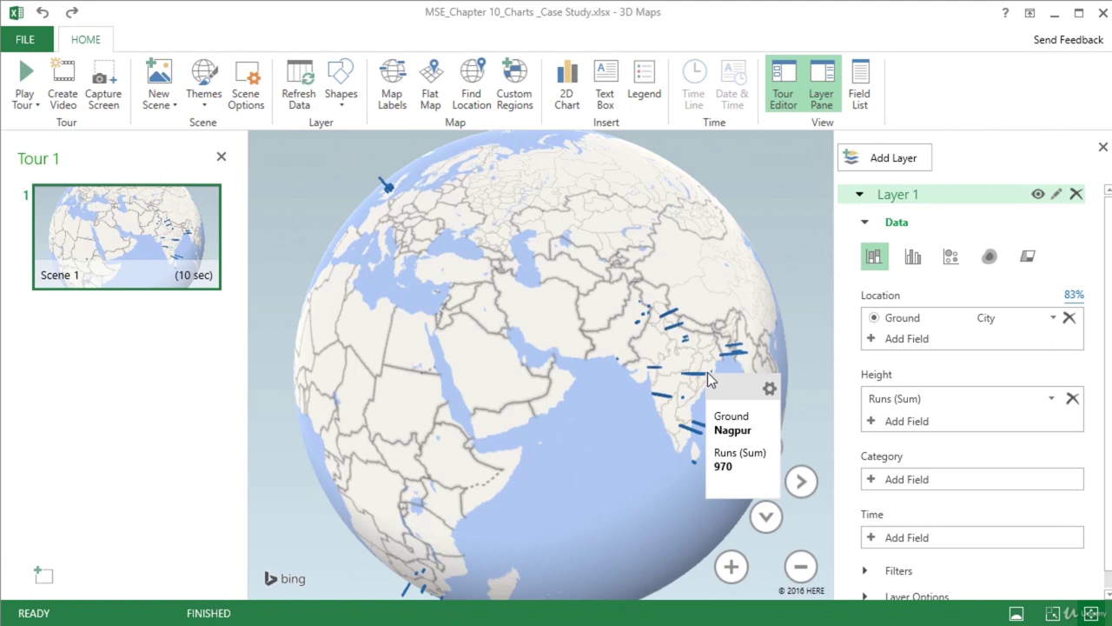
scroll(906, 256, down, 1)
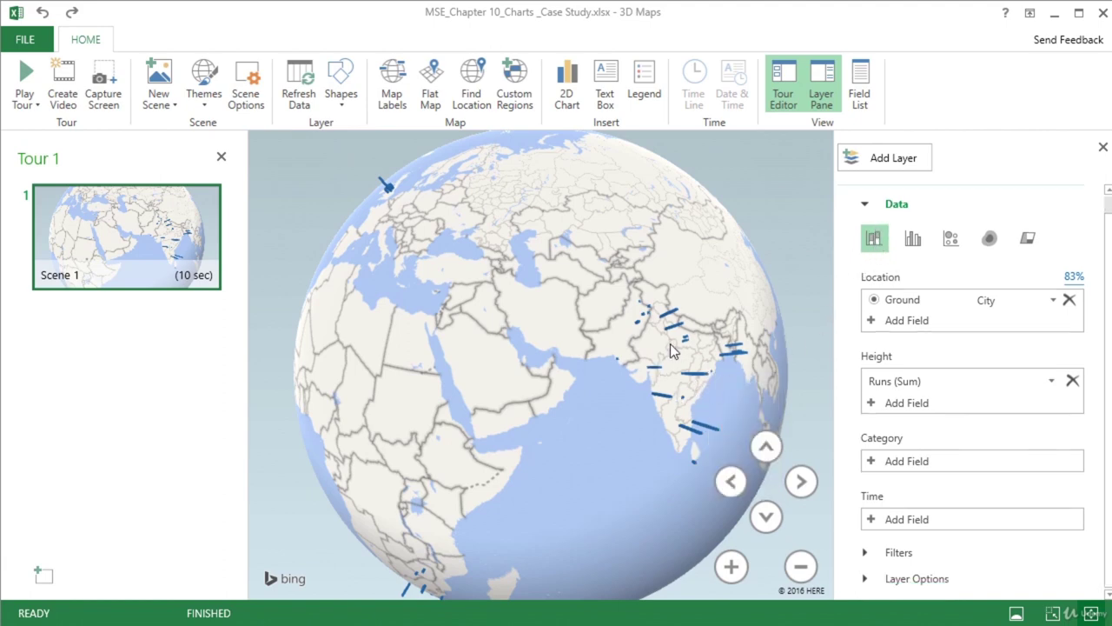
click(913, 240)
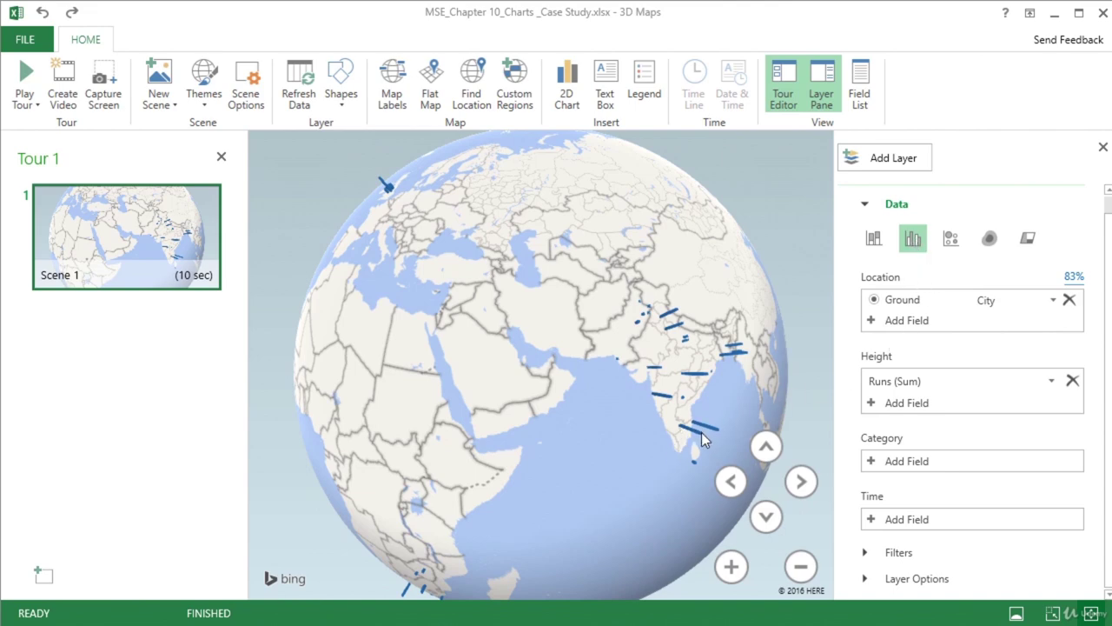
click(958, 247)
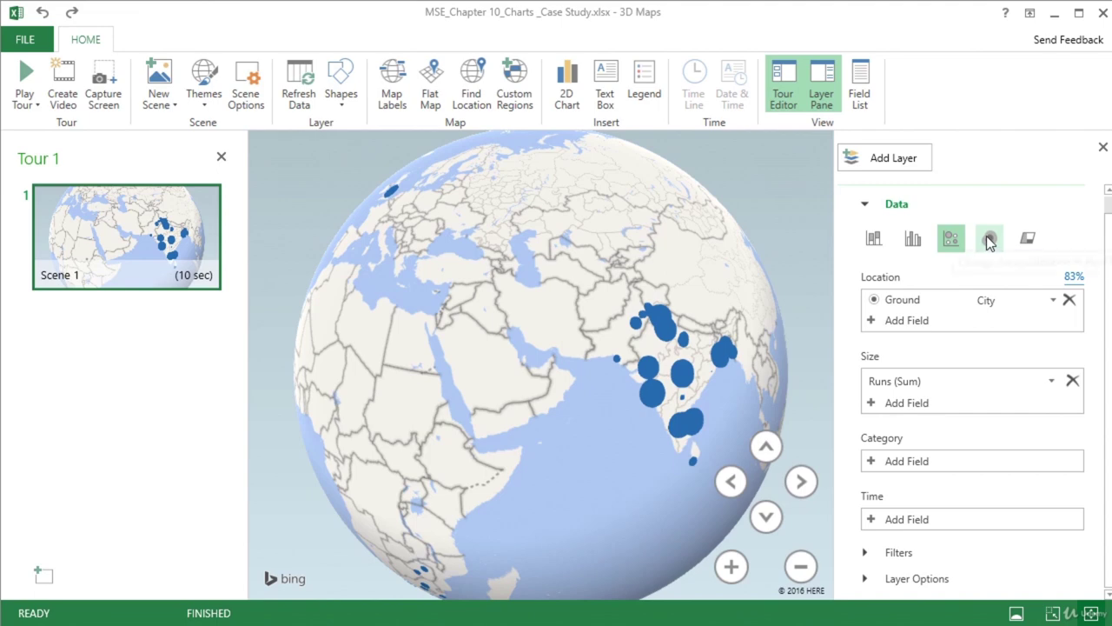
click(986, 236)
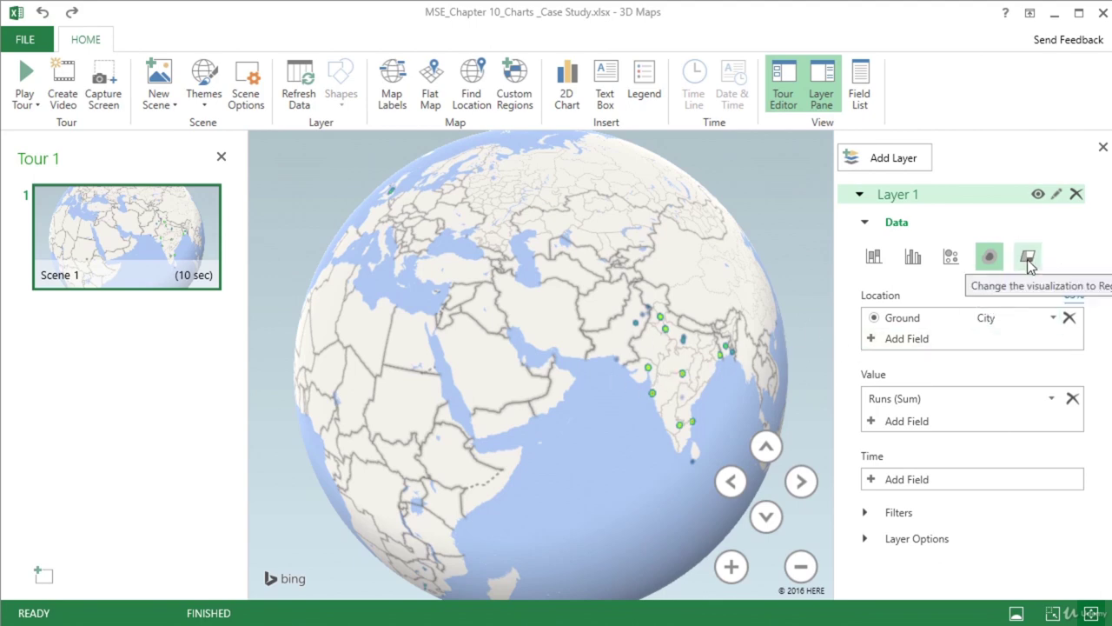
Step: Turn on the map labels and examine the heat map points across Britain, Asia and Australia
click(392, 83)
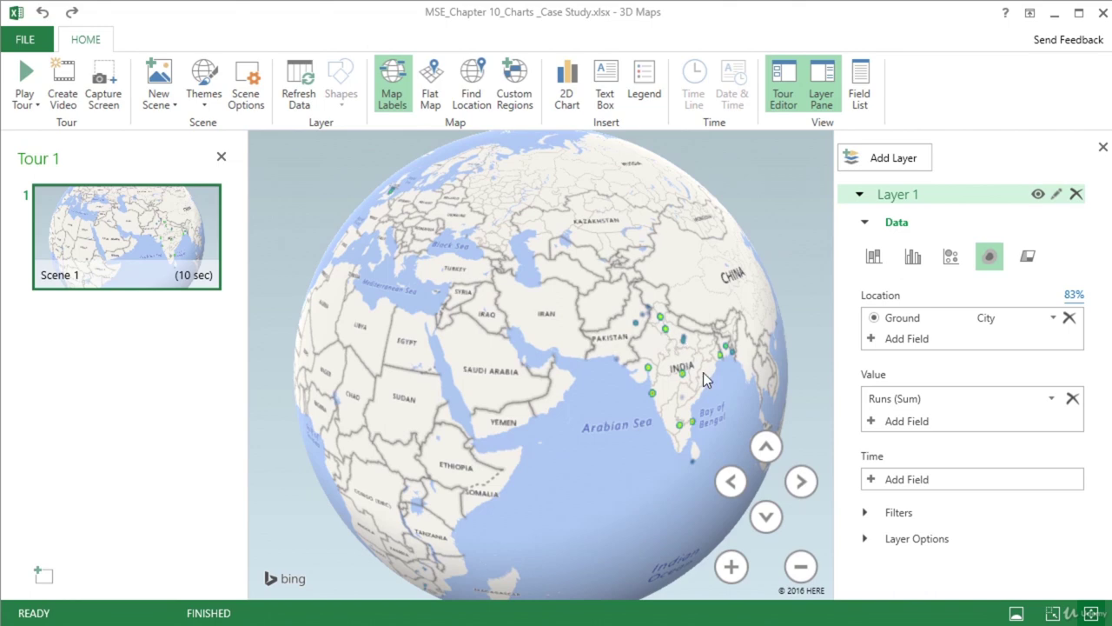
drag(351, 367, 652, 524)
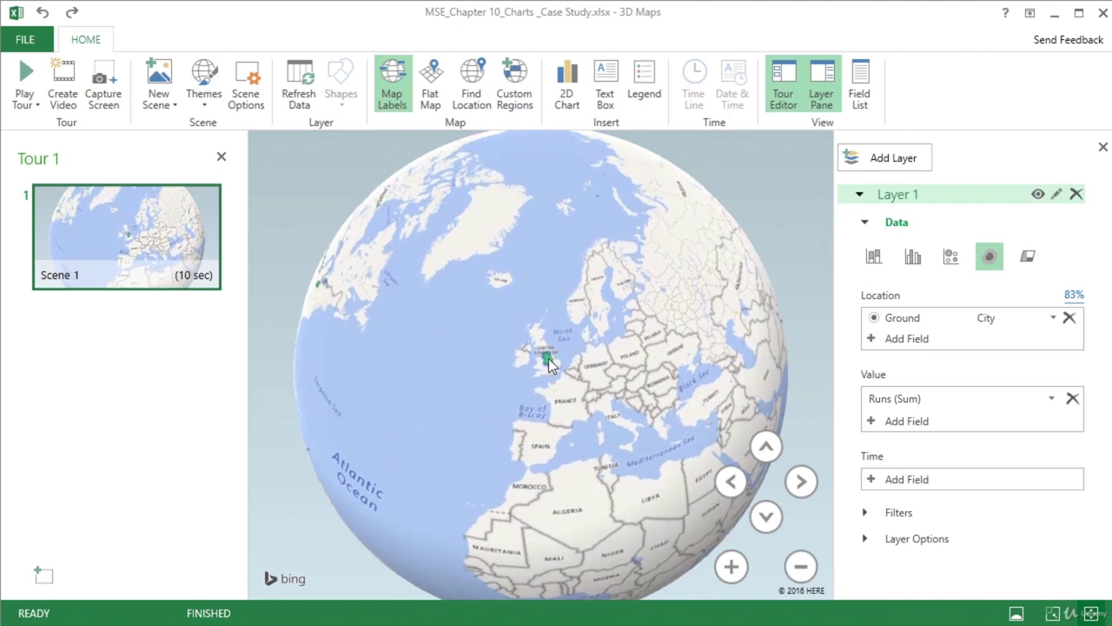
drag(701, 420, 374, 400)
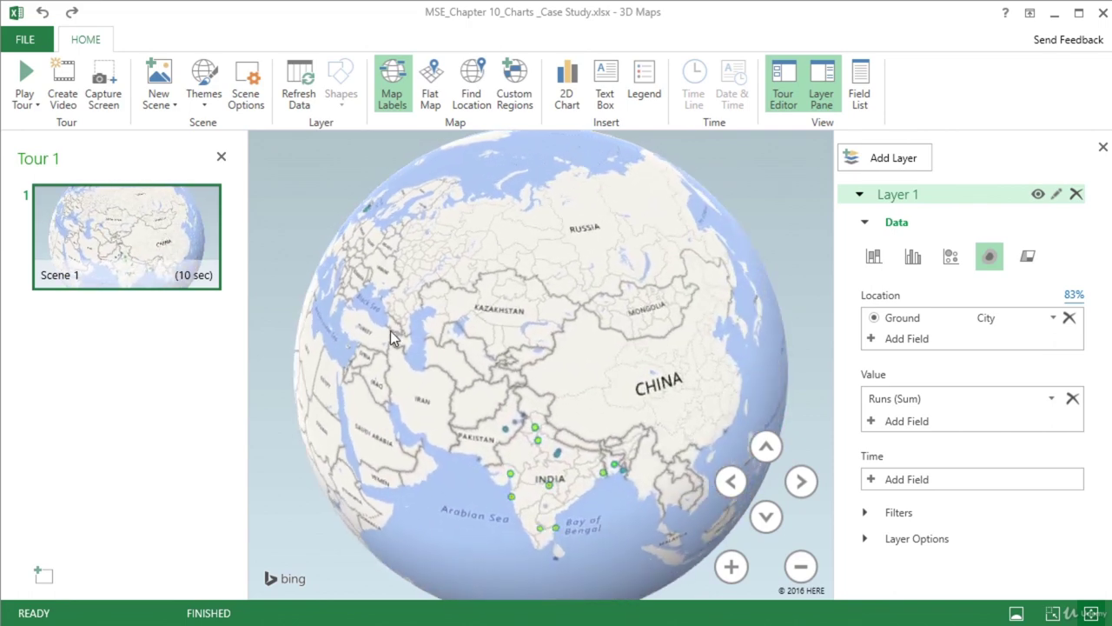
drag(741, 379, 585, 320)
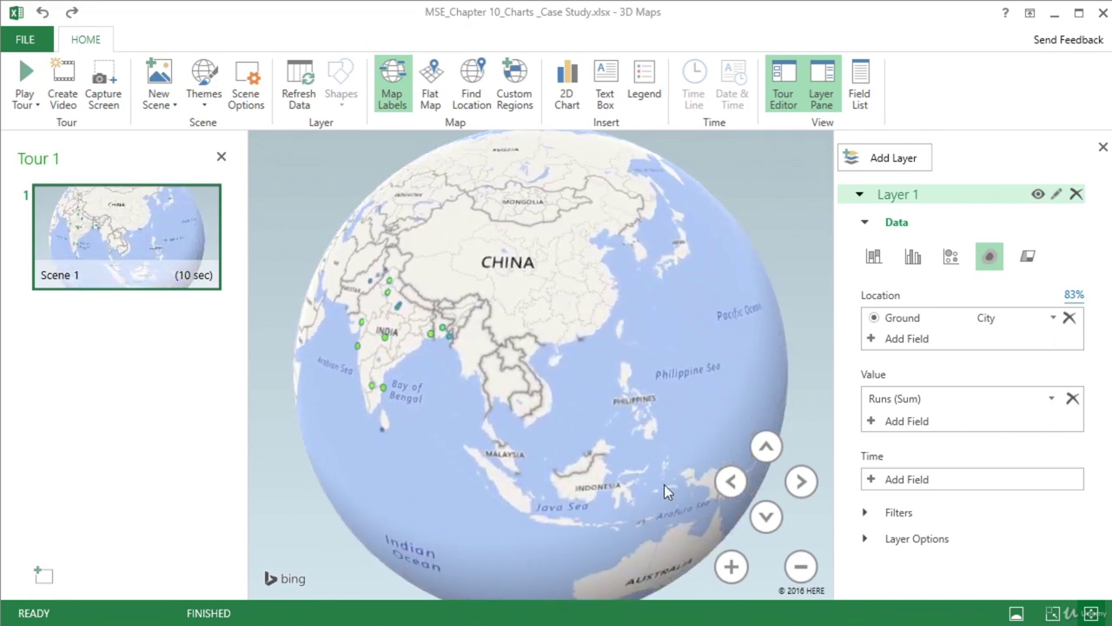
drag(663, 484, 595, 337)
mouse_move(650, 459)
mouse_down()
mouse_move(619, 466)
mouse_move(587, 392)
mouse_move(647, 457)
mouse_up()
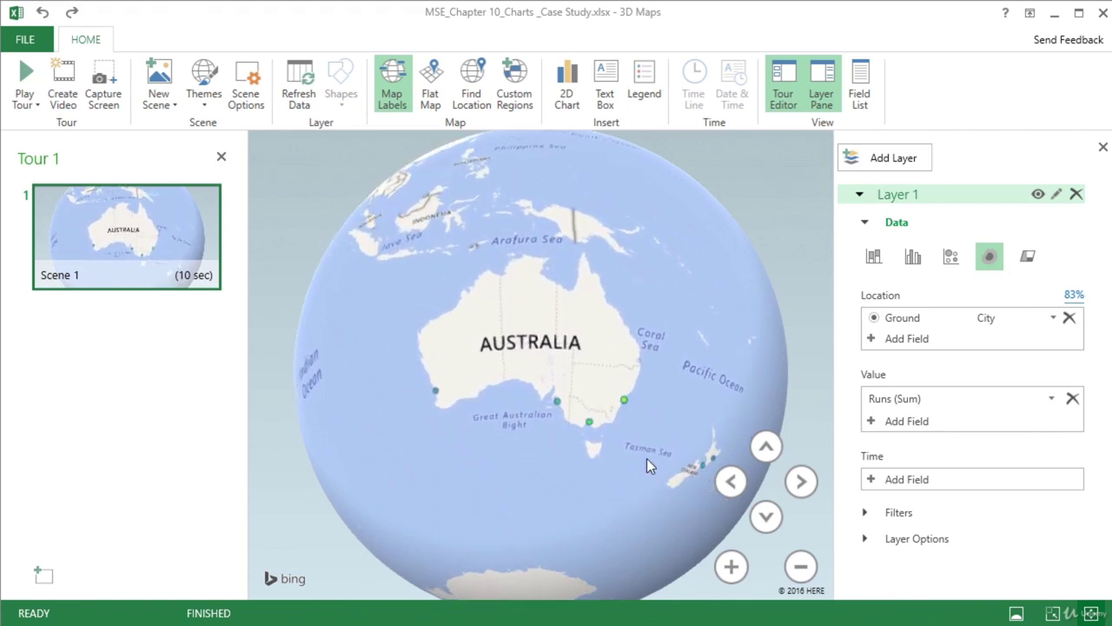
Step: Return Layer 1 to stacked columns and inspect the runs by ground across Australia, southern Africa and India
click(873, 258)
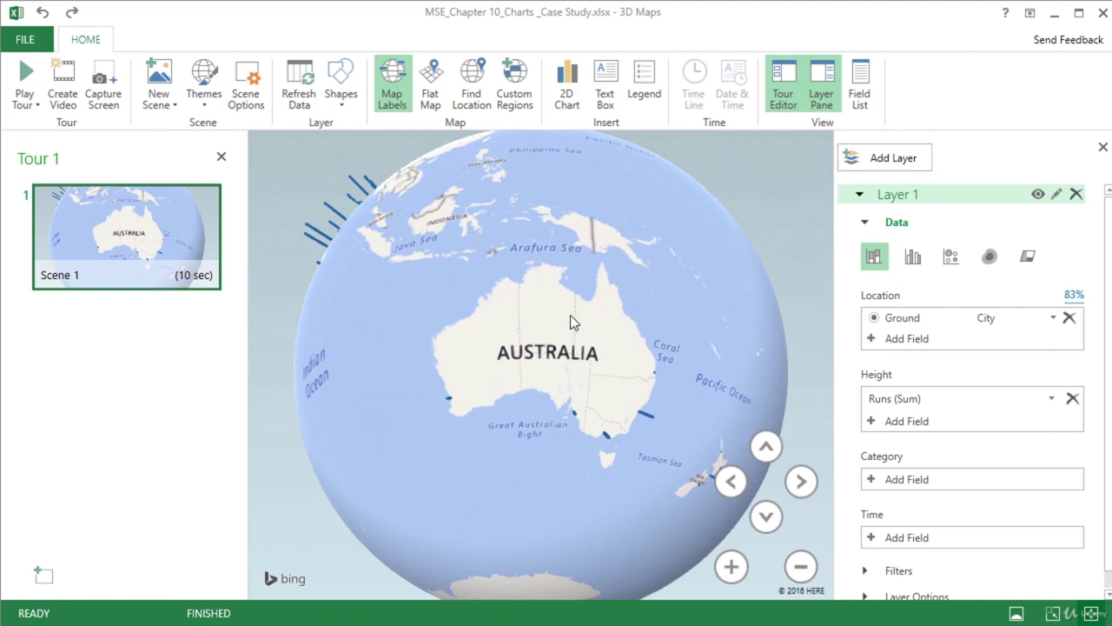
drag(571, 319, 579, 244)
drag(620, 396, 615, 228)
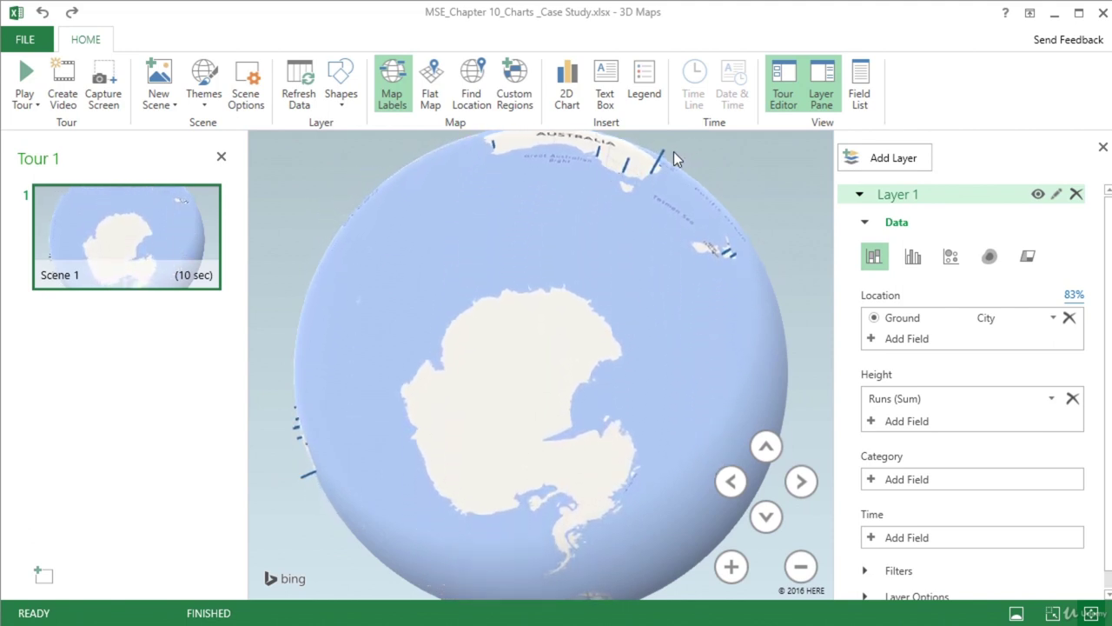
mouse_move(663, 153)
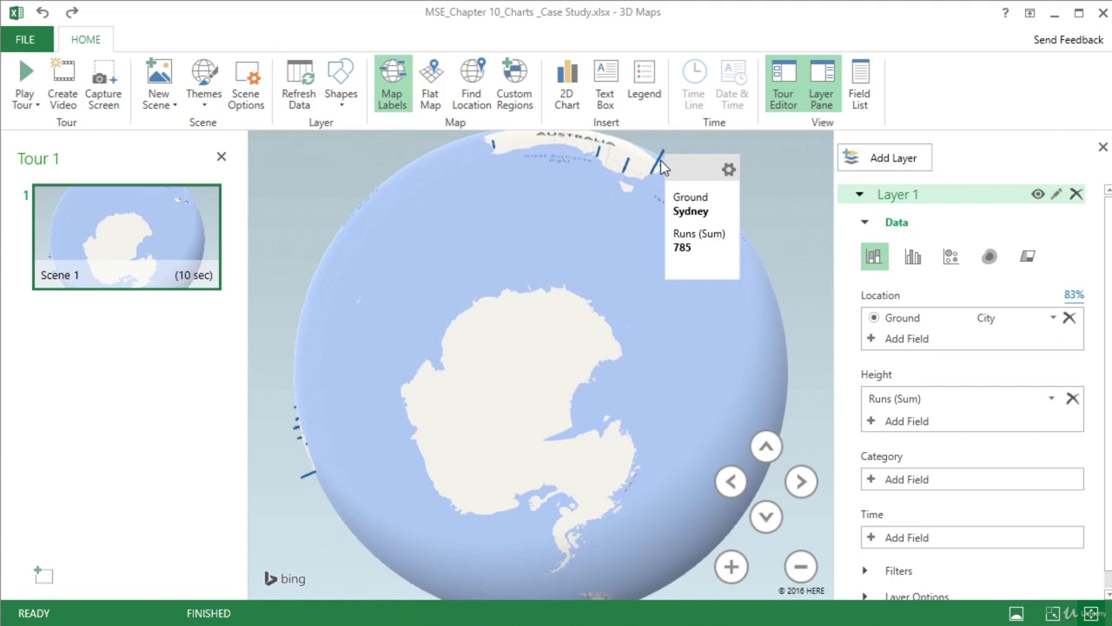
drag(441, 210, 595, 430)
drag(333, 316, 587, 255)
drag(499, 375, 500, 206)
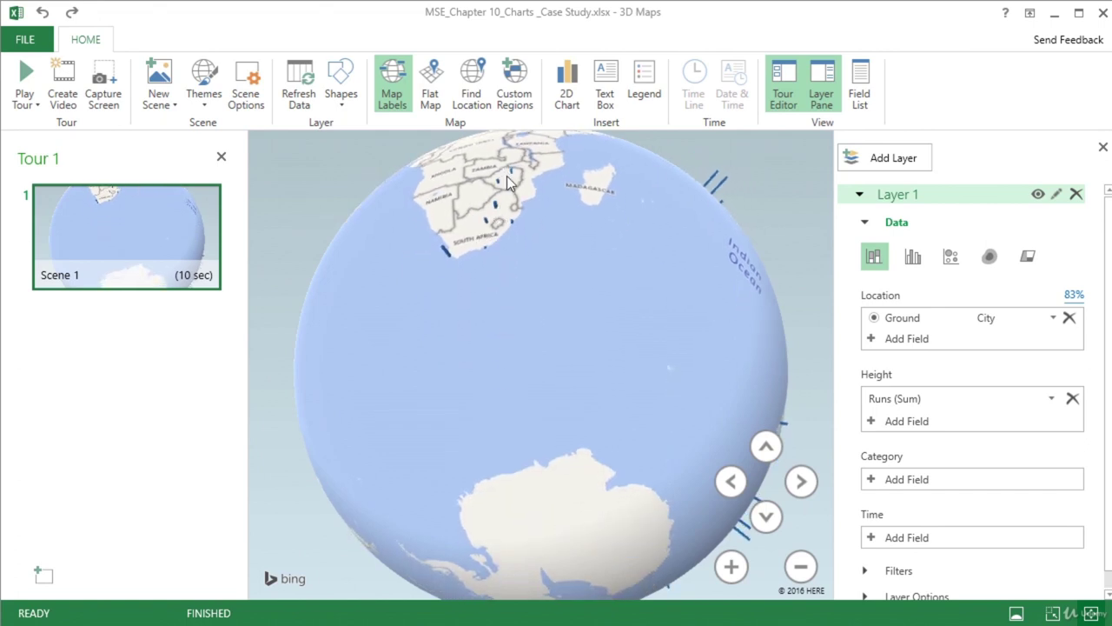
drag(599, 303, 461, 447)
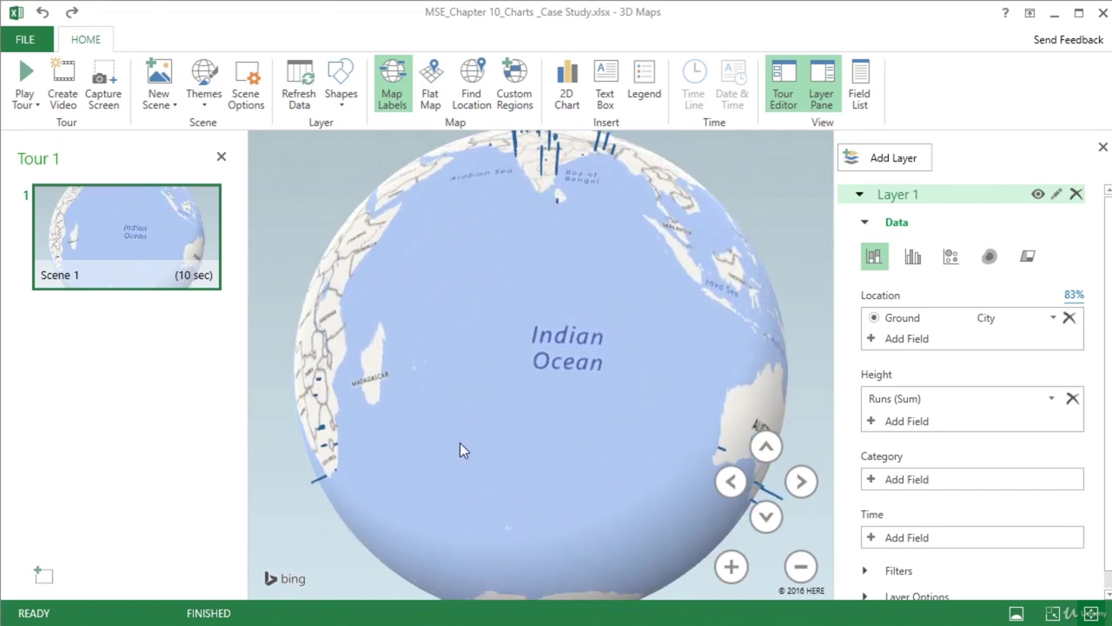
drag(616, 303, 646, 397)
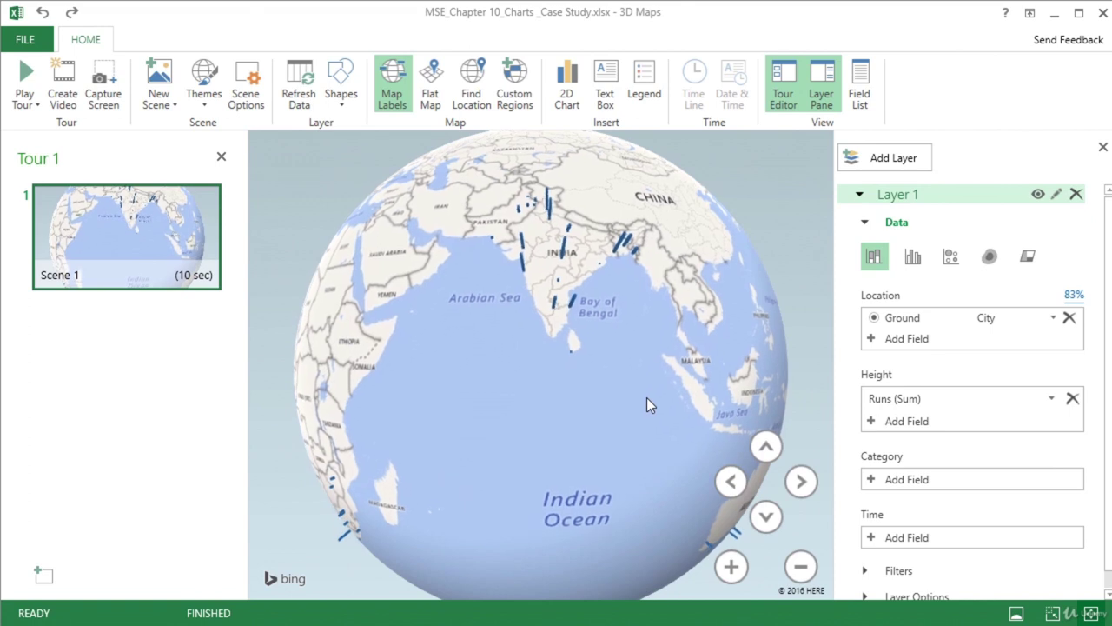
drag(466, 446, 527, 380)
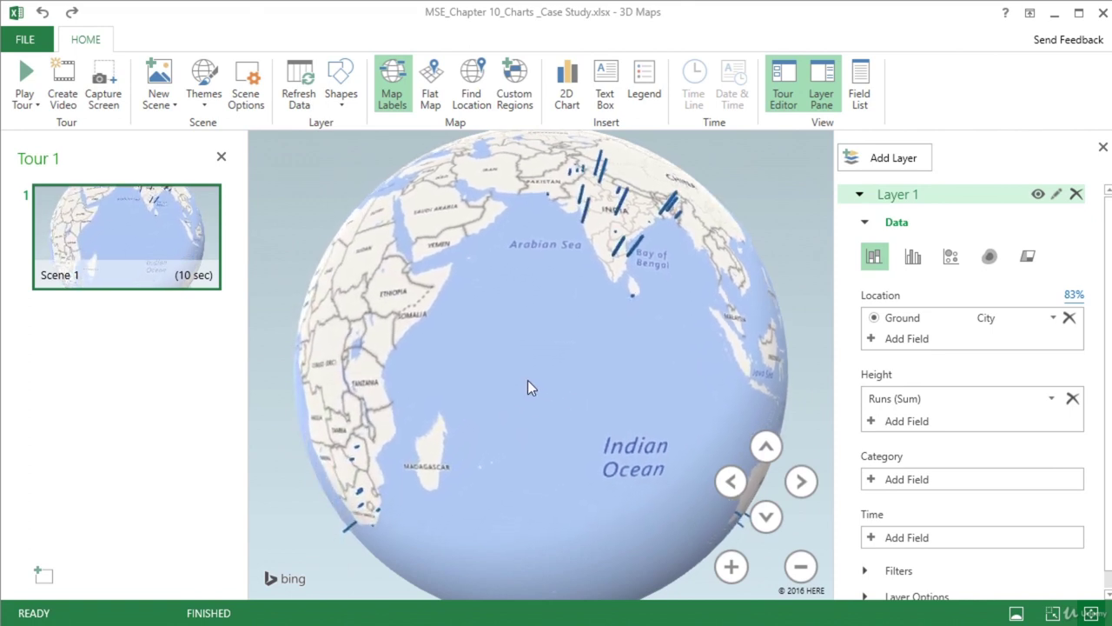
Step: Set both the height and the thickness of the Layer 1 columns to 200% in the layer options
scroll(1107, 522, down, 1)
click(876, 577)
scroll(968, 544, down, 5)
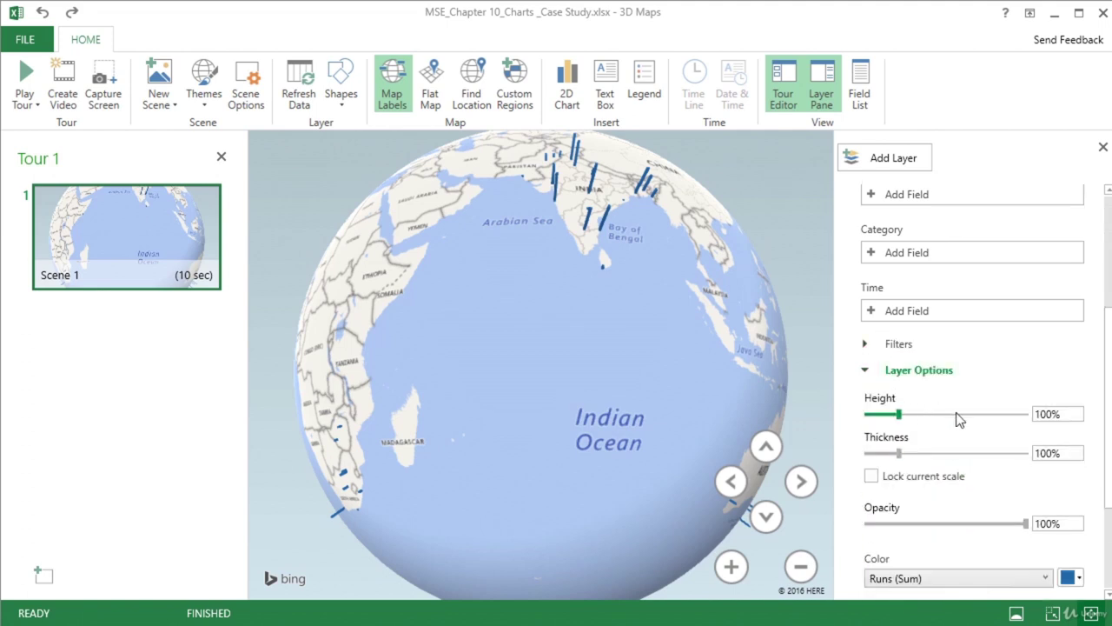
click(1037, 414)
text(2)
key(Tab)
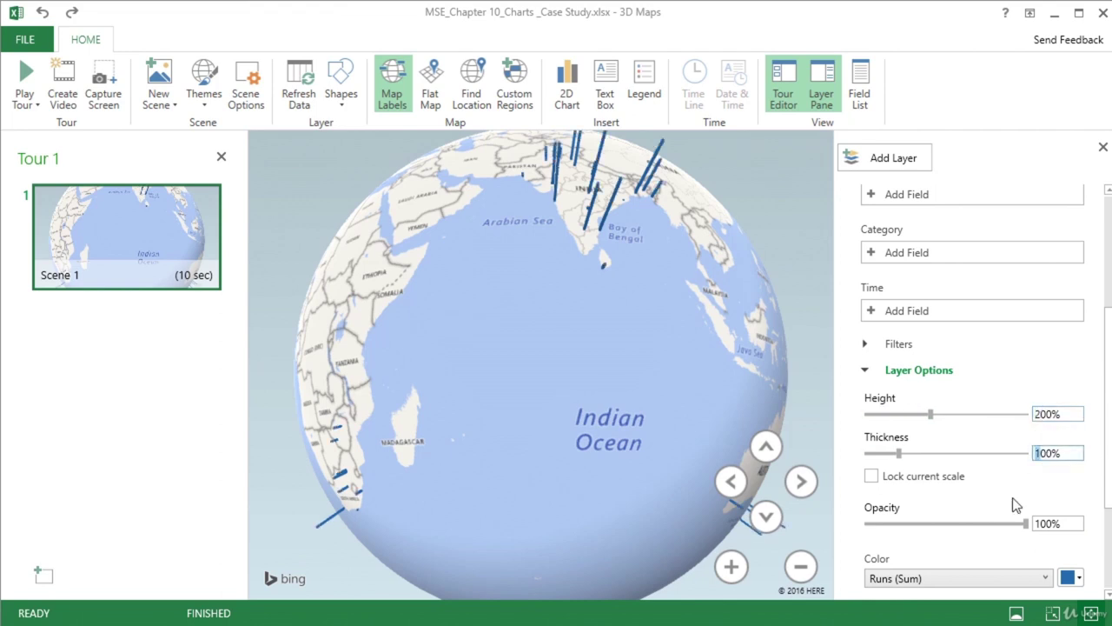
text(2)
drag(683, 328, 619, 380)
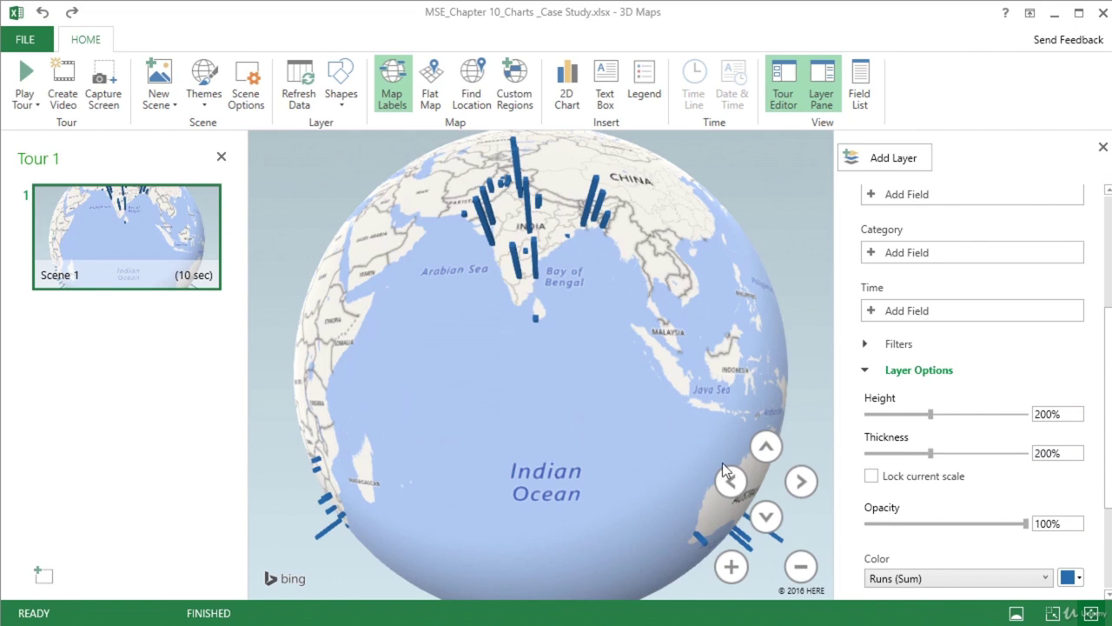
Step: Change the color of the Runs (Sum) columns to Red
scroll(899, 436, down, 2)
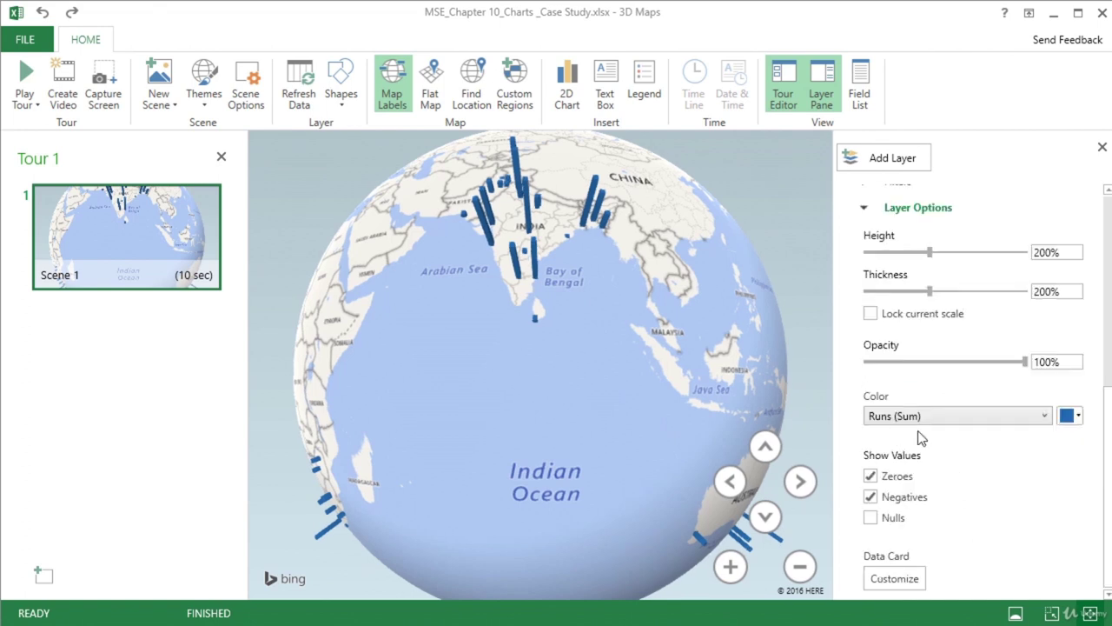
click(1075, 417)
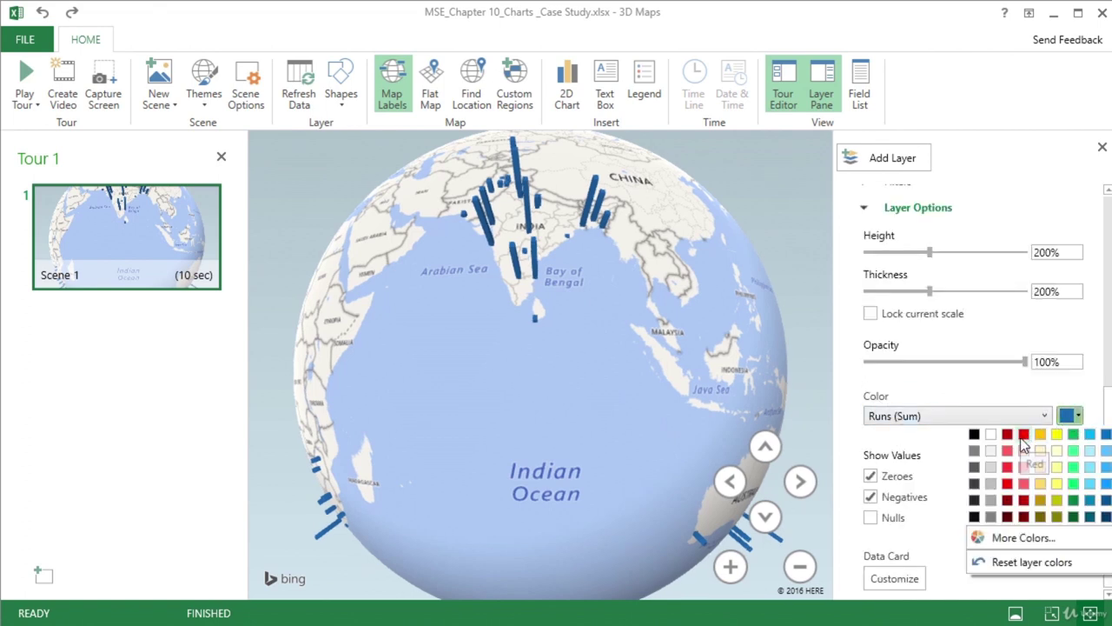
click(1024, 435)
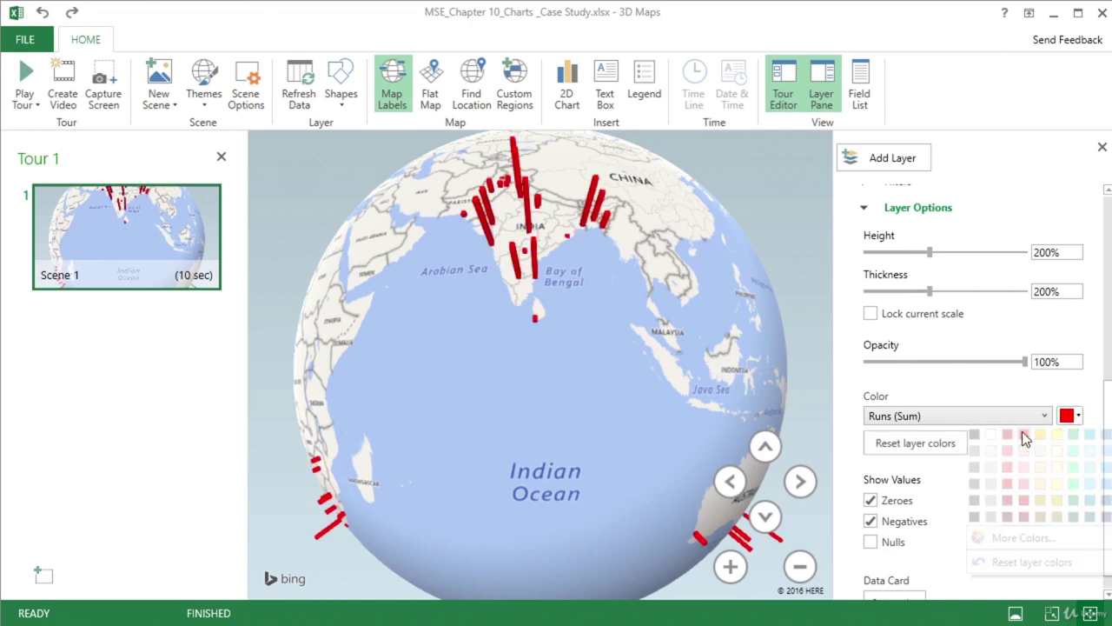
drag(584, 374, 636, 419)
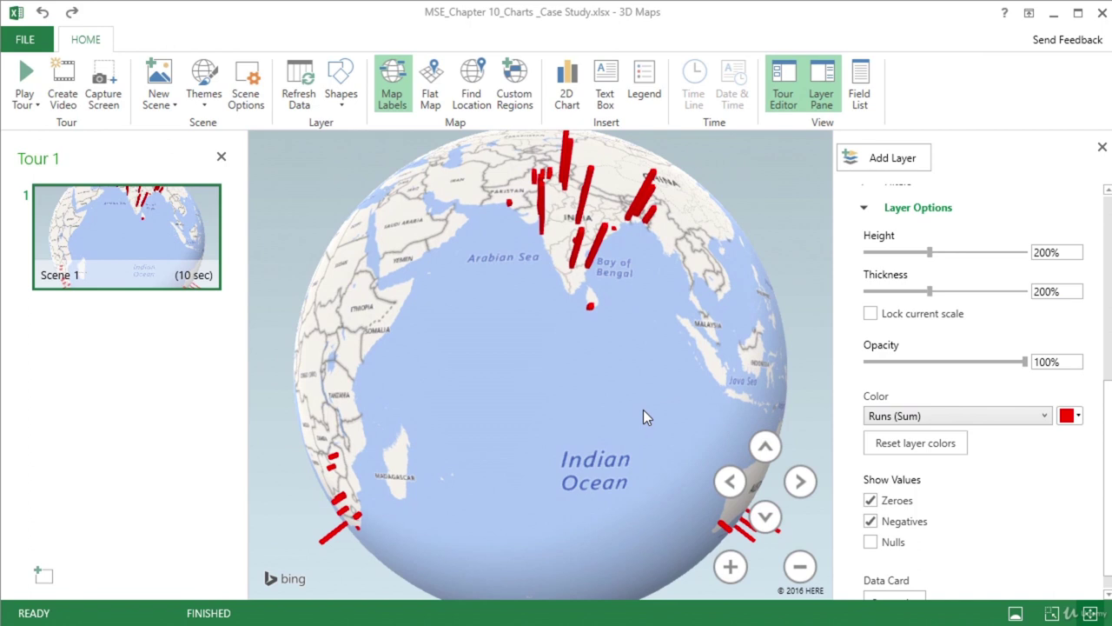
Step: Customize the layer's data card so that Runs is aggregated by Maximum, and apply it
scroll(964, 522, down, 1)
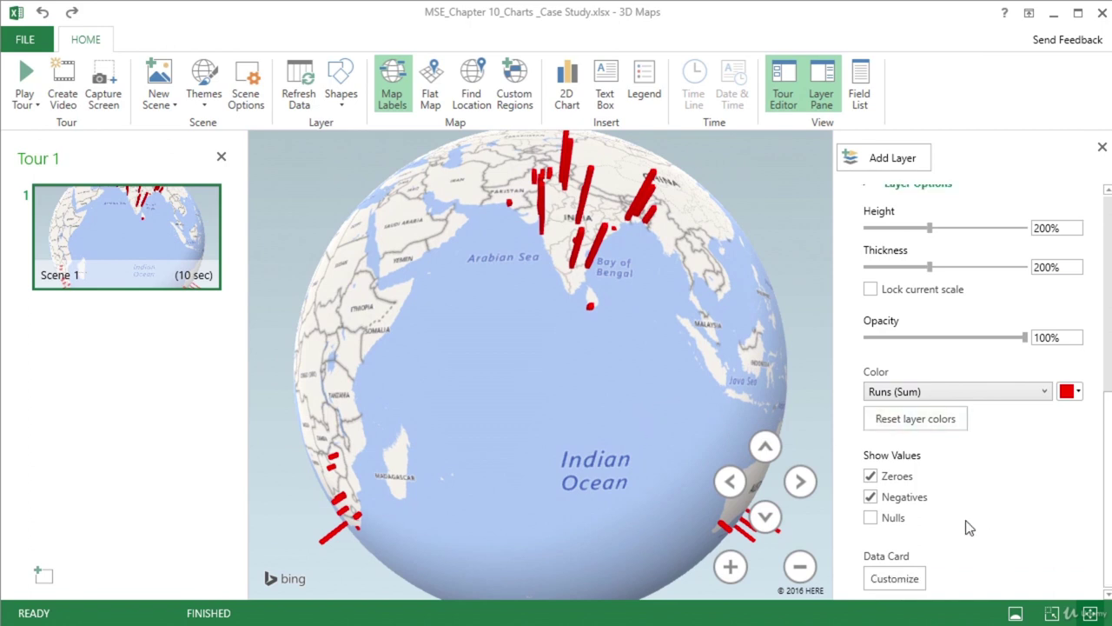
click(907, 582)
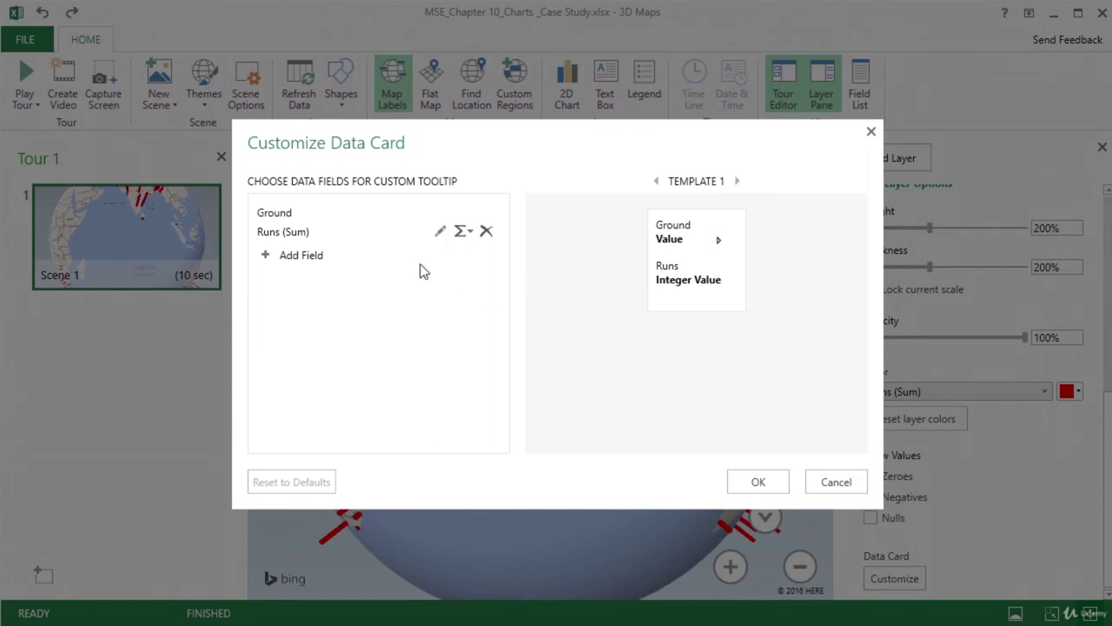
click(463, 231)
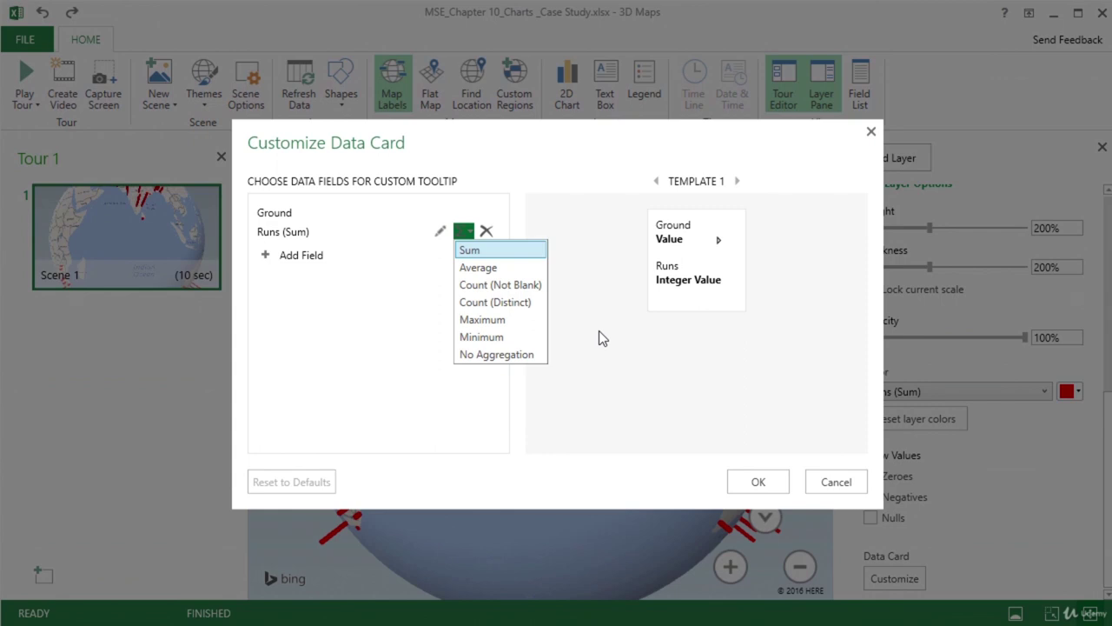
click(513, 321)
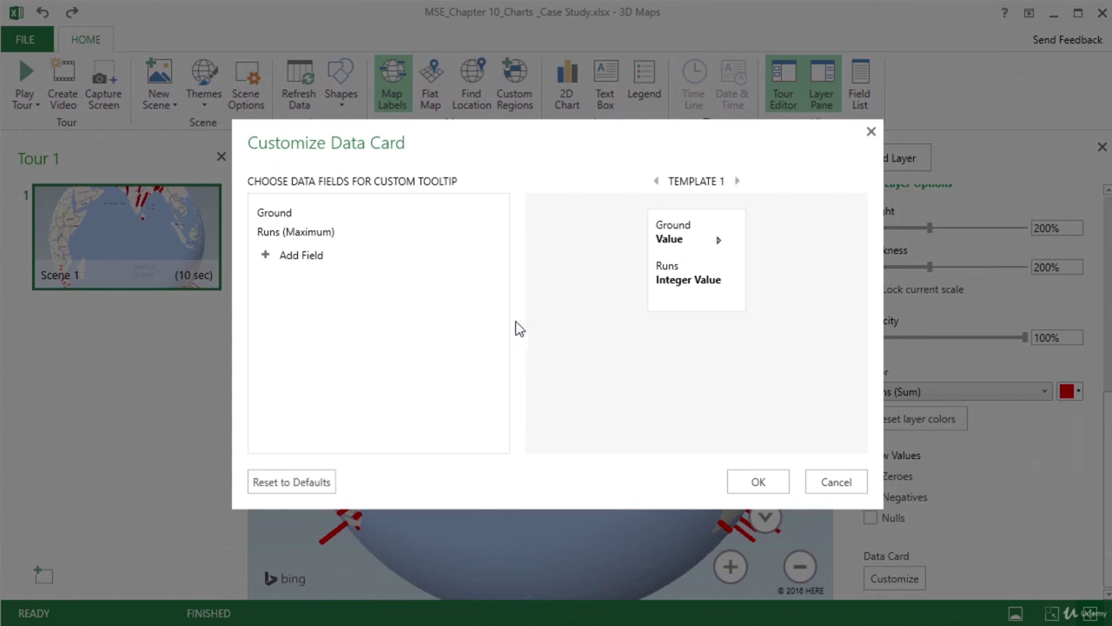
click(767, 485)
mouse_move(607, 236)
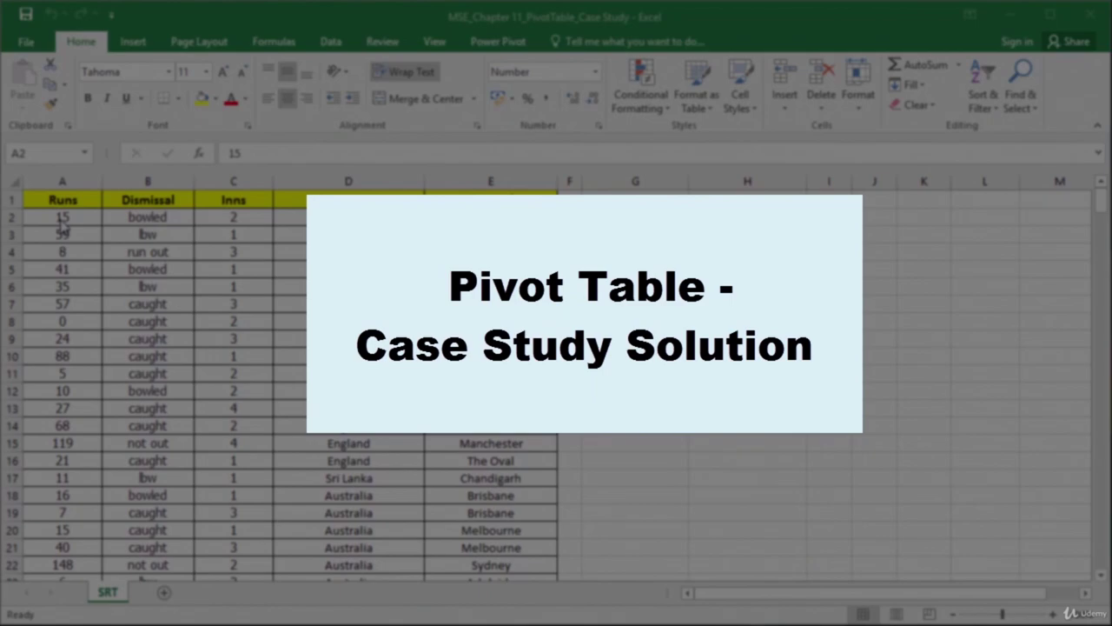
Step: Review the header row and the first records of the runs data on the SRT sheet
click(61, 218)
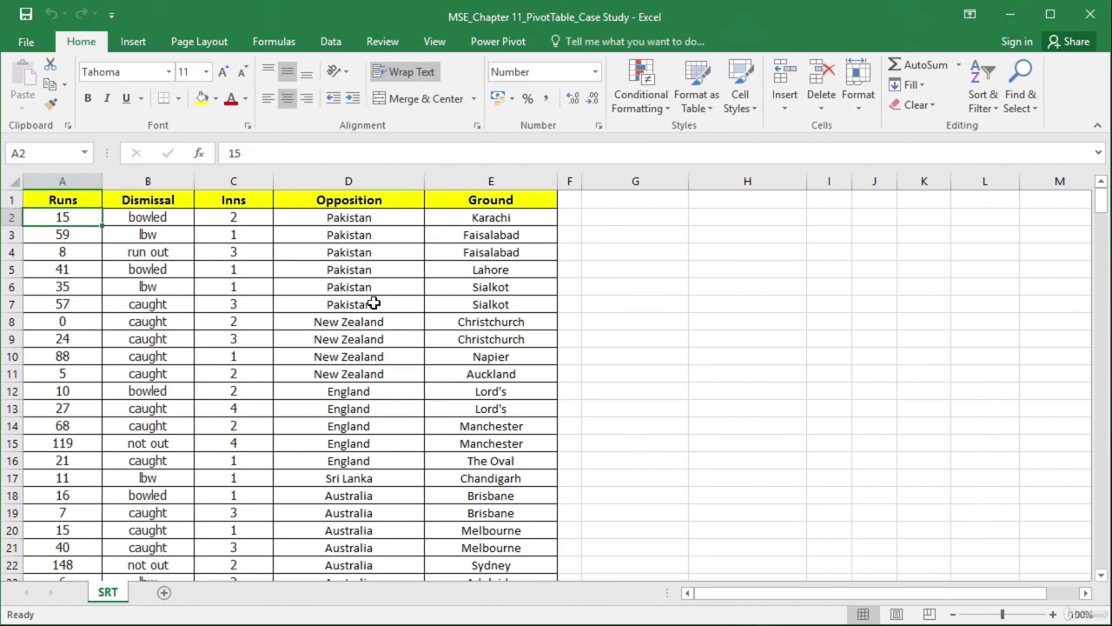
drag(81, 201, 503, 211)
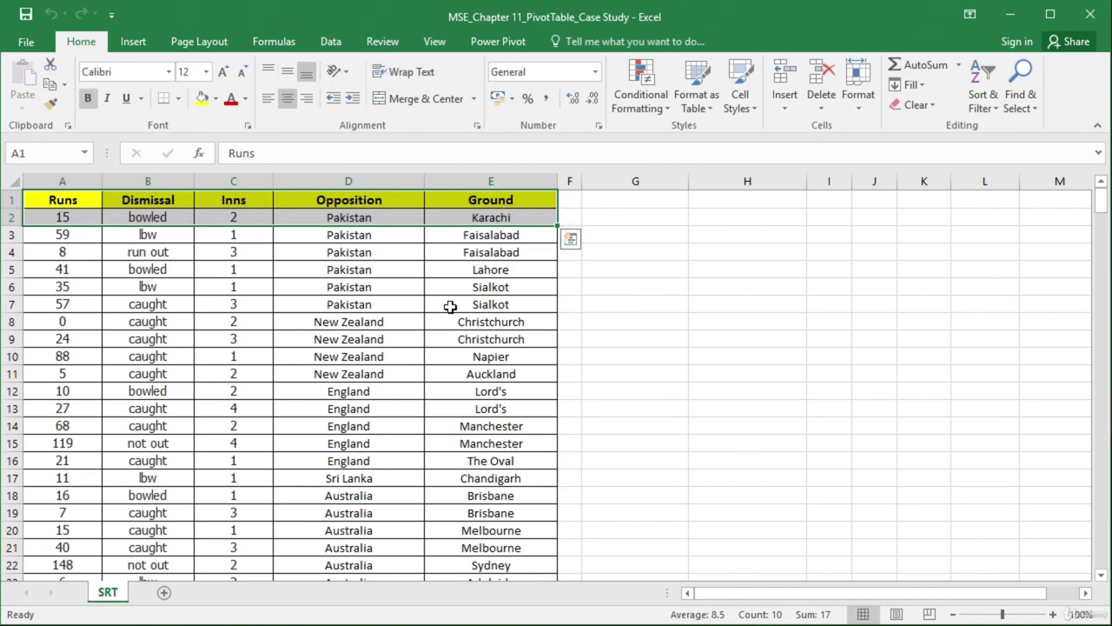
click(79, 240)
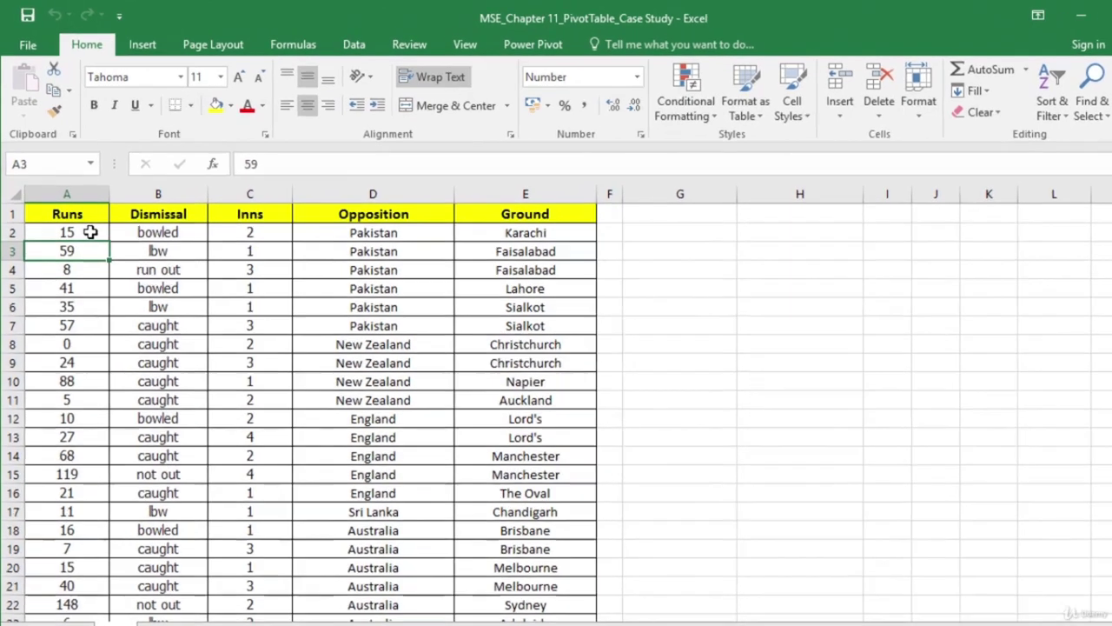
click(84, 217)
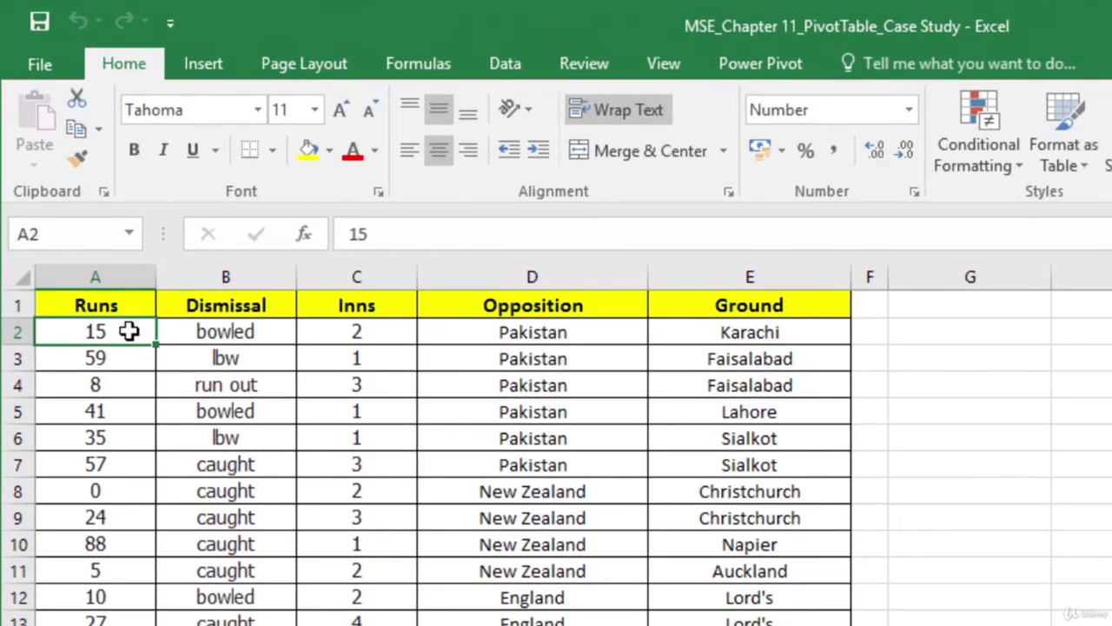
click(211, 66)
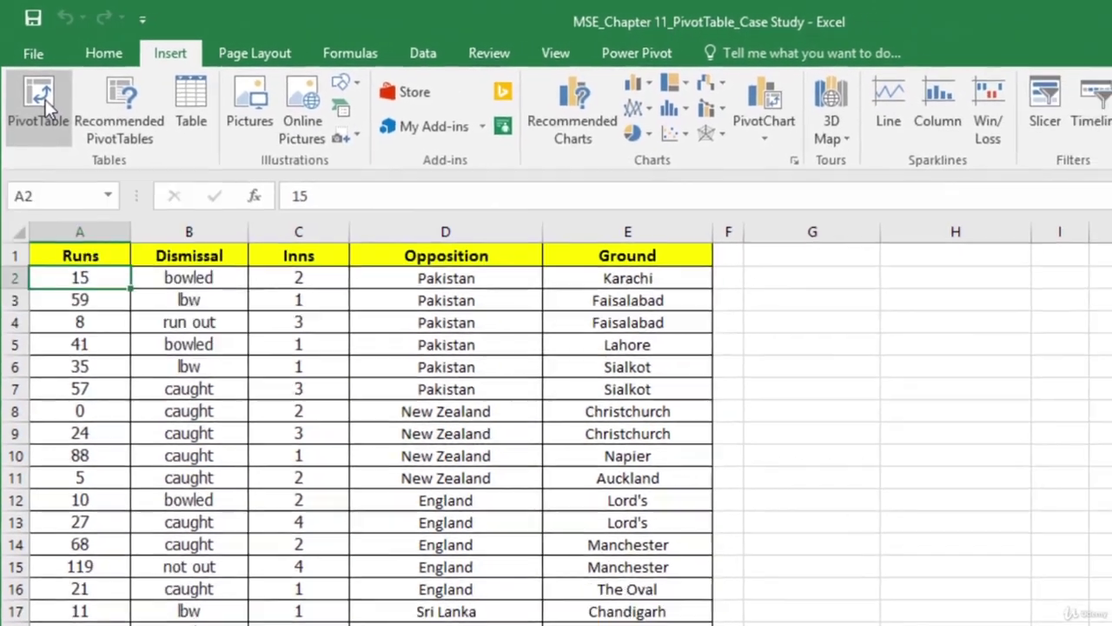
click(45, 99)
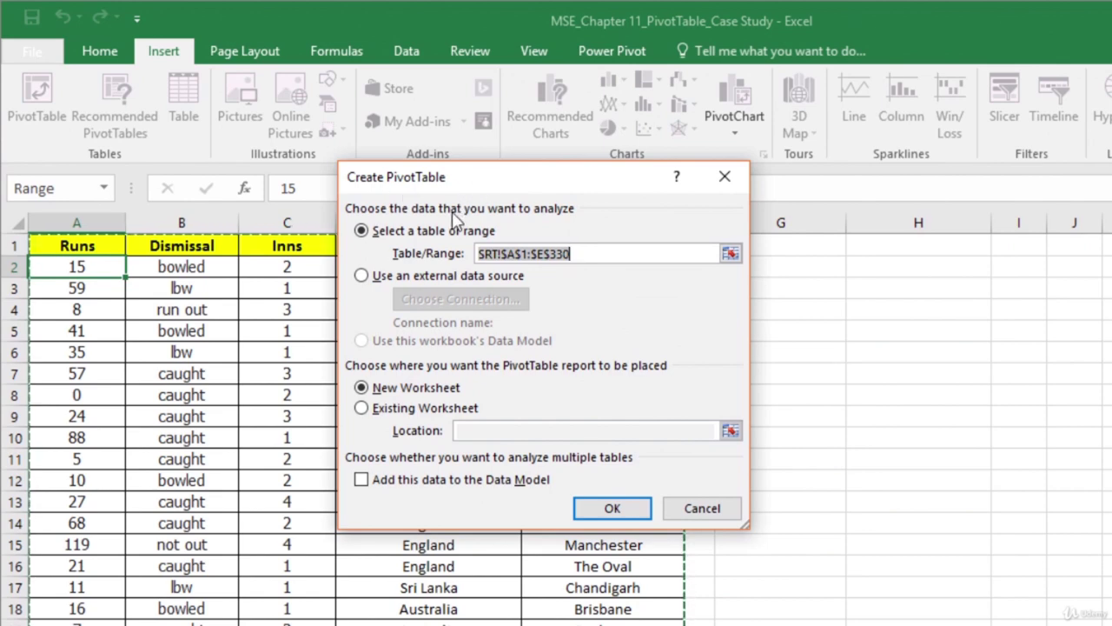
drag(573, 254, 477, 253)
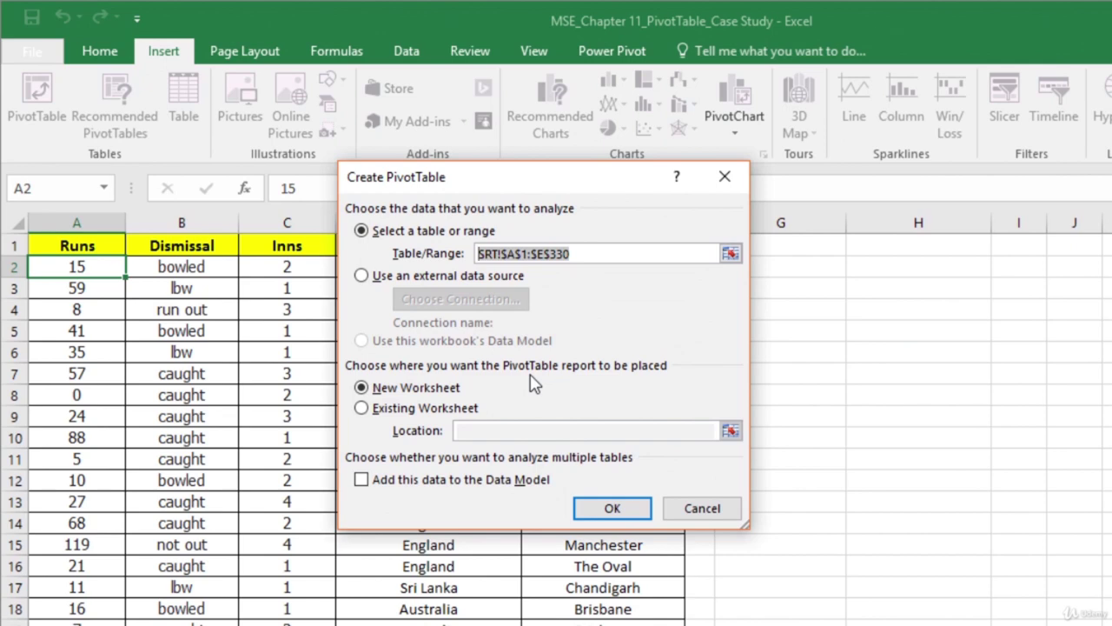
click(704, 510)
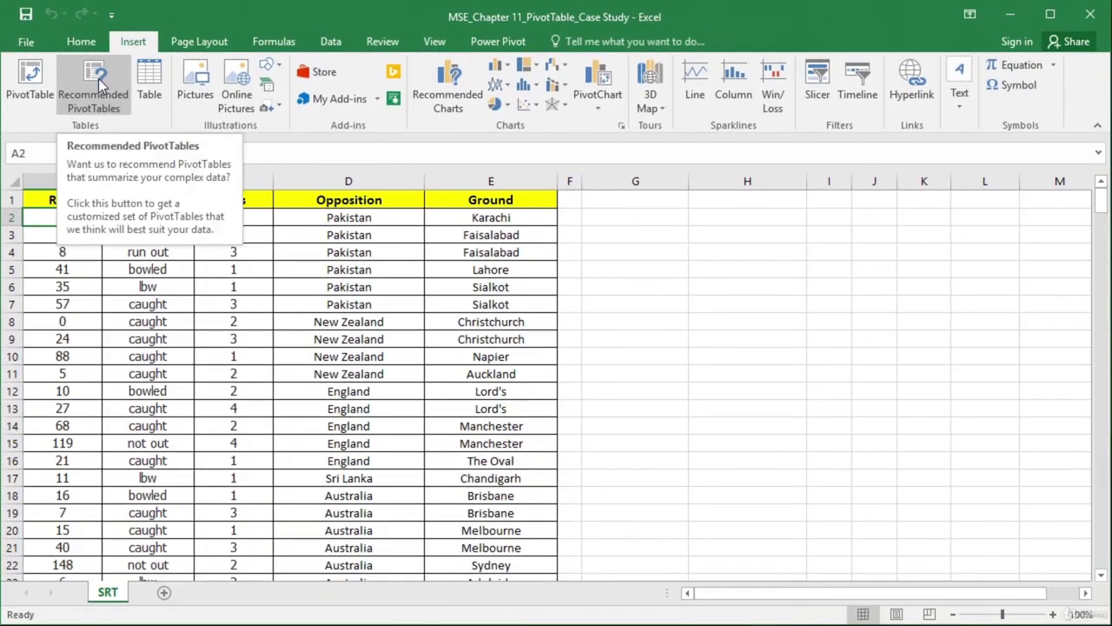
Step: Preview the recommended PivotTables for the runs data and insert Sum of Runs by Opposition on a new sheet
click(97, 79)
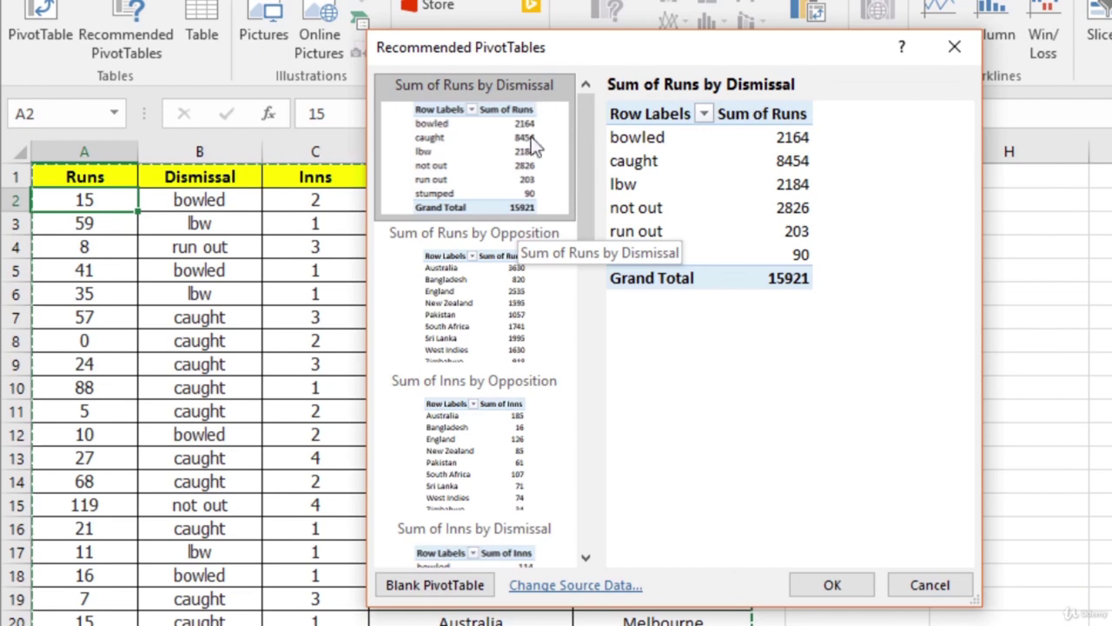
click(487, 290)
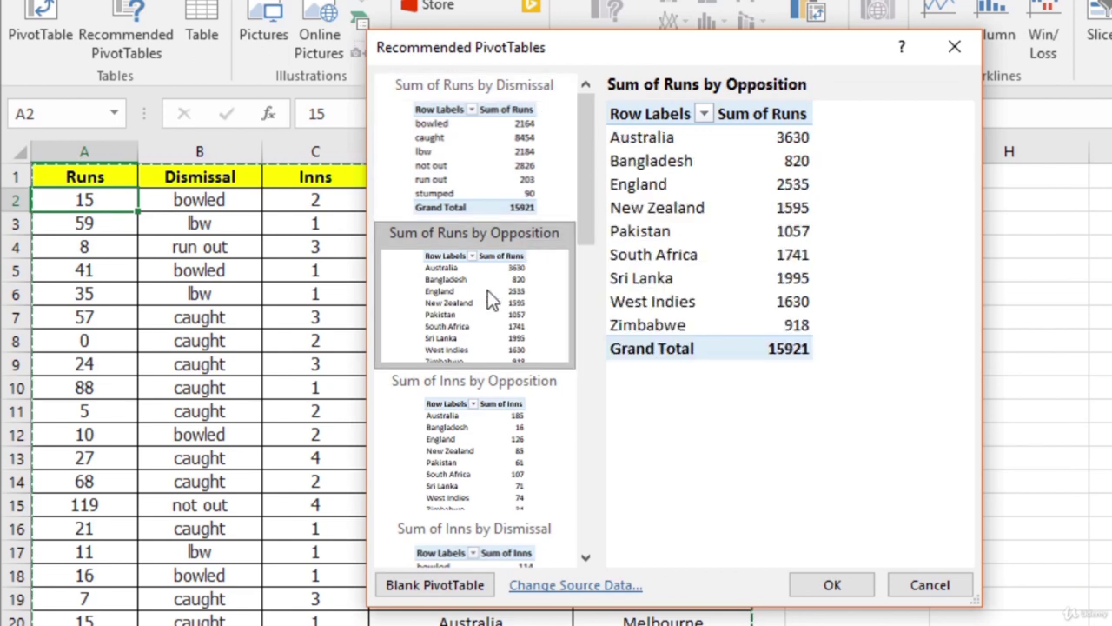
click(521, 421)
scroll(521, 421, down, 5)
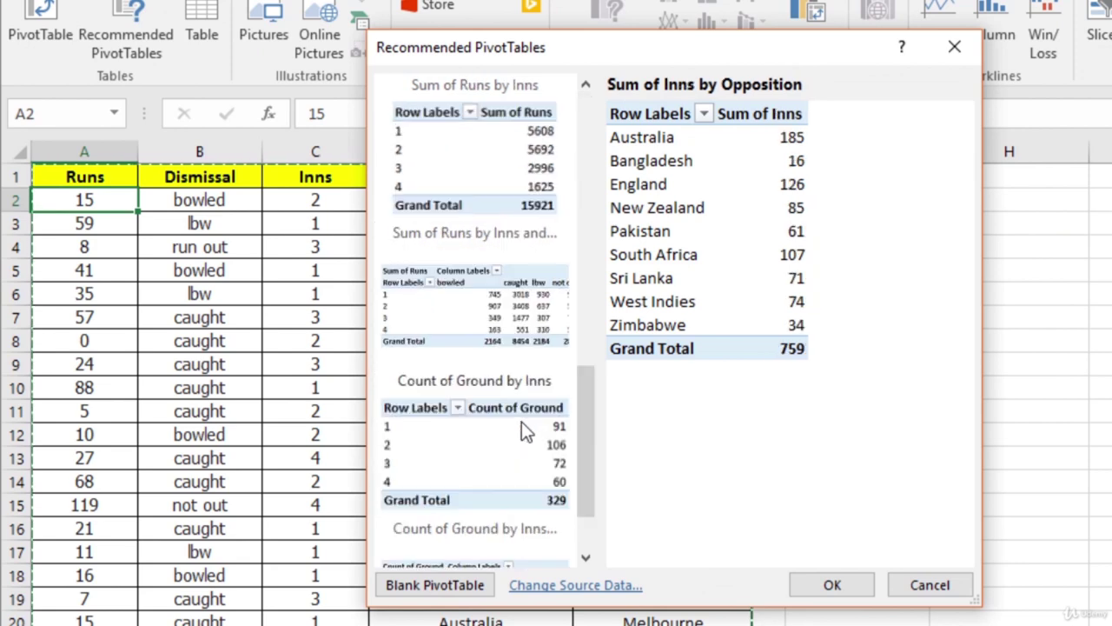
click(512, 387)
scroll(512, 387, up, 5)
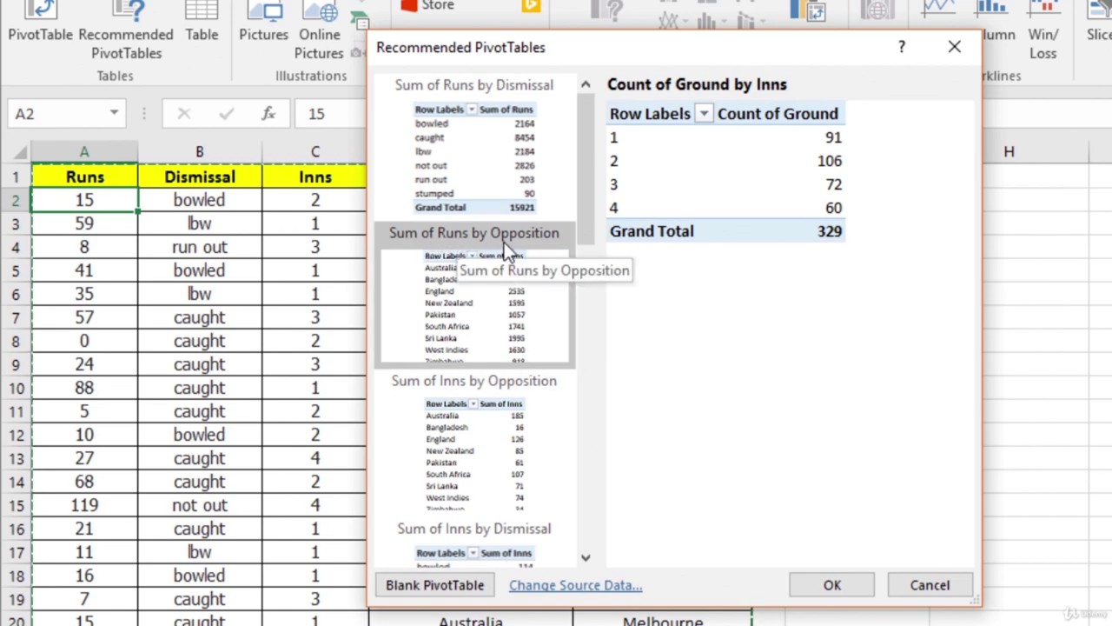
click(504, 296)
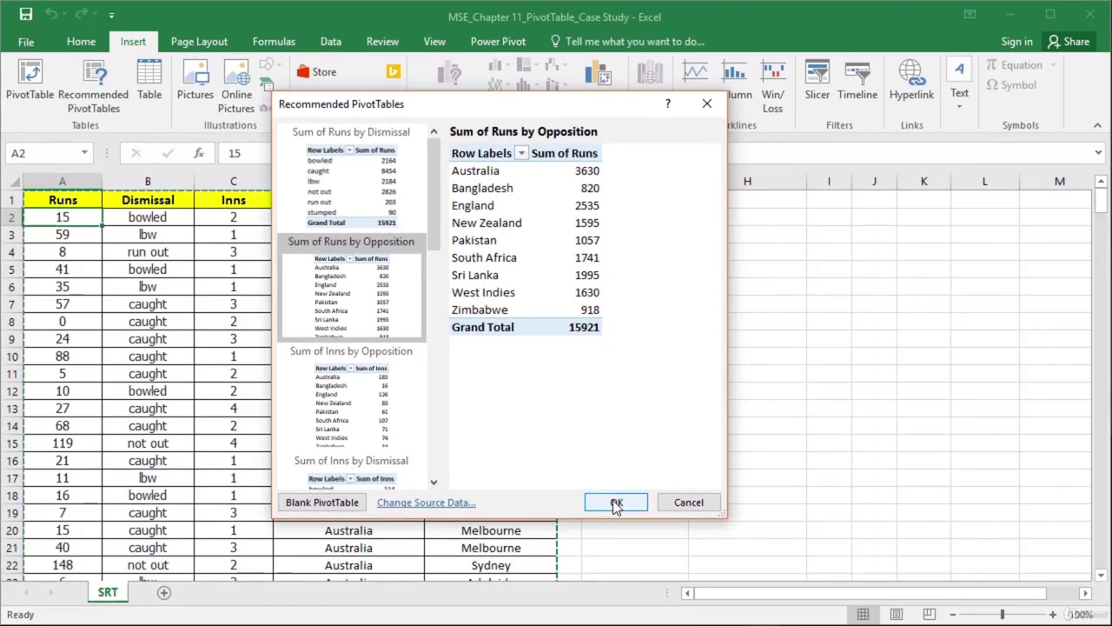
click(832, 585)
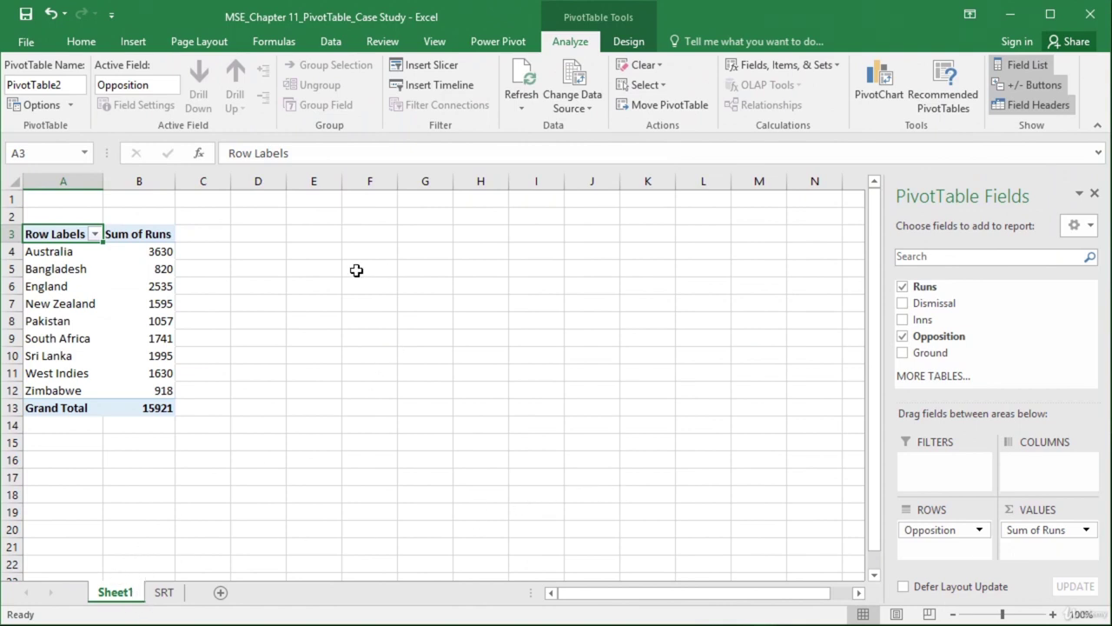
Step: Examine the sum of runs listed for each opposition in the new PivotTable
drag(61, 252, 134, 391)
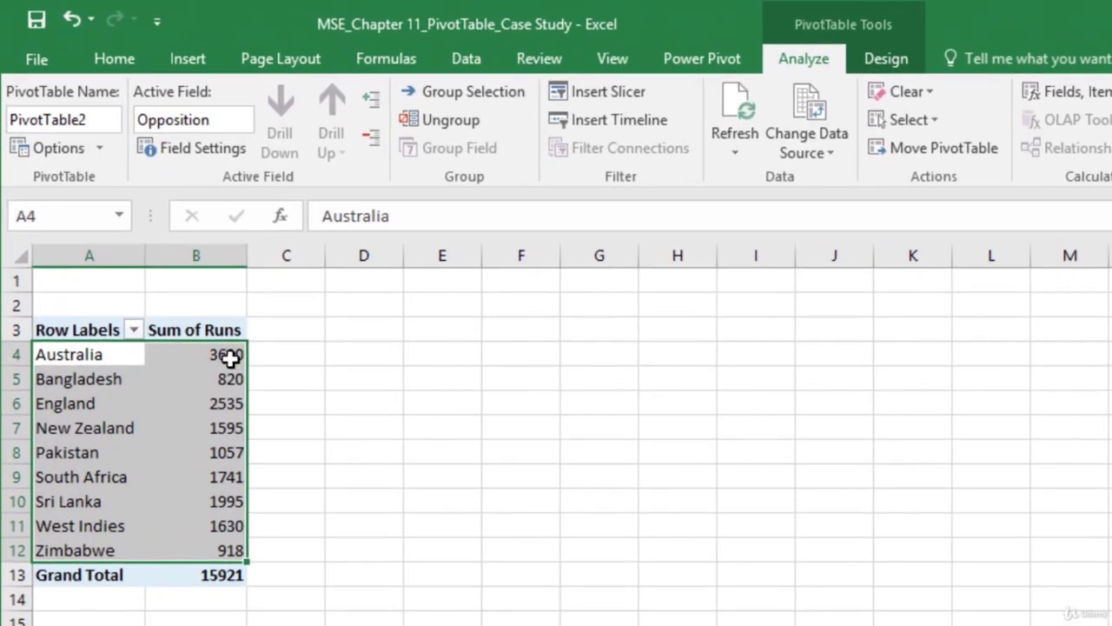
click(230, 357)
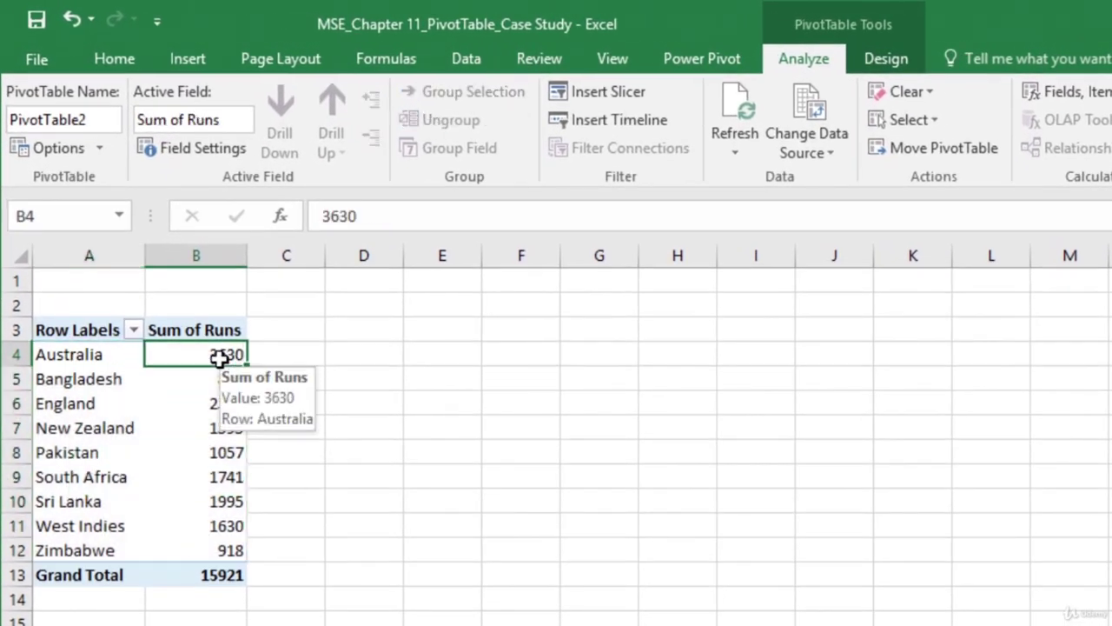
click(87, 355)
drag(147, 356, 174, 554)
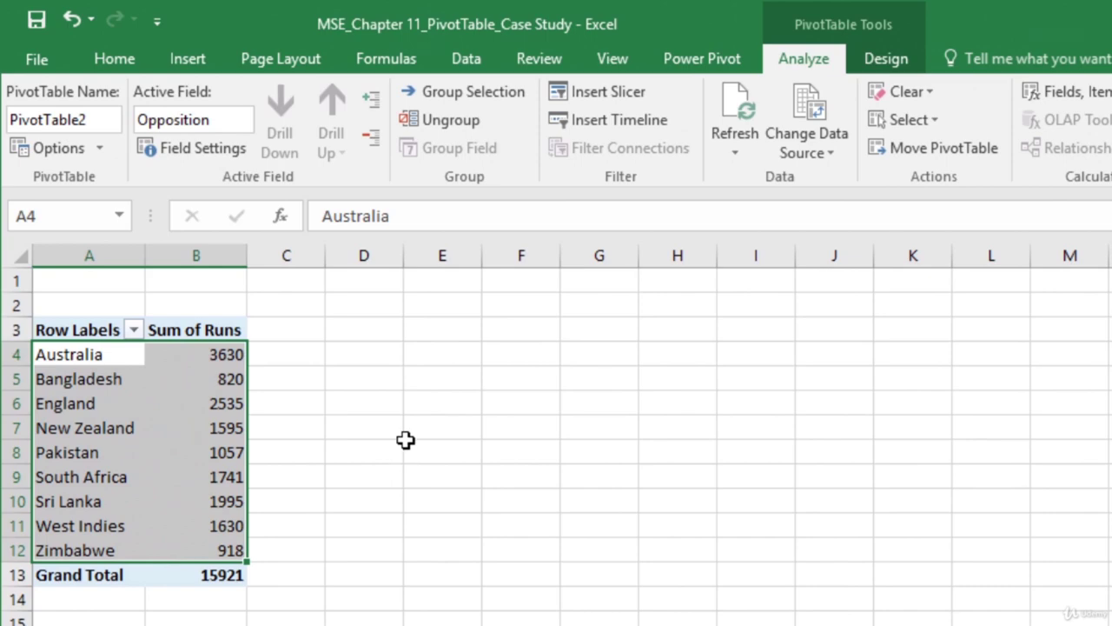
click(369, 422)
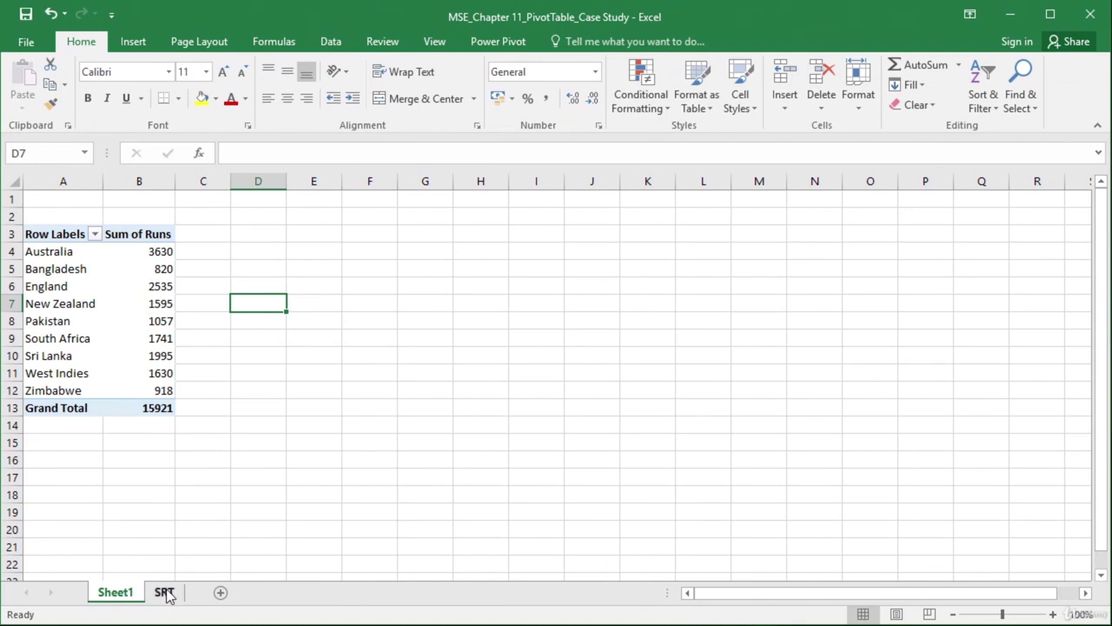
Step: Compare the SRT source data with the PivotTable on Sheet1 and examine its Opposition row and Sum of Runs value fields
click(164, 592)
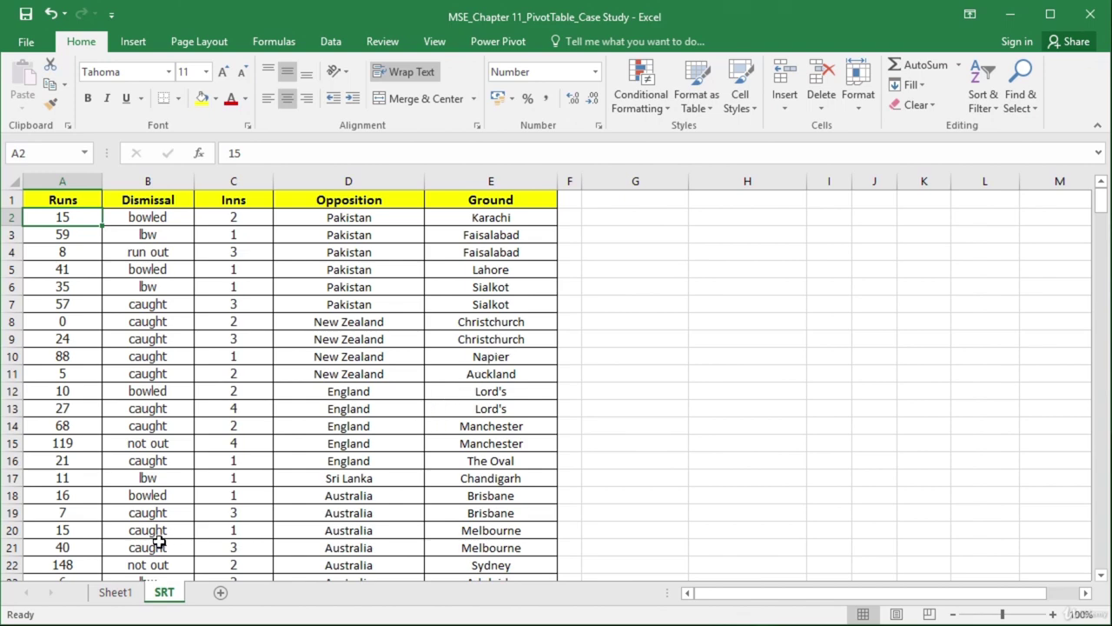
click(130, 593)
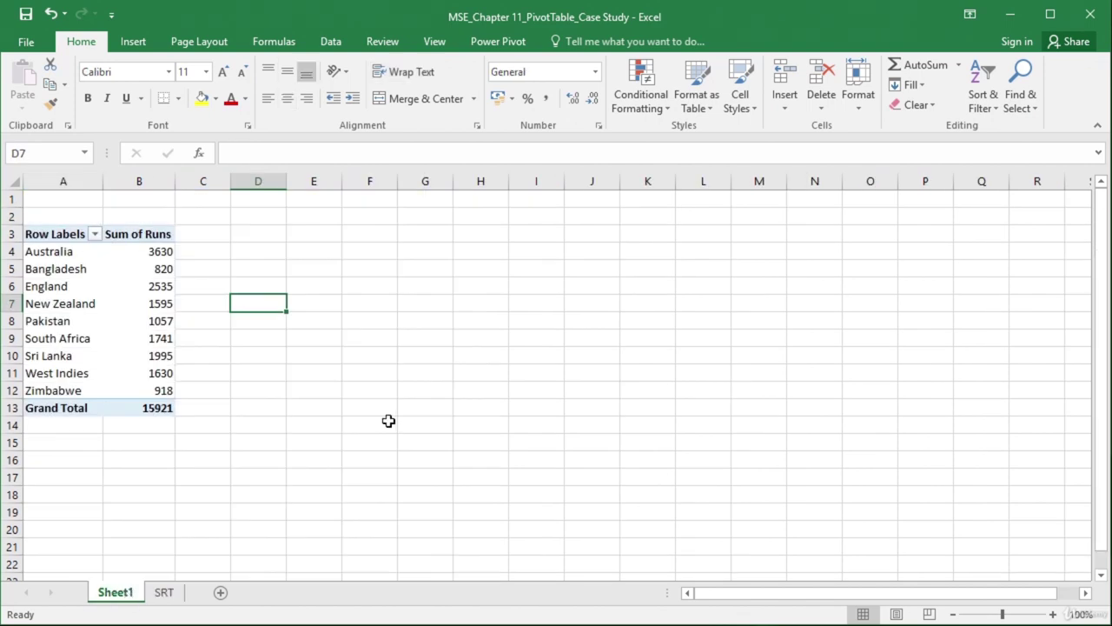
click(76, 304)
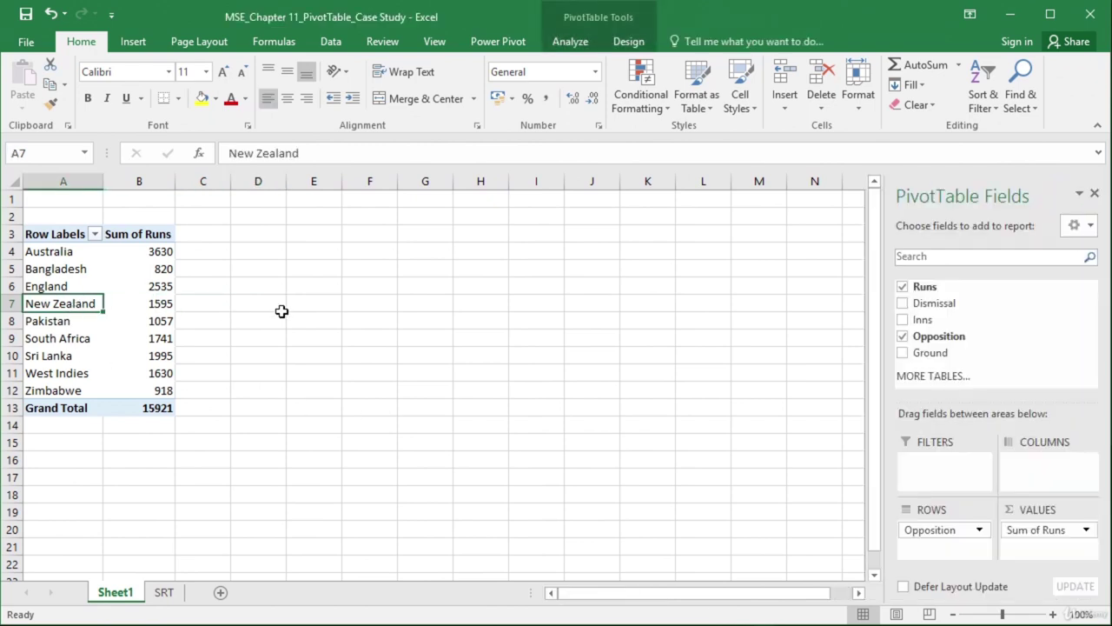
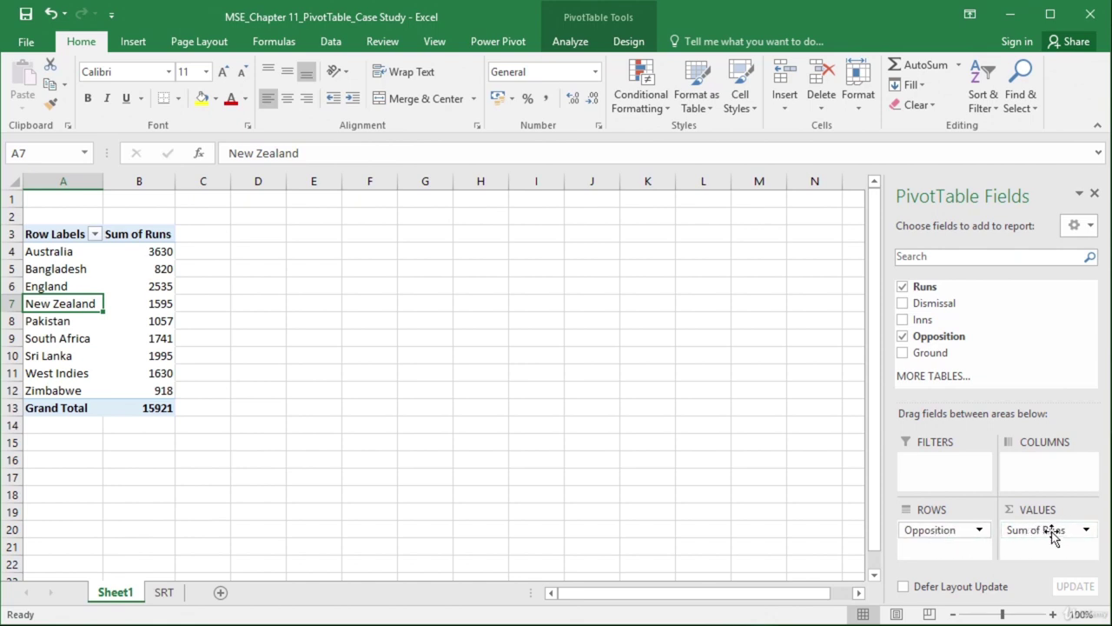
mouse_move(157, 251)
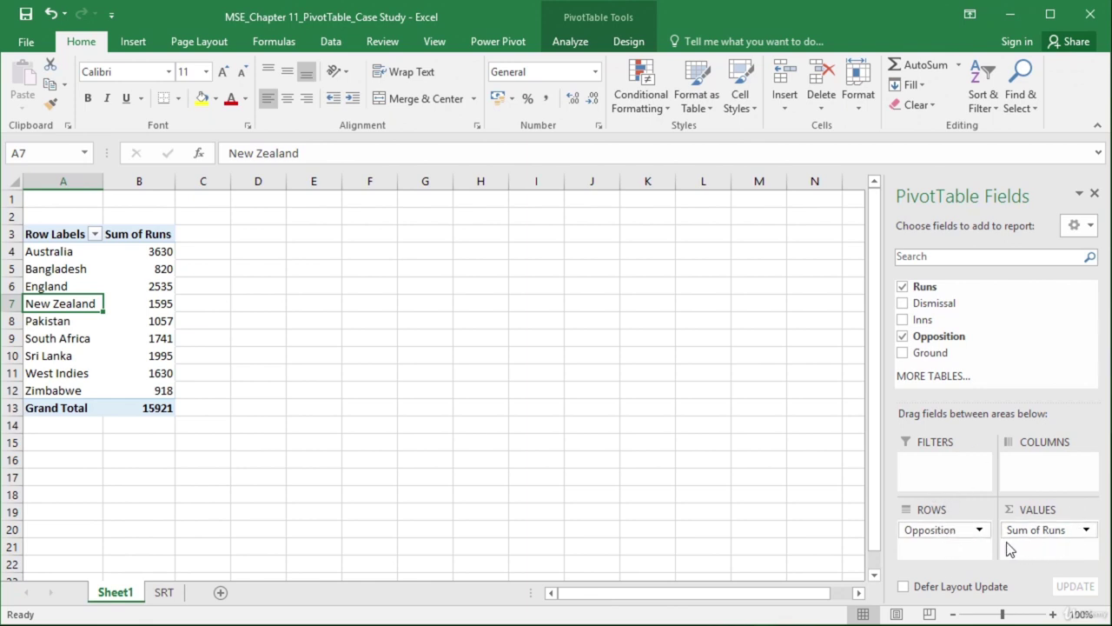
mouse_move(952, 532)
mouse_down()
mouse_move(1030, 548)
mouse_move(950, 539)
mouse_up()
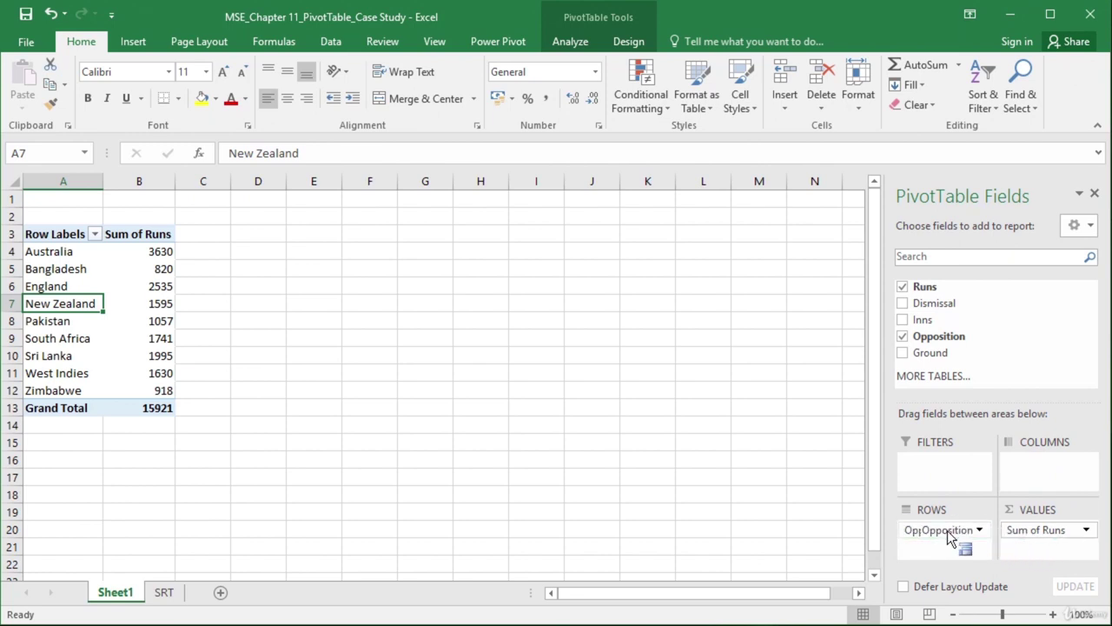
drag(950, 539, 951, 532)
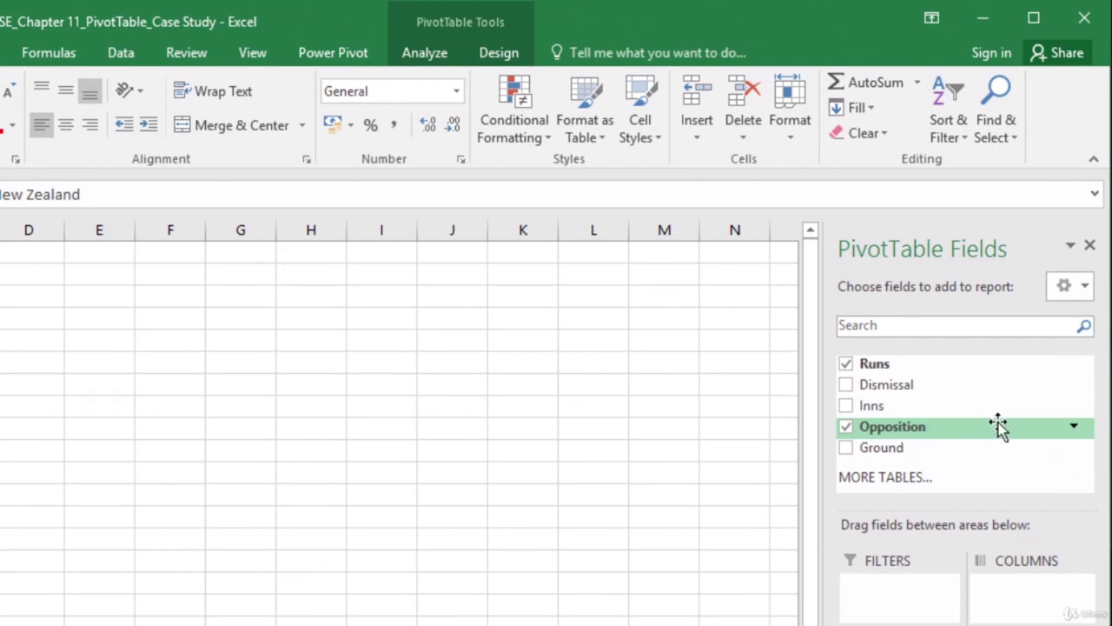
Step: Filter the PivotTable's Opposition field to show only Australia and check its sum of runs
click(1074, 430)
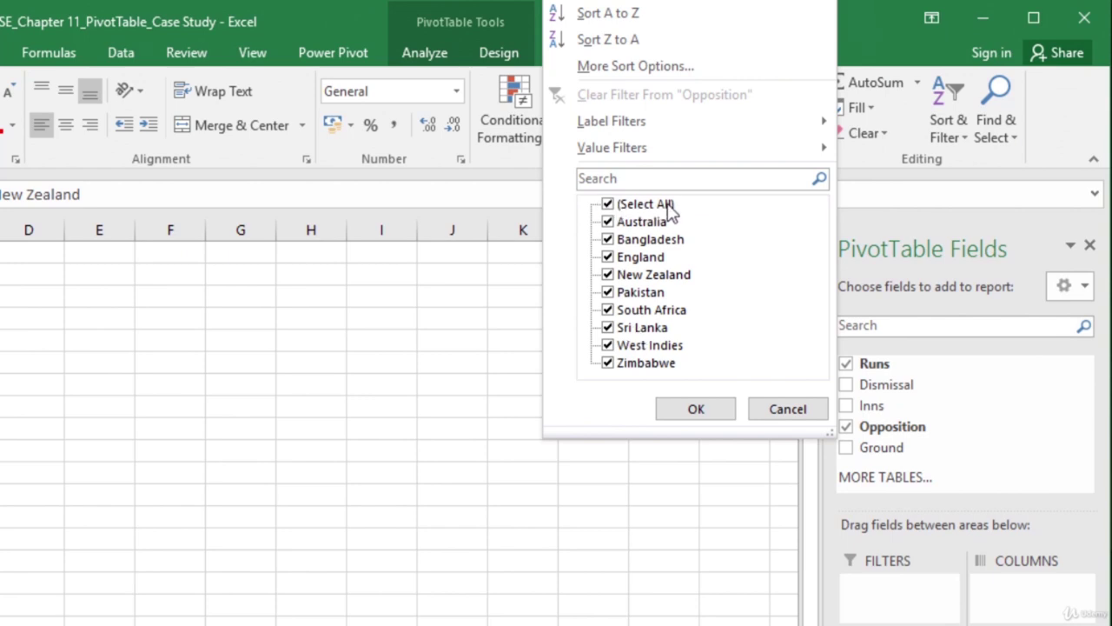
click(608, 206)
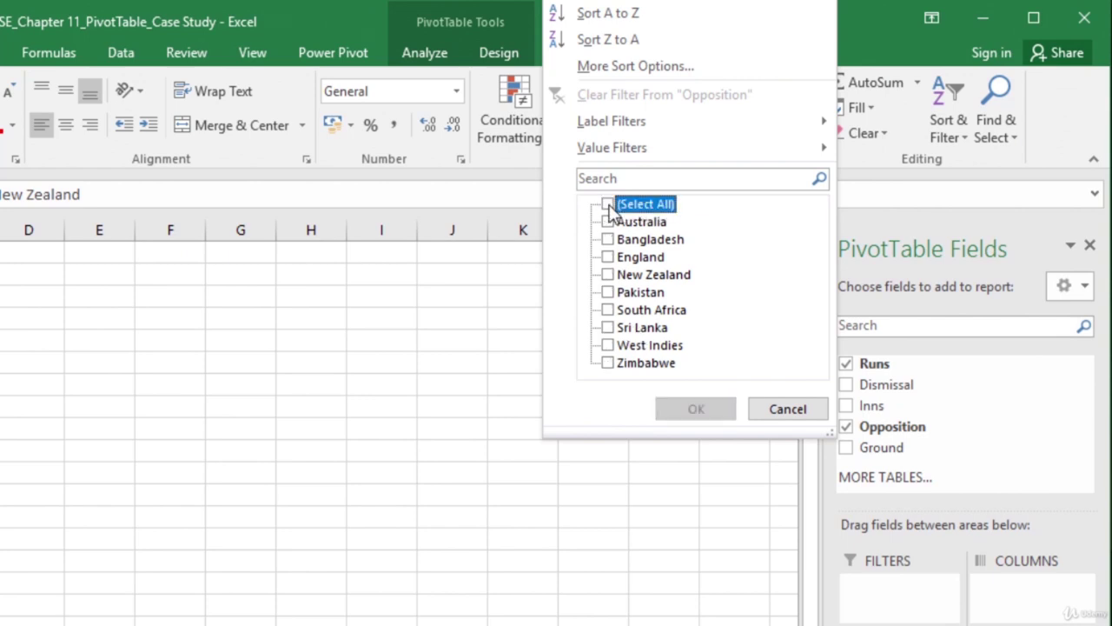
click(607, 222)
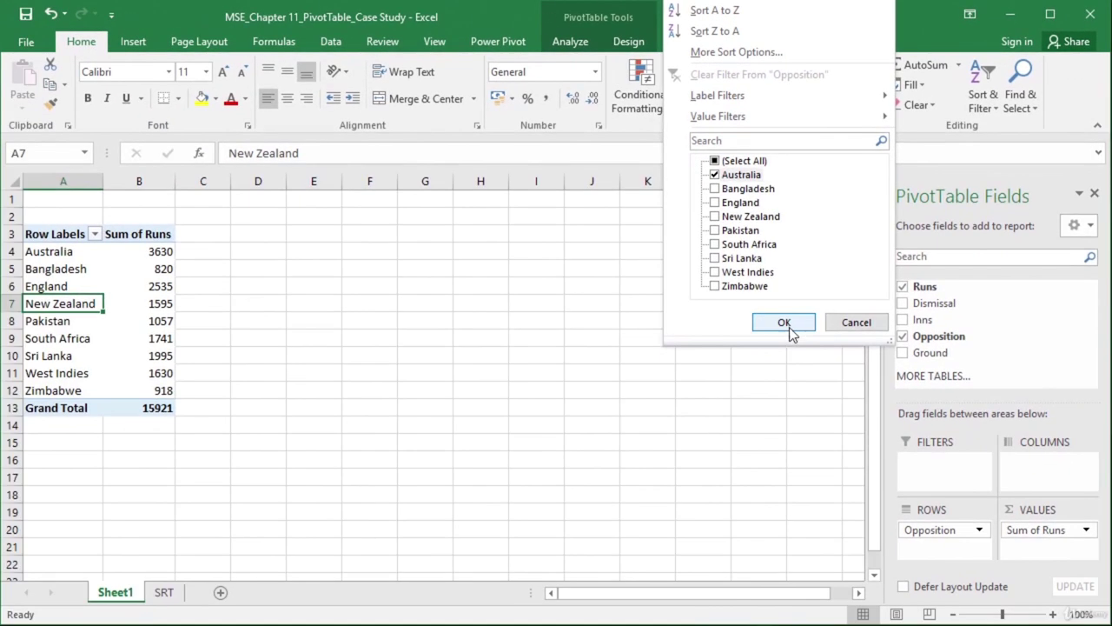
click(753, 355)
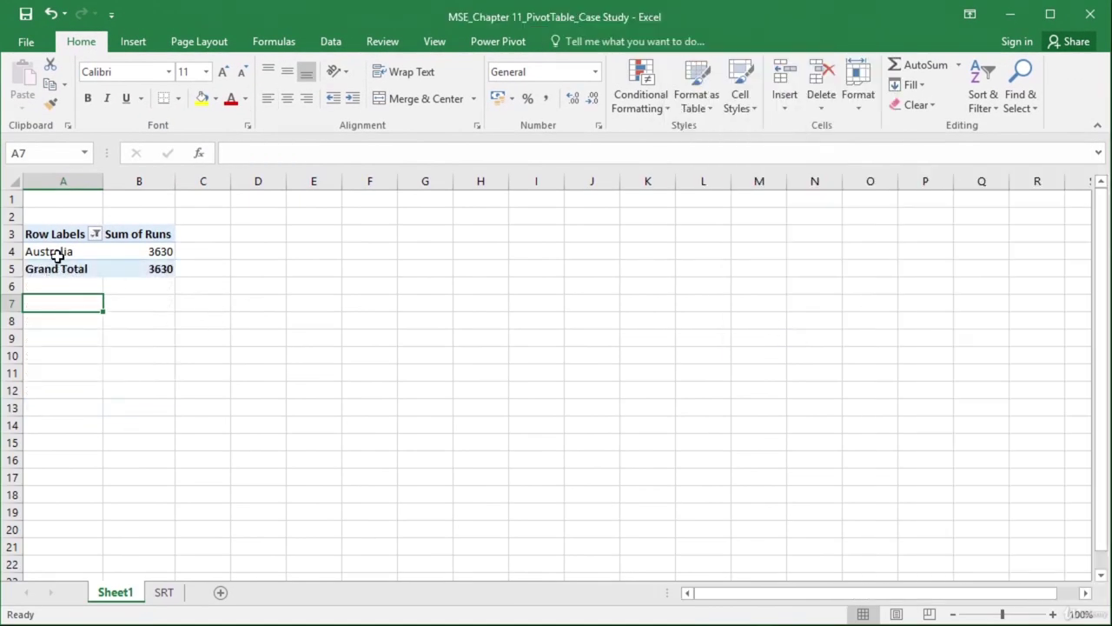
mouse_move(152, 251)
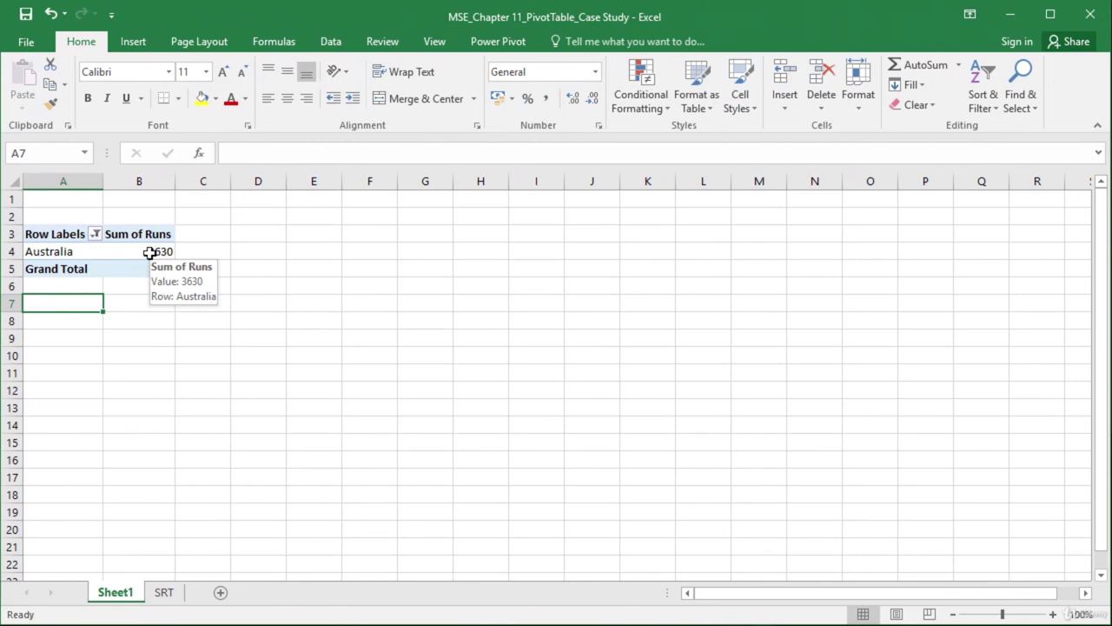
Step: Reset the PivotTable's Opposition filter to include all opposing teams
click(89, 253)
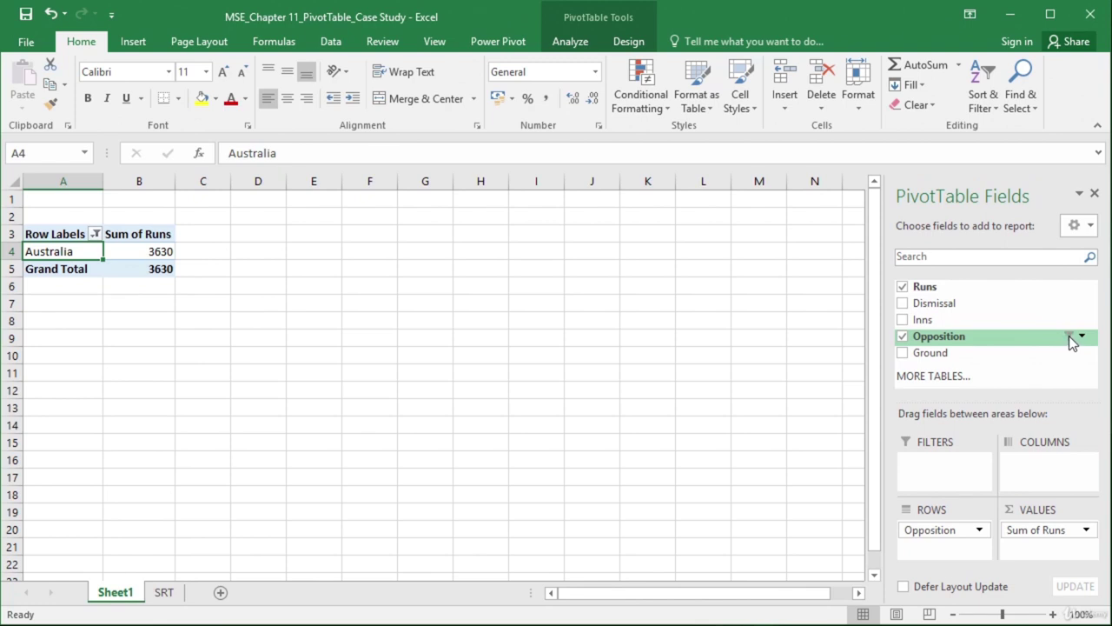
click(1083, 336)
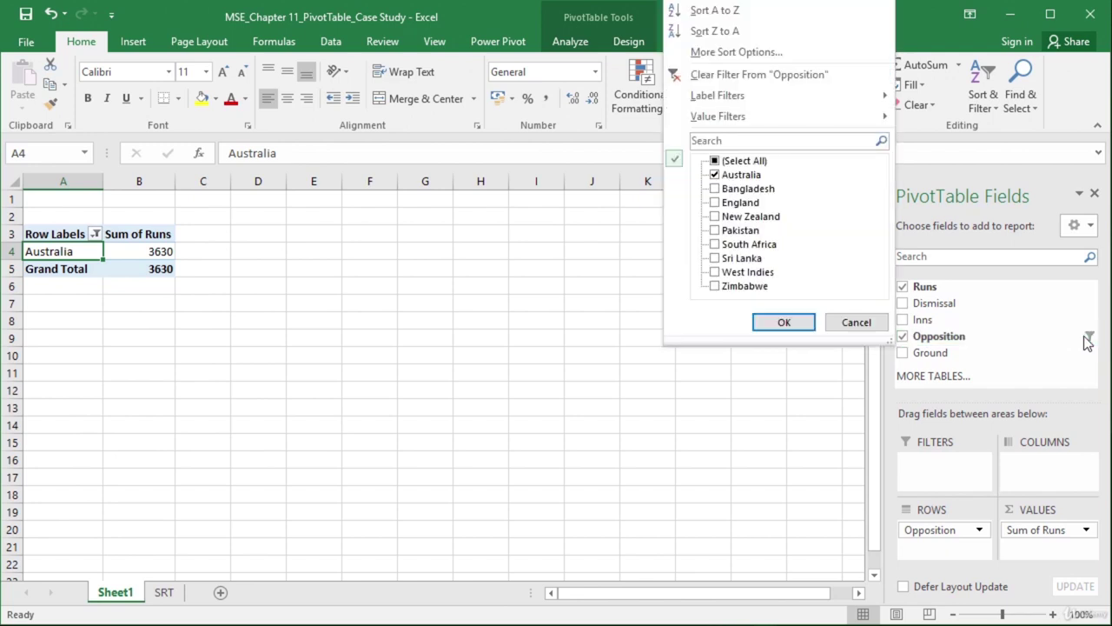
mouse_move(732, 85)
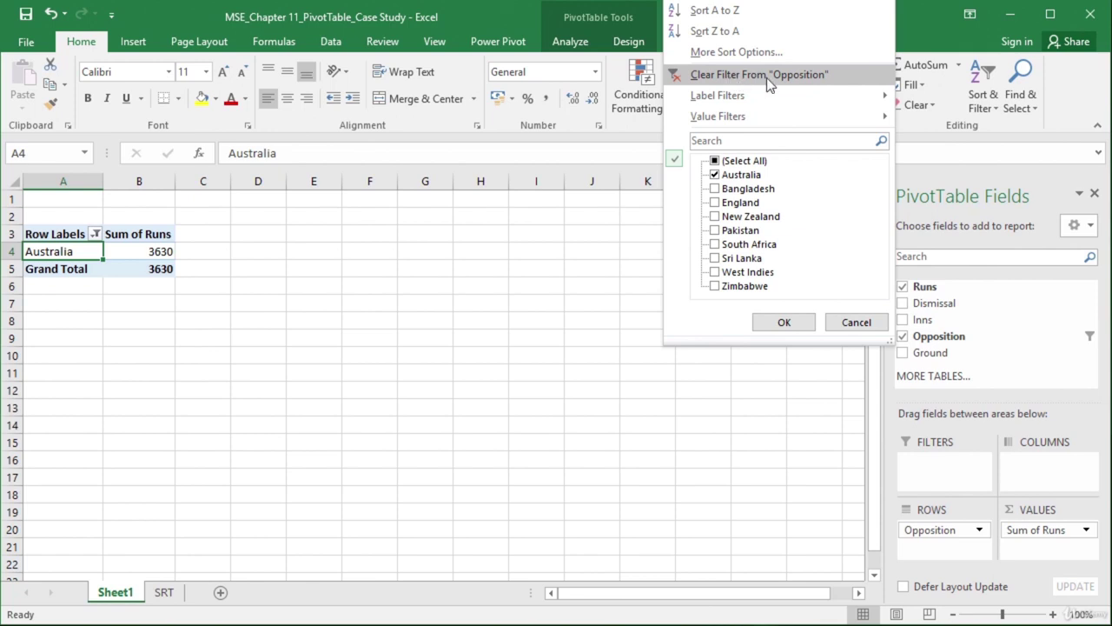
click(715, 162)
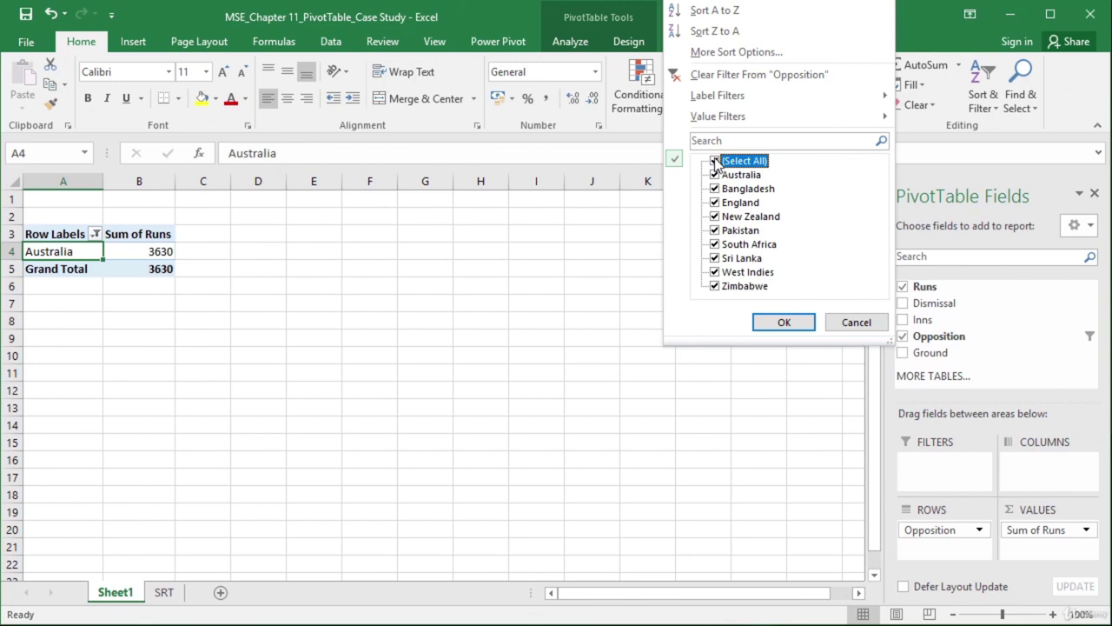
click(786, 324)
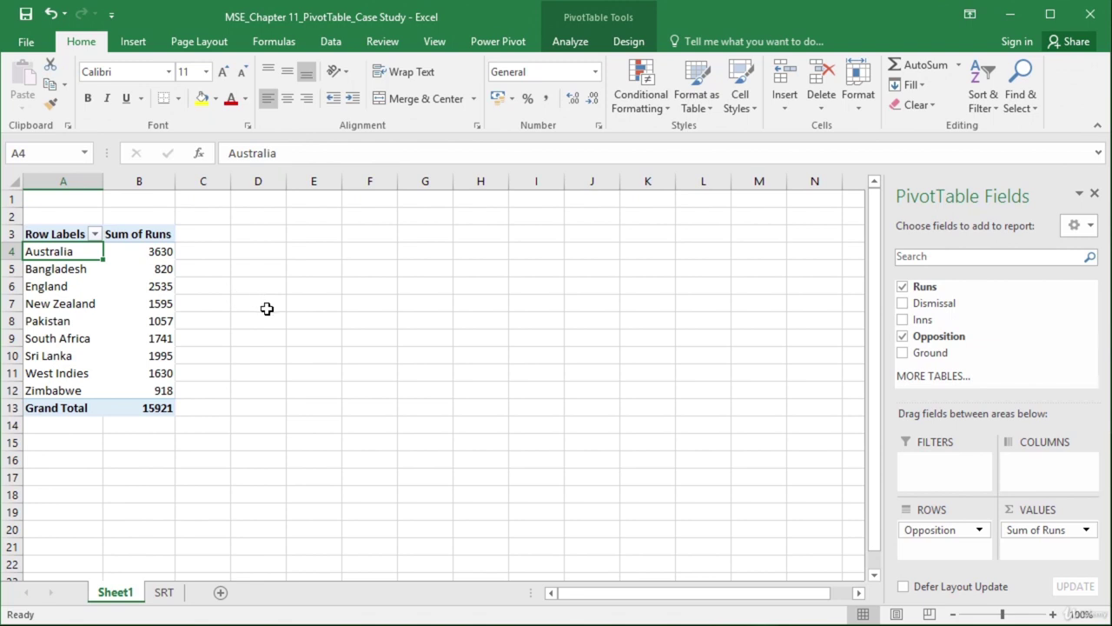
Step: Add the Inns field to the PivotTable's values and check what the Inns column holds in the SRT source data
click(902, 321)
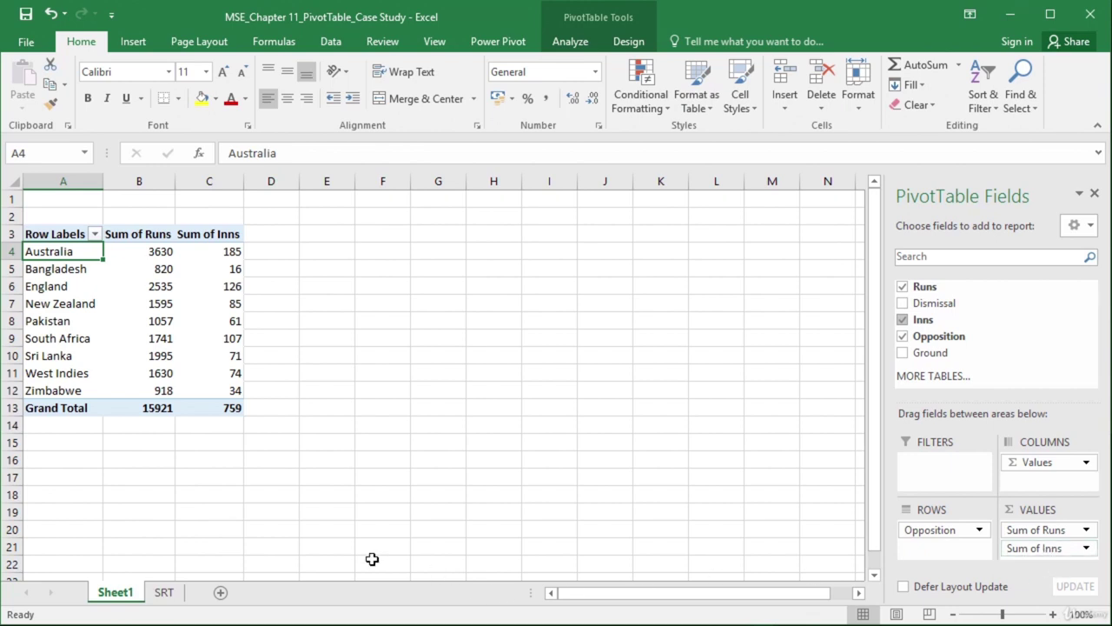
click(163, 594)
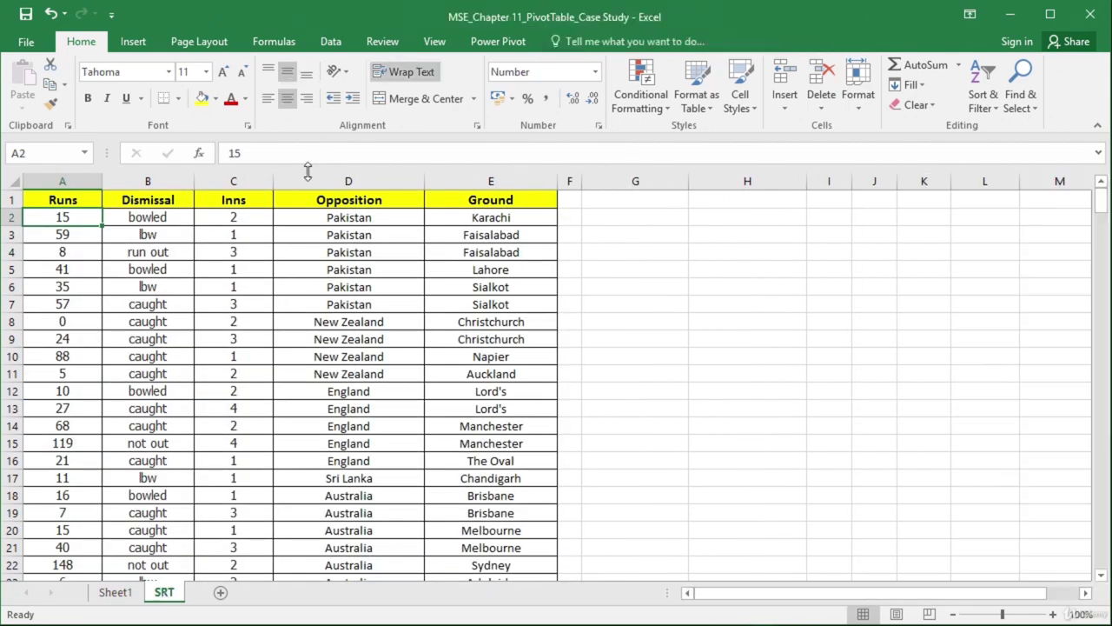
click(250, 235)
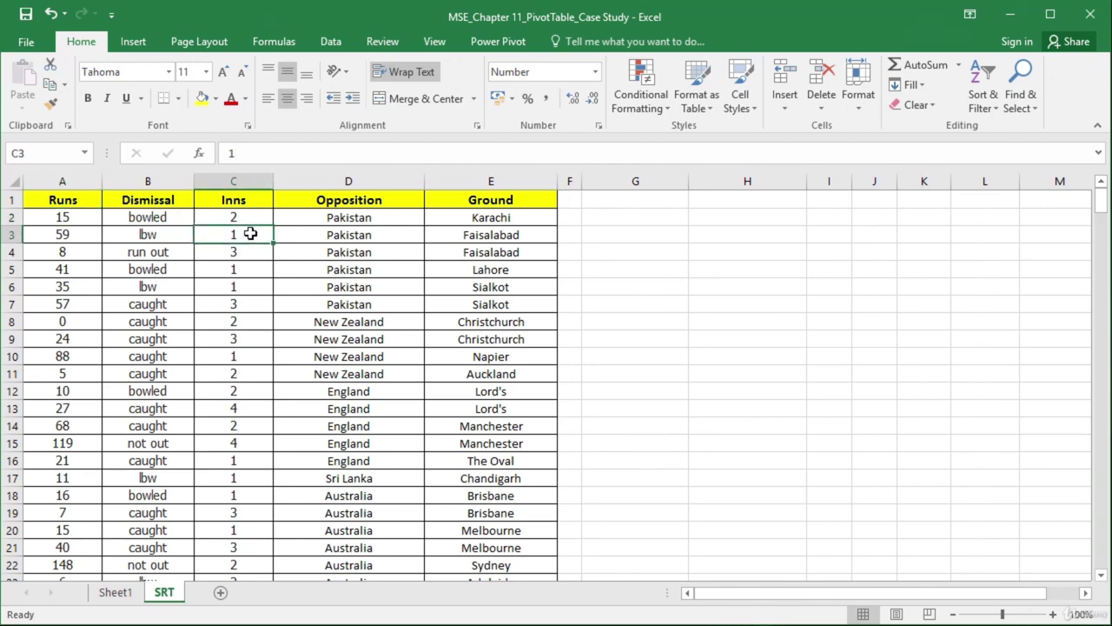
click(254, 218)
click(251, 251)
click(252, 409)
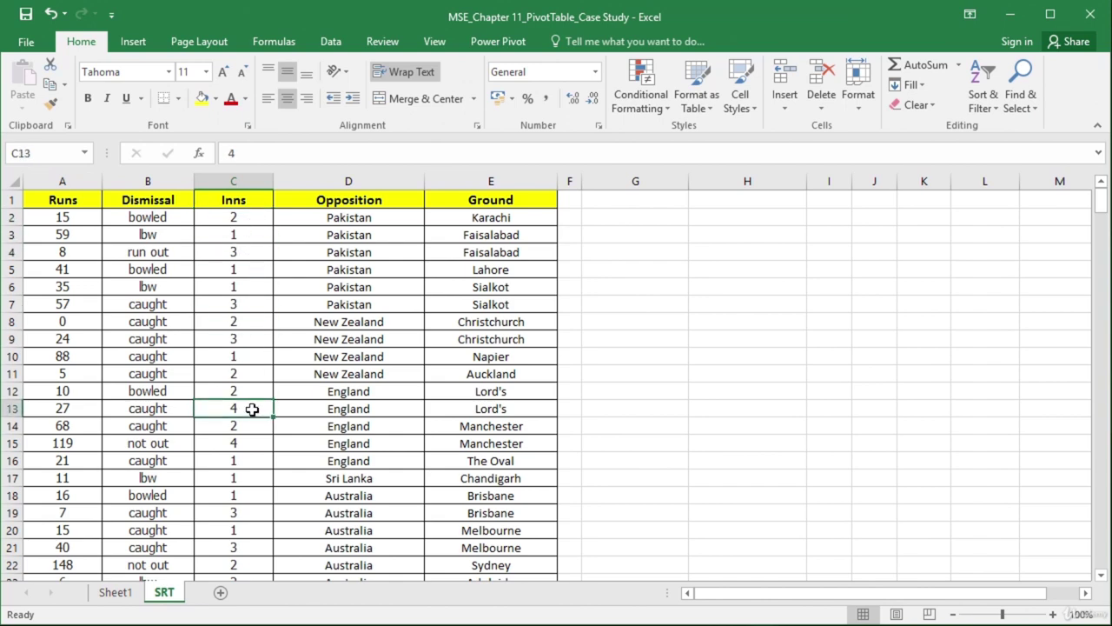
click(116, 592)
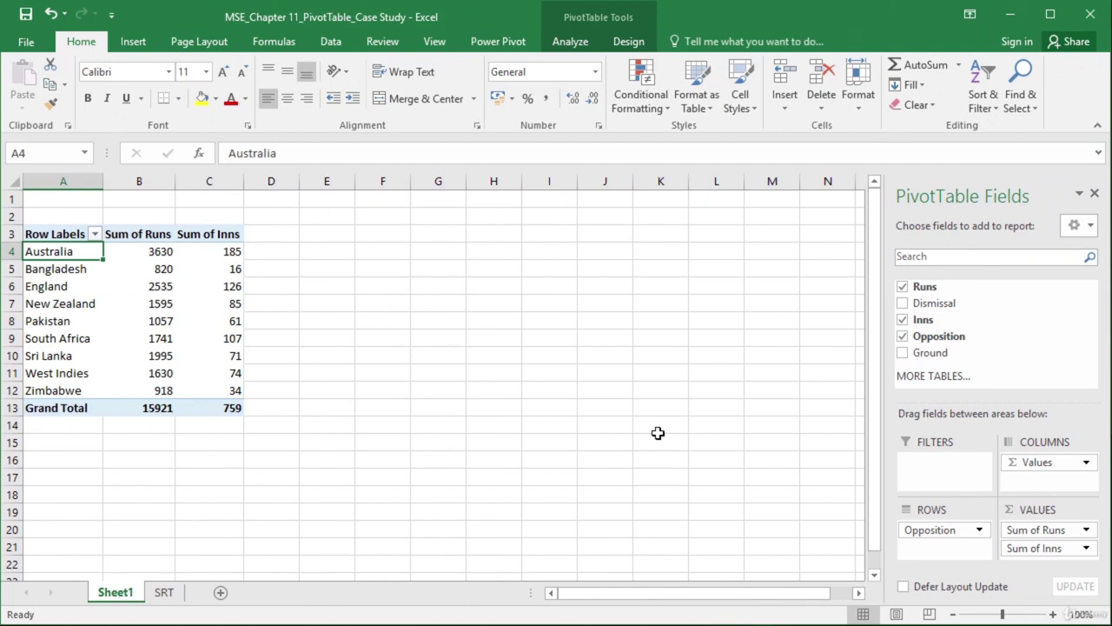
mouse_move(231, 259)
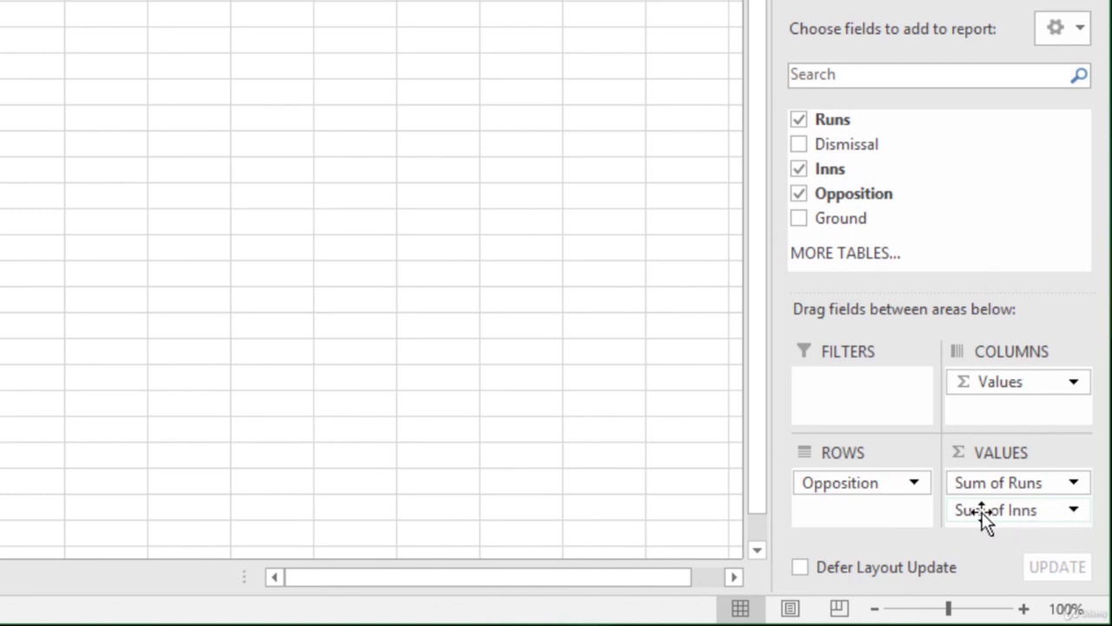
Step: Summarize the Inns value field by Count under the custom name "Number of Inns" and review the figures for each opposition
click(1075, 510)
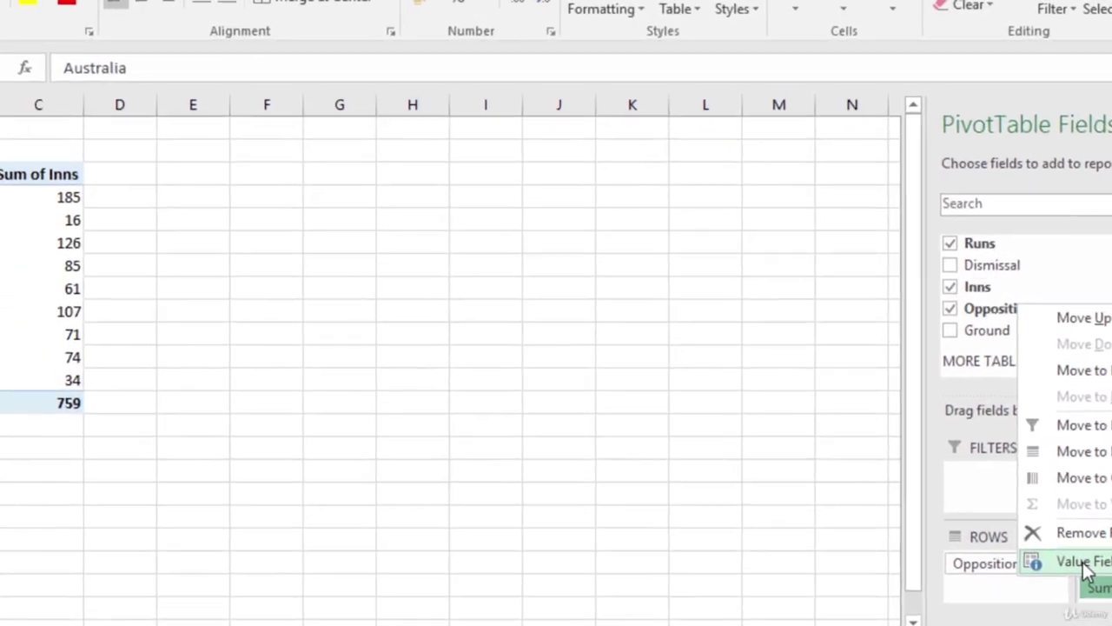
click(979, 510)
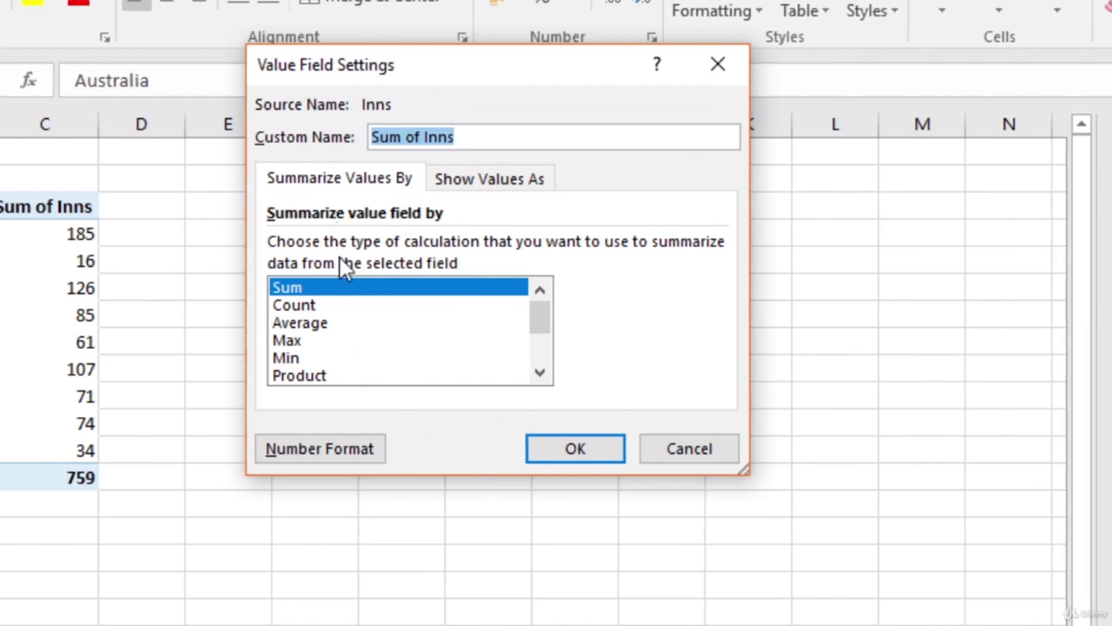
click(308, 306)
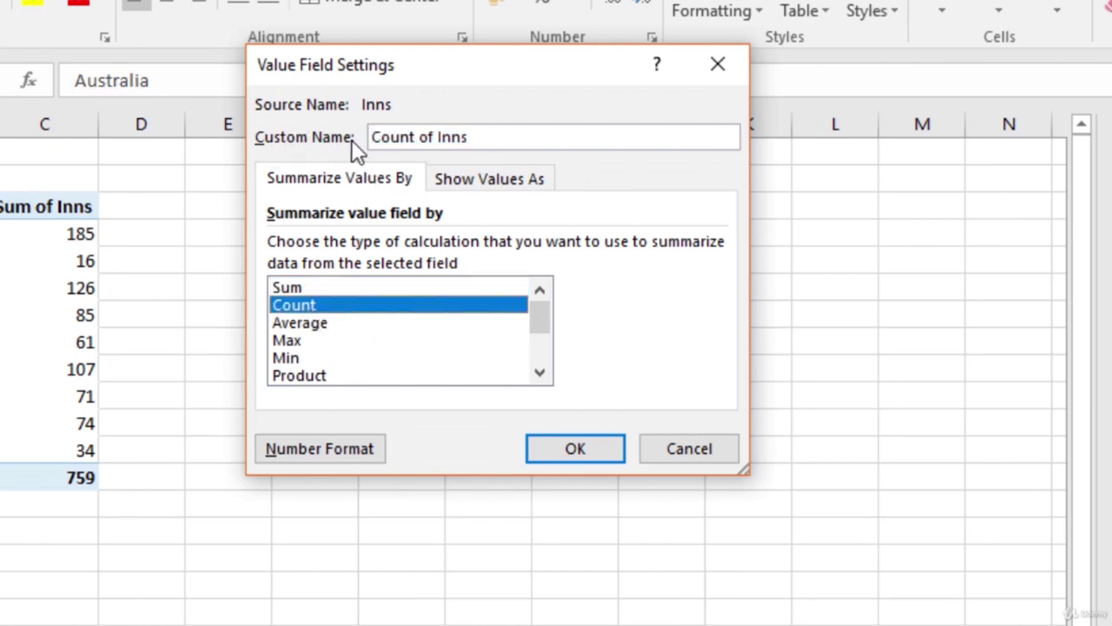
click(495, 139)
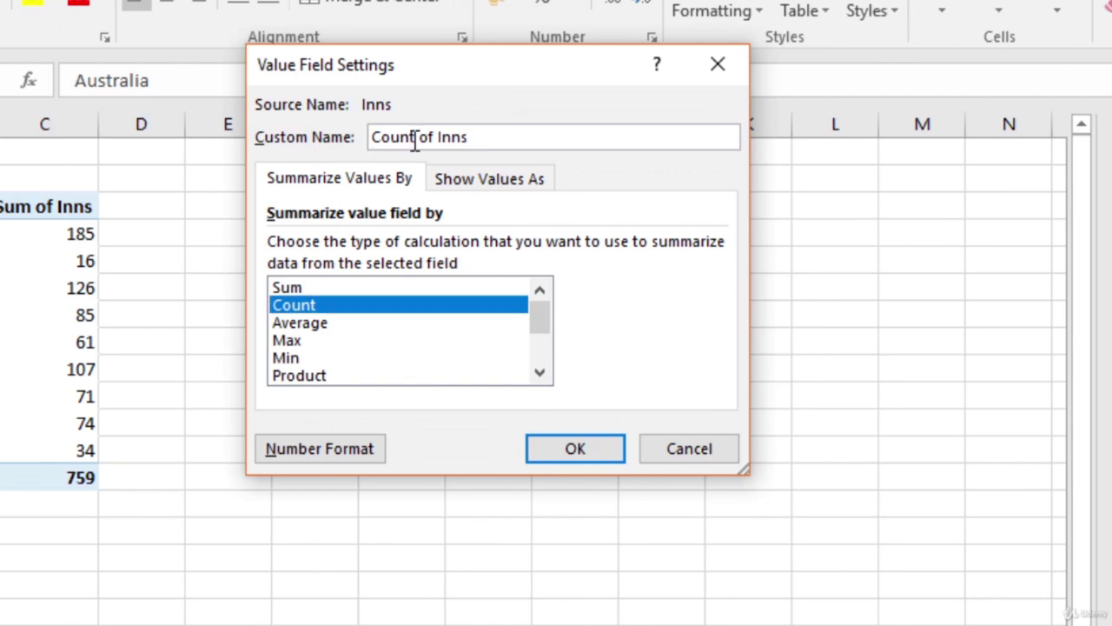
drag(416, 137, 363, 139)
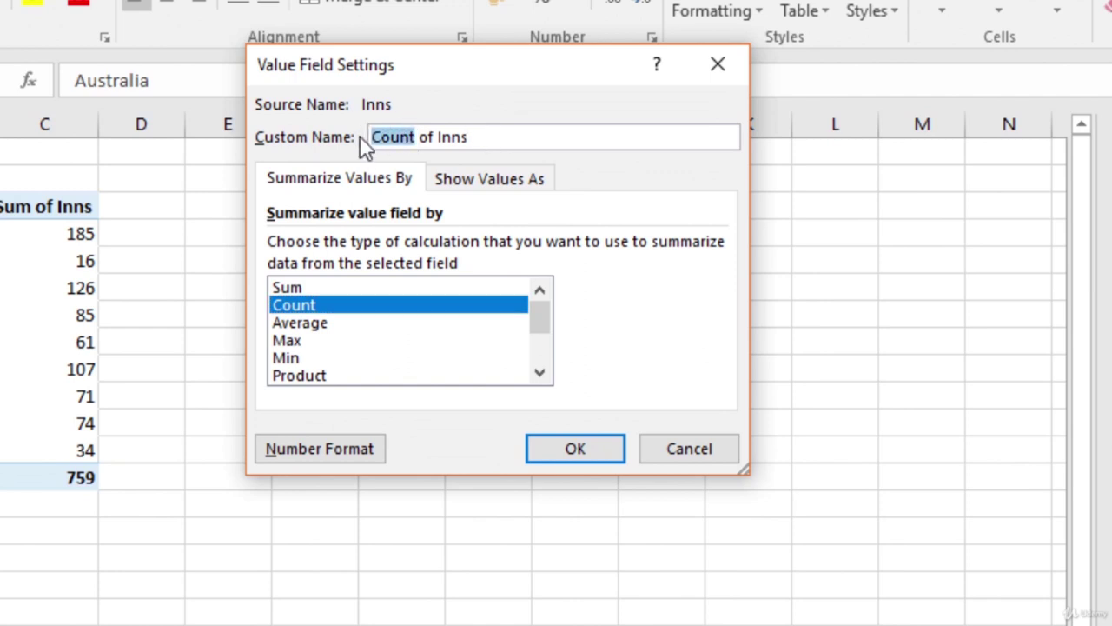
text(Number)
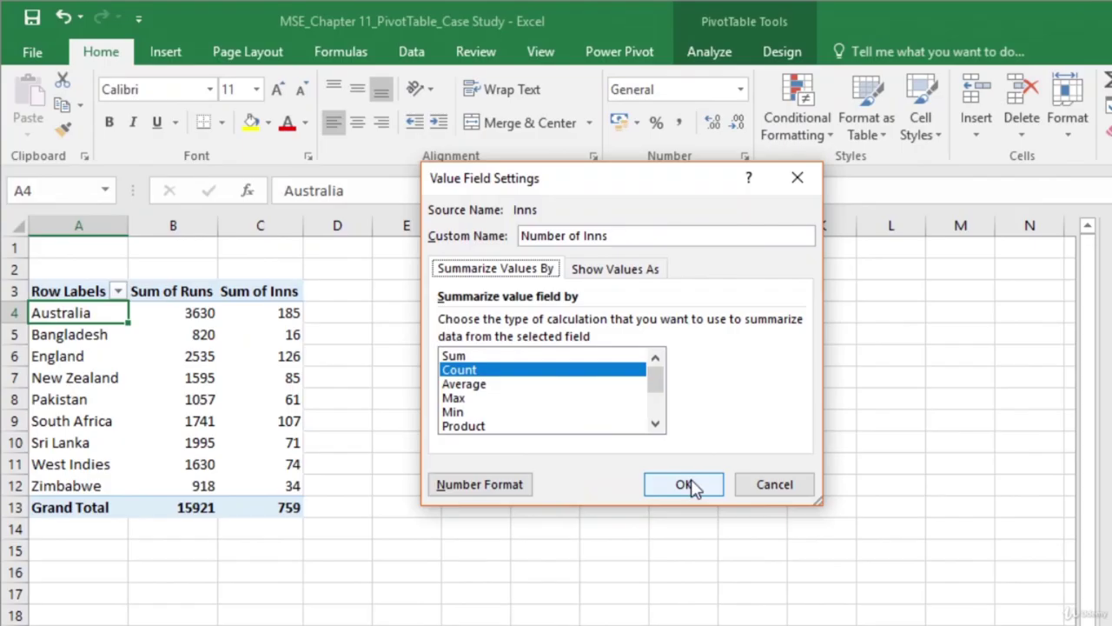
click(582, 450)
mouse_move(313, 315)
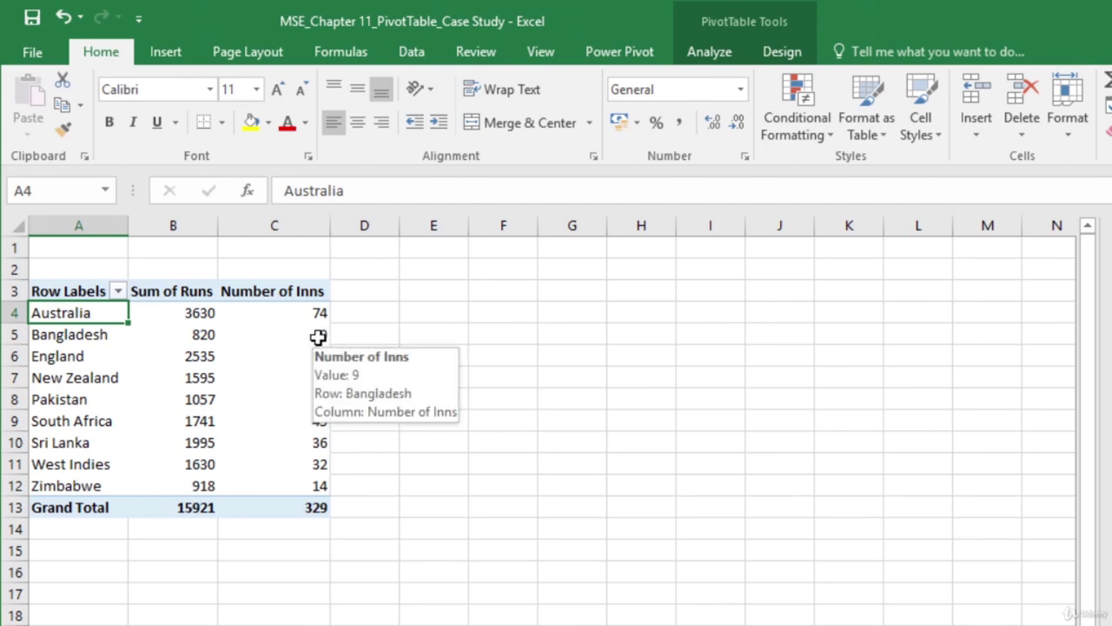
mouse_move(139, 341)
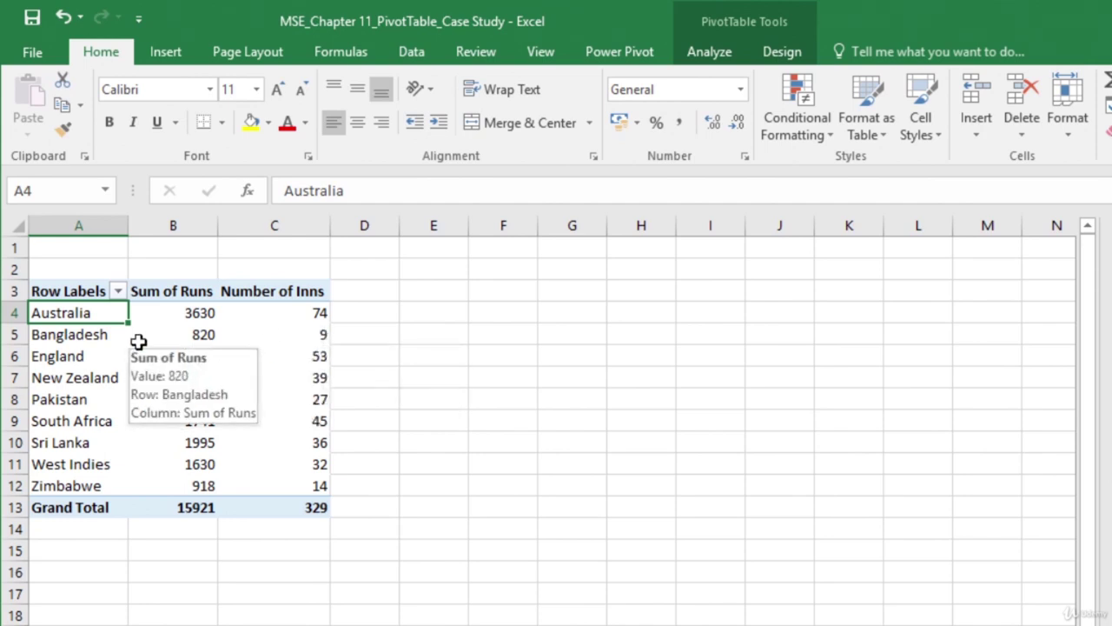
mouse_move(270, 325)
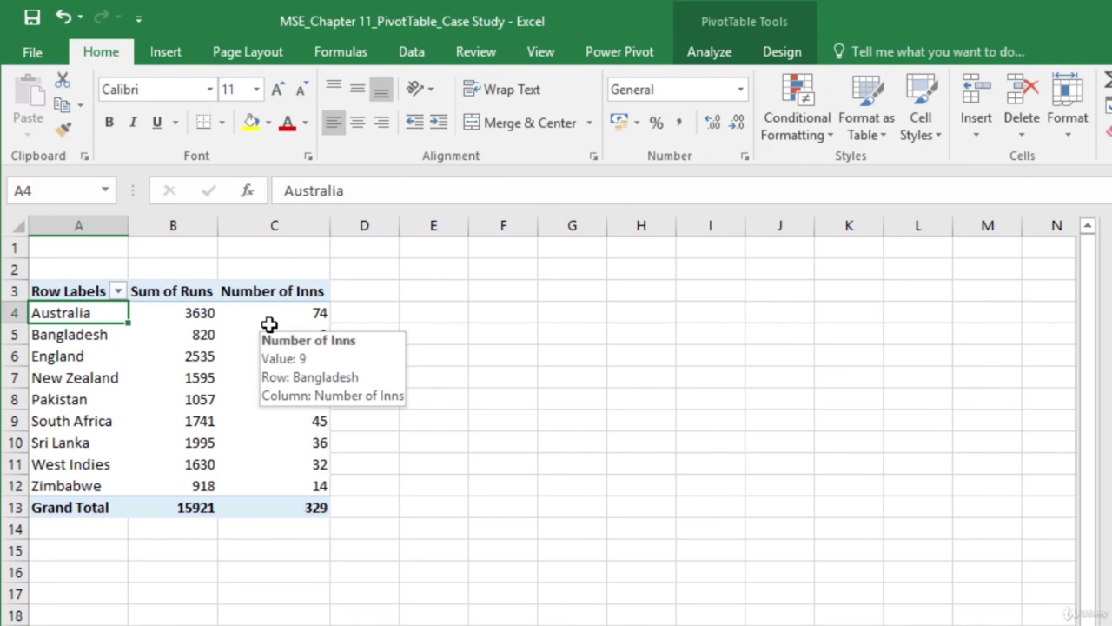
mouse_move(146, 394)
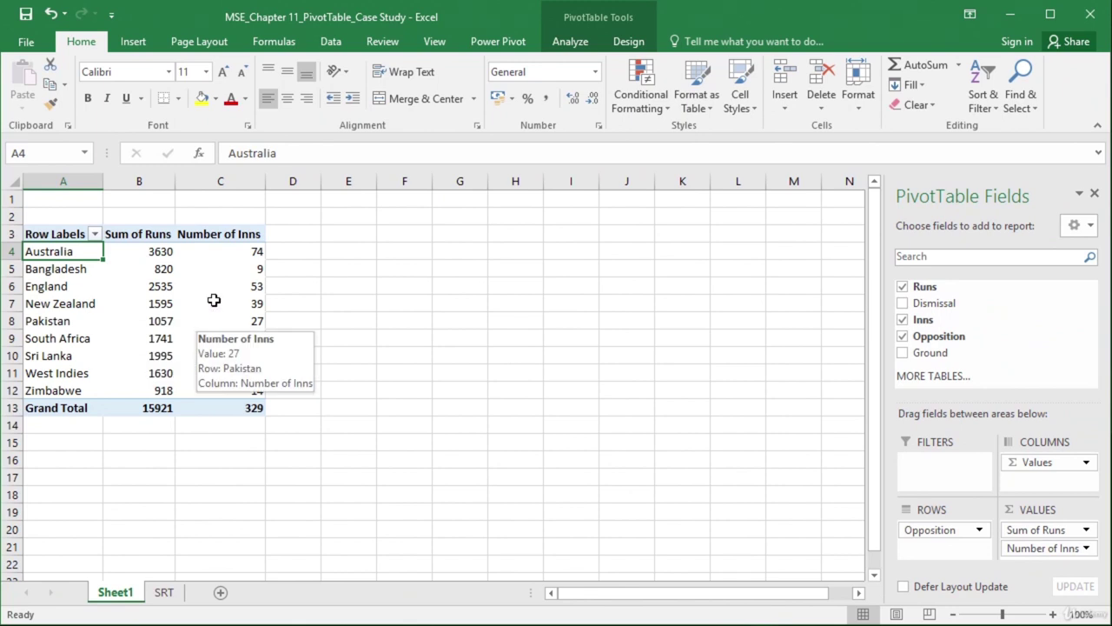
mouse_move(263, 344)
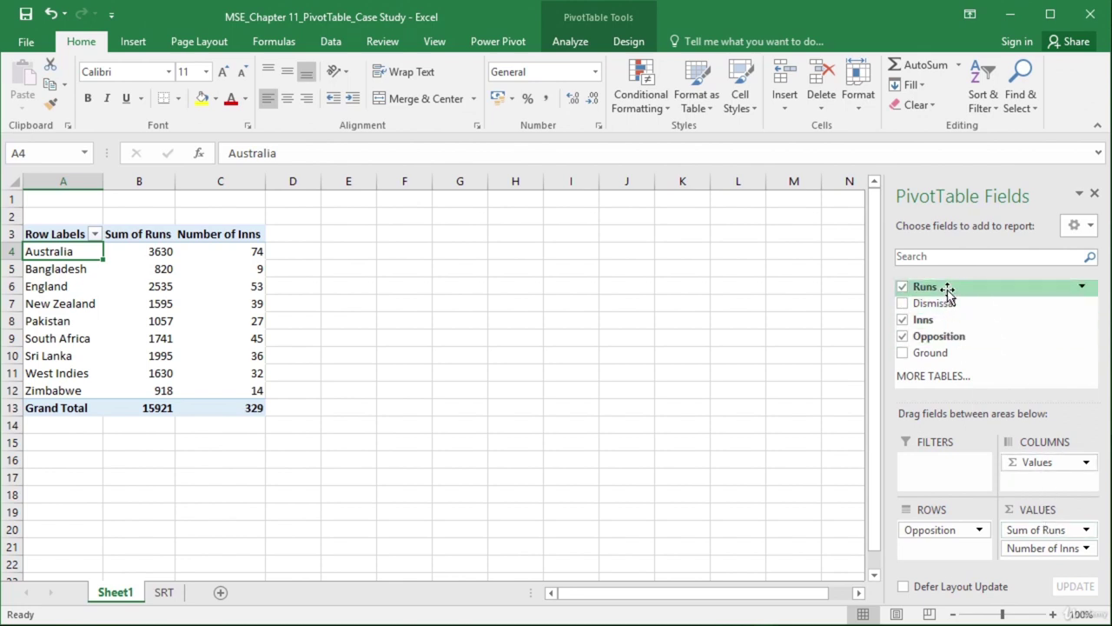
Step: Add Runs to the PivotTable's values a second time, summarized by Average with the custom name "Average", and review each opposition's figure
drag(948, 294, 1046, 564)
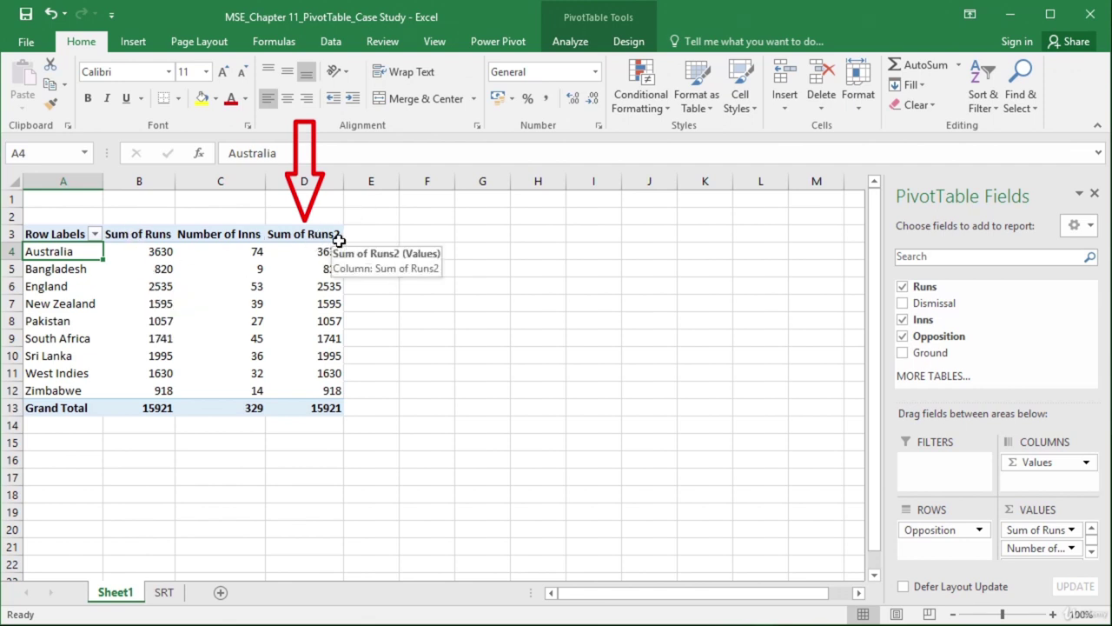
click(1073, 554)
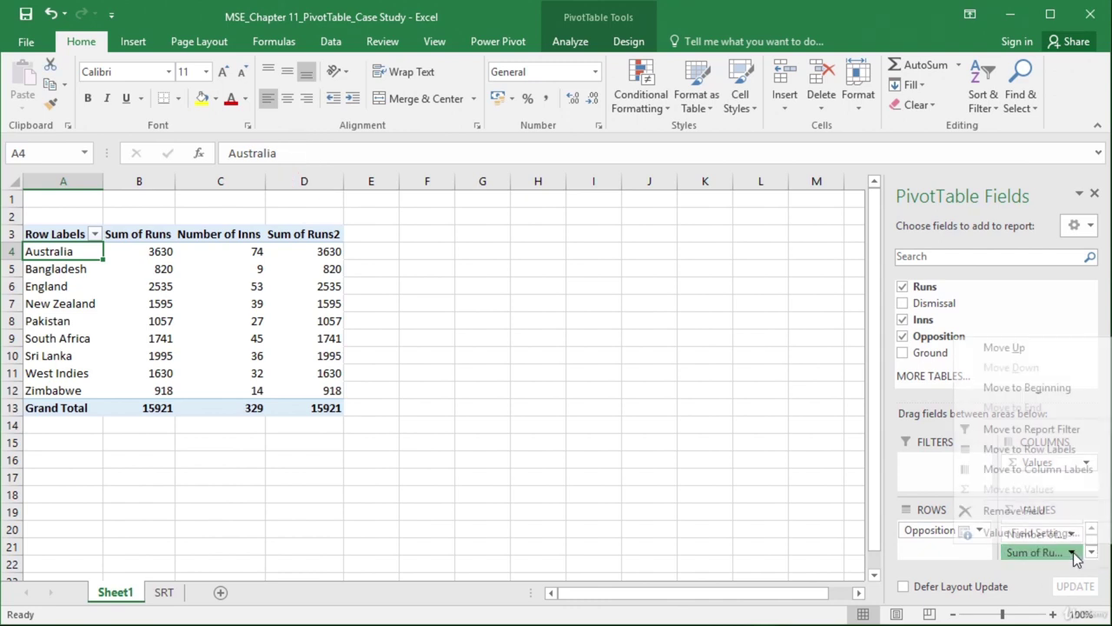
click(1043, 533)
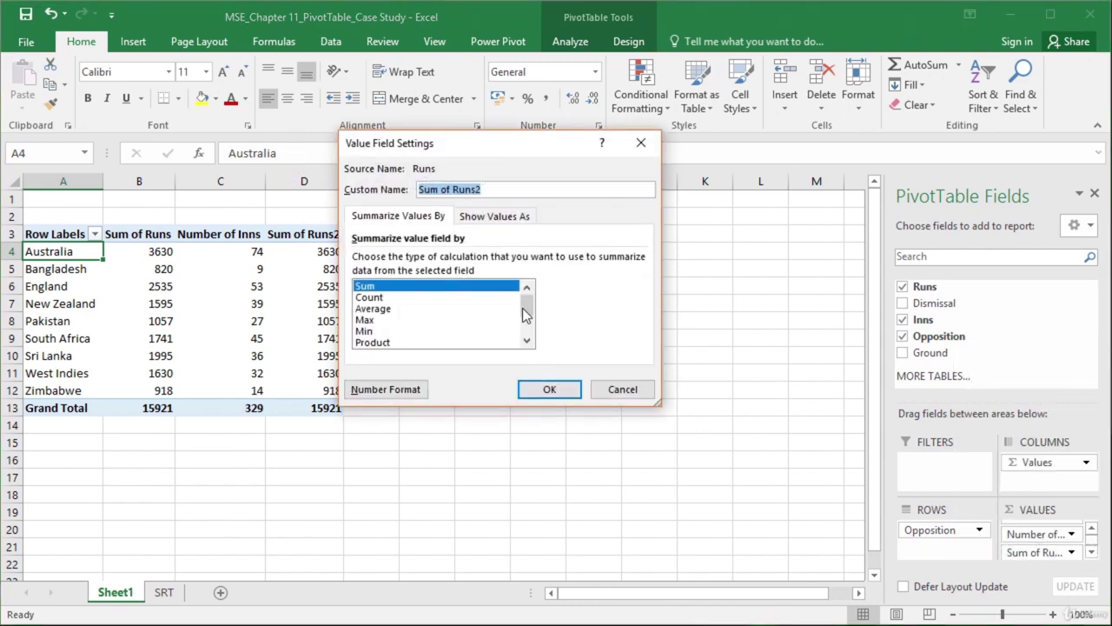
click(391, 311)
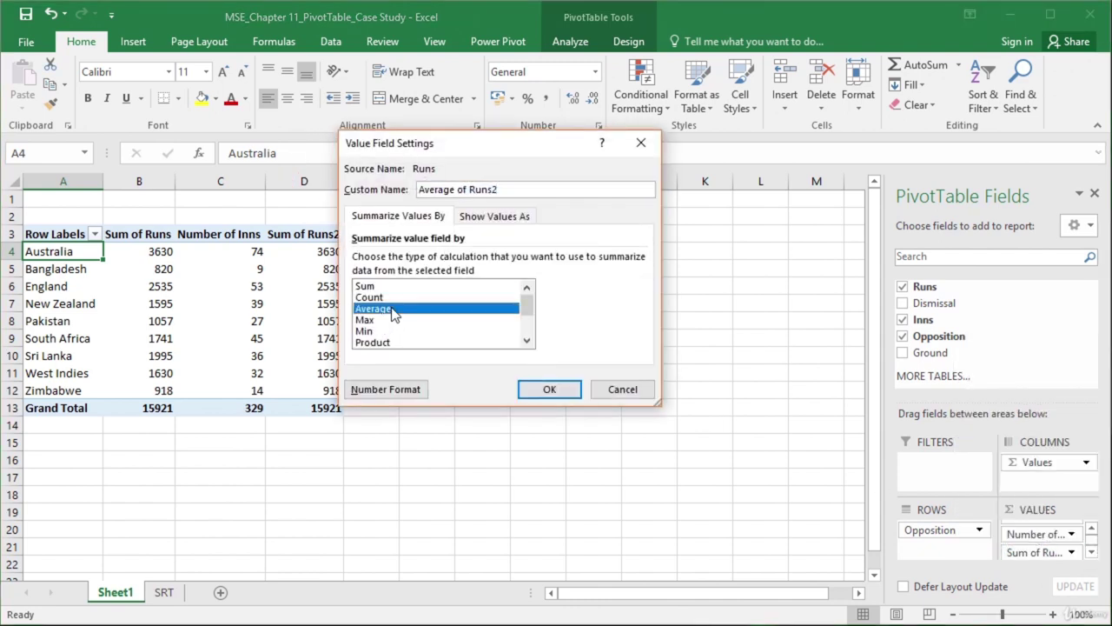
click(463, 190)
drag(463, 191, 518, 189)
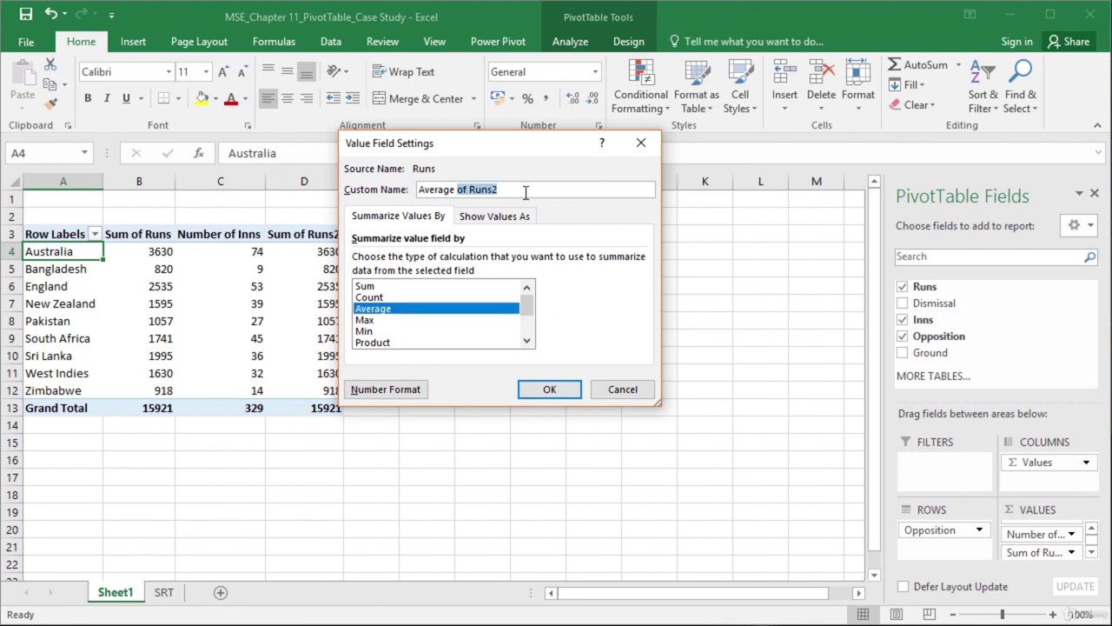
key(BackSpace)
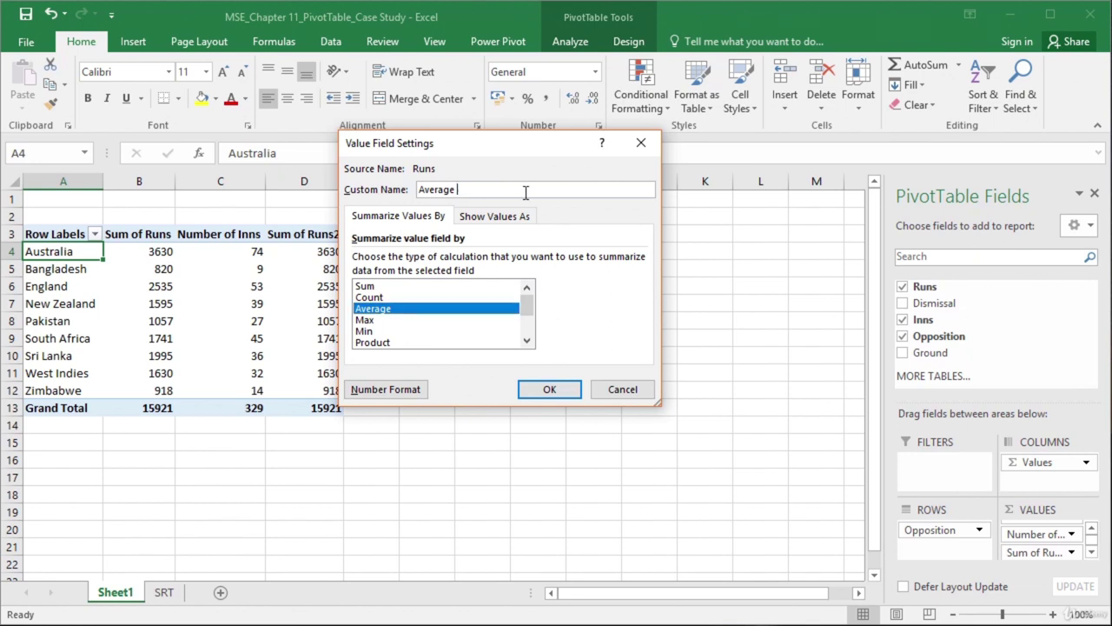
click(550, 390)
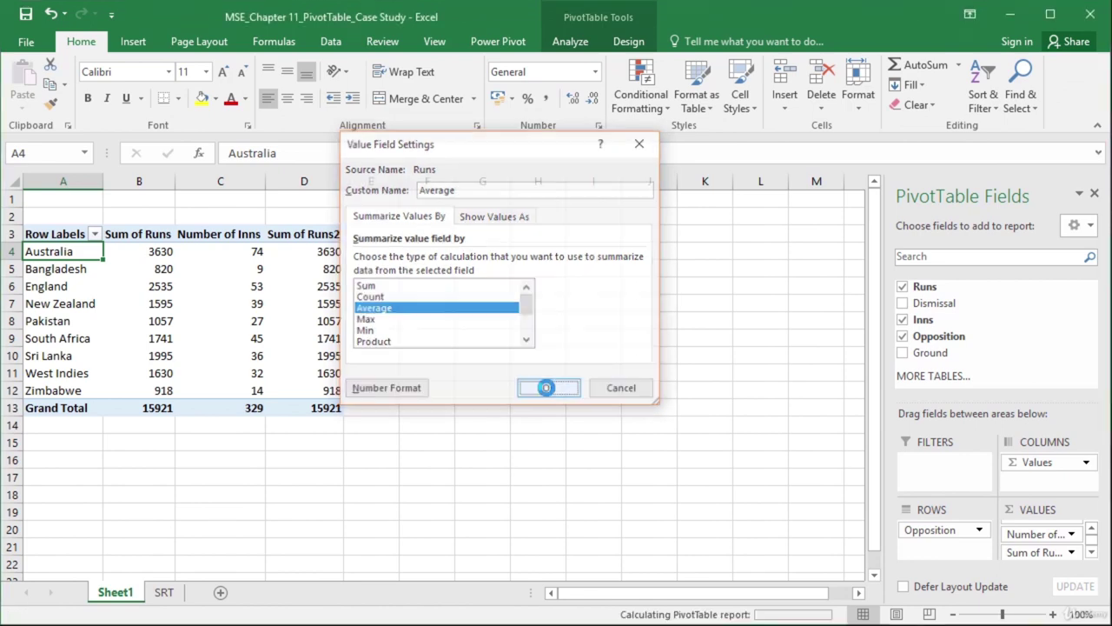
mouse_move(294, 252)
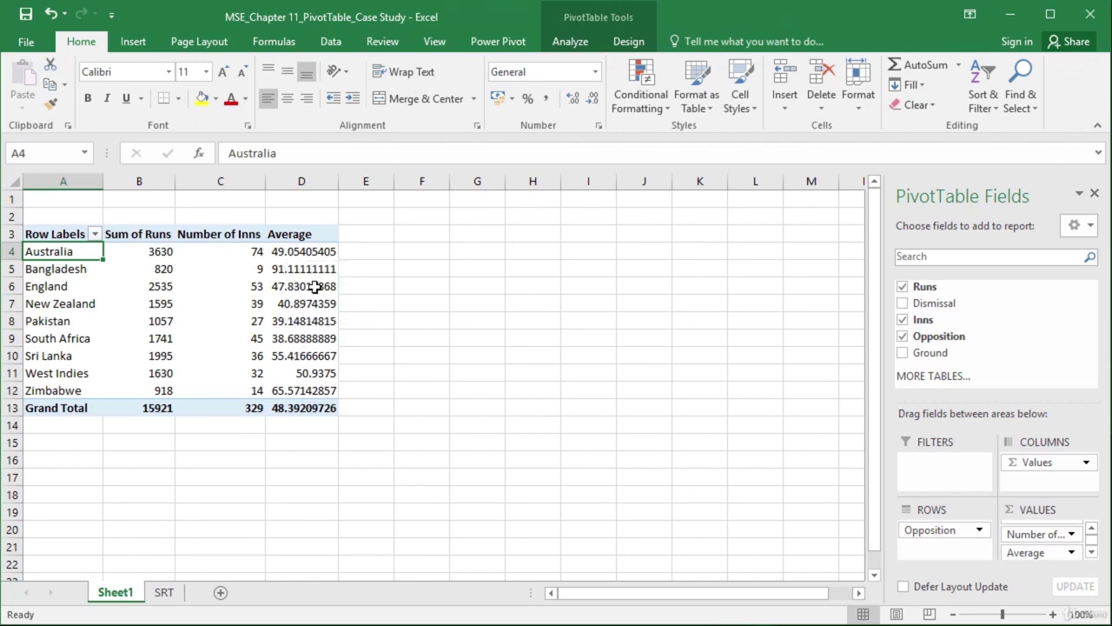
mouse_move(318, 271)
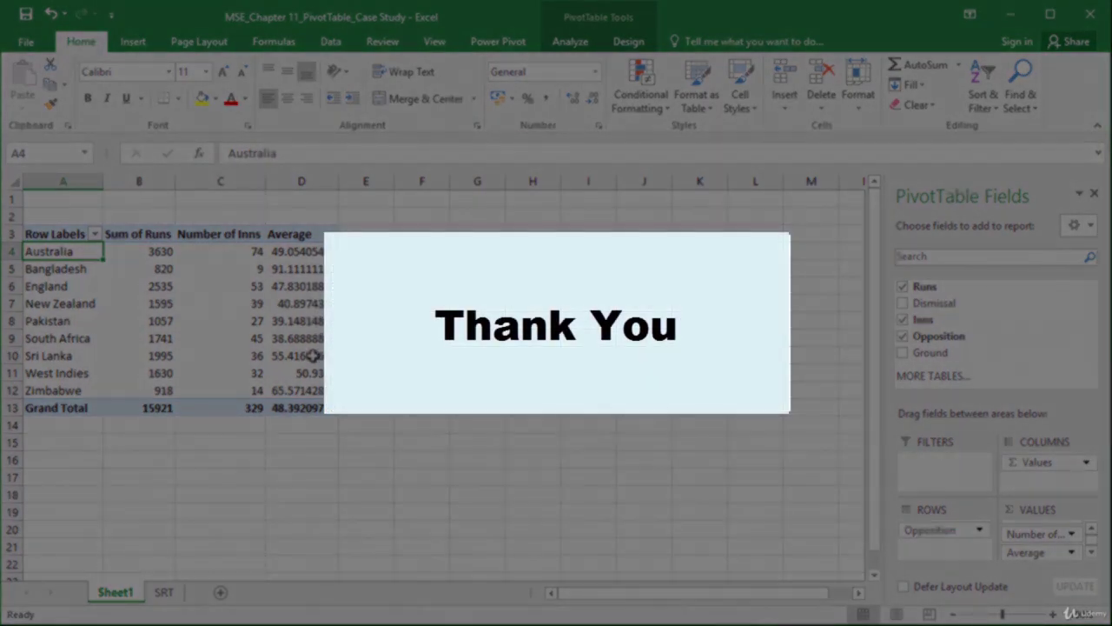
mouse_move(300, 389)
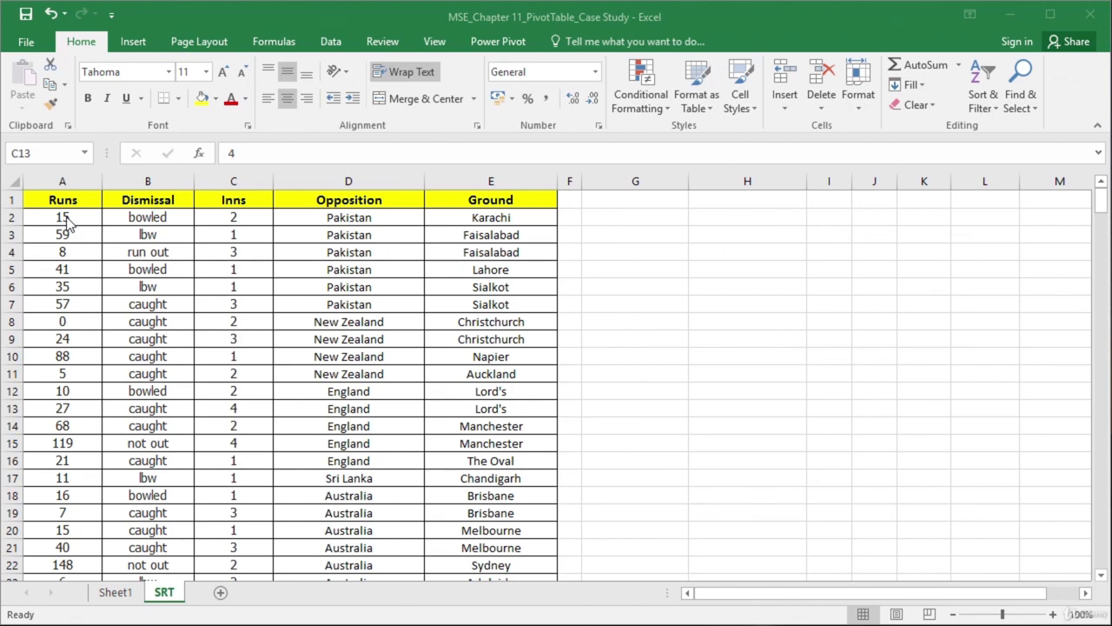
Step: Clear the PivotTable on Sheet1 by removing the Inns, Opposition and Runs fields
click(115, 591)
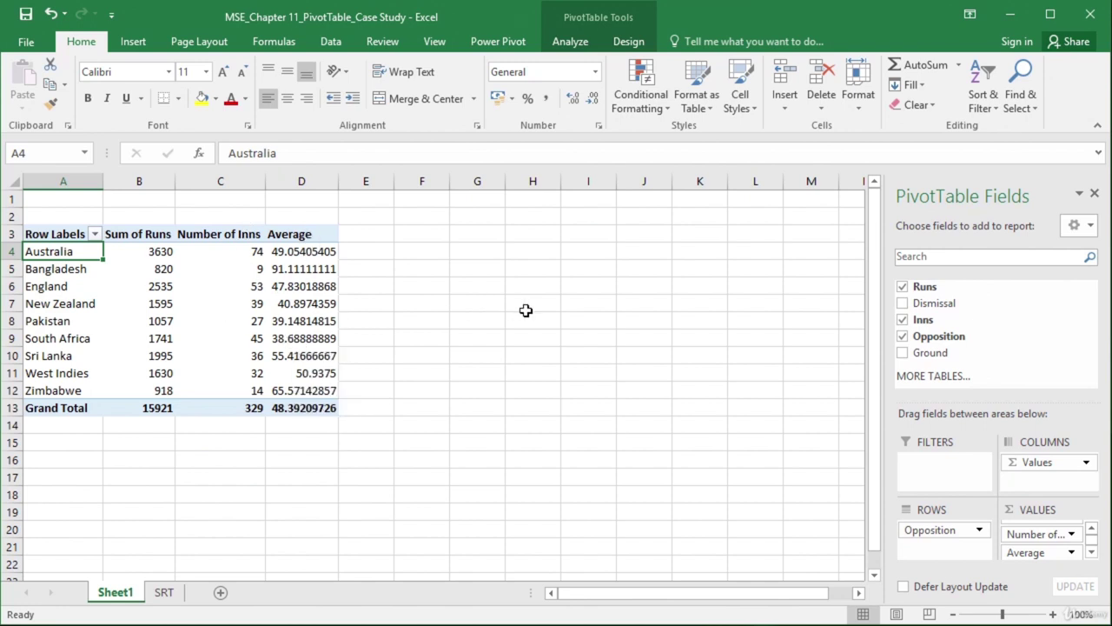
click(903, 320)
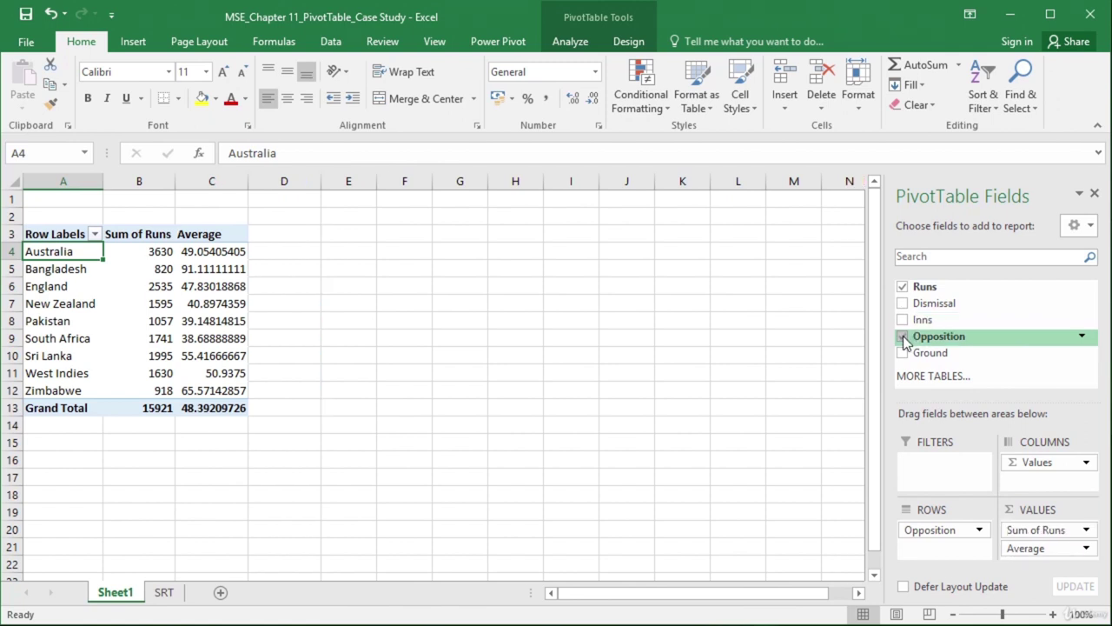
click(903, 338)
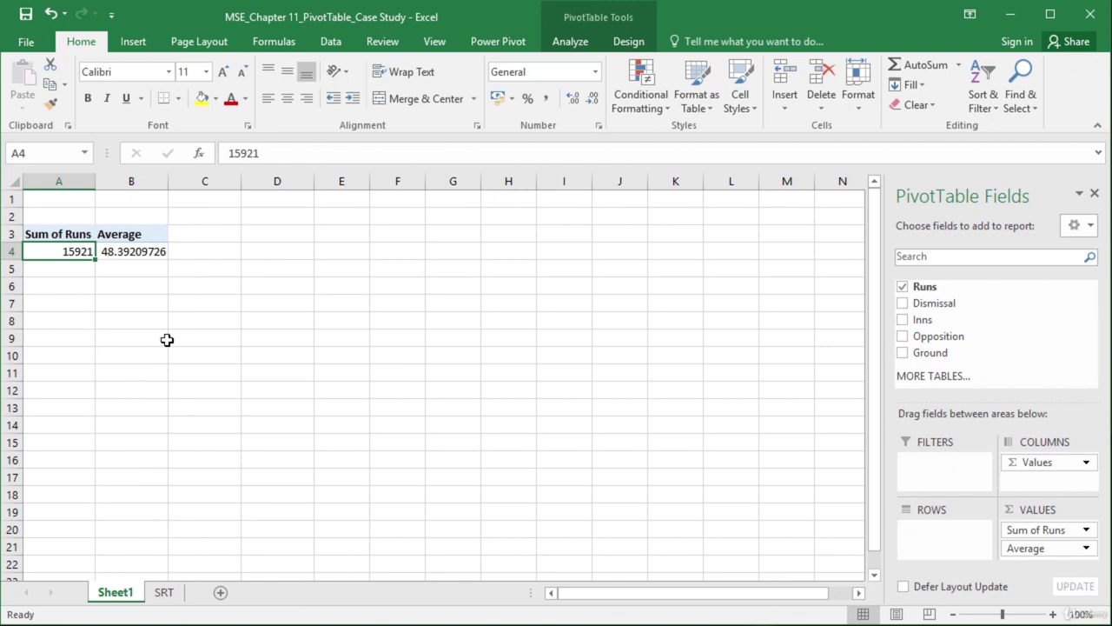
click(903, 288)
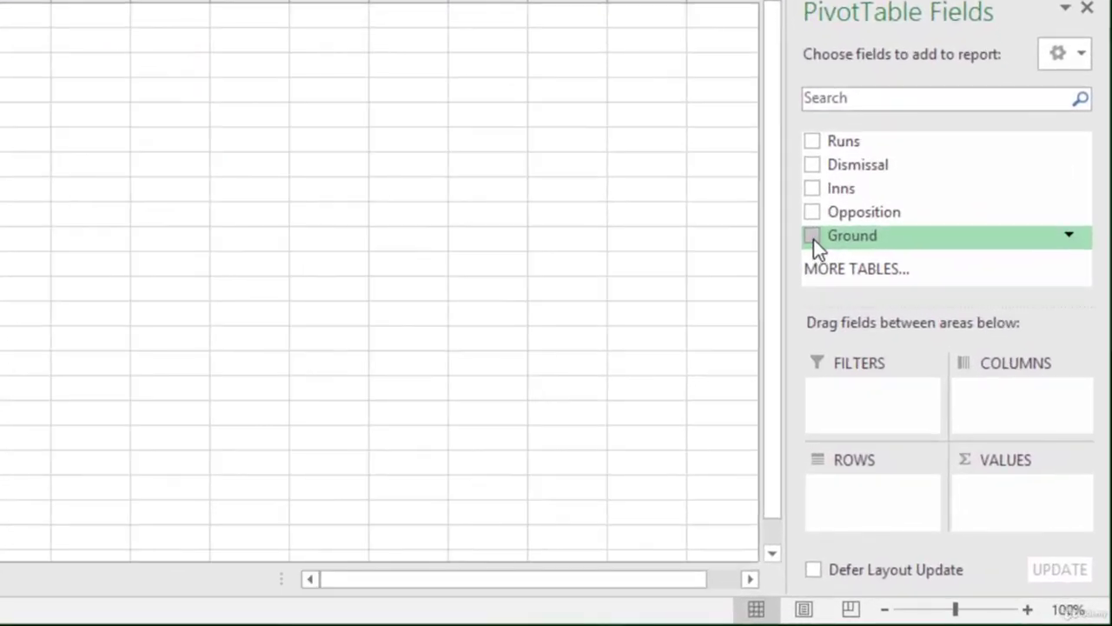
Step: Build the PivotTable with Ground as rows and the sum of Runs as values, and check the runs per ground
click(811, 237)
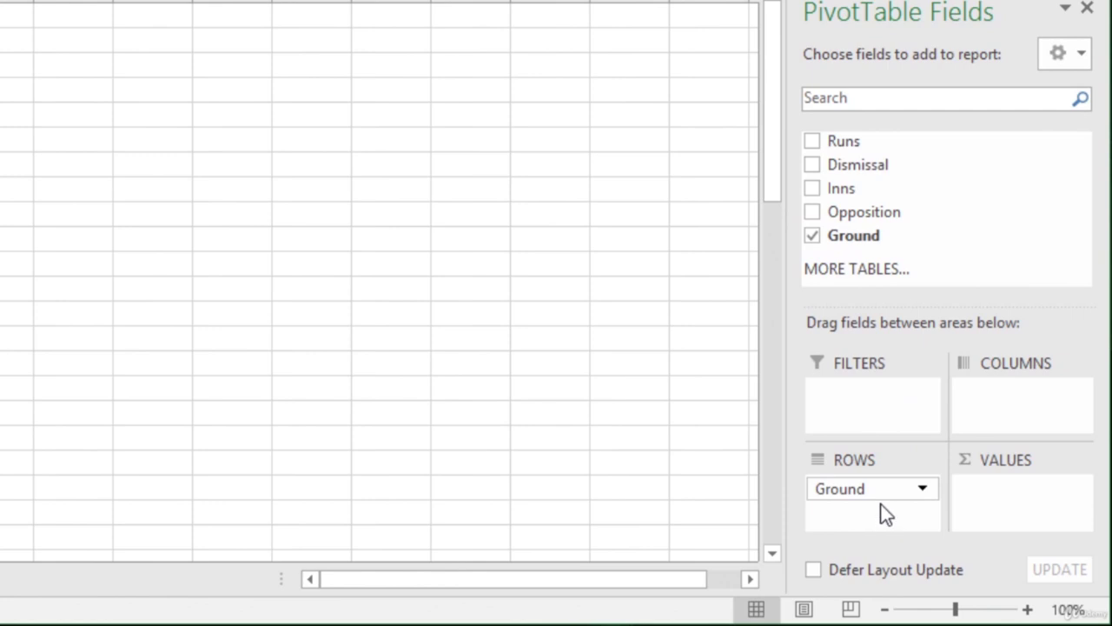
click(812, 141)
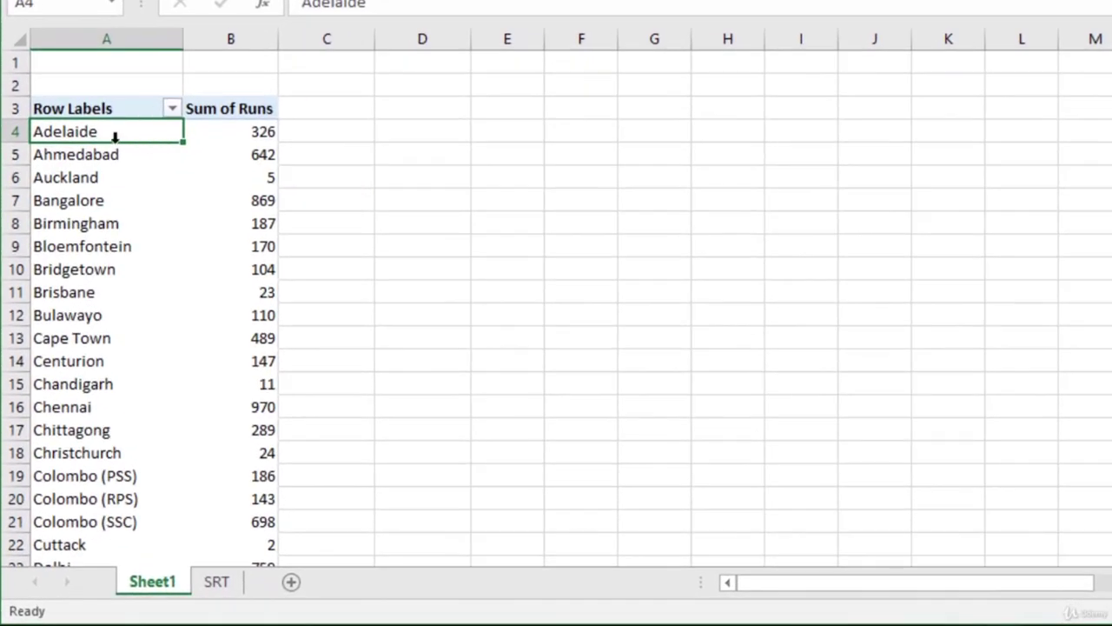
mouse_move(263, 135)
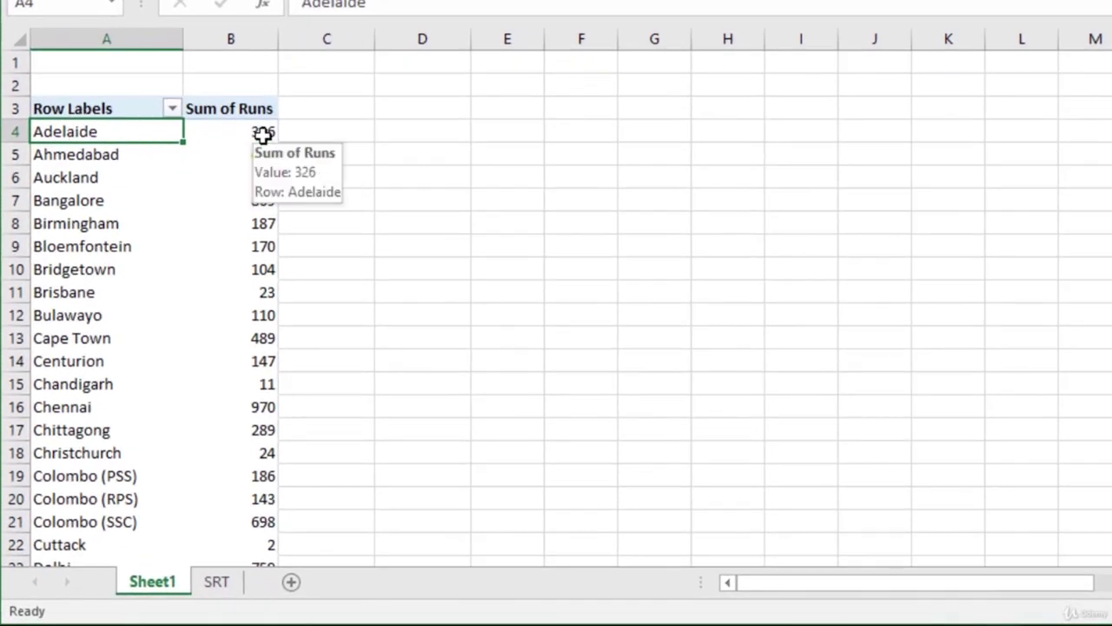
mouse_move(103, 131)
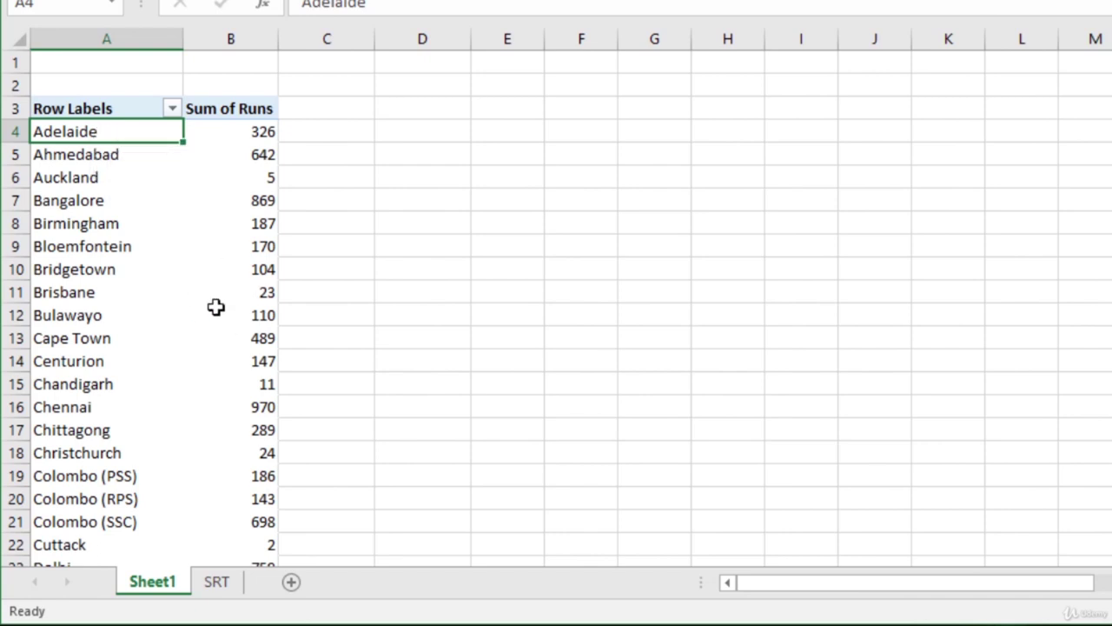
Step: Check the SRT source data, add Opposition above Ground in the Sheet1 PivotTable's rows, and review the runs per ground within each opposition
click(224, 586)
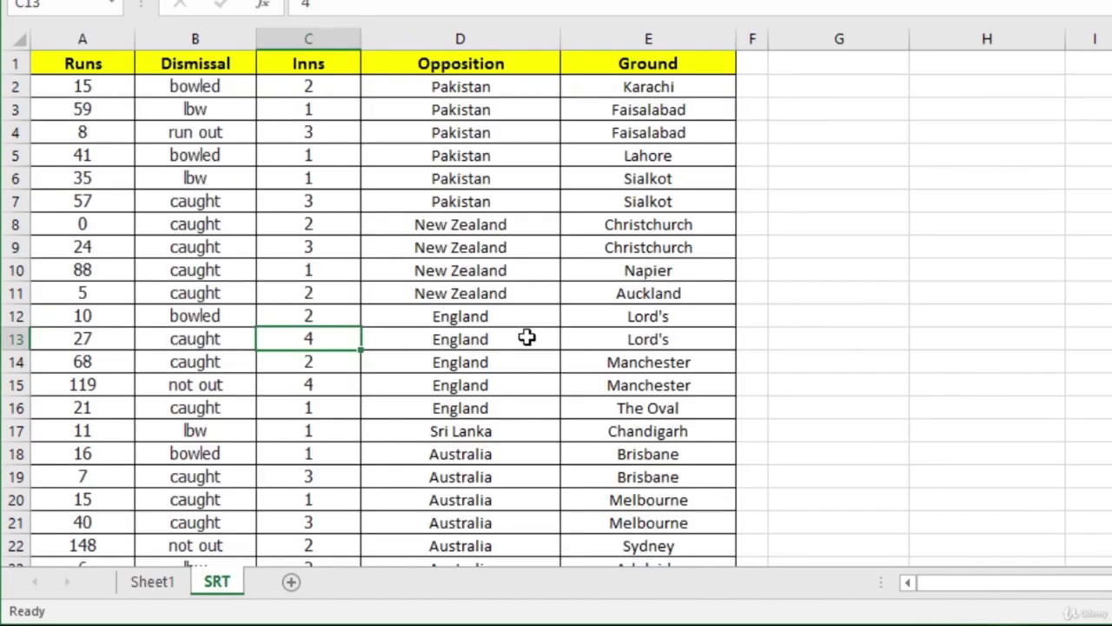
click(152, 581)
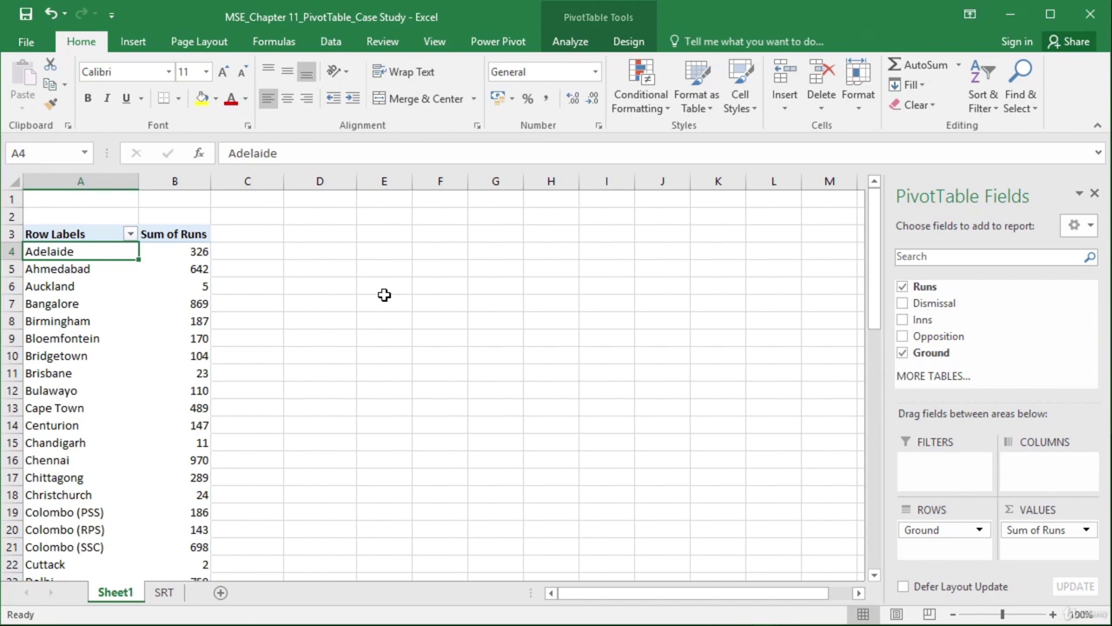
click(904, 338)
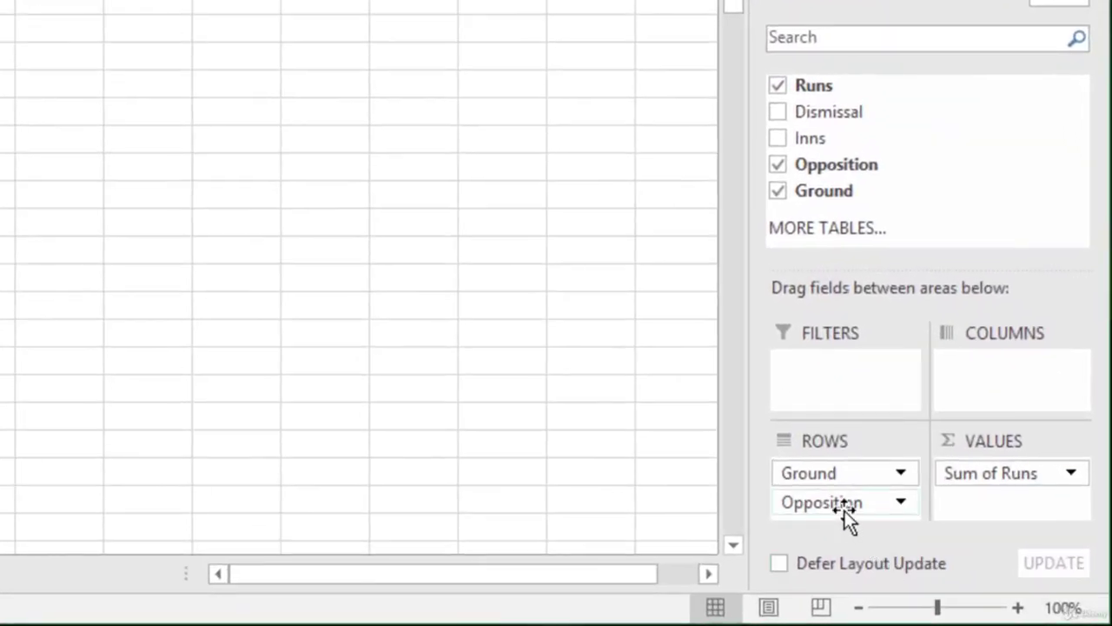
drag(845, 507, 839, 474)
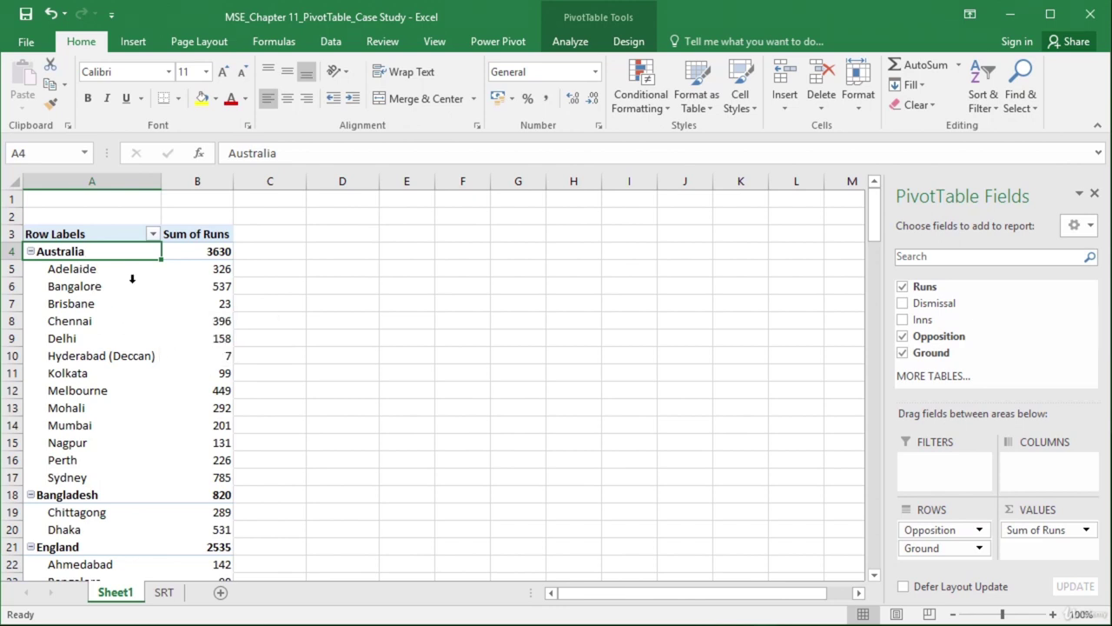
mouse_move(218, 273)
Step: Replace Opposition and Ground with Inns as the PivotTable's row field and review the sum of Runs for each innings
click(902, 336)
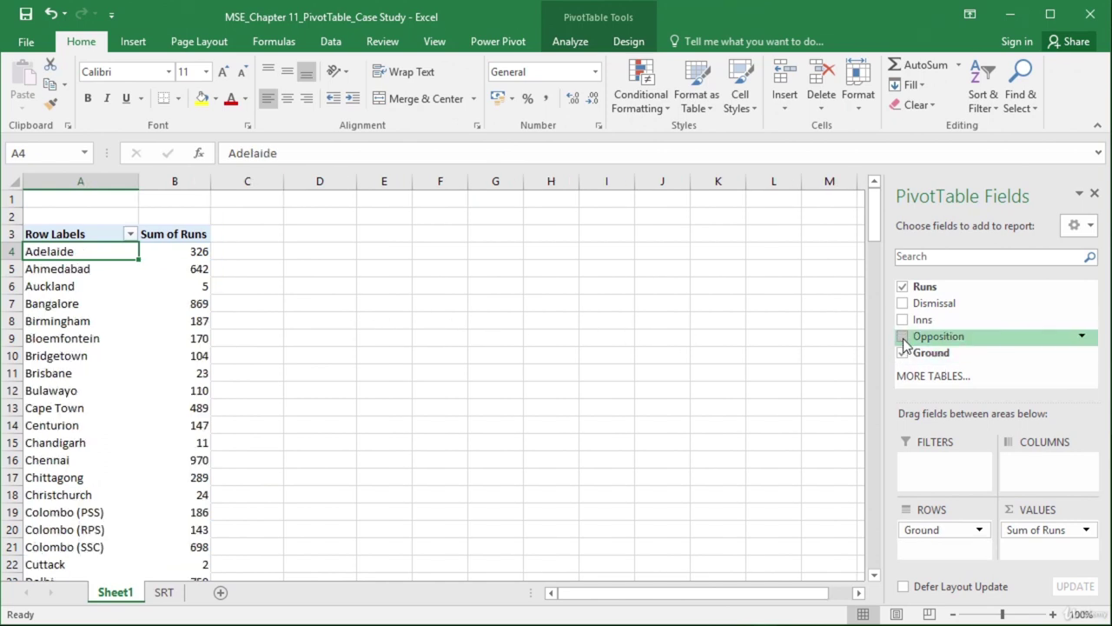
click(903, 353)
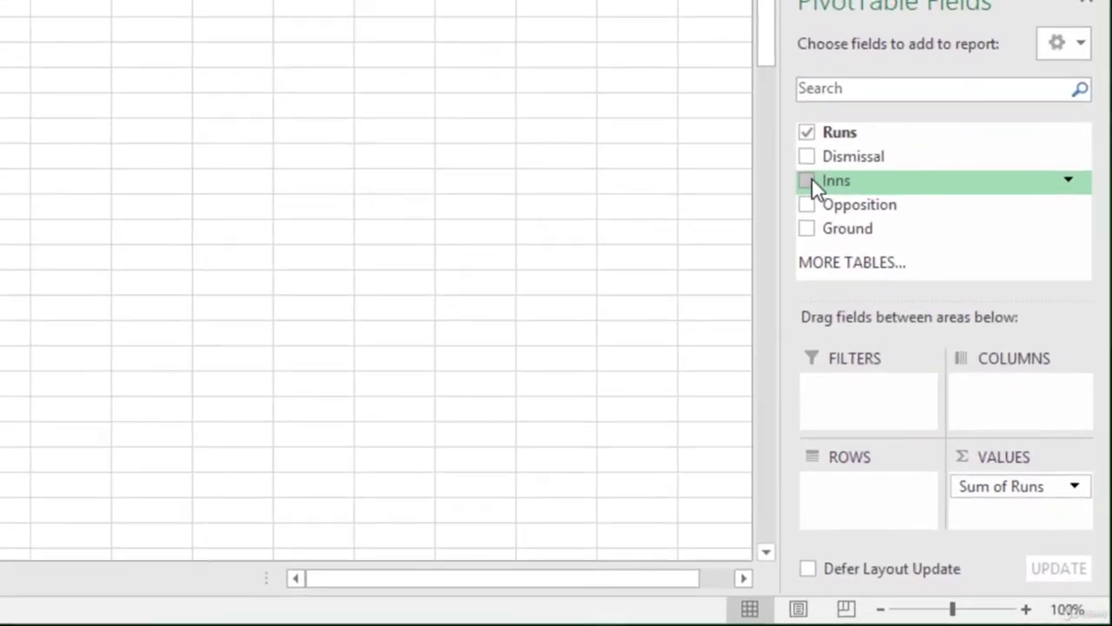
click(808, 180)
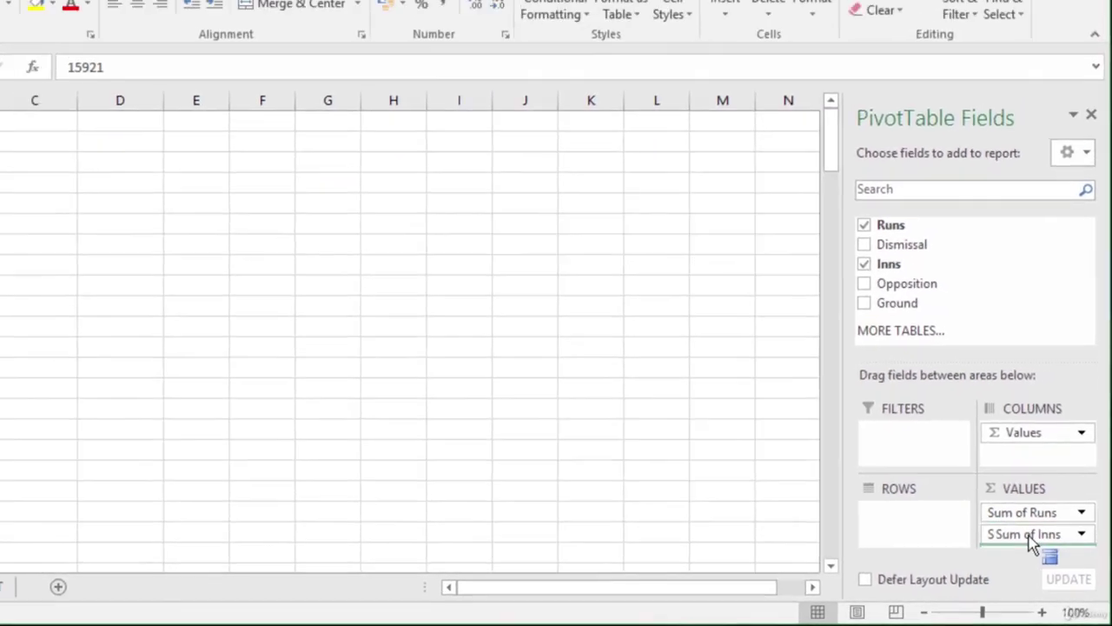
drag(1041, 517, 870, 498)
drag(941, 535, 941, 534)
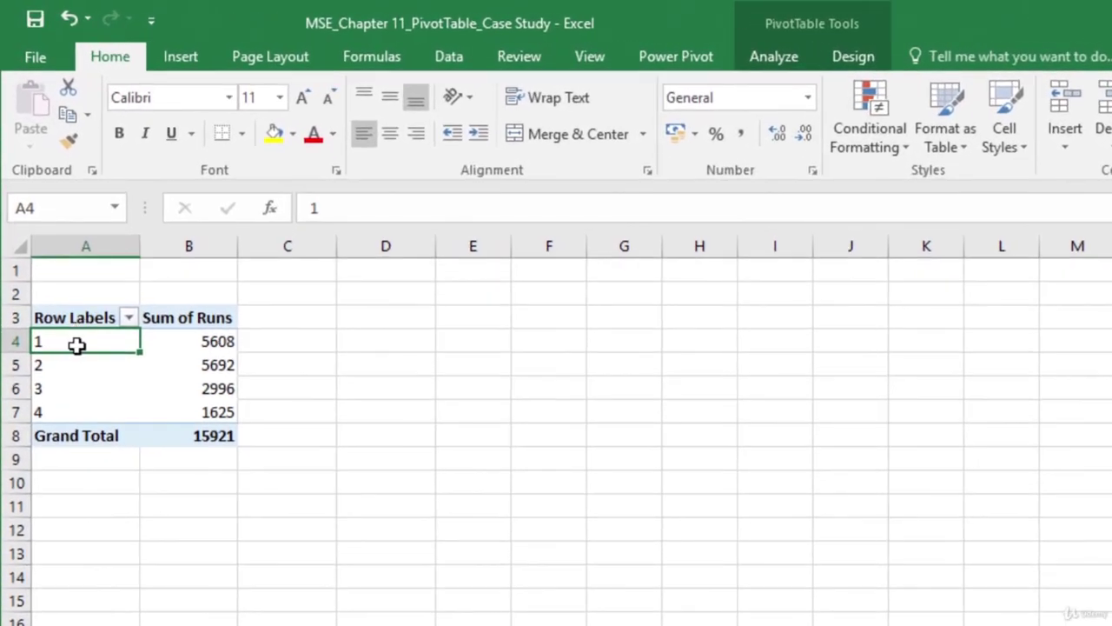
mouse_move(221, 341)
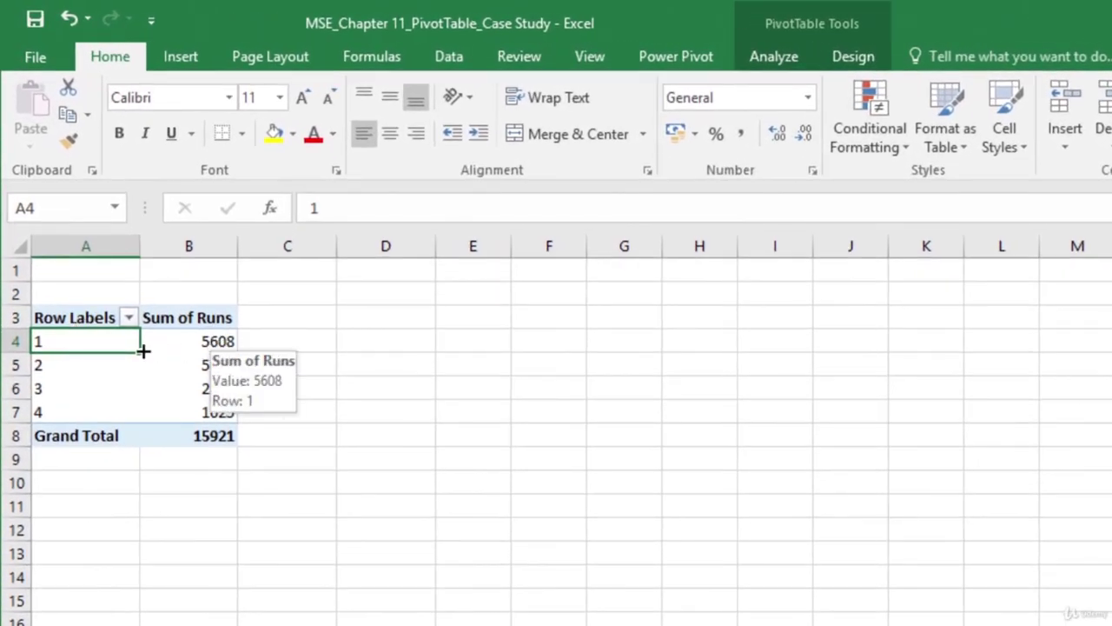
mouse_move(93, 345)
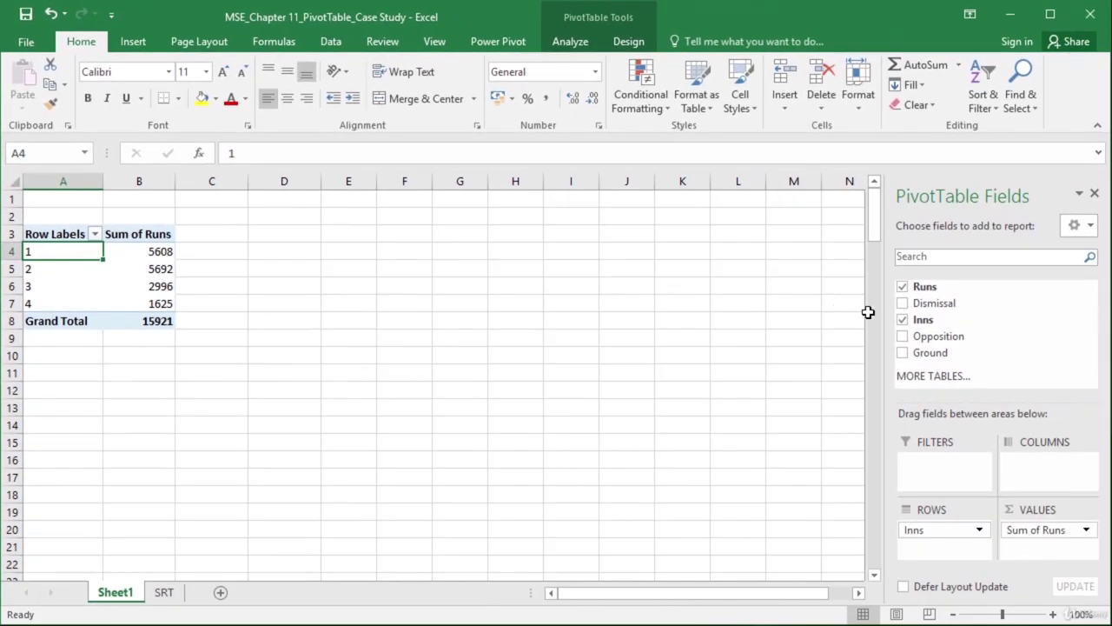
Step: Replace Inns with Dismissal as the row field and add Runs to the PivotTable's values a second time
click(904, 319)
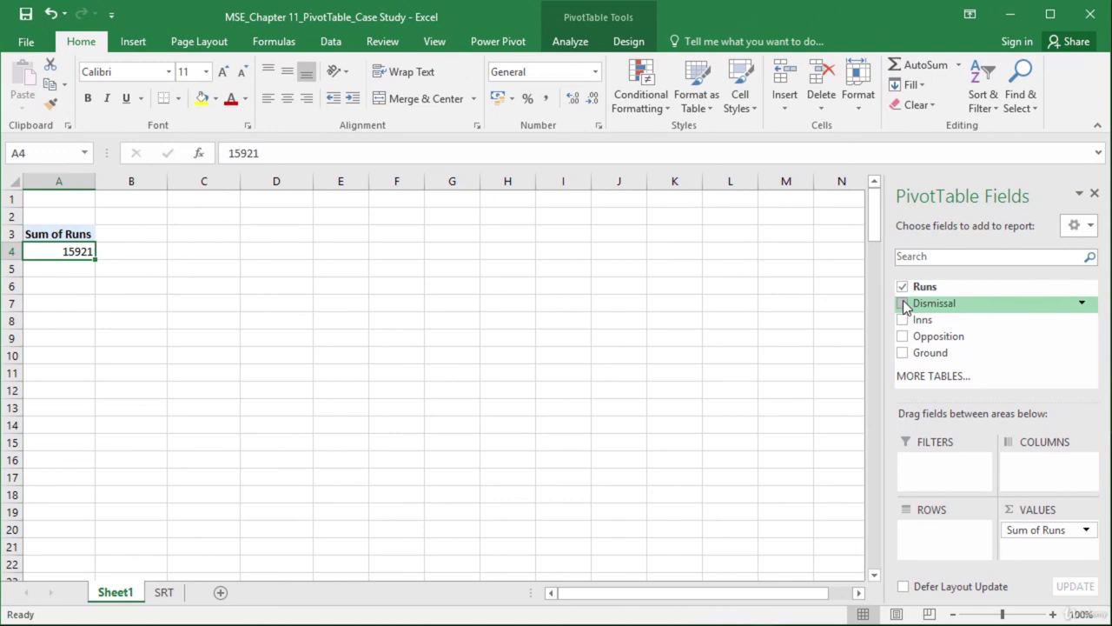
click(904, 304)
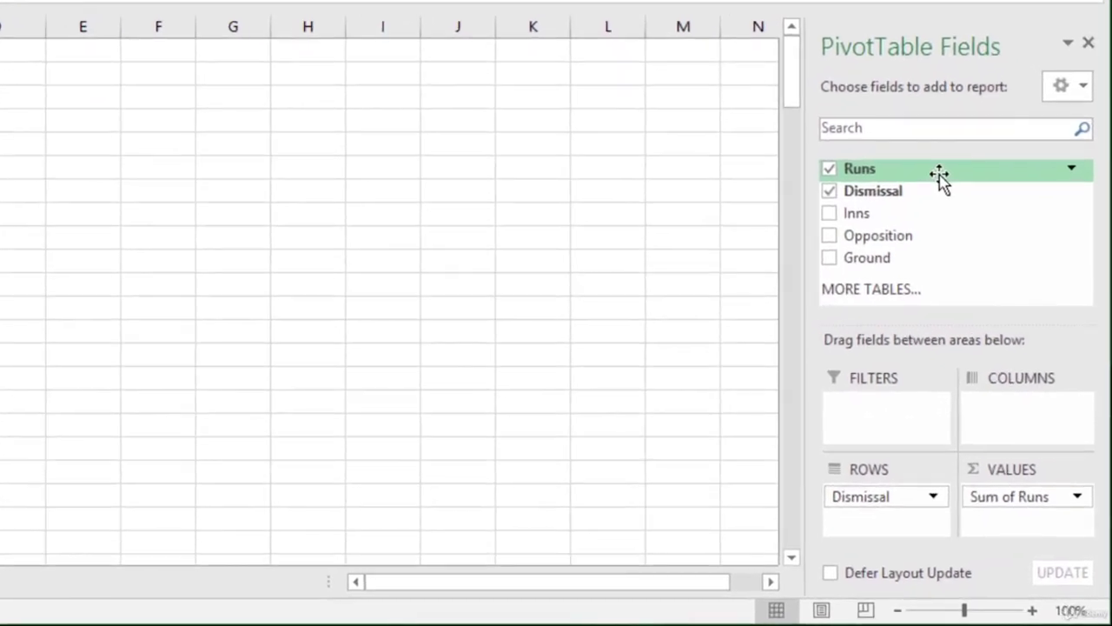
drag(971, 254, 1005, 377)
drag(980, 323, 1016, 518)
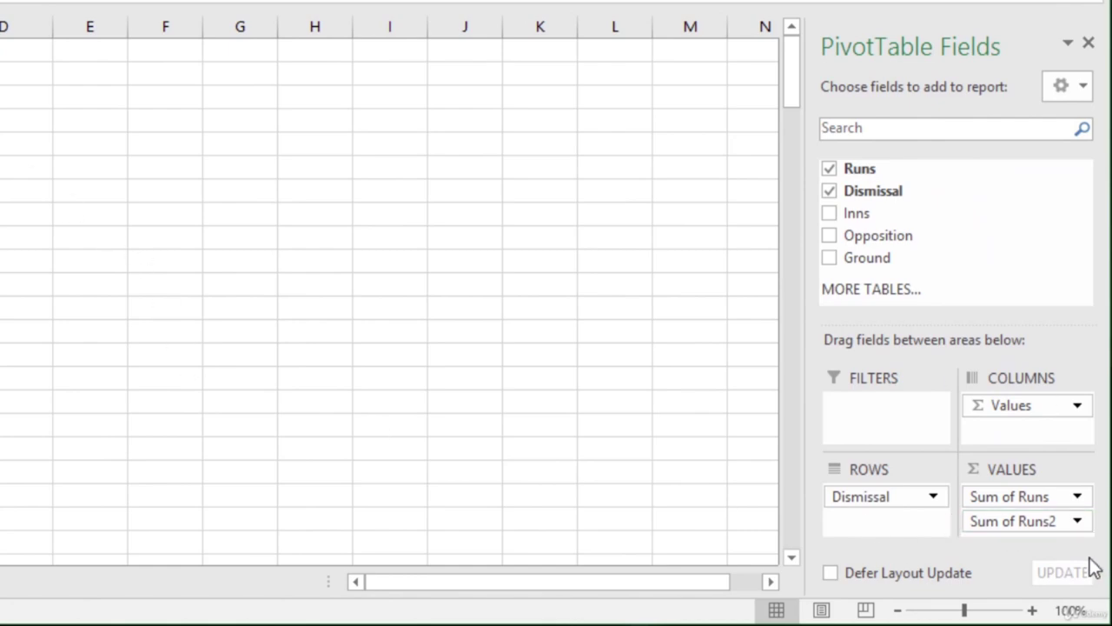
Step: Summarize the second Runs value field by Average
click(1077, 522)
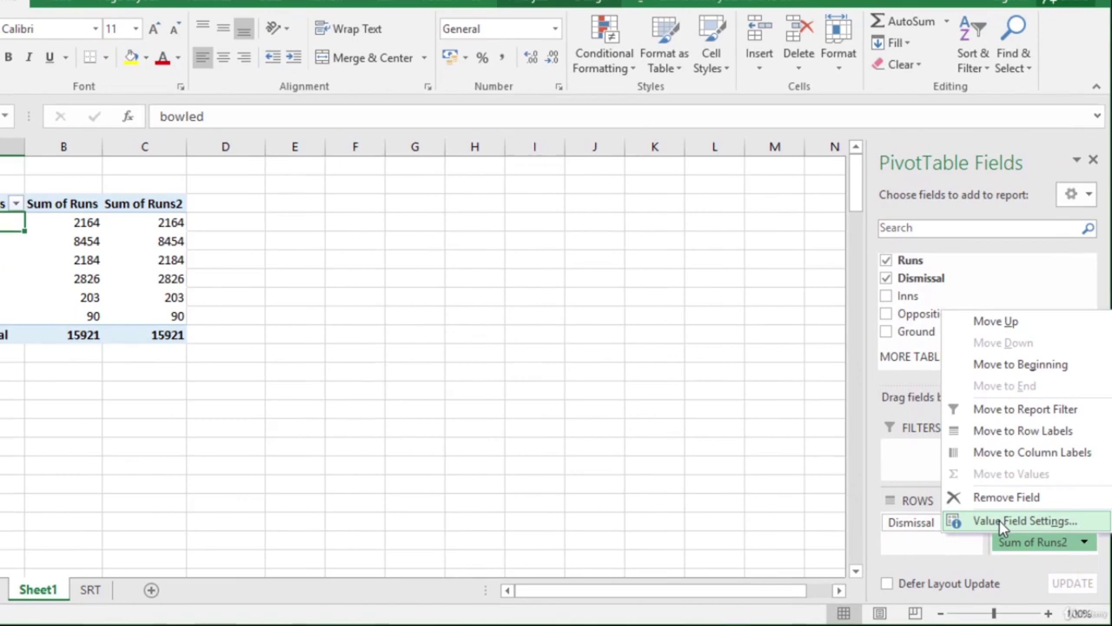
click(971, 497)
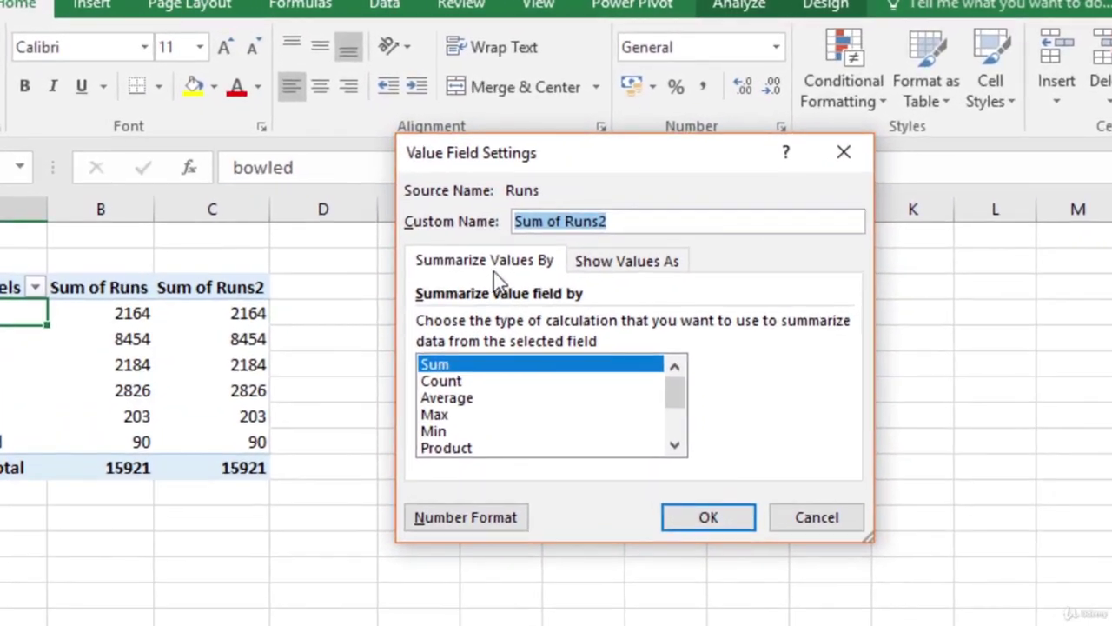
click(481, 400)
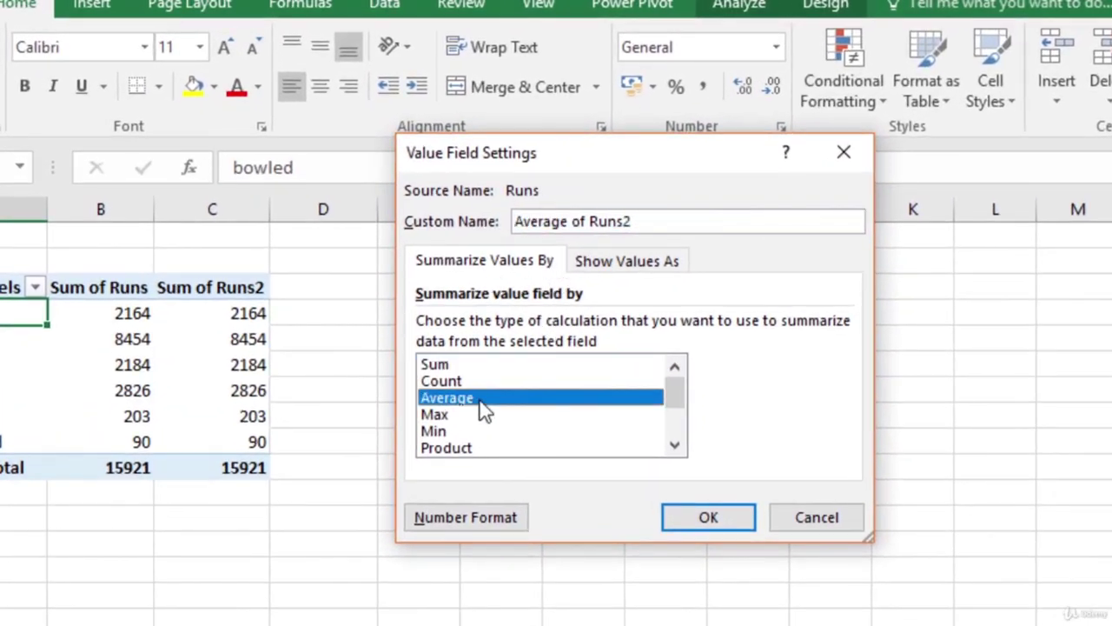
click(721, 522)
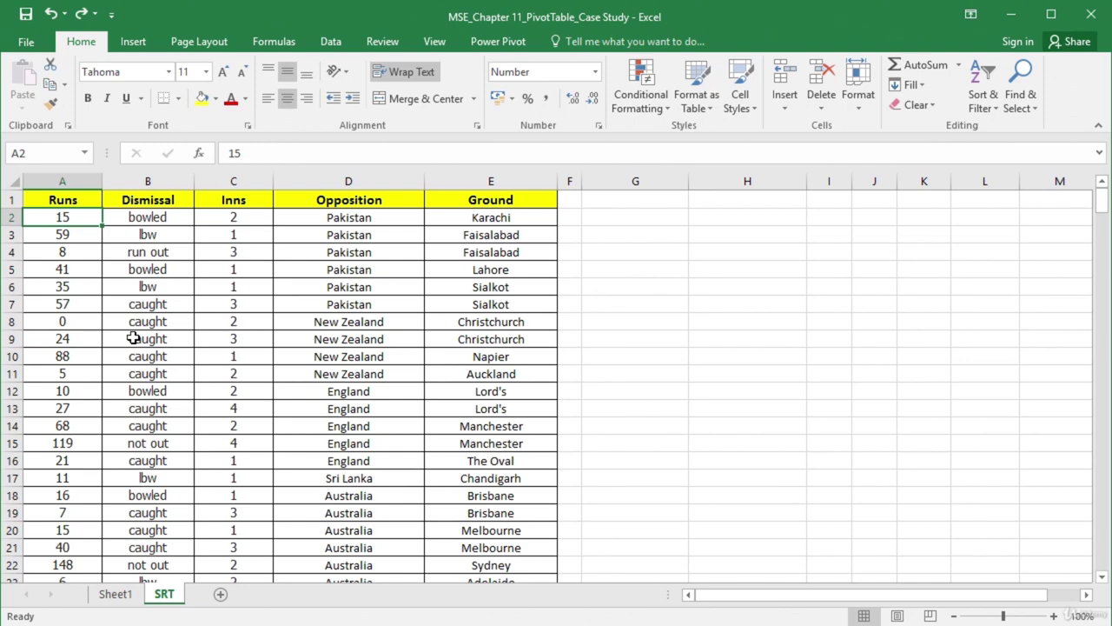
Step: Clear Runs and Dismissal from the Sheet1 PivotTable and rebuild it with Opposition as rows and the sum of Runs as values
click(115, 594)
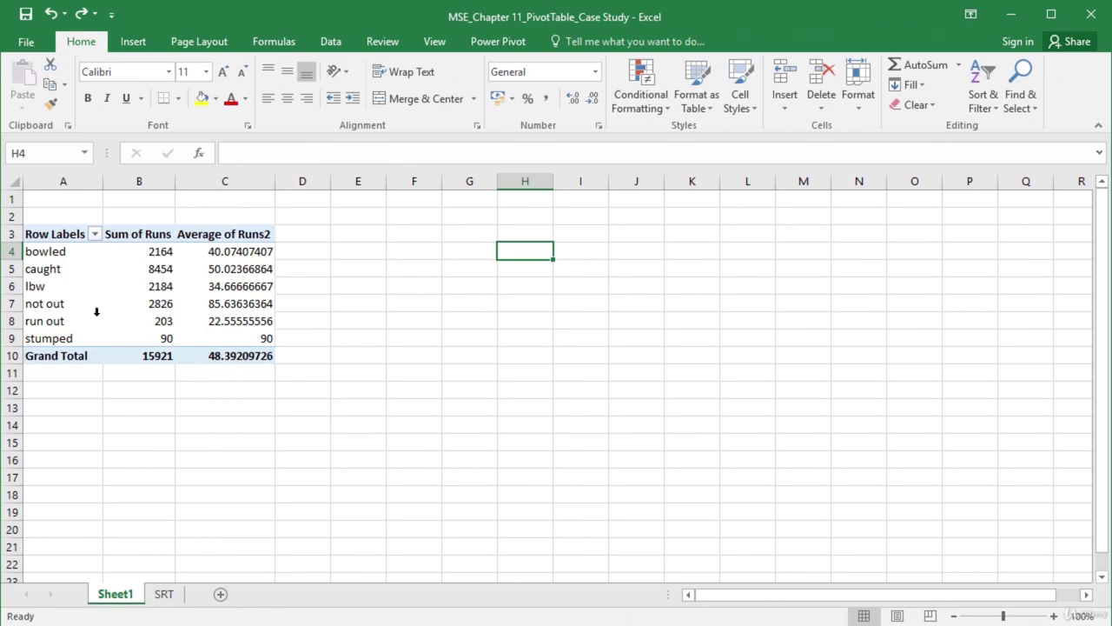
click(55, 271)
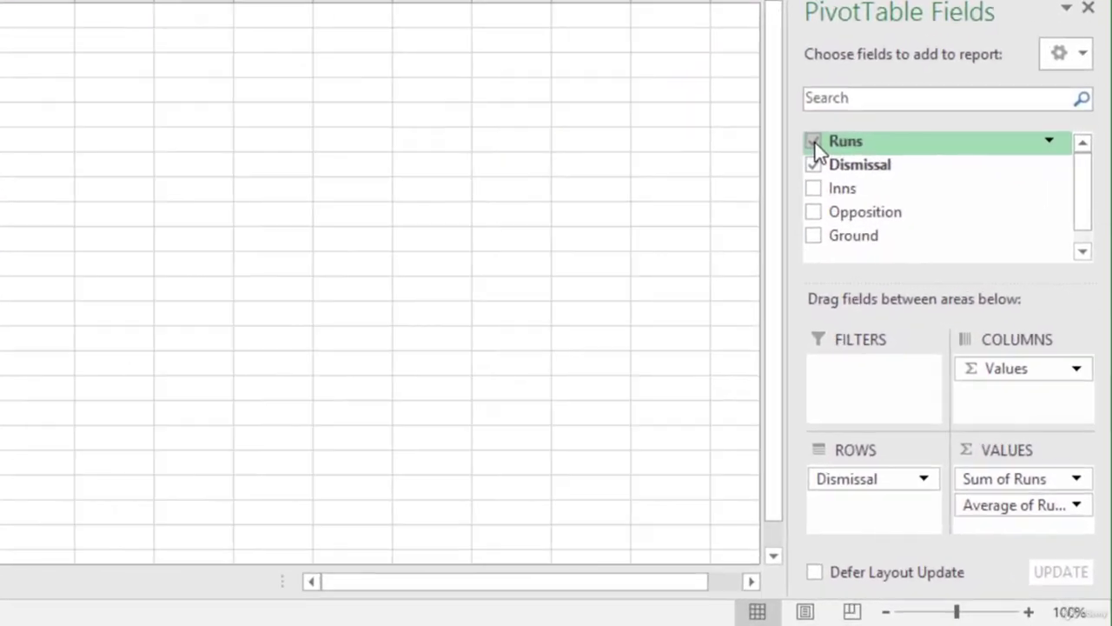
click(903, 287)
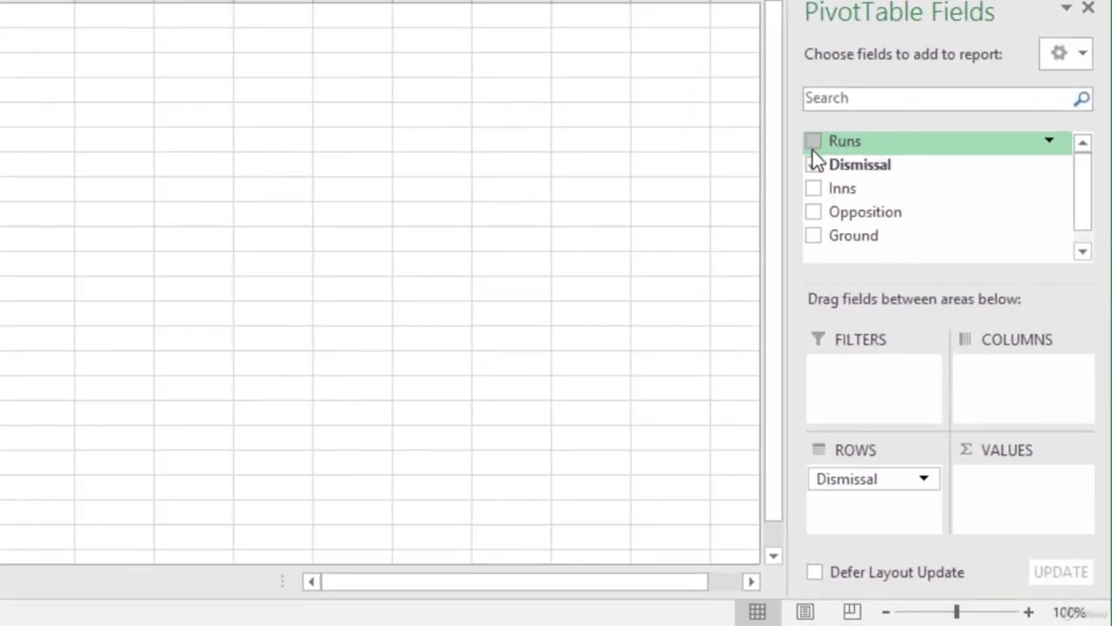
click(815, 165)
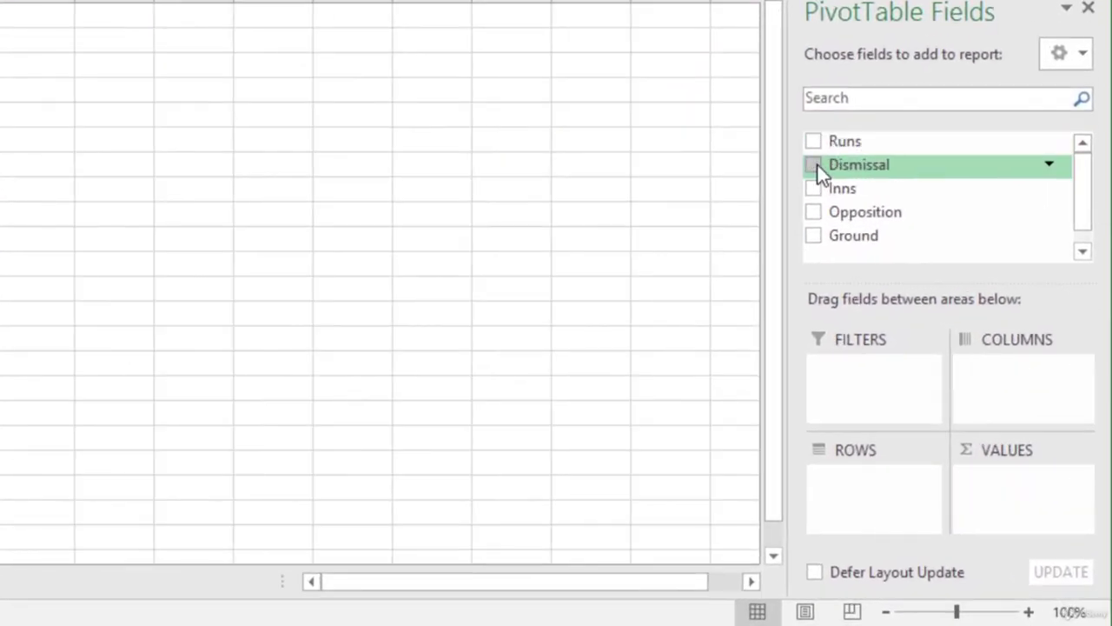
click(814, 212)
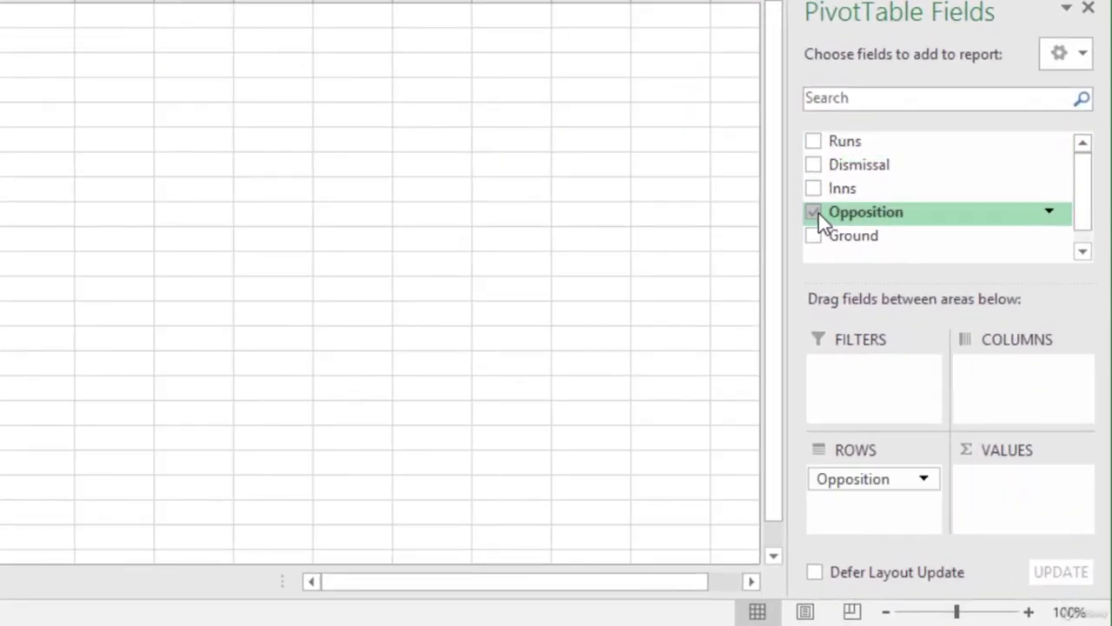
click(814, 142)
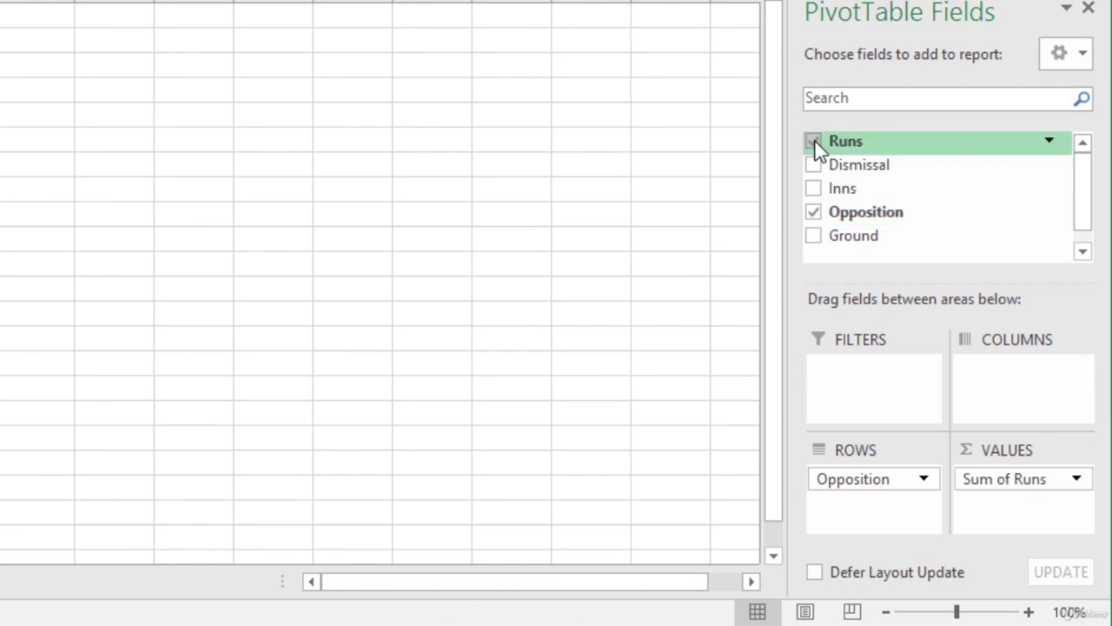
Step: Summarize the Runs value field by Max and review the highest score against each opposition
click(1077, 481)
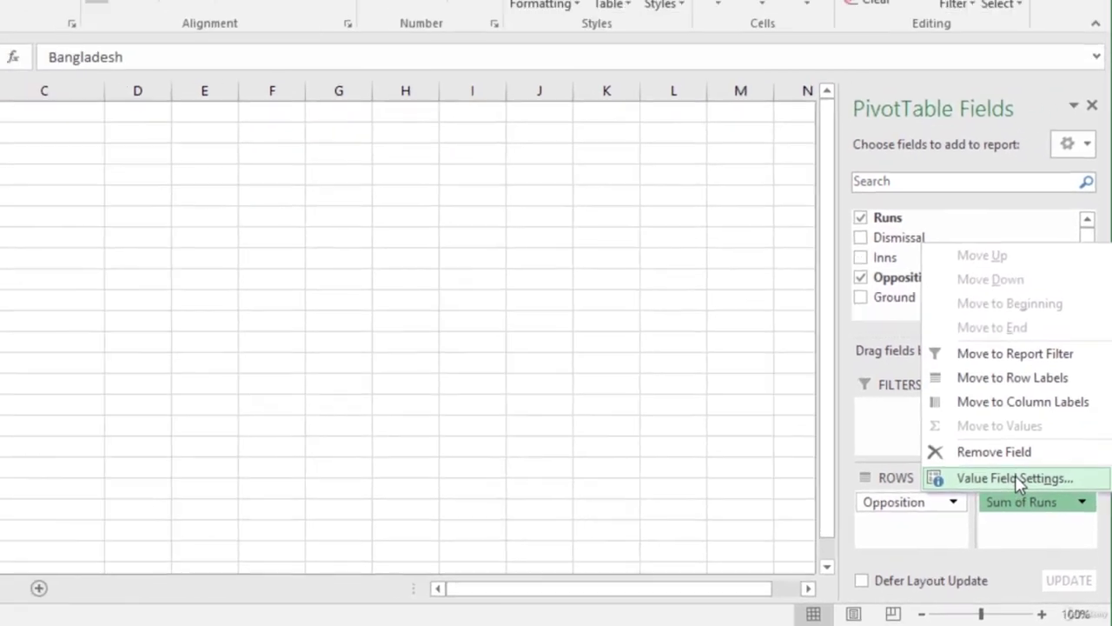
click(1015, 477)
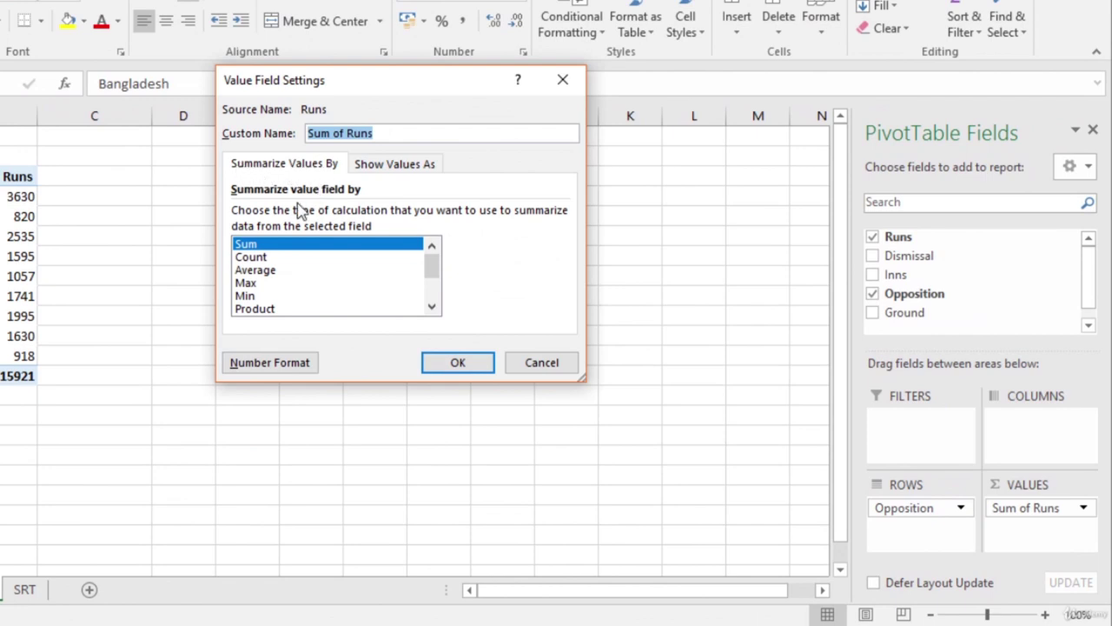
click(248, 284)
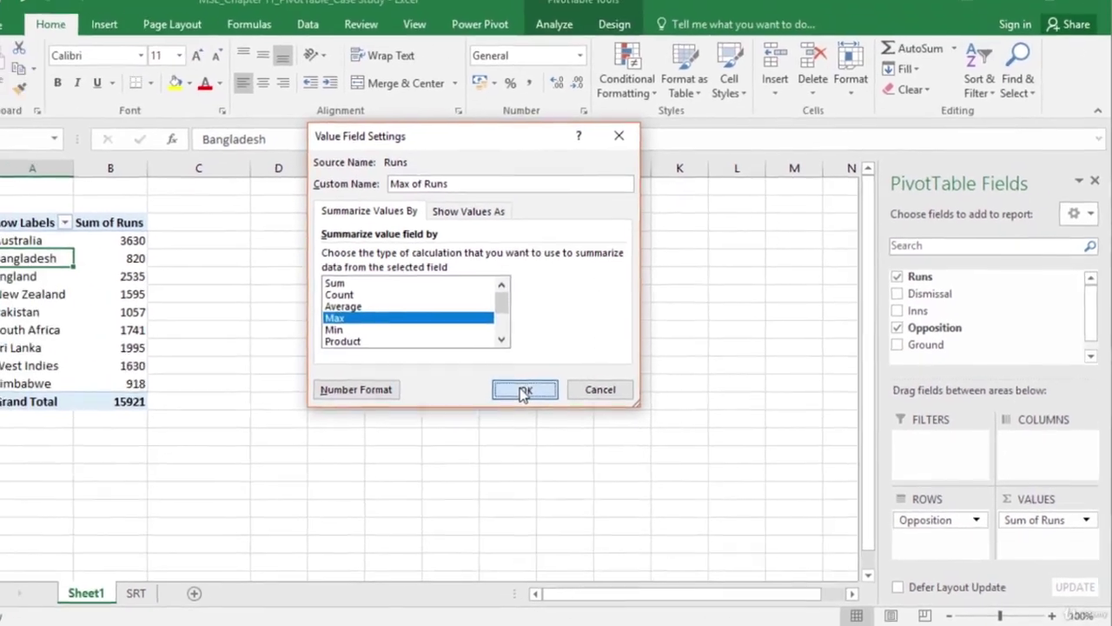
click(482, 374)
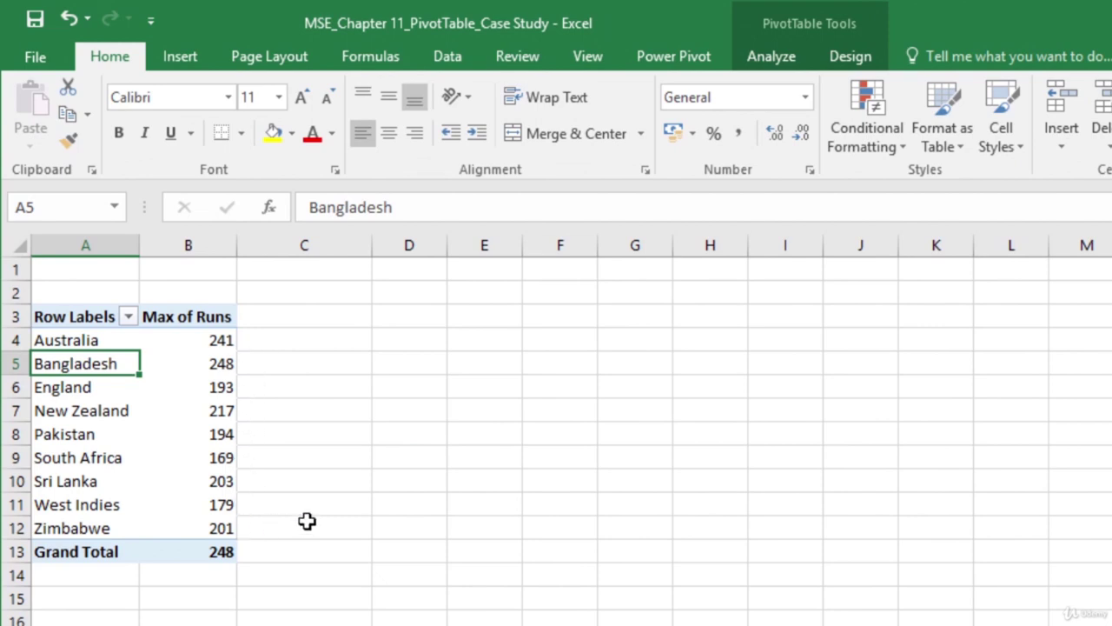
click(86, 388)
click(78, 415)
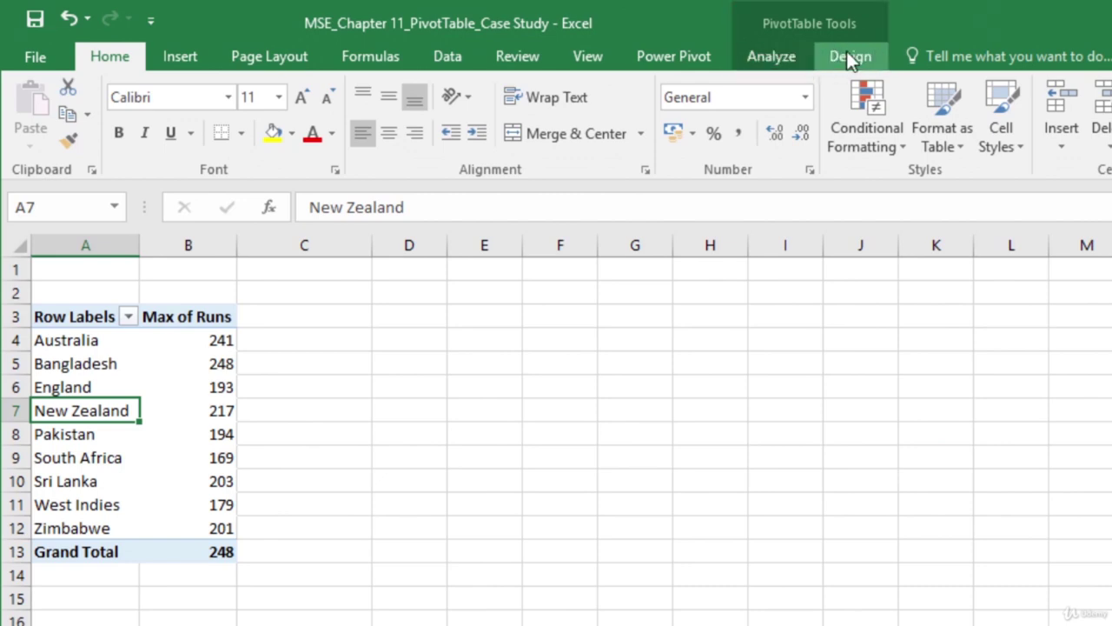
Step: Apply an orange Medium PivotTable style with a filled header row to the Max of Runs table
click(774, 54)
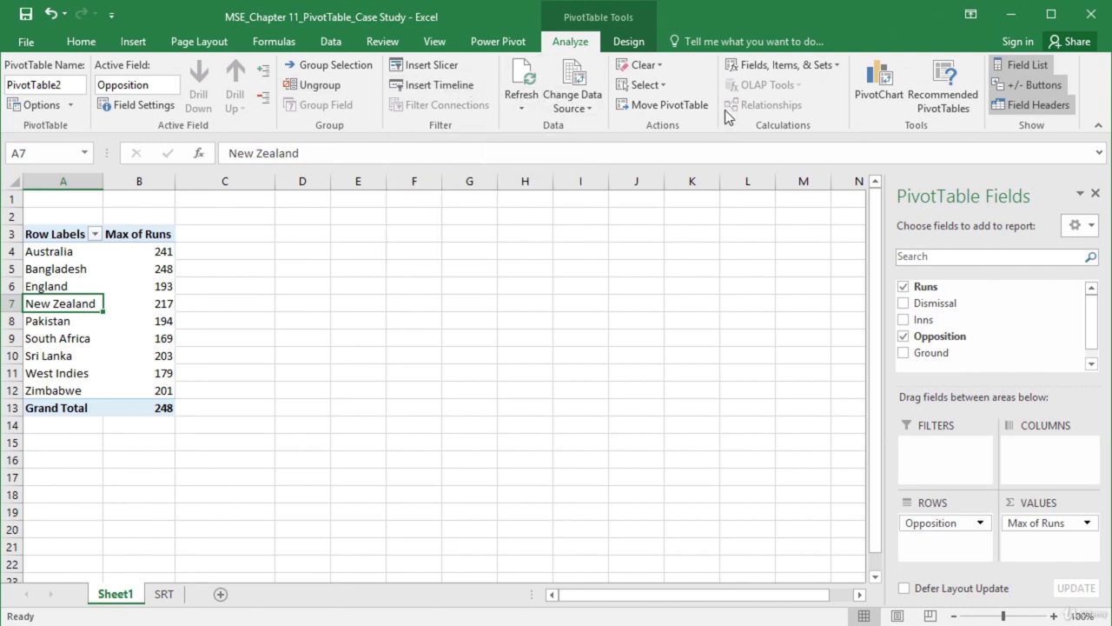
click(632, 39)
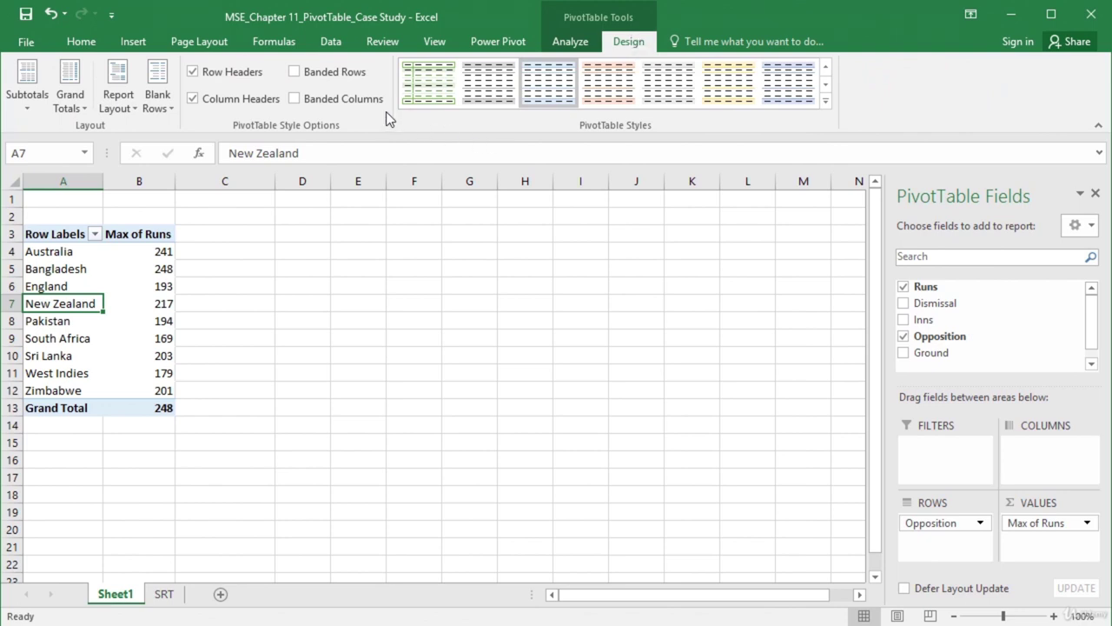
mouse_move(133, 278)
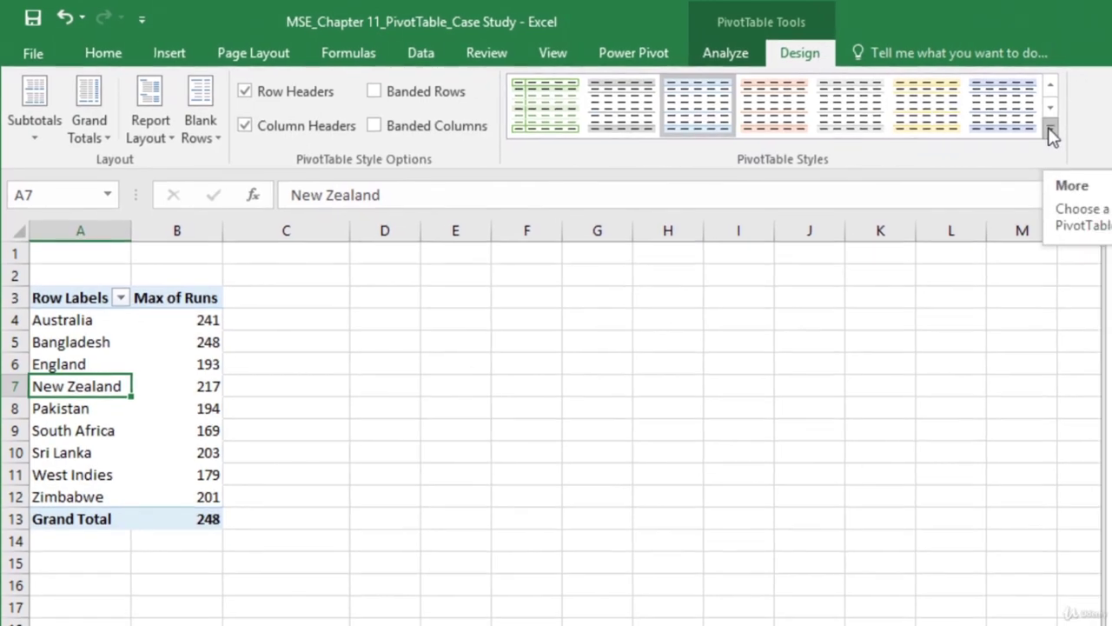
click(1070, 130)
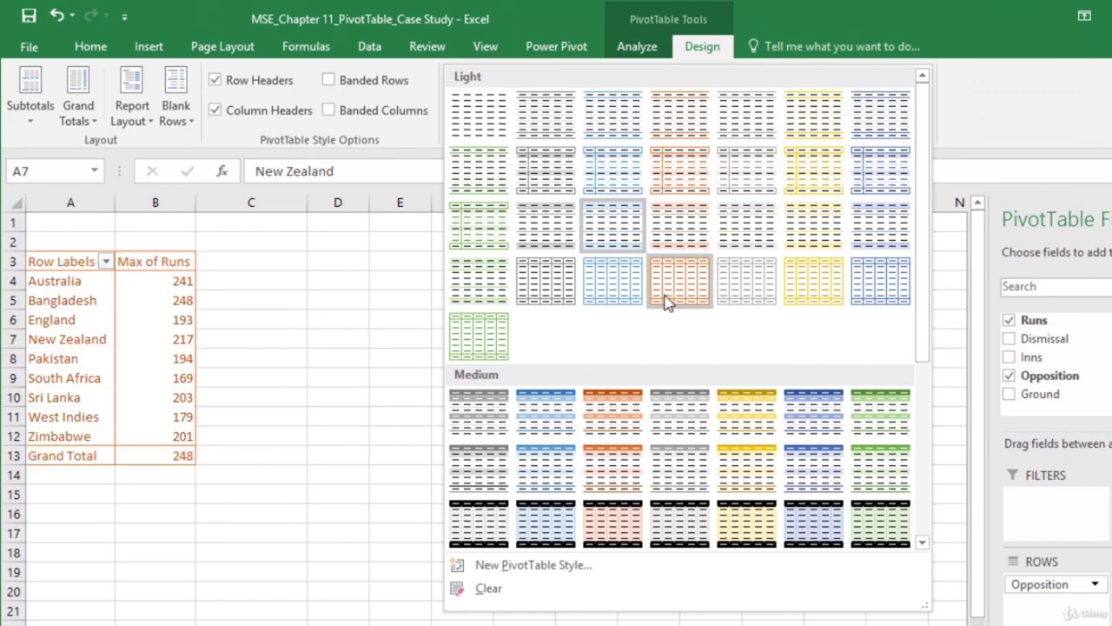
click(612, 414)
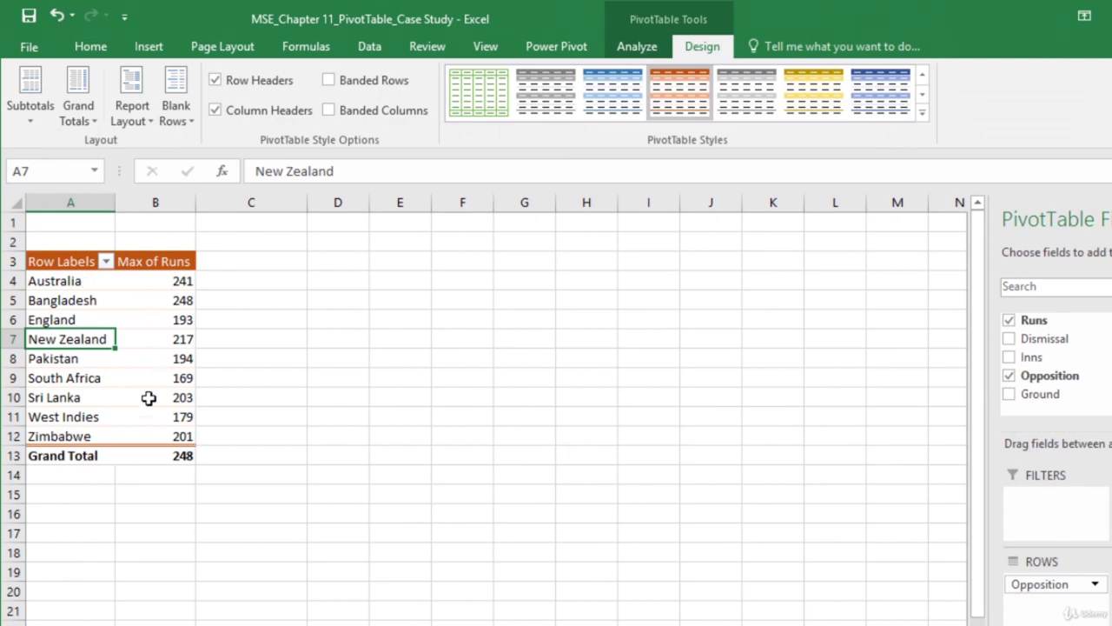
Step: Insert a Clustered Bar PivotChart from the Max of Runs by Opposition PivotTable
mouse_move(149, 398)
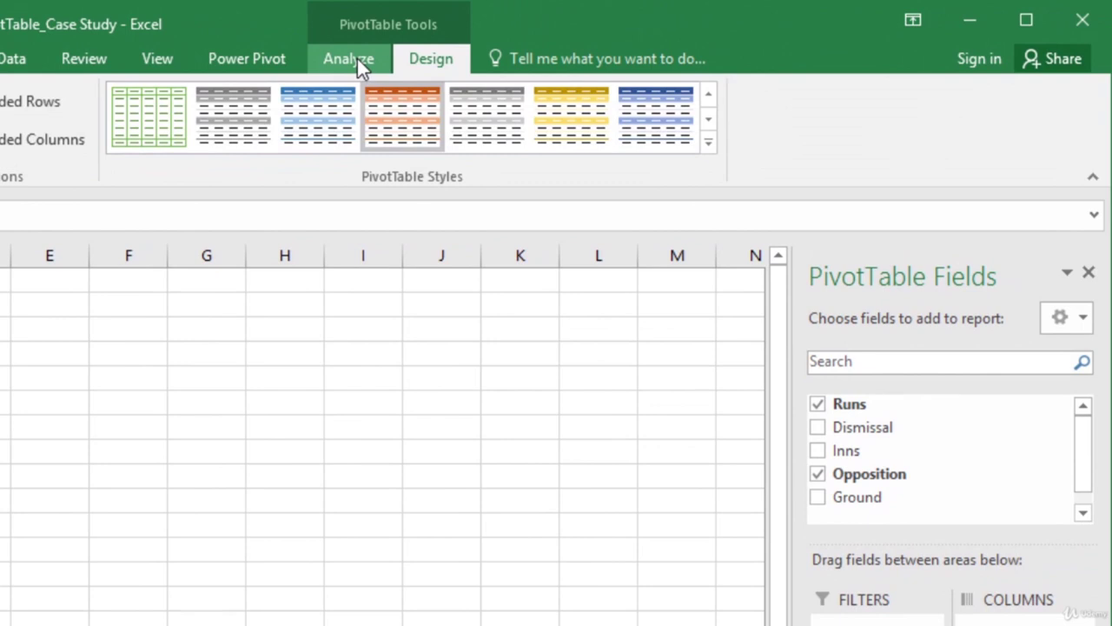
click(528, 52)
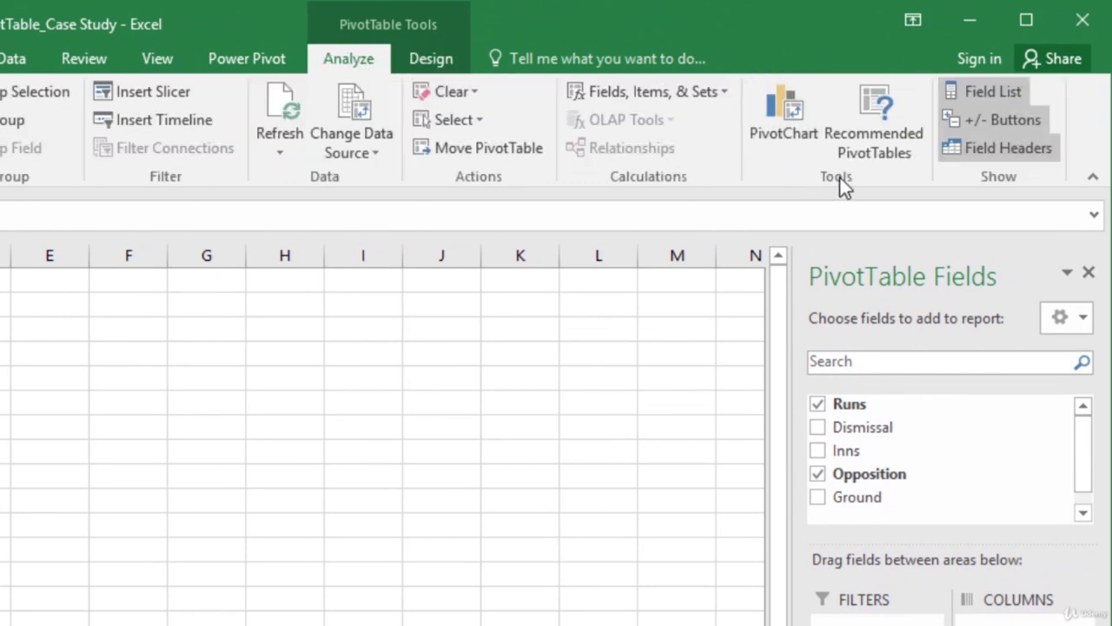
click(789, 117)
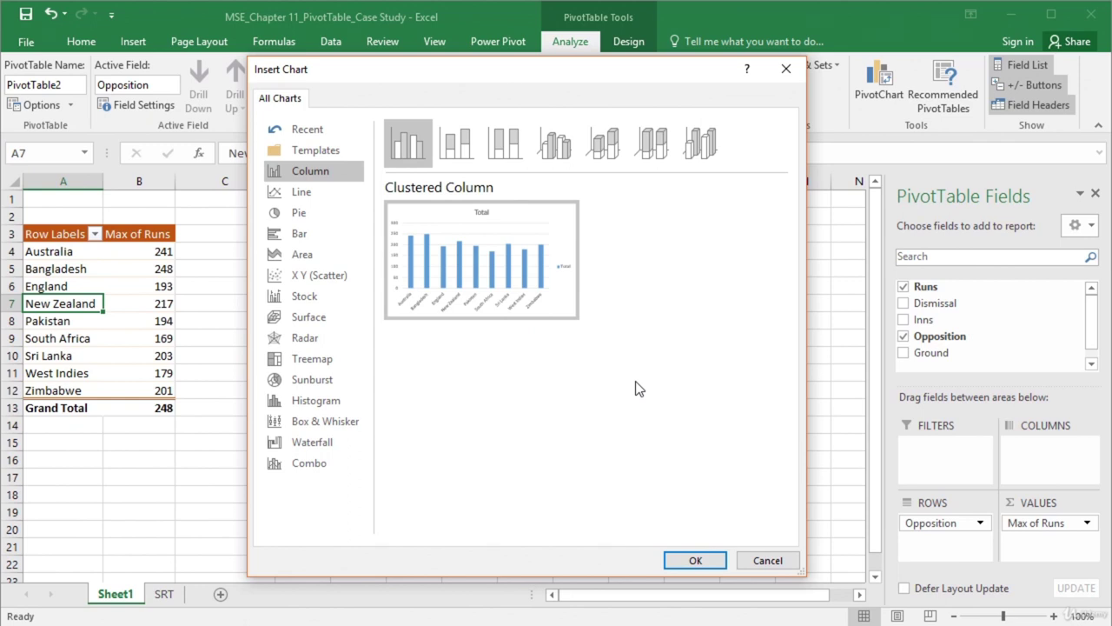
click(313, 237)
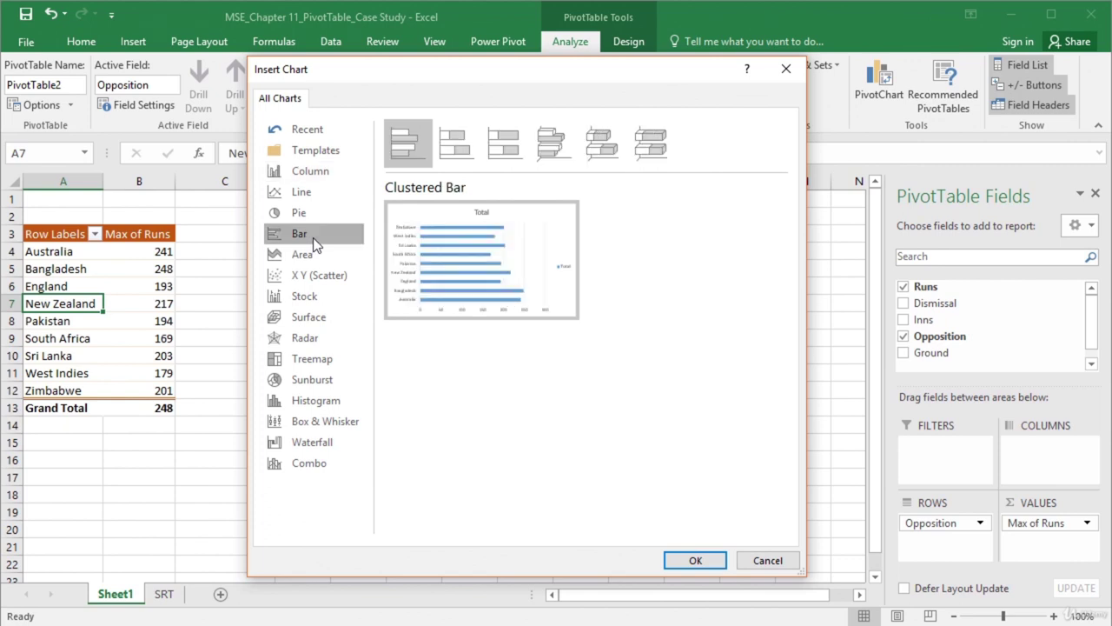
click(696, 561)
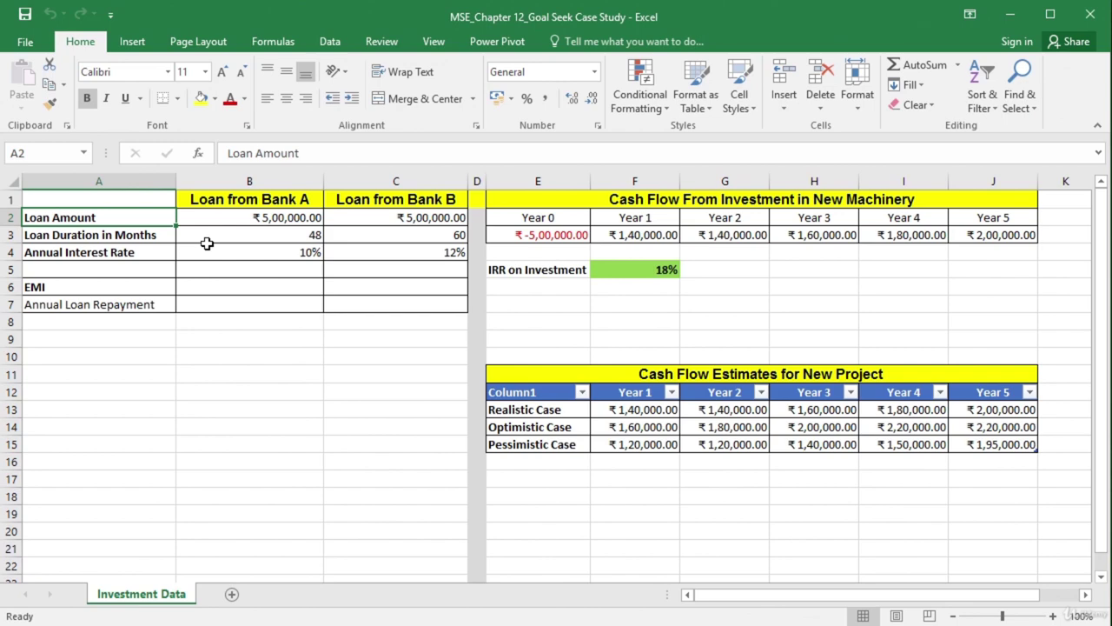
Step: Examine the Year 0 investment, Bank B's interest rate, the machinery cash flows and the realistic, optimistic and pessimistic estimates
click(537, 235)
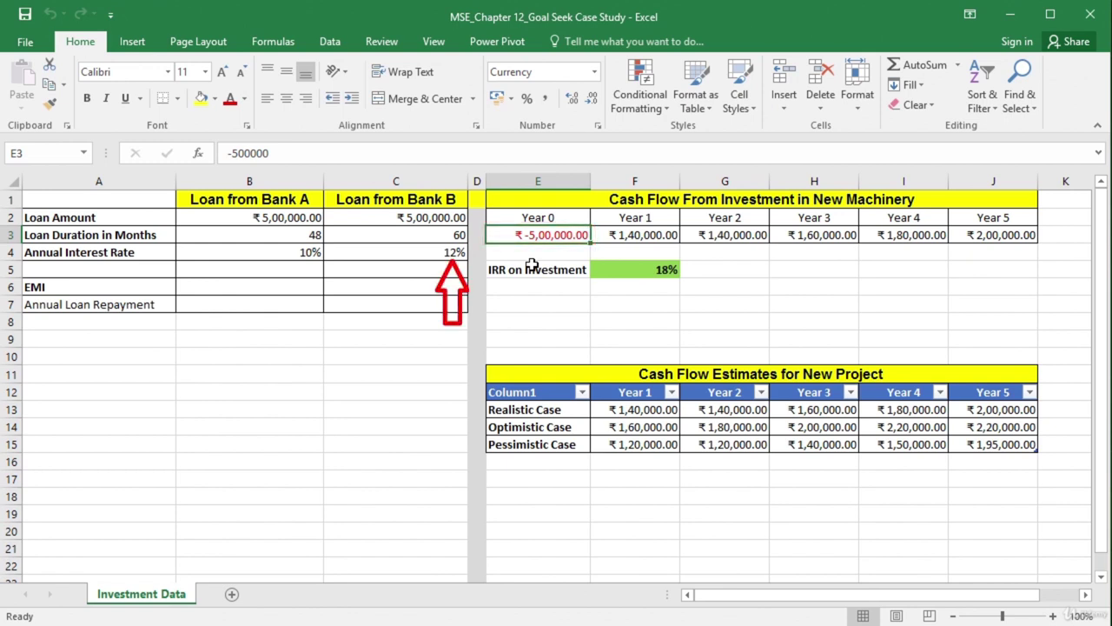
click(444, 254)
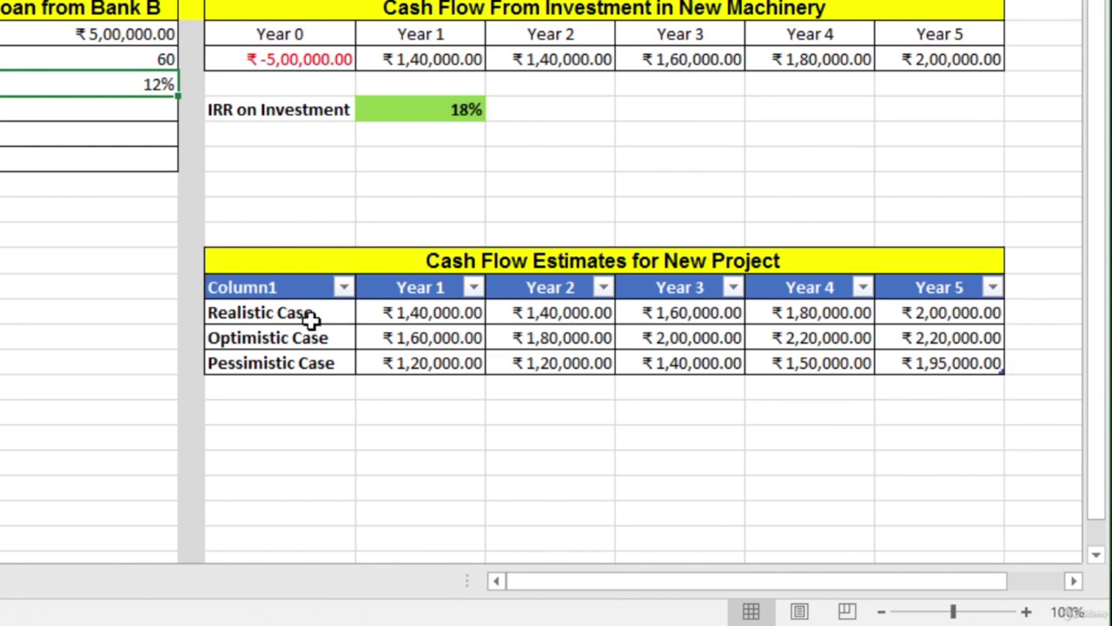
drag(311, 318, 904, 311)
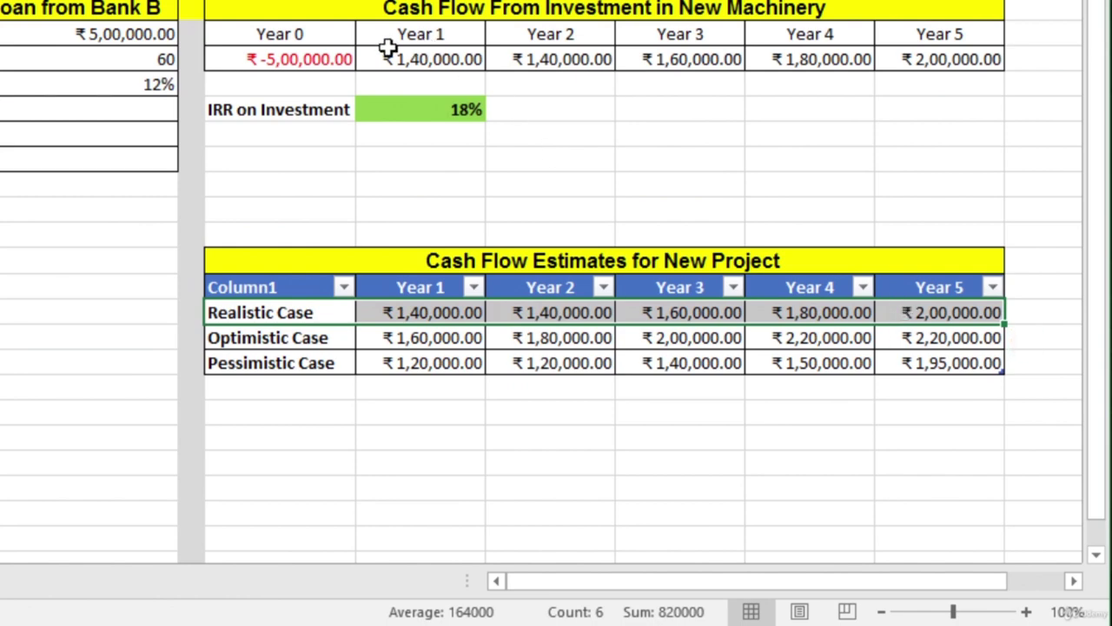
drag(339, 58, 919, 59)
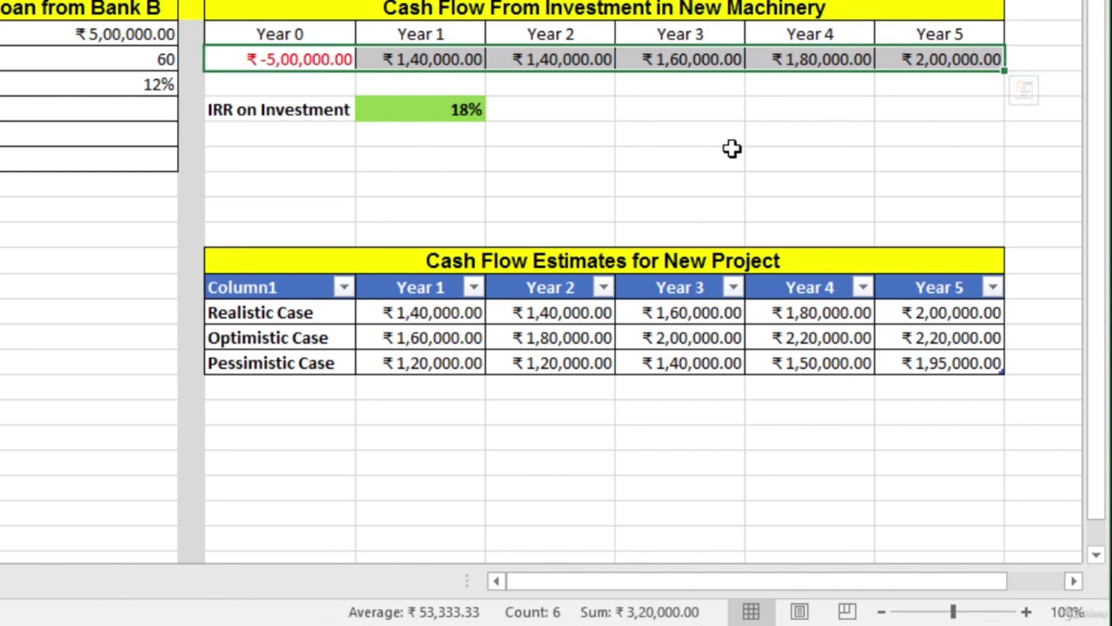
click(368, 339)
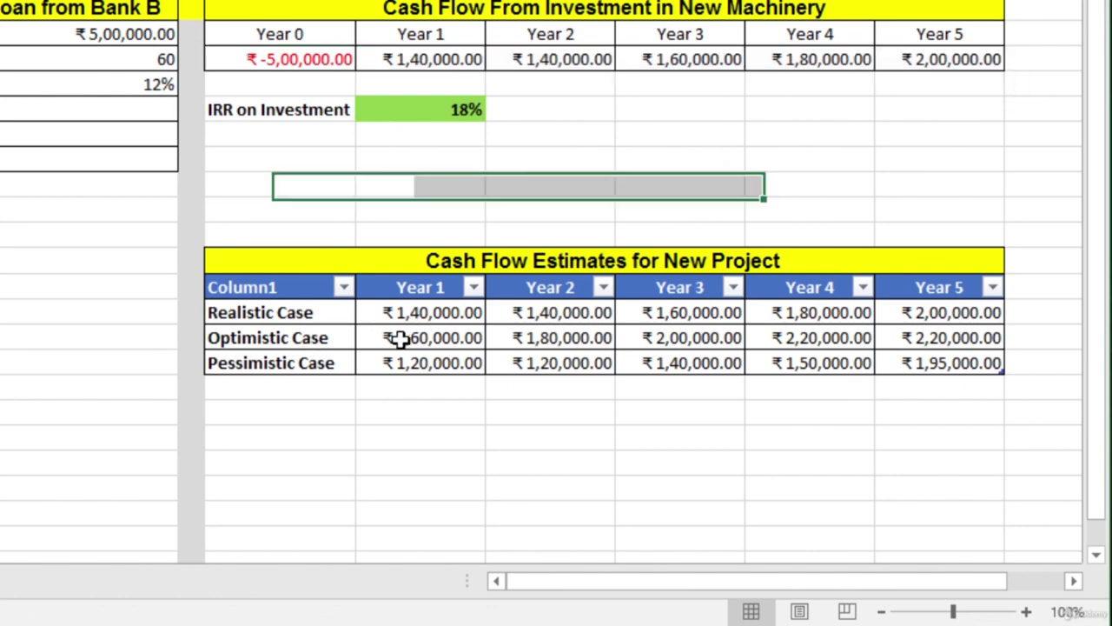
drag(322, 342, 930, 343)
drag(314, 365, 917, 361)
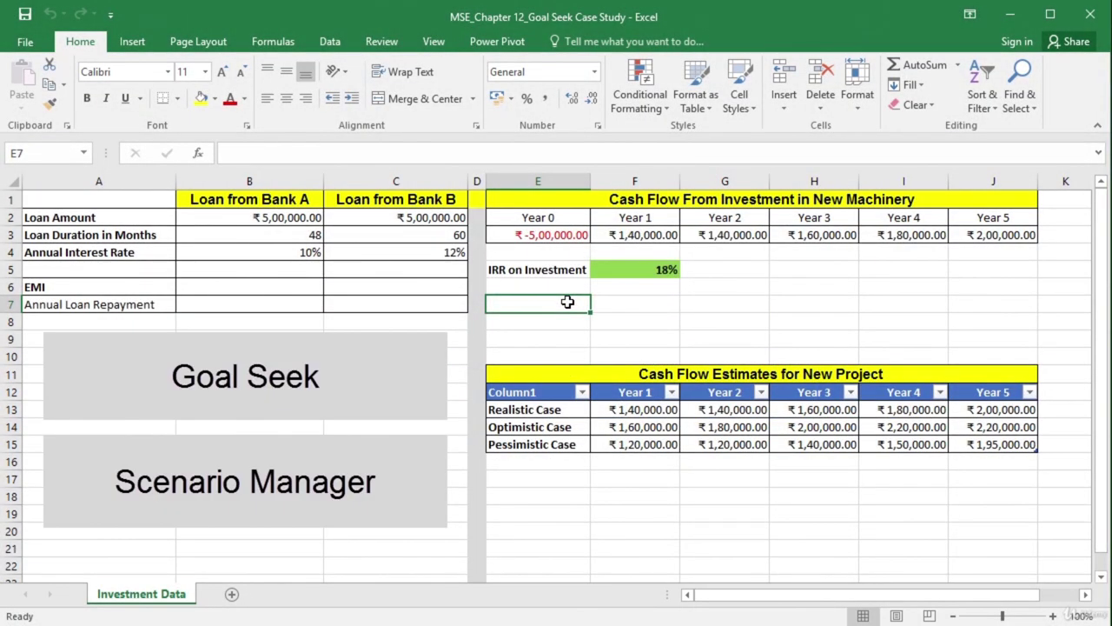
Step: Compare the IRR on Investment with Bank B's annual interest rate, and review the Year 0 outlay and the three case labels
click(558, 235)
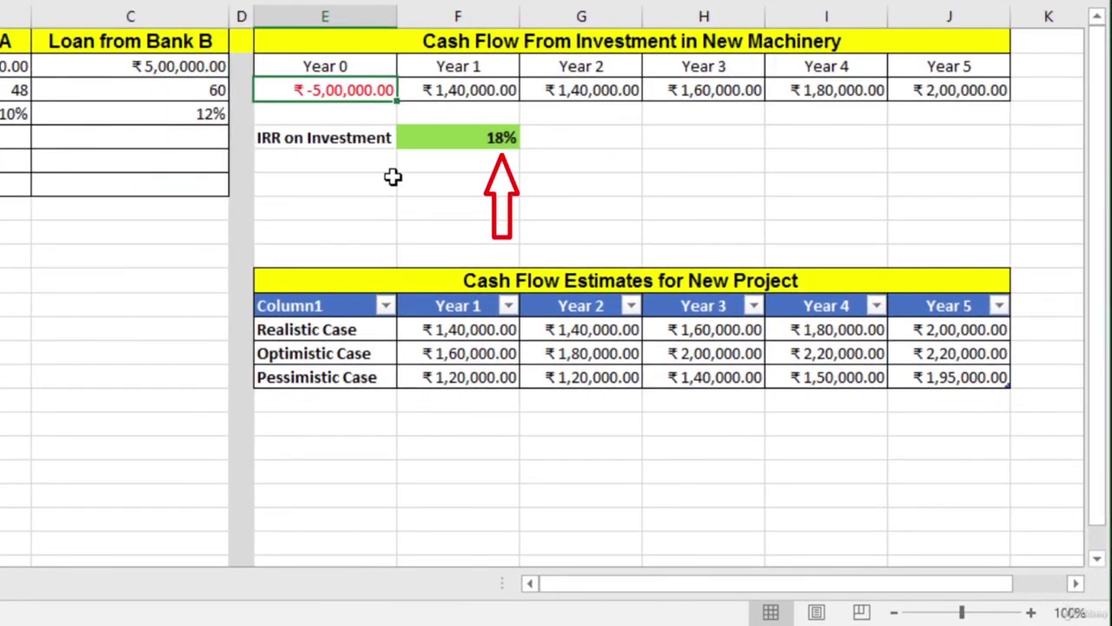
click(470, 138)
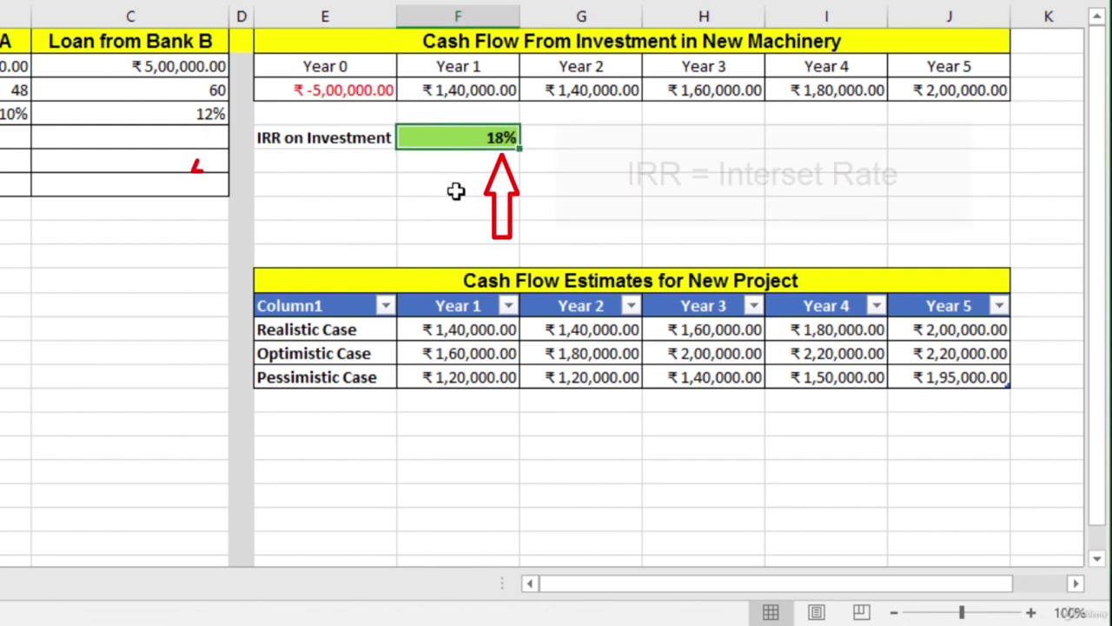
click(206, 114)
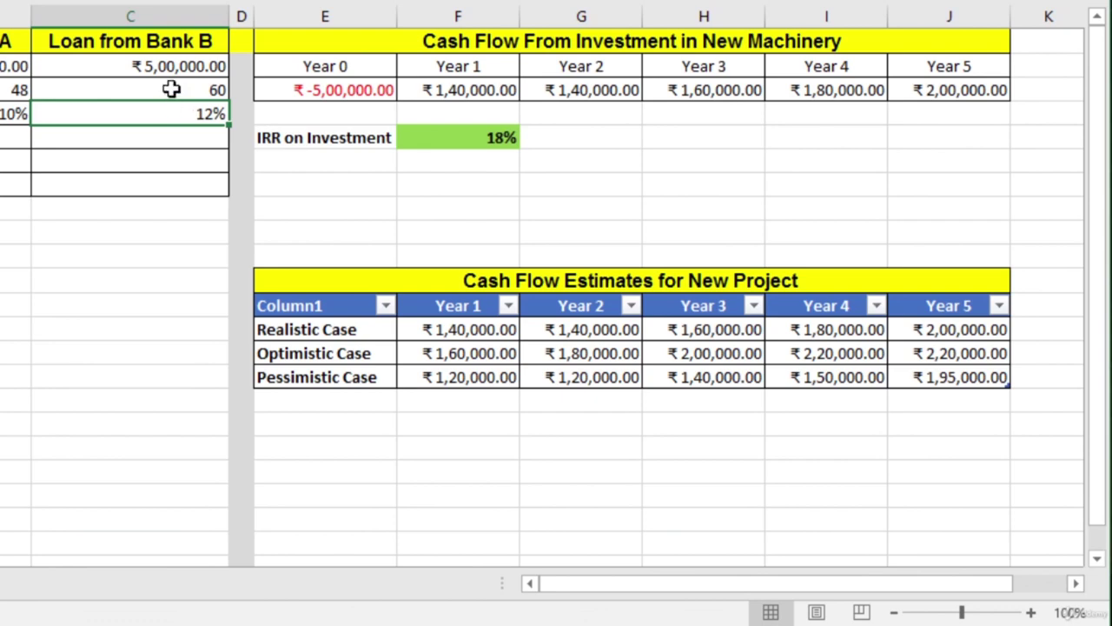
click(455, 143)
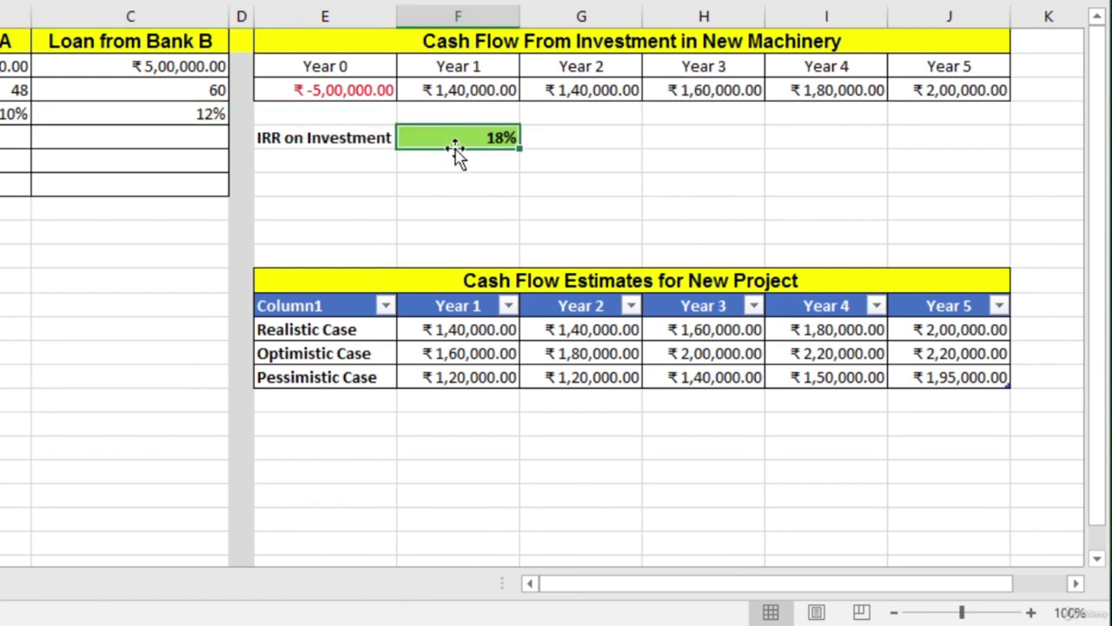
click(144, 112)
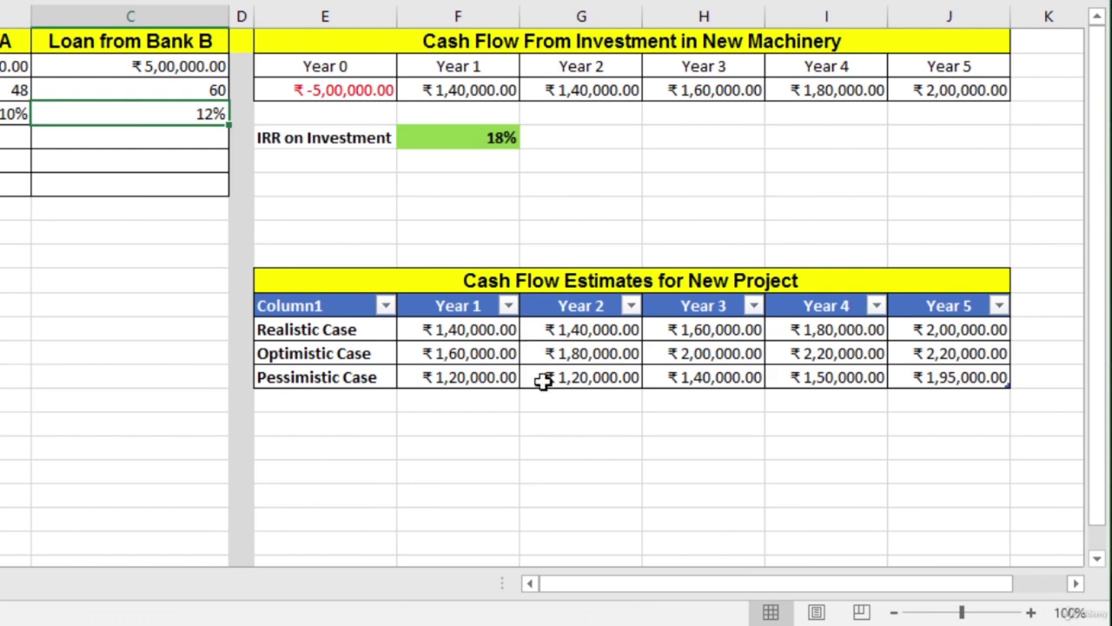
click(353, 330)
drag(354, 330, 346, 376)
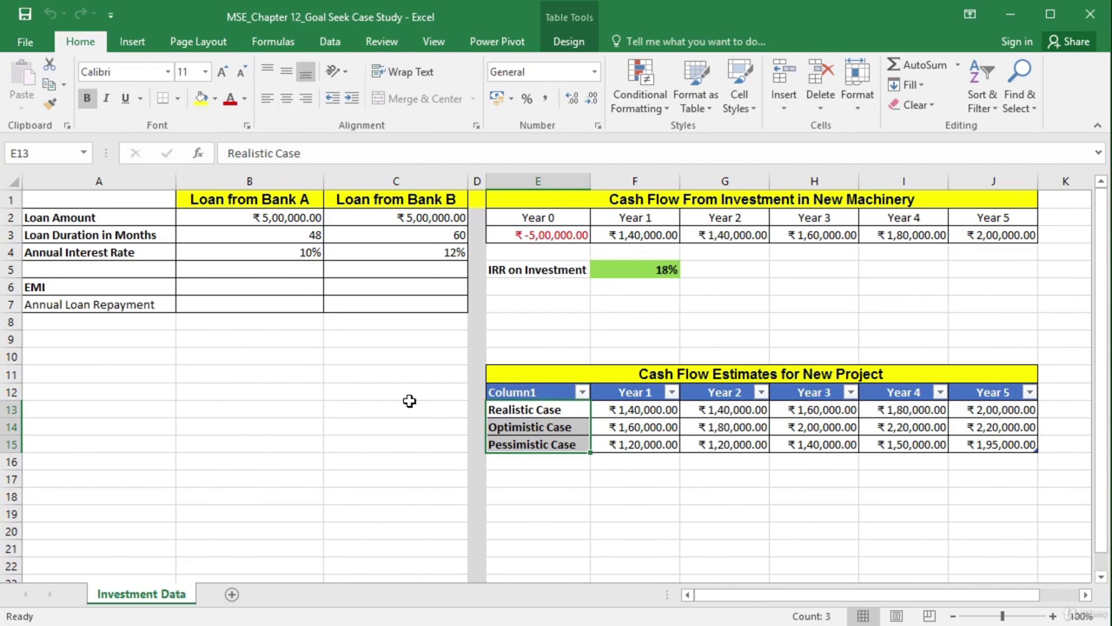
click(646, 269)
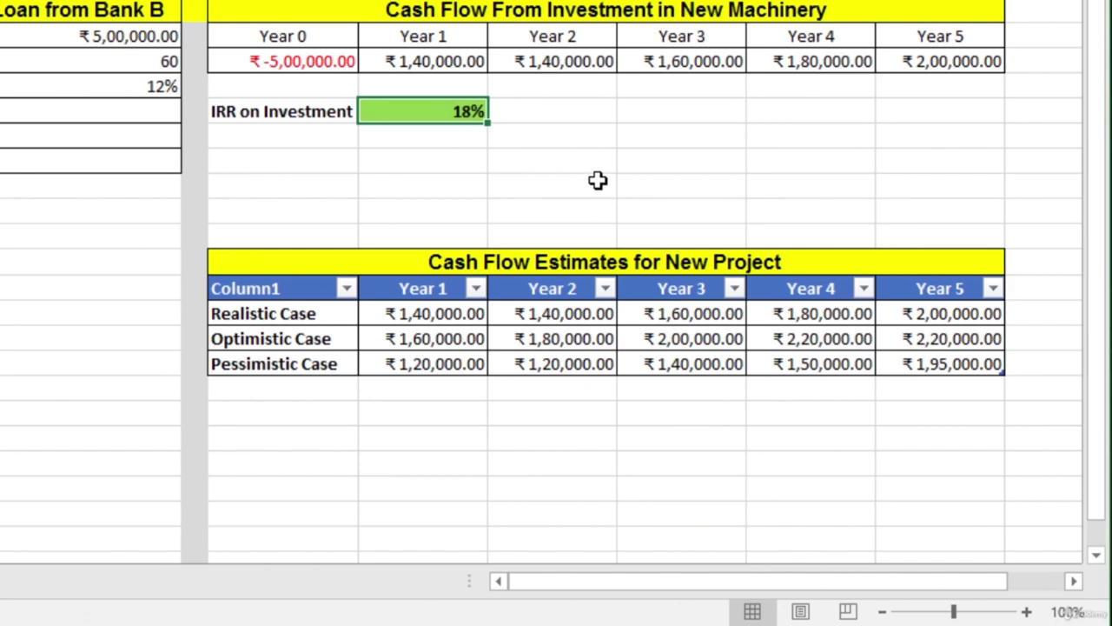
click(313, 61)
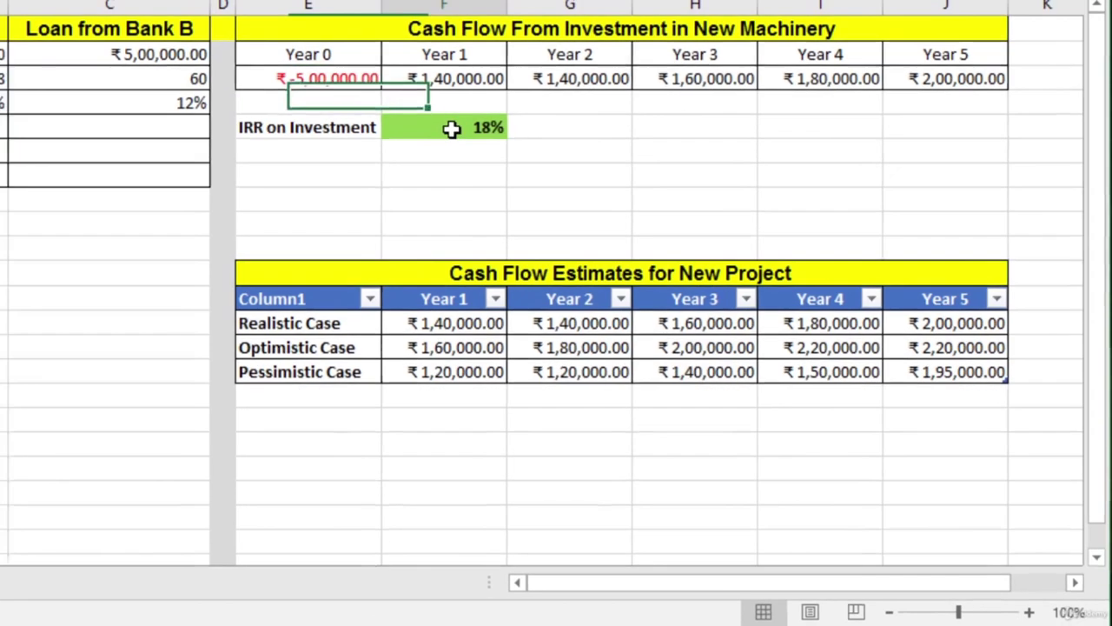
Step: Run Goal Seek to bring the IRR in F5 to 12% by changing the Year 0 investment in E3, and accept the solution
click(431, 113)
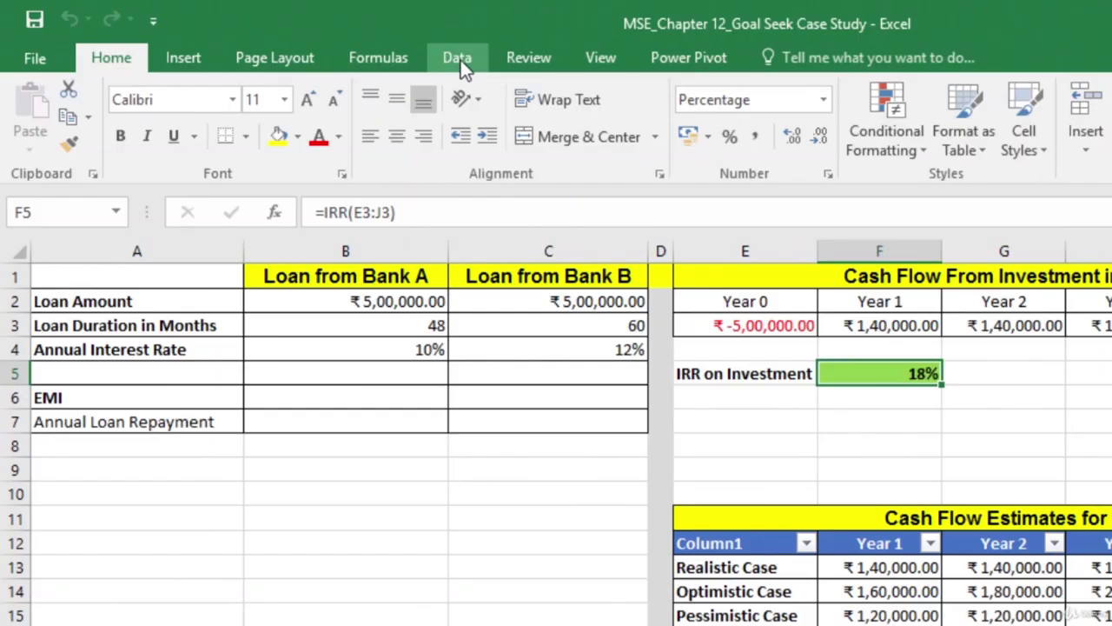
click(329, 41)
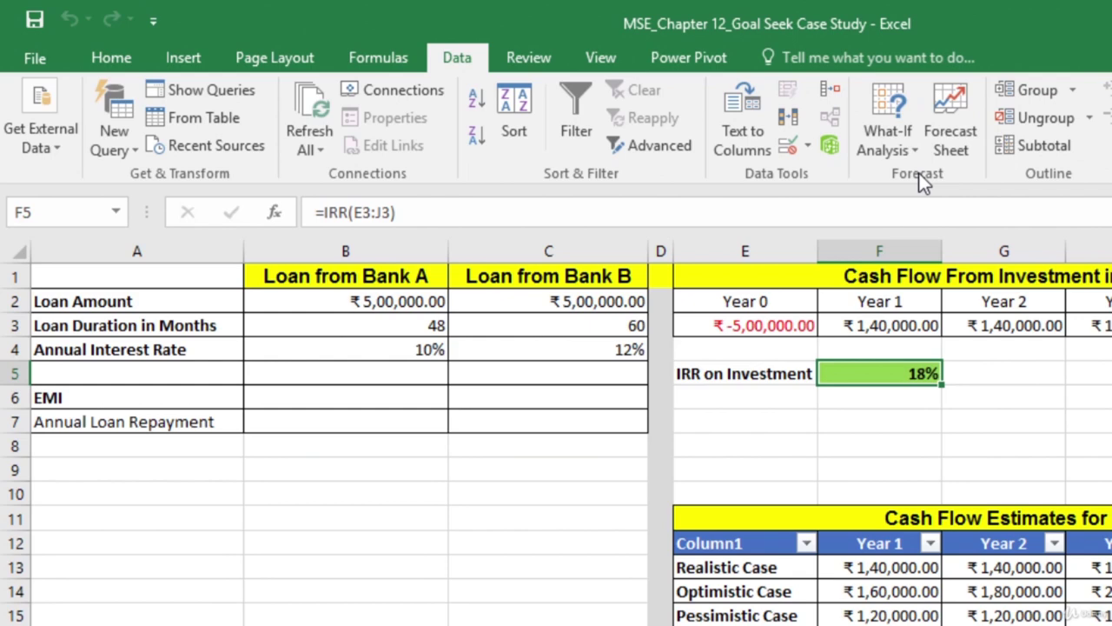
click(908, 146)
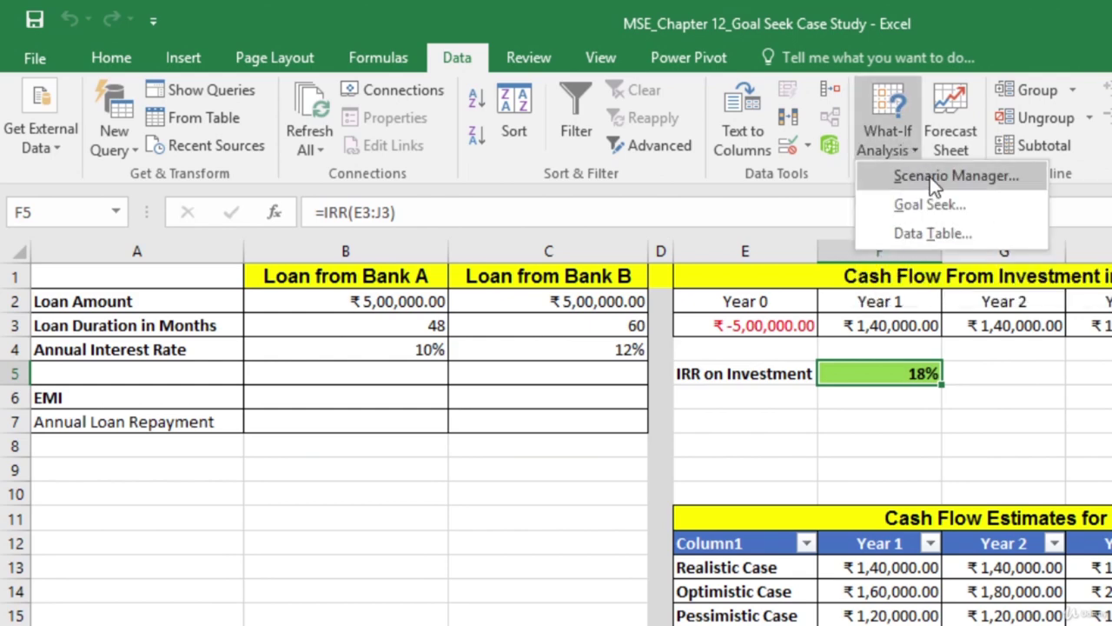
click(930, 204)
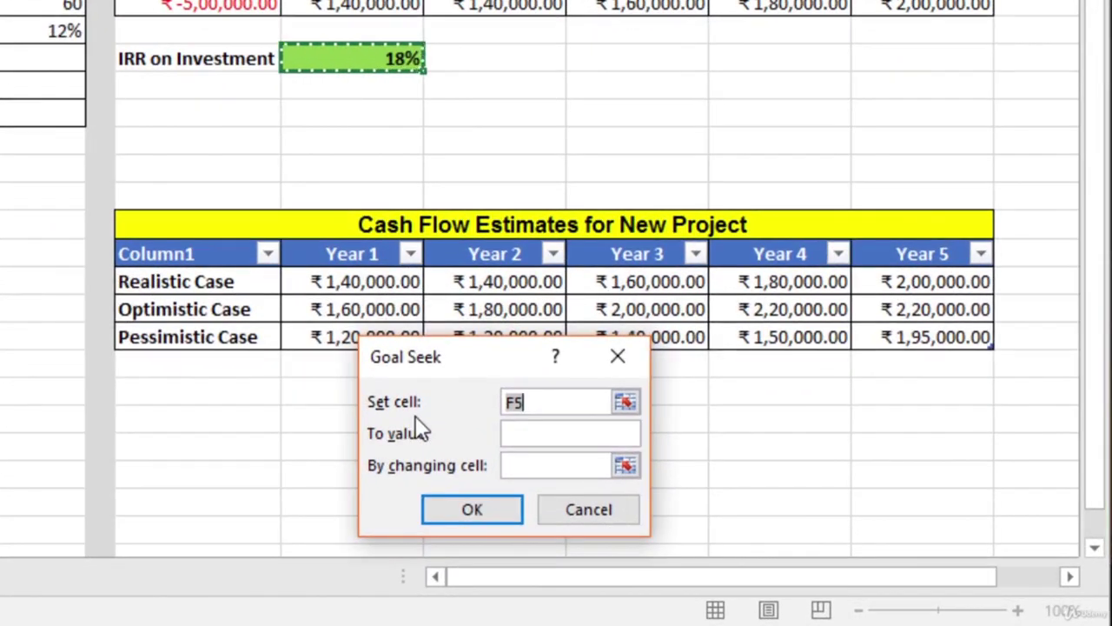
drag(544, 401, 474, 409)
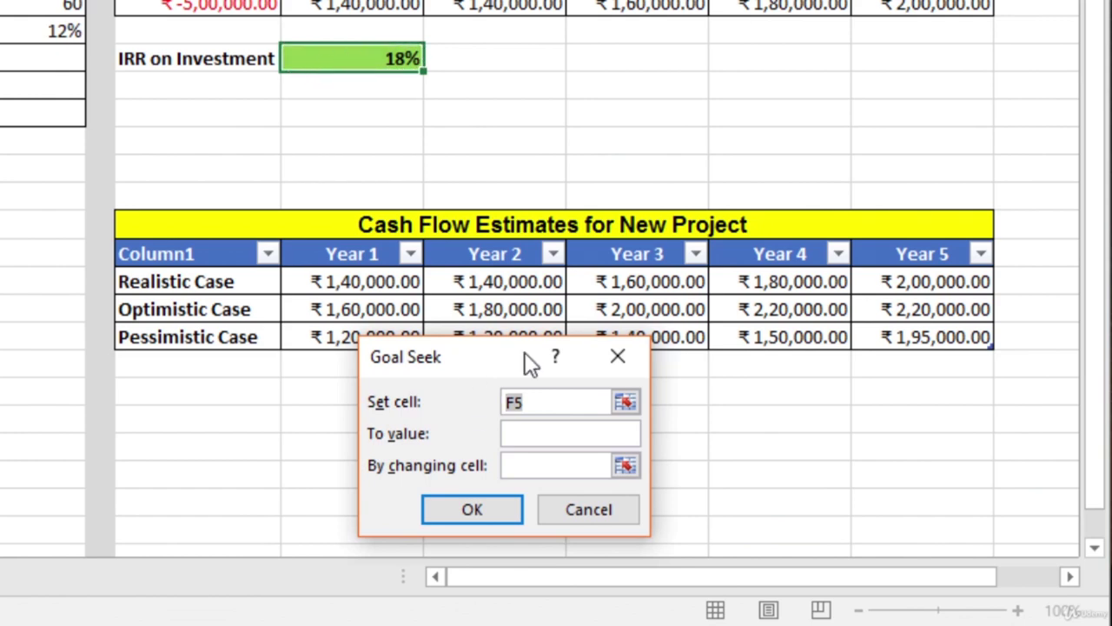
click(532, 437)
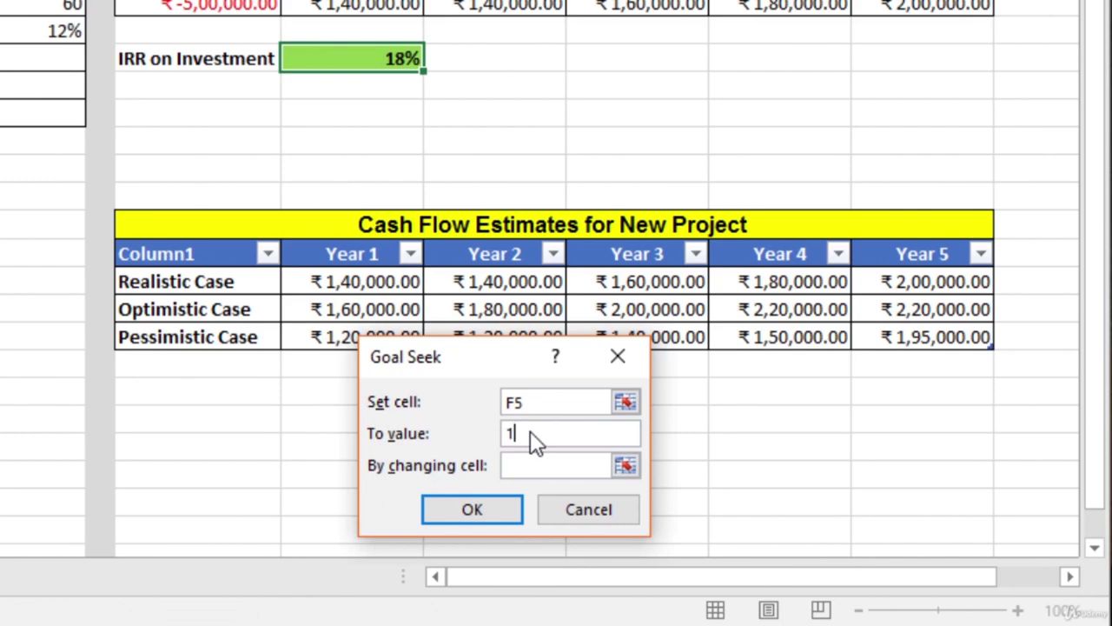
text(12%)
key(Tab)
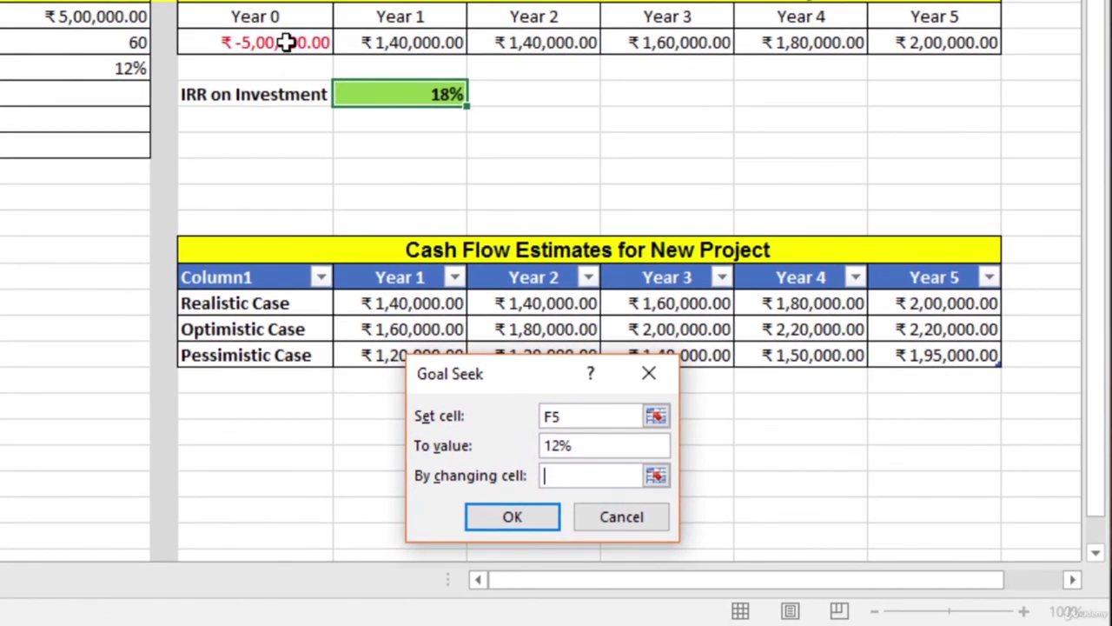
click(287, 42)
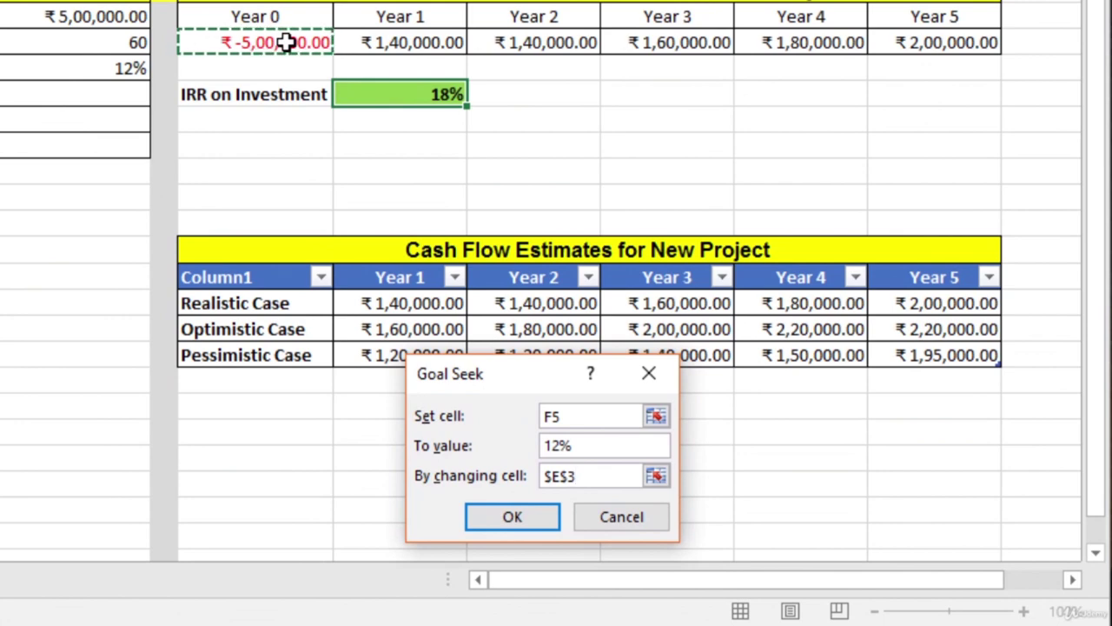
click(526, 513)
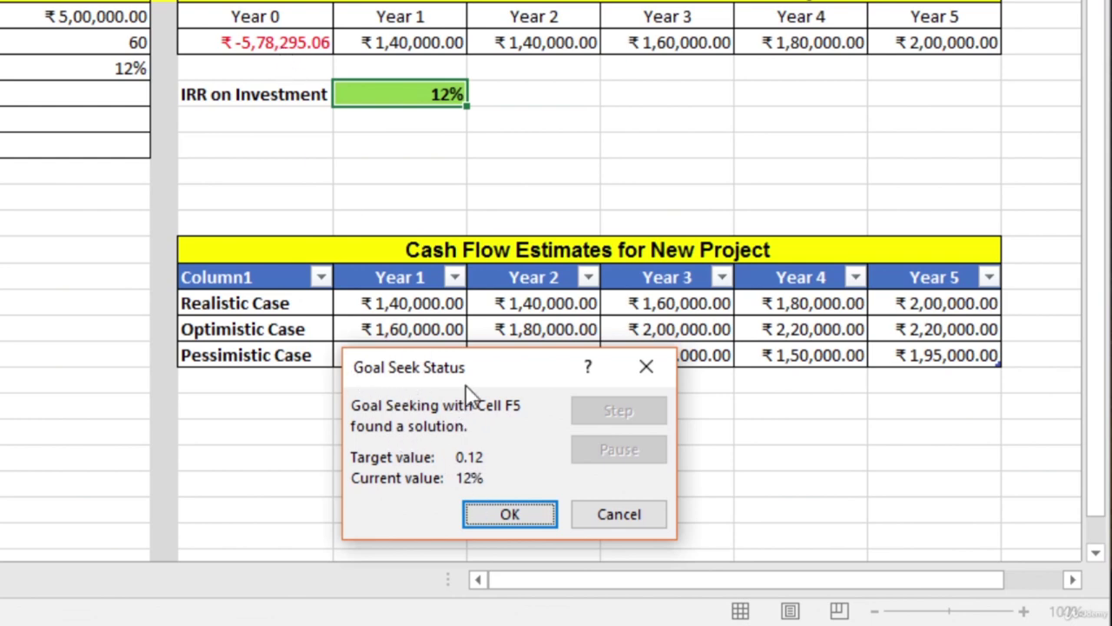
click(513, 514)
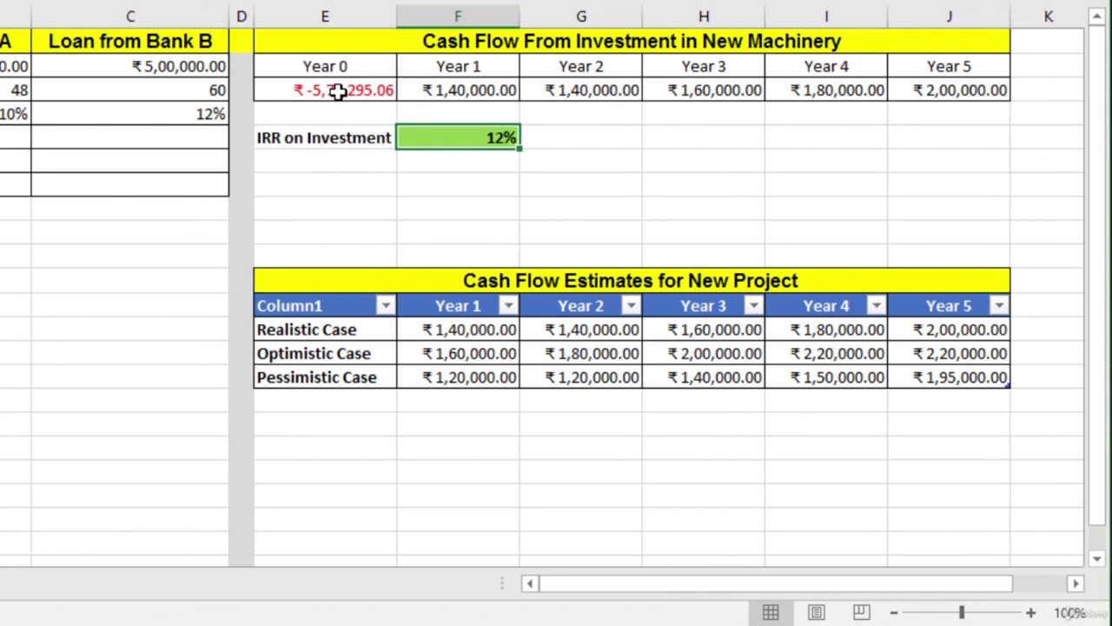
Step: Review the Year 0 investment and IRR after Goal Seek, along with the three cash flow case labels
click(340, 92)
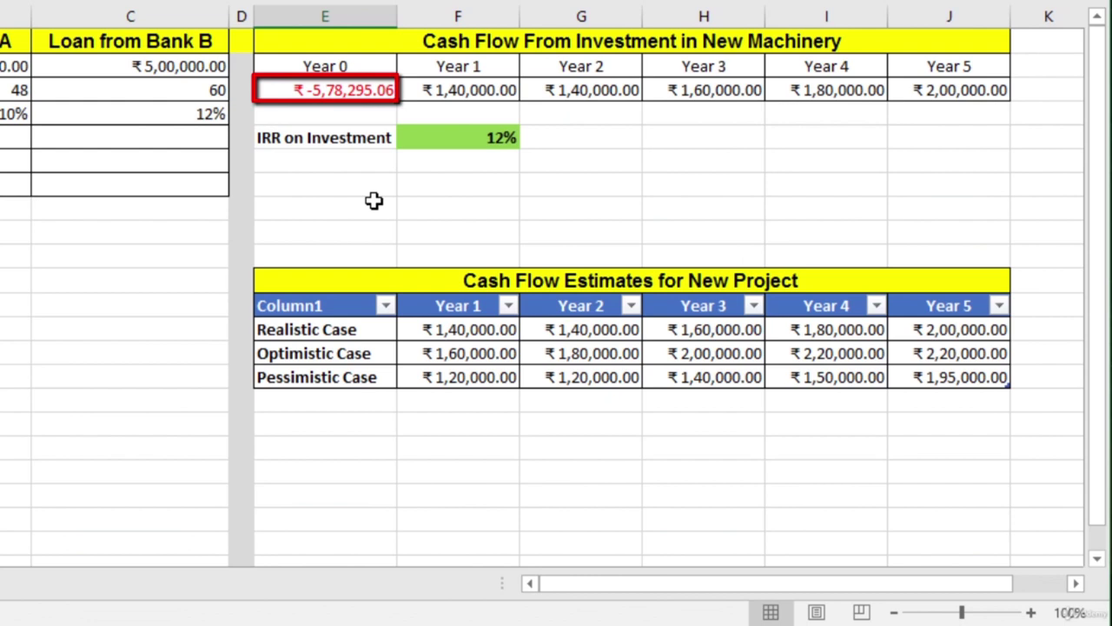
click(453, 139)
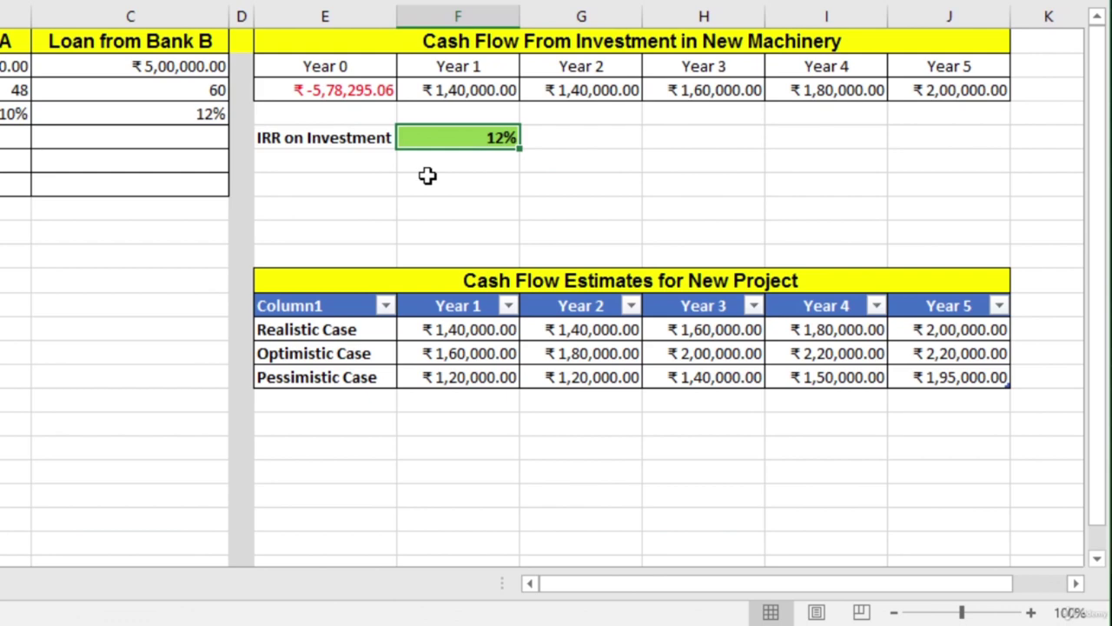
click(356, 92)
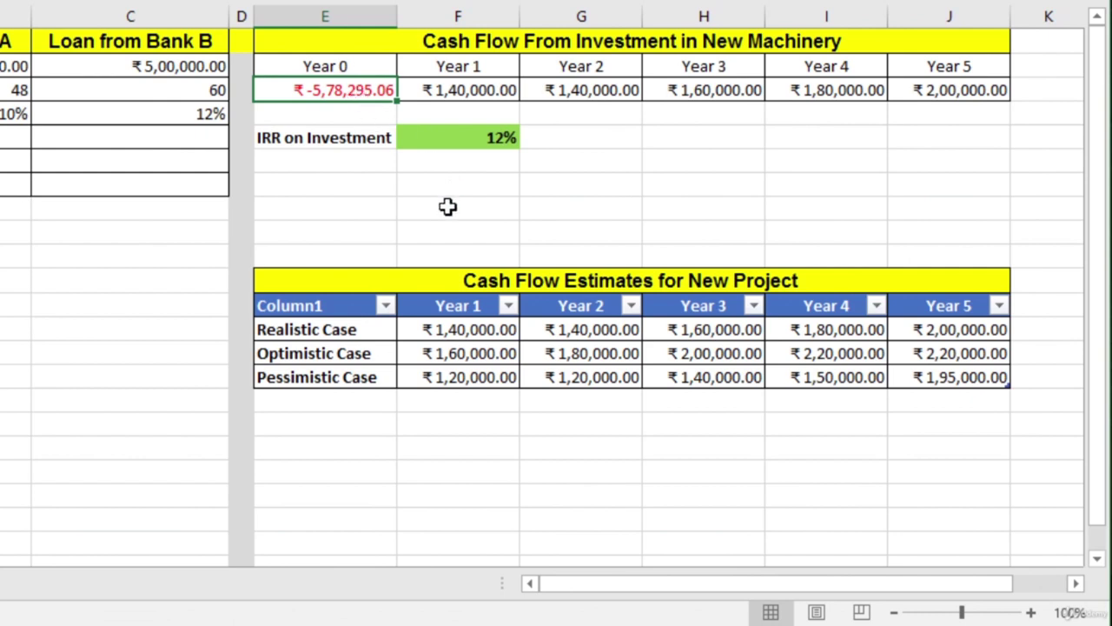
drag(321, 329, 322, 377)
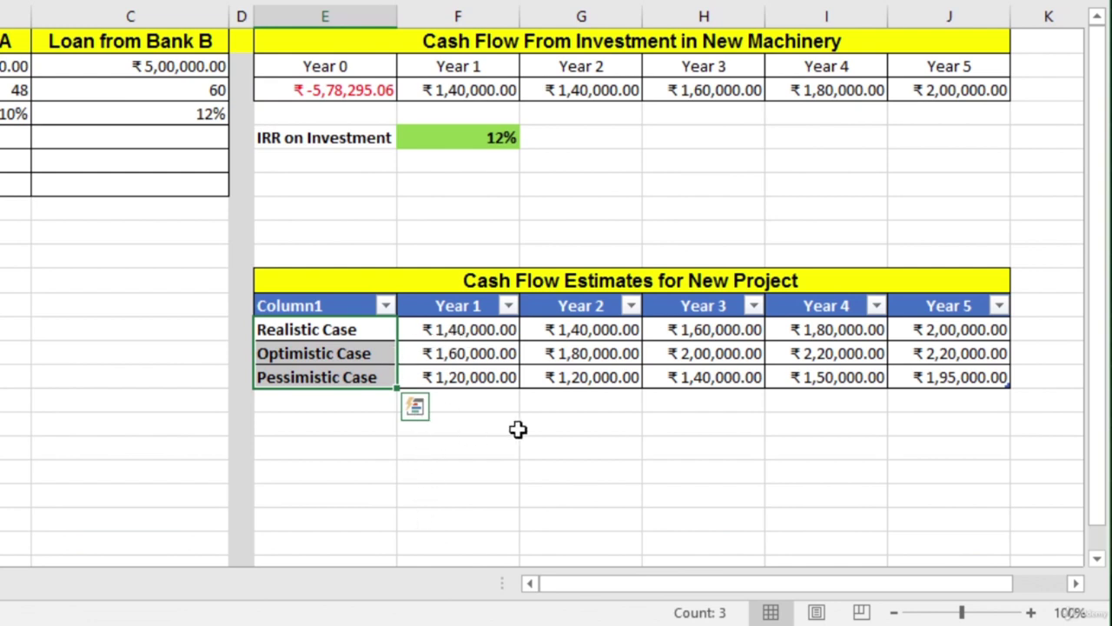
Step: Add a scenario named "Realistic case" in Scenario Manager with changing cells F3:J3 and values 140000, 140000, 160000, 180000 and 200000
click(459, 138)
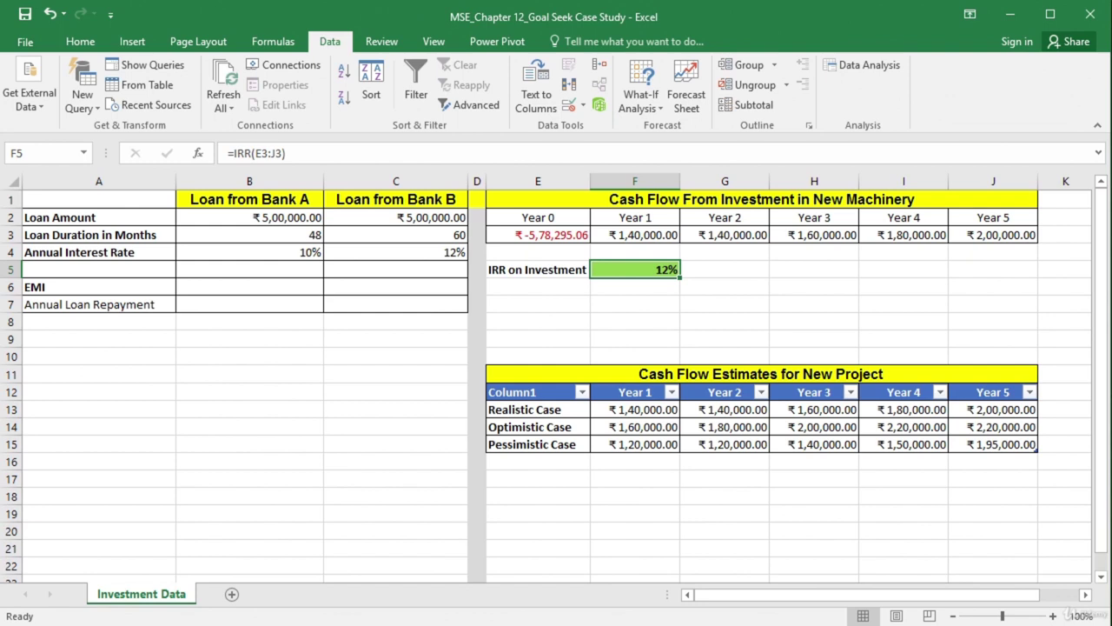
click(656, 105)
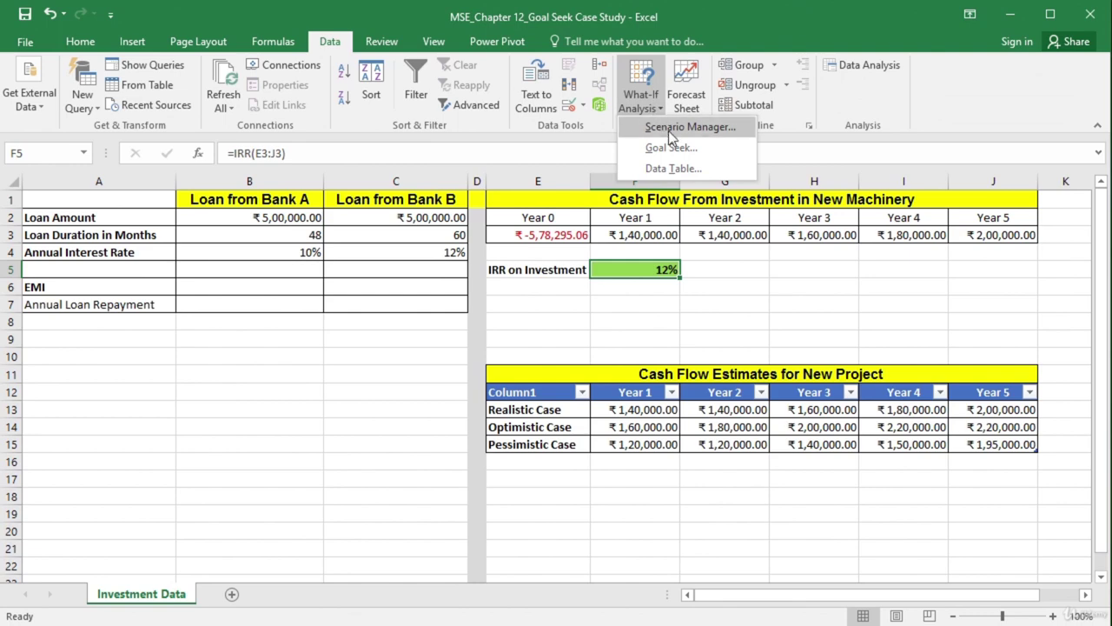
click(668, 130)
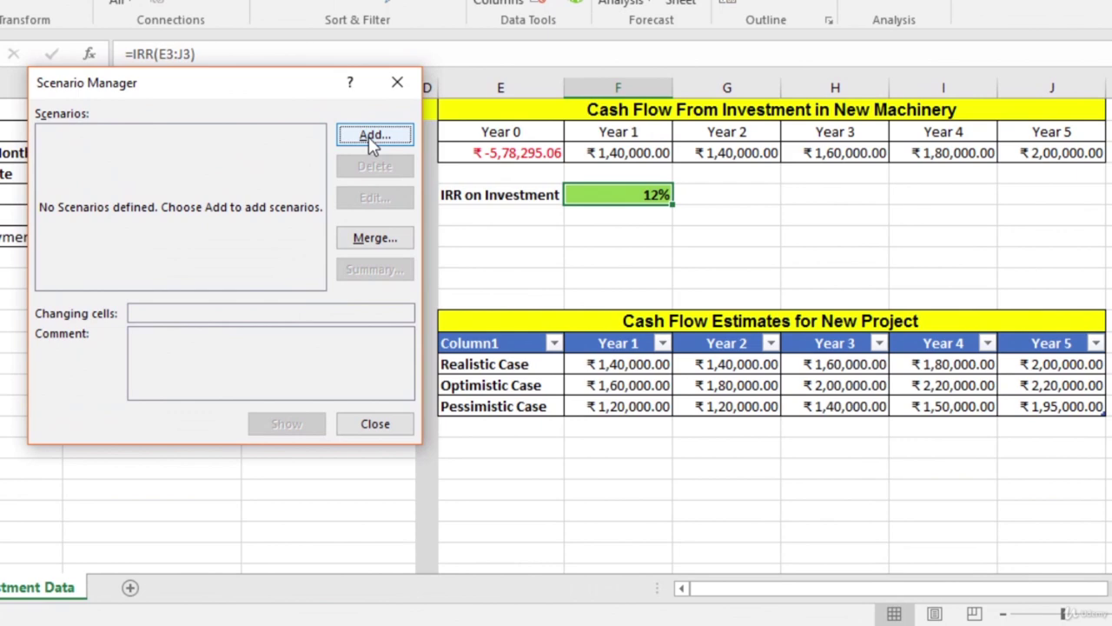
click(371, 139)
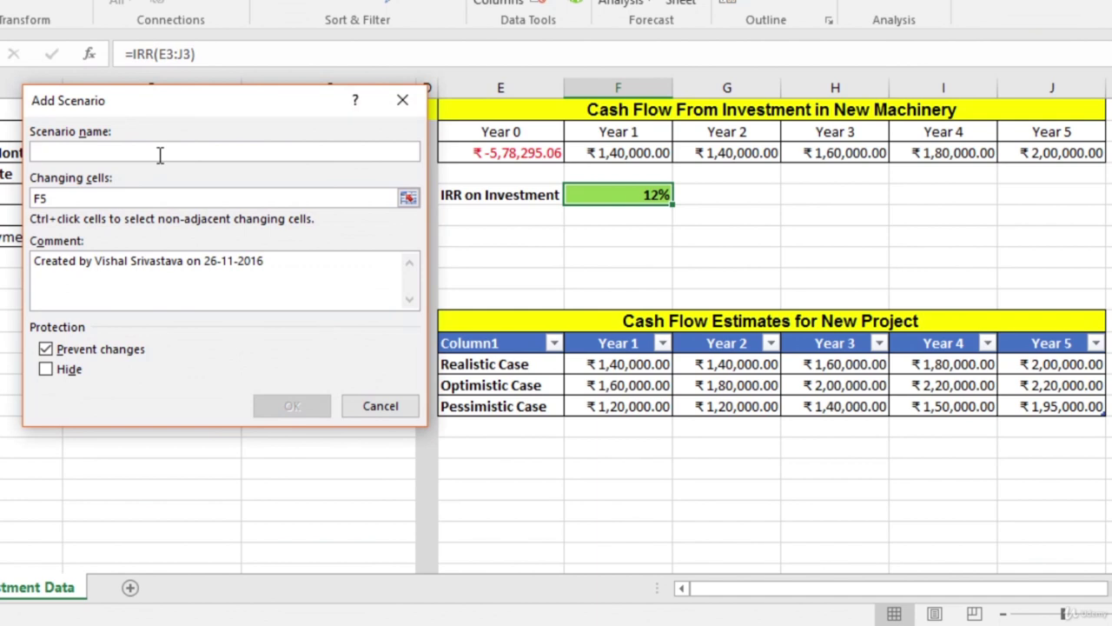
text(Realistic case)
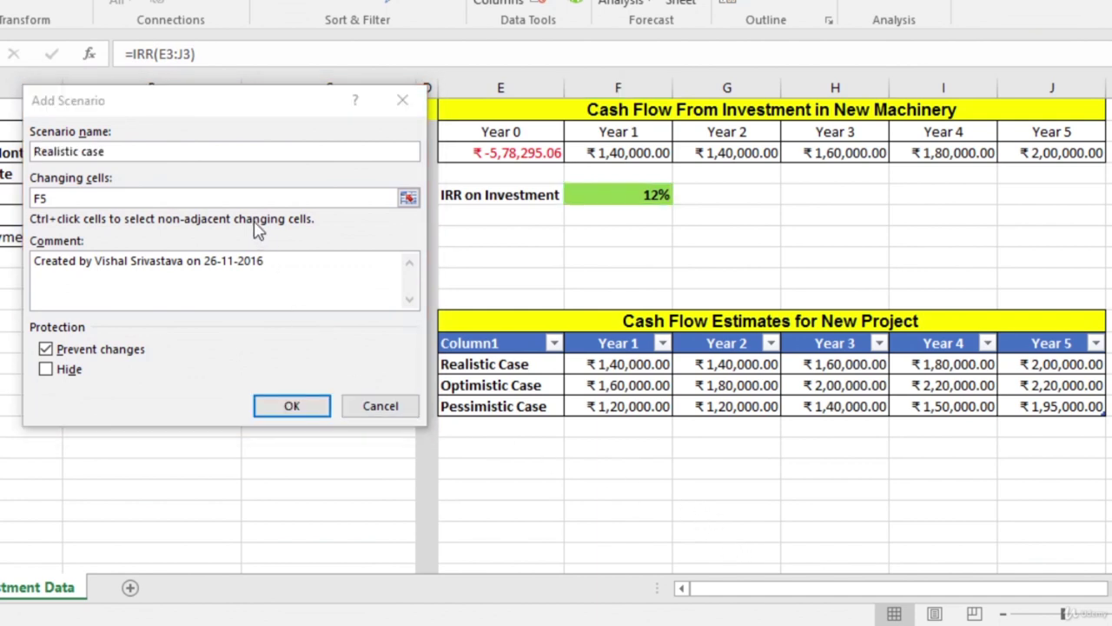
click(244, 193)
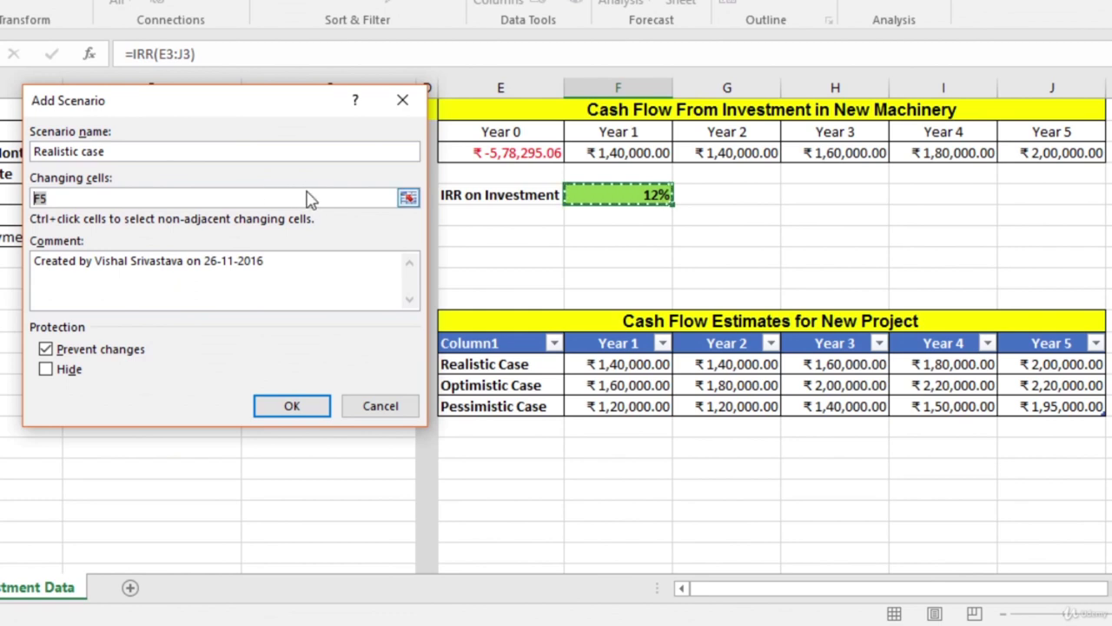
drag(624, 153, 1027, 156)
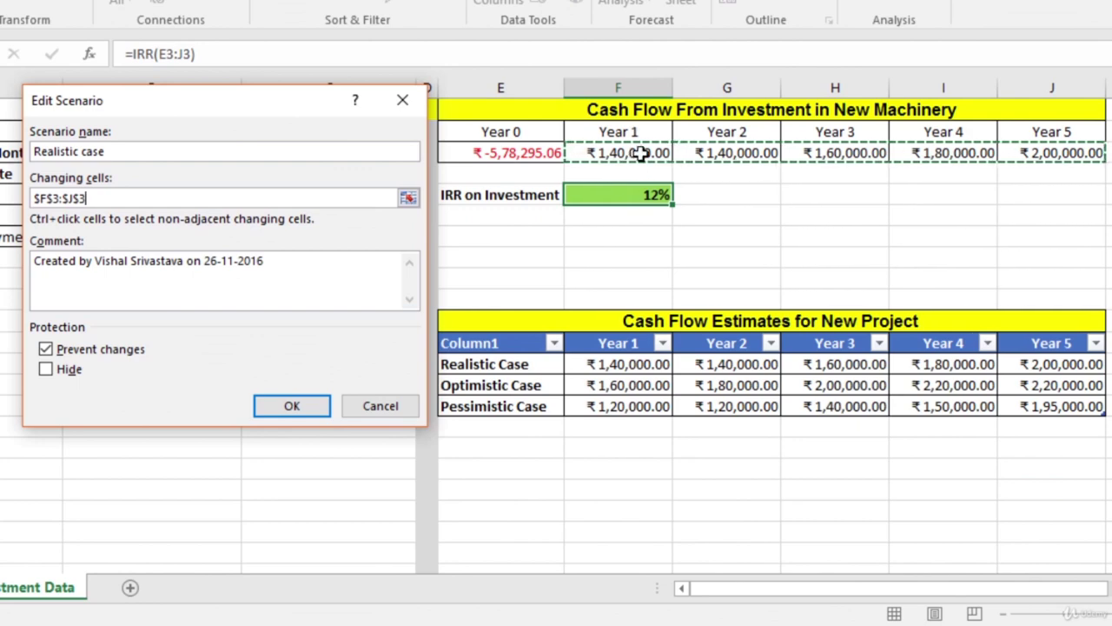
click(290, 410)
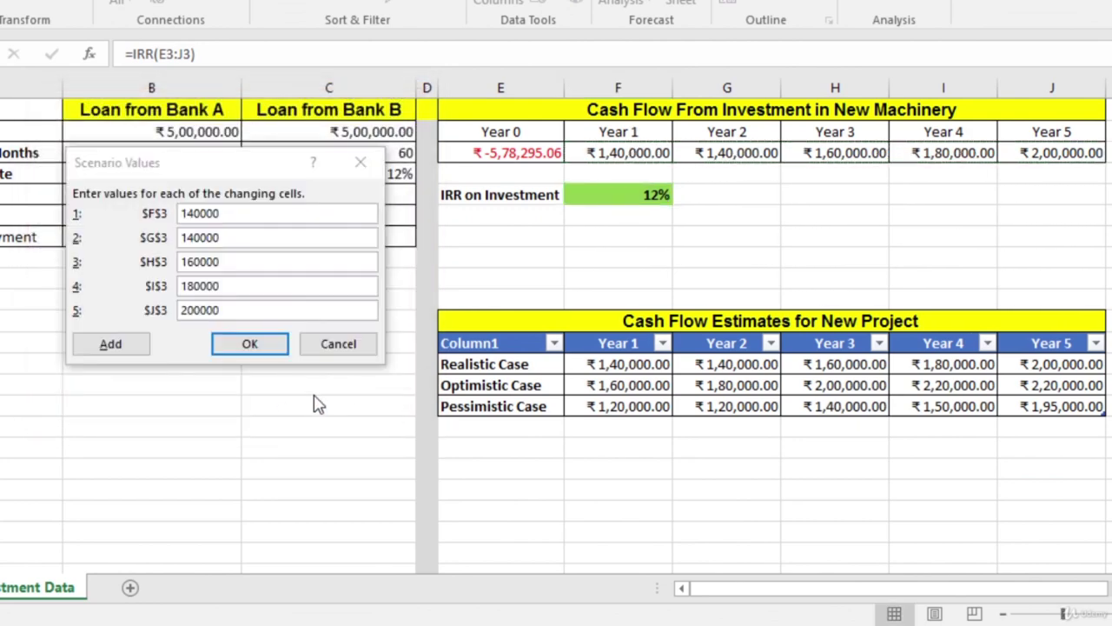
click(215, 166)
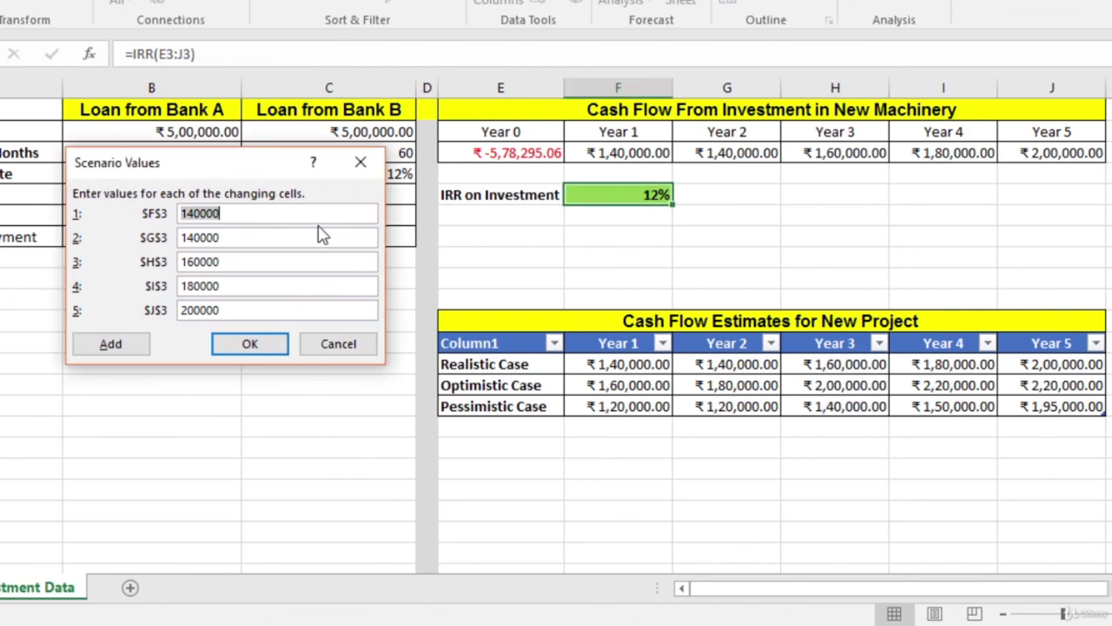
click(290, 214)
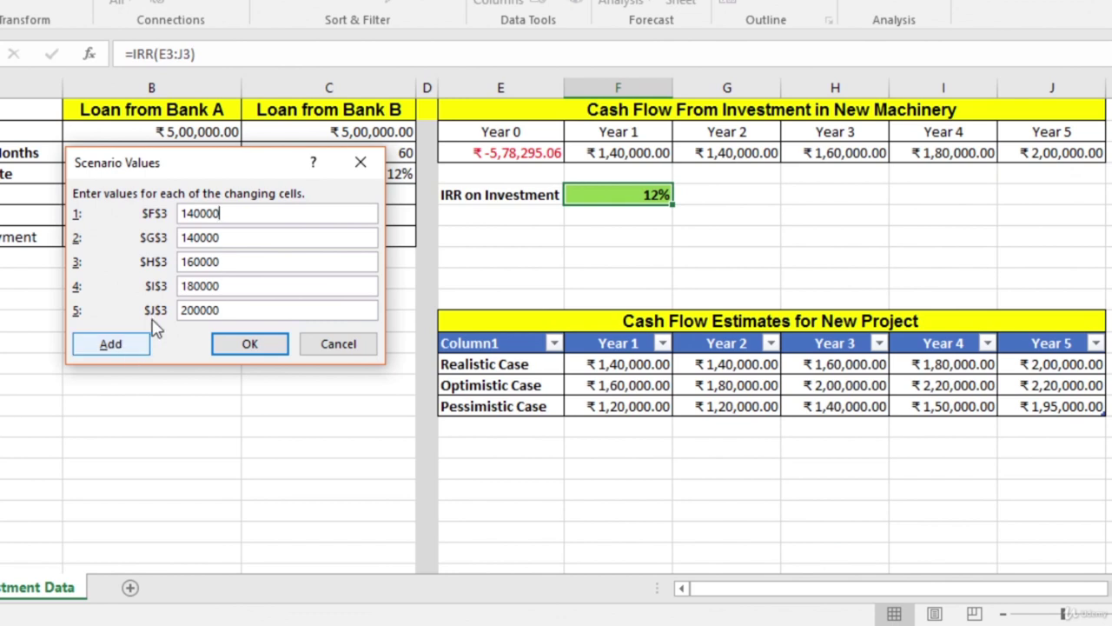
Step: Add an "Optimistic Case" scenario for F3:J3 with values 160000, 180000, 200000, 220000 and 220000
click(111, 345)
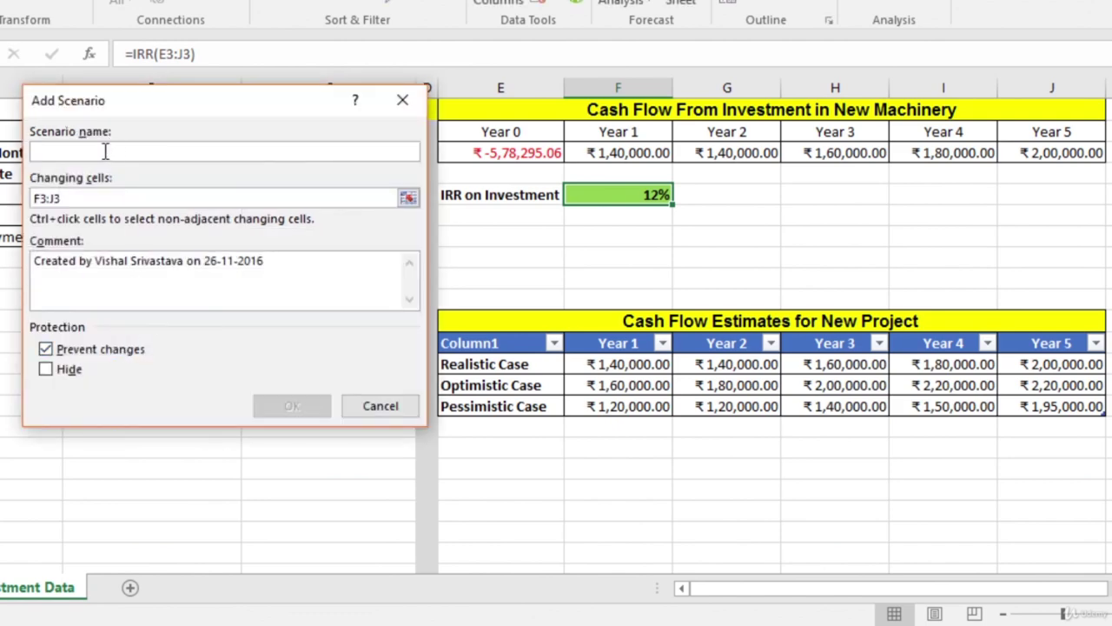
text(Optimistic Case)
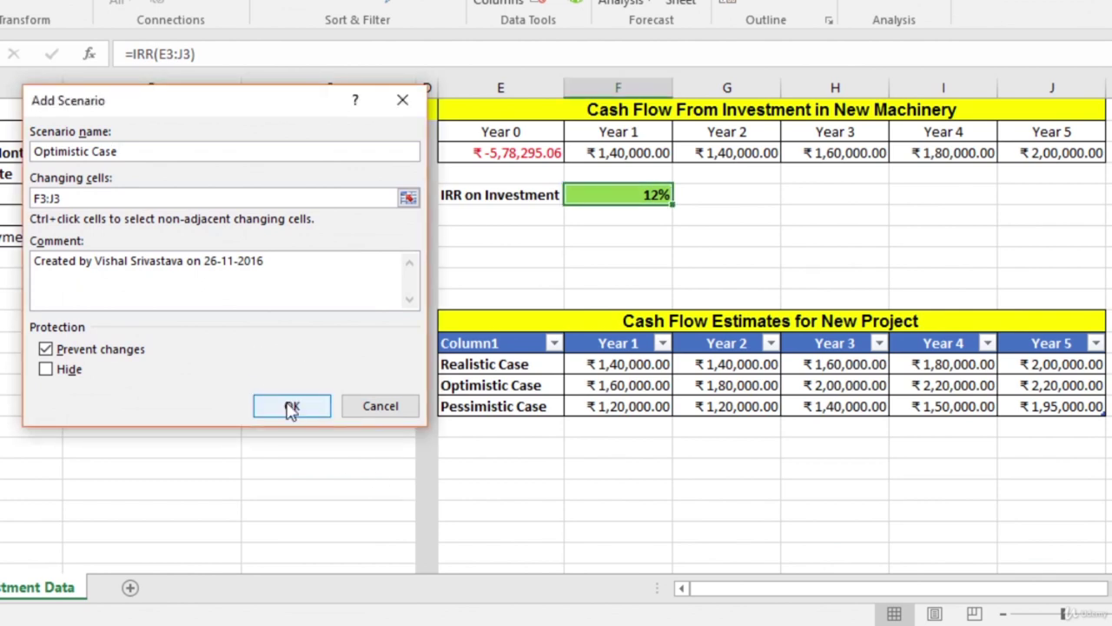
click(292, 406)
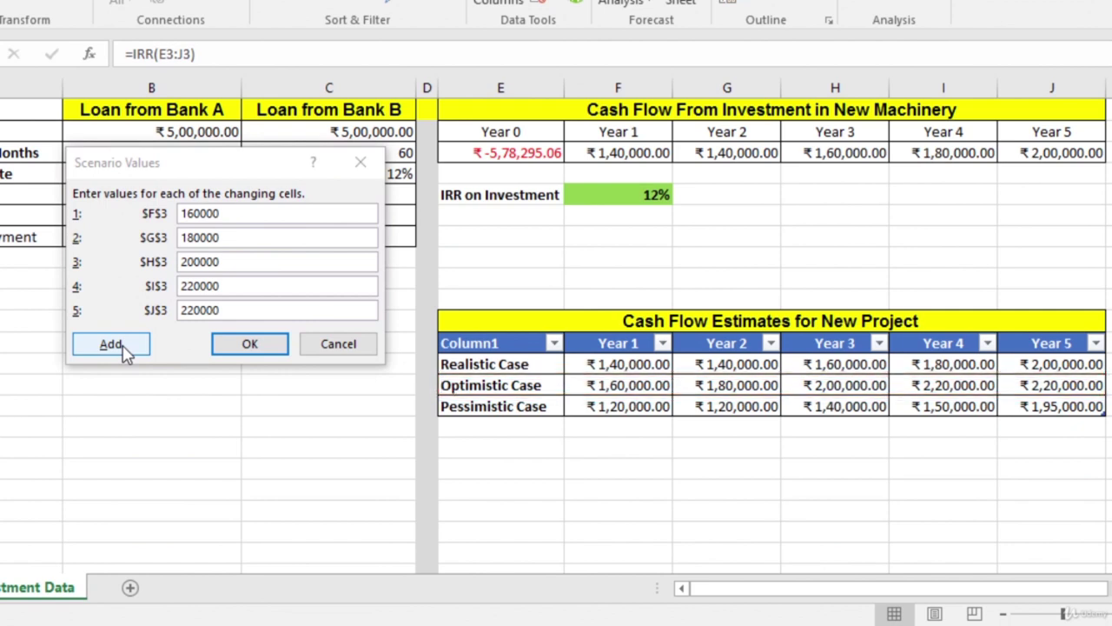
Step: Add a "Pessimistic Case" scenario for F3:J3 with values 120000, 120000, 140000, 150000 and 195000, and finish adding scenarios
click(125, 346)
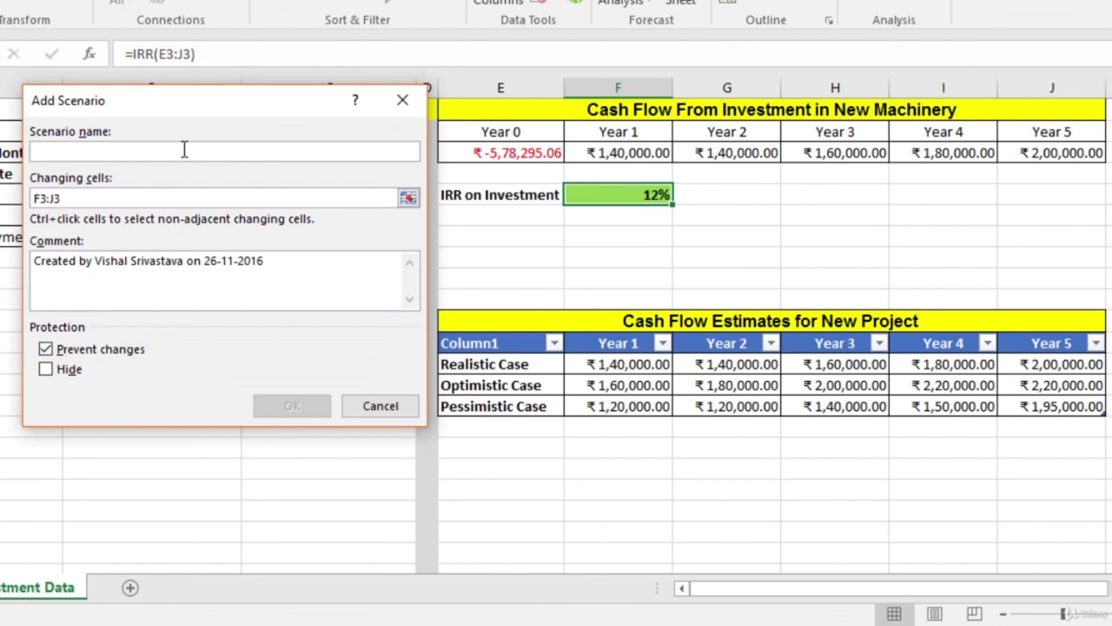
text(Pessimistic Case)
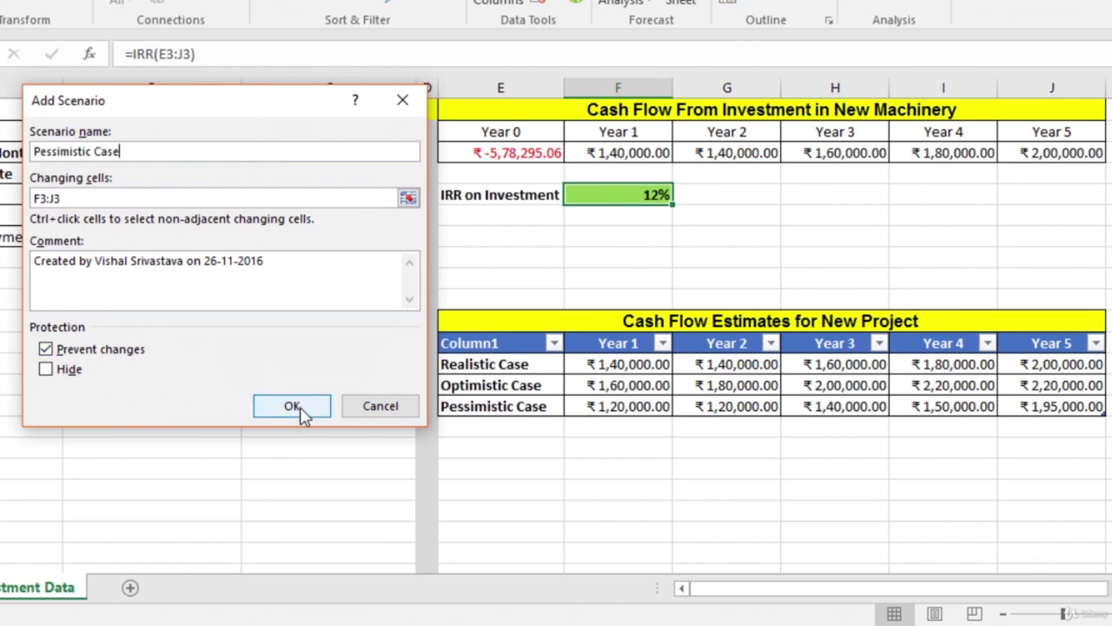
click(295, 407)
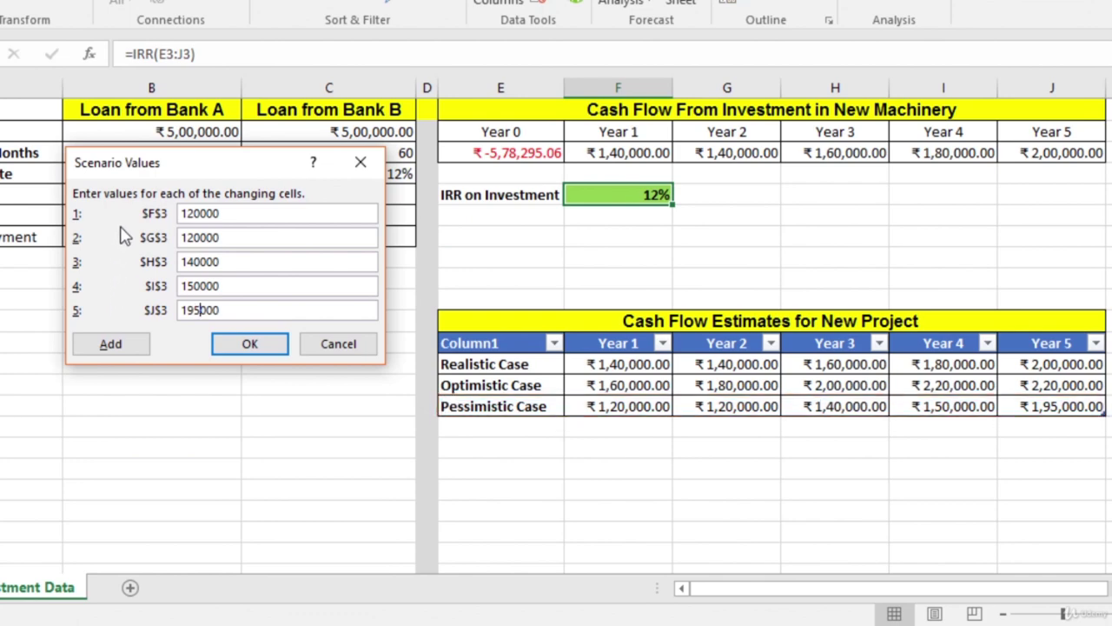
click(249, 350)
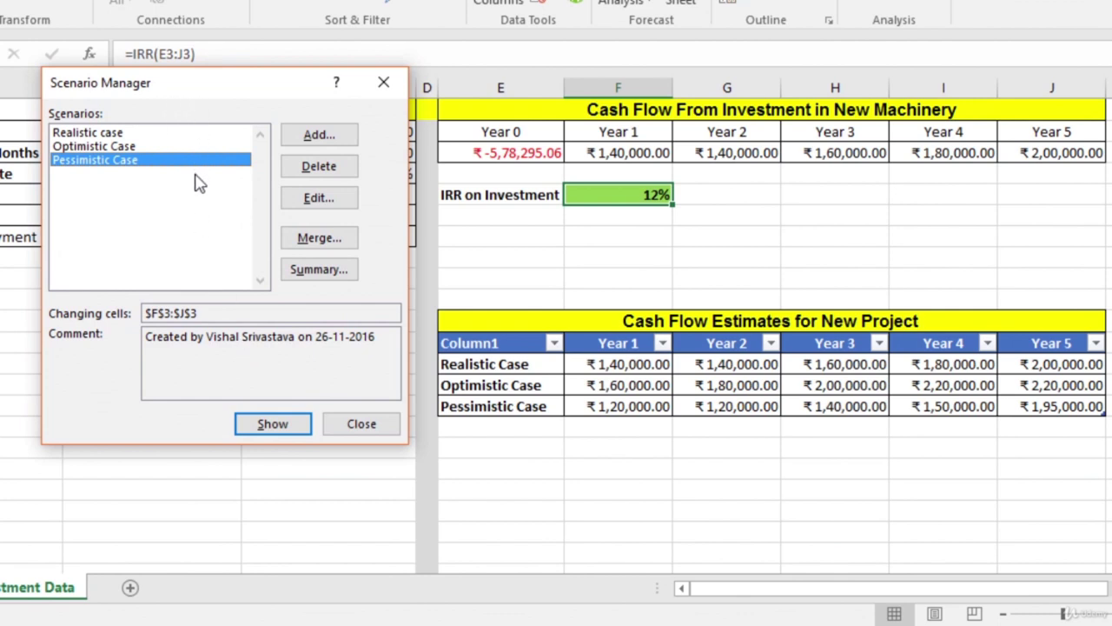
Step: Create a Scenario summary report of the three cases with the IRR in F5 as the result cell
click(105, 138)
click(141, 165)
click(105, 148)
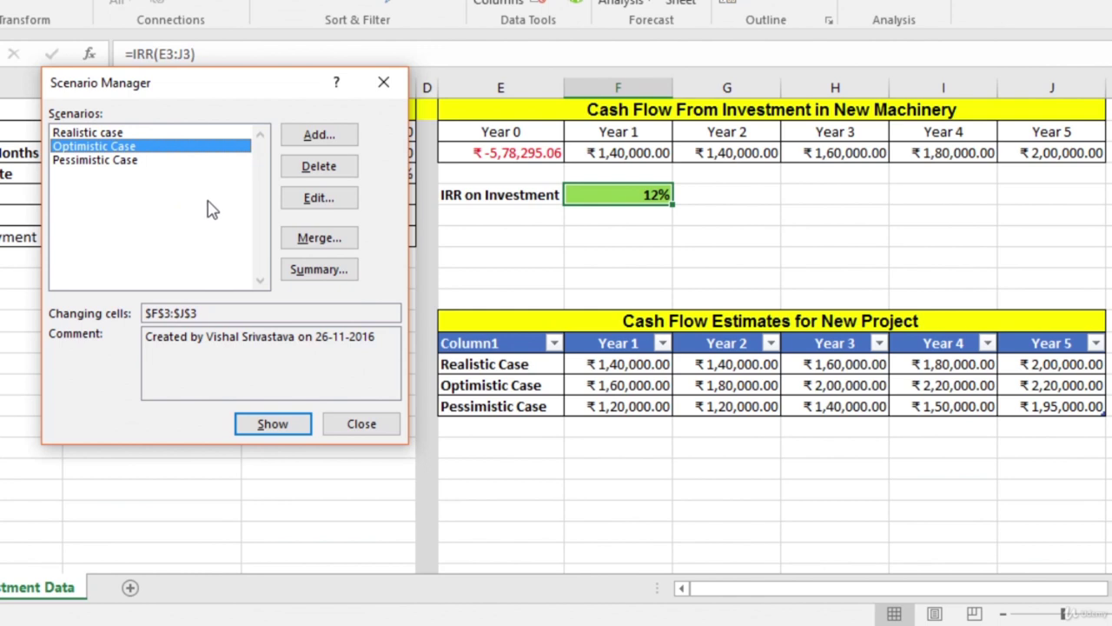
click(320, 270)
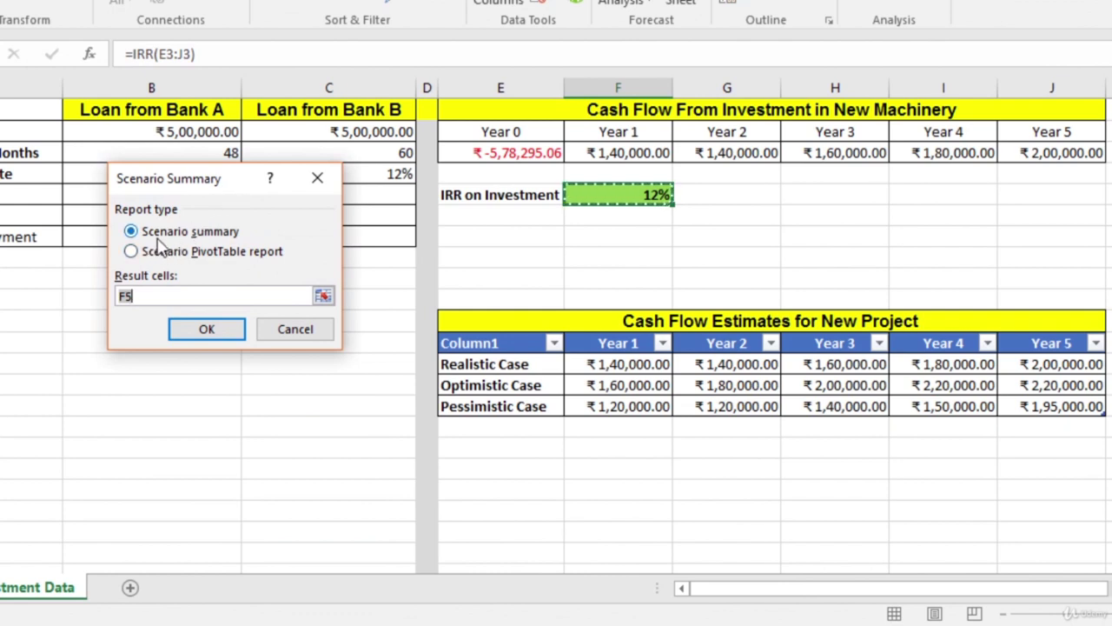
click(145, 295)
drag(136, 296, 111, 295)
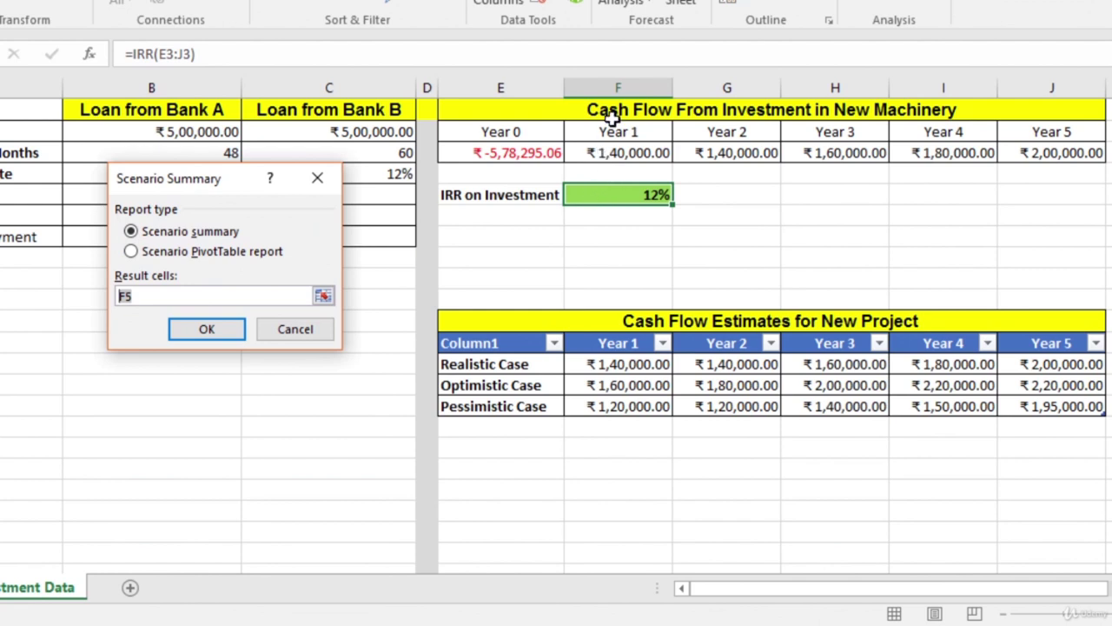
click(634, 197)
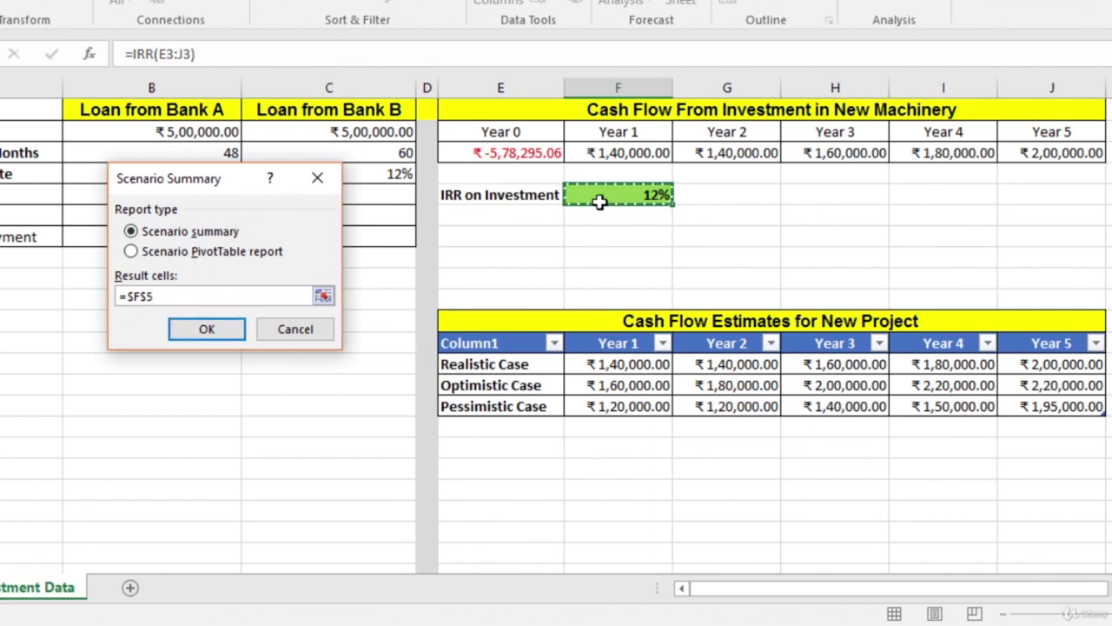
click(210, 333)
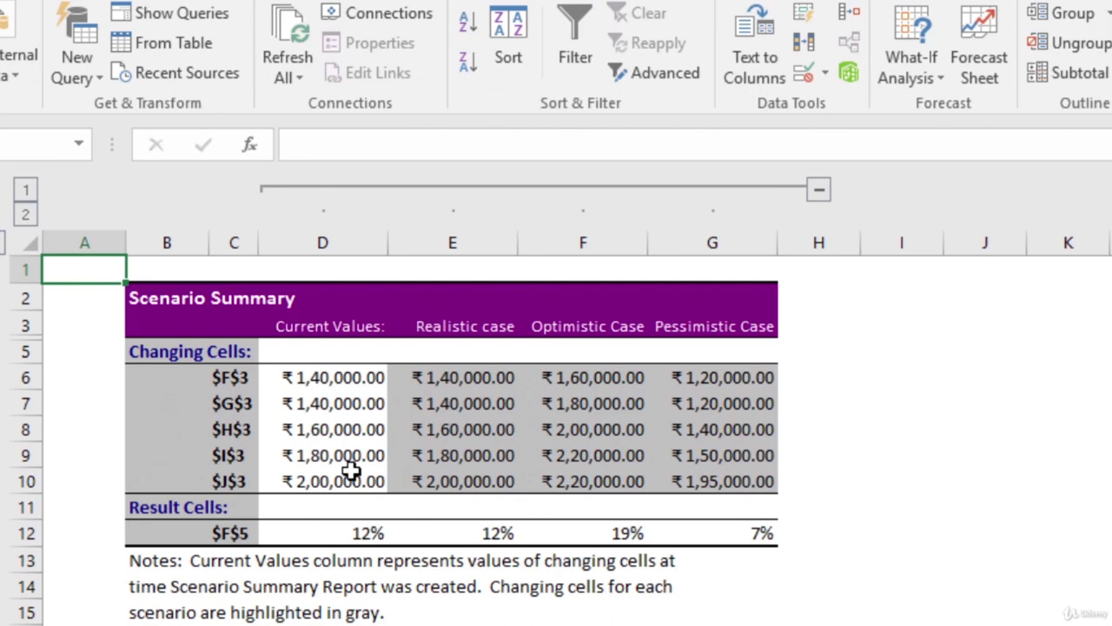
Step: Examine the yearly cash flows and resulting IRR of the realistic, optimistic and pessimistic cases in the Scenario Summary
drag(467, 374, 464, 477)
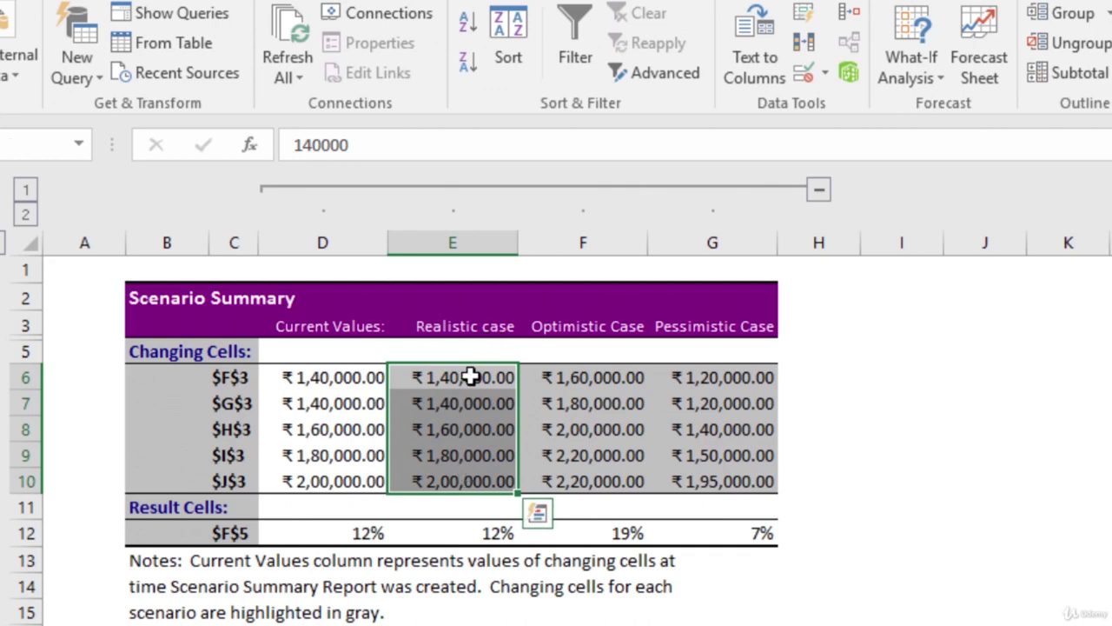
click(499, 533)
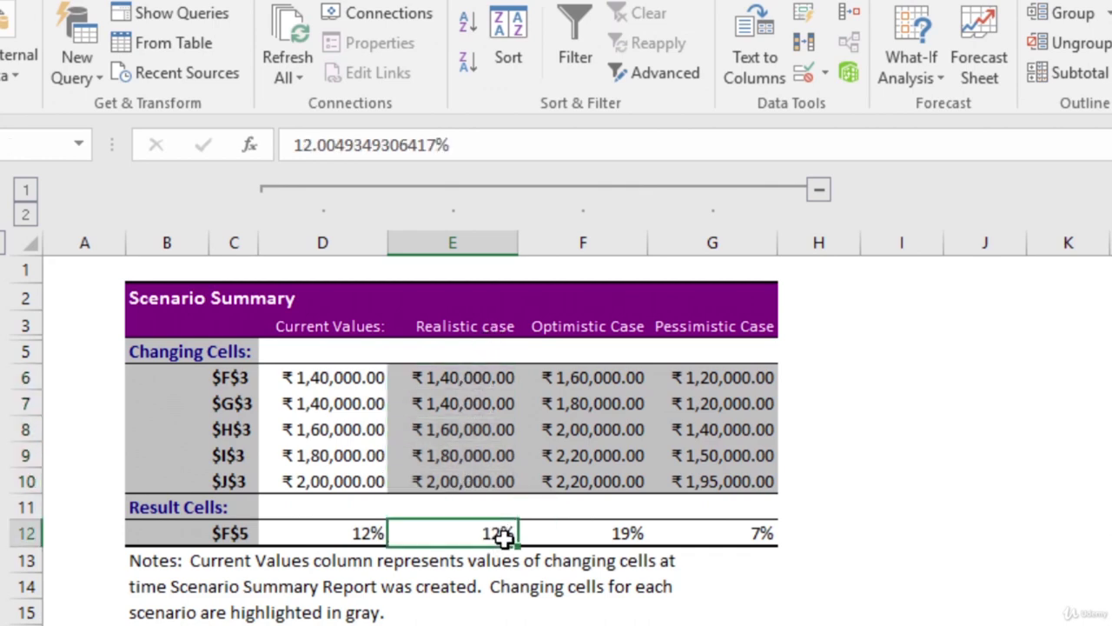
drag(611, 375, 579, 477)
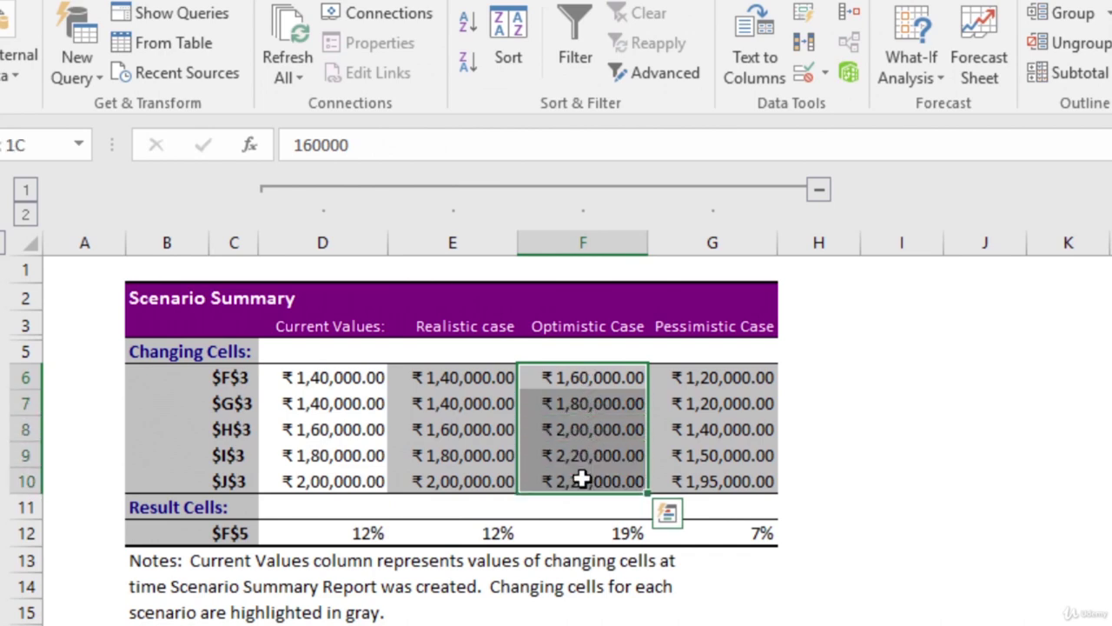
click(625, 532)
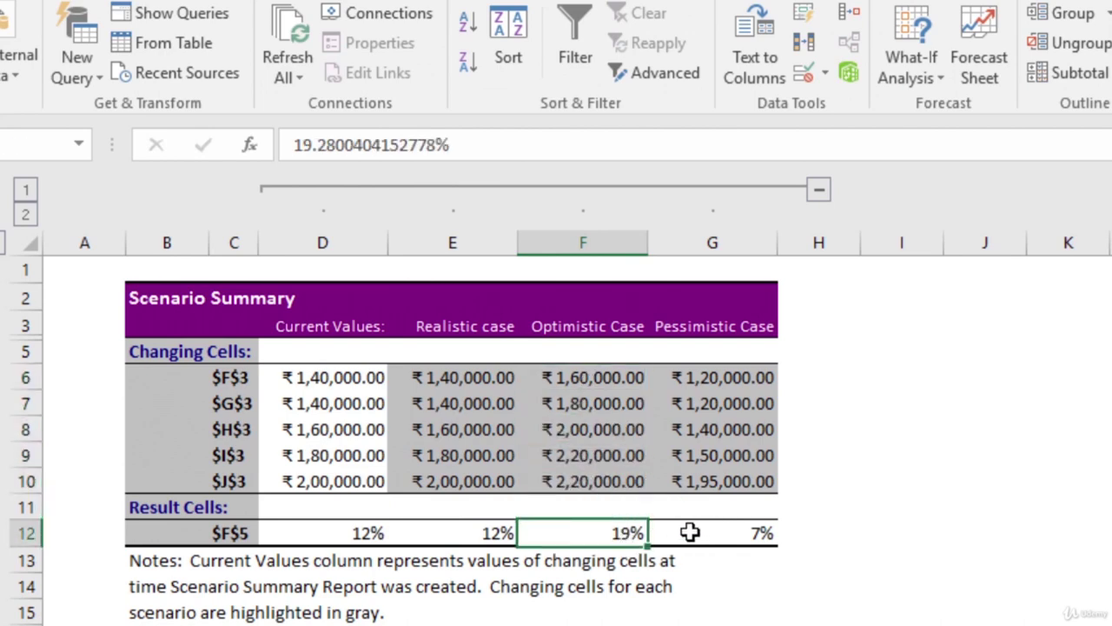
drag(736, 376, 739, 480)
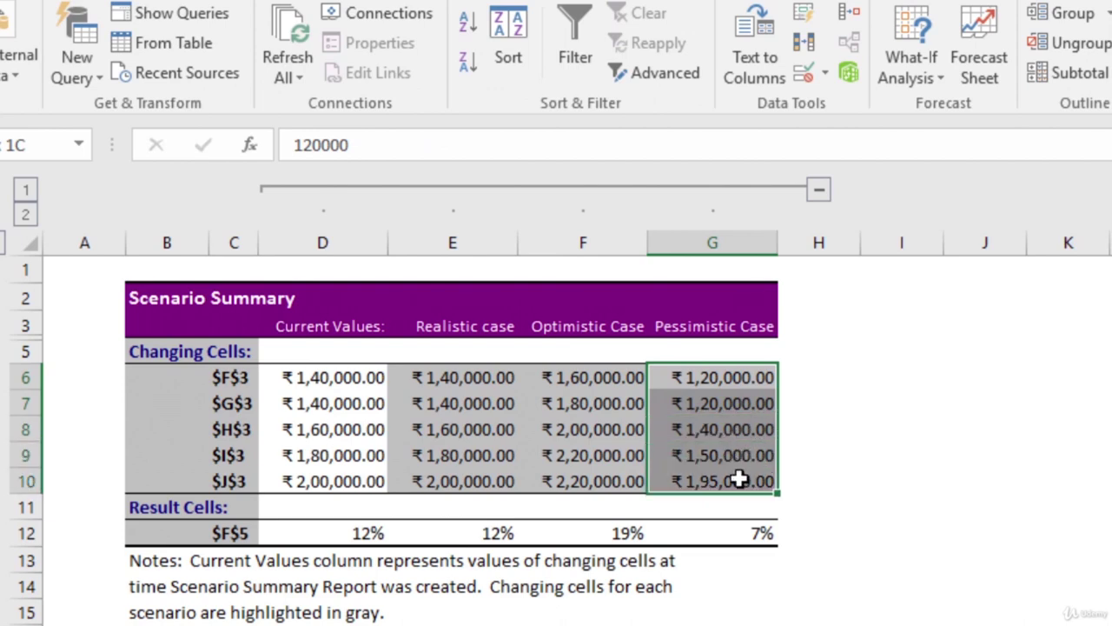
click(739, 533)
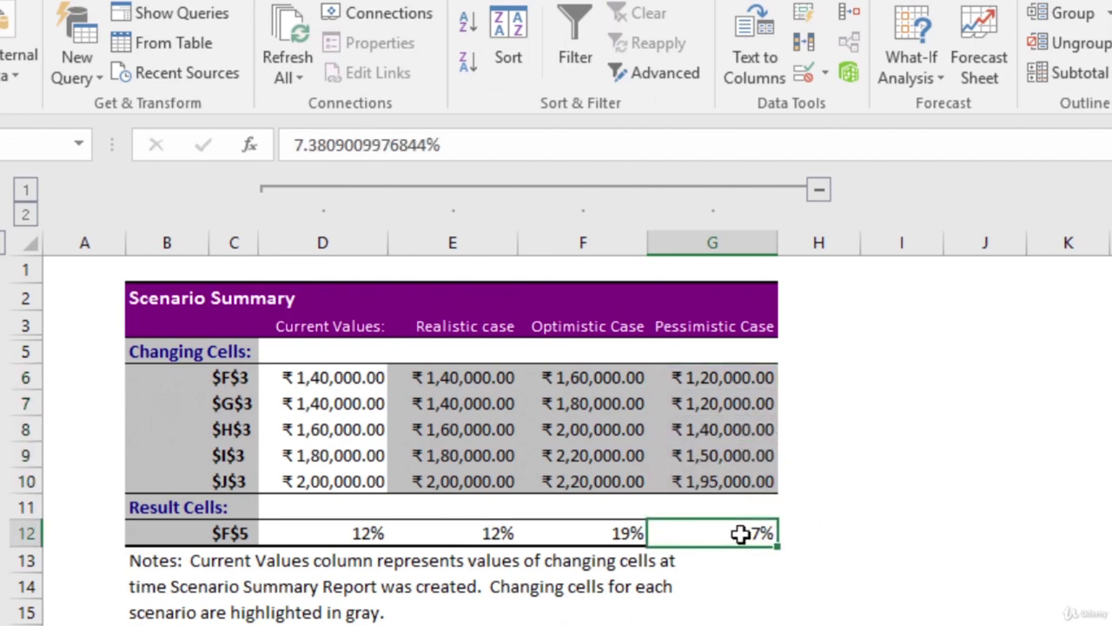
Step: Compare the three cases' IRR results with each other in the Result Cells row of the summary
click(477, 529)
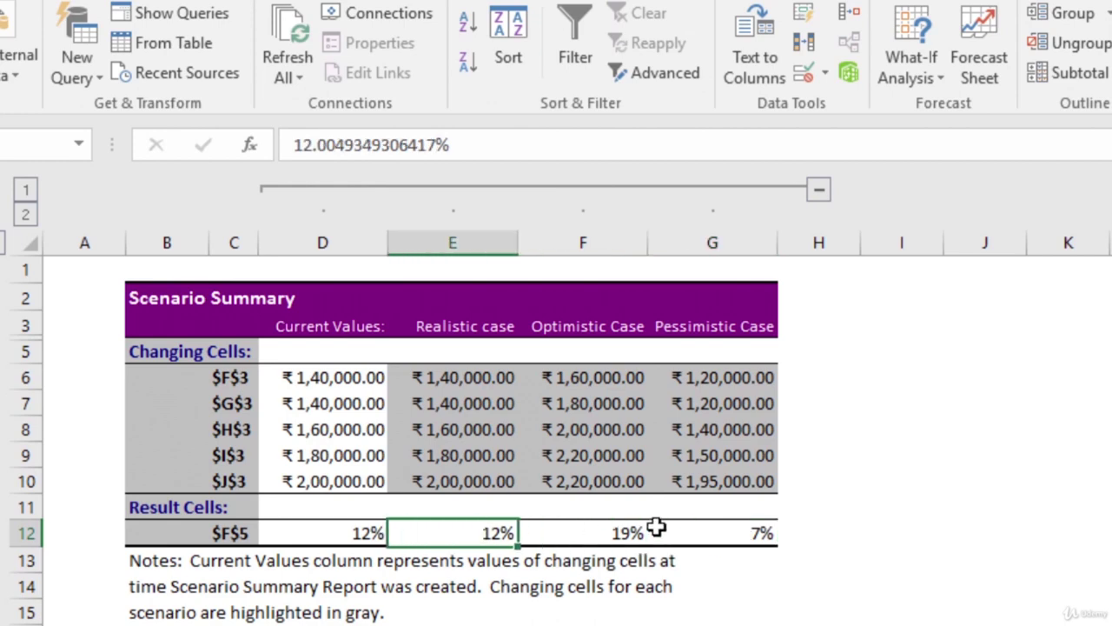
click(619, 530)
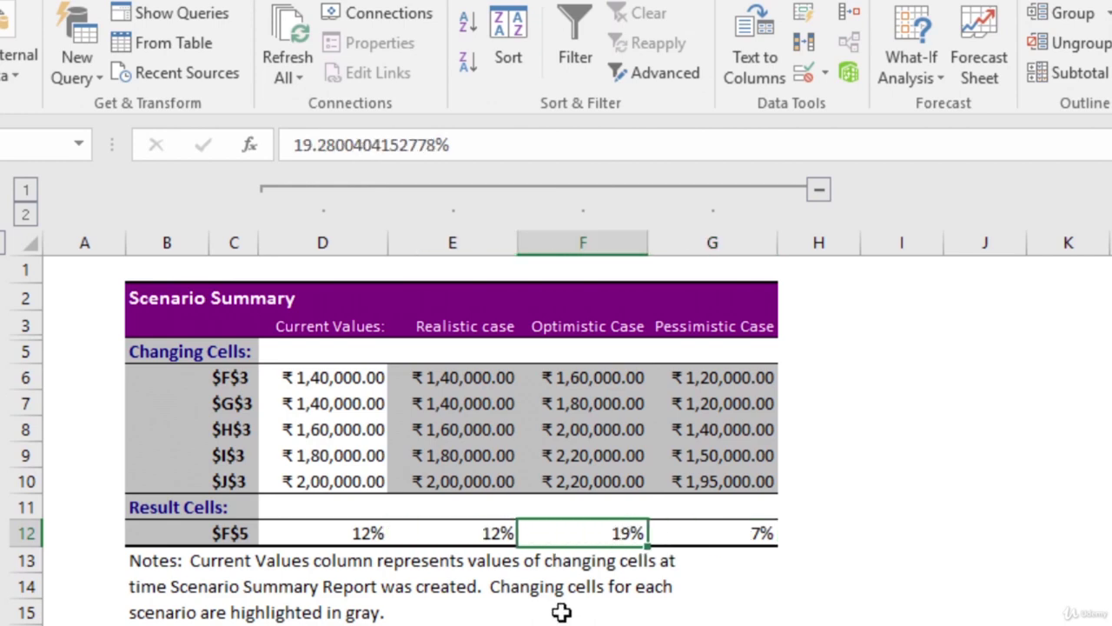
click(469, 530)
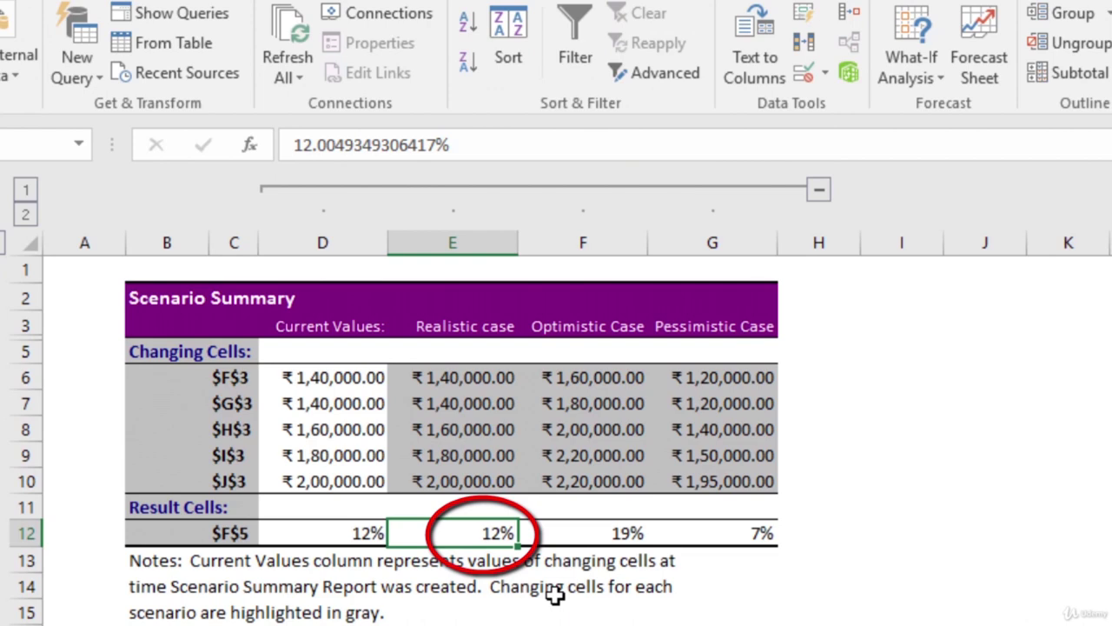
click(624, 537)
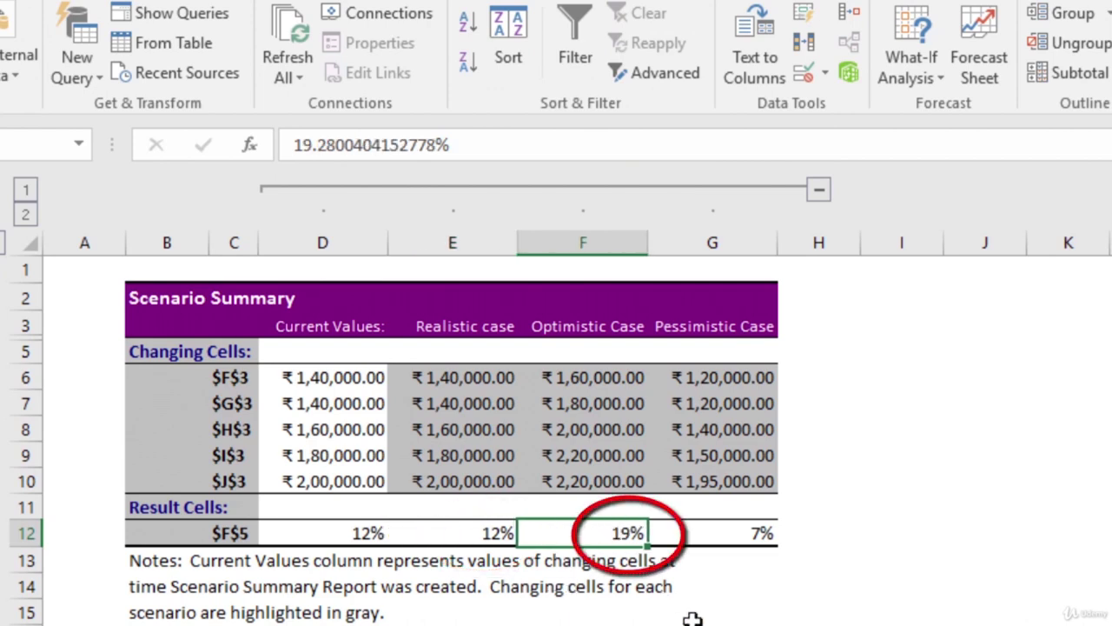
key(Right)
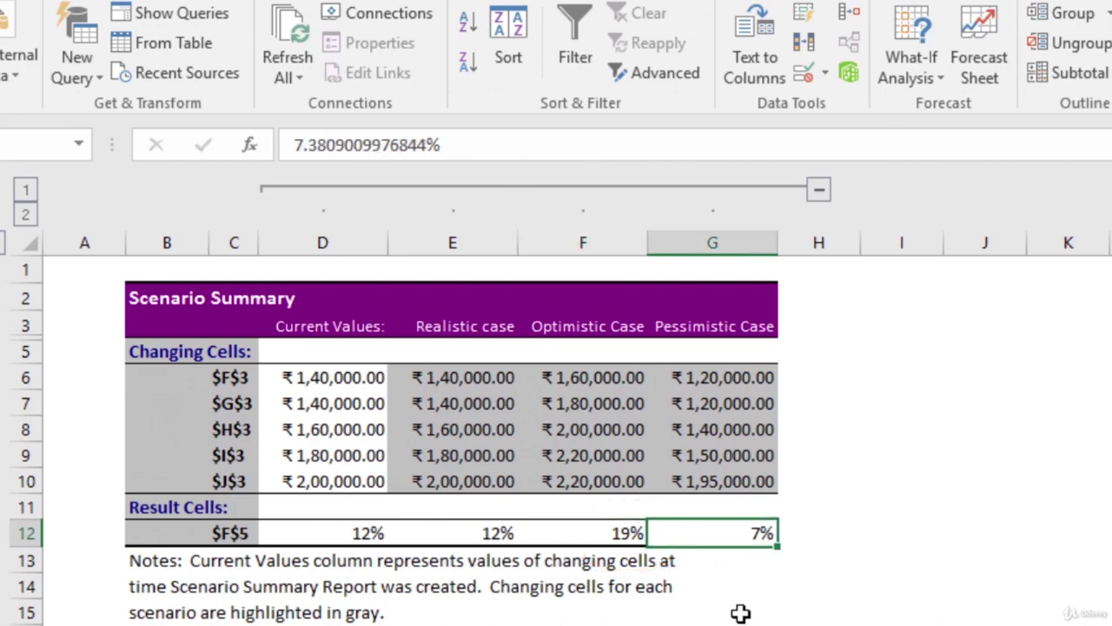